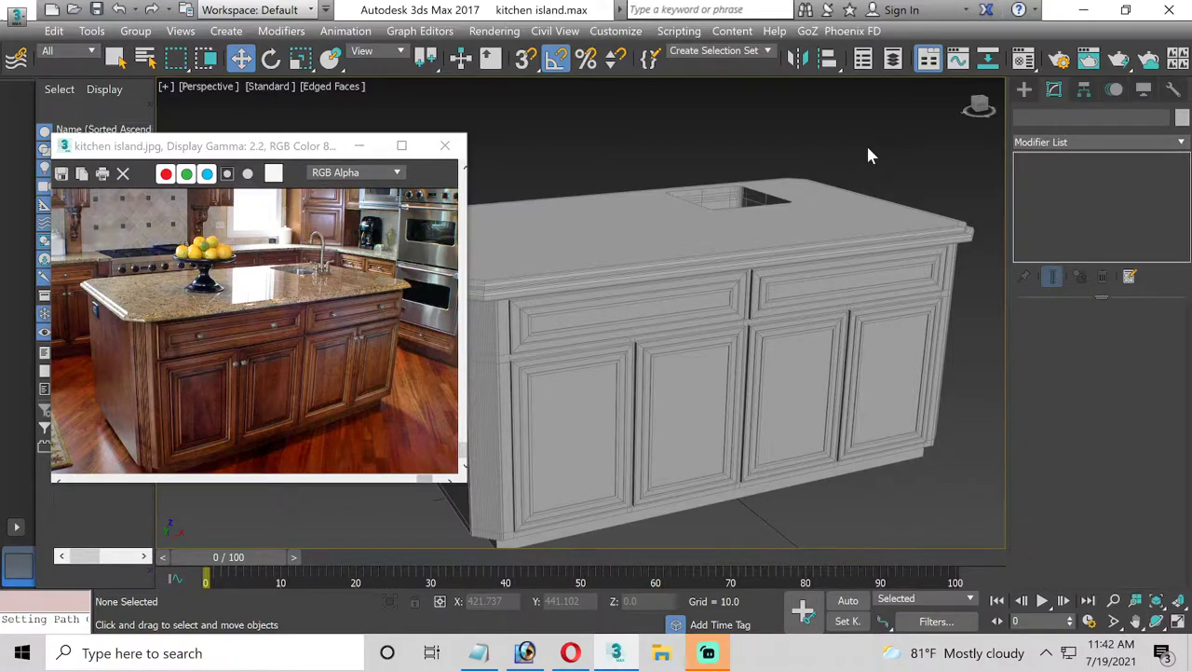
Nudge the reference photo window aside and select the countertop
left_click_drag(293, 153, 313, 157)
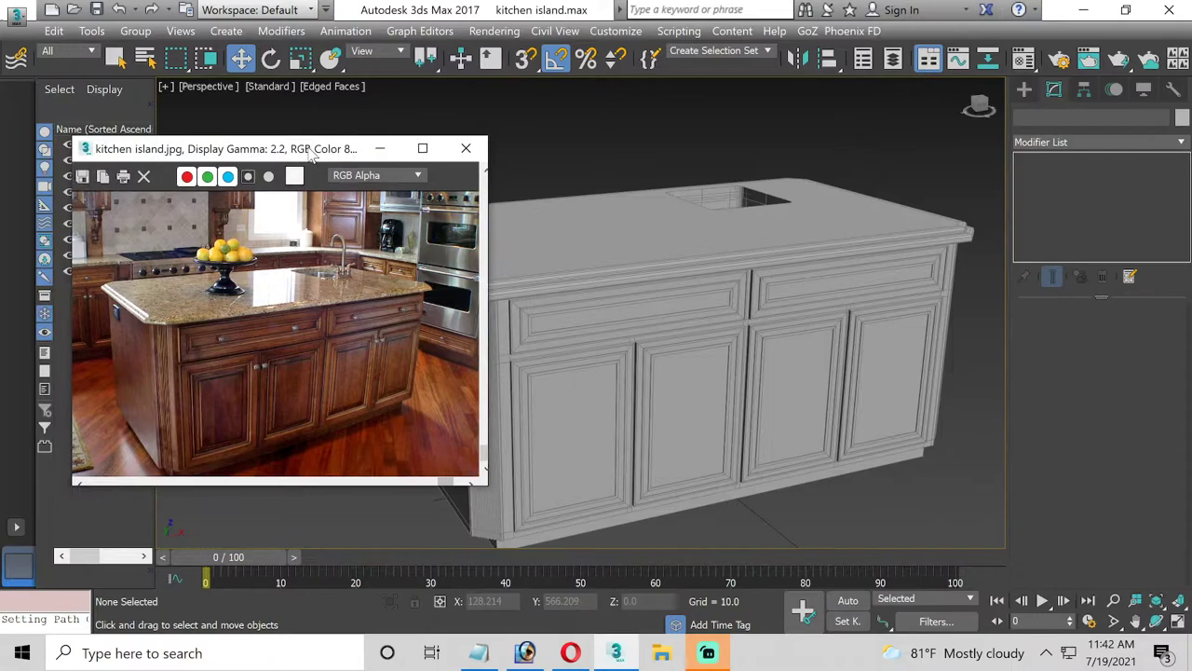
left_click(579, 251)
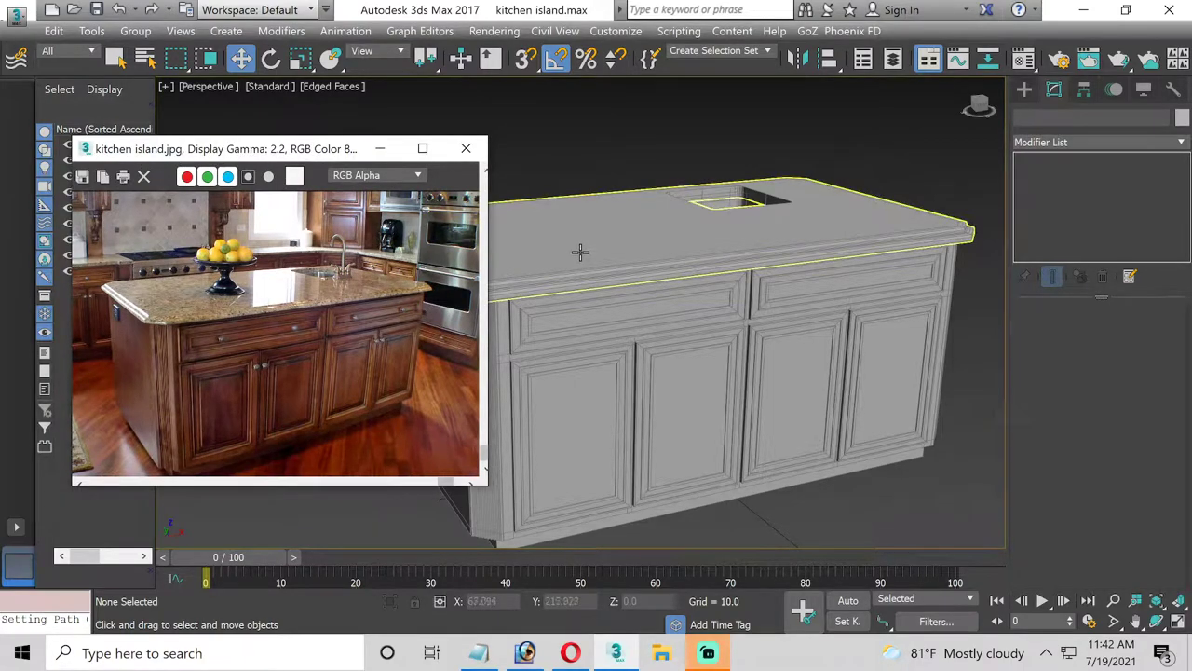
left_click(580, 252)
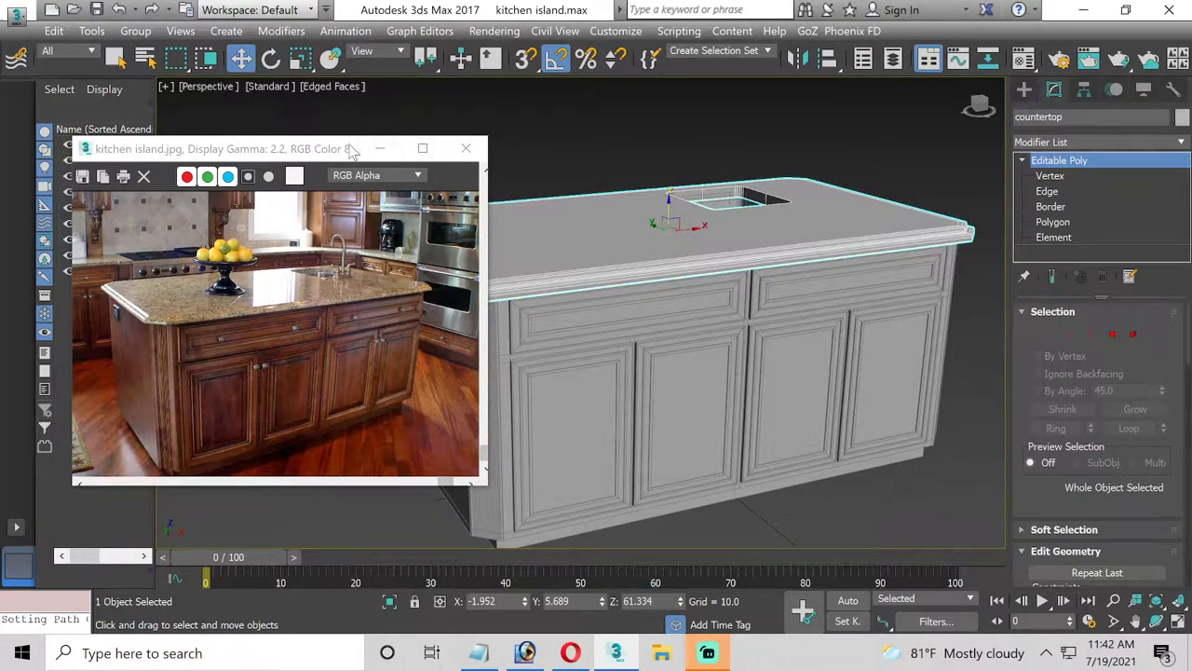
left_click_drag(352, 151, 337, 148)
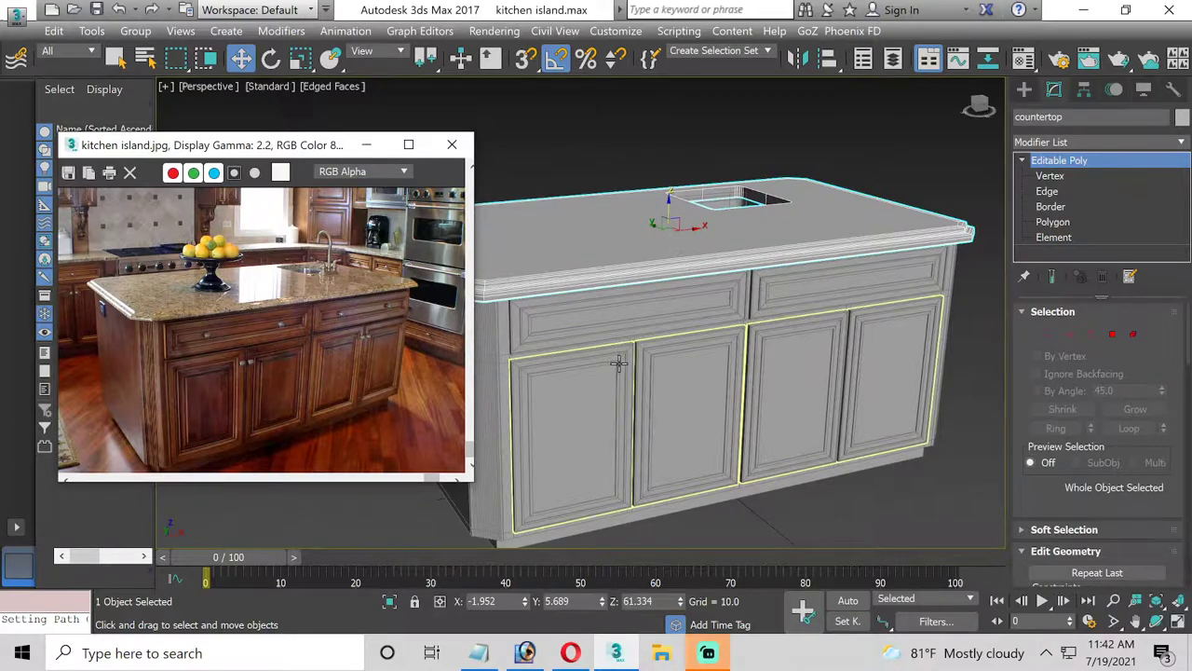
Select the cupboard doors object at Element level and pick only the leftmost door
left_click(619, 428)
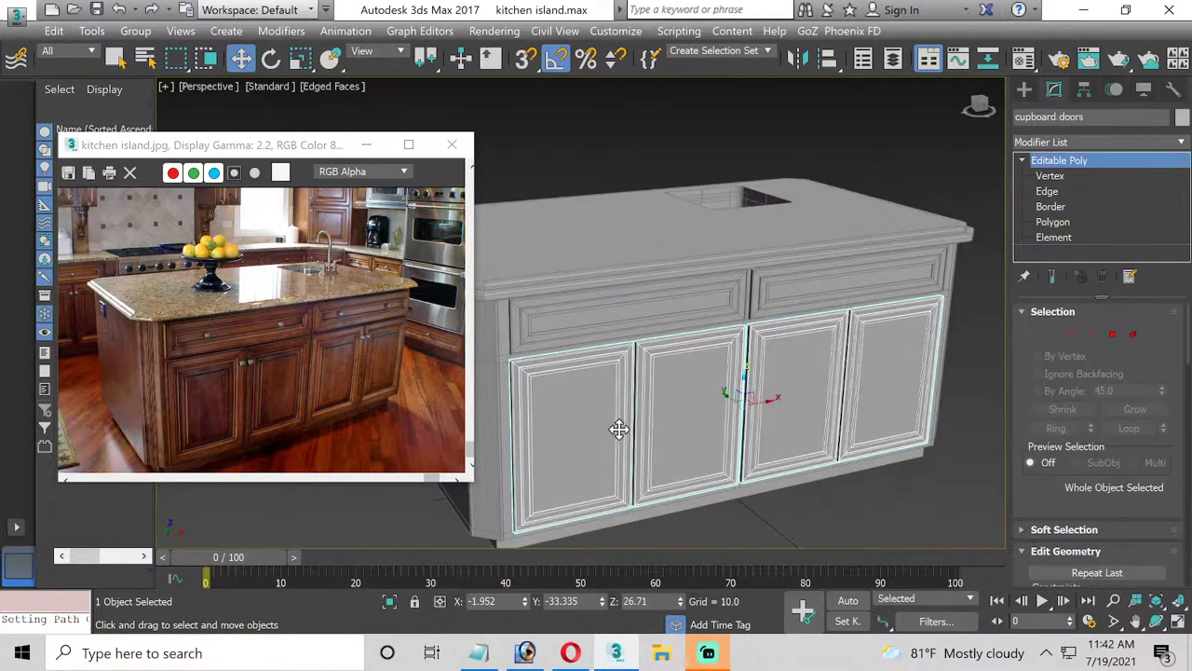
left_click(1053, 237)
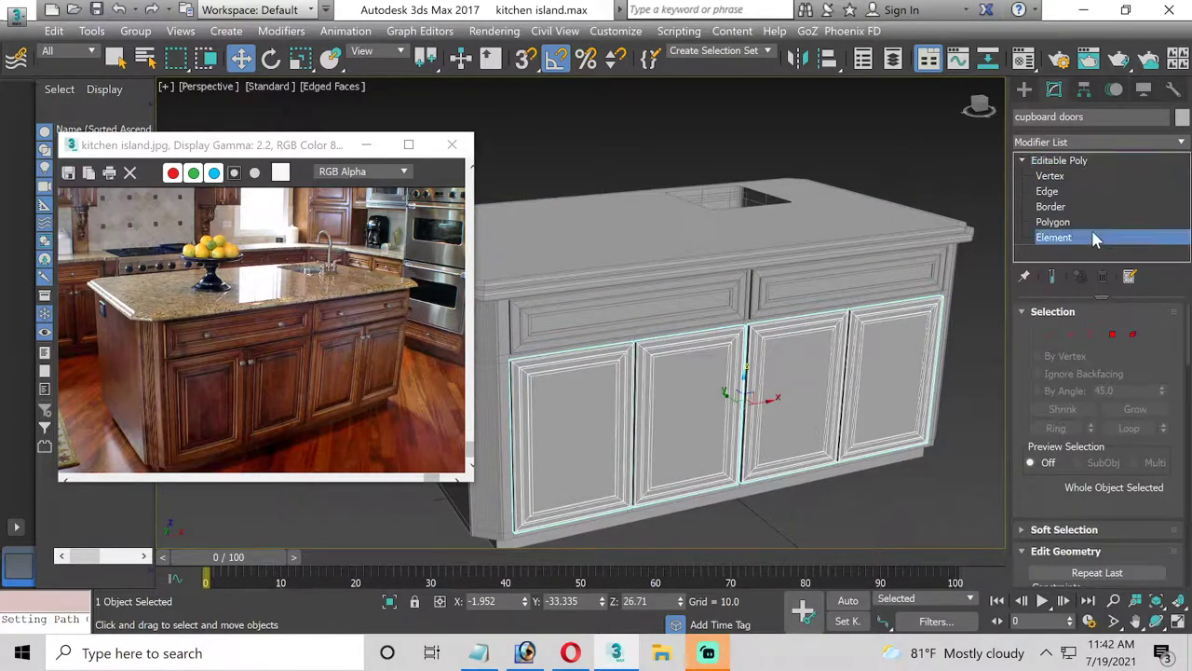
left_click(744, 404)
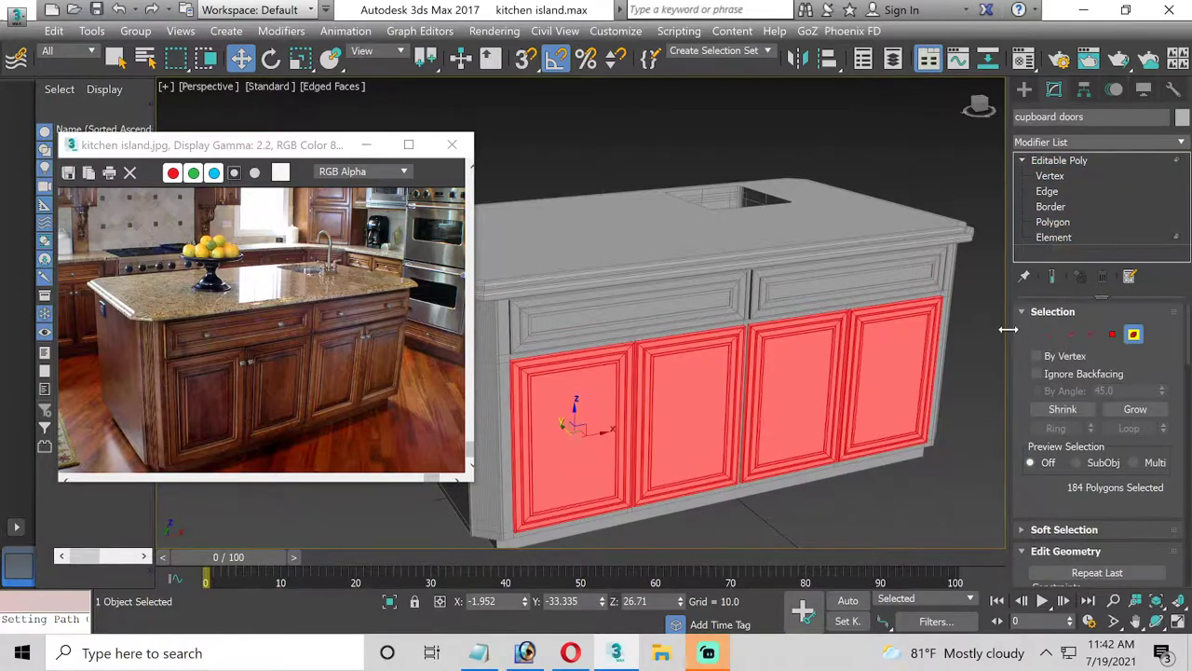
left_click(607, 420)
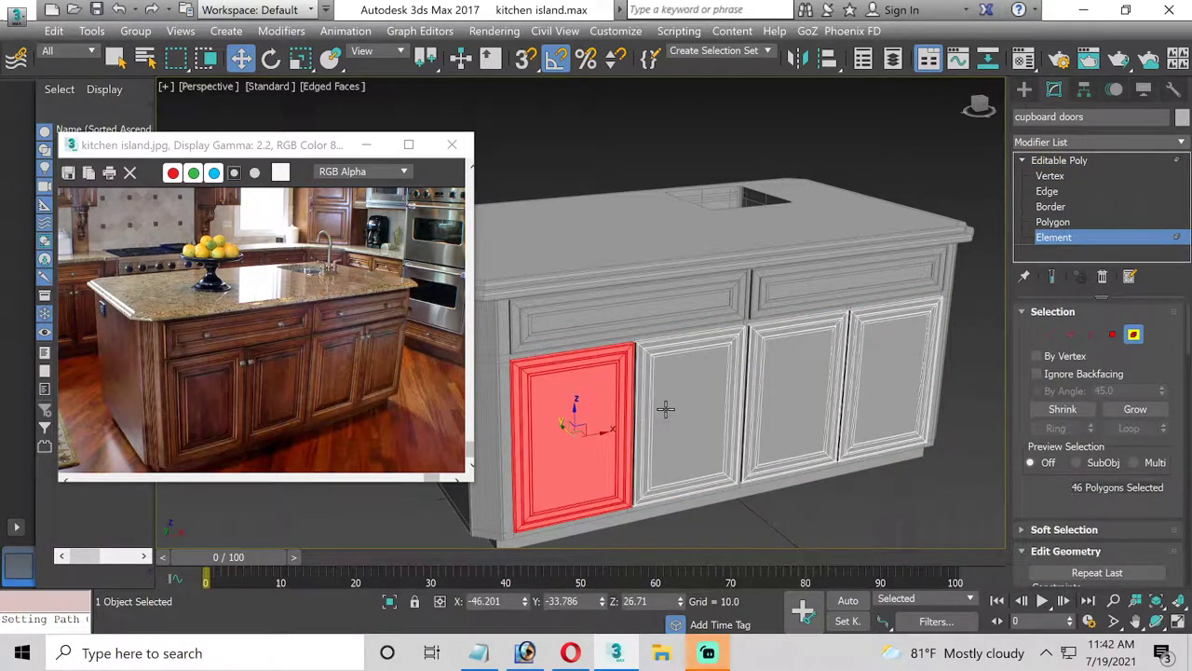
left_click(711, 395, "ctrl")
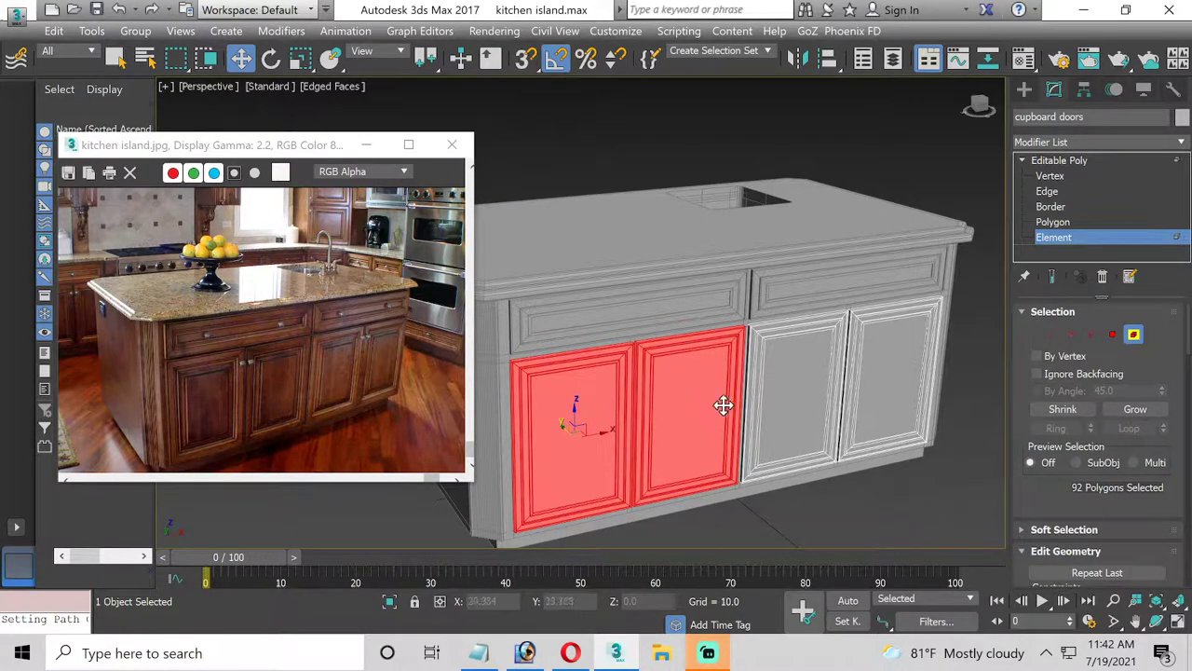
key("ctrl+z")
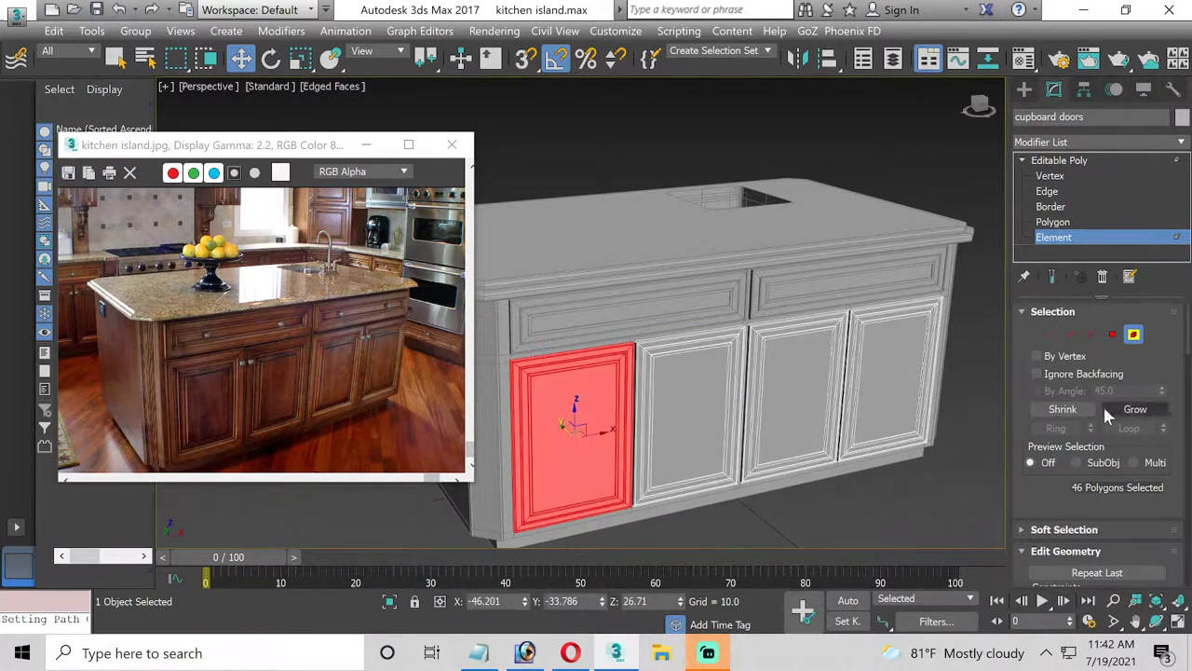
scroll(1117, 410, "down", 2)
scroll(1138, 401, "down", 1)
scroll(1150, 419, "down", 2)
scroll(1164, 444, "down", 2)
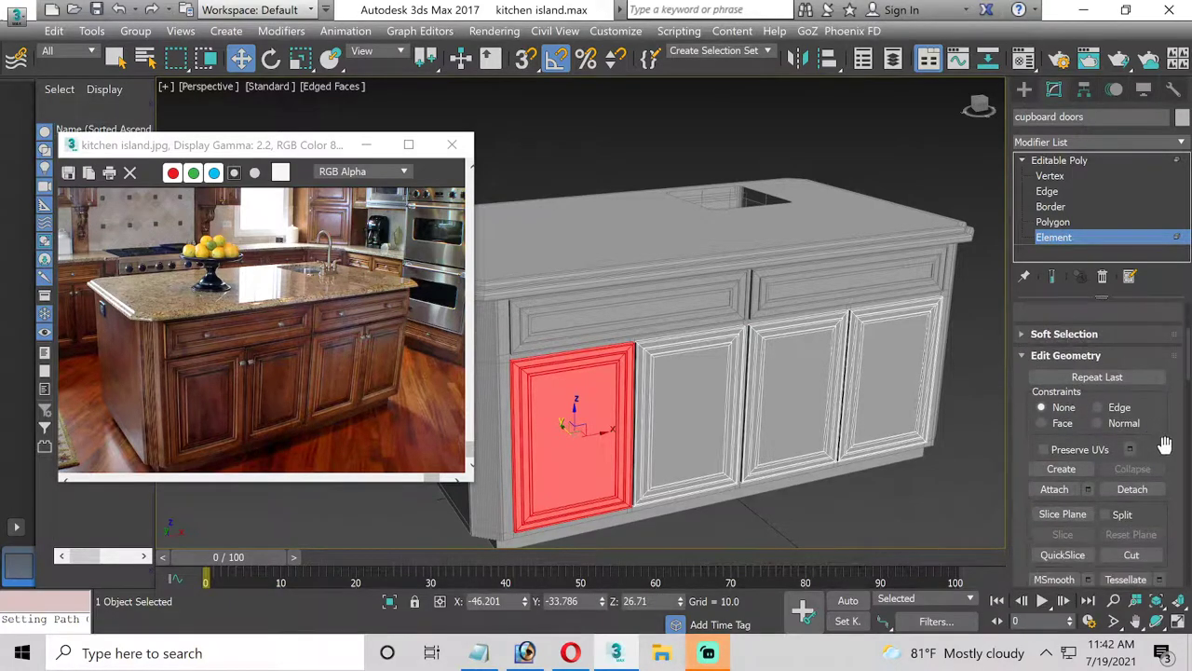
Start detaching the door with Detach To Element off so it becomes a separate object
left_click(1132, 489)
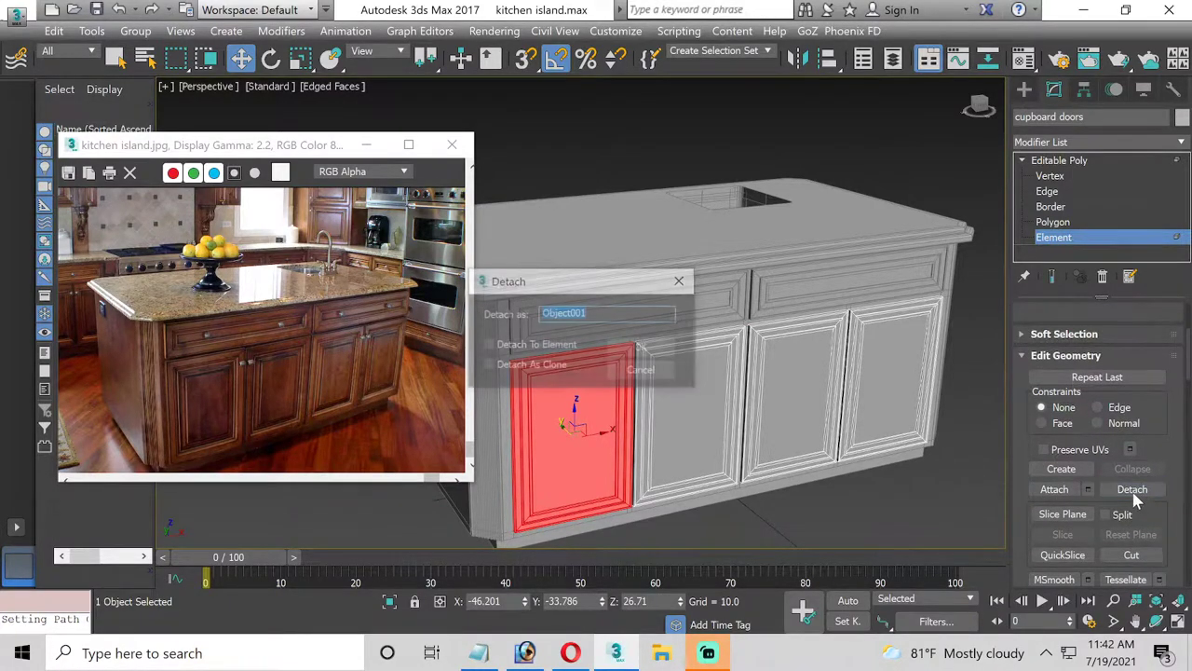
left_click(537, 346)
mouse_move(562, 287)
left_mouse_down()
mouse_move(649, 180)
mouse_move(666, 213)
mouse_move(647, 218)
left_mouse_up()
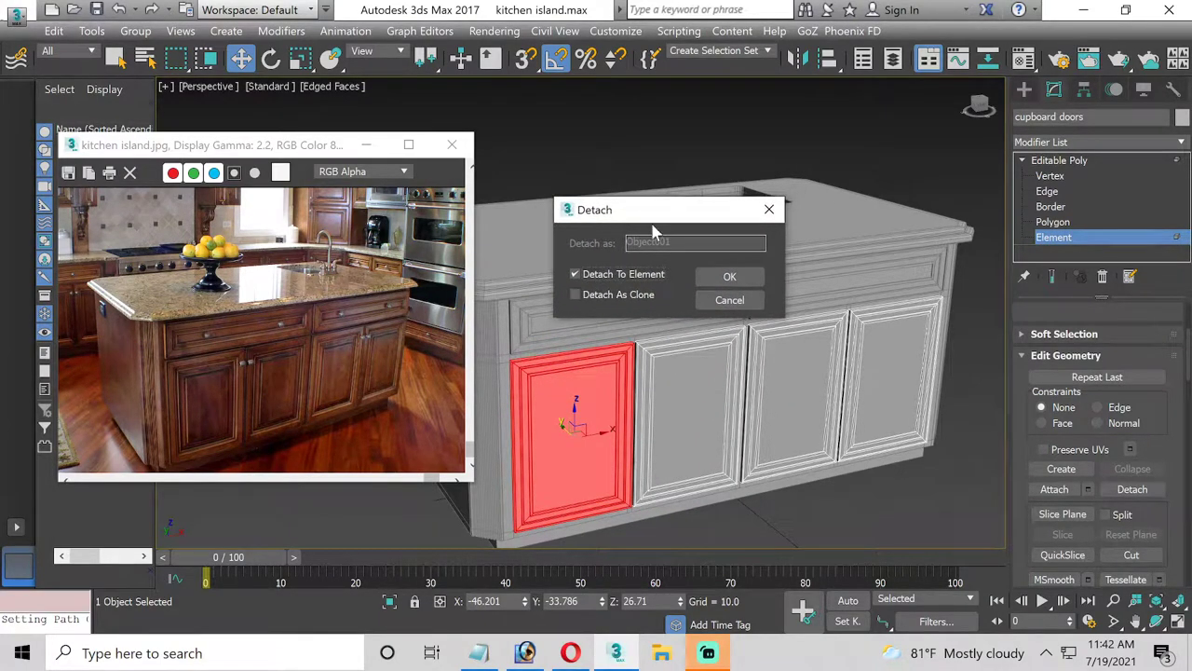
left_click_drag(651, 214, 637, 239)
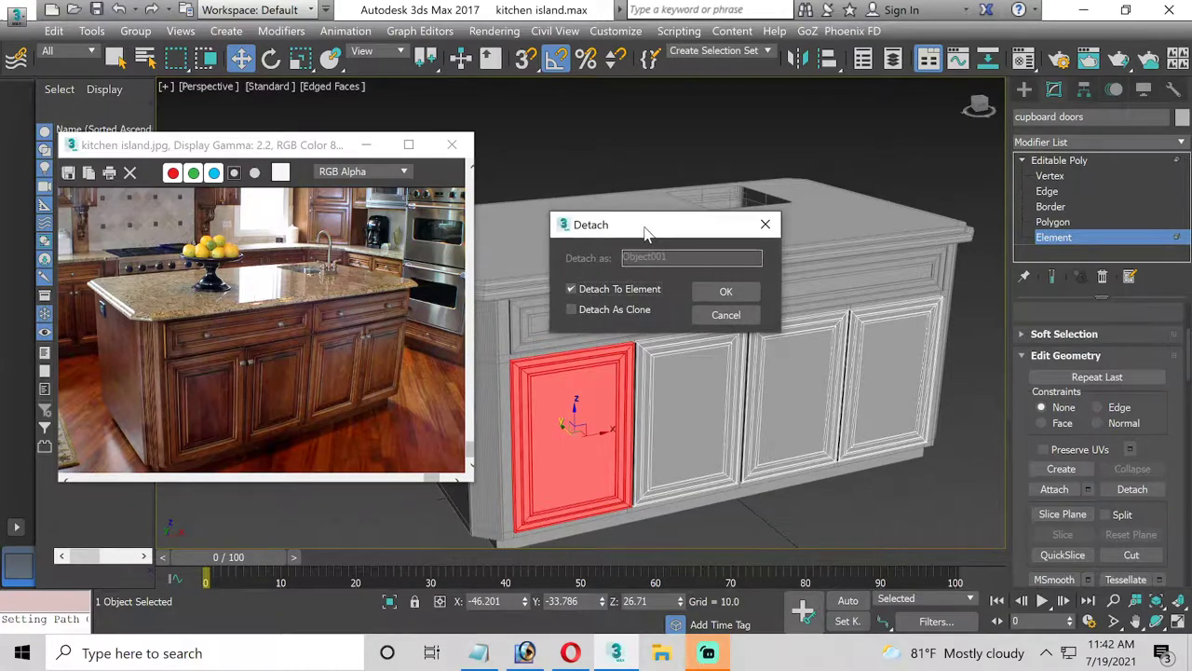
left_click(601, 291)
Name the detached object cupboard_01 and confirm the detach
left_click_drag(669, 257, 624, 257)
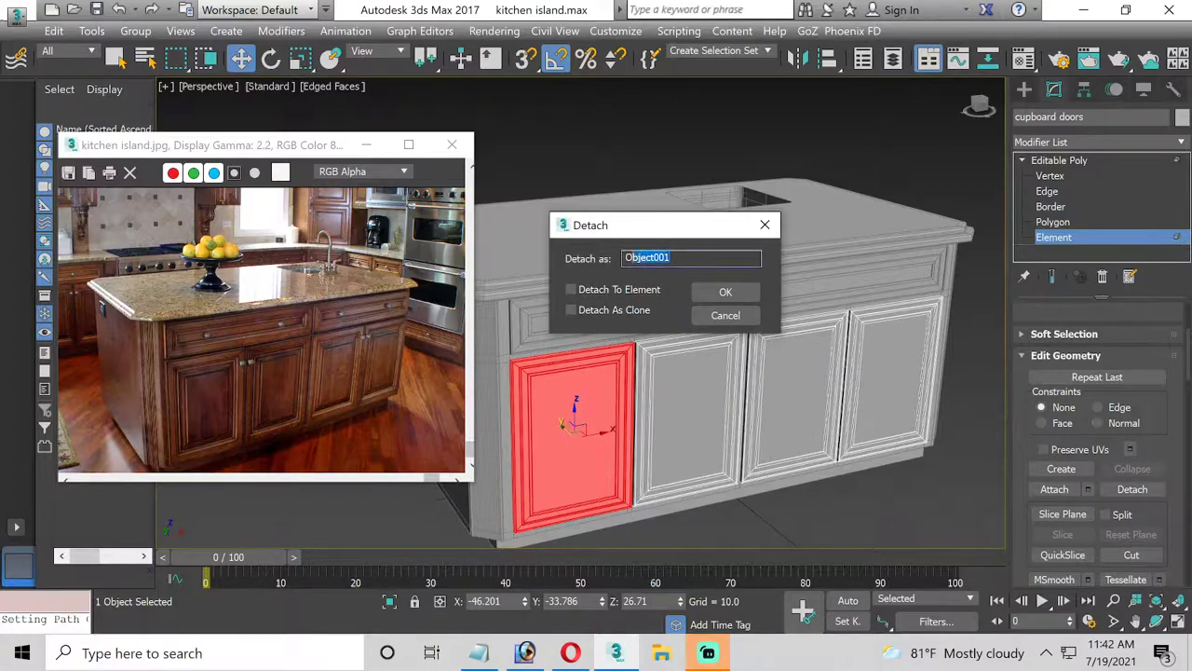
key("BackSpace")
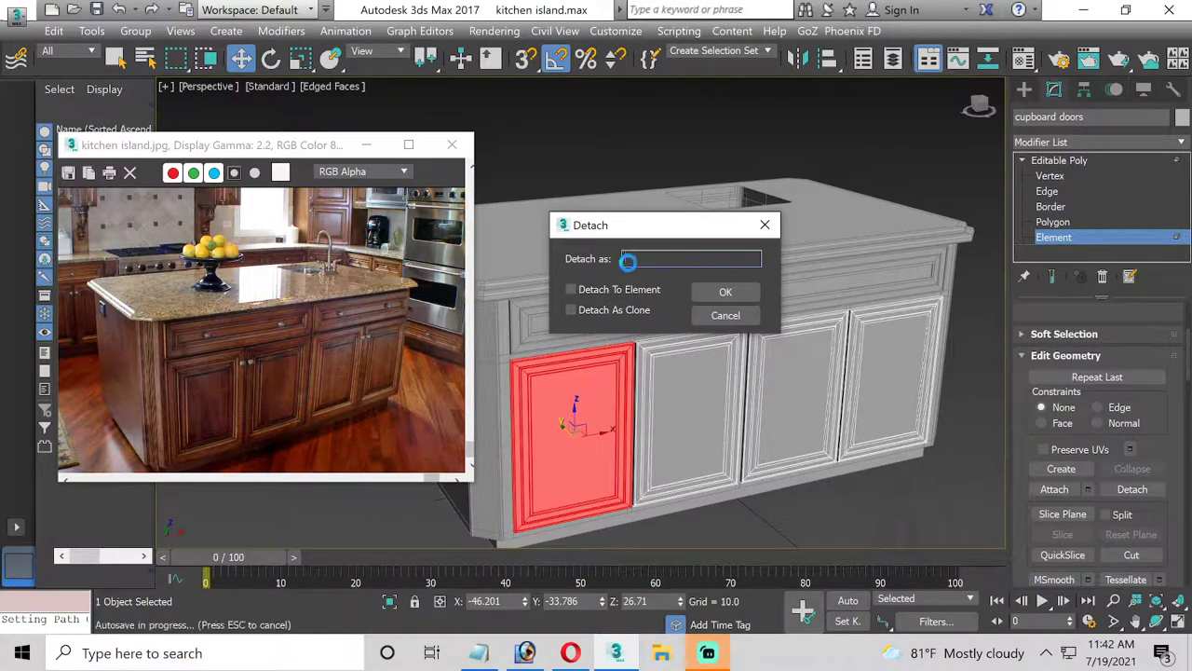
type("Left")
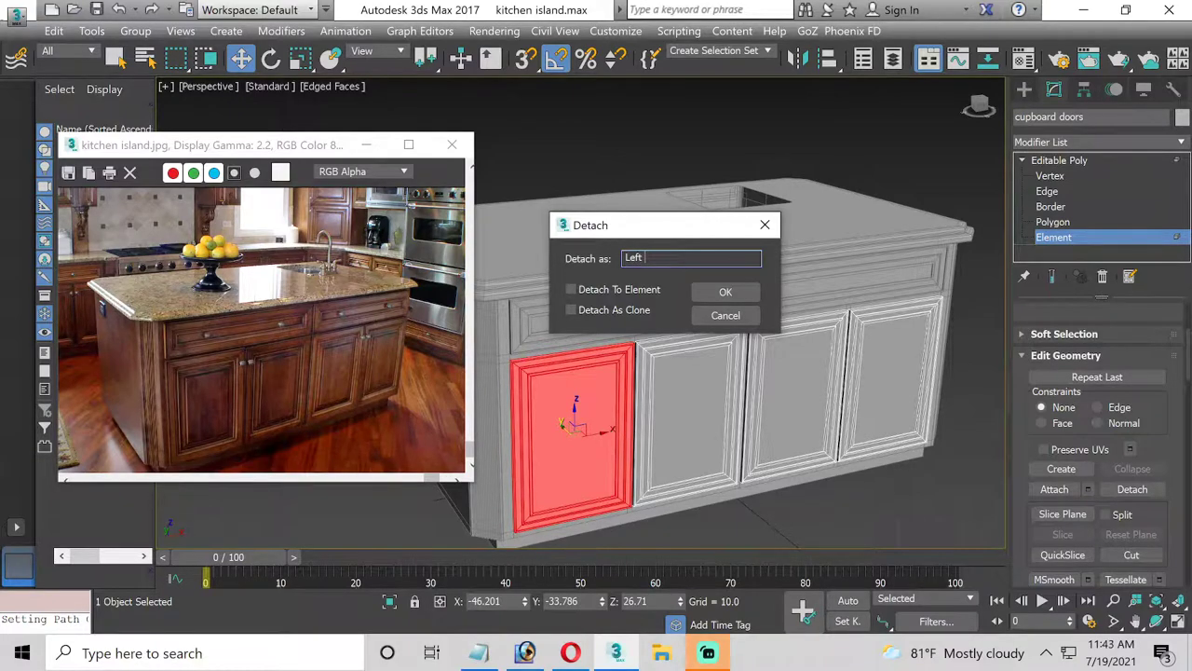
type("cup")
type("board d")
type("oor")
key("BackSpace")
key("BackSpace")
key("BackSpace")
key("BackSpace")
key("BackSpace")
key("BackSpace")
key("BackSpace")
type("b")
key("BackSpace")
key("BackSpace")
key("BackSpace")
type("cup")
type("board")
type("_01")
left_click_drag(683, 257, 623, 257)
left_click(729, 293)
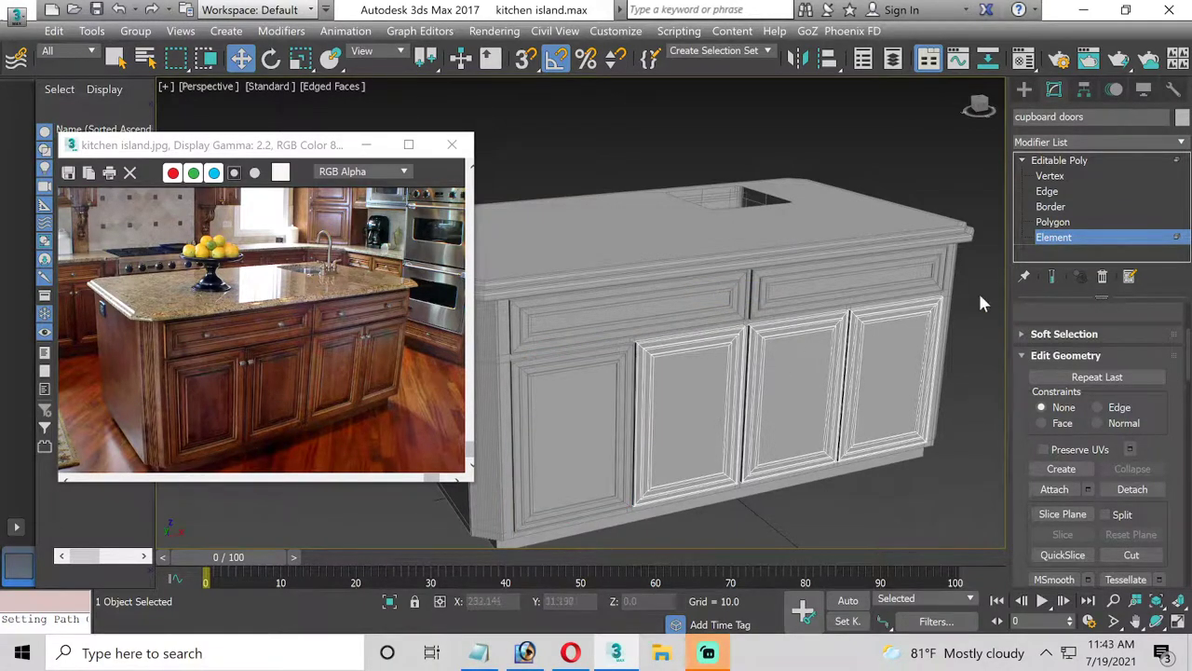
Detach the second cabinet door from cupboard doors as its own object, cupboard_02
left_click(713, 360)
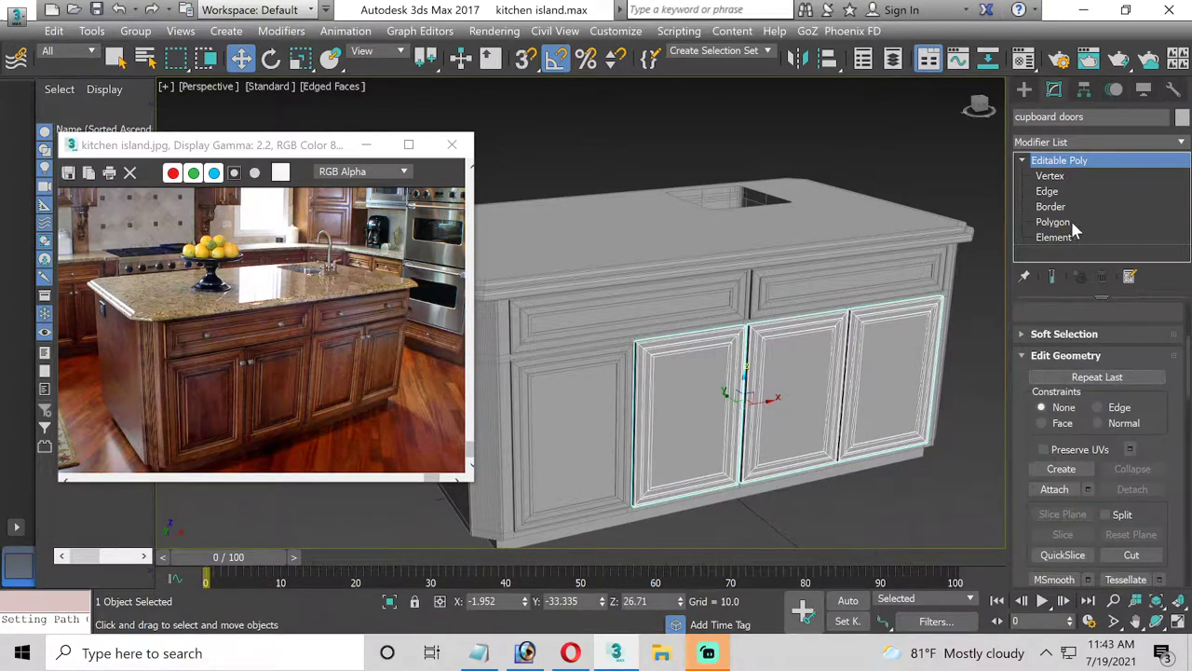
left_click(1053, 237)
left_click(707, 376)
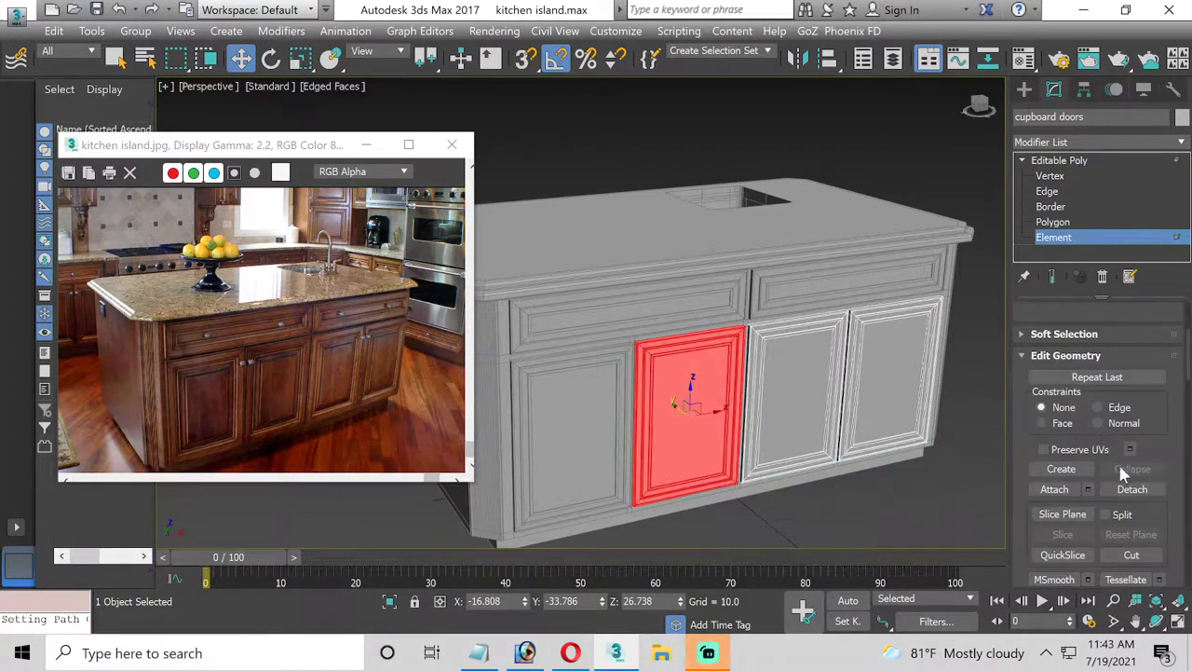
left_click(1131, 489)
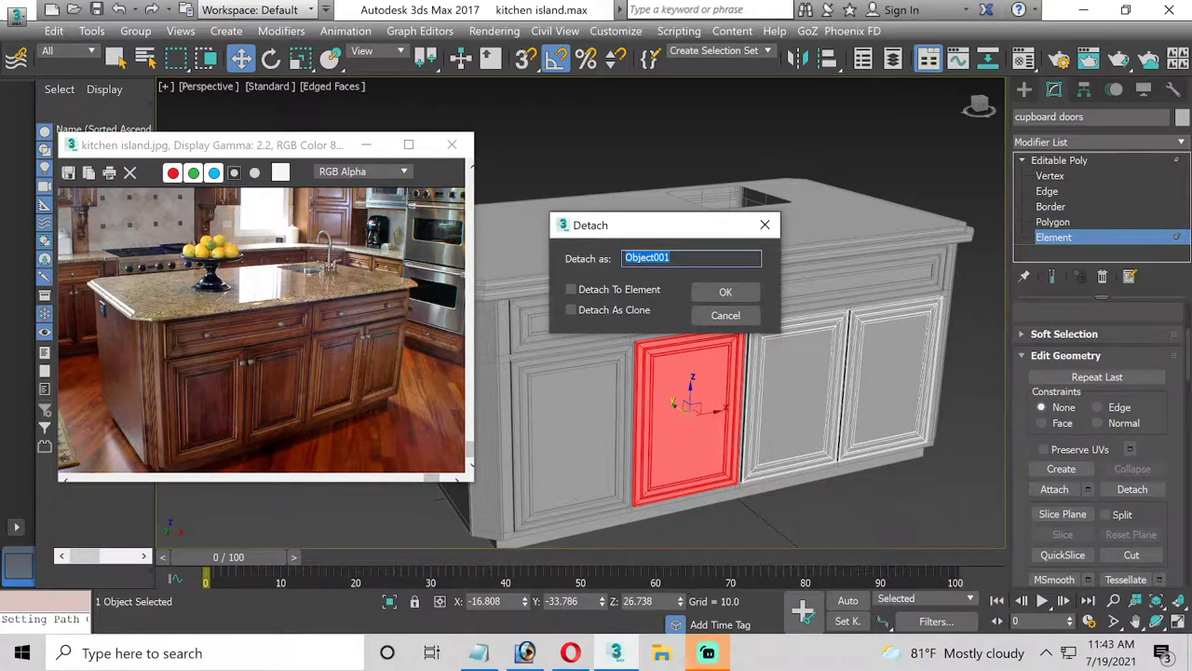
left_click(669, 257)
key("BackSpace")
key("BackSpace")
key("BackSpace")
key("BackSpace")
key("BackSpace")
key("BackSpace")
key("BackSpace")
key("BackSpace")
type("cupboard_01")
key("BackSpace")
left_click(727, 293)
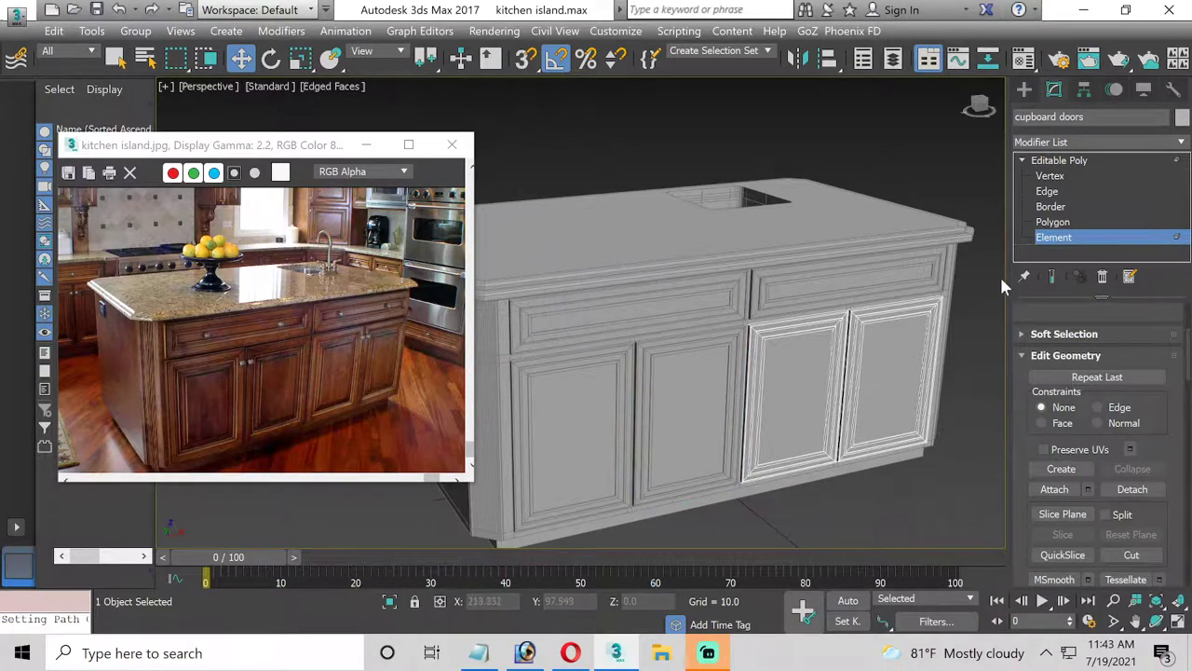
Detach the third cabinet door as cupboard_03 and leave Element level
left_click(787, 396)
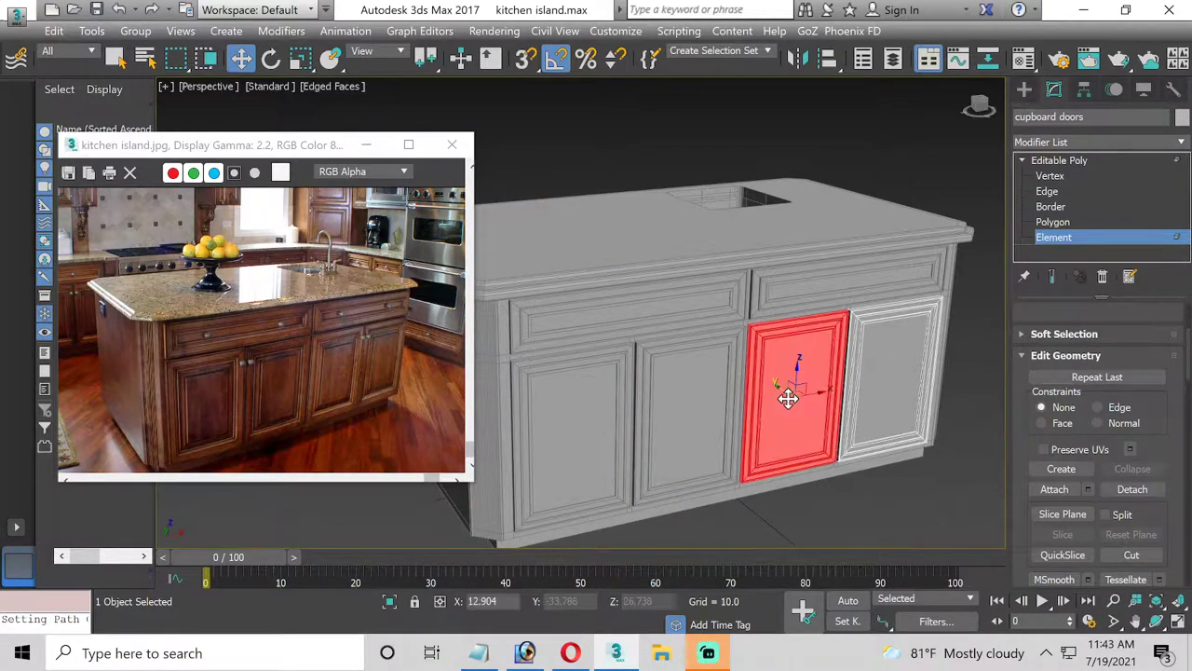
left_click(1132, 489)
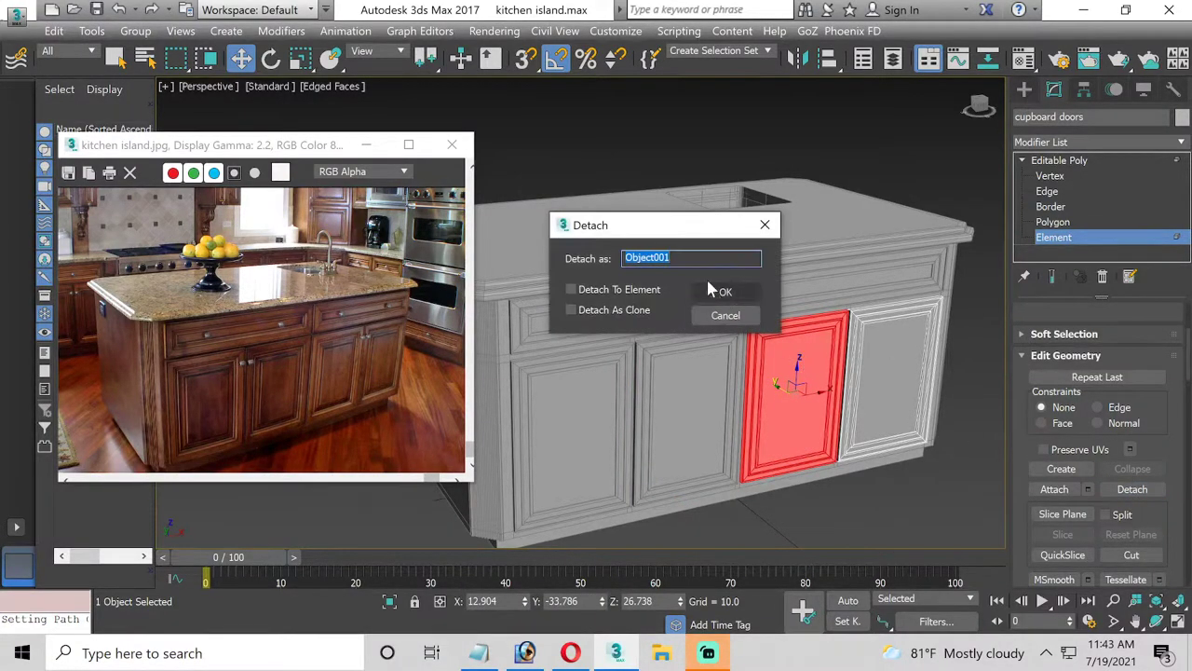
type("cupboard_03")
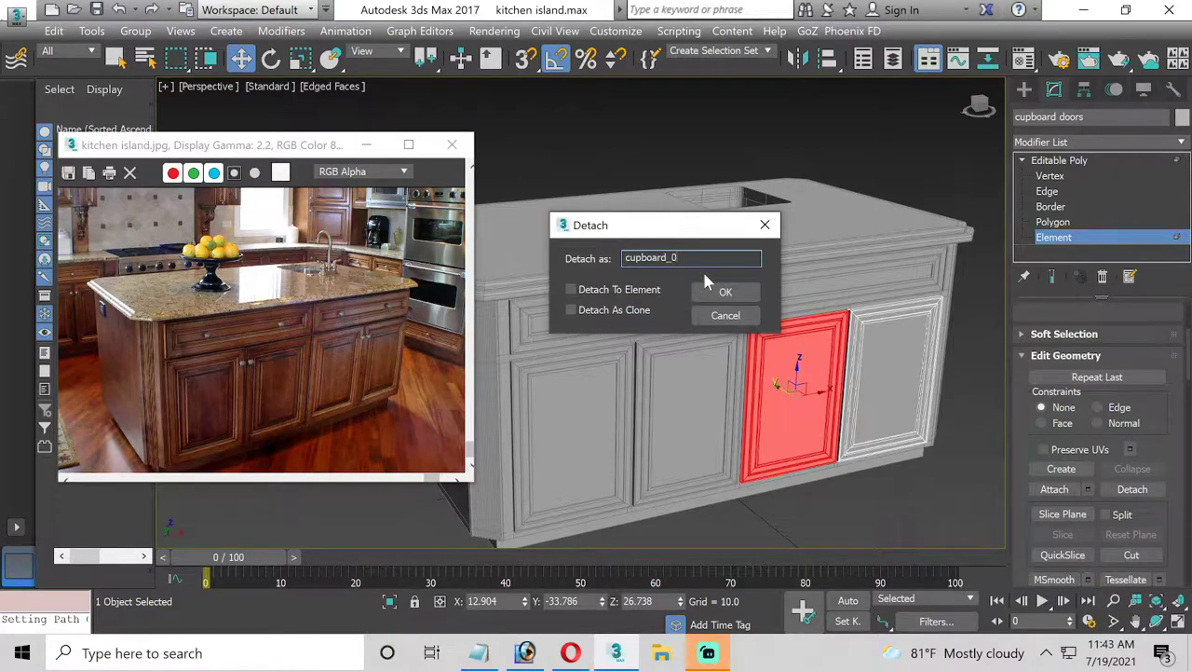
key("Return")
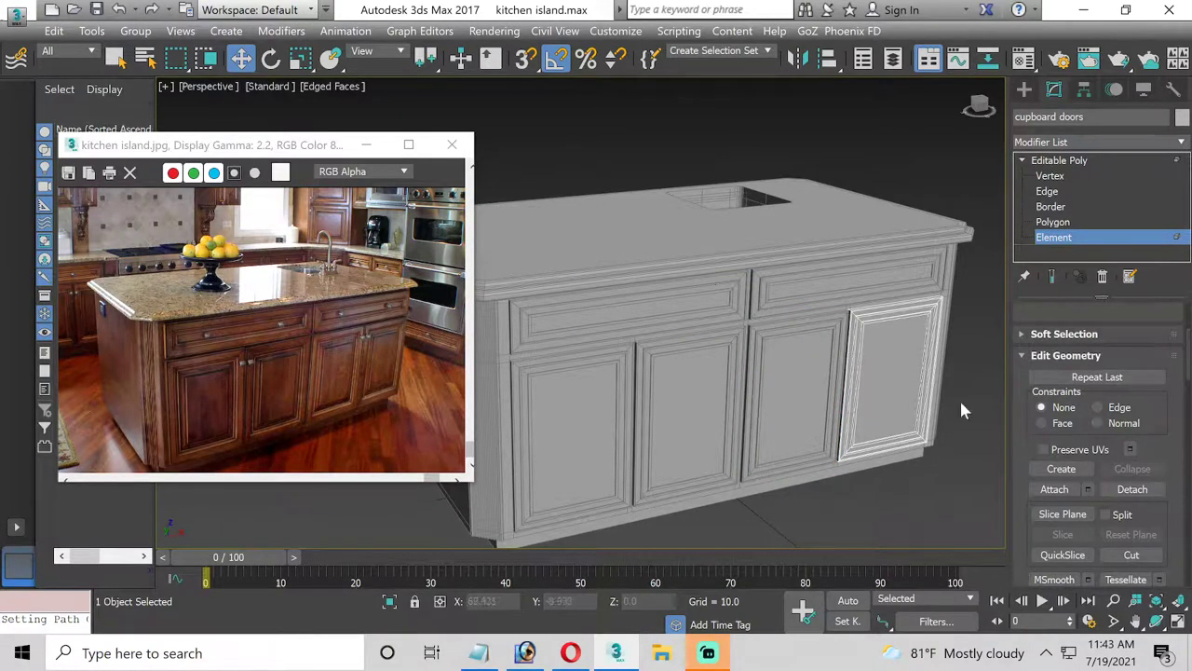
left_click(1053, 237)
Select the separate right-end door object, checking its polygon and element selections
left_click(981, 401)
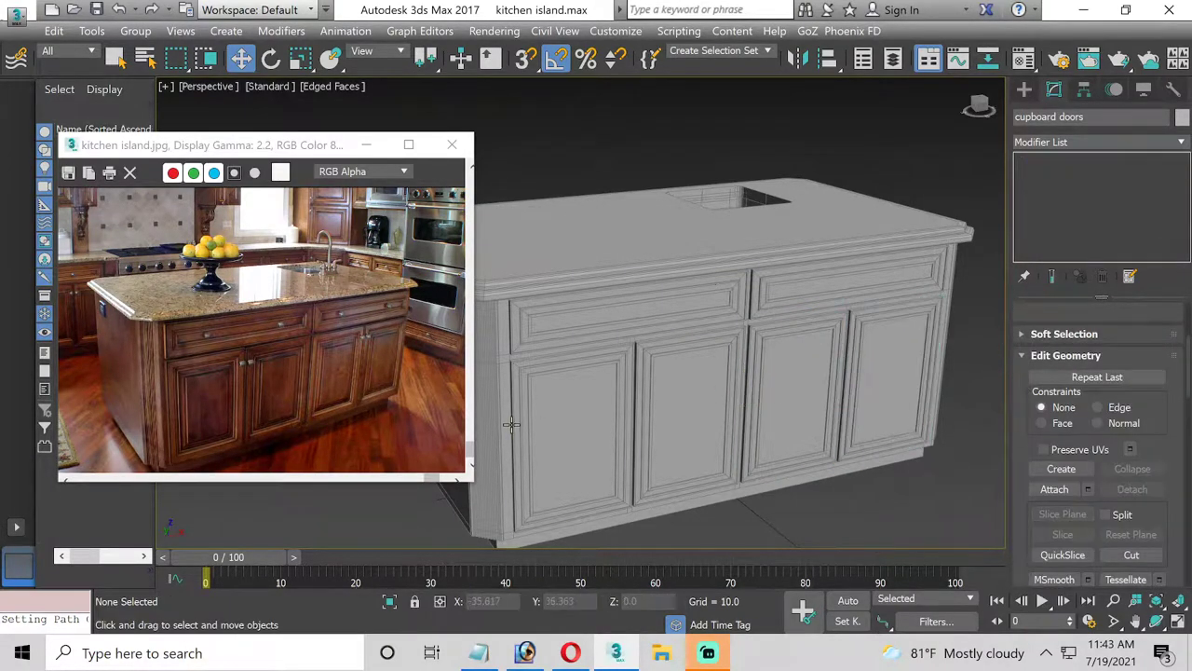
left_click(870, 376)
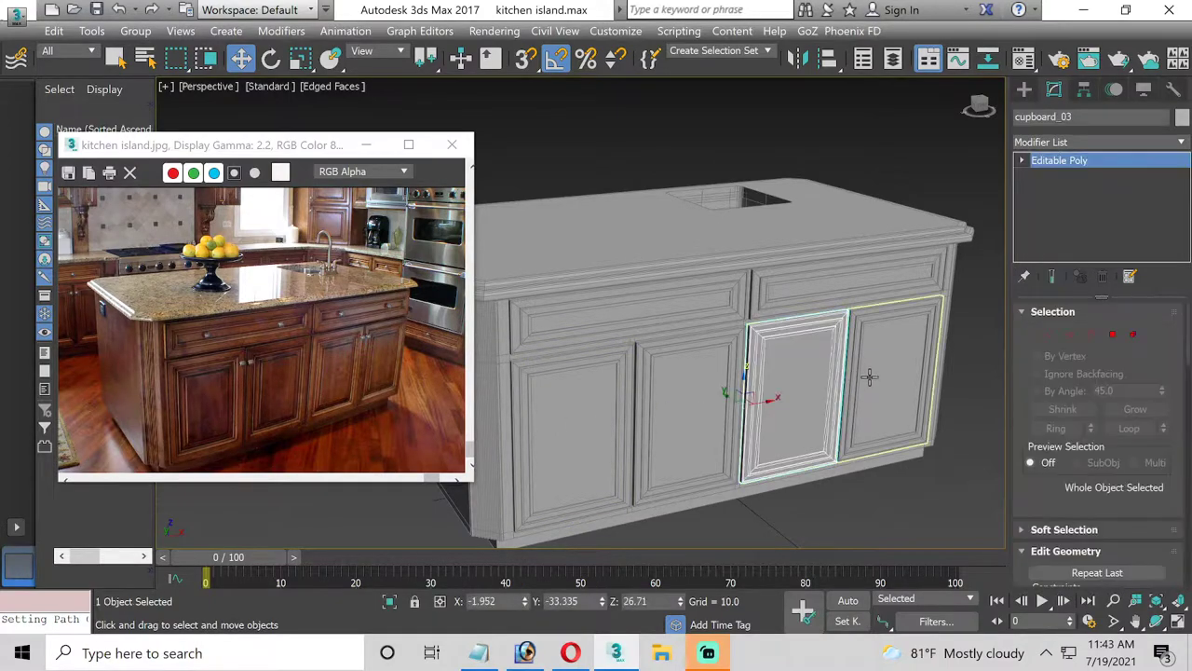
left_click(1076, 224)
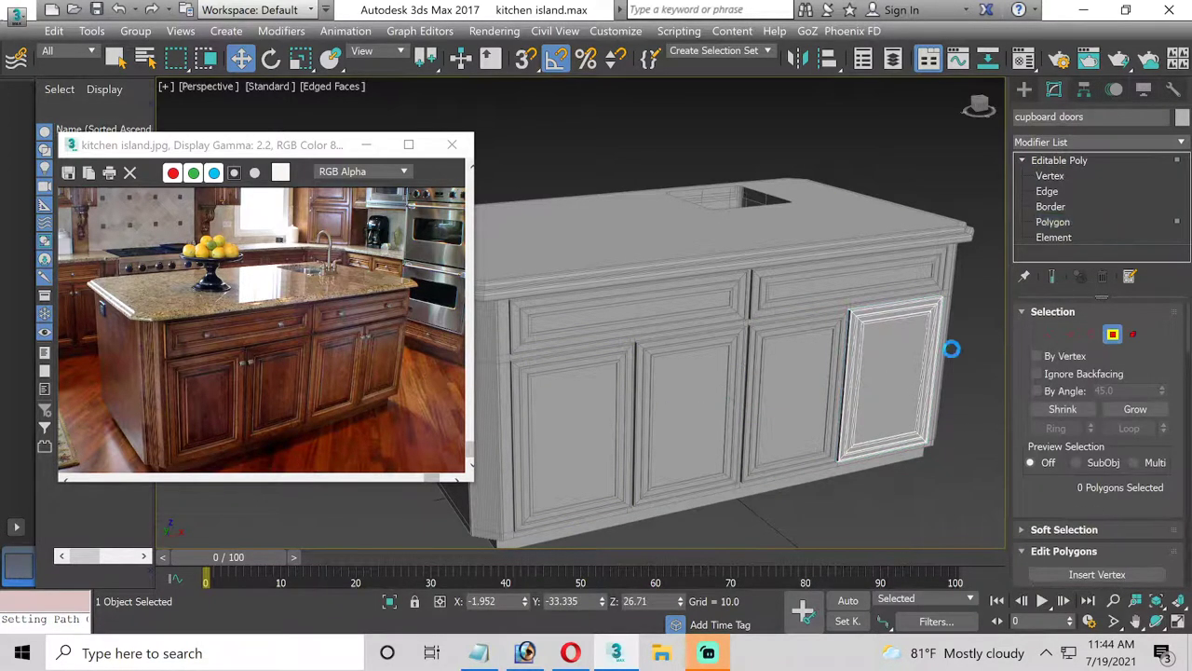
left_click(901, 357)
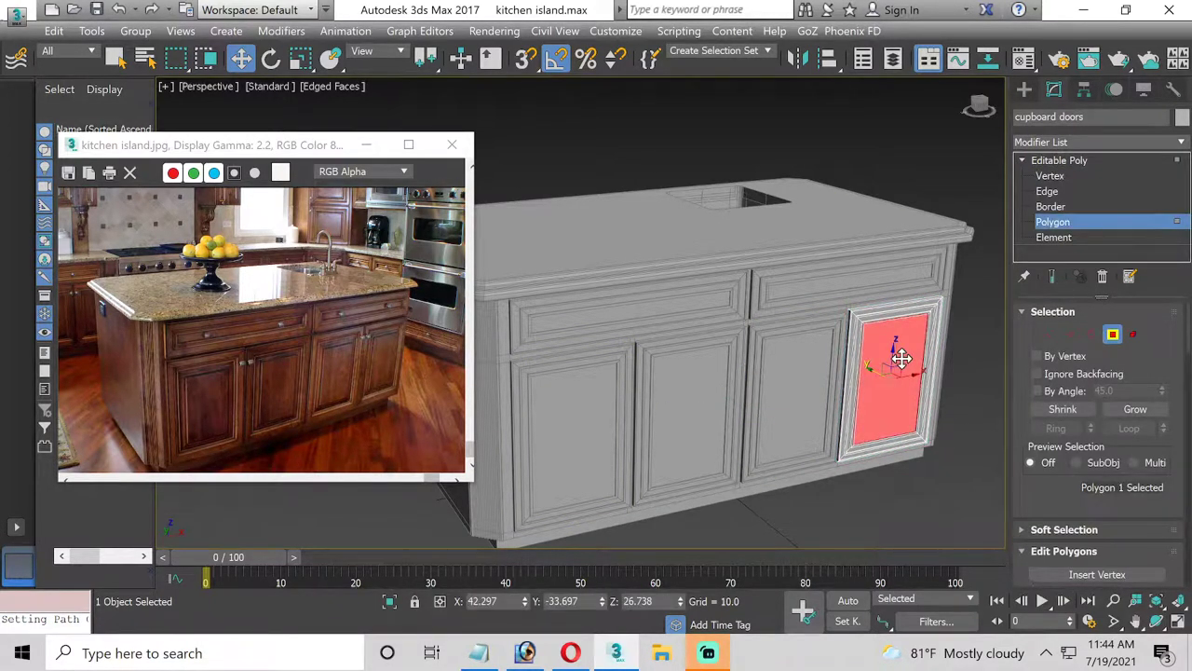
left_click(1114, 338)
key("5")
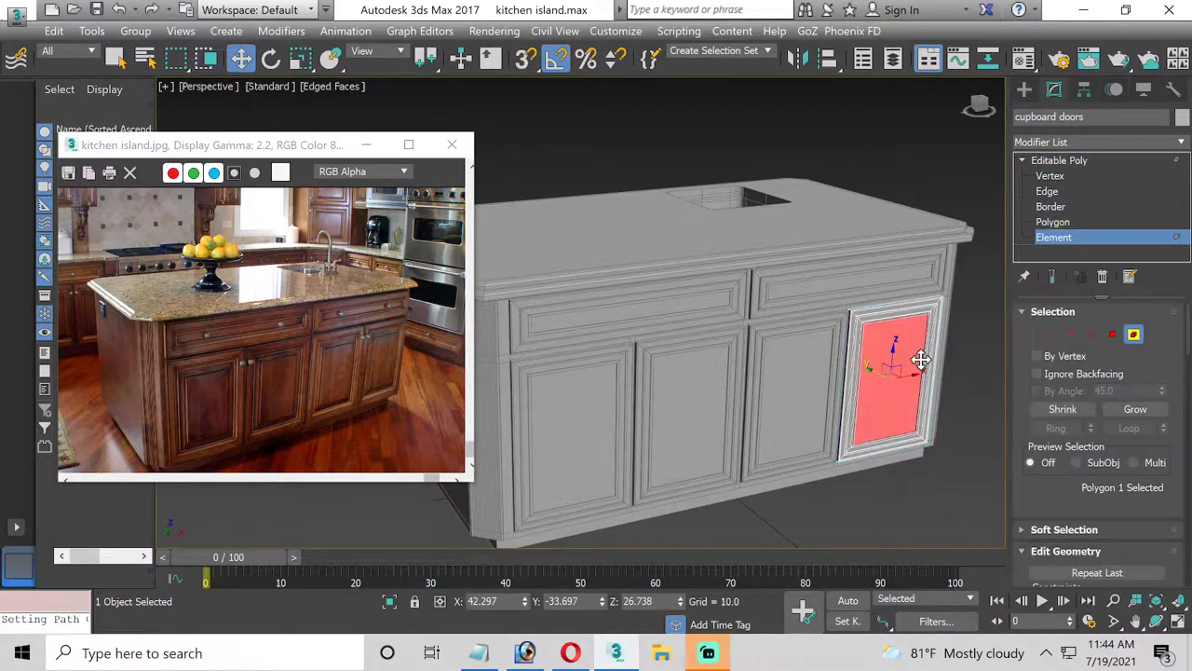
left_click(977, 343)
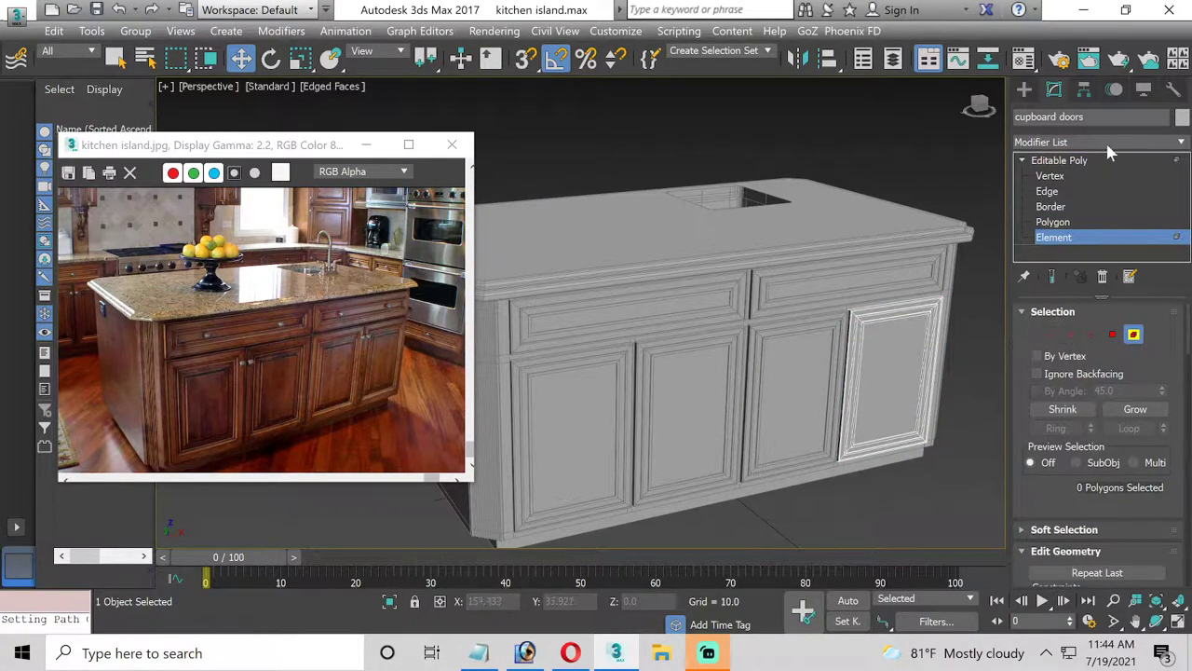
Rename the door object cupboard_04 and orbit to a close side view of the island
left_click_drag(1085, 116, 1053, 116)
type("cupboard_01")
key("Return")
left_click(1155, 621)
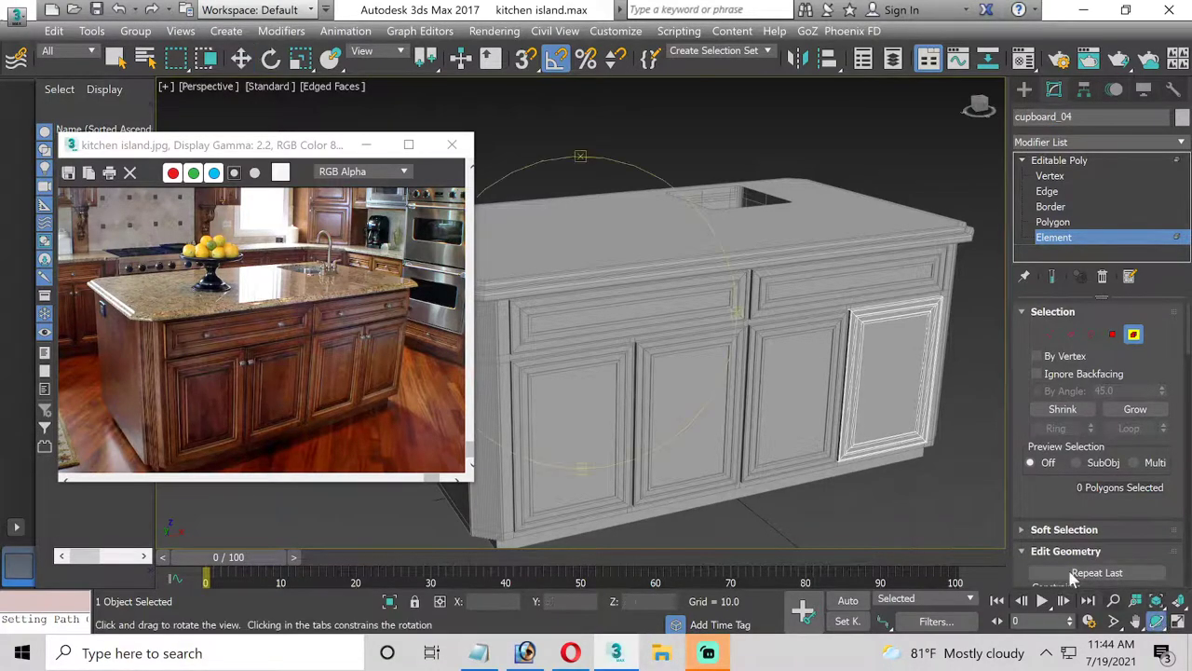
left_click_drag(559, 326, 737, 346)
mouse_move(737, 346)
middle_mouse_down()
mouse_move(499, 308)
mouse_move(732, 338)
mouse_move(290, 249)
mouse_move(492, 263)
mouse_move(409, 203)
mouse_move(769, 368)
middle_mouse_up()
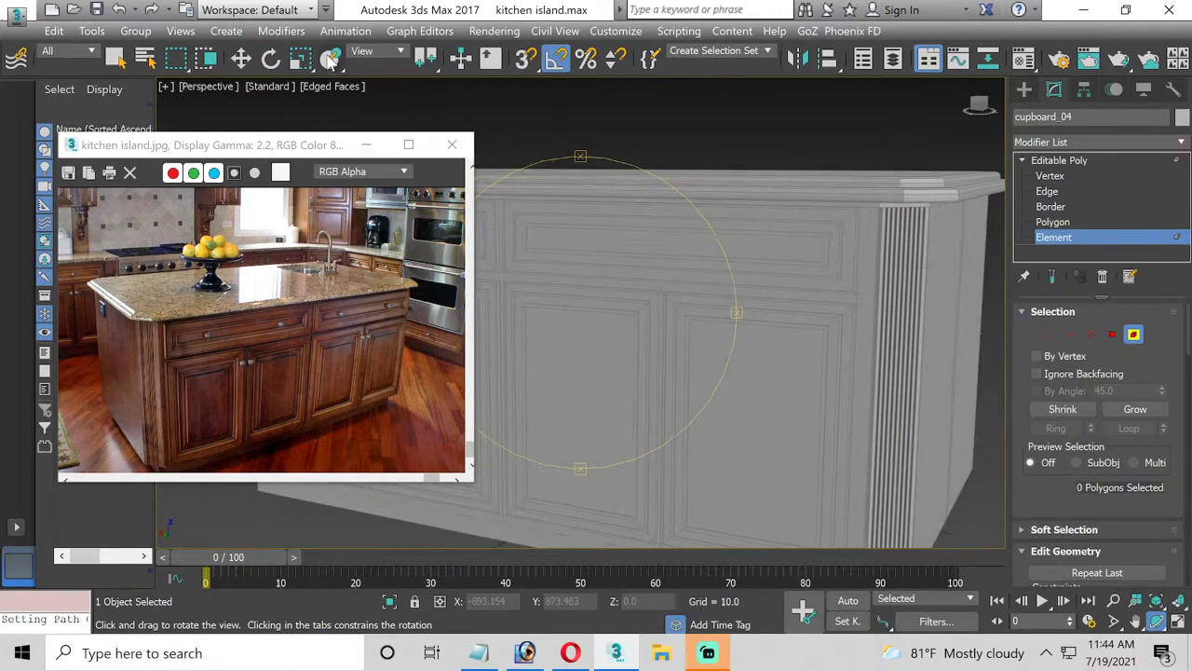
Detach the right door element of the remaining cupboard doors as its own named object
key("w")
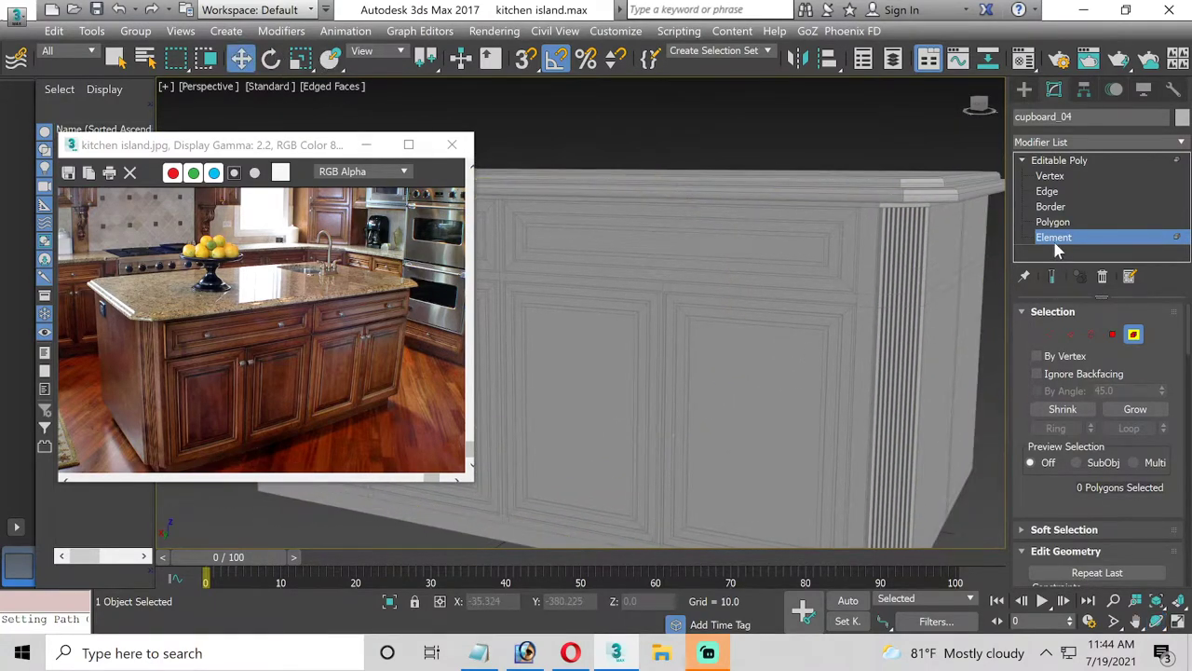
left_click(1058, 250)
left_click(669, 344)
middle_click_drag(667, 346, 667, 303)
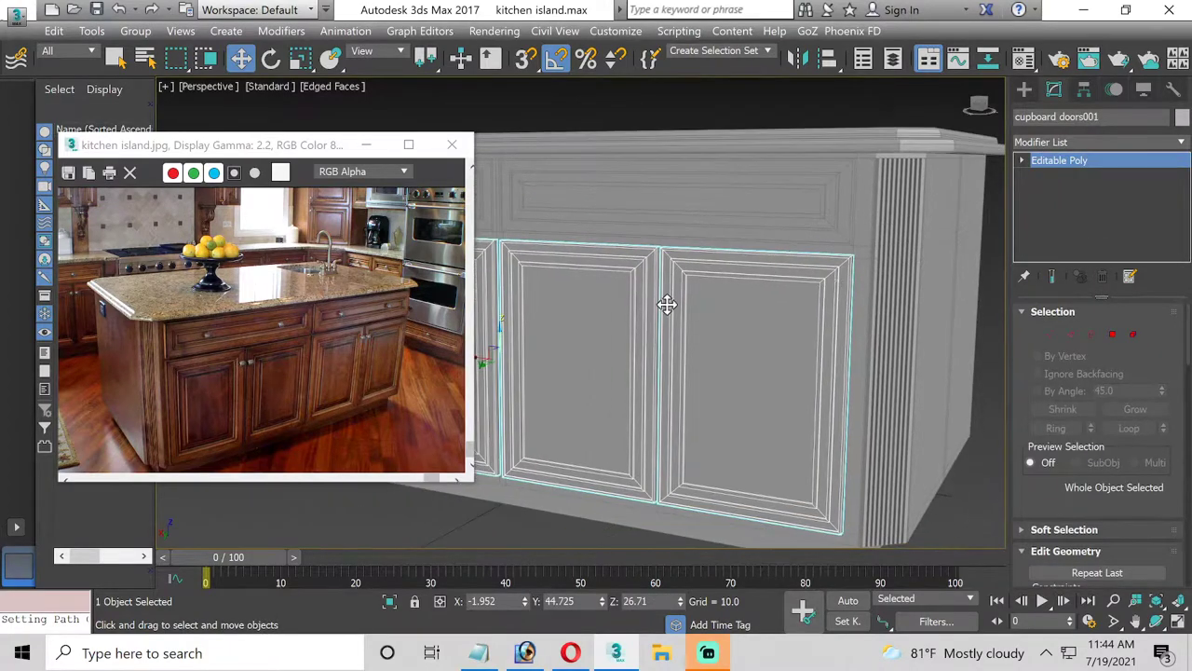
left_click(1133, 333)
left_click(733, 357)
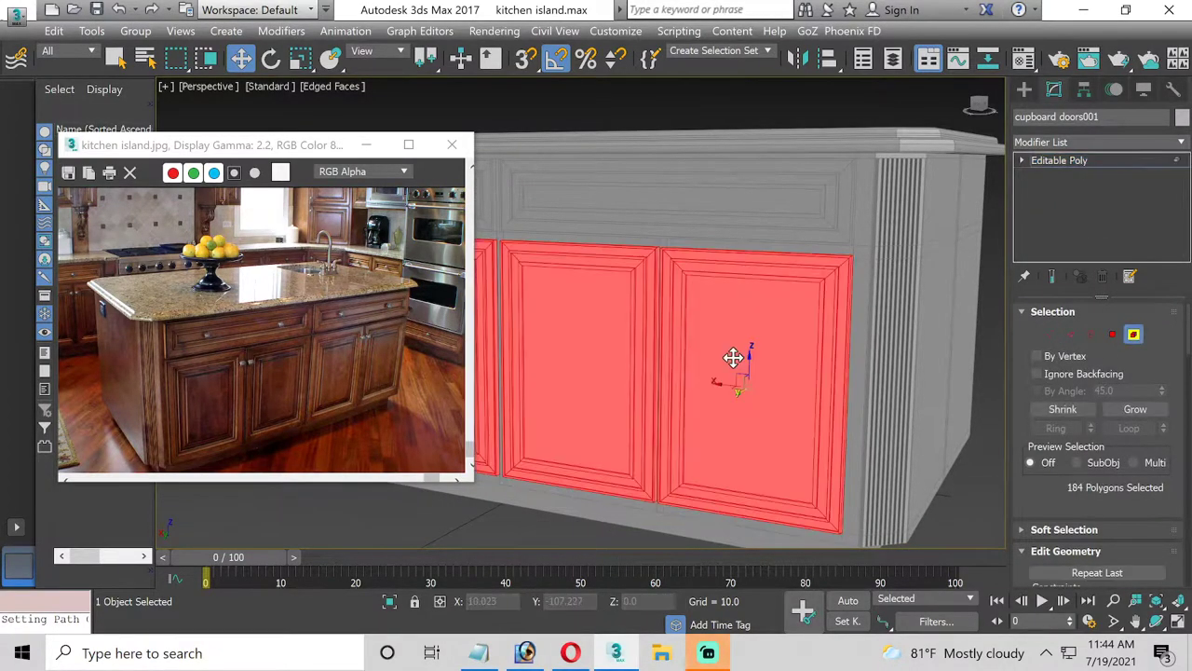
left_click(733, 358)
scroll(1142, 472, "down", 2)
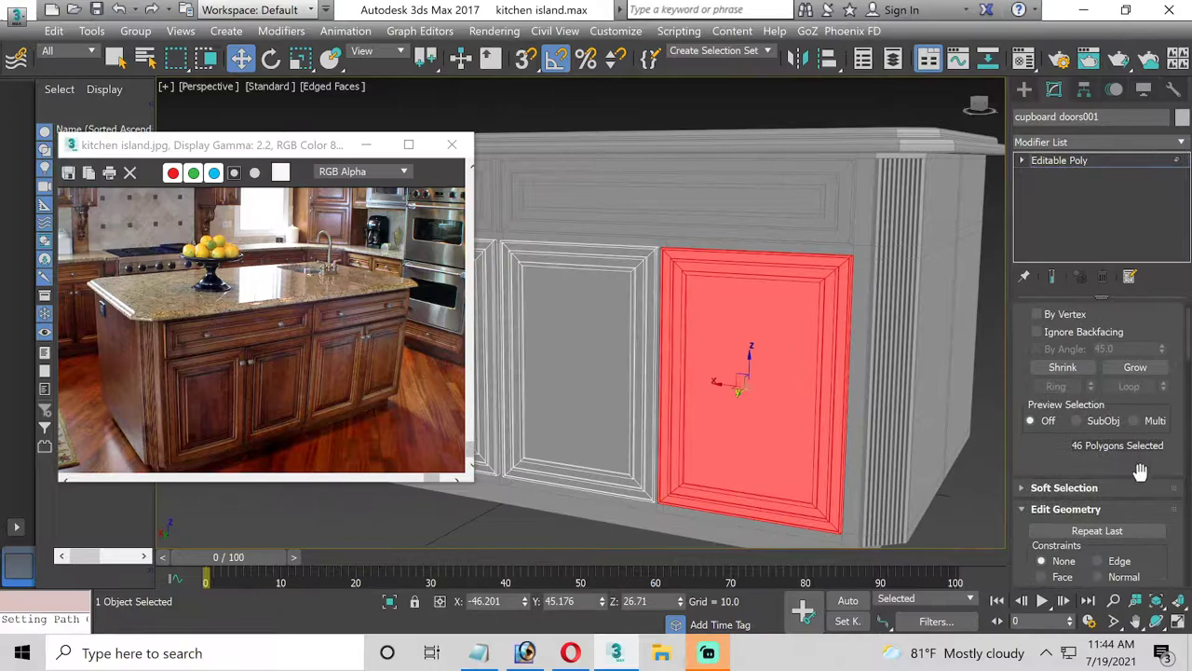
scroll(1134, 493, "down", 2)
scroll(1135, 493, "down", 1)
left_click(1129, 532)
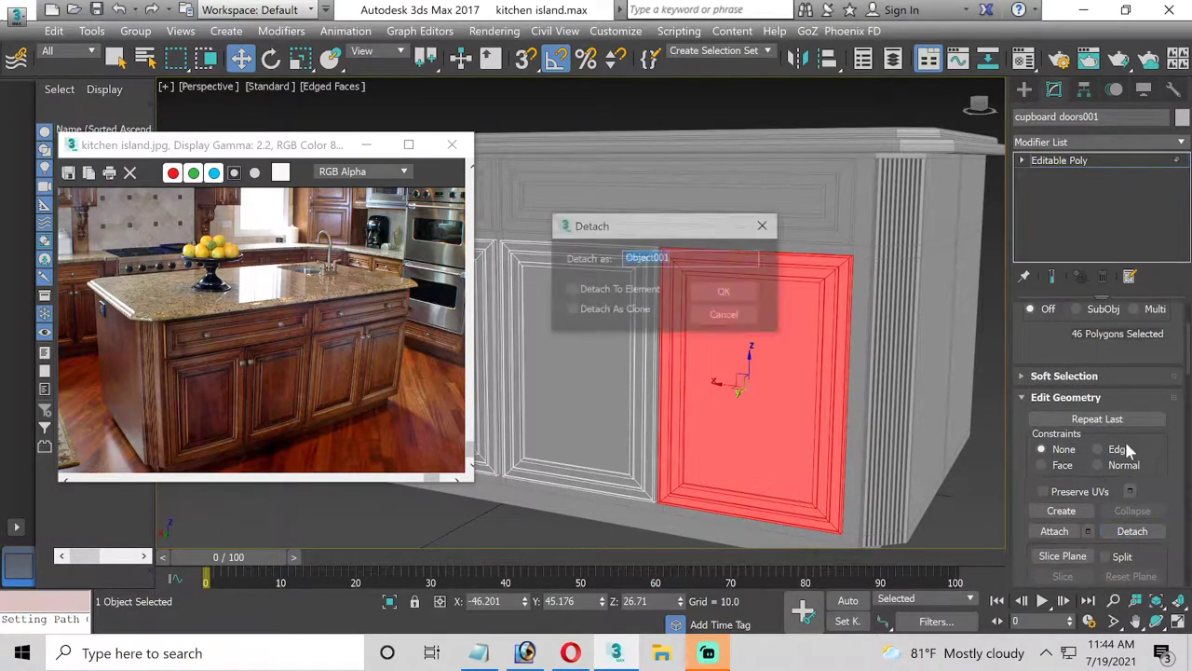
type("cupboard_01")
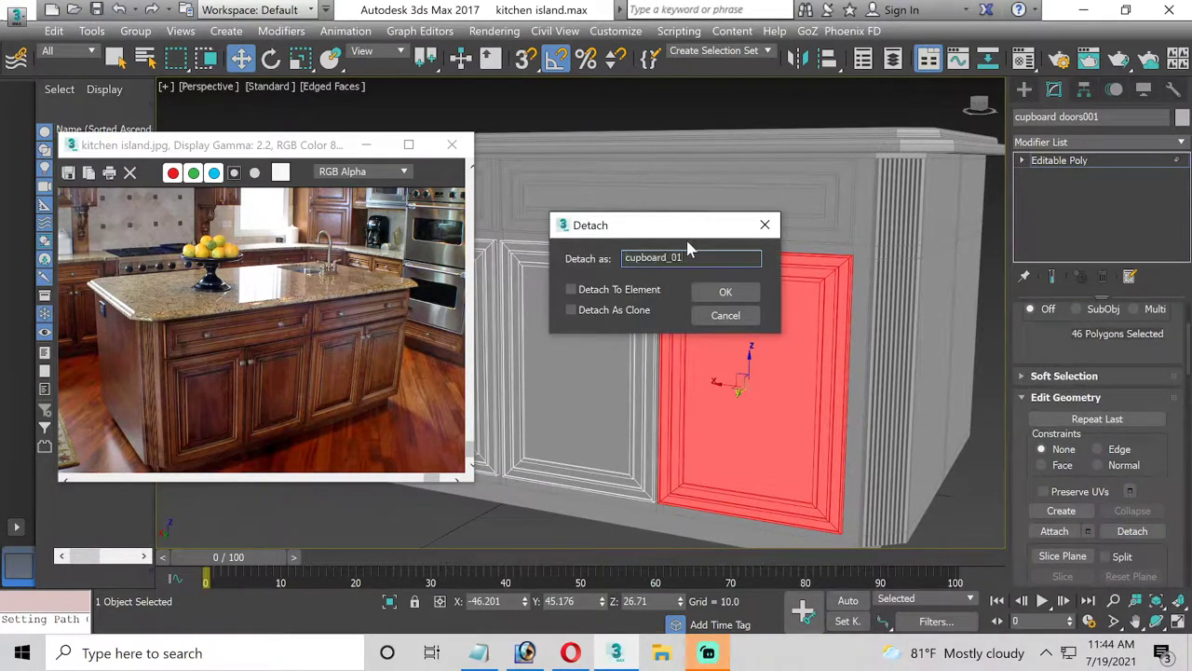
key("Return")
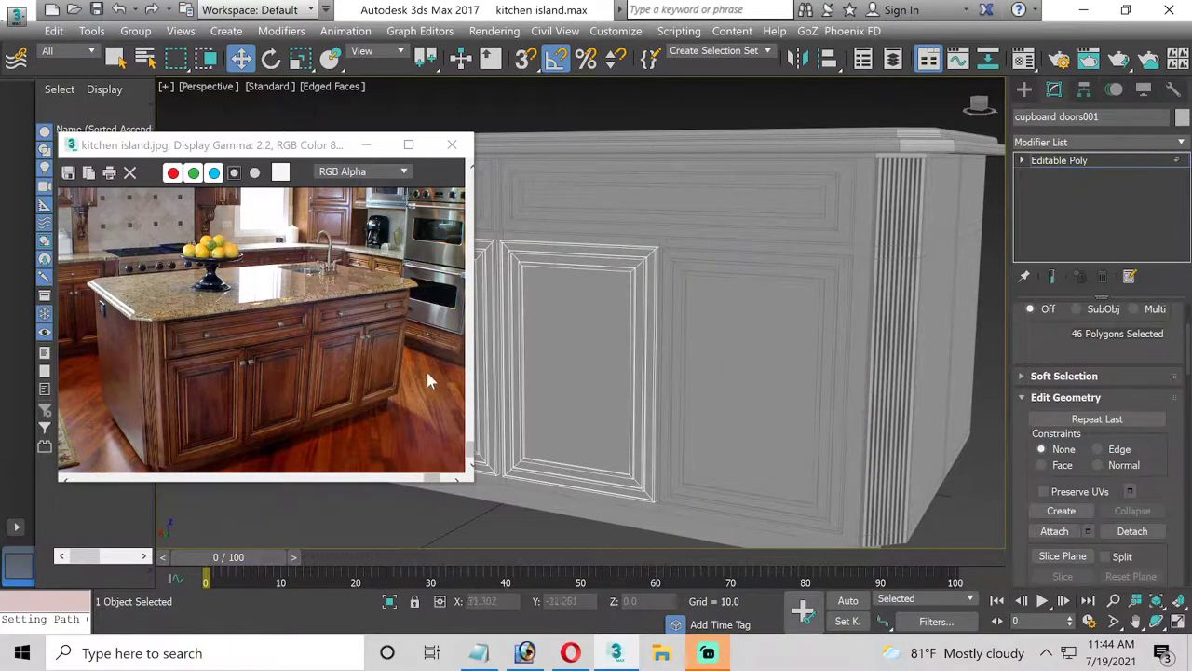
Detach the next two door elements as separate named cupboard objects
left_click(577, 380)
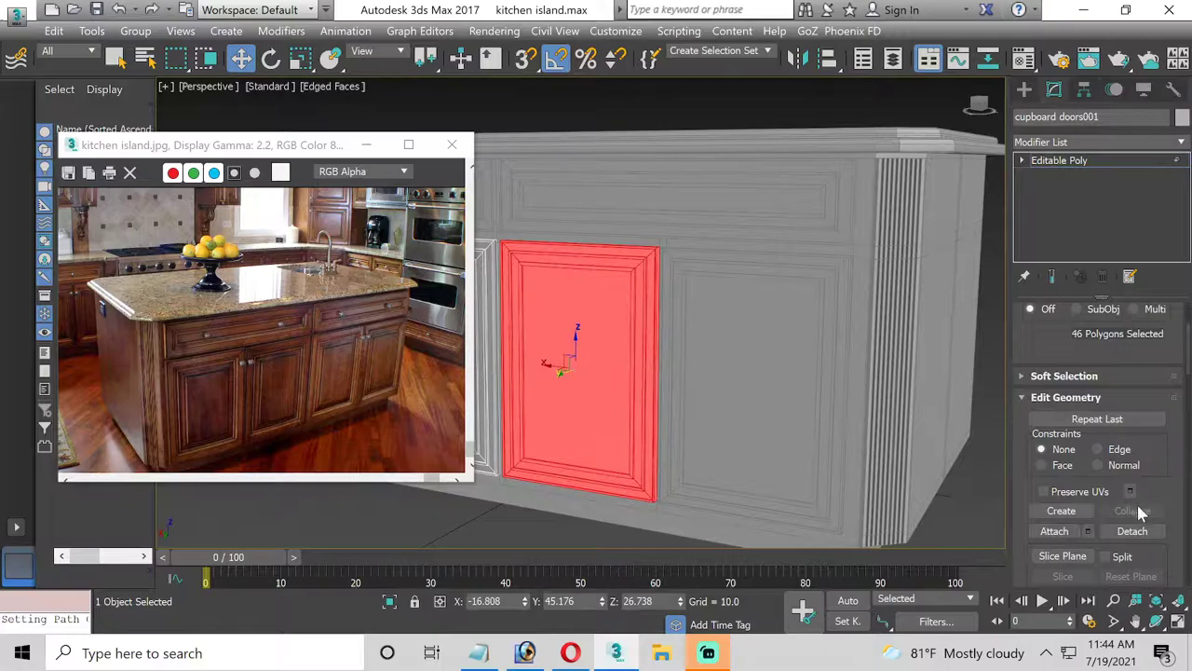
left_click(1132, 531)
type("cupboard_01")
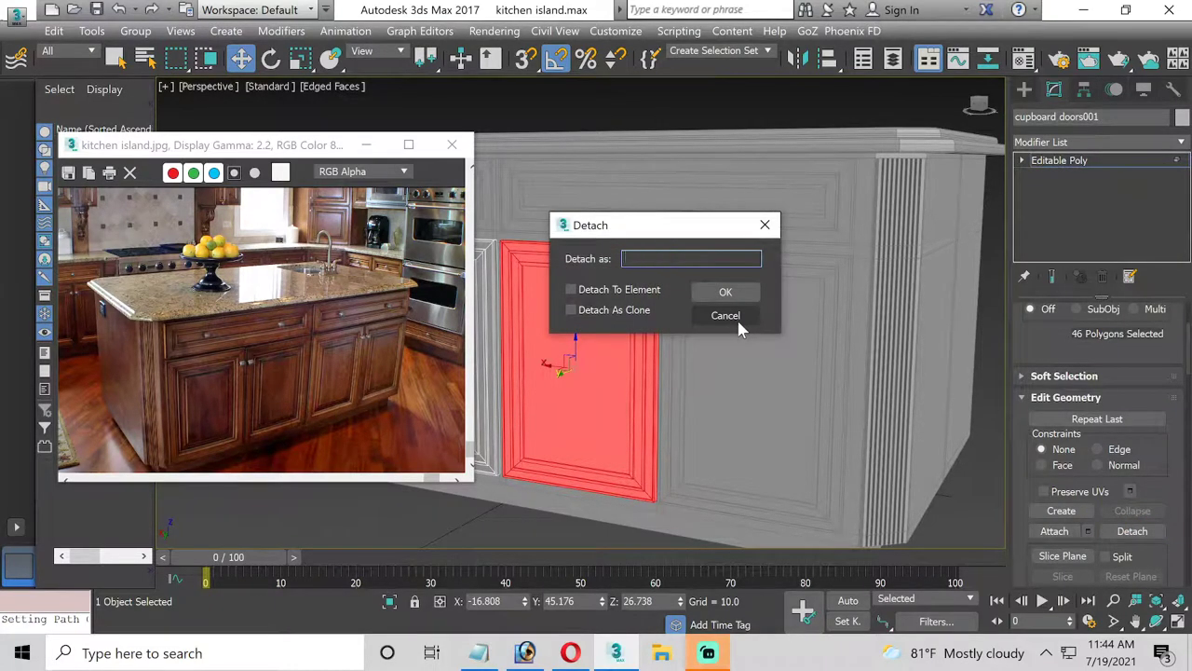
key("Return")
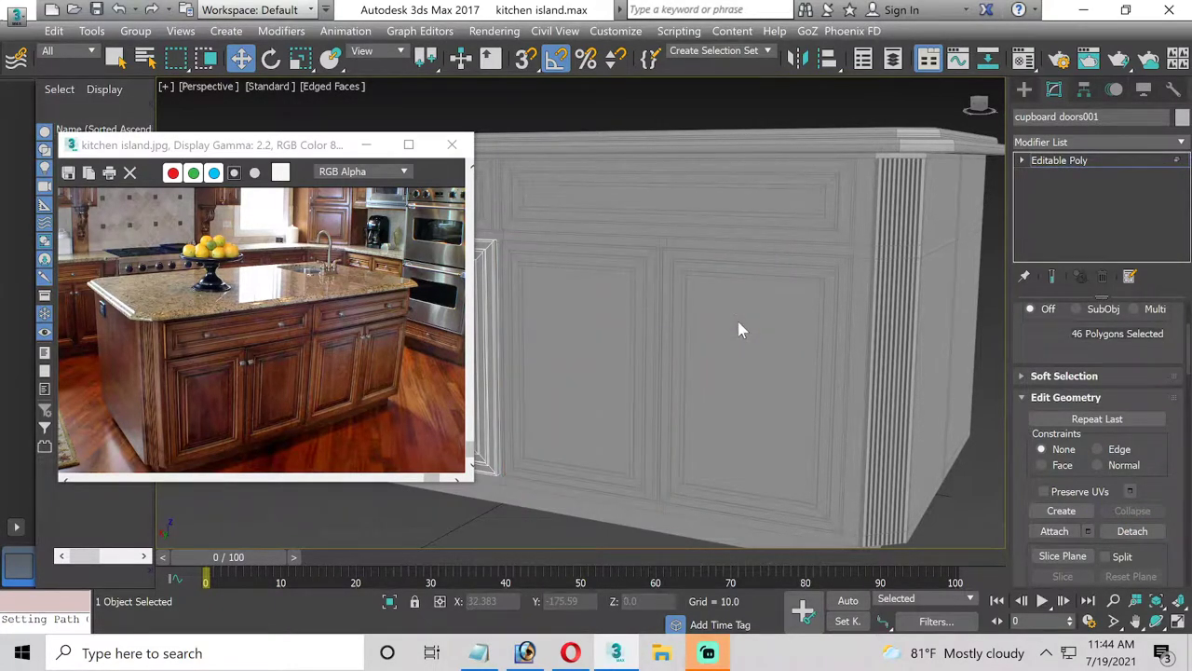
middle_click_drag(487, 325, 736, 319, "alt")
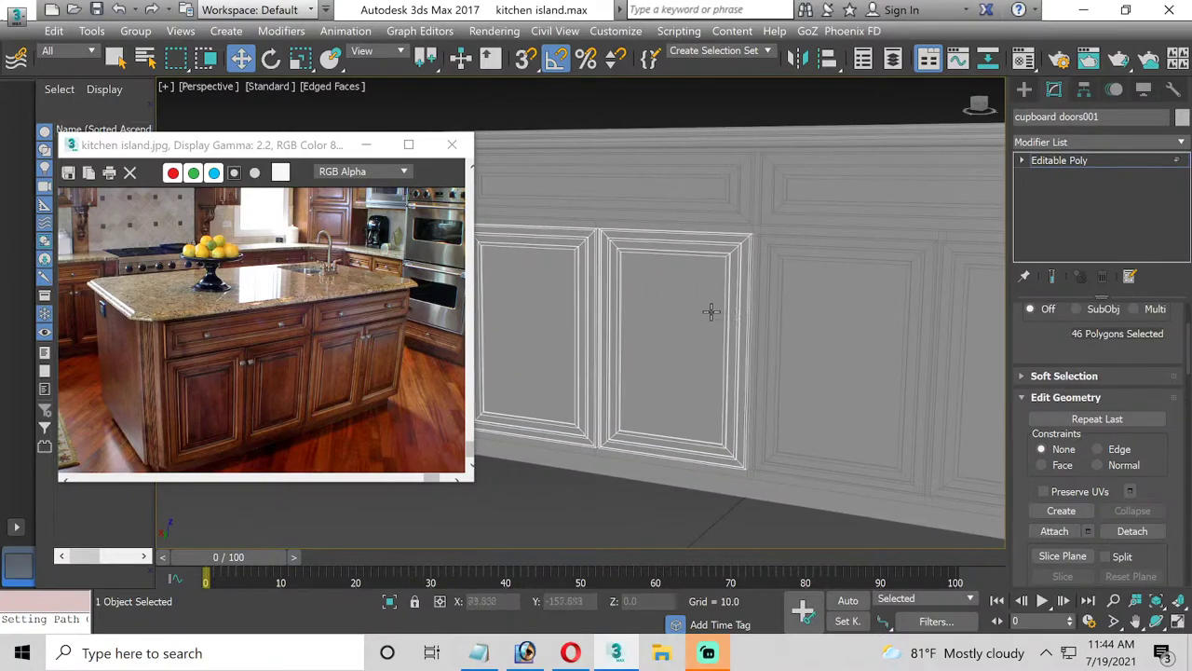
left_click(711, 311)
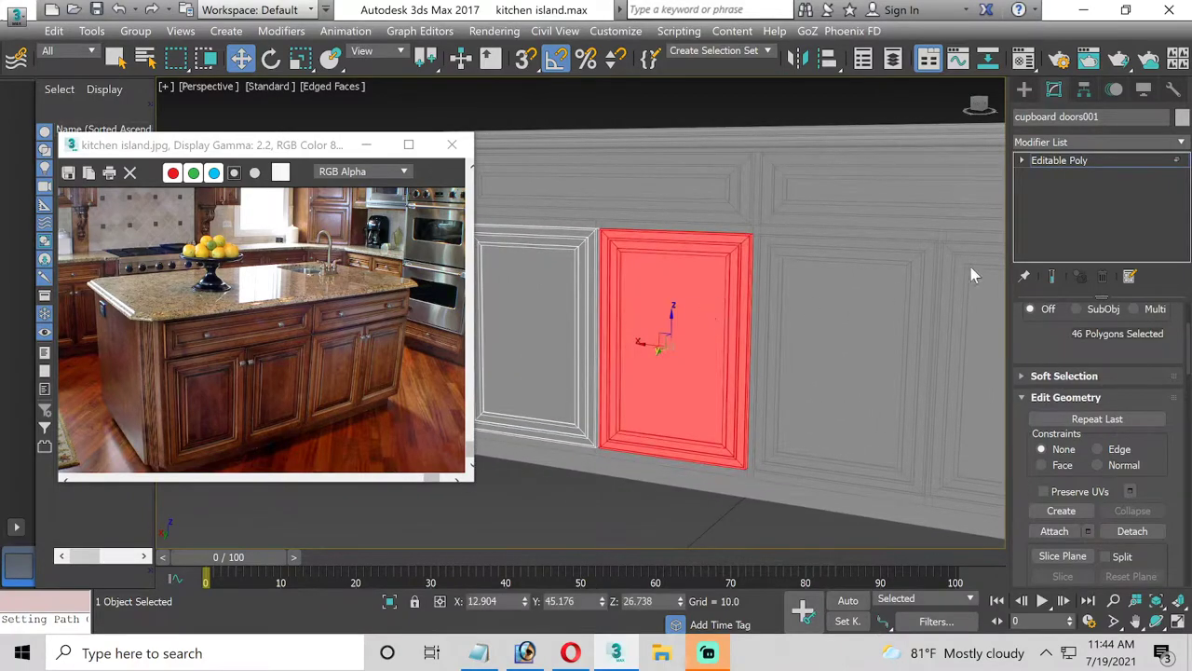
left_click(1141, 531)
type("cupboard_01")
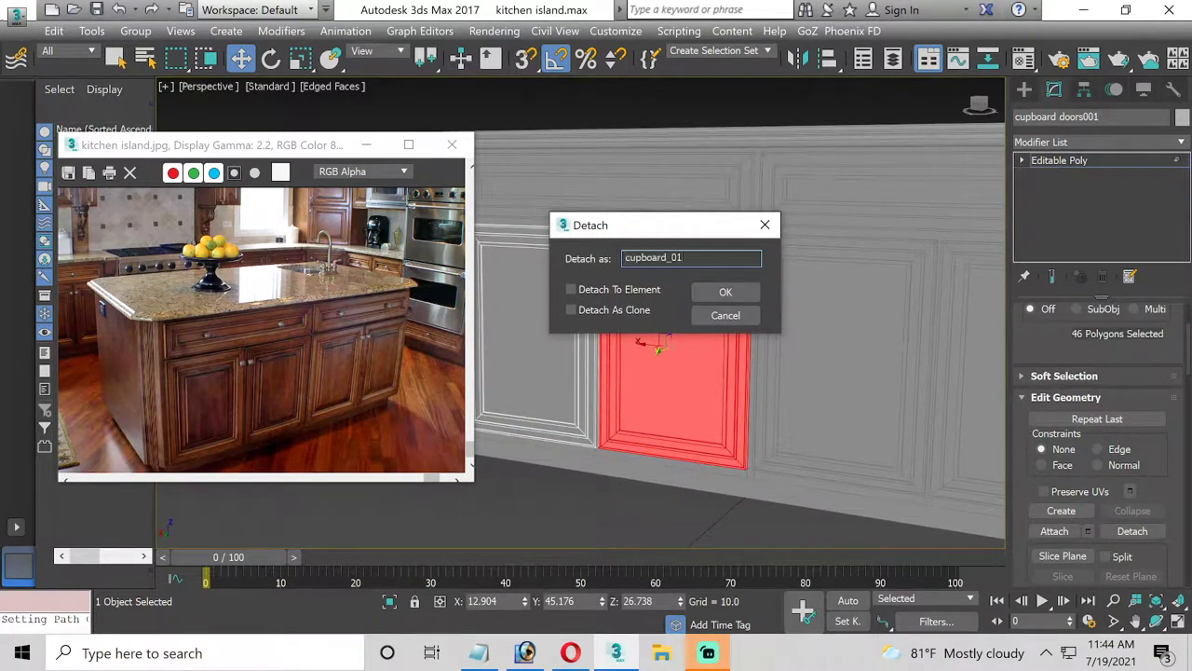
key("Return")
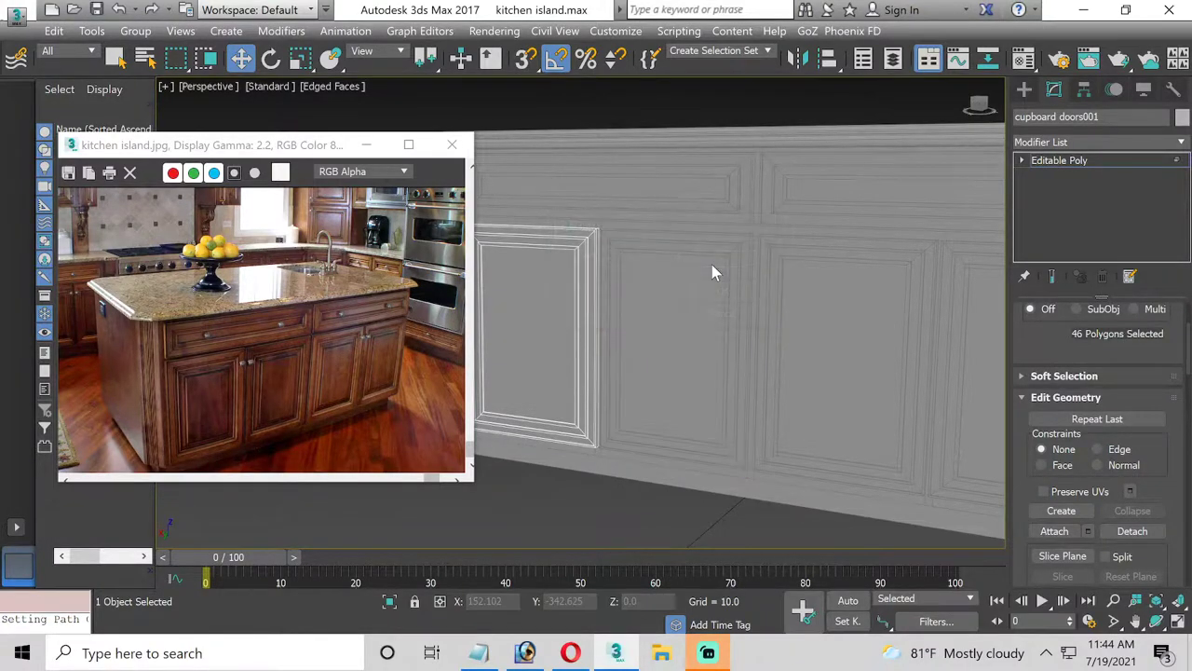
Rename the last remaining door object cupboard_08
scroll(715, 268, "down", 3)
scroll(769, 308, "down", 2)
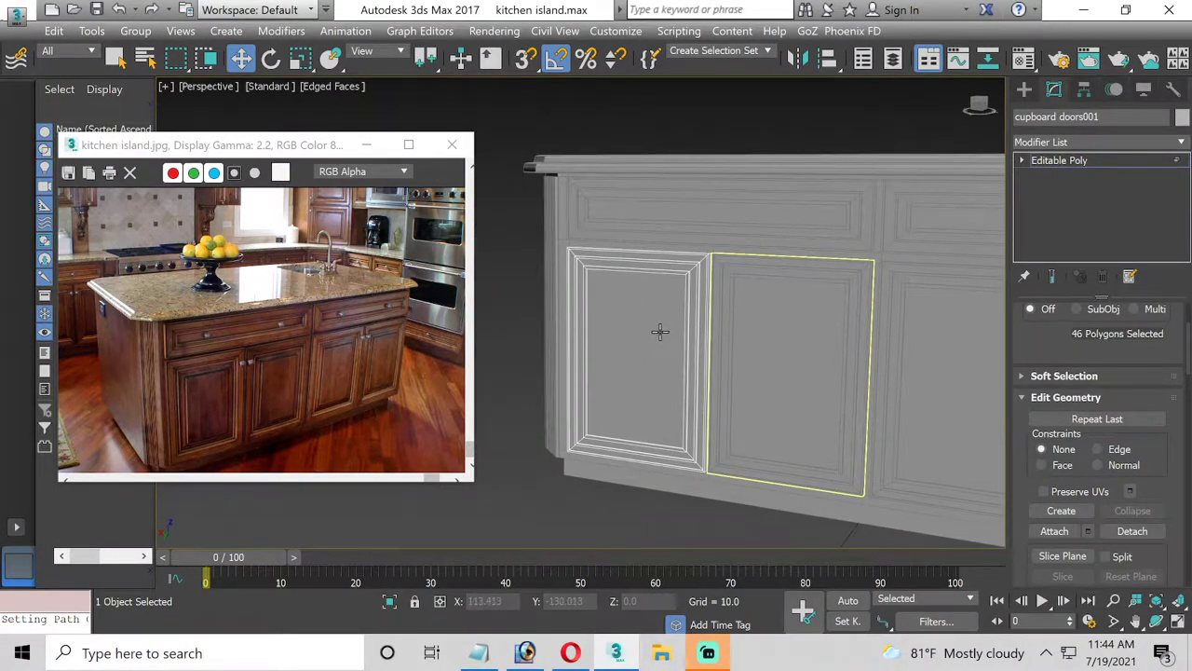
left_click(674, 329)
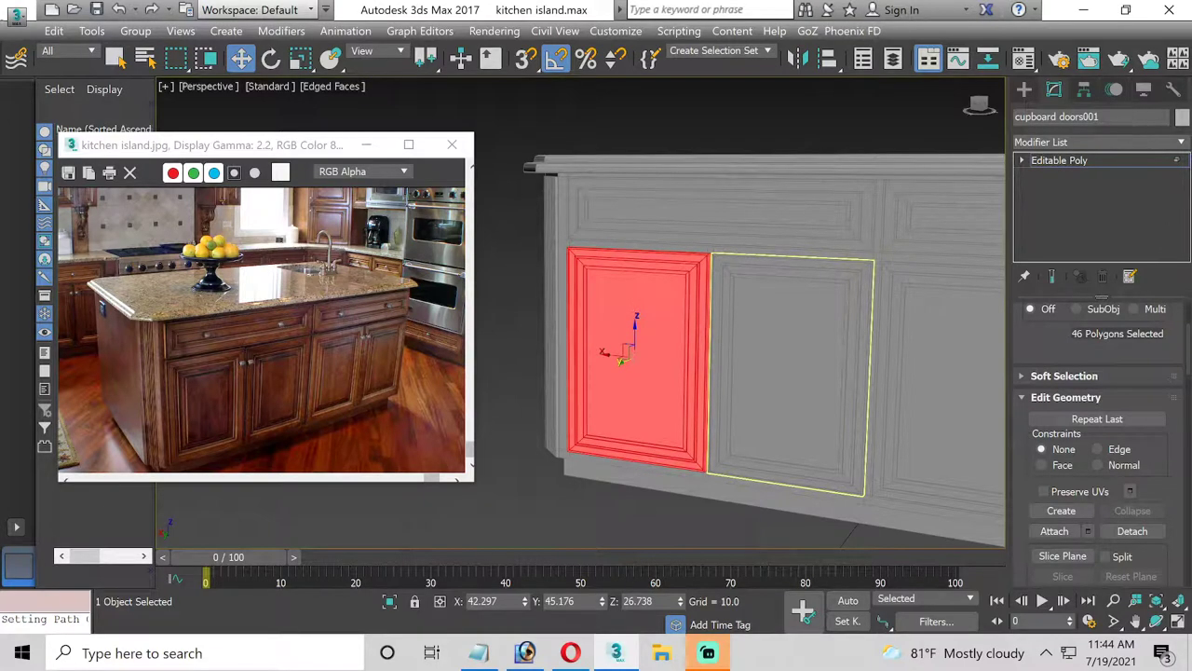
left_click(1090, 116)
type("cupboard_01")
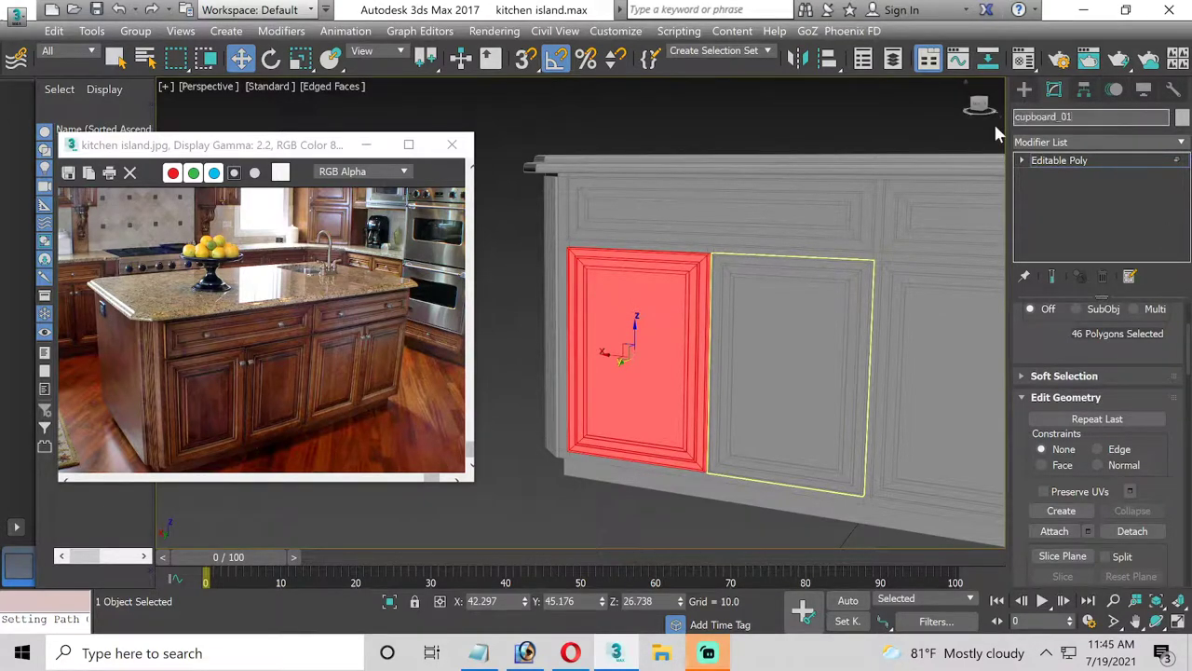
key("BackSpace")
type("8")
key("Return")
Leave Element level and select the fake drawer object
middle_click_drag(983, 138, 699, 349, "alt")
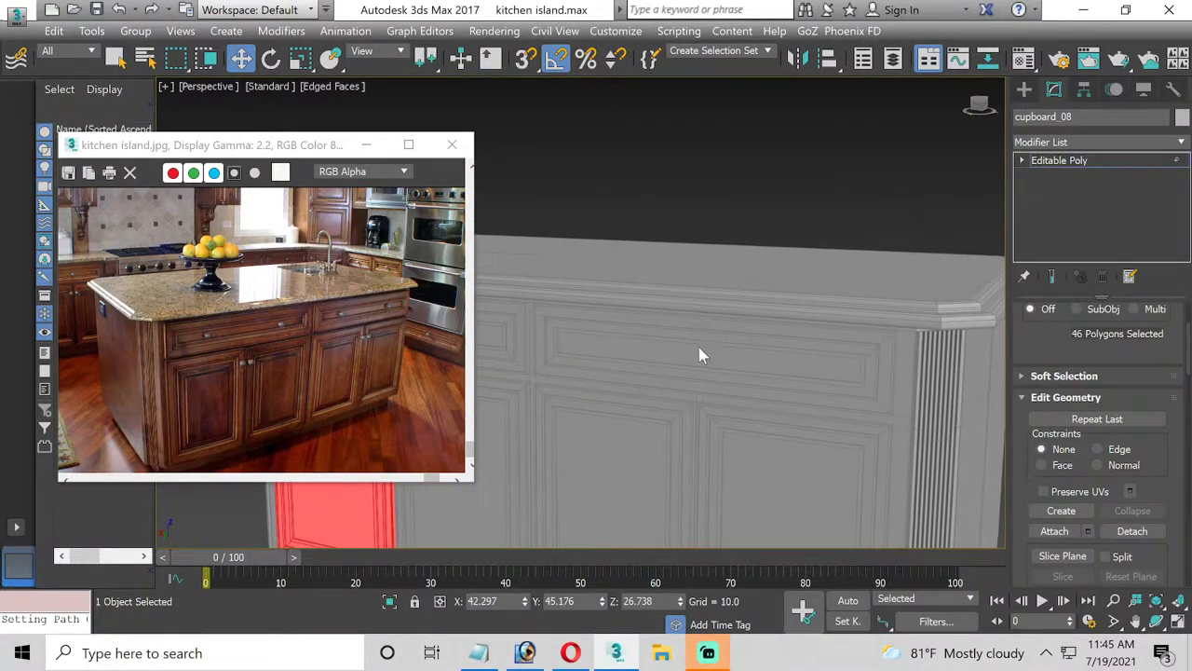
mouse_move(700, 151)
middle_mouse_down("alt")
mouse_move(785, 112)
mouse_move(531, 252)
middle_mouse_up("alt")
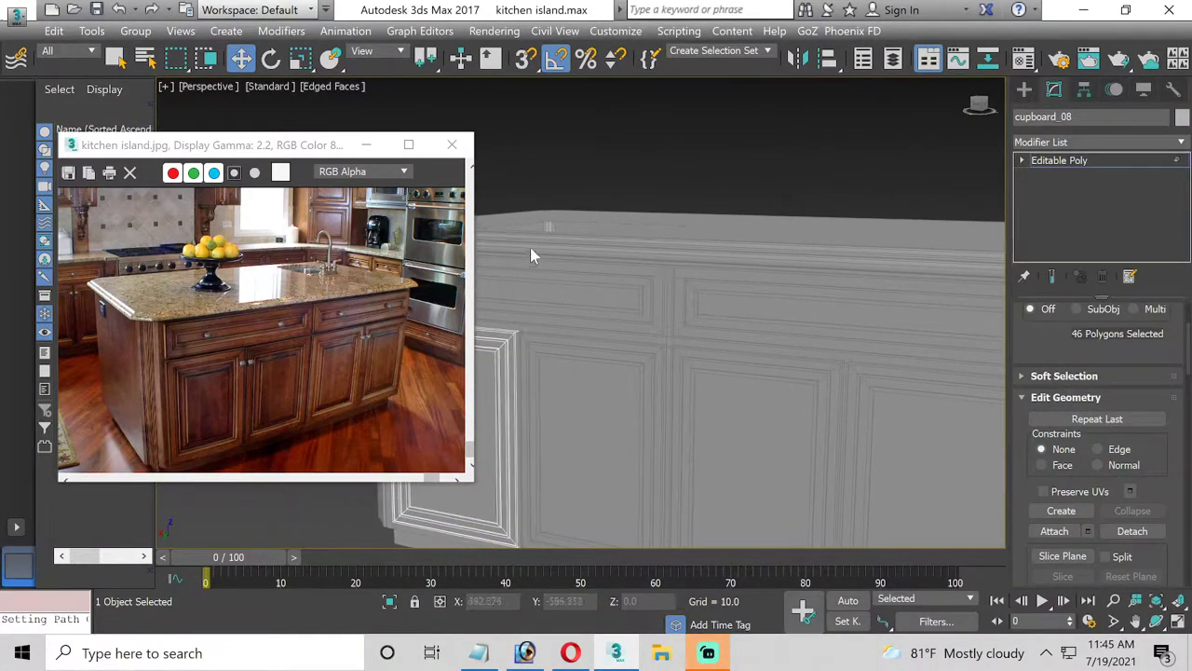
left_click(1022, 160)
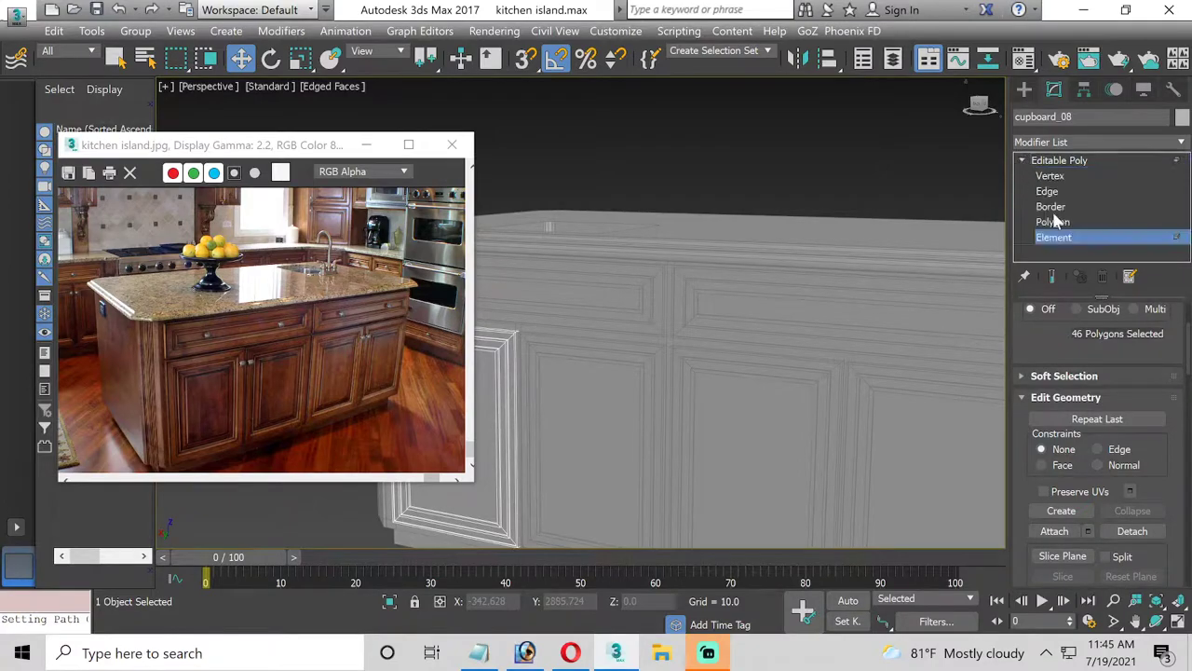
left_click(1058, 238)
left_click(634, 308)
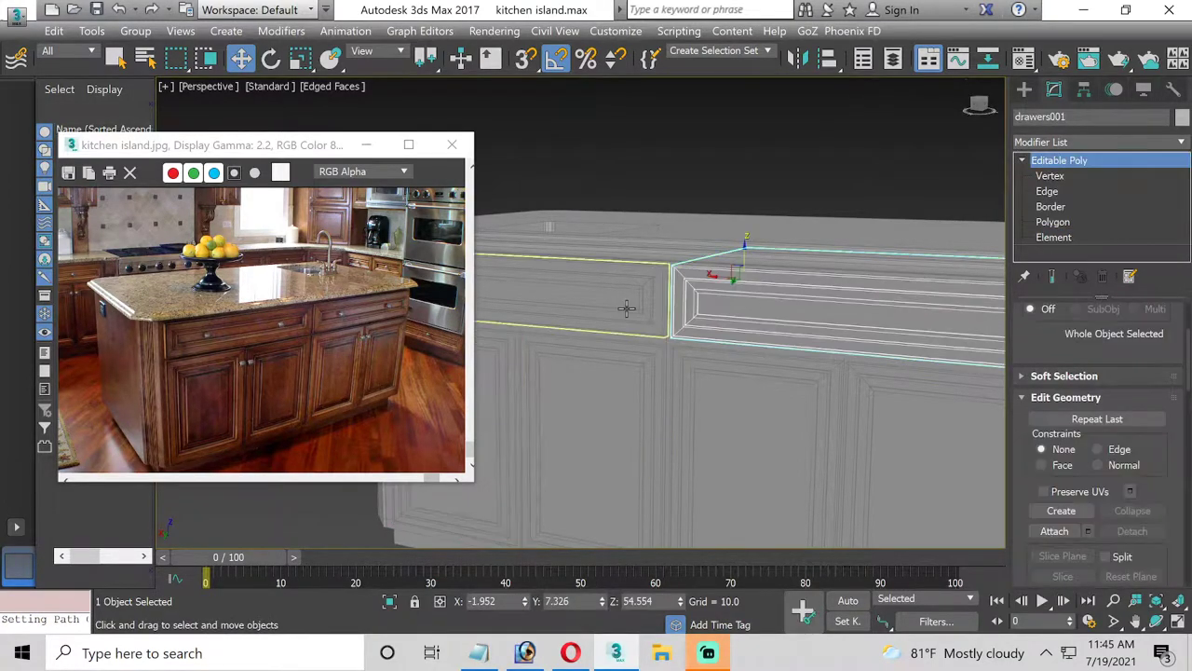
left_click(775, 367)
scroll(785, 364, "down", 2)
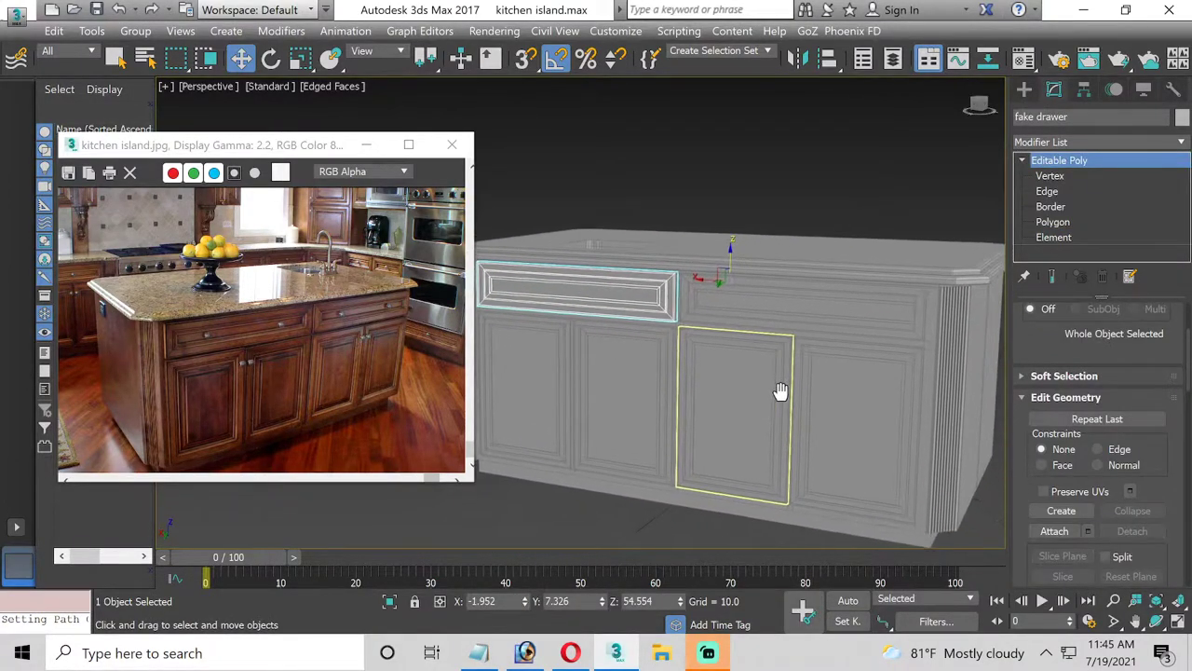
Orbit to the island front and zoom in on a drawer knob in the reference photo
left_click(1156, 621)
mouse_move(642, 355)
left_mouse_down()
mouse_move(519, 351)
mouse_move(540, 345)
left_mouse_up()
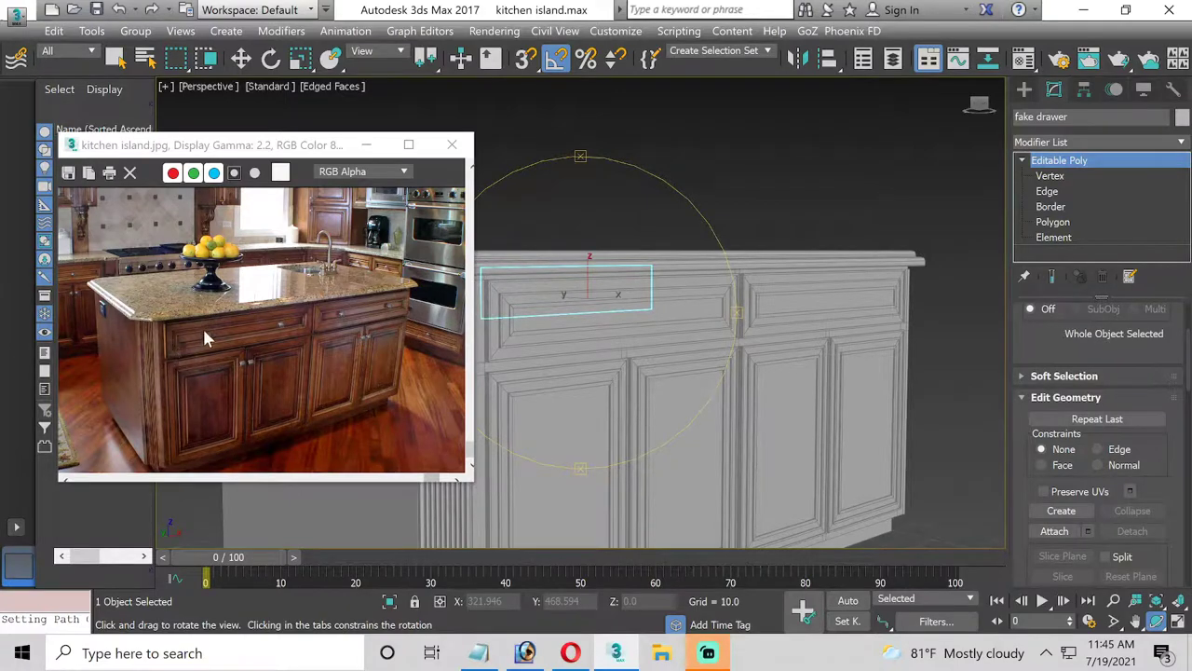
scroll(205, 359, "up", 3)
scroll(209, 363, "up", 2)
scroll(225, 372, "up", 2)
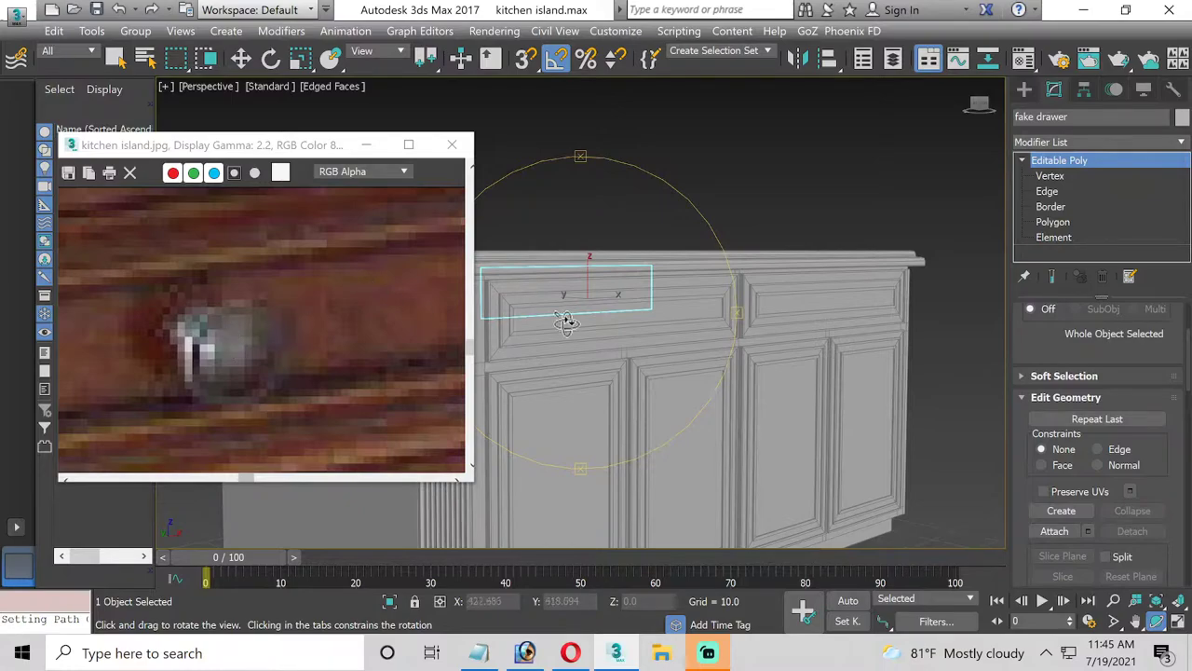
mouse_move(603, 314)
left_mouse_down()
mouse_move(592, 319)
mouse_move(770, 258)
mouse_move(536, 112)
left_mouse_up()
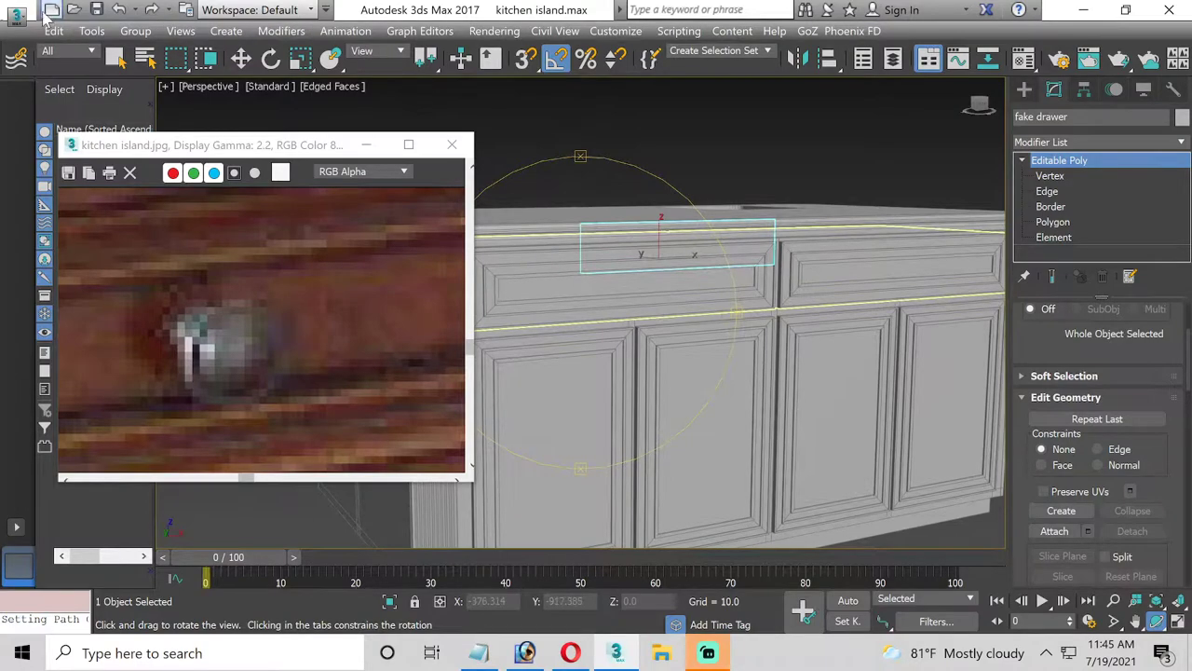
Save the kitchen island scene and open Portable Kitchen Island.max from recent documents
left_click(96, 9)
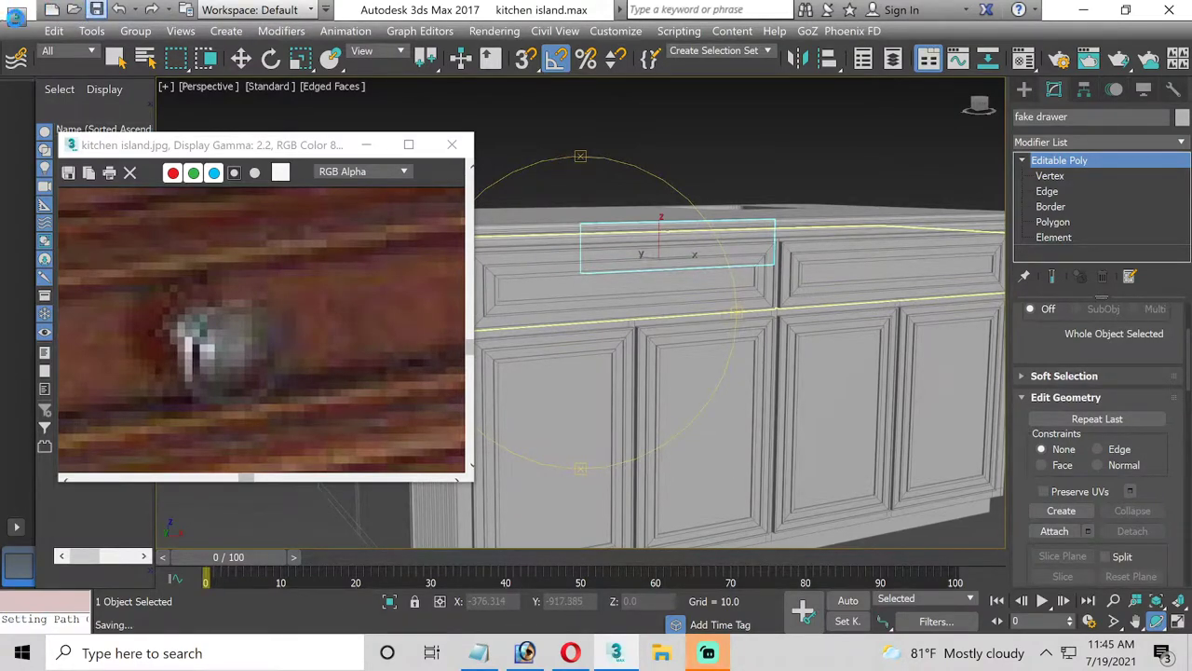
left_click(16, 21)
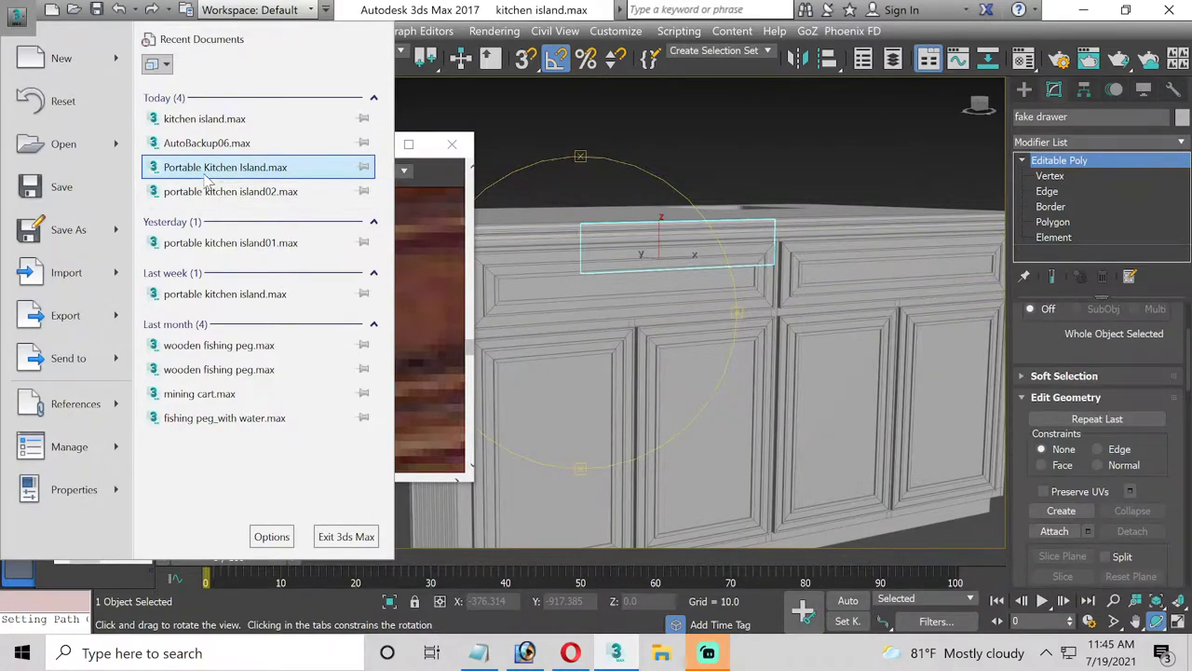
key("Escape")
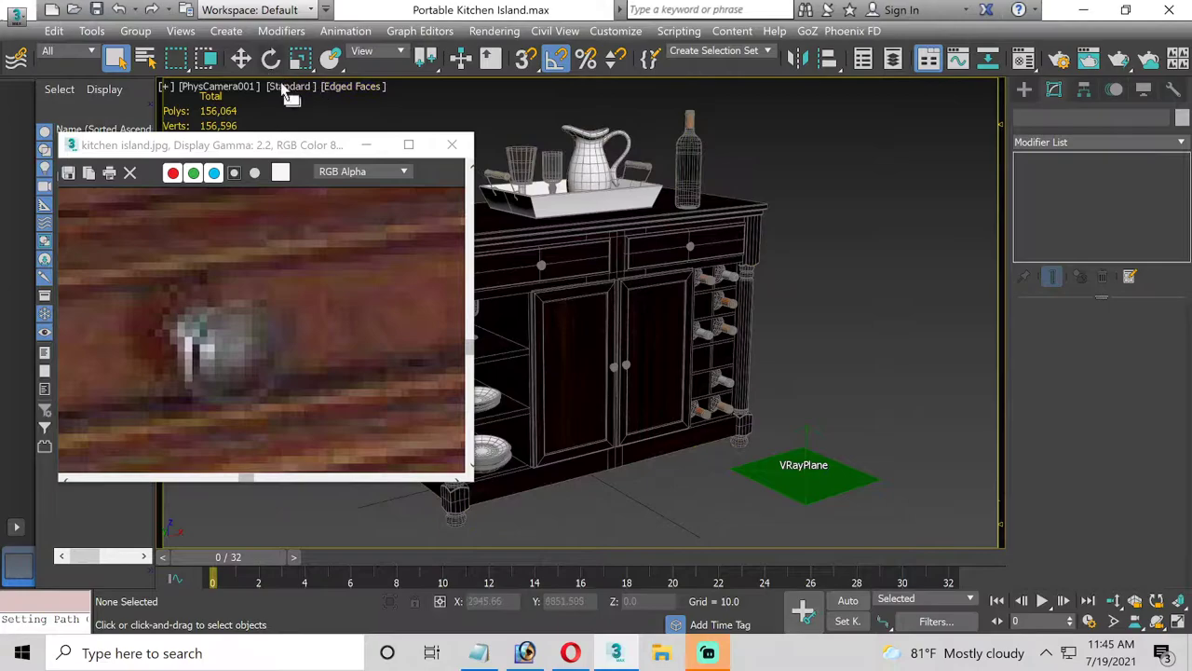
Minimize the reference image and switch the viewport to Perspective view
left_click(366, 144)
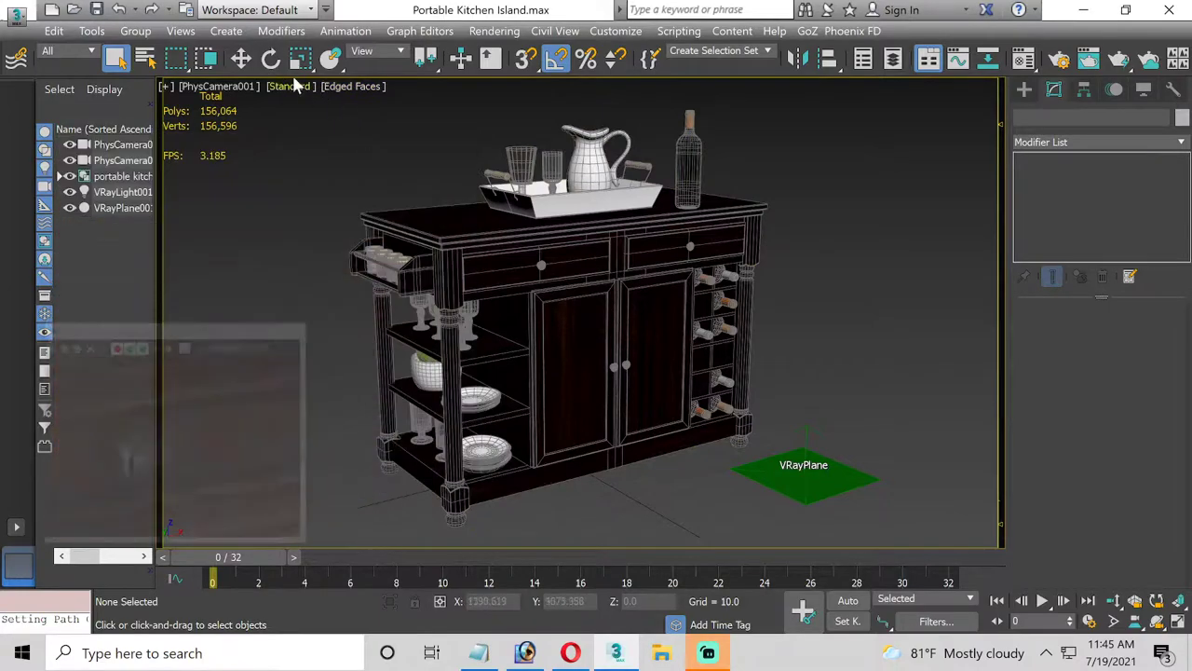
left_click(240, 57)
left_click(551, 277)
left_click(307, 121)
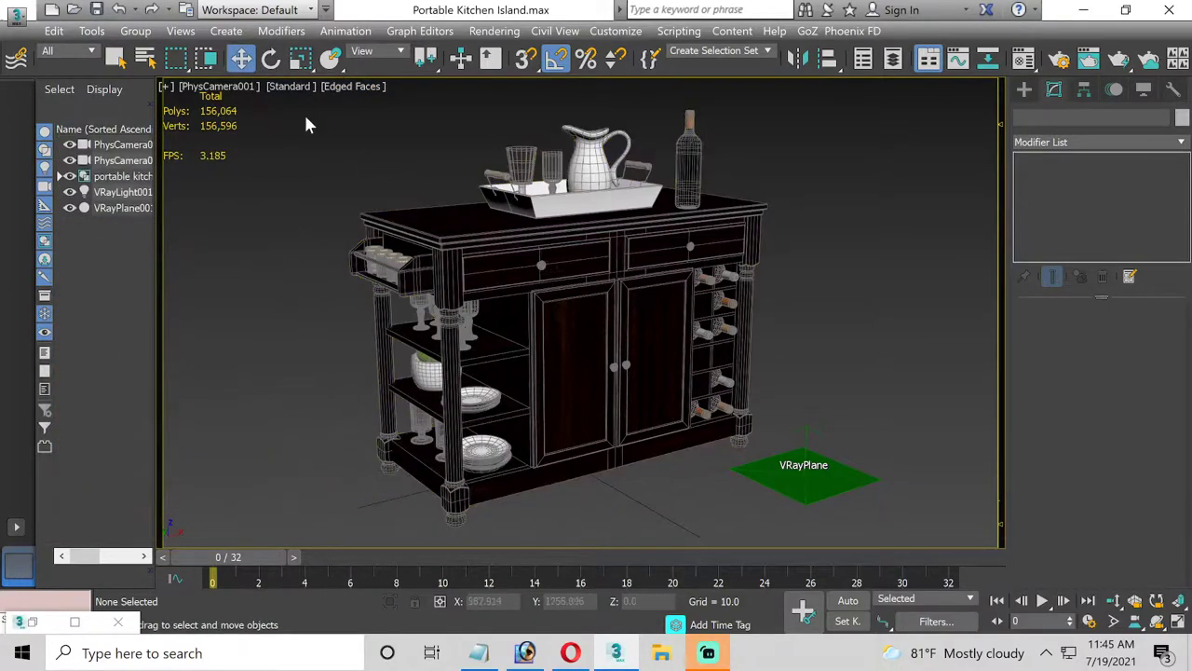
left_click(227, 93)
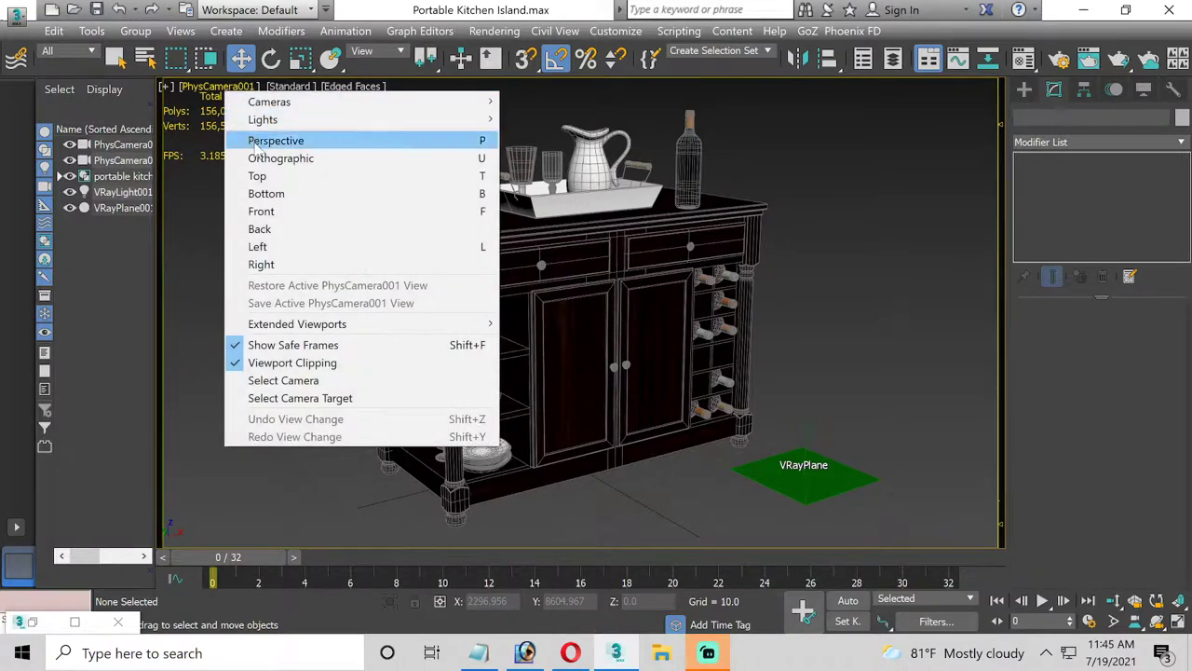
left_click(270, 140)
scroll(545, 272, "up", 5)
Group > Open the kitchen island and its left drawer group, then select the drawer knob
left_click(591, 259)
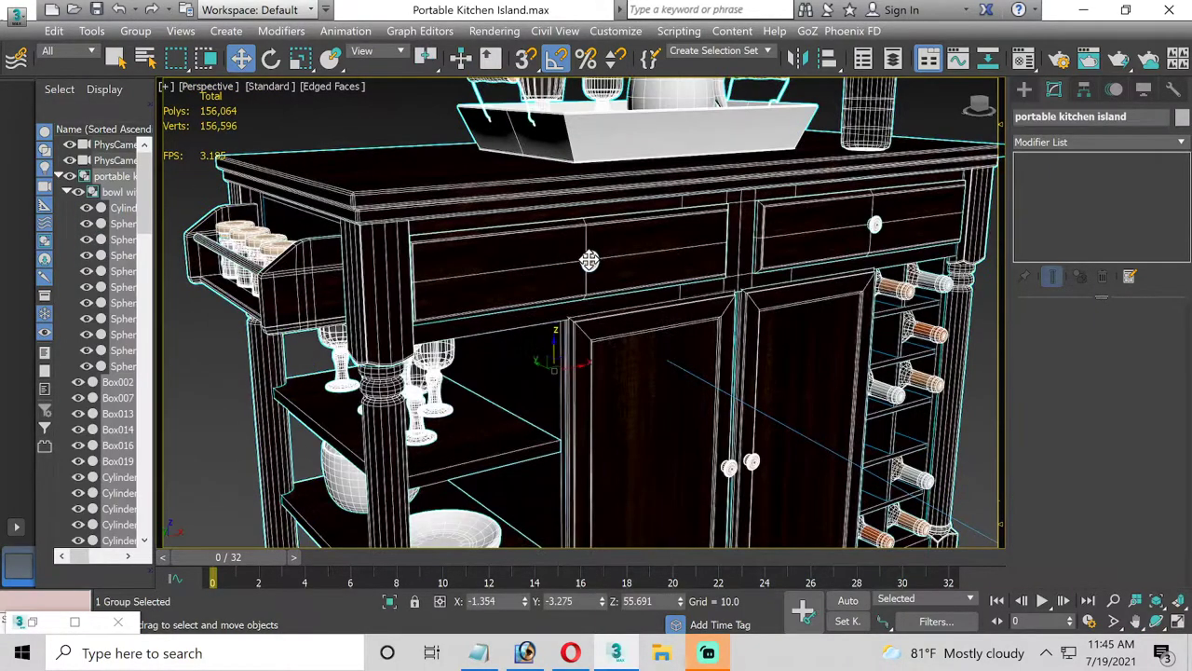
left_click(138, 32)
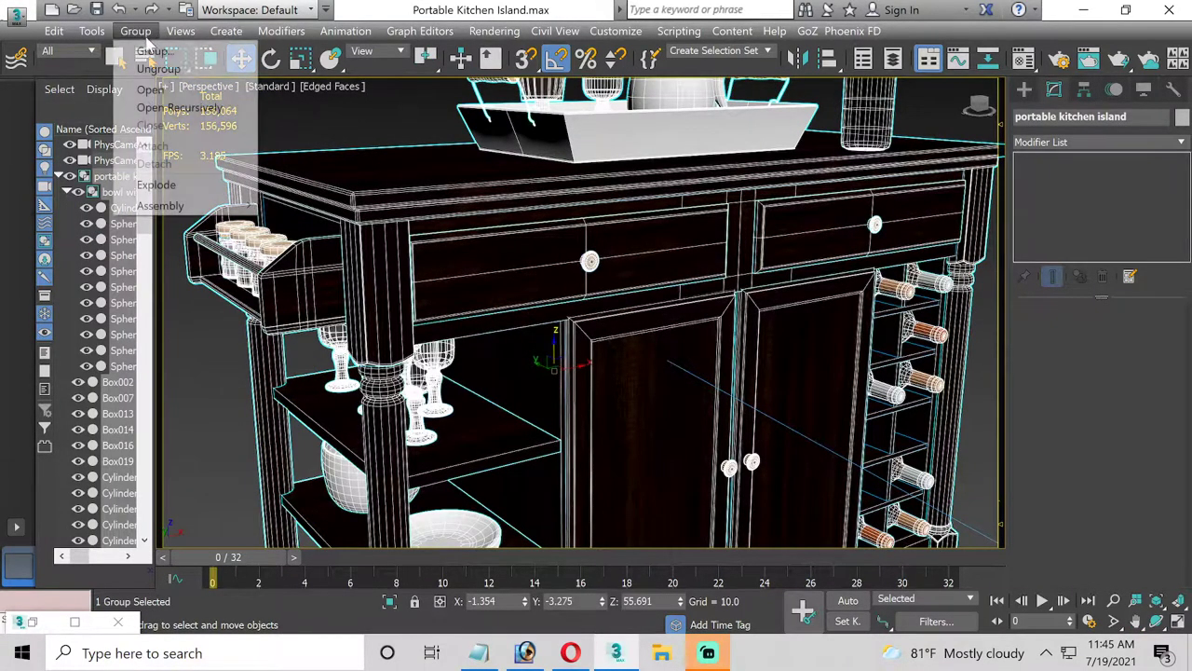
left_click(150, 89)
left_click(585, 263)
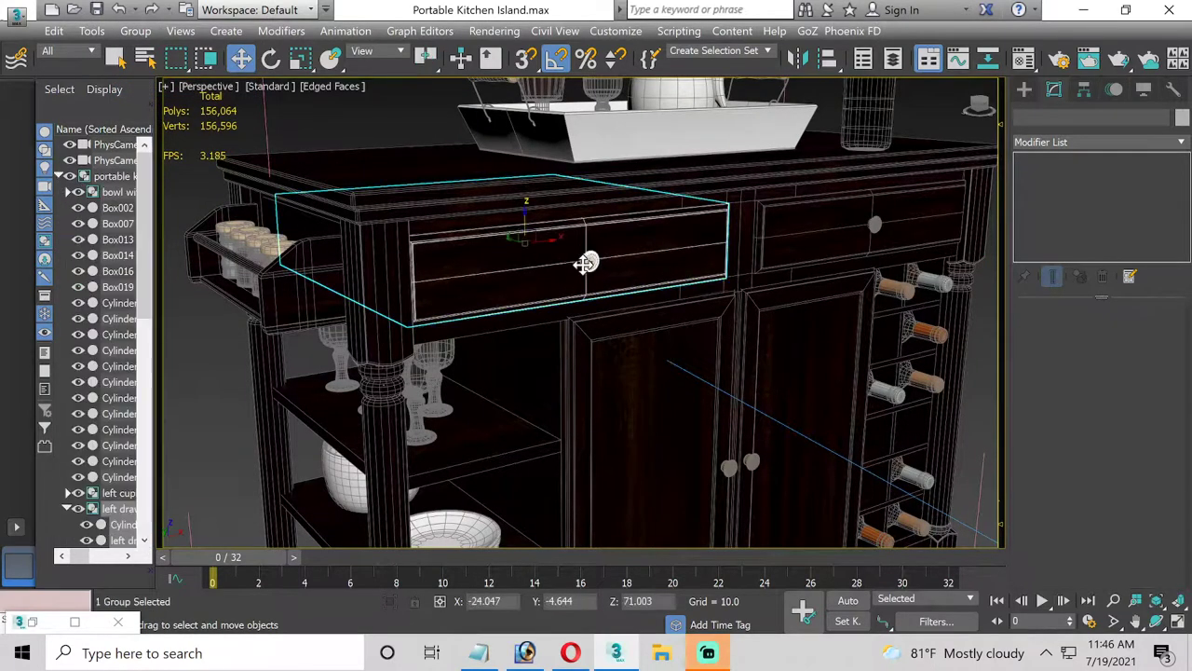
left_click(136, 31)
left_click(157, 88)
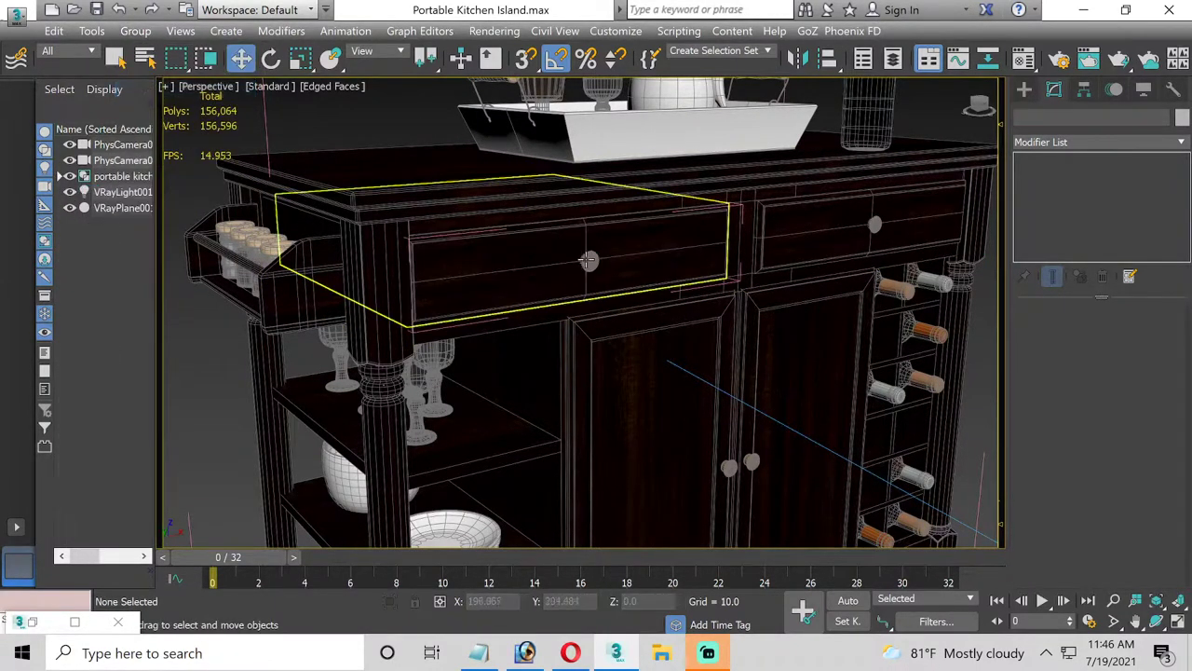
left_click(589, 260)
left_click(136, 31)
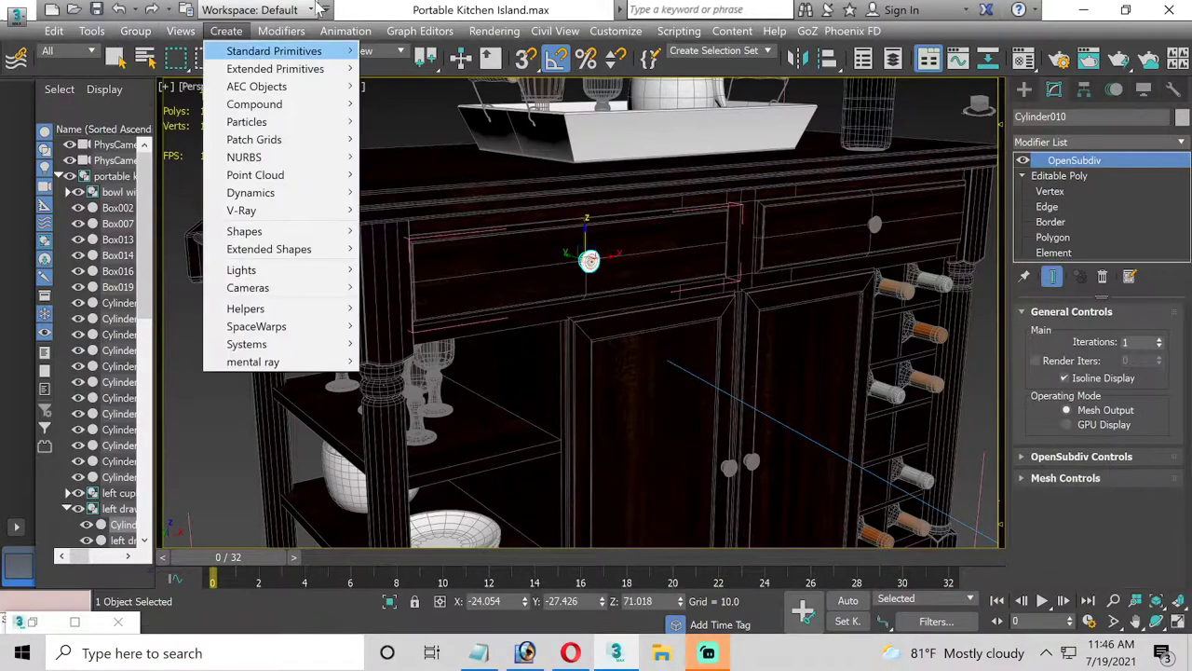
left_click(354, 20)
scroll(480, 298, "down", 3)
scroll(471, 343, "down", 3)
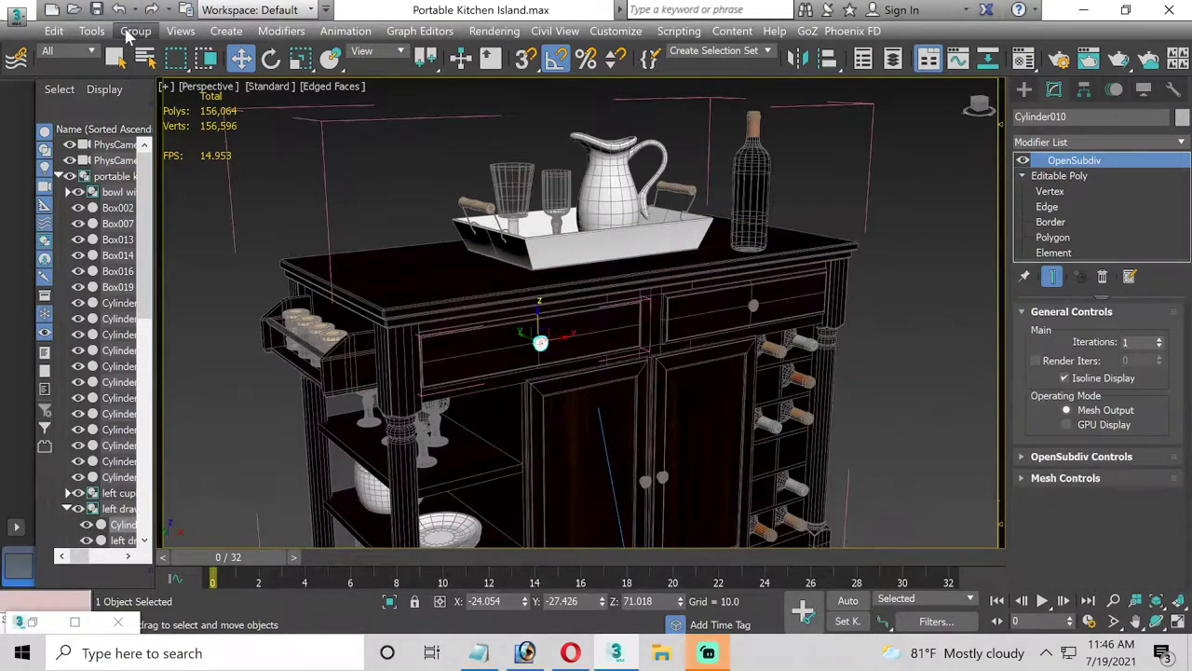
Rename the knob from Cylinder010 to knob, then select the tabletop
left_click_drag(1066, 117, 1040, 116)
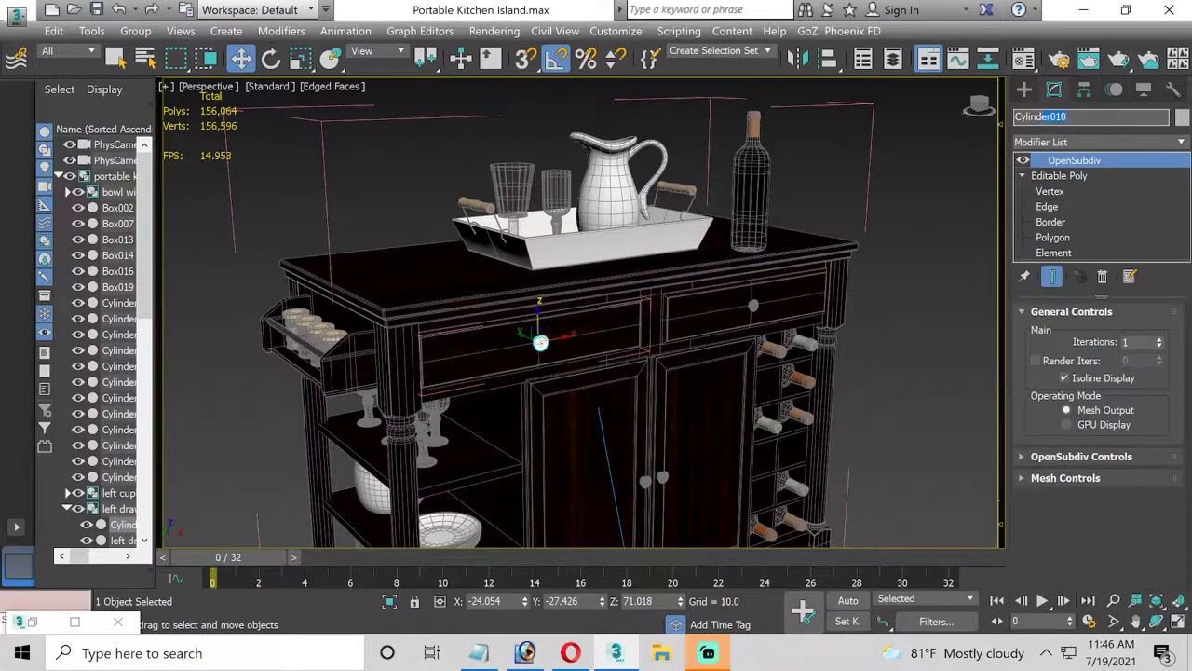
type("knob")
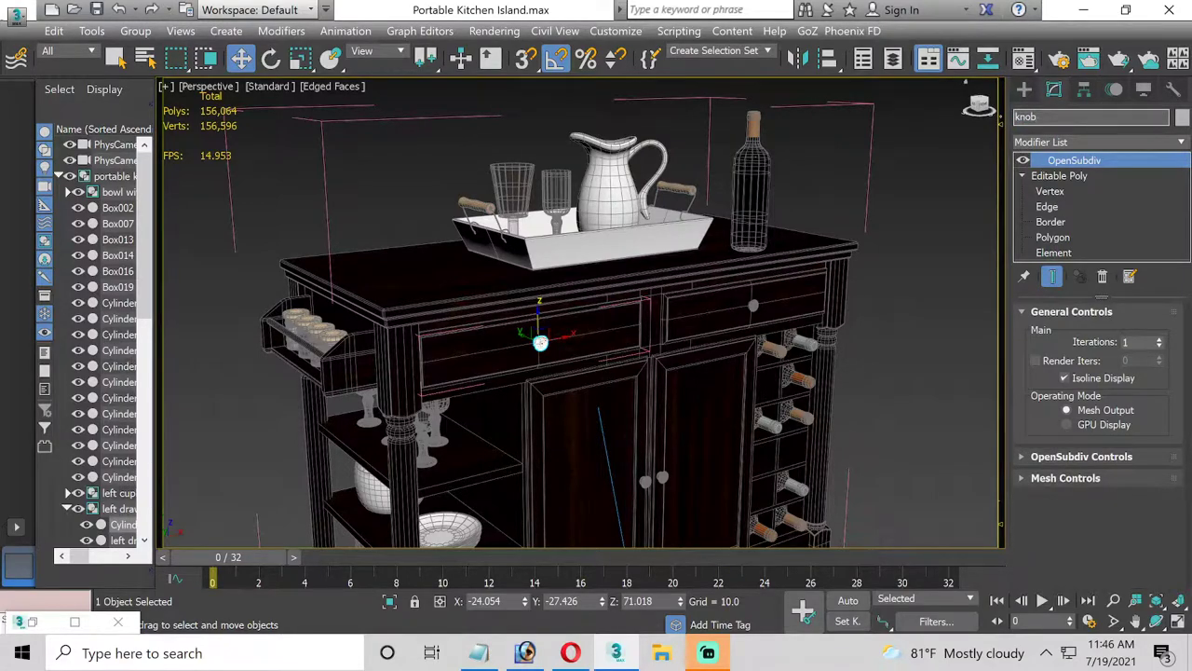
key("Return")
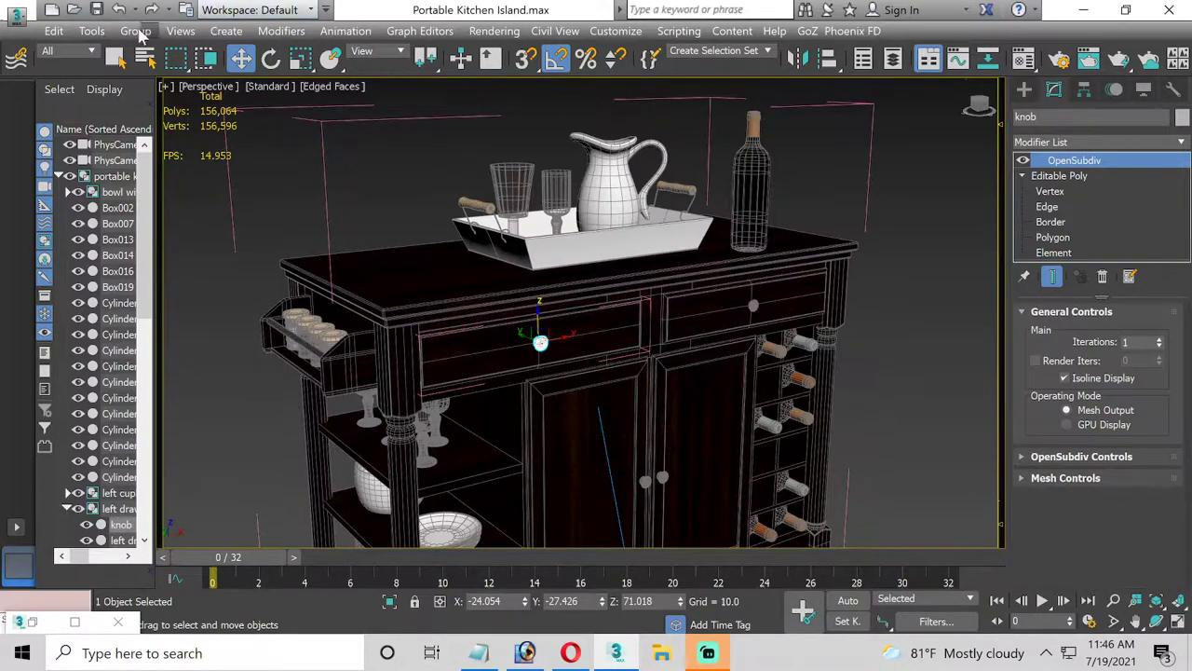
left_click(383, 170)
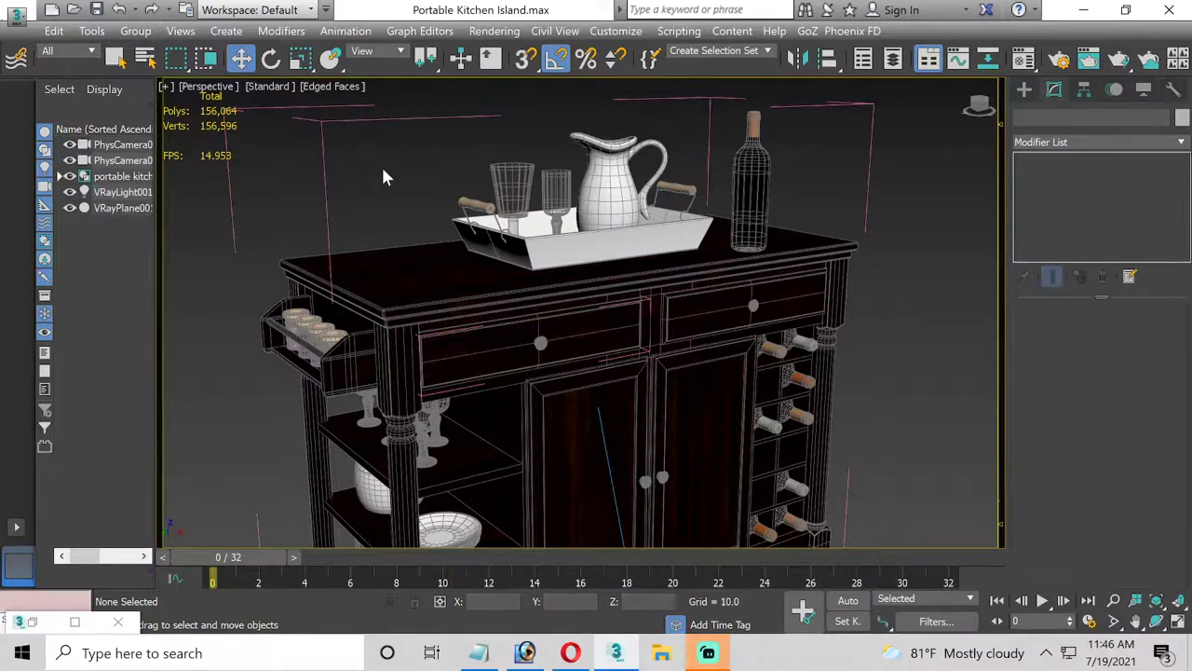
left_click(385, 270)
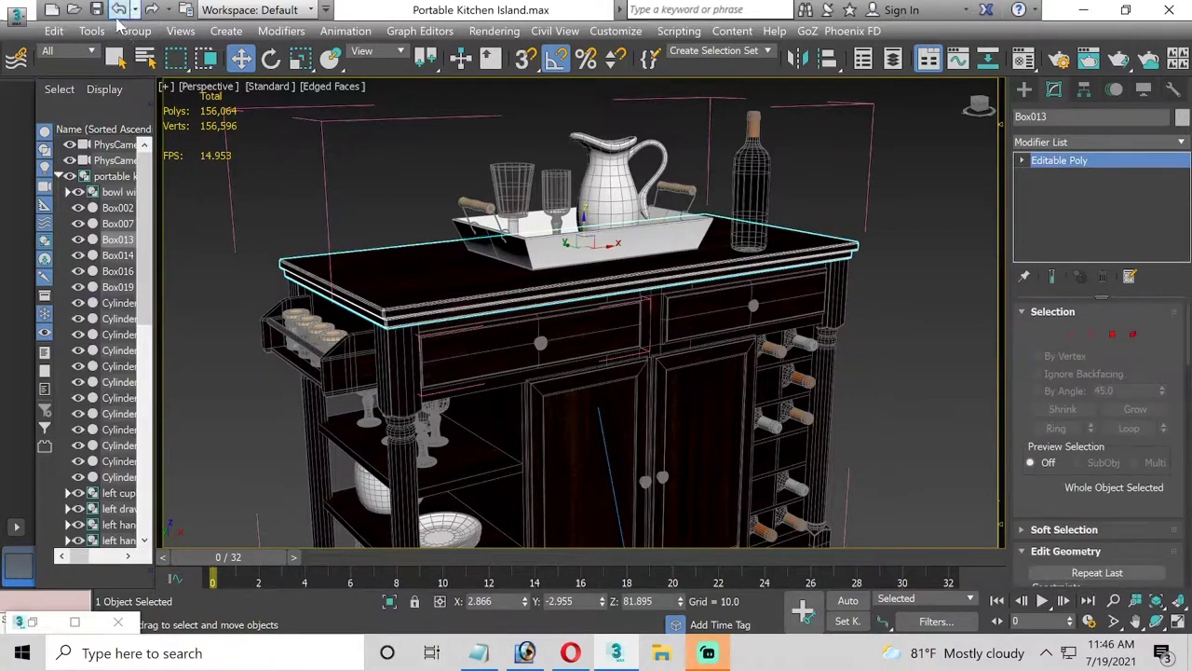
Reopen kitchen island.max from recent files and begin merging from the scenes and textures drive
left_click(15, 17)
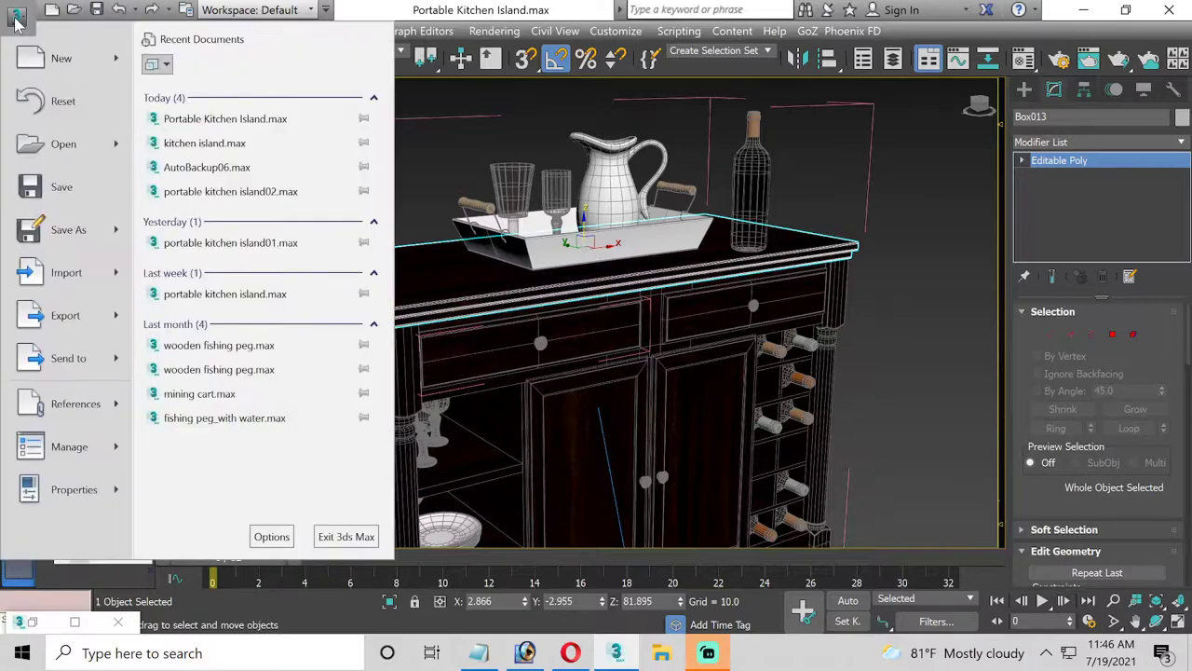
left_click(204, 142)
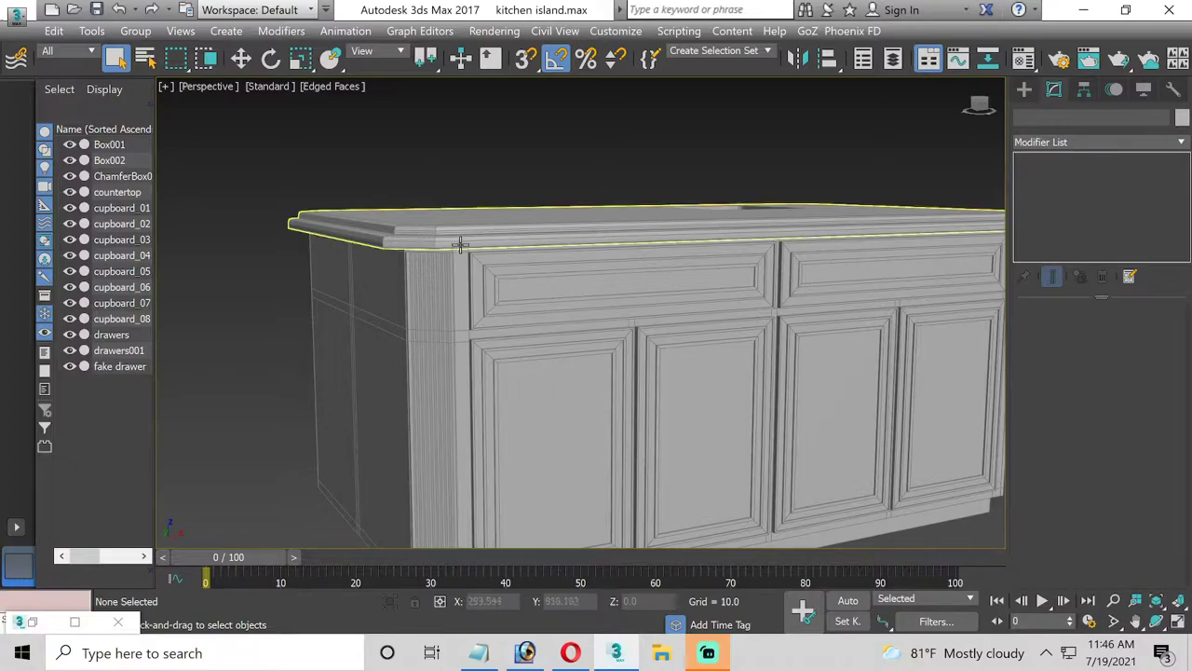
left_click(15, 17)
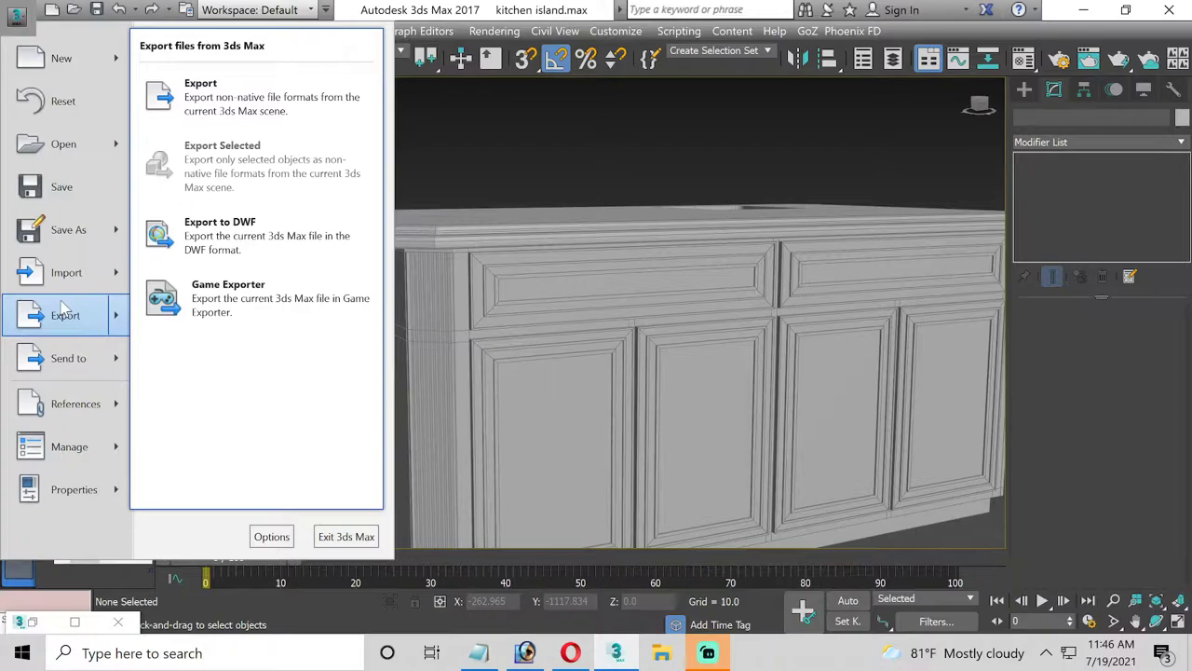
mouse_move(66, 272)
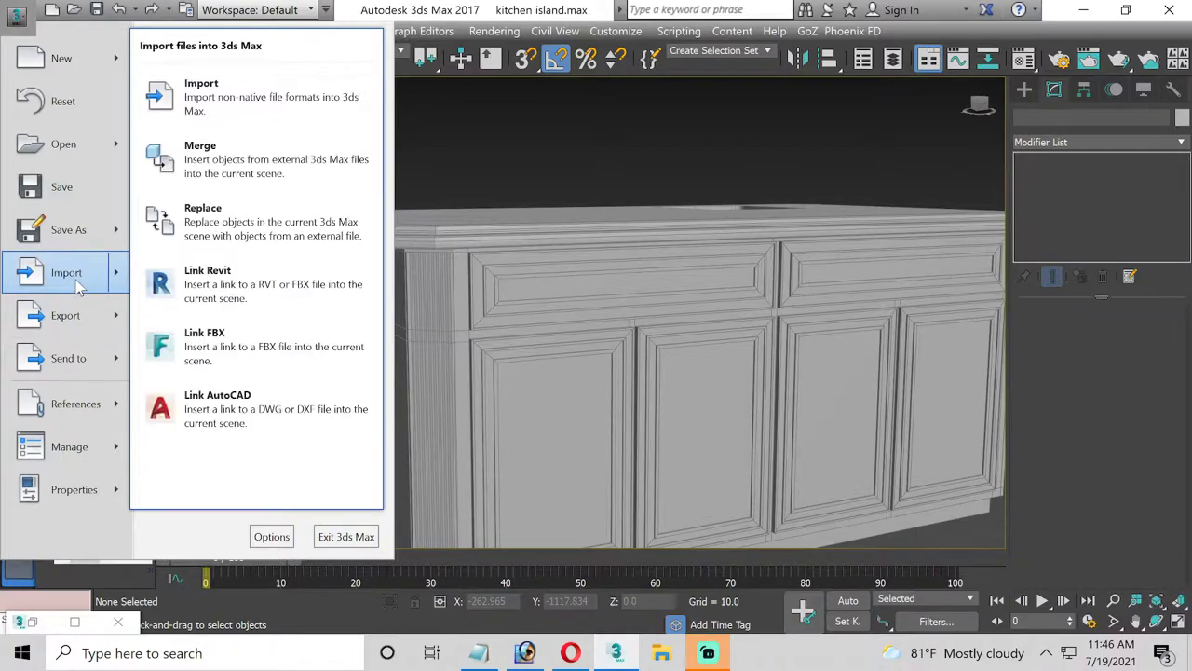
left_click(276, 144)
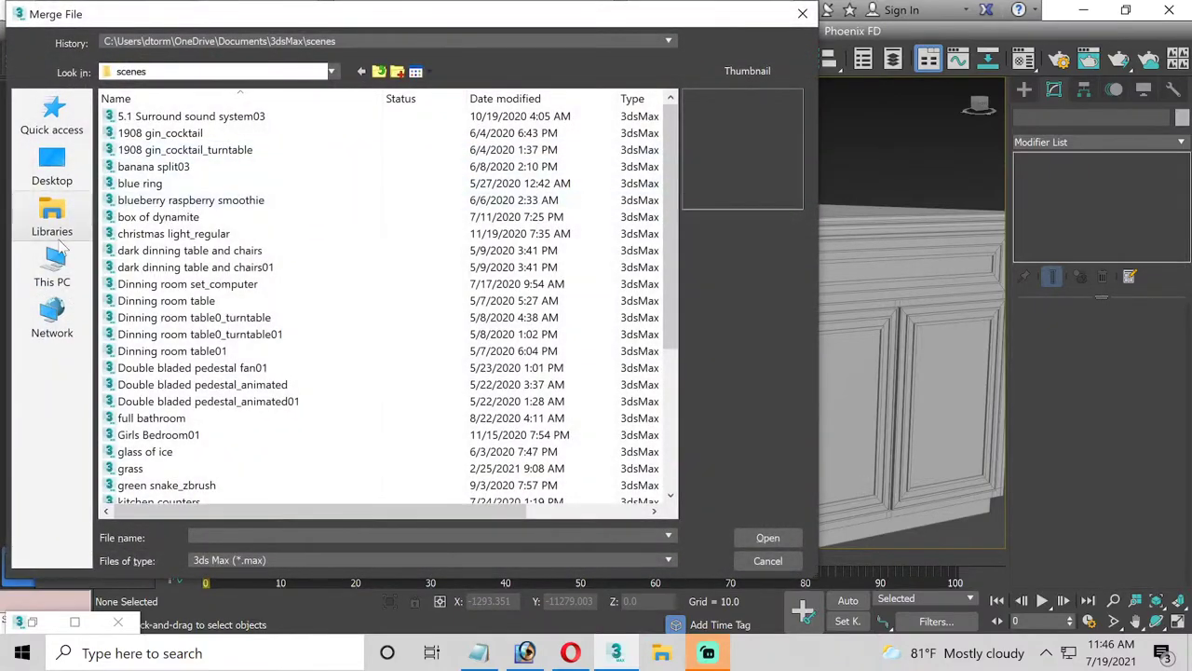
left_click(54, 270)
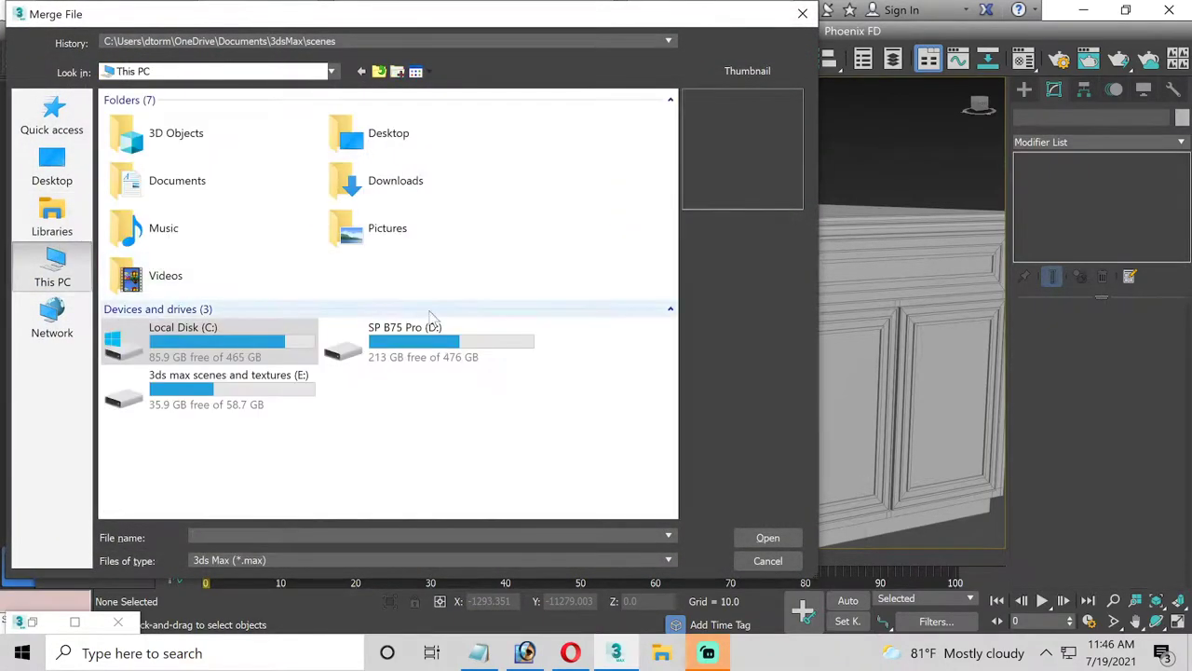
double_click(315, 392)
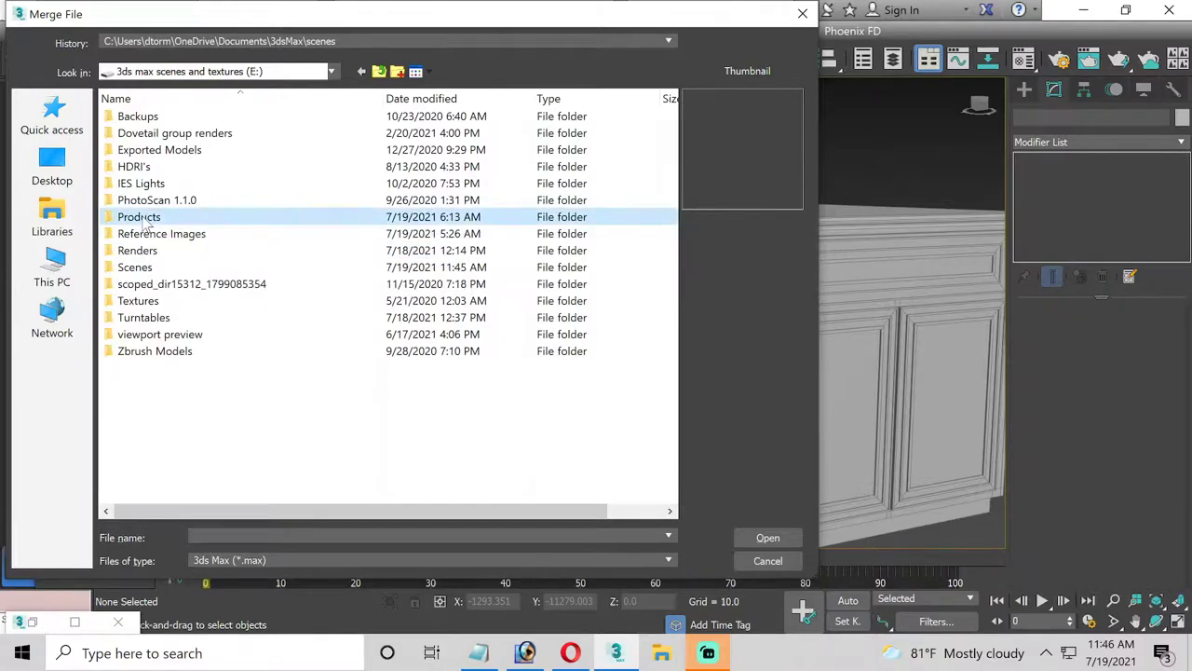
Pick Portable Kitchen Island.max in Products\portable kitchen island, cancel the merge, and reopen that scene
double_click(140, 217)
scroll(158, 296, "down", 2)
scroll(158, 296, "down", 4)
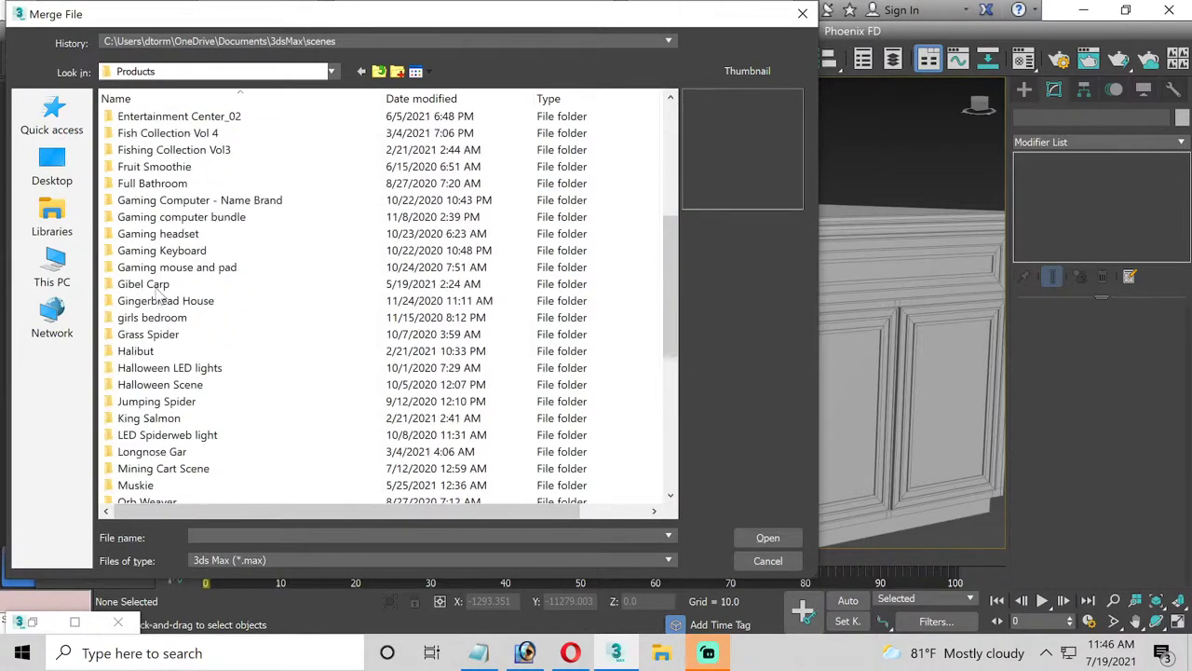
scroll(163, 317, "down", 1)
scroll(180, 423, "down", 2)
scroll(179, 424, "down", 1)
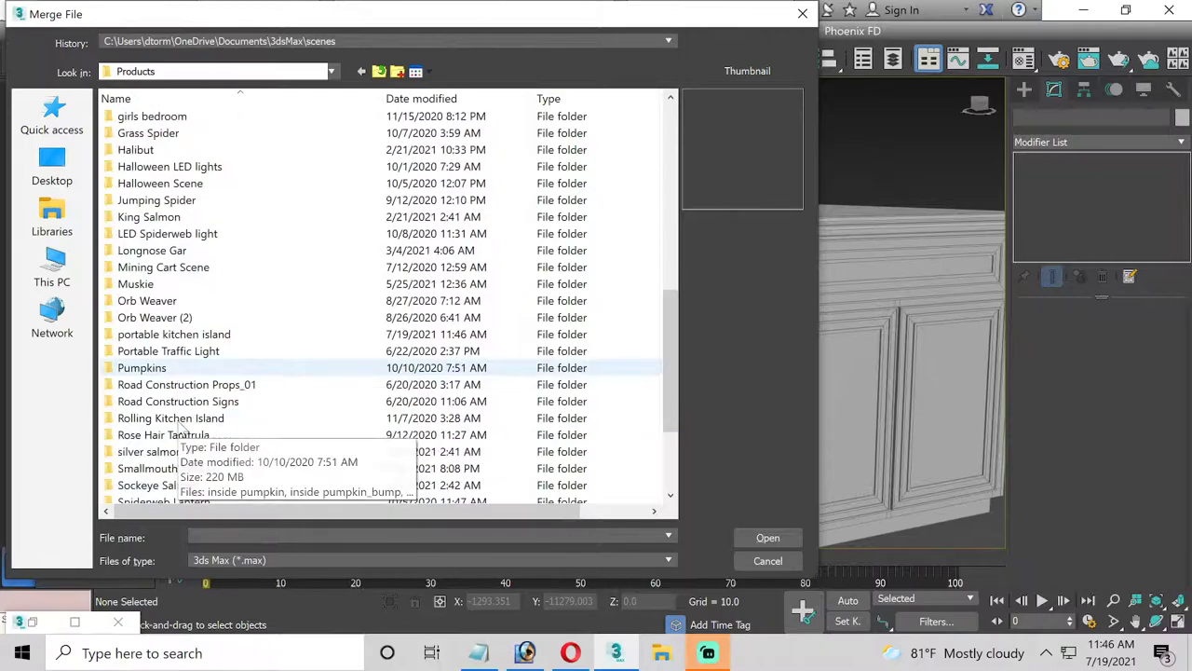
scroll(179, 424, "down", 1)
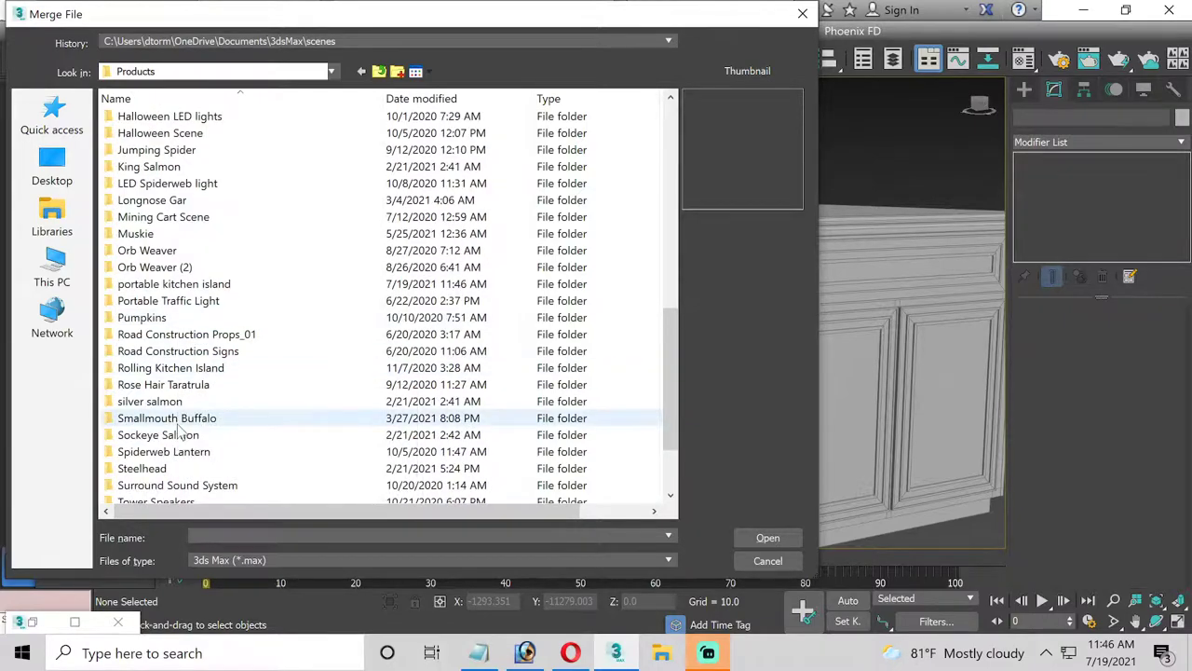
double_click(173, 284)
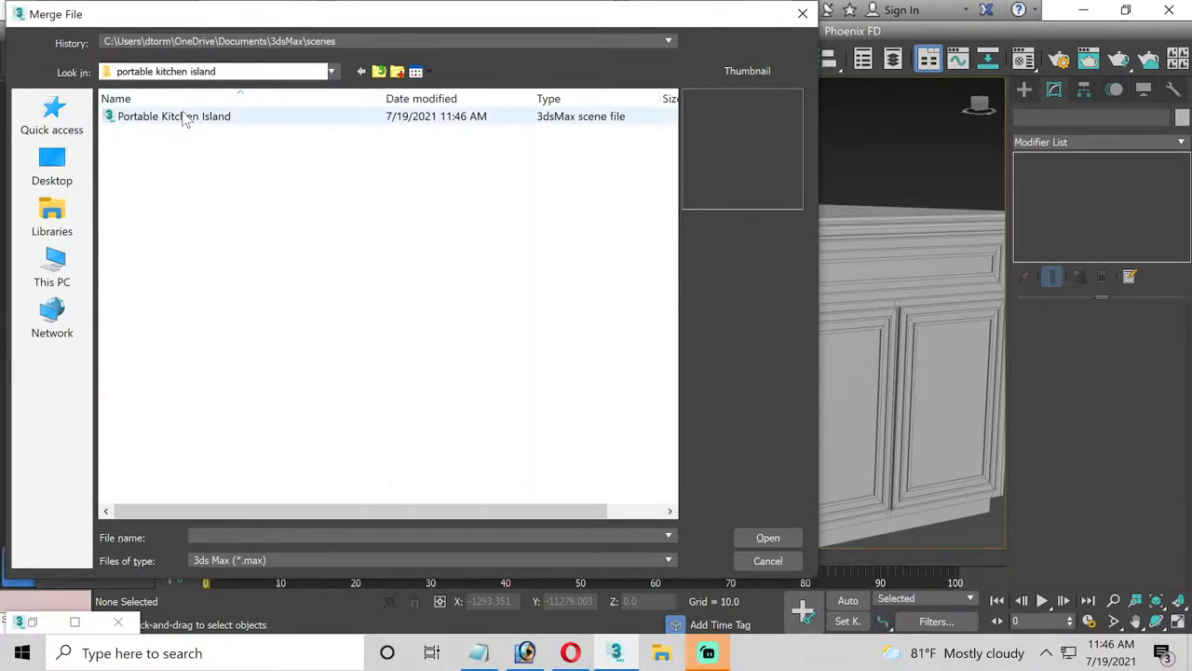
double_click(180, 116)
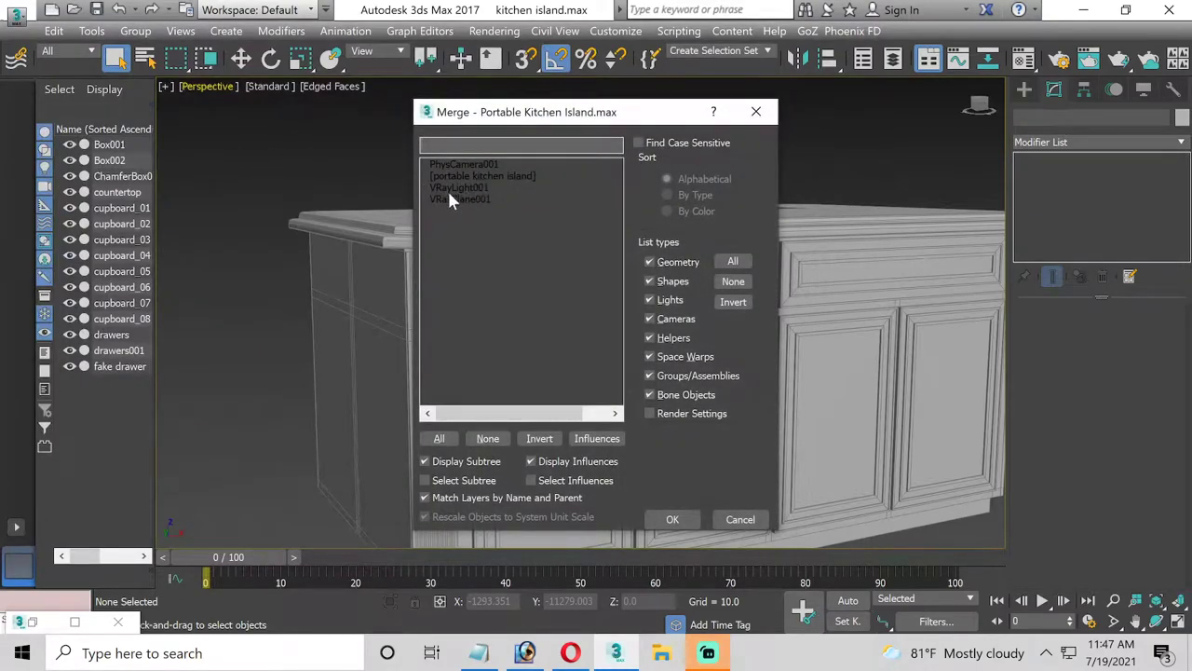
left_click(722, 516)
left_click(17, 17)
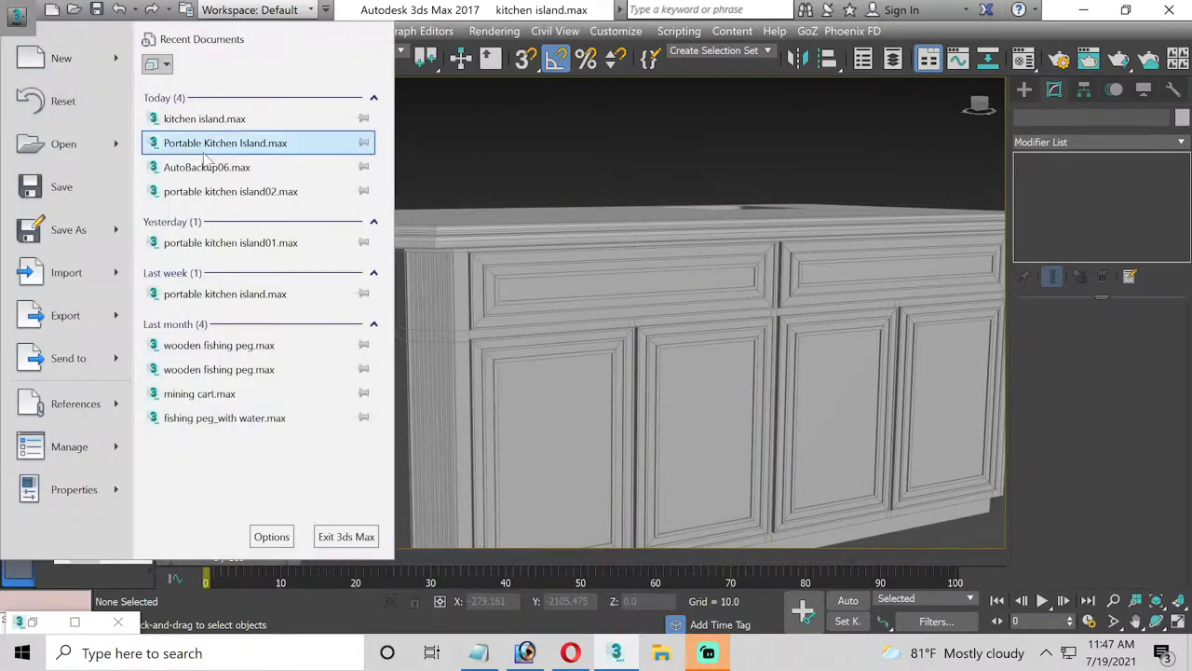
left_click(220, 152)
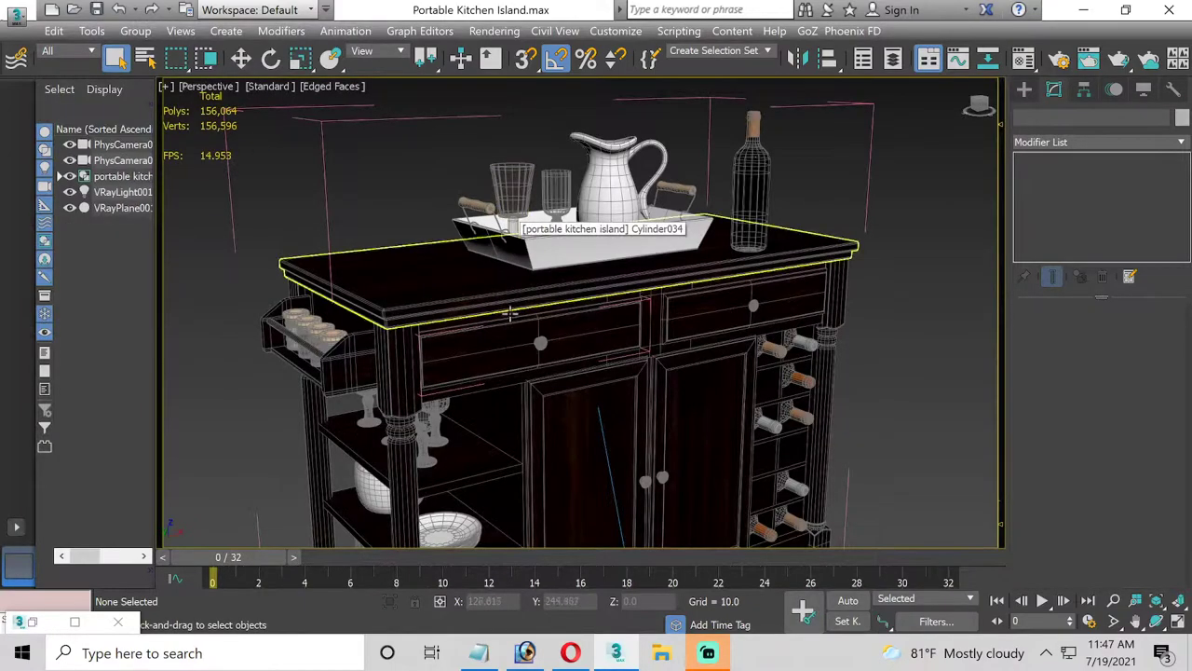
Select the knob on the island's front drawer and switch to Select and Move
left_click(540, 342)
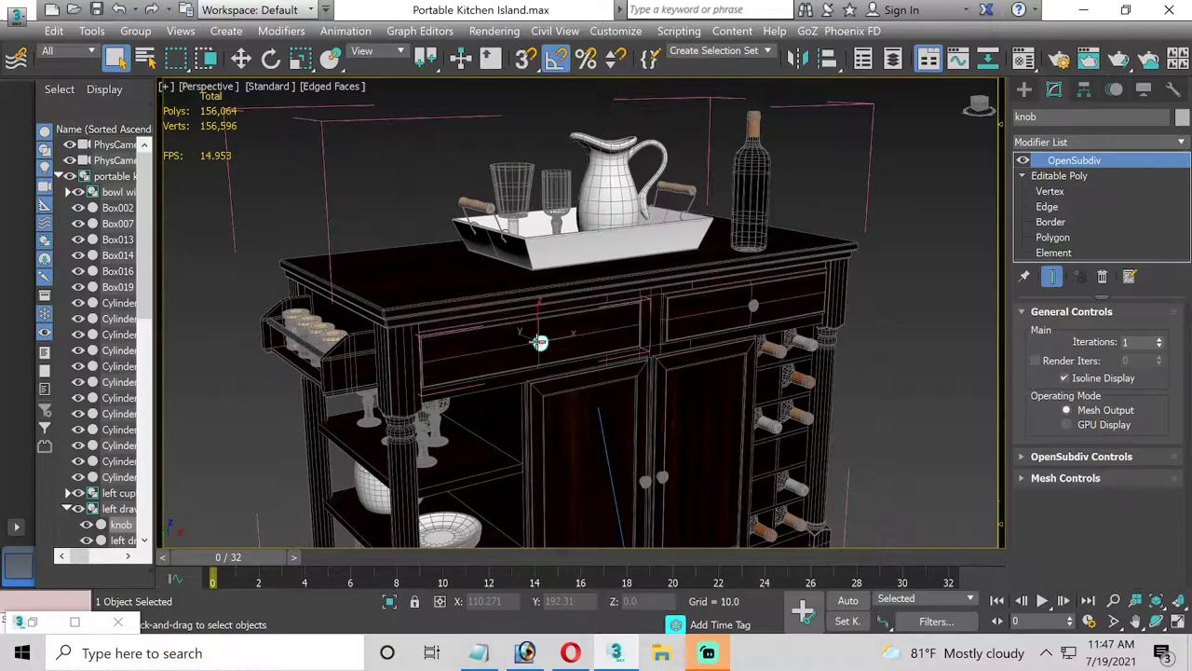
left_click(130, 31)
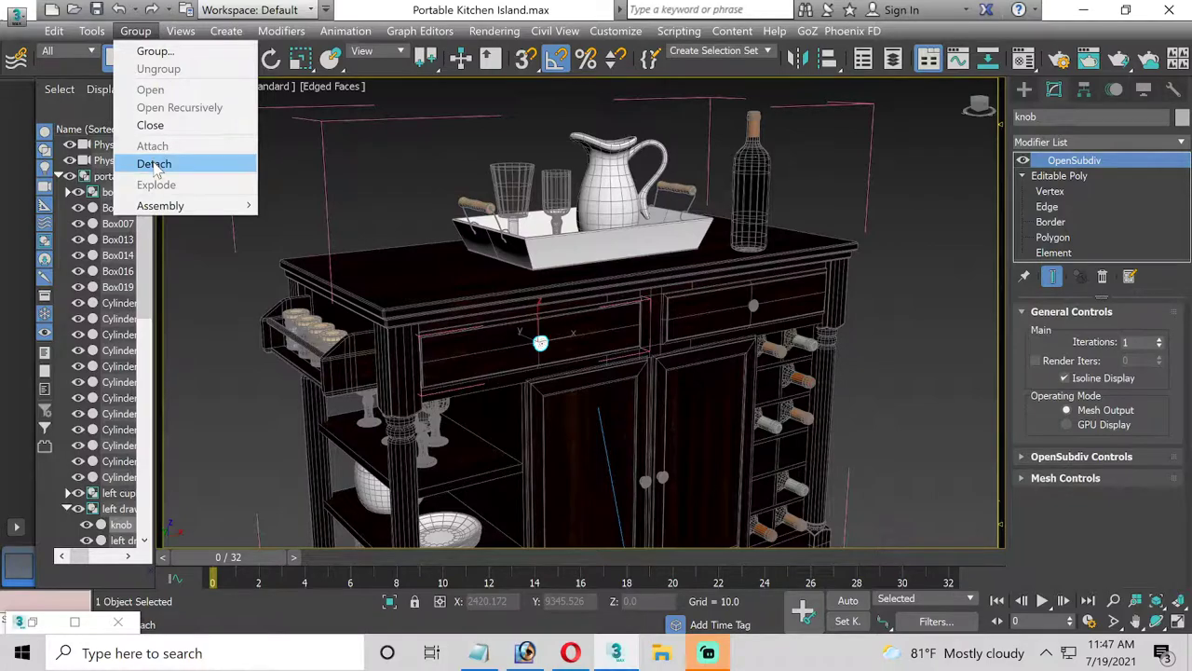
left_click(373, 11)
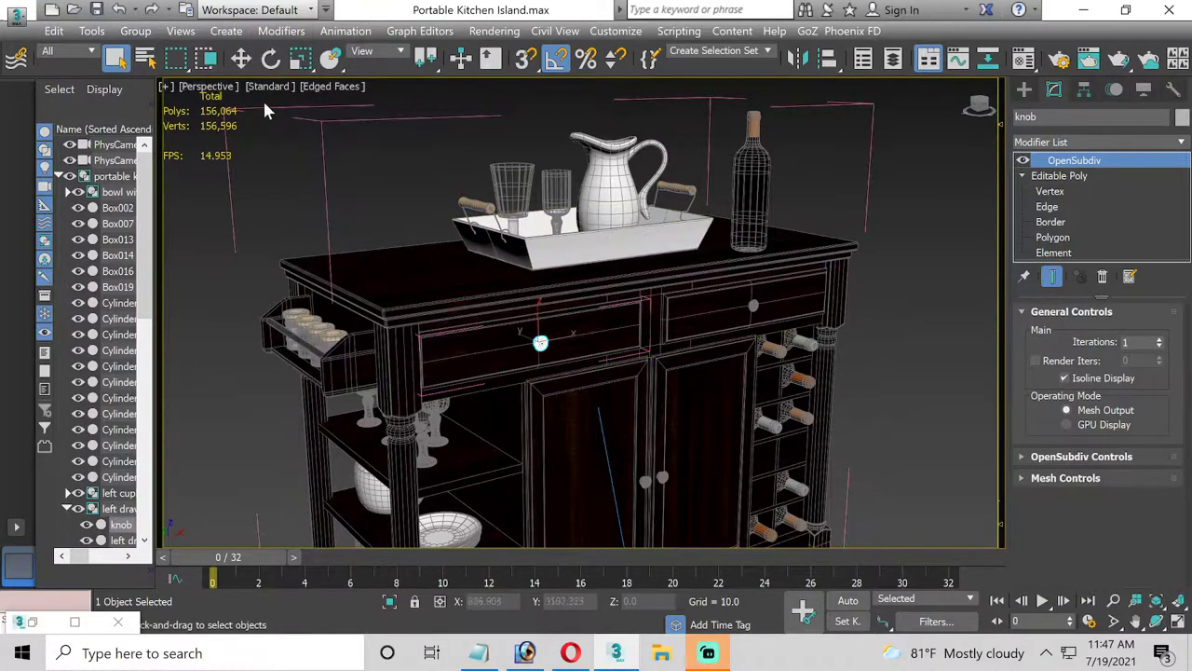
left_click(242, 58)
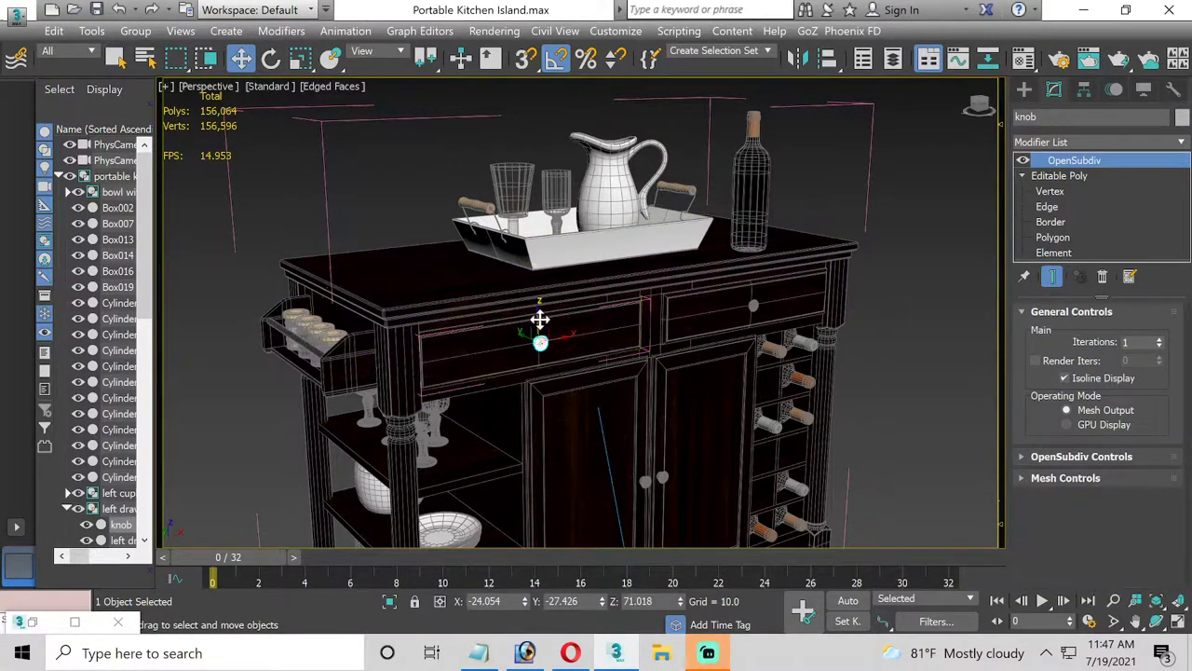
left_click(17, 16)
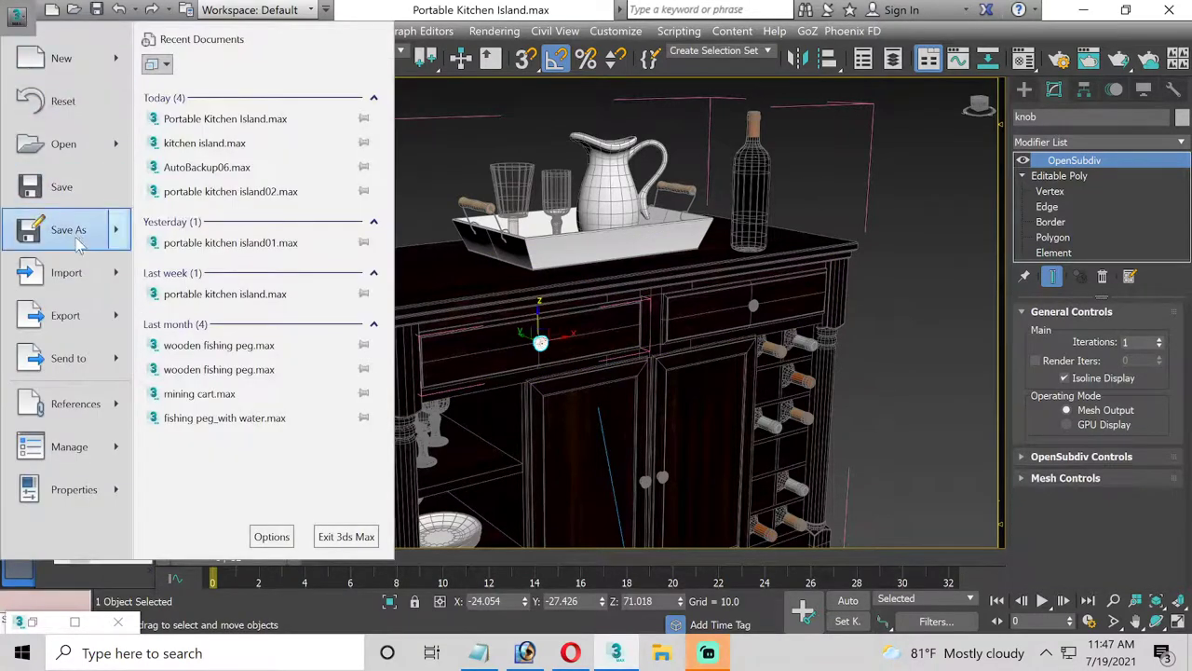
mouse_move(65, 314)
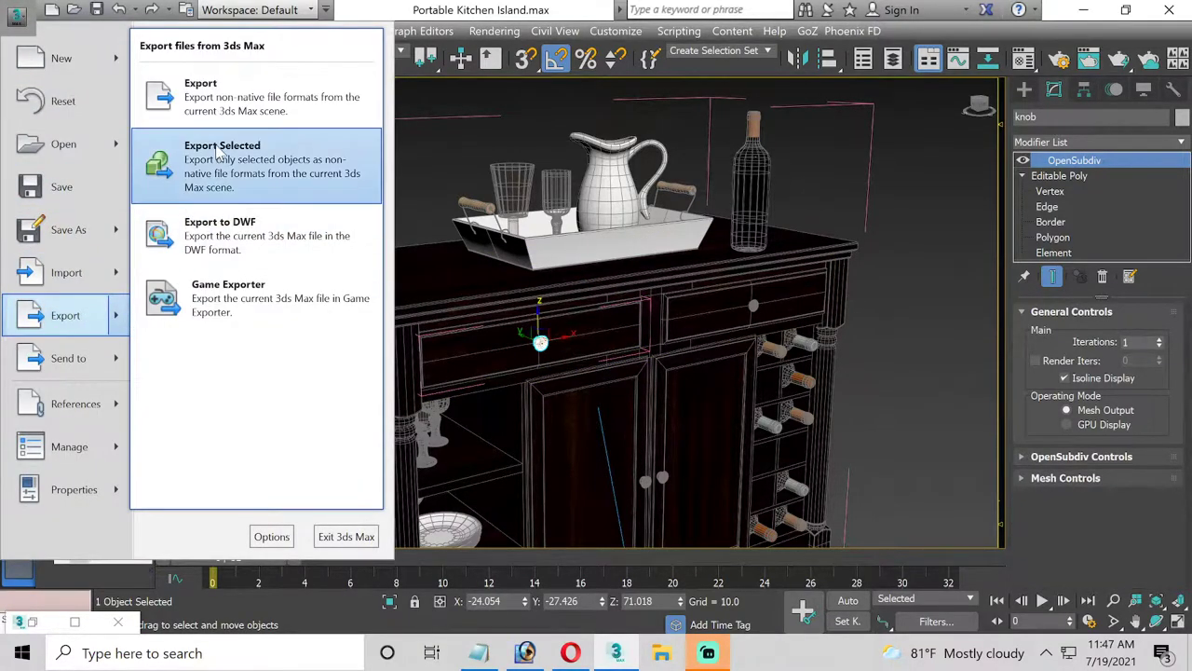
Abandon a first Export Selected attempt and delete the knob's OpenSubdiv modifier
left_click(220, 151)
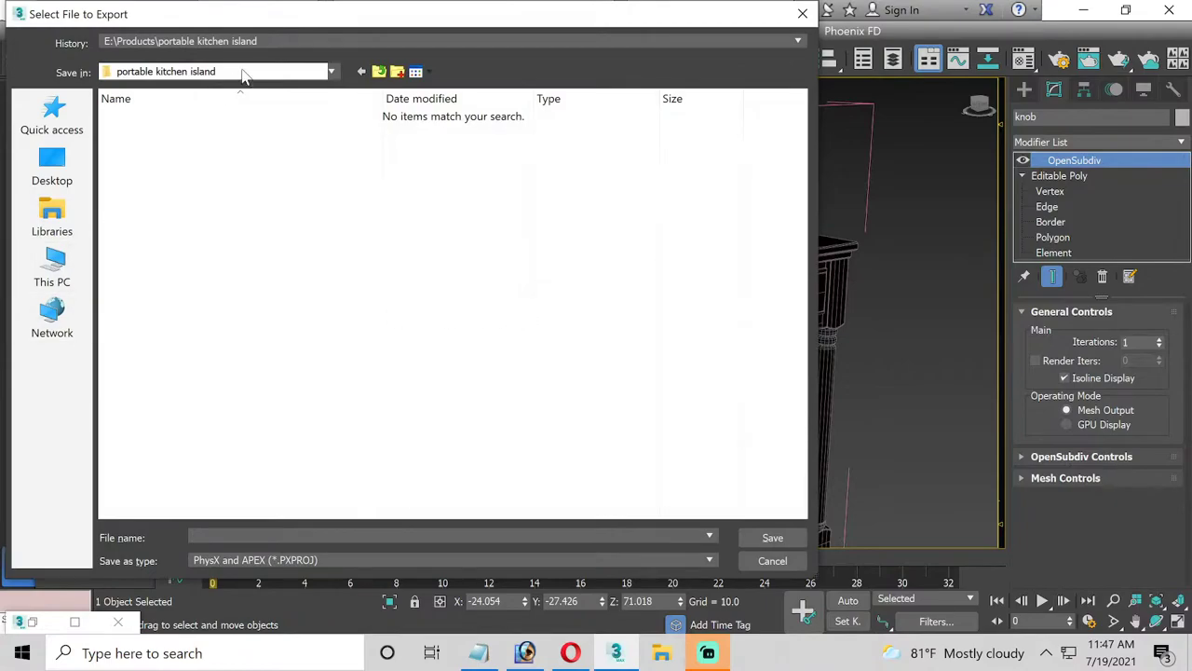
left_click(444, 559)
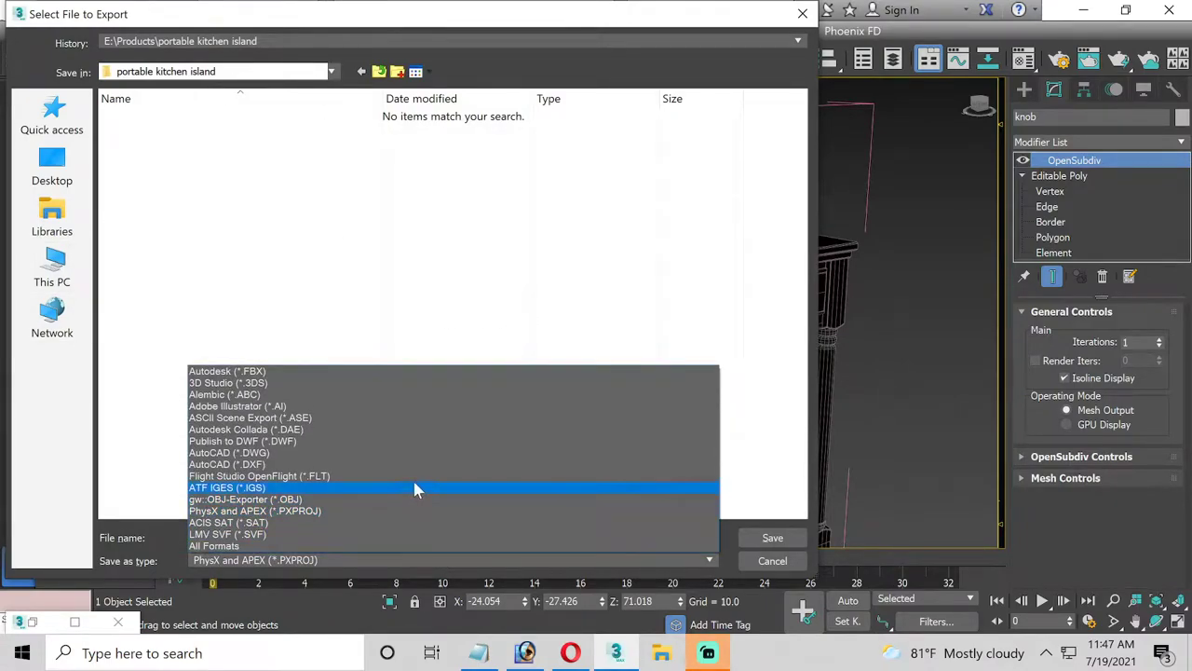
left_click(735, 555)
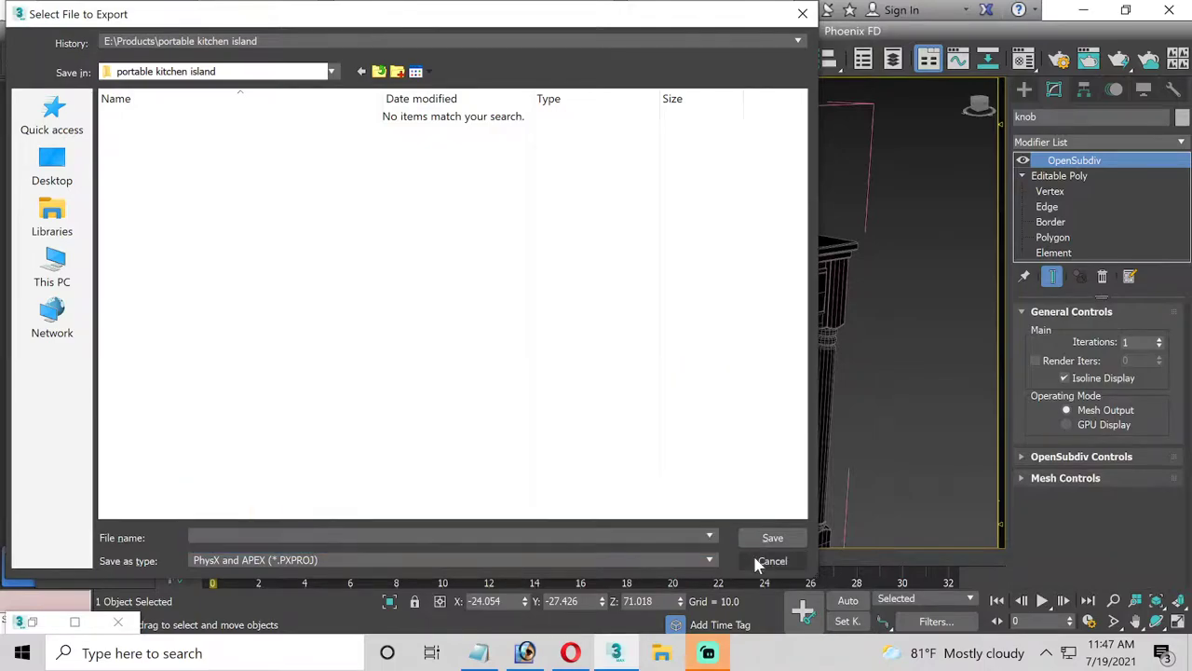
left_click(772, 560)
right_click(1068, 164)
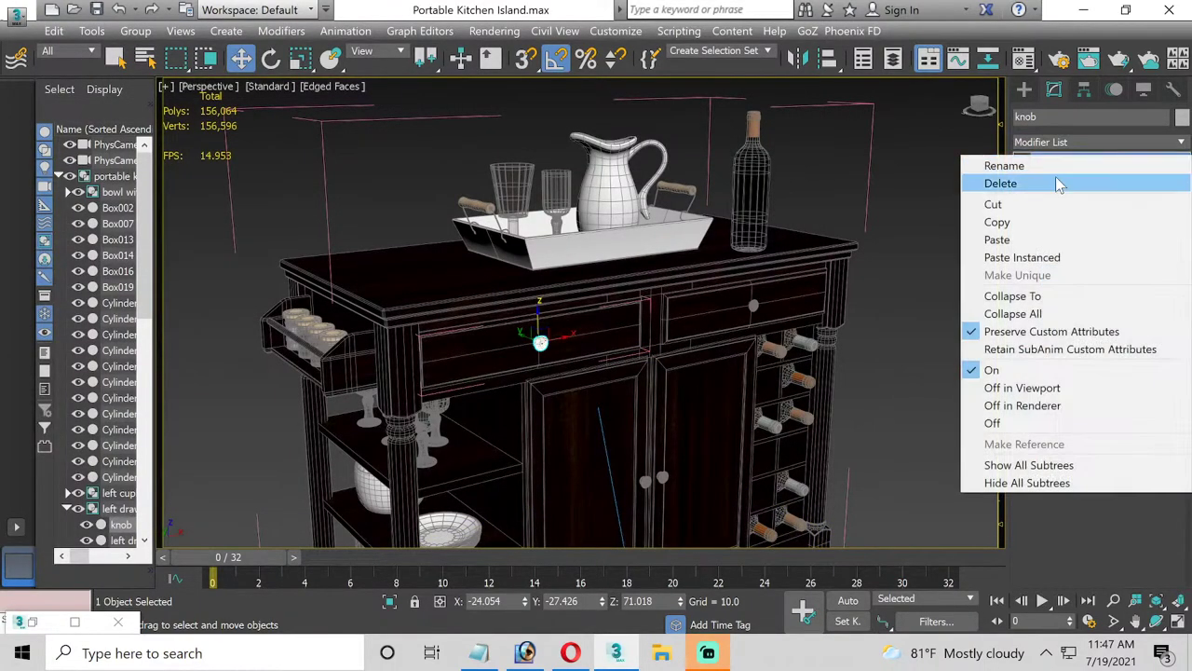
left_click(1056, 183)
Export the selected knob as an OBJ file named knob using gw::OBJ-Exporter
left_click(16, 17)
mouse_move(65, 315)
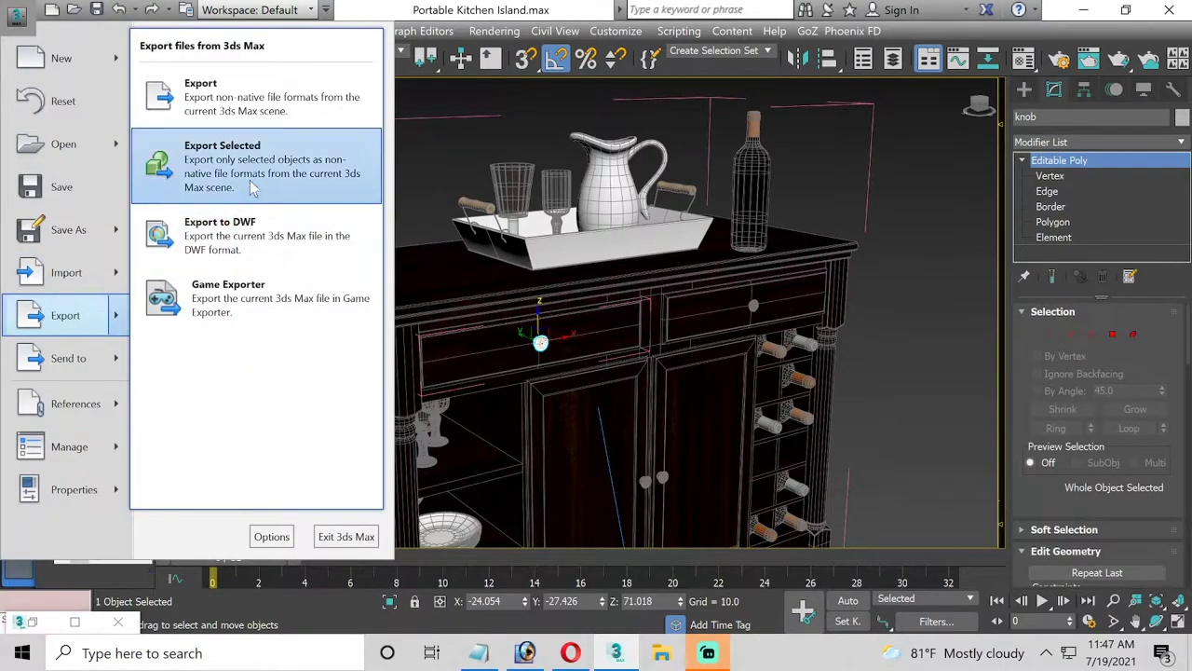
left_click(244, 163)
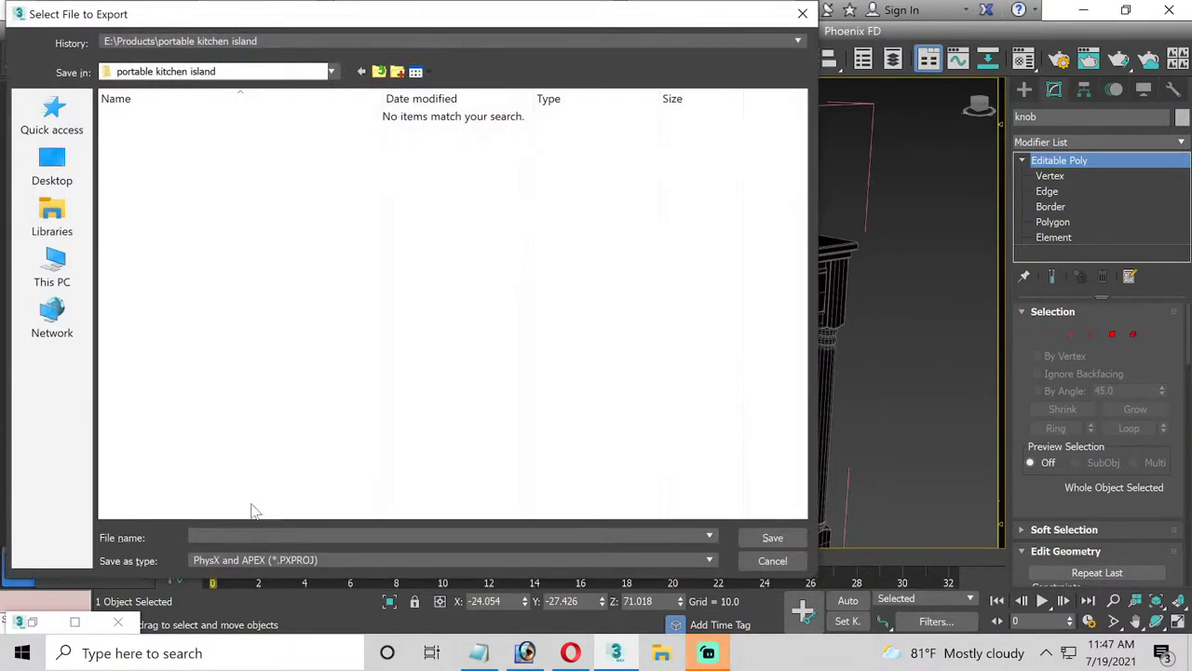
left_click(262, 559)
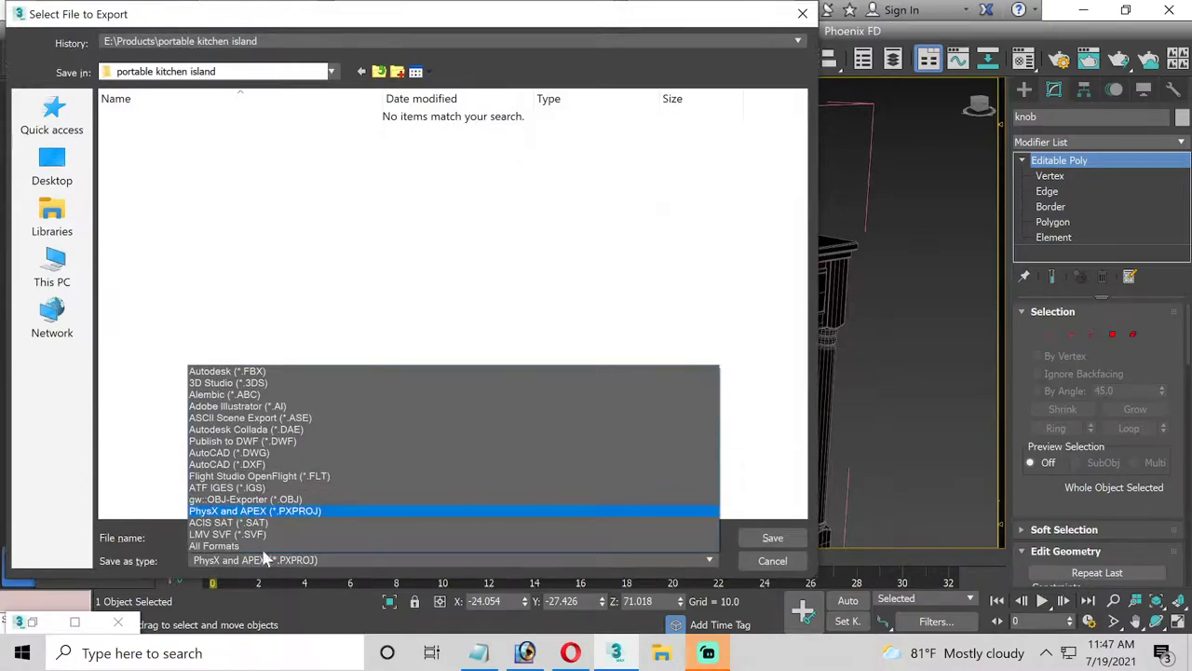
left_click(276, 503)
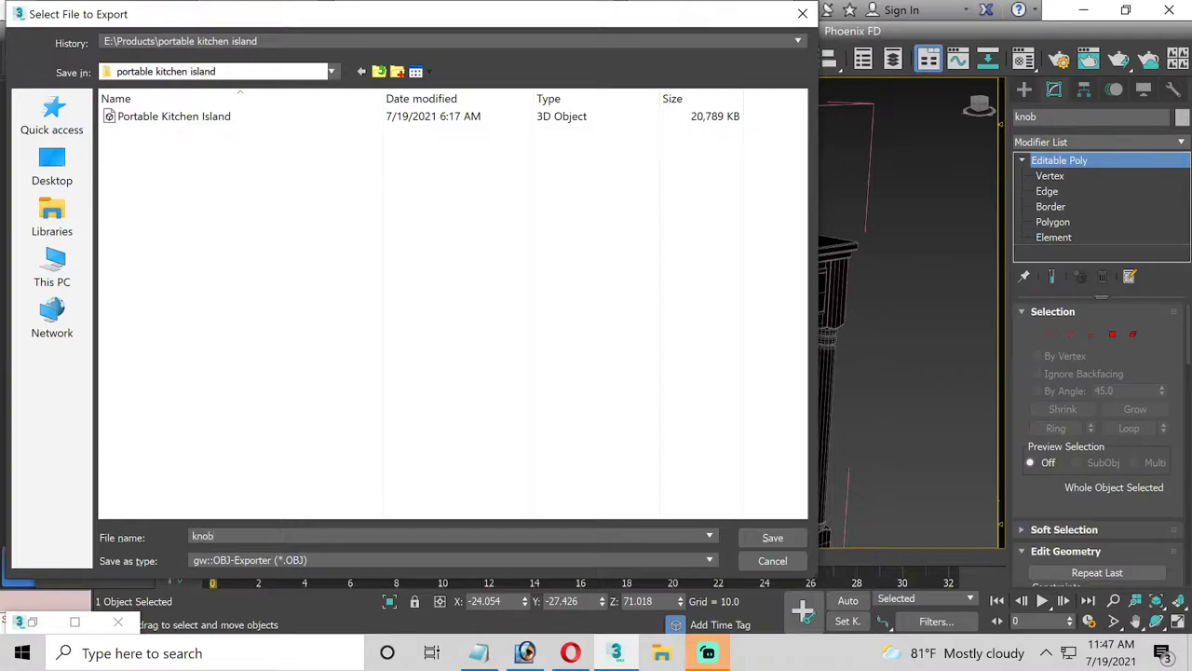
key("Return")
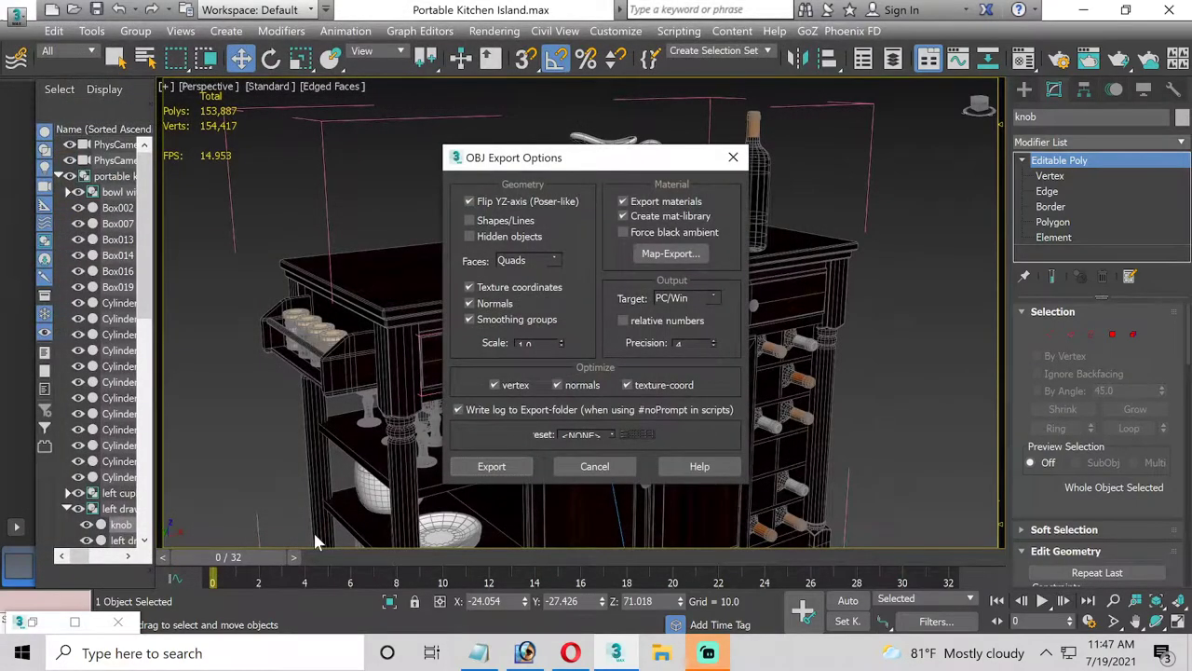
key("Return")
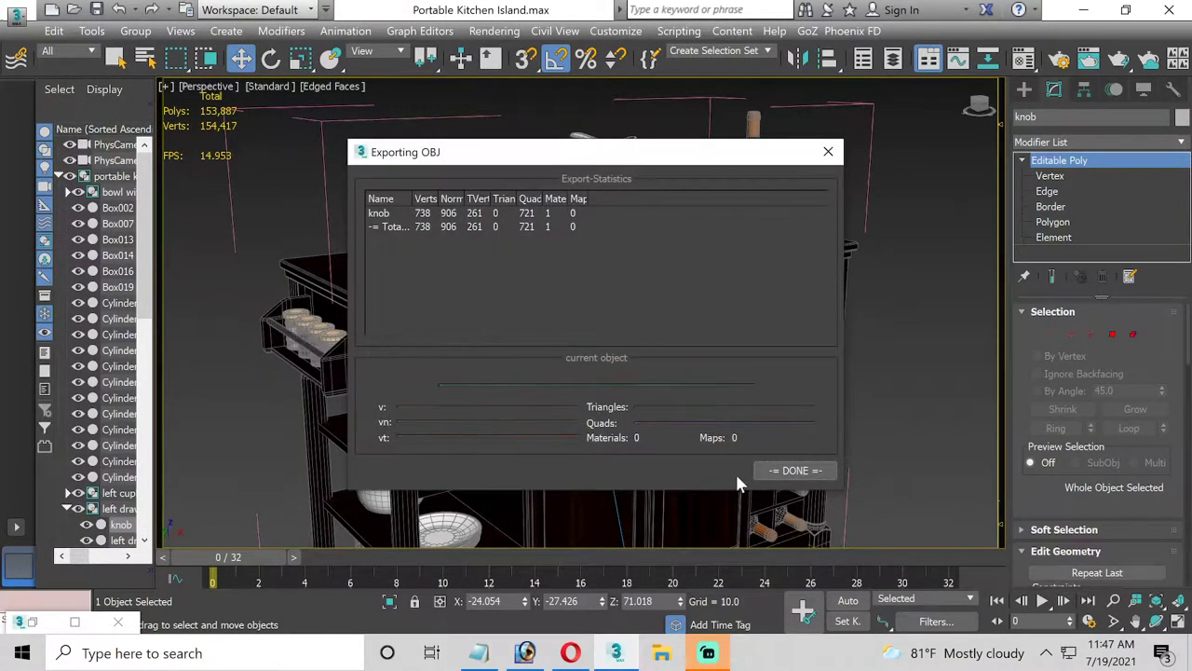
left_click(789, 471)
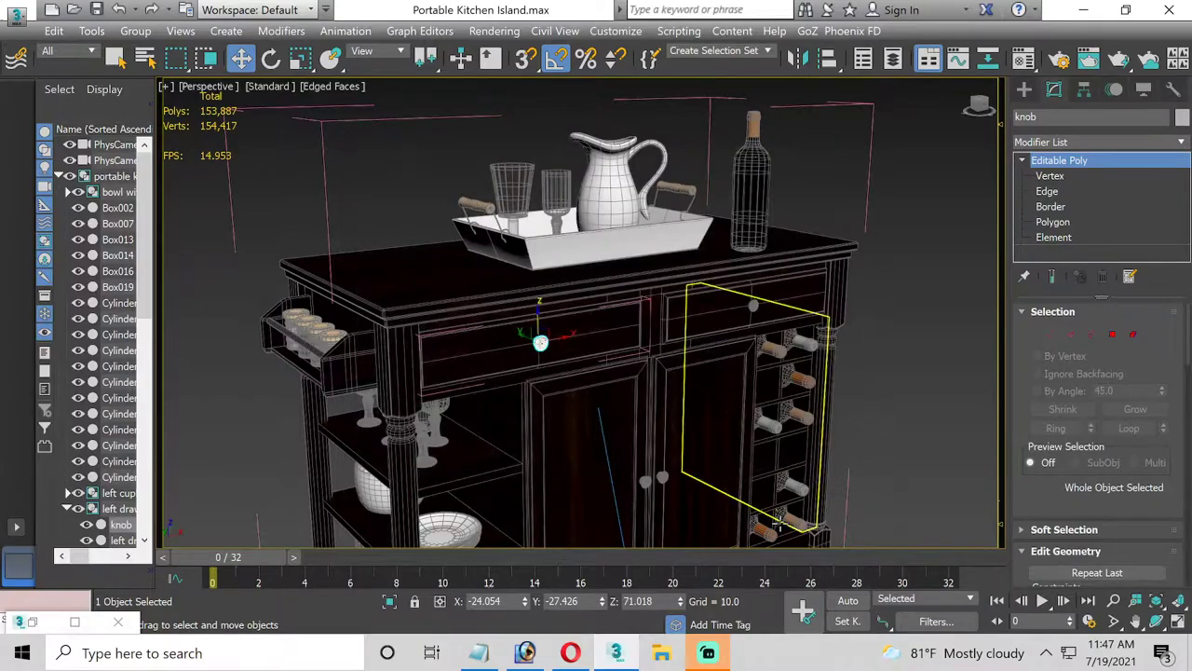
left_click(26, 17)
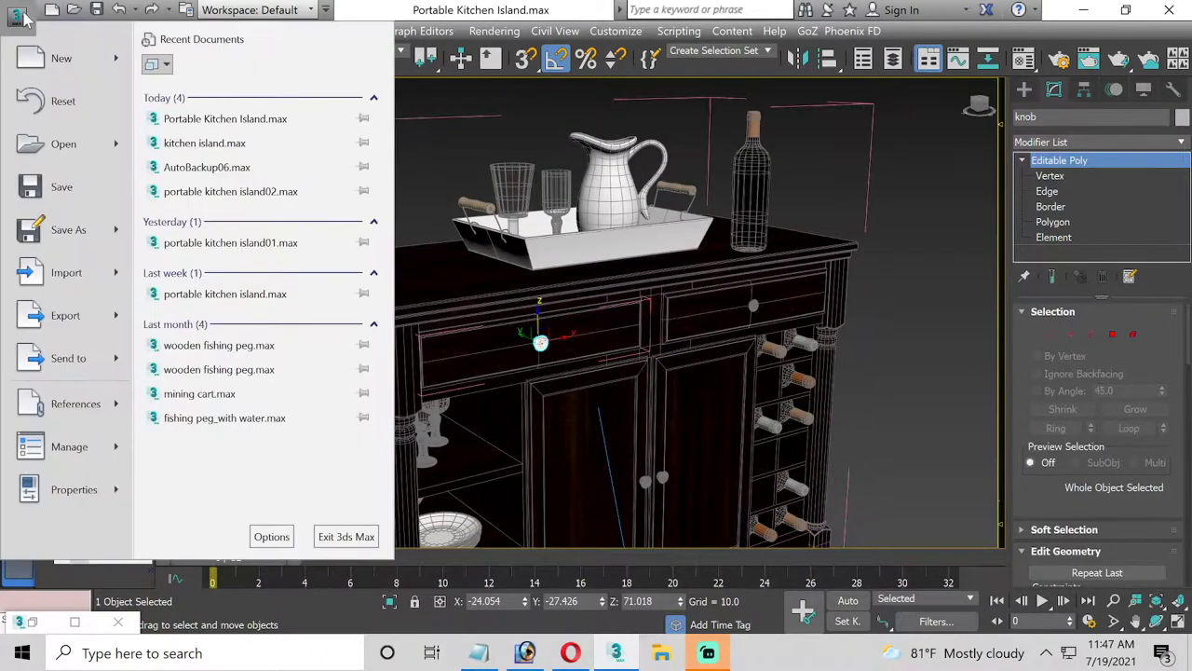
Open kitchen island.max from recent files, choosing Don't Save for the current scene
left_click(229, 143)
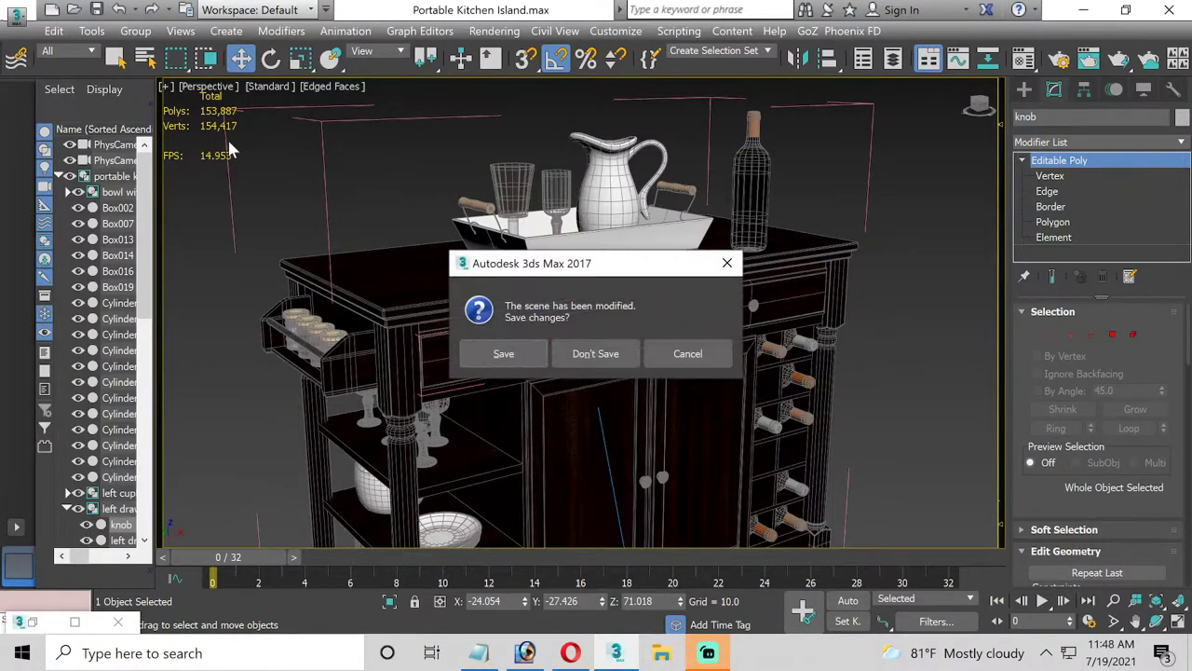
left_click(617, 353)
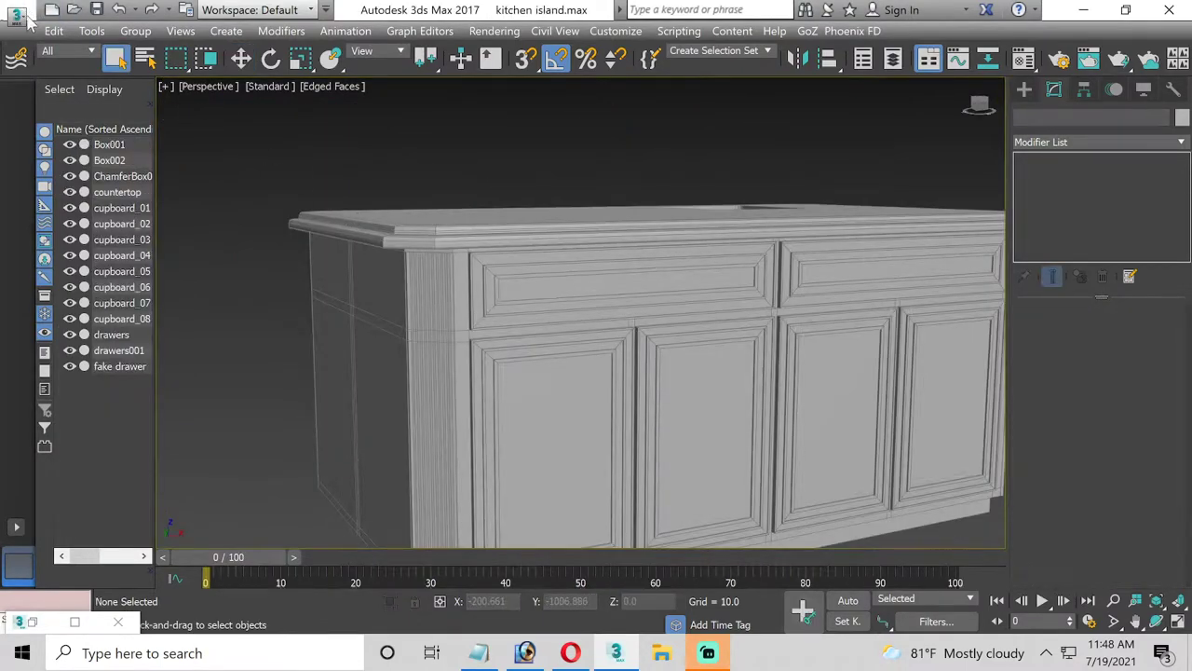
left_click(29, 20)
mouse_move(67, 271)
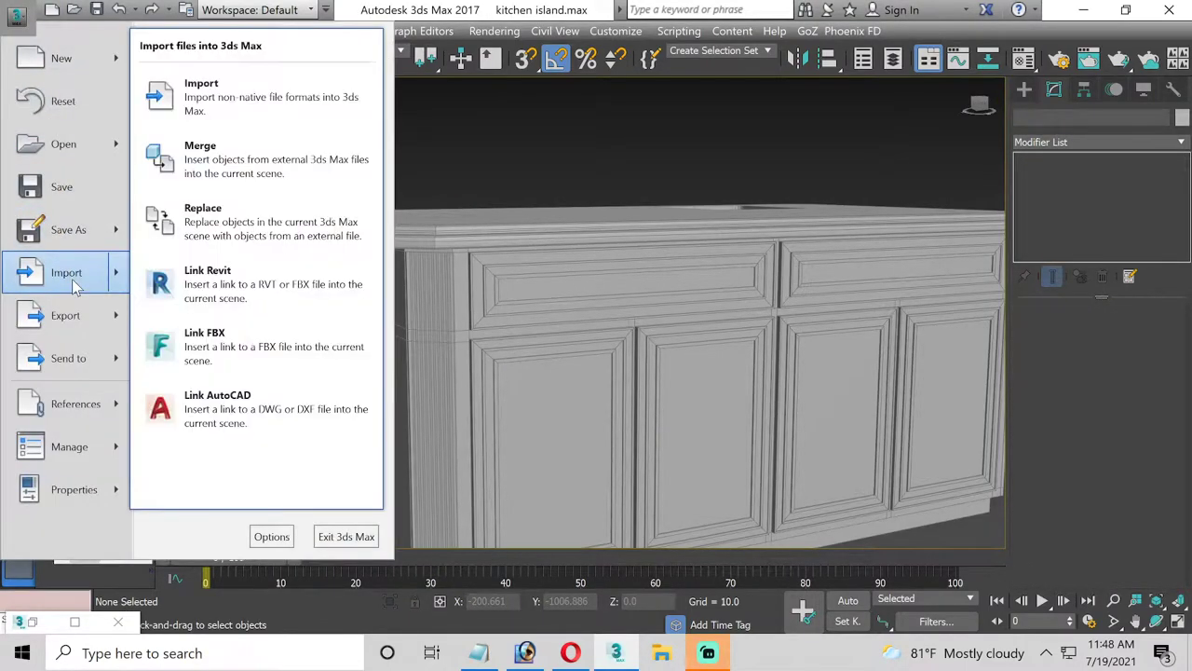
left_click(237, 102)
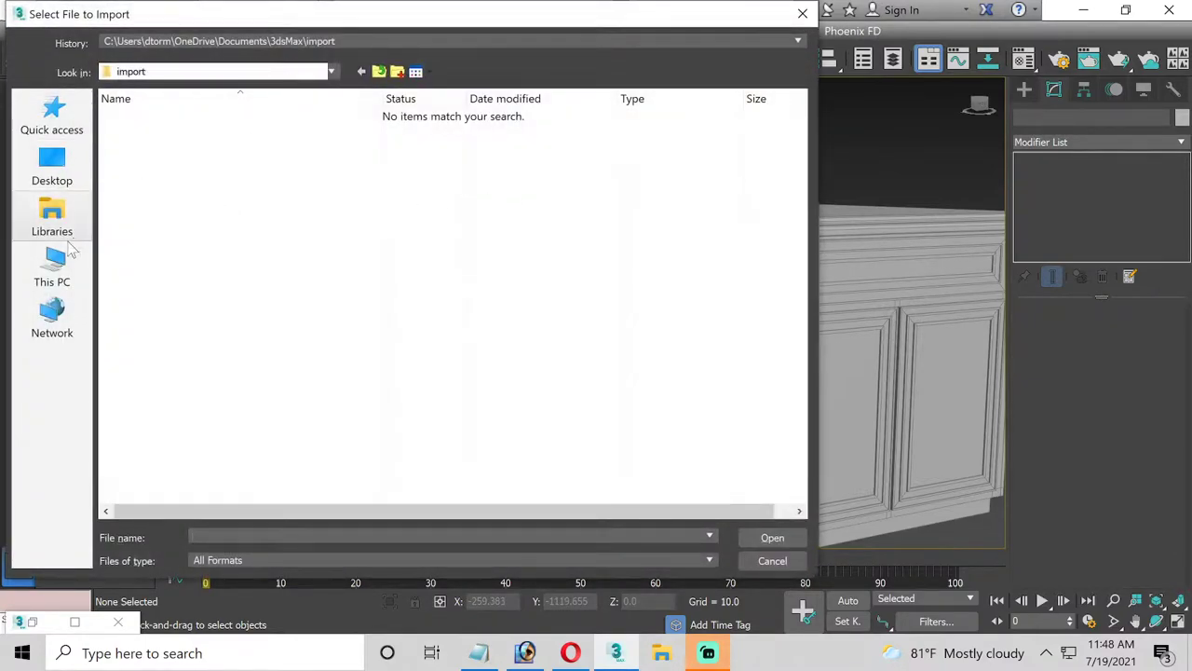
Import the knob OBJ from E:\Products\portable kitchen island into the scene
left_click(51, 269)
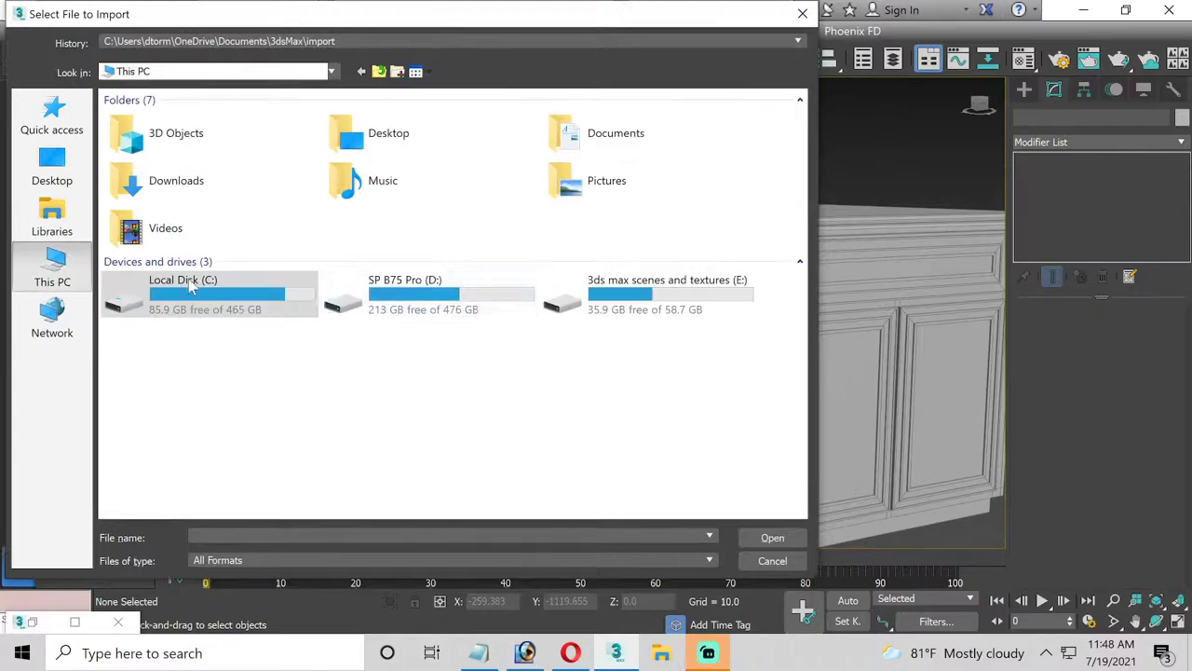
double_click(685, 316)
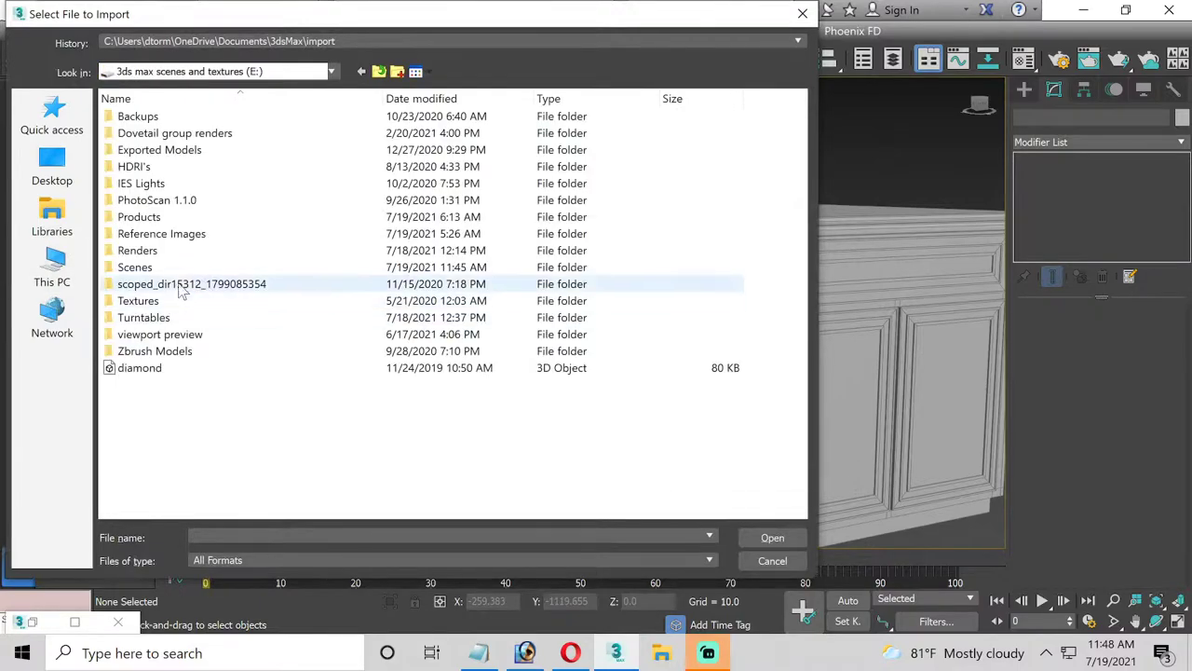
double_click(140, 220)
scroll(259, 276, "down", 4)
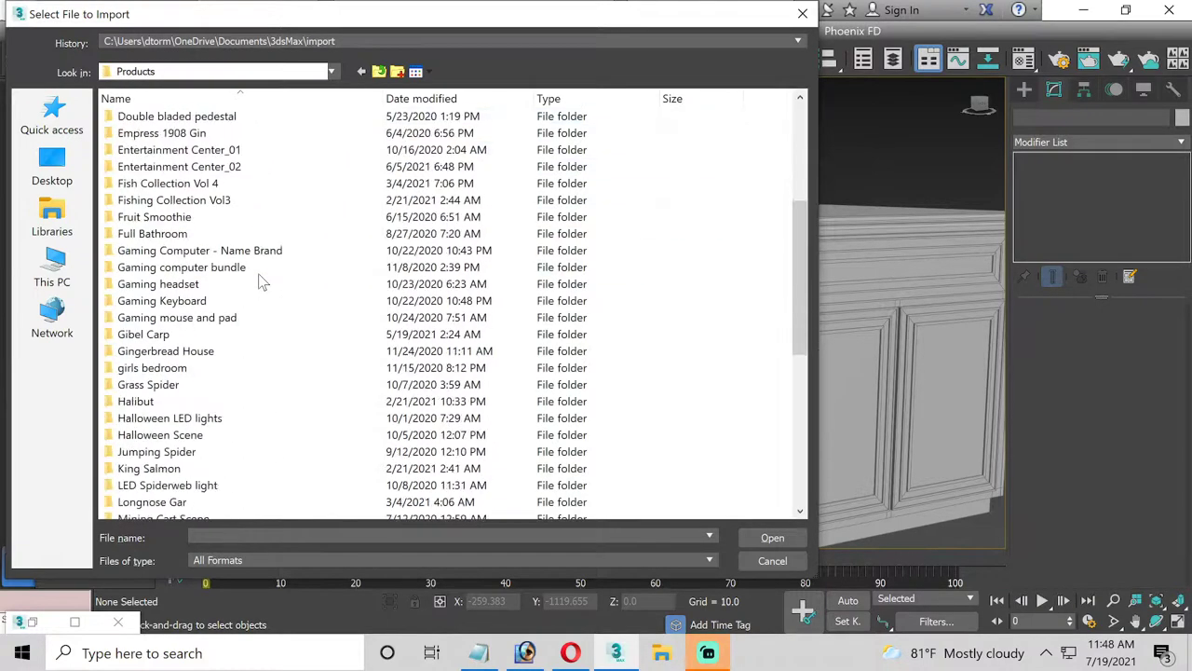
scroll(259, 278, "down", 2)
scroll(263, 284, "down", 2)
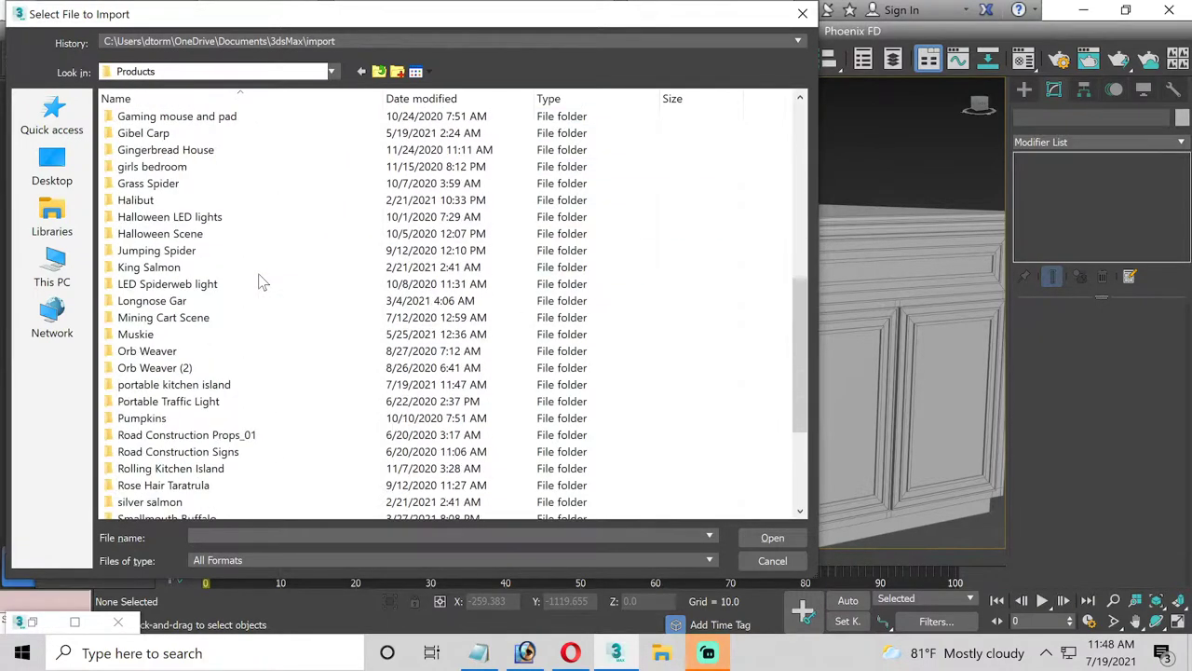
double_click(234, 385)
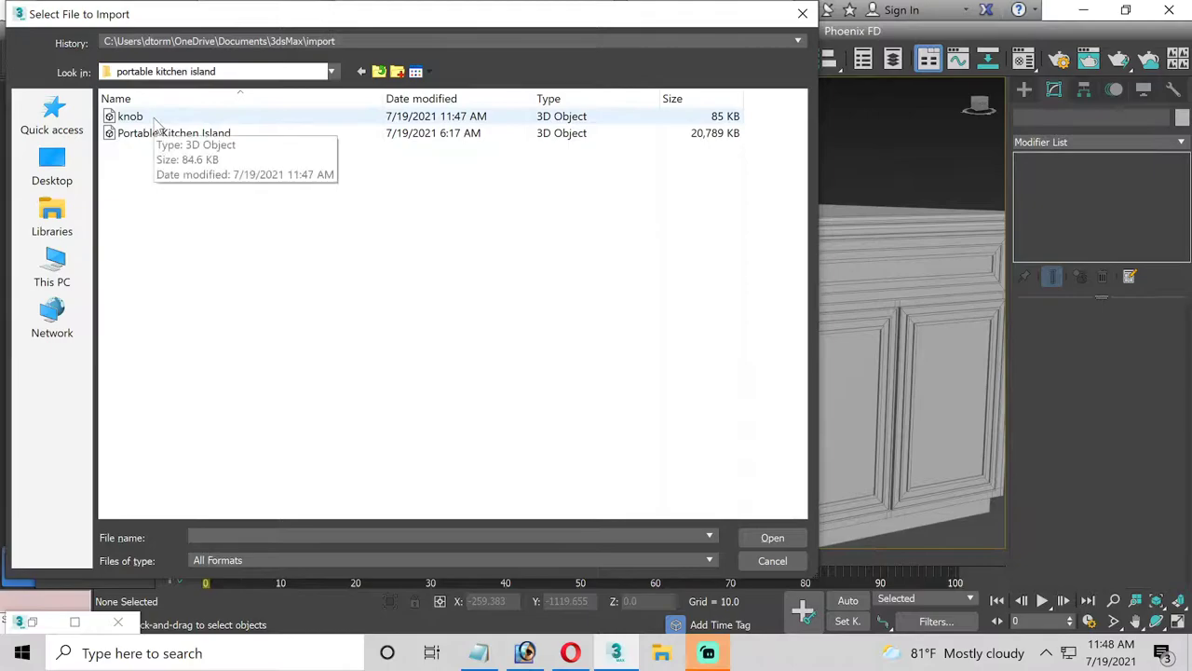
double_click(144, 116)
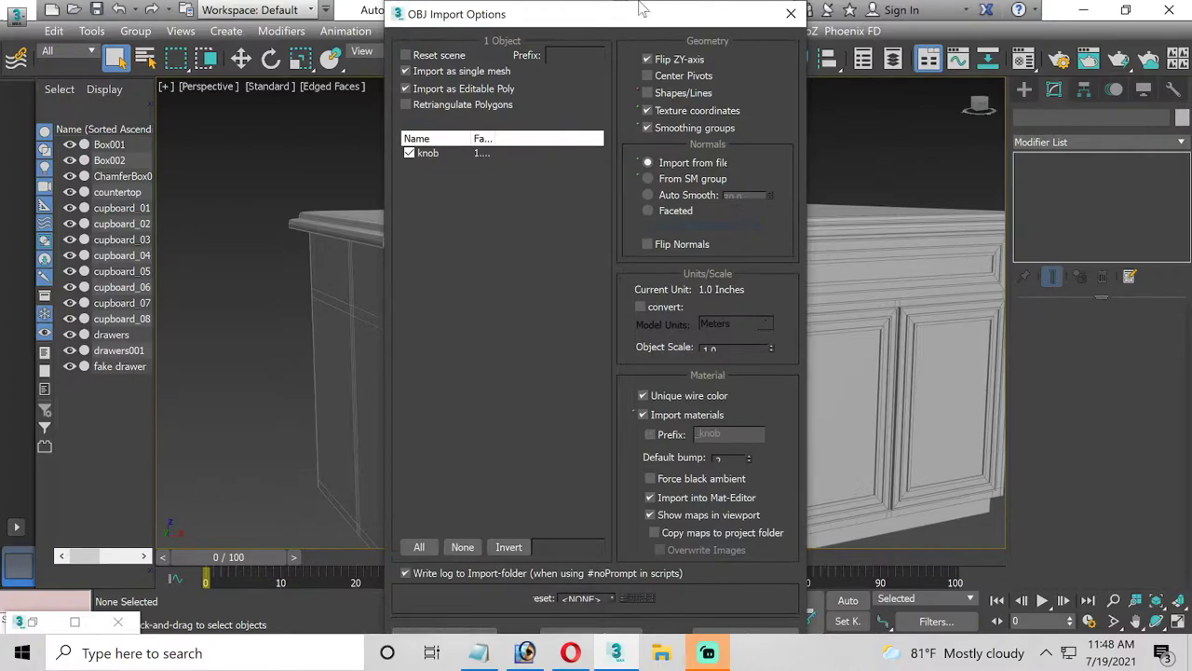
left_click_drag(614, 24, 618, 24)
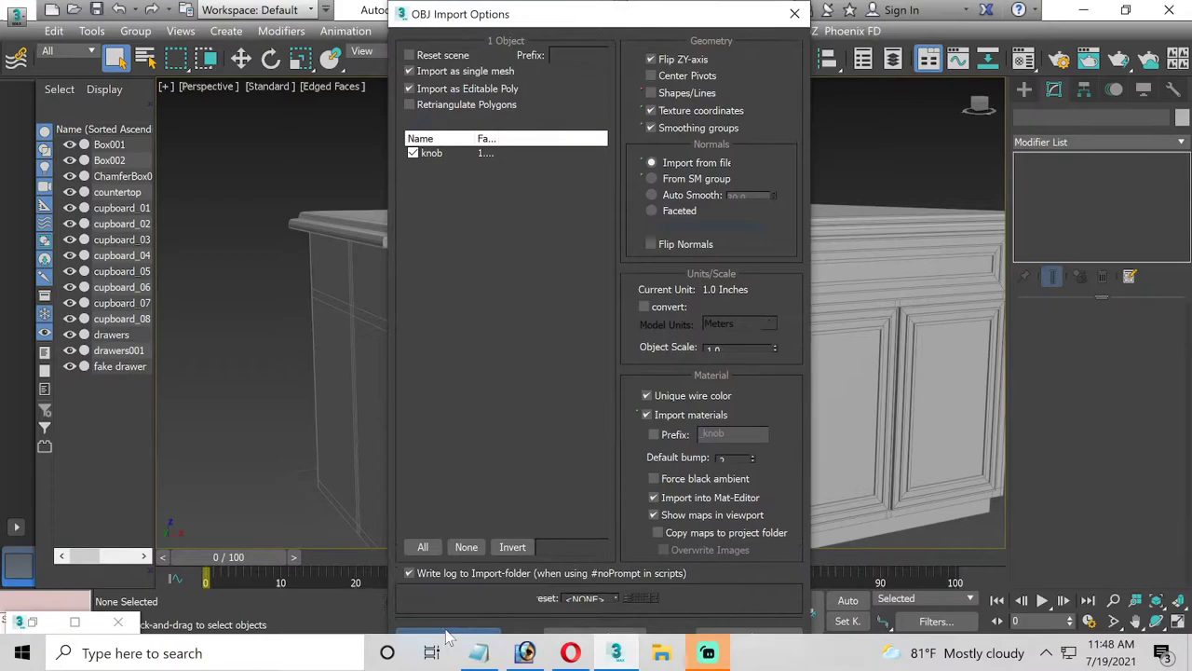
left_click(447, 637)
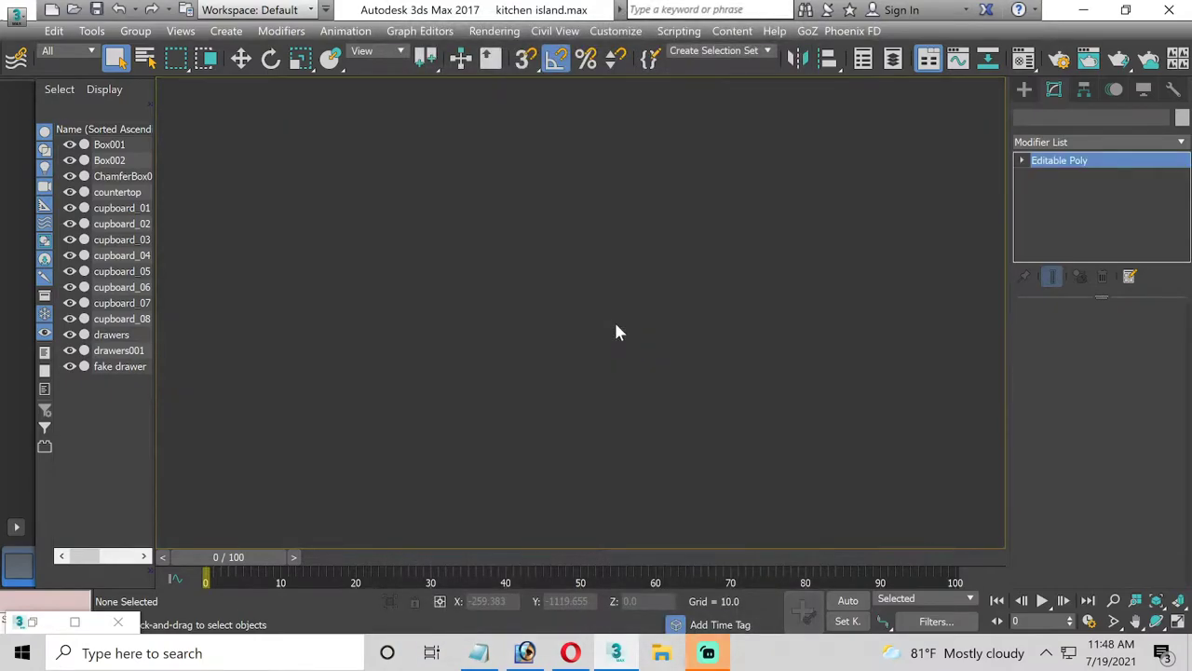
Switch to the four-view layout, pan the Left view to the cabinet, and toggle Affect Pivot Only
scroll(632, 340, "down", 3)
scroll(632, 340, "down", 3)
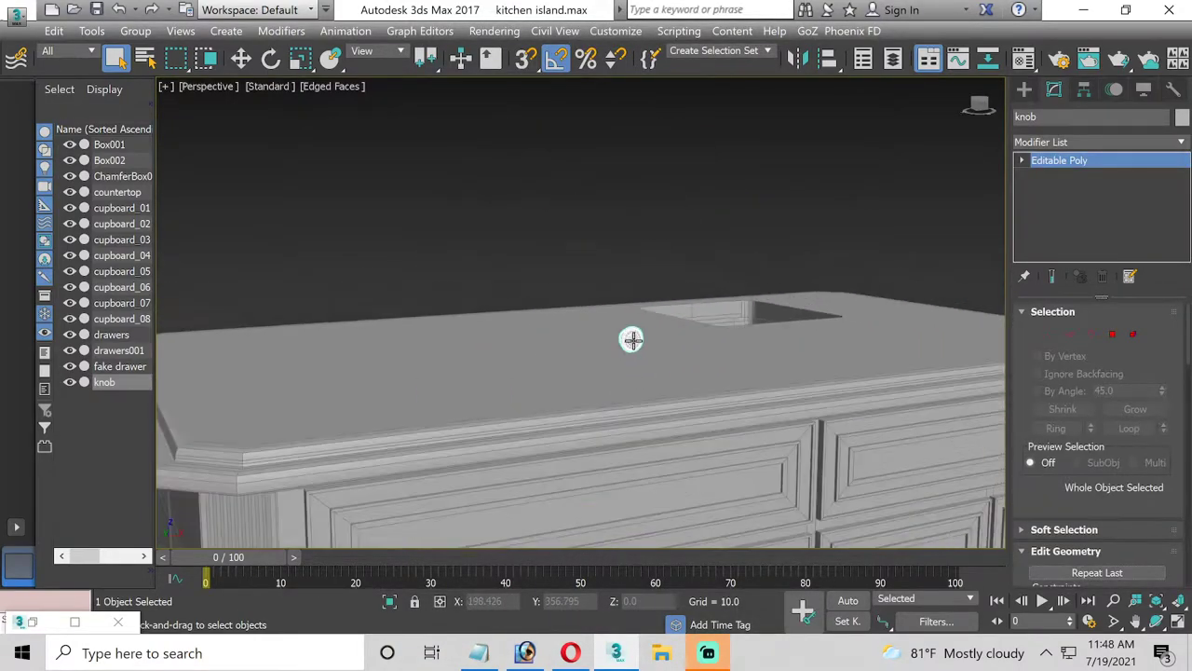
left_click(1177, 621)
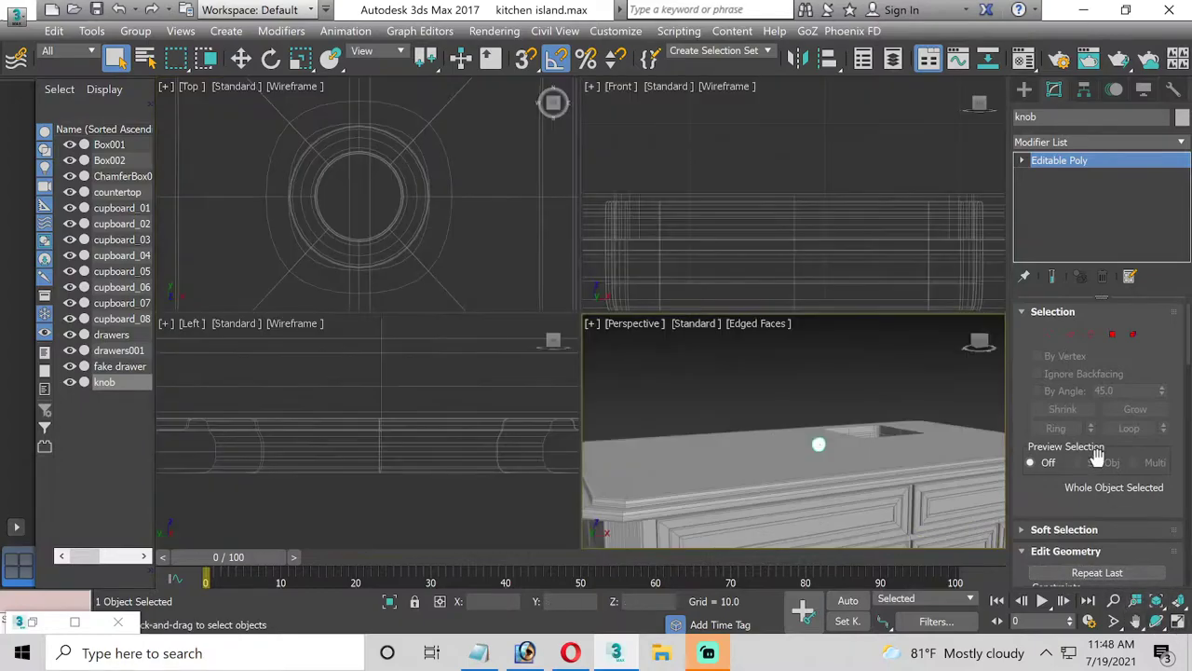
scroll(447, 438, "down", 3)
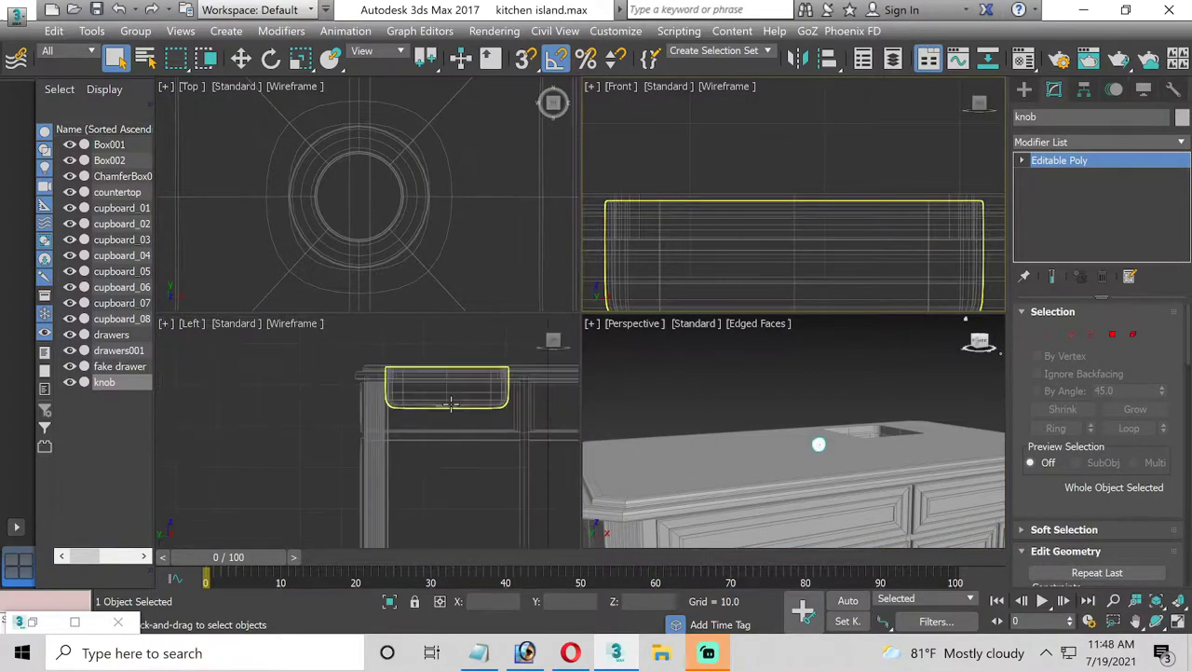
scroll(480, 457, "down", 2)
middle_click_drag(479, 456, 352, 456)
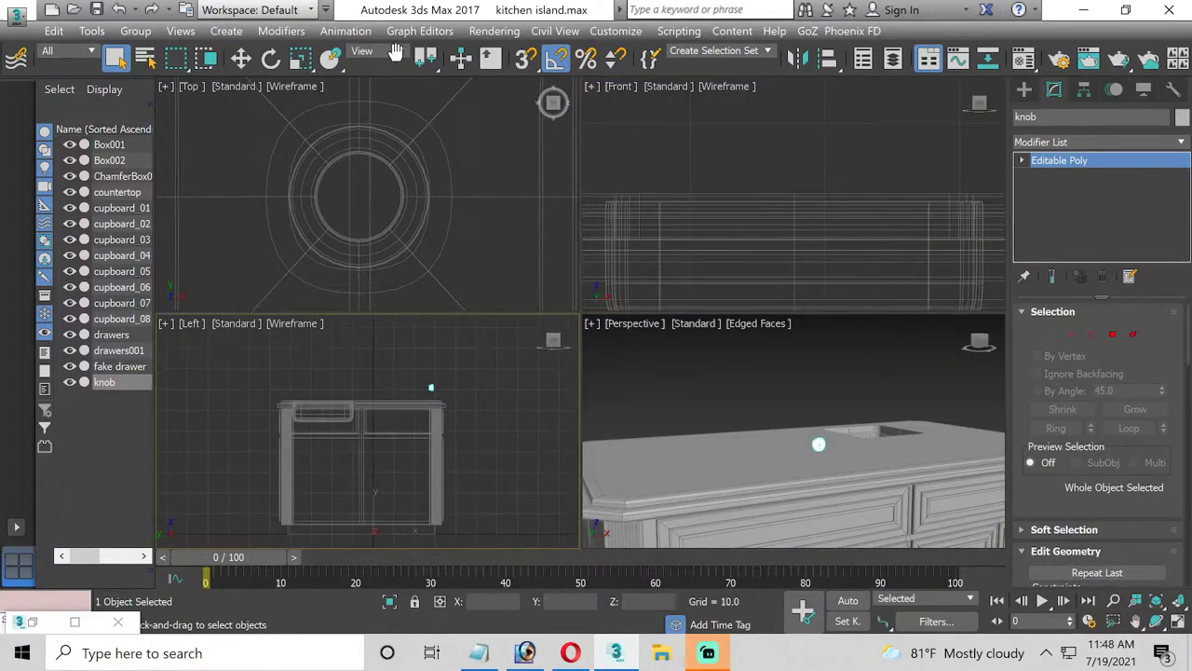
left_click(241, 58)
right_click(461, 369)
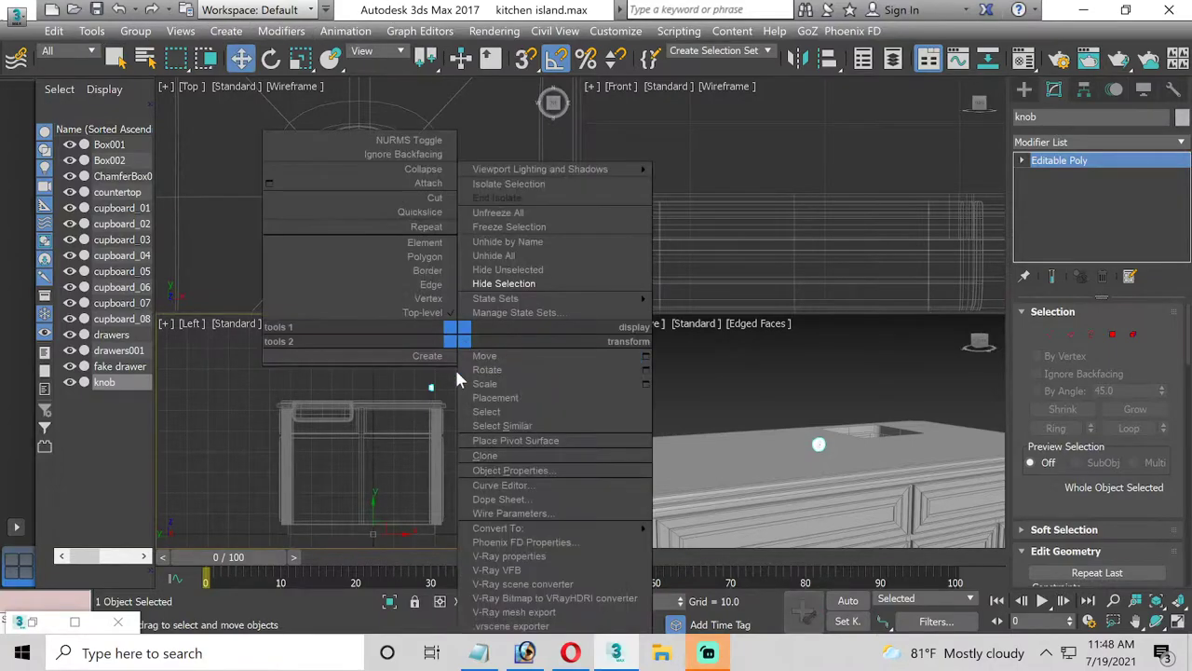
left_click(443, 384)
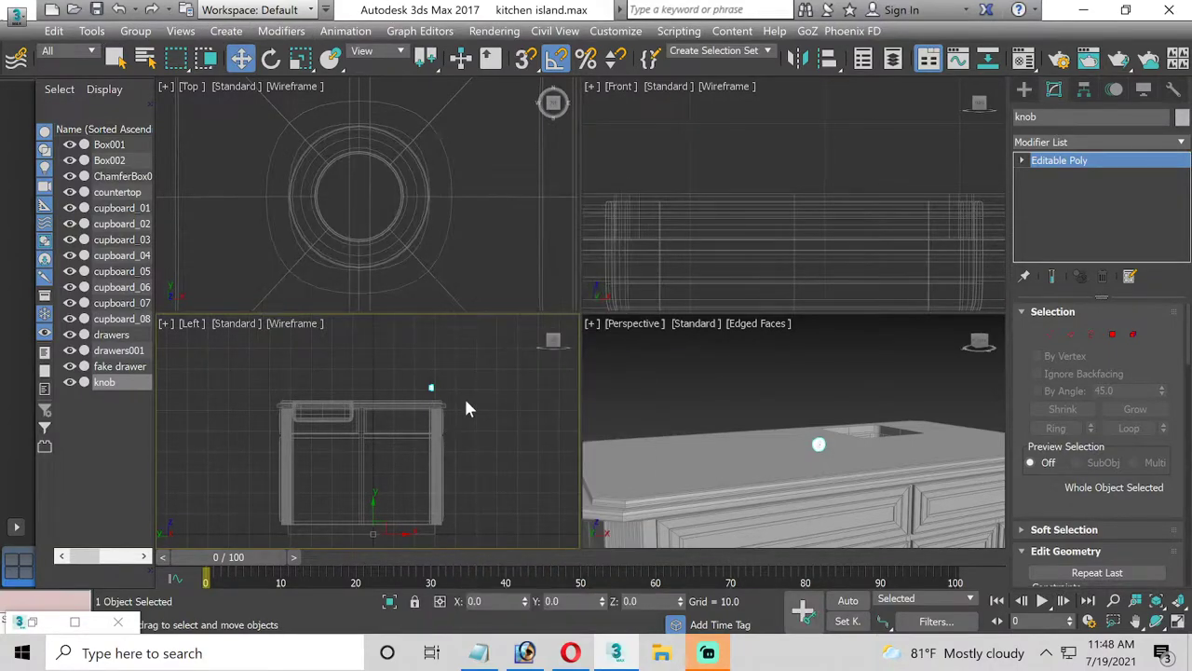
left_click(1074, 93)
left_click(1098, 204)
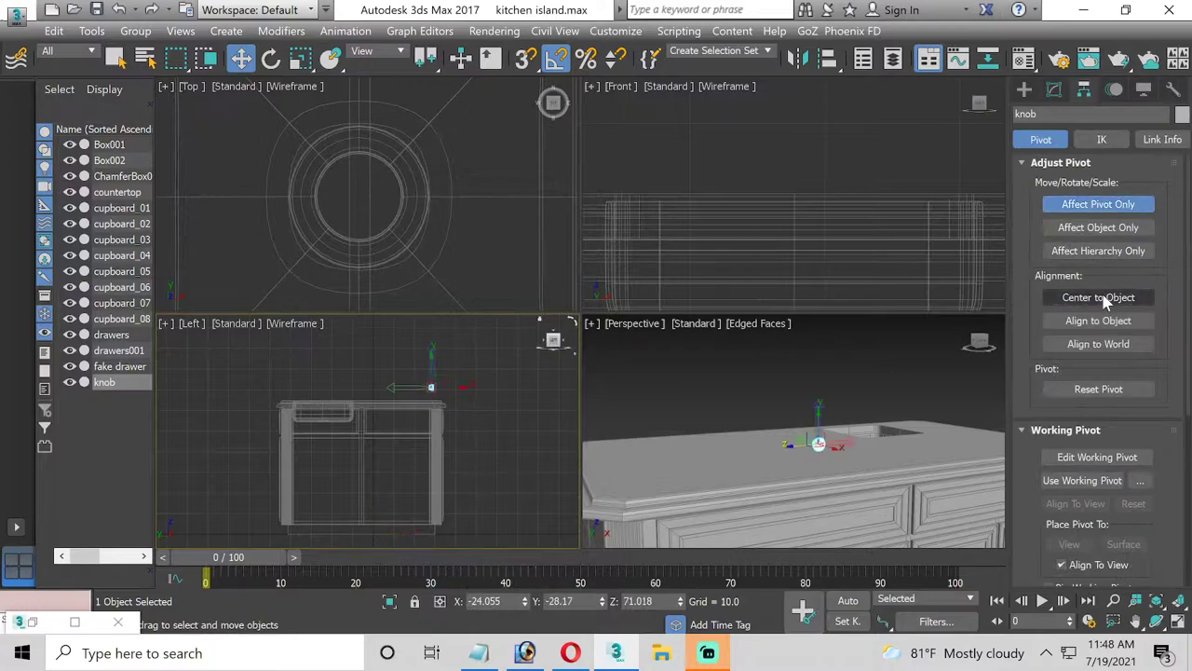
left_click(1053, 89)
Lower the knob to the top drawer front in the Left view, then maximize Perspective
scroll(463, 413, "up", 2)
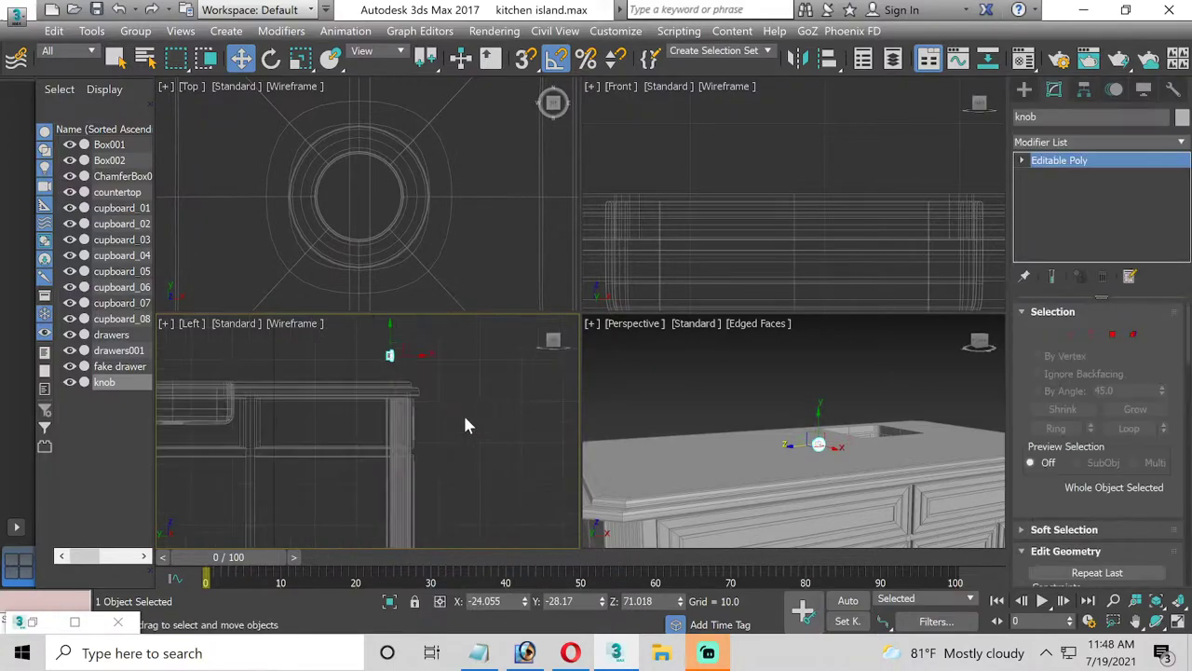
scroll(368, 352, "up", 3)
middle_click_drag(368, 352, 386, 373)
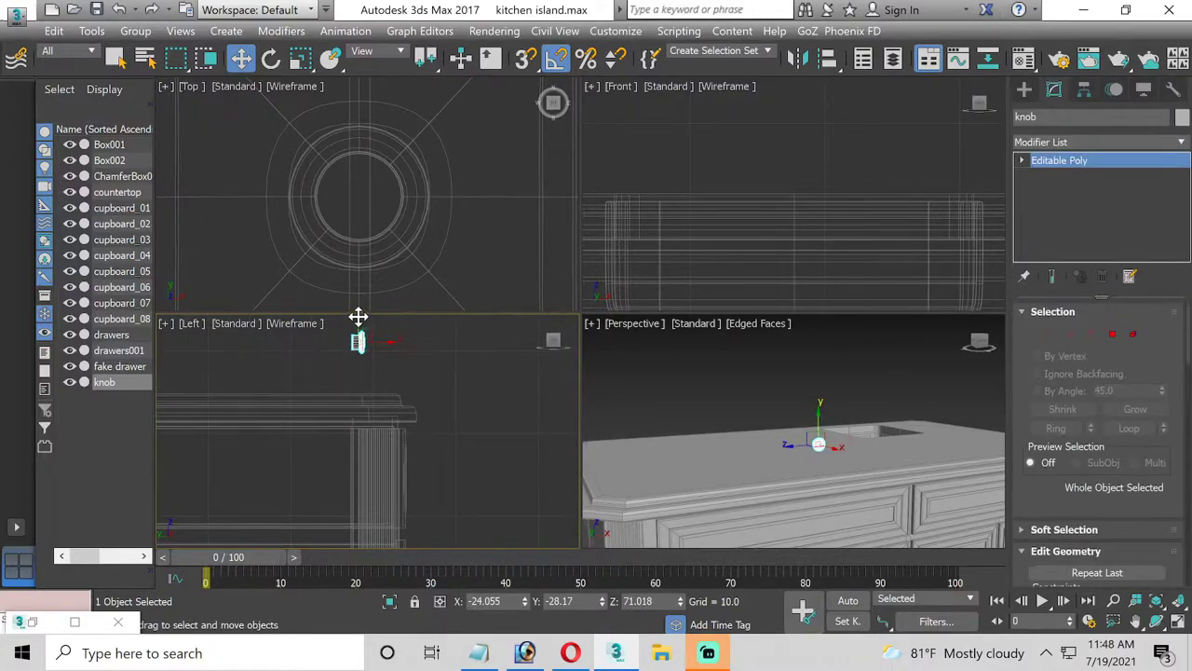
mouse_move(358, 316)
left_mouse_down()
mouse_move(349, 449)
mouse_move(427, 475)
left_mouse_up()
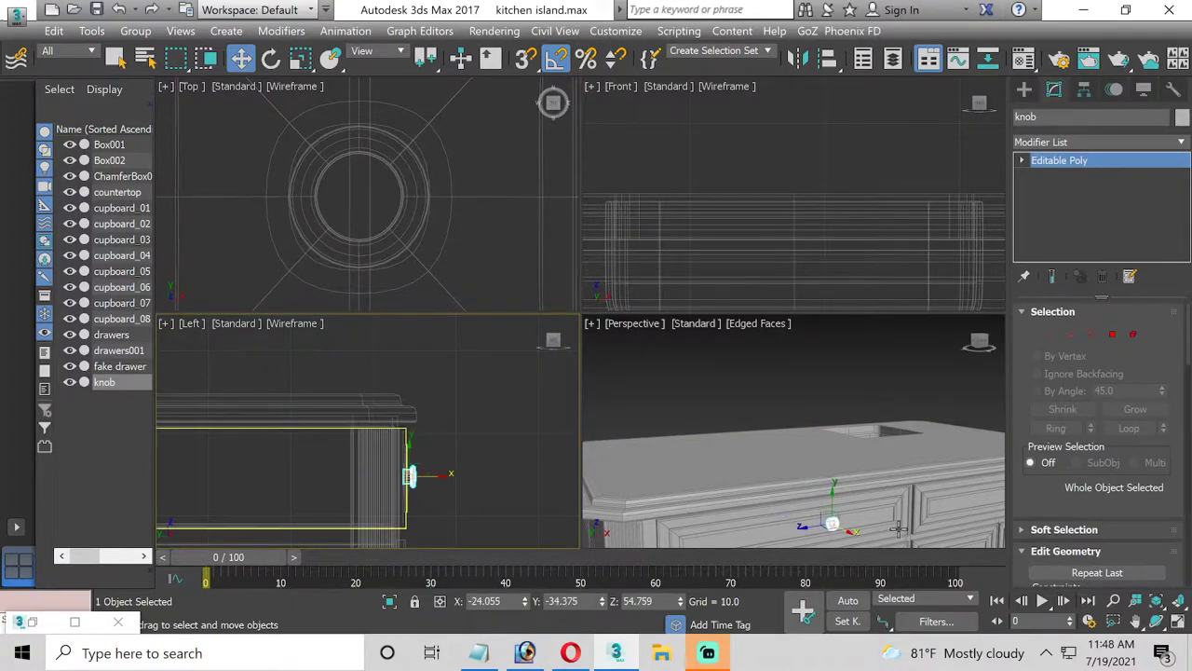
right_click(808, 473)
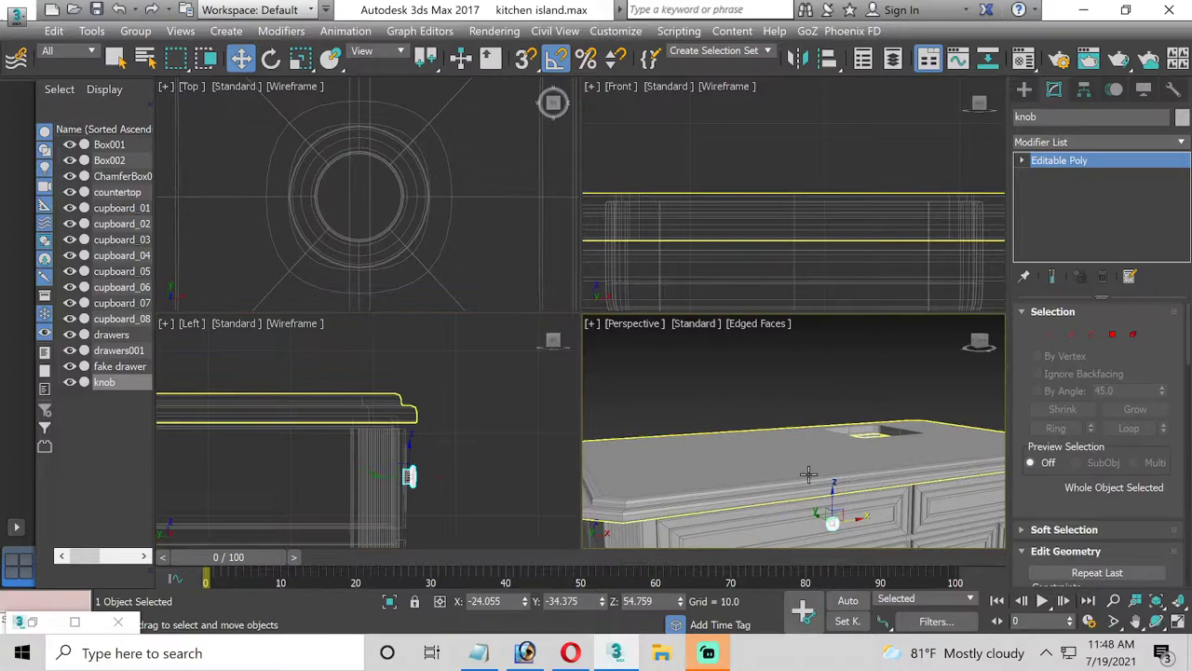
left_click(1177, 622)
middle_click_drag(758, 438, 758, 377, "alt")
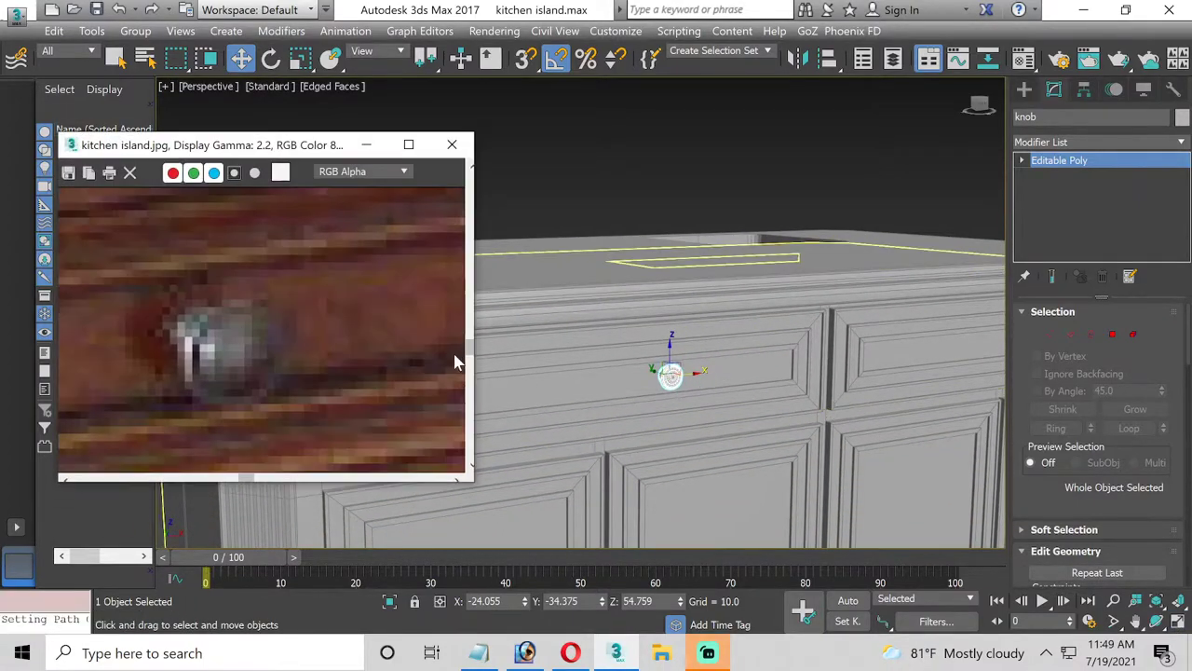
Slide the knob left along the top drawer front, orbiting to check its depth
scroll(221, 371, "down", 5)
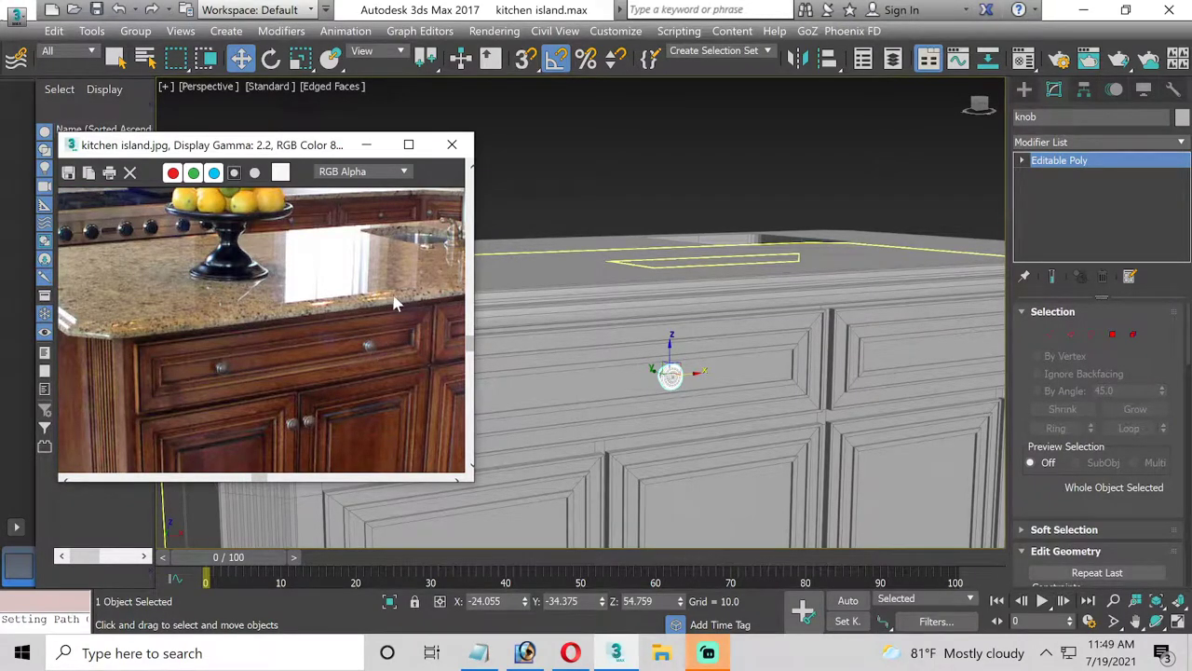
scroll(642, 377, "up", 2)
scroll(708, 358, "up", 2)
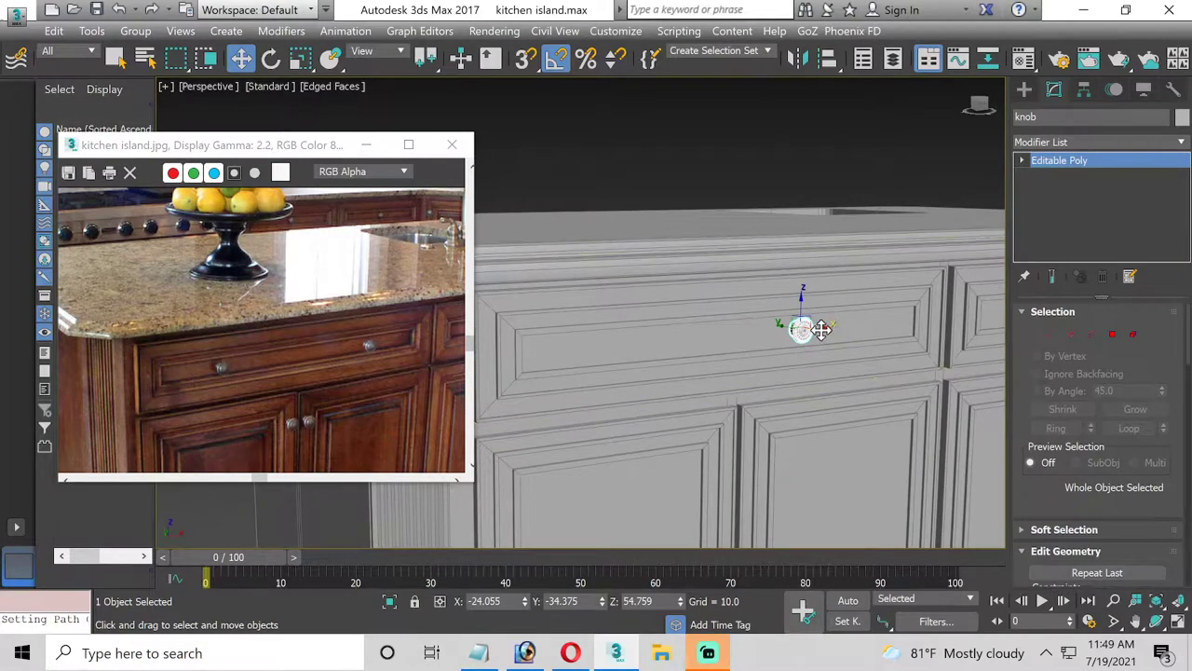
left_click_drag(822, 328, 623, 353)
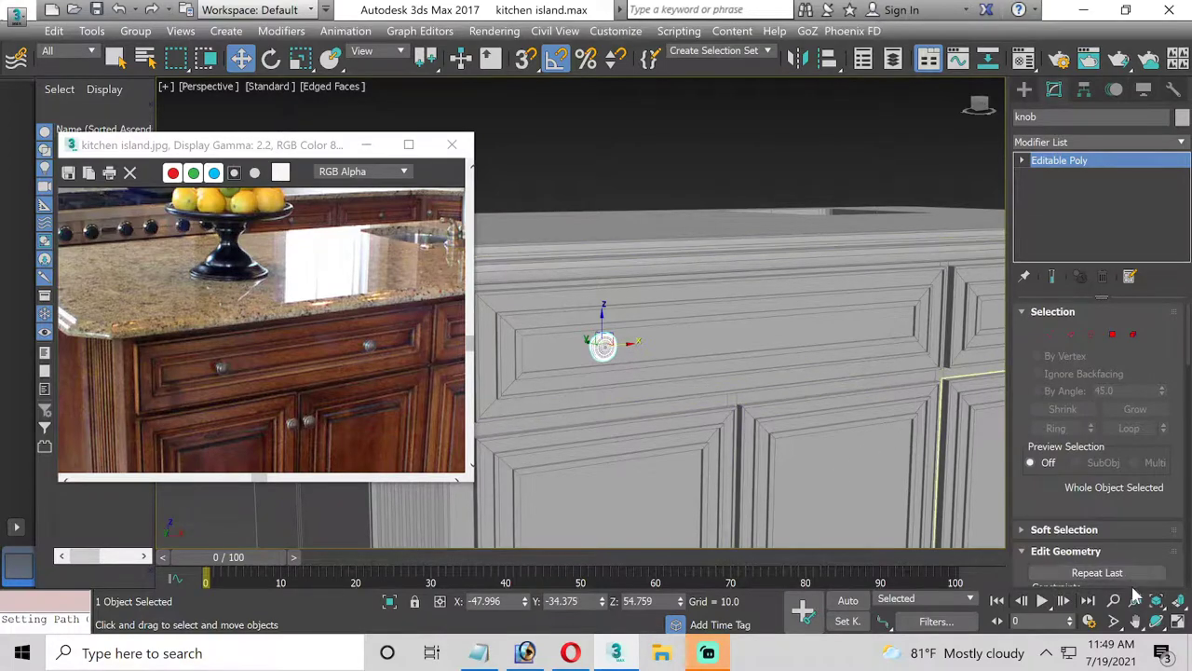
left_click(1156, 621)
mouse_move(606, 346)
left_mouse_down()
mouse_move(633, 347)
mouse_move(578, 340)
left_mouse_up()
left_click(240, 59)
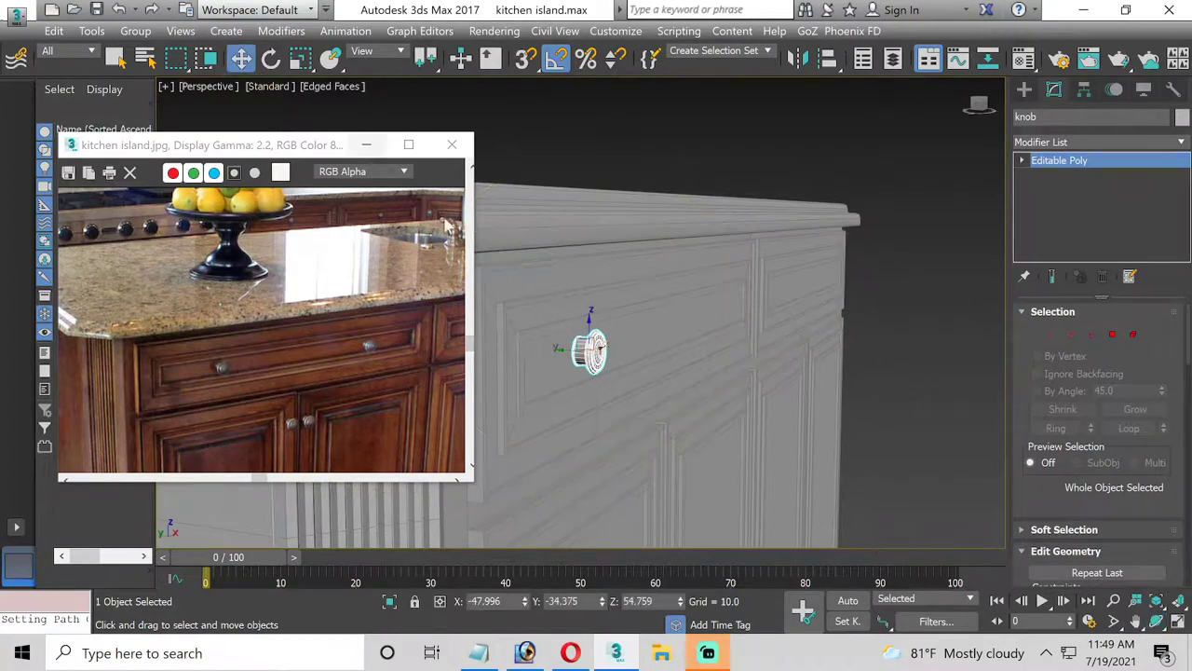
left_click_drag(573, 348, 573, 346)
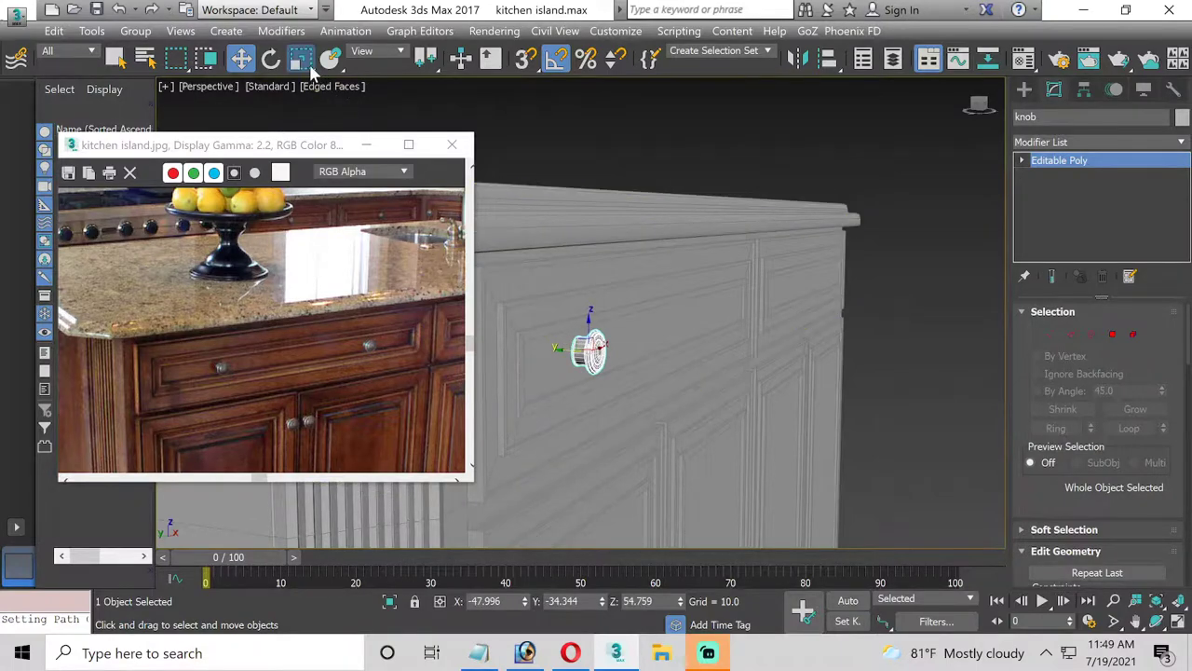
Scale the knob uniformly down to about 91% of its size
left_click(300, 59)
left_click_drag(593, 346, 592, 354)
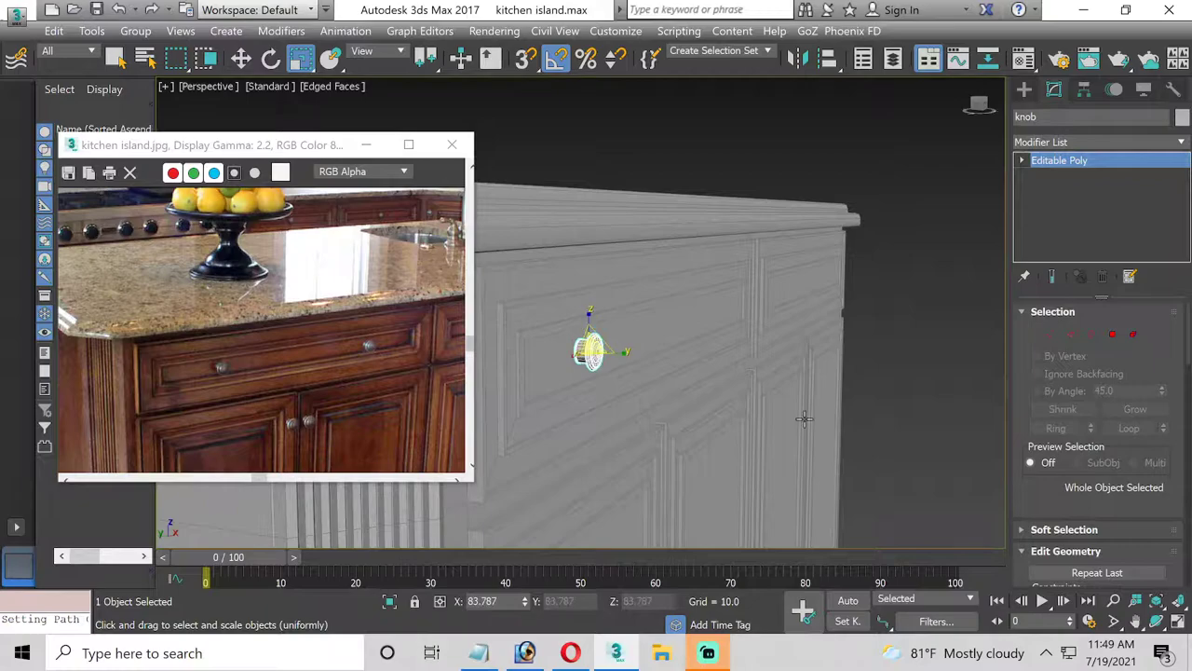
left_click(1155, 621)
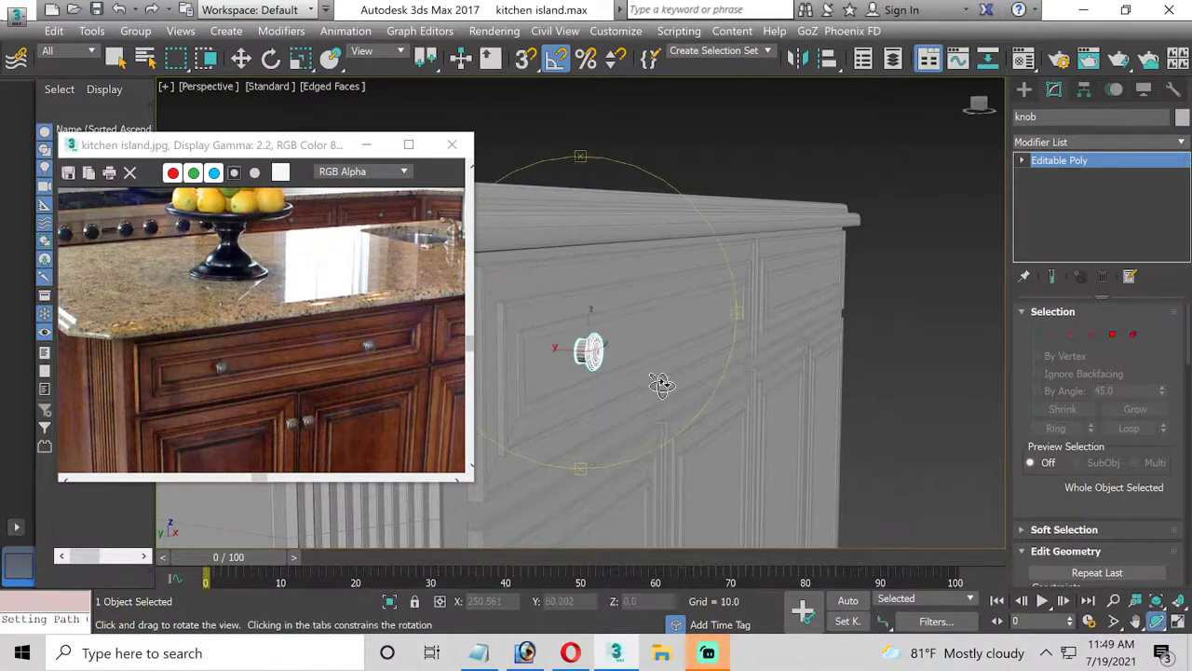
mouse_move(660, 382)
left_mouse_down()
mouse_move(626, 387)
mouse_move(642, 363)
left_mouse_up()
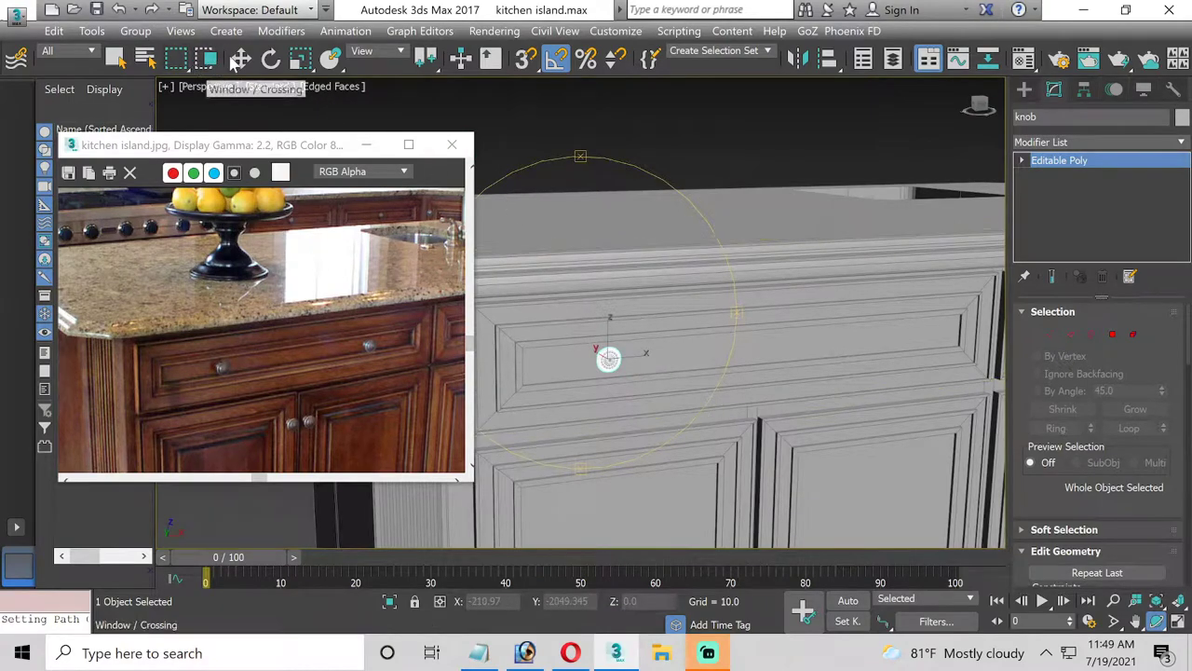
Attempt a Shift-drag copy of the knob but cancel it, and minimize the reference photo
left_click(242, 58)
middle_click_drag(645, 379, 579, 420)
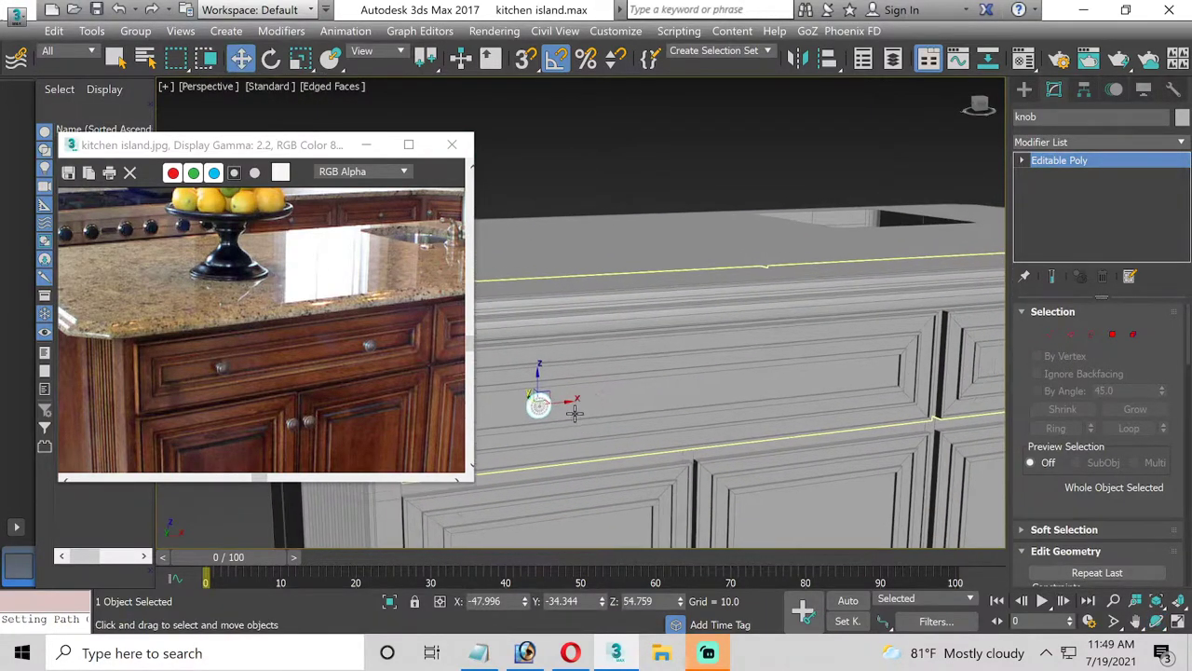
mouse_move(567, 404)
left_mouse_down("shift")
mouse_move(877, 387)
mouse_move(844, 389)
left_mouse_up("shift")
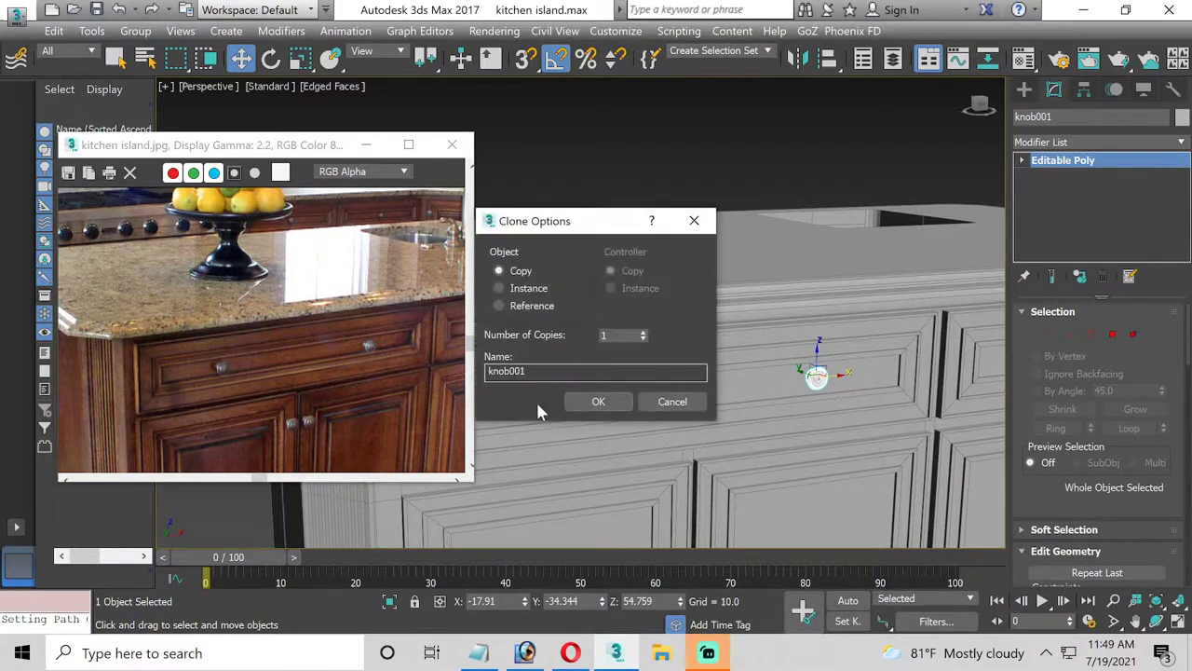
left_click(672, 401)
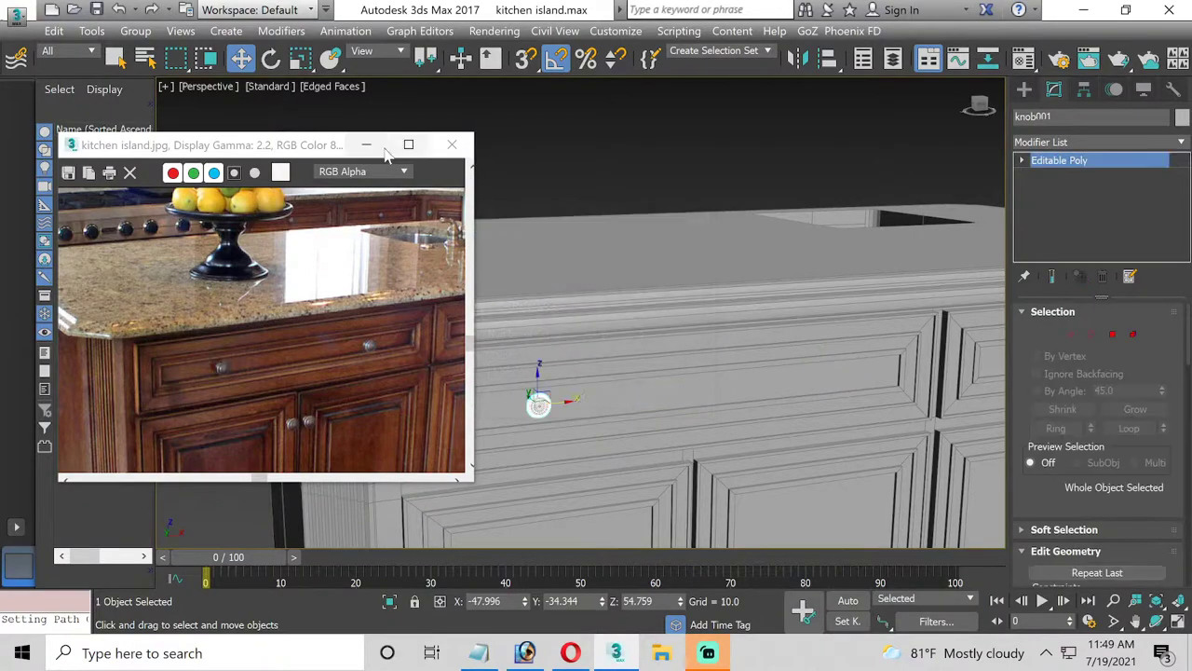
left_click(366, 144)
left_click(620, 373)
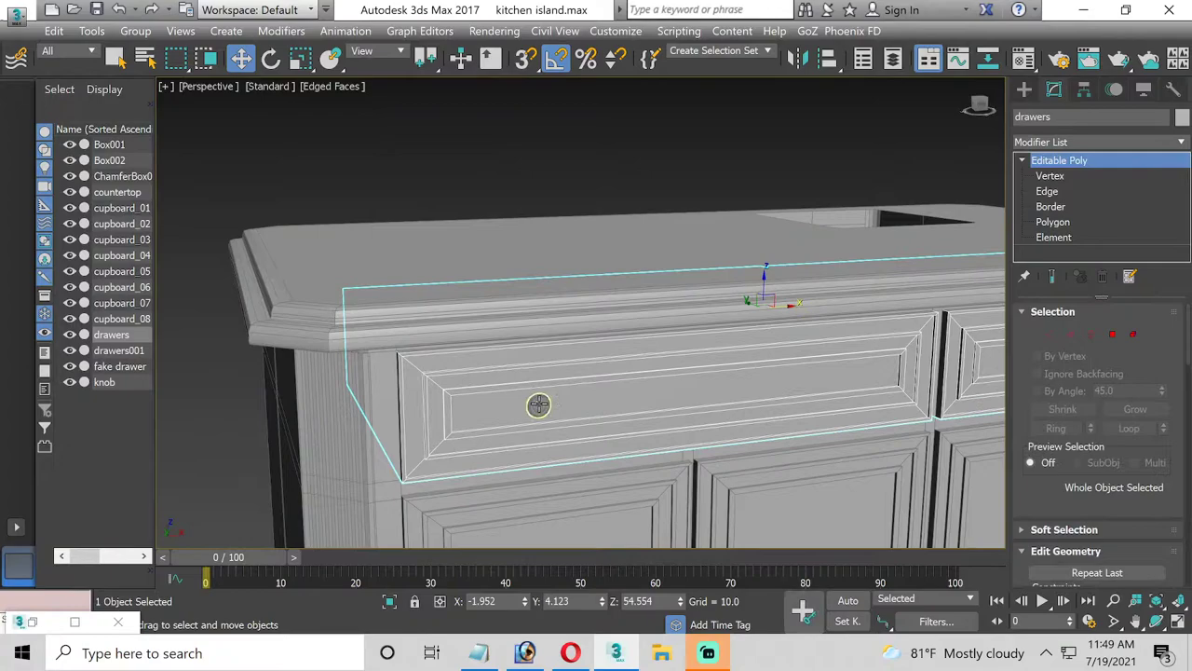
Reselect the knob and maximize the Front view, panned onto the knob
left_click(539, 404)
left_click(1176, 620)
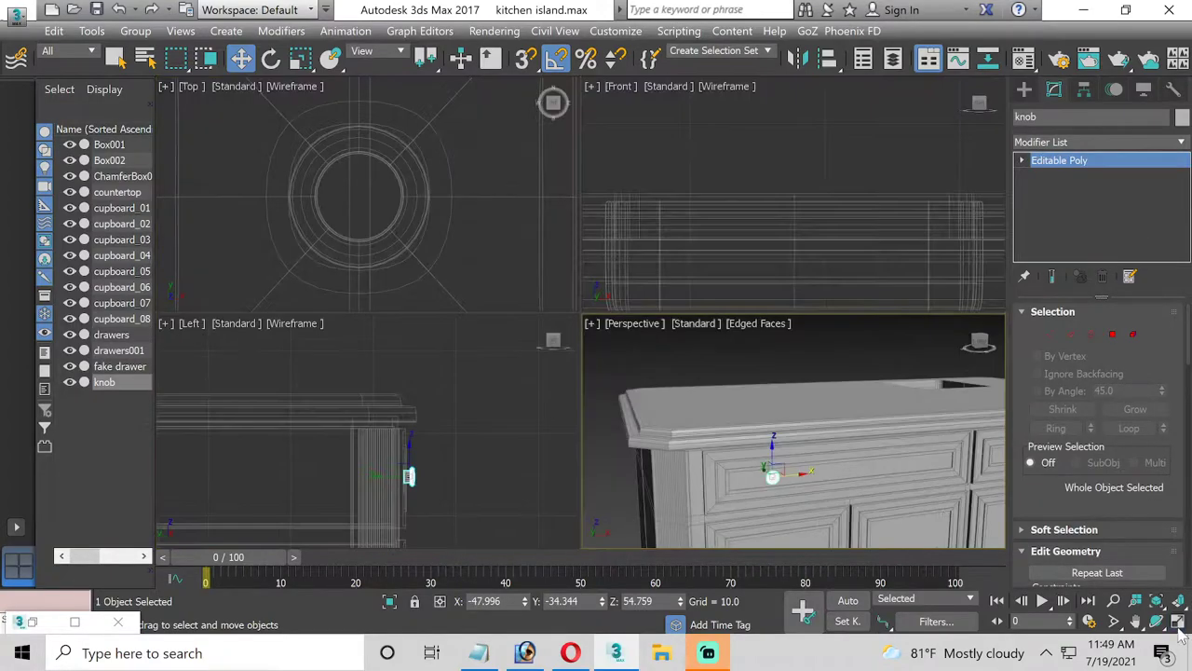
right_click(722, 281)
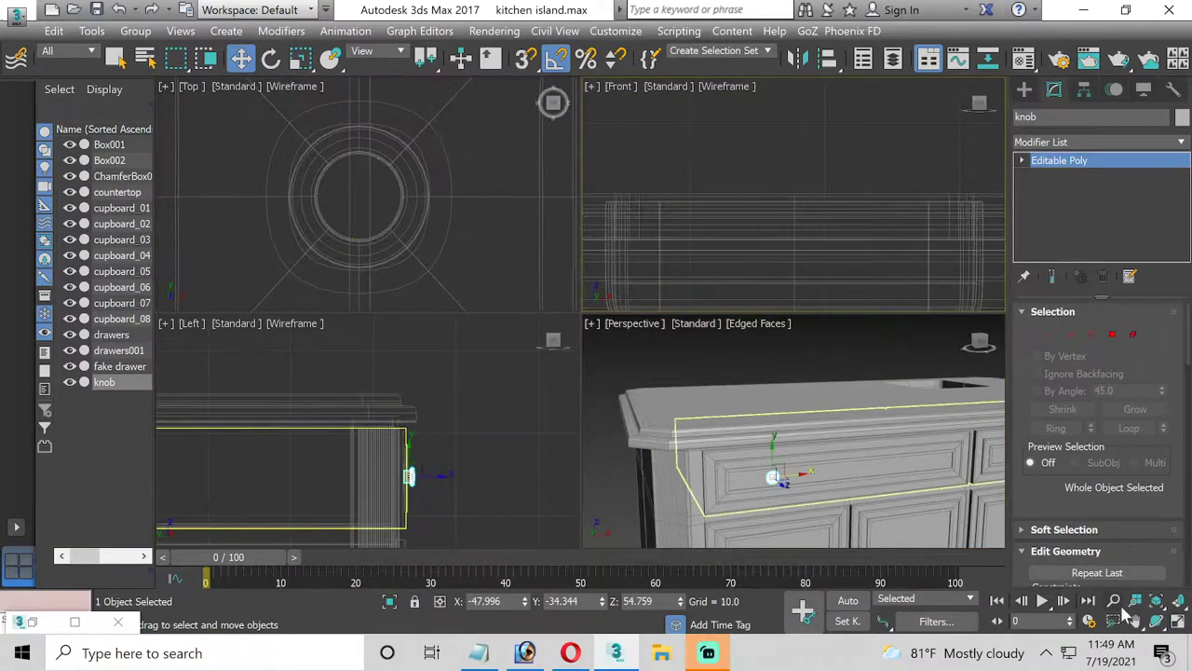
left_click(1176, 620)
scroll(772, 393, "down", 2)
scroll(671, 426, "up", 1)
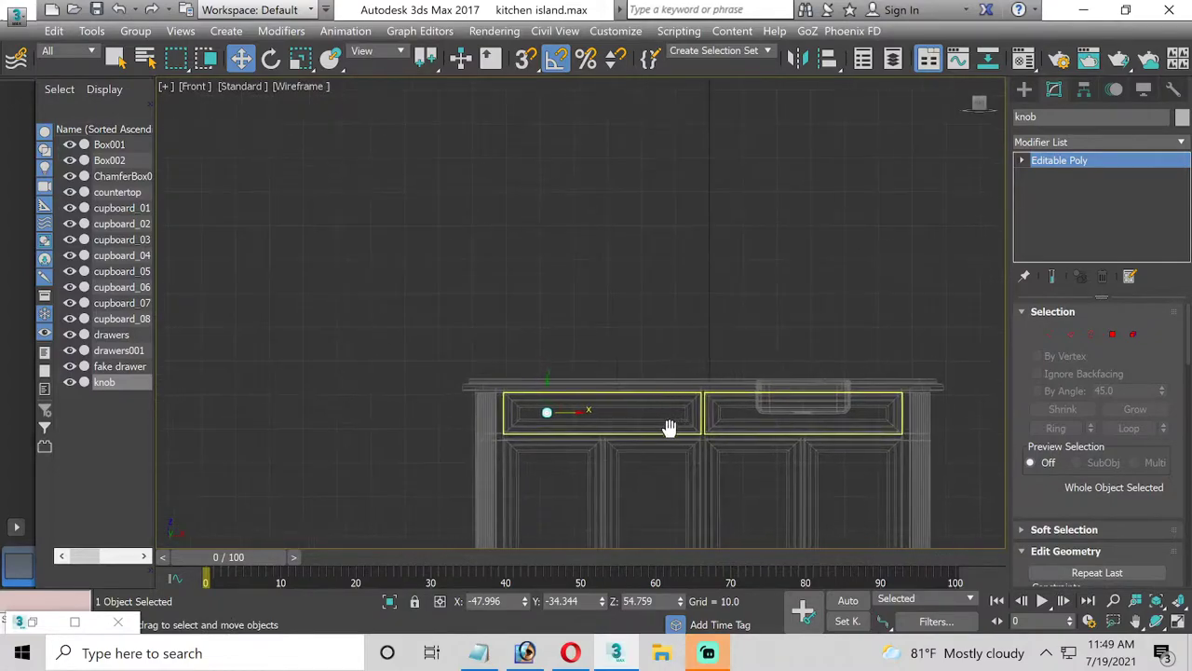
scroll(532, 419, "up", 2)
scroll(634, 495, "up", 2)
mouse_move(634, 495)
middle_mouse_down()
mouse_move(452, 447)
mouse_move(434, 410)
middle_mouse_up()
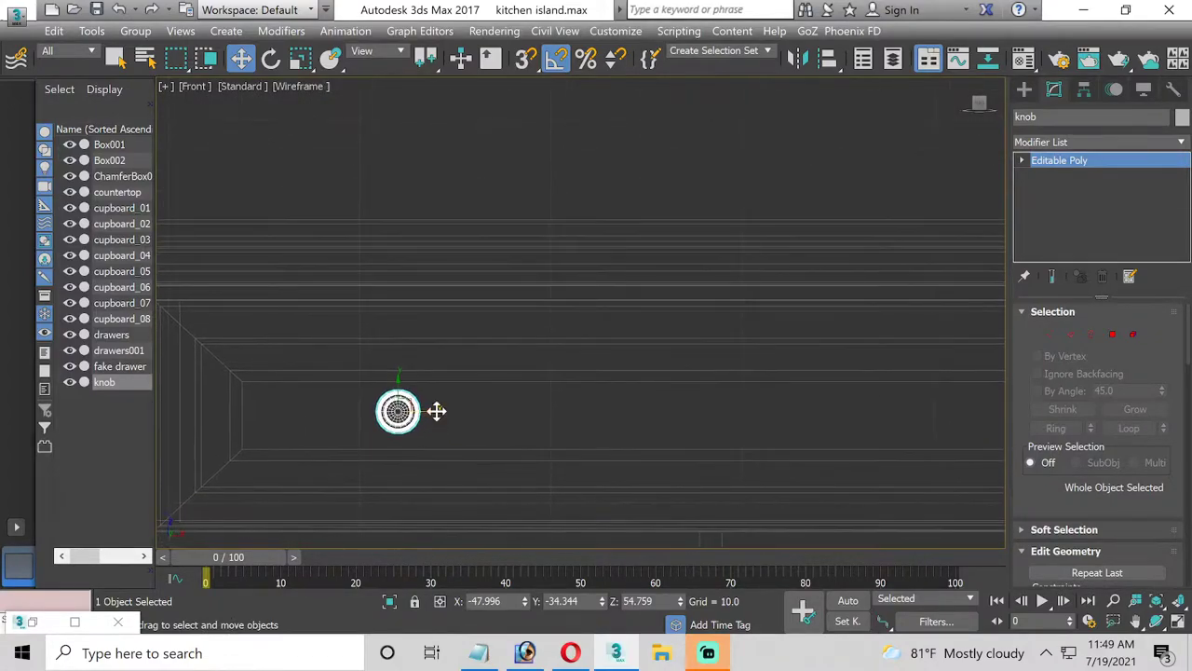
scroll(556, 421, "down", 1)
middle_click_drag(556, 421, 497, 413)
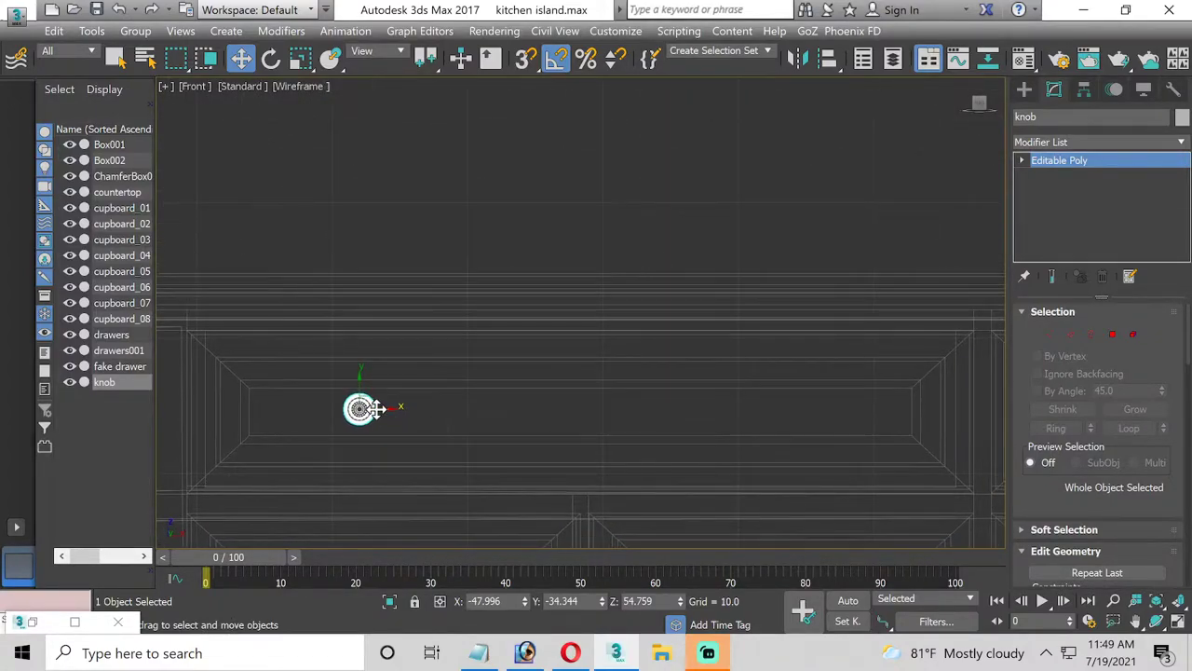
Move the knob slightly further left on the drawer and reframe the Front view
left_click_drag(384, 408, 358, 410)
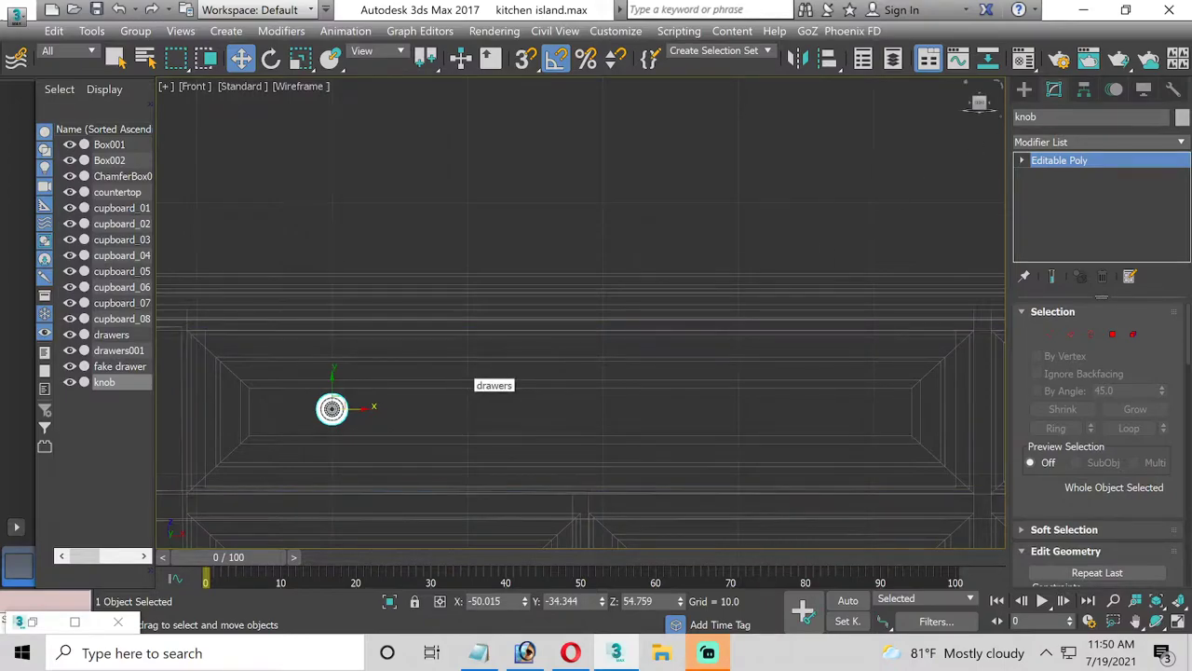
middle_click_drag(536, 383, 543, 319)
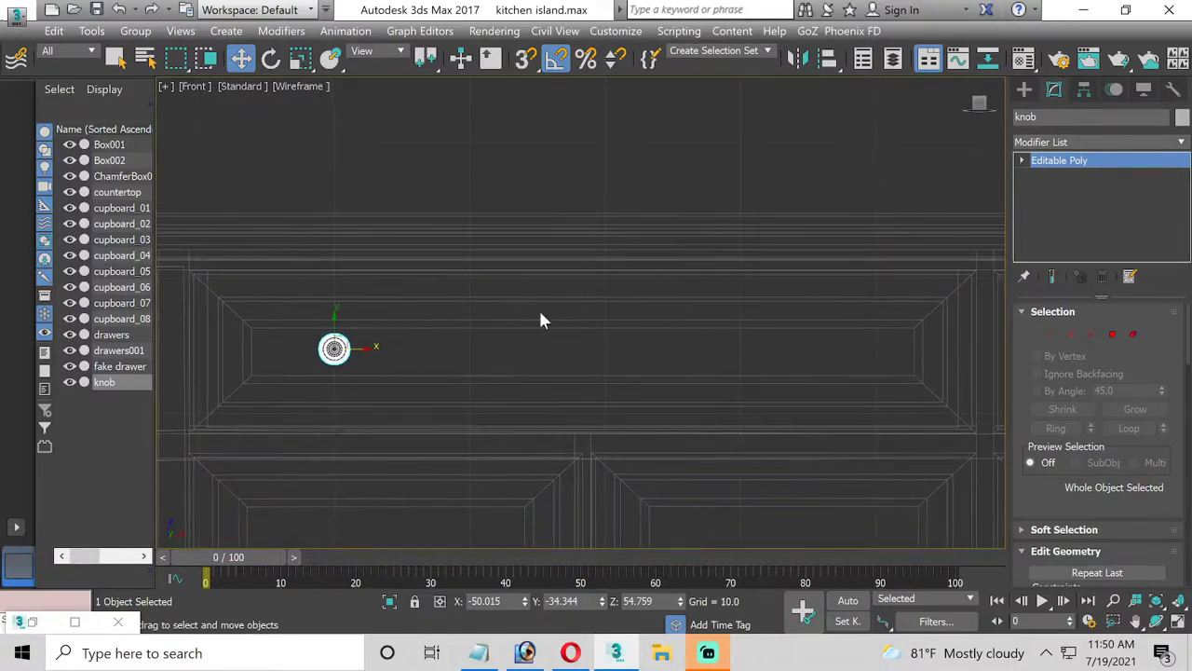
left_click(1027, 89)
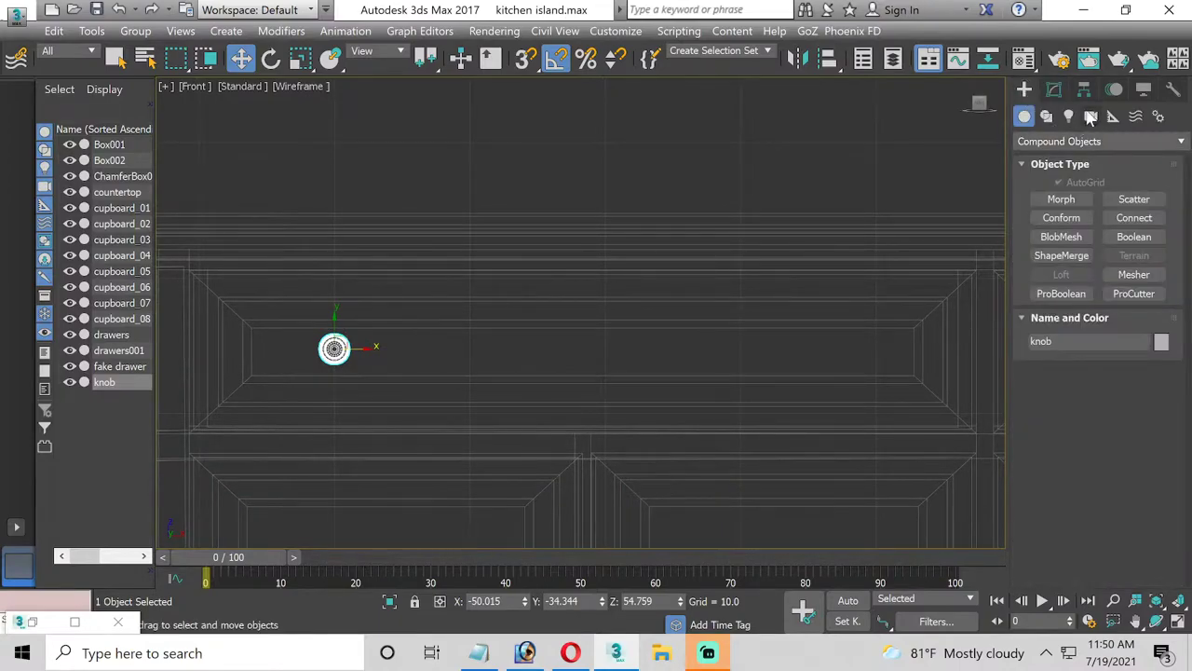
Enable Affect Pivot Only and slide the knob's pivot right to the cabinet centre
left_click(1086, 90)
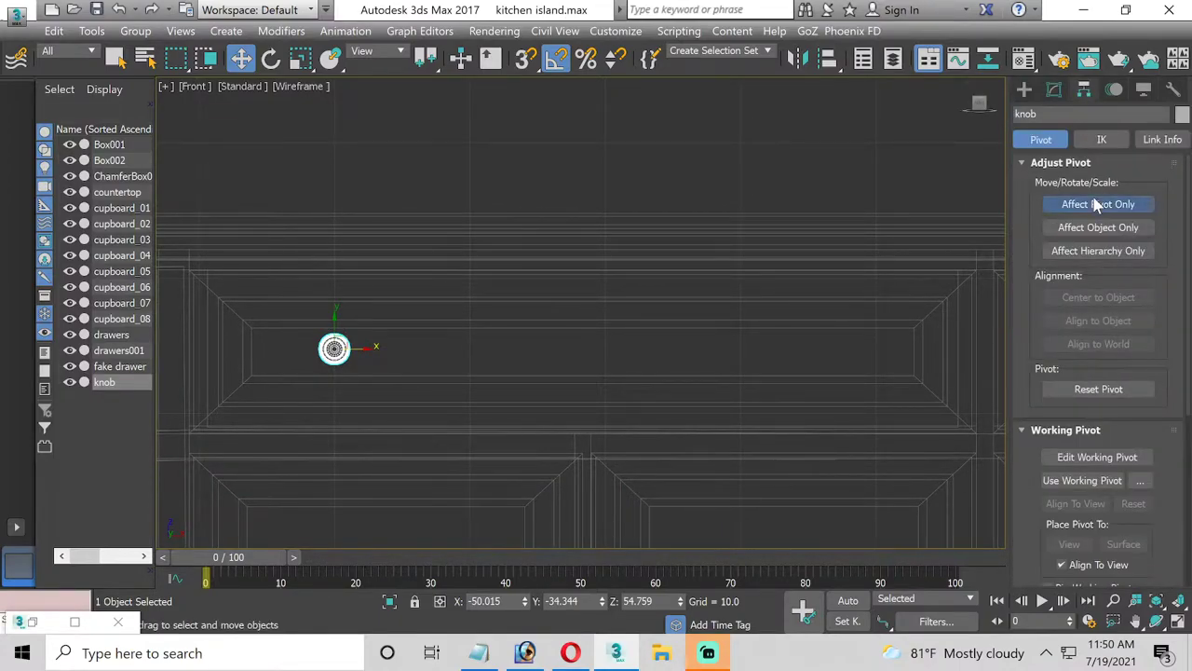
left_click(1098, 205)
left_click_drag(335, 327, 336, 432)
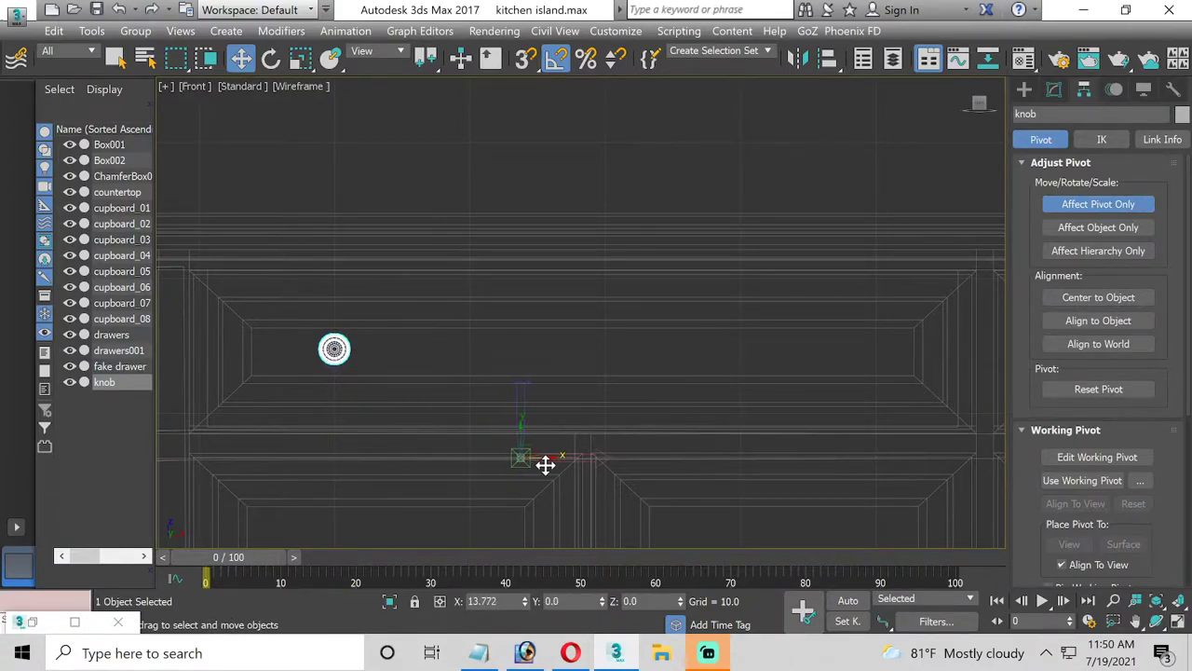
left_click_drag(358, 457, 567, 456)
scroll(598, 471, "up", 2)
mouse_move(601, 483)
middle_mouse_down()
mouse_move(528, 317)
mouse_move(526, 352)
middle_mouse_up()
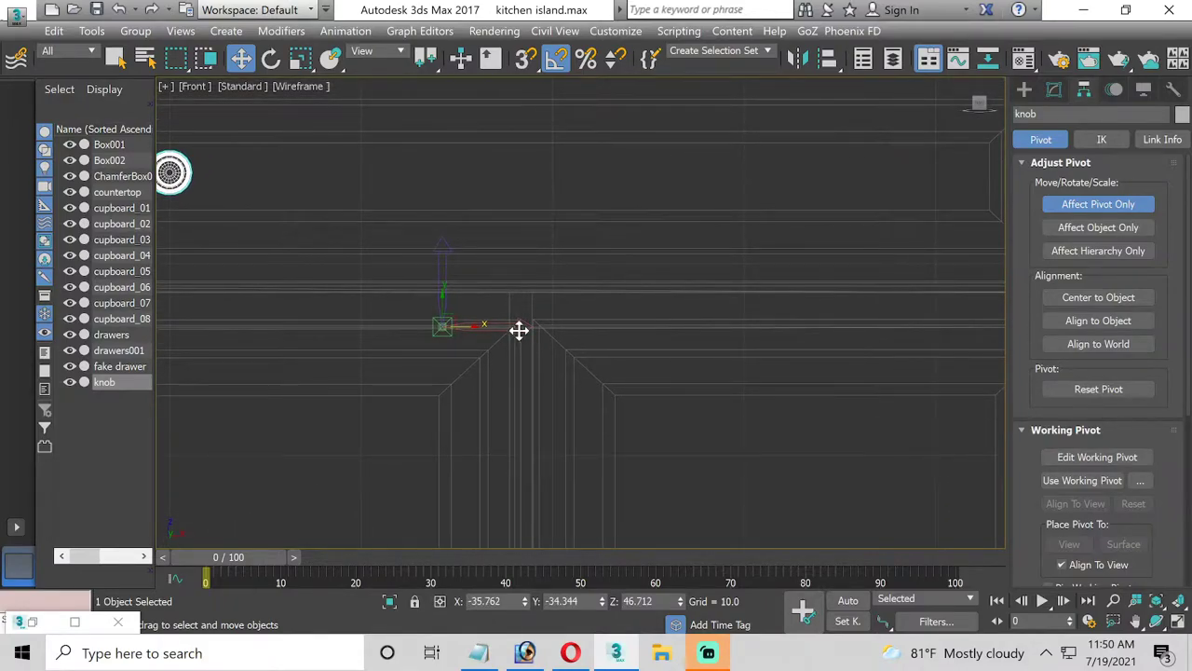
left_click_drag(465, 327, 542, 327)
left_click_drag(544, 326, 530, 325)
Raise the pivot level with the knob and zoom out to show more panels
mouse_move(530, 325)
middle_mouse_down()
mouse_move(490, 415)
mouse_move(519, 464)
middle_mouse_up()
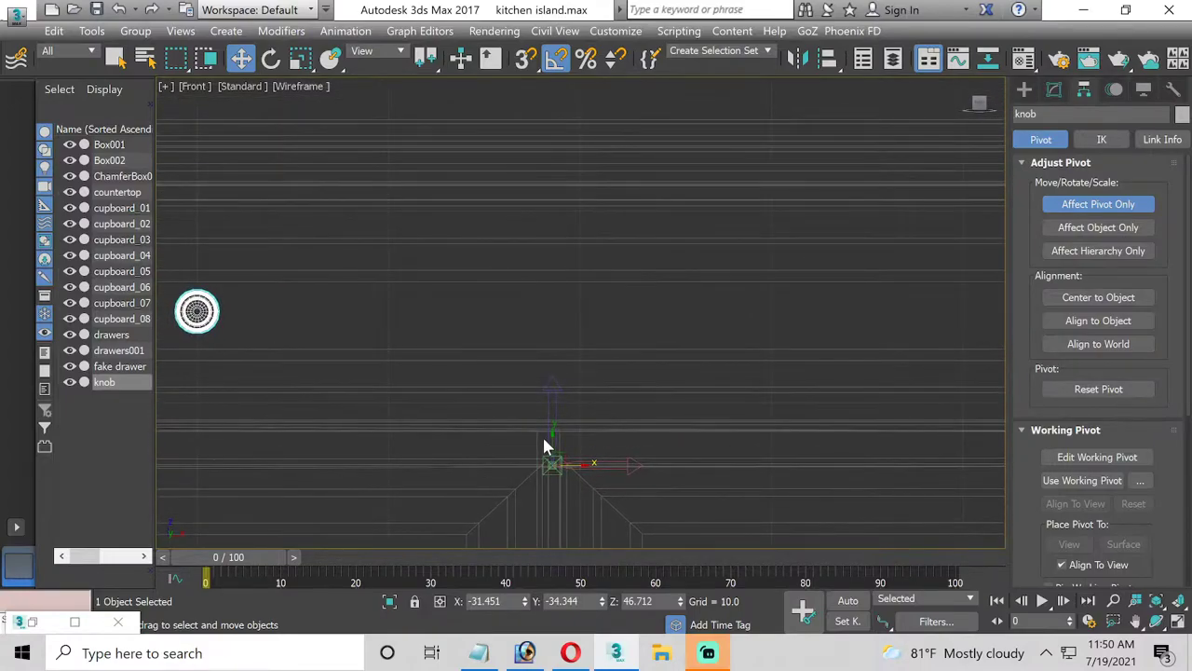
left_click_drag(549, 438, 556, 277)
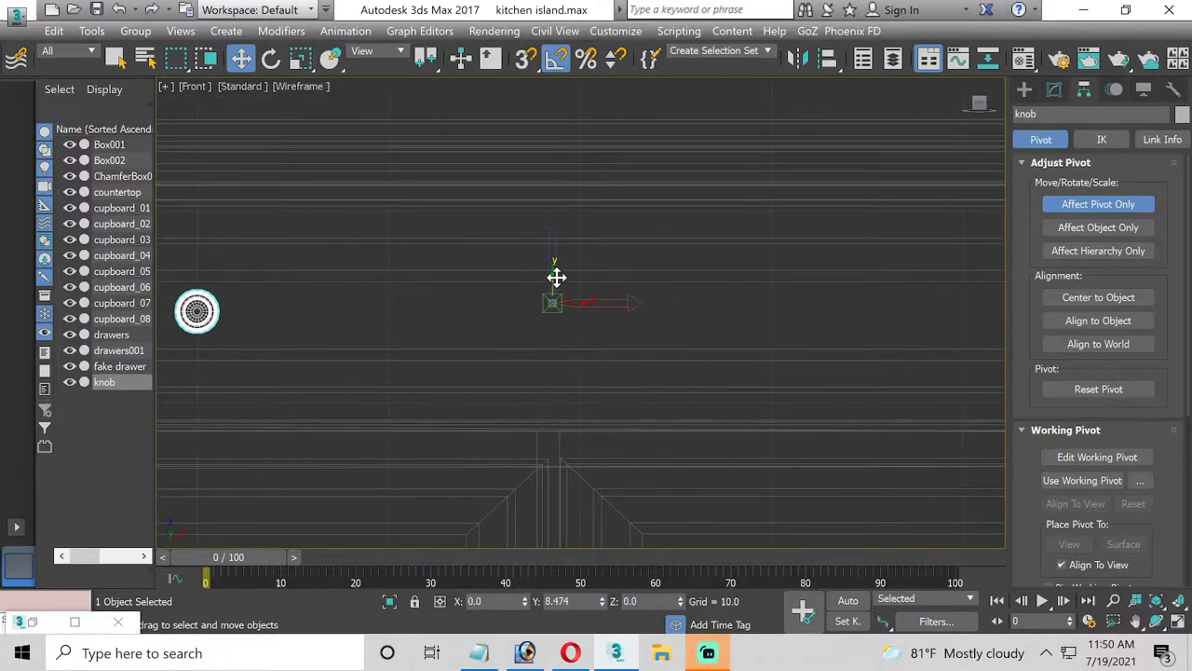
left_click_drag(556, 277, 555, 293)
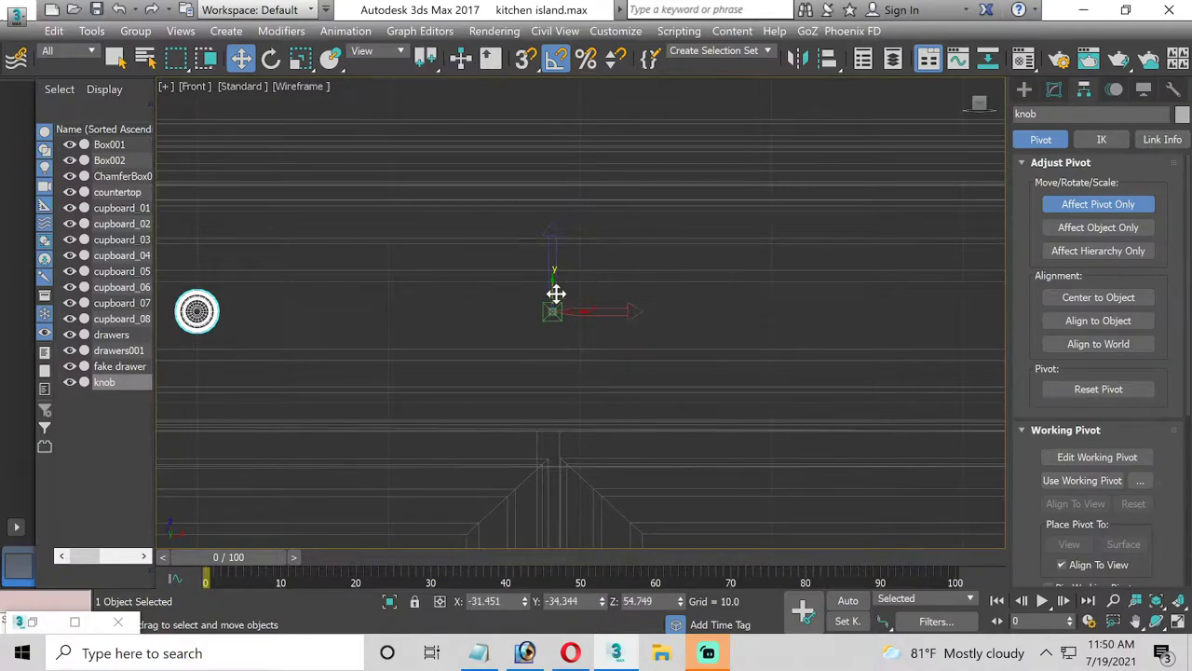
scroll(555, 293, "down", 2)
middle_click_drag(535, 325, 508, 345)
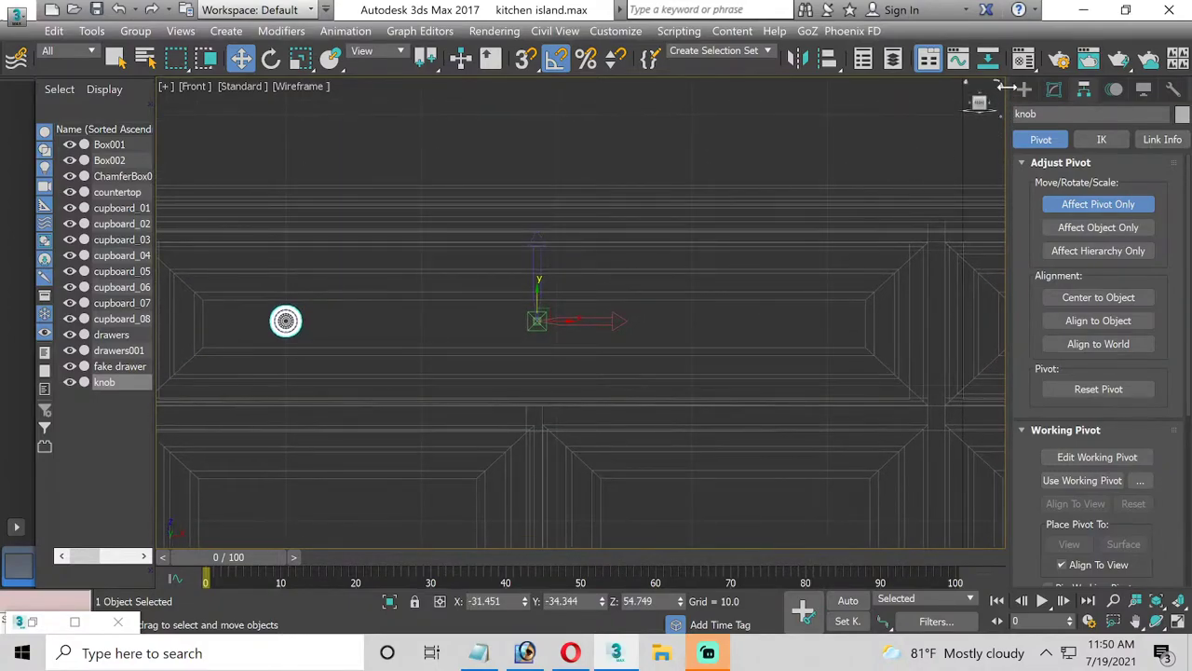
left_click(801, 58)
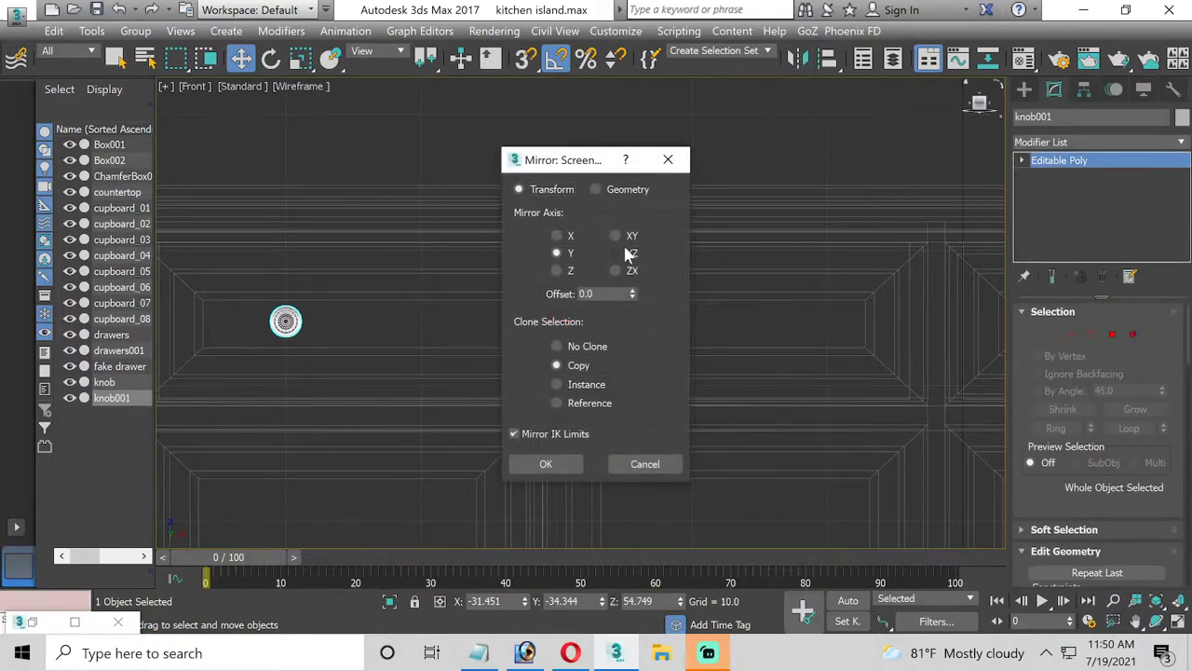
Mirror a copy of the knob across X to the drawer's other end
mouse_move(553, 164)
left_mouse_down()
mouse_move(536, 164)
mouse_move(554, 193)
left_mouse_up()
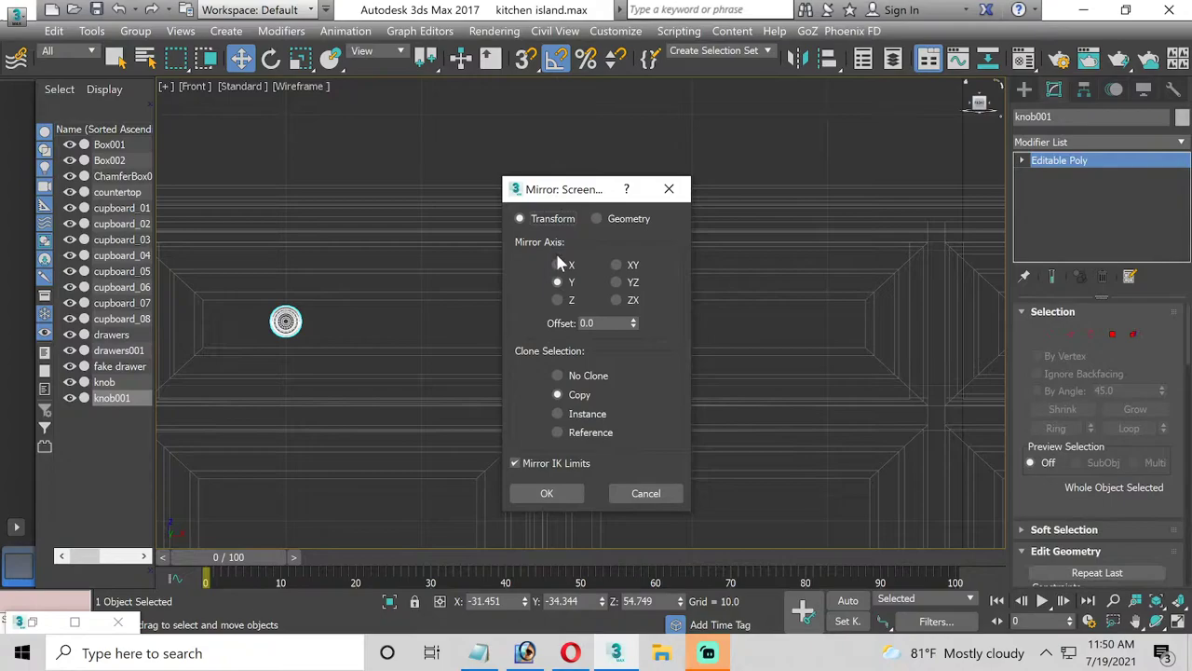
left_click(558, 265)
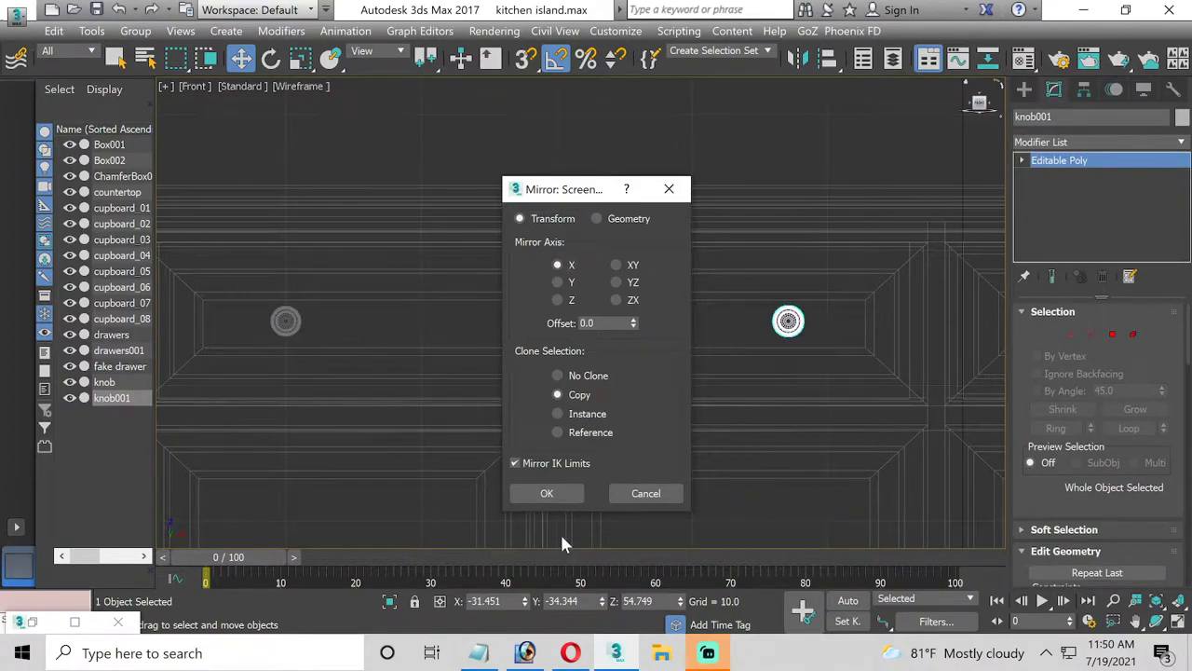
left_click(546, 494)
Select both knobs and Shift-drag a copied pair onto the second drawer
mouse_move(586, 420)
middle_mouse_down()
mouse_move(565, 412)
mouse_move(628, 410)
mouse_move(567, 407)
middle_mouse_up()
scroll(628, 410, "down", 2)
left_click(297, 366, "ctrl")
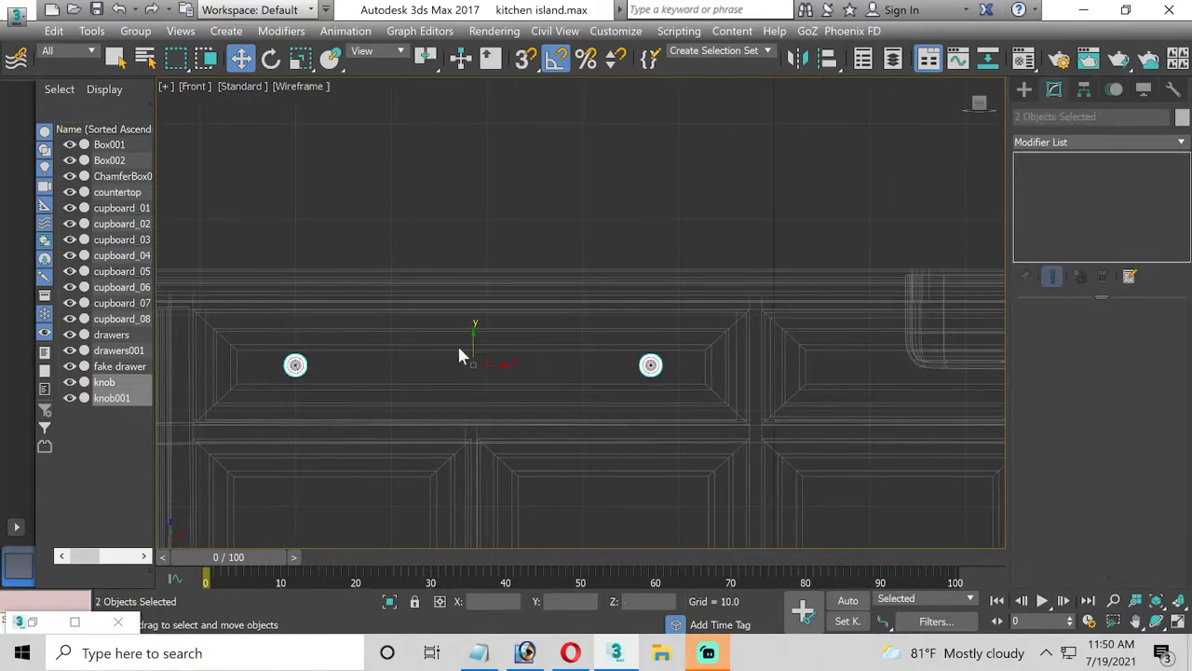
left_click_drag(471, 349, 470, 345)
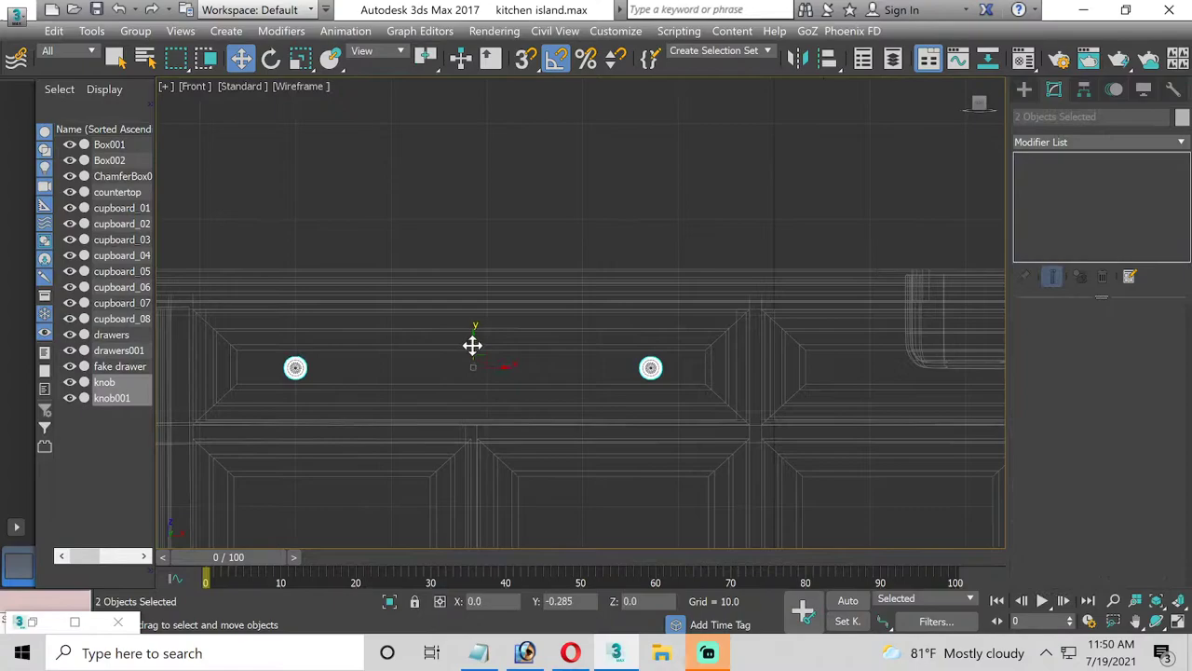
middle_click_drag(692, 452, 456, 466)
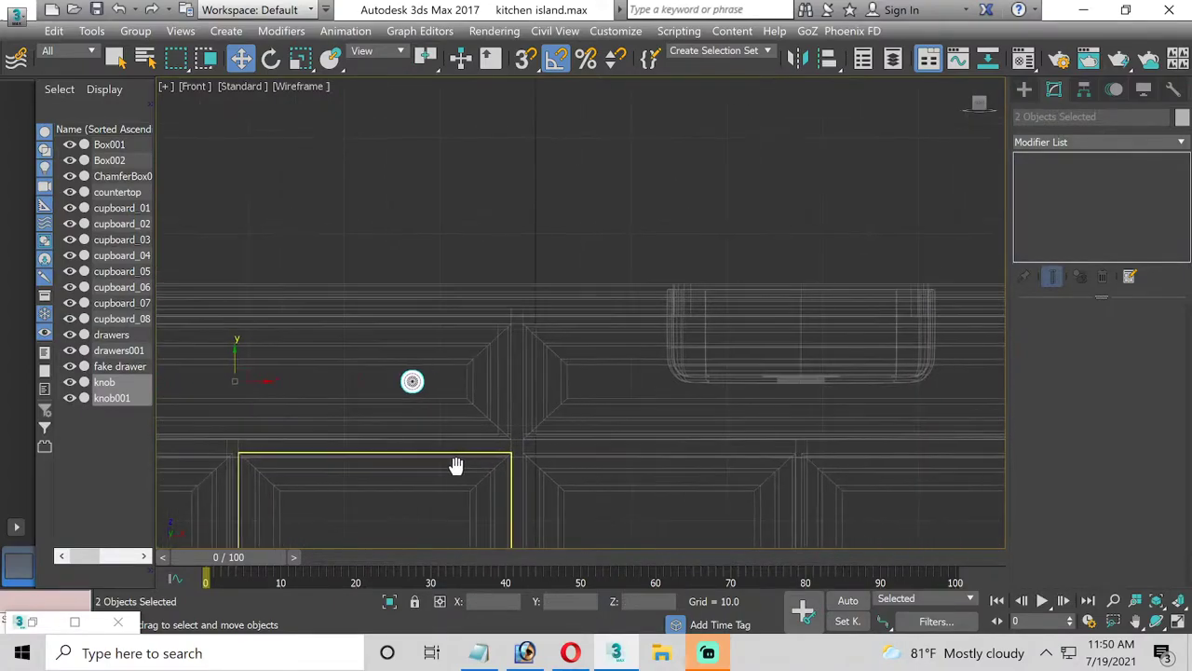
scroll(521, 458, "down", 2)
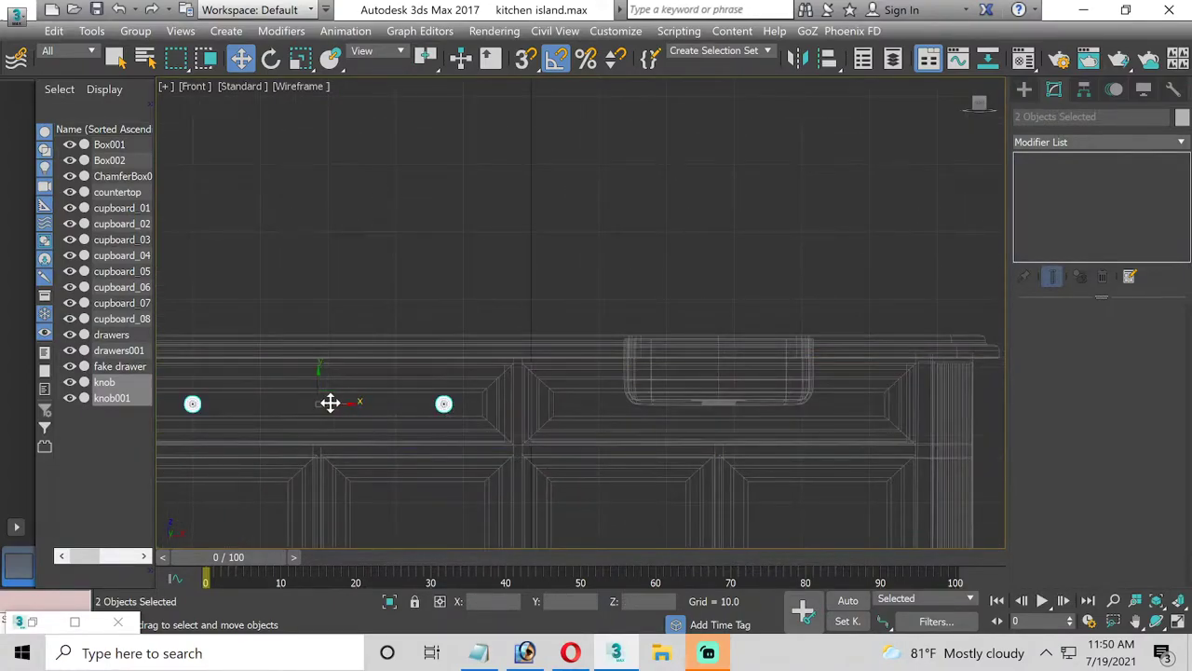
left_click_drag(348, 402, 750, 396, "shift")
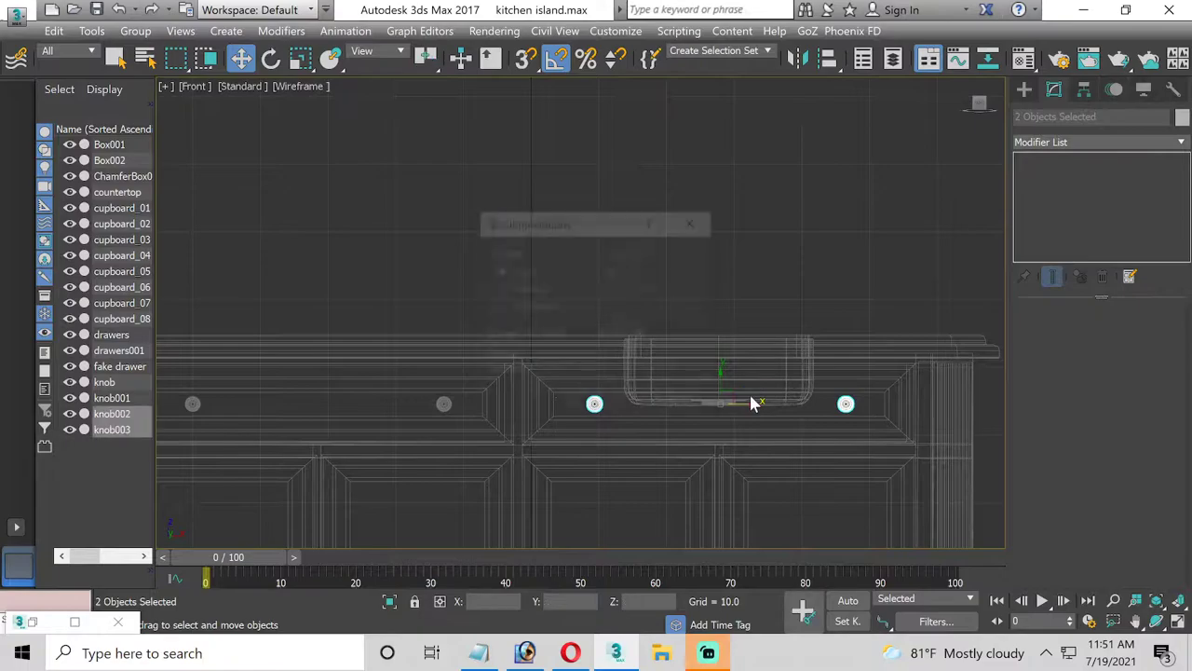
left_click(596, 403)
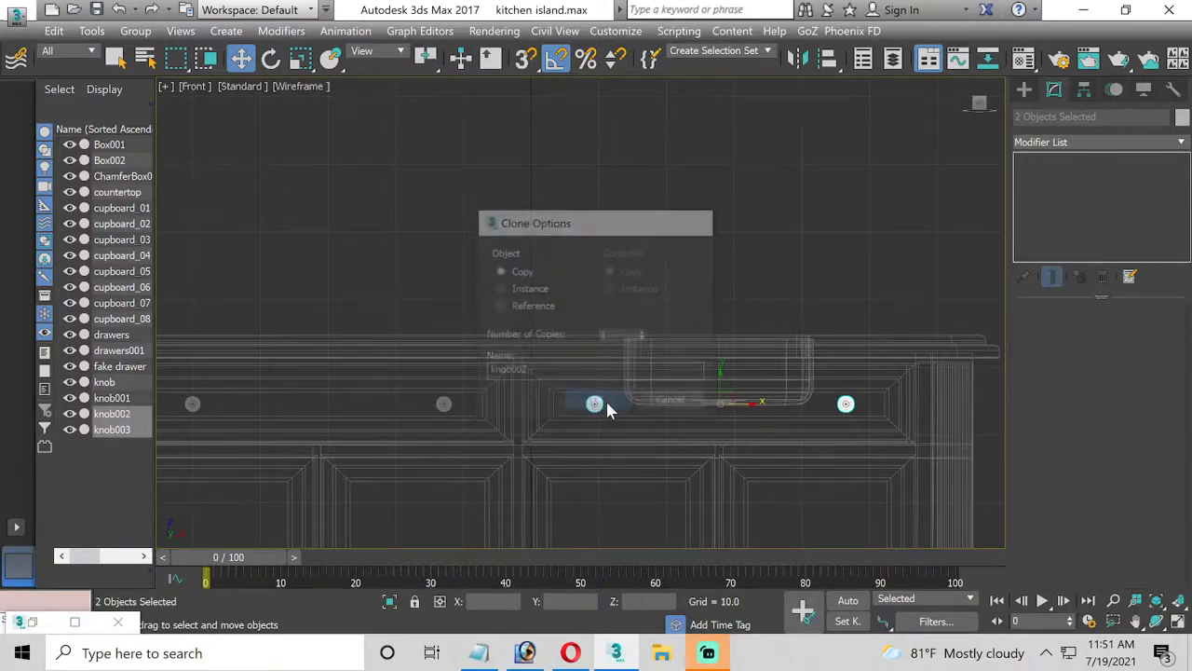
Inspect the island in the Perspective and maximized Left views, then restore four views
left_click(1178, 622)
middle_click_drag(918, 413, 812, 430)
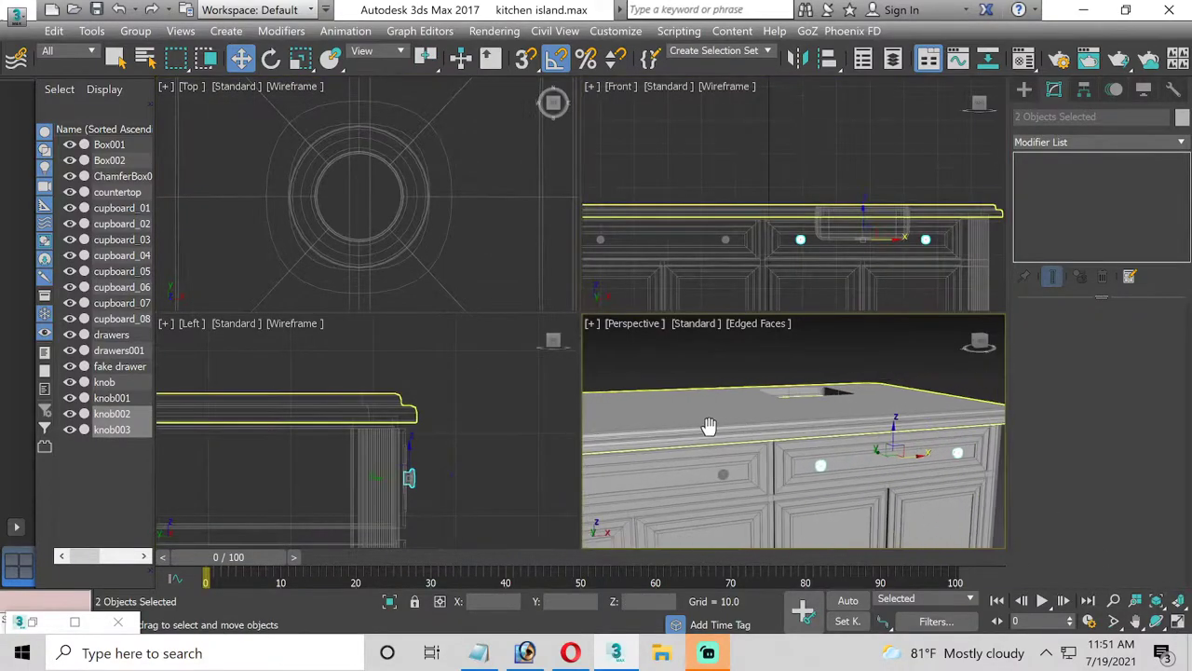
right_click(475, 435)
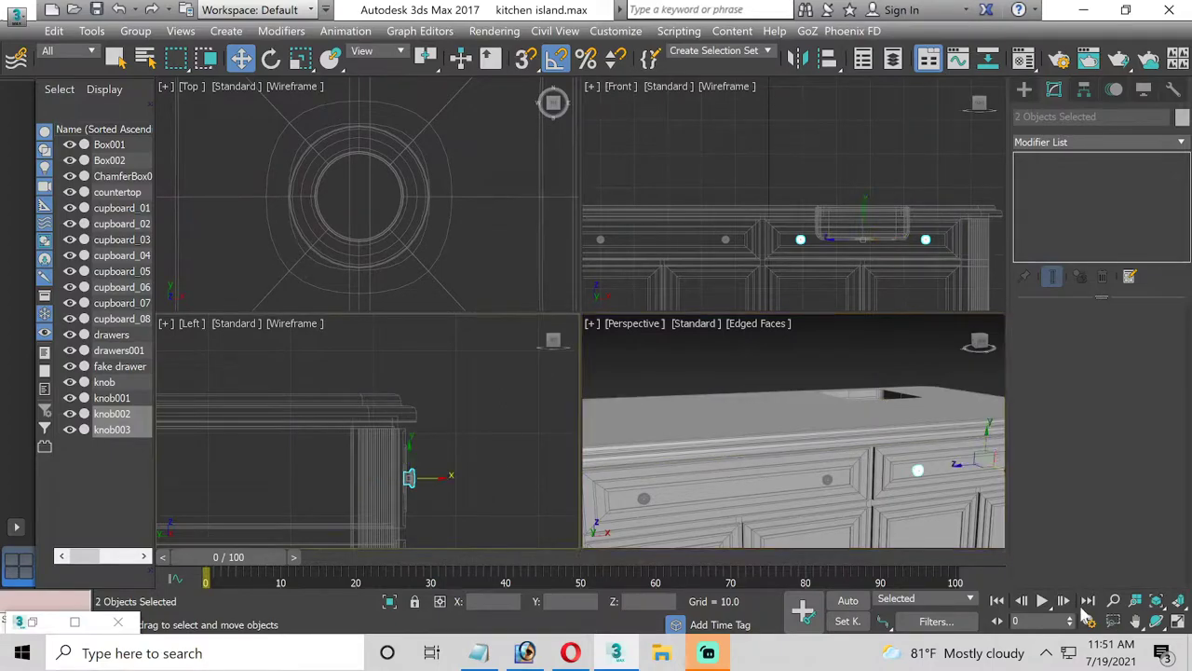
left_click(1179, 622)
mouse_move(481, 430)
middle_mouse_down()
mouse_move(562, 433)
mouse_move(725, 408)
middle_mouse_up()
scroll(724, 408, "down", 2)
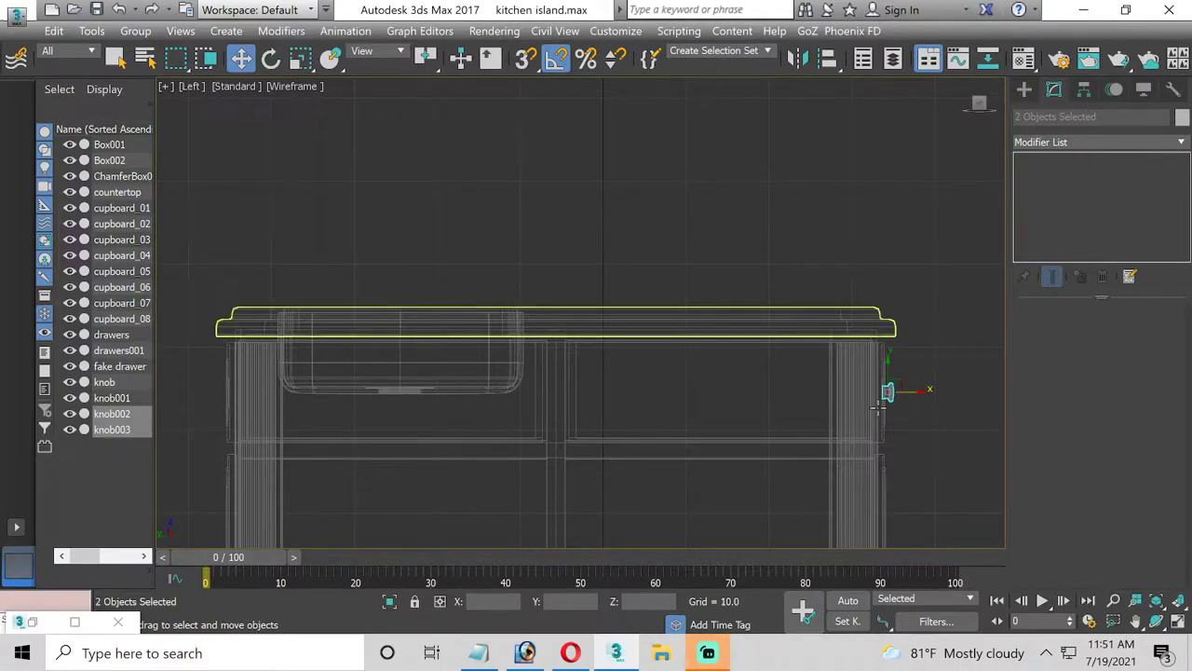
left_click(1178, 621)
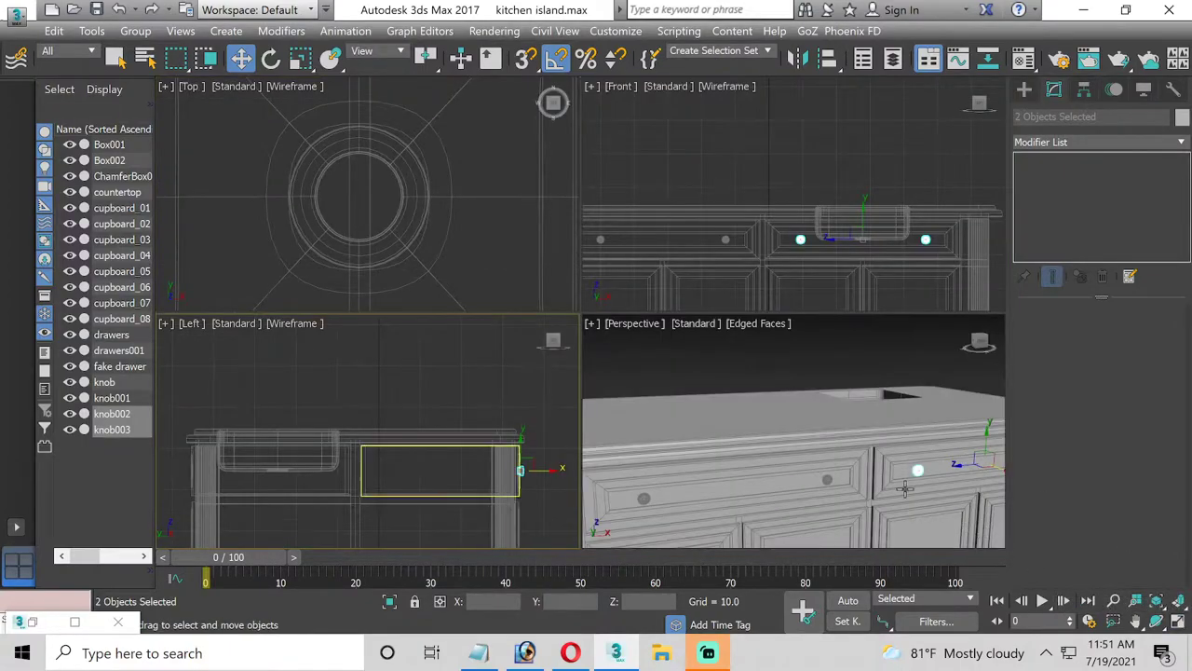
Add knob001 and knob to the selection and maximize the Left view
left_click(827, 479, "ctrl")
left_click(638, 503, "ctrl")
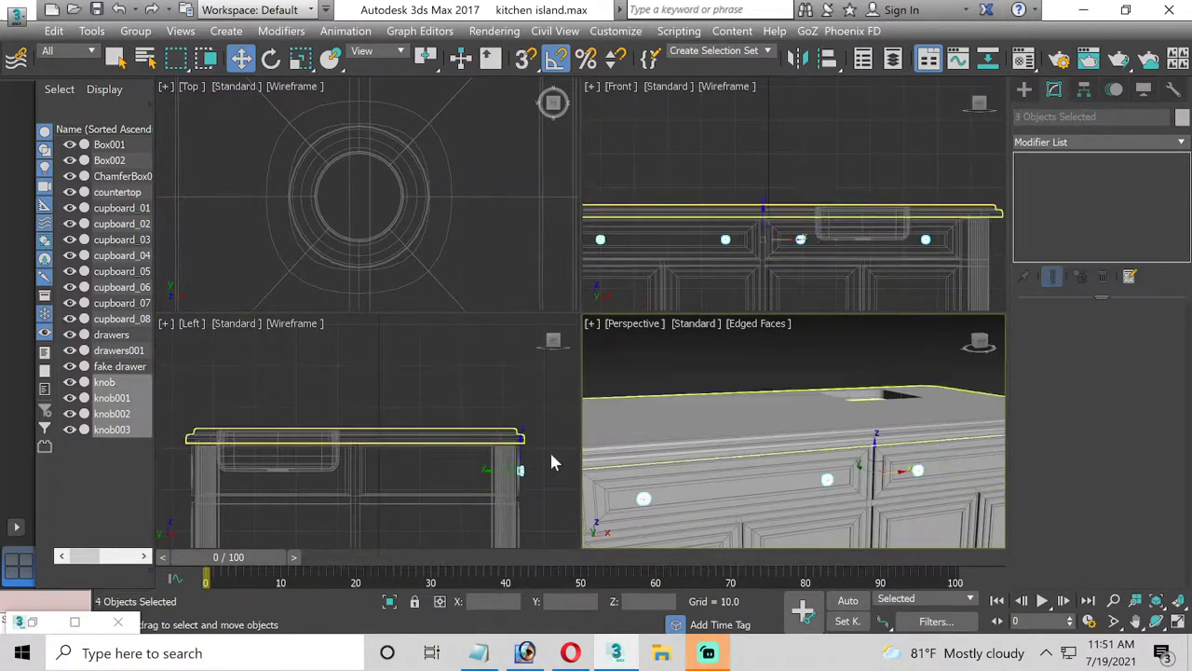
left_click(1179, 621)
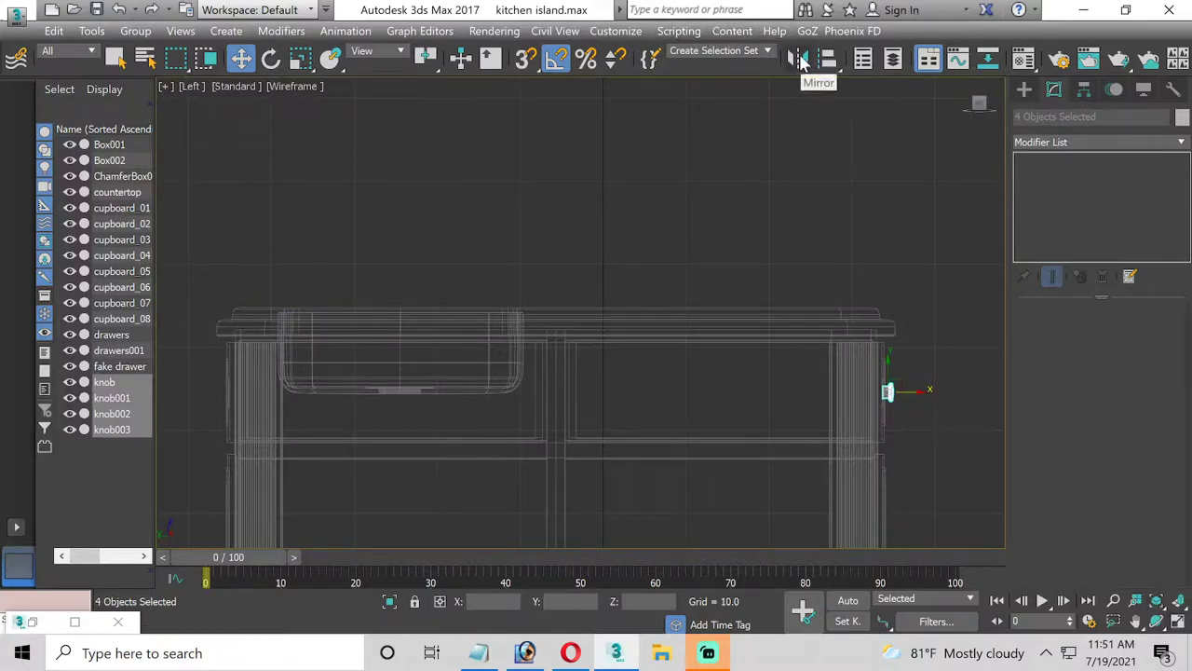
Mirror-copy the four drawer knobs along X and slide the copies onto the island's far face
left_click(801, 59)
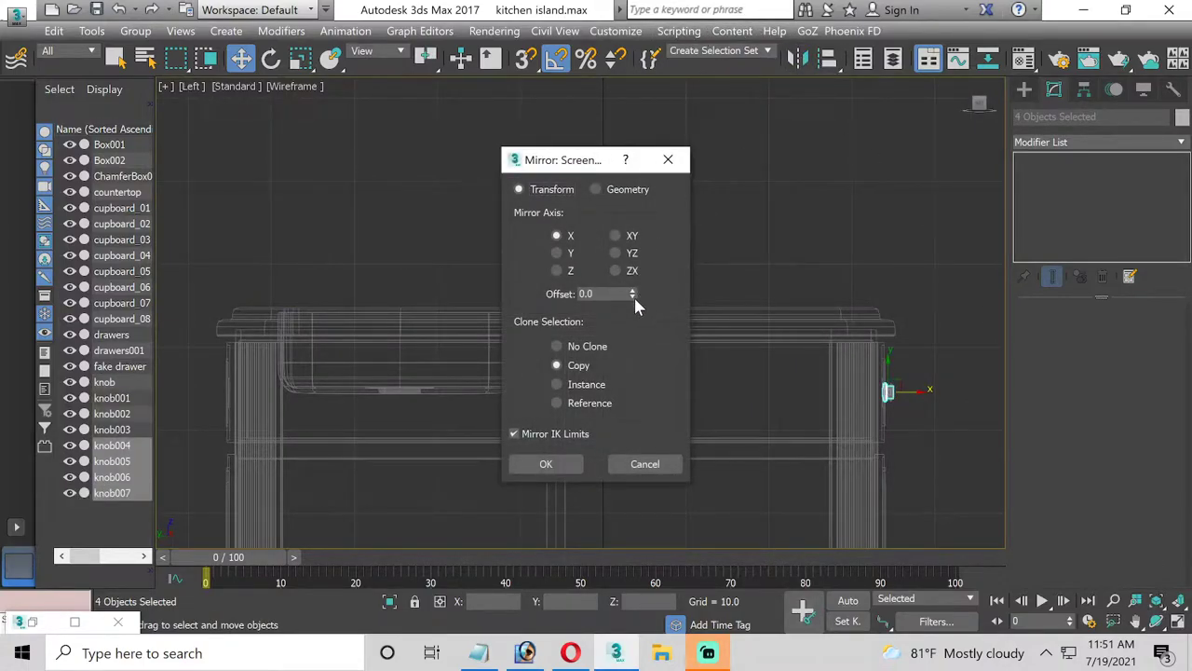
left_click(548, 463)
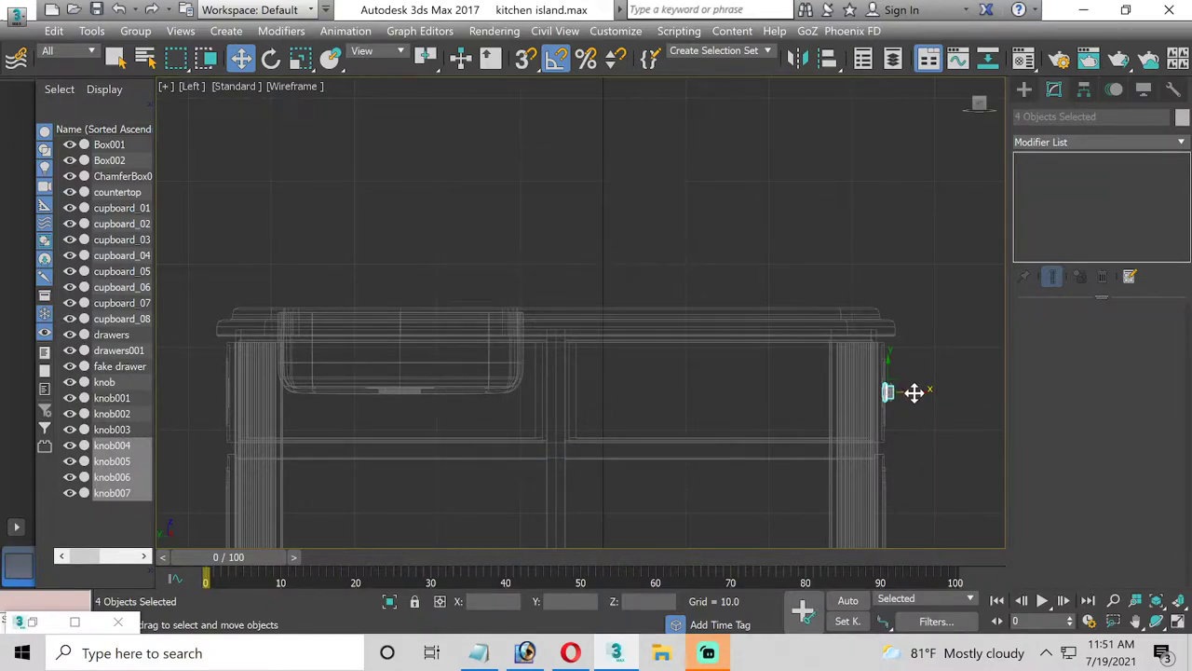
left_click_drag(914, 392, 326, 419)
scroll(295, 429, "up", 2)
middle_click_drag(276, 431, 577, 434)
scroll(633, 354, "up", 2)
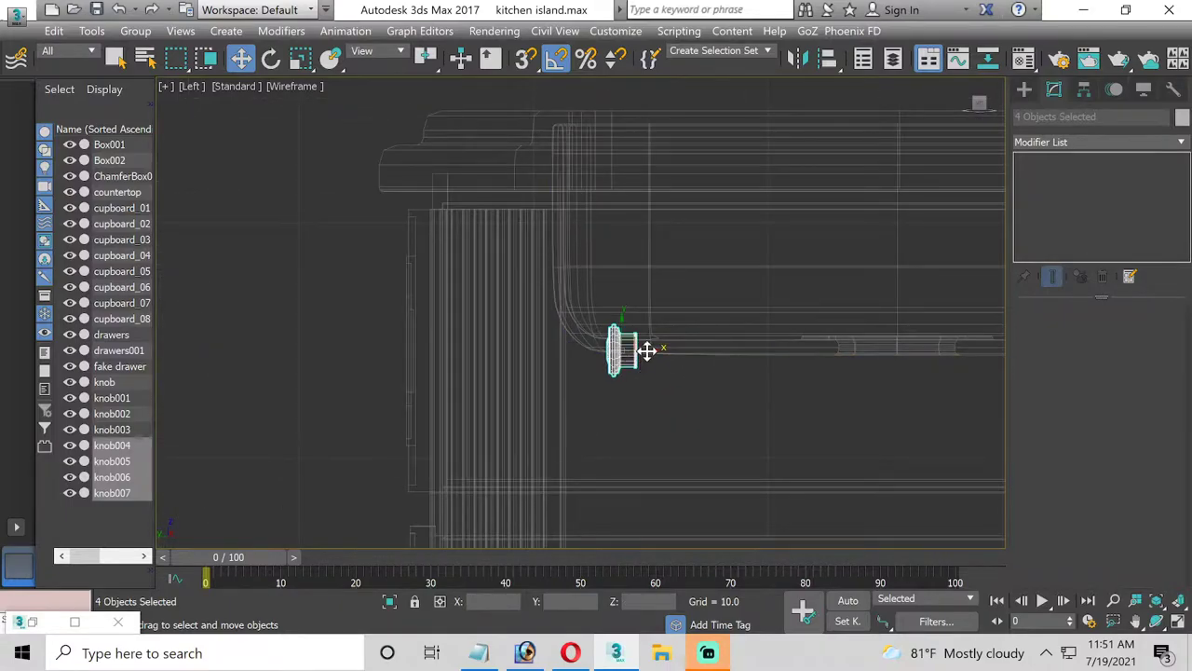
left_click_drag(646, 350, 417, 366)
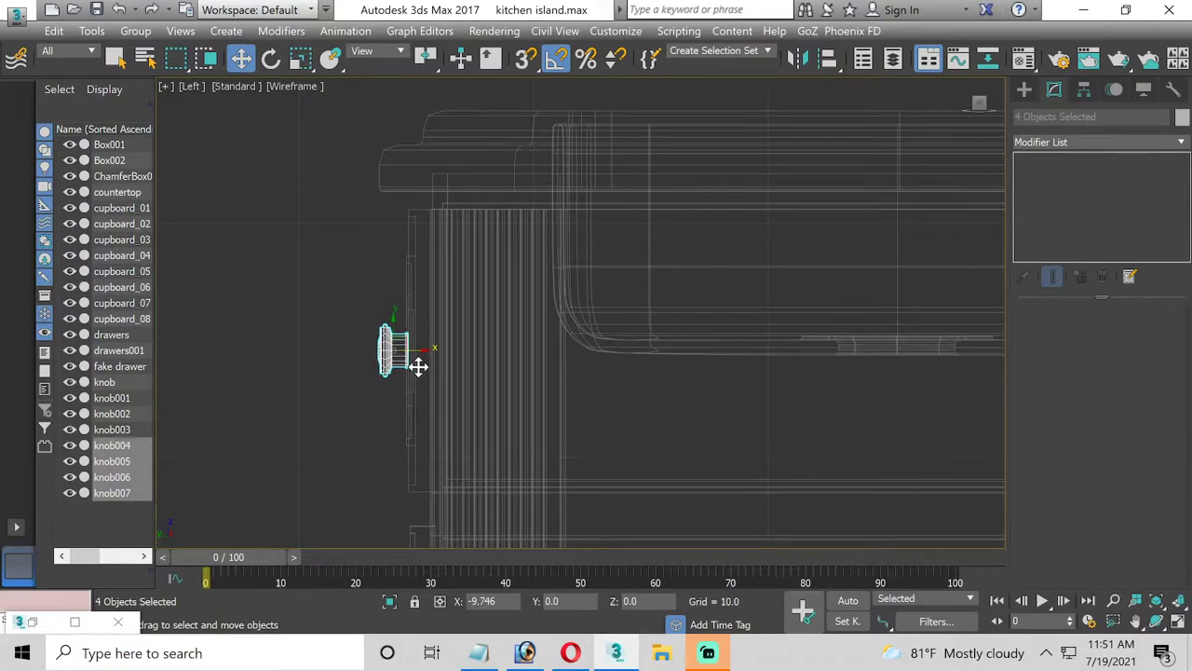
left_click(1178, 622)
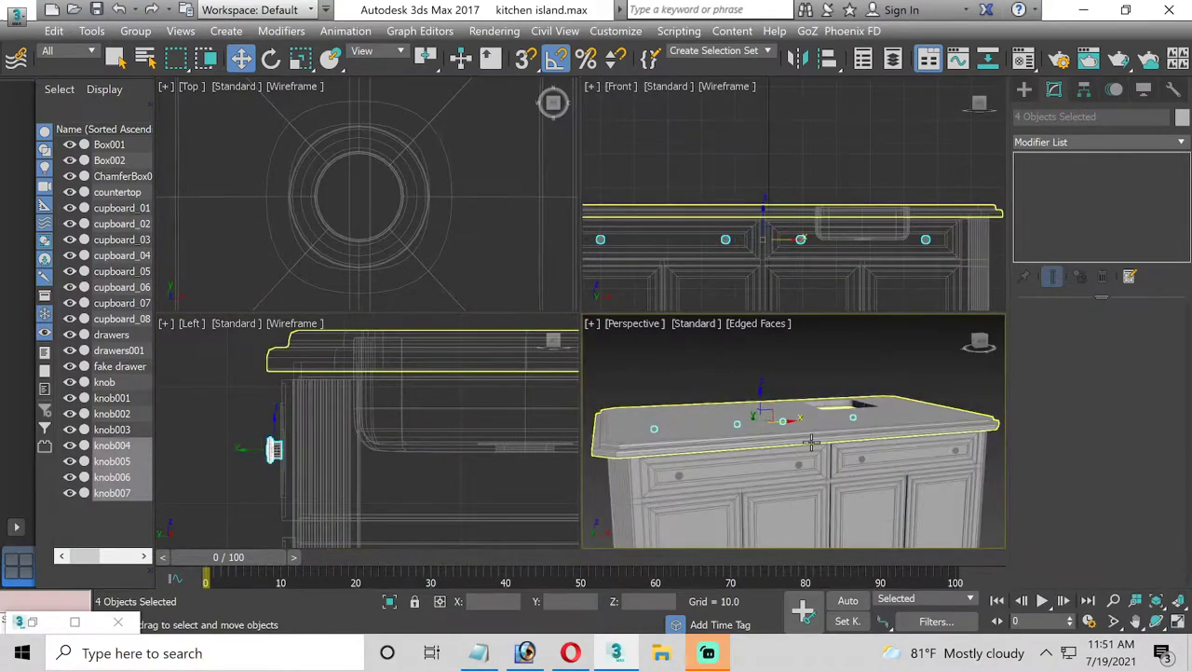
left_click(1156, 601)
left_click(1177, 622)
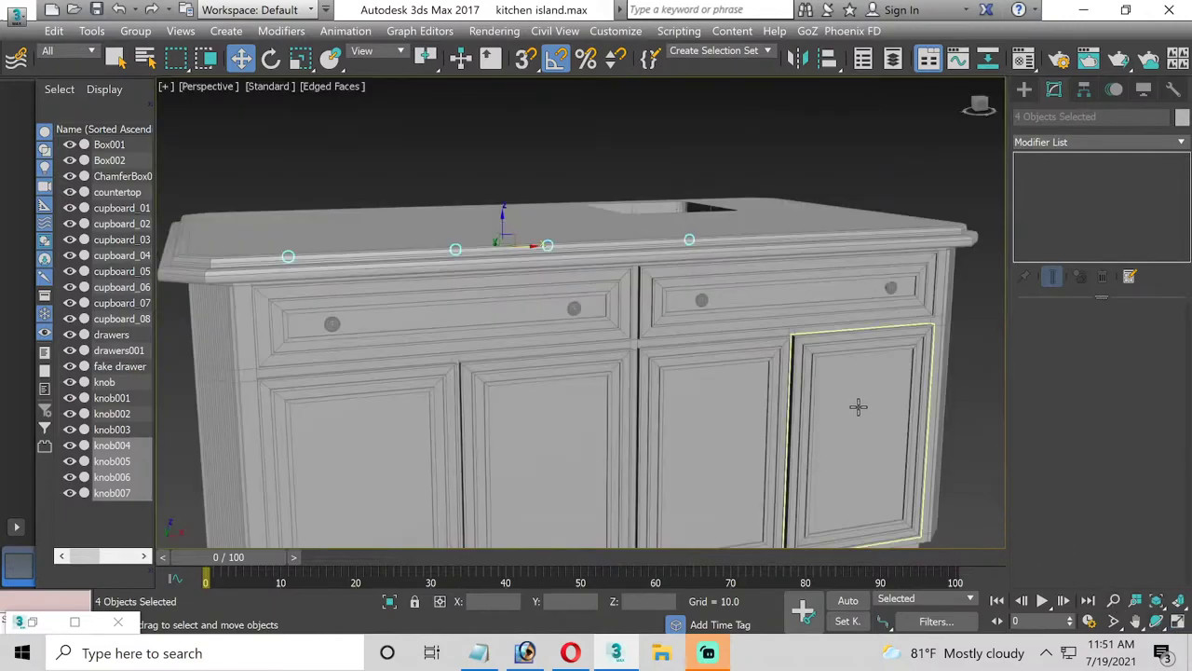
Center the top-left drawer knob's pivot on the knob using Affect Pivot Only
left_click(335, 266)
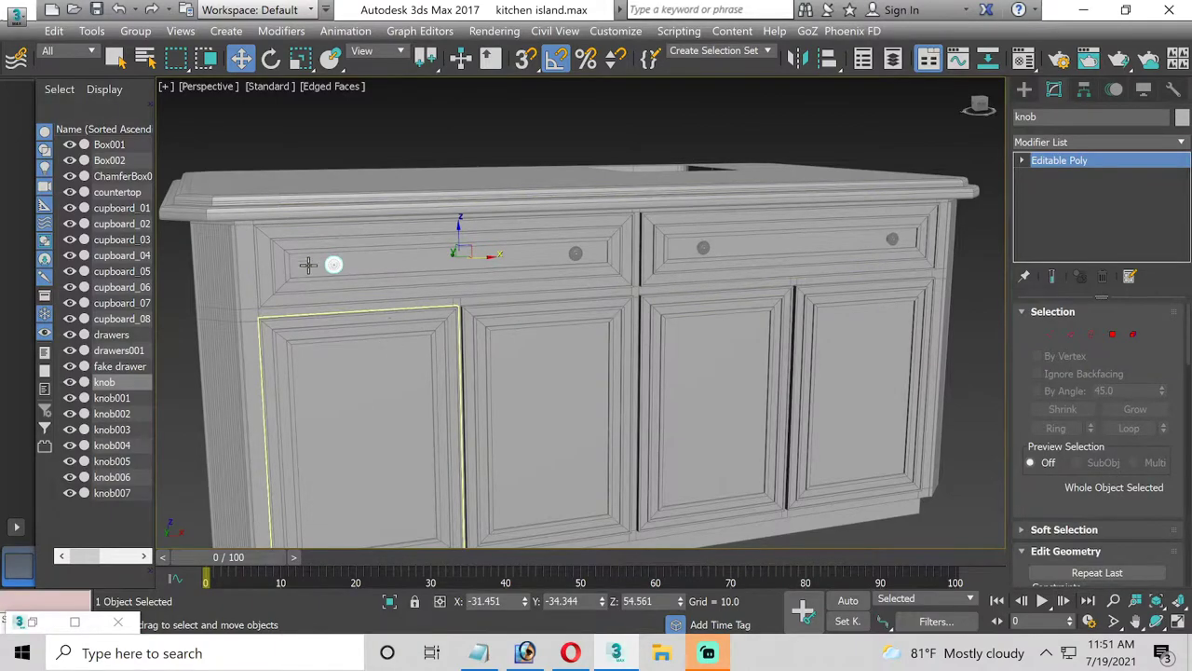
left_click(1084, 90)
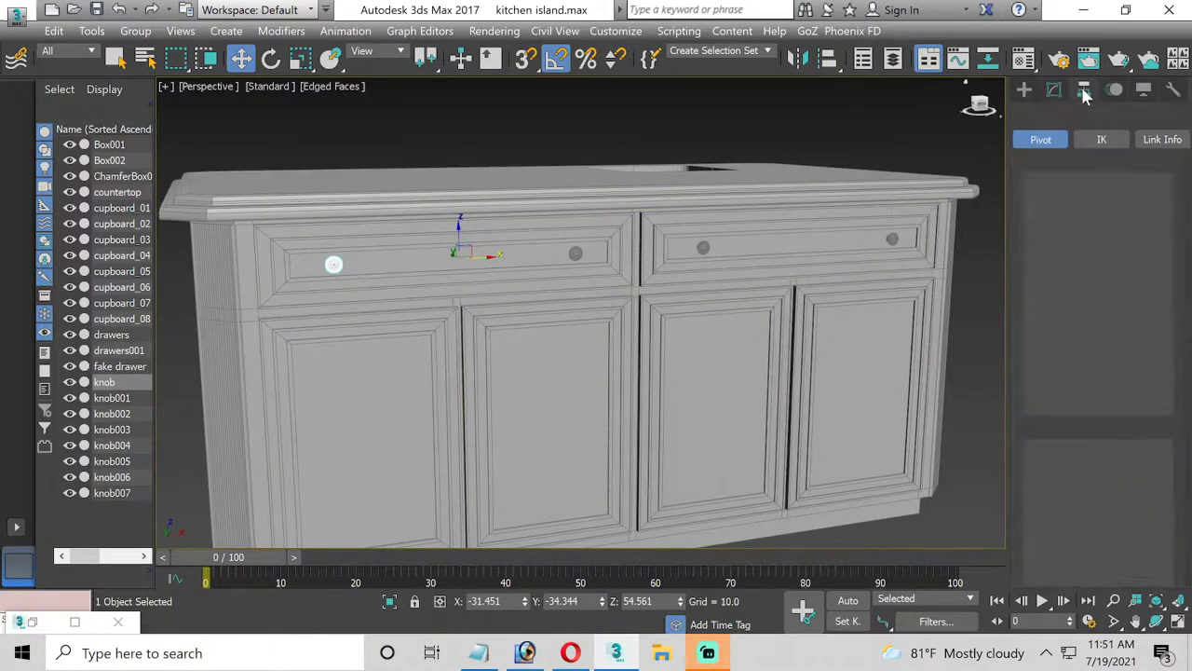
left_click(1099, 204)
left_click(1062, 297)
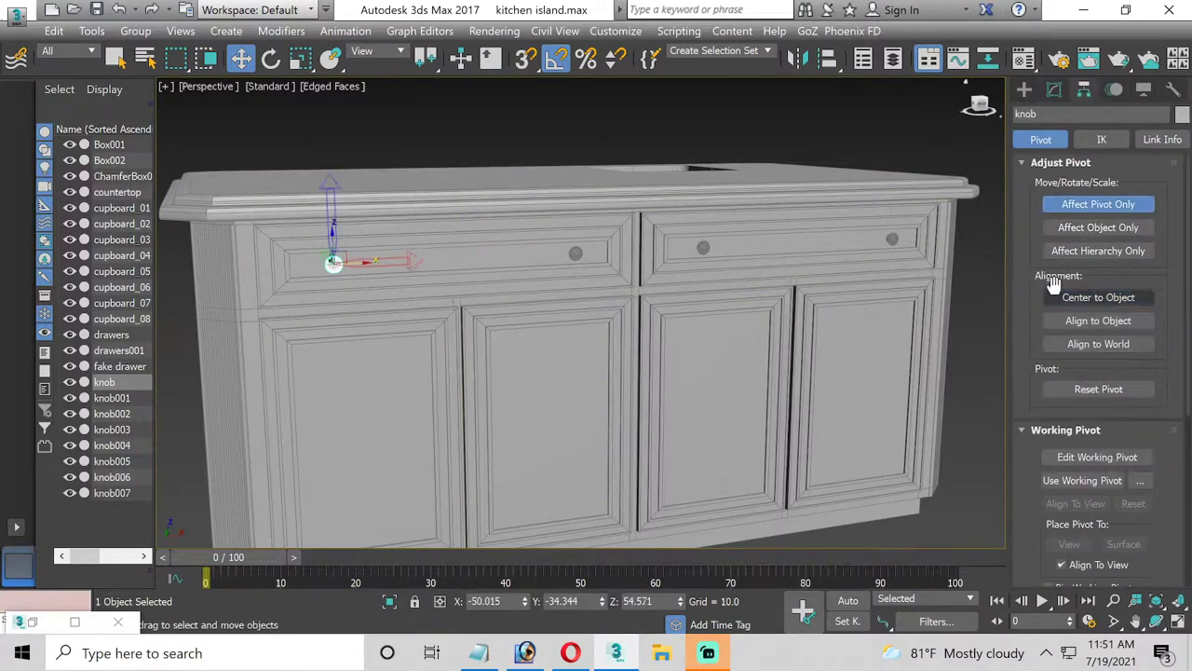
Cancel a trial knob copy onto the door and select the lower left cupboard door
left_click(1054, 90)
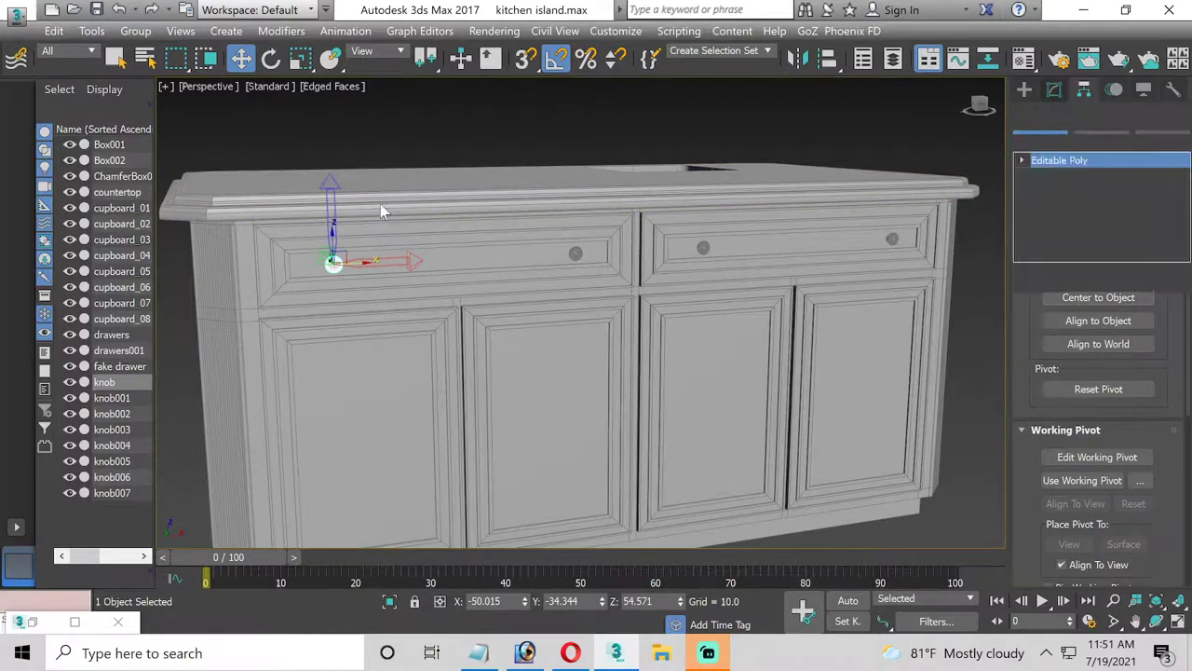
left_click_drag(332, 240, 340, 430, "shift")
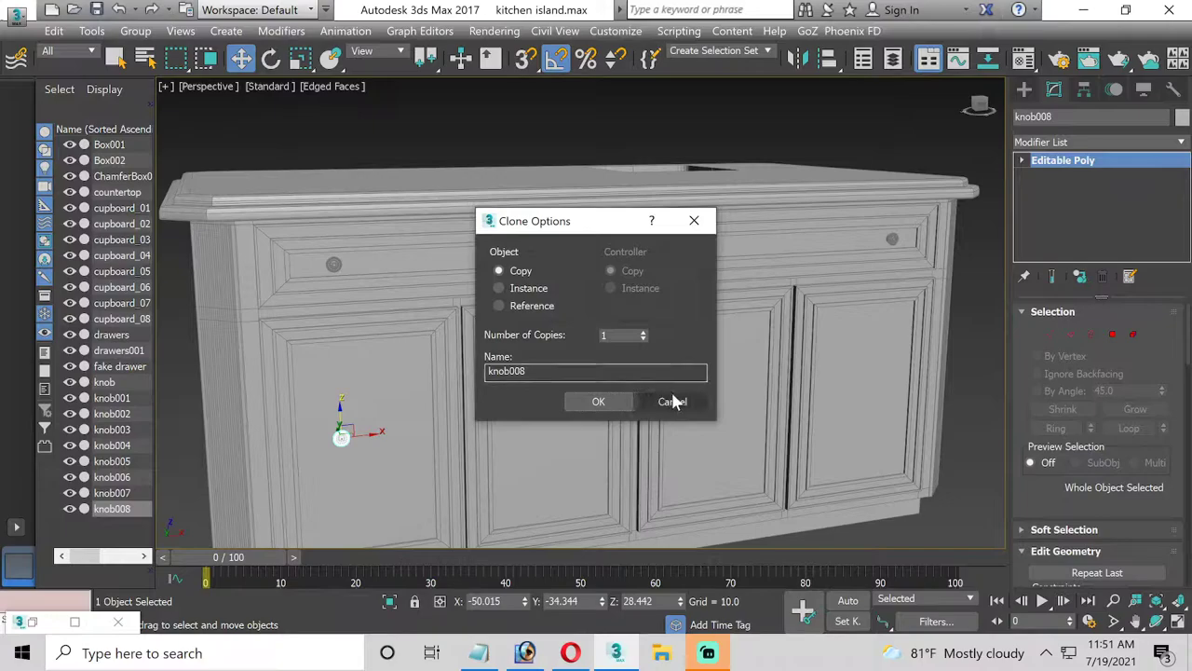
left_click(673, 401)
left_click(434, 426)
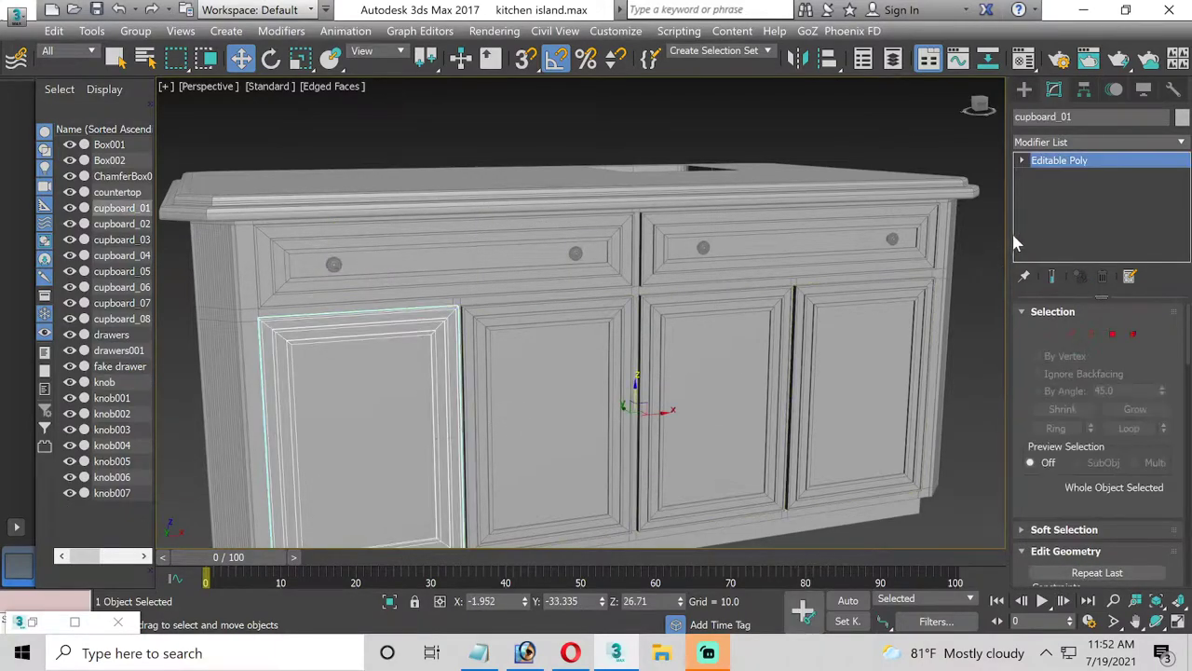
Ring-select the door's vertical edges and connect all 24 into one horizontal edge loop
left_click(1071, 335)
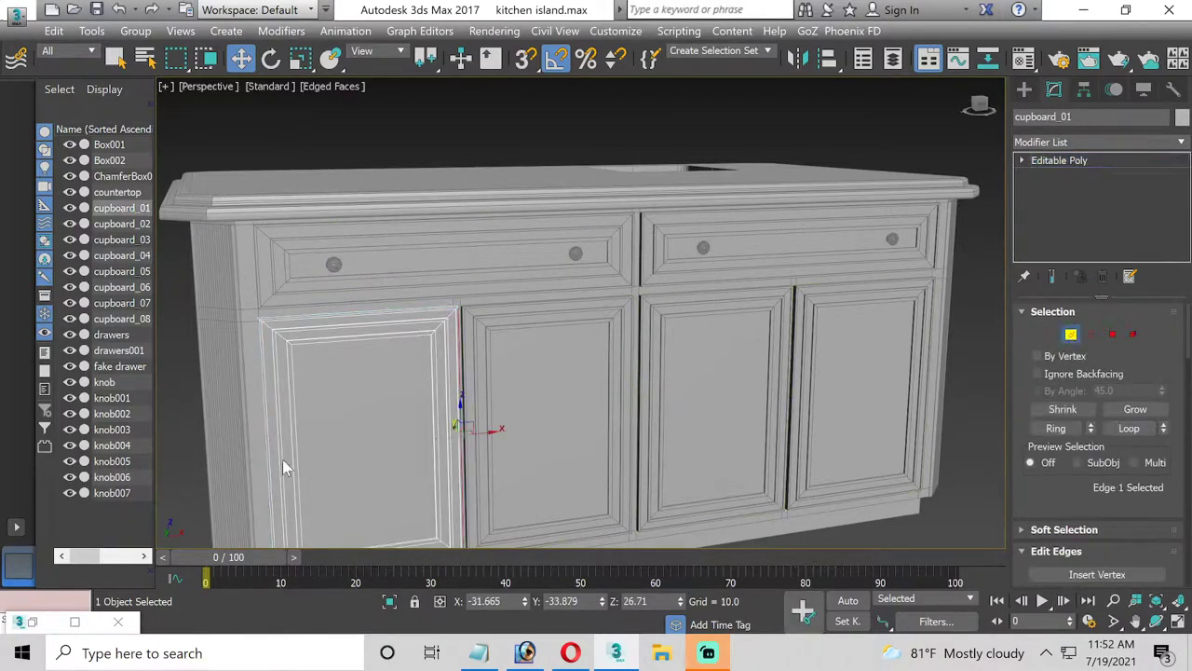
key("alt+r")
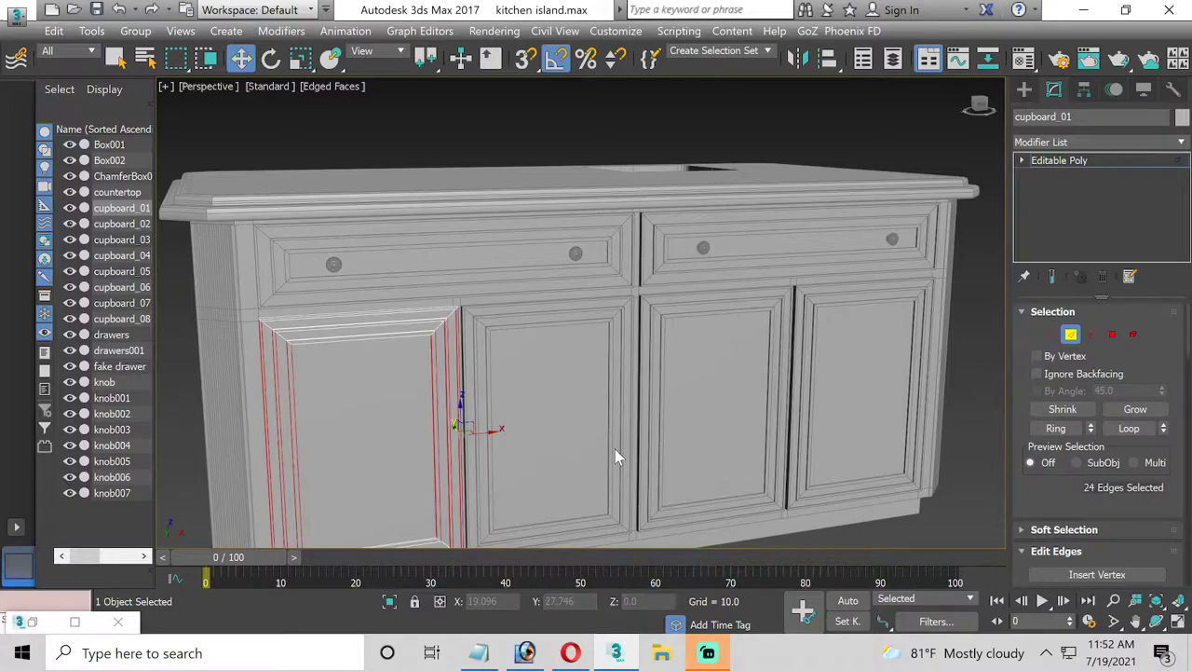
scroll(1130, 480, "down", 2)
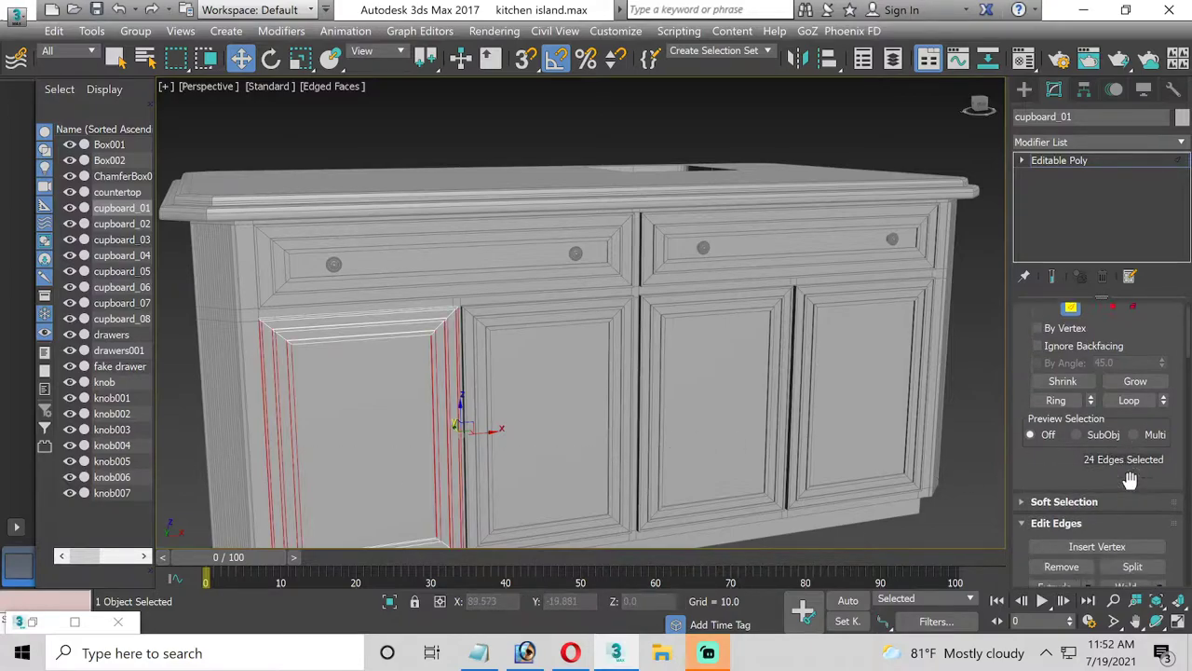
scroll(1131, 485, "down", 2)
scroll(1144, 503, "down", 1)
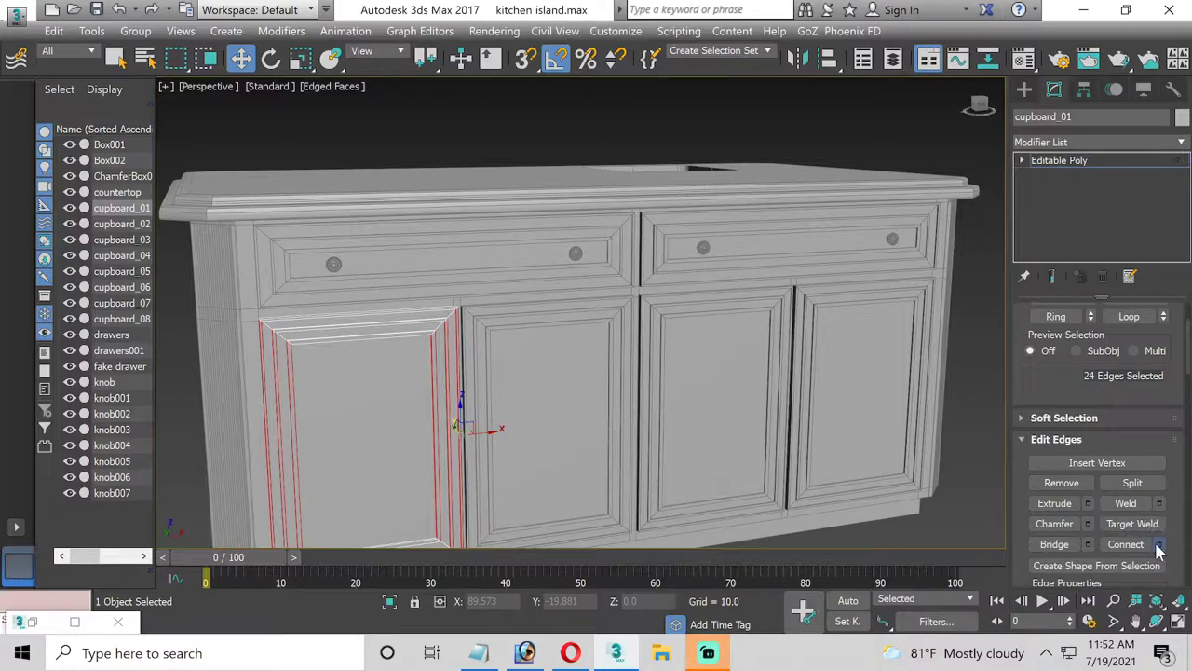
left_click(1159, 546)
left_click(592, 397)
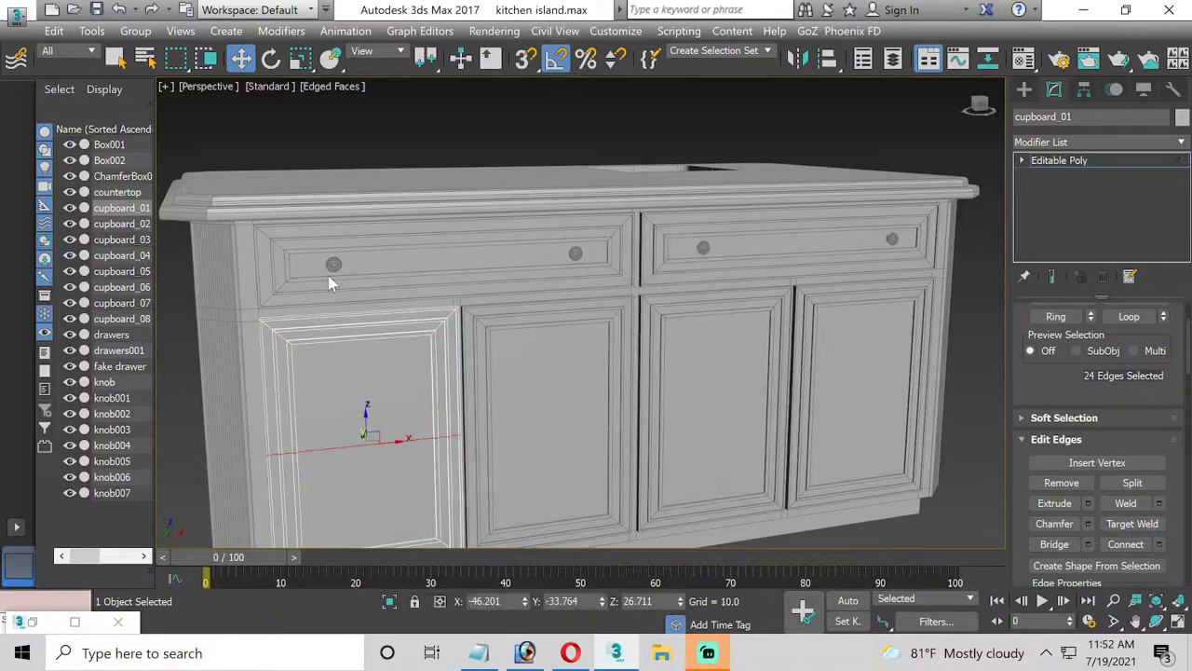
left_click(1023, 160)
Shift-drag the top-left drawer knob straight down in the Front view to create knob008 on the left door
key("2")
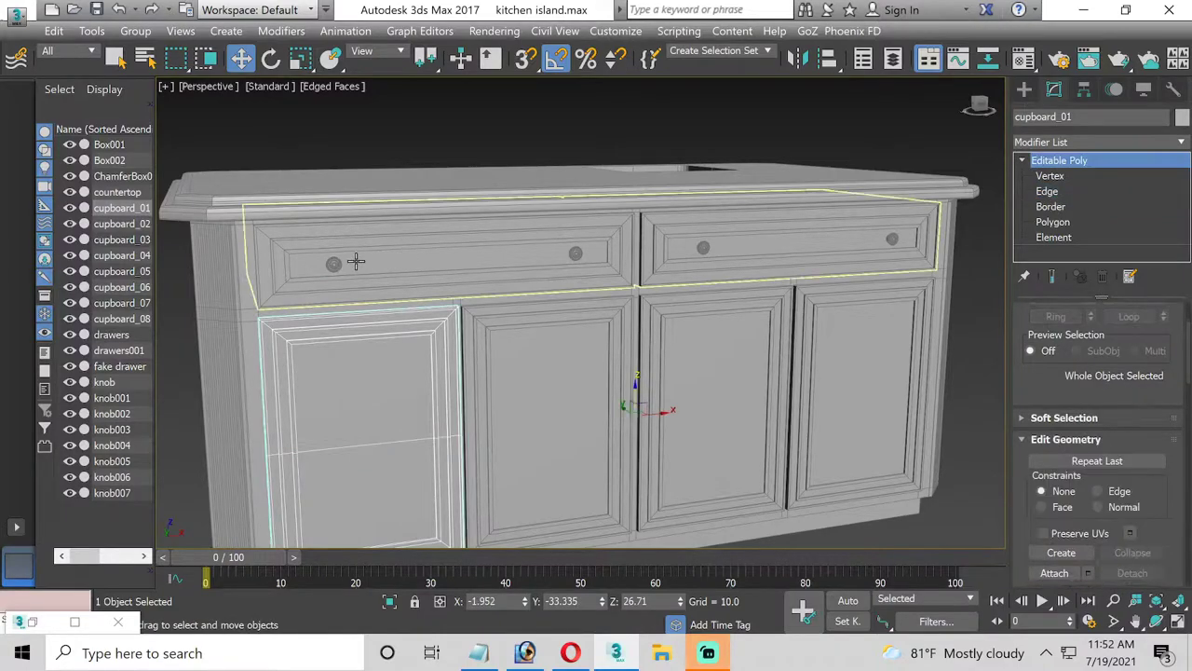
left_click(333, 264)
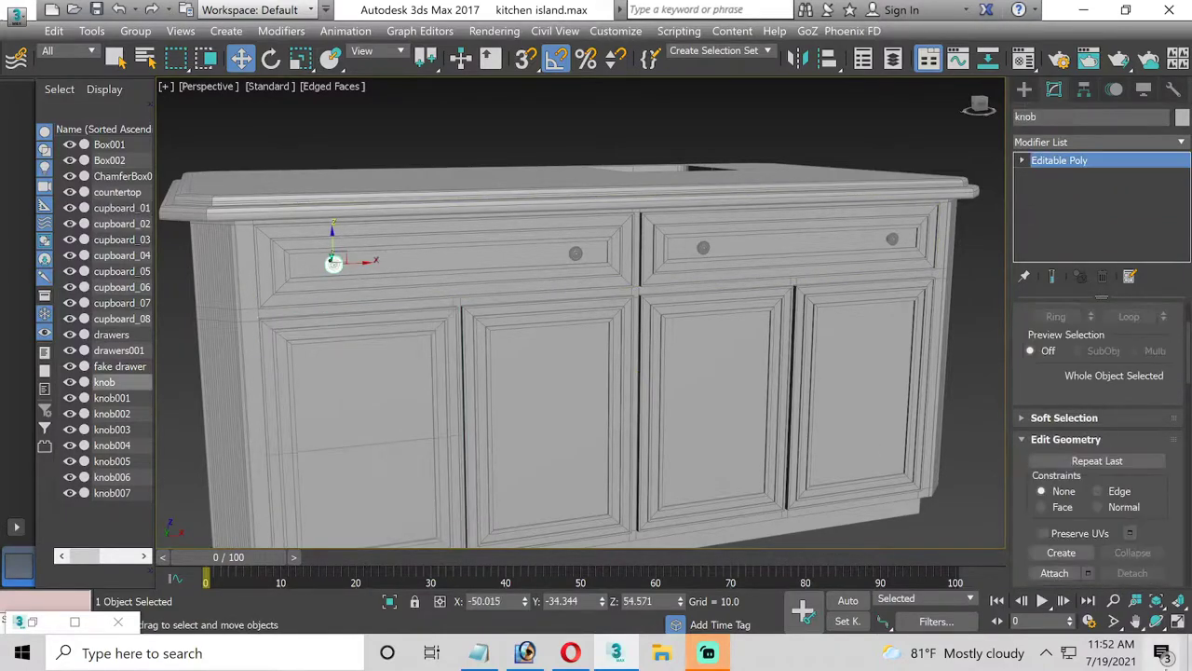
left_click(1175, 622)
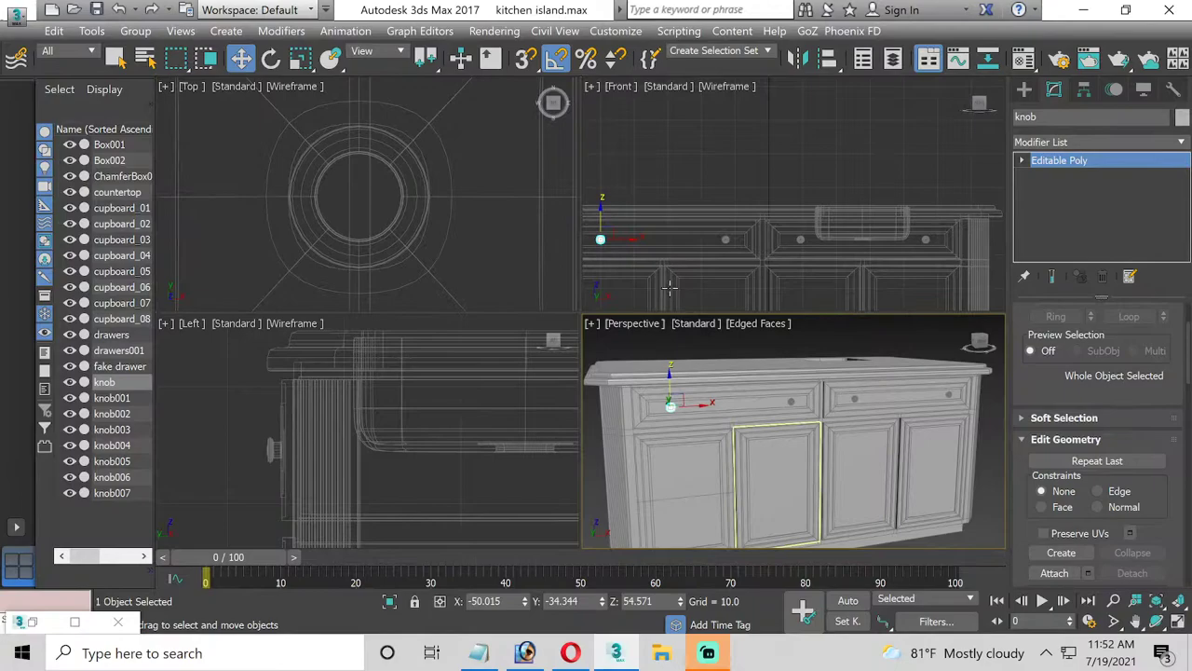
left_click(1179, 624)
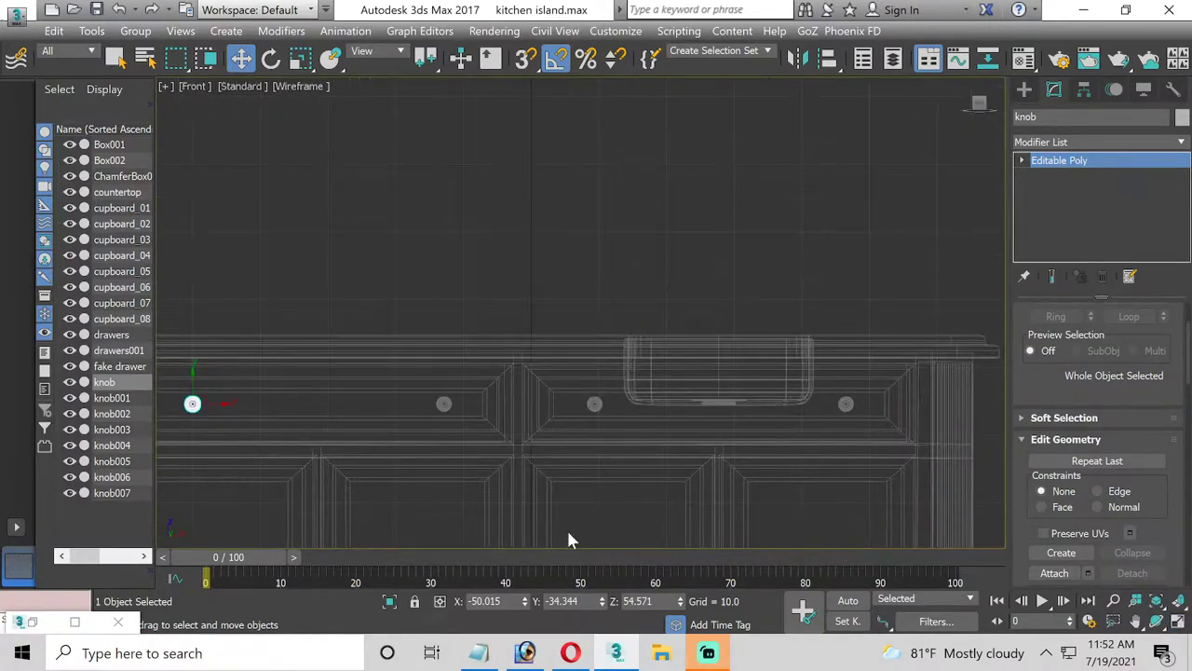
middle_click_drag(571, 540, 791, 266)
middle_click_drag(527, 314, 509, 373)
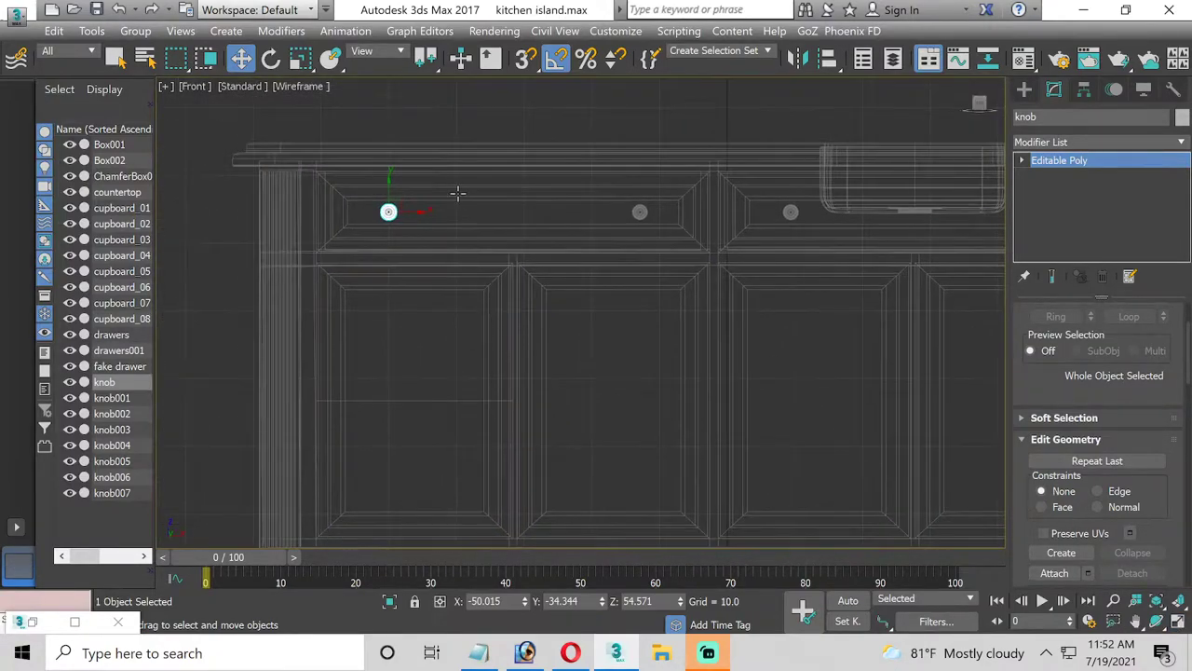
mouse_move(388, 186)
left_mouse_down()
mouse_move(421, 367)
mouse_move(437, 376)
left_mouse_up()
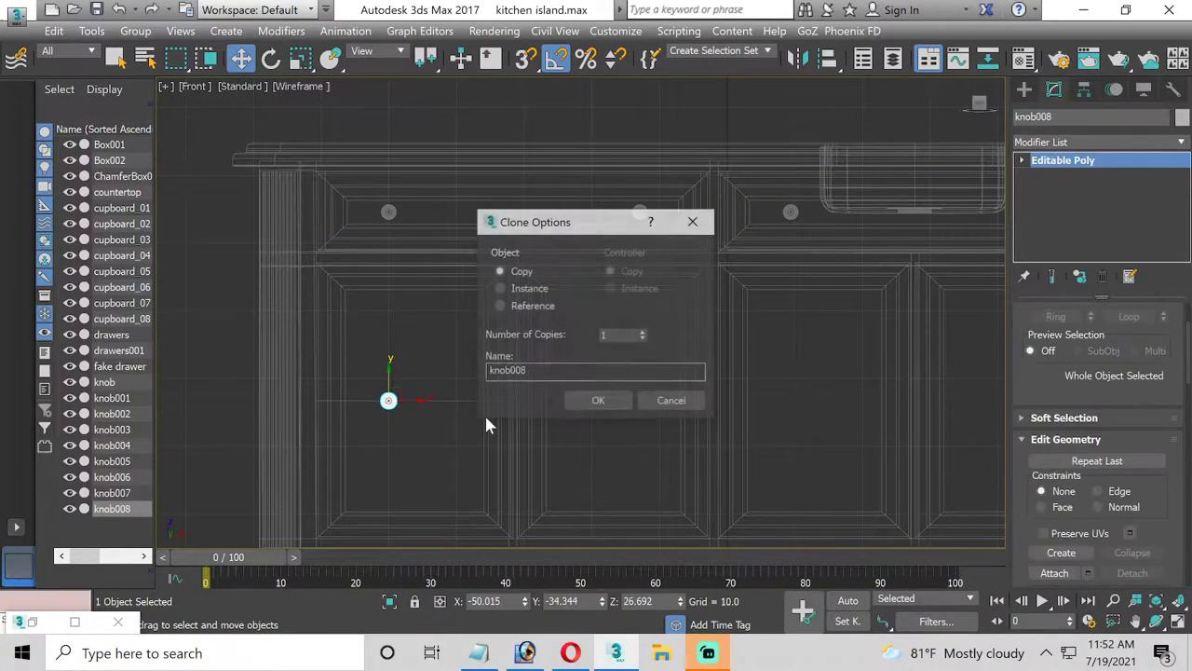
left_click(584, 402)
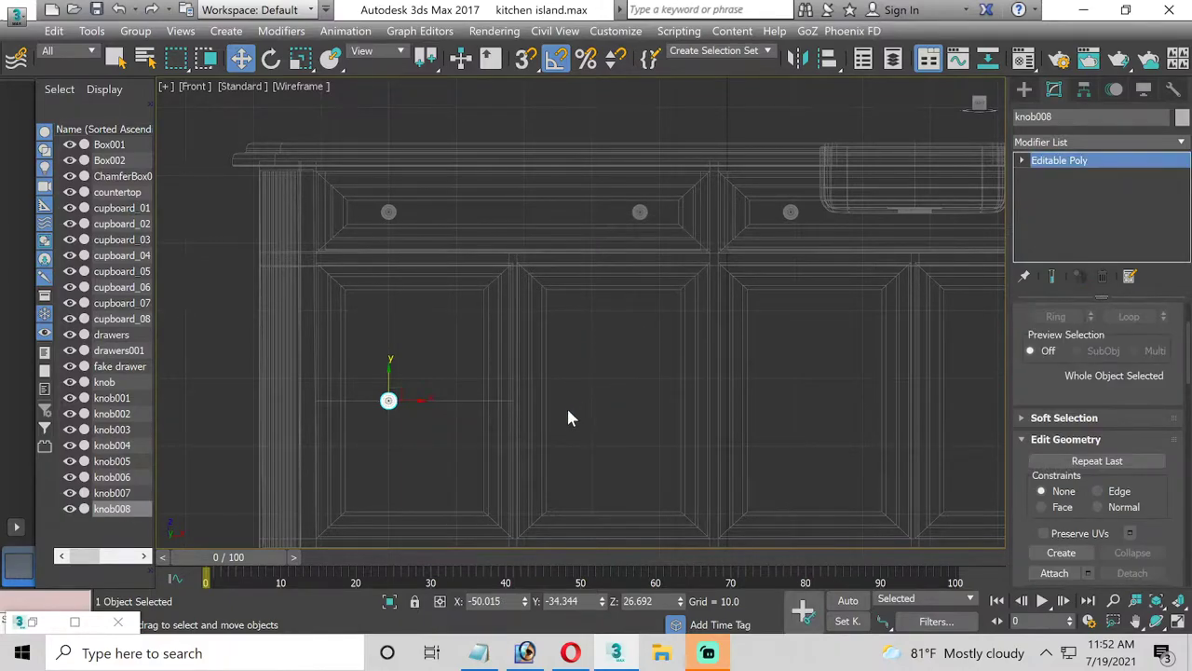
Slide knob008 right toward the inner edge of the lower left door
scroll(456, 405, "up", 5)
middle_click_drag(475, 469, 434, 474)
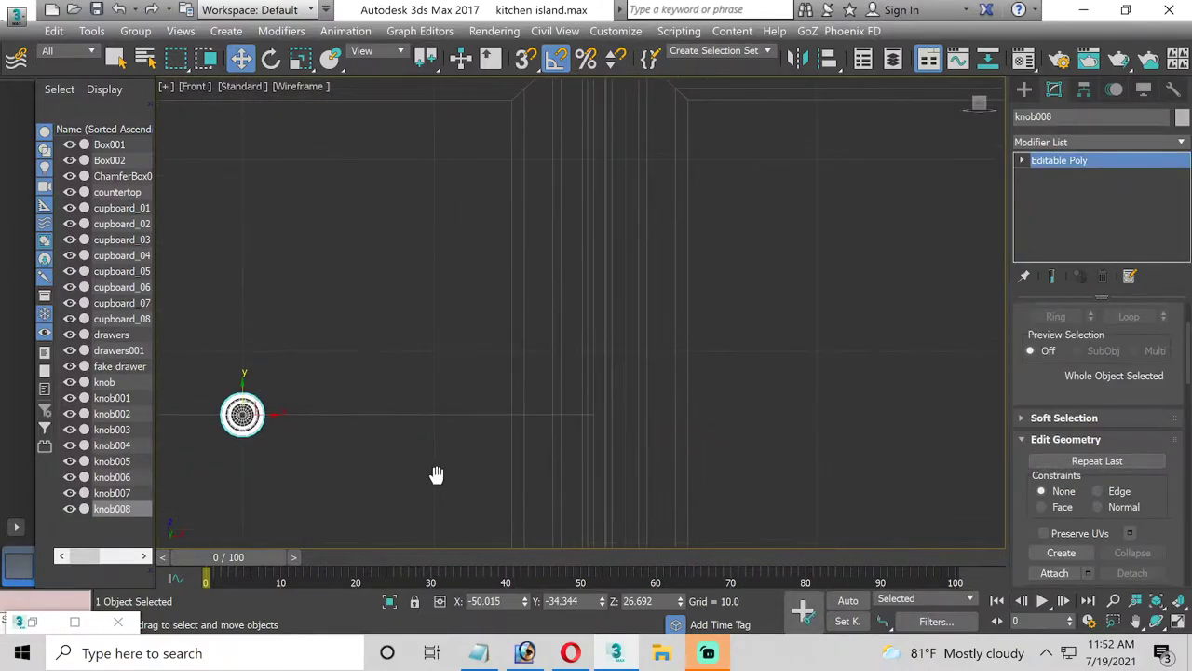
scroll(428, 426, "down", 2)
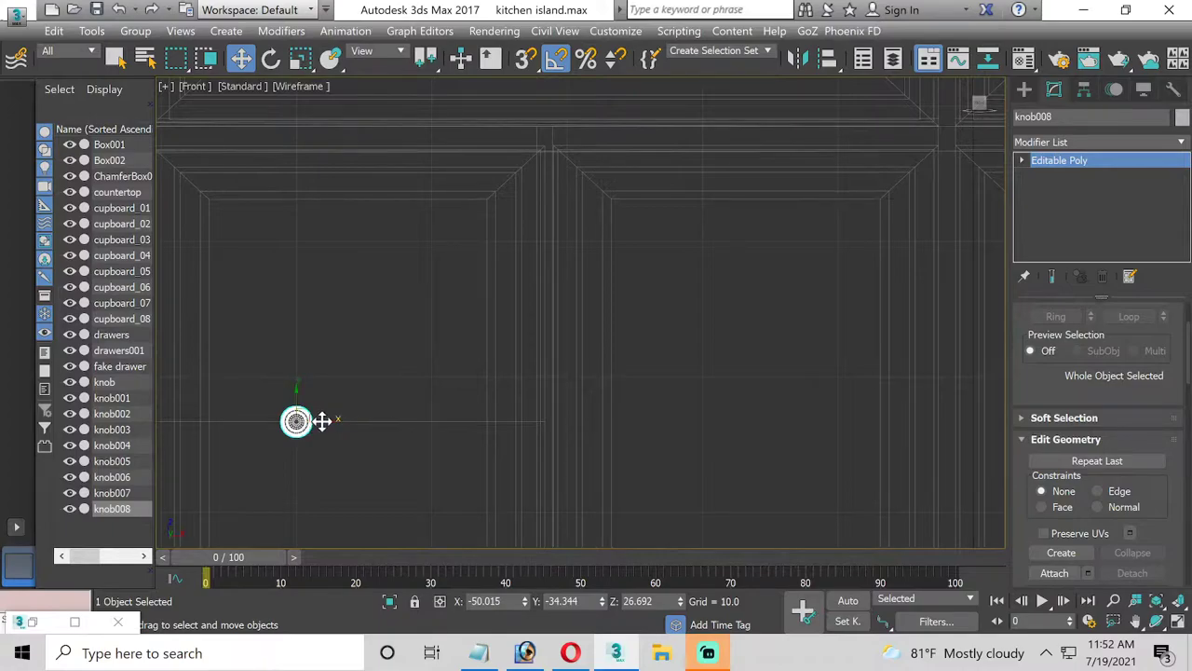
left_click_drag(322, 421, 556, 433)
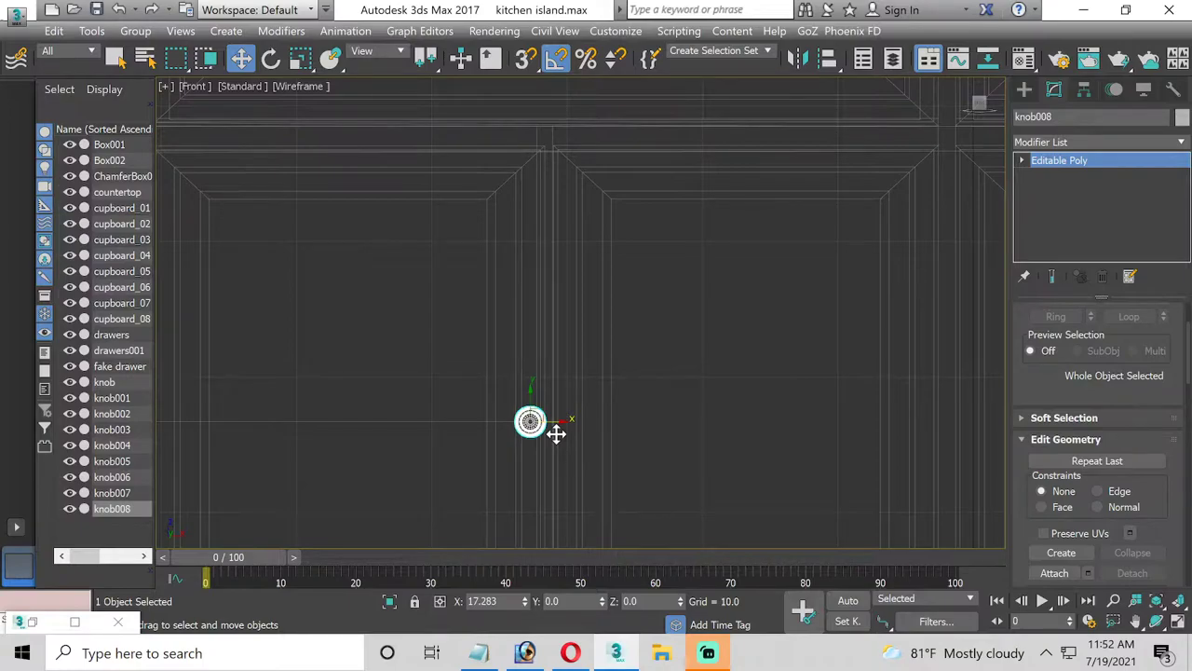
left_click_drag(556, 433, 556, 431)
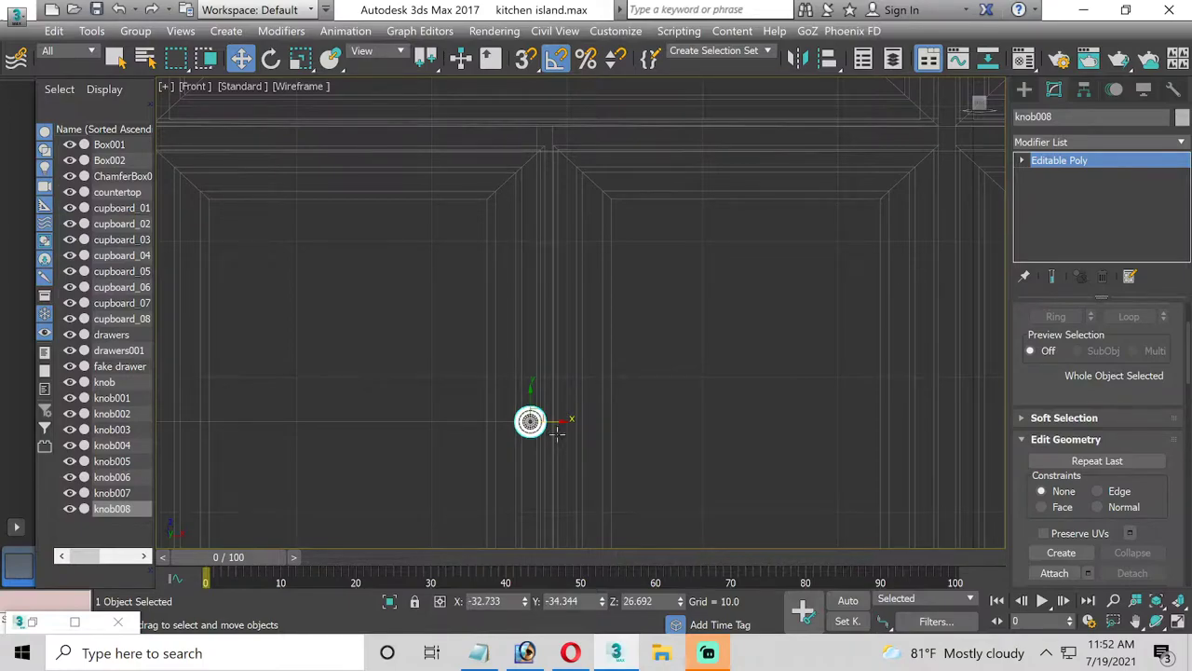
Inspect knob008 in the maximized Perspective view and nudge it slightly along X
left_click(1164, 622)
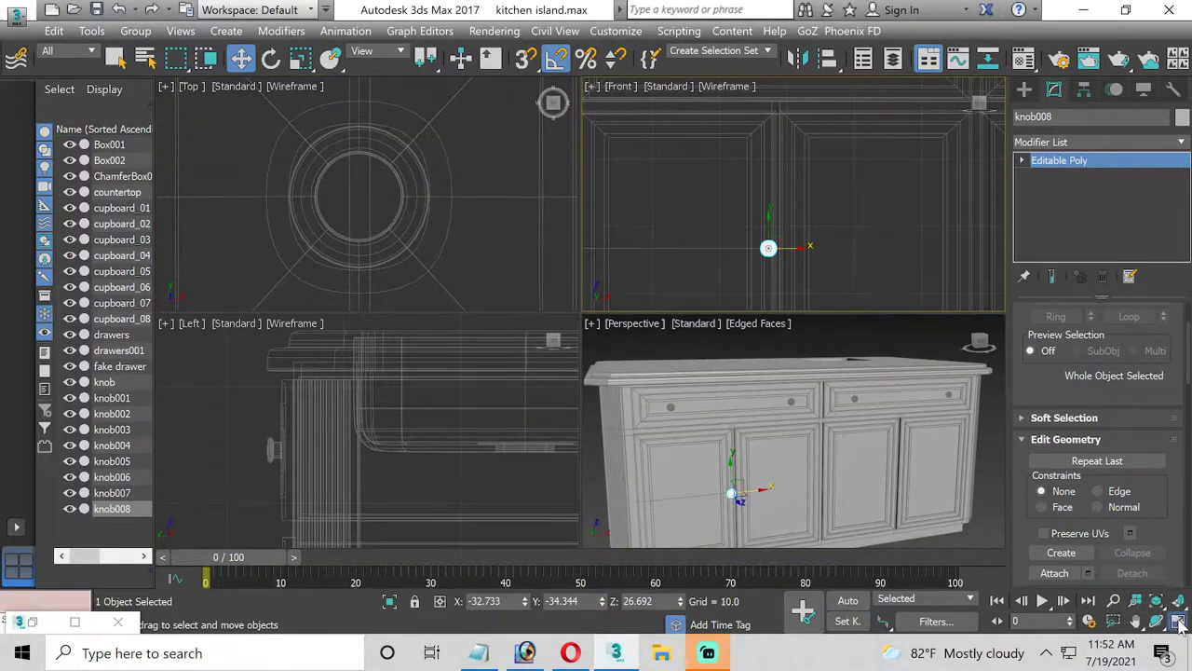
right_click(986, 508)
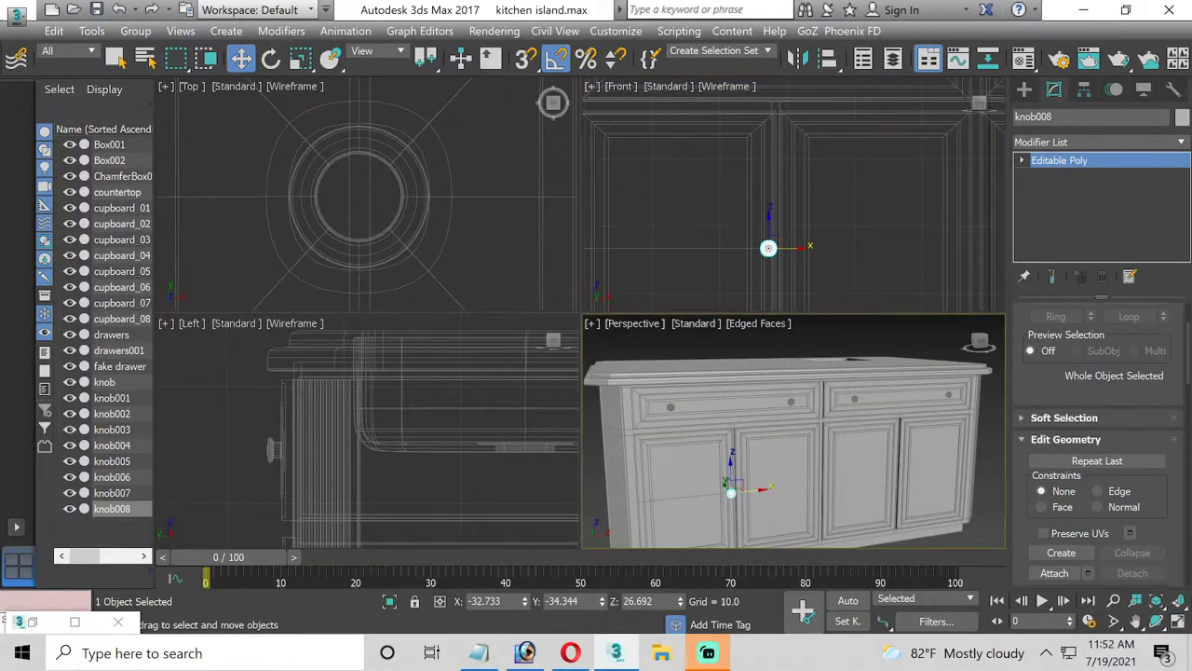
left_click(1178, 623)
scroll(430, 438, "up", 5)
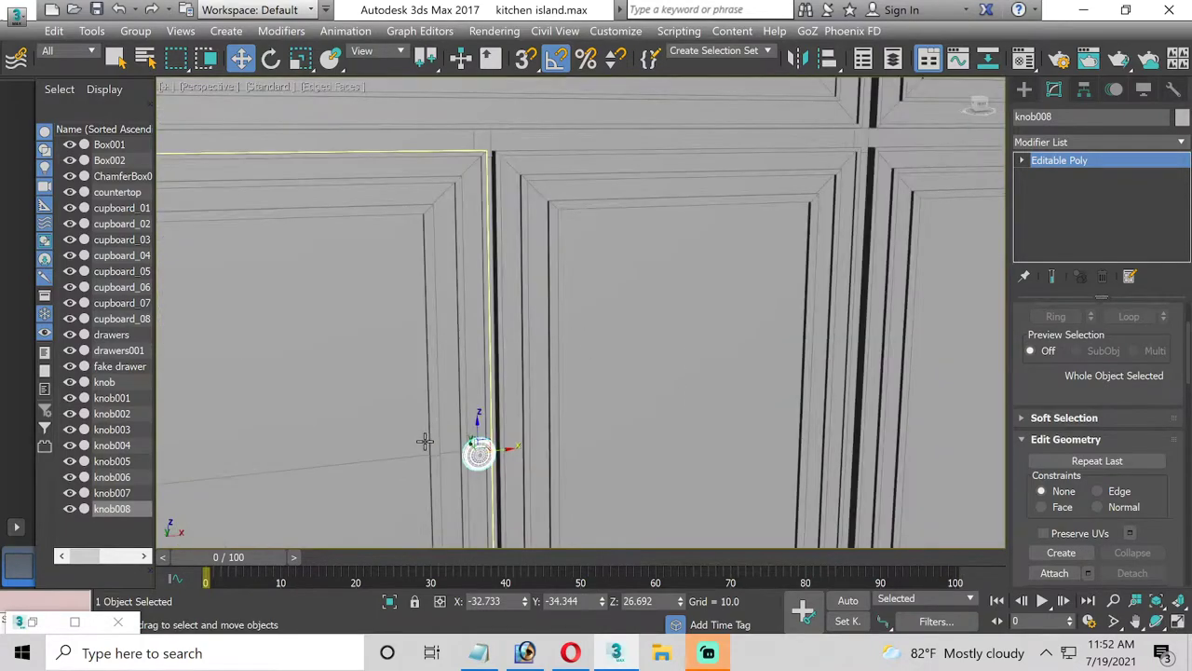
middle_click_drag(424, 440, 420, 391)
left_click(1156, 621)
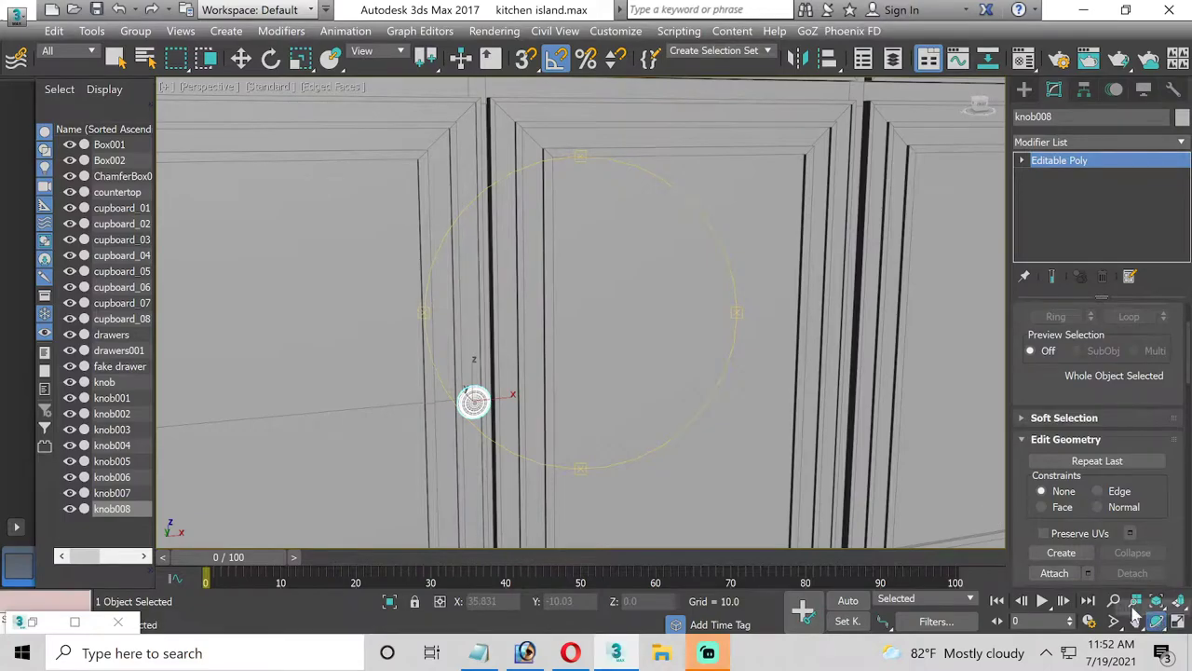
mouse_move(550, 357)
left_mouse_down()
mouse_move(479, 357)
mouse_move(497, 374)
mouse_move(572, 370)
mouse_move(532, 412)
mouse_move(545, 428)
mouse_move(561, 425)
mouse_move(547, 375)
mouse_move(497, 354)
mouse_move(479, 372)
mouse_move(586, 370)
mouse_move(590, 404)
mouse_move(576, 419)
mouse_move(546, 403)
left_mouse_up()
left_click(240, 58)
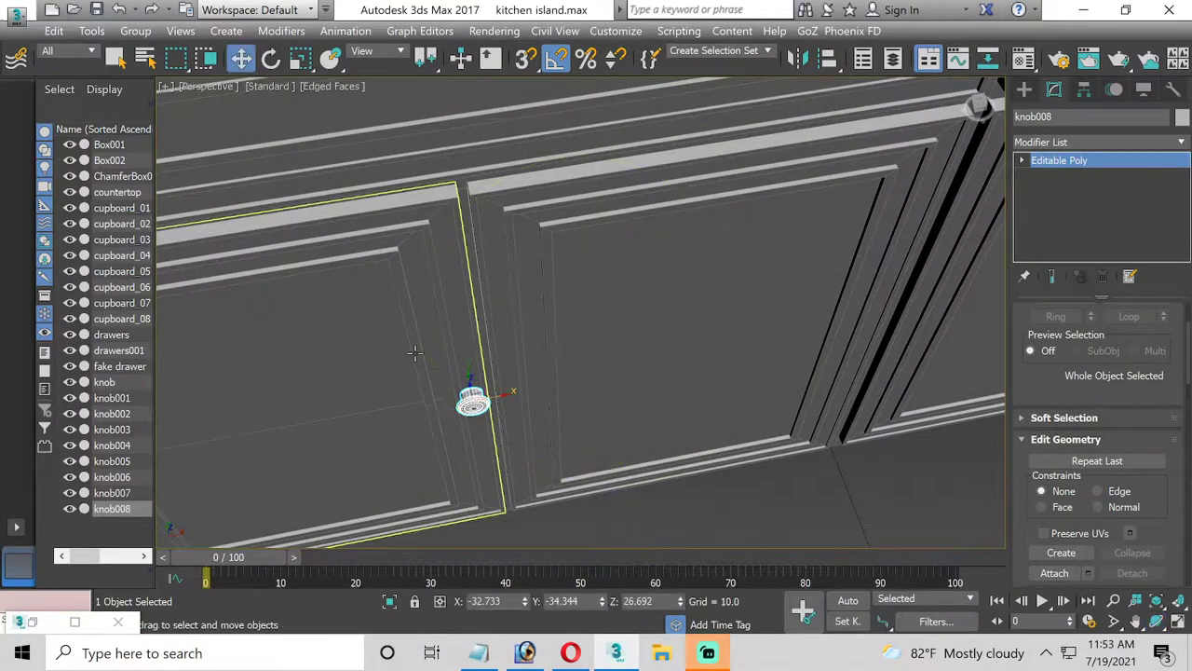
middle_click_drag(412, 349, 521, 399, "alt")
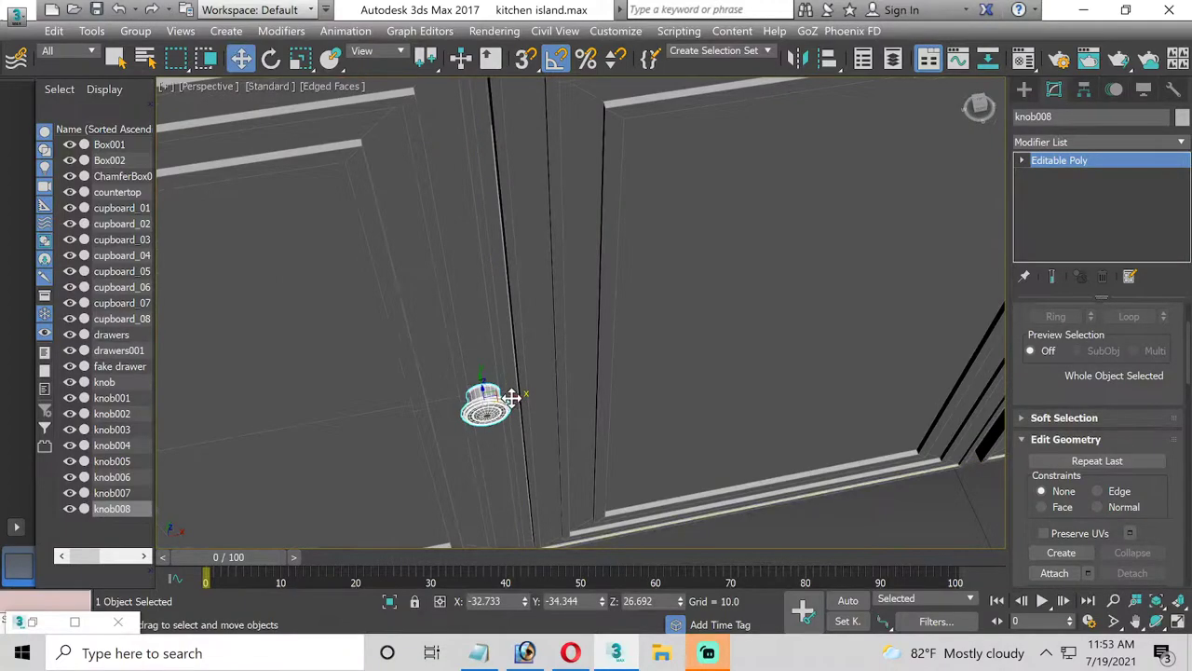
left_click_drag(516, 399, 514, 399)
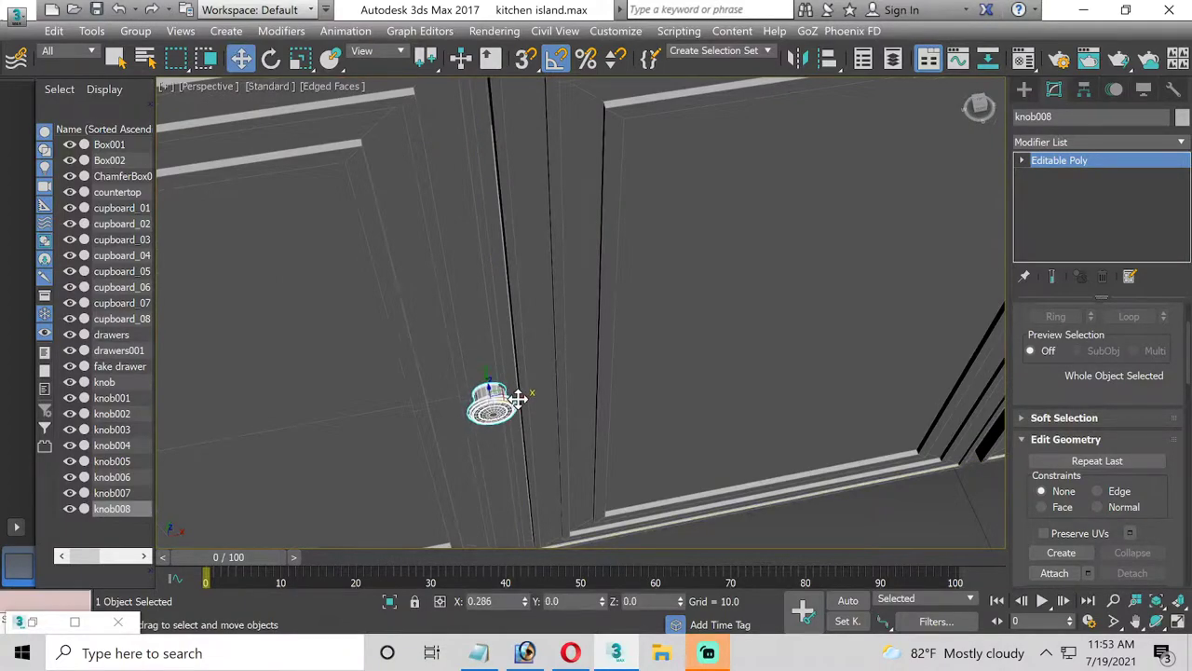
Zoom out the Perspective view and restore the four-viewport layout
mouse_move(517, 398)
middle_mouse_down("alt")
mouse_move(442, 407)
mouse_move(479, 247)
middle_mouse_up("alt")
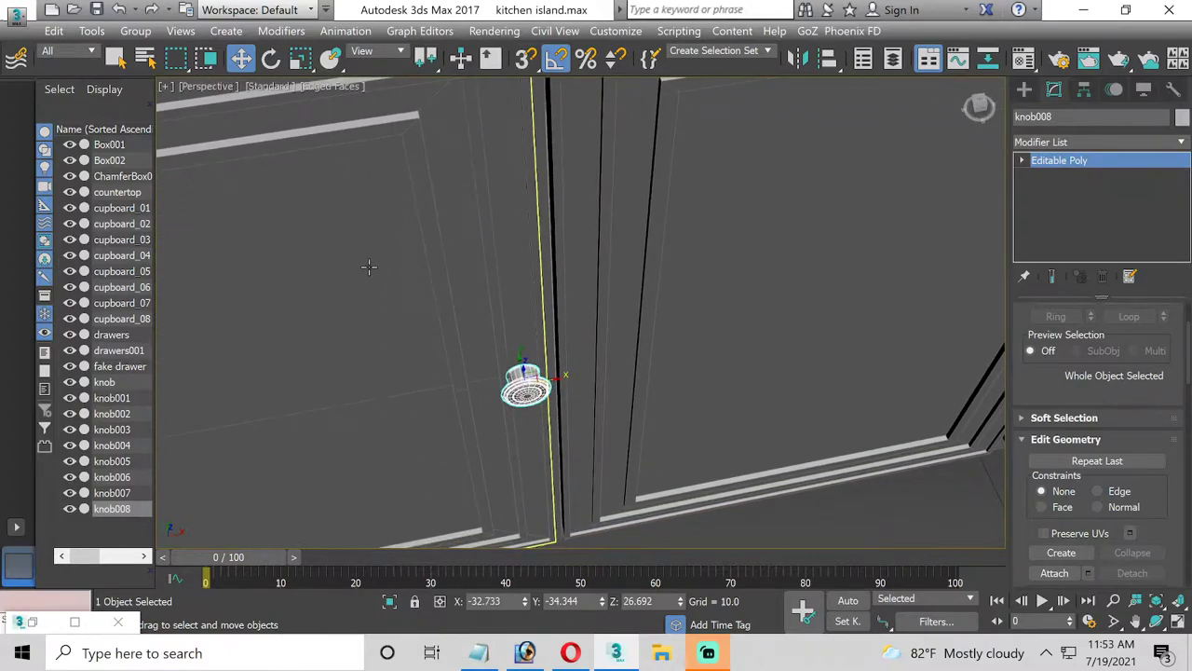
scroll(419, 326, "down", 2)
scroll(428, 321, "down", 3)
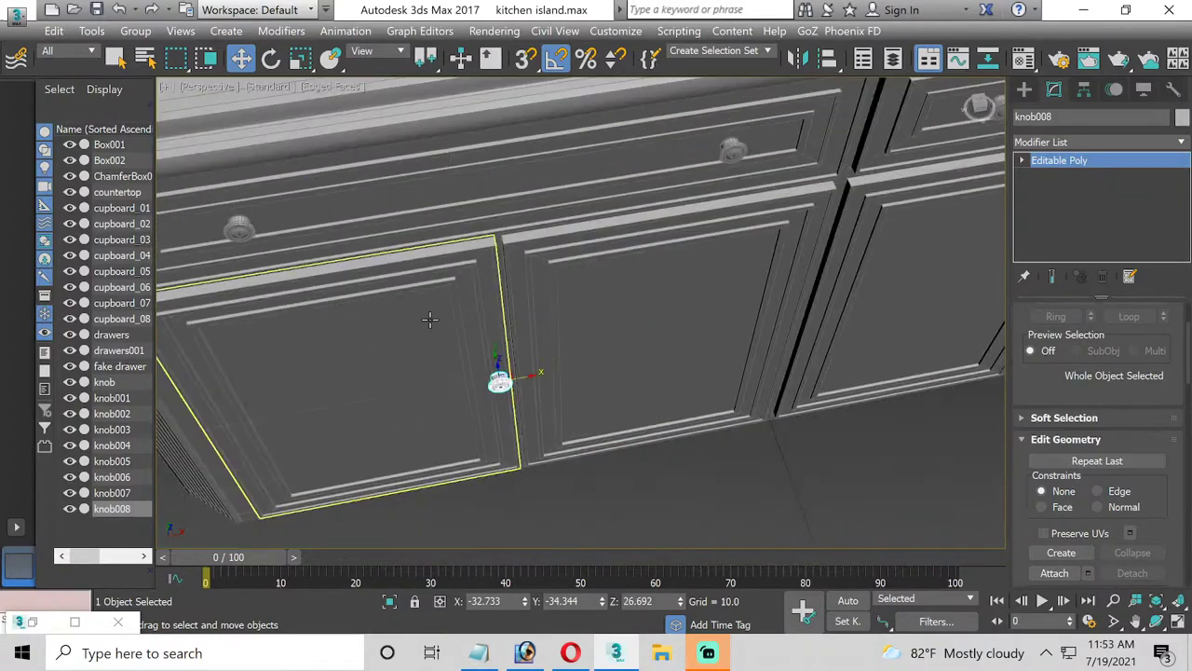
scroll(426, 314, "down", 2)
scroll(430, 321, "down", 2)
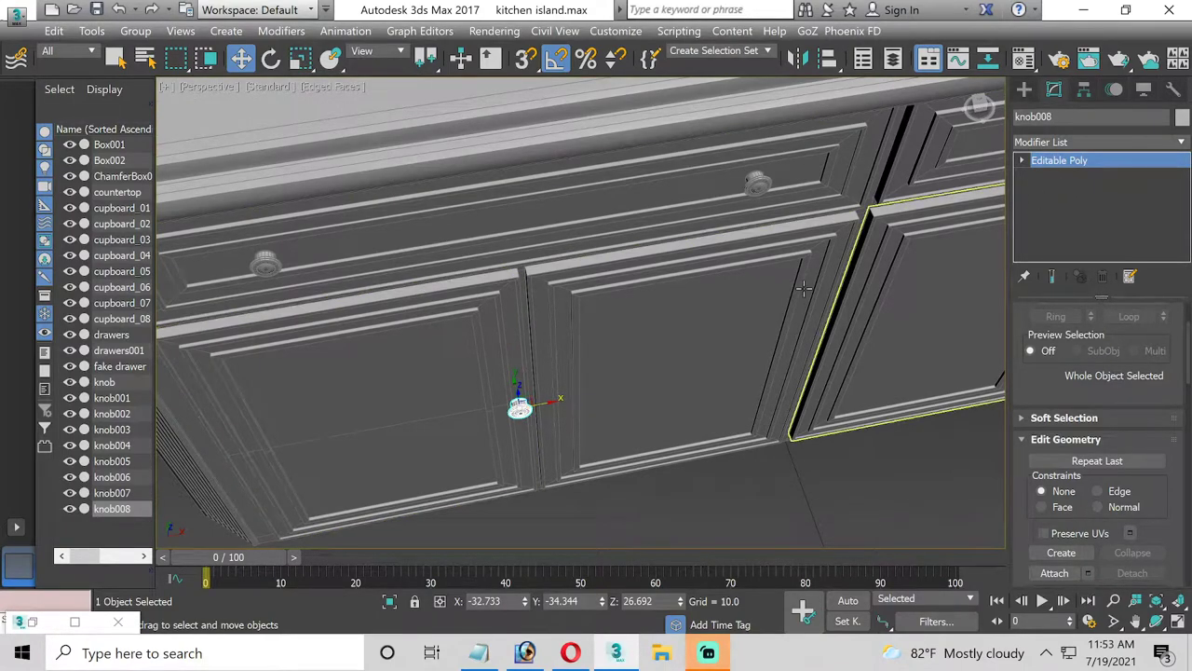
left_click(1176, 621)
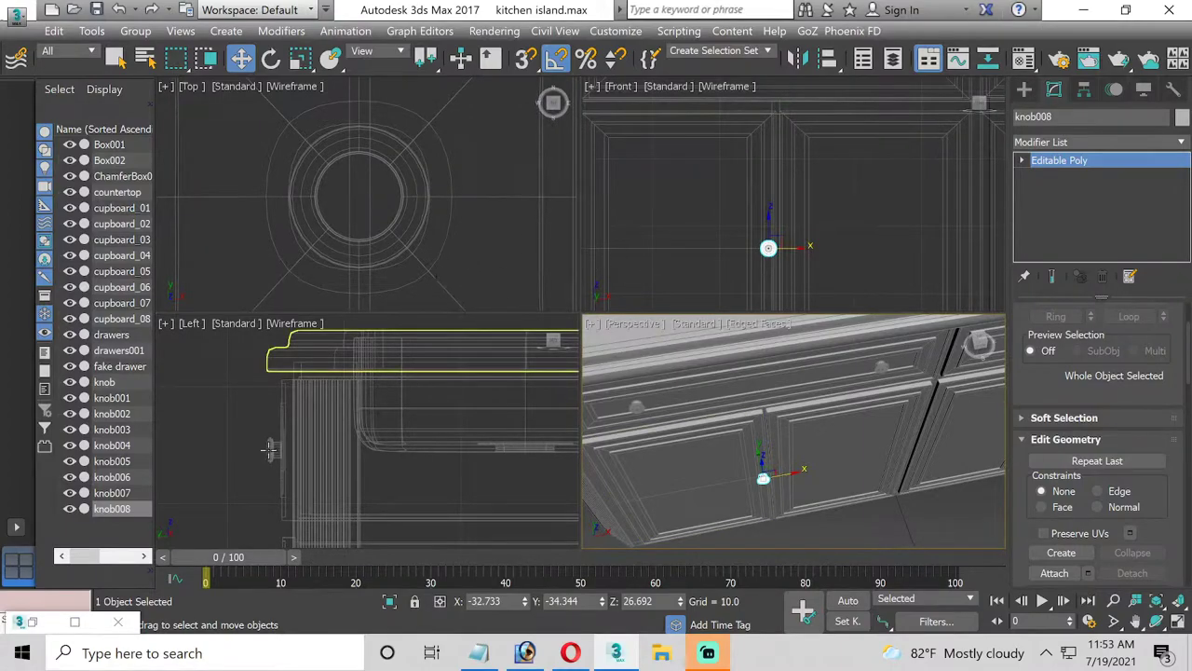
In Vertex mode, box-select the back ring of knob008's stem vertices in the Left view
middle_click_drag(268, 449, 398, 393)
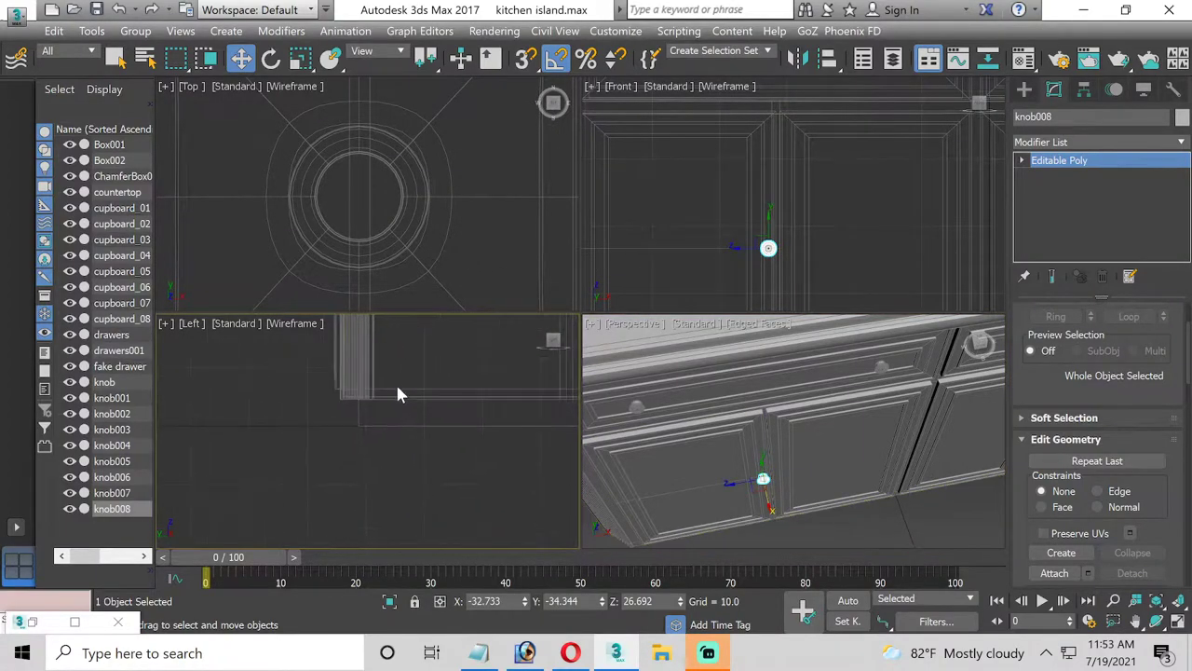
scroll(405, 438, "up", 3)
scroll(456, 466, "down", 4)
middle_click_drag(493, 457, 434, 404)
scroll(354, 410, "up", 4)
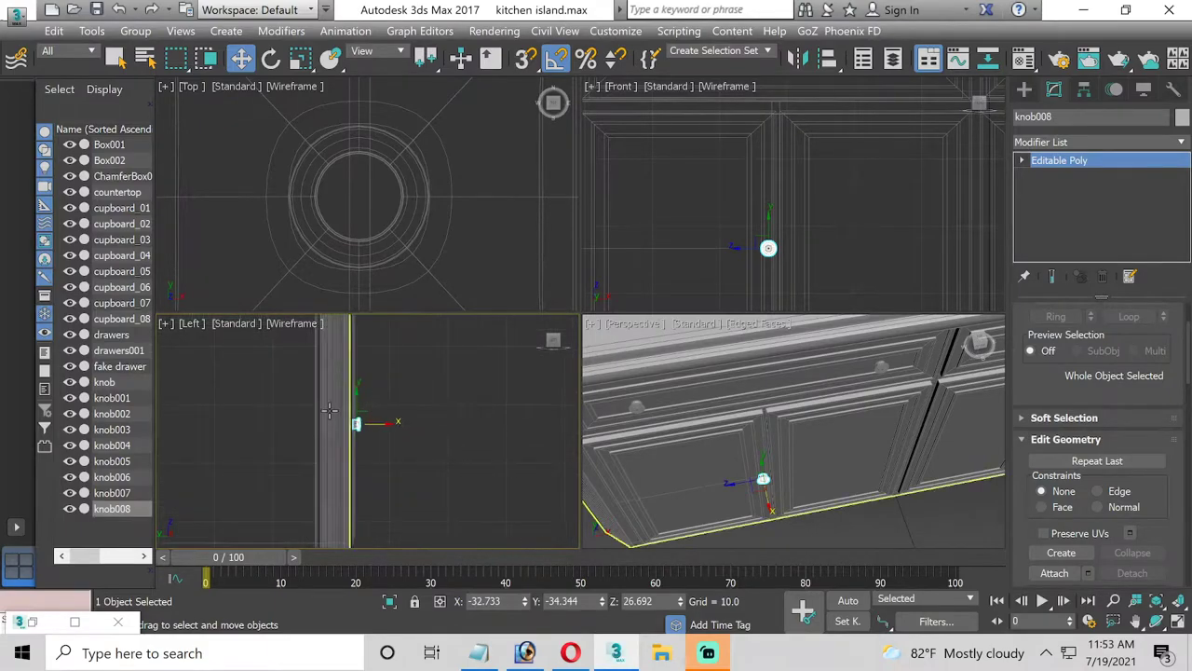
scroll(329, 411, "up", 3)
middle_click_drag(351, 449, 310, 426)
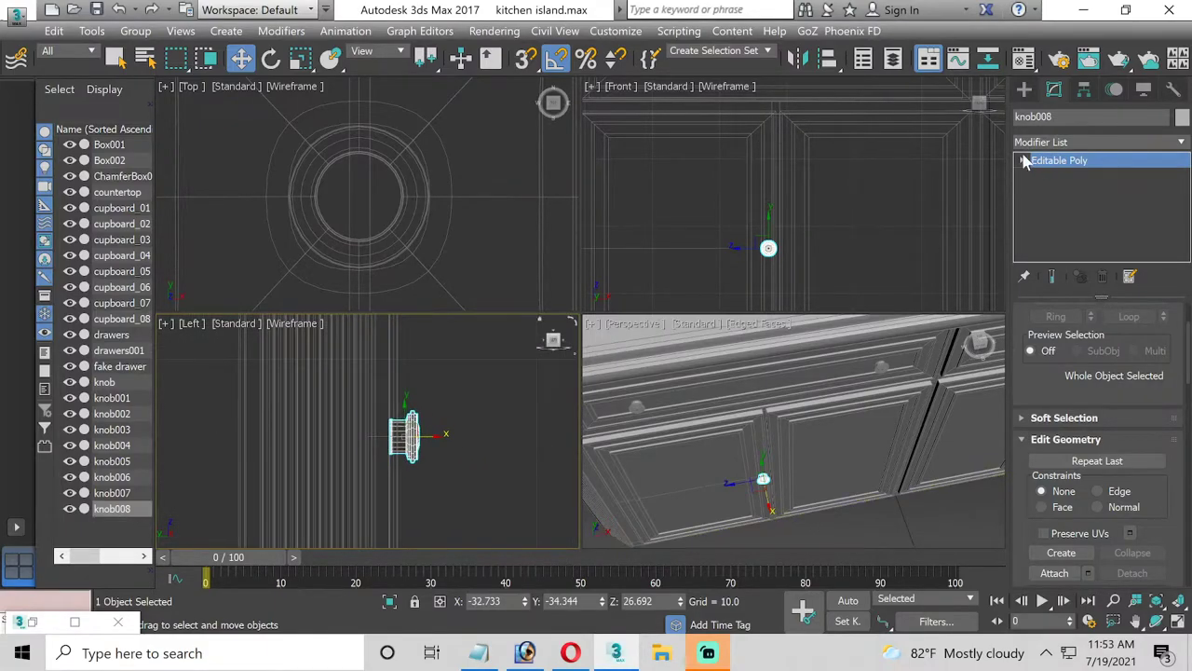
left_click(1023, 161)
left_click(1051, 176)
scroll(380, 431, "up", 2)
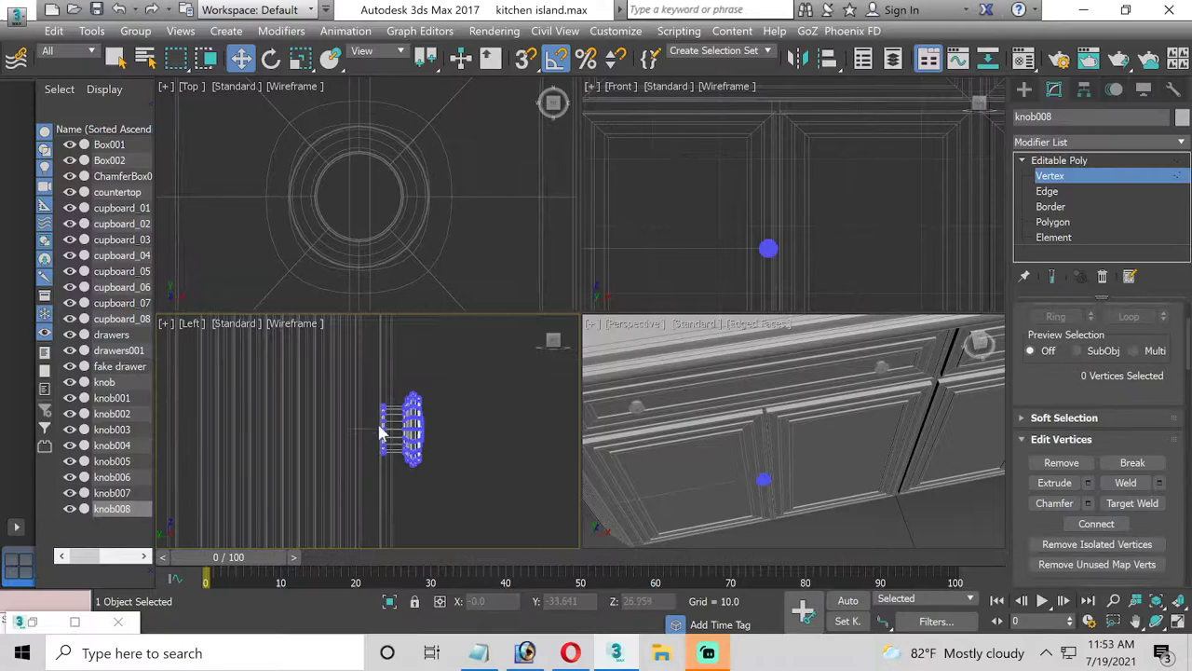
left_click_drag(369, 405, 390, 480)
scroll(391, 485, "up", 2)
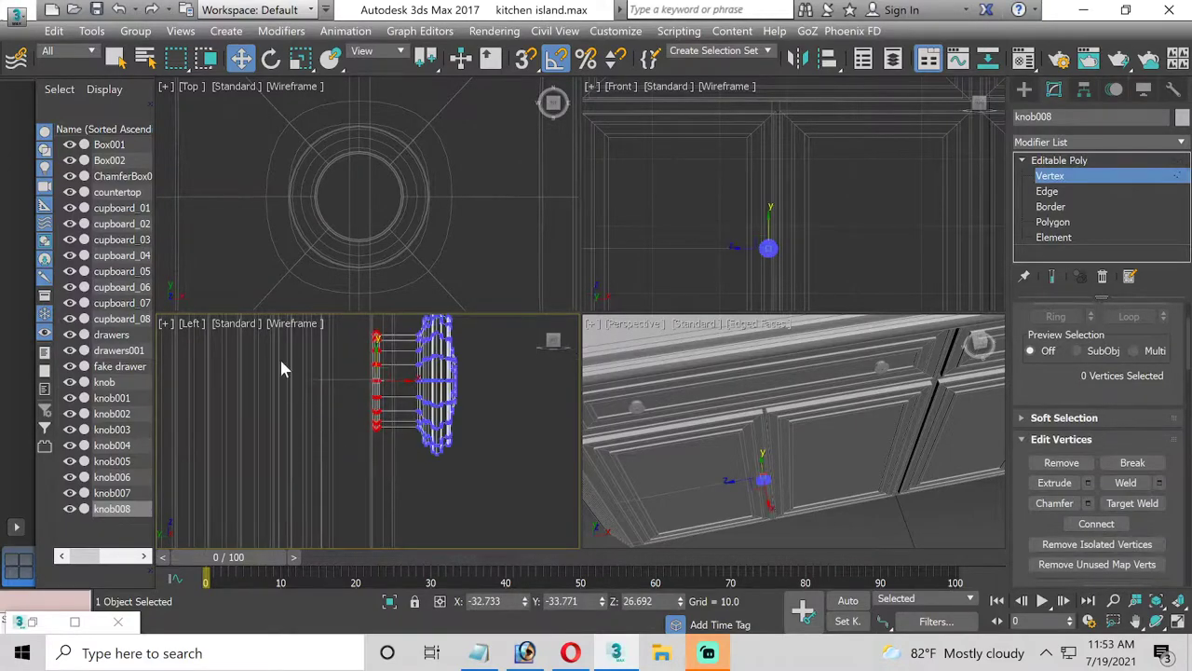
scroll(367, 402, "up", 2)
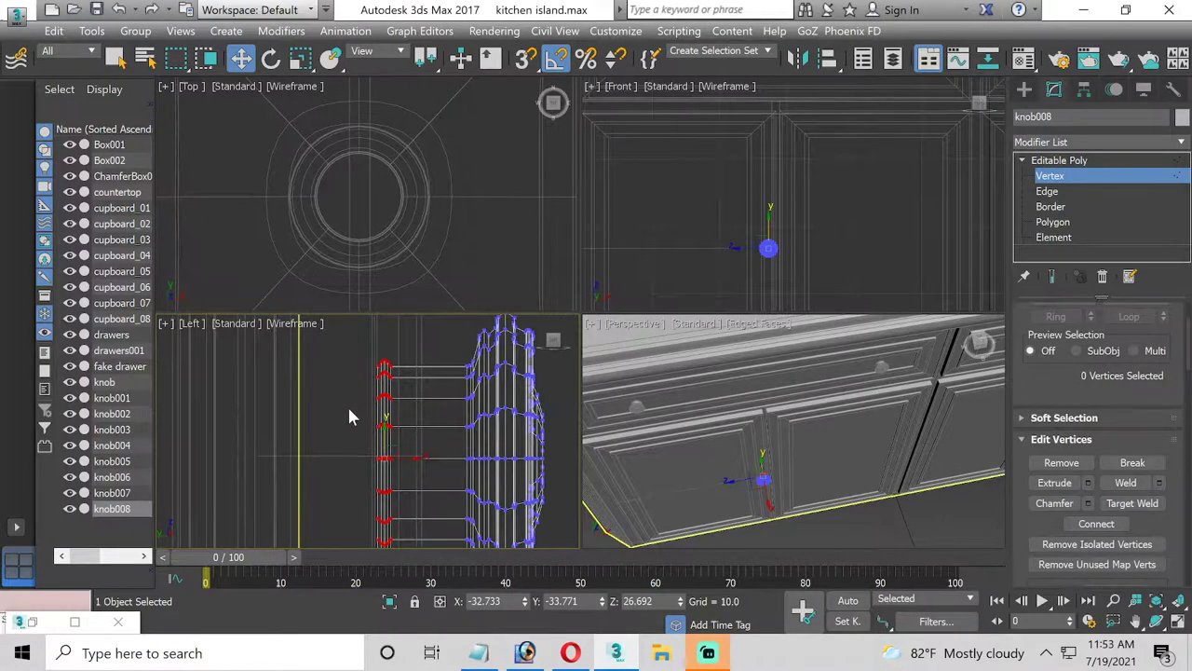
middle_click_drag(349, 417, 318, 346)
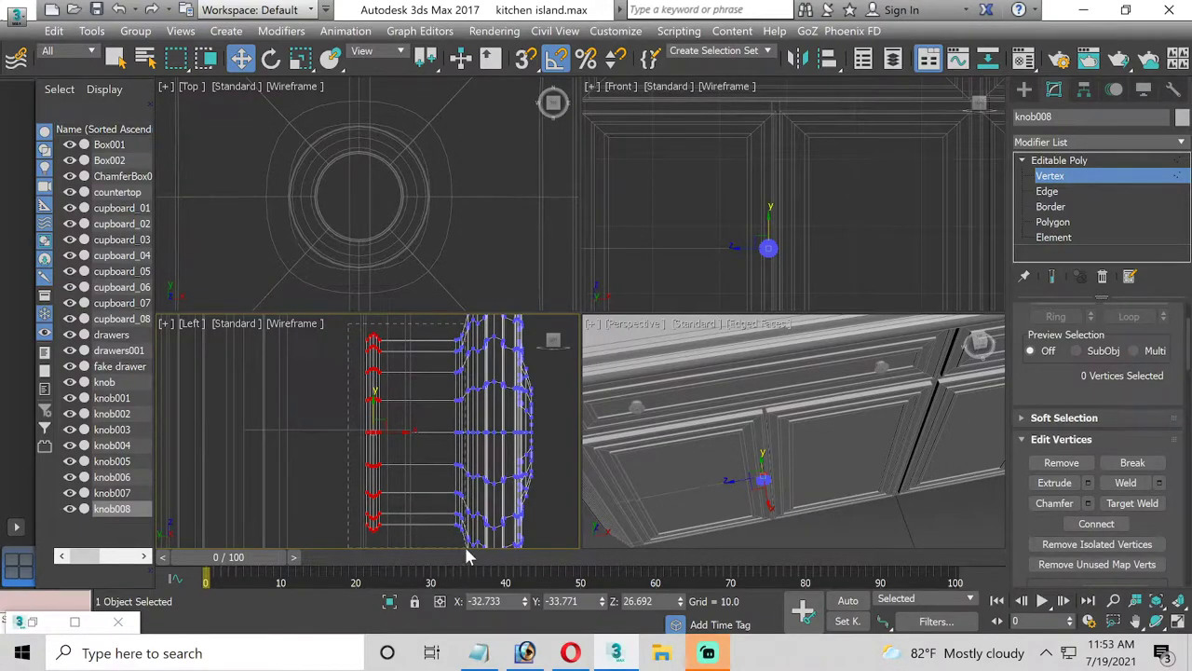
key("ctrl+z")
Scale the stem vertices to about 55% in the Front view, then exit Vertex mode and deselect
left_click(302, 59)
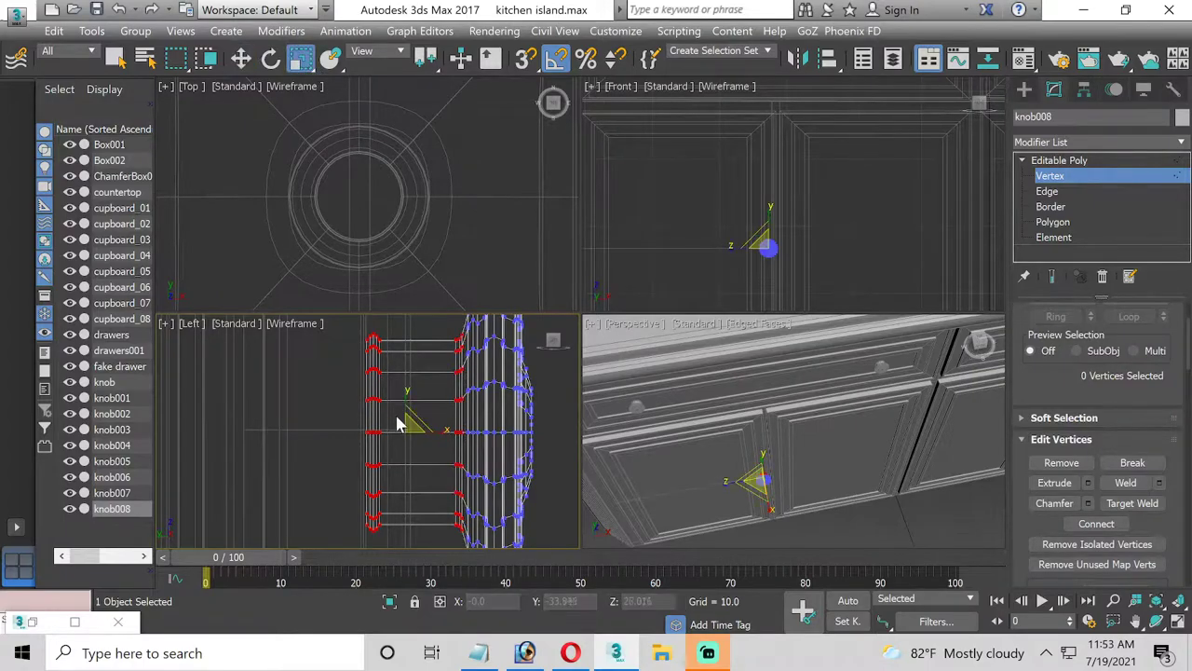
left_click(395, 180)
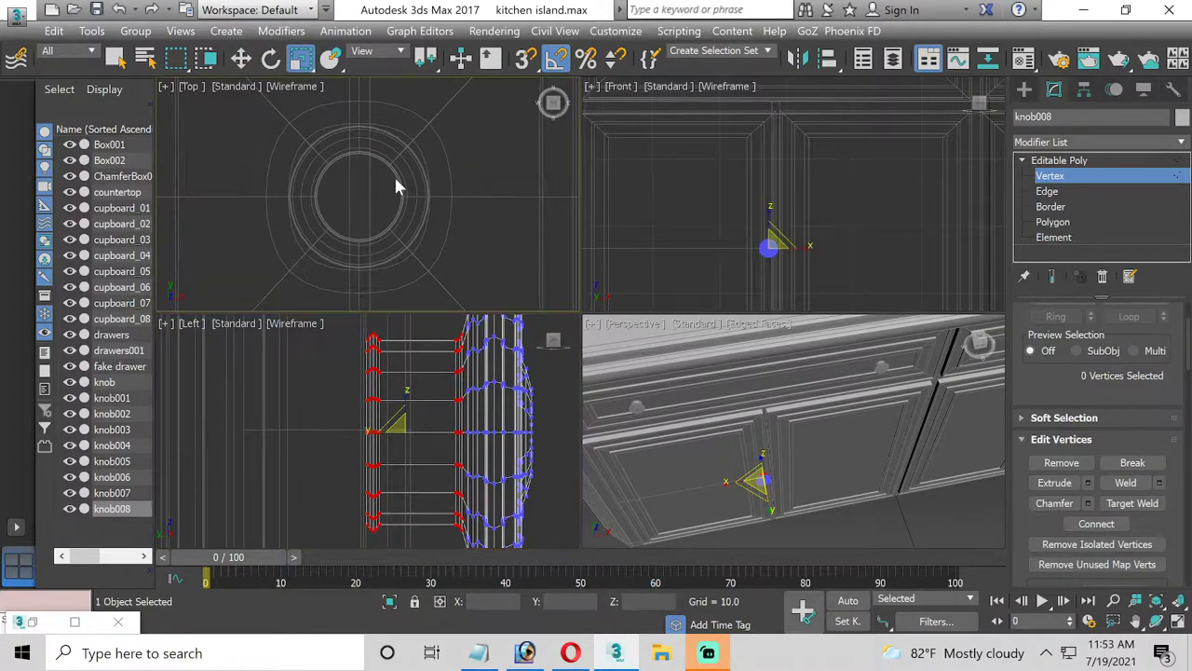
left_click(787, 261)
key("z")
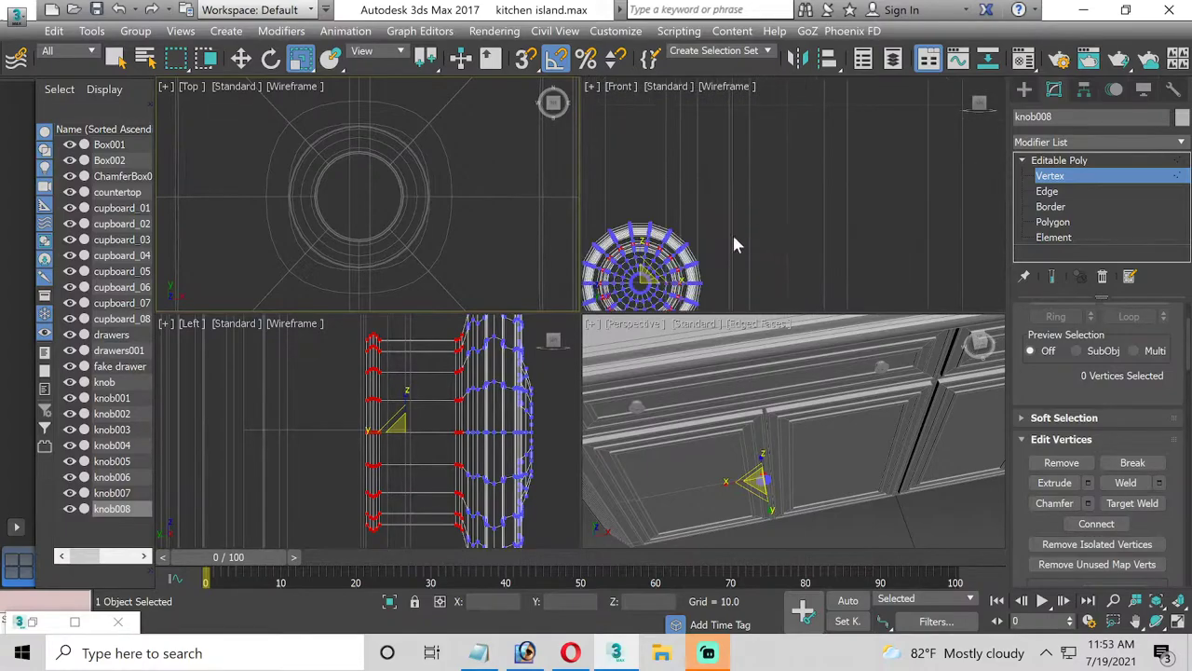
scroll(819, 175, "up", 2)
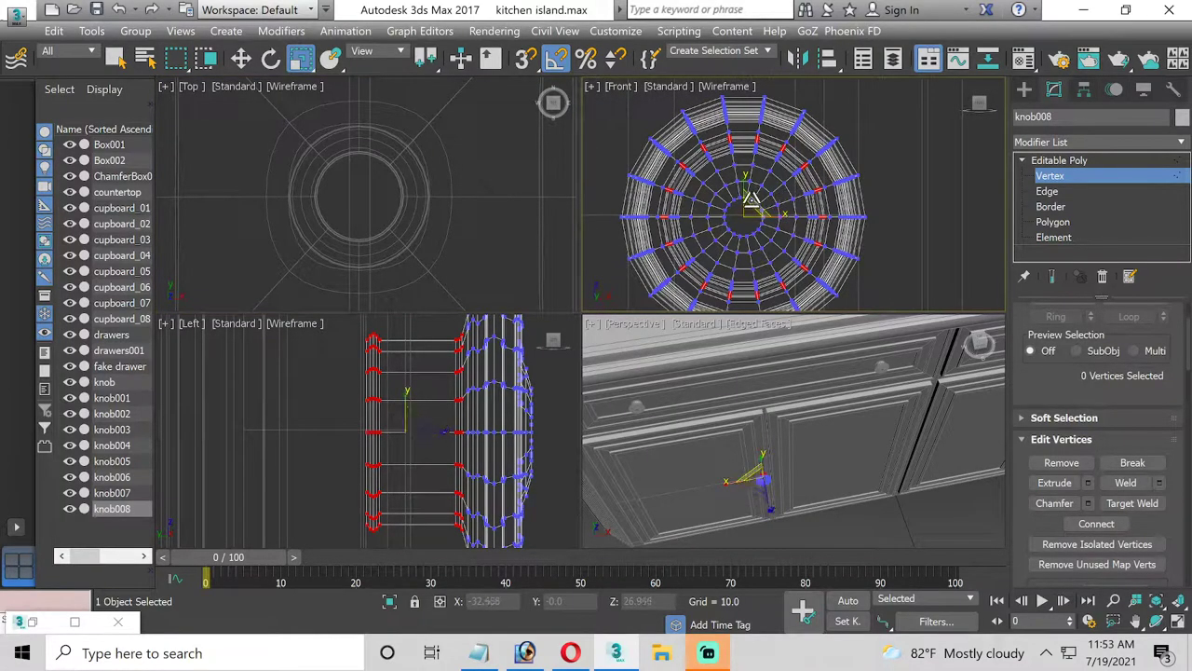
left_click_drag(752, 193, 738, 253)
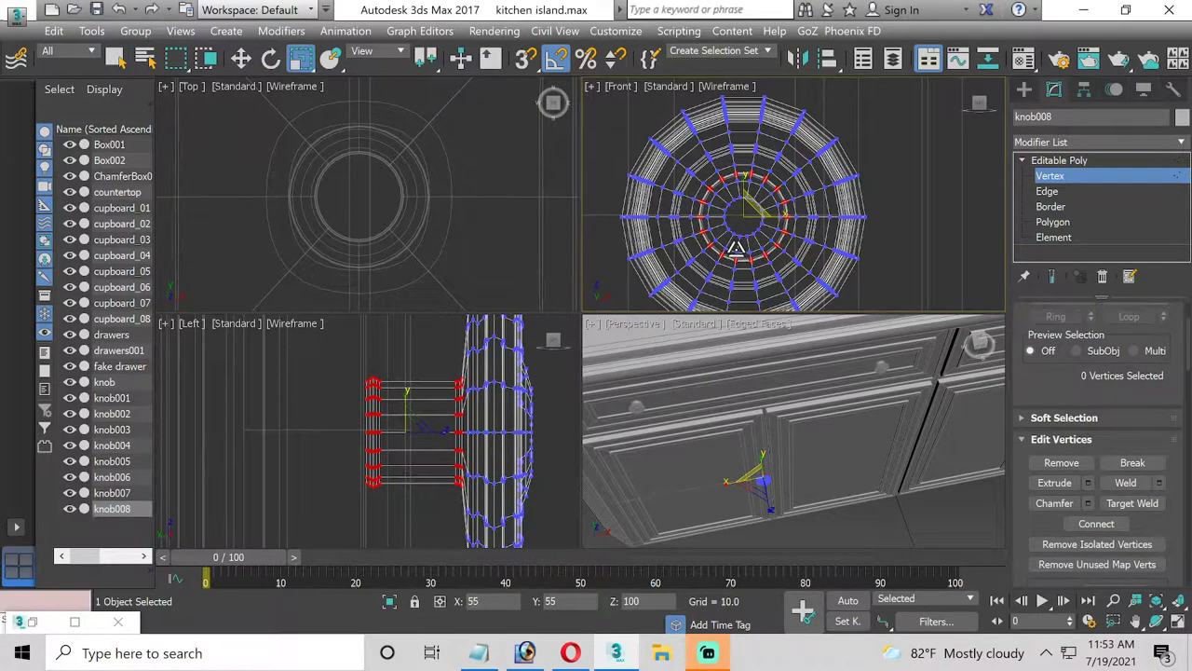
left_click_drag(736, 250, 750, 244)
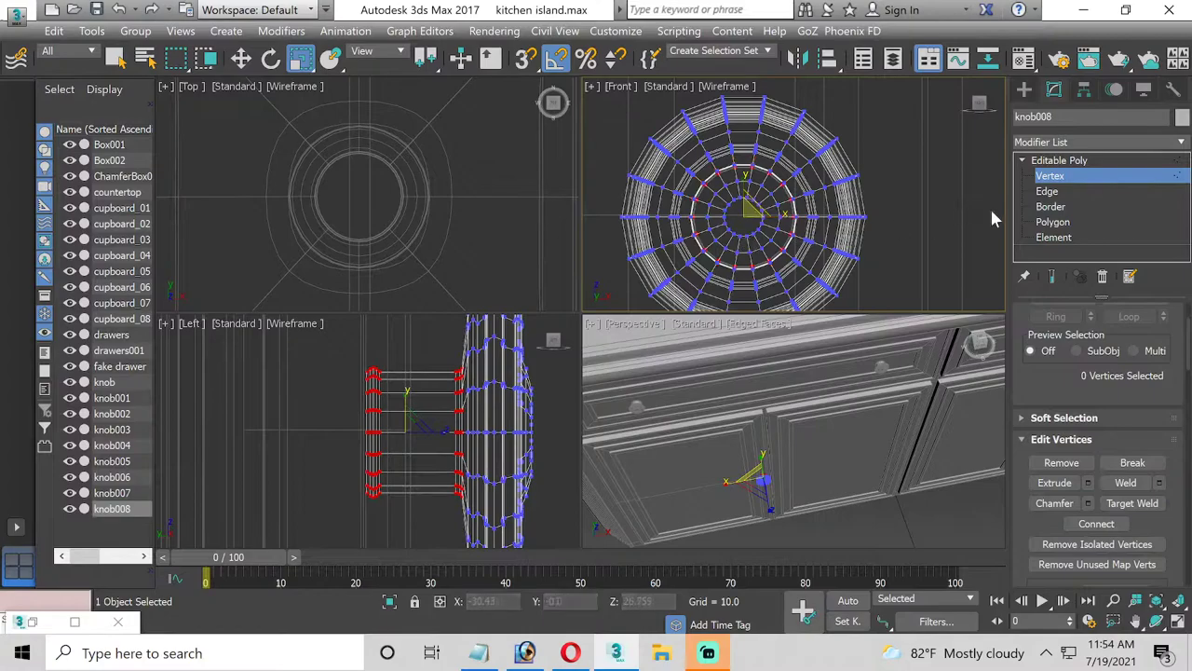
left_click(1048, 176)
left_click(887, 522)
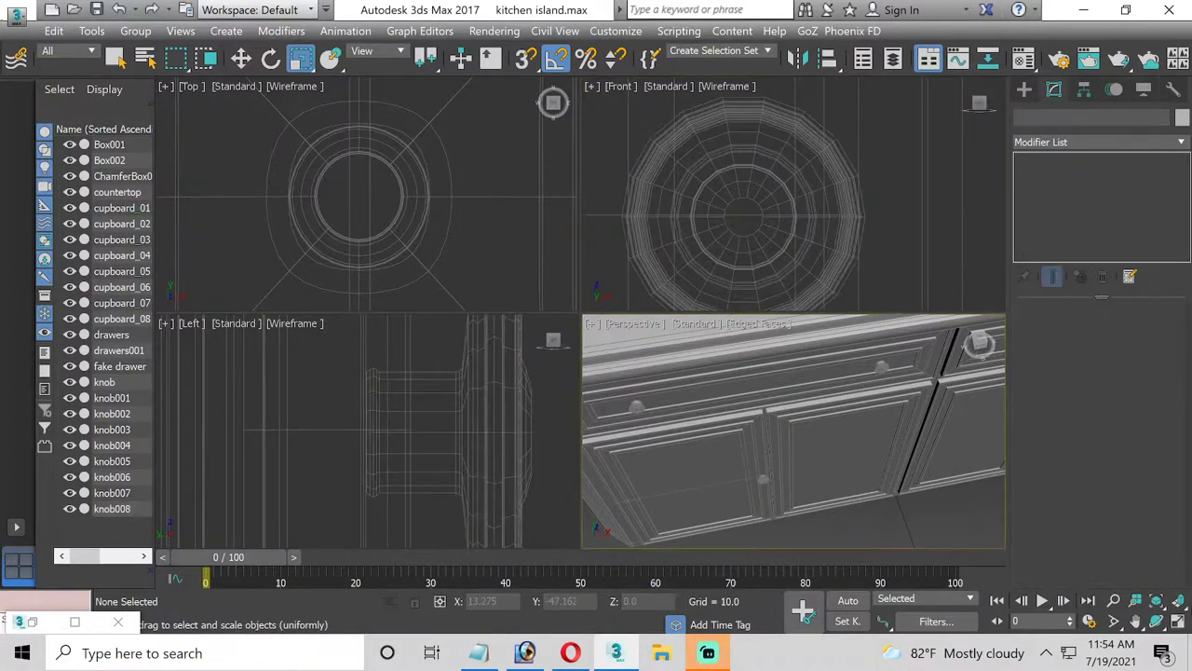
Orbit the maximized Perspective view to inspect the reshaped knob on the cabinet doors
left_click(1179, 626)
left_click(1156, 624)
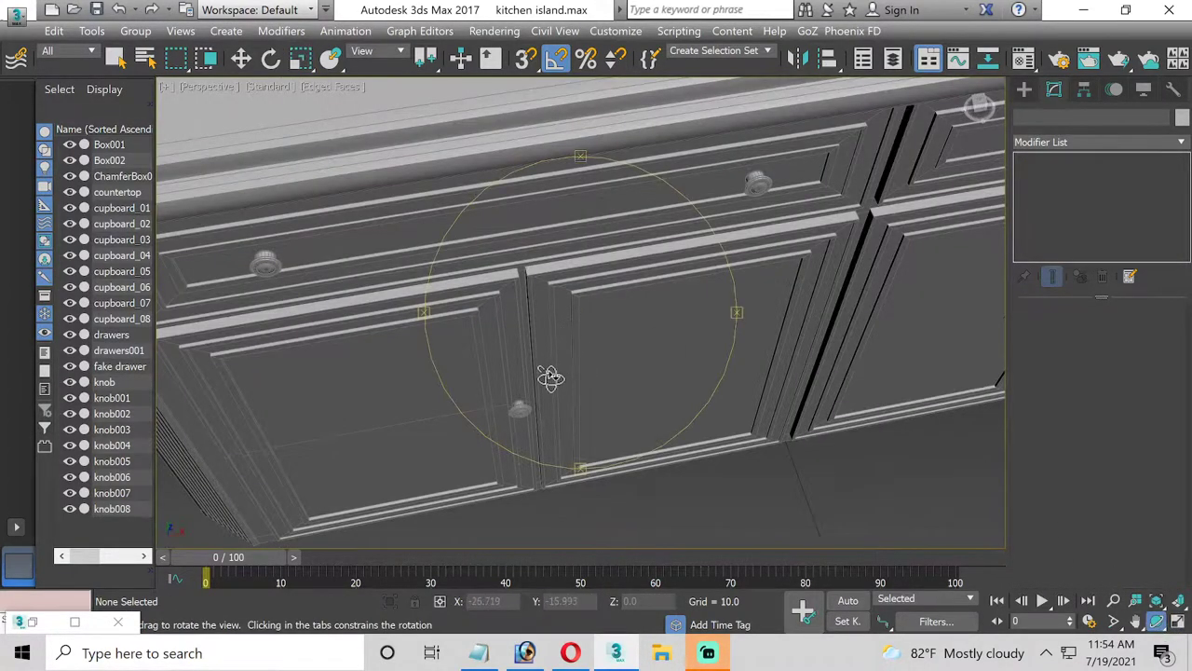
mouse_move(550, 377)
left_mouse_down()
mouse_move(561, 322)
mouse_move(546, 354)
mouse_move(561, 350)
left_mouse_up()
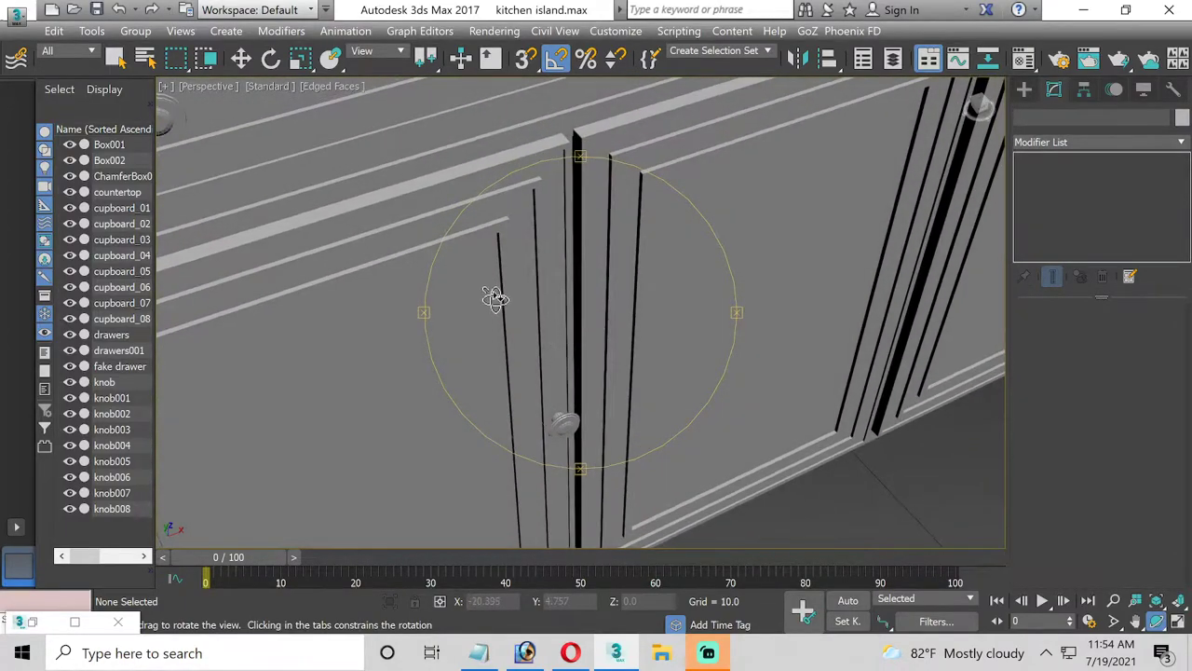
mouse_move(494, 296)
left_mouse_down()
mouse_move(519, 288)
mouse_move(535, 232)
mouse_move(465, 413)
mouse_move(493, 308)
left_mouse_up()
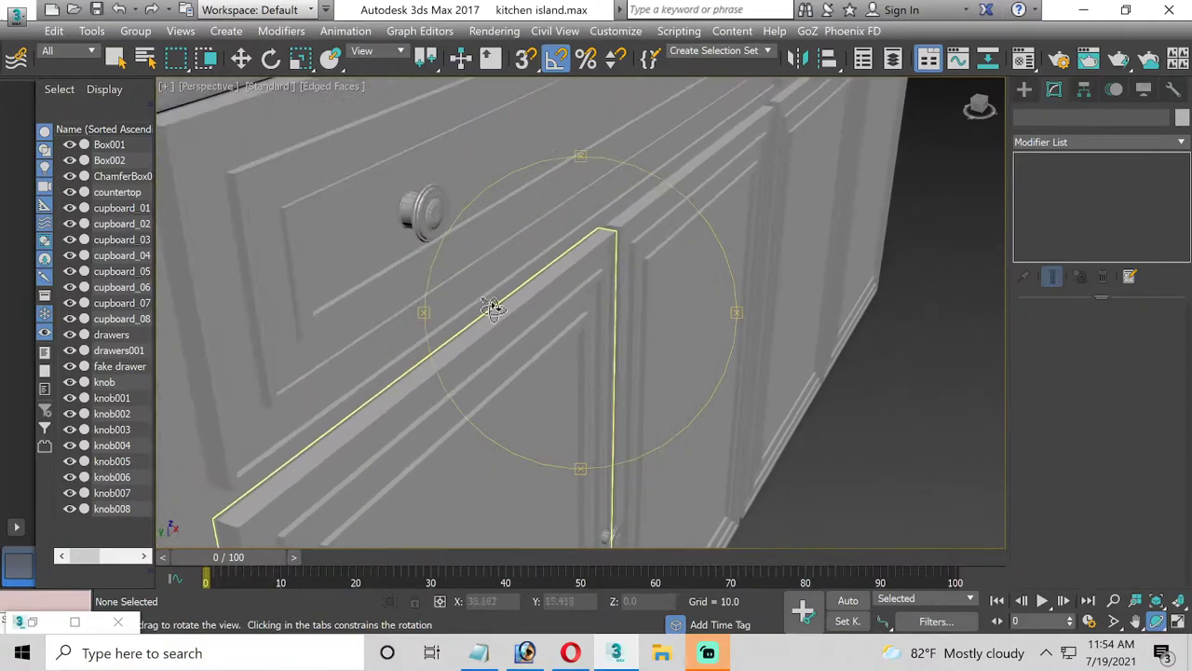
mouse_move(516, 247)
left_mouse_down()
mouse_move(537, 285)
mouse_move(490, 282)
mouse_move(446, 223)
left_mouse_up()
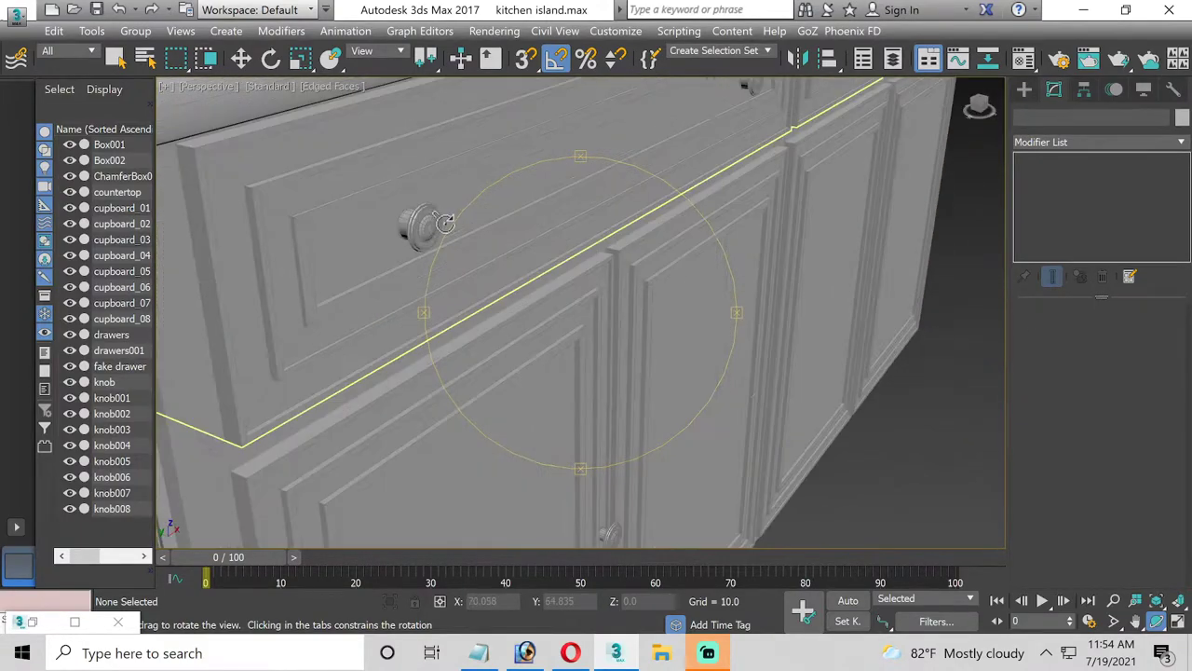
Select knob008 and restore the four-viewport layout
left_click(240, 58)
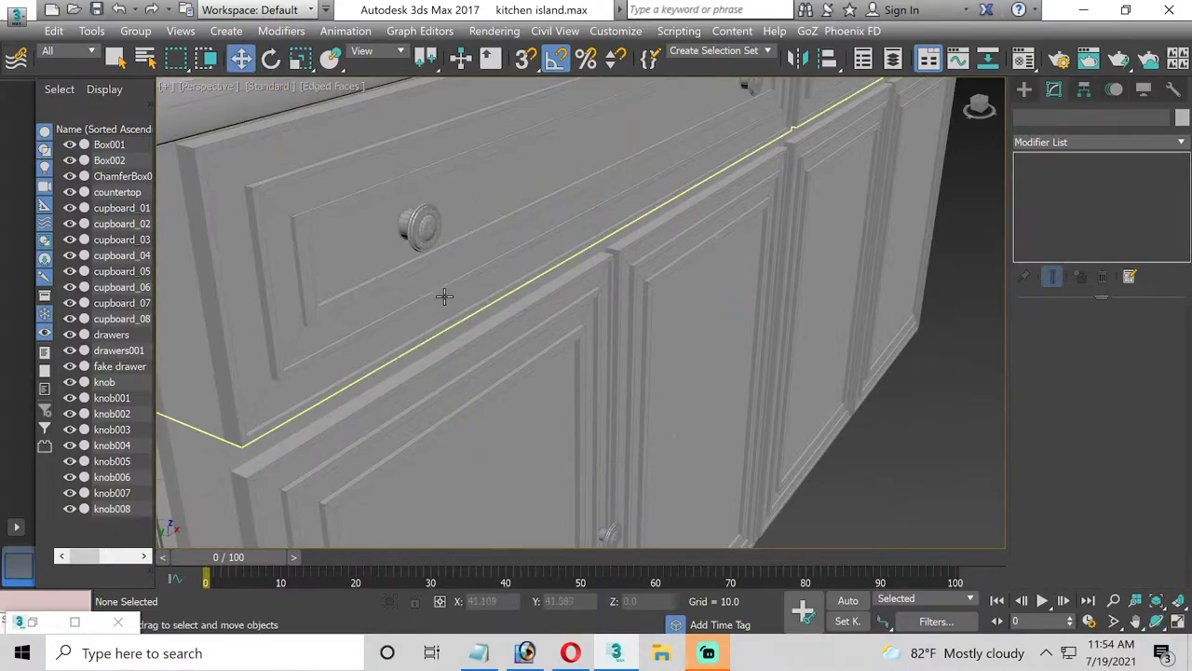
scroll(428, 285, "up", 5)
left_click(551, 455)
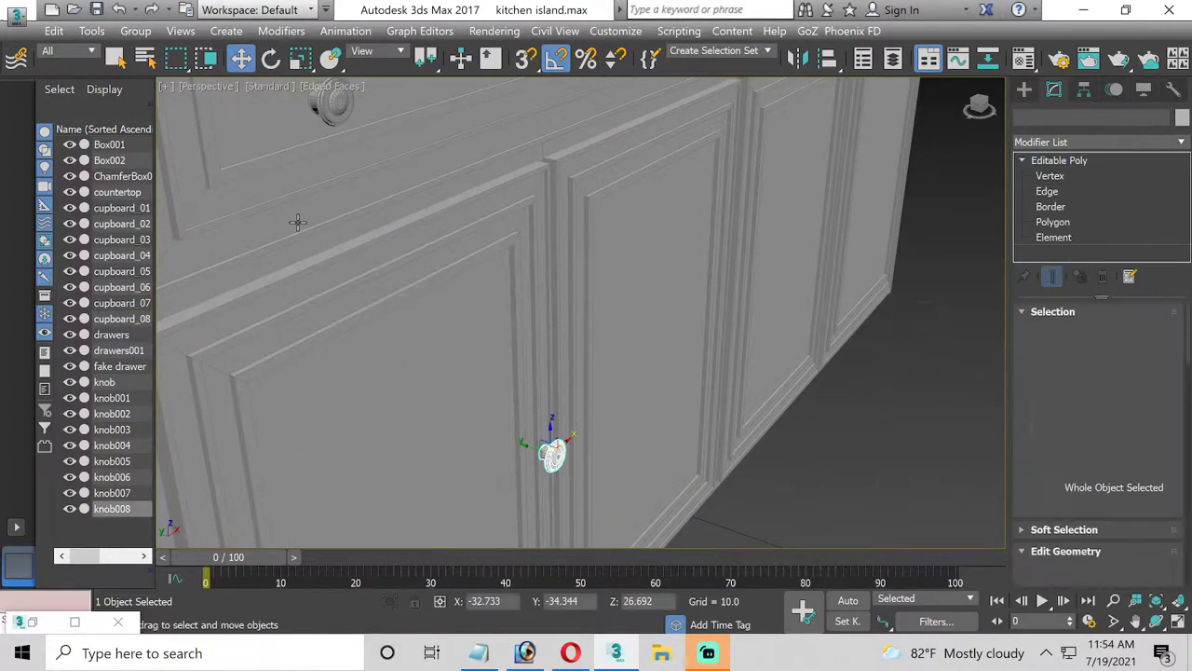
middle_click_drag(553, 453, 355, 337, "alt")
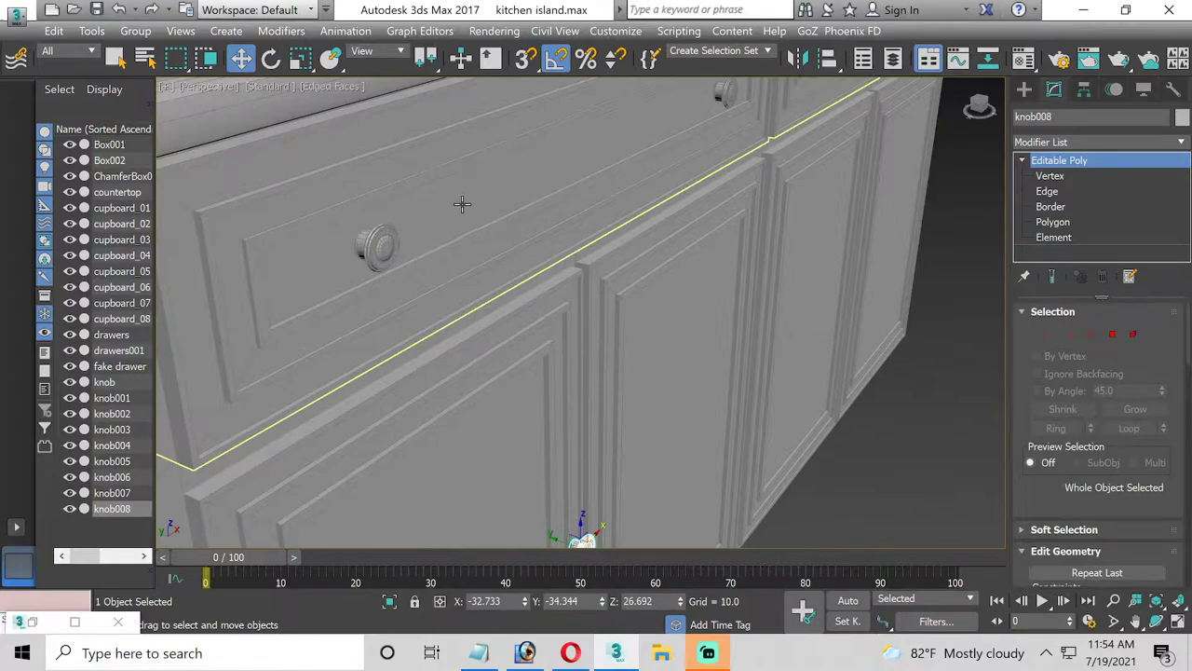
mouse_move(462, 203)
middle_mouse_down("alt")
mouse_move(559, 306)
mouse_move(482, 268)
middle_mouse_up("alt")
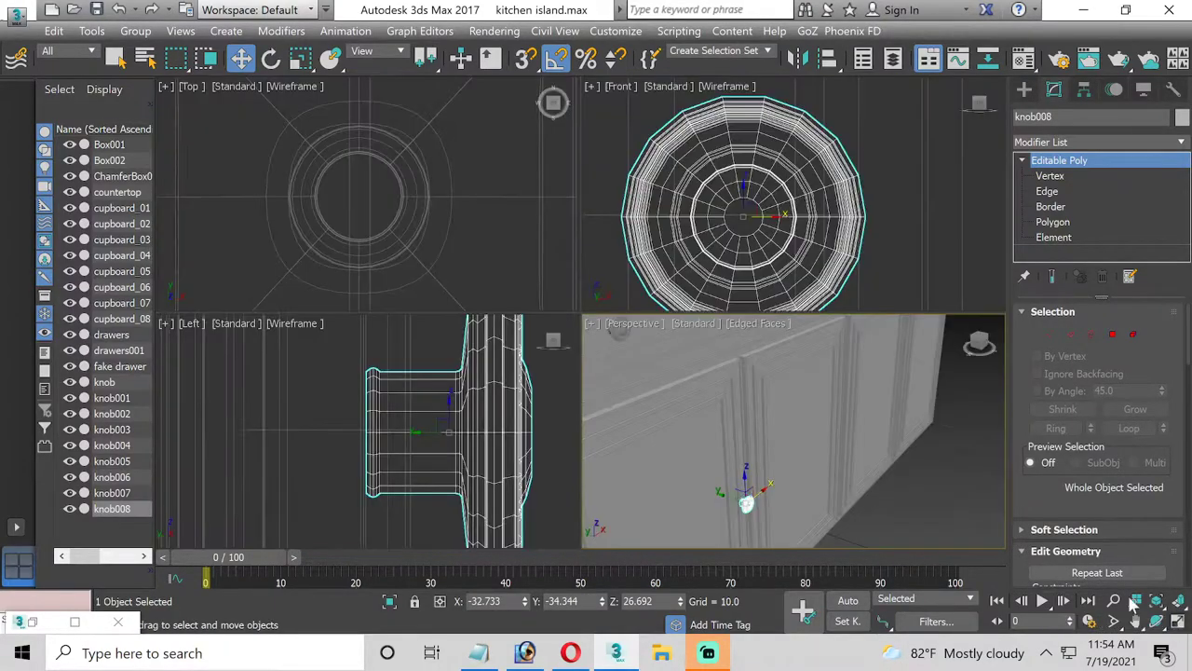
left_click(1178, 620)
In the maximized Front view, try a copy of knob008 to the right, then cancel it
left_click(738, 262)
left_click(1178, 620)
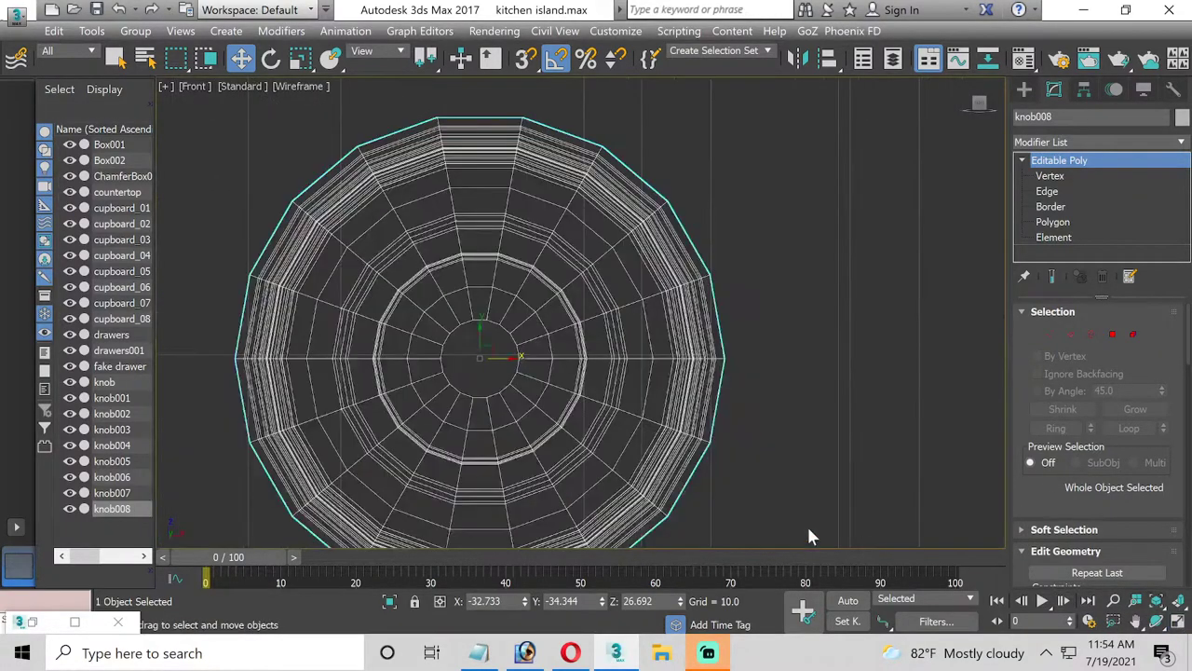
scroll(807, 524, "down", 5)
middle_click_drag(806, 524, 745, 494)
scroll(670, 350, "down", 4)
scroll(671, 350, "down", 2)
mouse_move(671, 351)
middle_mouse_down()
mouse_move(641, 407)
mouse_move(523, 413)
middle_mouse_up()
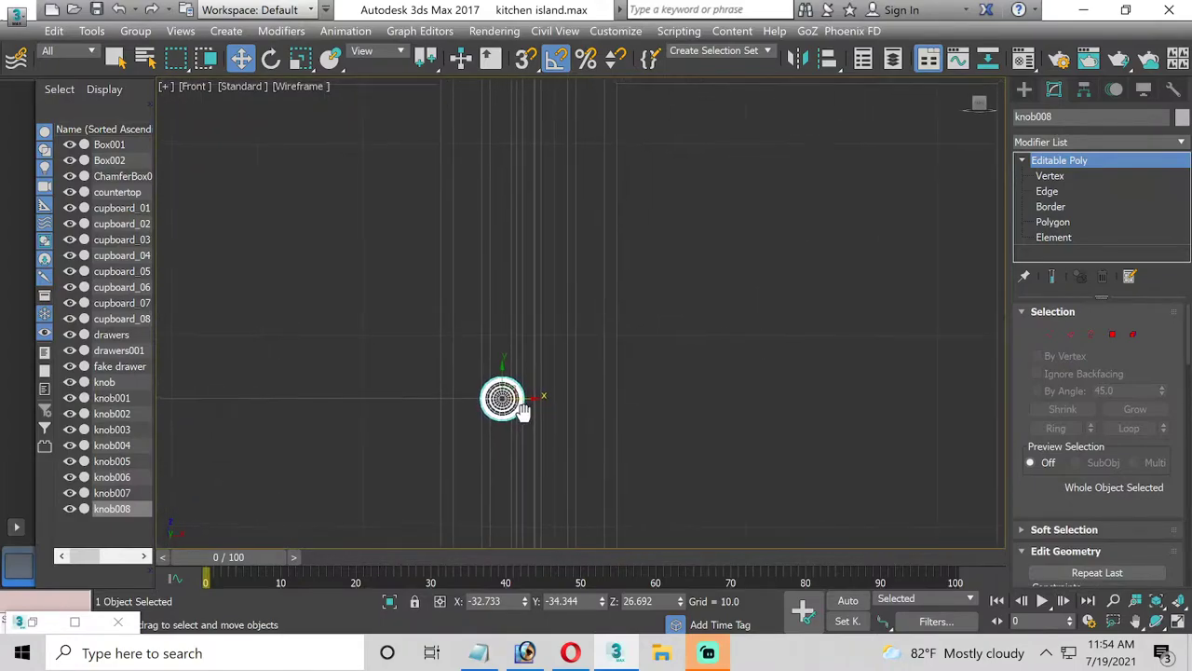
scroll(615, 410, "up", 2)
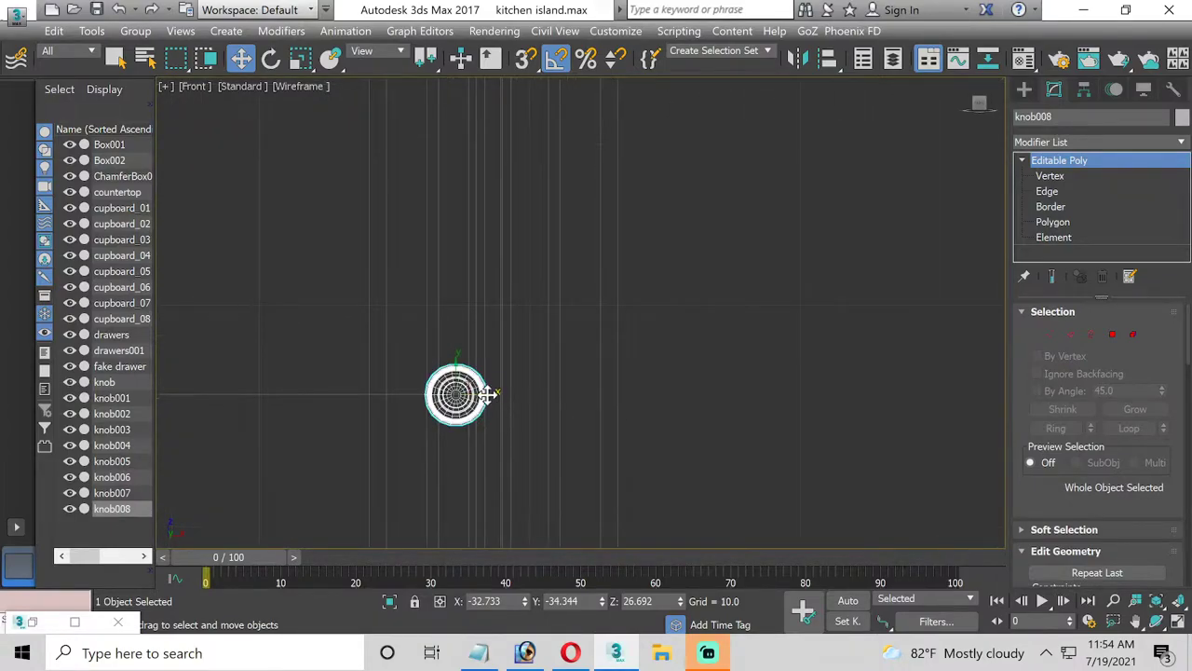
left_click_drag(510, 391, 611, 402, "shift")
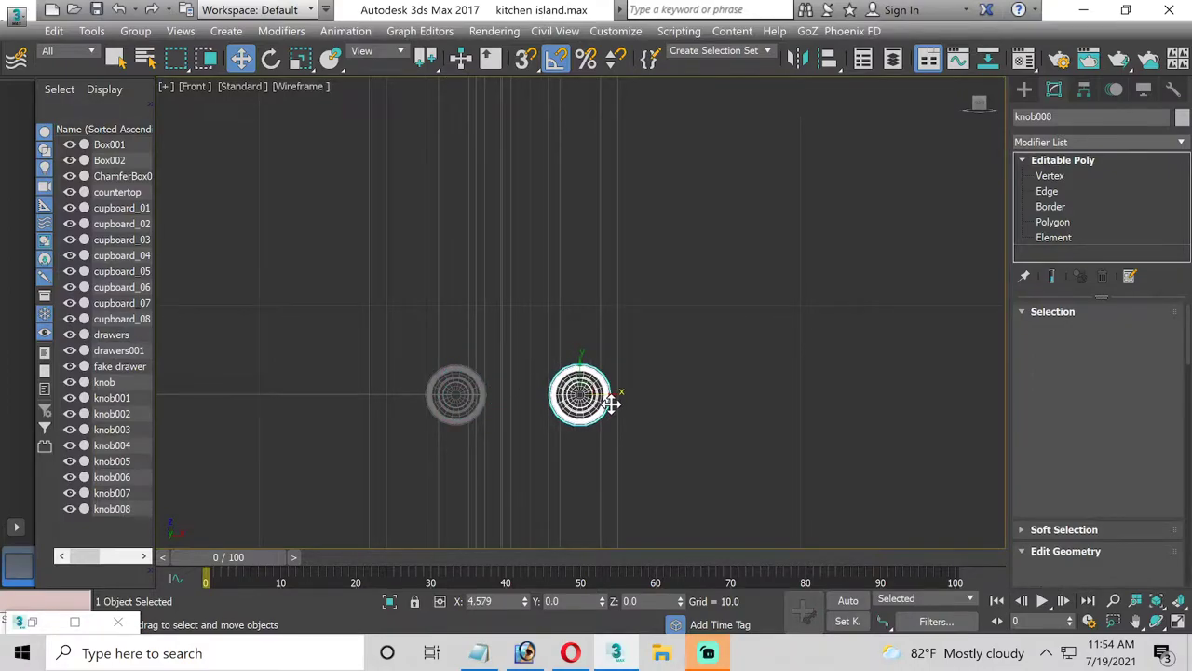
left_click_drag(611, 402, 612, 404, "shift")
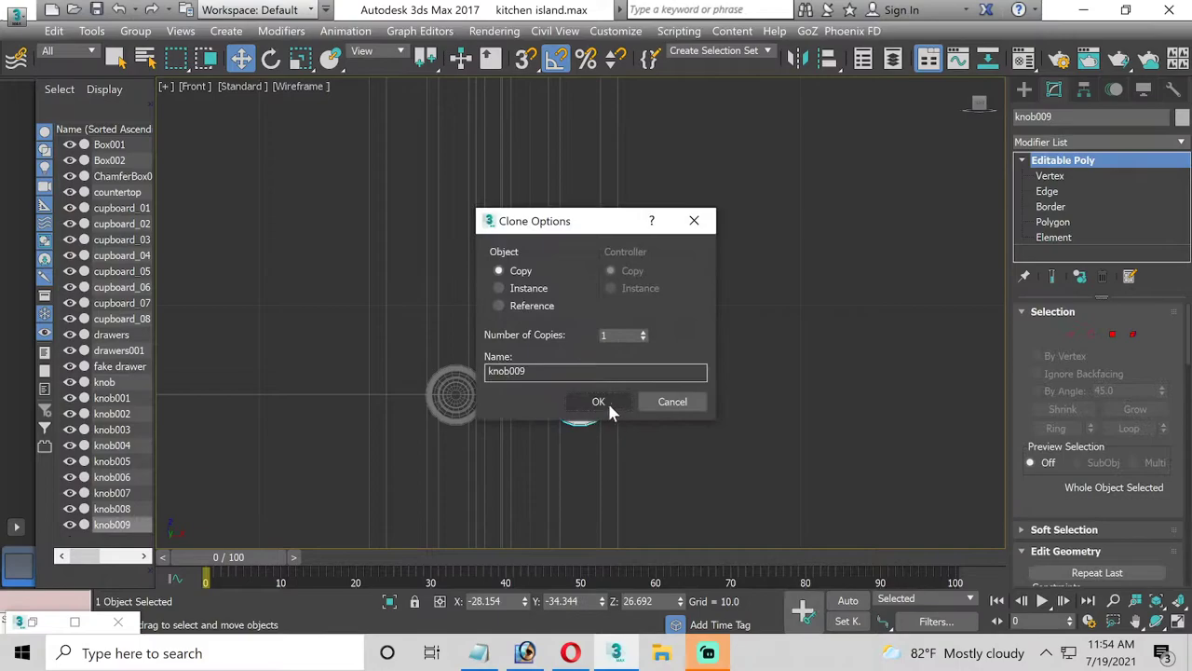
left_click(672, 402)
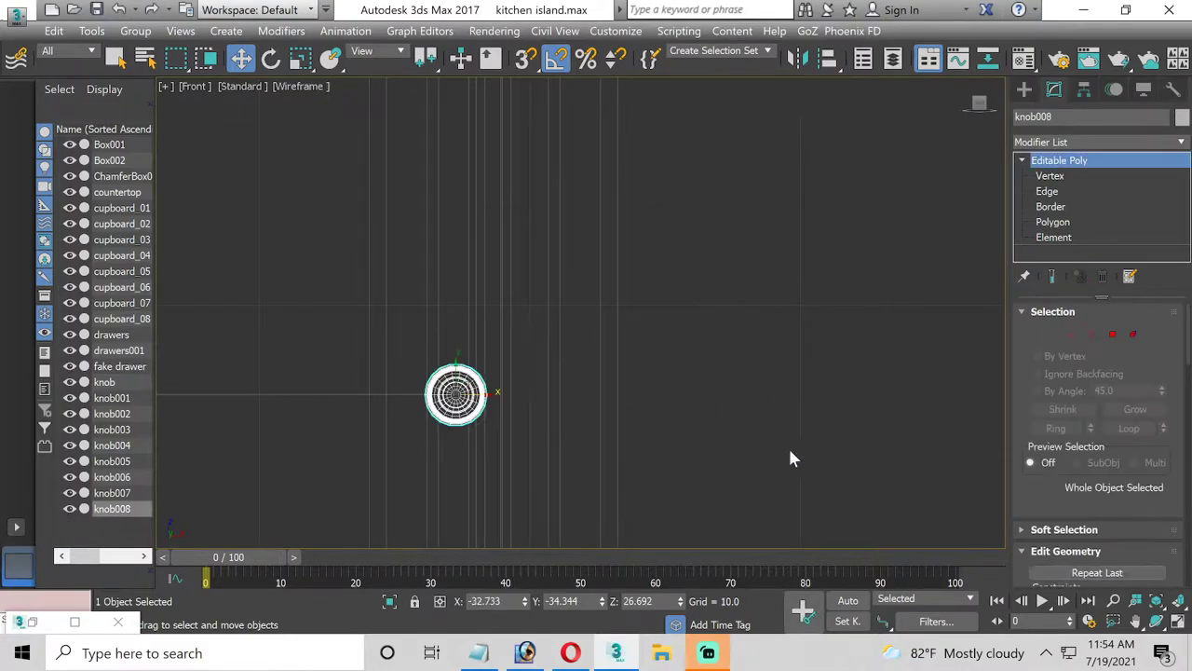
Shift-drag knob008 slightly right and confirm the copy as knob009
scroll(537, 415, "down", 3)
scroll(832, 431, "down", 2)
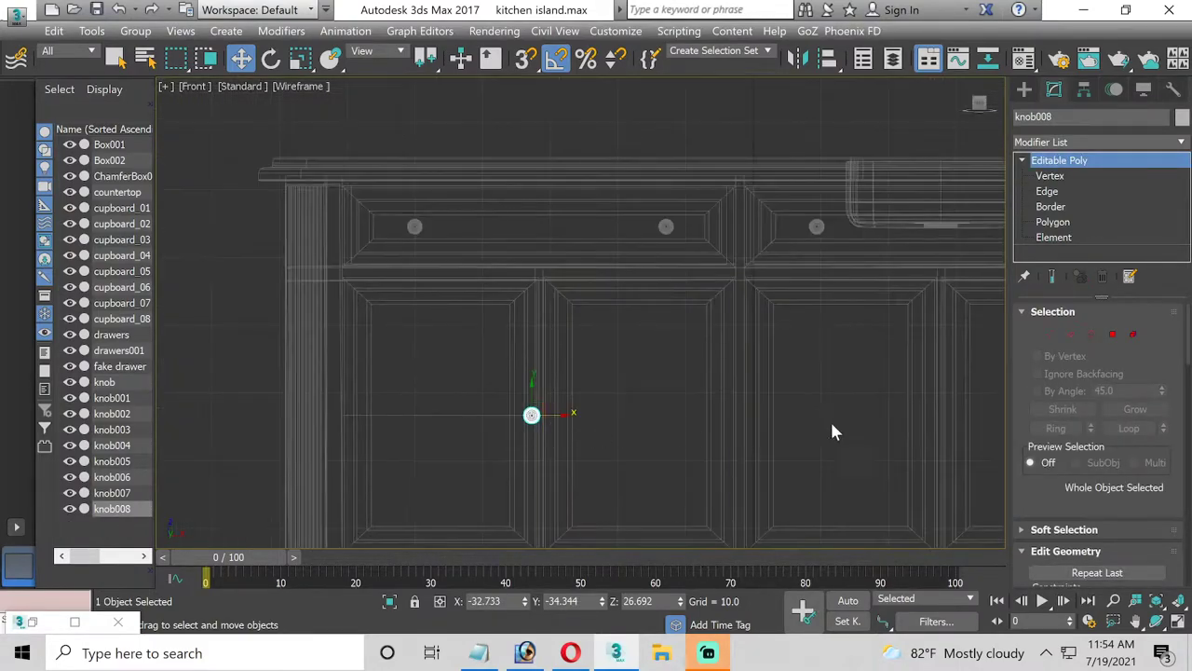
left_click(650, 317)
key("ctrl+z")
scroll(571, 411, "up", 4)
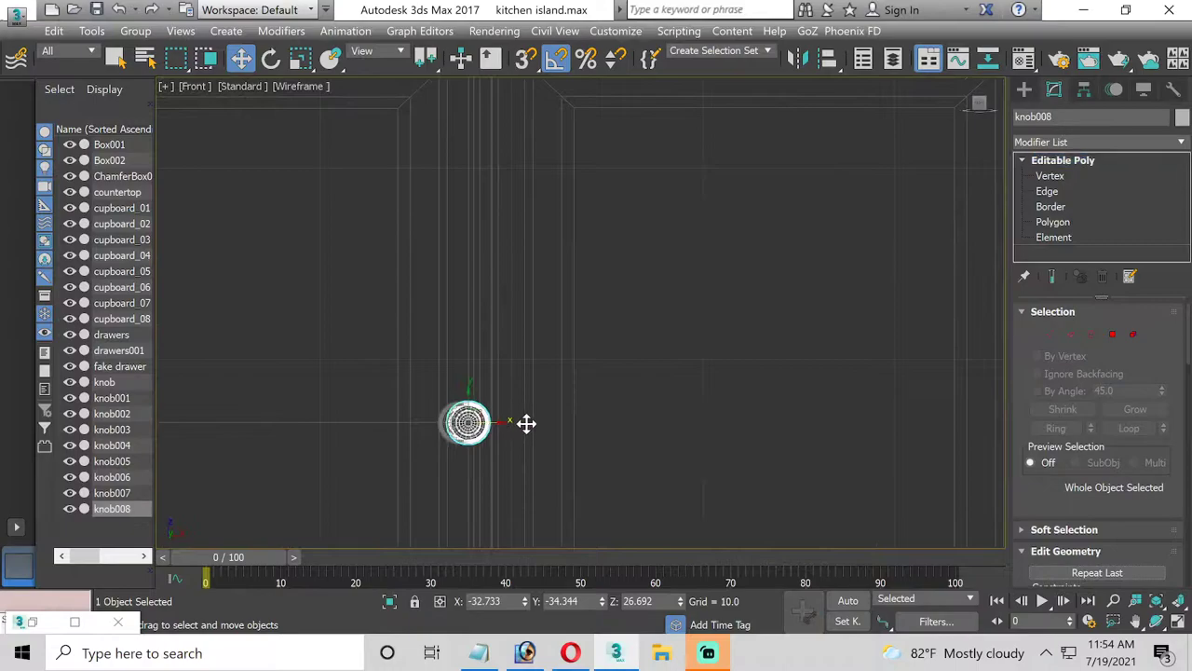
left_click_drag(526, 423, 571, 423, "shift")
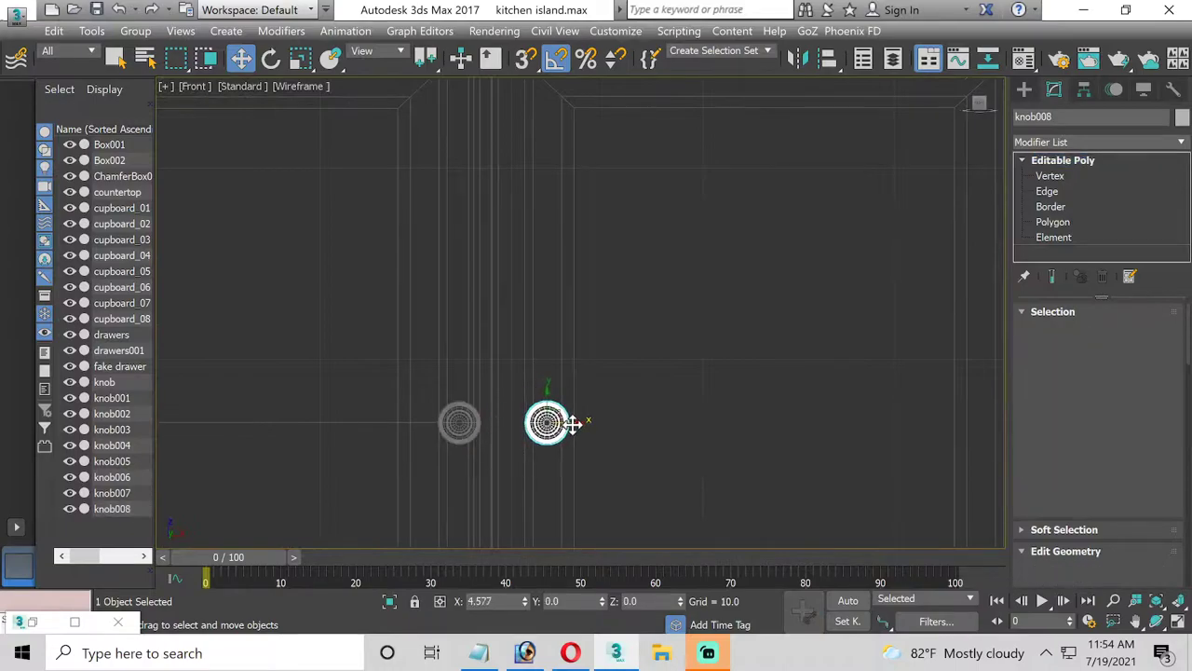
left_click(597, 402)
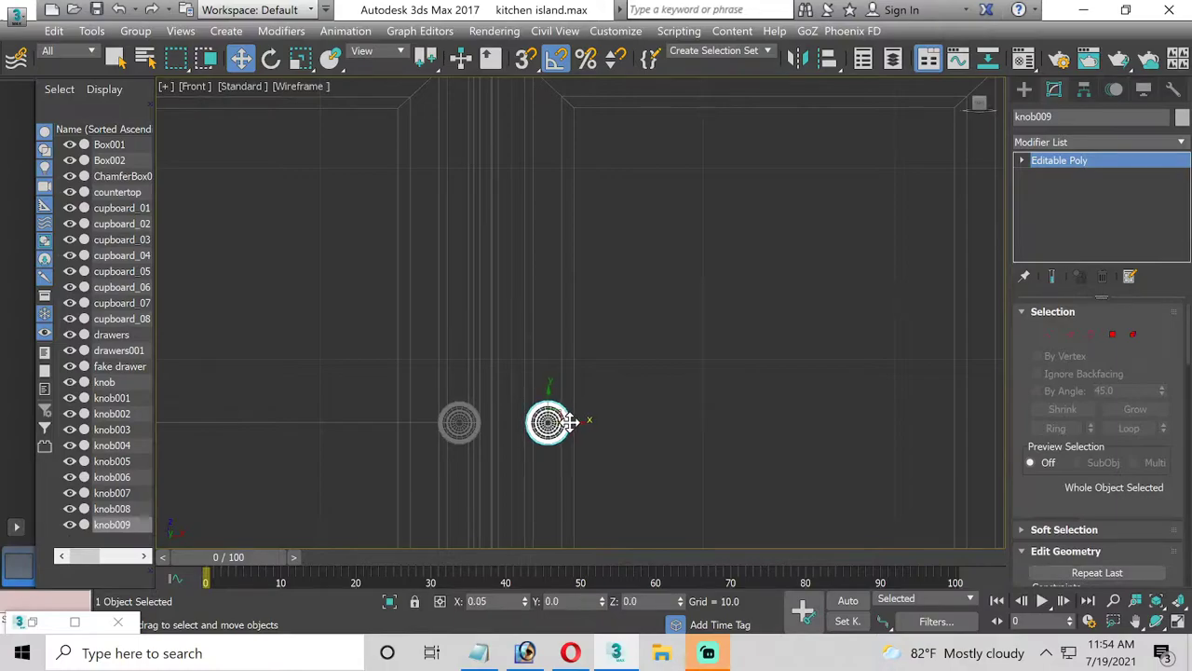
mouse_move(719, 436)
middle_mouse_down()
mouse_move(523, 466)
mouse_move(439, 450)
middle_mouse_up()
left_click(262, 440, "ctrl")
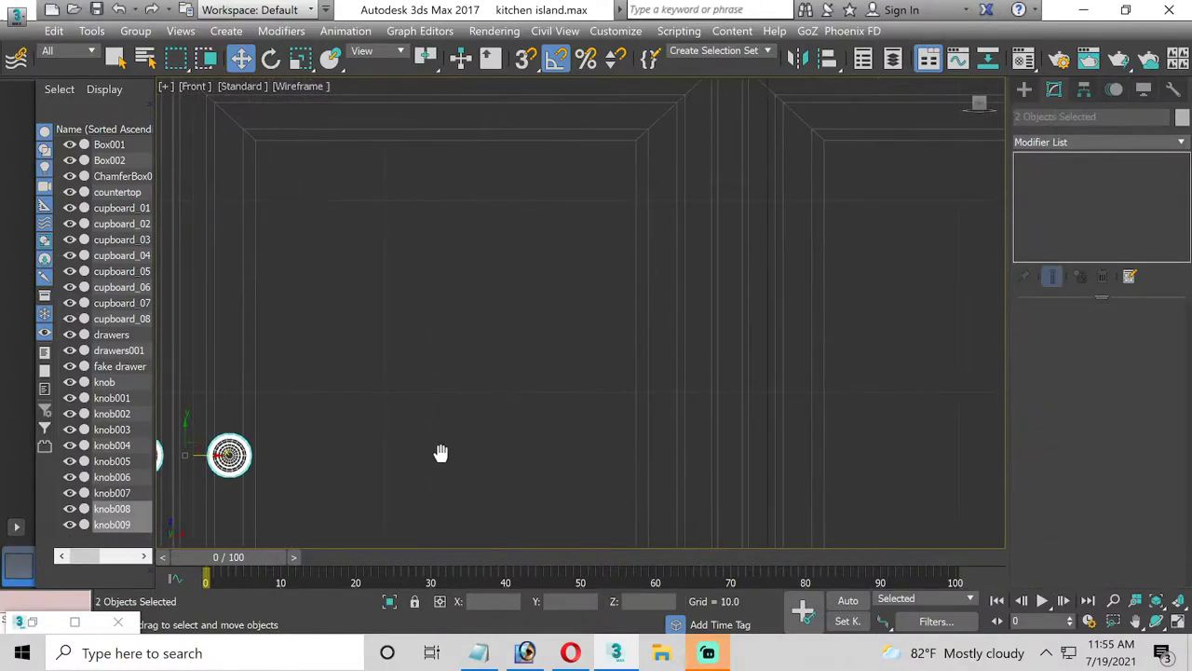
scroll(444, 457, "down", 2)
scroll(445, 459, "down", 2)
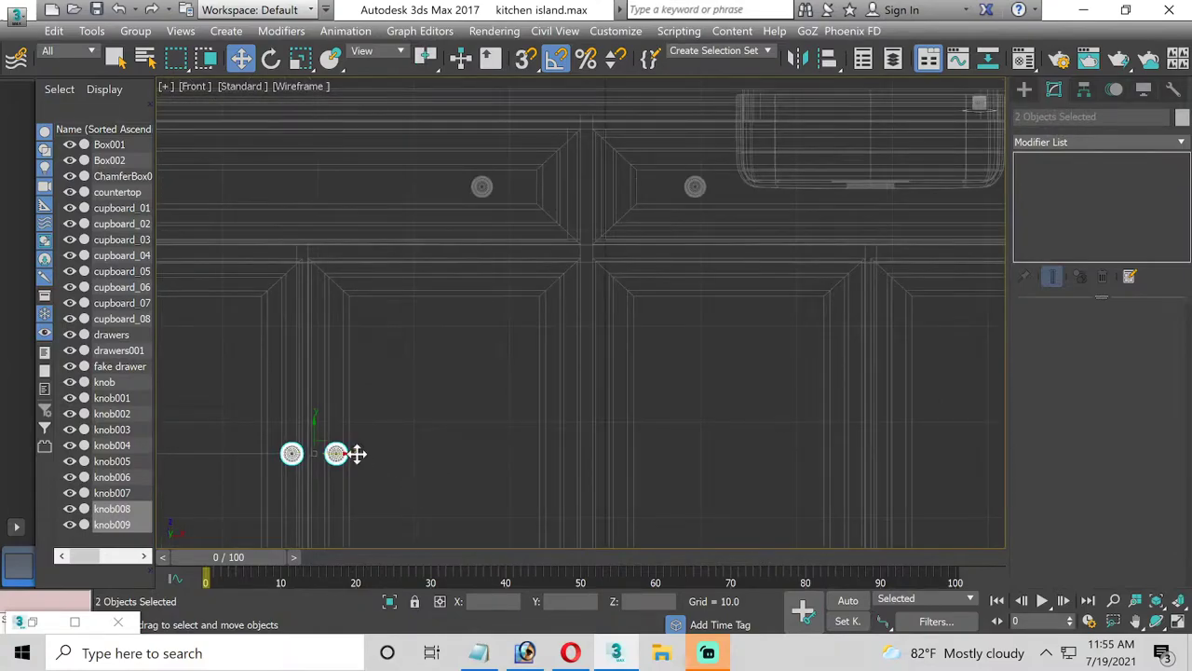
left_click_drag(357, 453, 890, 460, "shift")
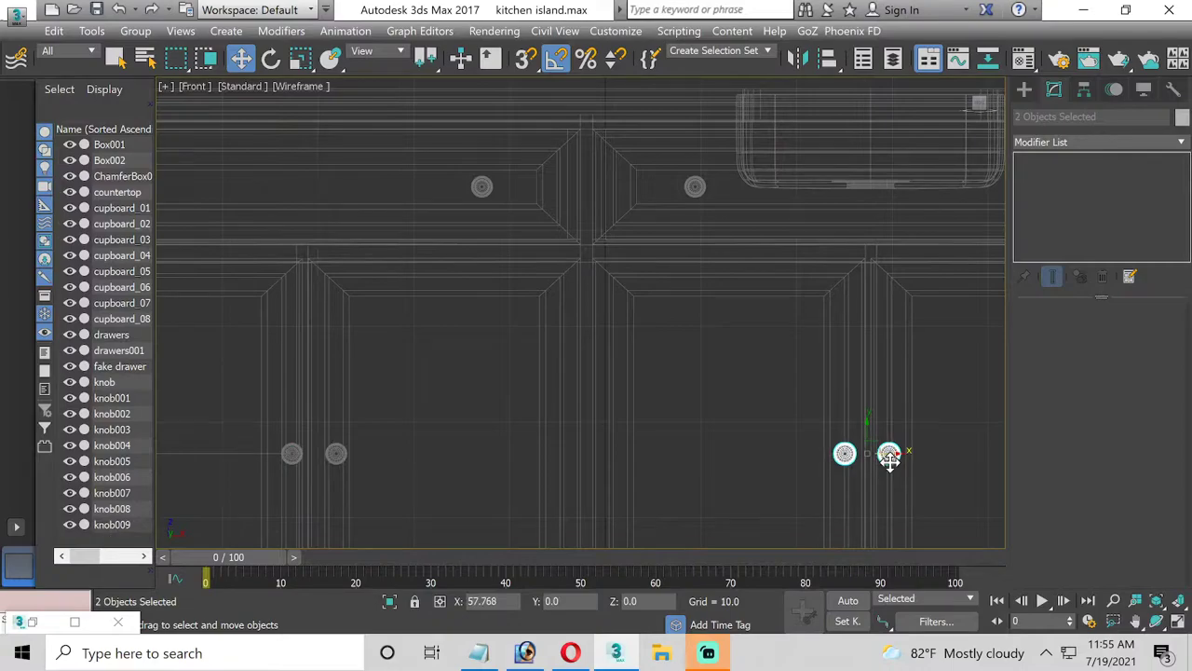
left_click_drag(890, 456, 900, 457, "shift")
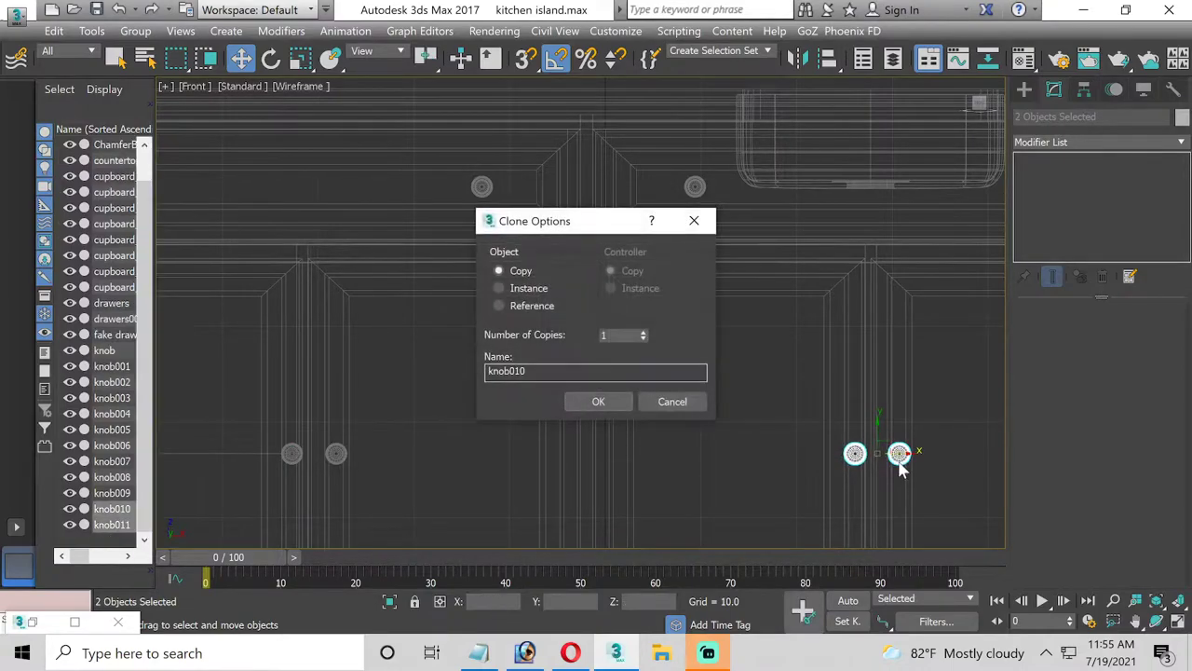
left_click(601, 400)
scroll(924, 452, "up", 4)
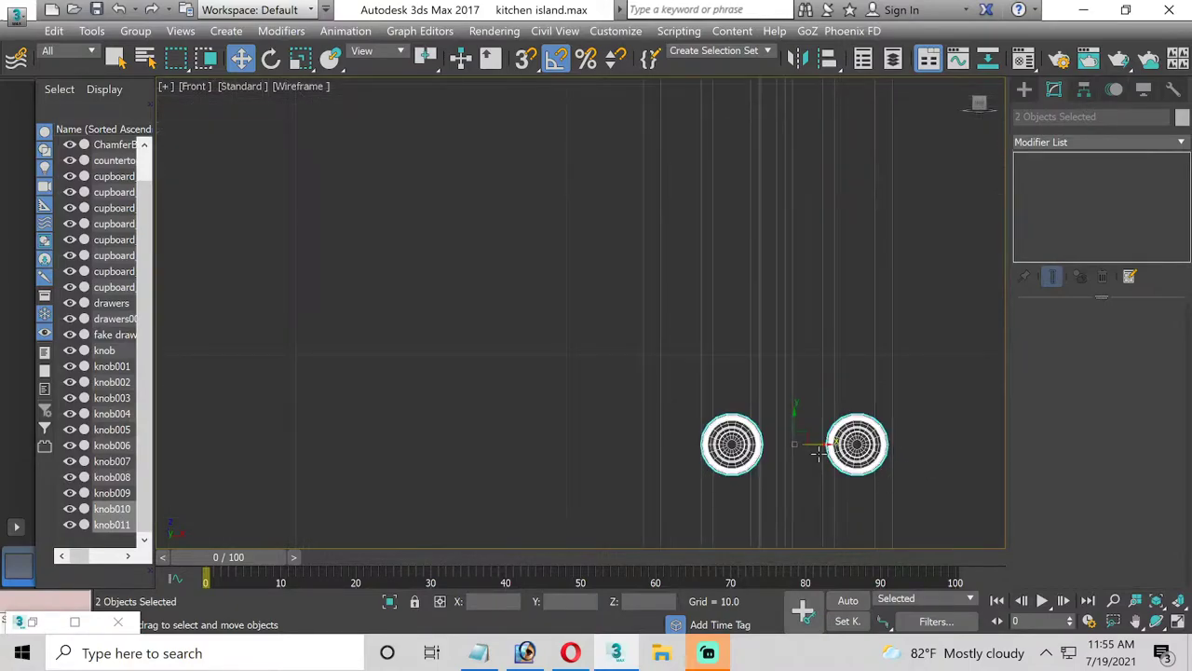
left_click_drag(817, 446, 817, 445)
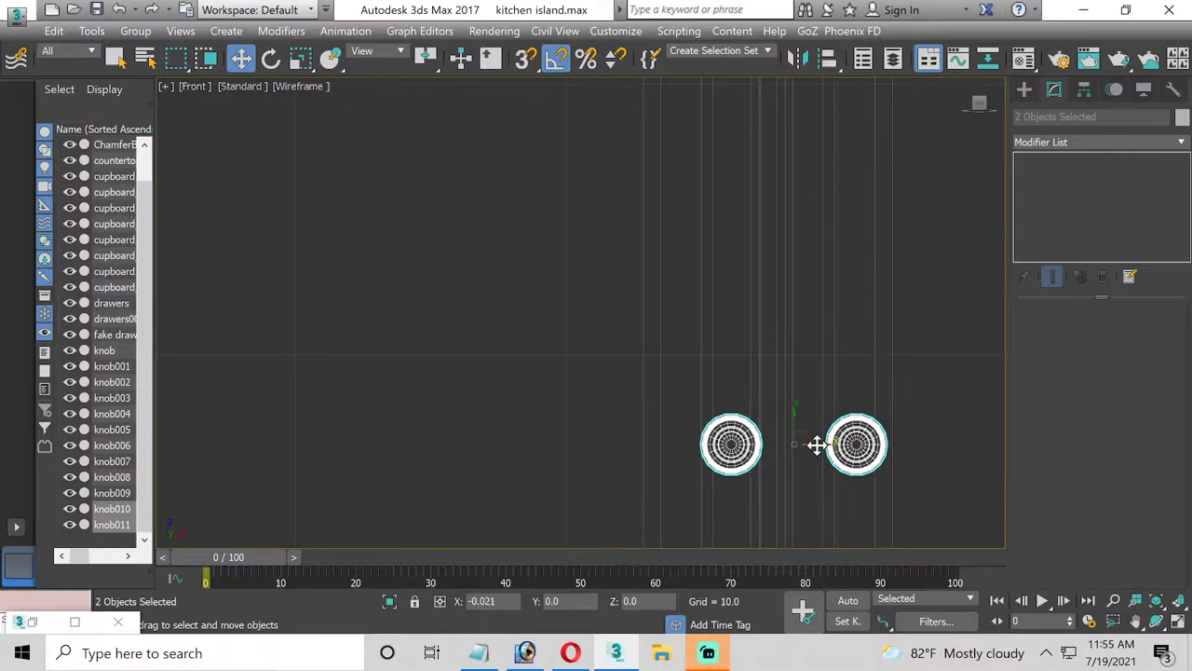
scroll(589, 378, "down", 3)
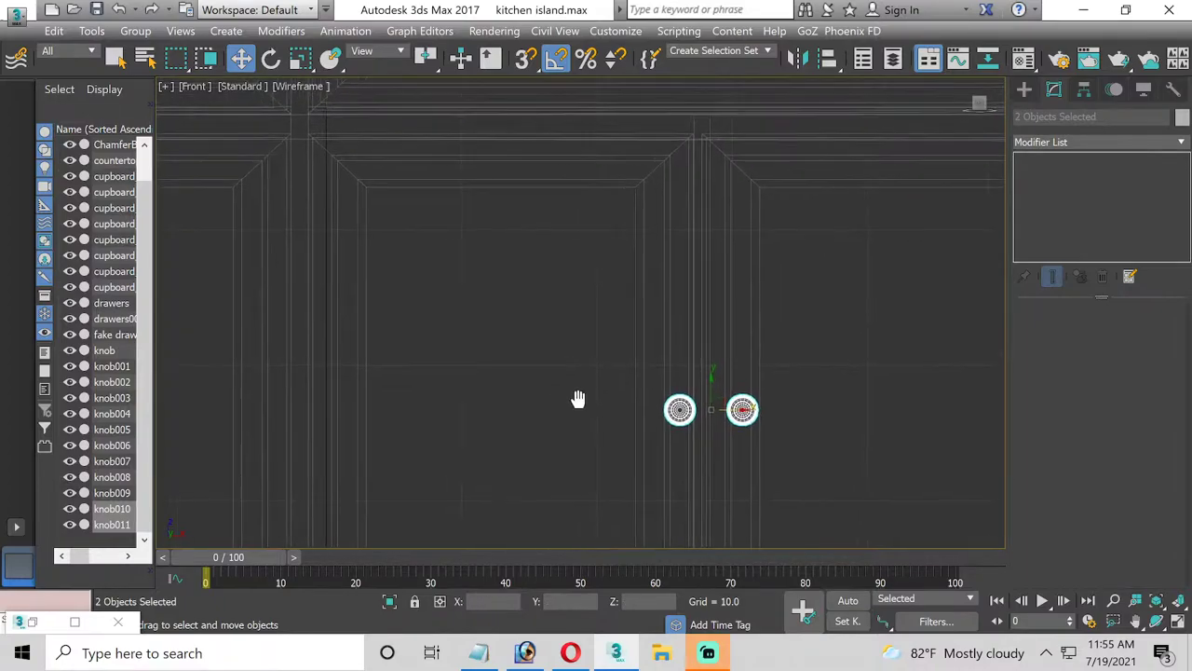
middle_click_drag(578, 399, 740, 409)
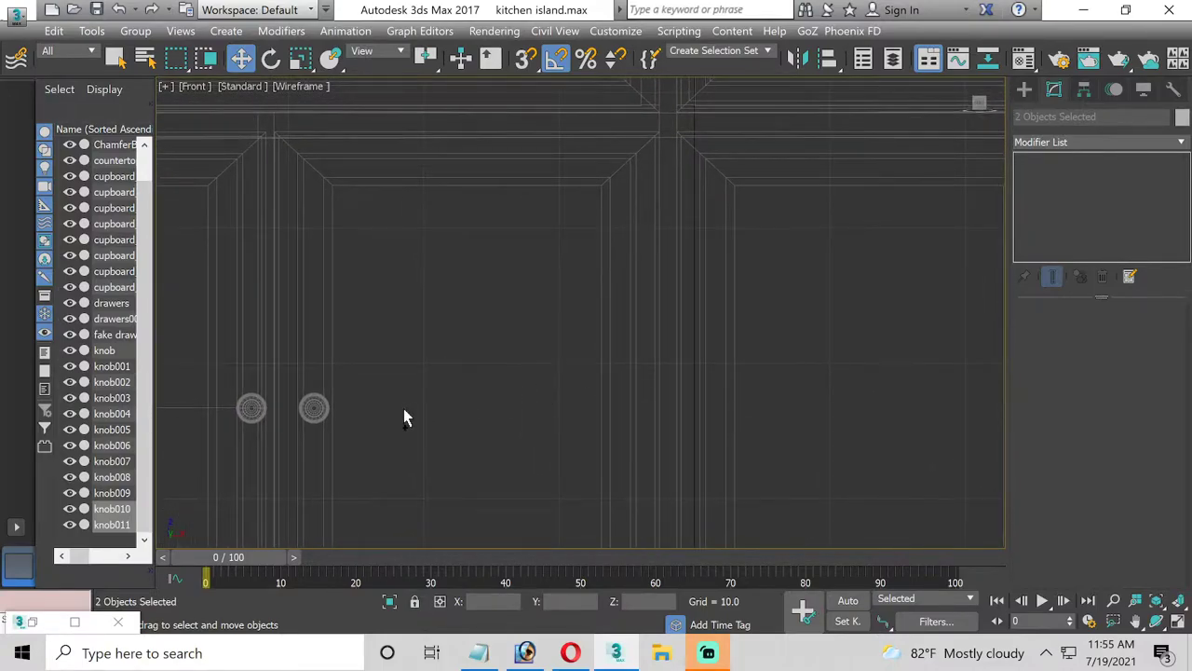
left_click(314, 408)
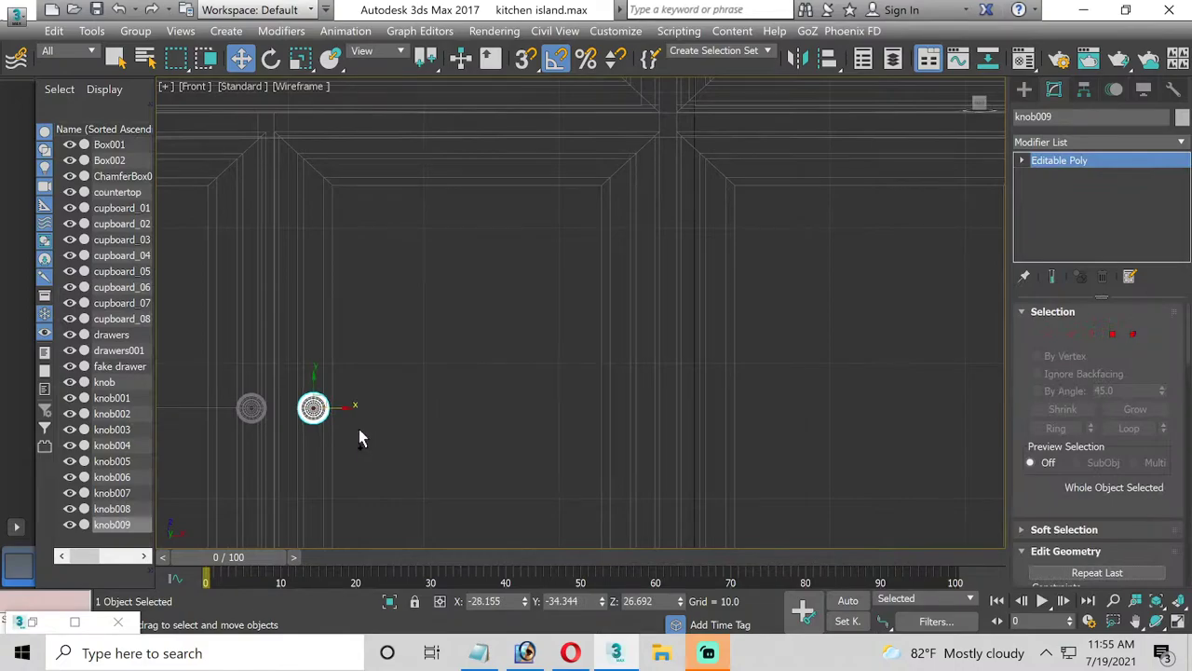
Undo the knob009 copy and set the front view to Default Shading with Edged Faces
key("ctrl+z")
key("shift+z")
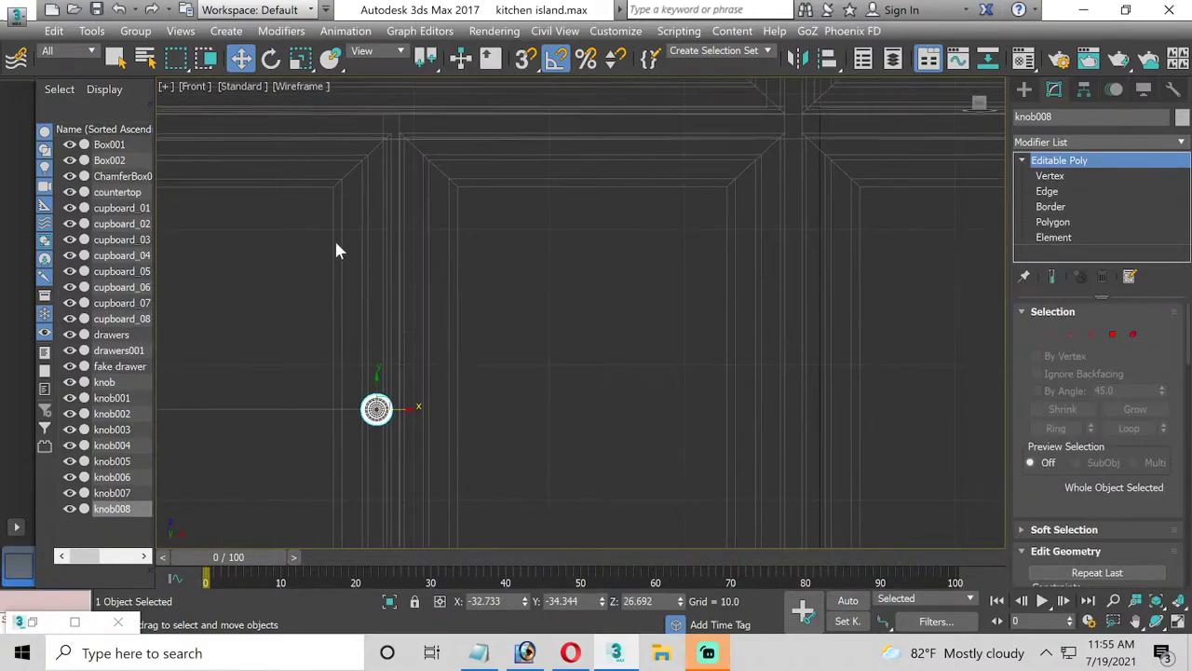
left_click(296, 85)
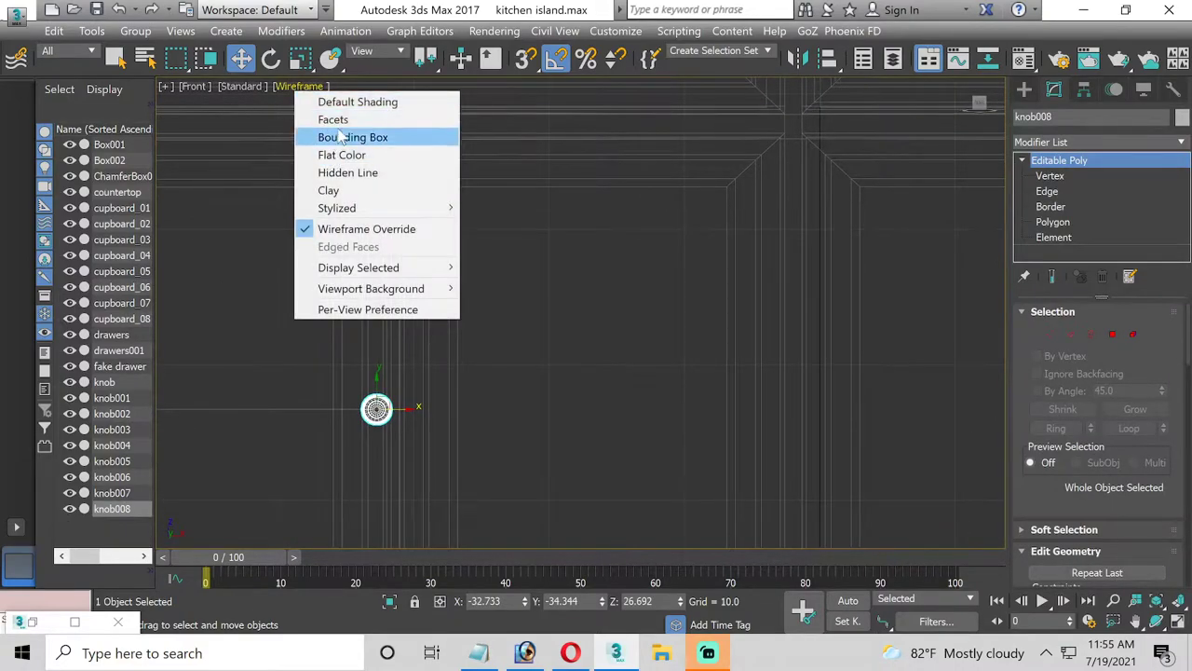
left_click(345, 101)
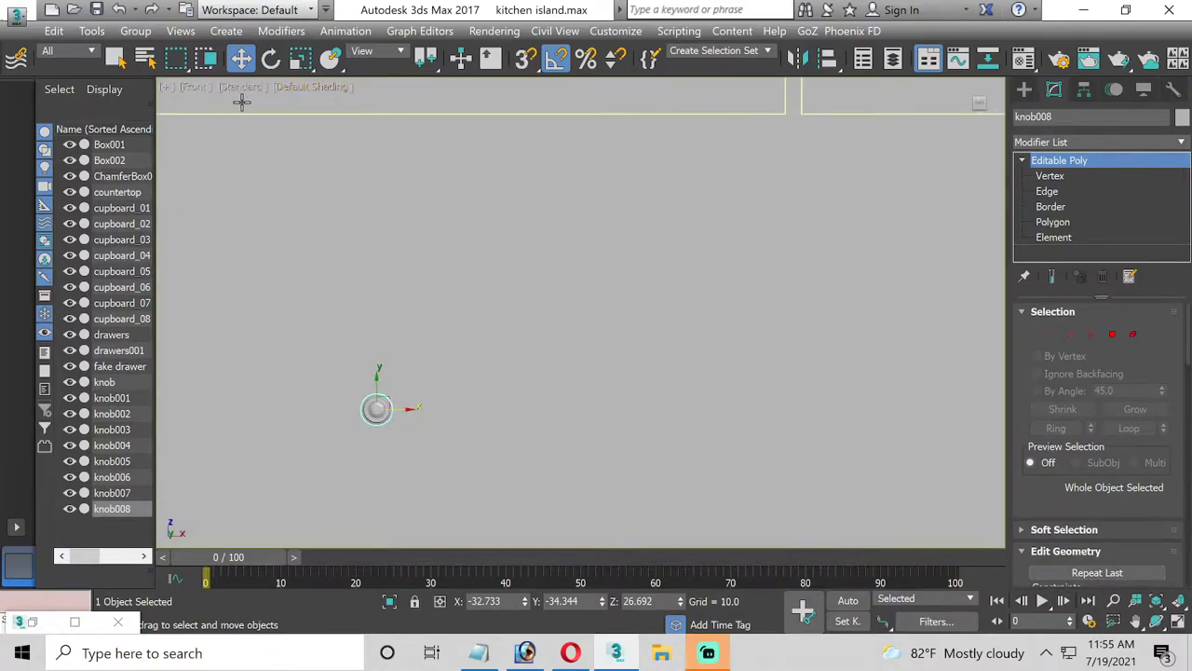
left_click(306, 89)
left_click(358, 247)
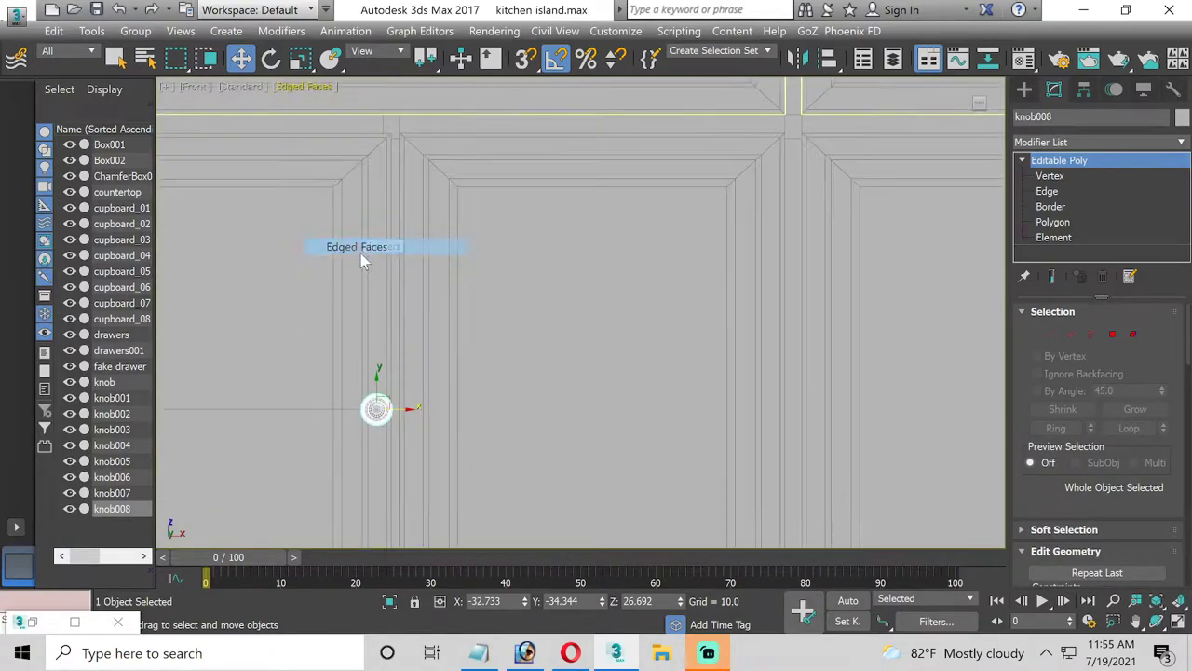
scroll(398, 411, "up", 2)
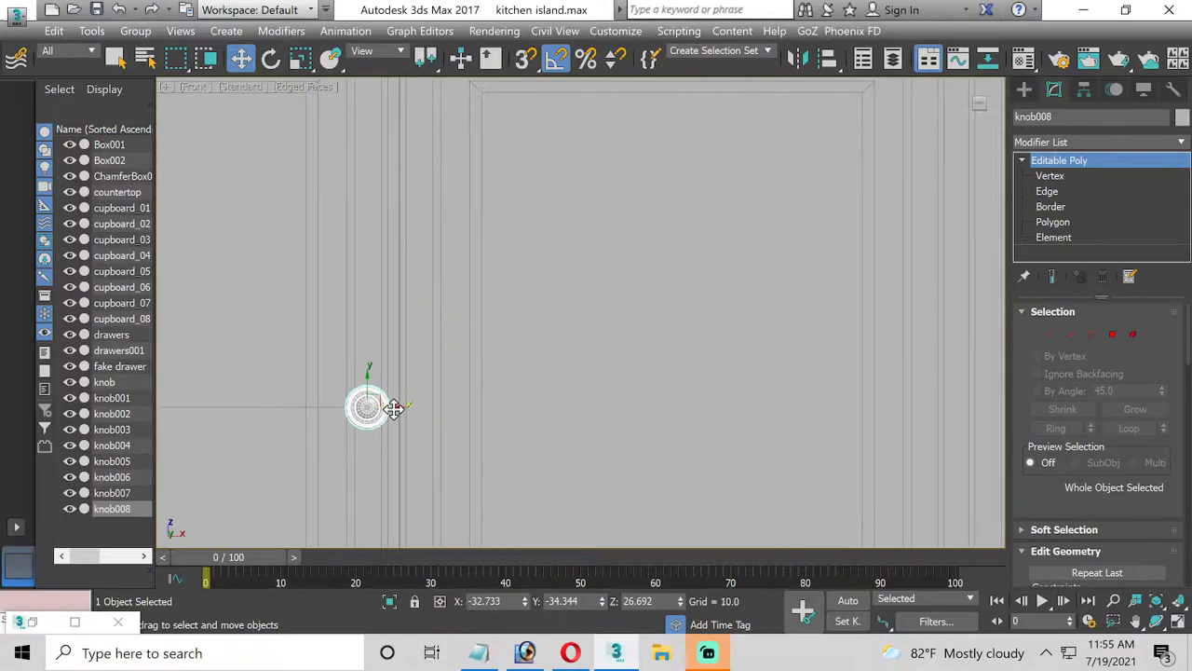
Shift-drag knob008 right to recreate knob009 beside it
left_click_drag(394, 410, 446, 407, "shift")
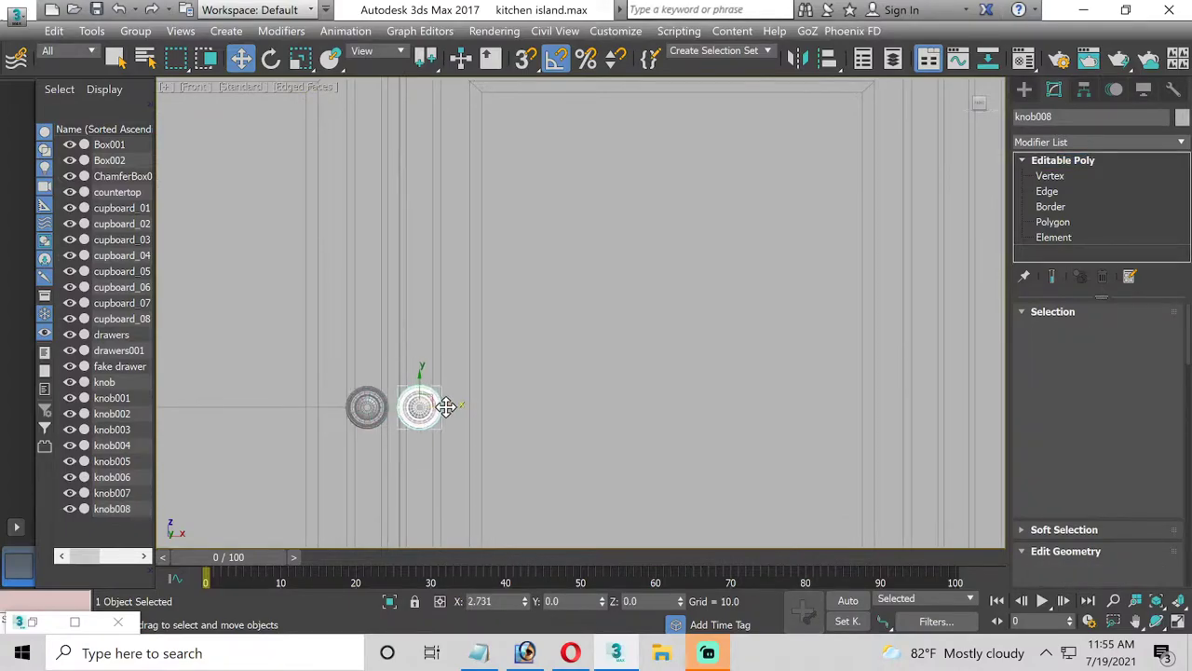
left_click_drag(445, 407, 452, 407, "shift")
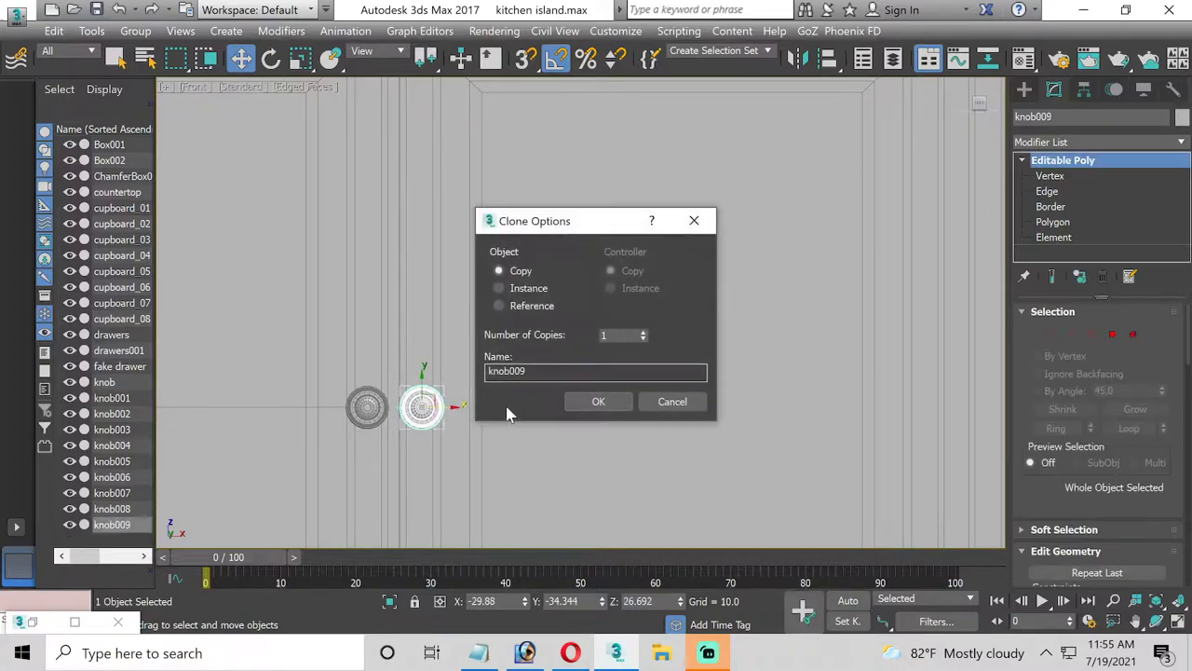
left_click(599, 399)
Copy the knob008/knob009 pair onto the right-hand door as knob010 and knob011
left_click(377, 412, "ctrl")
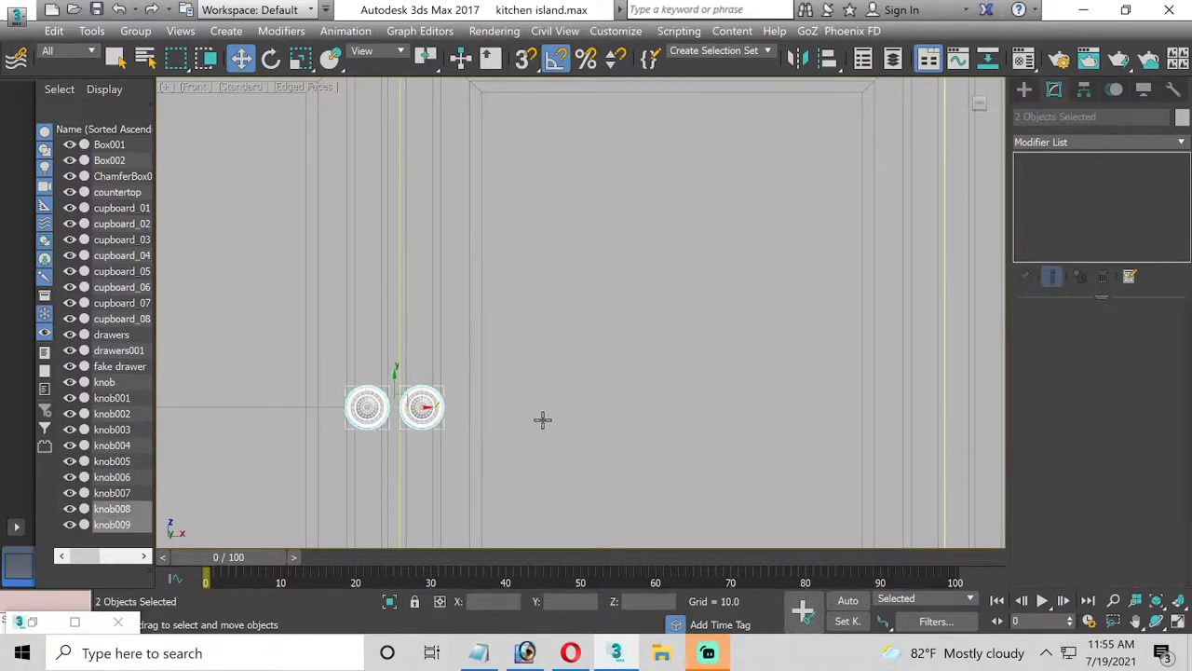
middle_click_drag(543, 418, 444, 425)
scroll(444, 425, "down", 2)
middle_click_drag(541, 421, 463, 413)
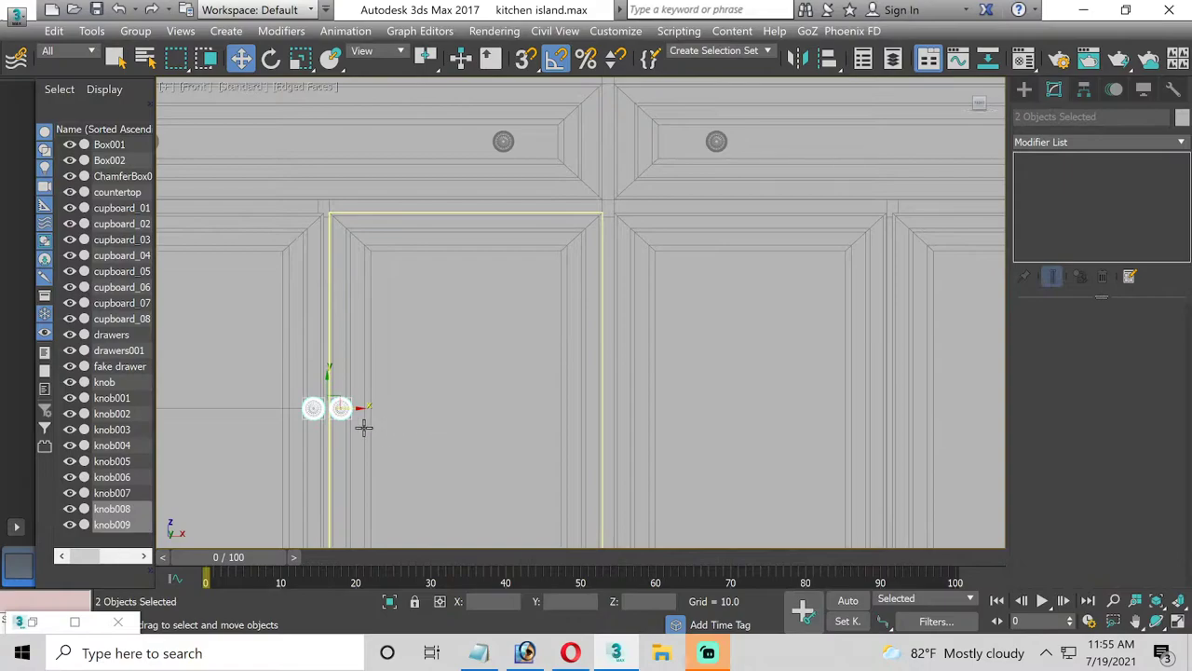
left_click_drag(345, 407, 914, 399, "shift")
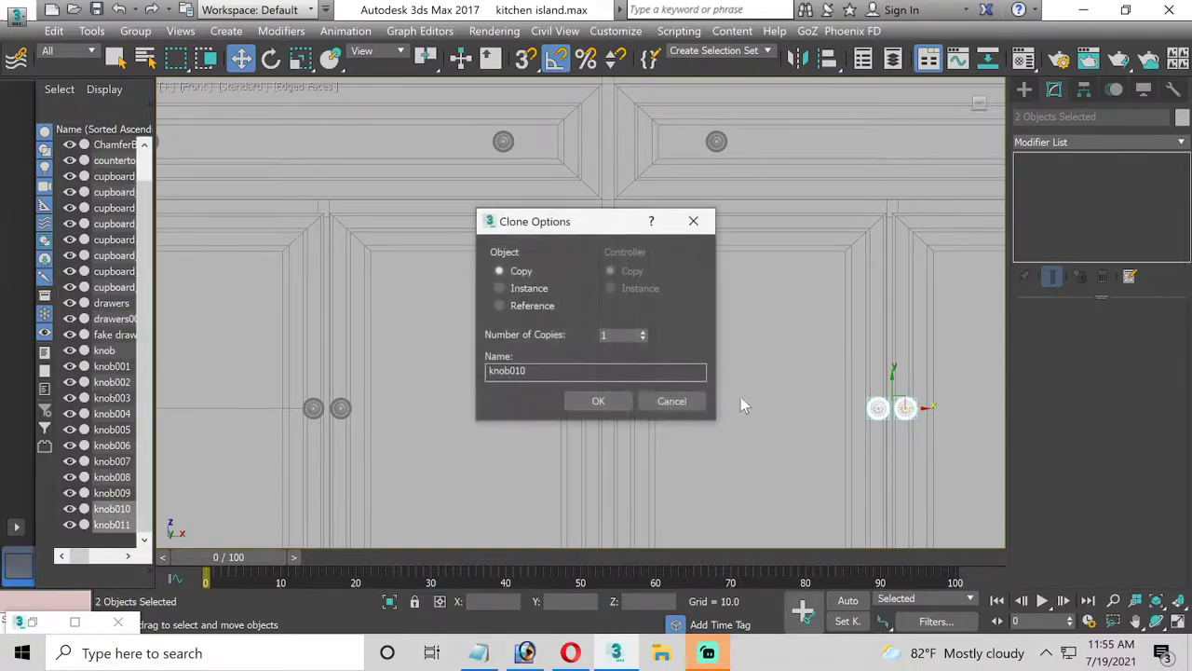
left_click(596, 400)
mouse_move(832, 434)
middle_mouse_down()
mouse_move(667, 398)
mouse_move(659, 431)
middle_mouse_up()
scroll(668, 398, "up", 5)
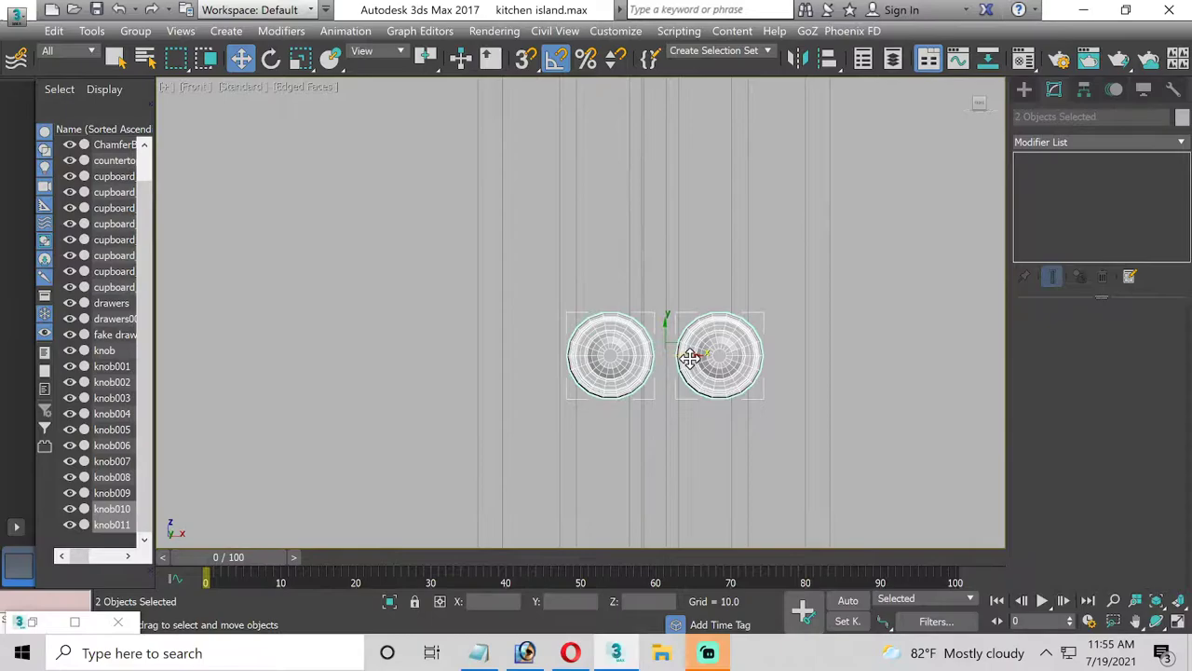
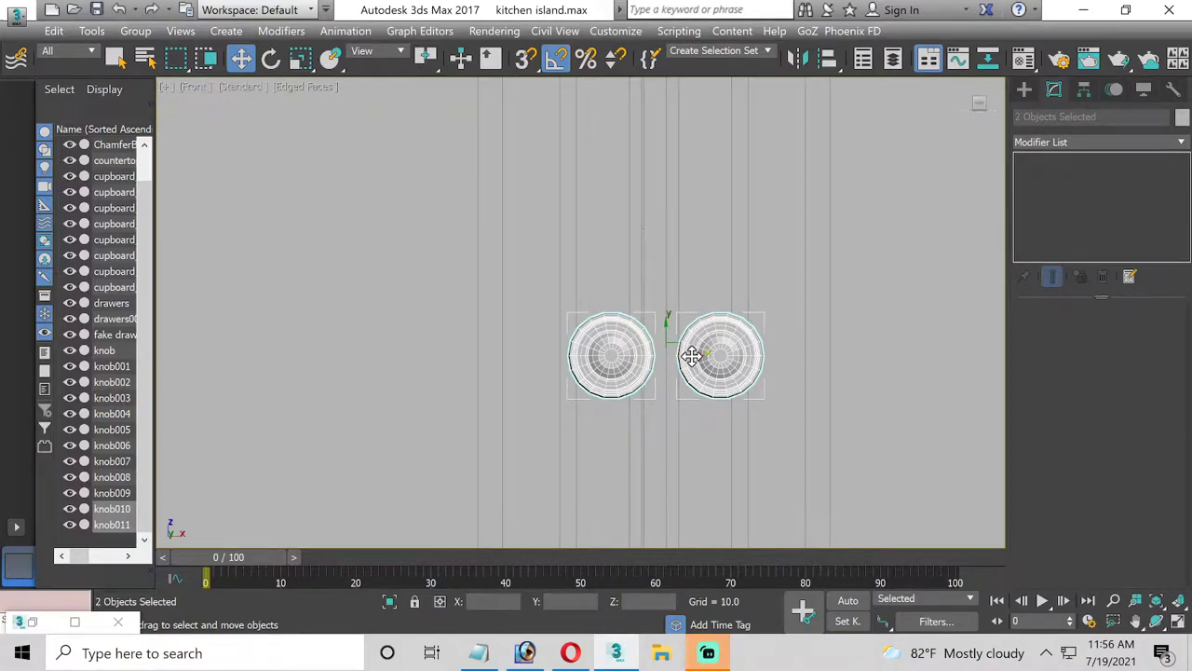
Shift the knob pair slightly left, then add the two left-door knobs to the selection
left_click_drag(690, 355, 683, 355)
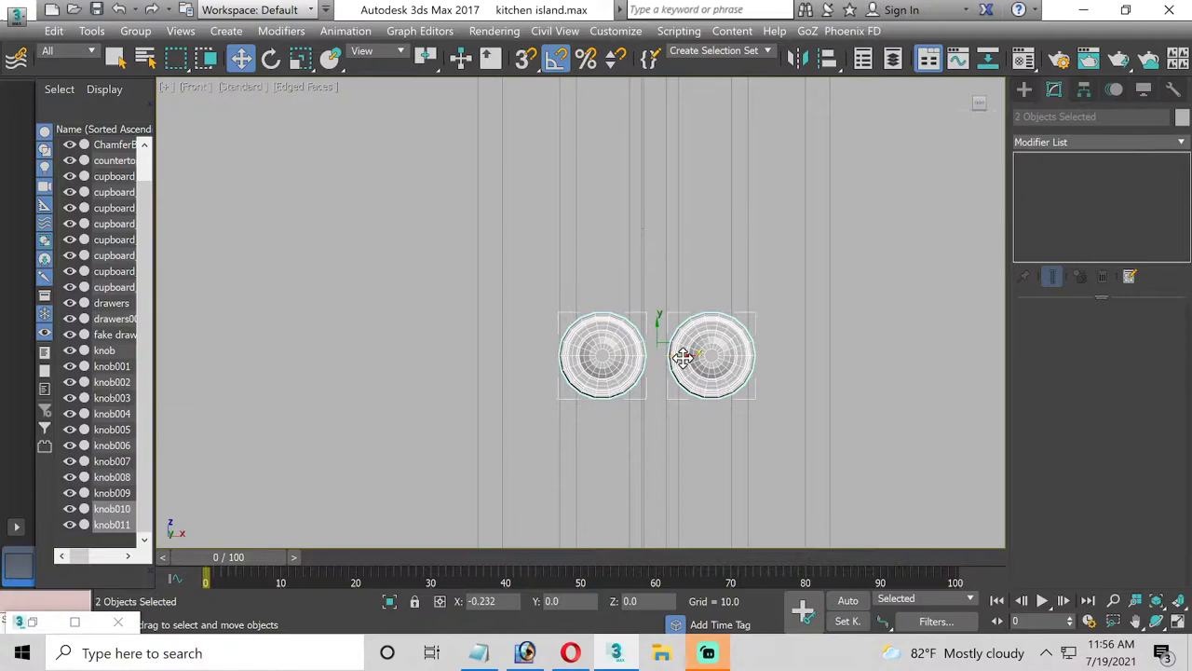
scroll(625, 354, "down", 5)
mouse_move(438, 345)
middle_mouse_down()
mouse_move(572, 359)
mouse_move(670, 352)
middle_mouse_up()
scroll(558, 358, "down", 2)
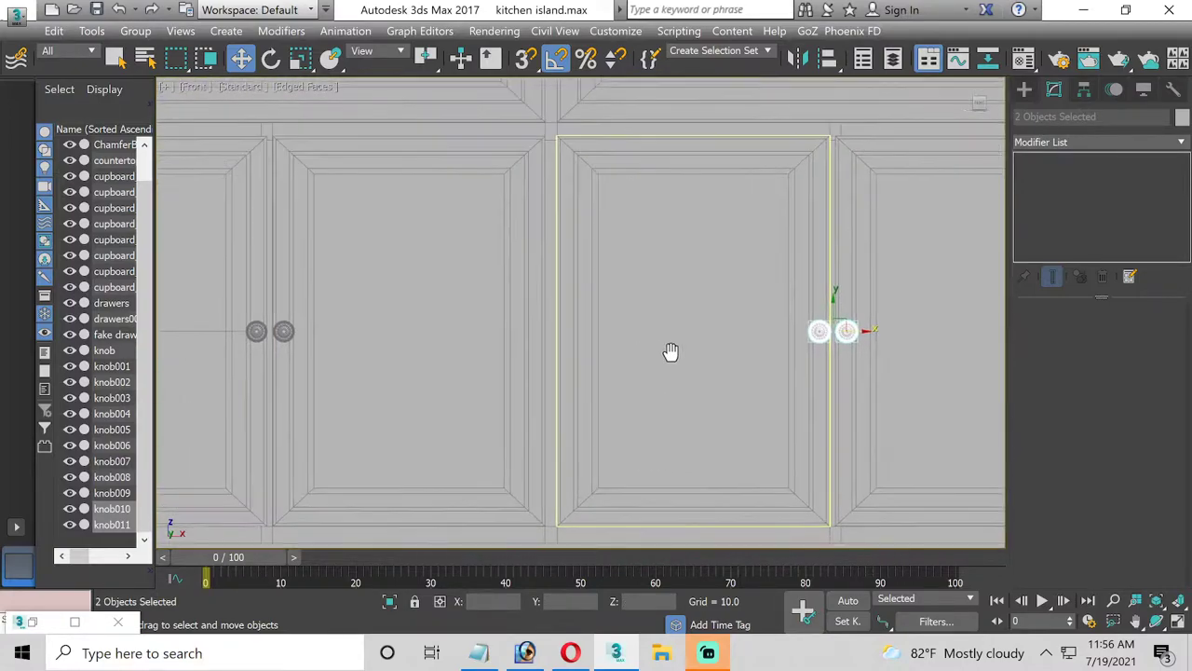
left_click(284, 332, "ctrl")
left_click(257, 331, "ctrl")
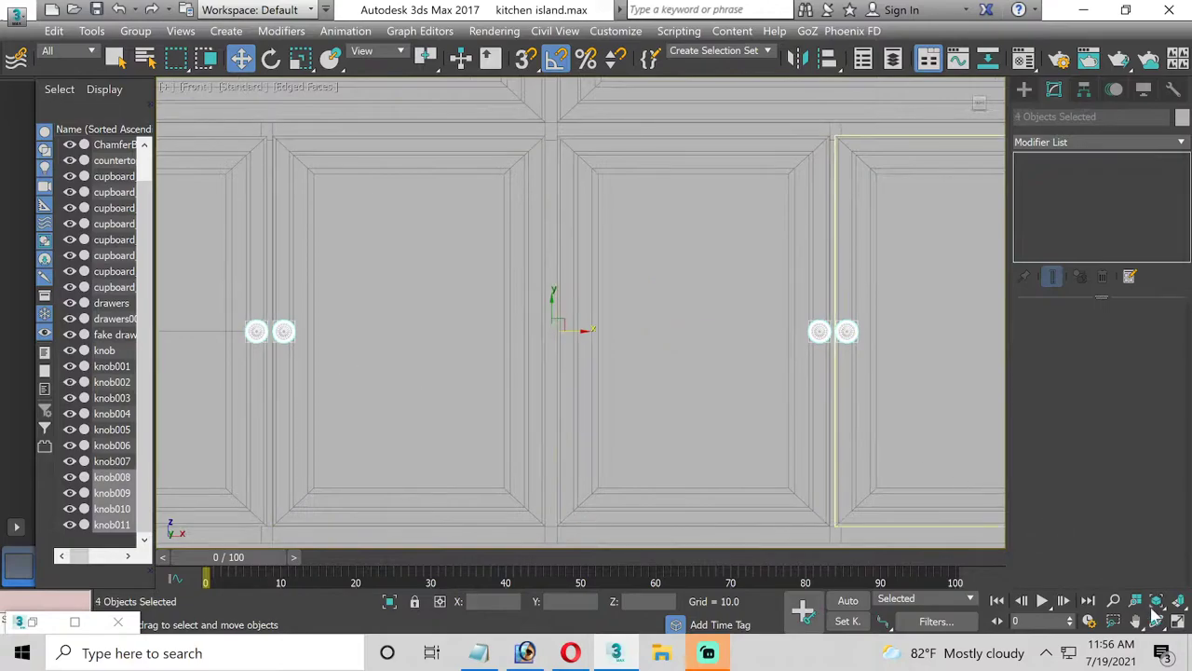
Maximize the Left viewport and centre the whole cabinet in it
left_click(1175, 624)
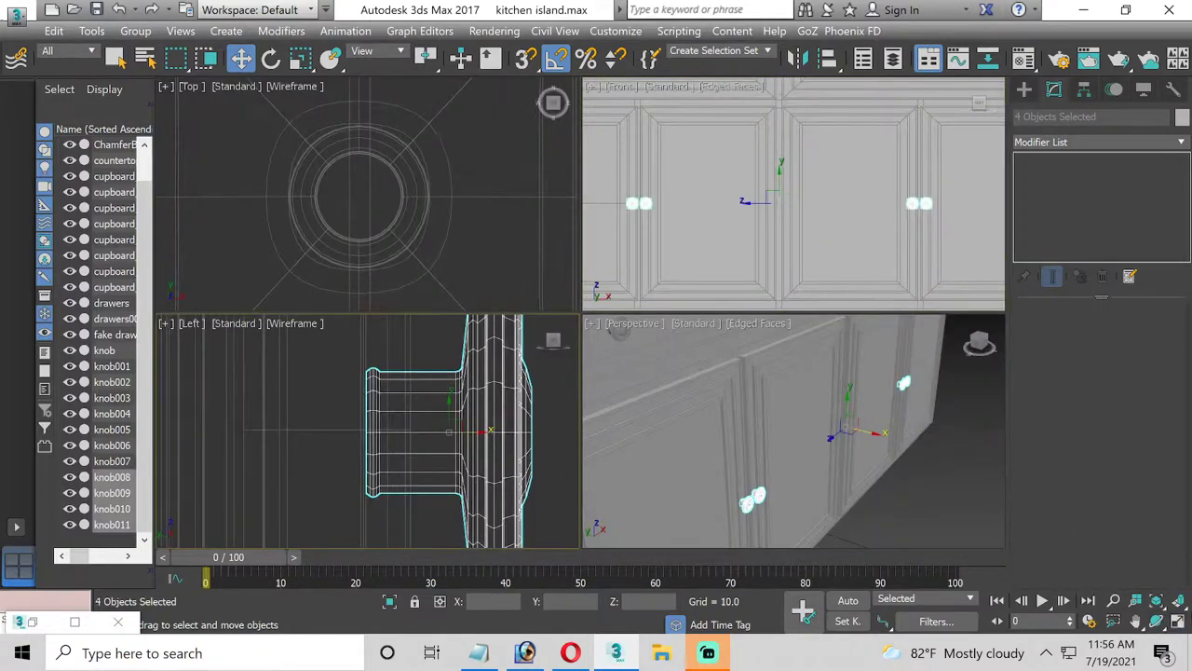
left_click(1178, 622)
scroll(589, 419, "down", 5)
middle_click_drag(471, 420, 572, 412)
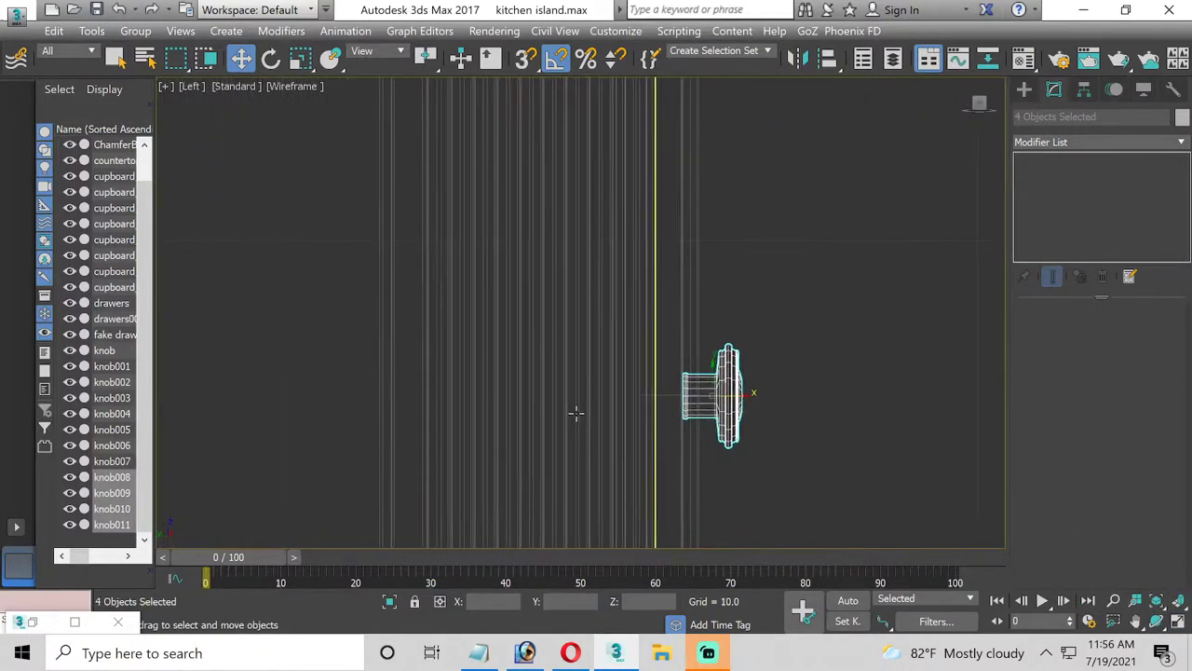
scroll(544, 402, "down", 4)
scroll(544, 402, "down", 3)
mouse_move(498, 407)
middle_mouse_down()
mouse_move(596, 389)
mouse_move(543, 373)
middle_mouse_up()
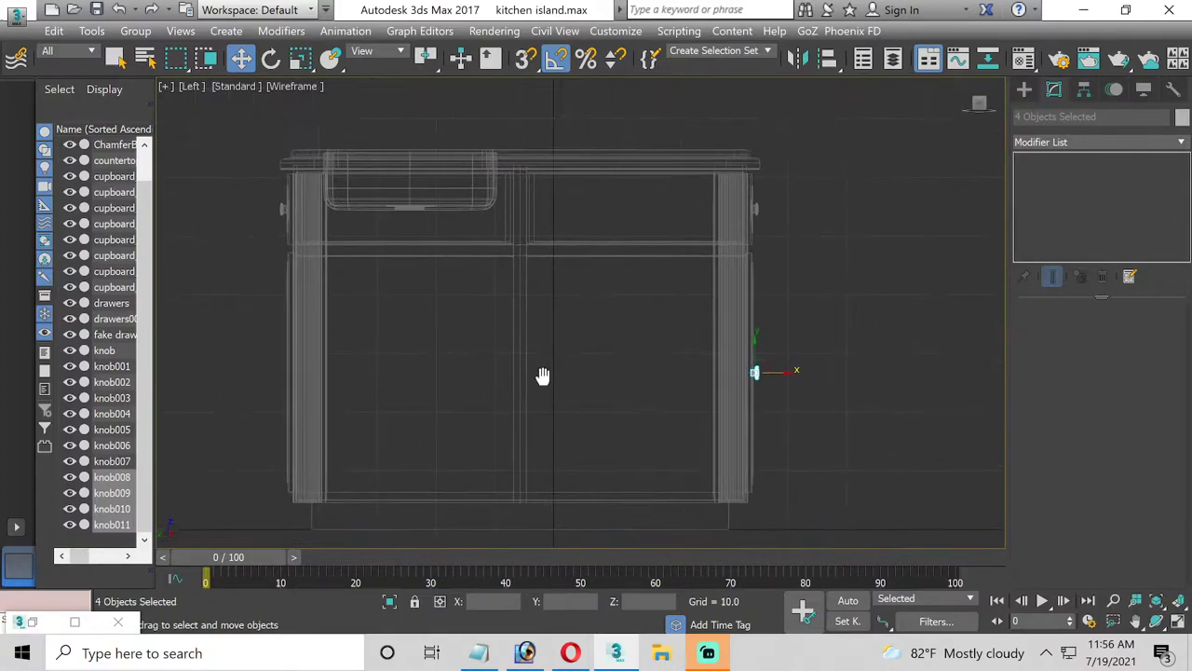
Mirror-copy the four knobs and move the copies flush against the cabinet's opposite edge
left_click(803, 60)
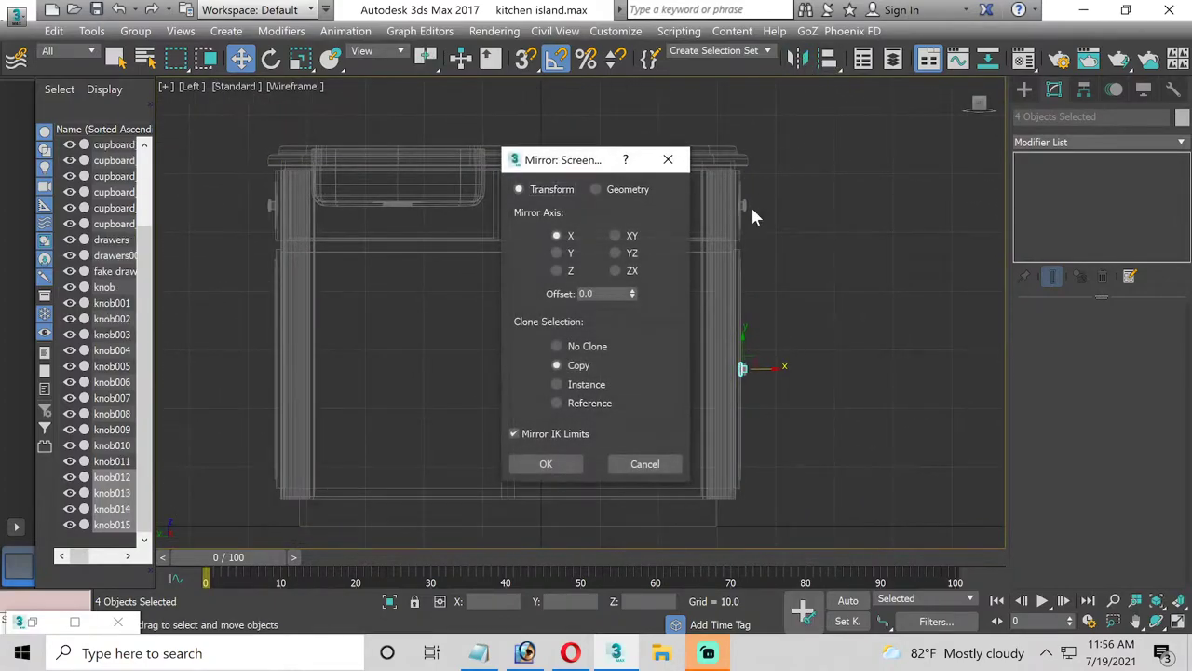
left_click(546, 463)
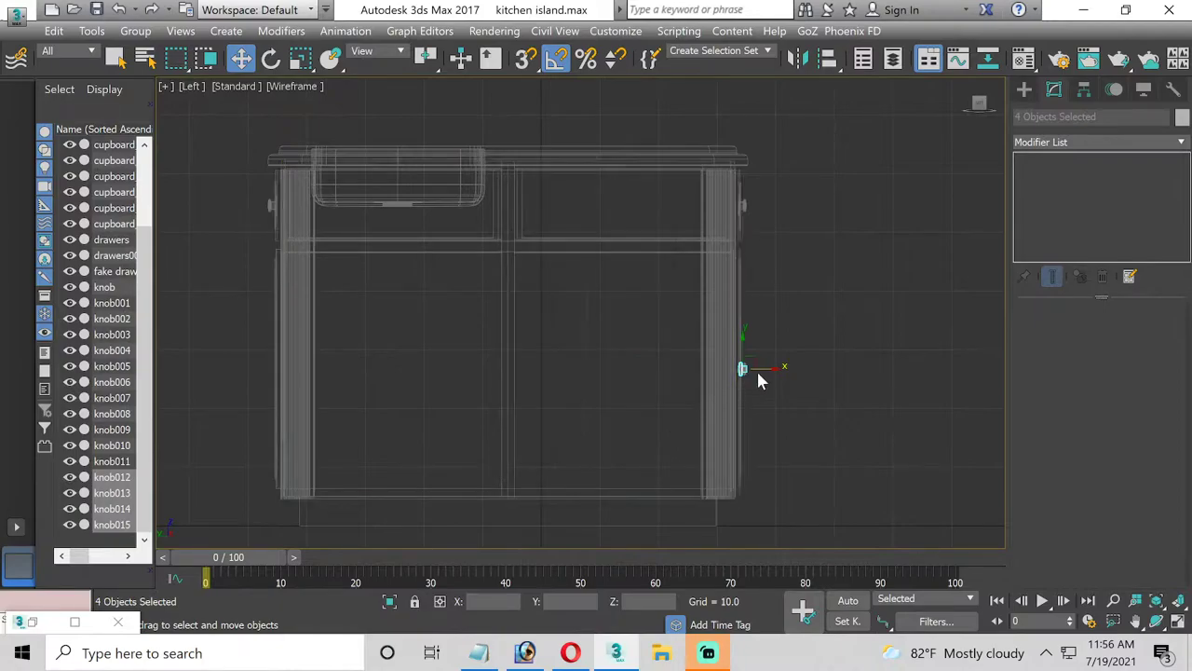
left_click_drag(766, 369, 285, 402)
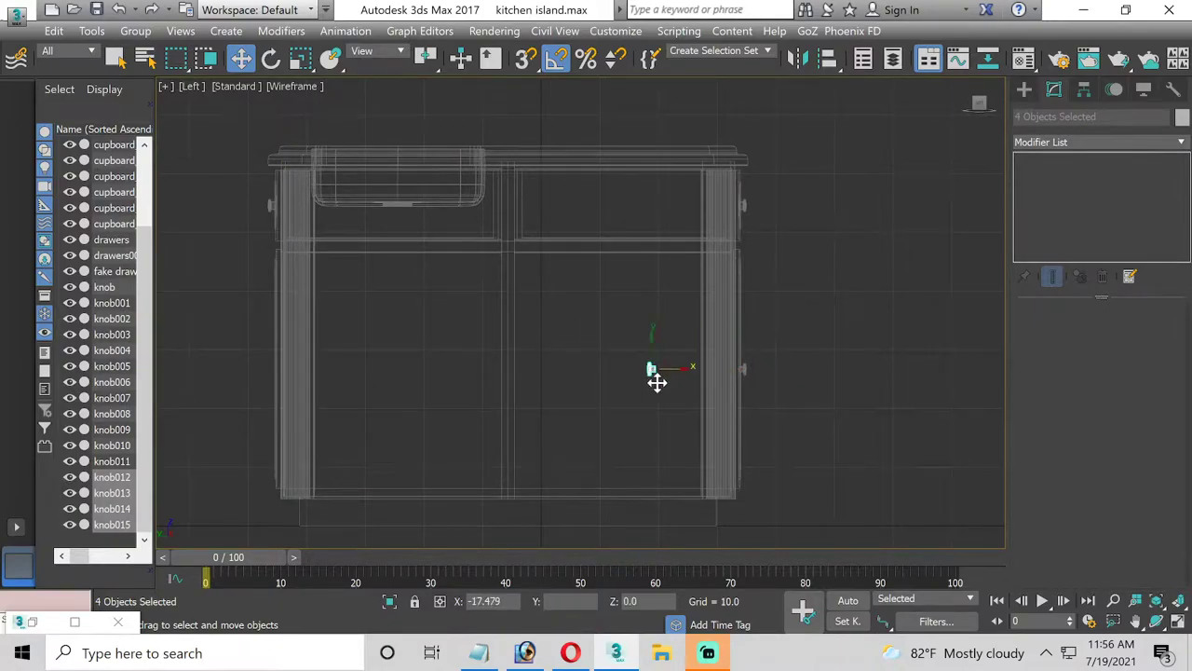
scroll(248, 399, "up", 3)
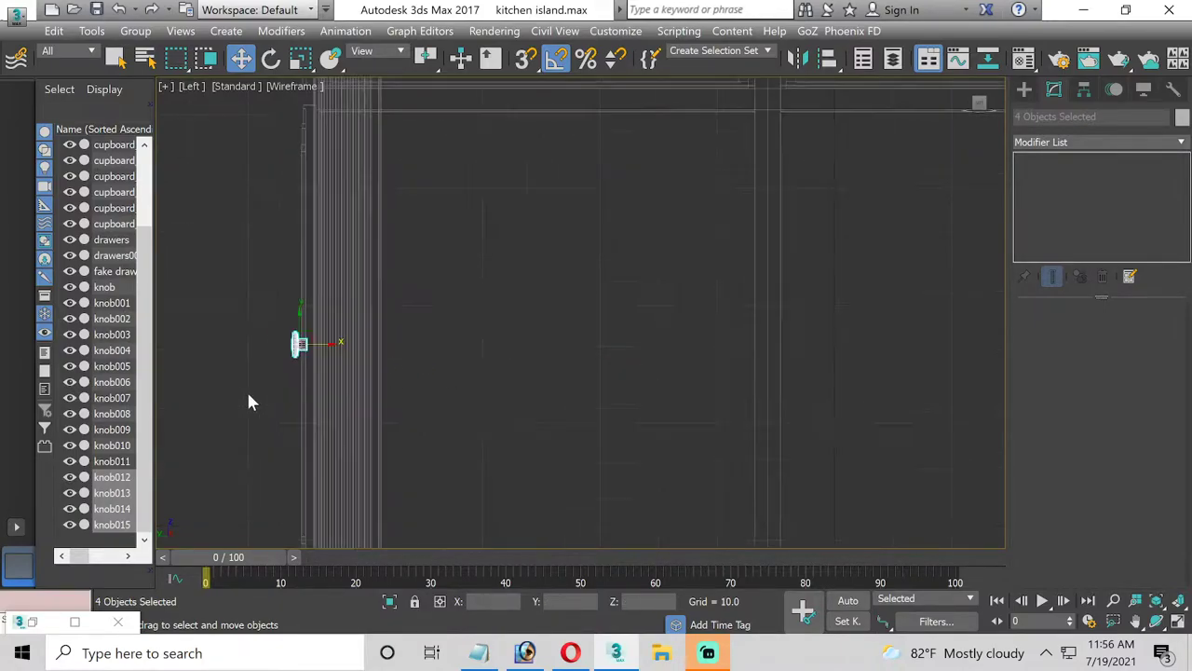
scroll(298, 368, "up", 3)
left_click_drag(347, 292, 330, 291)
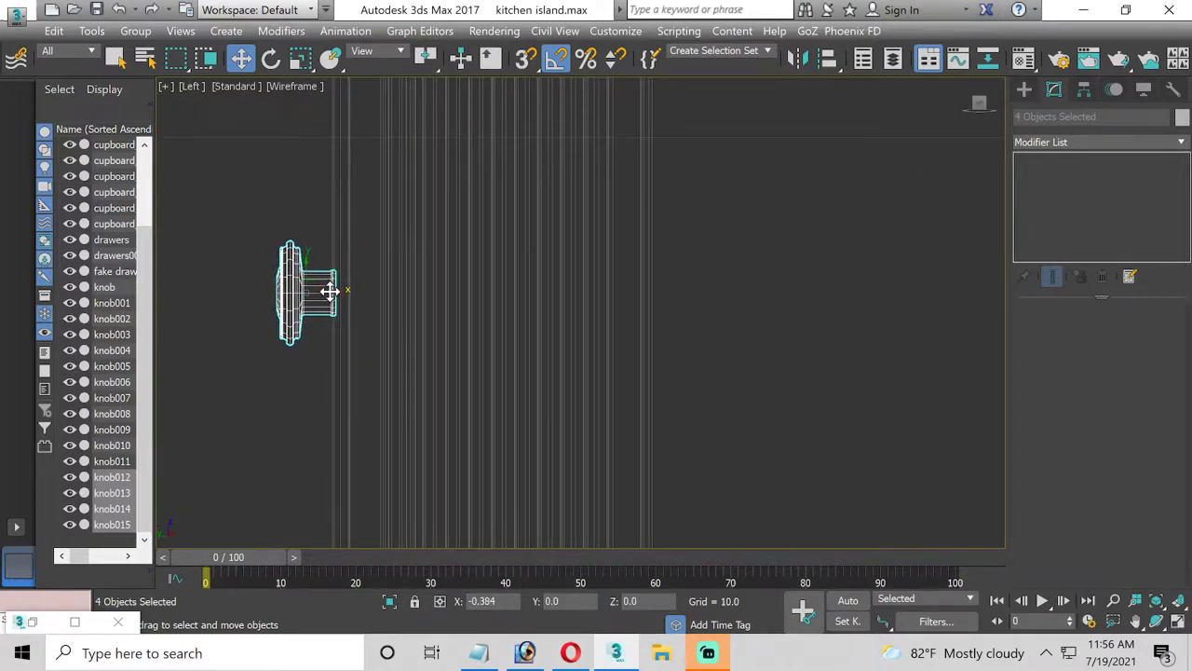
Maximize the Perspective view, orbit to face the island front, and clear the selection
left_click(1177, 621)
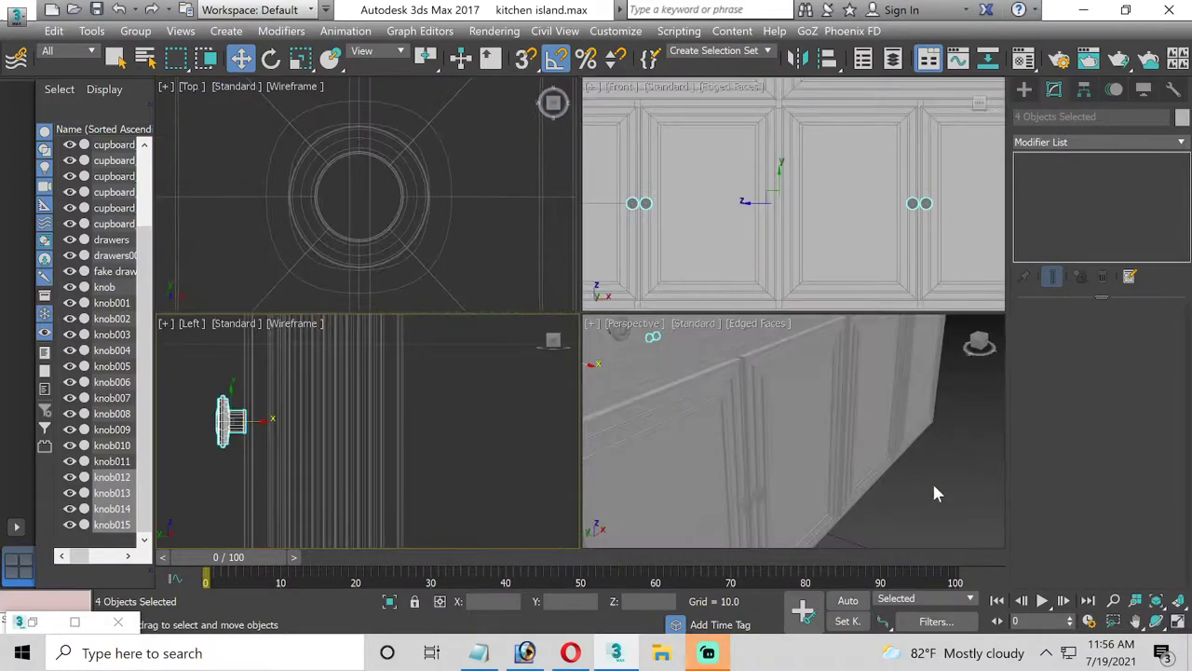
left_click(1178, 621)
left_click(1156, 621)
mouse_move(620, 392)
left_mouse_down()
mouse_move(599, 373)
mouse_move(460, 332)
mouse_move(761, 396)
mouse_move(580, 330)
mouse_move(553, 269)
mouse_move(540, 285)
mouse_move(550, 295)
mouse_move(652, 280)
left_mouse_up()
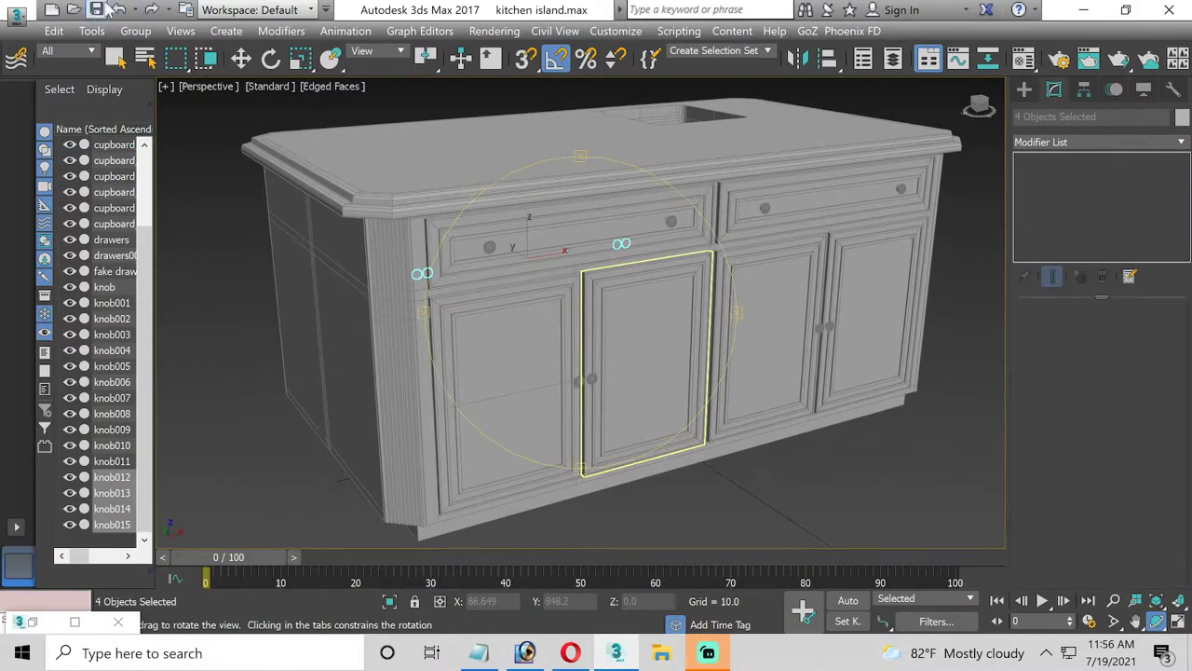
left_click(242, 57)
left_click(258, 97)
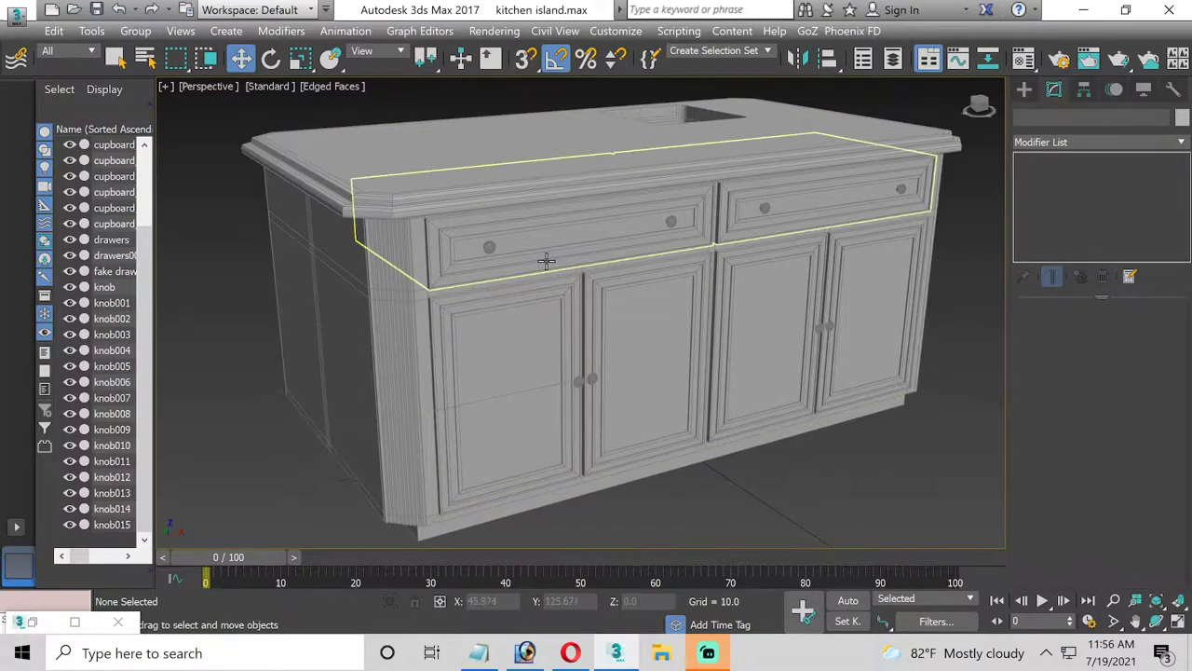
Select the left door cupboard_01, deselect its stored edges at Edge level, and return to Editable Poly
middle_click_drag(495, 306, 407, 300)
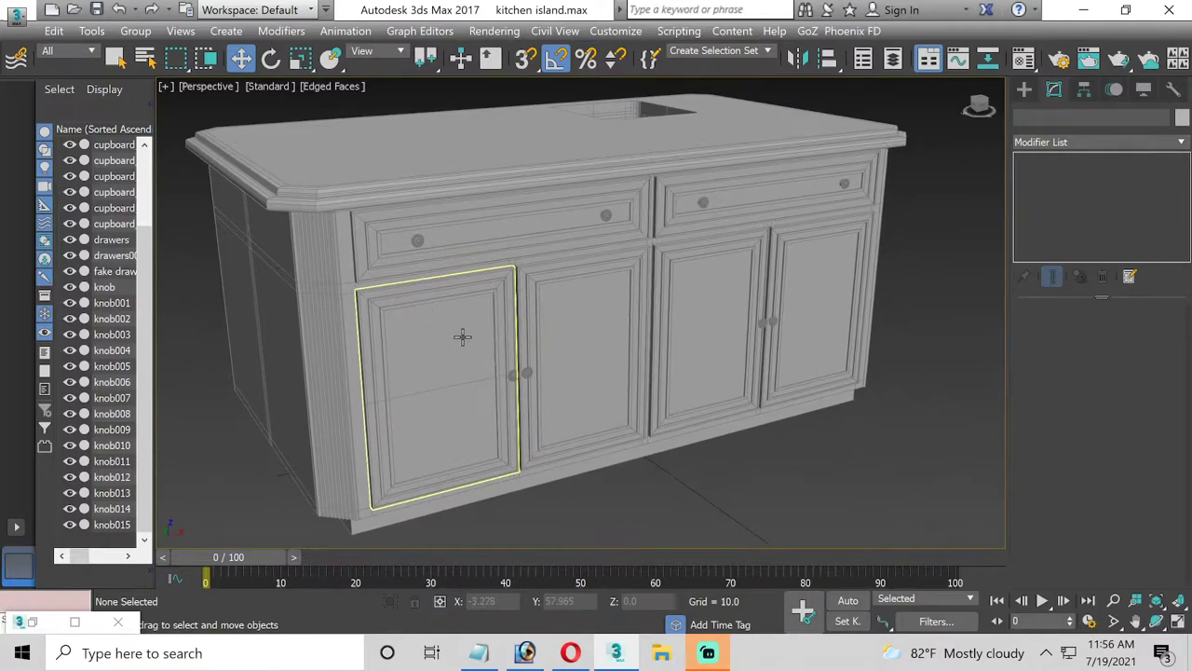
scroll(463, 336, "up", 3)
left_click(453, 367)
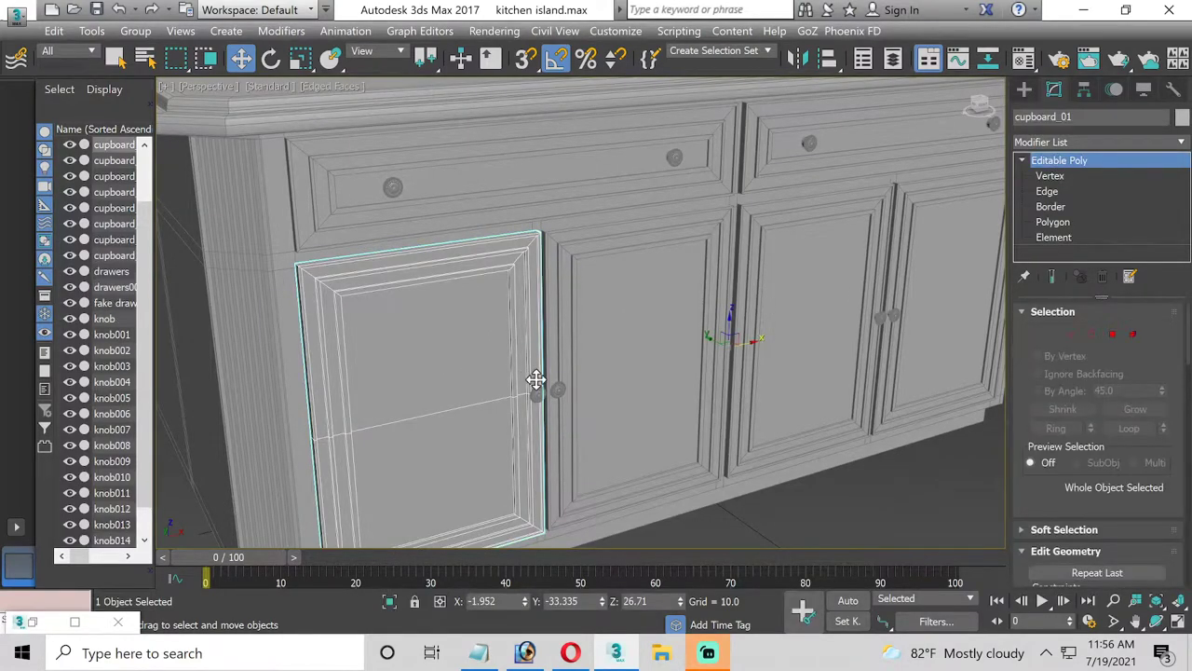
left_click(533, 397, "ctrl")
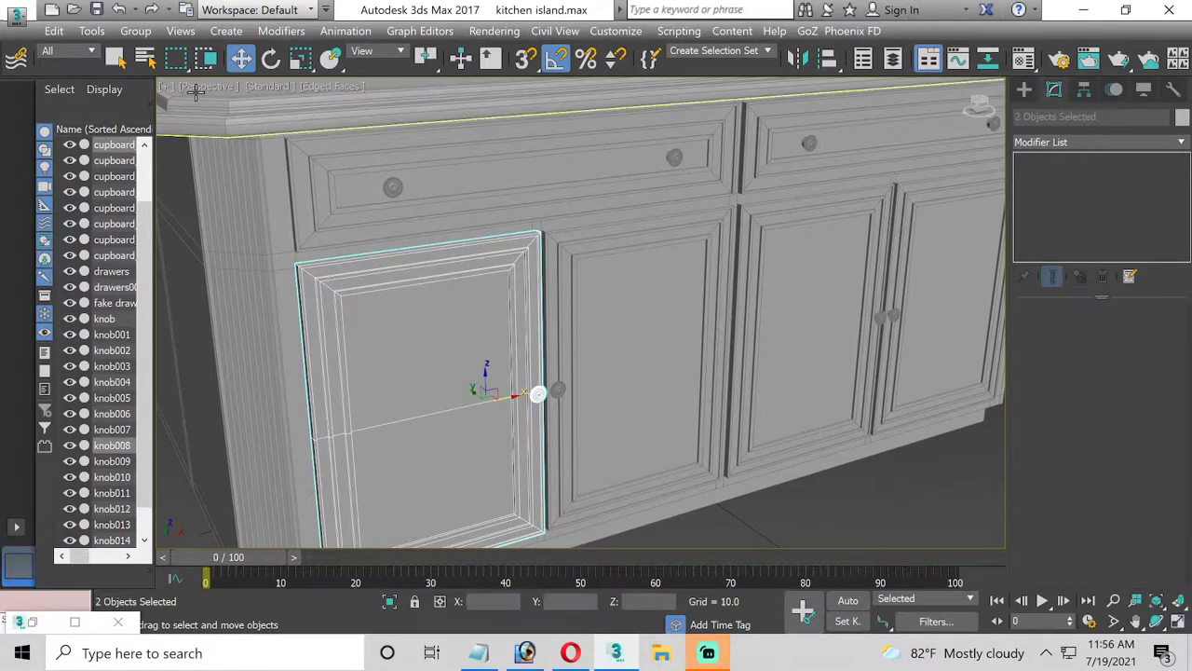
left_click(399, 293)
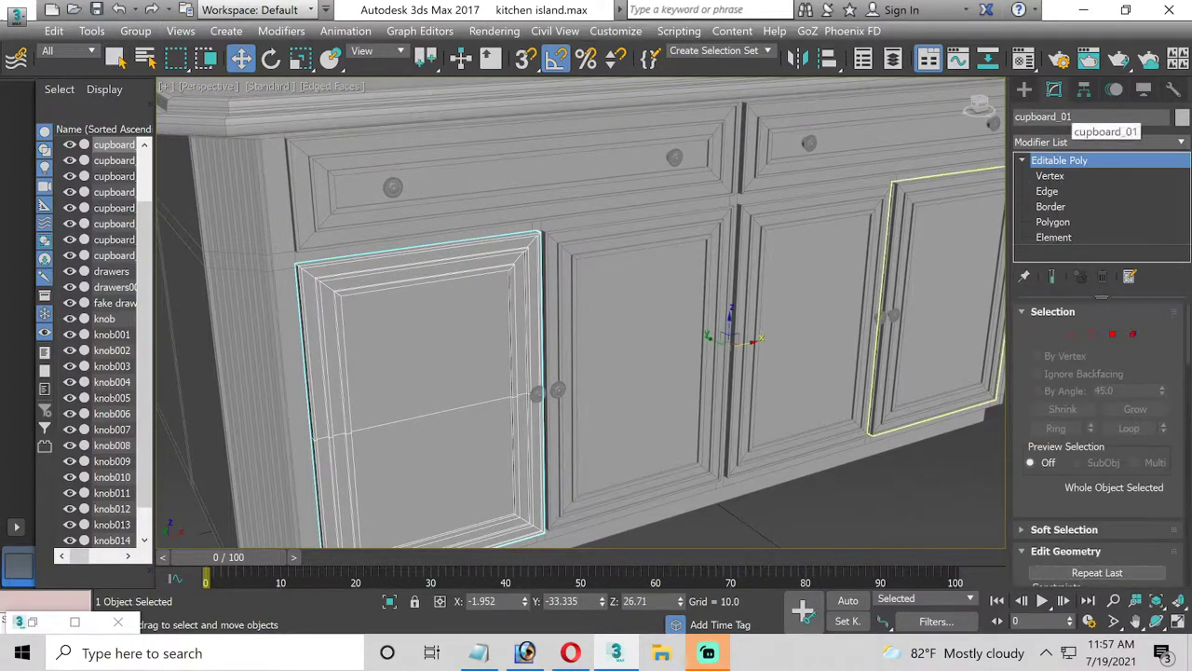
left_click(1071, 116)
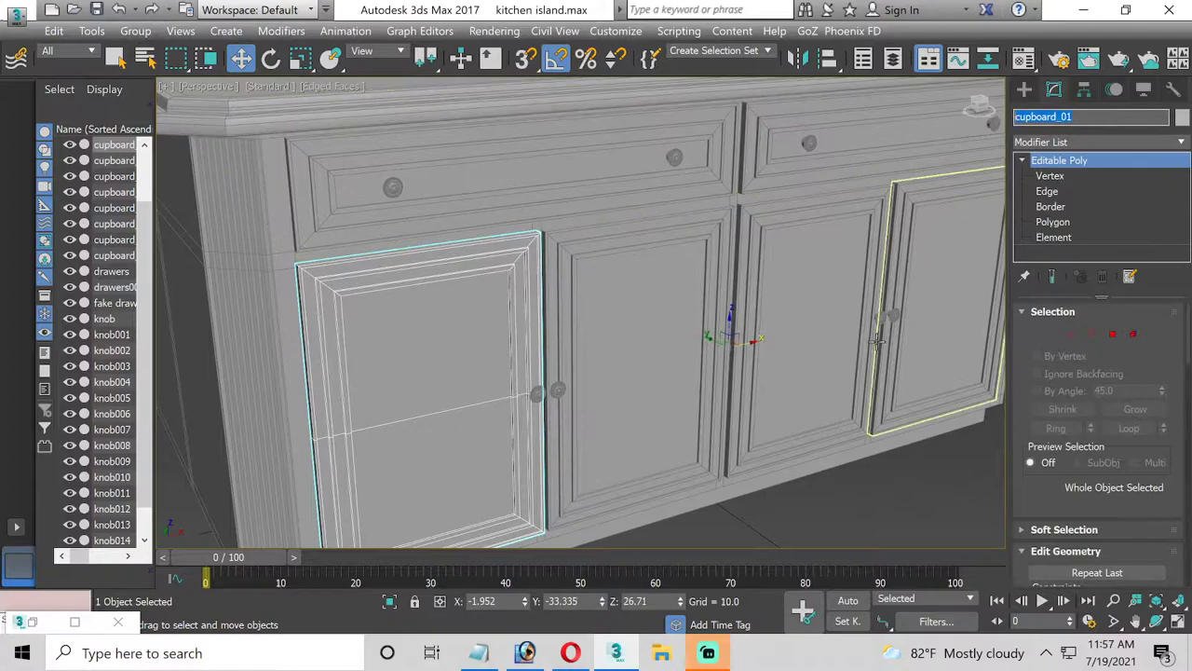
left_click(1045, 191)
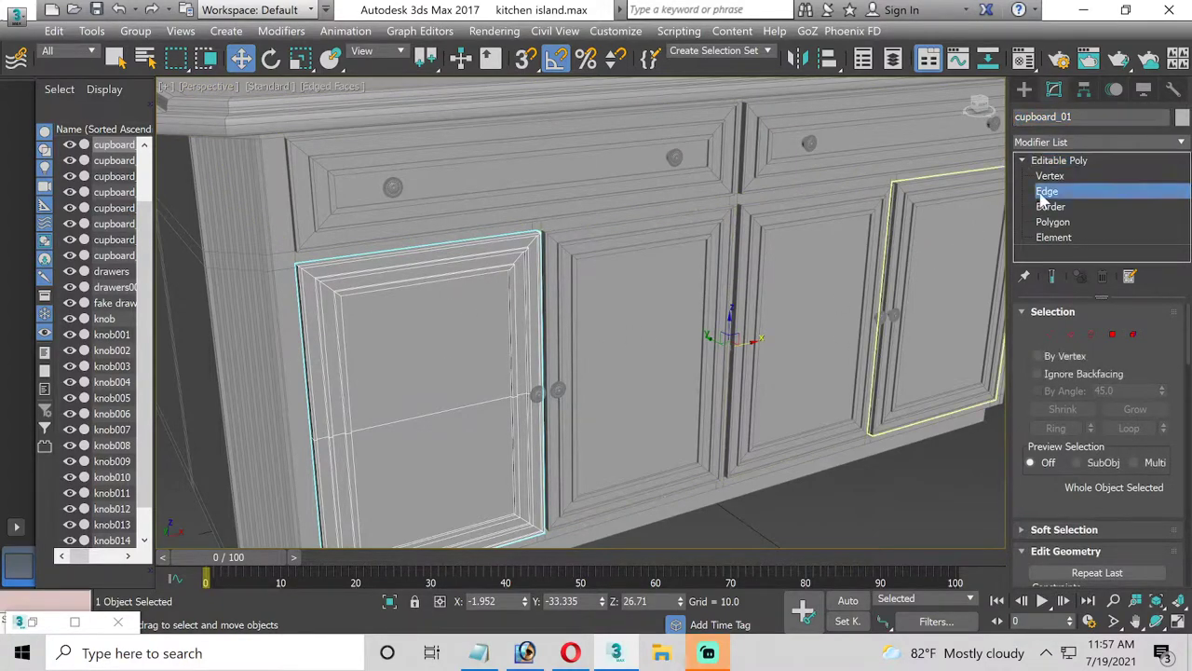
left_click(626, 416)
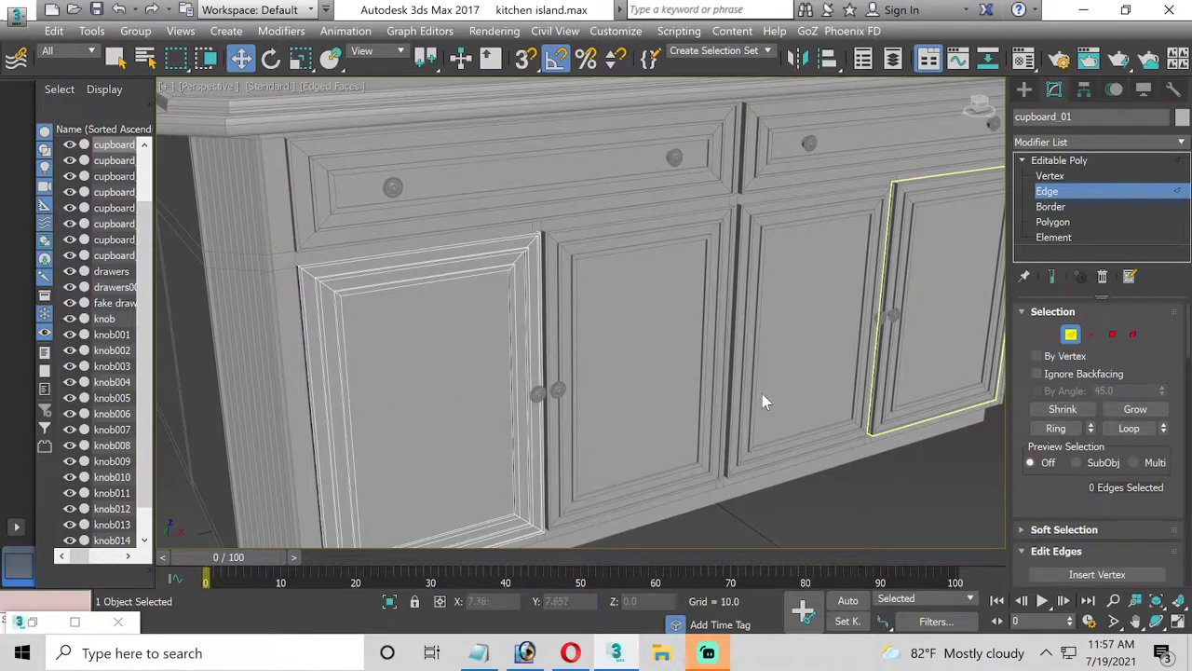
left_click(1065, 192)
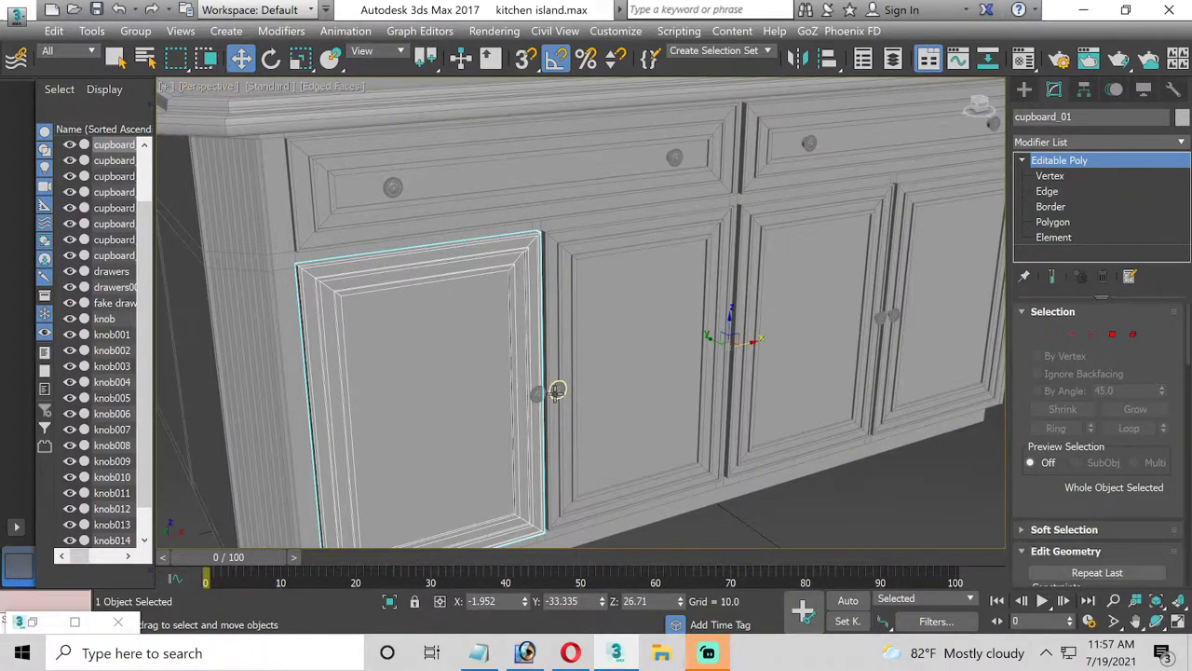
Group the left door with its knob as cupboard_01
left_click(538, 395, "ctrl")
left_click(135, 31)
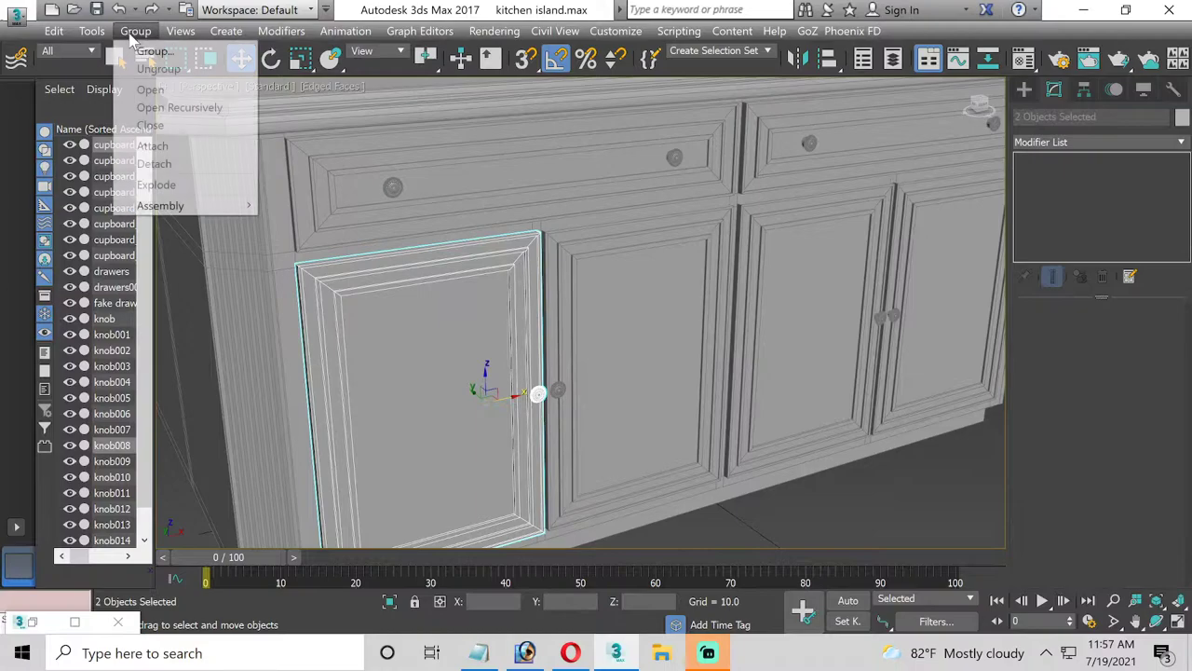
left_click(149, 52)
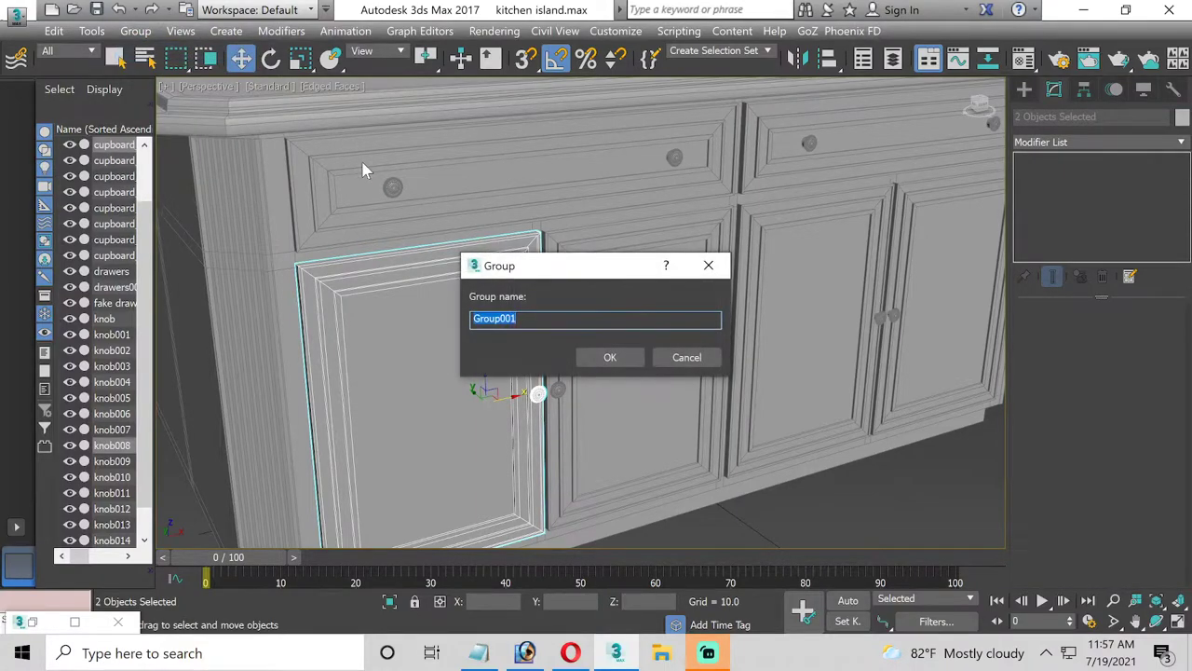
type("cupboard_01")
key("Return")
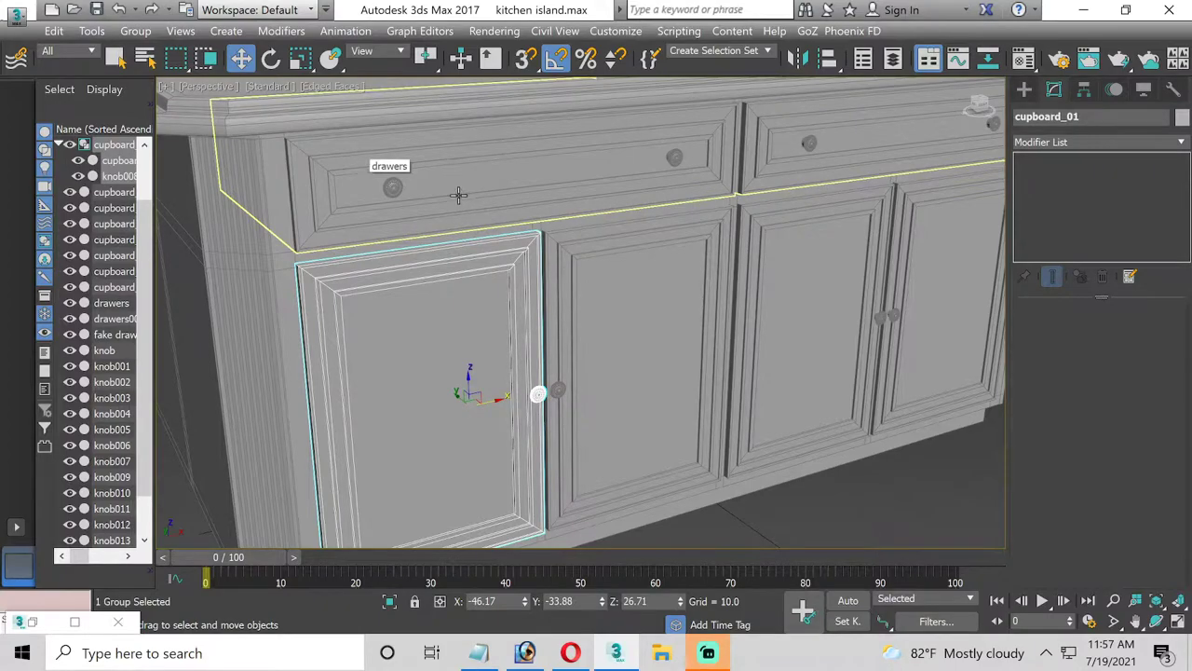
Group the middle door with its knob as cupboard_02
left_click(572, 370)
left_click(558, 387, "ctrl")
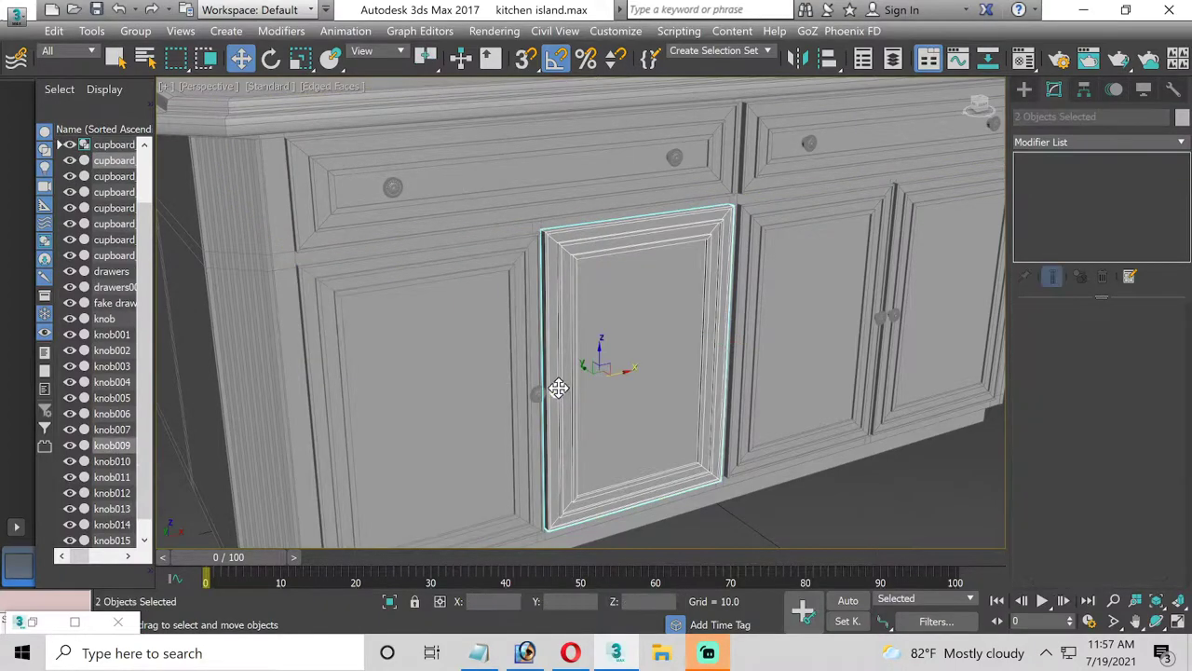
left_click(135, 31)
left_click(147, 48)
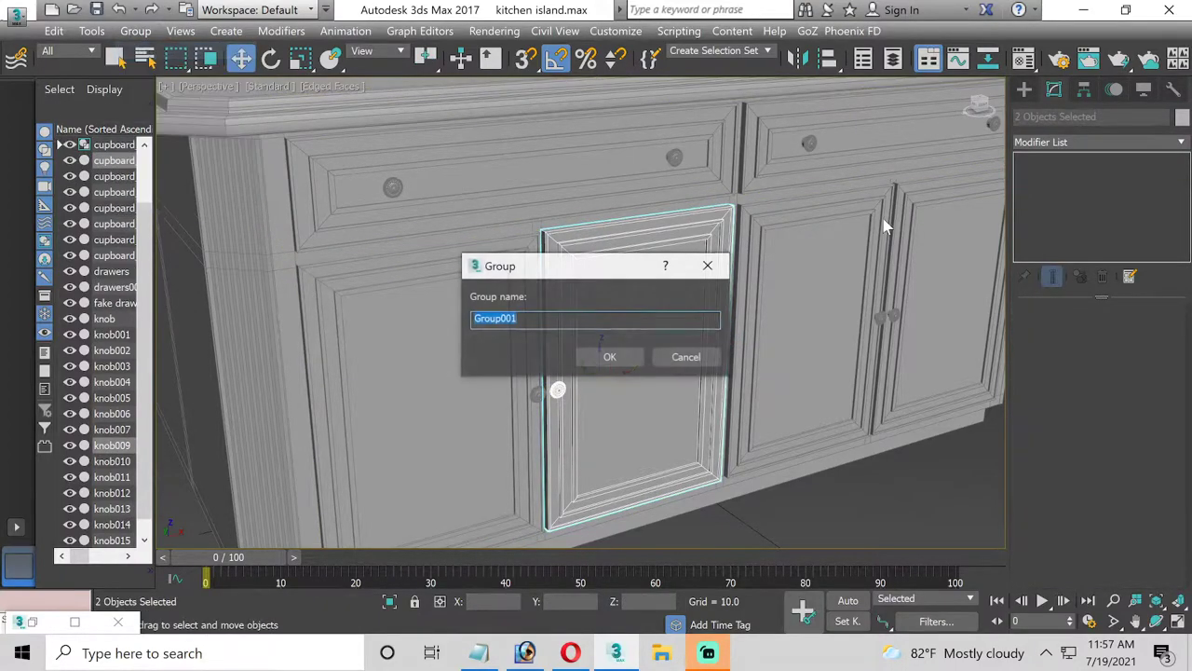
key("BackSpace")
type("cupboard_02")
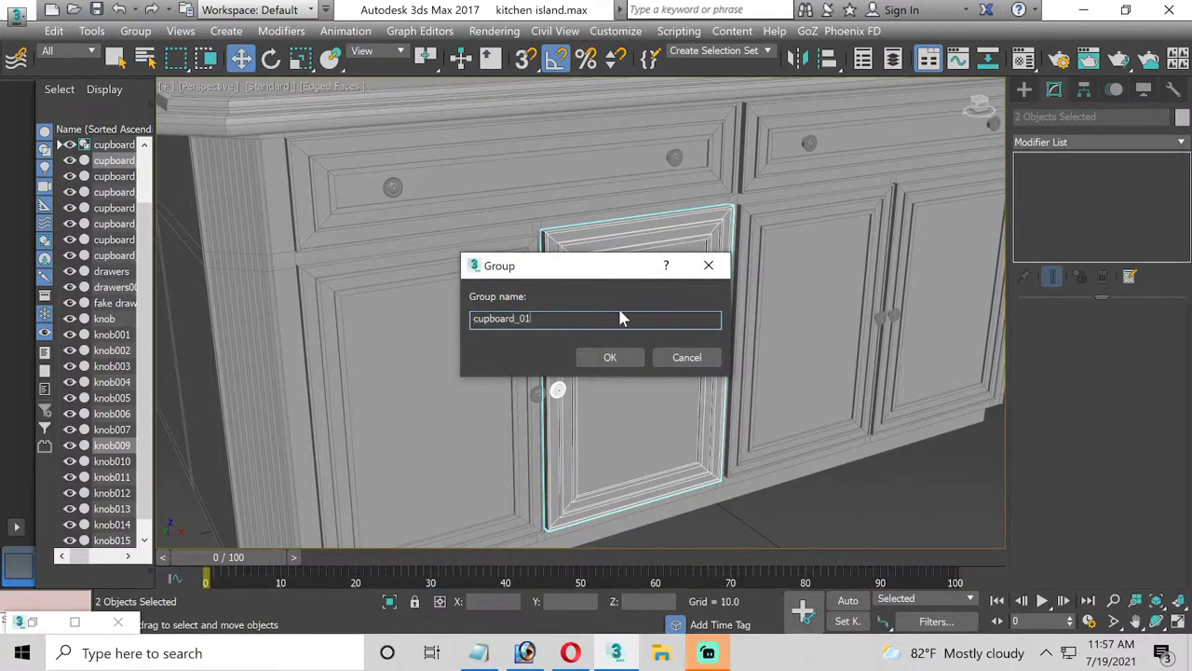
key("BackSpace")
type("2")
key("Return")
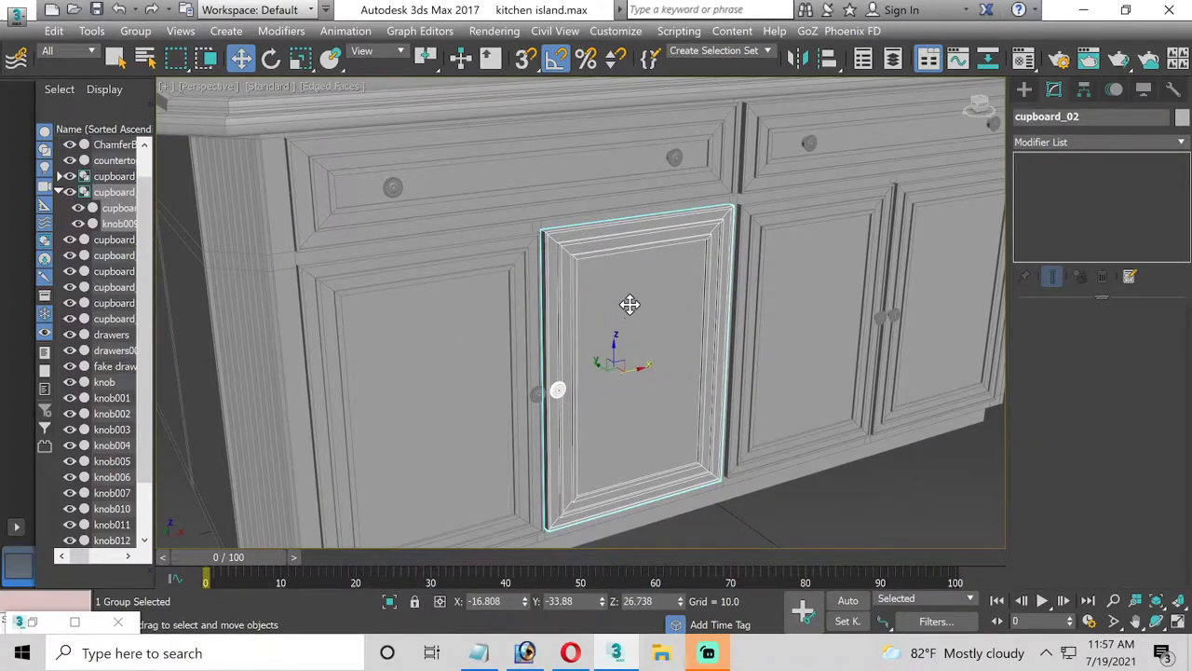
Group the right door with its knob as cupboard_03
left_click(792, 318)
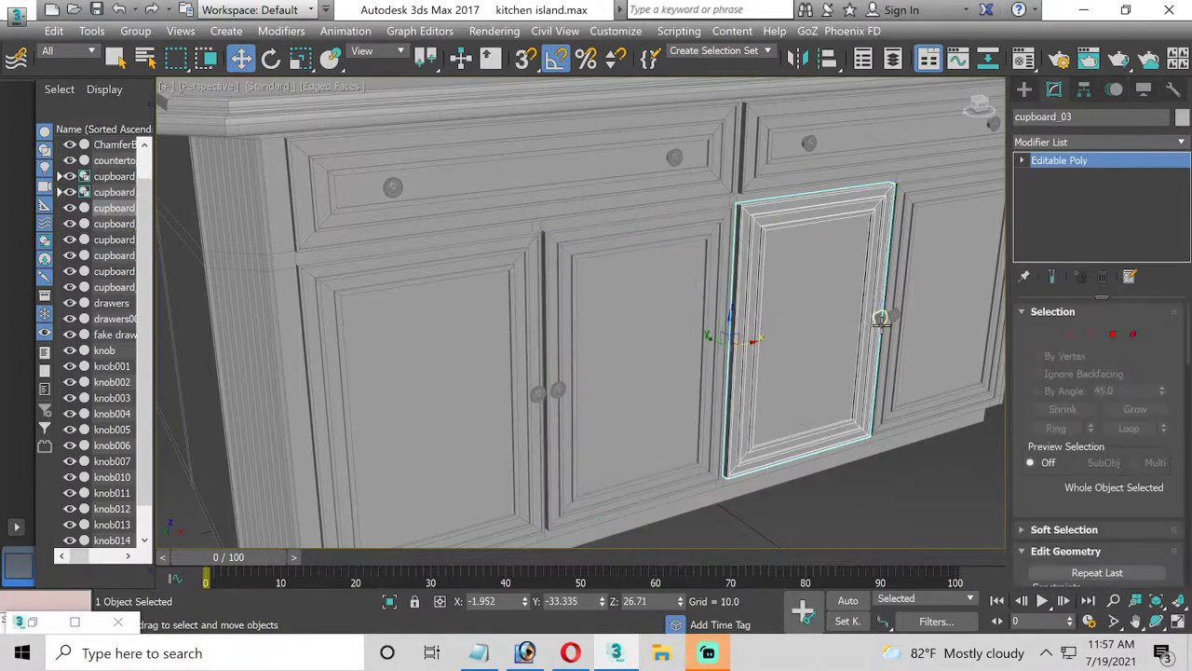
left_click(880, 318, "ctrl")
left_click(135, 31)
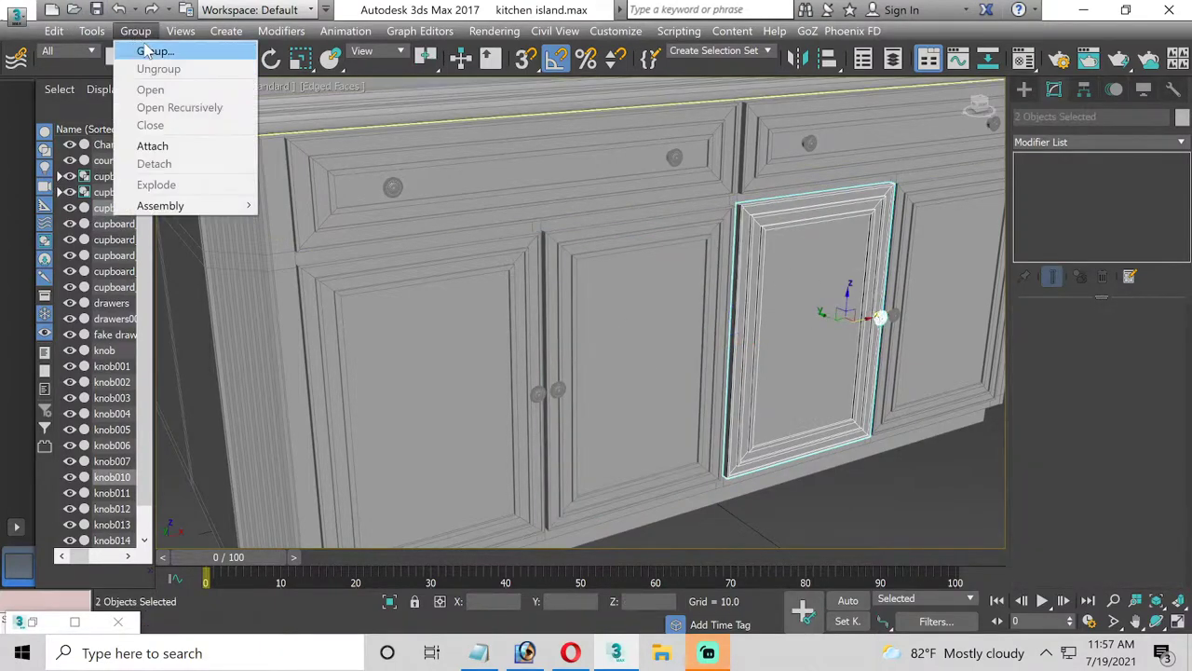
left_click(147, 48)
type("cupboard_02")
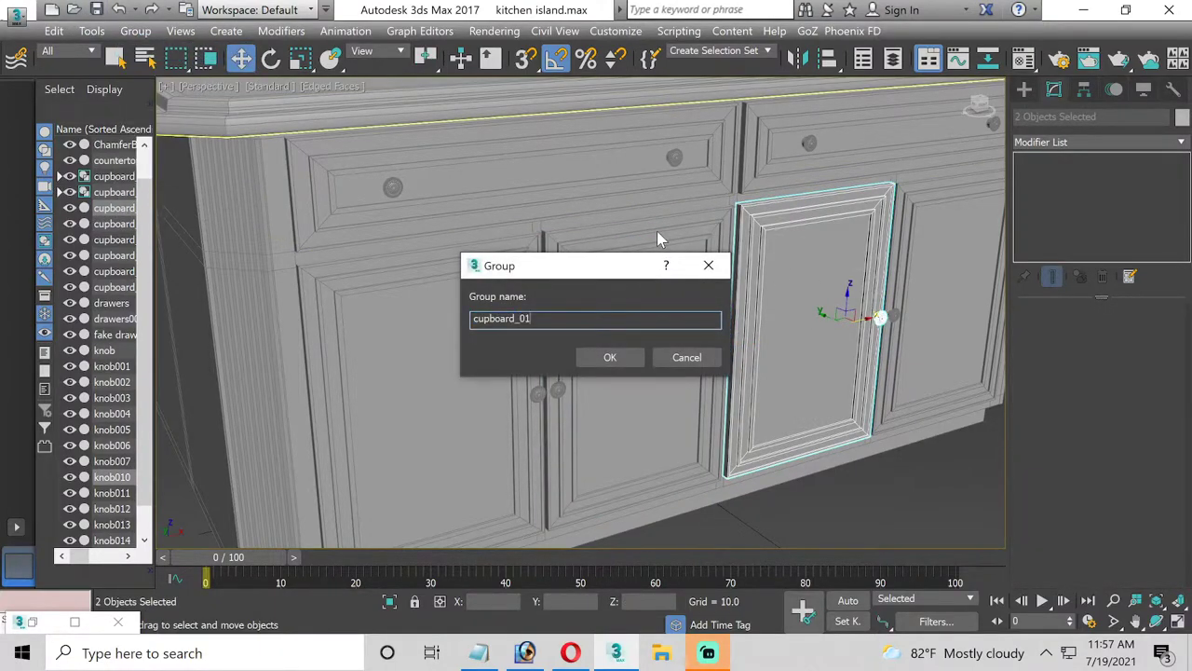
key("BackSpace")
type("3")
key("Return")
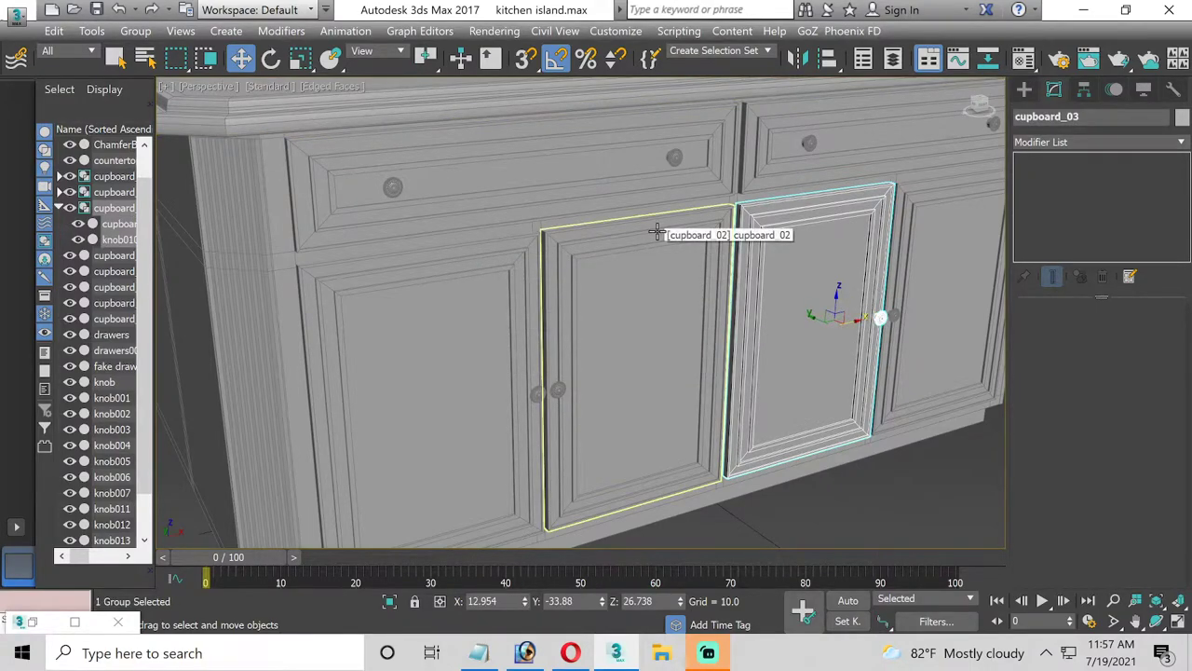
Group the rightmost door with its knob as cupboard_04
middle_click_drag(769, 306, 685, 332)
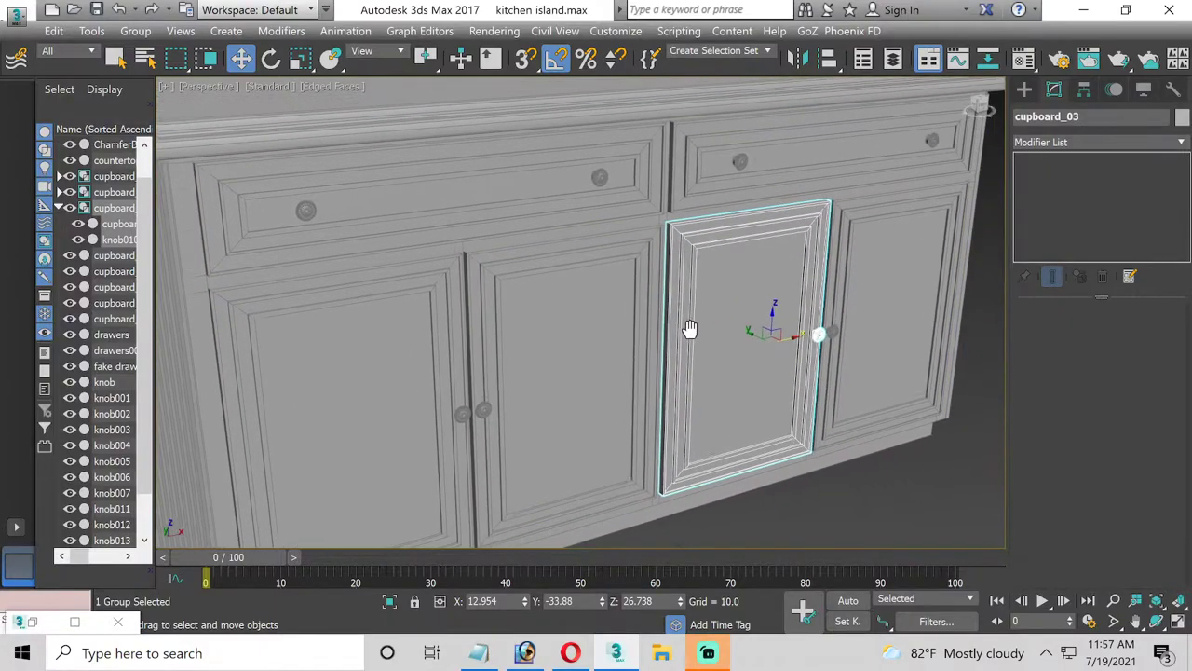
middle_click_drag(734, 377, 652, 378)
left_click(798, 327)
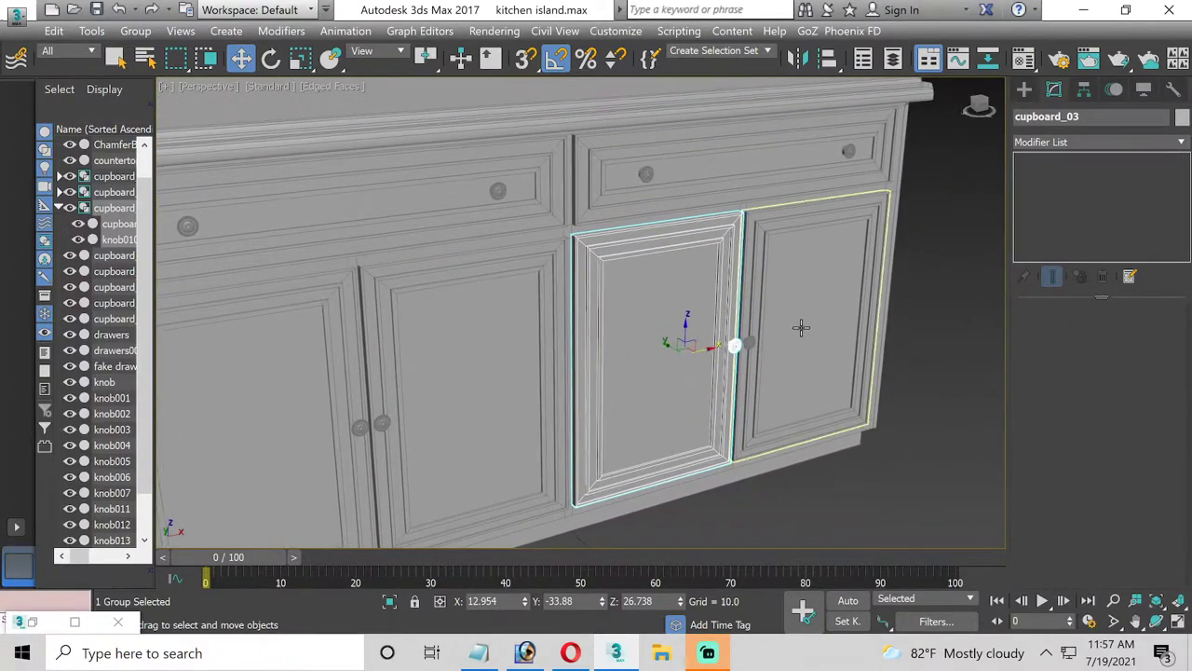
left_click(745, 342, "ctrl")
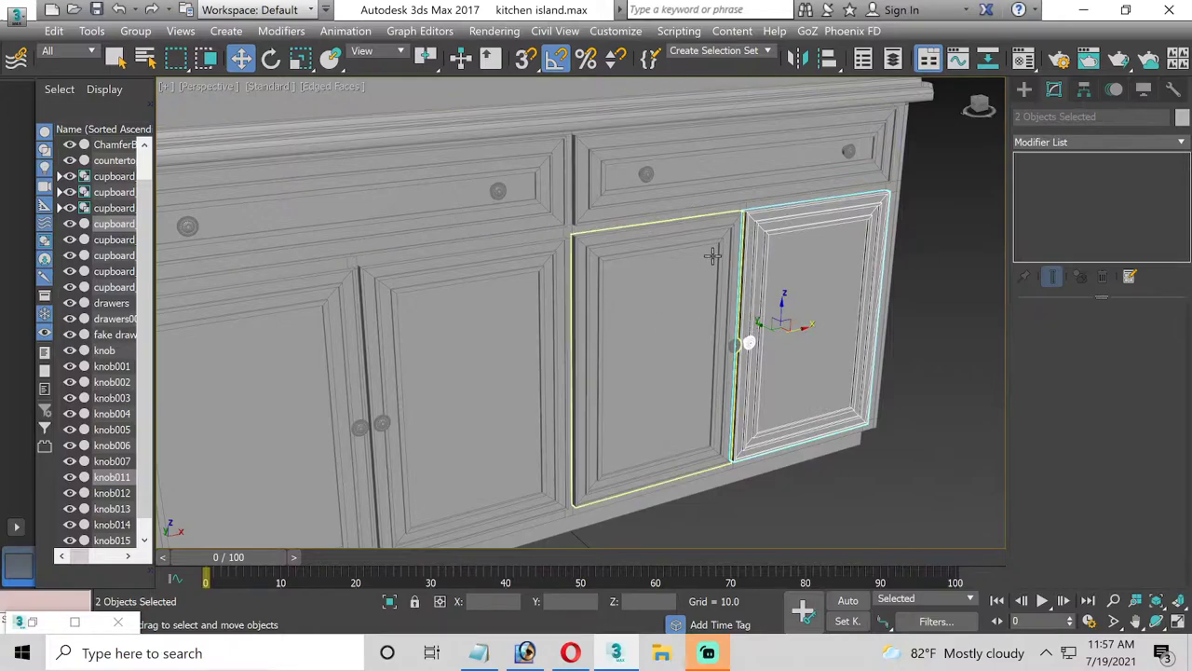
left_click(135, 31)
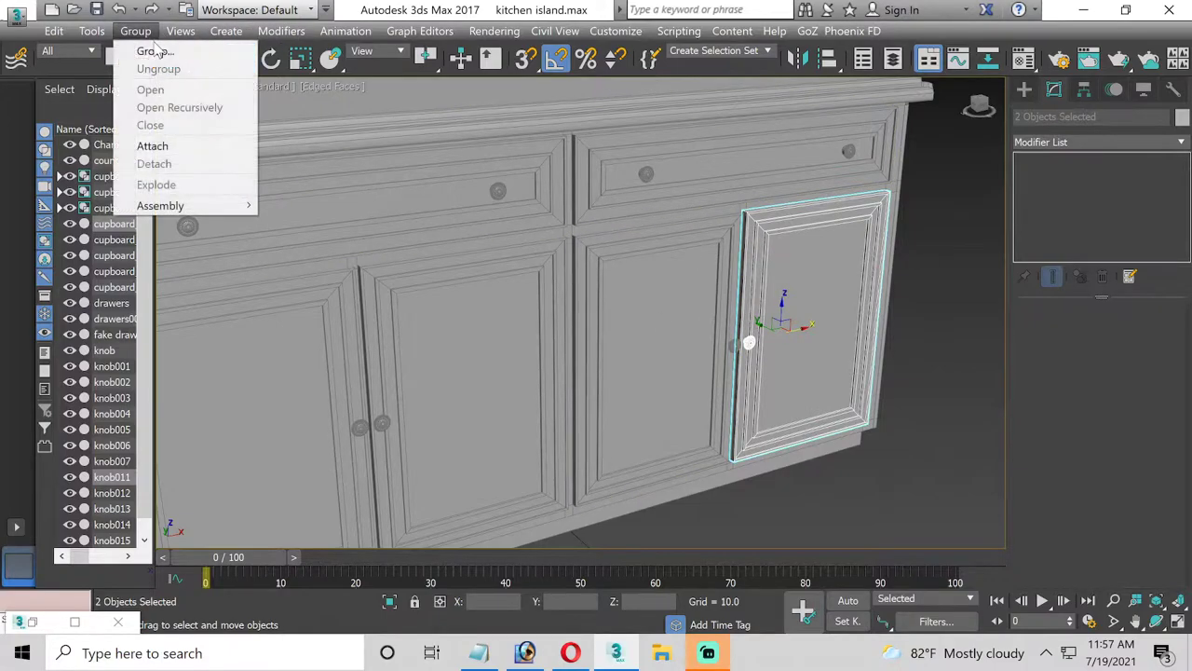
left_click(145, 46)
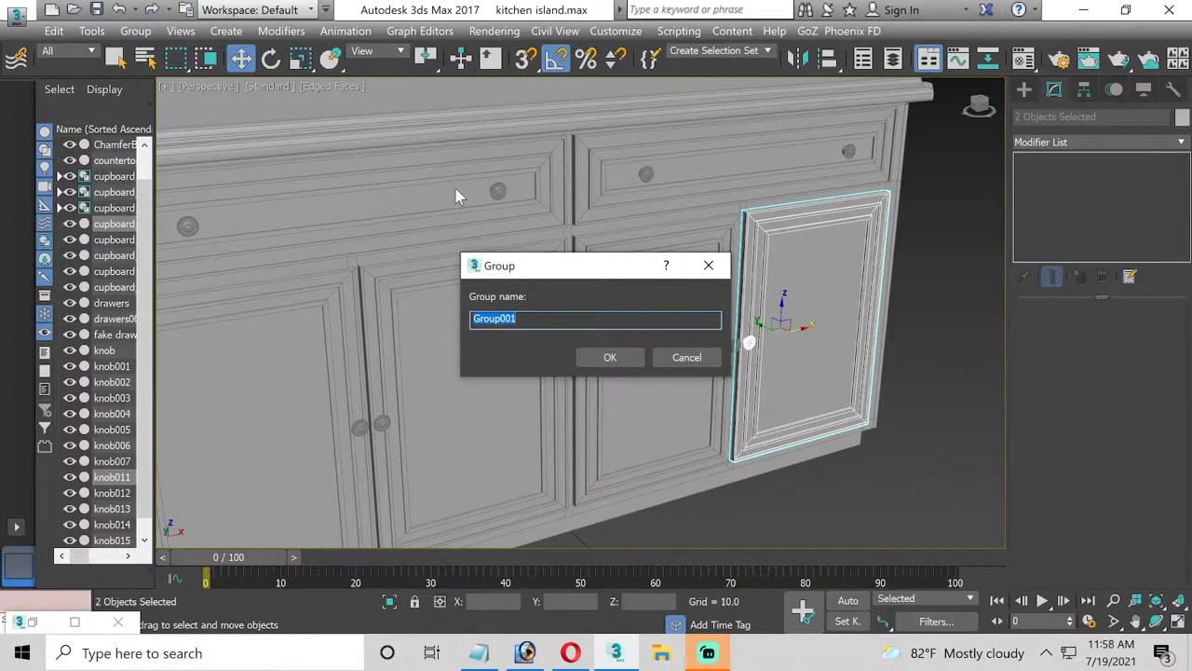
type("cupboard_01")
key("Return")
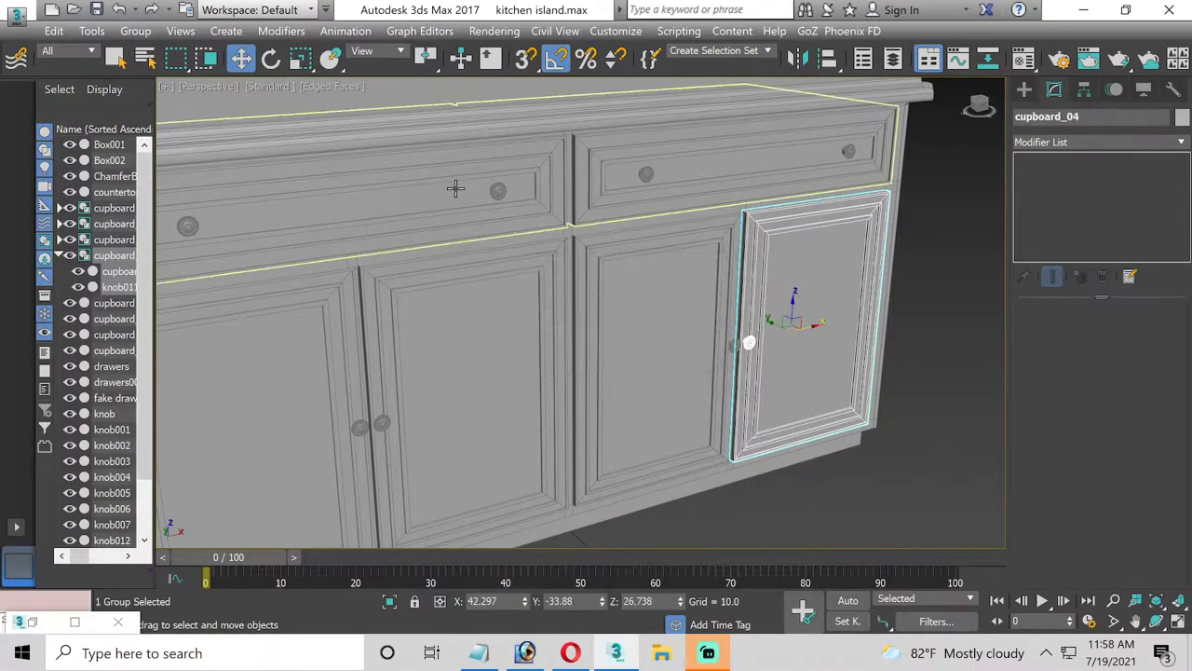
Select the cupboard_01 group and restore the four-viewport layout
middle_click_drag(367, 354, 481, 333, "alt")
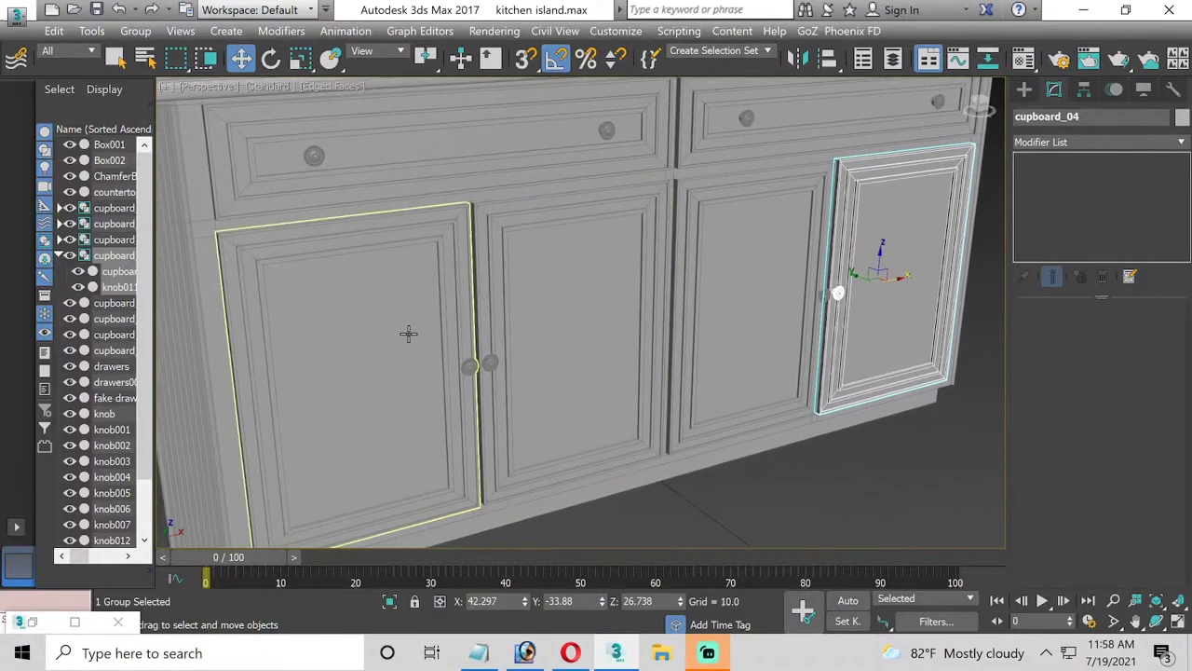
left_click(470, 324)
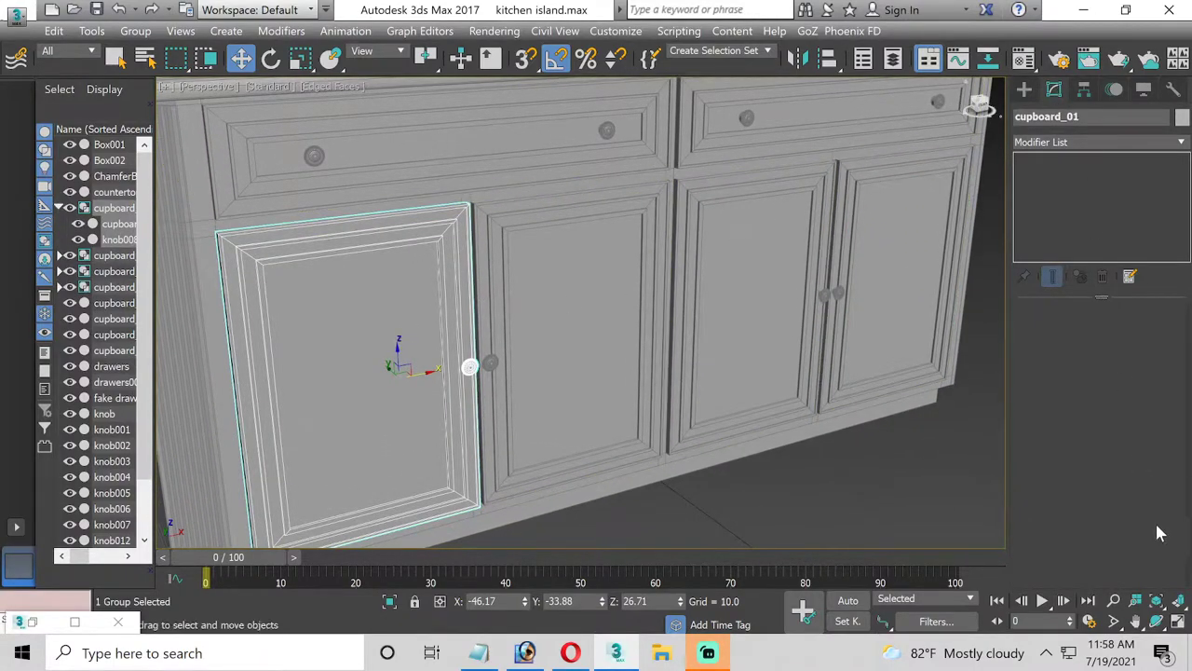
left_click(1178, 624)
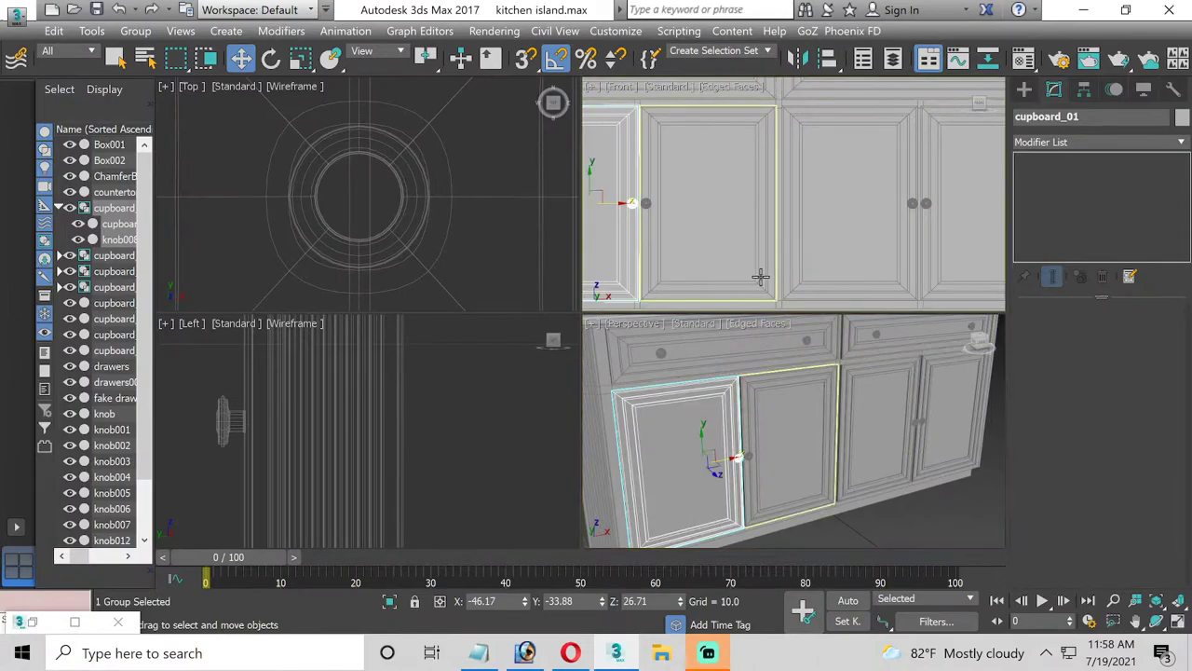
In a maximized Front view, move cupboard_01's pivot onto its hinge edge with Affect Pivot Only
left_click(1178, 624)
mouse_move(434, 393)
middle_mouse_down()
mouse_move(556, 362)
mouse_move(811, 362)
middle_mouse_up()
scroll(812, 363, "up", 2)
left_click(1083, 88)
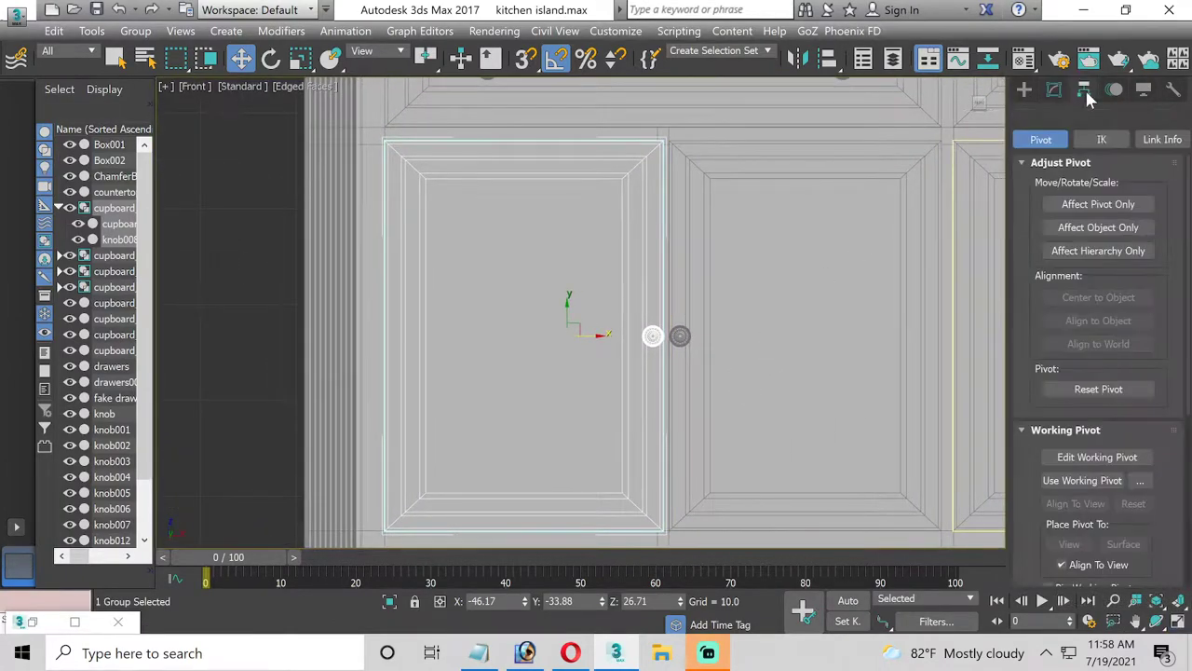
left_click(1099, 203)
scroll(513, 348, "up", 2)
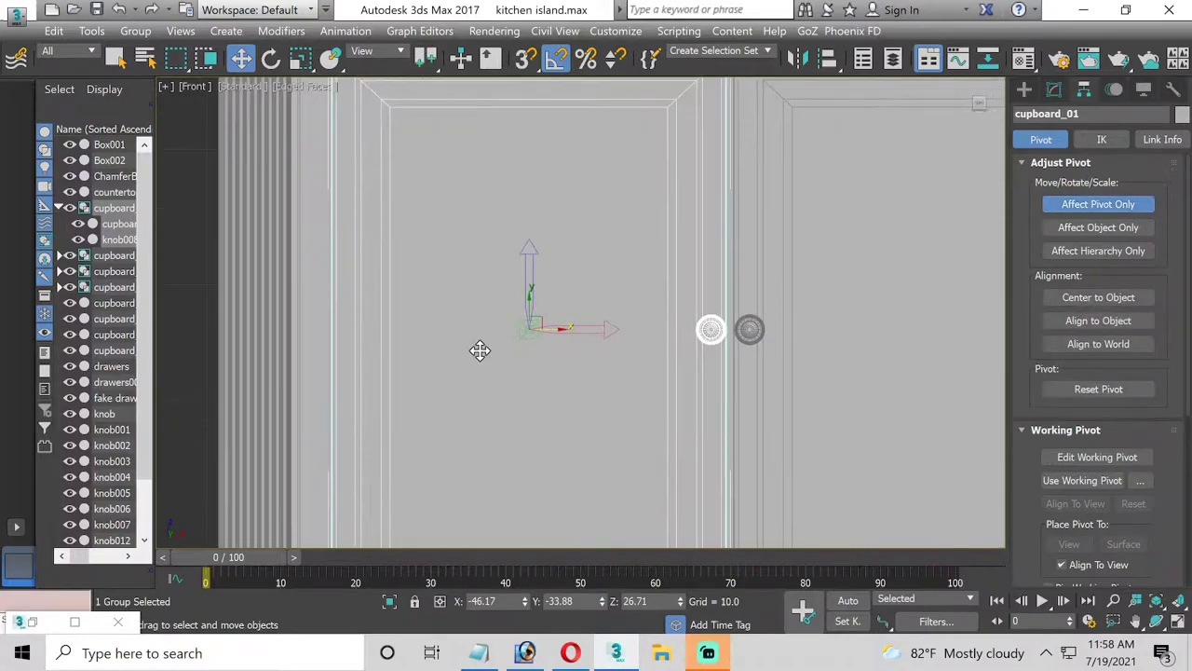
left_click_drag(559, 328, 395, 333)
scroll(333, 338, "up", 1)
scroll(363, 316, "up", 1)
left_click_drag(460, 313, 362, 324)
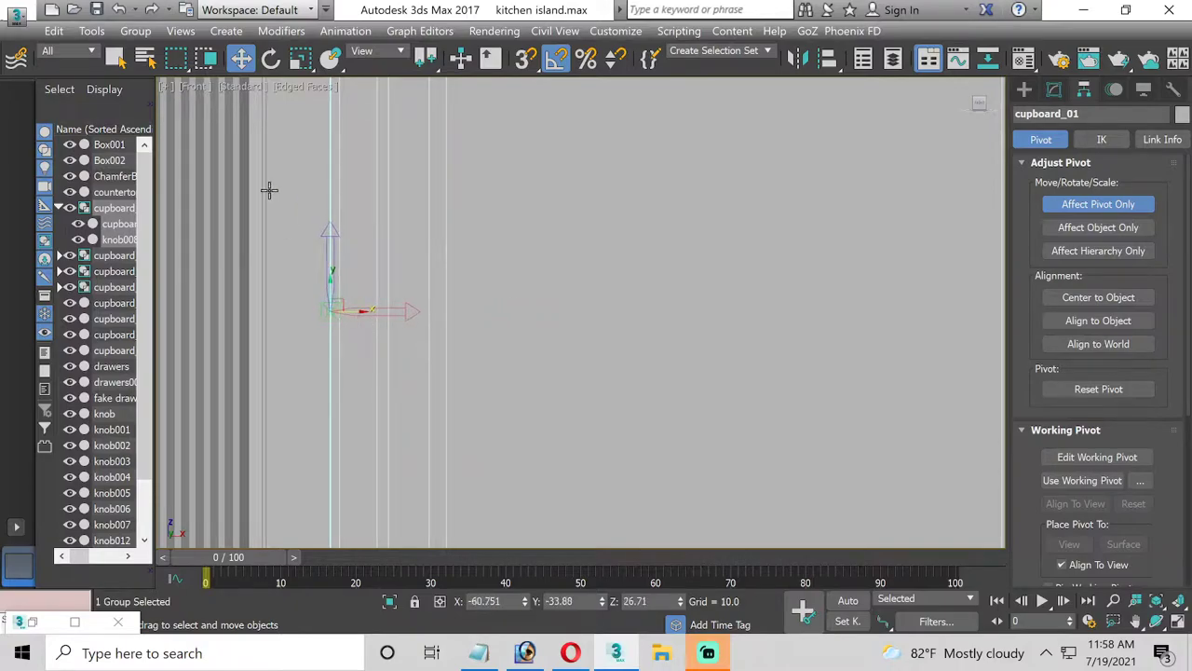
left_click(271, 58)
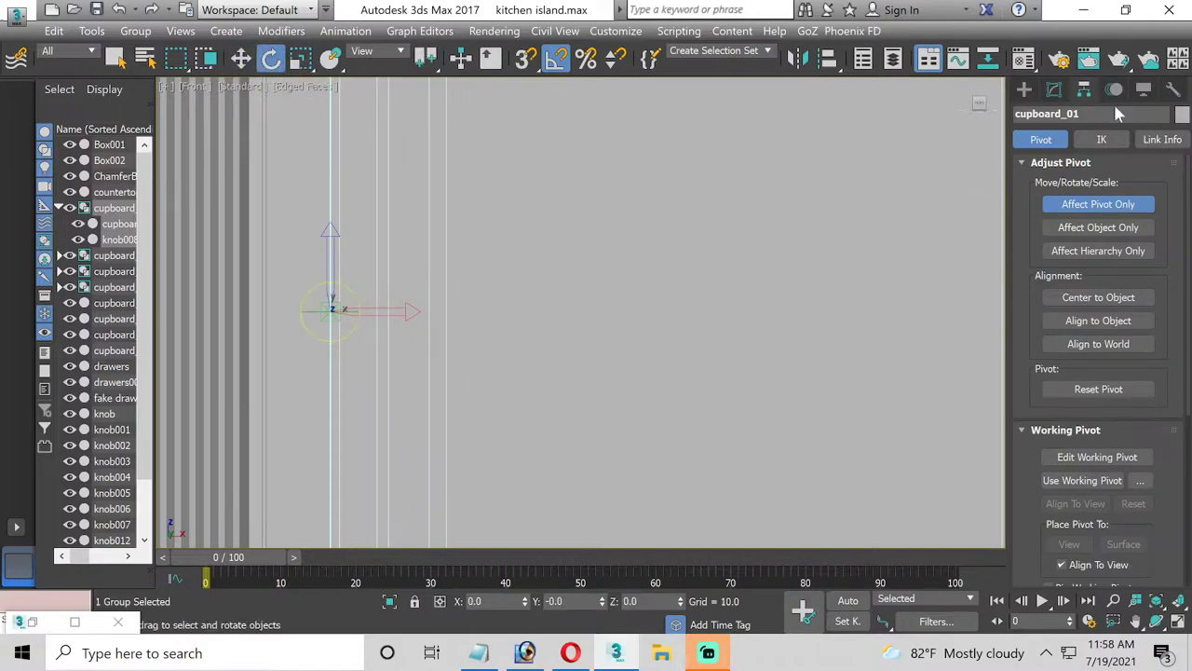
left_click(1053, 89)
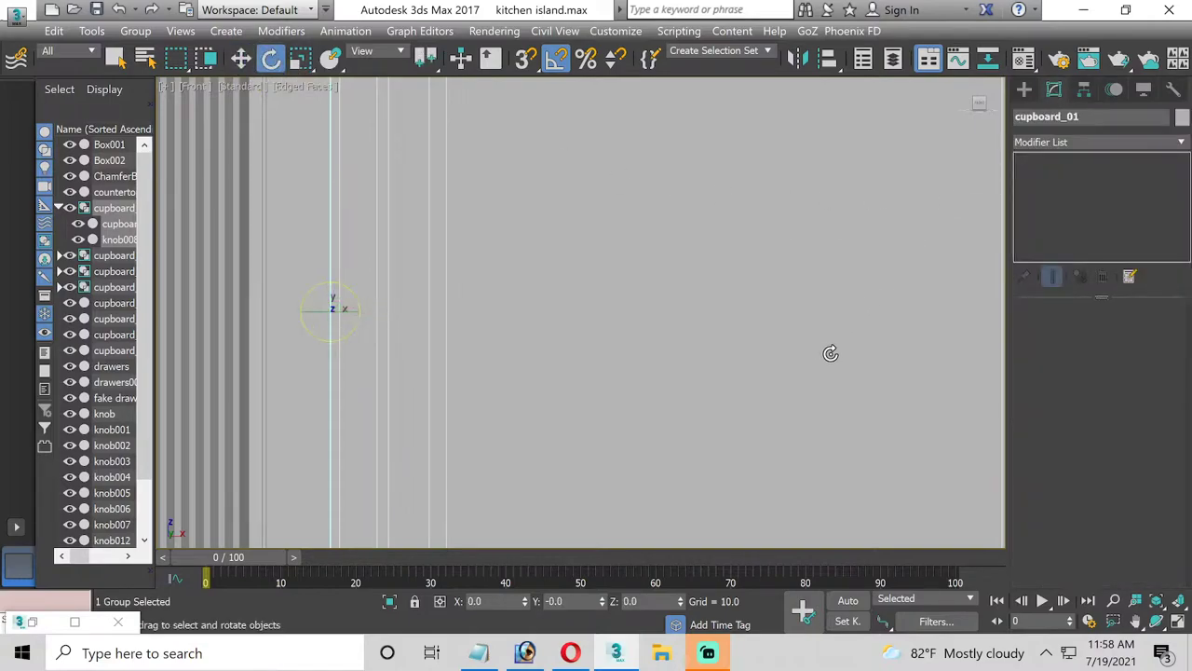
Select the cupboard_02 door group and bring it into view
left_click(240, 57)
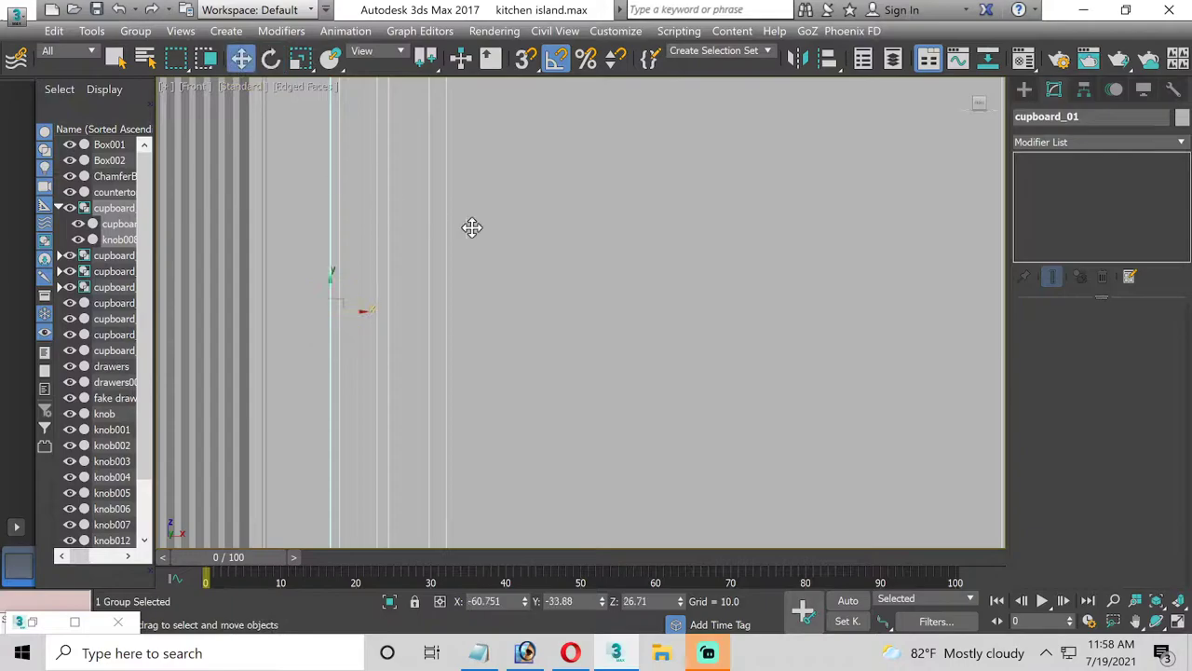
middle_click_drag(828, 327, 388, 332)
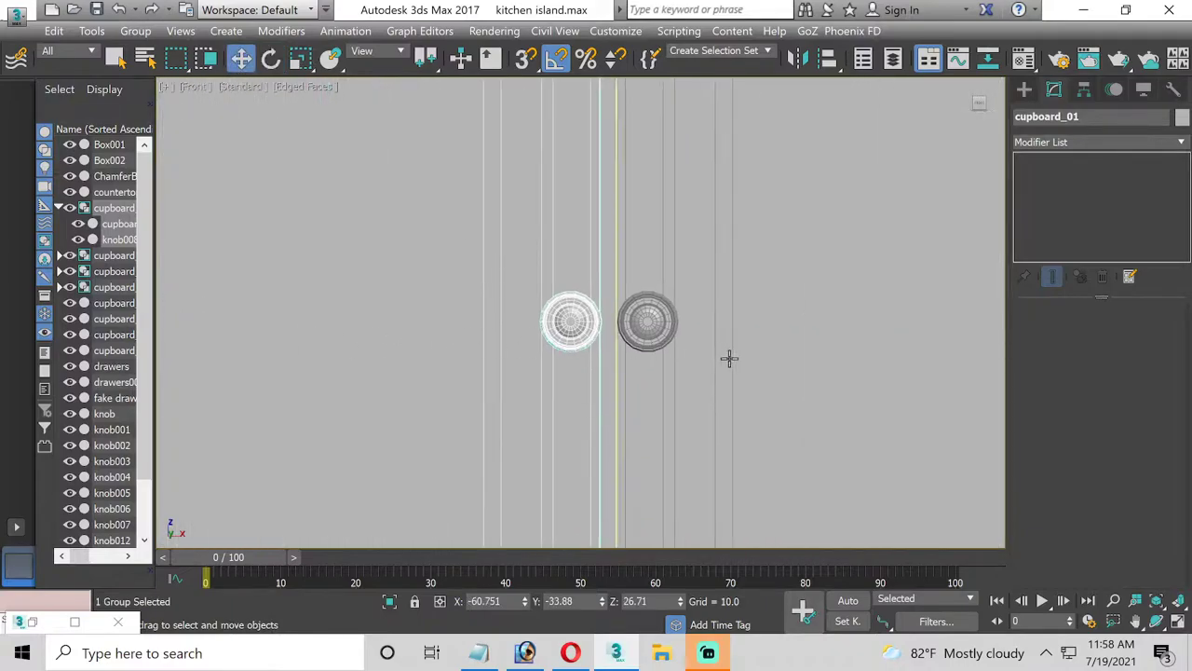
middle_click_drag(729, 356, 466, 377)
left_click(388, 339)
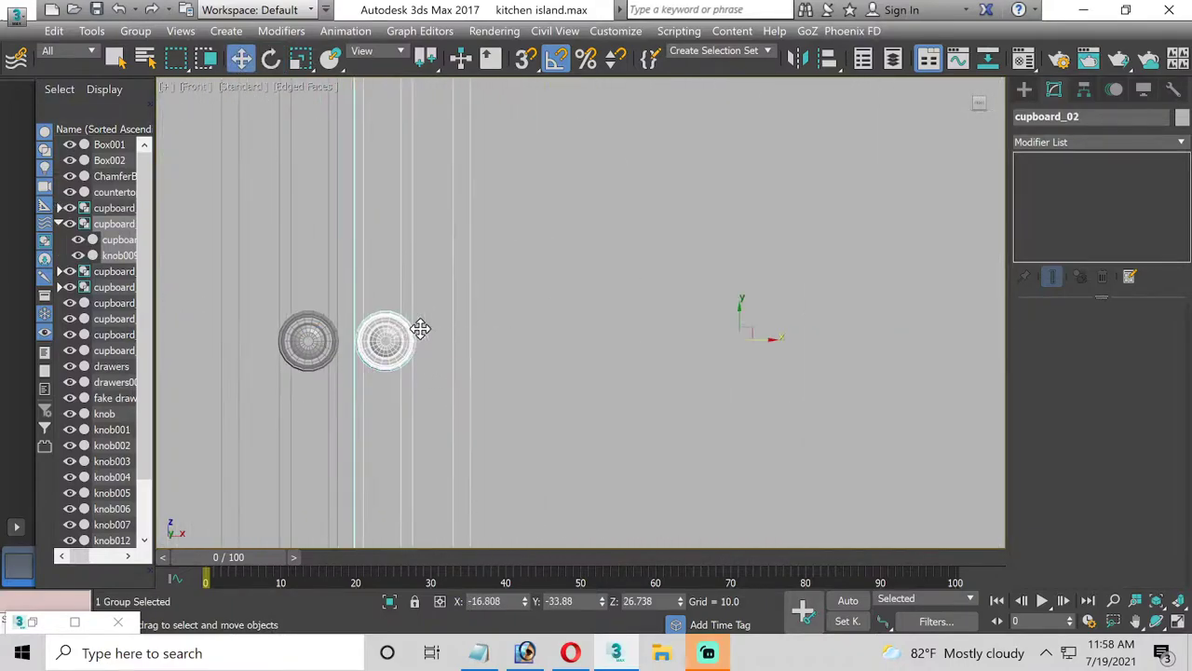
mouse_move(864, 339)
middle_mouse_down()
mouse_move(537, 342)
mouse_move(667, 381)
middle_mouse_up()
scroll(593, 345, "down", 2)
scroll(668, 381, "down", 2)
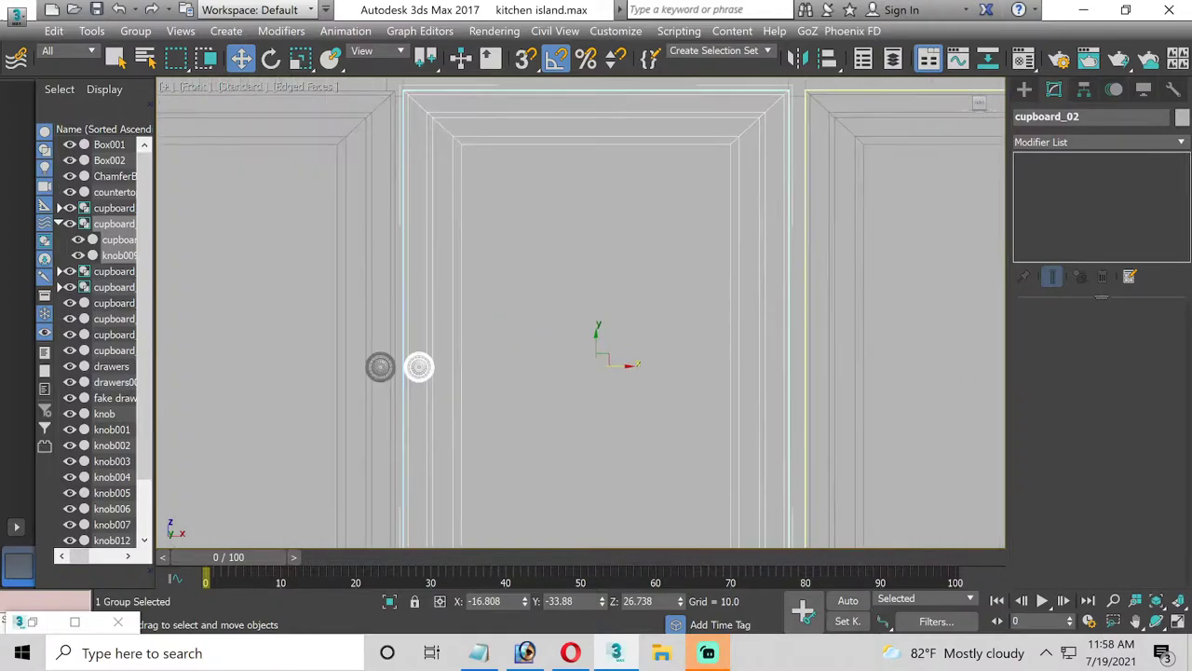
Move cupboard_02's pivot right onto the door's hinge edge using Affect Pivot Only
left_click(1083, 90)
left_click(1098, 204)
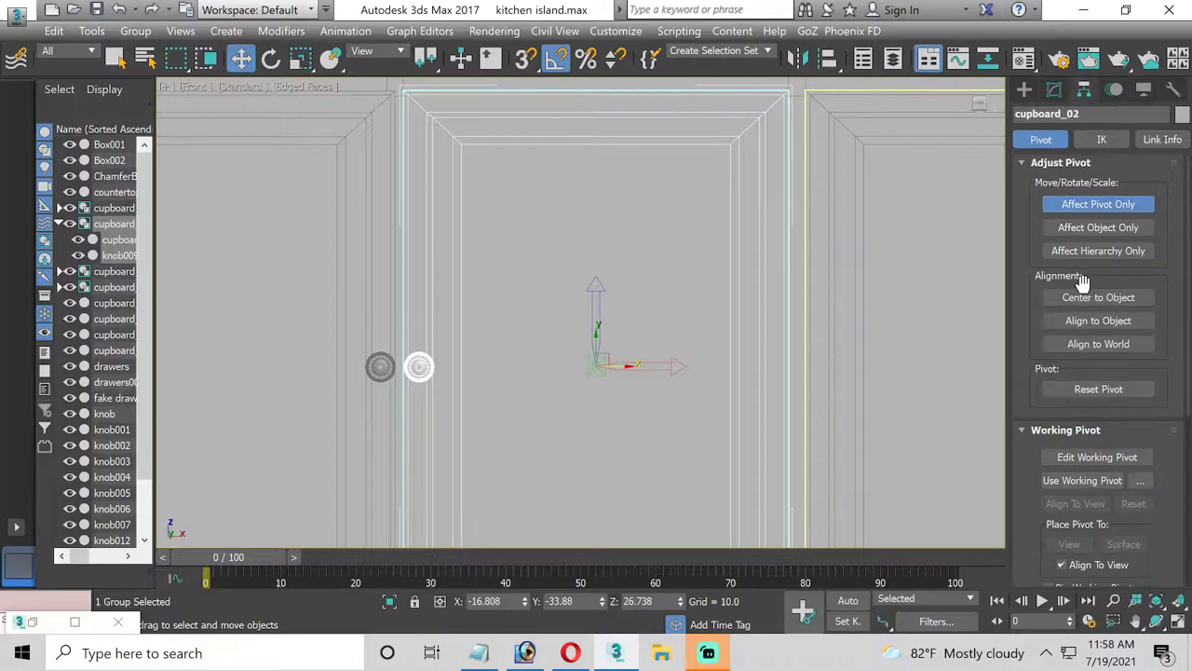
left_click(1085, 298)
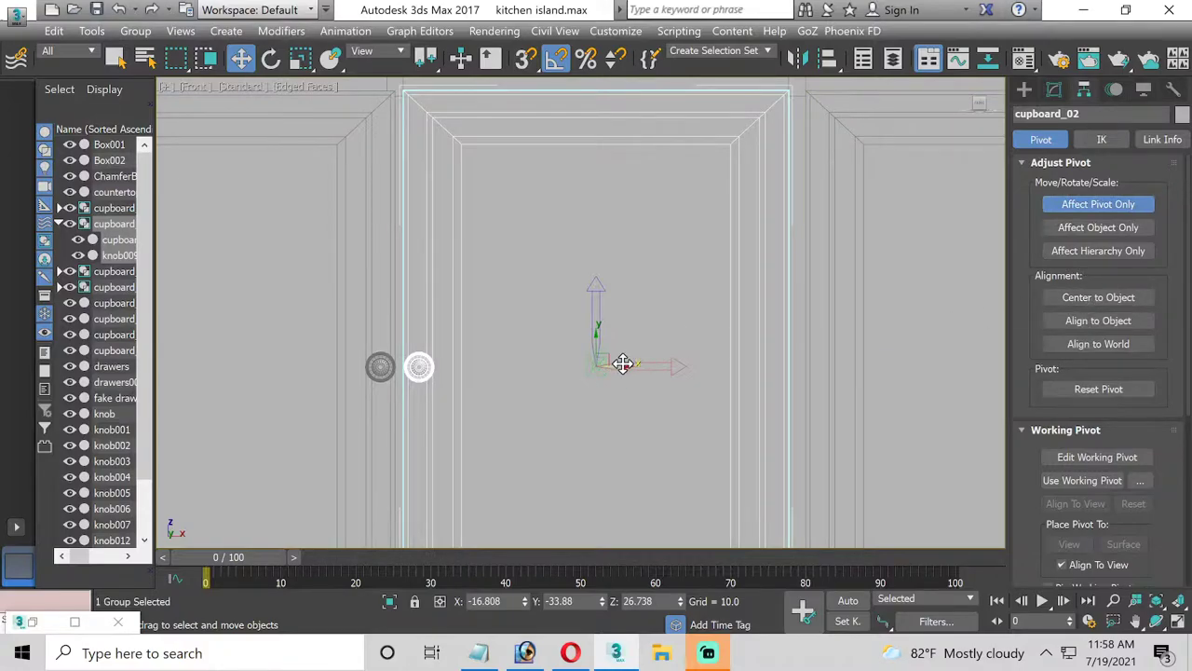
left_click_drag(622, 363, 743, 363)
scroll(769, 363, "up", 2)
scroll(769, 364, "up", 3)
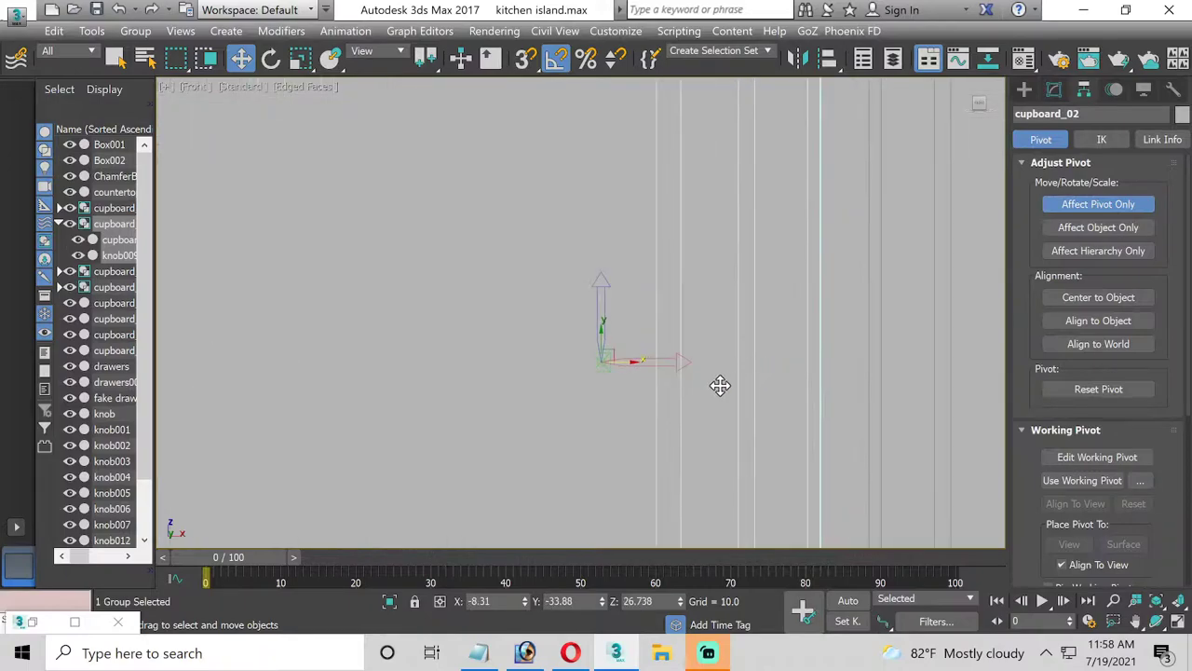
middle_click_drag(720, 384, 588, 397)
left_click_drag(525, 373, 739, 353)
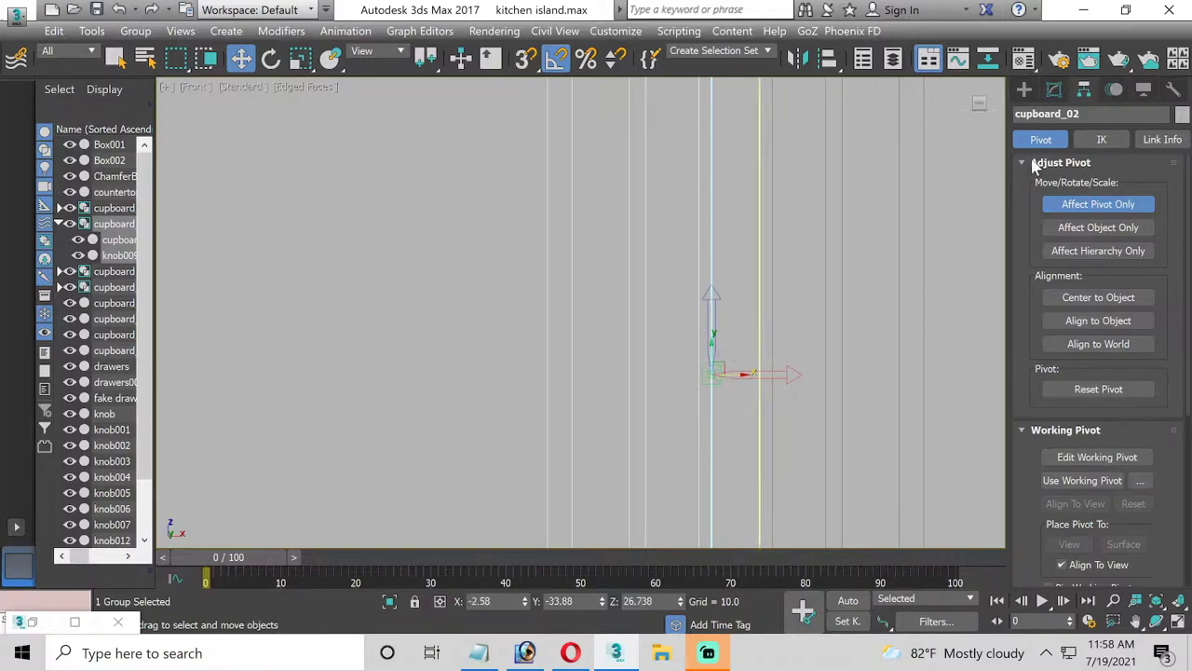
Select the cupboard_03 door group
left_click(270, 57)
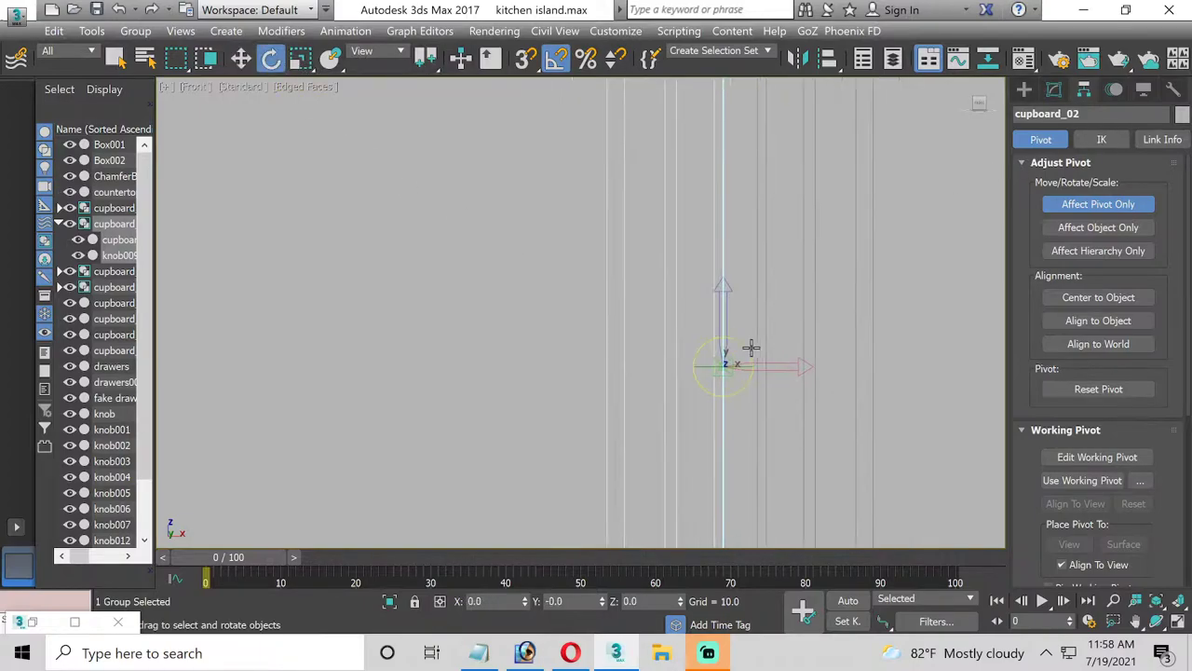
mouse_move(750, 345)
middle_mouse_down()
mouse_move(567, 396)
mouse_move(566, 383)
middle_mouse_up()
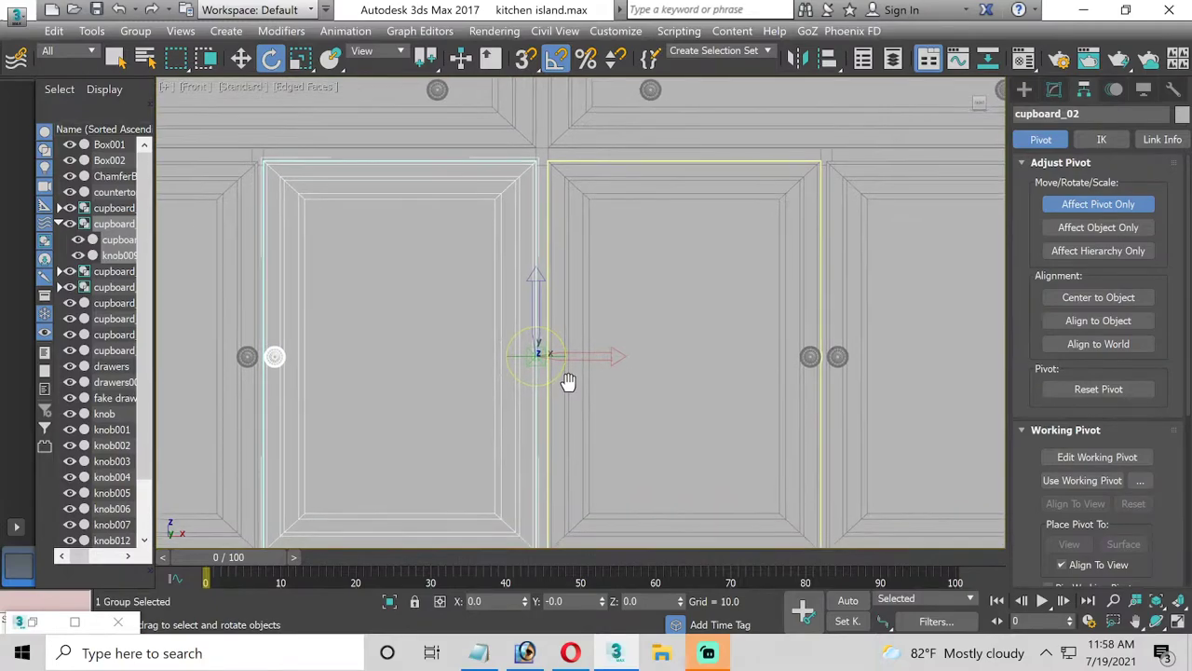
middle_click_drag(686, 367, 658, 367)
left_click(664, 372)
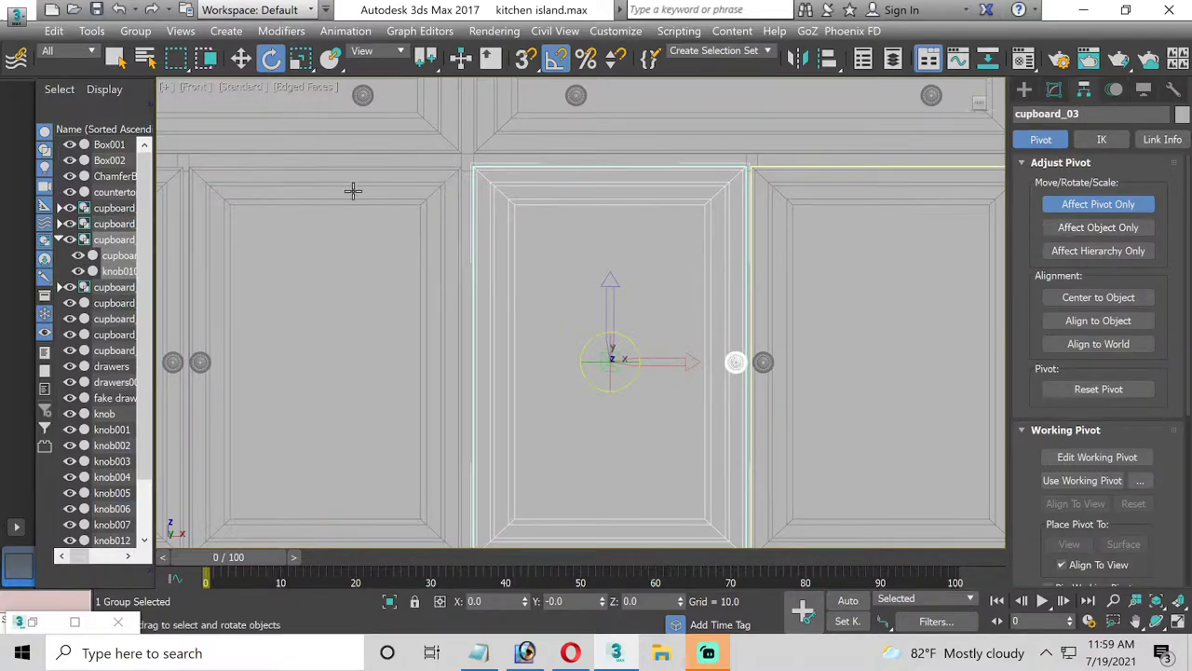
Move cupboard_03's pivot left toward its hinge edge
left_click(240, 57)
scroll(644, 409, "up", 2)
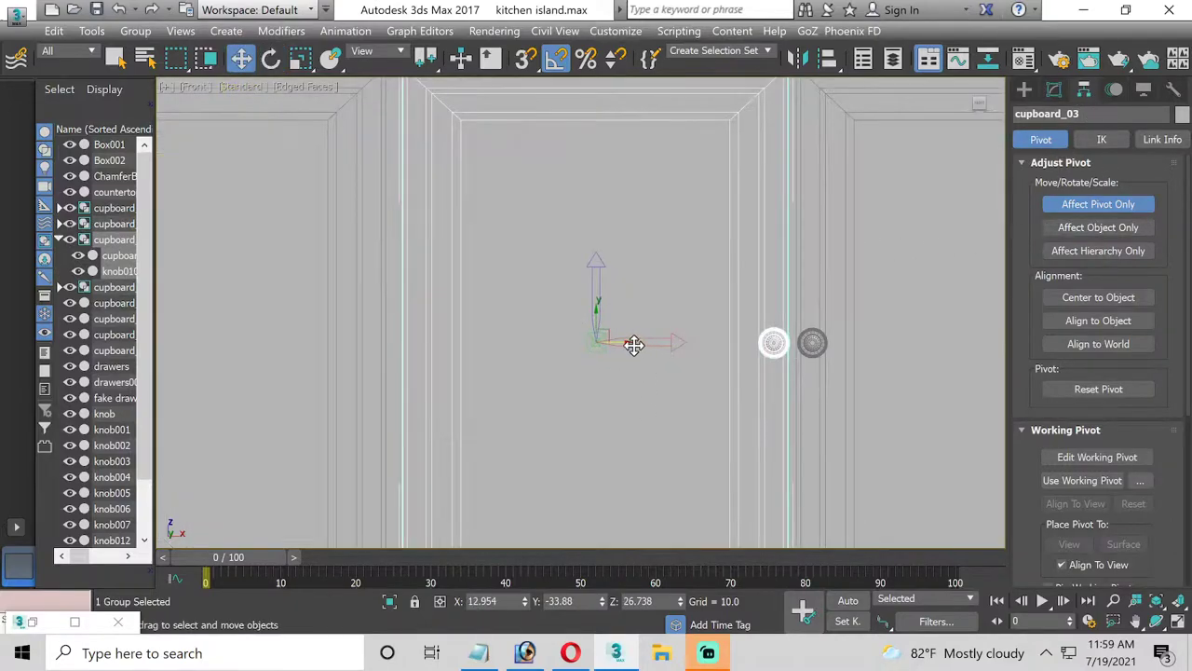
mouse_move(622, 342)
left_mouse_down()
mouse_move(408, 354)
mouse_move(427, 333)
left_mouse_up()
scroll(410, 349, "up", 2)
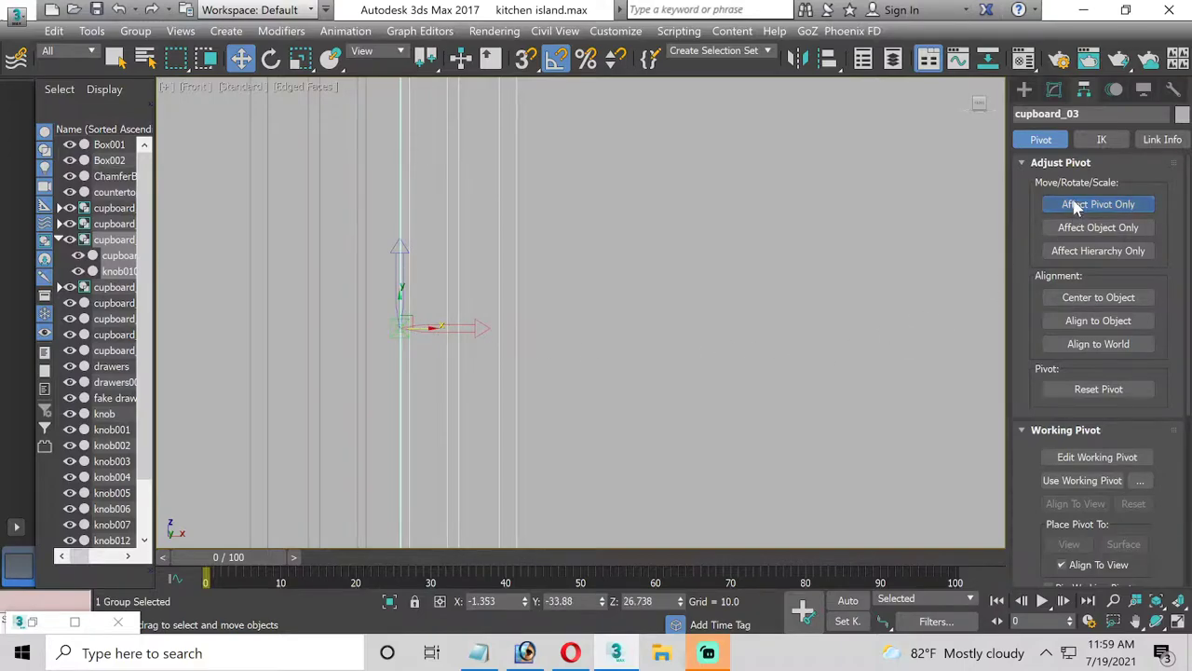
left_click(270, 58)
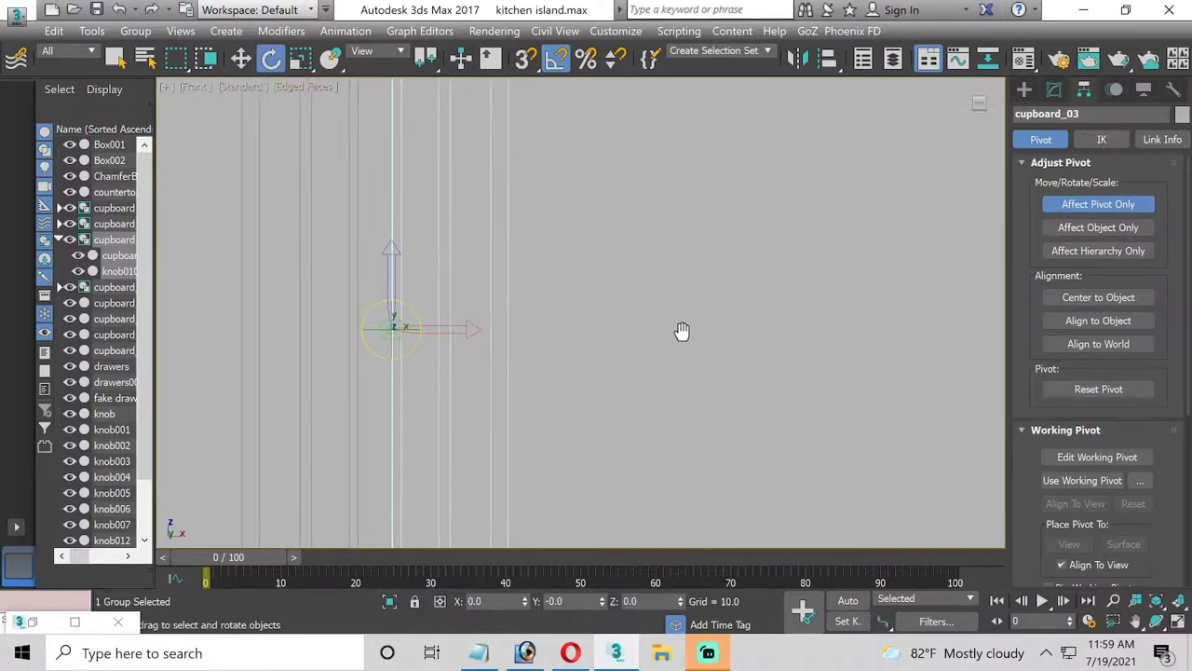
Select cupboard_04 and snap its pivot onto the door's right edge
scroll(680, 332, "up", 3)
mouse_move(556, 351)
middle_mouse_down()
mouse_move(696, 395)
mouse_move(374, 400)
middle_mouse_up()
left_click(609, 374)
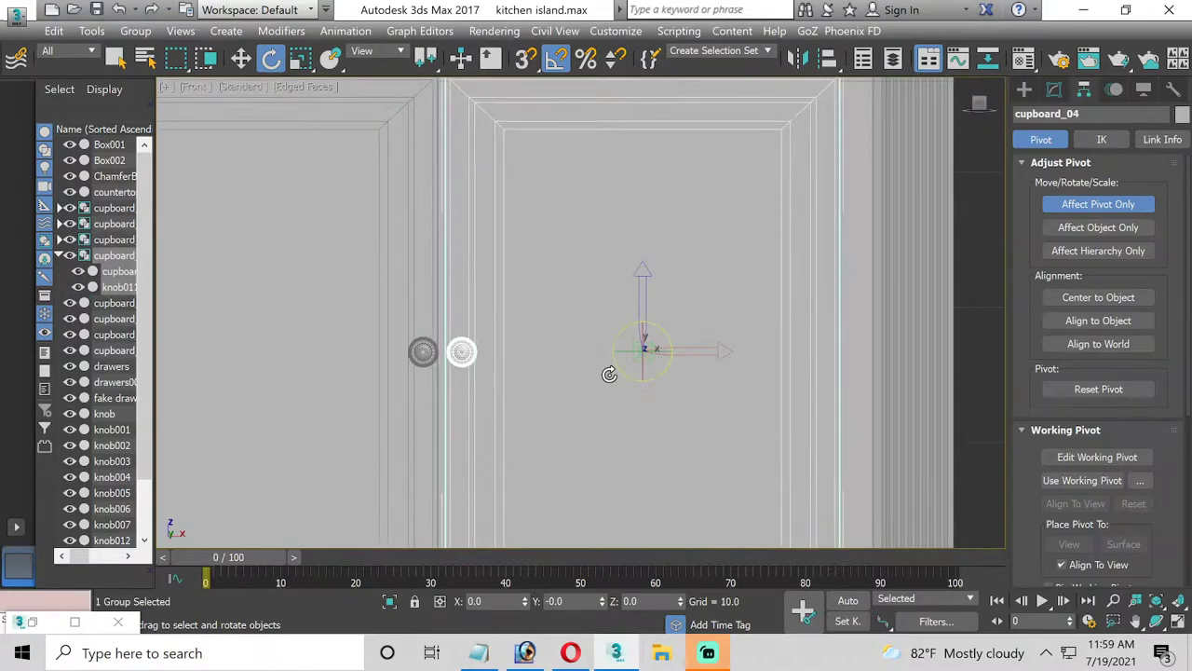
left_click(238, 59)
middle_click_drag(660, 323, 447, 325)
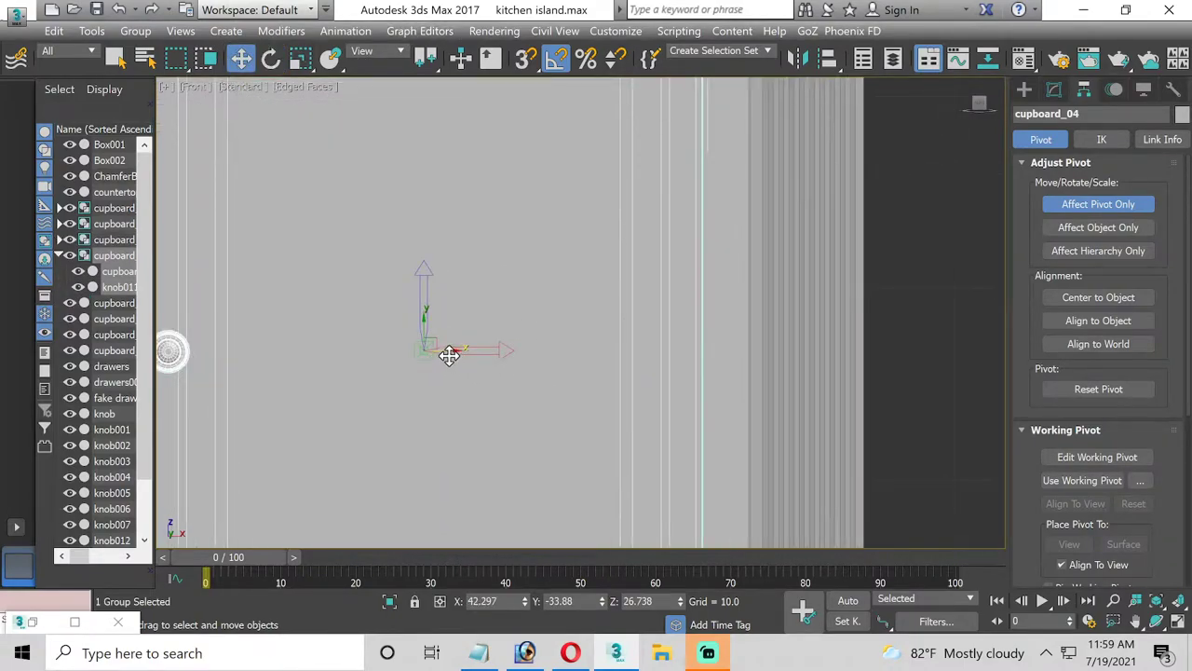
left_click_drag(448, 353, 726, 350)
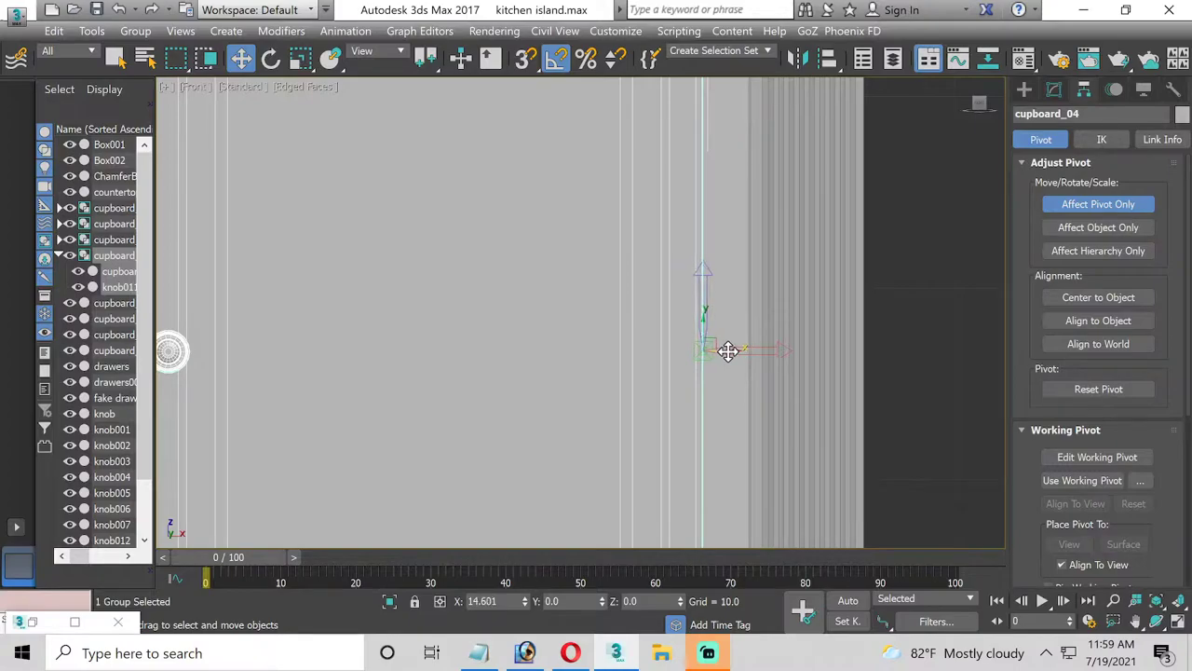
left_click_drag(726, 350, 726, 355)
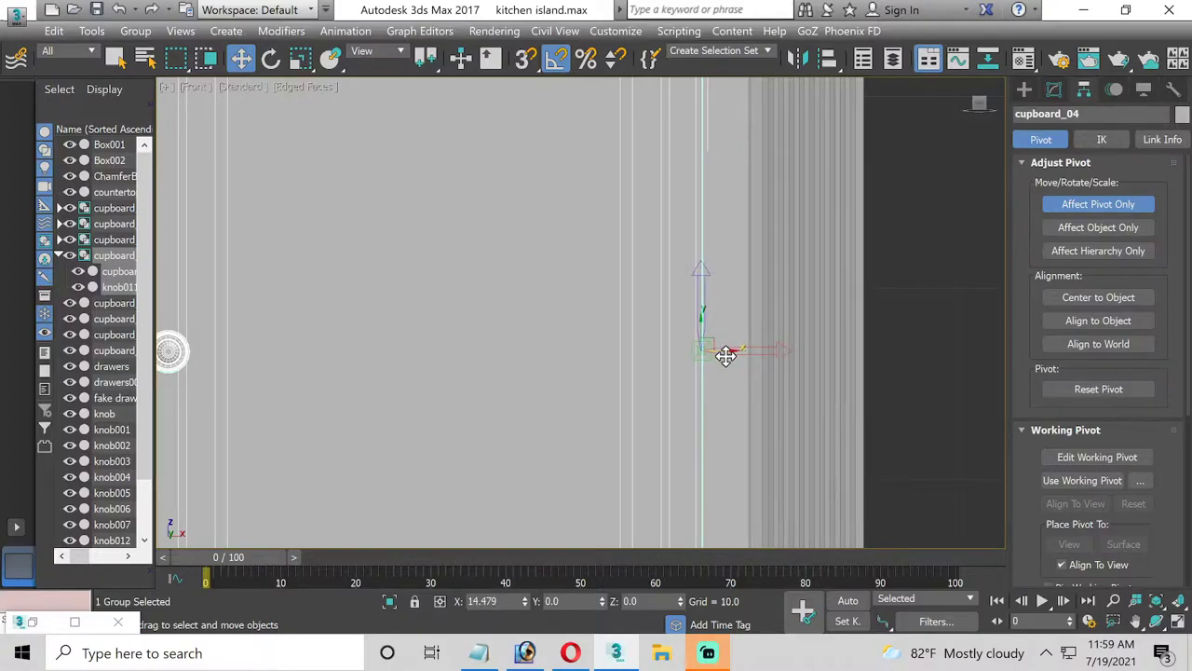
scroll(727, 357, "up", 1)
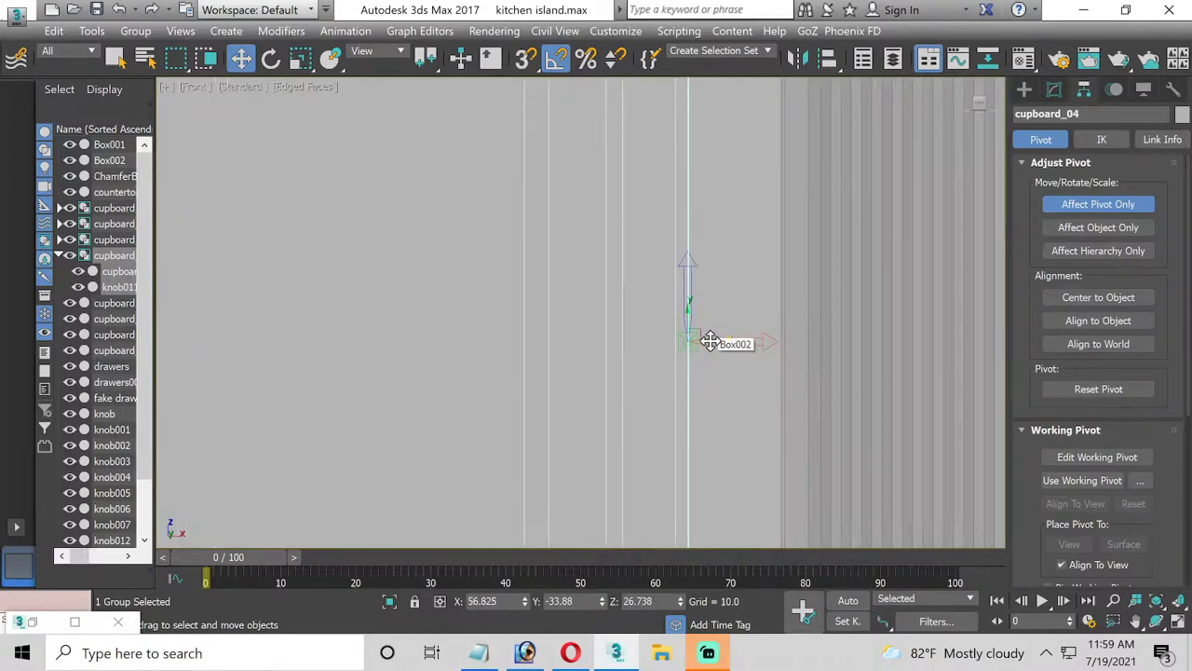
left_click_drag(710, 341, 707, 340)
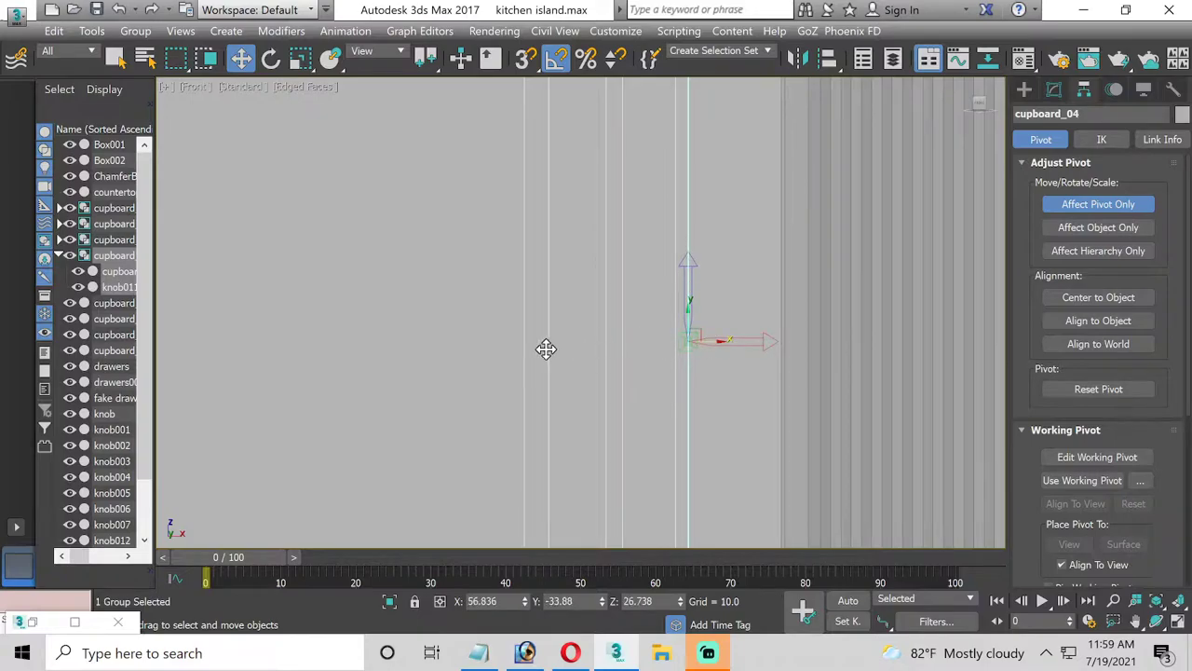
scroll(559, 363, "down", 2)
scroll(447, 289, "down", 2)
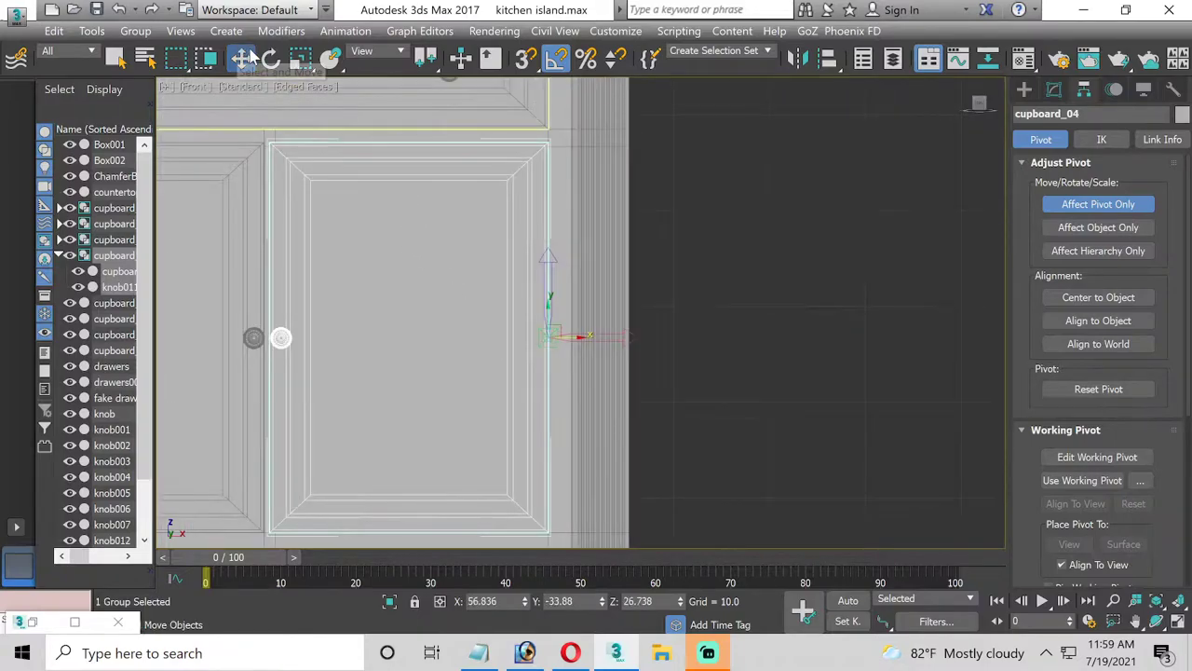
Turn off Affect Pivot Only and restore the four-view layout
left_click(270, 58)
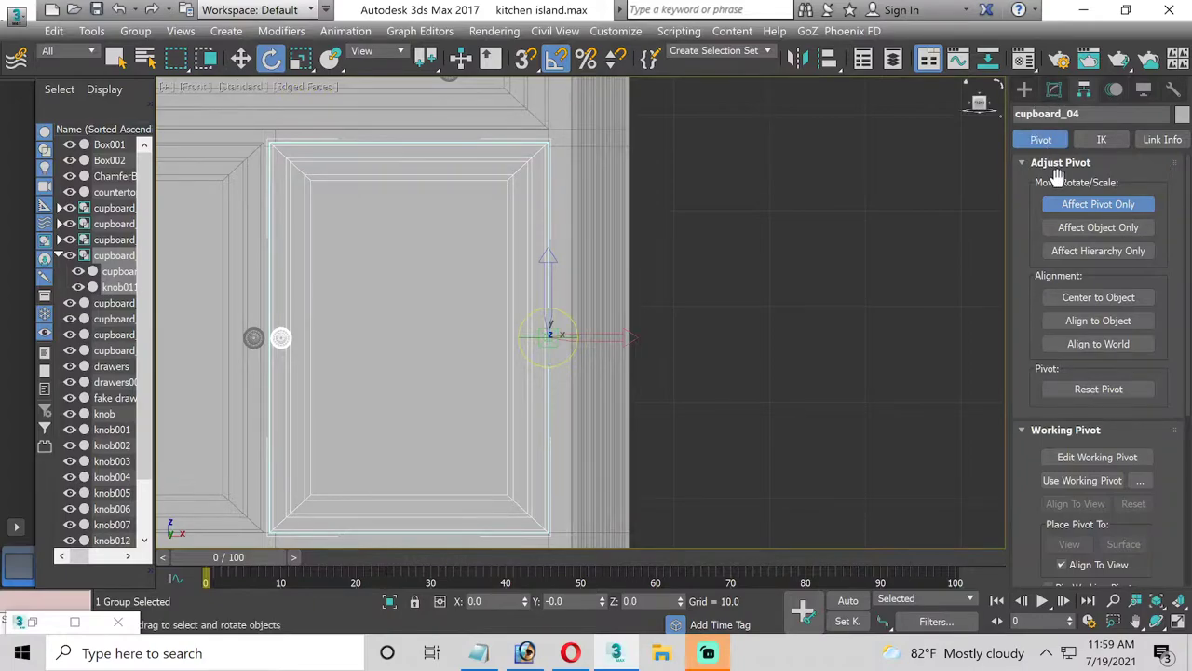
left_click(1062, 205)
left_click(1053, 88)
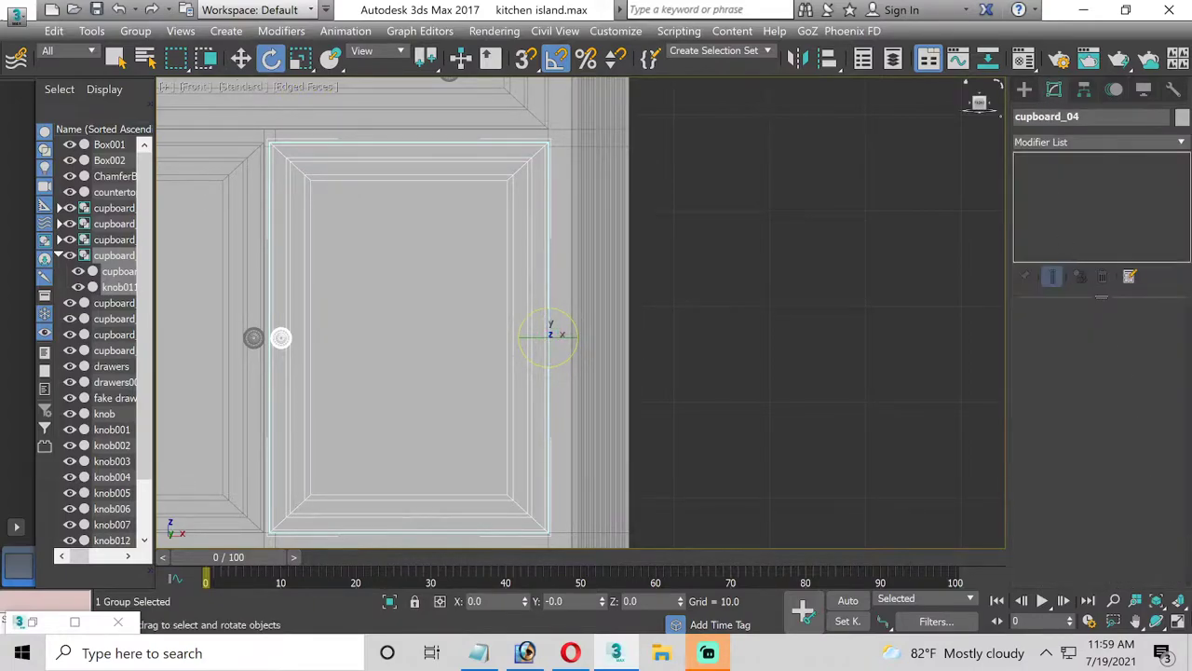
left_click(1176, 622)
Rotate cupboard_01 open to -110° about its hinge, then undo to close it
left_click(675, 445)
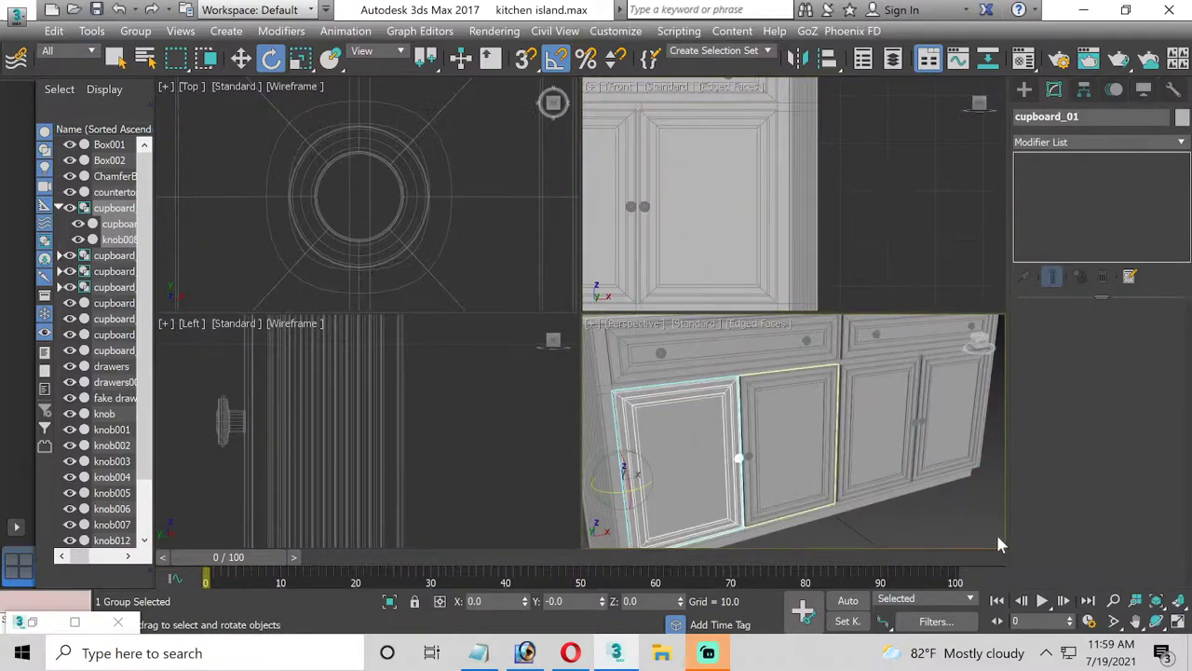
left_click(1177, 622)
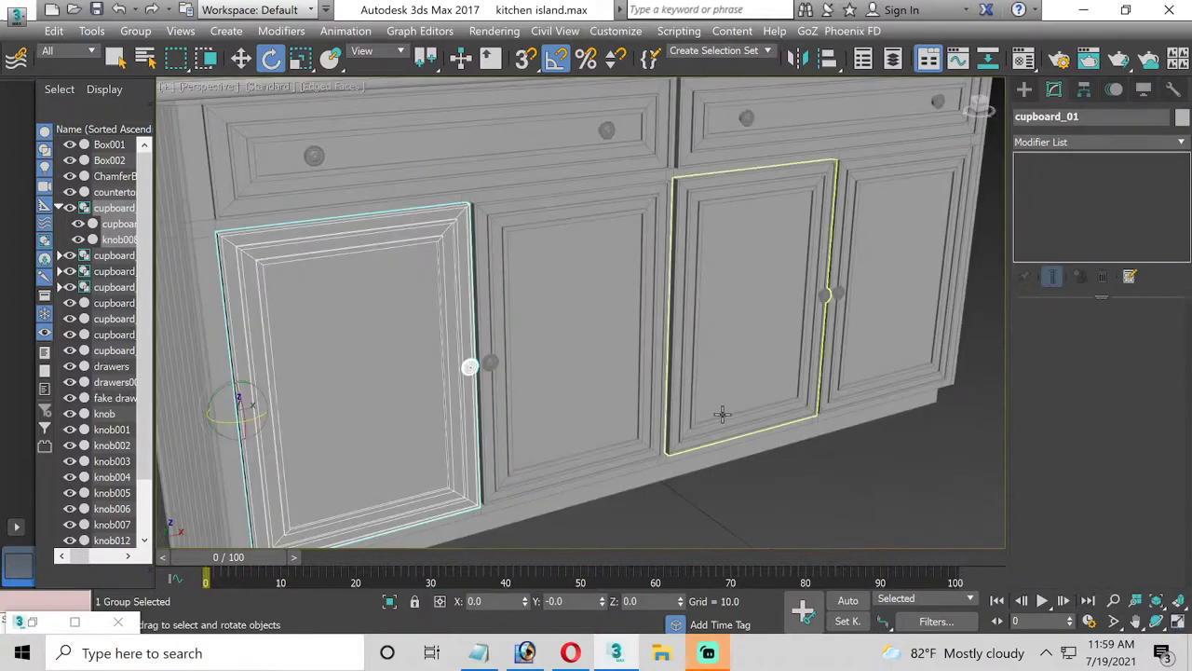
scroll(447, 402, "down", 3)
middle_click_drag(447, 402, 461, 402)
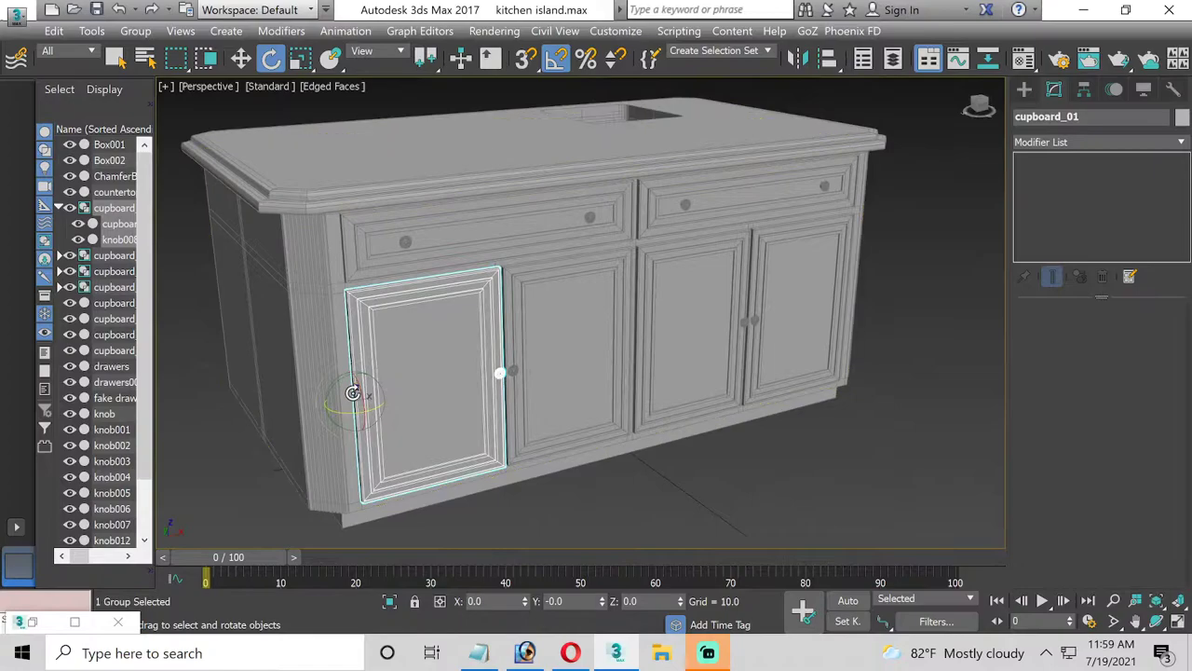
mouse_move(350, 417)
left_mouse_down()
mouse_move(305, 424)
mouse_move(330, 434)
mouse_move(305, 443)
left_mouse_up()
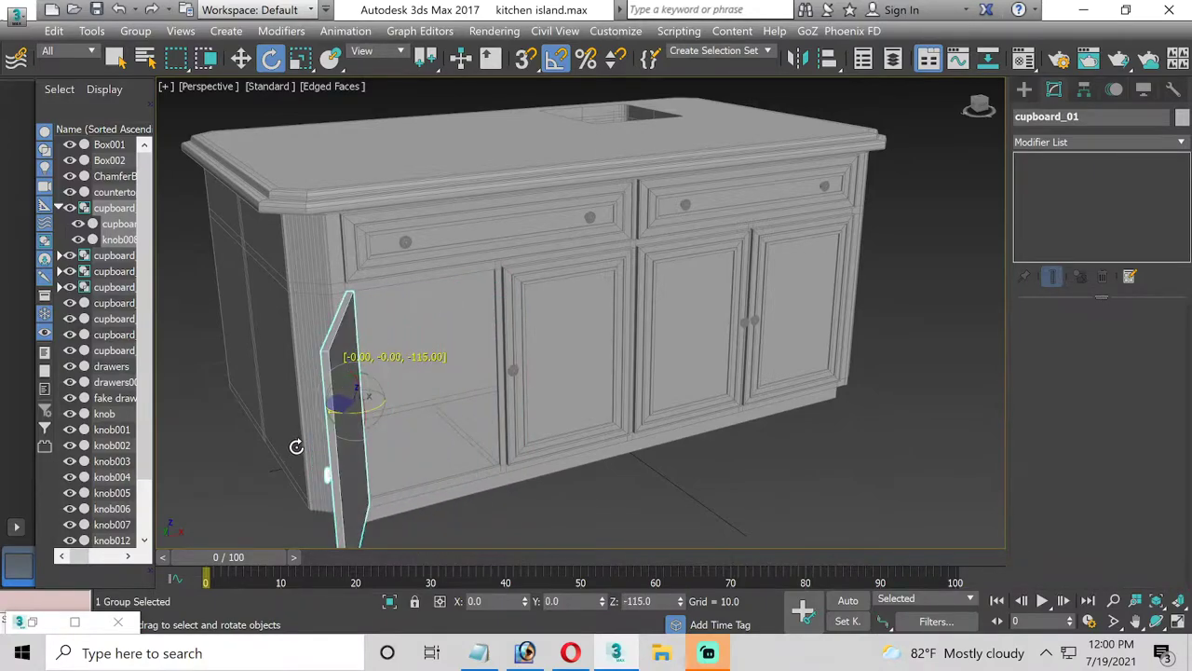
left_click_drag(305, 442, 296, 448)
scroll(413, 468, "up", 2)
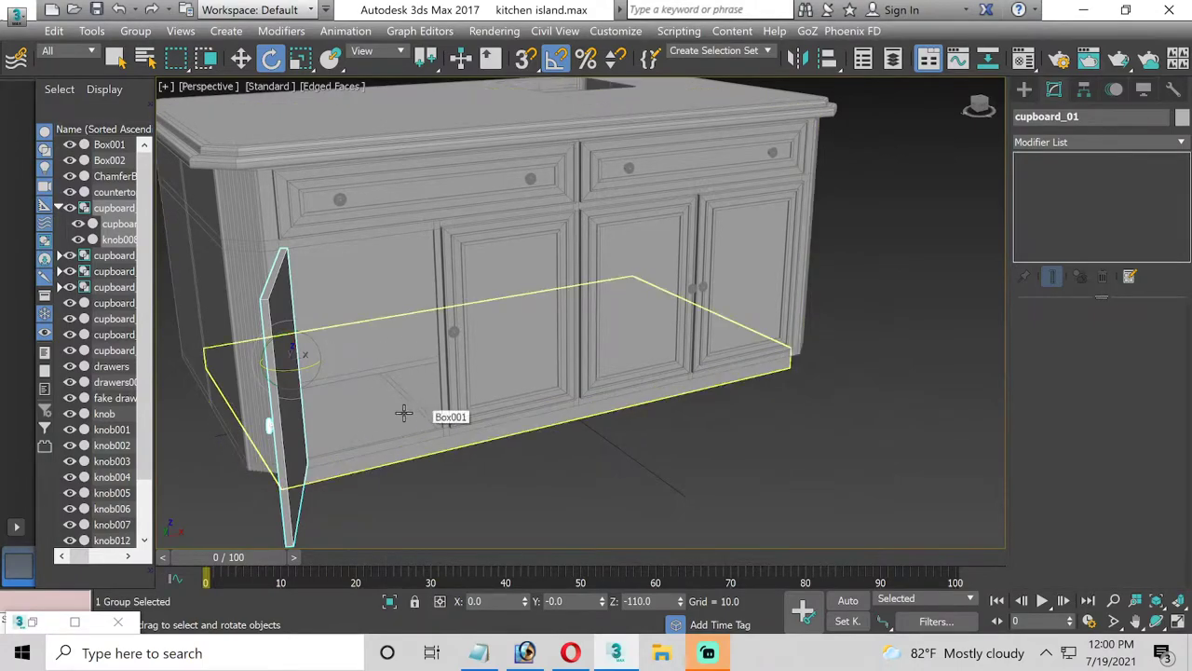
mouse_move(372, 316)
middle_mouse_down("alt")
mouse_move(312, 389)
mouse_move(325, 340)
mouse_move(353, 392)
middle_mouse_up("alt")
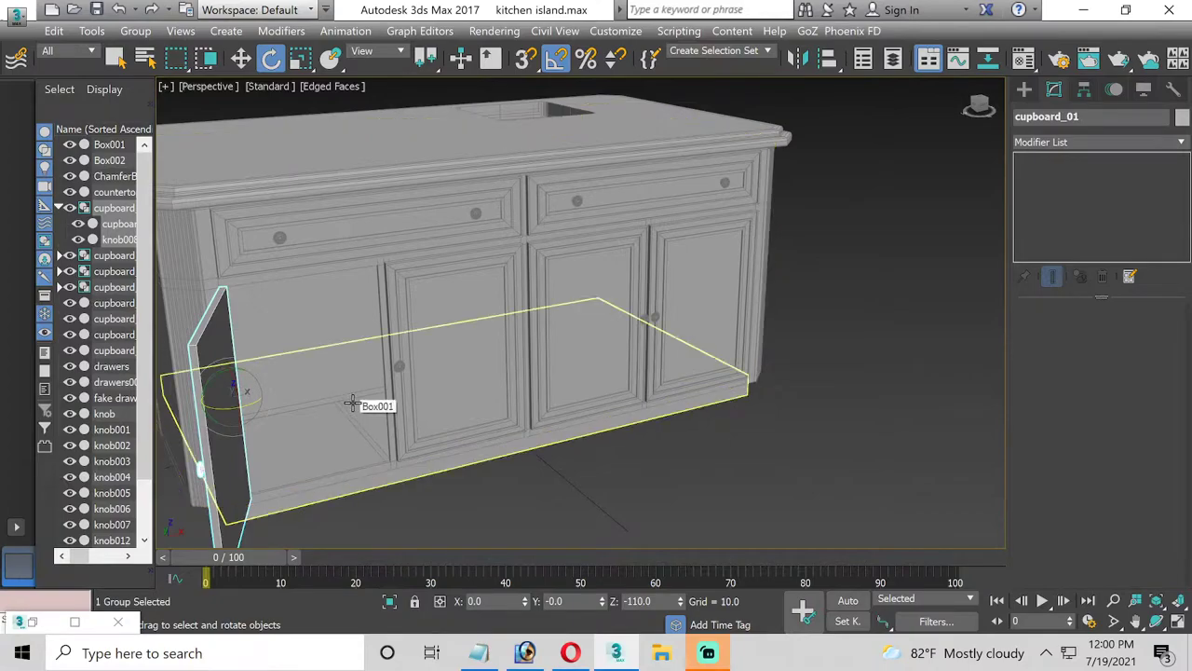
key("ctrl+z")
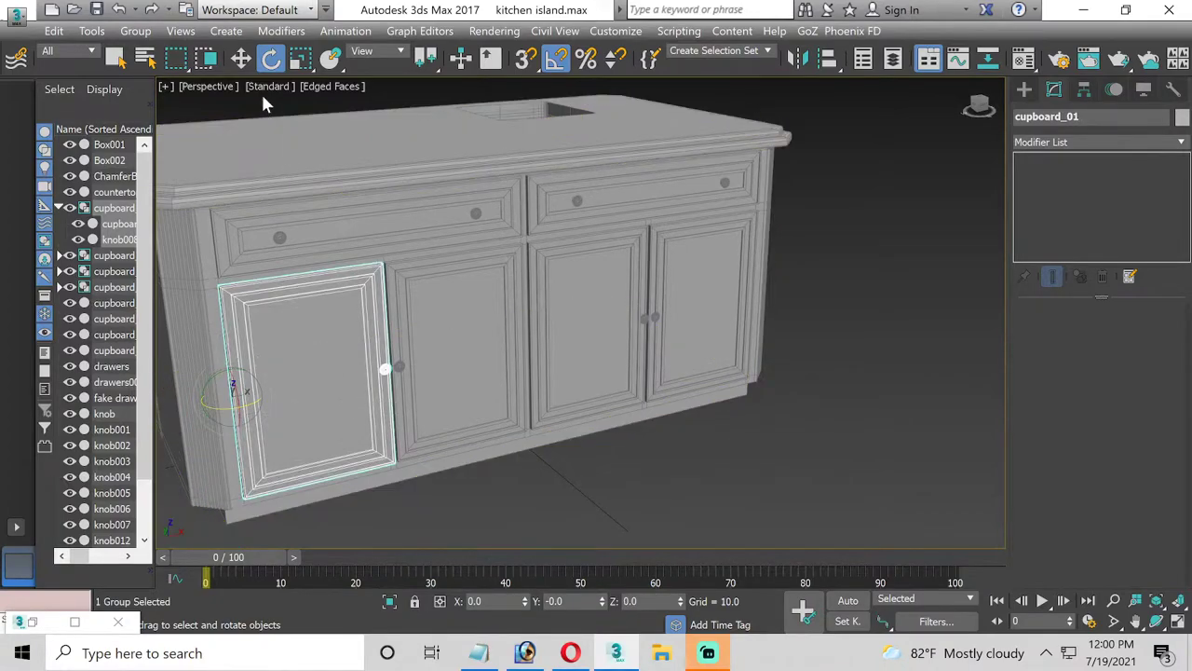
Select all four cupboard door groups together
left_click(240, 60)
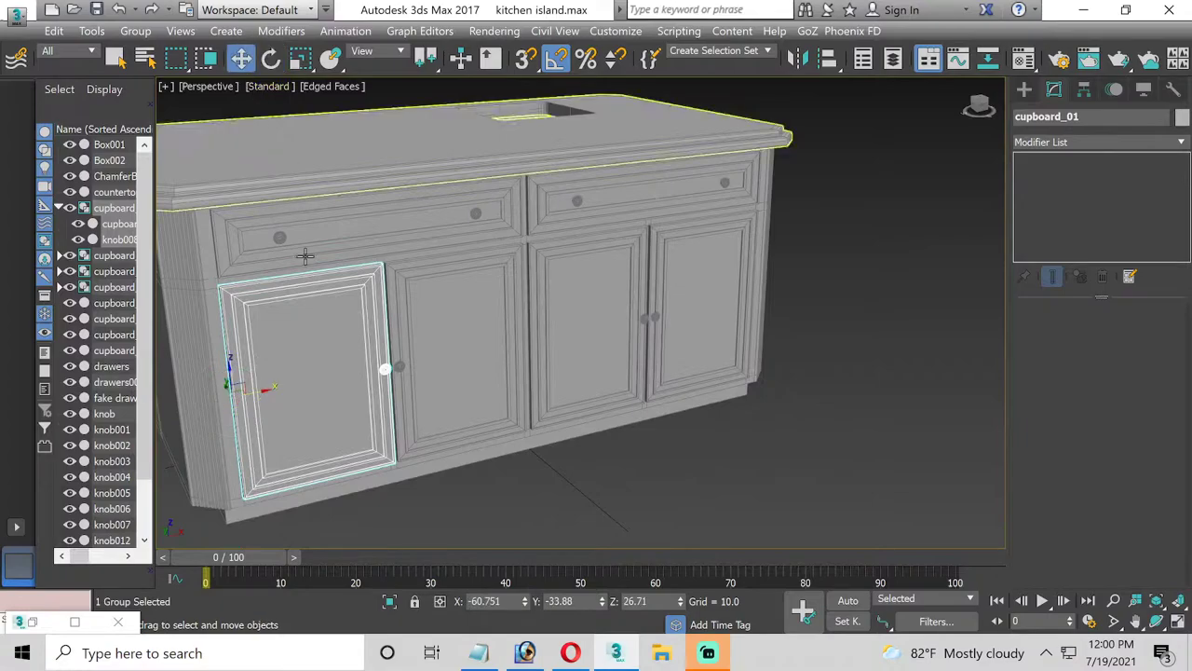
left_click(405, 327, "ctrl")
left_click(572, 324, "ctrl")
left_click(672, 311, "ctrl")
Hide the four selected door groups and orbit to view the empty island interior
right_click(673, 311)
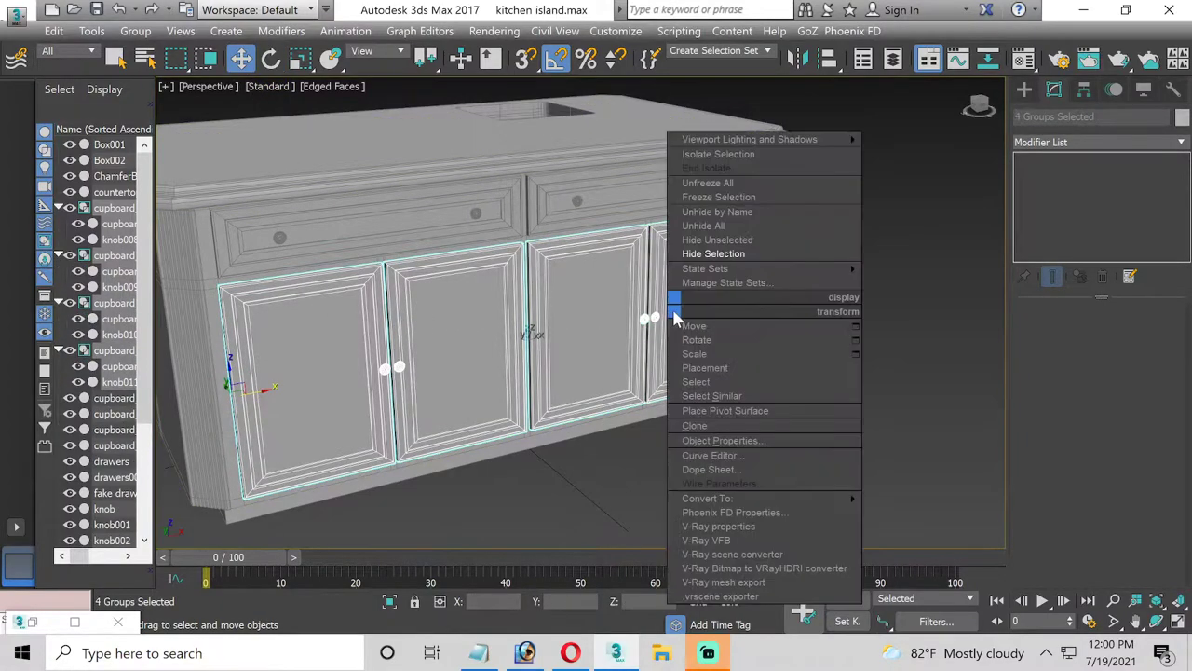
left_click(729, 255)
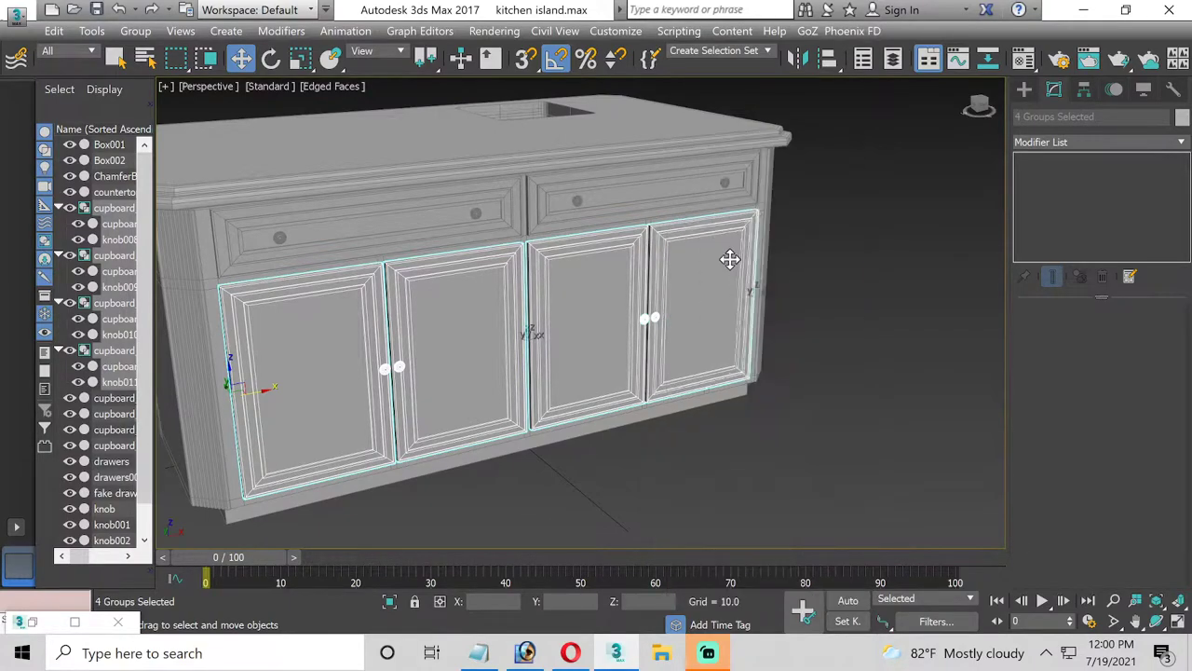
left_click(1156, 621)
mouse_move(609, 426)
left_mouse_down()
mouse_move(573, 395)
mouse_move(582, 386)
mouse_move(497, 378)
mouse_move(568, 369)
mouse_move(370, 418)
mouse_move(518, 388)
left_mouse_up()
mouse_move(682, 401)
left_mouse_down()
mouse_move(357, 386)
mouse_move(380, 338)
mouse_move(453, 357)
left_mouse_up()
mouse_move(654, 377)
middle_mouse_down()
mouse_move(559, 431)
mouse_move(646, 415)
mouse_move(633, 346)
middle_mouse_up()
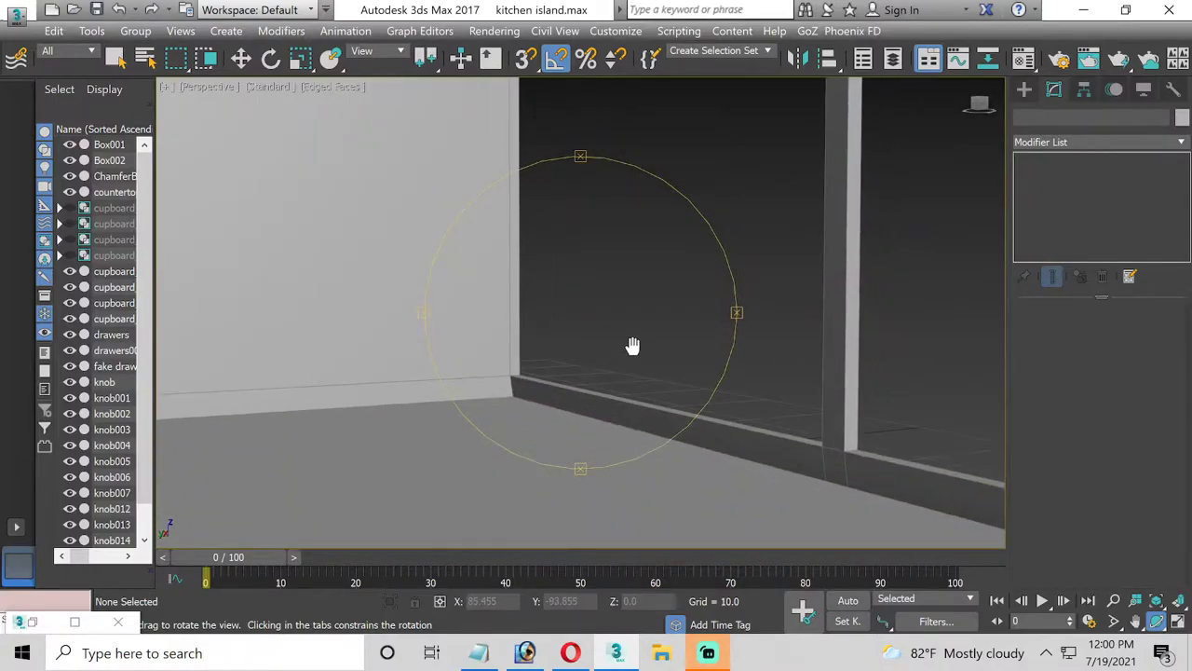
Flatten the three kick faces of the Box002 island body along Y by scaling them
left_click(241, 58)
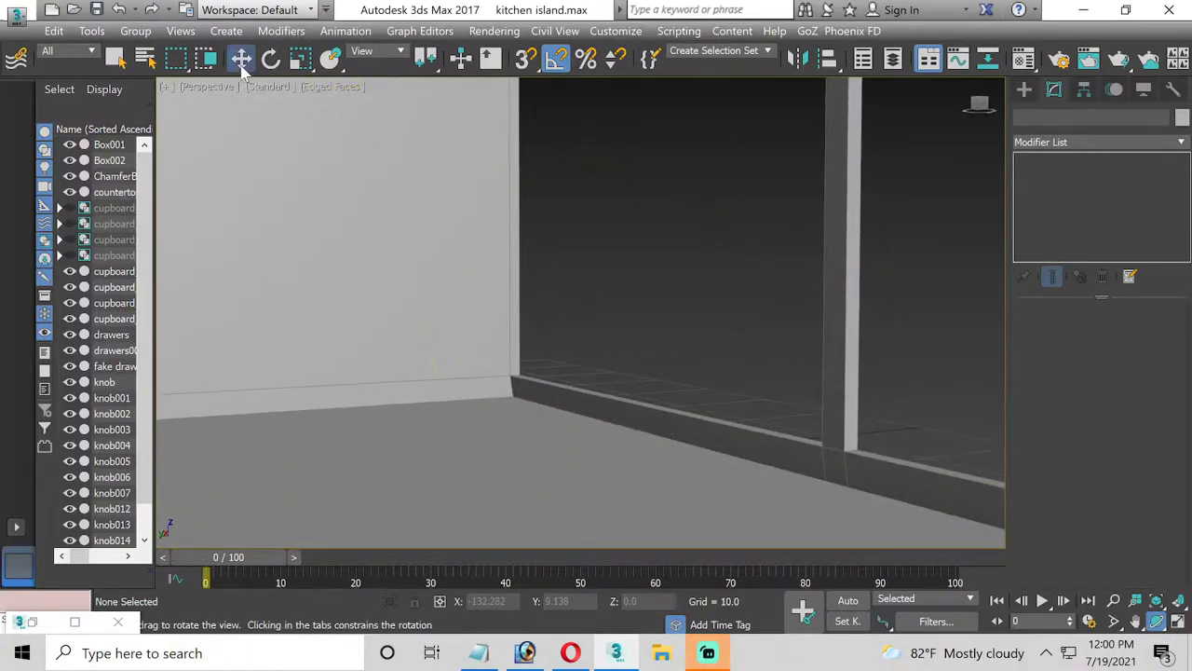
left_click(838, 476)
left_click(1053, 223)
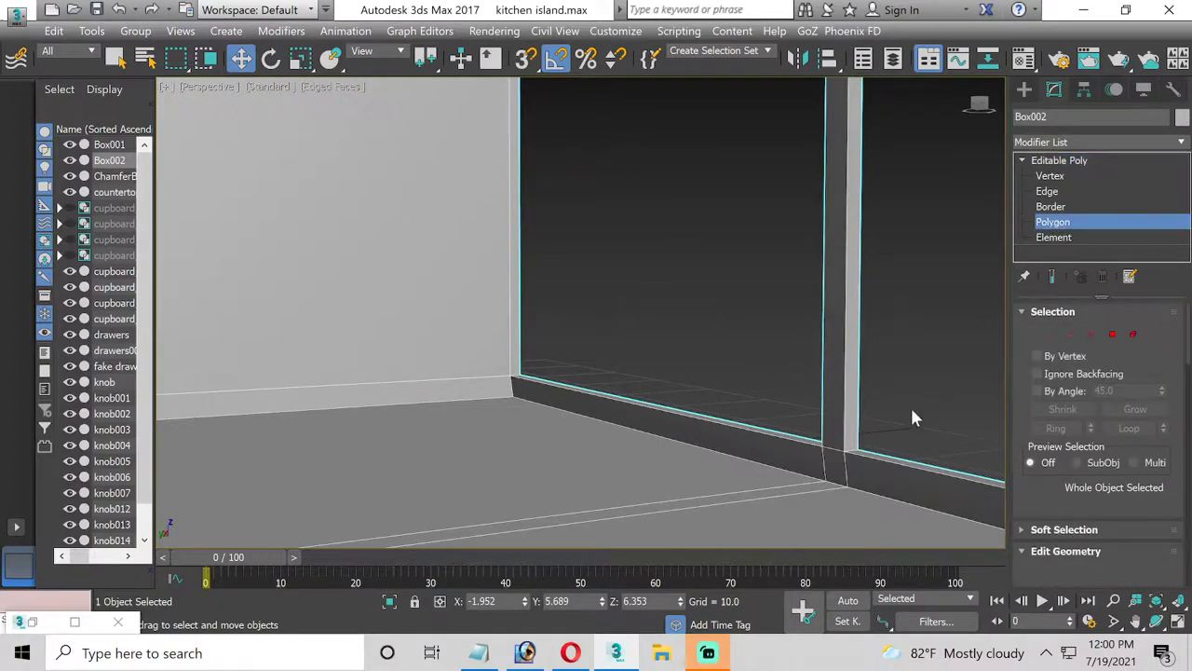
left_click(838, 466)
left_click(873, 473, "ctrl")
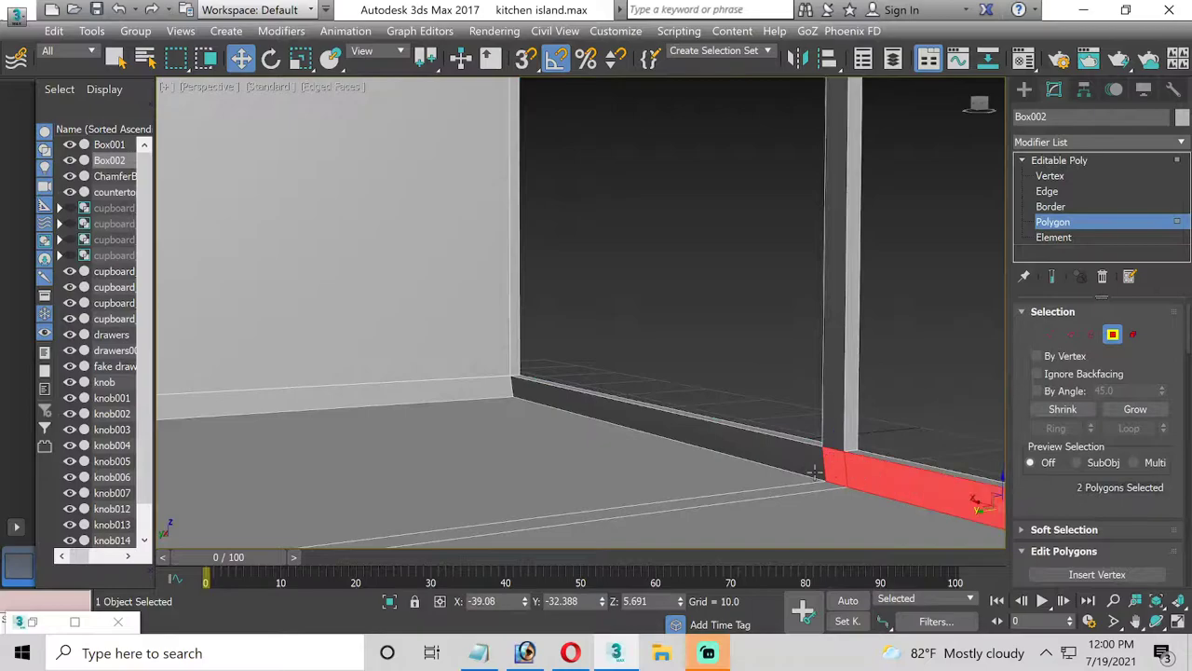
left_click(793, 464, "ctrl")
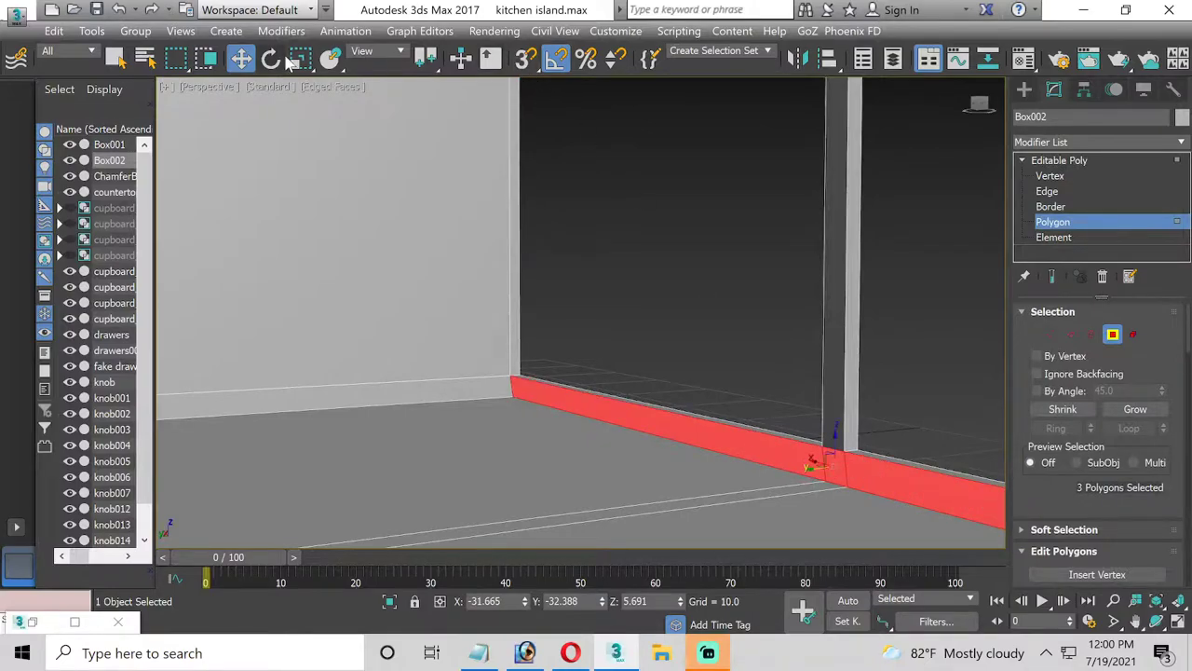
left_click(298, 59)
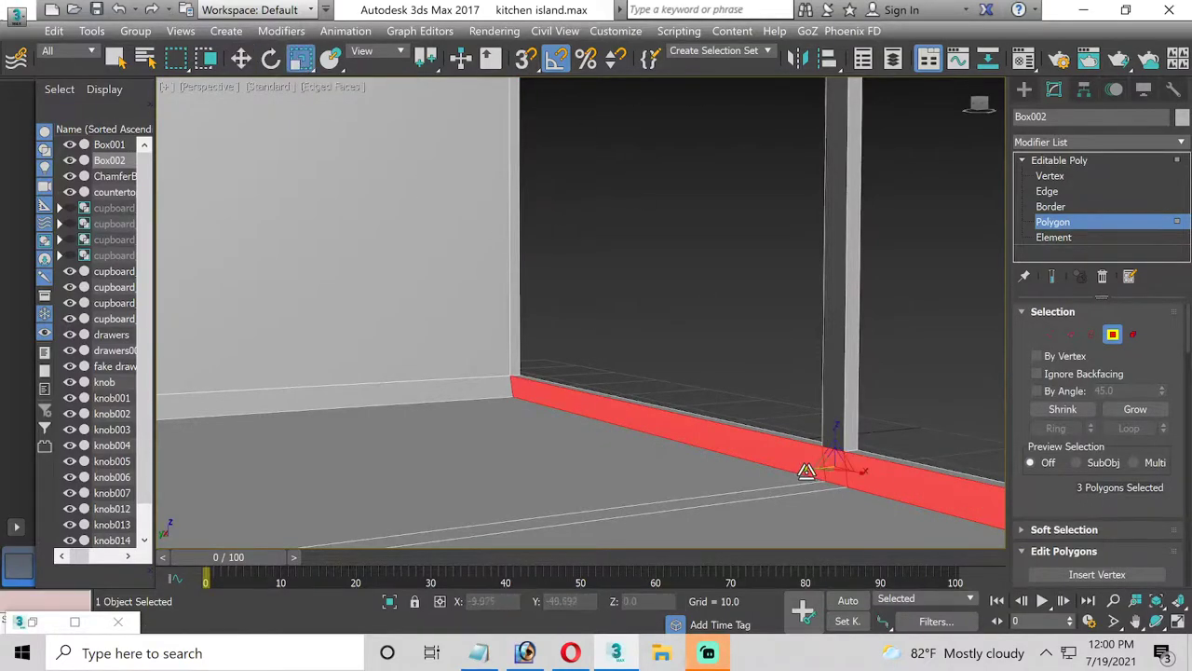
left_click_drag(816, 478, 626, 335)
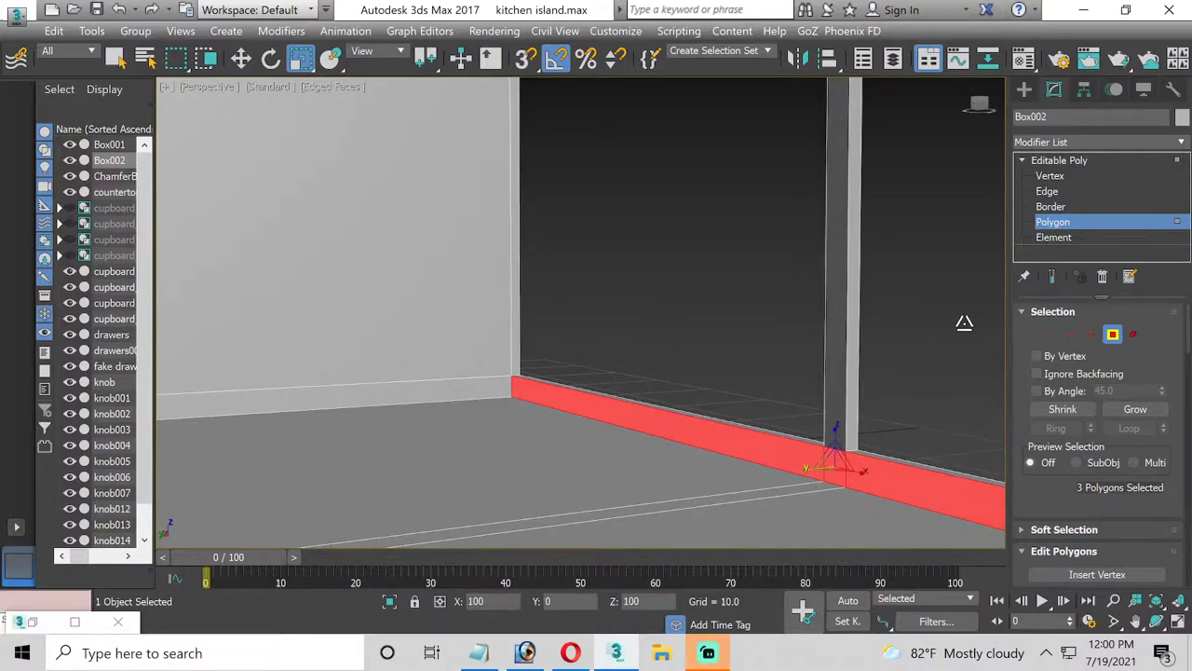
Restore the baseboard face selection and select the two vertical strip faces
left_click(917, 378)
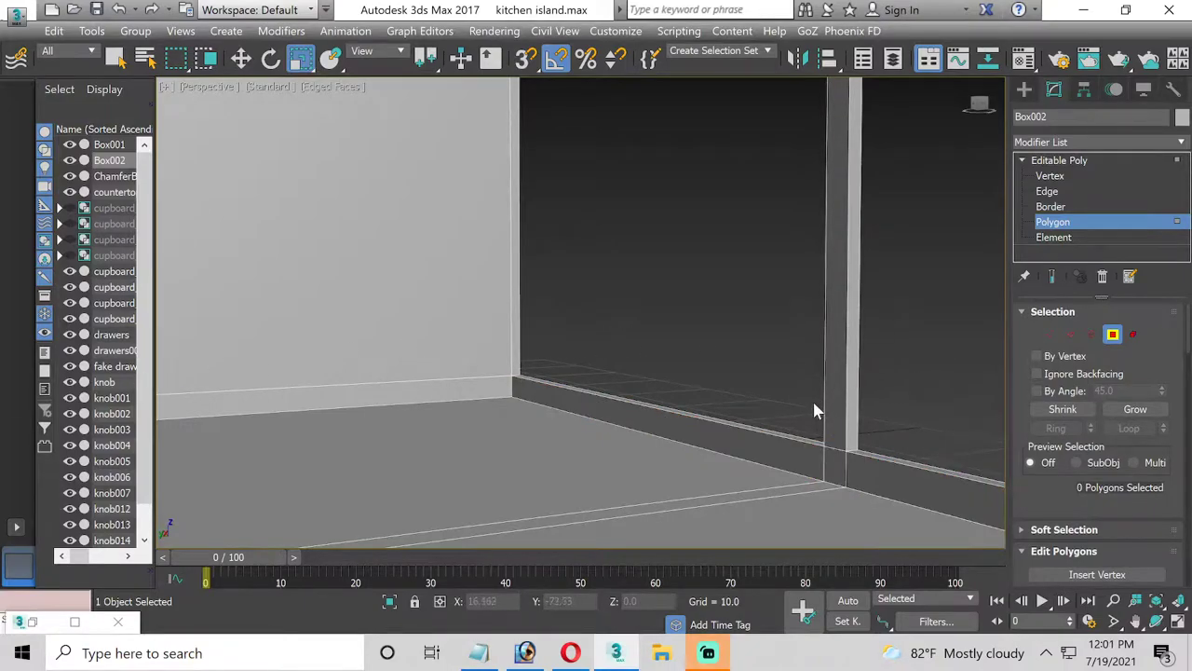
mouse_move(812, 398)
middle_mouse_down()
mouse_move(782, 415)
mouse_move(833, 411)
middle_mouse_up()
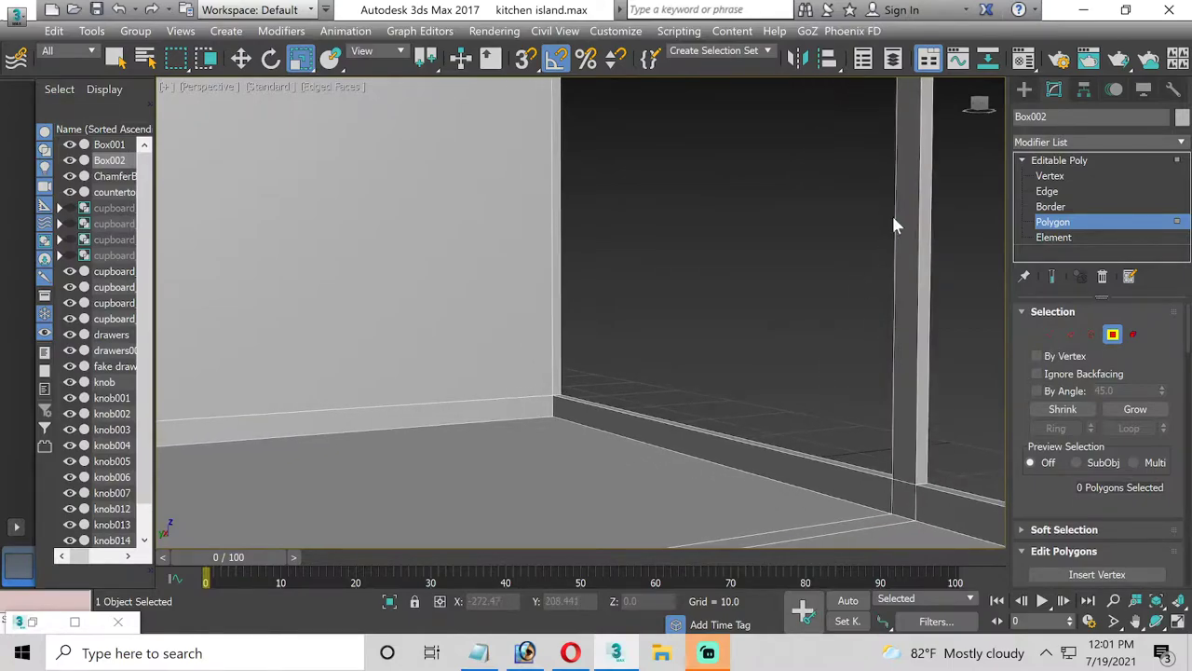
key("ctrl+z")
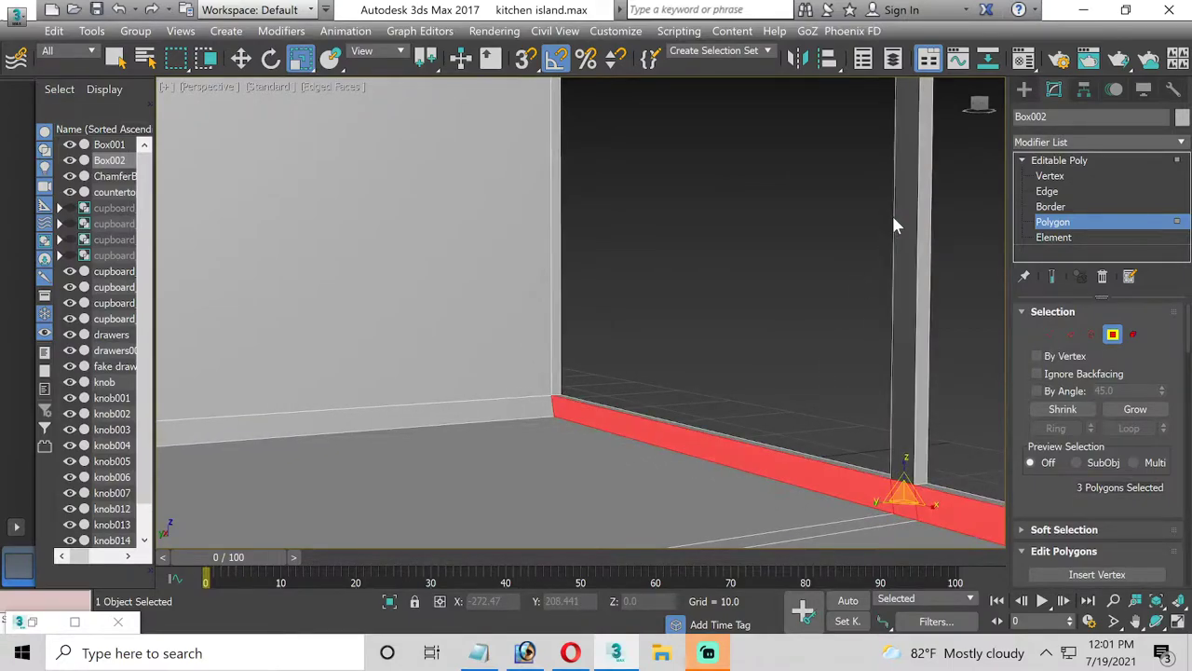
left_click(908, 470)
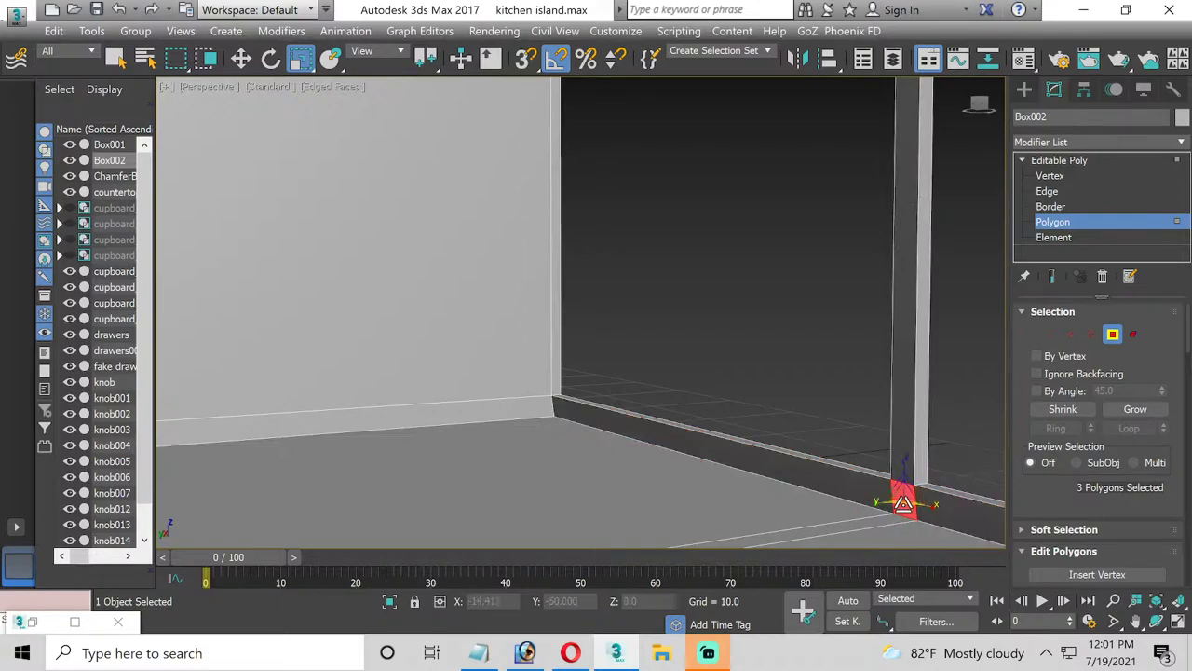
left_click(908, 465, "ctrl")
Zoom and orbit the Perspective view to look into the open shelves behind the doors
scroll(850, 246, "up", 3)
mouse_move(811, 301)
middle_mouse_down()
mouse_move(807, 465)
mouse_move(809, 421)
middle_mouse_up()
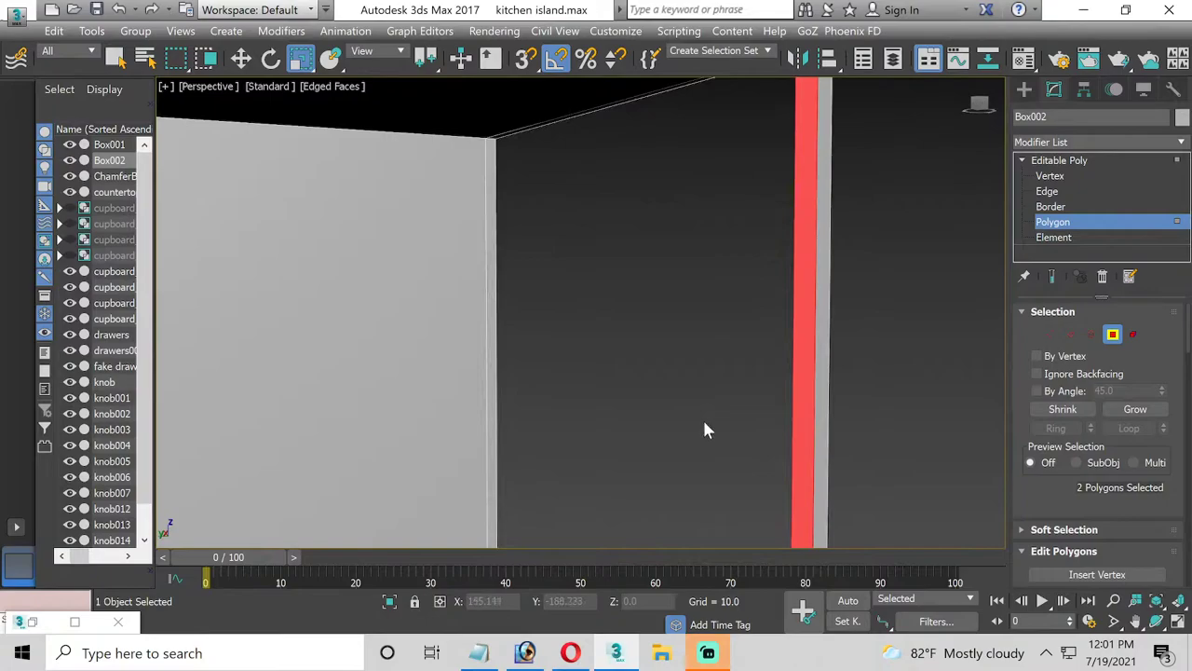
scroll(702, 417, "up", 5)
scroll(703, 432, "down", 1)
scroll(721, 439, "down", 3)
scroll(721, 445, "down", 3)
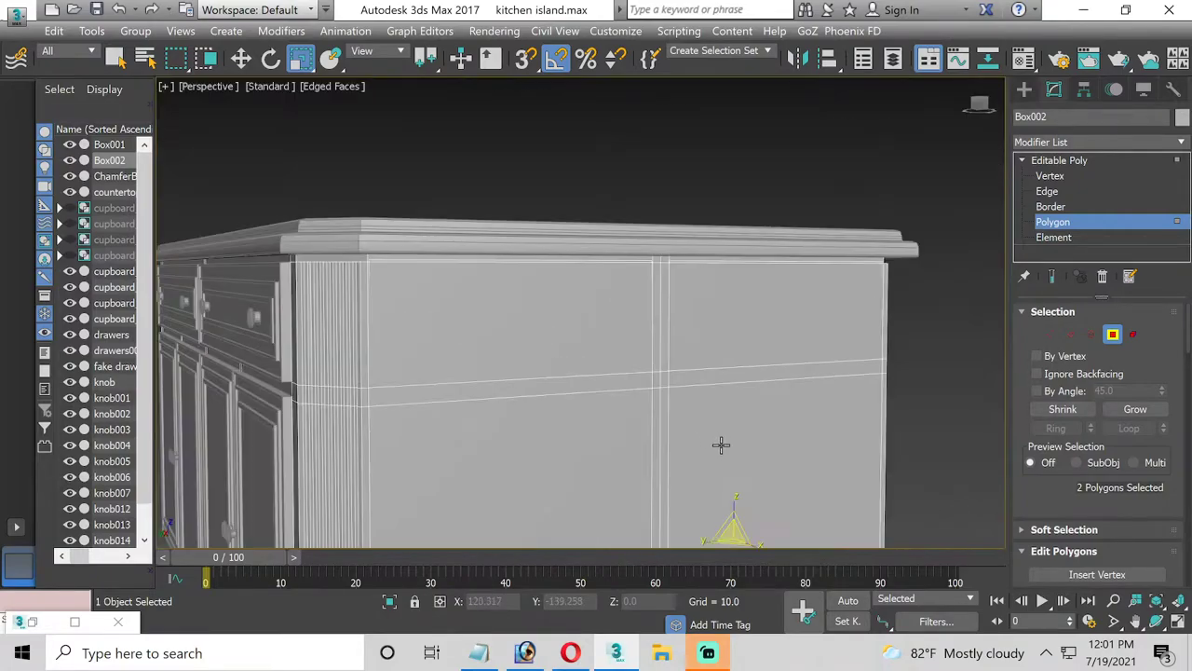
left_click(1156, 621)
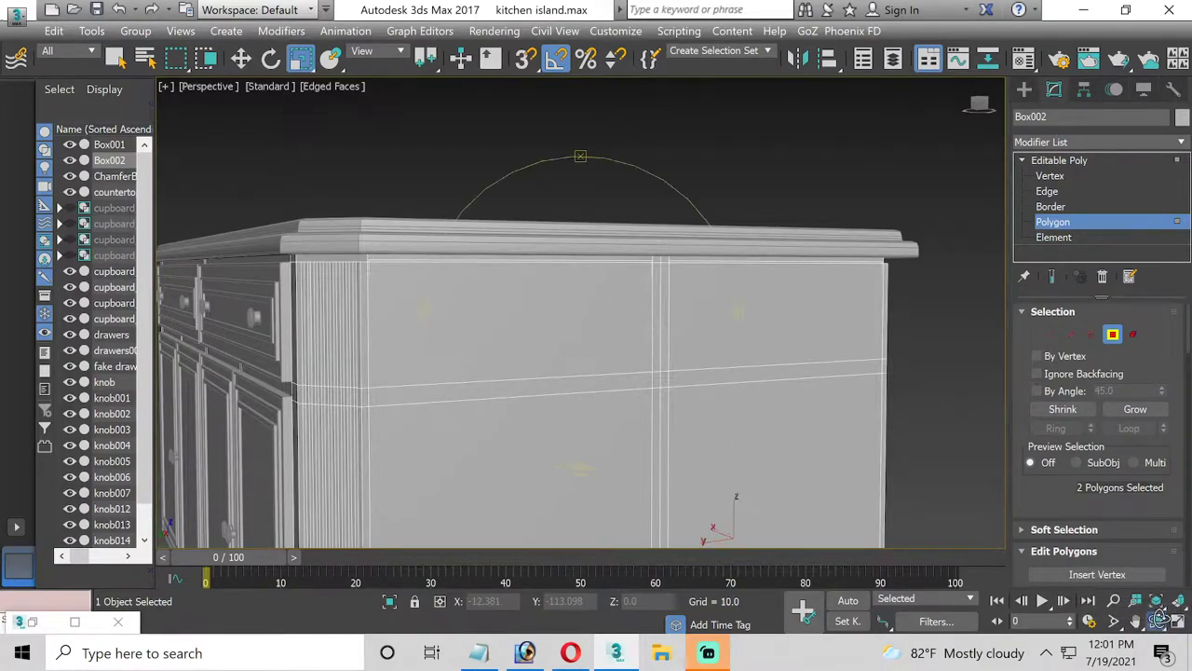
mouse_move(634, 403)
left_mouse_down()
mouse_move(566, 418)
mouse_move(543, 404)
mouse_move(527, 431)
mouse_move(671, 253)
left_mouse_up()
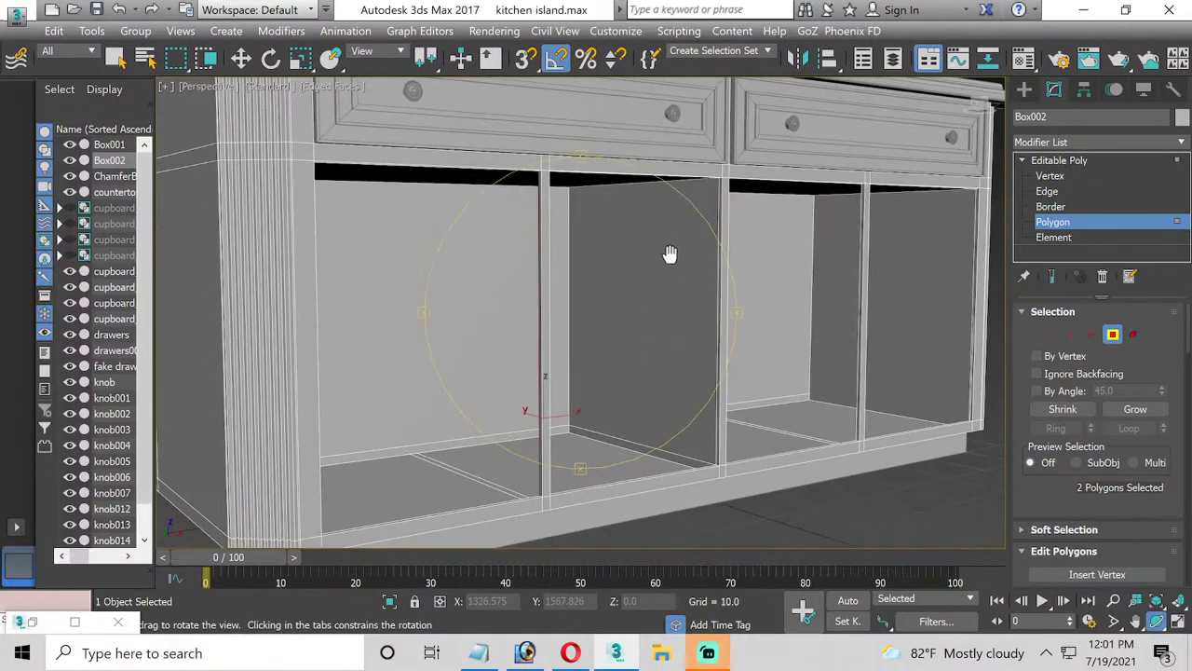
middle_click_drag(670, 253, 685, 284)
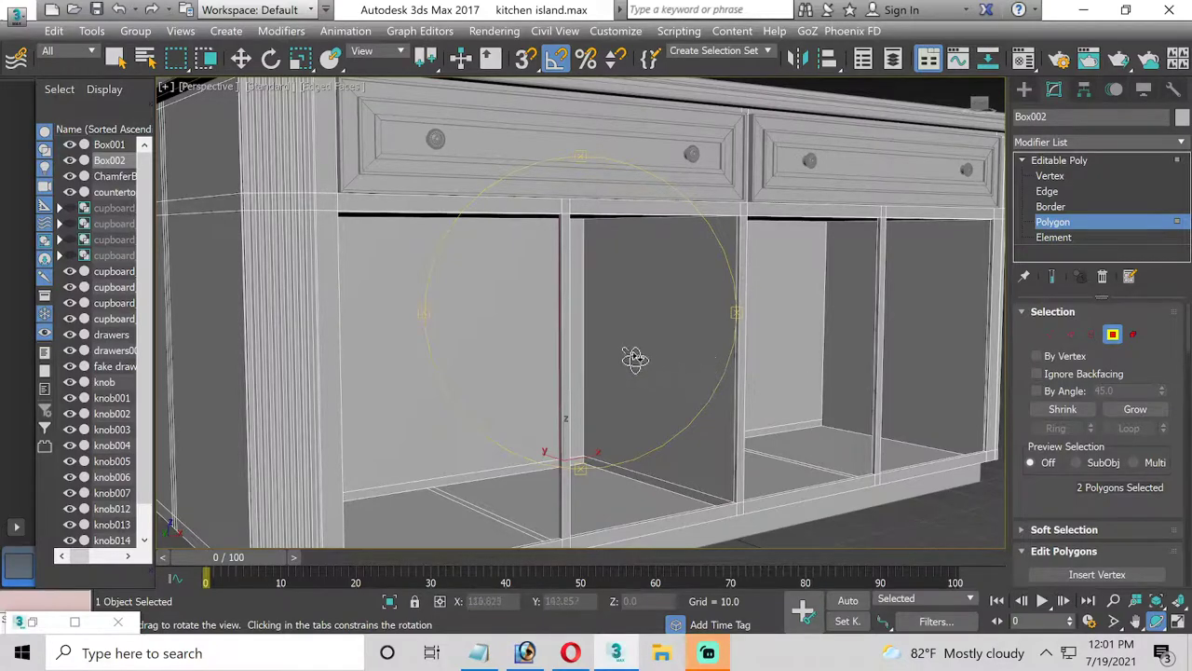
middle_click_drag(635, 355, 637, 339)
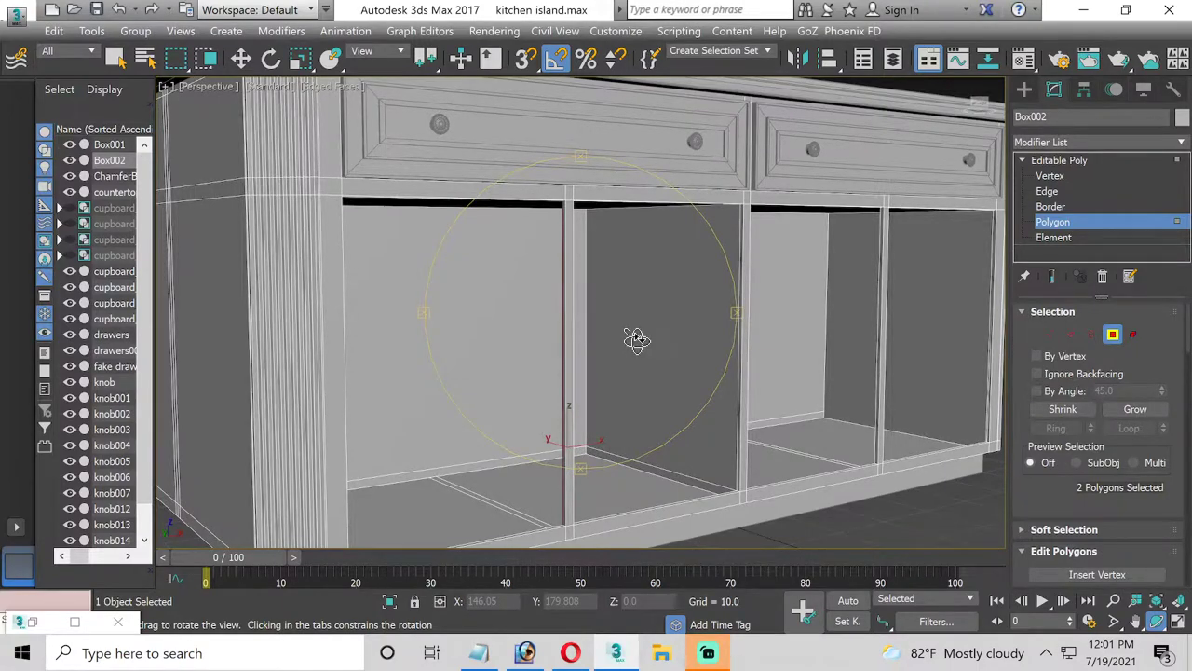
mouse_move(626, 348)
middle_mouse_down("alt")
mouse_move(594, 338)
mouse_move(454, 347)
middle_mouse_up("alt")
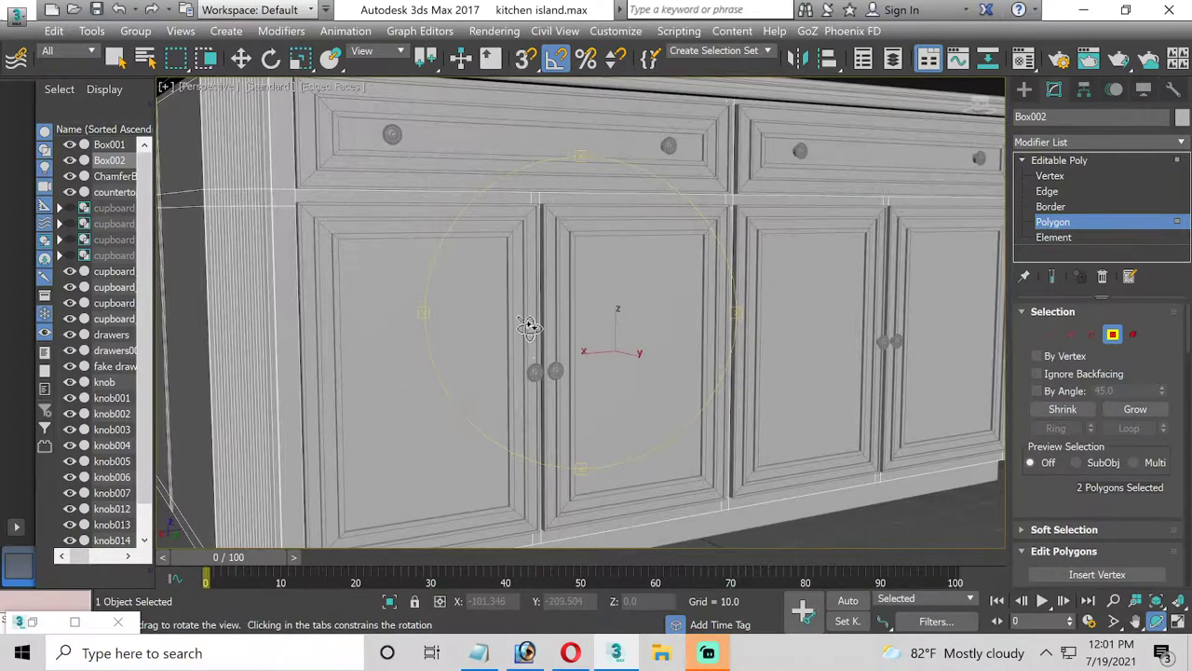
middle_click_drag(528, 326, 687, 322, "alt")
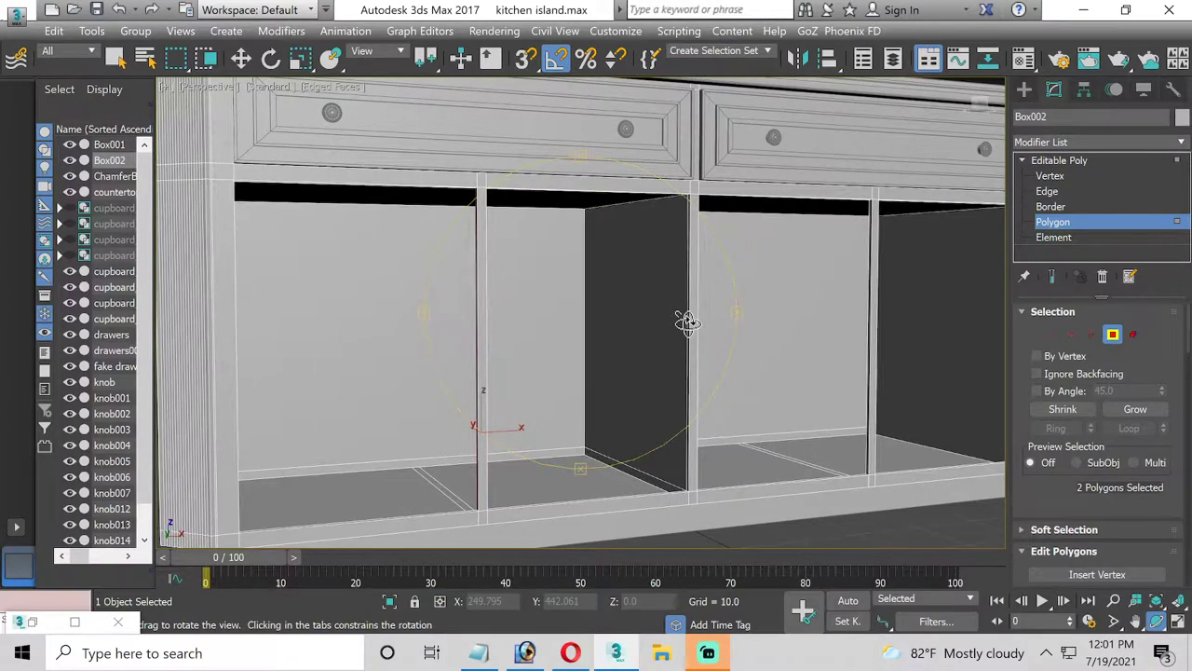
Extrude the two shelf divider faces to a height of 33.916
scroll(1043, 414, "down", 1)
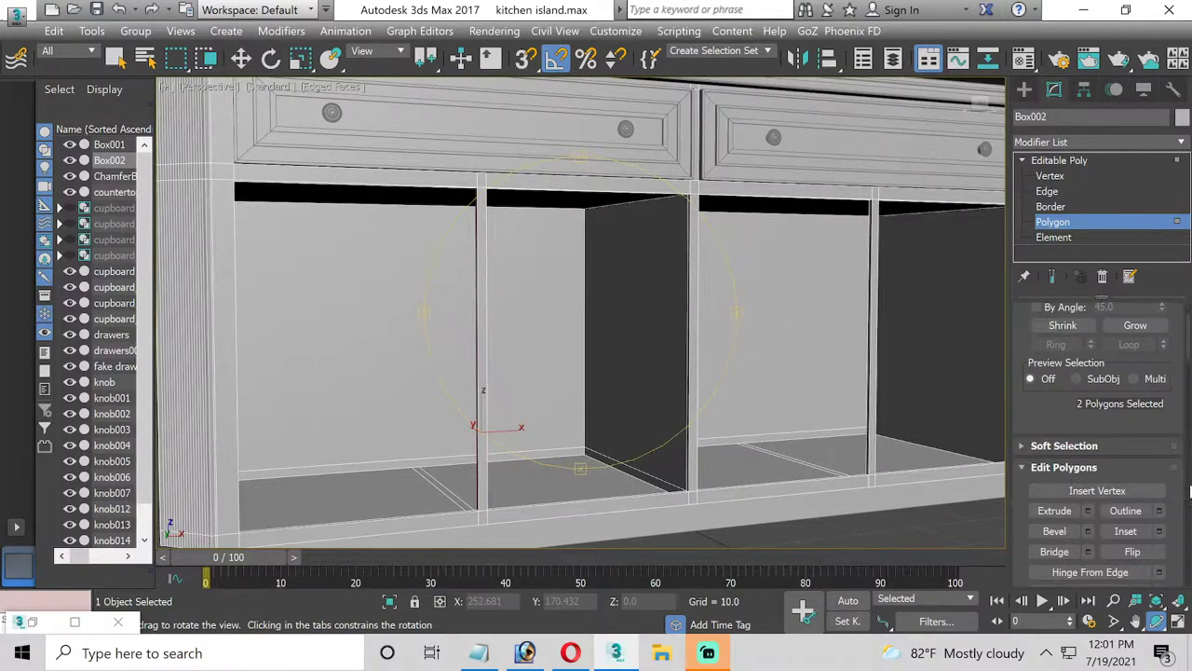
scroll(1062, 447, "down", 3)
left_click(1088, 482)
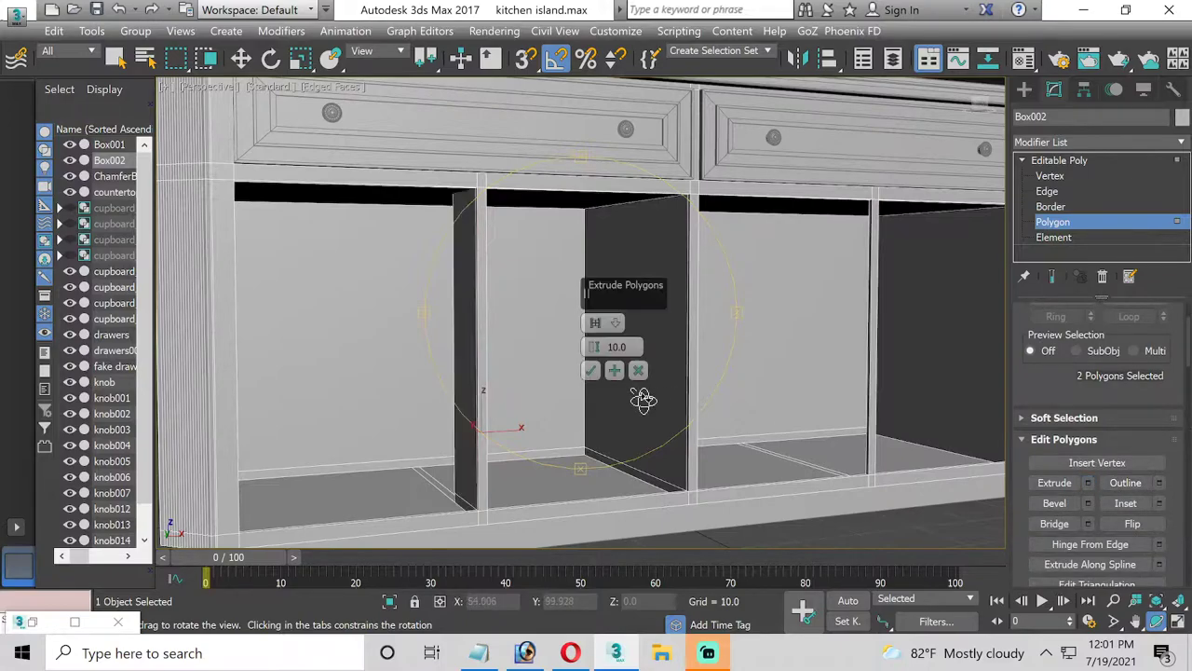
left_click_drag(593, 346, 565, 225)
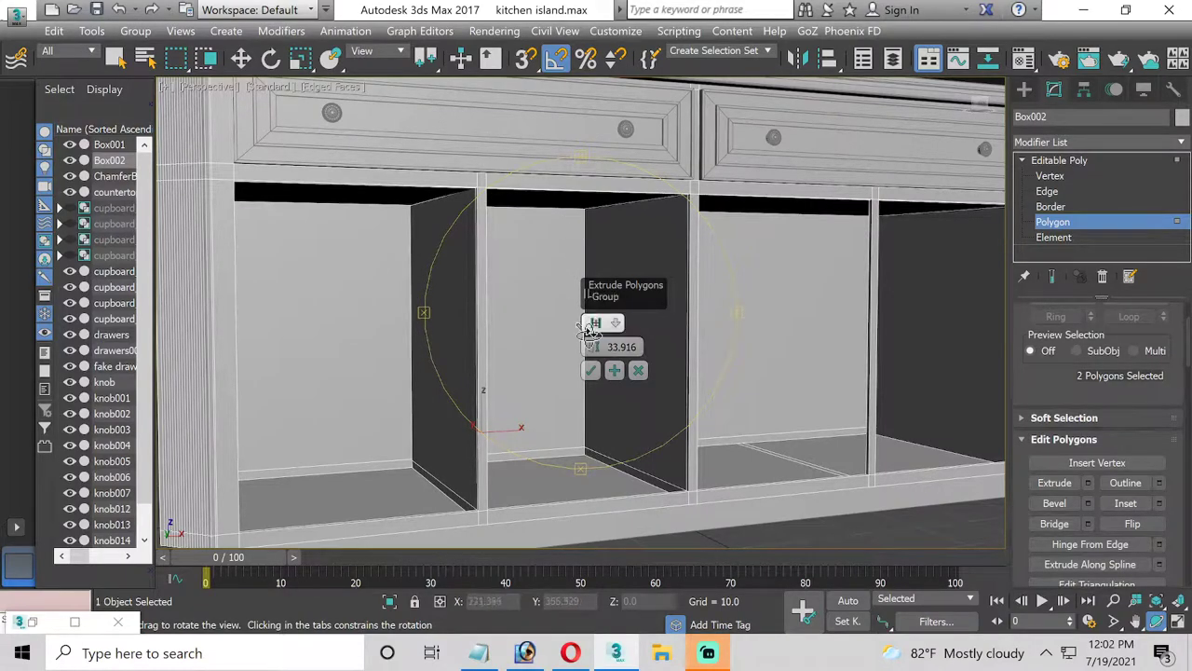
left_click(590, 370)
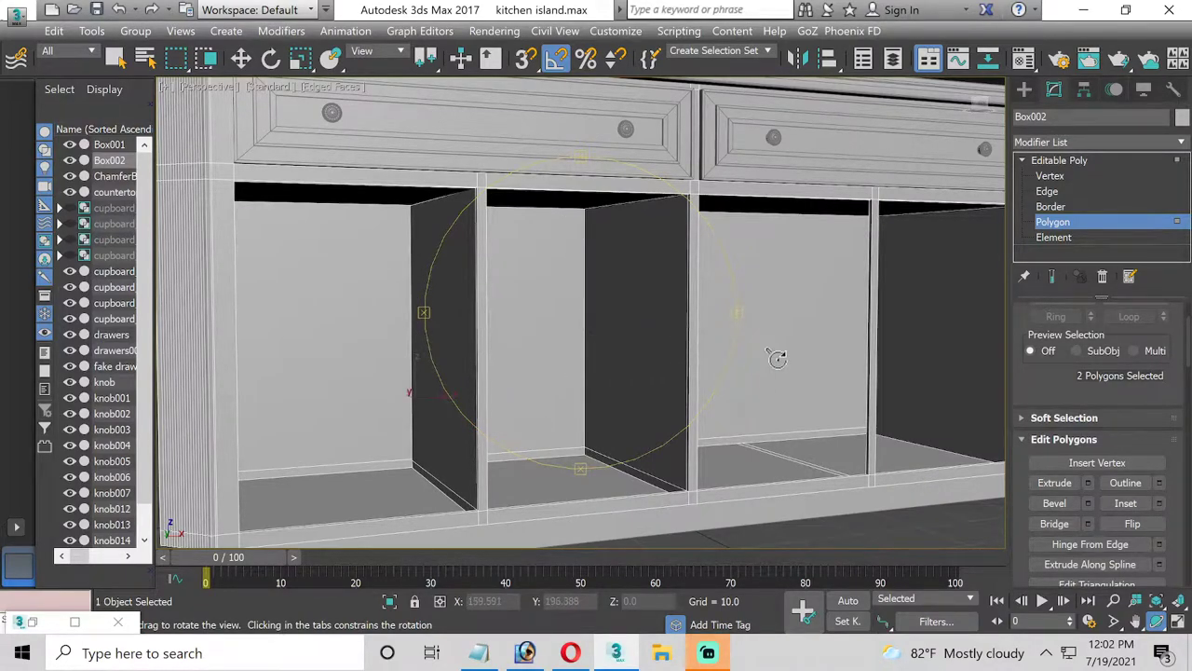
mouse_move(772, 351)
left_mouse_down()
mouse_move(380, 392)
mouse_move(552, 374)
left_mouse_up()
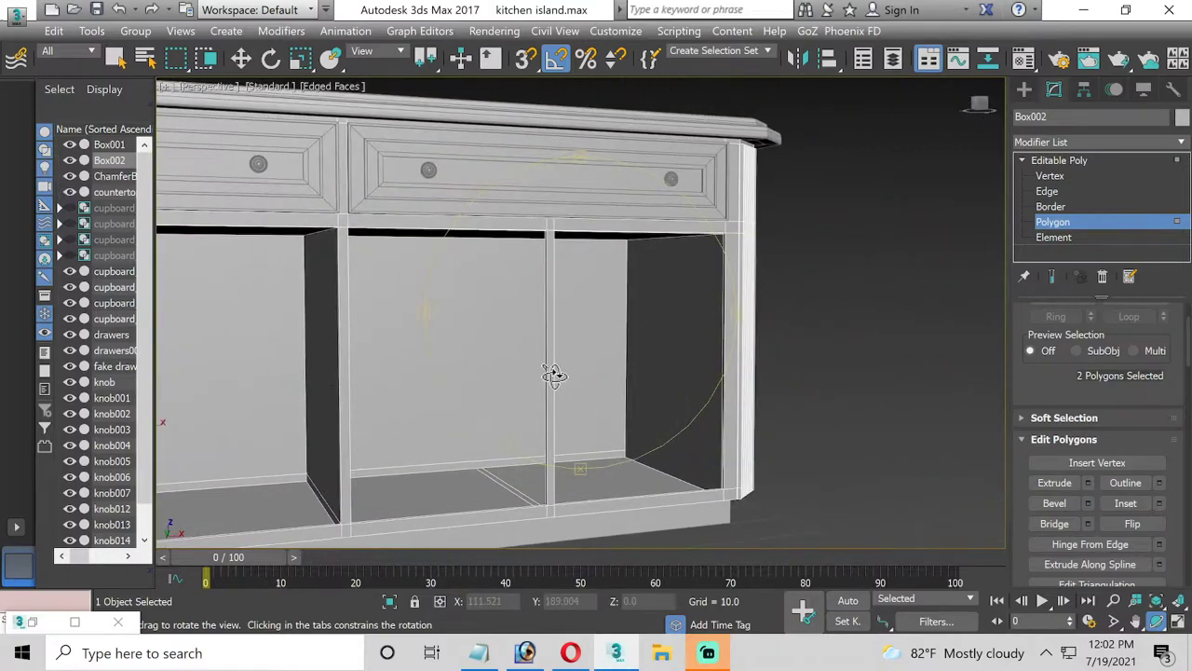
Select the thin centre divider face and the dark vertical divider strip
scroll(553, 374, "up", 5)
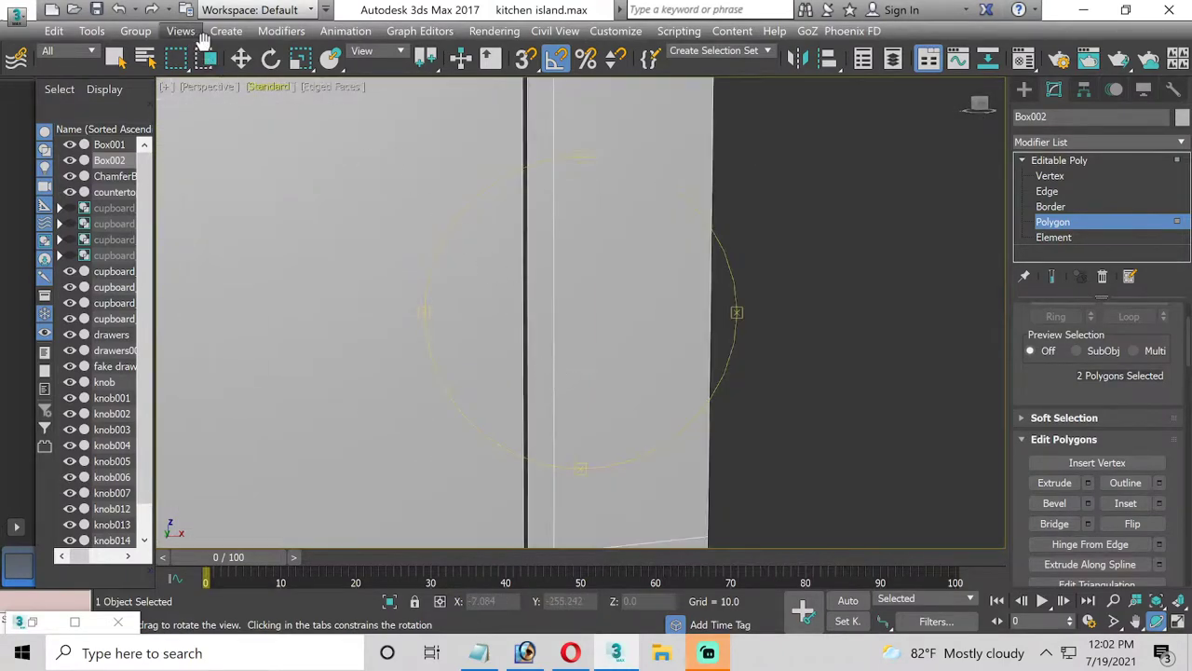
left_click(241, 58)
left_click(545, 304)
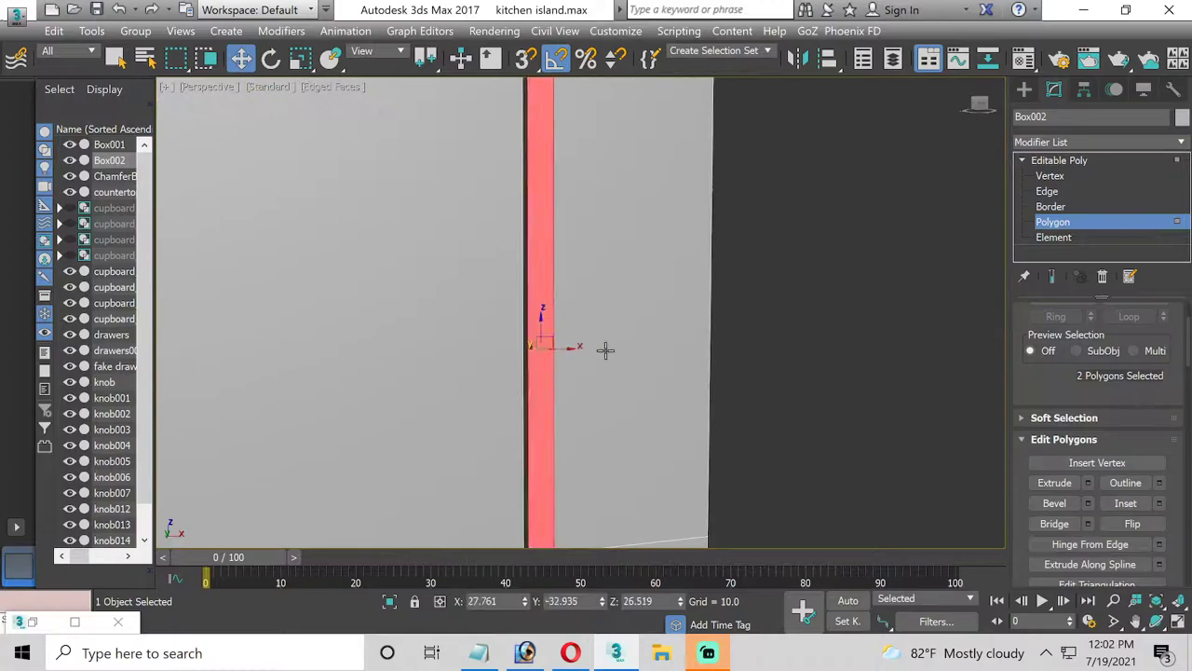
left_click(1158, 622)
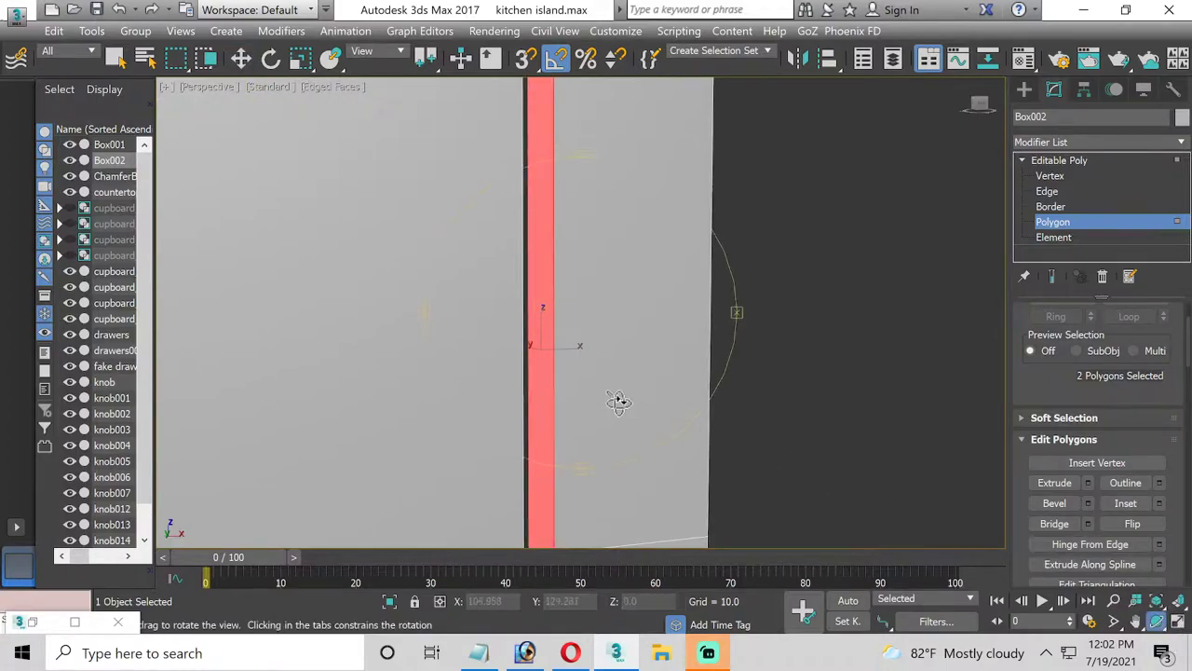
mouse_move(617, 400)
left_mouse_down()
mouse_move(608, 366)
mouse_move(625, 349)
mouse_move(583, 358)
mouse_move(686, 354)
left_mouse_up()
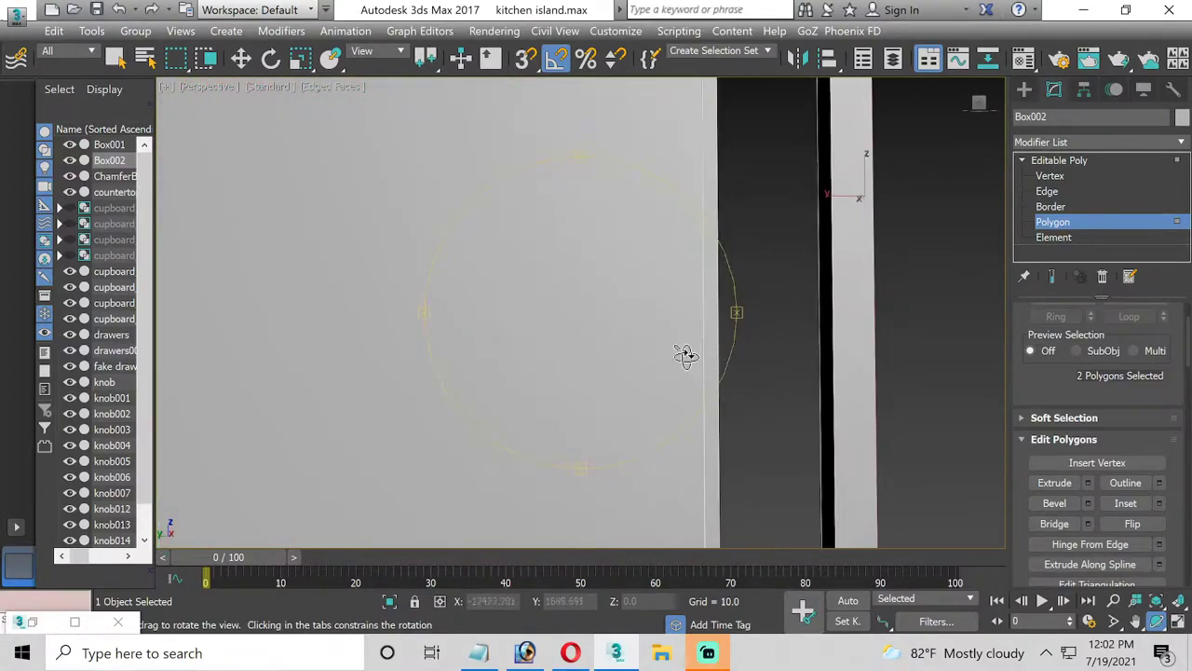
left_click(240, 57)
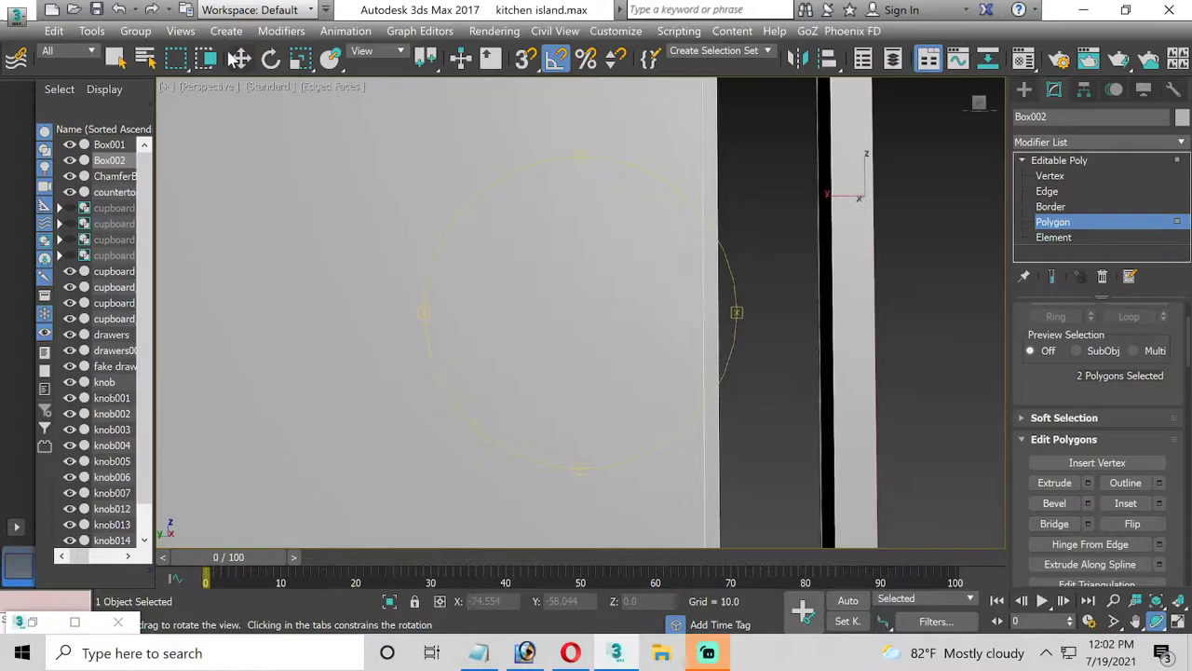
left_click(820, 246)
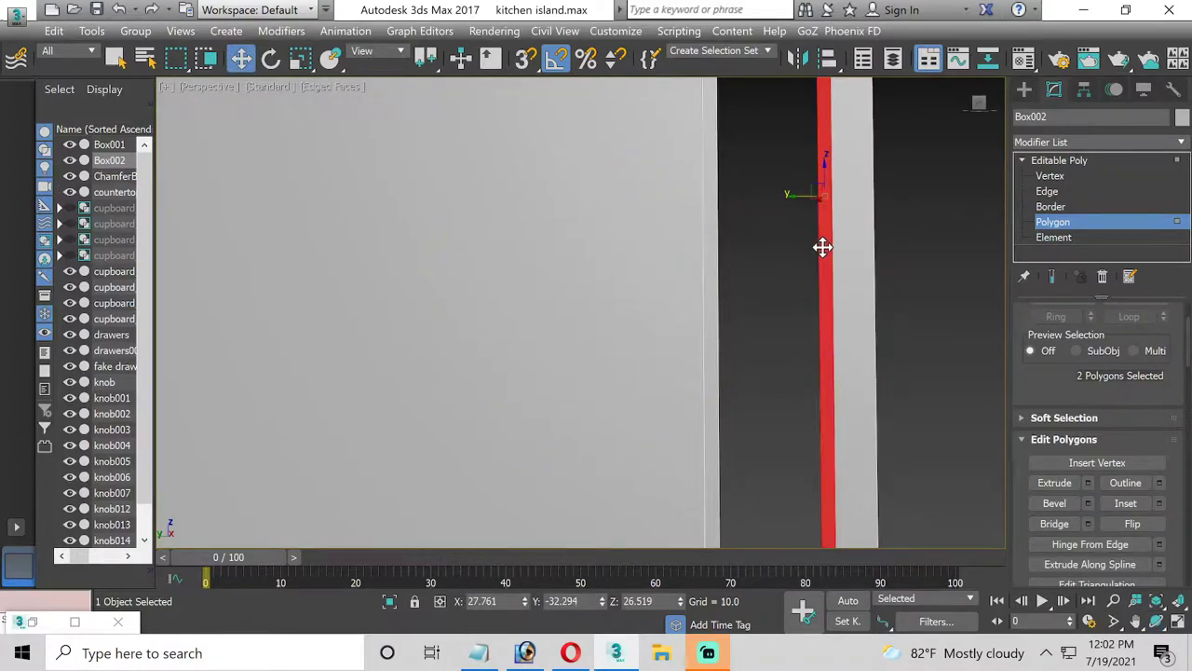
mouse_move(766, 410)
middle_mouse_down()
mouse_move(772, 280)
mouse_move(754, 447)
middle_mouse_up()
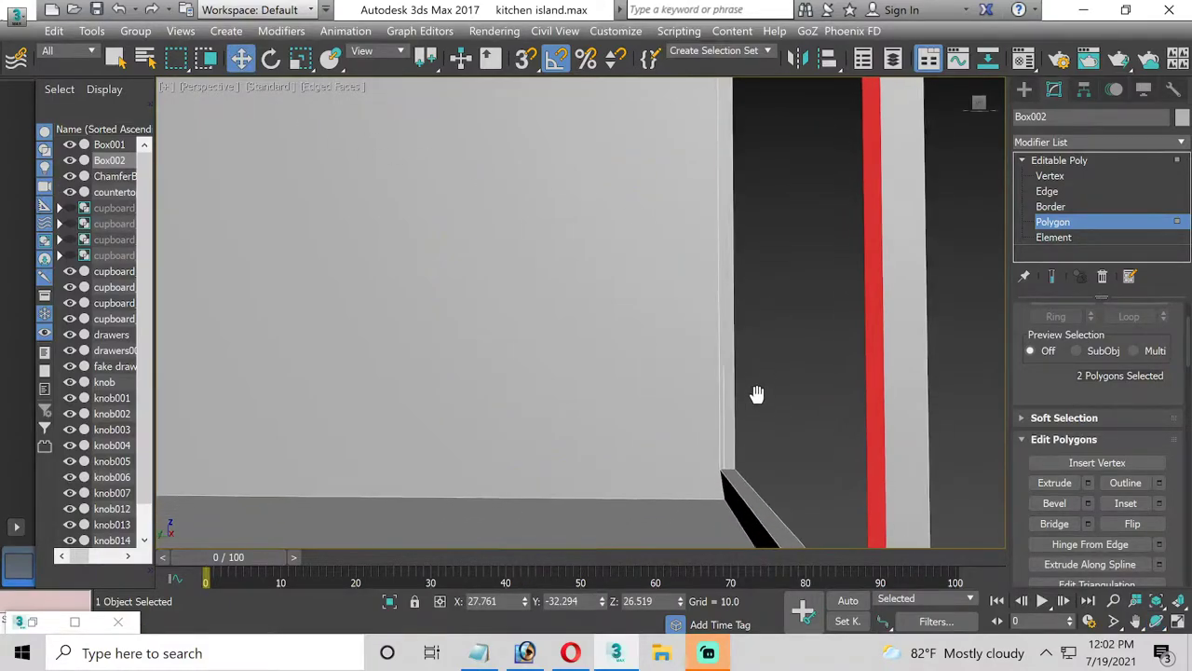
middle_click_drag(756, 394, 764, 347)
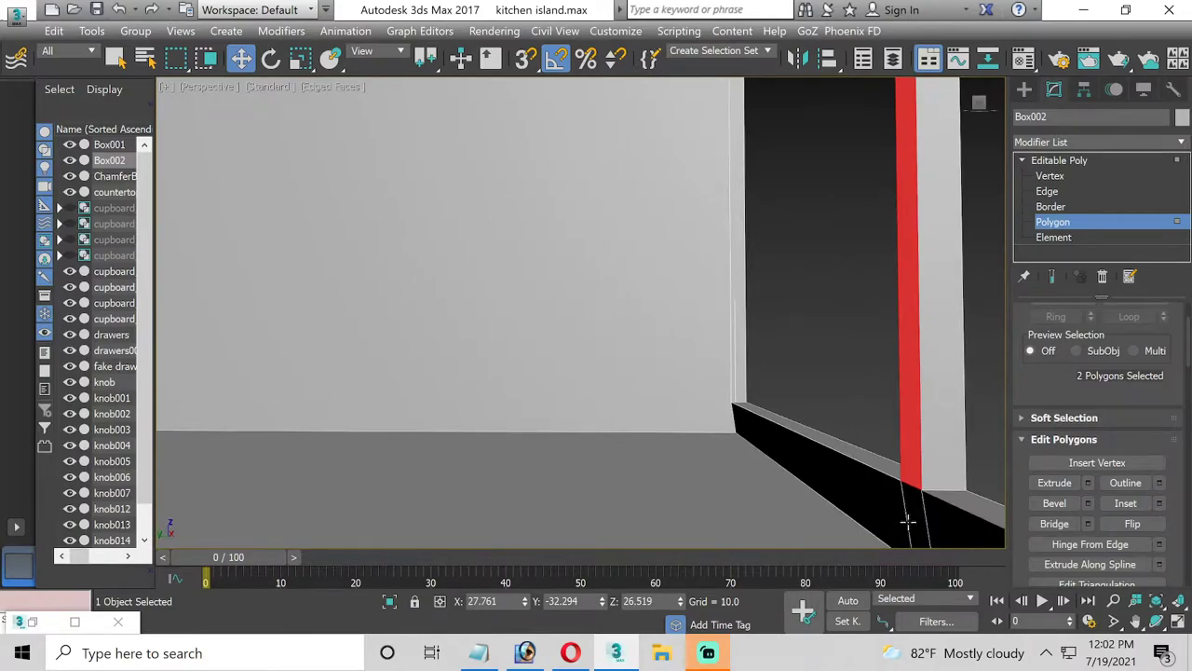
middle_click_drag(908, 521, 769, 296)
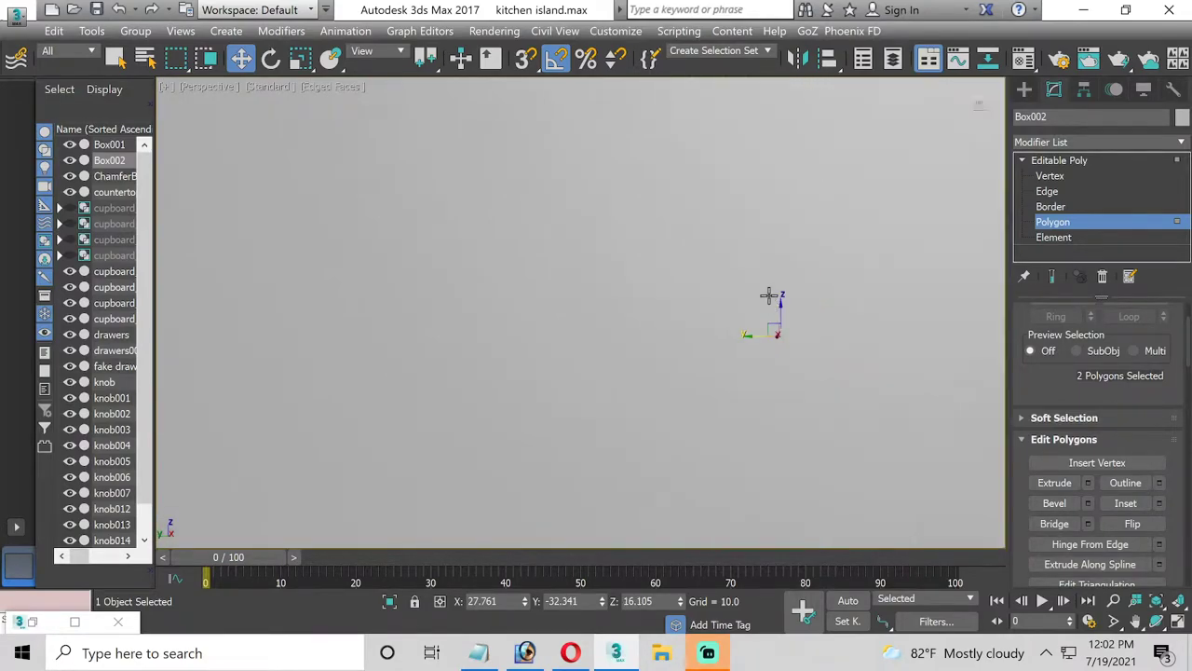
Extrude the centre divider faces by 33.916 and orbit to a front-on cabinet view
left_click(1156, 621)
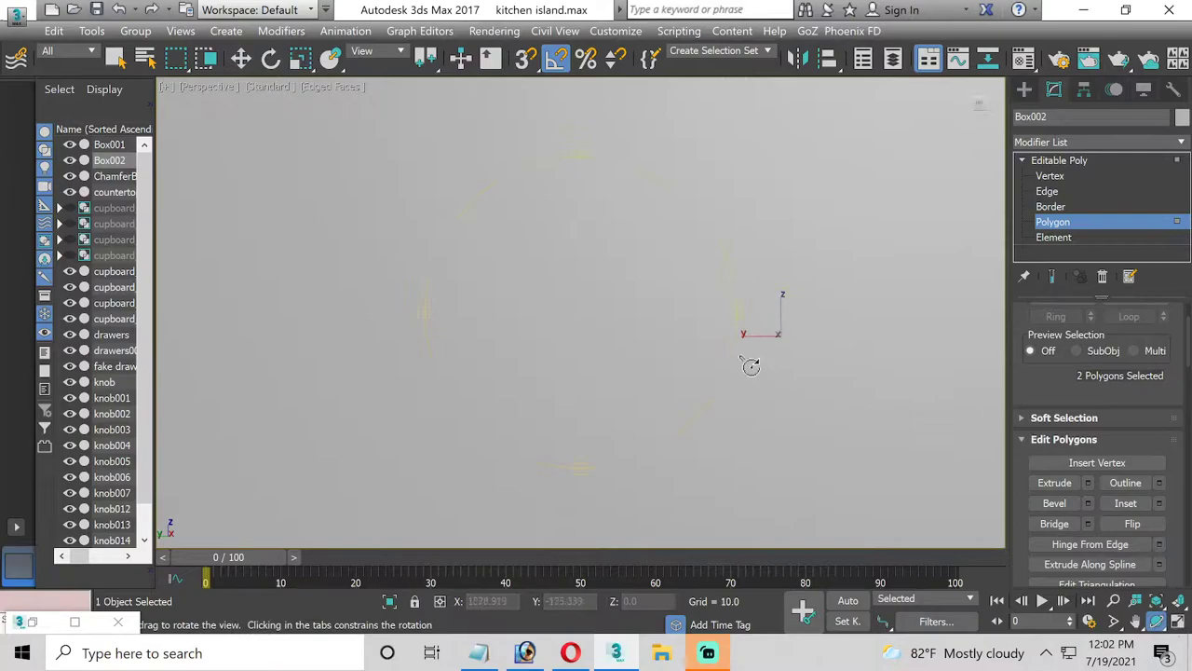
mouse_move(748, 332)
left_mouse_down()
mouse_move(641, 344)
mouse_move(669, 340)
mouse_move(666, 434)
left_mouse_up()
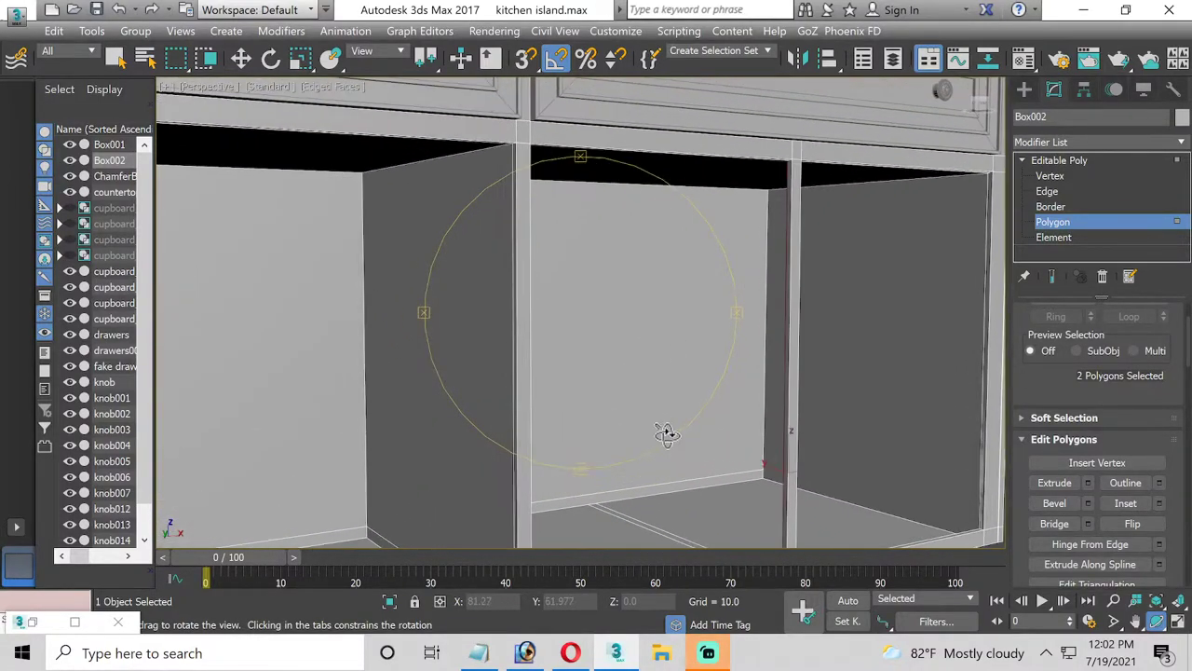
left_click(1088, 483)
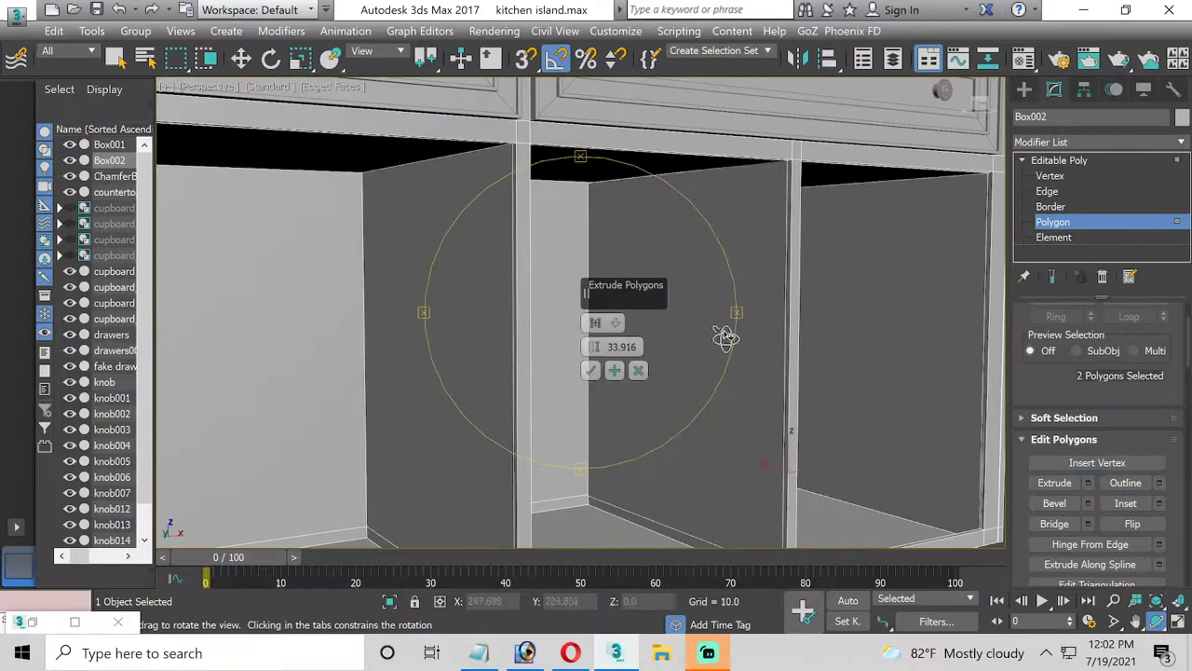
left_click(591, 369)
scroll(592, 367, "down", 3)
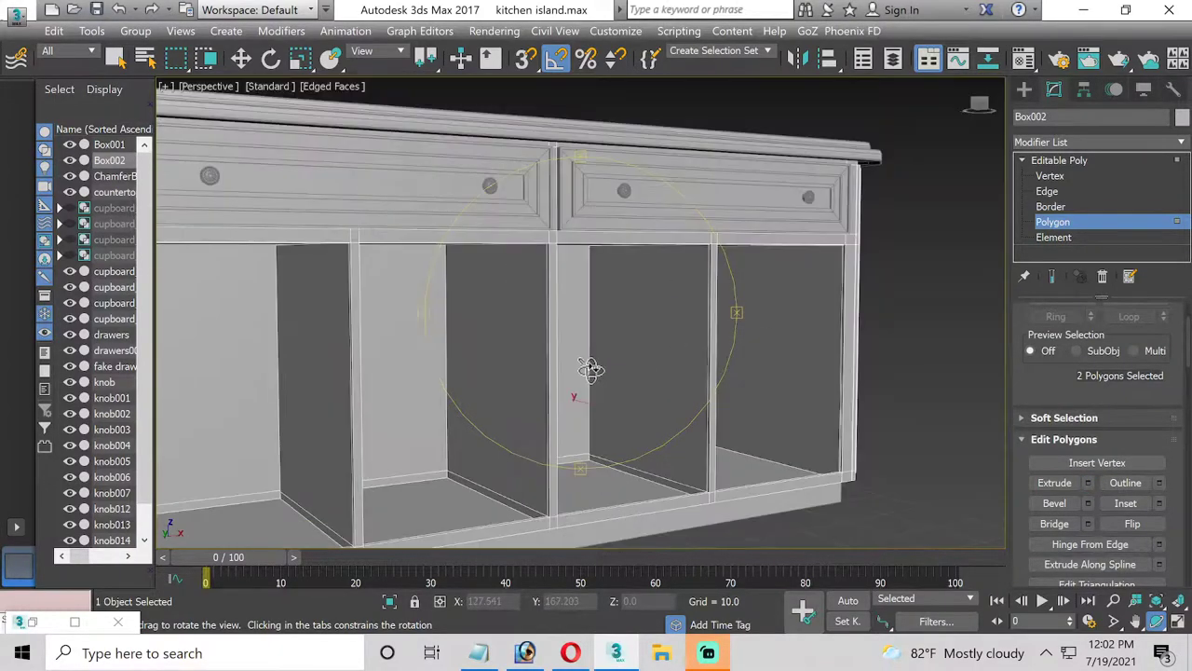
left_click_drag(571, 386, 697, 378)
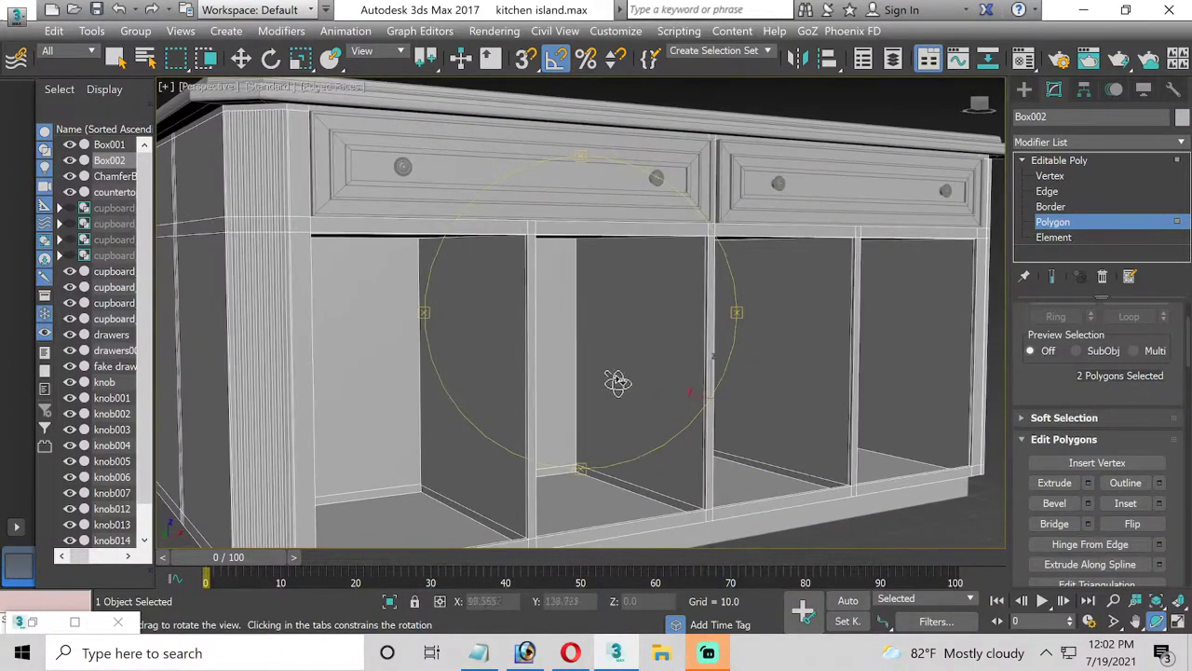
scroll(605, 387, "down", 3)
mouse_move(596, 391)
left_mouse_down()
mouse_move(565, 384)
mouse_move(759, 385)
left_mouse_up()
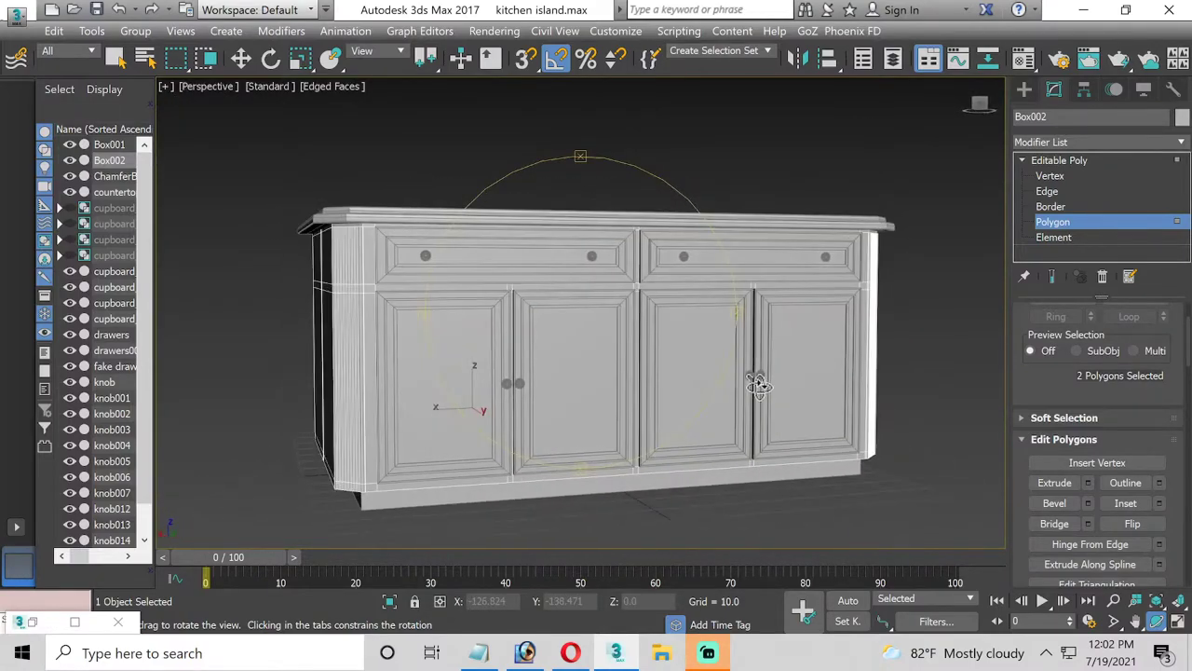
Leave polygon editing and hide the two right-hand cabinet doors
left_click(244, 60)
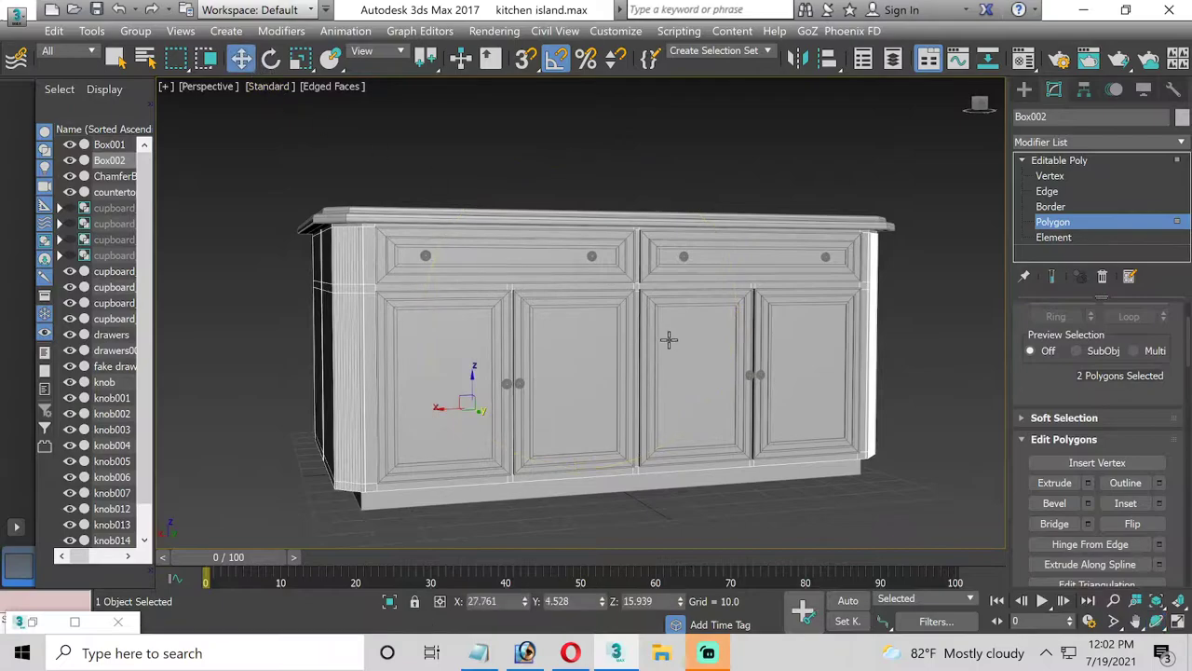
left_click(1048, 223)
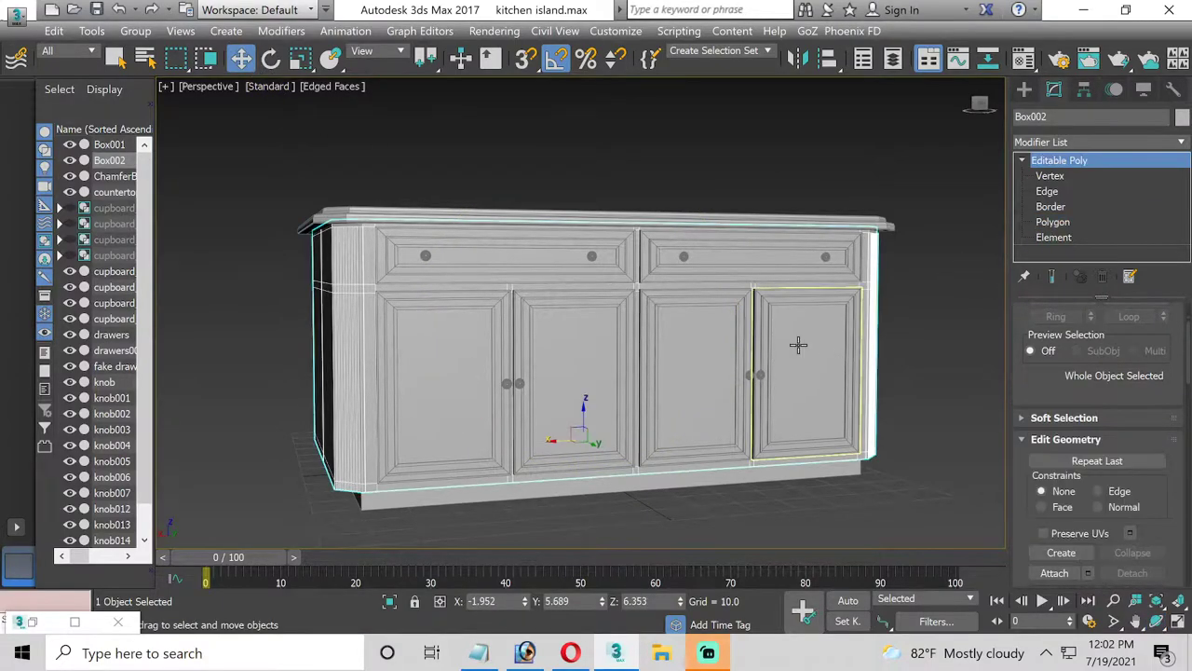
left_click(1021, 160)
left_click(727, 341)
right_click(728, 341)
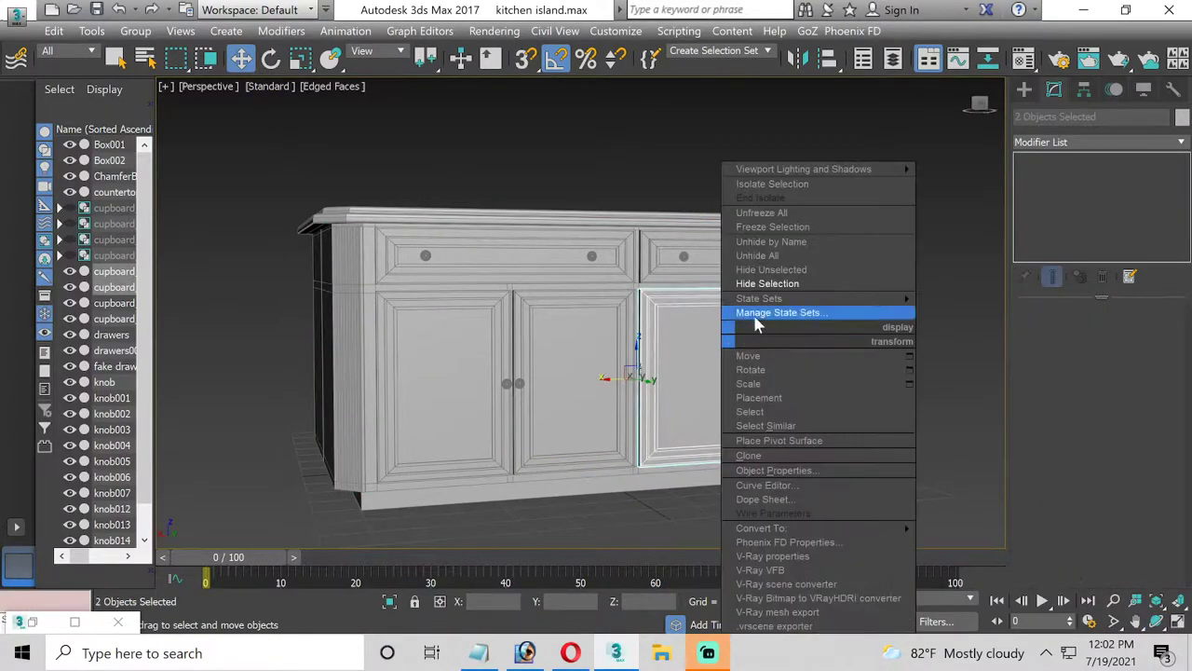
left_click(772, 284)
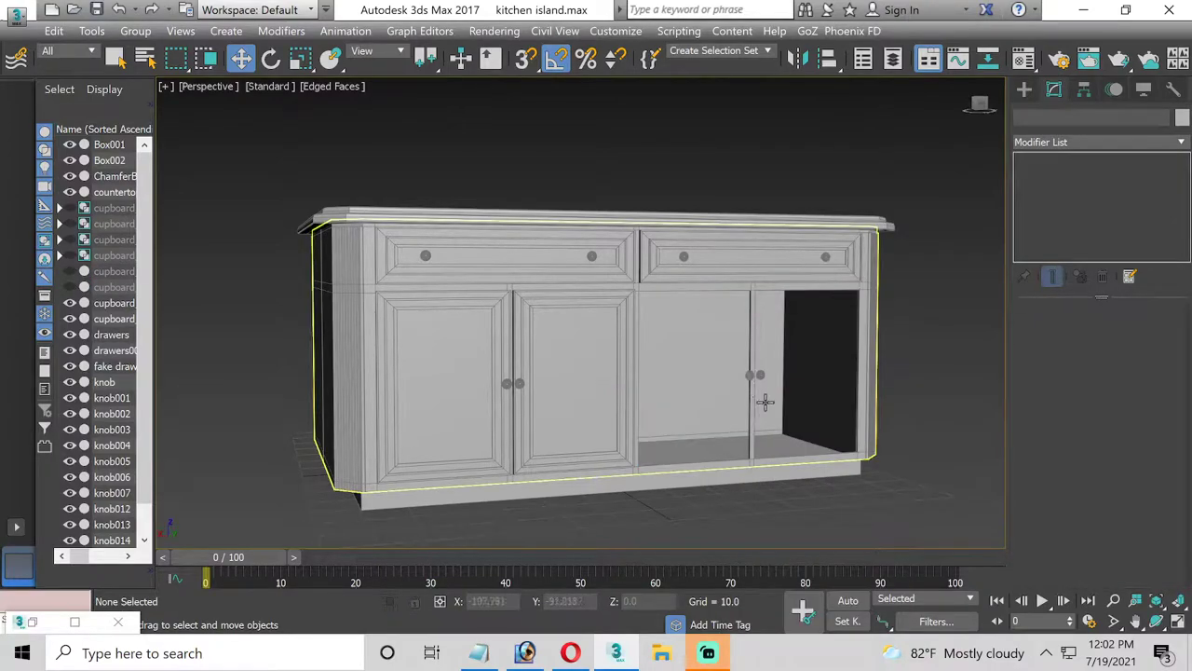
Zoom in and select the Box002 island body
scroll(765, 401, "up", 4)
scroll(764, 400, "up", 5)
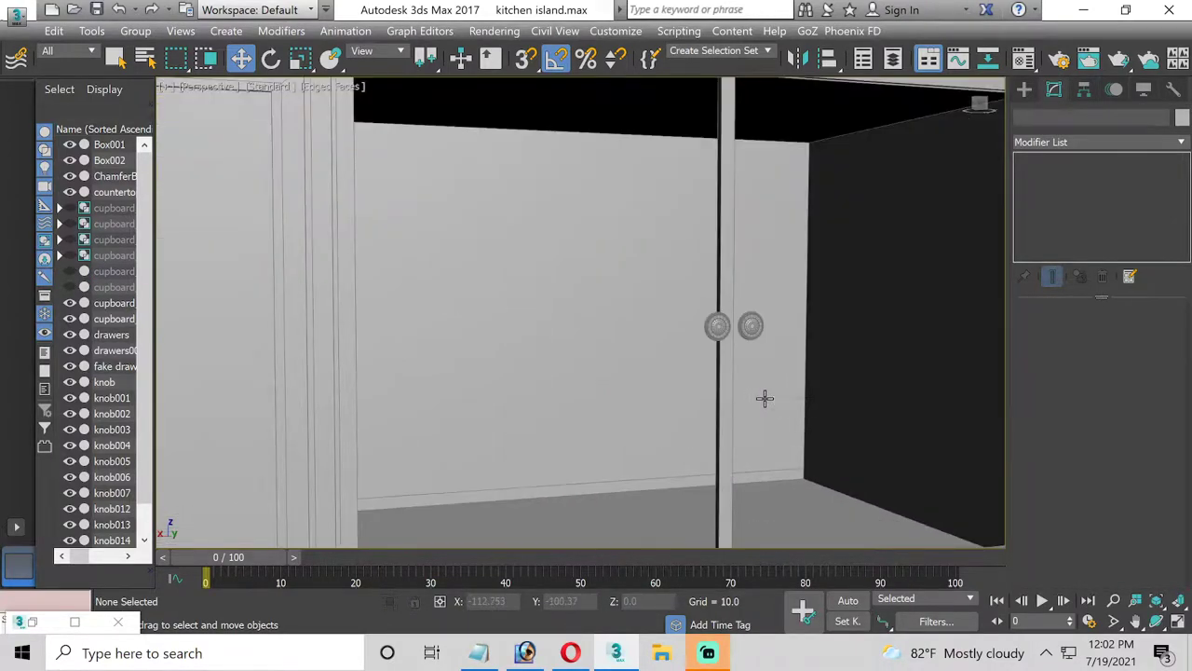
left_click(730, 440)
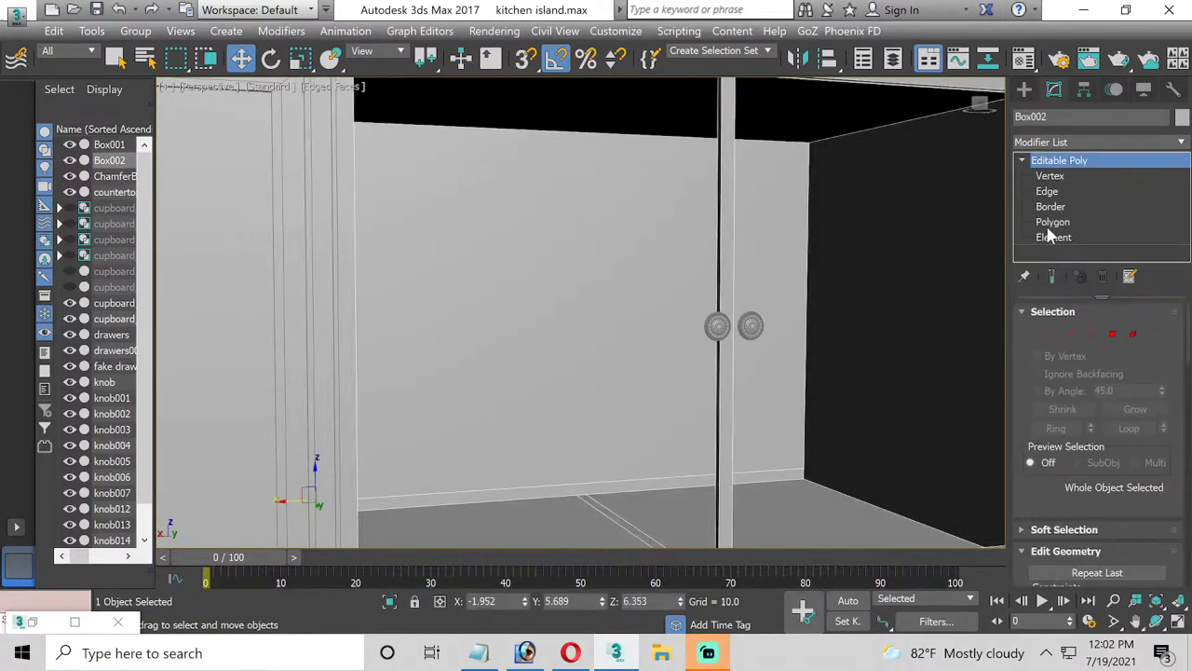
At Polygon level, select the thin vertical strip polygon and orbit around it
left_click(1049, 228)
left_click(727, 451)
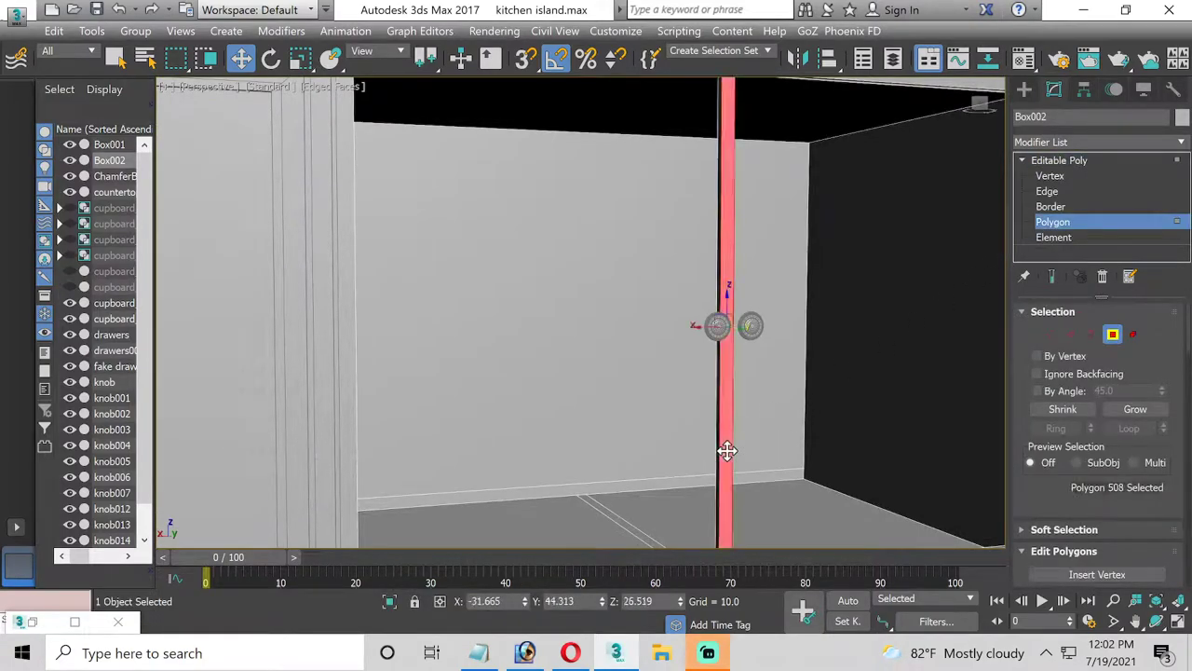
left_click(1160, 621)
mouse_move(645, 391)
left_mouse_down()
mouse_move(735, 381)
mouse_move(703, 394)
mouse_move(656, 380)
mouse_move(652, 362)
mouse_move(729, 362)
left_mouse_up()
scroll(735, 381, "up", 3)
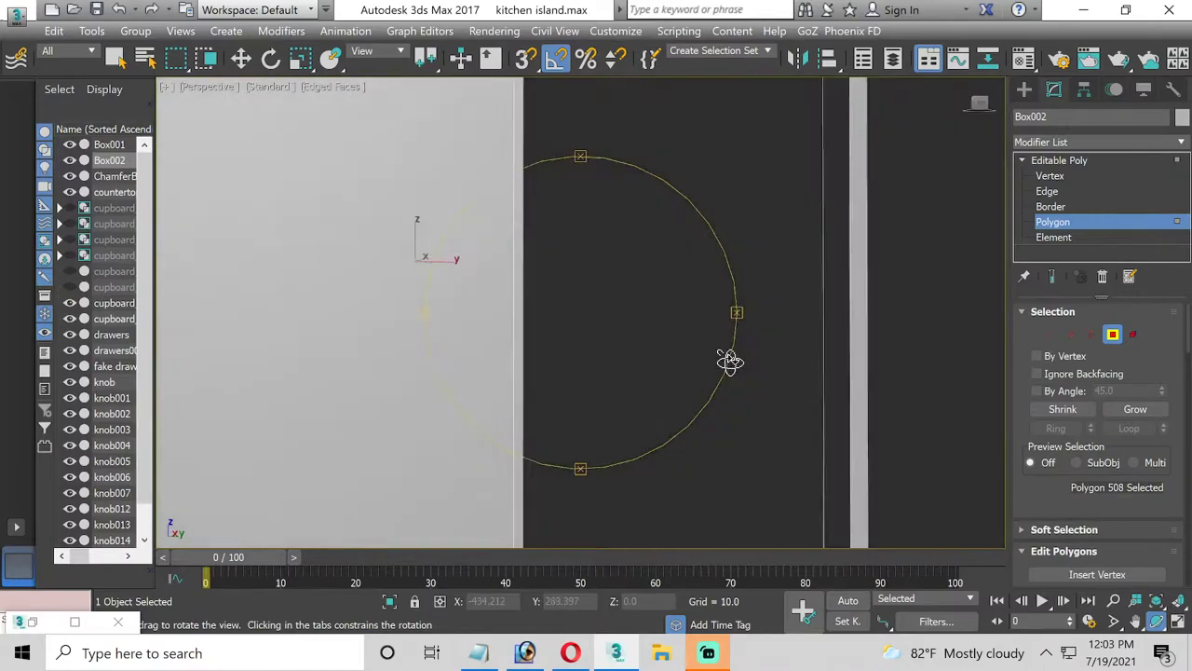
left_click_drag(530, 304, 528, 303)
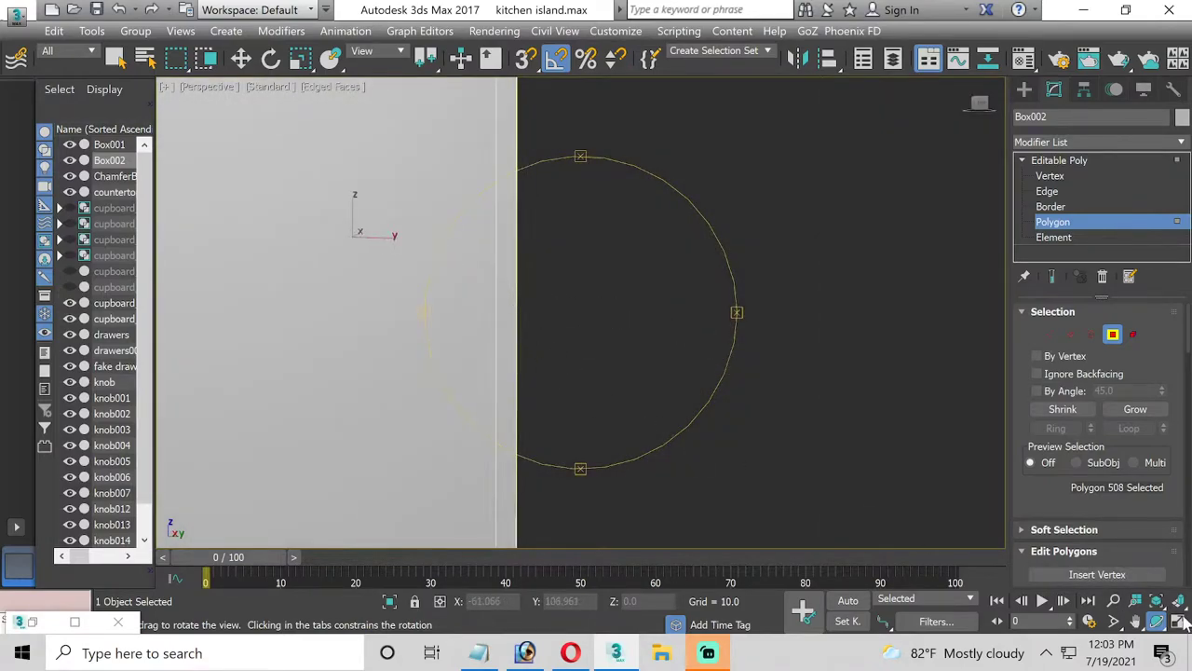
mouse_move(745, 415)
left_mouse_down()
mouse_move(617, 378)
mouse_move(558, 386)
mouse_move(574, 386)
left_mouse_up()
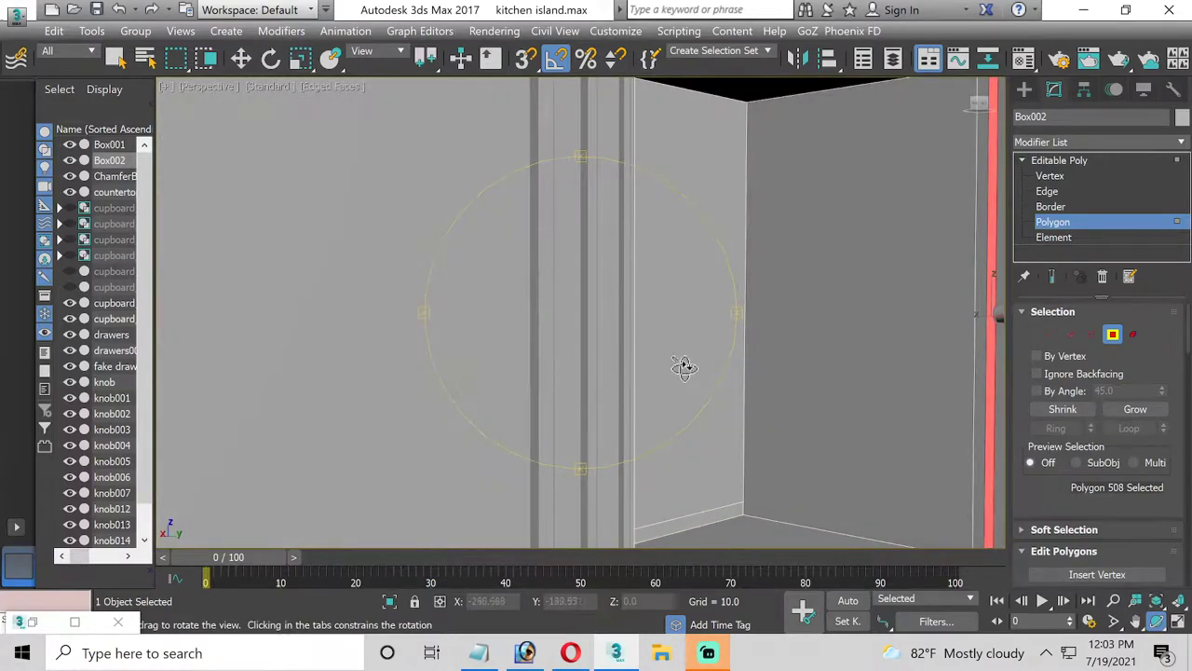
left_click_drag(683, 367, 516, 404)
left_click_drag(641, 354, 665, 364)
middle_click_drag(665, 372, 670, 463)
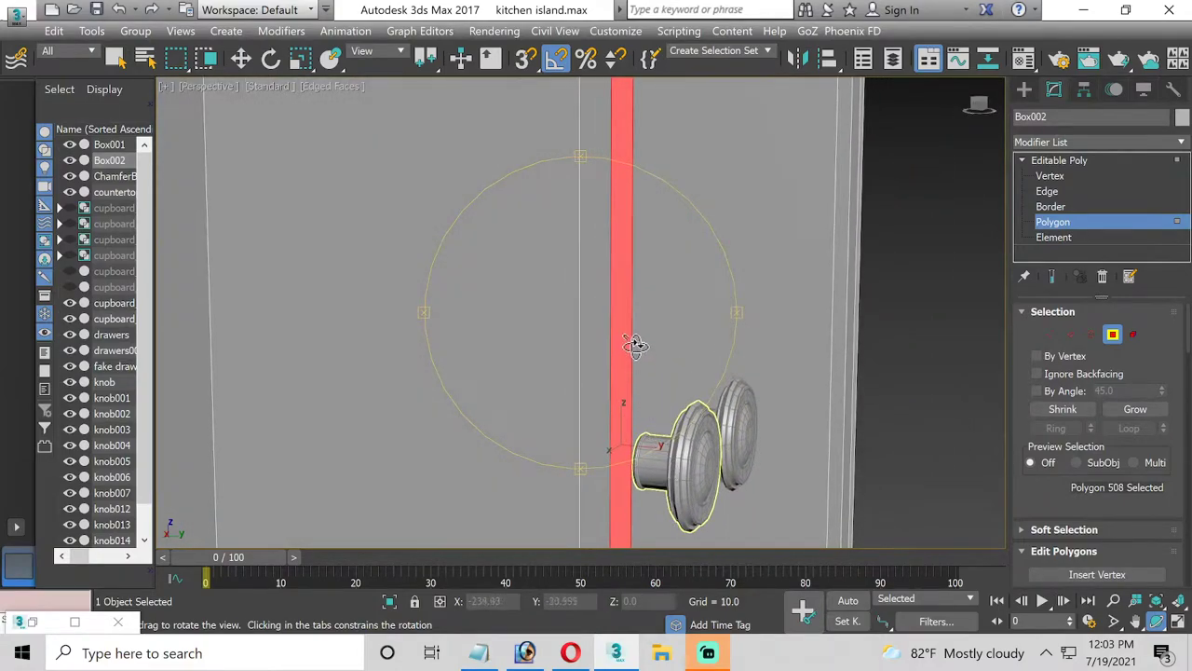
mouse_move(633, 344)
left_mouse_down()
mouse_move(590, 356)
mouse_move(807, 364)
mouse_move(466, 354)
mouse_move(555, 384)
mouse_move(537, 381)
mouse_move(559, 351)
mouse_move(652, 338)
mouse_move(522, 332)
mouse_move(804, 376)
mouse_move(434, 317)
left_mouse_up()
middle_click_drag(434, 317, 841, 371)
mouse_move(840, 371)
left_mouse_down()
mouse_move(543, 317)
mouse_move(588, 317)
mouse_move(426, 329)
mouse_move(457, 329)
mouse_move(437, 321)
left_mouse_up()
mouse_move(701, 315)
left_mouse_down()
mouse_move(623, 346)
mouse_move(681, 344)
mouse_move(668, 354)
mouse_move(574, 361)
mouse_move(660, 373)
mouse_move(612, 346)
mouse_move(518, 342)
left_mouse_up()
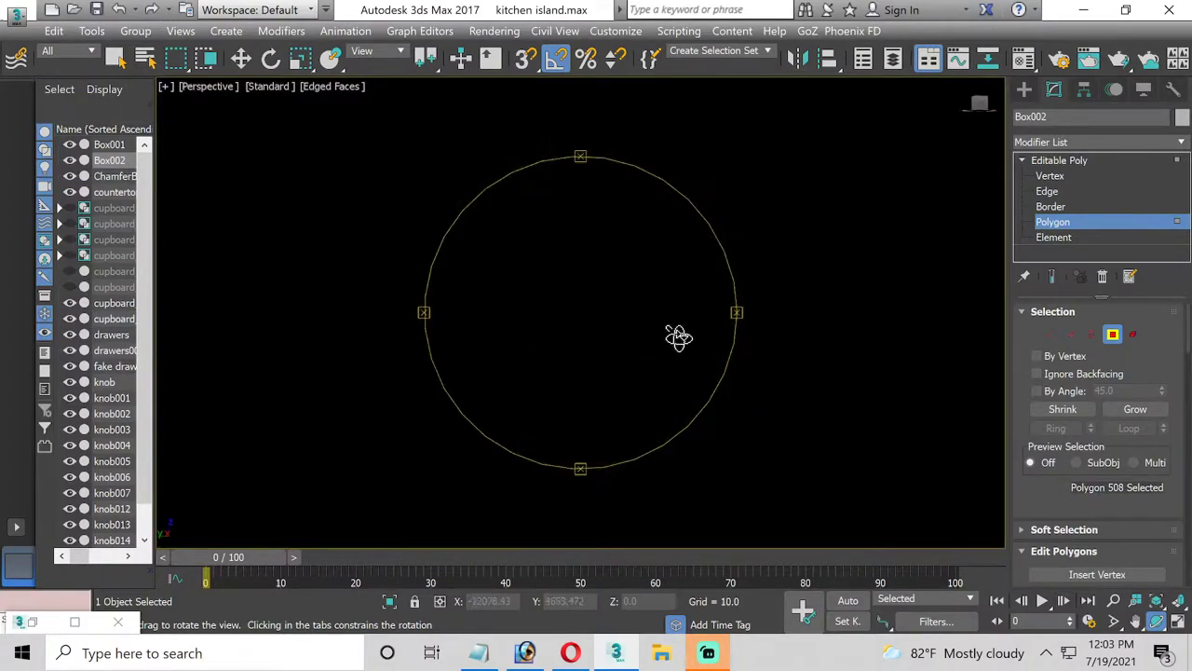
left_click_drag(678, 337, 633, 341)
mouse_move(536, 343)
left_mouse_down()
mouse_move(546, 341)
mouse_move(525, 354)
left_mouse_up()
middle_click_drag(525, 354, 633, 382)
left_click_drag(624, 347, 614, 346)
mouse_move(499, 347)
left_mouse_down()
mouse_move(679, 354)
mouse_move(547, 331)
left_mouse_up()
left_click_drag(440, 323, 434, 410)
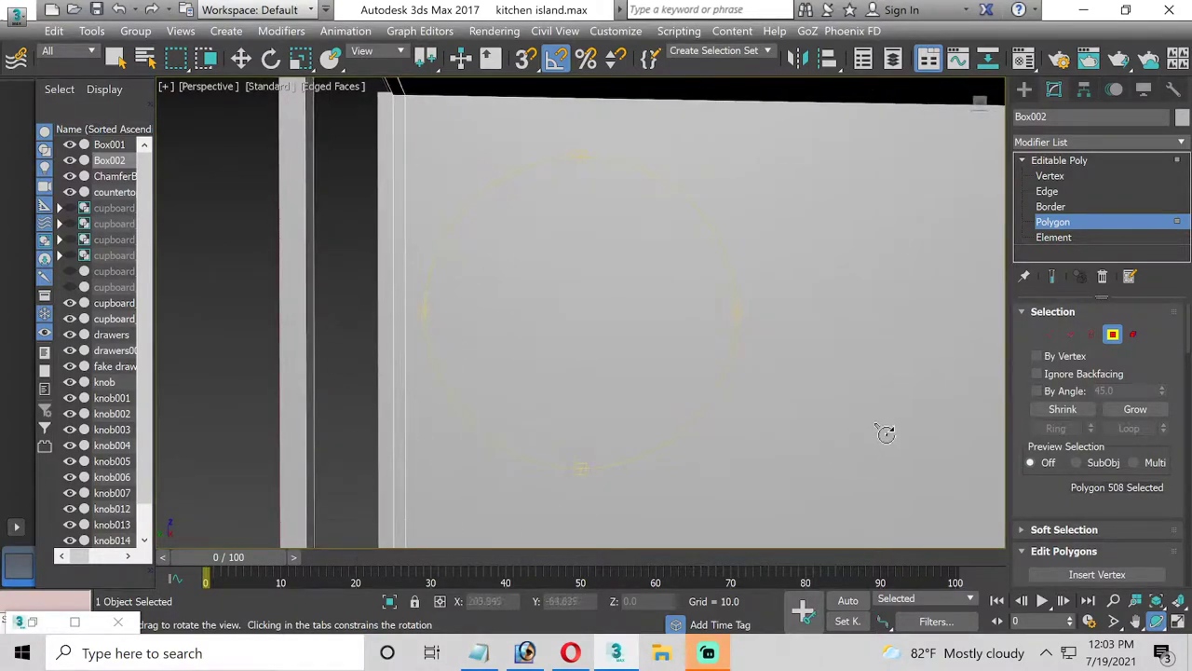
Select the other thin strip polygon together with the lower ledge face
left_click(240, 58)
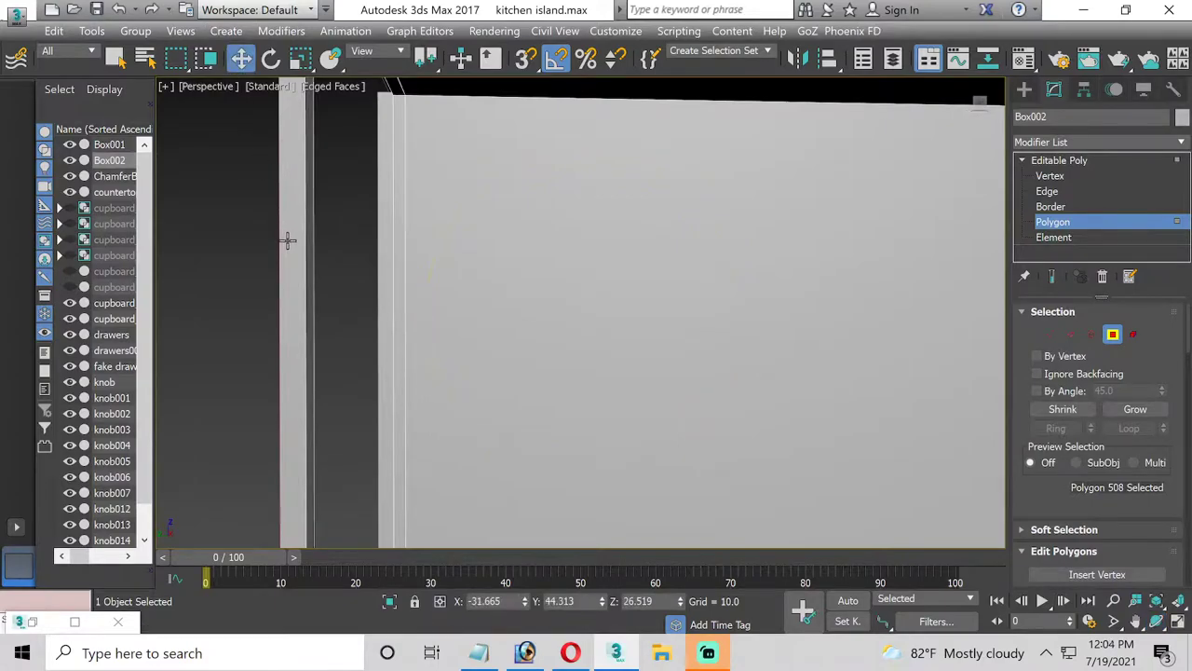
left_click(306, 248)
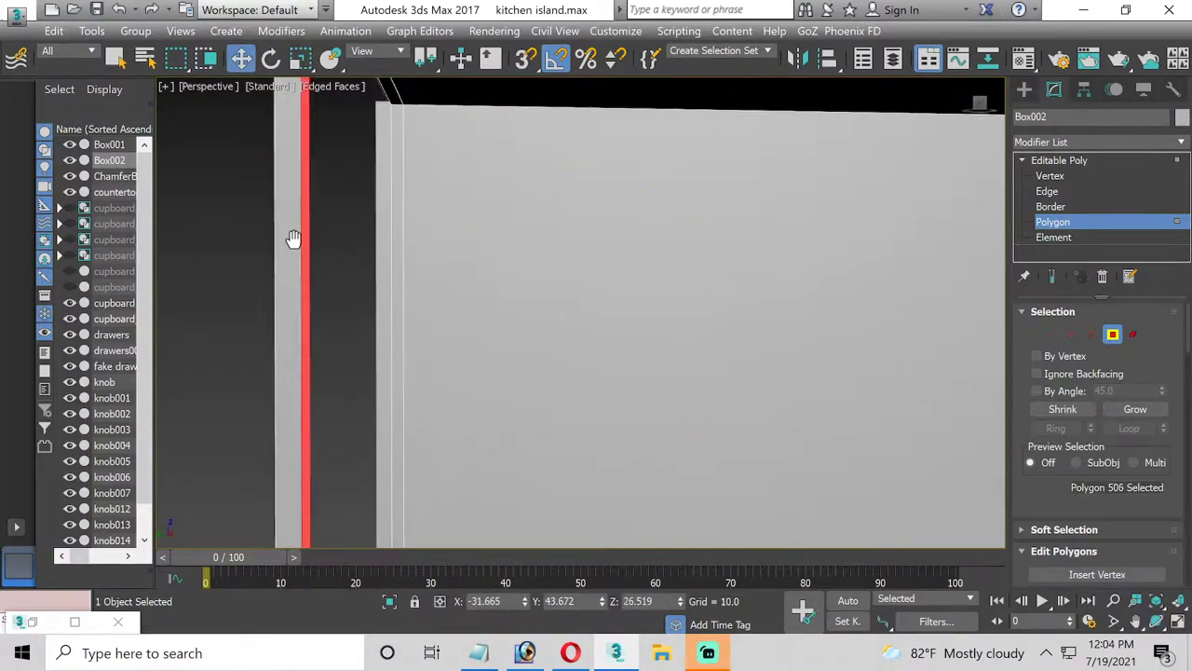
mouse_move(293, 240)
middle_mouse_down("alt")
mouse_move(269, 7)
mouse_move(293, 245)
middle_mouse_up("alt")
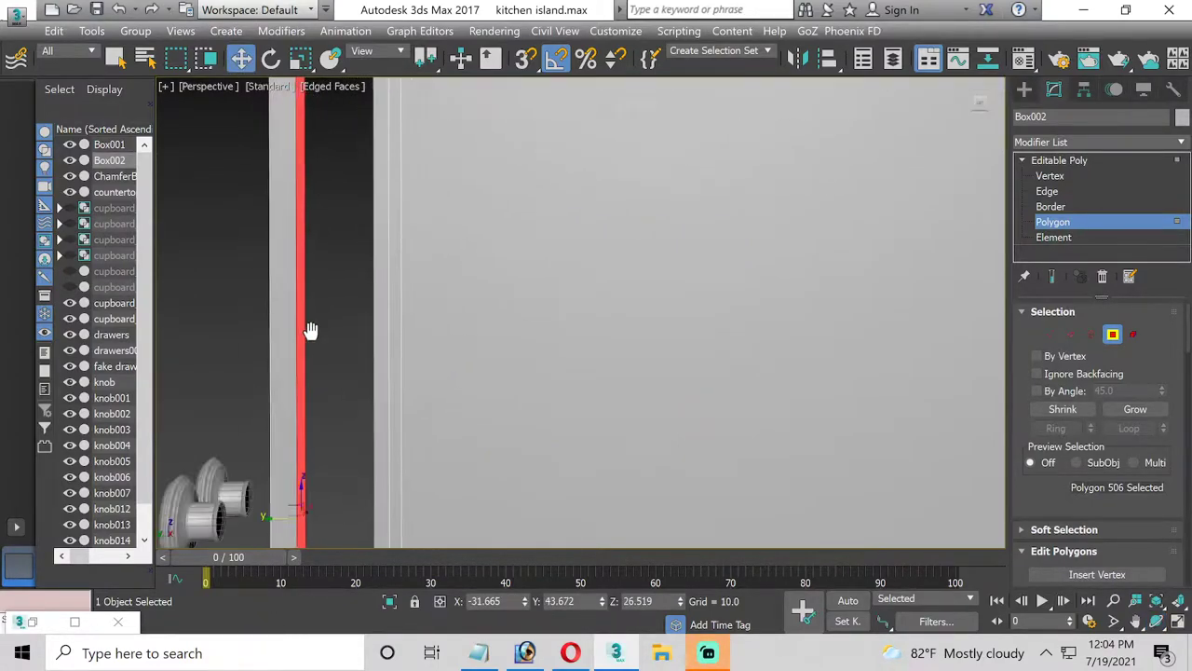
middle_click_drag(311, 332, 287, 413, "alt")
left_click(321, 395, "ctrl")
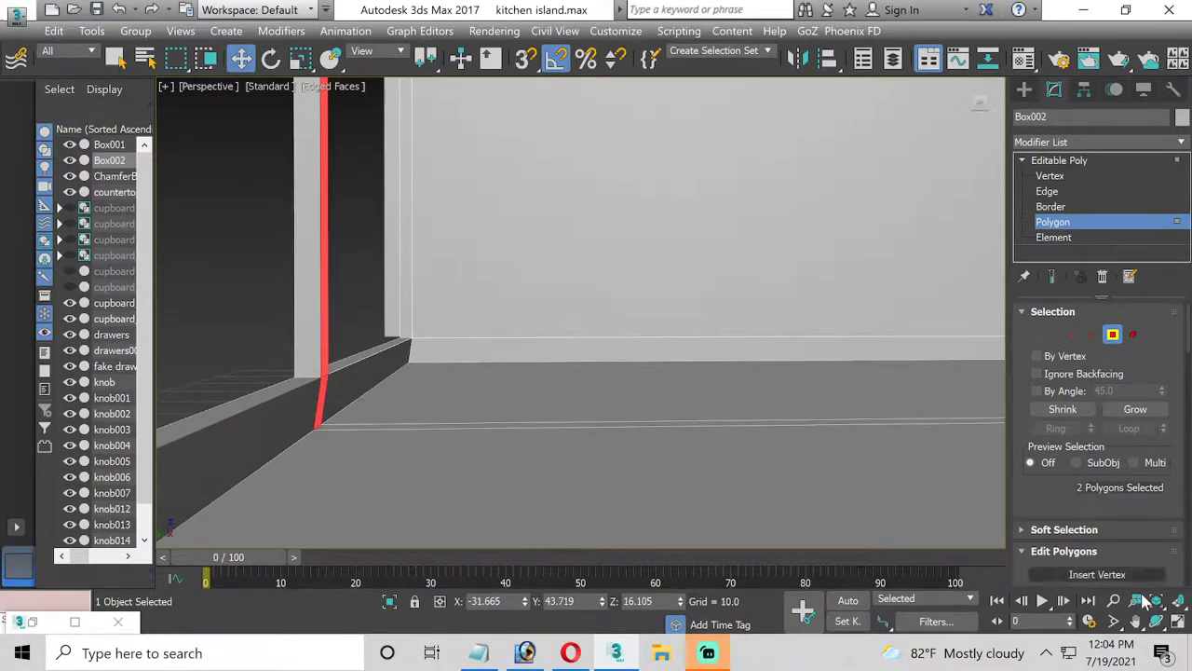
left_click(1155, 621)
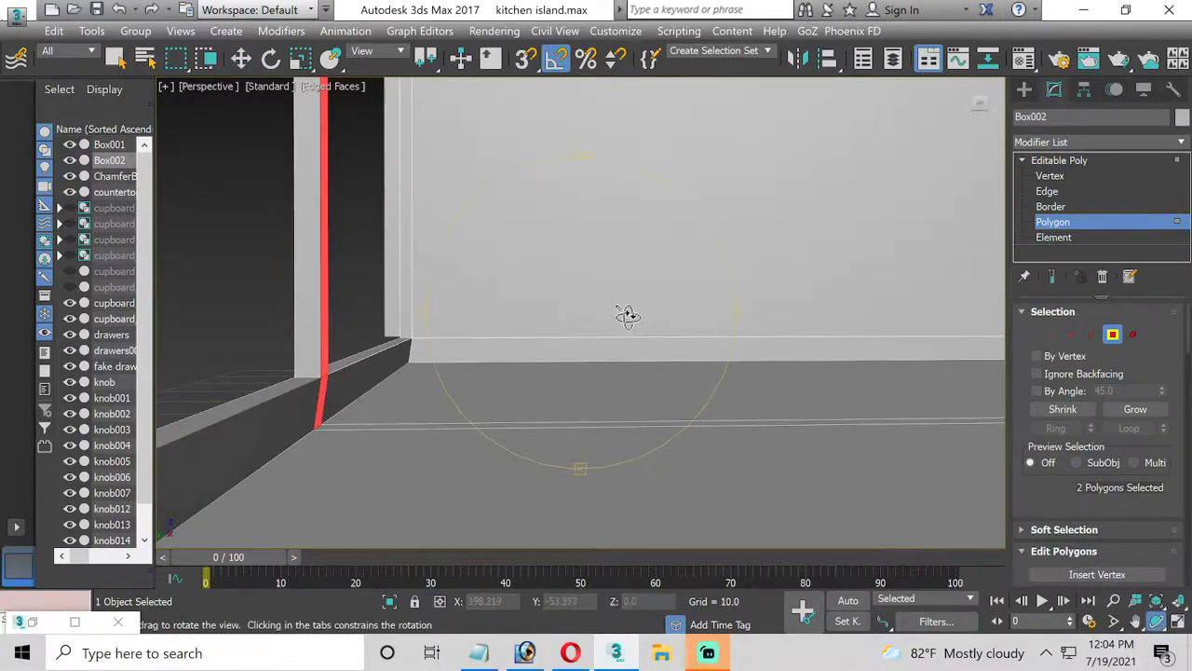
left_click_drag(628, 314, 617, 333)
scroll(617, 332, "down", 3)
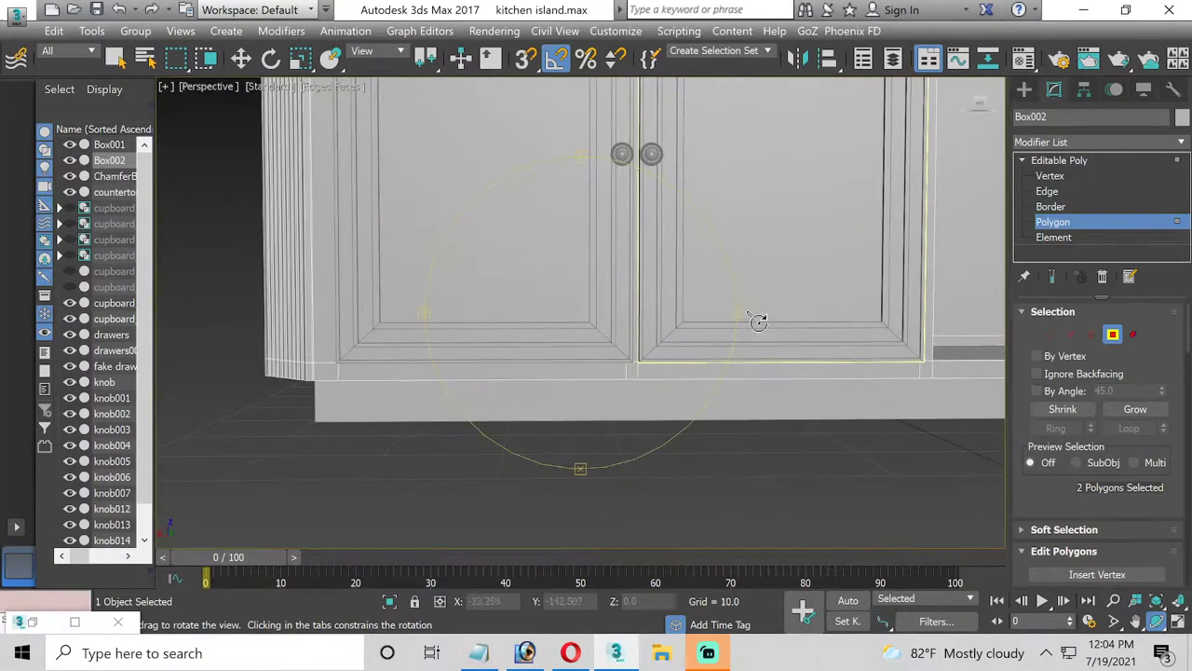
middle_click_drag(665, 376, 583, 399)
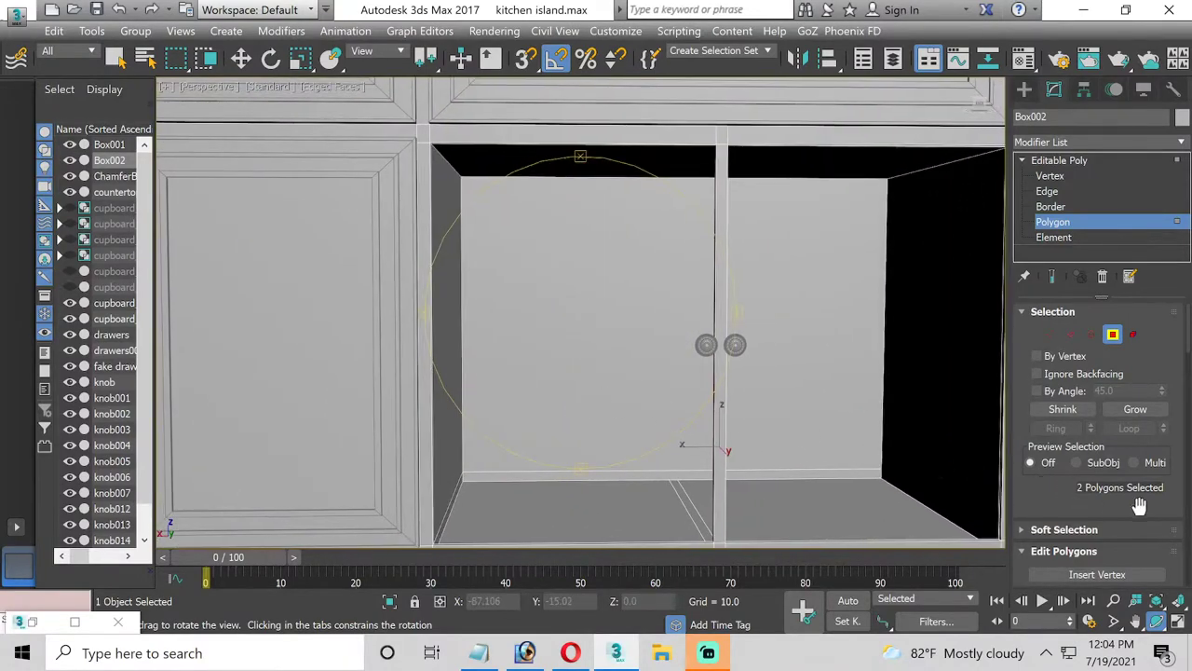
scroll(1097, 521, "down", 2)
Extrude both selected faces by 33.916 and return to Editable Poly object level
left_click(1090, 539)
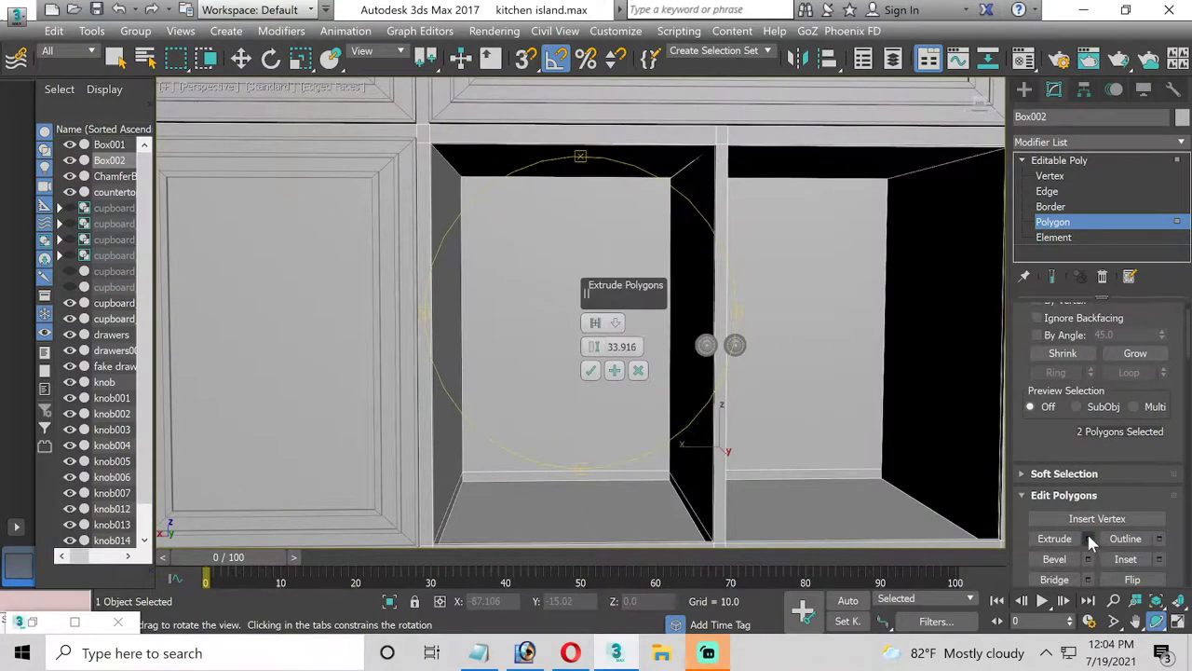
left_click(591, 371)
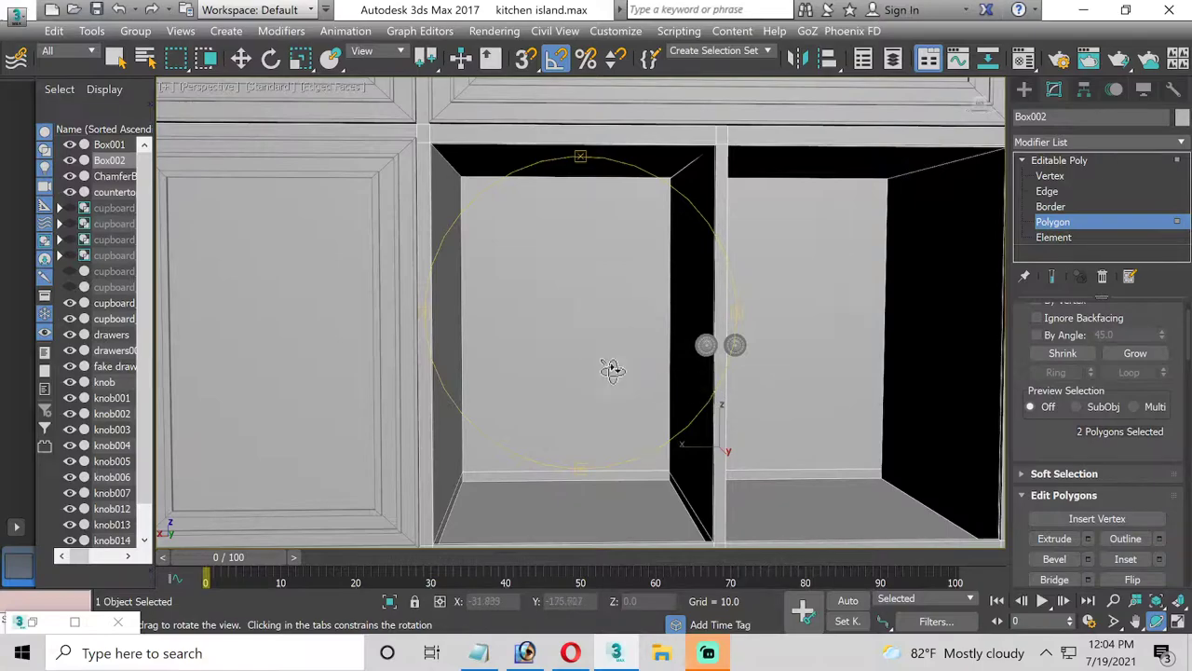
left_click(1043, 223)
right_click(235, 335)
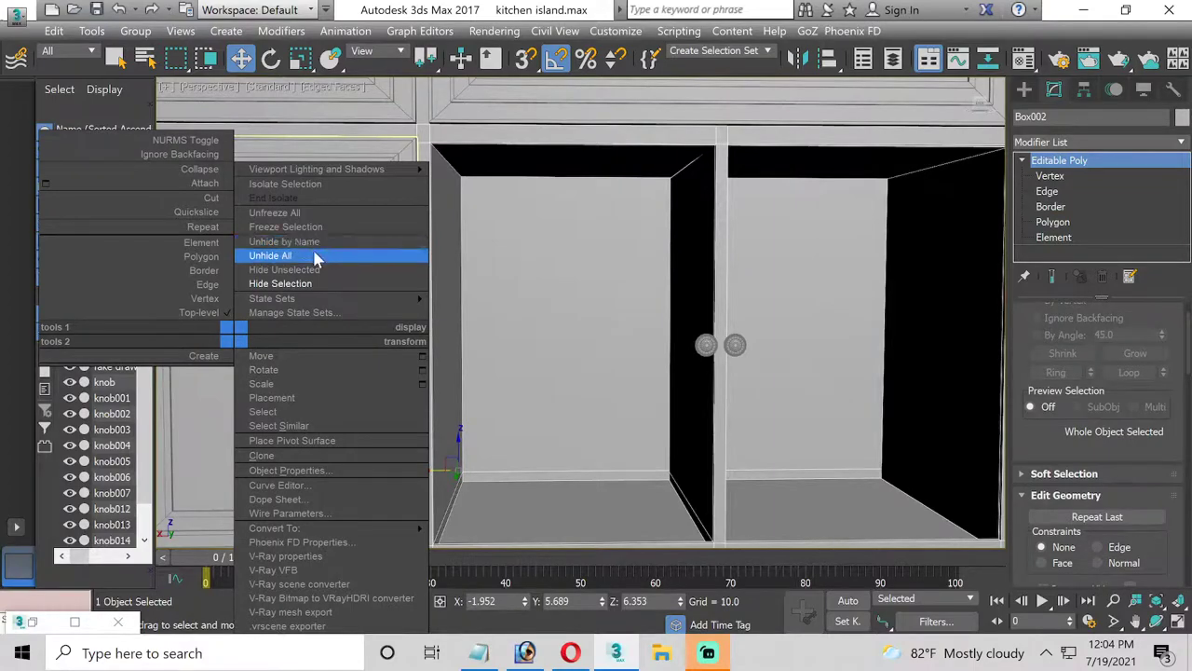
Unhide all hidden objects and pan out to show the full island front
left_click(315, 257)
middle_click_drag(742, 412, 663, 433)
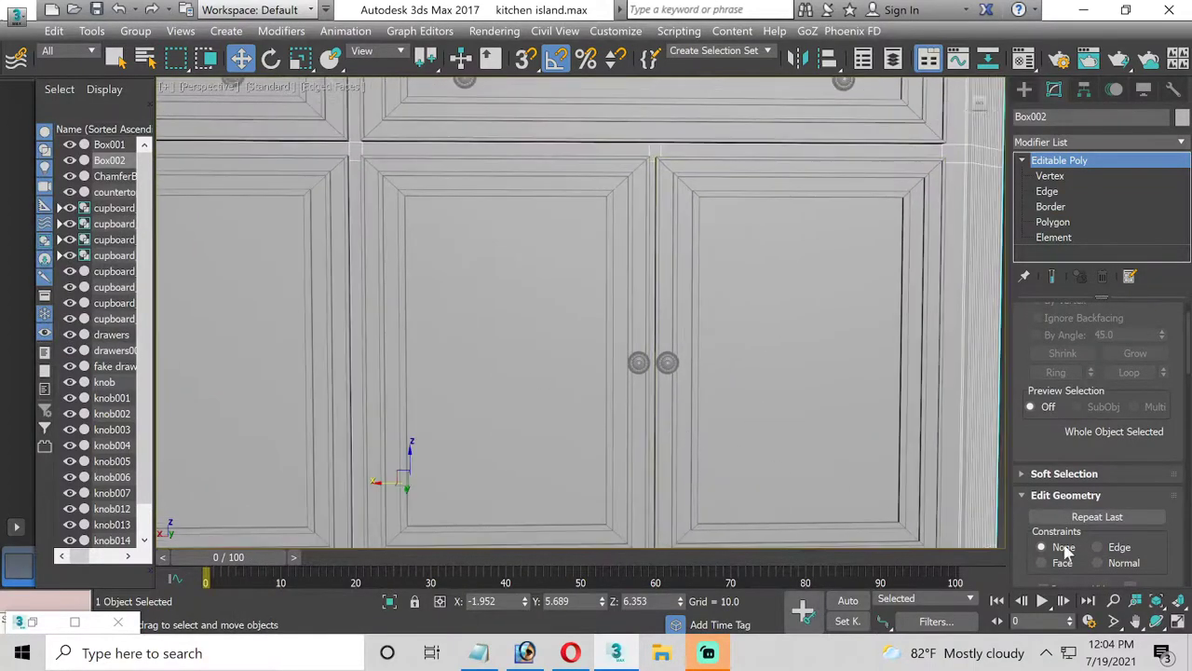
left_click(1135, 621)
left_click_drag(725, 416, 693, 451)
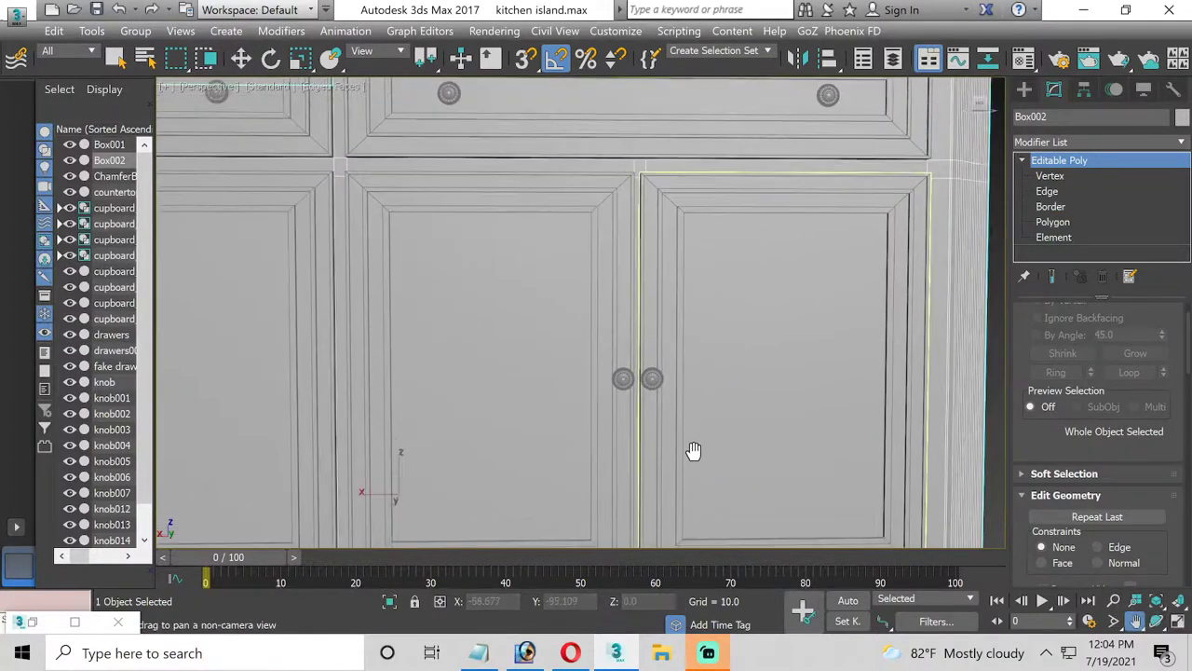
scroll(463, 410, "down", 2)
scroll(404, 373, "down", 2)
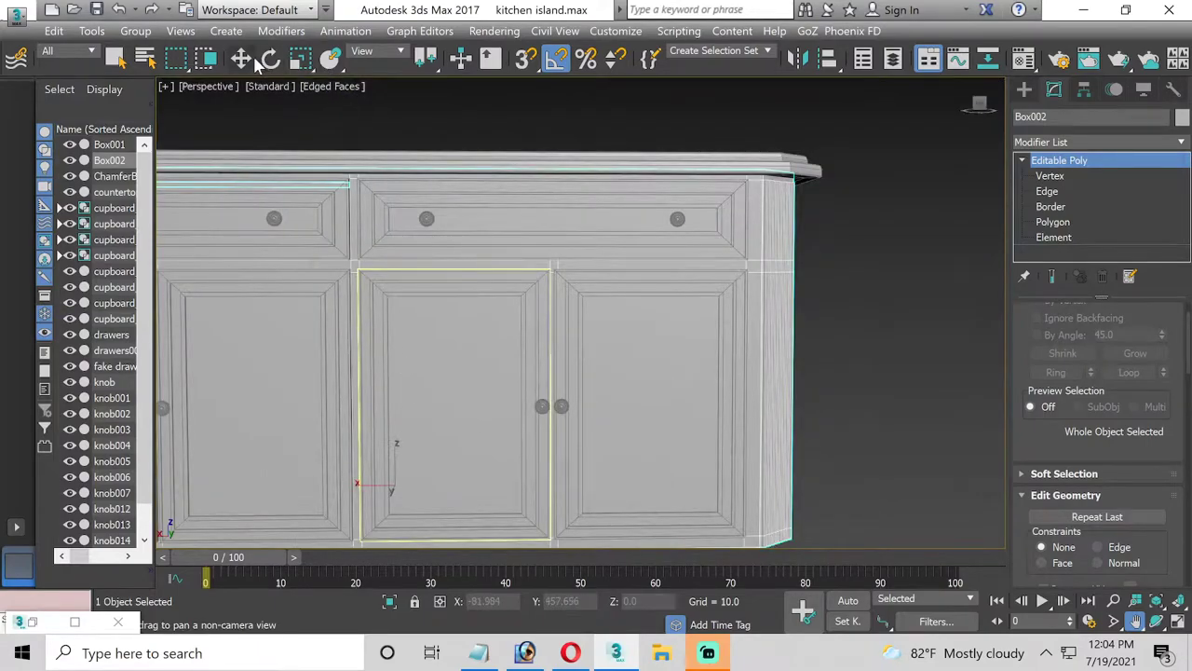
Select the right door cupboard_05 and grab its name from the name field
left_click(252, 59)
left_click(633, 350)
left_click(636, 382)
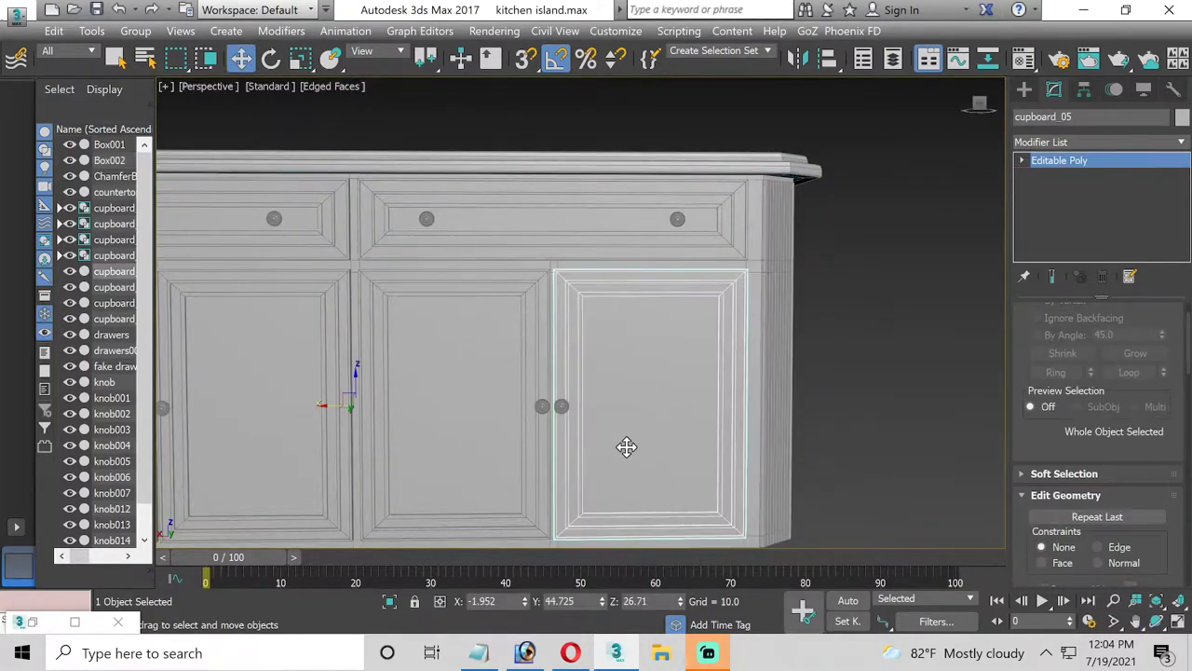
scroll(624, 451, "up", 2)
left_click(1071, 116)
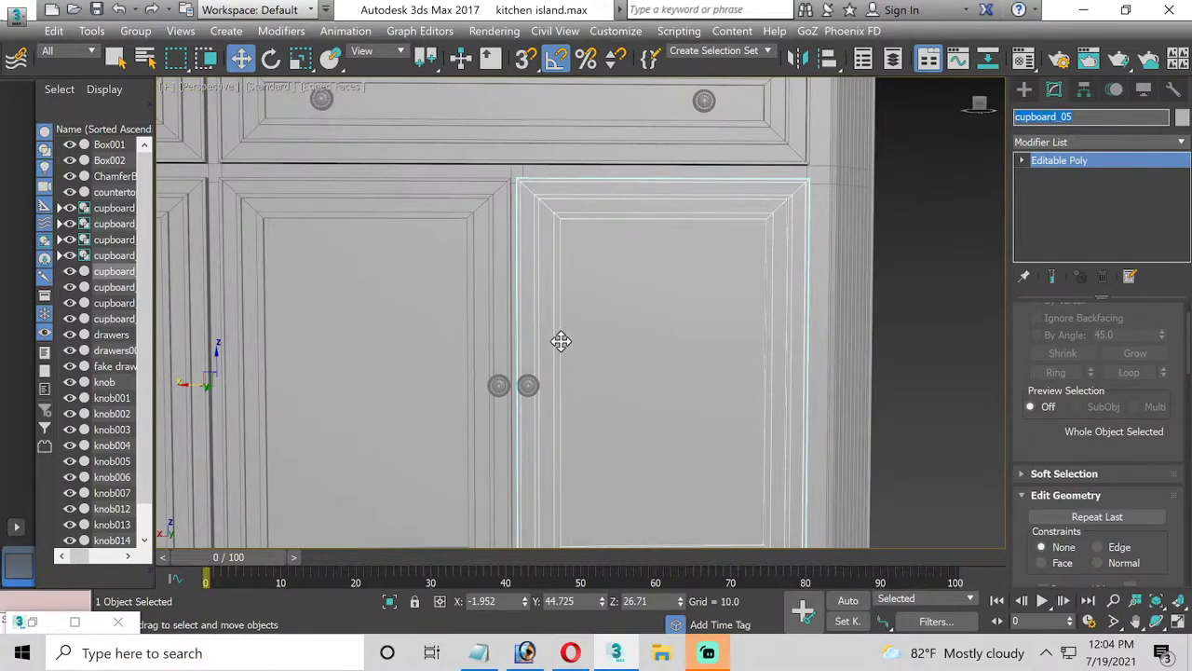
Group the right door with its knob as cupboard_05 and the left door with its knob as cupboard_06
left_click(528, 384, "ctrl")
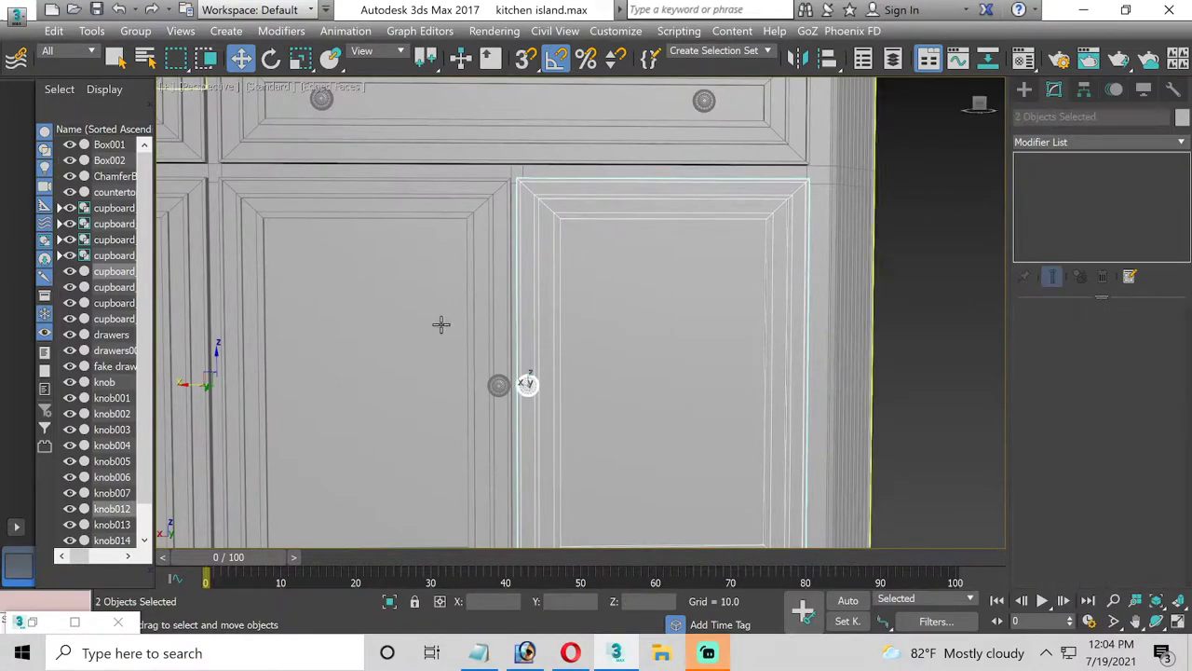
left_click(136, 30)
left_click(153, 52)
type("cupboard_05")
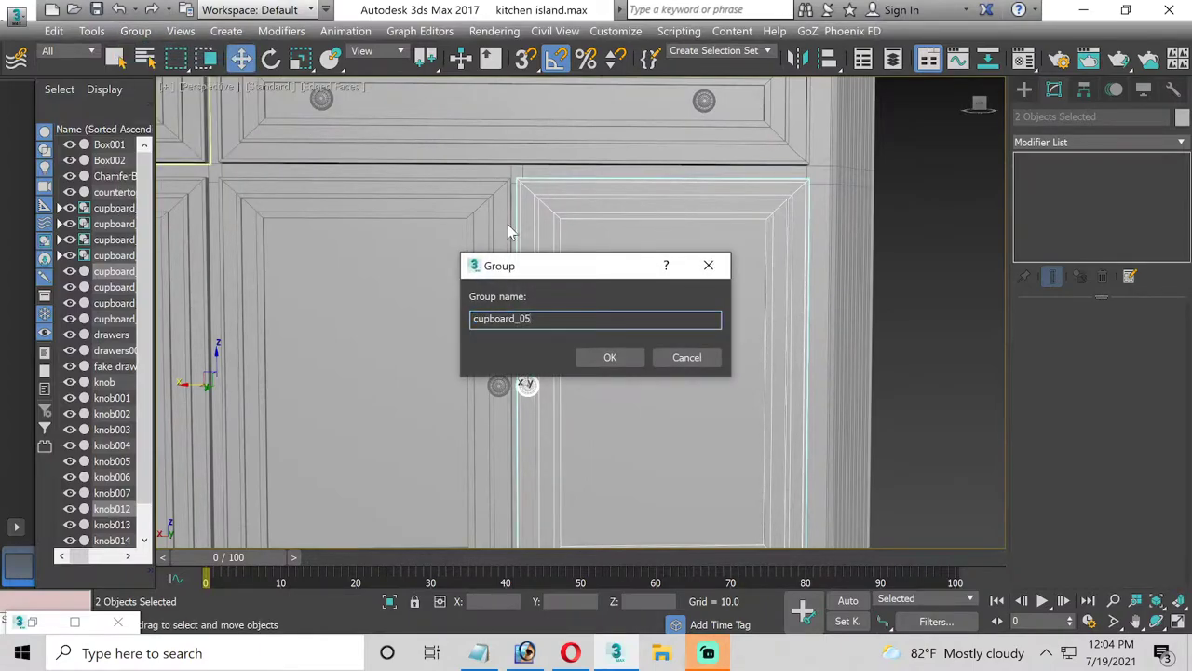
key("Return")
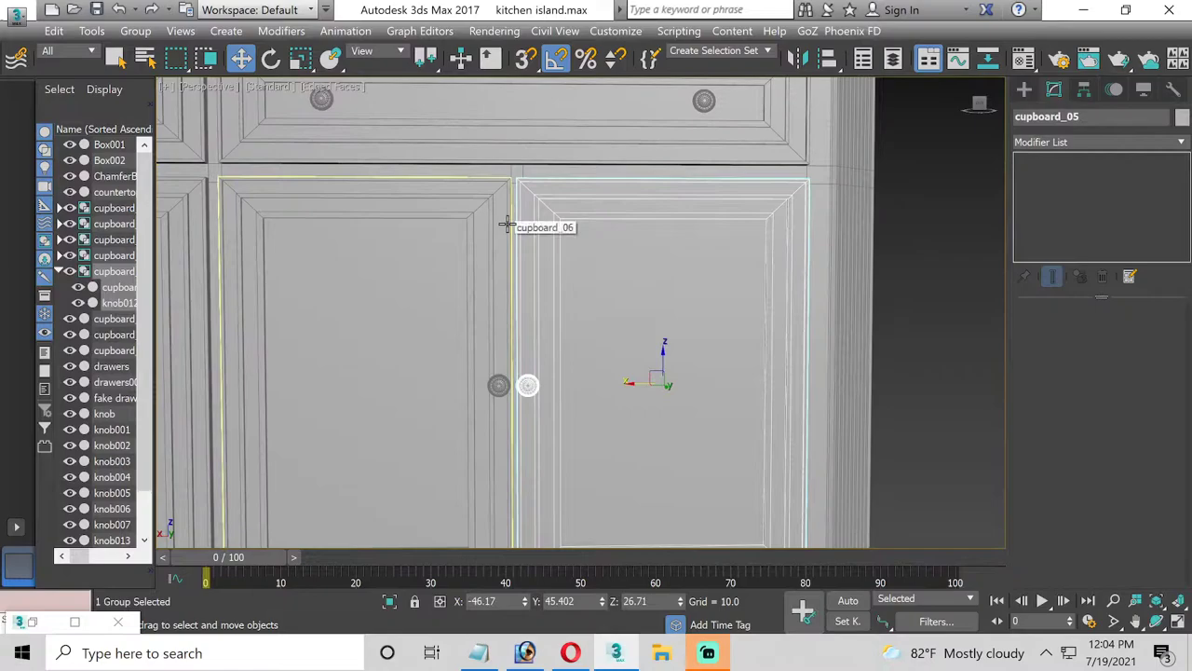
left_click(498, 385)
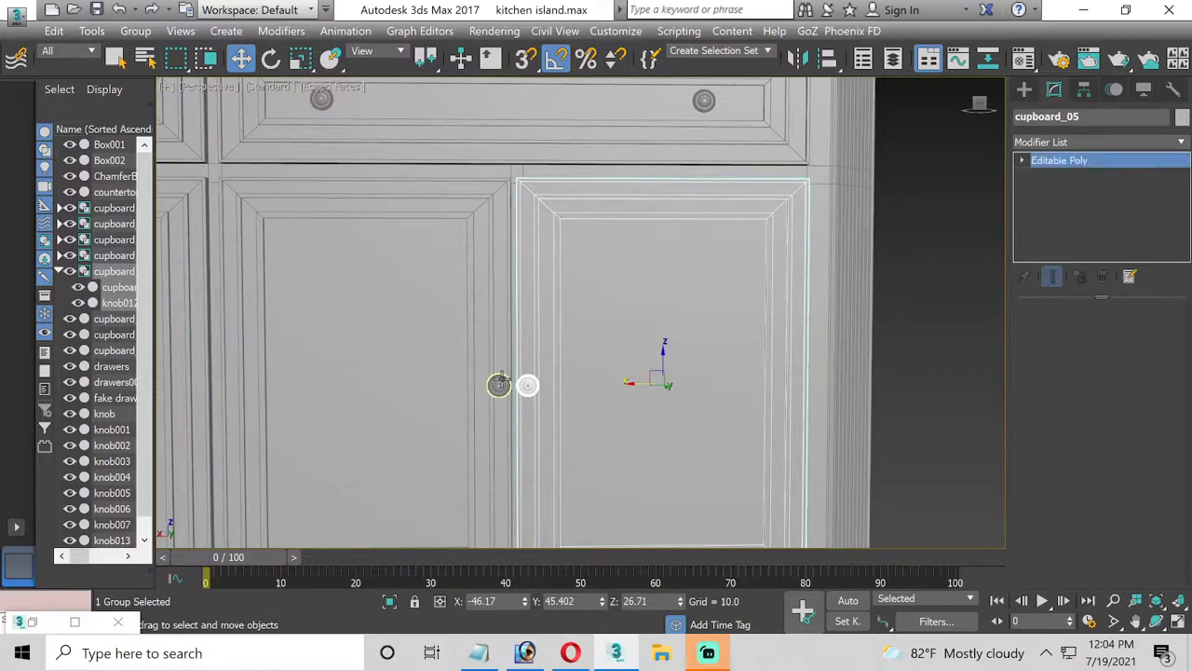
left_click(473, 359, "ctrl")
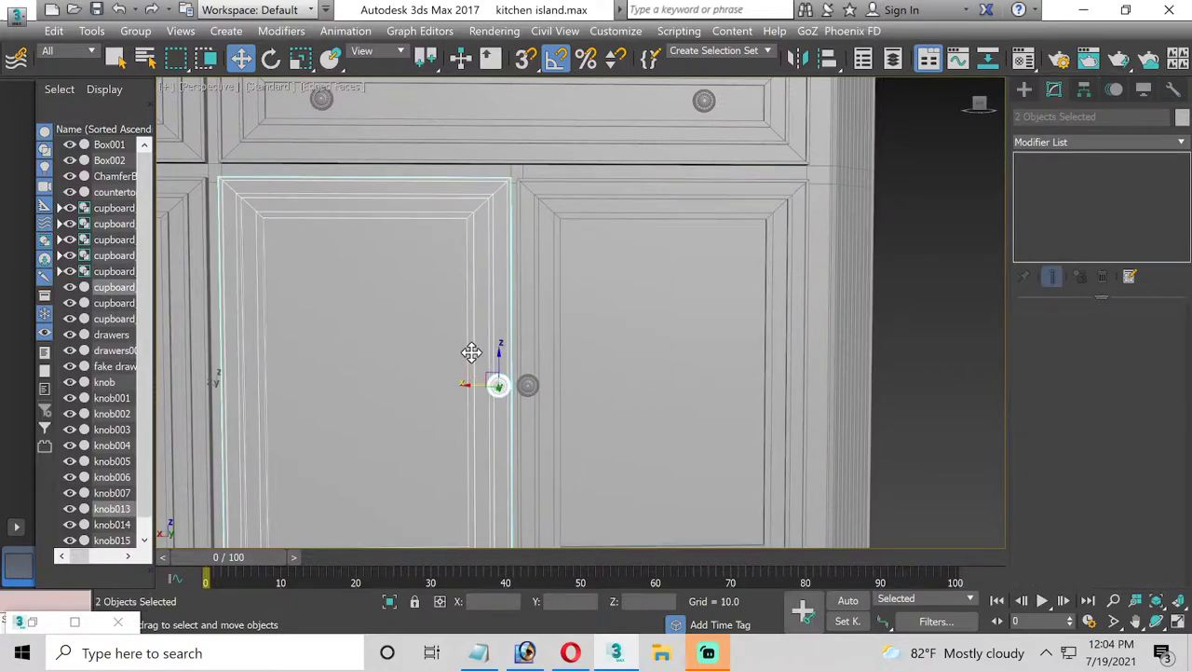
left_click(135, 31)
left_click(151, 51)
type("cupboard_06")
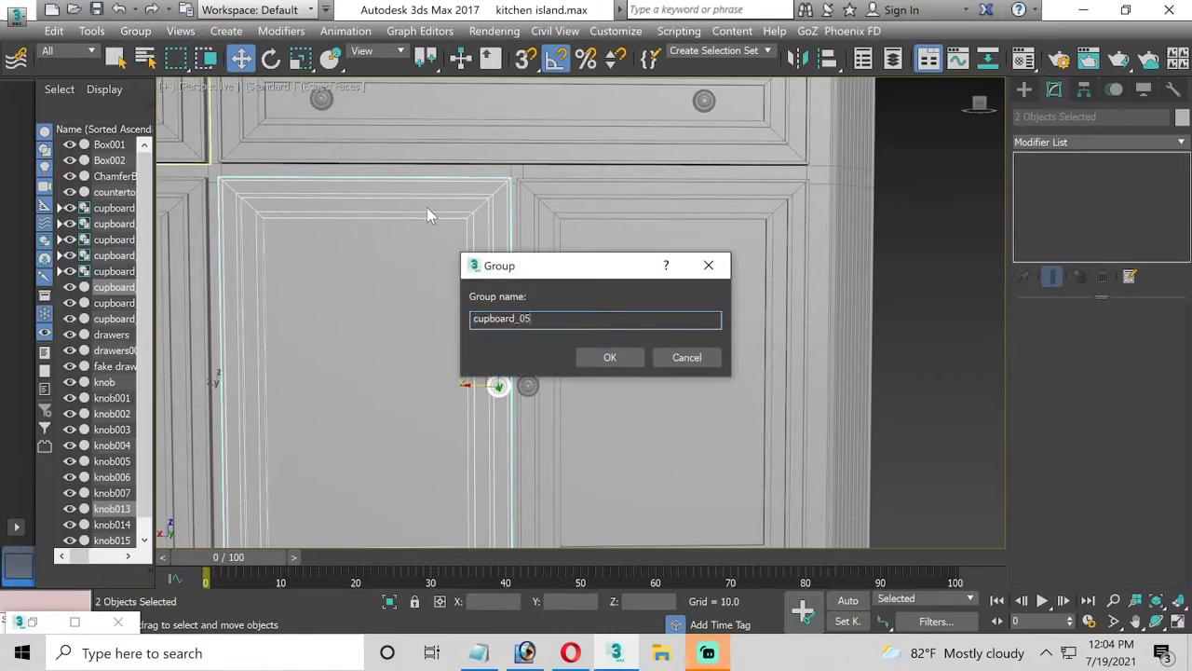
key("Return")
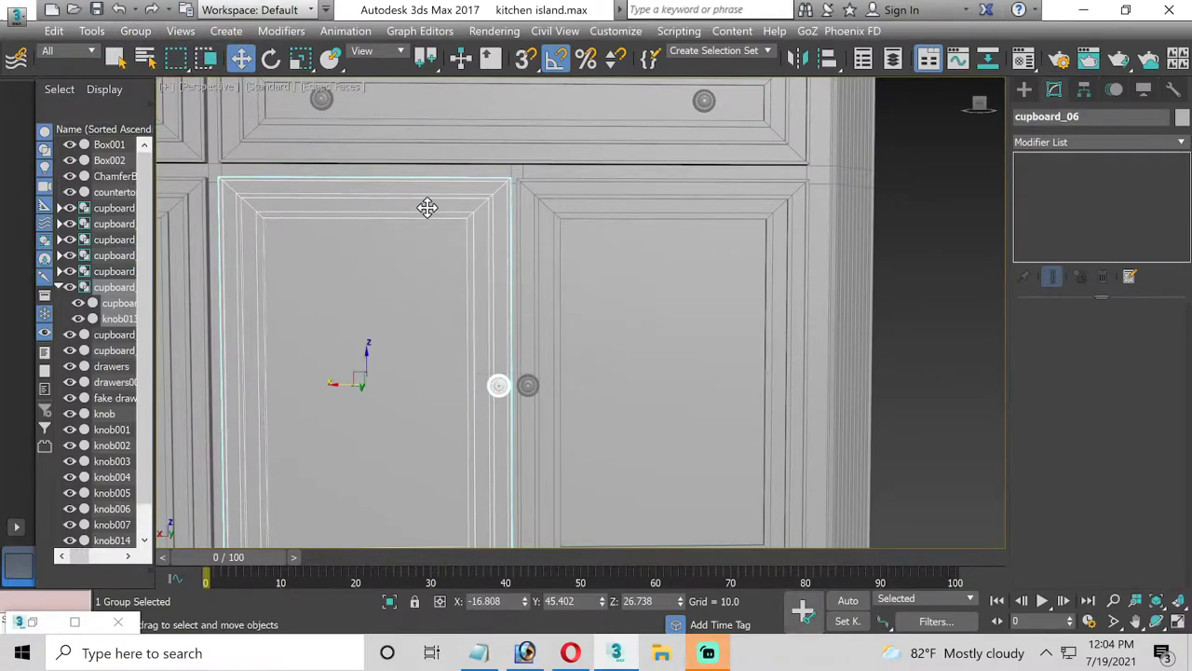
Group the next door and its knob as cupboard_07
middle_click_drag(317, 300, 763, 275)
left_click(444, 374)
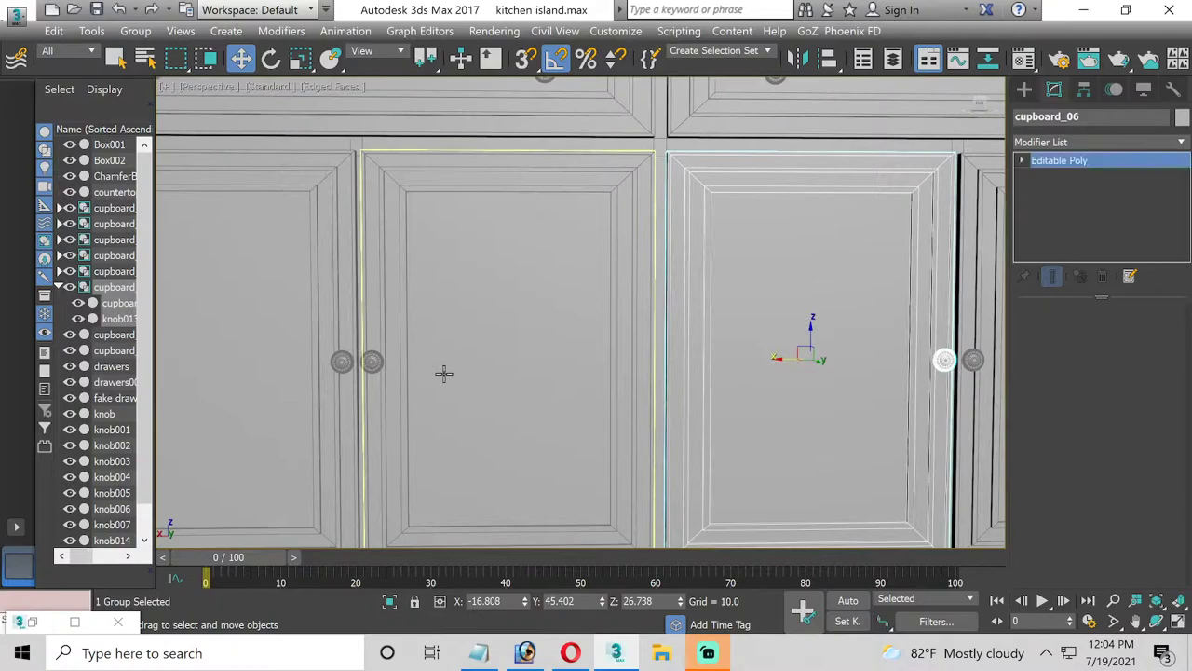
left_click(373, 363, "ctrl")
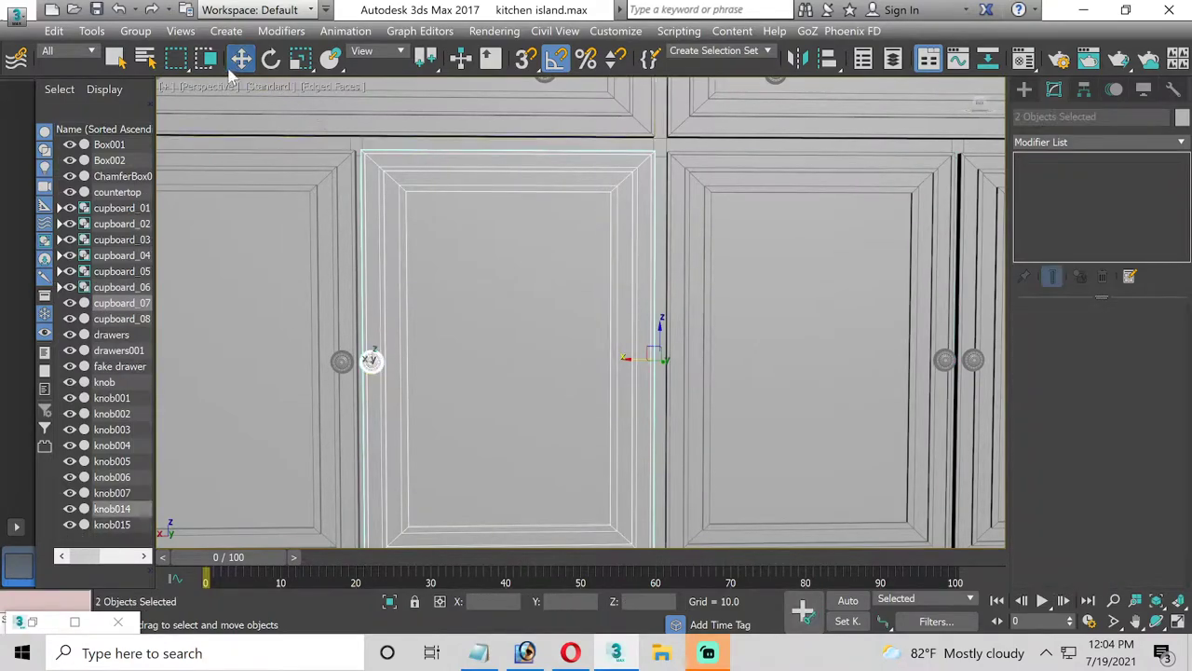
left_click(135, 31)
left_click(154, 51)
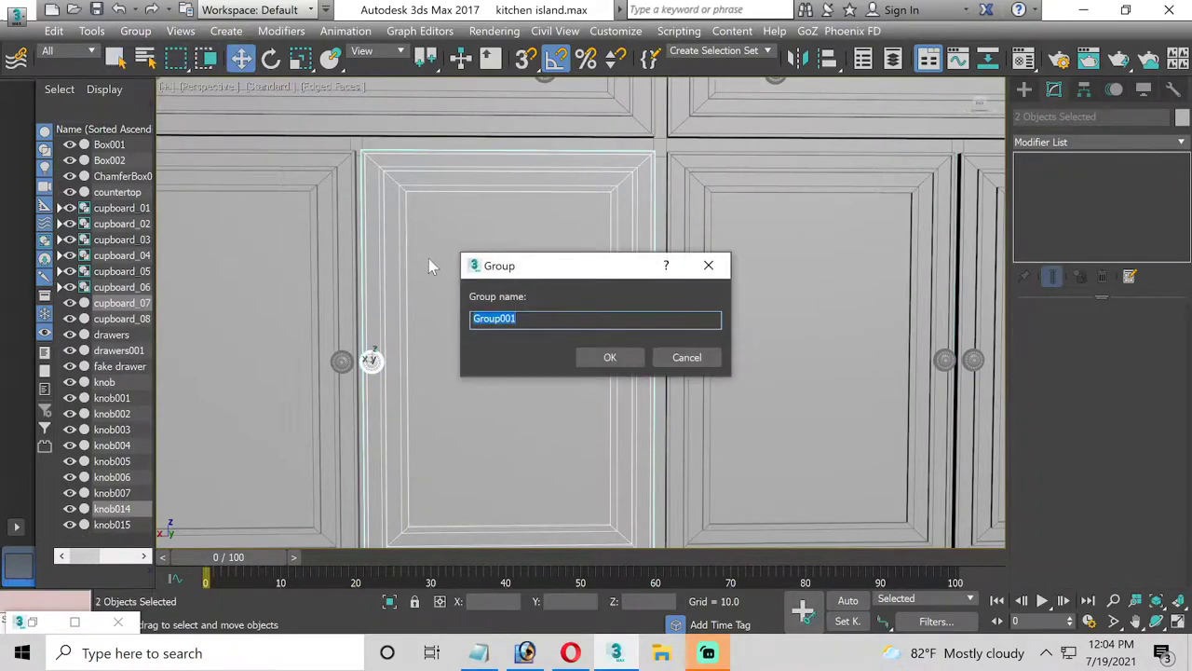
type("cupboard_05")
key("BackSpace")
type("7")
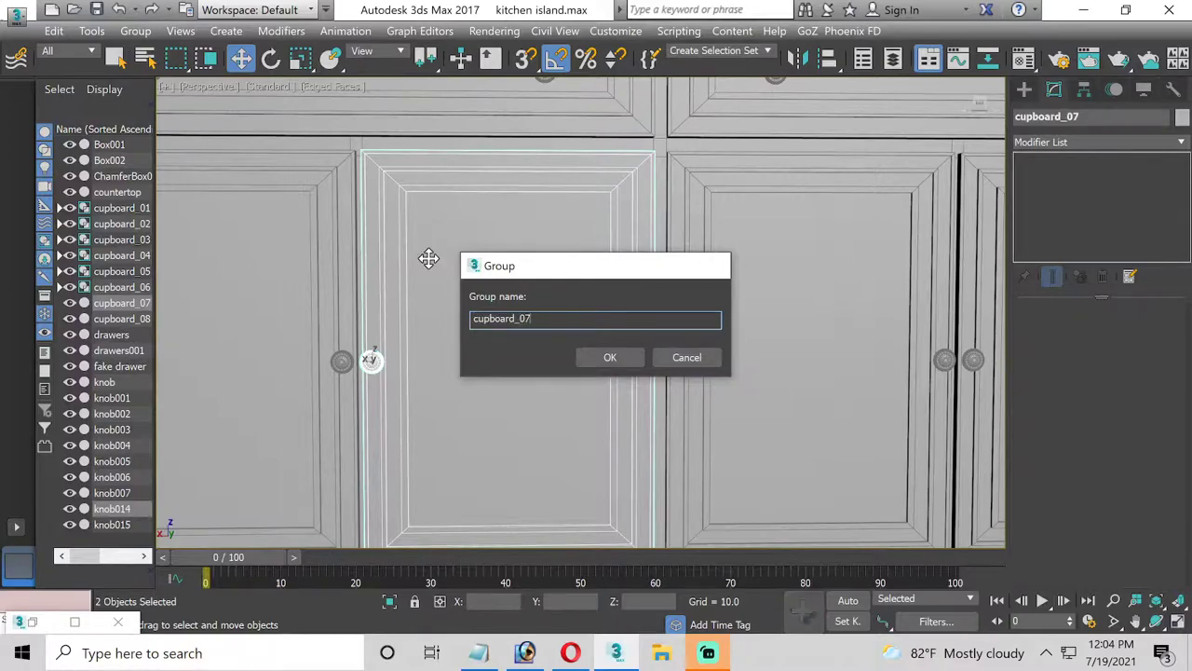
key("Return")
Group the neighbouring left door with knob015 as cupboard_08
middle_click_drag(478, 184, 574, 202)
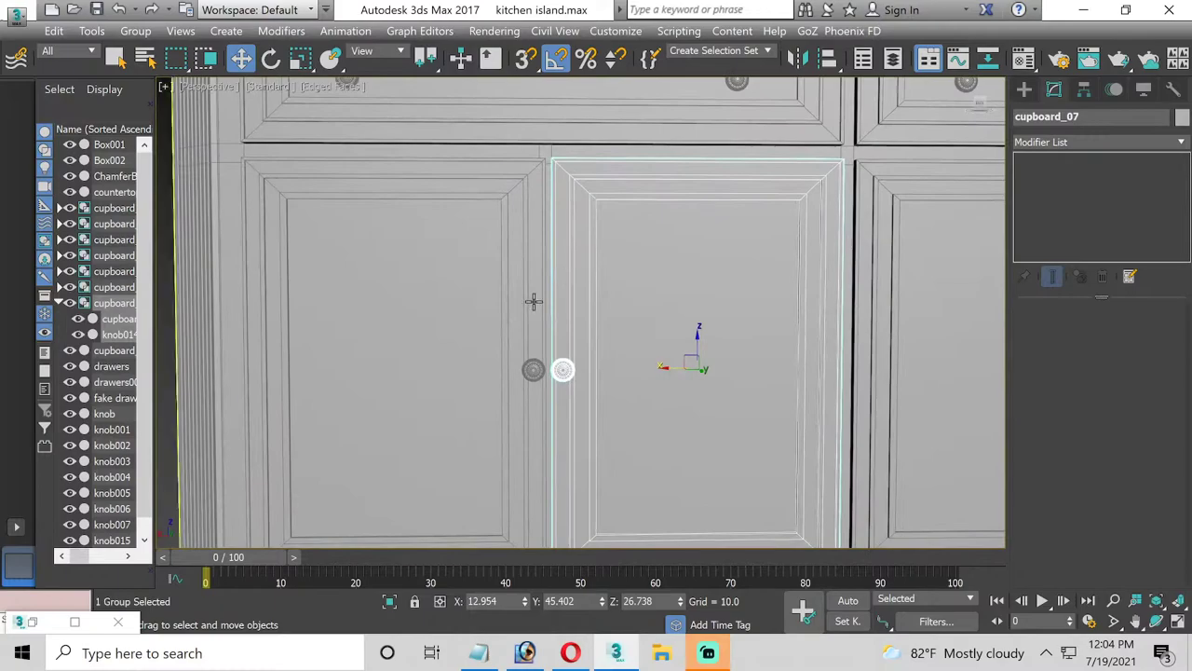
left_click(503, 312)
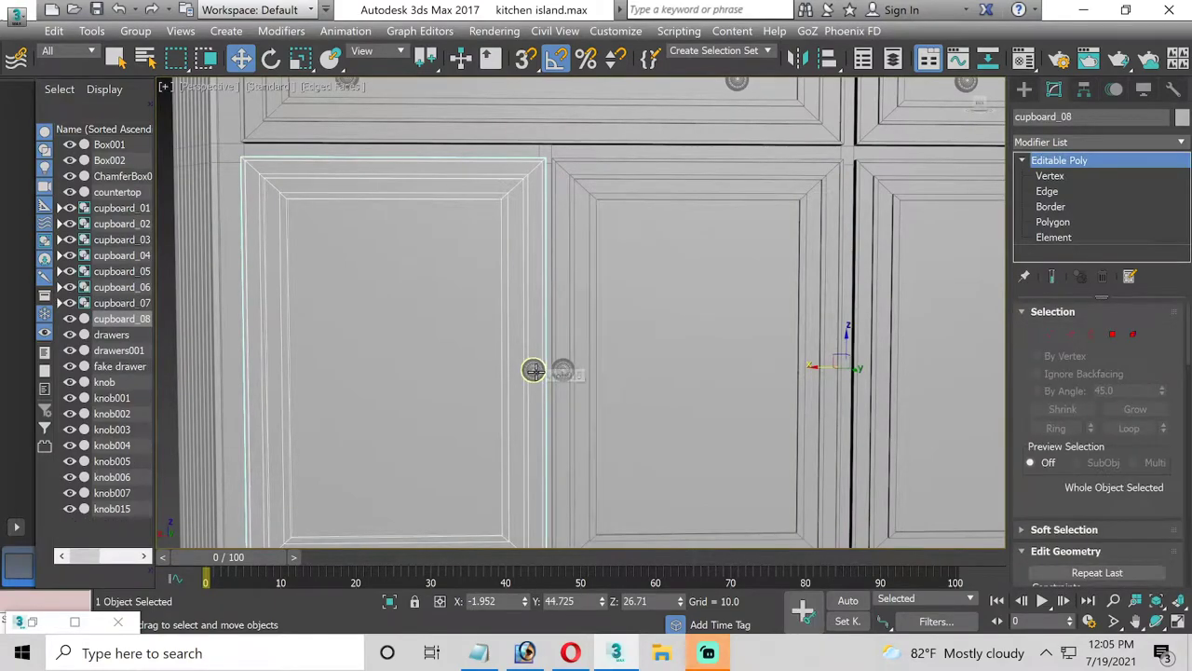
left_click(533, 370, "ctrl")
left_click(135, 30)
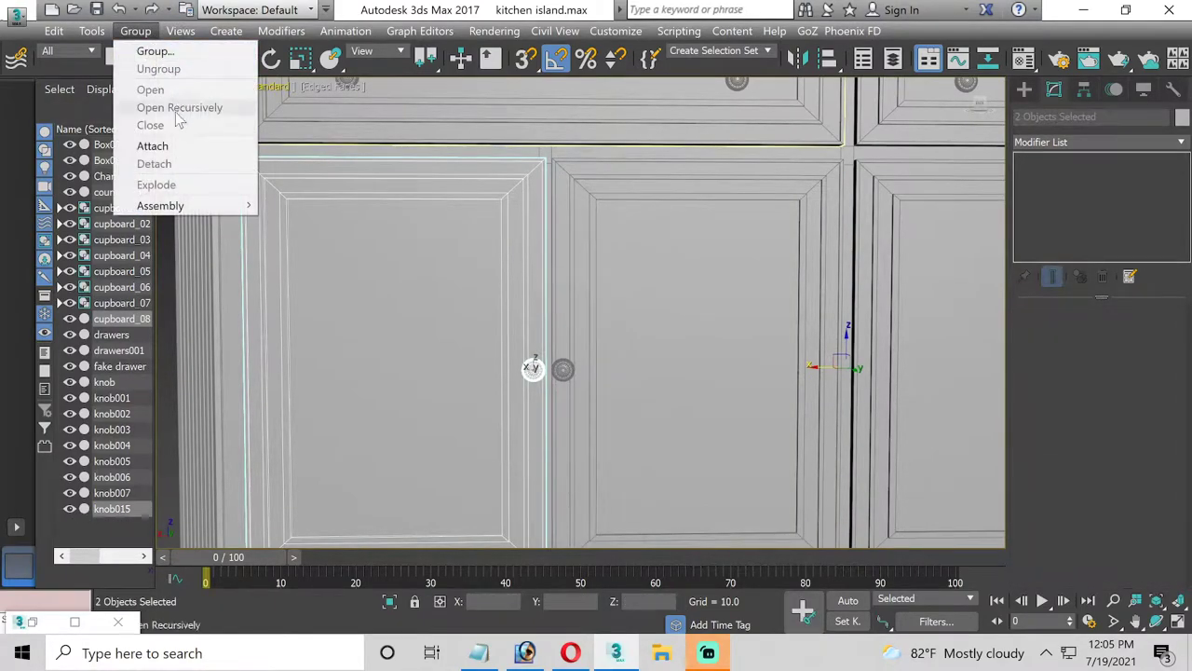
left_click(151, 52)
type("cupboard_08")
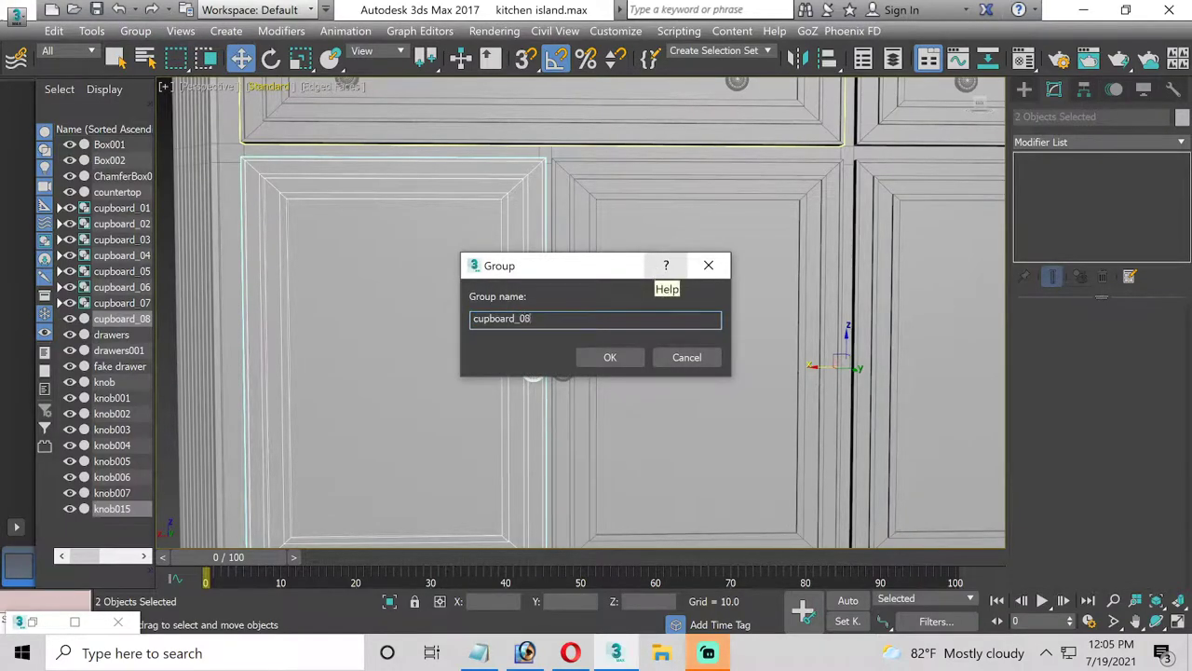
key("Return")
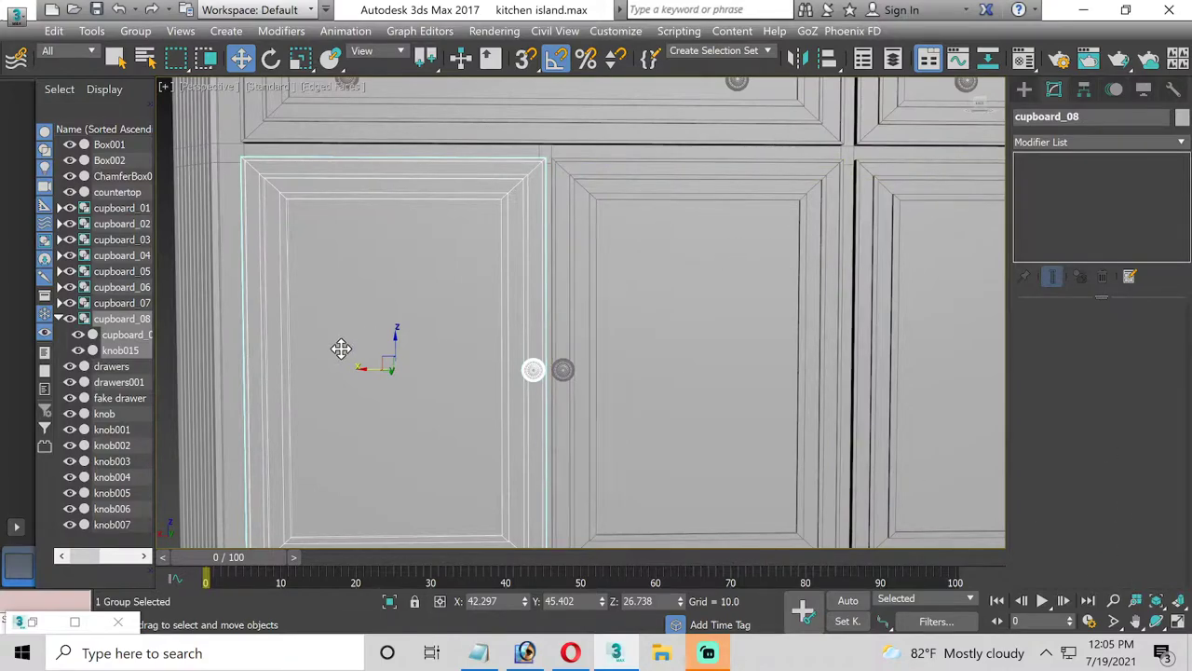
left_click(1178, 622)
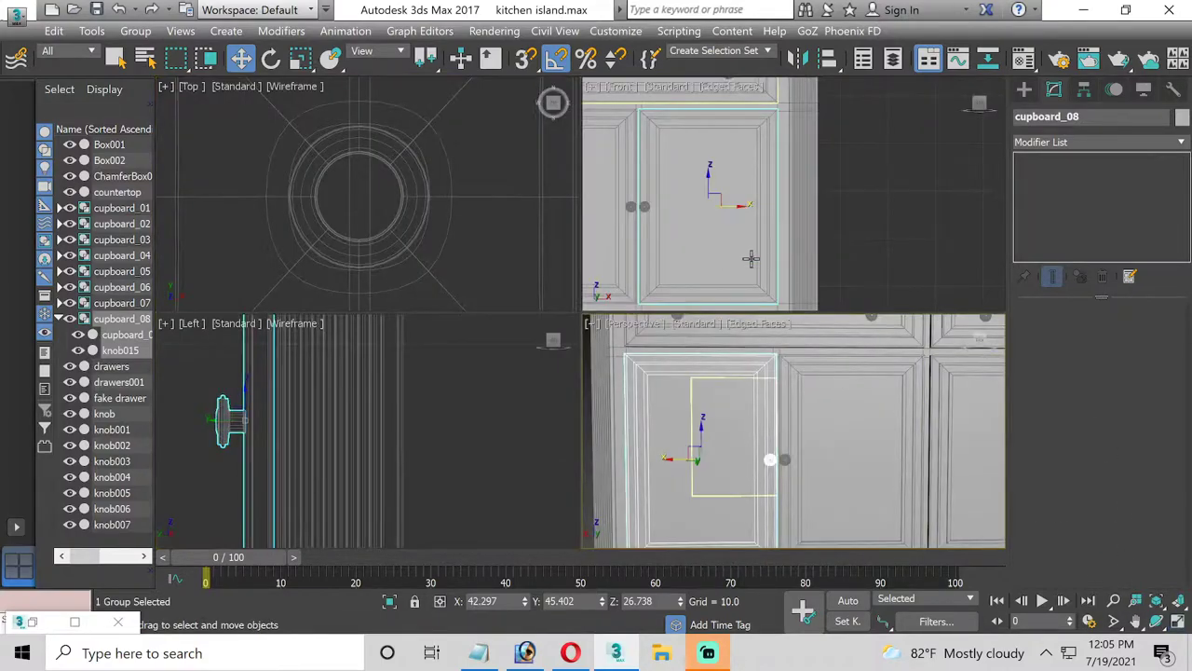
Maximize the front viewport and switch it to the back view of the cabinet
left_click(751, 259)
left_click(1178, 624)
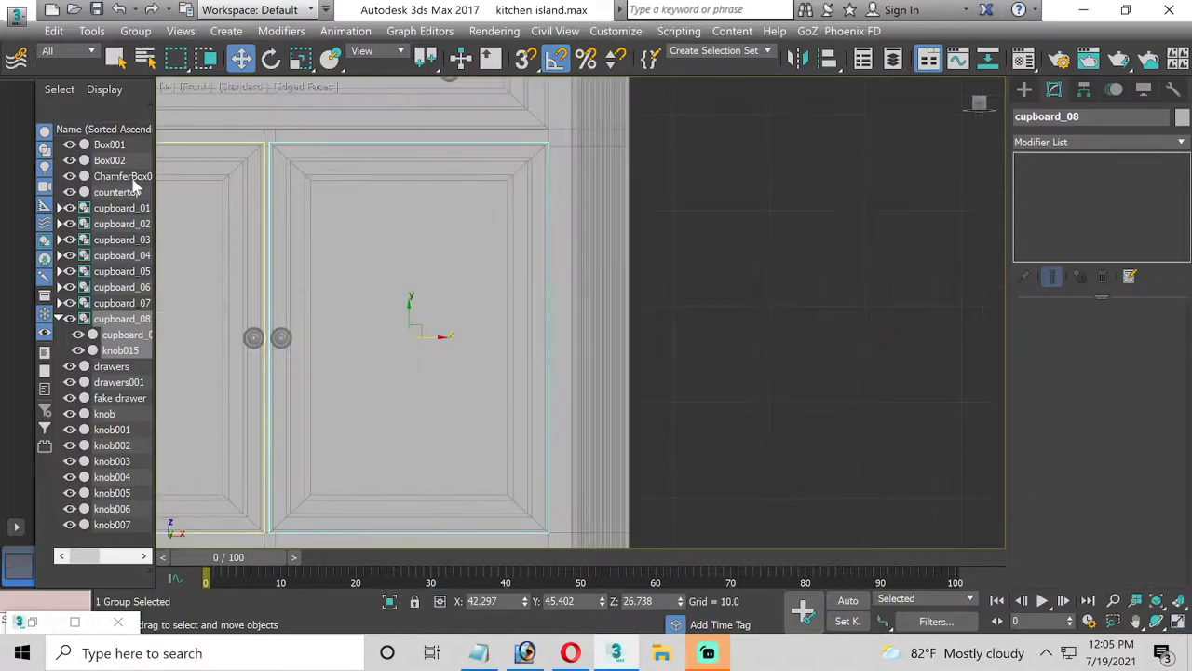
left_click(196, 86)
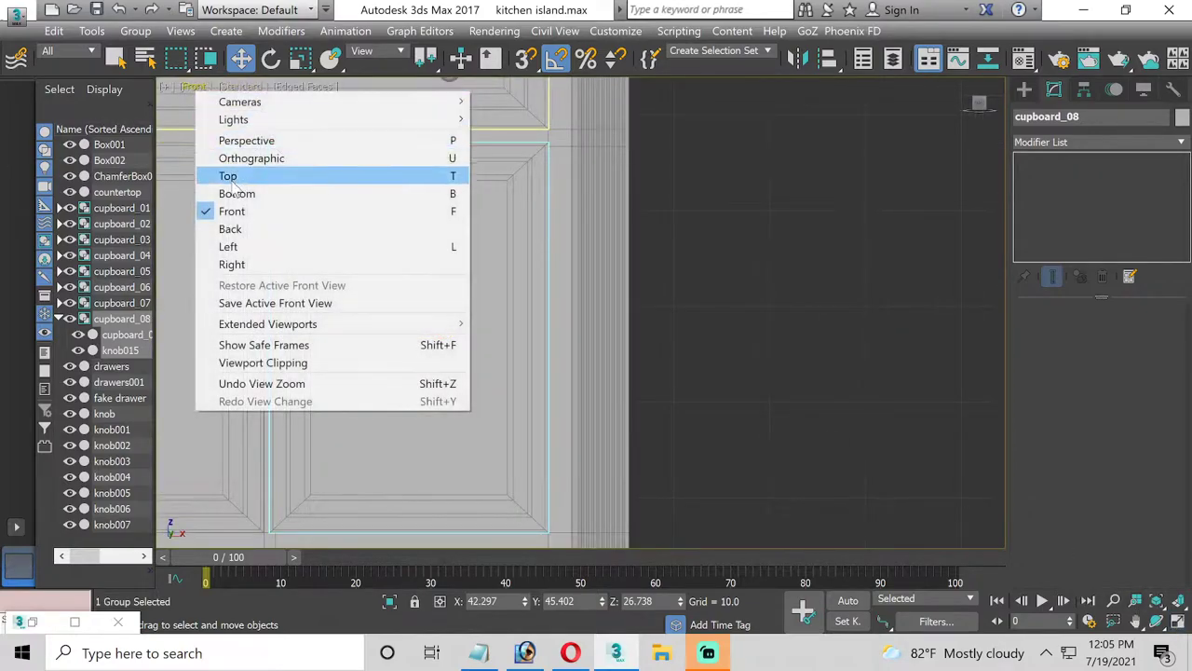
left_click(231, 229)
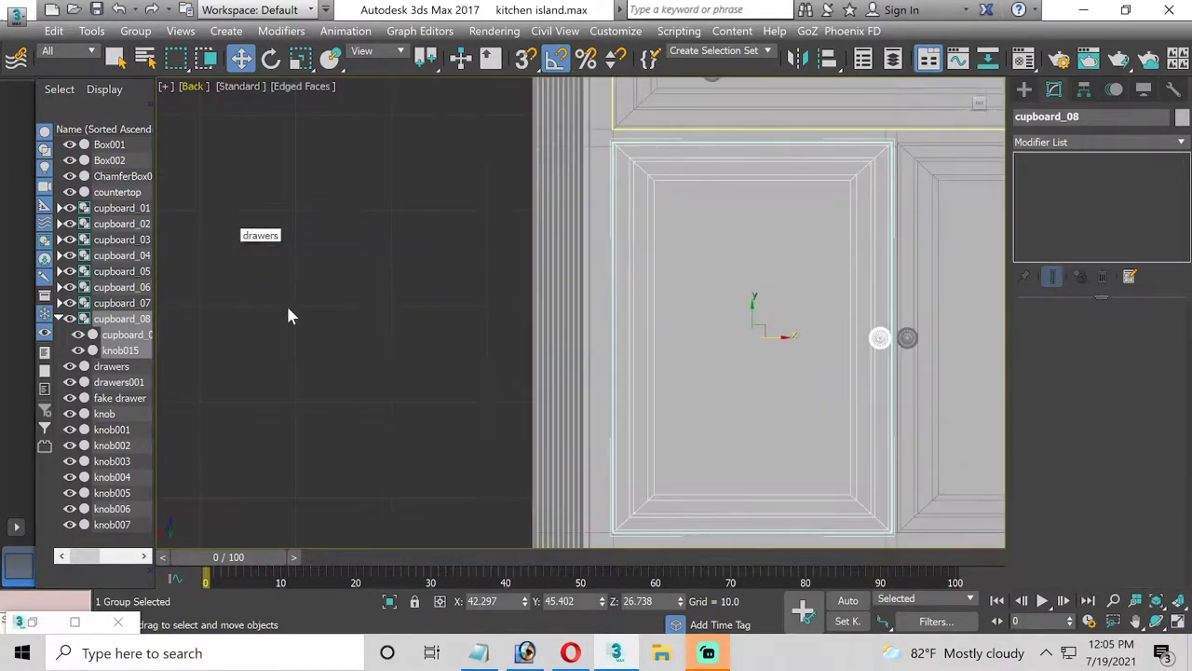
scroll(479, 327, "up", 2)
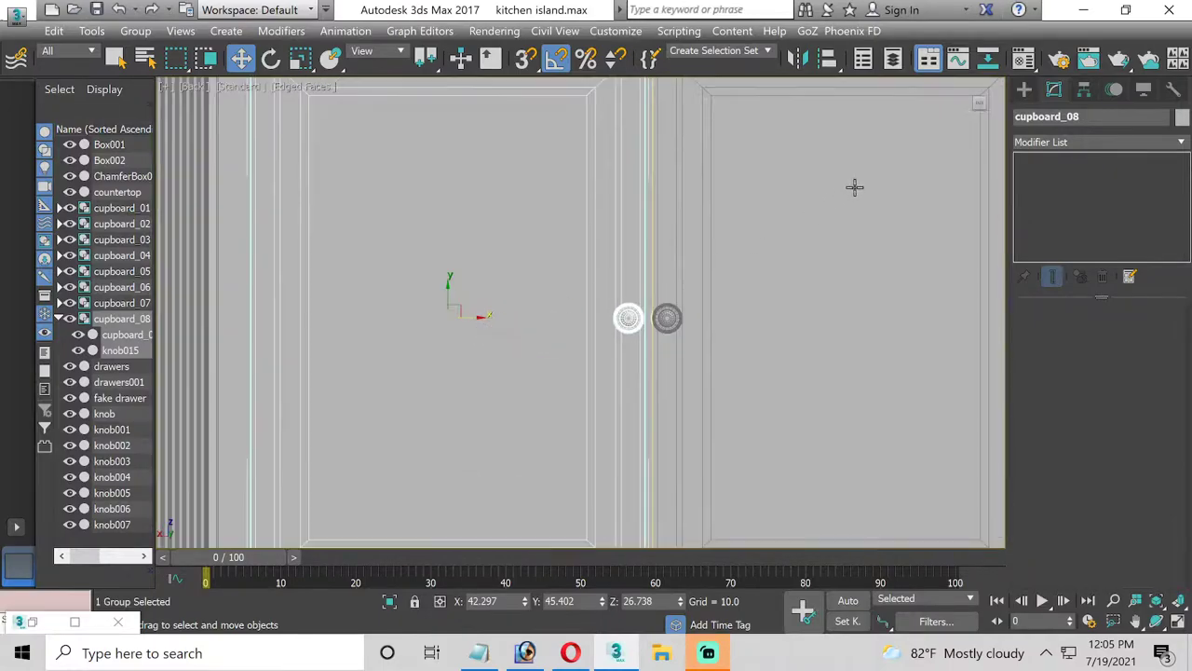
Enable Affect Pivot Only and move cupboard_08's pivot onto its door's outer edge
left_click(1092, 91)
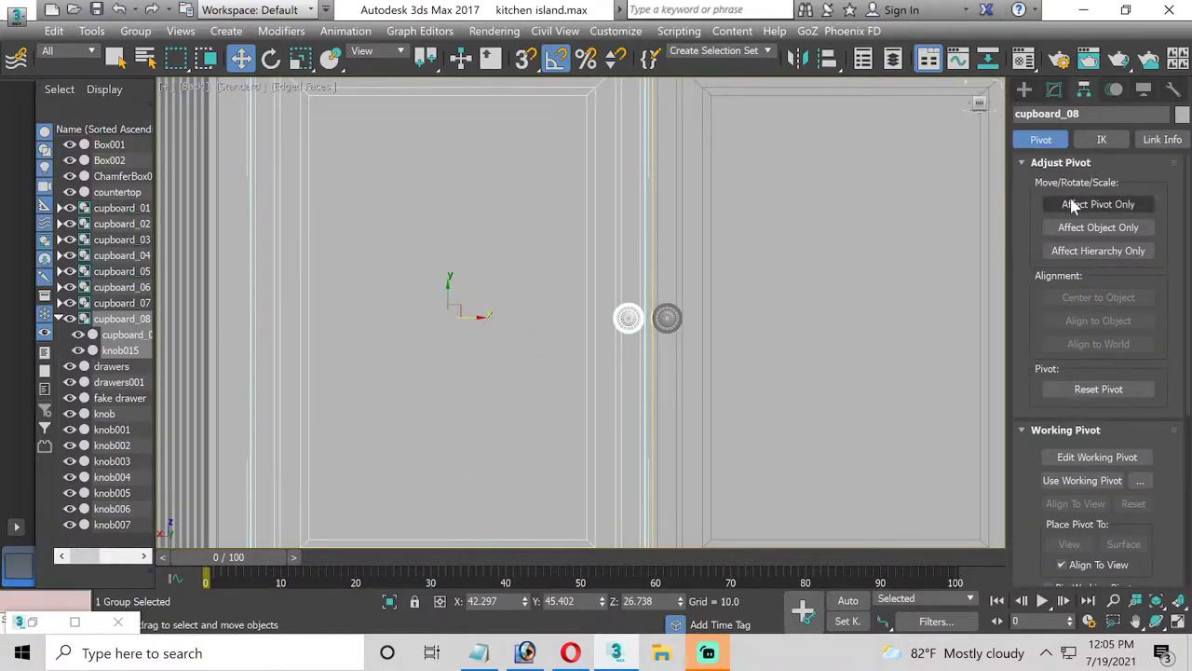
left_click(1077, 204)
left_click_drag(473, 317, 344, 320)
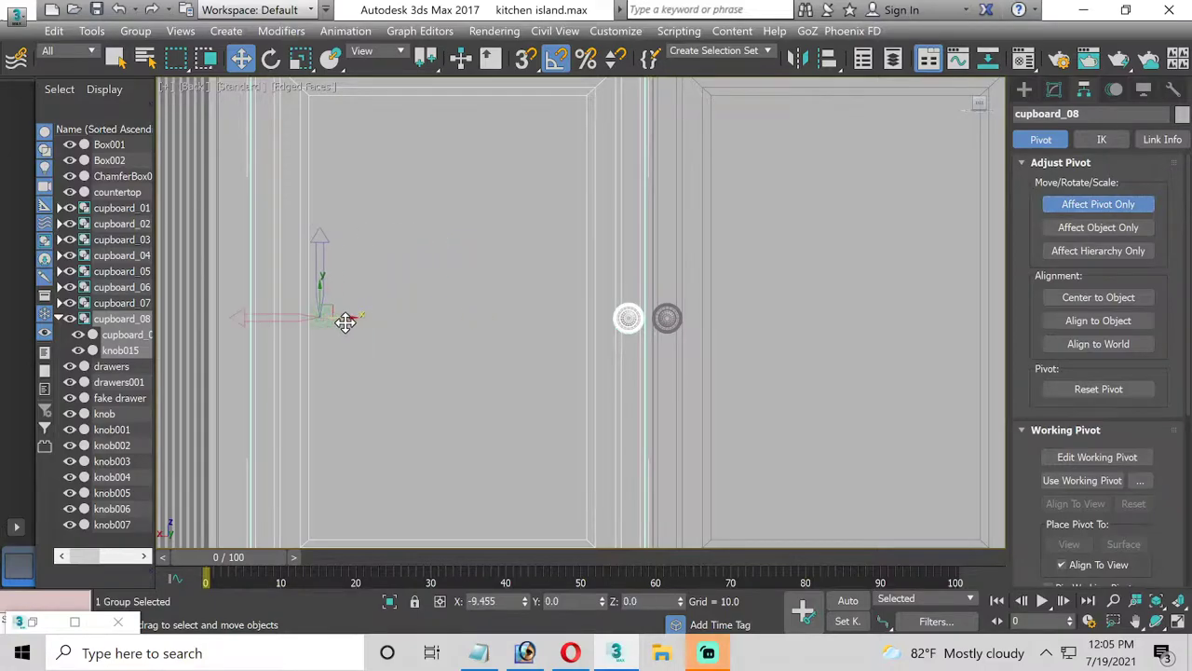
scroll(243, 334, "up", 3)
left_click_drag(410, 301, 279, 301)
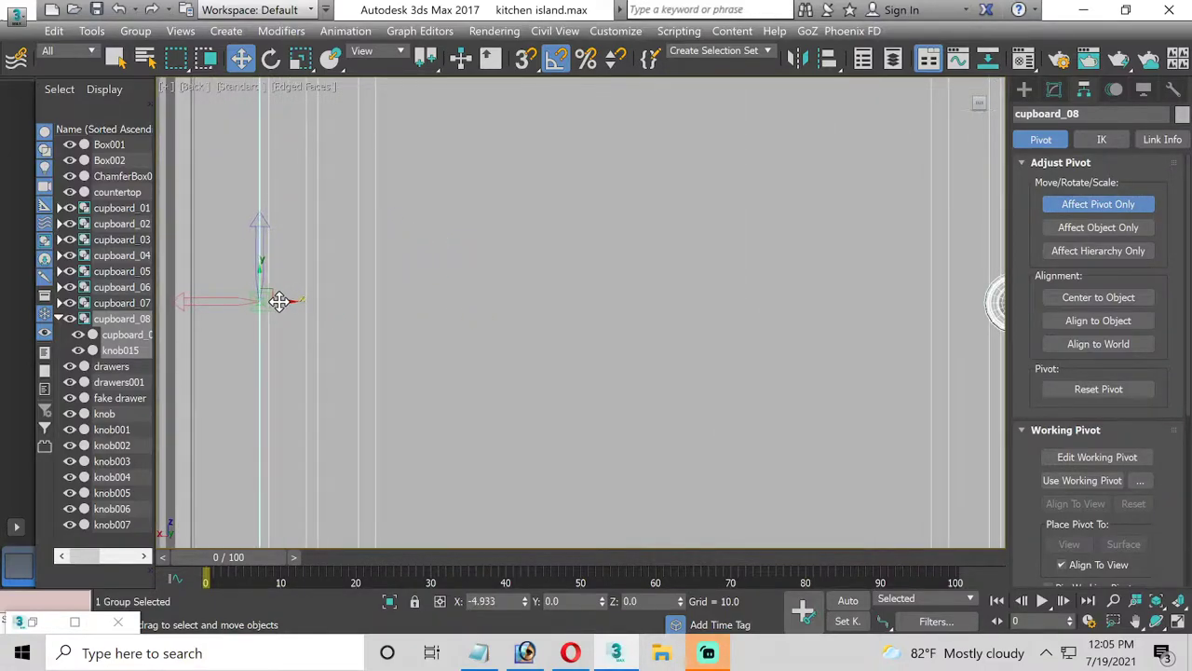
Select the cupboard_07 door group and move its pivot onto its hinge edge
key("e")
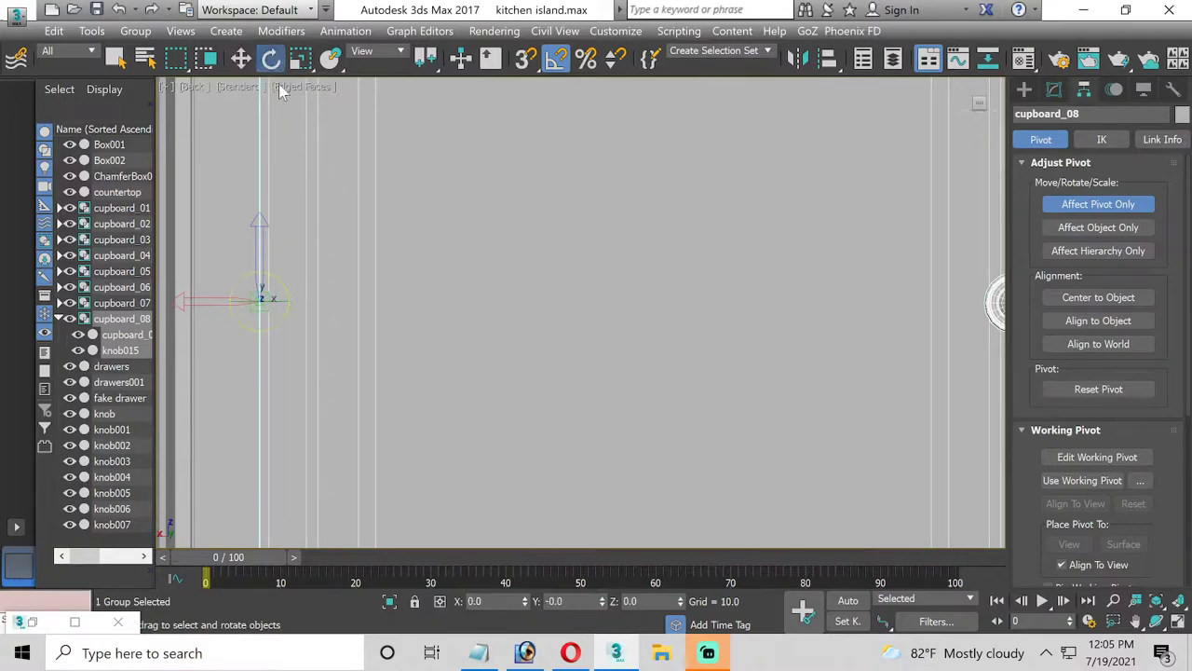
key("z")
middle_click_drag(594, 386, 245, 389)
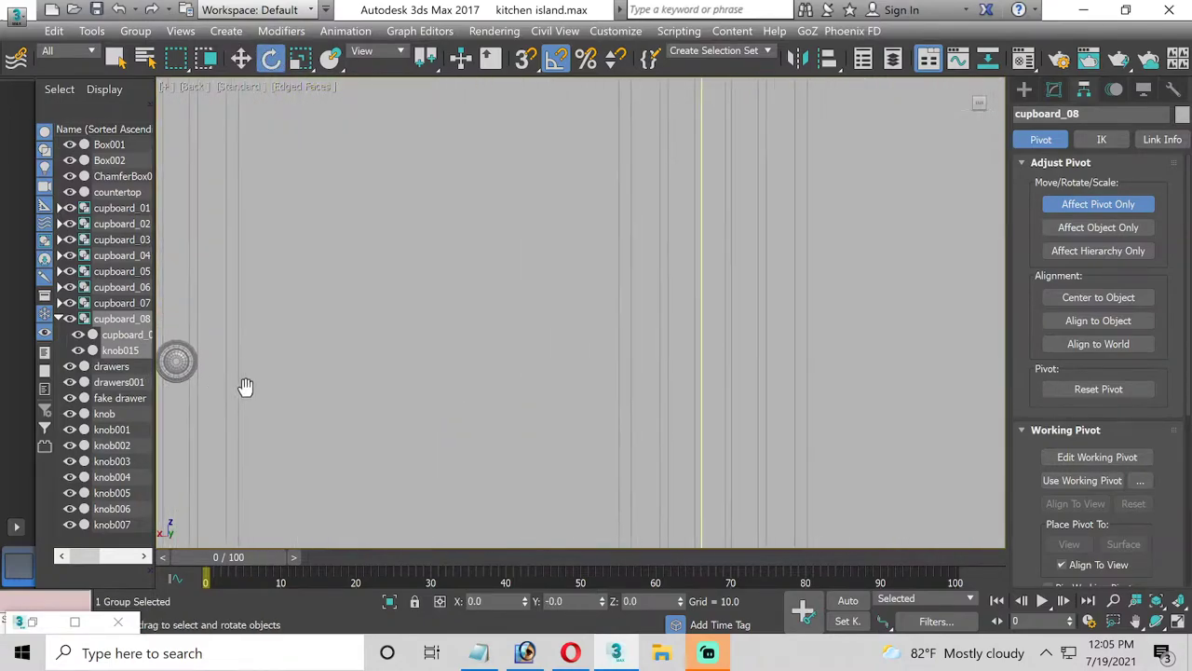
scroll(244, 388, "down", 4)
left_click(337, 386)
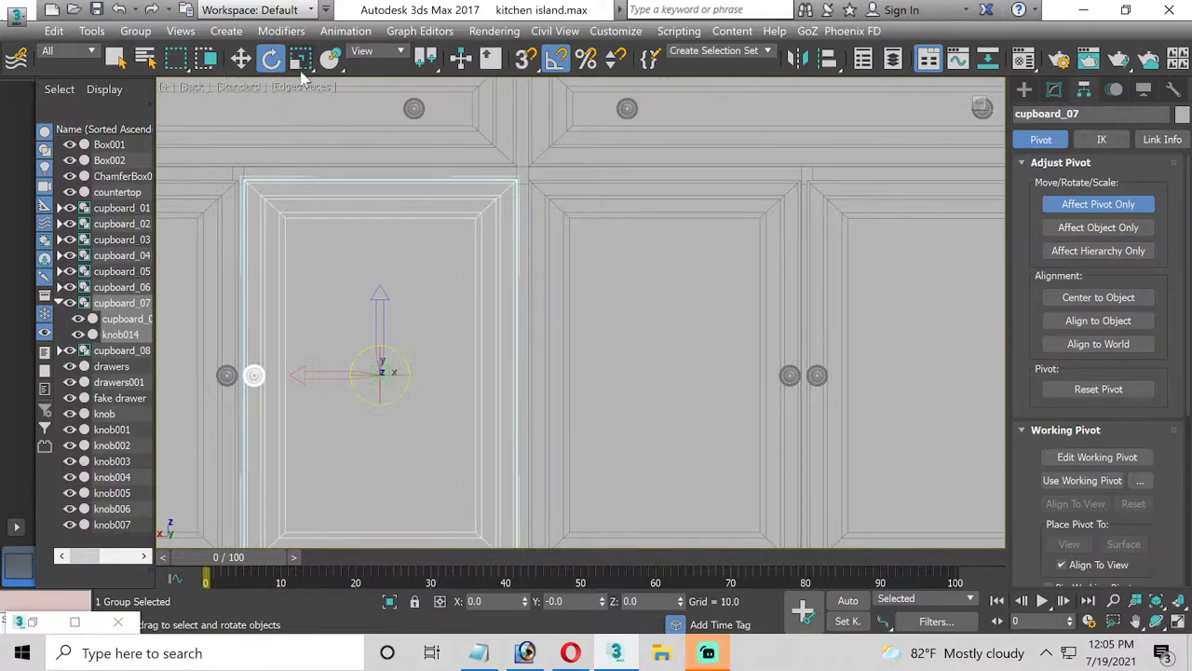
left_click(240, 58)
scroll(433, 369, "up", 2)
scroll(316, 387, "up", 3)
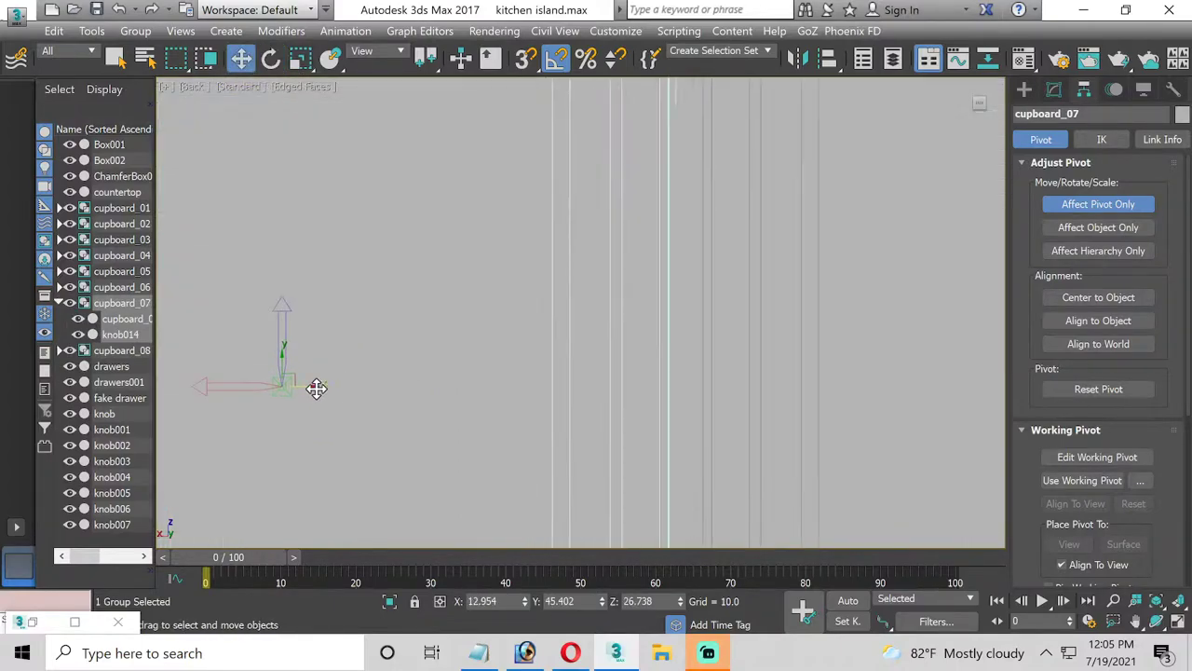
left_click_drag(308, 387, 681, 385)
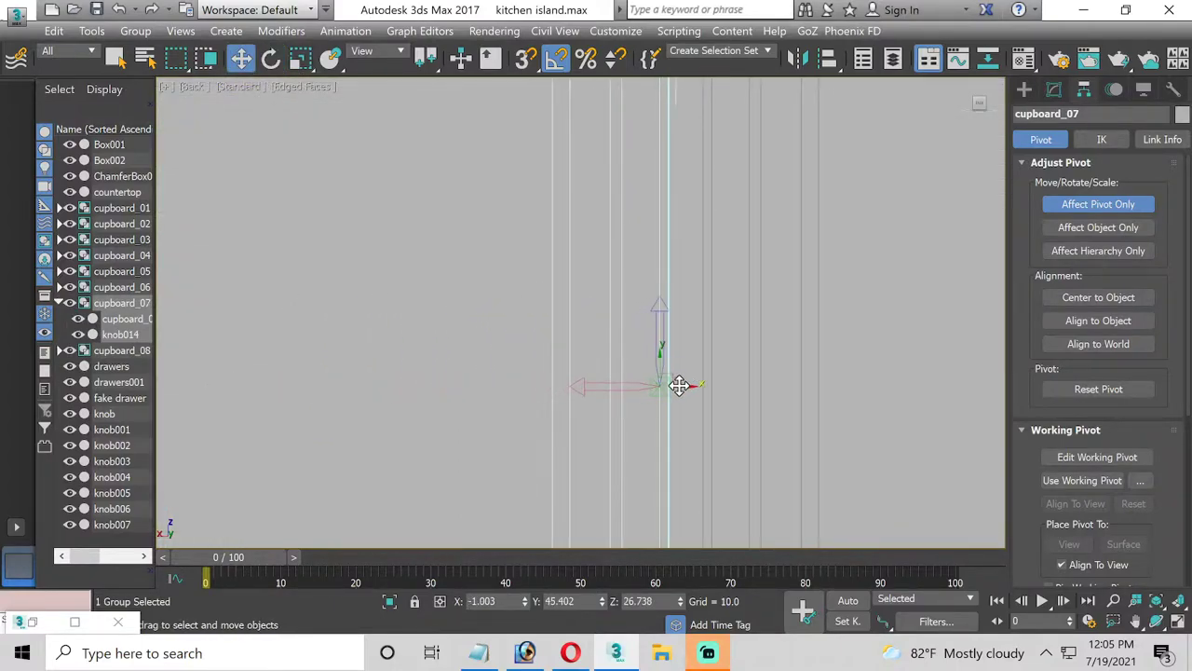
scroll(678, 384, "up", 2)
scroll(677, 384, "up", 2)
left_click_drag(653, 390, 677, 397)
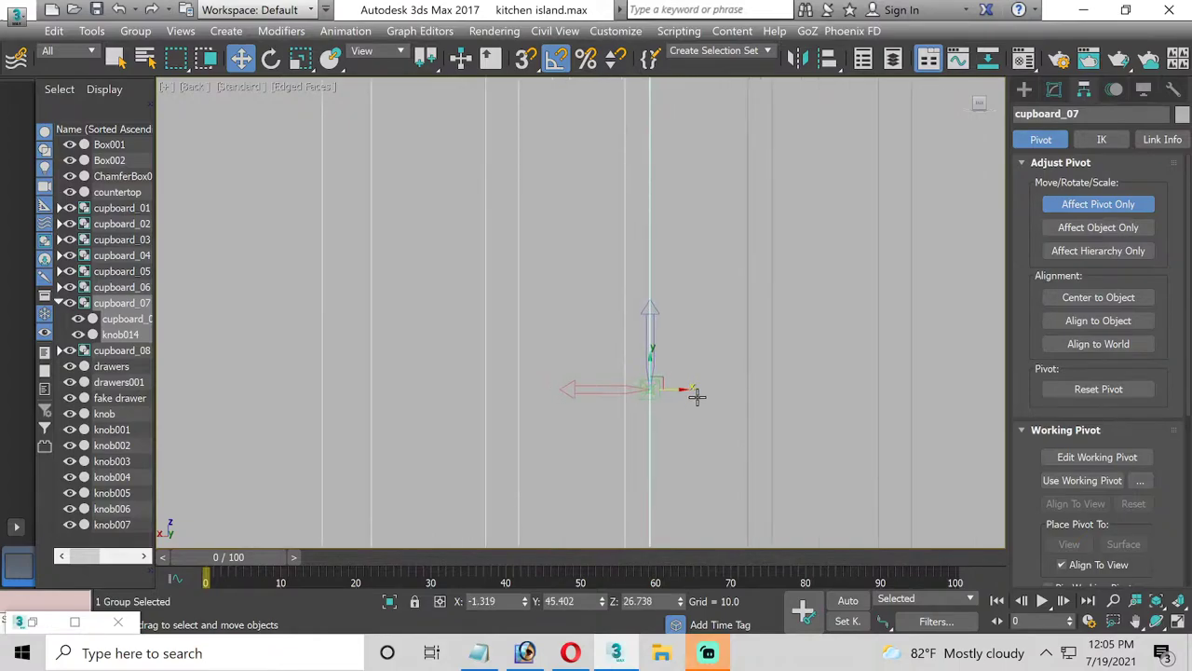
Select the cupboard_06 door group and move its pivot to its hinge edge
middle_click_drag(696, 397, 825, 413)
scroll(785, 418, "down", 3)
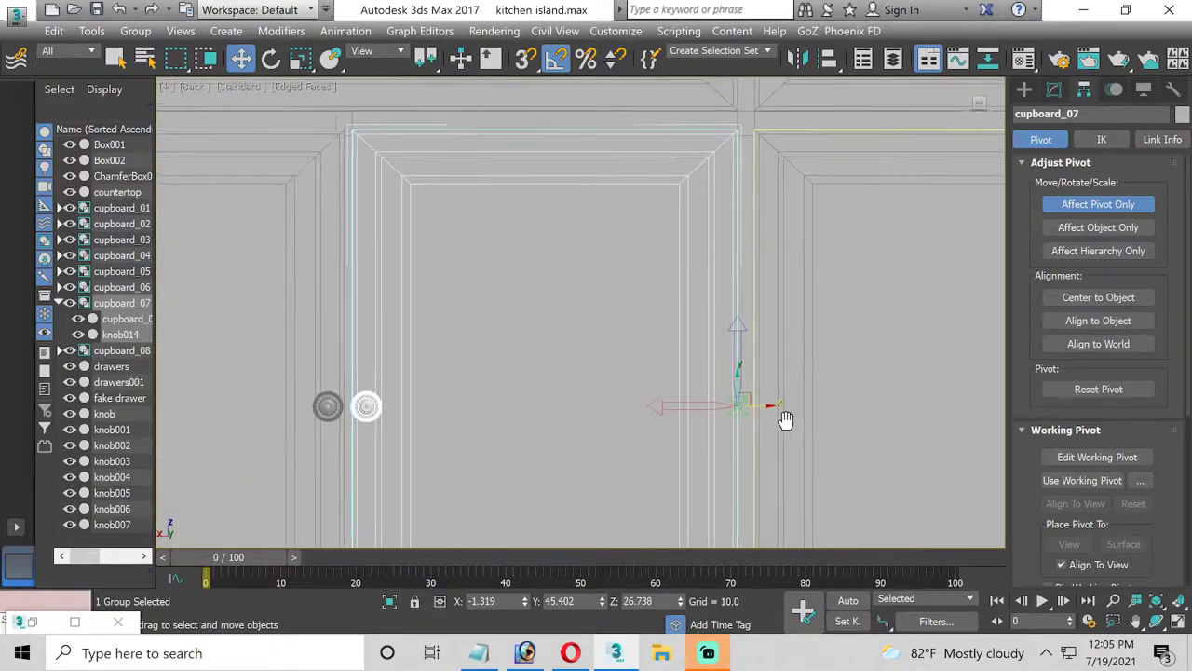
left_click(522, 420)
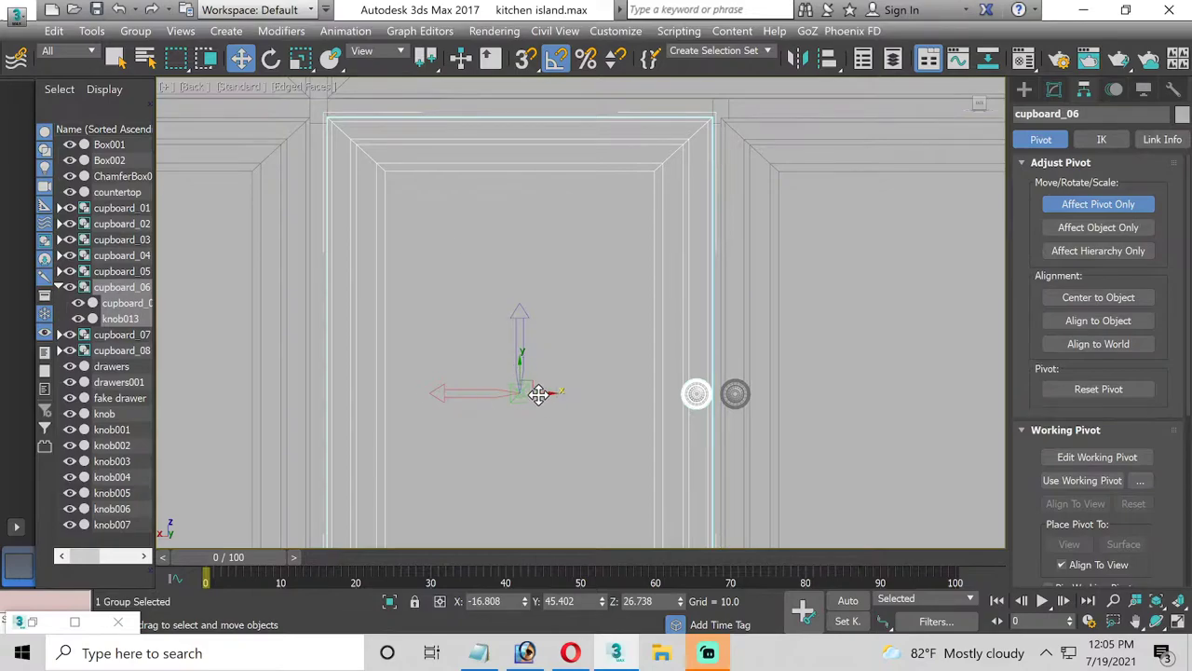
left_click_drag(539, 394, 230, 387)
scroll(448, 394, "up", 3)
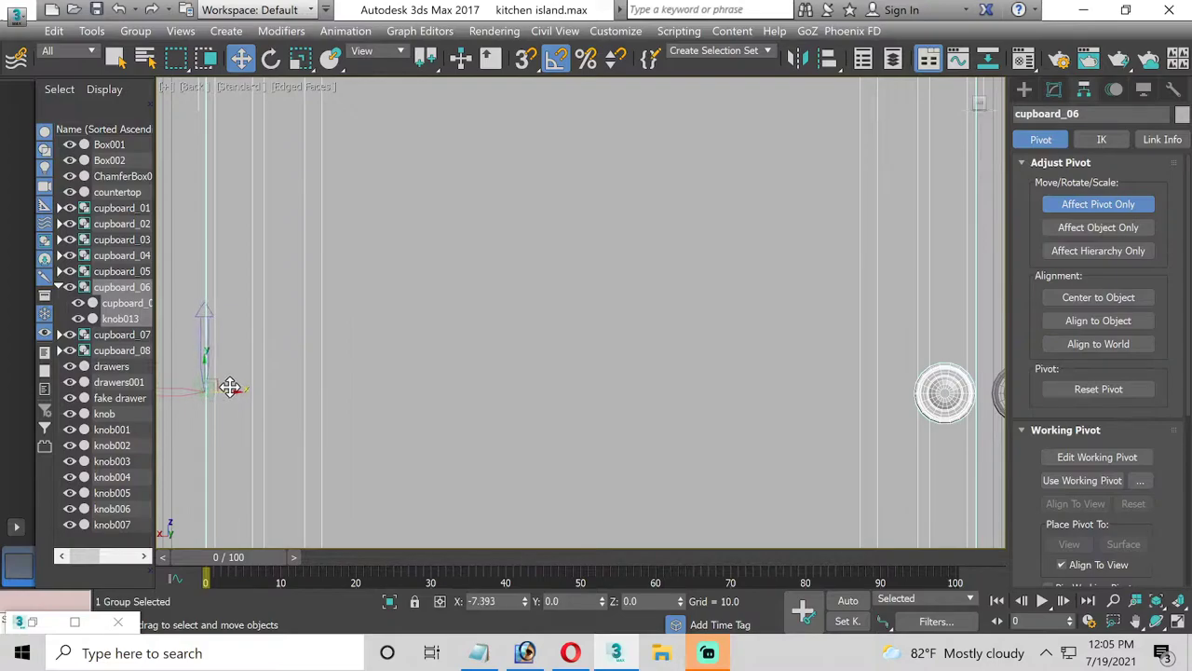
scroll(394, 338, "down", 2)
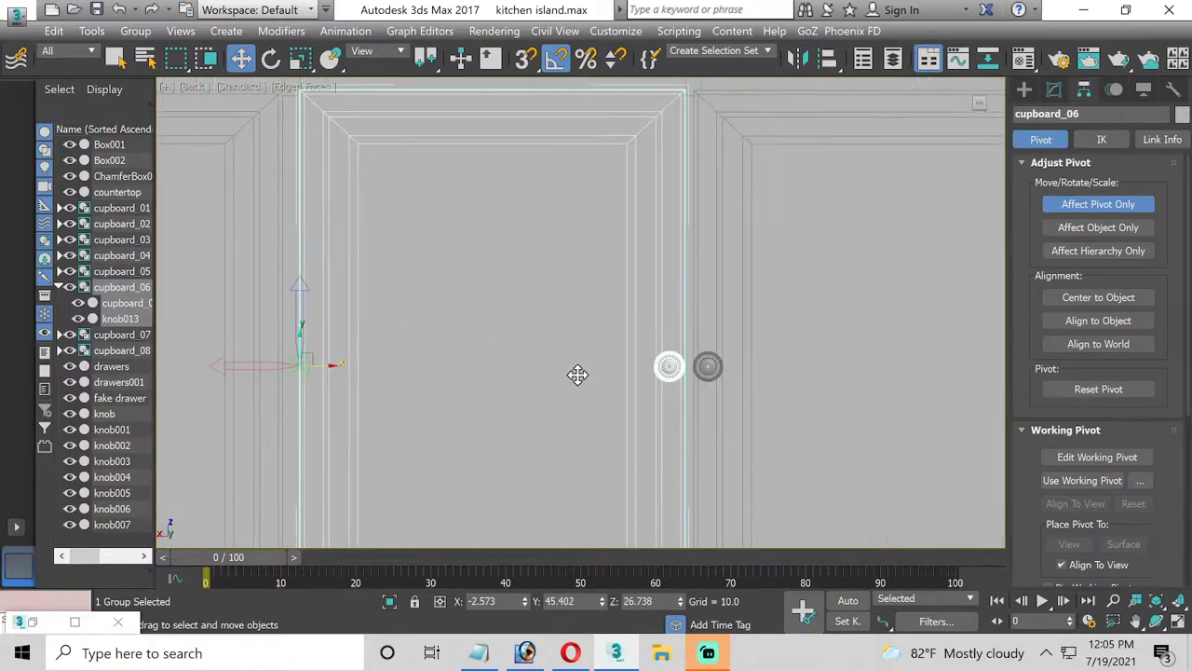
scroll(577, 373, "down", 2)
scroll(466, 394, "down", 3)
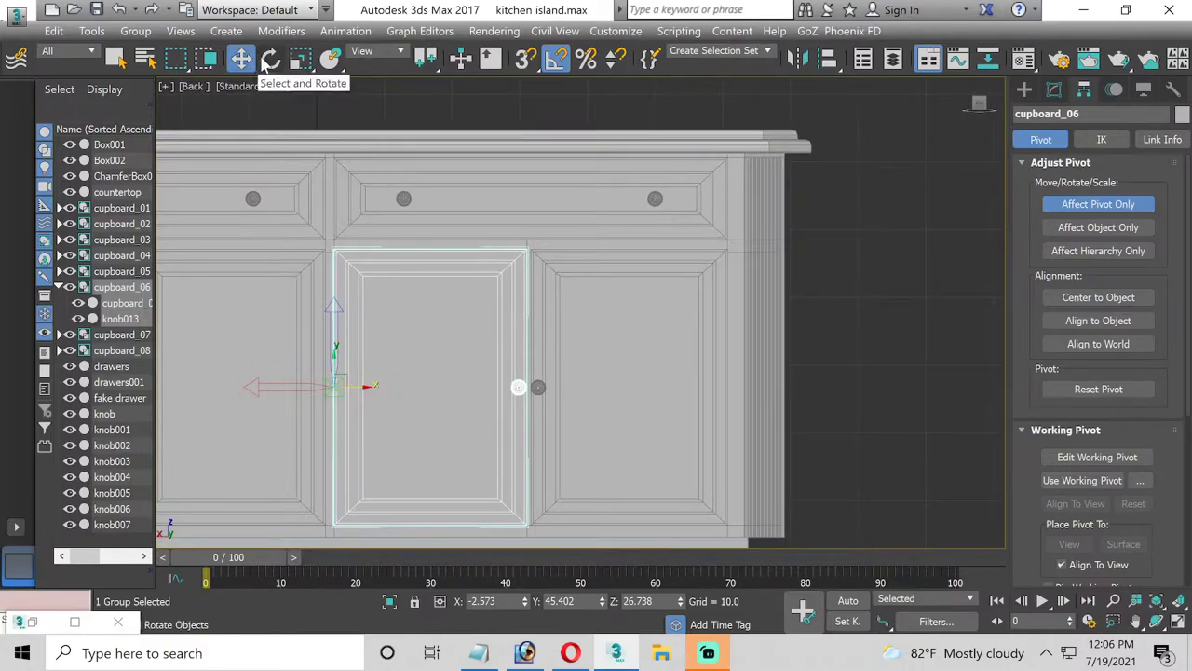
Check the door pivots, then move cupboard_05's pivot right to its outer edge
left_click(270, 58)
left_click(241, 280)
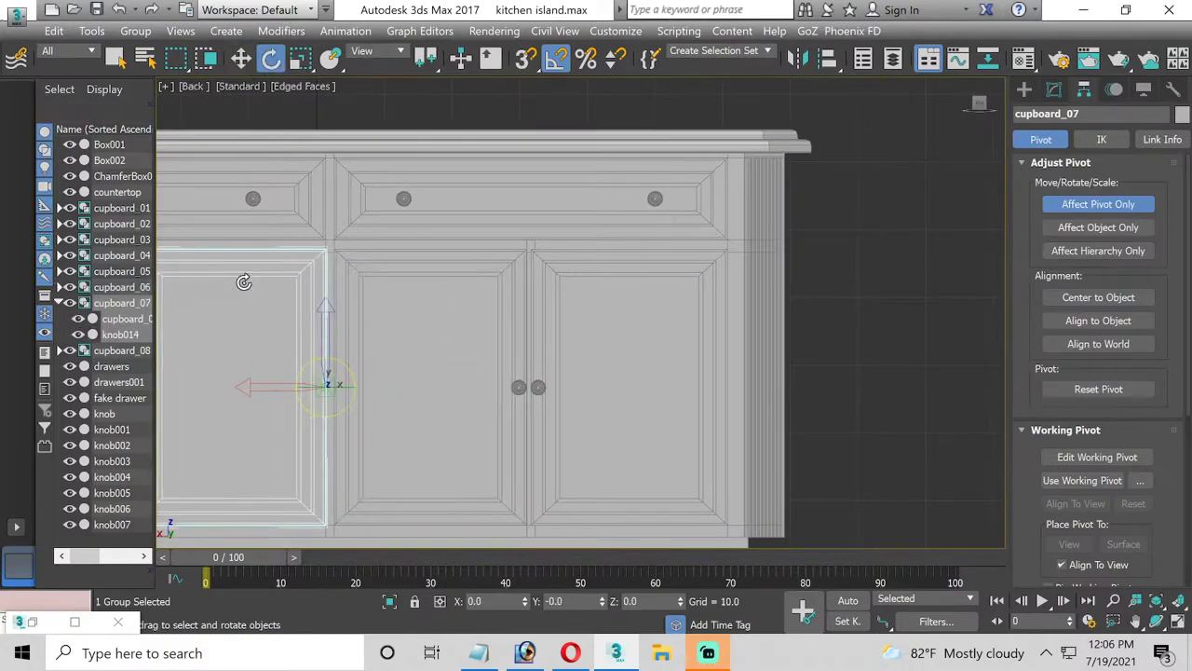
left_click(464, 325)
left_click(689, 365)
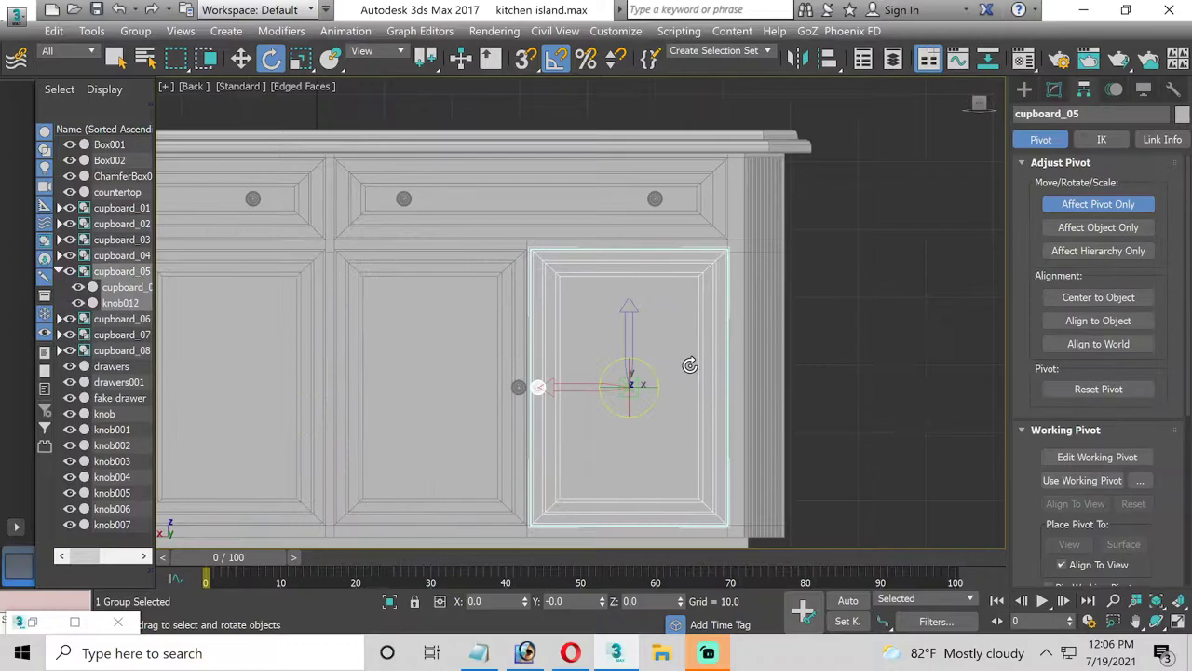
left_click(241, 58)
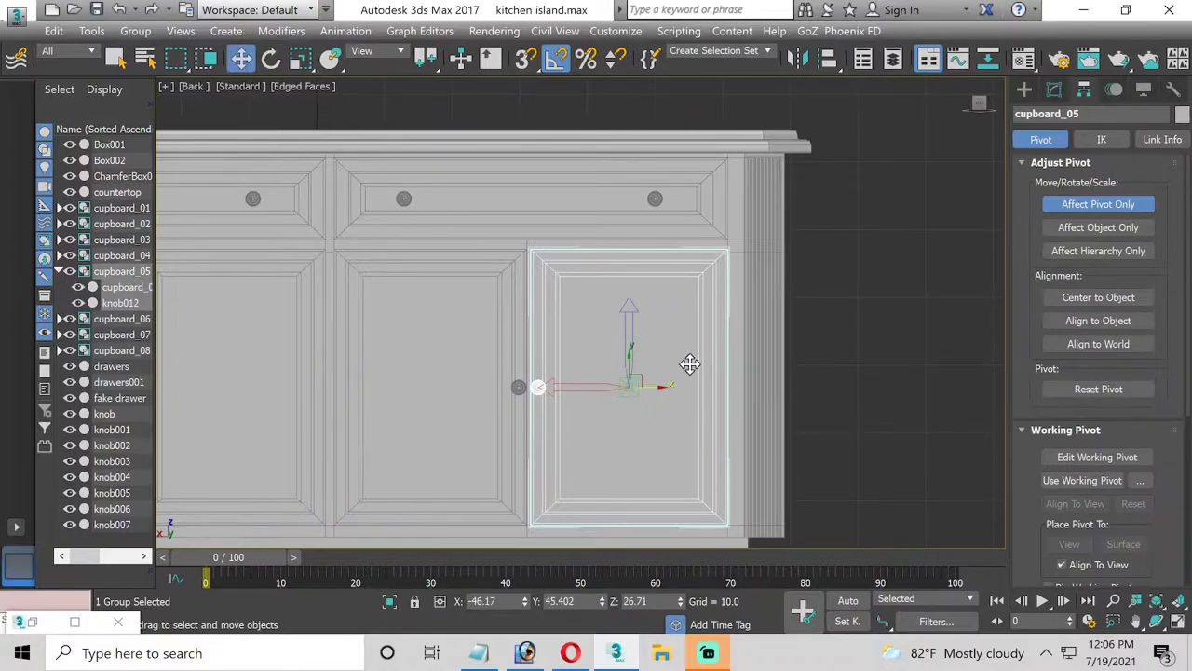
middle_click_drag(690, 362, 541, 347)
scroll(541, 346, "up", 3)
scroll(478, 369, "up", 3)
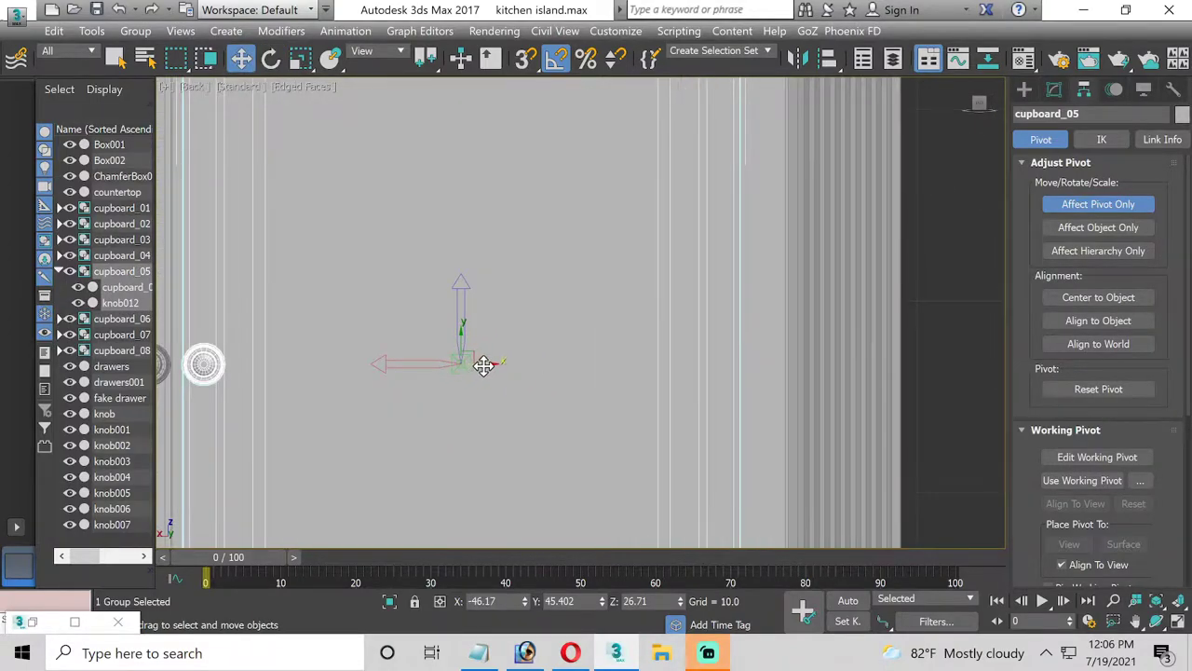
left_click_drag(483, 365, 764, 364)
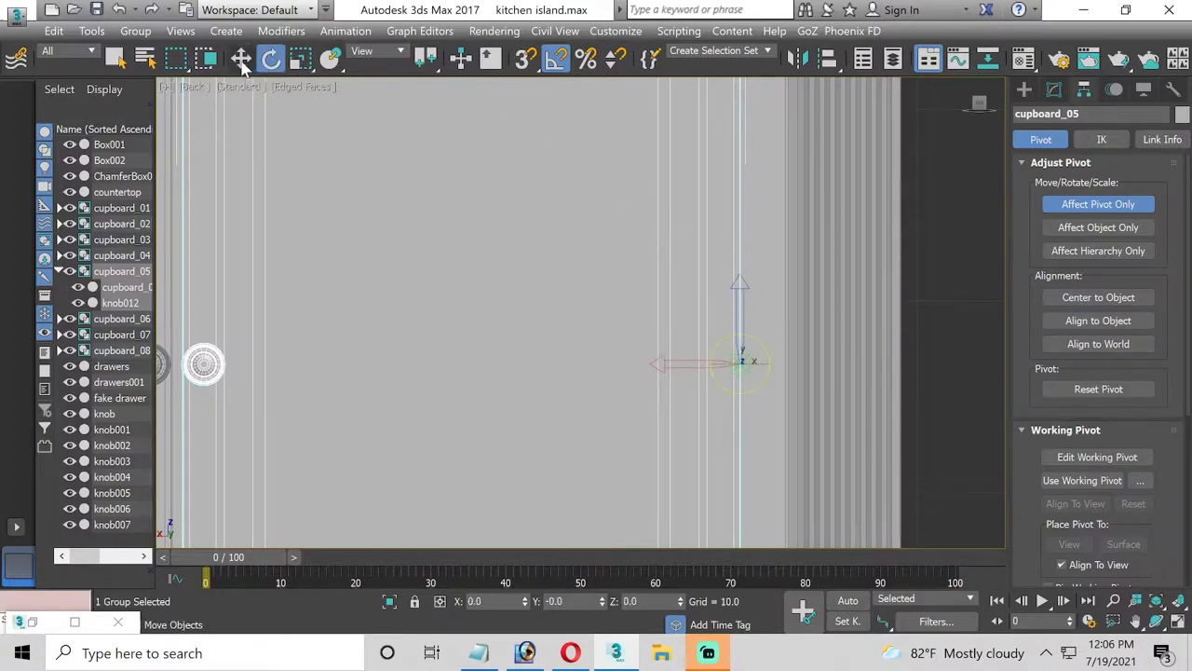
Turn off Affect Pivot Only and restore four viewports with Perspective active
left_click(1094, 203)
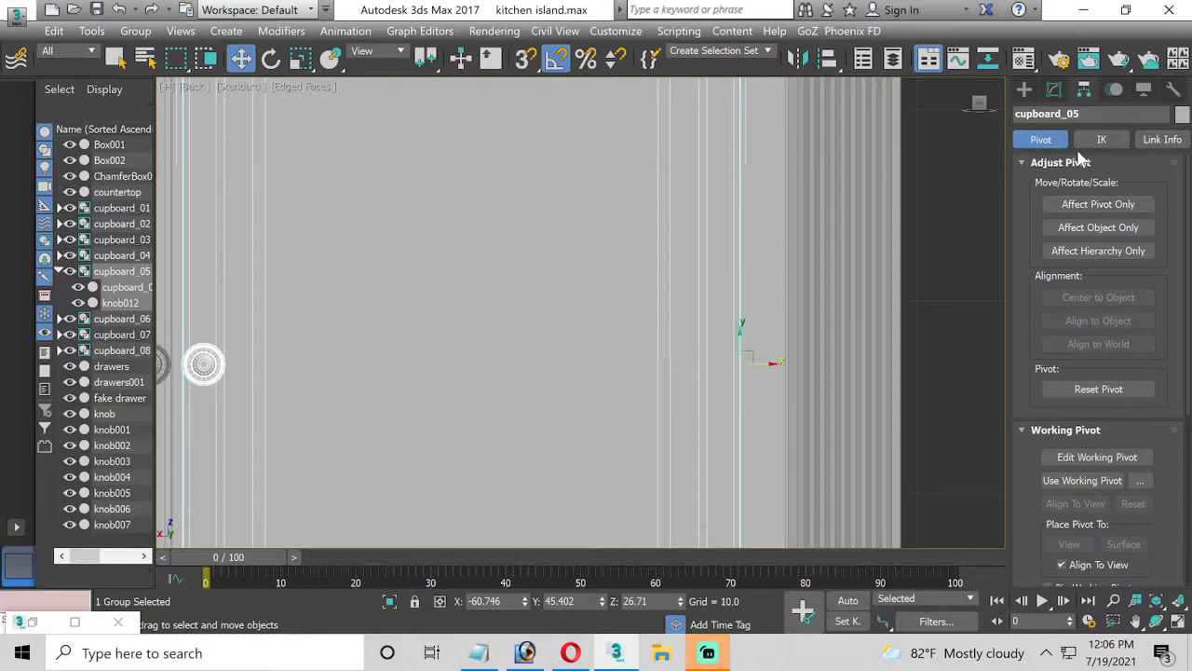
left_click(1054, 89)
scroll(633, 242, "down", 5)
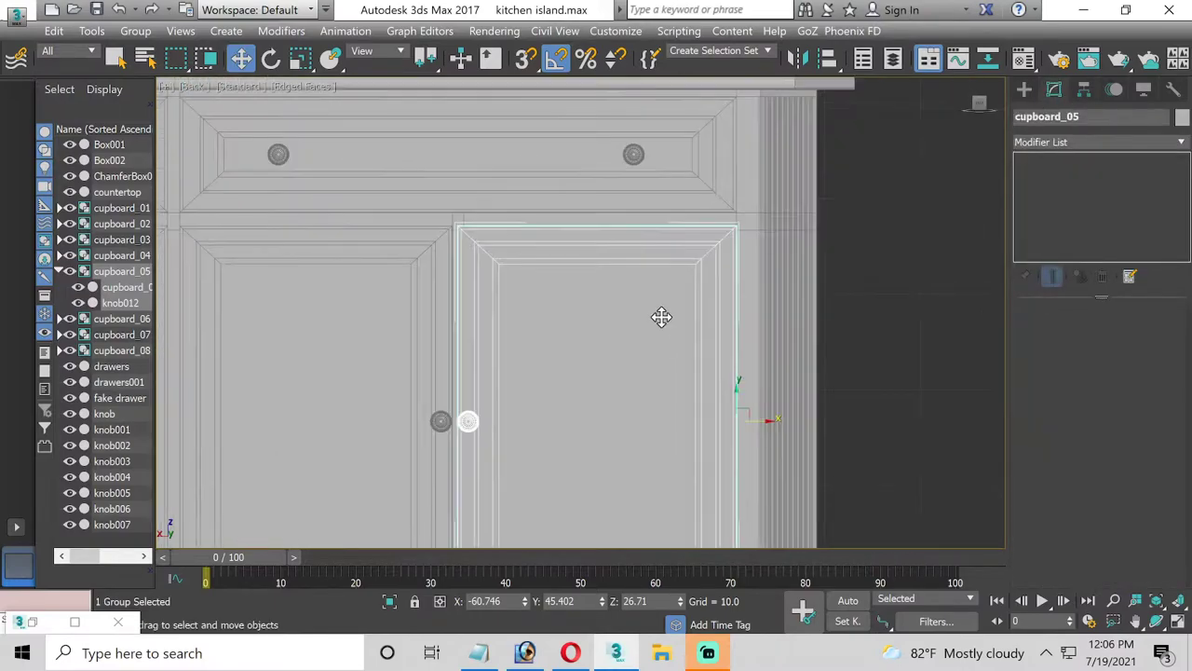
scroll(663, 316, "down", 3)
middle_click_drag(665, 317, 723, 331)
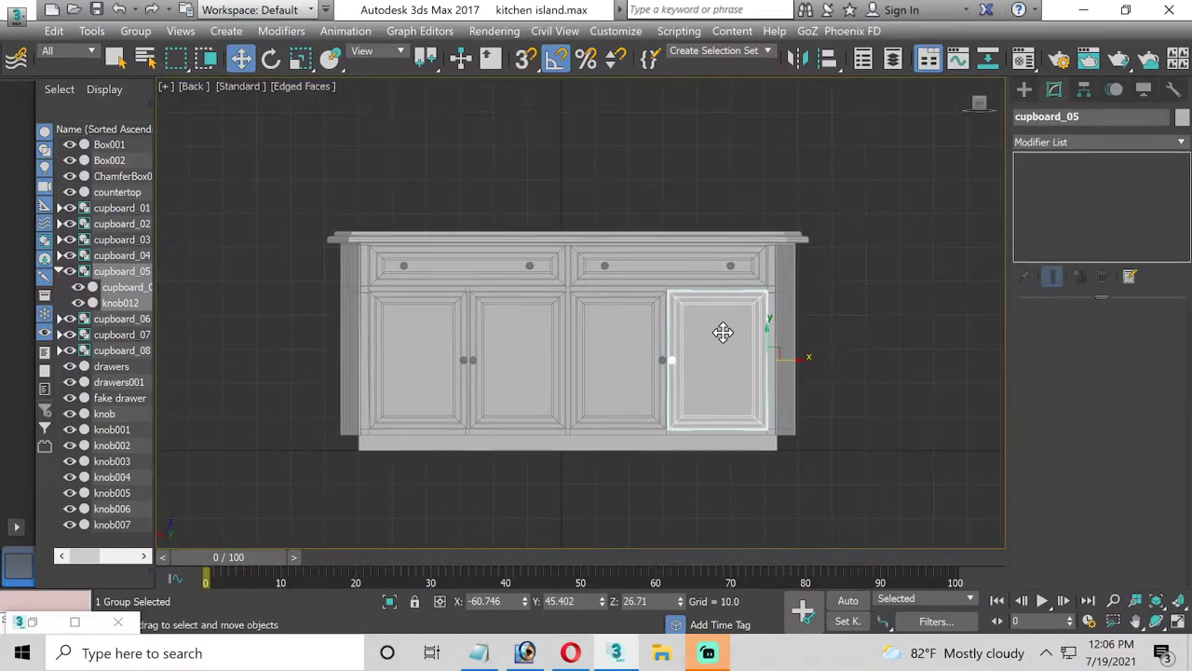
left_click(1178, 626)
left_click(968, 505)
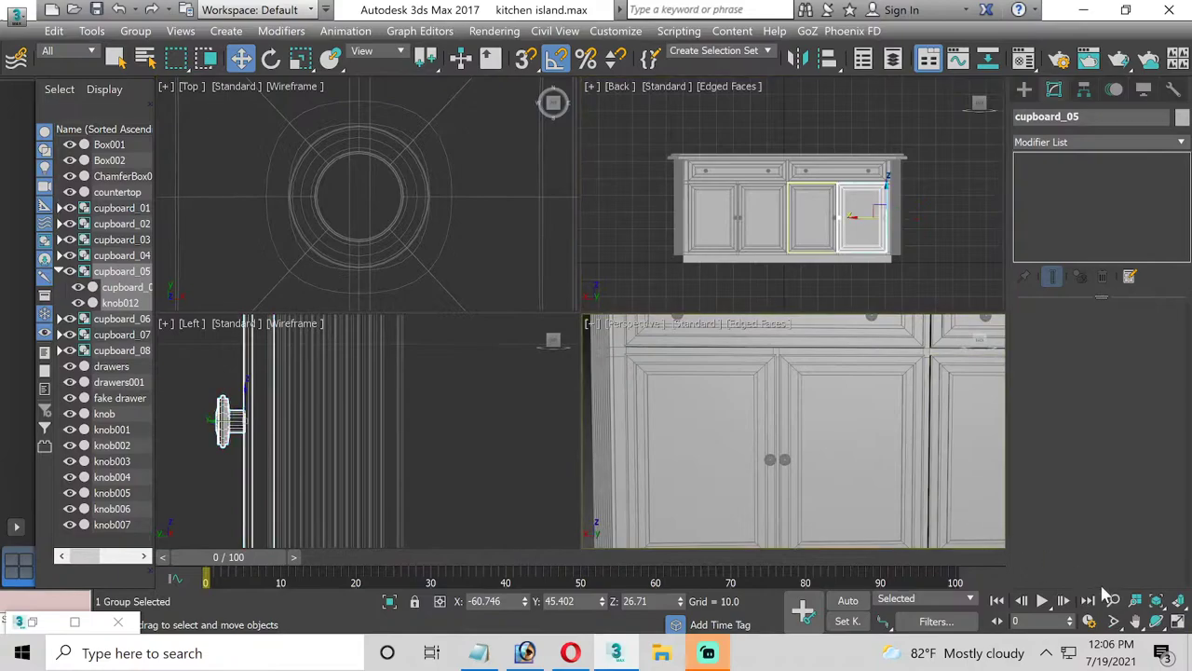
Maximize the Perspective view and orbit to look at the island from above
left_click(1181, 622)
left_click(1156, 621)
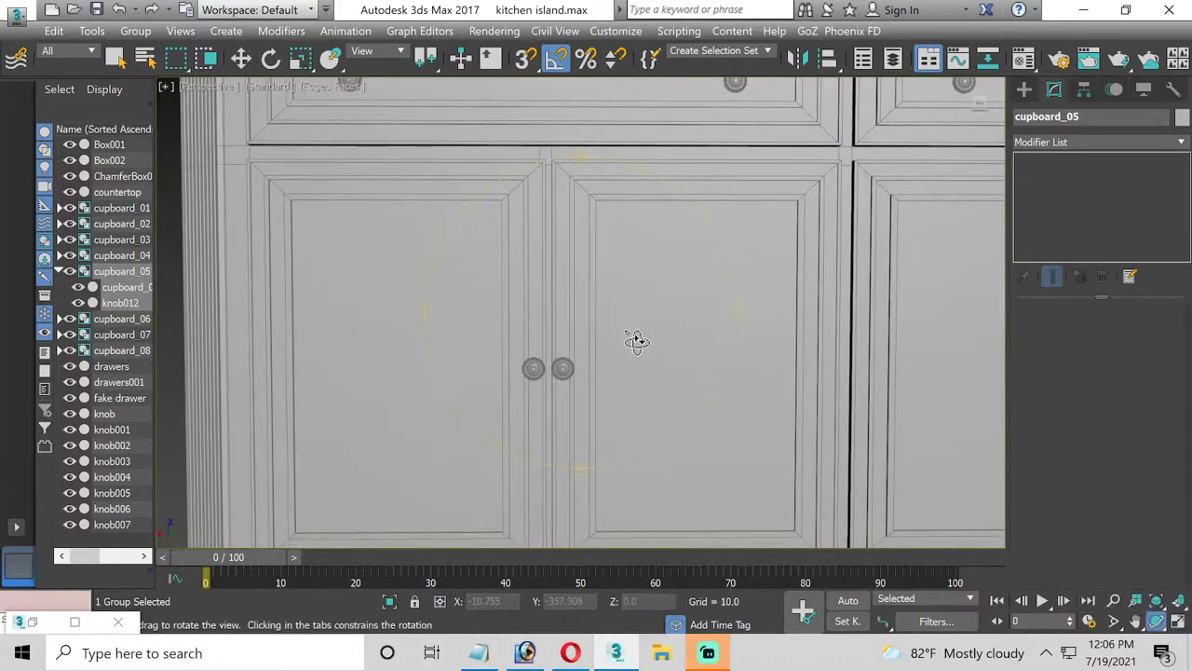
scroll(633, 341, "down", 2)
scroll(630, 341, "down", 1)
left_click_drag(629, 341, 504, 376)
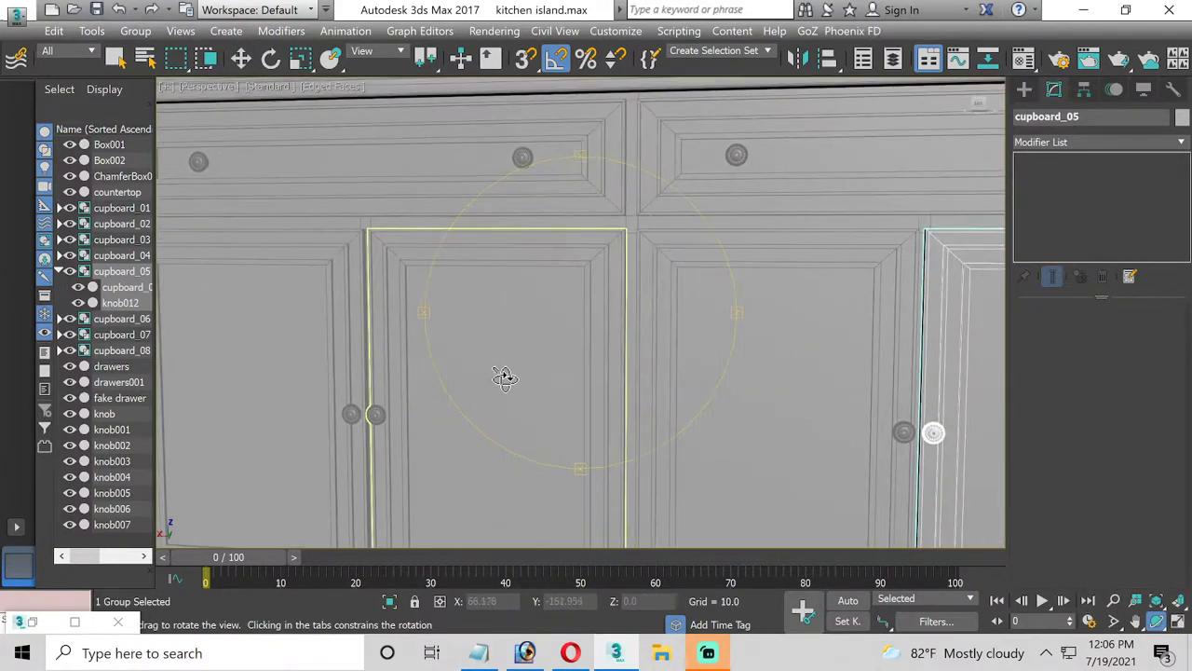
scroll(504, 376, "down", 3)
mouse_move(602, 380)
left_mouse_down()
mouse_move(511, 379)
mouse_move(597, 379)
left_mouse_up()
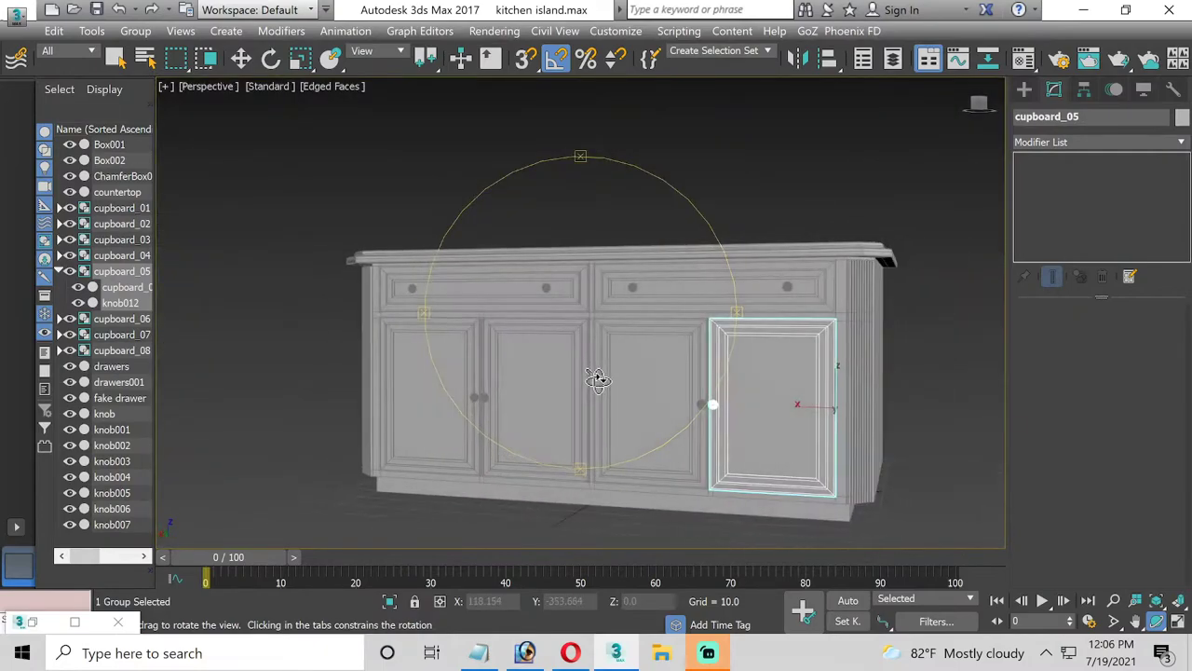
left_click(242, 61)
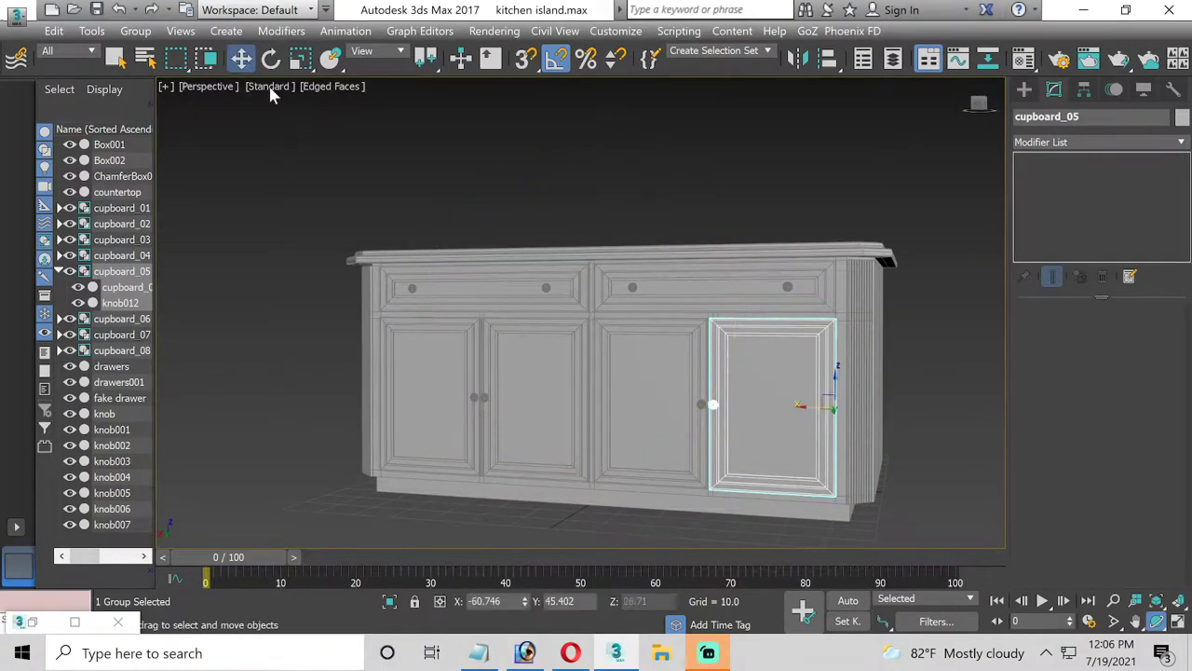
left_click(619, 254)
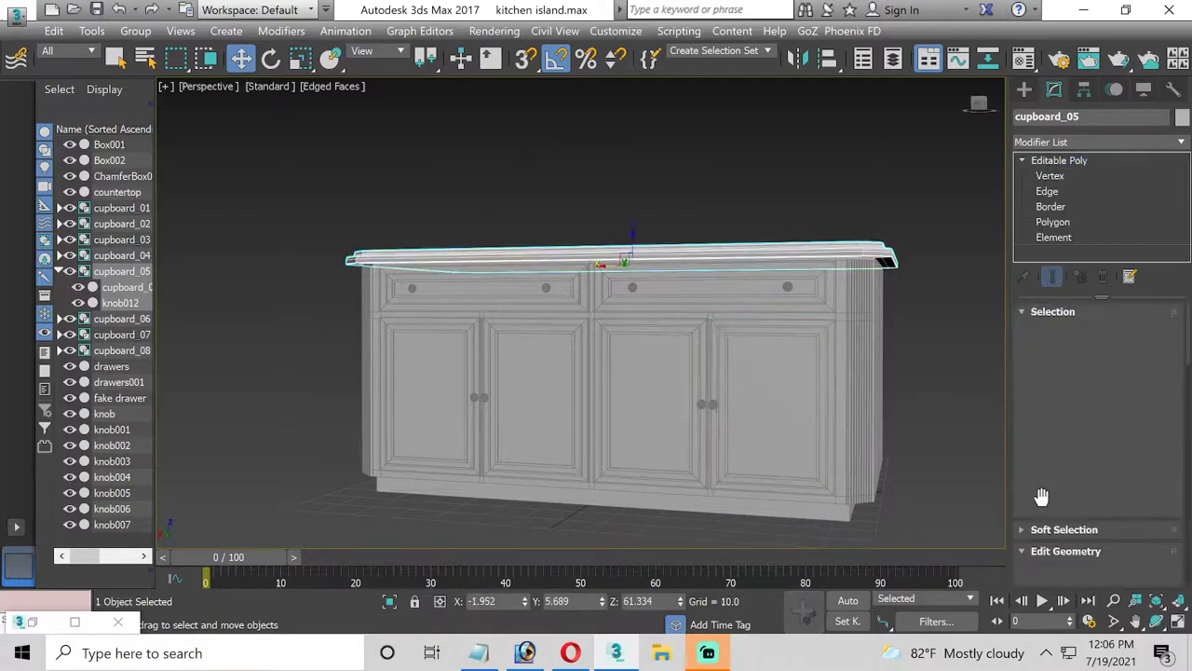
left_click(1156, 620)
mouse_move(626, 312)
left_mouse_down()
mouse_move(631, 298)
mouse_move(523, 272)
mouse_move(523, 282)
left_mouse_up()
scroll(796, 182, "up", 3)
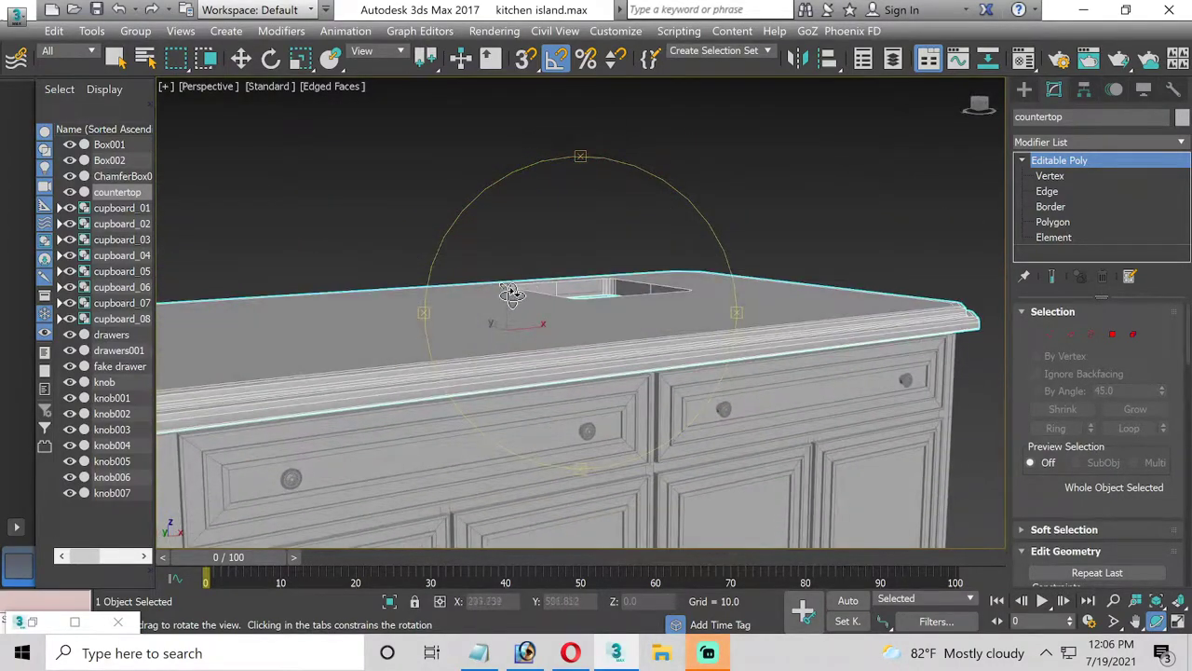
Select the drawers object, inspect its left drawer at Element level, then return to Editable Poly
left_click(241, 58)
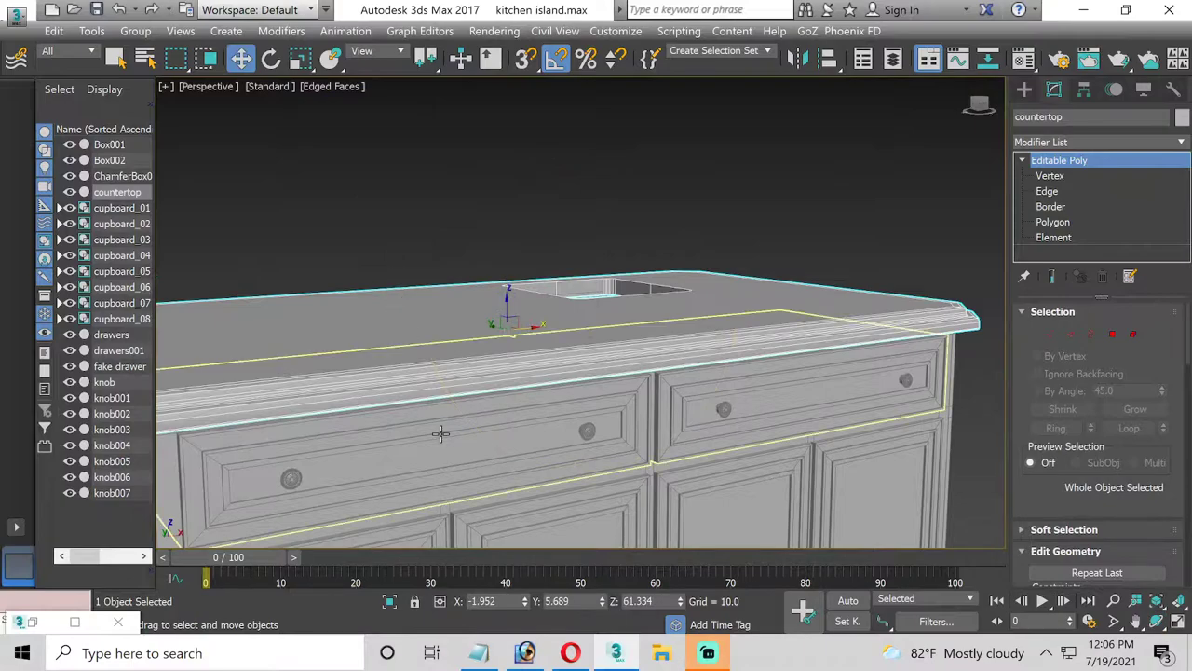
left_click(441, 433)
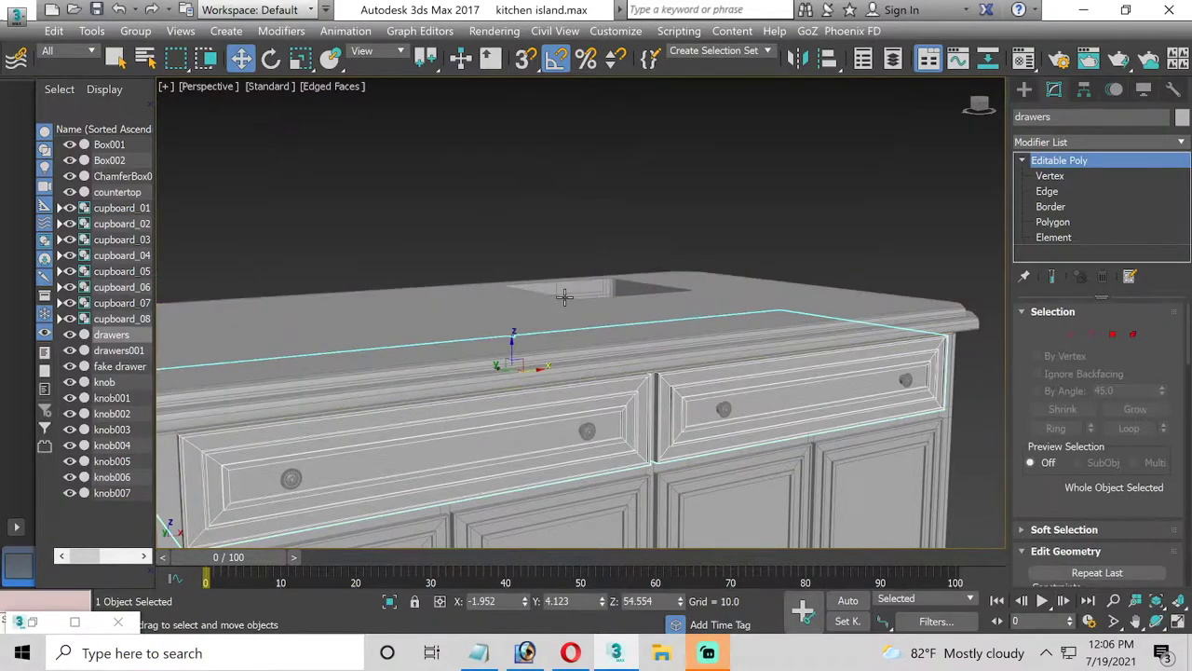
left_click(1071, 238)
left_click(522, 408)
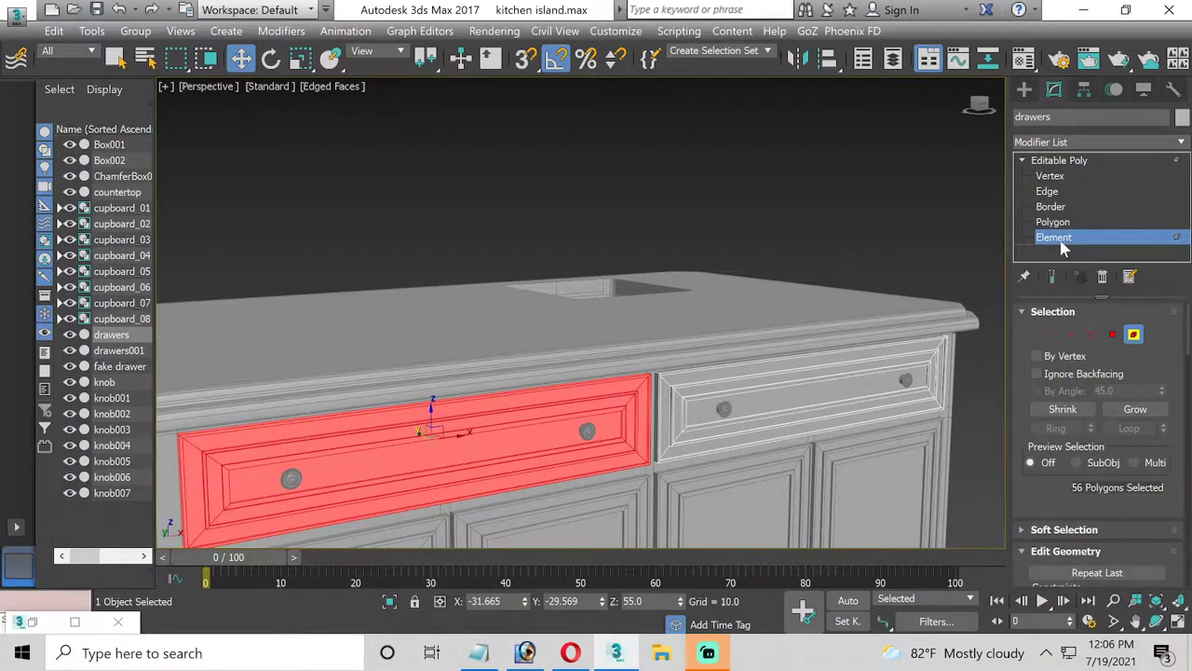
left_click(1059, 160)
Isolate the drawers object and frame both drawer boxes in the view
left_click(383, 603)
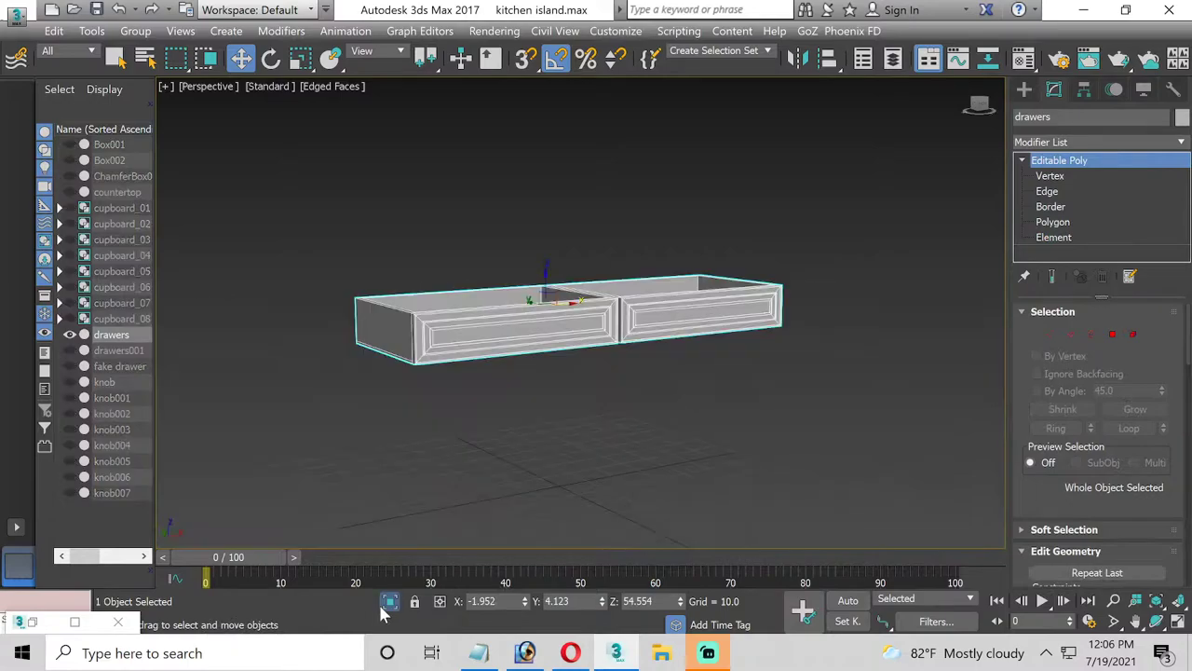
middle_click_drag(477, 413, 439, 492)
scroll(445, 439, "up", 4)
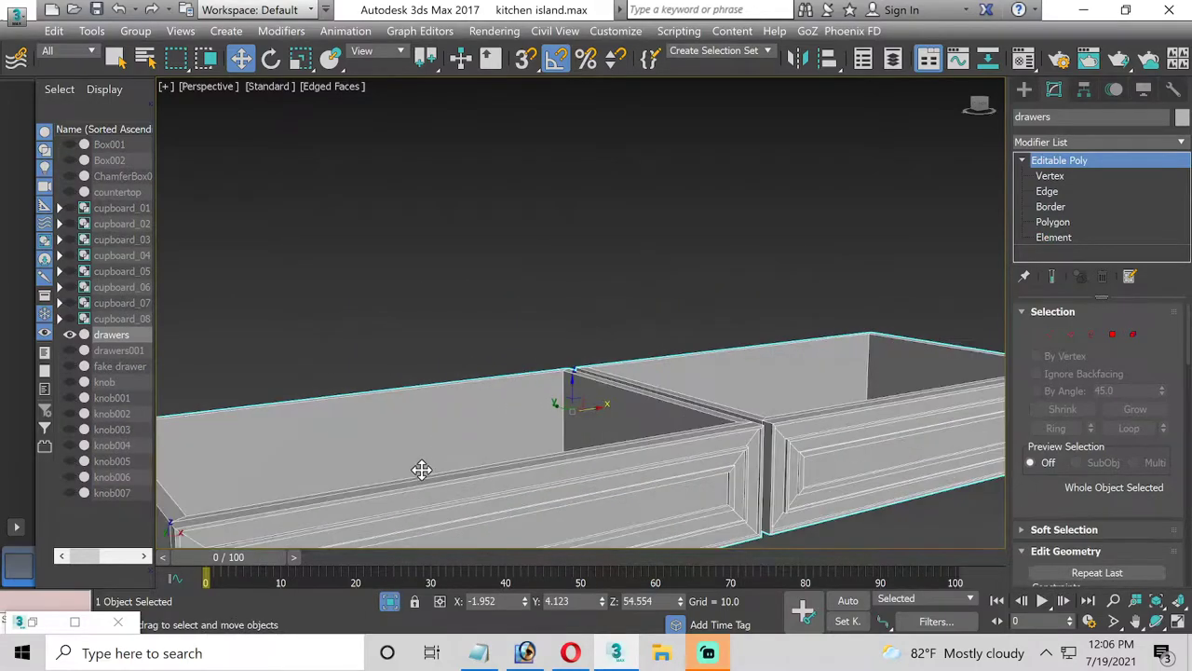
left_click(1041, 239)
left_click(590, 511)
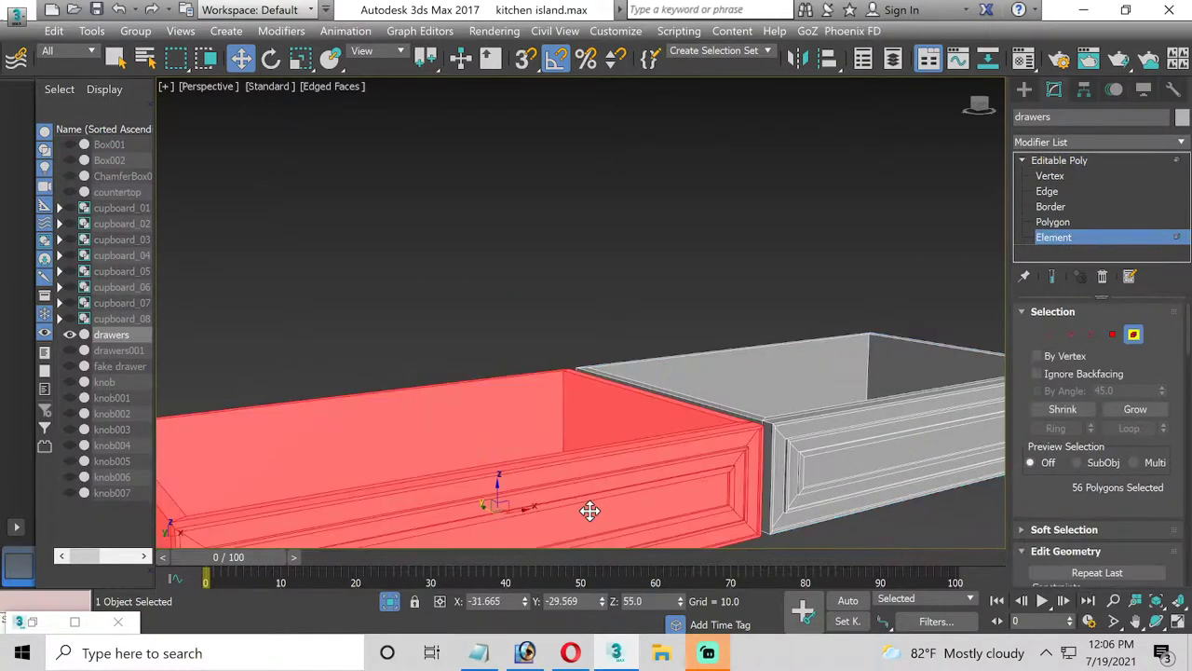
left_click(1156, 622)
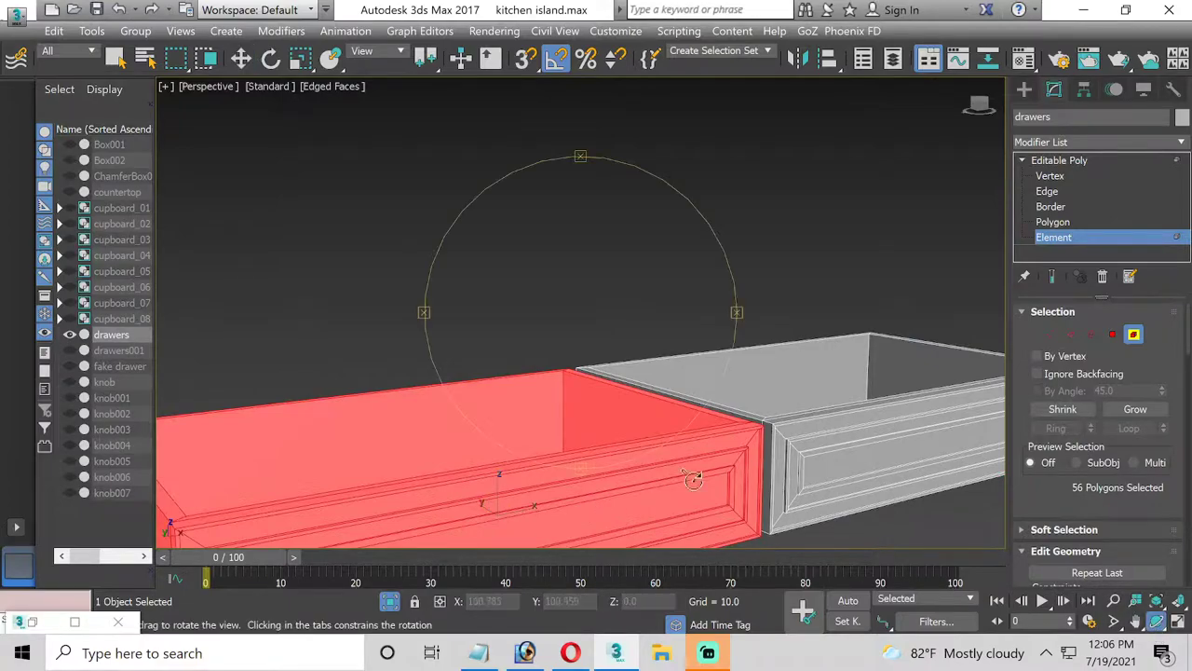
left_click_drag(487, 410, 488, 394)
left_click(240, 59)
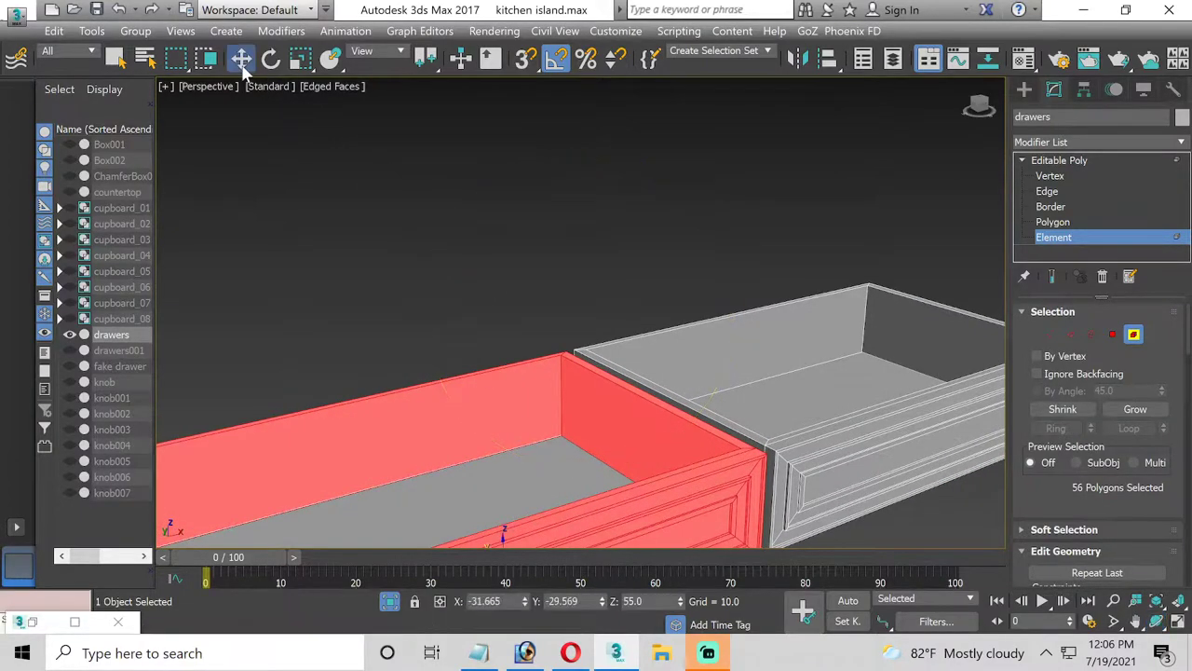
middle_click_drag(394, 502, 689, 394)
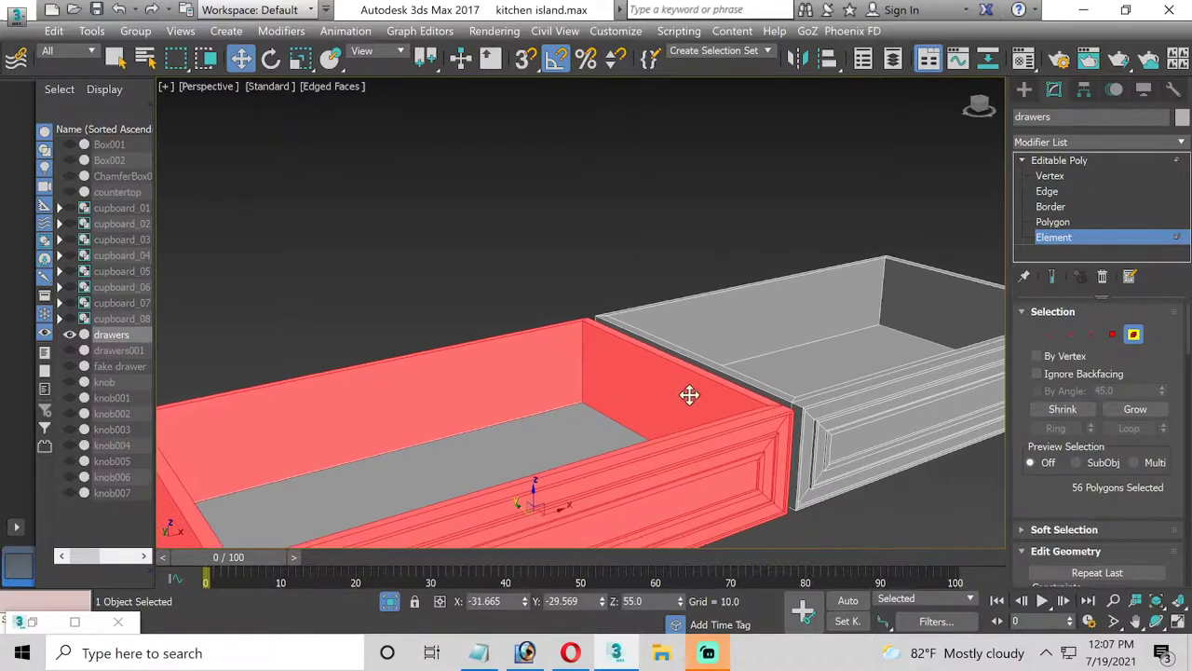
left_click(1133, 334)
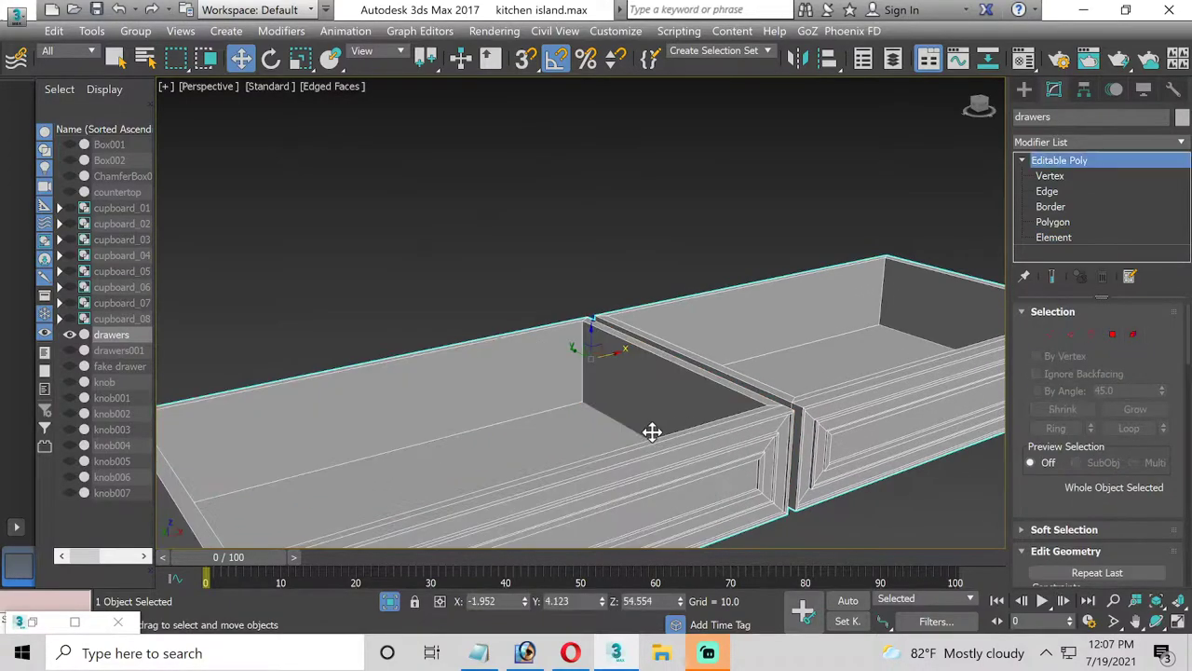
left_click(851, 538)
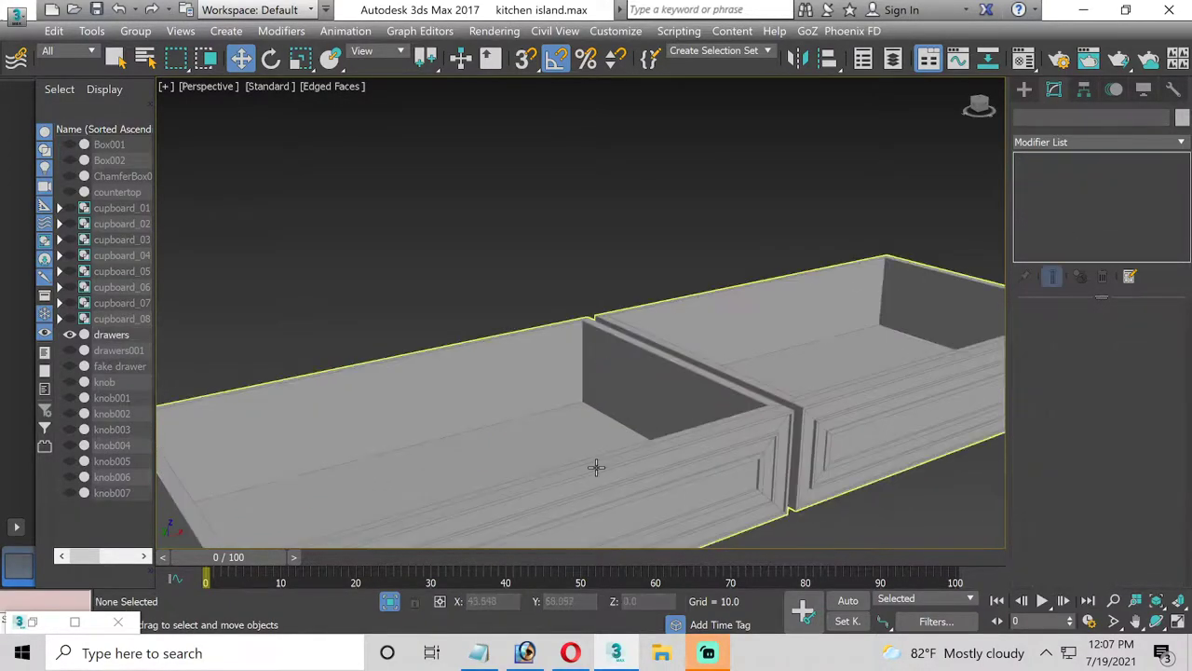
left_click(596, 469)
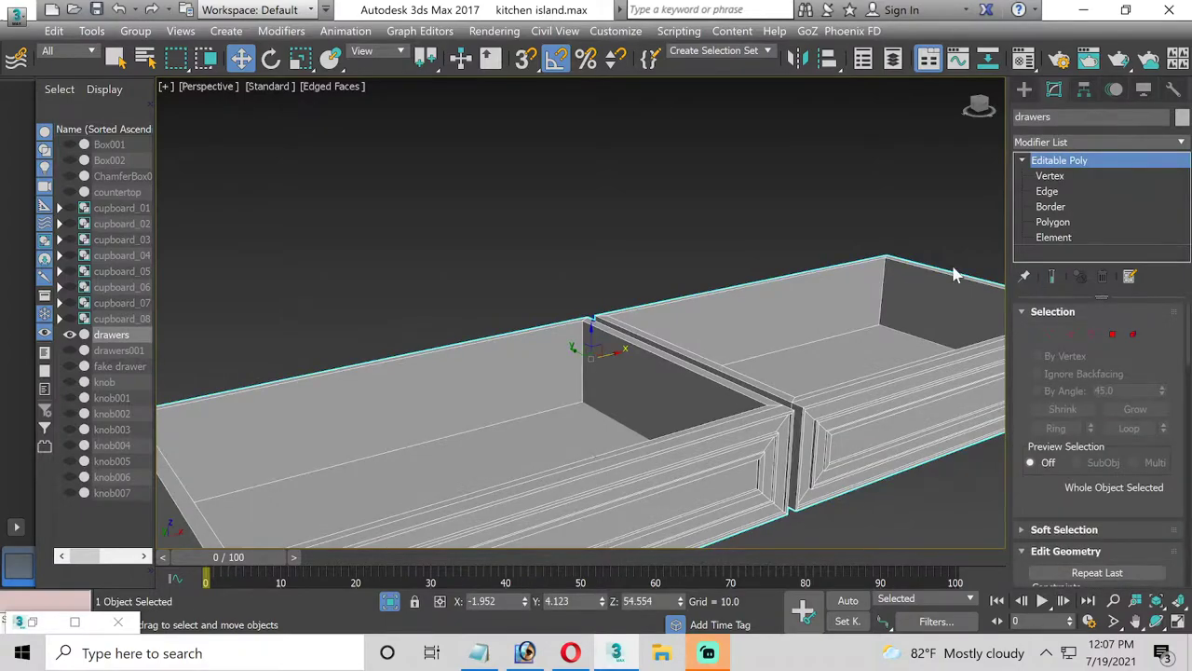
Select the left drawer's front, sides and floor elements and detach them as drawer_01
left_click(1054, 236)
left_click(703, 475)
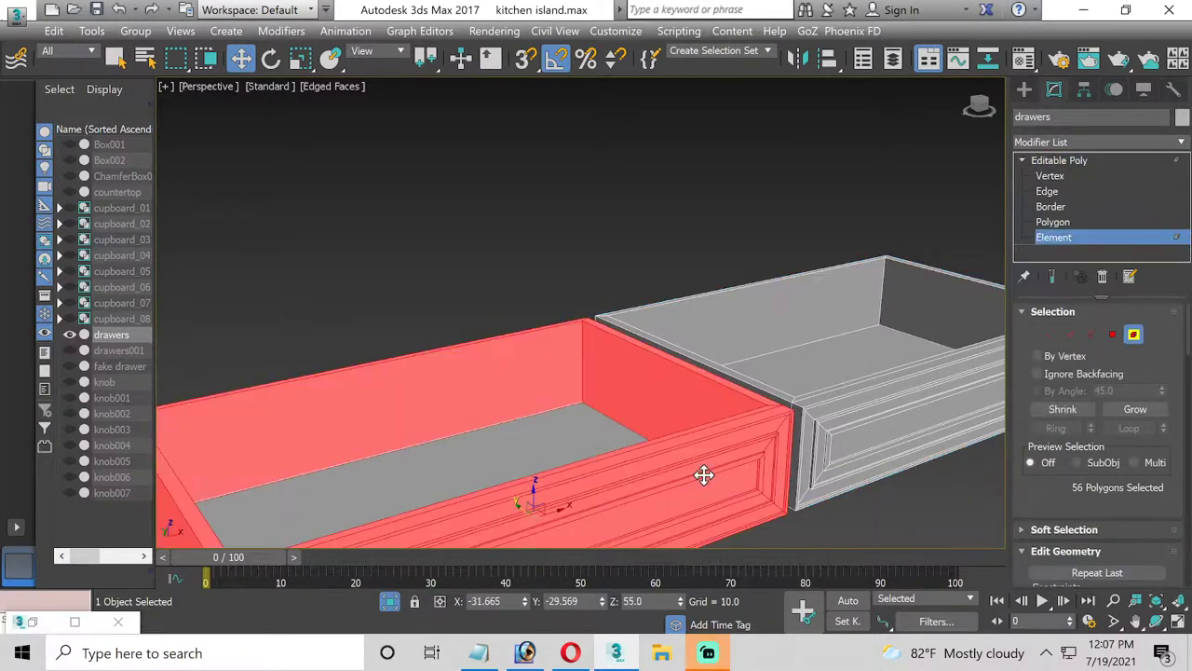
left_click(611, 432, "ctrl")
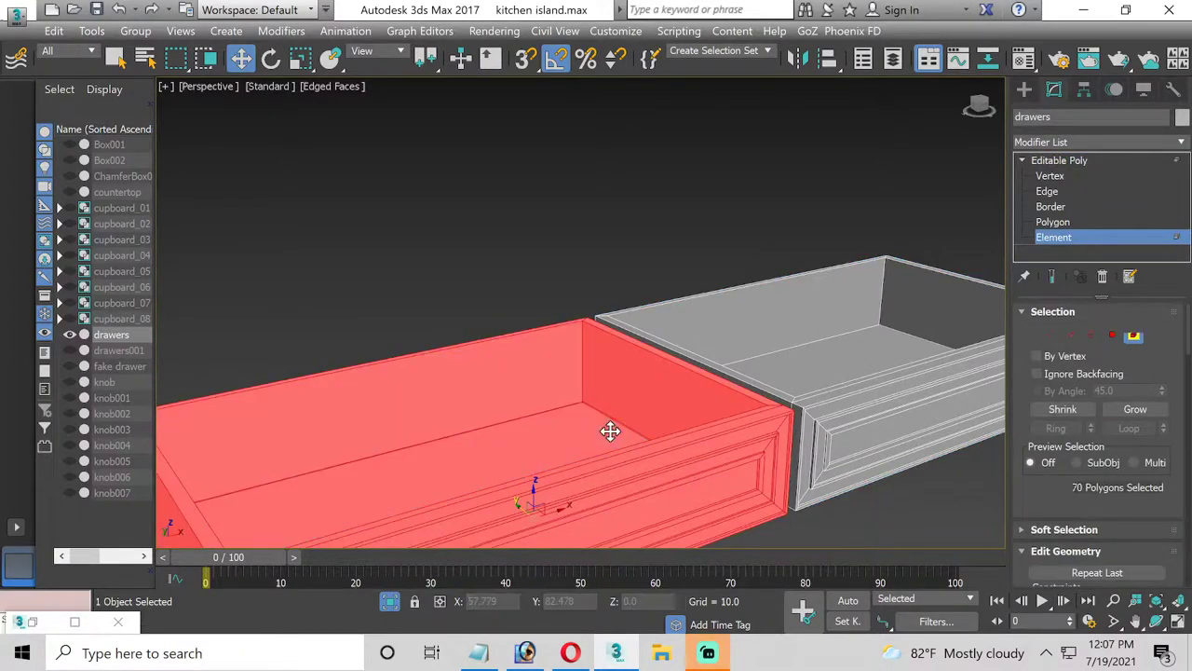
left_click(1156, 621)
mouse_move(538, 392)
left_mouse_down()
mouse_move(537, 348)
mouse_move(532, 380)
left_mouse_up()
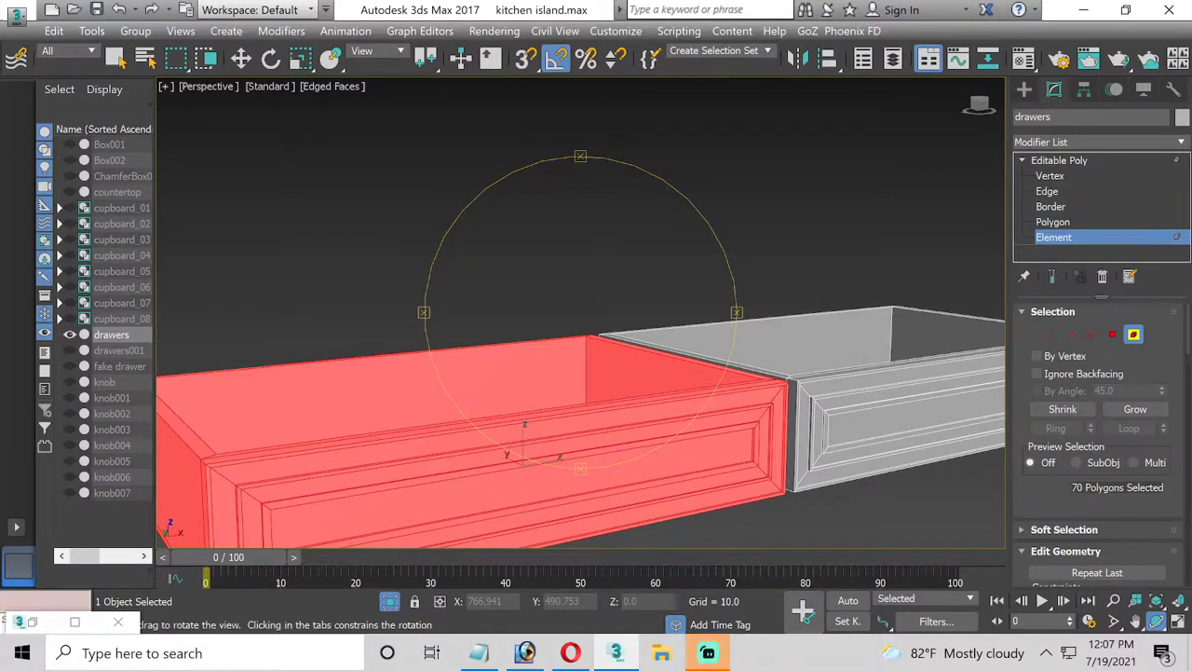
scroll(1111, 465, "down", 3)
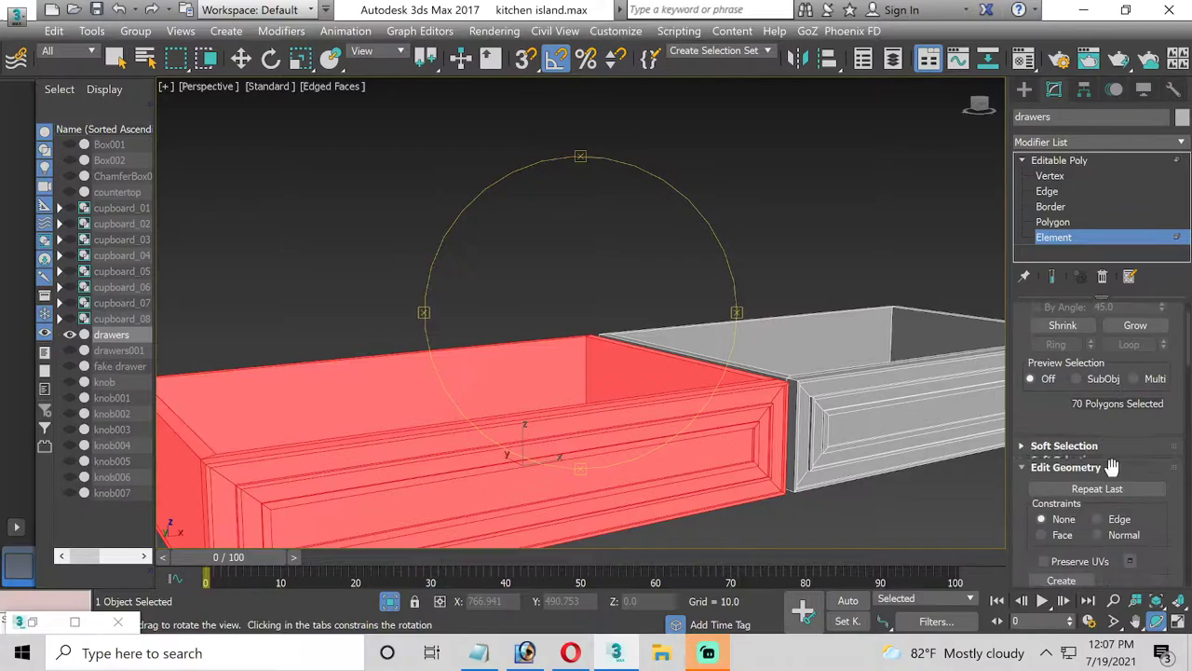
scroll(1112, 466, "down", 2)
left_click(1132, 559)
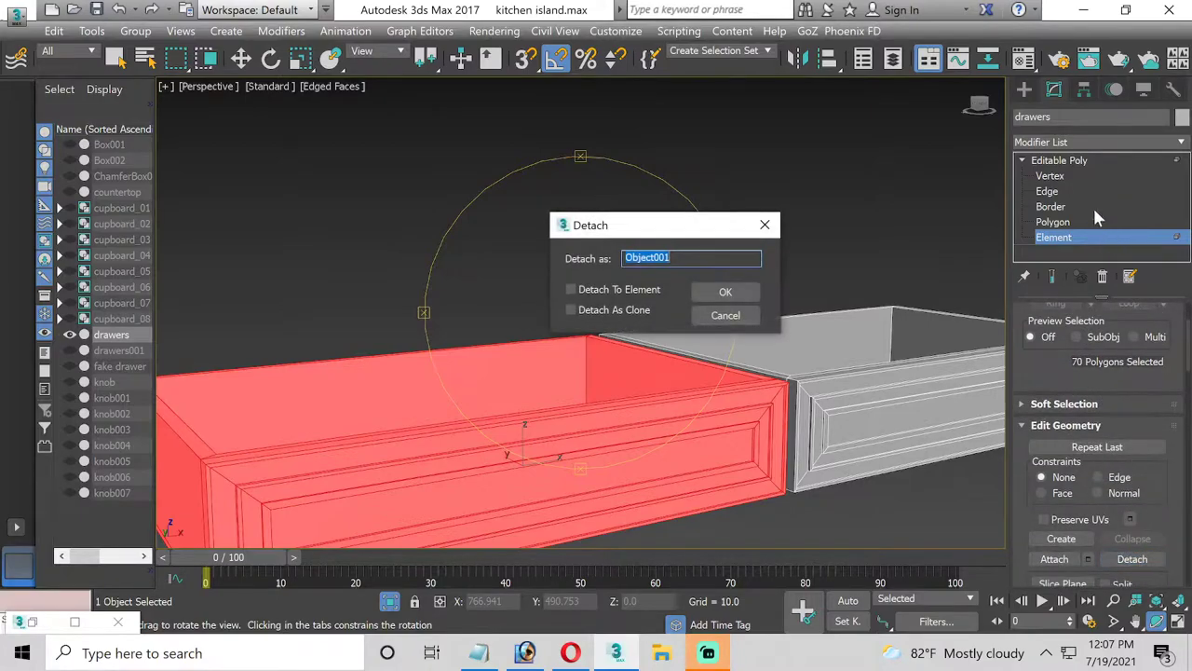
type("drawer_")
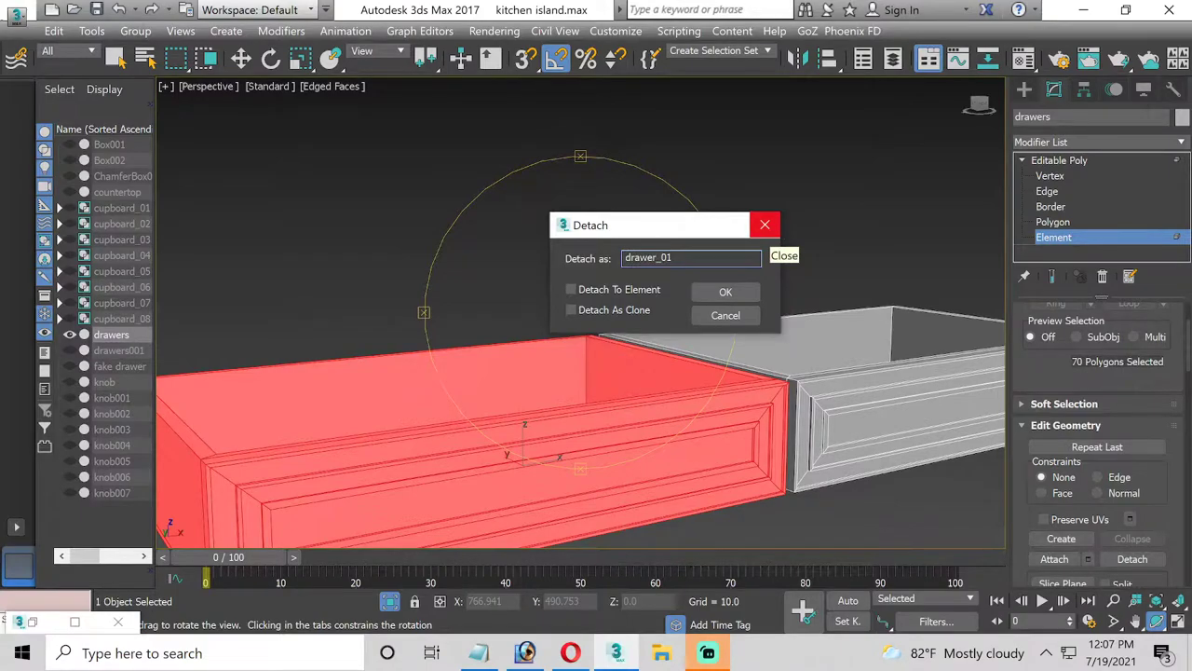
double_click(652, 258)
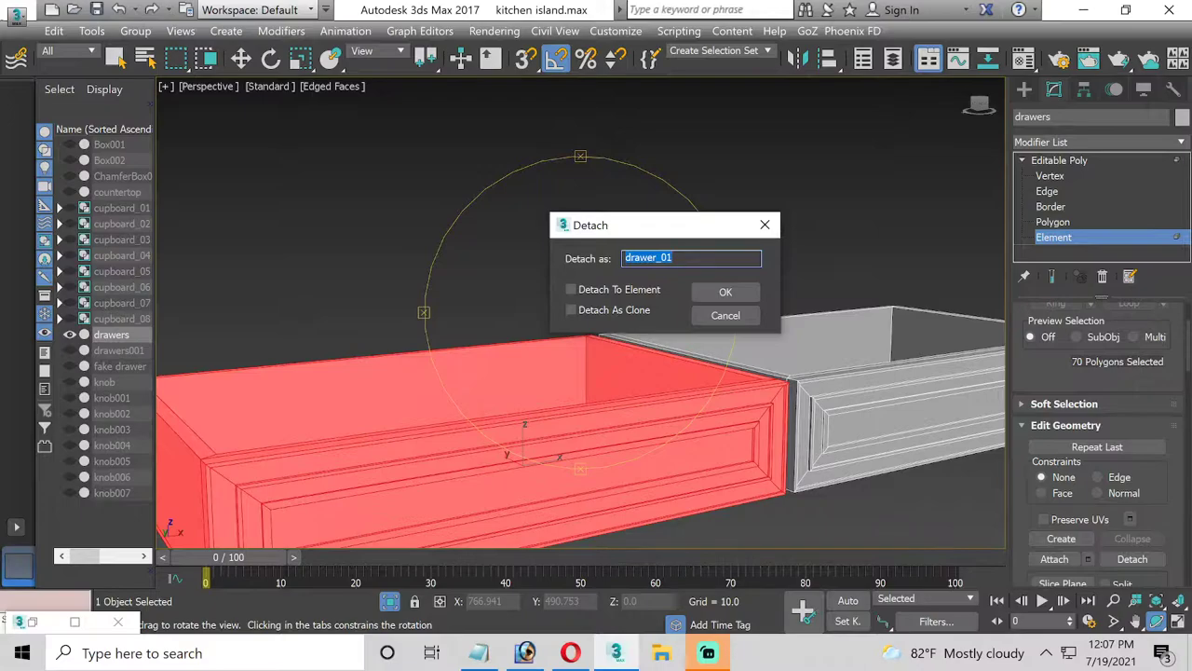
left_click(727, 291)
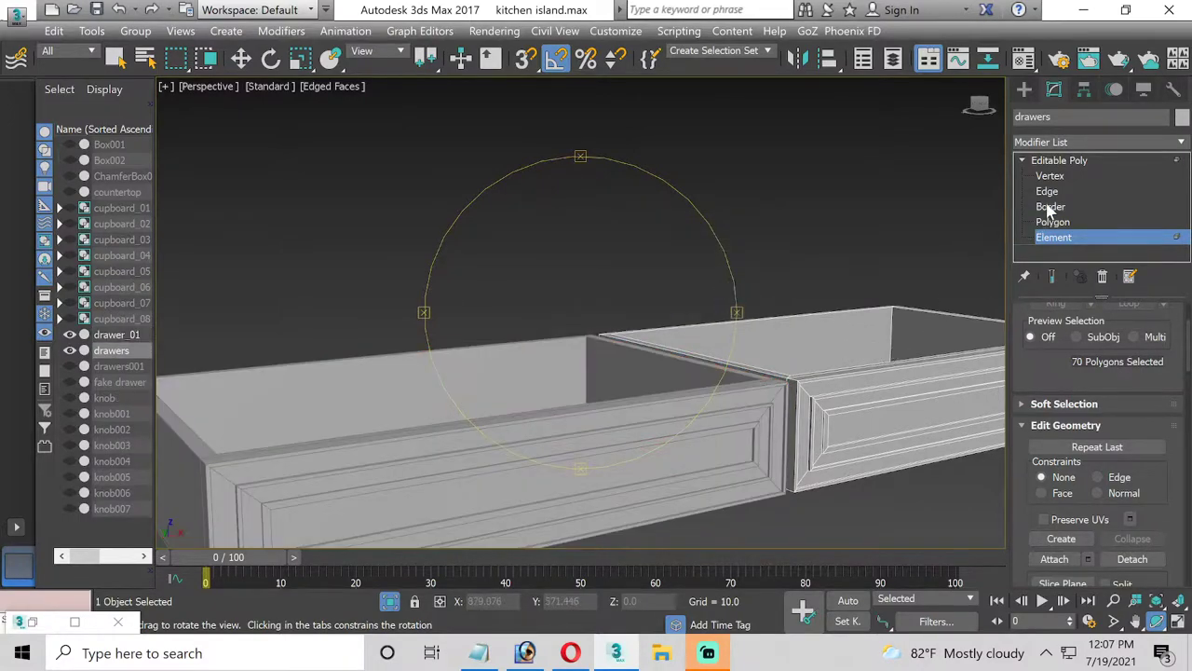
Rename the remaining drawers object drawer_02 and end isolation to show the whole island
key("5")
key("w")
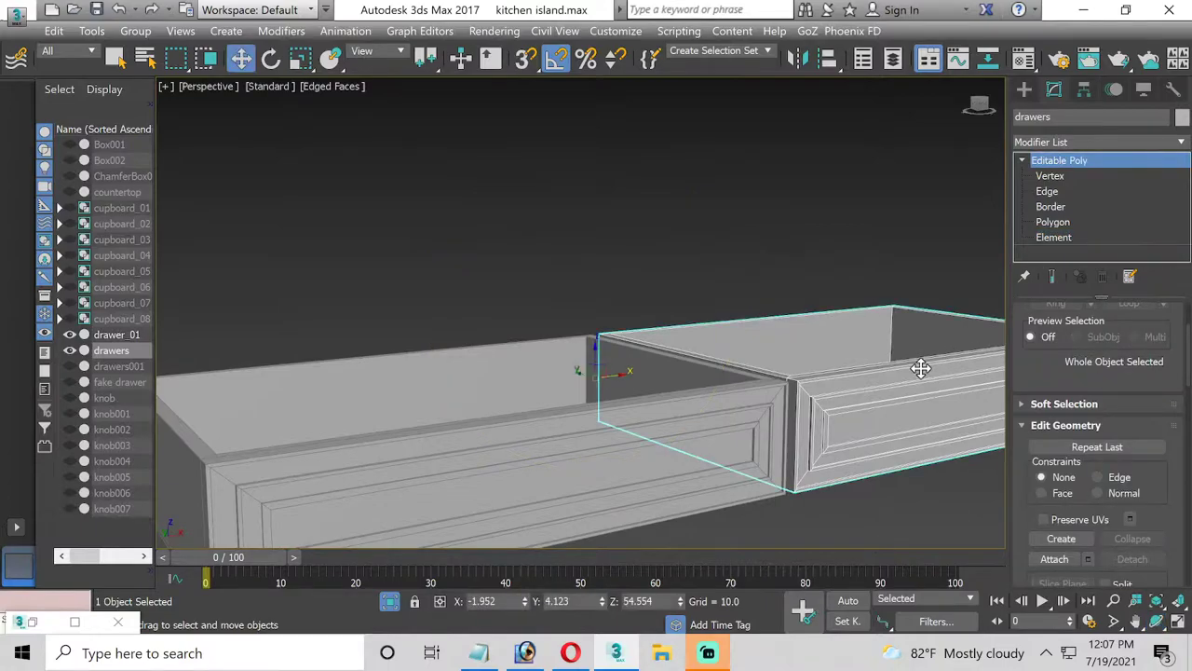
left_click(1034, 117)
type("drawer_01")
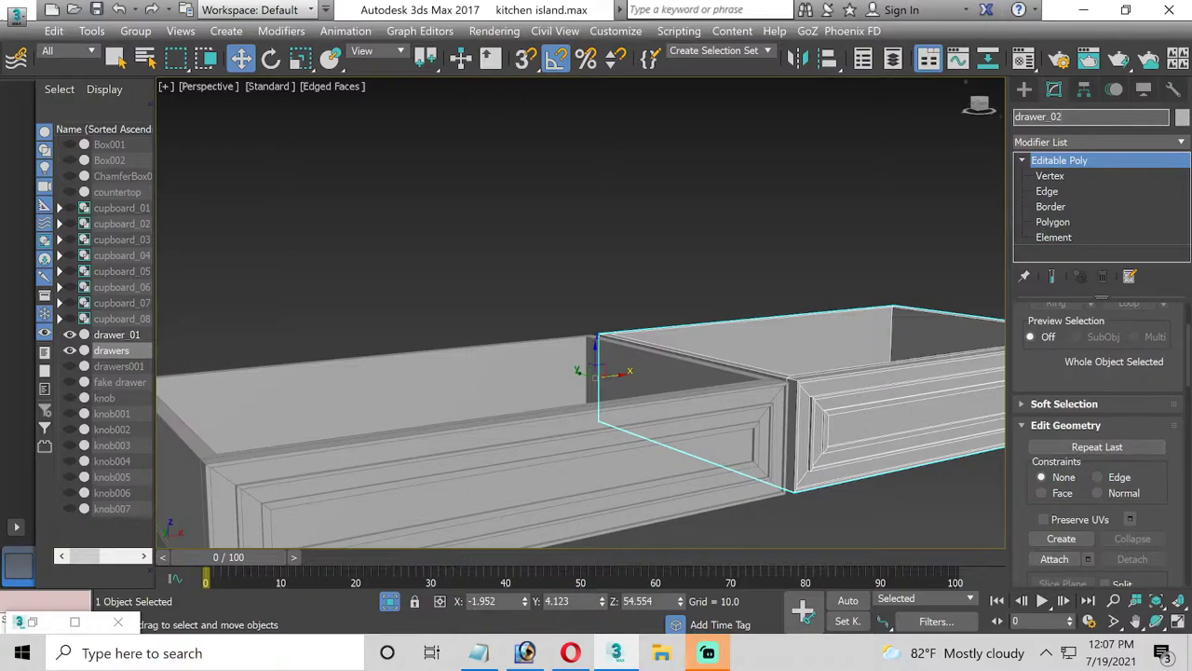
key("Return")
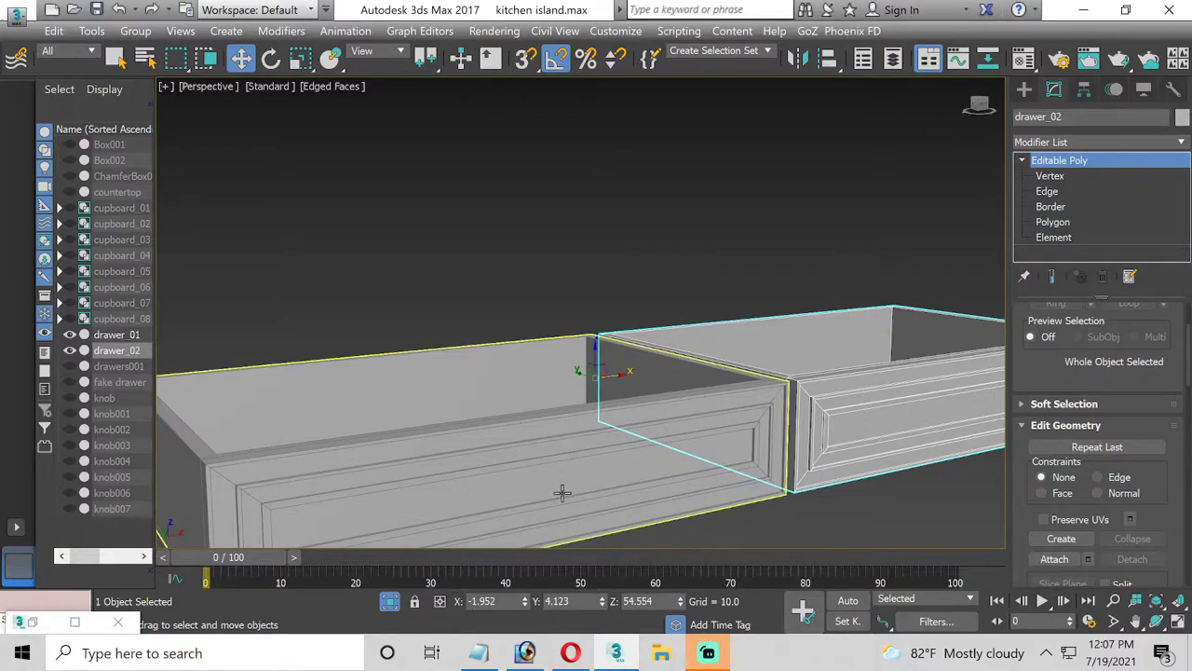
left_click(390, 602)
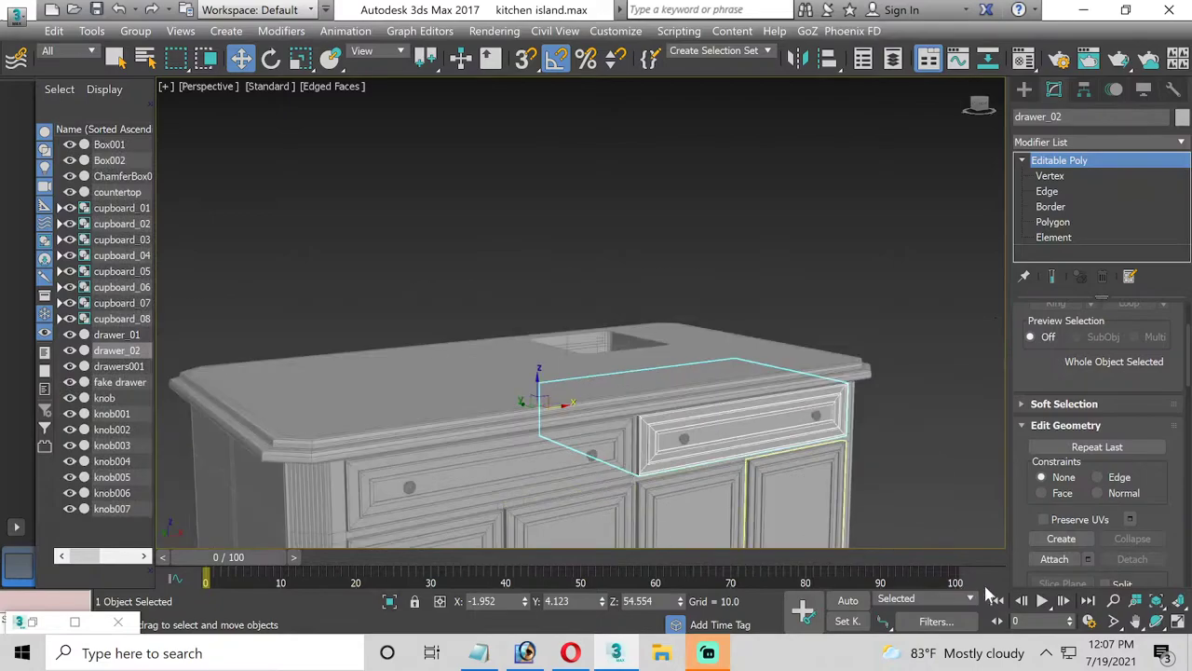
Orbit to face the island front and rename the long front drawer drawers001 to drawer_03
left_click(1155, 622)
mouse_move(572, 399)
left_mouse_down()
mouse_move(661, 393)
mouse_move(415, 451)
left_mouse_up()
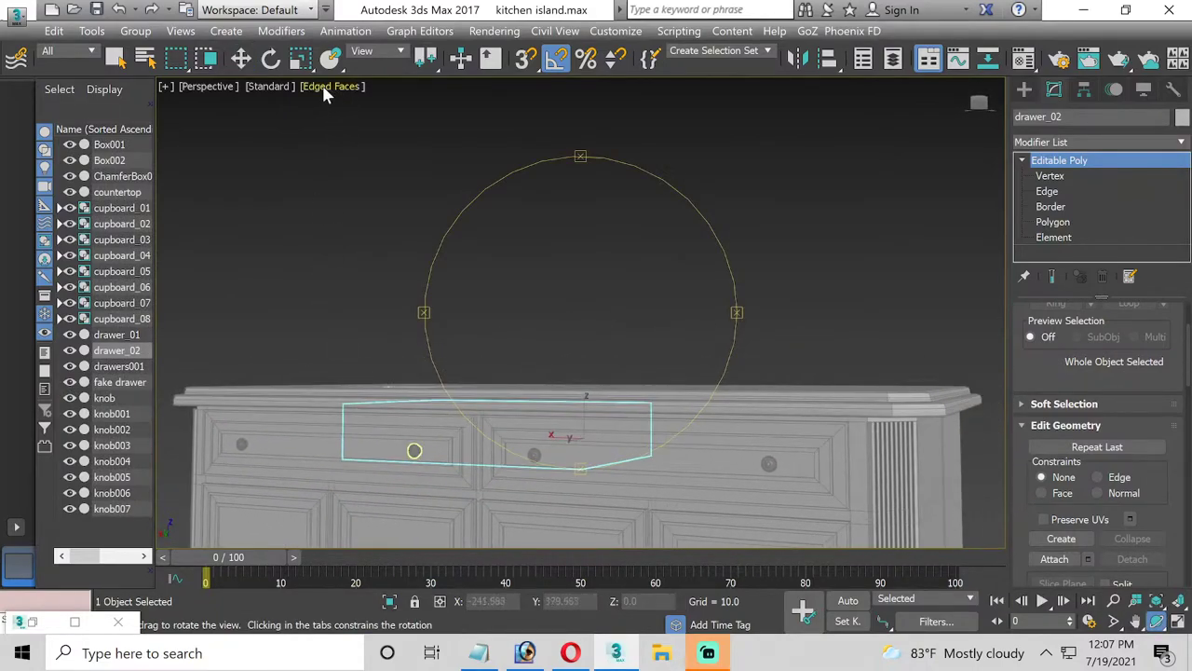
left_click(241, 59)
left_click(647, 475)
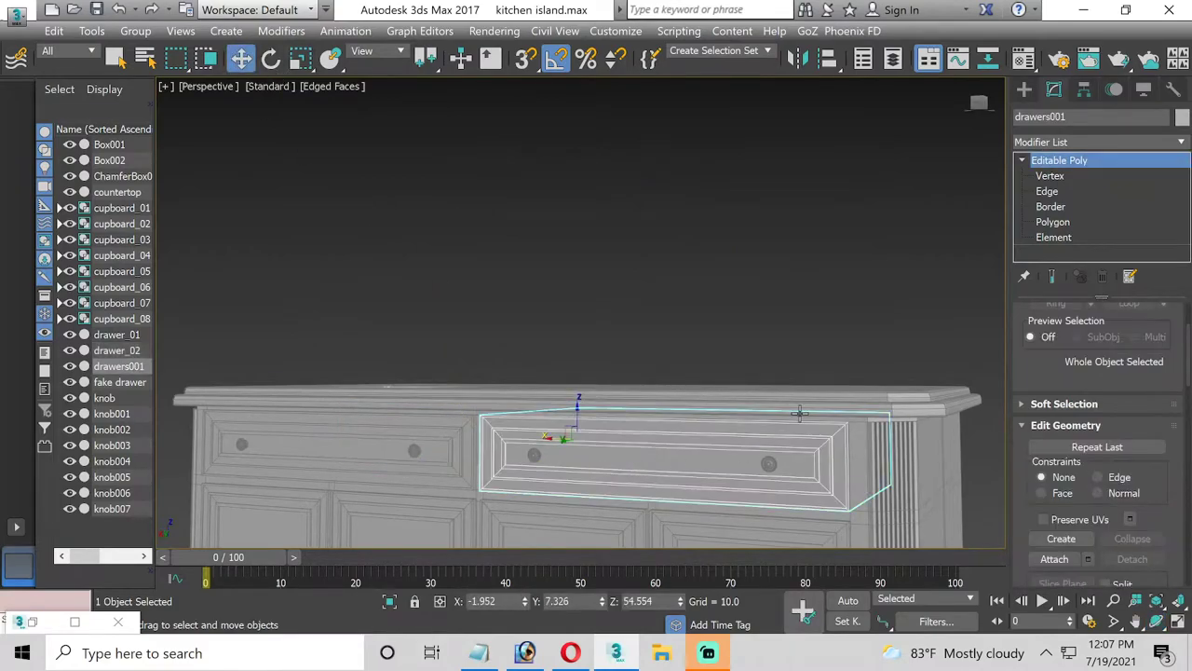
left_click(1099, 117)
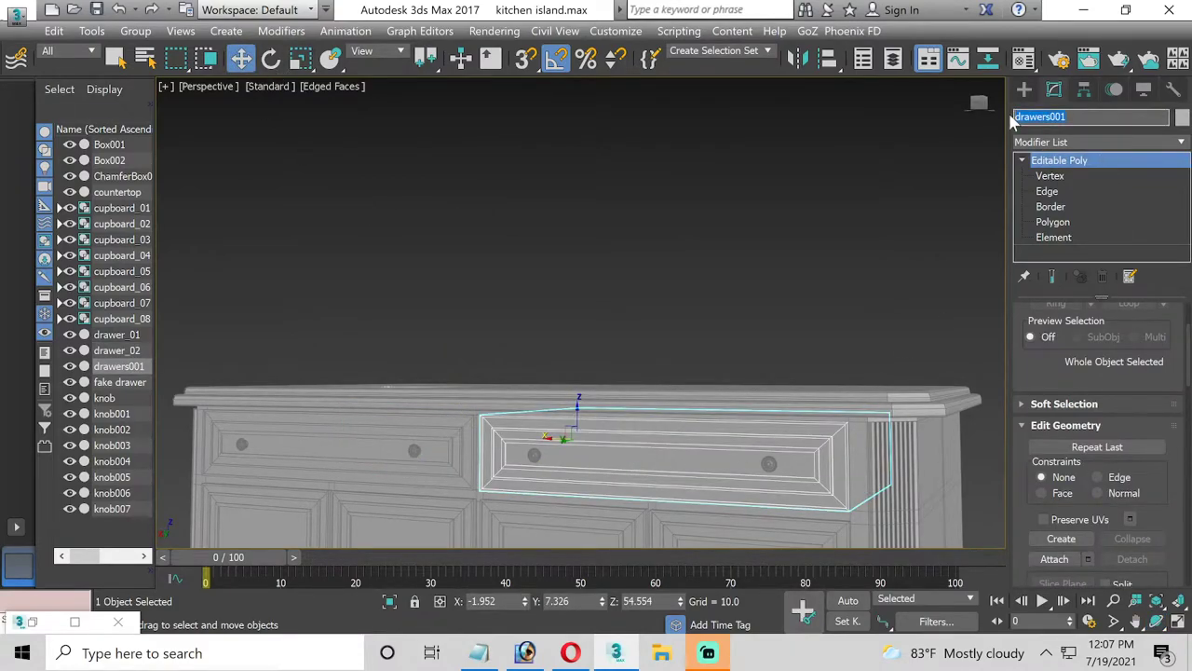
type("drawer_01")
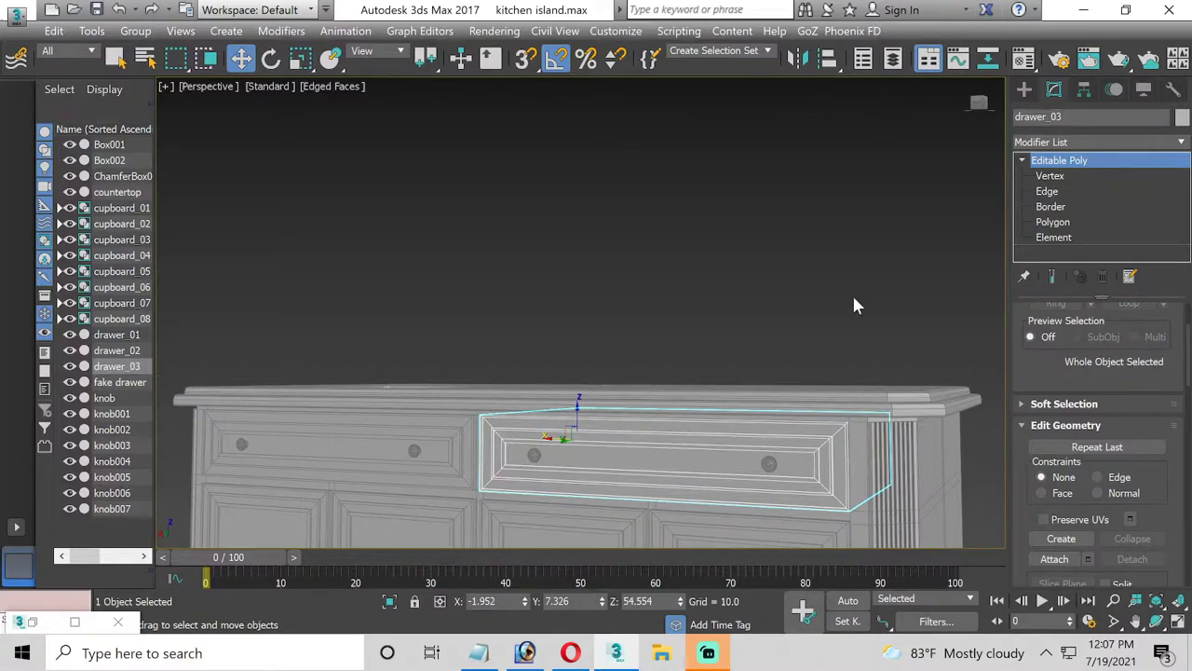
Select the fake drawer, bring up its name for editing, and pan the view up
left_click(336, 447)
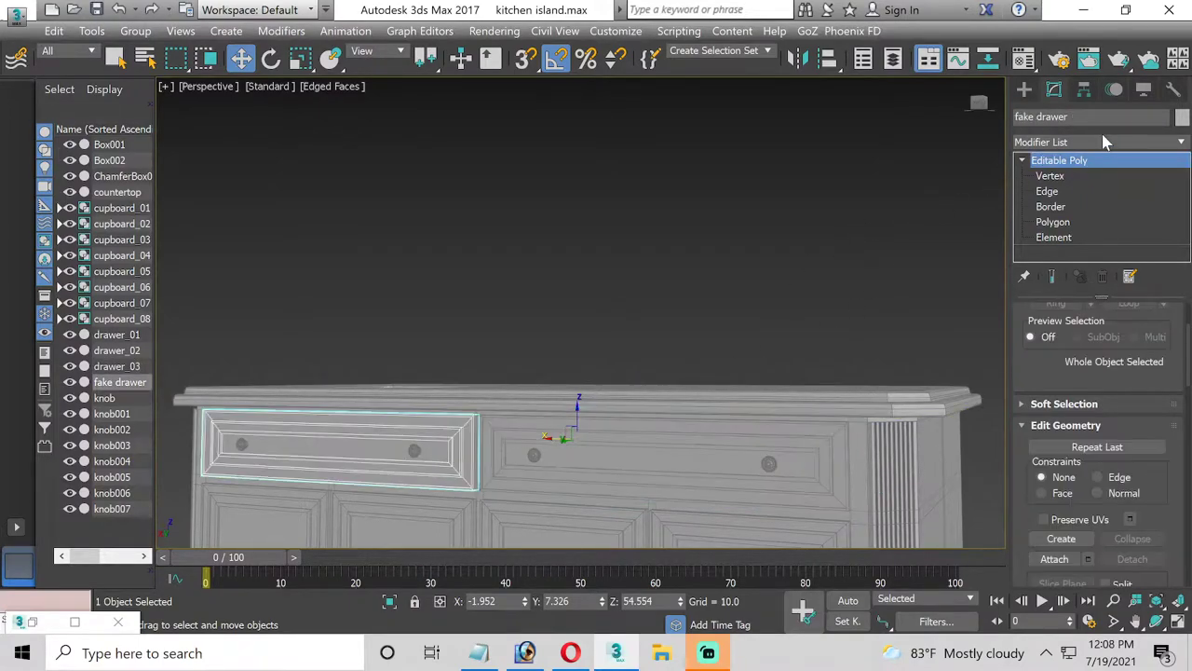
left_click(1071, 117)
middle_click_drag(708, 407, 693, 352)
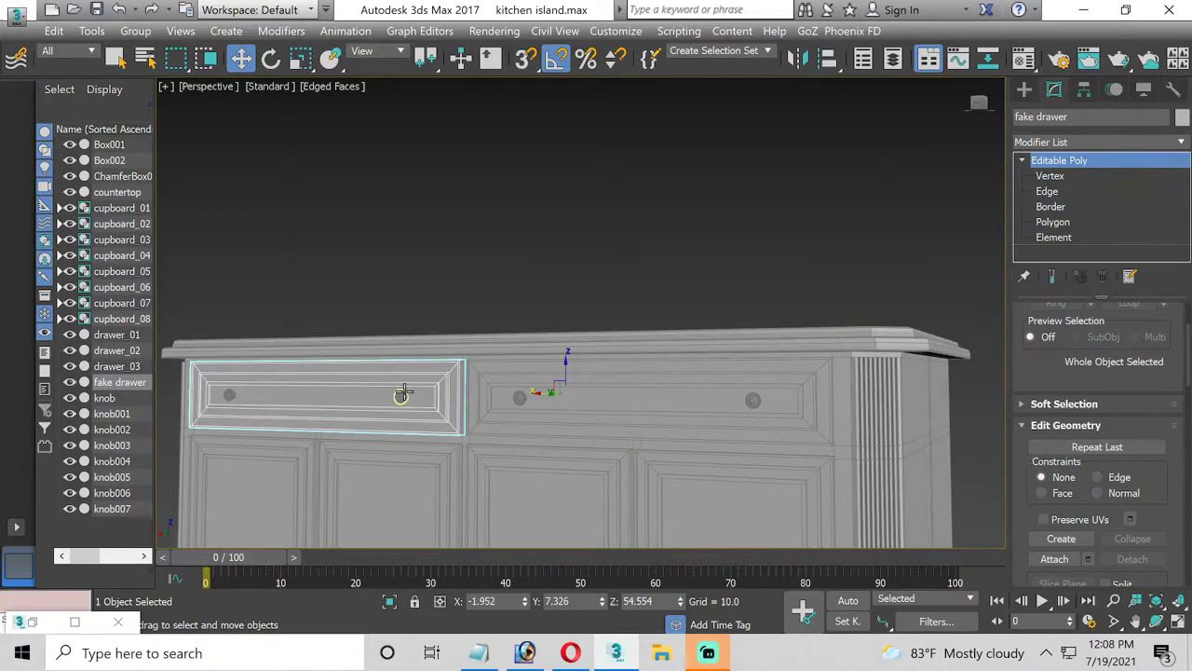
Switch to Opera and search Bing for 'do fake drawers have knobs on them'
left_click(575, 658)
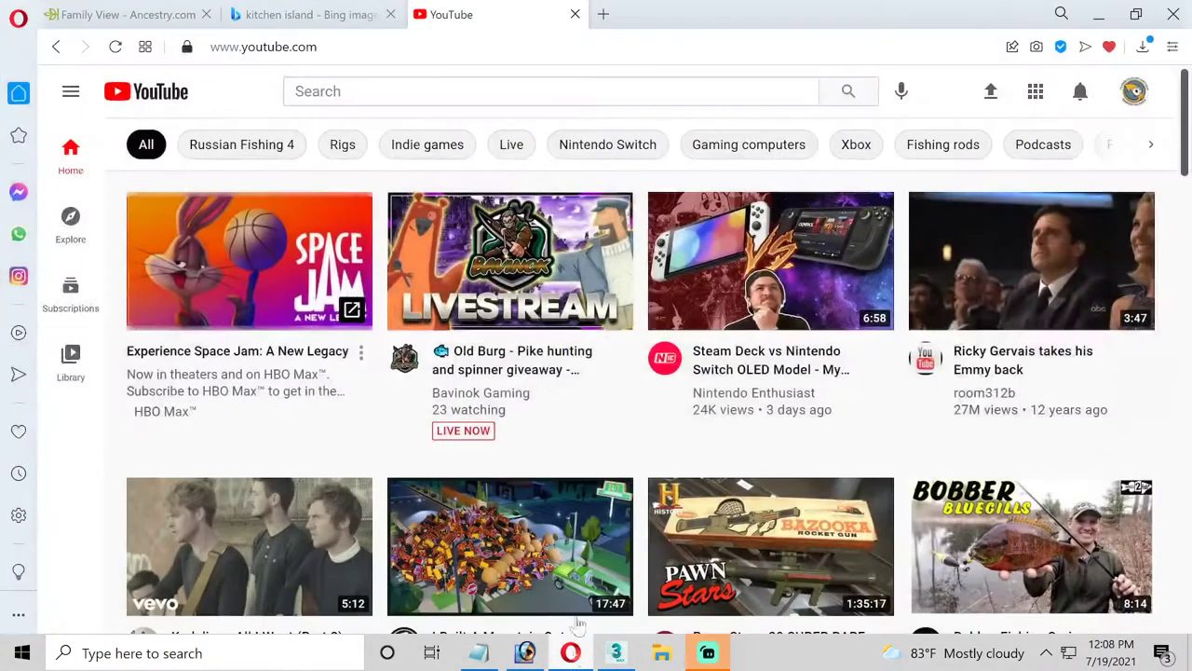
left_click(606, 13)
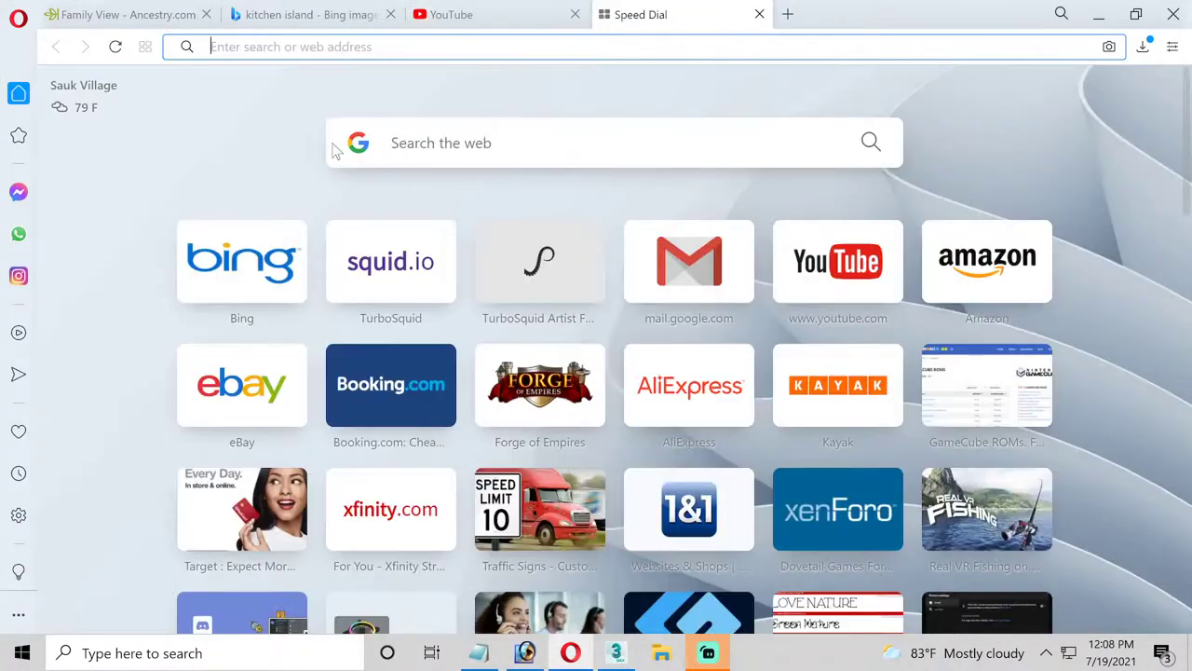
left_click(187, 284)
left_click(512, 204)
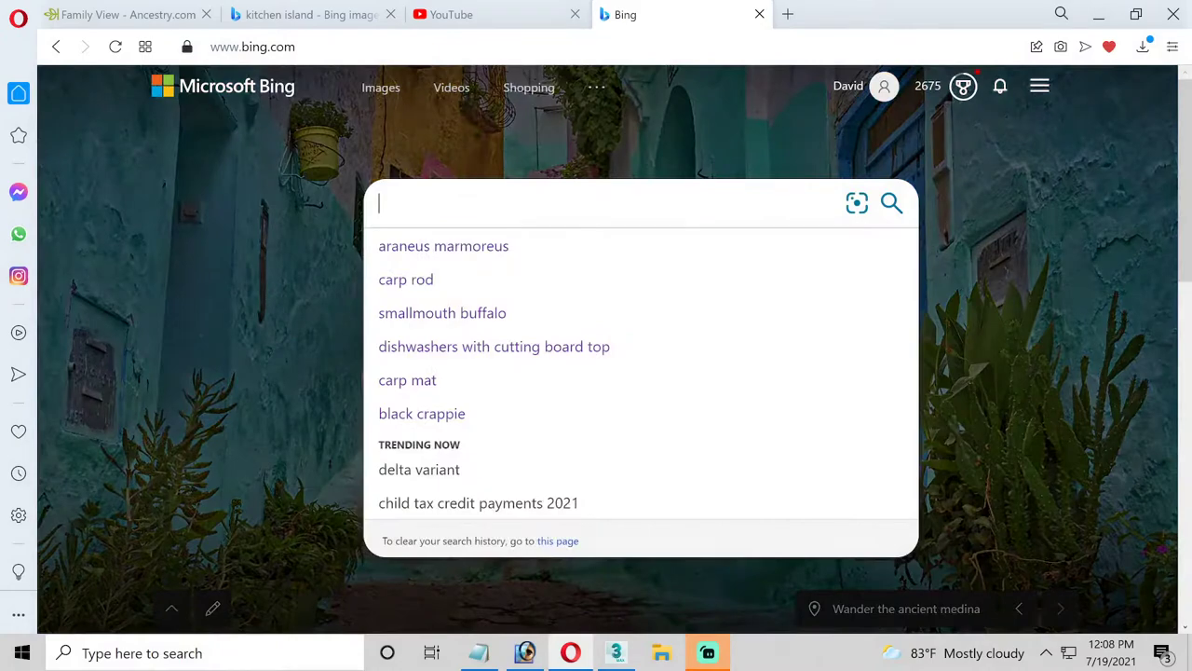
type("d")
key("BackSpace")
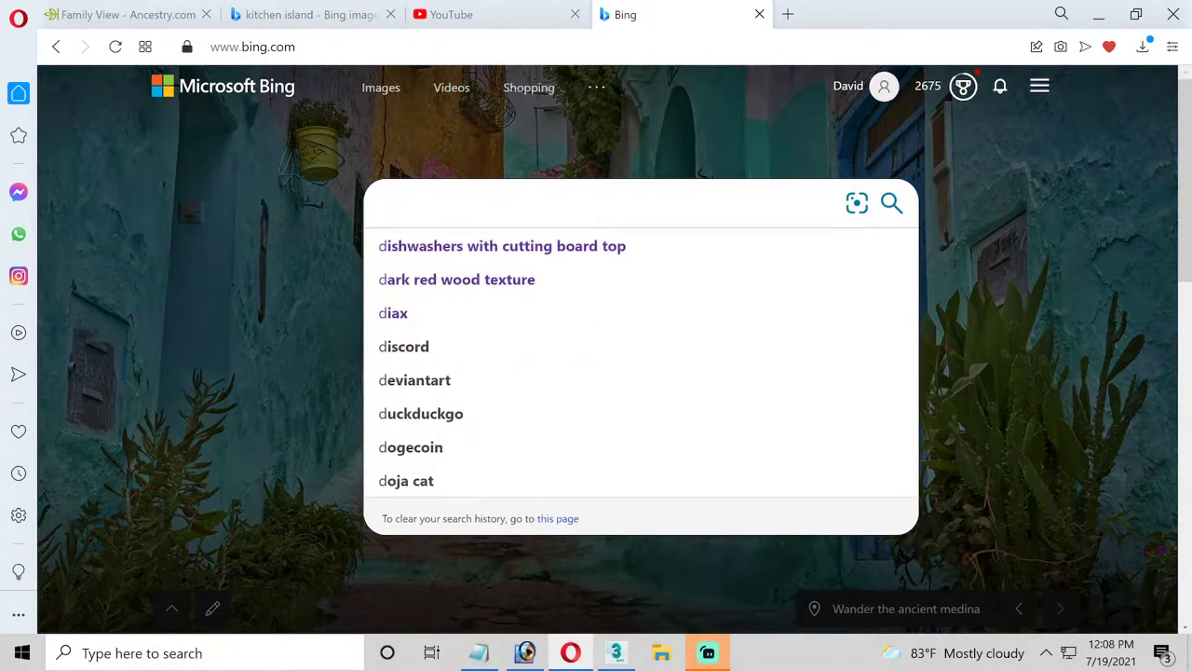
type("do kno")
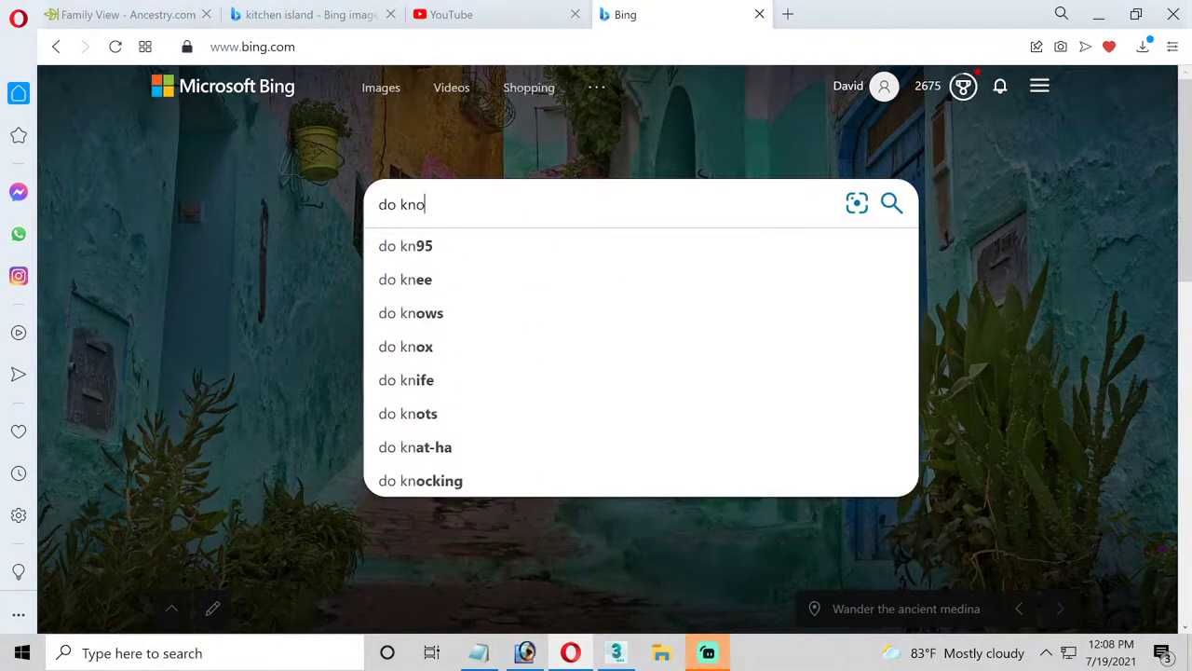
type("bs")
key("BackSpace")
key("BackSpace")
key("BackSpace")
key("BackSpace")
key("BackSpace")
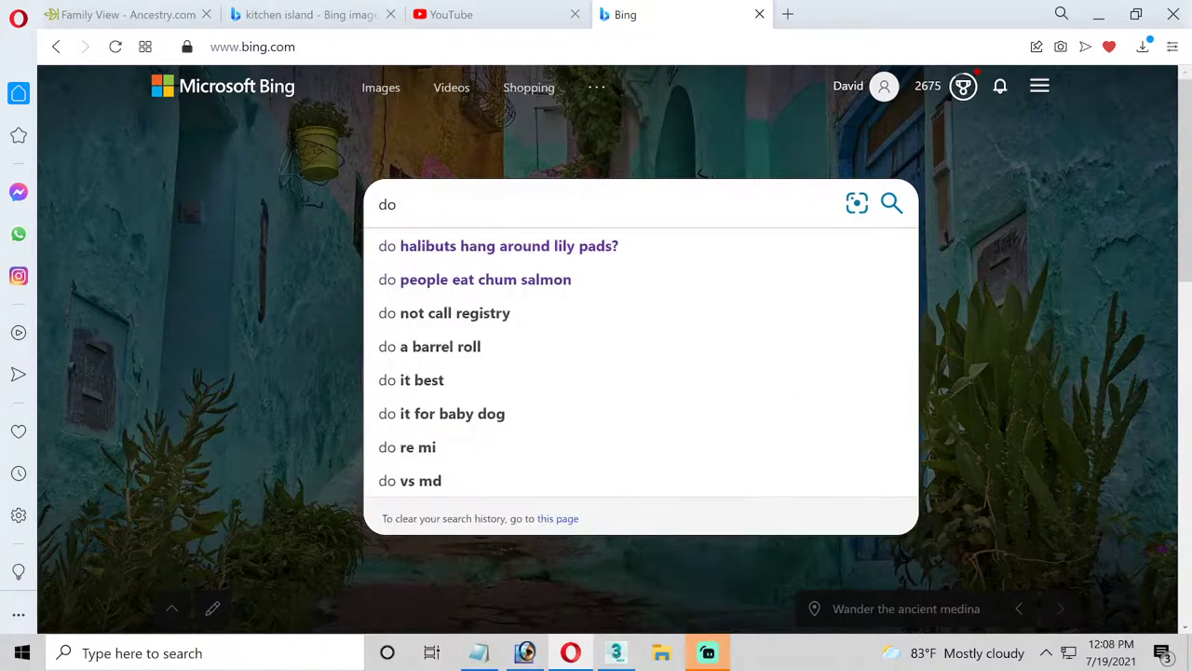
type("fake ")
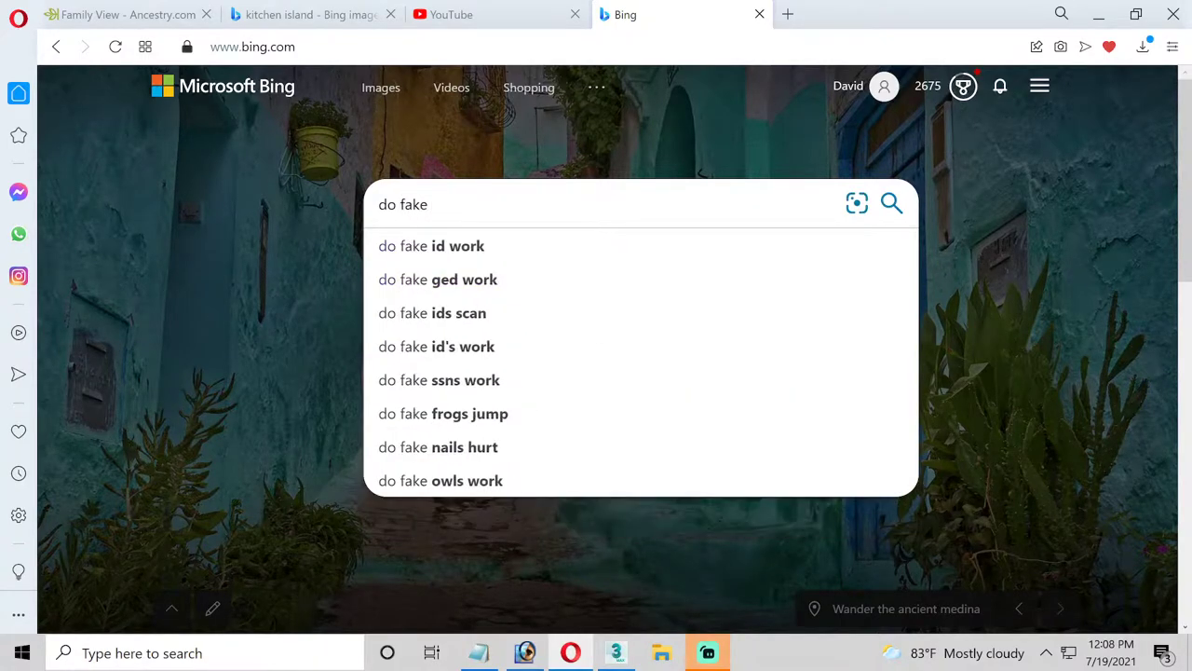
type("draw")
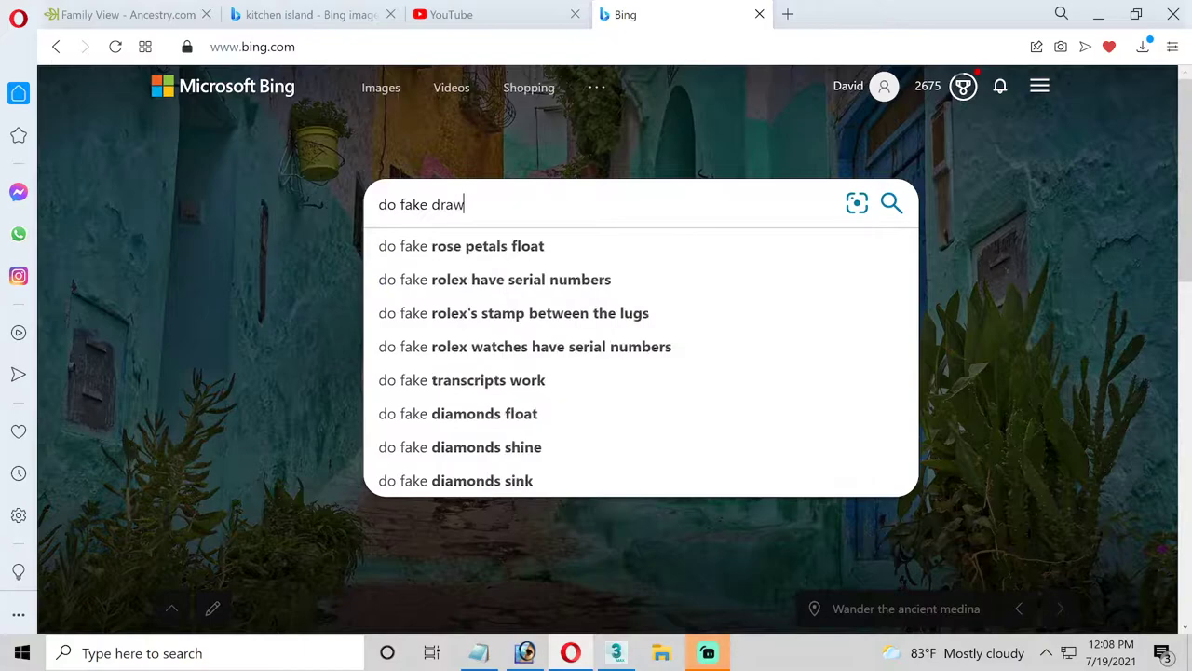
type("ers ")
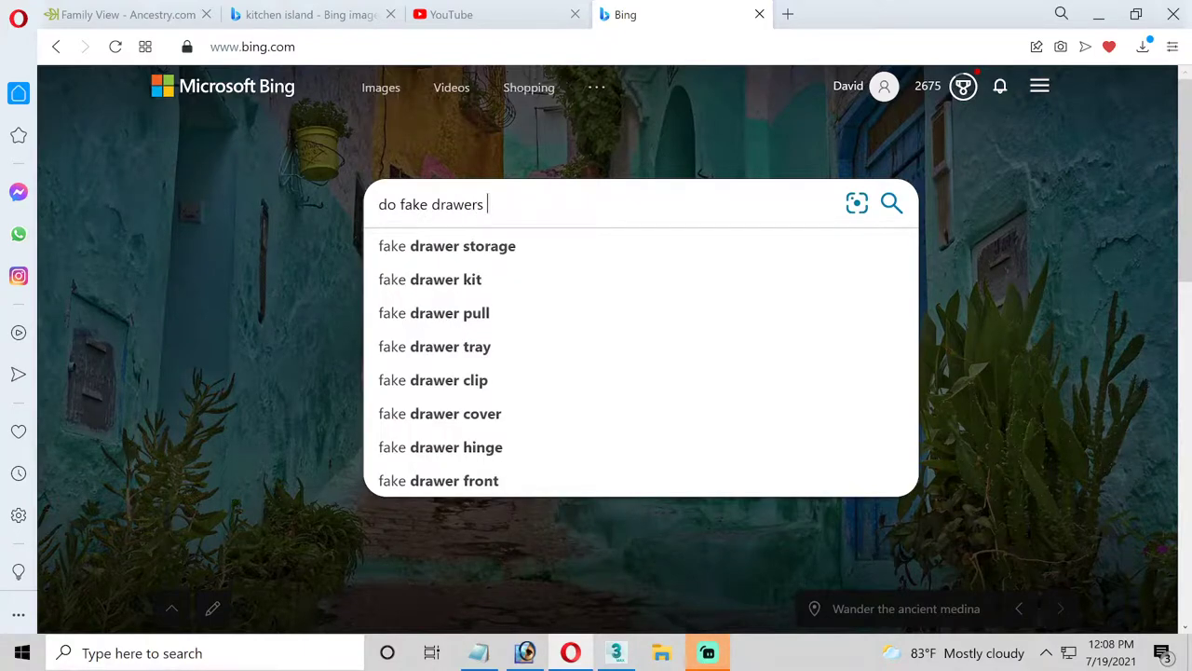
type("have")
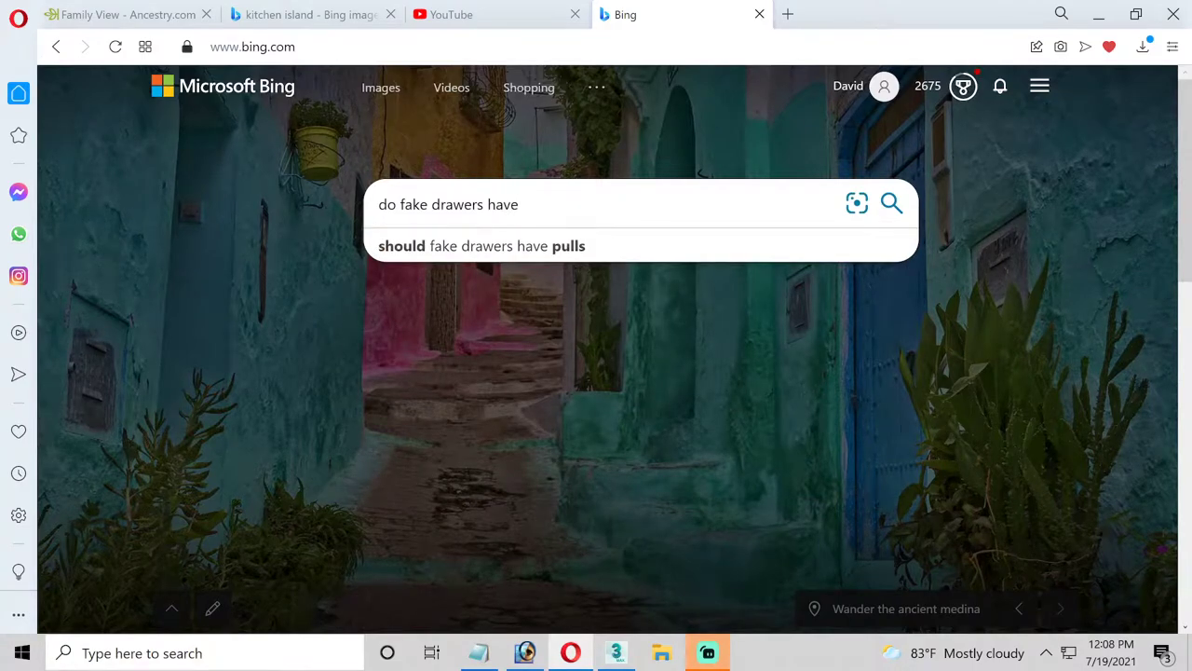
type(" nknobs")
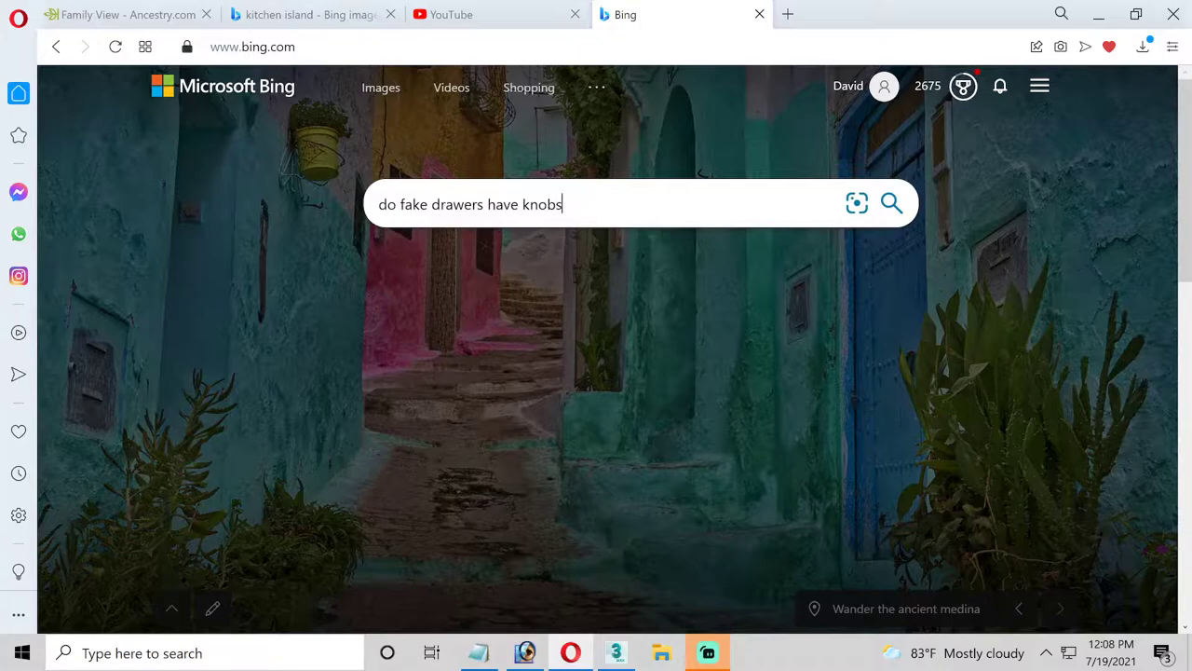
type(" on them")
key("Return")
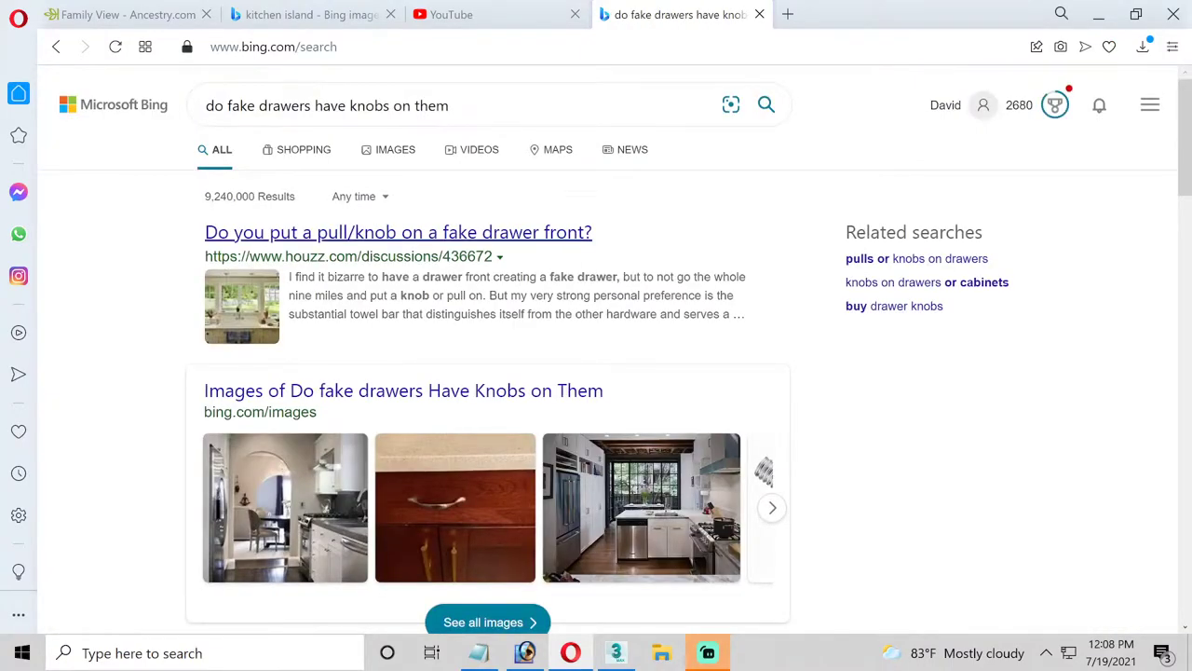
mouse_move(621, 508)
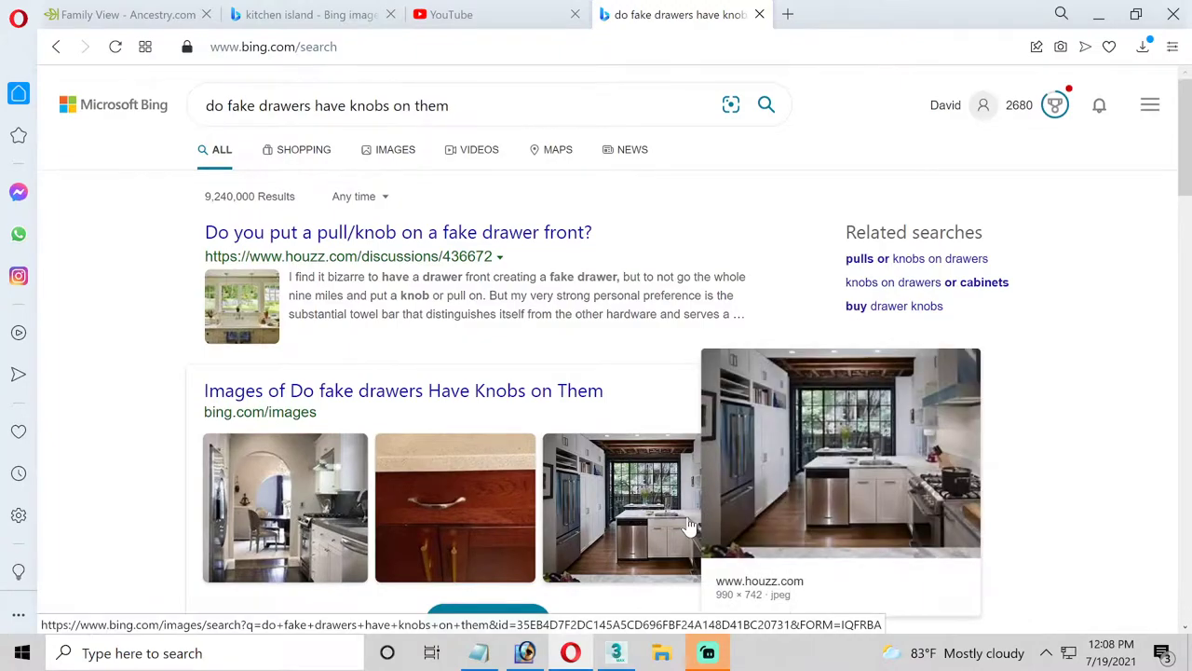
Open the third kitchen image full size and zoom in to inspect its drawers
left_click(688, 524)
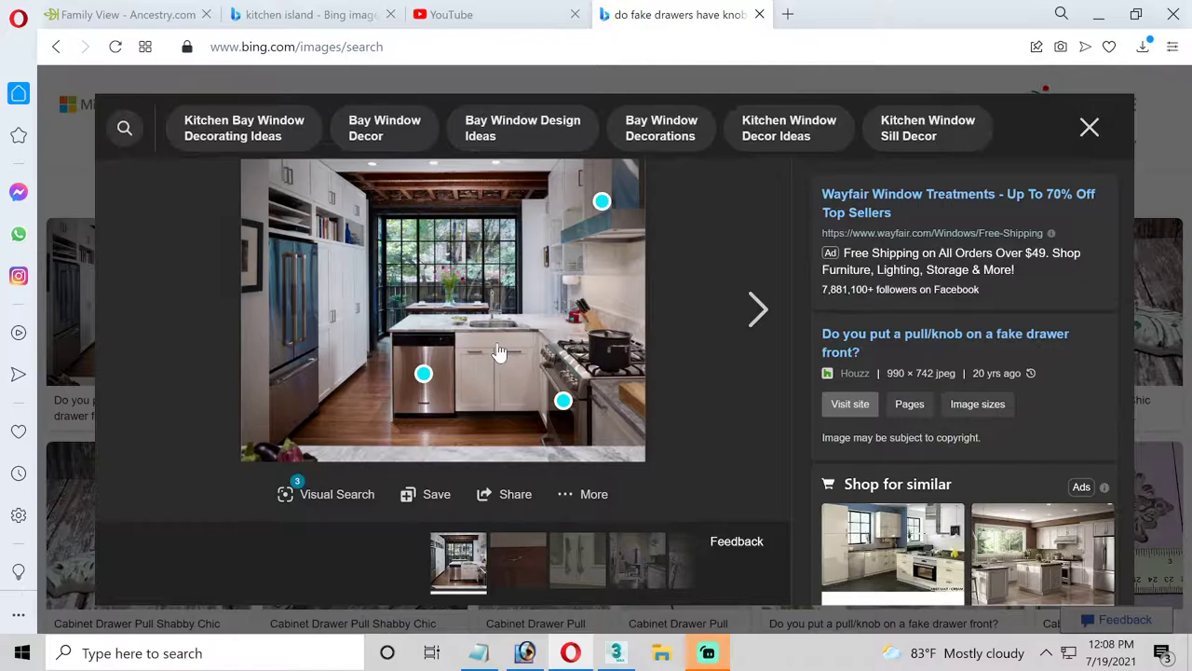
left_click(498, 343)
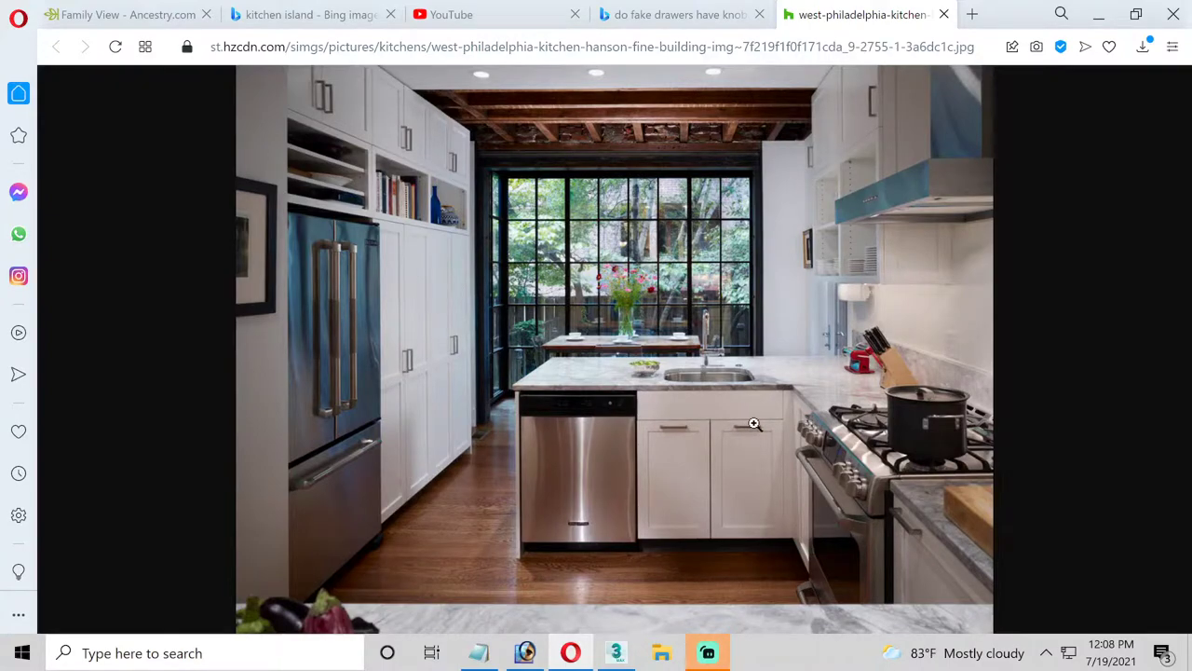
left_click(659, 389)
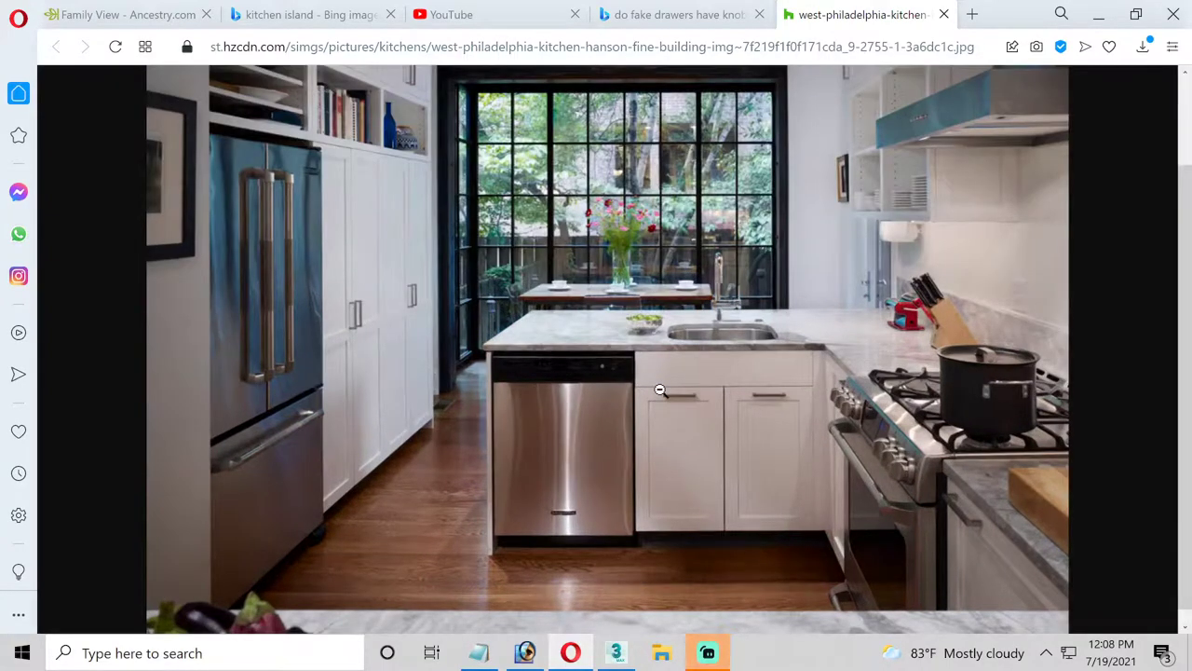
left_click(943, 14)
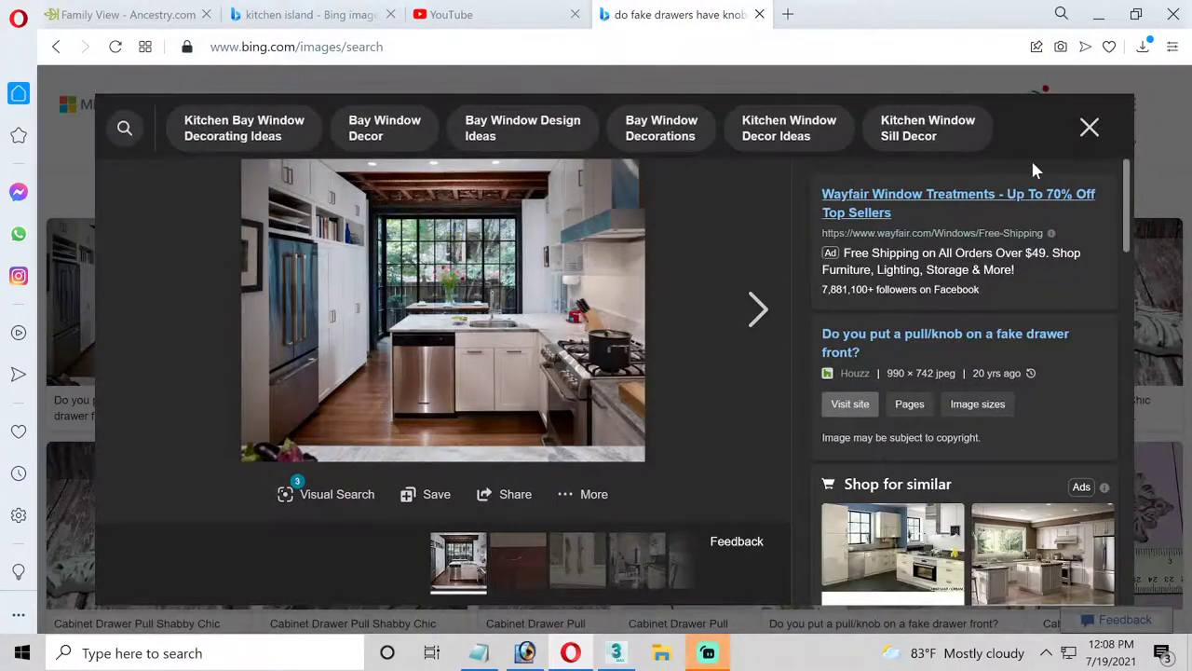
left_click(1090, 128)
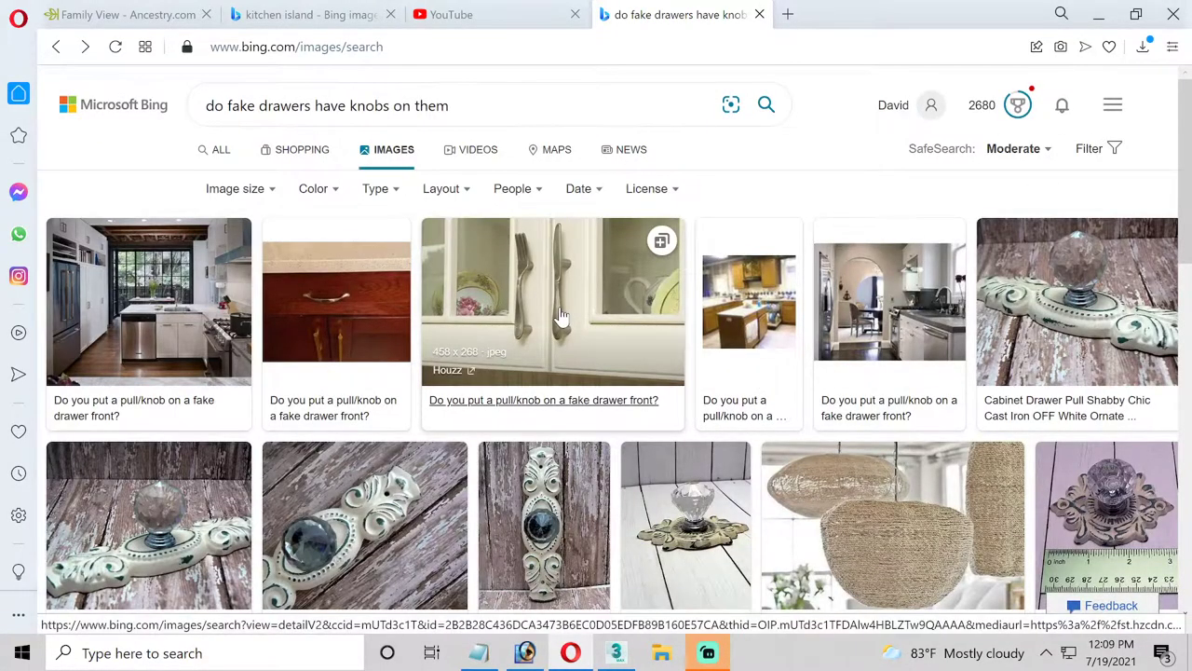
View the arched white kitchen photo full size, then close it and the Bing tab
left_click(901, 307)
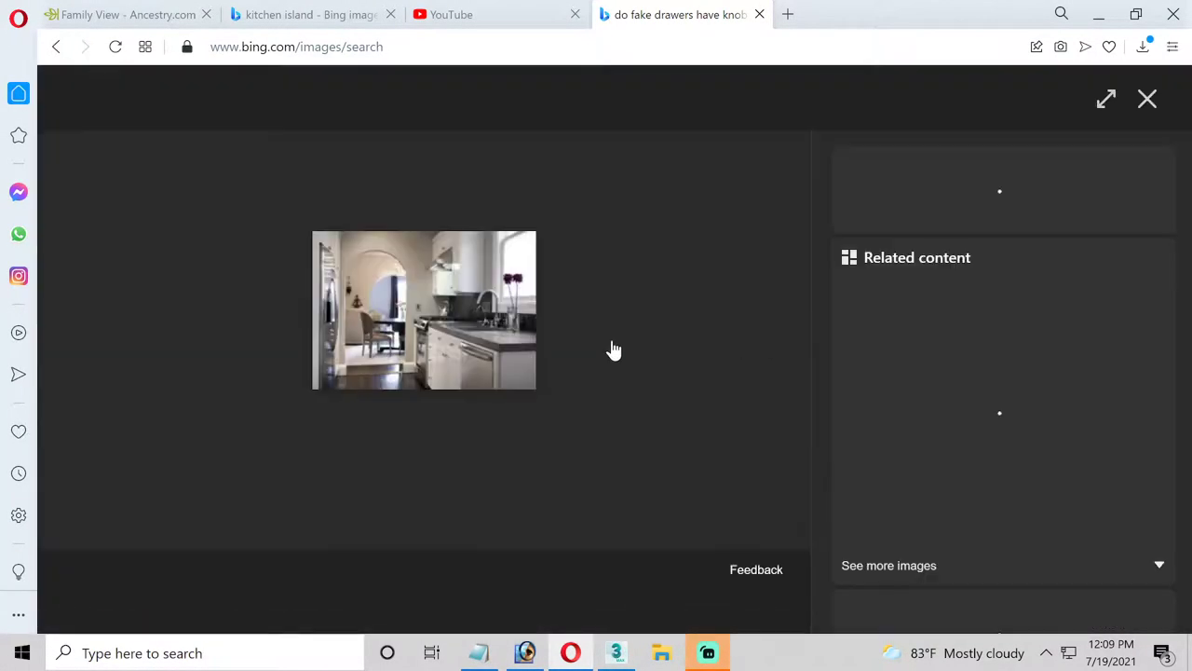
left_click(513, 354)
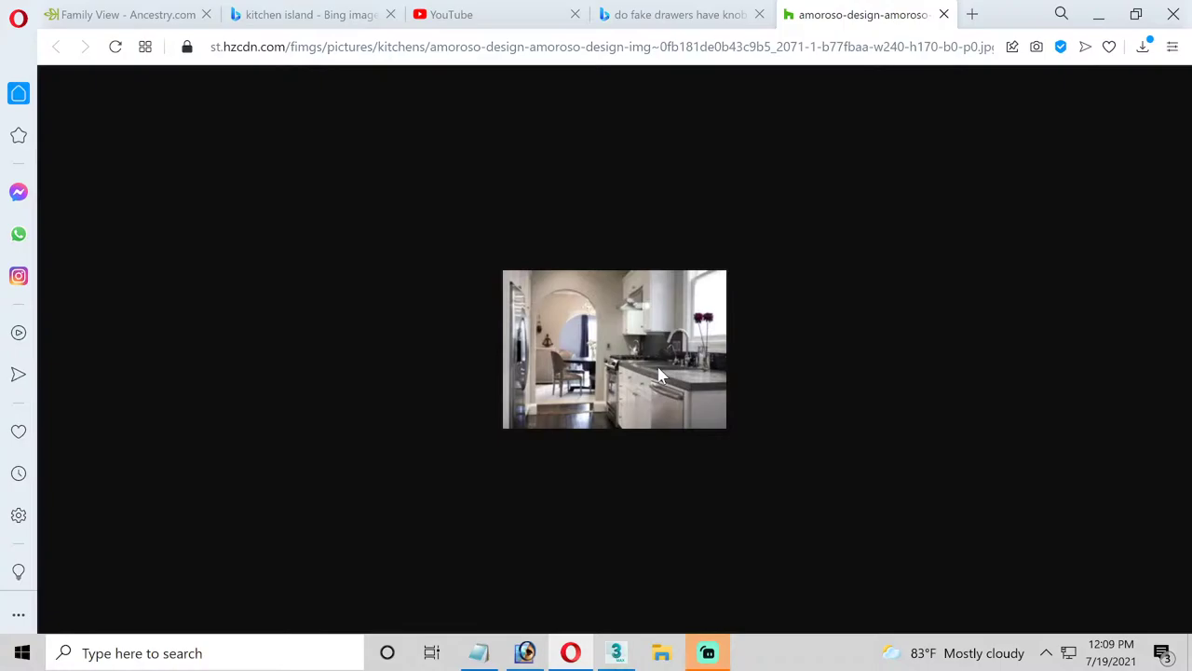
left_click(943, 15)
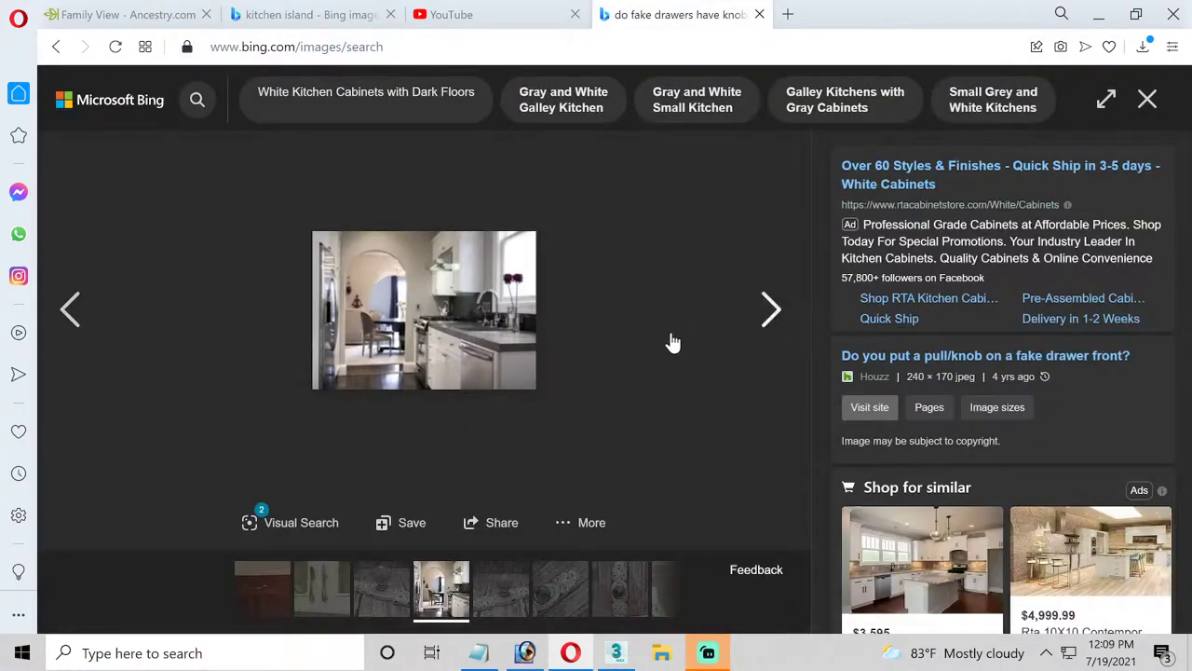
left_click(759, 15)
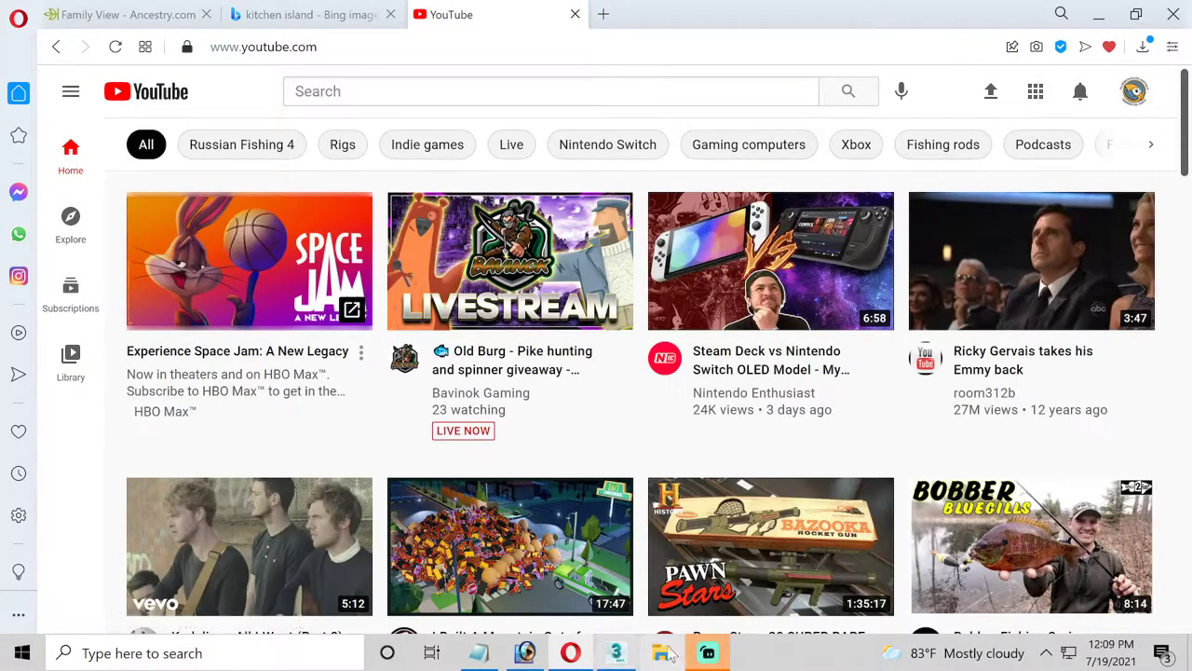
Back in 3ds Max, select drawer_03 with its two knobs and start a group, then cancel
left_click(615, 652)
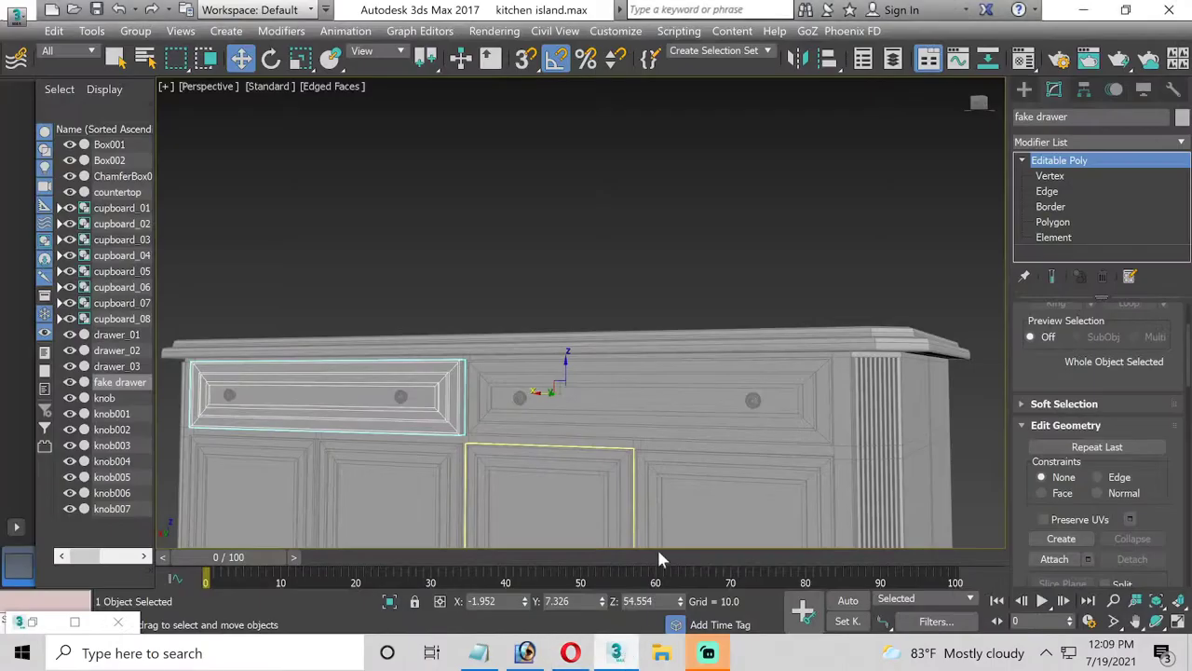
left_click(652, 406)
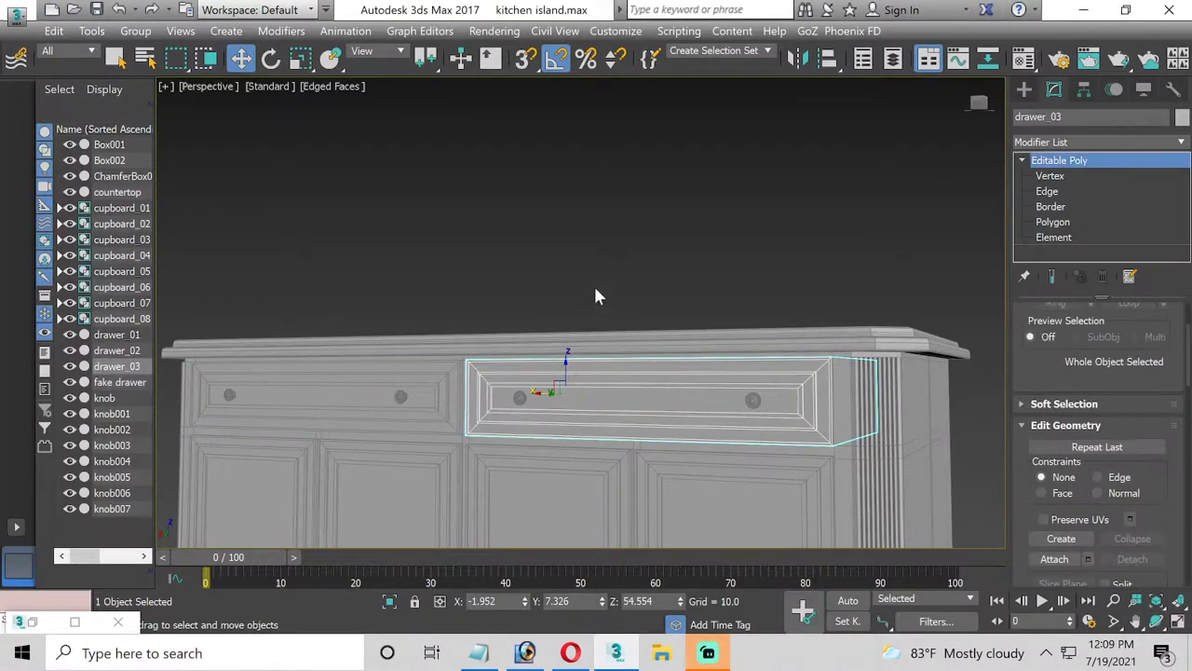
left_click(518, 398, "ctrl")
left_click(753, 400, "ctrl")
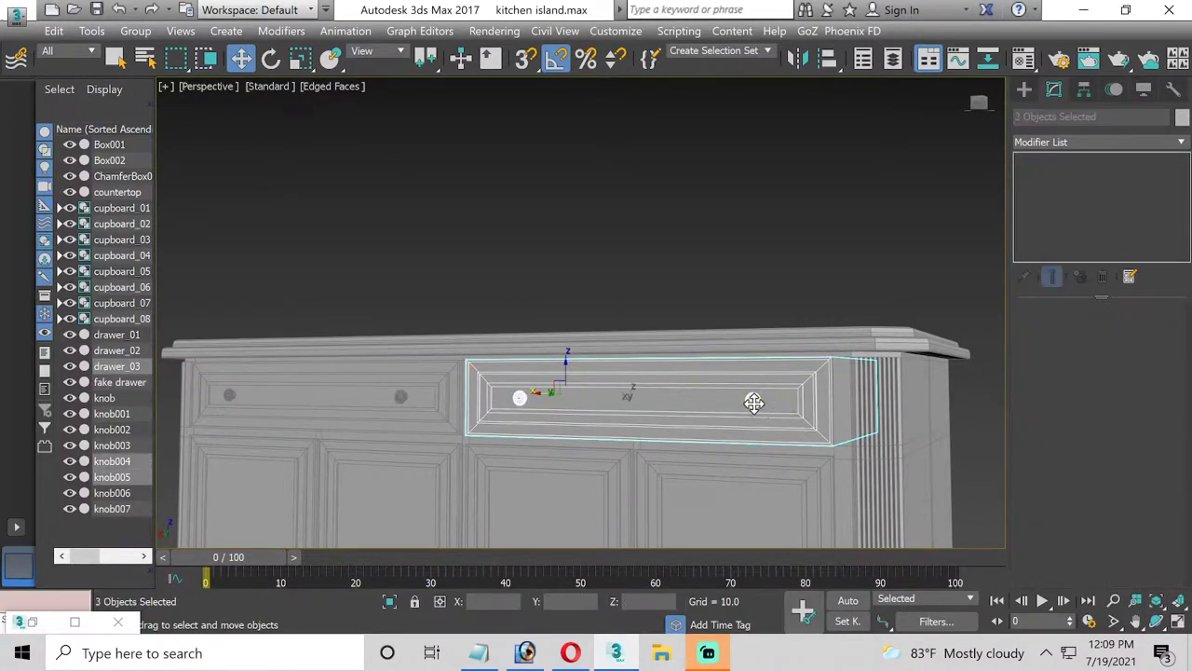
left_click(138, 31)
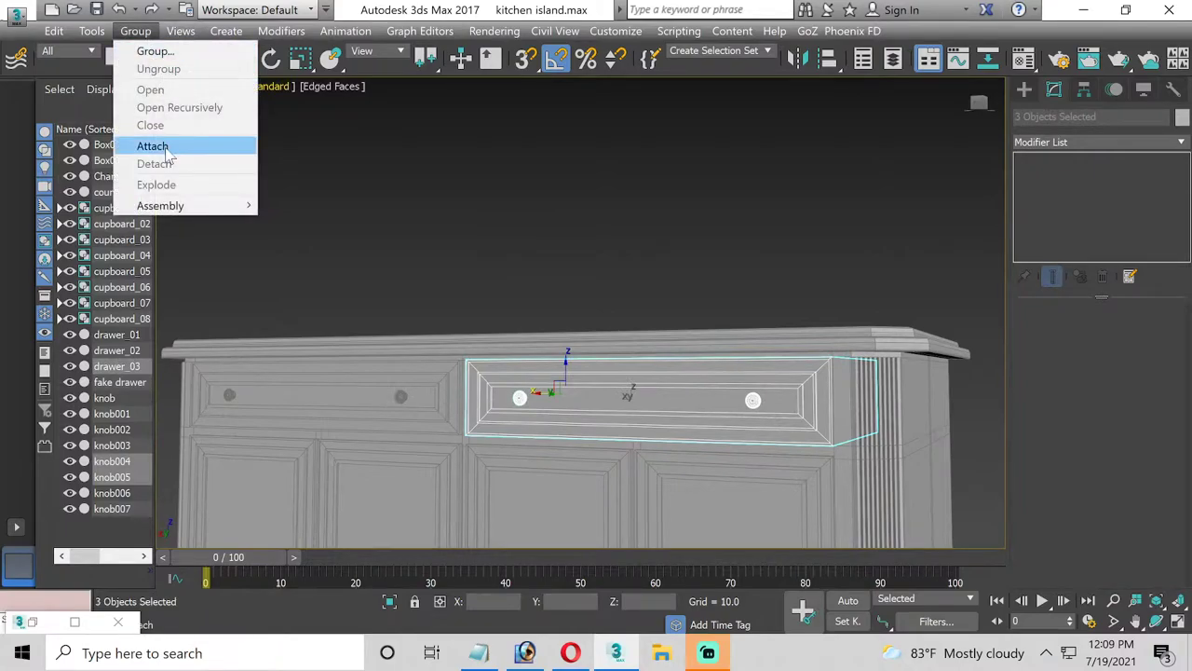
left_click(167, 53)
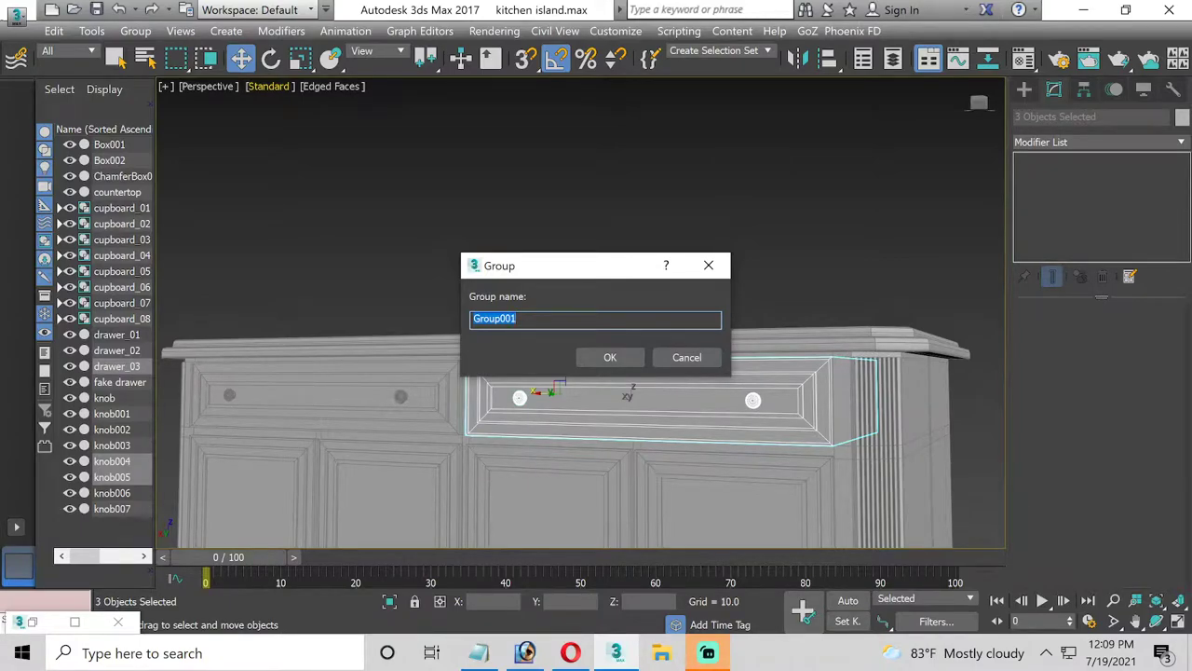
left_click(686, 357)
Reselect drawer_03, knob004 and knob005 and group them as drawer_03
left_click(705, 319)
left_click(698, 382)
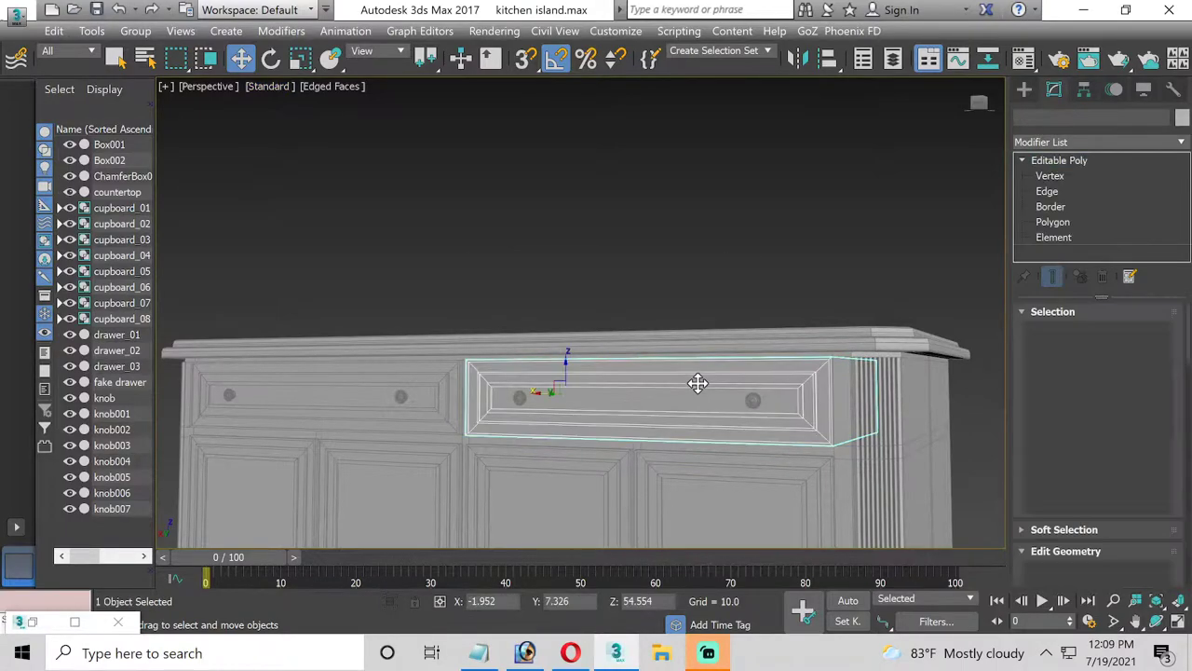
left_click(754, 399, "ctrl")
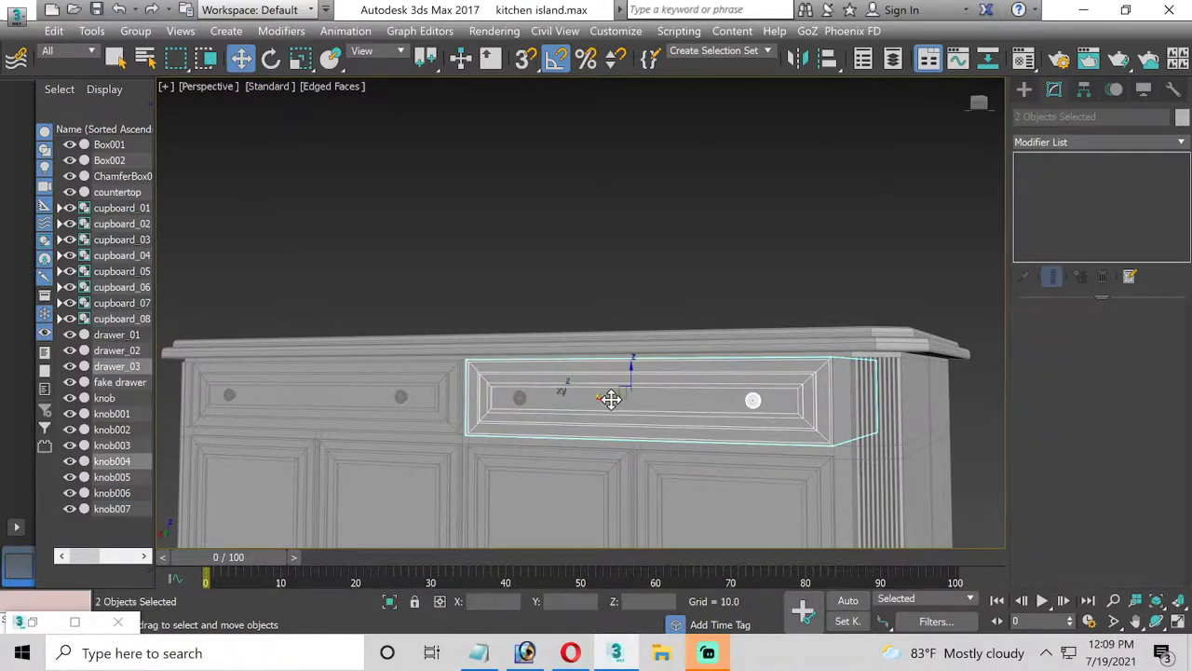
left_click(519, 398, "ctrl")
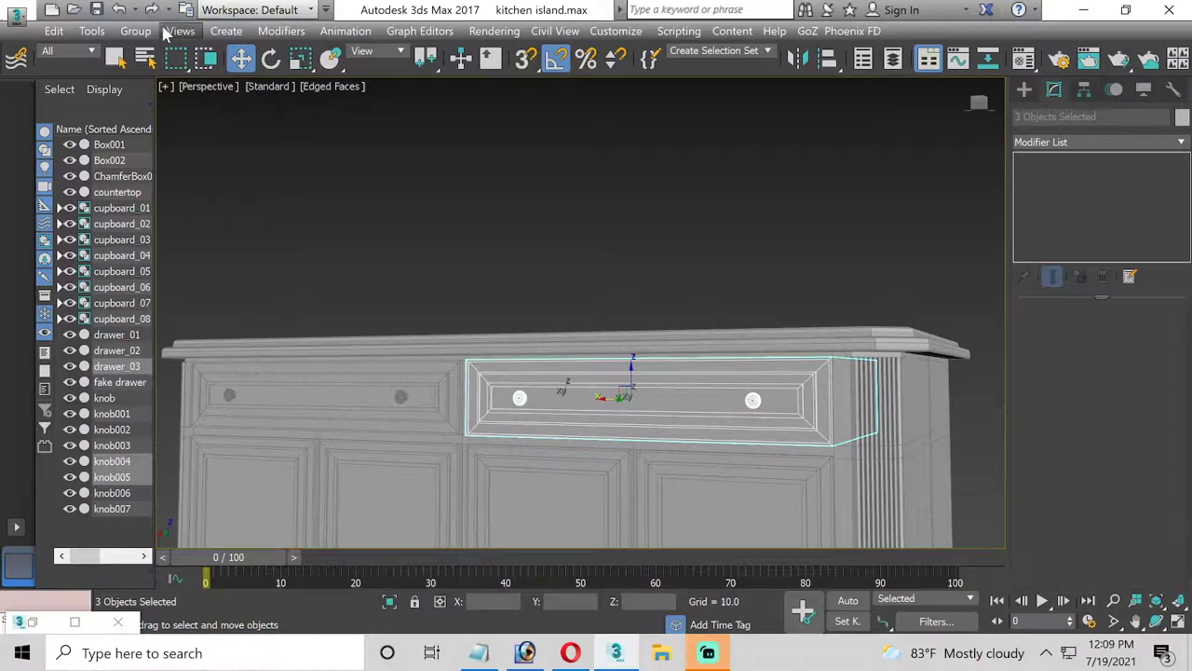
left_click(135, 31)
left_click(153, 52)
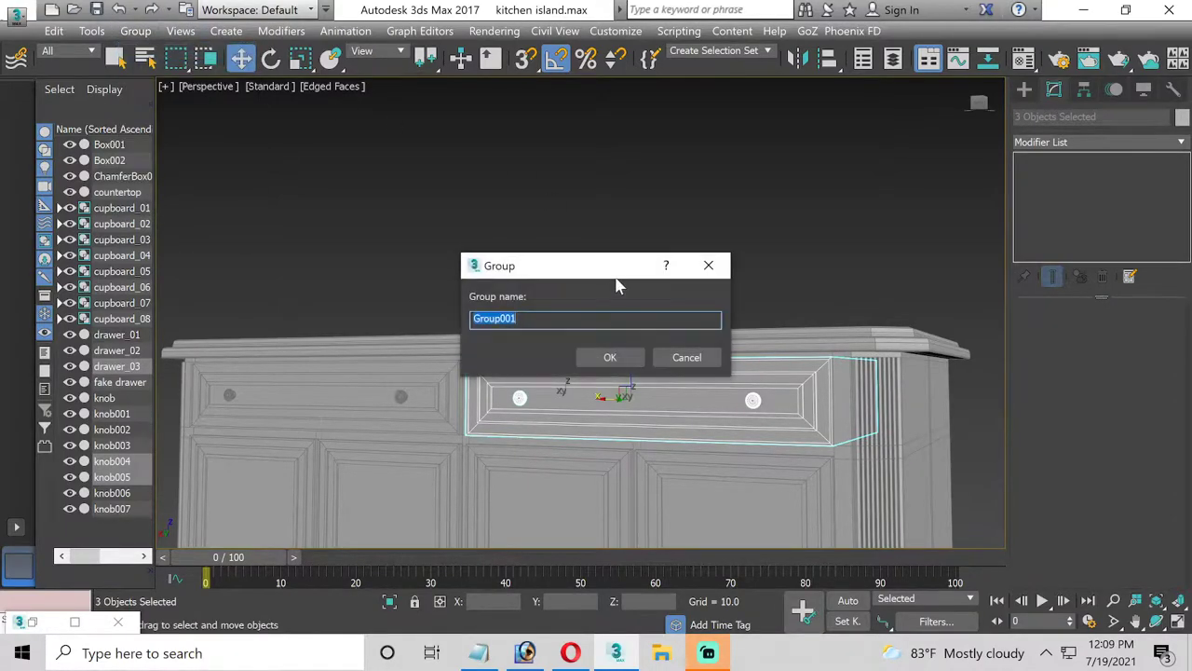
type("drawer_03")
key("Return")
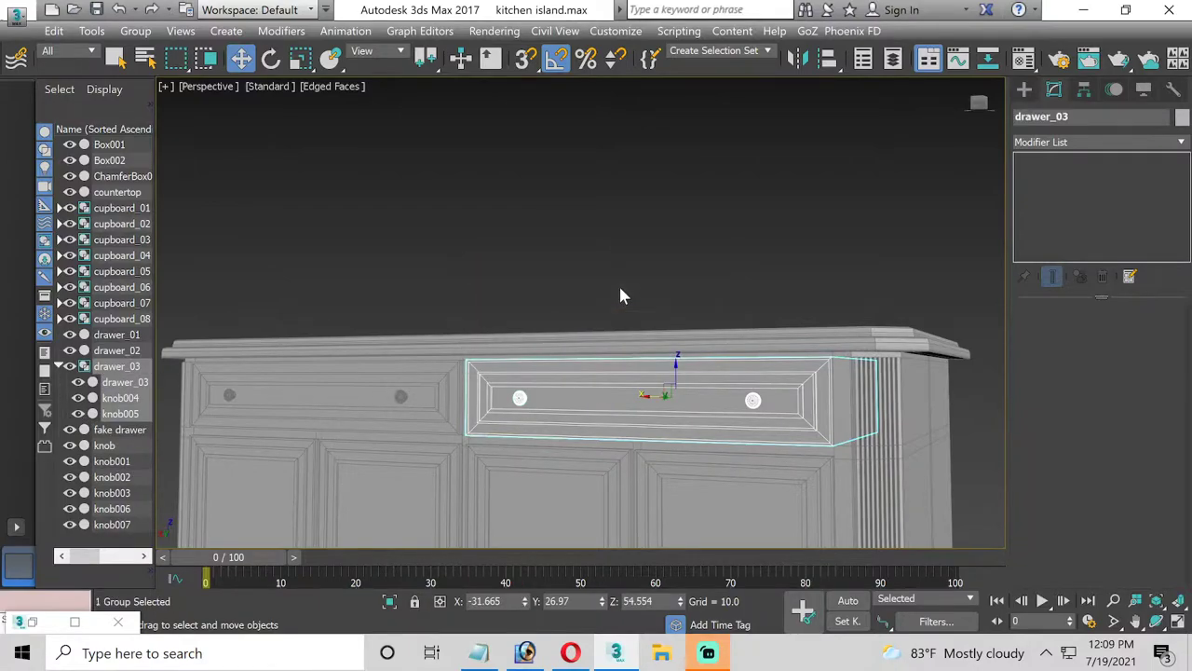
left_click(1155, 620)
left_click(240, 57)
left_click(310, 382)
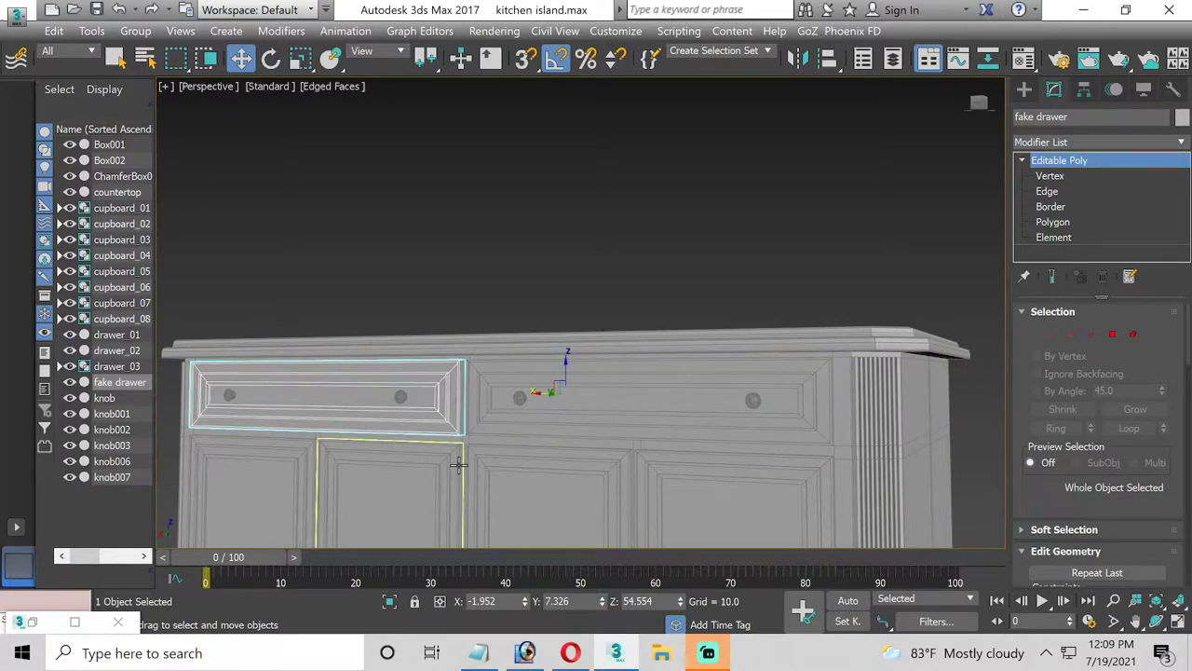
left_click(1054, 237)
left_click(464, 431)
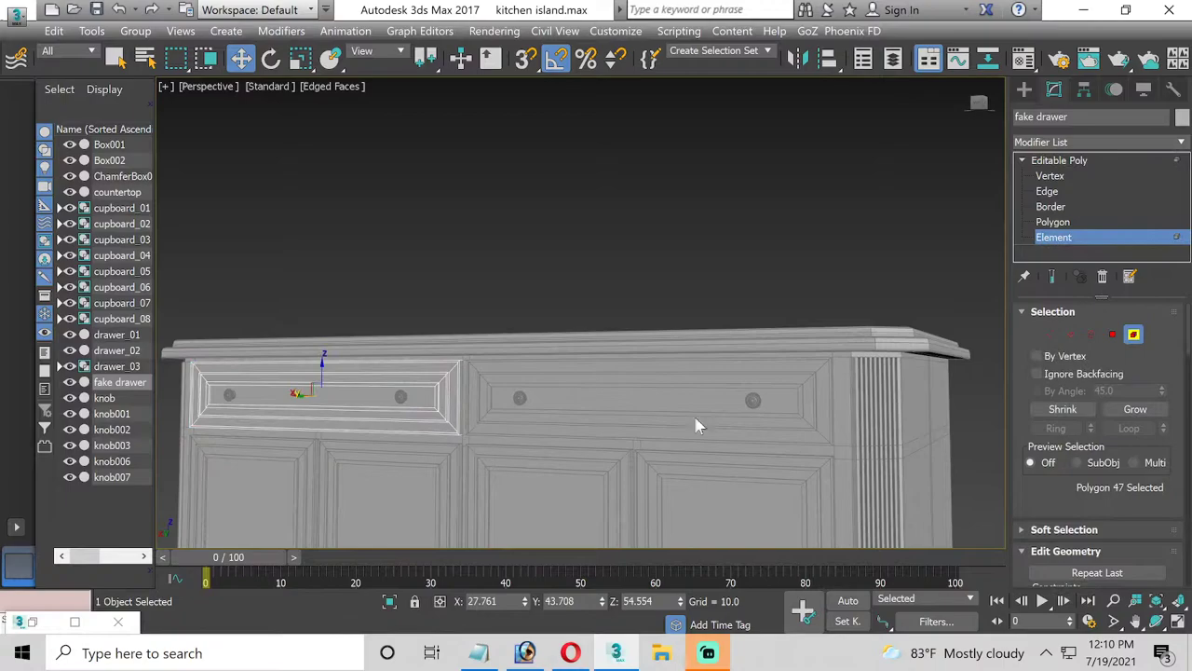
scroll(1178, 401, "down", 2)
scroll(1178, 401, "down", 2)
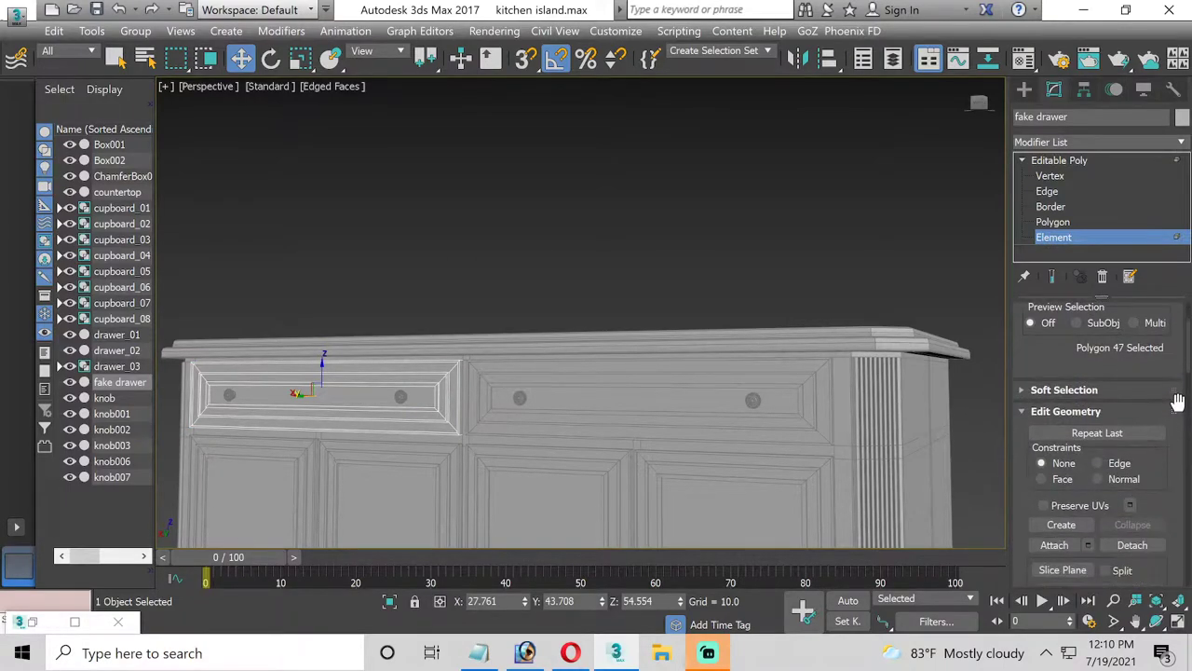
scroll(1178, 400, "down", 1)
left_click(1054, 489)
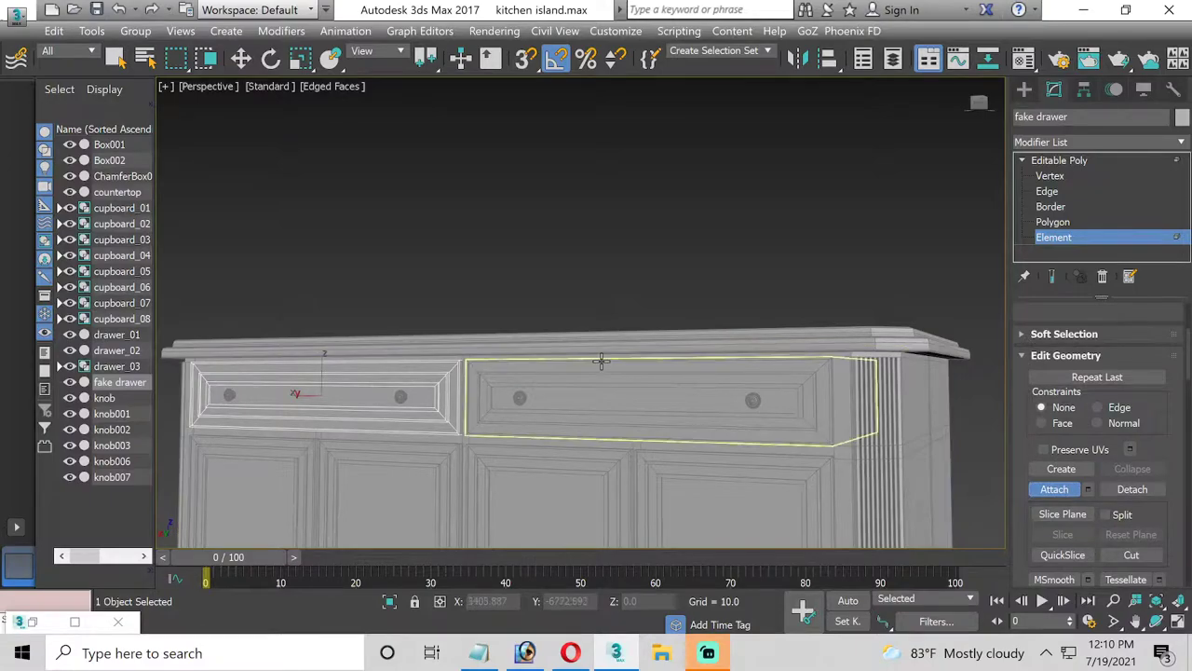
left_click(1054, 489)
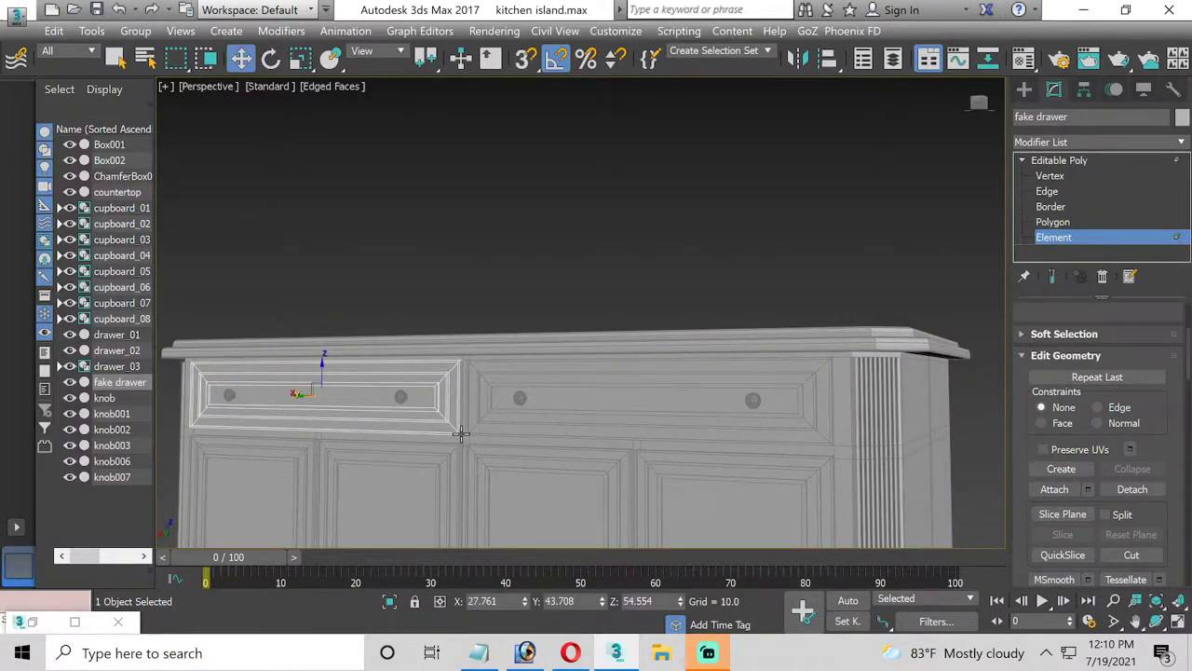
left_click(1061, 237)
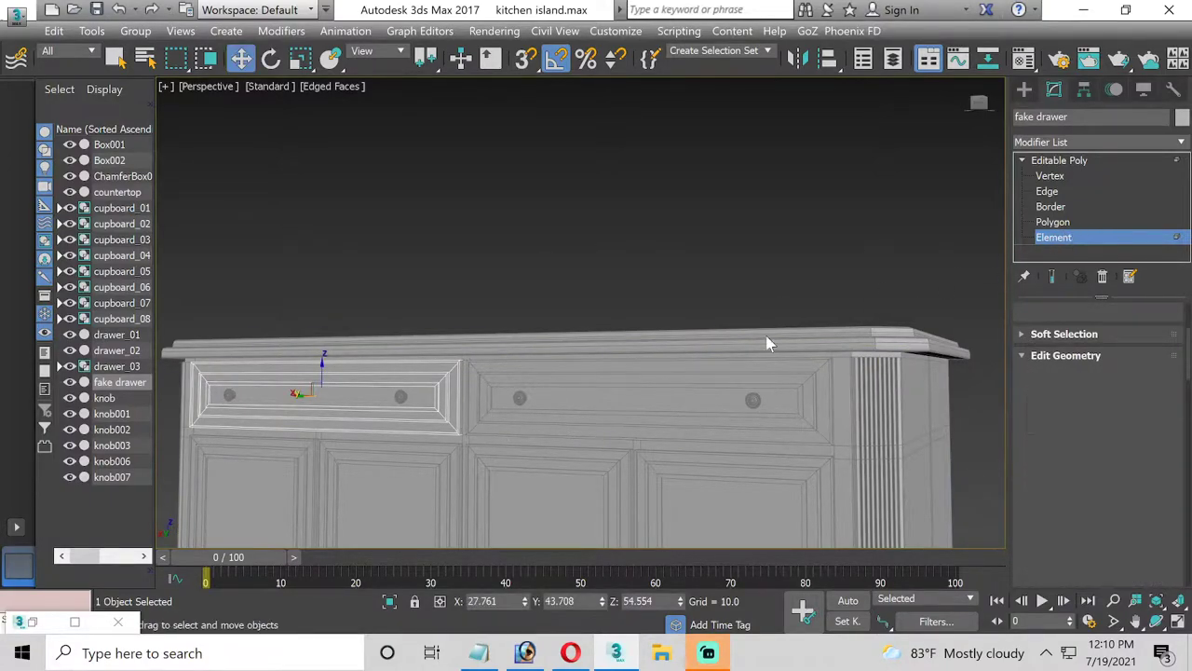
Attach the fake left drawer to Box002 at Element level, then reselect Box002 to confirm the merge
left_click(461, 443)
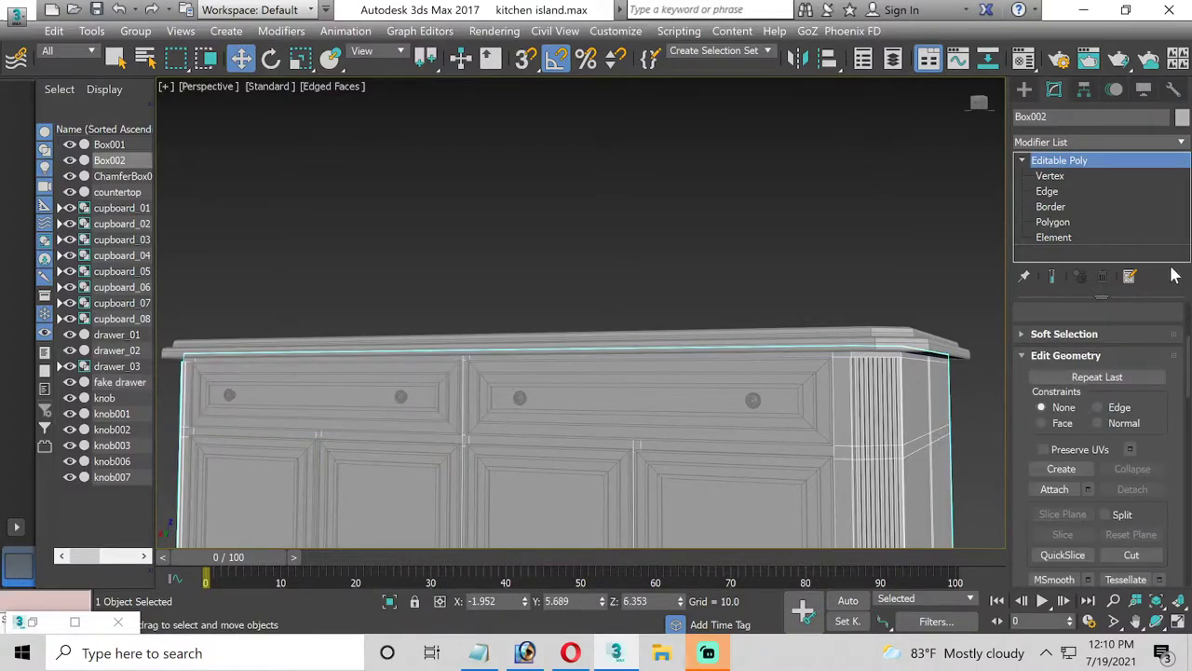
left_click(1122, 237)
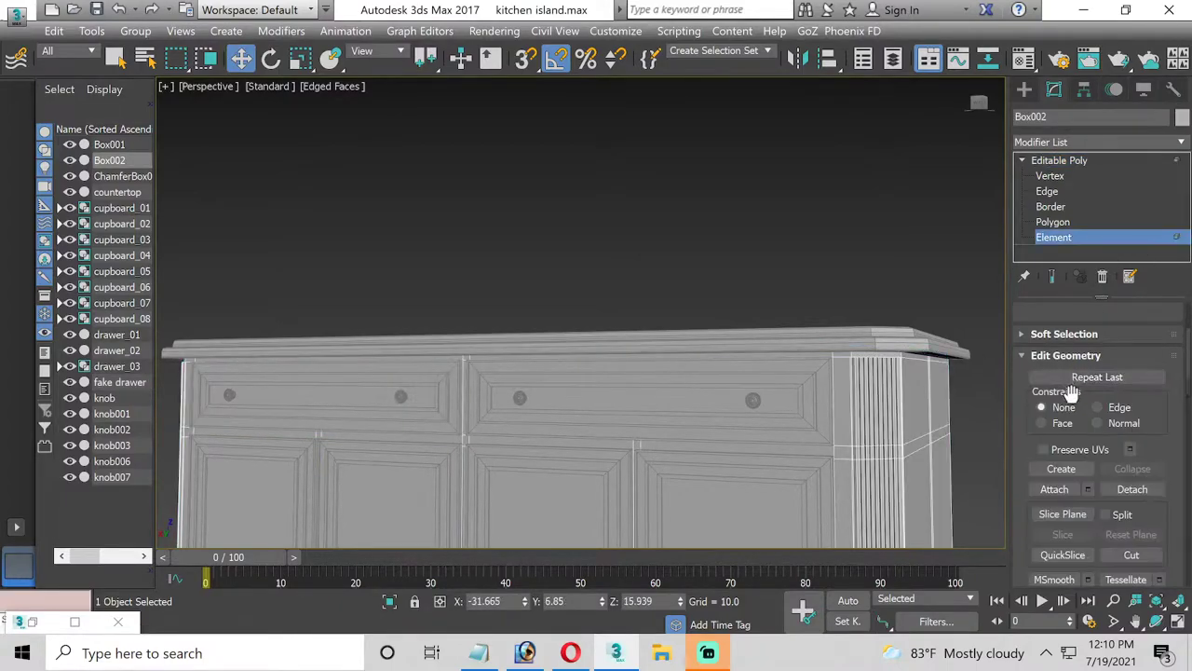
scroll(1080, 391, "down", 1)
left_click(1053, 462)
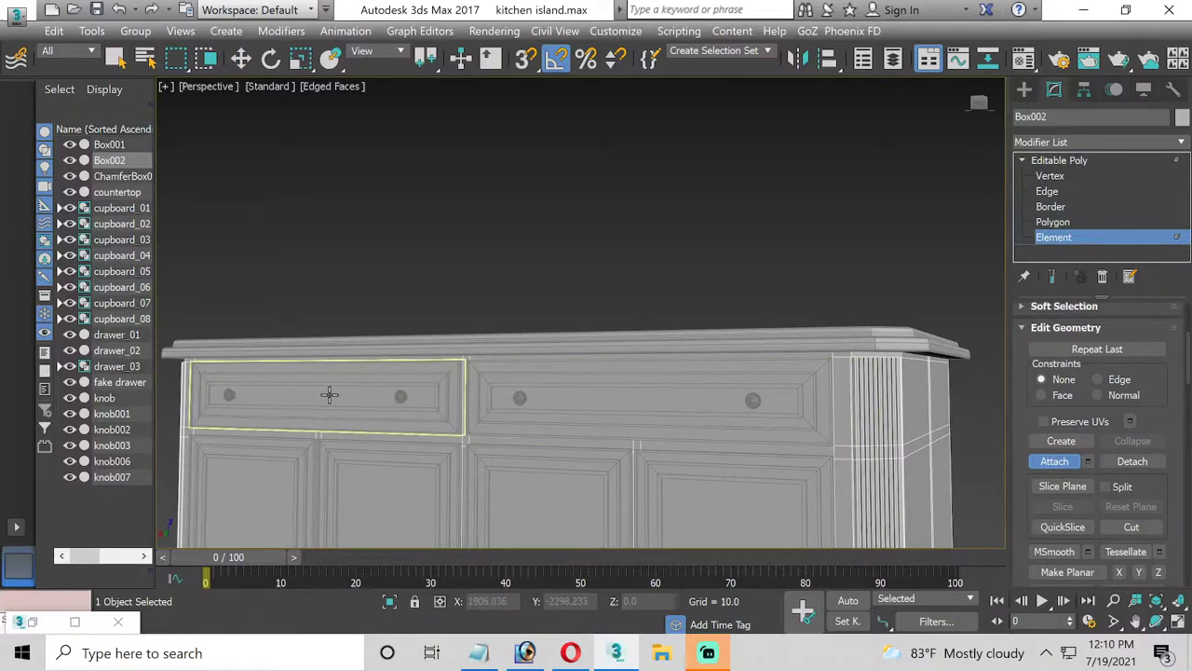
left_click(366, 392)
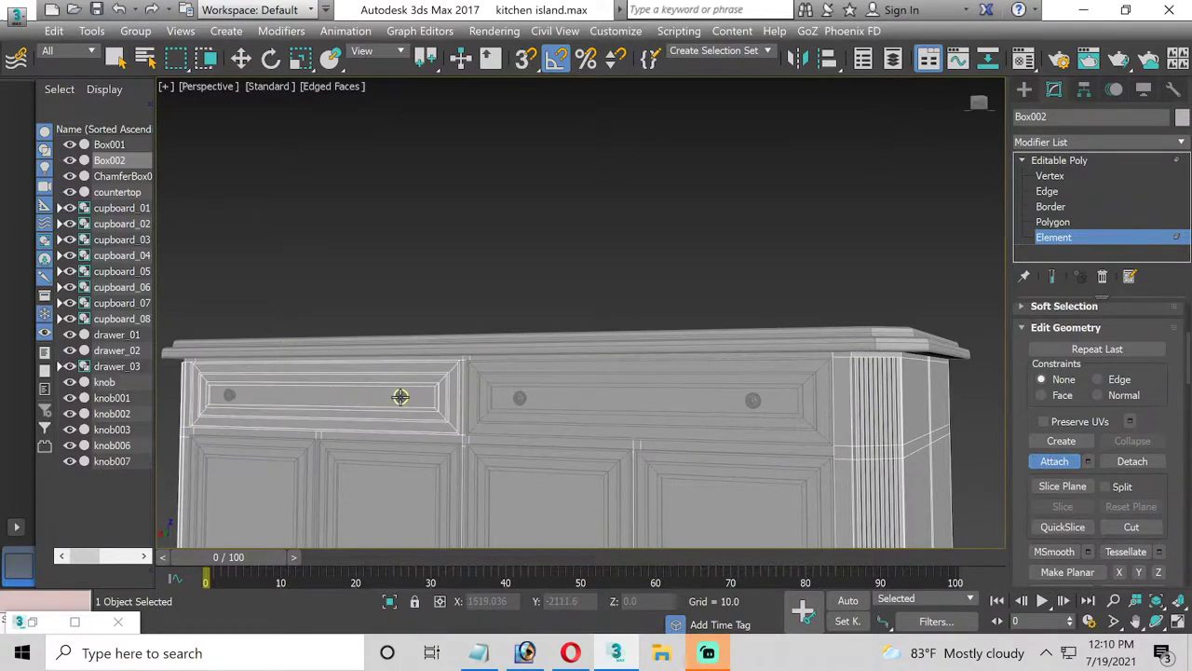
left_click(1049, 463)
left_click(1062, 160)
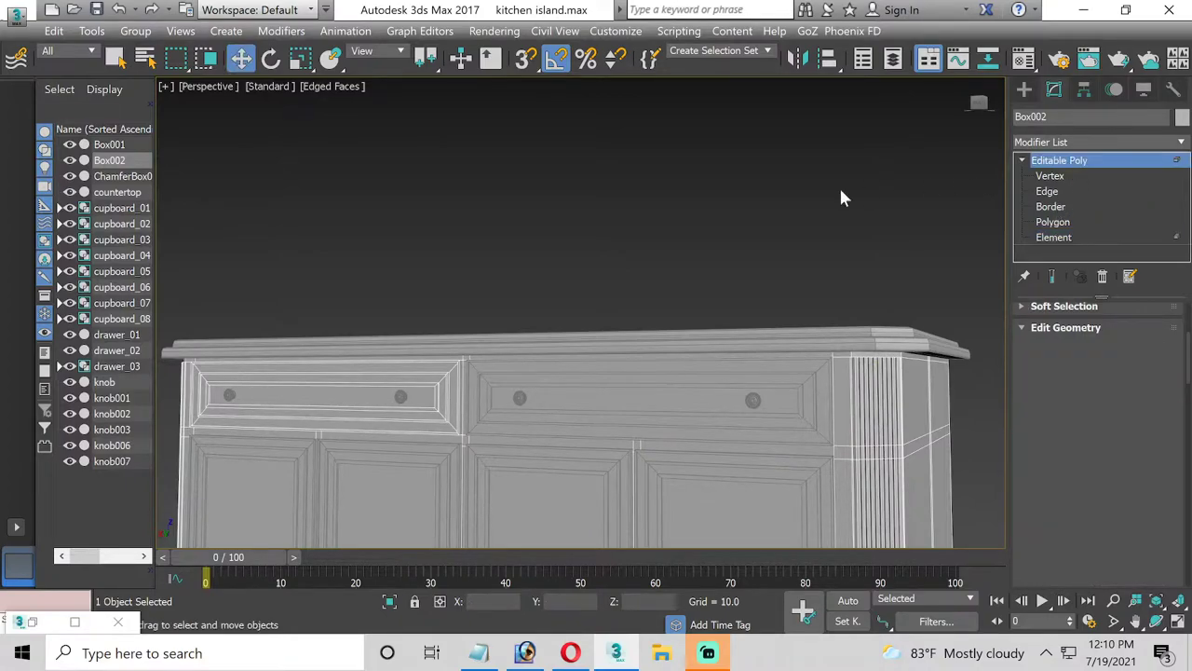
left_click(807, 240)
left_click(434, 395)
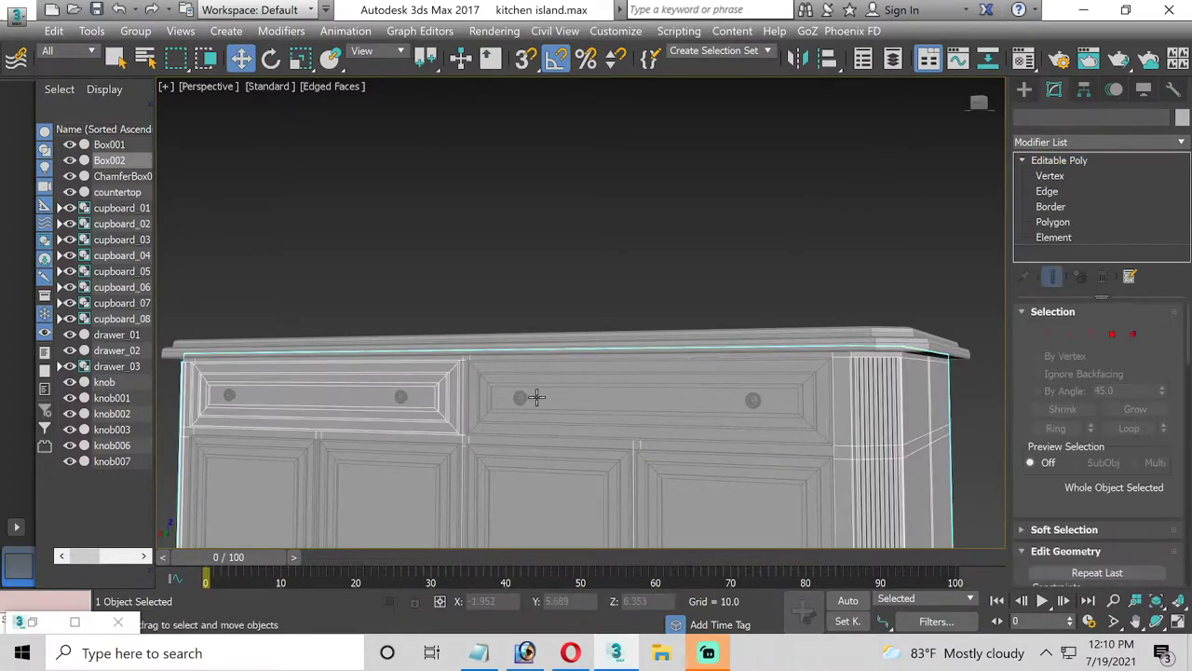
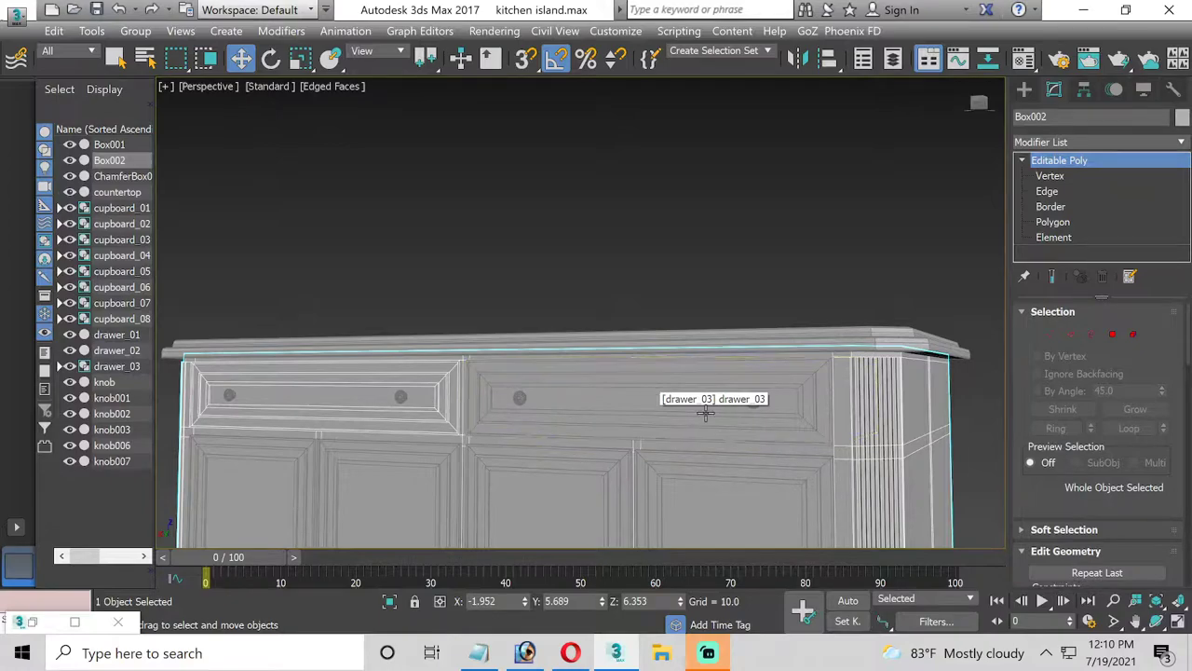
Orbit the view to see the kitchen island from the front-left
left_click(634, 387)
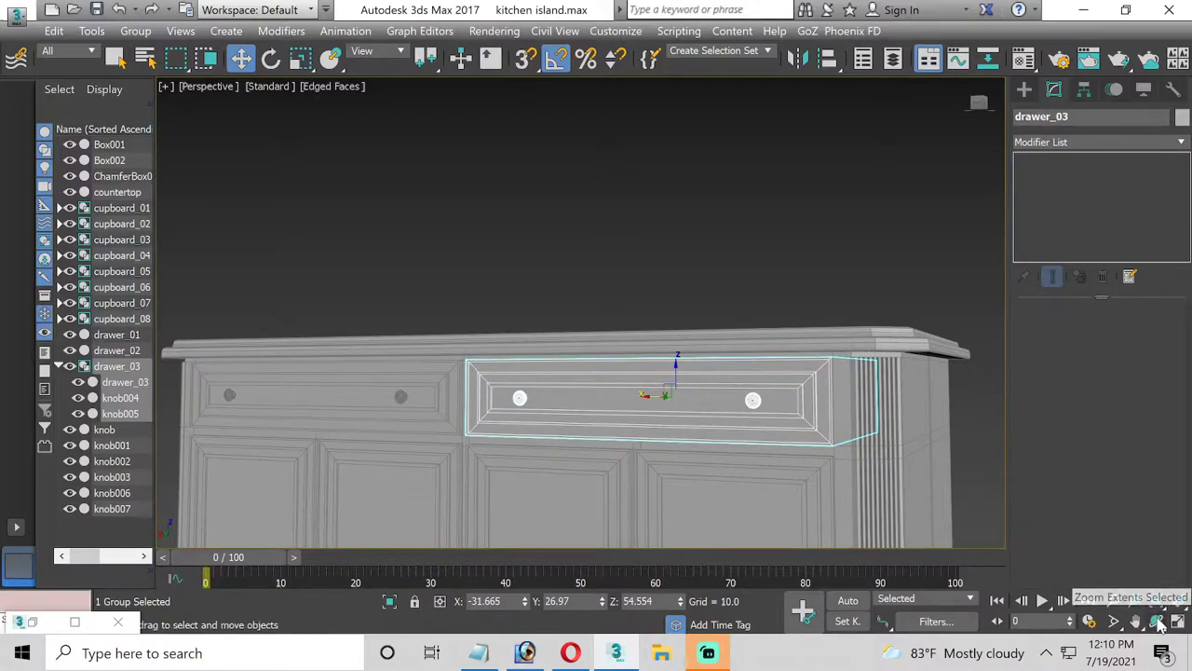
left_click(1156, 621)
left_click_drag(596, 346, 506, 362)
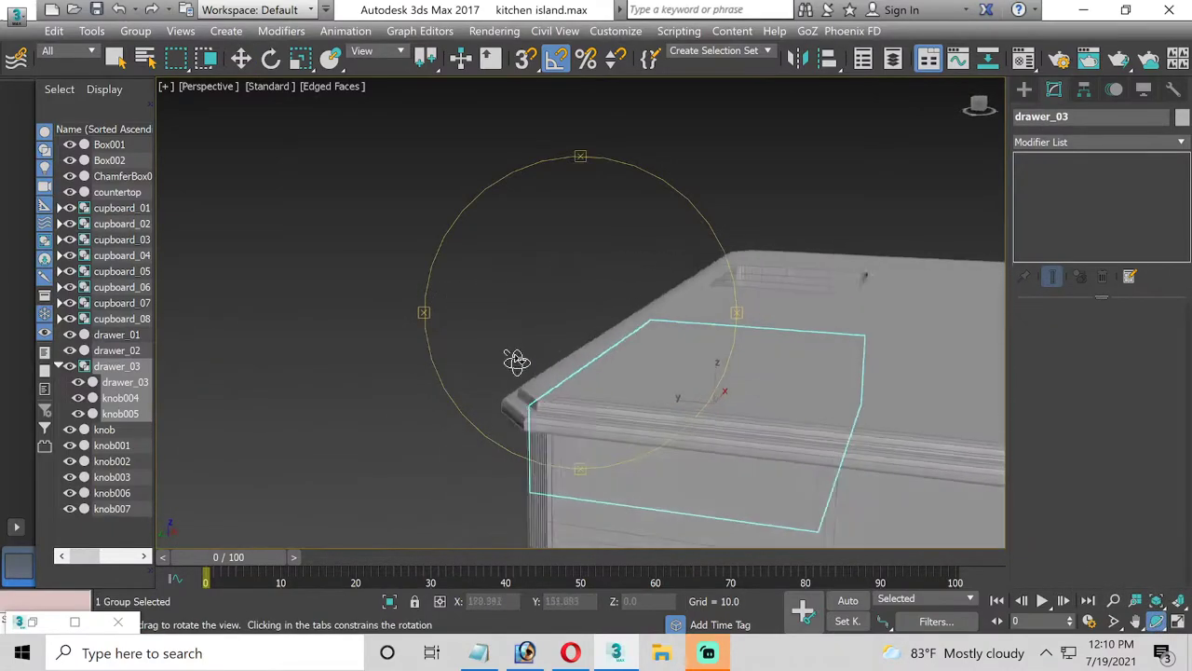
left_click_drag(774, 432, 1182, 310)
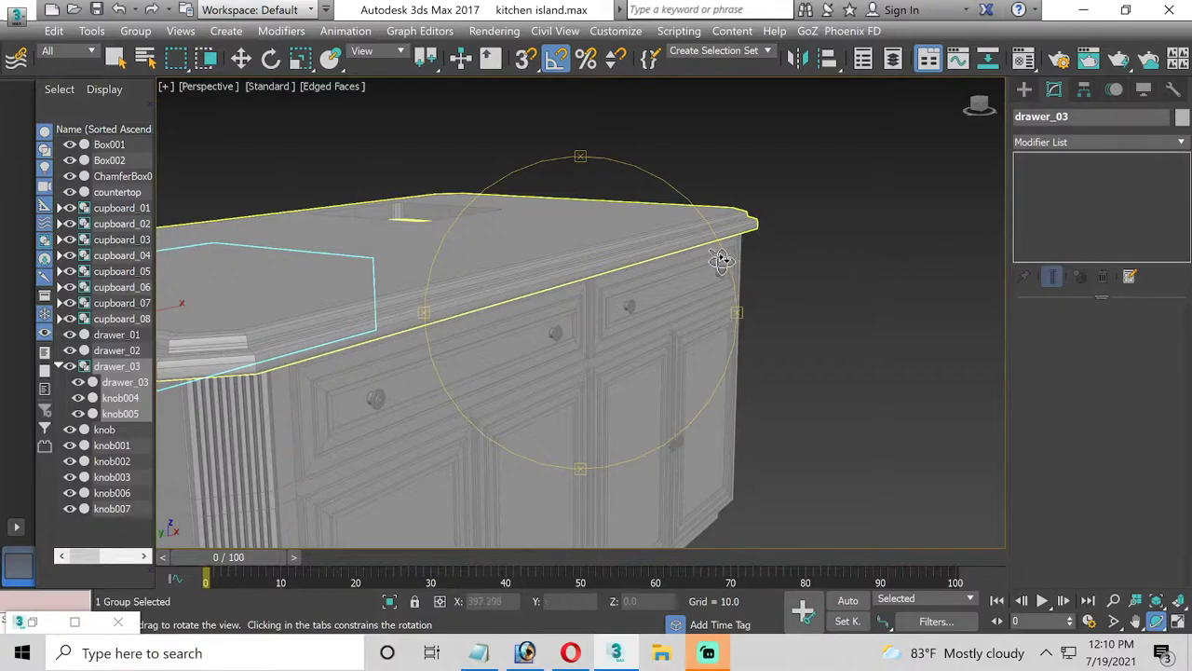
left_click_drag(722, 262, 779, 198)
left_click(241, 58)
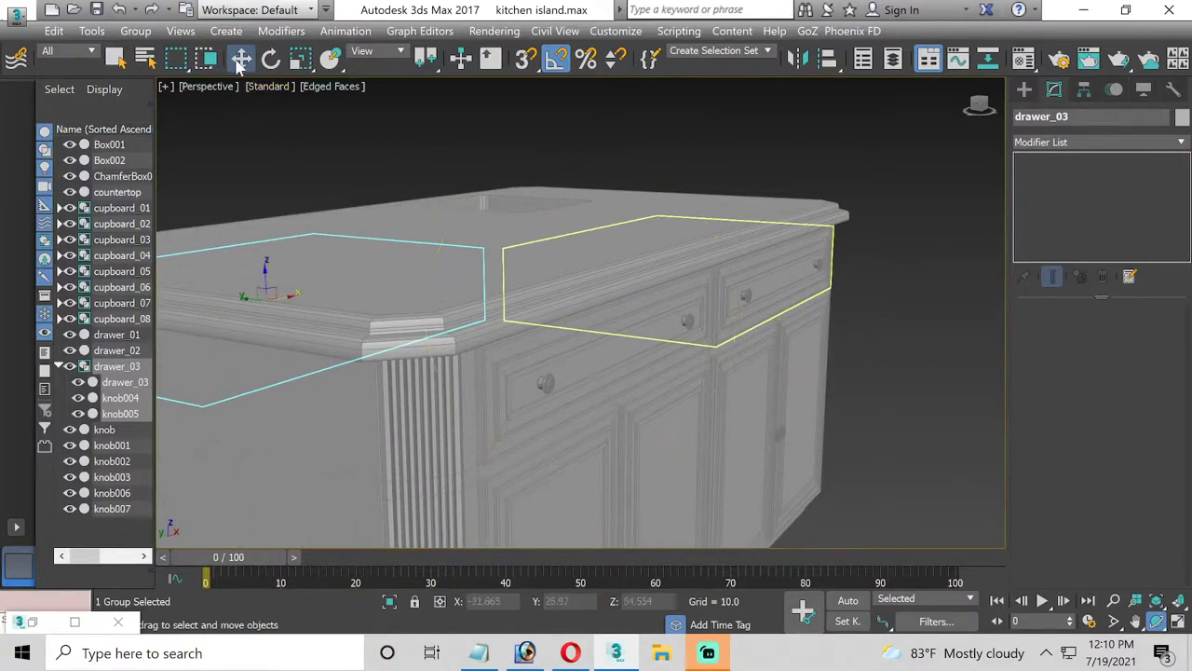
Group the drawer_01 front with its two knobs as drawer_01
left_click(577, 359)
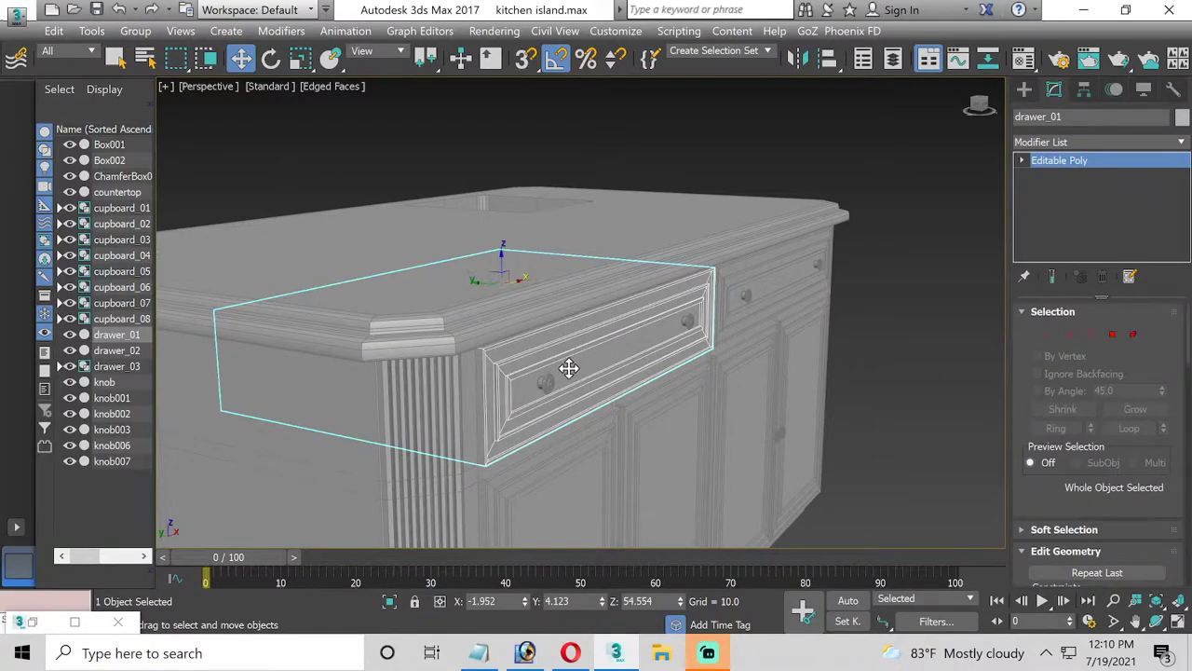
left_click(545, 383, "ctrl")
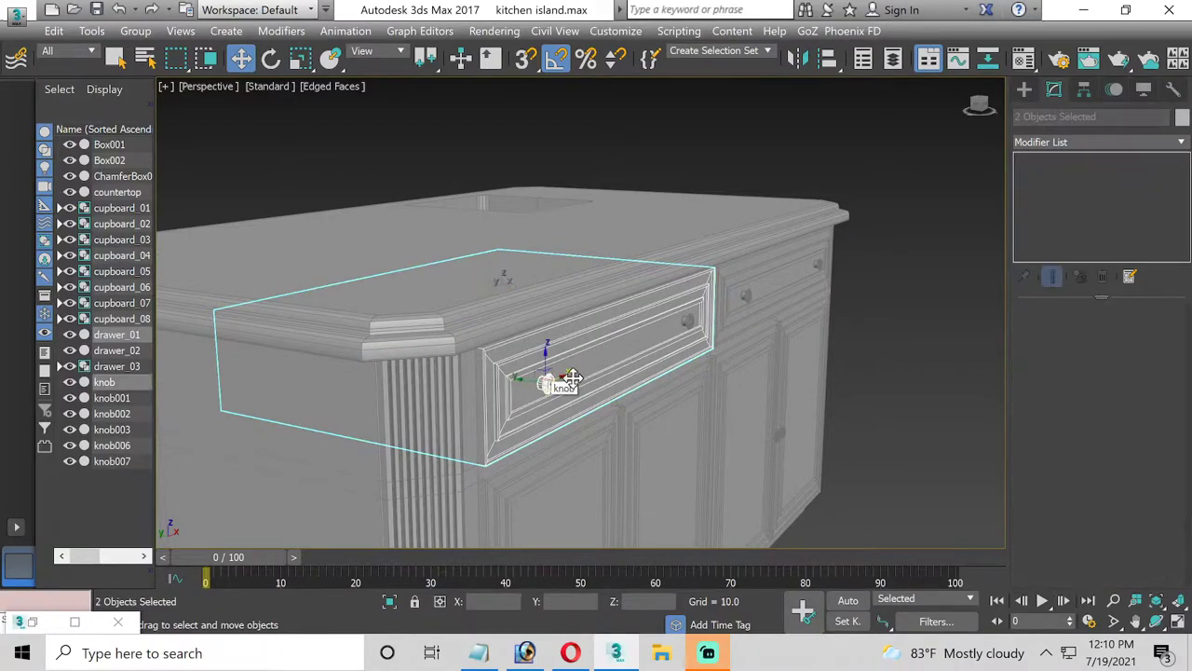
left_click(686, 321, "ctrl")
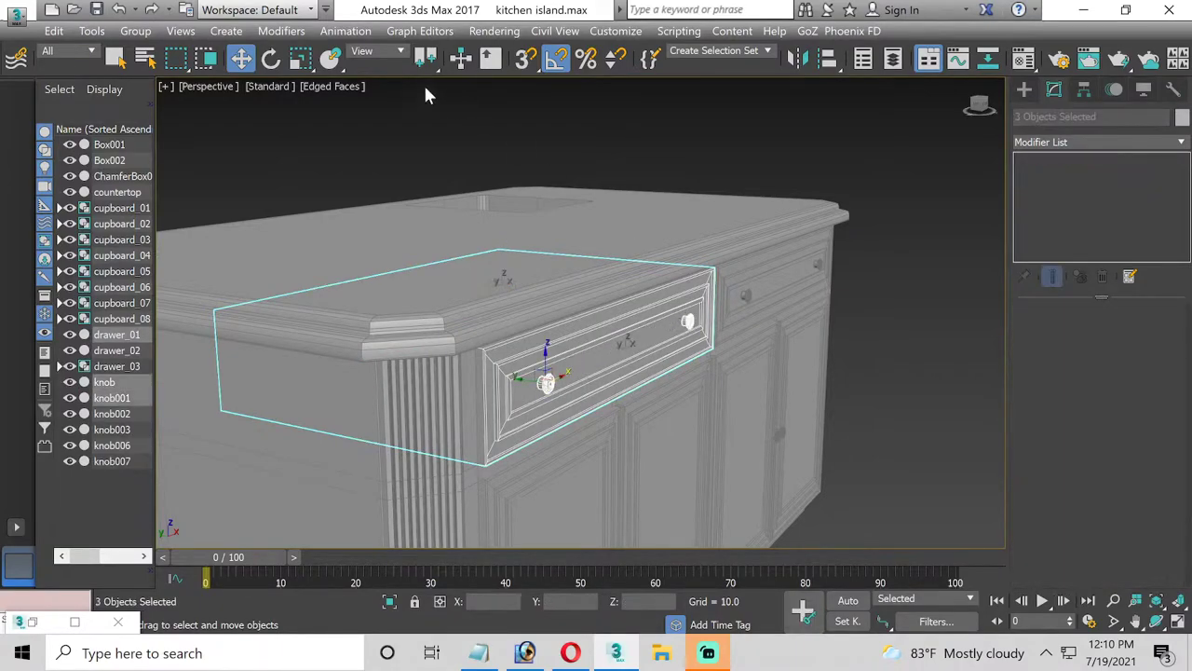
left_click(135, 31)
left_click(153, 51)
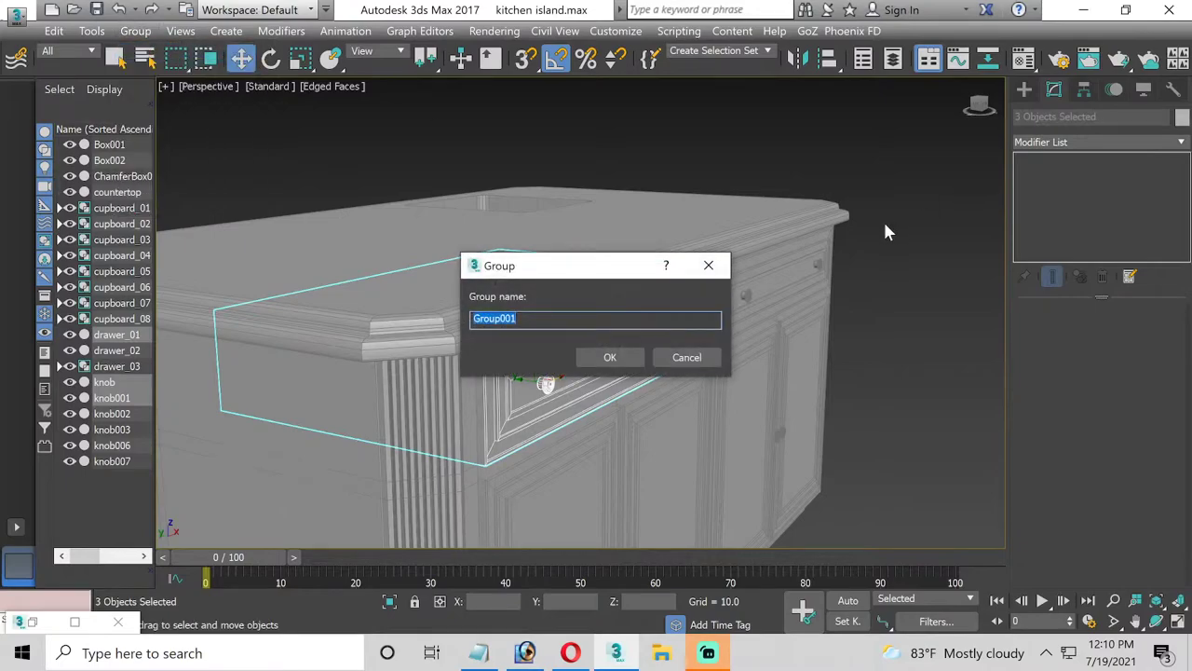
key("Return")
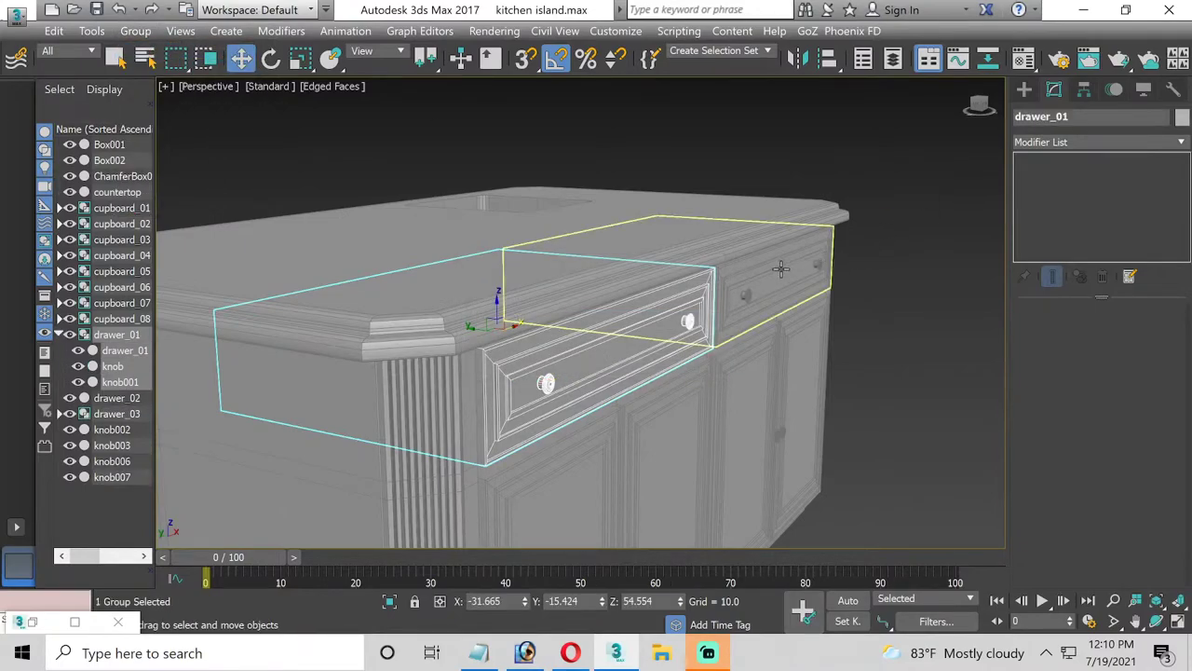
Group the drawer_02 front with knob002 and knob003 as drawer_02
left_click(818, 269)
left_click(816, 266, "ctrl")
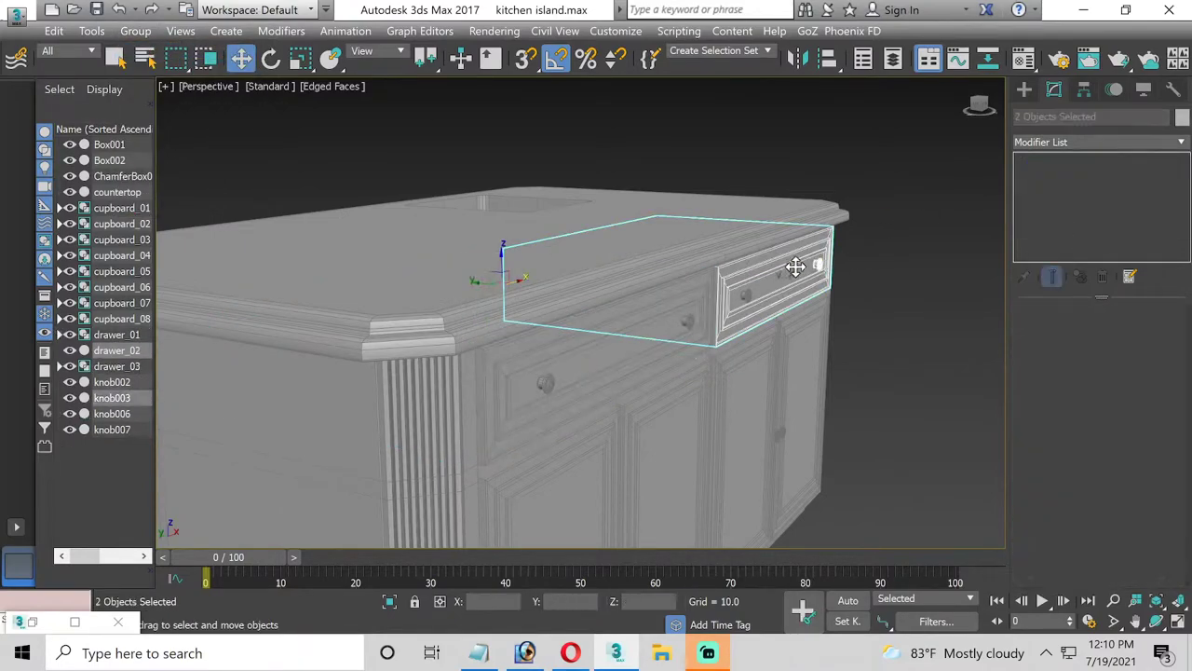
left_click(750, 295, "ctrl")
left_click(135, 31)
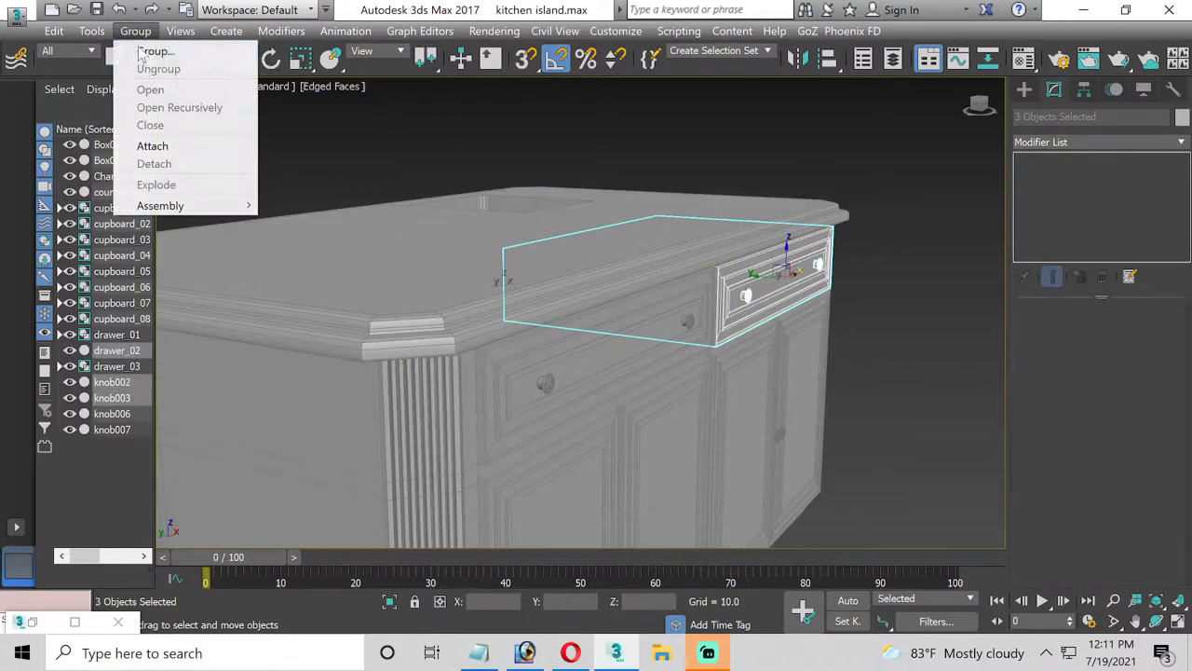
left_click(155, 51)
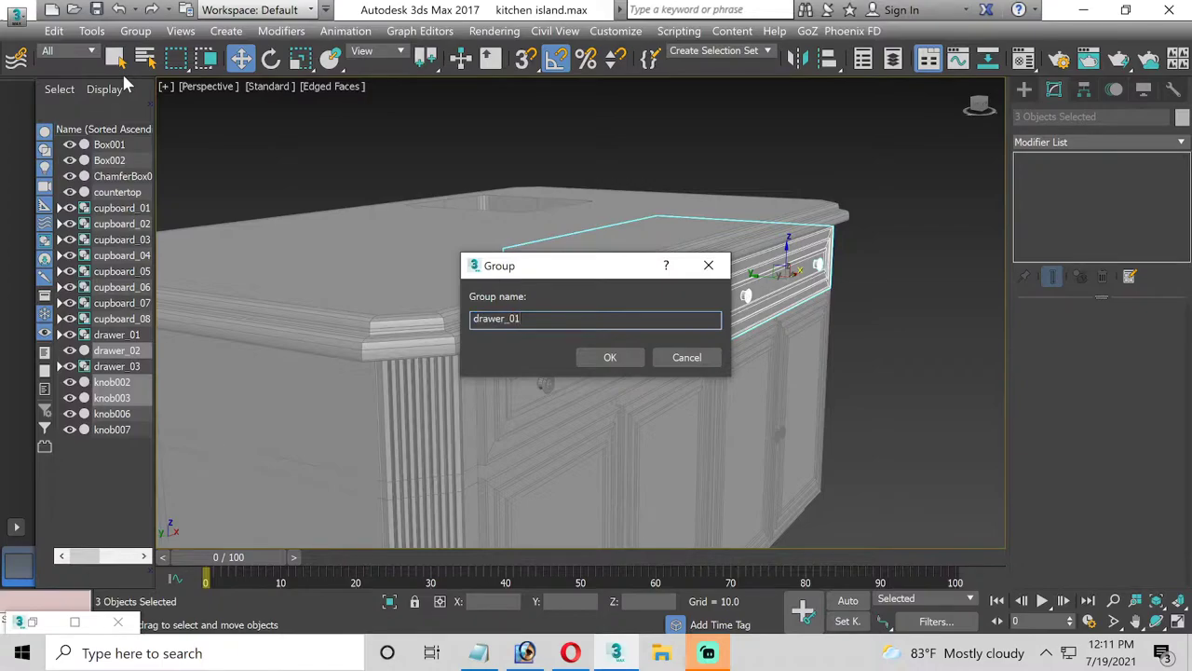
key("Return")
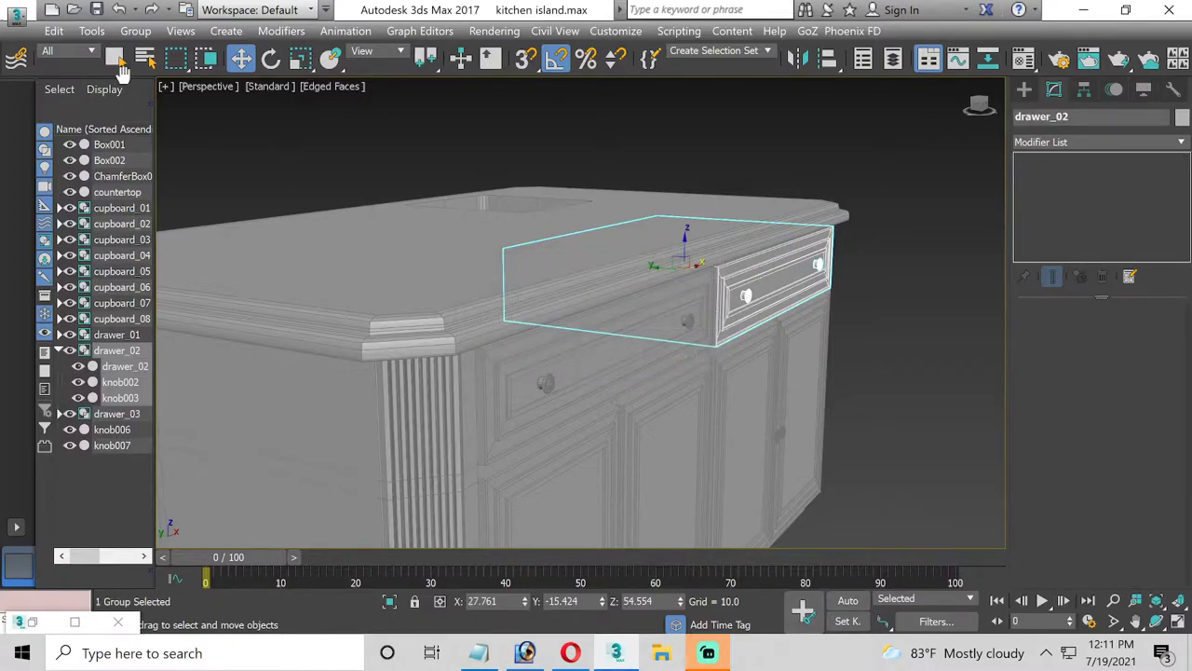
left_click(757, 168)
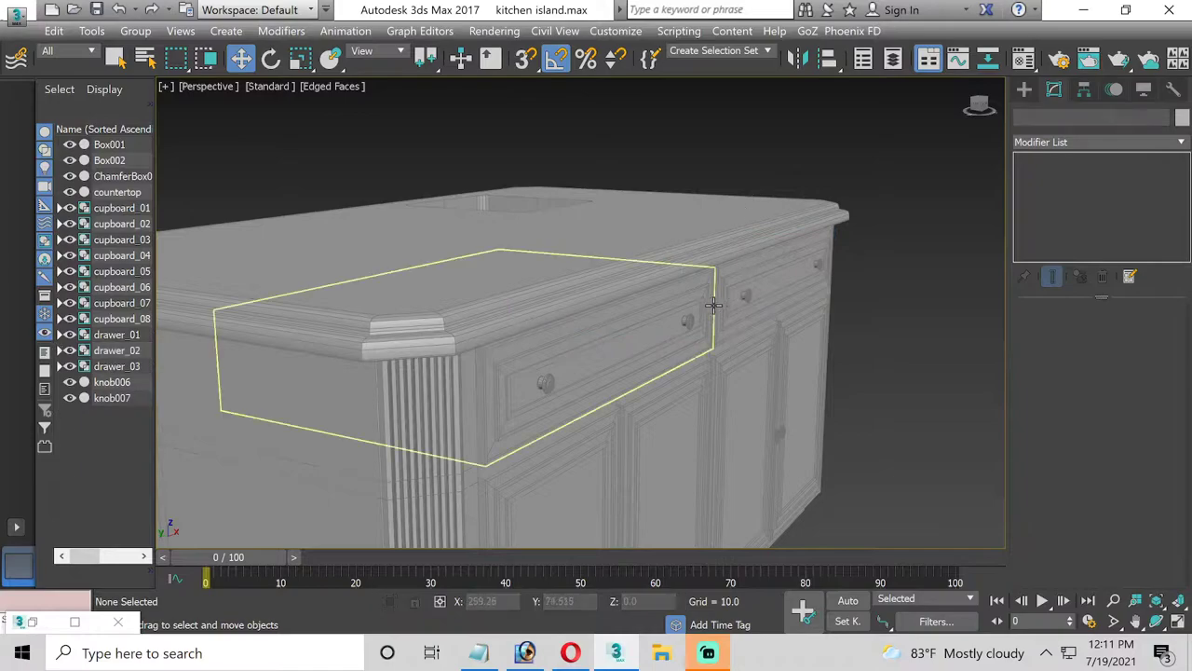
left_click(649, 328)
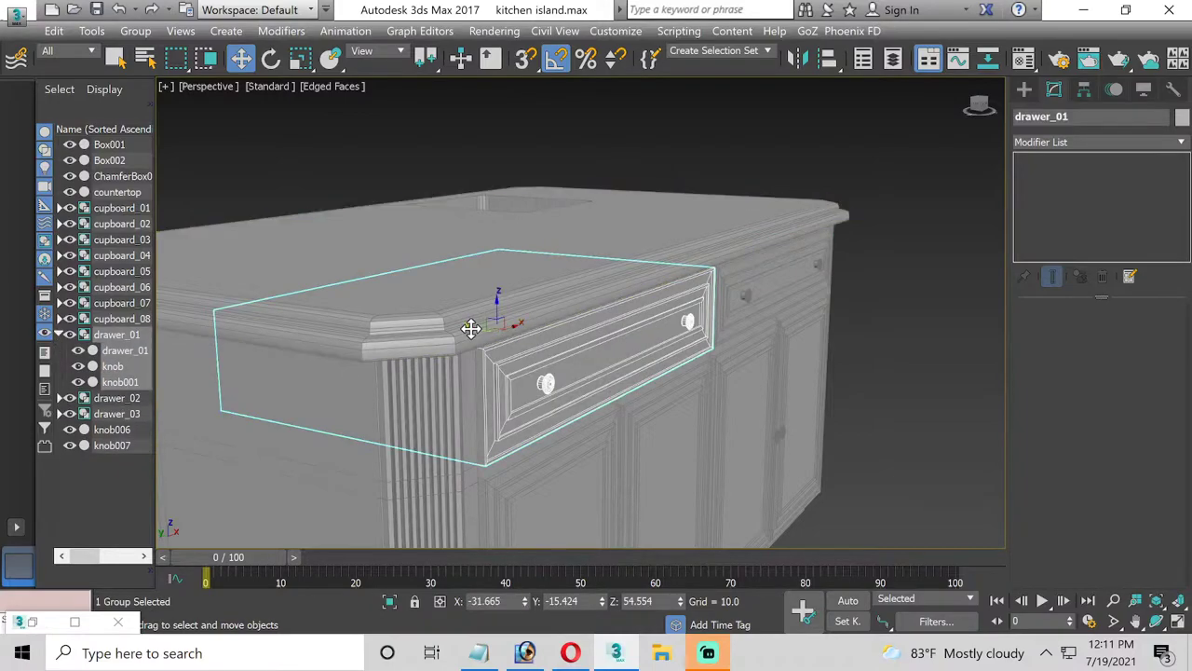
mouse_move(470, 328)
left_mouse_down()
mouse_move(517, 358)
mouse_move(777, 386)
left_mouse_up()
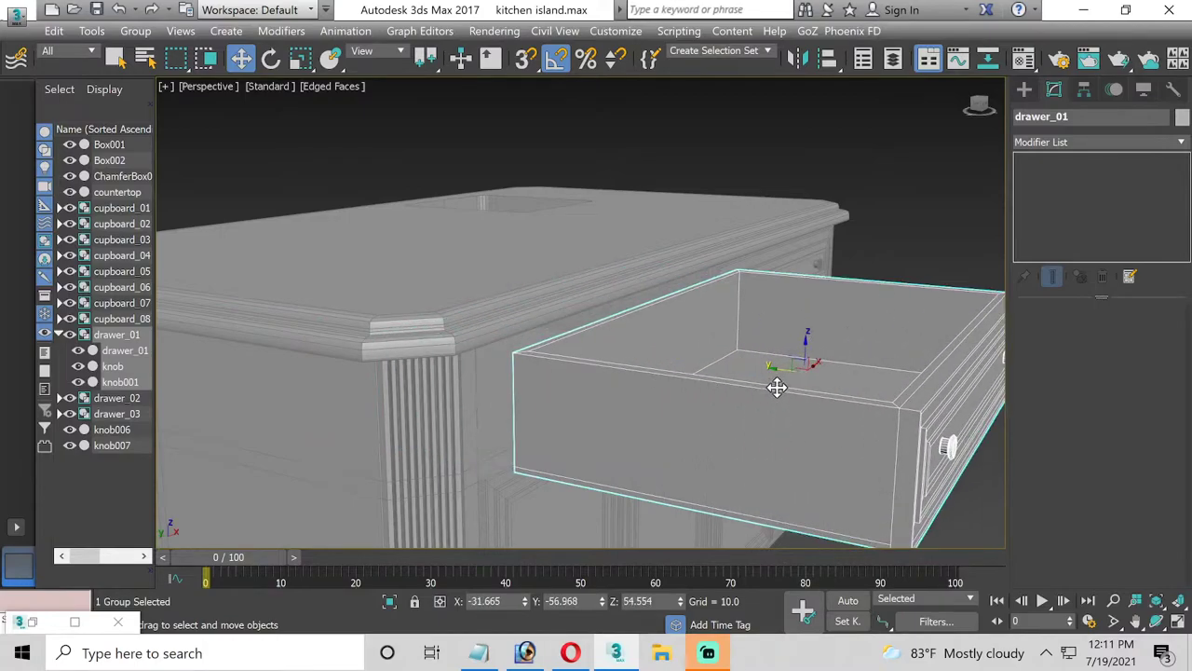
key("ctrl+z")
middle_click_drag(773, 428, 627, 345, "alt")
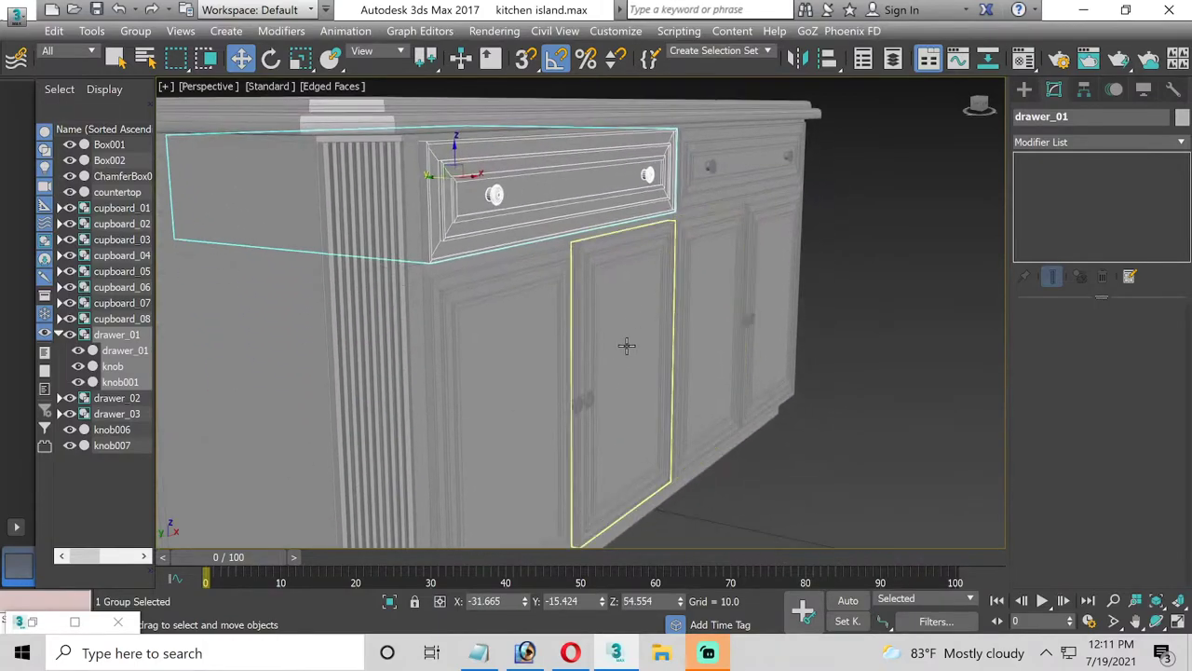
left_click(624, 348)
left_click(269, 62)
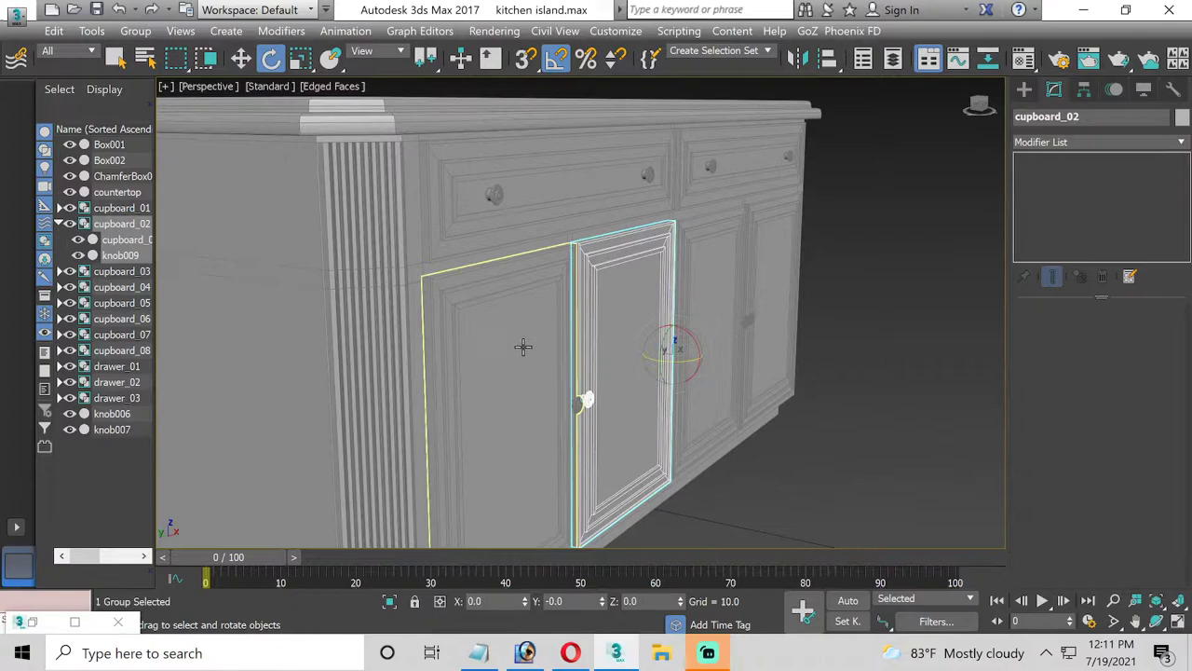
mouse_move(654, 359)
left_mouse_down()
mouse_move(758, 361)
mouse_move(661, 365)
mouse_move(680, 366)
left_mouse_up()
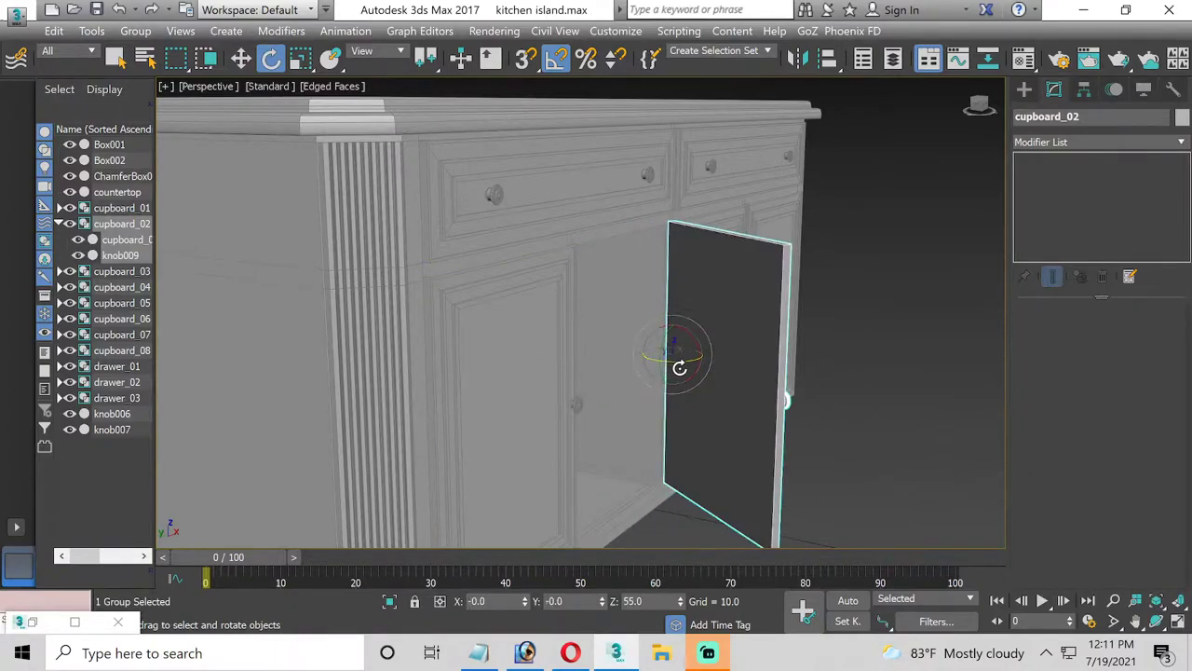
right_click(679, 364)
middle_click_drag(723, 357, 646, 391, "alt")
scroll(645, 391, "down", 2)
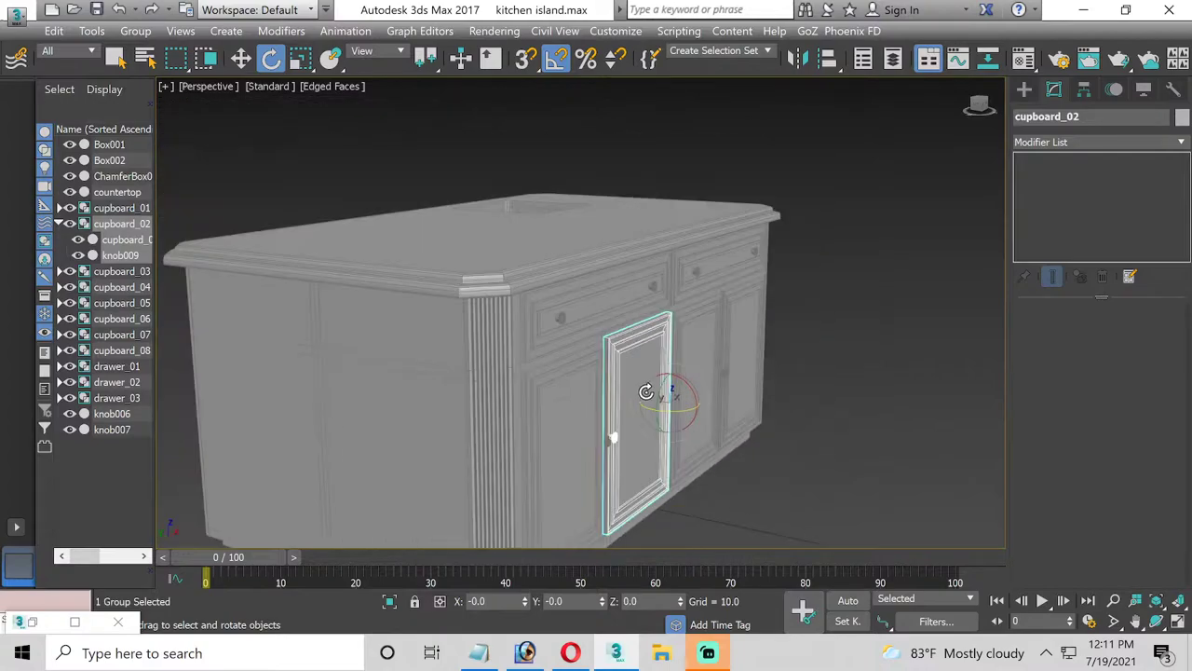
left_click(1156, 622)
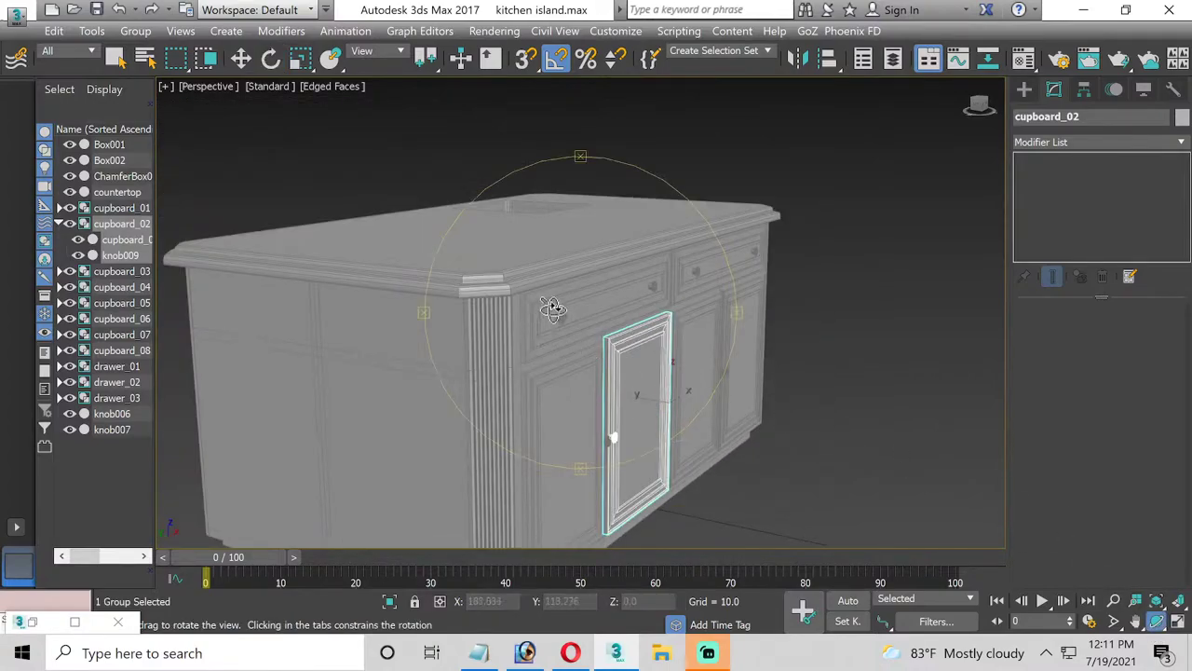
left_click_drag(542, 315, 527, 309)
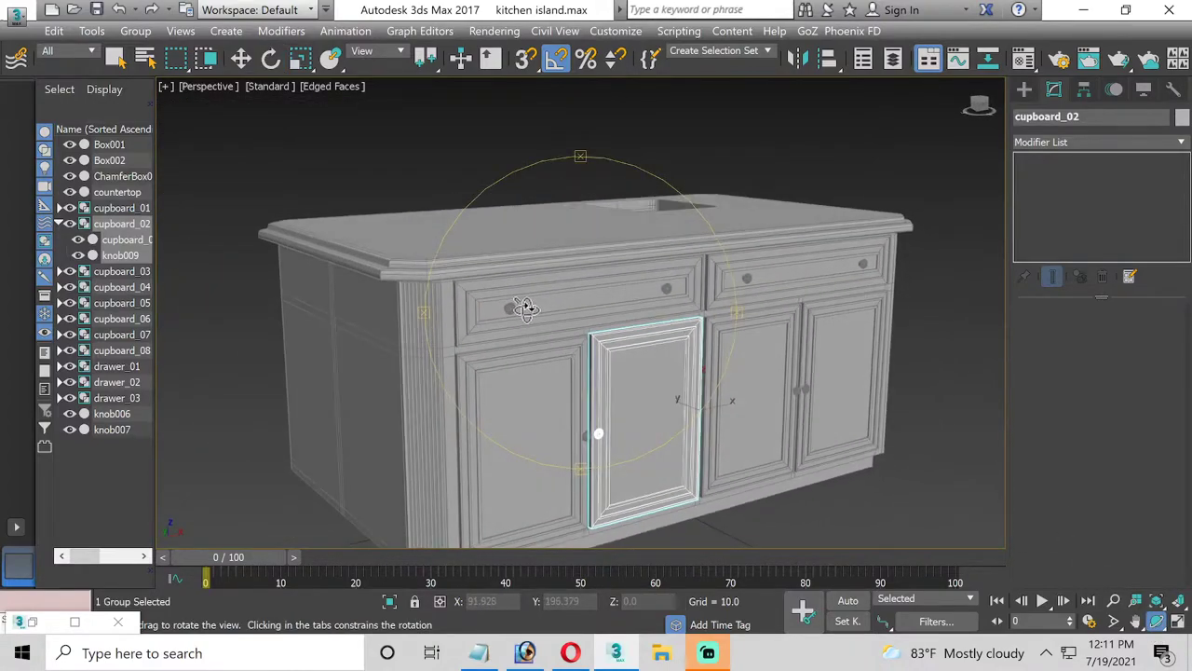
middle_click_drag(546, 295, 409, 400)
mouse_move(479, 348)
middle_mouse_down()
mouse_move(479, 359)
mouse_move(571, 224)
mouse_move(598, 215)
middle_mouse_up()
Restore the kitchen island.jpg reference photo and zoom into the countertop corner
left_click(32, 622)
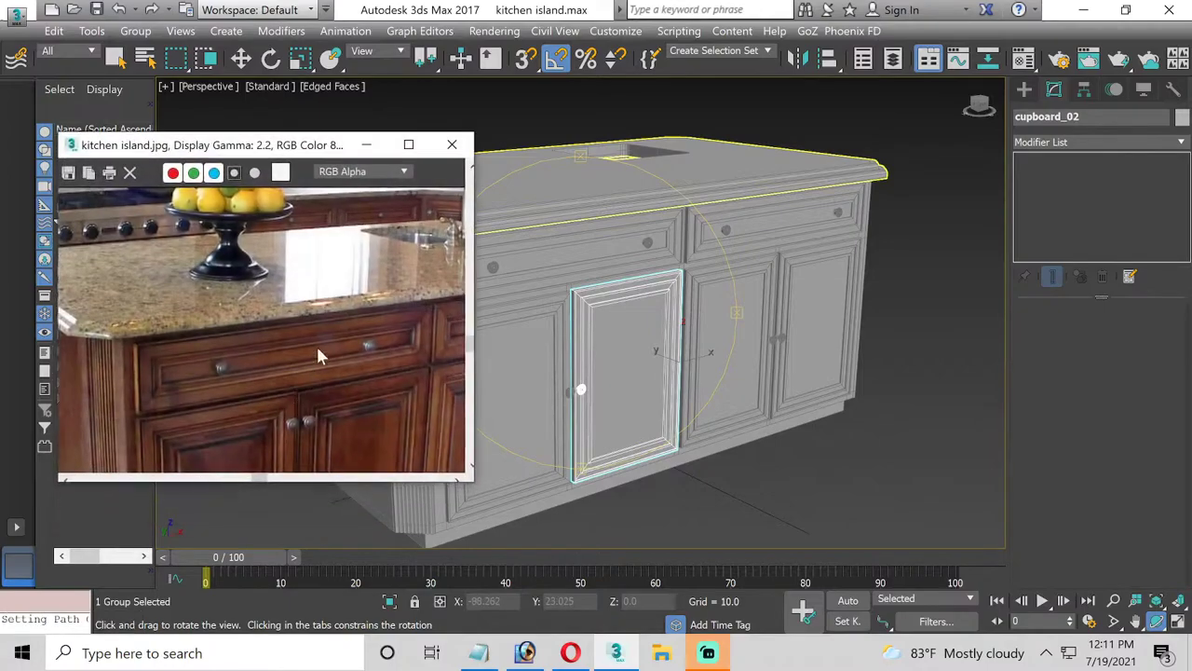
scroll(223, 279, "down", 3)
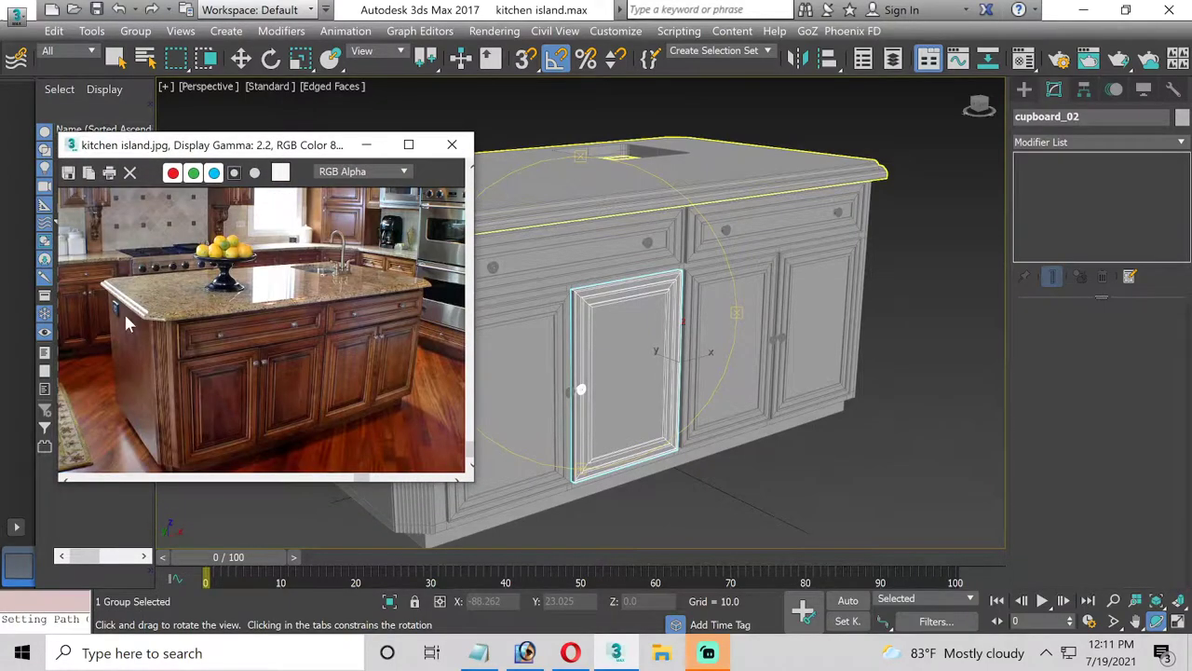
scroll(127, 321, "up", 3)
scroll(114, 312, "up", 3)
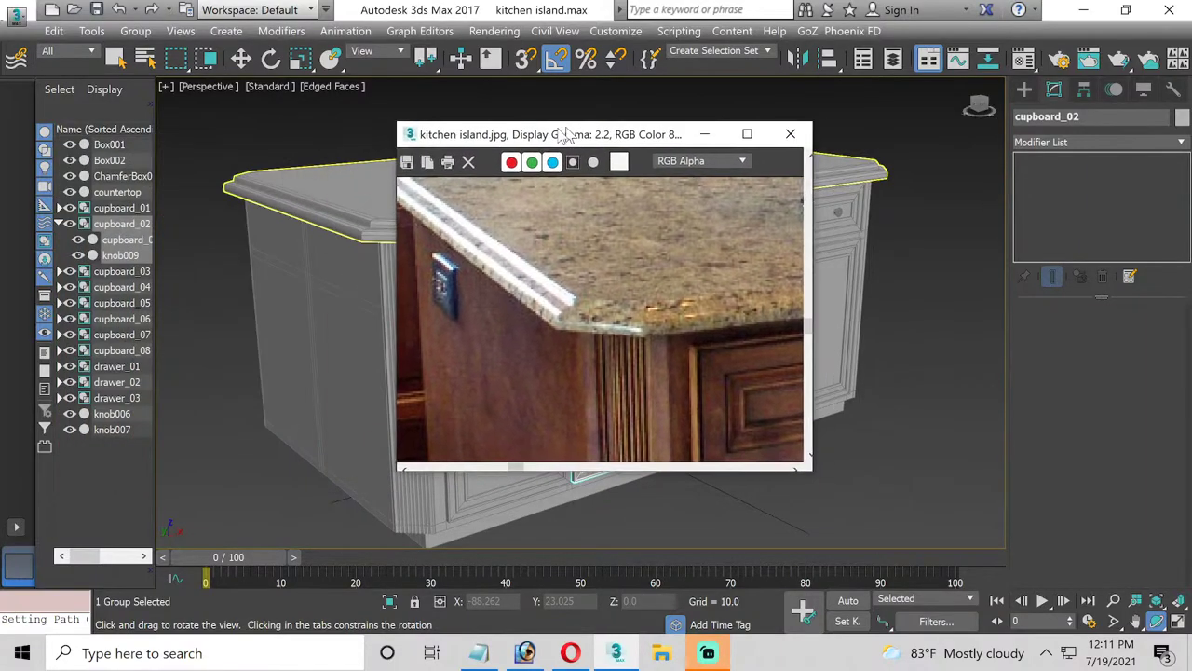
left_click_drag(230, 149, 231, 153)
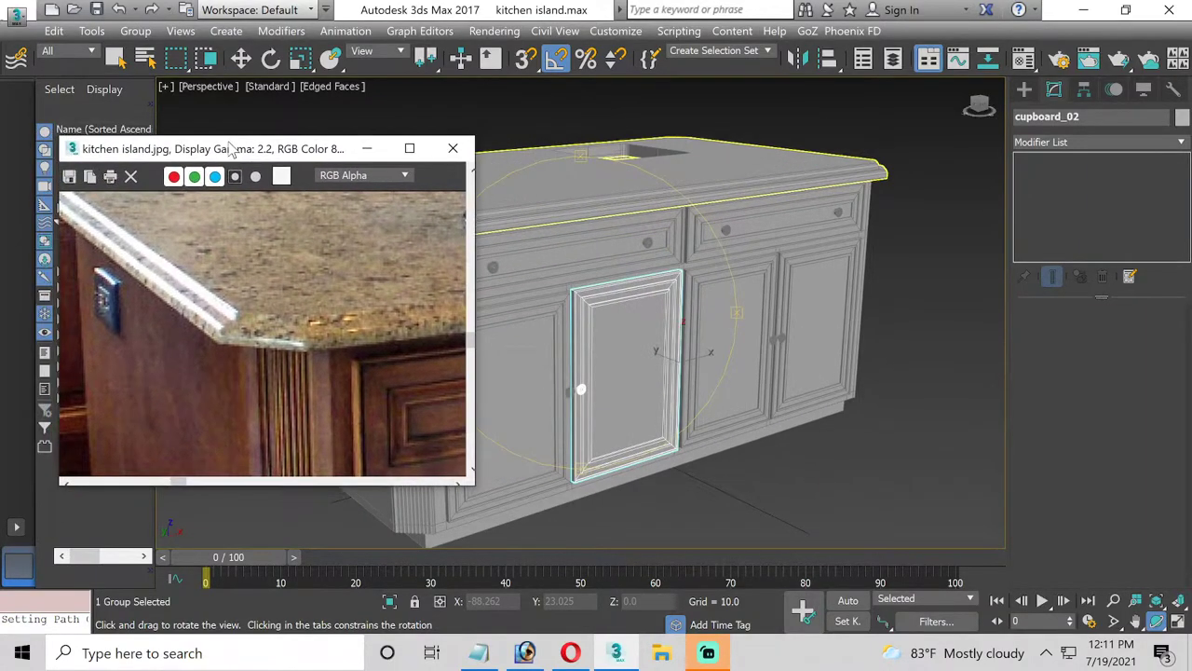
Minimize the reference photo, orbit to a more frontal view, and save the scene
left_click(369, 148)
mouse_move(651, 300)
left_mouse_down()
mouse_move(602, 301)
mouse_move(612, 311)
left_mouse_up()
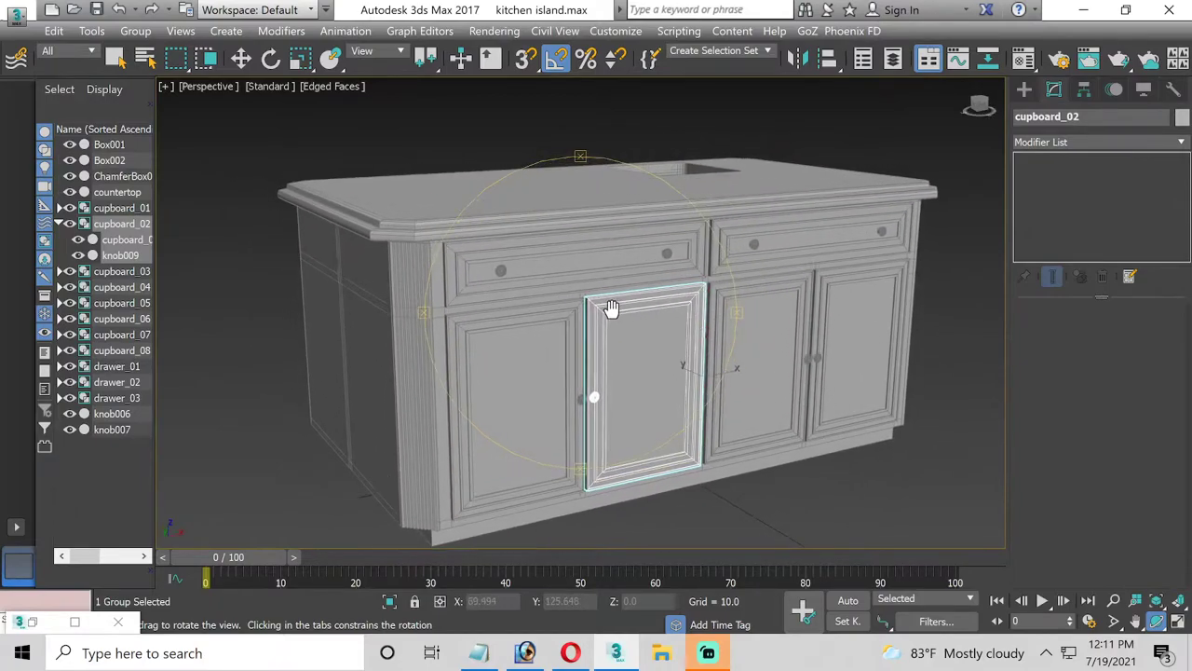
left_click(95, 9)
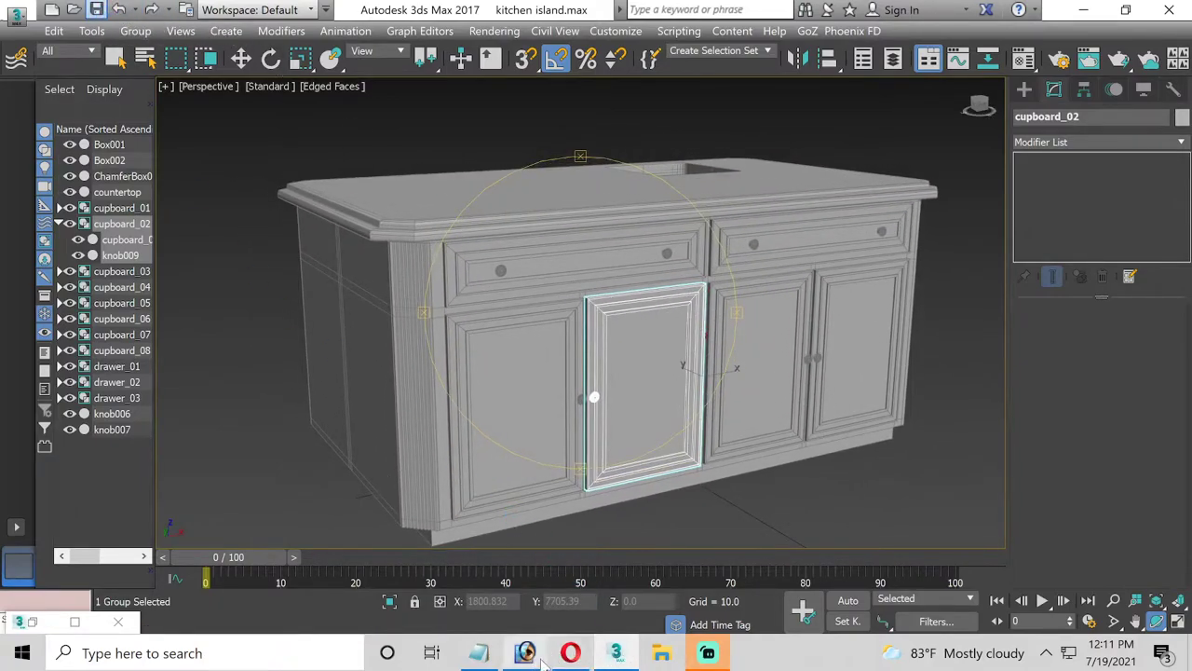
Search Bing for 'outlet mall' in a new Opera tab
left_click(569, 654)
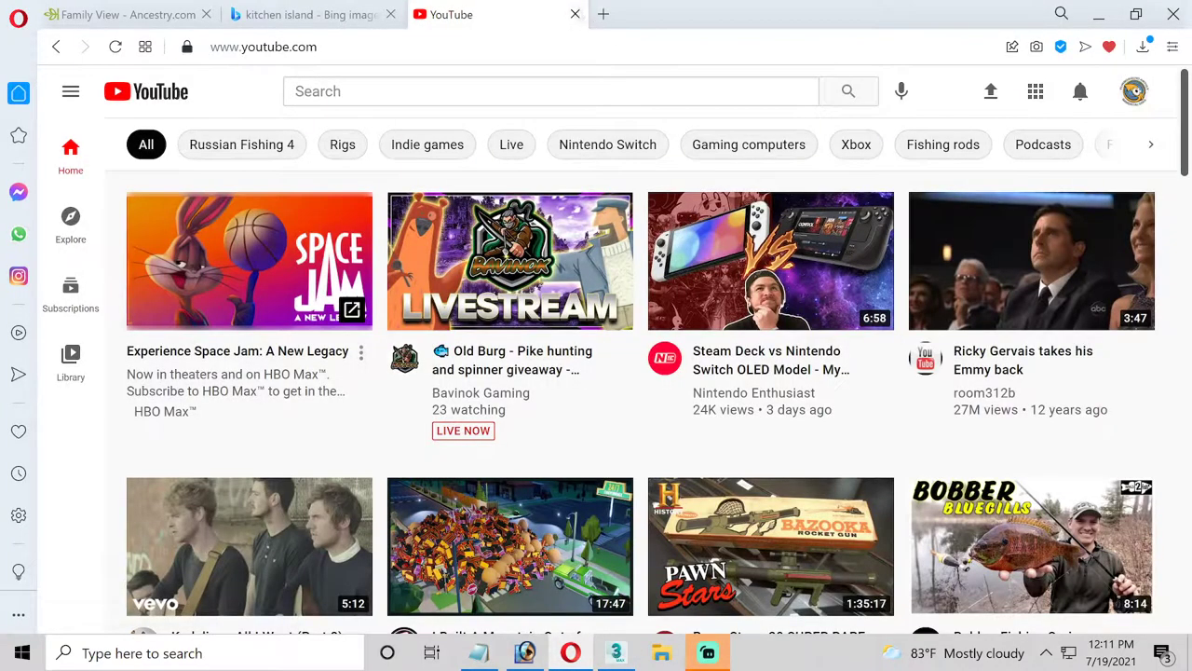
left_click(603, 14)
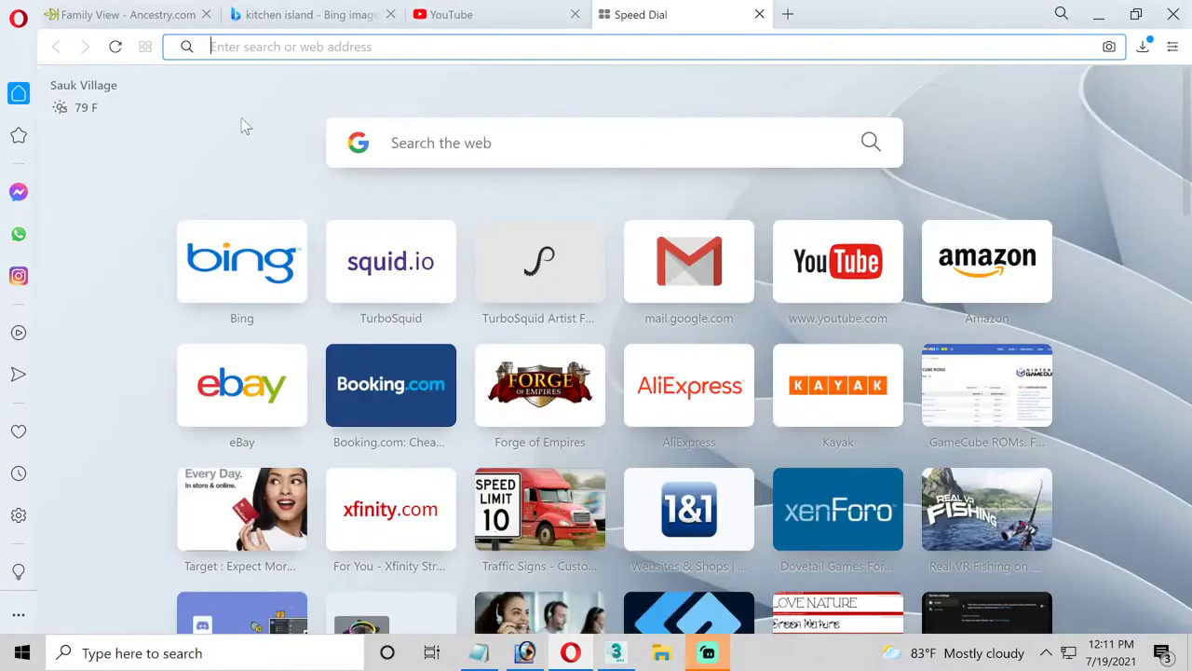
left_click(218, 285)
left_click(605, 203)
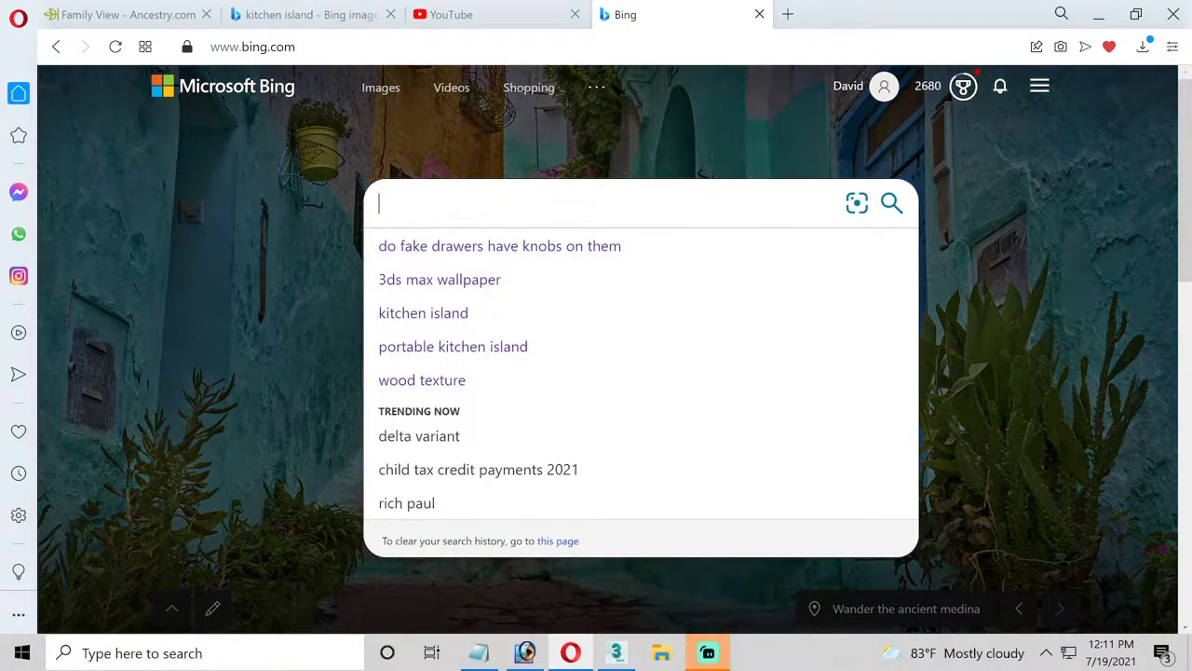
type("outlet mall")
key("Return")
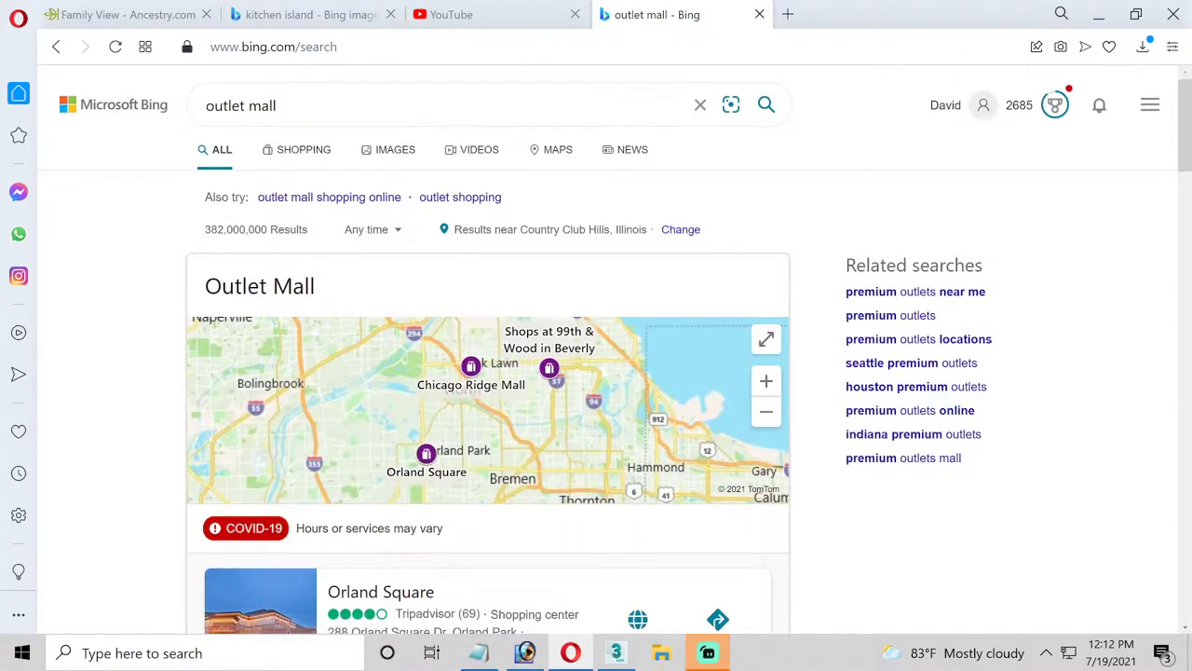
Change the query to 'outlet' and show the image results
left_click(276, 105)
key("BackSpace")
key("BackSpace")
key("BackSpace")
key("BackSpace")
key("BackSpace")
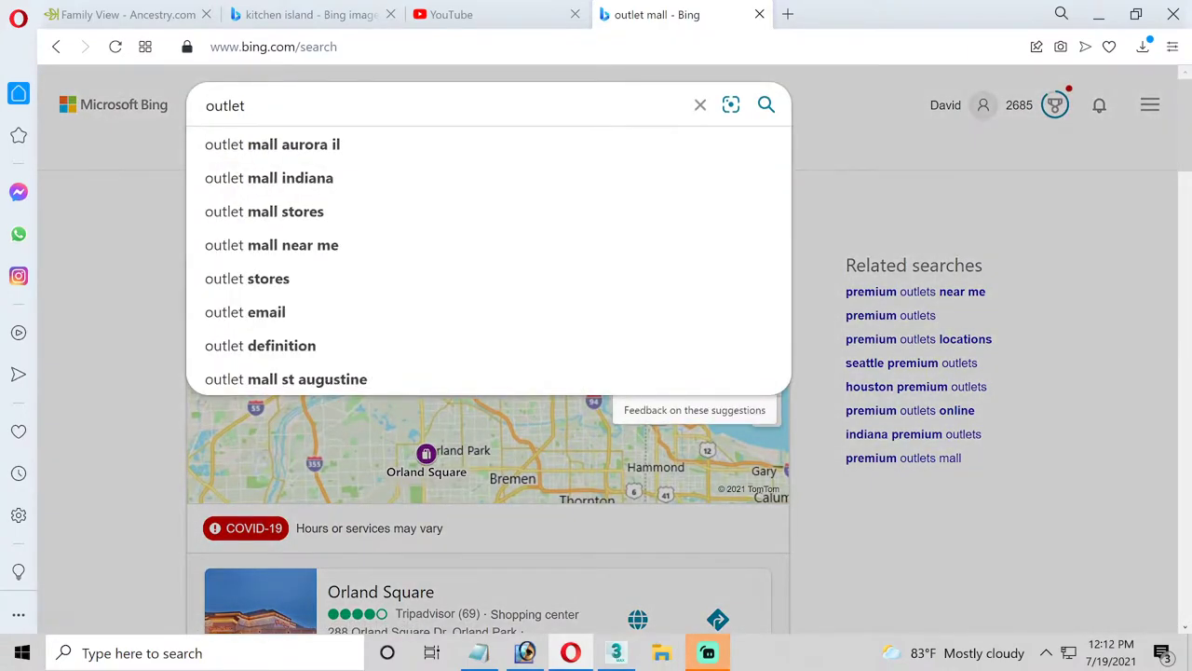
key("Return")
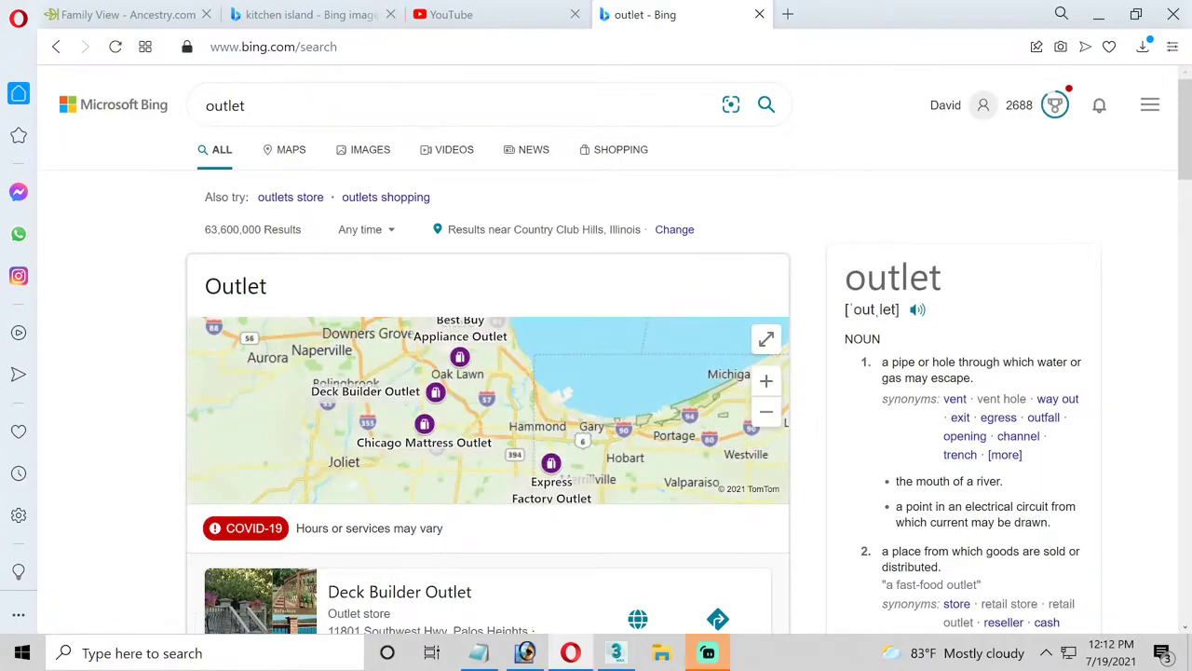
left_click(363, 151)
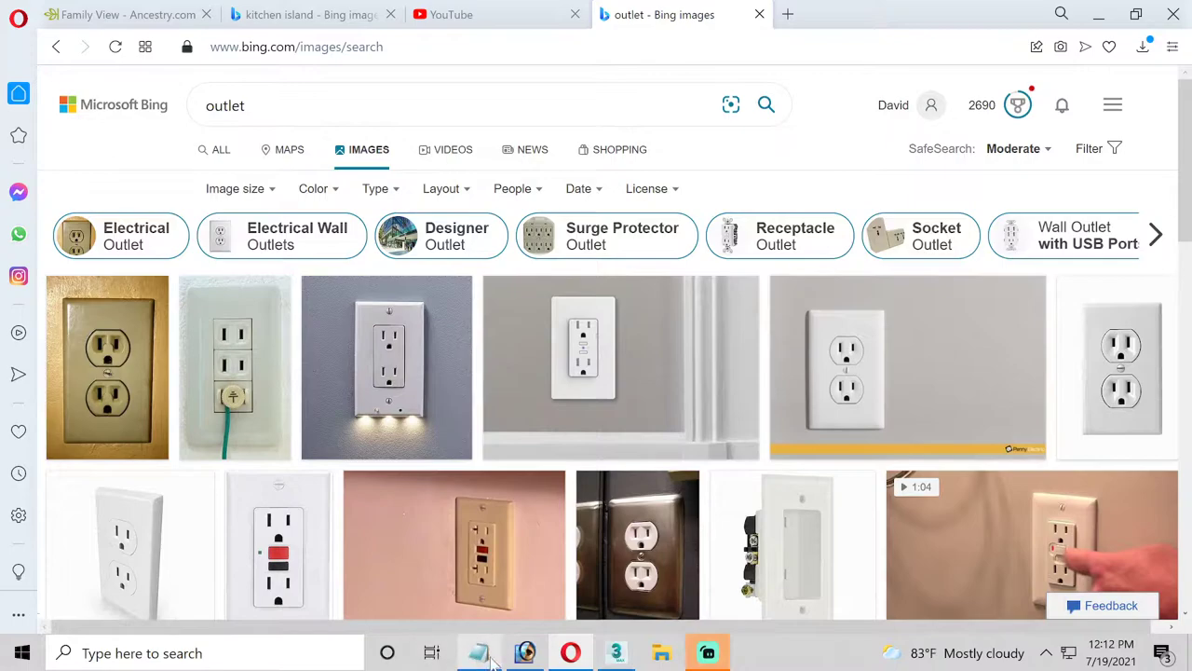
mouse_move(524, 652)
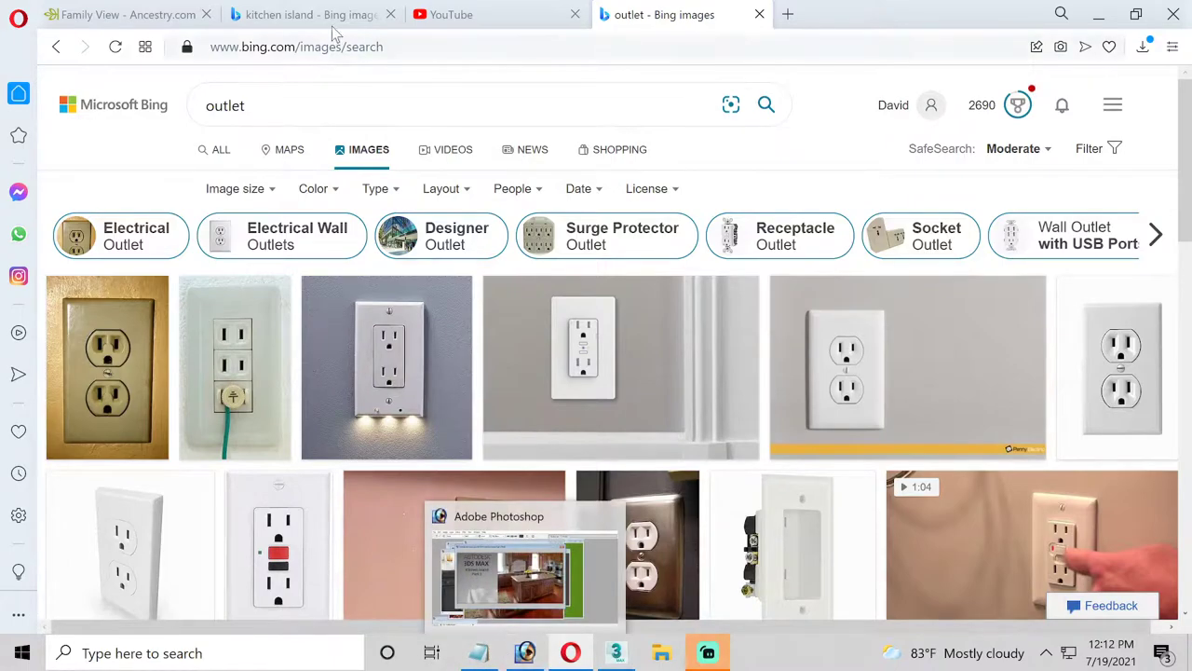
Review the kitchen island photo at full size, then return to the outlet results
left_click(316, 14)
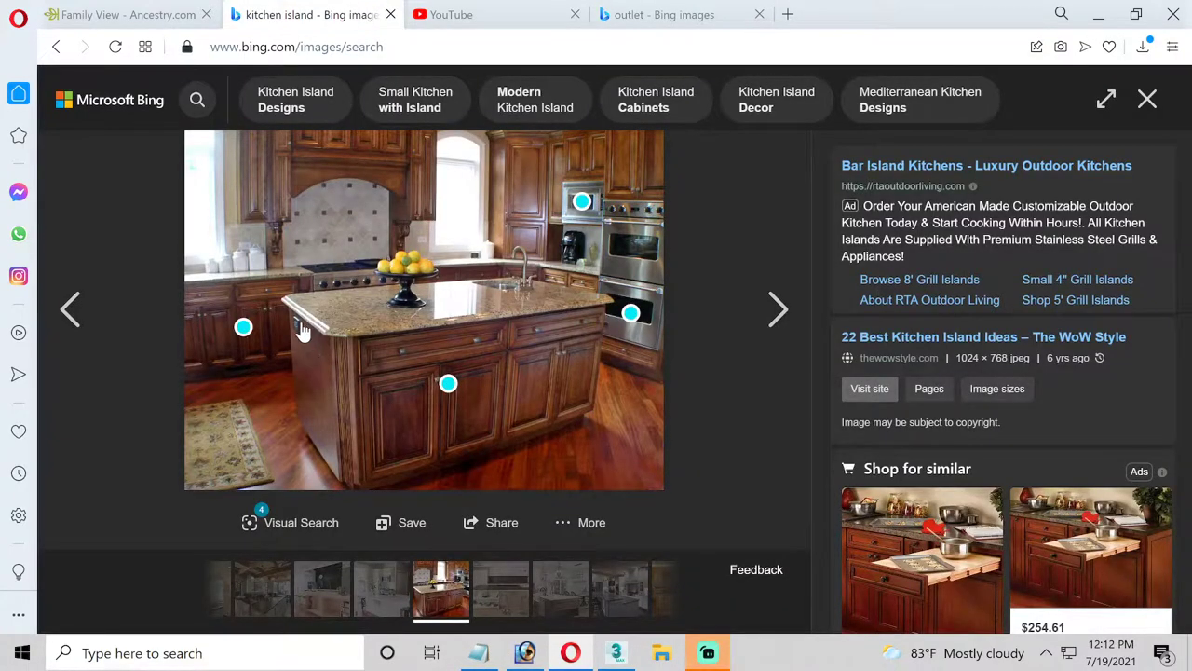
left_click(300, 330)
left_click(422, 368)
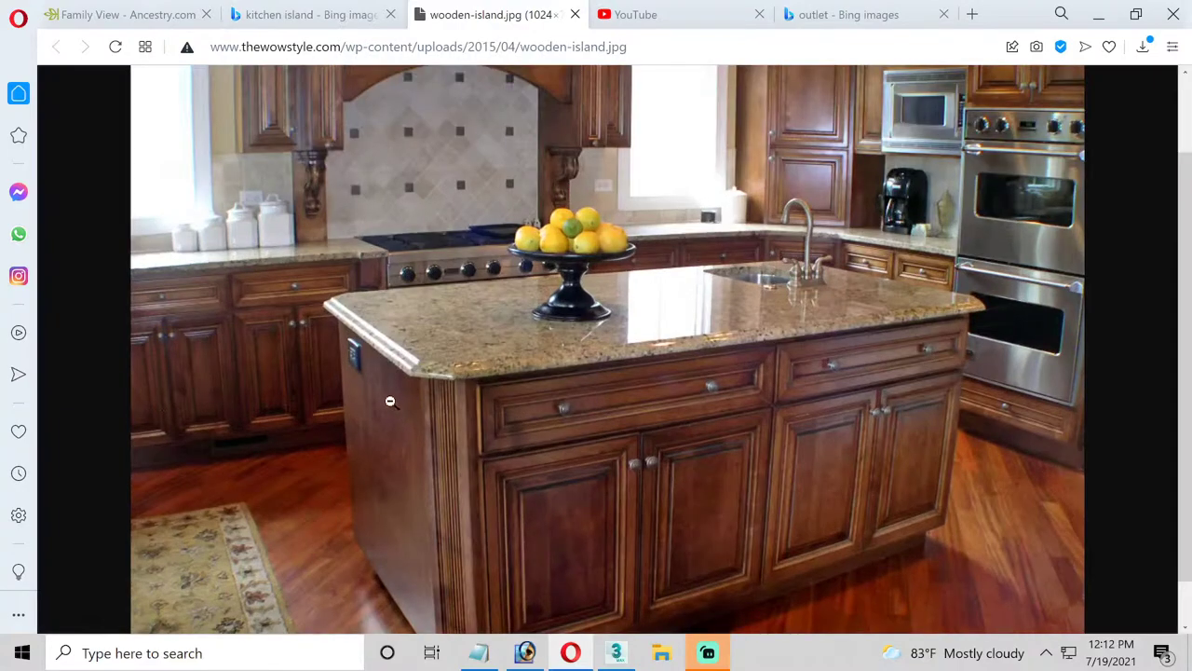
left_click(360, 340)
left_click(843, 14)
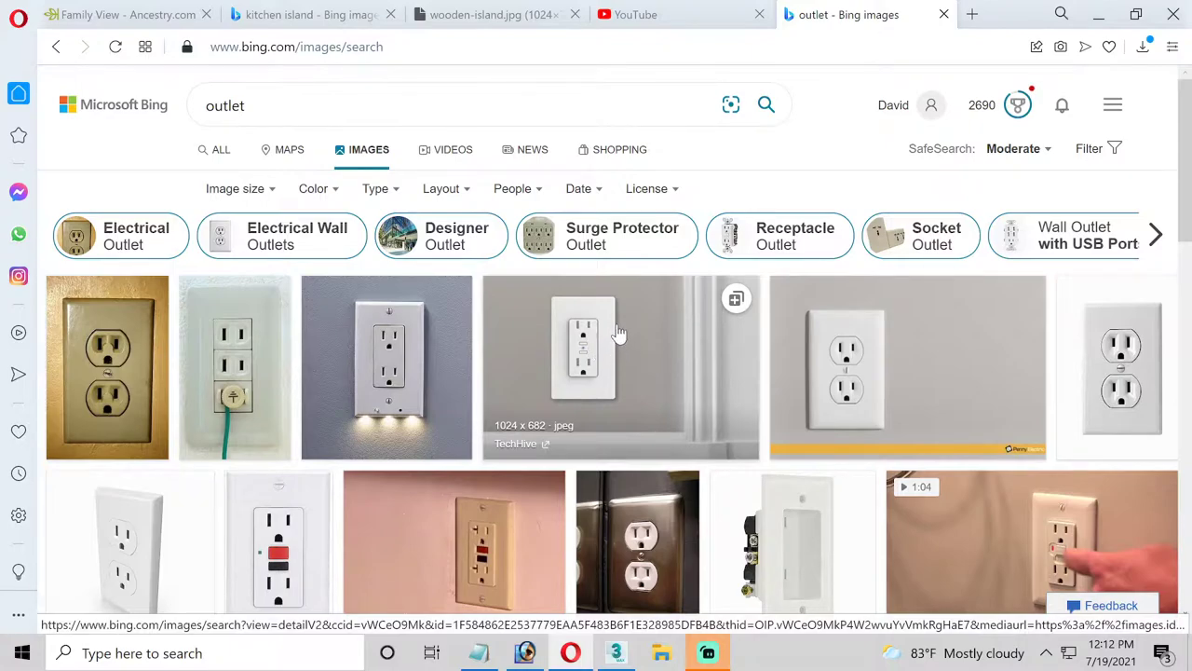
Copy the photo of the white outlet on a grey wall
scroll(617, 334, "down", 1)
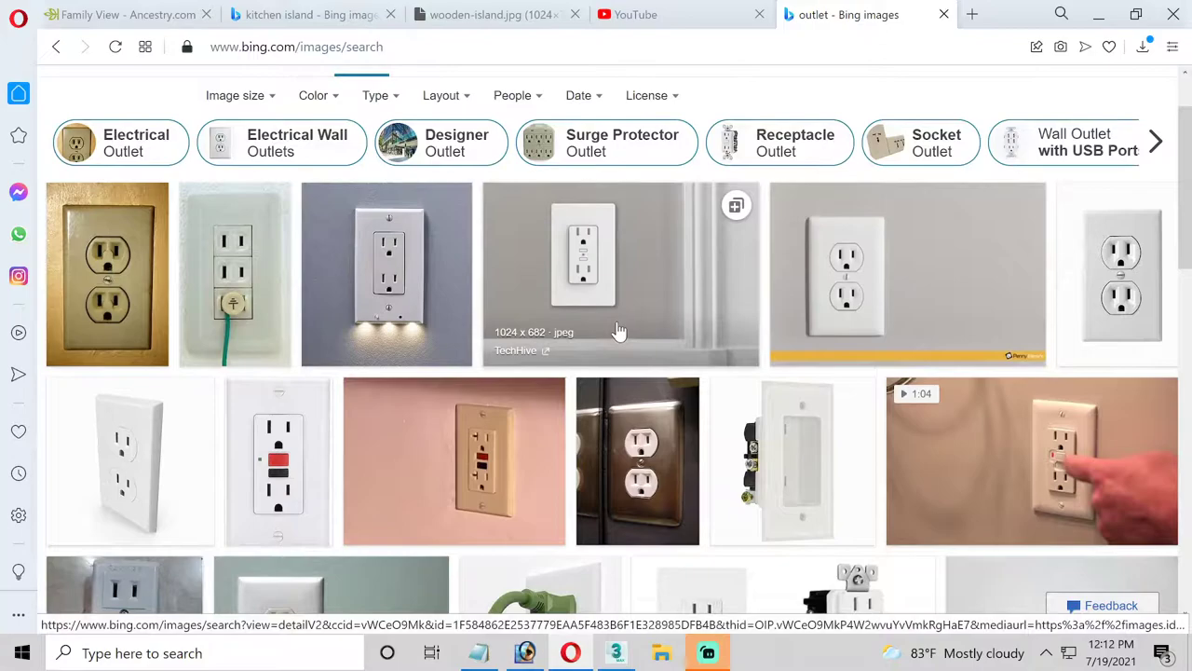
scroll(617, 303, "down", 2)
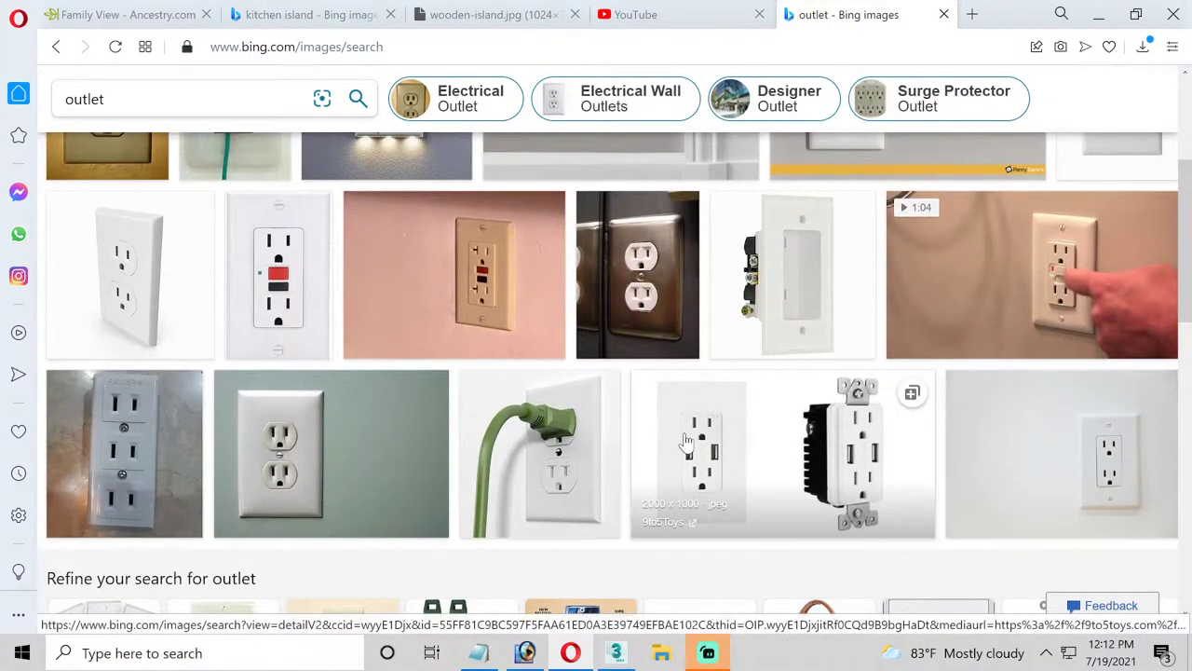
scroll(687, 439, "down", 3)
scroll(686, 429, "down", 2)
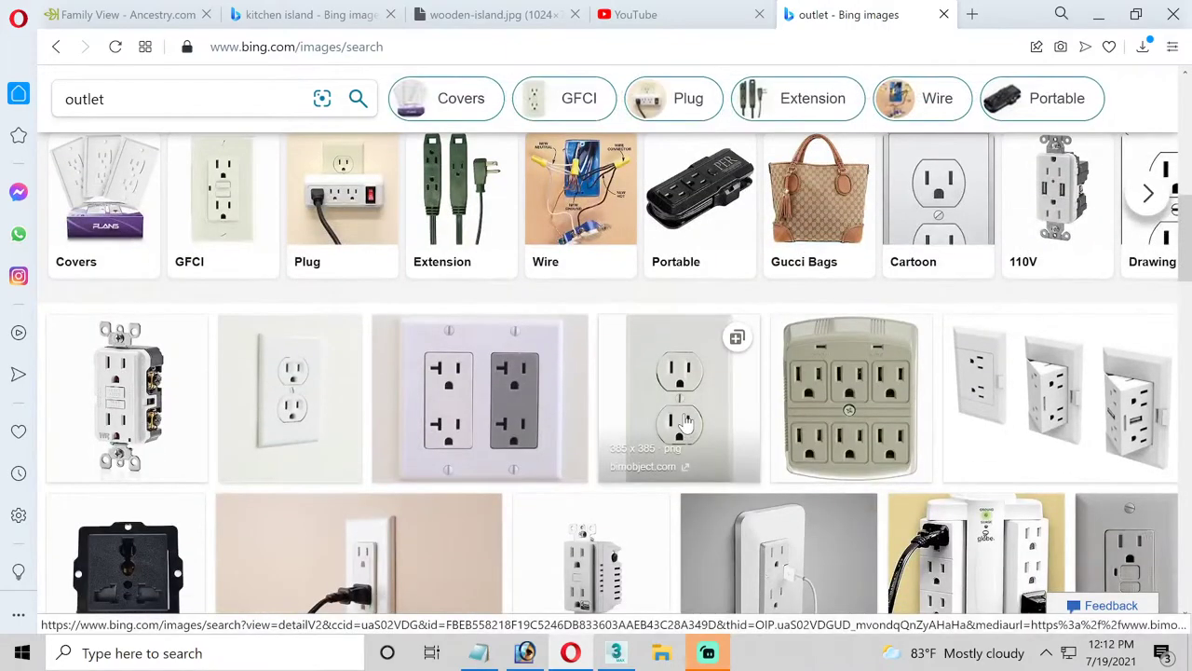
scroll(687, 429, "down", 3)
scroll(687, 424, "up", 8)
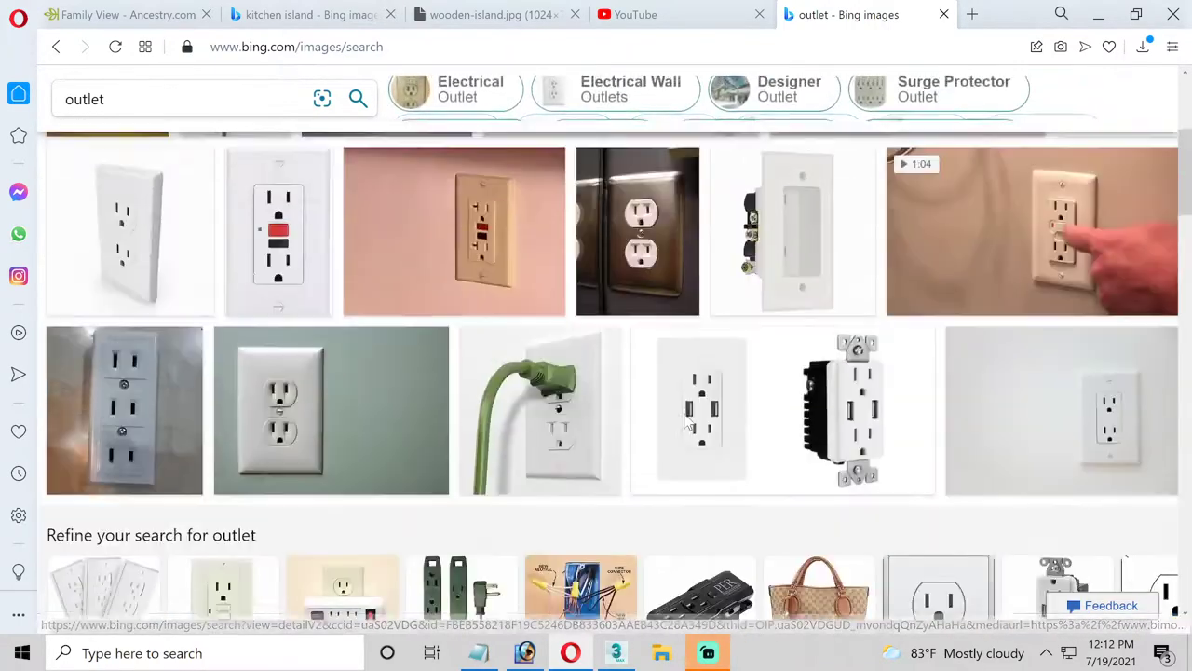
scroll(636, 379, "up", 5)
left_click(616, 361)
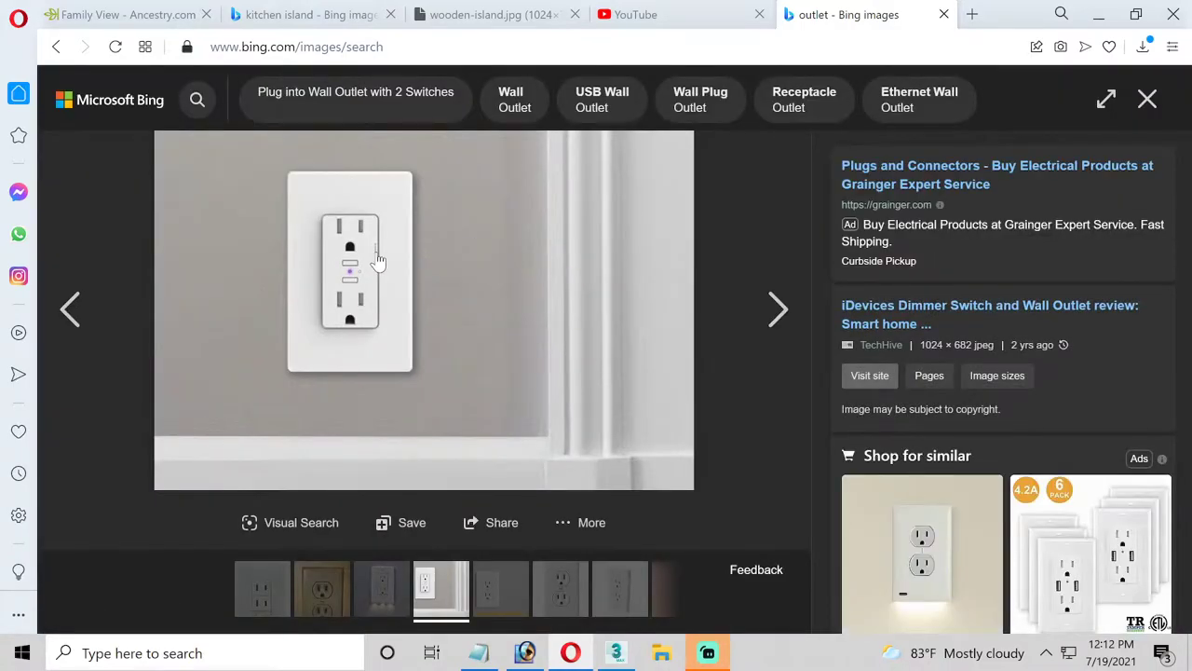
right_click(378, 262)
left_click(413, 317)
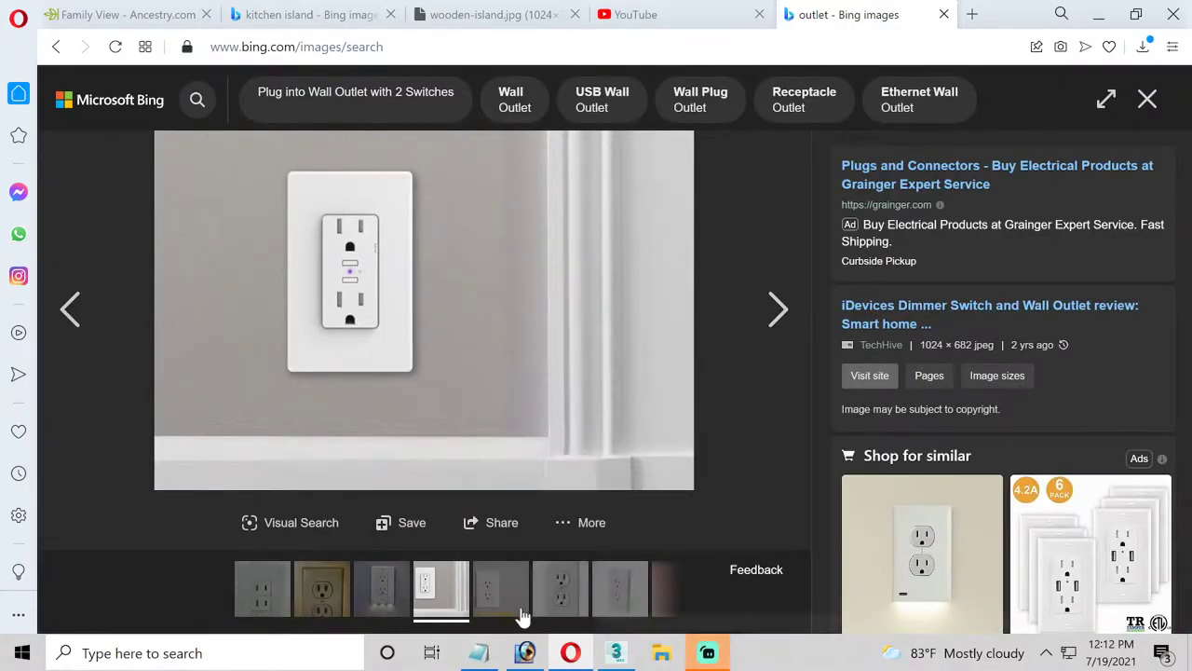
left_click(525, 652)
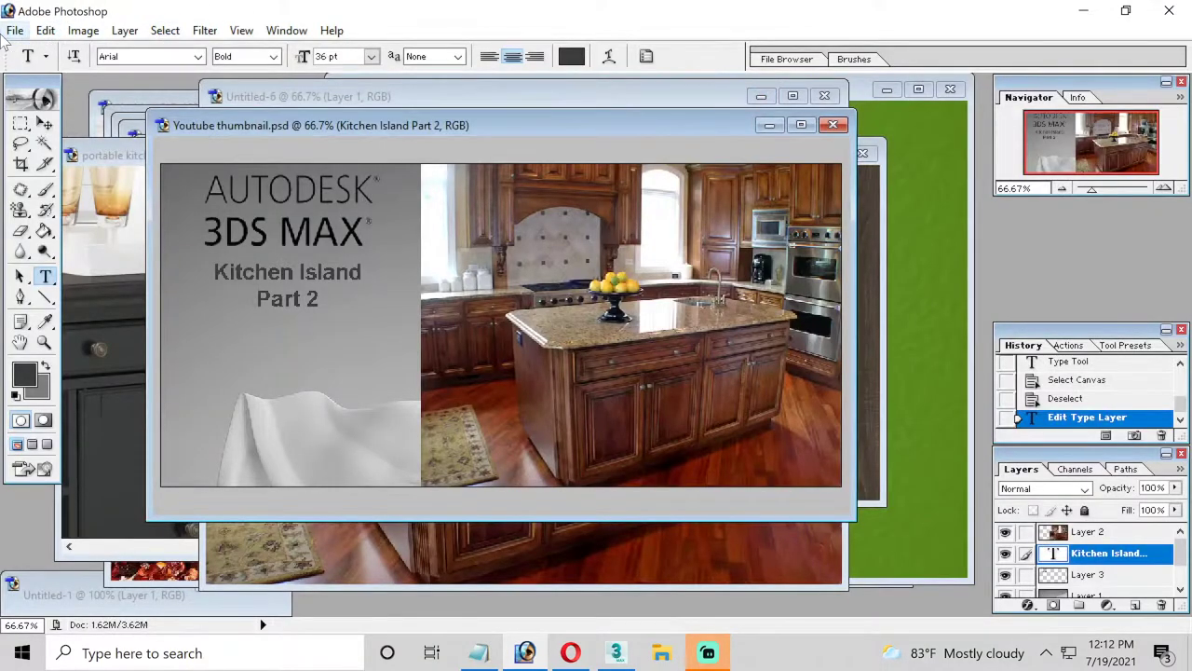
Paste the outlet photo into a new 1024 × 682 pixel document
left_click(15, 29)
key("ctrl+n")
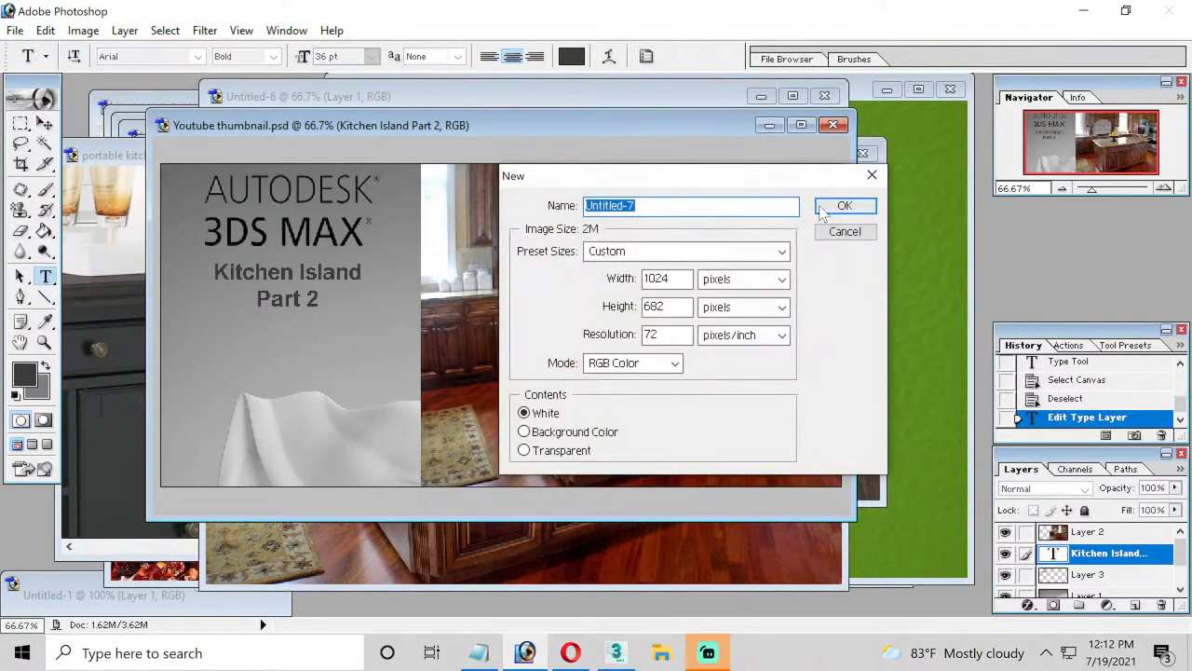
key("Return")
left_click(45, 30)
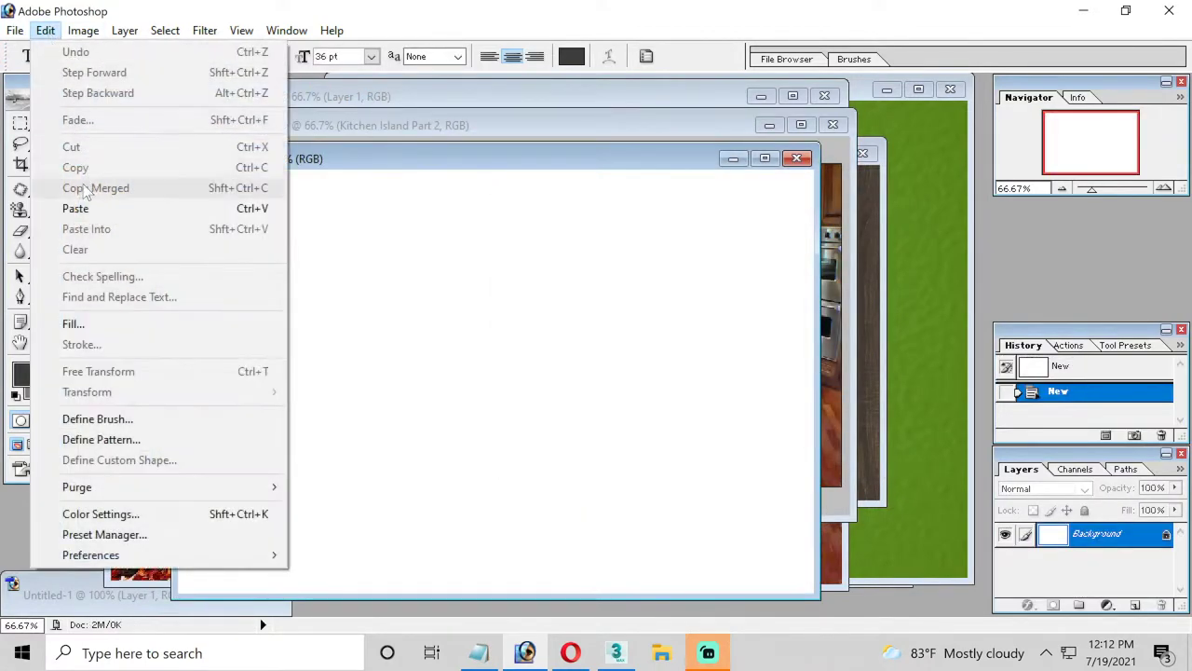
left_click(56, 207)
Marquee-select the outlet cover plate and copy it
left_click(15, 30)
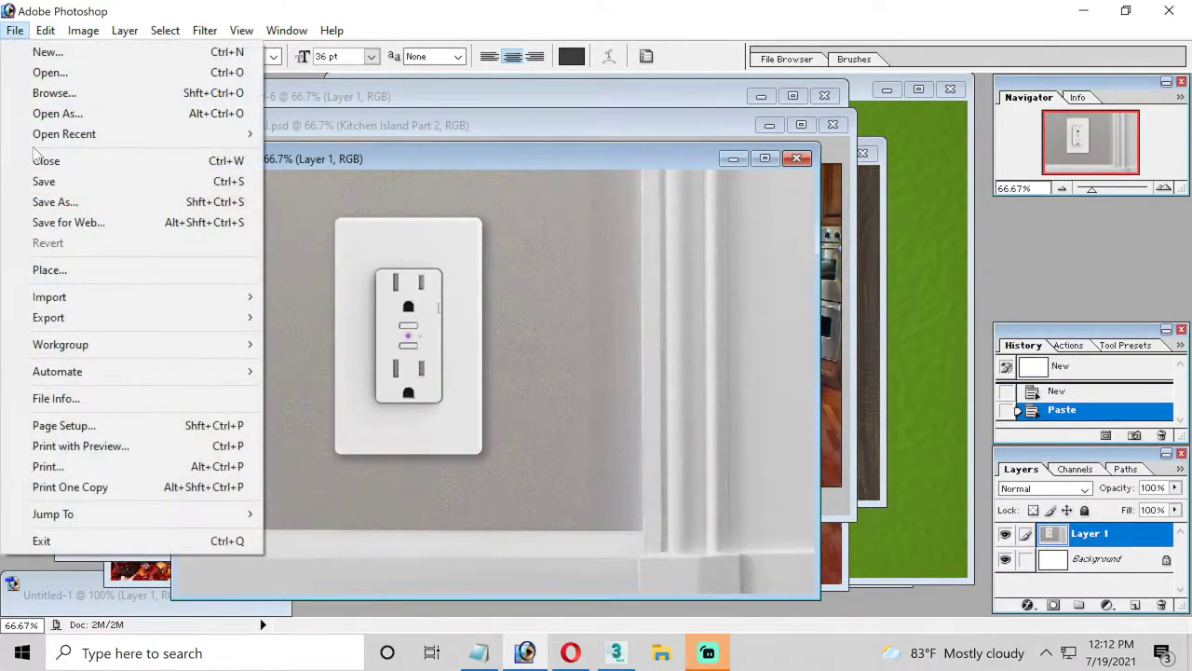
left_click(253, 160)
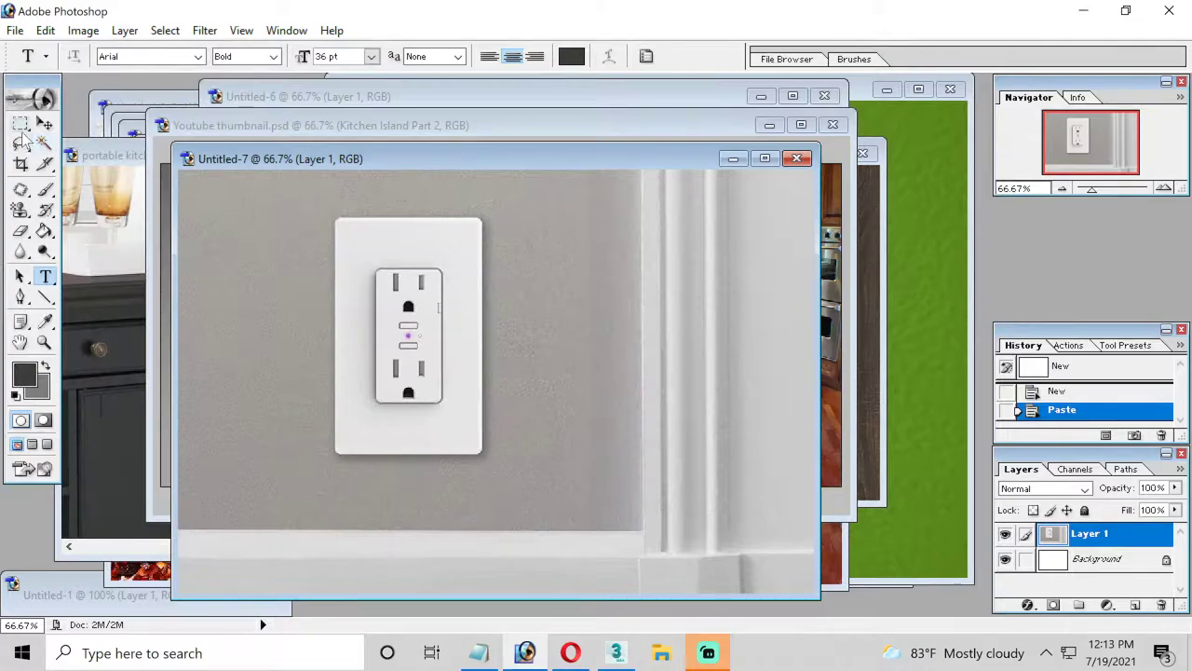
left_click(19, 123)
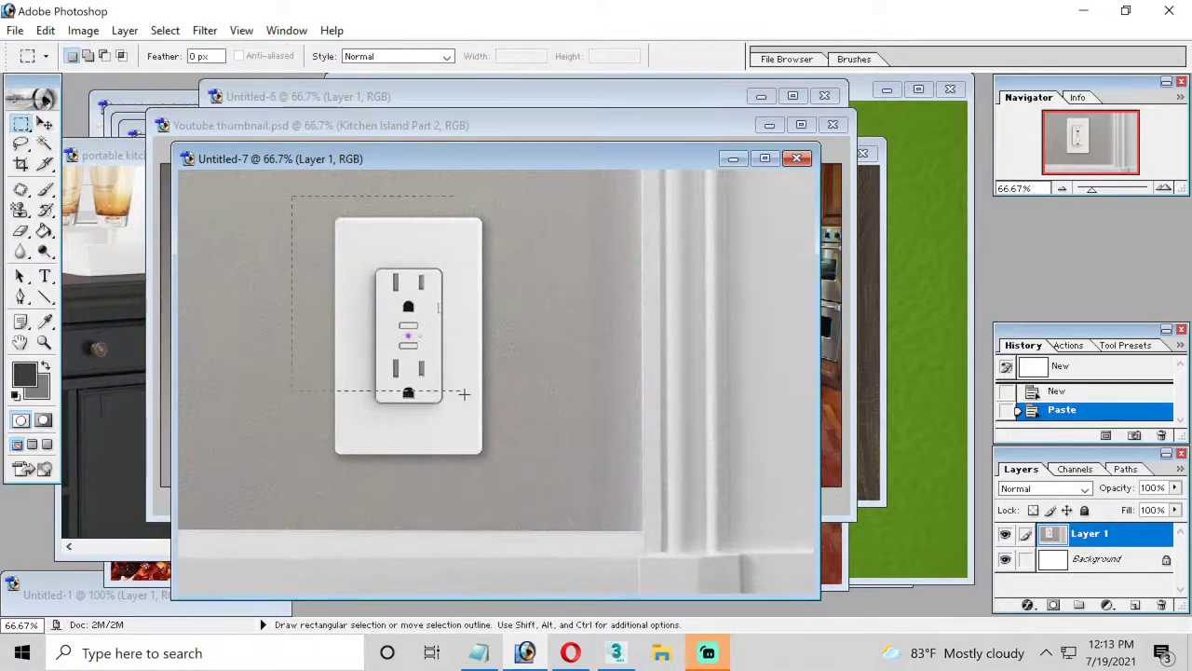
left_click_drag(464, 394, 512, 469)
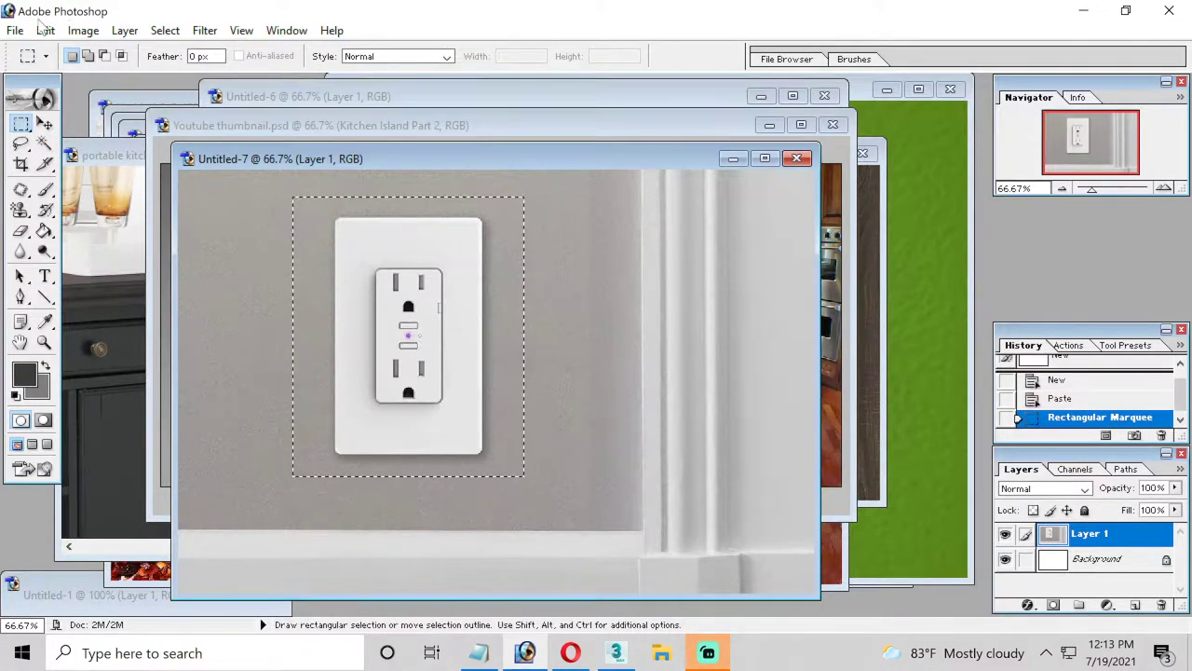
left_click(44, 30)
left_click(75, 167)
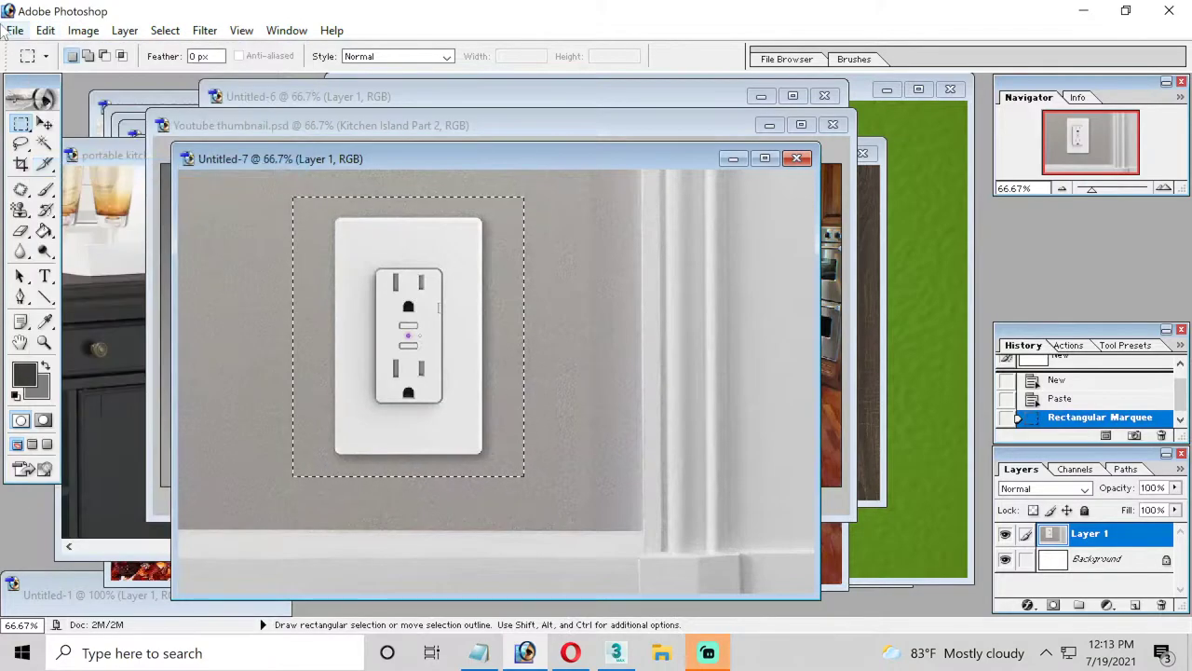
Paste the copied plate into a new 373 × 451 pixel document
left_click(15, 29)
left_click(48, 52)
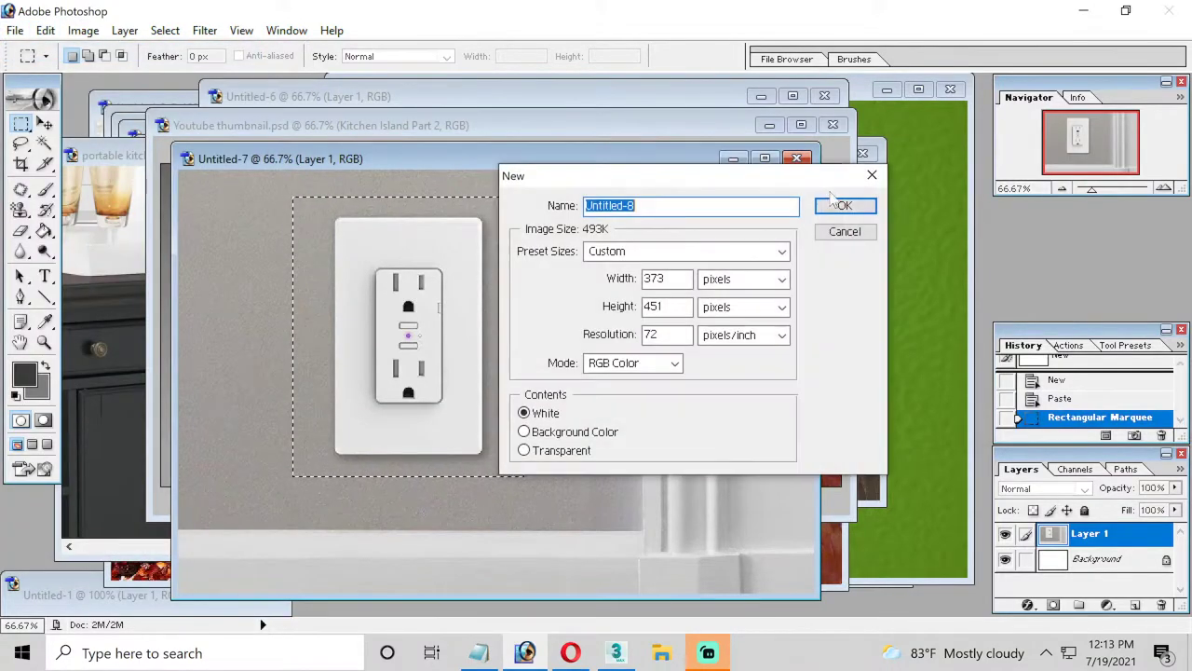
left_click(841, 202)
left_click(45, 30)
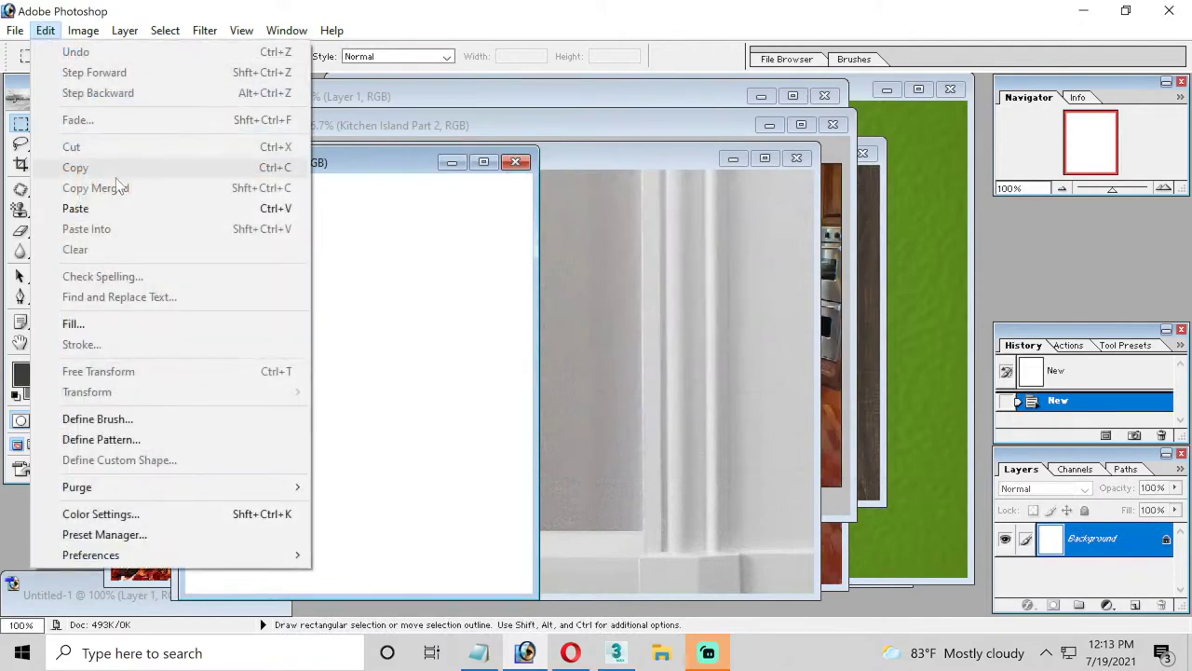
left_click(146, 206)
Save the cropped plate as a JPEG named outlet
left_click(15, 30)
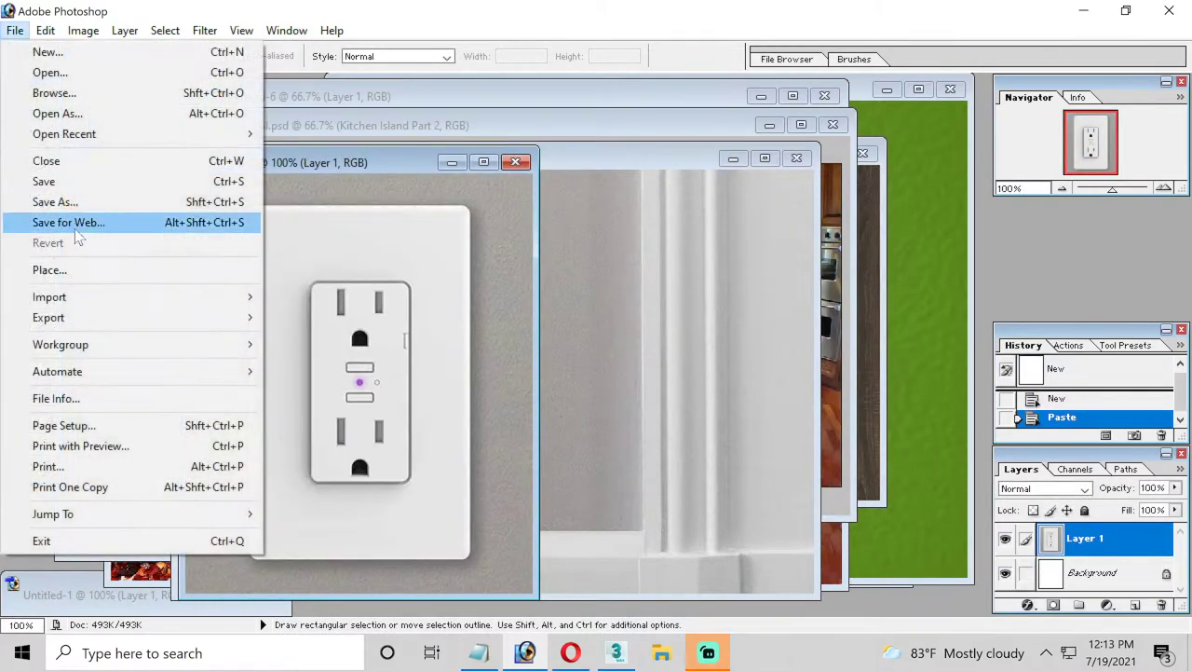
left_click(47, 200)
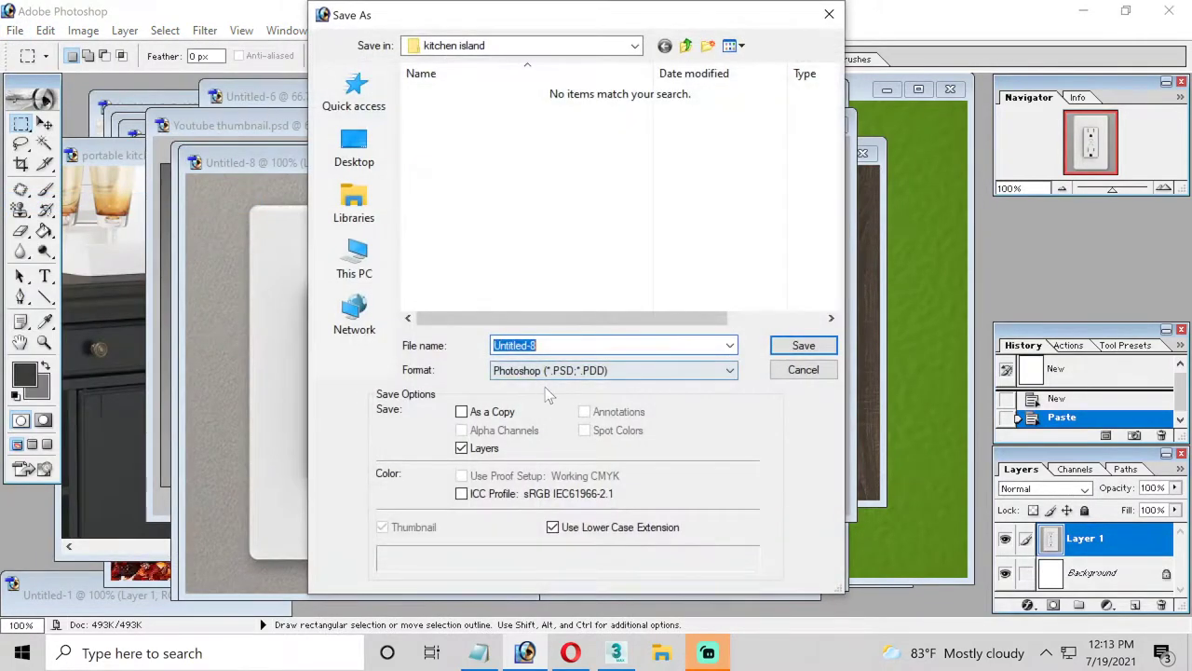
left_click(550, 371)
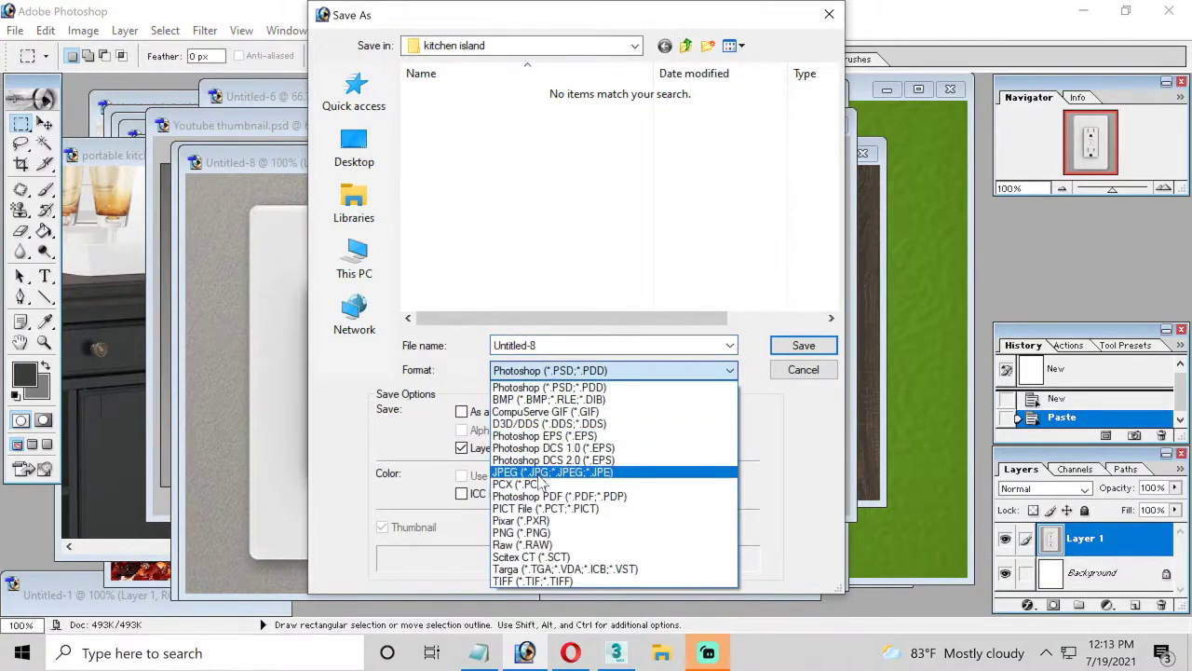
left_click(550, 456)
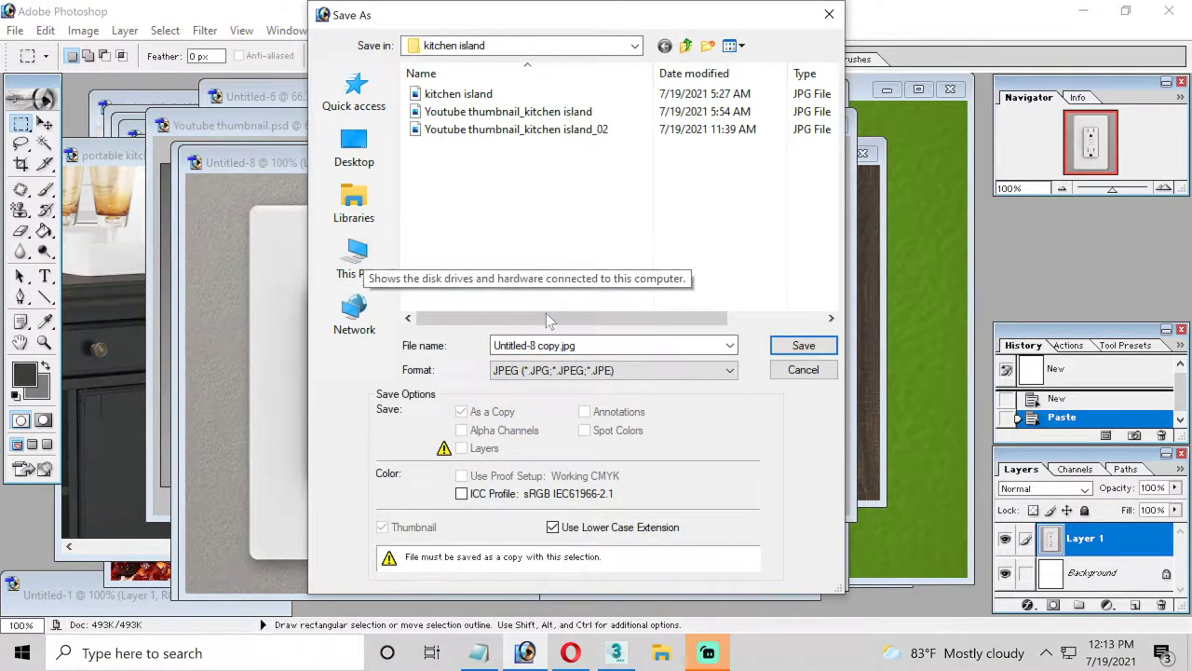
left_click(559, 345)
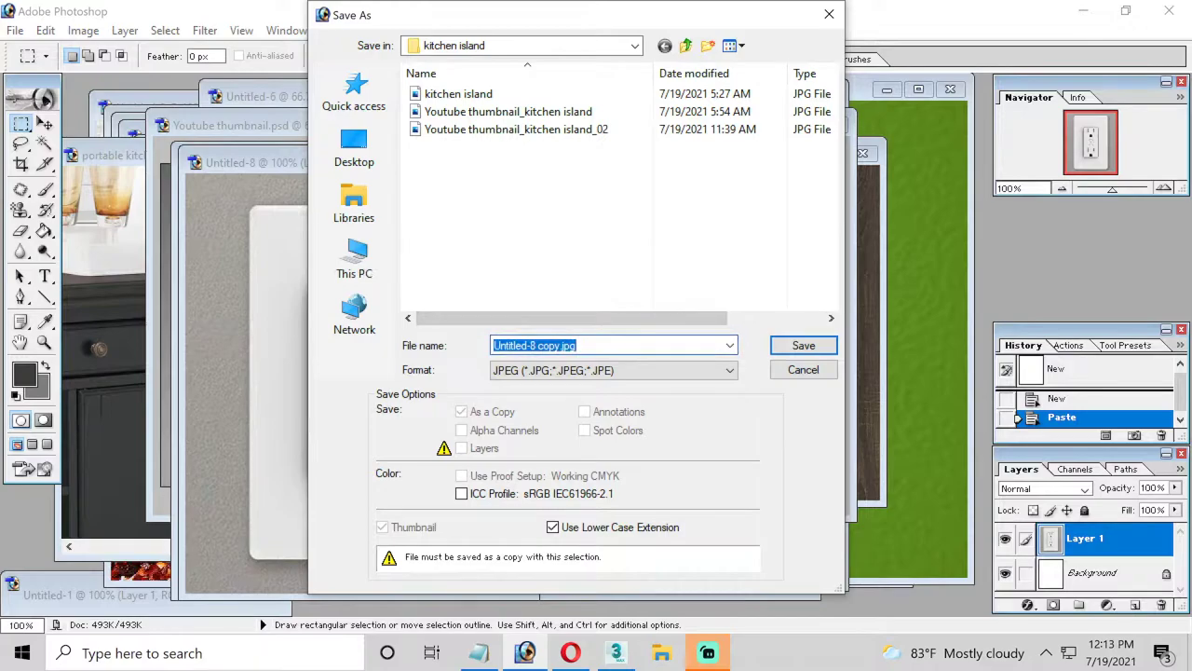
type("outlet")
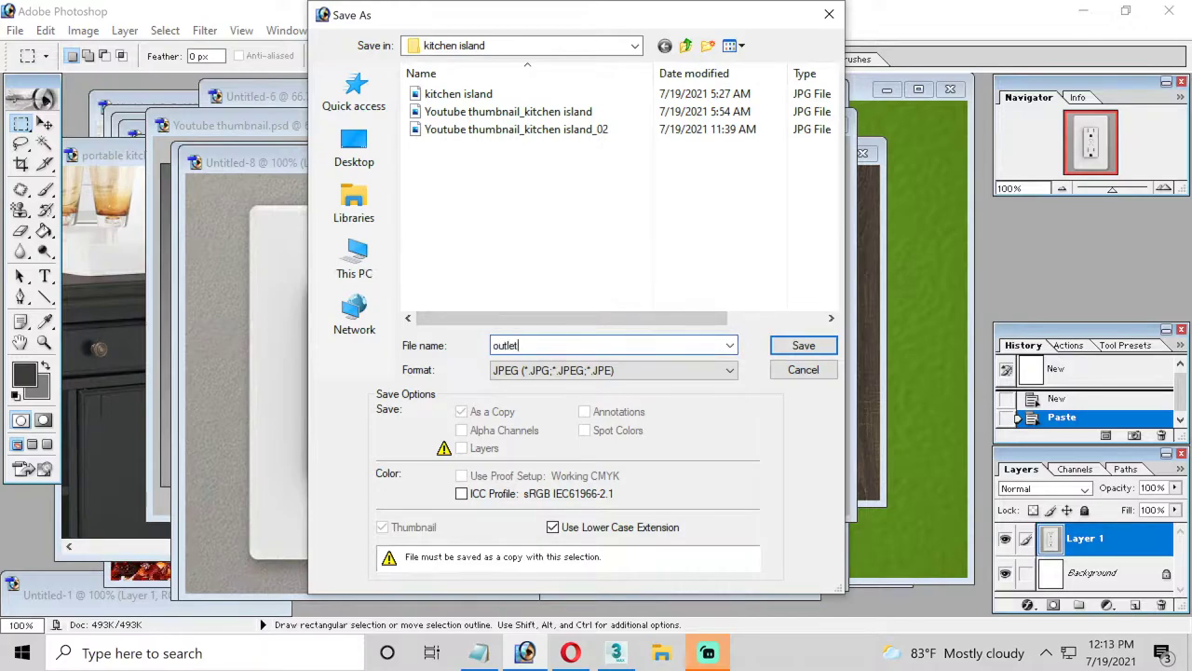
key("Return")
key("Return")
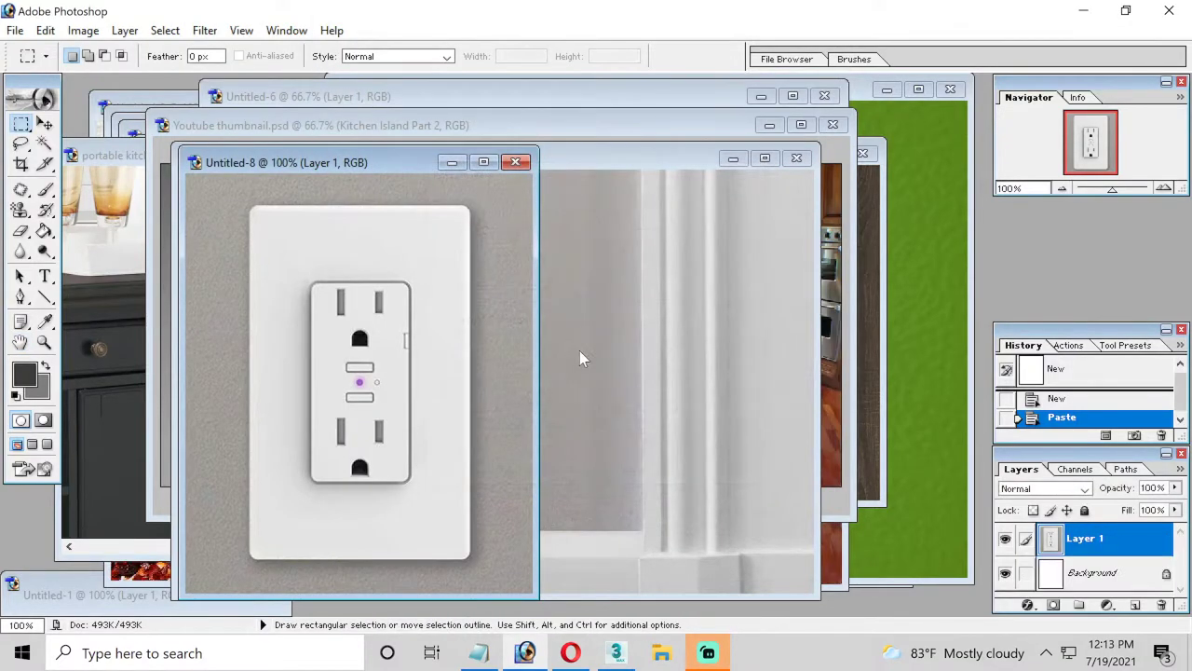
Orbit the Perspective view to face the island's end squarely and maximize it
left_click(615, 653)
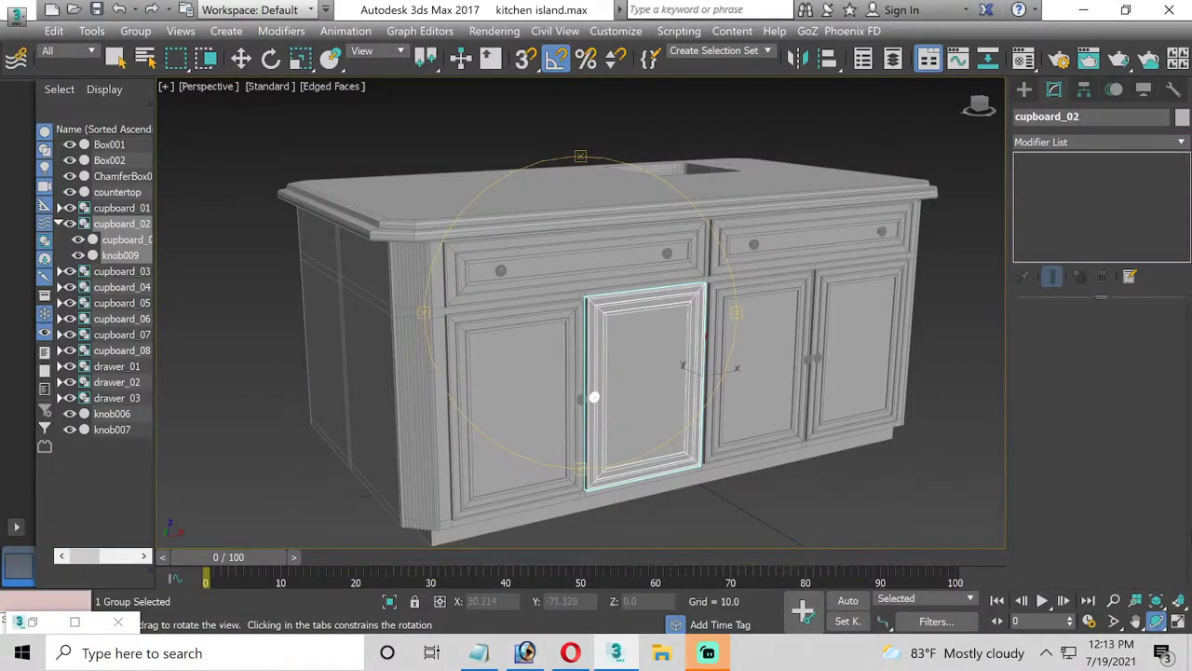
left_click(1181, 622)
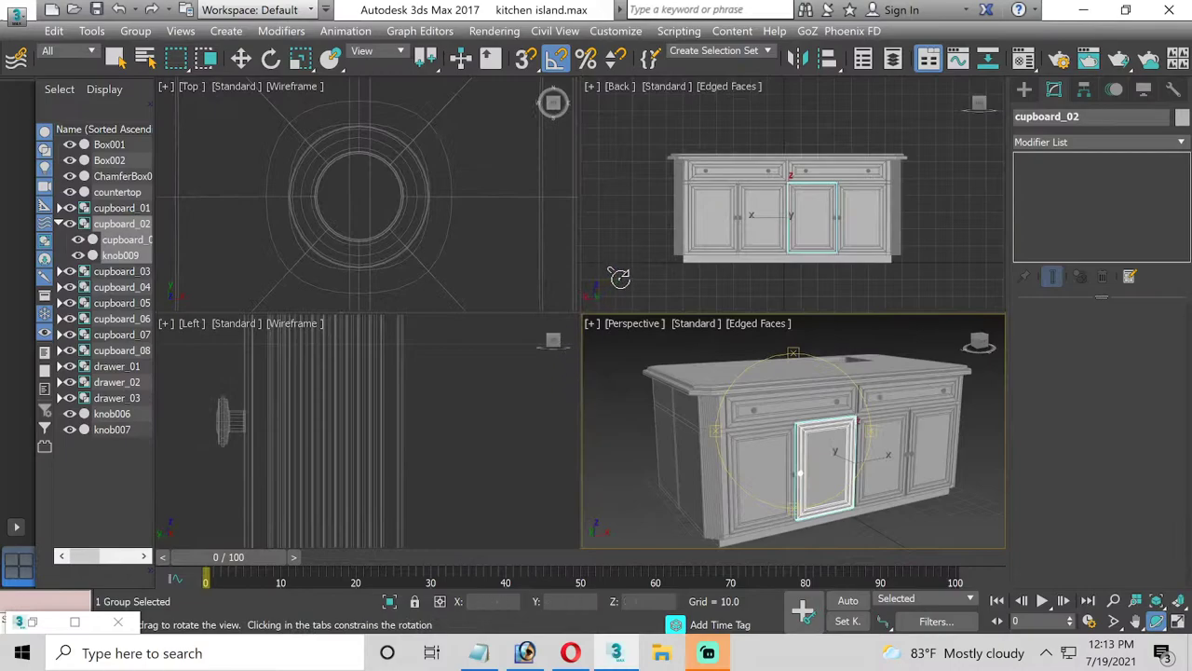
left_click_drag(754, 419, 838, 412)
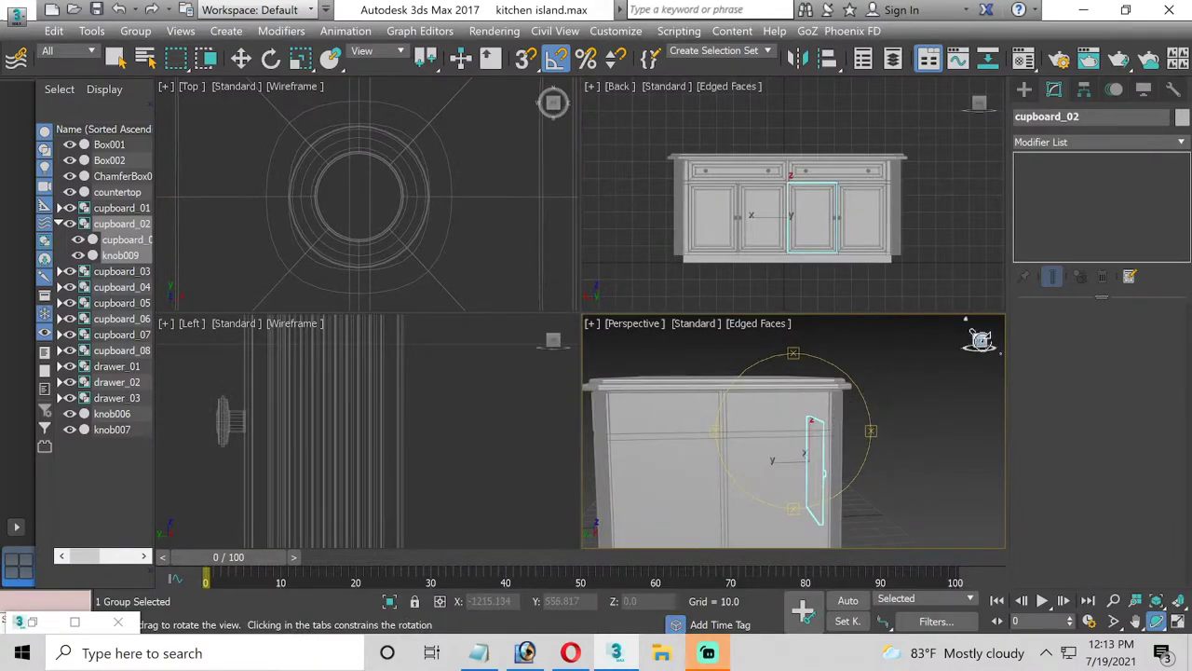
left_click_drag(766, 425, 891, 413)
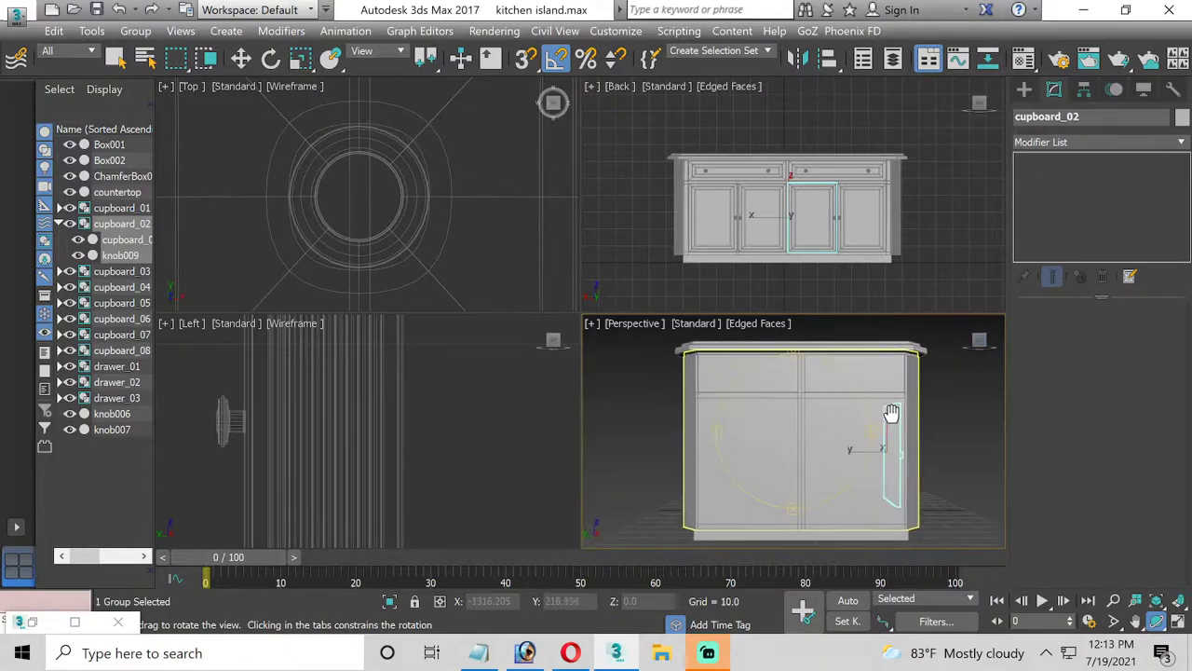
middle_click_drag(891, 412, 874, 411)
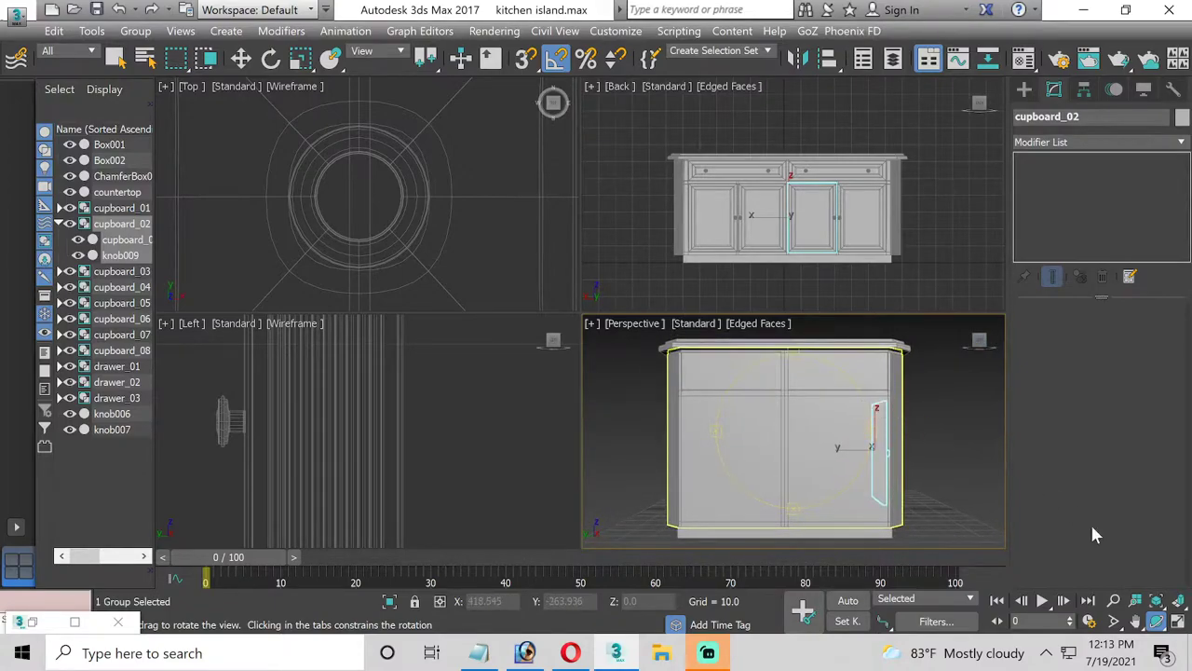
left_click(1177, 622)
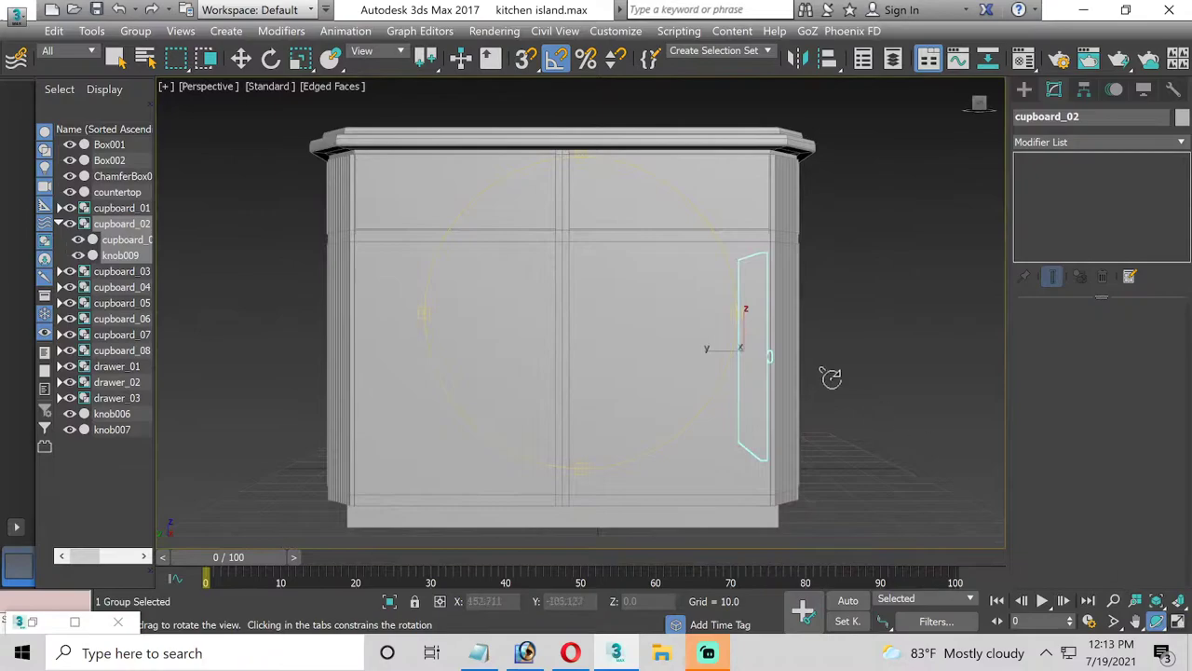
left_click(243, 60)
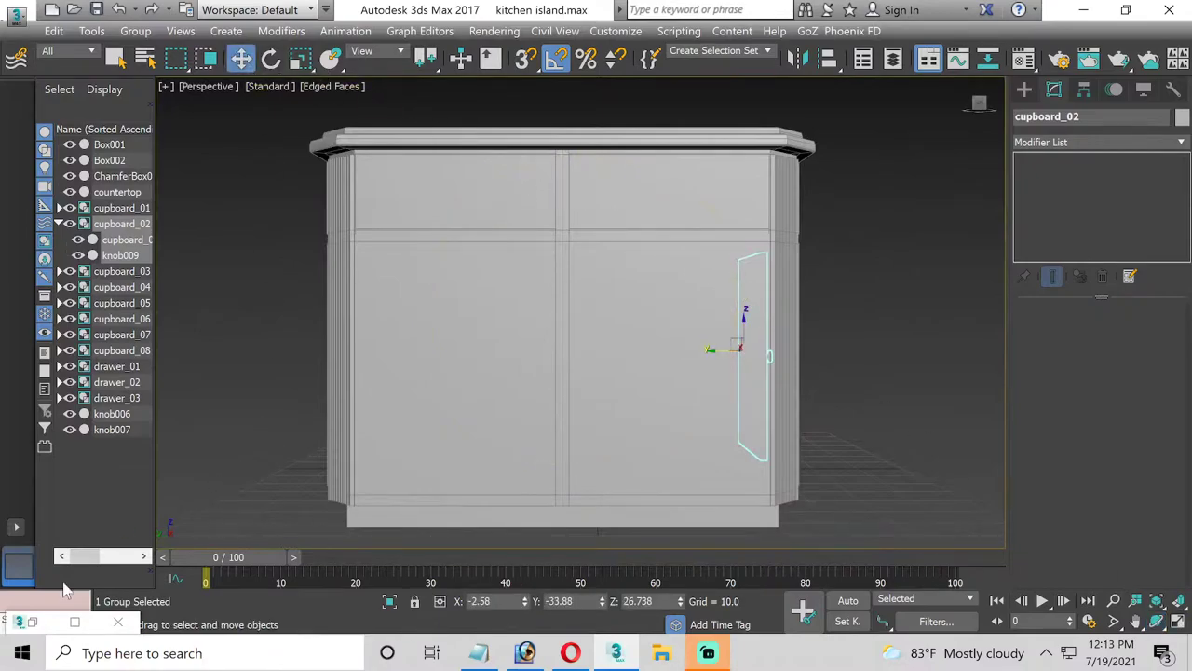
Restore the kitchen island.jpg reference photo and place it beside the island
left_click(74, 621)
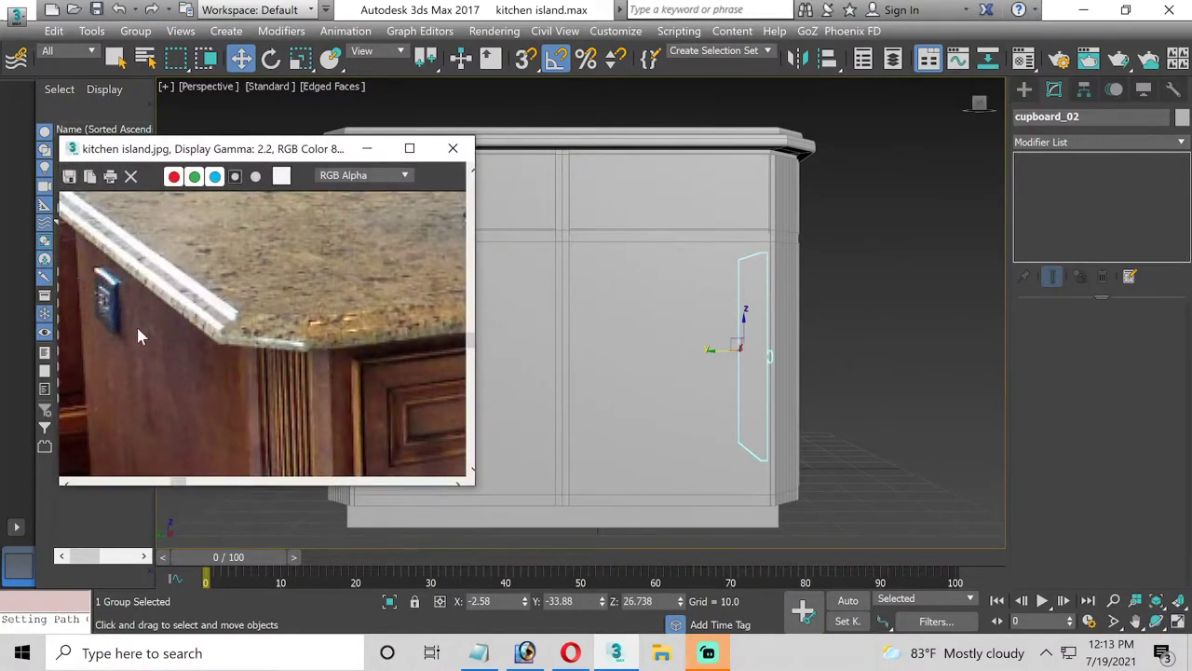
scroll(138, 331, "down", 2)
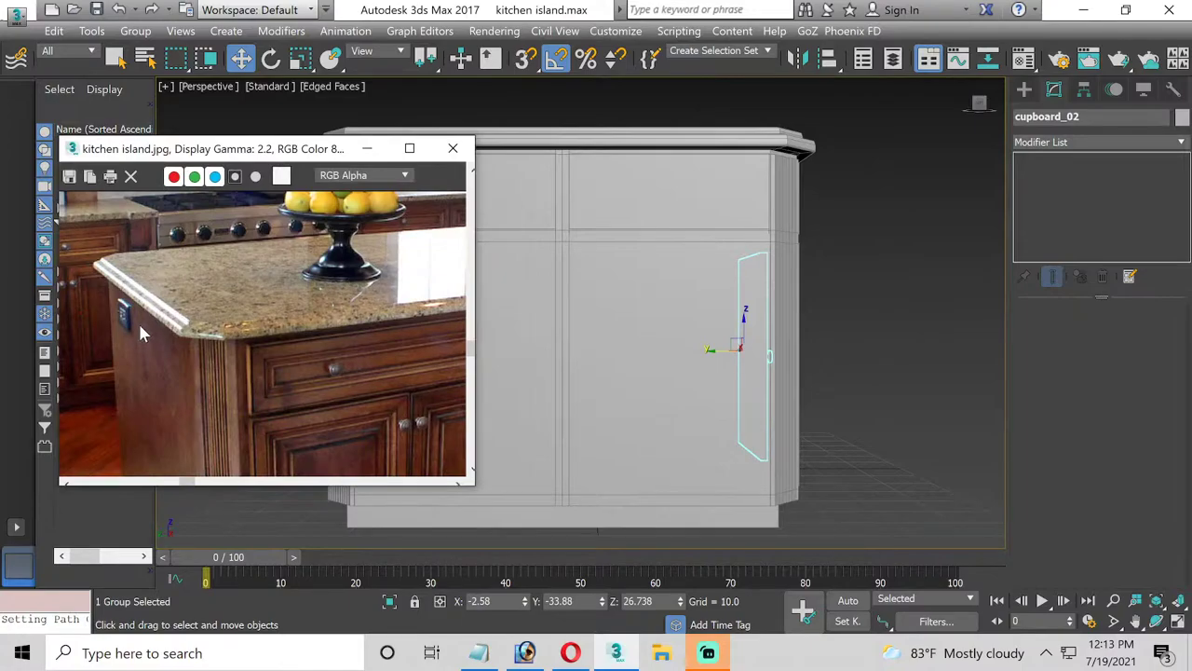
mouse_move(339, 151)
left_mouse_down()
mouse_move(323, 152)
mouse_move(405, 260)
left_mouse_up()
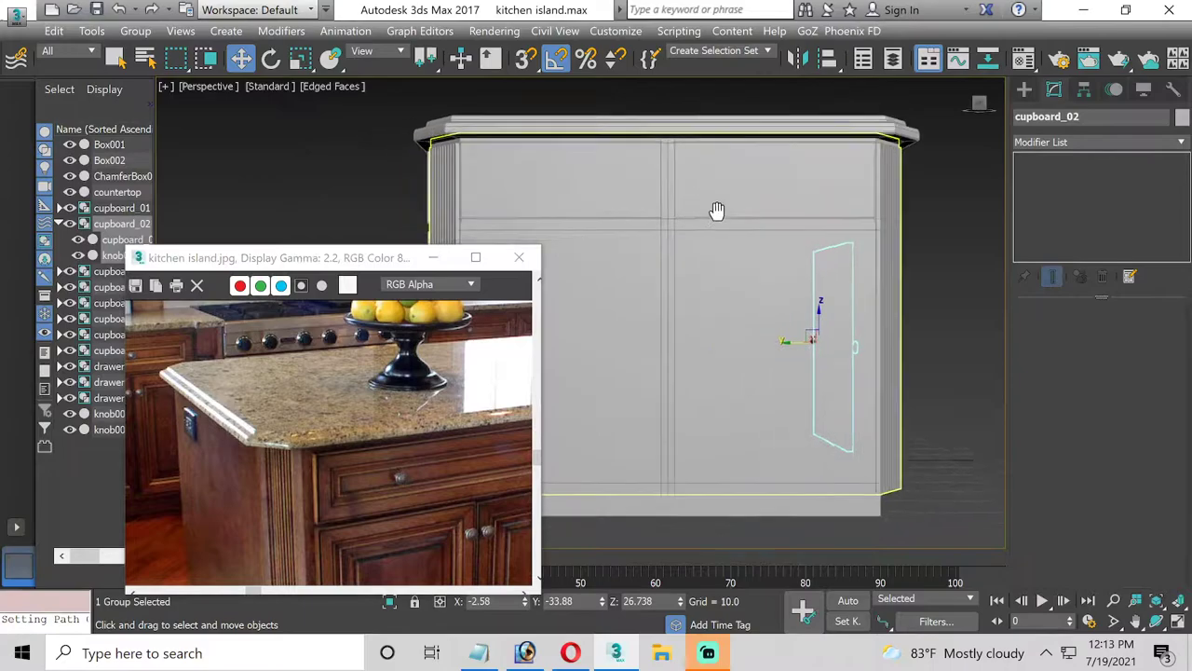
middle_click_drag(549, 228, 798, 221)
left_click_drag(378, 261, 376, 184)
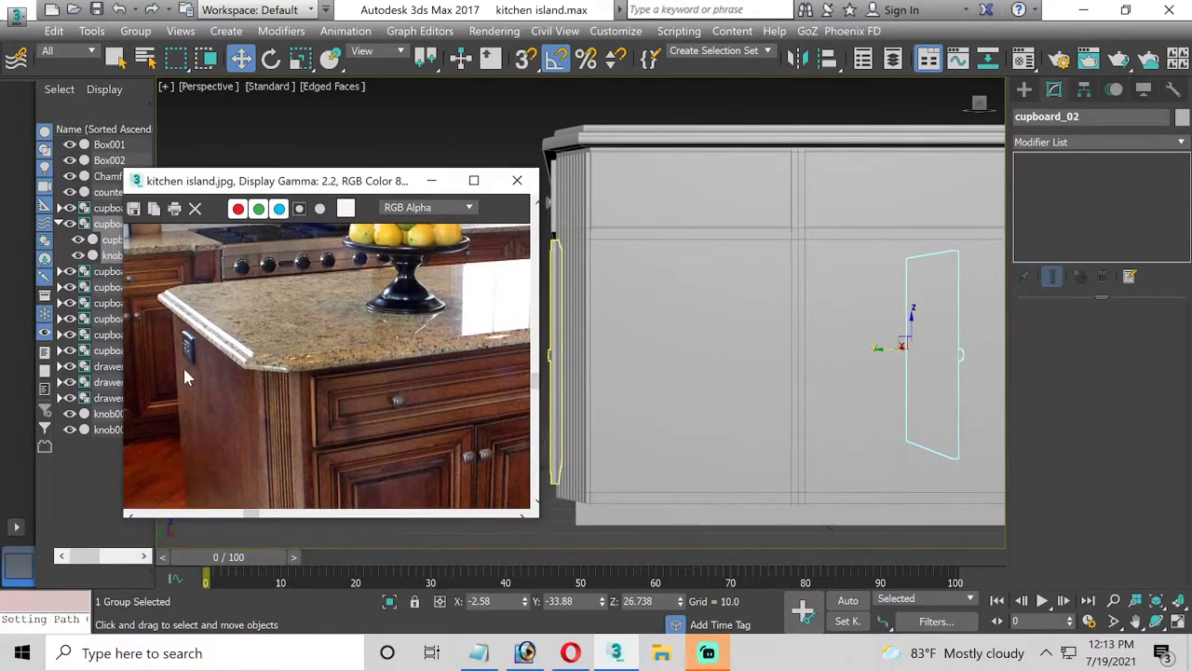
scroll(181, 364, "down", 2)
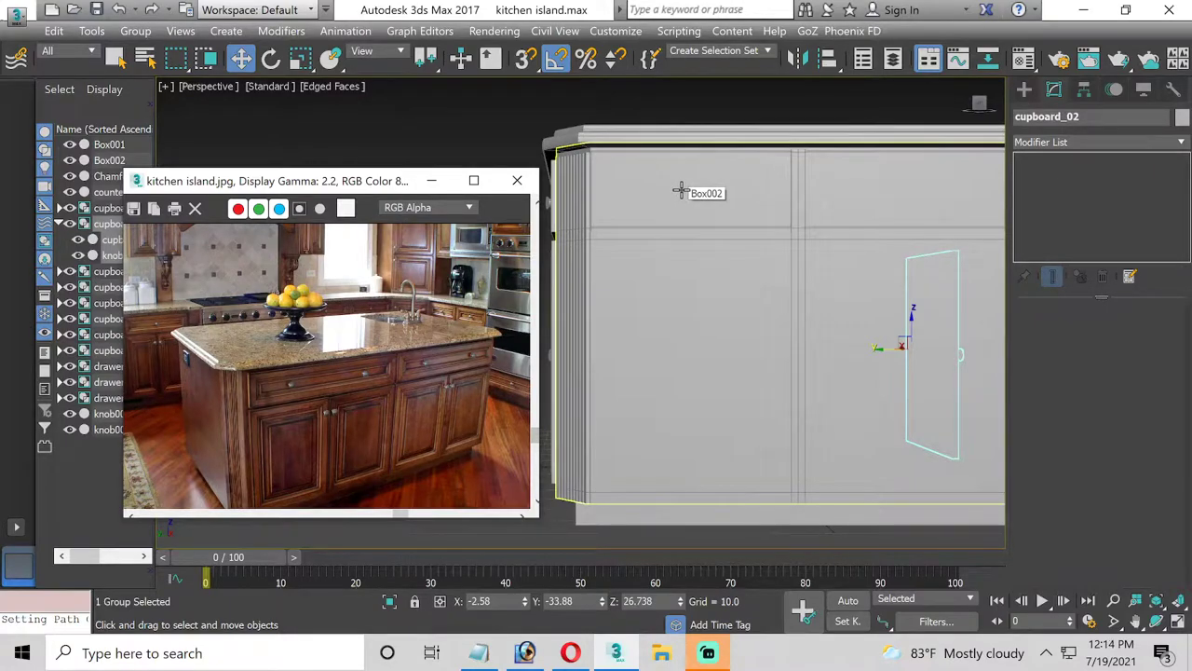
Select Box002, the end panel, and switch to Standard Primitives geometry
left_click(681, 190)
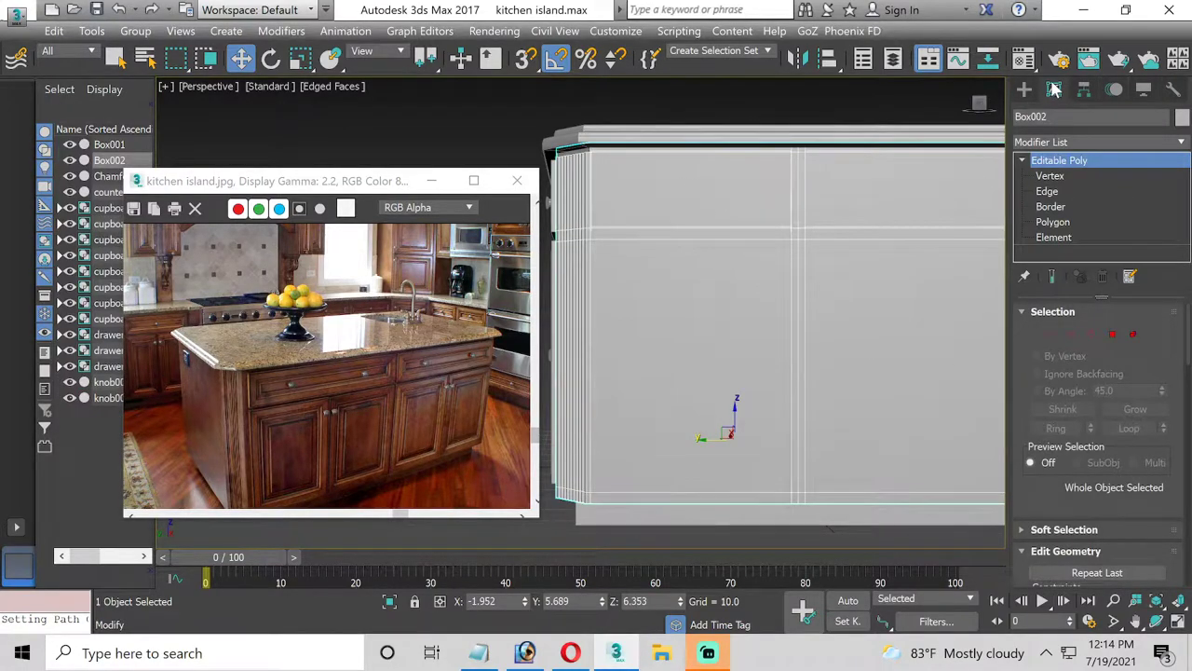
left_click(1023, 89)
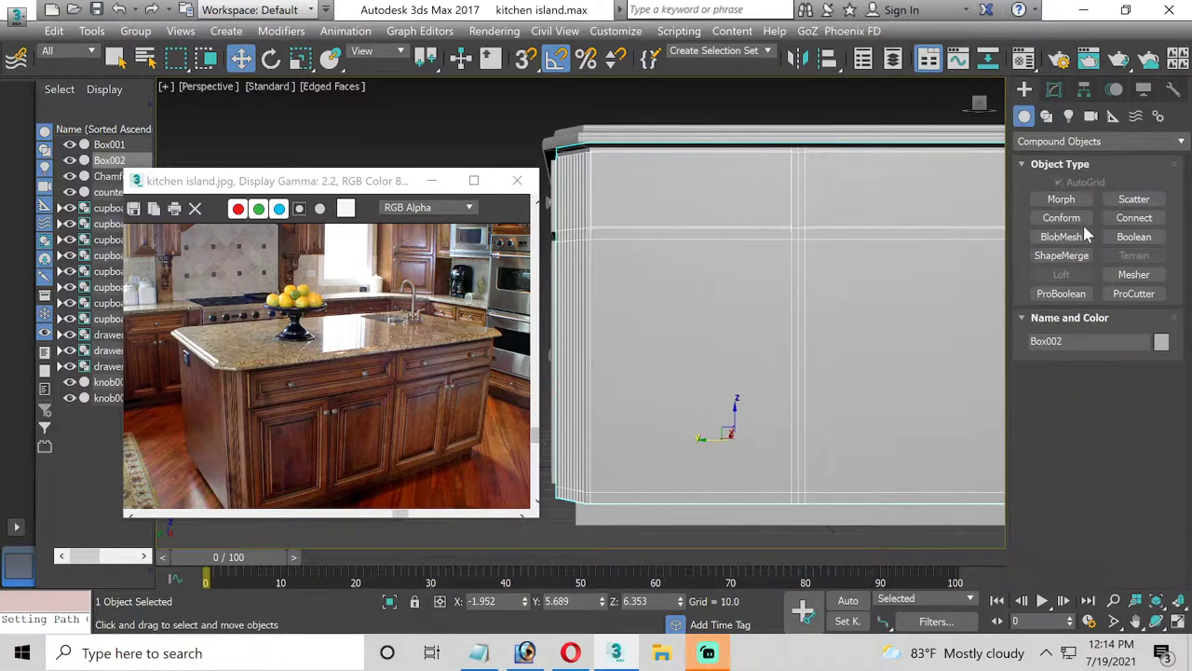
left_click(1044, 116)
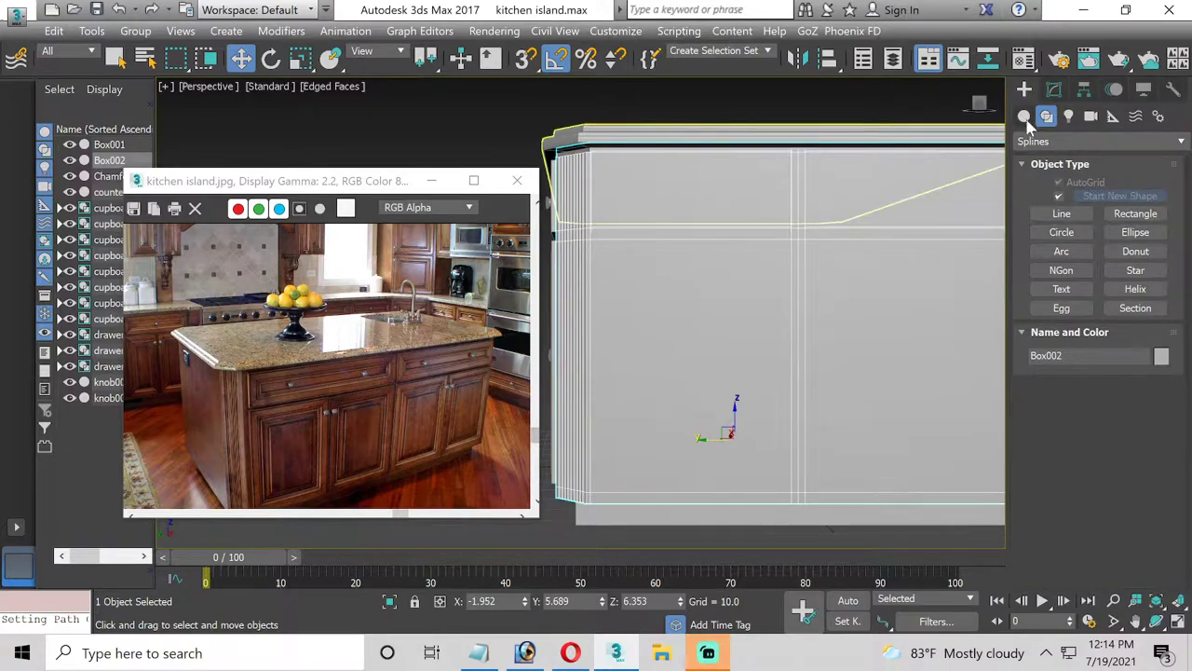
left_click(1024, 116)
left_click(1059, 141)
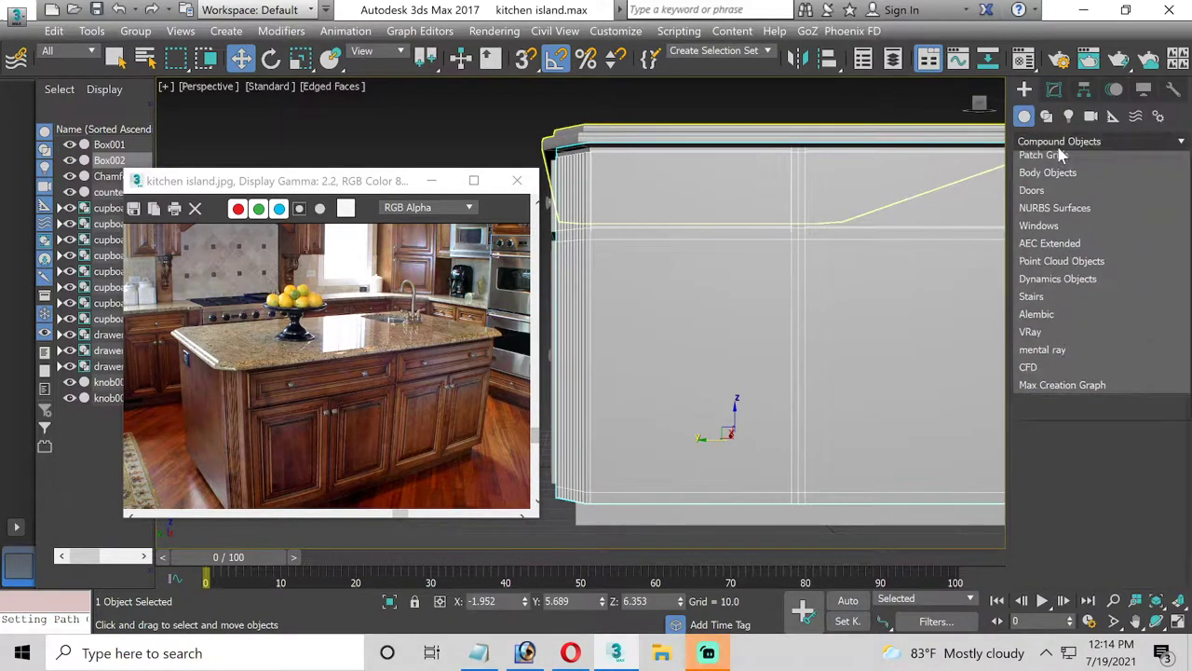
scroll(1059, 156, "up", 2)
left_click(1051, 152)
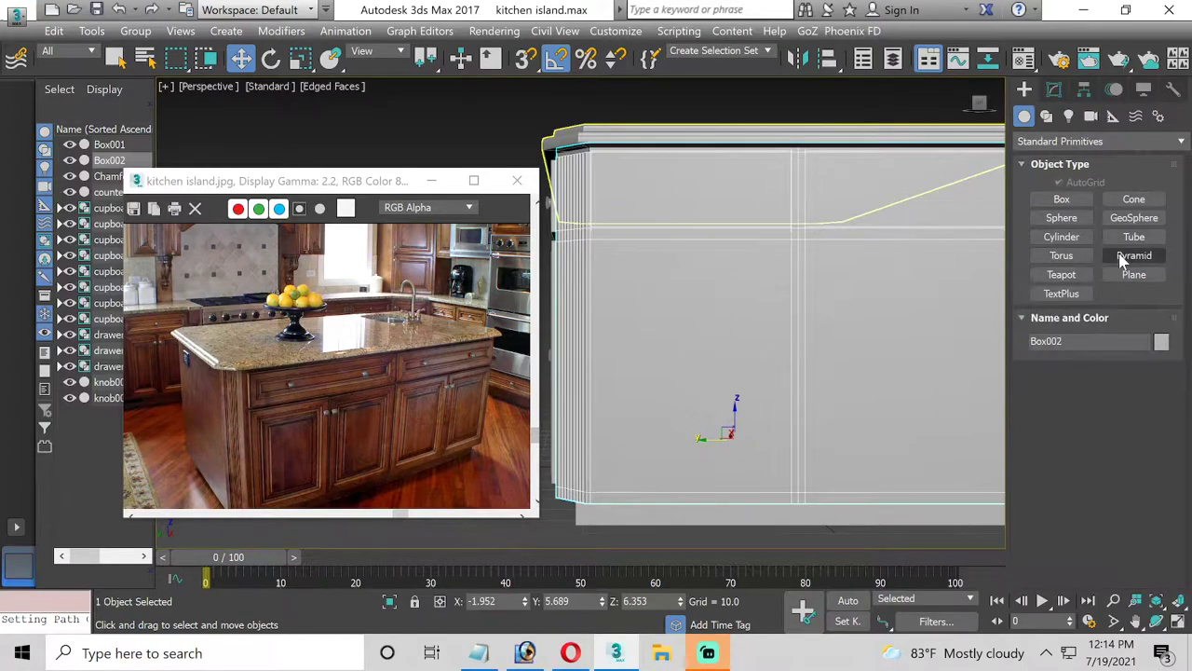
Draw a small plane near the end panel's top and isolate it
left_click(1131, 273)
left_click_drag(658, 162, 698, 212)
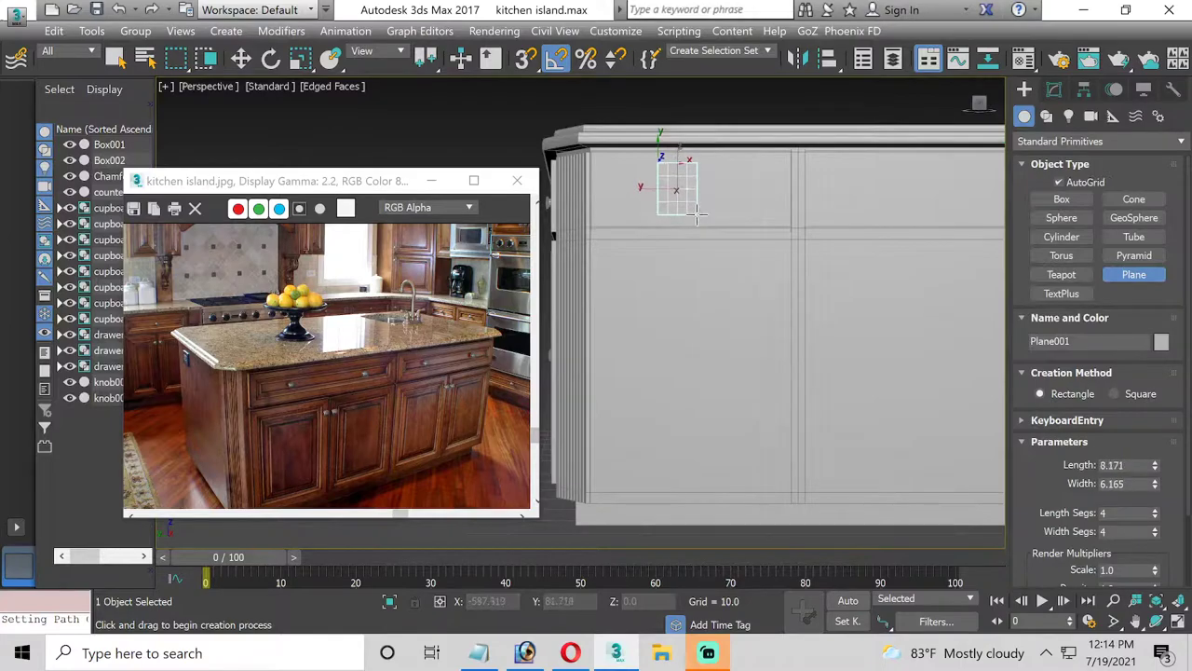
right_click(697, 214)
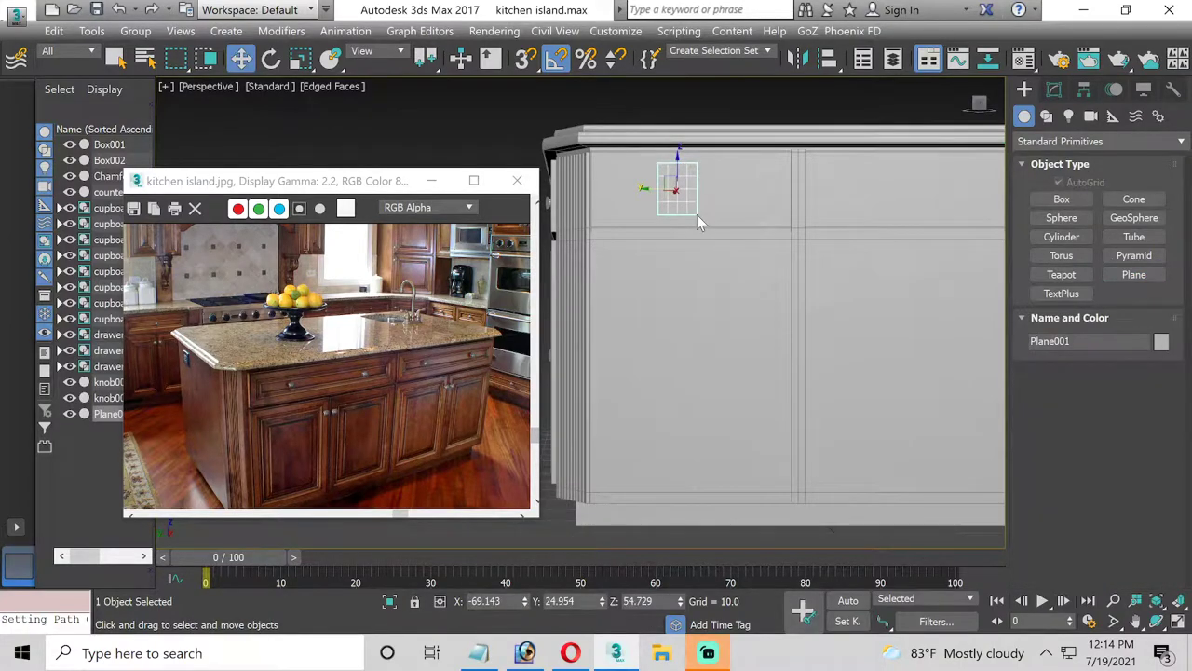
left_click(391, 600)
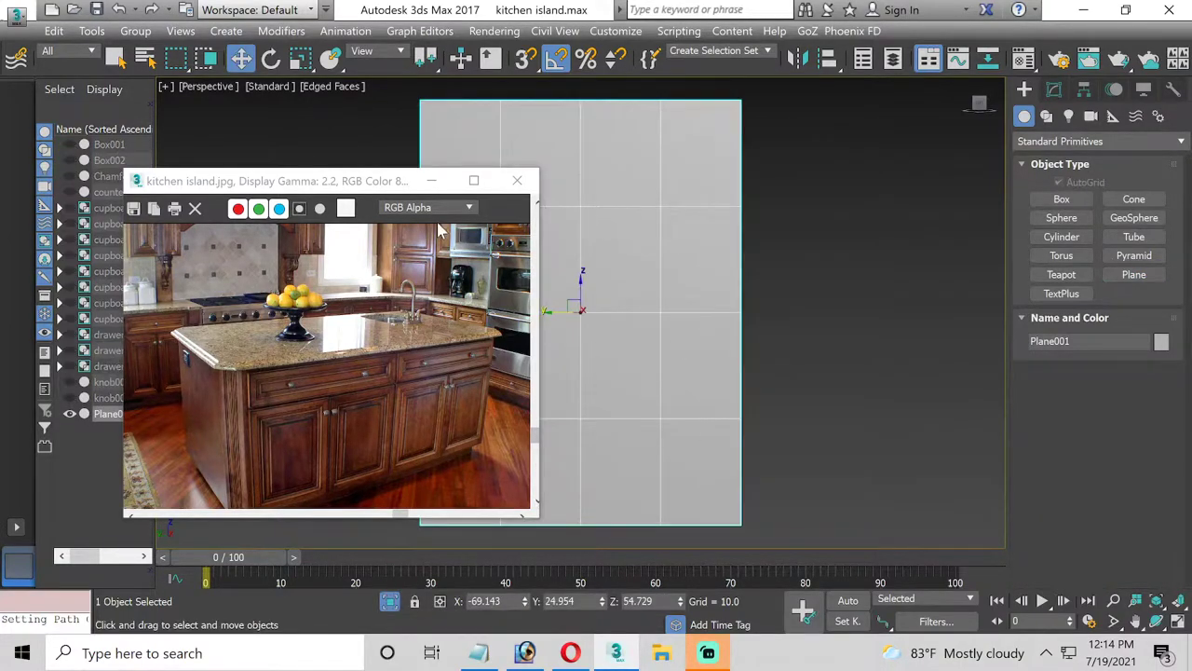
left_click(346, 33)
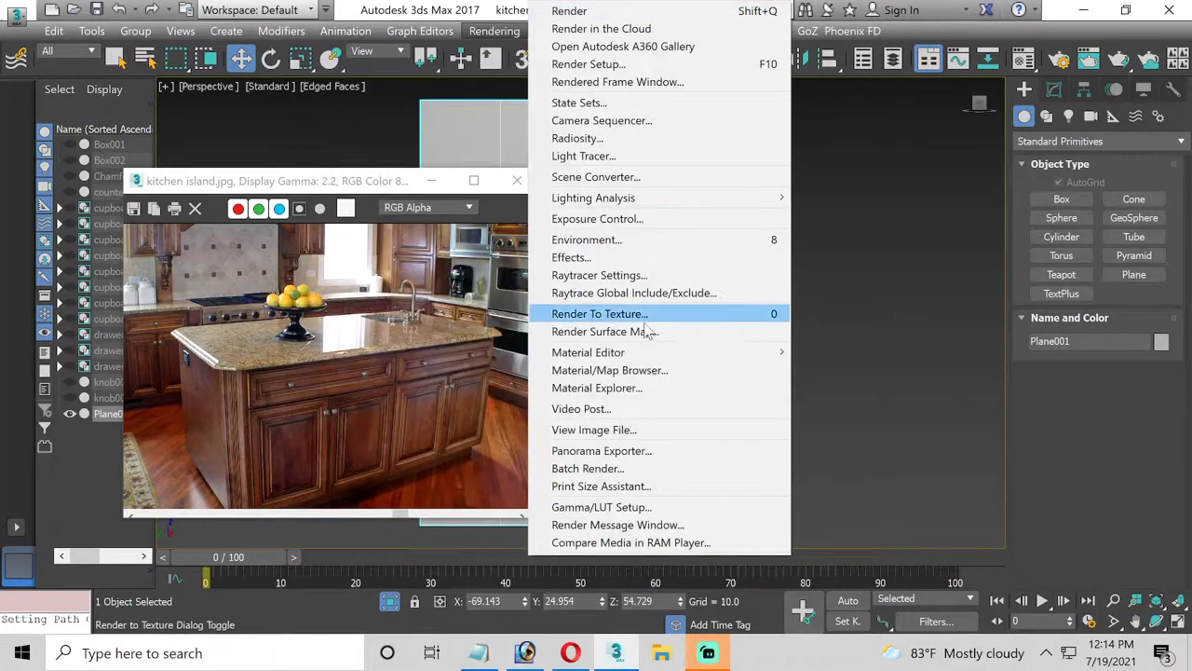
Minimize the reference photo and open the View Image File browser
left_click(431, 180)
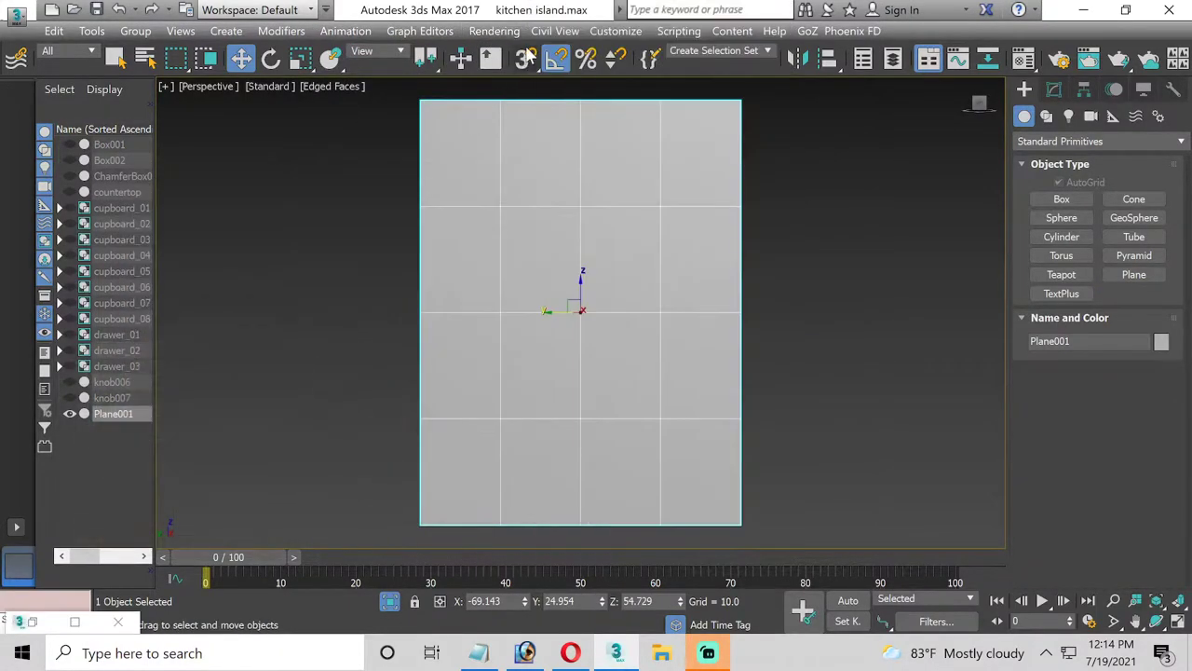
left_click(494, 31)
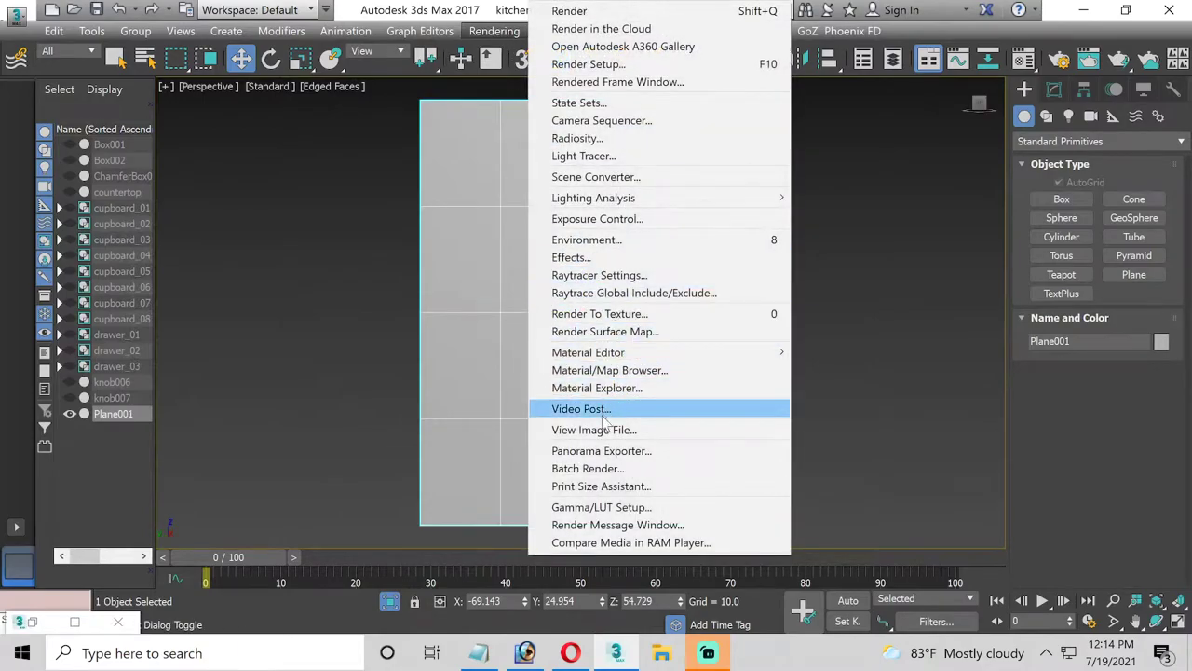
left_click(601, 429)
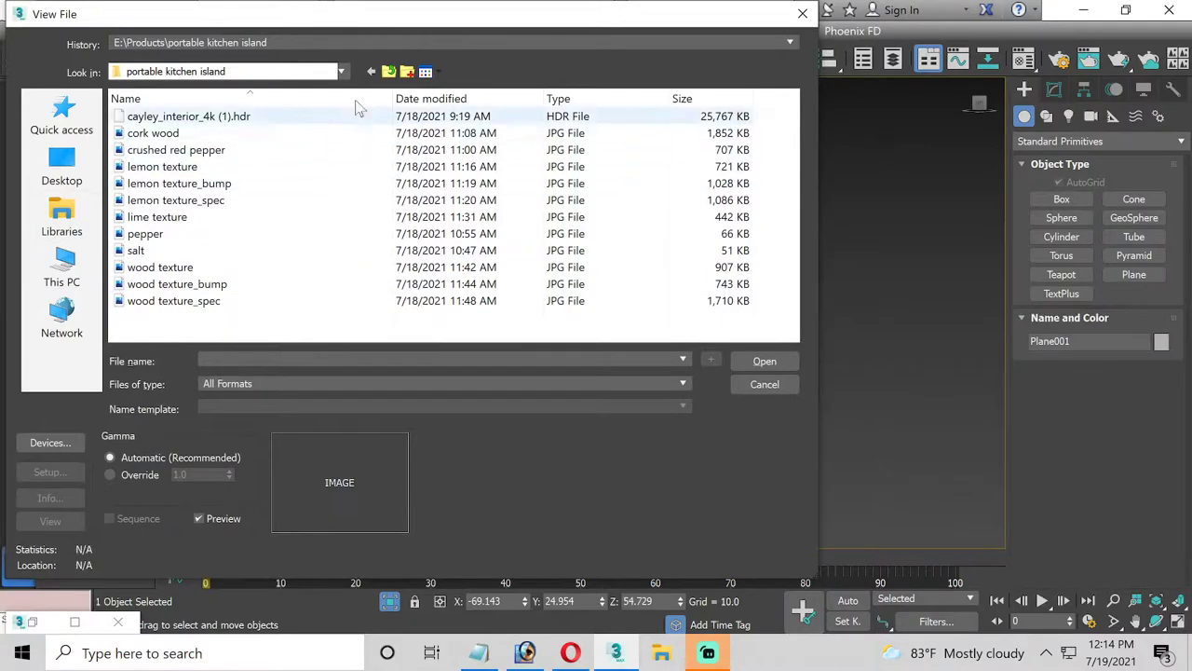
left_click(389, 71)
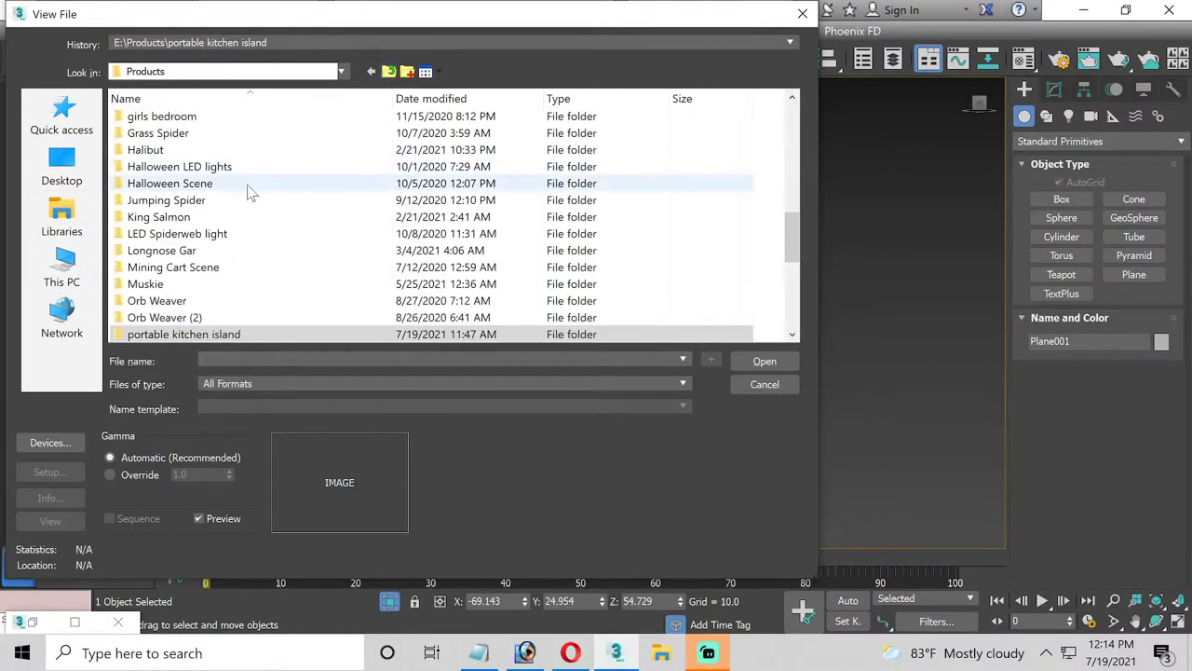
scroll(230, 289, "up", 2)
scroll(230, 289, "up", 4)
scroll(230, 289, "up", 2)
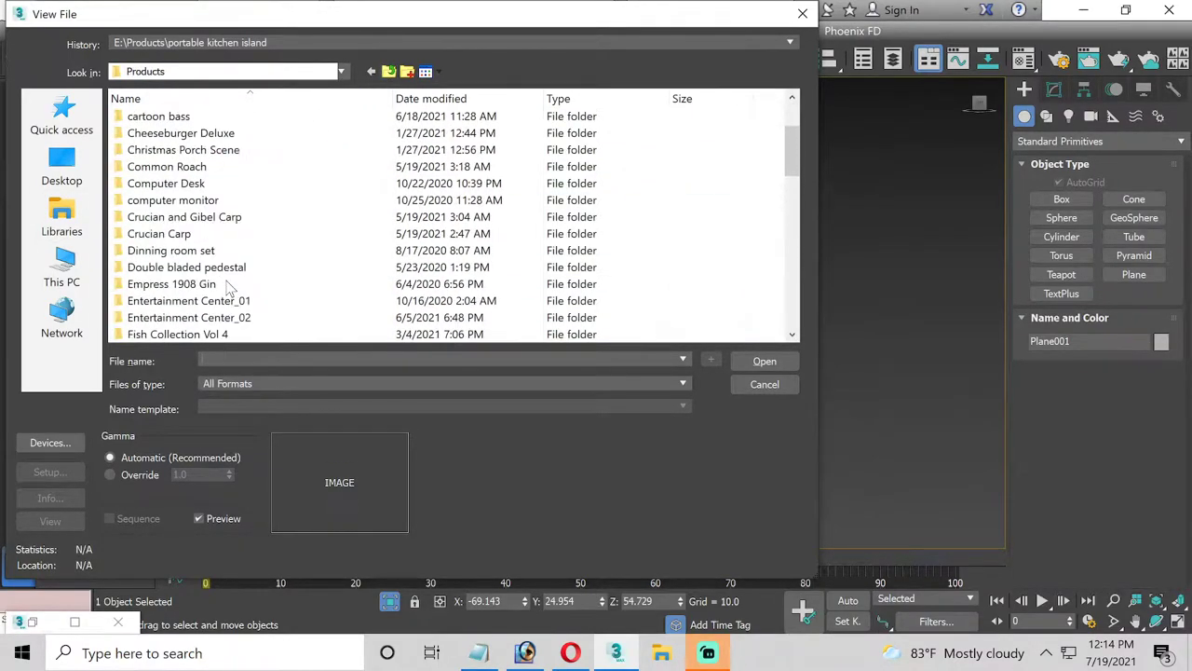
scroll(230, 288, "up", 2)
scroll(233, 286, "down", 6)
scroll(233, 287, "down", 4)
scroll(233, 285, "down", 2)
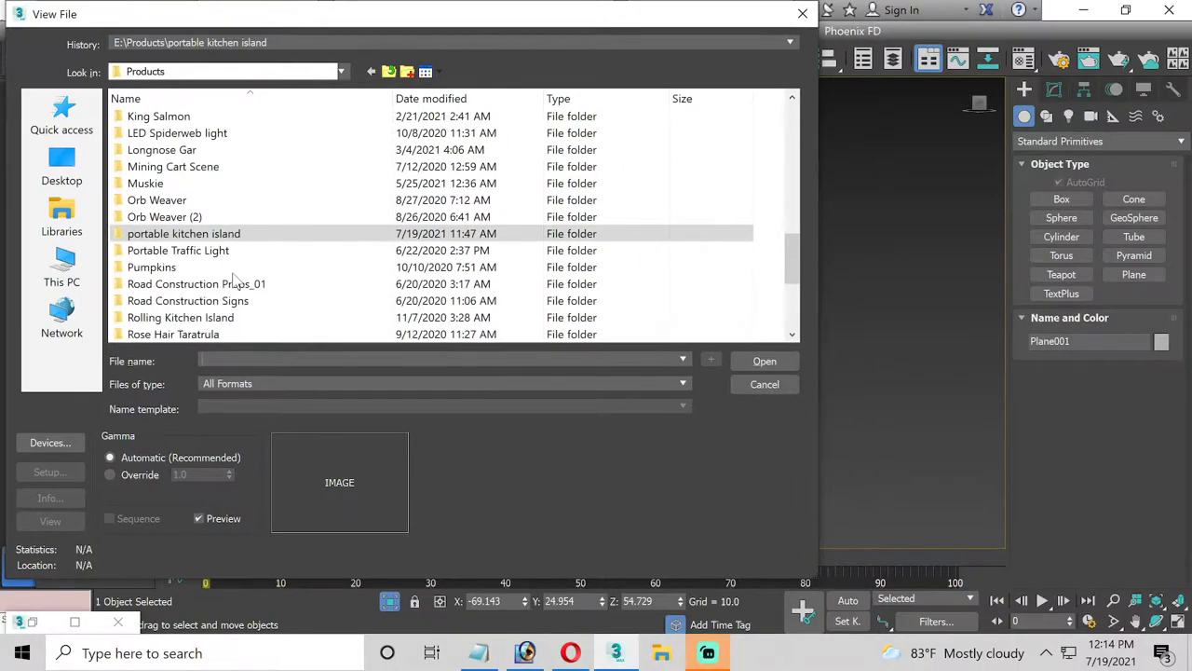
scroll(233, 282, "up", 2)
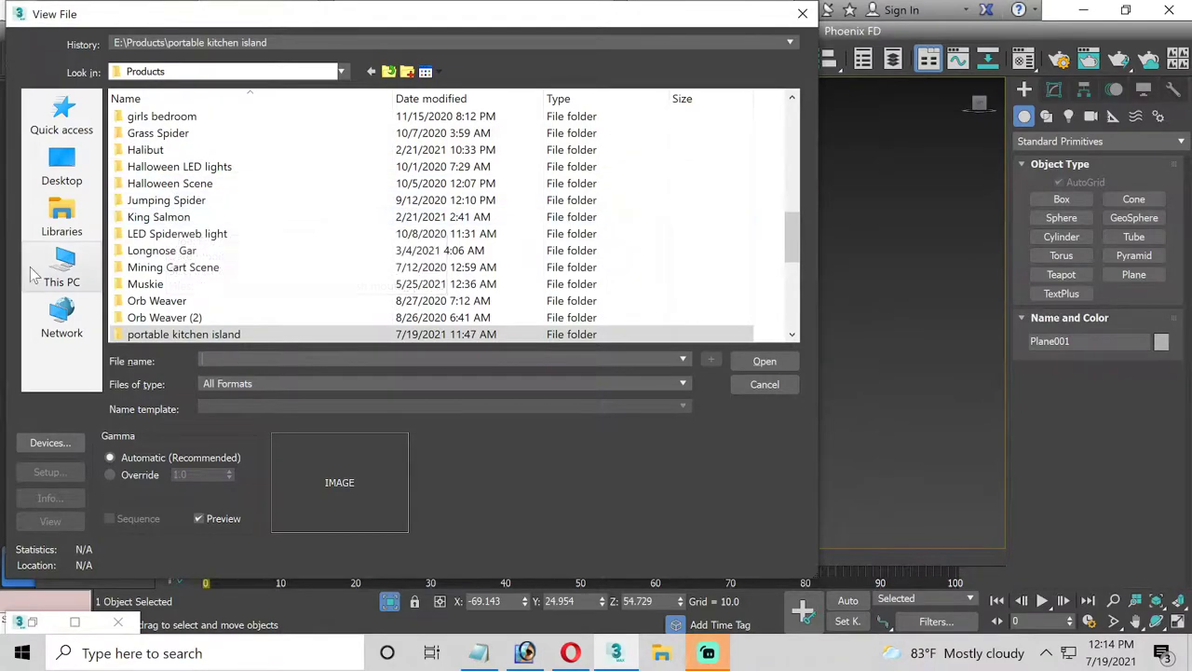
Open outlet.jpg from Reference Images > kitchen island and check its 373 × 451 size
left_click(62, 269)
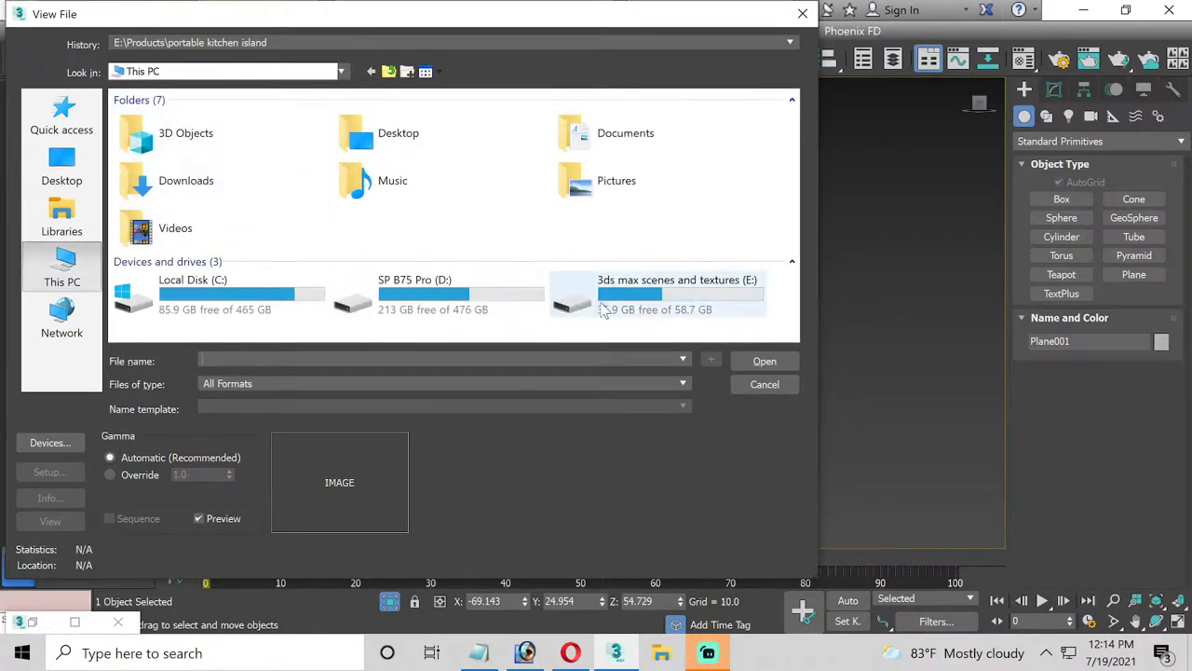
double_click(609, 298)
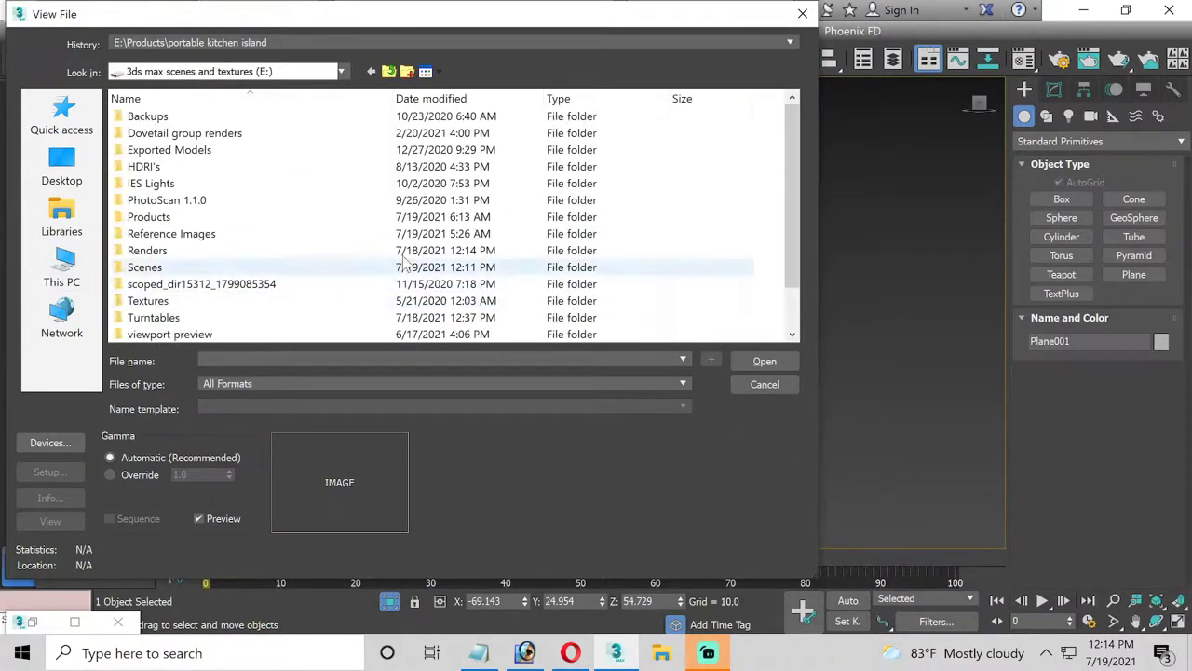
double_click(212, 239)
scroll(213, 246, "down", 4)
scroll(212, 246, "down", 3)
scroll(212, 246, "down", 3)
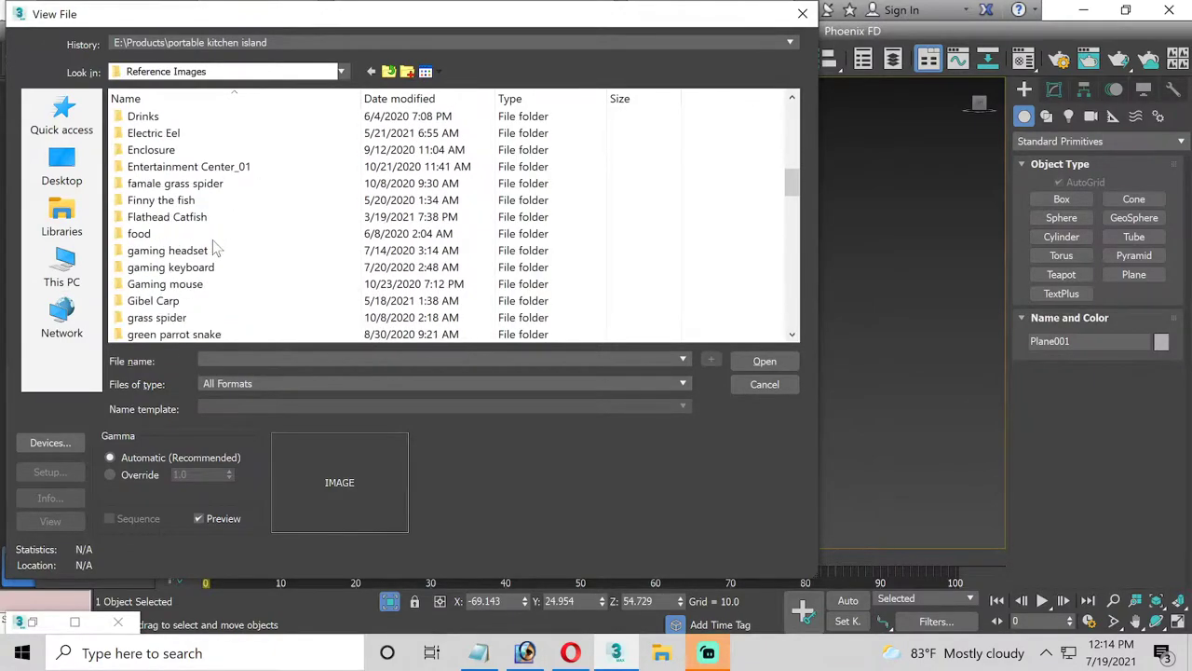
scroll(213, 250, "down", 3)
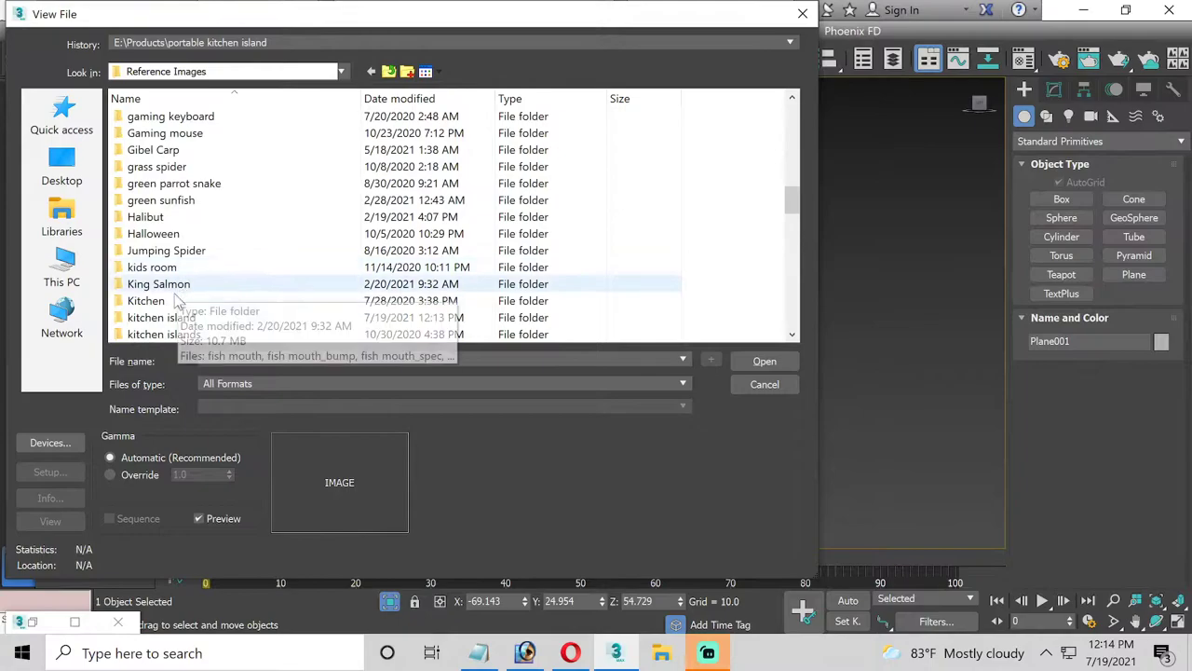
double_click(171, 322)
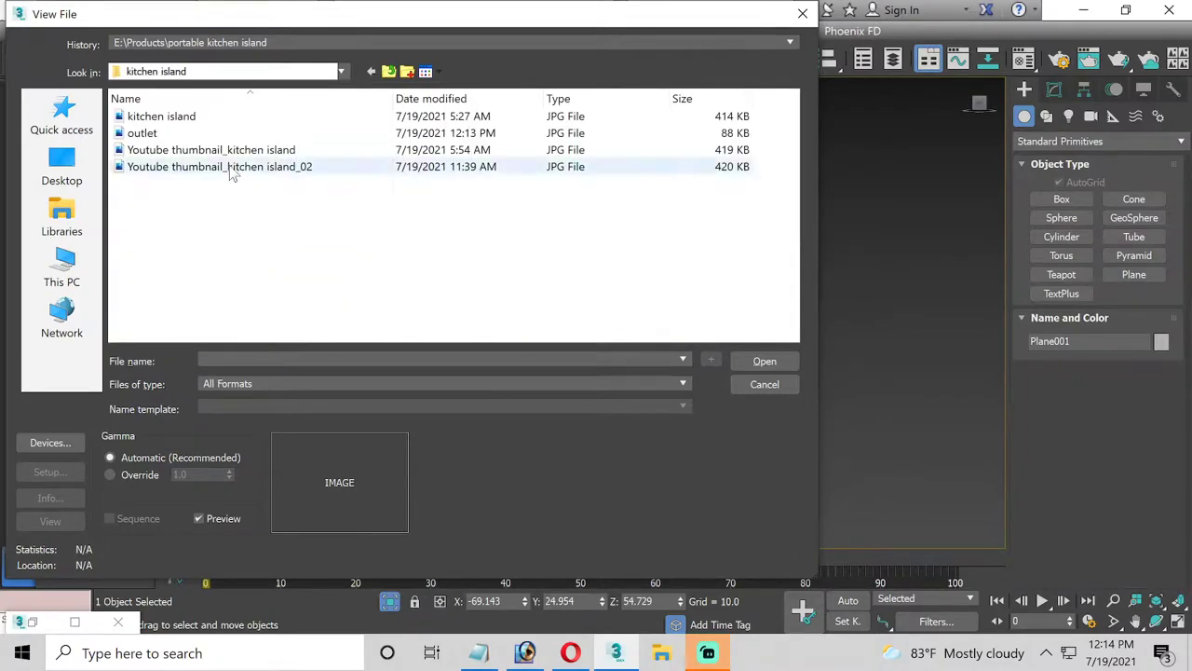
double_click(169, 136)
right_click(557, 306)
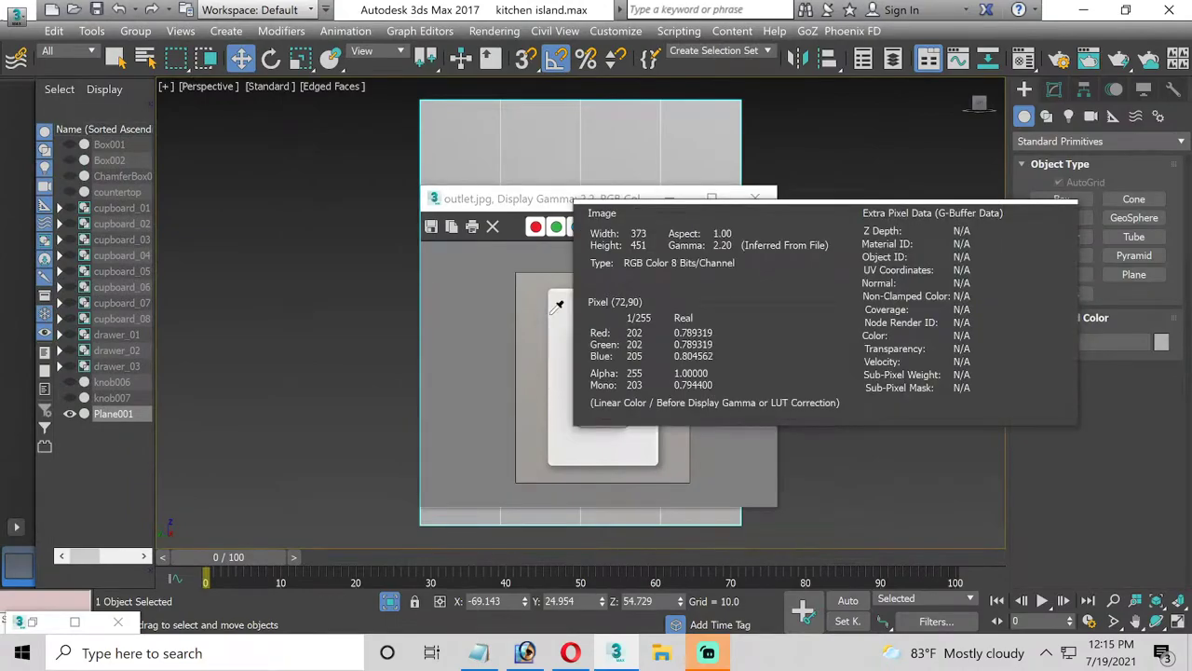
Move the outlet viewer aside and set Plane001's width to 373
left_click_drag(557, 203, 318, 178)
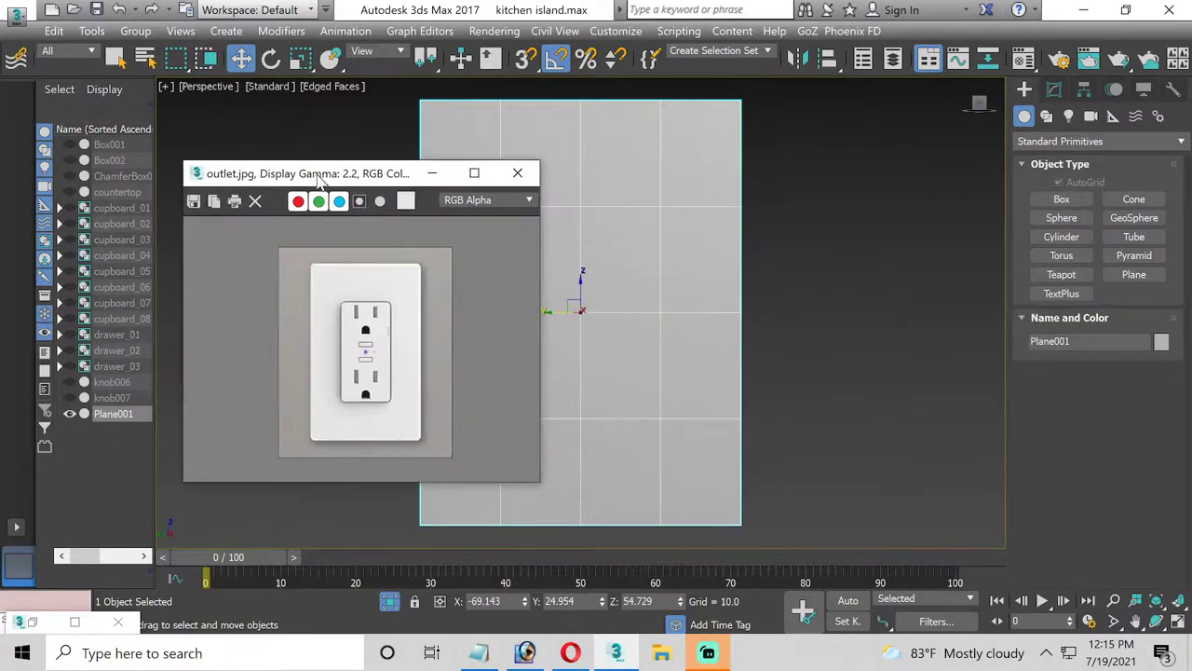
left_click(1053, 89)
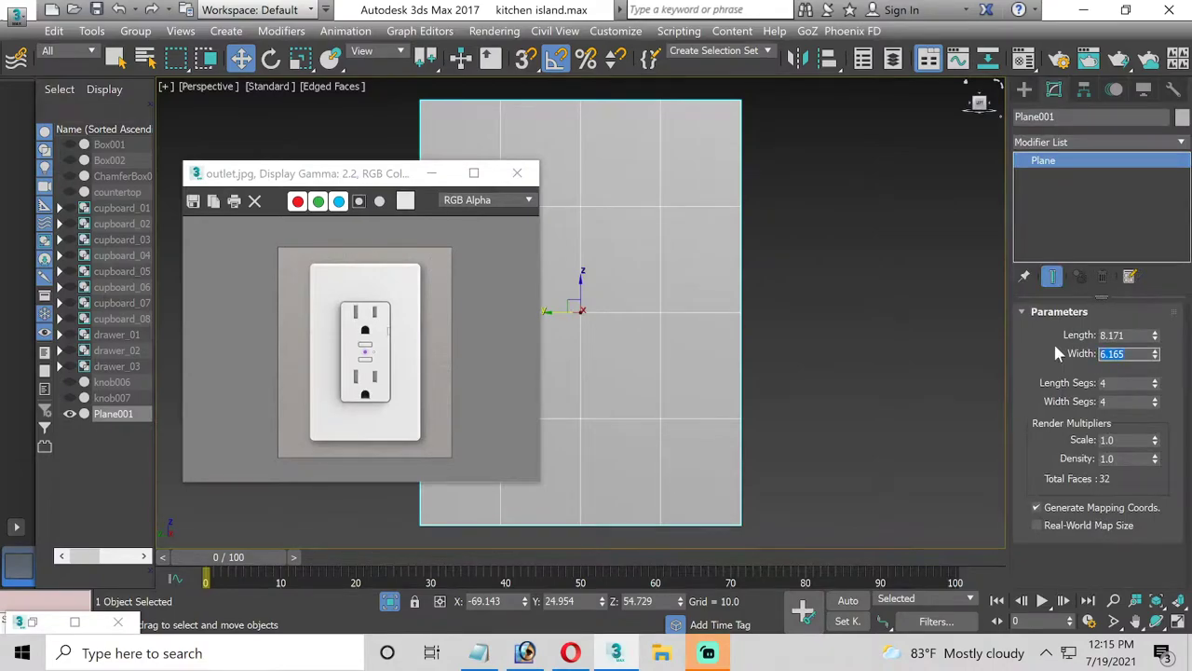
type("373")
key("Return")
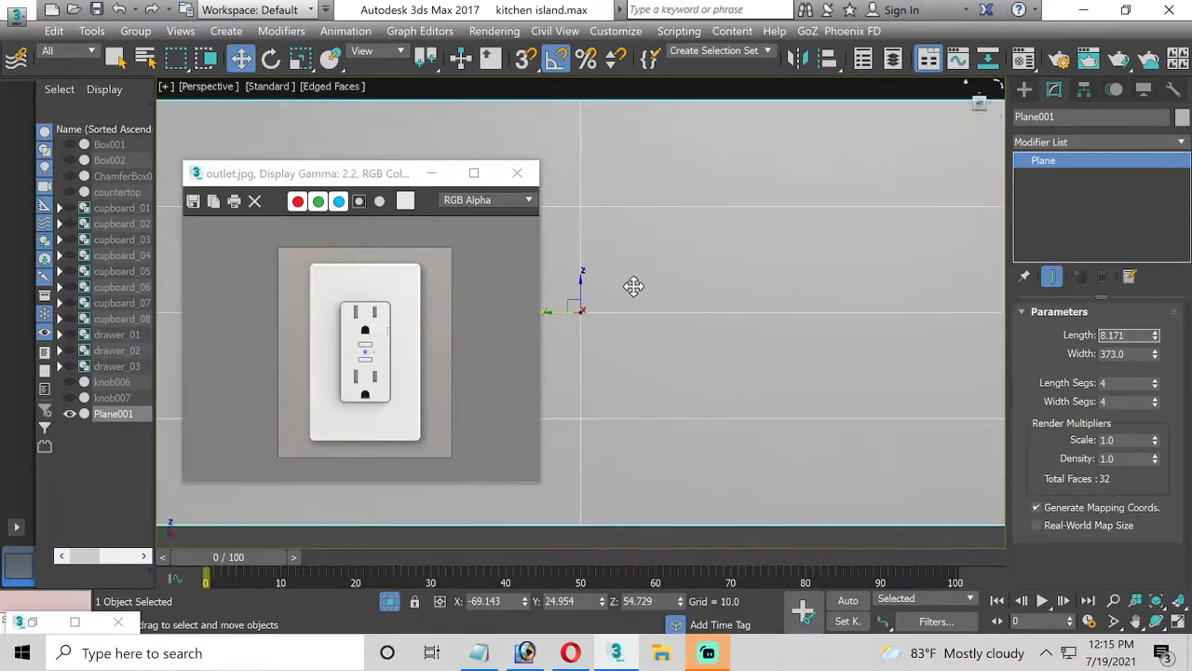
Set Plane001's length to 451 and close the outlet image viewer
left_click(353, 312)
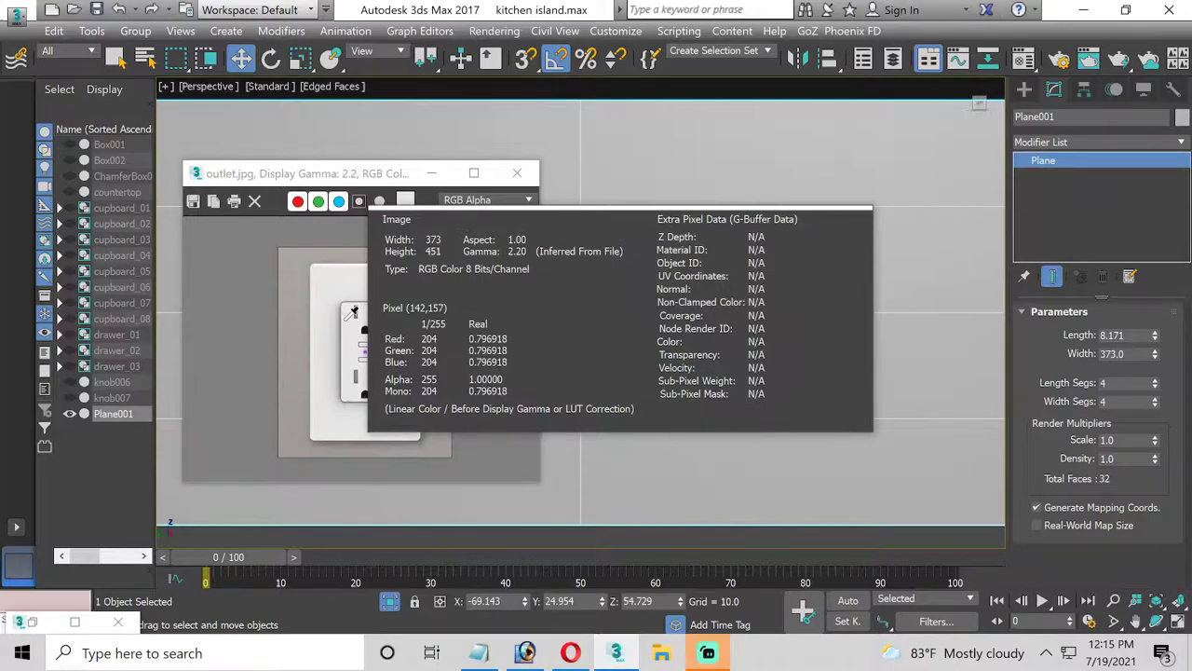
double_click(1122, 334)
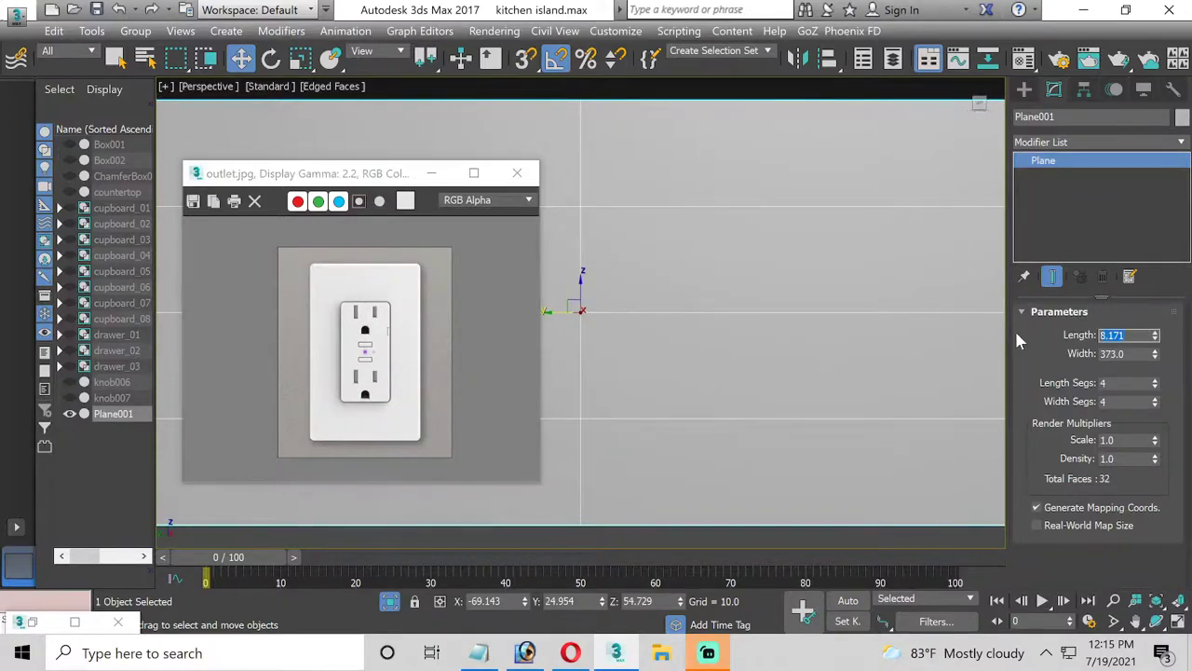
type("451")
key("Return")
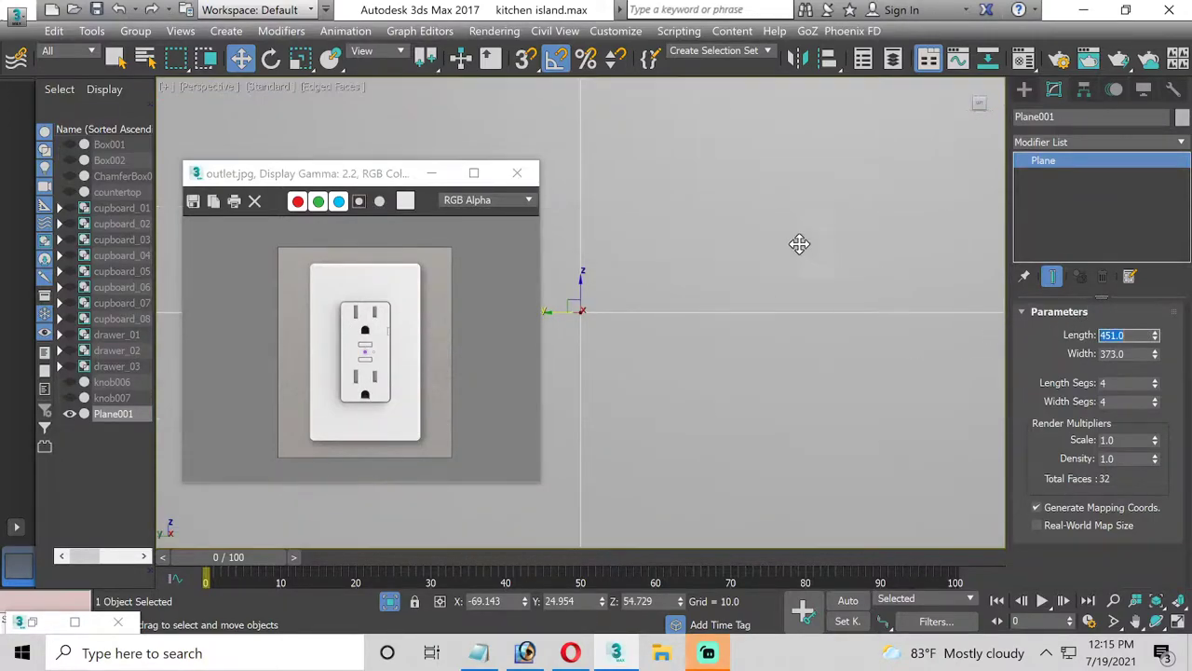
left_click(517, 174)
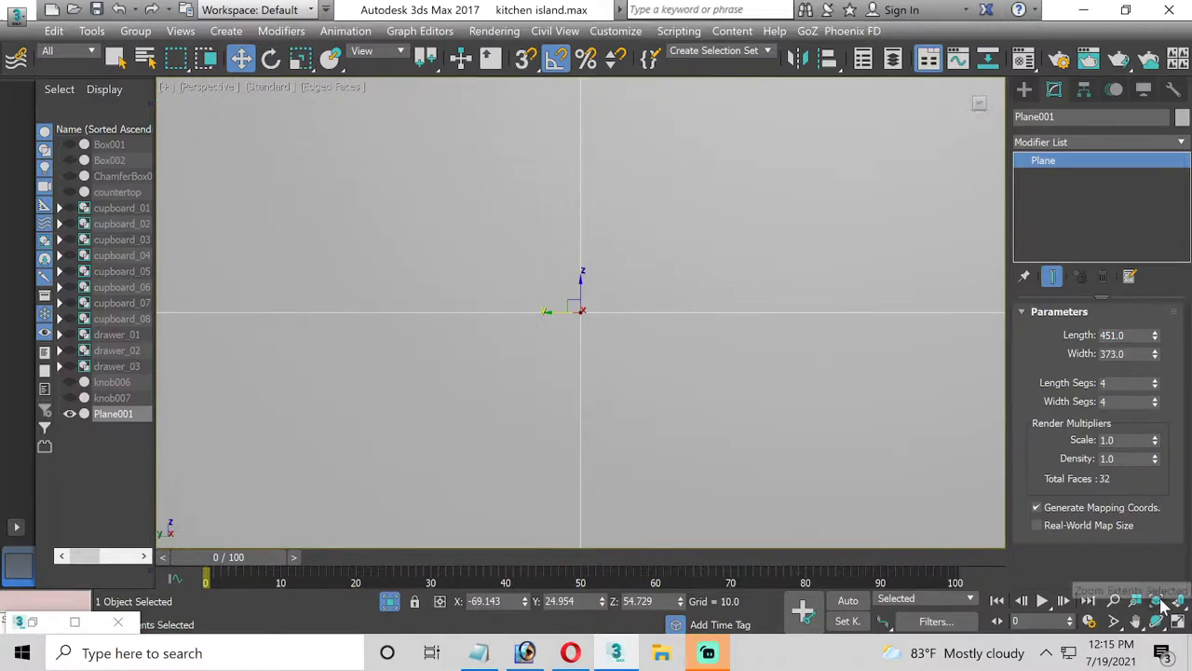
Frame the plane in the Left view and show it with Default Shading plus Edged Faces
left_click(1158, 601)
left_click(1178, 622)
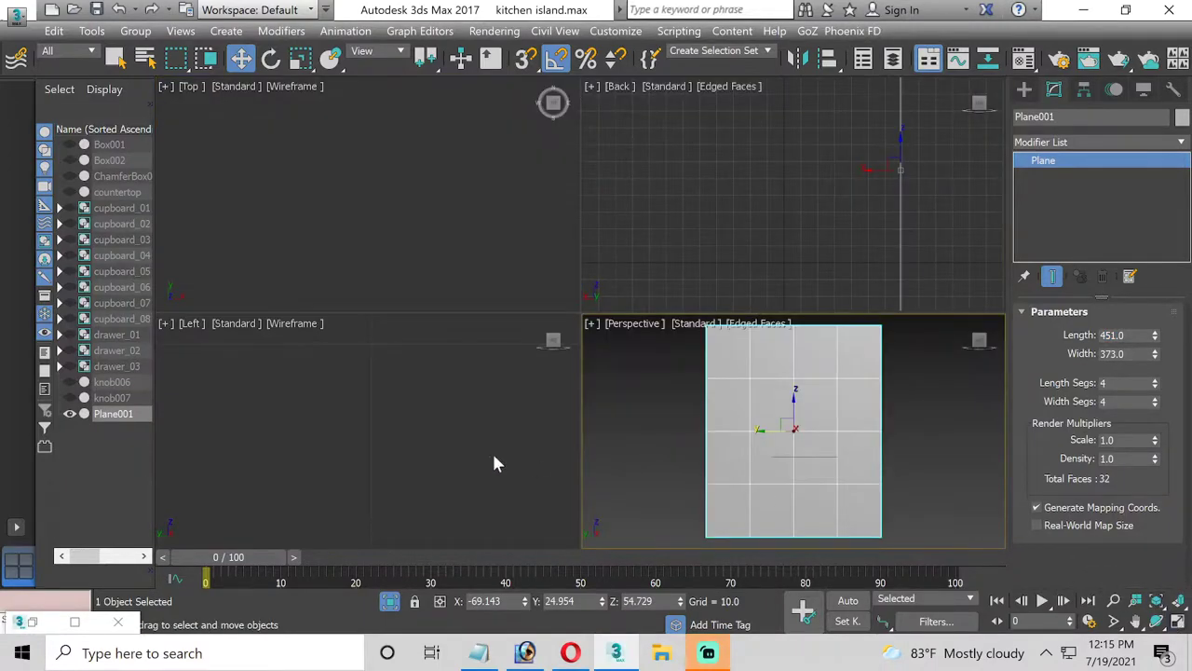
right_click(358, 400)
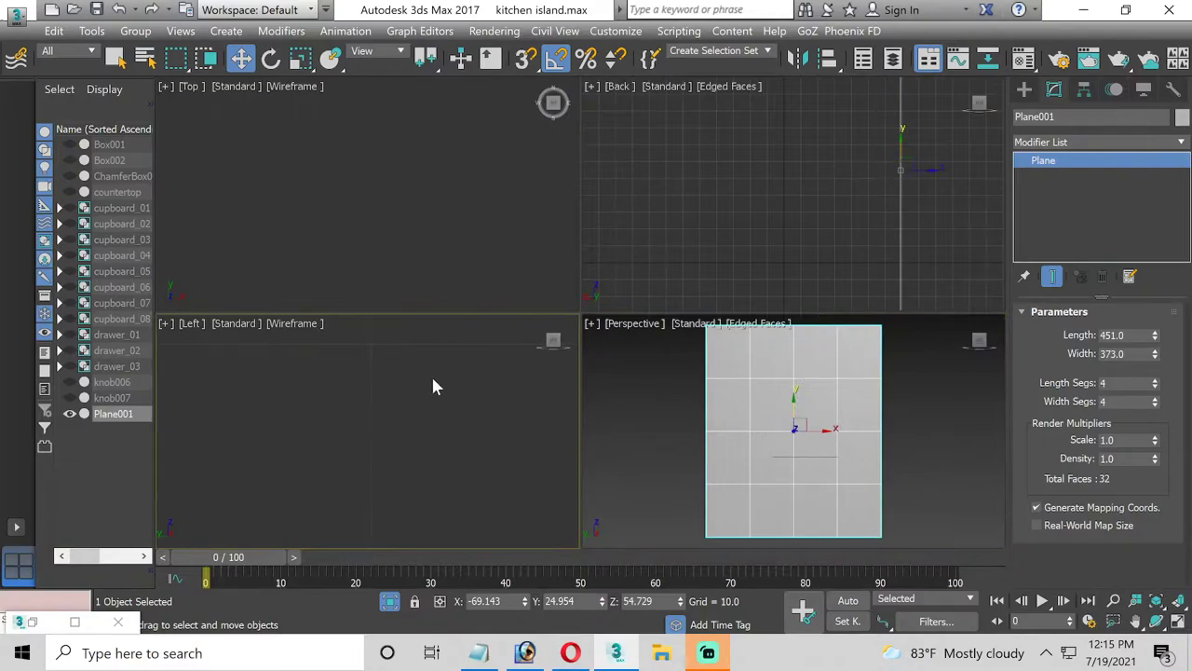
key("z")
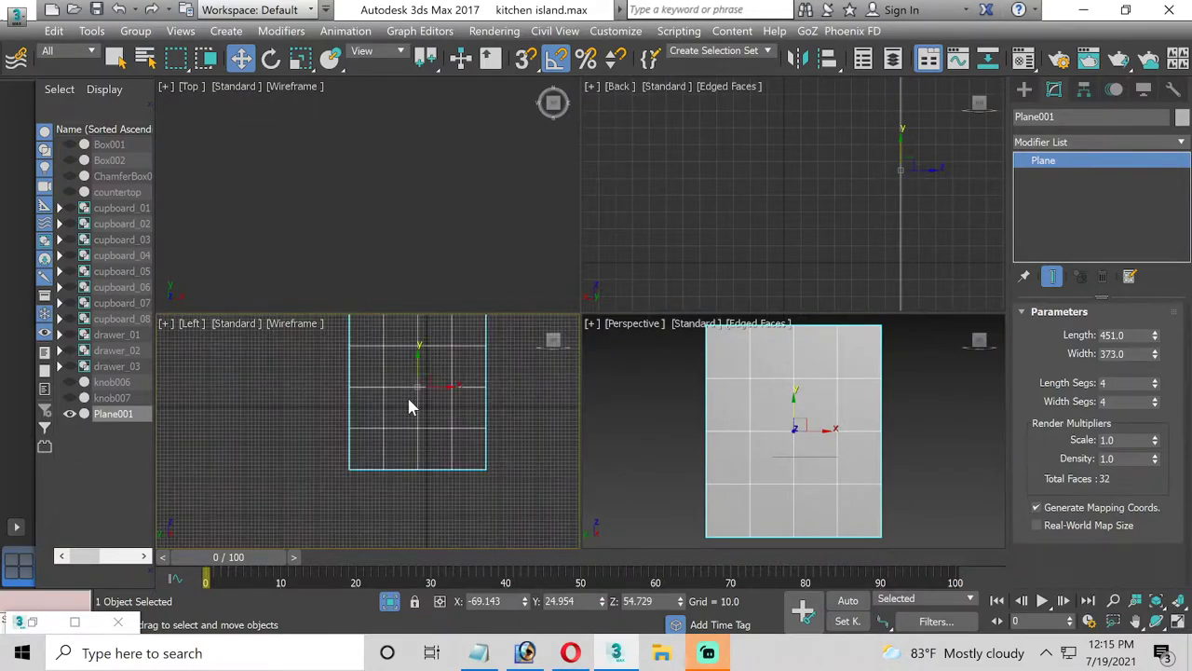
middle_click_drag(429, 377, 355, 419)
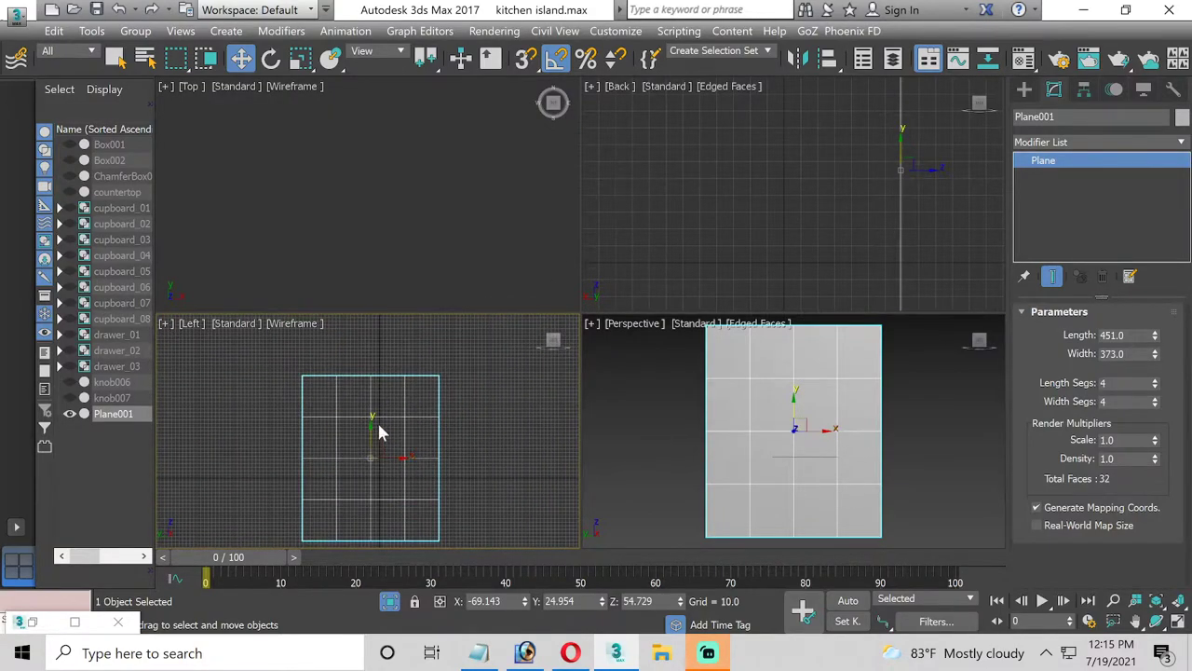
left_click(303, 325)
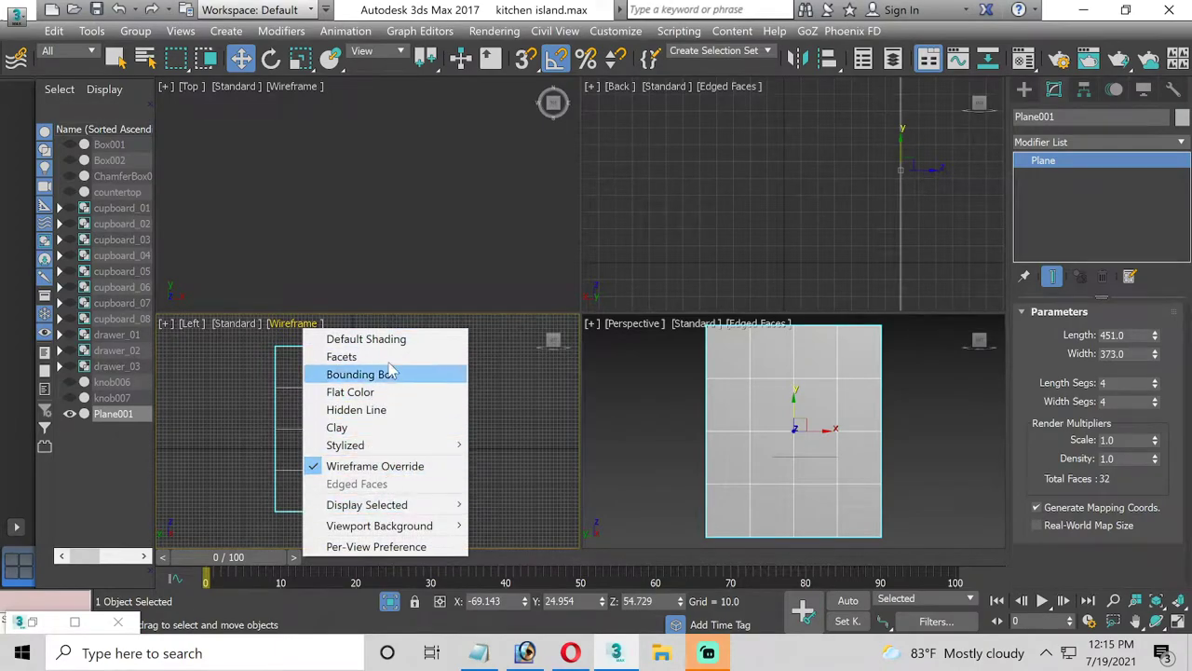
left_click(389, 342)
left_click(322, 325)
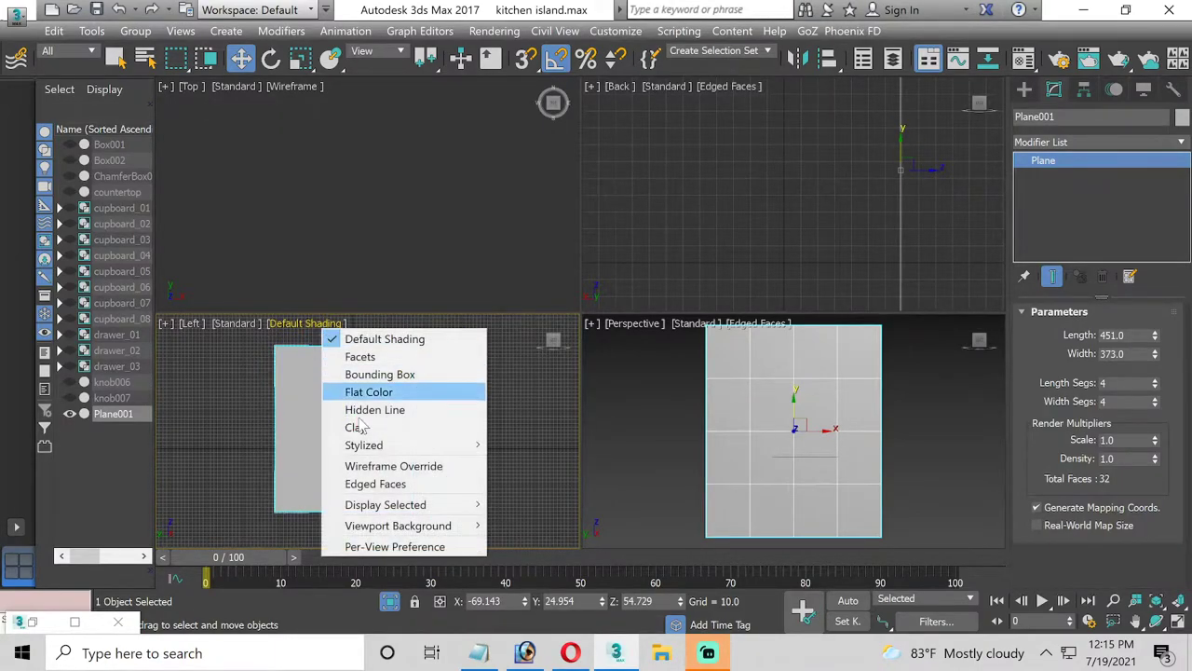
left_click(372, 481)
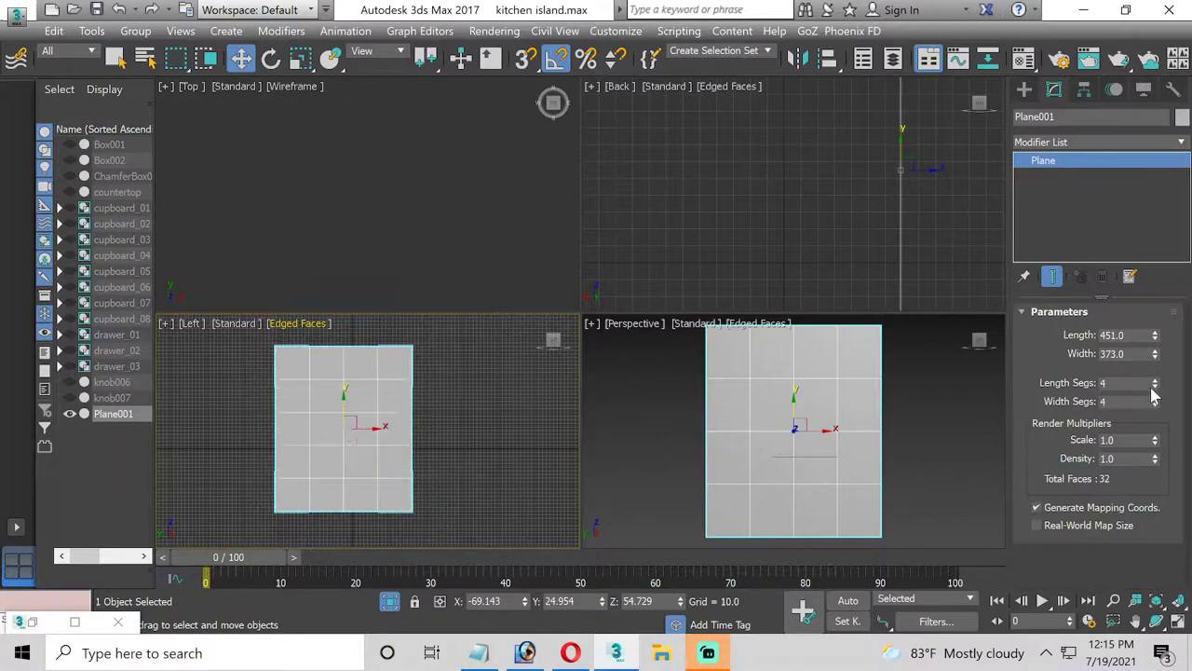
Set the plane's Length and Width segments to 2, then bring up the Material Editor
left_click_drag(1155, 383, 1151, 421)
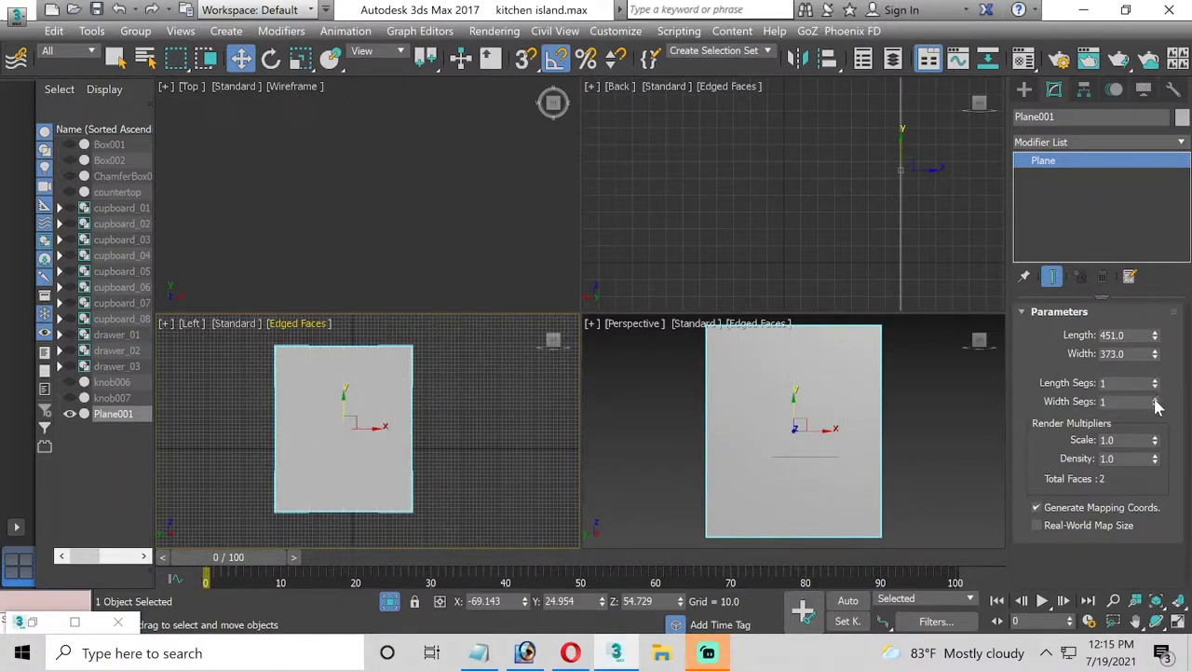
left_click(1156, 399)
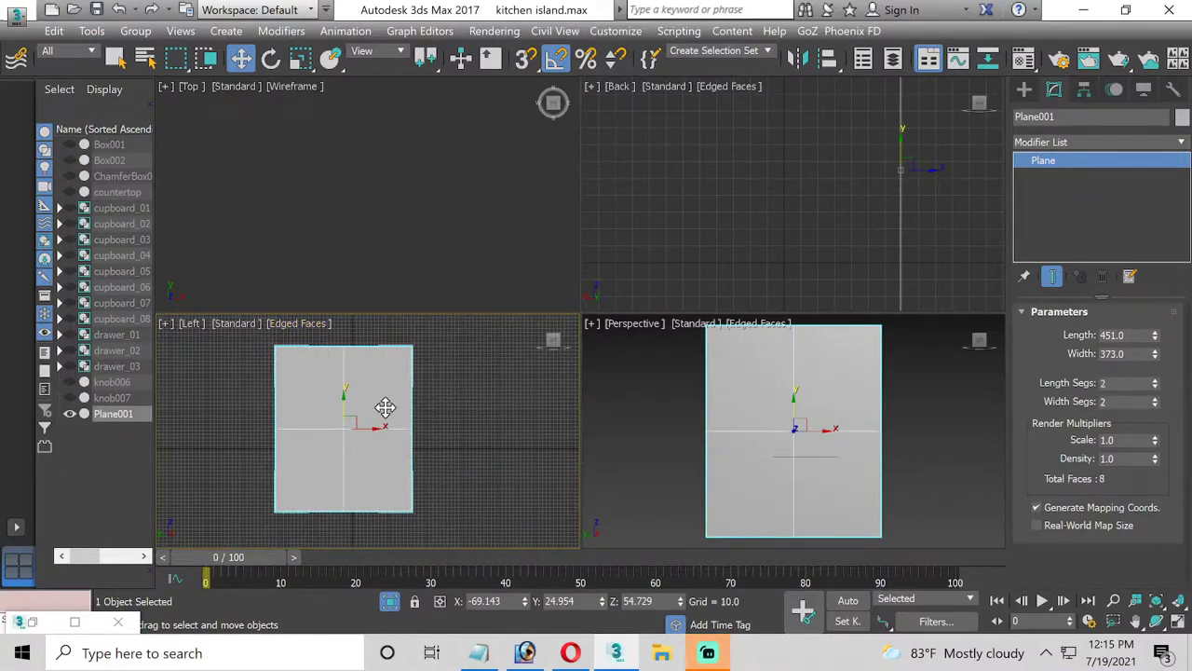
key("m")
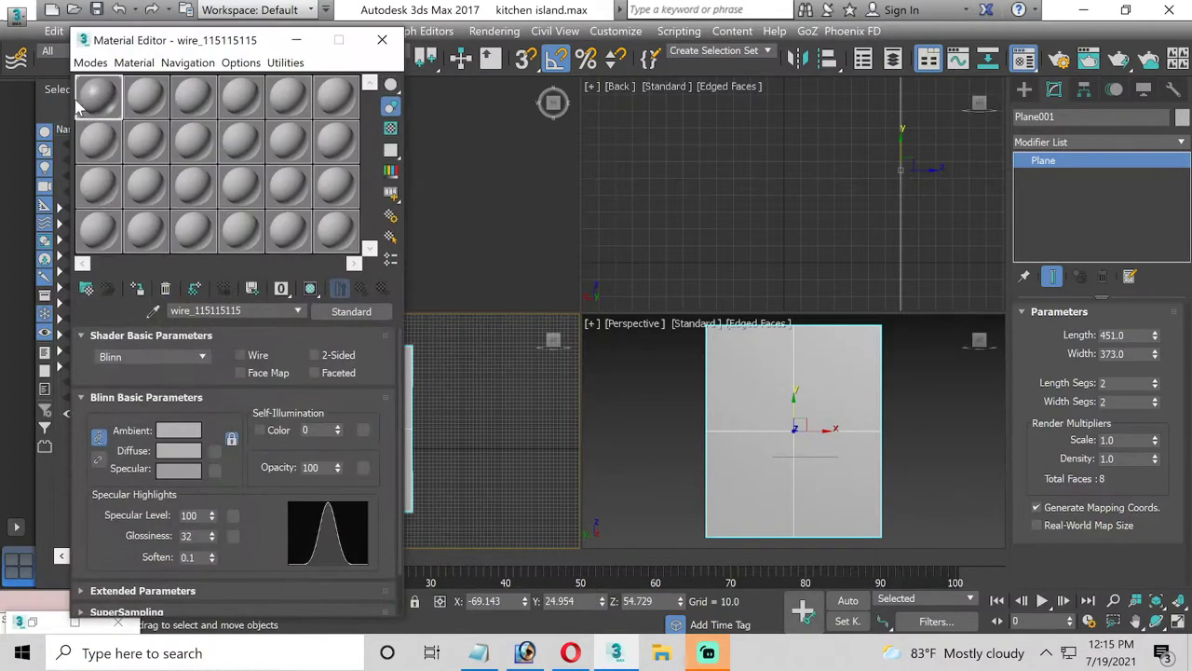
Load kitchen island/outlet.jpg as a Bitmap in the material's Diffuse map slot
left_click(215, 450)
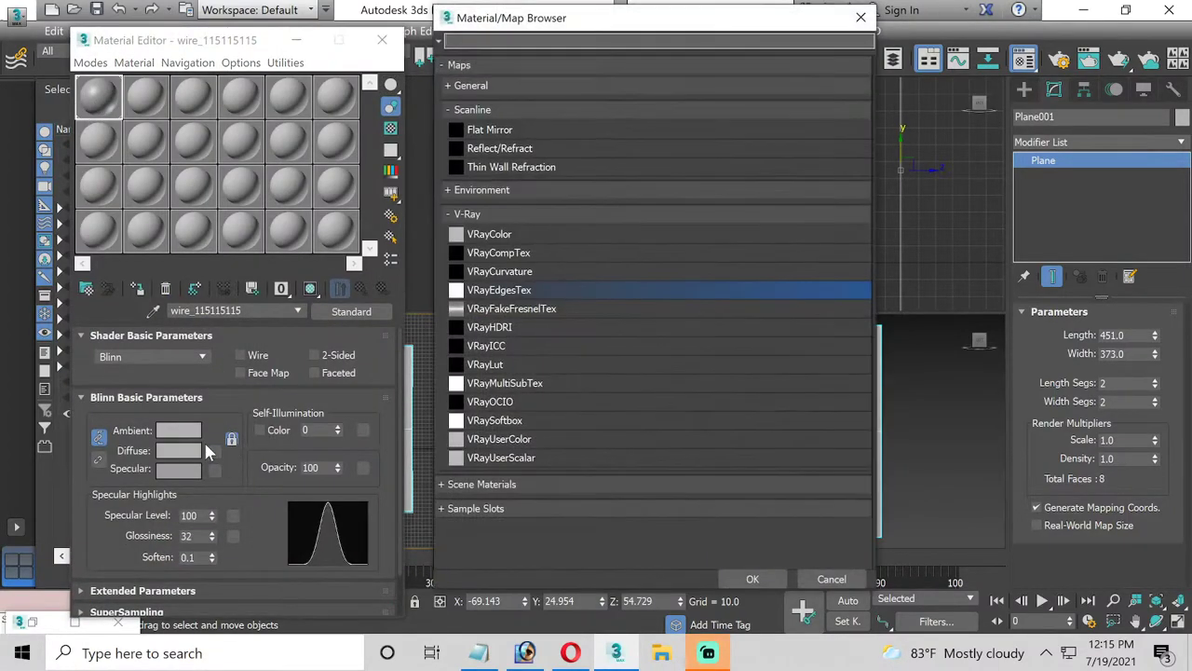
left_click(453, 71)
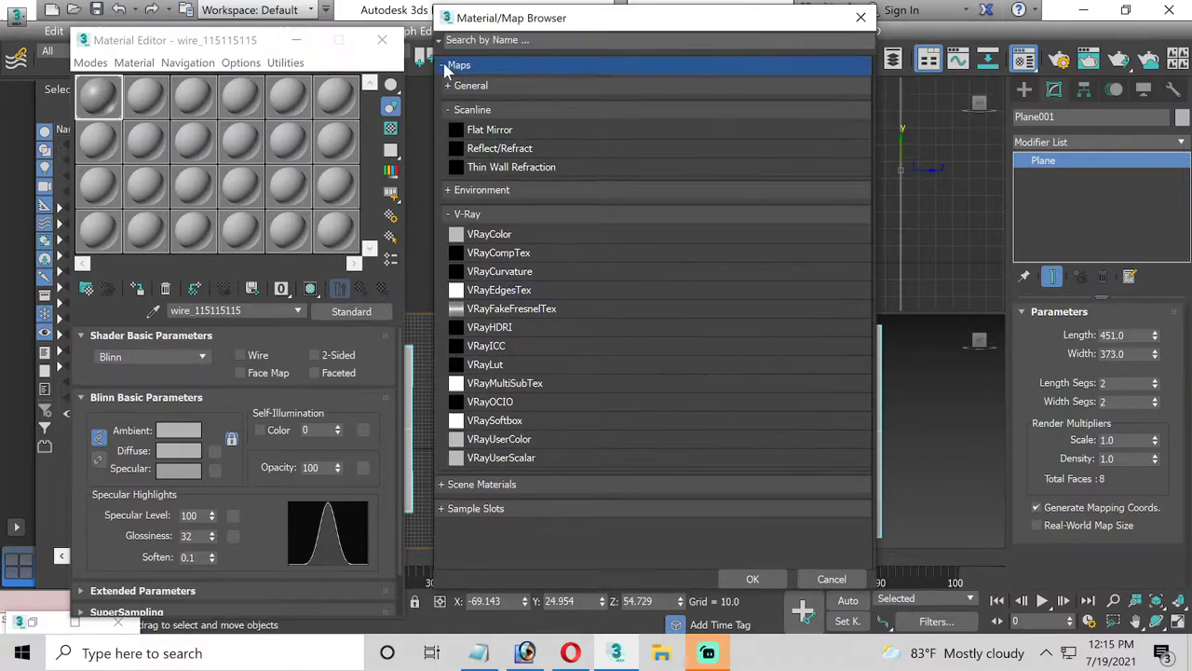
left_click(452, 71)
left_click(453, 71)
left_click(448, 85)
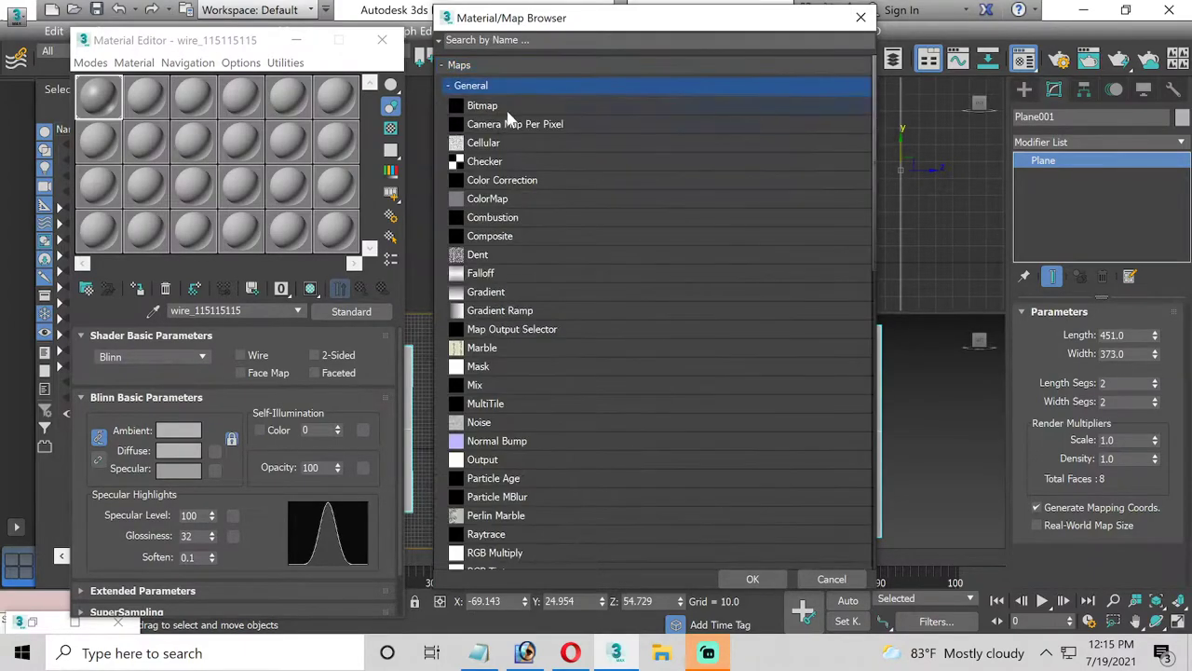
double_click(507, 106)
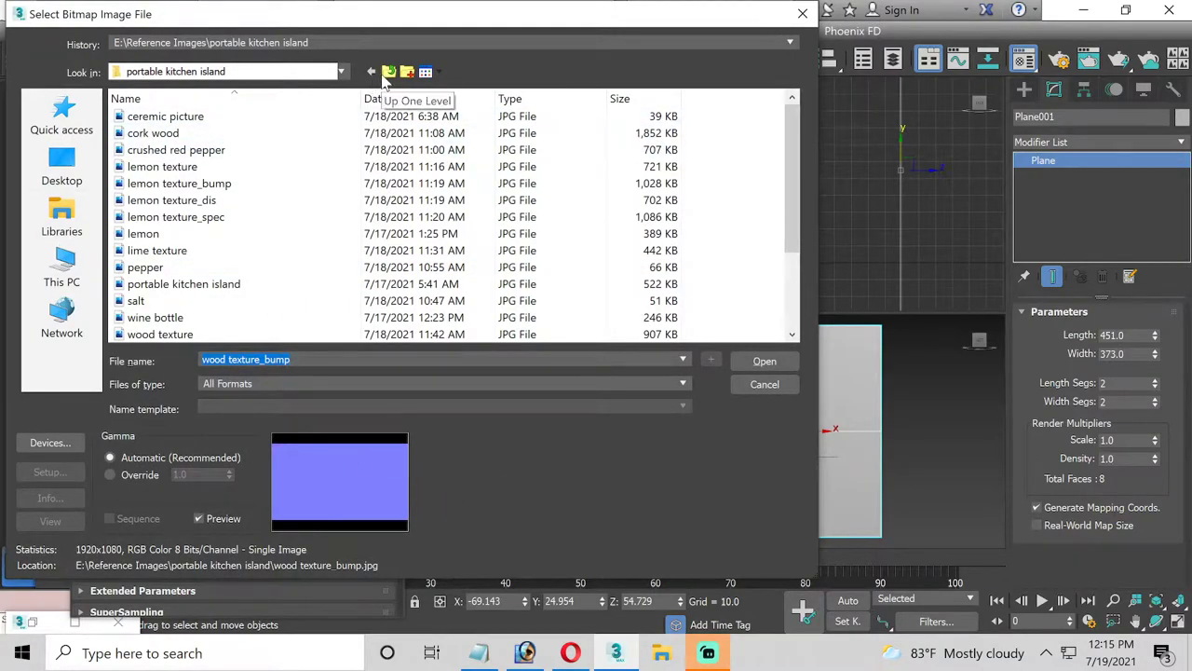
left_click(388, 71)
scroll(186, 289, "up", 1)
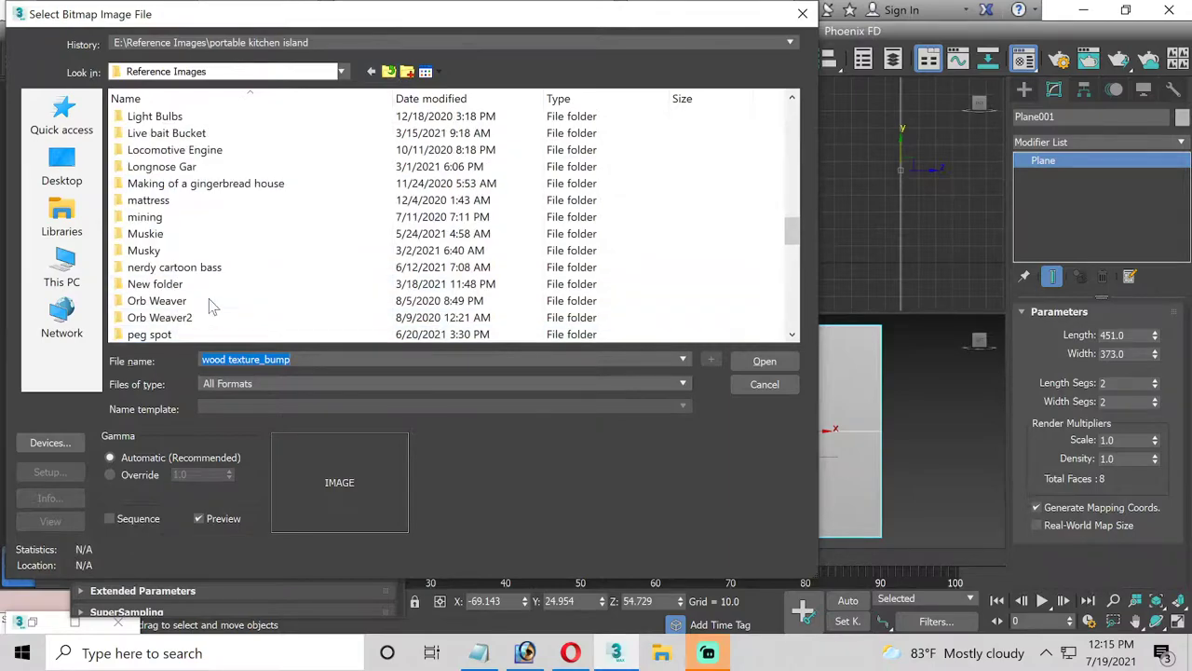
scroll(210, 302, "up", 2)
scroll(209, 242, "up", 1)
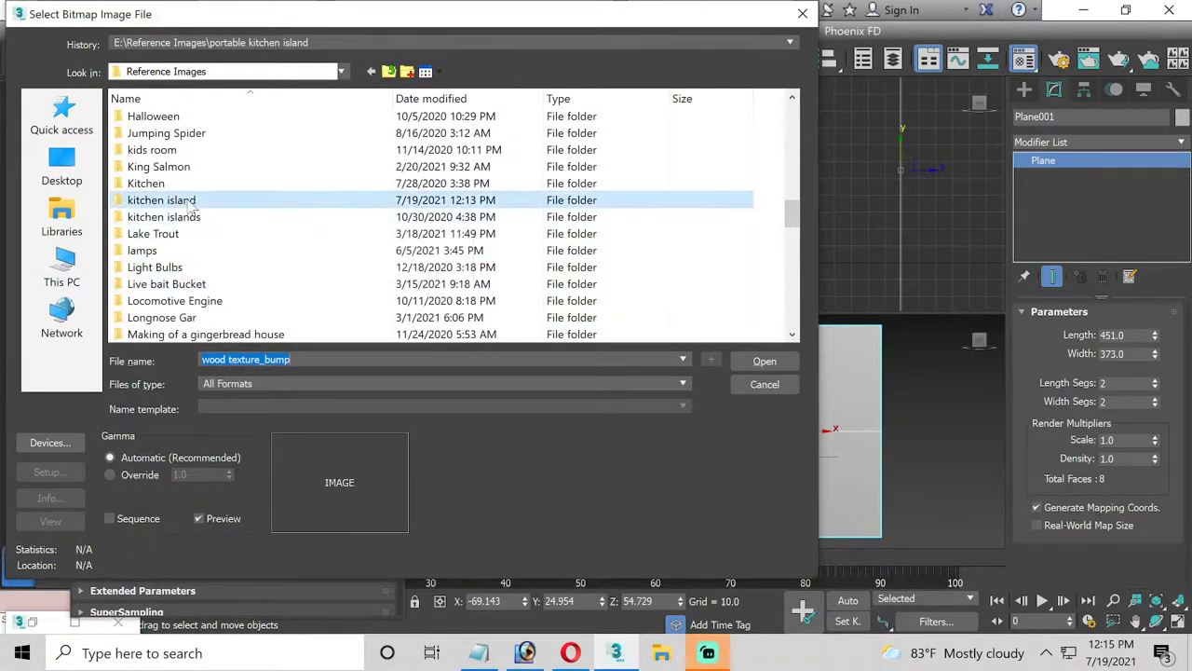
double_click(182, 199)
double_click(144, 133)
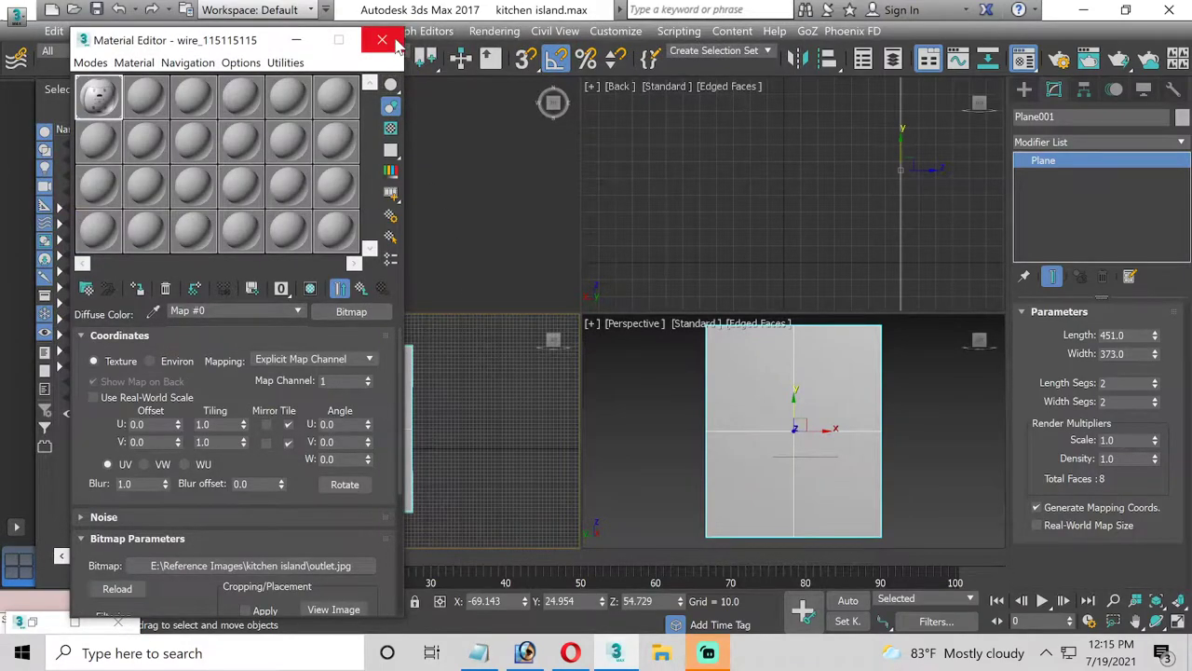
Show the outlet texture shaded on the plane and maximize the Left view
left_click(137, 289)
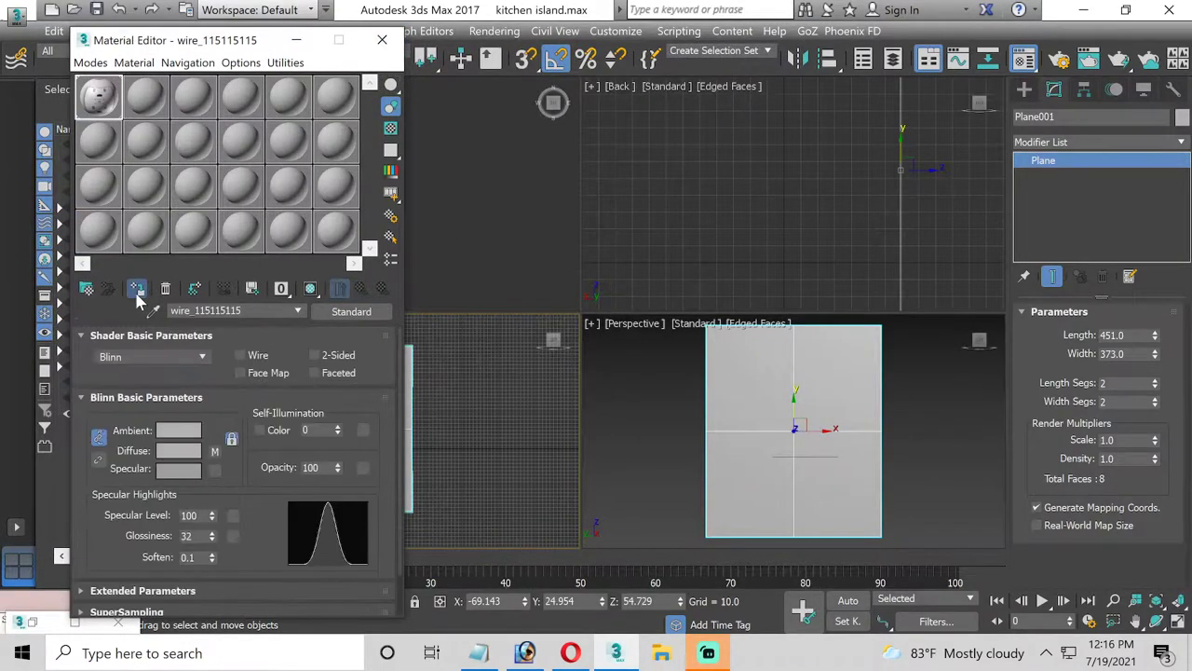
left_click(311, 288)
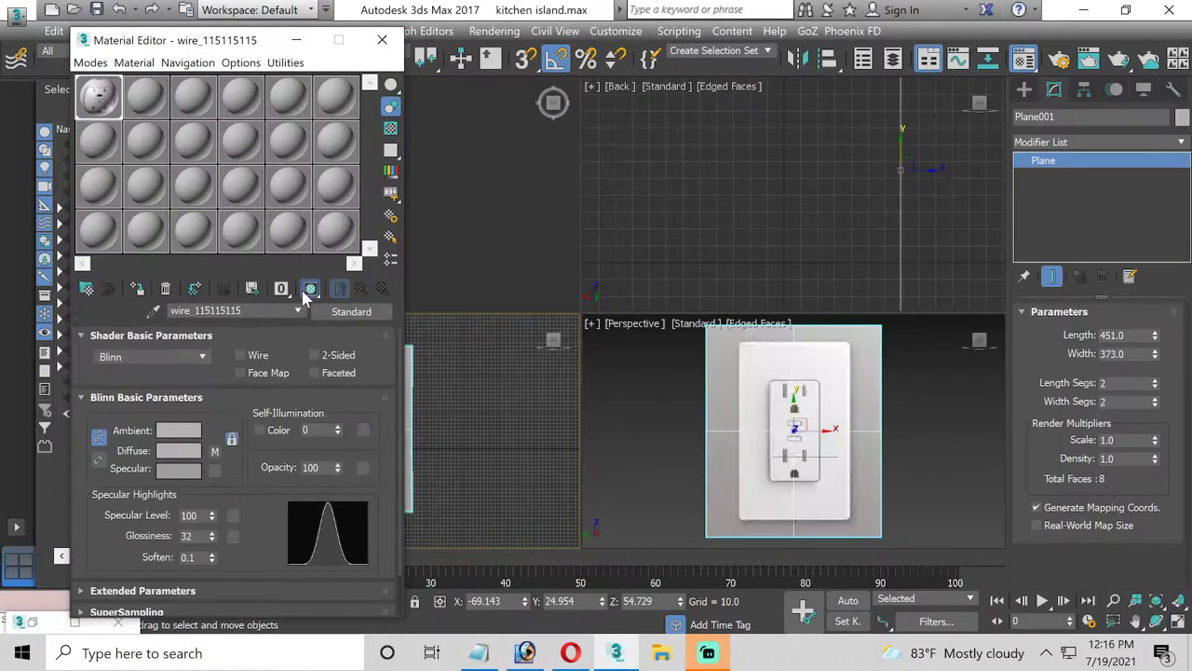
left_click(382, 41)
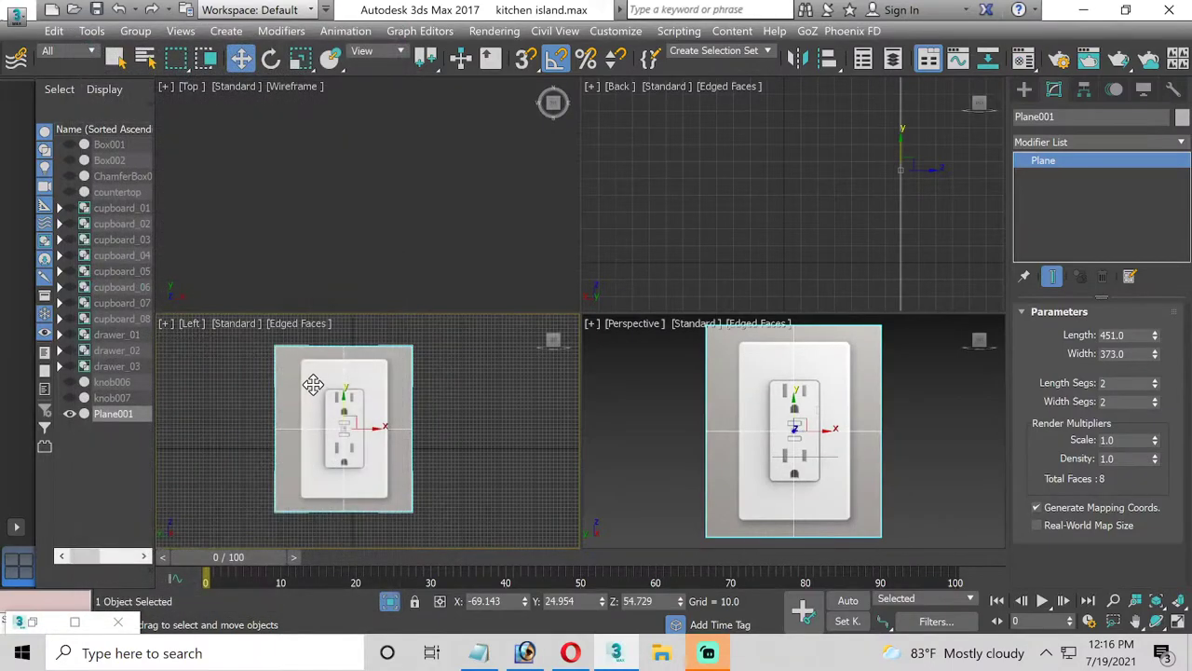
left_click(1178, 621)
scroll(565, 268, "up", 3)
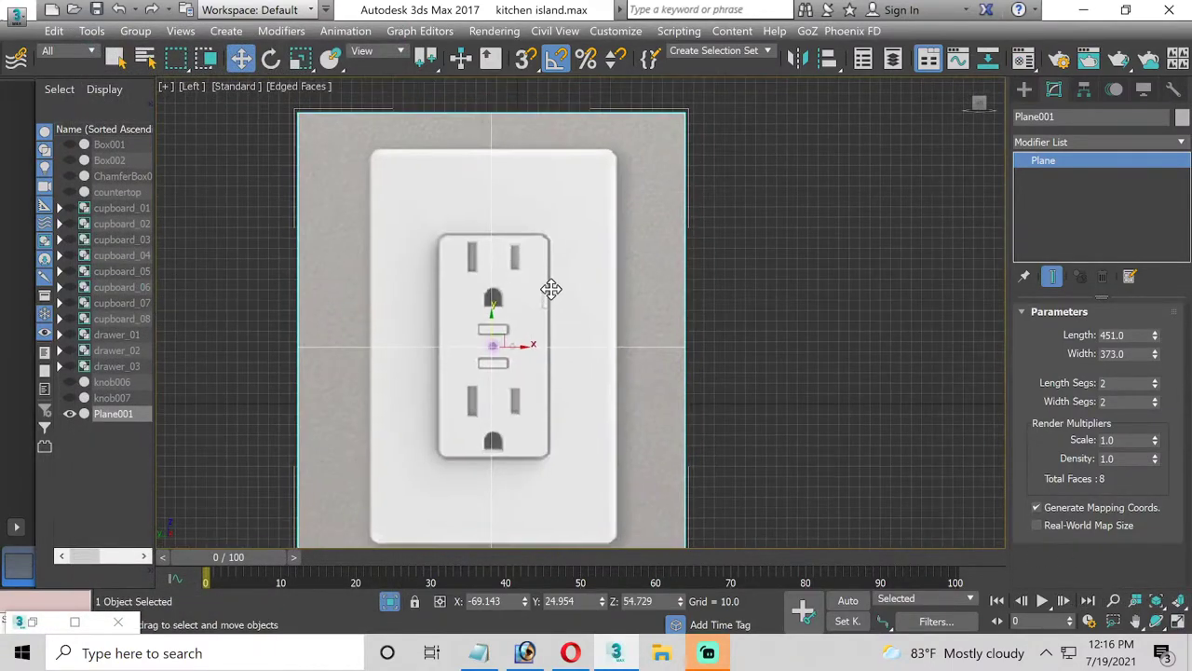
Draw a box about 382.191 × 237.578 with 0.01 height over the outlet's cover plate
left_click(1025, 89)
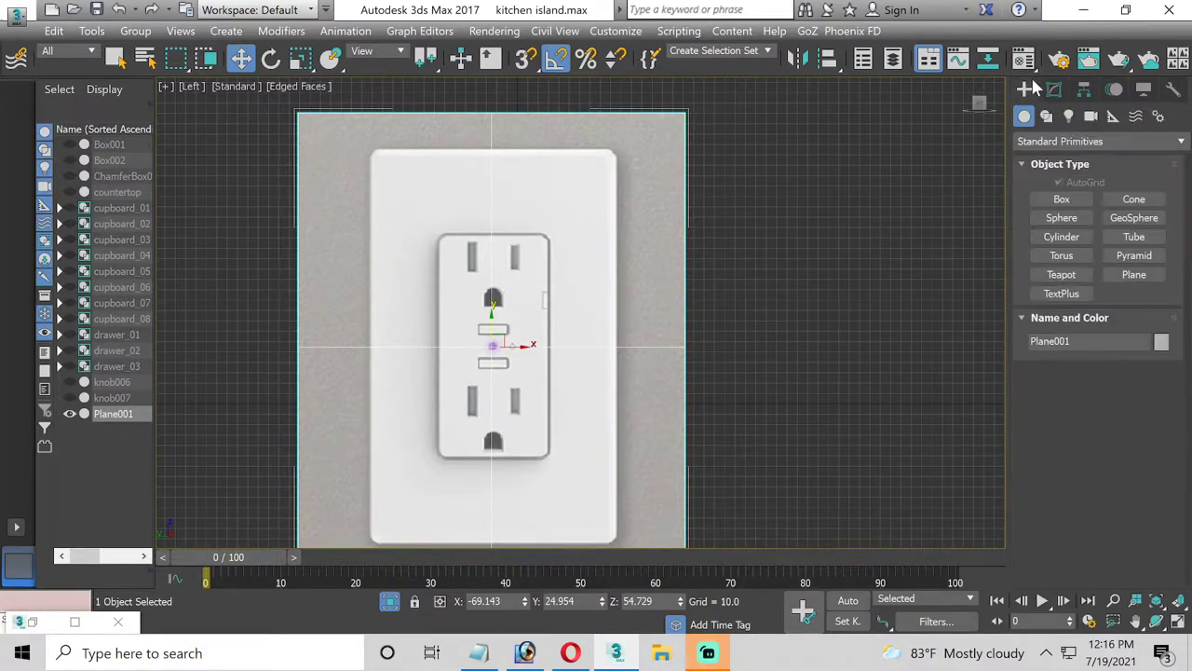
left_click(1042, 206)
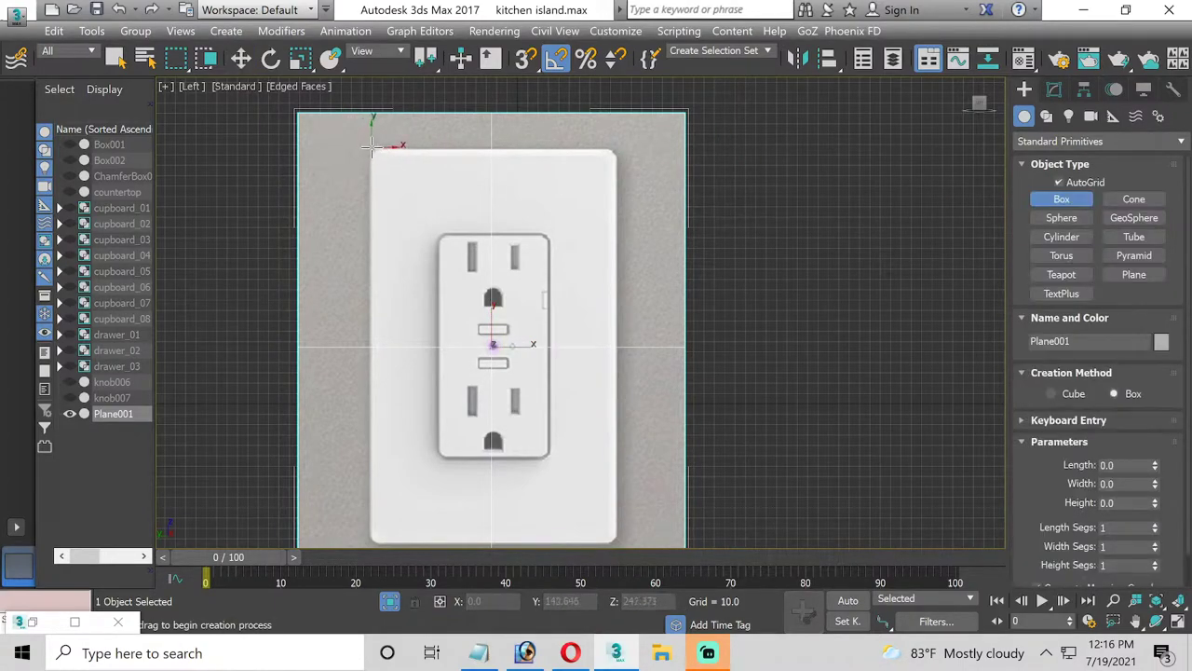
left_click_drag(369, 146, 615, 545)
left_click(614, 530)
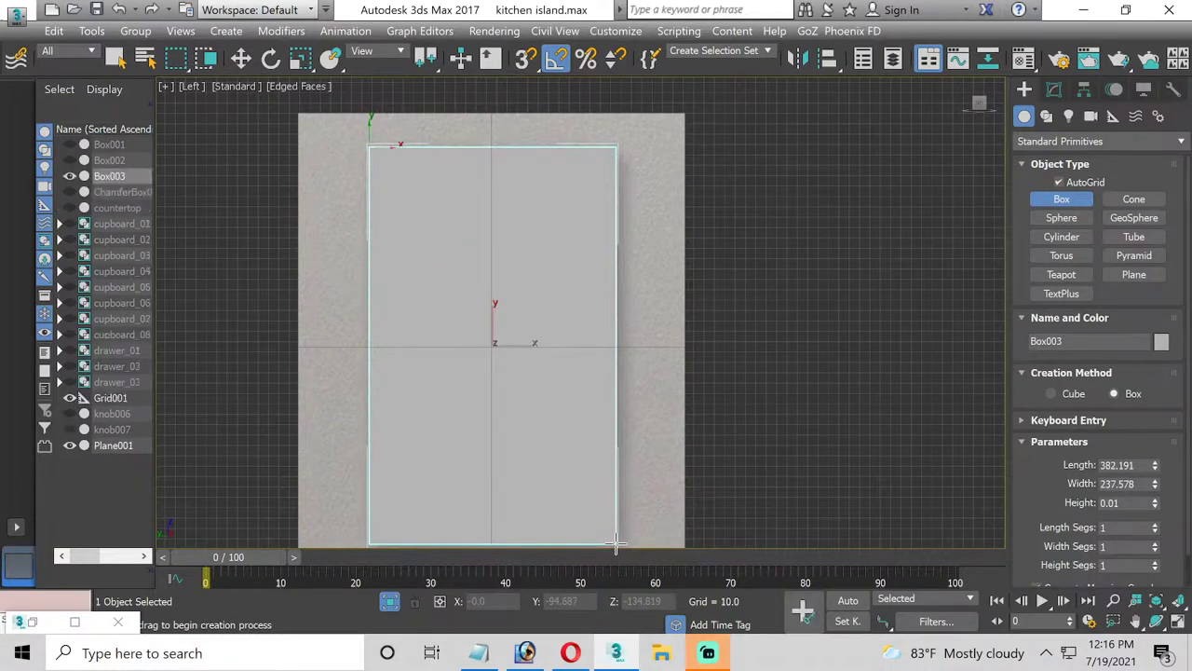
right_click(615, 531)
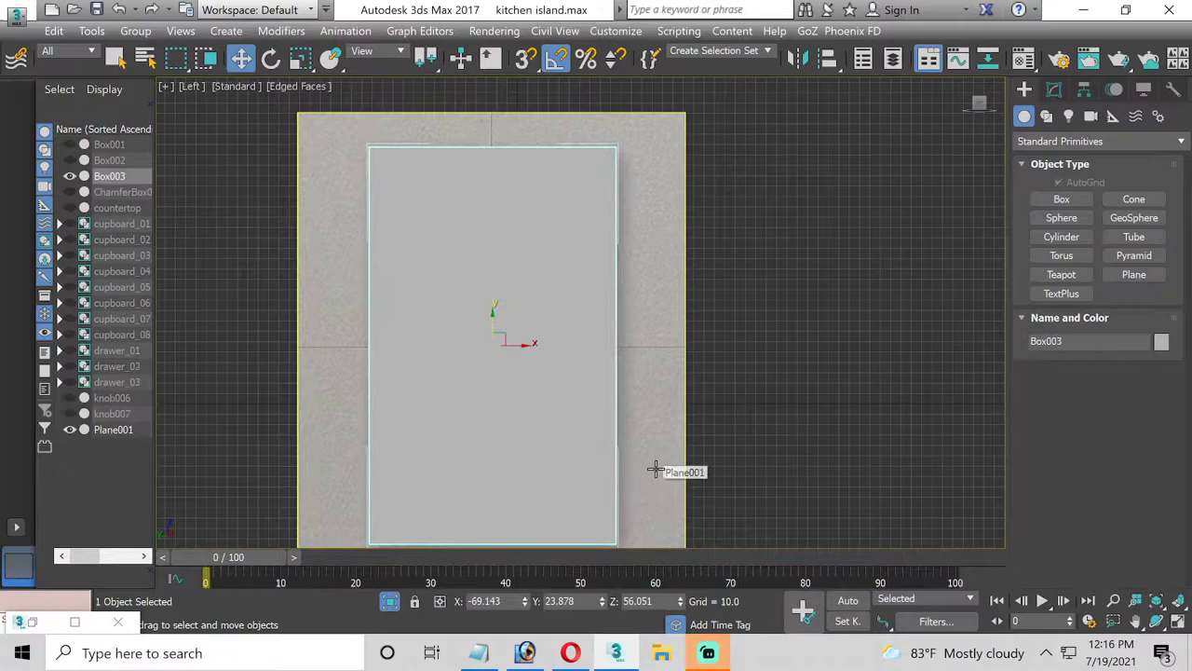
Assign Box003 a new material from an empty slot with Opacity set to 35
key("m")
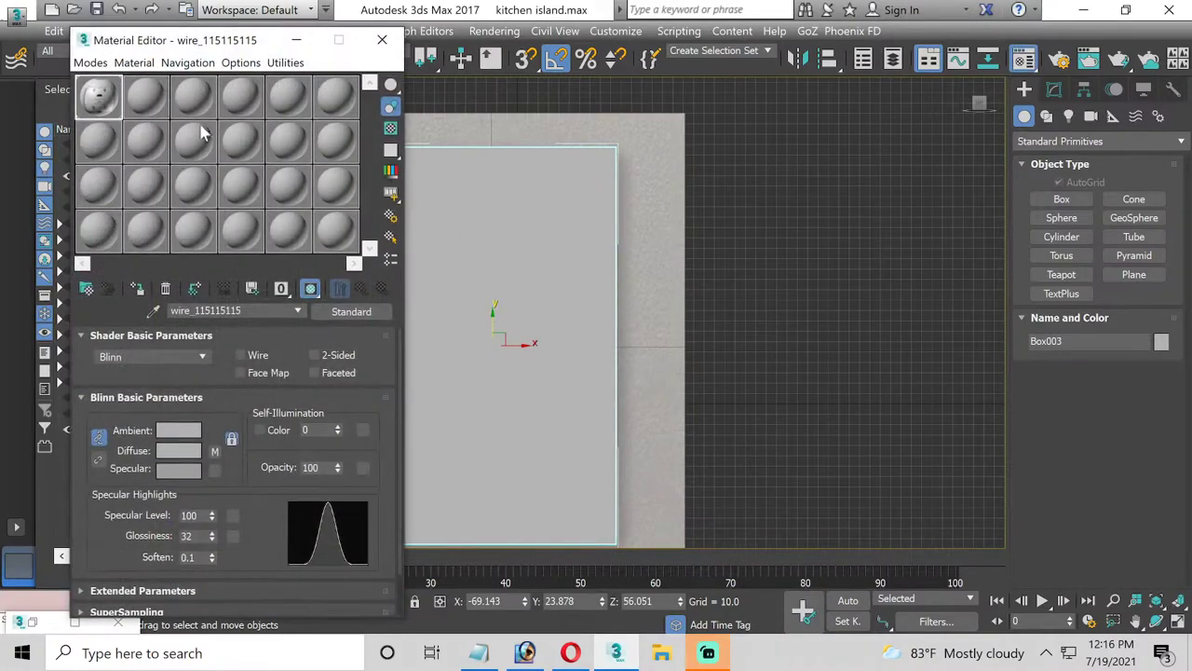
left_click(156, 96)
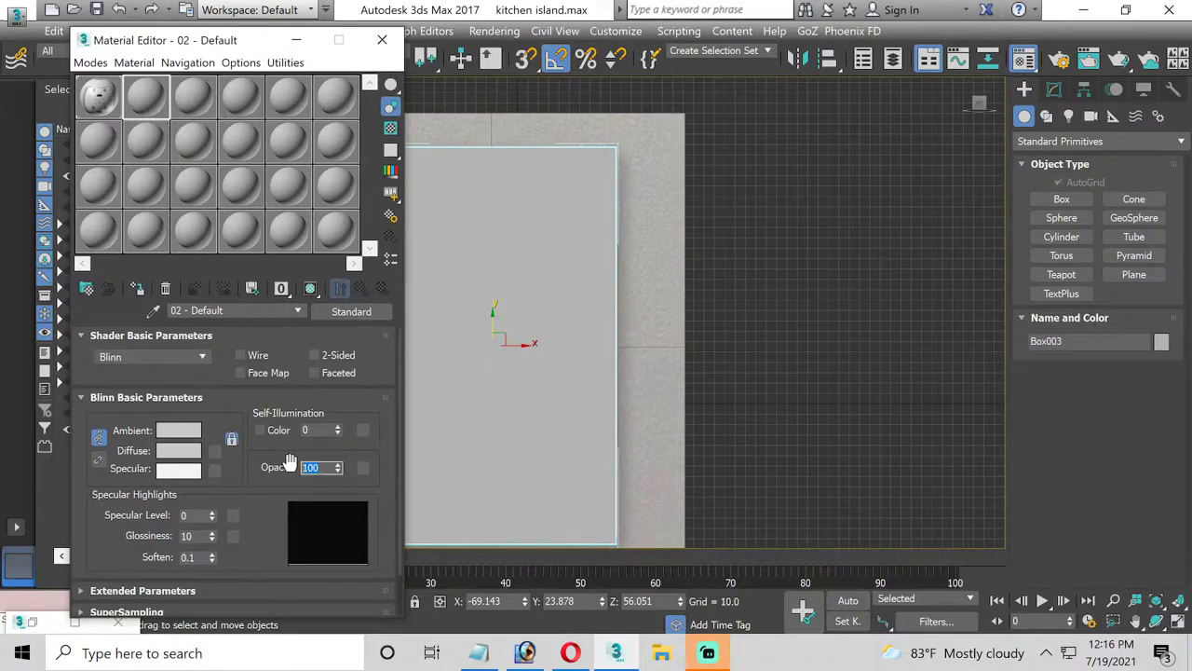
type("35")
key("Return")
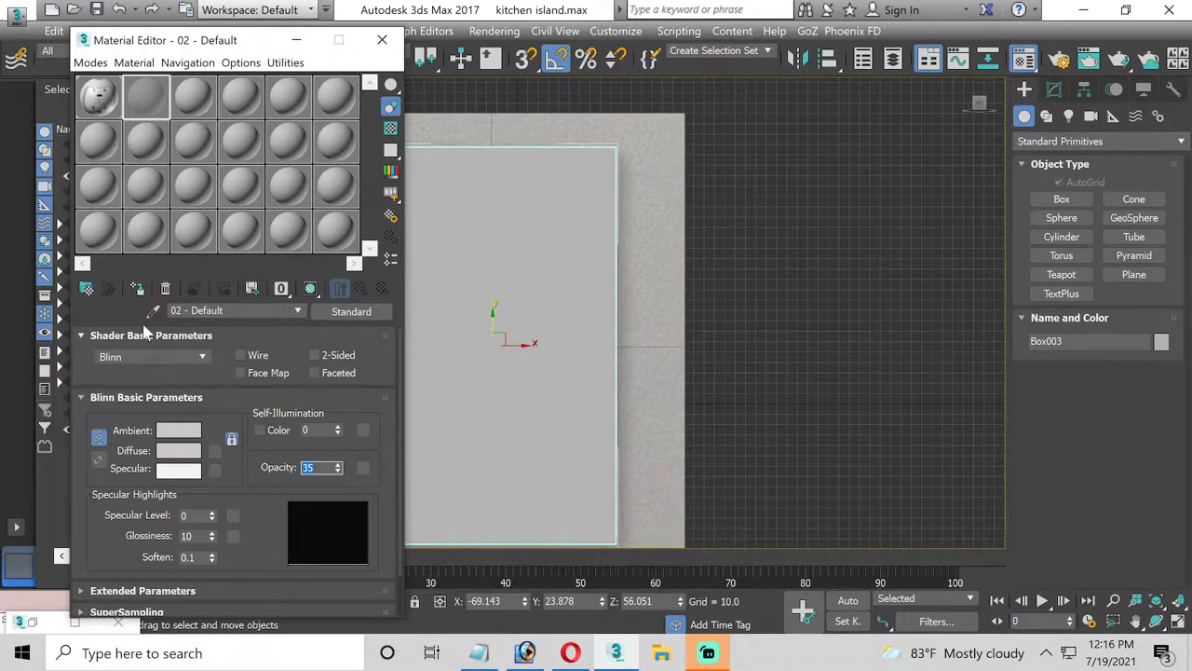
left_click(137, 288)
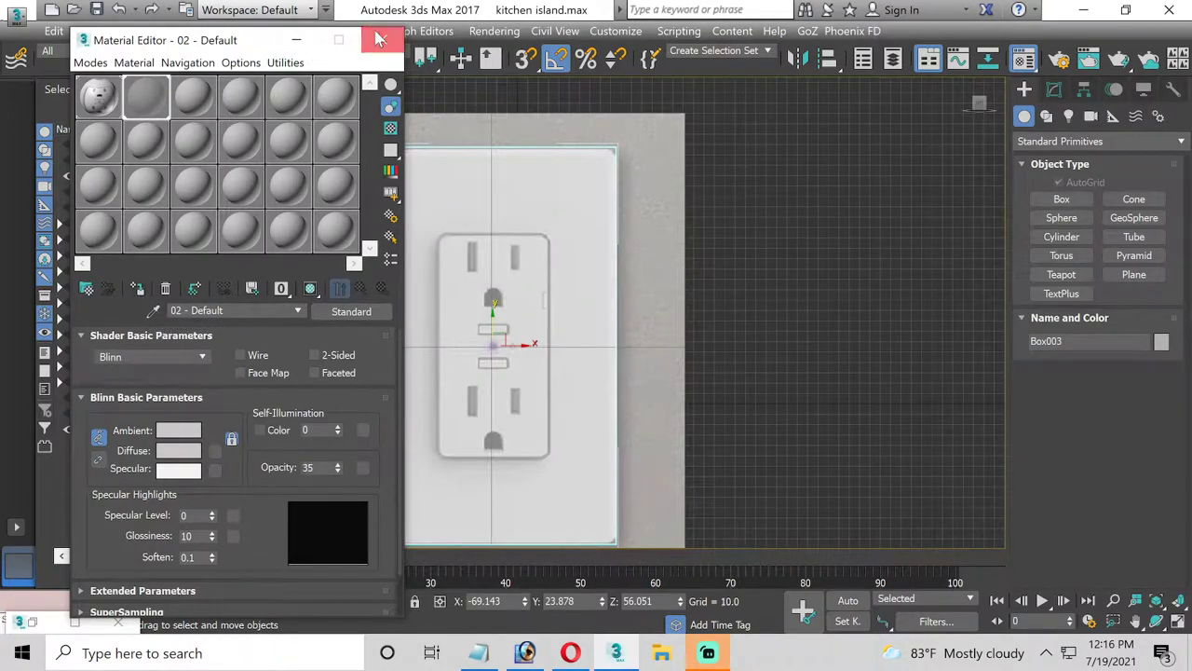
left_click(380, 39)
Maximize the Perspective view and orbit to a side angle of the plate
scroll(402, 168, "up", 2)
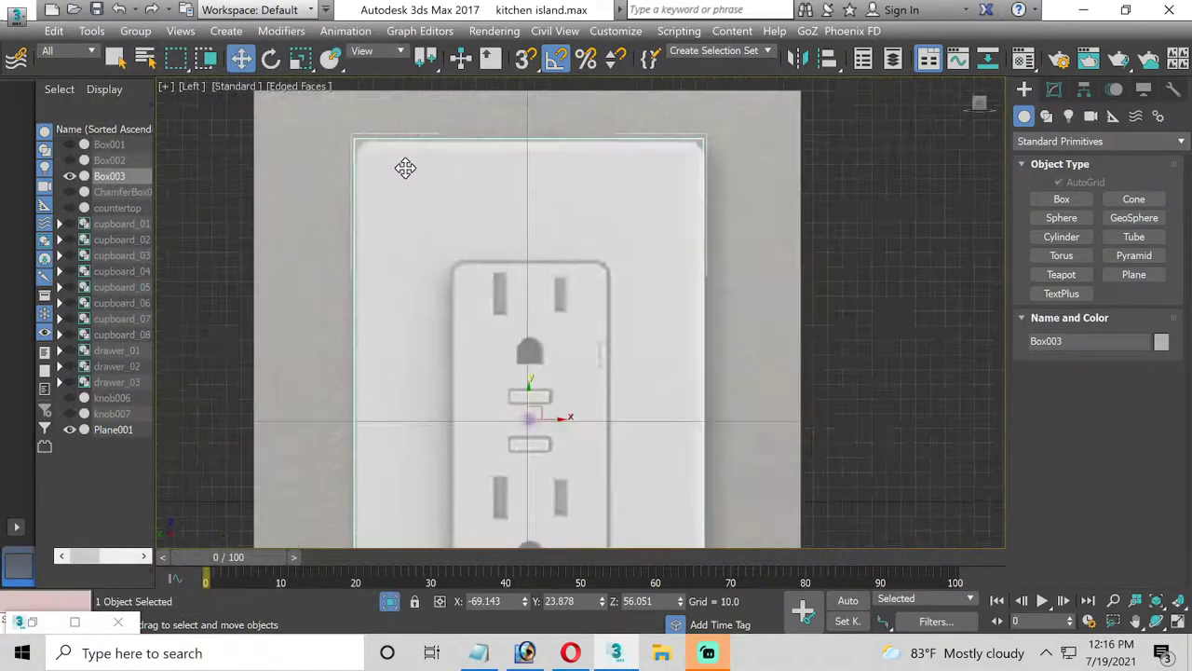
scroll(402, 167, "up", 4)
left_click(1177, 621)
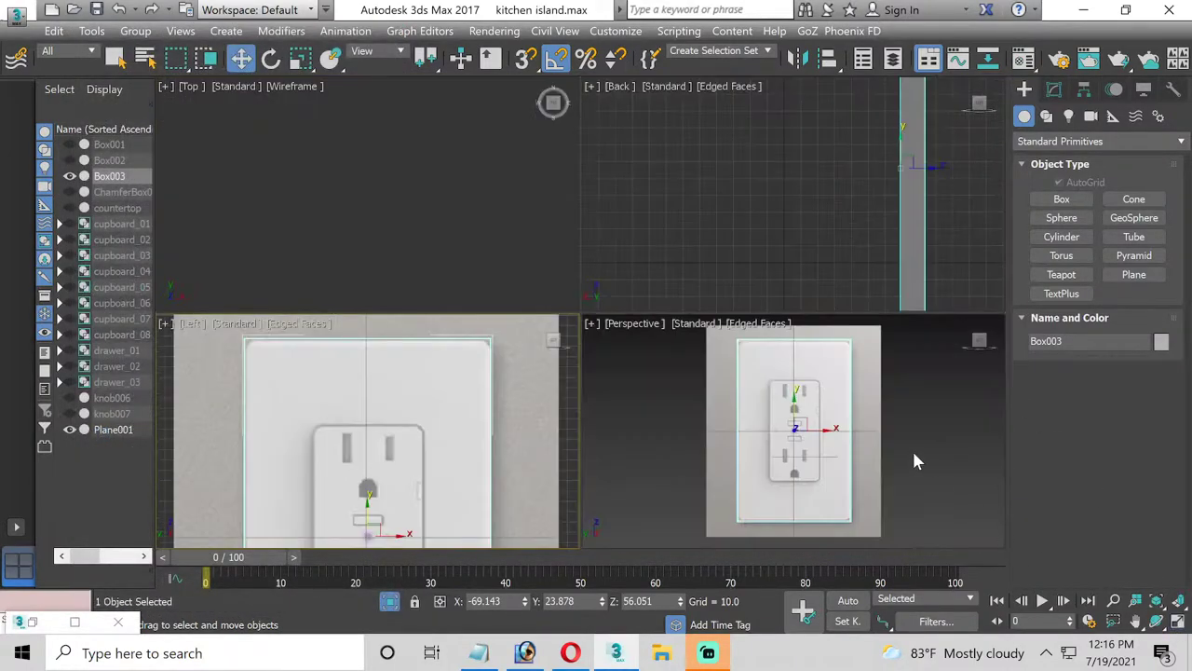
left_click(1177, 621)
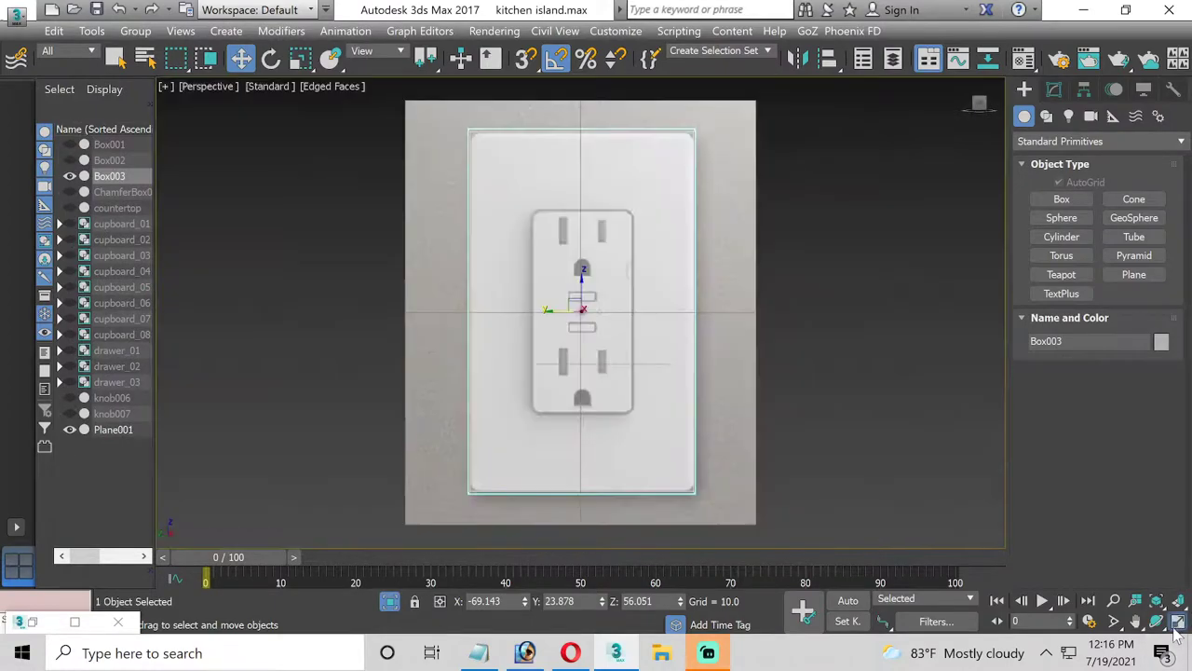
left_click(1156, 620)
left_click_drag(546, 338, 596, 346)
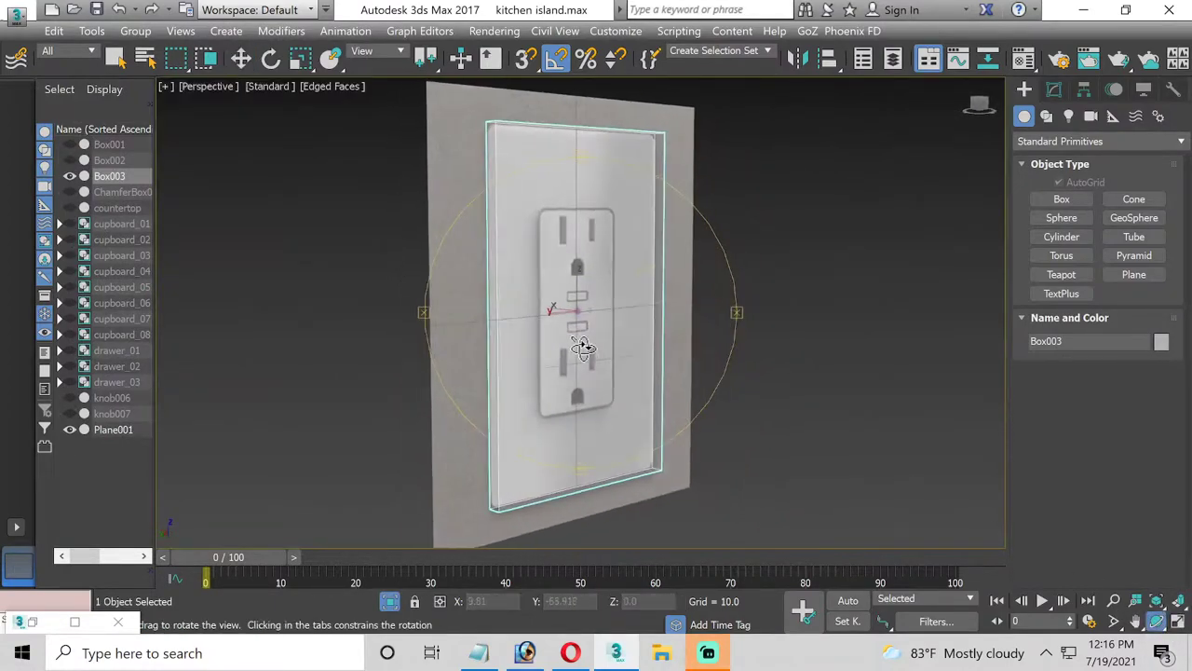
Slide Plane001 back along X behind the box, then reselect Box003
left_click(240, 59)
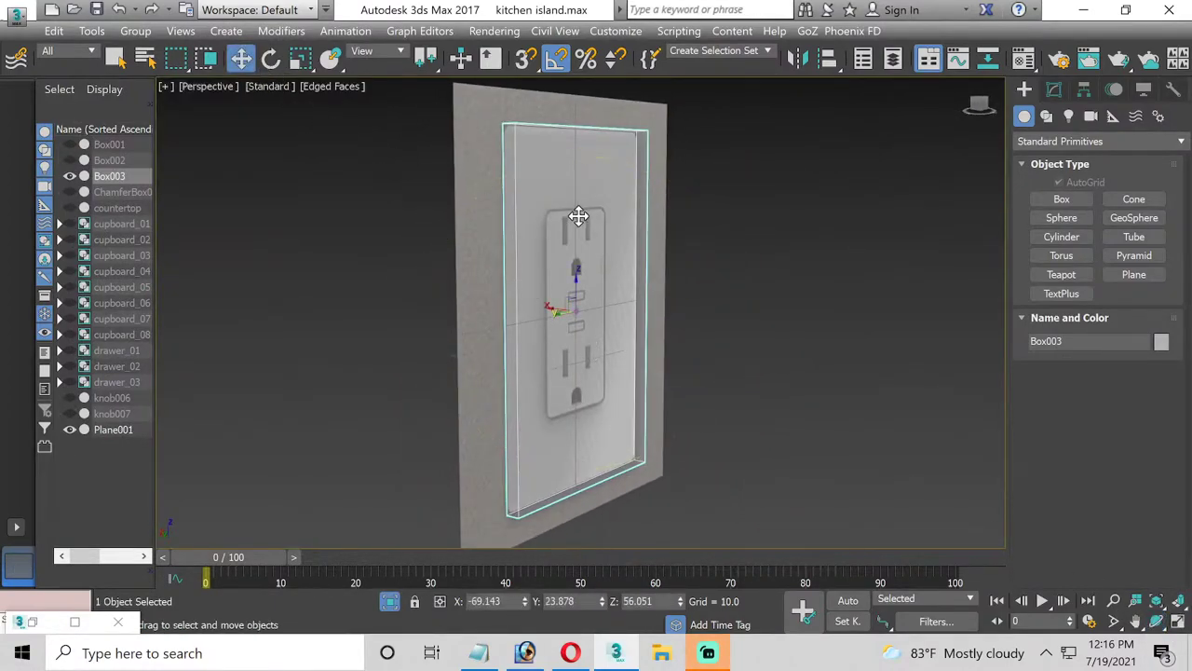
left_click(463, 201)
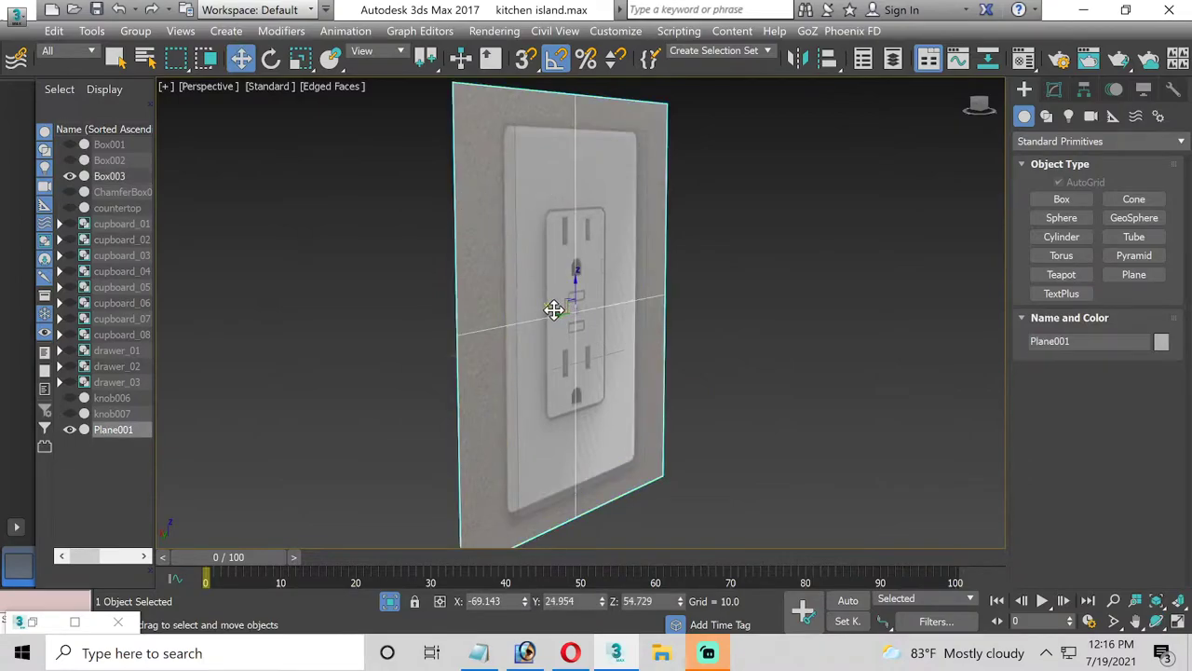
left_click_drag(553, 311, 483, 301)
left_click(564, 183)
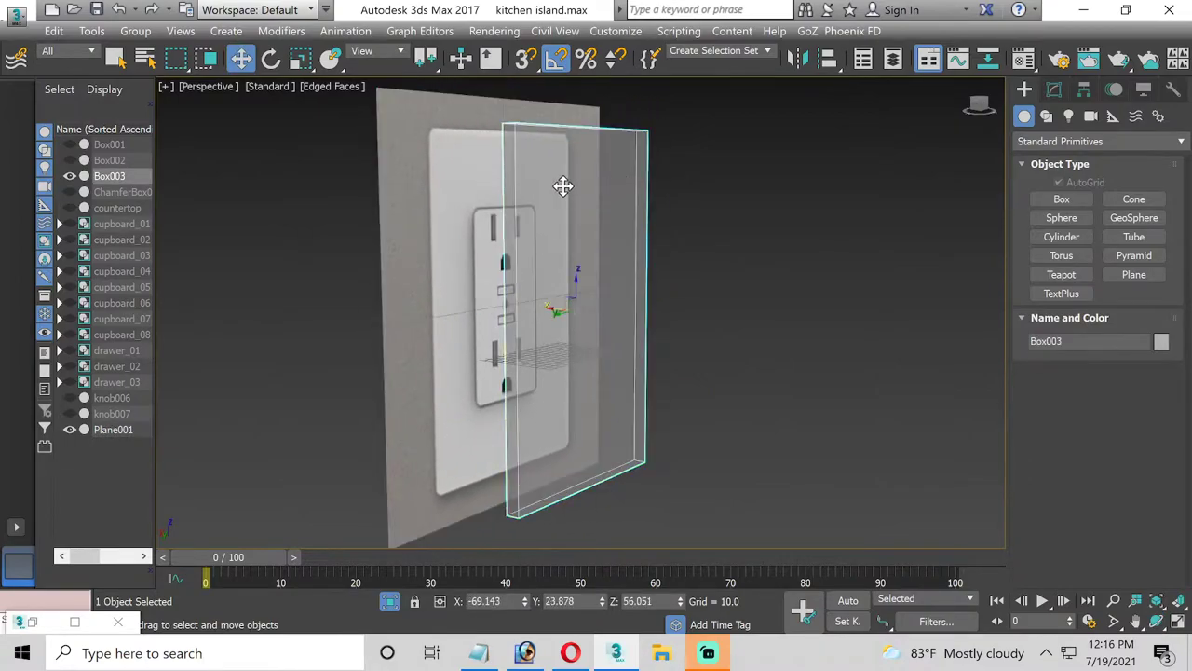
middle_click_drag(551, 311, 533, 261, "alt")
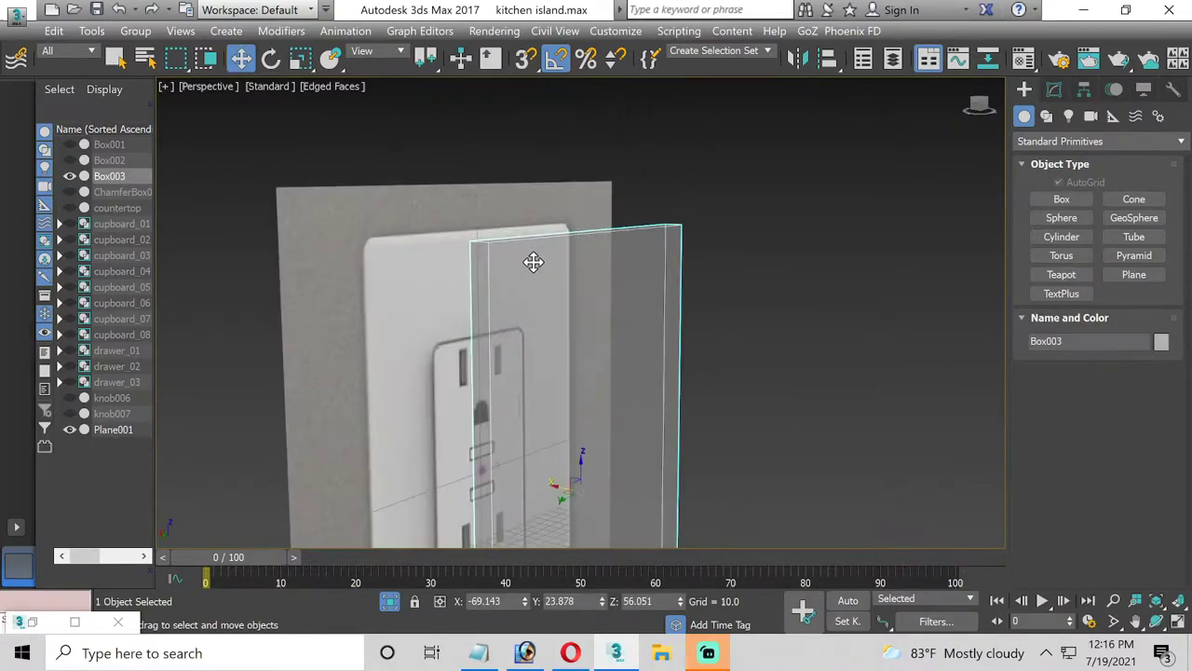
left_click(1054, 89)
Convert Box003 to an Editable Poly and Ring-select its four short corner edges
right_click(1045, 161)
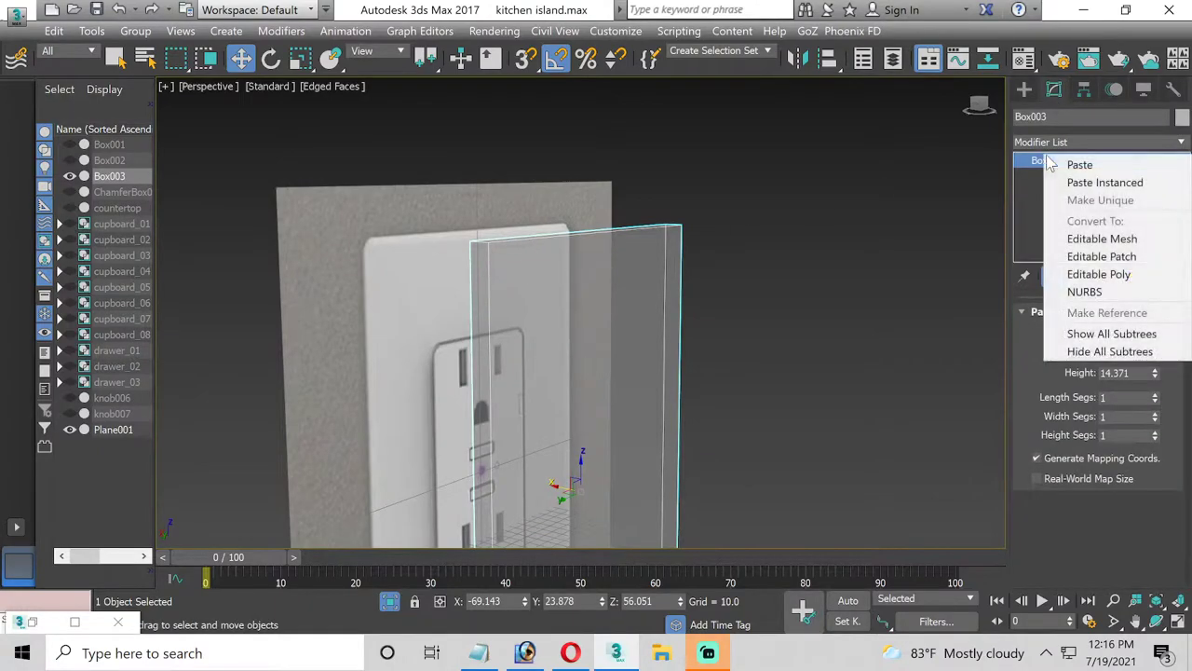
left_click(1080, 274)
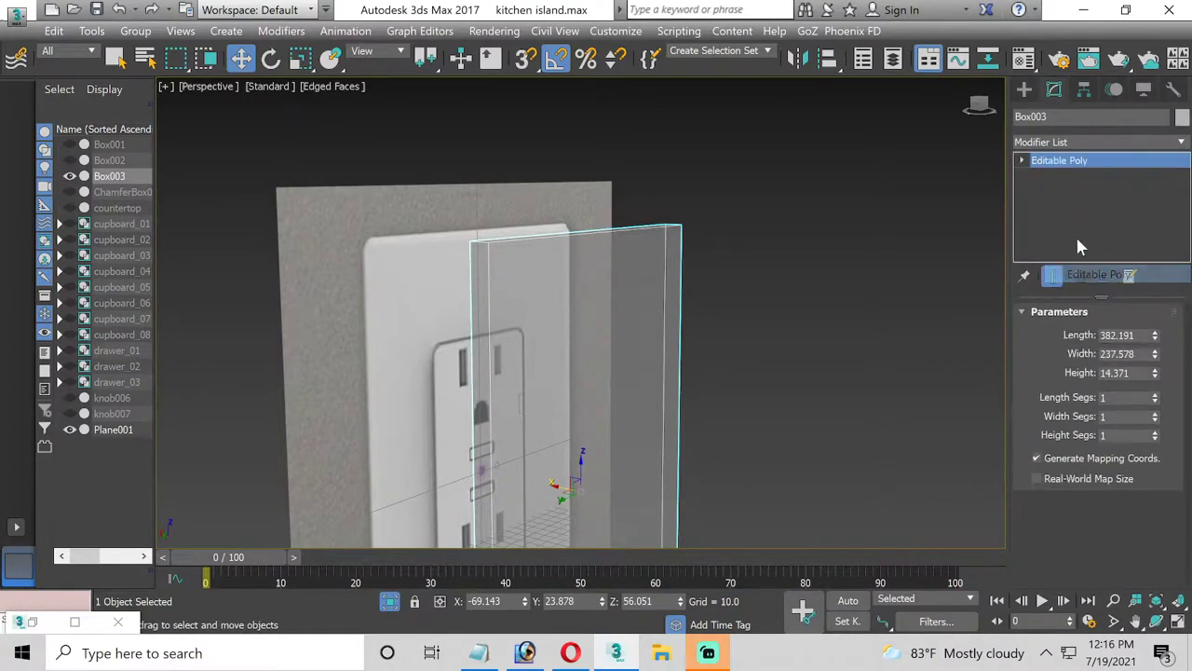
left_click(1021, 160)
left_click(1047, 191)
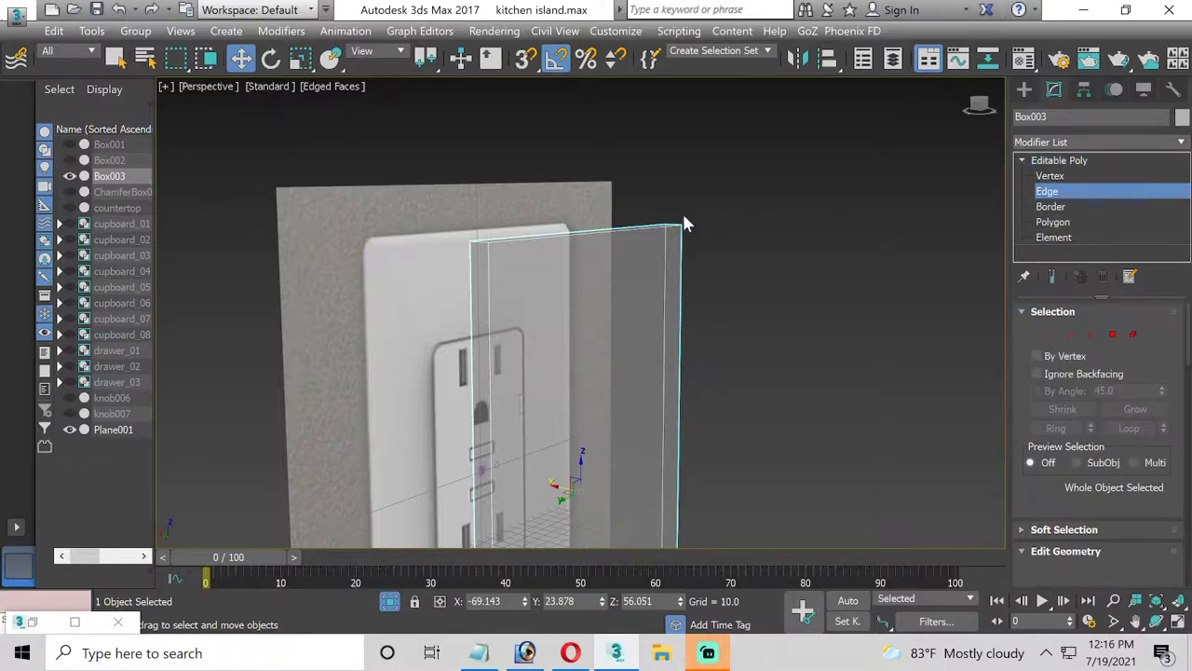
left_click(482, 243)
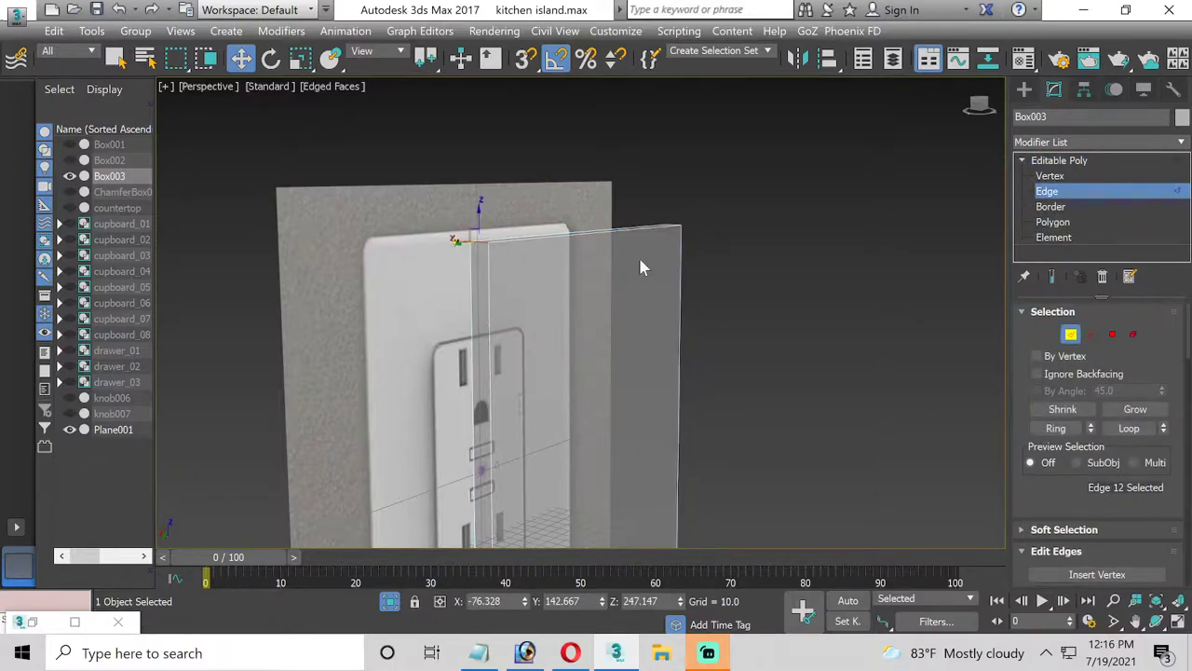
left_click(1055, 428)
scroll(1062, 428, "down", 5)
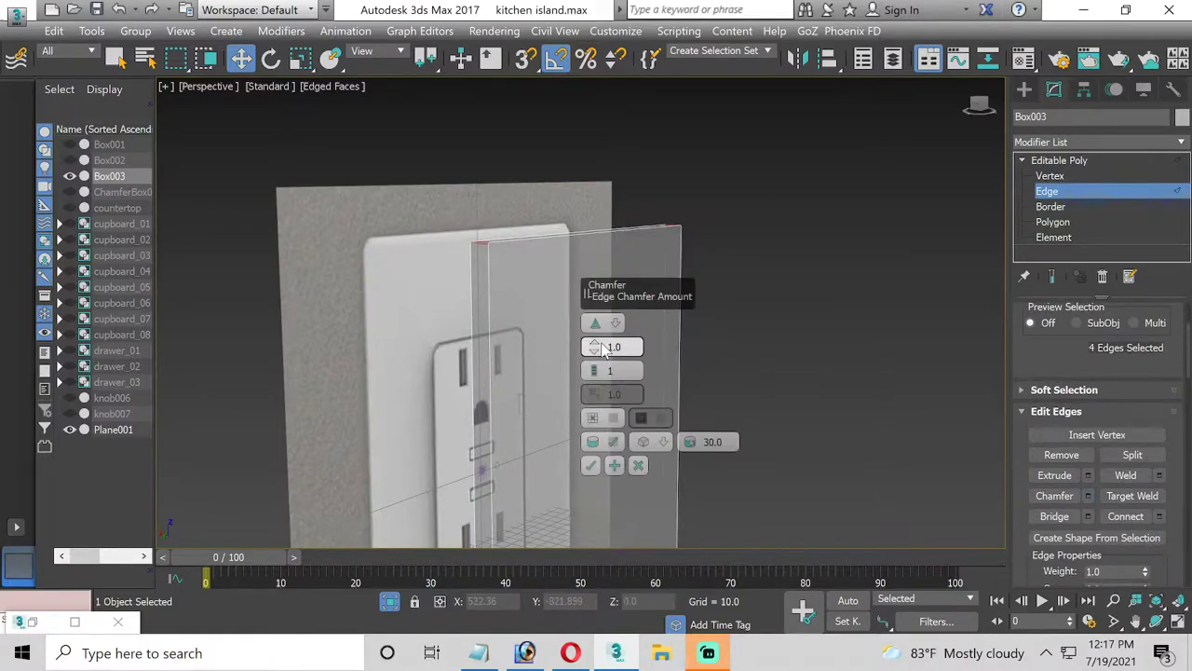
Chamfer the four corner edges by 13.331 with 5 segments and commit it
left_click(1177, 621)
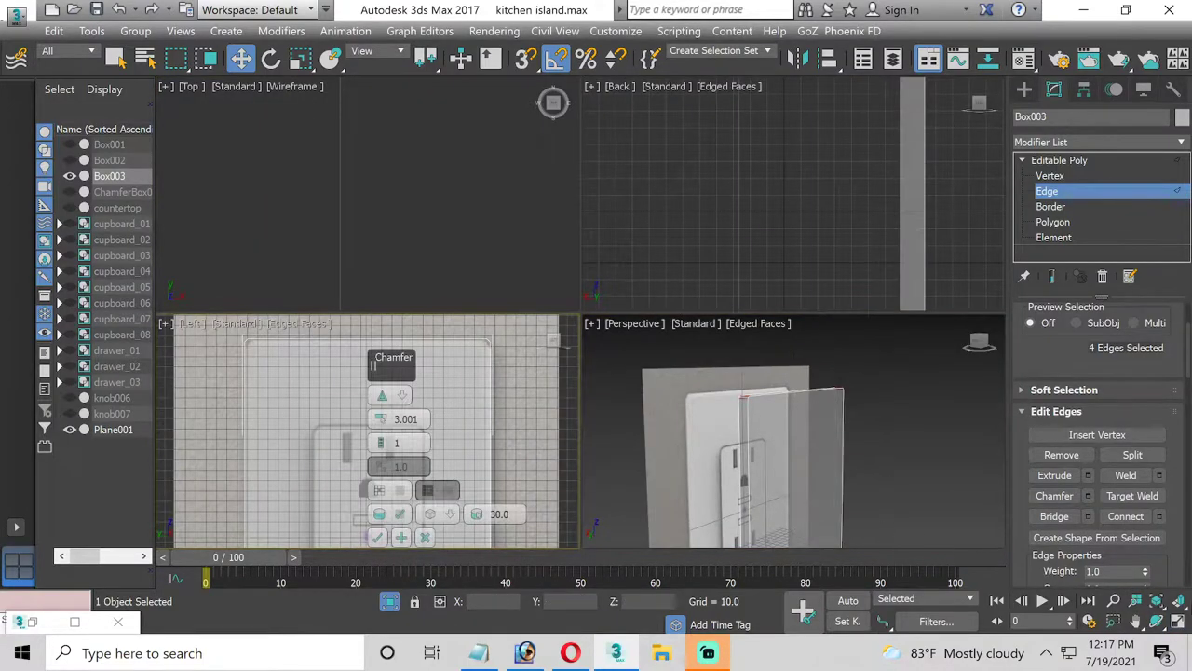
left_click(1179, 622)
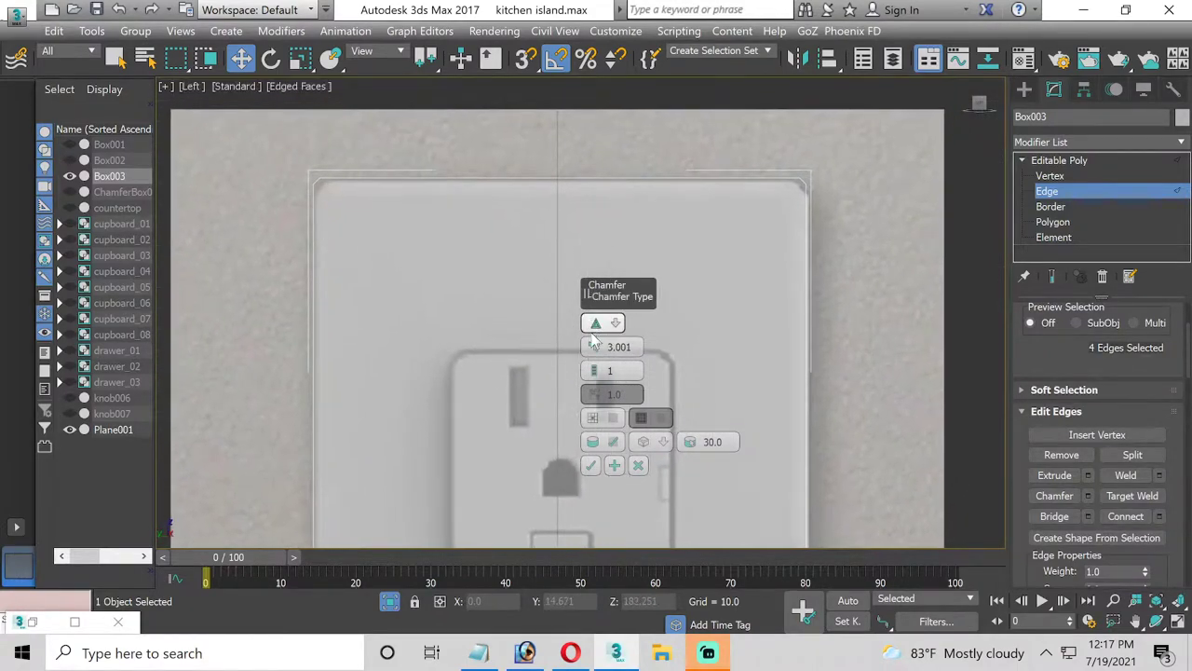
left_click_drag(593, 340, 587, 343)
key("h")
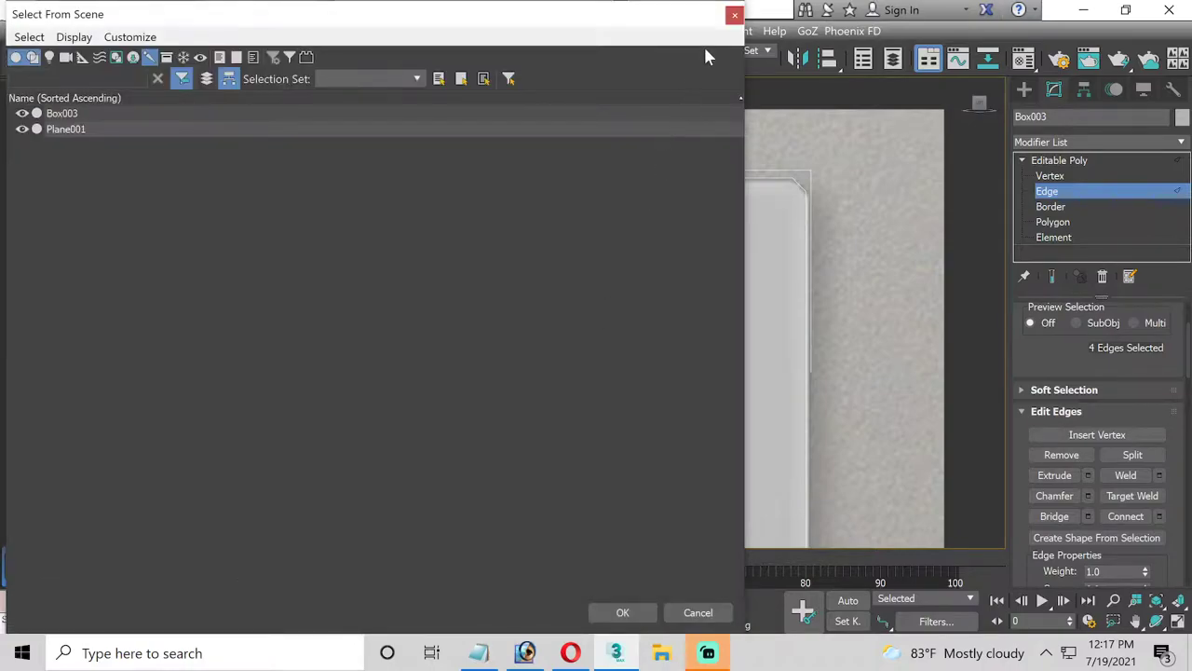
left_click(735, 16)
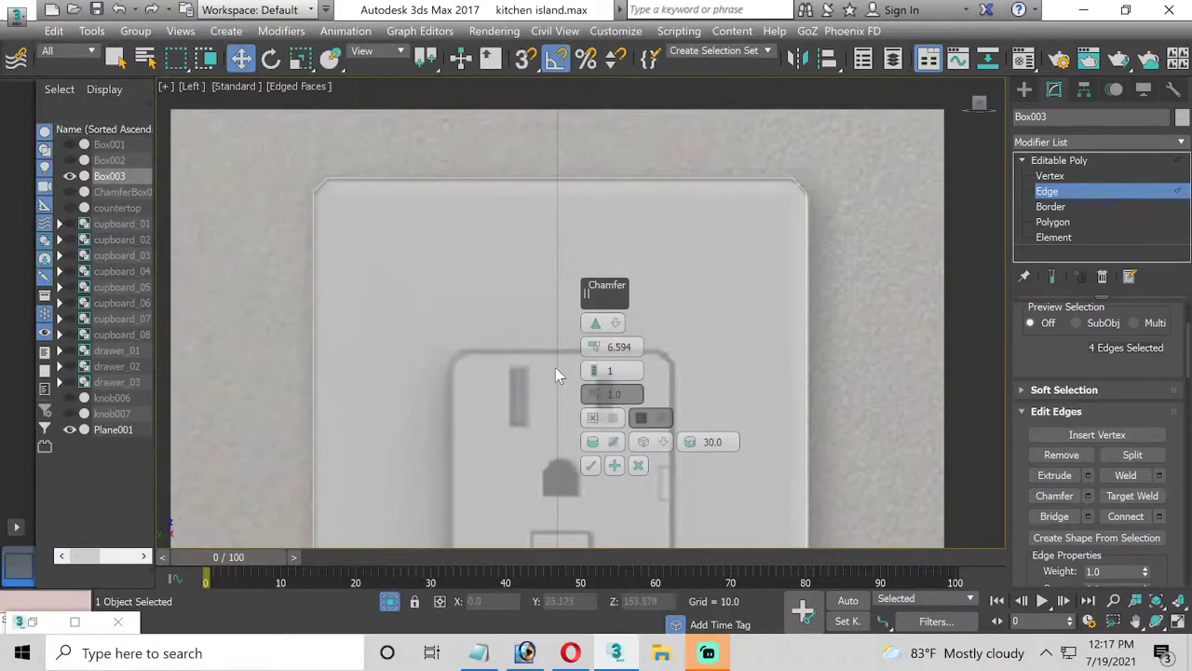
left_click_drag(594, 345, 594, 324)
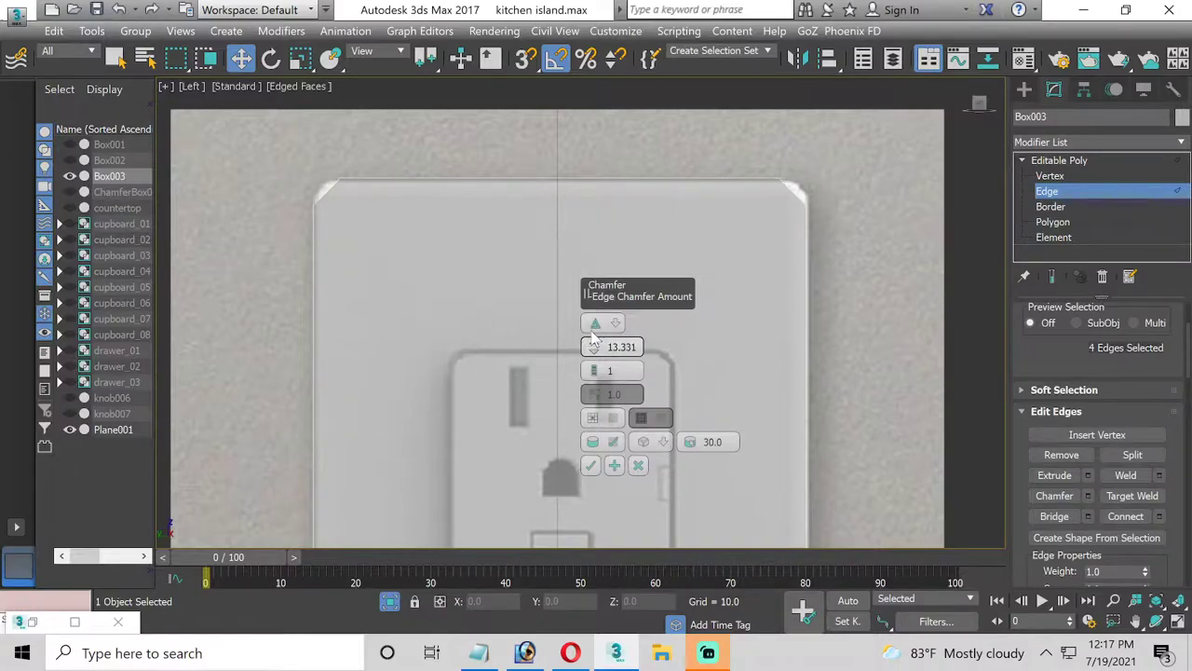
left_click_drag(597, 371, 597, 368)
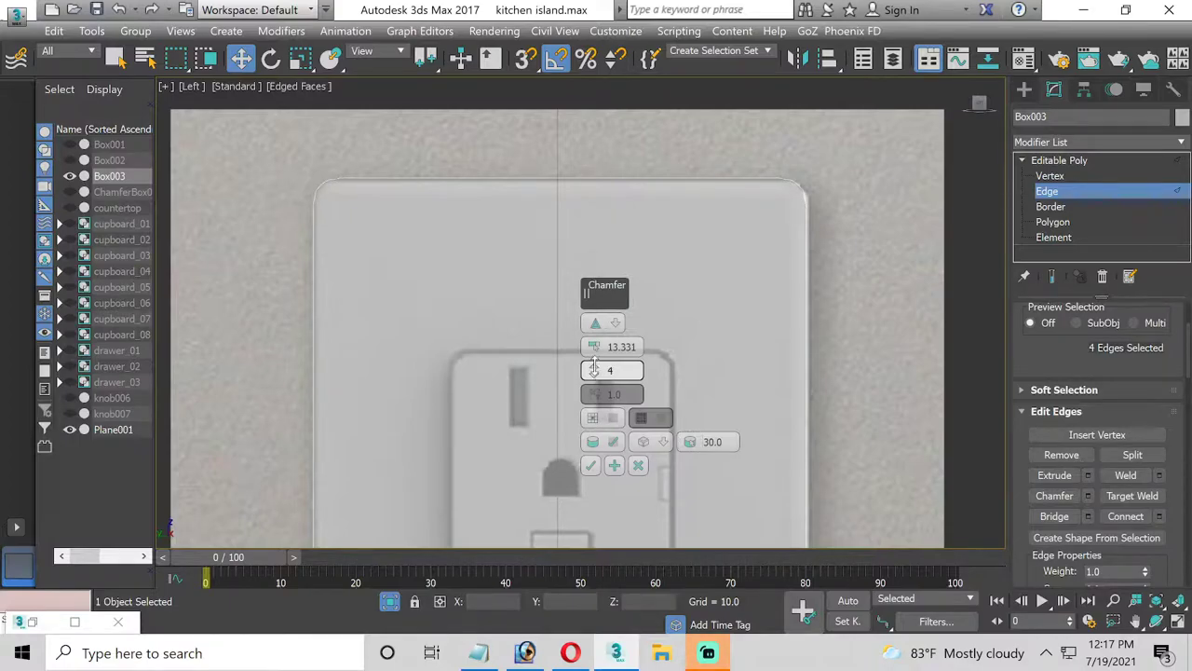
left_click_drag(597, 371, 597, 369)
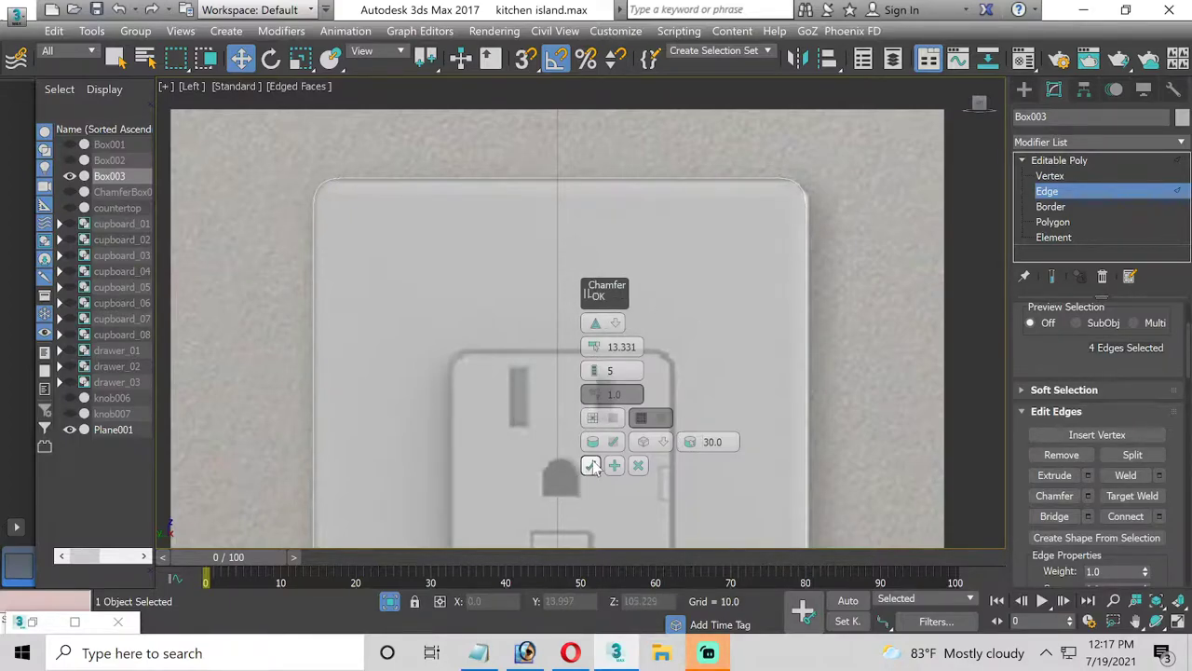
left_click(591, 466)
scroll(609, 331, "down", 2)
scroll(609, 333, "down", 1)
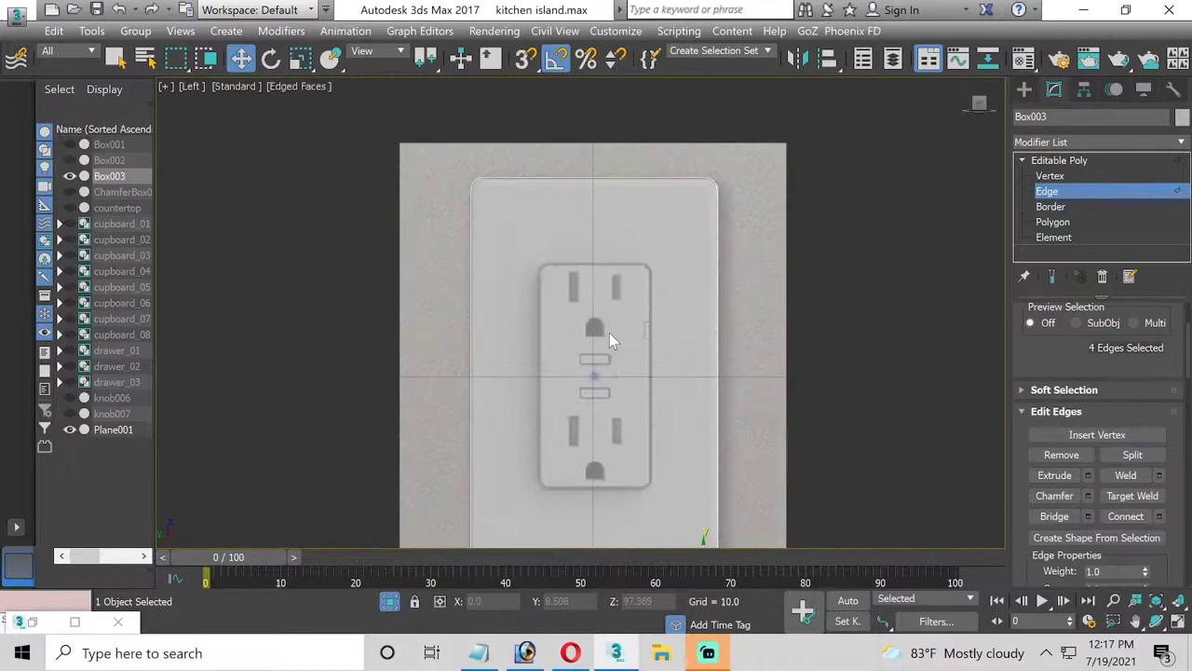
left_click(1177, 621)
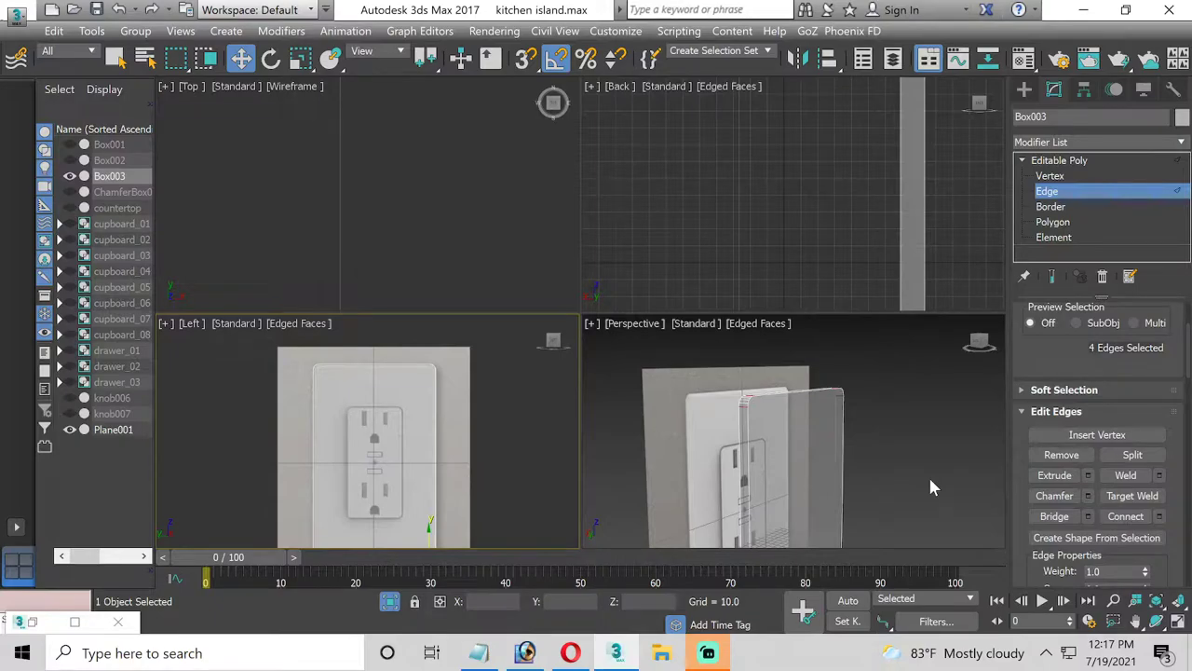
Shift-scale Box003 to 75% to clone it as Box004
left_click(305, 59)
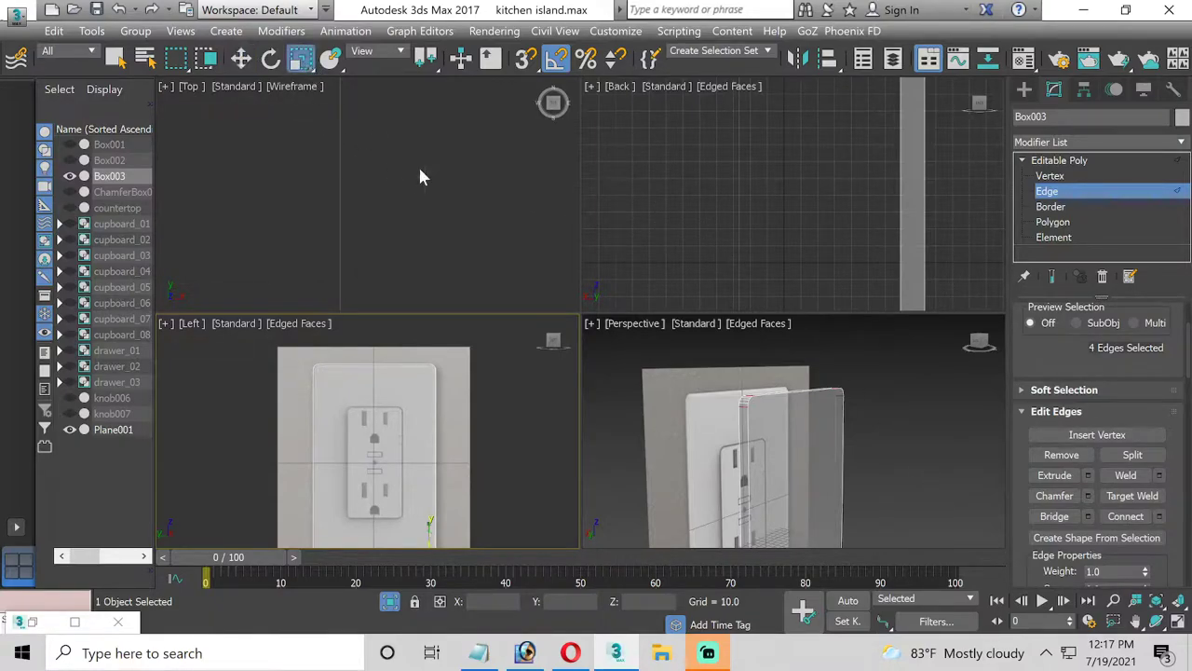
scroll(806, 525, "up", 2)
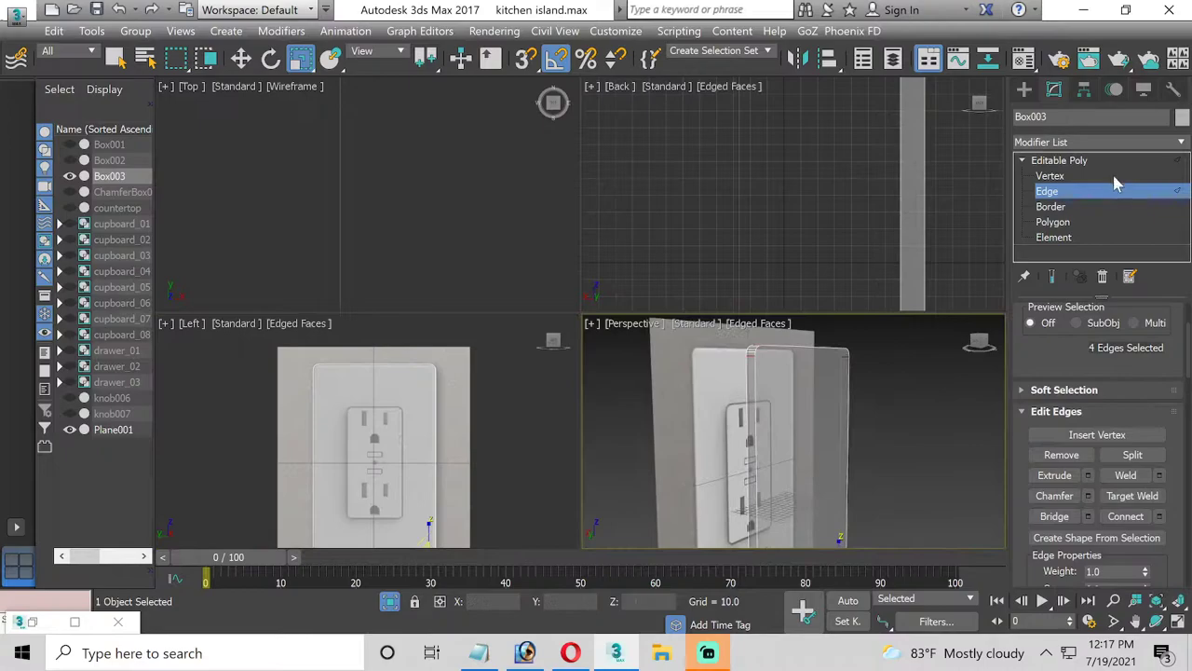
left_click(1071, 193)
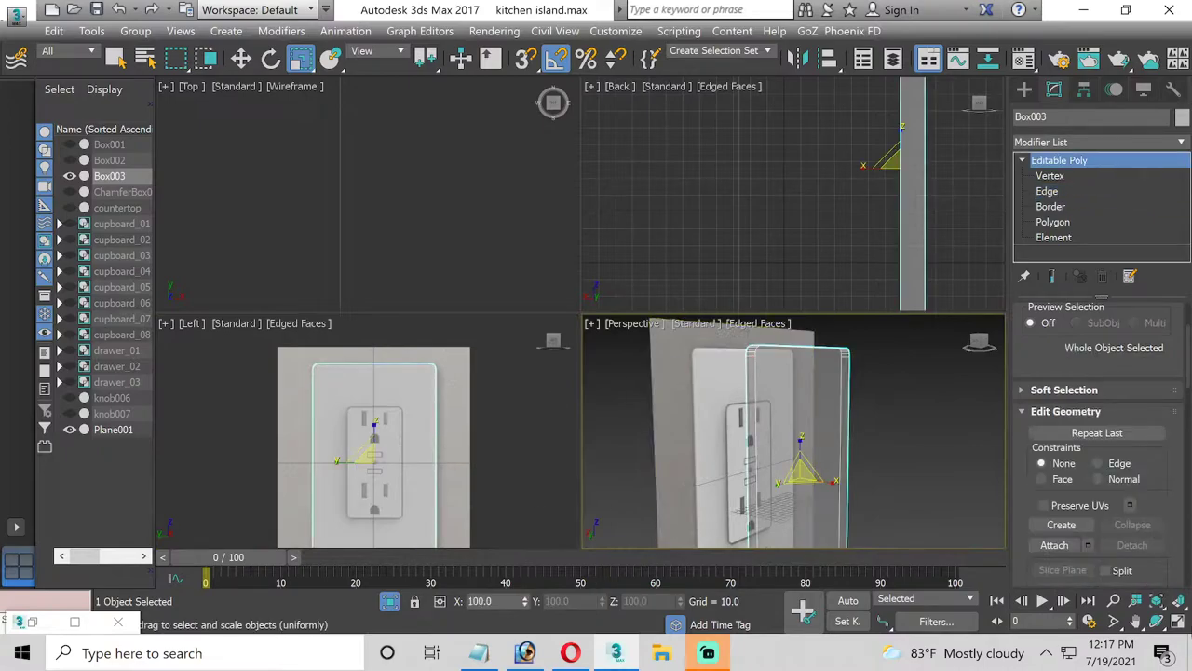
left_click(1177, 621)
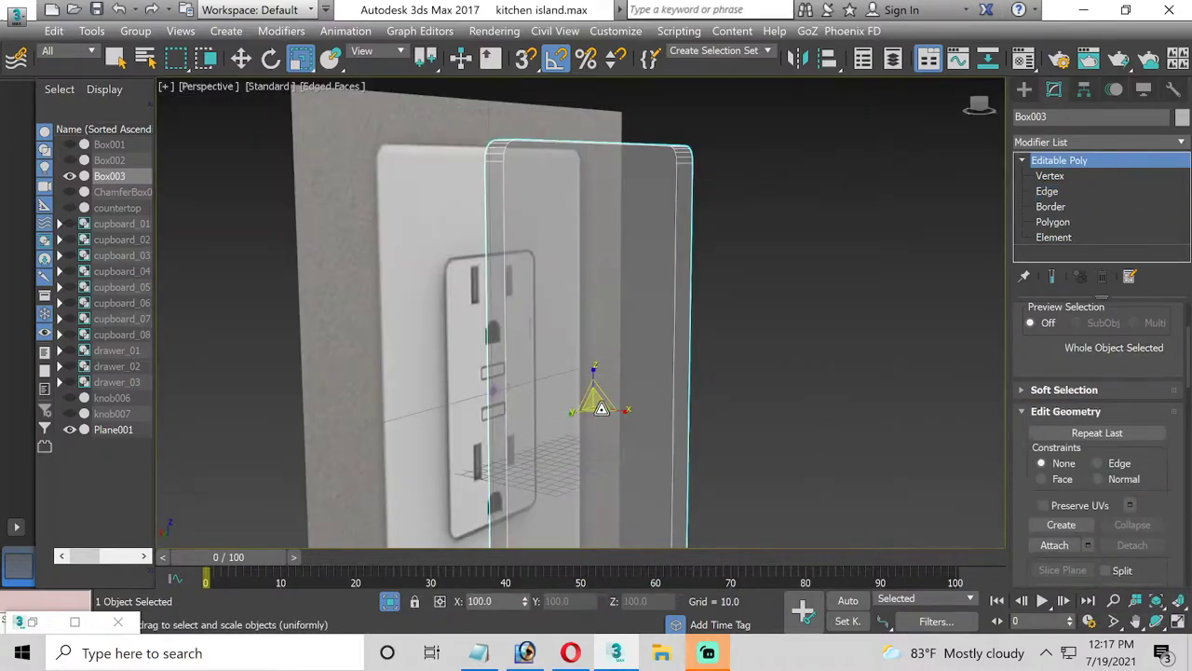
left_click_drag(597, 402, 591, 431)
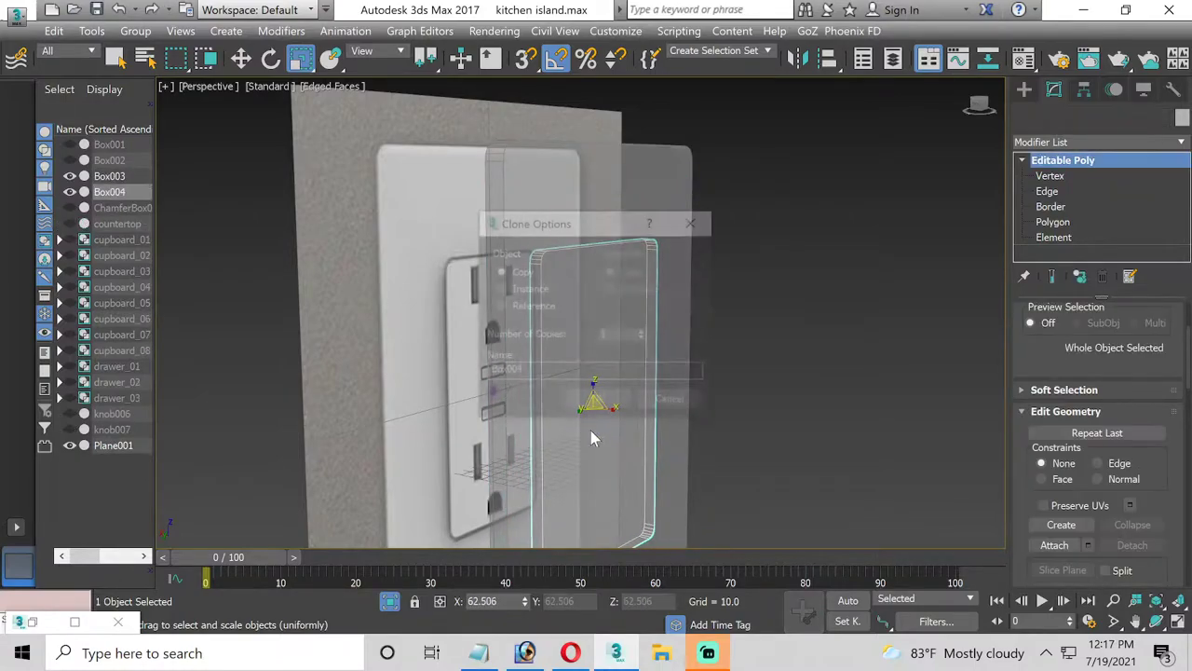
left_click(598, 402)
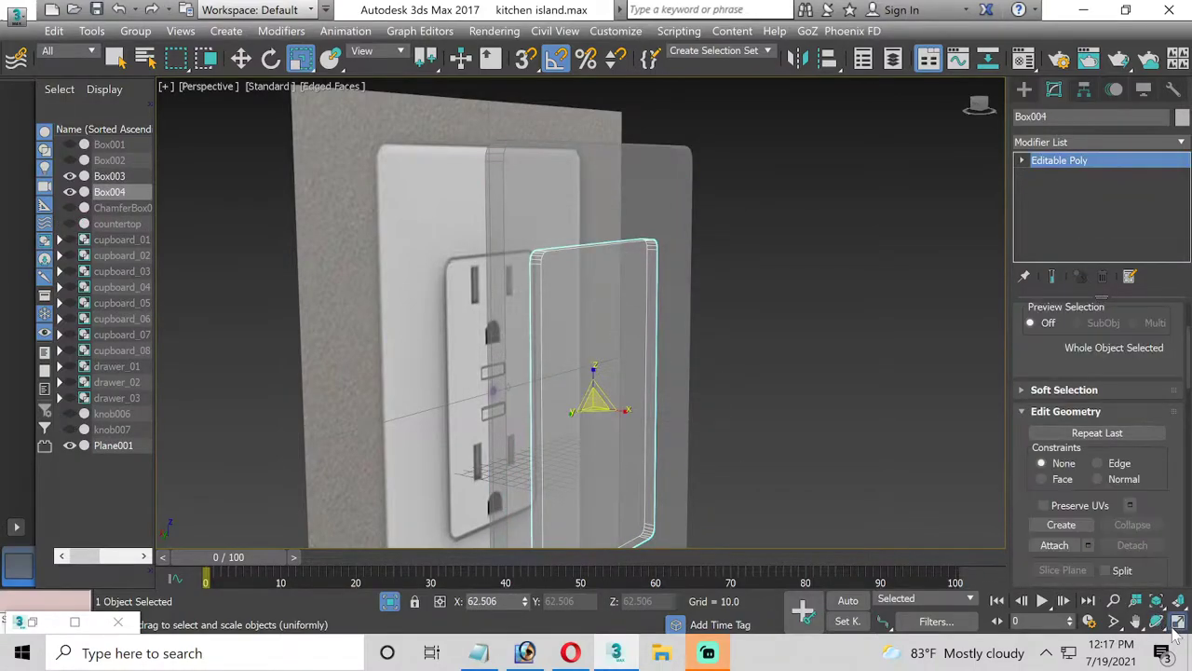
In the Left view, non-uniformly scale Box004 to about X 79% and Y 90%
key("alt+w")
right_click(519, 445)
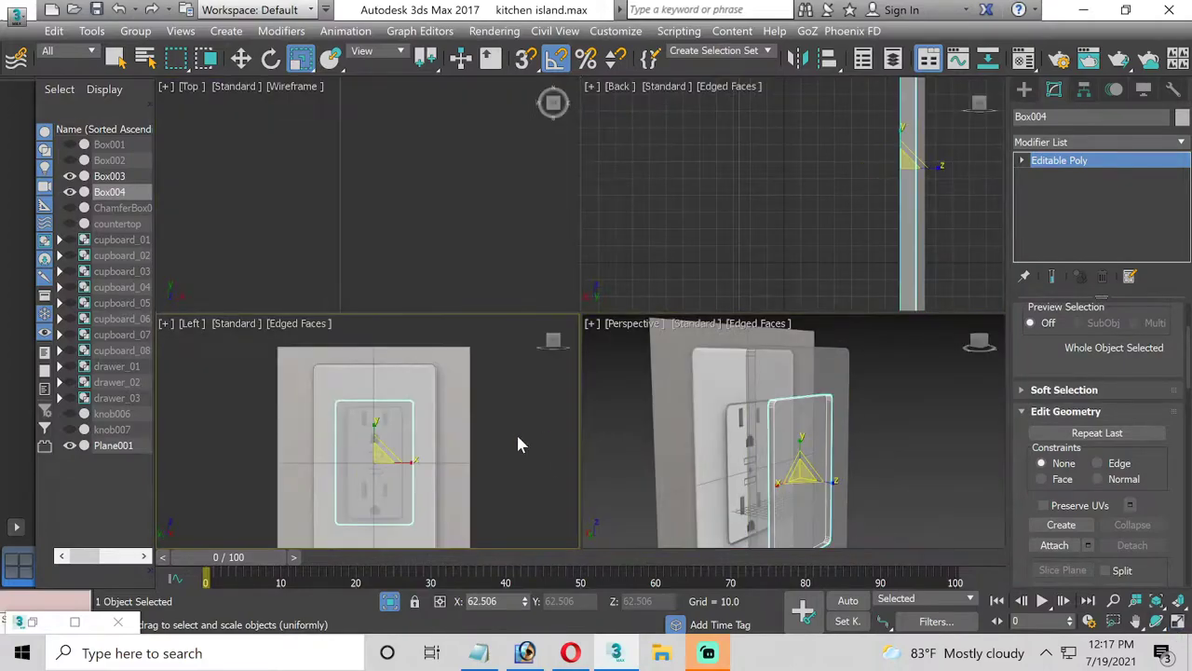
left_click(1177, 622)
scroll(591, 398, "up", 2)
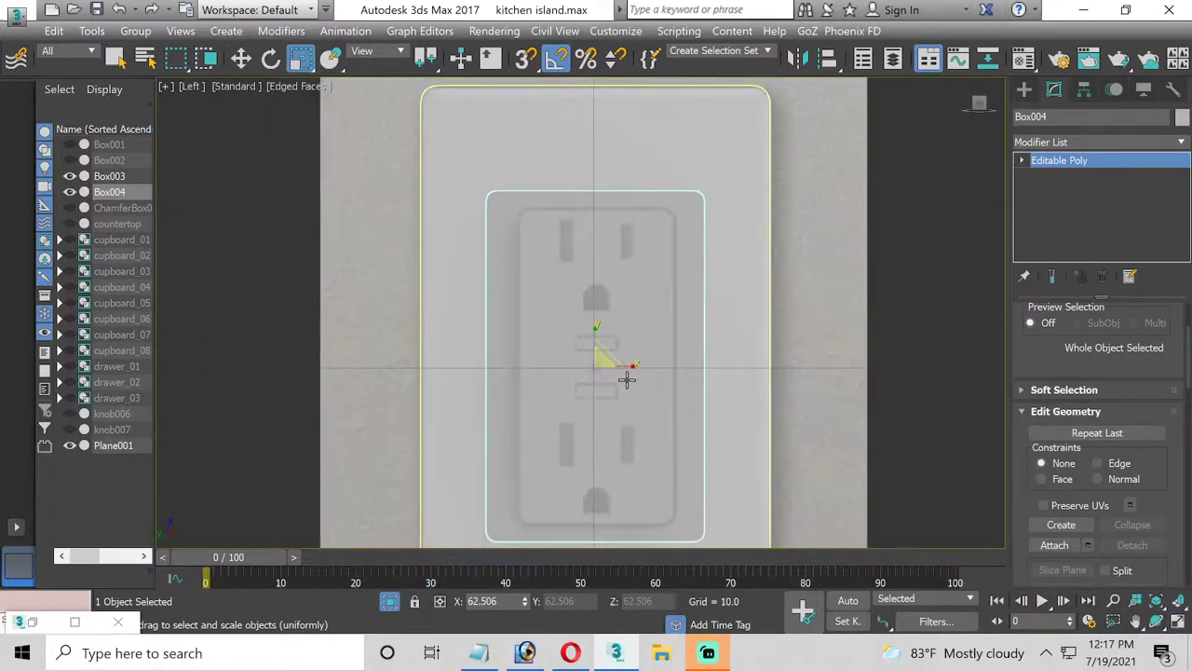
left_click_drag(627, 364, 596, 331)
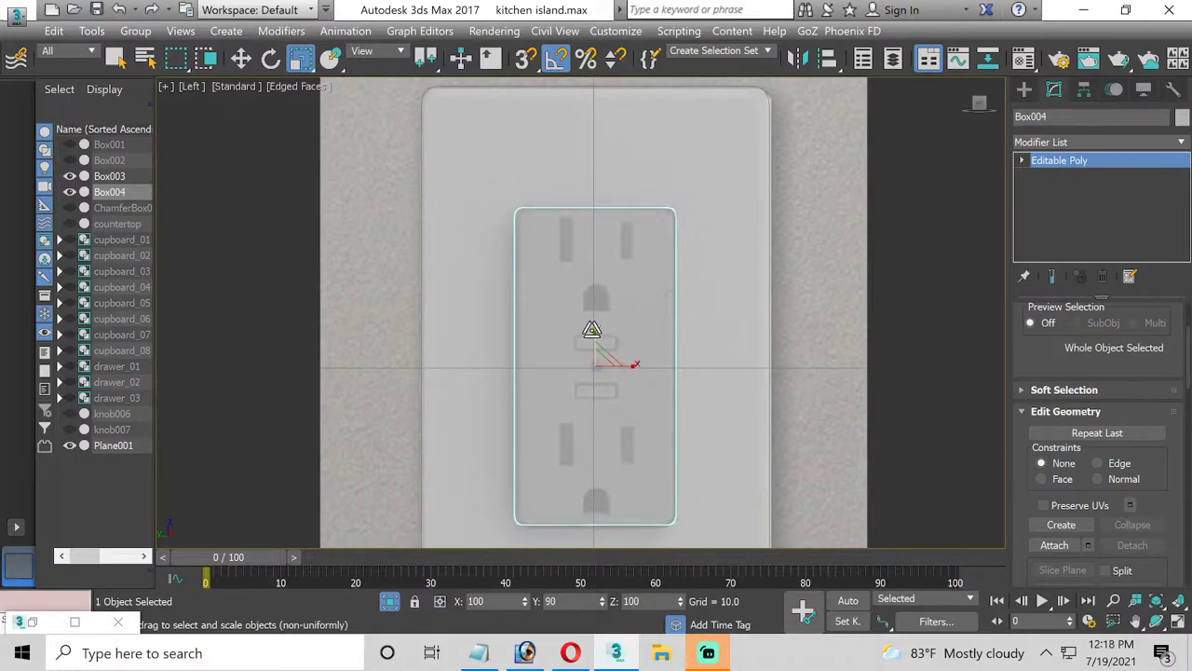
left_click_drag(594, 330, 592, 332)
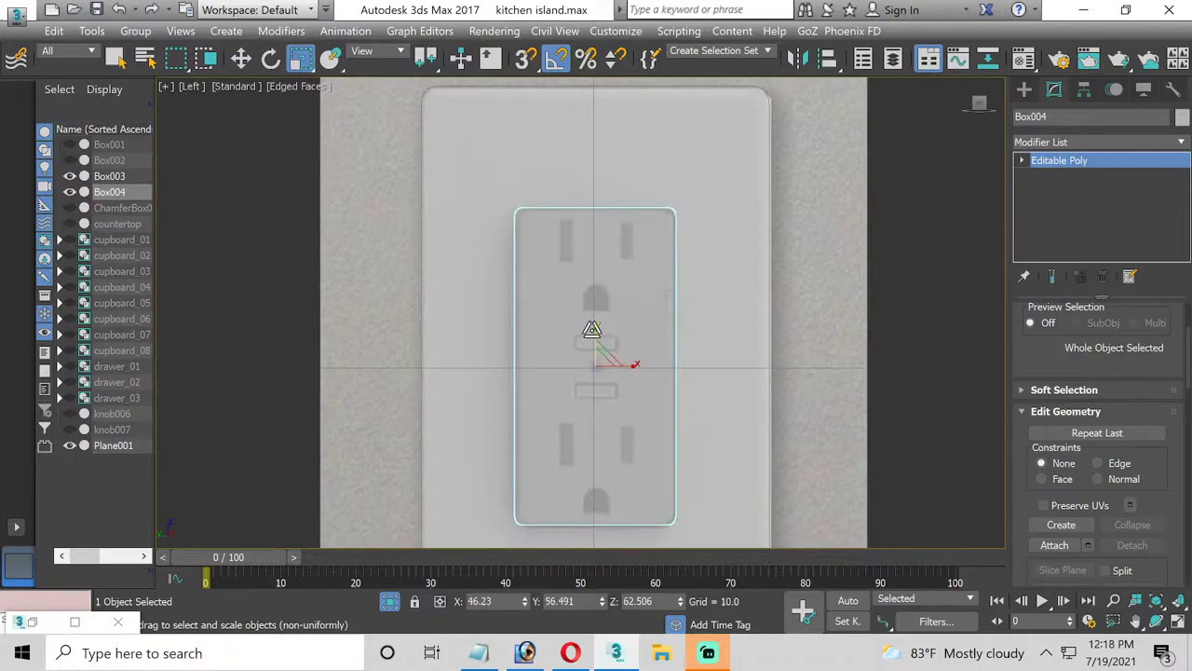
left_click(1177, 621)
Set the cover plate material's opacity back to 100 and move Box004 out in front
left_click(1177, 621)
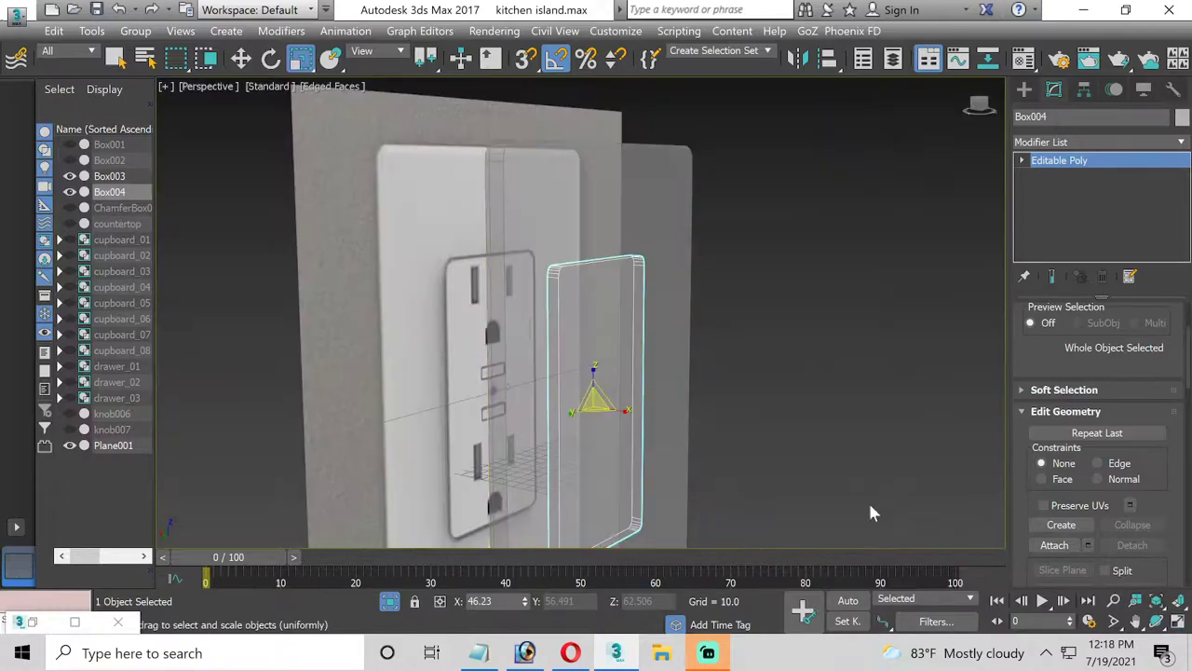
key("m")
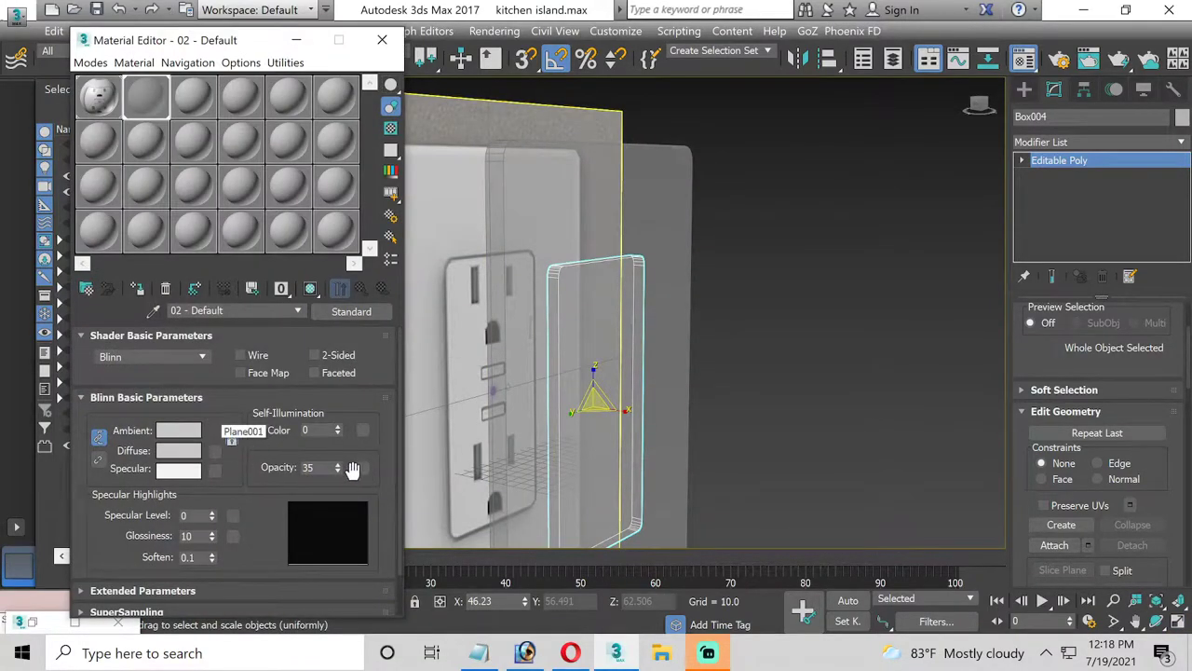
left_click_drag(335, 459, 335, 384)
left_click_drag(312, 37, 322, 86)
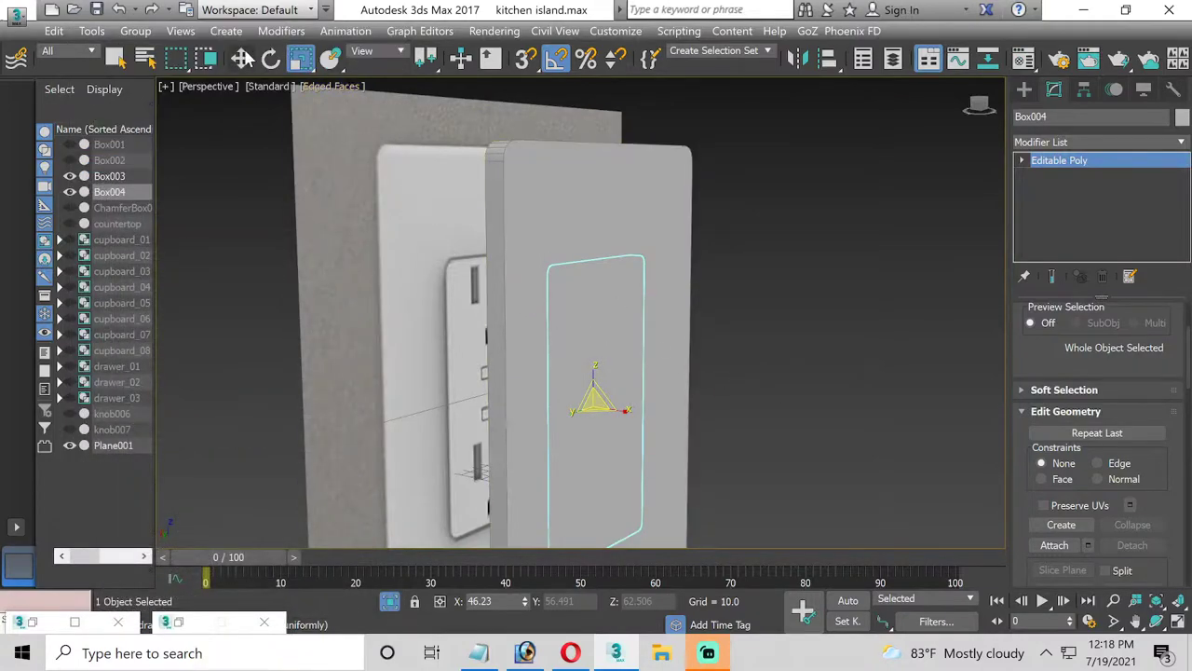
left_click(242, 58)
left_click_drag(573, 398, 607, 410)
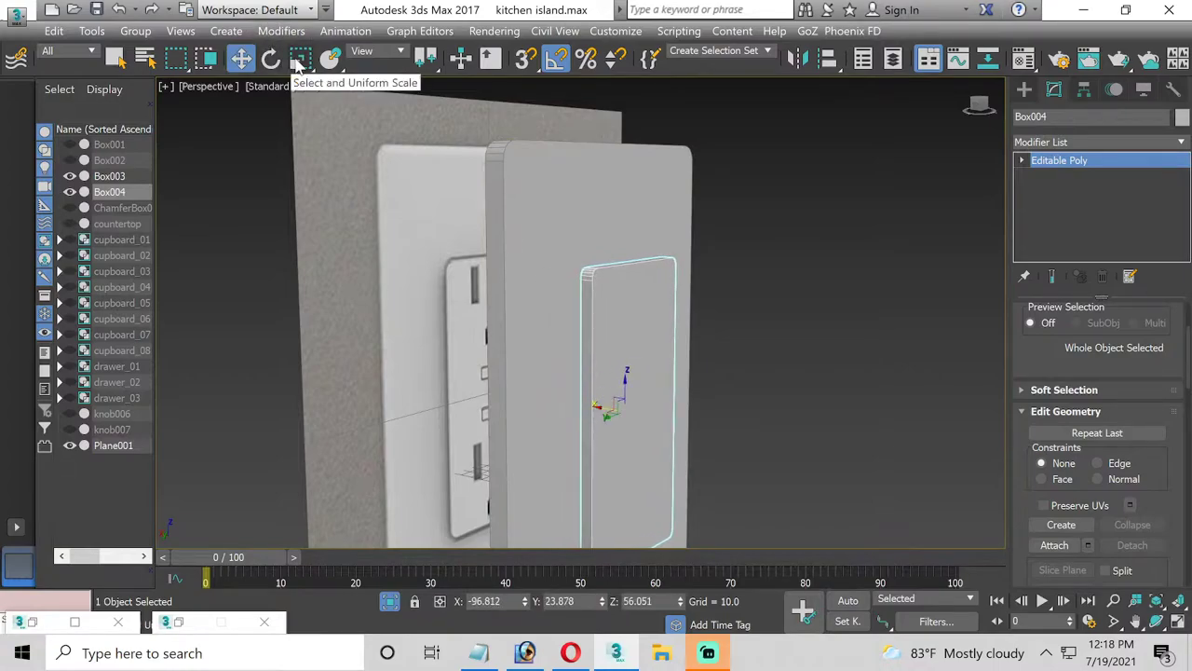
Thicken Box004 by pulling its front polygon outward in Polygon mode
left_click(1021, 159)
left_click(1052, 221)
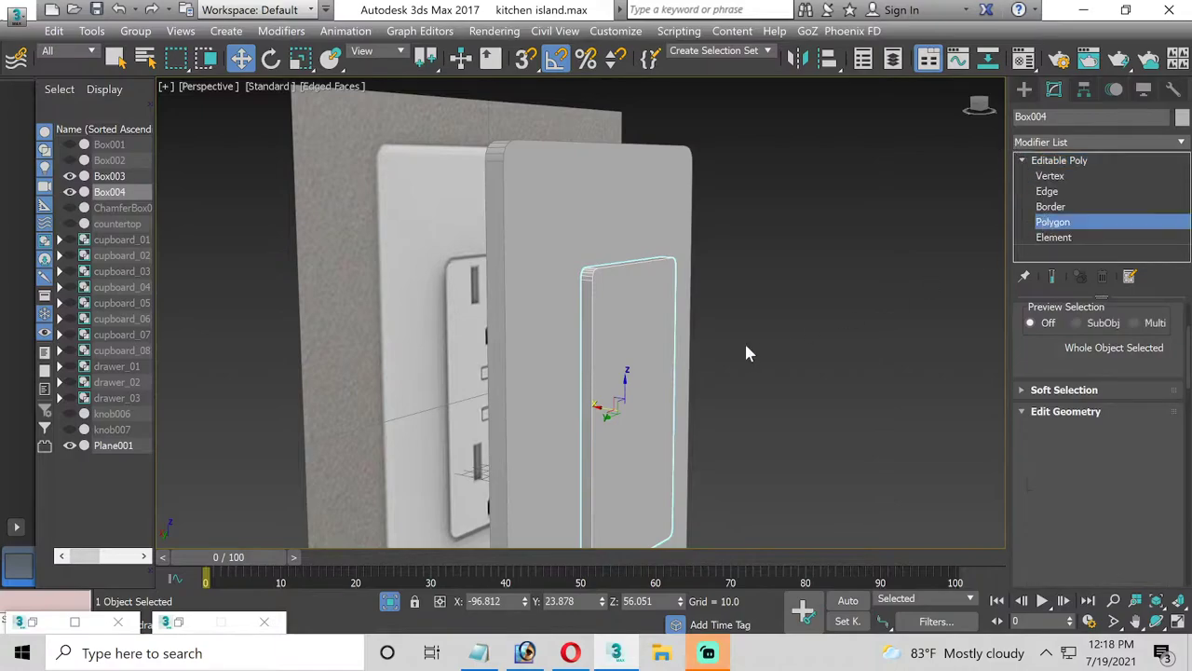
left_click(629, 352)
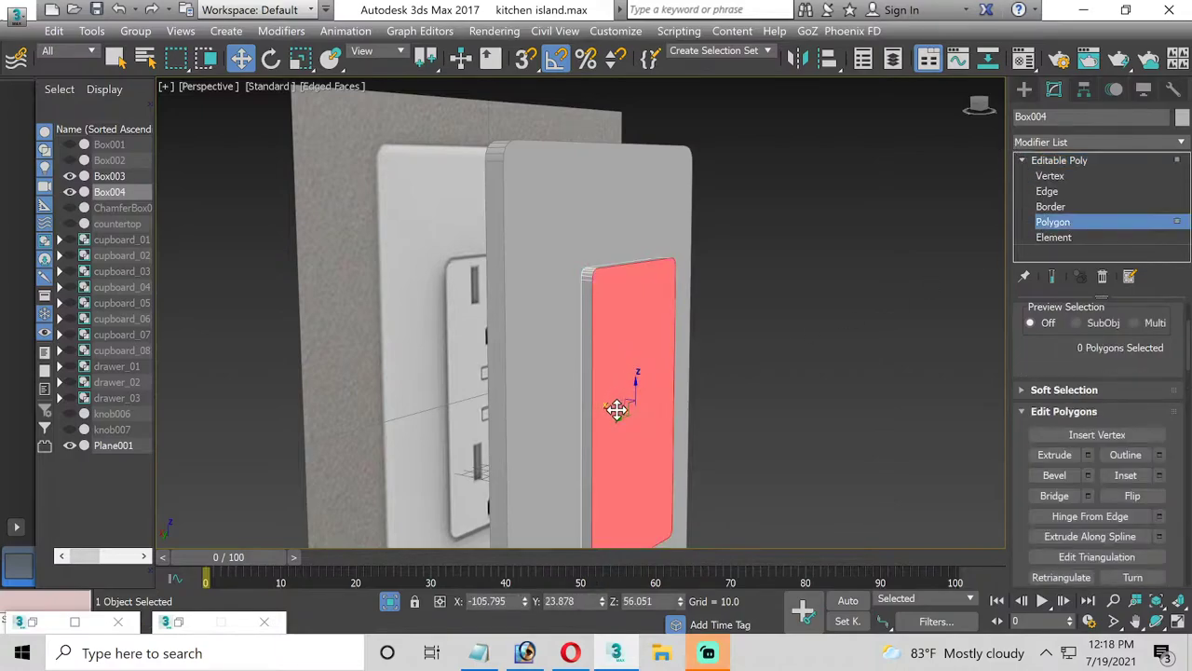
left_click_drag(616, 406, 668, 417)
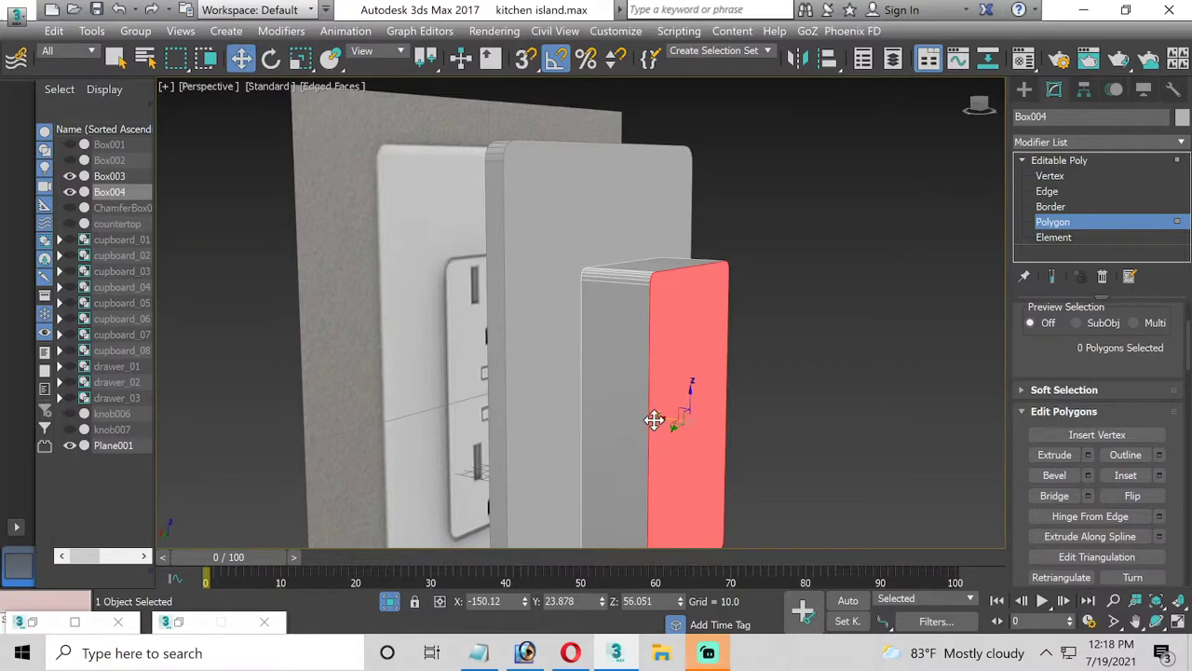
mouse_move(665, 418)
left_mouse_down()
mouse_move(828, 482)
mouse_move(652, 471)
left_mouse_up()
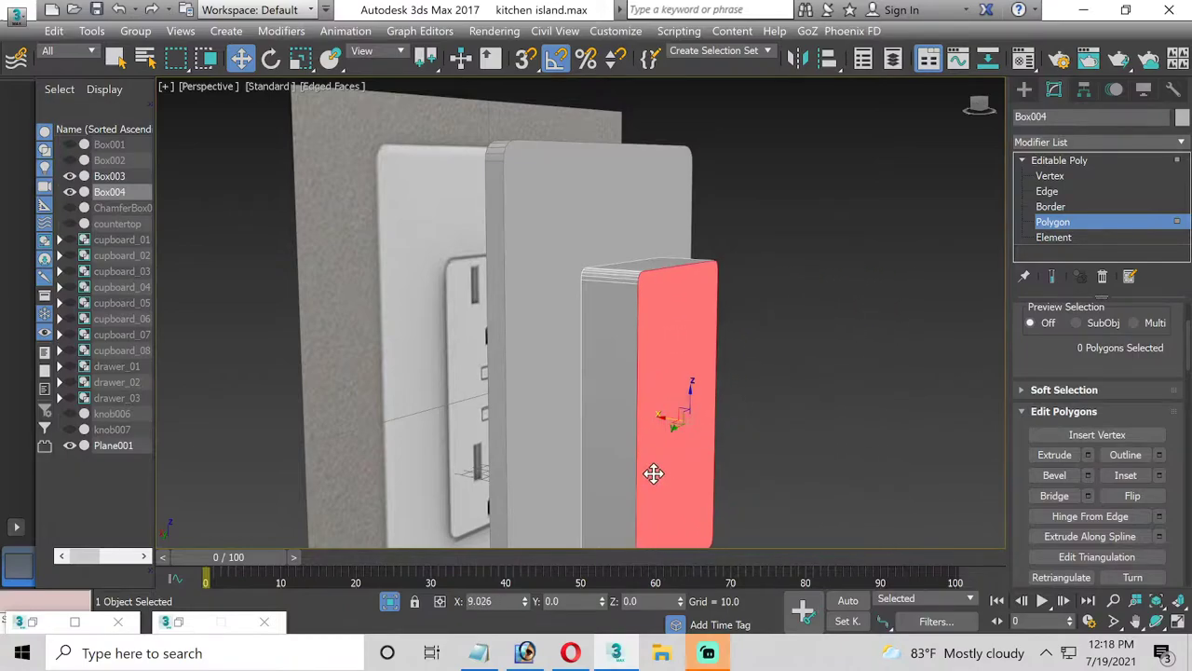
Push the block back into the cover plate and Shift-drag a copy to the side
left_click(1048, 224)
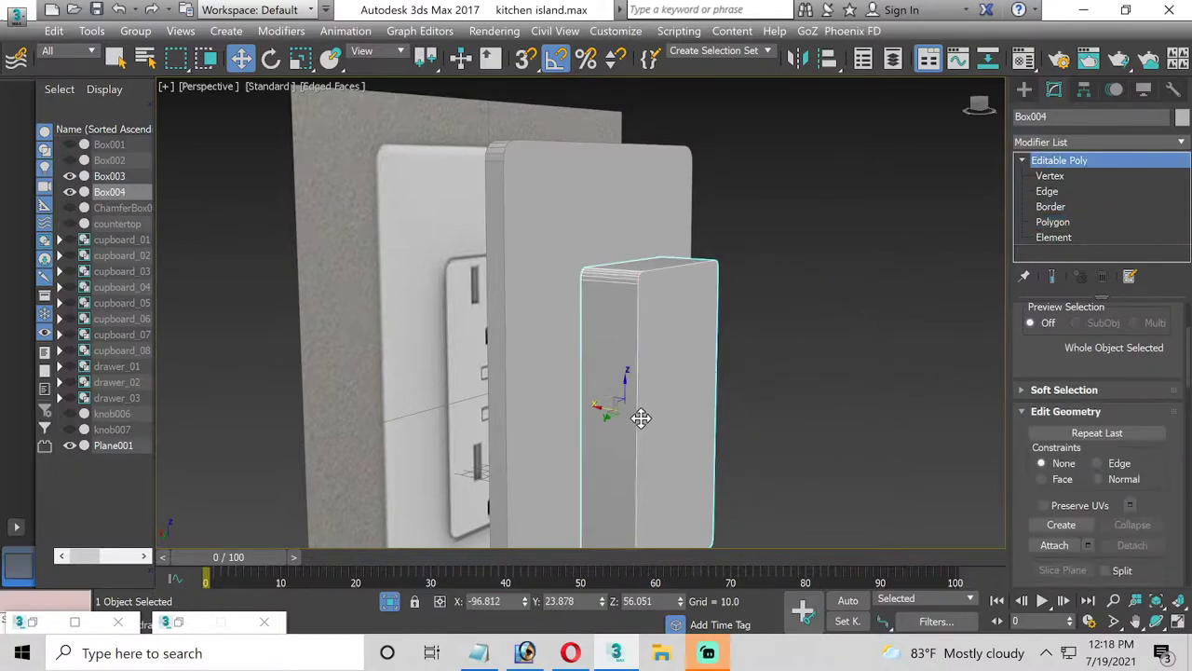
left_click_drag(605, 409, 556, 401)
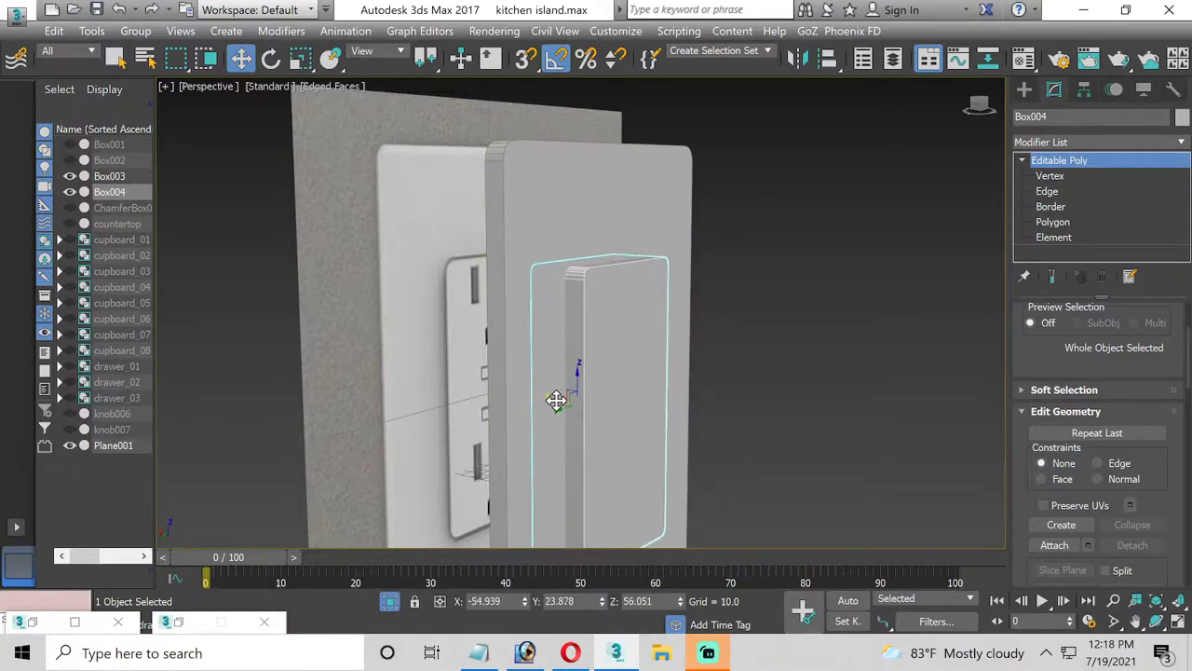
mouse_move(633, 418)
left_mouse_down("shift")
mouse_move(727, 434)
mouse_move(691, 426)
left_mouse_up("shift")
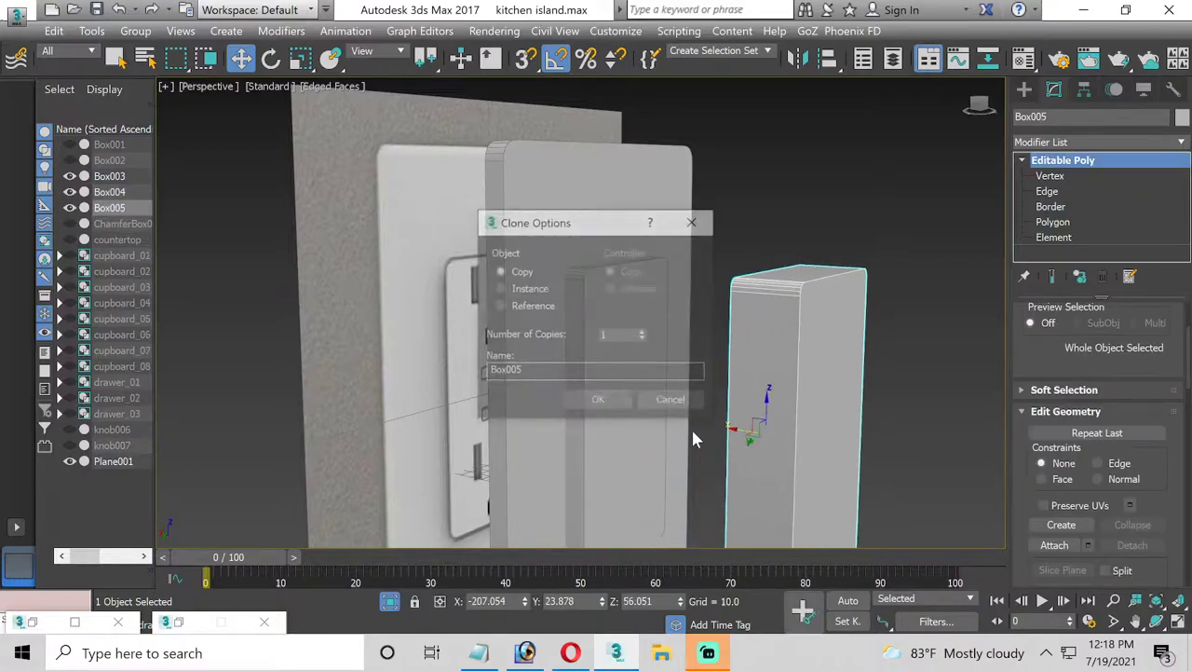
Undo the extra Box005 block copy, select Box003 and list the Compound object types
left_click(605, 404)
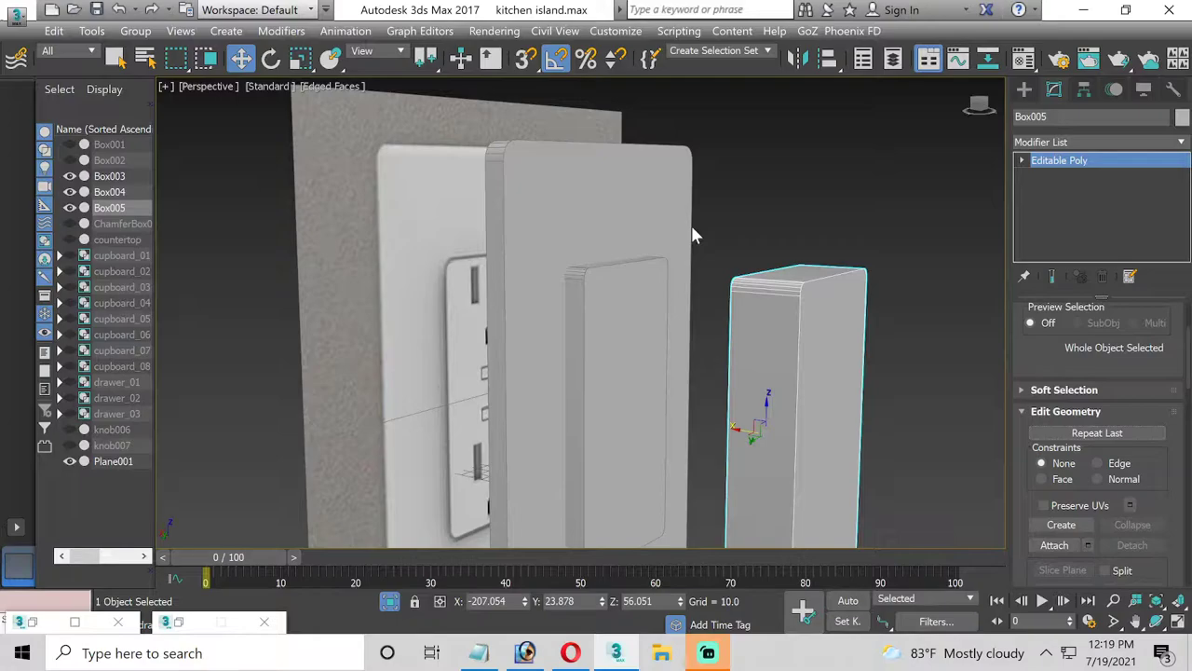
key("ctrl+z")
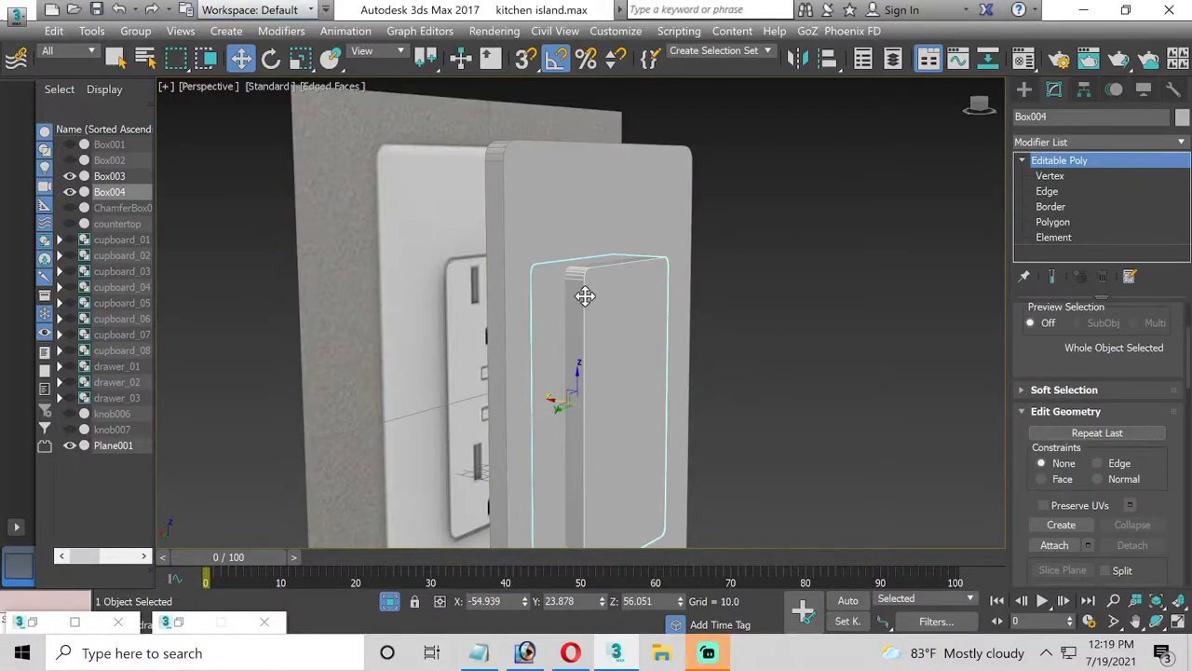
left_click(124, 9)
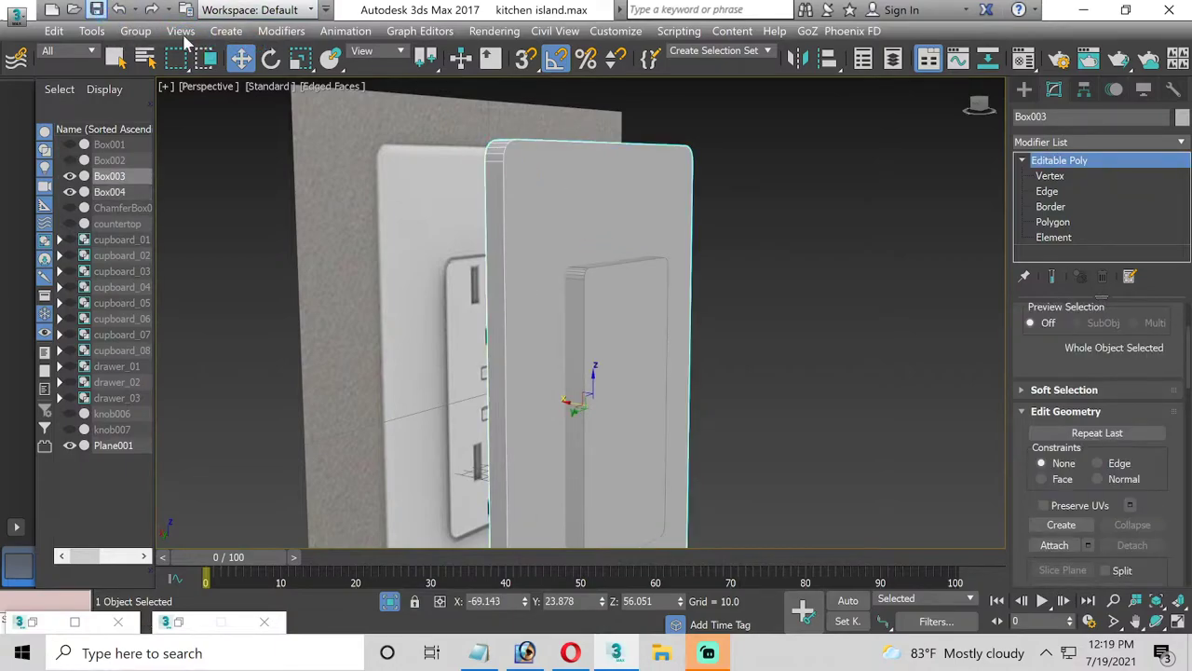
left_click(224, 33)
mouse_move(255, 105)
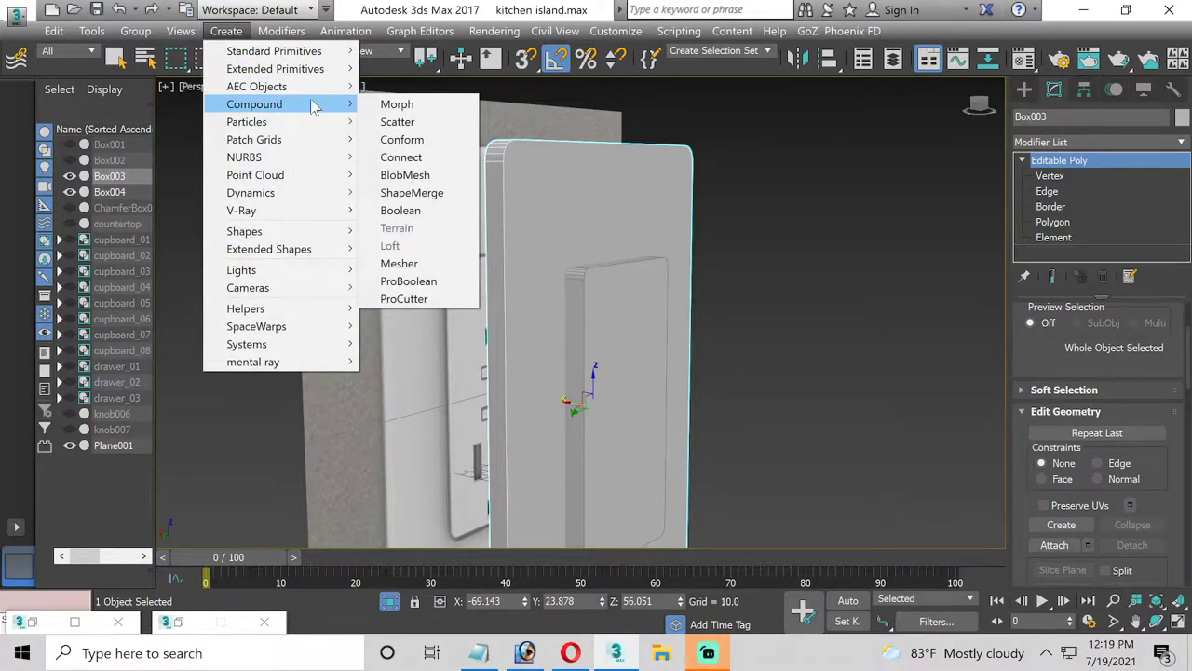
Subtract Box004 from the Box003 cover plate as a ProBoolean with Imprint enabled
left_click(407, 281)
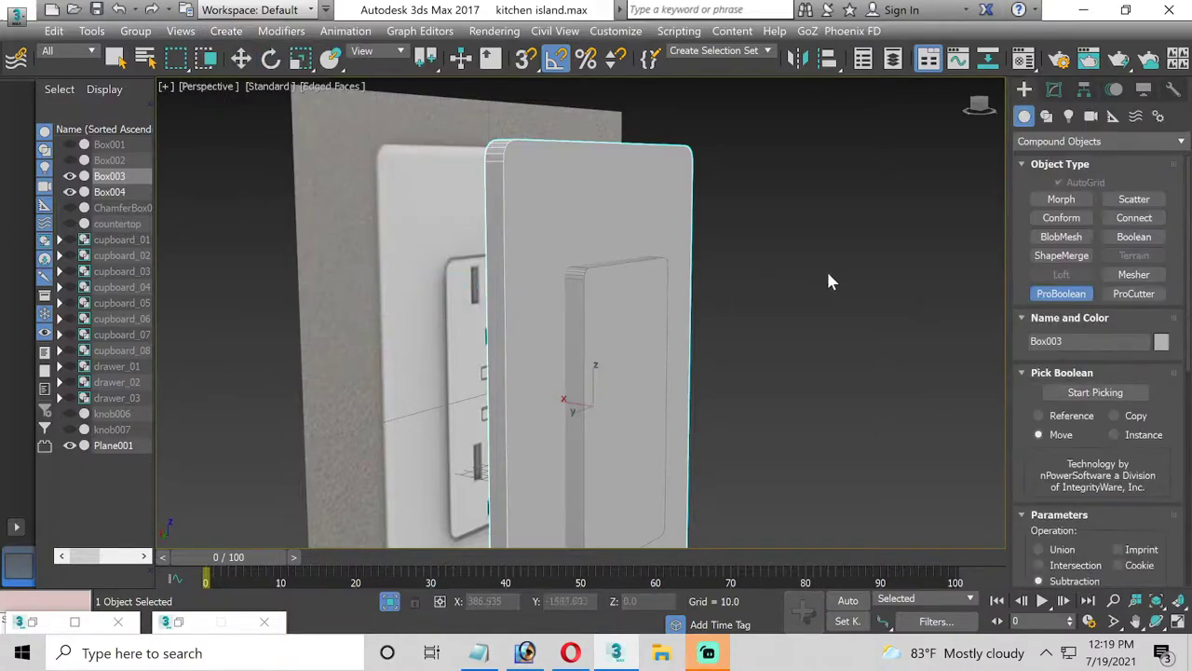
scroll(1166, 414, "down", 1)
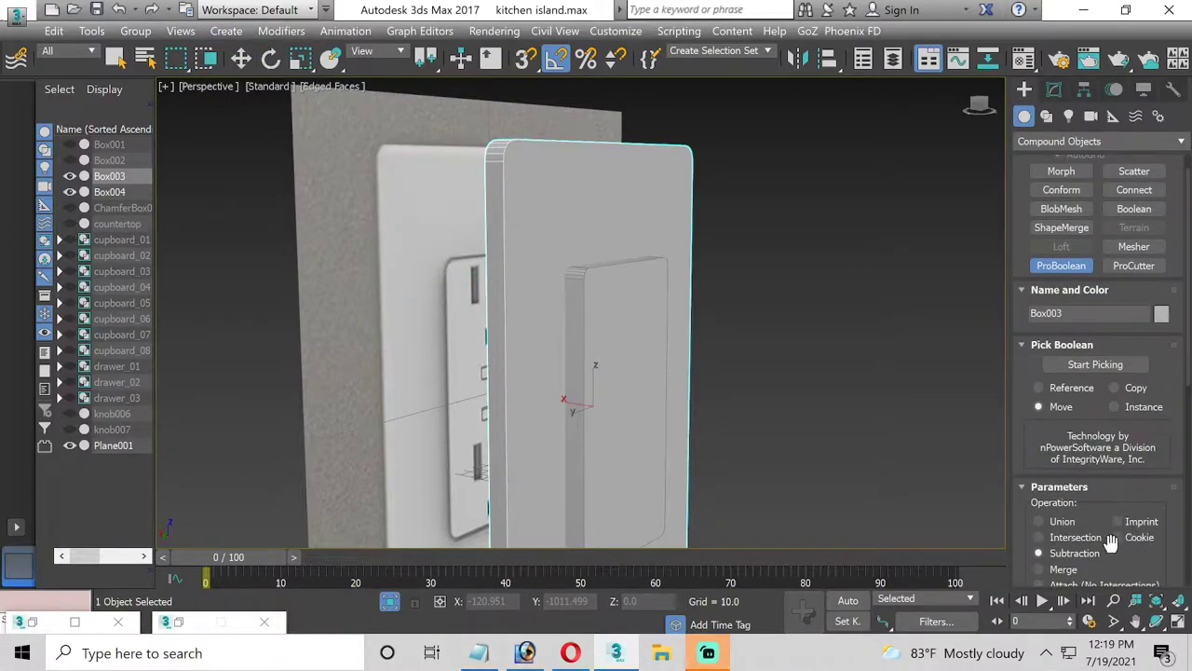
left_click(1117, 522)
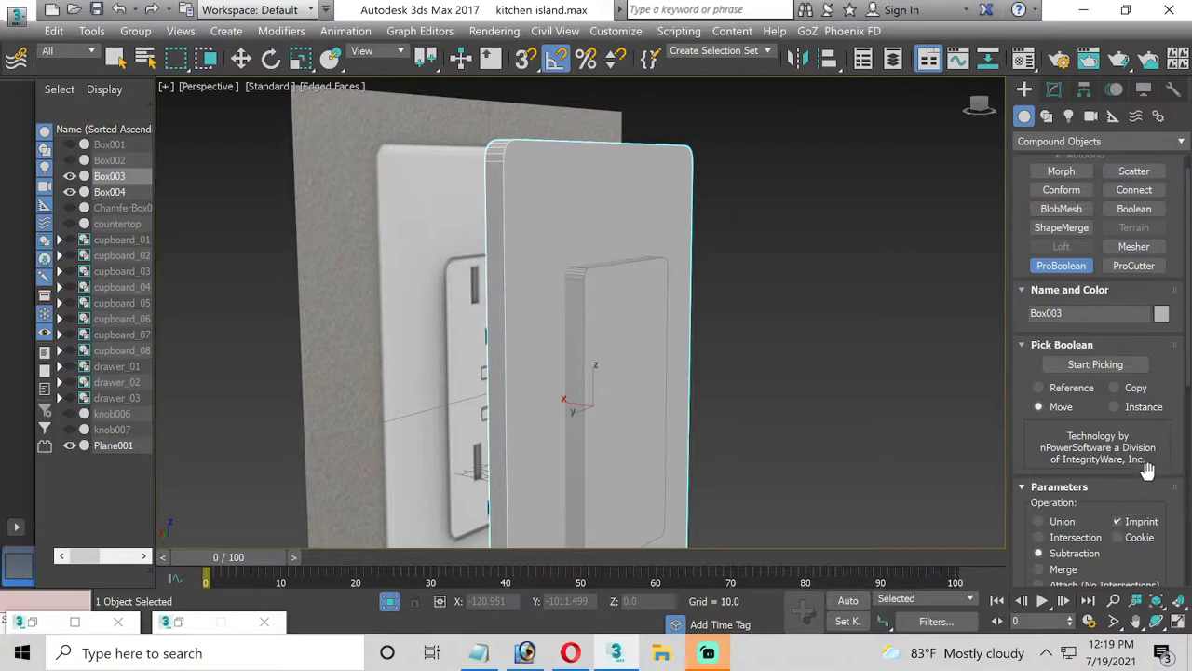
left_click(1073, 368)
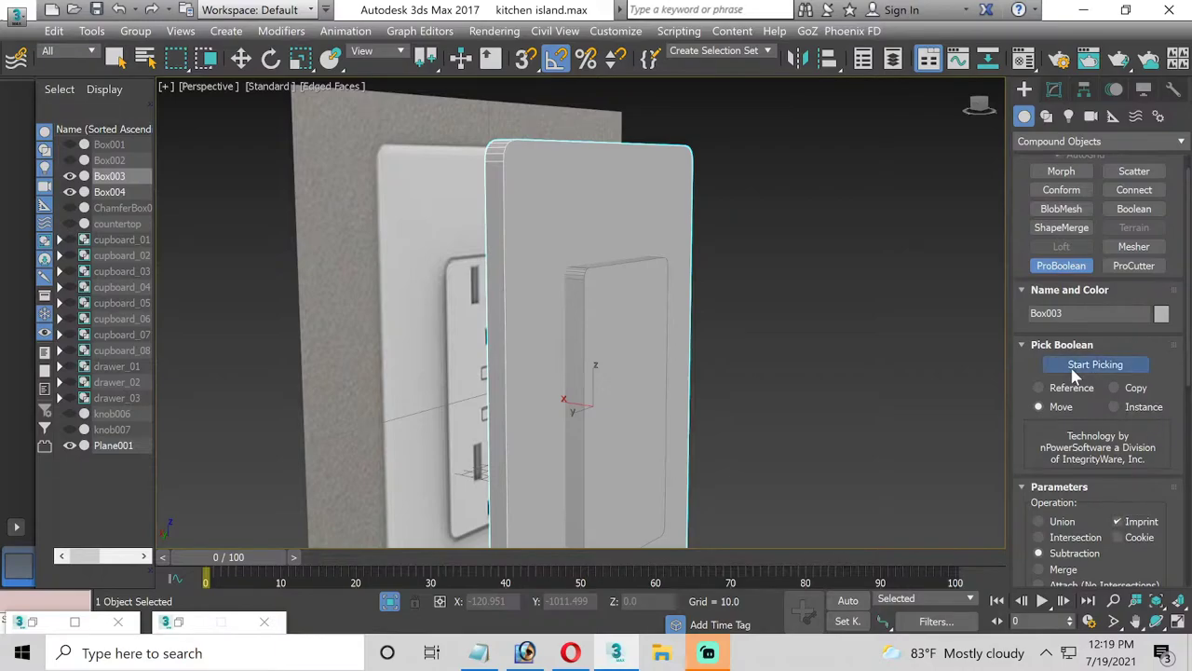
left_click(608, 317)
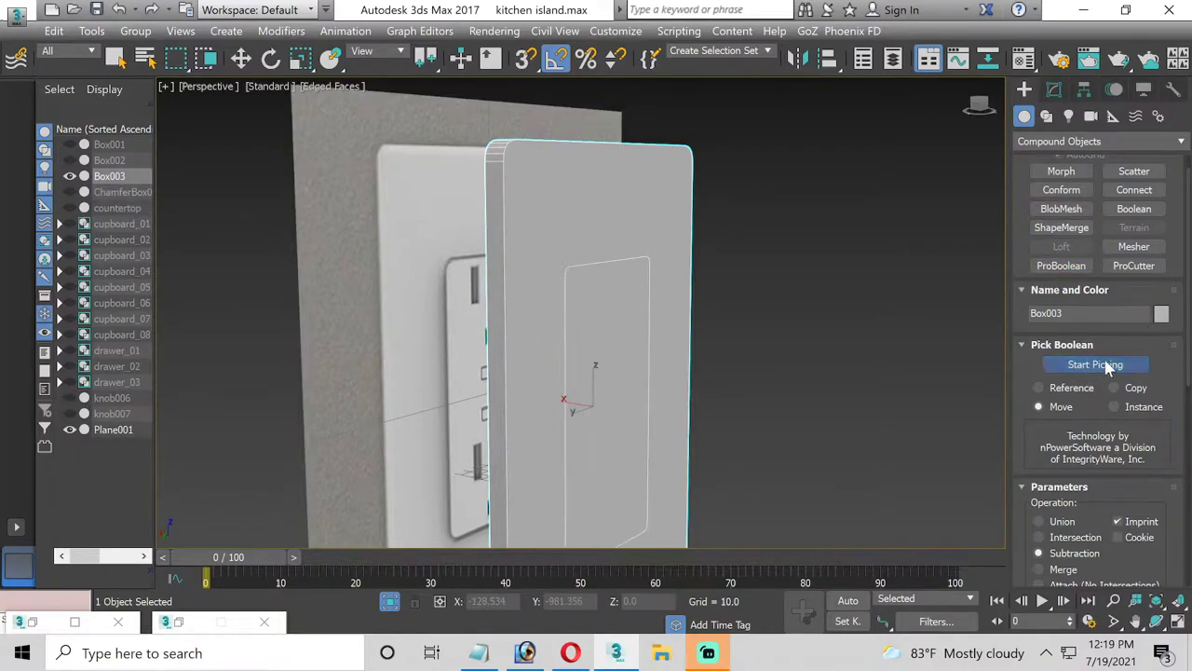
left_click(1106, 366)
left_click(1054, 88)
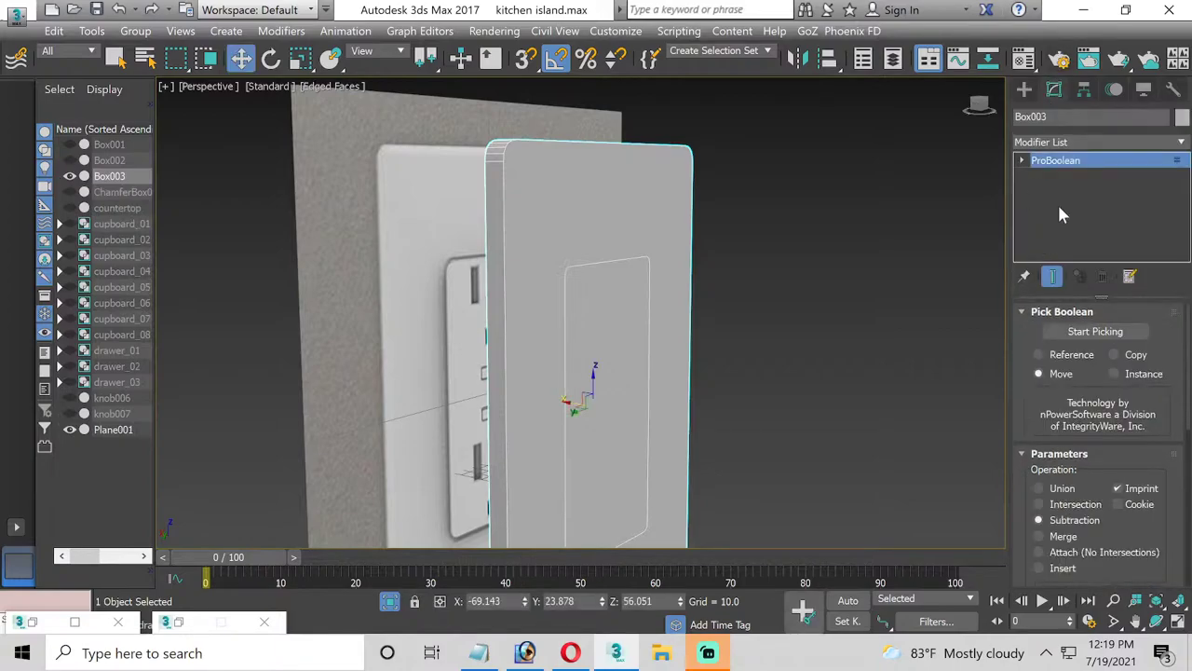
Convert the ProBoolean plate to Editable Poly and select its inner front face
right_click(1023, 162)
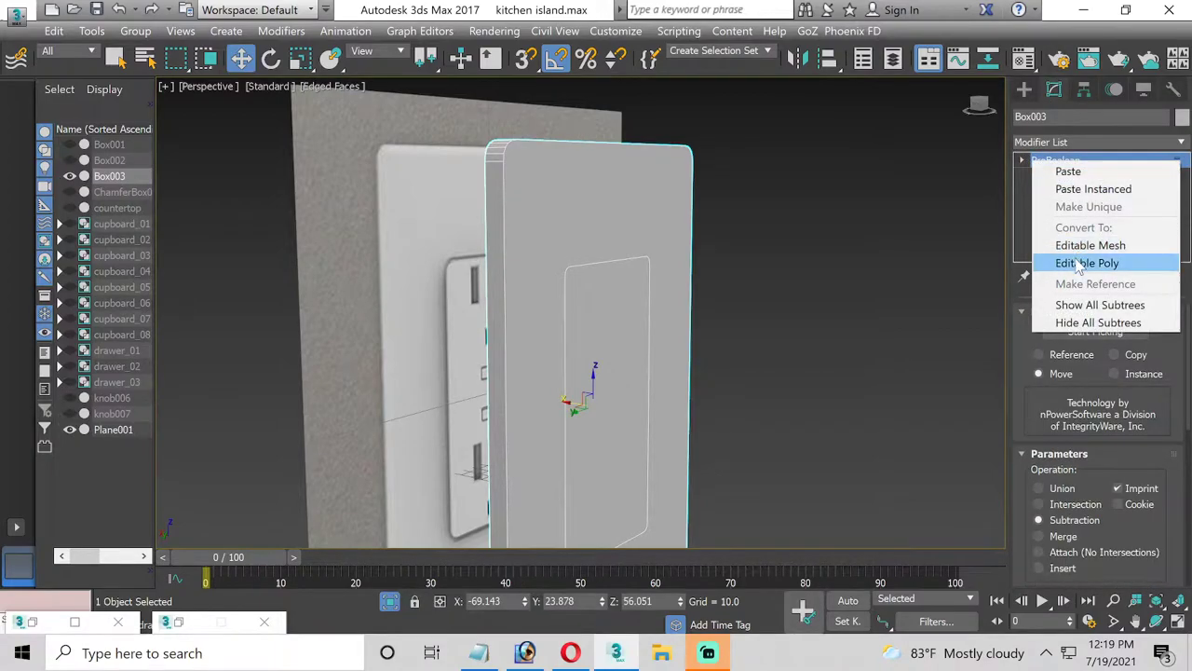
left_click(1079, 265)
left_click(1022, 160)
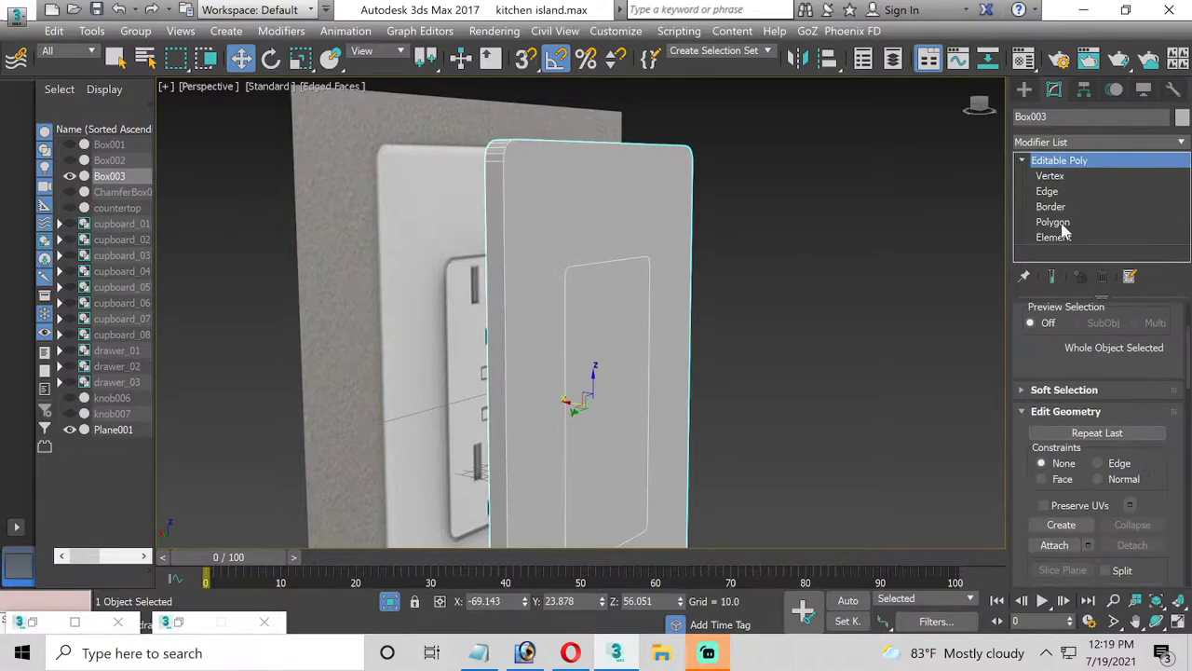
left_click(1053, 222)
left_click(643, 340)
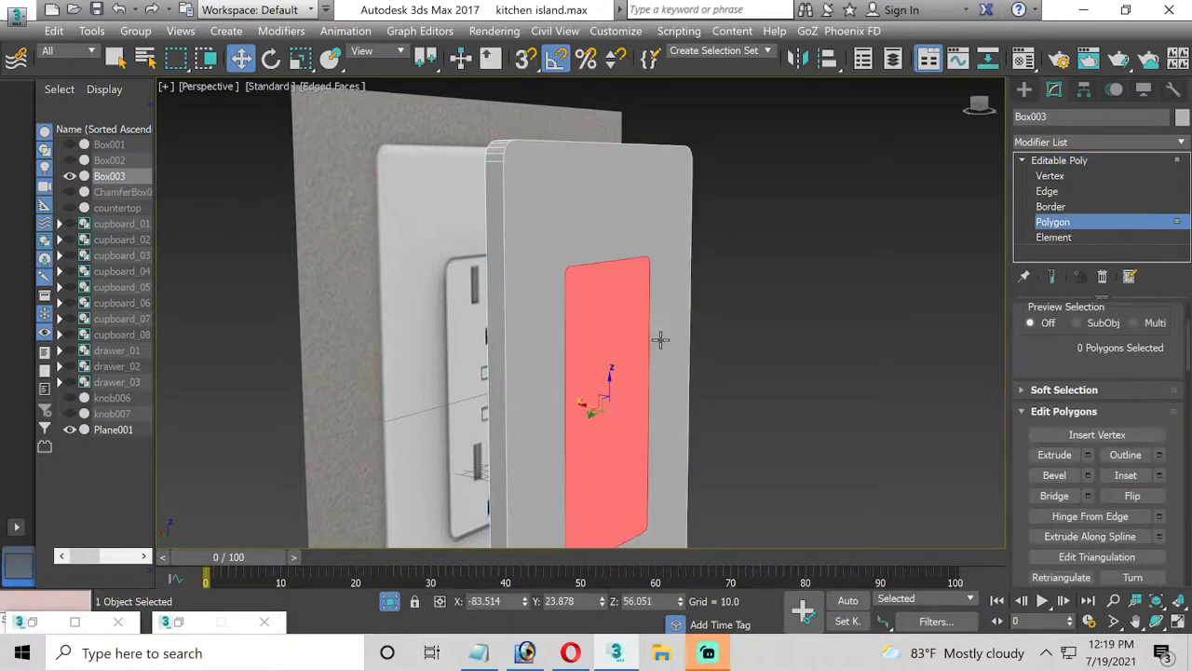
Shift-drag a copy of the inner front face out to the right
left_click(1156, 620)
left_click_drag(573, 346, 622, 345)
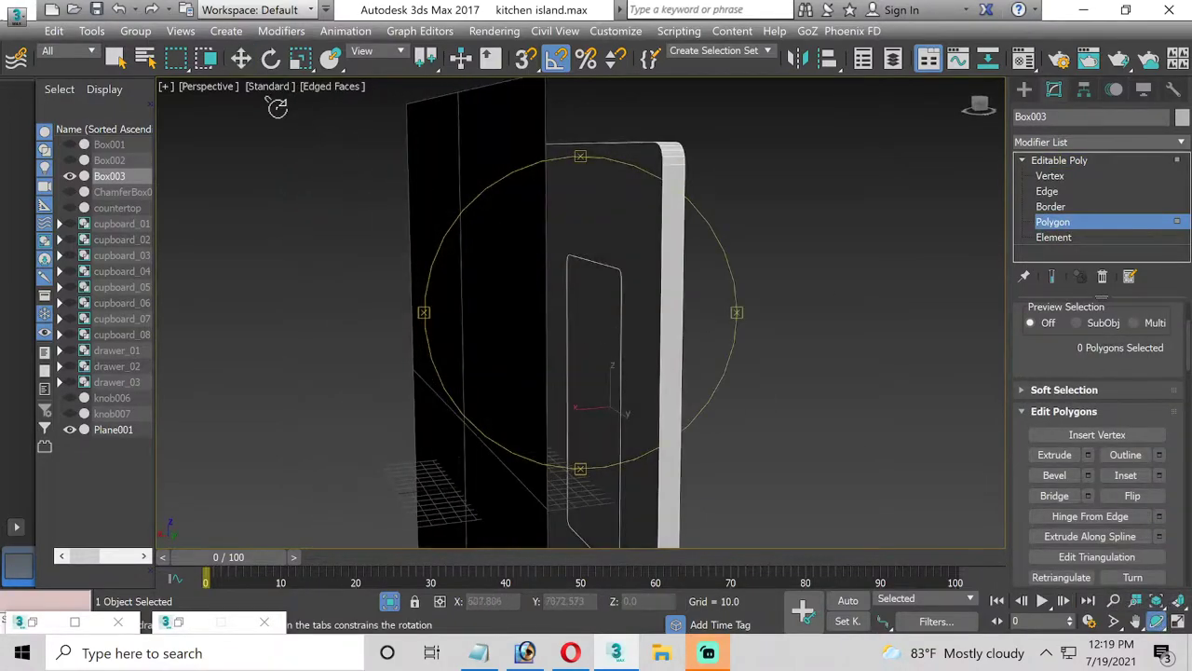
left_click(241, 58)
left_click(571, 317)
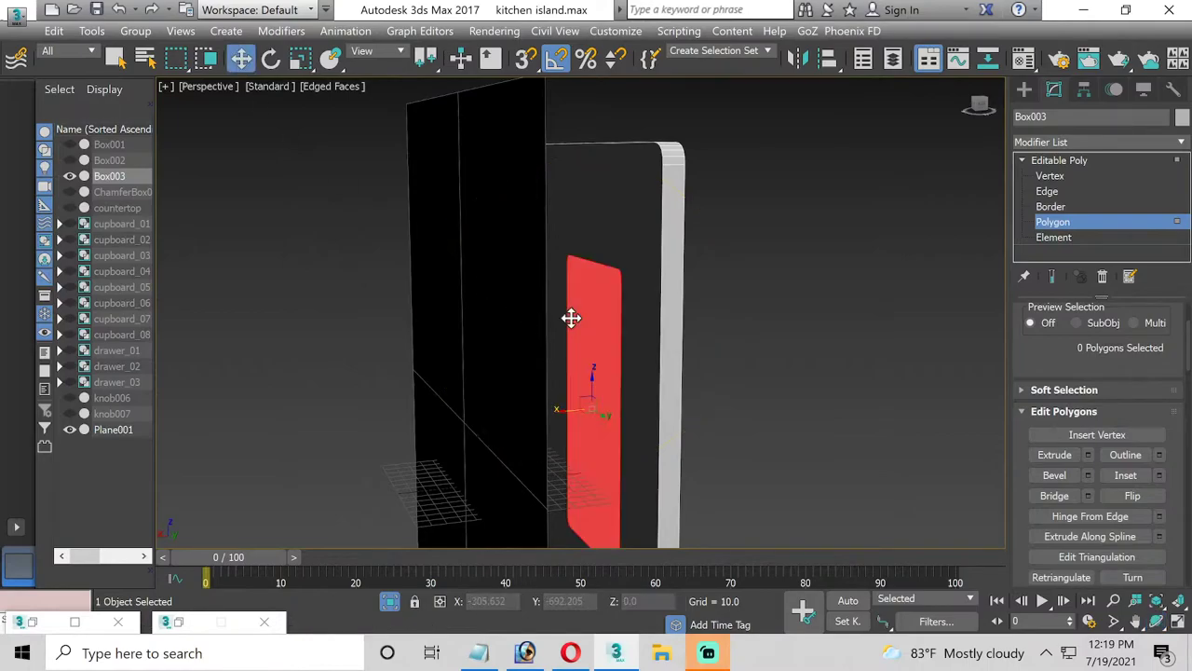
key("e")
middle_click_drag(599, 330, 550, 325, "alt")
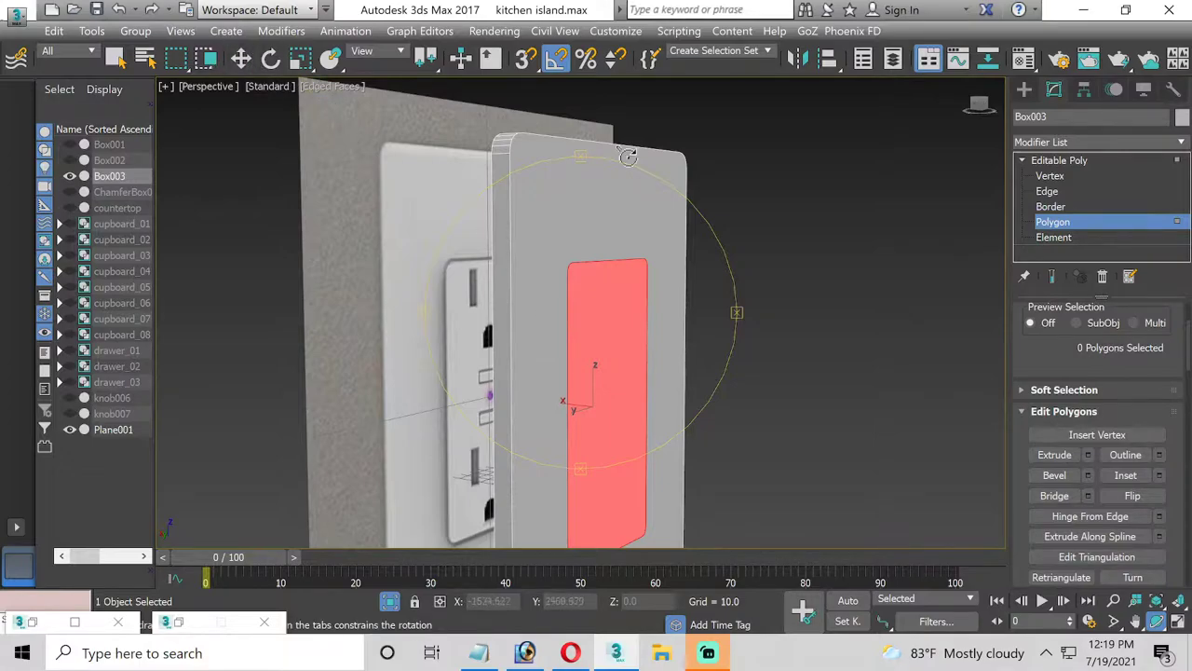
left_click(240, 60)
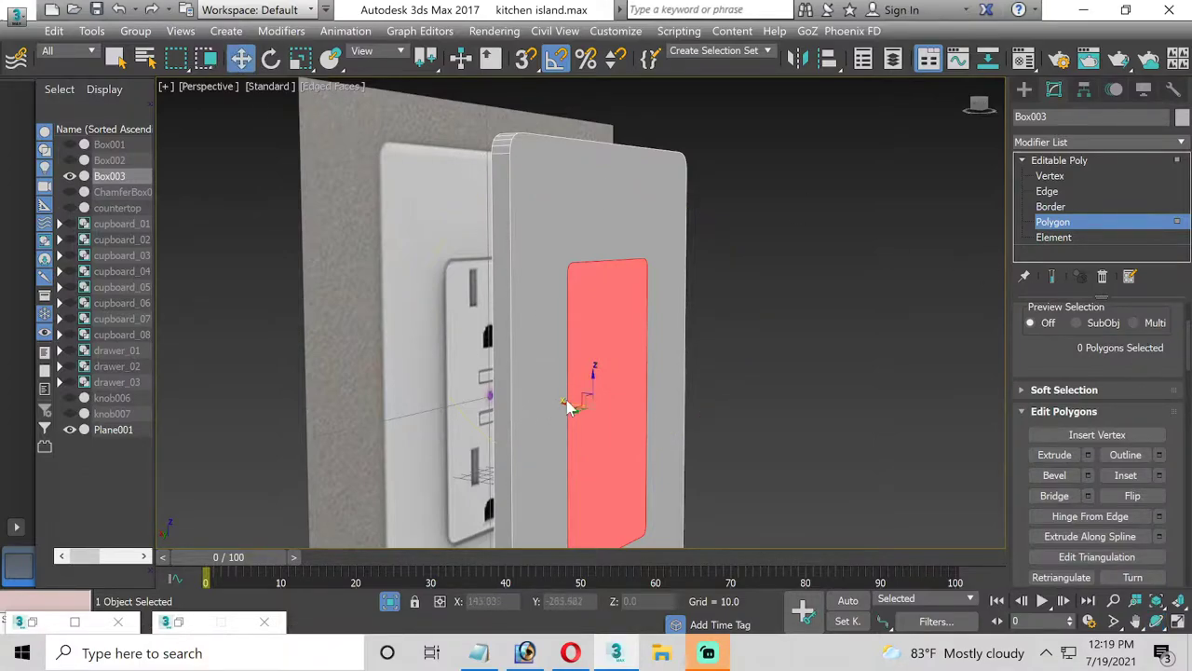
left_click_drag(568, 402, 730, 428, "shift")
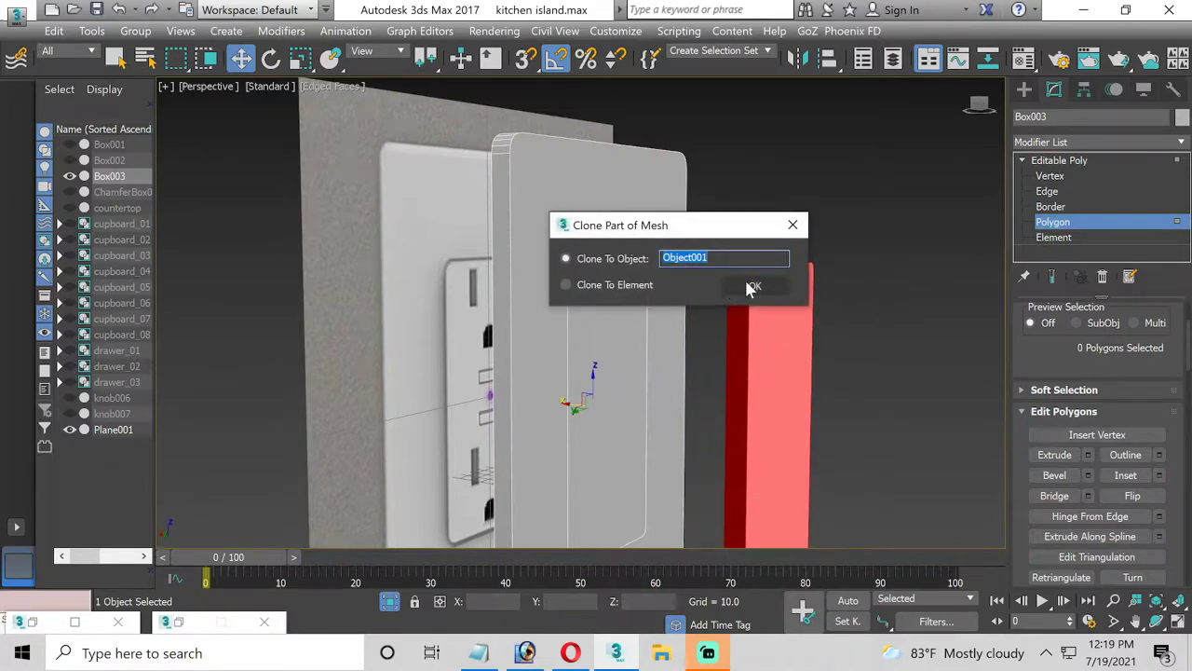
Clone the copied face to a separate object and select the new piece
left_click(746, 285)
left_click_drag(708, 257, 662, 257)
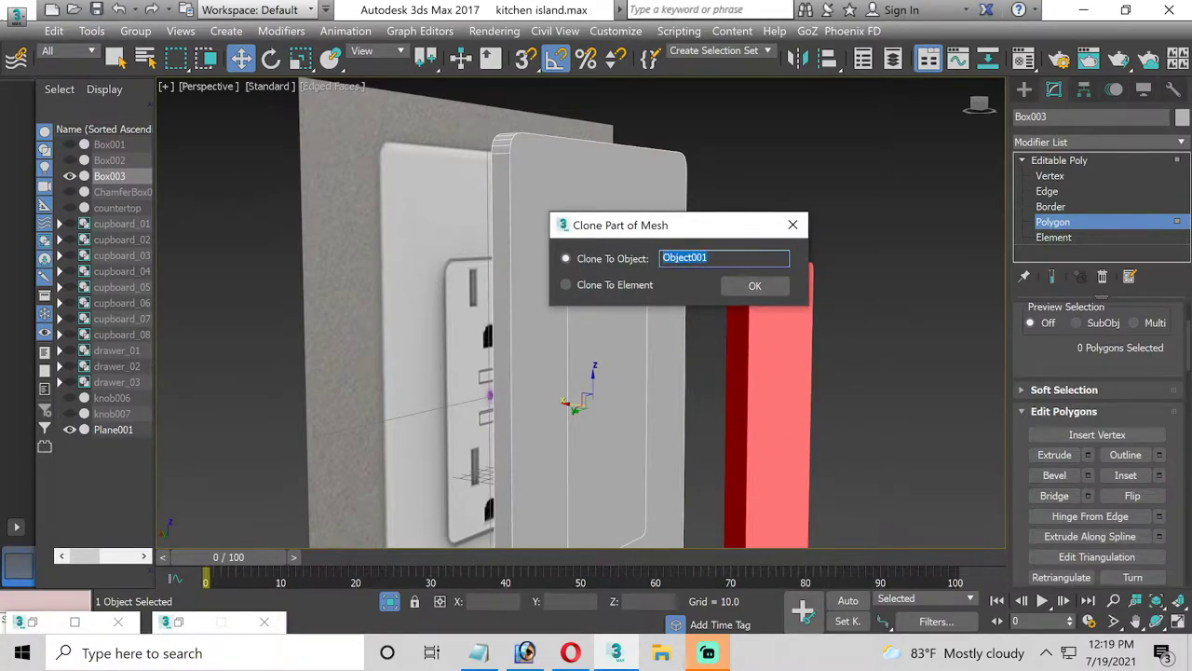
key("BackSpace")
type("plug")
key("Return")
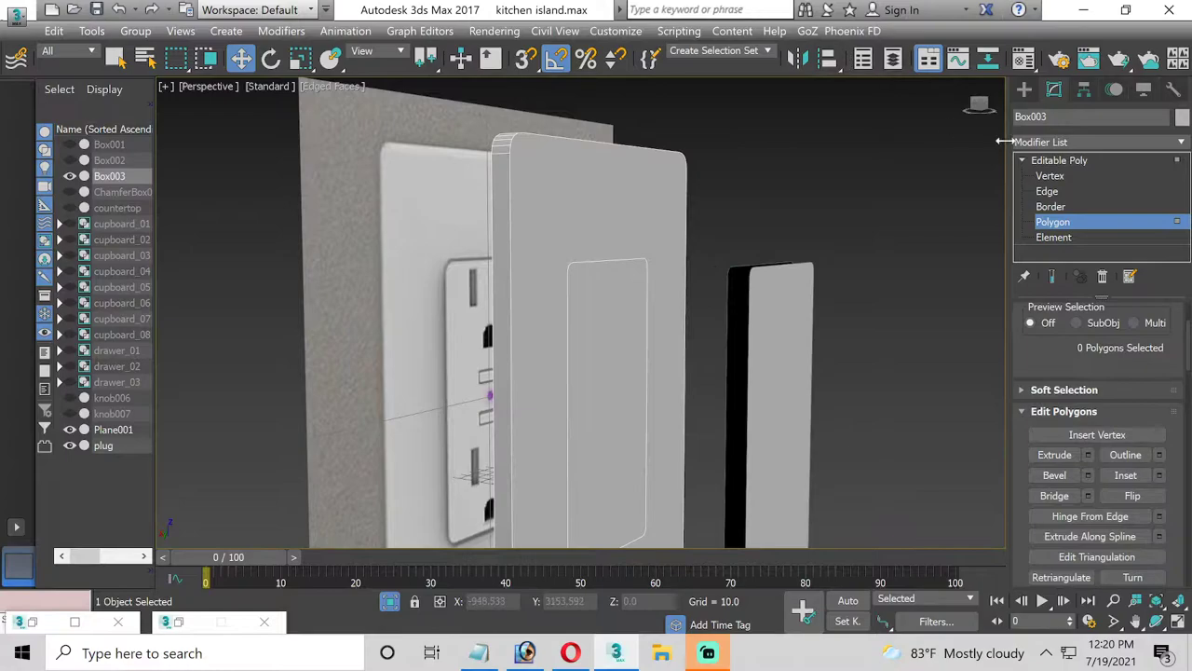
left_click(1077, 224)
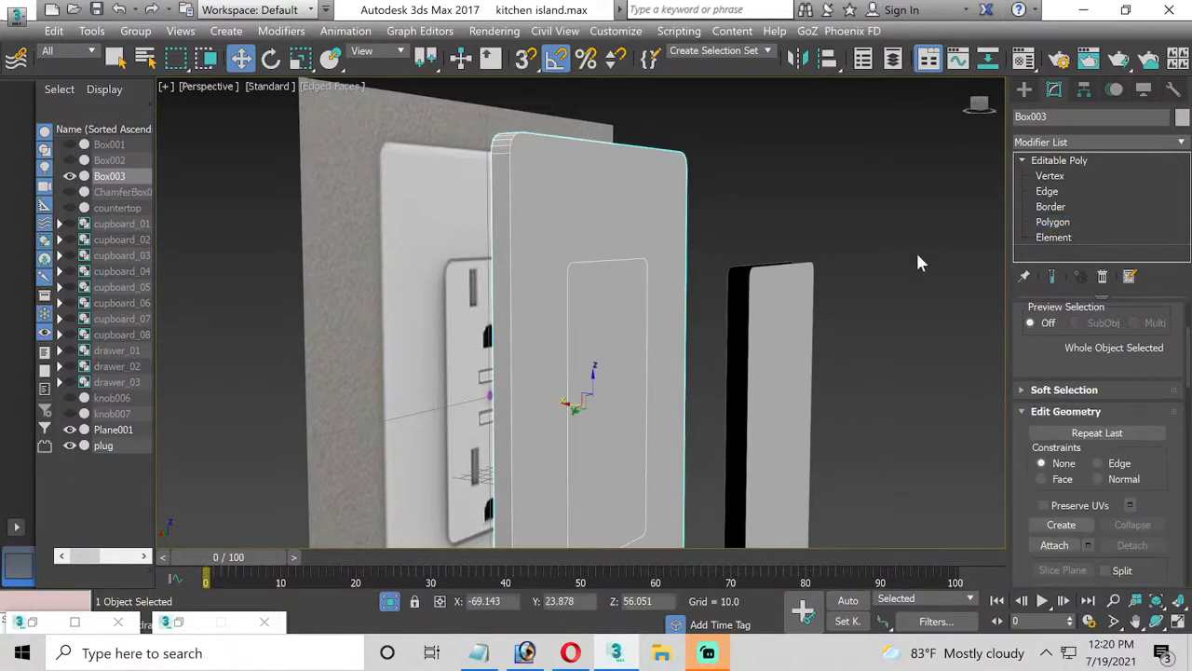
left_click(770, 298)
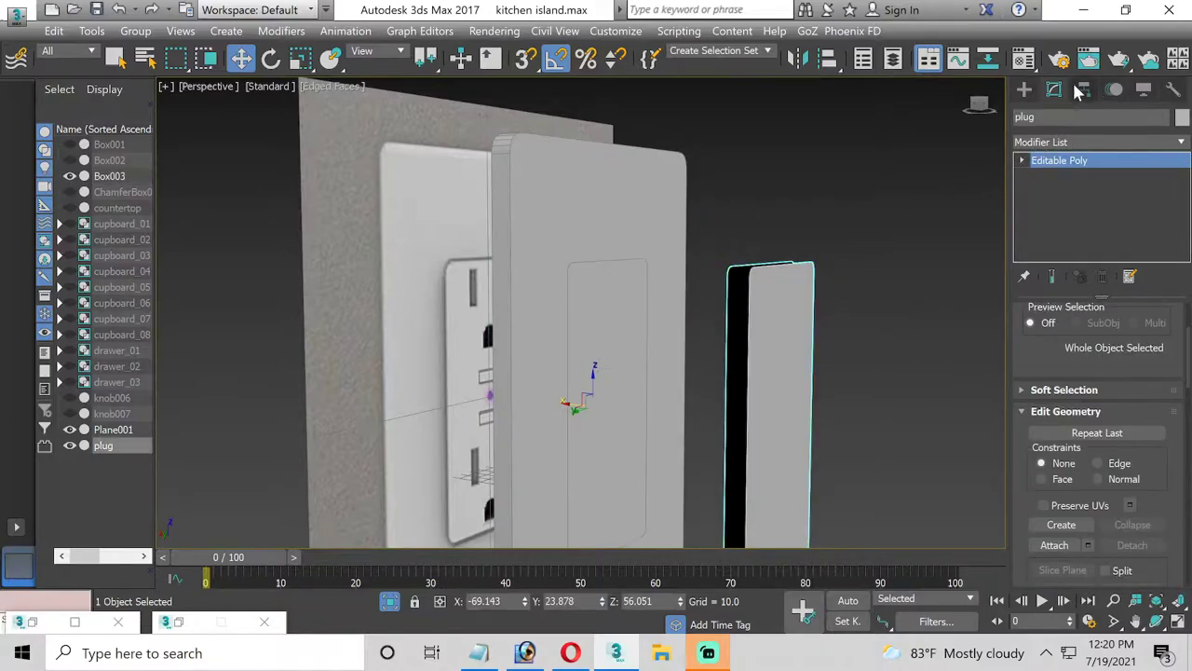
Check the new piece's pivot settings and rename it 'center outlet'
left_click(1081, 90)
left_click(1071, 204)
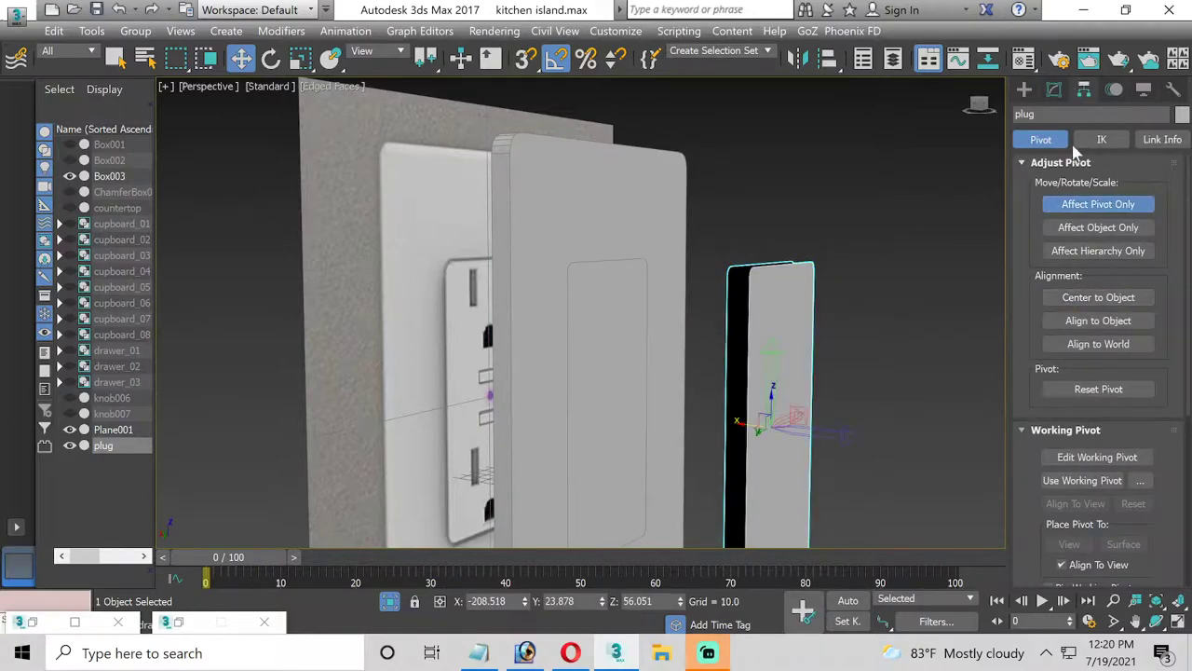
left_click(1053, 88)
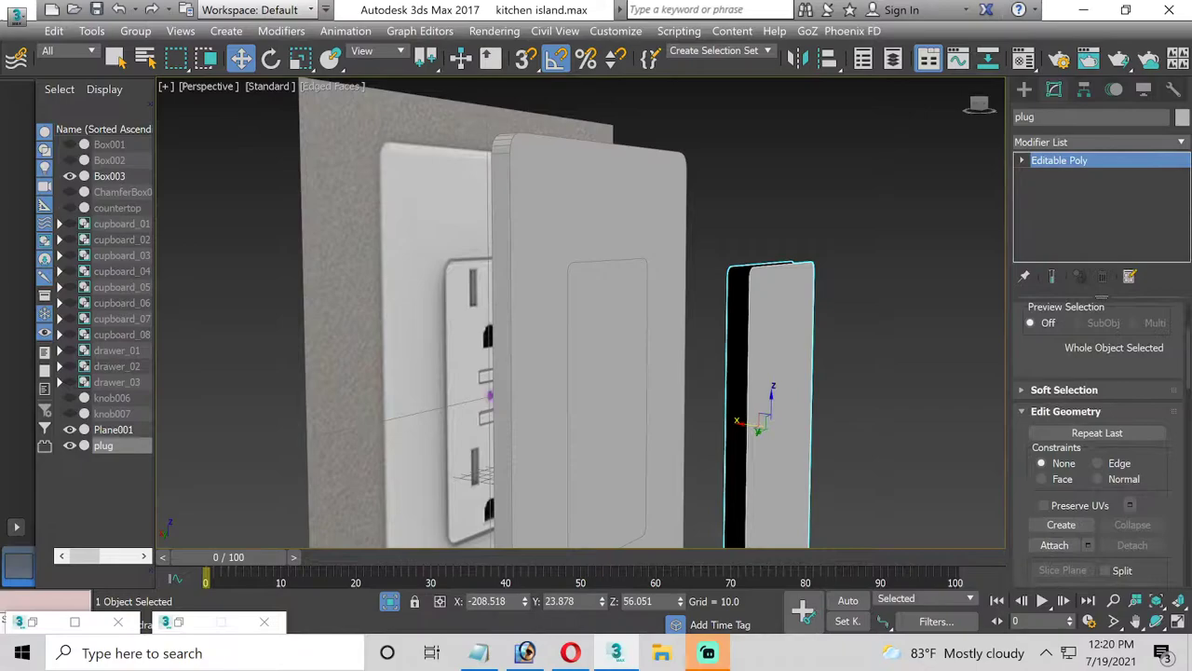
left_click(1043, 116)
type("outlet")
key("Return")
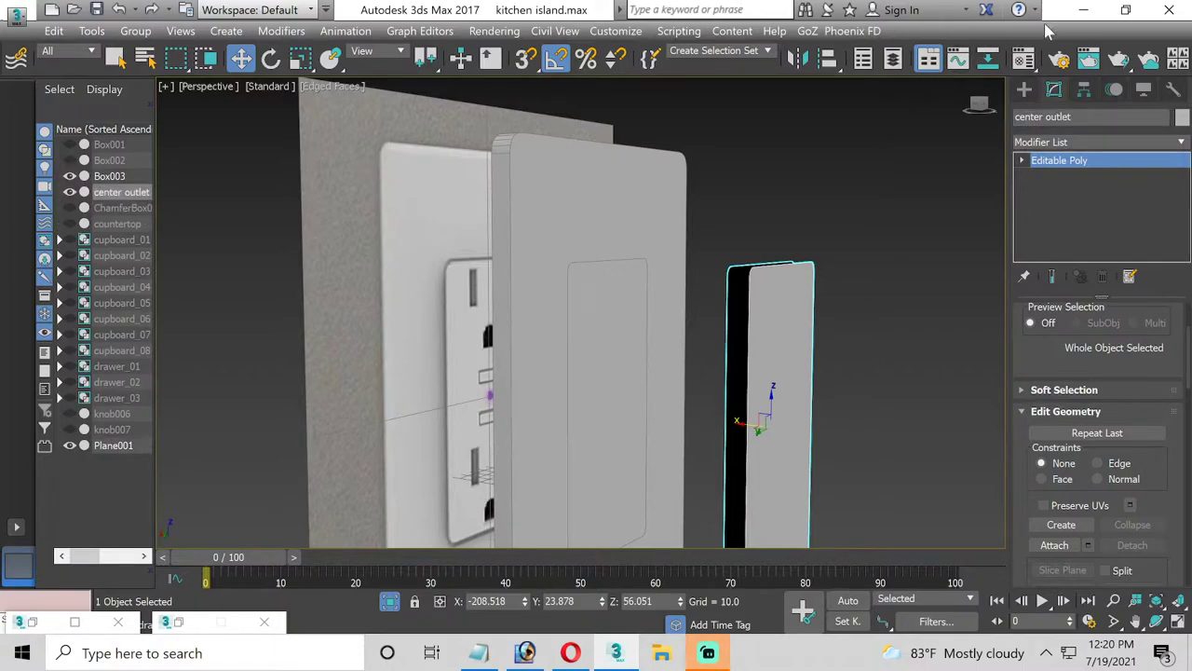
left_click(674, 199)
Select the cover plate's inner front face and its matching back face
left_click(1052, 223)
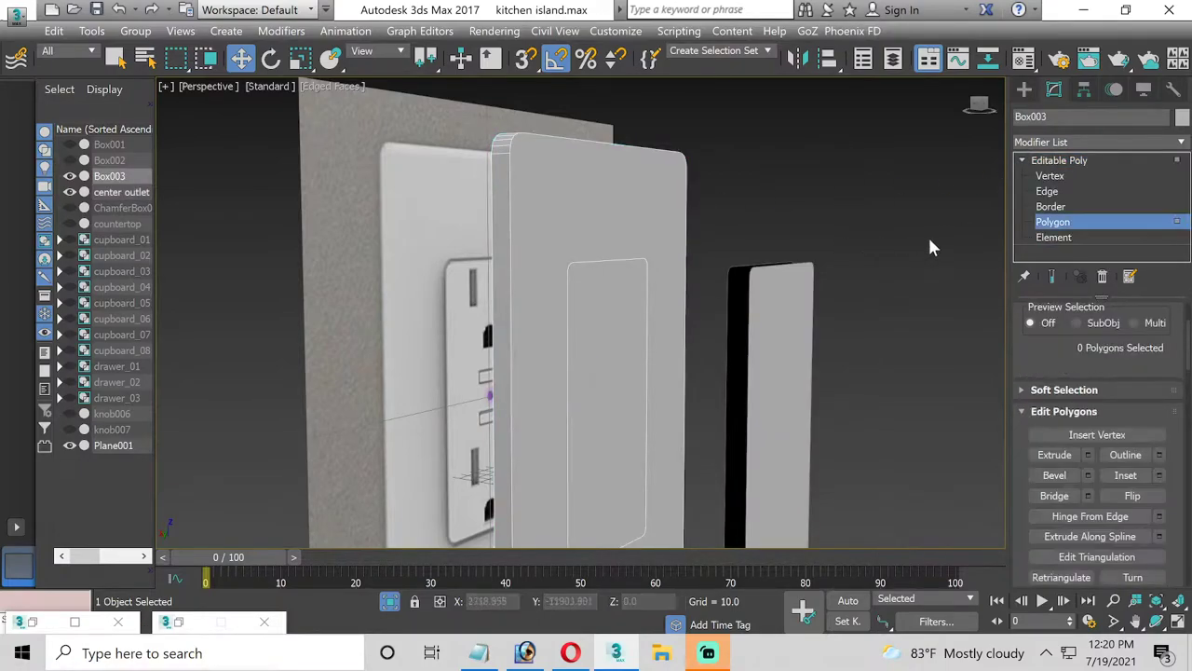
left_click(606, 322)
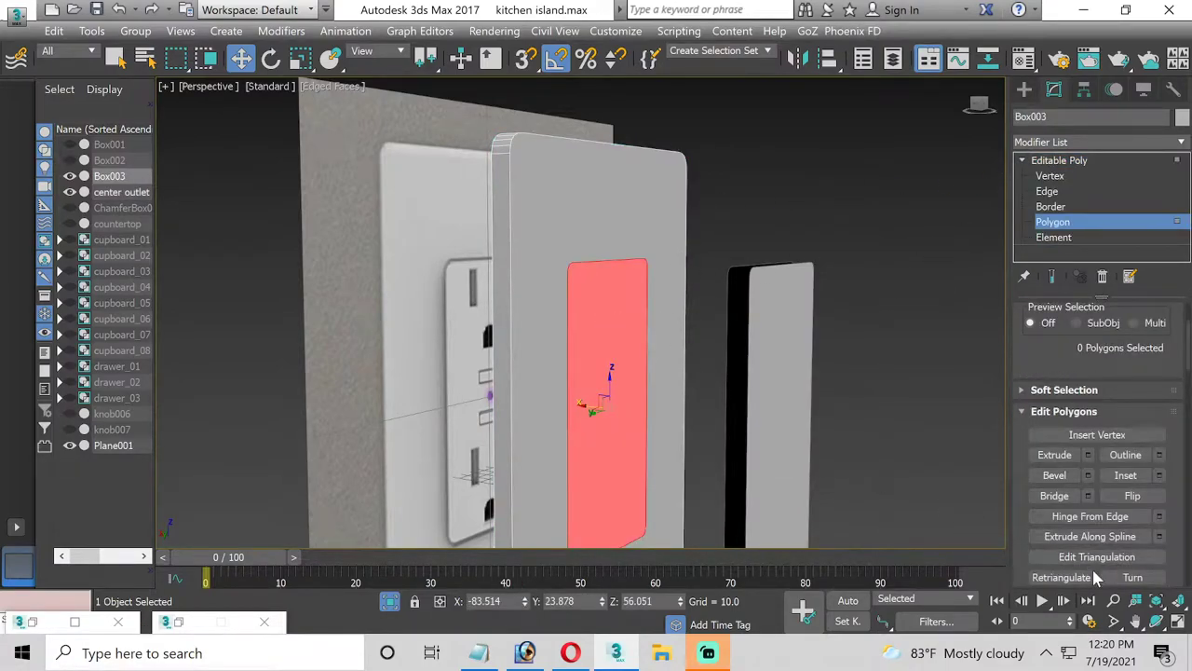
left_click(1155, 621)
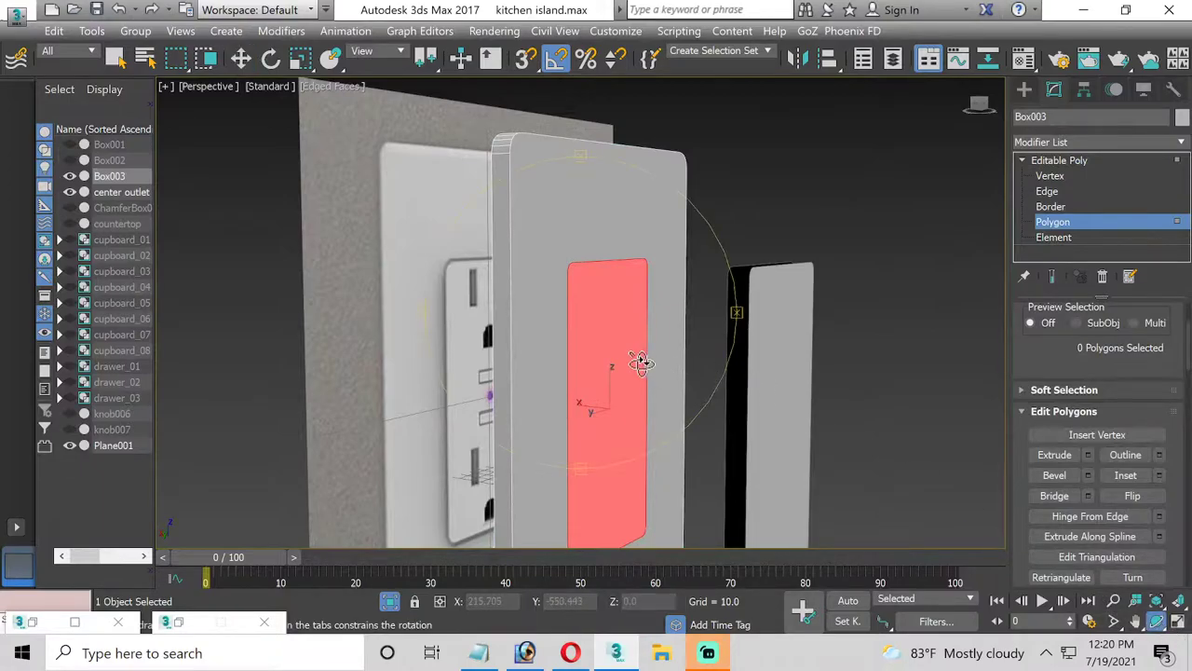
left_click_drag(642, 363, 682, 362)
left_click(241, 59)
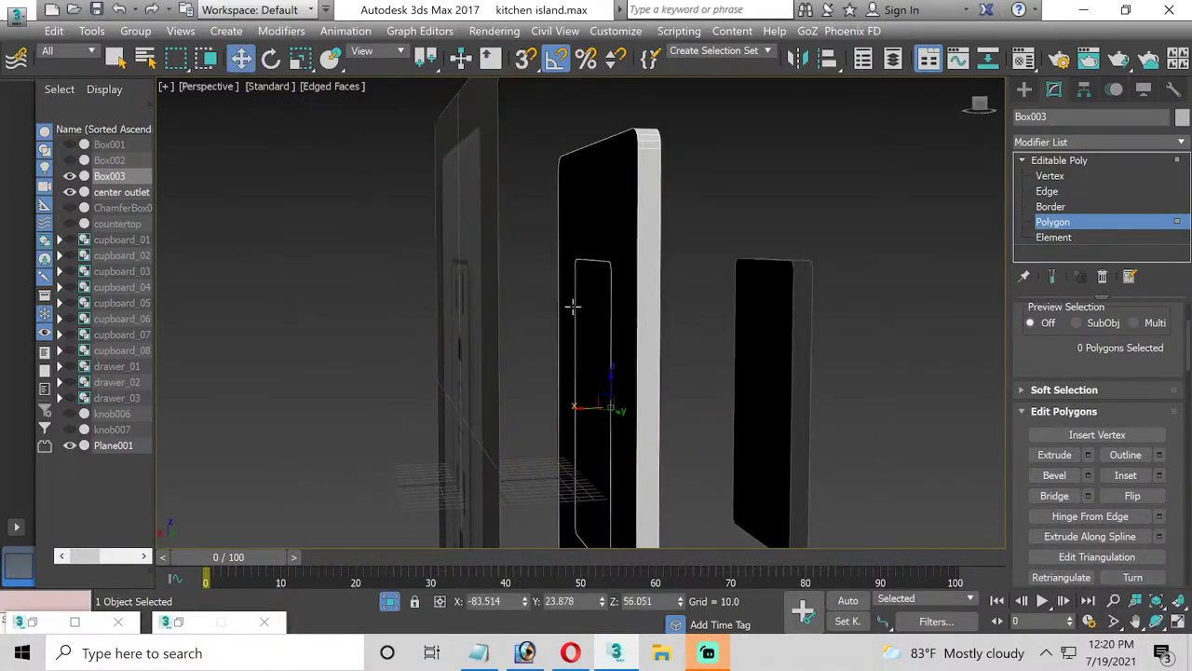
left_click(583, 313)
Bridge the two inner faces with 3 segments to open a hole through the plate
scroll(1162, 480, "down", 1)
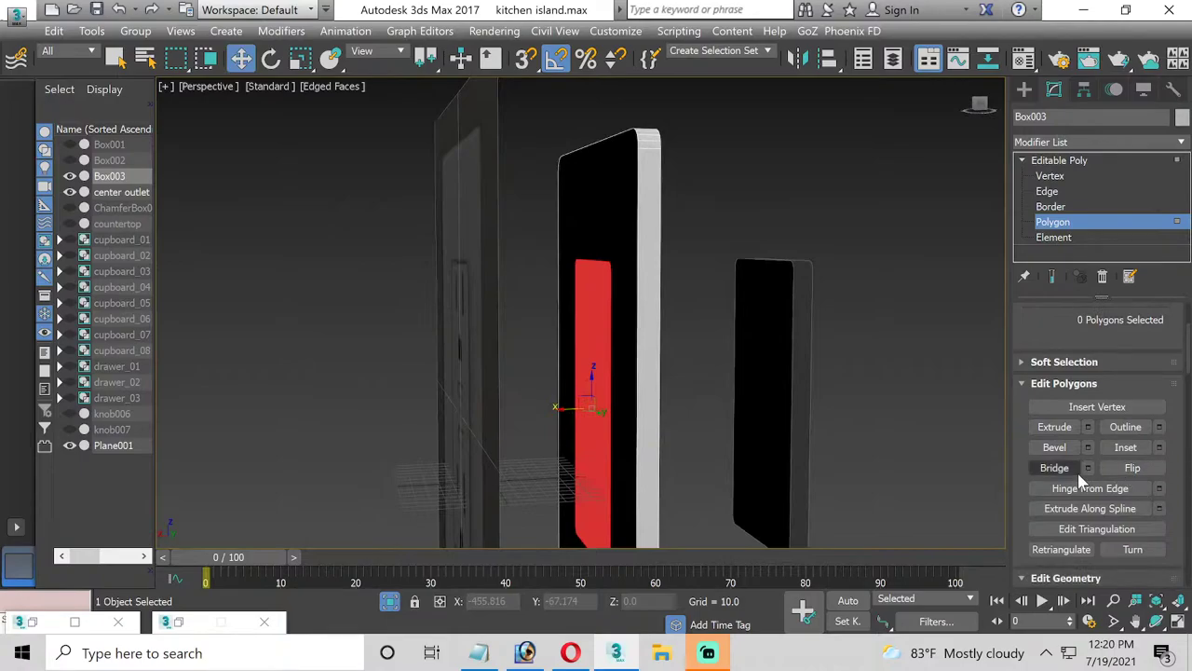
left_click(1088, 467)
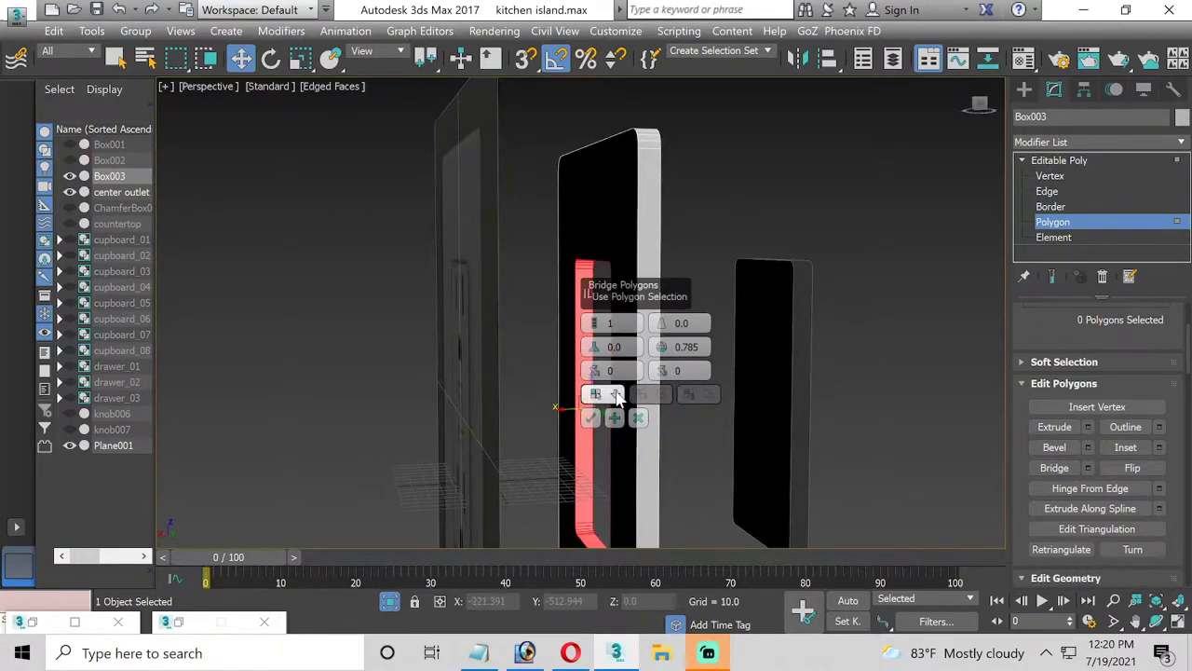
left_click_drag(594, 318, 594, 311)
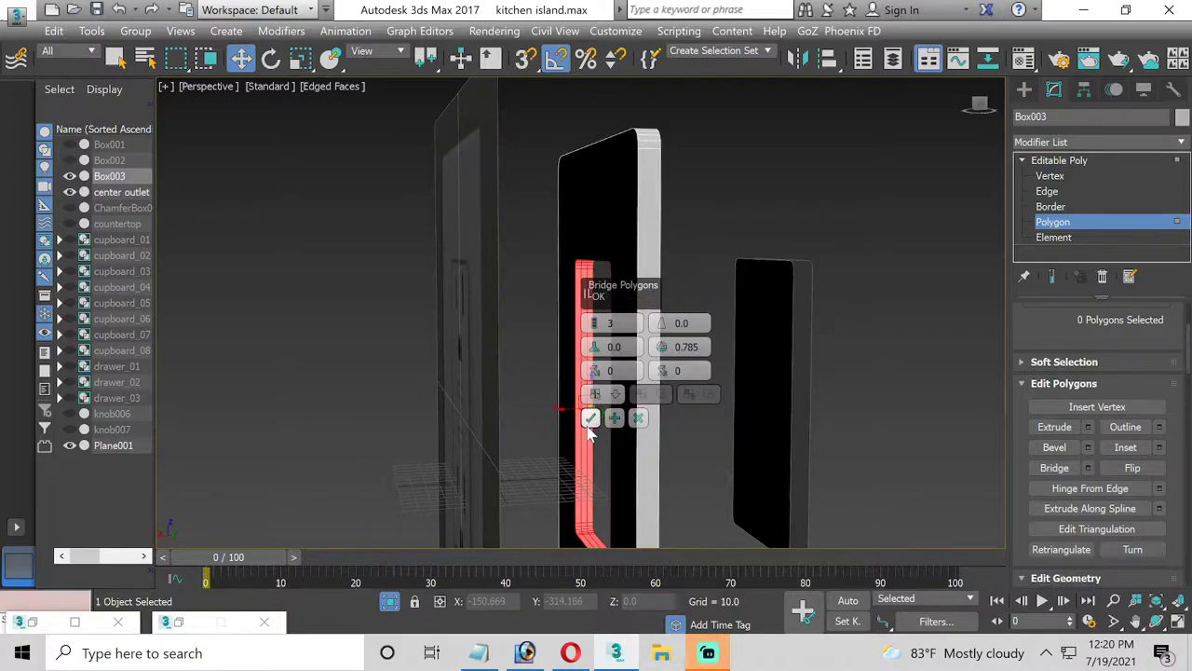
left_click(590, 419)
left_click(1156, 621)
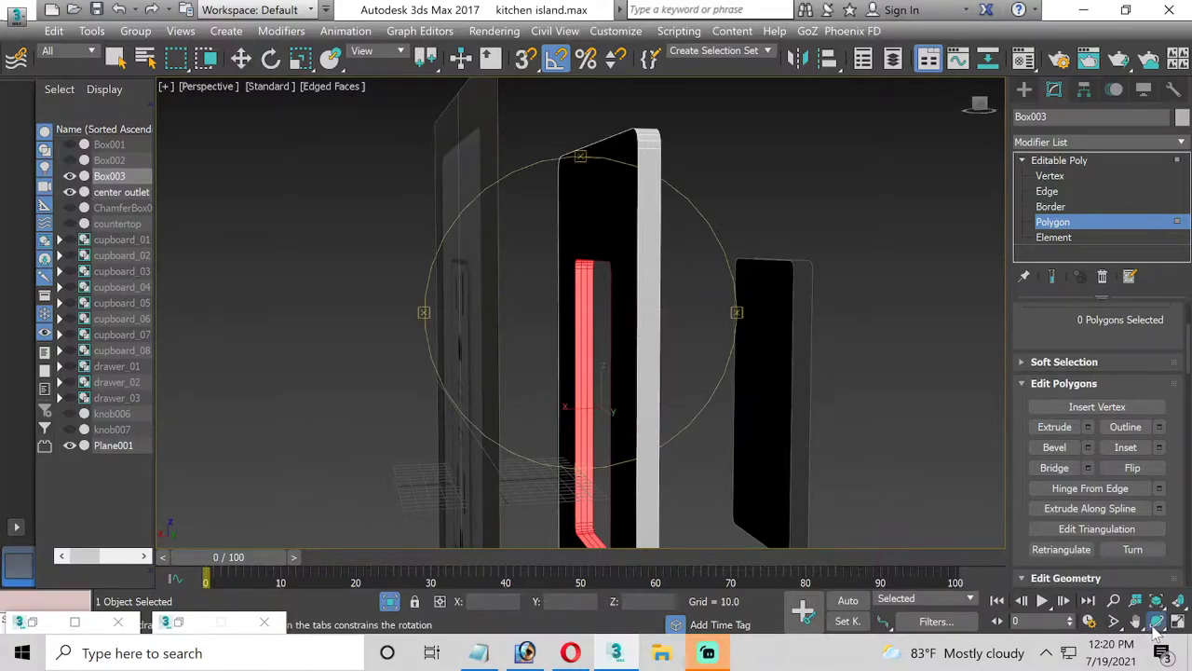
left_click_drag(628, 335, 583, 335)
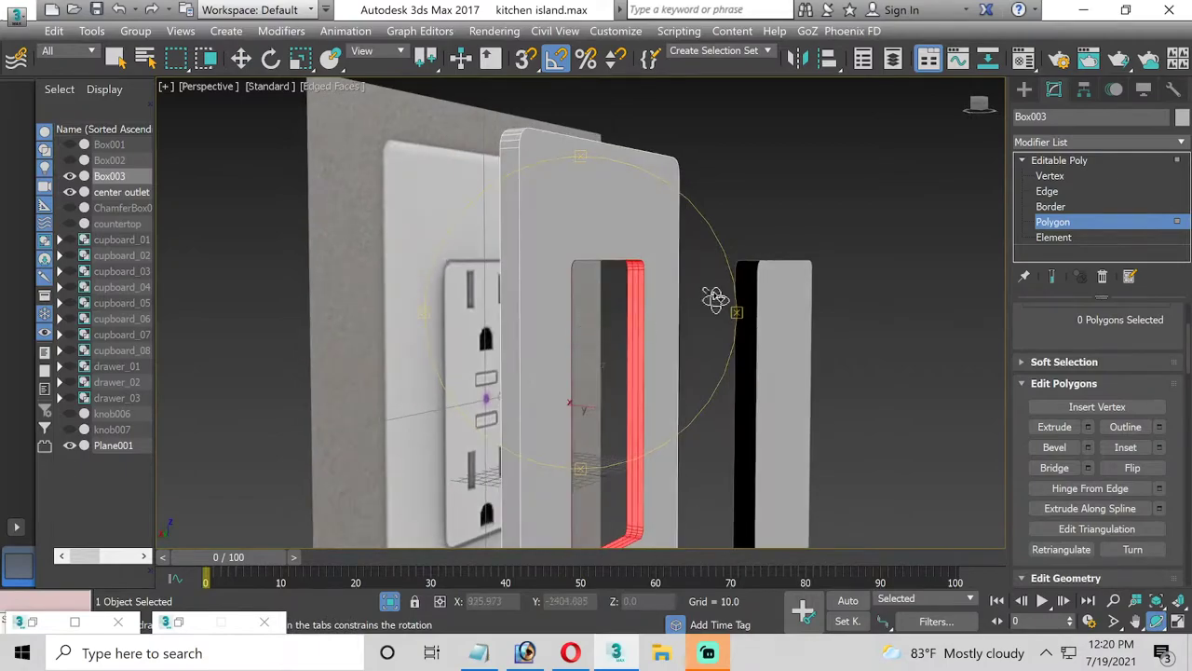
left_click(1052, 222)
right_click(831, 264)
Bridge both open borders of the center outlet piece to close its sides
left_click(781, 269)
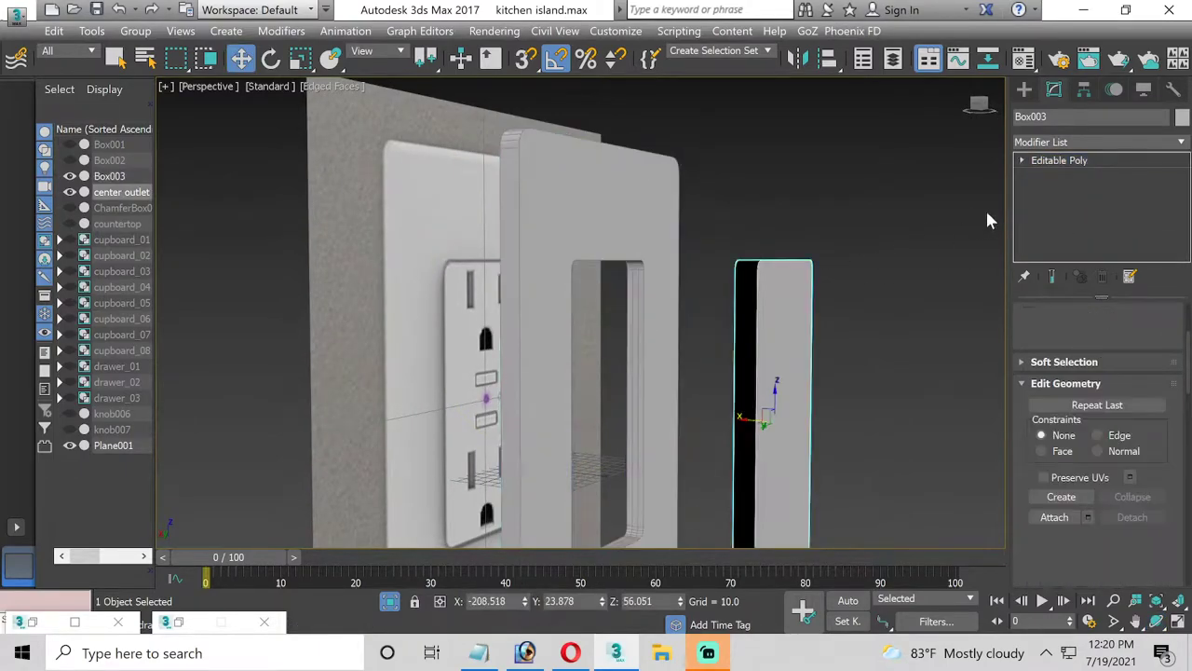
left_click(1021, 160)
left_click(1050, 206)
left_click(750, 290)
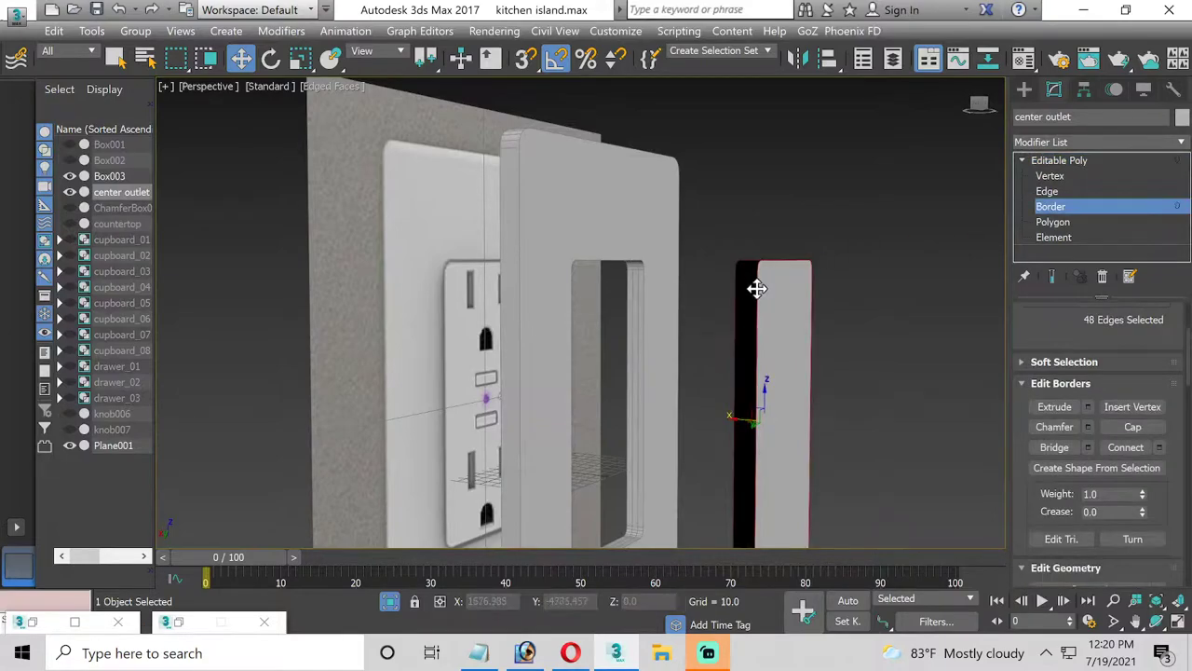
left_click(754, 298)
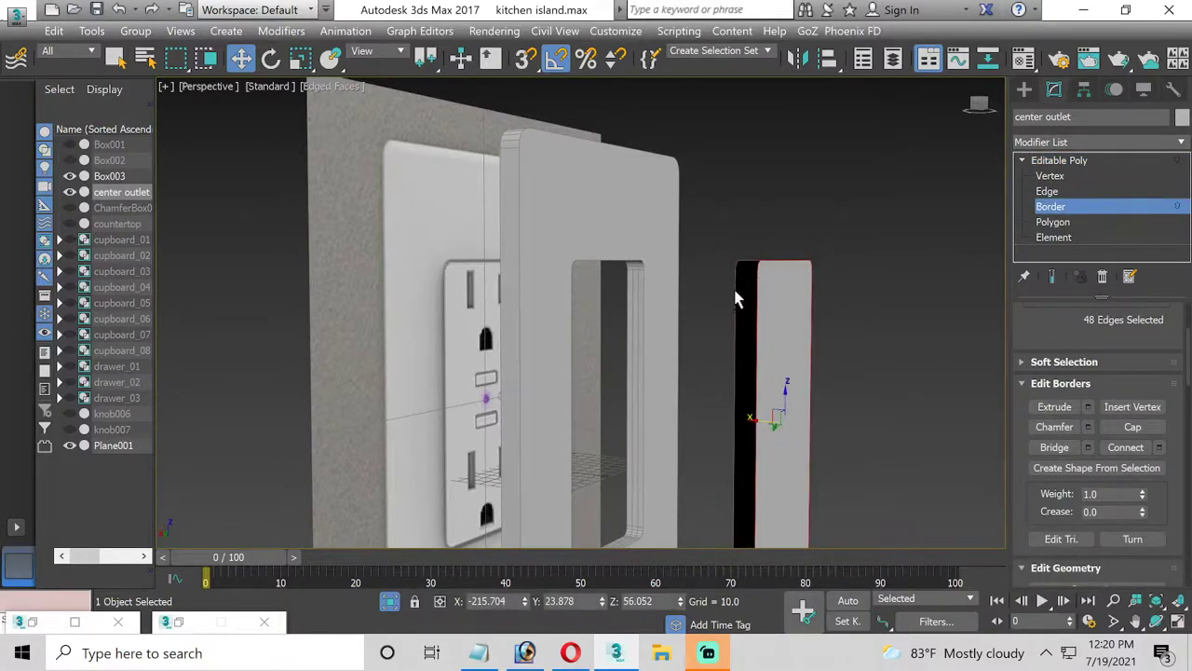
left_click(736, 292)
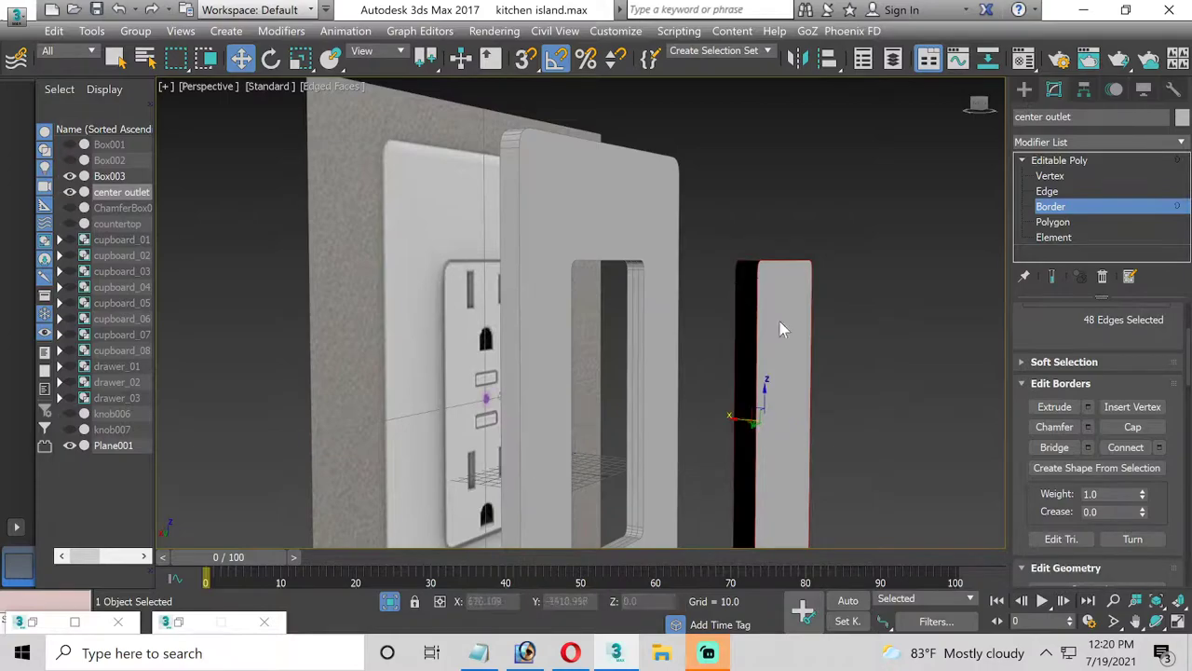
left_click(1088, 447)
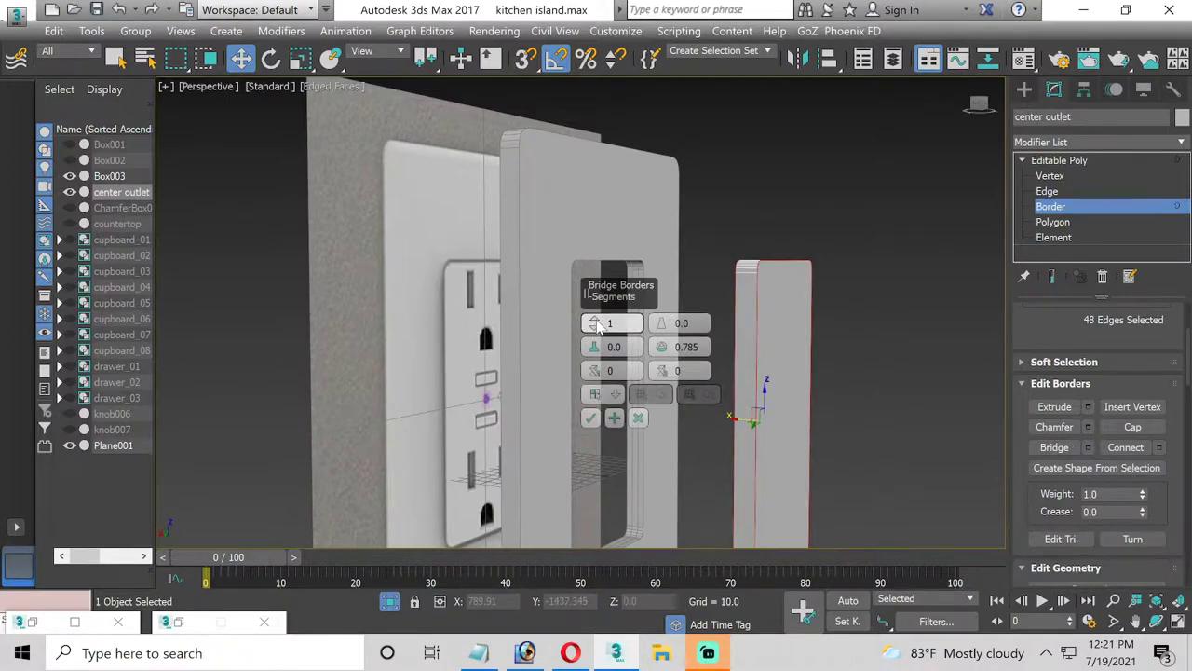
left_click(590, 417)
left_click(1047, 212)
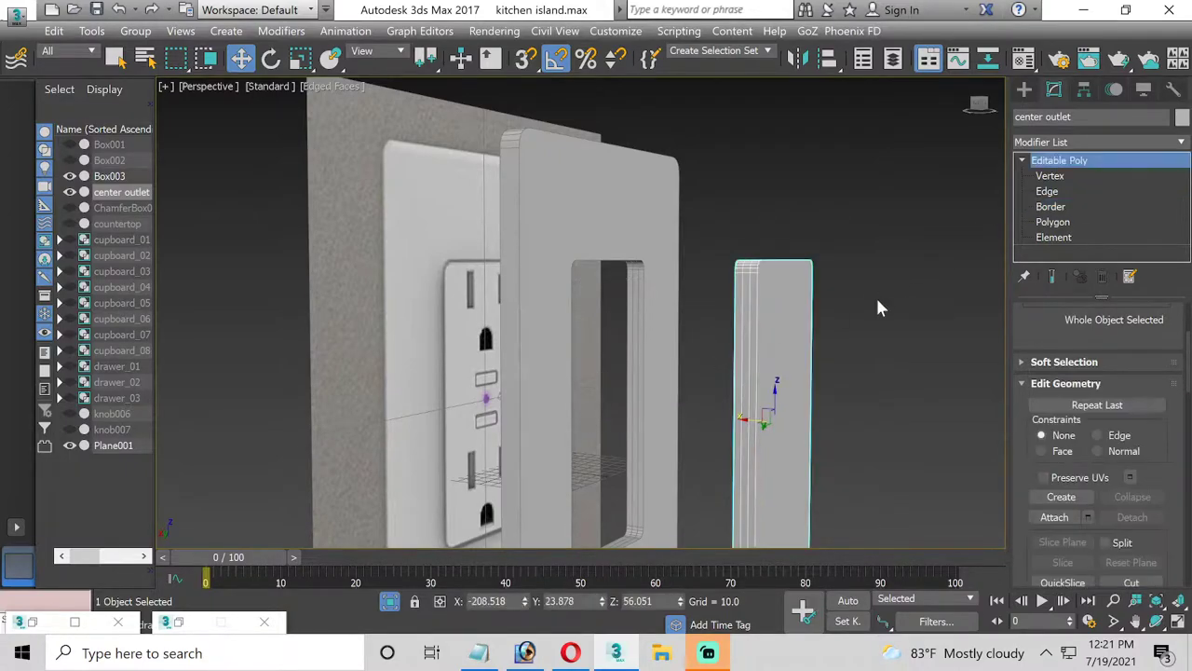
left_click(878, 303)
Select the center outlet's front face in Polygon mode
left_click(779, 301)
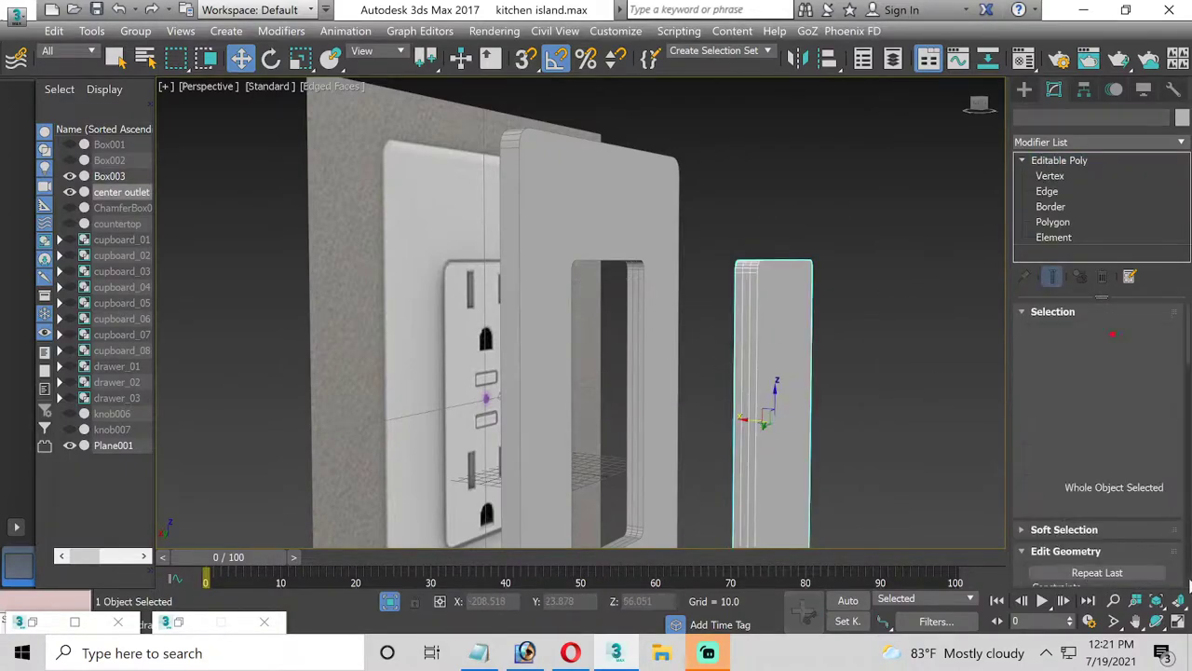
left_click(1159, 626)
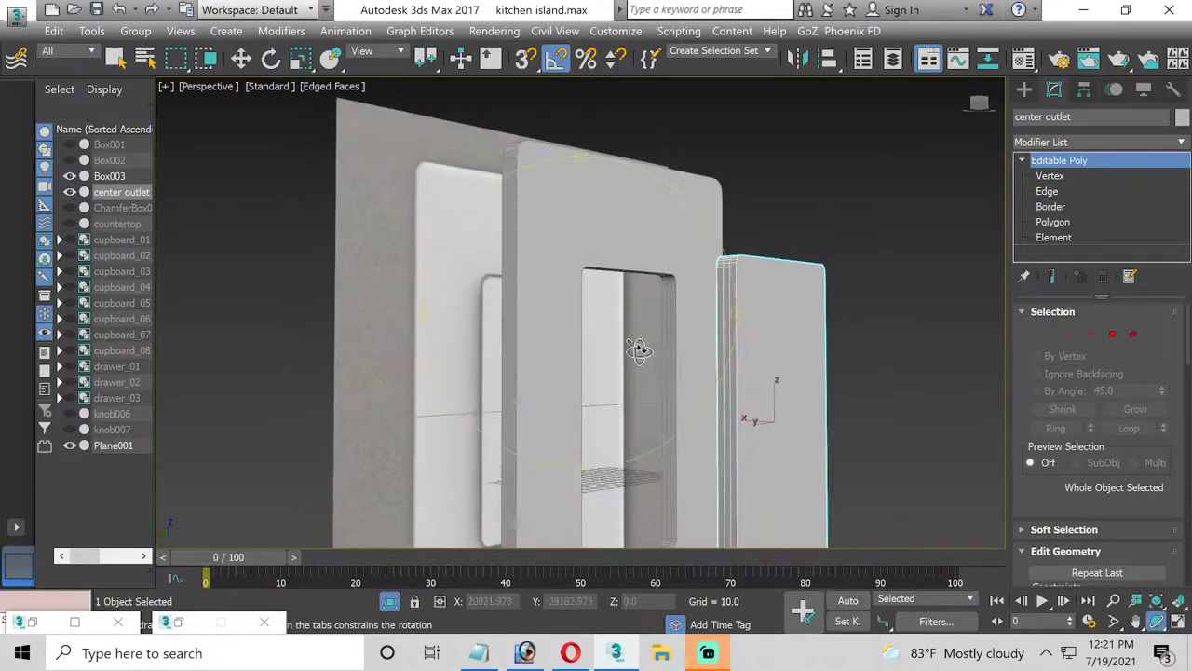
left_click_drag(665, 364, 612, 349)
left_click(1052, 222)
key("w")
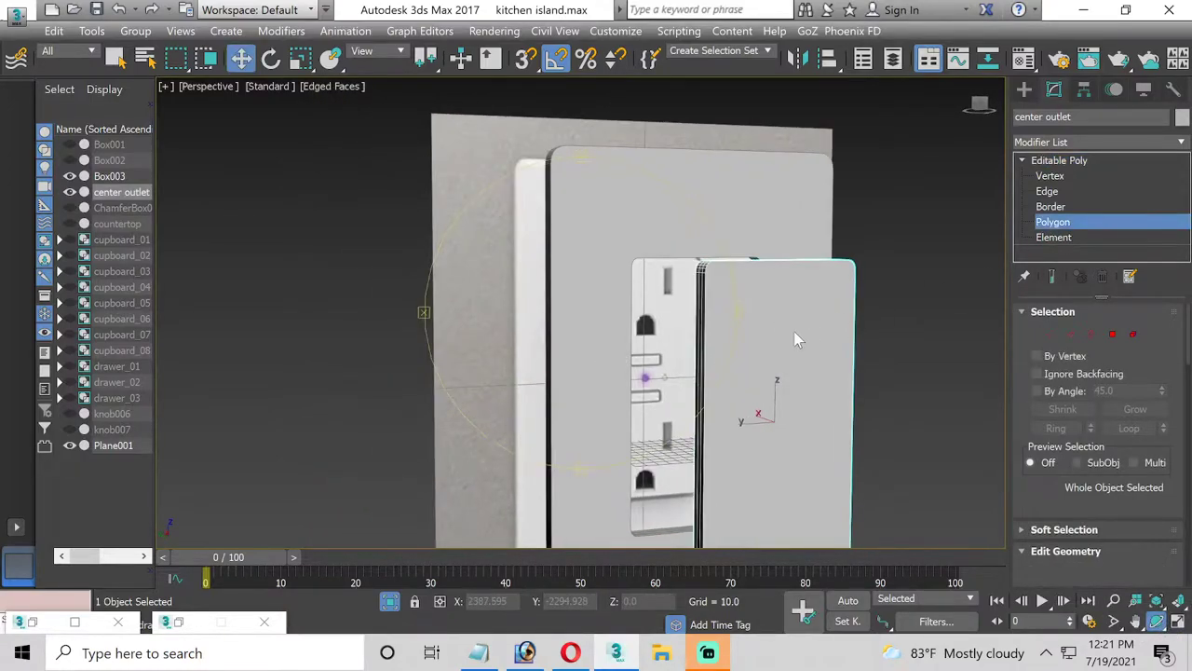
left_click(794, 331)
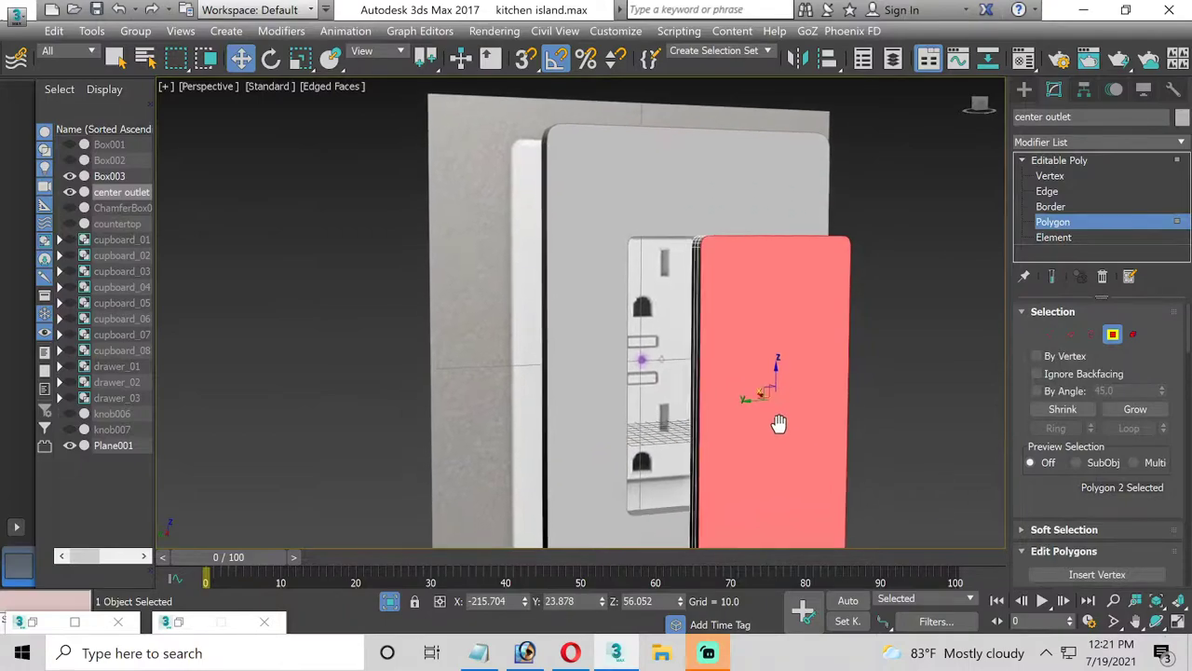
middle_click_drag(799, 461, 774, 412)
Inset the front face by 2.546 to leave a thin rim
scroll(785, 434, "up", 2)
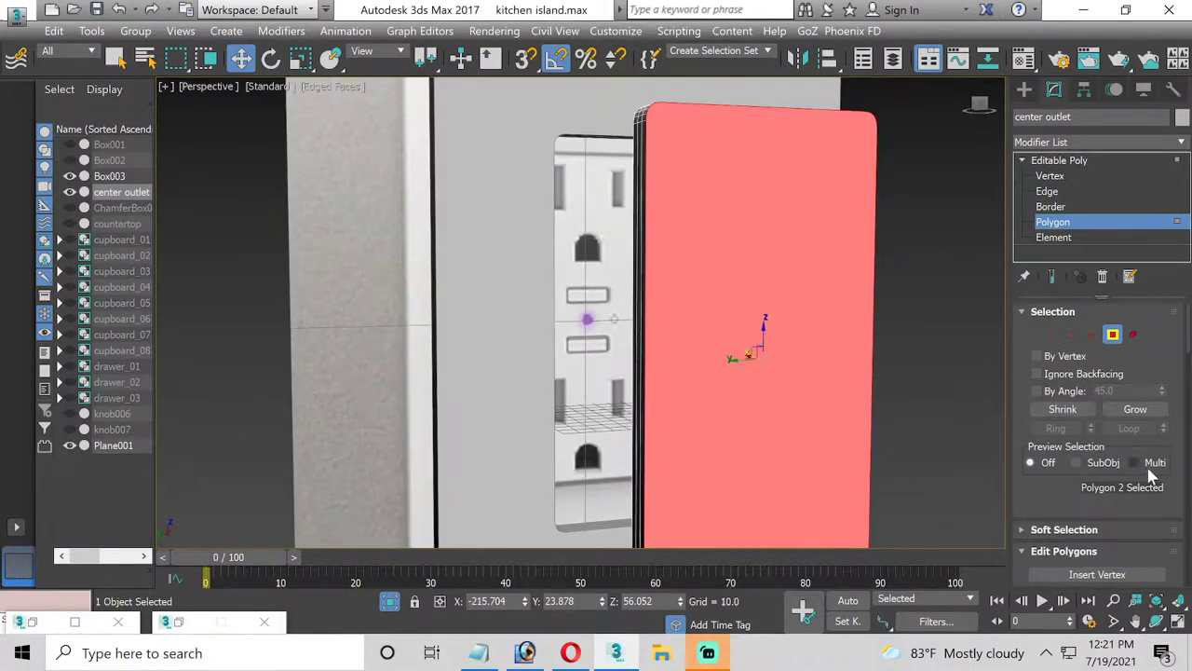
scroll(1160, 484, "down", 3)
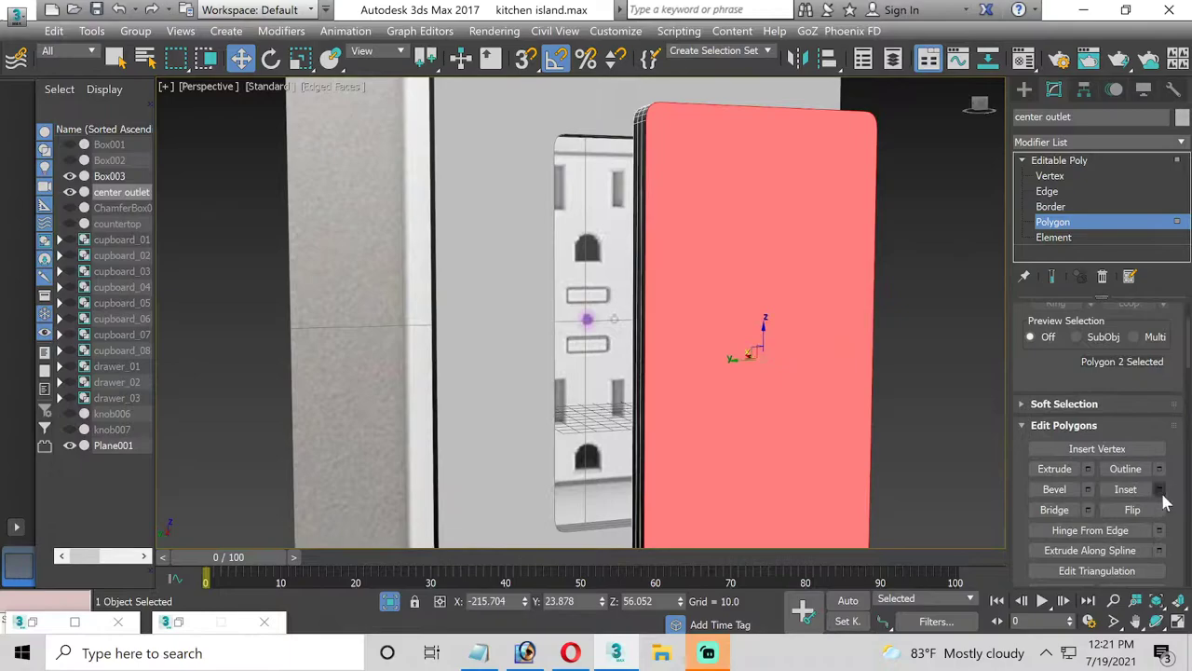
left_click(1159, 490)
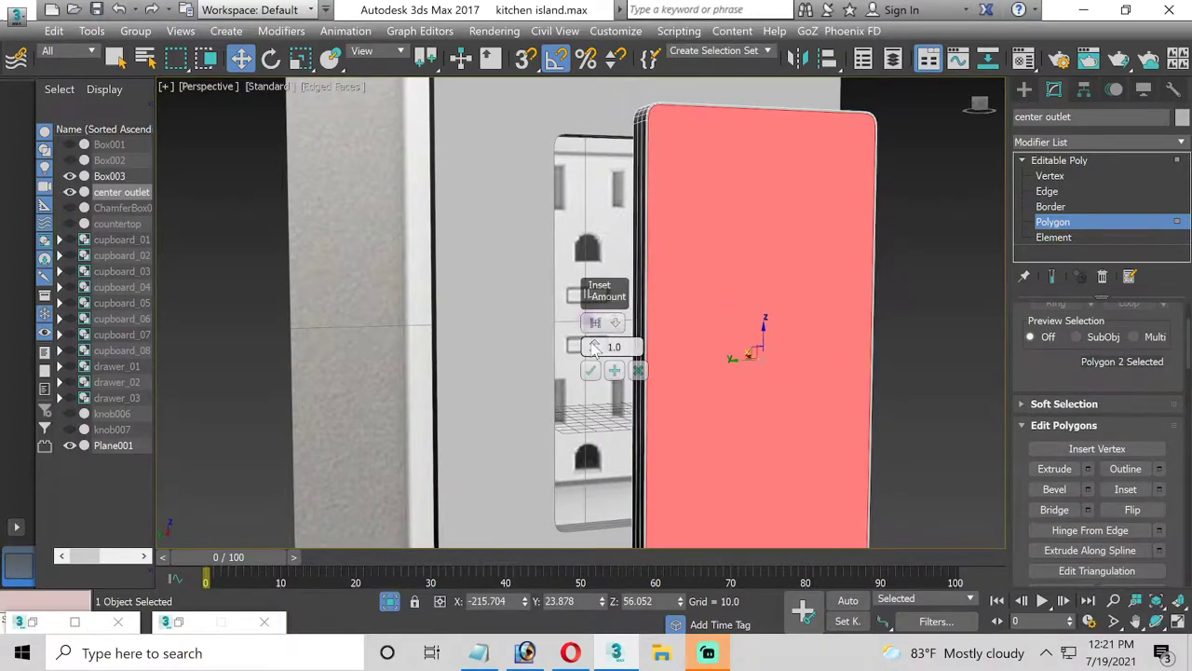
left_click_drag(594, 347, 585, 337)
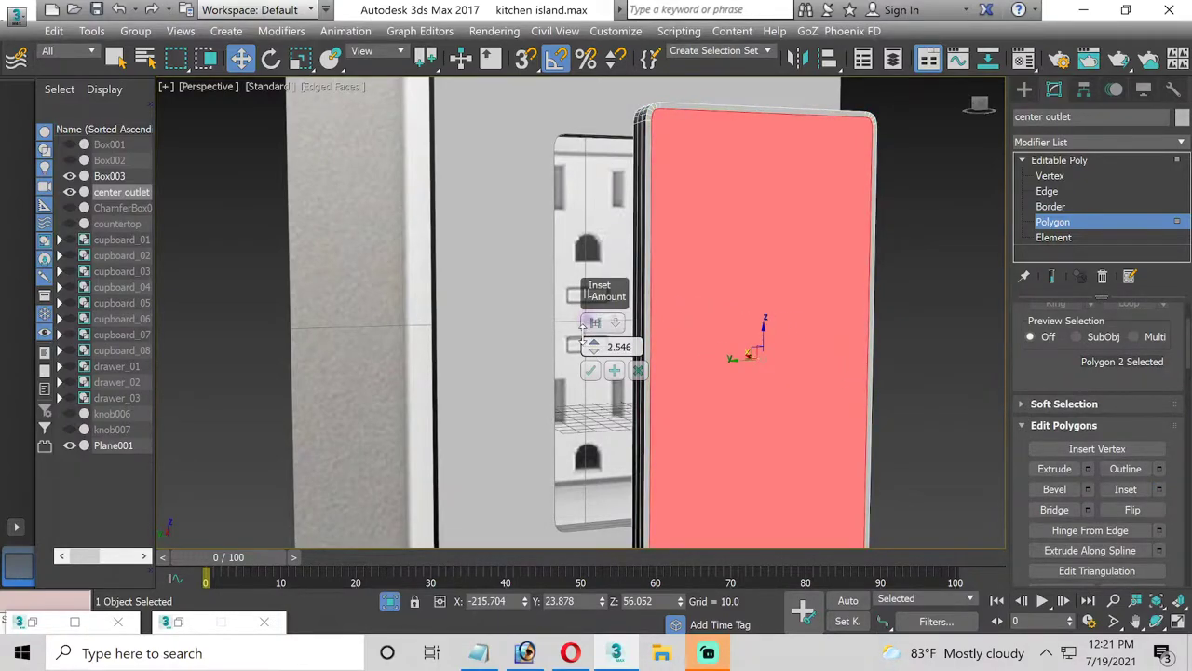
left_click(590, 370)
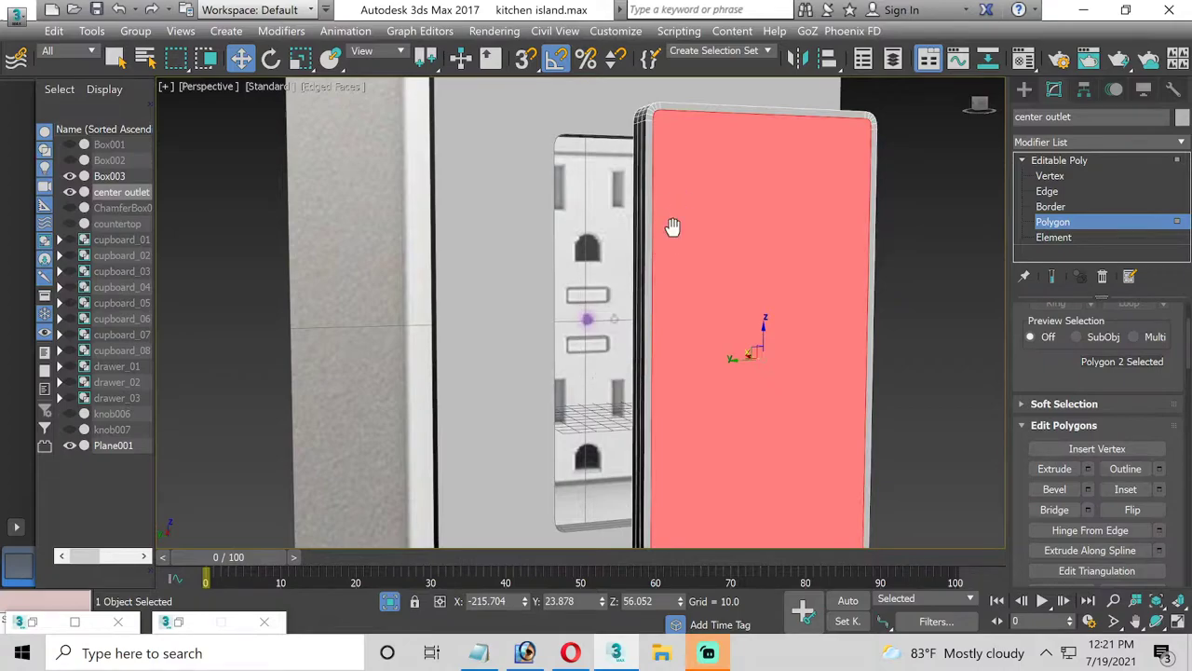
middle_click_drag(673, 227, 957, 209)
Chamfer the outlet's rim edge loop at 1.0 with 2 segments
left_click(1047, 191)
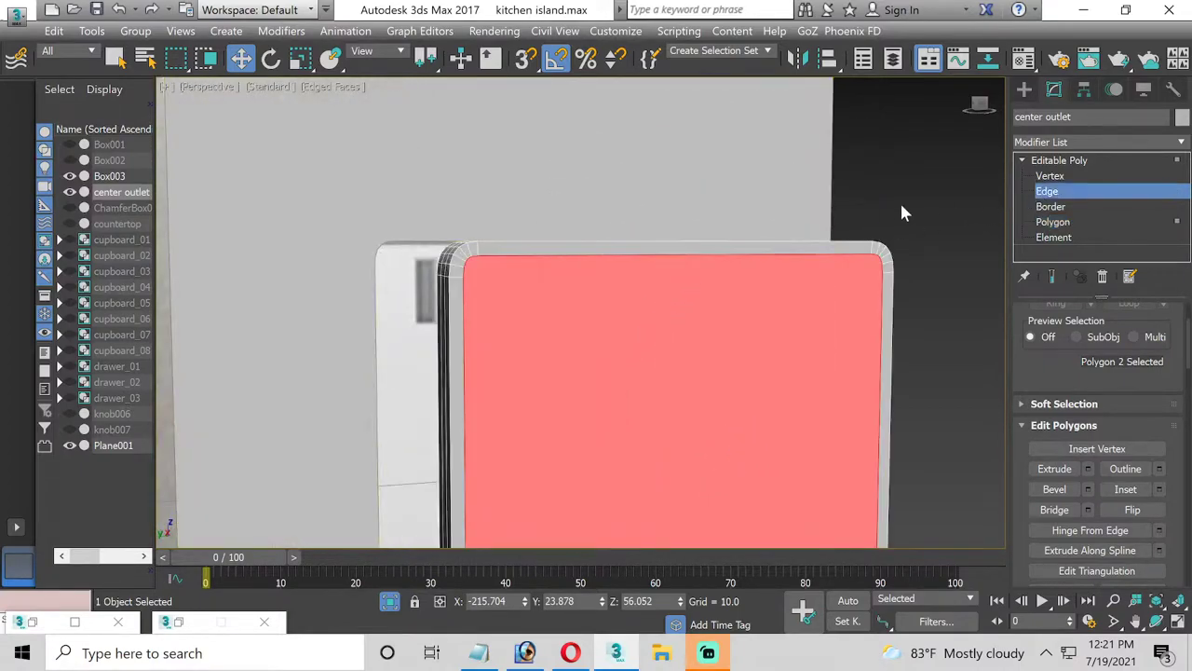
double_click(493, 247)
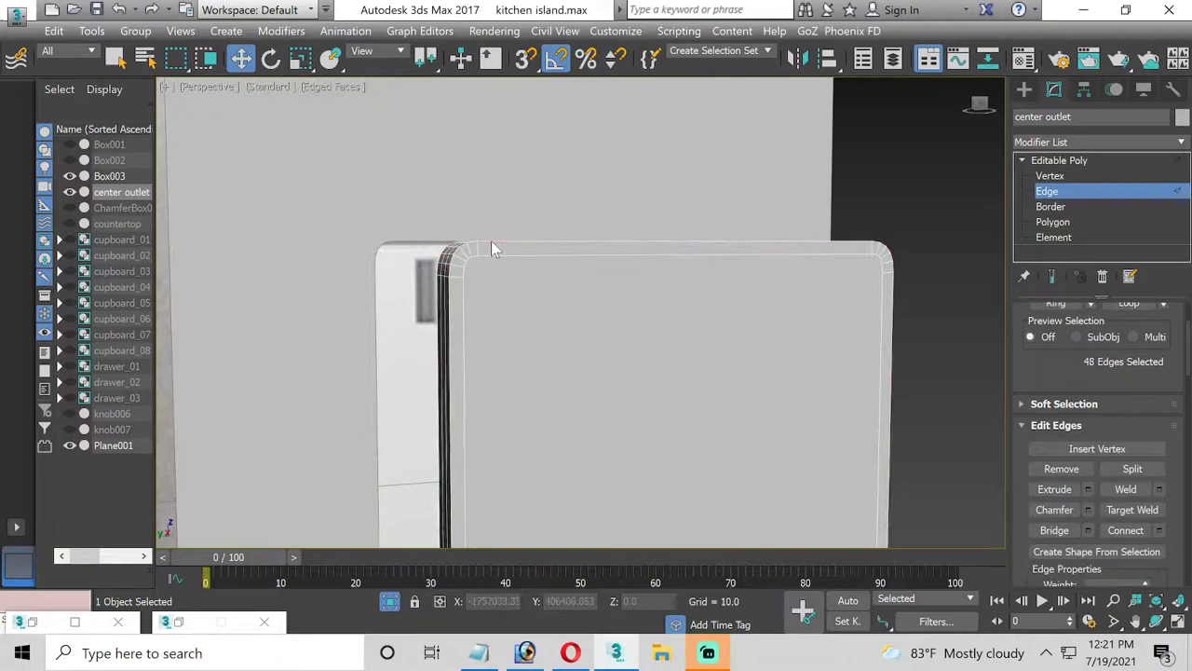
scroll(482, 298, "up", 3)
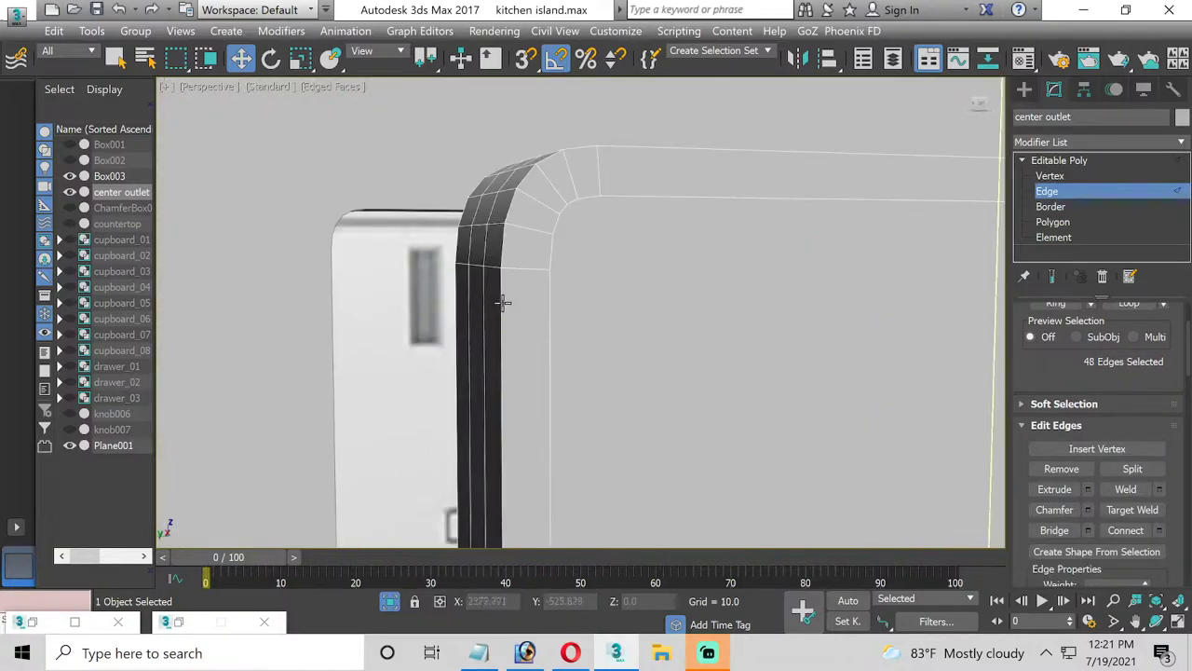
left_click(1090, 511)
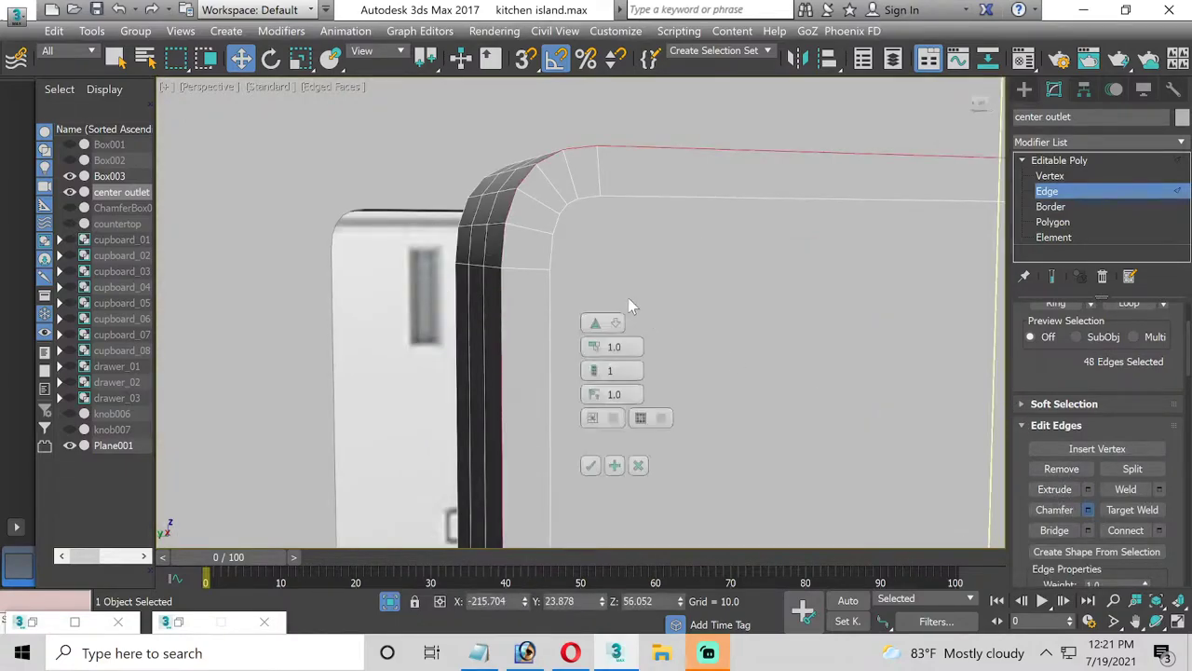
left_click(593, 366)
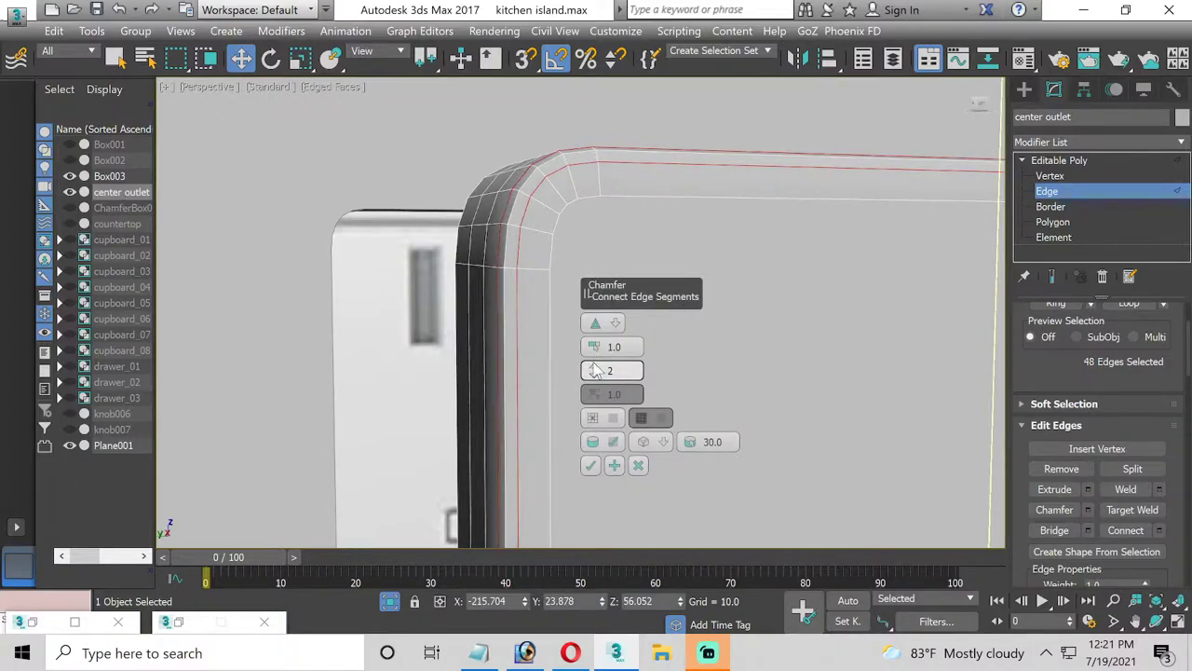
left_click(590, 464)
left_click(1046, 191)
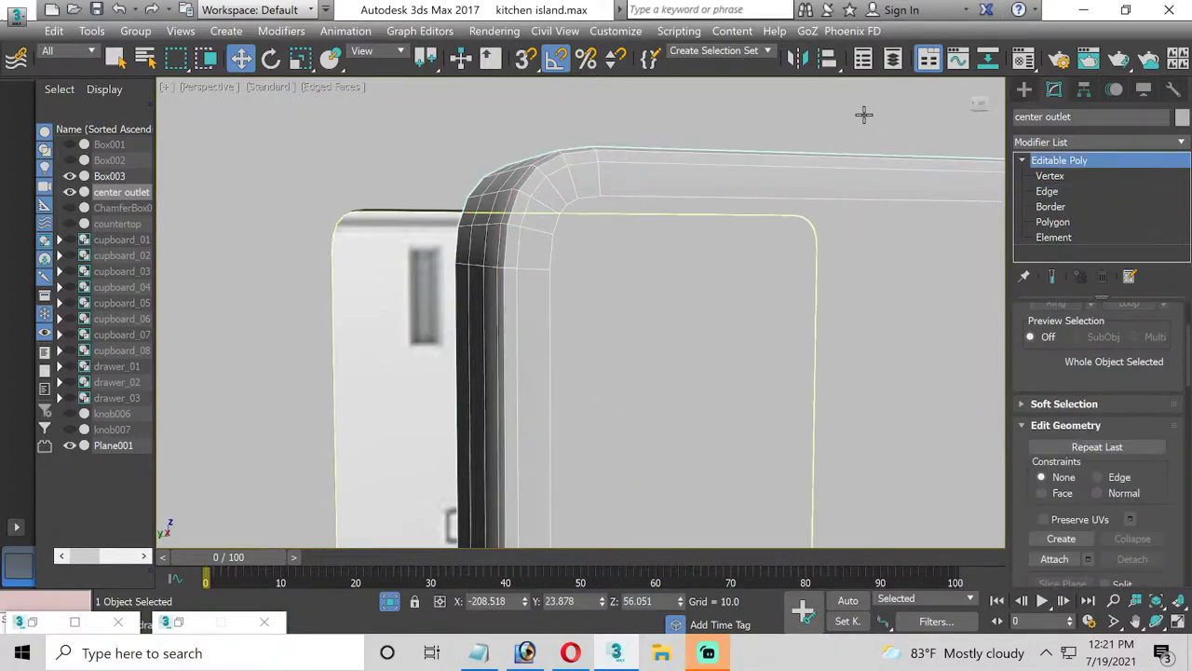
left_click(537, 258)
From a side view, move the center outlet cover left along X toward the wall
scroll(296, 258, "down", 3)
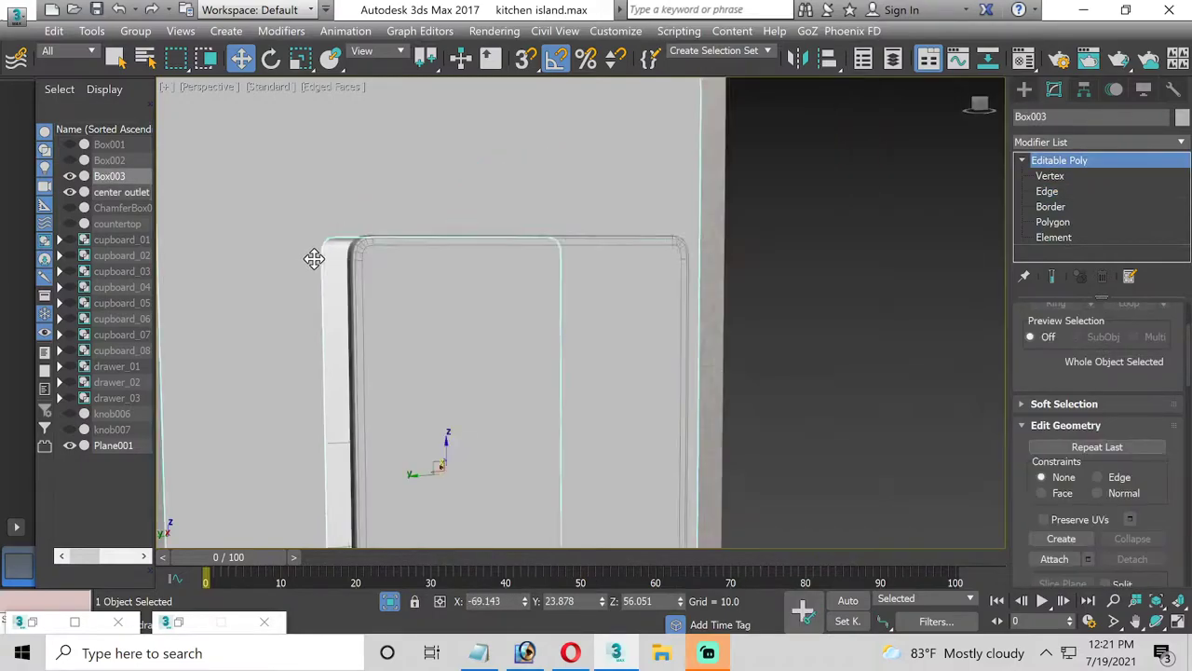
scroll(405, 333, "down", 2)
scroll(559, 239, "up", 3)
scroll(577, 248, "up", 1)
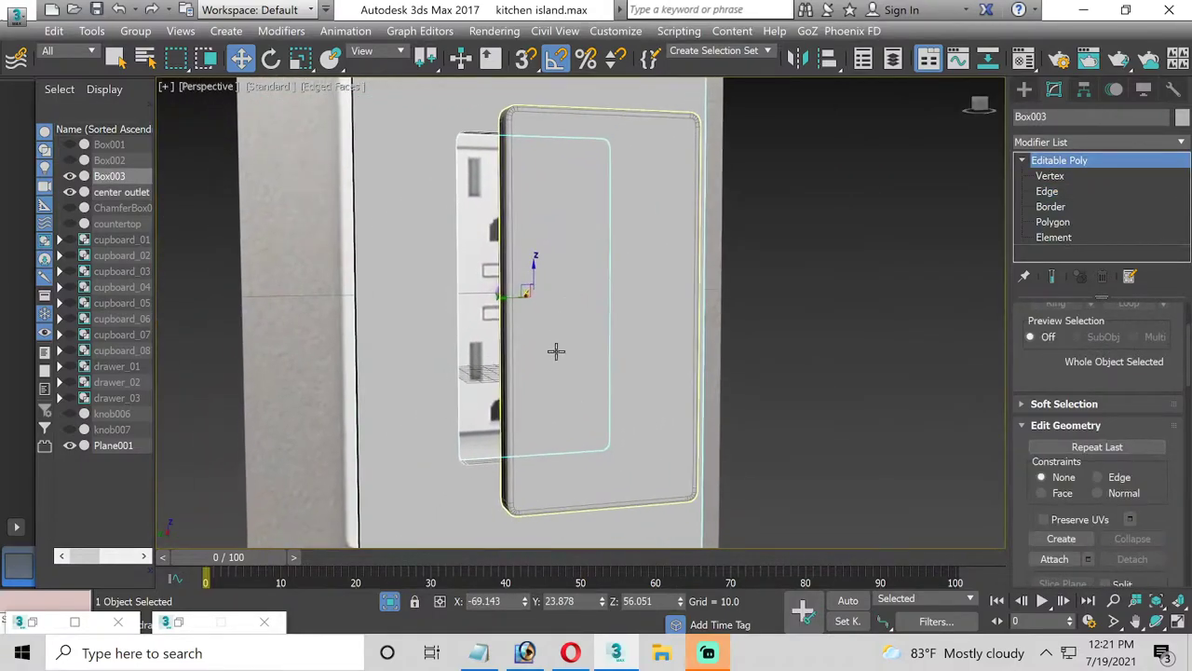
left_click(603, 377)
left_click(1155, 622)
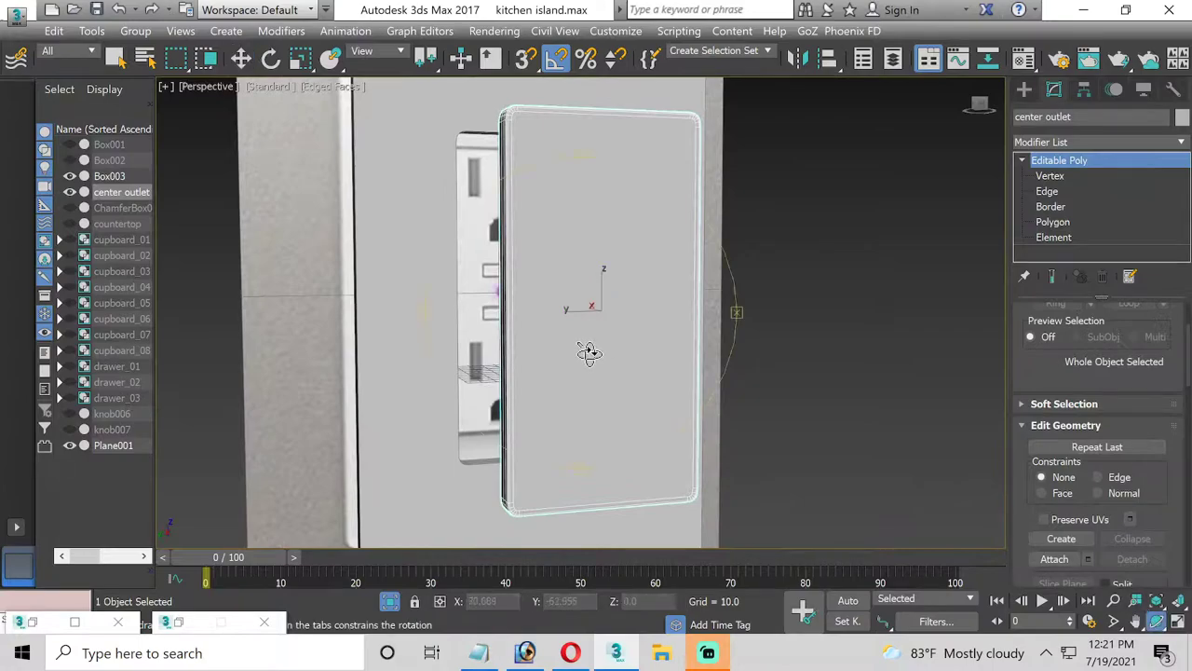
left_click_drag(585, 346, 298, 82)
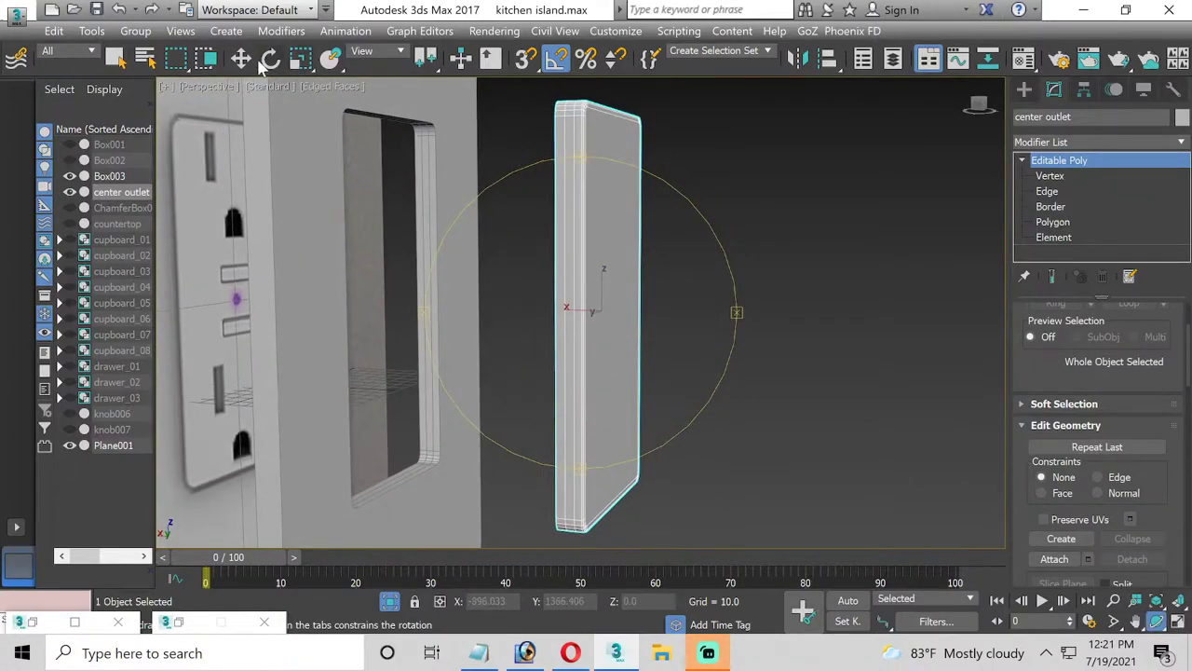
left_click(241, 58)
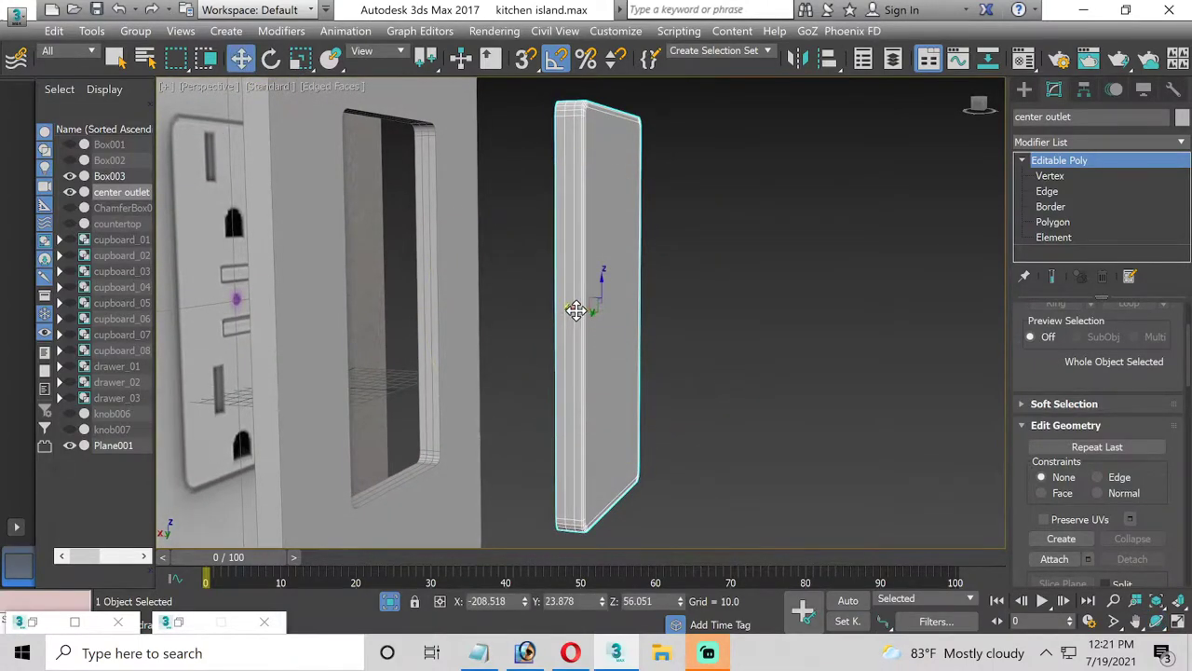
left_click_drag(575, 310, 365, 286)
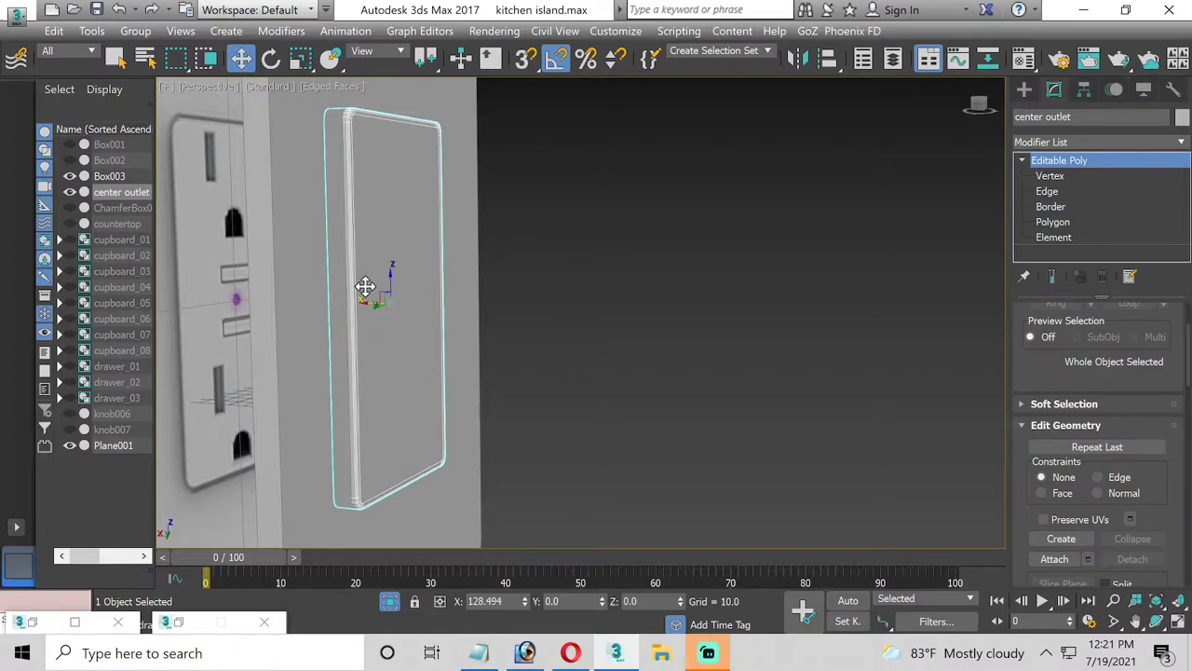
Deselect the outlet cover and orbit the perspective view to inspect the plates
left_click(1178, 621)
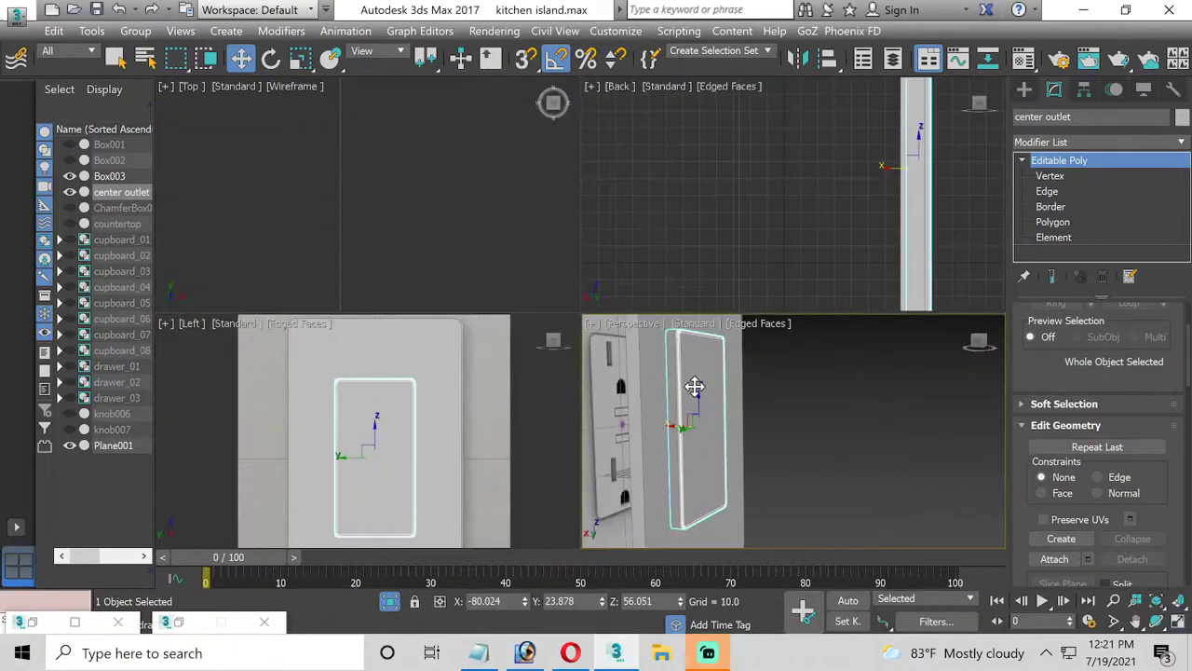
left_click(783, 426)
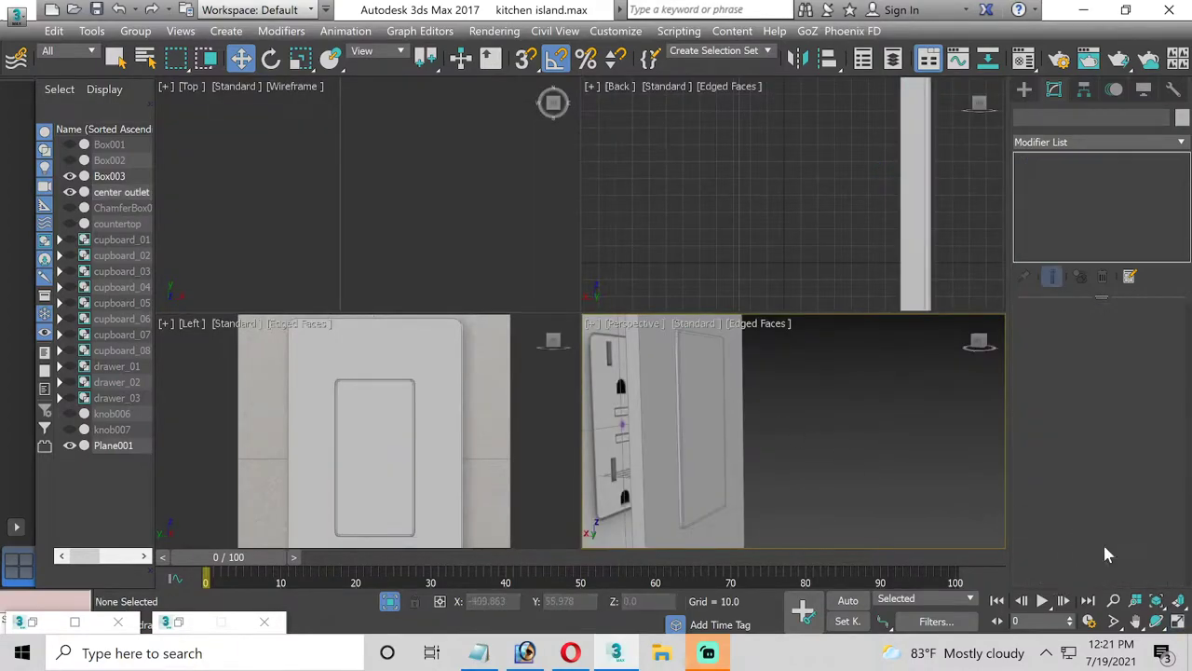
left_click(1176, 622)
left_click(1155, 621)
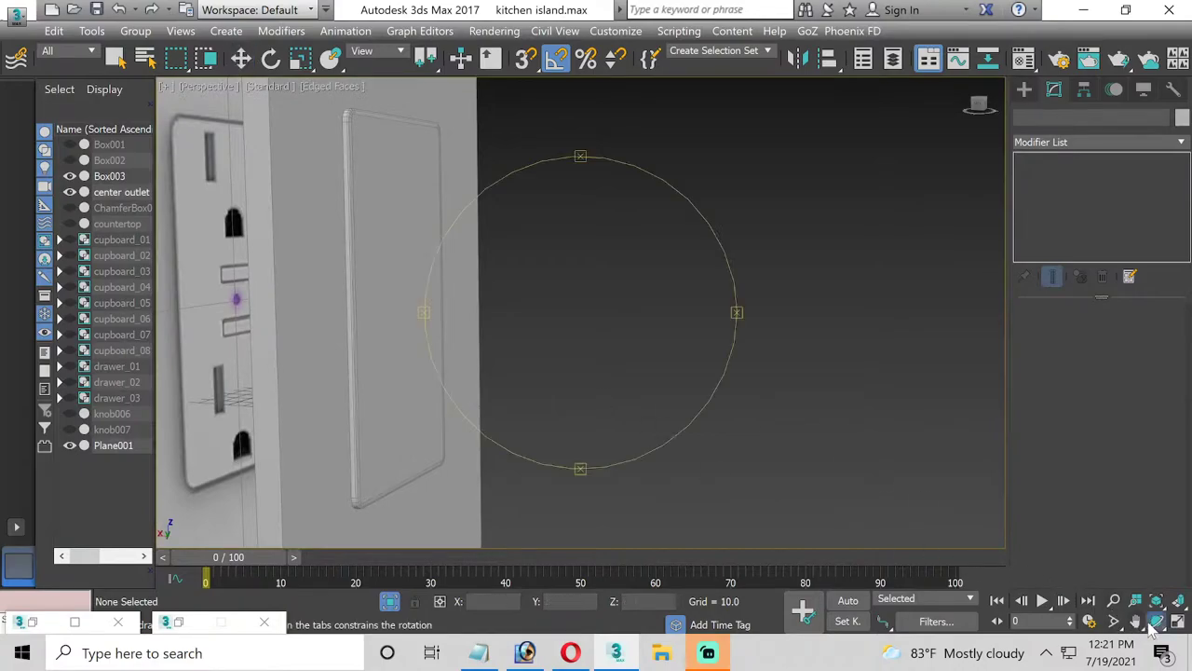
mouse_move(506, 301)
left_mouse_down()
mouse_move(452, 300)
mouse_move(532, 314)
mouse_move(457, 300)
left_mouse_up()
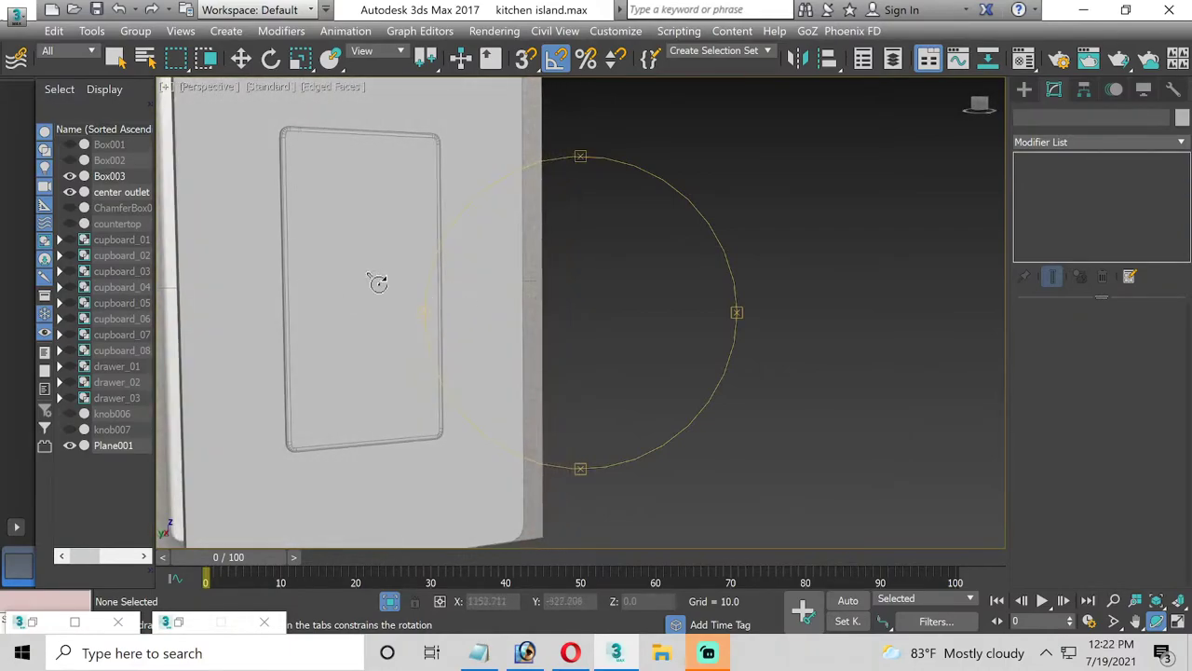
left_click(1177, 621)
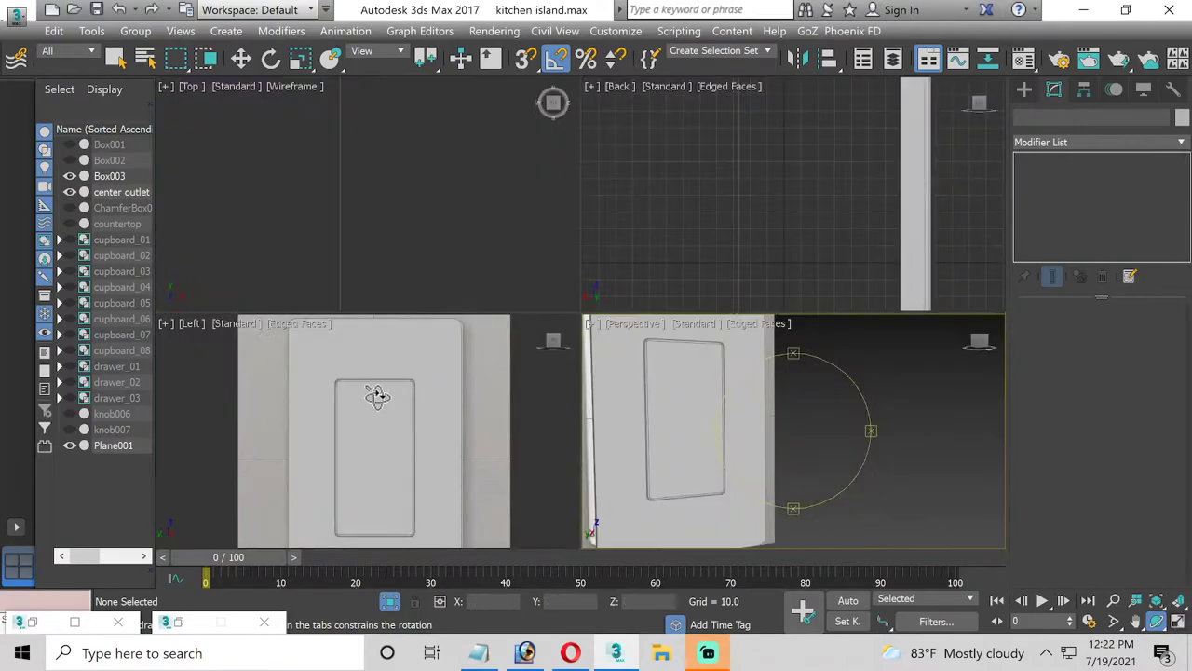
right_click(375, 394)
Maximize the Left view, select Box003 and open the Material Editor
left_click(1175, 622)
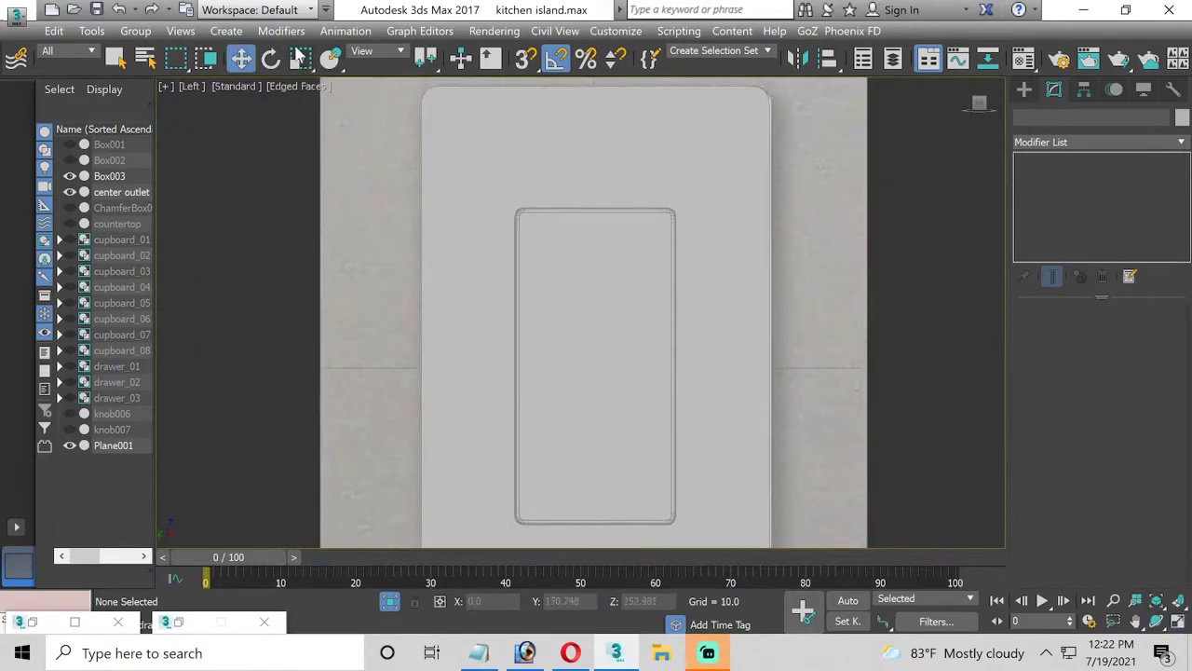
left_click(478, 120)
key("m")
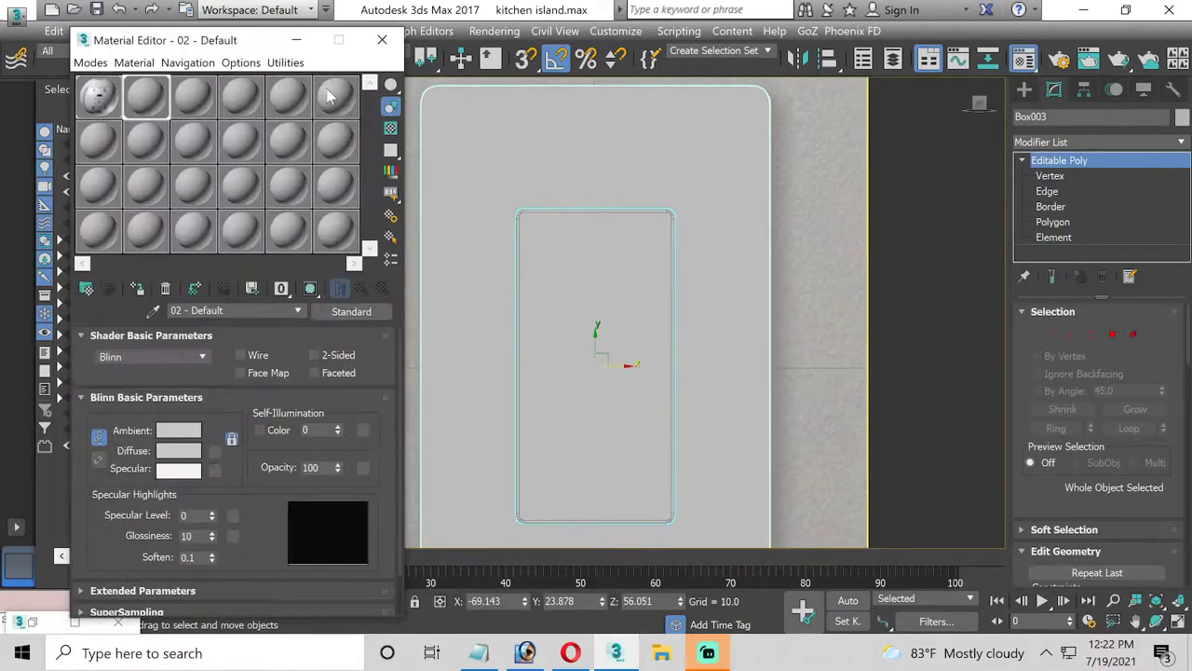
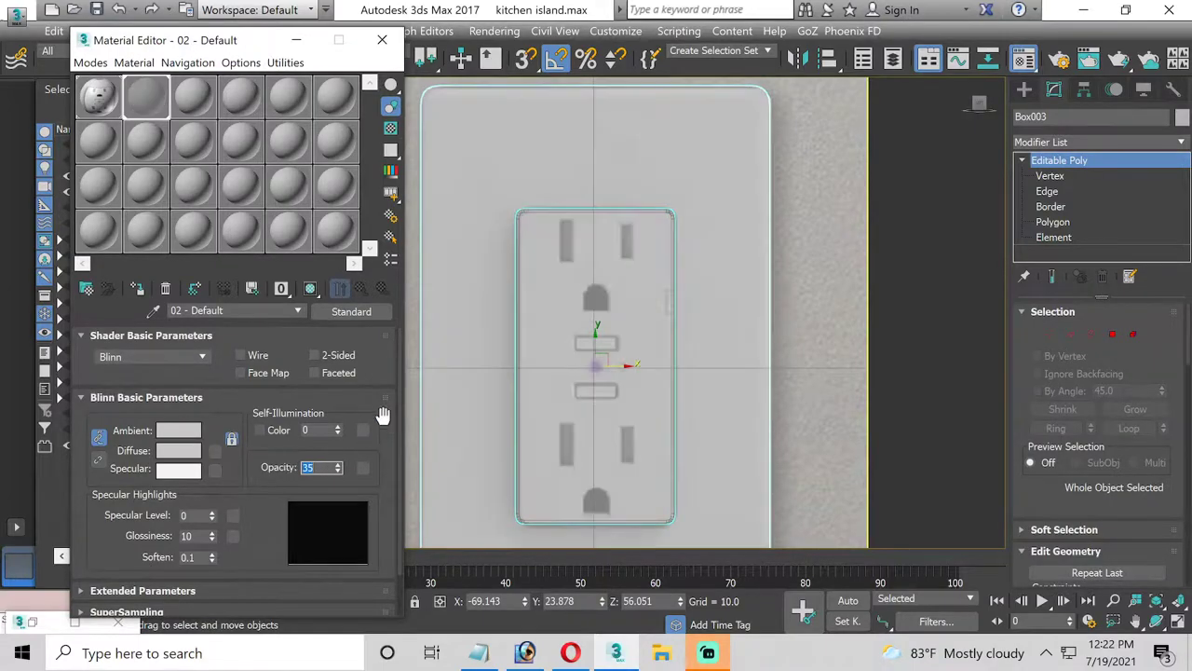
Apply the outlet material to Box003 and maximize the Left view centred on the outlet
left_click(296, 39)
key("alt+w")
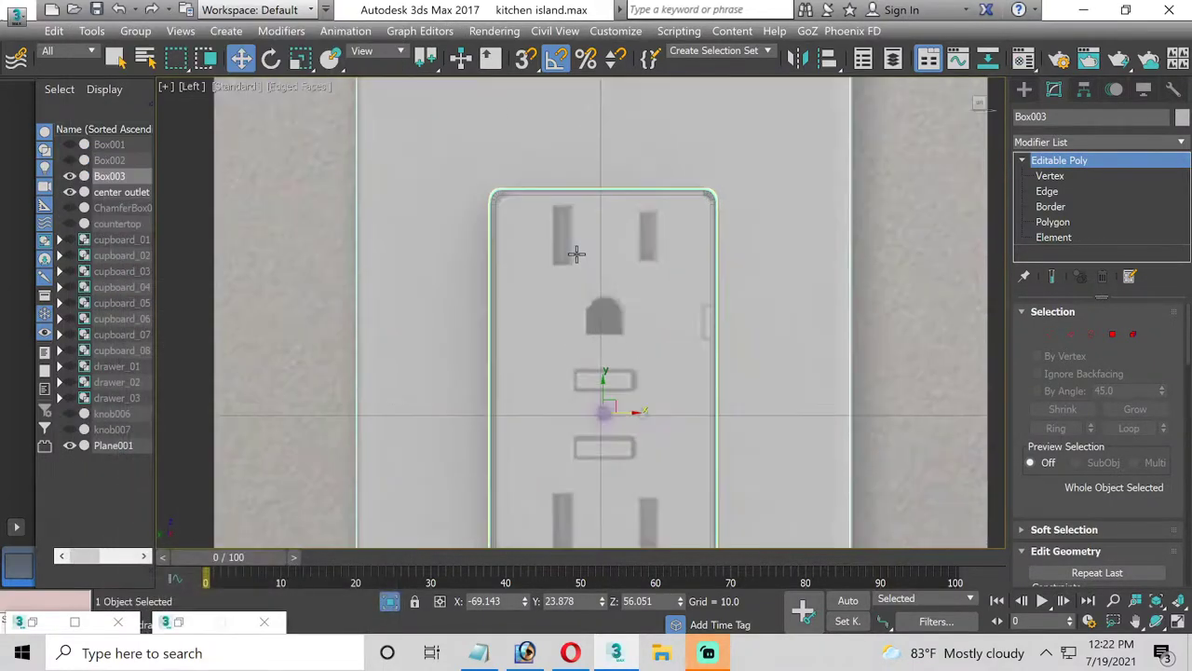
scroll(572, 253, "up", 3)
middle_click_drag(572, 253, 567, 271)
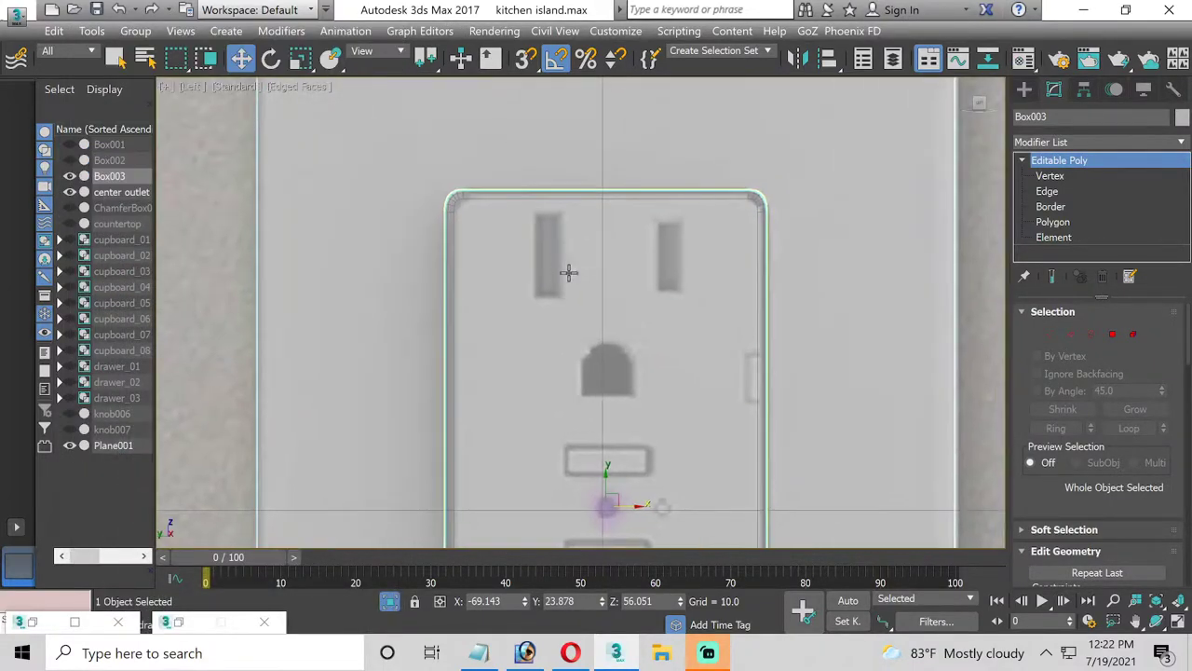
Create a standard-primitive box covering the top-left prong slot
left_click(1024, 89)
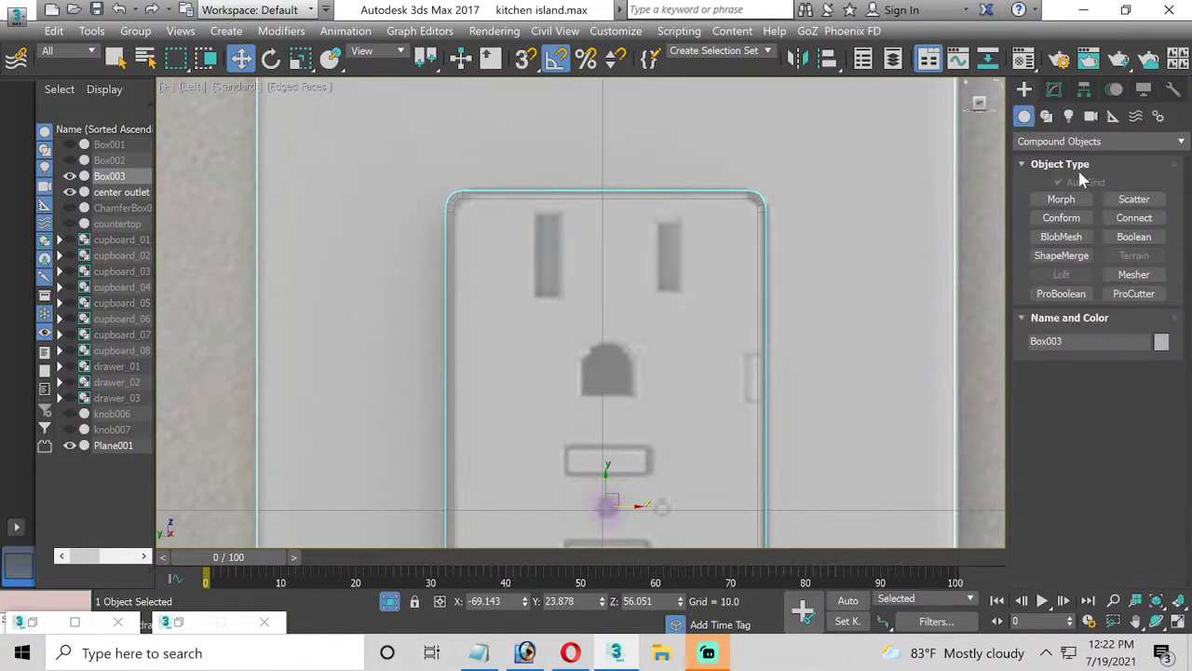
left_click(1052, 141)
left_click(1060, 160)
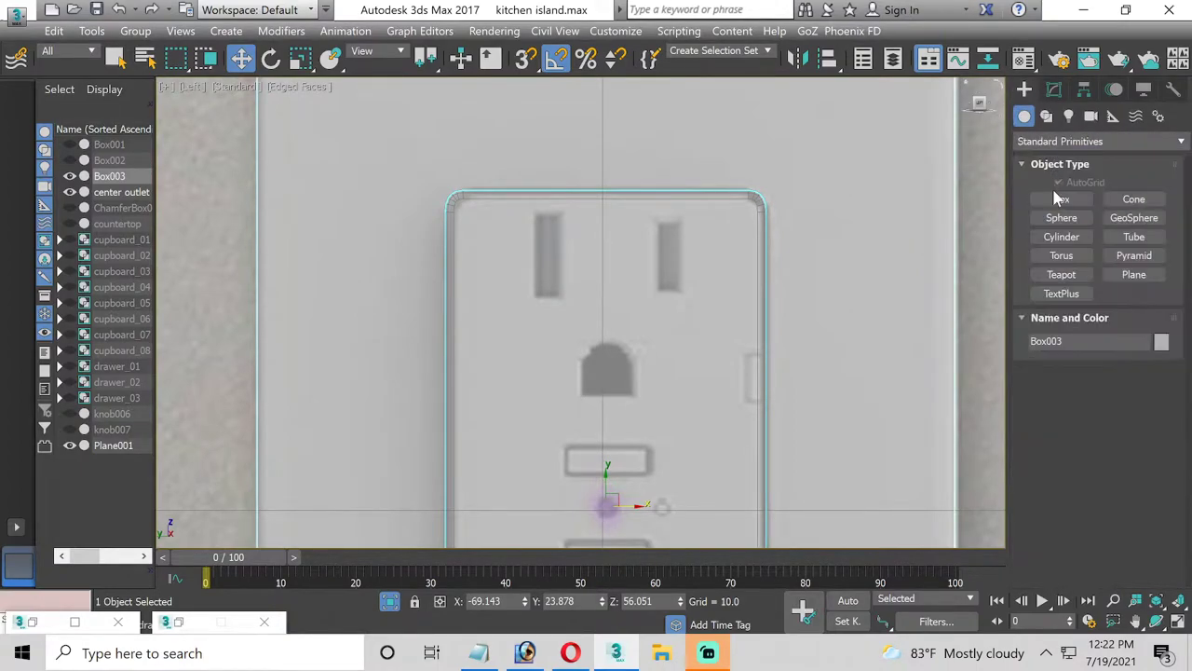
left_click(1060, 199)
scroll(561, 232, "up", 2)
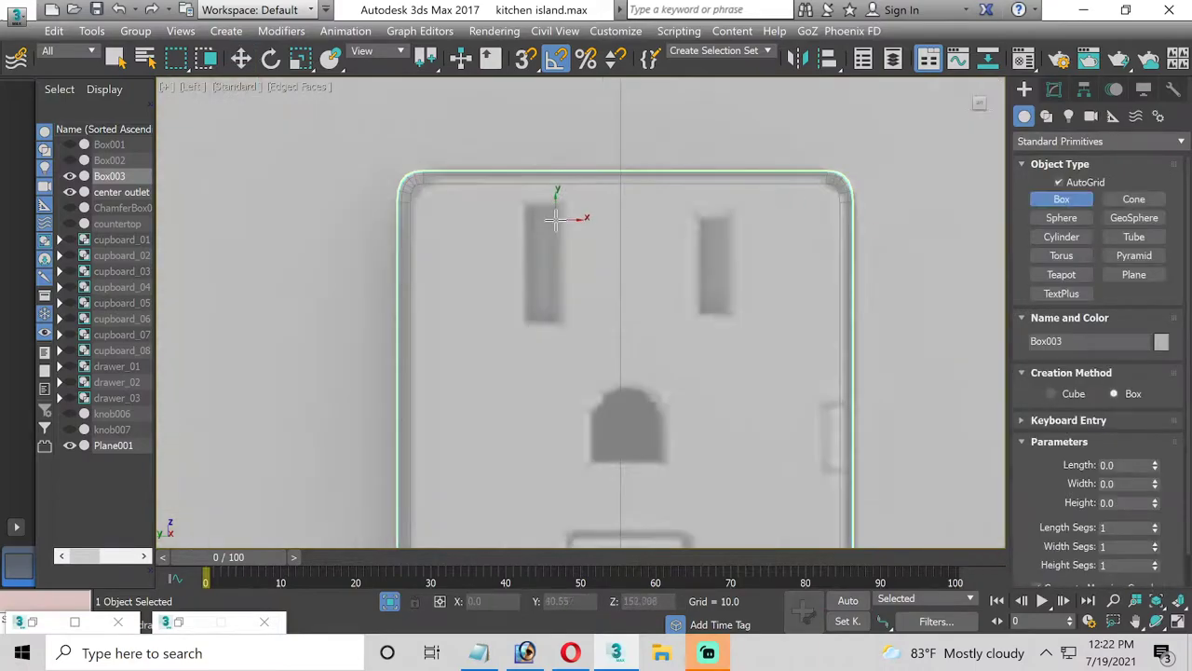
left_click_drag(525, 203, 560, 324)
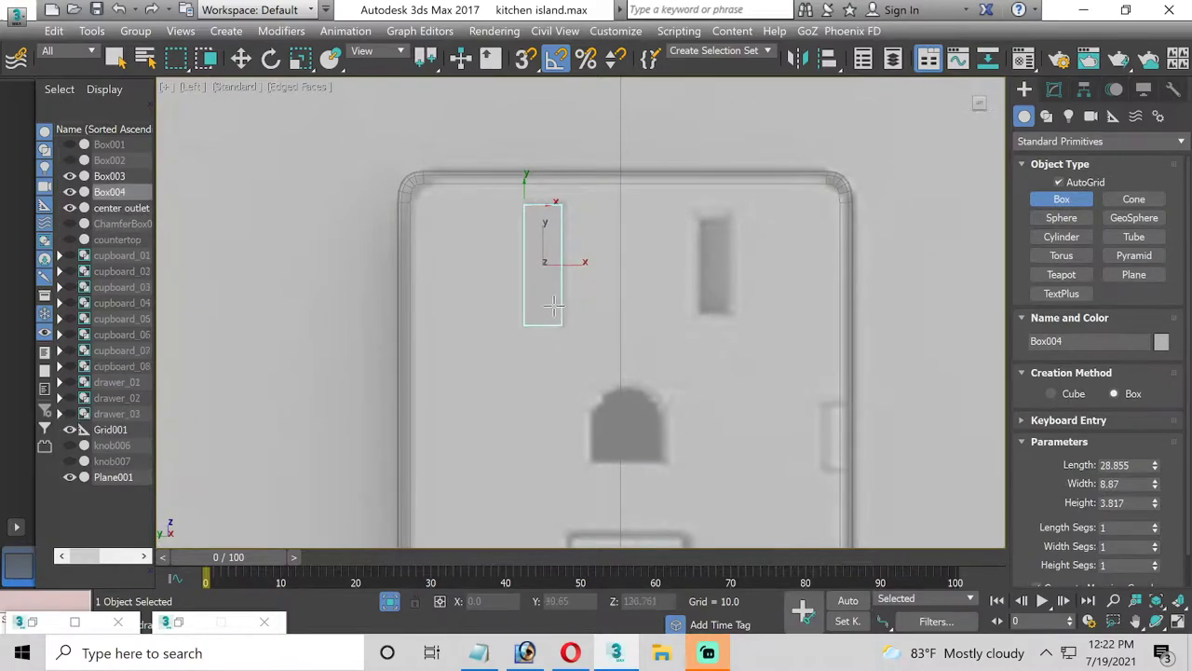
left_click(557, 160)
Shift-copy the slot box to the right over the top-right prong slot as Box005
key("w")
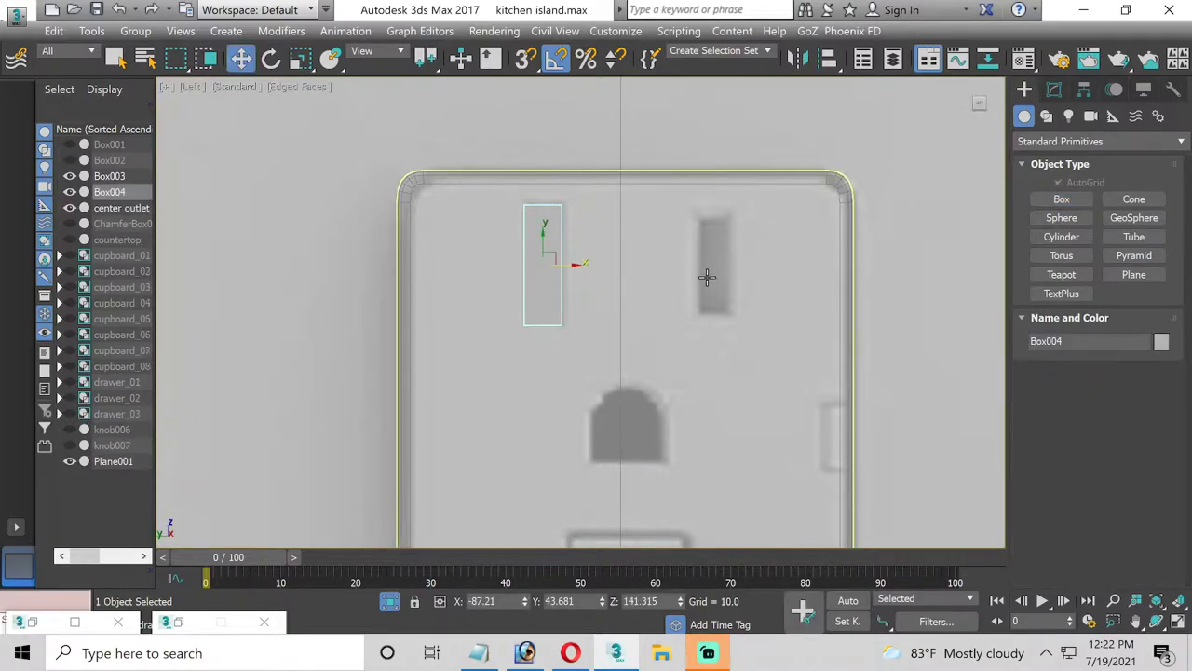
middle_click_drag(708, 277, 560, 298)
left_click_drag(460, 289, 640, 304)
left_click(596, 402)
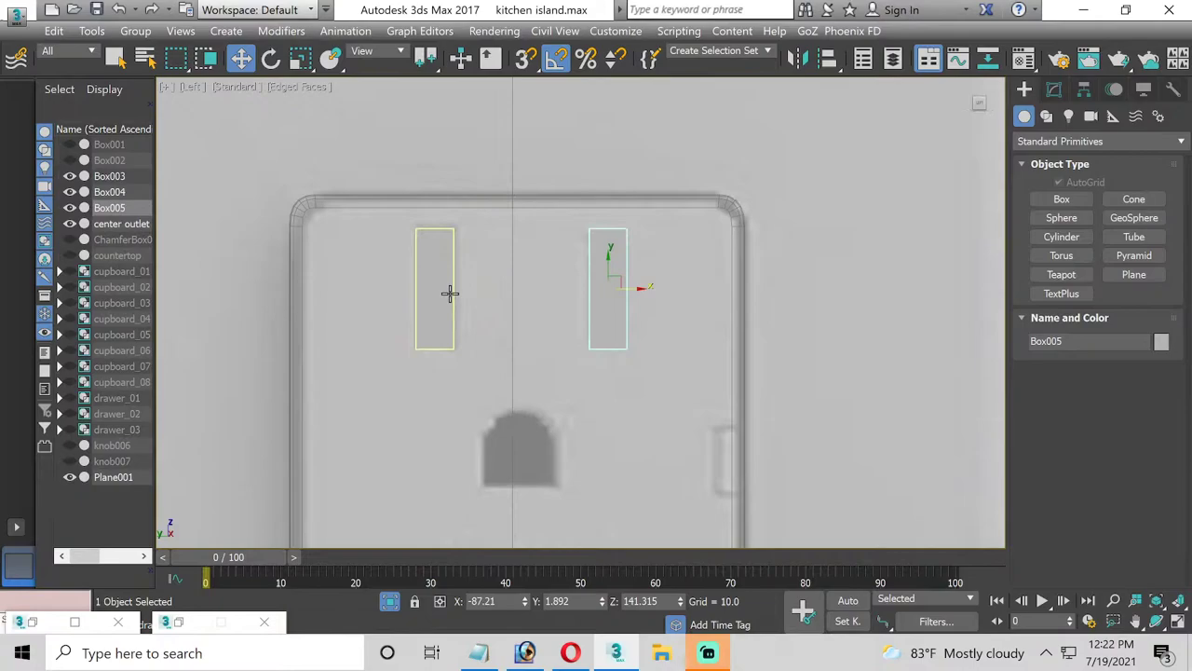
Assign the 02 - Default material to both slot boxes Box004 and Box005
left_click(450, 293, "ctrl")
key("m")
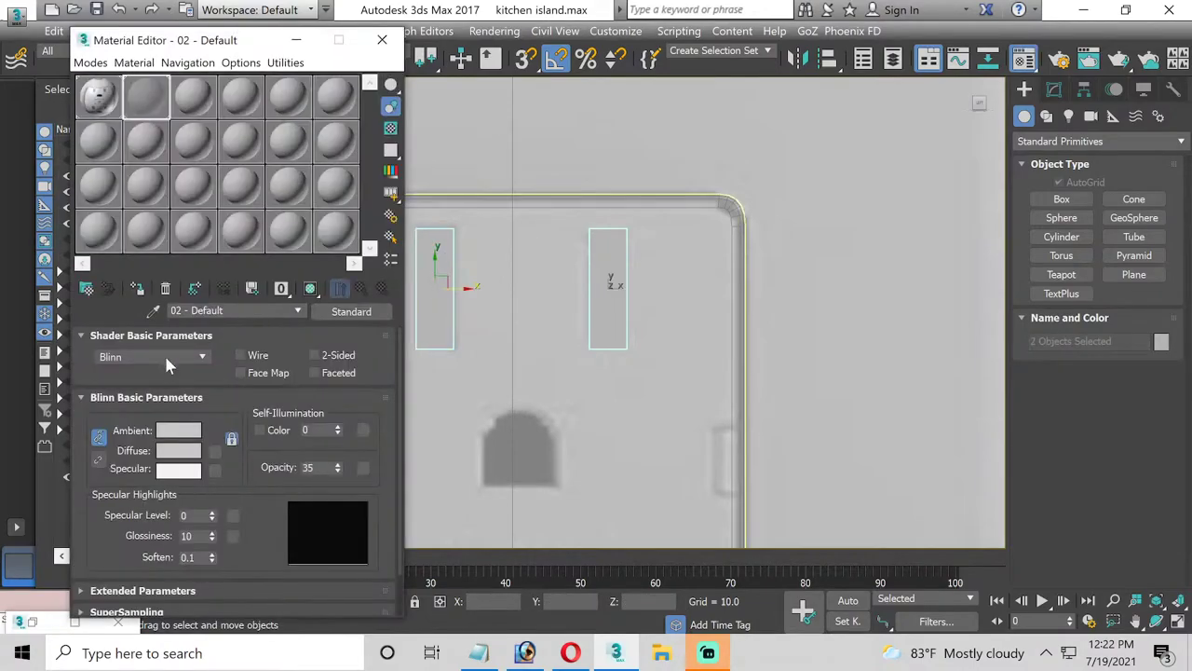
left_click(137, 290)
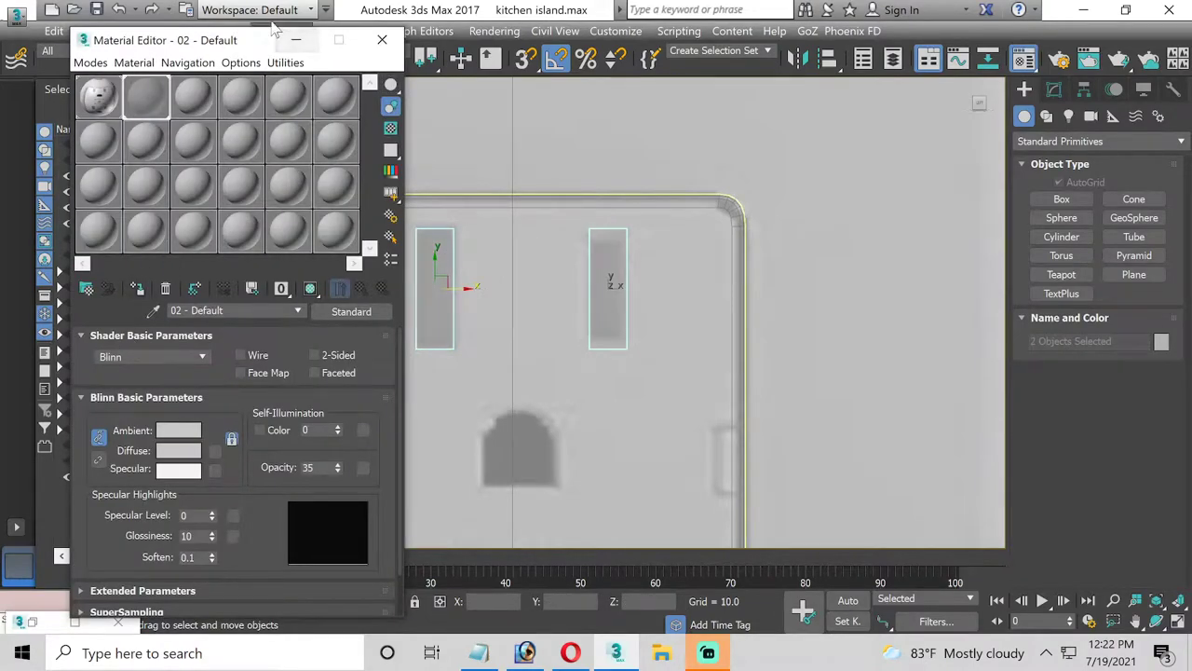
left_click(297, 39)
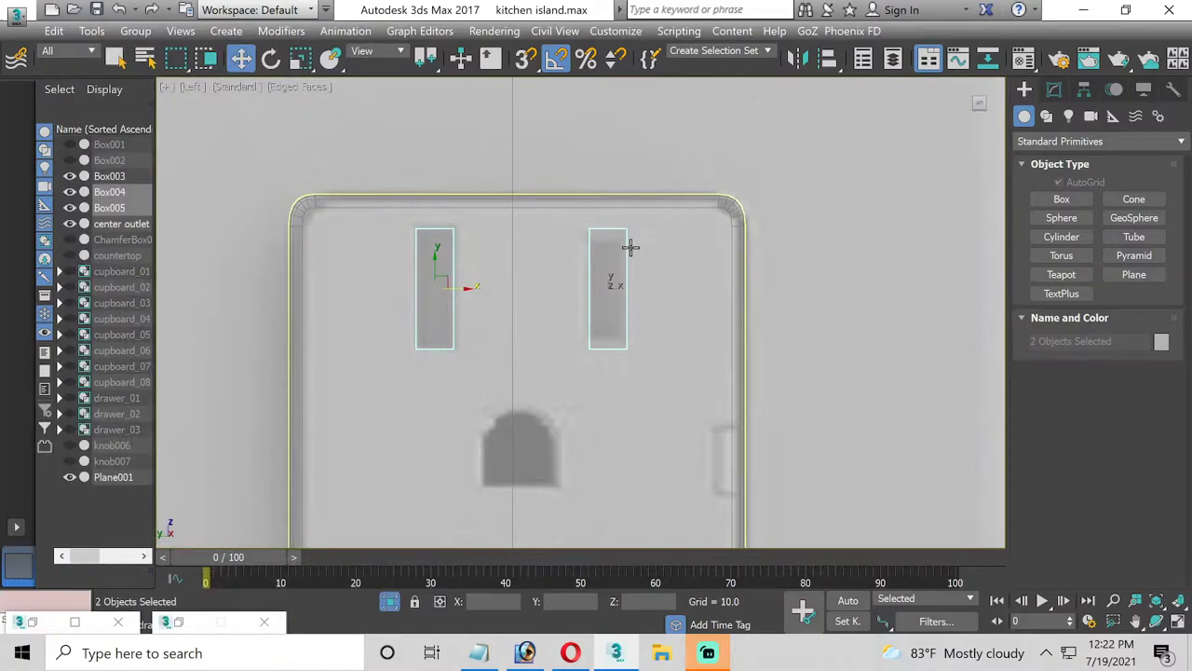
left_click(606, 298)
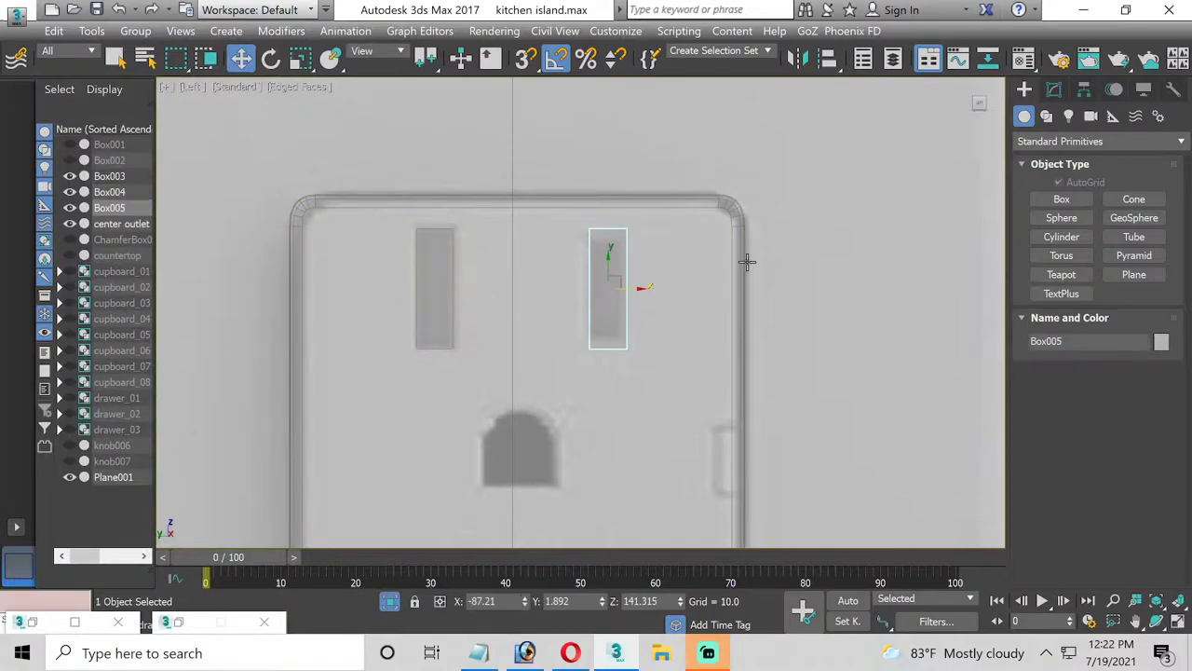
left_click(1053, 89)
Convert Box005 to an Editable Poly and enter Vertex level
right_click(1082, 164)
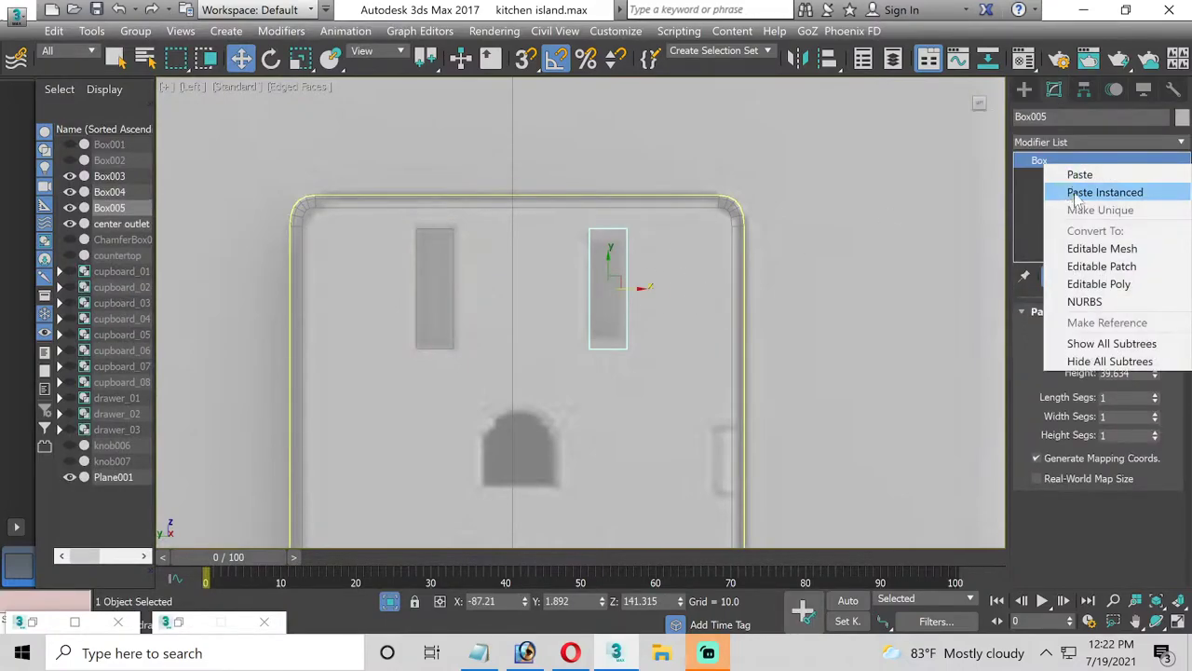
left_click(1099, 283)
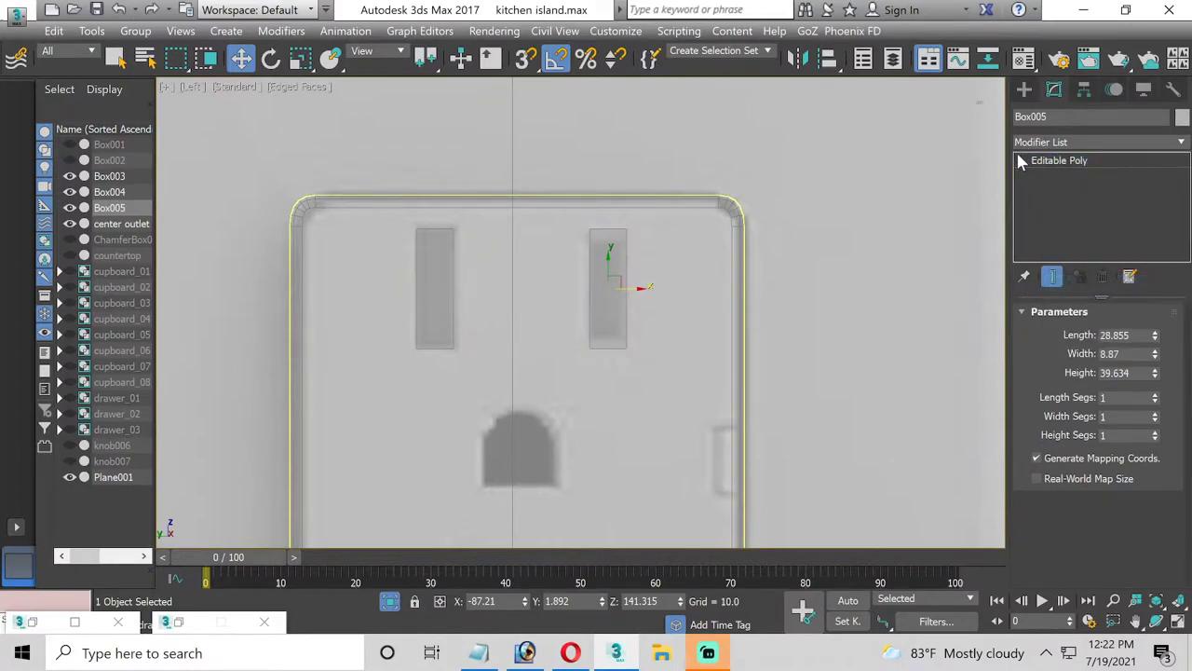
left_click(1021, 162)
left_click(1048, 176)
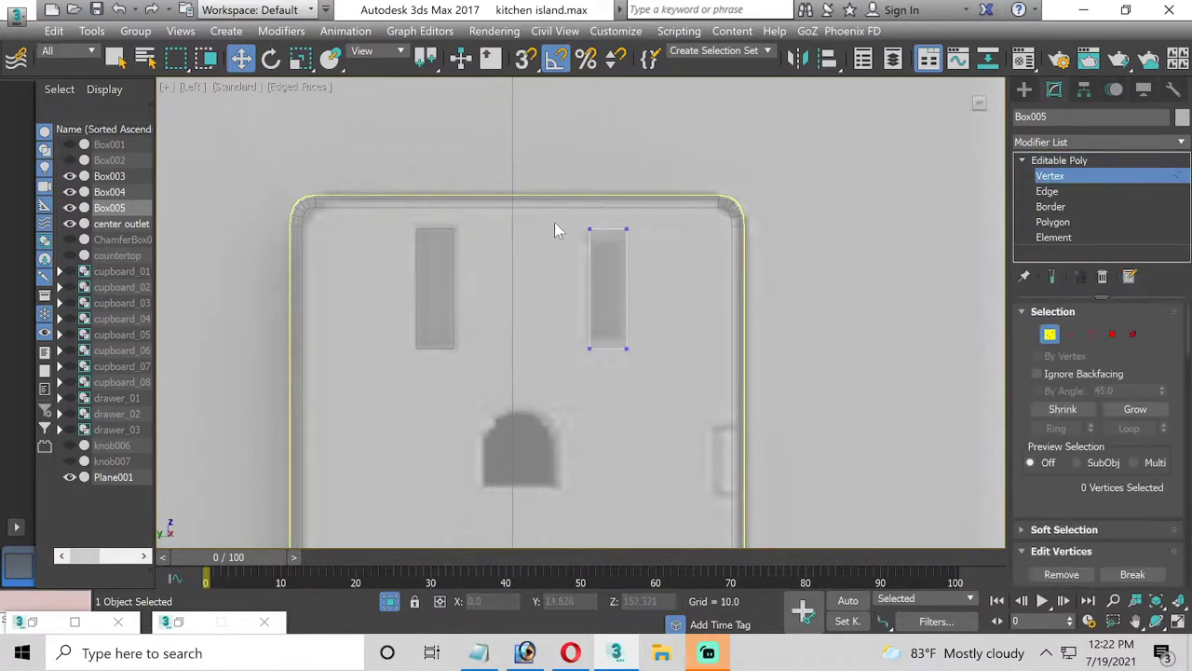
Shorten the right slot box by moving its top and bottom vertices inward
scroll(652, 262, "up", 2)
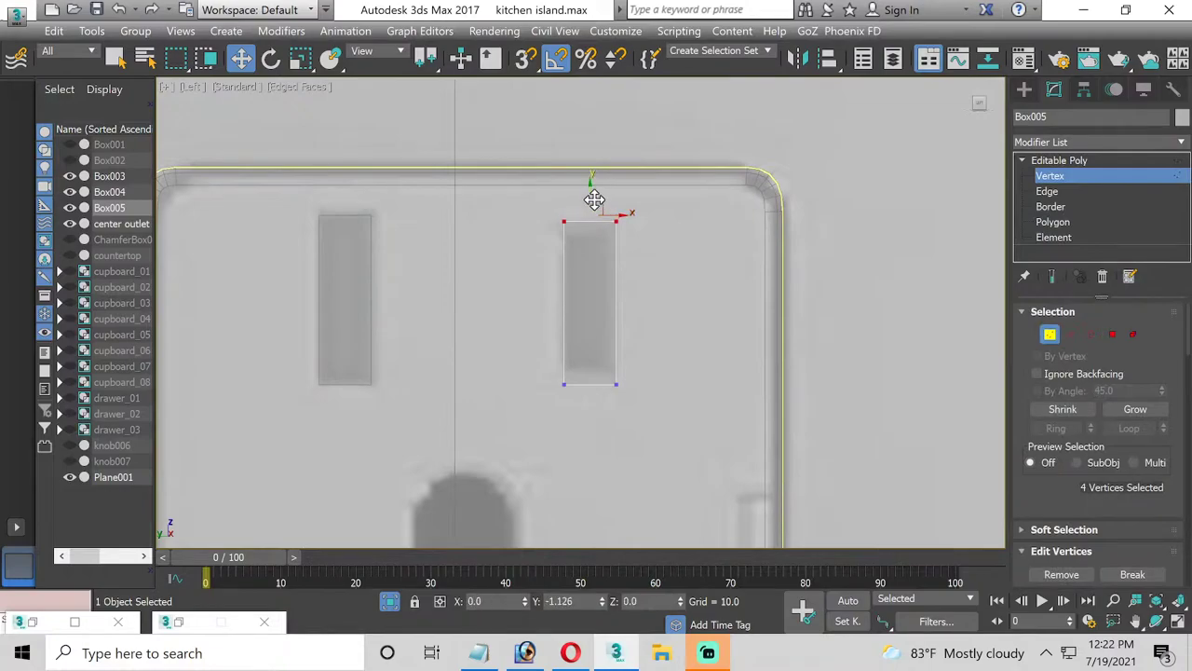
left_click_drag(597, 204, 597, 209)
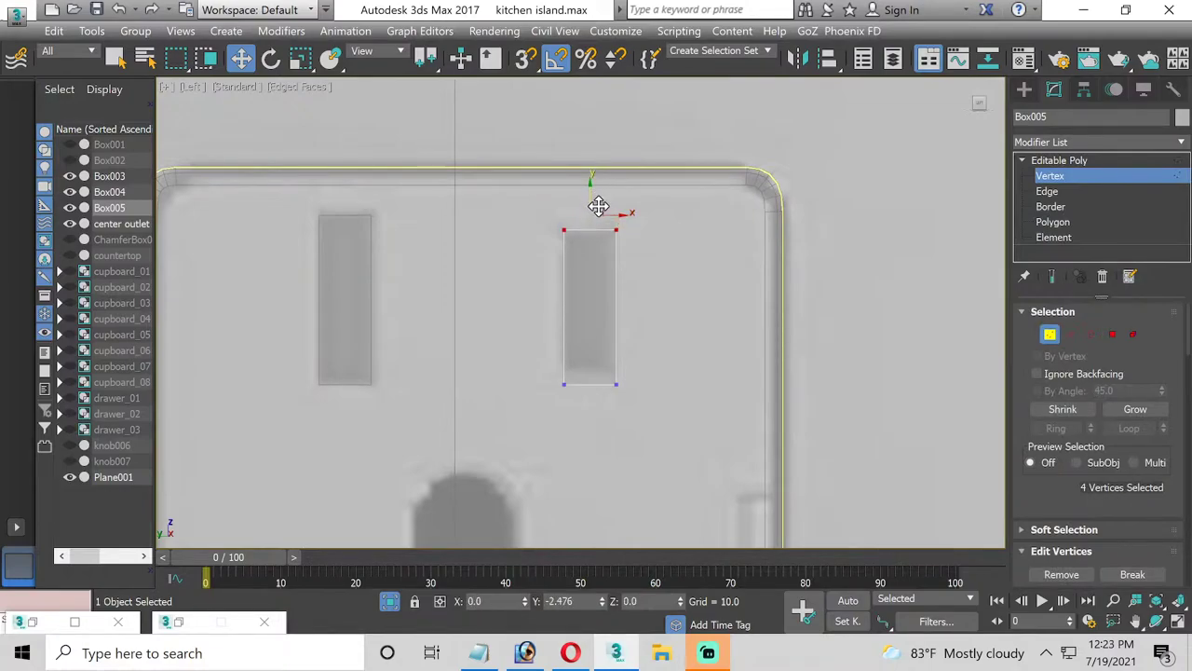
mouse_move(512, 380)
left_mouse_down()
mouse_move(659, 420)
mouse_move(628, 411)
left_mouse_up()
left_click(572, 370)
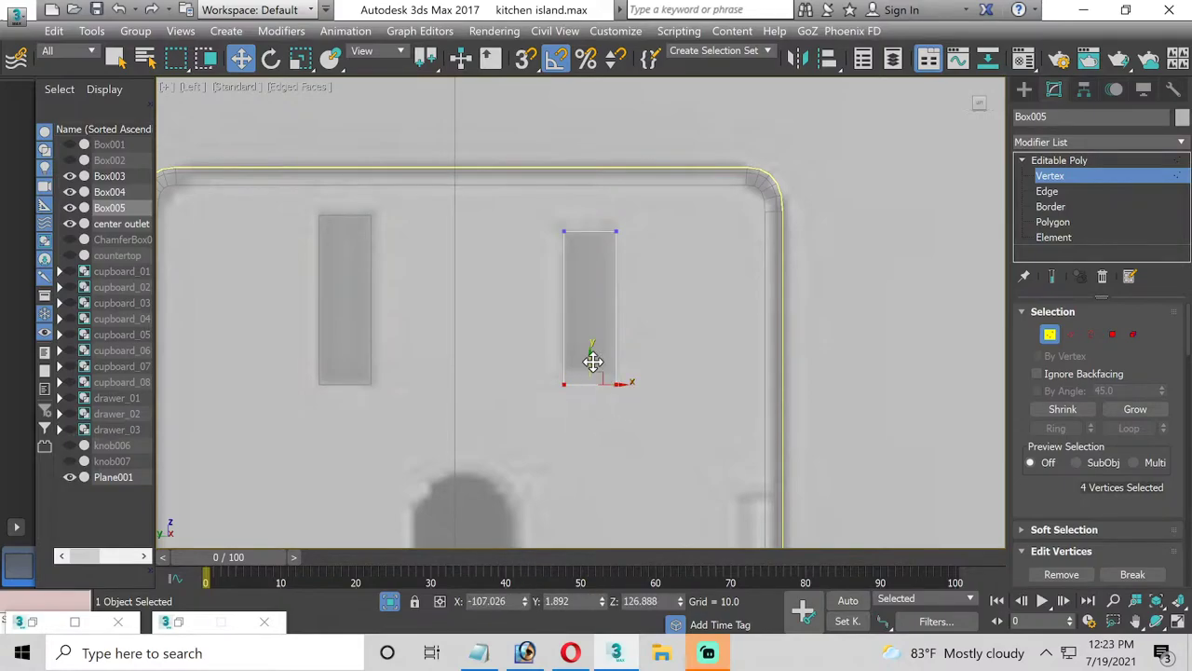
left_click_drag(594, 361, 591, 346)
middle_click_drag(494, 380, 548, 295)
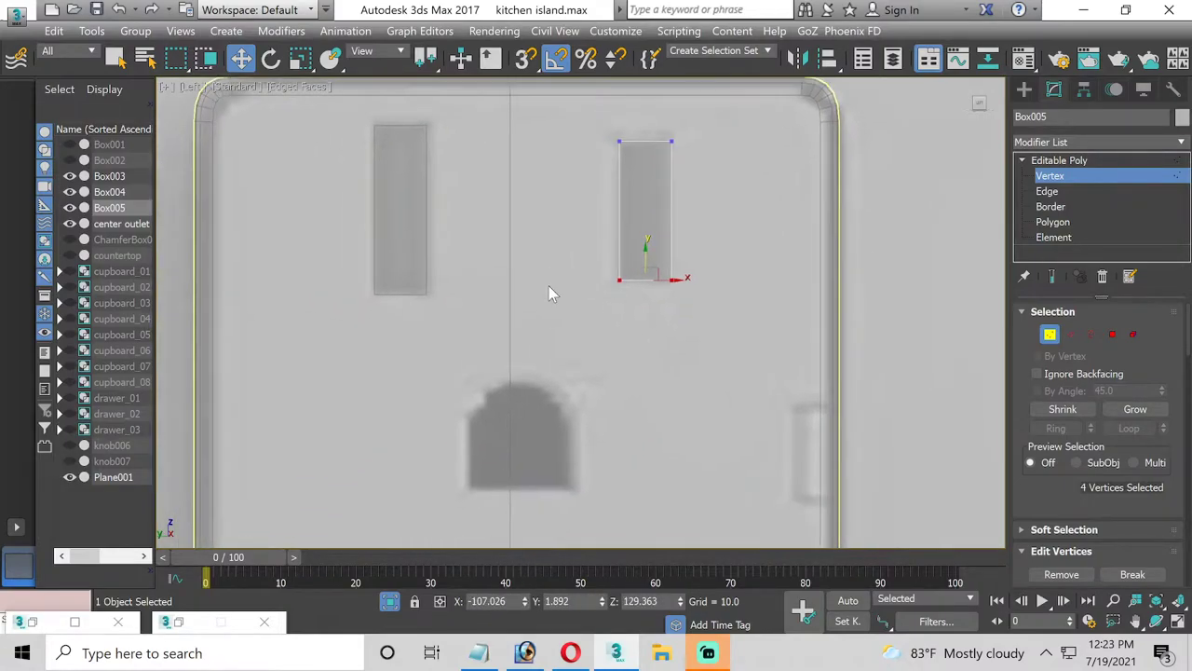
scroll(509, 370, "down", 2)
scroll(548, 437, "down", 2)
middle_click_drag(548, 438, 511, 280)
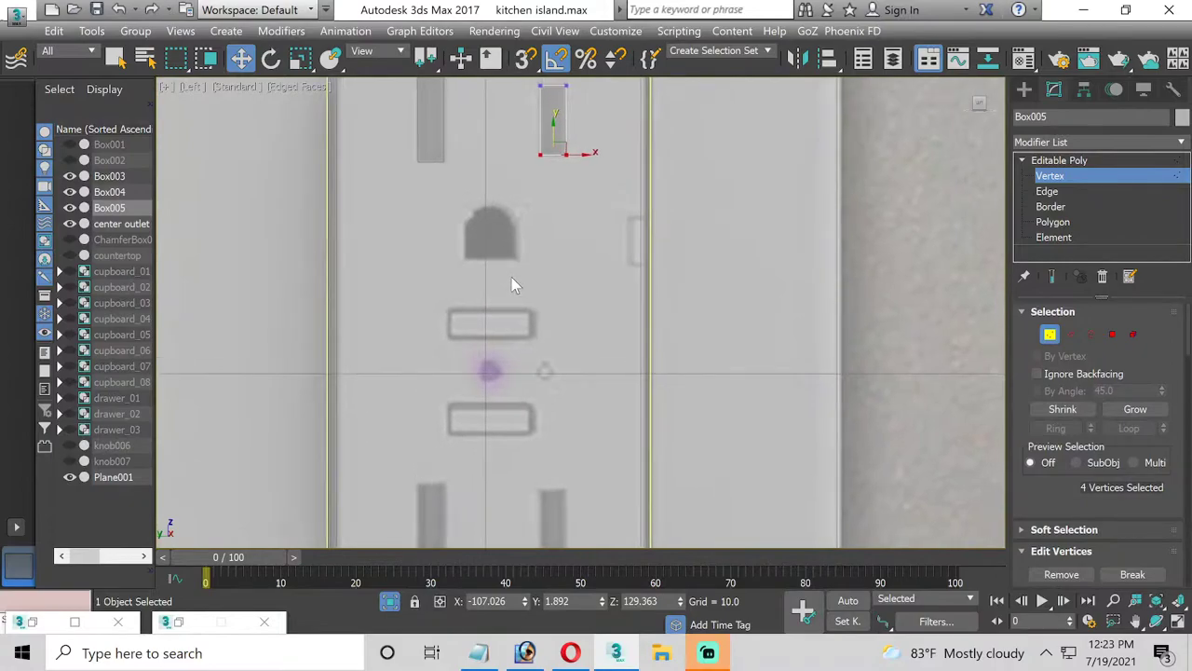
left_click(1017, 177)
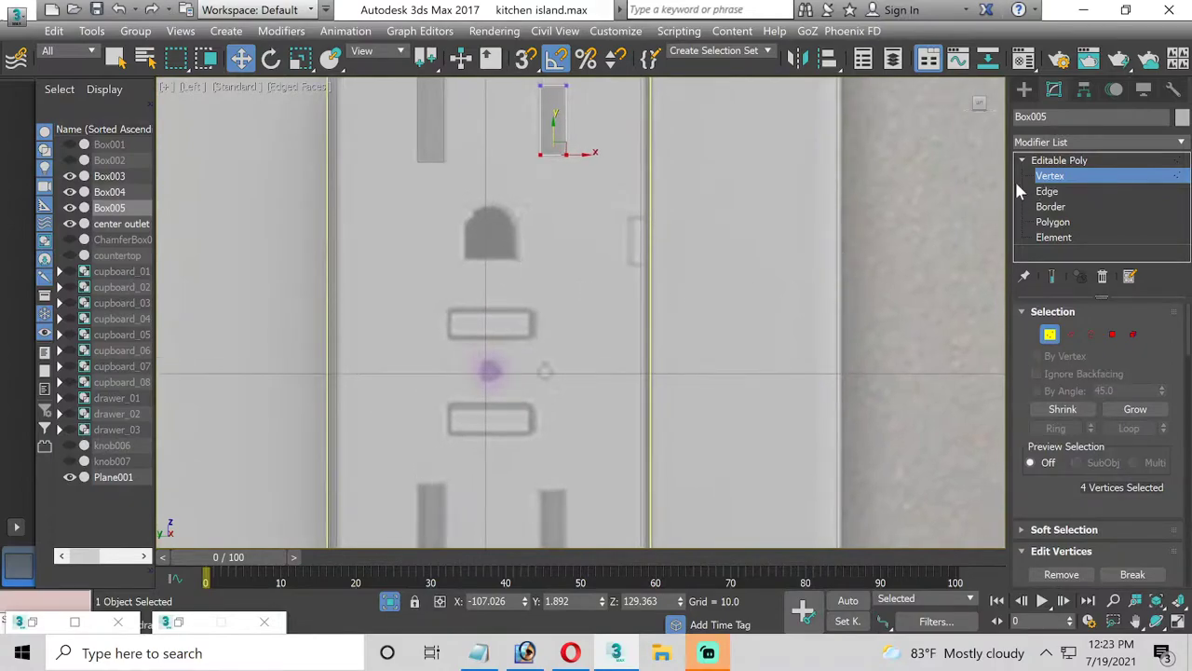
Shift-move copies of both slot boxes down over the lower outlet's prong slots
left_click(434, 121, "ctrl")
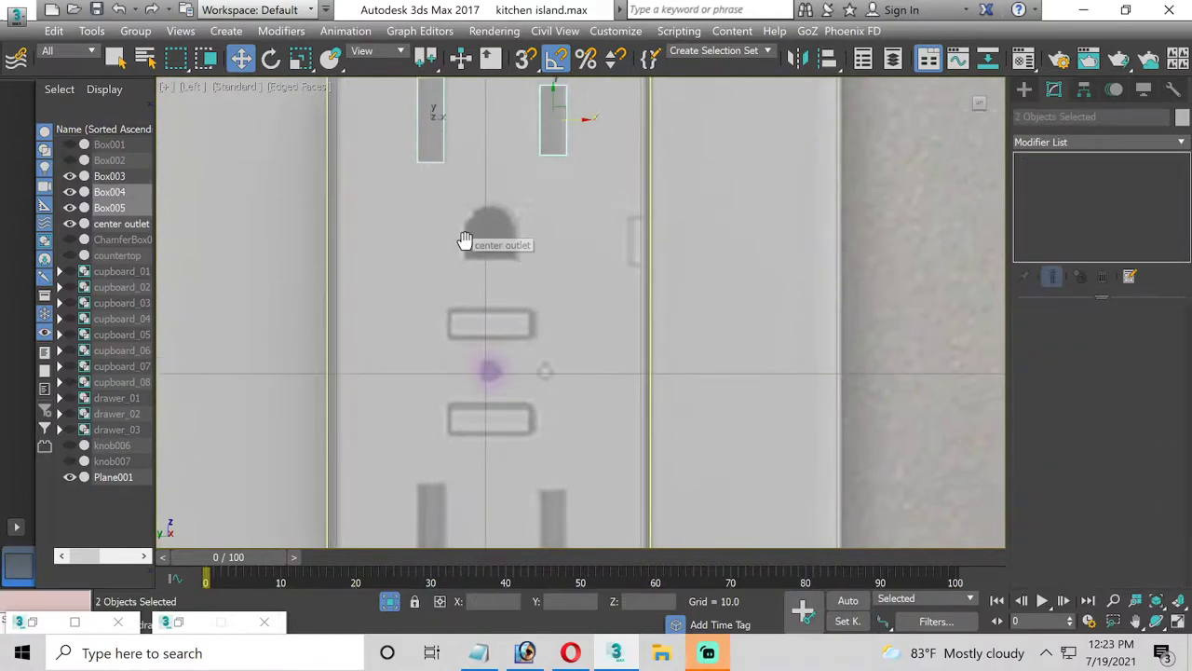
scroll(484, 214, "down", 2)
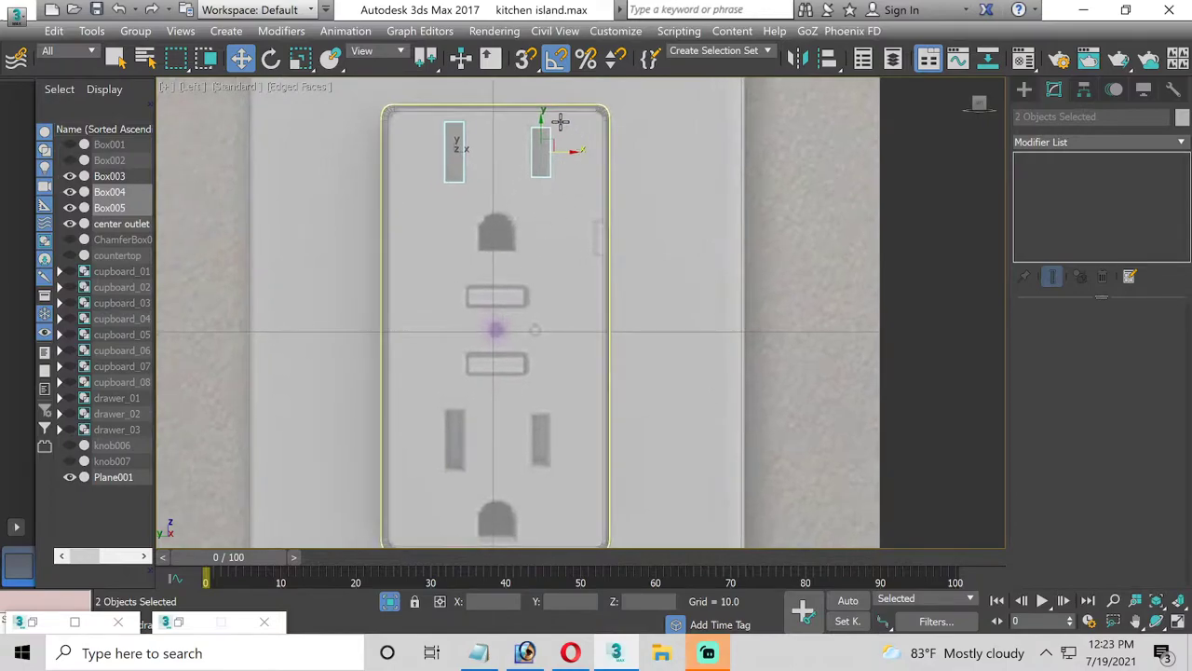
left_click(542, 129)
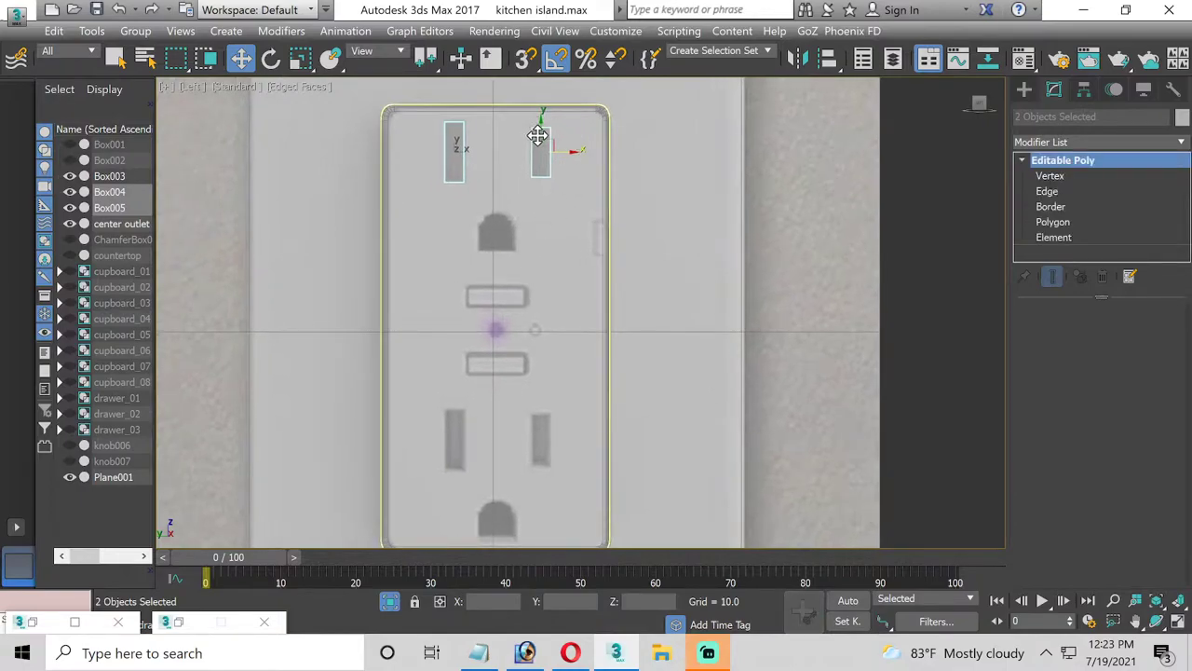
left_click(540, 133)
key("ctrl+z")
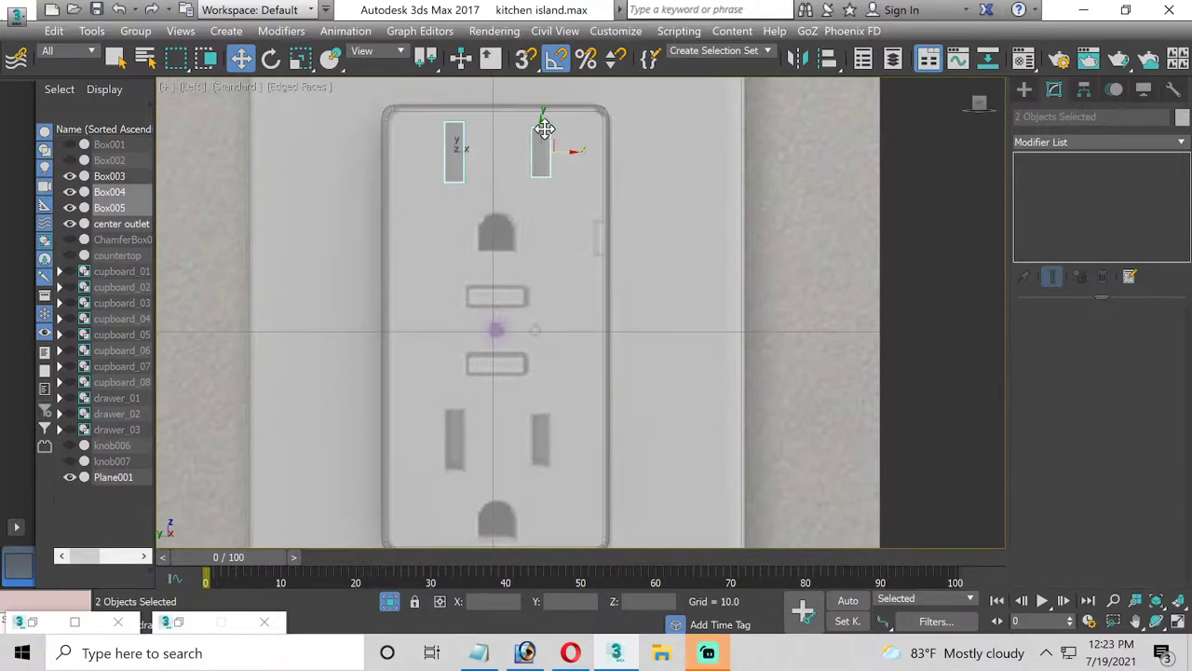
left_click_drag(542, 129, 547, 417)
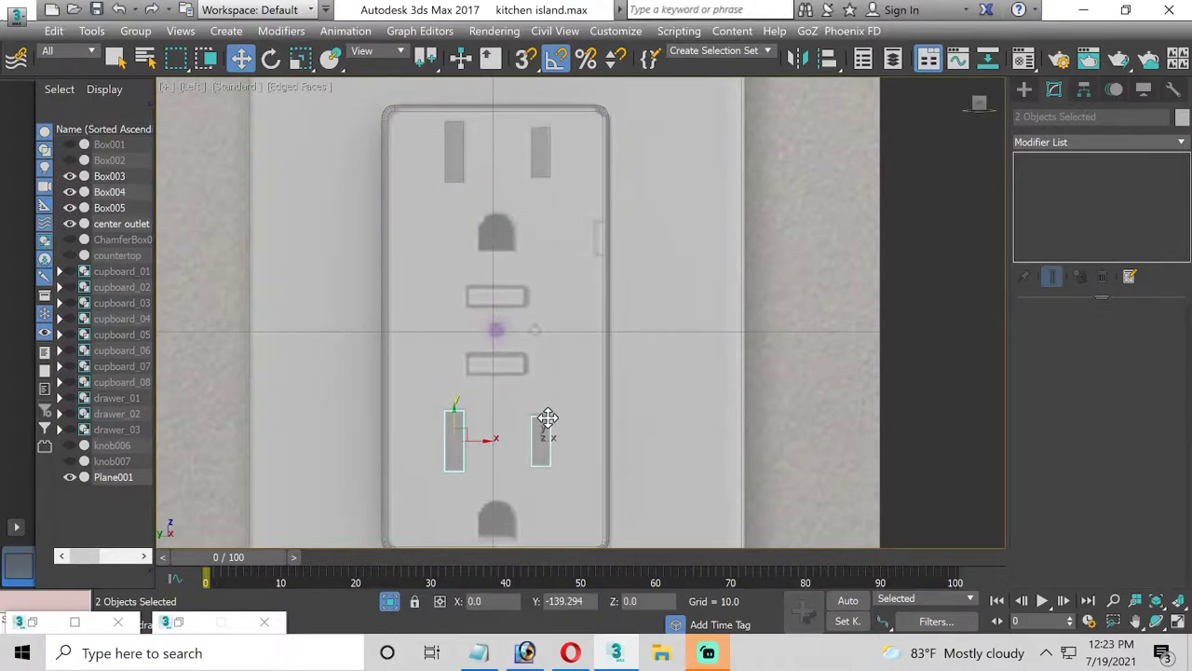
left_click(581, 398)
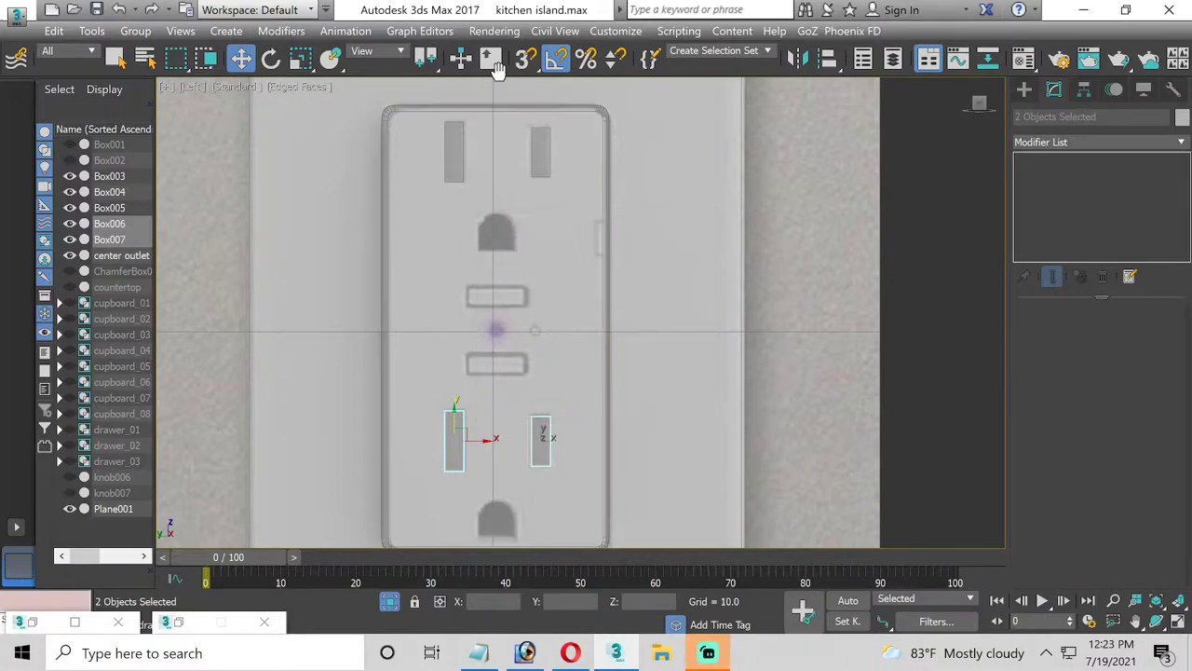
Shift-rotate Box007 -90° about Z to clone a sideways copy, Box008
left_click(271, 58)
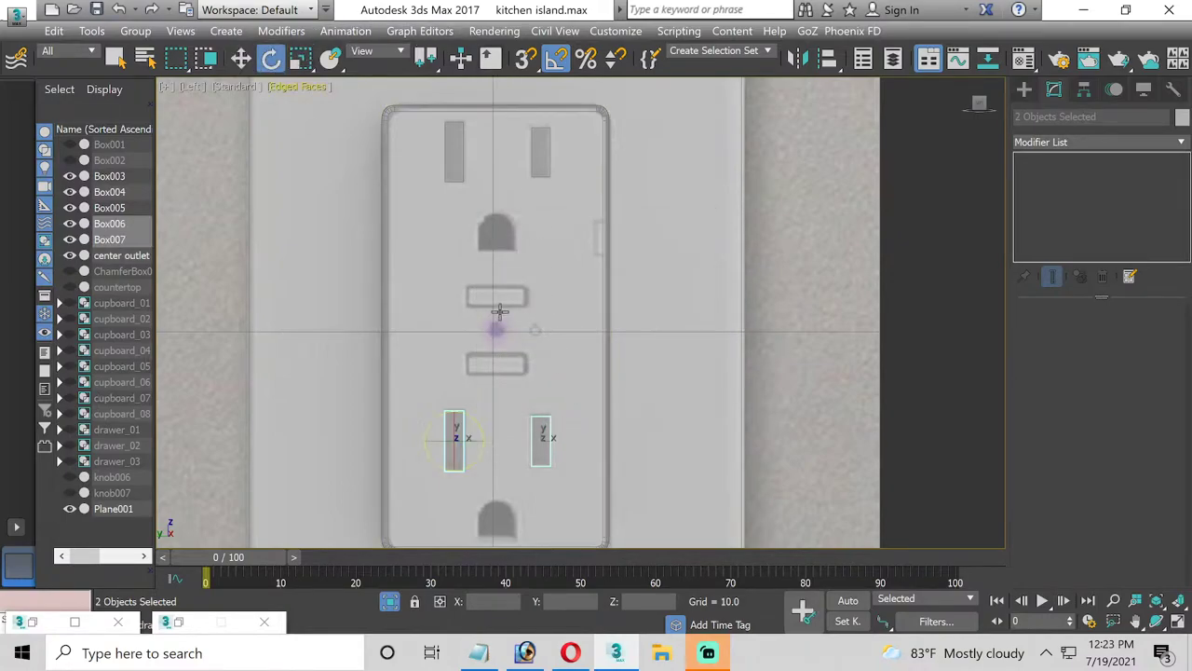
left_click(548, 428)
scroll(548, 427, "up", 2)
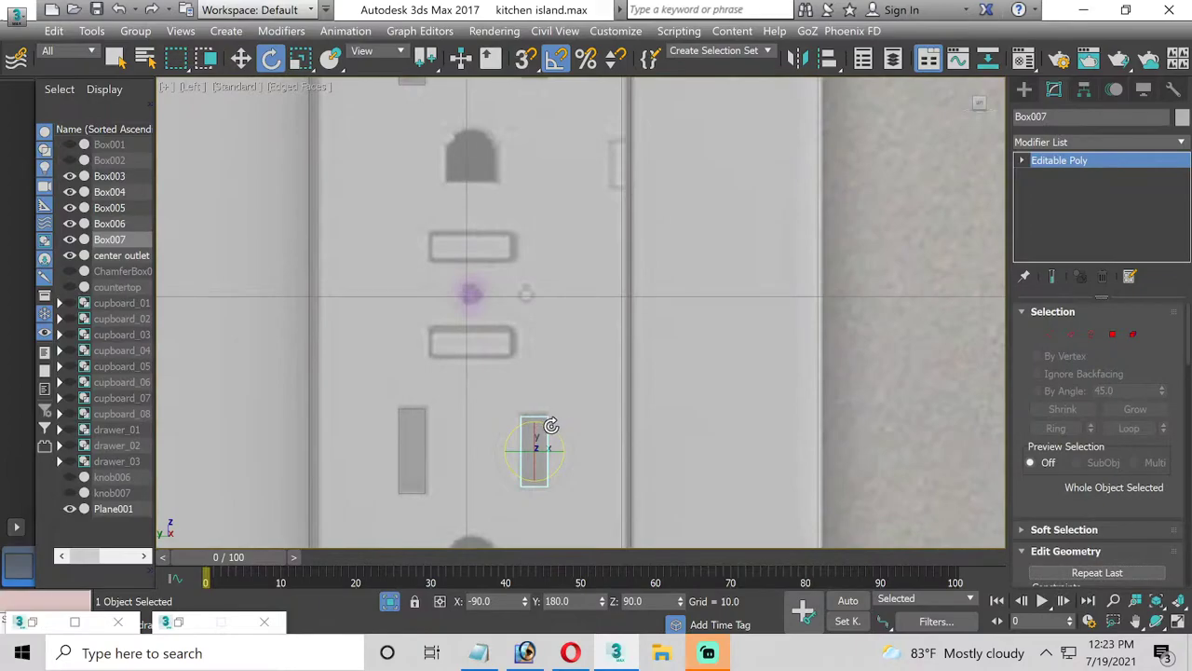
mouse_move(551, 426)
left_mouse_down()
mouse_move(592, 449)
mouse_move(581, 444)
left_mouse_up()
Confirm the rotated copy Box008 and move it up over the upper horizontal slot
left_click(602, 402)
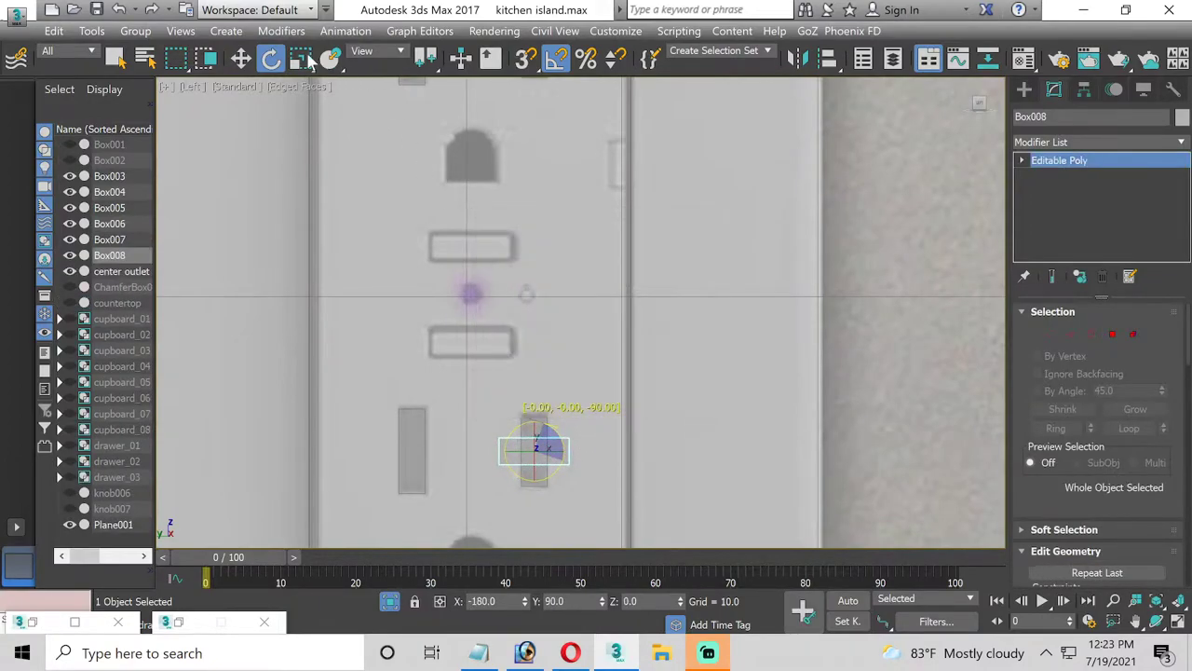
left_click(240, 57)
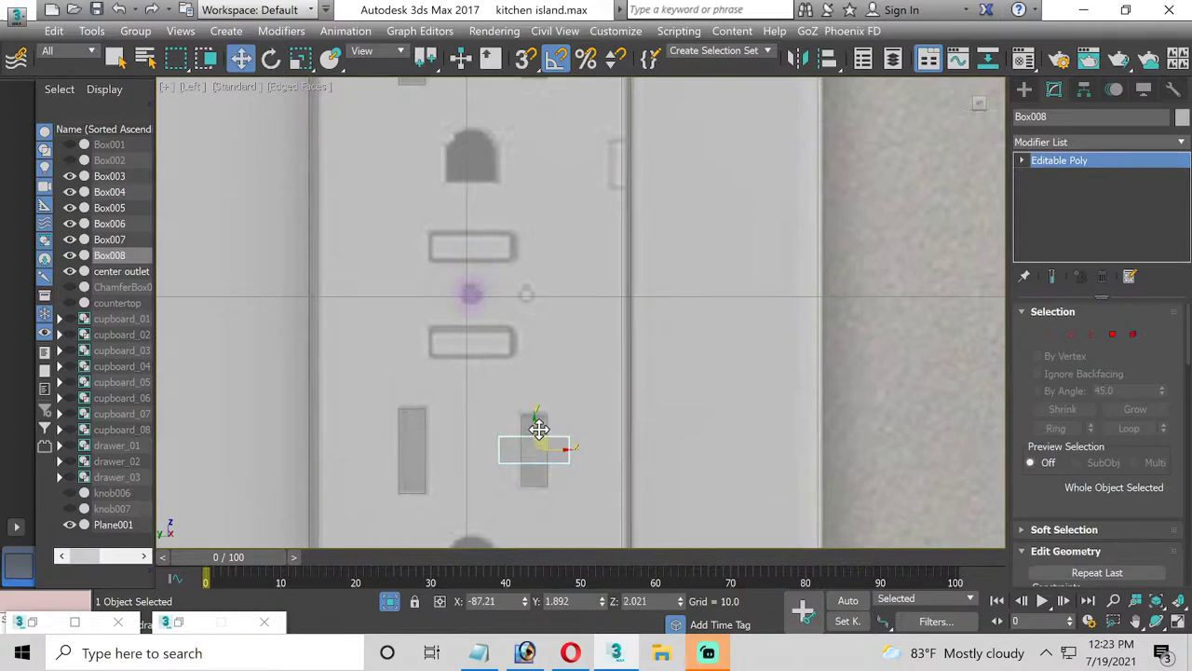
left_click_drag(539, 430, 477, 233)
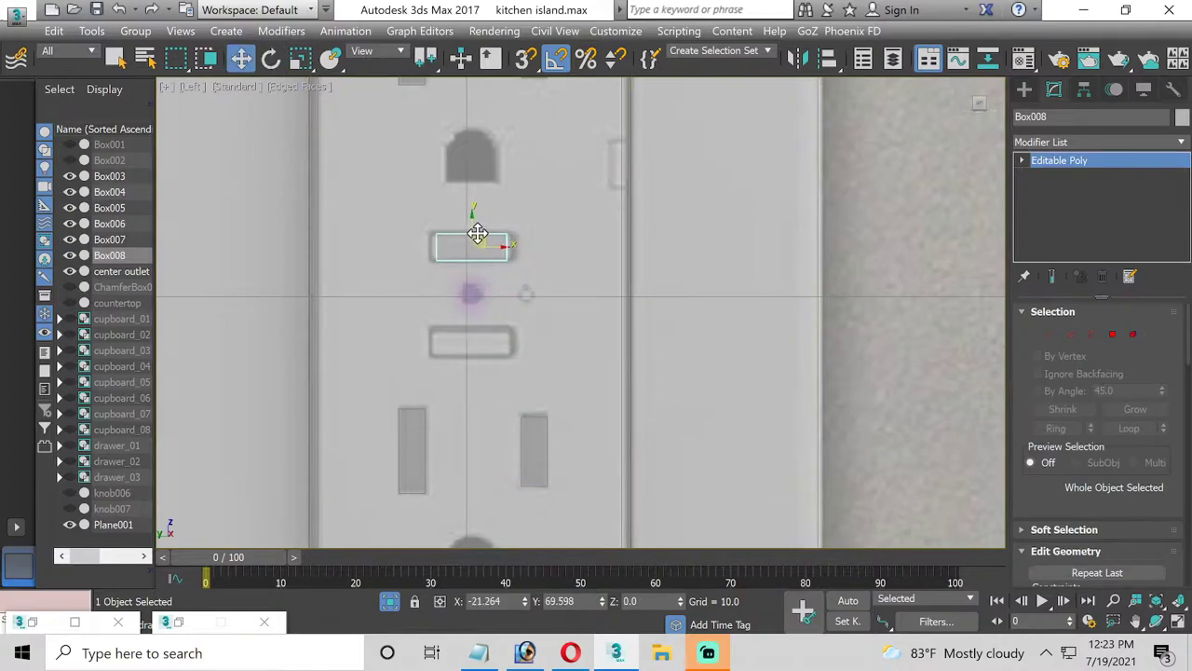
scroll(476, 233, "up", 2)
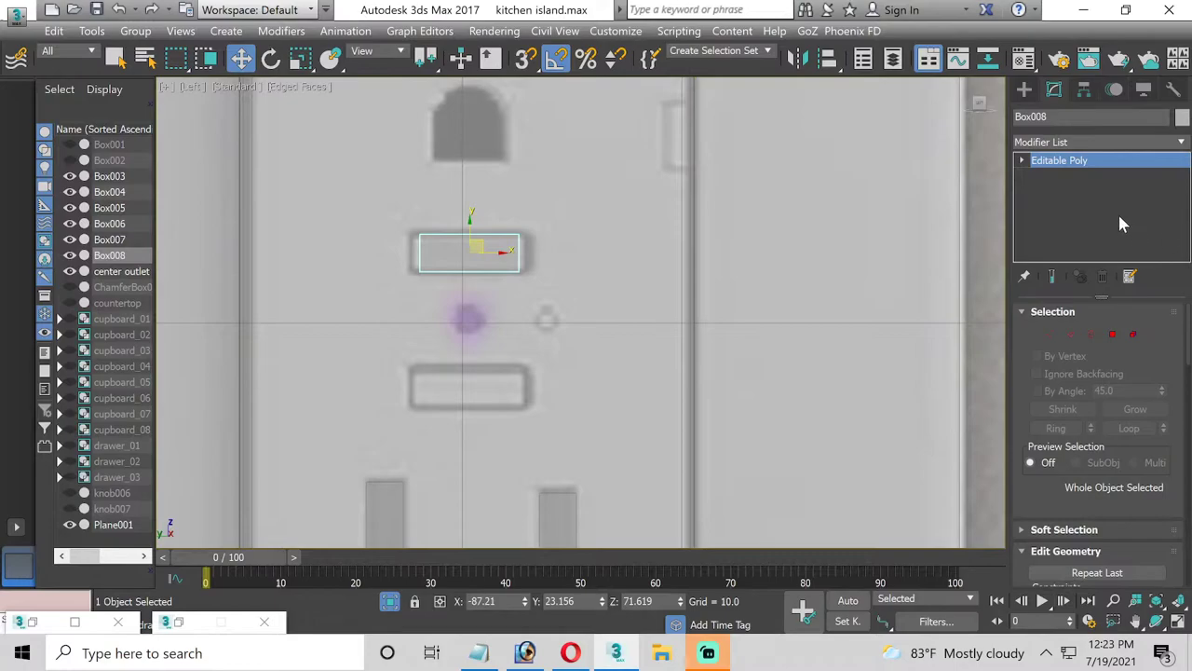
Widen Box008 by moving its left and right vertices outward
left_click(1027, 161)
left_click(1028, 174)
scroll(395, 229, "up", 1)
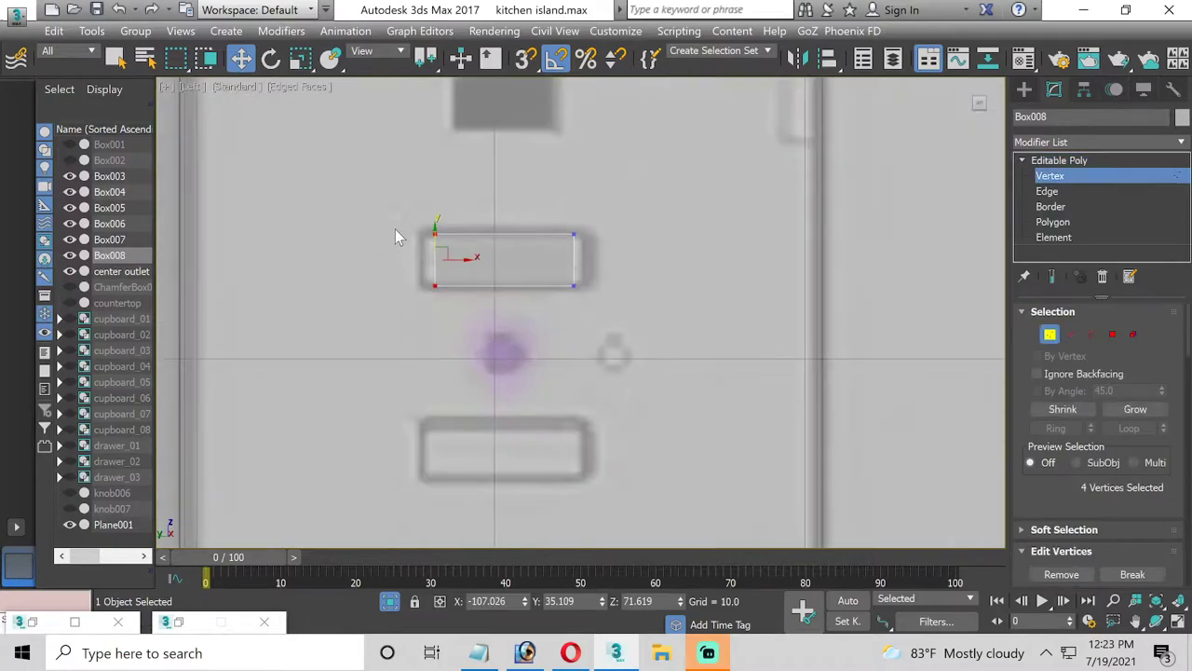
left_click_drag(462, 259, 450, 260)
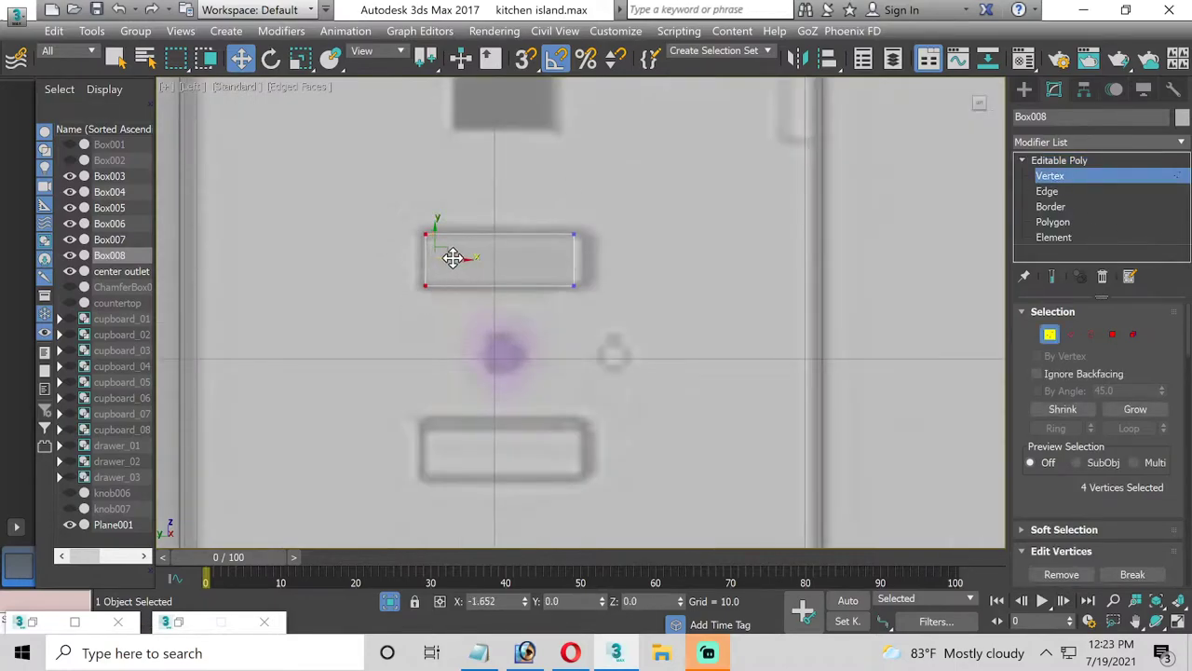
left_click_drag(594, 322, 596, 317)
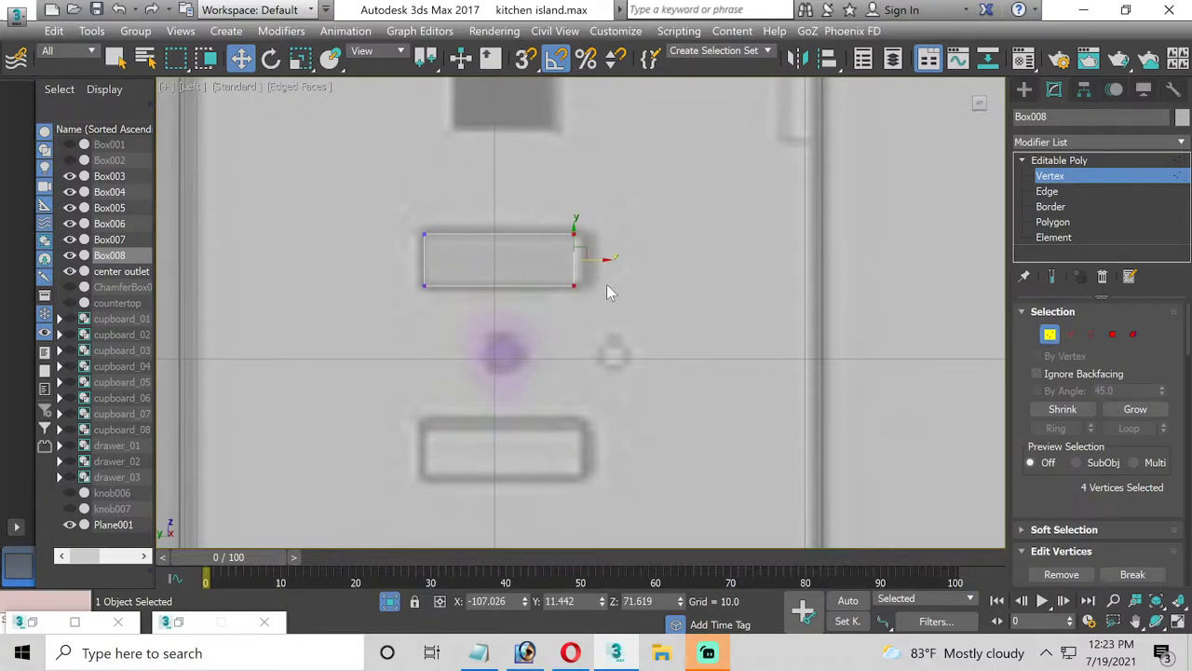
left_click_drag(599, 263, 610, 264)
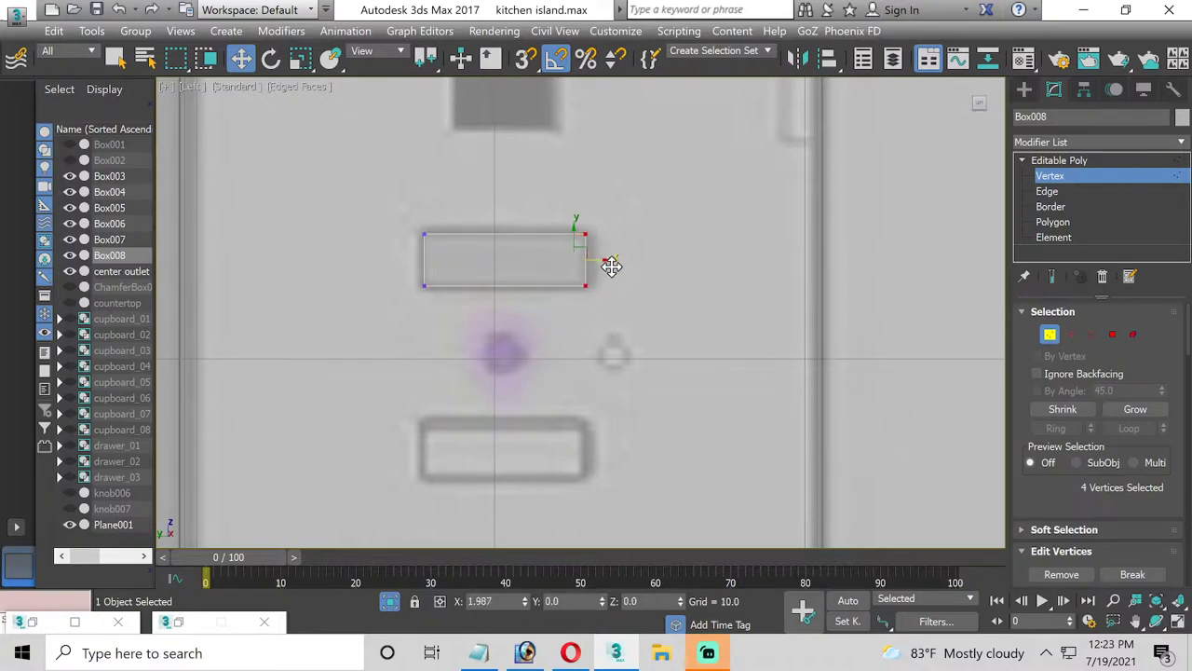
left_click(1049, 176)
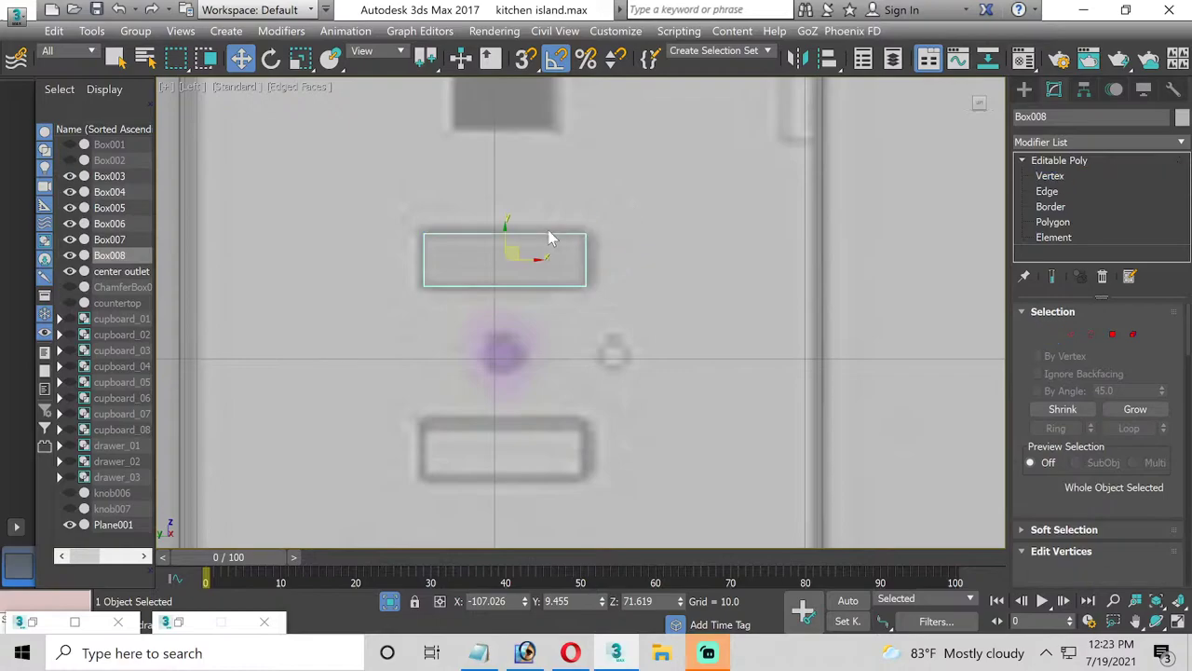
Shift-drag Box008 down to clone Box009 over the lower horizontal slot
left_click(499, 422)
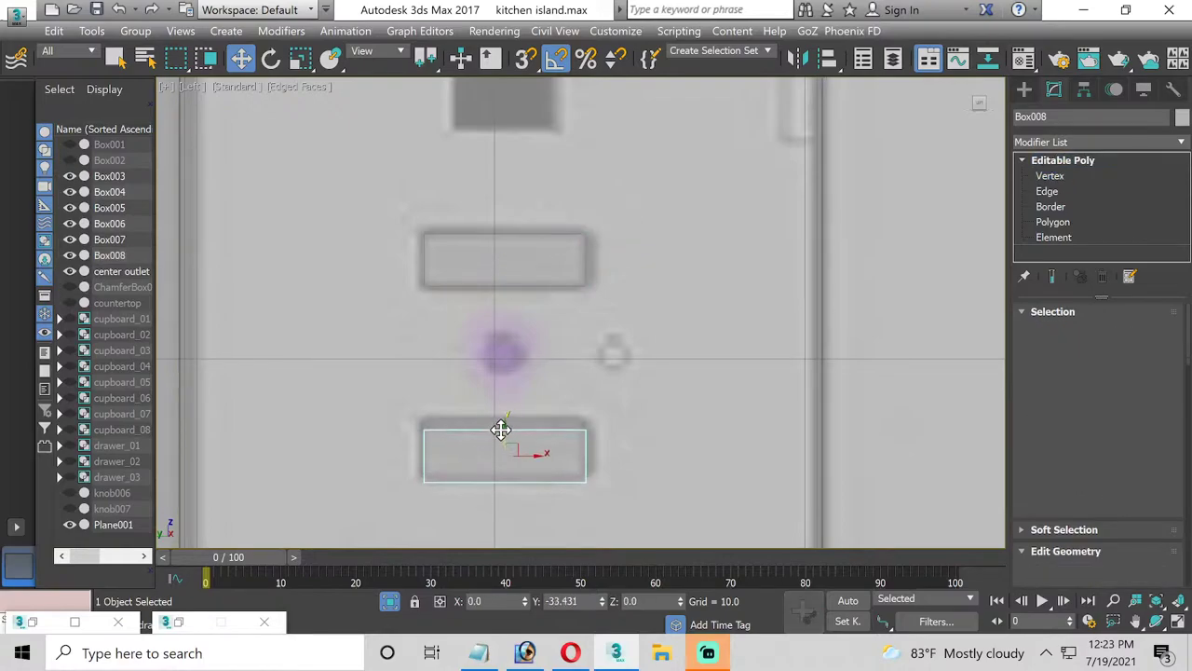
left_click_drag(499, 422, 500, 425, "shift")
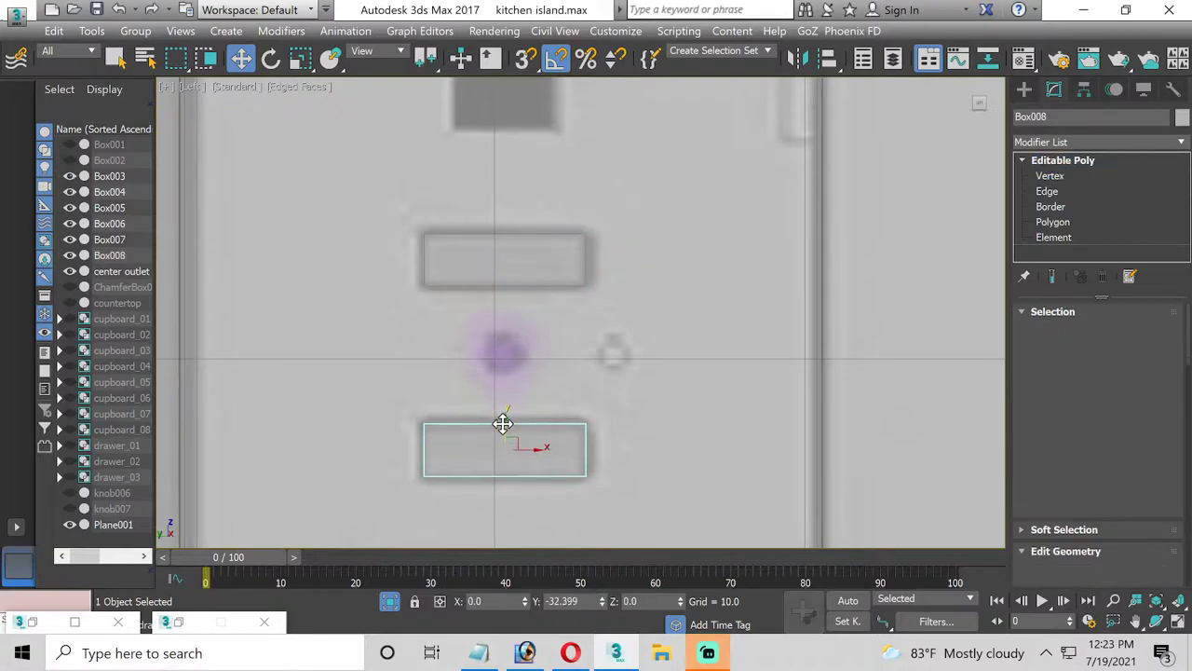
left_click(590, 401)
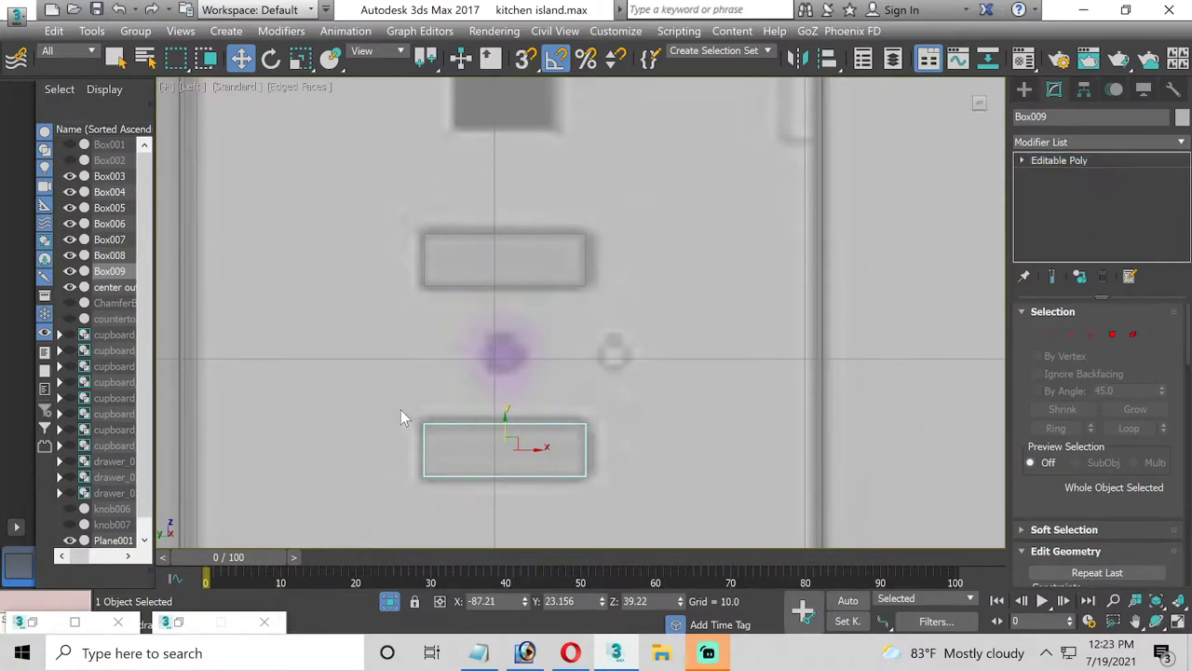
middle_click_drag(478, 247, 475, 402)
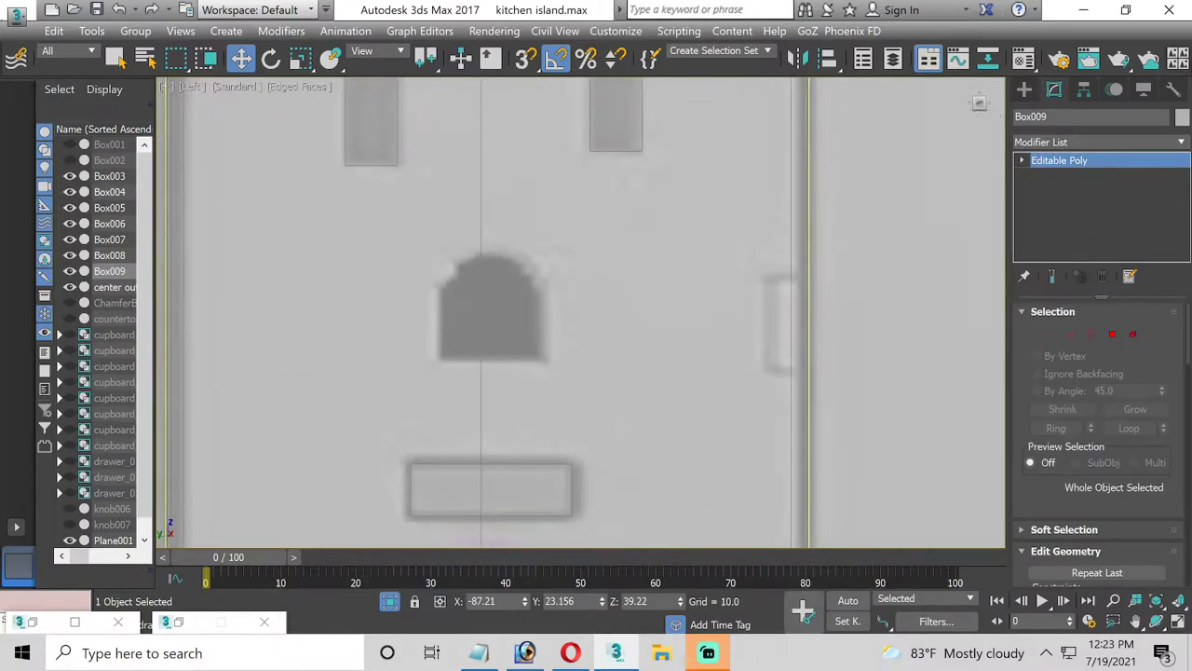
Pick the Line spline tool, start a first outline, then undo it
left_click(1025, 89)
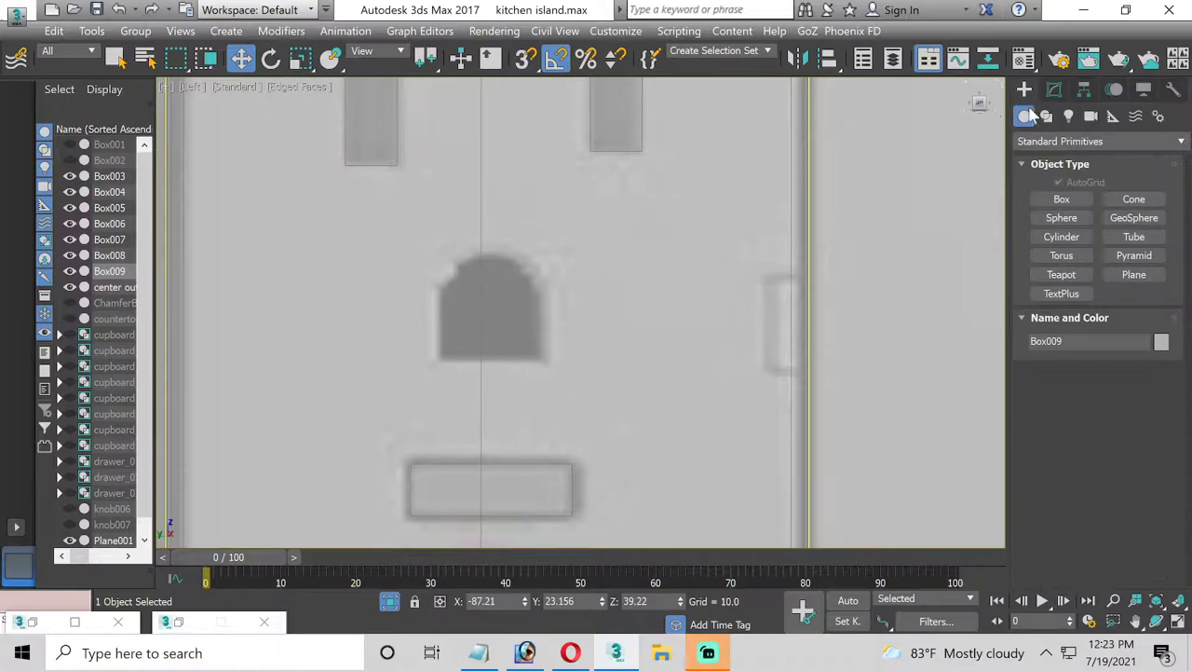
left_click(1046, 116)
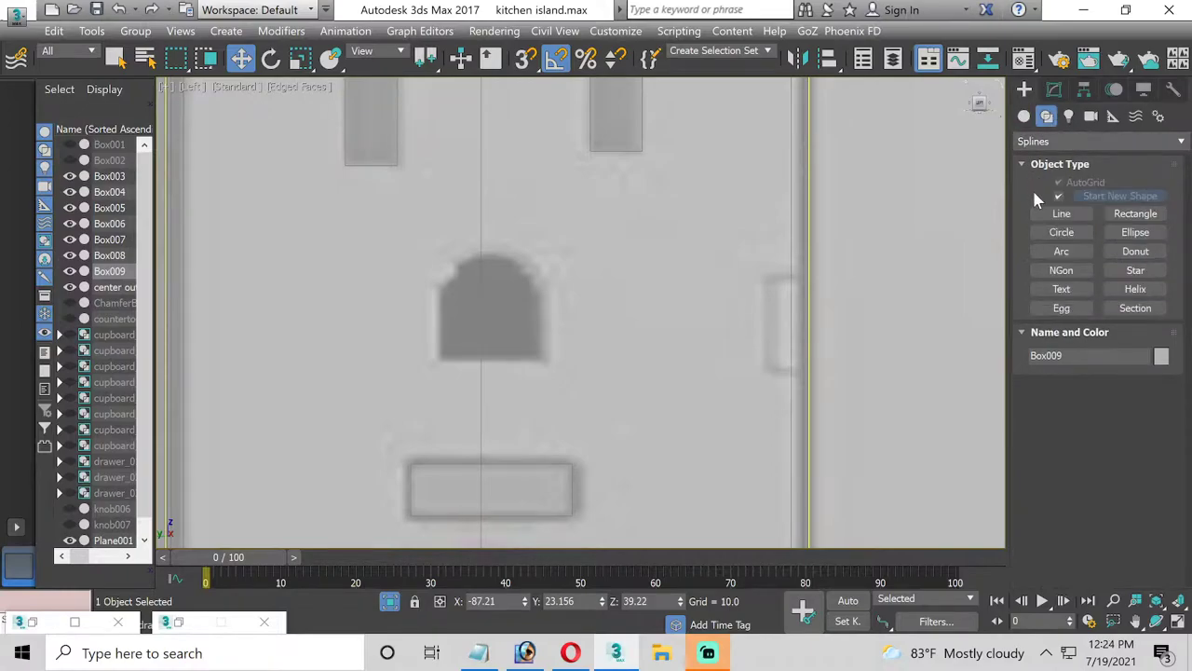
left_click(1041, 214)
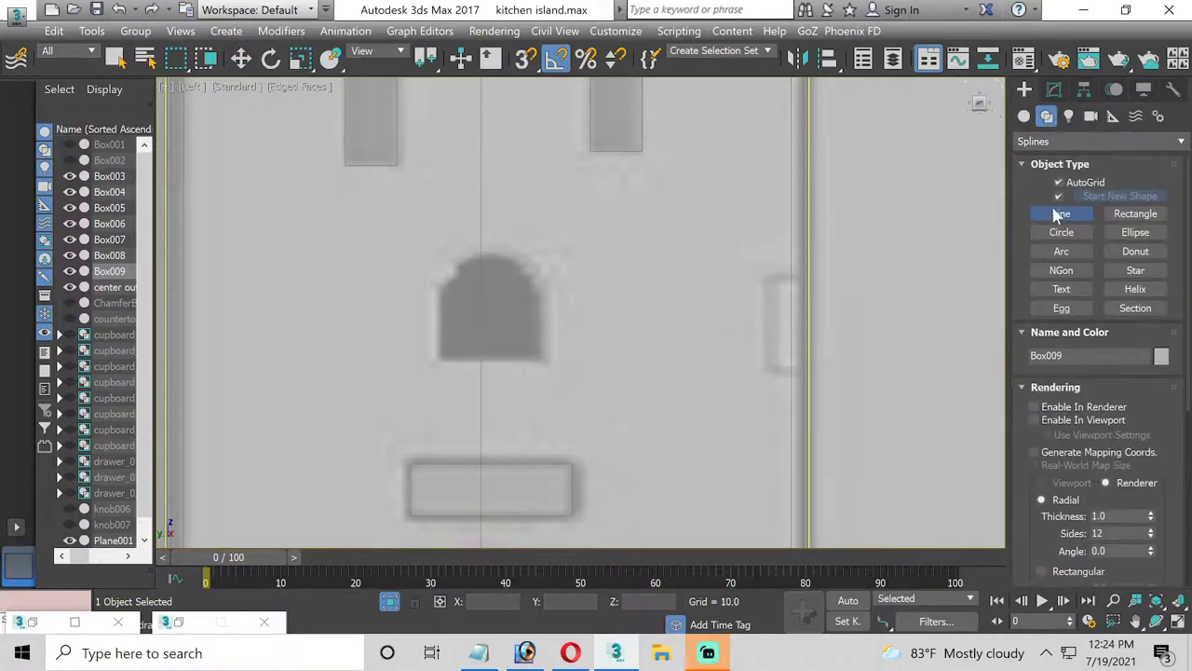
left_click(438, 359)
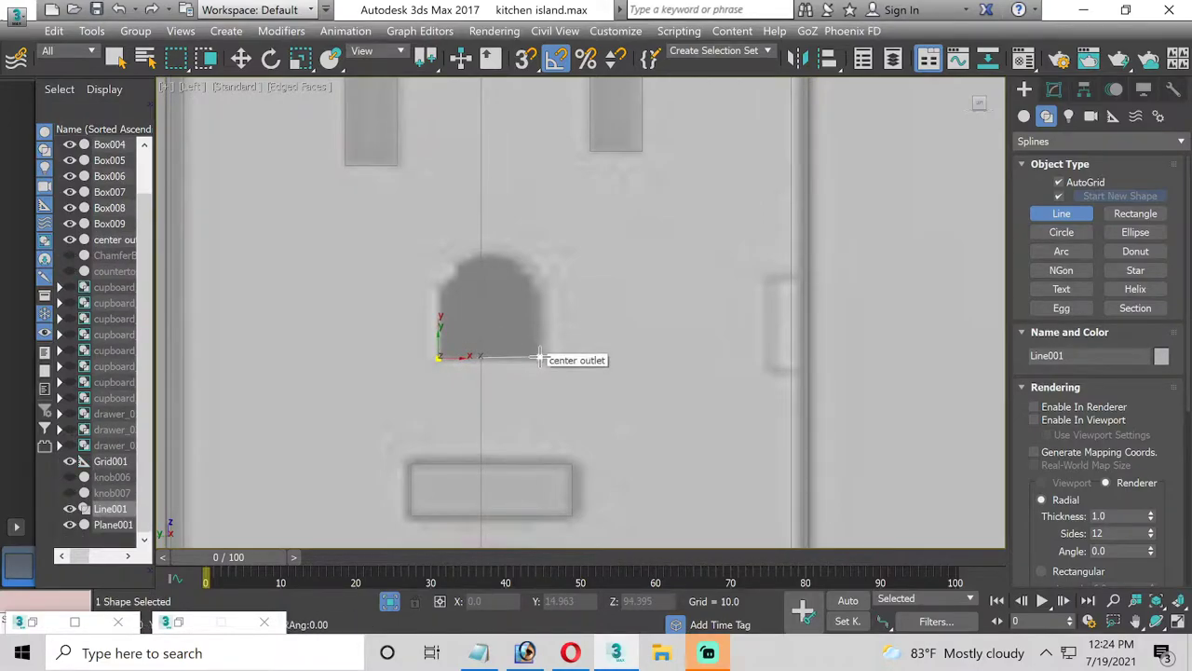
left_click(540, 356)
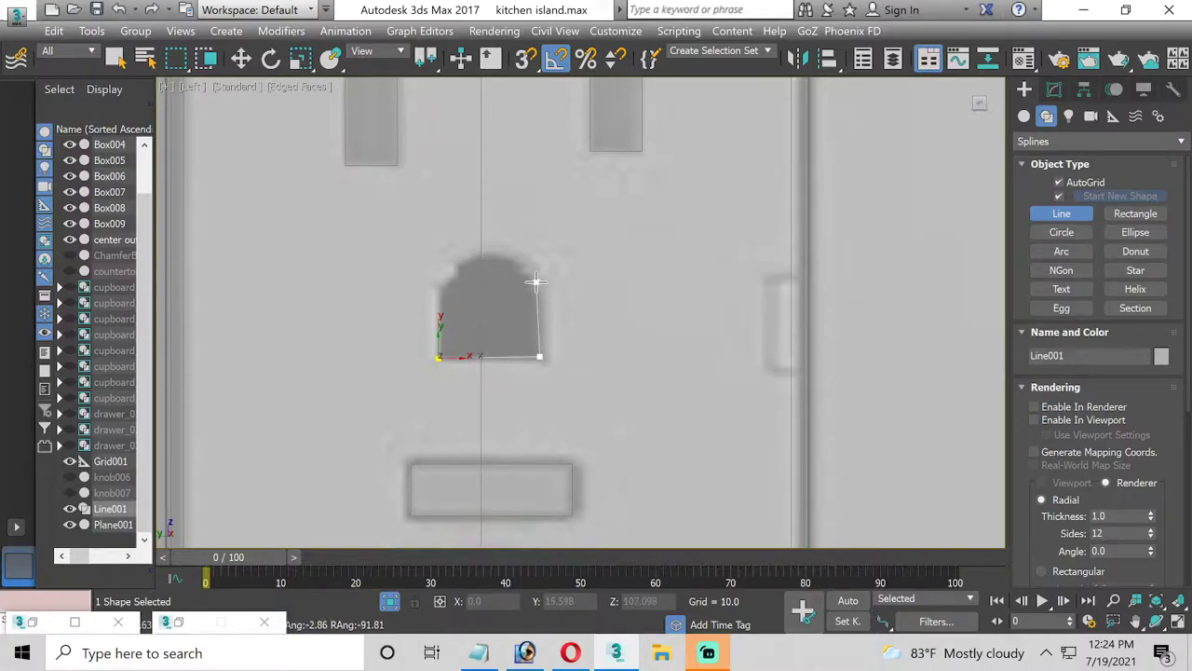
key("ctrl+z")
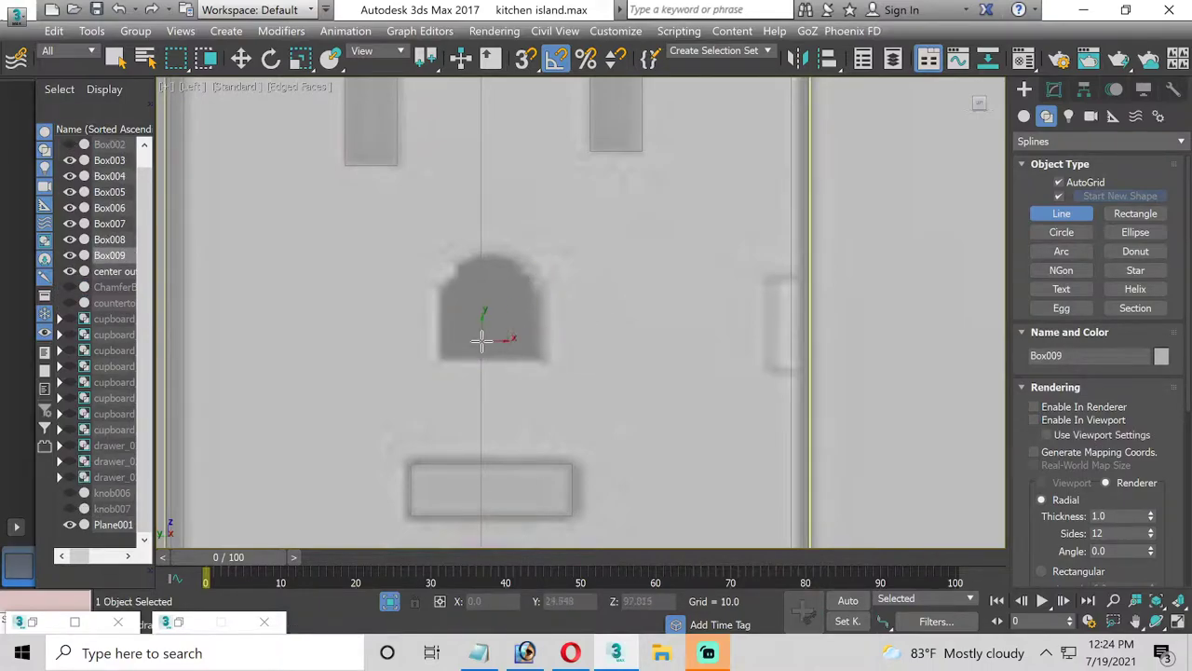
Trace the arch outline point by point and close the spline as Line001
left_click(439, 360)
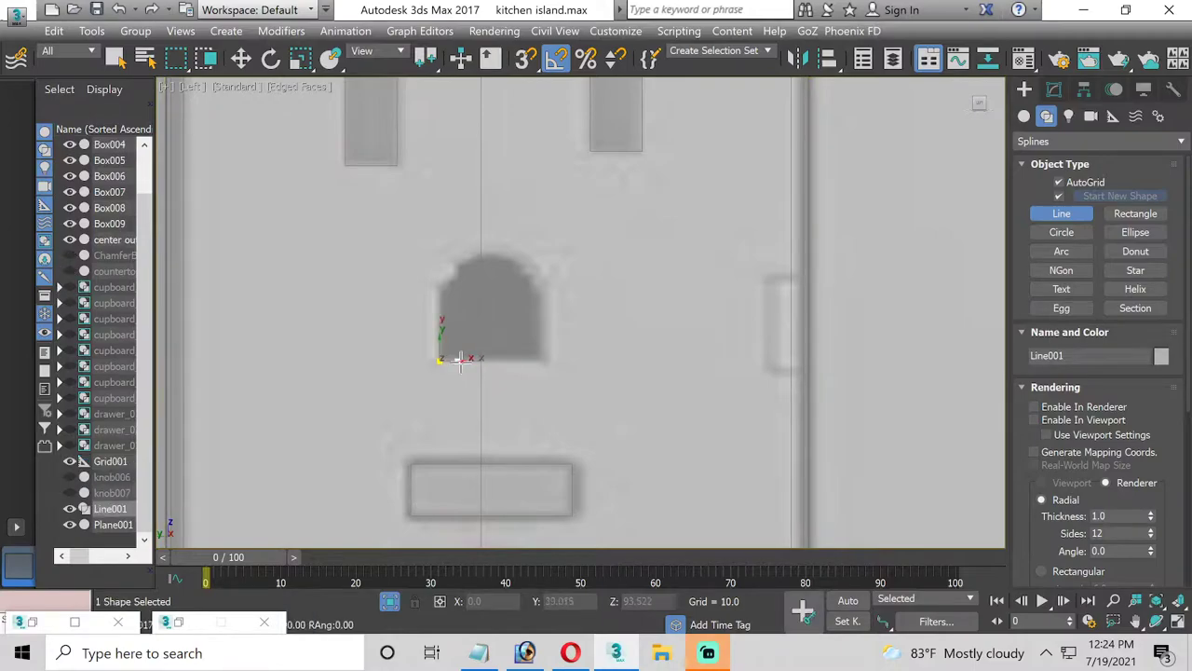
left_click(538, 360)
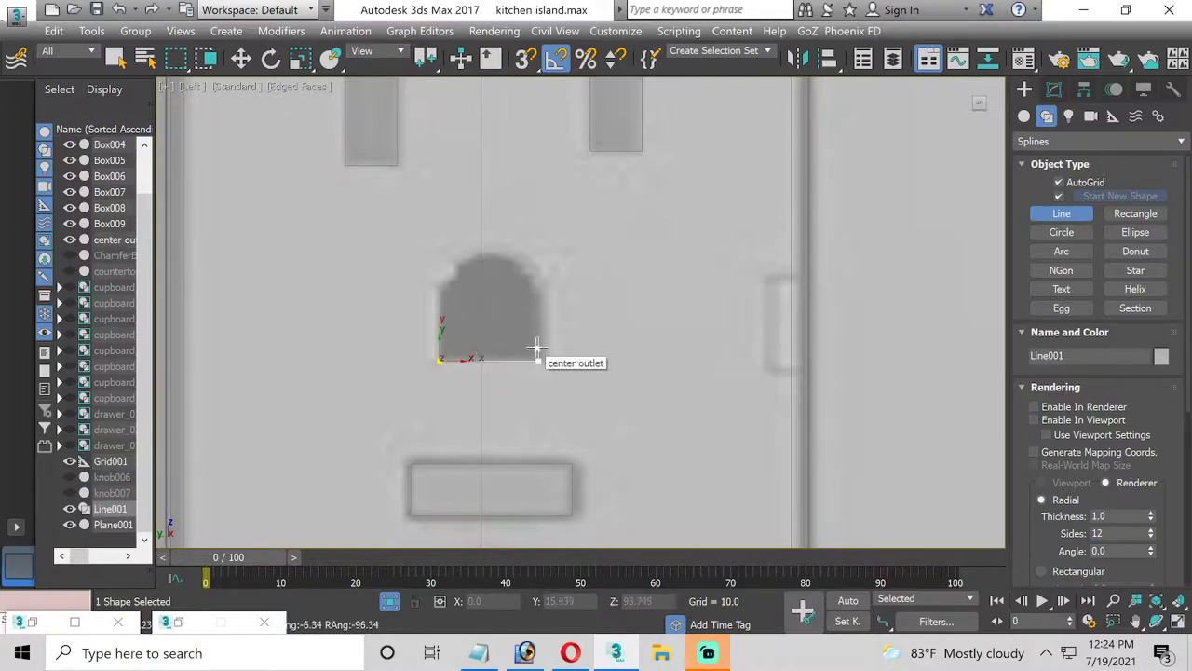
left_click(537, 293)
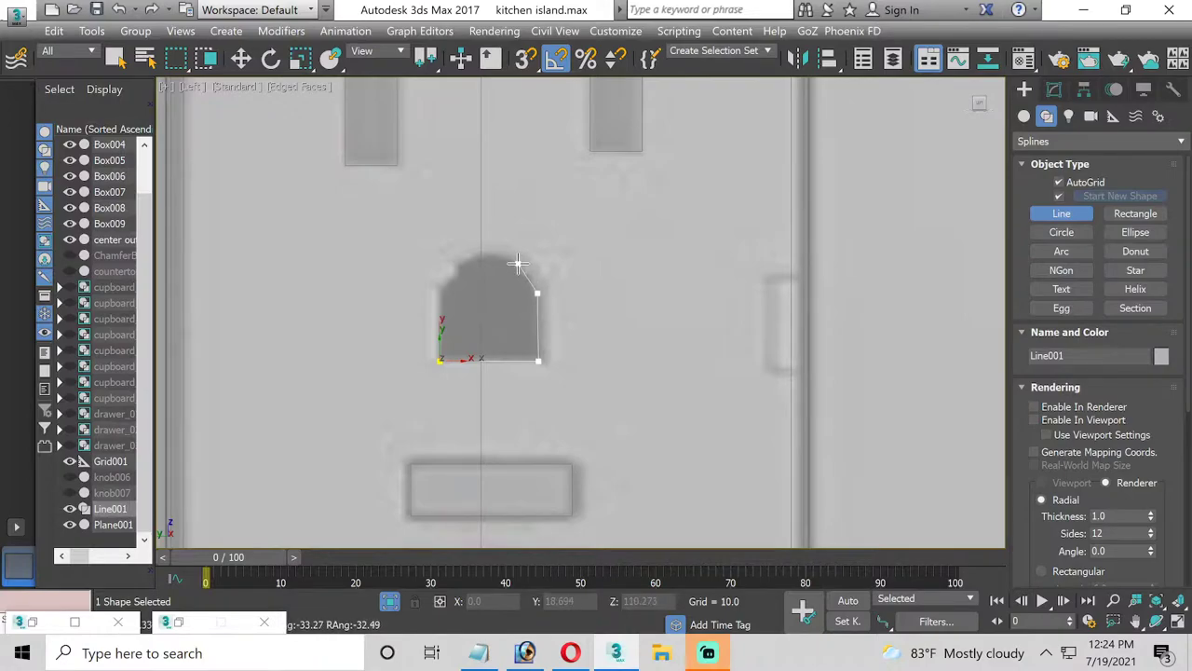
left_click(517, 263)
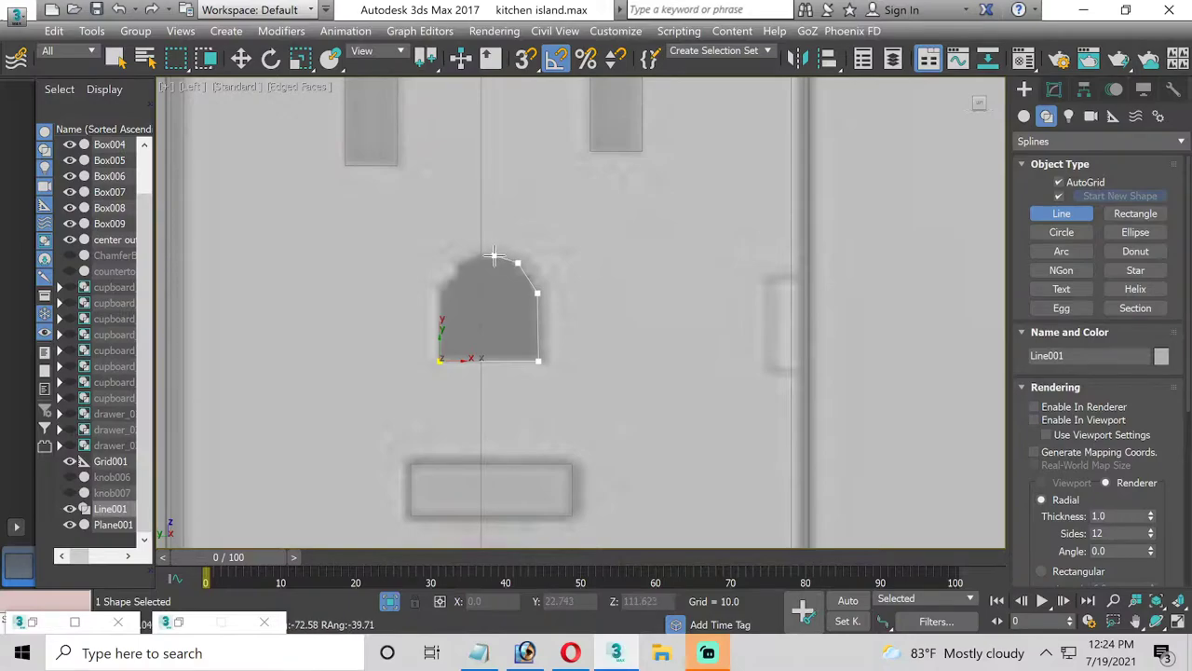
left_click(481, 255)
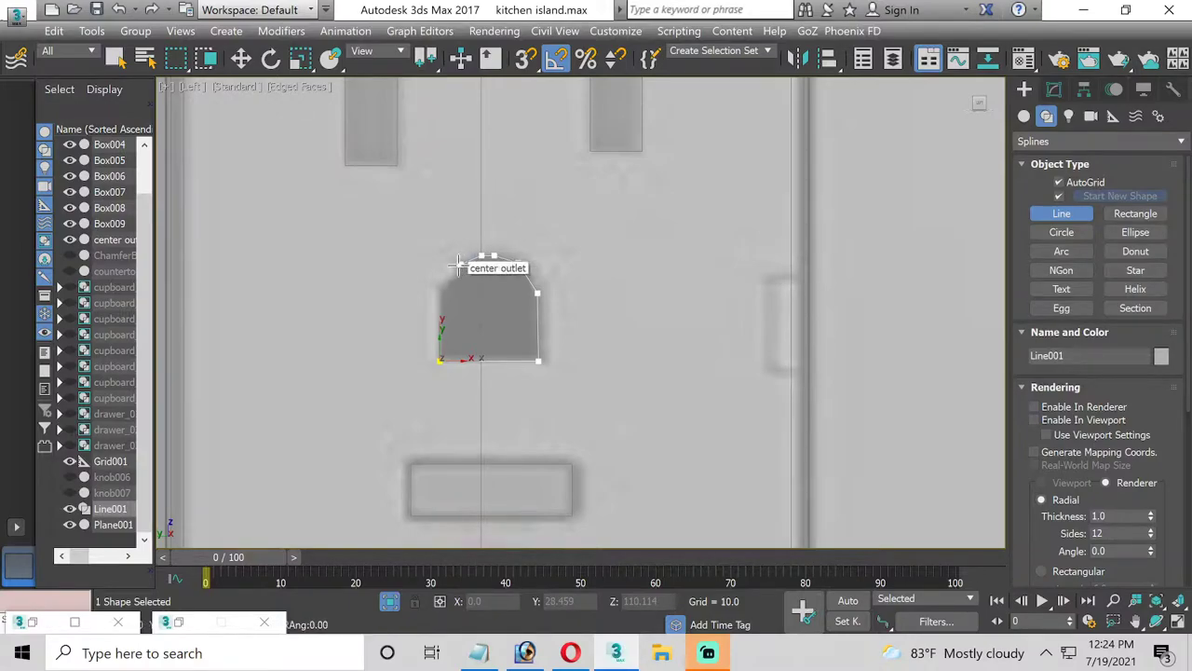
left_click(460, 264)
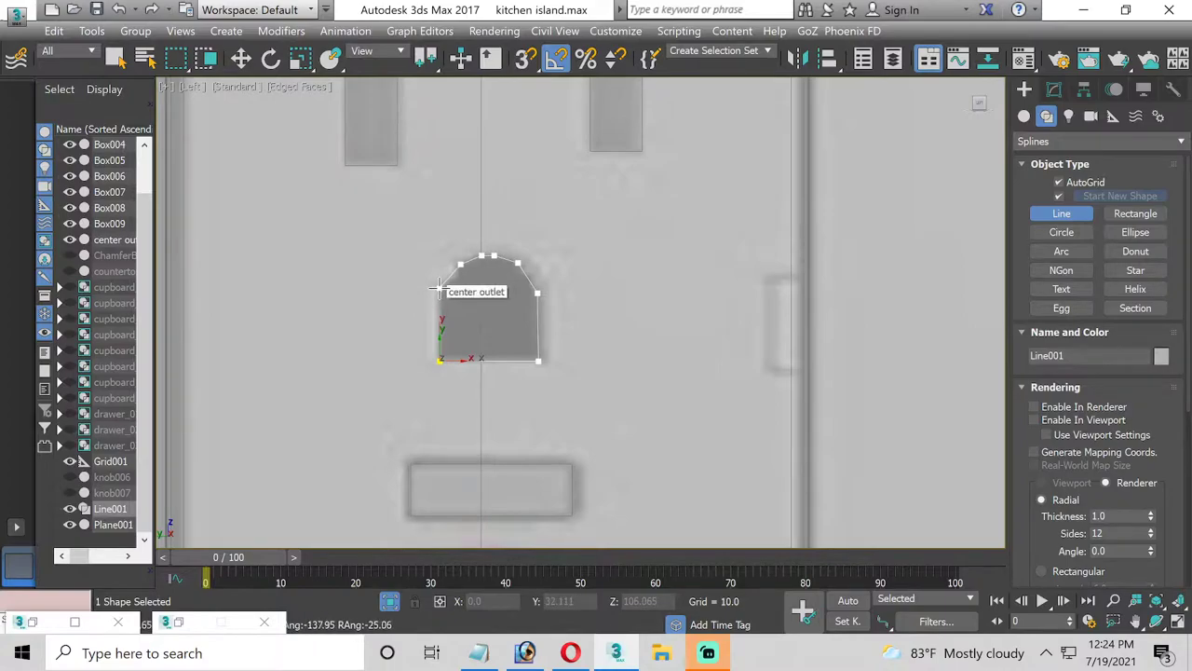
left_click(440, 289)
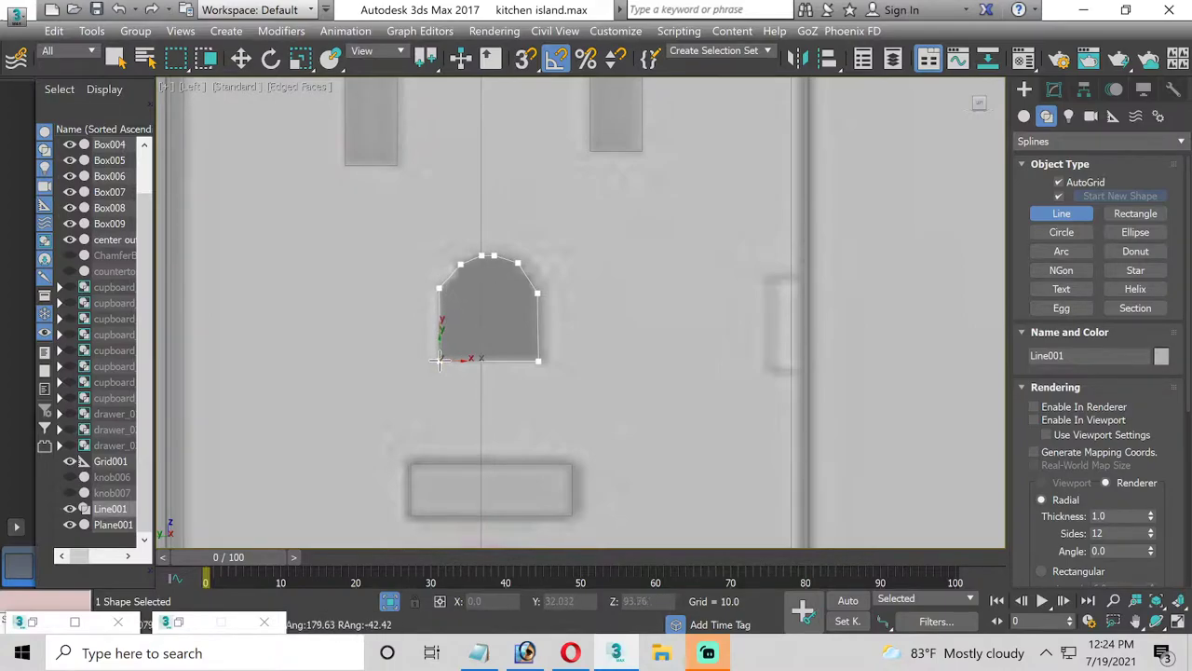
left_click(439, 360)
left_click(560, 385)
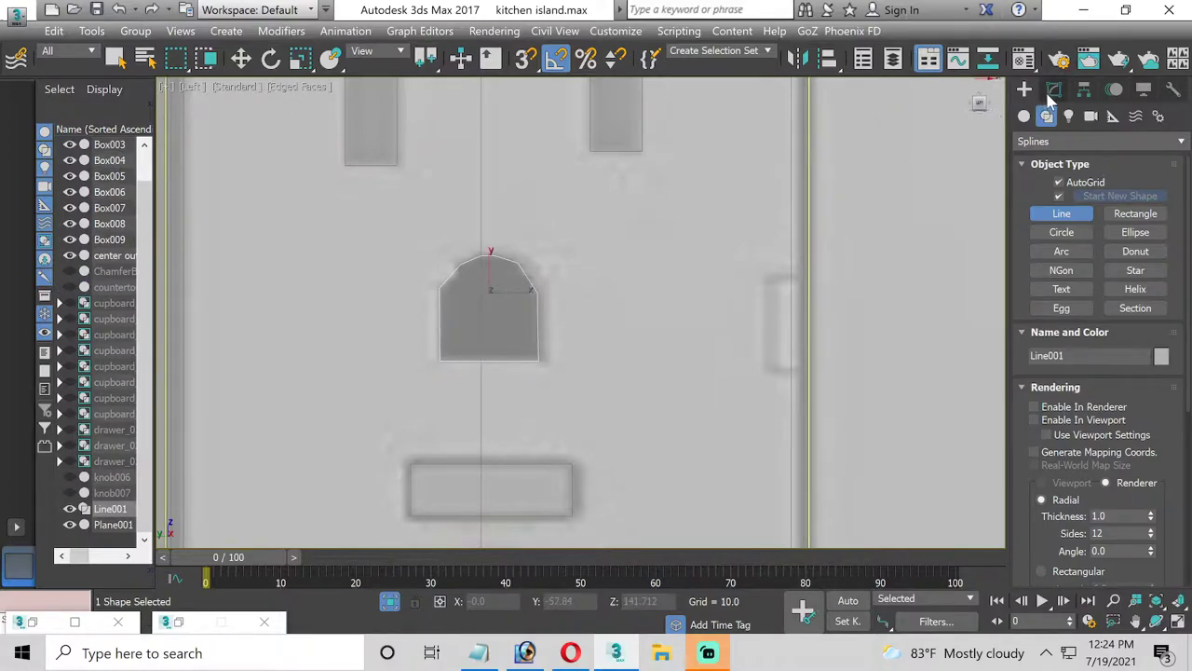
left_click(1054, 90)
In Vertex mode, set the arch's top vertices to Smooth
left_click(1022, 160)
left_click(1040, 176)
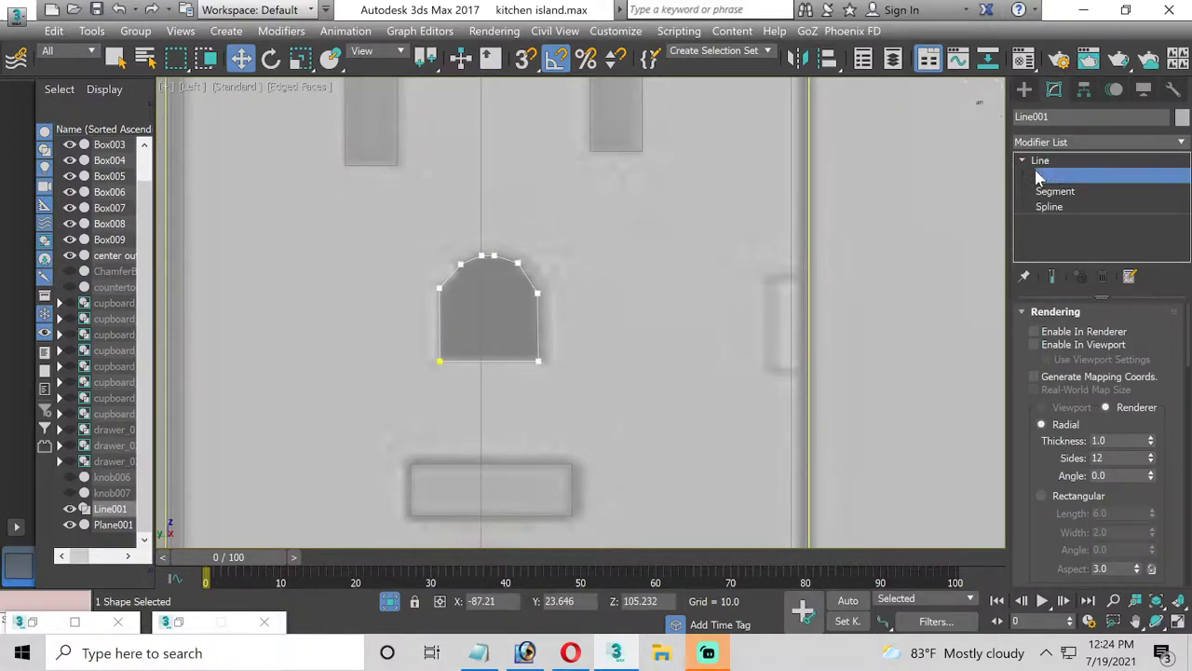
left_click_drag(586, 328, 585, 328)
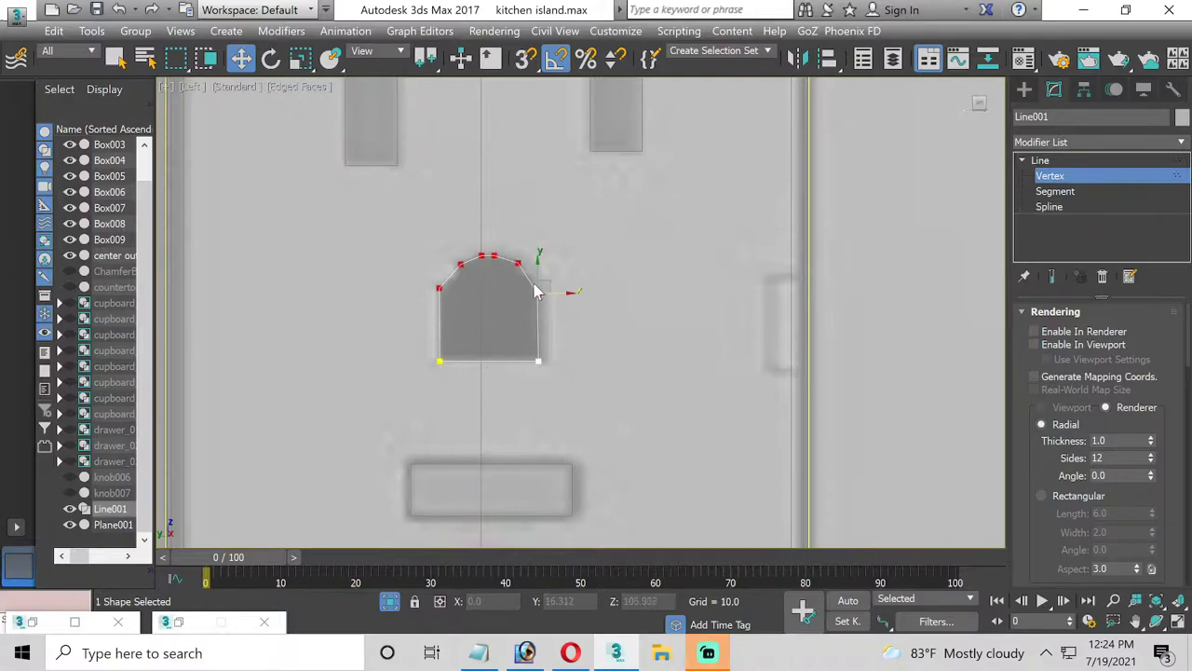
right_click(539, 294)
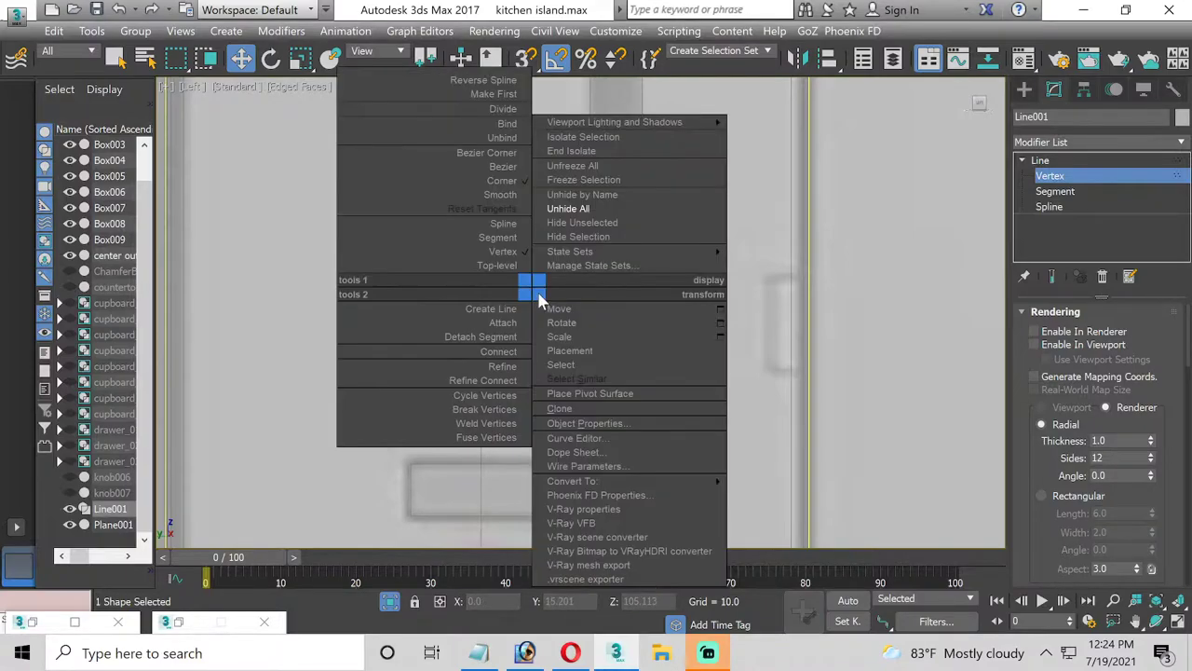
left_click(503, 198)
left_click(547, 224)
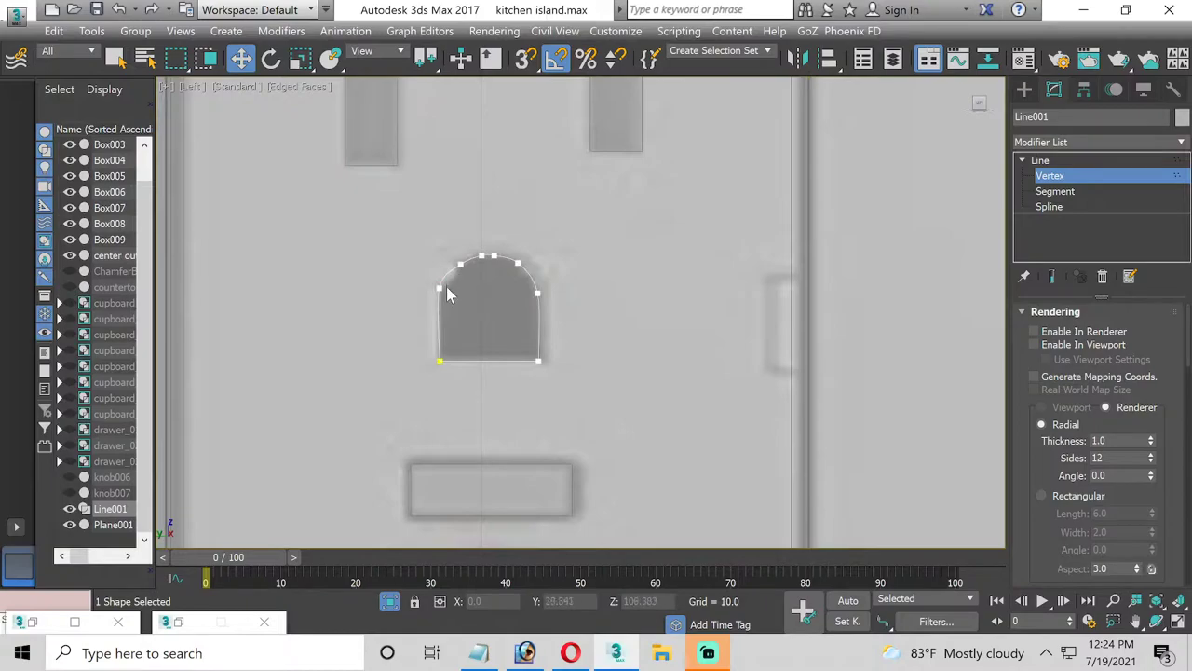
Nudge the arch's top-right vertex into place and check the side vertices
left_click(438, 290)
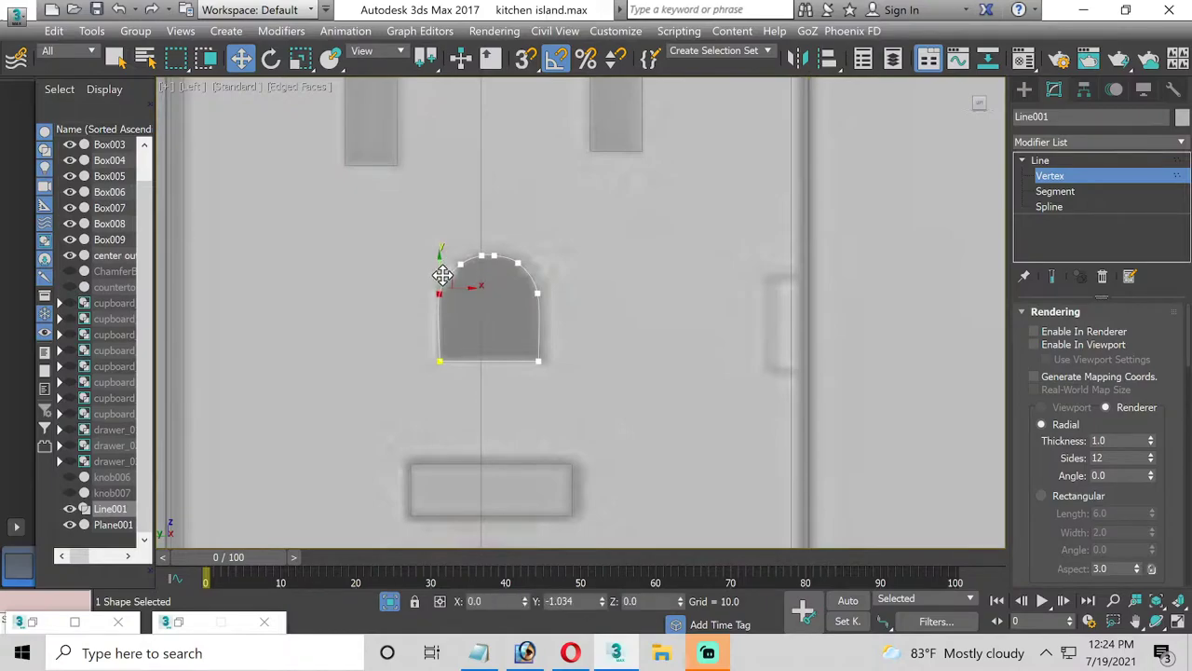
left_click(539, 292)
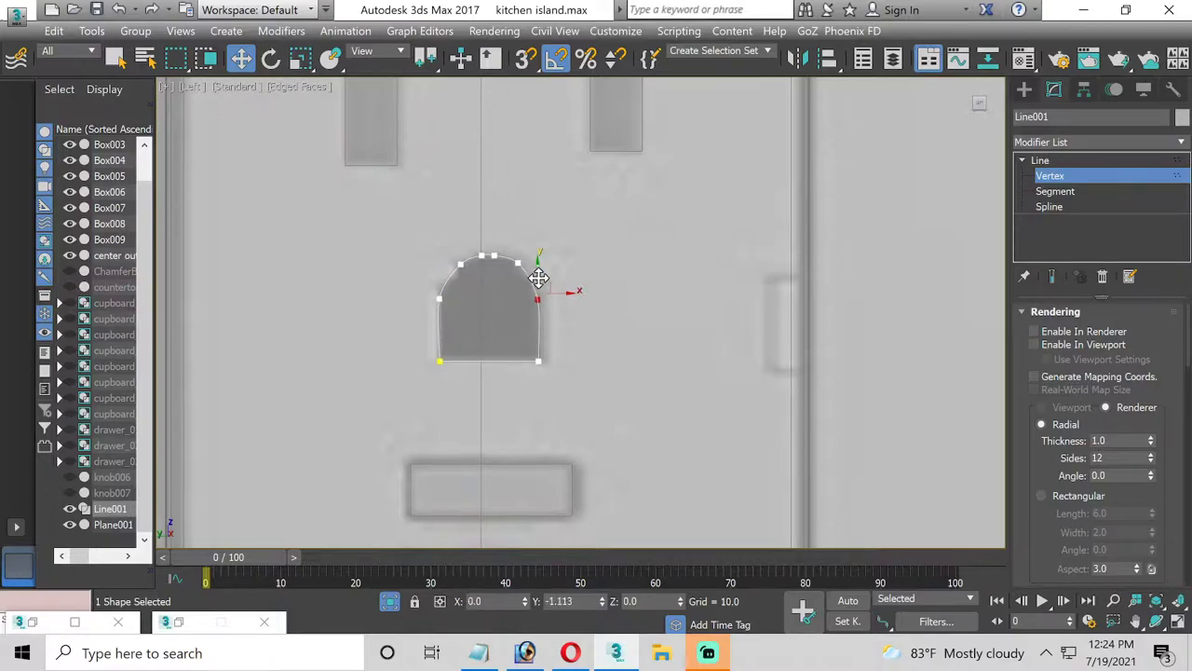
left_click(546, 266)
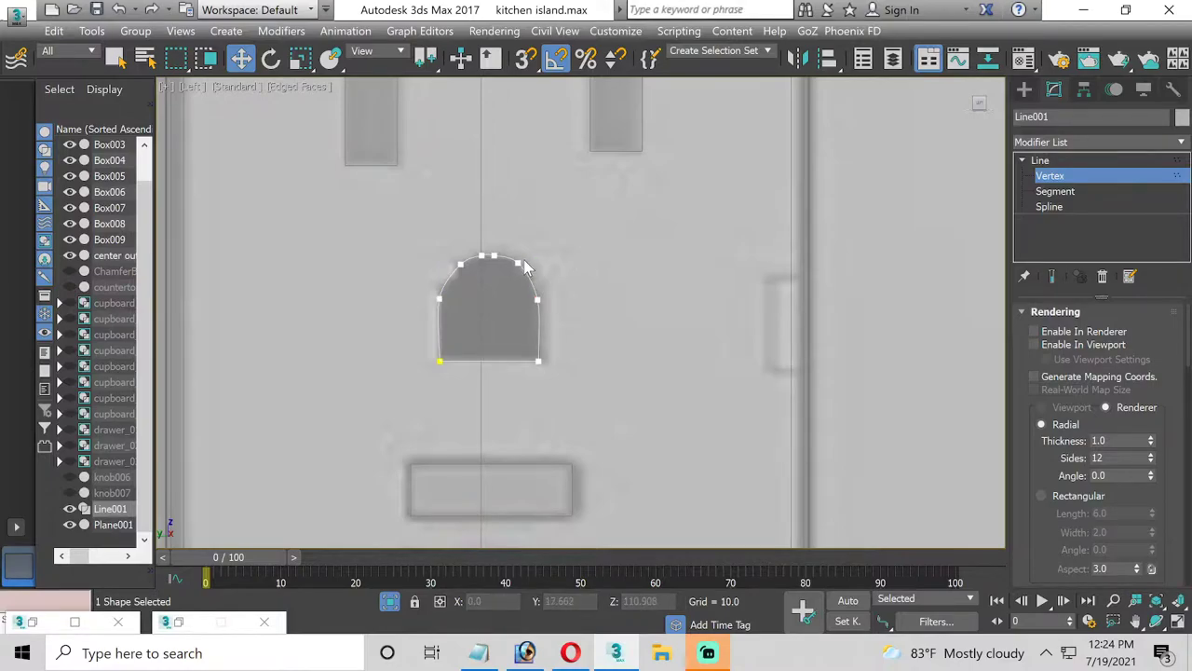
left_click(519, 263)
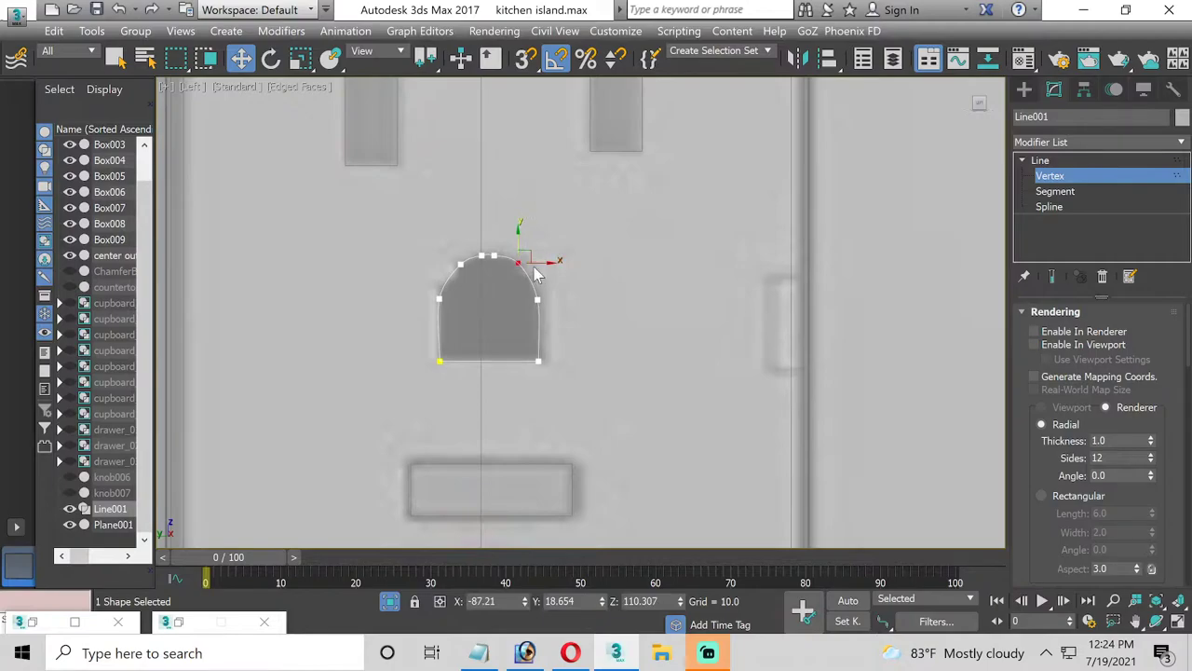
left_click_drag(541, 262, 543, 263)
left_click_drag(522, 248, 473, 257)
left_click(461, 264)
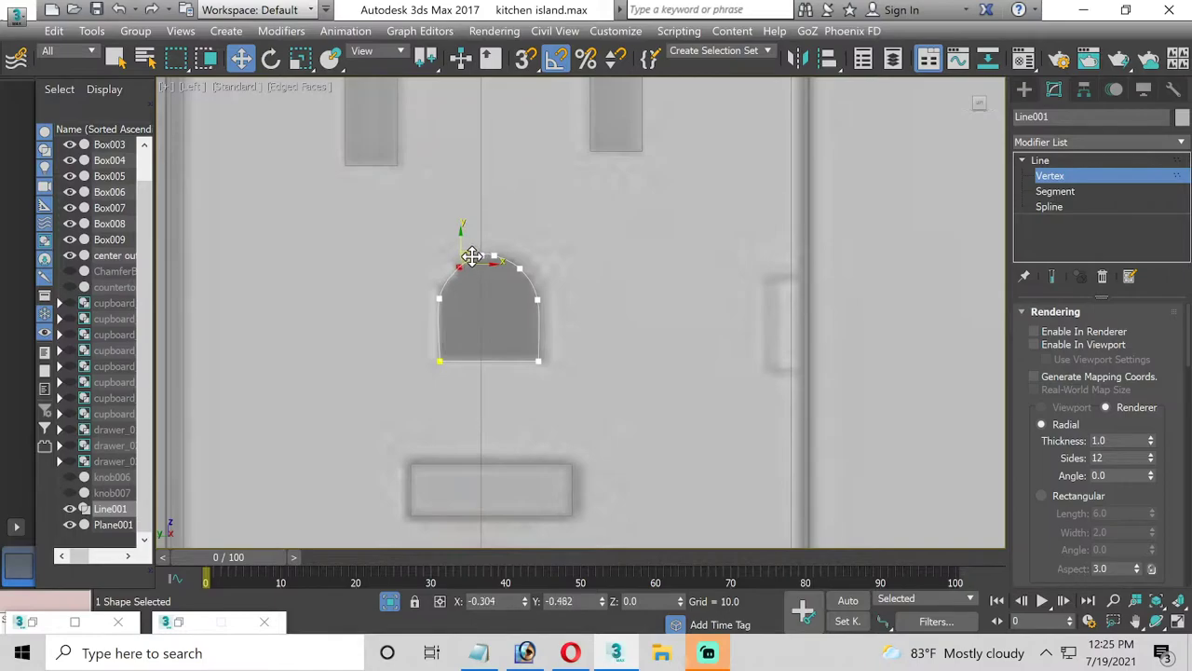
left_click(817, 232)
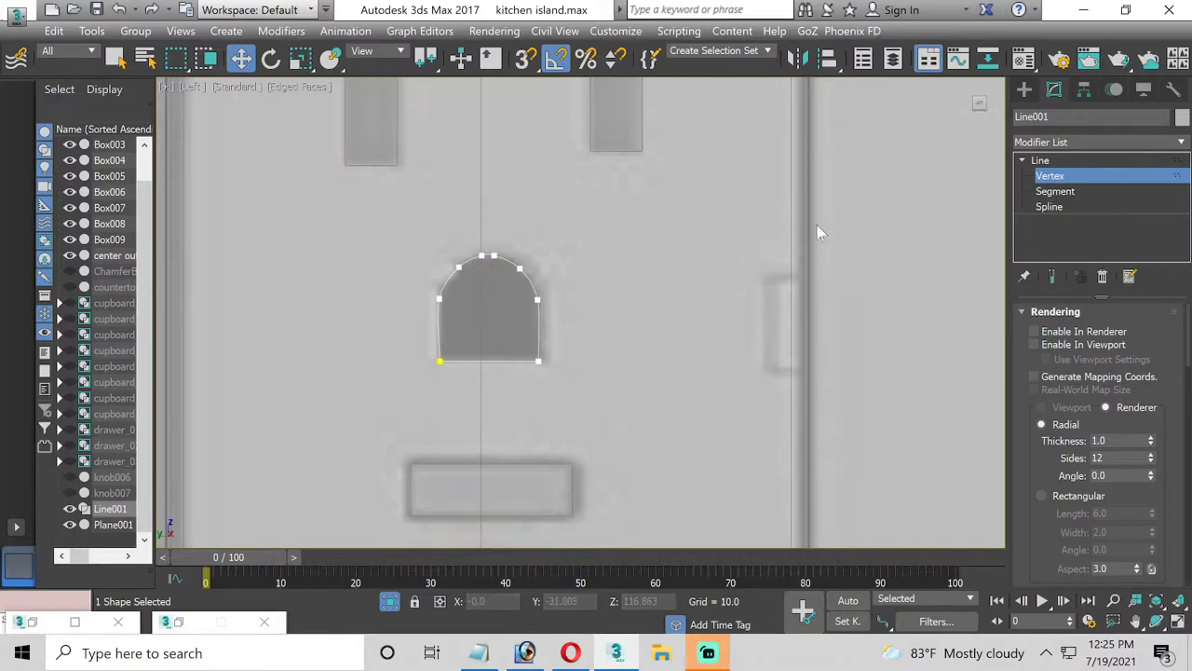
left_click(1068, 181)
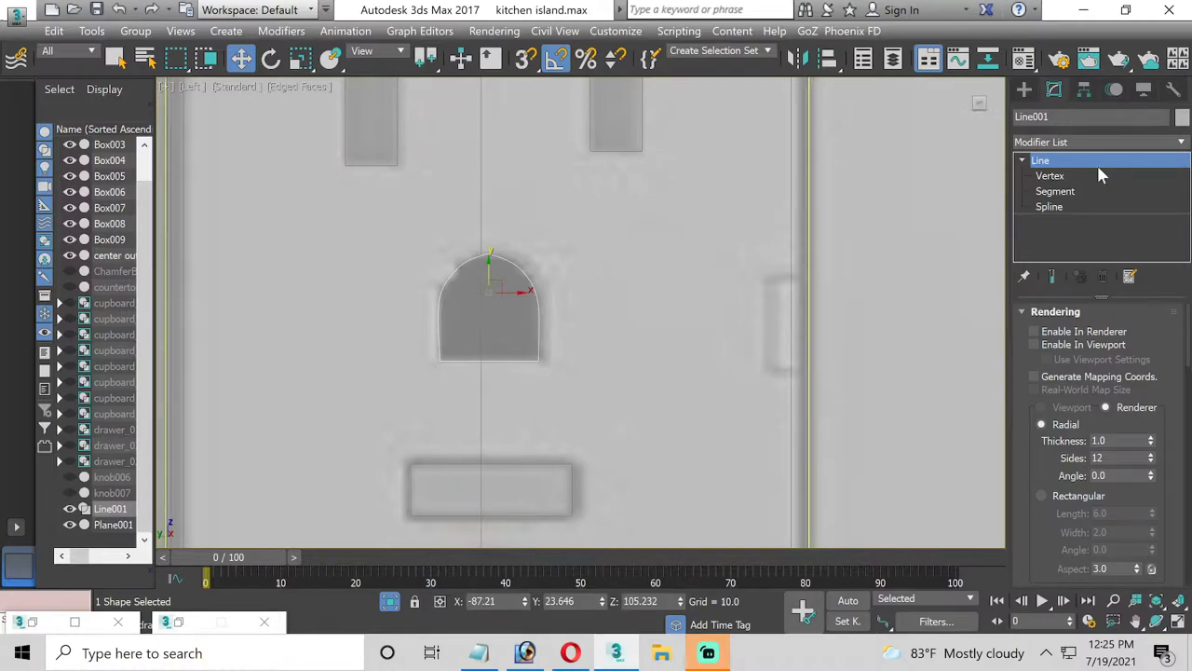
Make the top arch vertices Bezier Corner and tune their handles for a rounded peak
left_click(1052, 176)
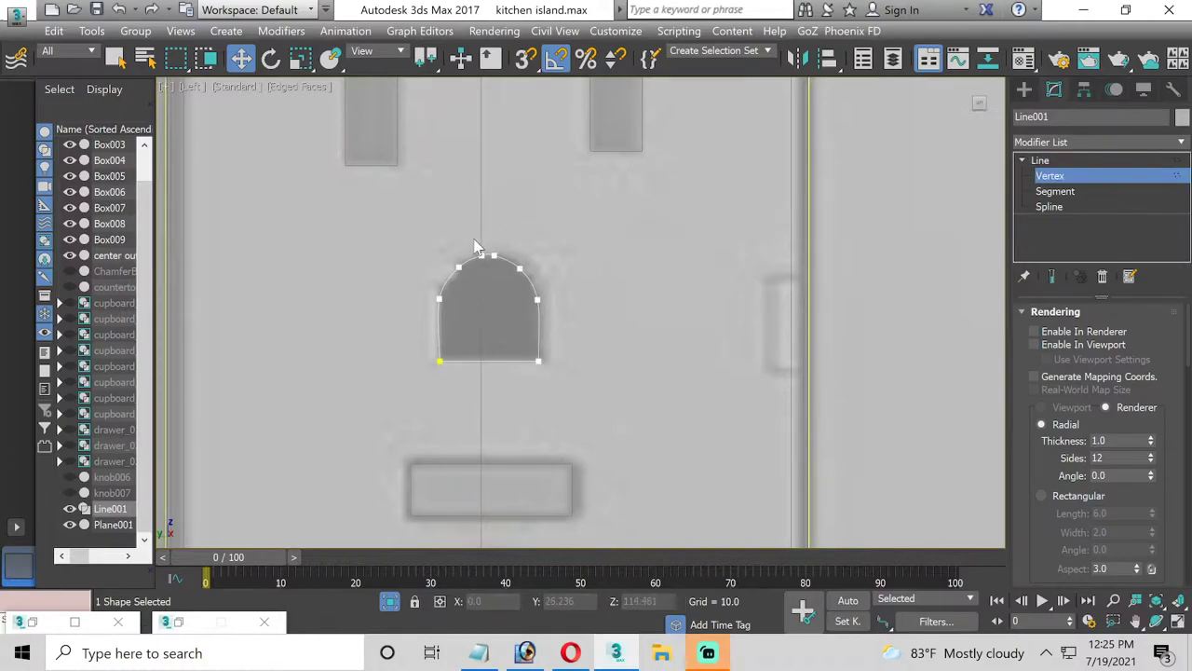
left_click_drag(503, 269, 503, 270)
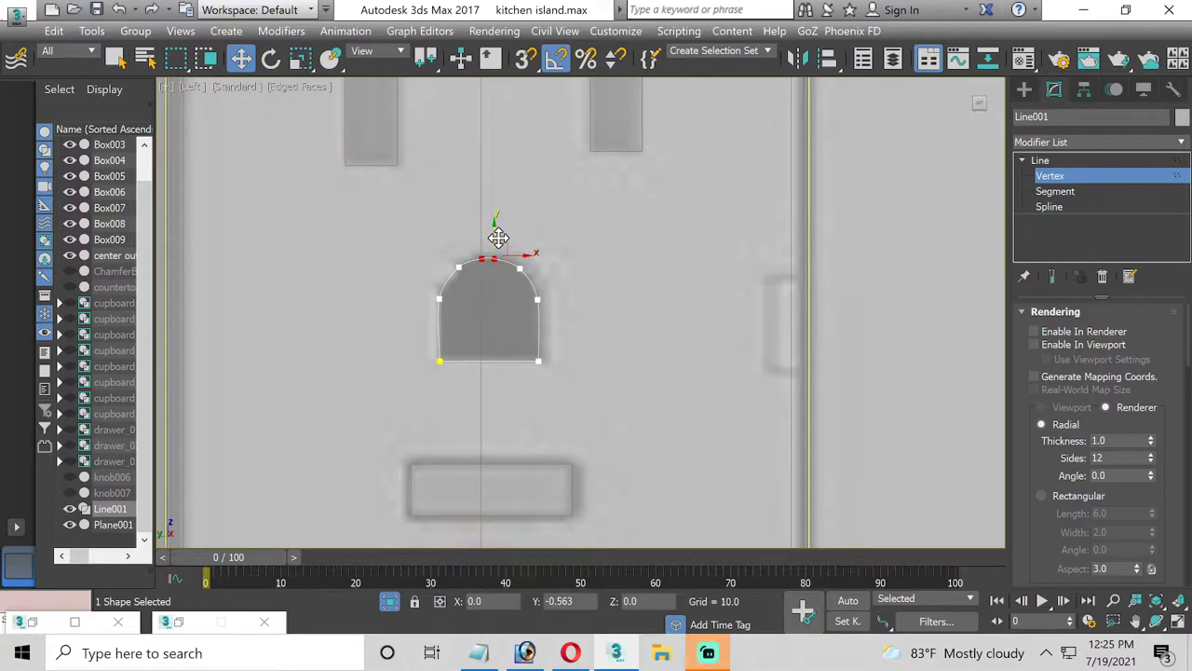
scroll(494, 235, "up", 2)
scroll(482, 246, "up", 5)
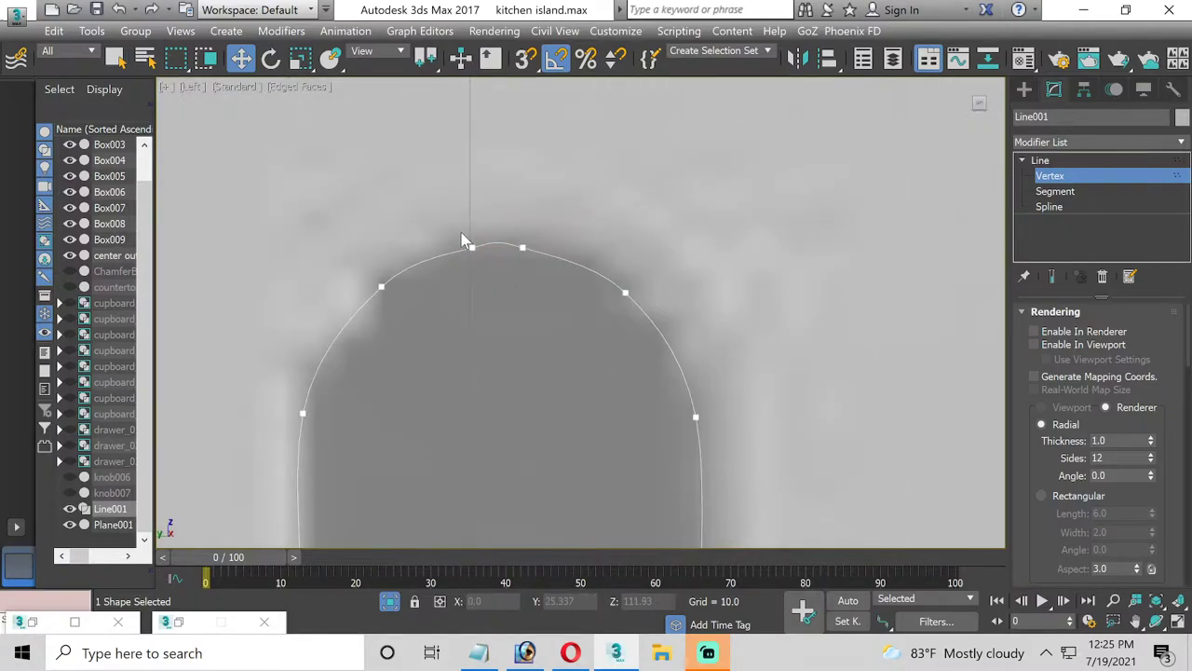
left_click_drag(559, 273, 557, 266)
right_click(519, 239)
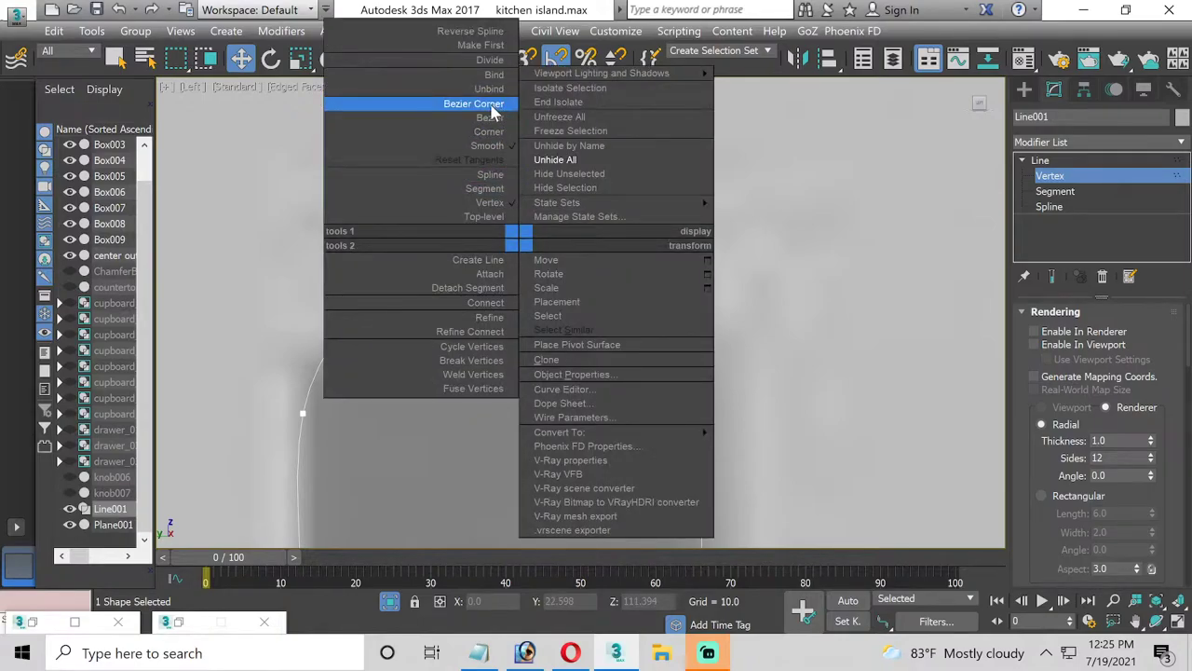
left_click(491, 110)
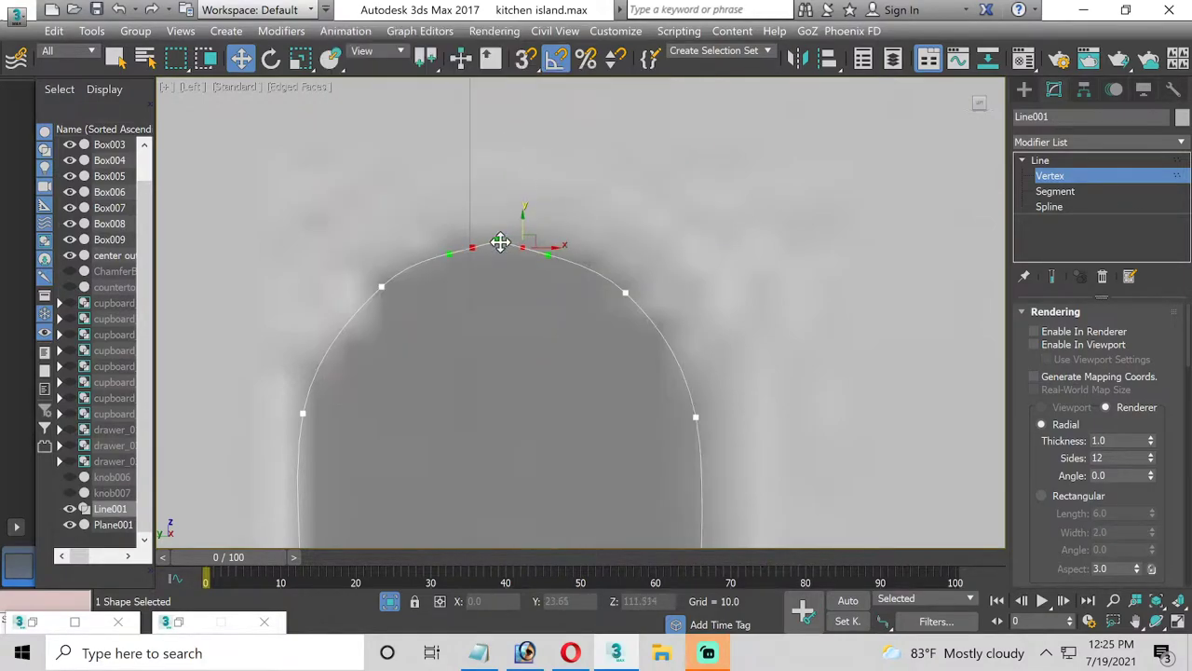
left_click_drag(500, 242, 497, 245)
left_click(550, 256)
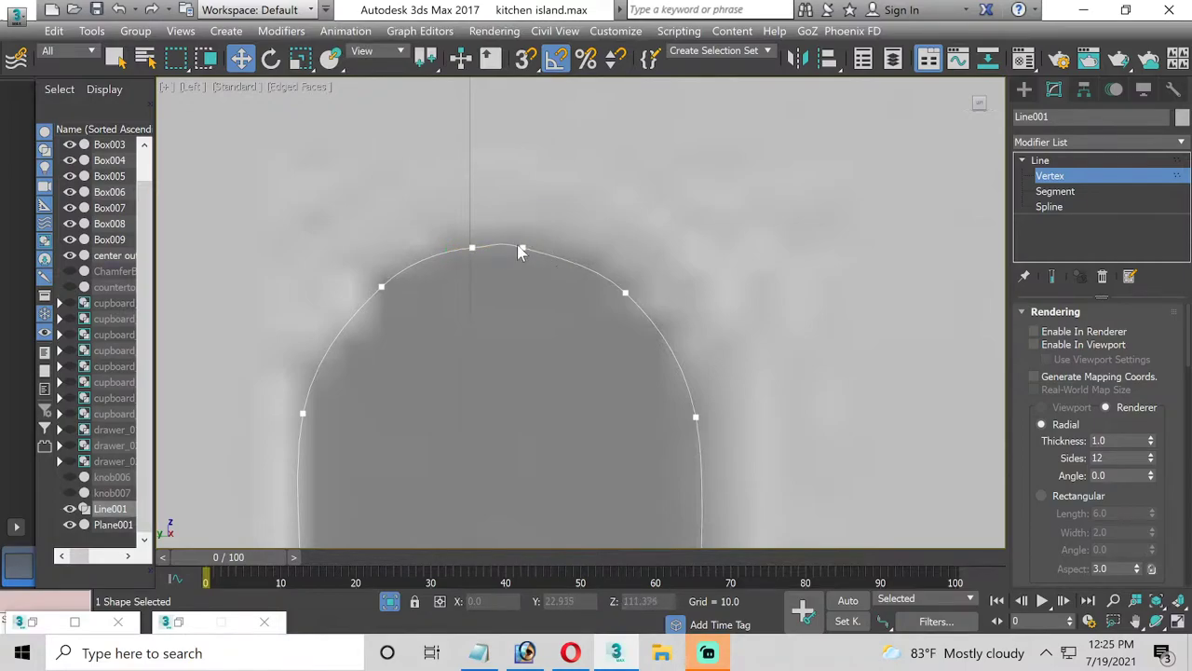
left_click(524, 248)
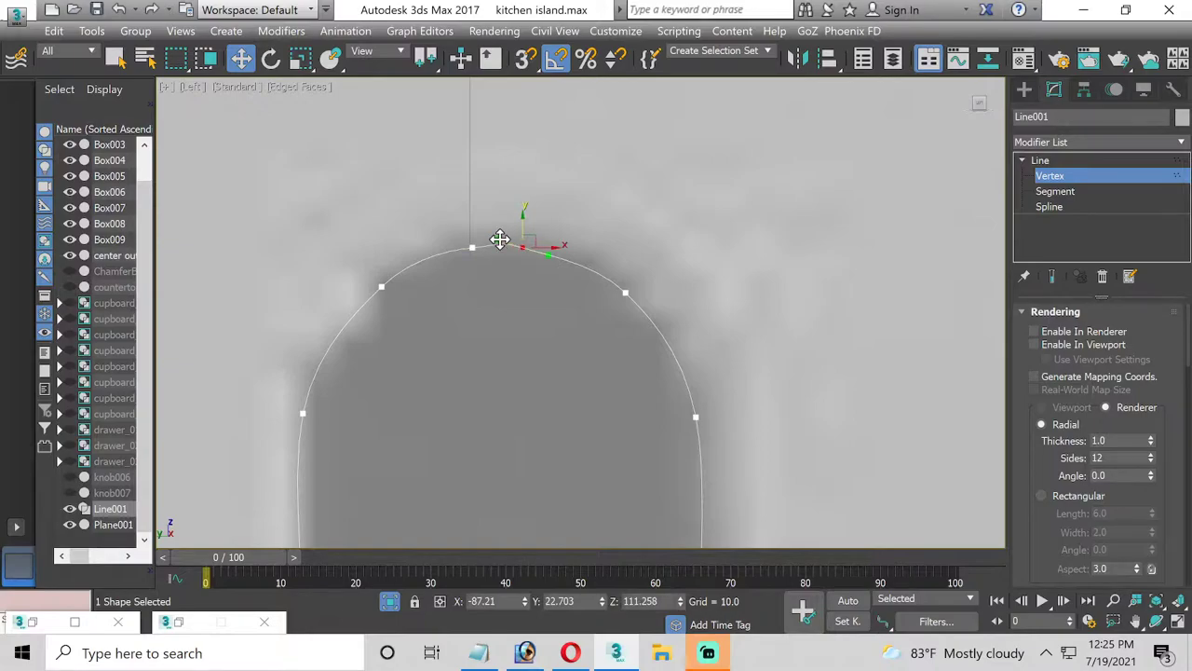
left_click_drag(500, 239, 501, 243)
left_click(1071, 161)
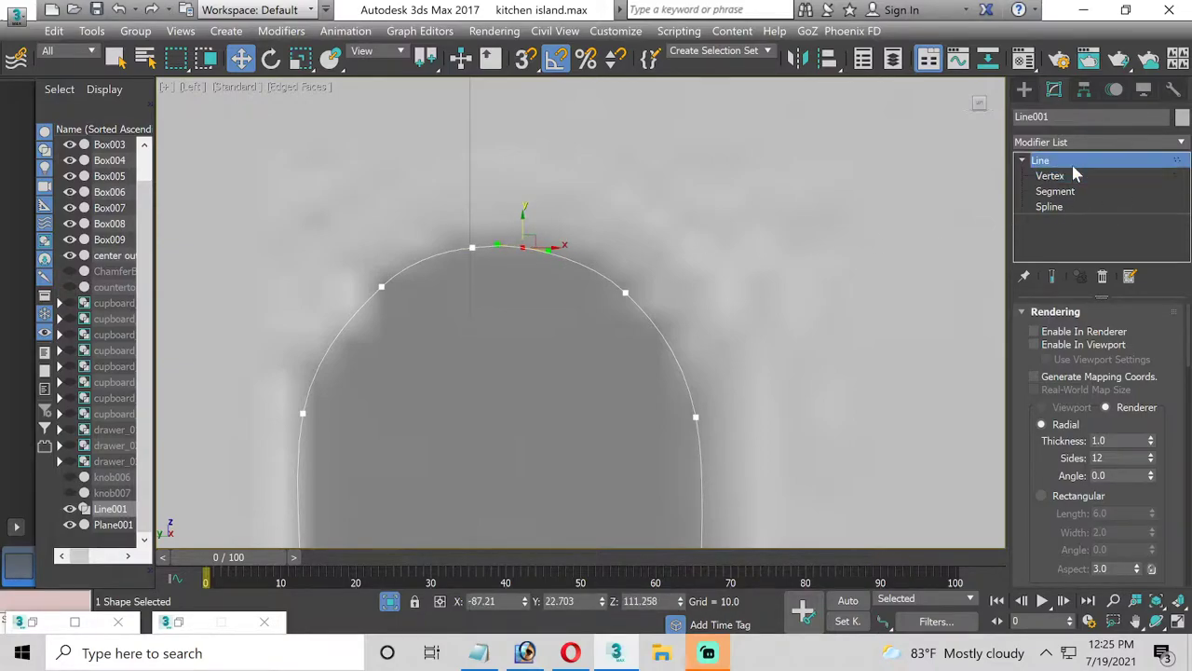
scroll(528, 251, "down", 5)
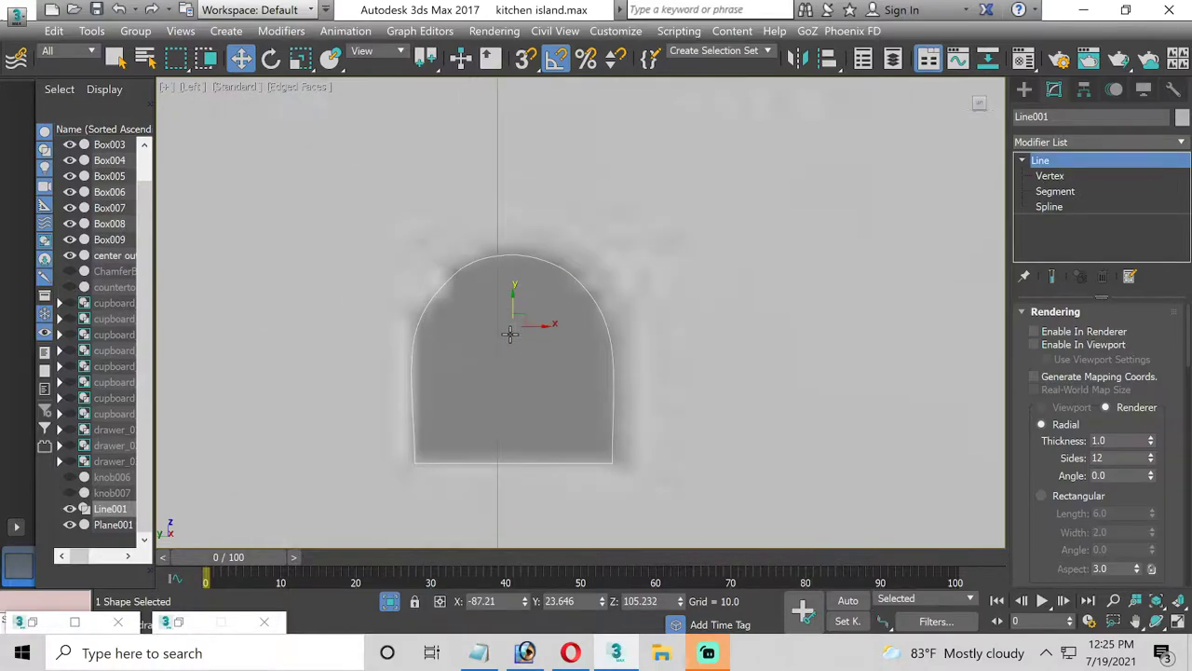
Add an Extrude modifier to Line001 with an Amount of 38.0
middle_click_drag(509, 334, 532, 292)
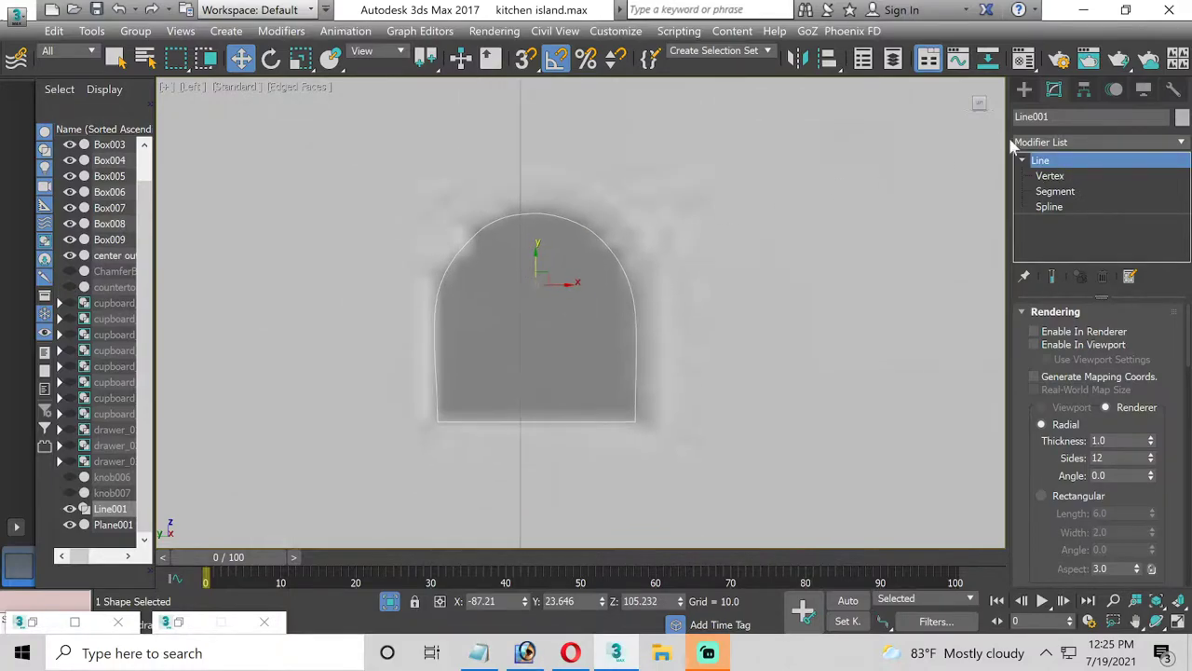
left_click(1180, 144)
key("e")
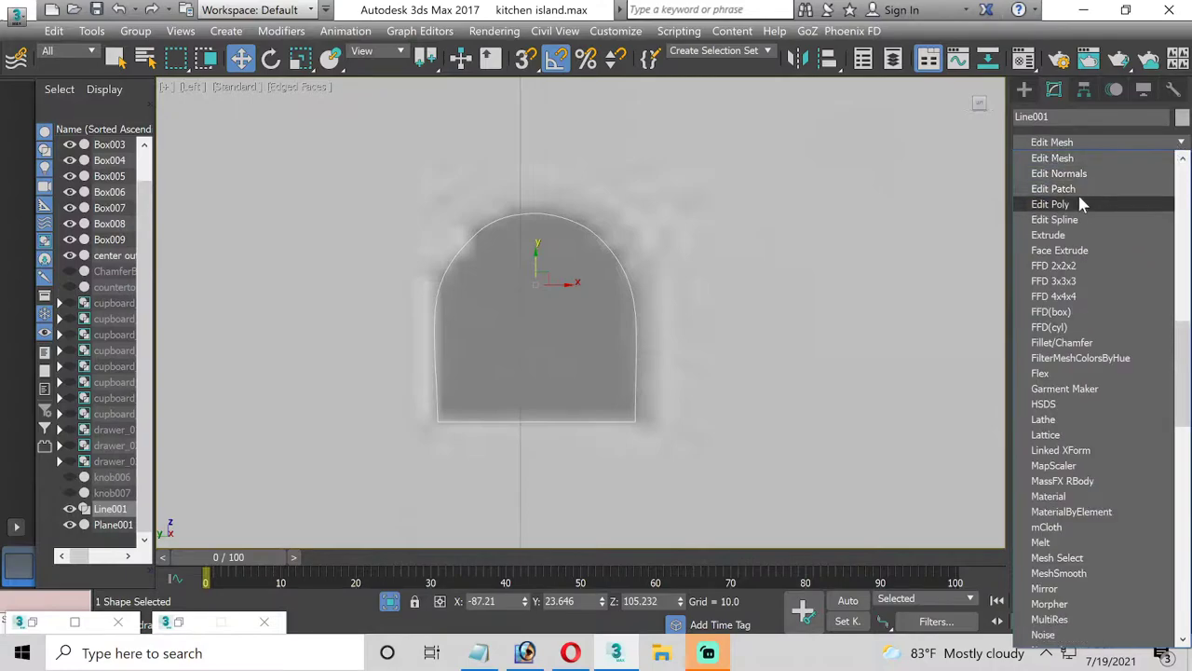
left_click(1078, 234)
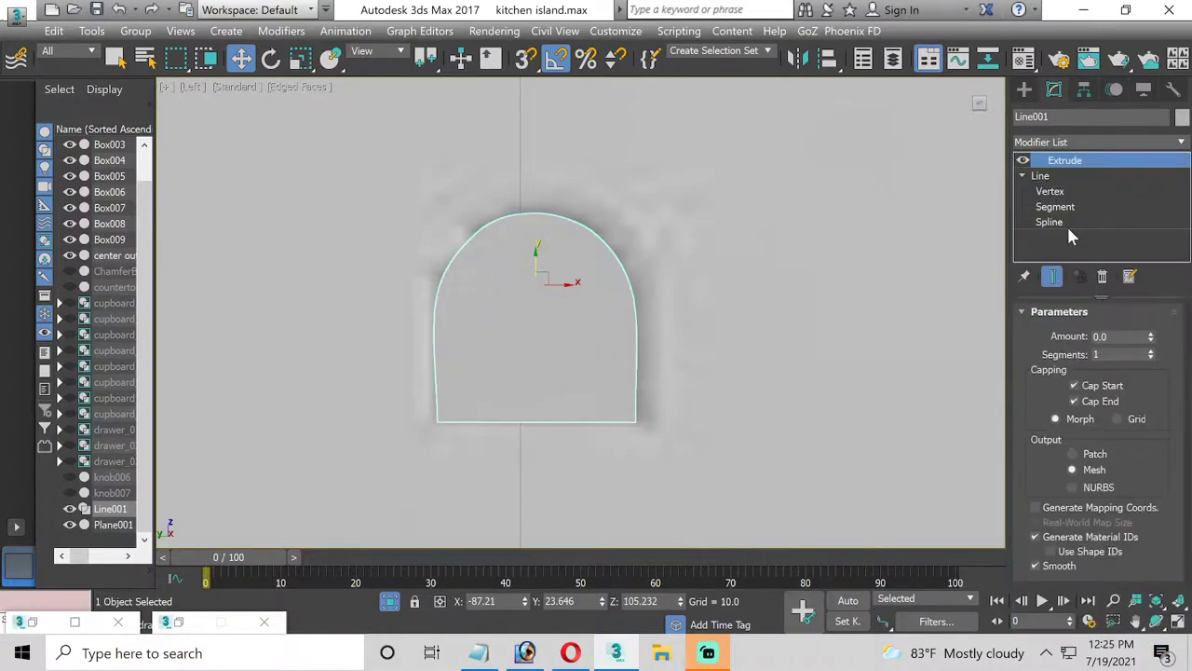
left_click_drag(1152, 341, 1162, 232)
left_click_drag(1147, 311, 956, 293)
scroll(955, 317, "down", 5)
scroll(791, 330, "down", 3)
scroll(783, 271, "down", 2)
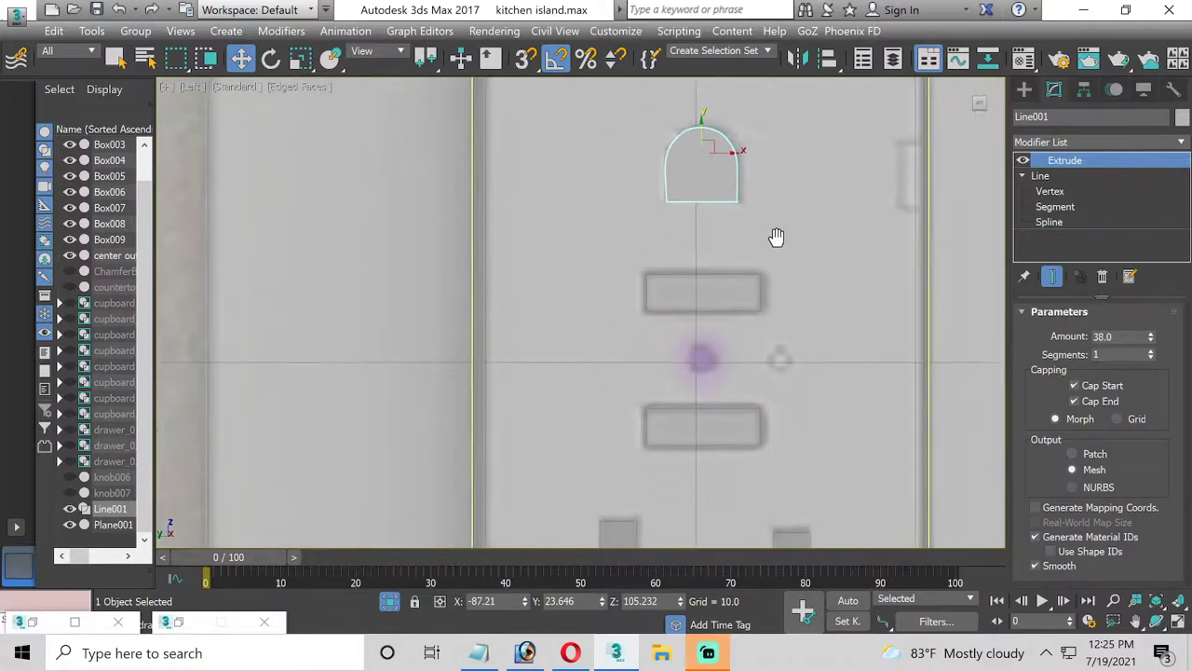
scroll(777, 237, "down", 3)
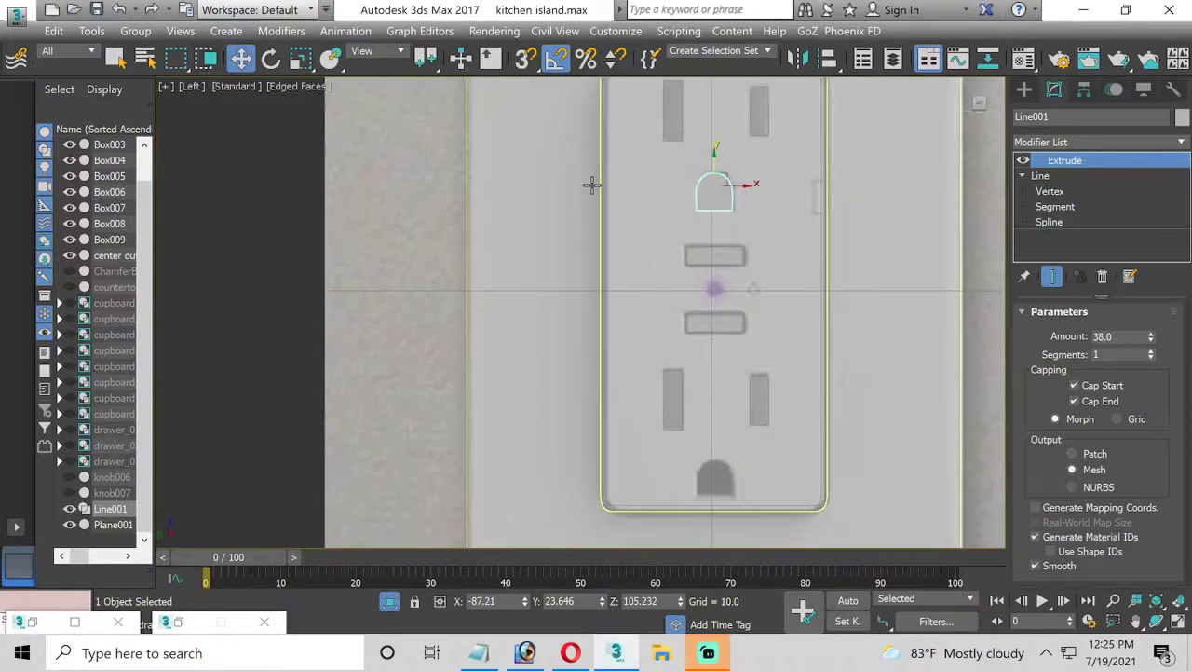
Move the arch plug down and Shift-clone it as Line002
left_click_drag(710, 161, 757, 439)
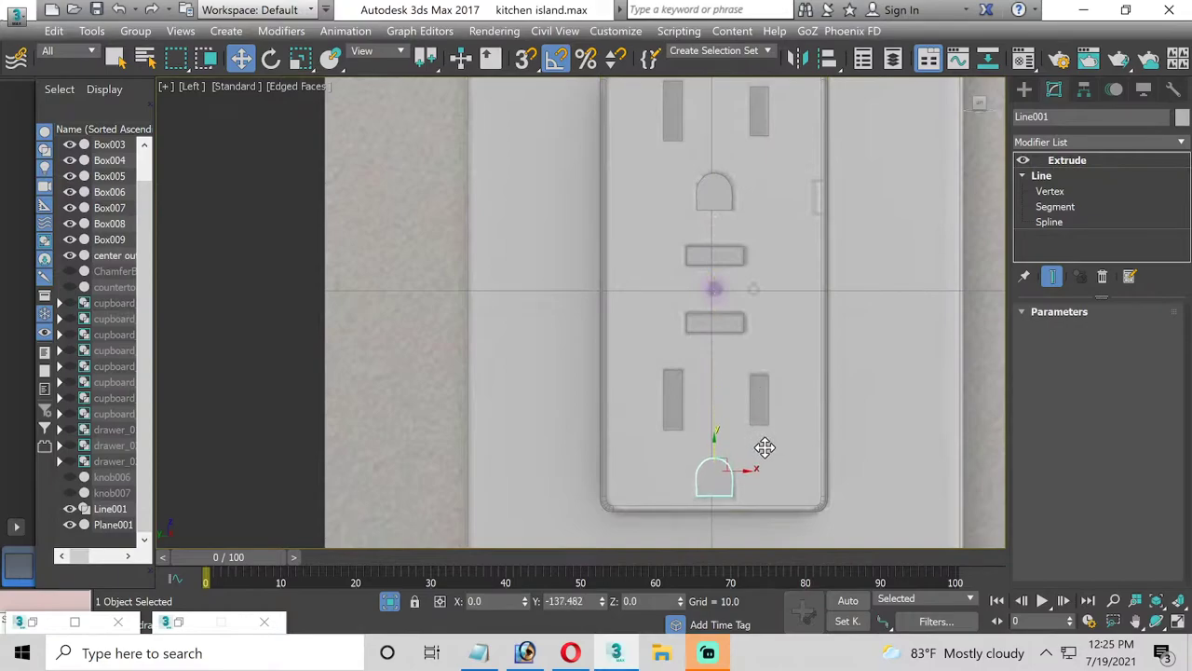
left_click_drag(757, 440, 750, 444, "shift")
left_click(597, 401)
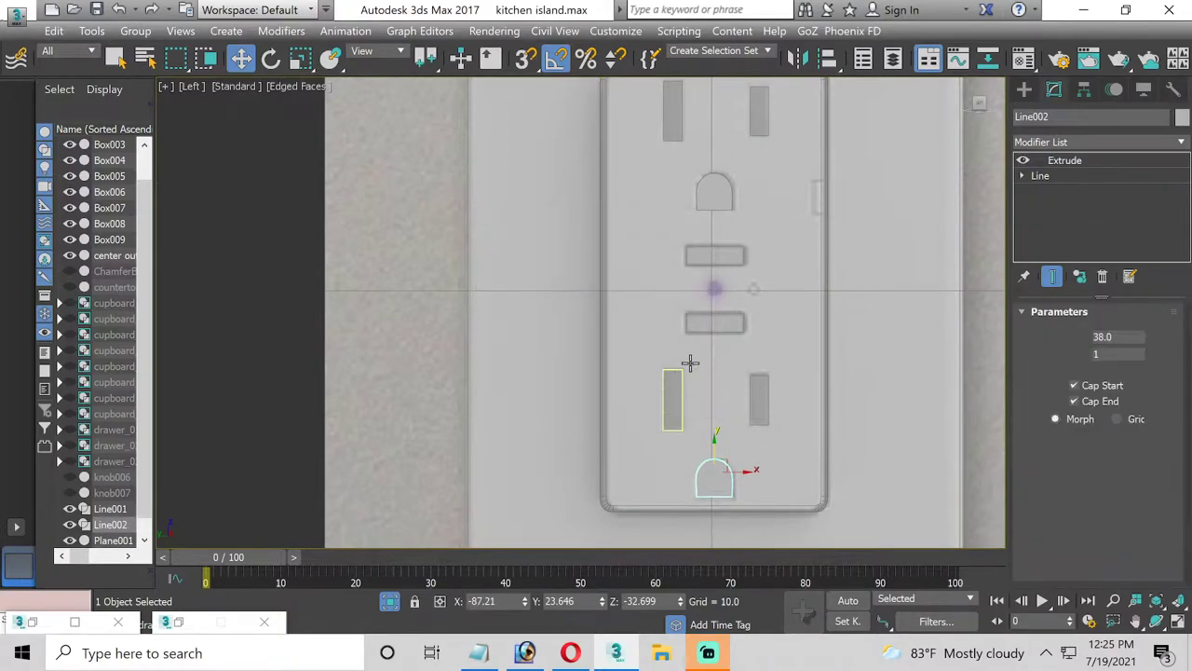
Restore the four-view layout, then make the Left viewport active and maximize it
scroll(698, 368, "up", 3)
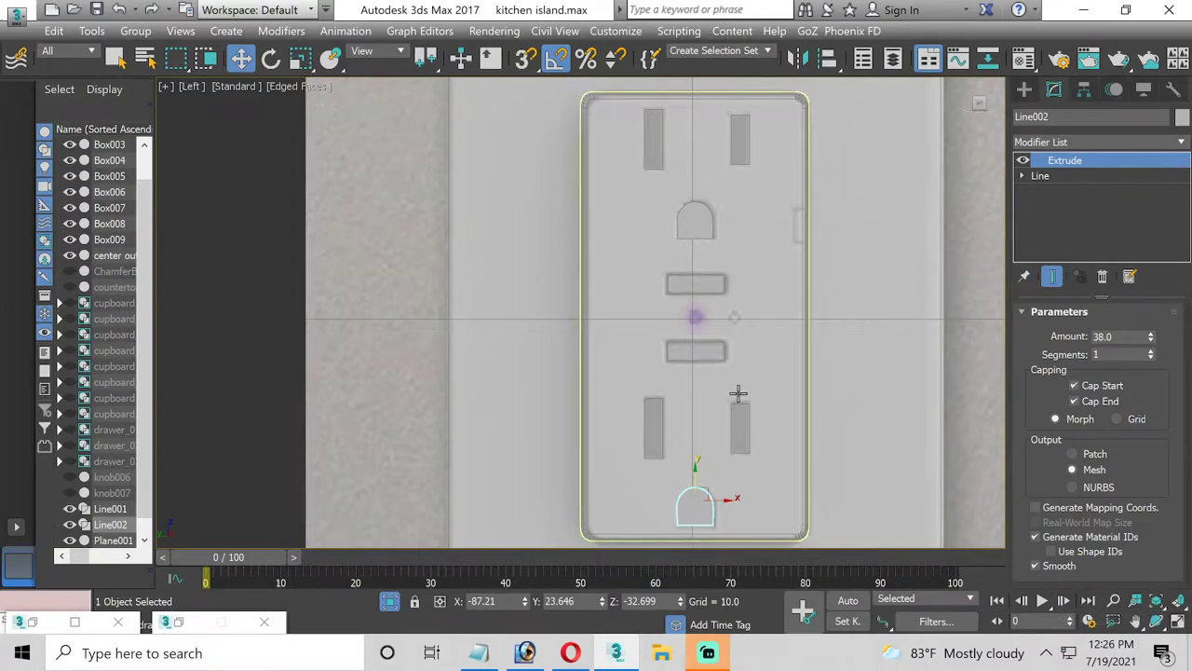
scroll(727, 317, "up", 2)
scroll(715, 319, "up", 1)
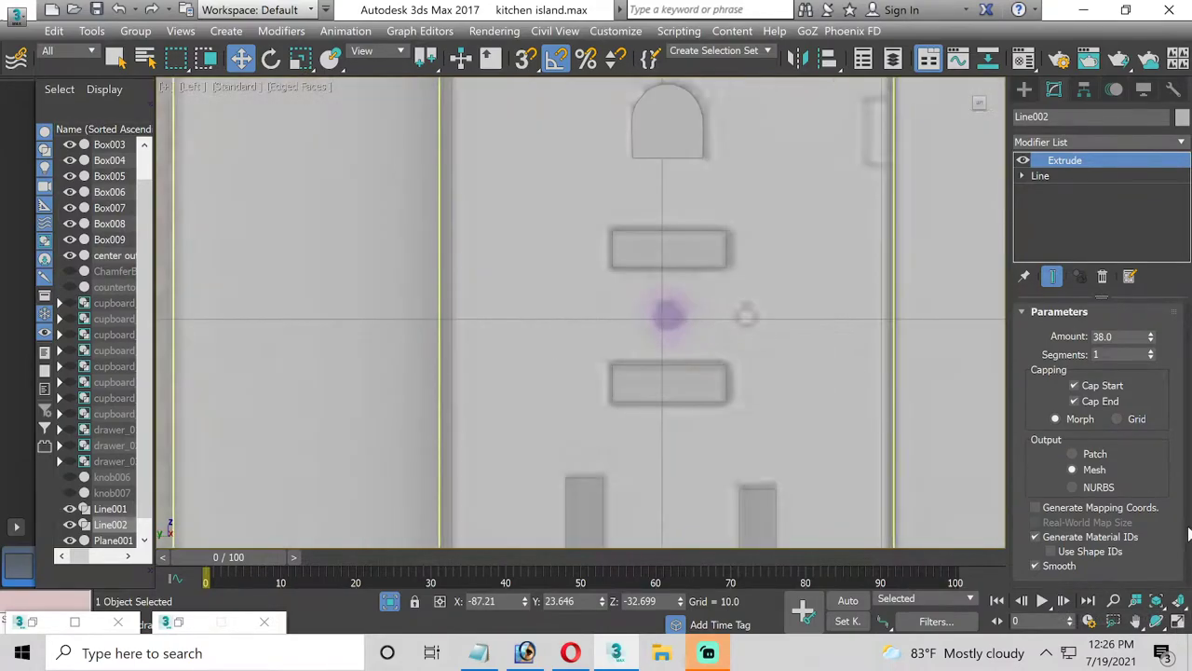
left_click(1178, 624)
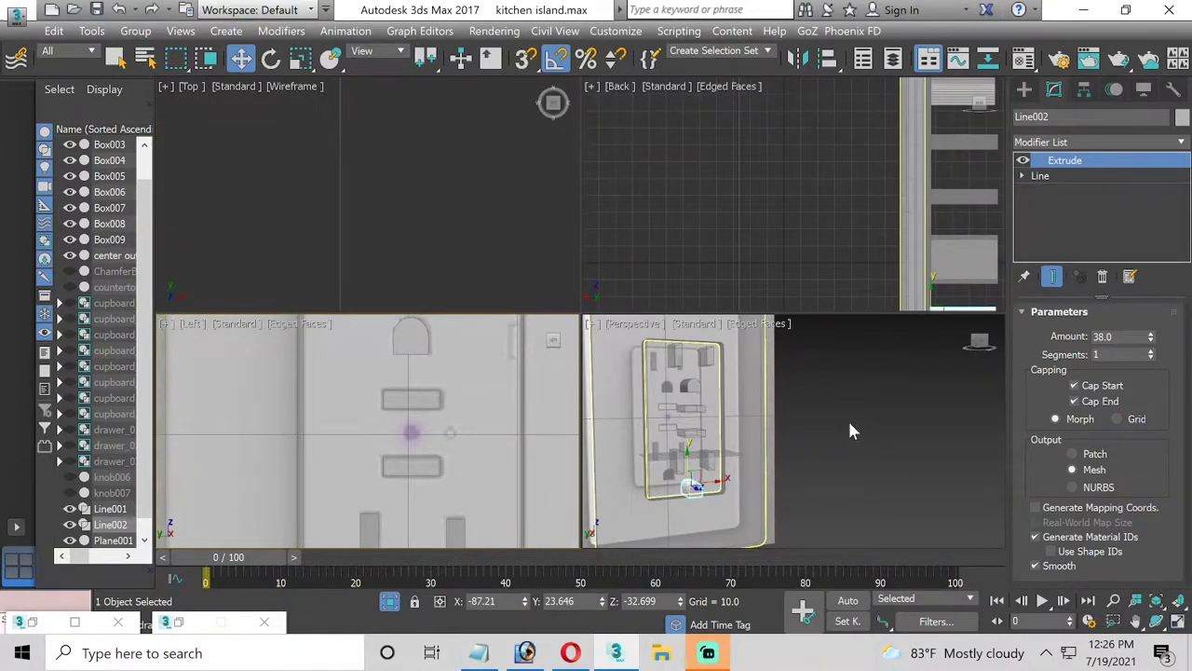
right_click(359, 338)
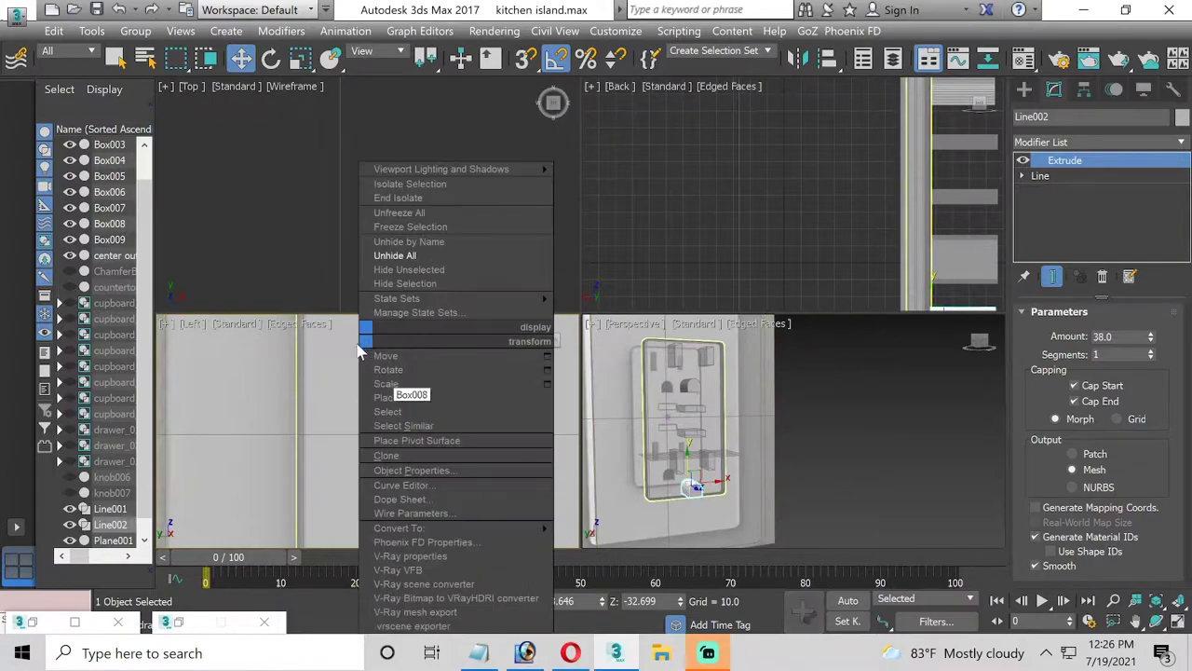
left_click(285, 447)
left_click(1178, 624)
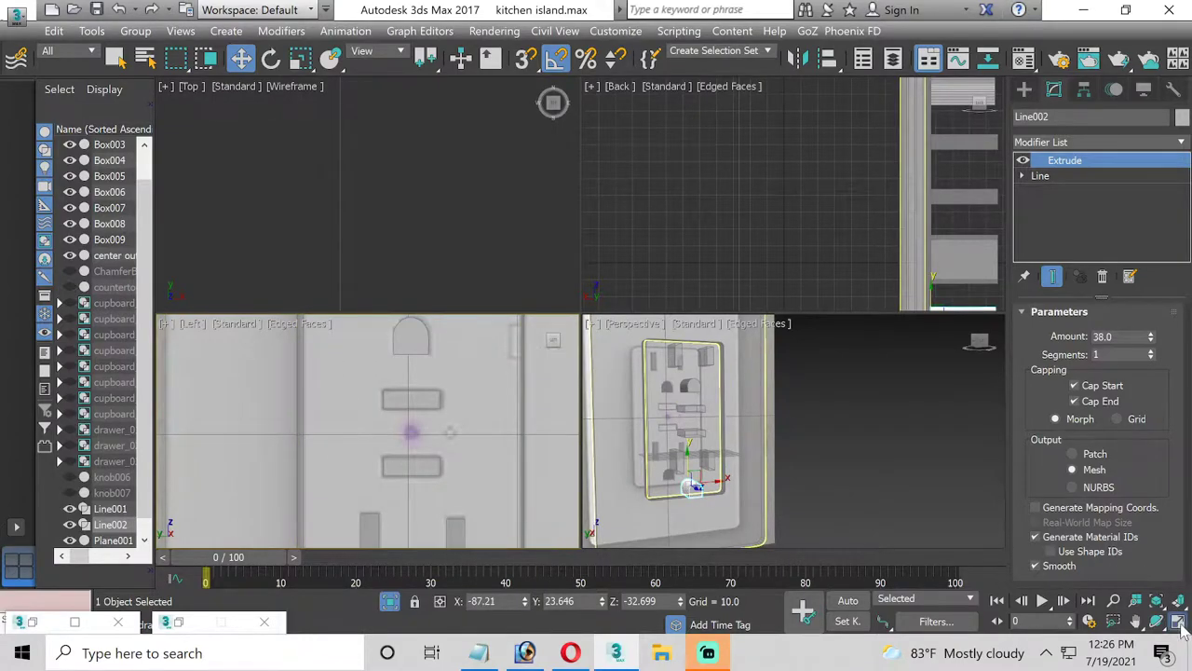
scroll(657, 314, "up", 2)
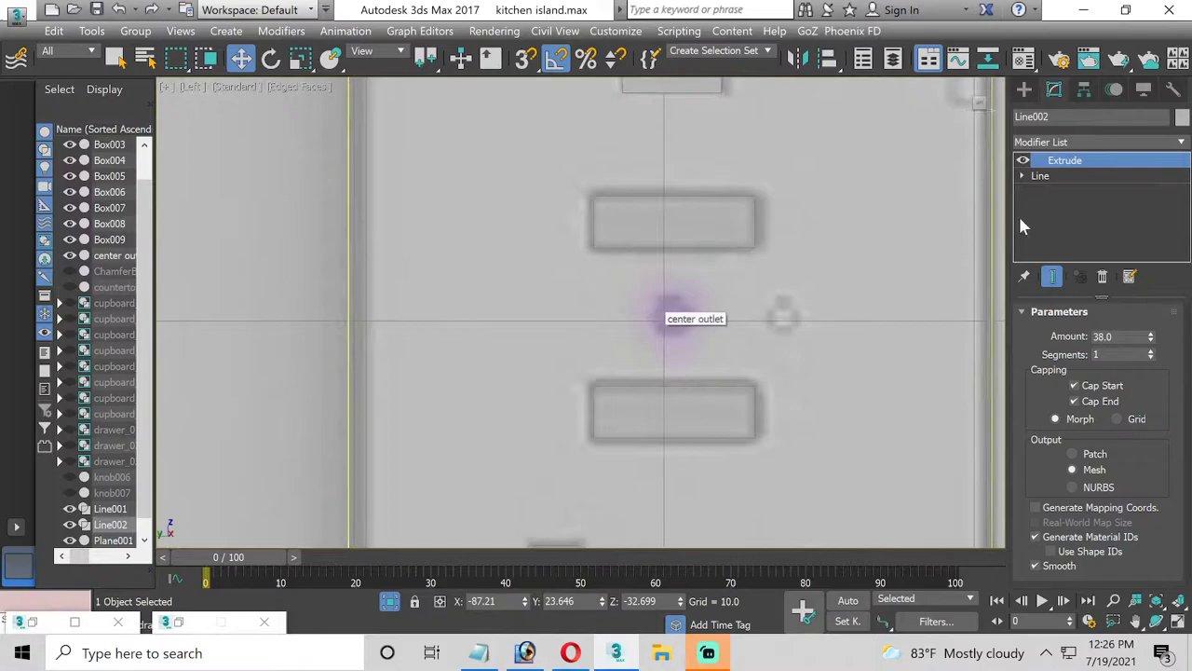
Select the Cylinder tool under Standard Primitives geometry
left_click(1023, 87)
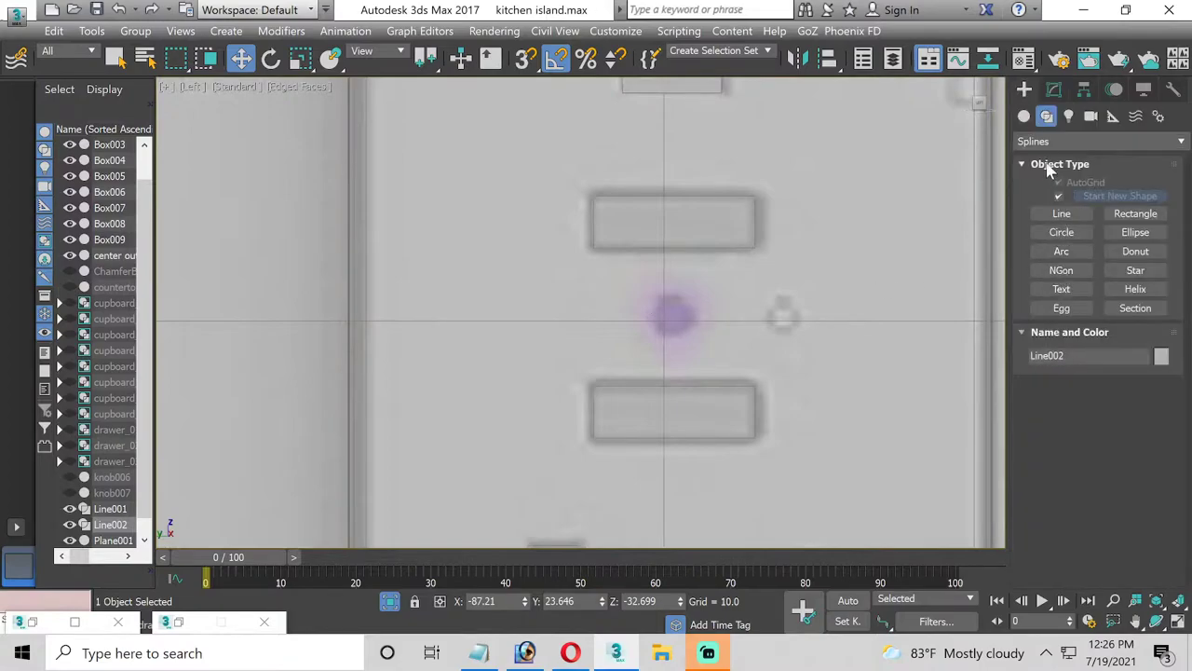
left_click(1024, 116)
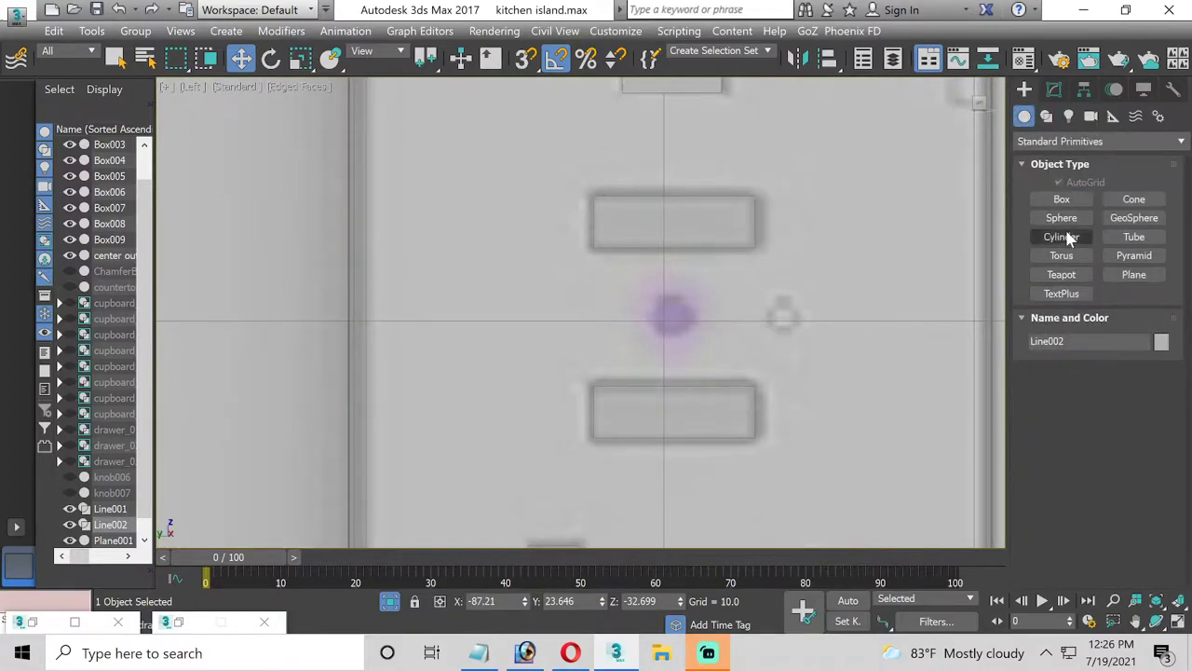
left_click(1061, 237)
scroll(658, 326, "up", 1)
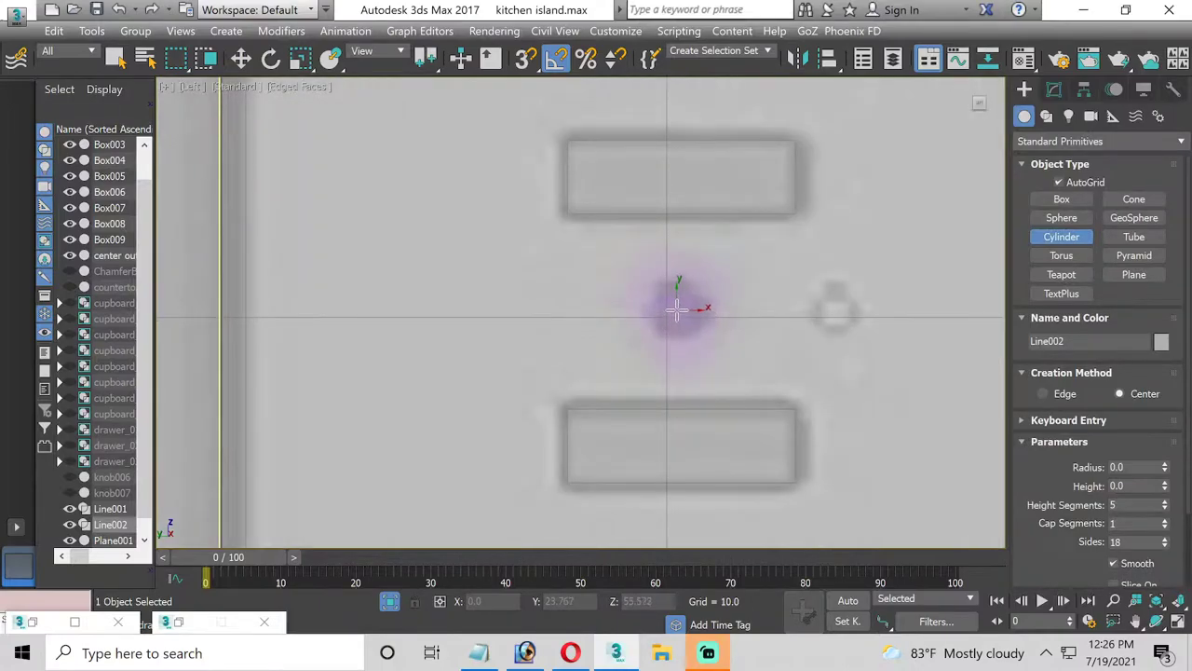
Draw Cylinder001 (radius 2.98, height 13.305) over the centre hole, restore four views, open Material Editor
left_click_drag(676, 308, 693, 324)
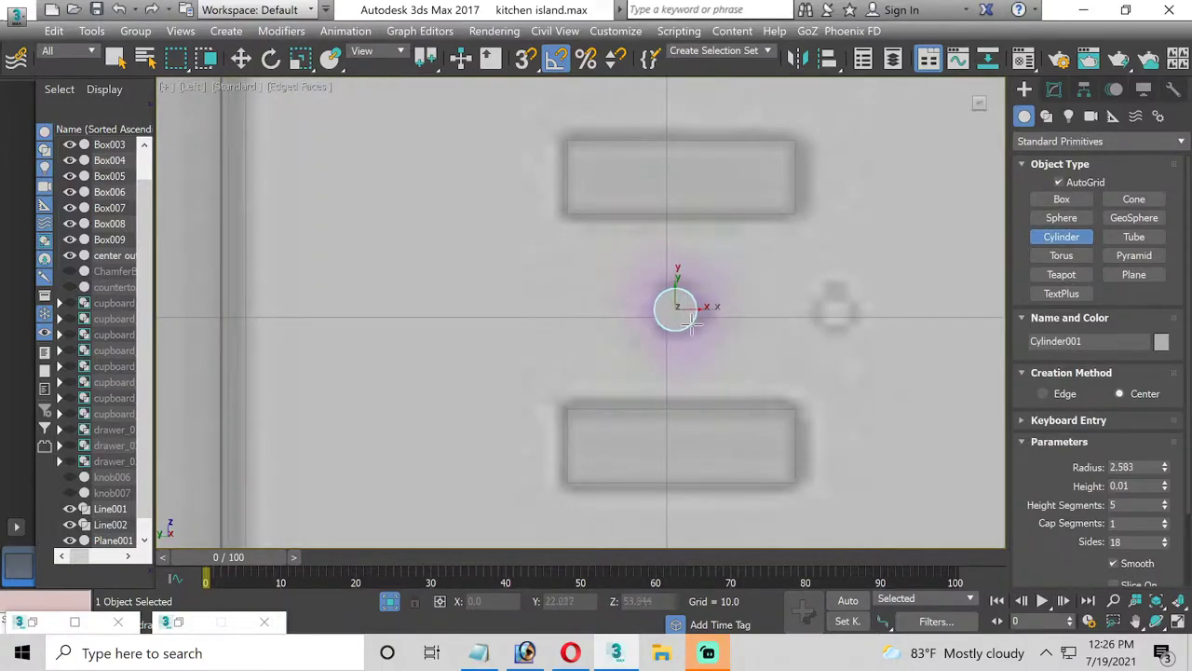
right_click(688, 210)
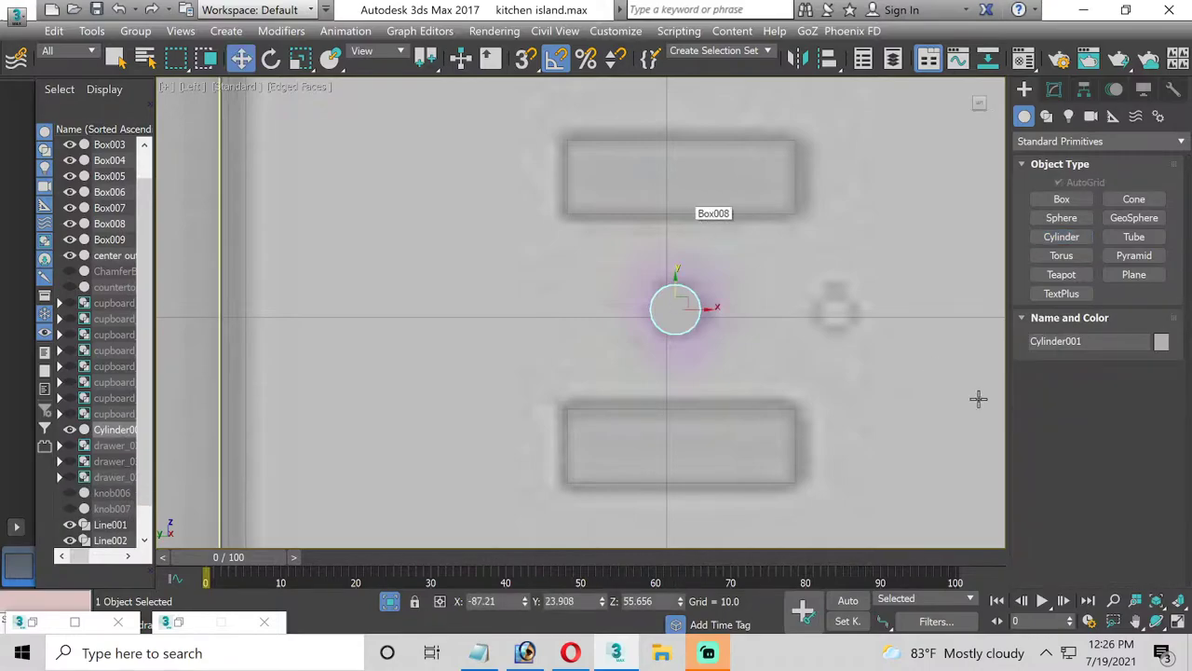
left_click(1177, 622)
key("m")
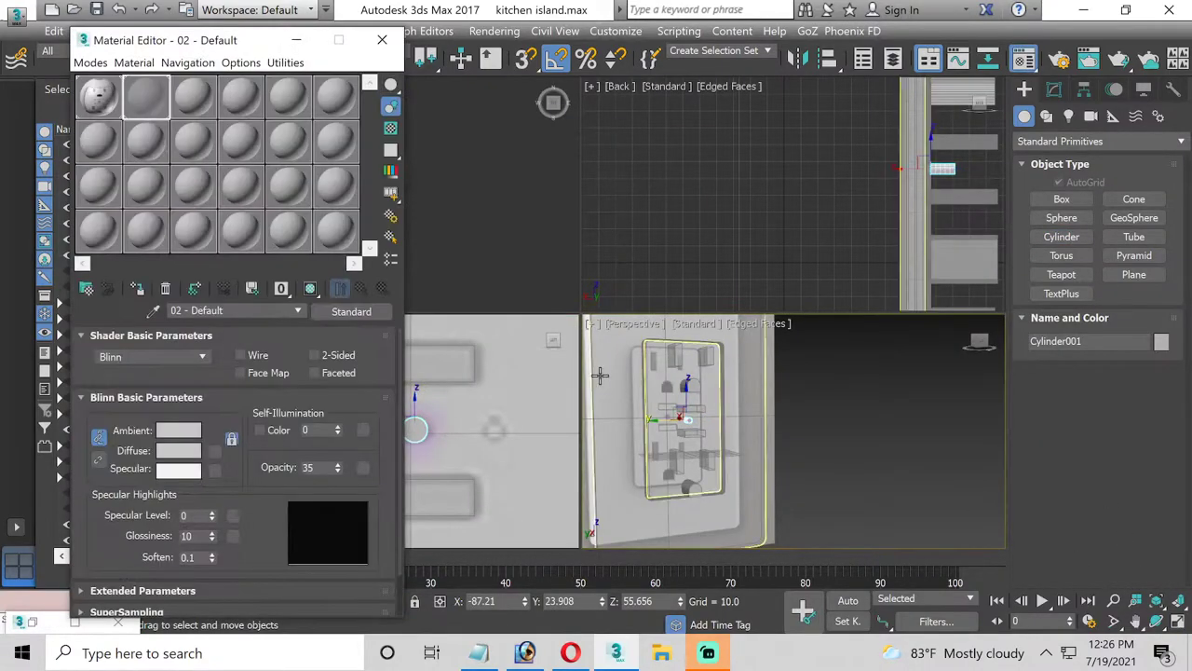
Set the outlet material's opacity back to 100 and select the nine slot, pin and screw pieces
right_click(338, 471)
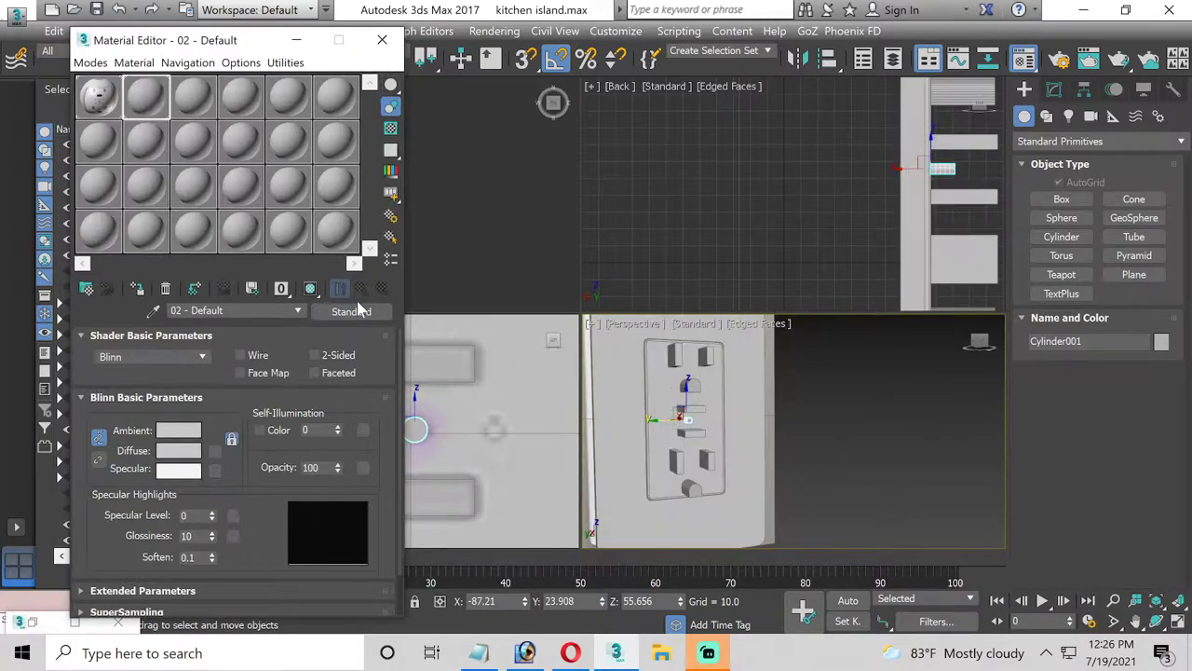
left_click(296, 40)
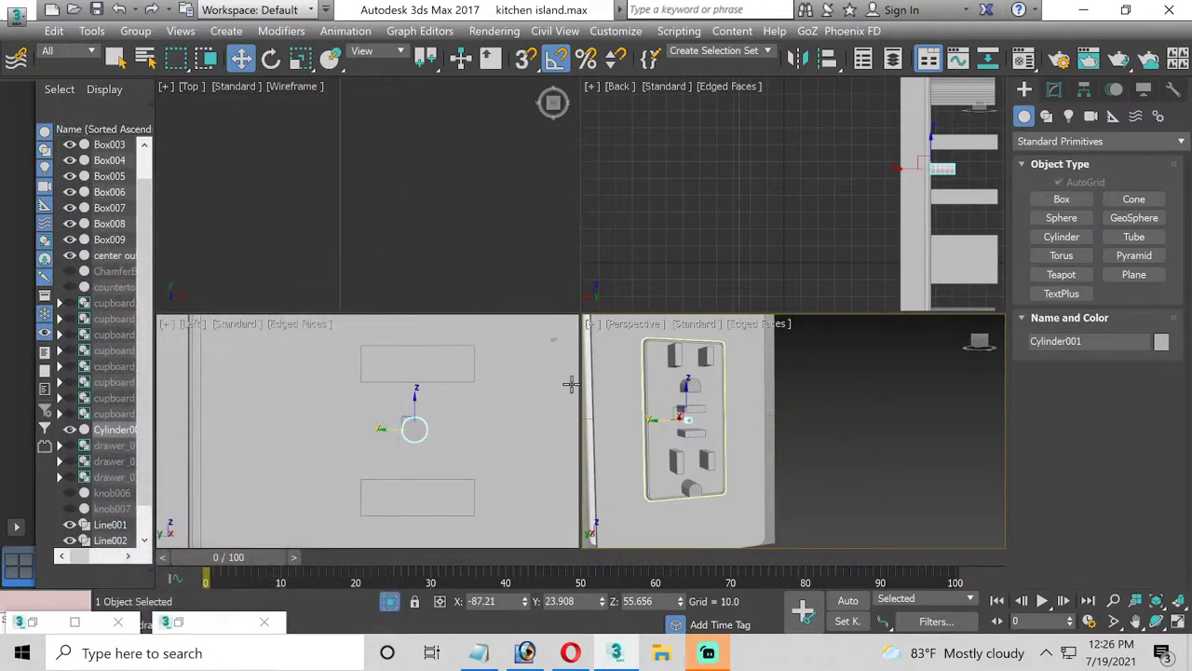
left_click(671, 352, "ctrl")
left_click(705, 355, "ctrl")
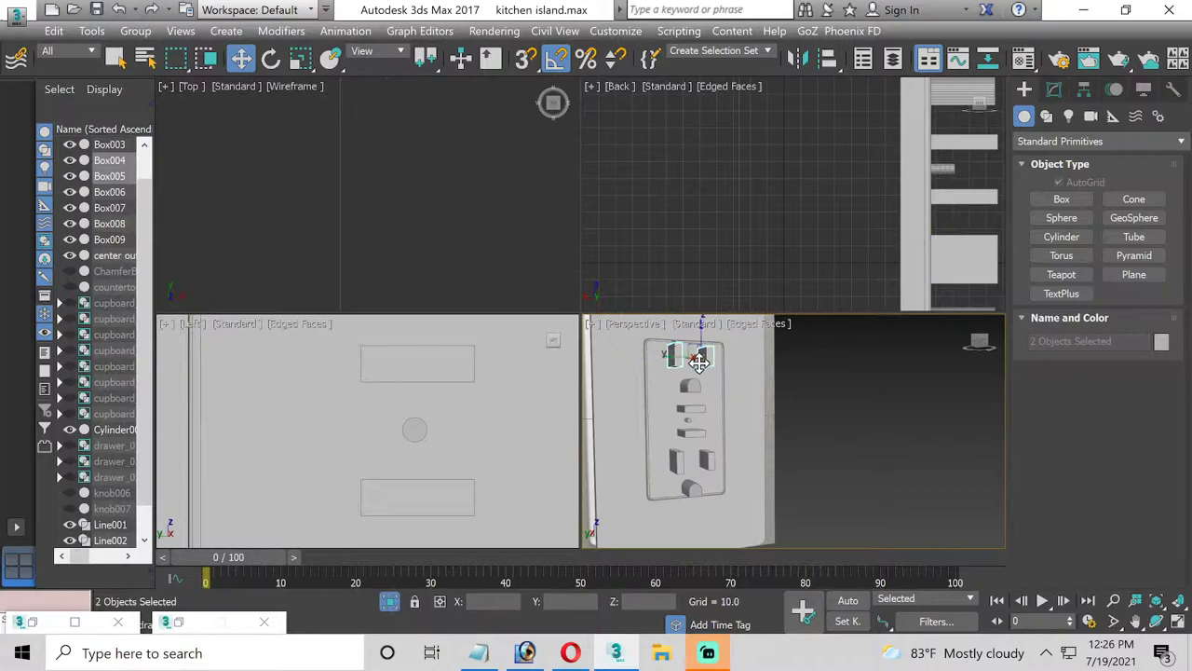
left_click(691, 389, "ctrl")
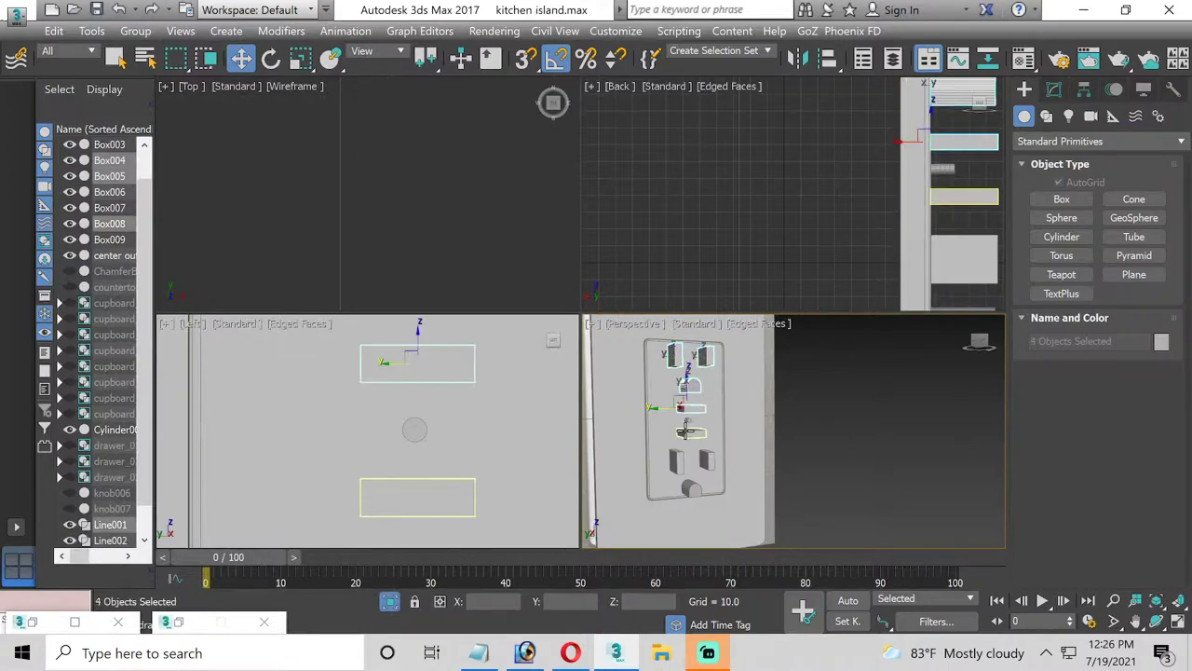
left_click(691, 430, "ctrl")
scroll(703, 422, "up", 2)
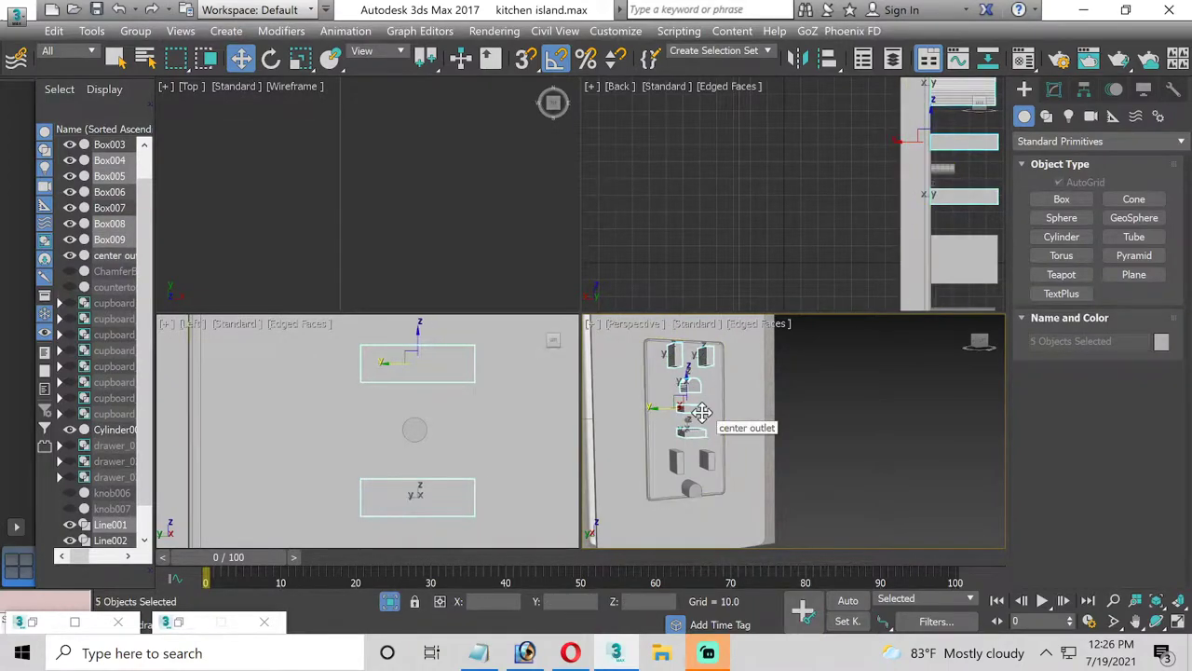
scroll(689, 424, "up", 3)
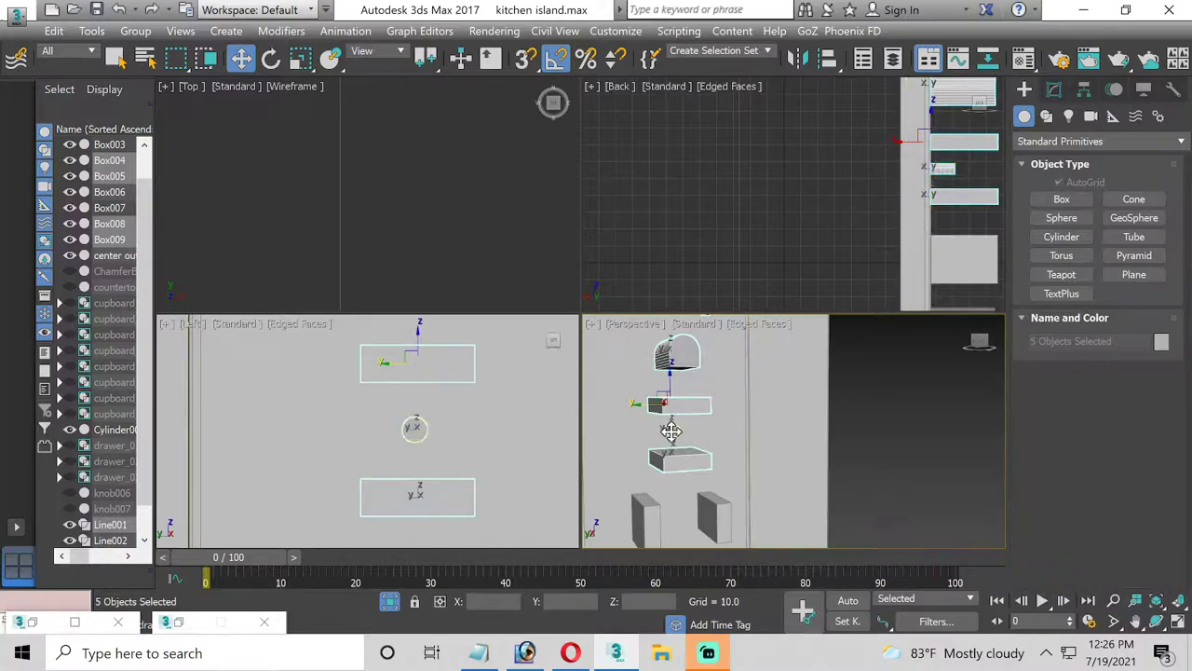
left_click(671, 430, "ctrl")
left_click(713, 513, "ctrl")
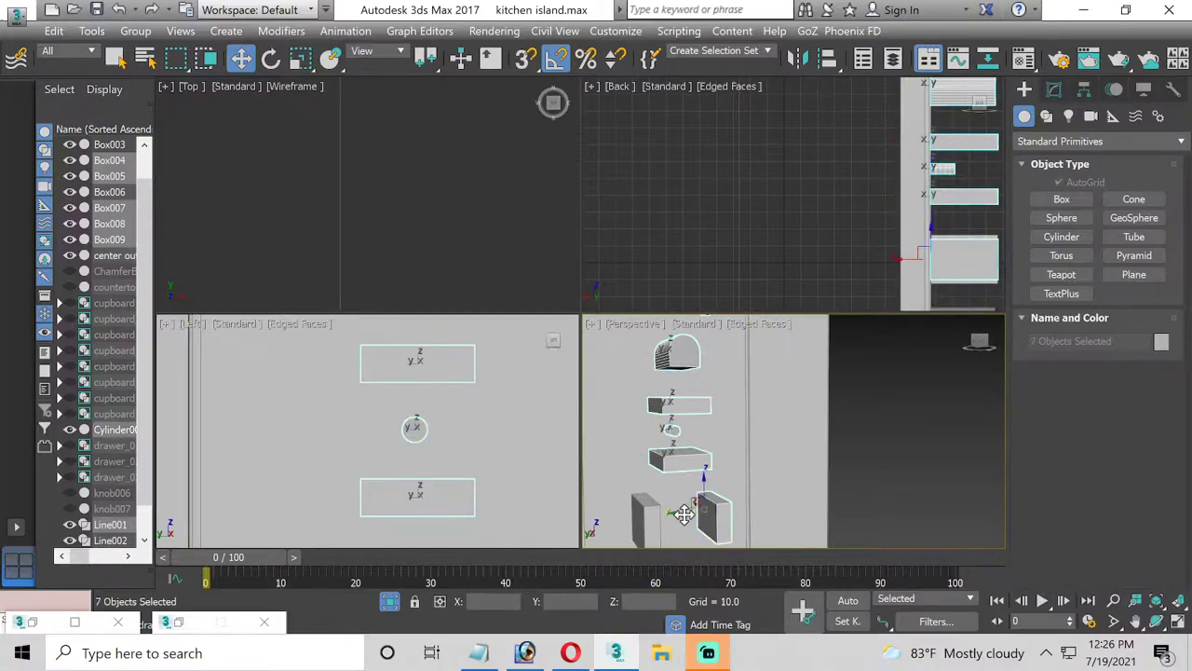
left_click(652, 516, "ctrl")
scroll(652, 512, "up", 3)
scroll(687, 498, "up", 1)
left_click(687, 503, "ctrl")
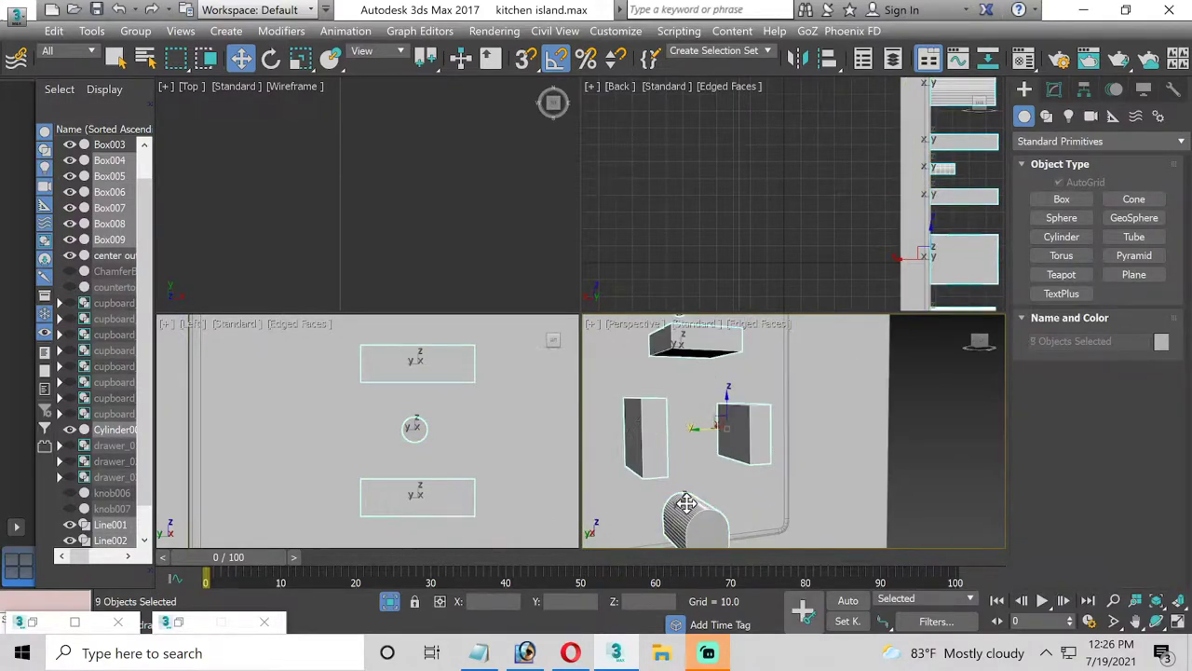
In the Back viewport, move the nine pieces along X into the faceplate
right_click(787, 224)
middle_click_drag(787, 229, 571, 248)
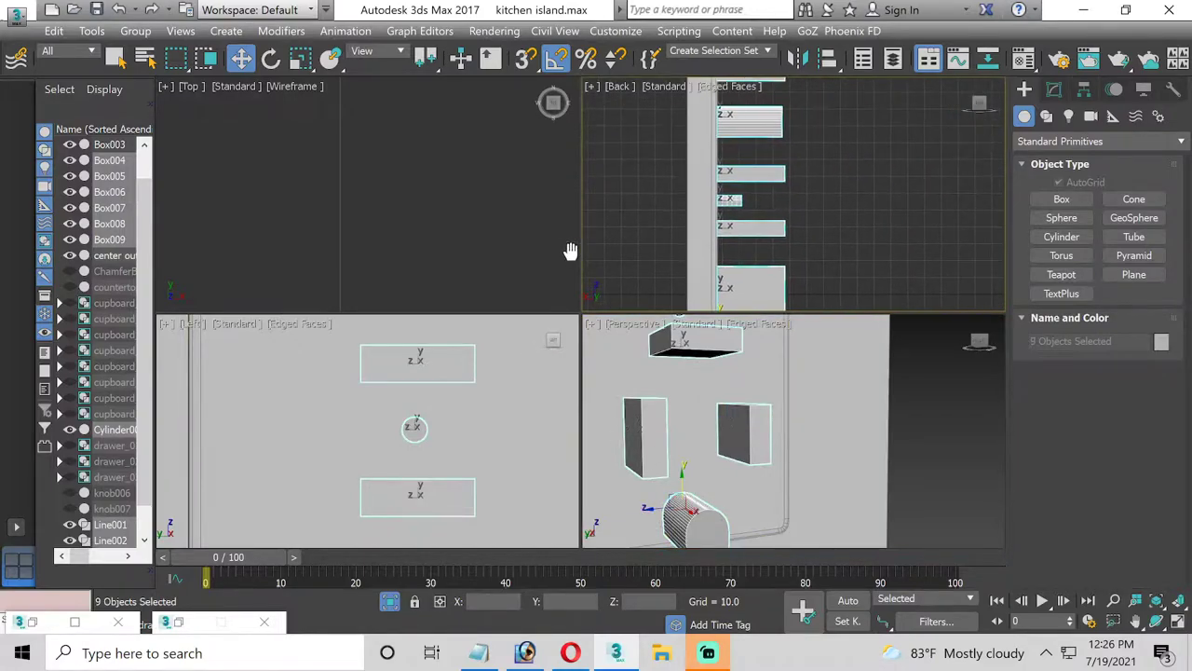
scroll(668, 237, "down", 2)
scroll(668, 238, "down", 2)
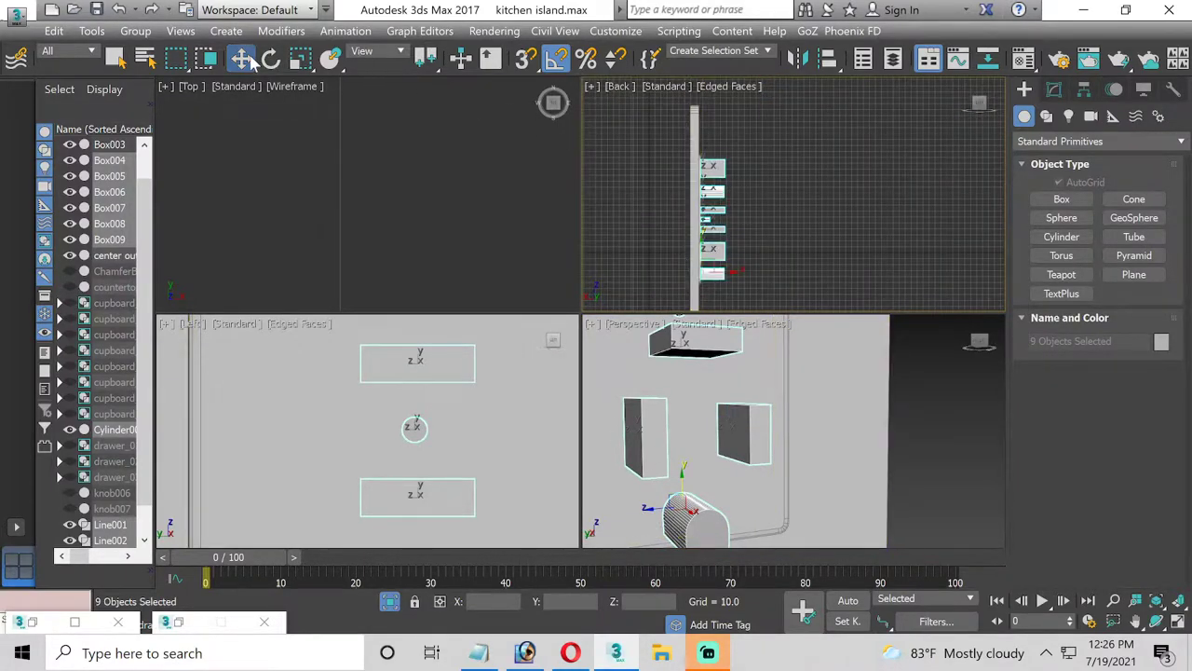
left_click_drag(726, 271, 714, 267)
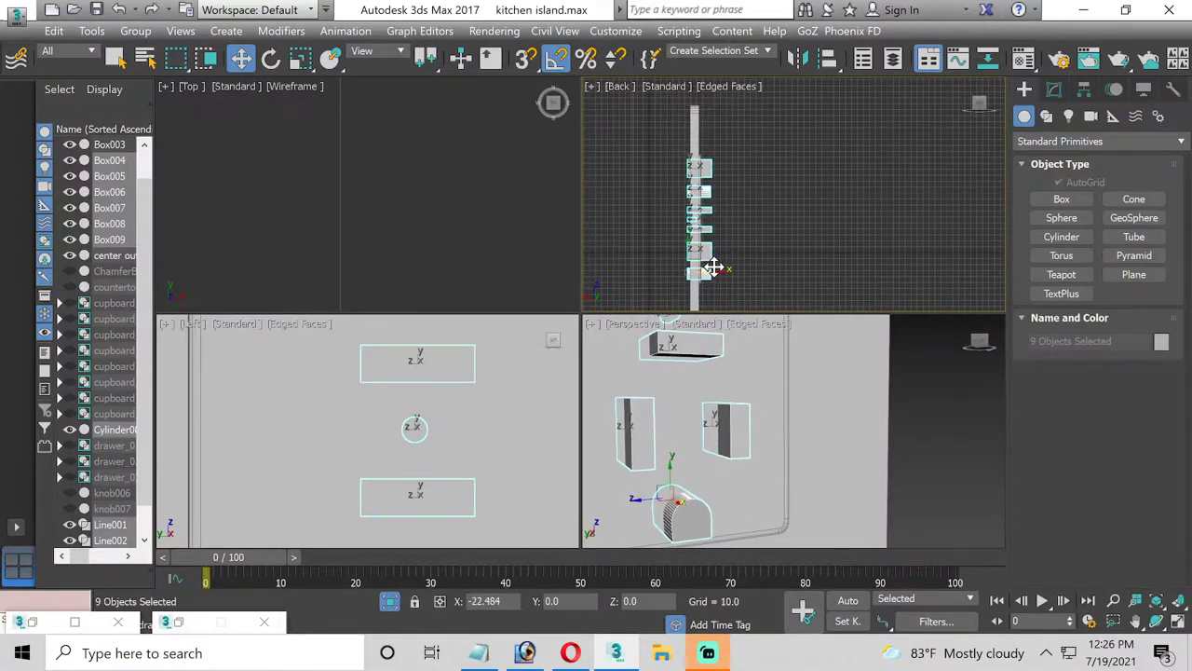
Maximize the Perspective viewport and pan to frame the whole outlet panel
right_click(823, 417)
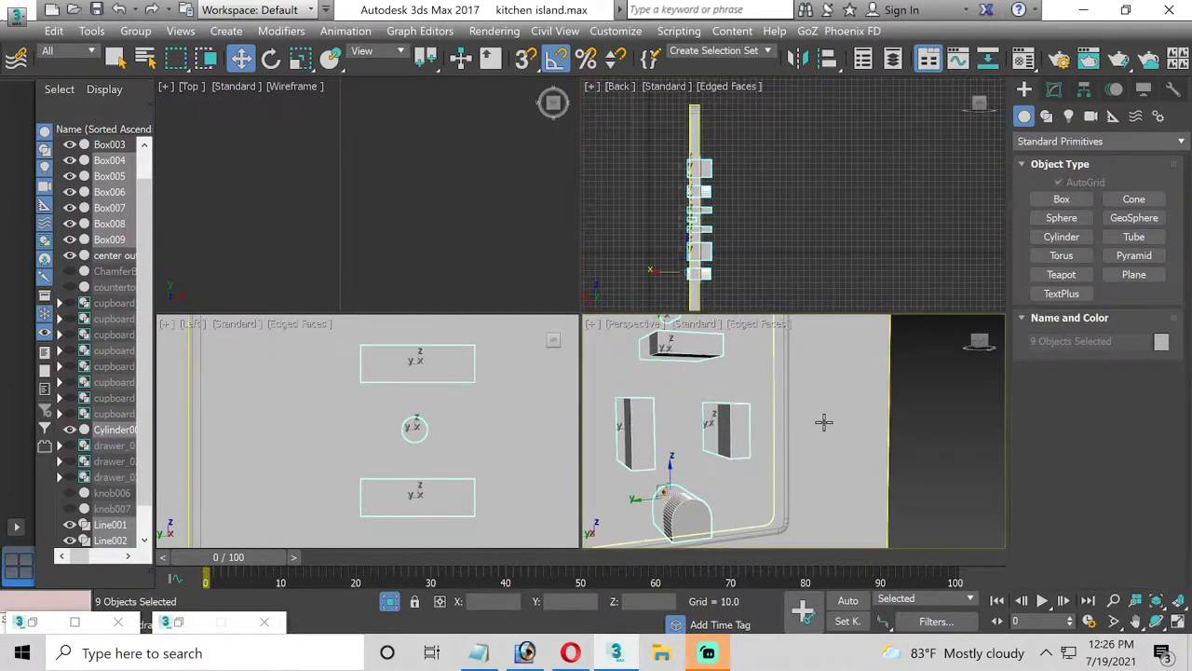
left_click(1177, 622)
left_click(1135, 622)
left_click_drag(487, 300, 590, 418)
Add the center outlet cover, move all ten objects right of the wall plate, then select only the cover
scroll(451, 345, "down", 2)
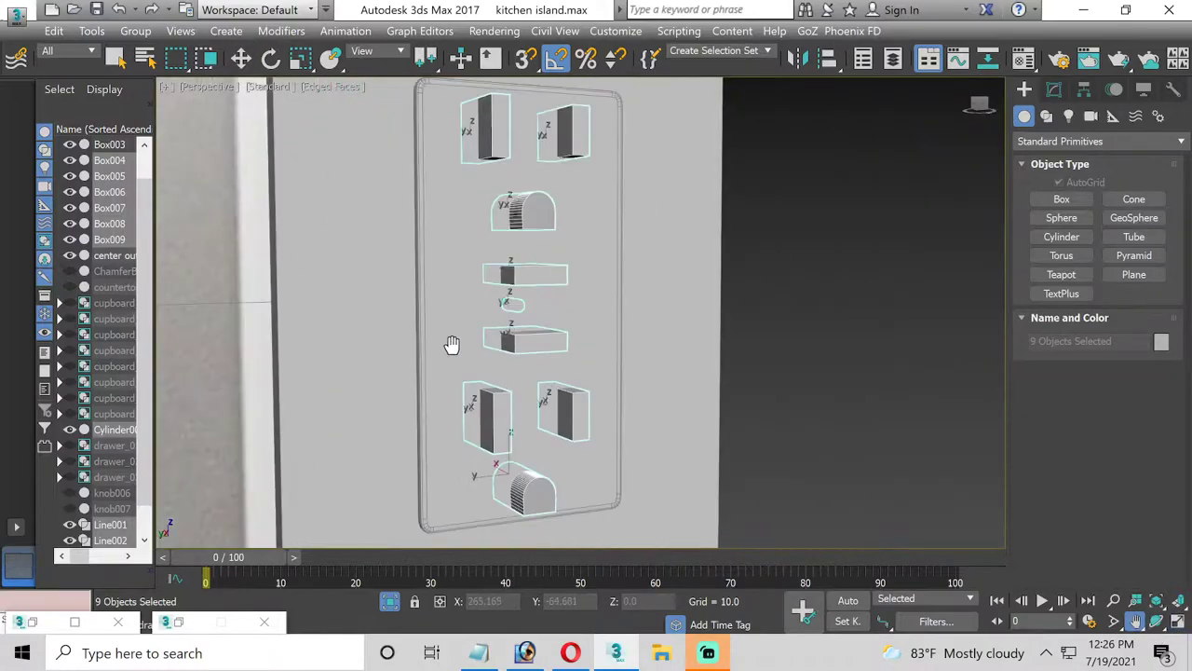
scroll(394, 325, "down", 1)
scroll(412, 338, "down", 3)
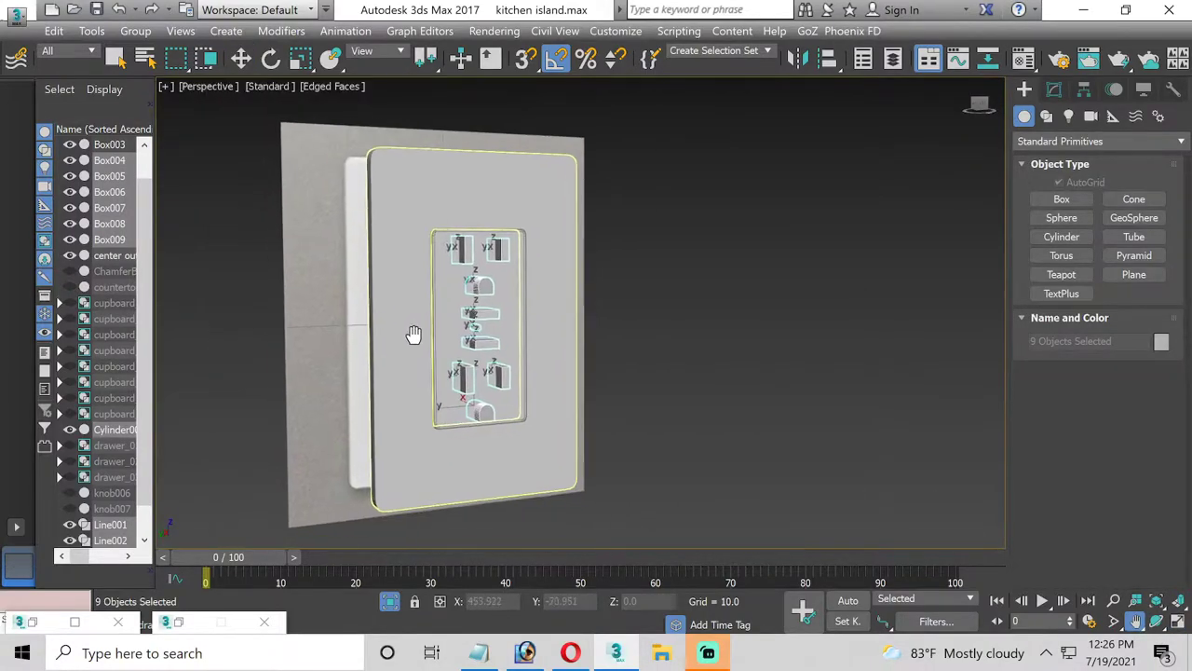
left_click(244, 62)
left_click(476, 323, "ctrl")
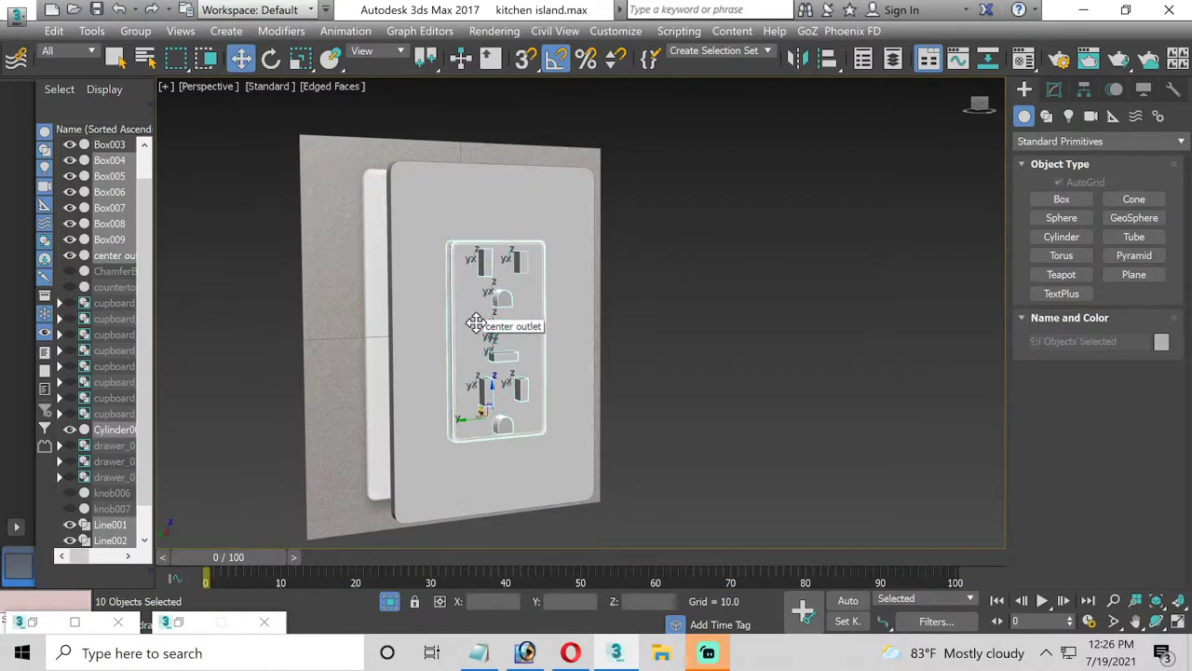
left_click_drag(484, 414, 623, 469)
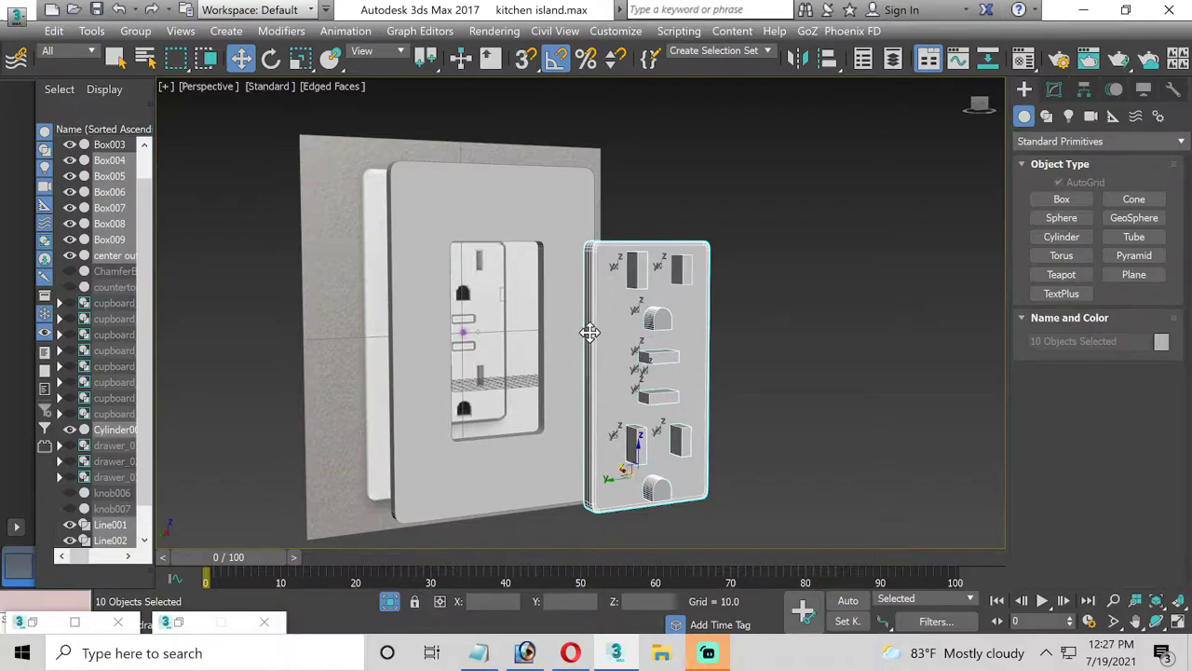
left_click(703, 325)
left_click(688, 311)
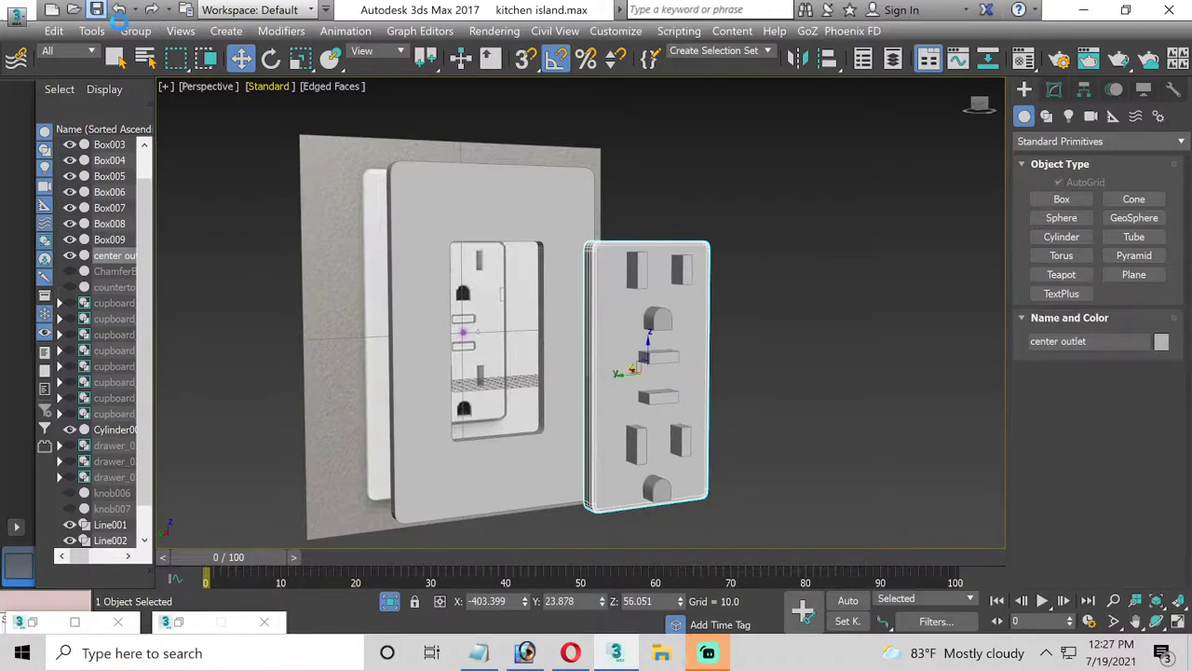
Create a ProBoolean compound on the center outlet cover with Imprint enabled
left_click(135, 30)
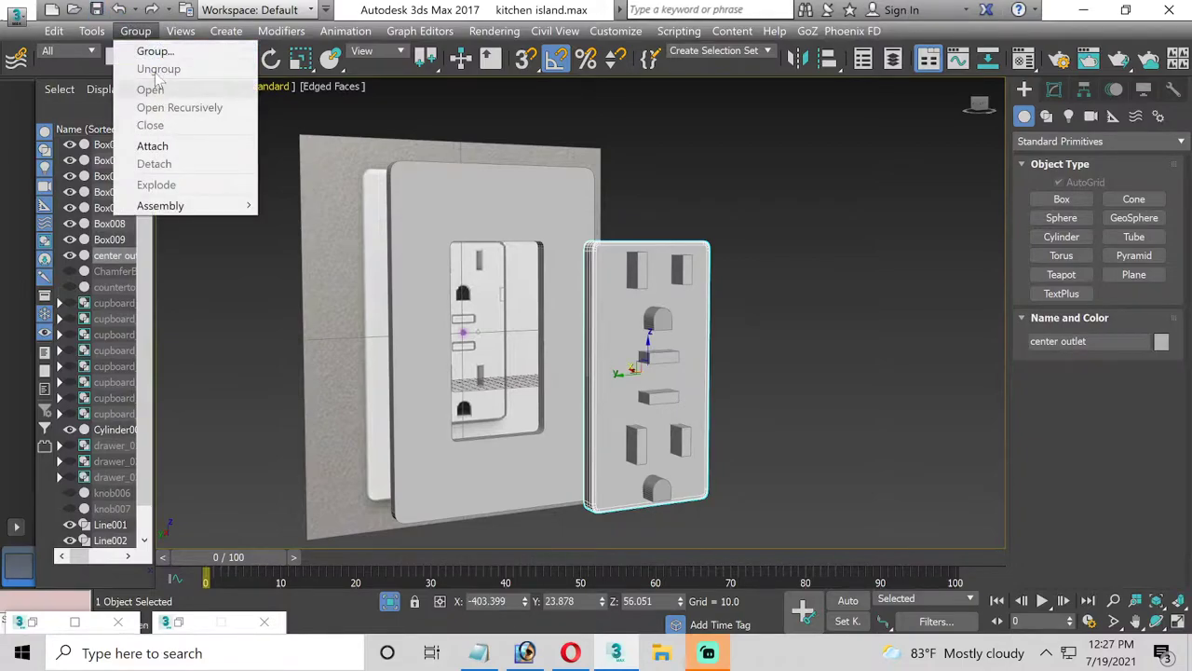
left_click(226, 31)
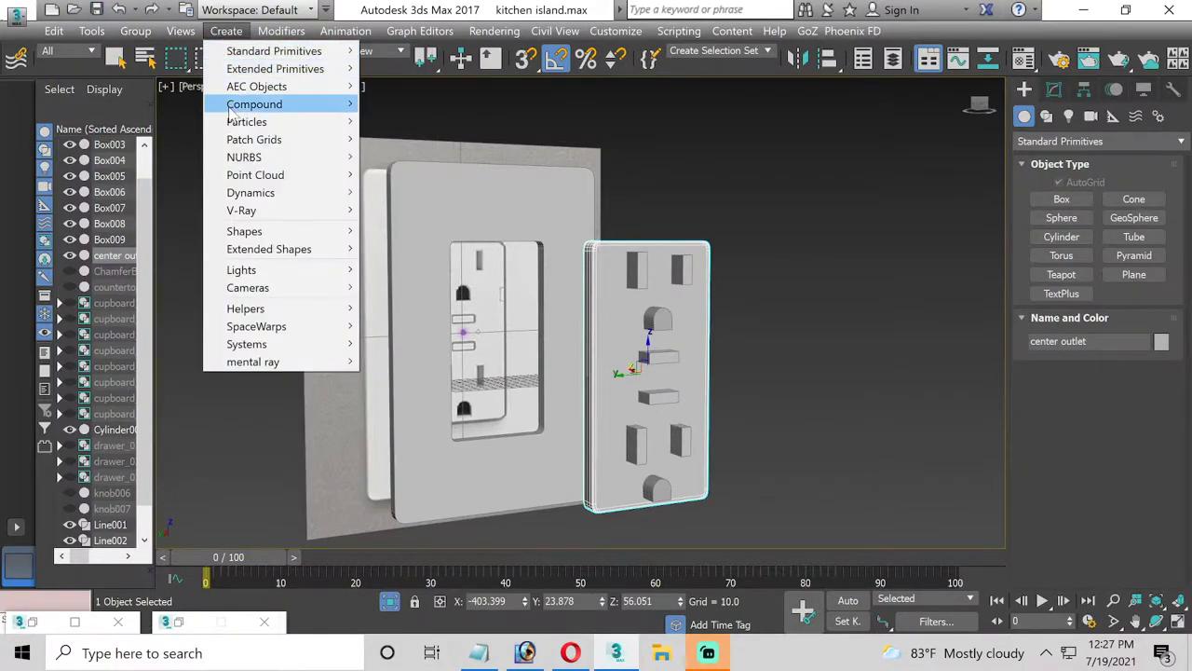
mouse_move(255, 103)
left_click(425, 285)
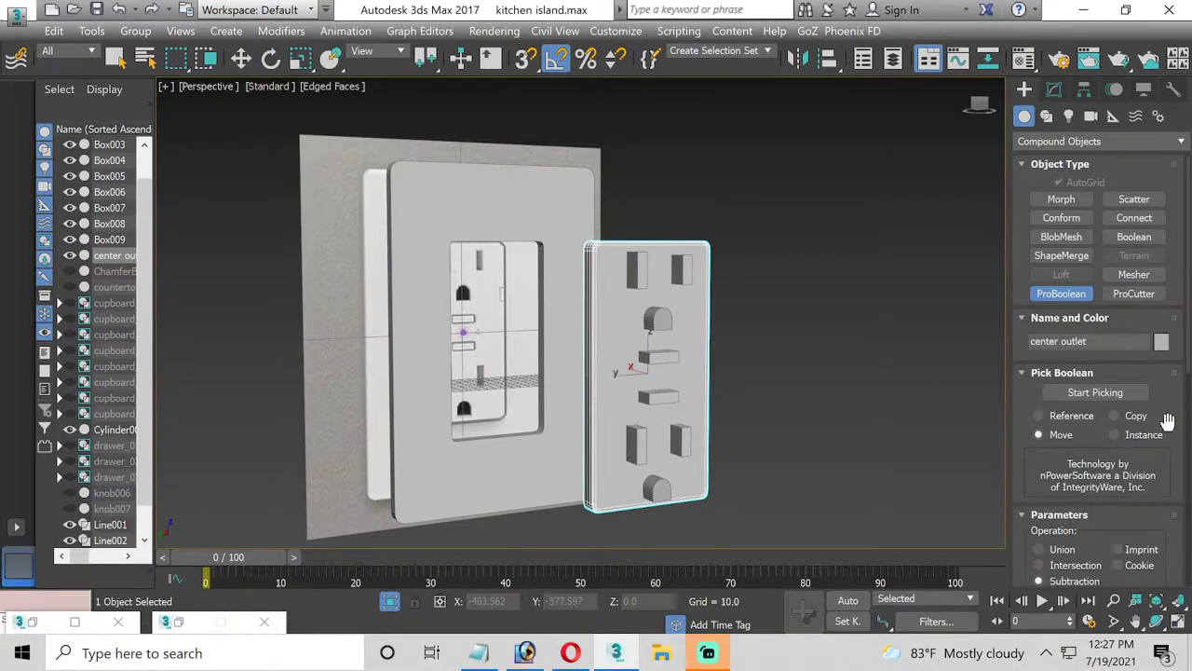
scroll(1167, 423, "down", 1)
left_click(1117, 535)
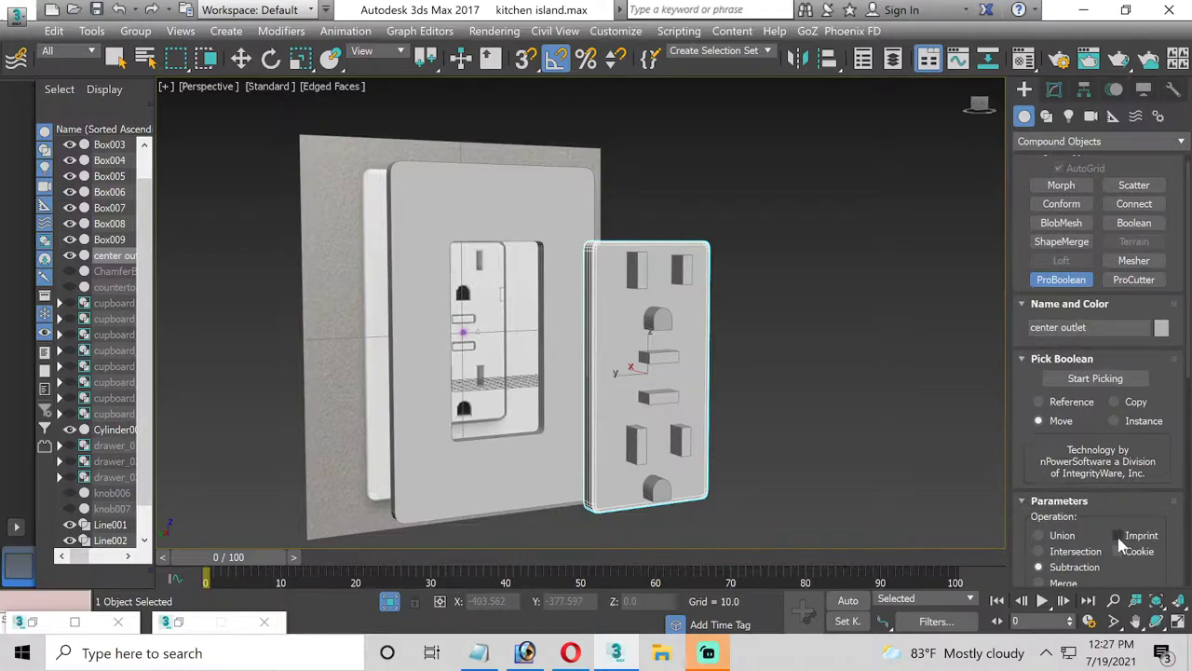
left_click(1076, 380)
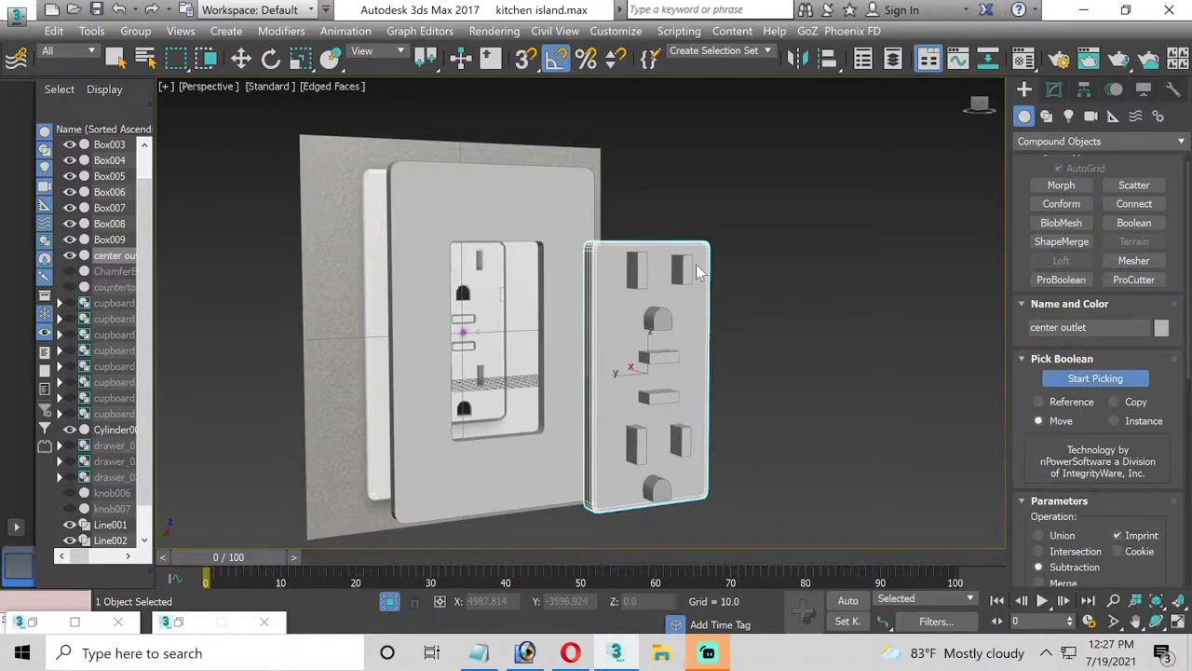
Subtract the two upper prong slots and the ground-pin hole, undoing the two middle boxes
left_click(636, 270)
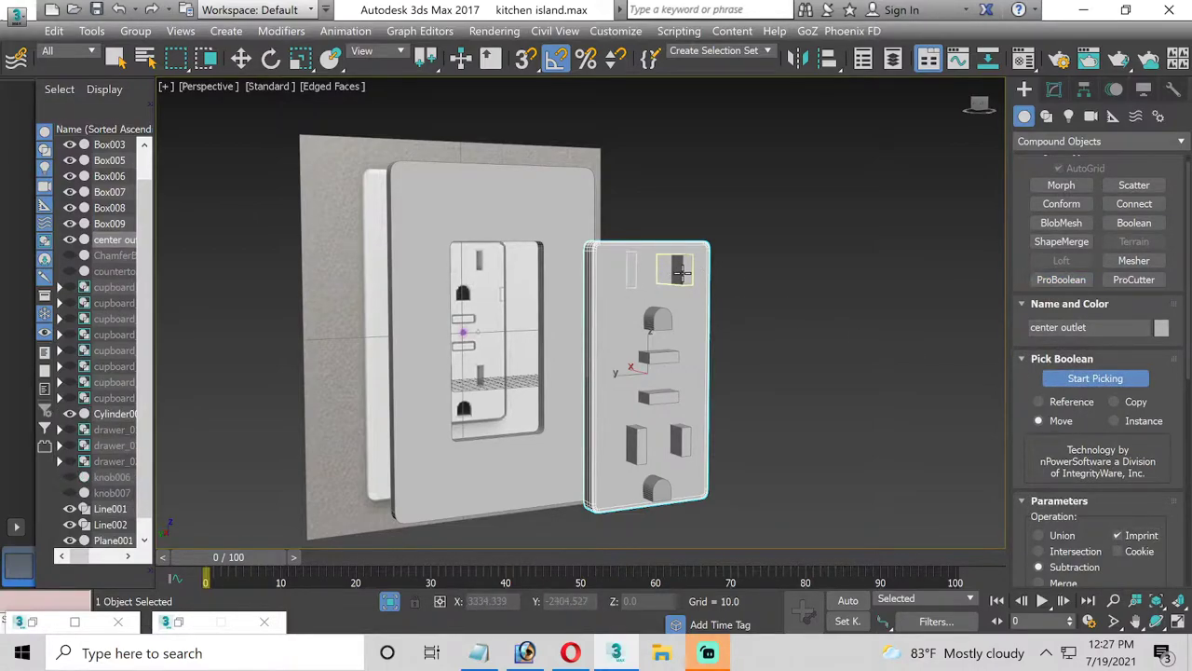
left_click(681, 270)
left_click(659, 319)
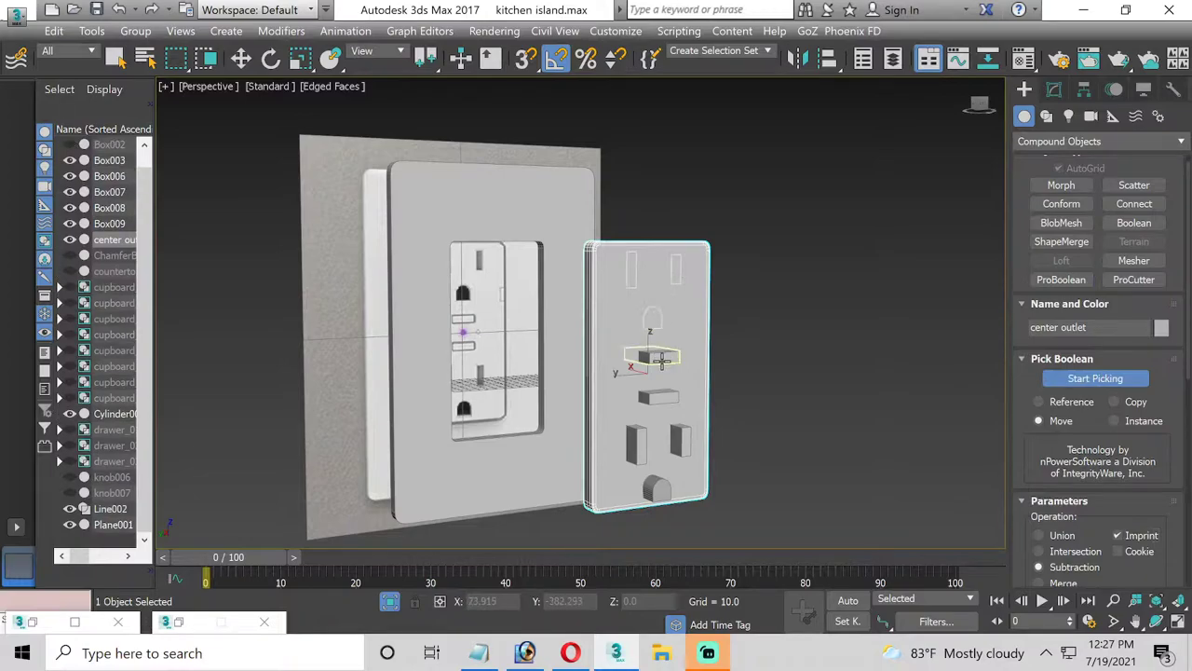
left_click(660, 360)
left_click(652, 396)
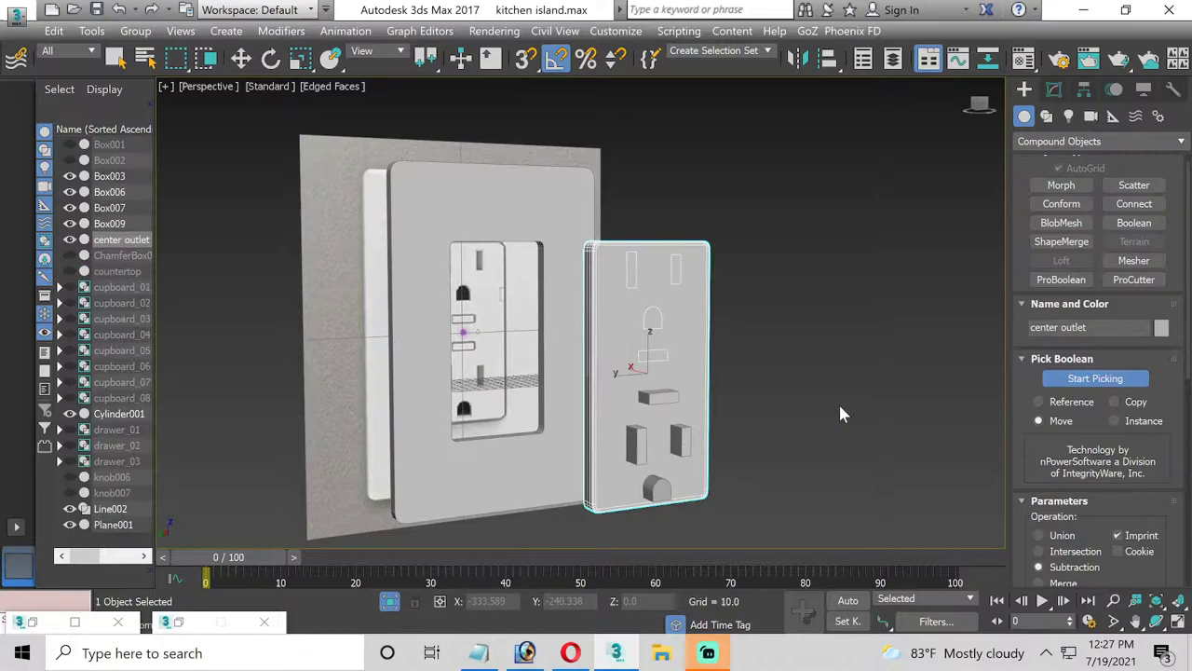
key("ctrl+z")
key("ctrl+z")
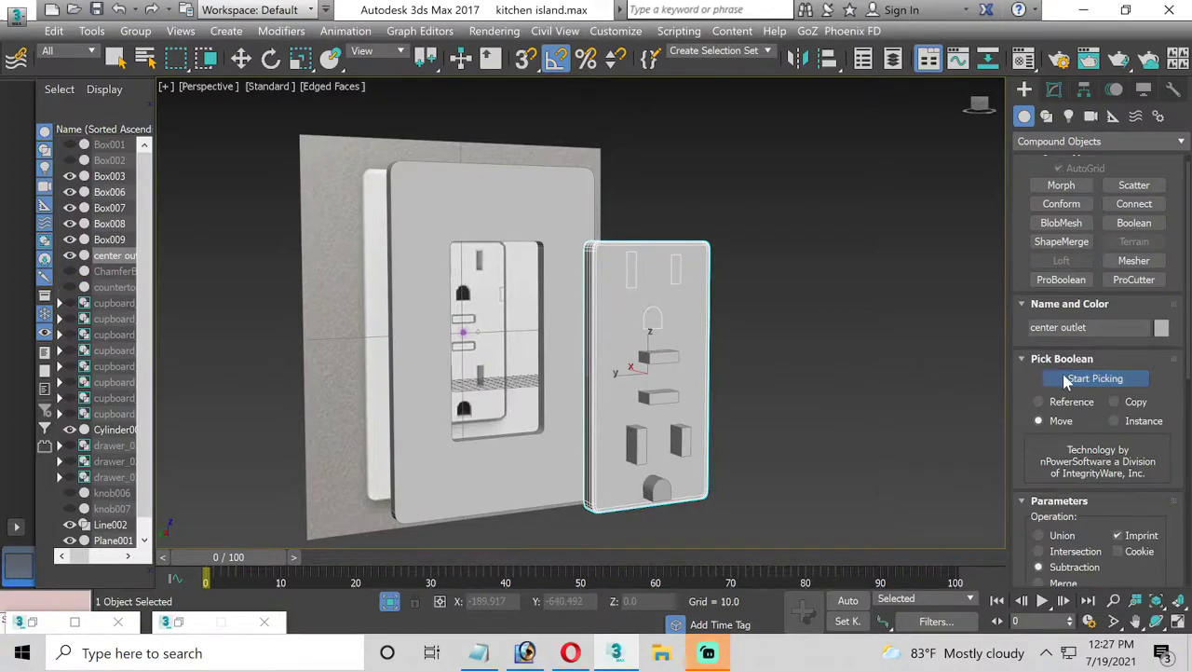
left_click(1062, 376)
left_click(241, 57)
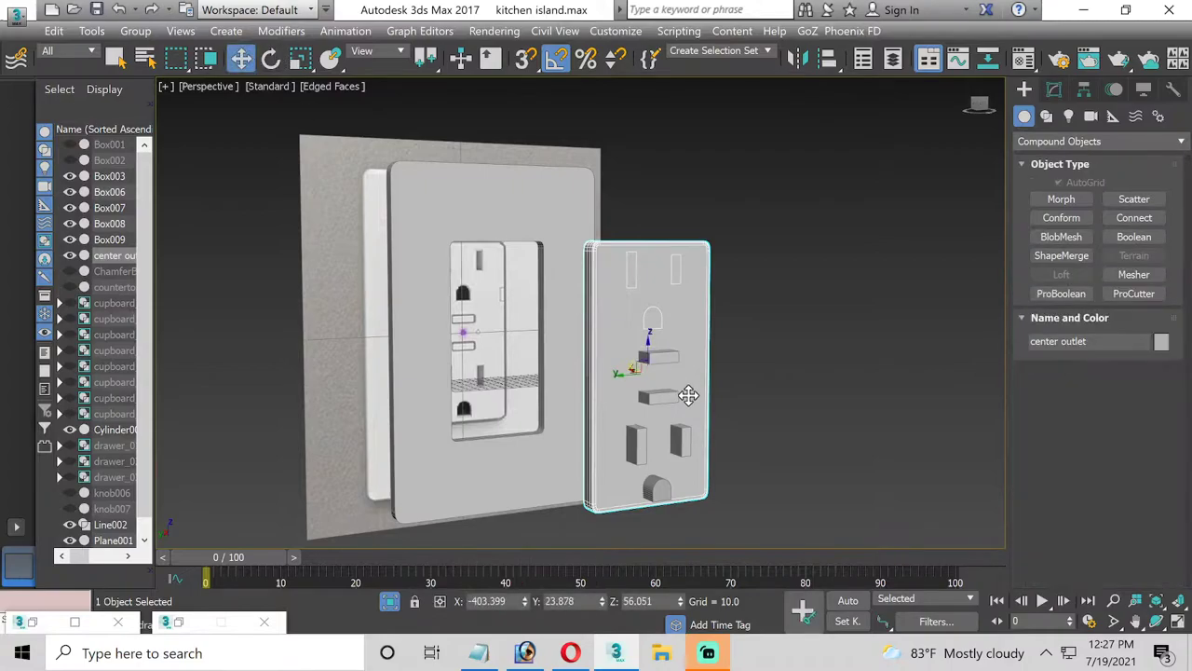
Clone the two small middle boxes off to the right of the plate
left_click(657, 356)
left_click(659, 397, "ctrl")
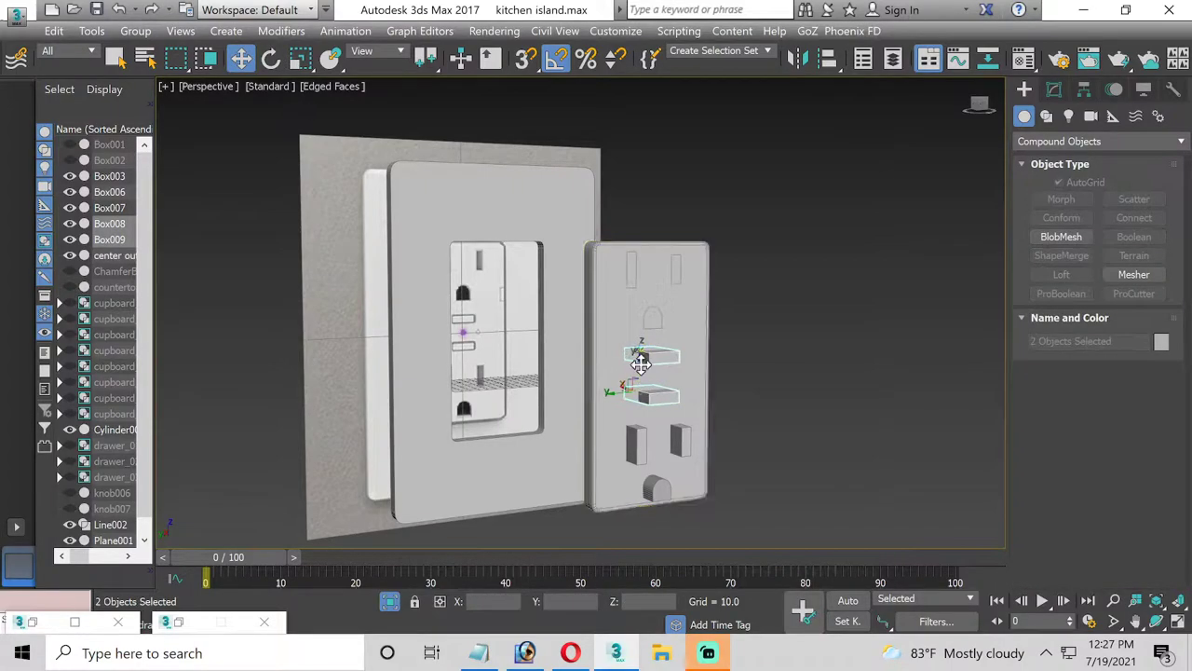
left_click_drag(623, 386, 775, 424, "shift")
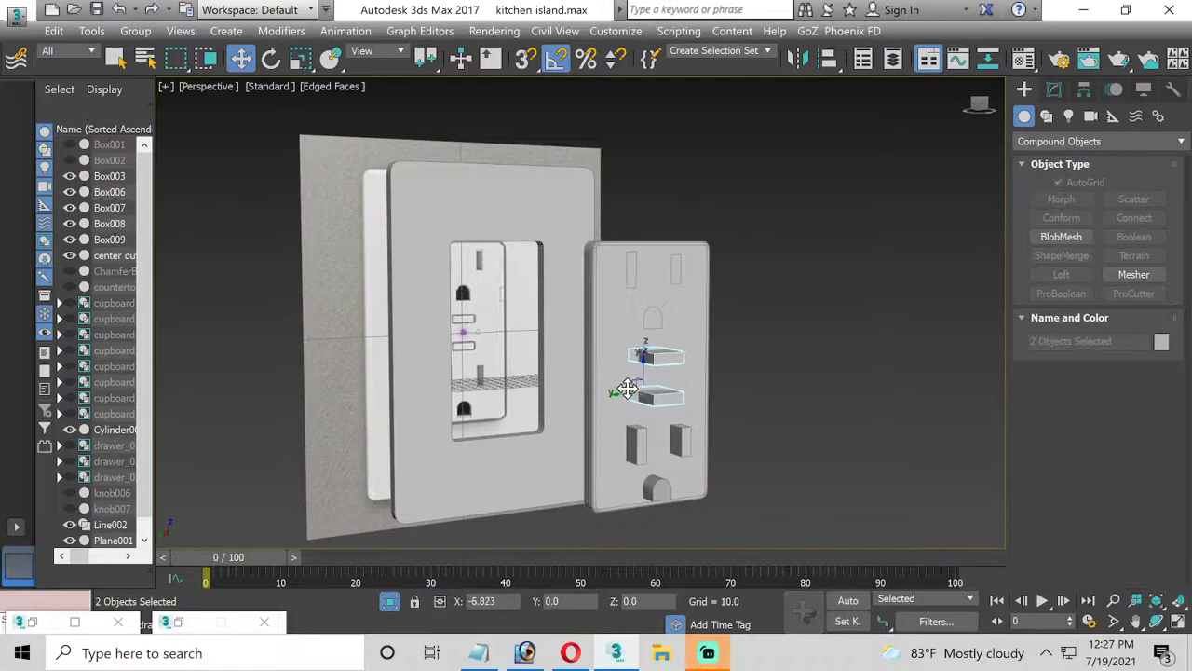
left_click(598, 402)
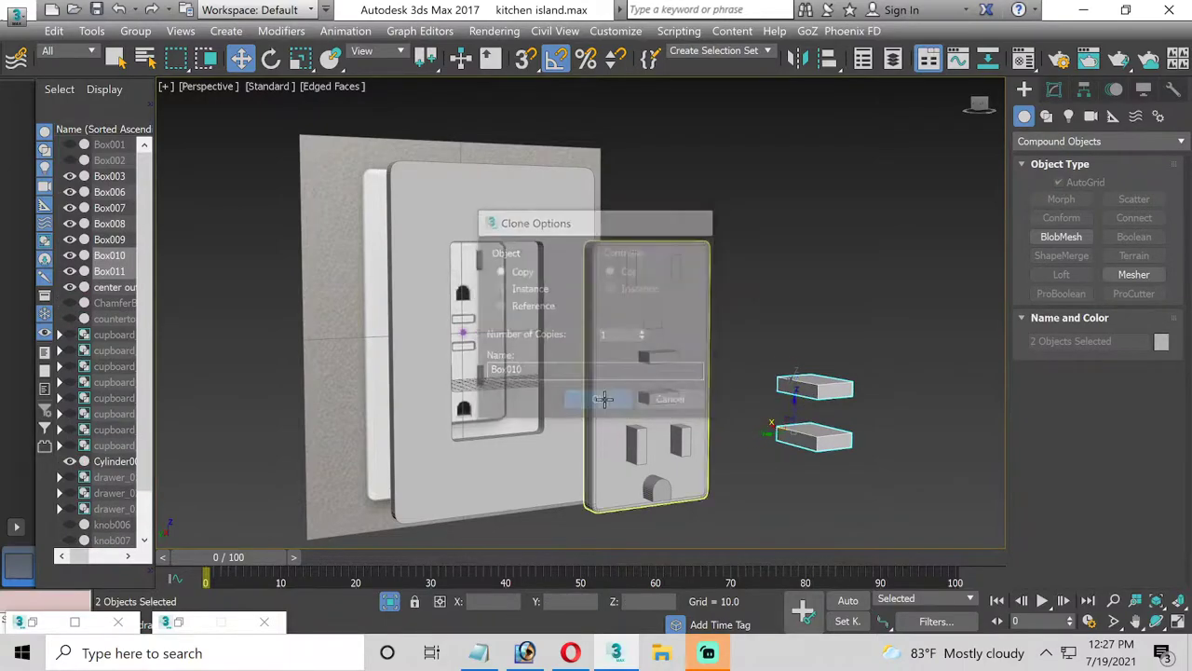
Add a ProBoolean to the center outlet and subtract four slot boxes and the ground-hole shape
left_click(686, 340)
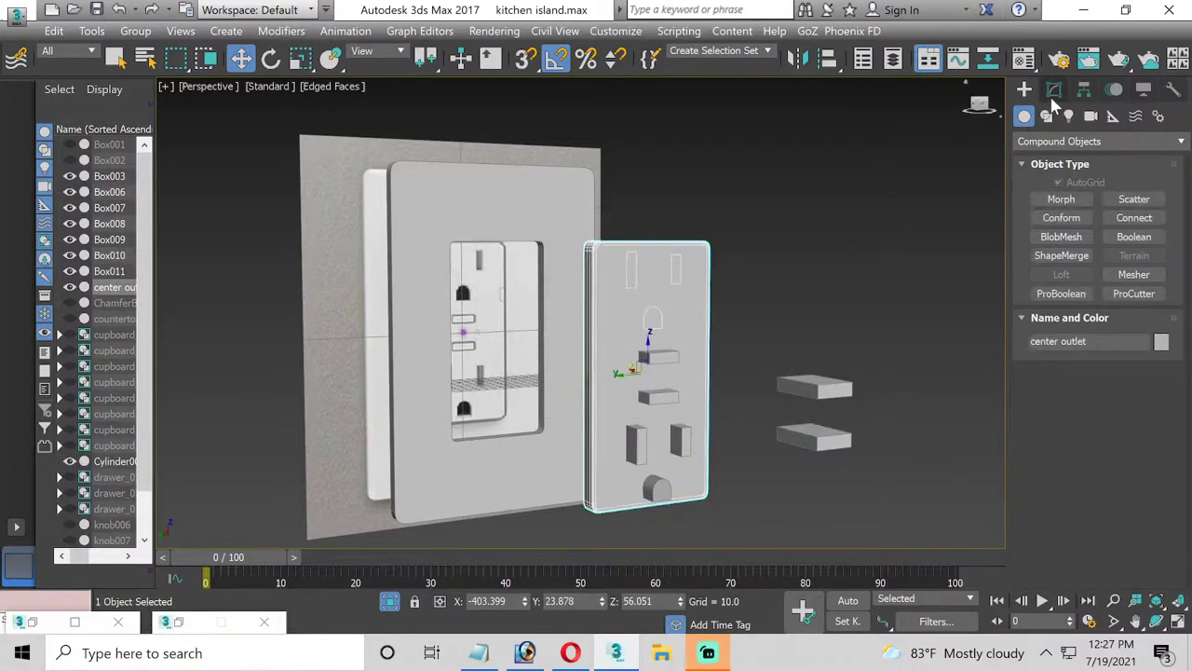
left_click(1061, 293)
left_click(1092, 335)
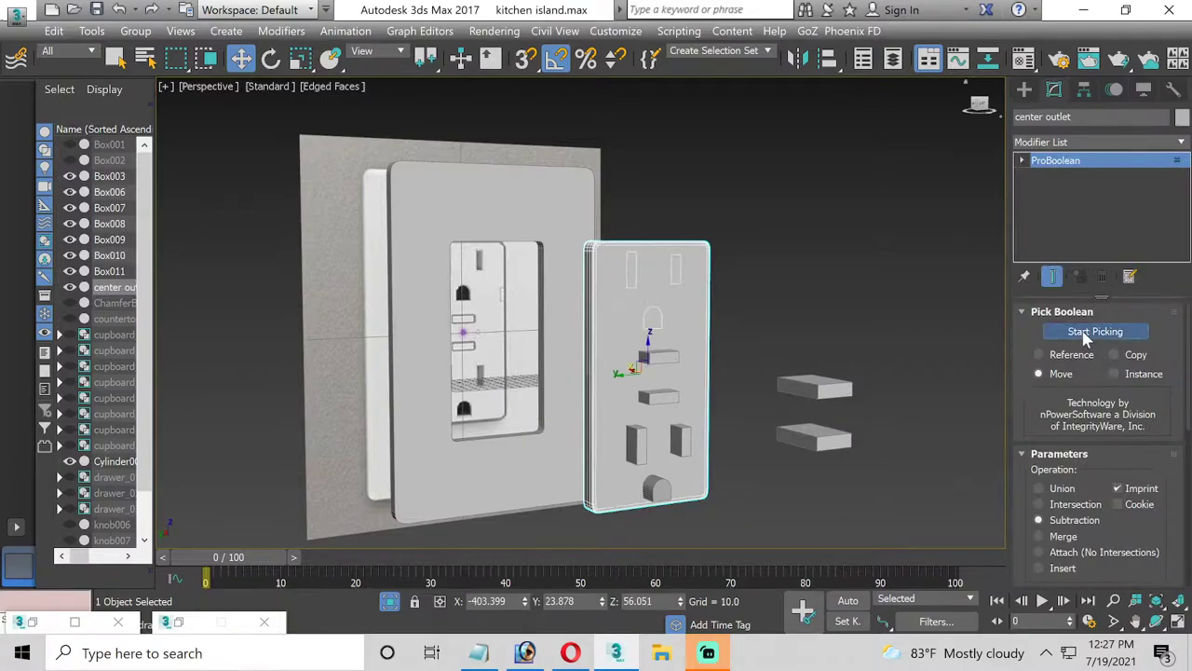
left_click(669, 354)
left_click(658, 396)
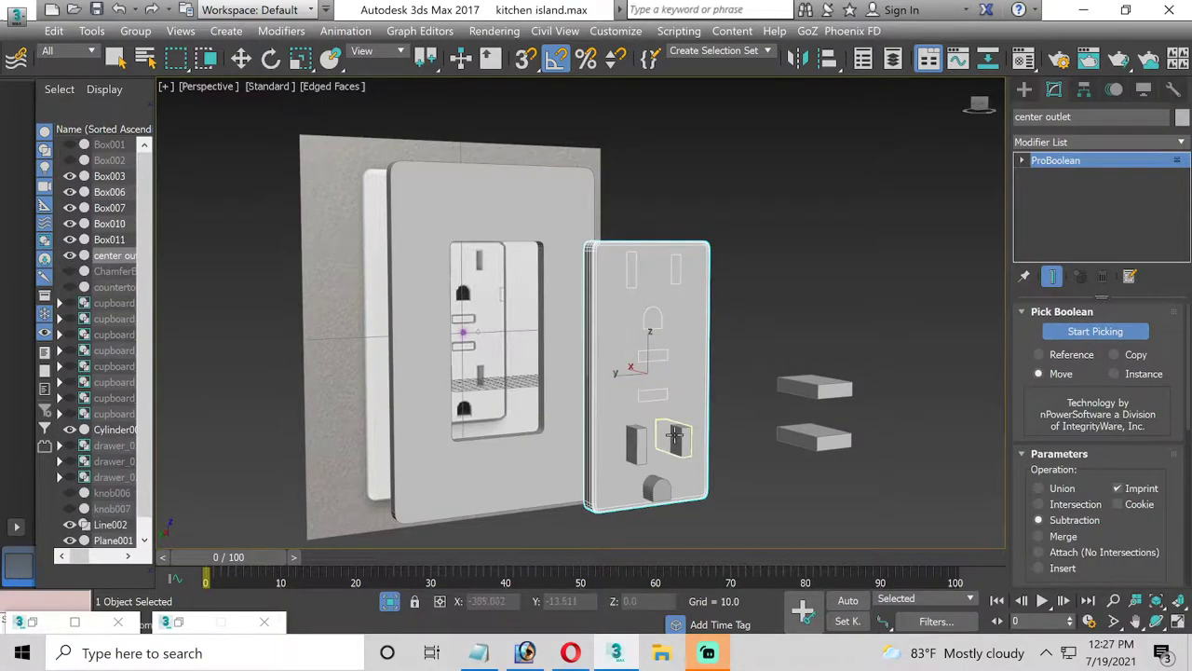
left_click(678, 438)
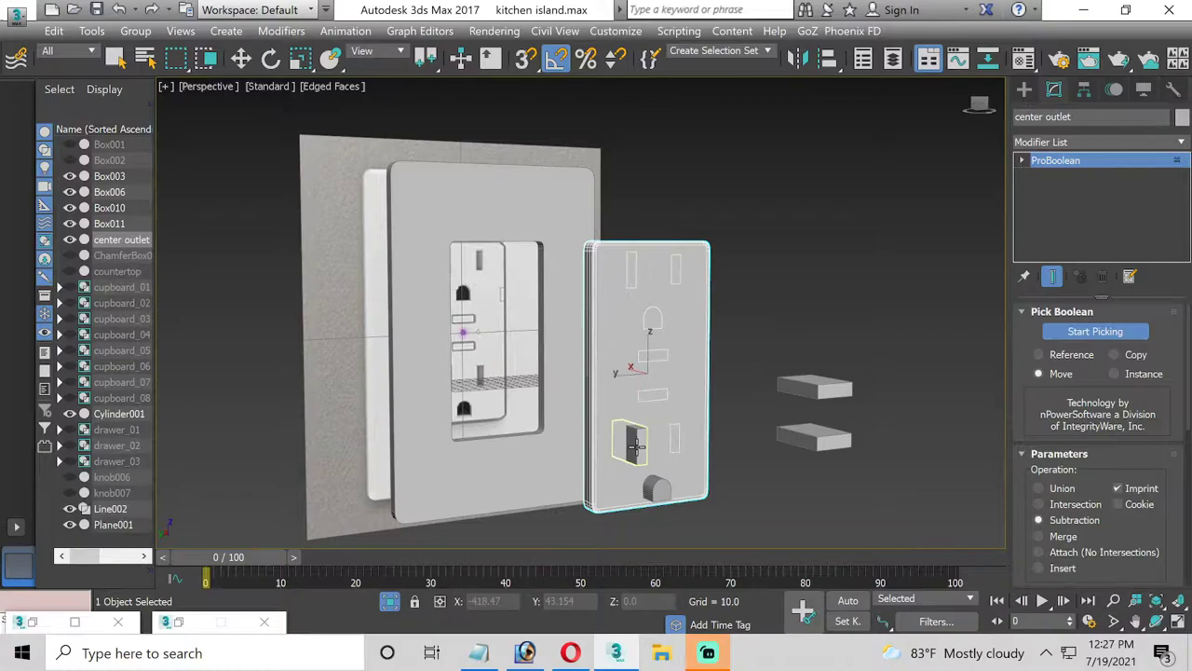
left_click(636, 447)
left_click(656, 486)
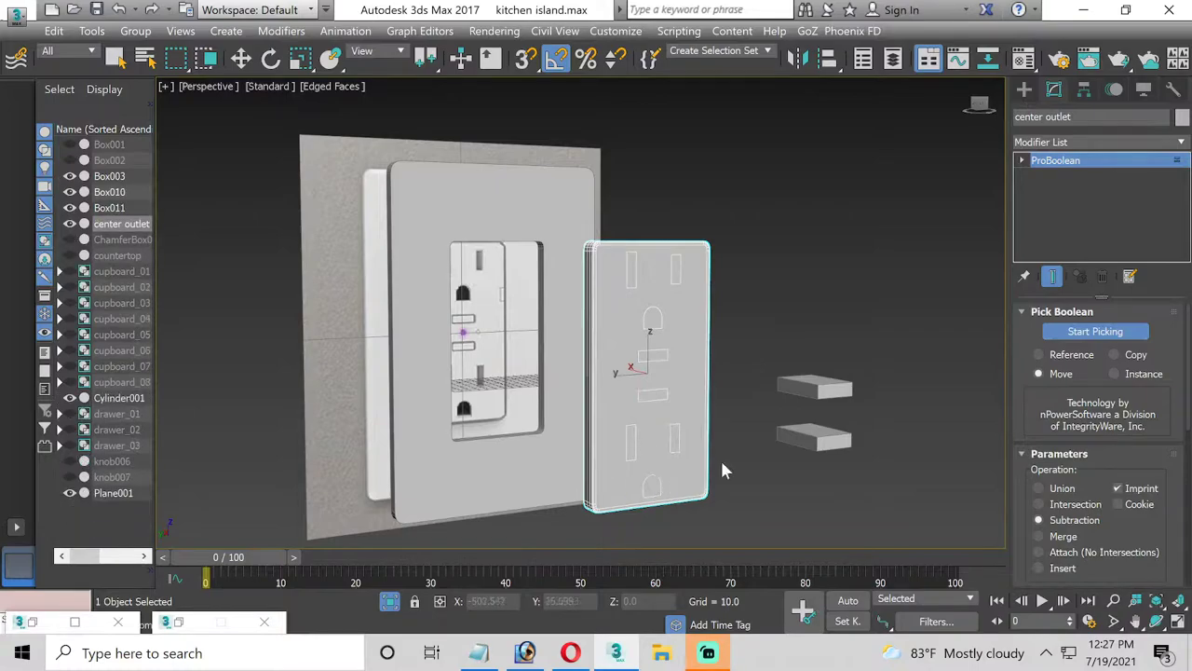
left_click(1083, 333)
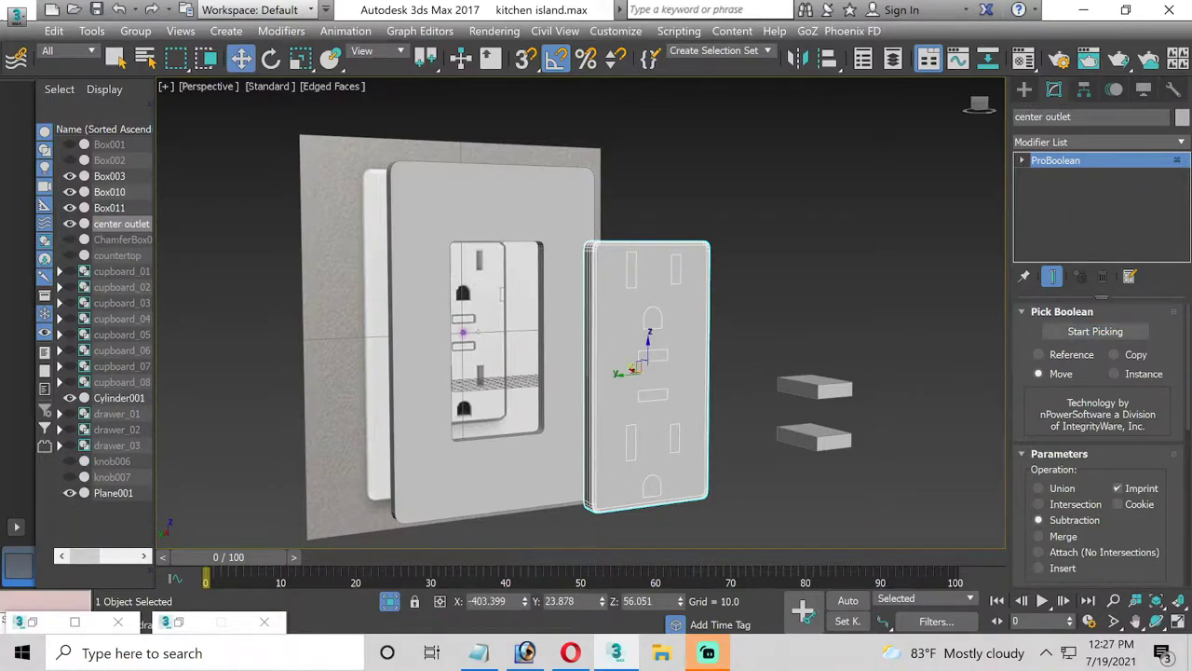
Convert the ProBoolean center outlet to an Editable Poly in Polygon mode
right_click(1057, 164)
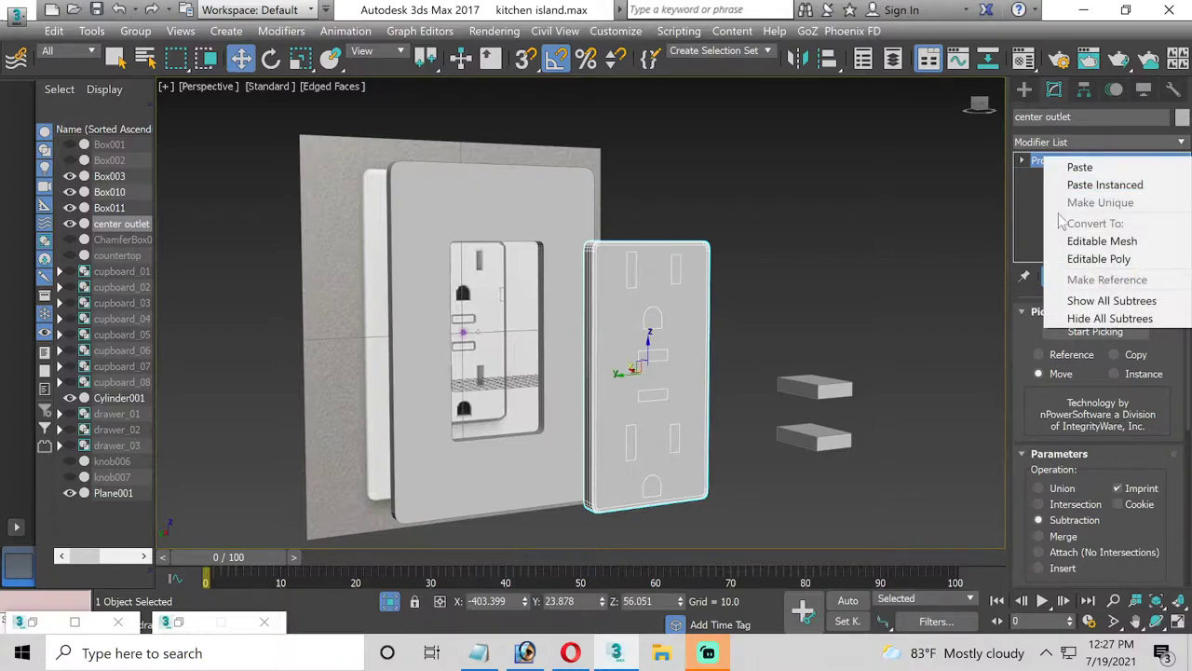
left_click(1075, 259)
left_click(681, 349)
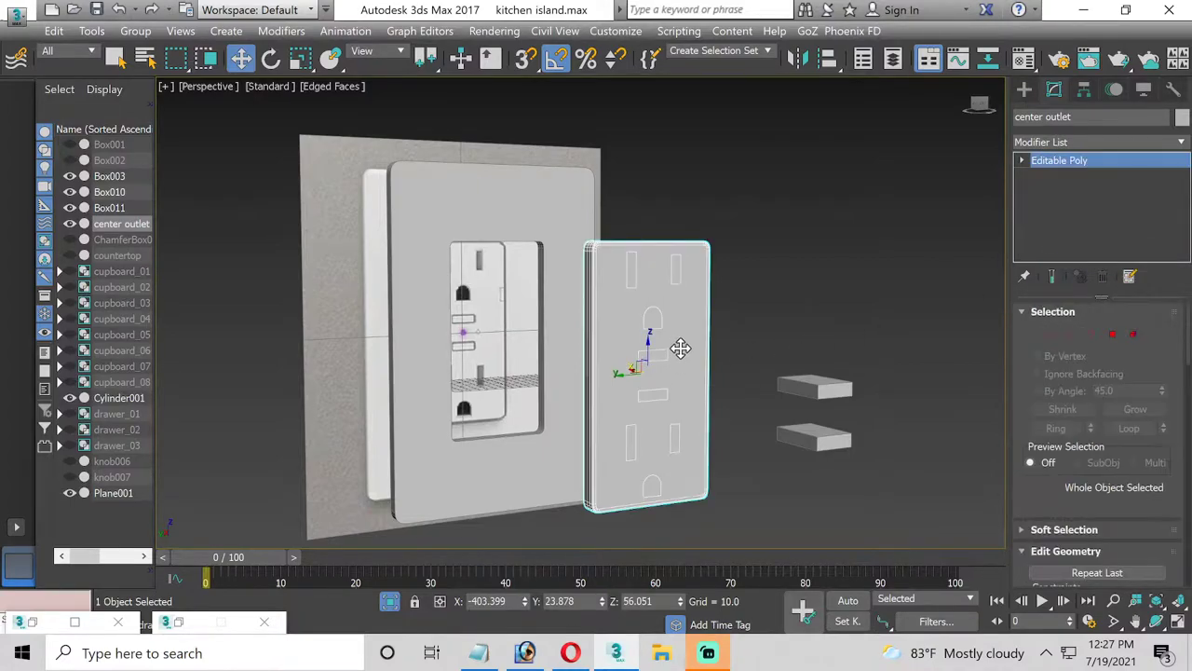
left_click(1112, 334)
scroll(667, 274, "up", 2)
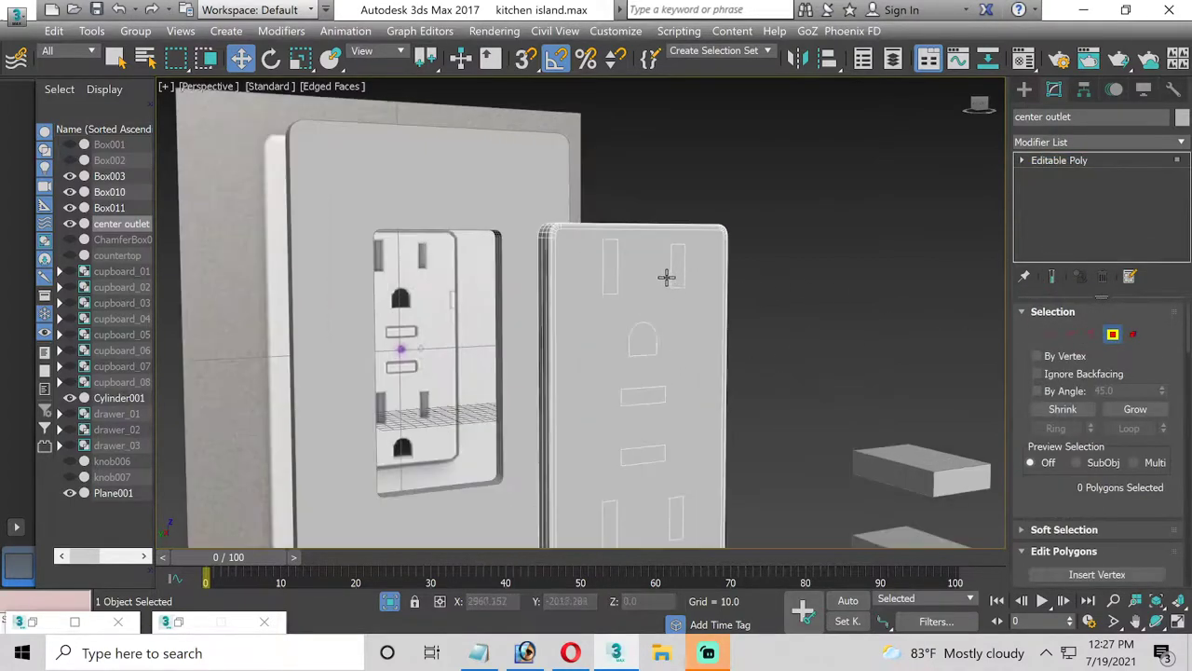
scroll(615, 276, "up", 2)
Select the front and back faces of both top prong slots
left_click(616, 277)
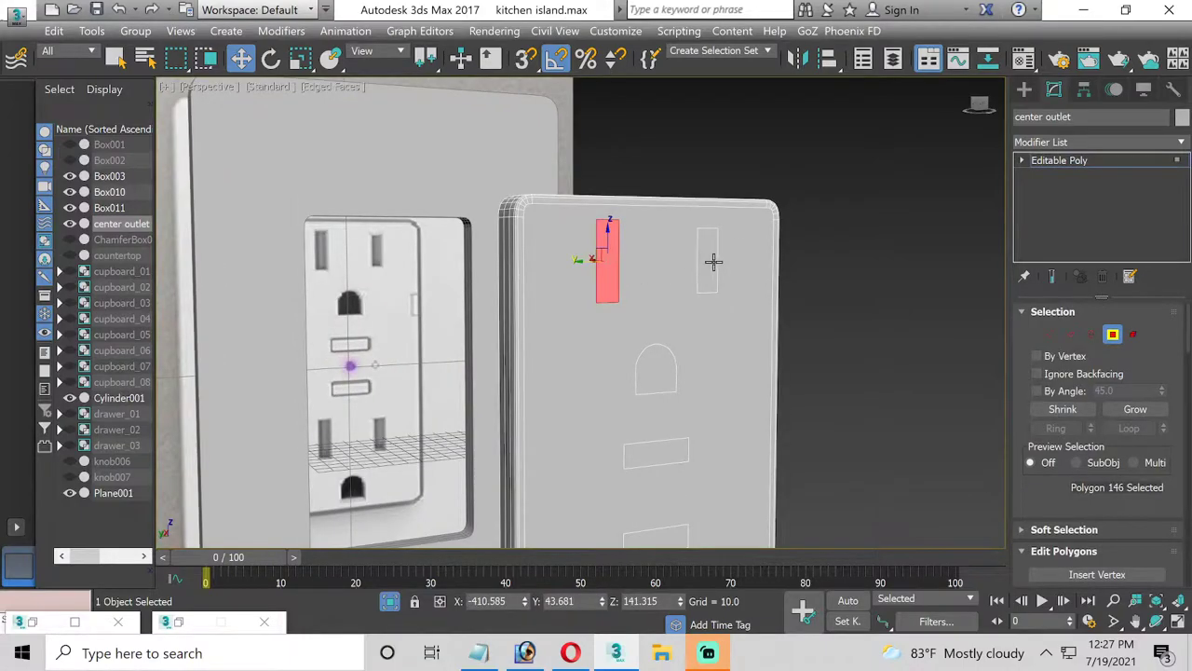
left_click(712, 262, "ctrl")
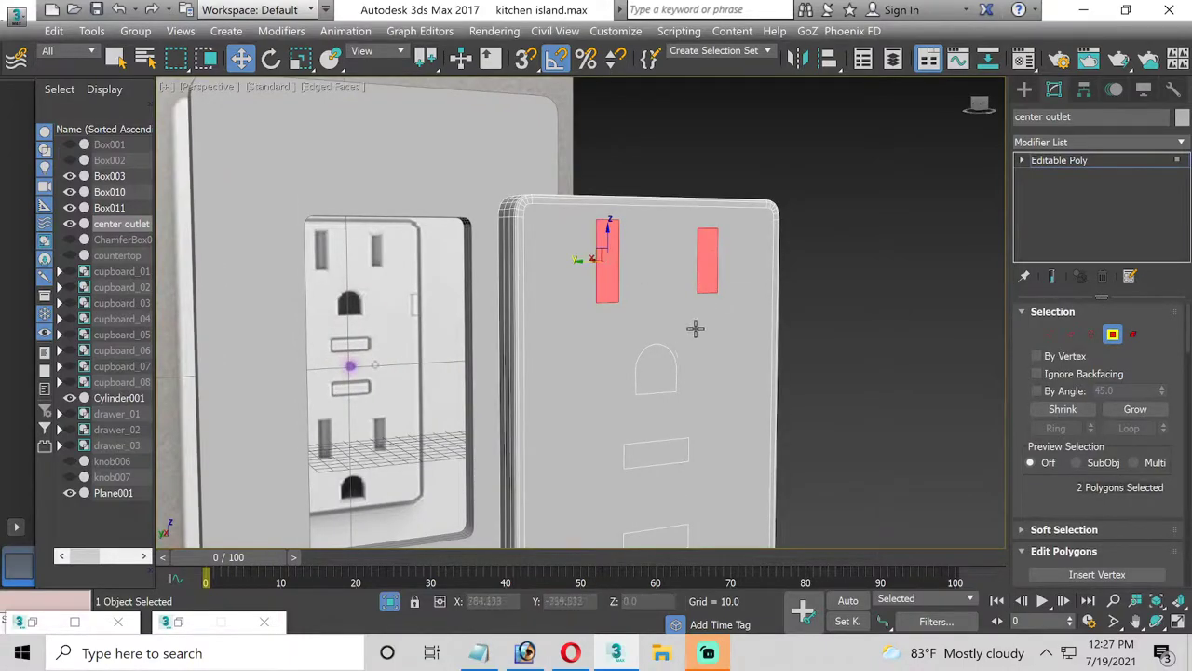
left_click(1157, 620)
mouse_move(535, 335)
left_mouse_down()
mouse_move(633, 354)
mouse_move(532, 234)
left_mouse_up()
left_click(241, 58)
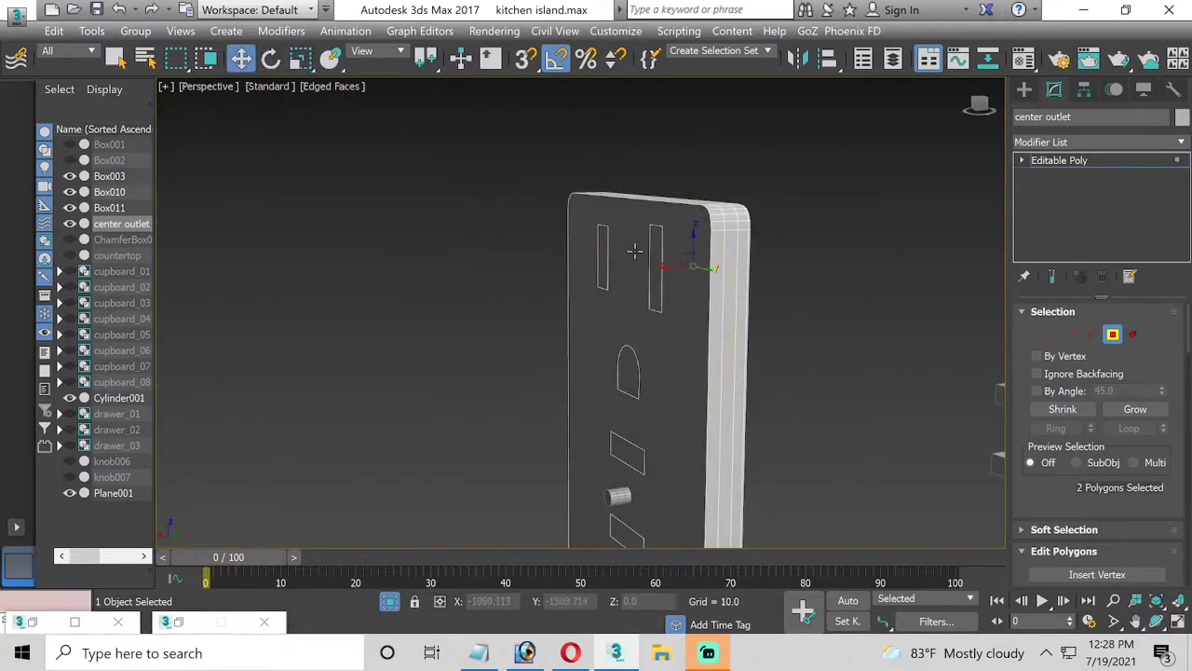
left_click(656, 256, "ctrl")
left_click(601, 253, "ctrl")
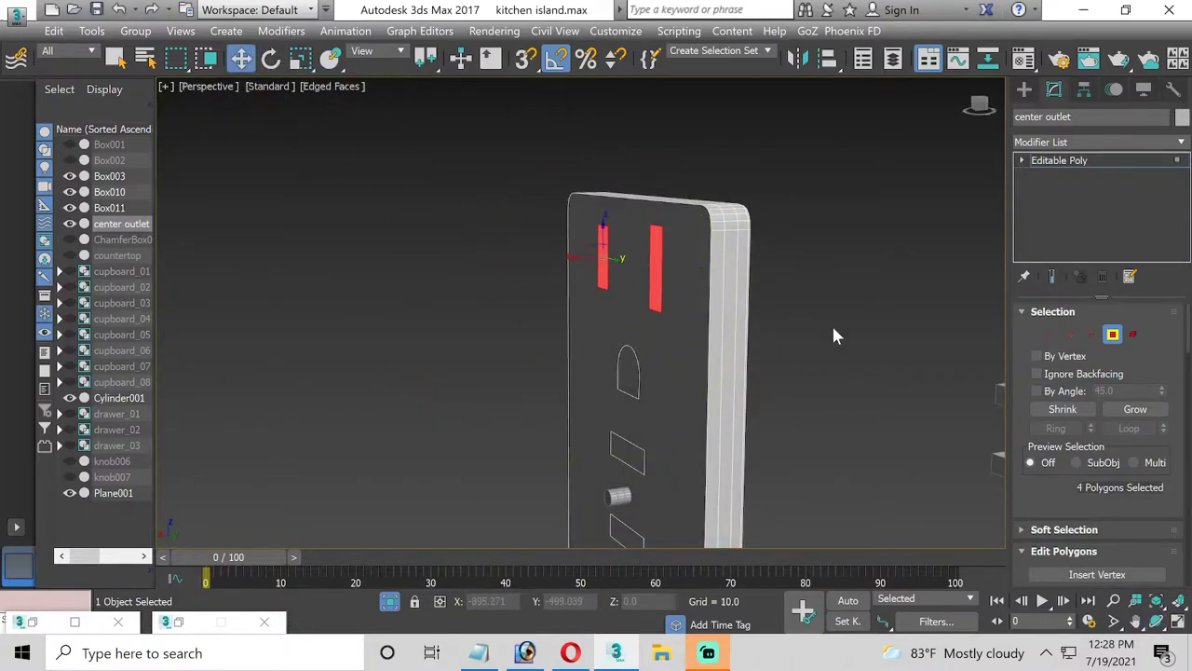
key("Delete")
left_click(657, 291, "ctrl")
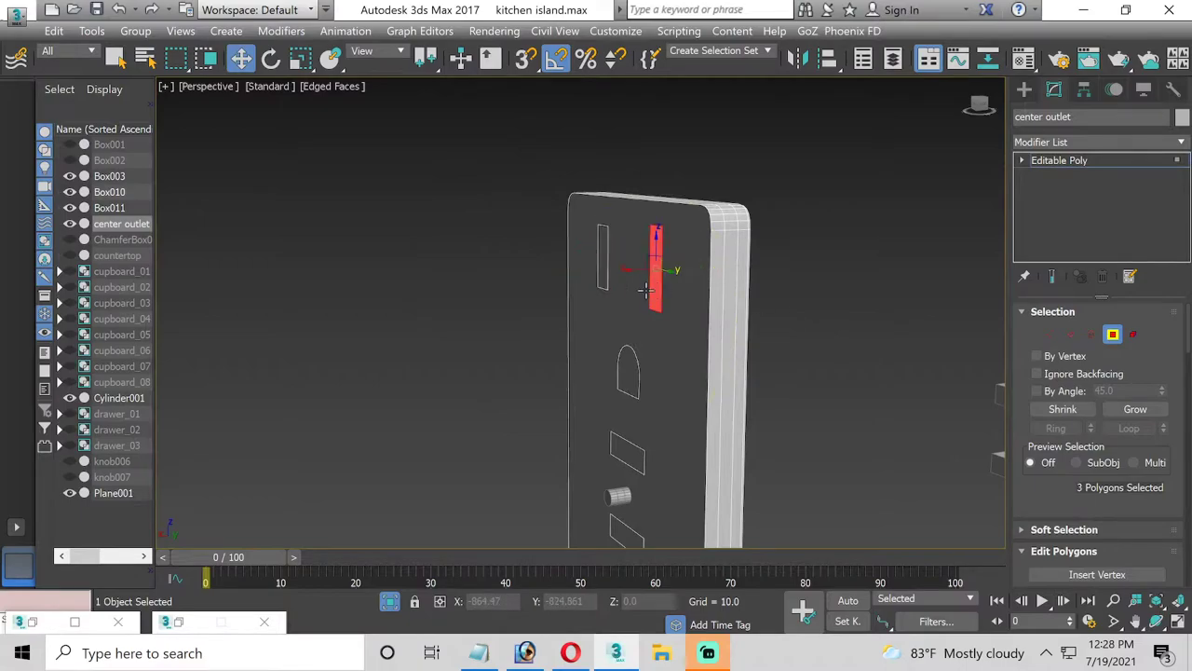
left_click(601, 277, "ctrl")
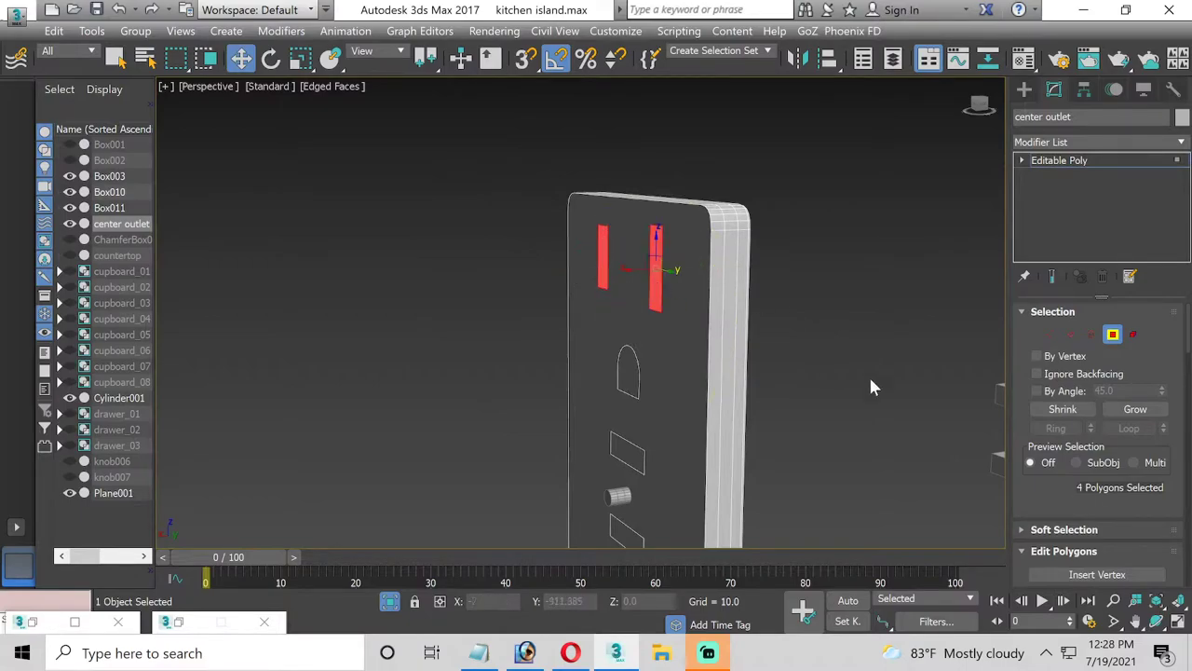
scroll(1187, 457, "down", 1)
scroll(1187, 456, "down", 1)
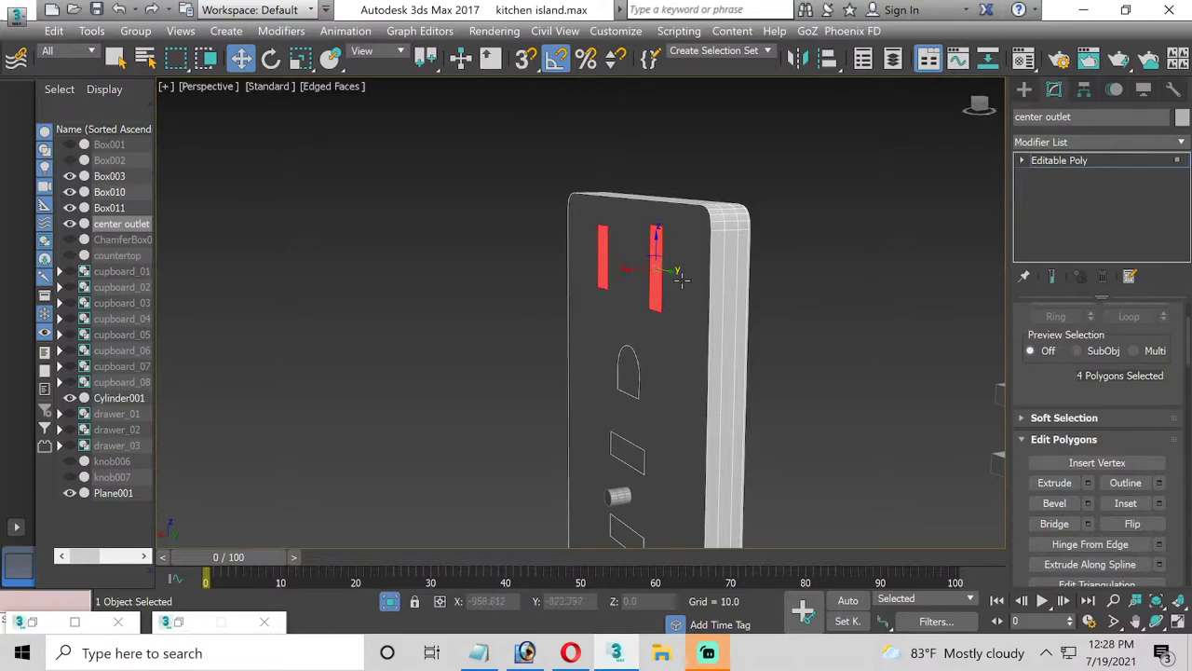
scroll(1116, 447, "down", 1)
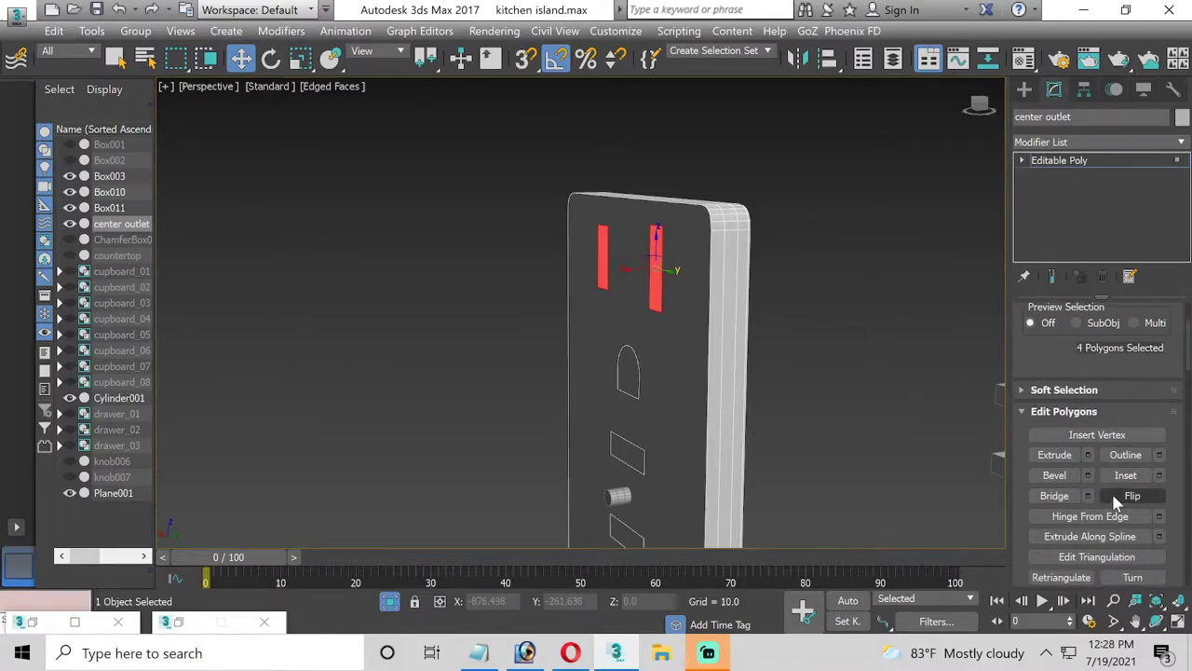
Bridge the selected top slot faces into through-openings with 3 segments
left_click(1088, 497)
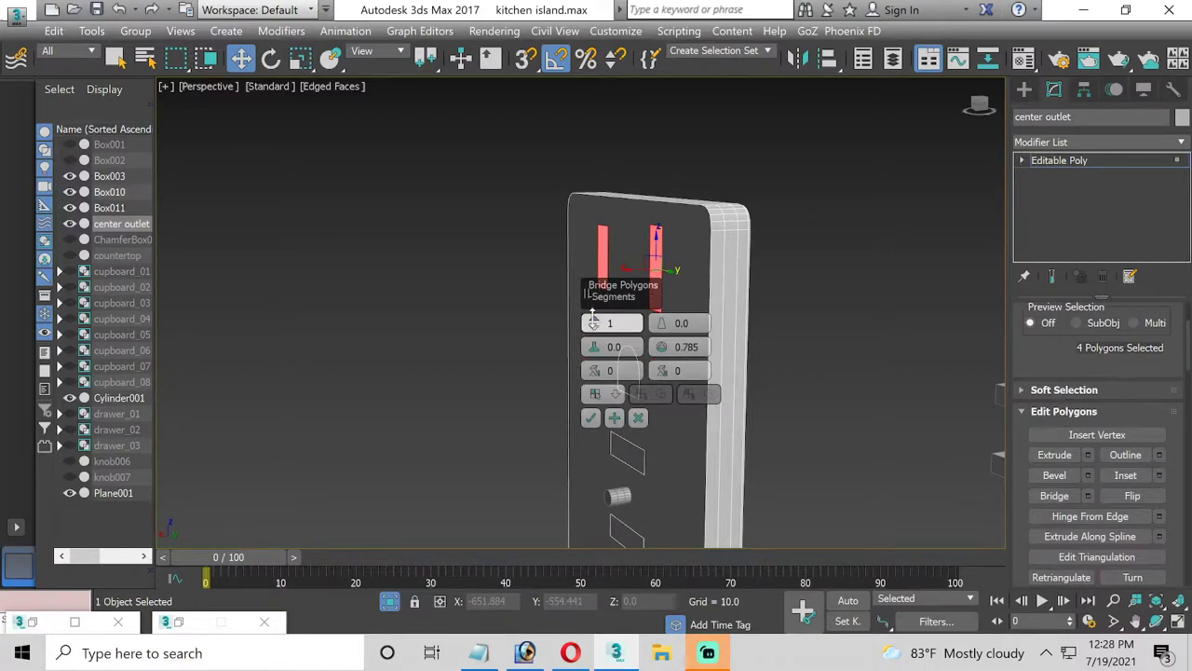
left_click(590, 418)
left_click(1160, 629)
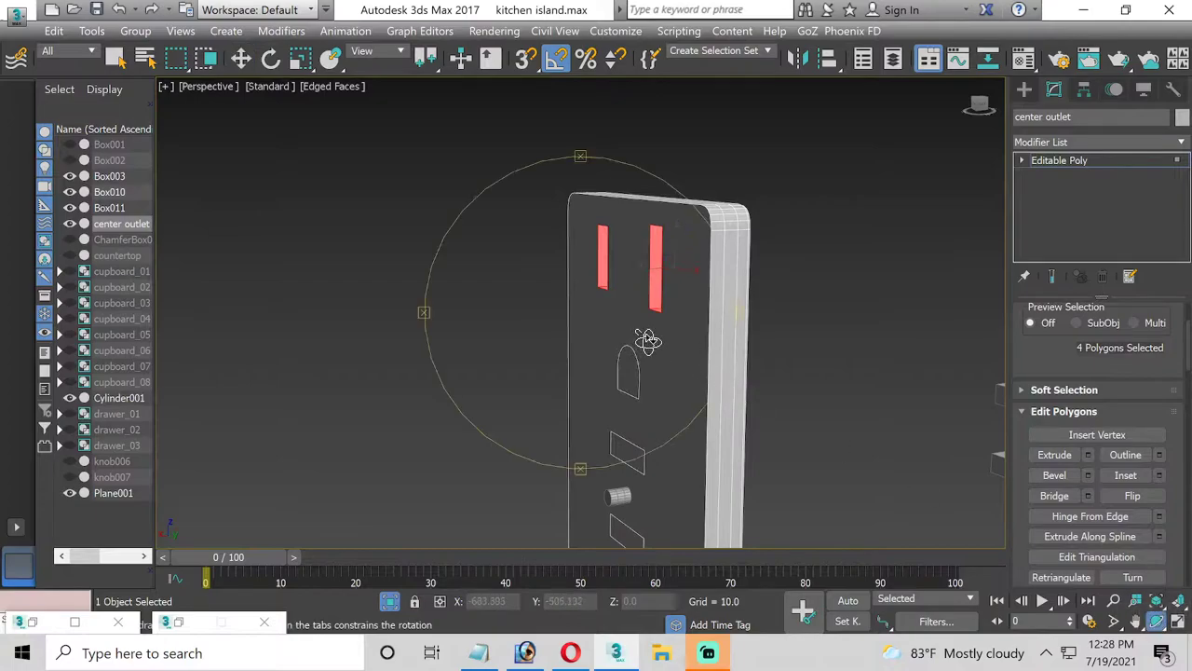
mouse_move(646, 338)
left_mouse_down()
mouse_move(565, 341)
mouse_move(646, 346)
mouse_move(524, 165)
left_mouse_up()
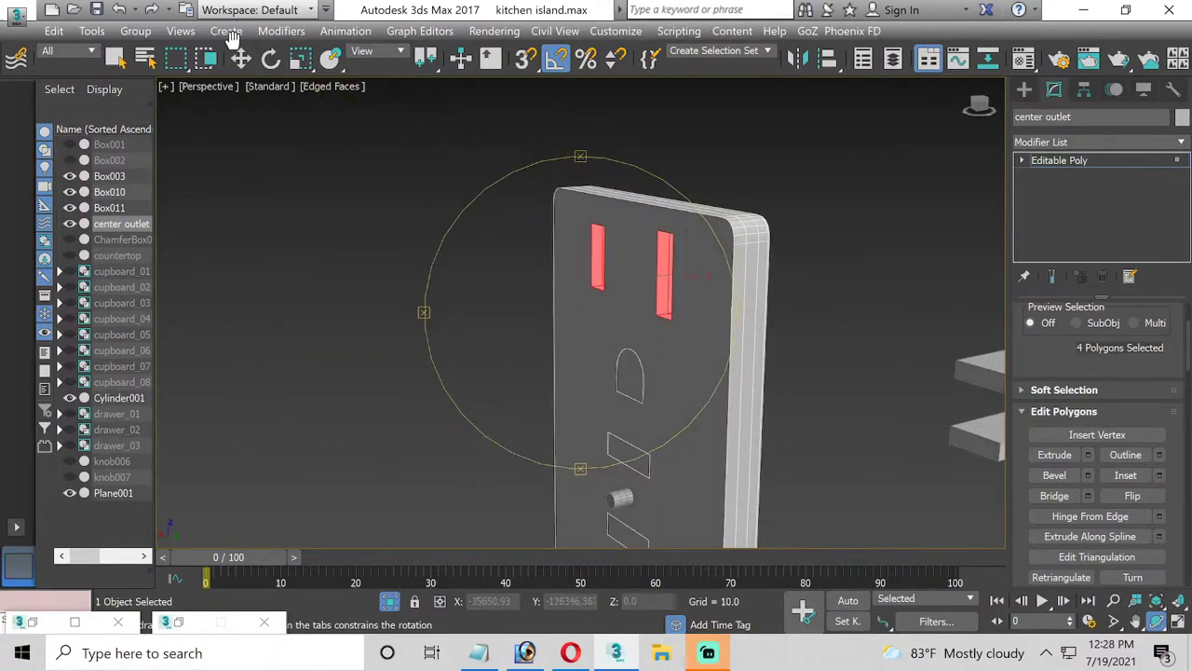
Select the arched ground-hole polygons on both sides and bridge them with 3 segments
left_click(240, 57)
left_click(635, 388)
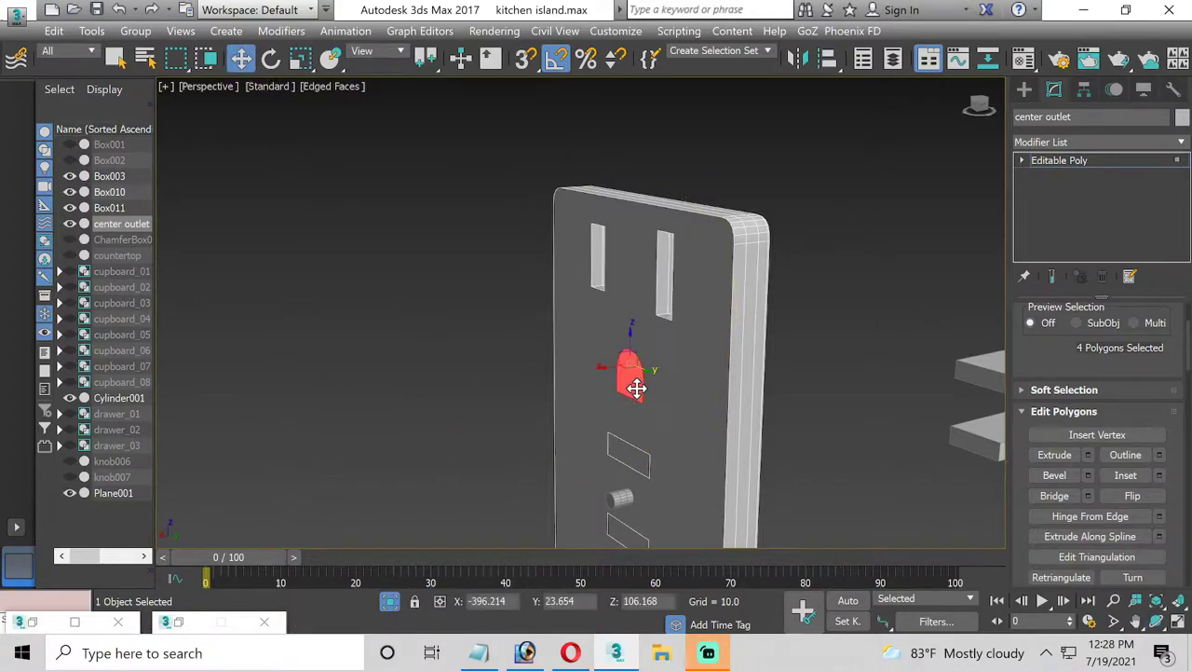
left_click(1158, 624)
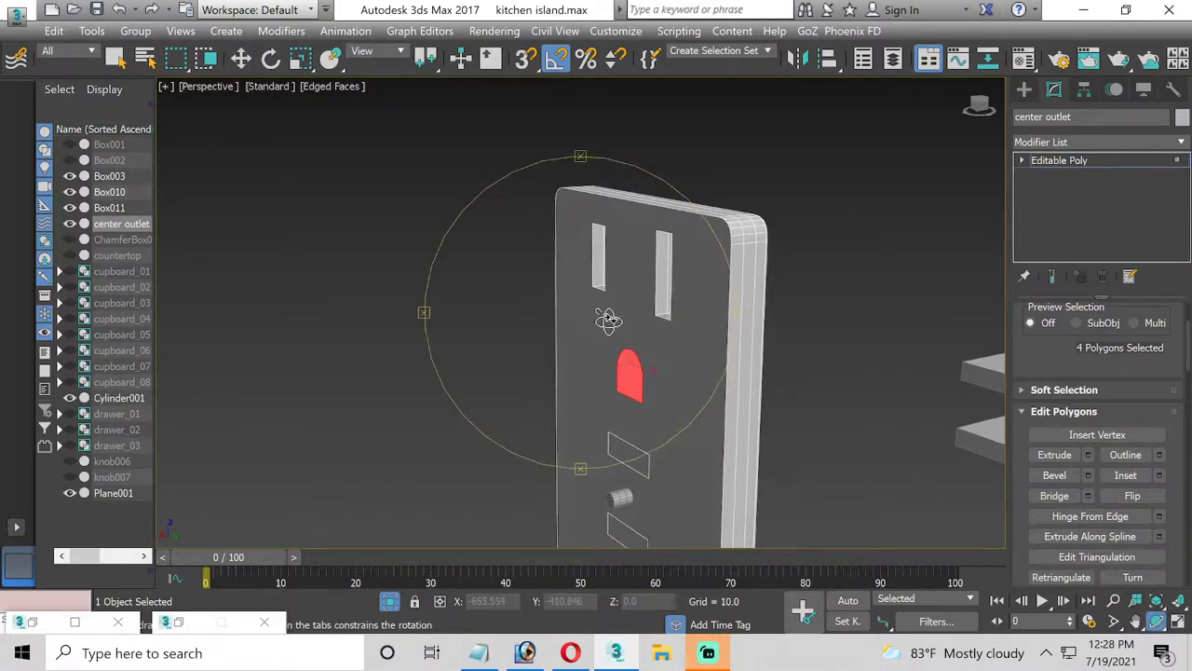
left_click_drag(614, 298, 533, 323)
left_click(240, 57)
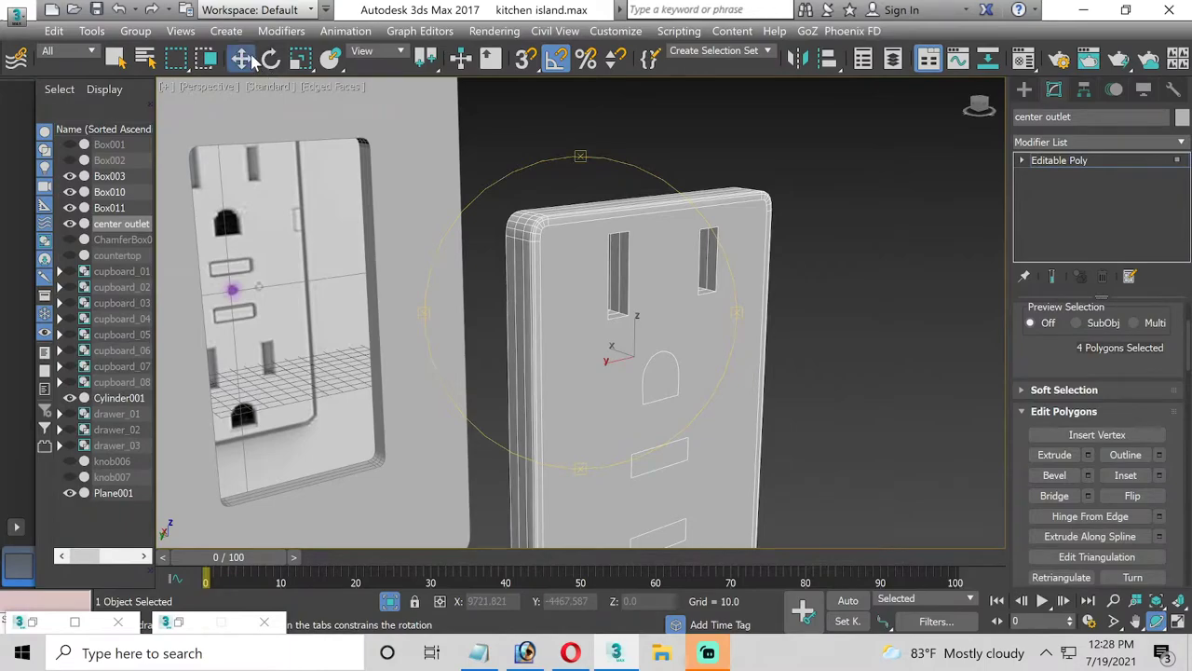
left_click(654, 362)
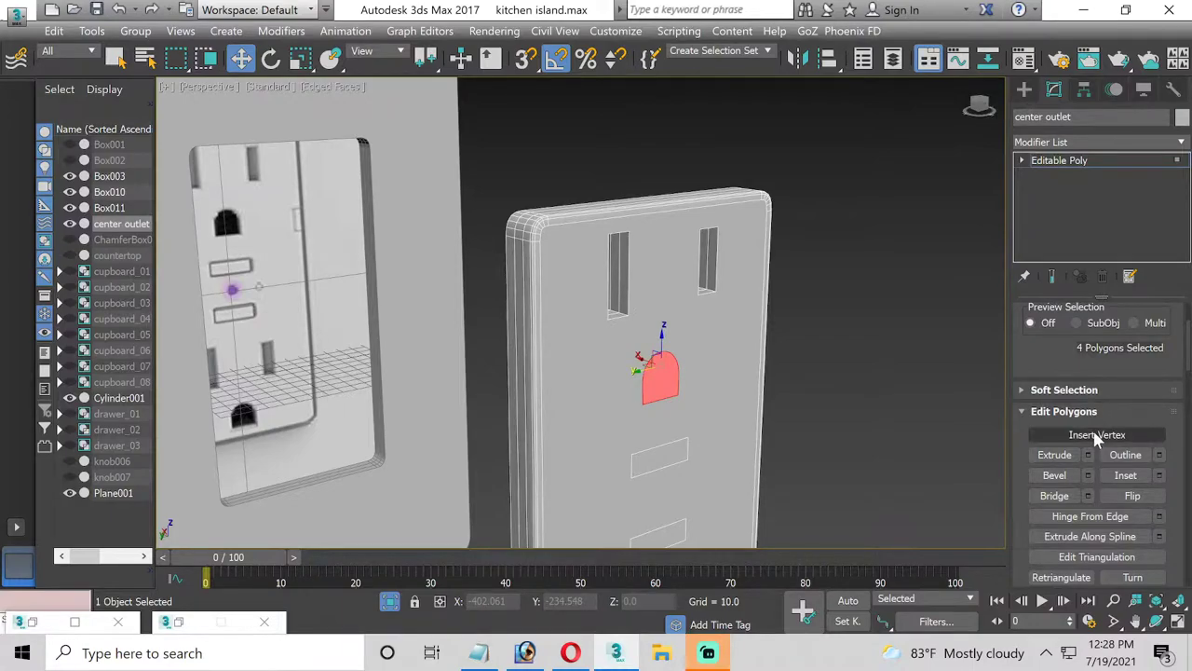
left_click(1090, 498)
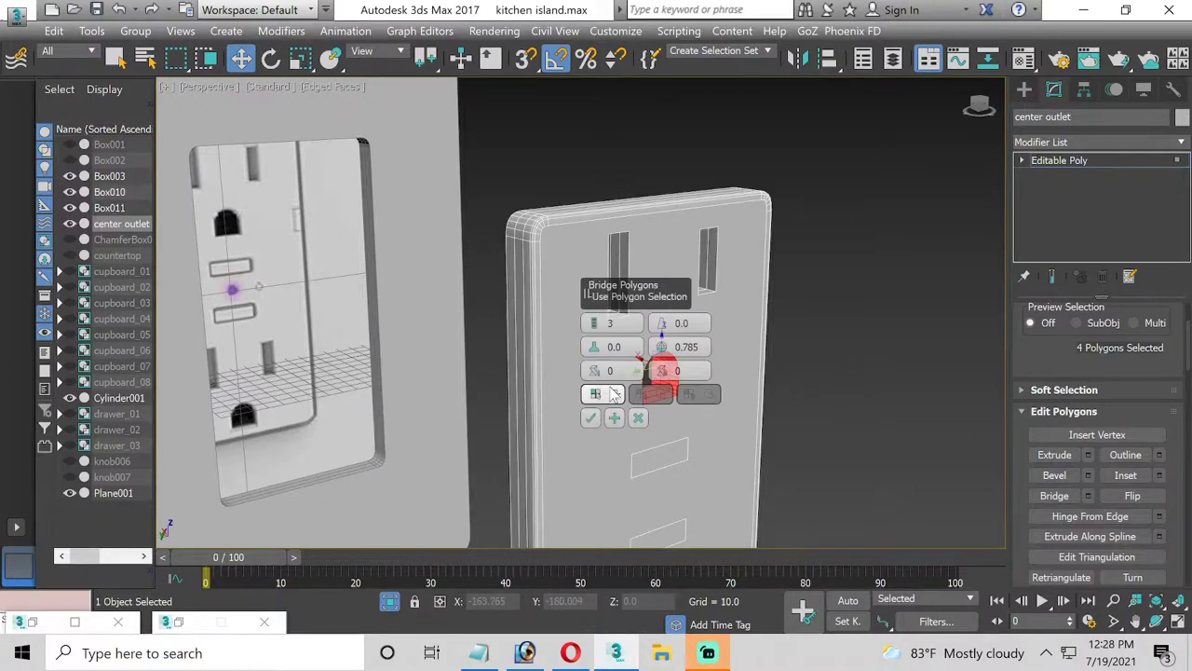
left_click(589, 419)
Select the horizontal and vertical slot faces plus the bottom round face
middle_click_drag(590, 419, 598, 329, "alt")
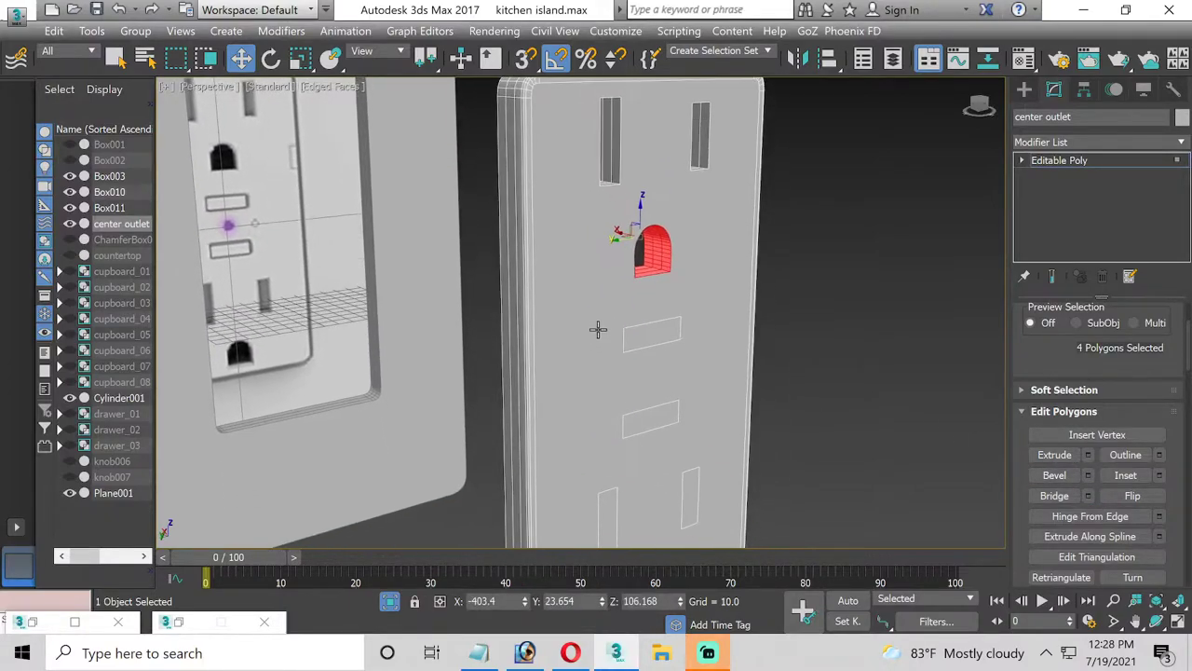
left_click(632, 340)
left_click(638, 416, "ctrl")
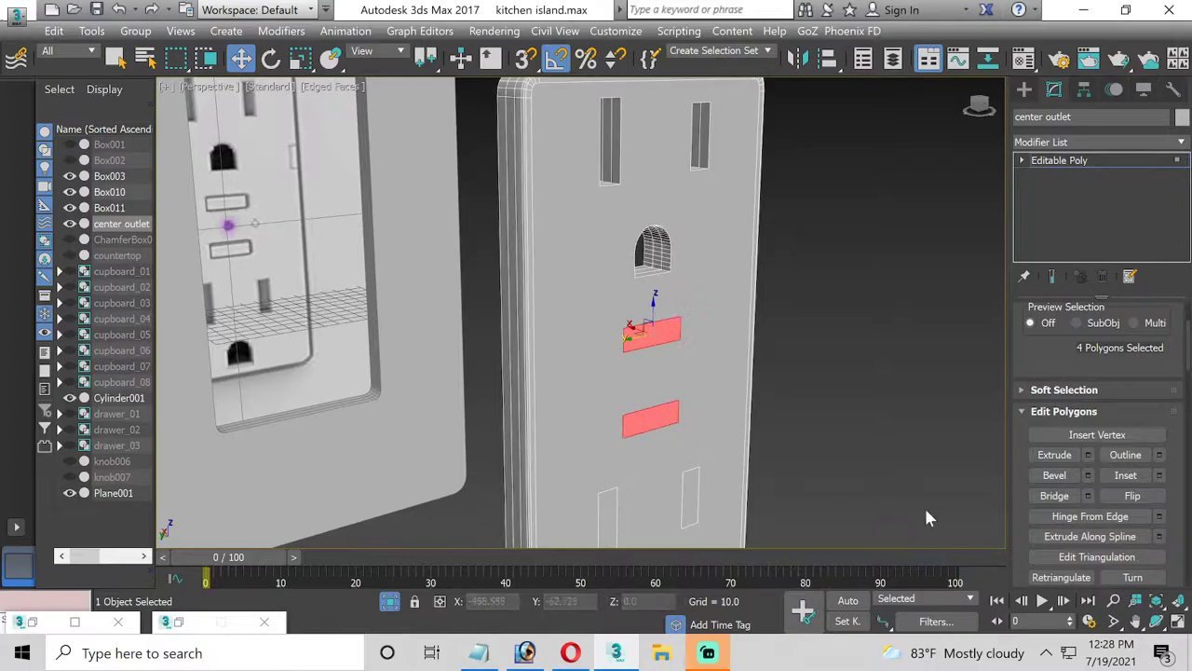
middle_click_drag(607, 388, 604, 416)
left_click(606, 438, "ctrl")
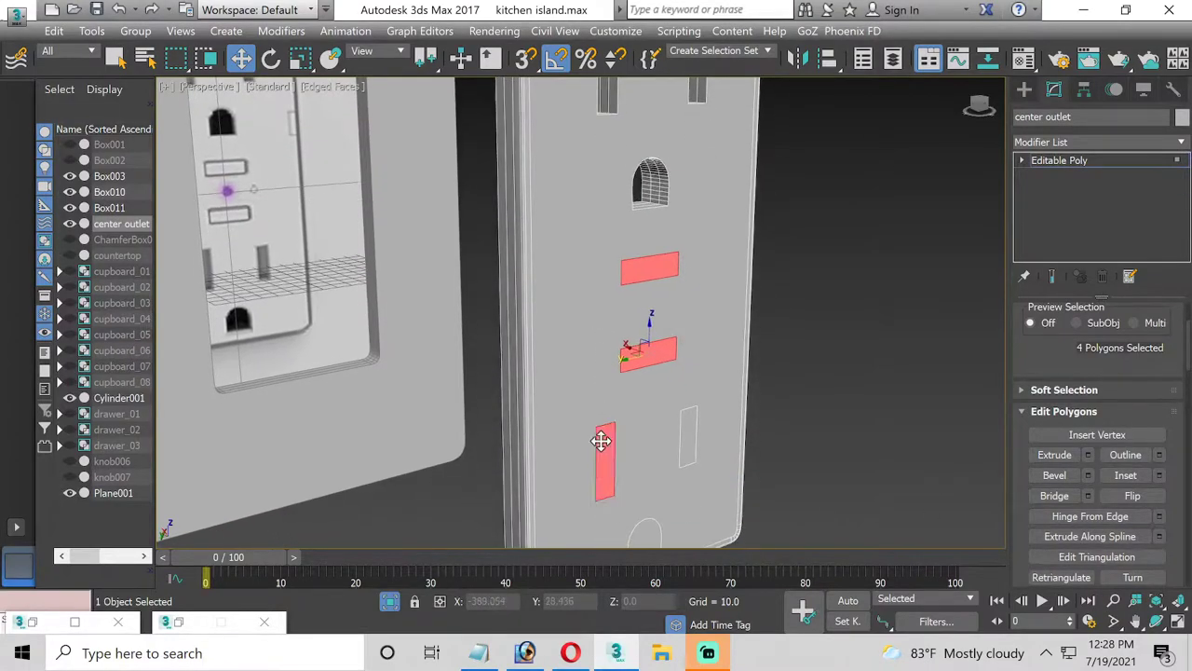
left_click(691, 431, "ctrl")
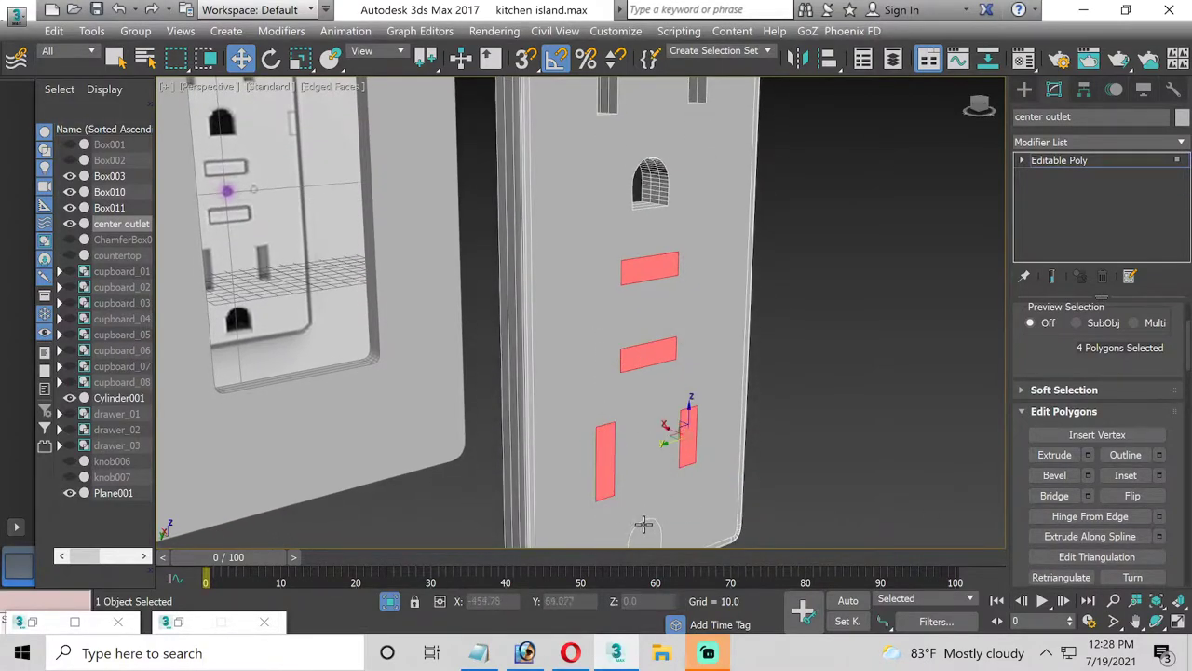
key("ctrl+z")
left_click(688, 456, "ctrl")
left_click(653, 534, "ctrl")
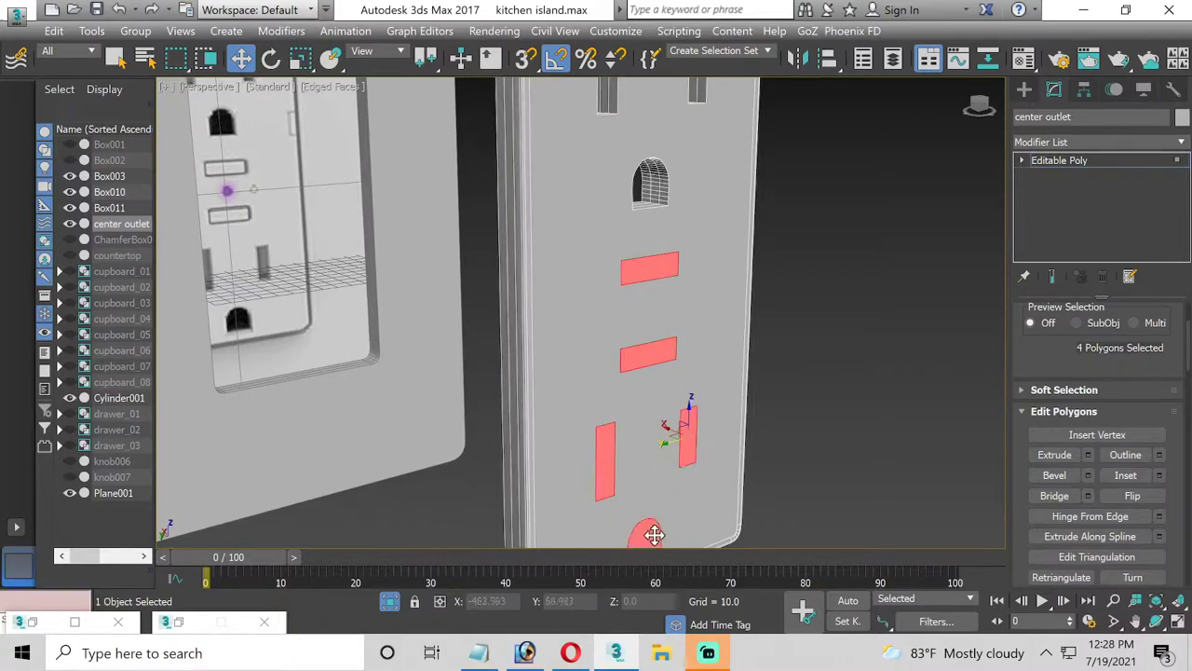
From a new angle, reselect the two horizontal and two vertical slot faces
left_click(1156, 620)
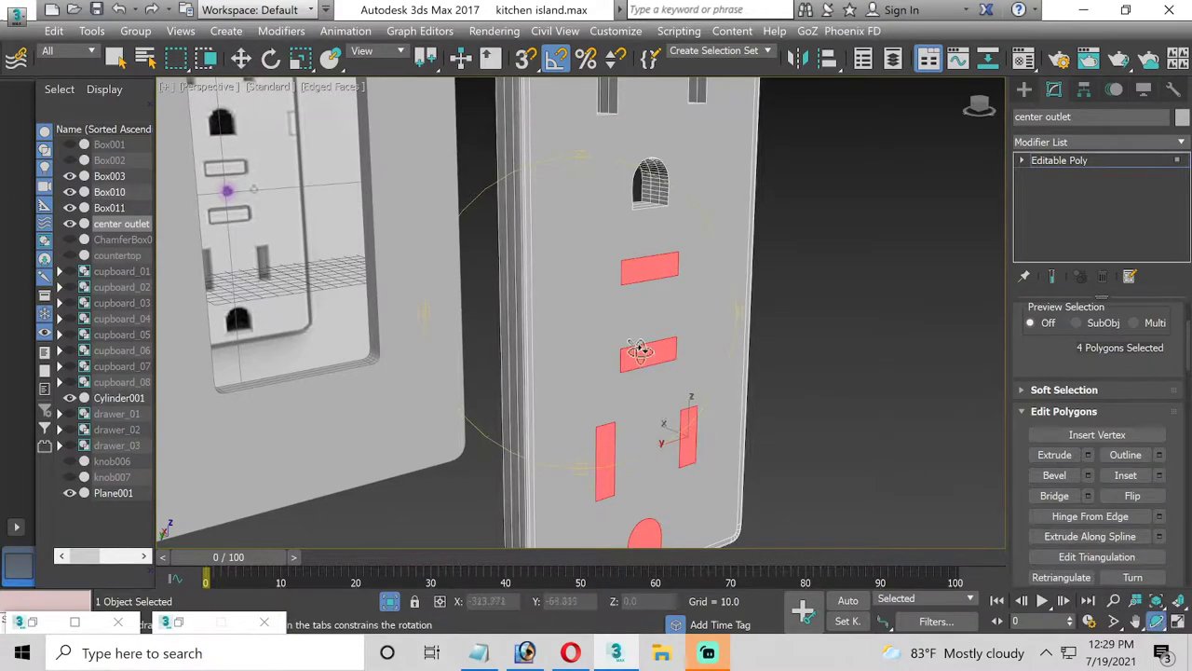
left_click_drag(639, 345, 592, 330)
left_click(245, 59)
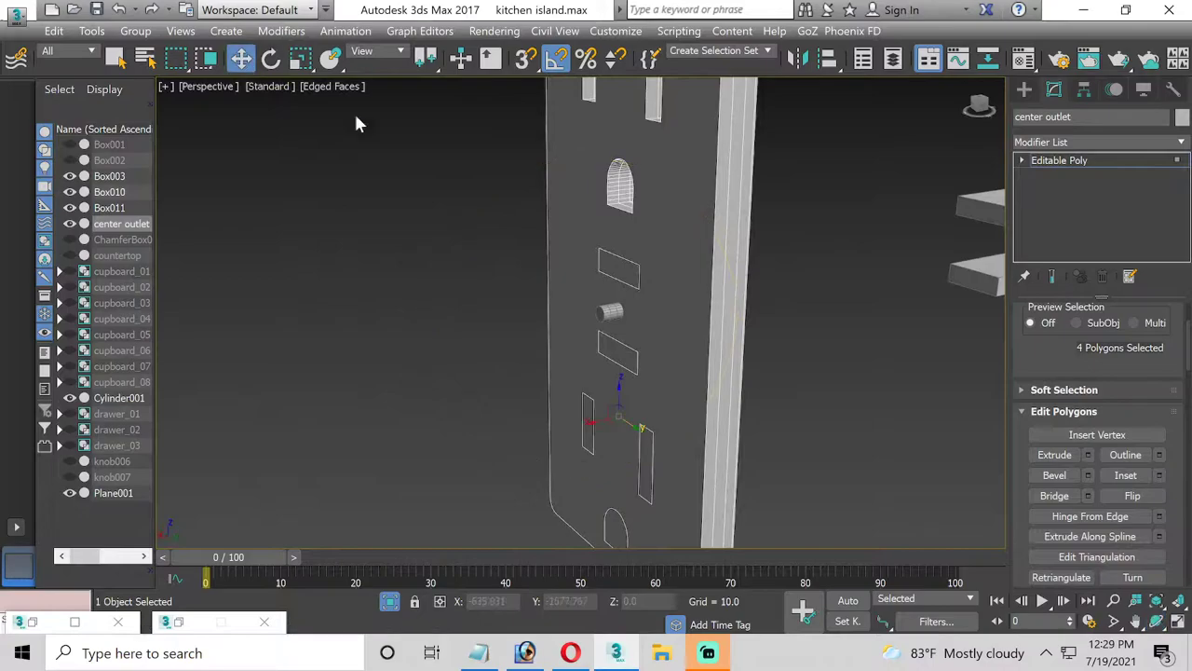
left_click(636, 277)
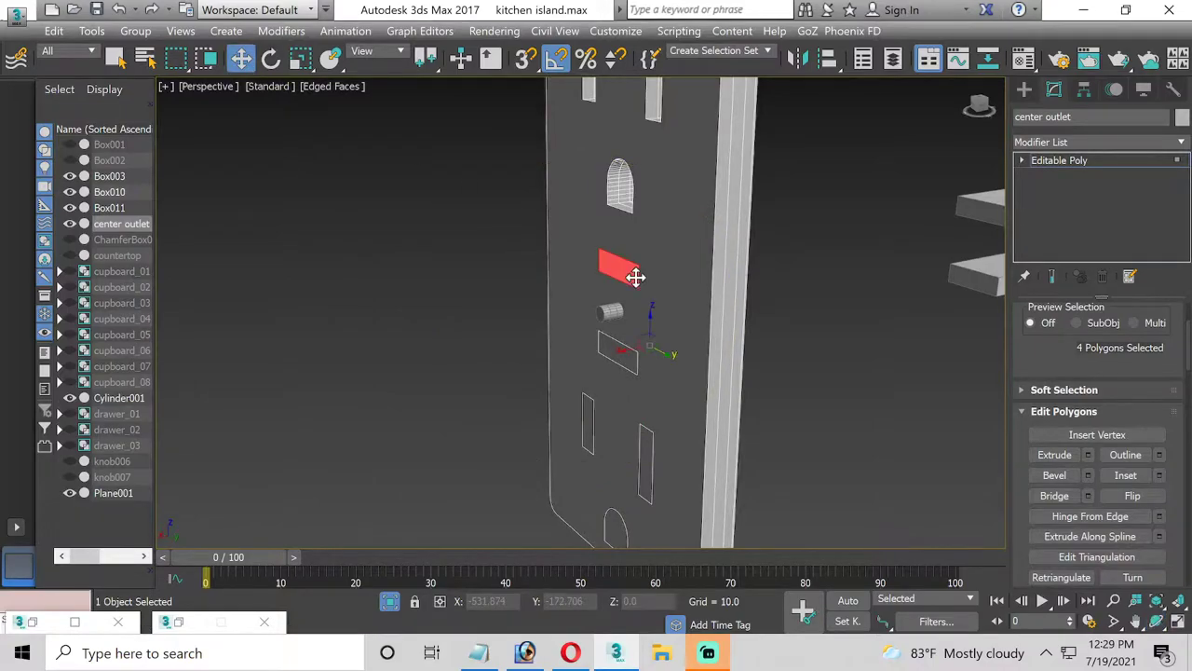
left_click(619, 353, "ctrl")
left_click(589, 426, "ctrl")
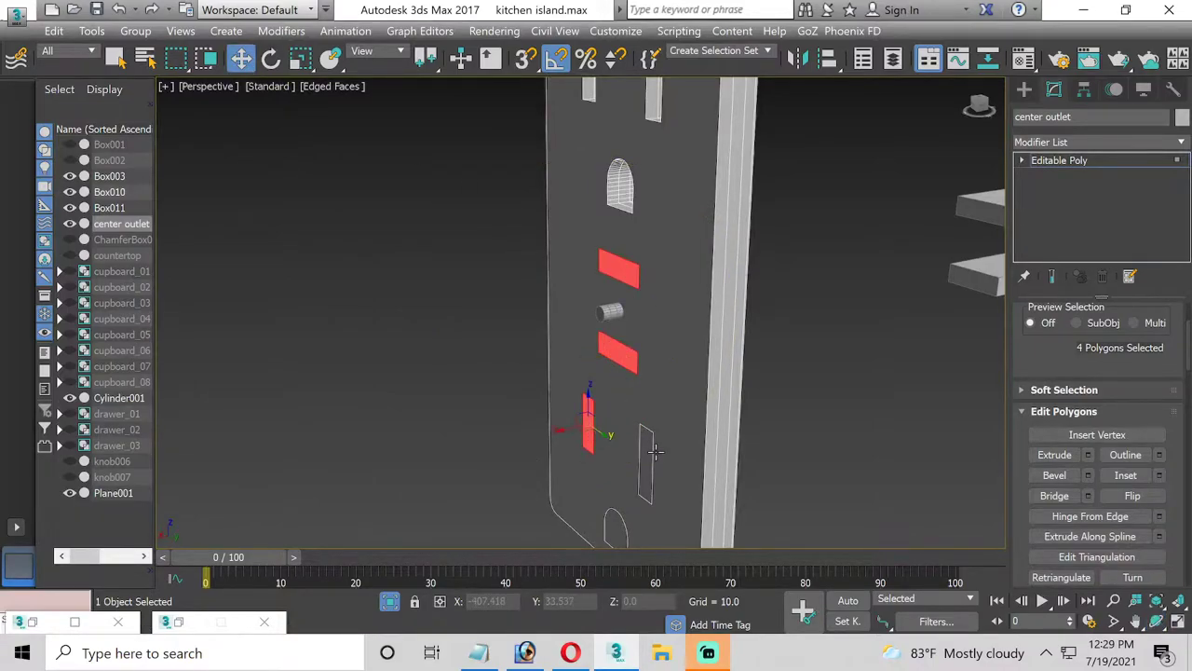
left_click(646, 451, "ctrl")
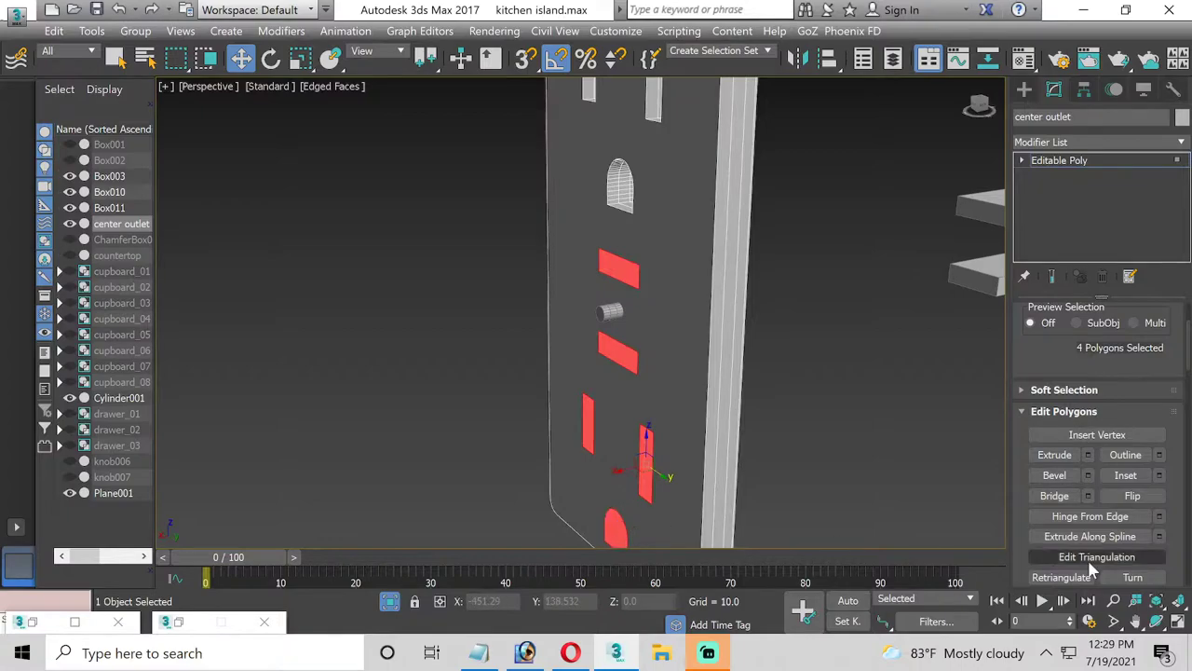
left_click(1155, 620)
mouse_move(506, 340)
left_mouse_down()
mouse_move(457, 327)
mouse_move(535, 330)
mouse_move(513, 327)
left_mouse_up()
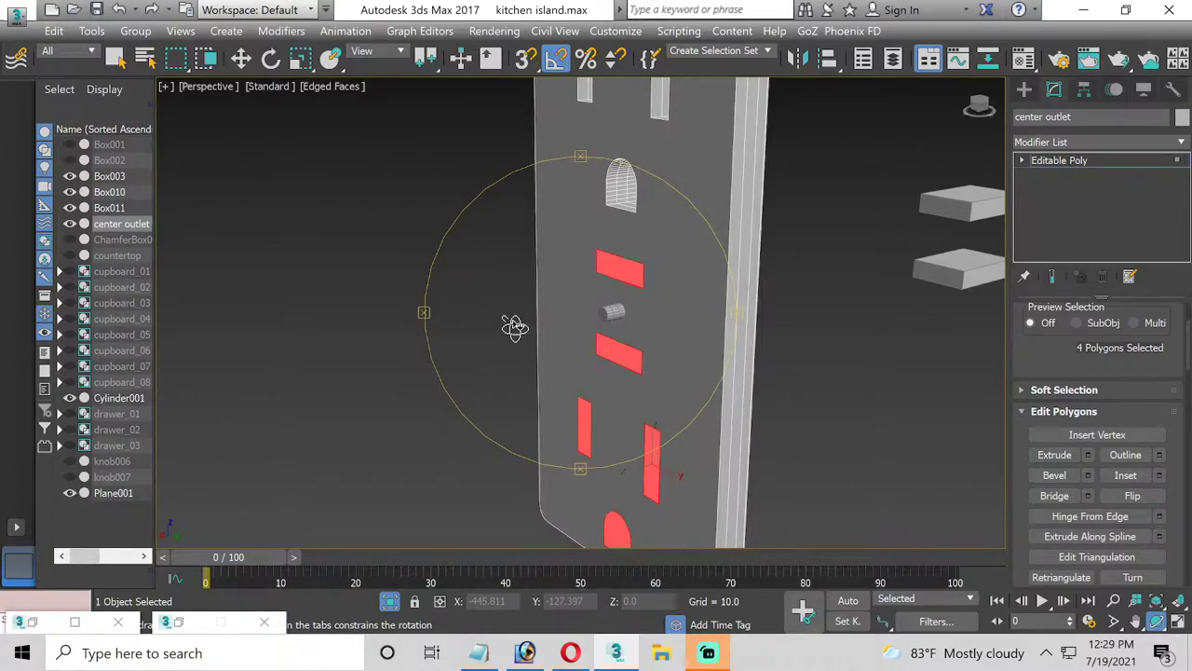
Undo back to the ProBoolean-cut plate with the top cutter boxes restored
key("F2")
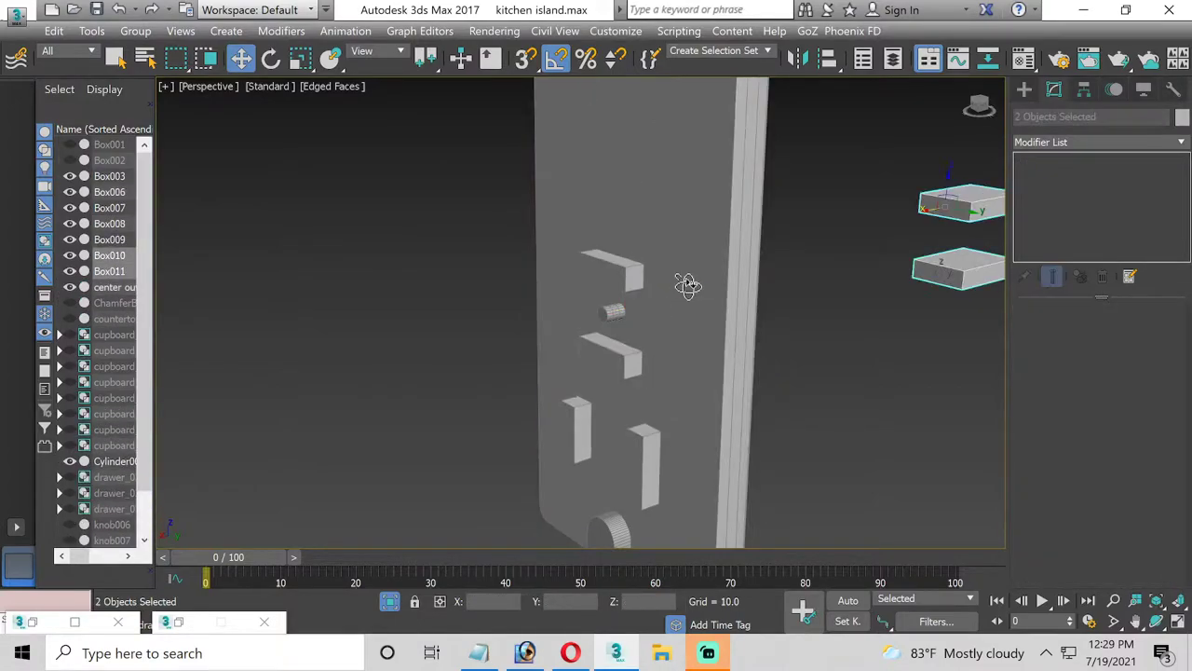
key("ctrl+y")
key("ctrl+y")
key("ctrl+y")
key("ctrl+y")
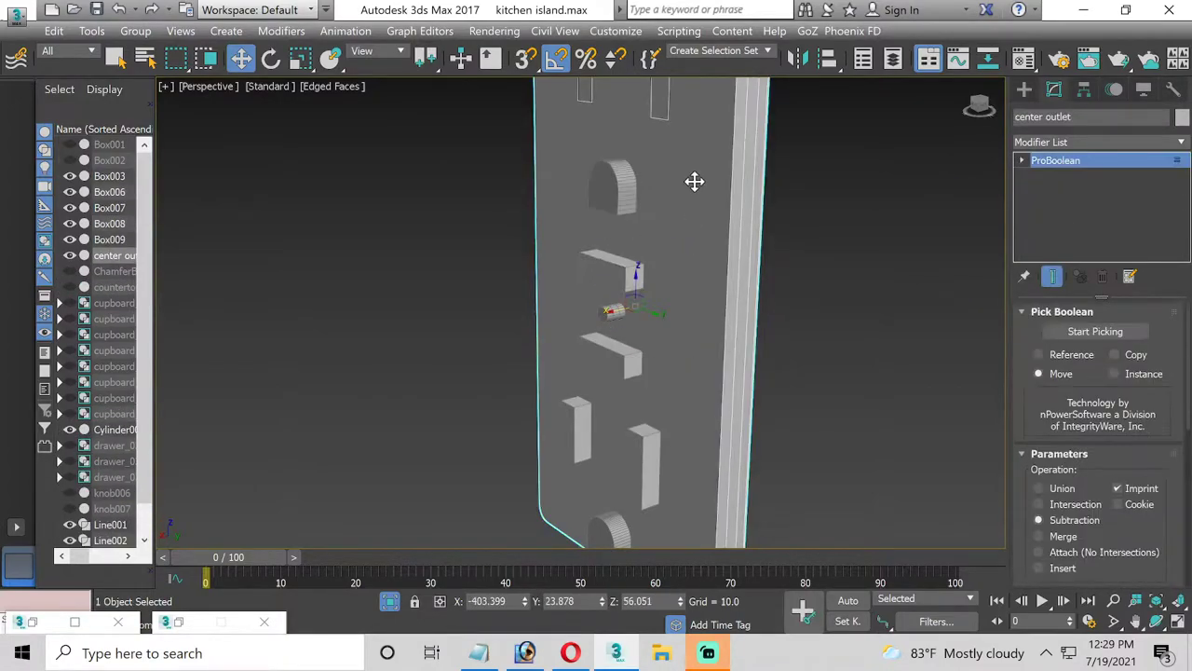
key("ctrl+z")
key("ctrl+z")
middle_click_drag(694, 180, 664, 213)
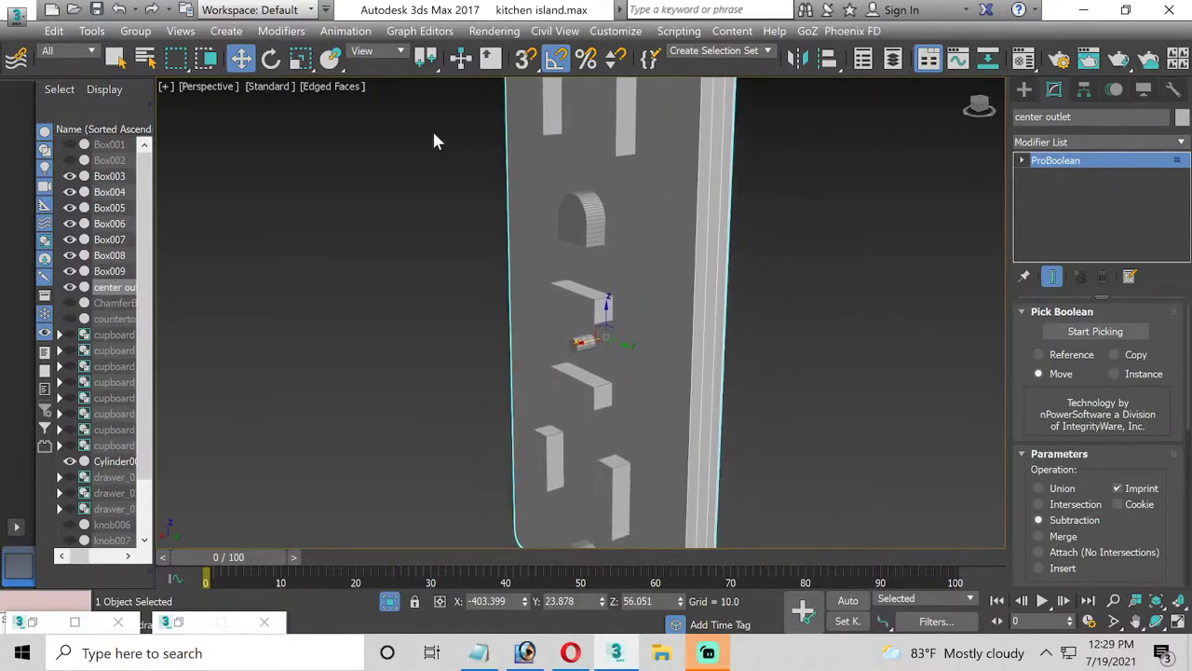
Scale Cylinder001 longer and shift it left so it passes through the plate
left_click(583, 345)
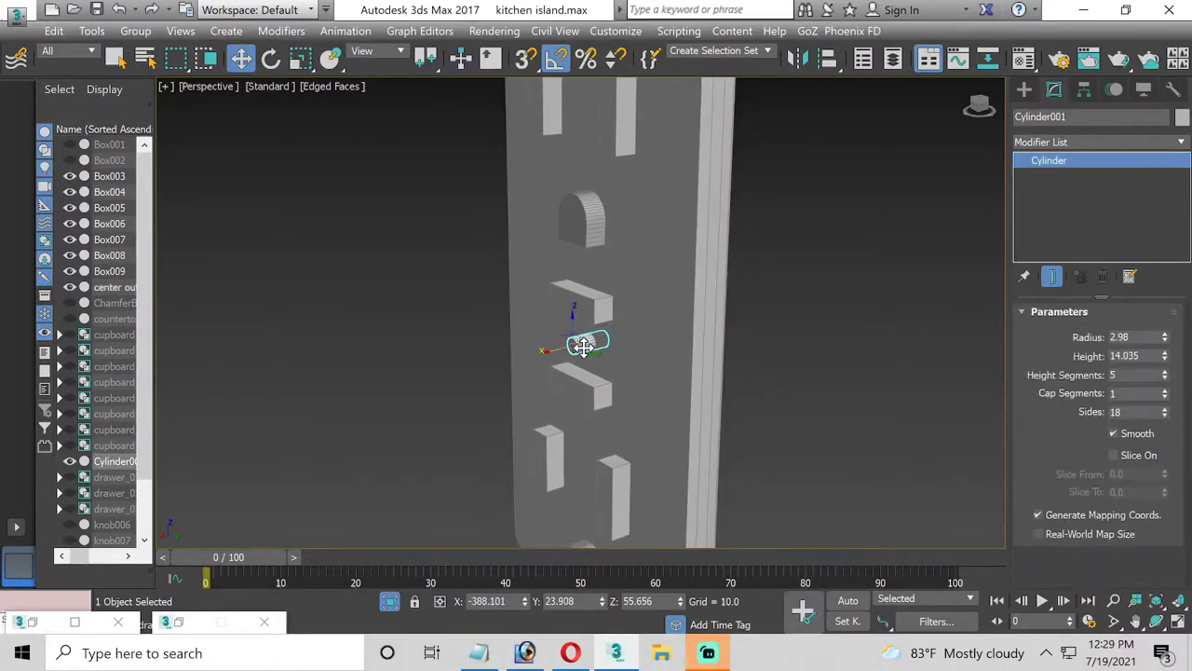
key("r")
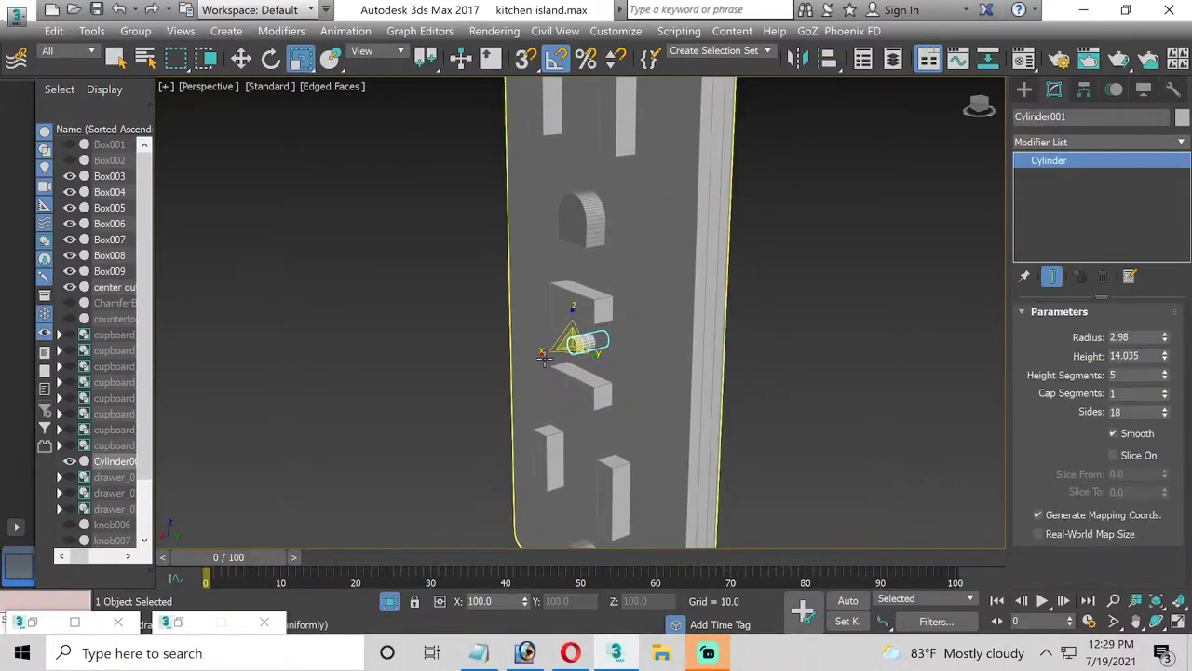
left_click_drag(542, 352, 501, 361)
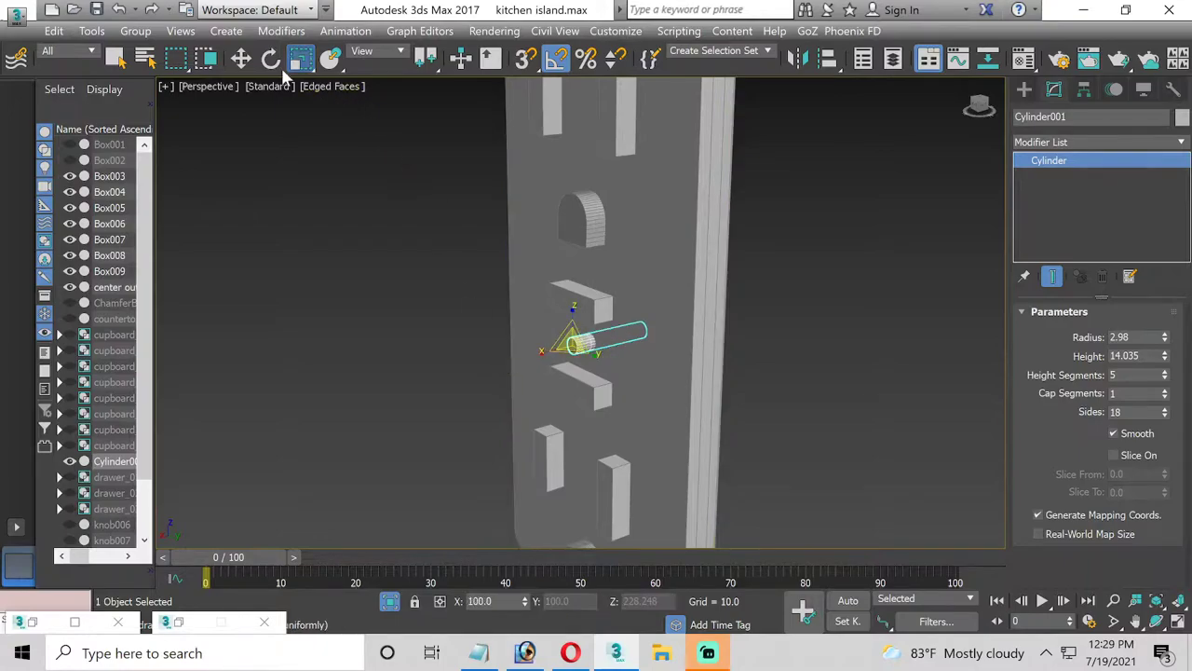
left_click(240, 58)
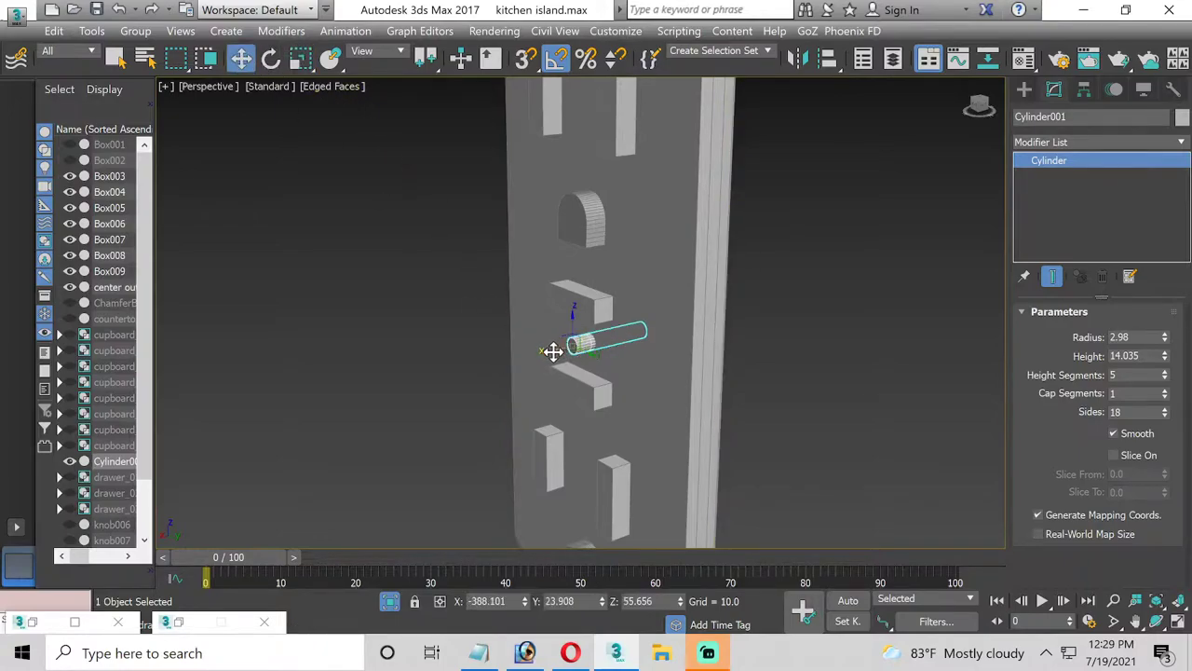
left_click_drag(553, 351, 543, 351)
left_click(707, 179)
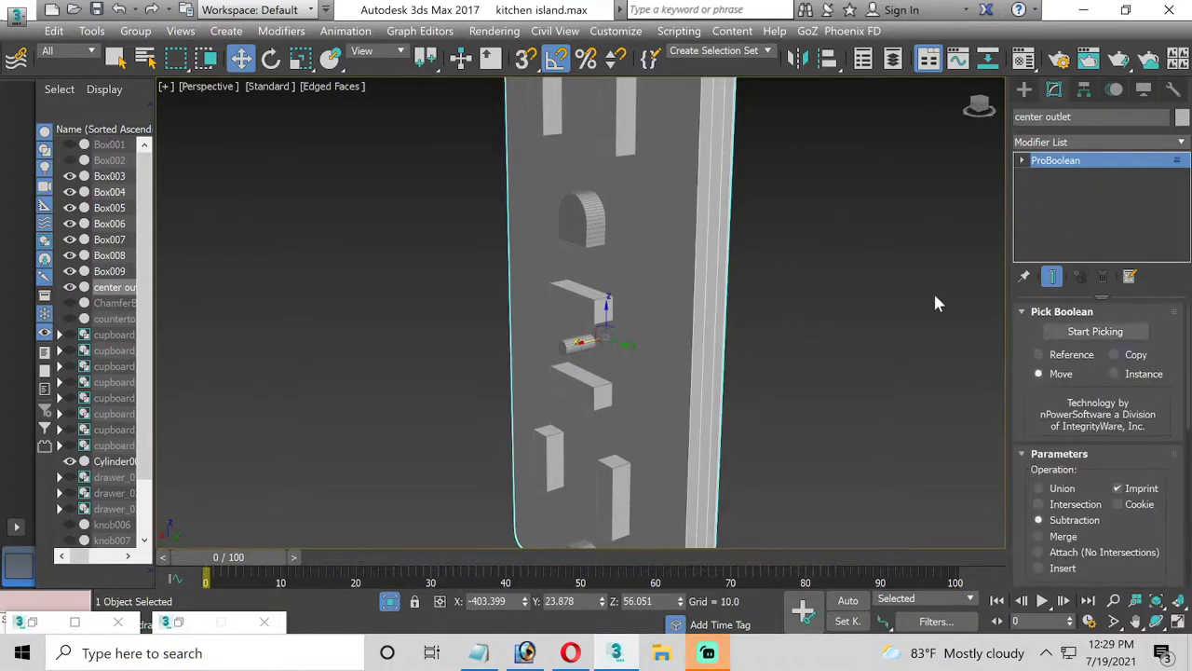
Clone the two spare boxes out to the right of the plate
left_click(577, 294)
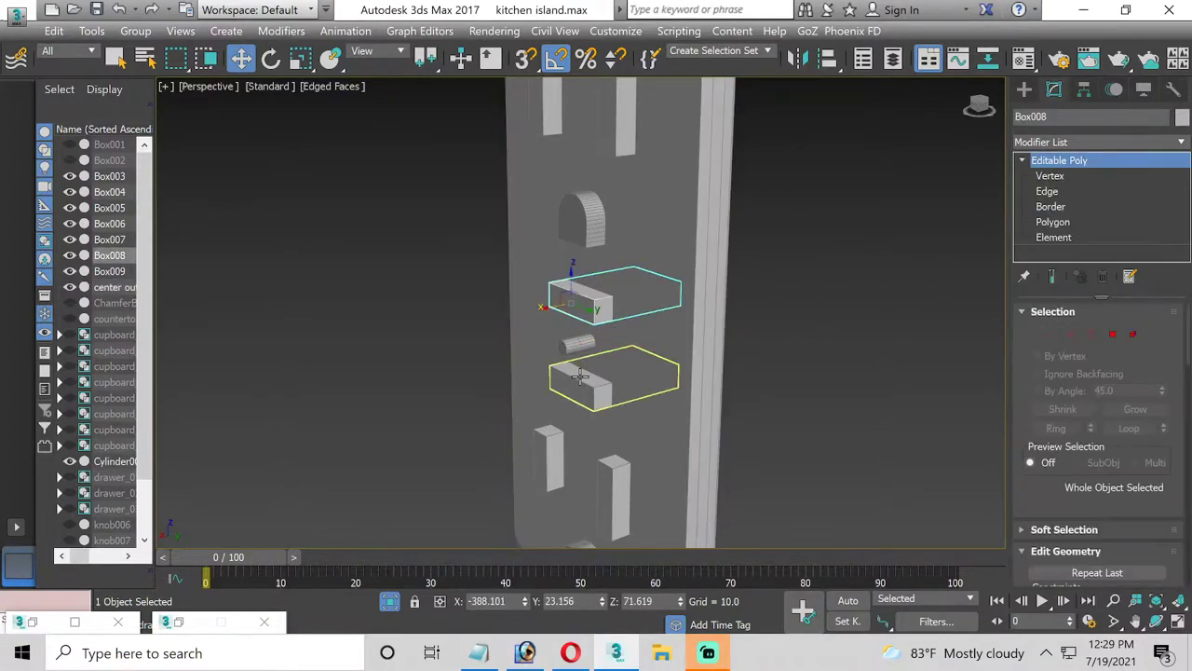
left_click(579, 376, "ctrl")
left_click_drag(548, 308, 734, 269)
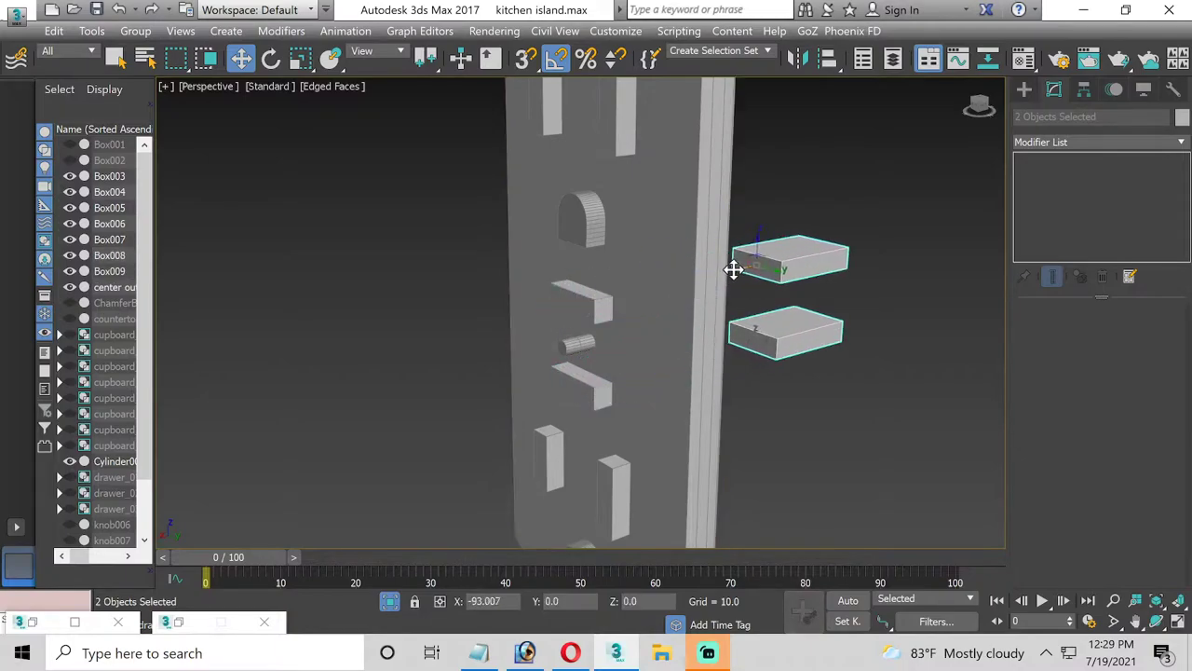
left_click(599, 400)
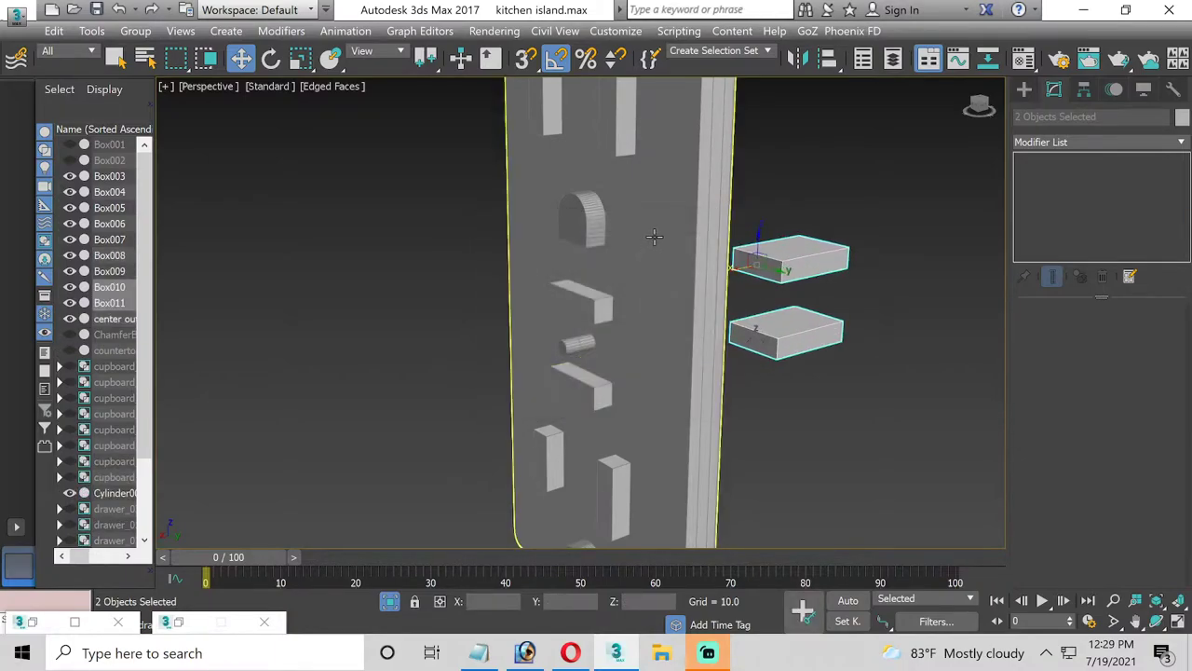
ProBoolean-subtract the slot boxes, arched cutter, screw cylinder and bottom cutout from the center outlet
left_click(654, 236)
left_click(1099, 328)
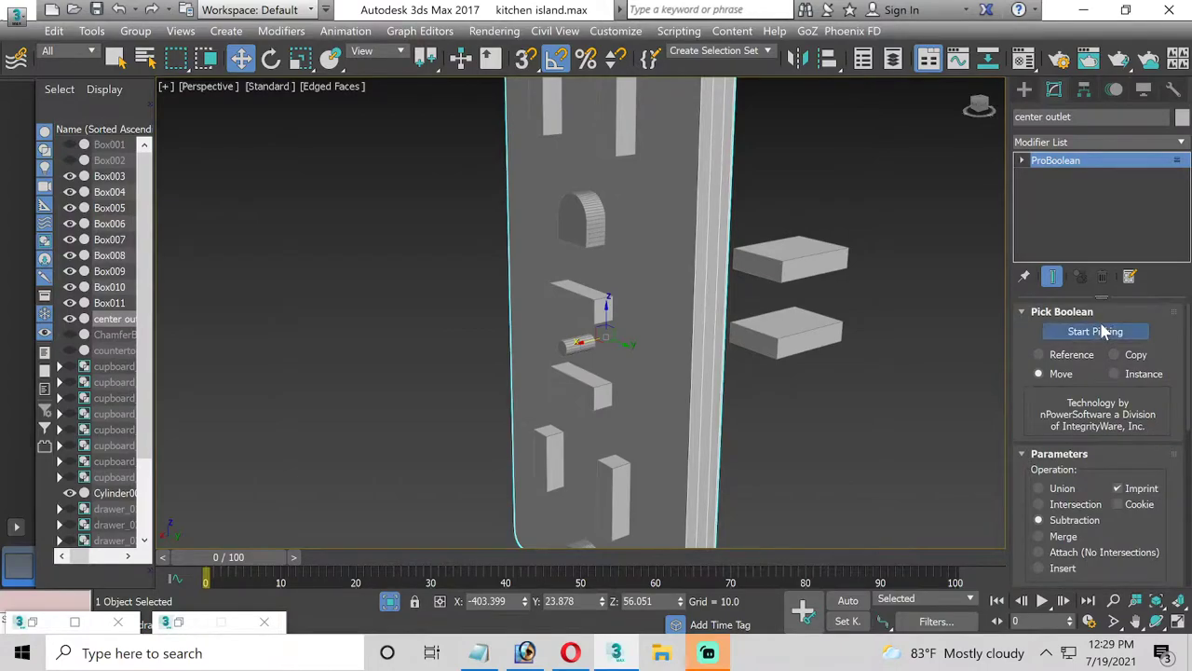
left_click(622, 116)
left_click(553, 110)
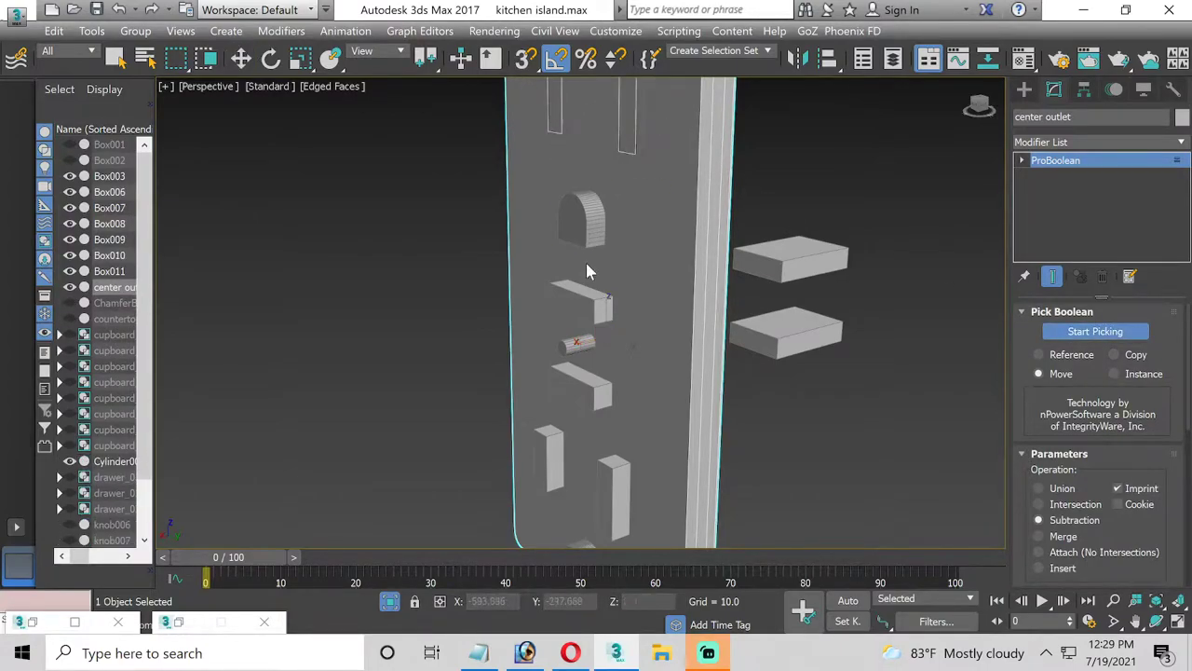
left_click(587, 219)
left_click(587, 296)
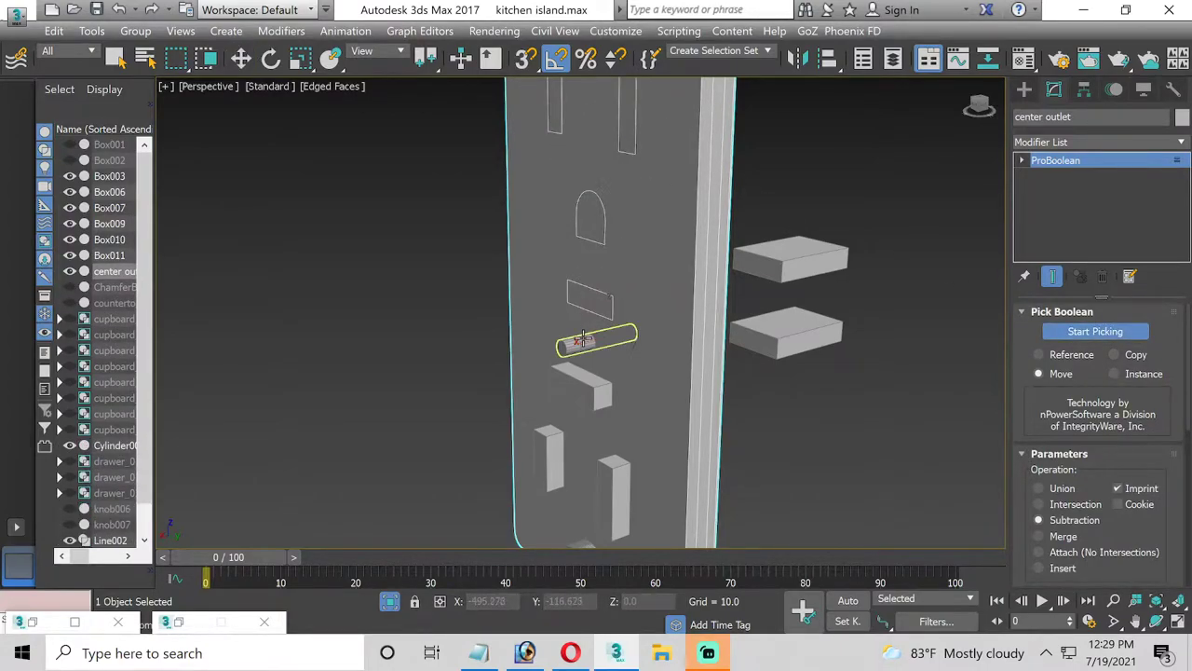
left_click(584, 341)
left_click(582, 373)
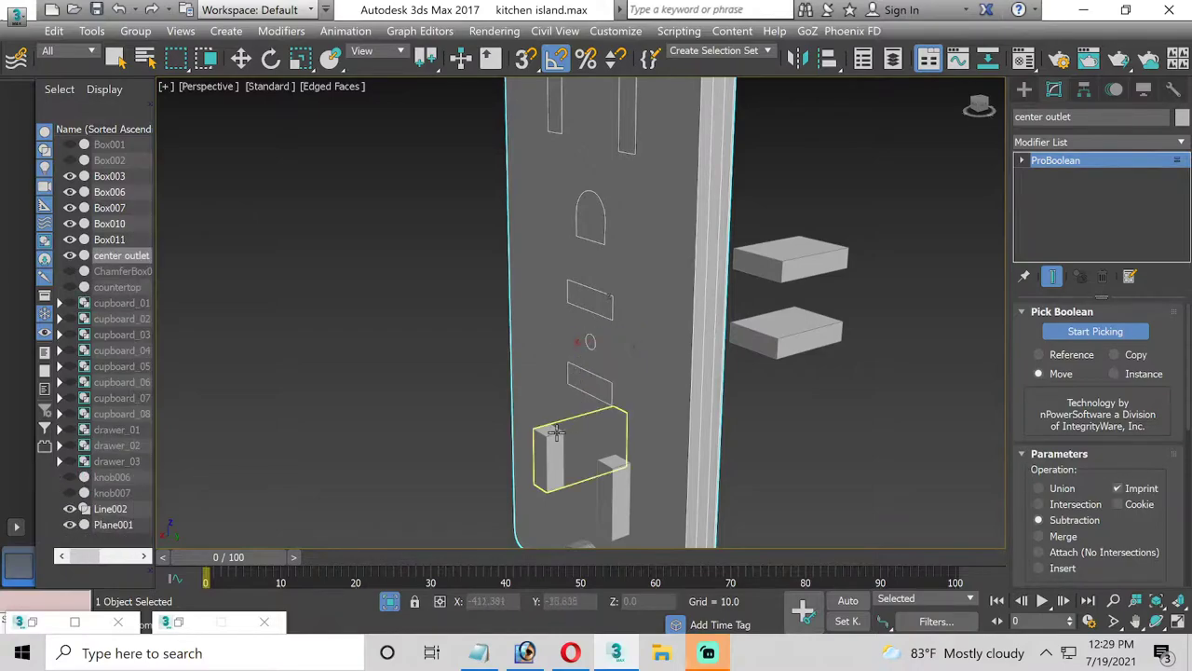
left_click(553, 452)
left_click(621, 507)
middle_click_drag(623, 515, 634, 385)
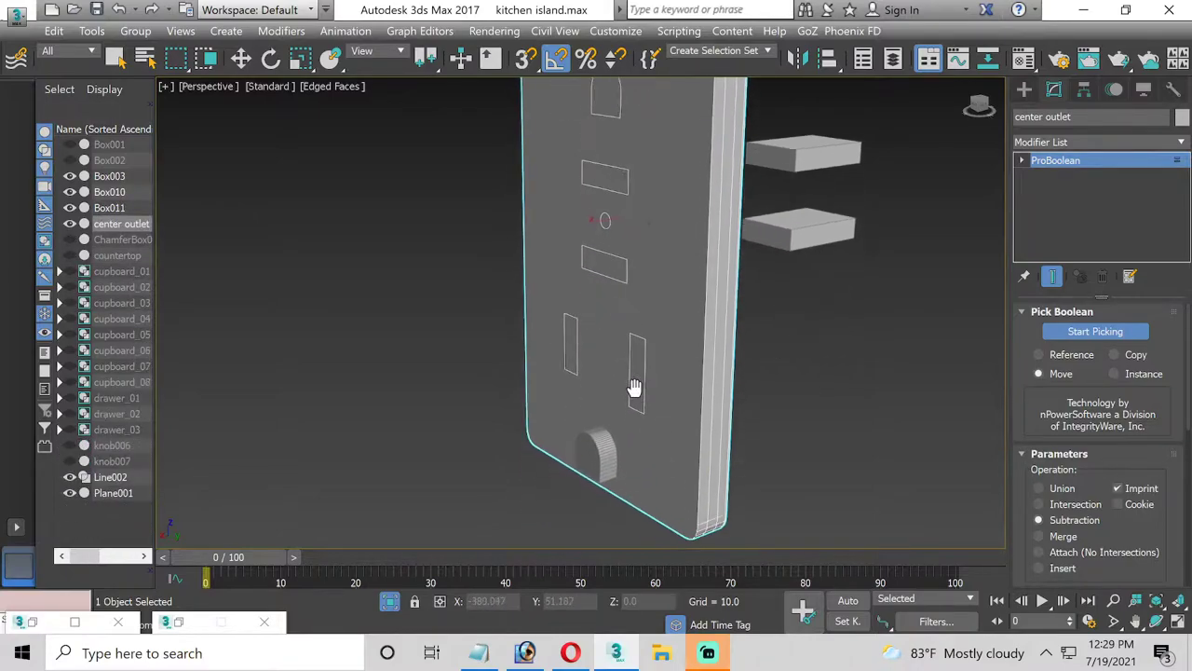
left_click(615, 494)
middle_click_drag(615, 493, 557, 408)
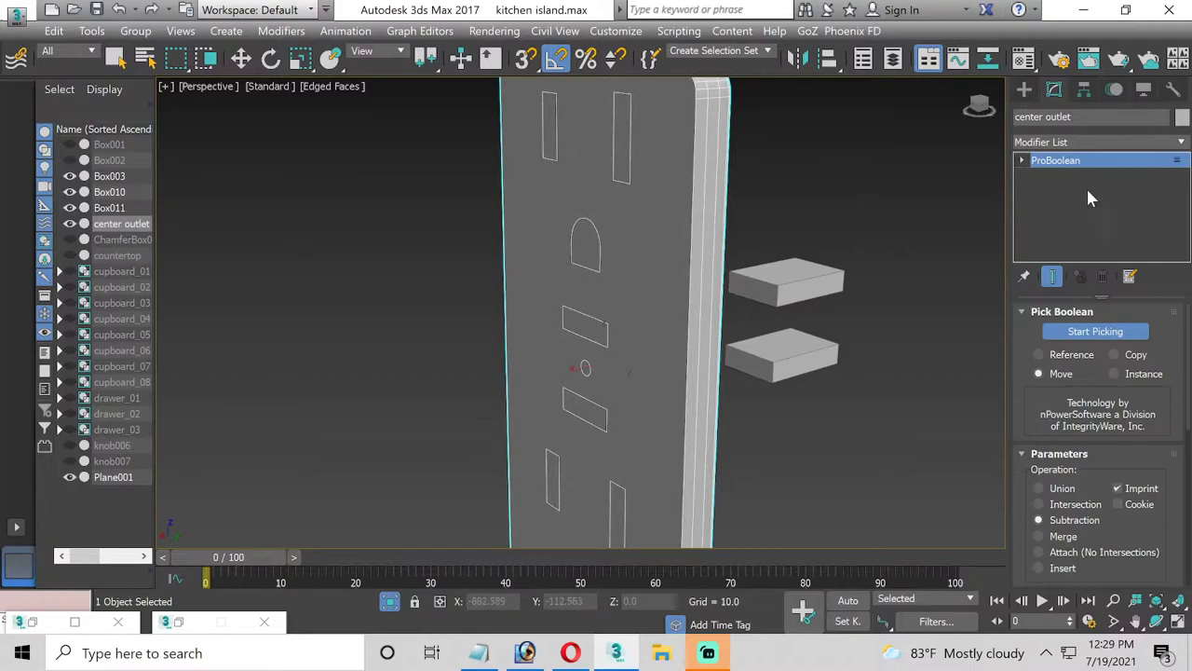
right_click(1107, 160)
Convert the outlet plate to an Editable Poly at Polygon sub-object level
left_click(1092, 263)
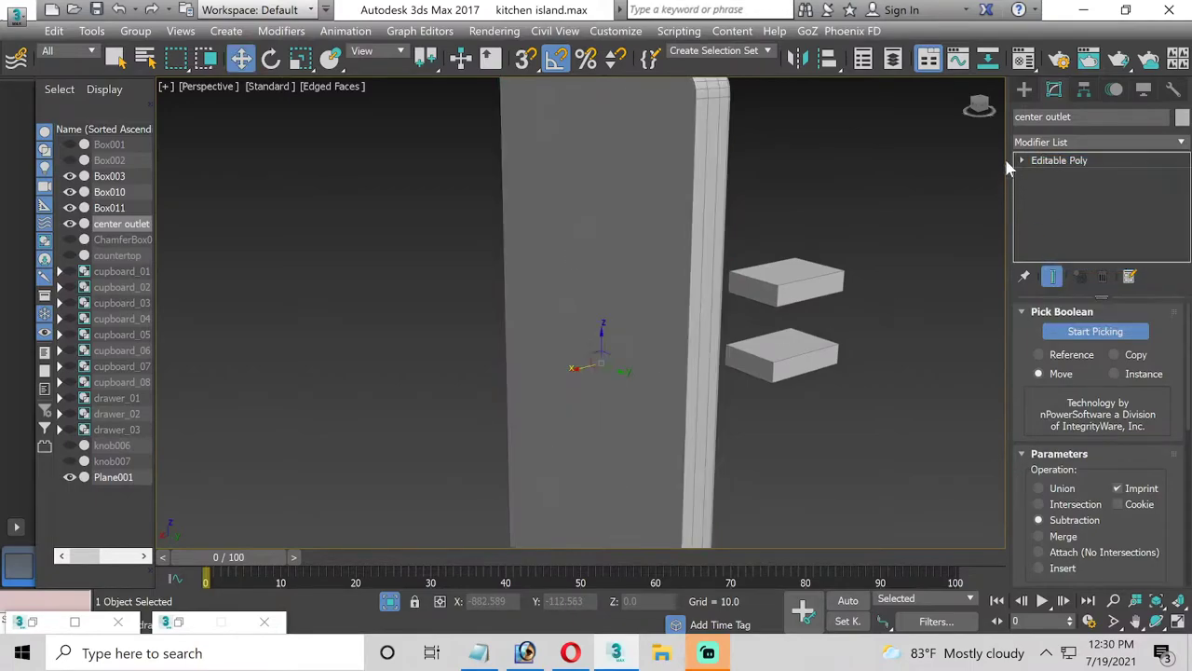
left_click(1021, 158)
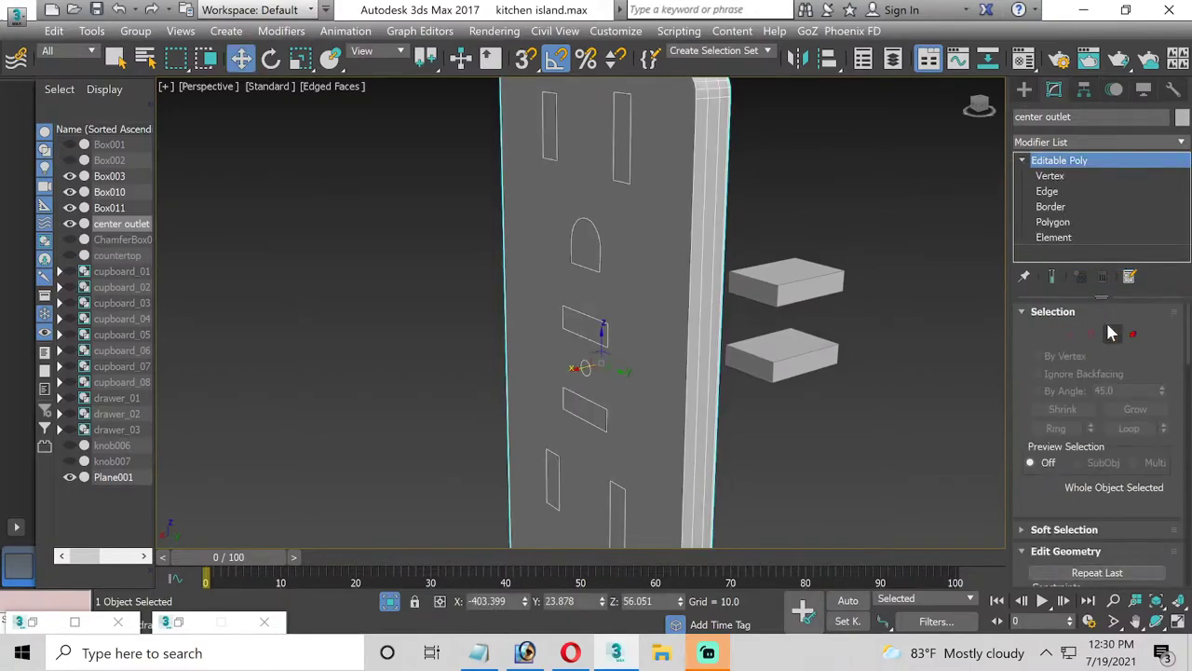
key("4")
Select the nine slot, arch and screw-hole faces on the plate's front
left_click(626, 154)
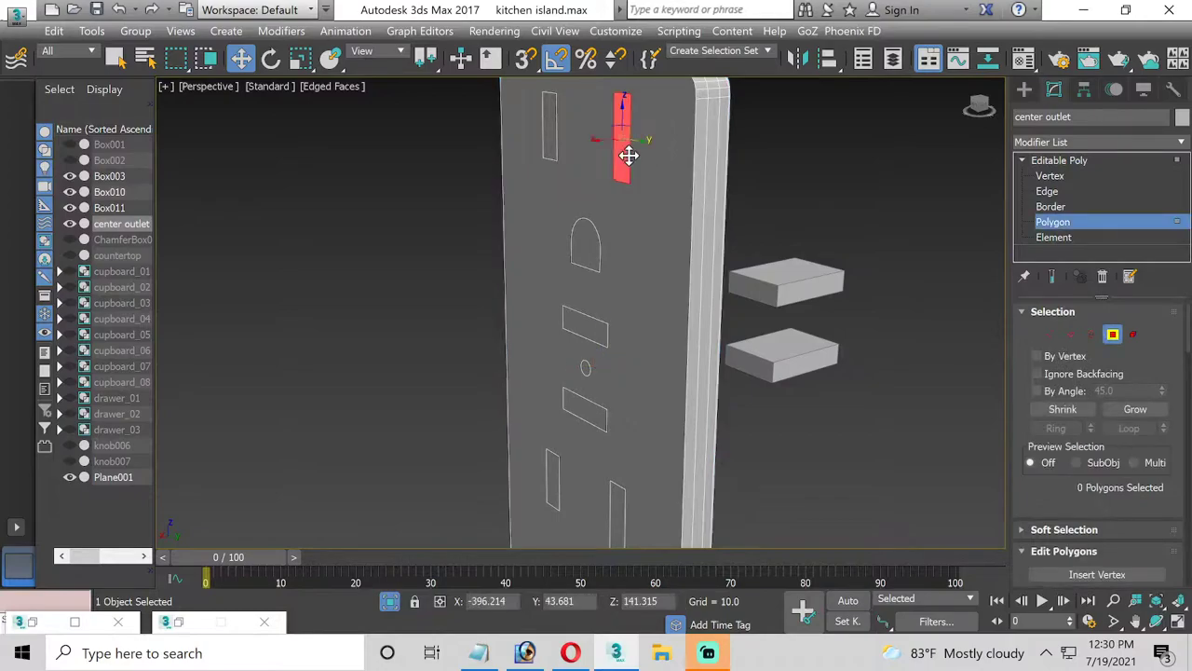
left_click(551, 141, "ctrl")
left_click(590, 254, "ctrl")
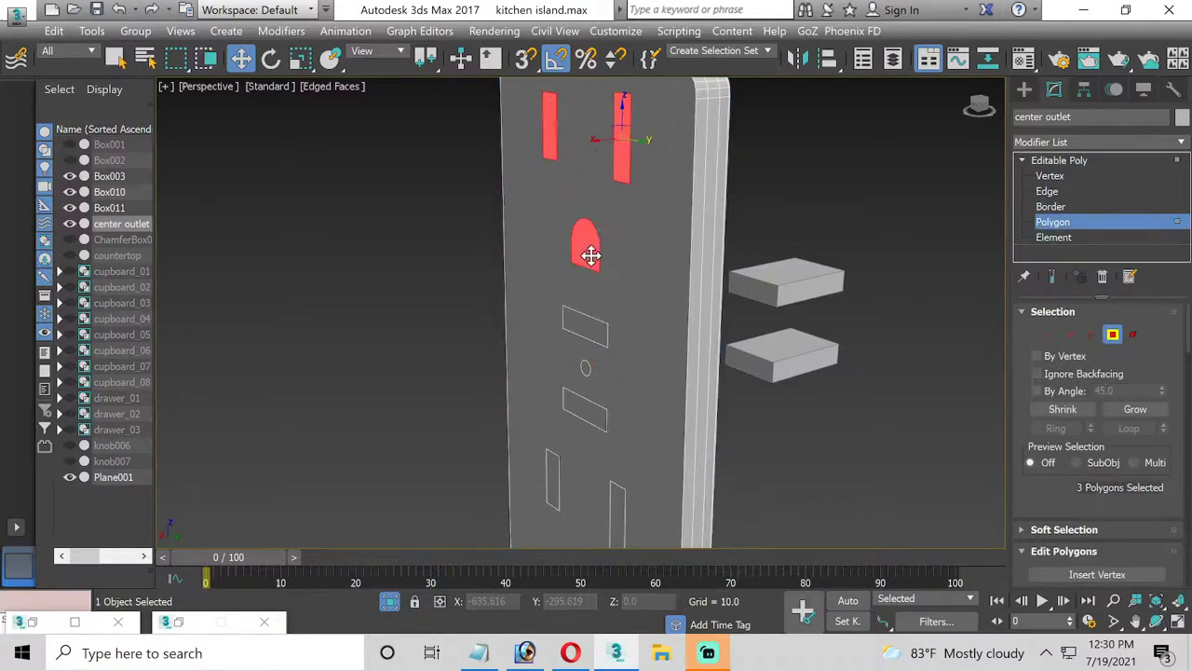
left_click(587, 329, "ctrl")
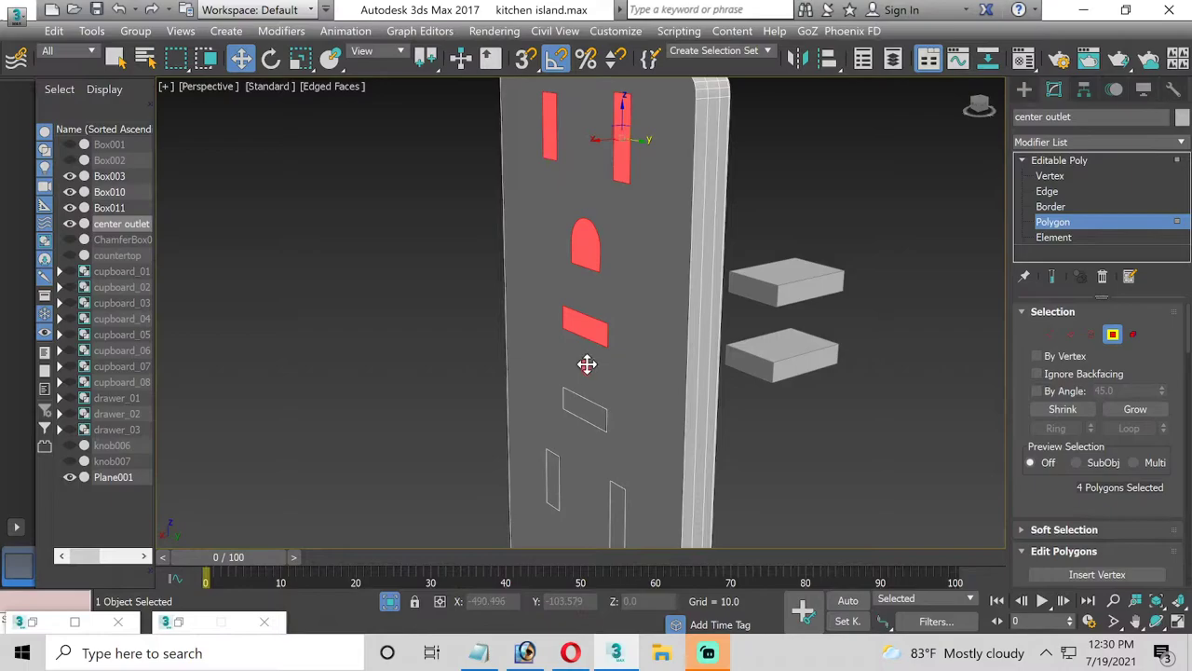
left_click(587, 364, "ctrl")
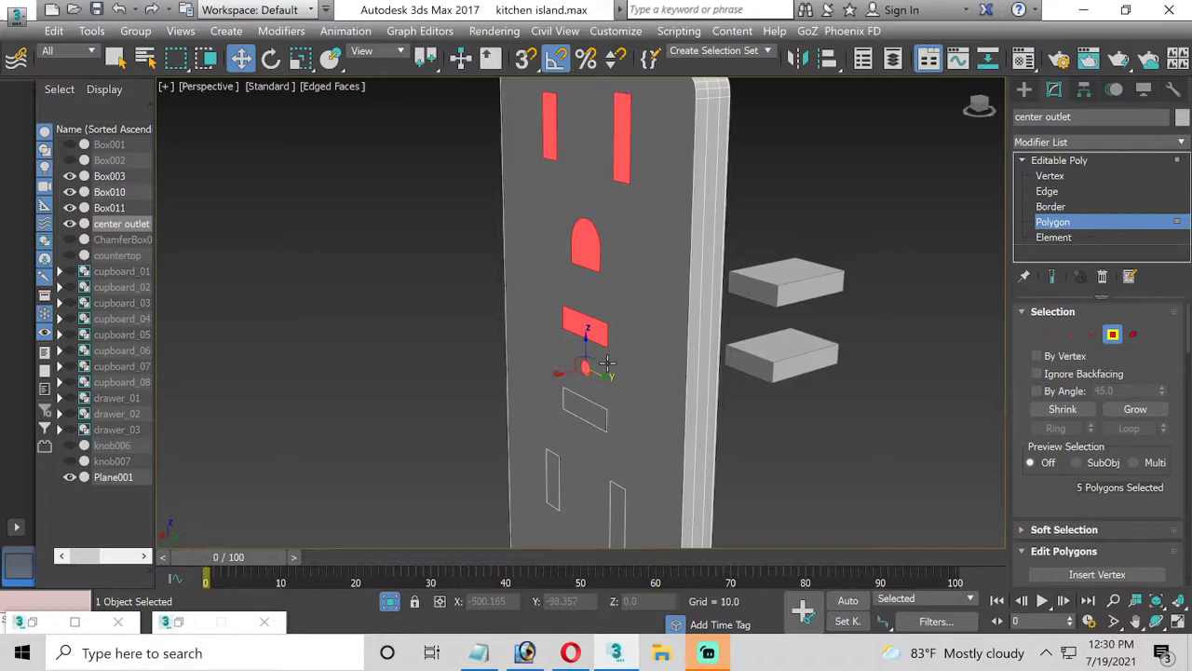
left_click(579, 414, "ctrl")
left_click(549, 485, "ctrl")
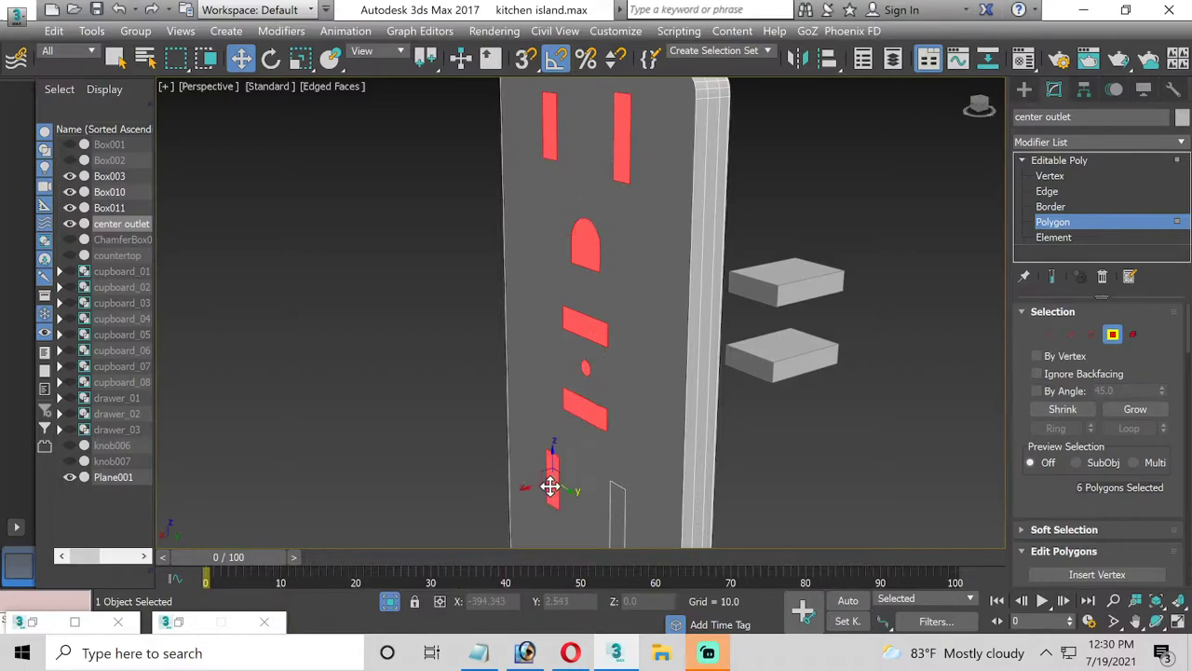
left_click(618, 508, "ctrl")
left_click(1155, 622)
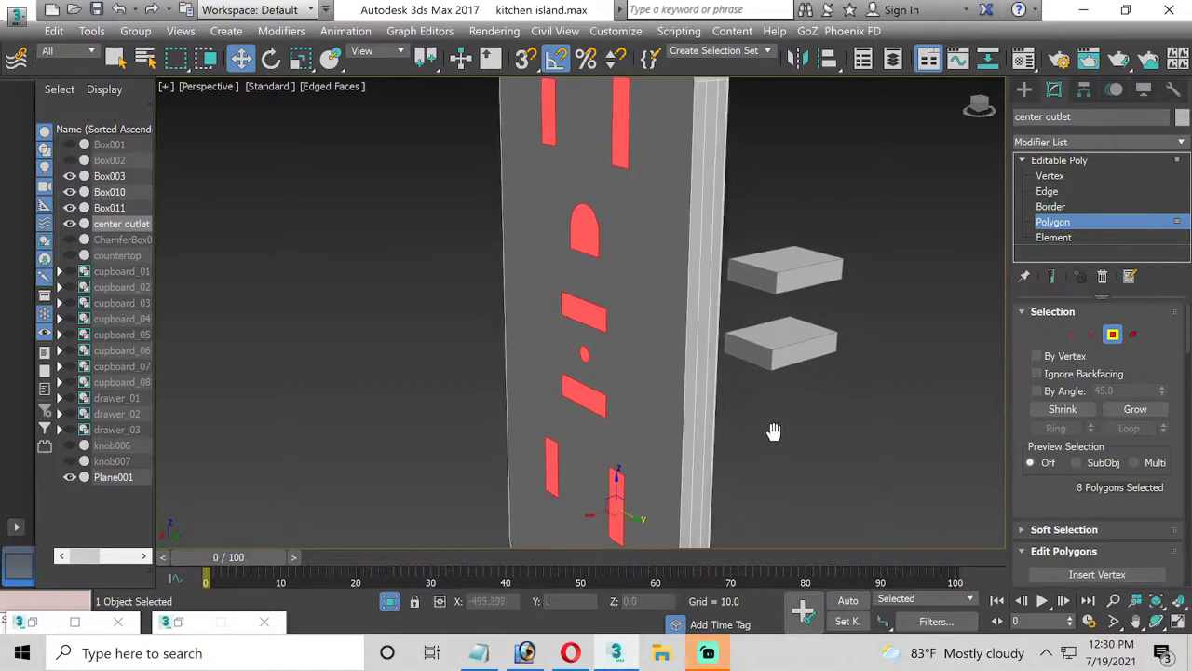
left_click_drag(772, 432, 775, 382)
left_click(588, 529, "ctrl")
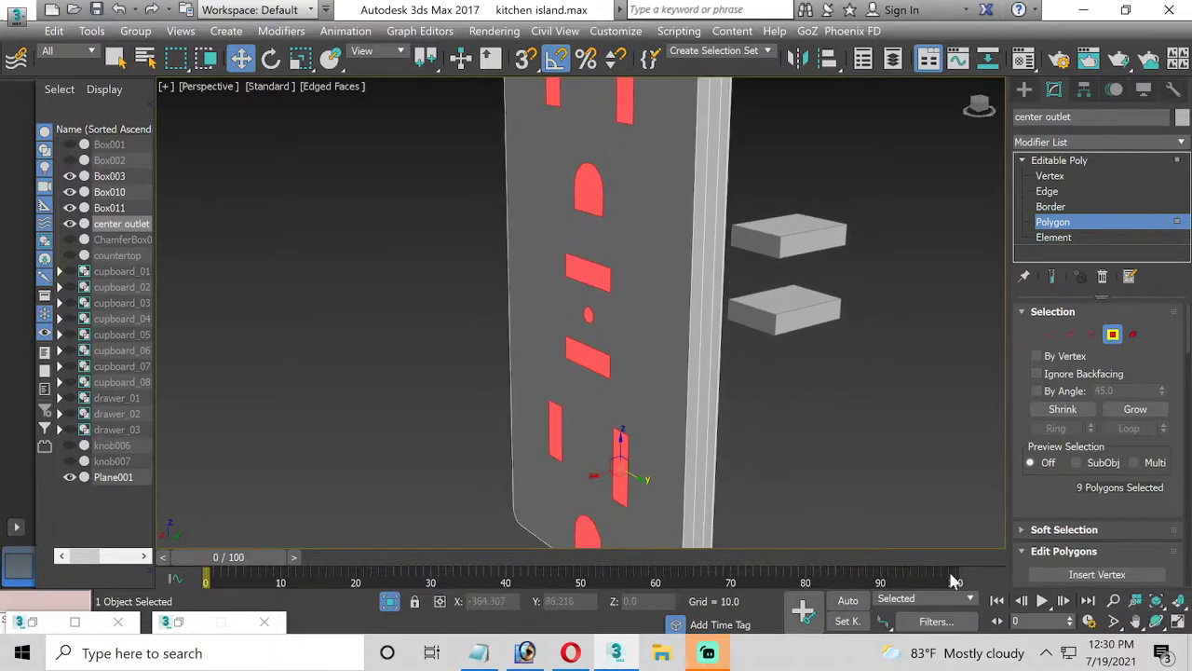
Add the matching slot, arch and top-slot faces on the plate's back to the selection
left_click(1156, 622)
left_click_drag(625, 394, 546, 398)
left_click(241, 58)
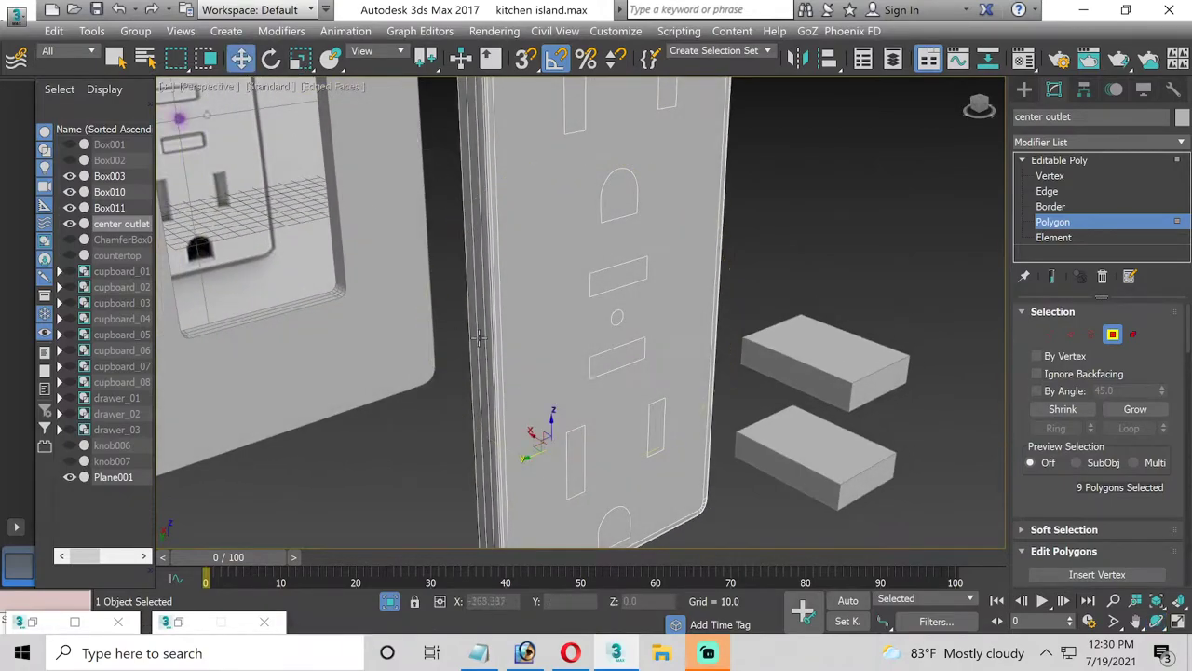
left_click(578, 450, "ctrl")
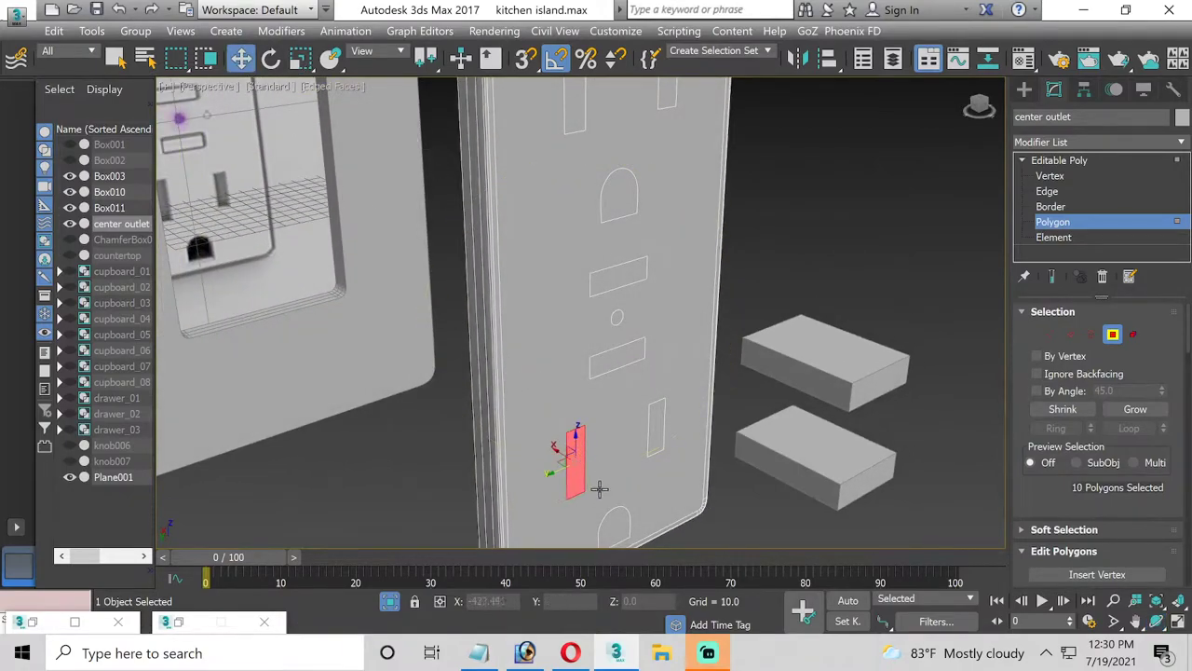
left_click(614, 526, "ctrl")
left_click(659, 426, "ctrl")
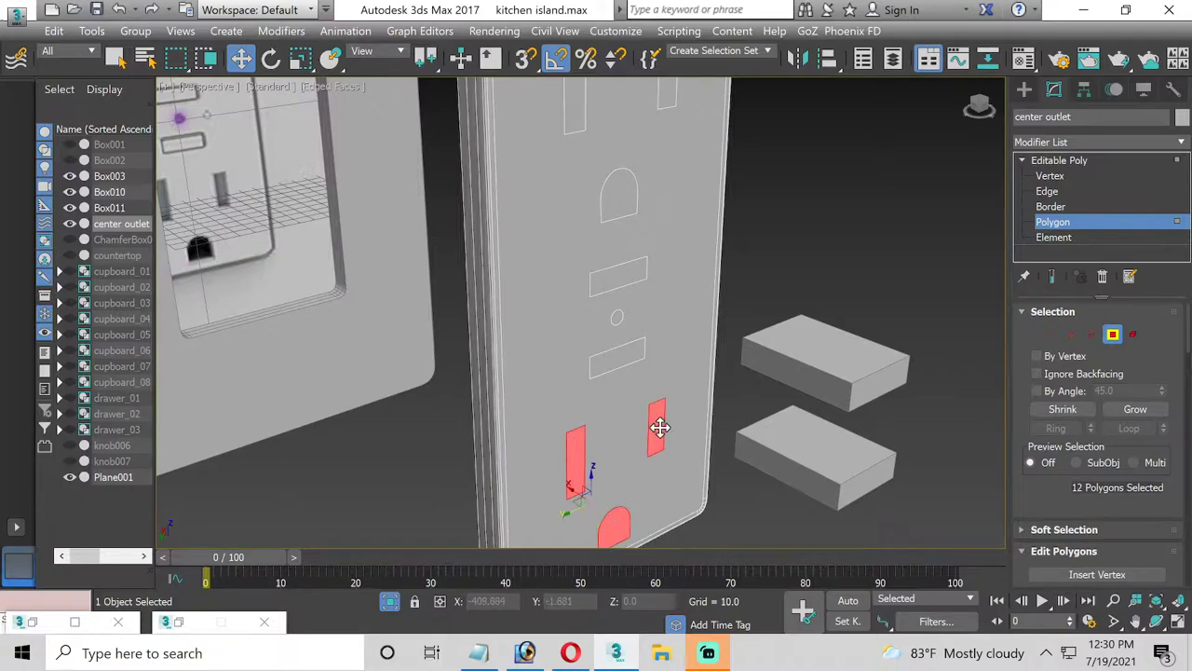
left_click(616, 356, "ctrl")
left_click(617, 285, "ctrl")
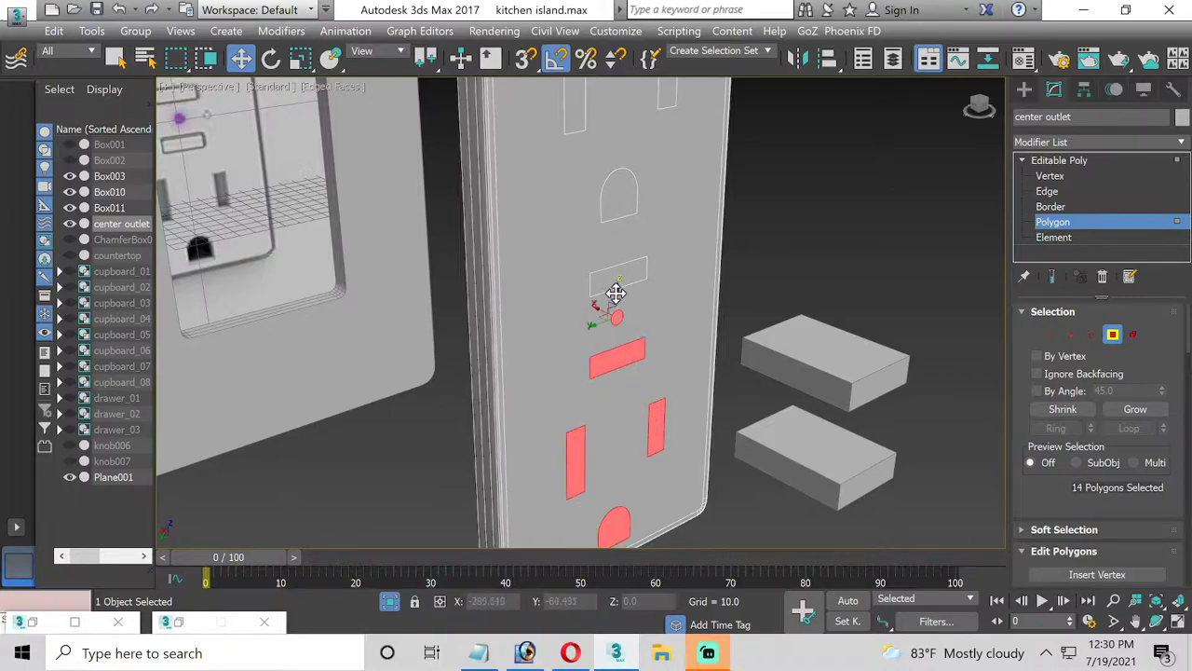
left_click(614, 198, "ctrl")
middle_click_drag(532, 180, 545, 208, "alt")
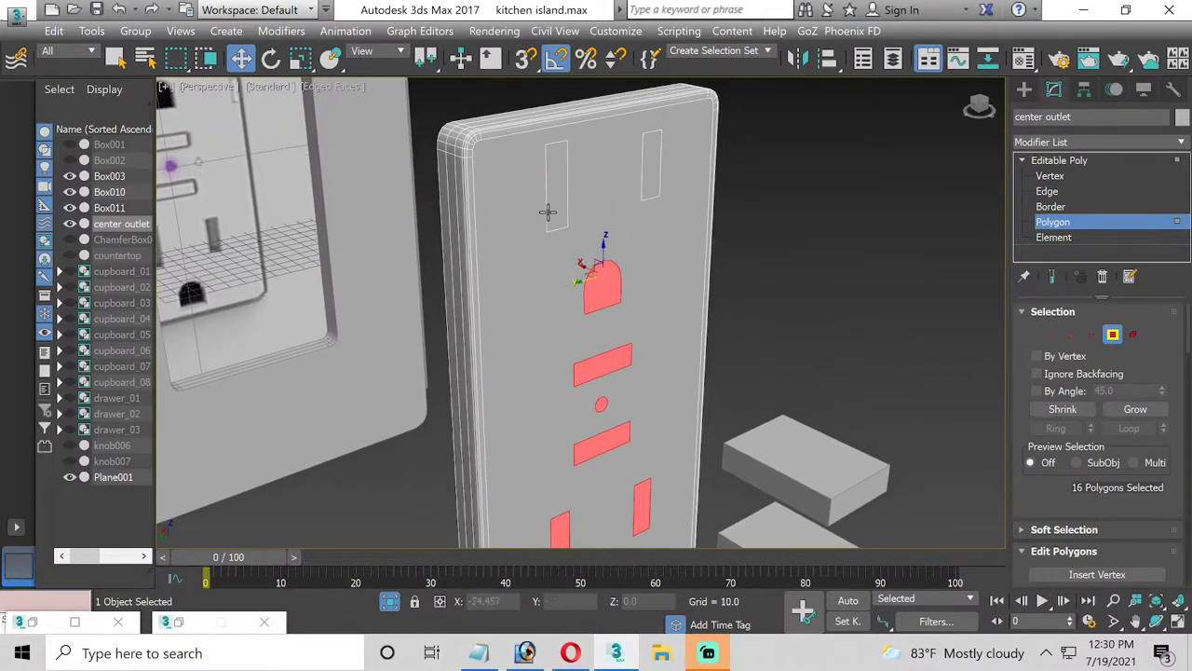
left_click(553, 195, "ctrl")
left_click(653, 169, "ctrl")
middle_click_drag(673, 289, 631, 192)
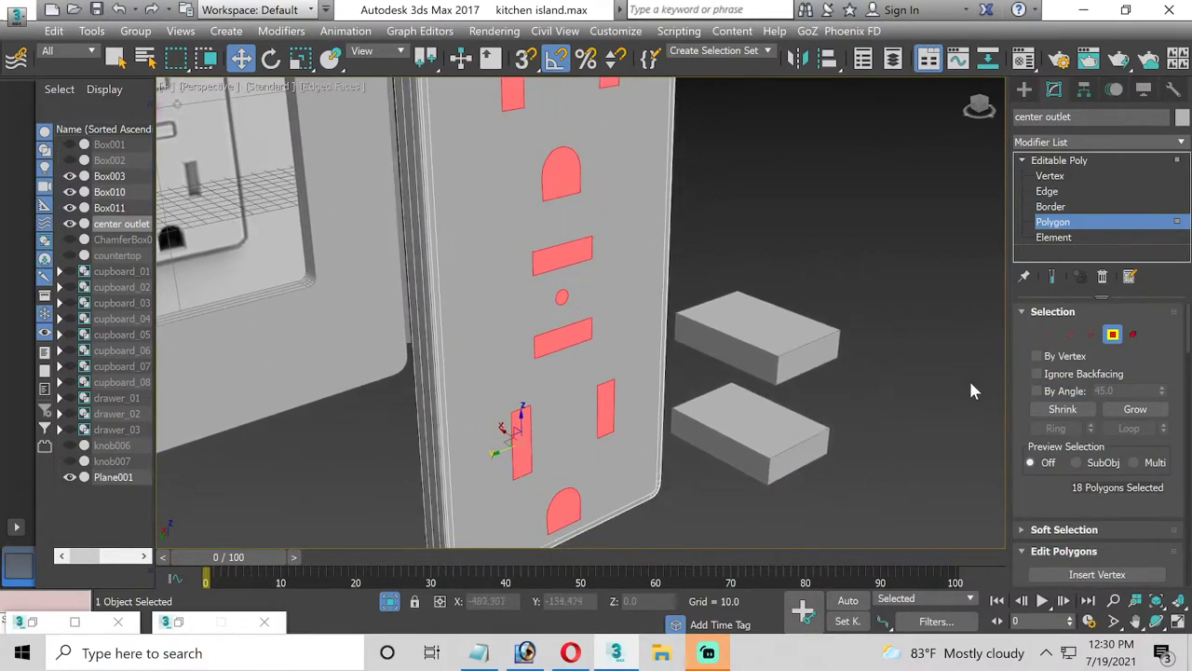
scroll(1186, 399, "down", 1)
scroll(1185, 399, "down", 2)
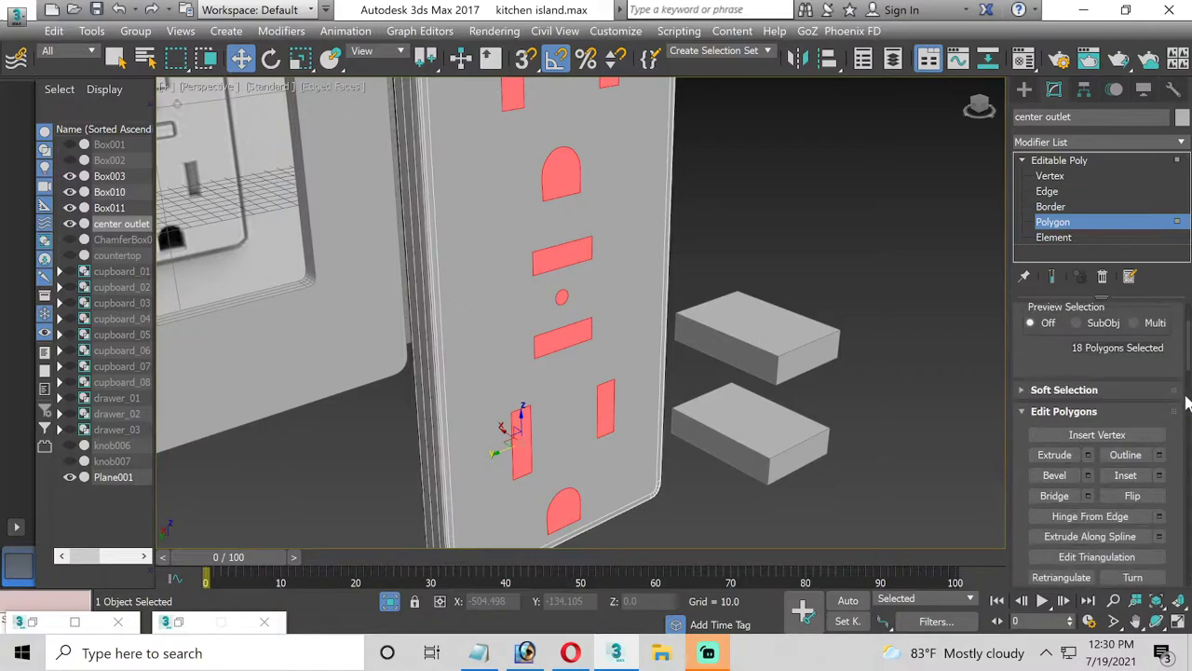
Bridge the selected faces with 4 segments to open the holes through the plate, then deselect
left_click(1088, 495)
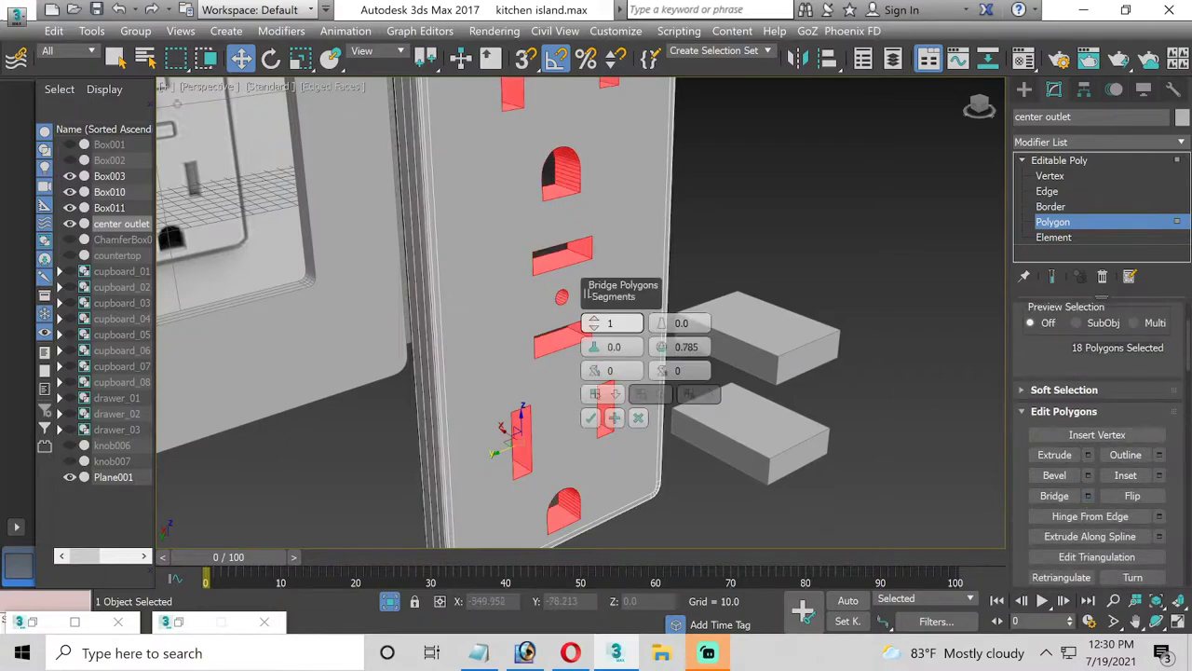
left_click_drag(594, 322, 594, 307)
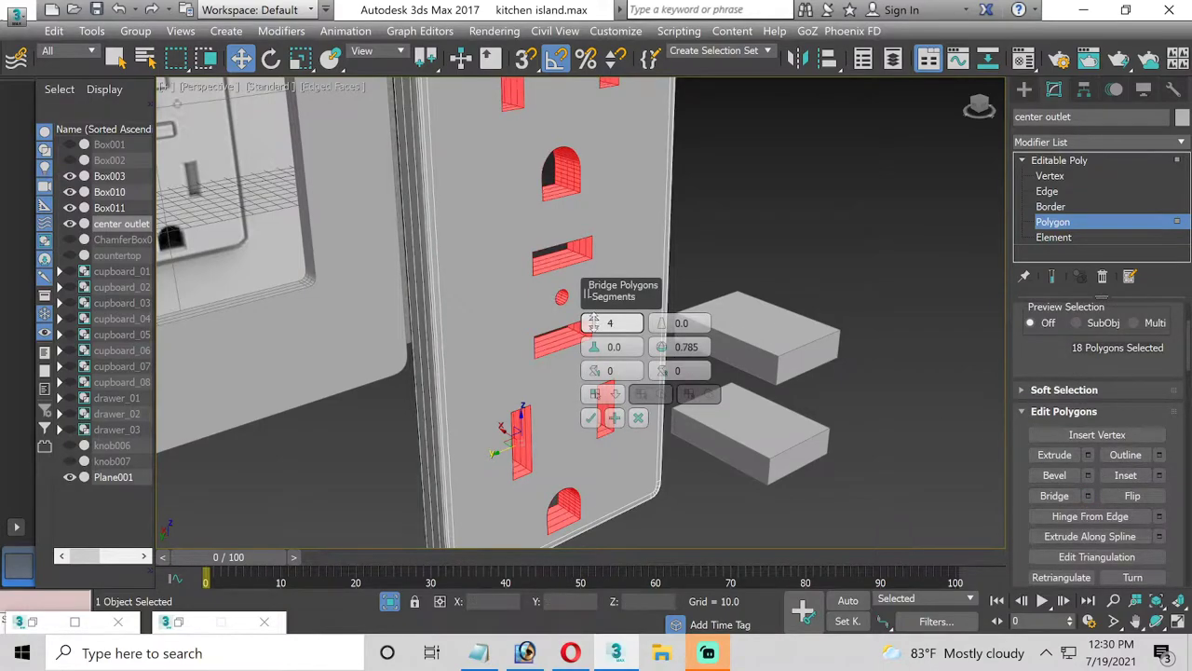
left_click(590, 419)
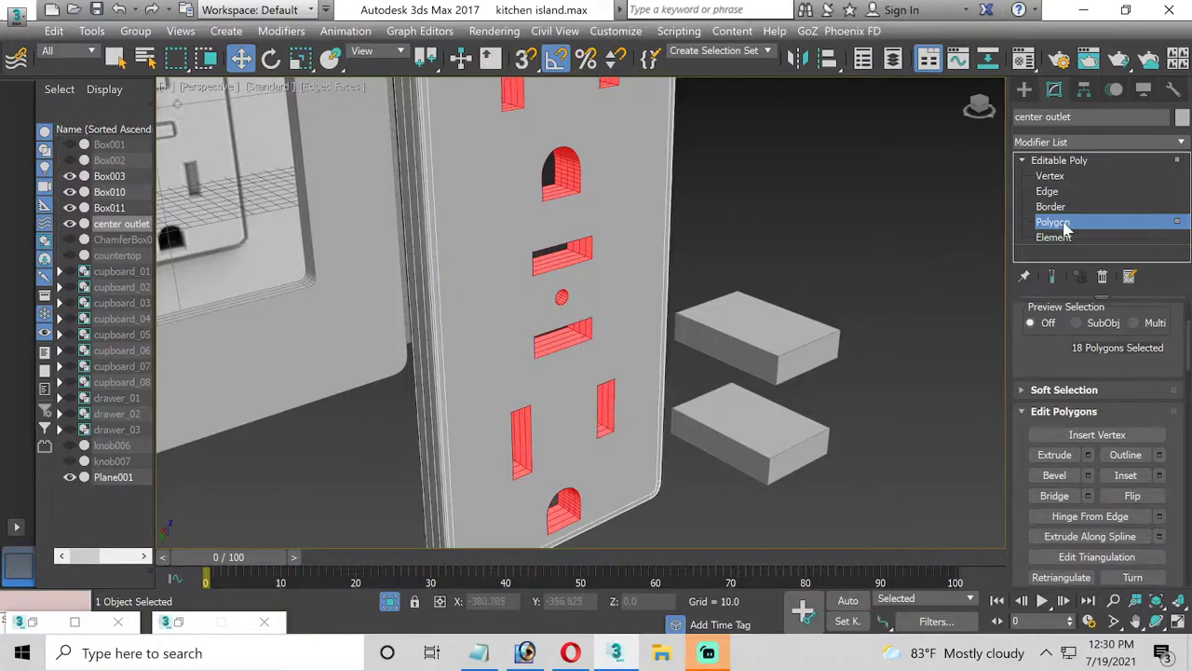
left_click(857, 183)
mouse_move(857, 183)
middle_mouse_down("alt")
mouse_move(429, 355)
mouse_move(500, 345)
mouse_move(681, 379)
mouse_move(501, 373)
mouse_move(384, 294)
middle_mouse_up("alt")
Move Box010 and Box011 onto the plate's middle slots and scale them to 12% along X
left_click(688, 457)
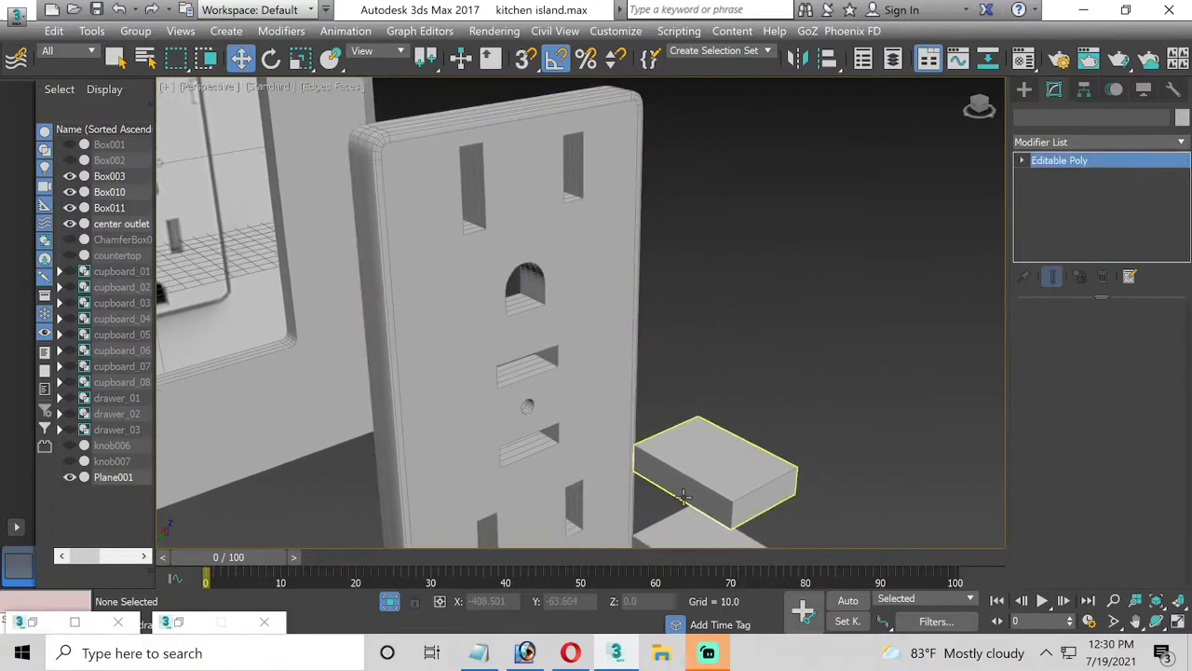
left_click(672, 541, "ctrl")
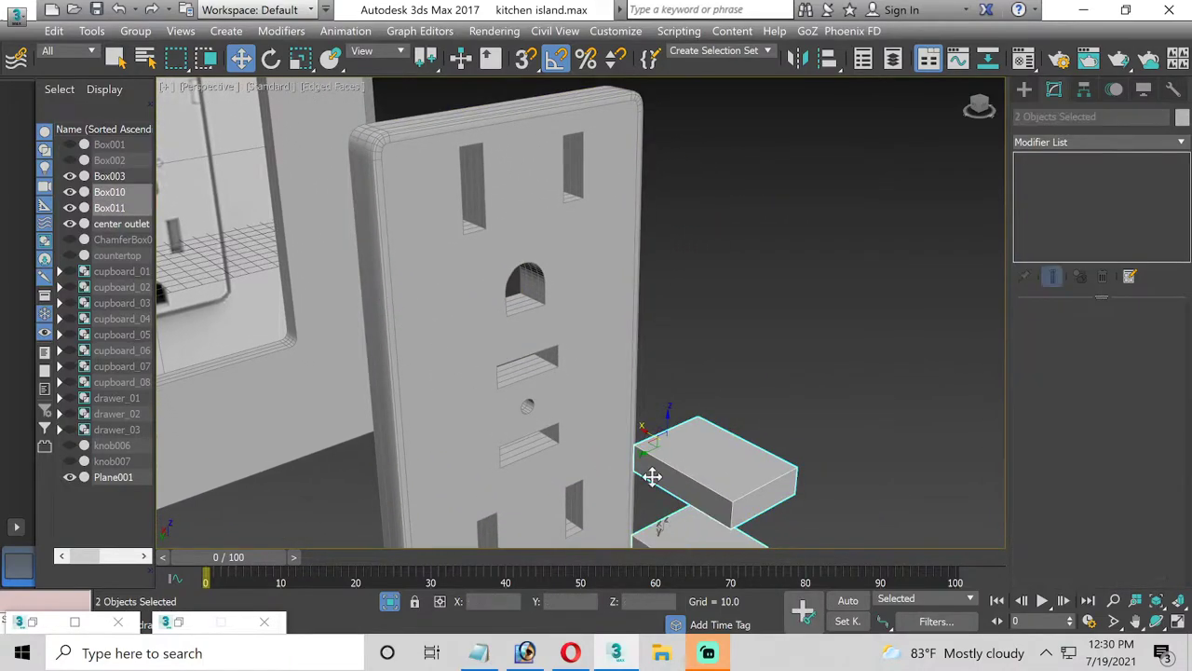
left_click_drag(647, 430, 477, 334)
key("r")
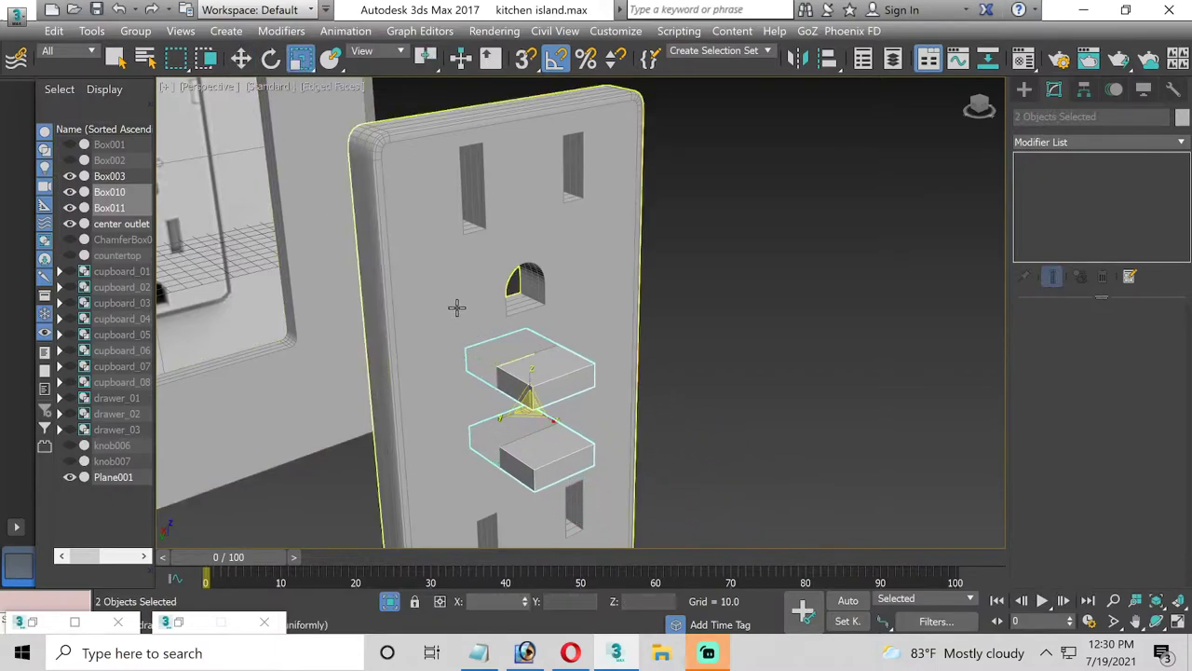
mouse_move(531, 422)
left_mouse_down()
mouse_move(493, 390)
mouse_move(425, 373)
left_mouse_up()
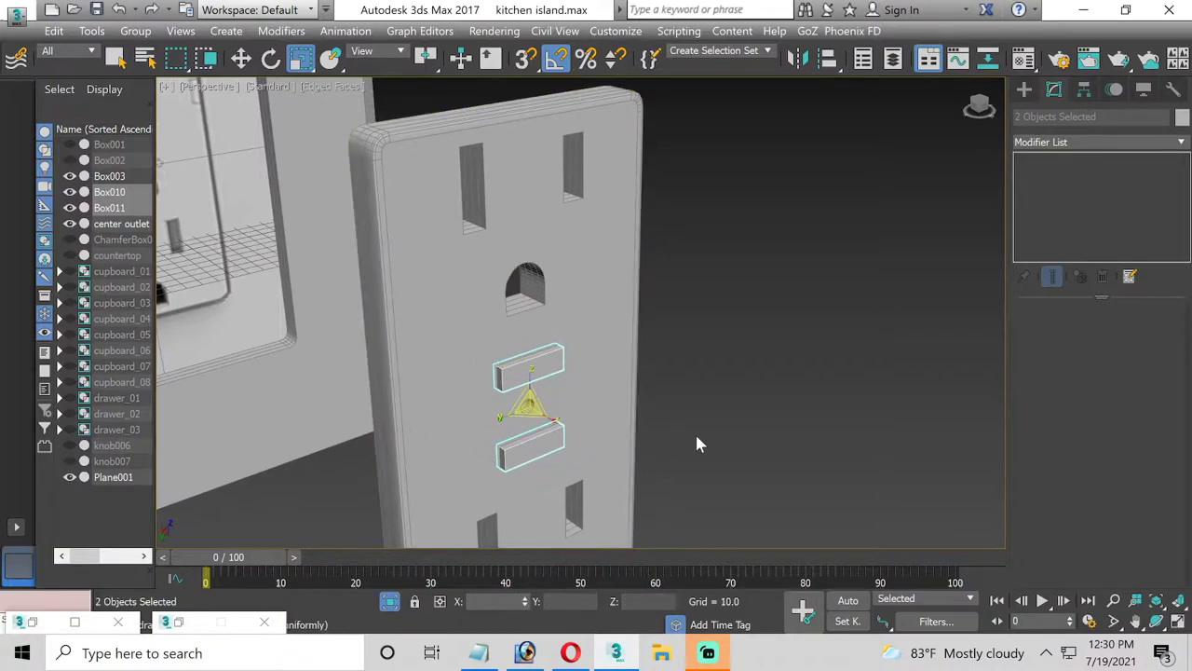
left_click(1177, 622)
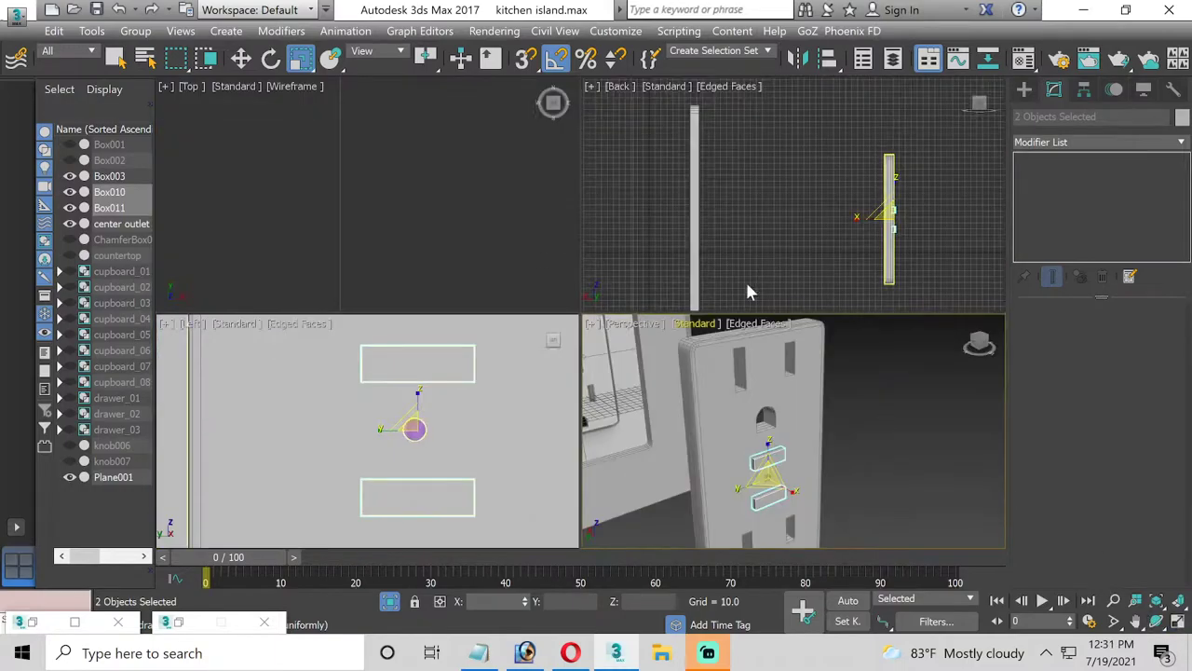
In the maximized Left view, scale Box010 to make it shorter vertically
left_click(425, 410)
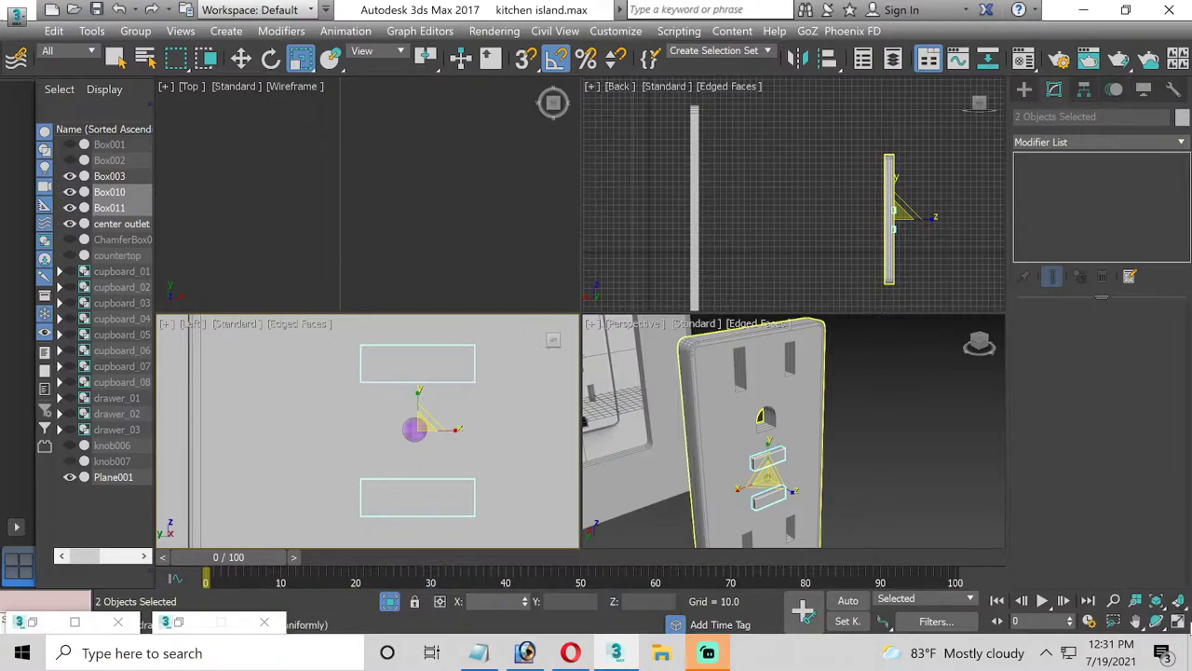
left_click(1178, 622)
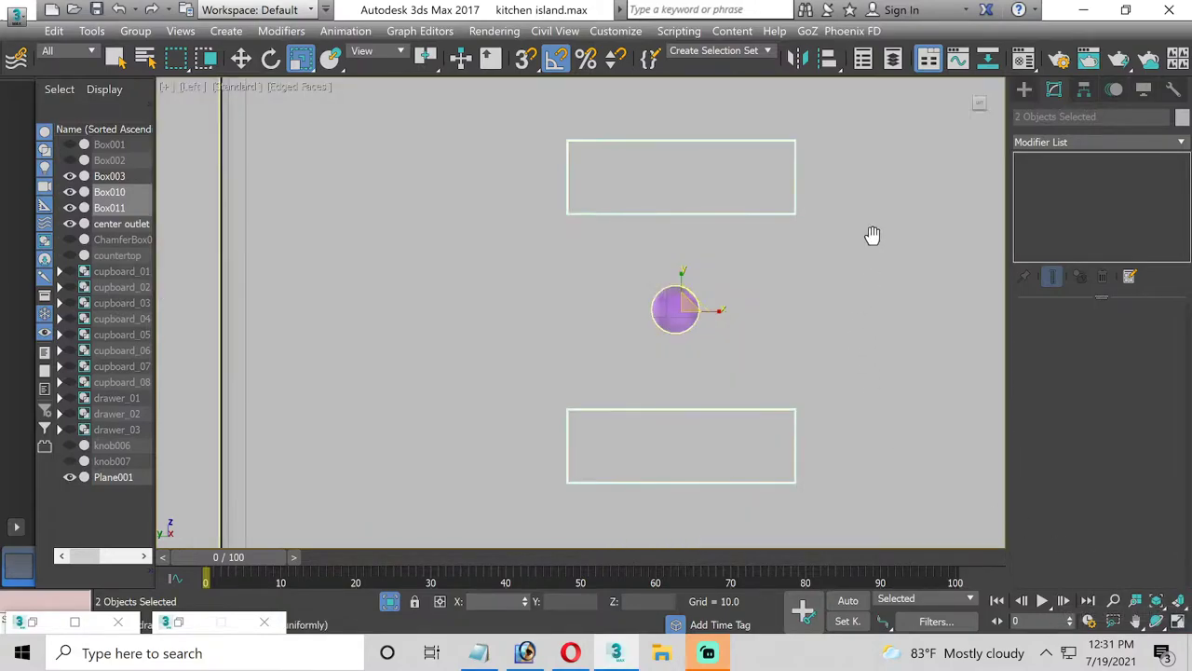
middle_click_drag(872, 234, 740, 236)
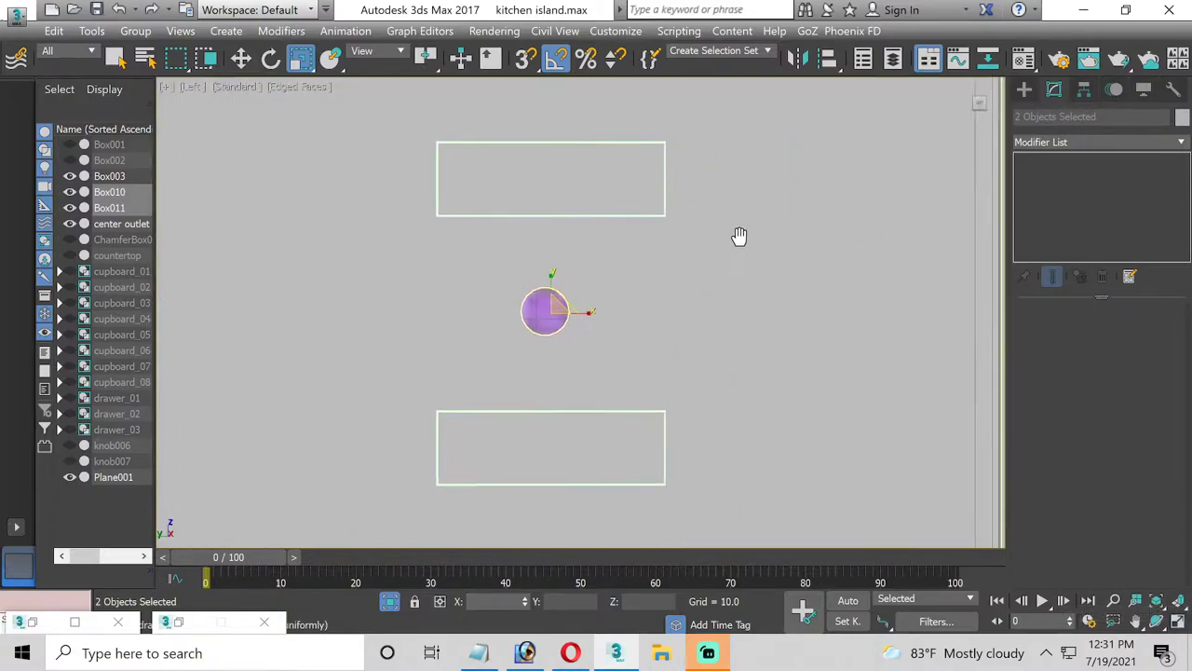
left_click(708, 190)
left_click(494, 138)
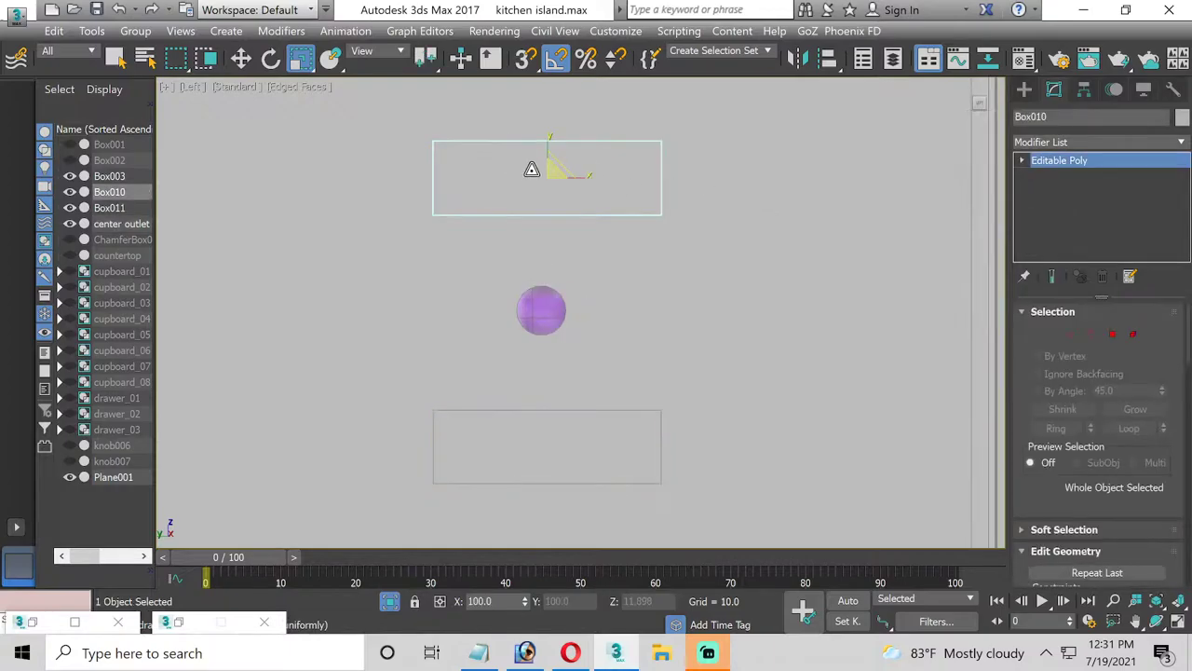
scroll(548, 145, "up", 2)
left_click_drag(547, 144, 548, 147)
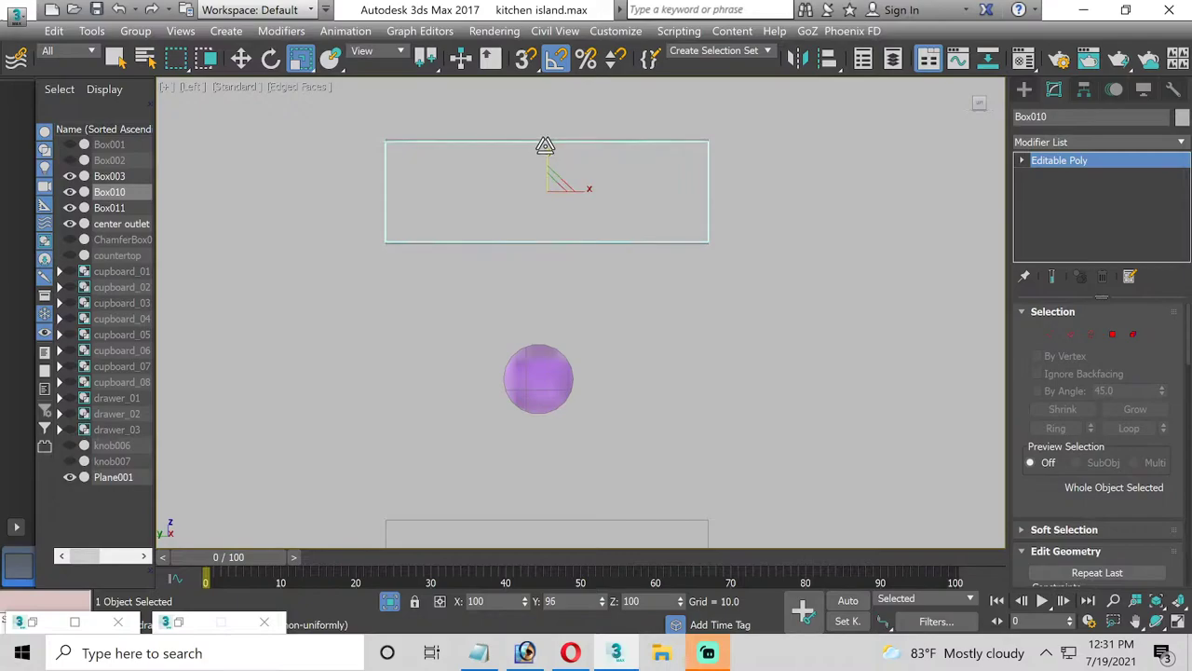
left_click_drag(570, 175, 584, 194)
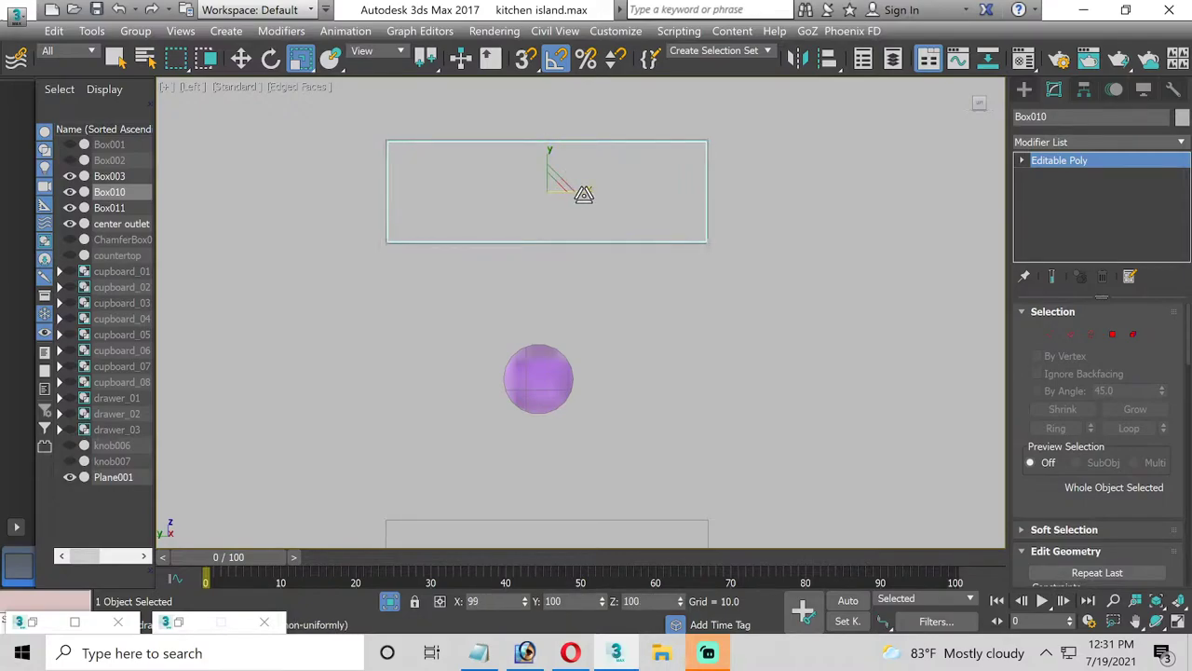
Delete Box011 and Shift-drag Box010 below the screw hole to make a copy
middle_click_drag(586, 439, 602, 365)
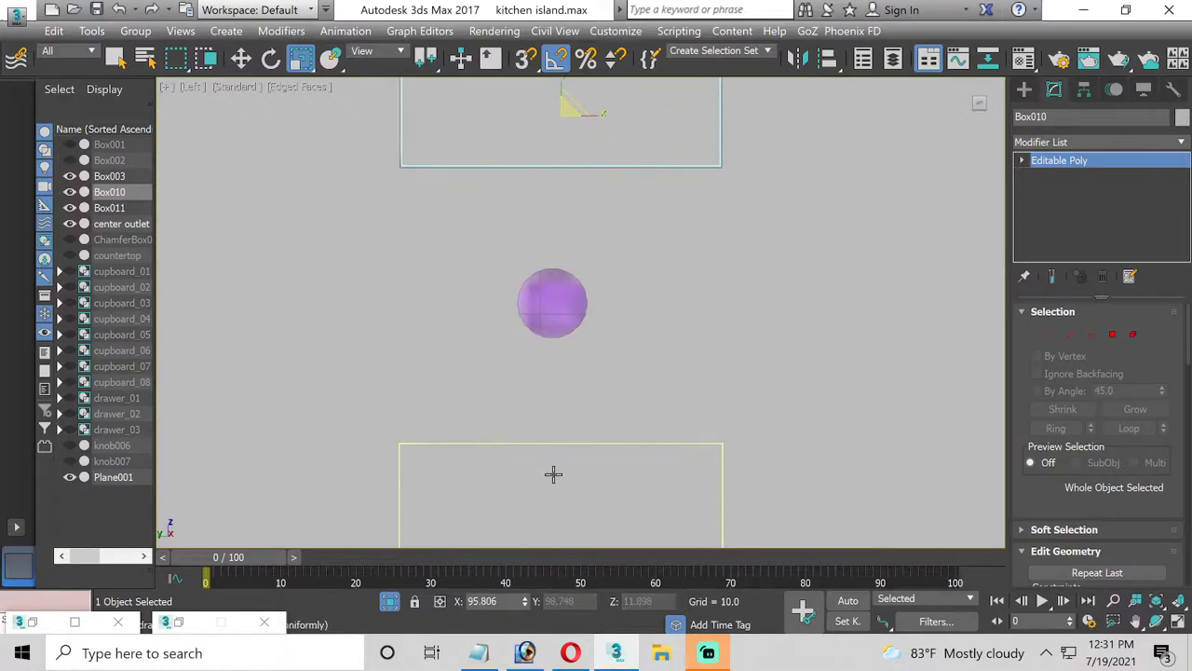
key("Delete")
left_click(543, 144)
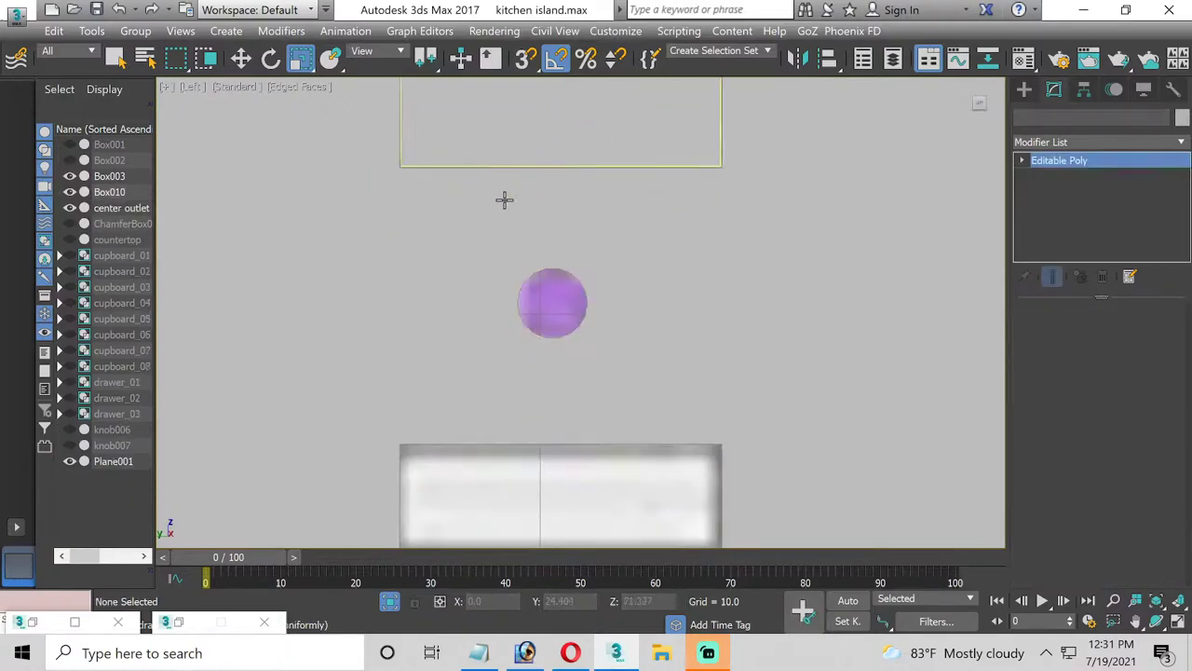
middle_click_drag(506, 199, 494, 256)
scroll(494, 256, "down", 3)
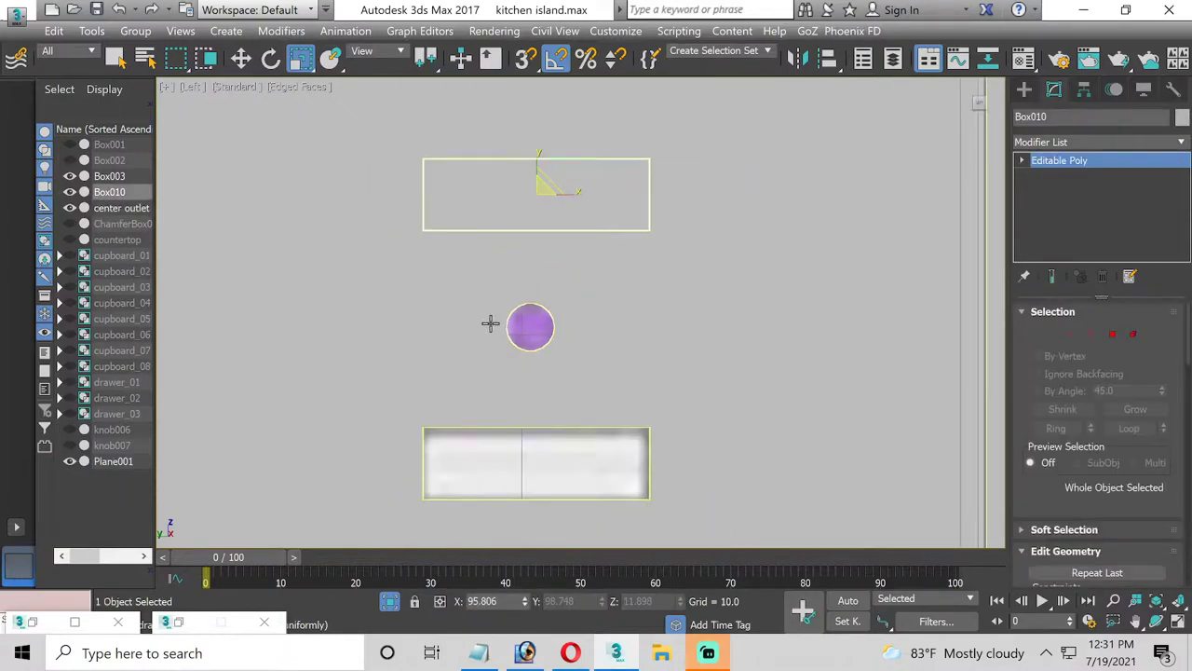
left_click(240, 58)
mouse_move(542, 172)
left_mouse_down("shift")
mouse_move(544, 422)
mouse_move(556, 444)
left_mouse_up("shift")
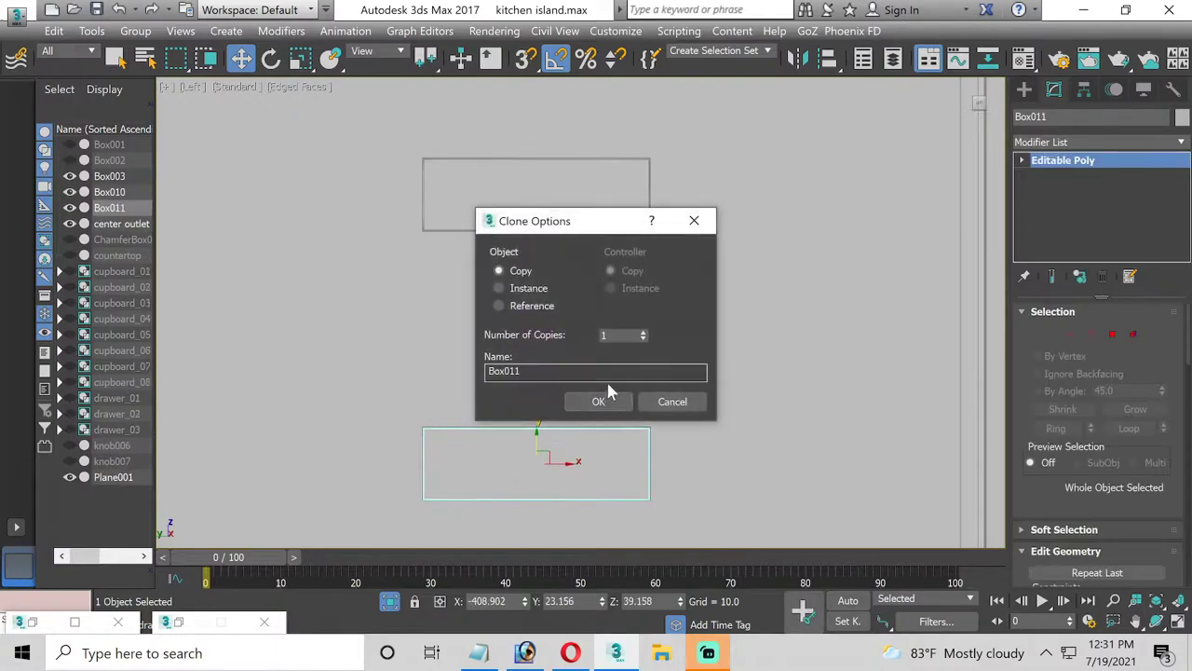
Confirm the copy as Box011 and restore the four-view layout
left_click(599, 402)
left_click(1174, 621)
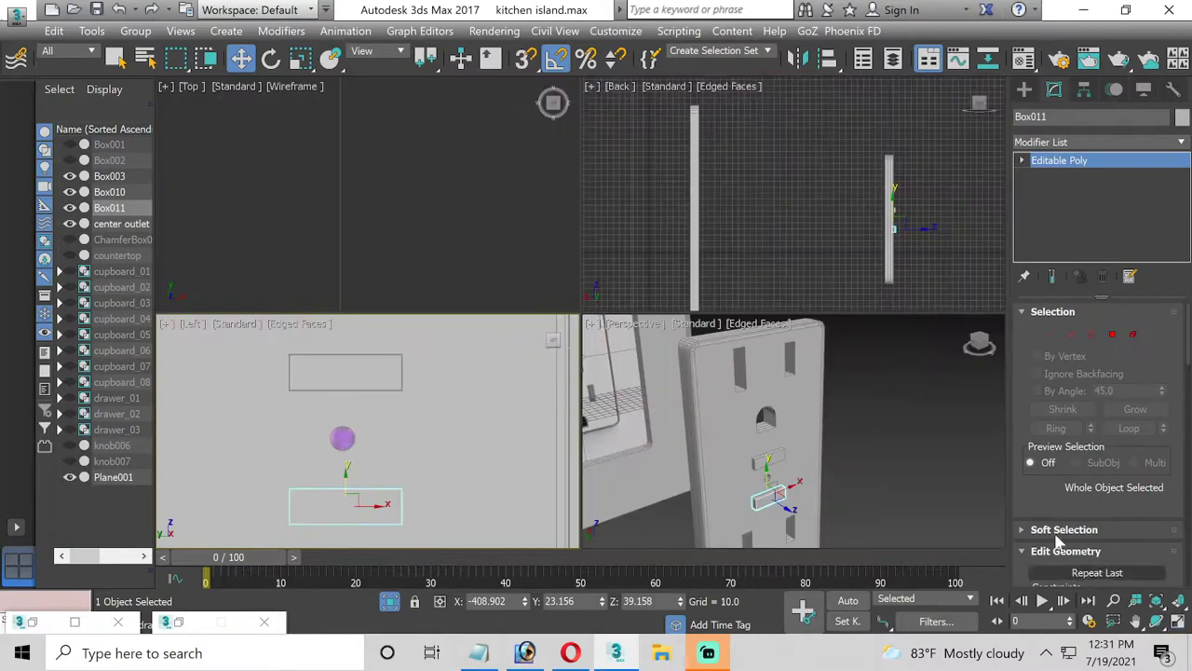
left_click(908, 421)
middle_click_drag(899, 442, 899, 420, "alt")
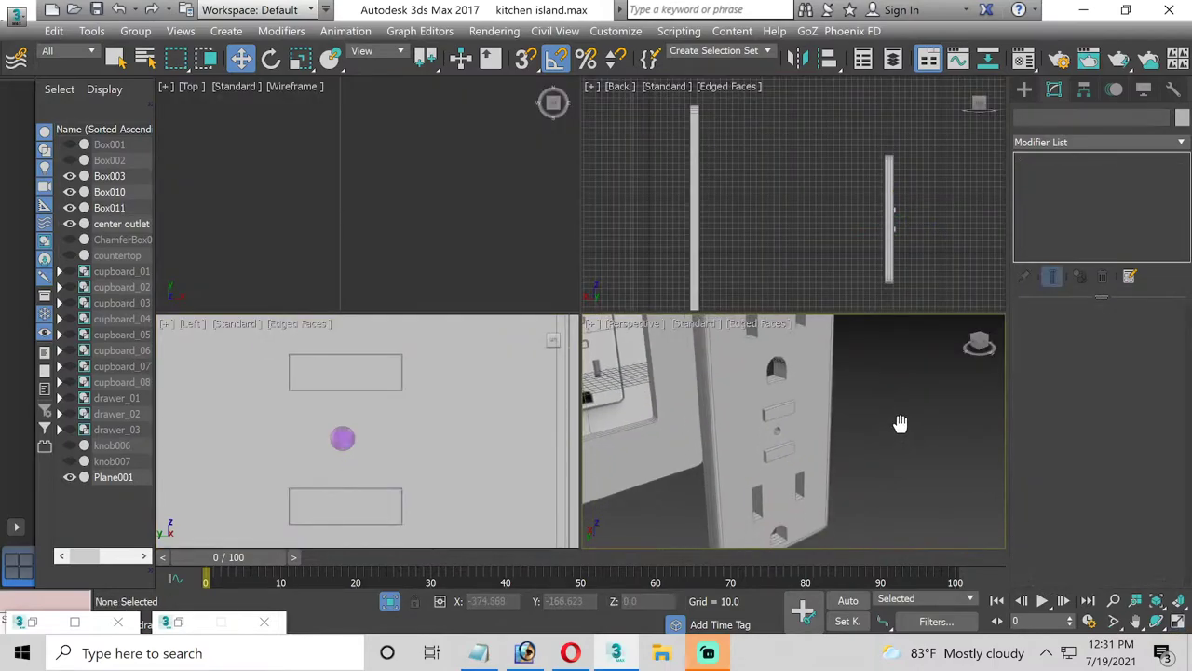
Orbit the perspective view to inspect the openings, then select the center outlet faceplate
left_click(1176, 623)
left_click(1156, 621)
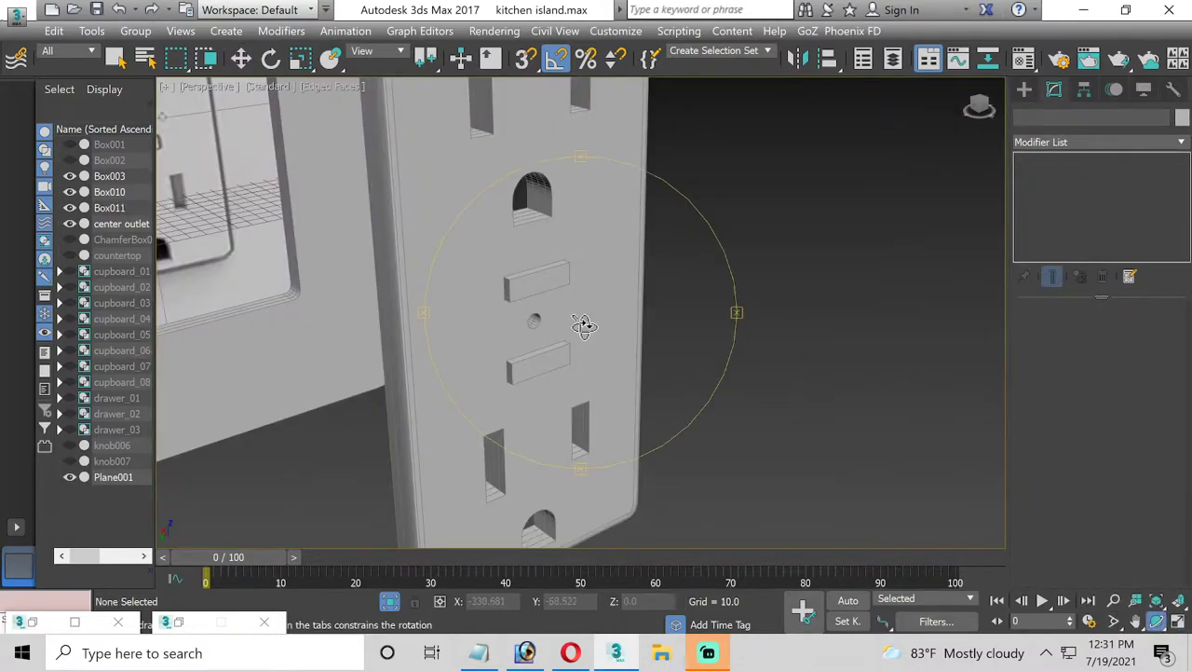
left_click_drag(583, 324, 568, 320)
left_click_drag(375, 202, 468, 349)
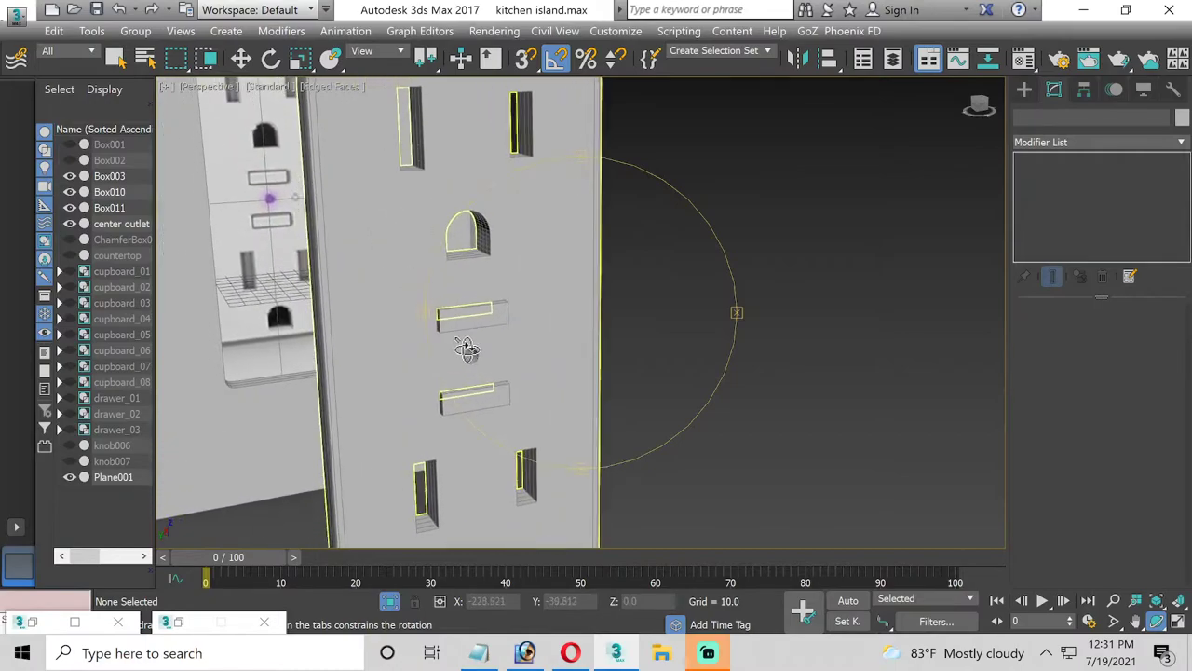
left_click(241, 58)
left_click(1177, 624)
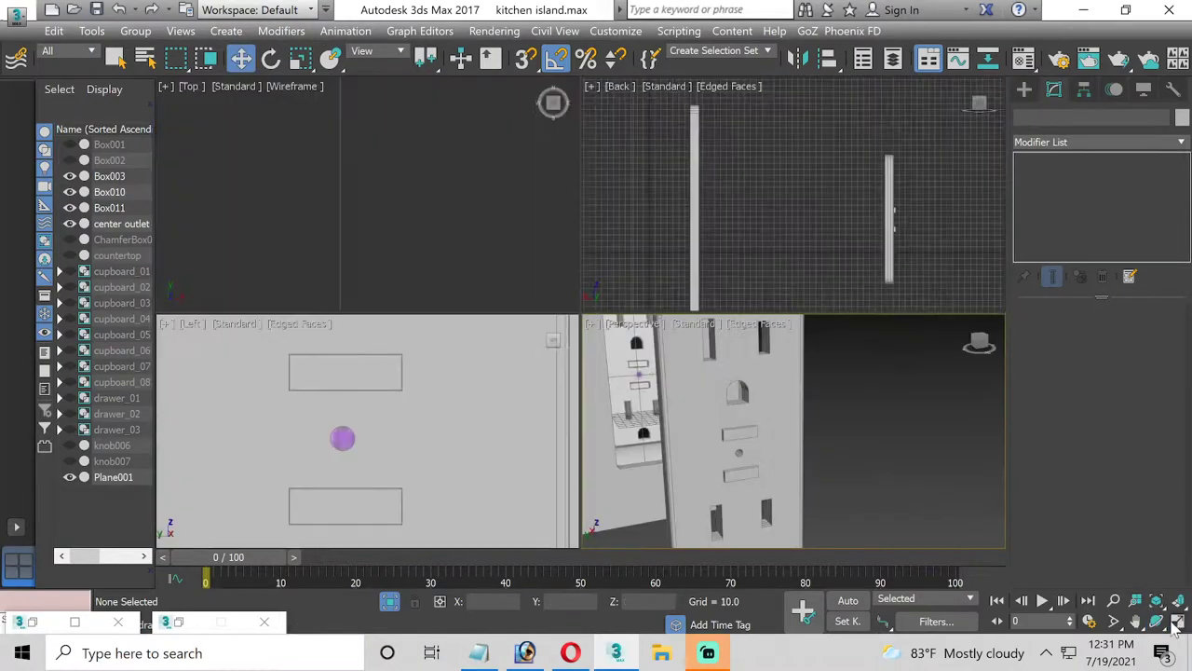
left_click(345, 439)
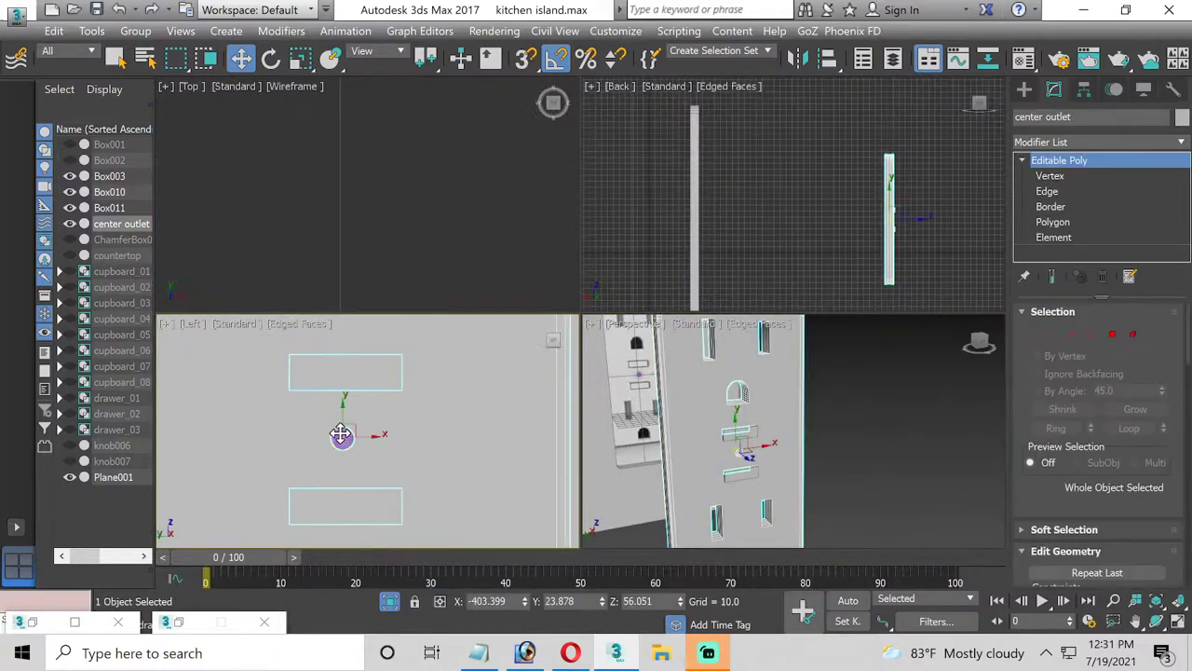
Draw a standard-primitive cylinder over the faceplate's centre hole in the Left view
left_click(1177, 624)
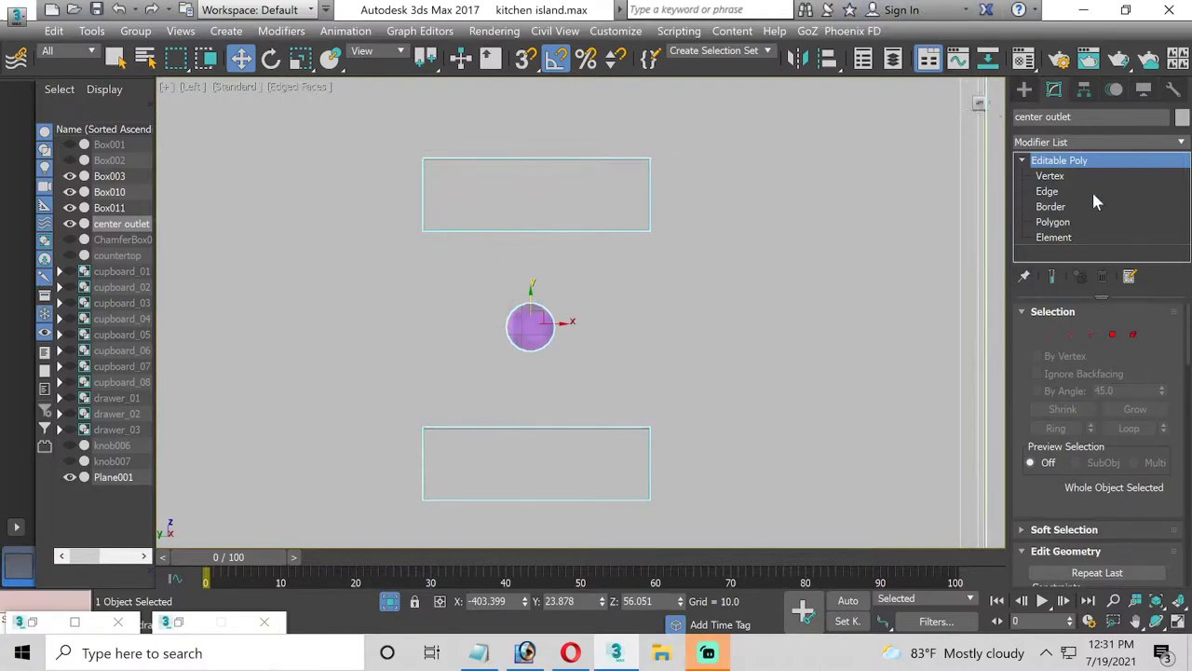
left_click(1025, 90)
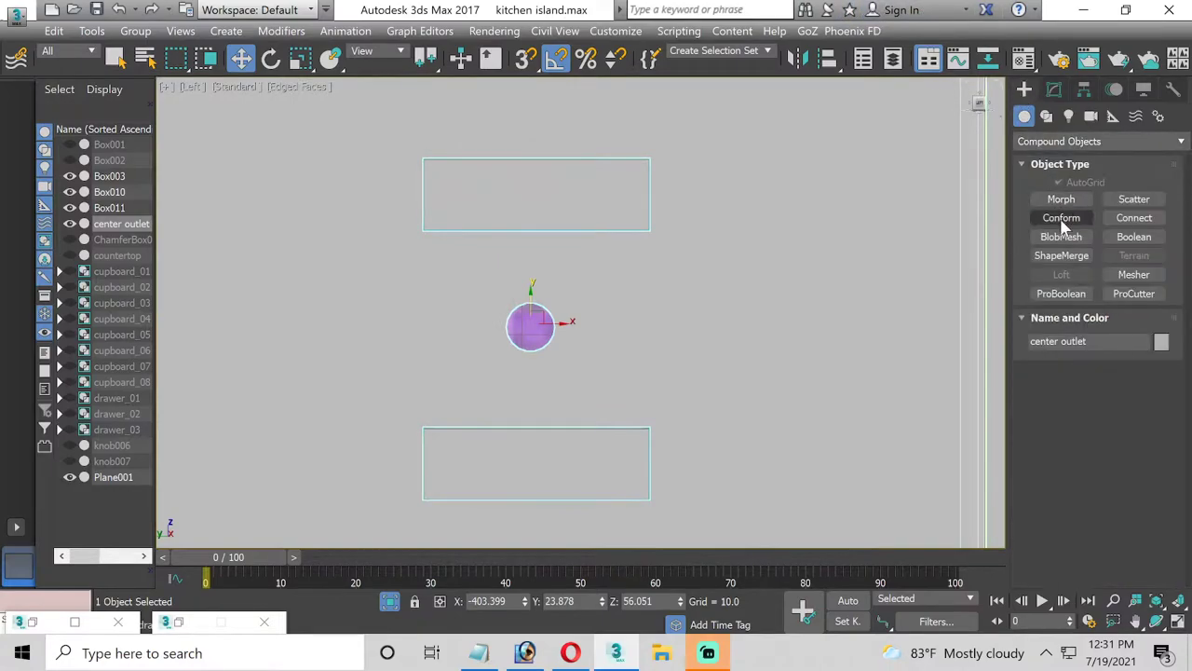
left_click(1057, 142)
left_click(1062, 160)
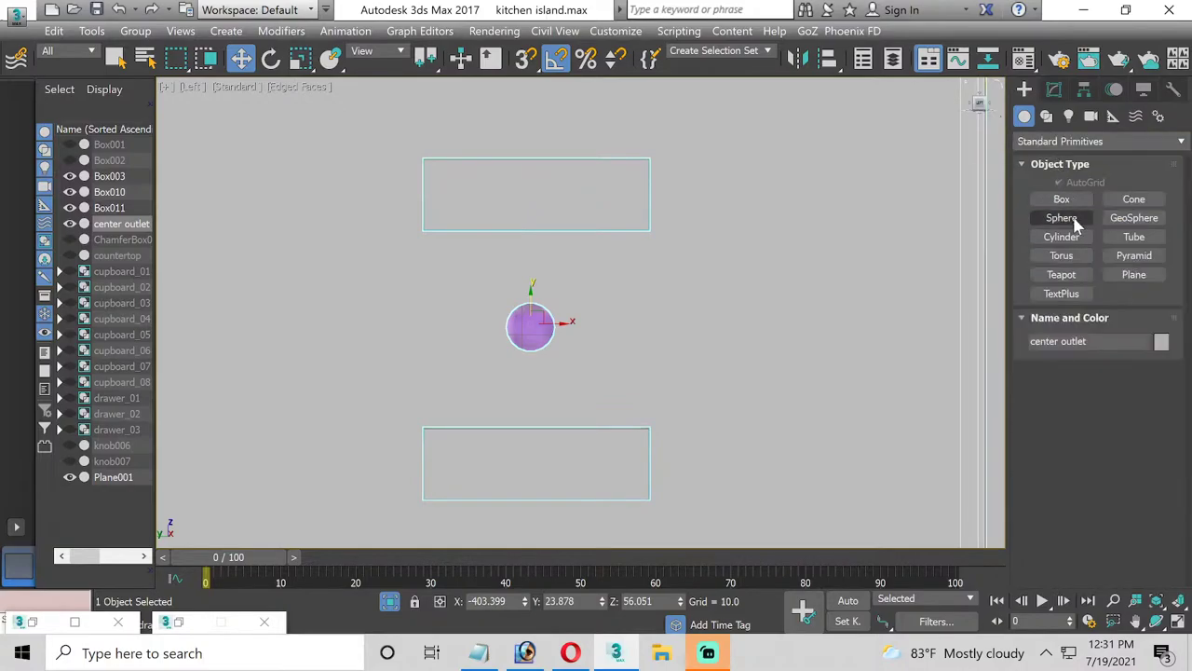
left_click(1064, 237)
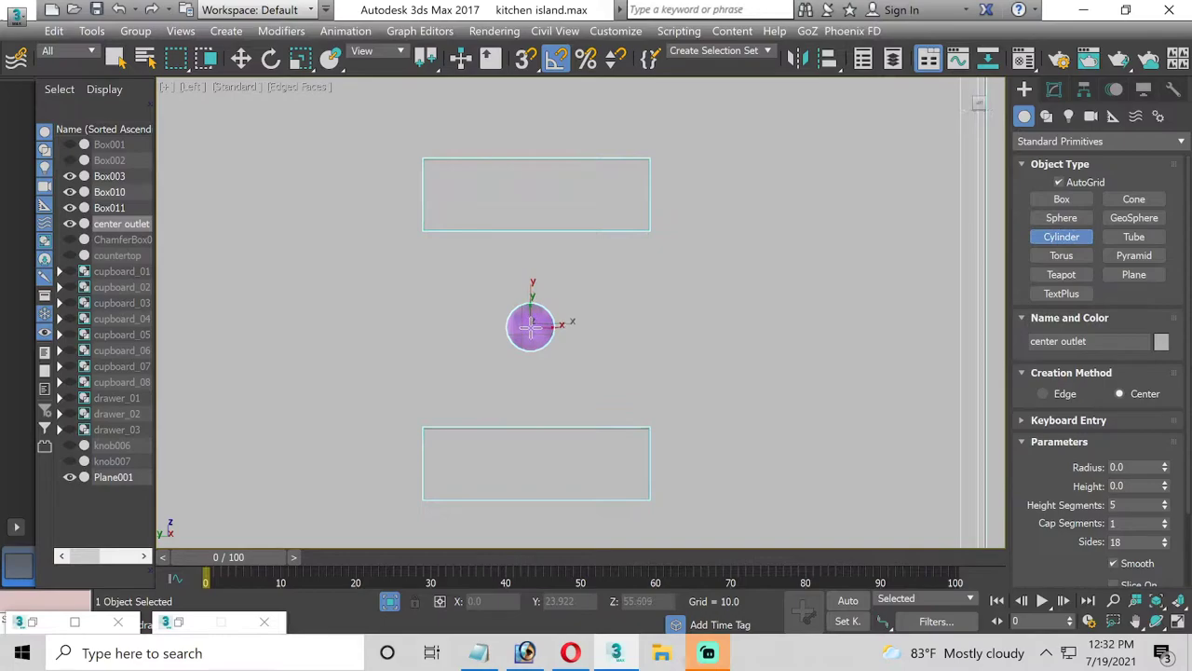
left_click_drag(531, 326, 542, 346)
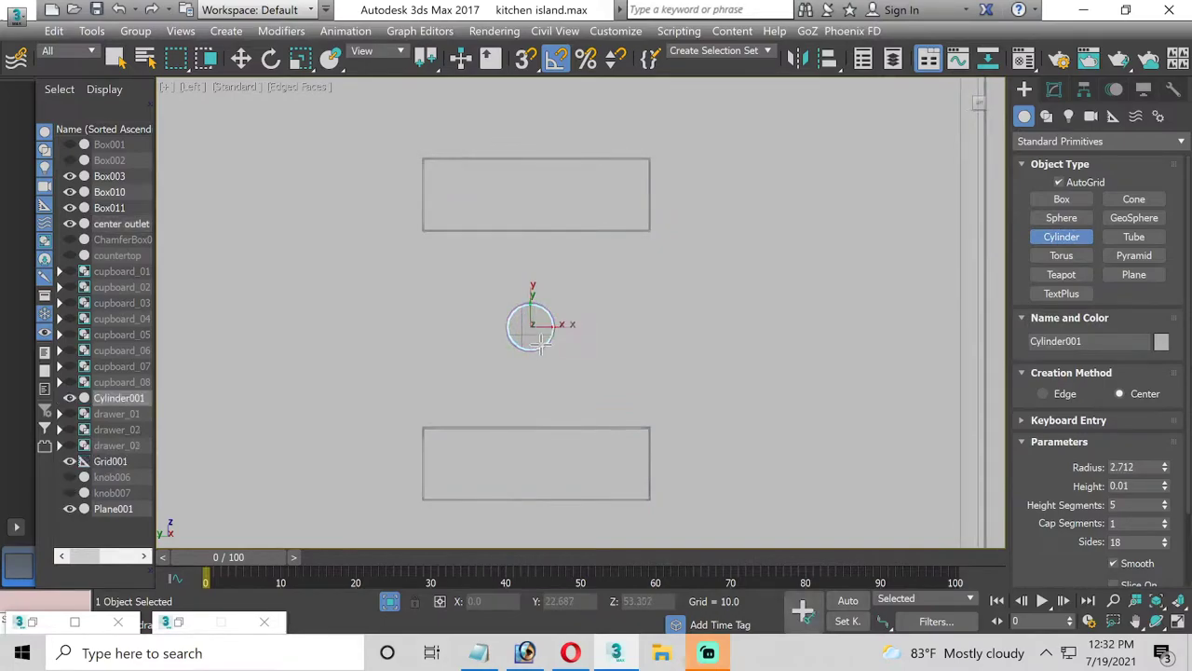
right_click(538, 330)
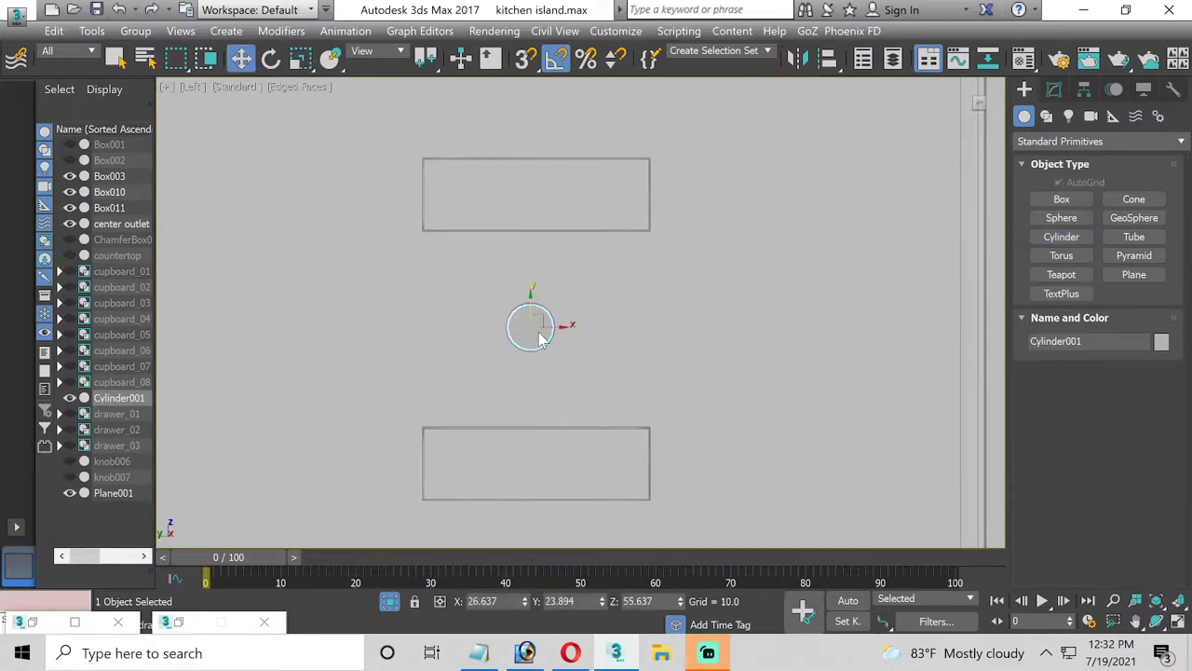
Move the cylinder along X onto the faceplate in the Top view
left_click(1178, 622)
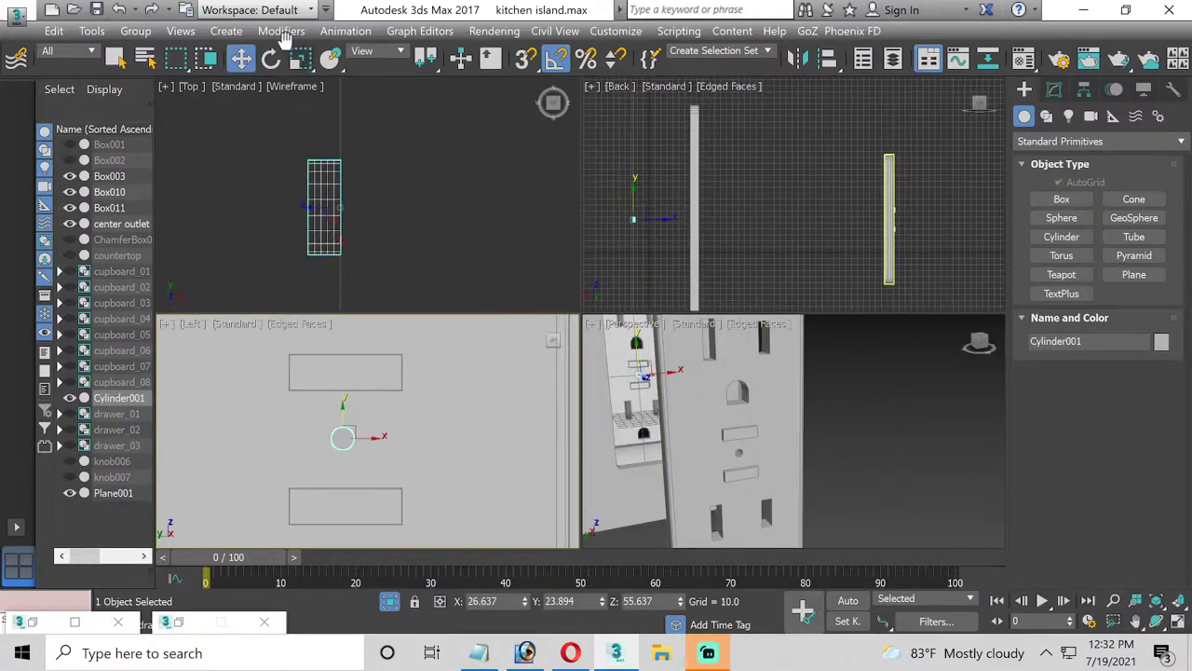
scroll(410, 232, "down", 5)
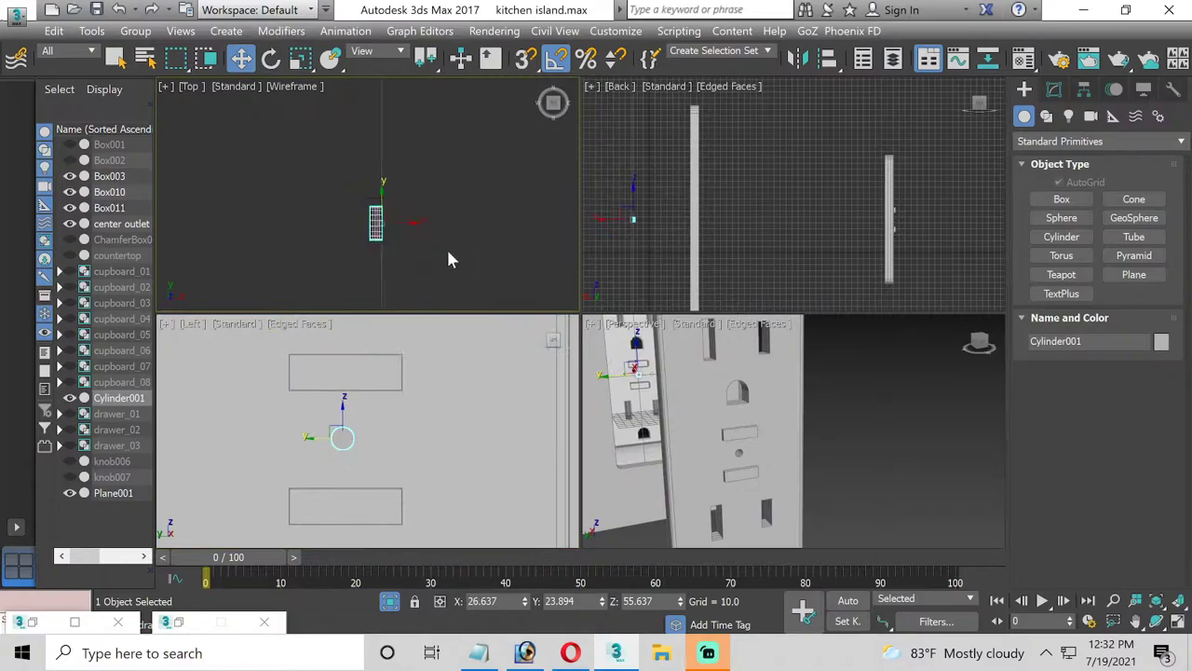
scroll(428, 251, "down", 2)
scroll(412, 266, "down", 2)
scroll(396, 240, "down", 1)
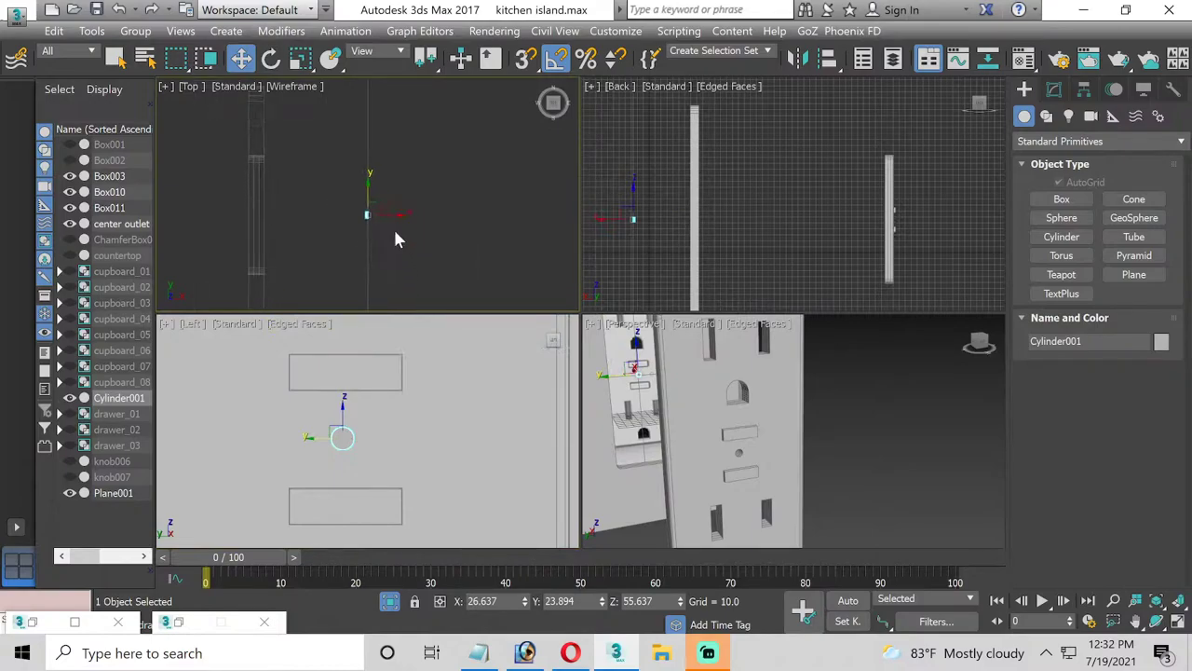
left_click_drag(387, 213, 237, 224)
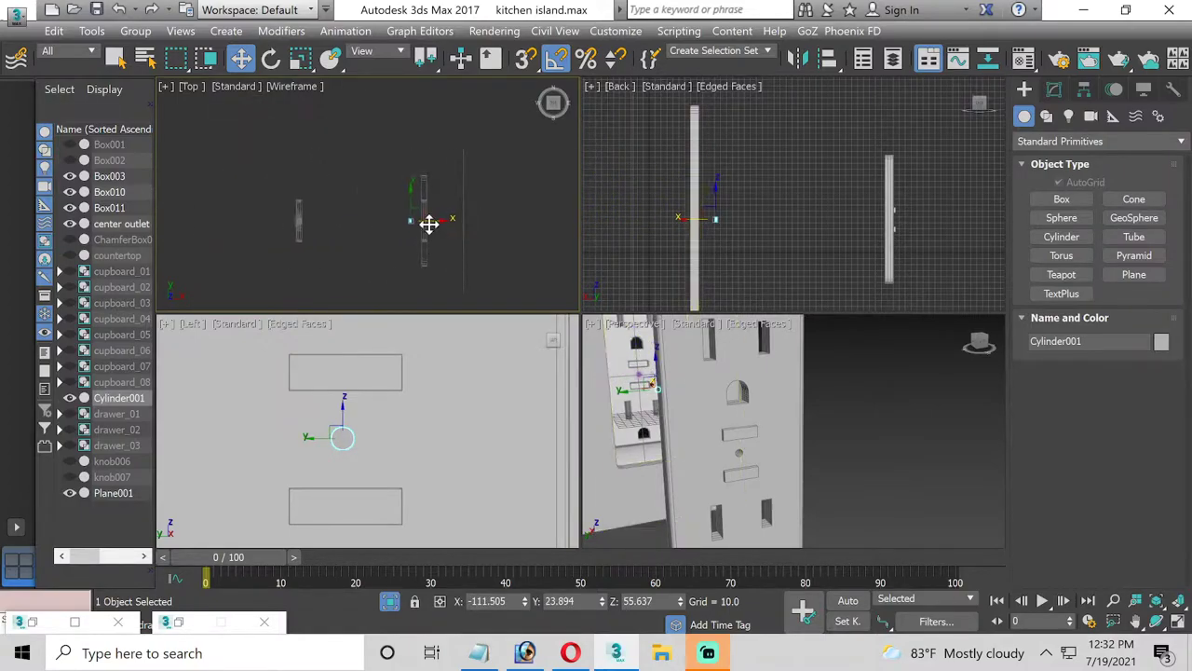
mouse_move(237, 224)
left_mouse_down()
mouse_move(363, 224)
mouse_move(322, 224)
left_mouse_up()
middle_click_drag(262, 232, 341, 249)
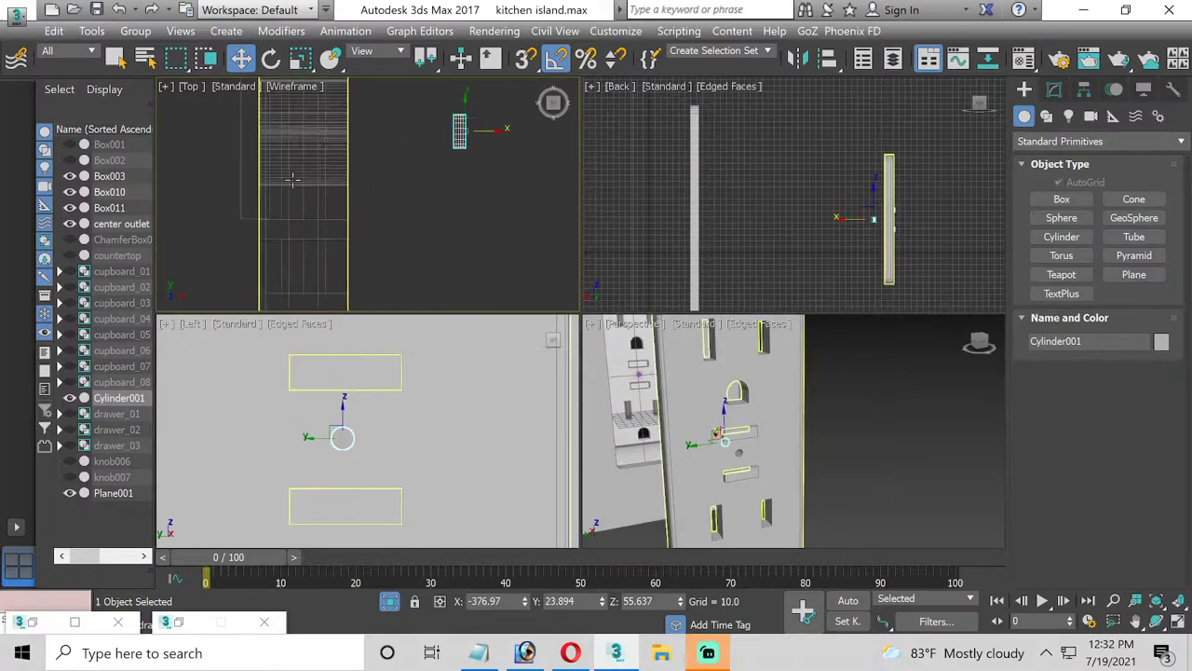
middle_click_drag(517, 263, 519, 210)
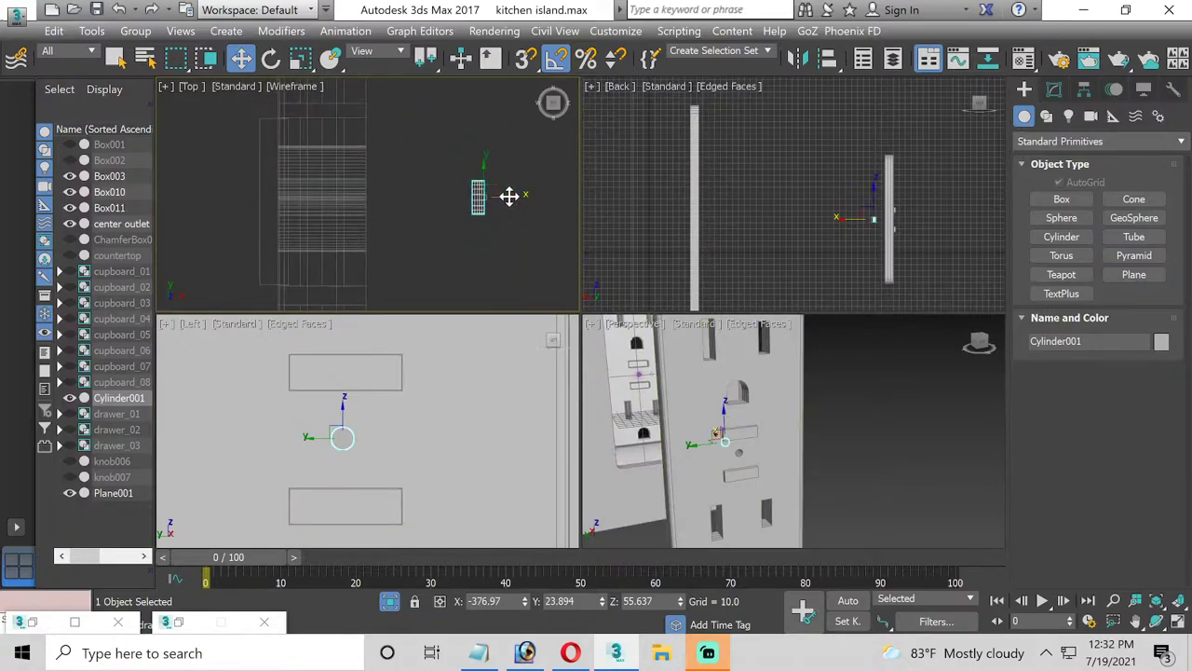
left_click_drag(508, 196, 314, 205)
Set the cylinder height to 12.005 and fine-tune its position in the faceplate
left_click(1056, 90)
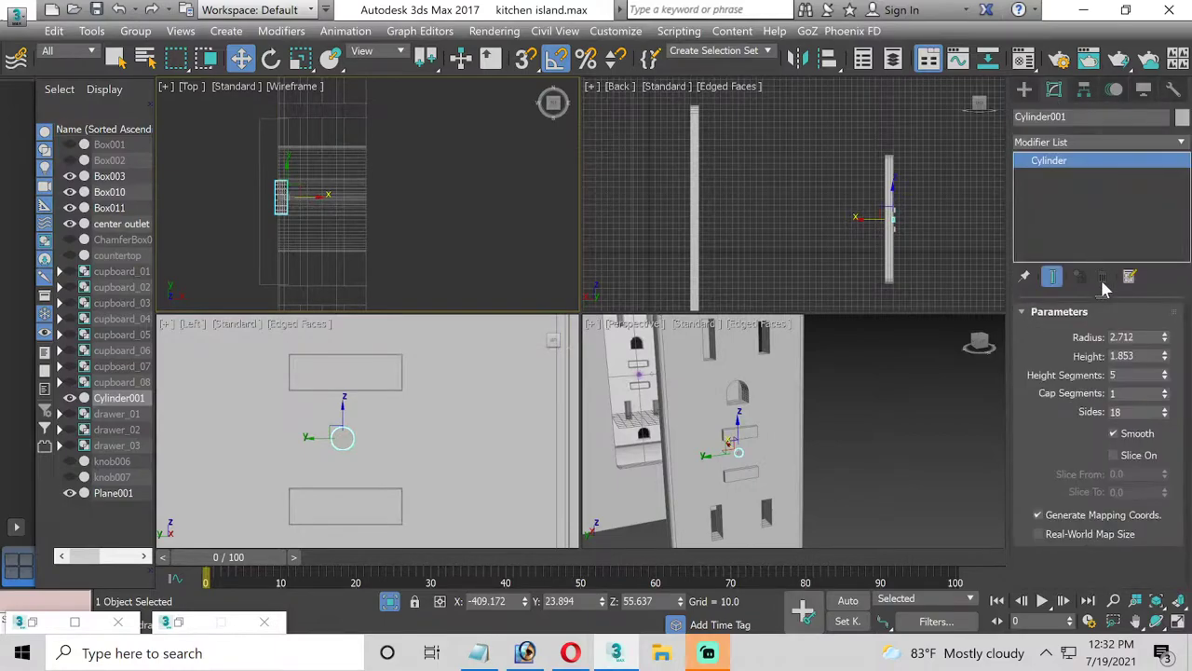
left_click_drag(1163, 346, 1098, 96)
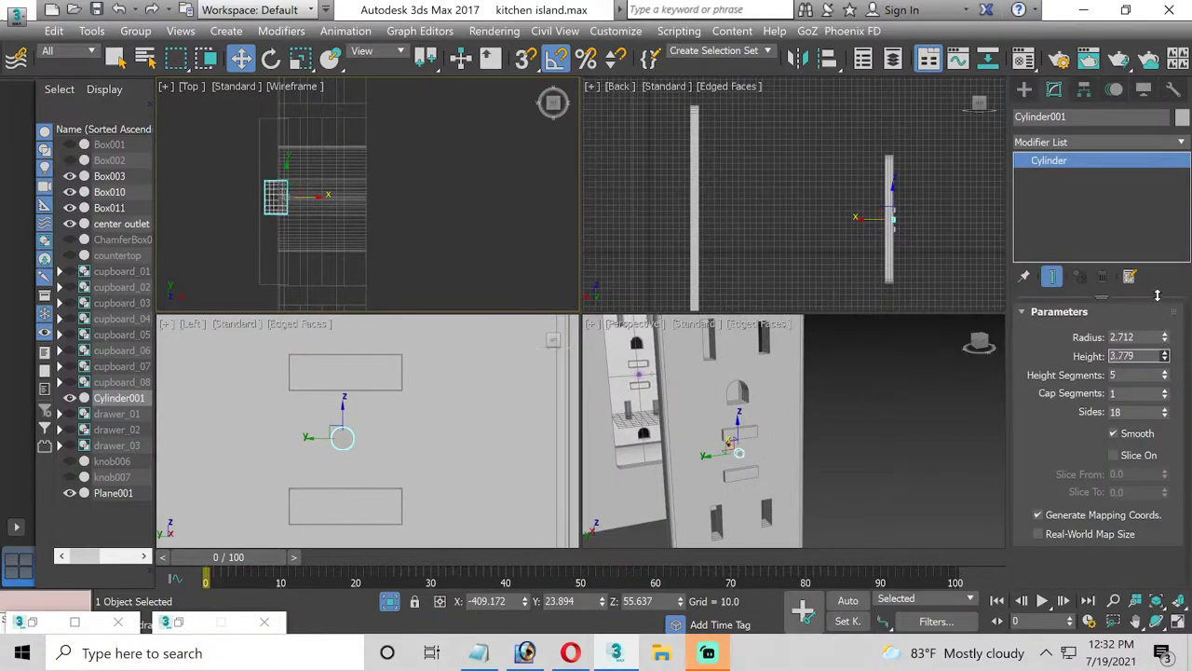
scroll(282, 210, "up", 2)
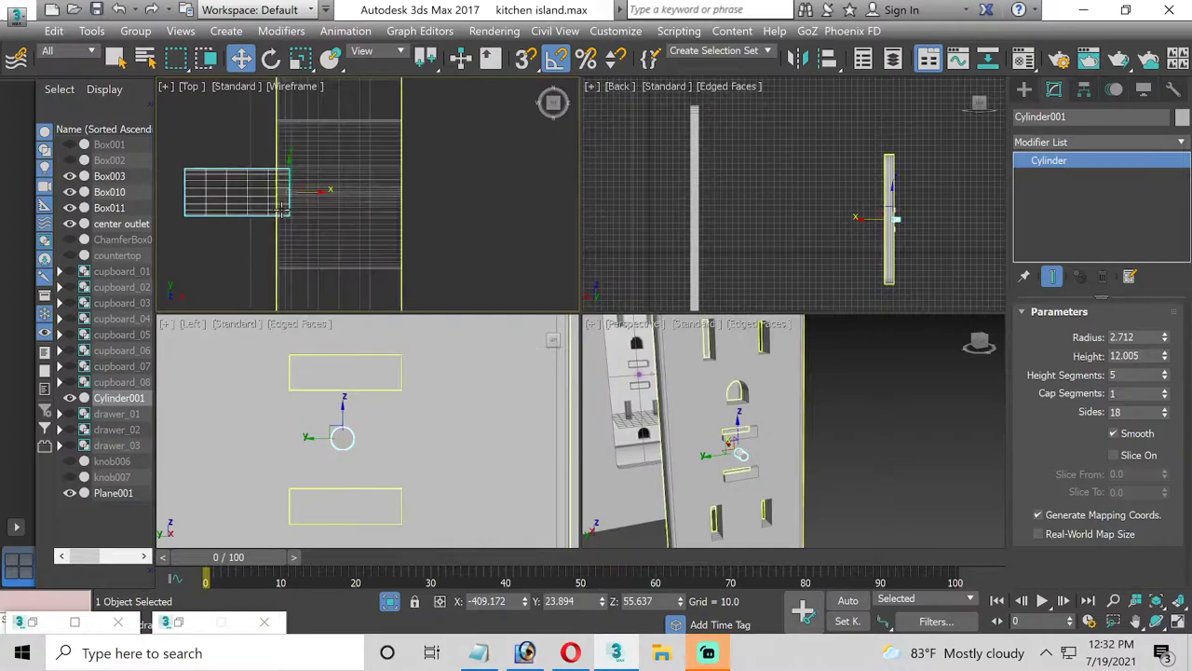
left_click_drag(313, 192, 397, 187)
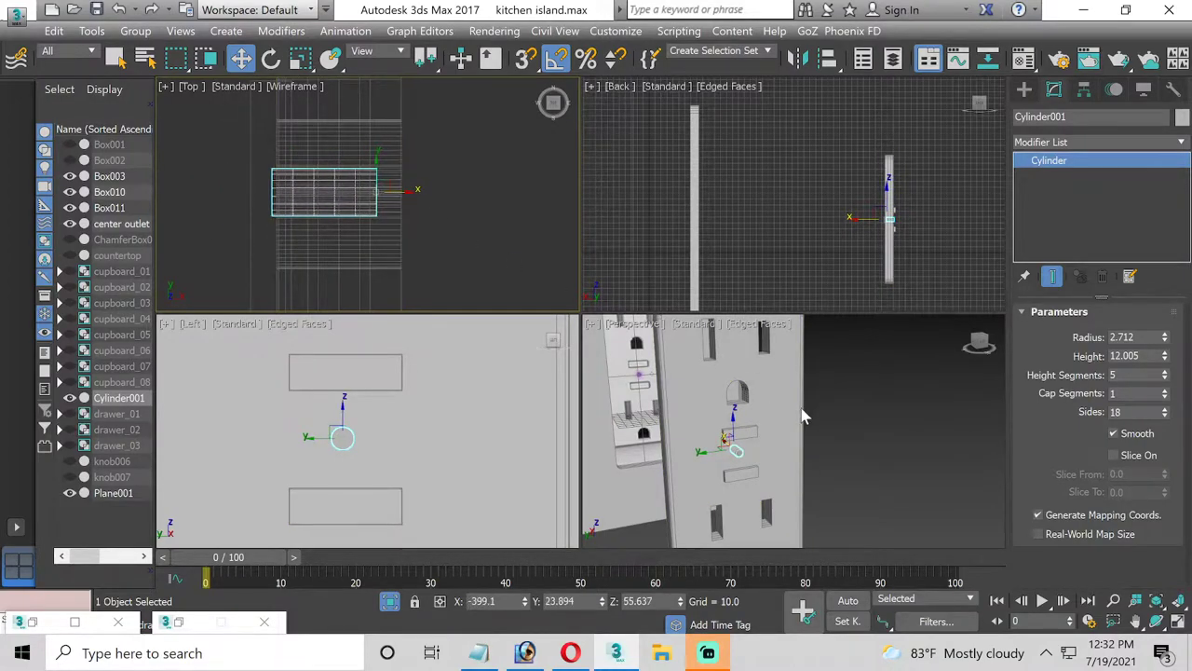
left_click(848, 431)
left_click(848, 432)
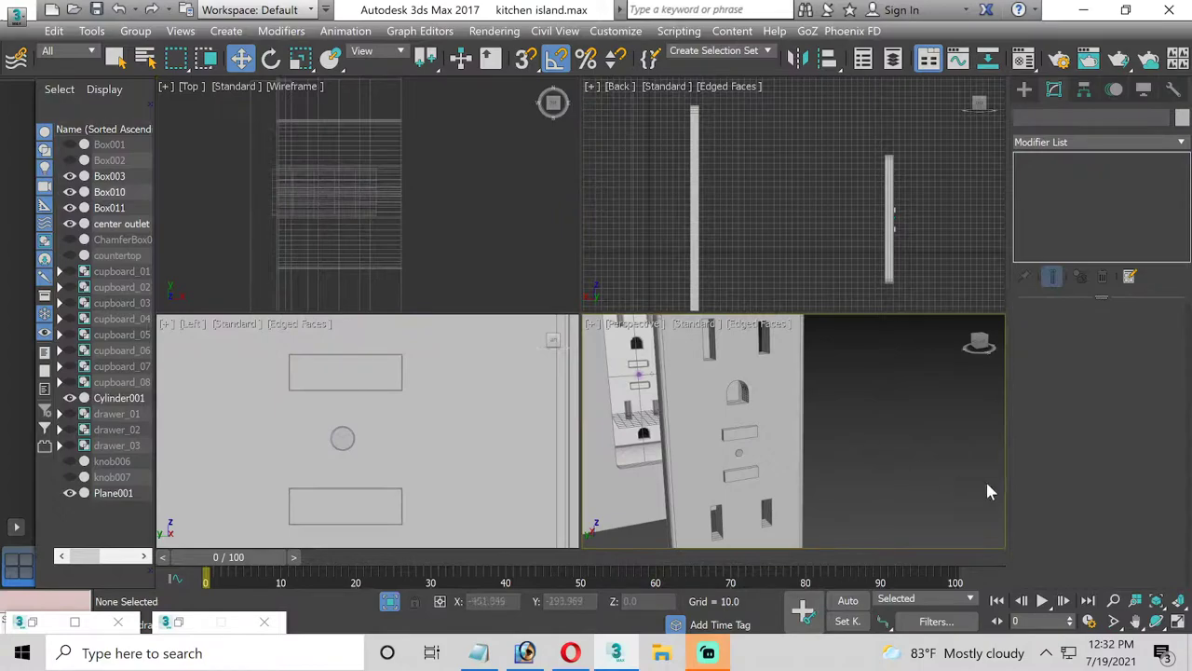
left_click(1178, 624)
left_click(463, 354)
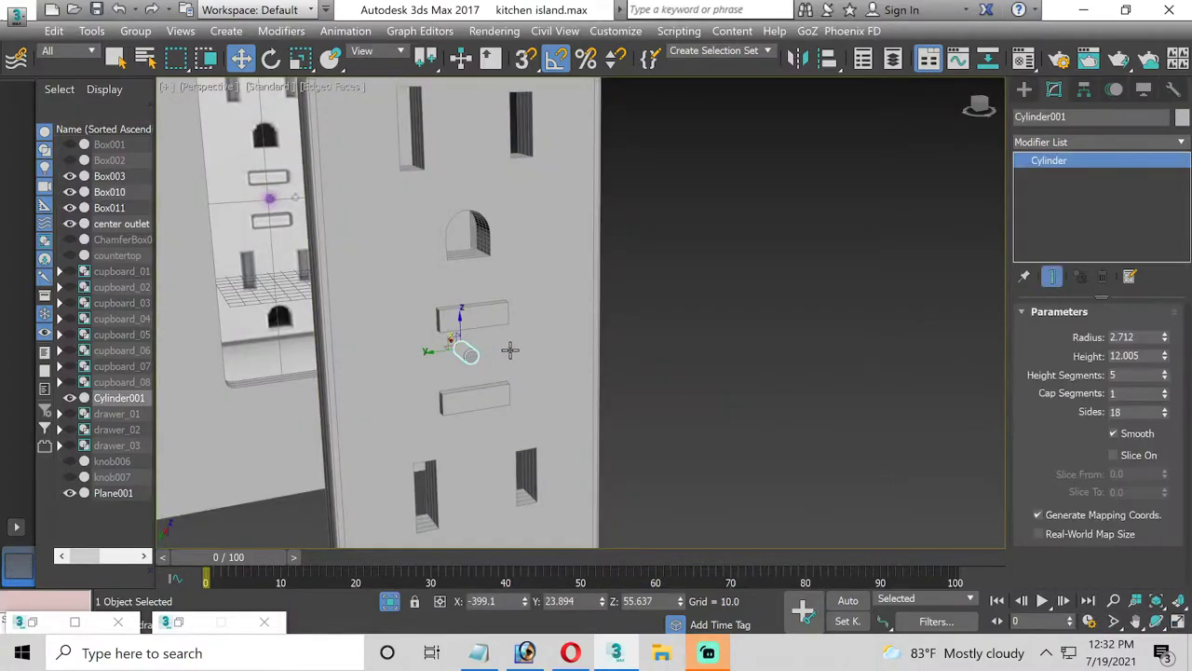
scroll(509, 350, "up", 2)
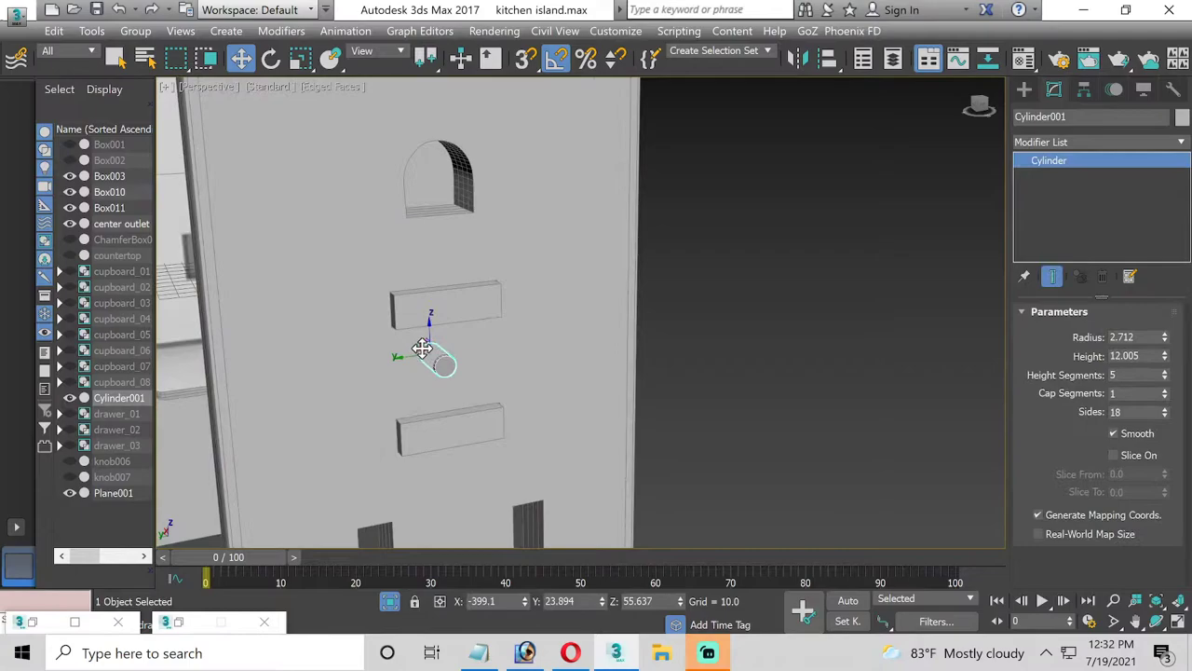
left_click_drag(422, 347, 425, 347)
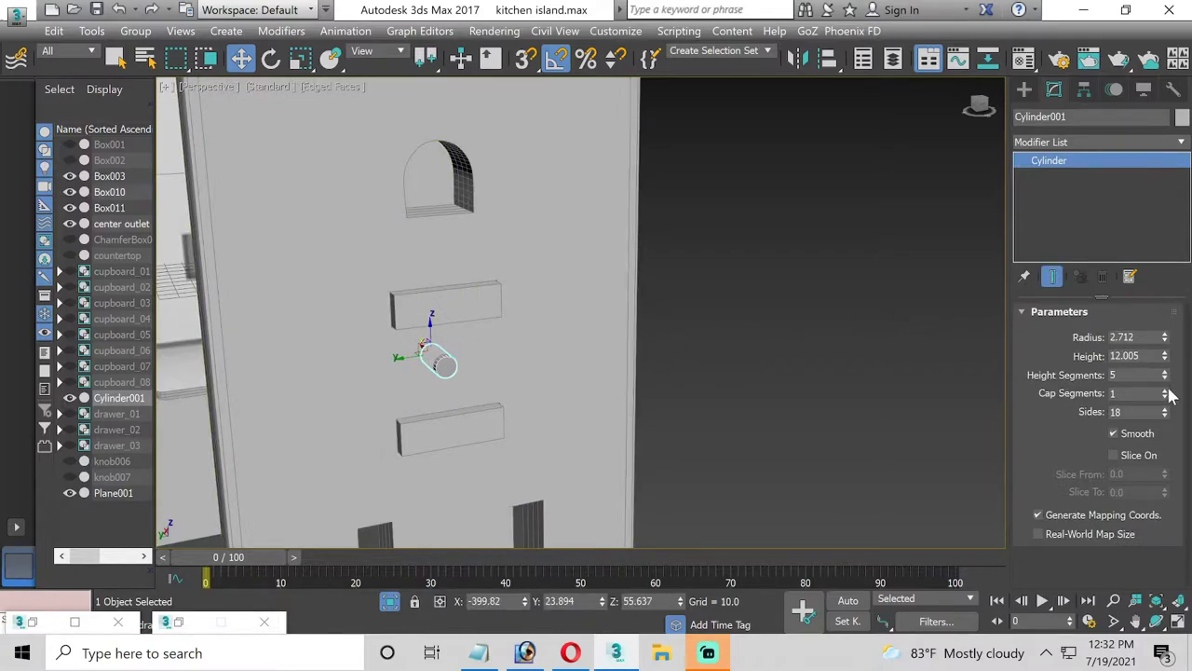
Convert Cylinder001 to an Editable Poly and select its ring of rim edges
right_click(1080, 166)
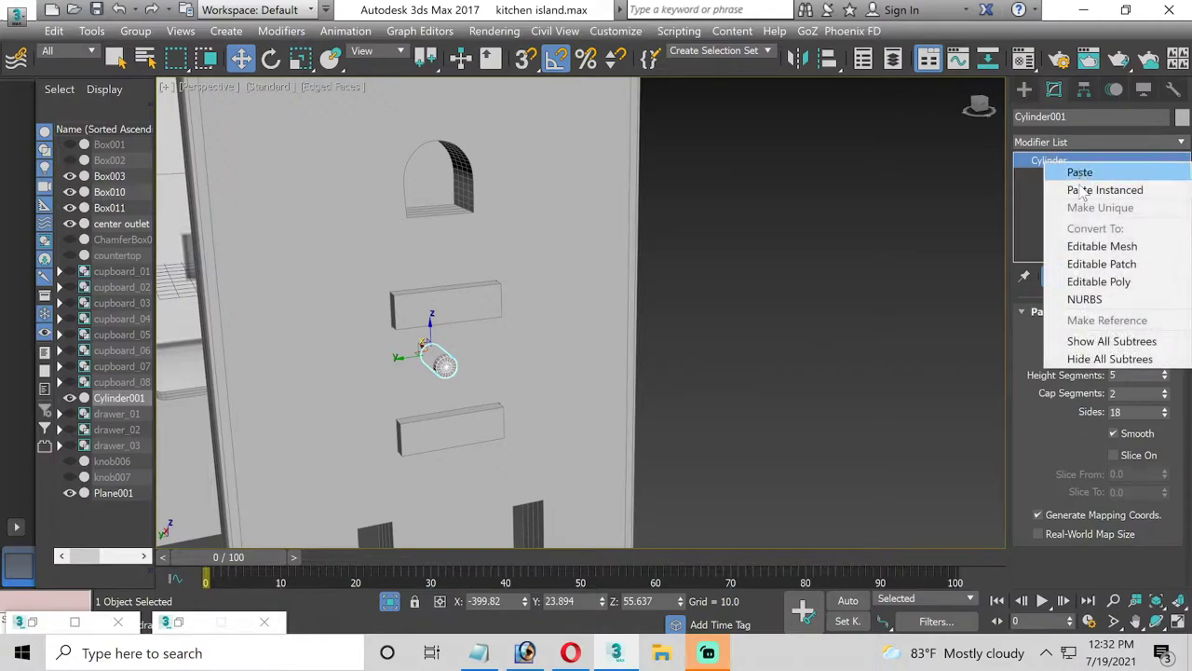
left_click(1020, 280)
left_click(1020, 162)
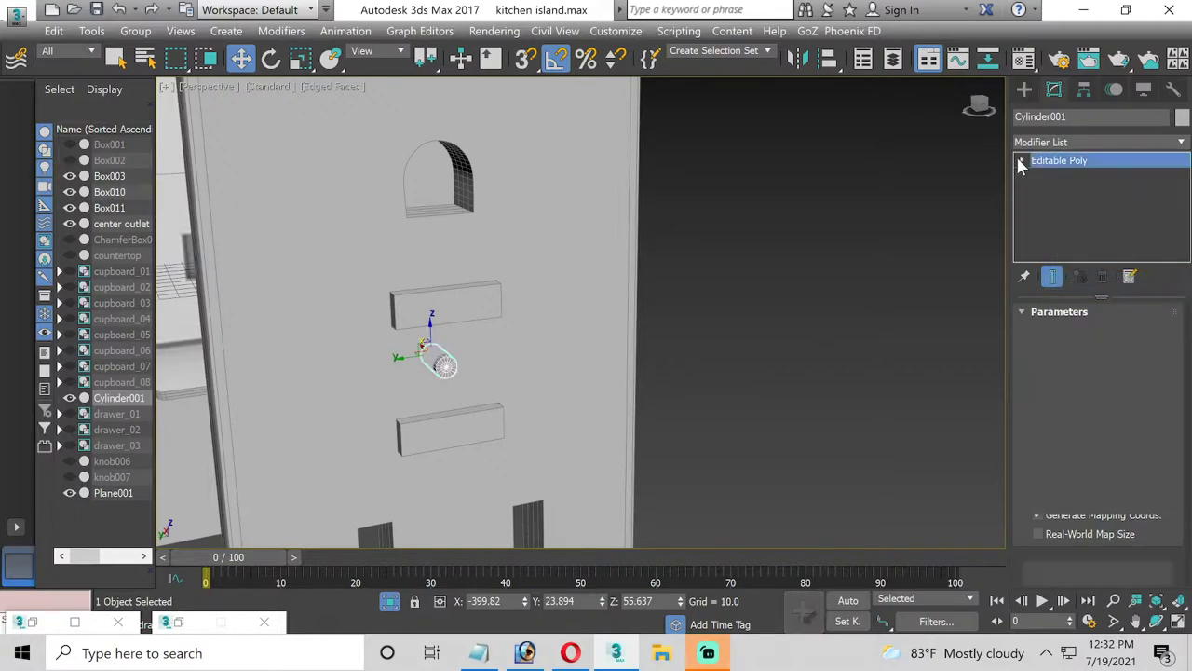
left_click(1047, 191)
scroll(439, 368, "up", 2)
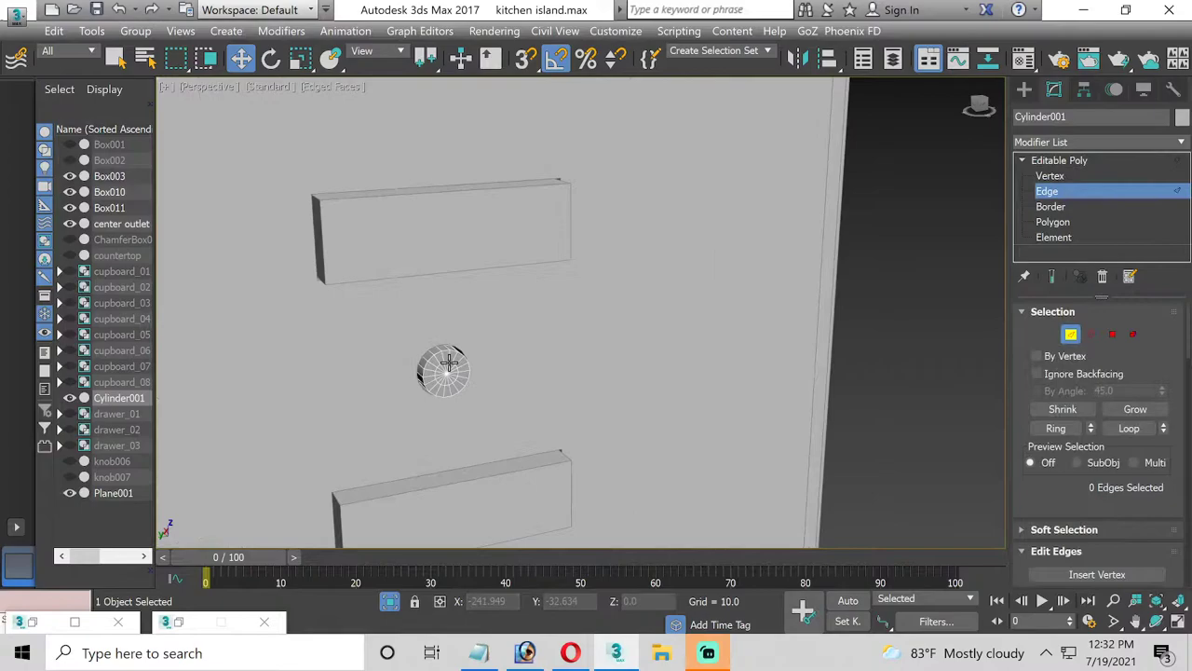
scroll(432, 345, "up", 4)
left_click(423, 339)
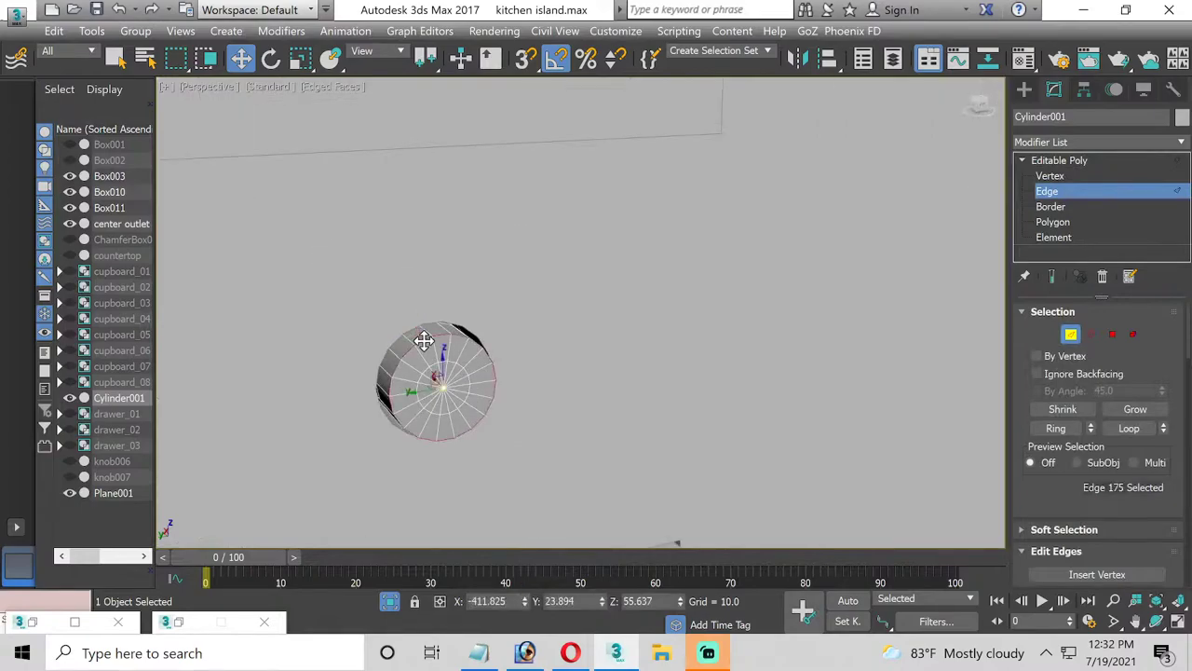
left_click(540, 386)
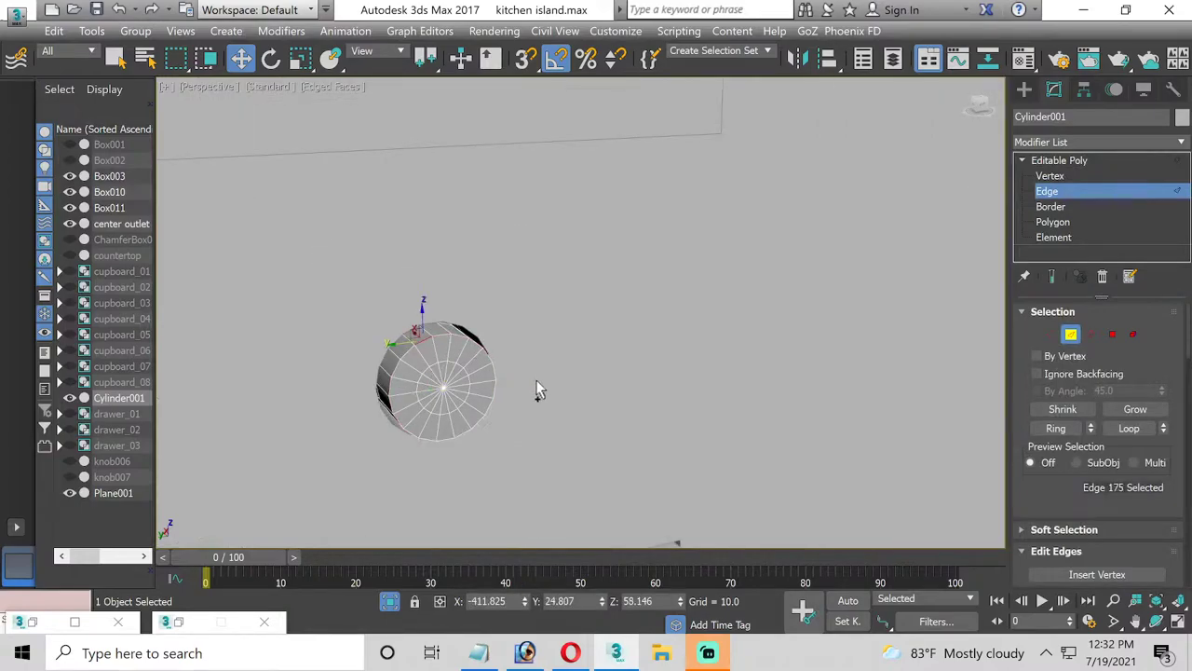
double_click(442, 333)
scroll(1089, 508, "down", 2)
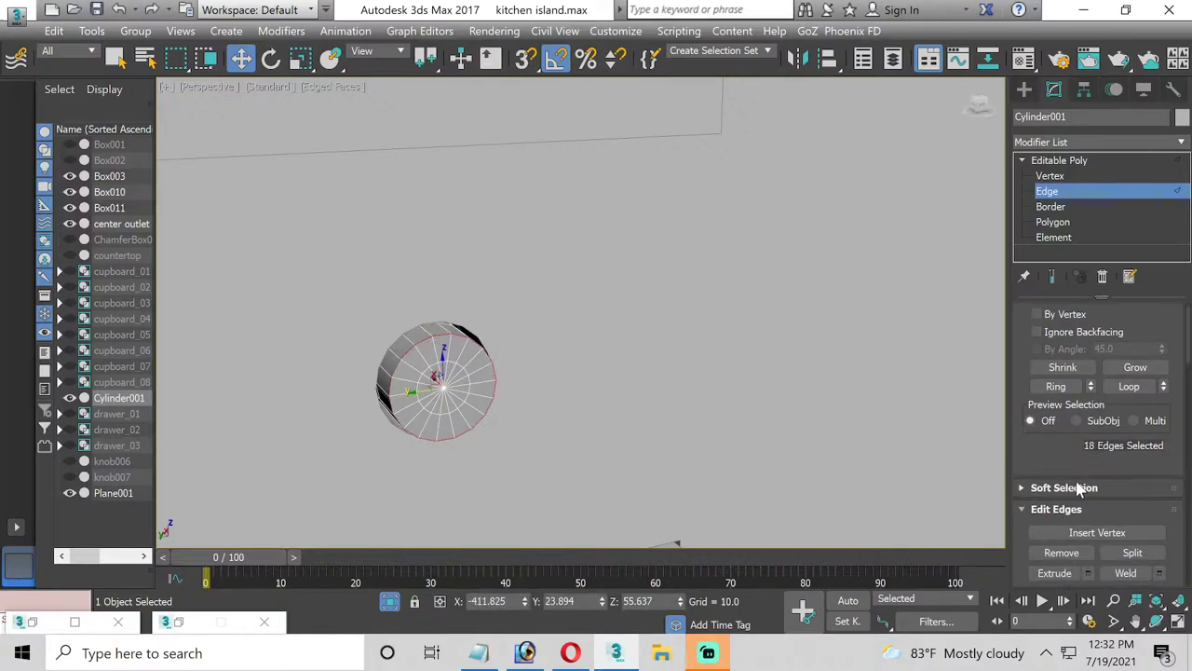
scroll(1089, 508, "down", 2)
Chamfer the rim edges by 0.455 with 2 segments, then exit Edge level
left_click(1088, 537)
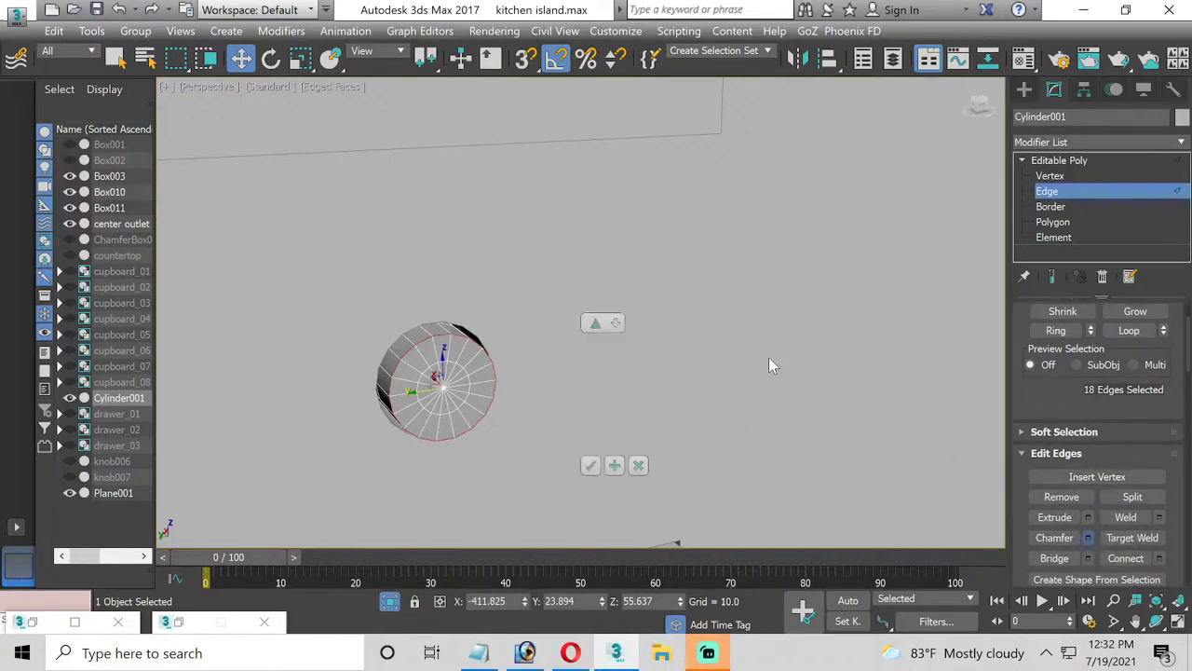
right_click(595, 351)
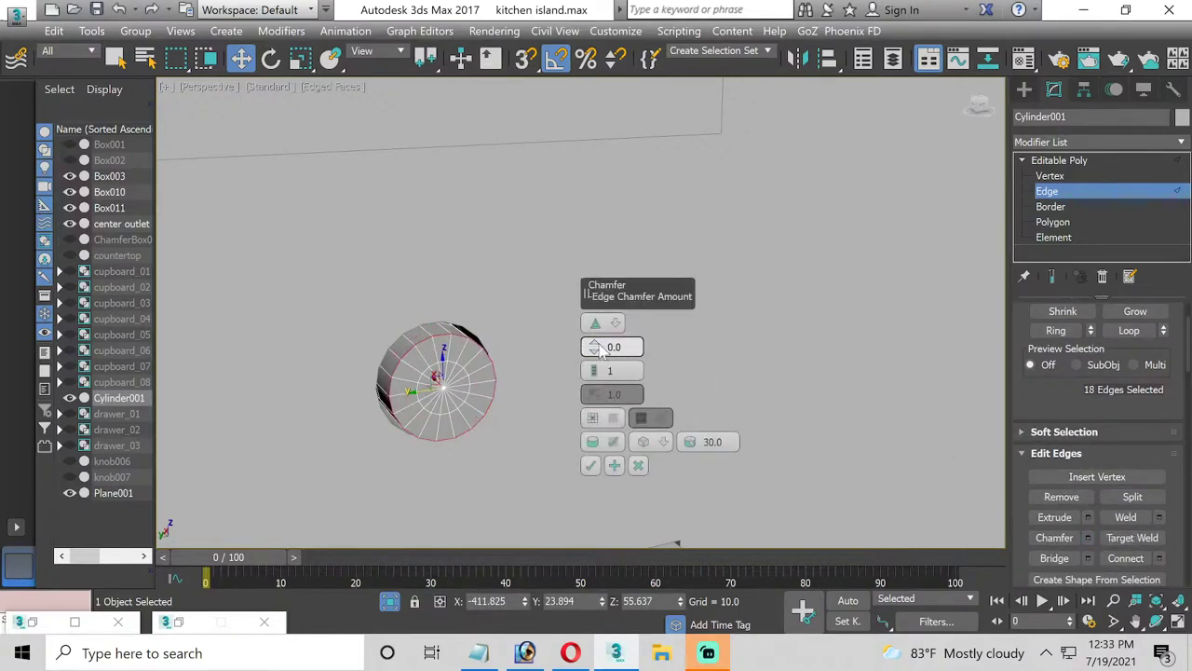
left_click_drag(600, 351, 594, 344)
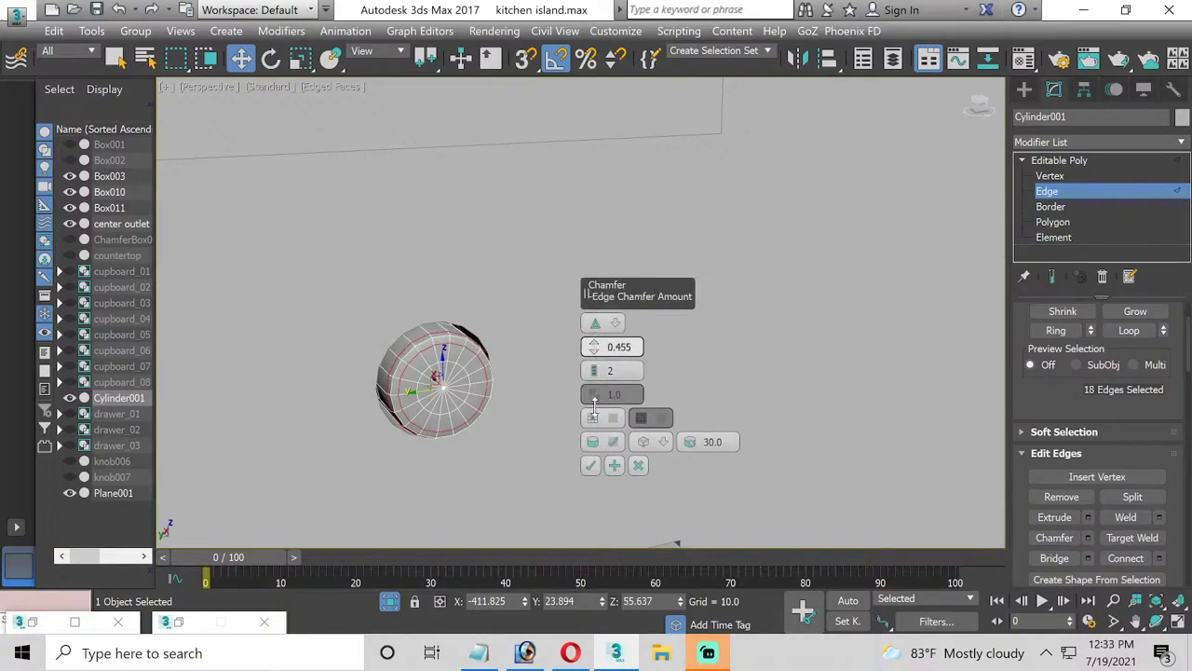
left_click(590, 465)
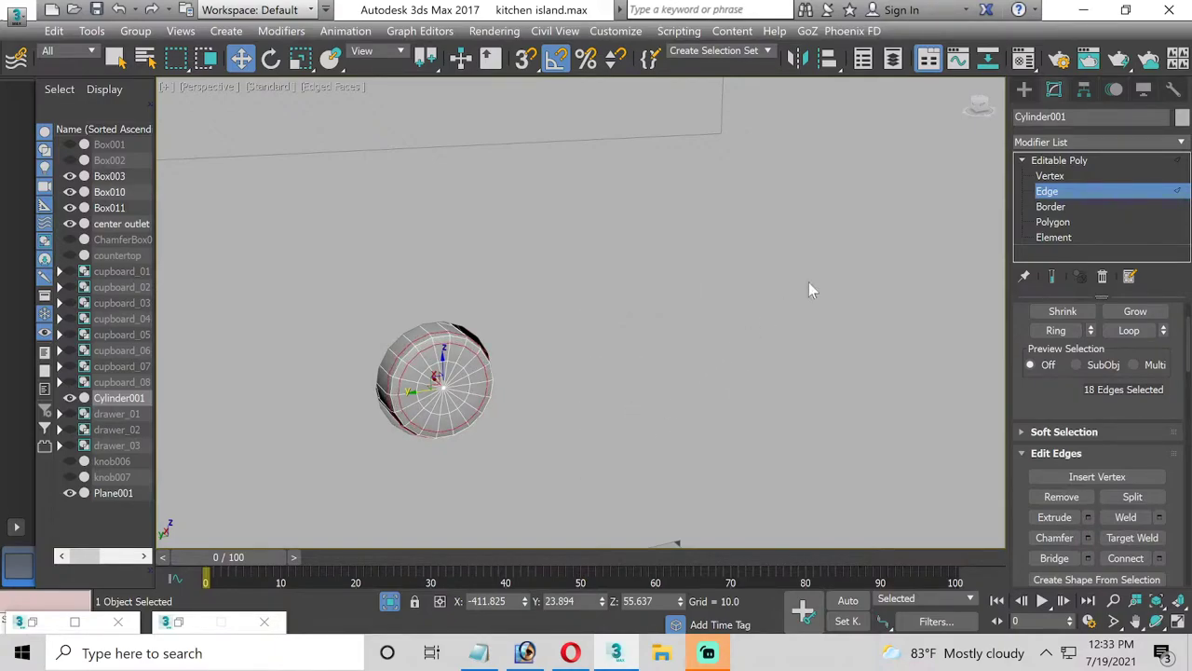
left_click(1045, 191)
scroll(857, 263, "down", 3)
mouse_move(828, 287)
middle_mouse_down("alt")
mouse_move(661, 412)
mouse_move(822, 383)
middle_mouse_up("alt")
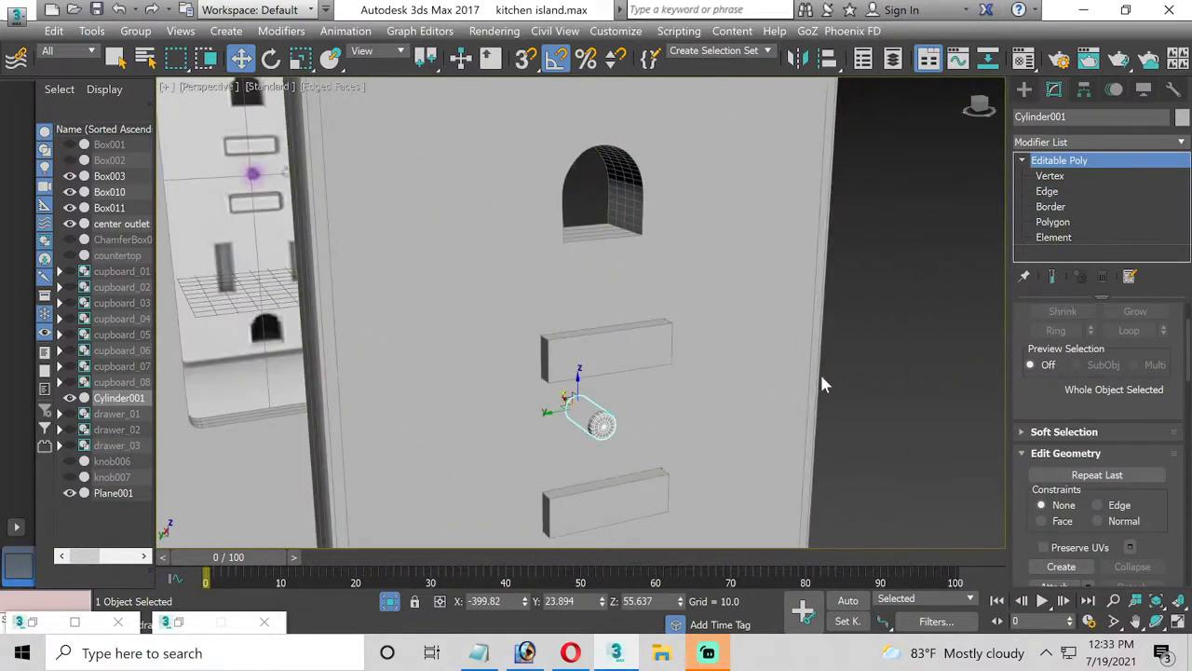
Select the faceplate Box003, slot boxes Box010 and Box011, and Cylinder001
left_click(825, 371)
middle_click_drag(723, 389, 676, 416)
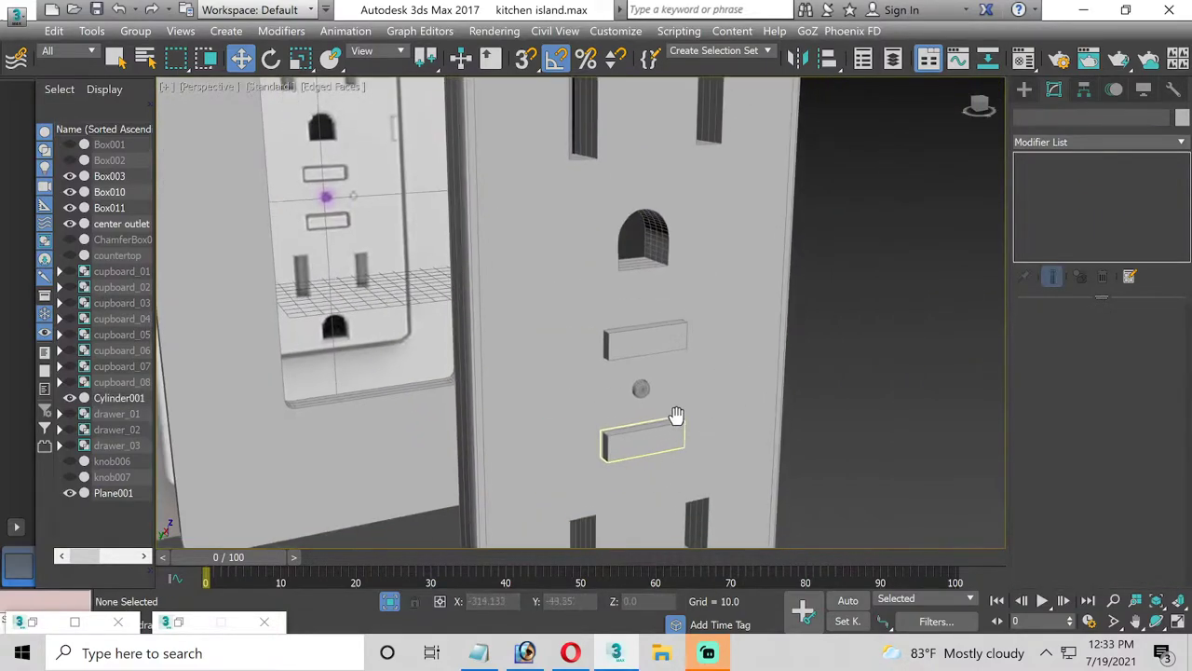
scroll(671, 401, "down", 3)
scroll(633, 425, "down", 3)
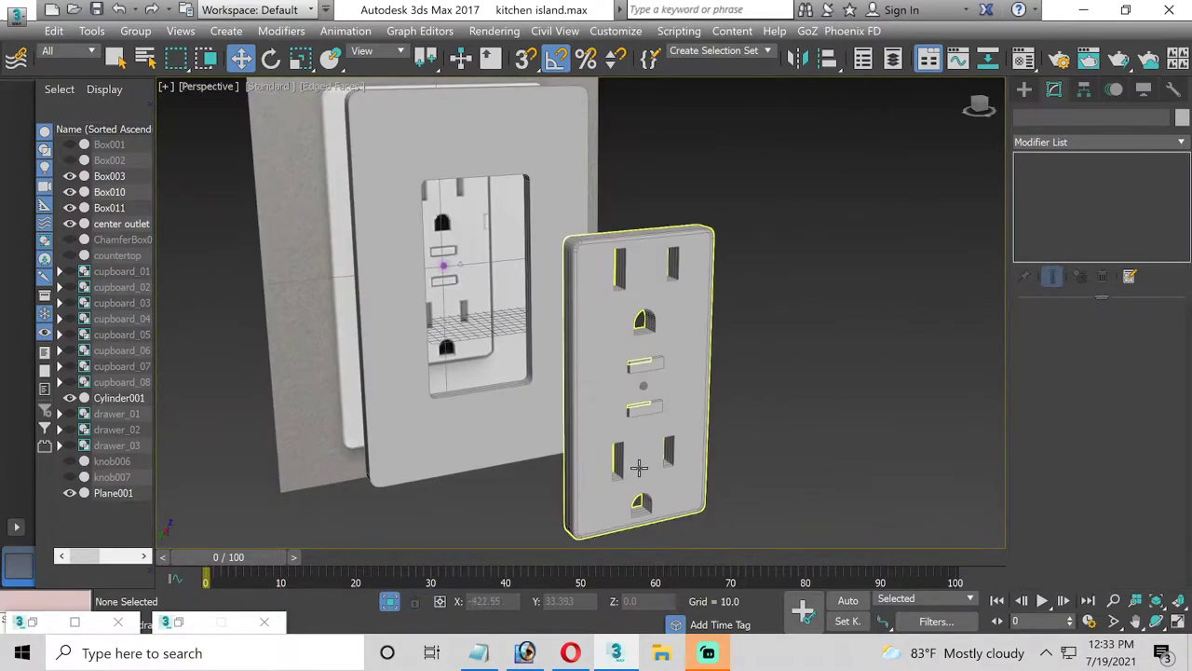
left_click(638, 468)
left_click(641, 408, "ctrl")
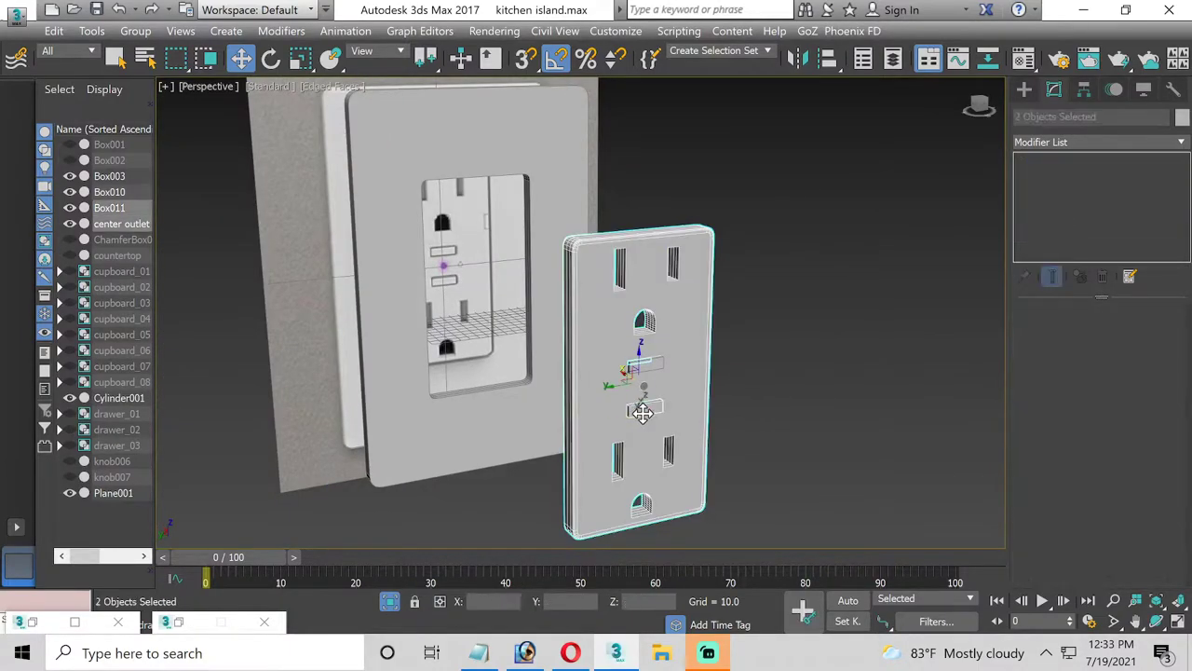
left_click(661, 362, "ctrl")
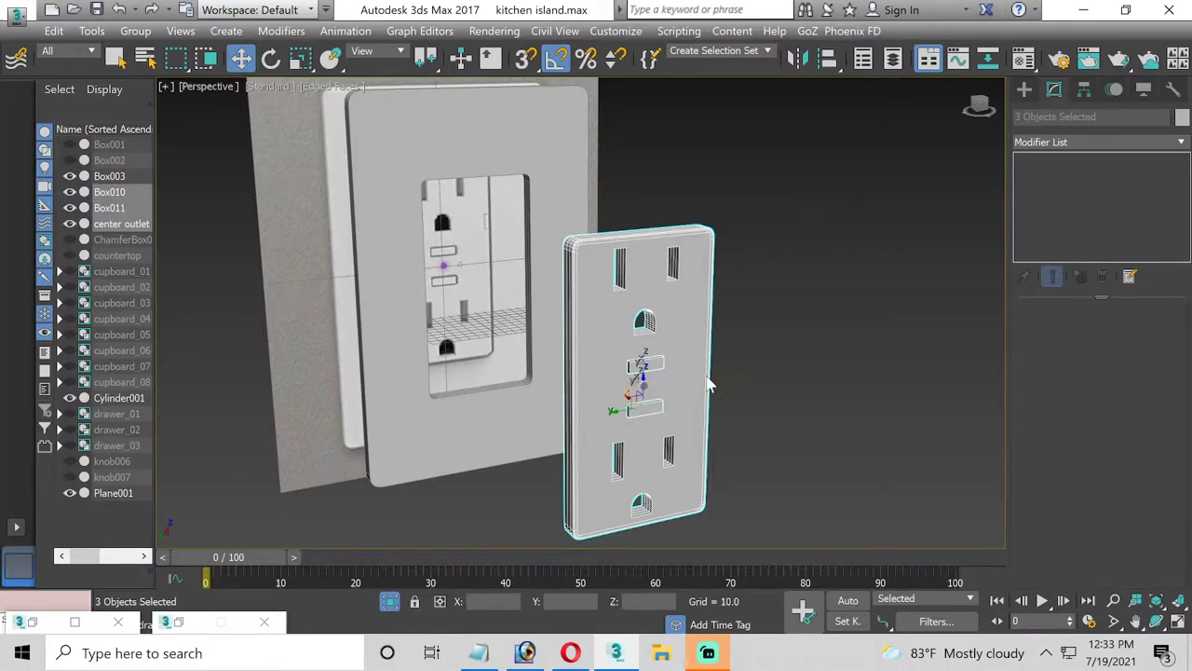
scroll(708, 385, "up", 5)
left_click(571, 391, "ctrl")
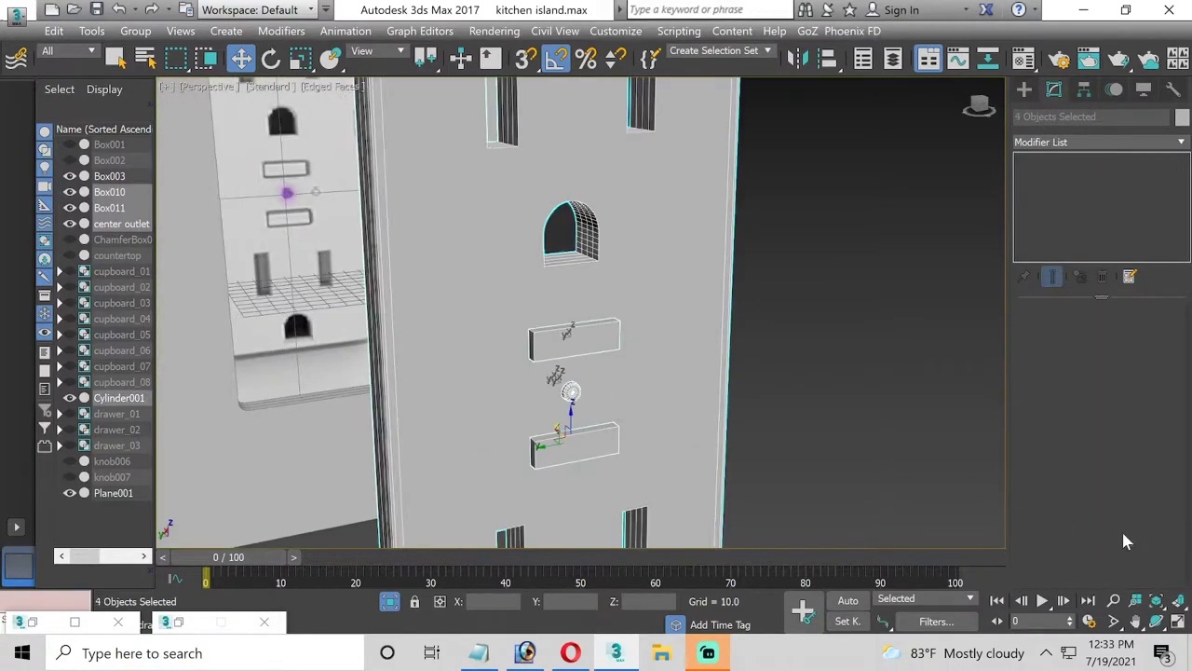
In the maximized Top view, move the selected outlet parts along X onto the wall
left_click(1177, 621)
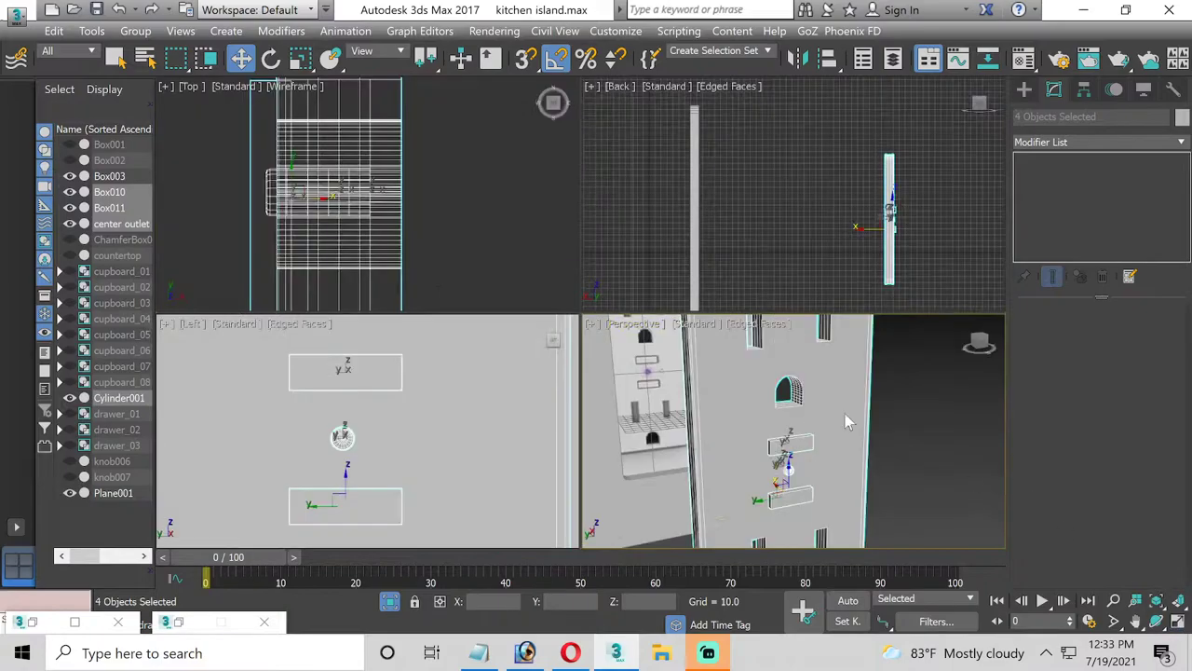
middle_click(404, 265)
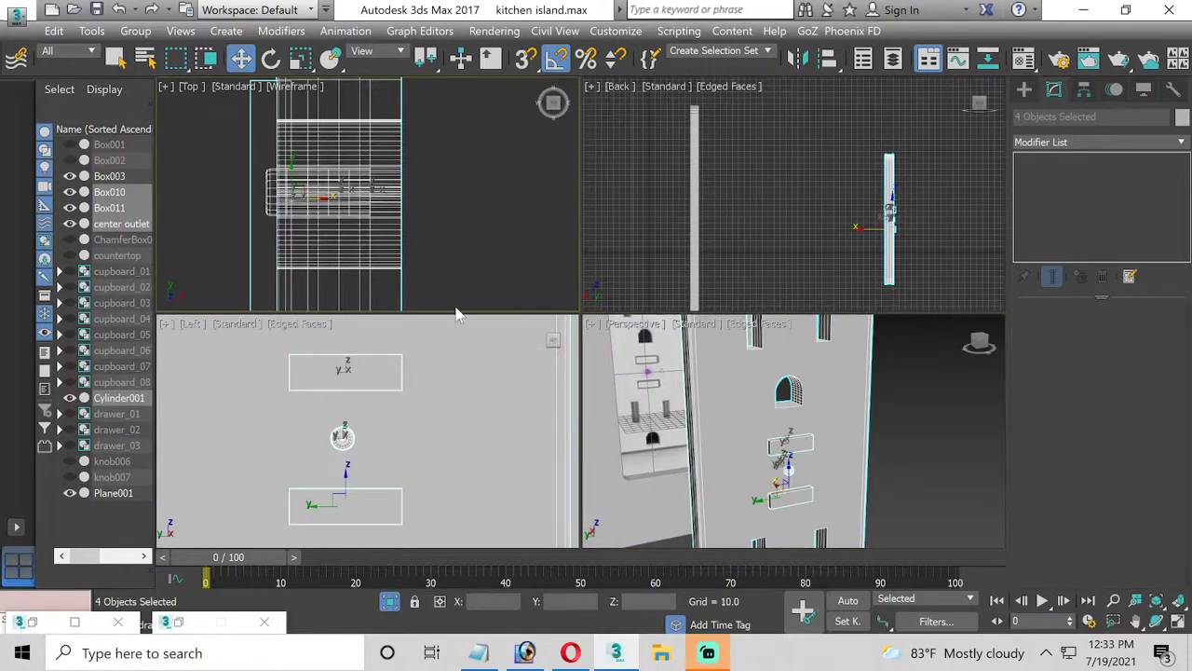
left_click(1177, 621)
scroll(601, 405, "down", 2)
scroll(592, 399, "down", 3)
middle_click_drag(593, 399, 515, 424)
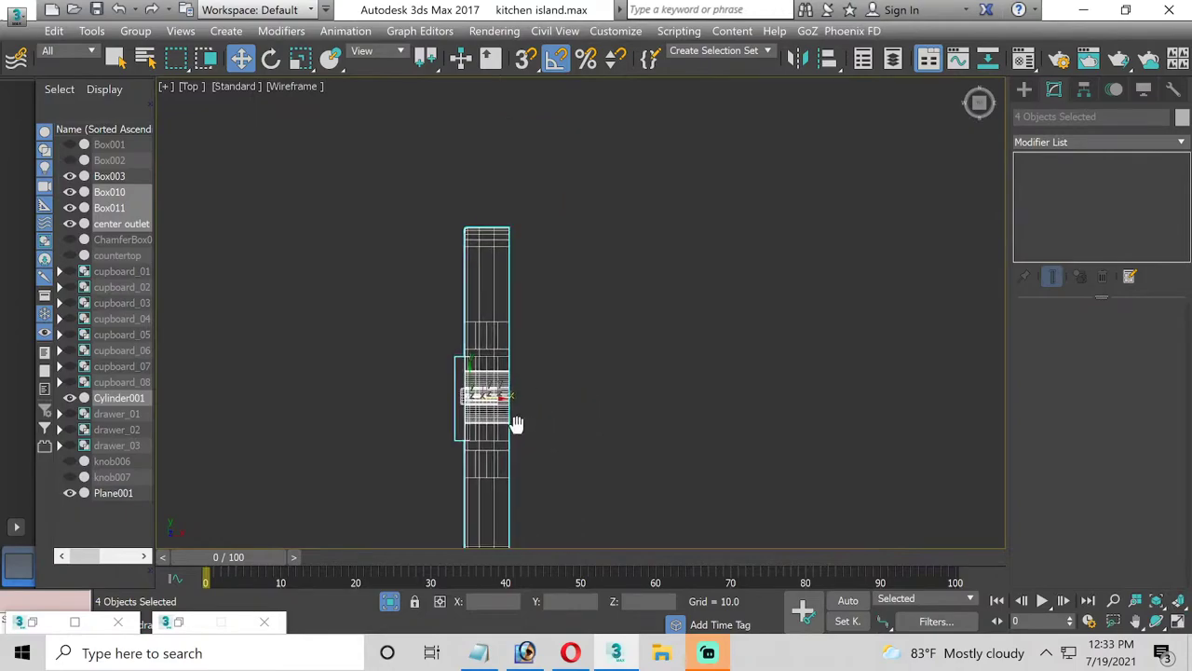
scroll(559, 437, "down", 2)
middle_click_drag(610, 460, 387, 439)
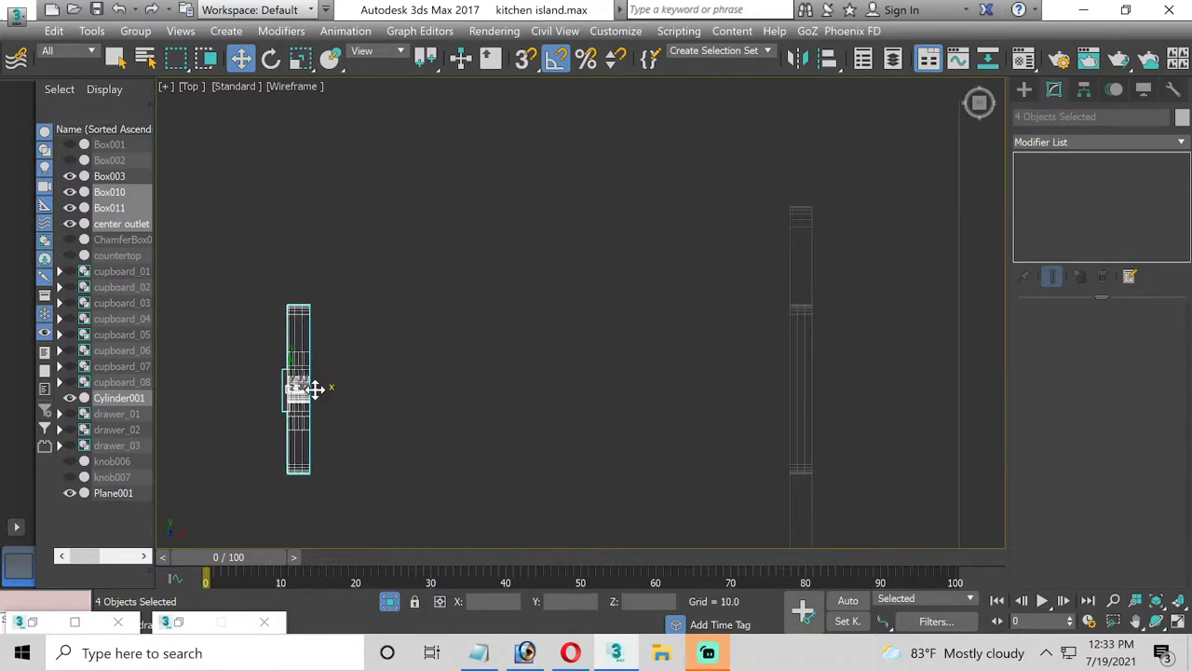
mouse_move(315, 388)
middle_mouse_down()
mouse_move(763, 386)
mouse_move(606, 366)
middle_mouse_up()
scroll(785, 391, "up", 2)
scroll(777, 404, "up", 2)
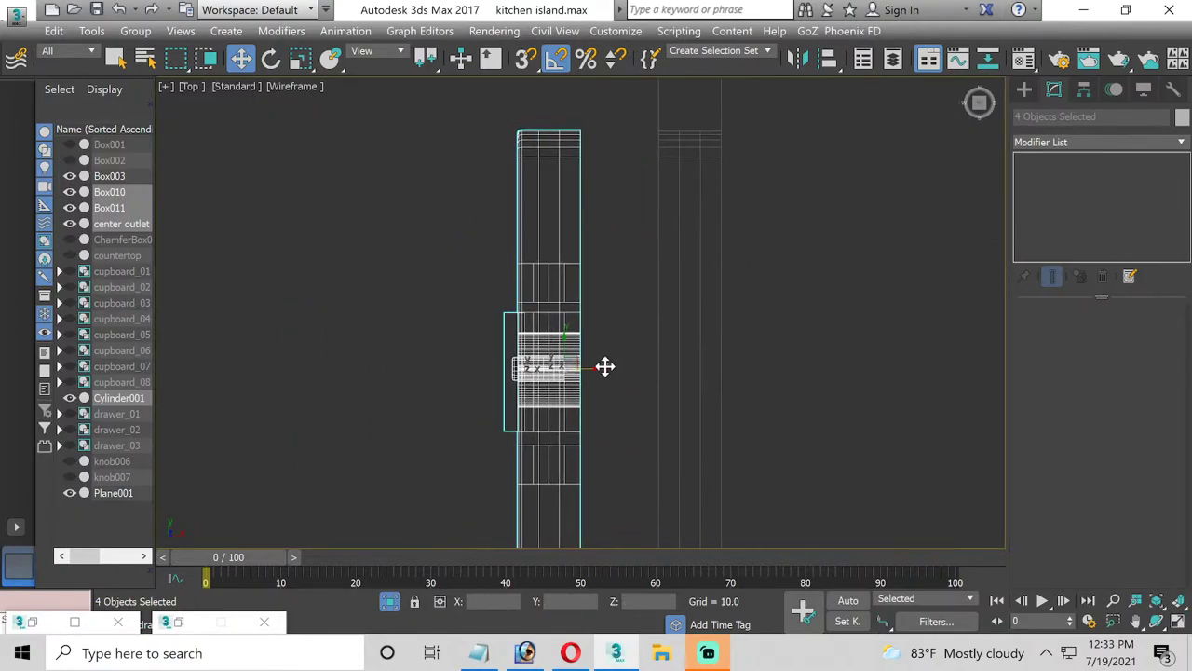
left_click_drag(605, 366, 728, 389)
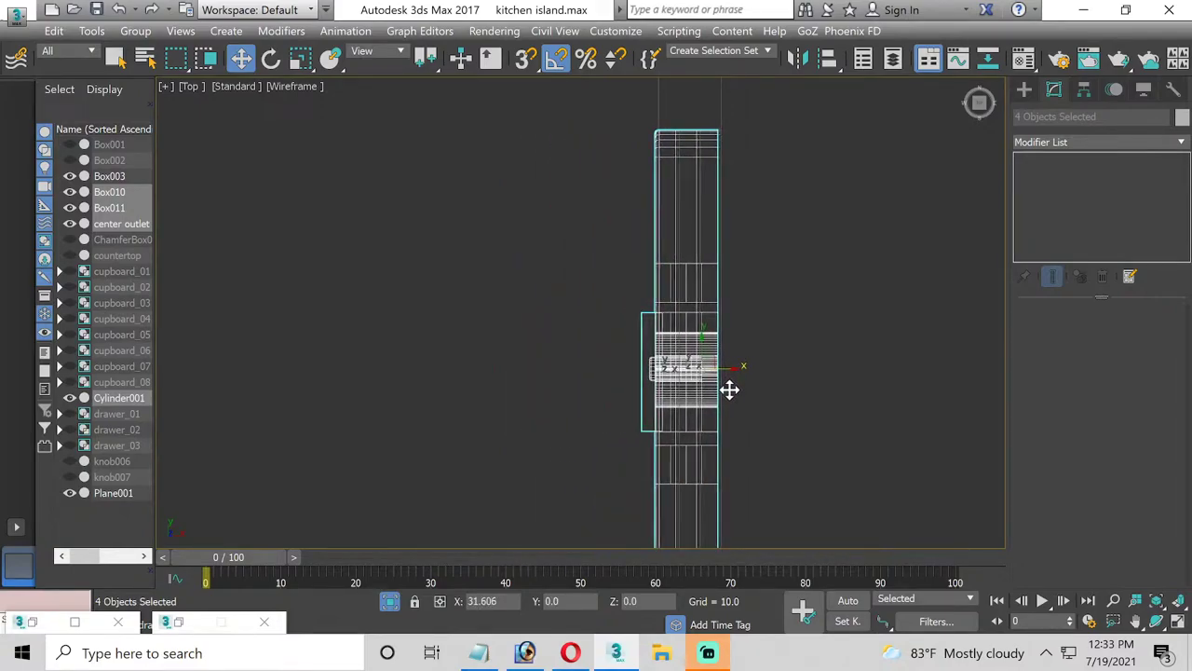
Return to the angled Perspective view of the outlet and select the receptacle part
left_click(1178, 621)
left_click(799, 395)
mouse_move(799, 403)
middle_mouse_down("alt")
mouse_move(862, 445)
mouse_move(964, 480)
middle_mouse_up("alt")
left_click(1179, 621)
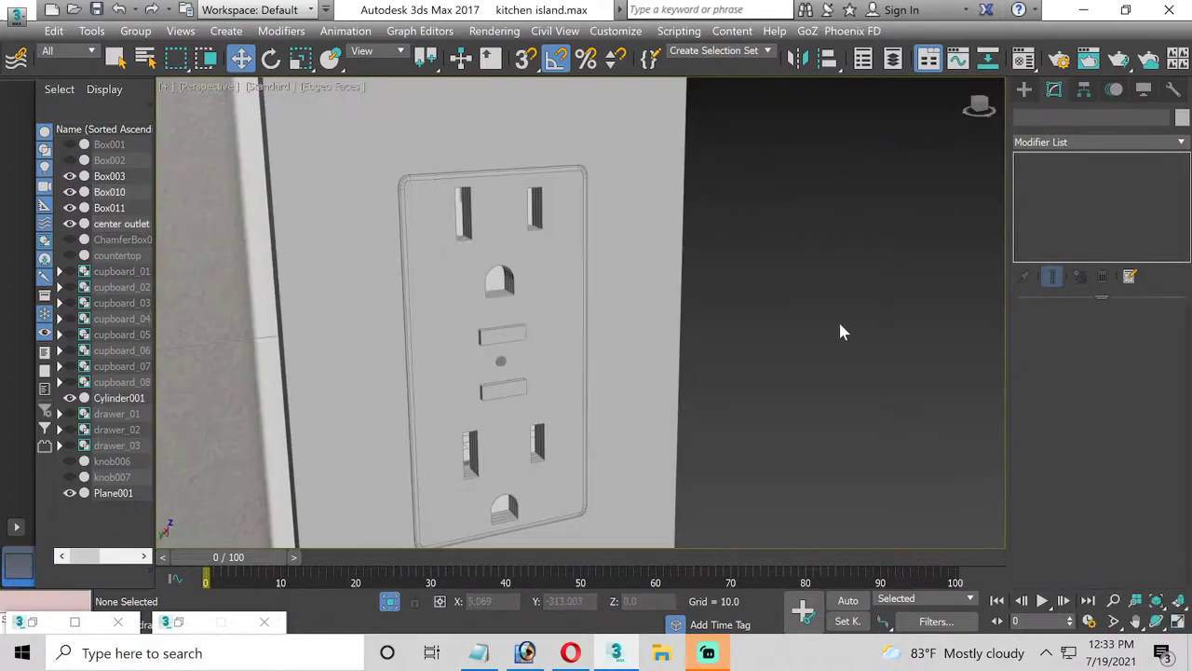
key("shift+z")
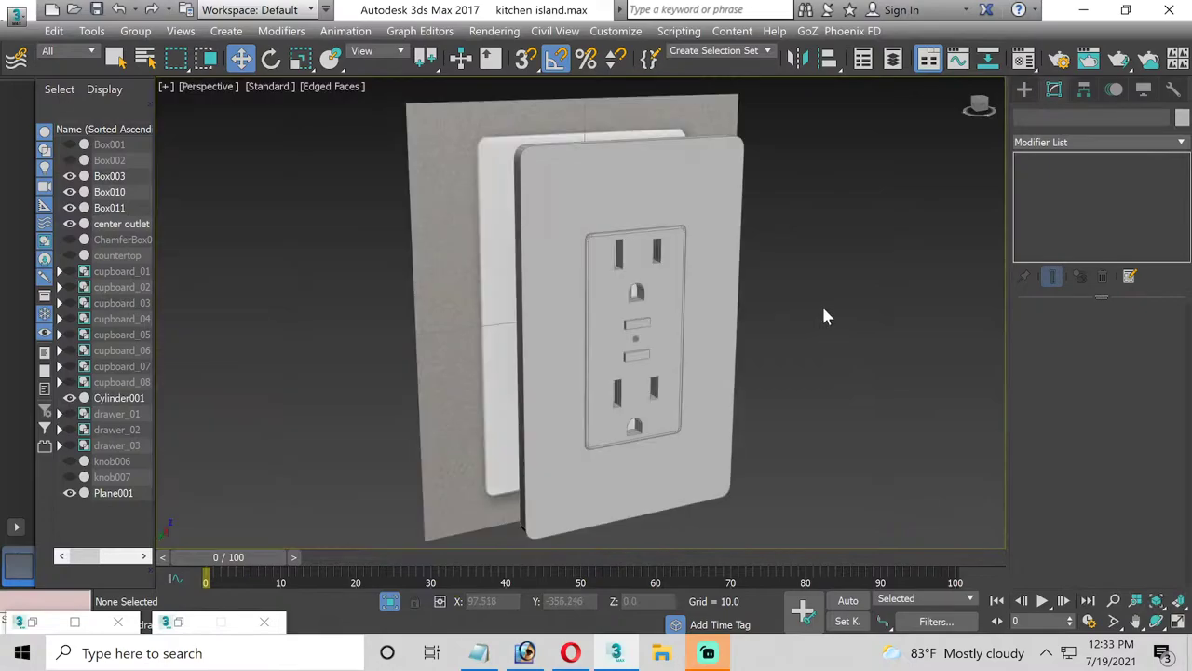
left_click(602, 165)
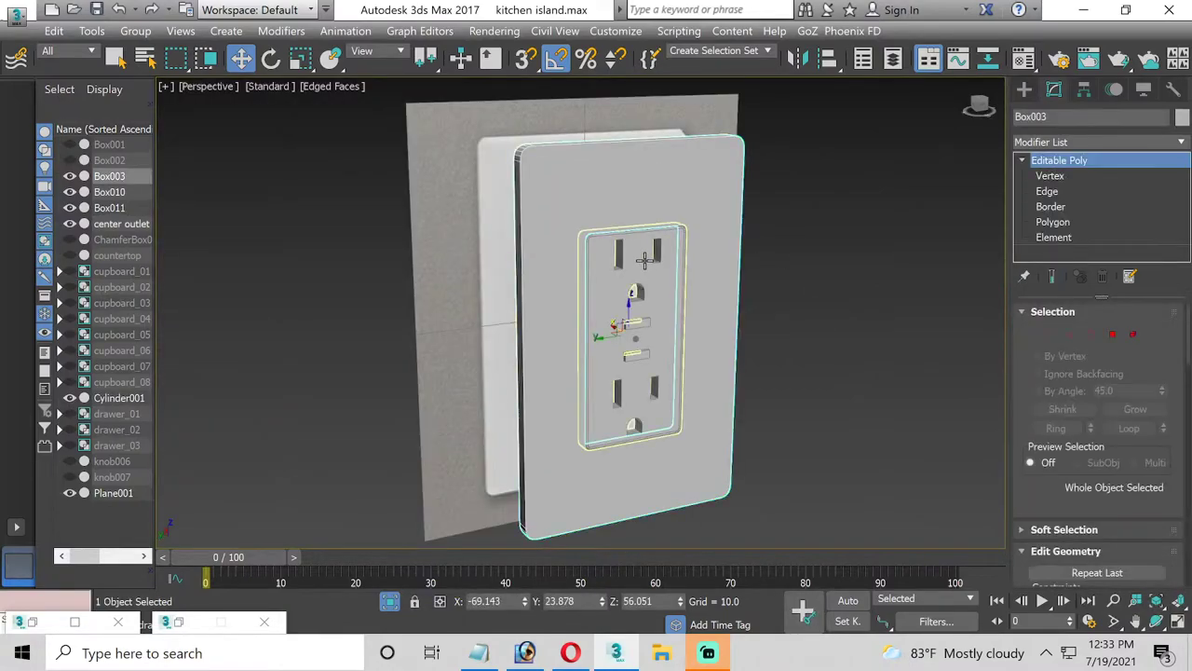
Add the outlet plate so Box003 and the center outlet cover are both selected
left_click(645, 260, "ctrl")
left_click(97, 9)
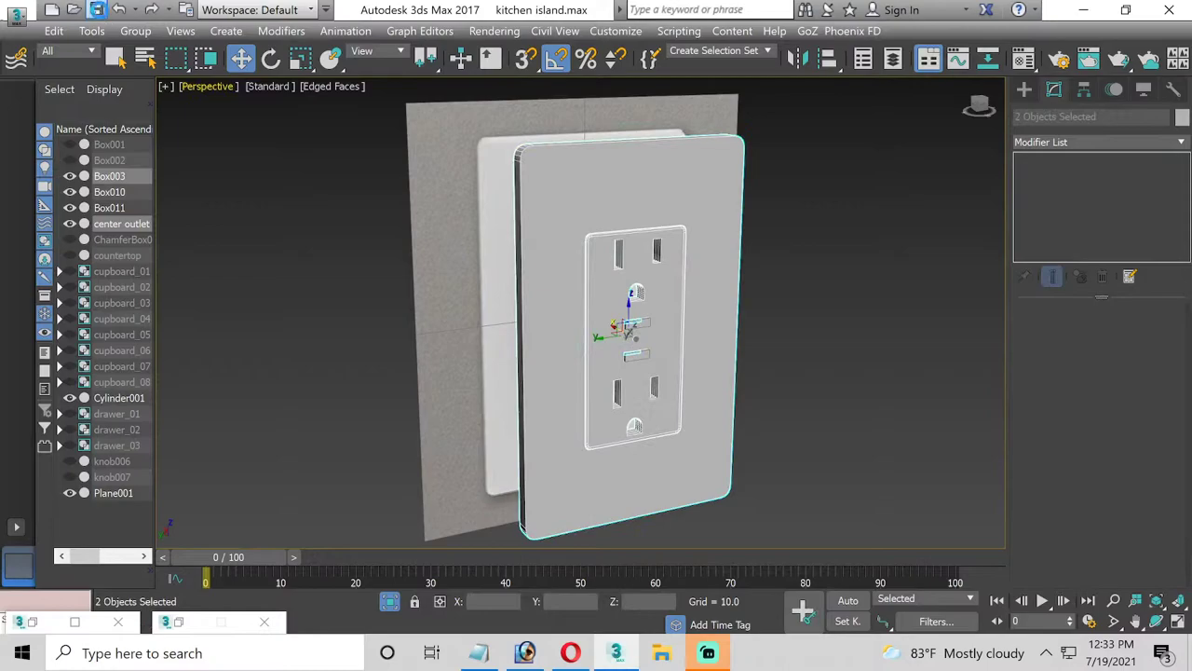
left_click(135, 31)
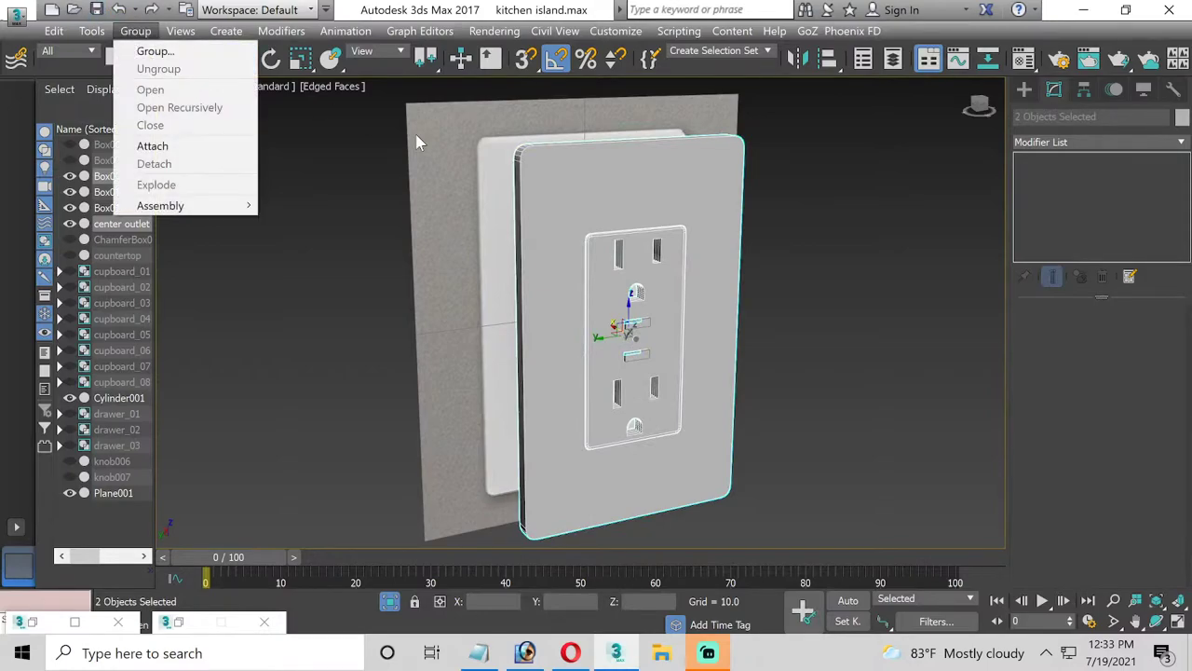
left_click(91, 31)
left_click(288, 11)
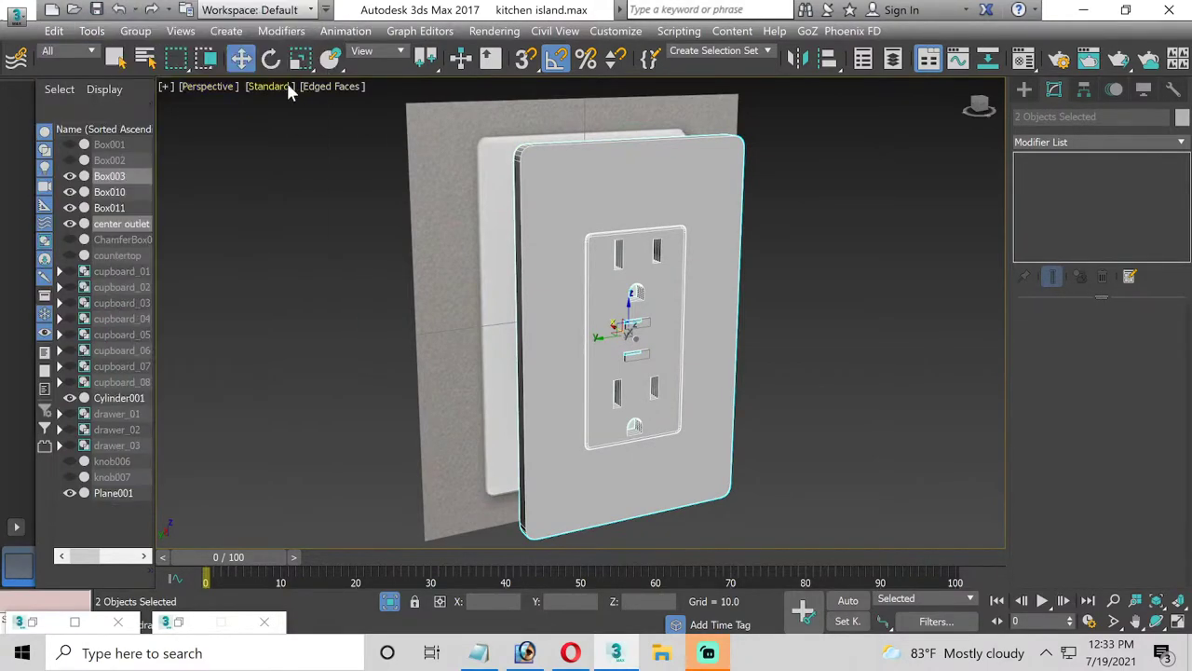
Group the two parts as 'outlet', then reselect the group as a single object
left_click(135, 31)
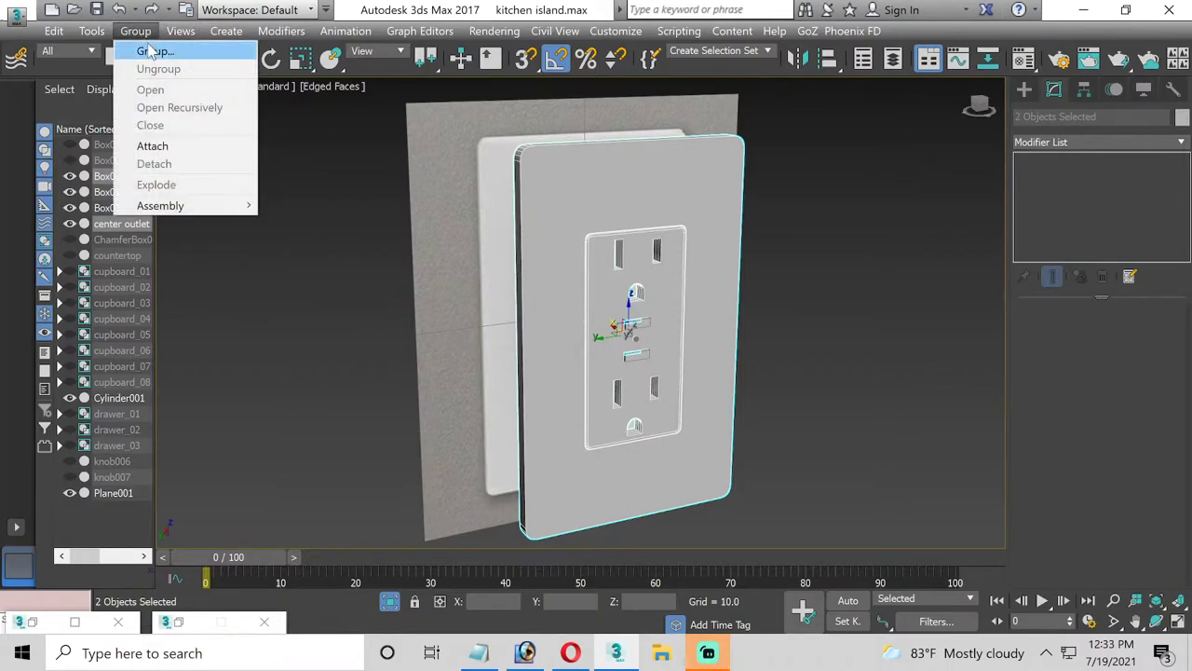
left_click(149, 48)
type("outlet")
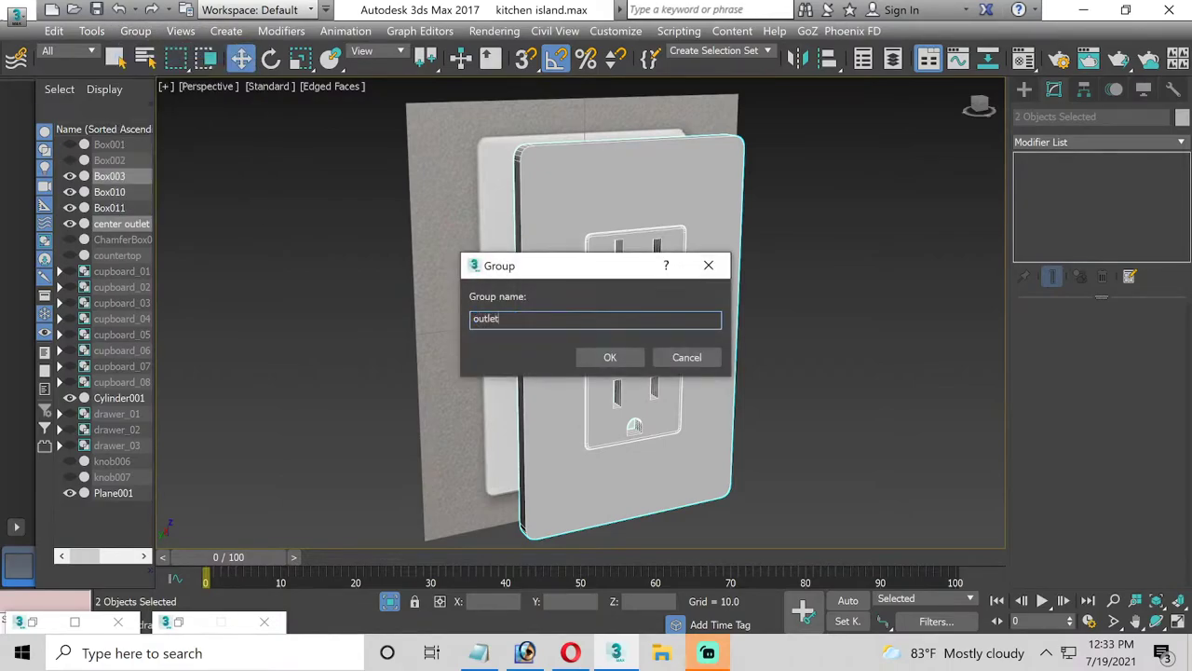
key("Return")
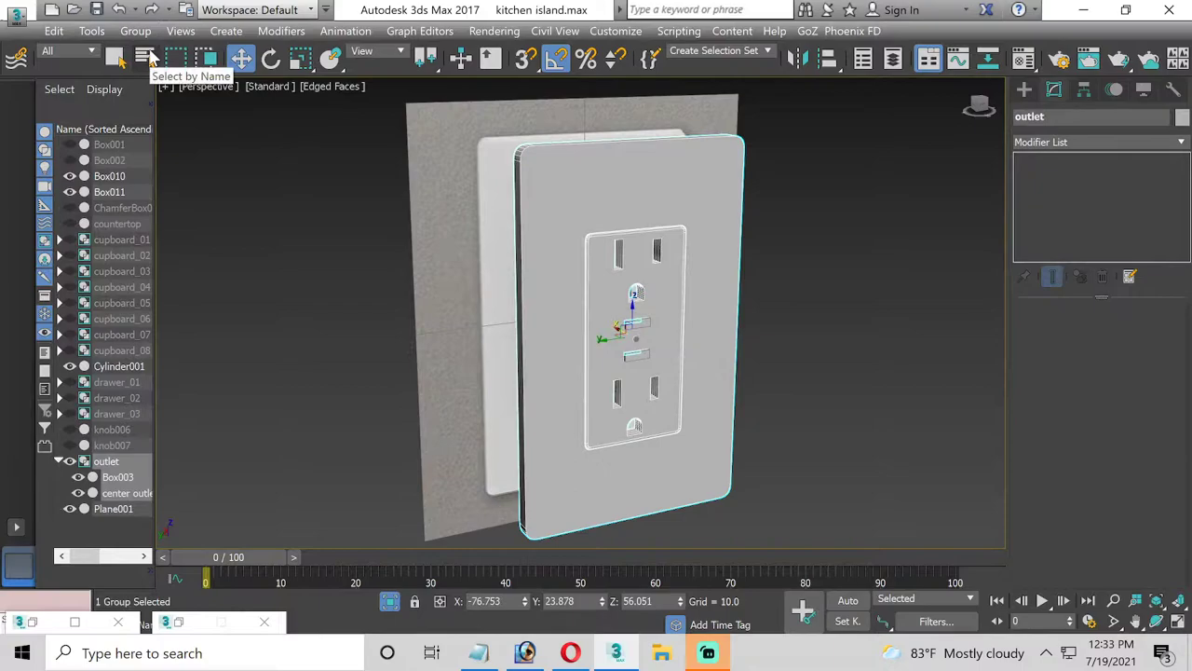
left_click(756, 204)
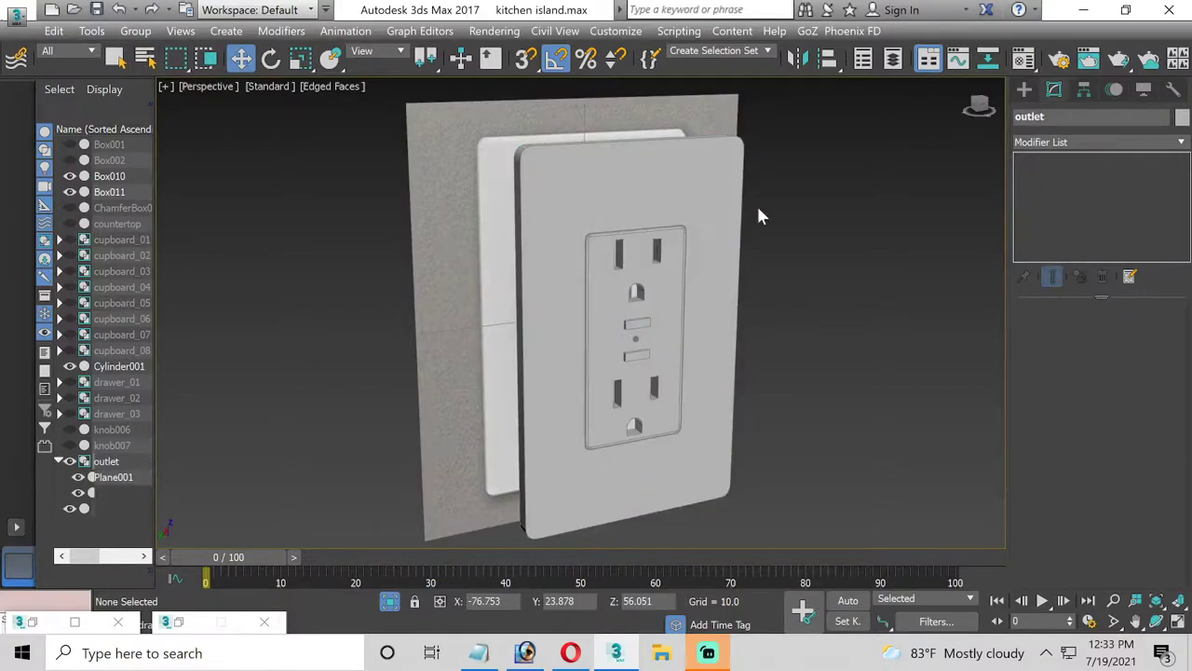
left_click(728, 208)
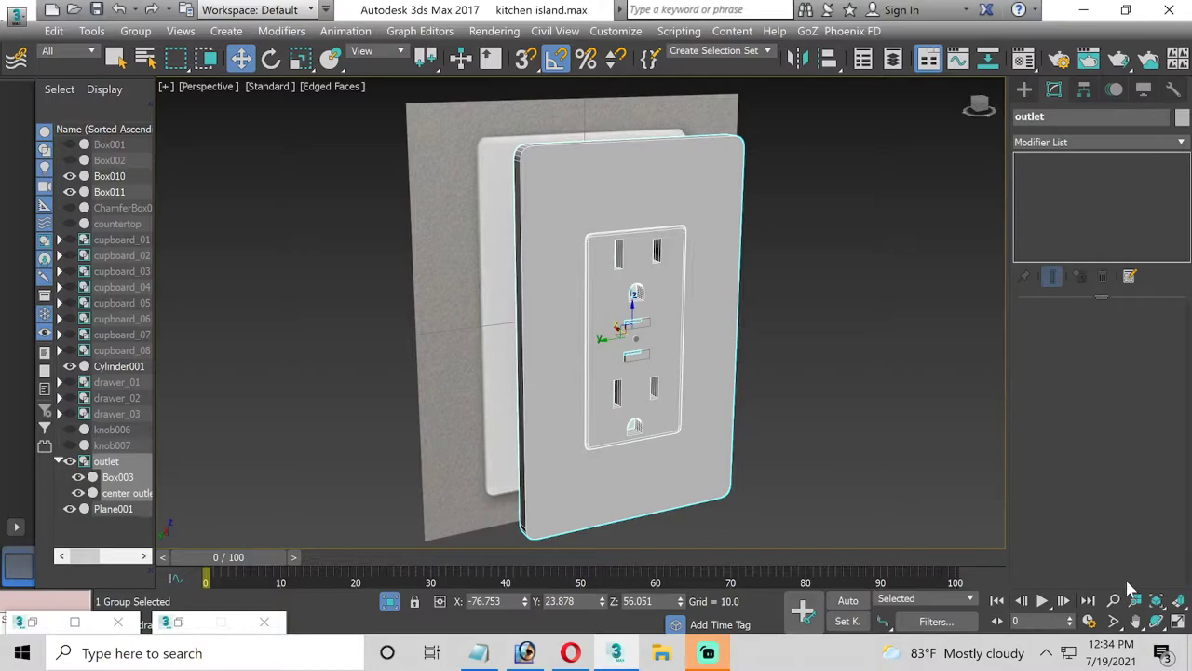
Orbit the view, then zoom the Left viewport onto the outlet and maximize it
left_click(1155, 621)
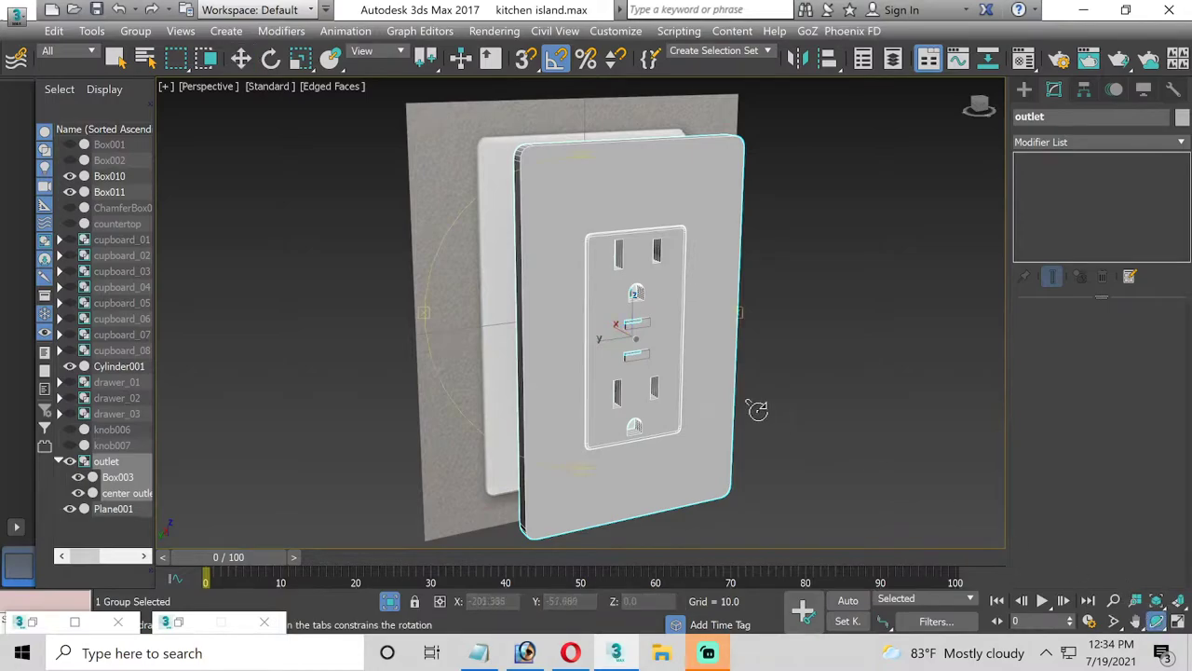
mouse_move(590, 330)
left_mouse_down()
mouse_move(659, 316)
mouse_move(558, 283)
mouse_move(596, 284)
left_mouse_up()
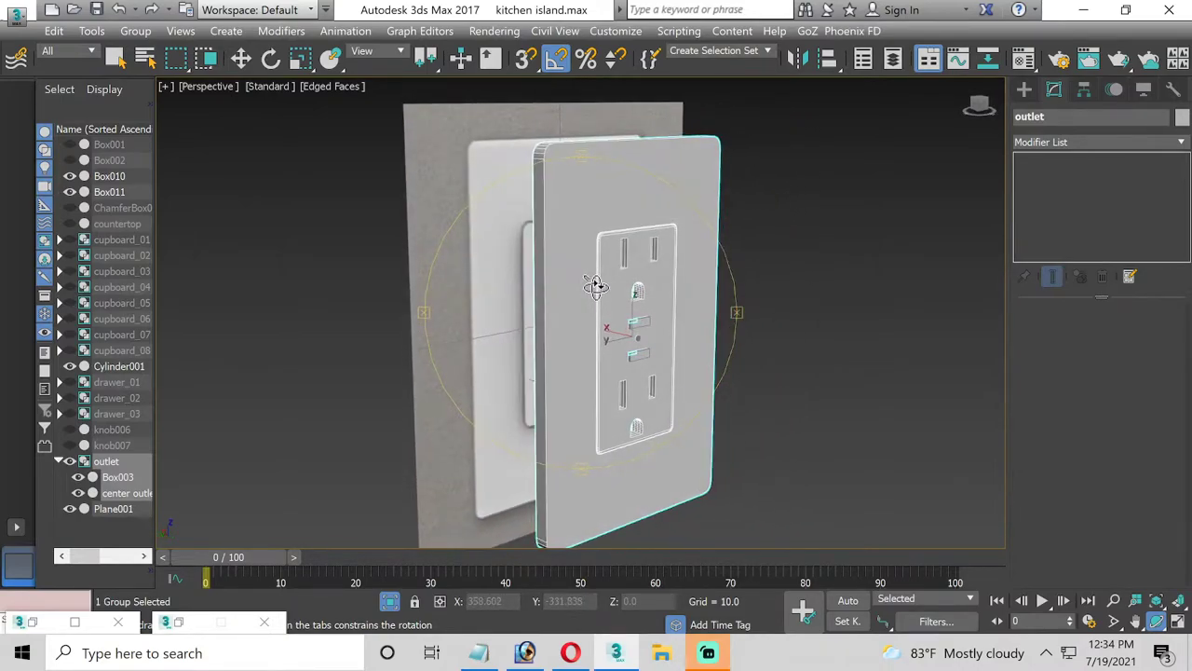
left_click(1179, 623)
key("z")
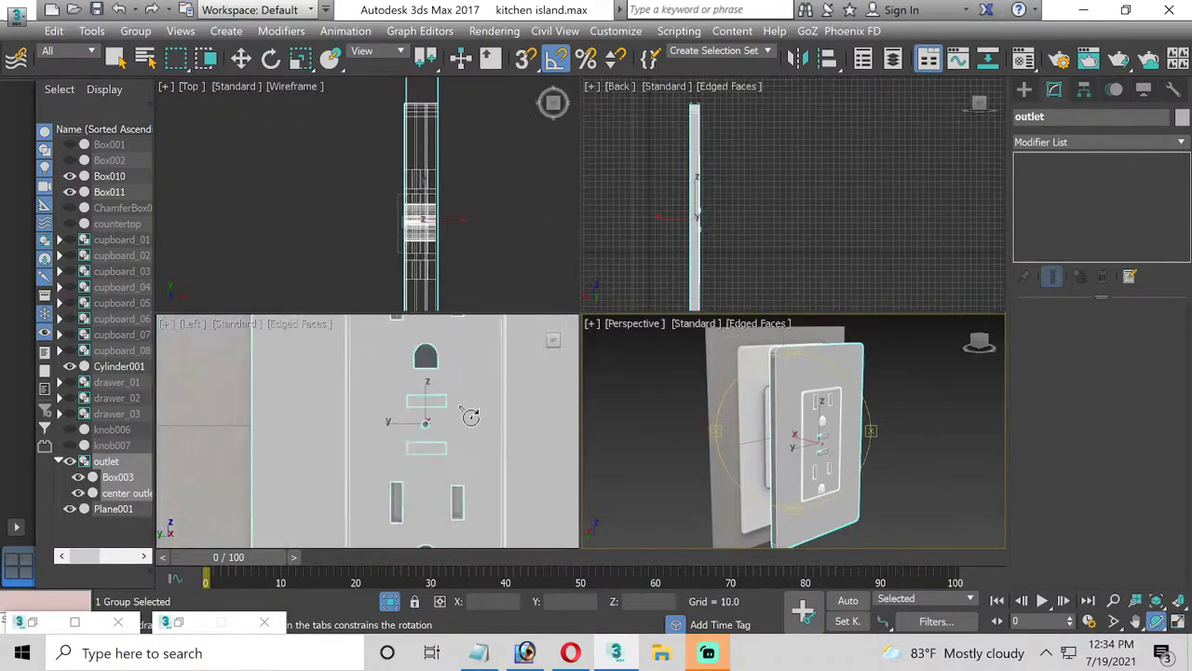
left_click(1179, 622)
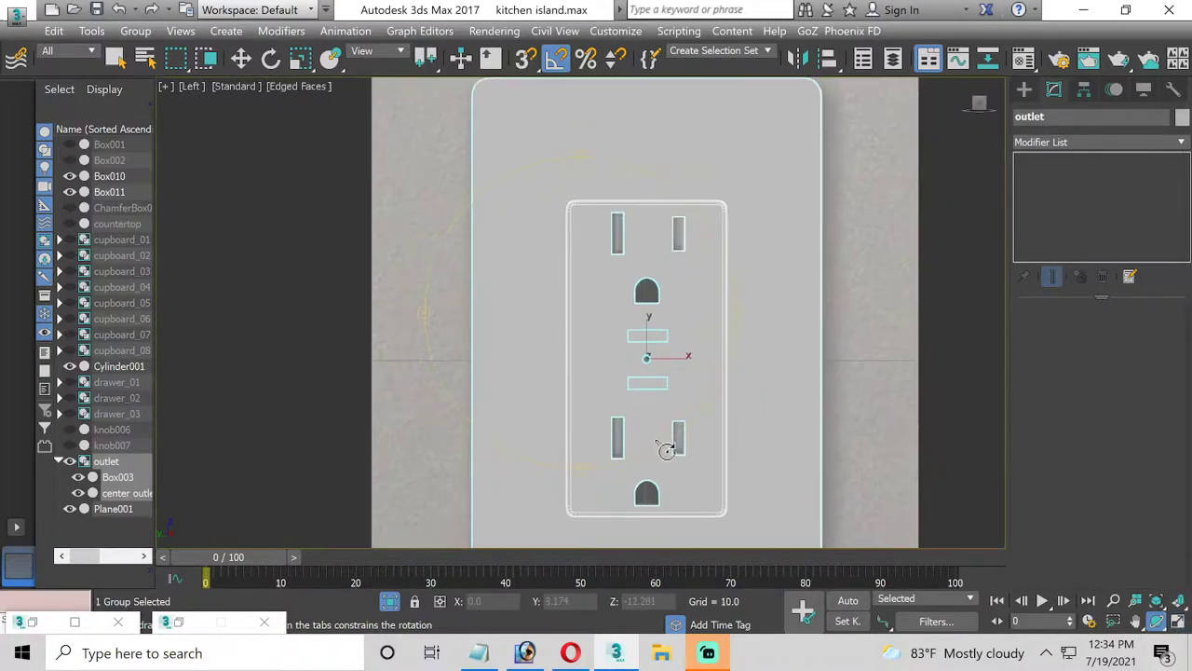
left_click(1026, 89)
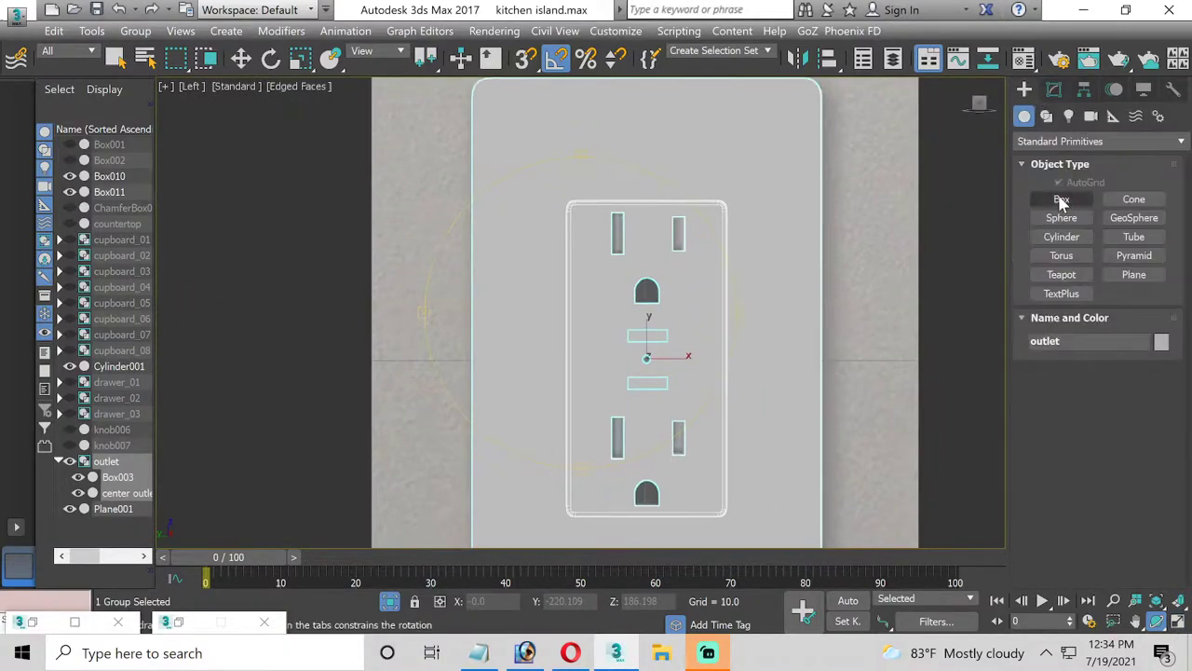
Draw a 204.513 × 95.905 plane over the receptacle and move it in front of the plate
left_click(1135, 277)
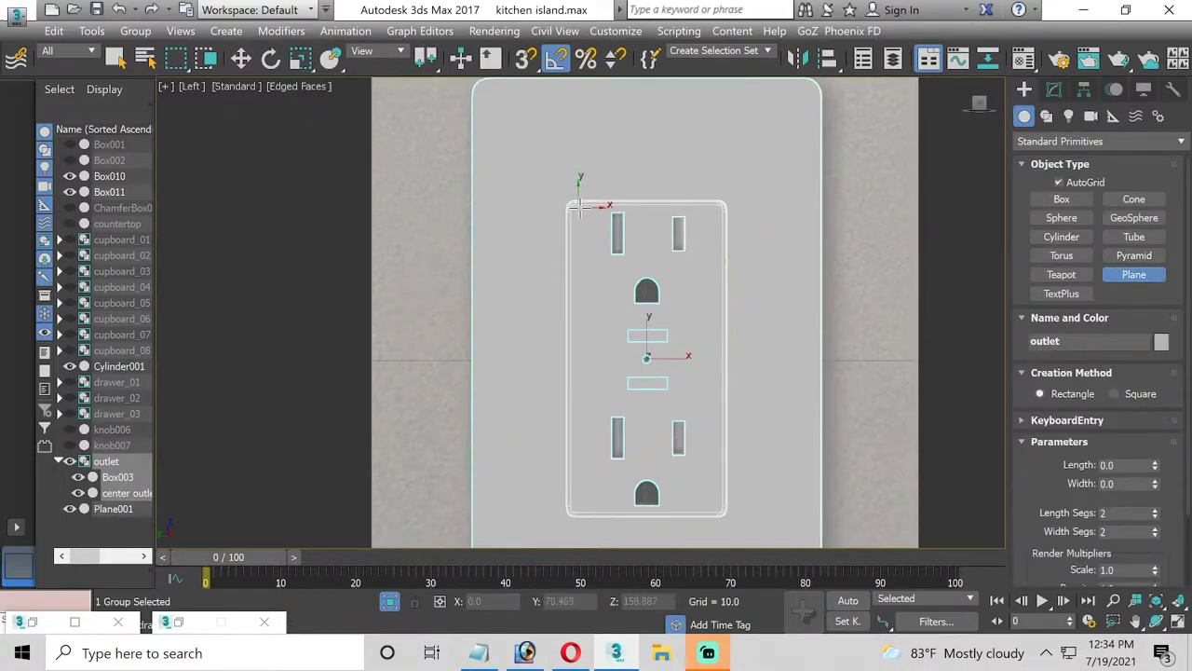
left_click_drag(579, 210, 723, 509)
key("w")
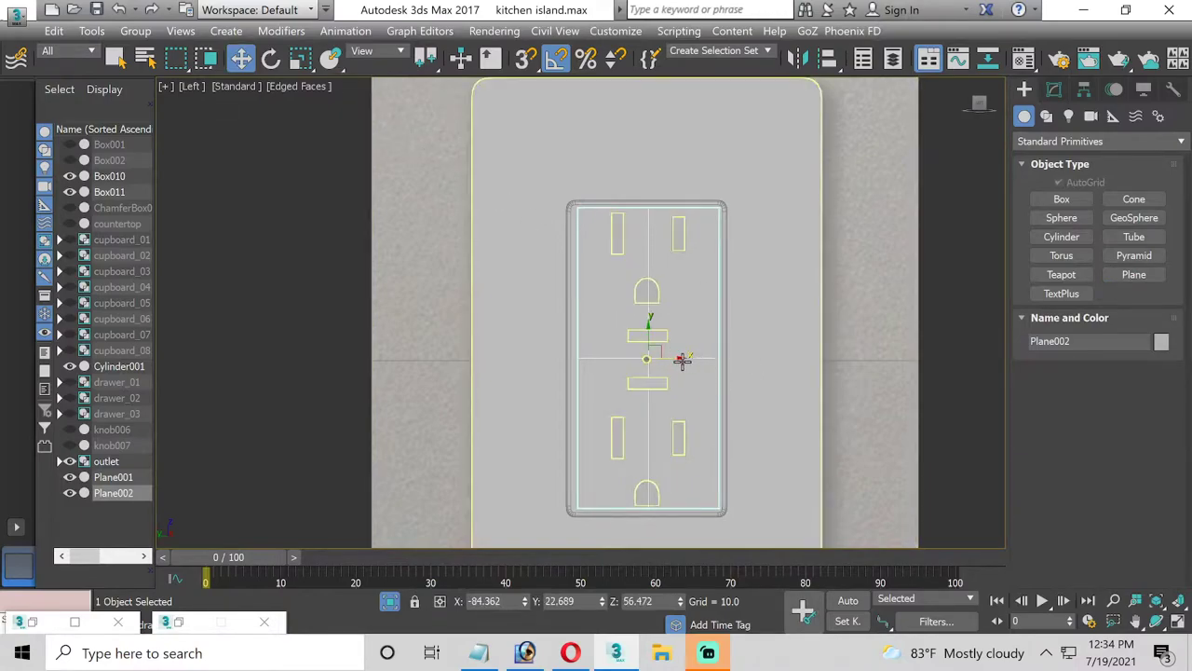
left_click_drag(676, 359, 675, 359)
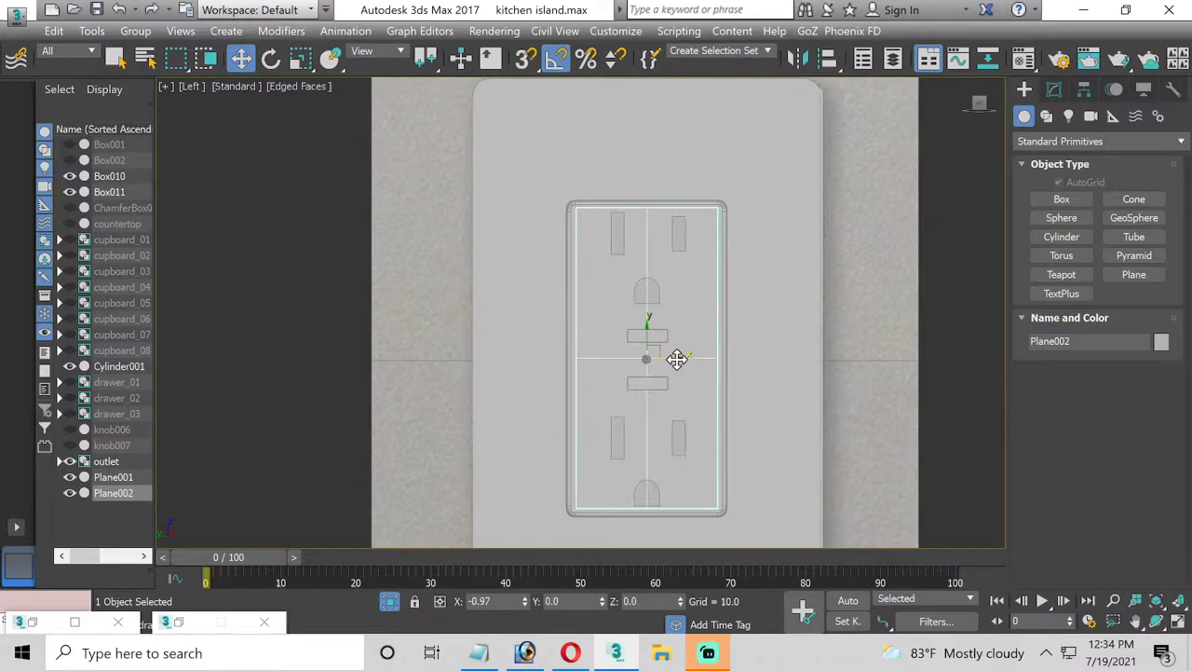
left_click(1177, 622)
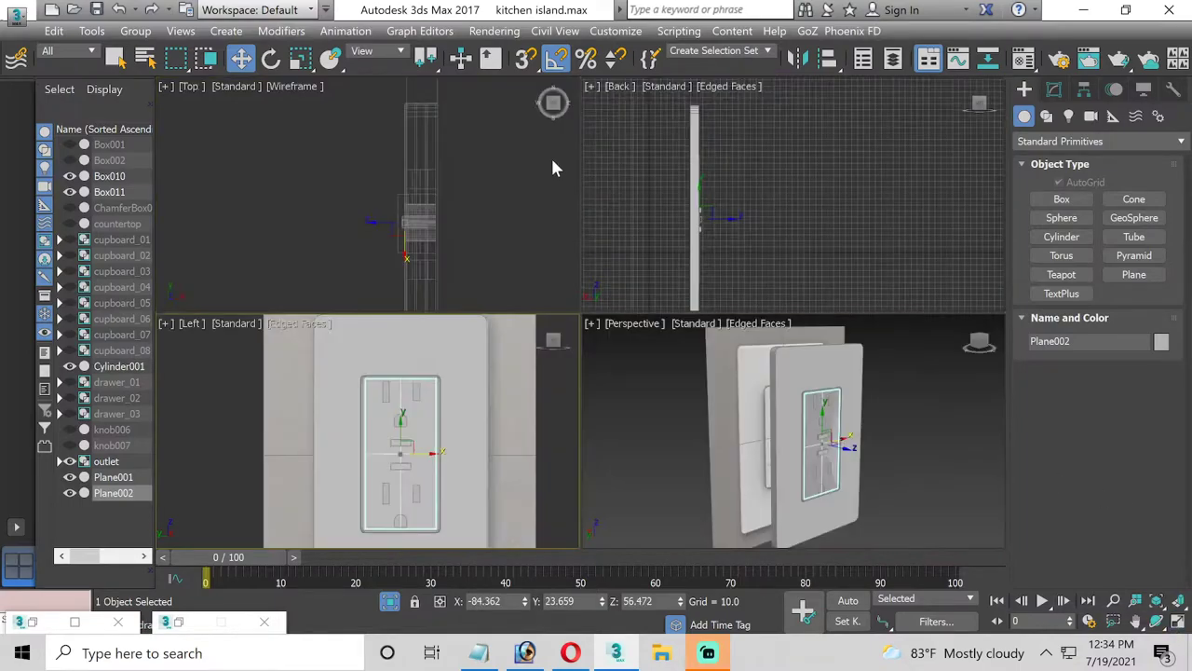
left_click_drag(435, 220, 466, 220)
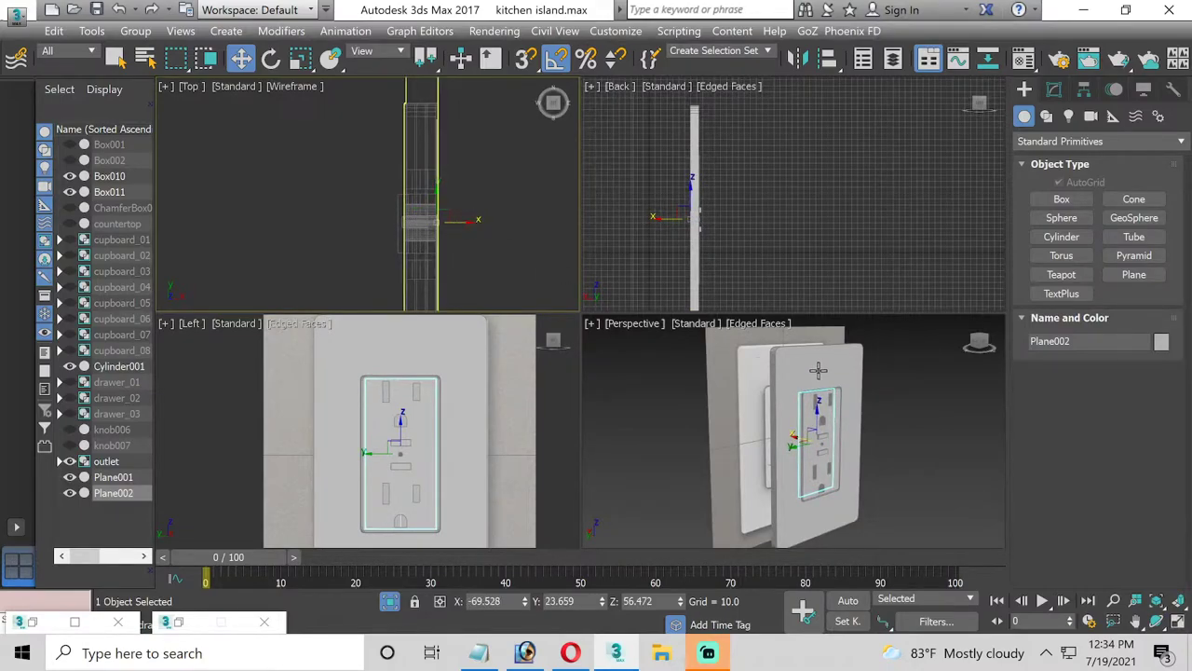
left_click(1054, 91)
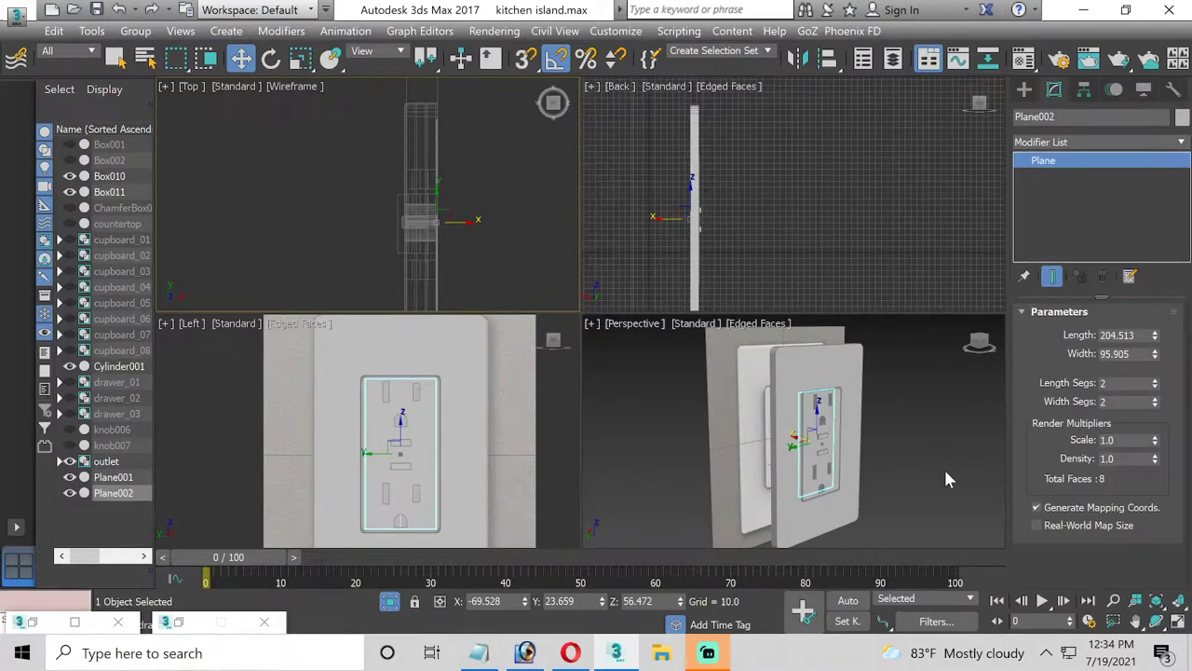
Attach Plane002 to the outlet group with Group > Attach
left_click(135, 31)
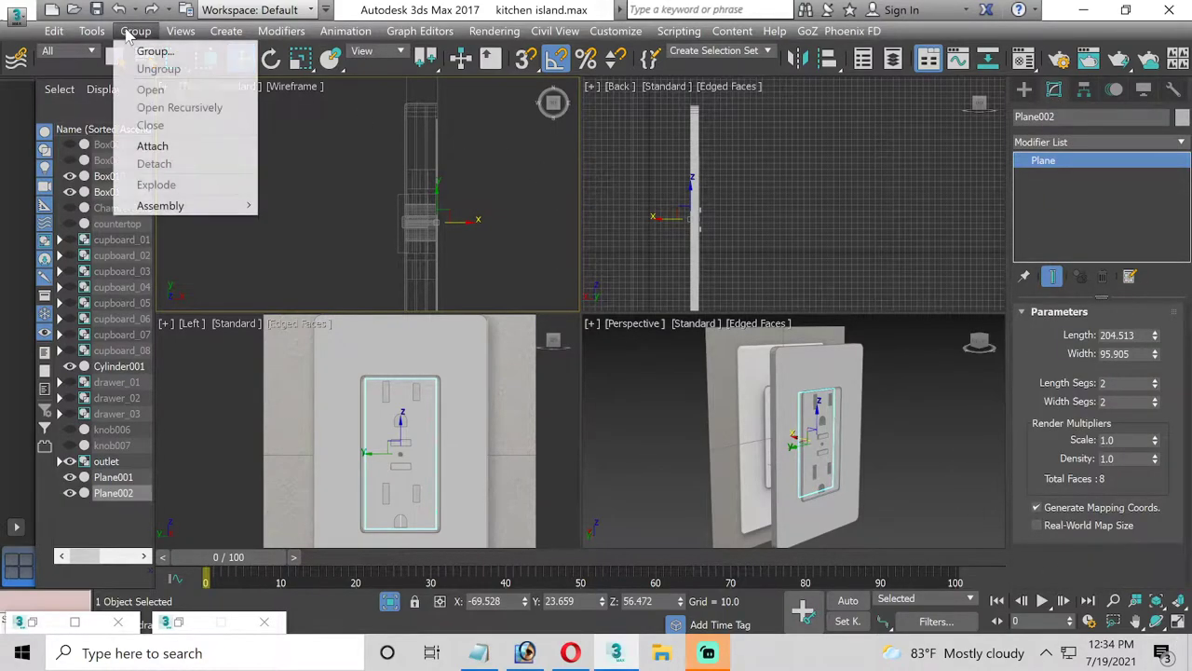
left_click(194, 150)
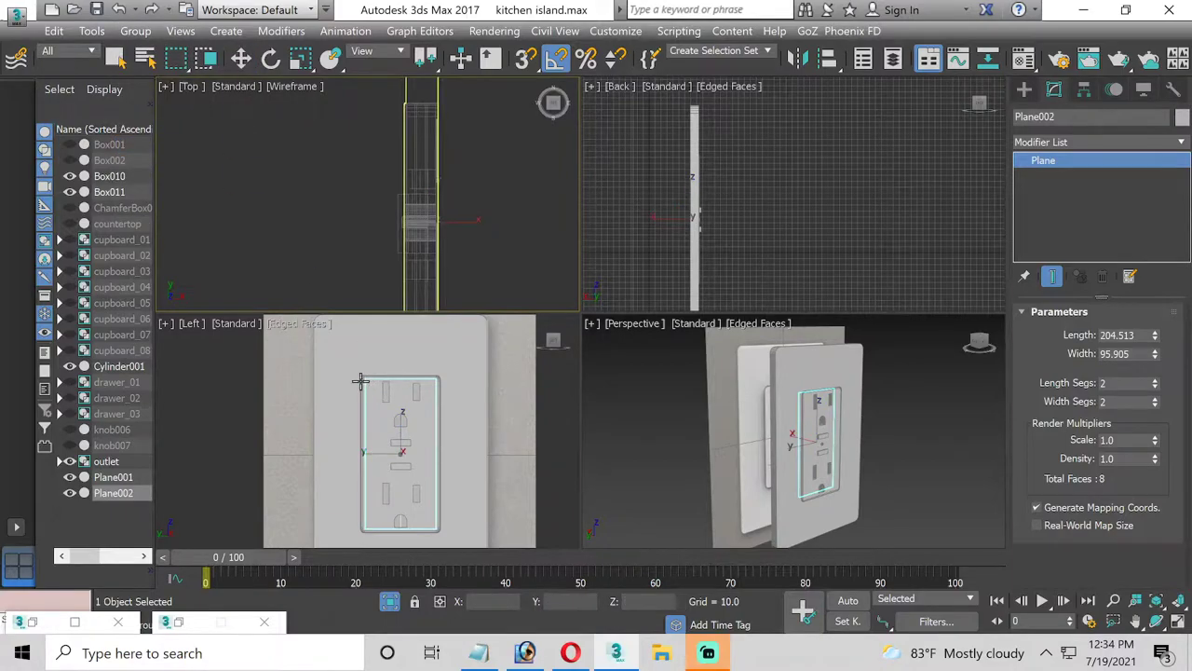
left_click(360, 381)
left_click(941, 419)
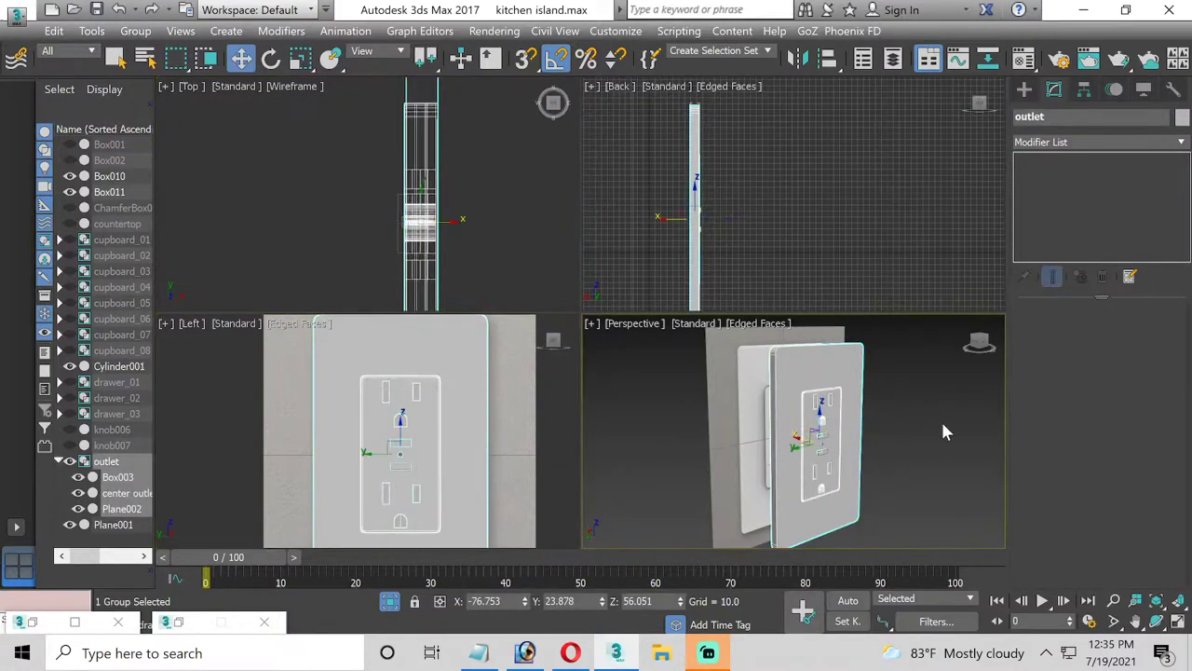
Maximize the Perspective view and orbit around the outlet group to check it
left_click(1177, 621)
key("e")
left_click(573, 298)
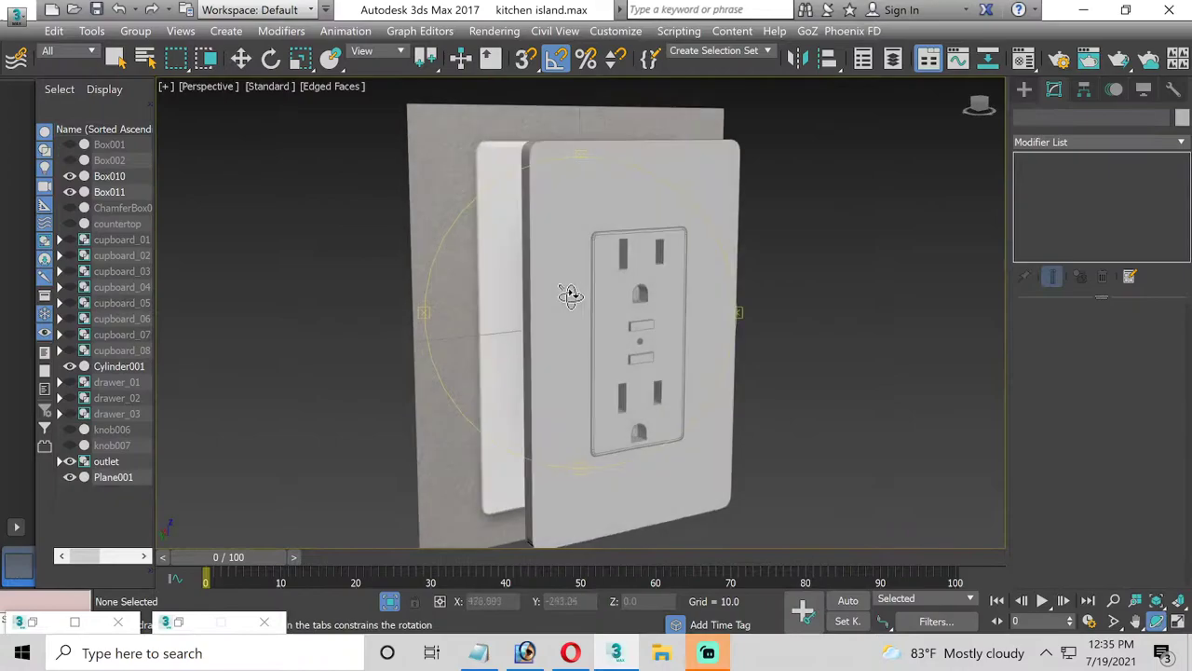
mouse_move(531, 297)
middle_mouse_down("alt")
mouse_move(524, 274)
mouse_move(724, 292)
mouse_move(643, 288)
middle_mouse_up("alt")
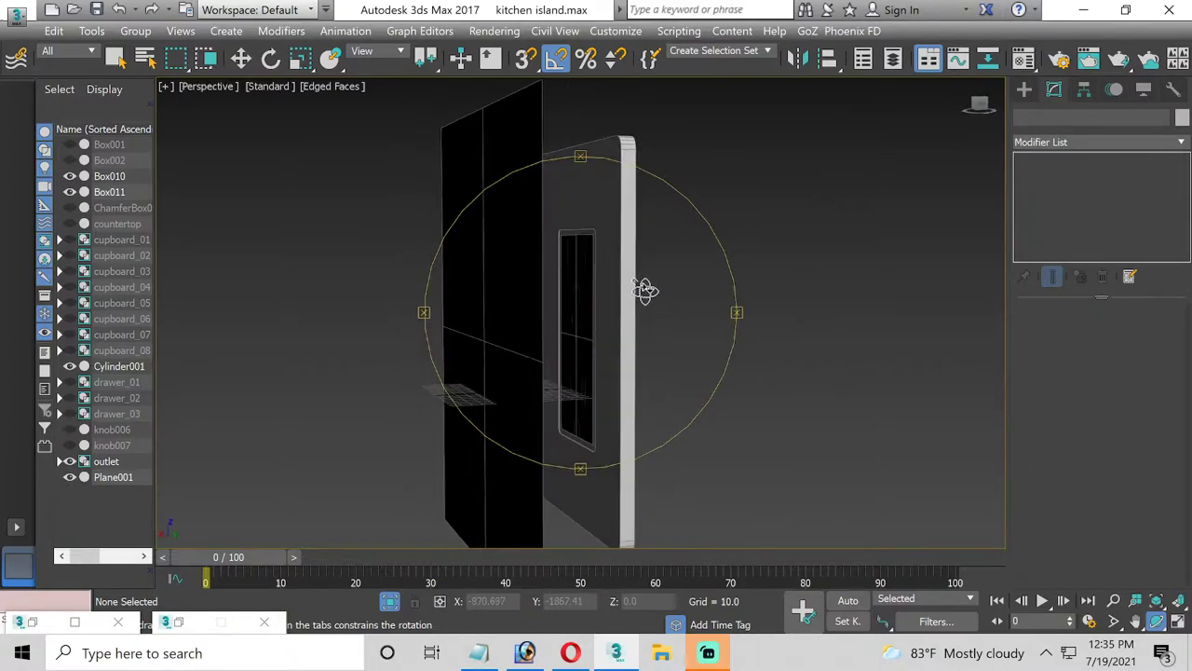
left_click(240, 59)
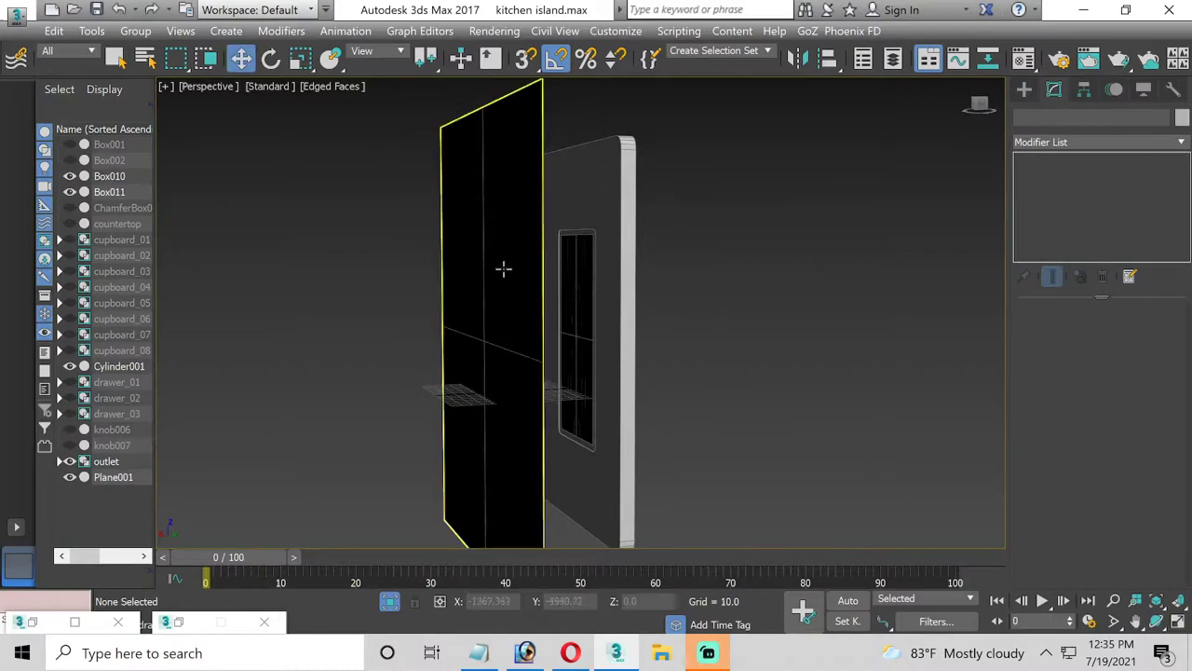
left_click(577, 287)
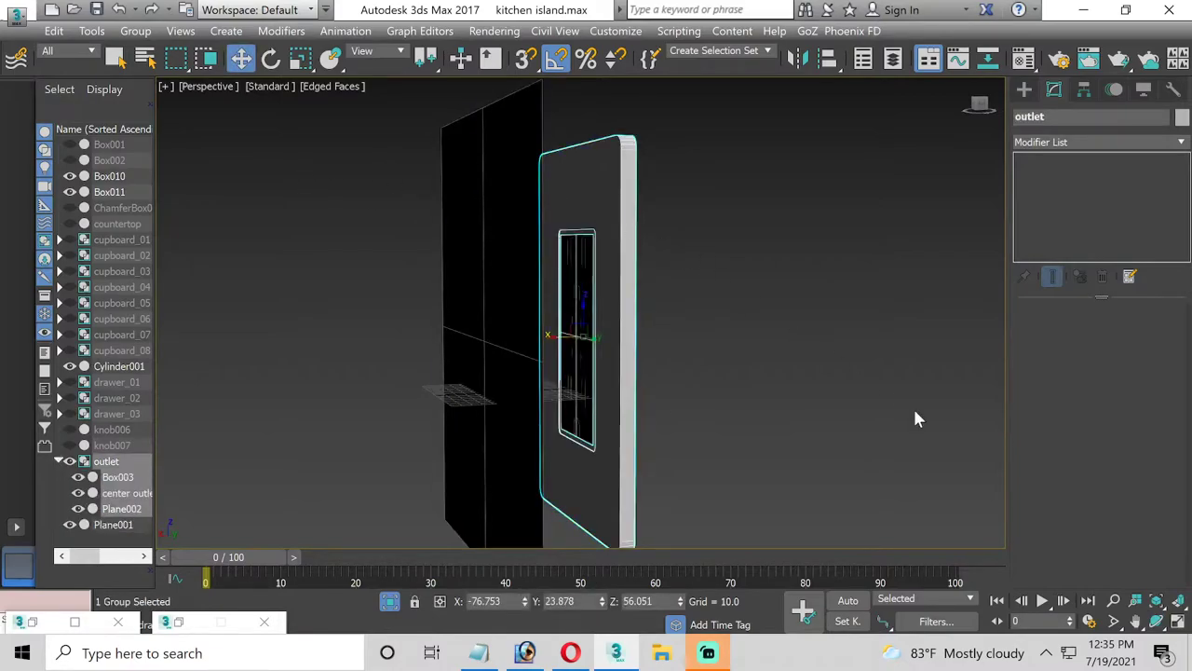
left_click(1156, 621)
left_click_drag(503, 280, 298, 173)
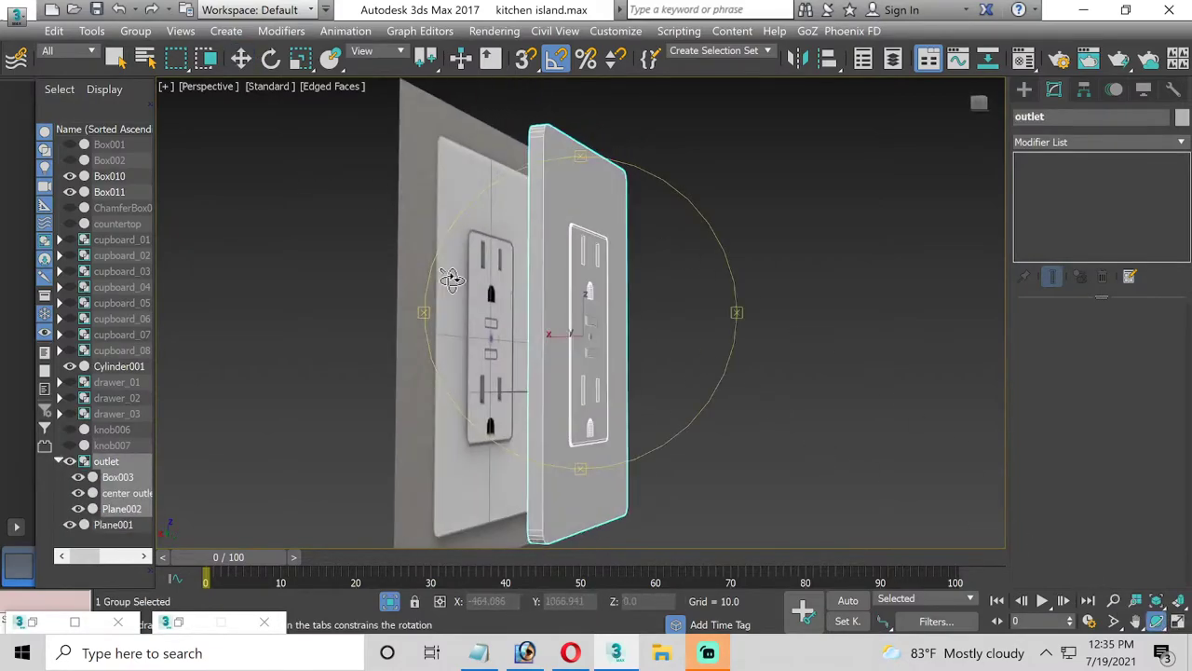
Unhide all scene objects and delete the Plane001 backdrop
left_click(239, 59)
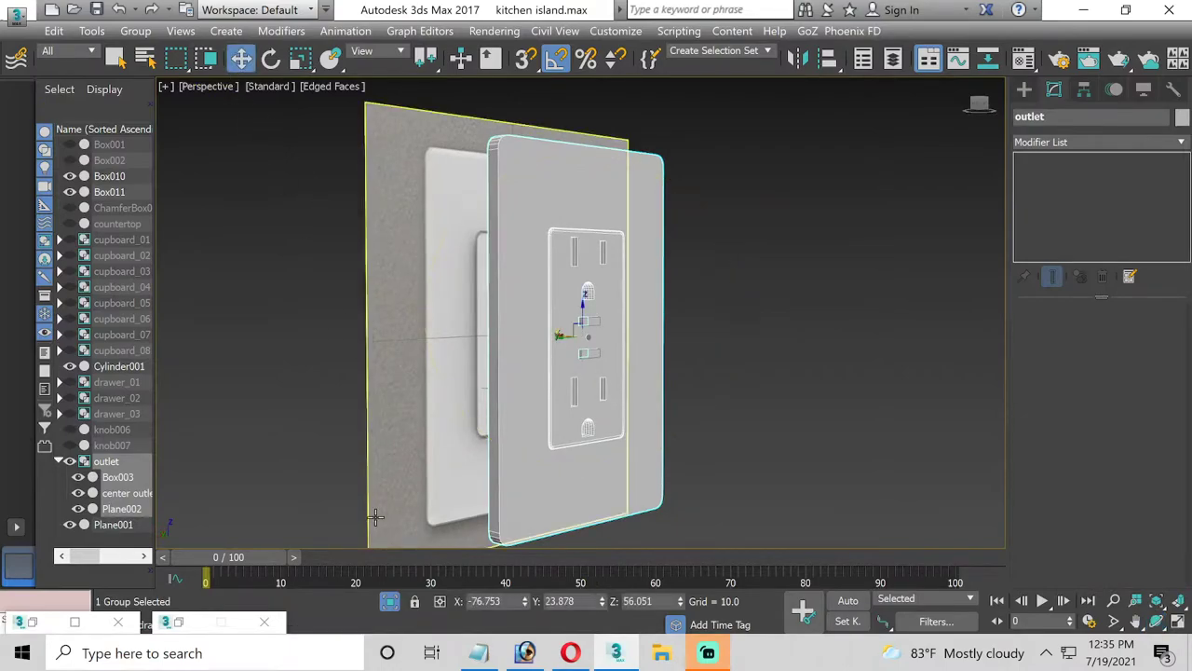
left_click(389, 601)
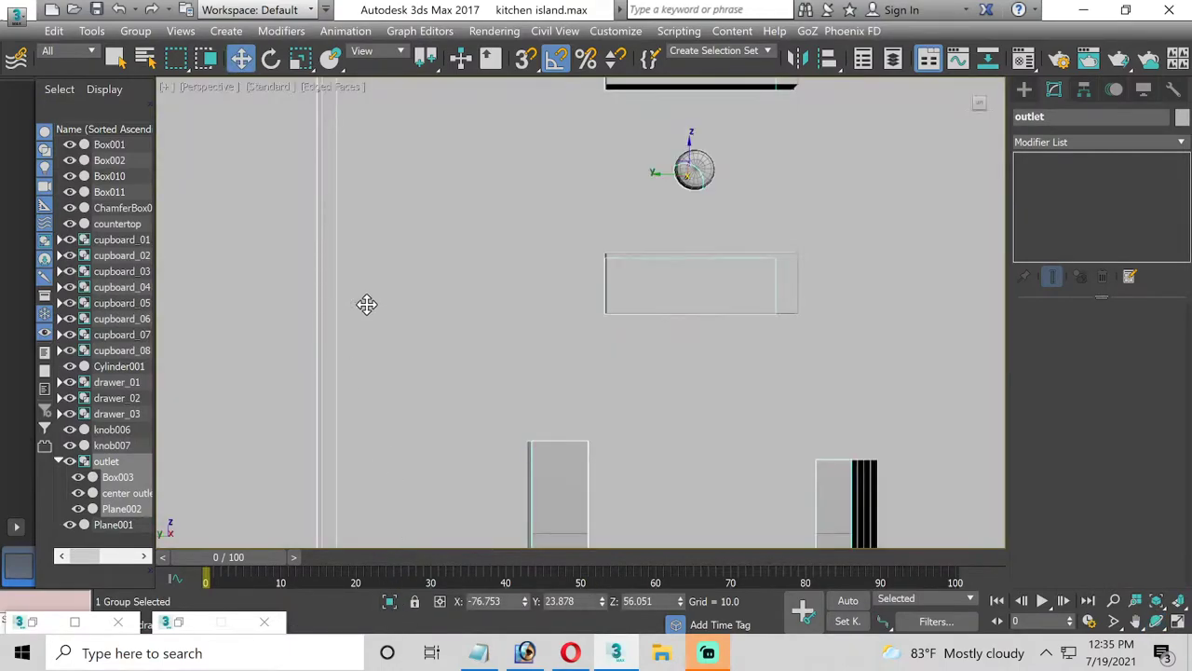
key("z")
middle_click_drag(367, 304, 450, 374)
scroll(450, 375, "down", 4)
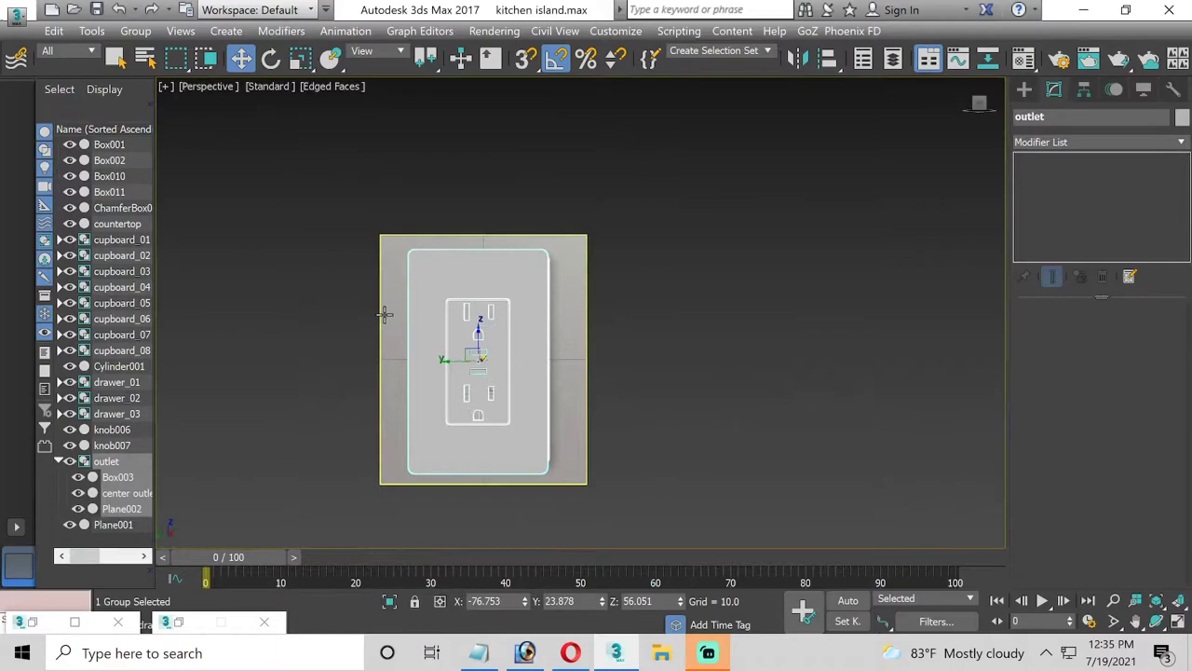
left_click(385, 315)
key("Delete")
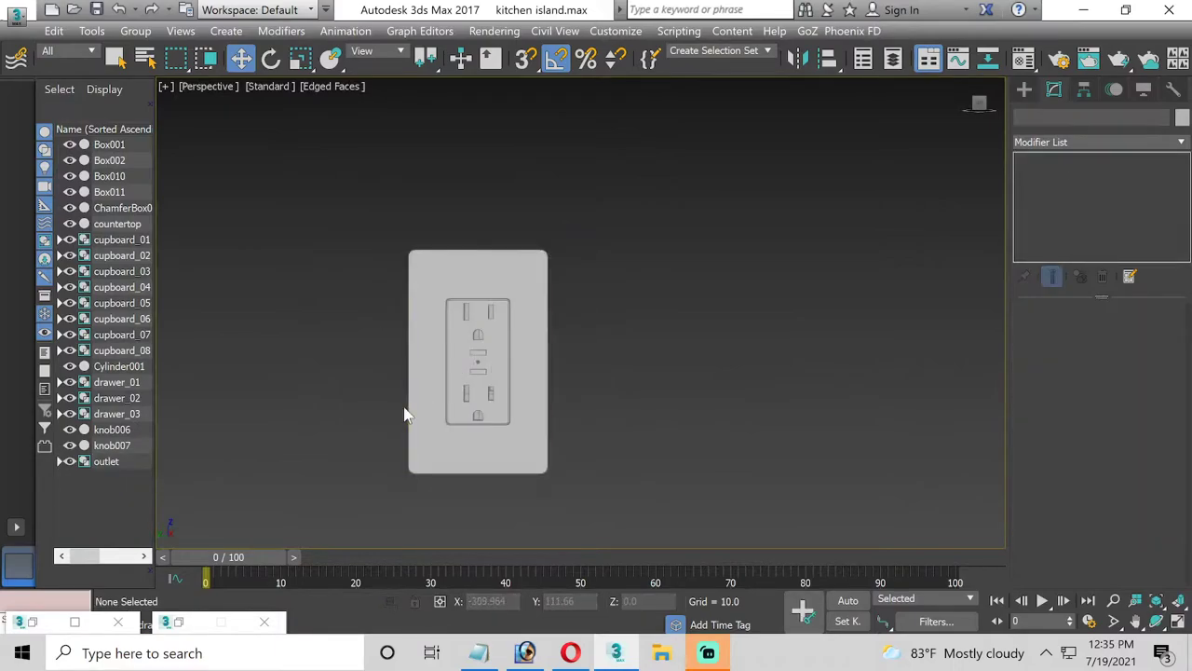
Select the outlet group with uniform Scale and maximize the Left view in wireframe
scroll(407, 413, "up", 3)
left_click(460, 356)
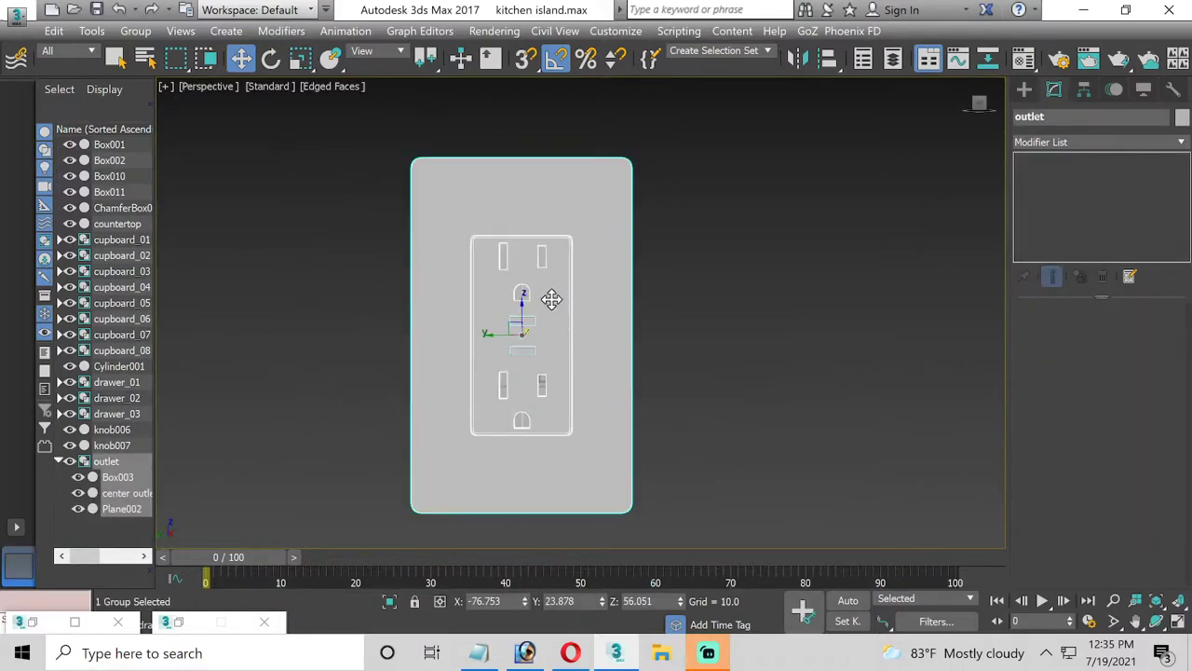
left_click(300, 58)
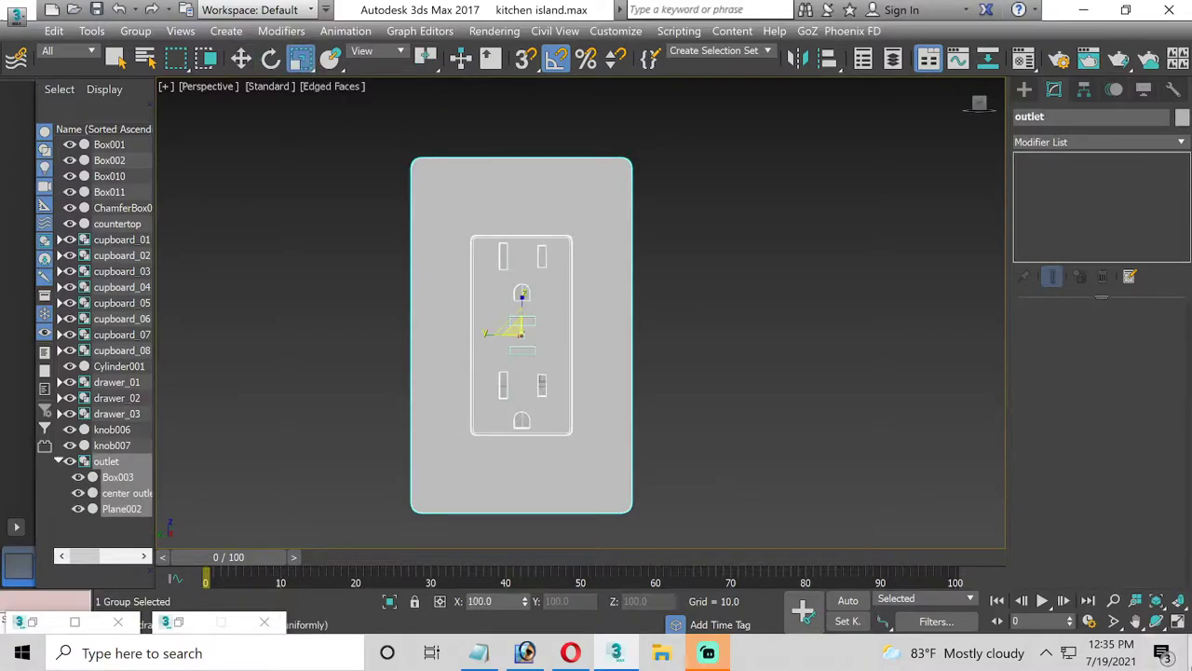
left_click(1177, 622)
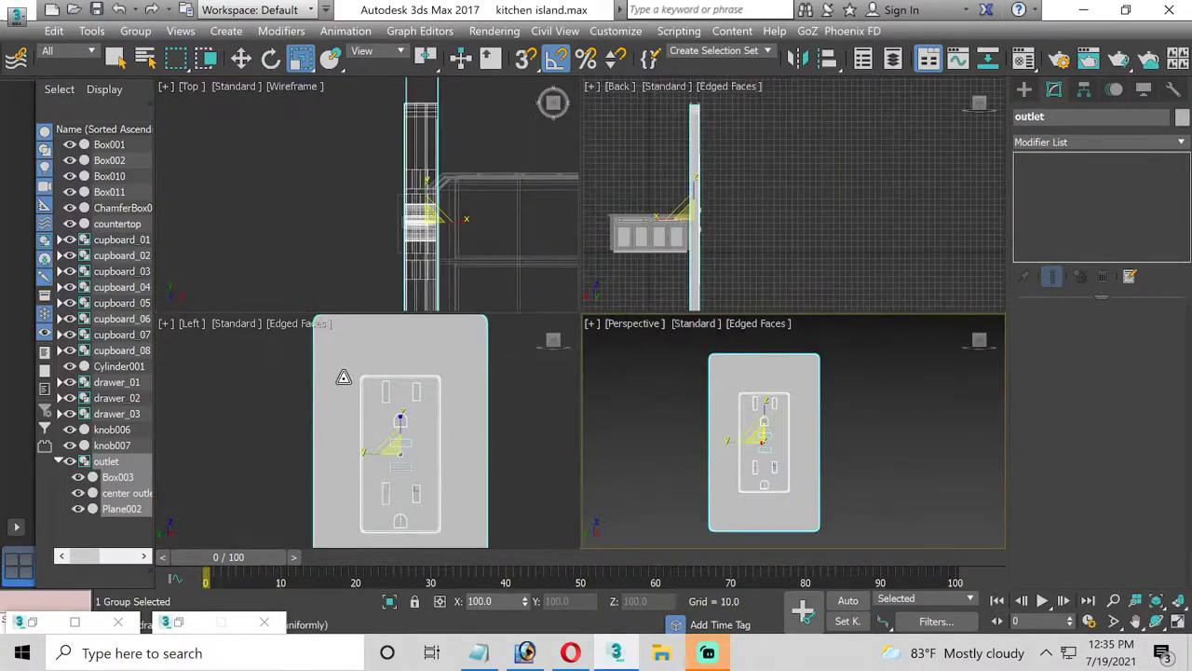
left_click(306, 325)
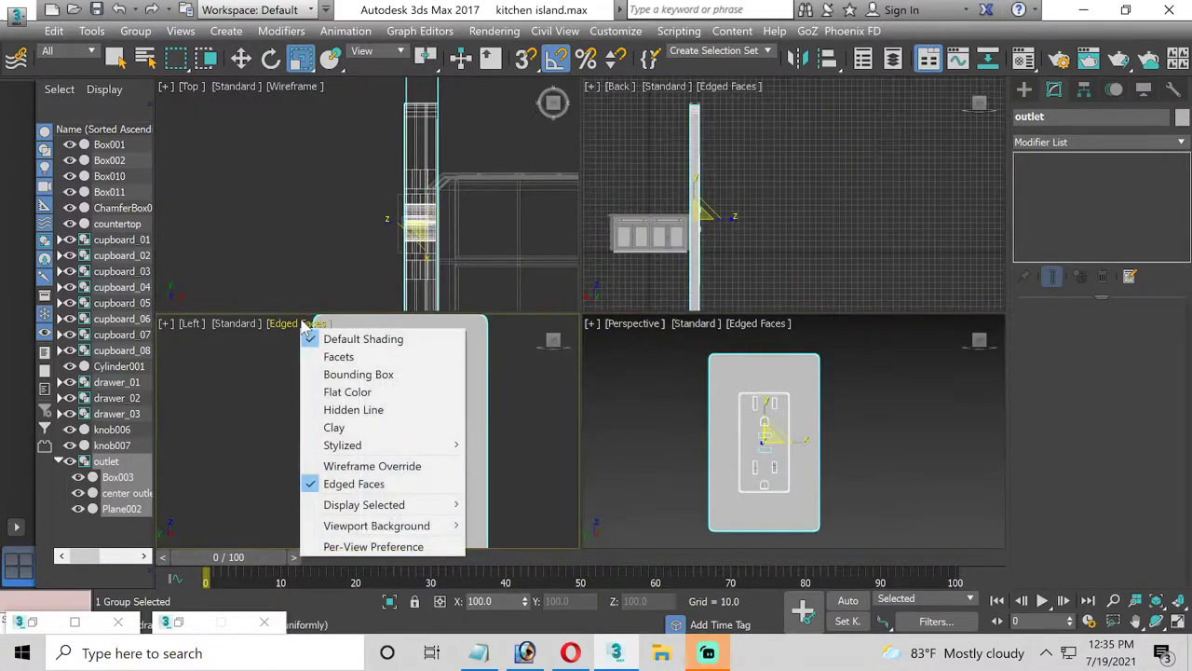
left_click(373, 466)
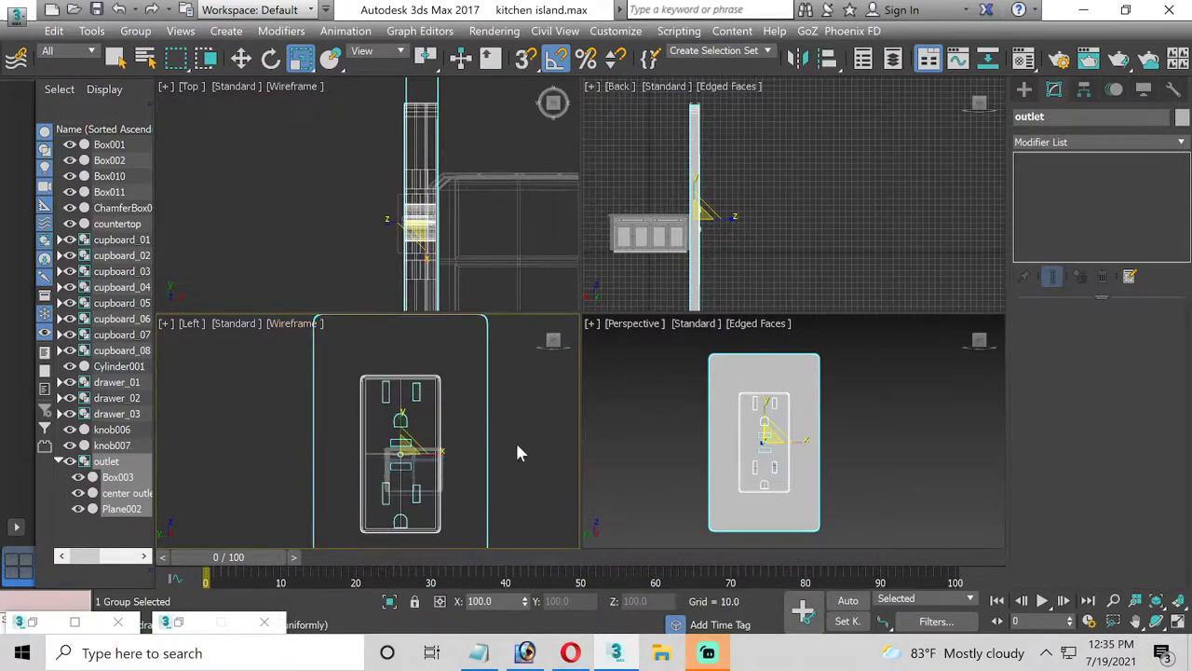
left_click(1179, 625)
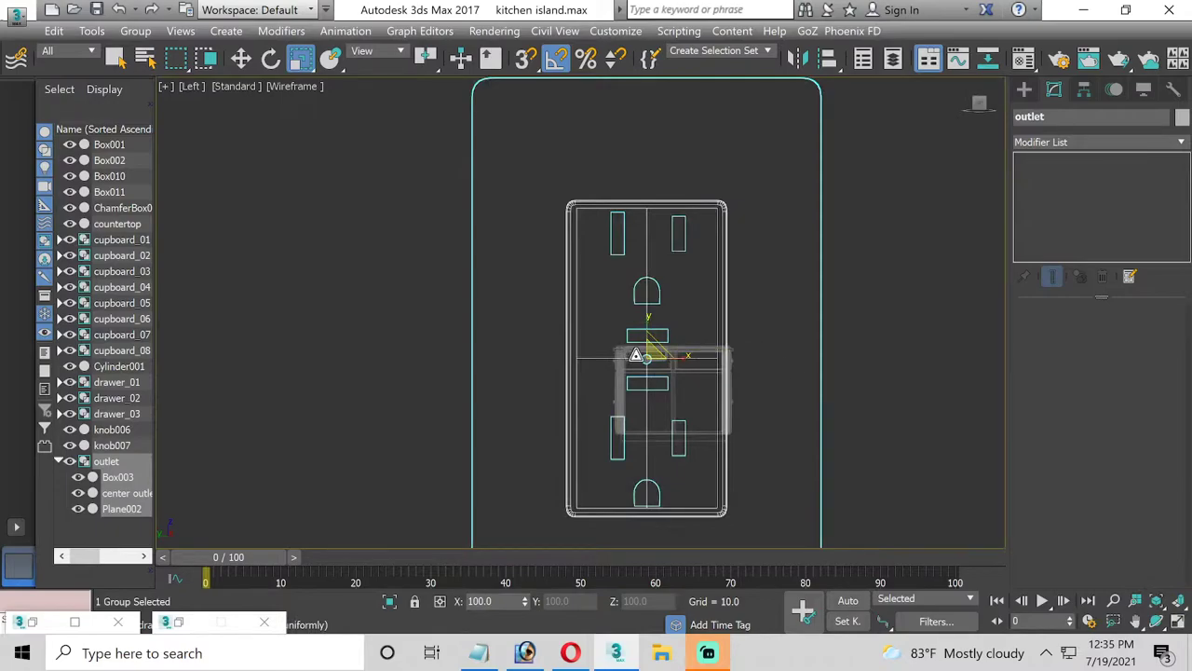
Shrink the outlet group to 4.207%, then make the Perspective viewport active
scroll(650, 355, "down", 4)
scroll(643, 345, "up", 2)
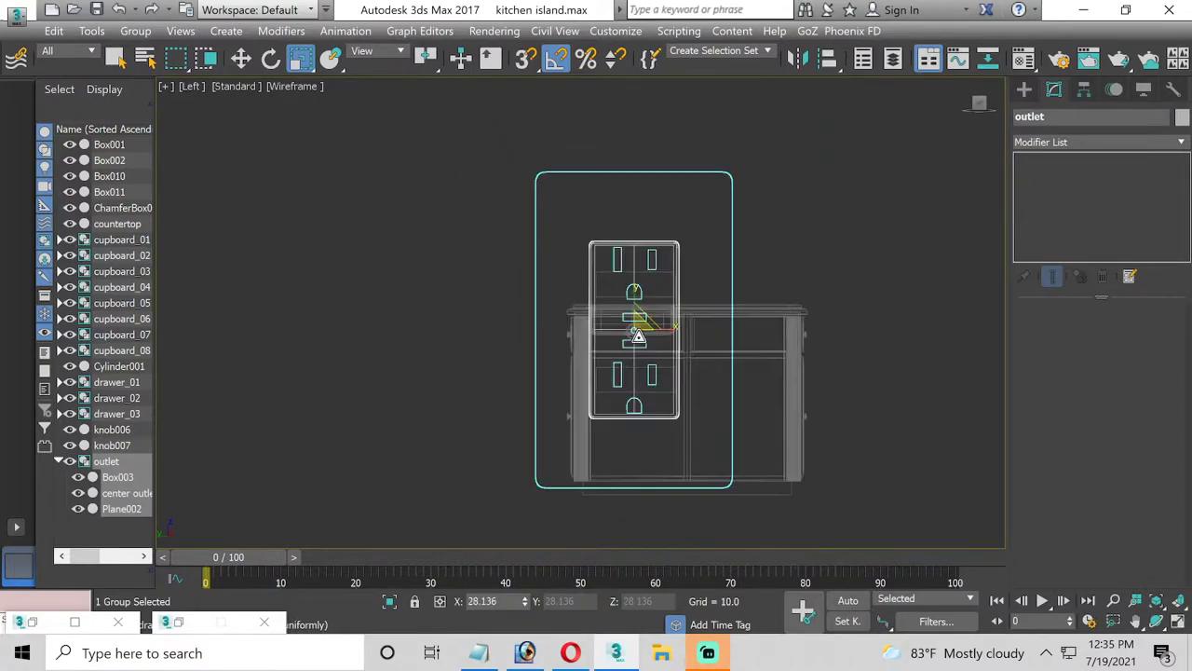
scroll(634, 326, "down", 2)
scroll(639, 425, "up", 2)
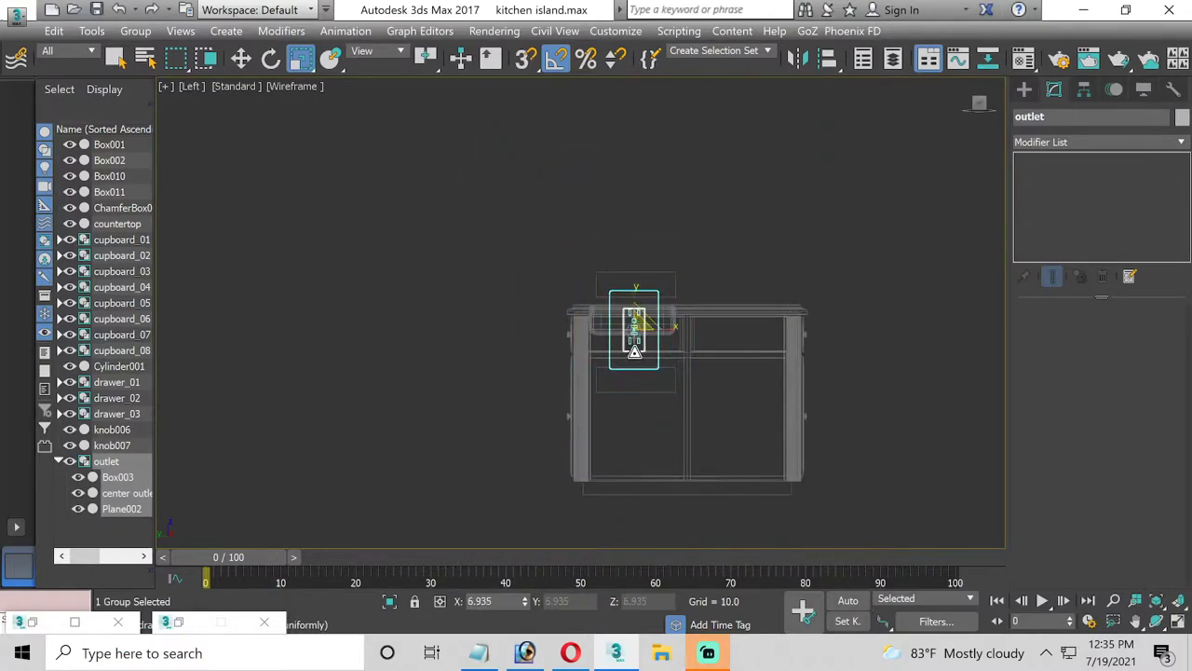
scroll(640, 335, "up", 3)
left_click_drag(644, 300, 649, 327)
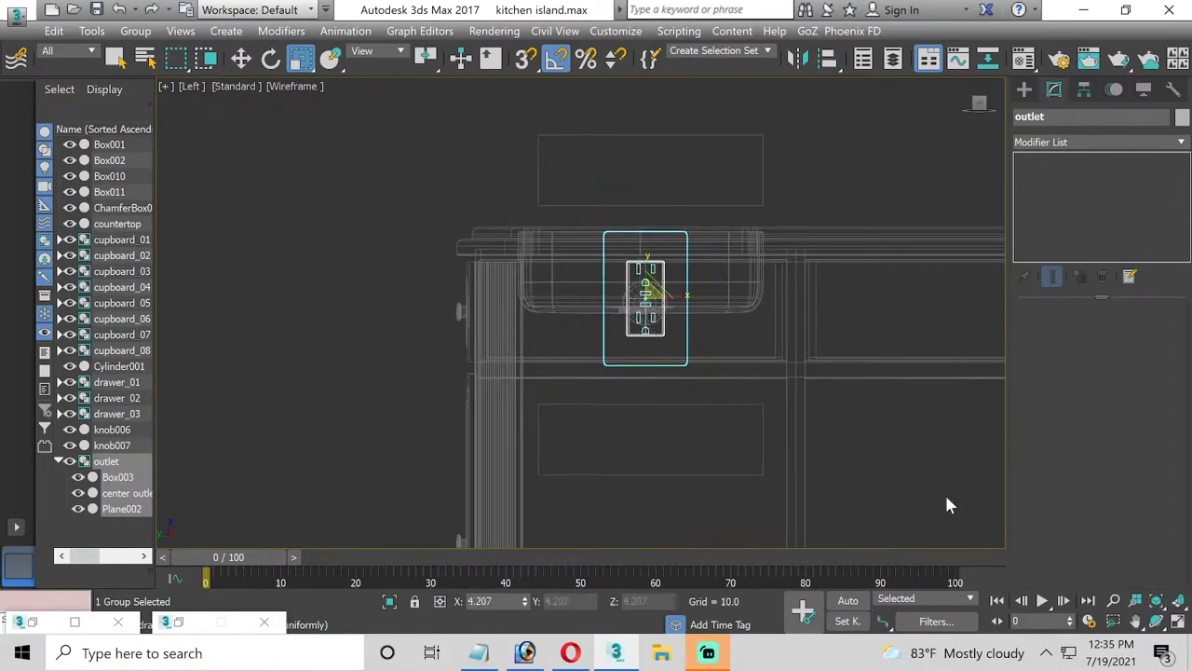
left_click(1178, 621)
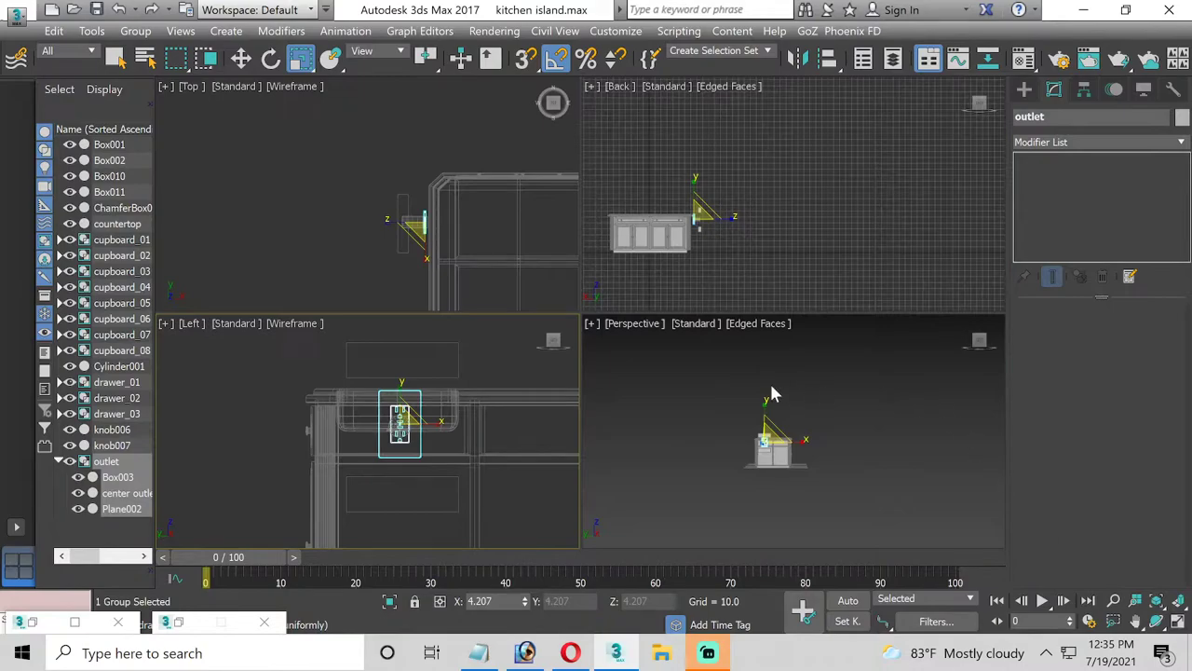
scroll(642, 261, "up", 2)
scroll(643, 261, "up", 2)
scroll(642, 260, "up", 2)
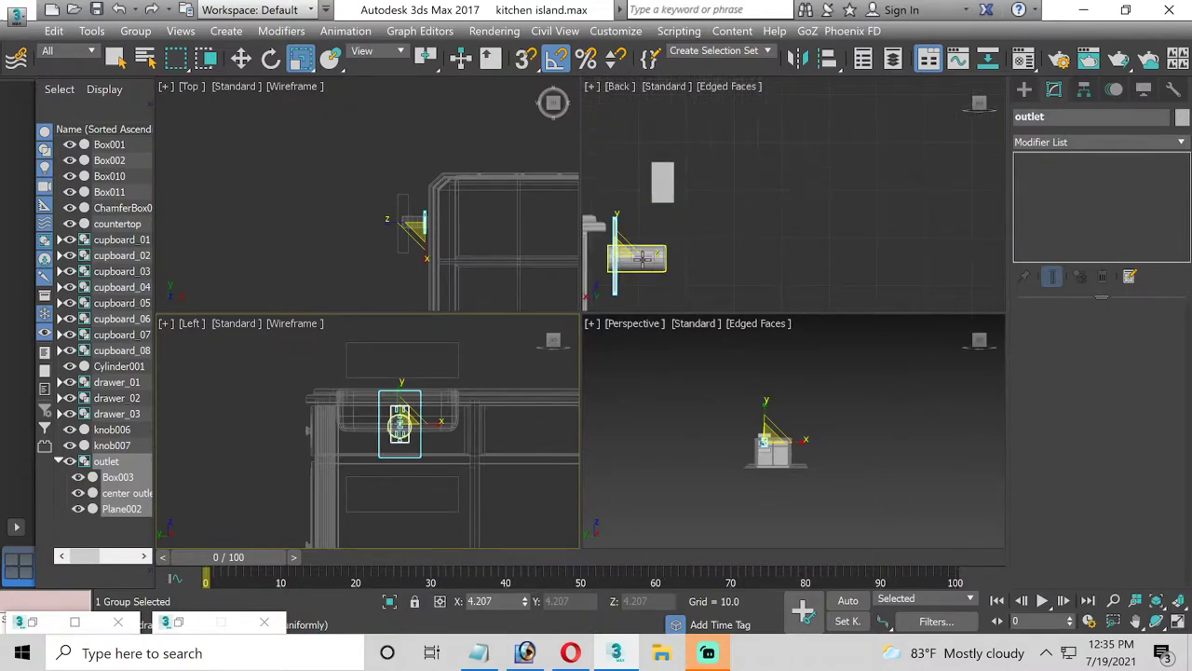
scroll(643, 260, "up", 1)
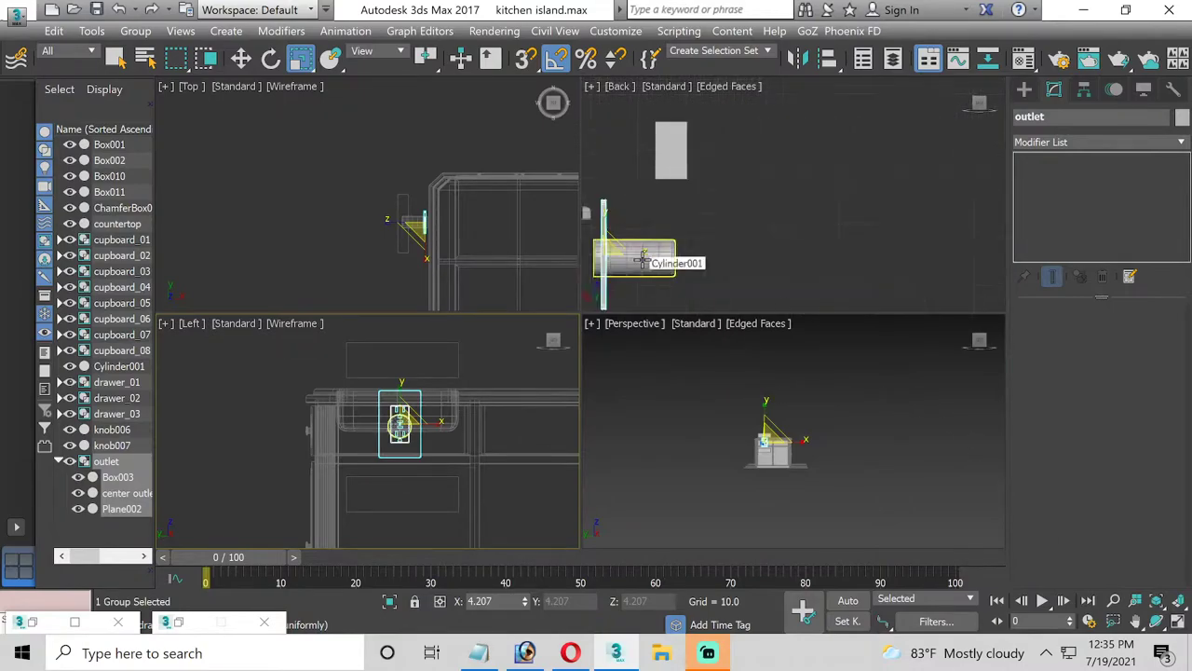
left_click(780, 414)
Maximize the Perspective view and frame the outlet group on the island
left_click(1179, 621)
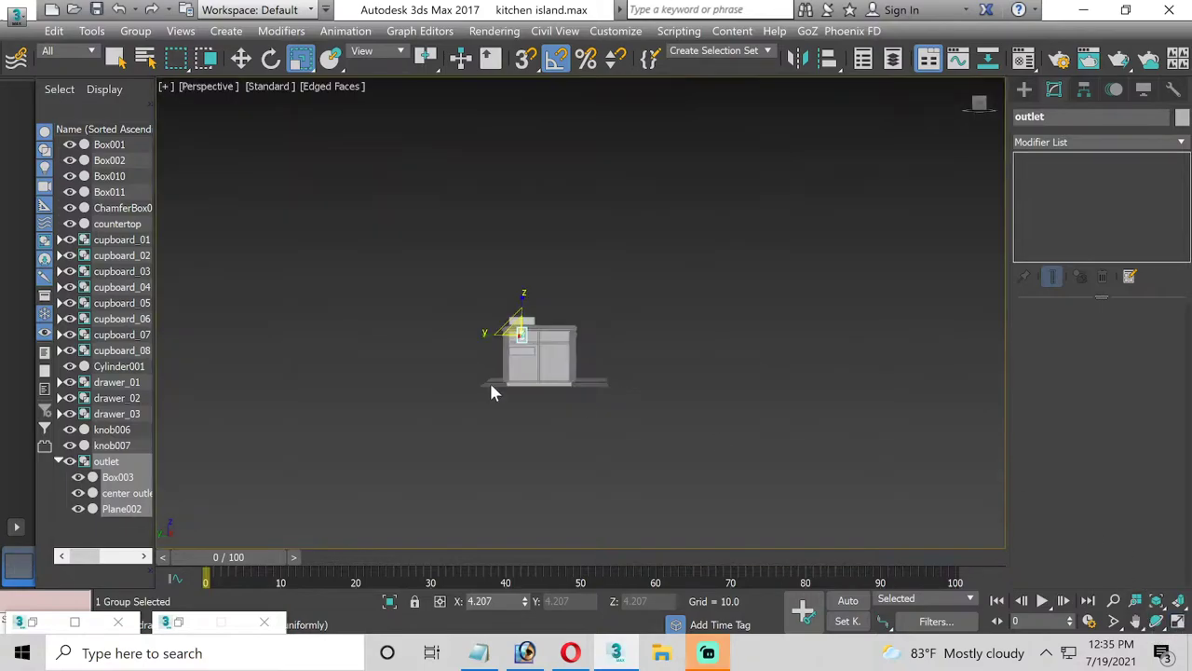
key("z")
middle_click_drag(512, 382, 546, 265)
scroll(542, 253, "up", 2)
scroll(559, 260, "up", 3)
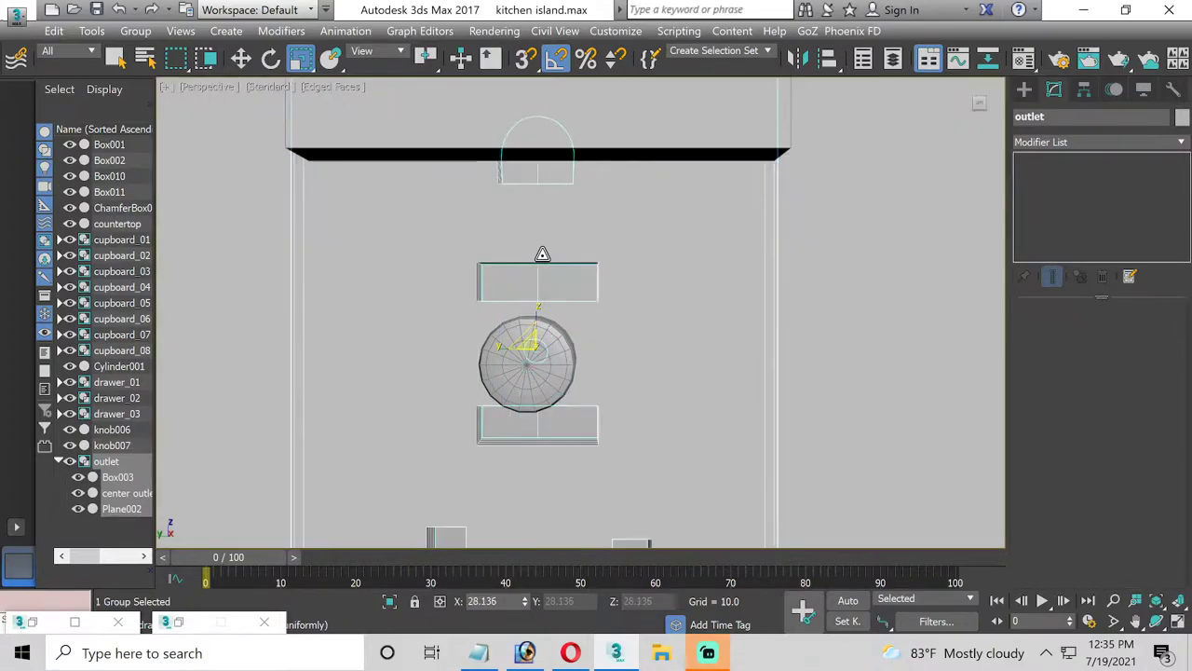
scroll(624, 271, "up", 3)
scroll(632, 271, "up", 3)
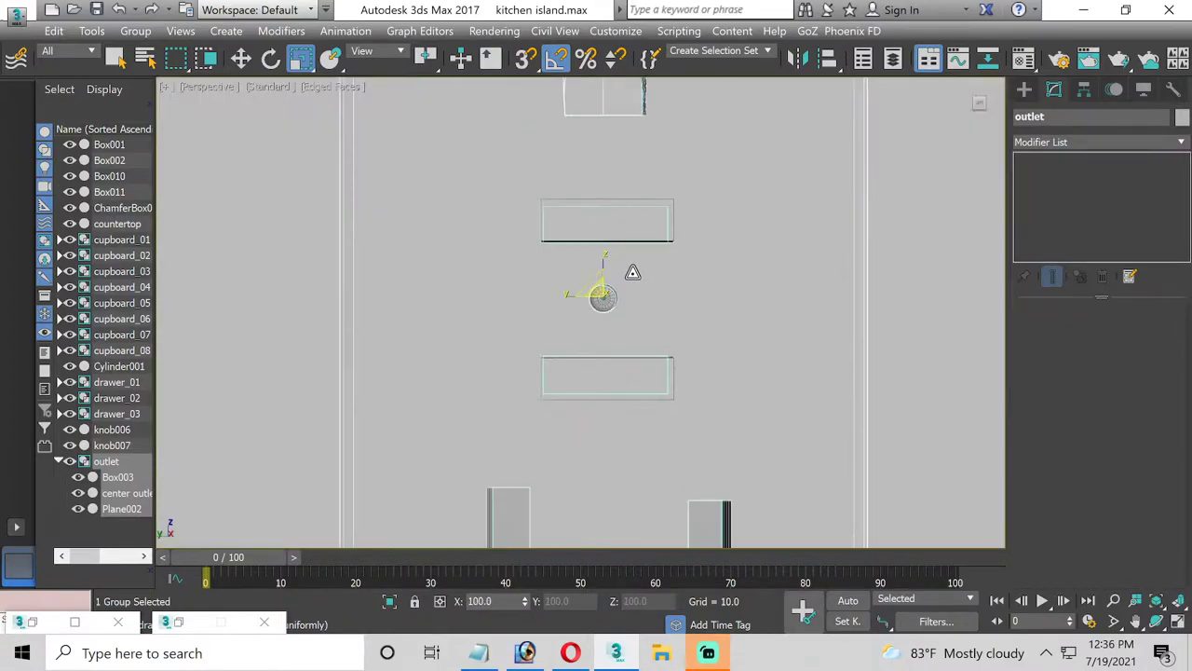
scroll(632, 272, "down", 3)
left_click(632, 271)
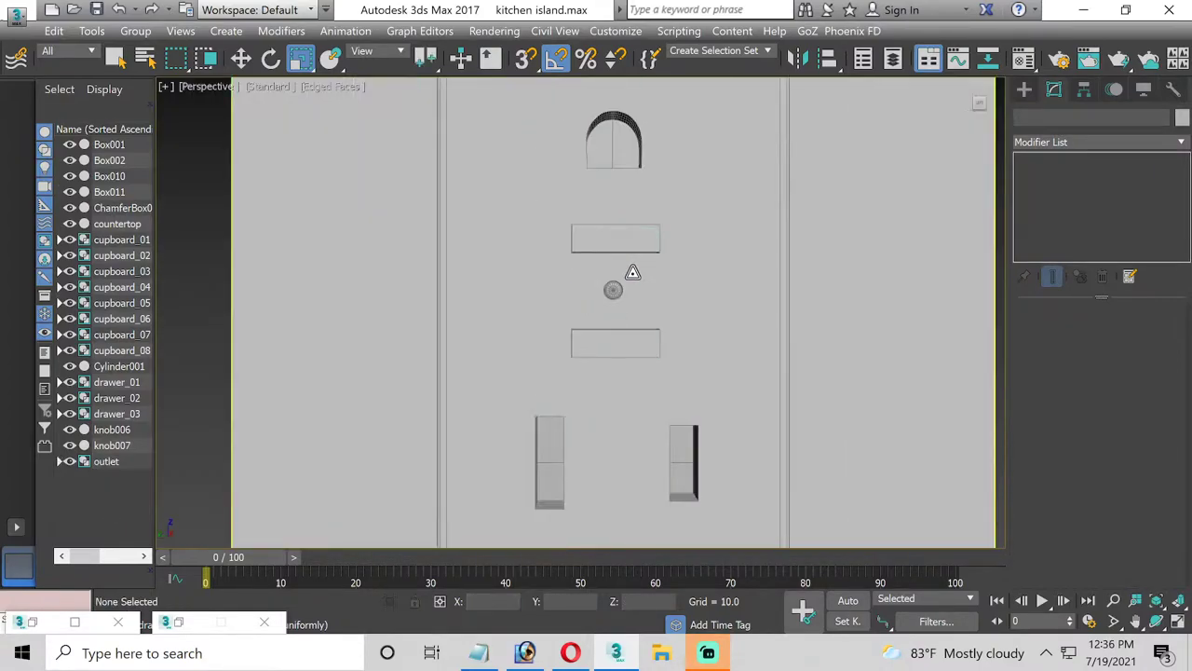
scroll(705, 374, "down", 2)
left_click(705, 374)
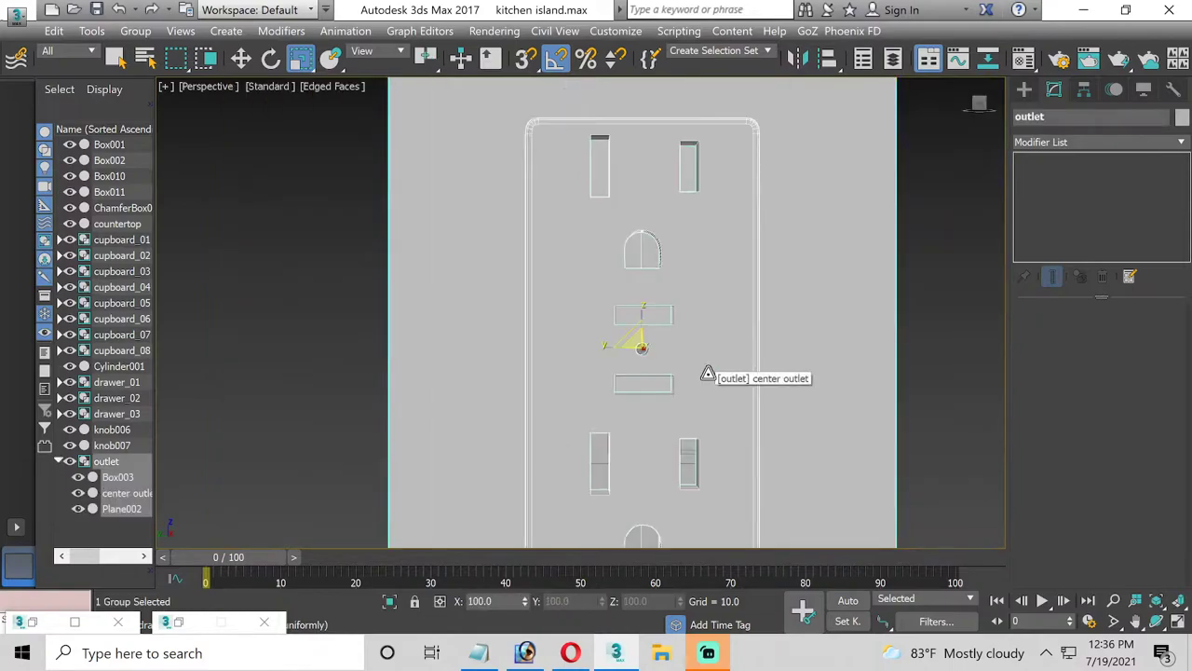
Attach Box010, Box011 and Cylinder001 to the outlet group
left_click(660, 321)
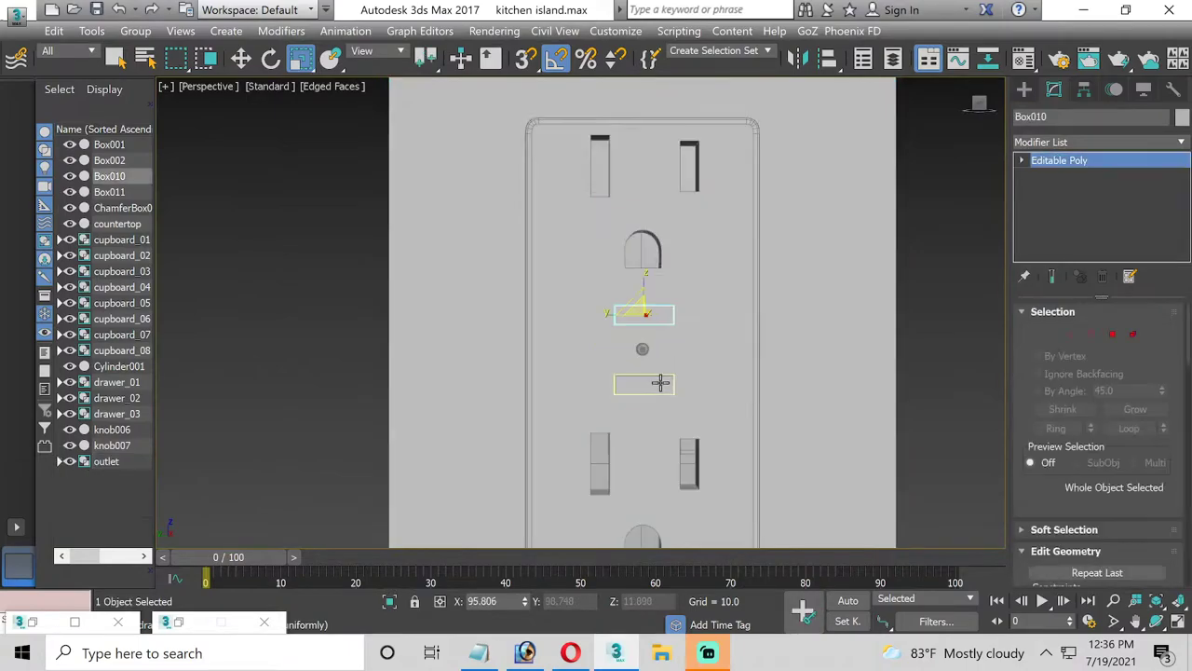
left_click(661, 383, "ctrl")
left_click(643, 351, "ctrl")
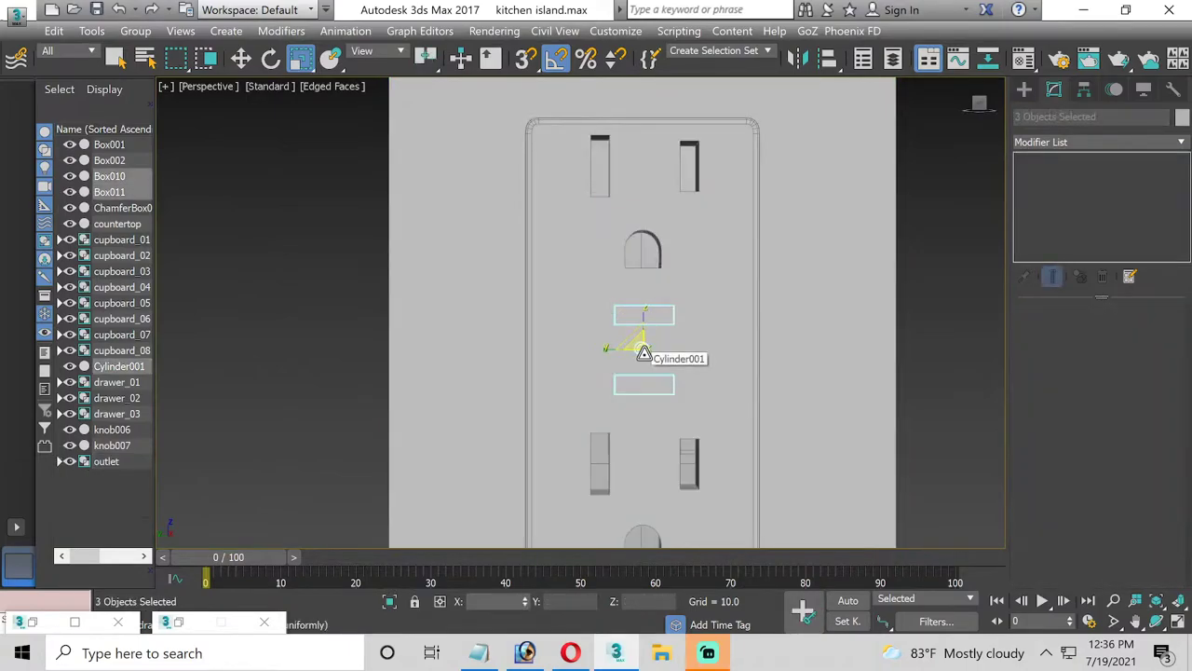
scroll(410, 288, "down", 2)
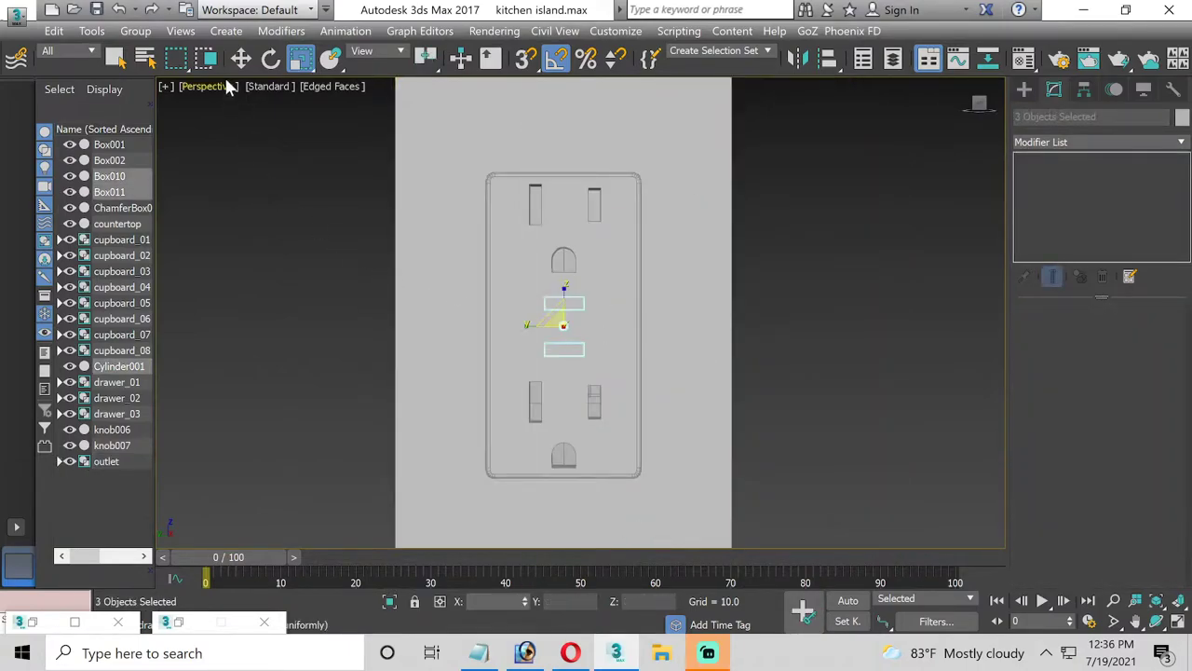
left_click(135, 31)
left_click(192, 147)
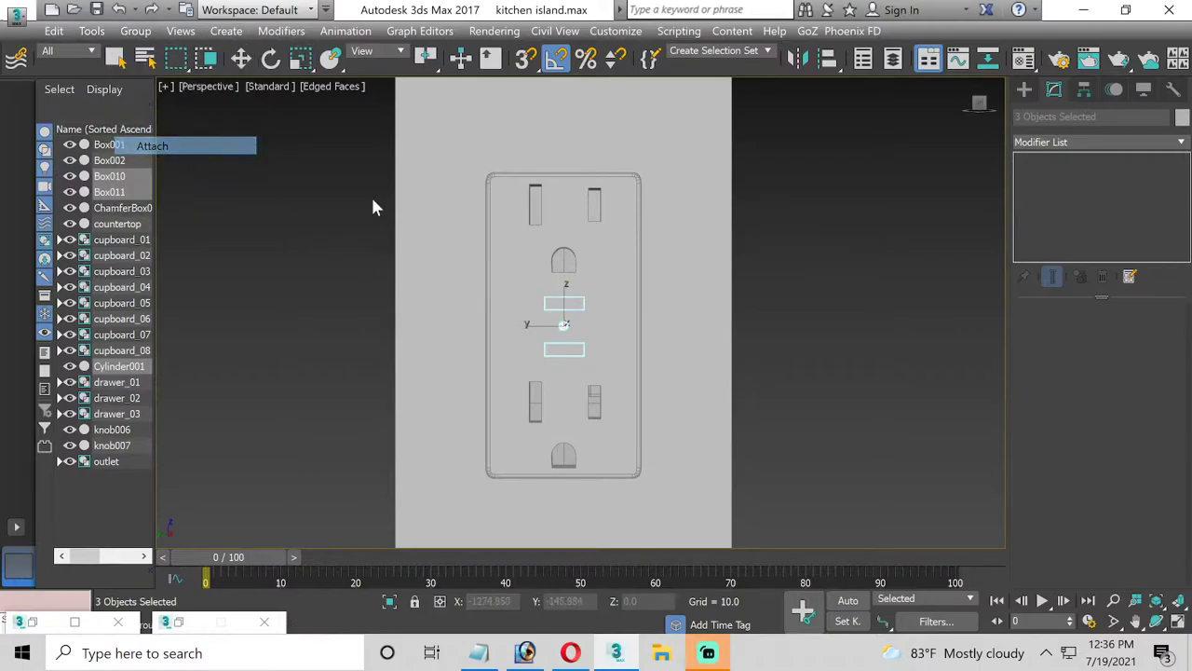
left_click(511, 225)
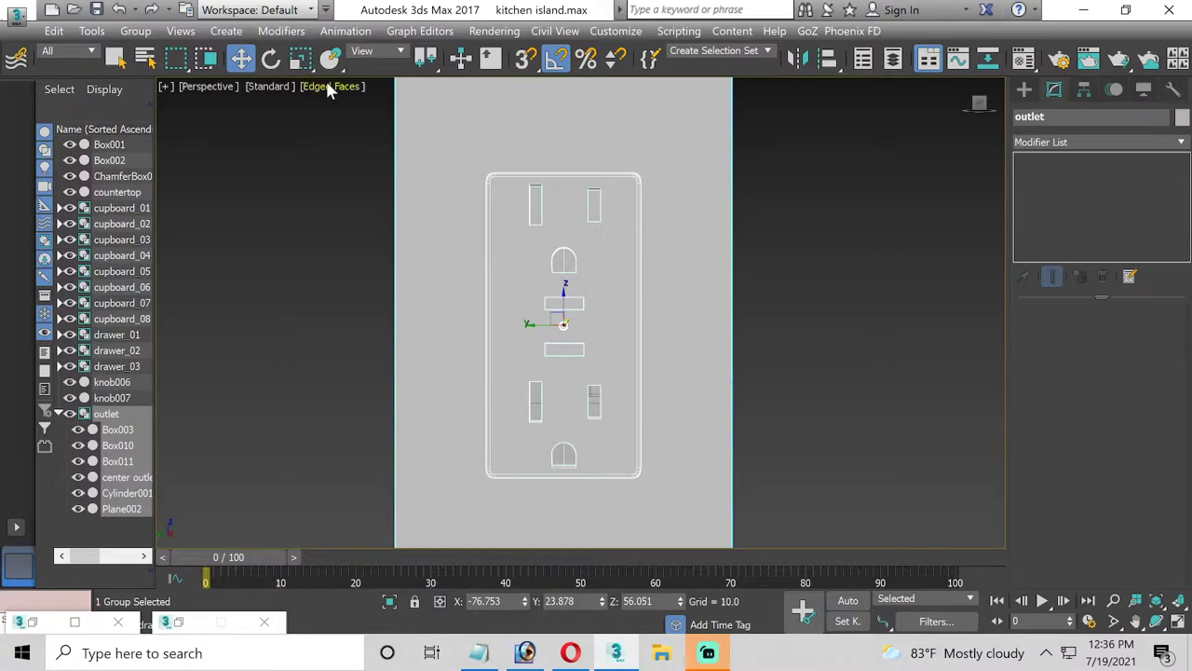
Reselect the outlet group and zoom the view in on it and the island
left_click(367, 191)
left_click(420, 188)
scroll(422, 188, "down", 2)
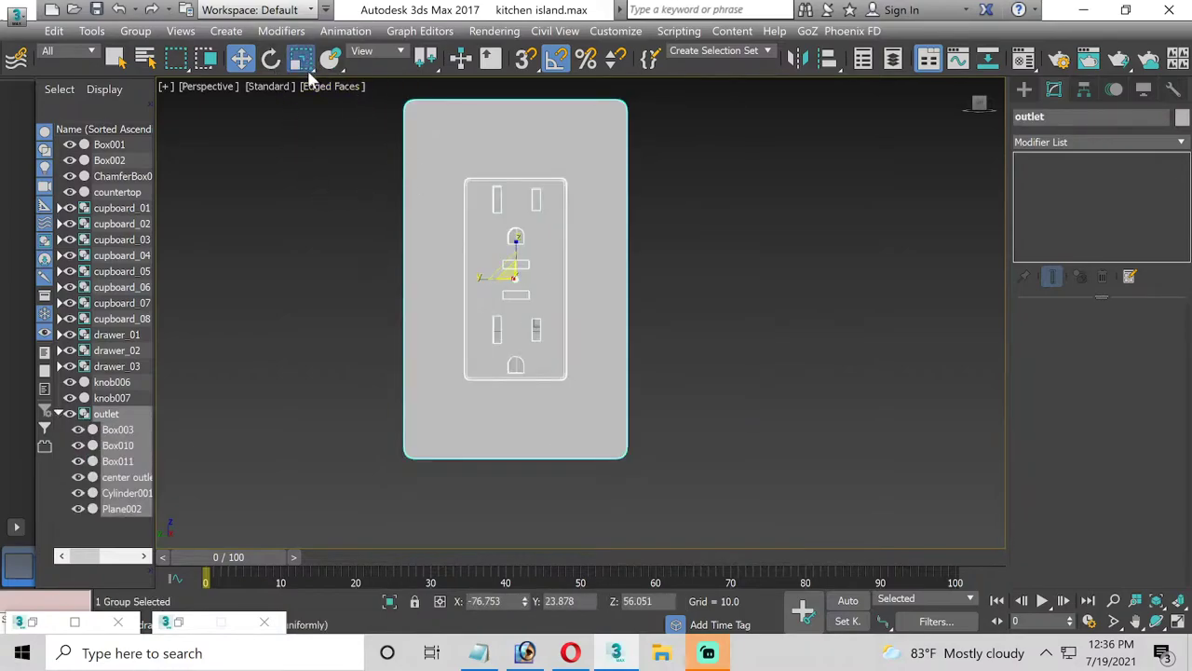
left_click(302, 61)
key("z")
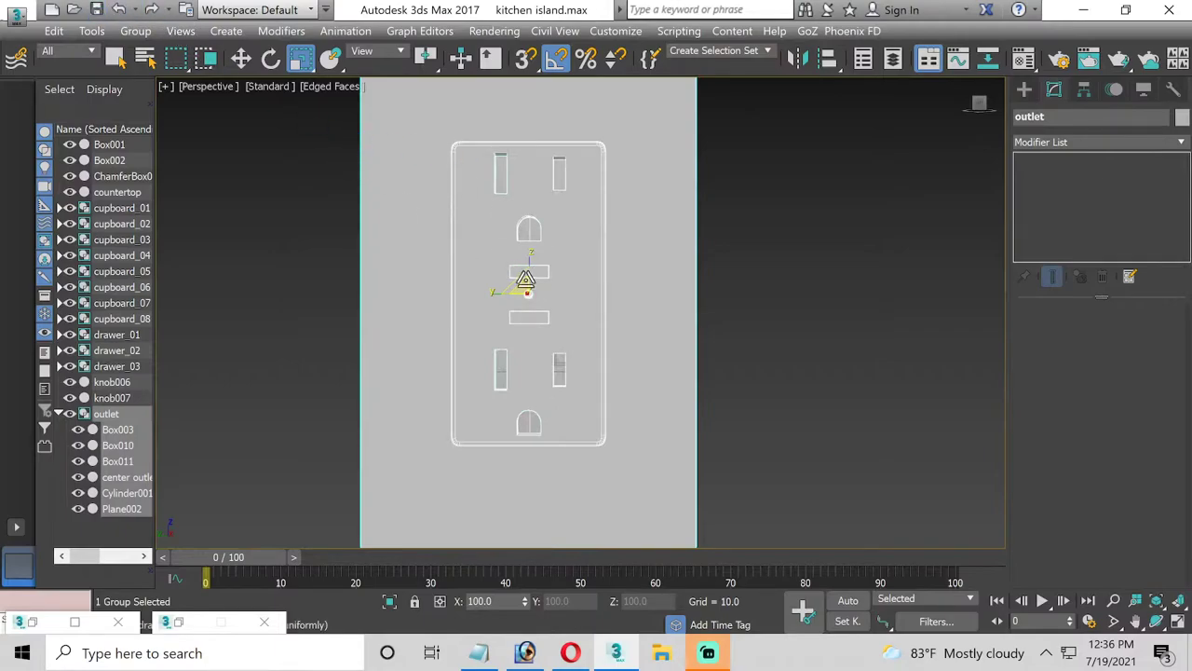
scroll(524, 287, "down", 3)
scroll(480, 336, "down", 3)
scroll(480, 336, "up", 3)
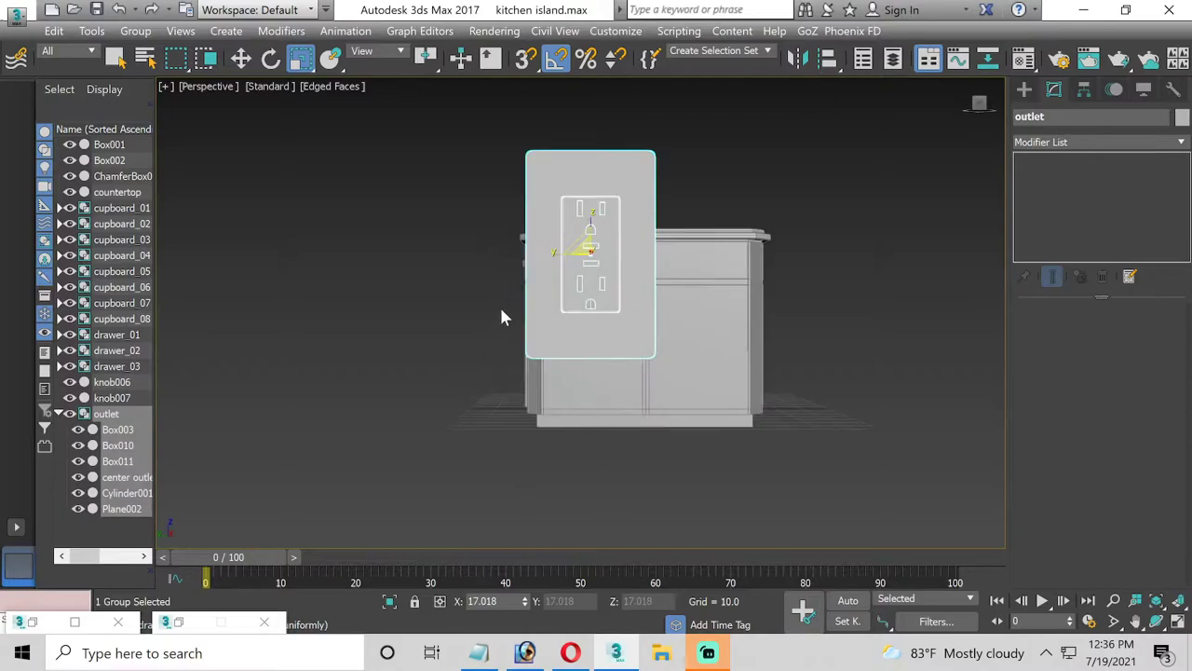
scroll(499, 304, "up", 1)
middle_click_drag(588, 282, 576, 296)
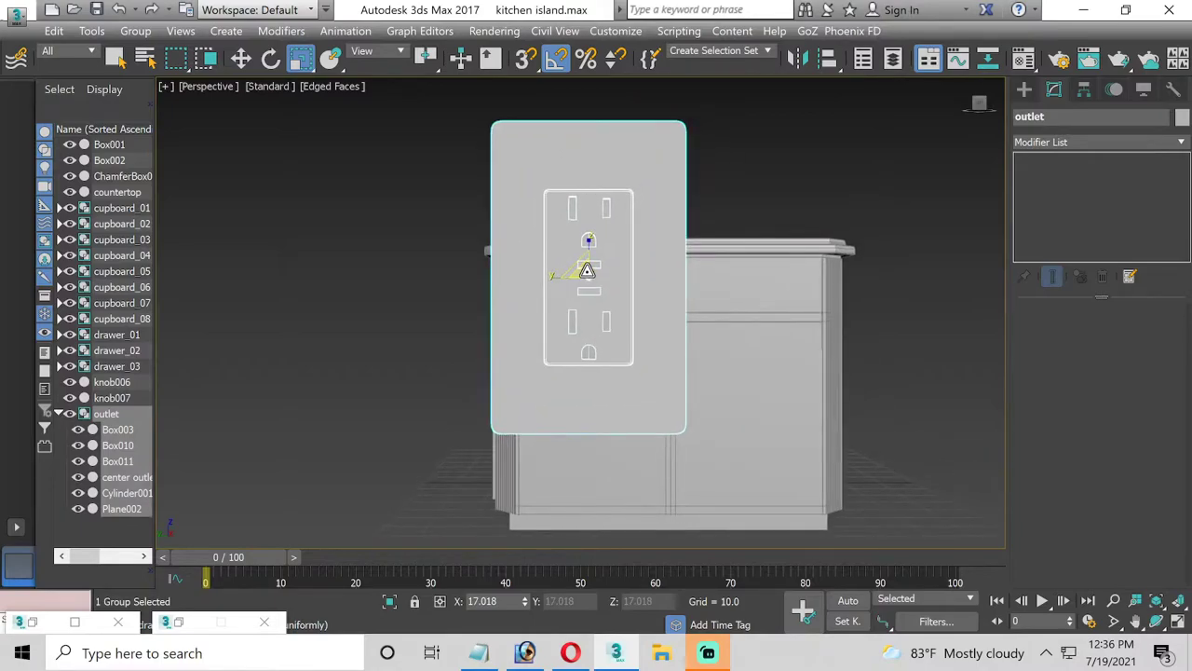
scroll(587, 271, "down", 3)
scroll(596, 279, "up", 2)
scroll(606, 285, "up", 2)
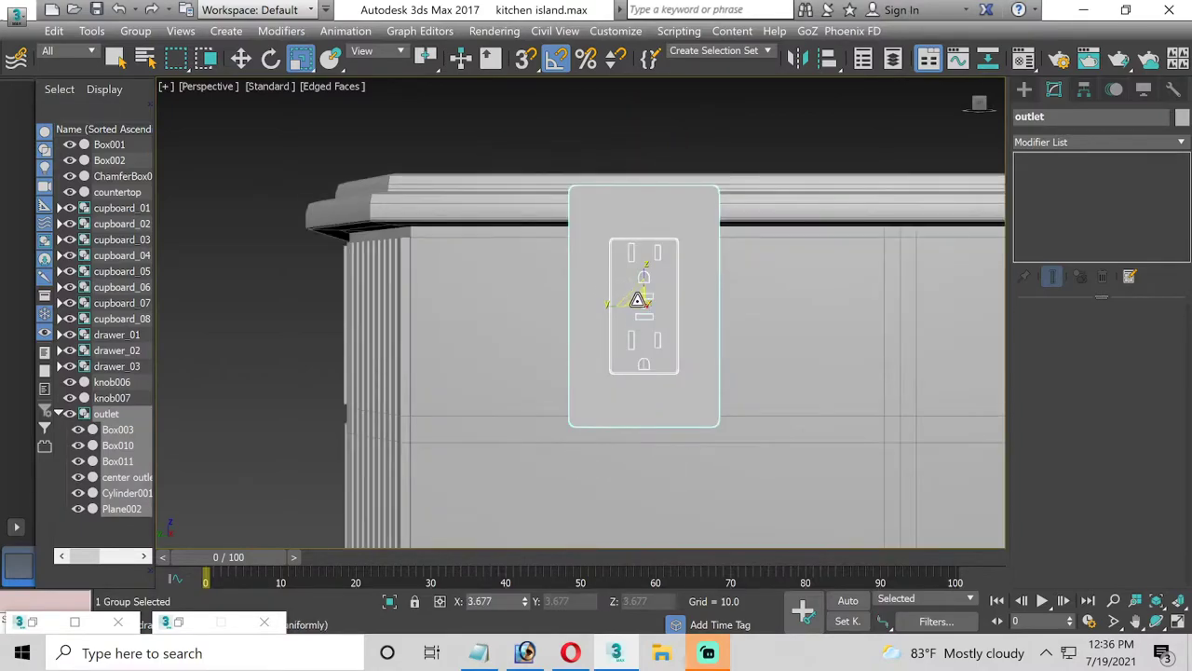
scroll(637, 299, "down", 2)
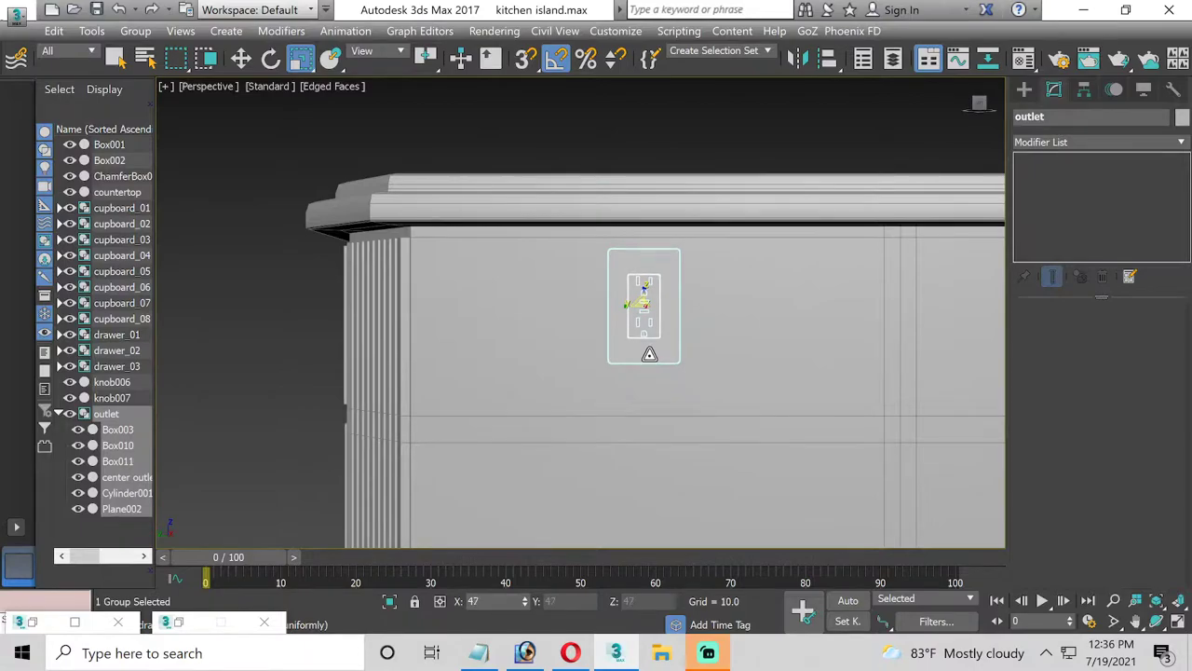
Restore the kitchen island.jpg reference image
key("m")
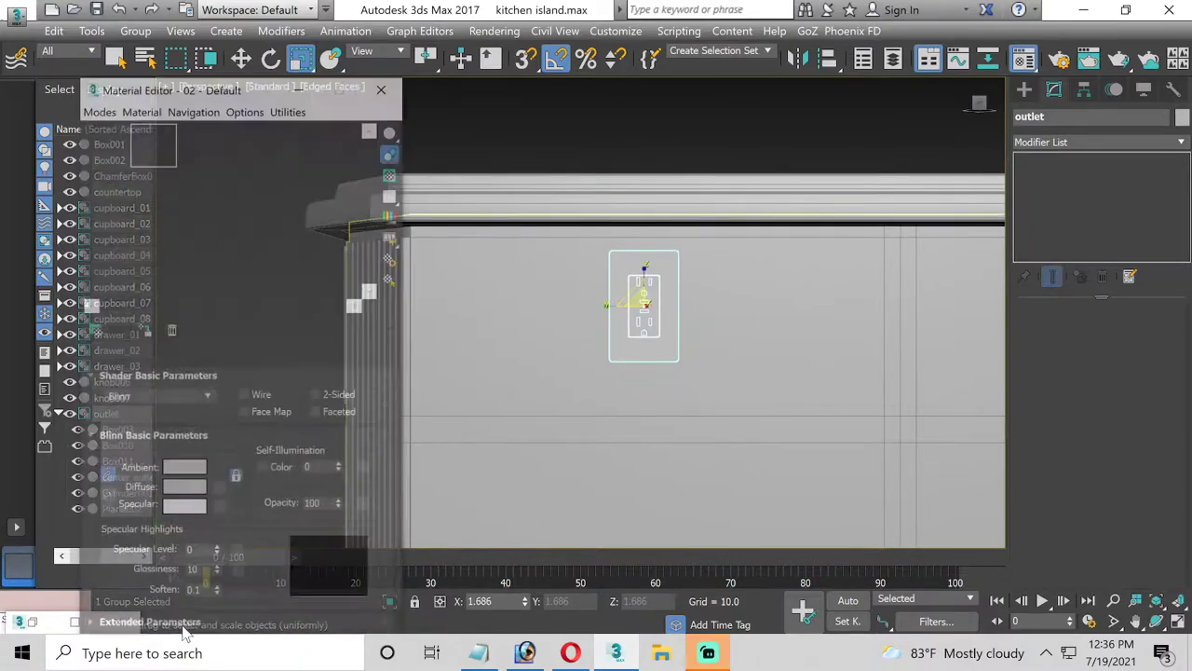
left_click(388, 22)
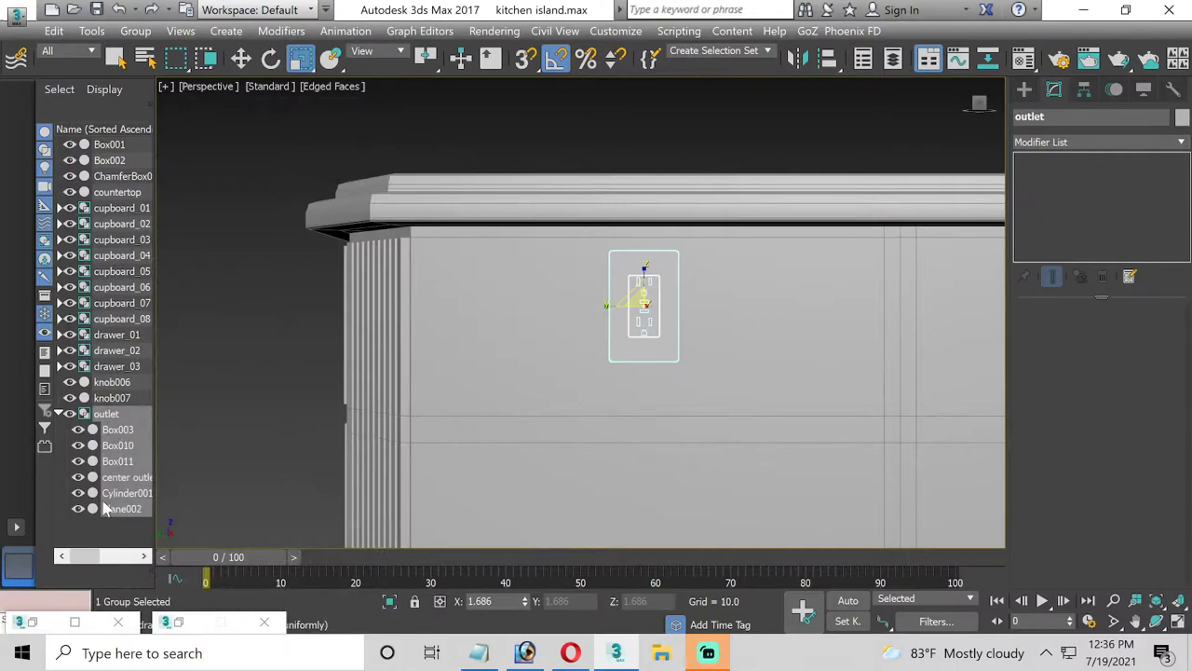
left_click(32, 621)
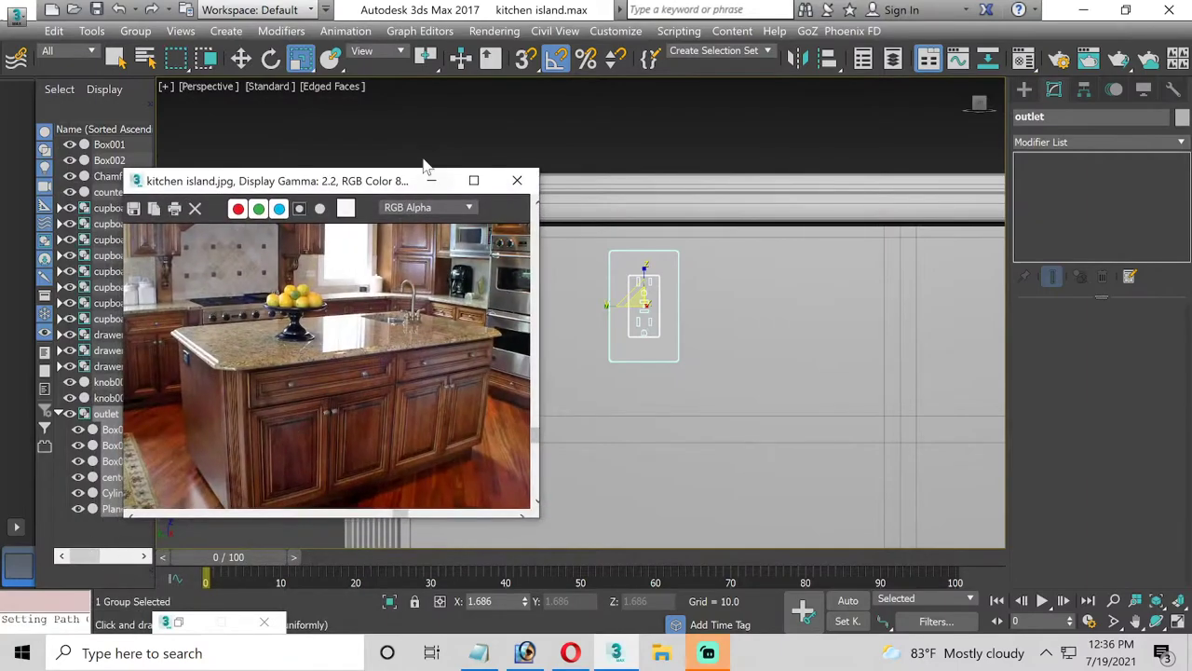
Rotate the outlet 90° on X, set the reference image aside, and lower it slightly on Z
left_click(270, 58)
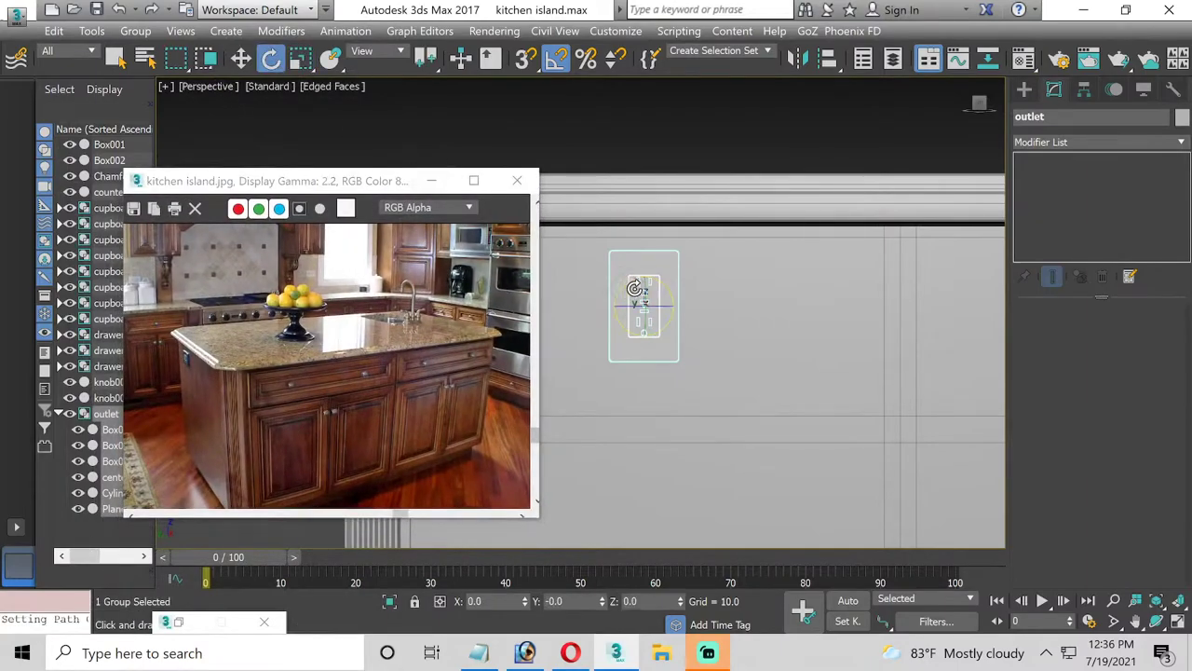
left_click_drag(667, 288, 710, 310)
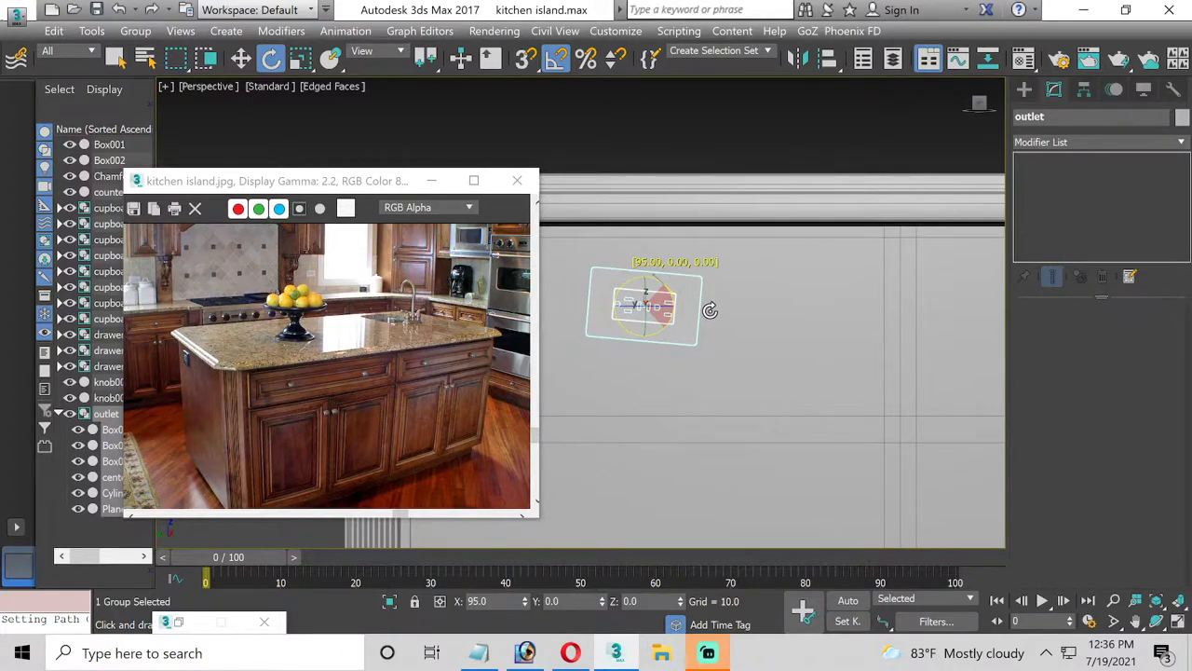
left_click_drag(710, 311, 694, 305)
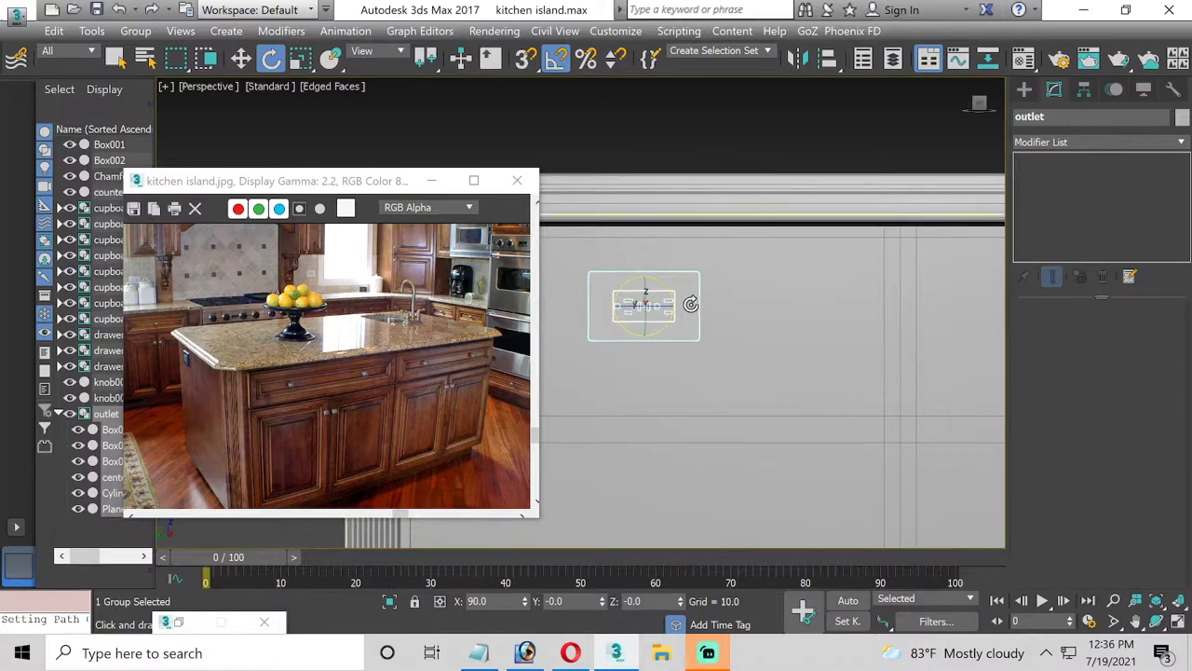
left_click(431, 182)
left_click(241, 58)
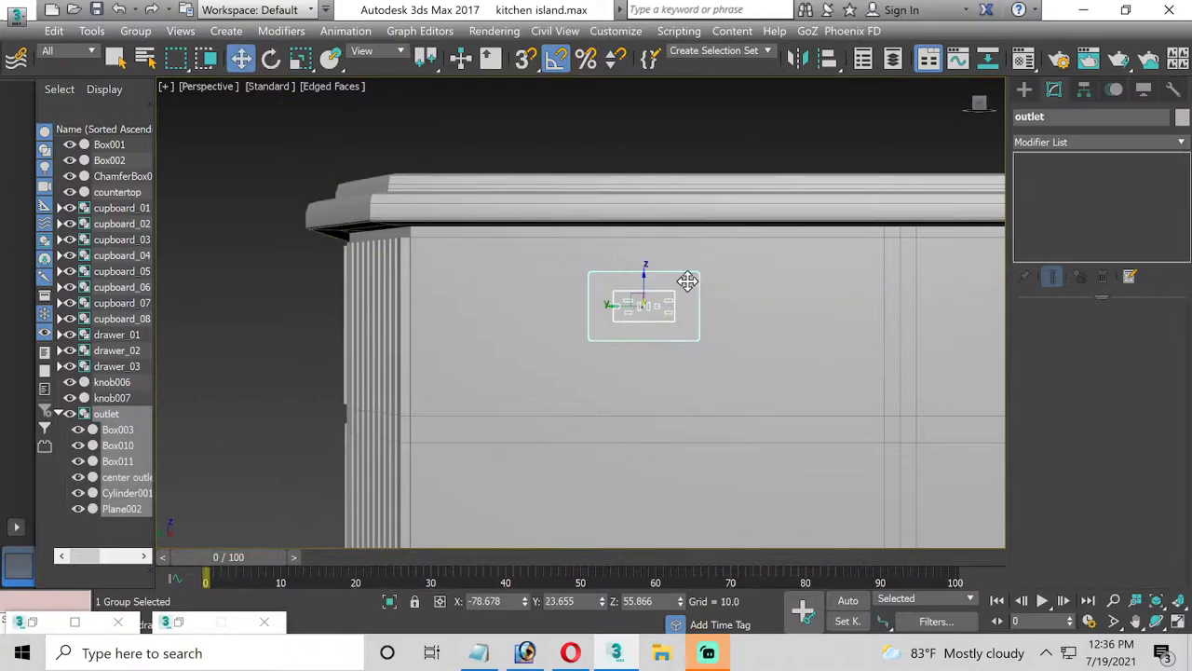
left_click_drag(645, 279, 616, 314)
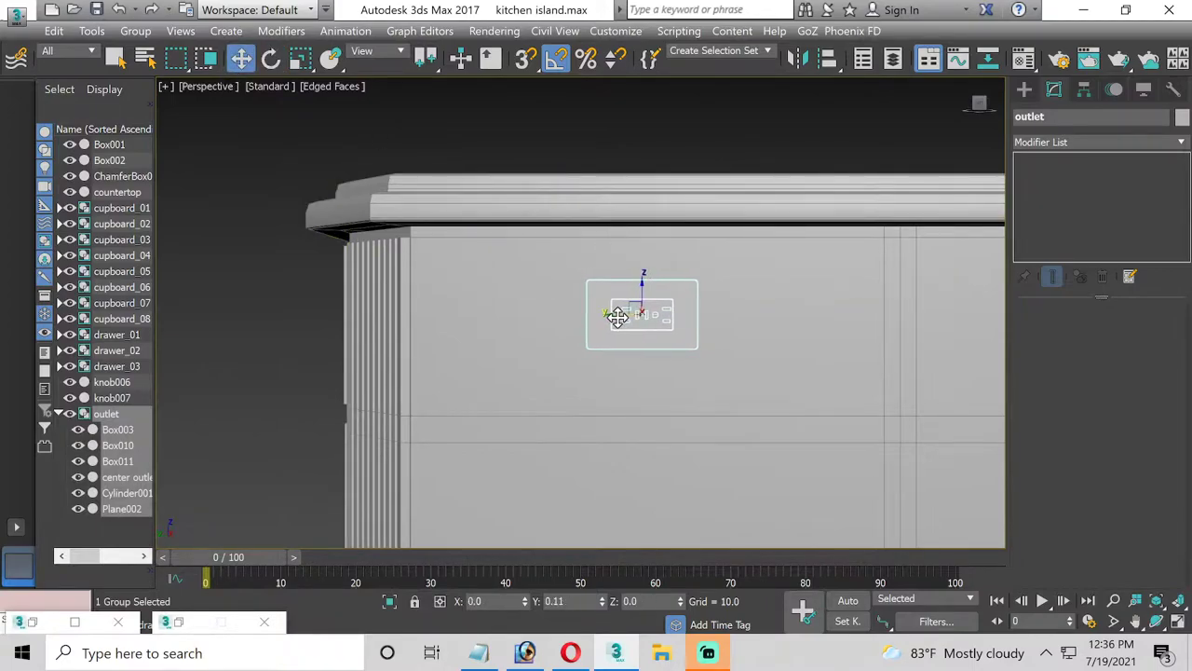
left_click(1178, 622)
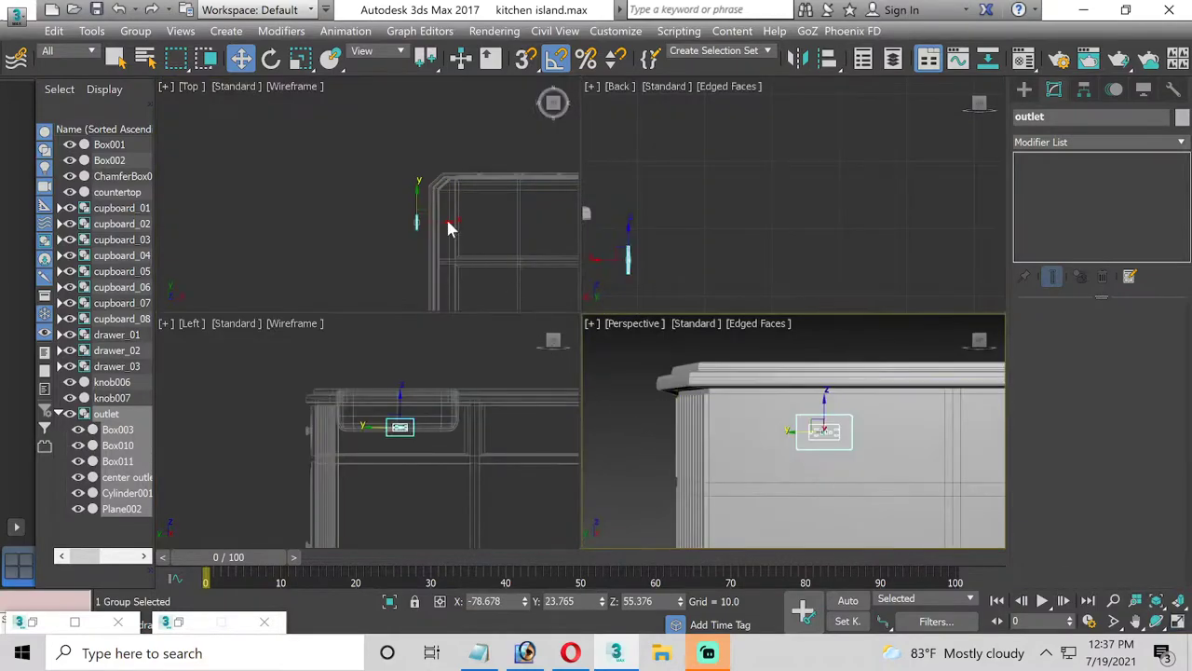
Move the outlet about 5.5 units along X in Top view, then maximize Perspective
scroll(447, 228, "up", 5)
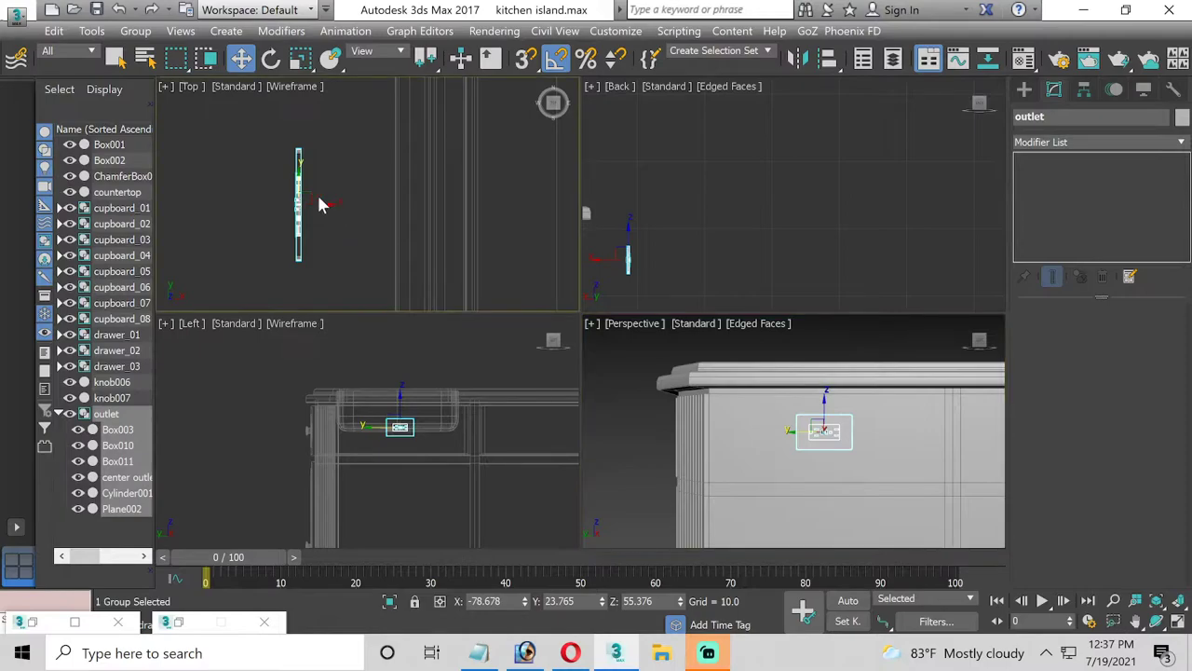
left_click_drag(320, 205, 417, 214)
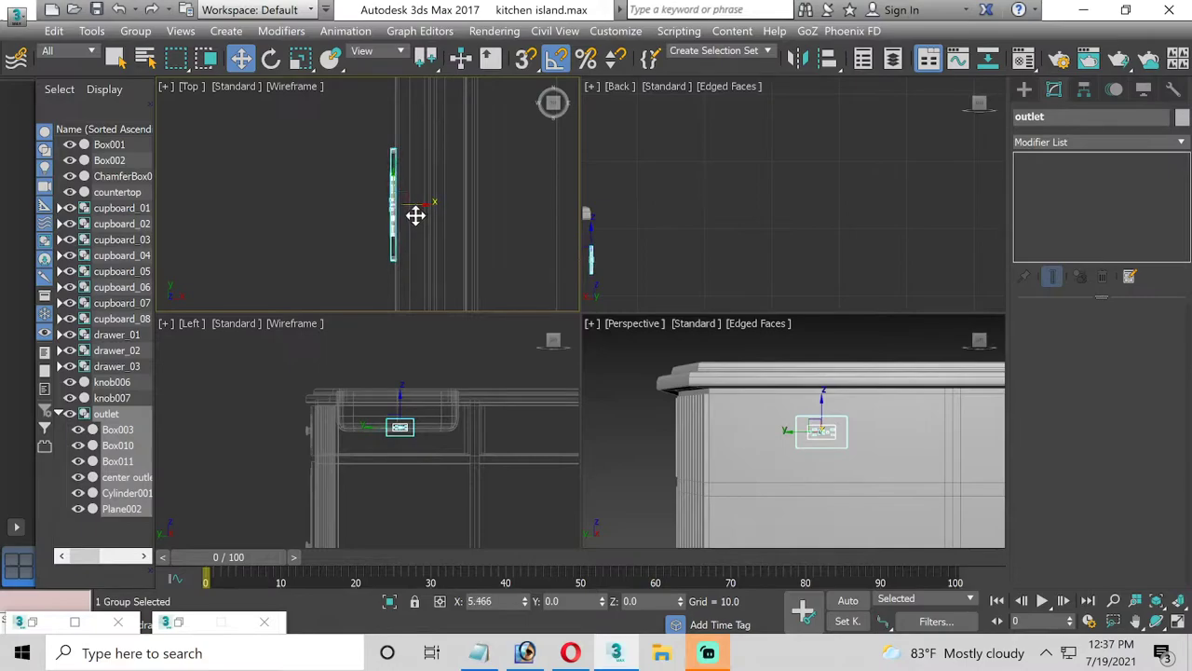
left_click_drag(417, 213, 416, 216)
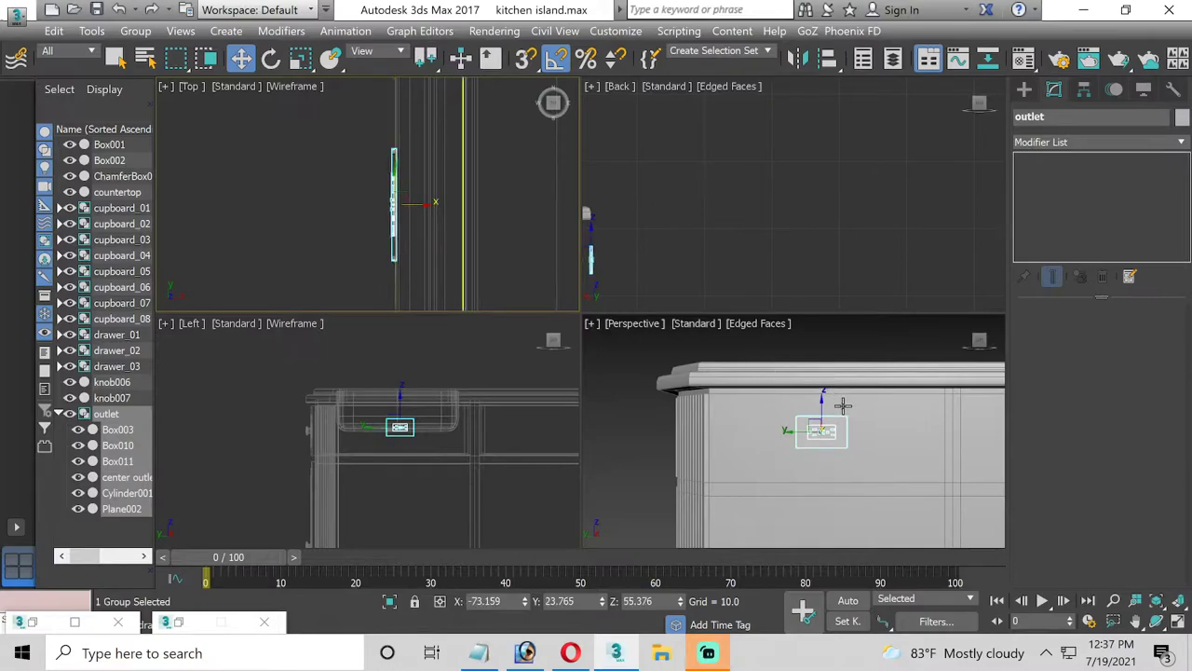
middle_click(838, 407)
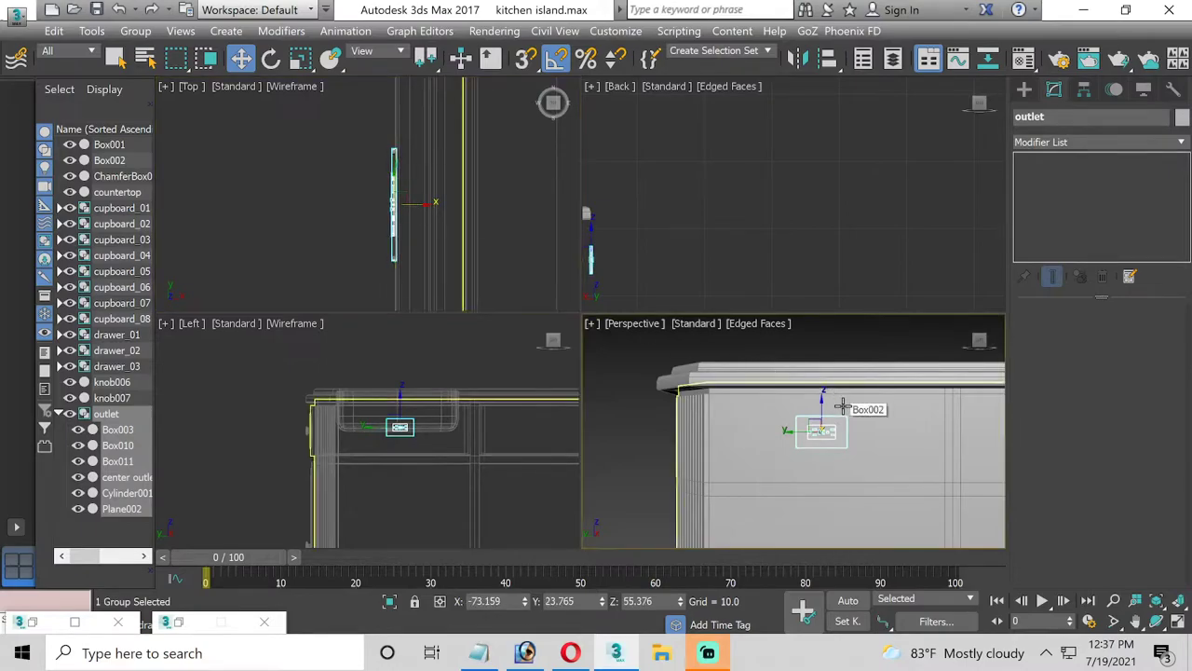
left_click(1177, 601)
Open the outlet group, nudge Plane002 inside it, and close the group again
left_click(1156, 620)
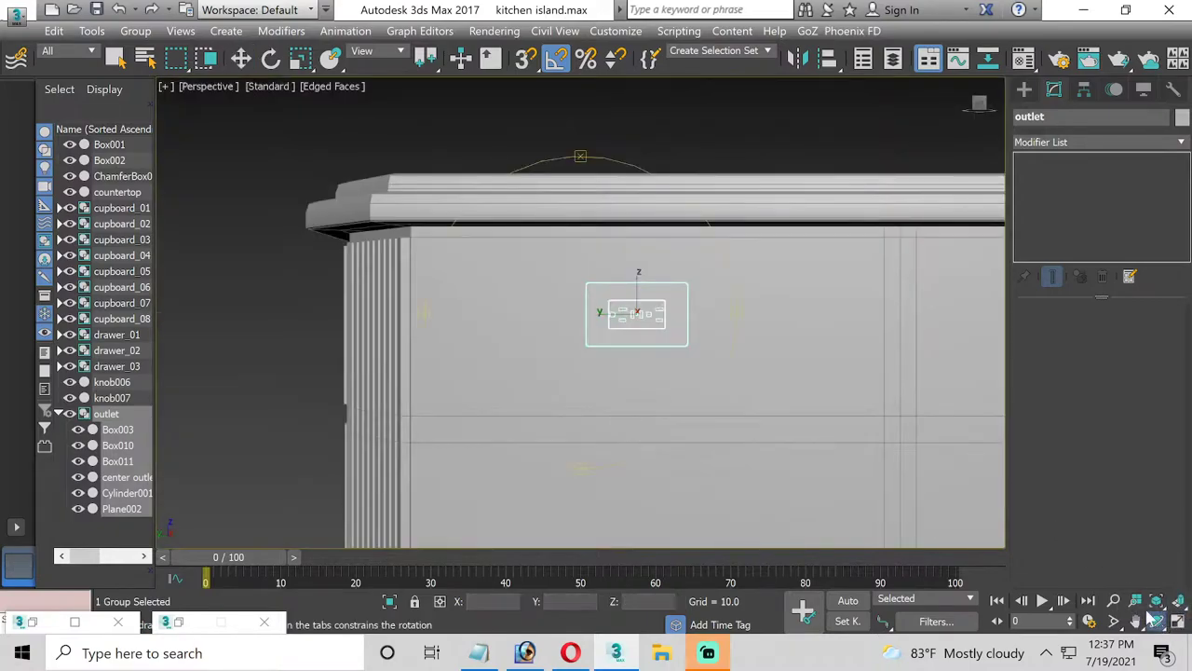
scroll(615, 321, "up", 3)
mouse_move(580, 308)
left_mouse_down()
mouse_move(626, 317)
mouse_move(615, 331)
left_mouse_up()
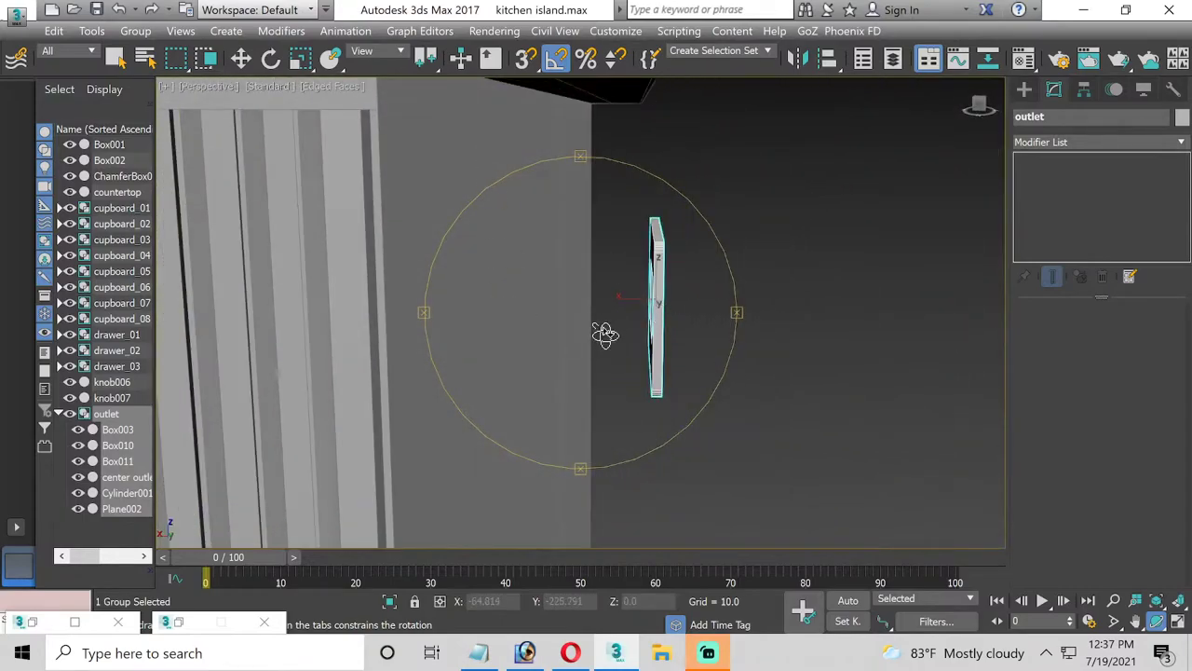
left_click(247, 60)
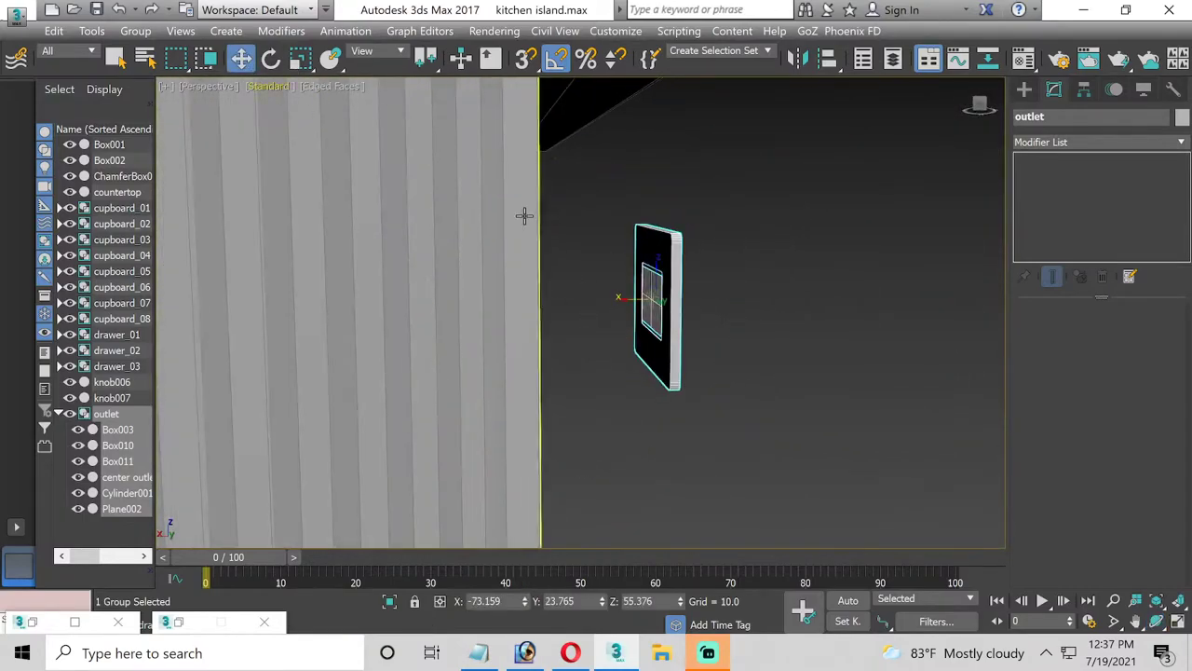
left_click(136, 31)
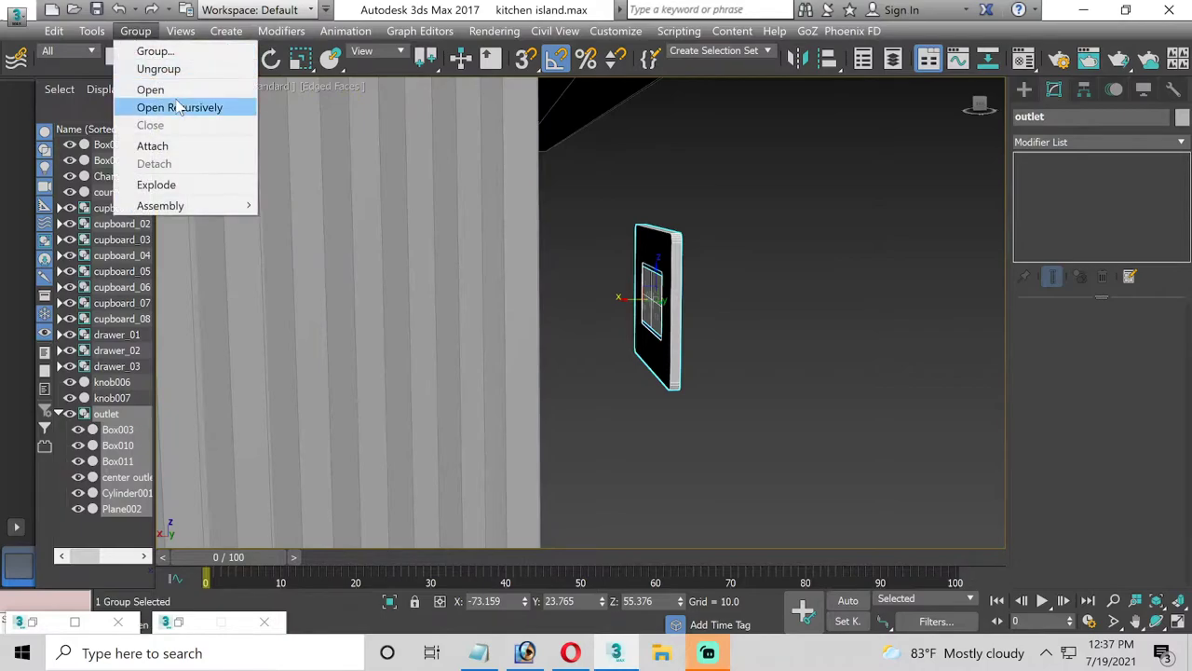
left_click(151, 89)
left_click(652, 298)
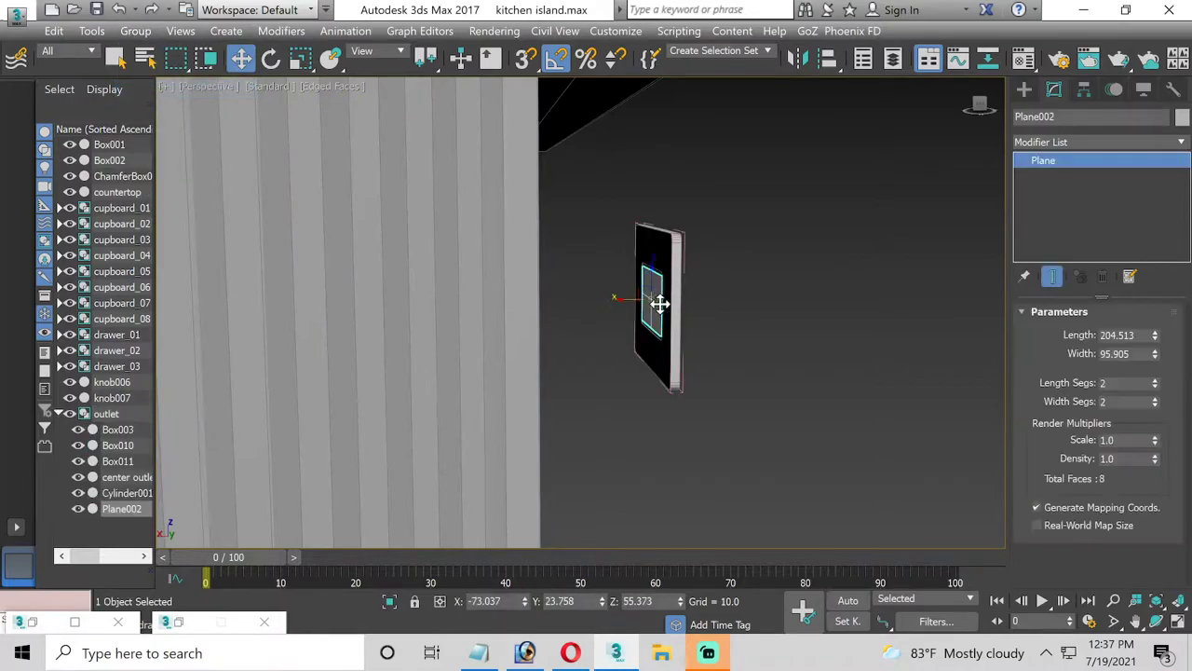
left_click_drag(629, 298, 631, 300)
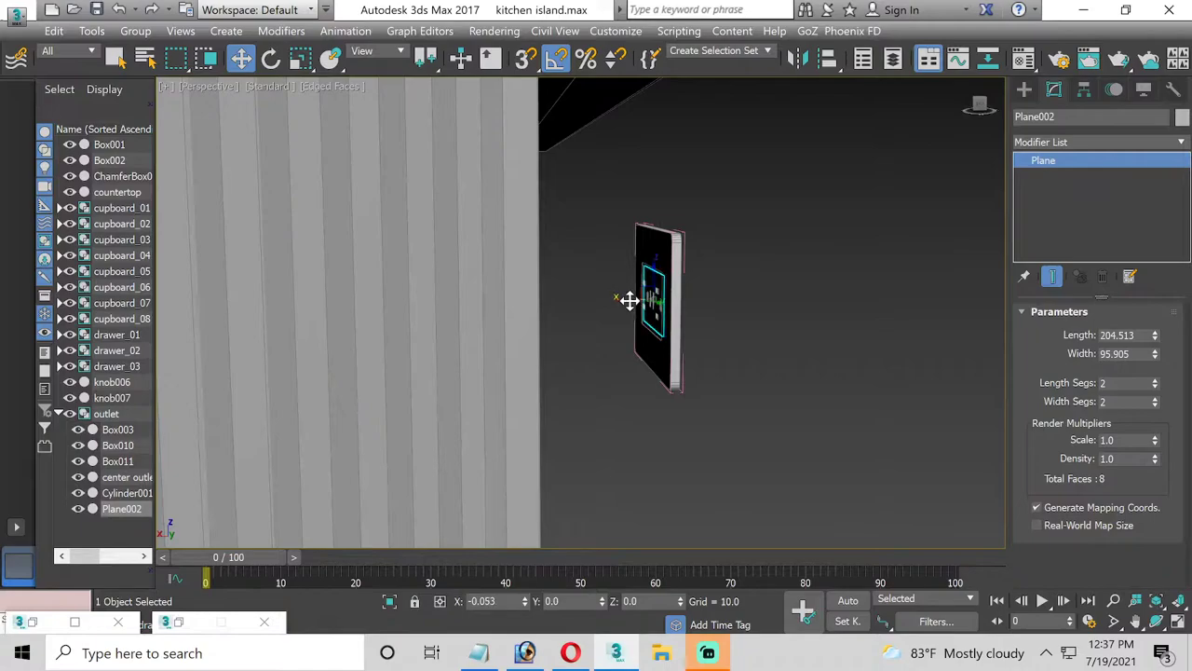
left_click(136, 31)
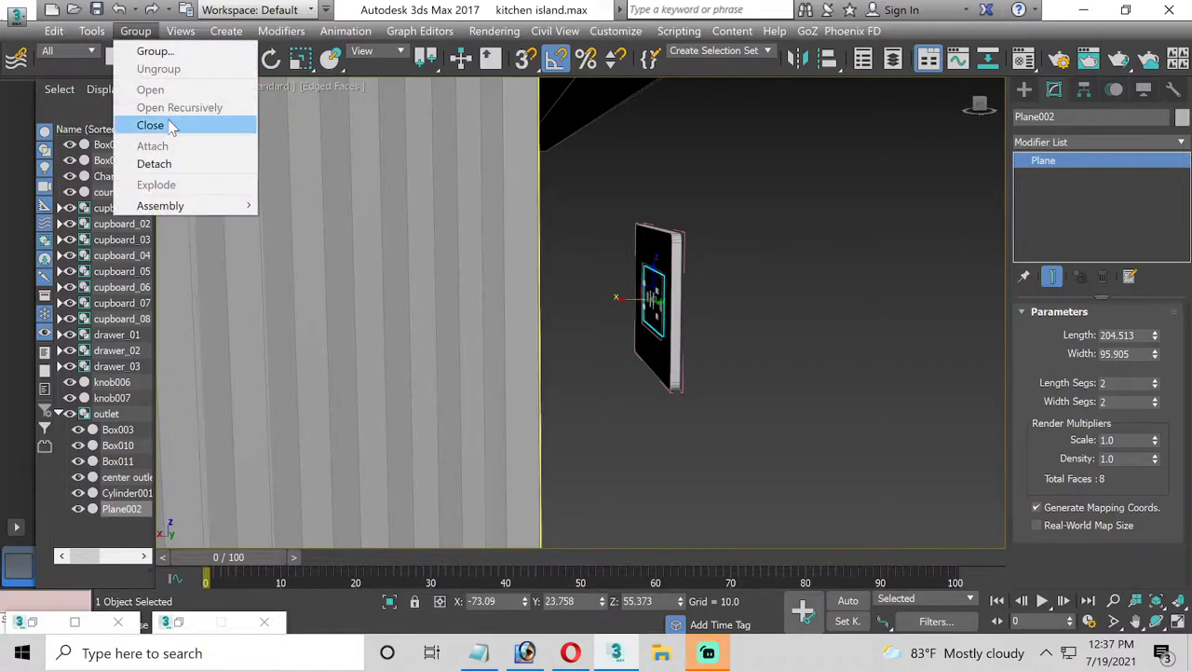
left_click(151, 125)
Slide the outlet group left along the island's end panel and orbit out to see the island
mouse_move(650, 303)
middle_mouse_down()
mouse_move(496, 338)
mouse_move(533, 345)
middle_mouse_up()
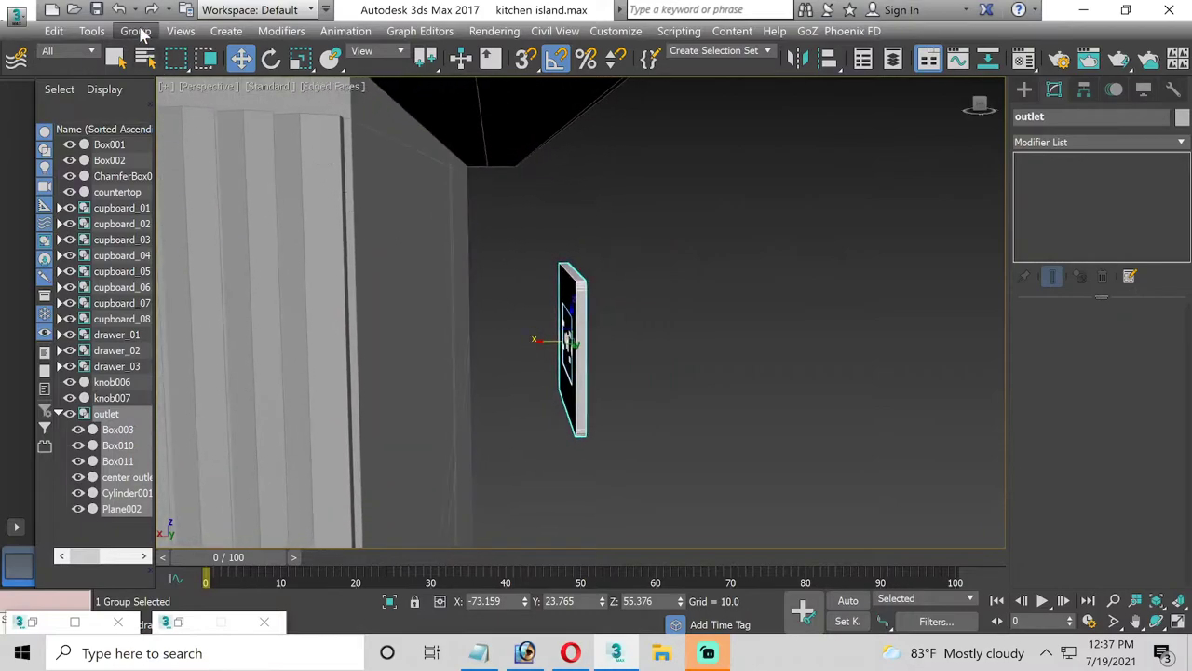
left_click(181, 31)
left_click(373, 8)
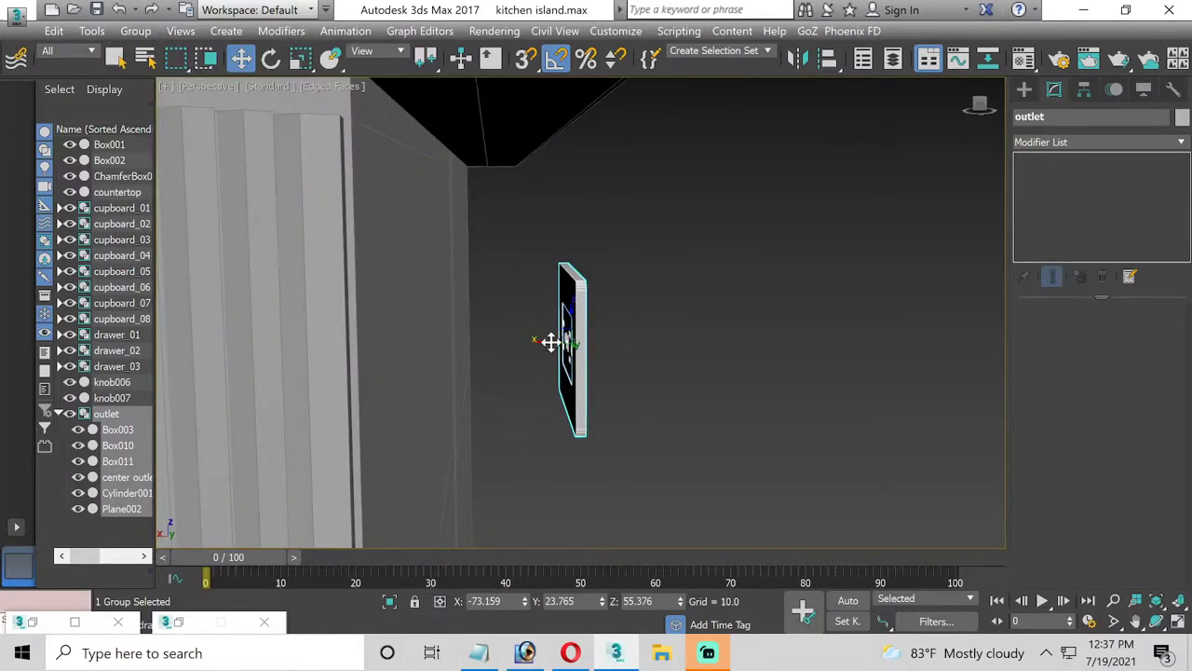
left_click_drag(551, 342, 412, 343)
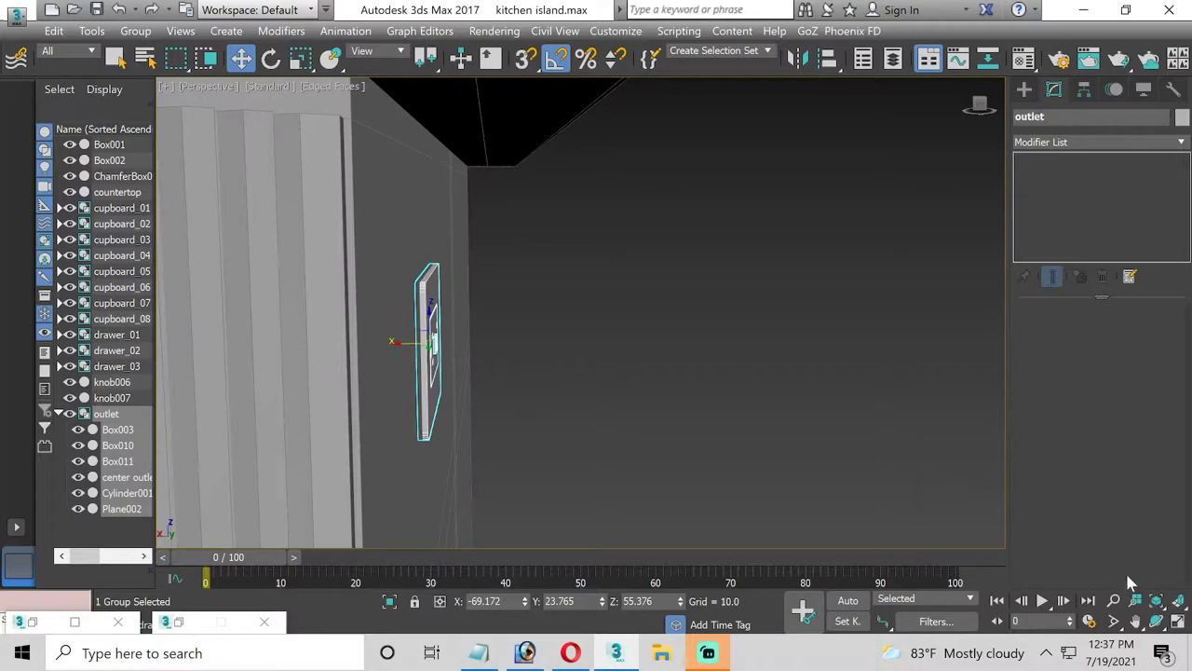
left_click(1159, 621)
mouse_move(618, 359)
left_mouse_down()
mouse_move(492, 360)
mouse_move(522, 354)
mouse_move(482, 351)
mouse_move(567, 364)
mouse_move(540, 363)
mouse_move(468, 301)
mouse_move(384, 264)
left_mouse_up()
Deselect everything, orbit higher, and restore the kitchen island.jpg reference photo
left_click(240, 60)
left_click(430, 187)
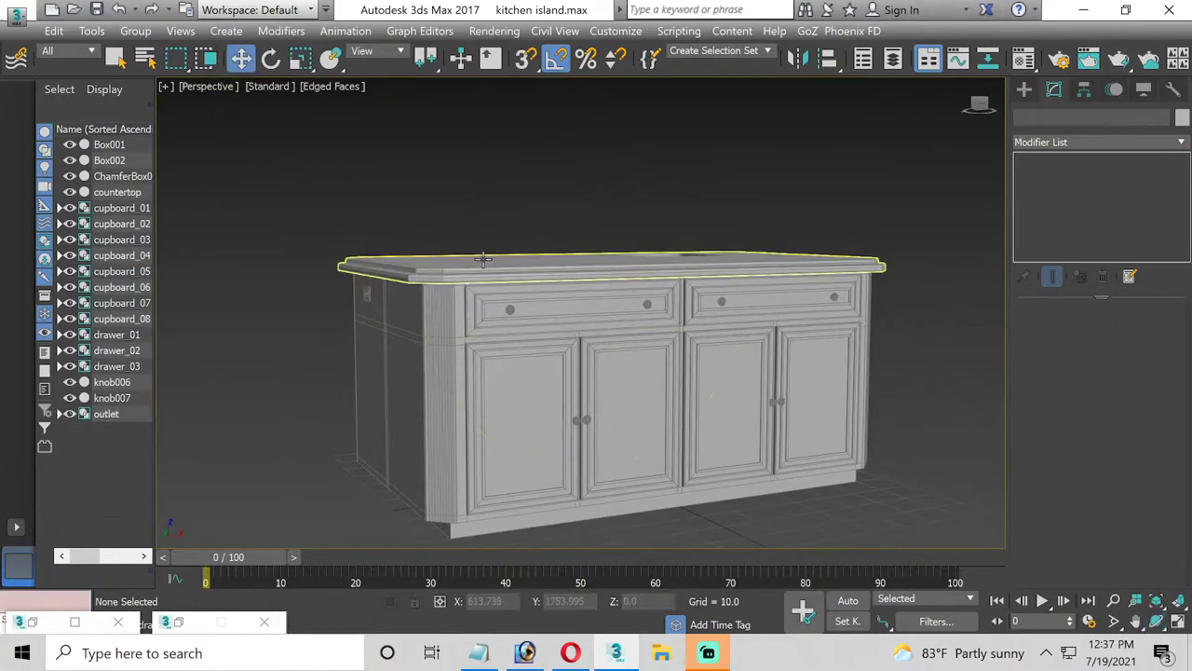
middle_click_drag(463, 254, 456, 244)
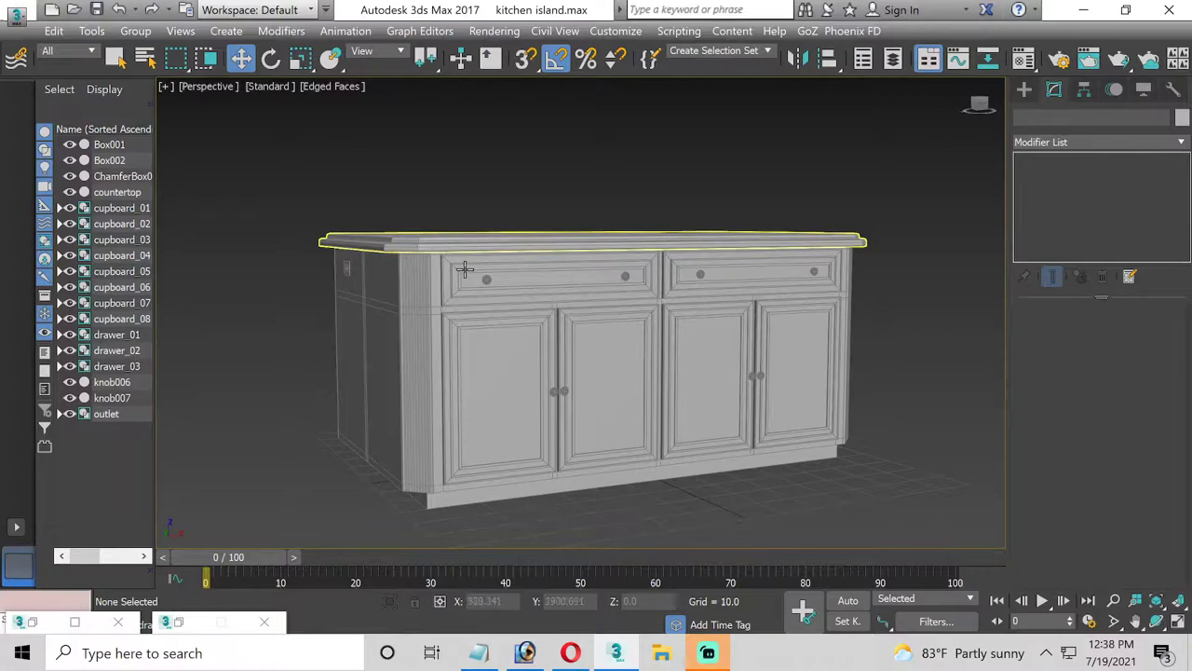
left_click(1155, 622)
left_click_drag(580, 367, 584, 372)
key("m")
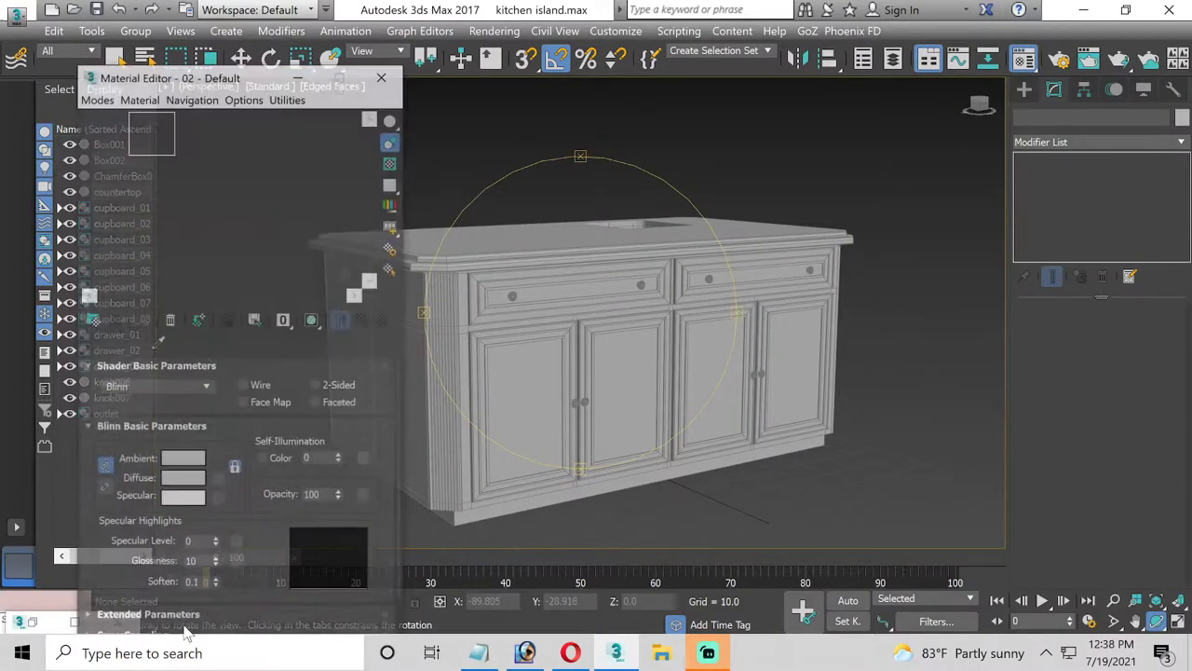
left_click(296, 40)
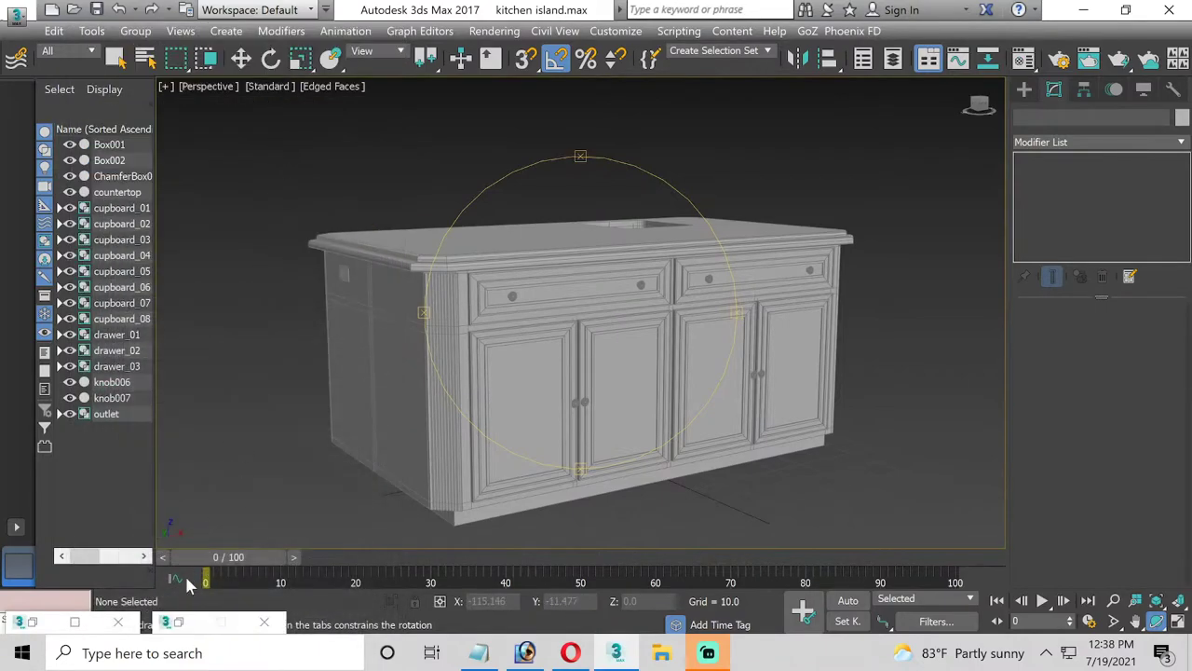
left_click(19, 622)
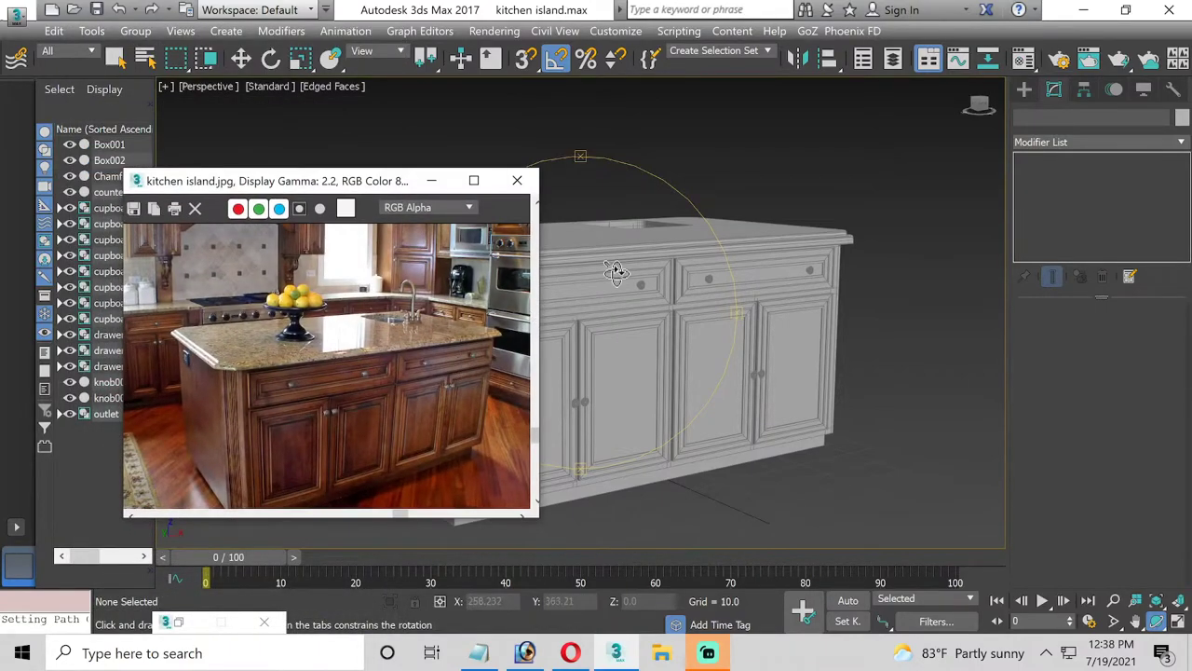
Orbit to the island's left end and check the outlet group there
mouse_move(679, 268)
left_mouse_down()
mouse_move(833, 253)
mouse_move(870, 266)
mouse_move(913, 259)
left_mouse_up()
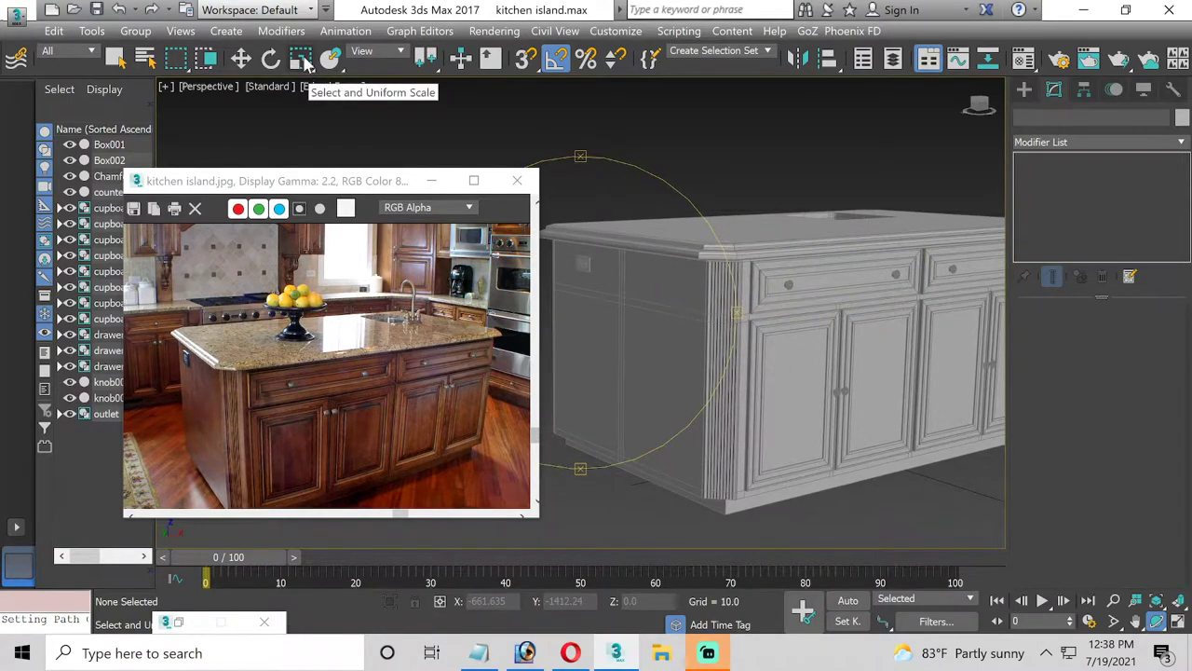
left_click(307, 61)
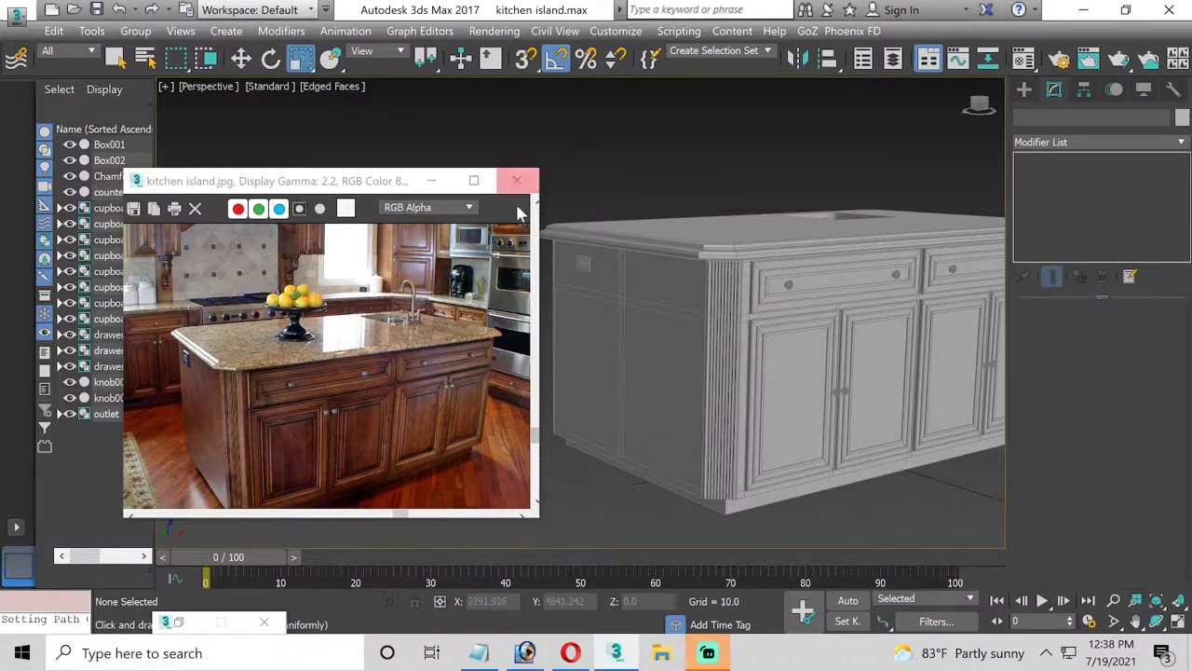
left_click(582, 269)
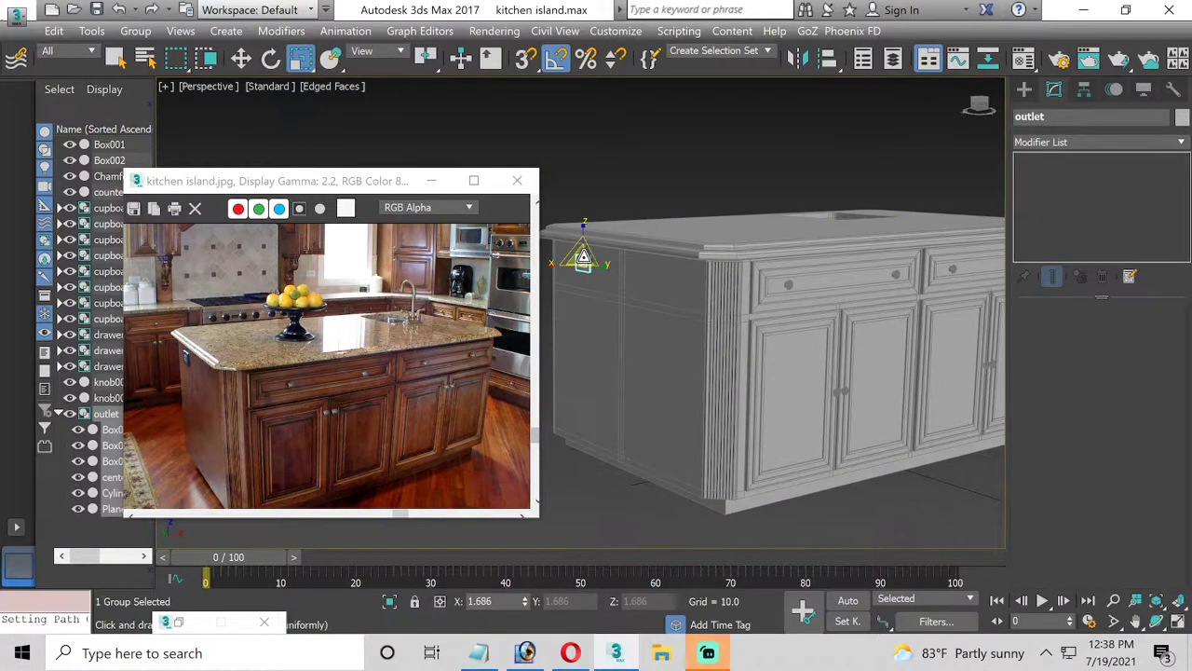
left_click(624, 178)
mouse_move(727, 245)
middle_mouse_down()
mouse_move(698, 268)
mouse_move(676, 258)
middle_mouse_up()
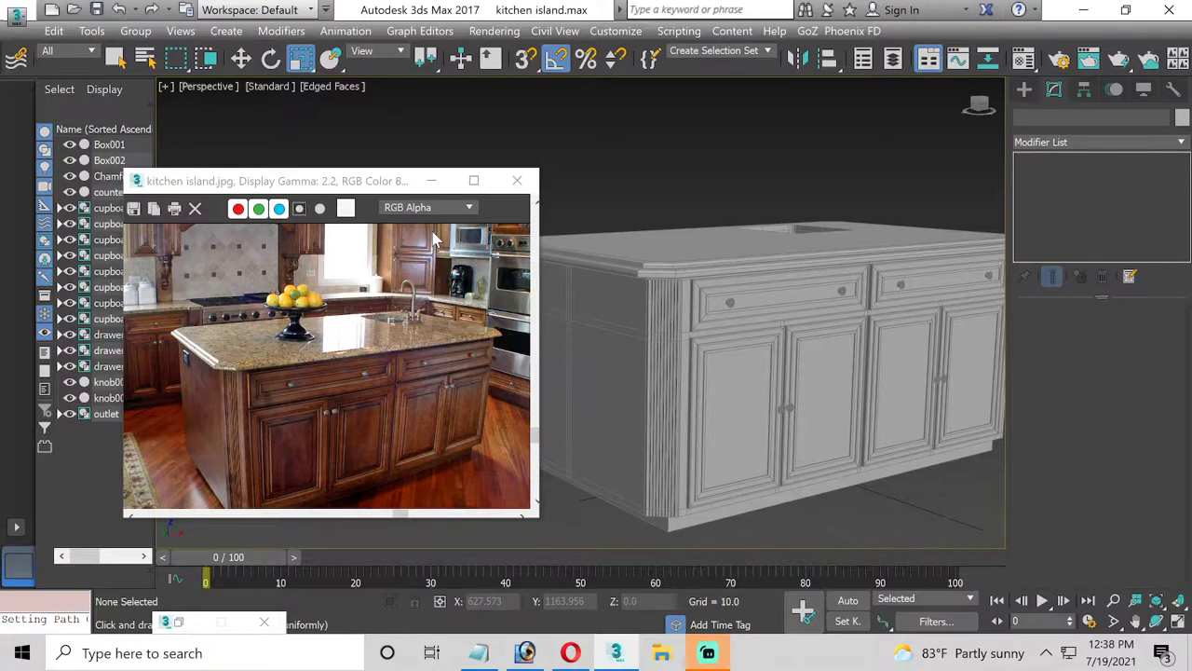
Zoom into the faucet area of the kitchen island.jpg reference photo
scroll(407, 315, "up", 3)
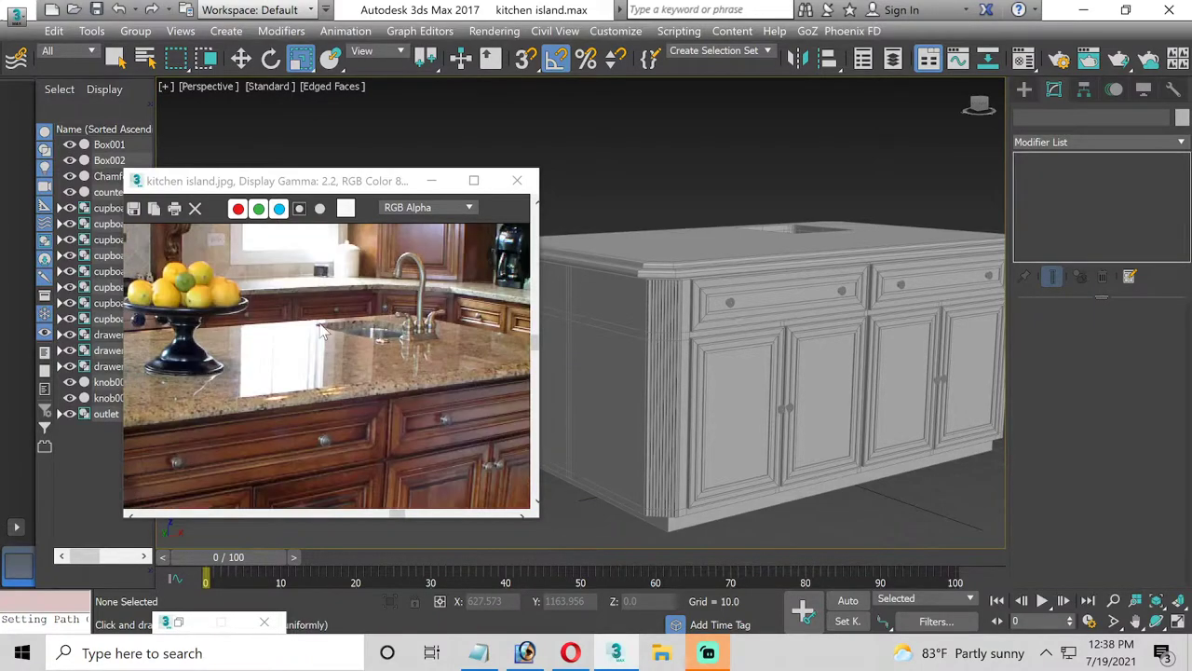
scroll(393, 343, "up", 3)
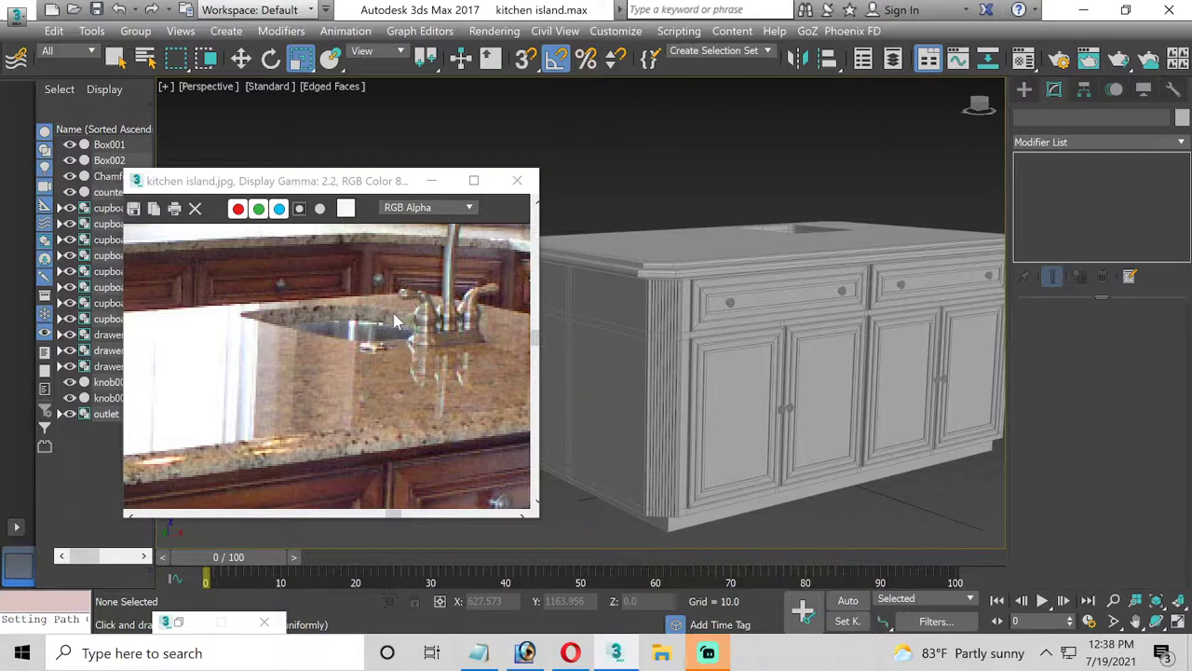
scroll(409, 346, "up", 3)
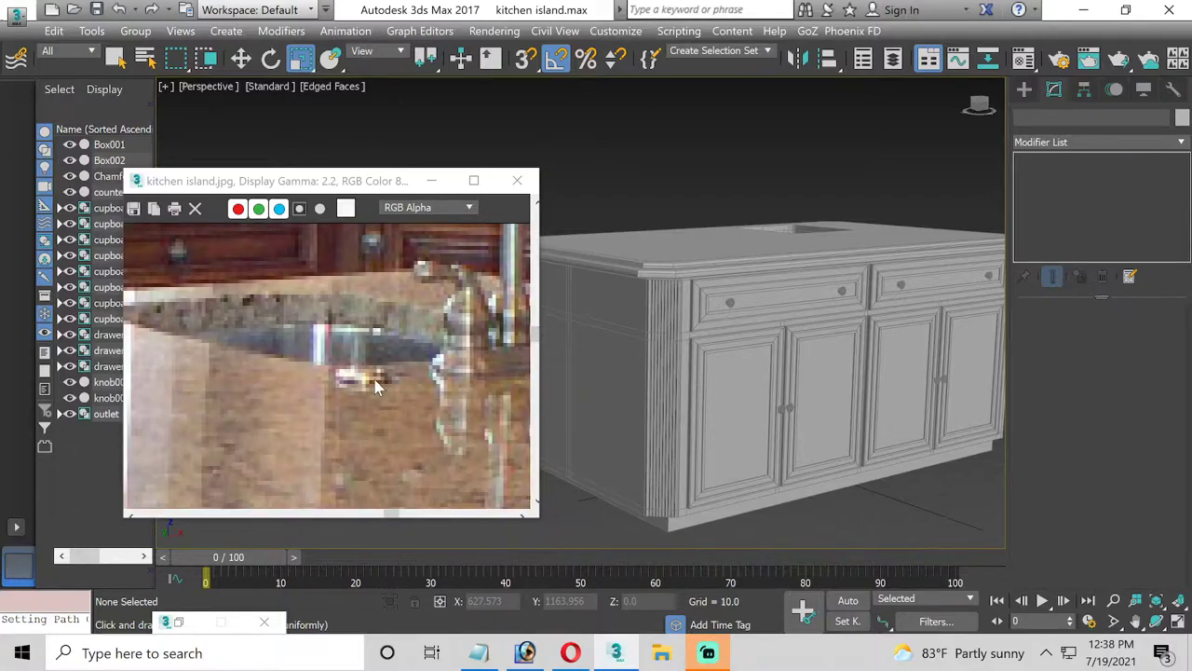
scroll(375, 386, "down", 3)
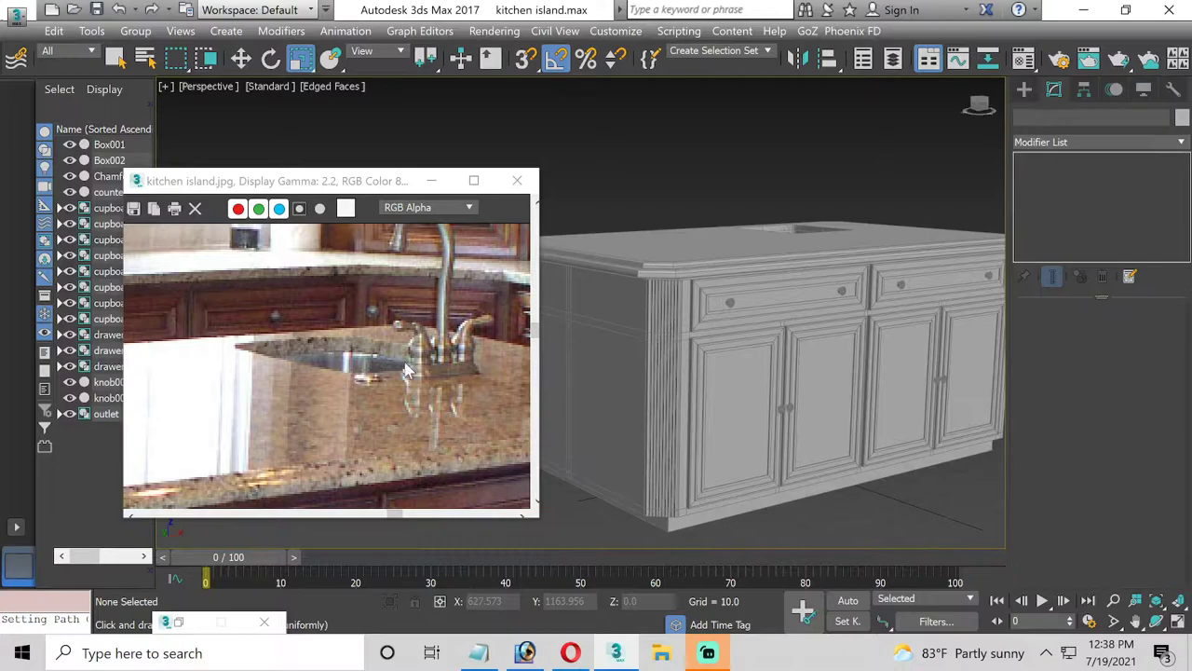
Set the photo aside, zoom to the countertop's sink cutout, then switch to the browser's outlet images
left_click(430, 180)
middle_click_drag(447, 279, 495, 368, "alt")
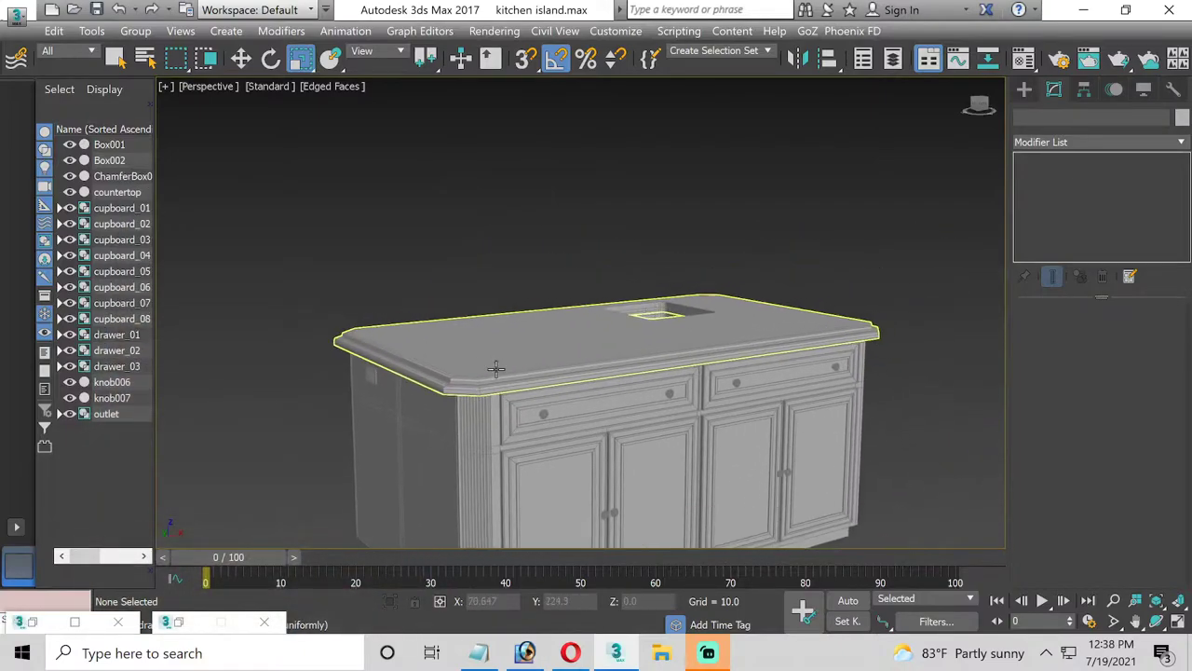
scroll(495, 369, "up", 5)
scroll(681, 344, "up", 2)
left_click(681, 355)
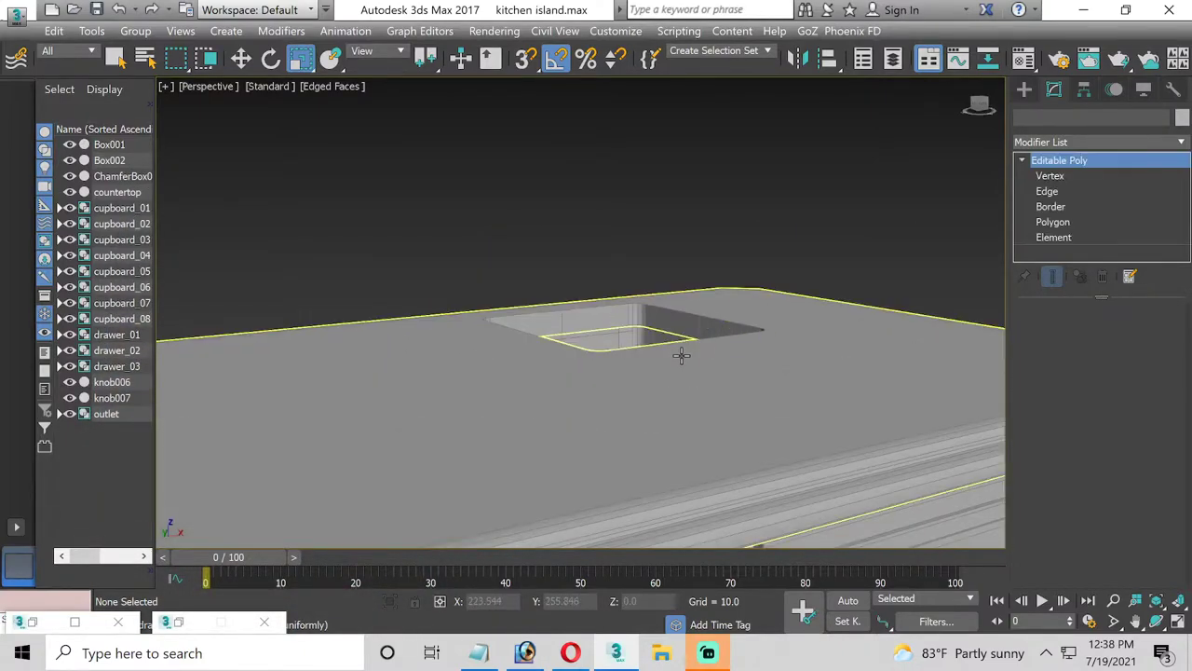
left_click(570, 652)
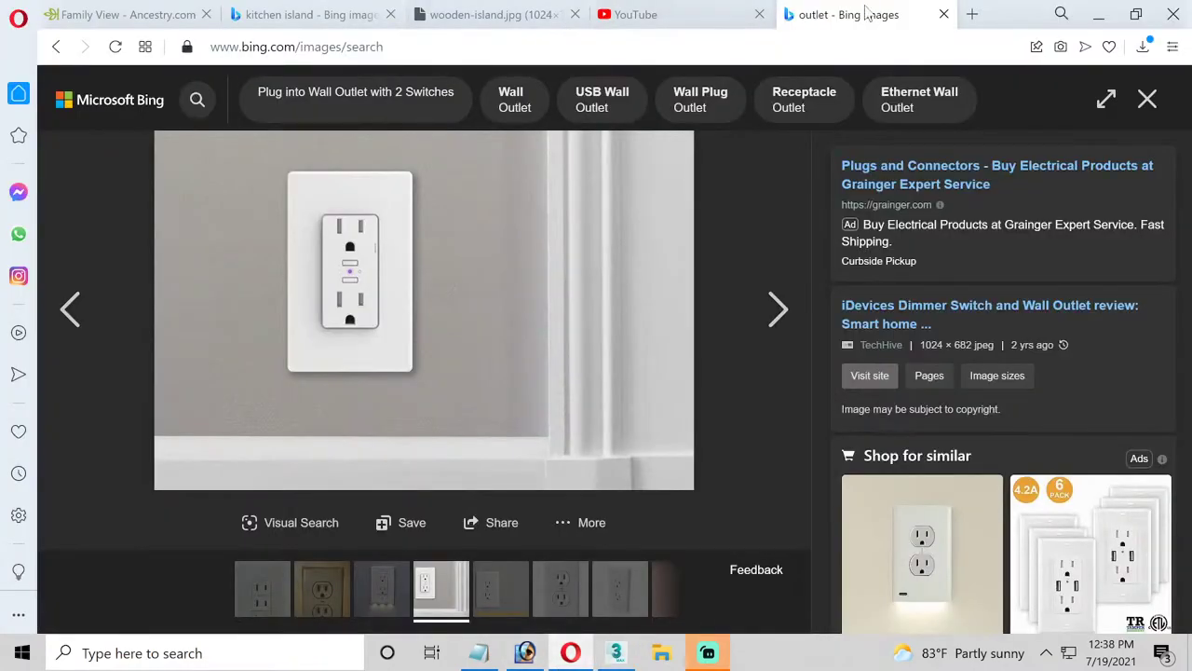
Replace the outlet search with a Bing search for 'faucet' in a fresh tab
left_click(944, 15)
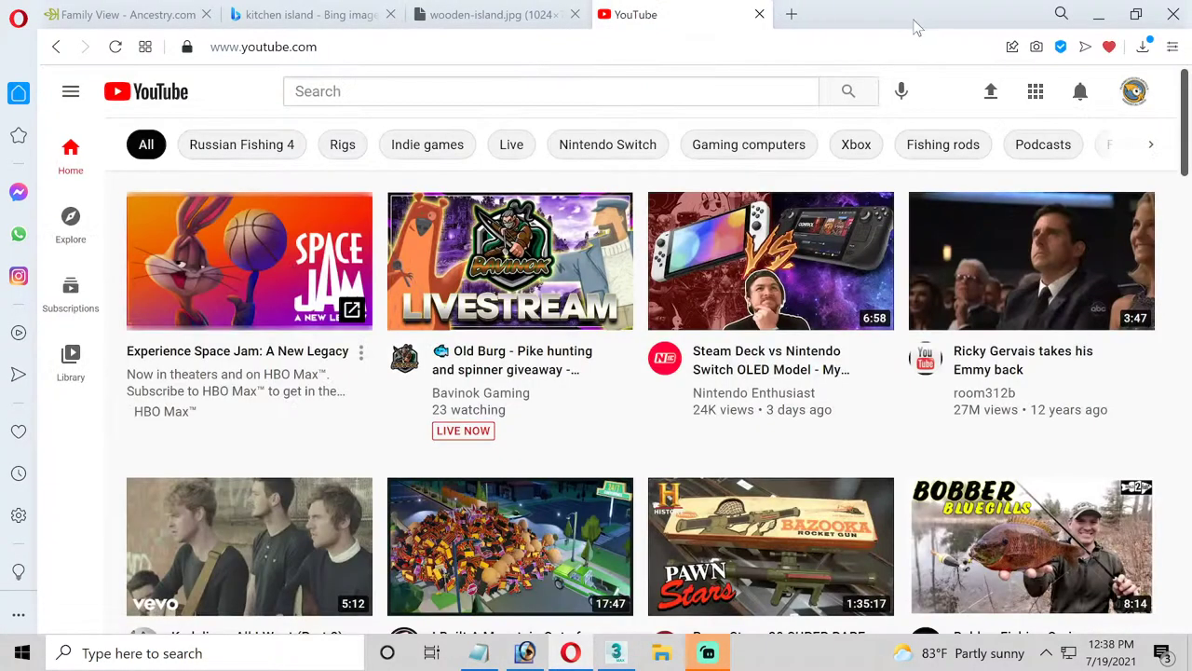
left_click(790, 14)
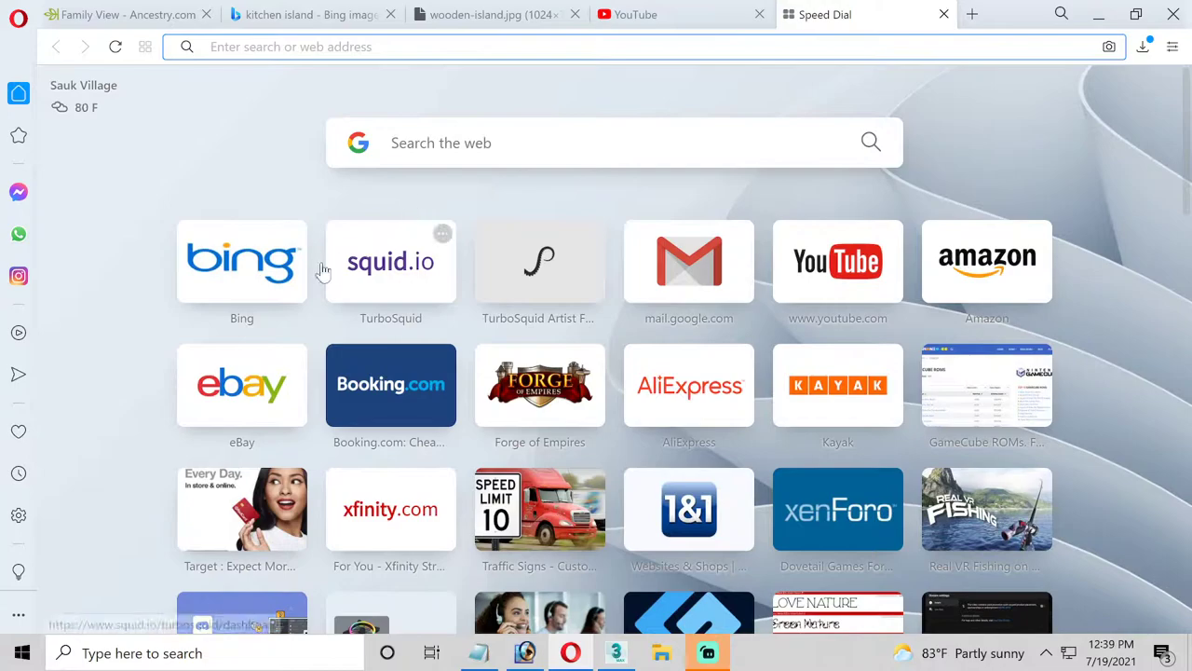
left_click(253, 287)
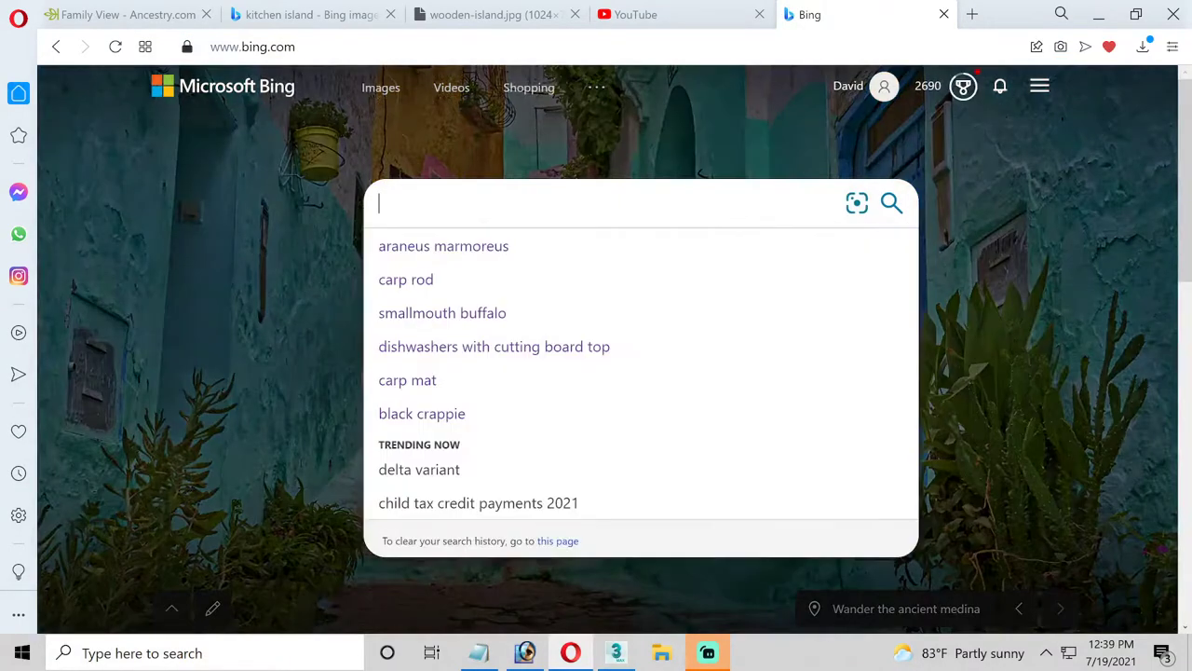
type("fau")
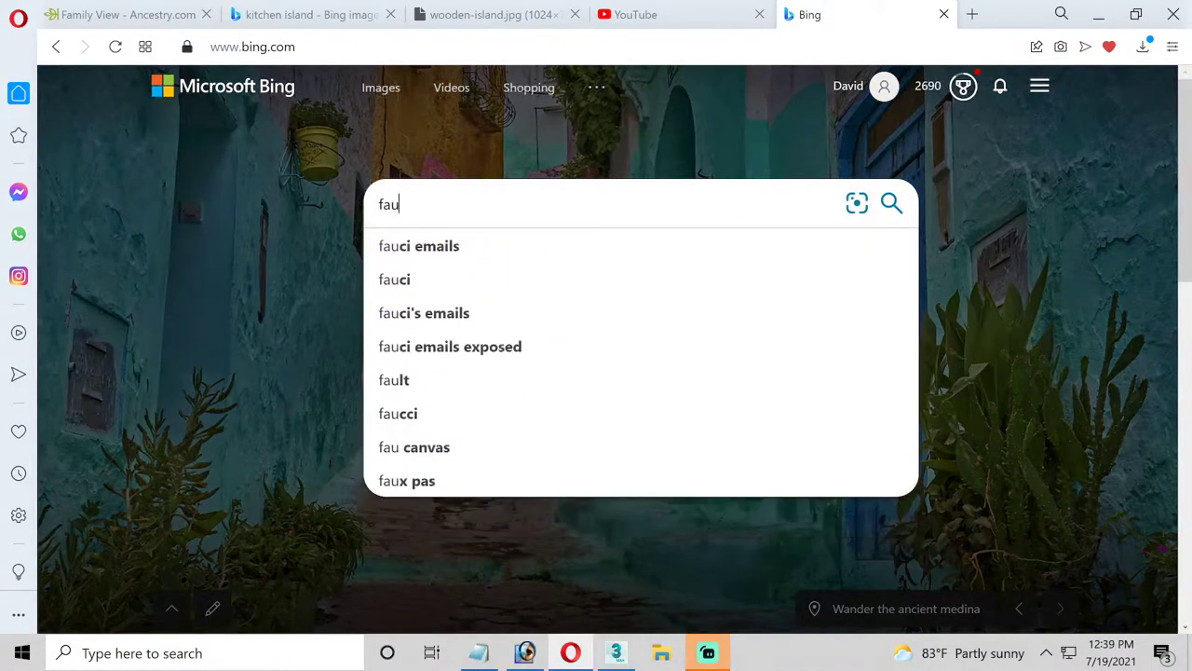
type("cet")
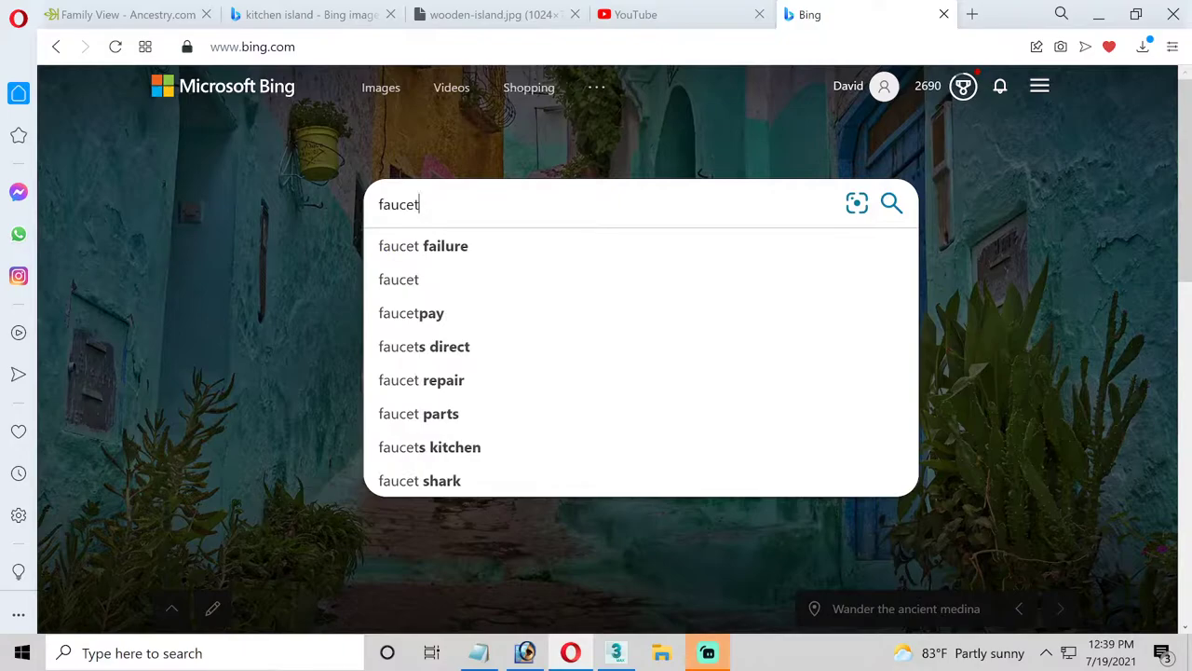
key("Return")
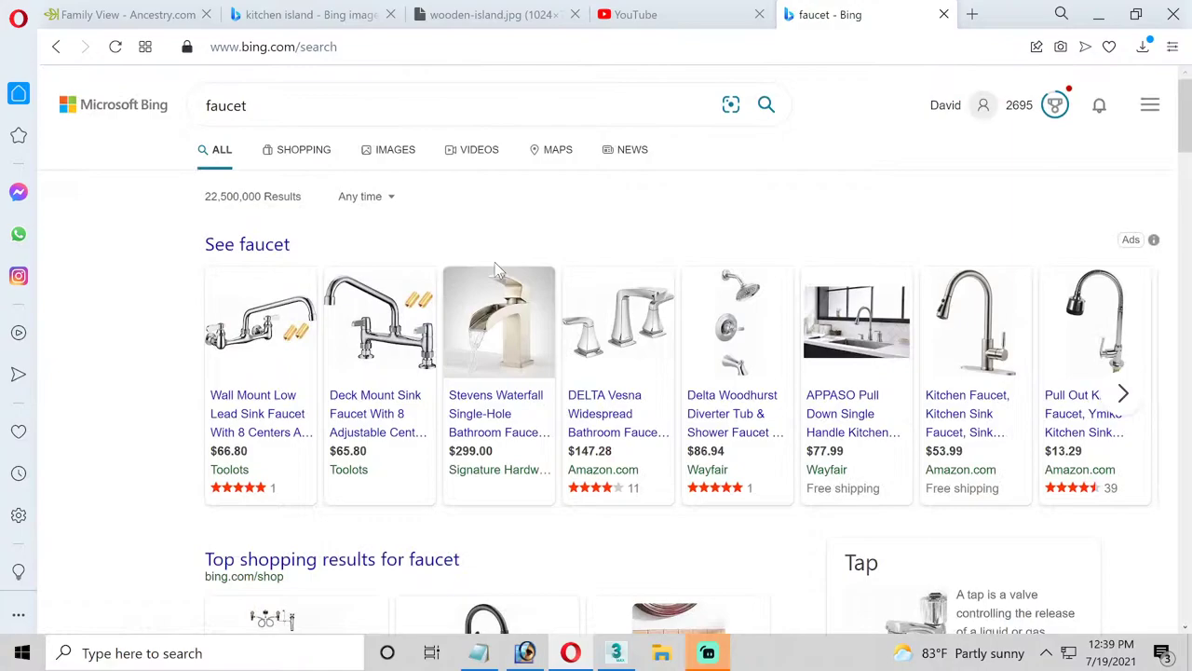
Switch to image results and browse the grid of faucet pictures
left_click(386, 152)
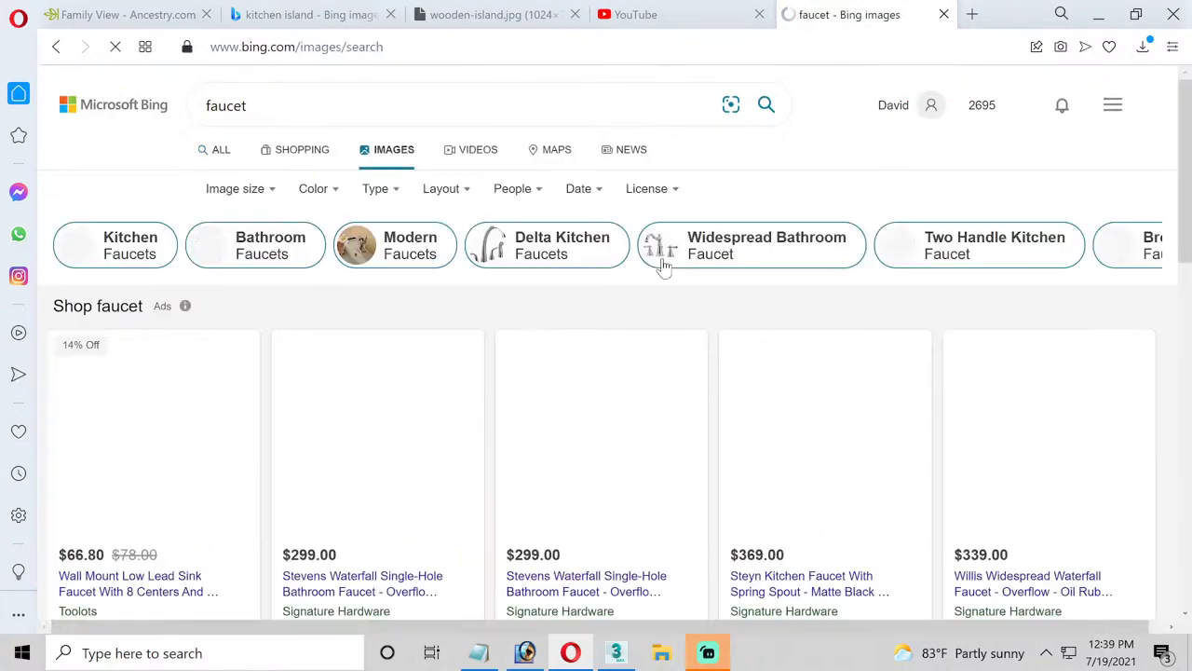
scroll(665, 260, "down", 3)
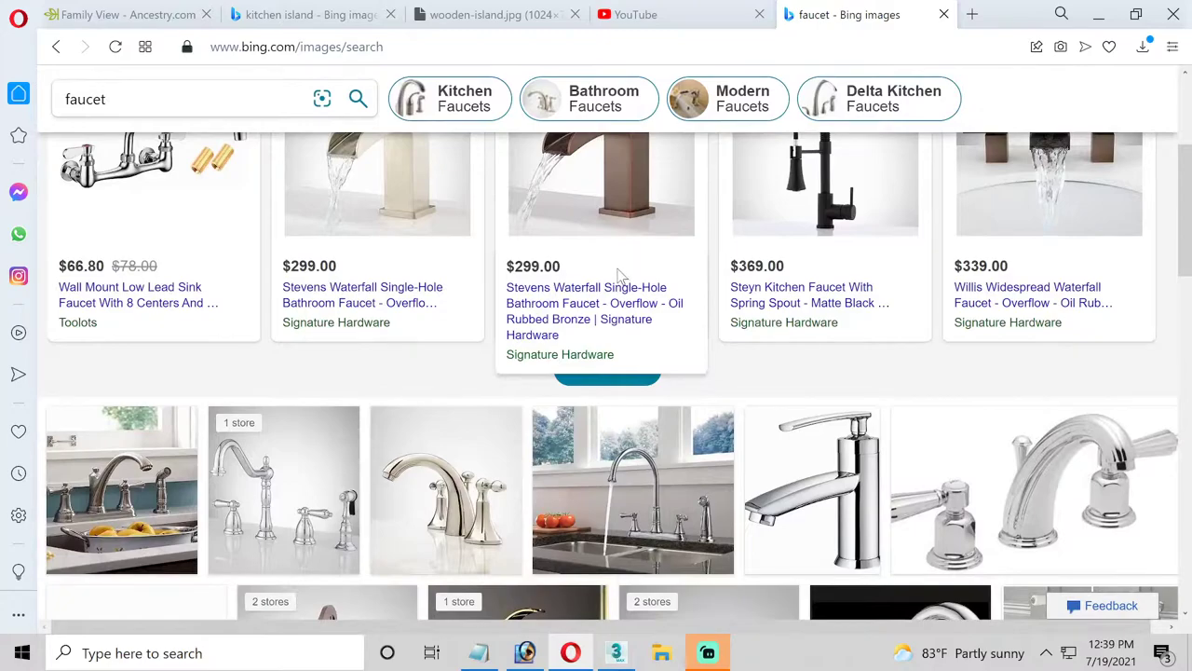
scroll(621, 274, "down", 2)
scroll(620, 275, "down", 2)
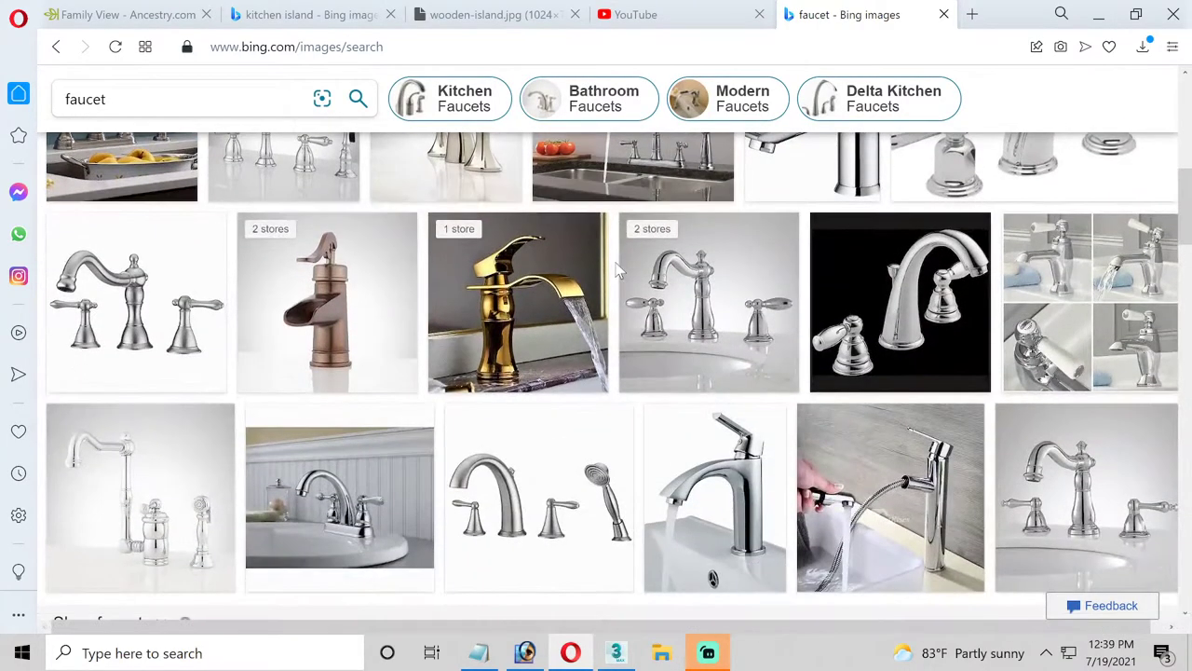
scroll(620, 272, "down", 3)
mouse_move(538, 497)
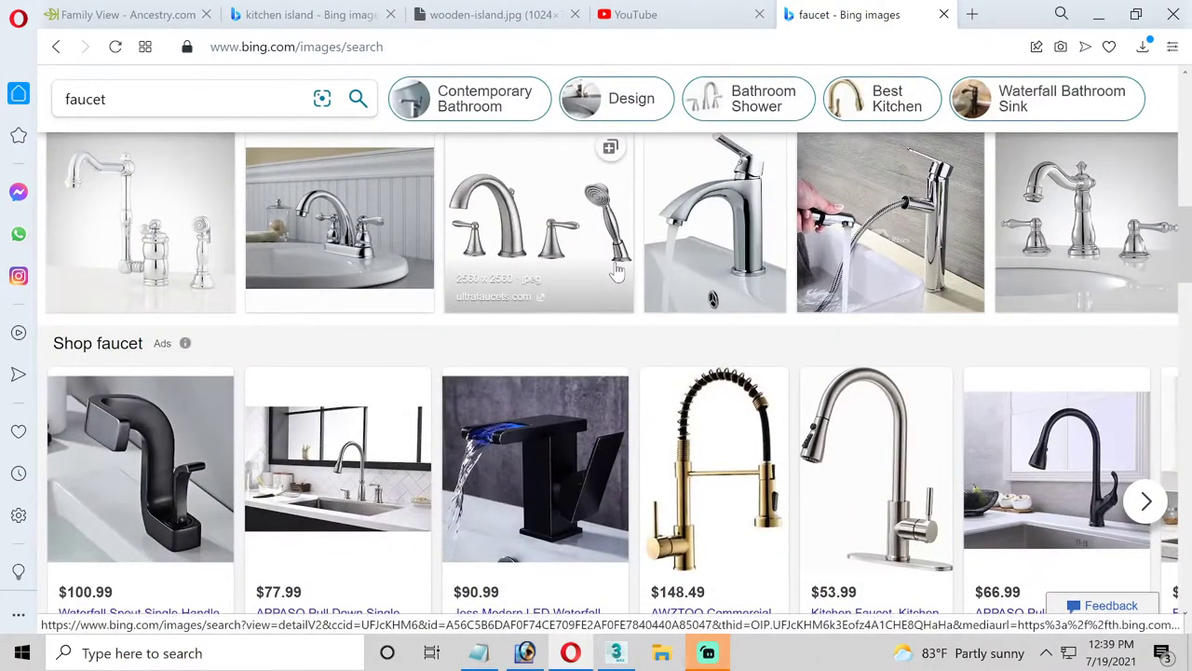
scroll(617, 270, "down", 2)
scroll(617, 270, "down", 2)
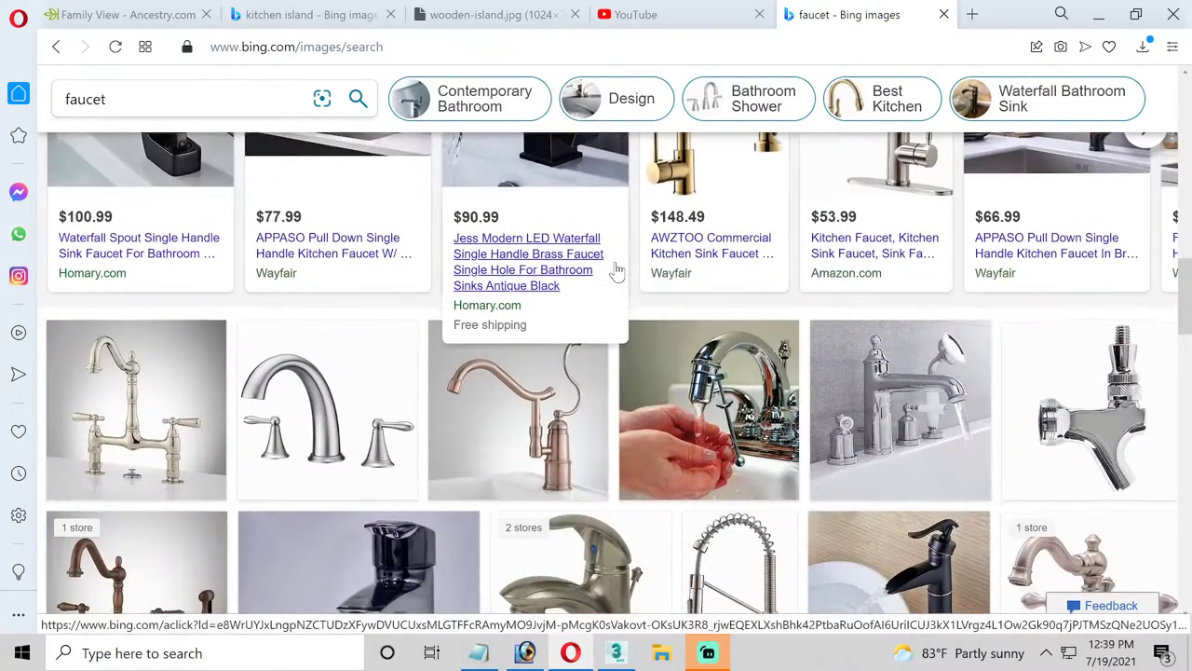
scroll(616, 270, "down", 2)
scroll(617, 270, "down", 1)
scroll(616, 270, "down", 1)
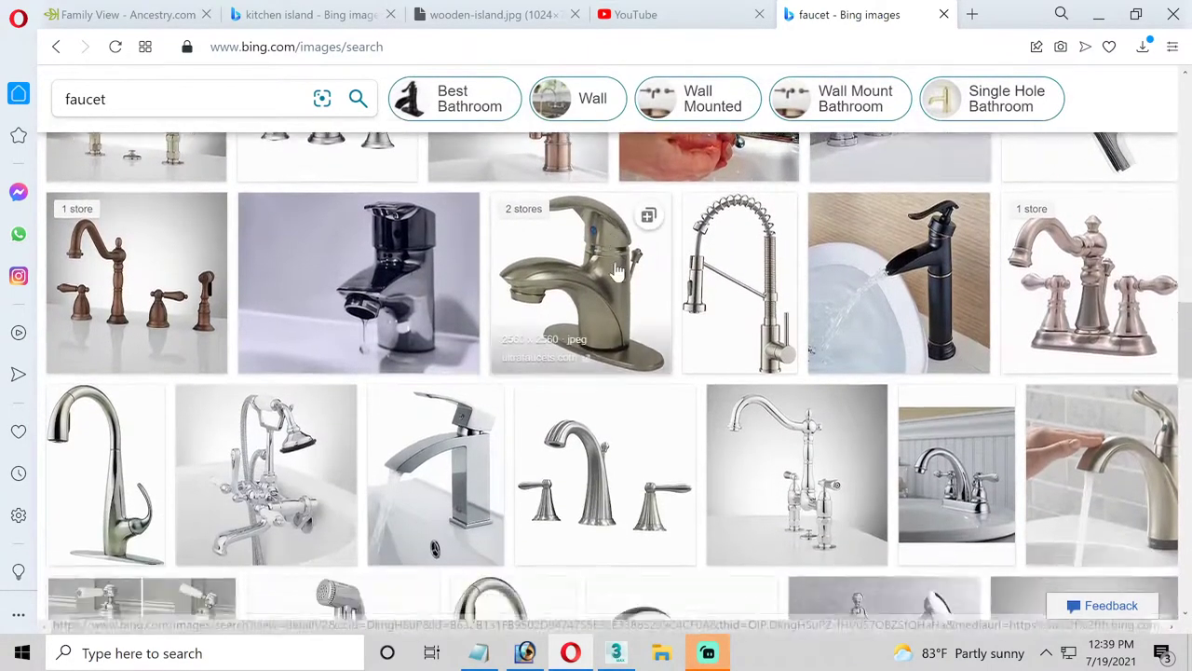
scroll(617, 270, "down", 2)
scroll(616, 270, "down", 1)
scroll(617, 271, "down", 2)
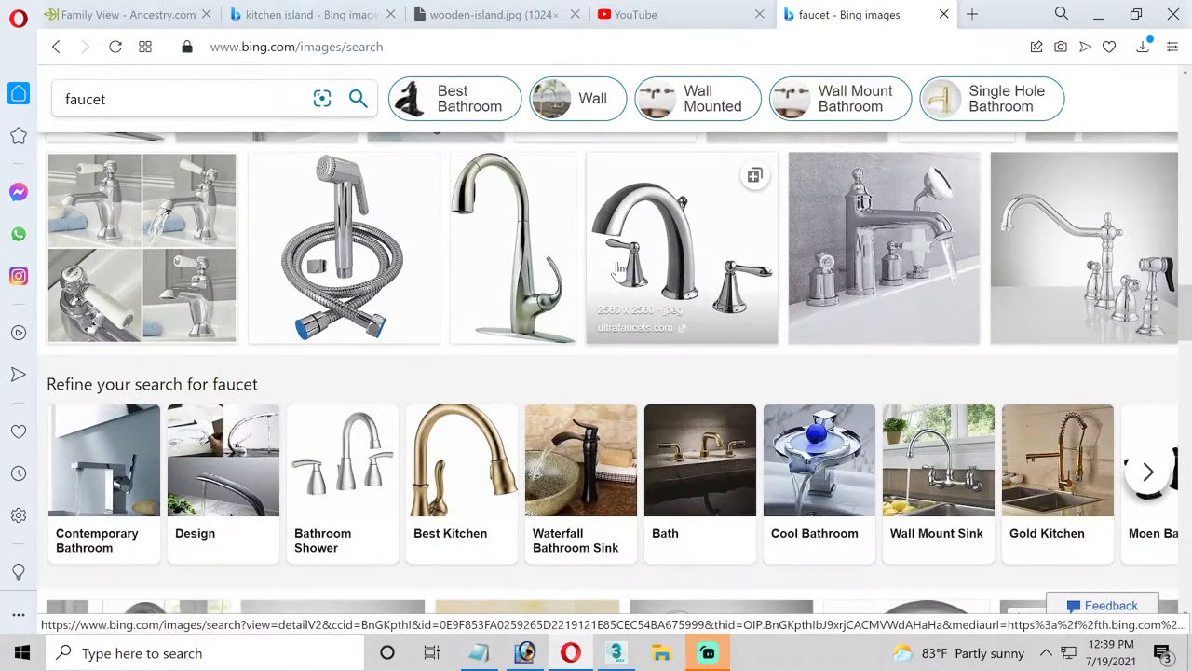
scroll(652, 273, "down", 1)
scroll(670, 273, "down", 3)
scroll(675, 276, "down", 2)
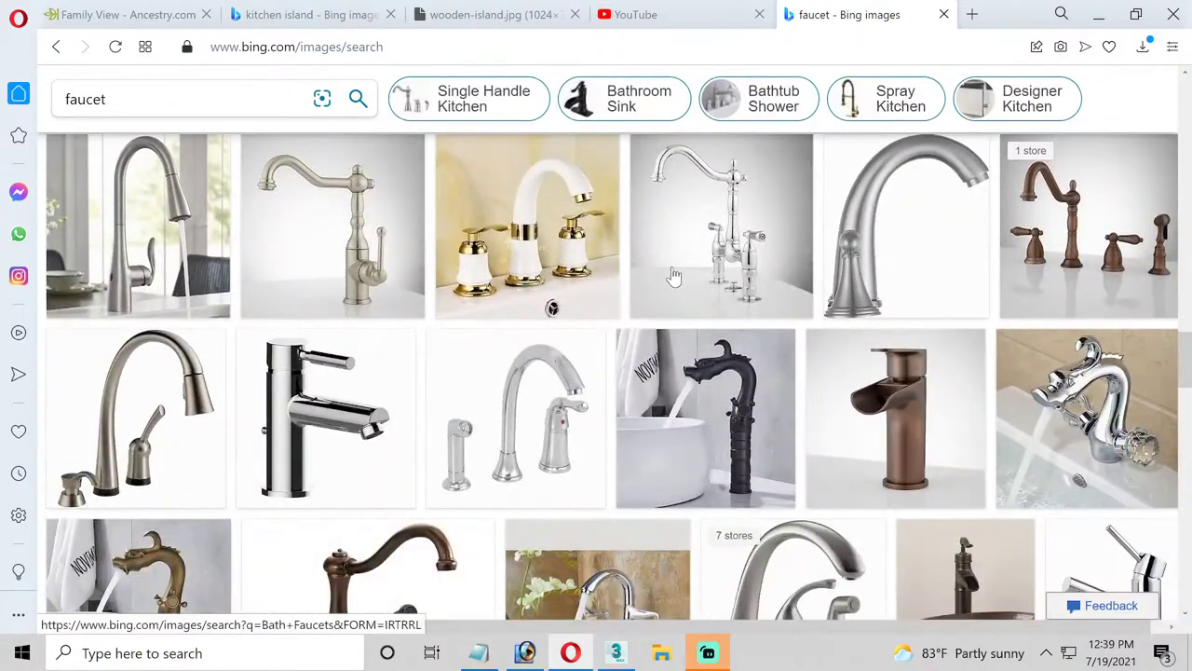
scroll(675, 276, "down", 1)
scroll(675, 276, "down", 2)
scroll(674, 276, "down", 2)
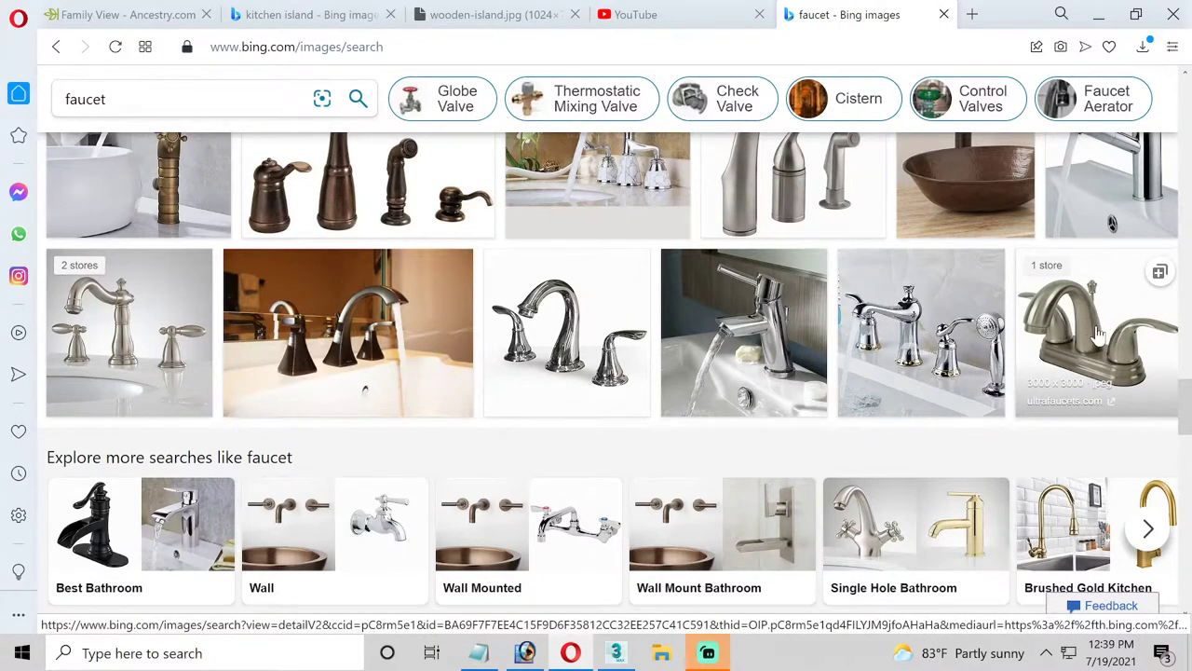
scroll(630, 292, "down", 1)
scroll(631, 292, "down", 2)
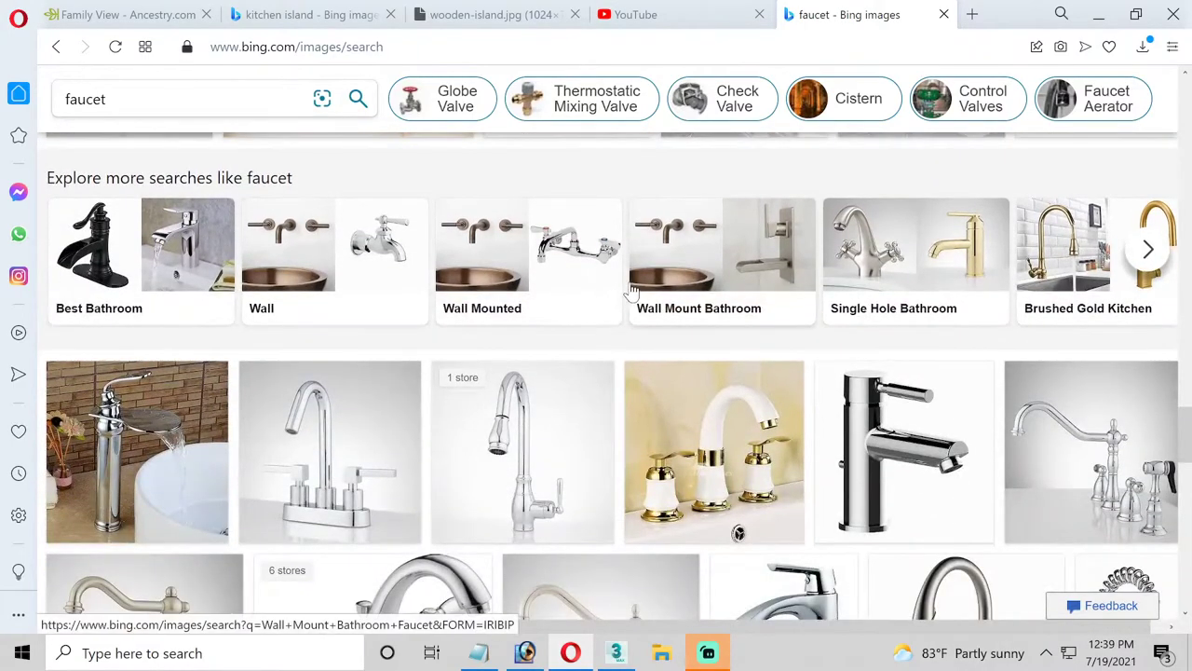
scroll(630, 292, "down", 2)
scroll(377, 295, "down", 3)
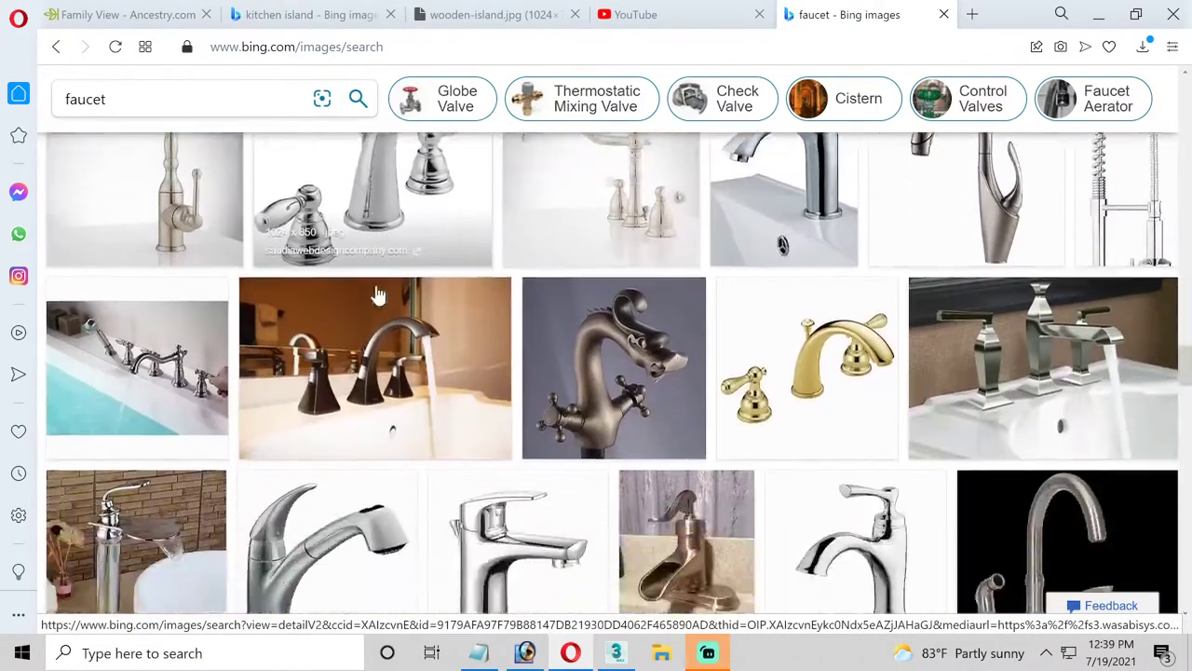
scroll(377, 296, "down", 1)
scroll(377, 295, "down", 2)
scroll(377, 295, "down", 3)
scroll(377, 295, "down", 2)
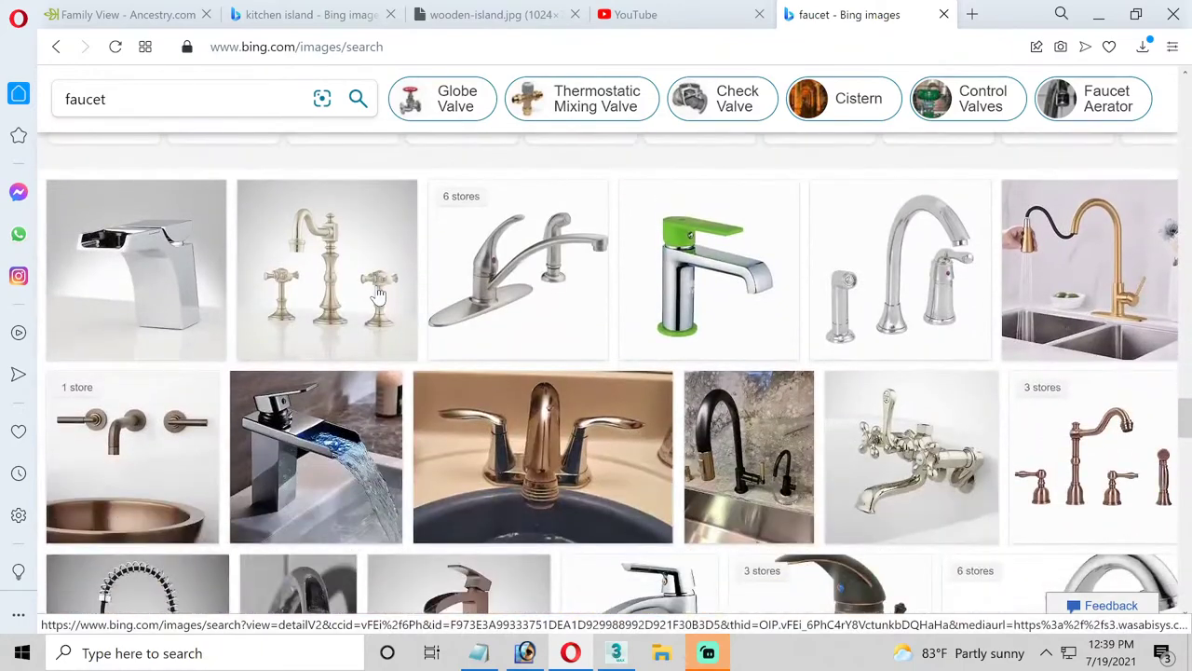
scroll(377, 295, "down", 3)
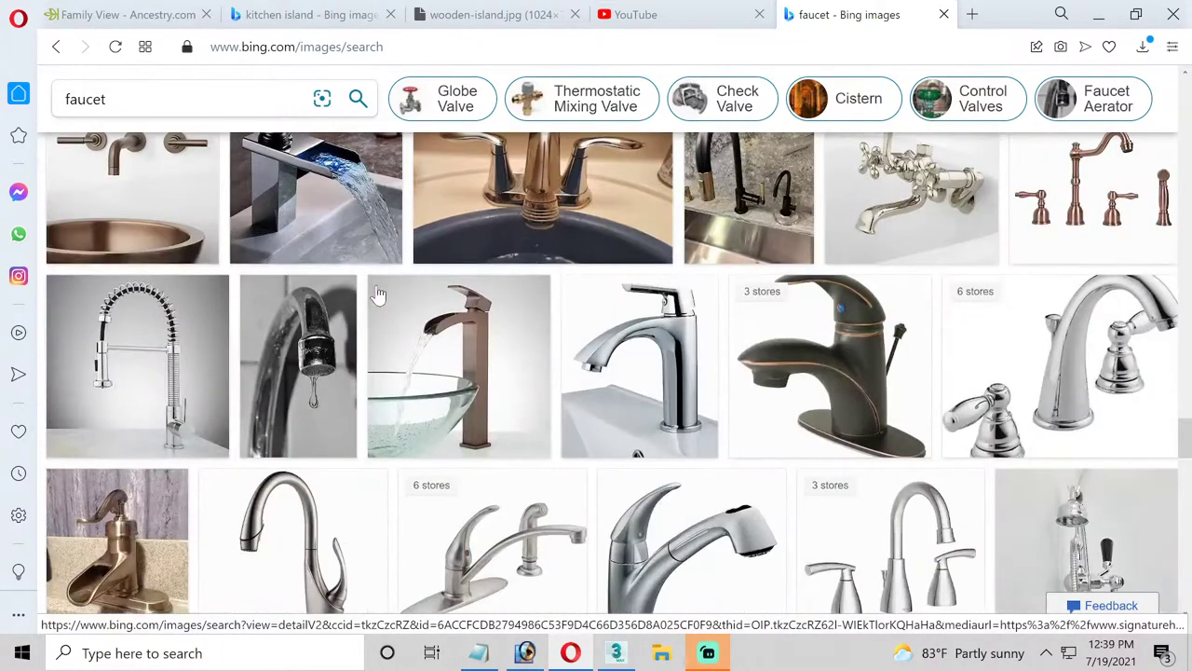
scroll(377, 296, "down", 3)
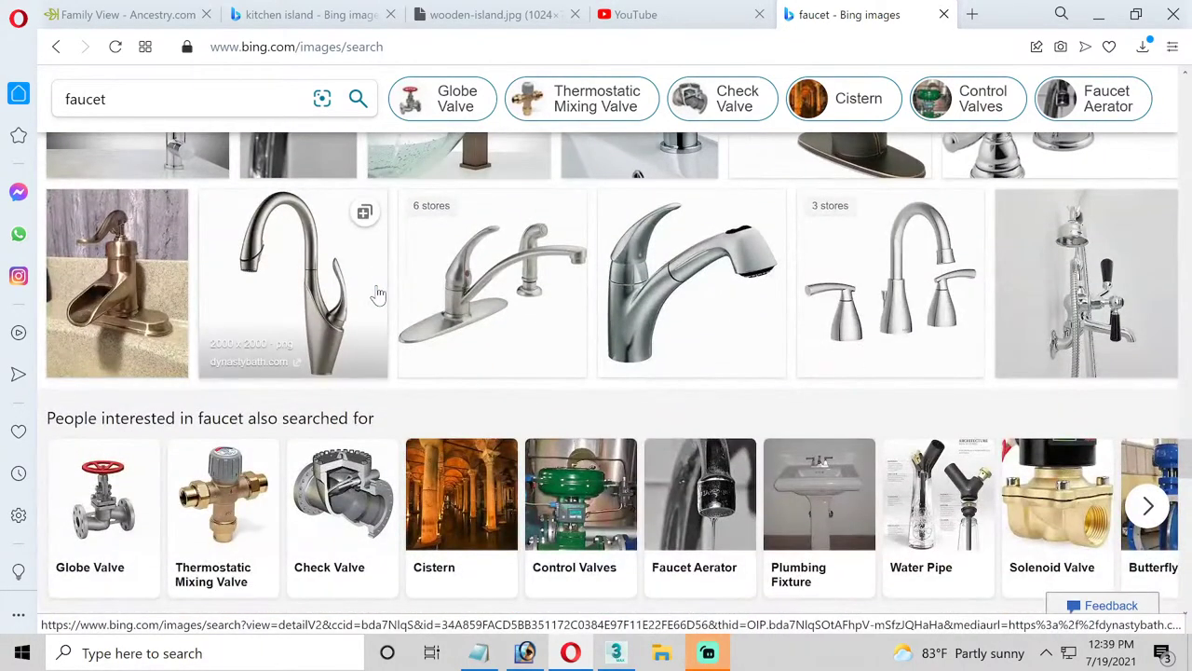
scroll(377, 295, "down", 3)
scroll(405, 279, "down", 3)
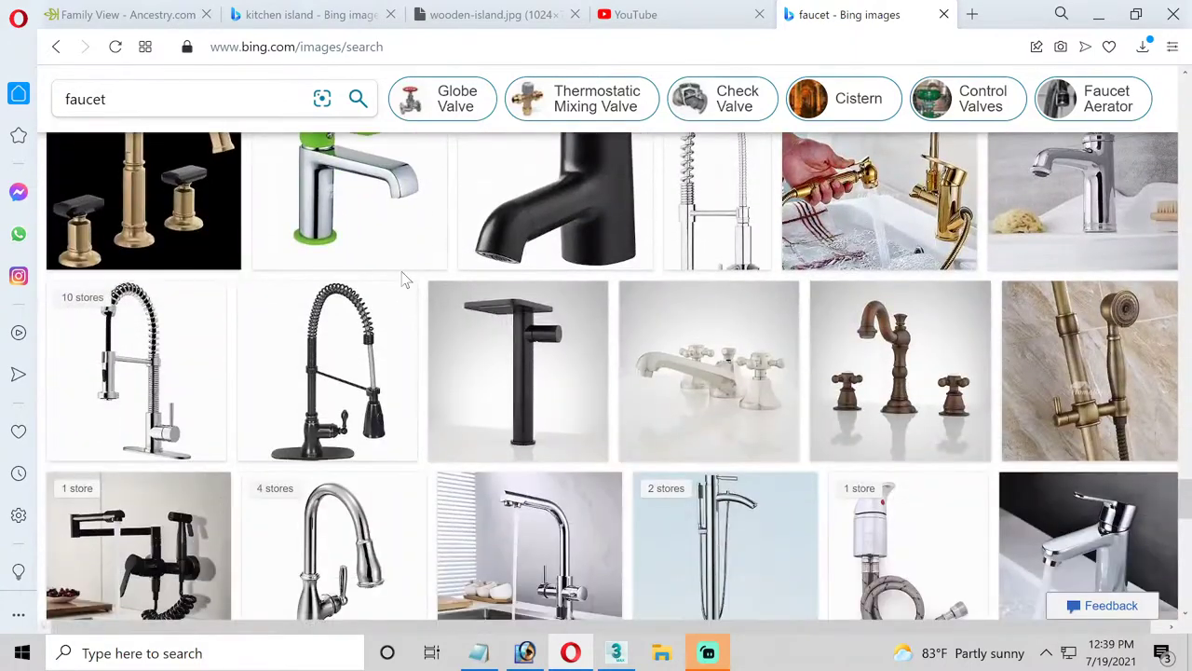
scroll(466, 466, "down", 1)
scroll(466, 466, "up", 3)
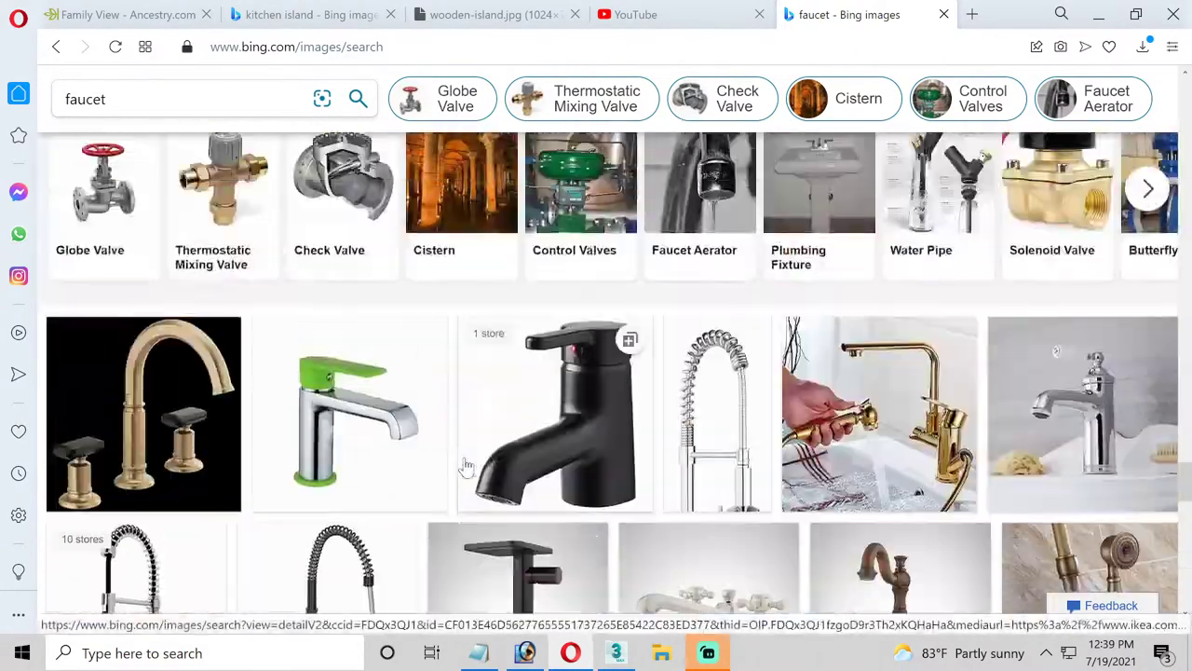
scroll(465, 465, "up", 3)
scroll(466, 465, "up", 3)
scroll(466, 466, "up", 2)
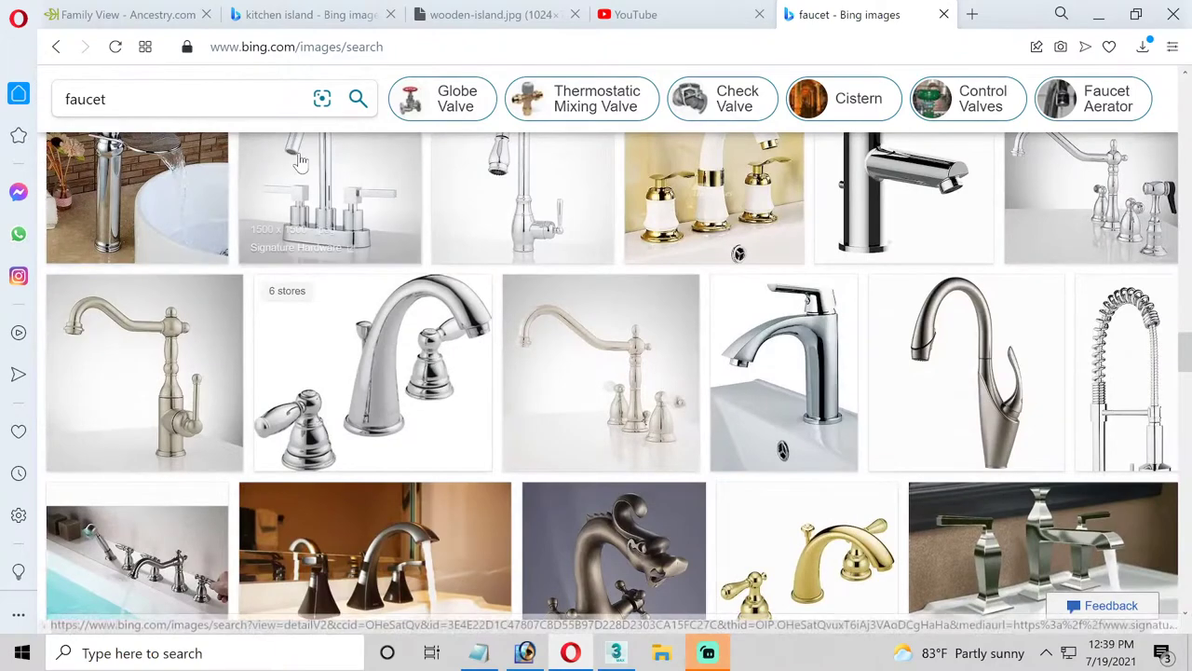
Search Bing images for 'kitchen island faucets' using the suggestion, and browse the results
left_click(140, 99)
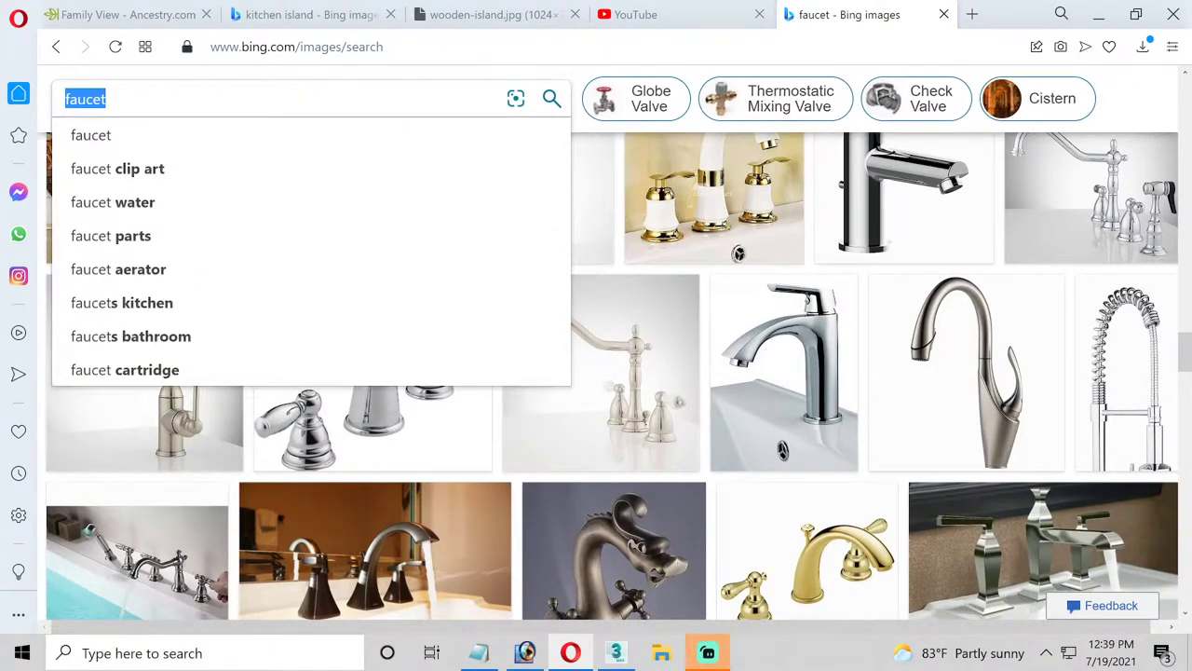
type("kitchen")
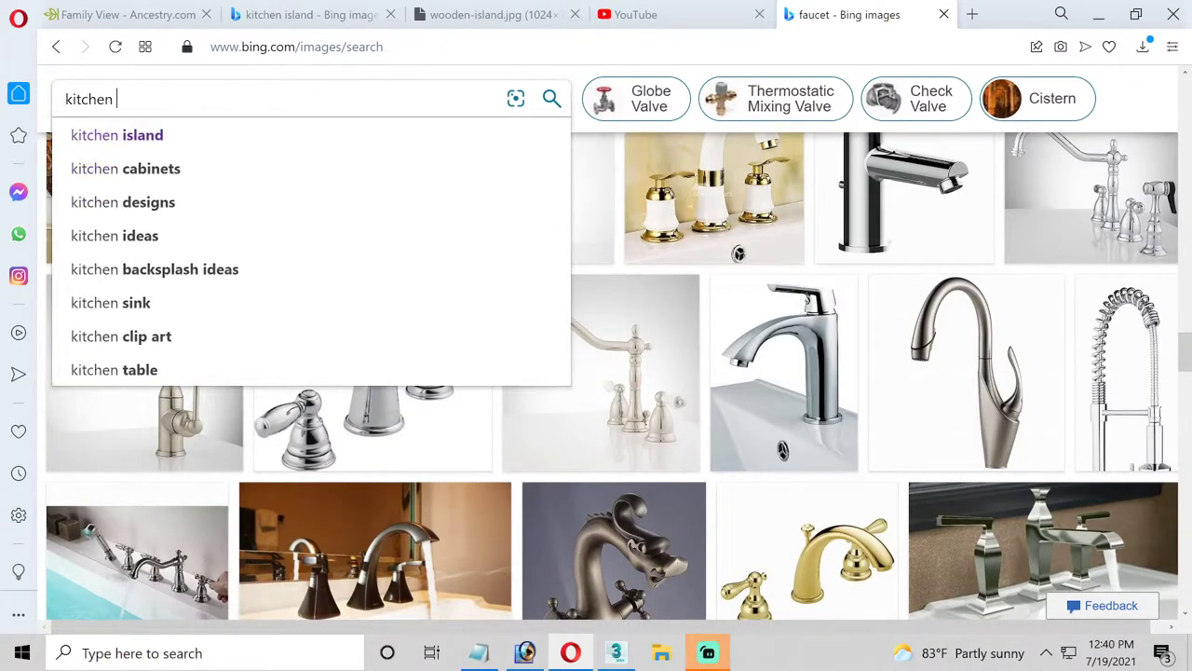
type(" island fa")
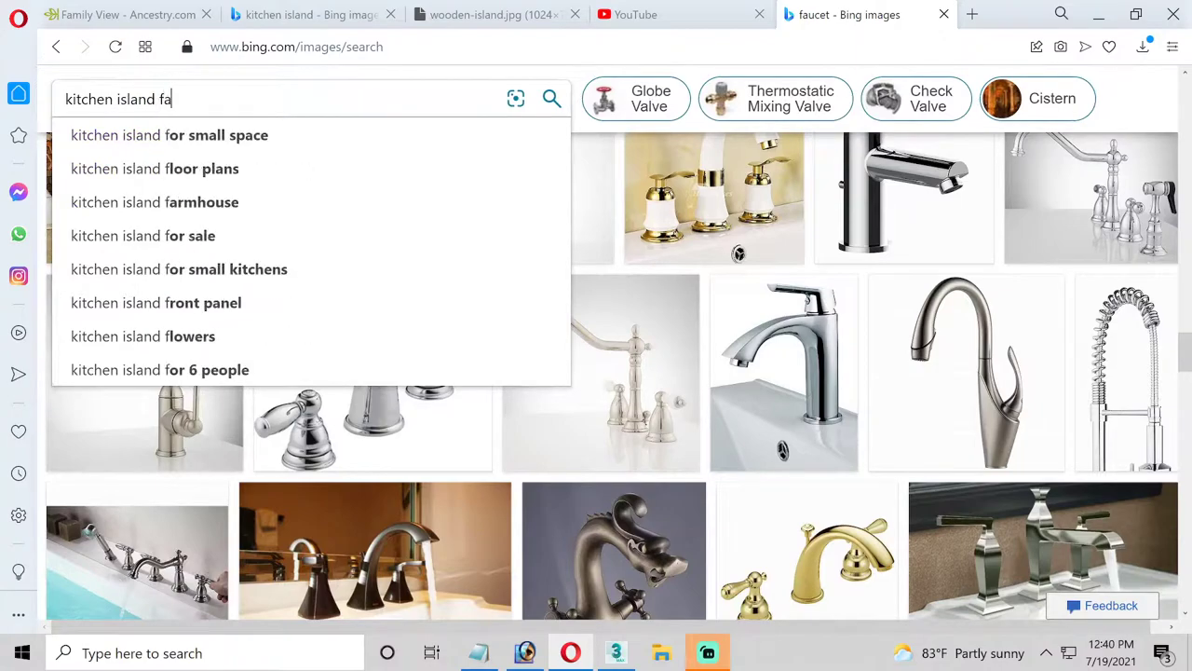
type("u")
key("Down")
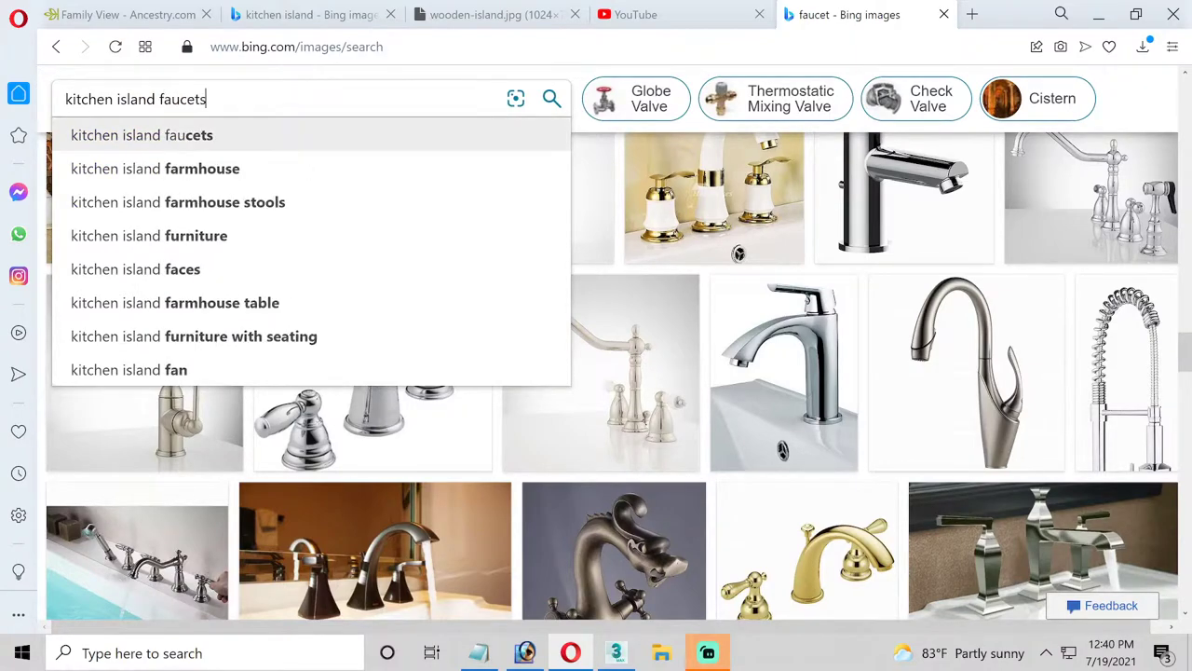
key("Return")
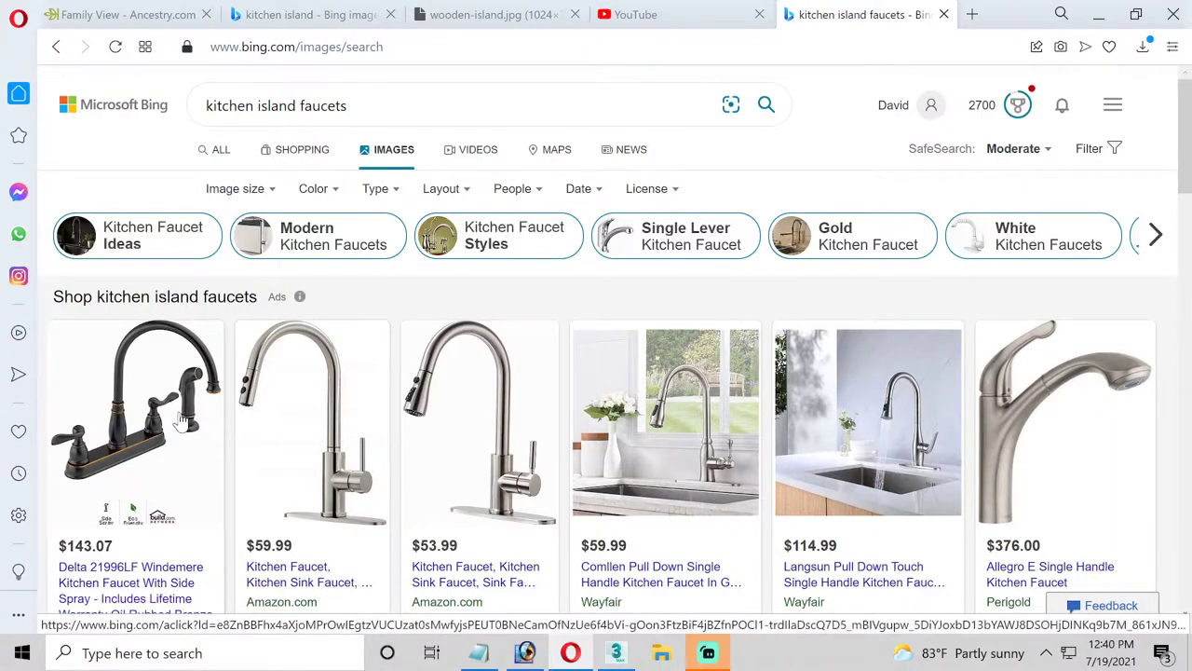
scroll(484, 419, "down", 2)
scroll(614, 423, "down", 5)
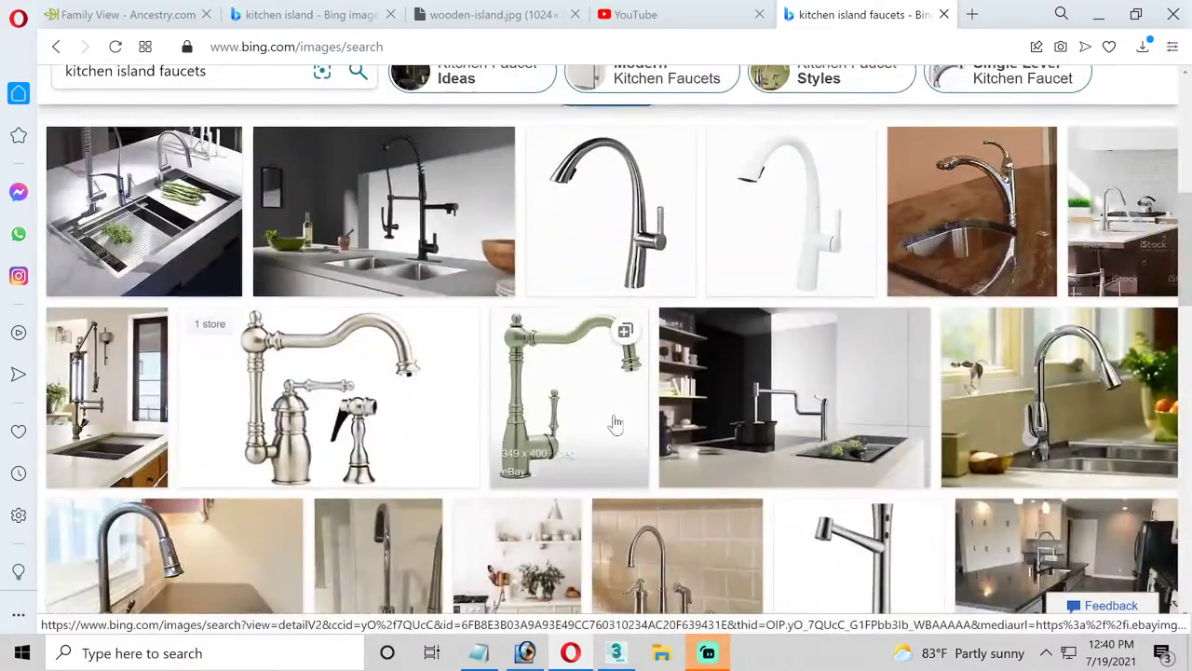
scroll(626, 418, "down", 3)
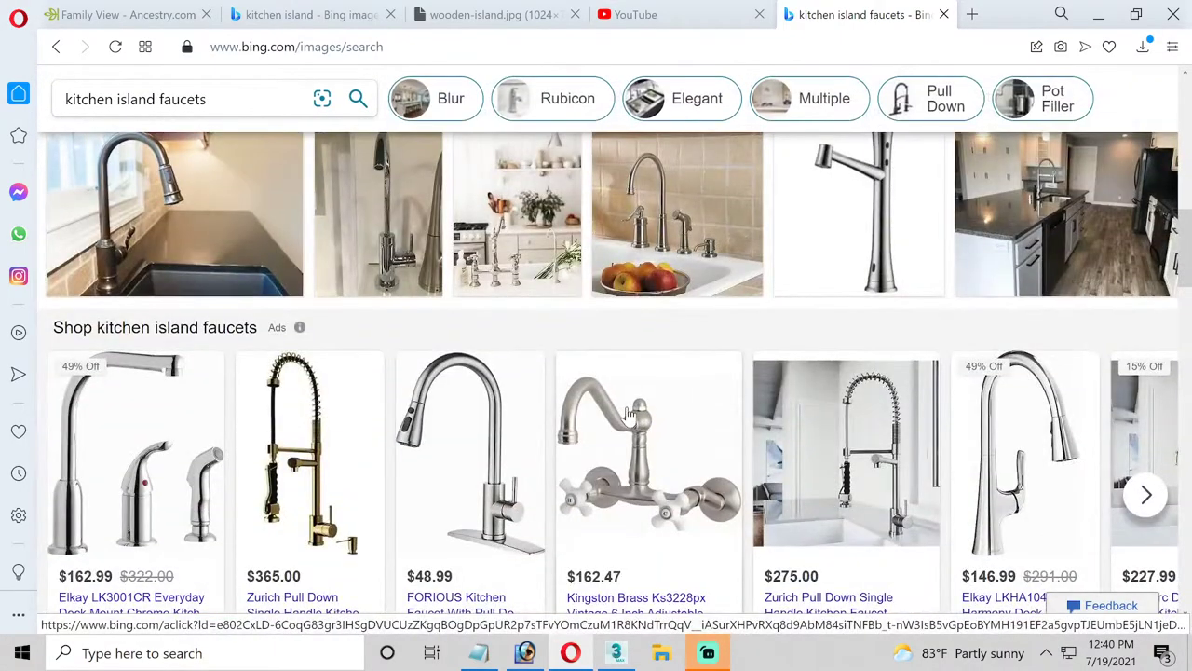
scroll(629, 413, "down", 3)
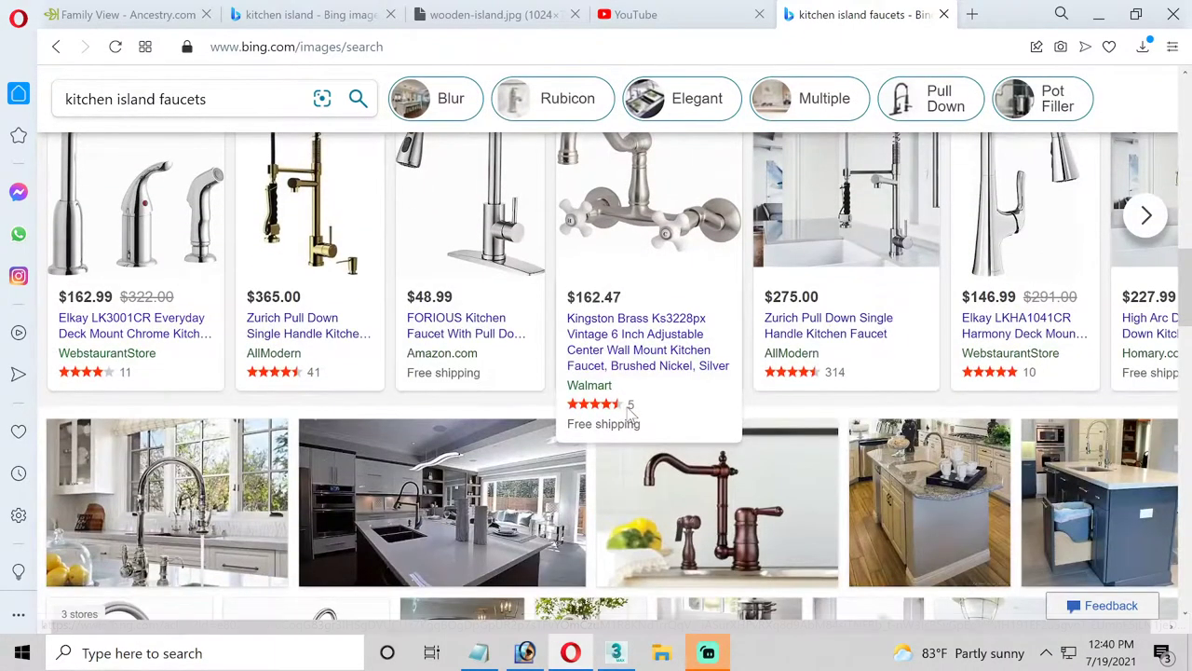
scroll(630, 412, "down", 3)
scroll(628, 414, "down", 3)
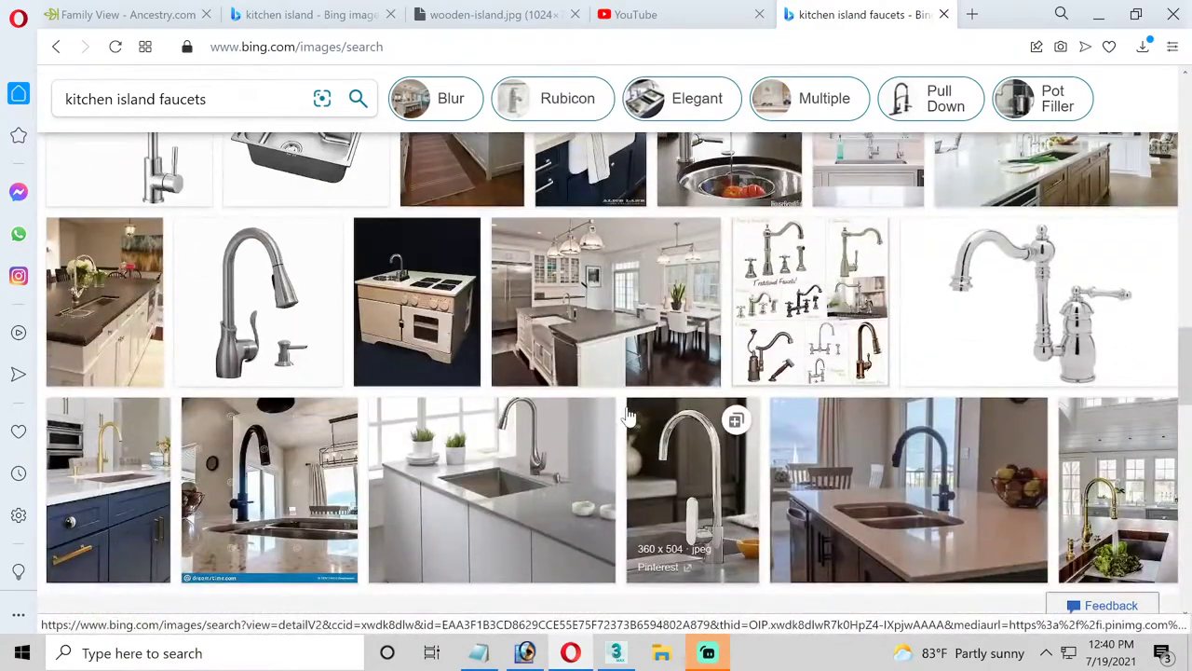
scroll(629, 416, "down", 4)
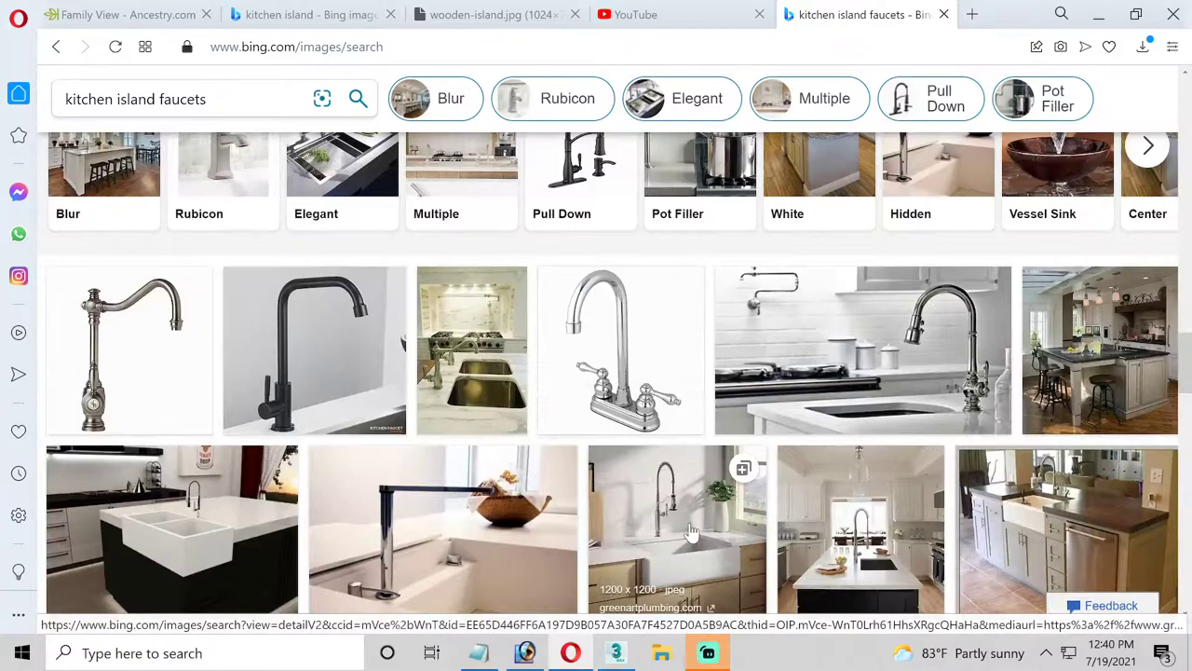
Open the chrome bar faucet image KB491AL_1600x.jpg full size, copy it, and go to Photoshop
left_click(657, 354)
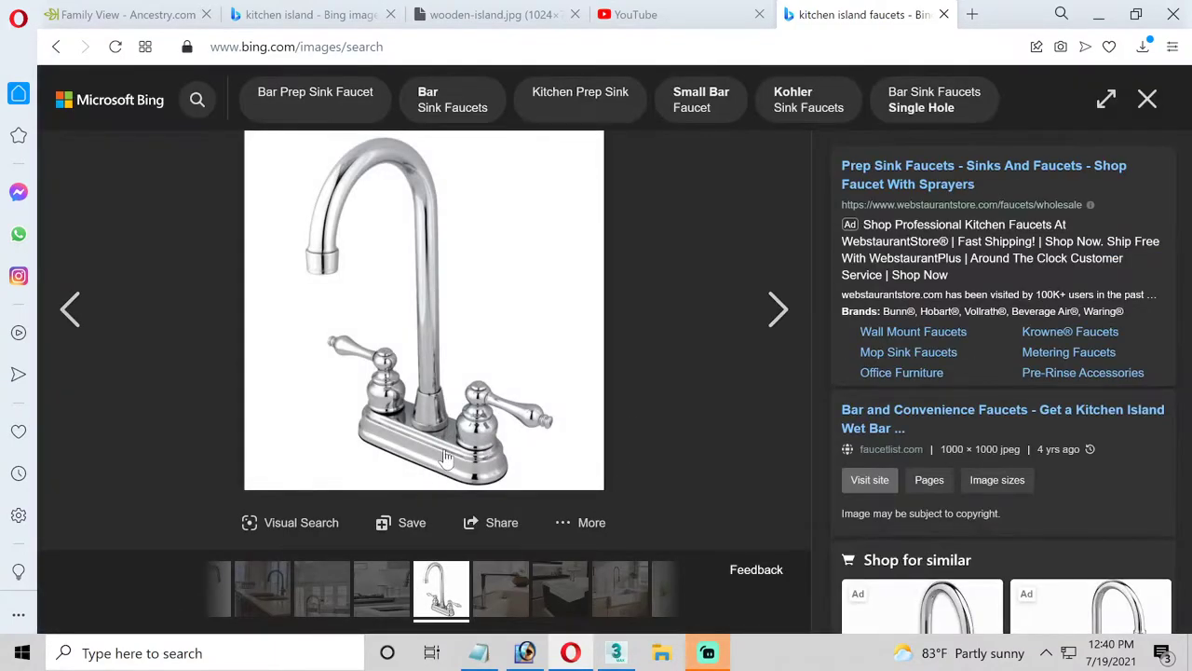
left_click(444, 456)
right_click(569, 479)
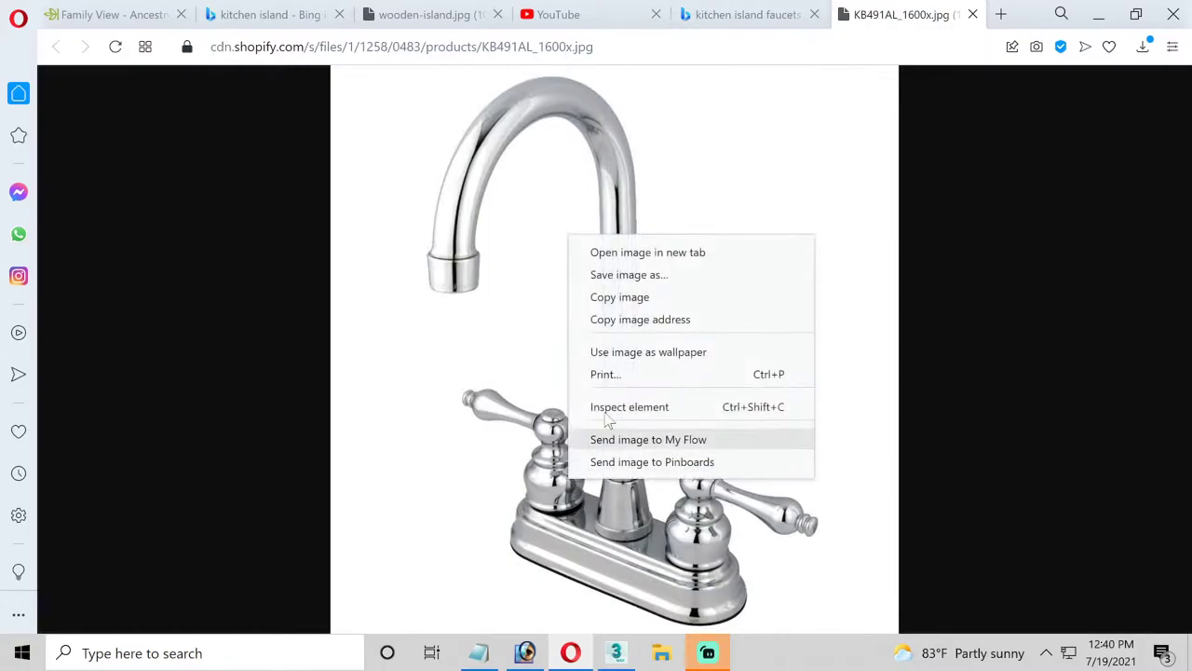
left_click(626, 299)
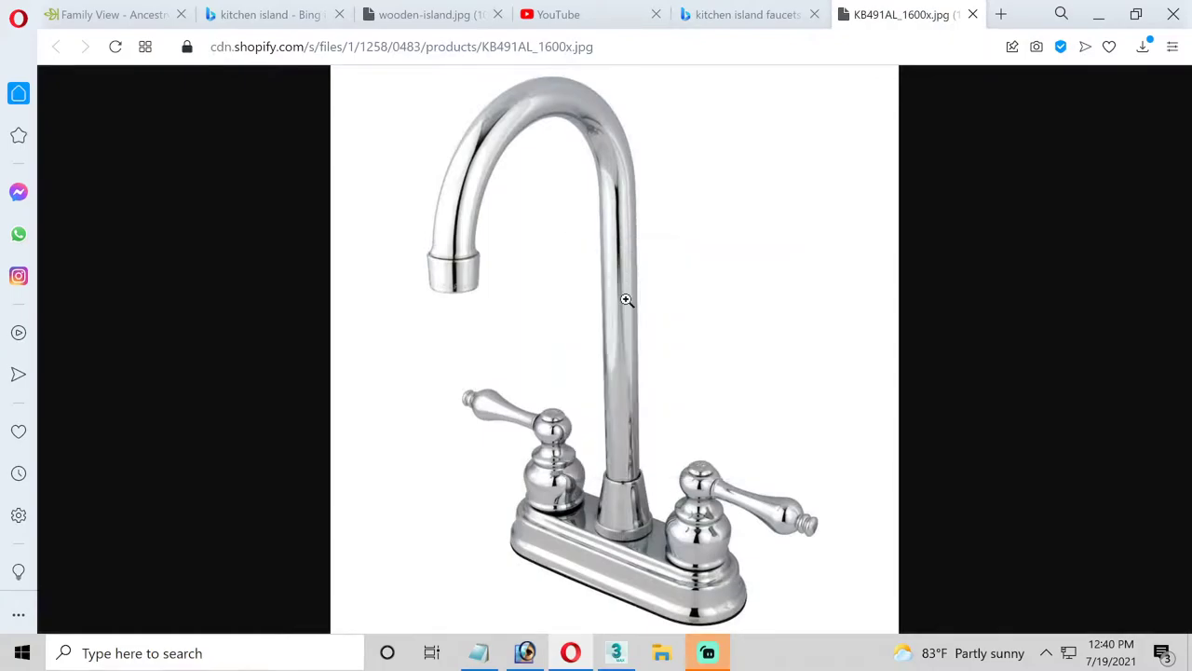
left_click(524, 652)
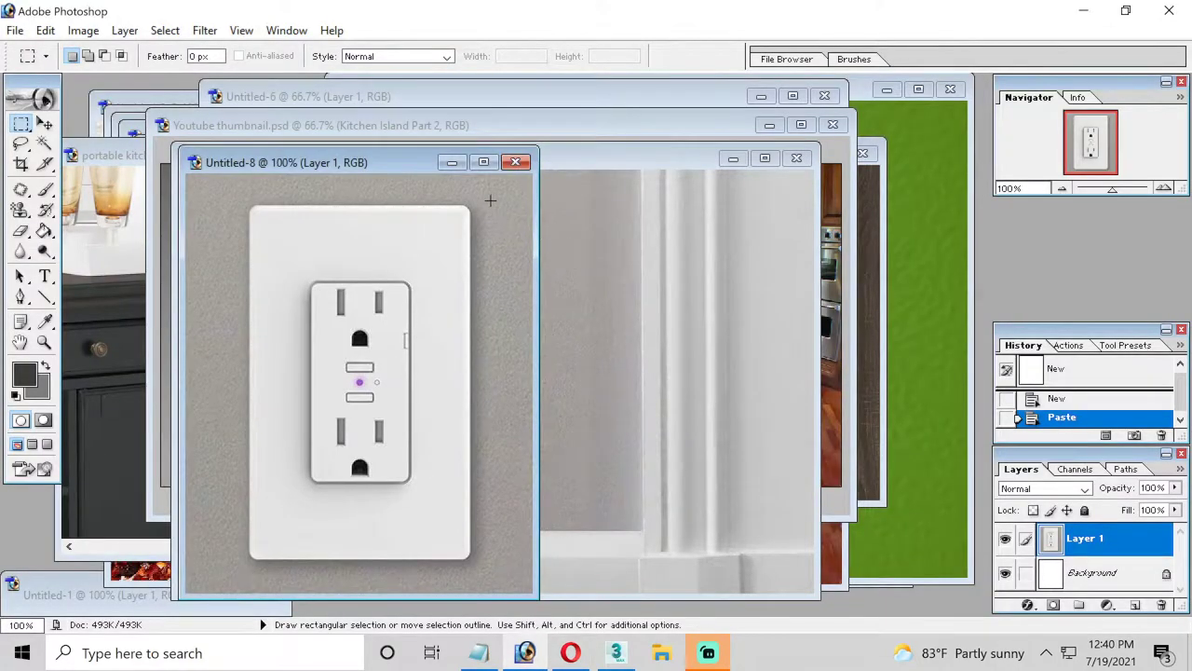
Close Untitled-8, Untitled-7, the kitchen photo and lemon texture documents without saving; minimize the others
left_click(514, 163)
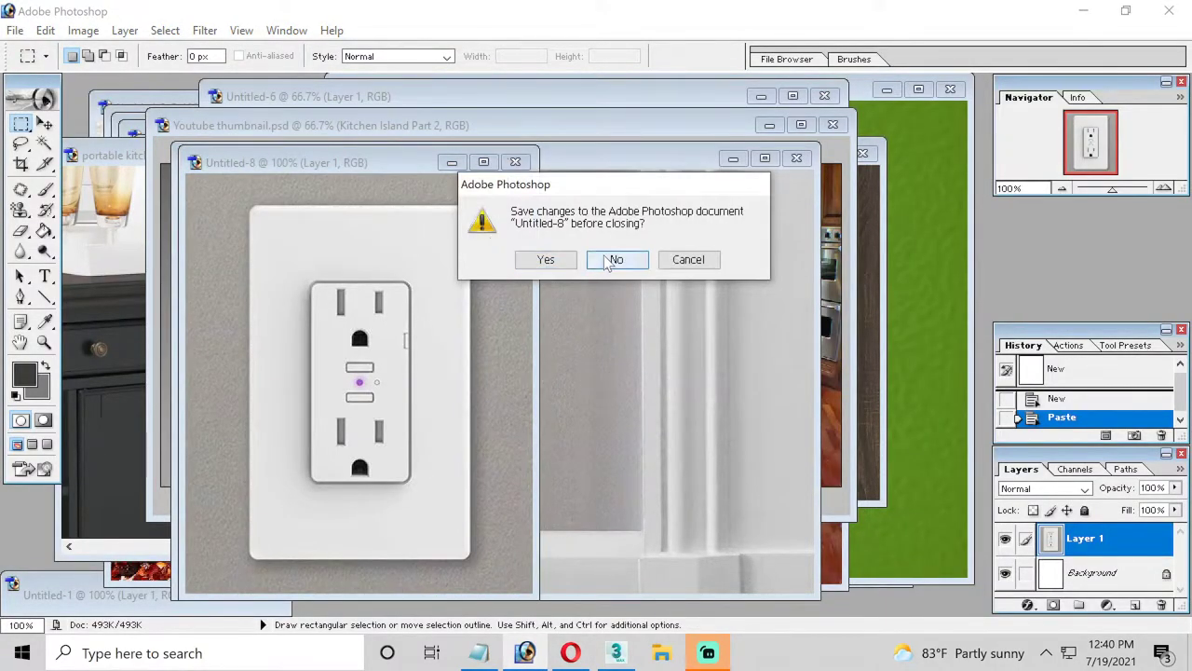
left_click(617, 261)
left_click(796, 158)
left_click(618, 259)
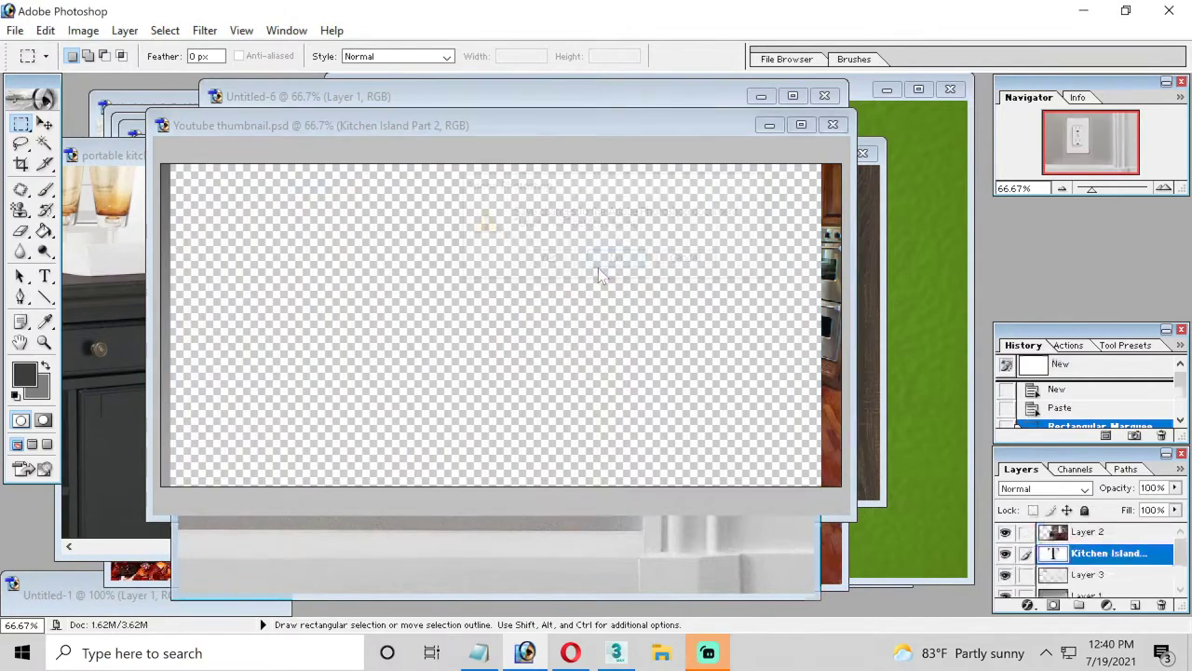
left_click(770, 126)
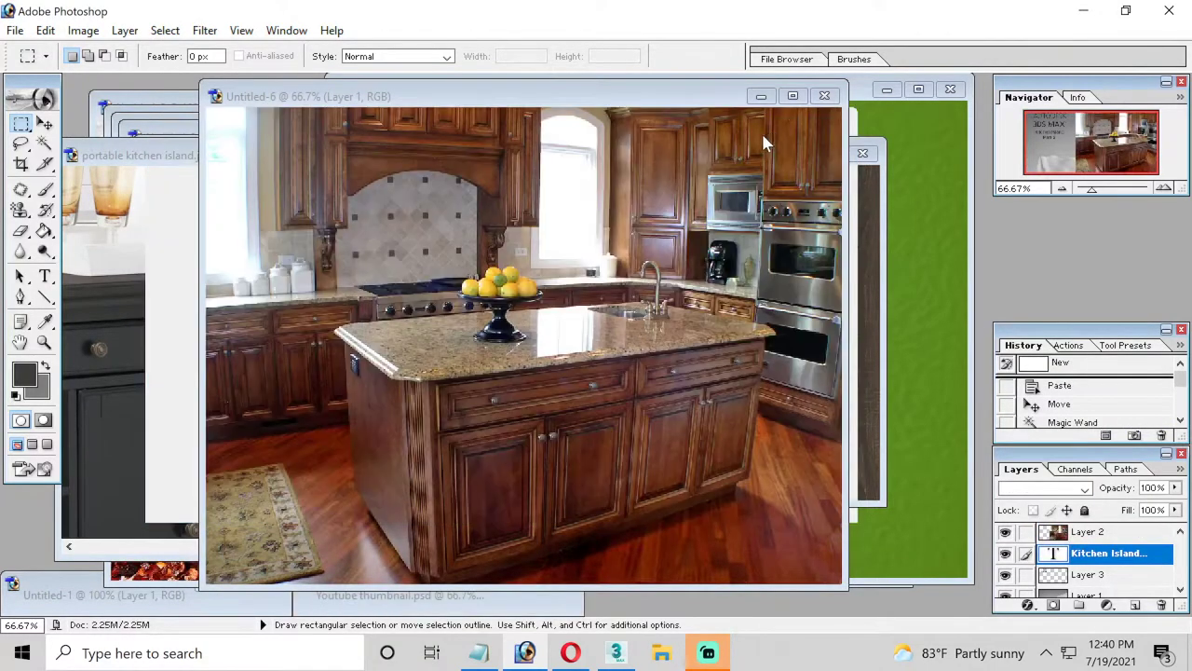
left_click(824, 96)
left_click(615, 259)
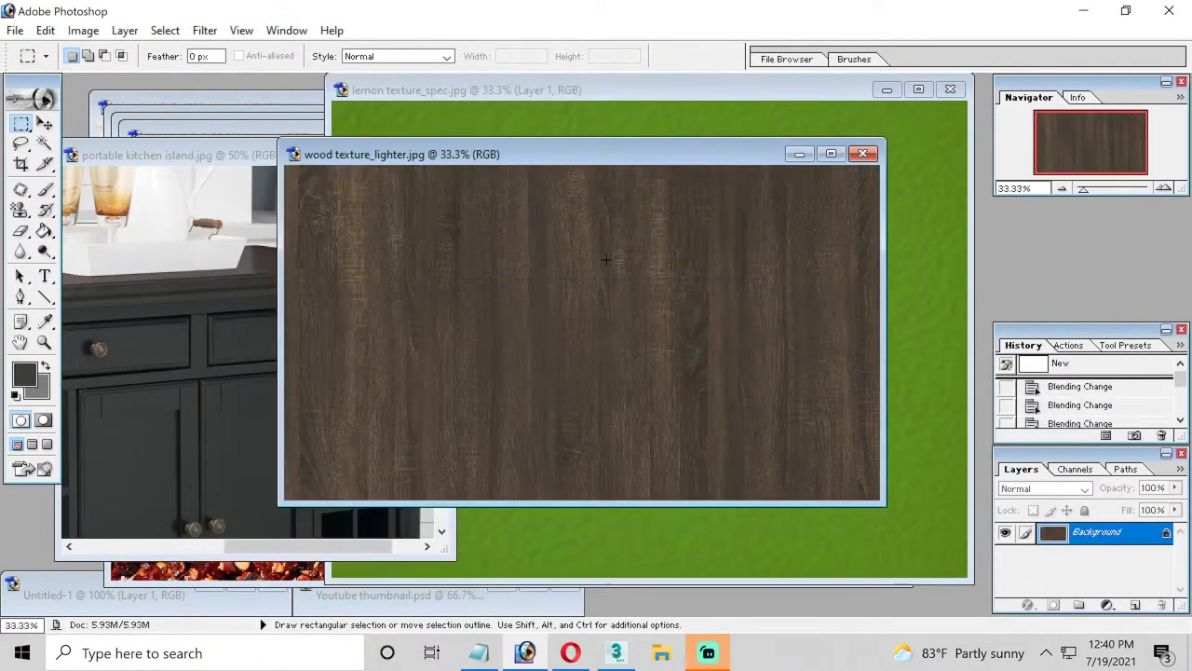
left_click(799, 155)
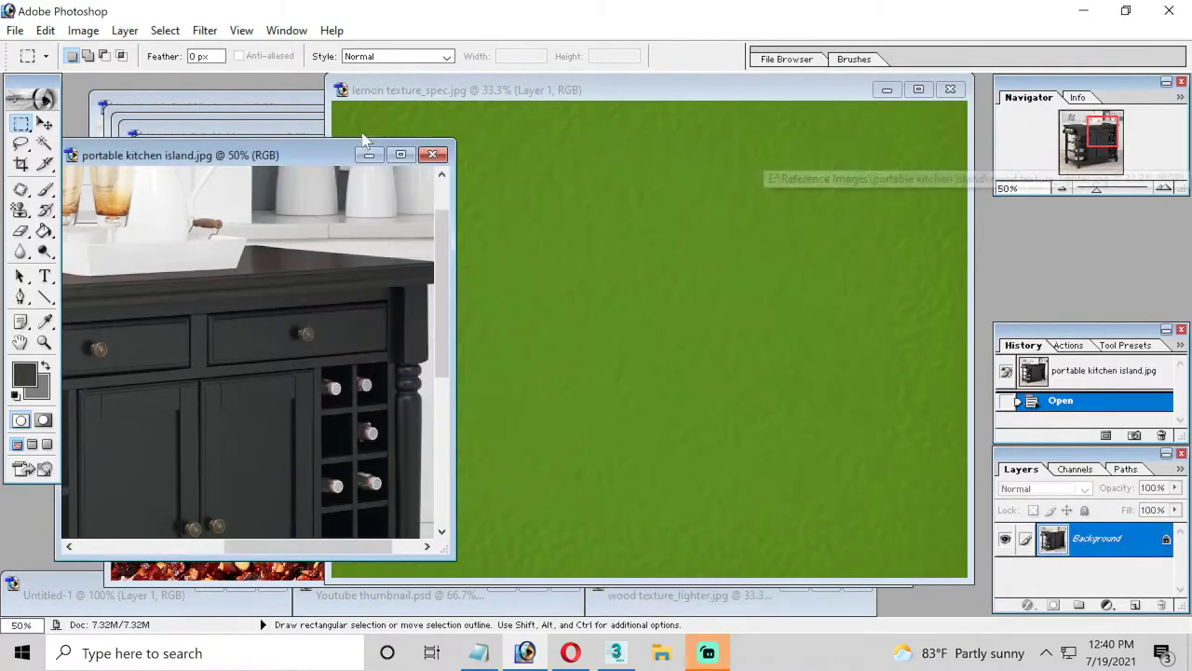
left_click(433, 154)
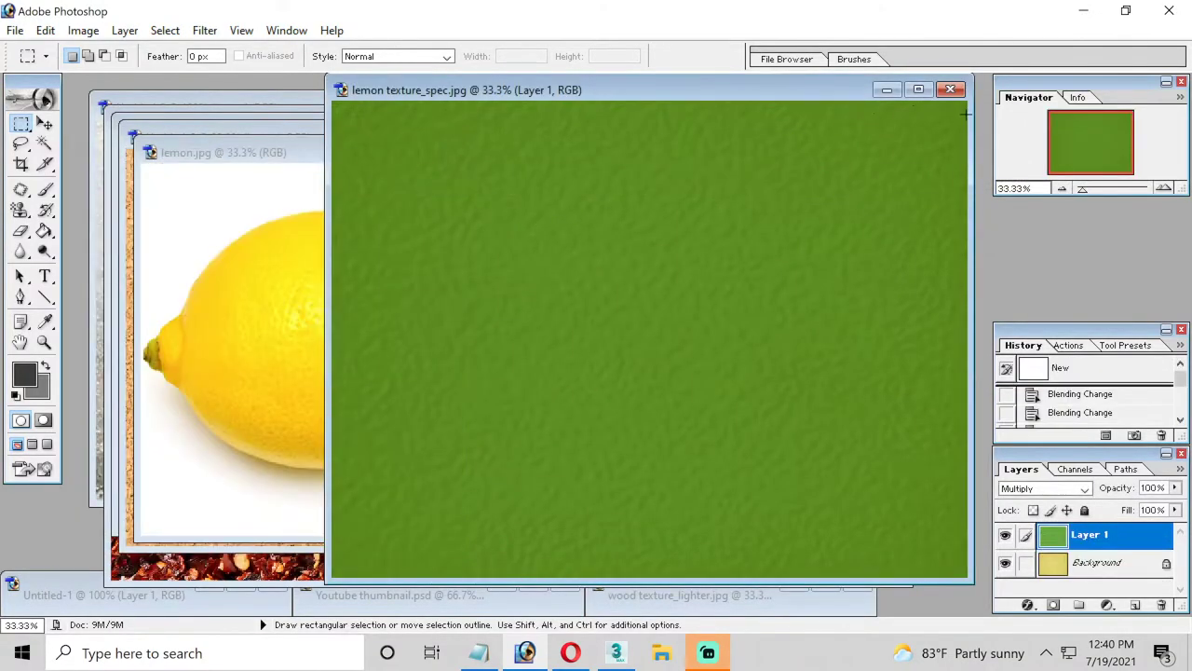
left_click(950, 90)
left_click(615, 259)
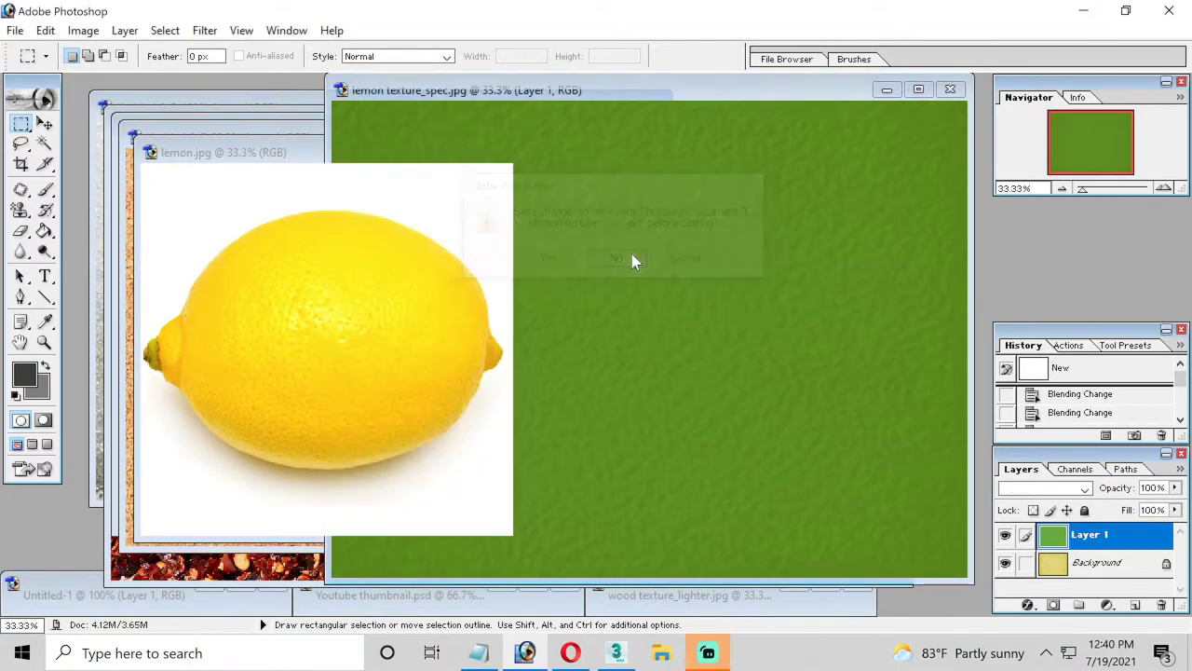
left_click(431, 154)
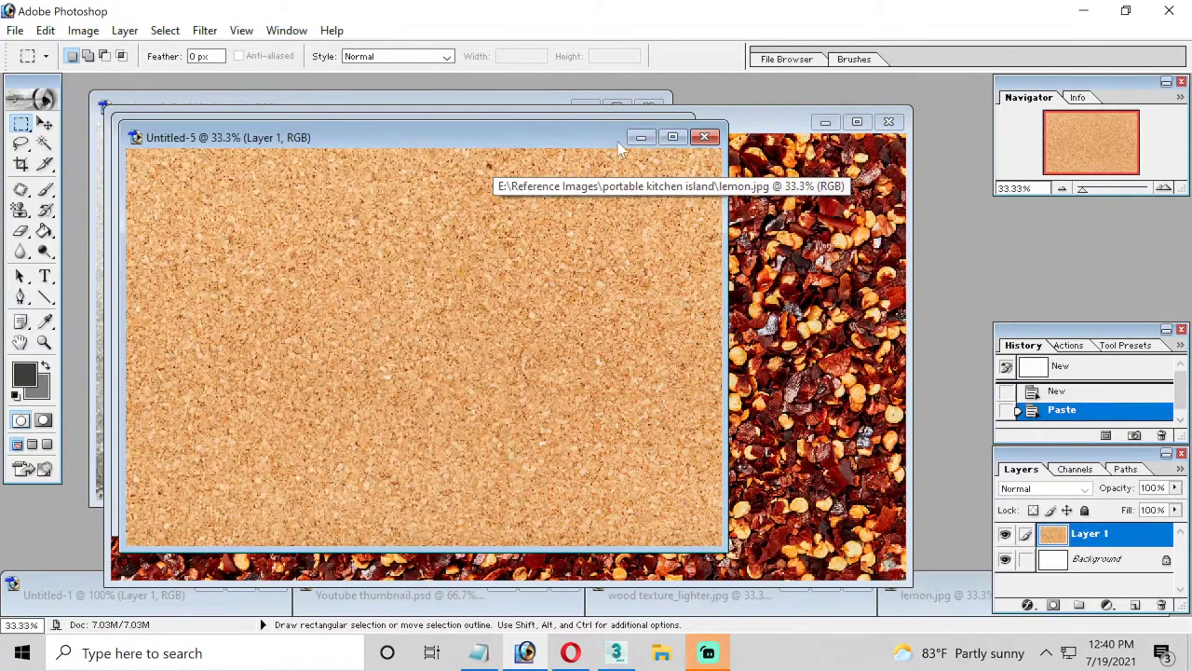
Start a new 1000 × 1000 pixel, 72 ppi RGB document
left_click(15, 30)
left_click(15, 29)
key("ctrl+n")
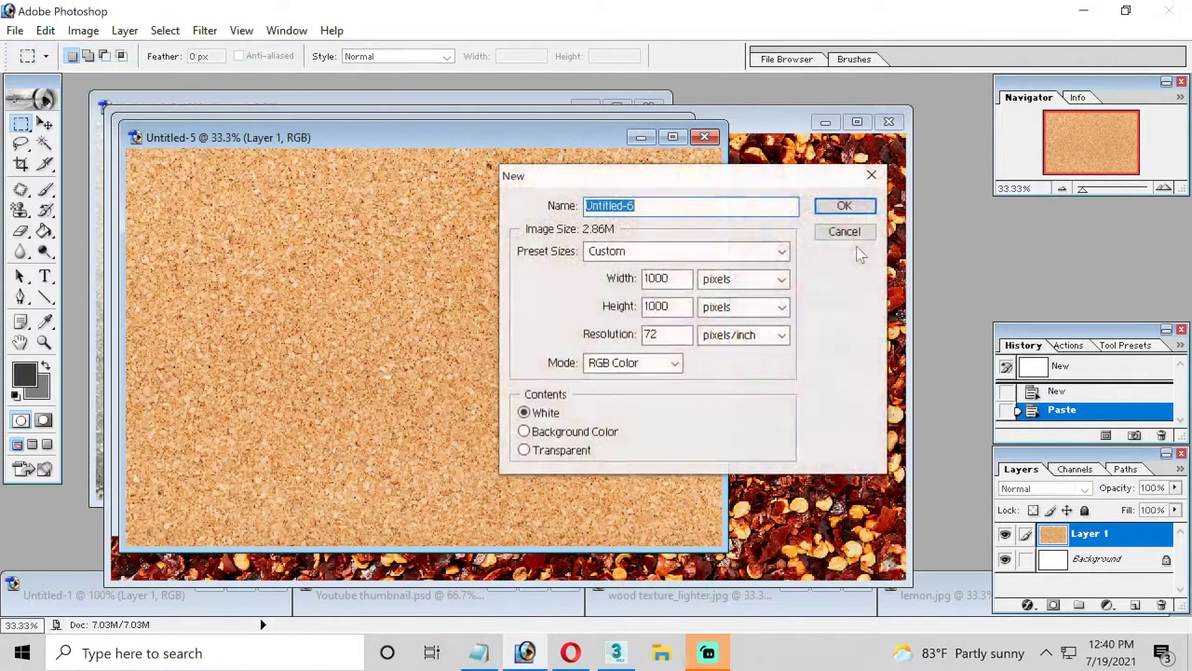
Create the 1000 × 1000 document and paste the copied faucet image into it
left_click(853, 205)
left_click(44, 30)
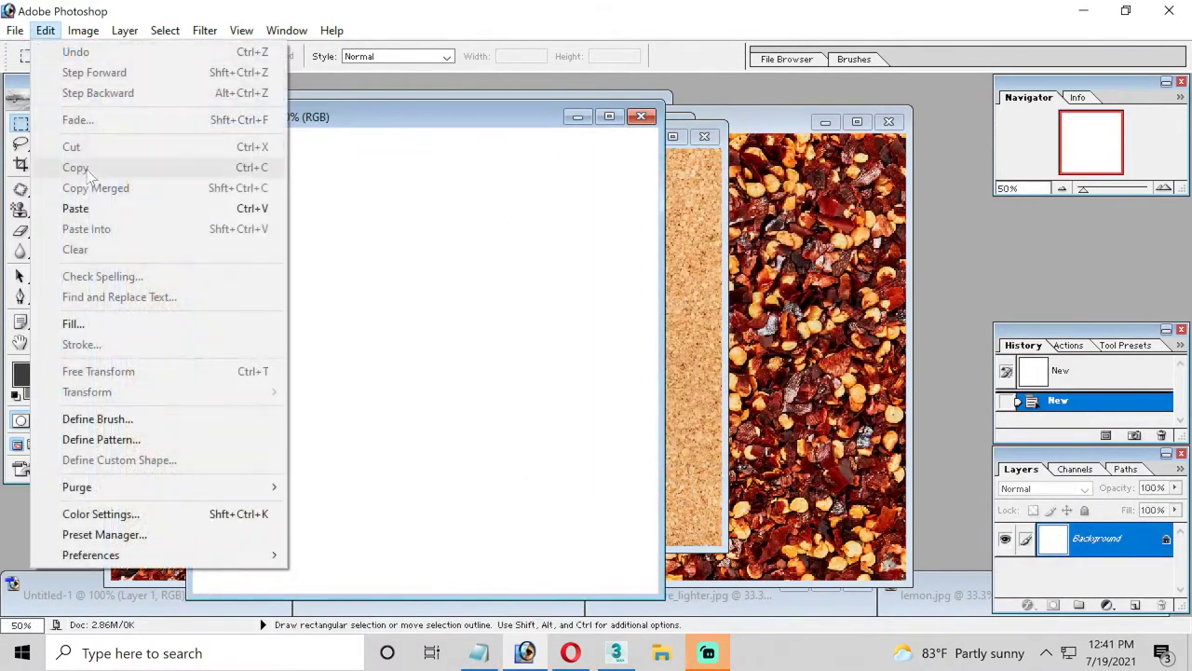
left_click(75, 205)
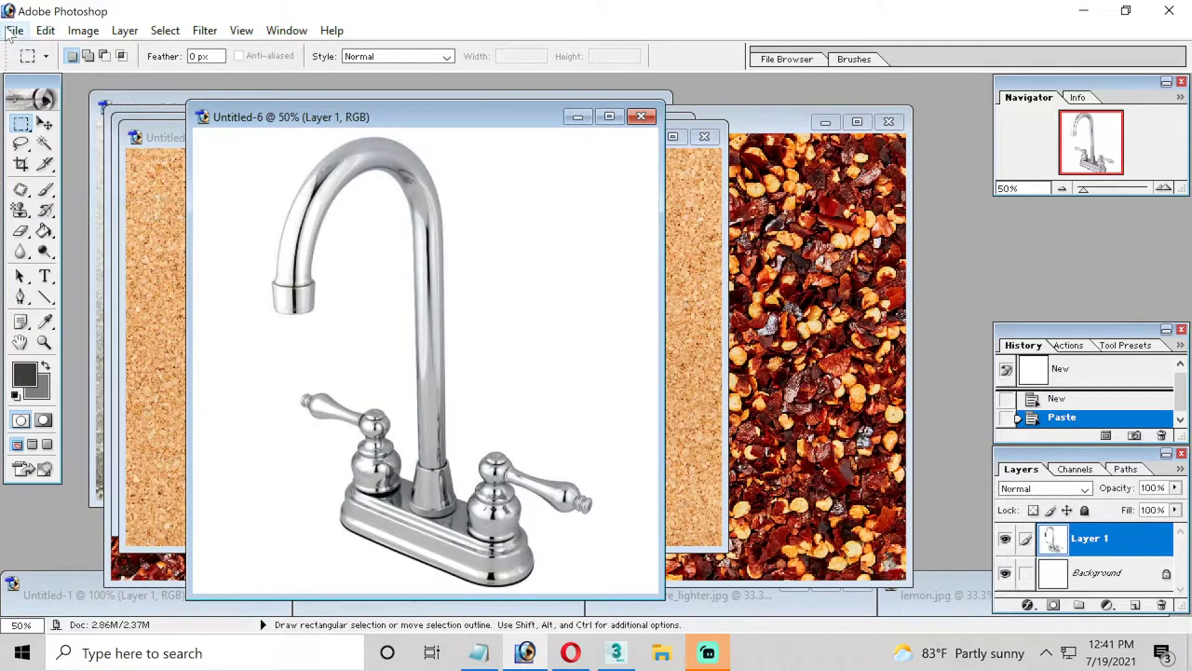
Save the image as a JPEG named 'faucet' in the kitchen island folder
left_click(15, 30)
left_click(60, 199)
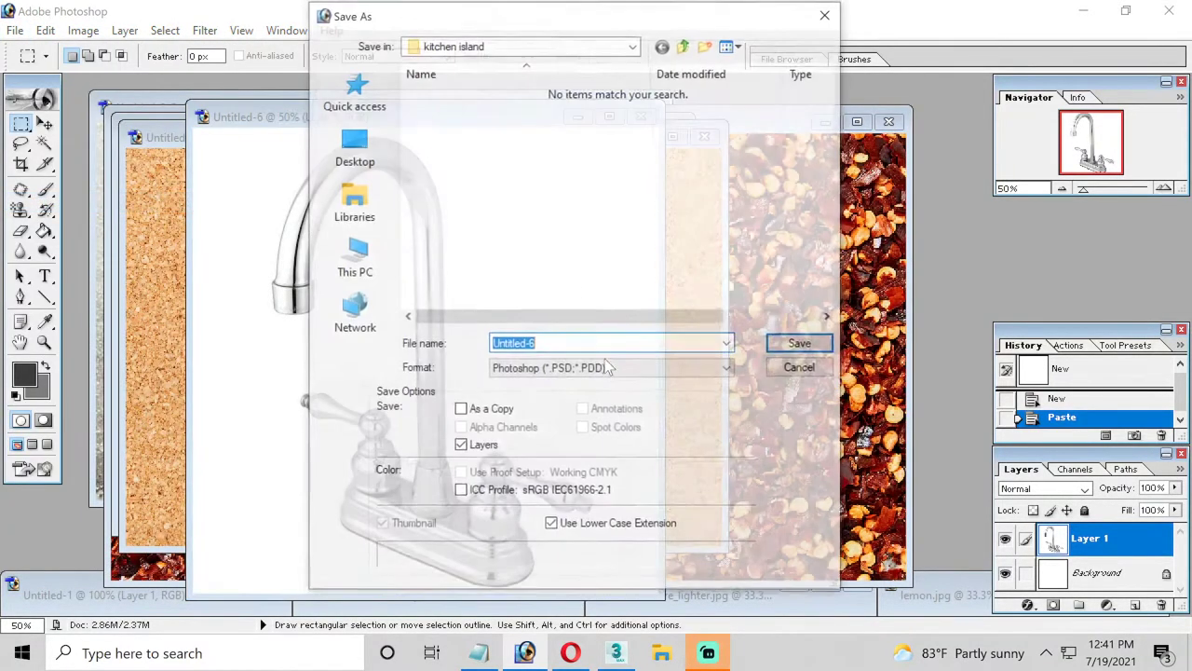
left_click(608, 368)
left_click(558, 478)
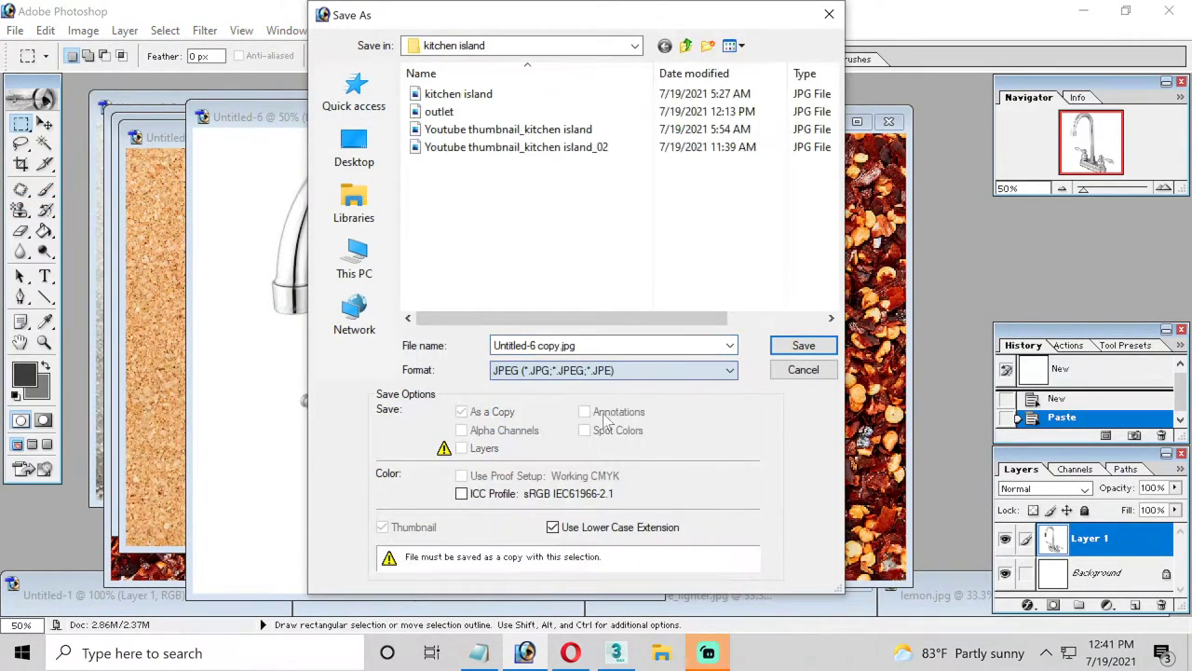
left_click_drag(578, 345, 492, 345)
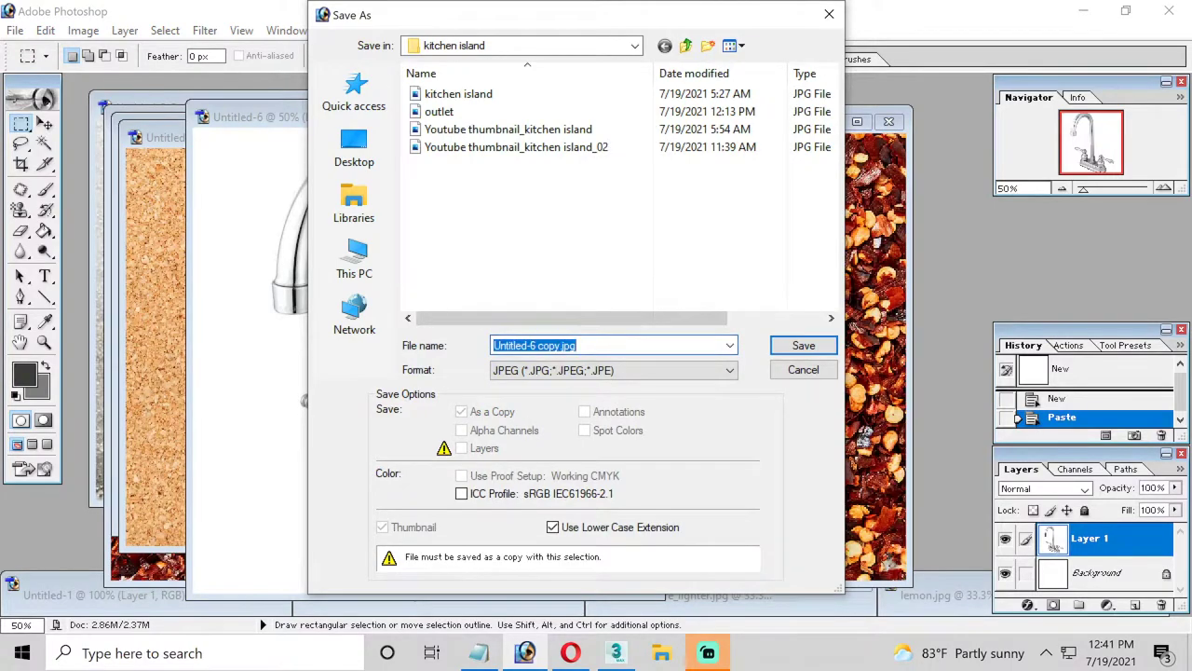
type("faucet")
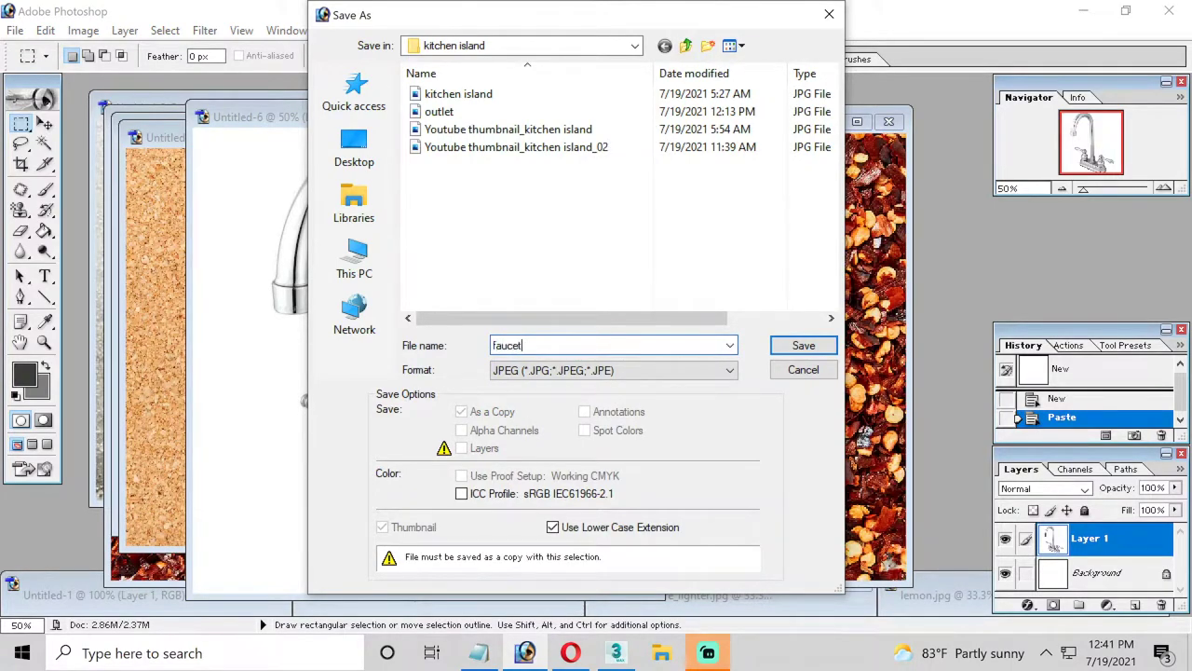
key("Return")
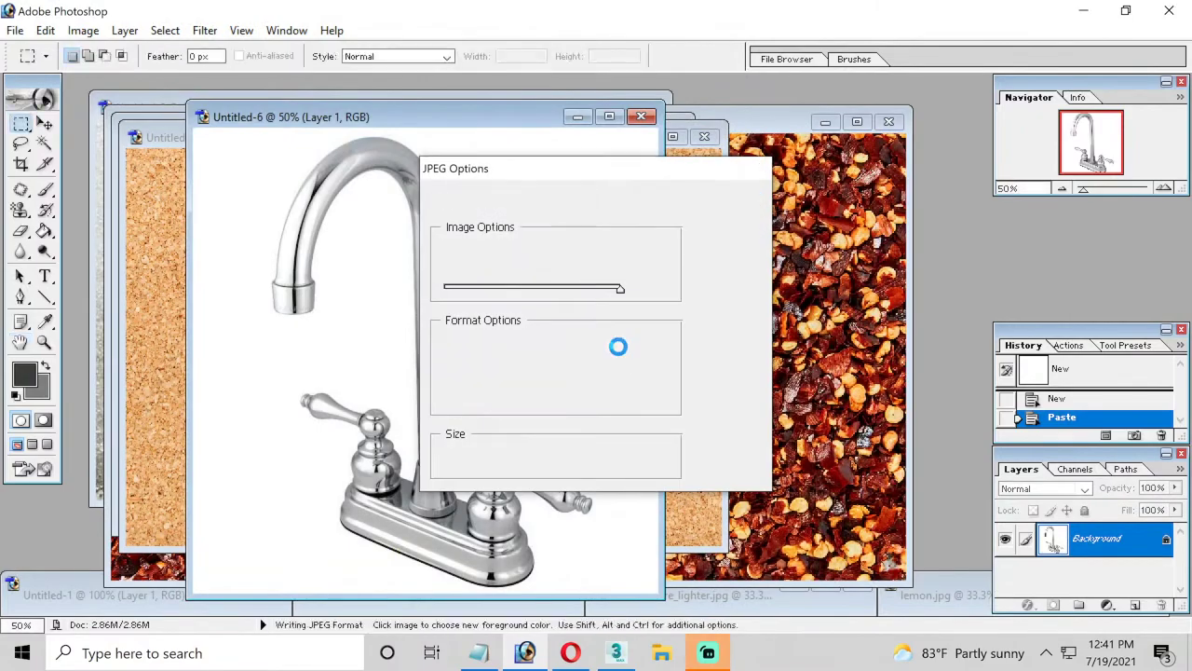
Back in kitchen island.max, orbit the countertop, switch to four viewports and centre the cabinet
left_click(610, 657)
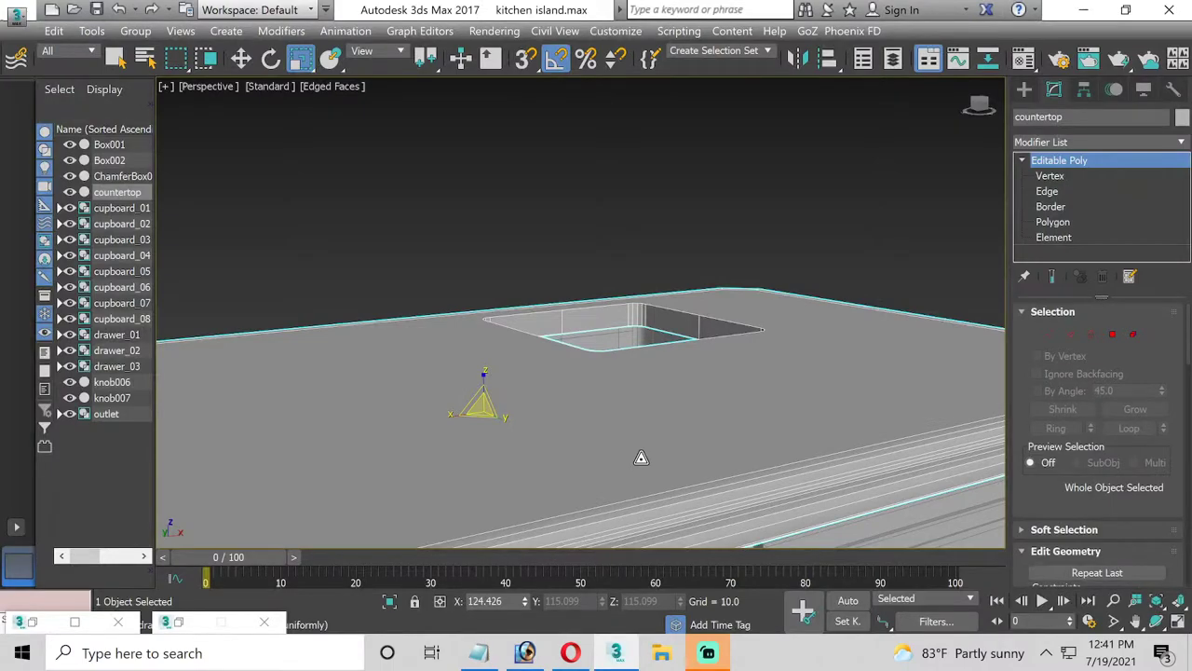
key("e")
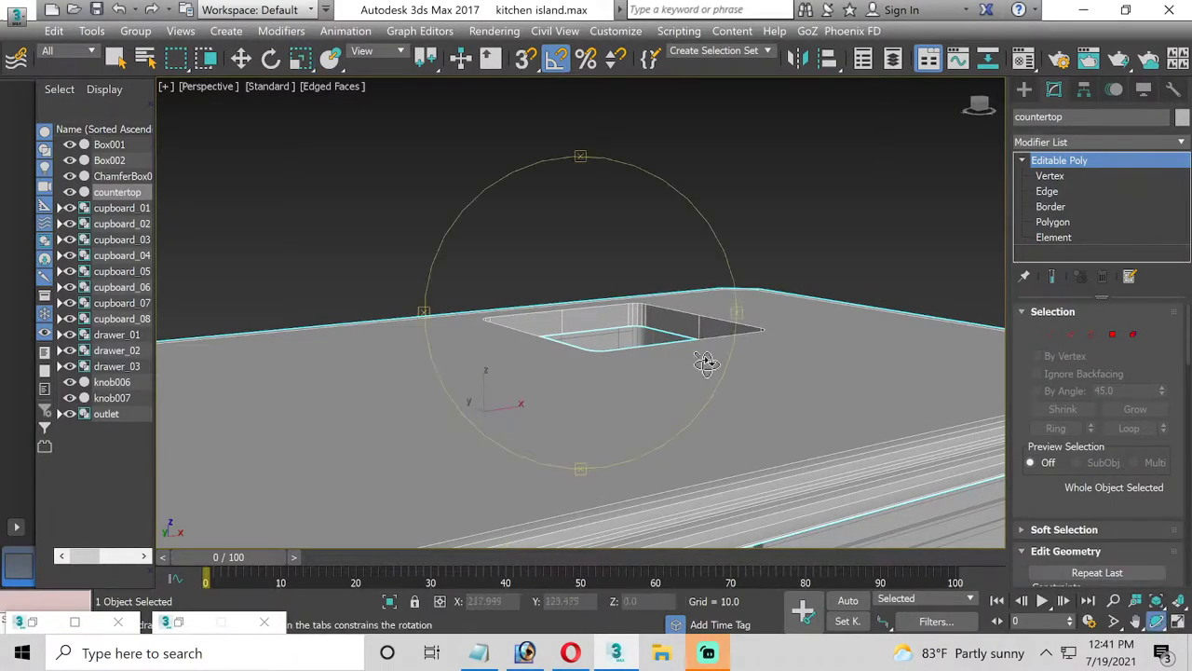
mouse_move(546, 341)
middle_mouse_down("alt")
mouse_move(705, 354)
mouse_move(460, 434)
mouse_move(434, 474)
mouse_move(609, 388)
mouse_move(605, 363)
middle_mouse_up("alt")
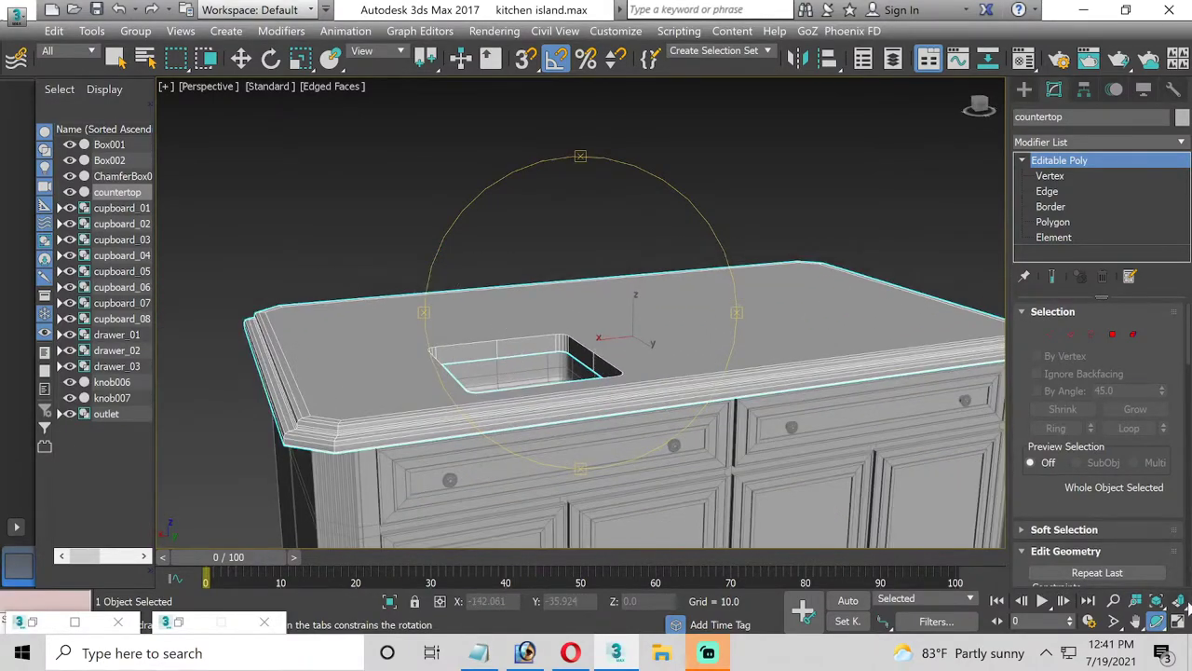
left_click(1178, 622)
mouse_move(400, 447)
middle_mouse_down()
mouse_move(498, 504)
mouse_move(354, 479)
middle_mouse_up()
middle_click_drag(435, 418, 426, 457)
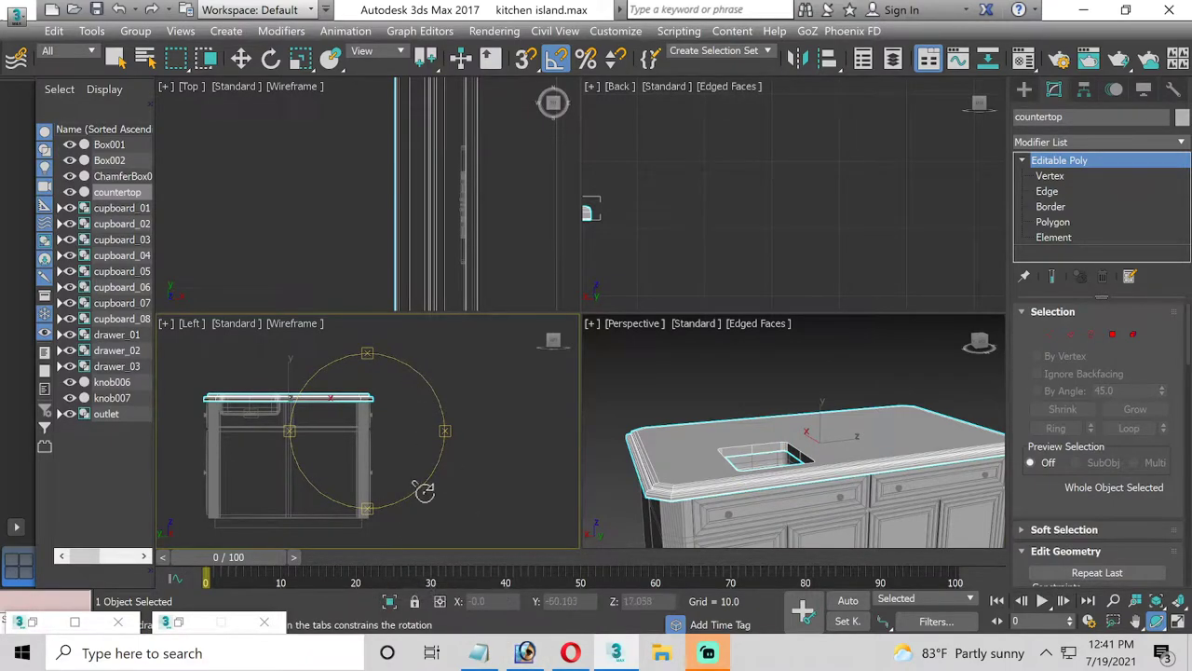
middle_click_drag(424, 489, 403, 480)
scroll(745, 438, "up", 3)
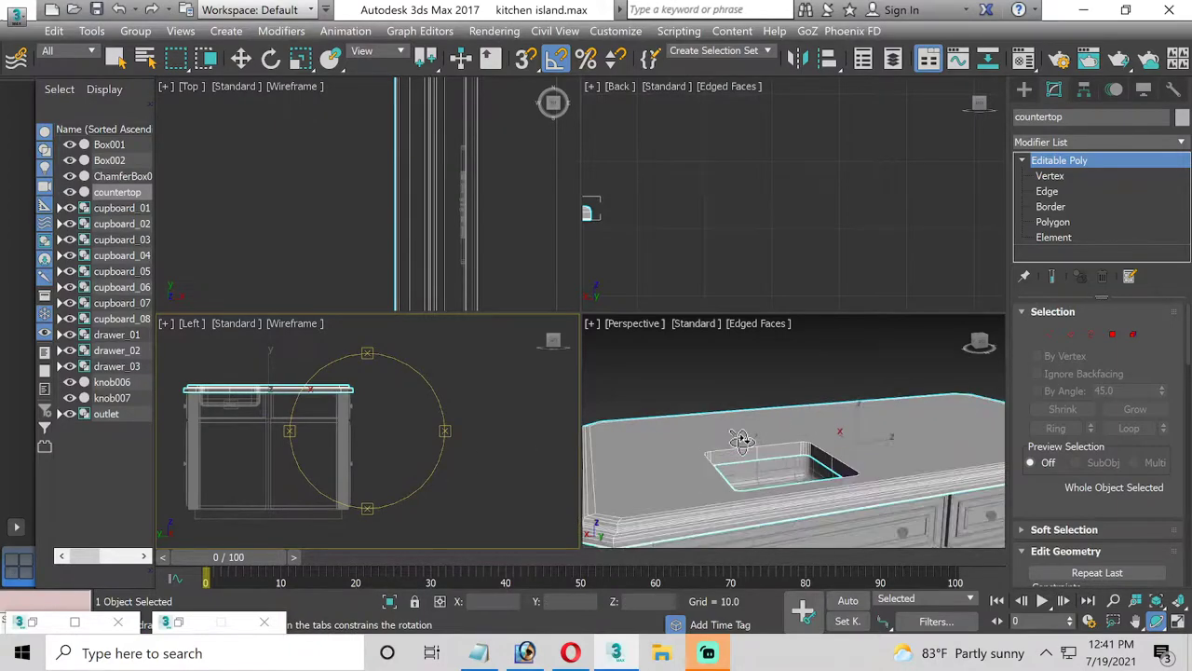
scroll(756, 432, "up", 3)
middle_click_drag(750, 432, 740, 434)
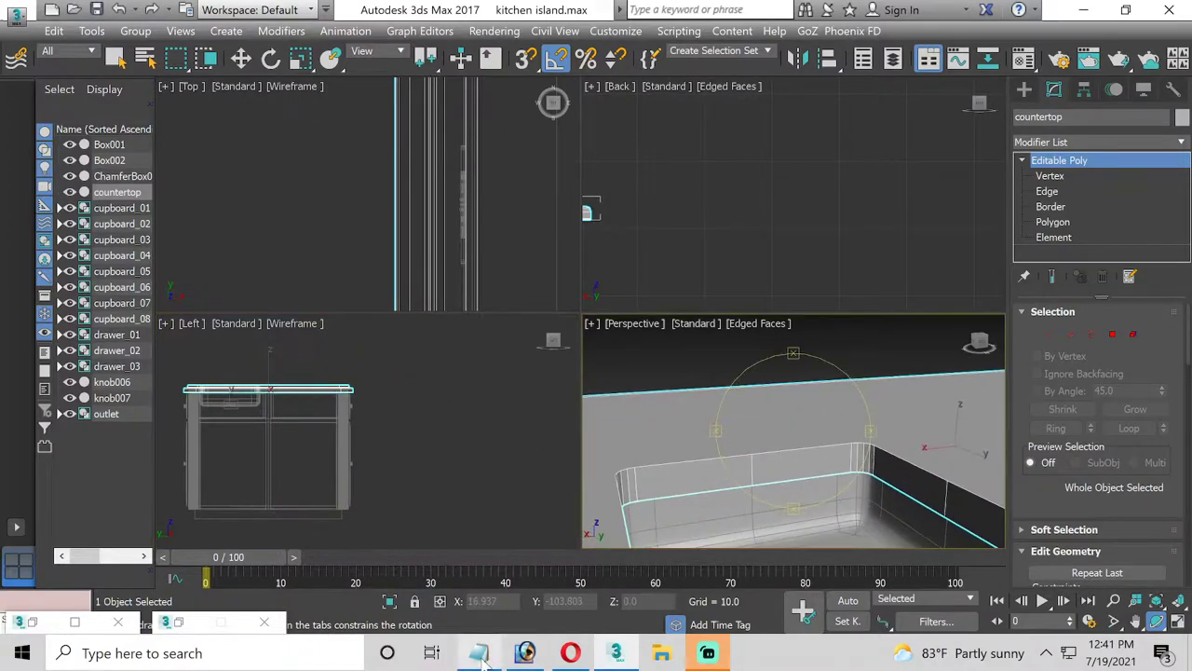
Open faucet.jpg with View Image File and place the viewer at the upper left
left_click(496, 32)
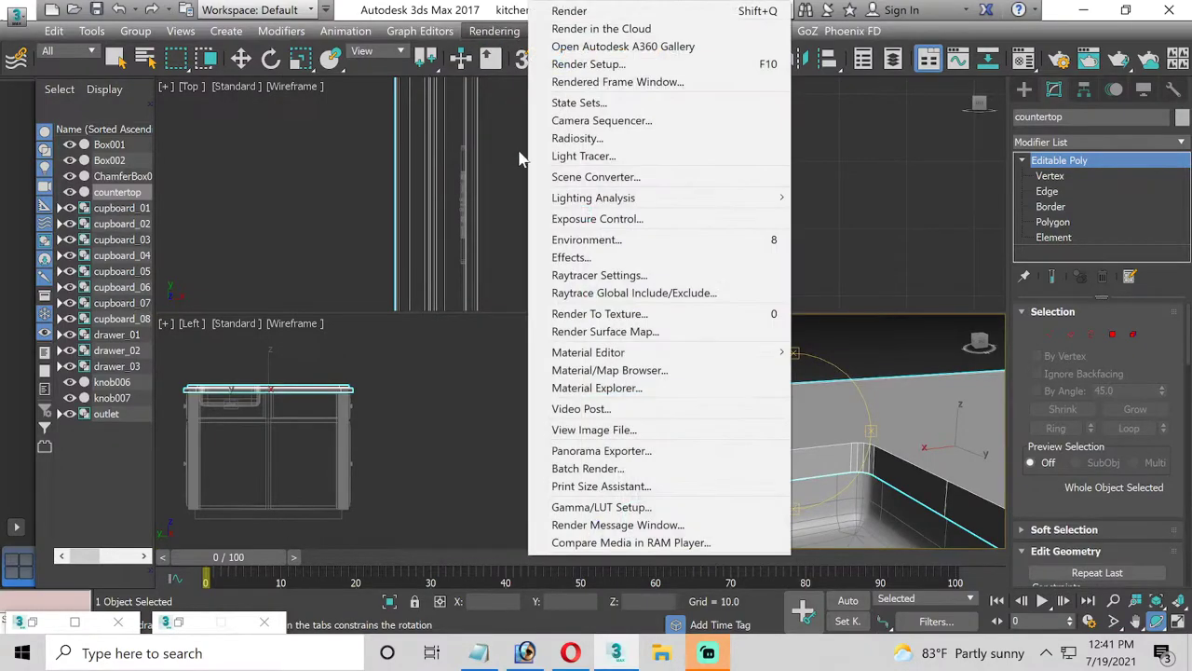
left_click(596, 432)
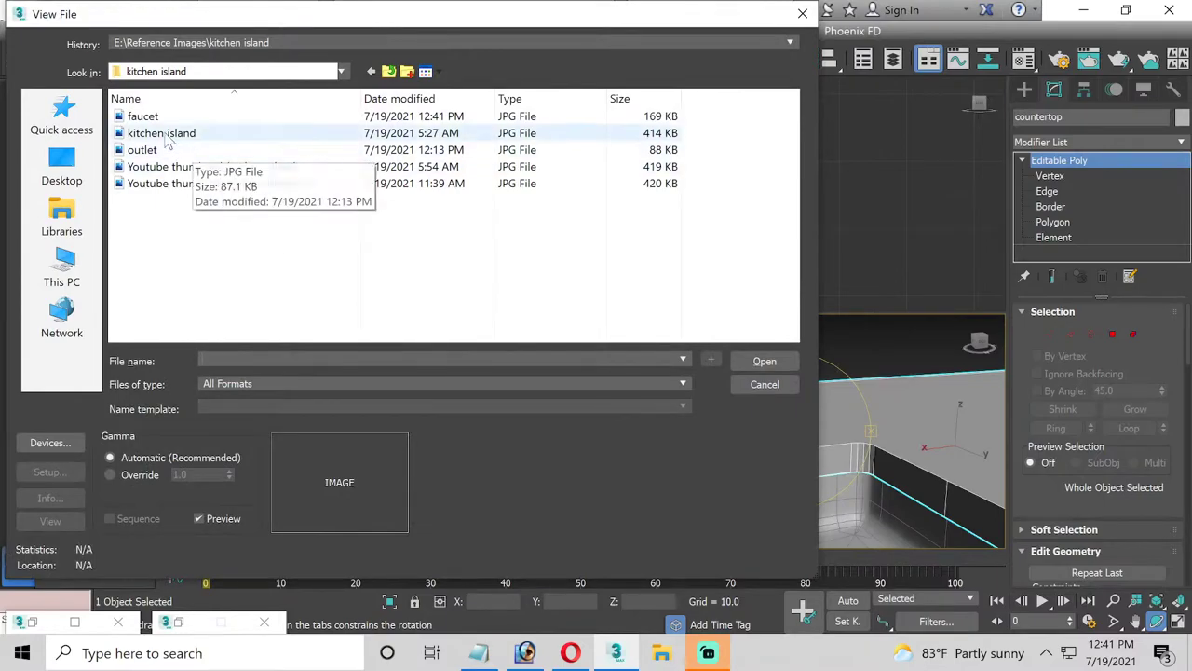
double_click(158, 118)
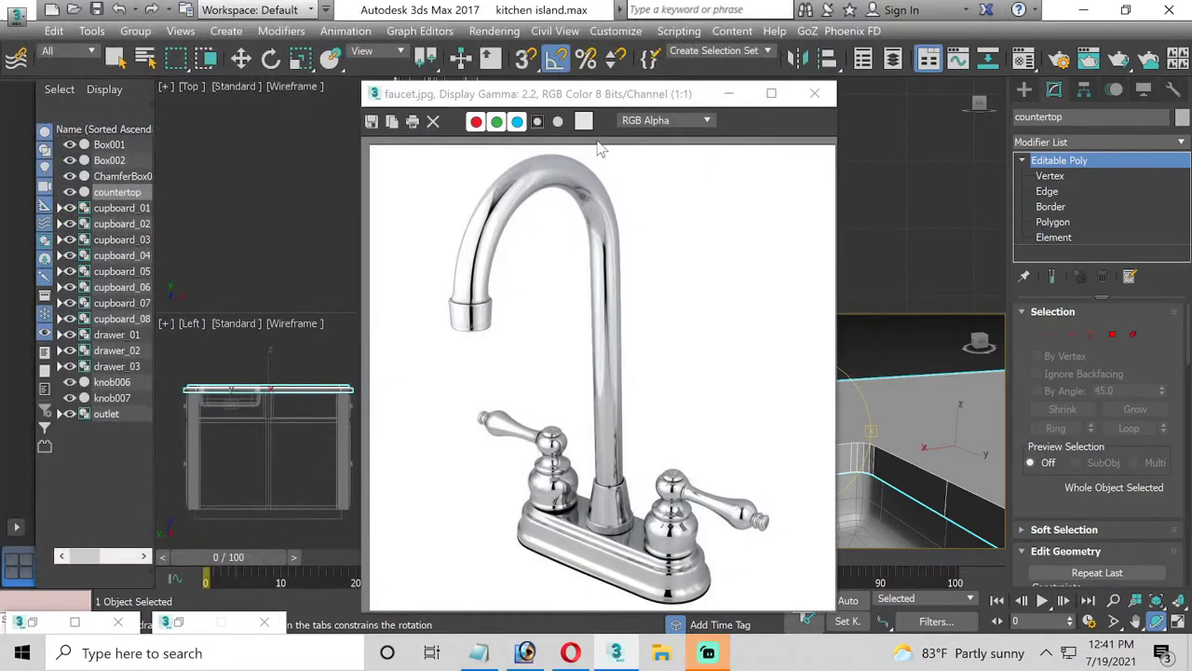
left_click_drag(611, 94, 306, 65)
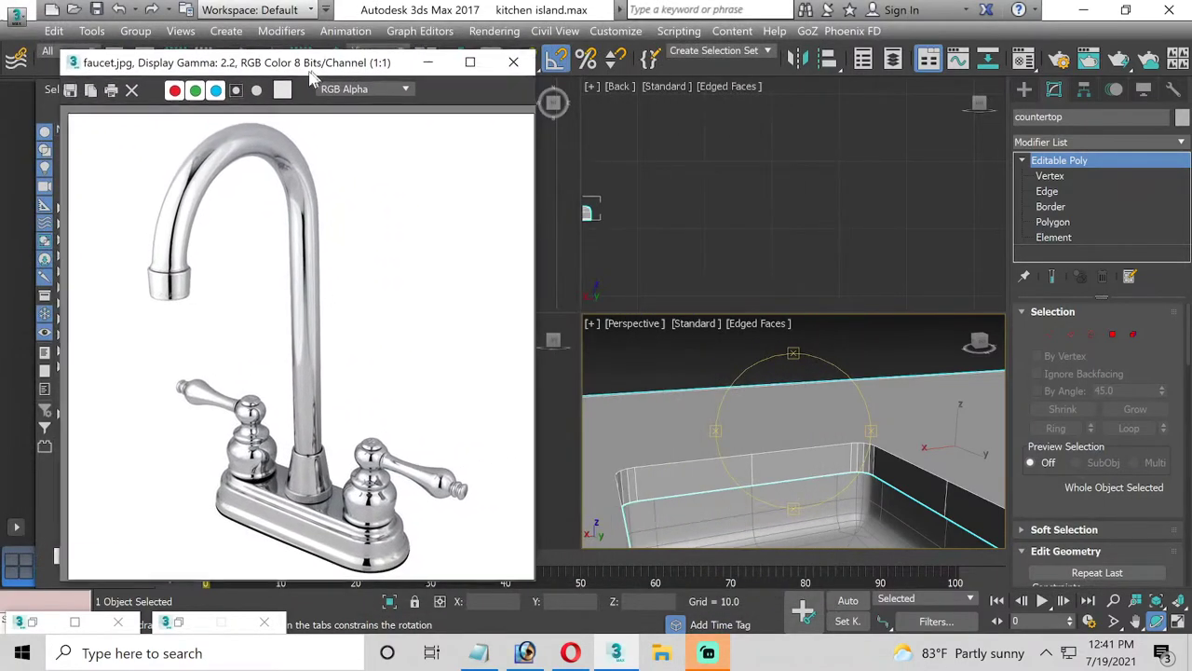
left_click(1024, 91)
Draw a flat box on the countertop behind the sink and shift it slightly left
left_click(1055, 200)
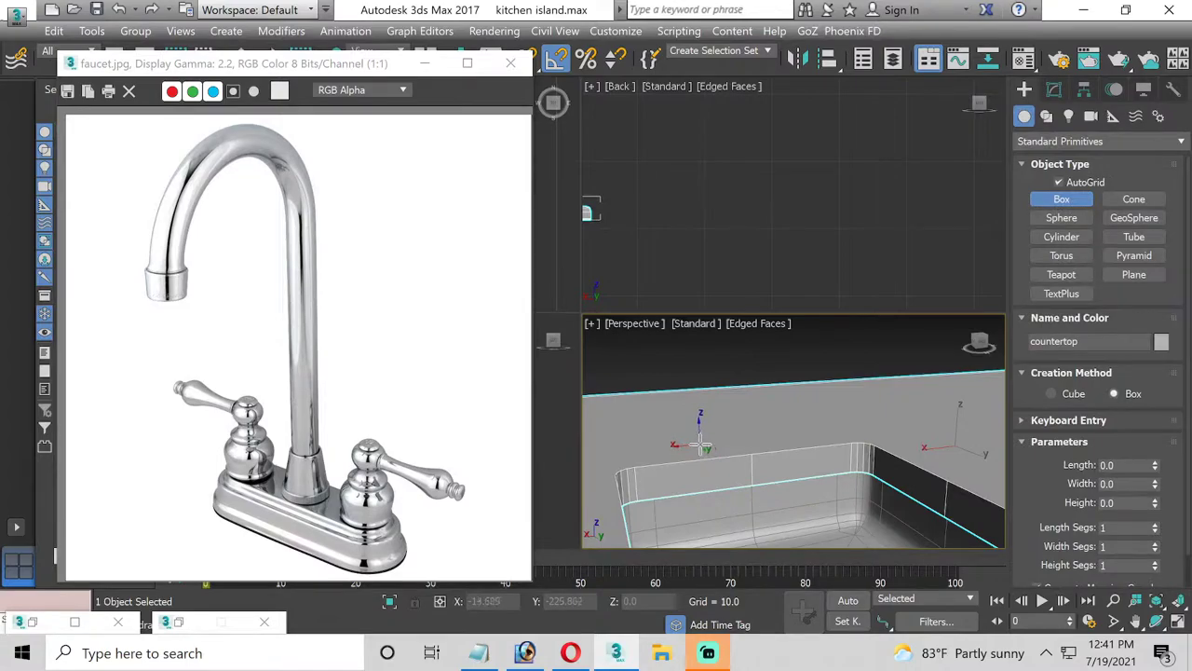
left_click_drag(701, 441, 825, 437)
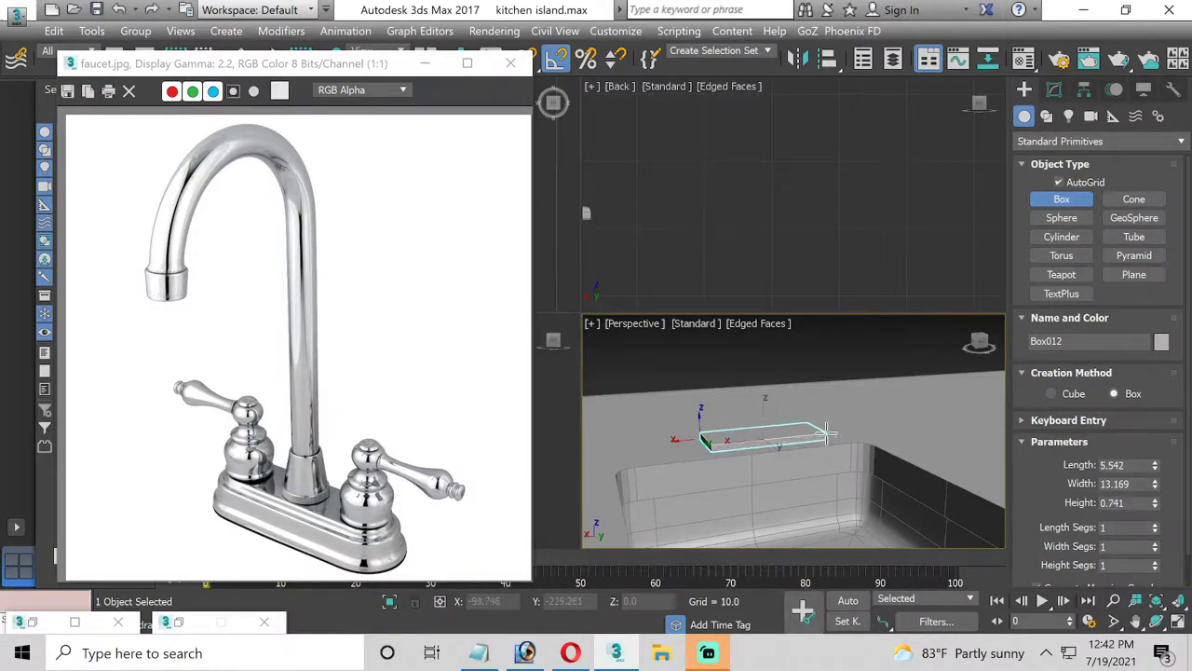
left_click(825, 437)
right_click(825, 437)
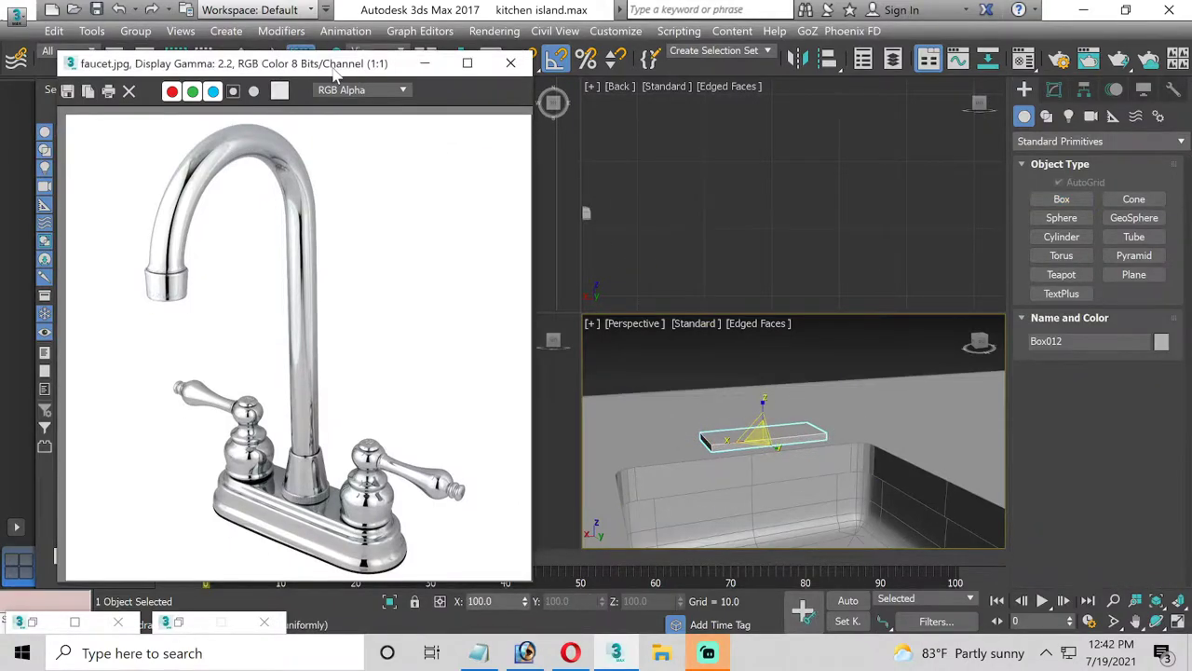
left_click_drag(304, 63, 305, 84)
left_click(241, 58)
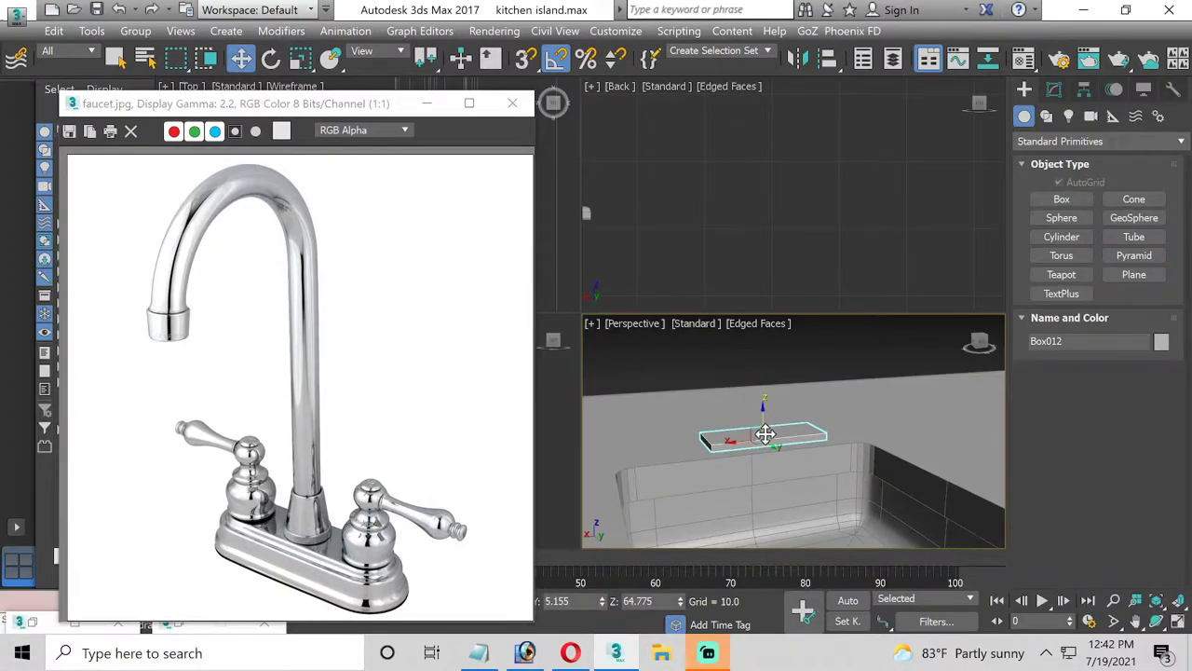
left_click_drag(745, 439, 723, 439)
left_click_drag(326, 112, 366, 73)
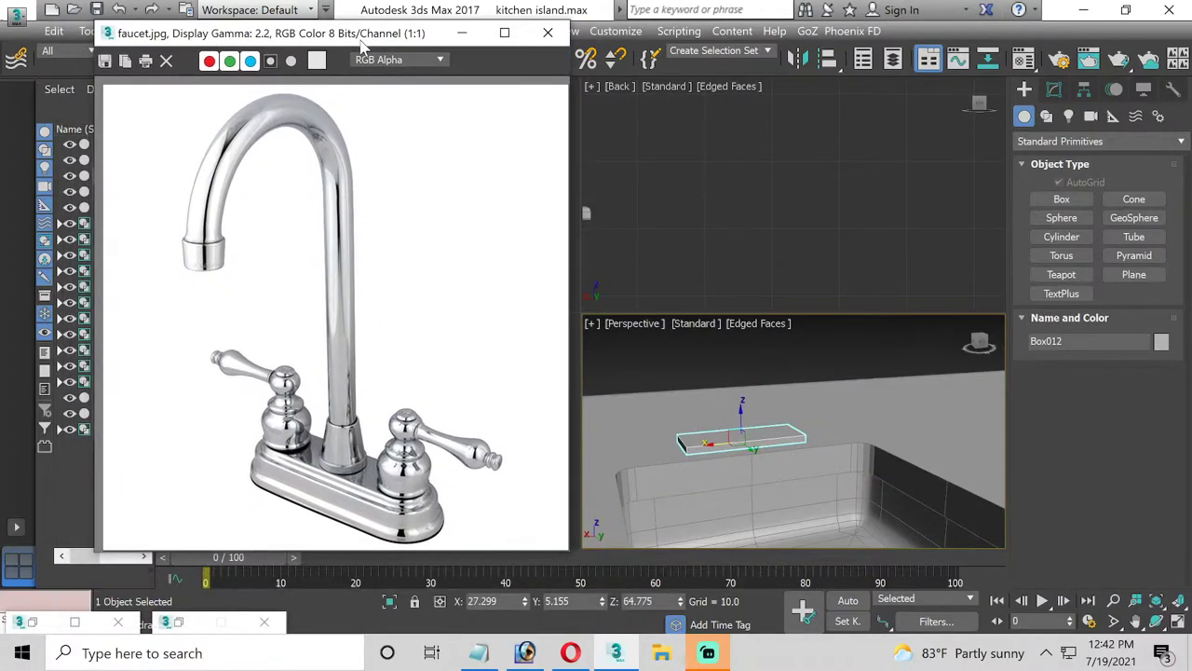
left_click(32, 626)
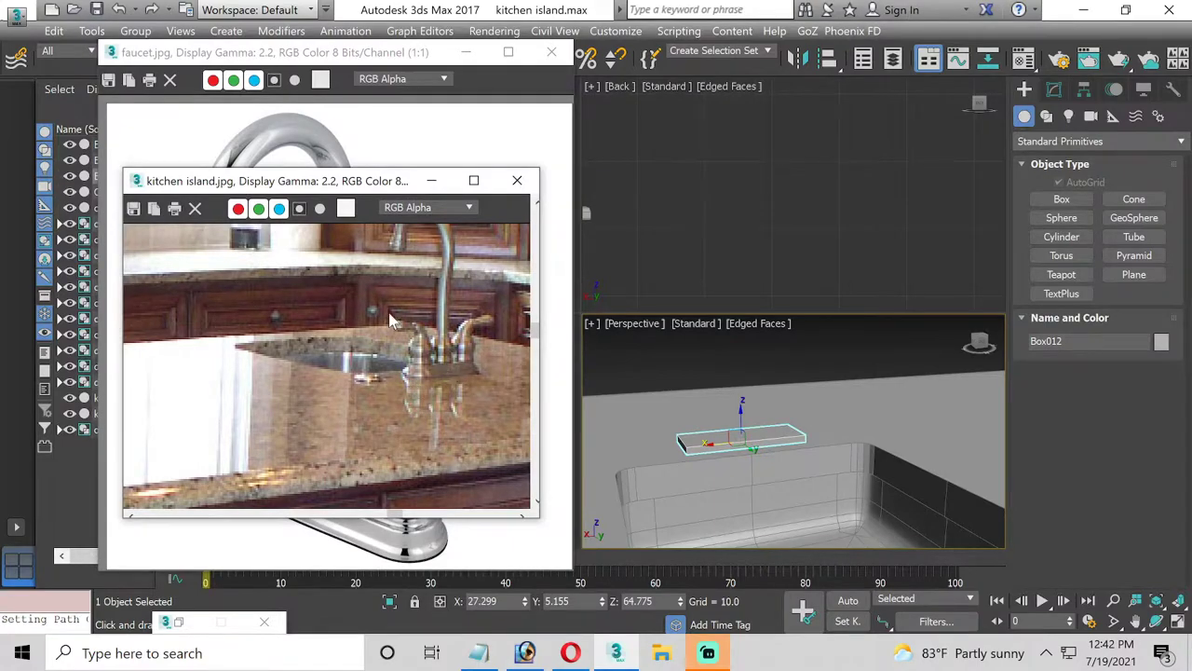
left_click(432, 180)
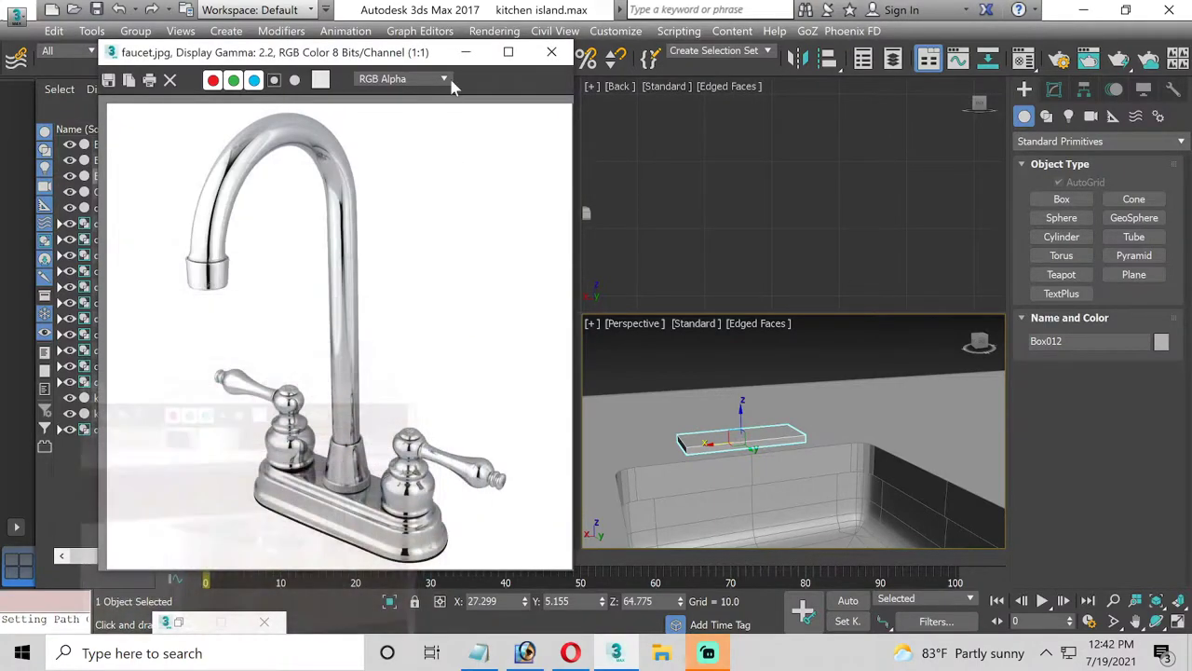
Set the box width to 10.404 and isolate it in the viewport
left_click(1054, 90)
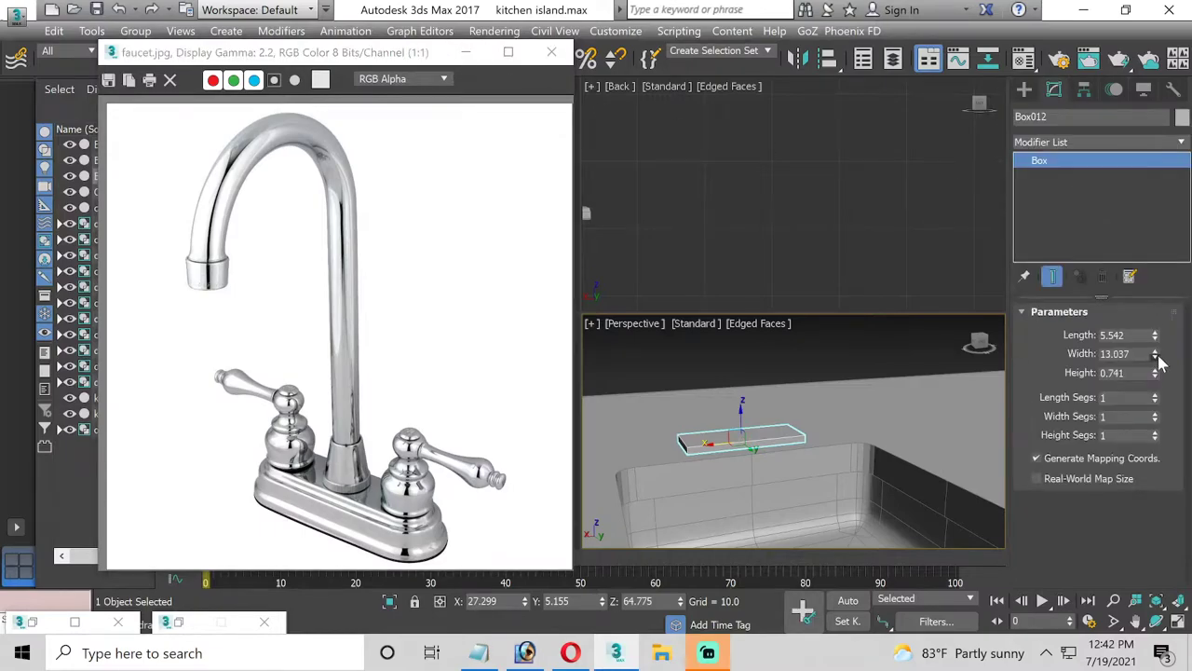
left_click_drag(1158, 355, 1155, 365)
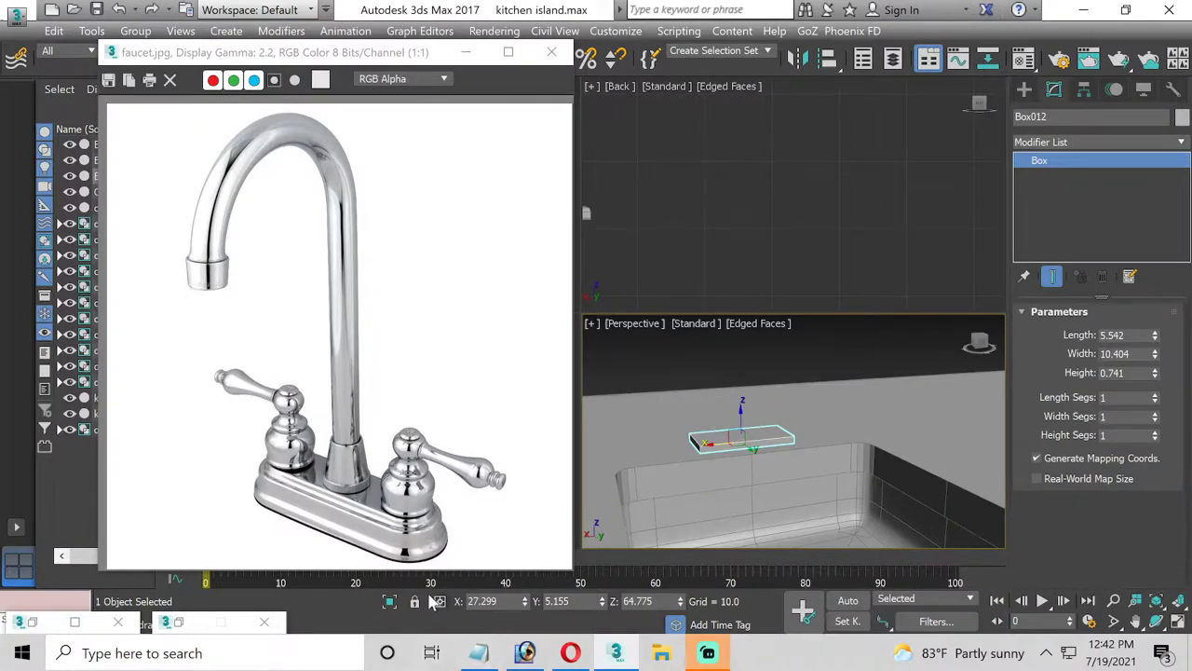
left_click(389, 602)
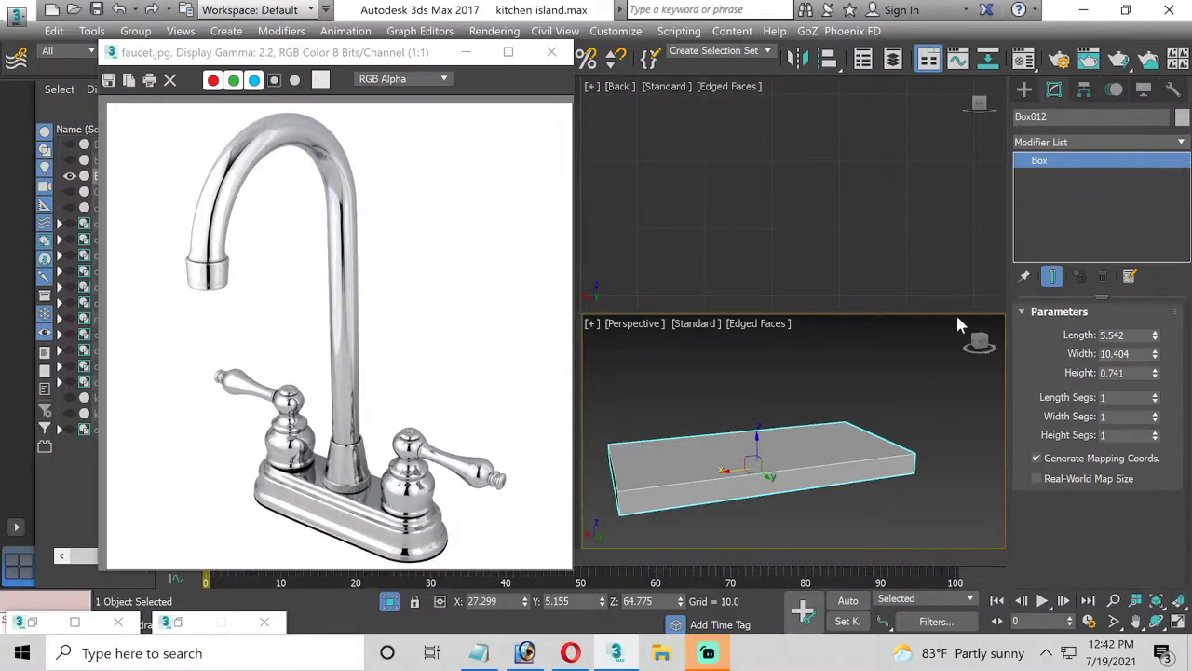
Convert Box012 to an Editable Poly and raise its top face slightly
right_click(1068, 165)
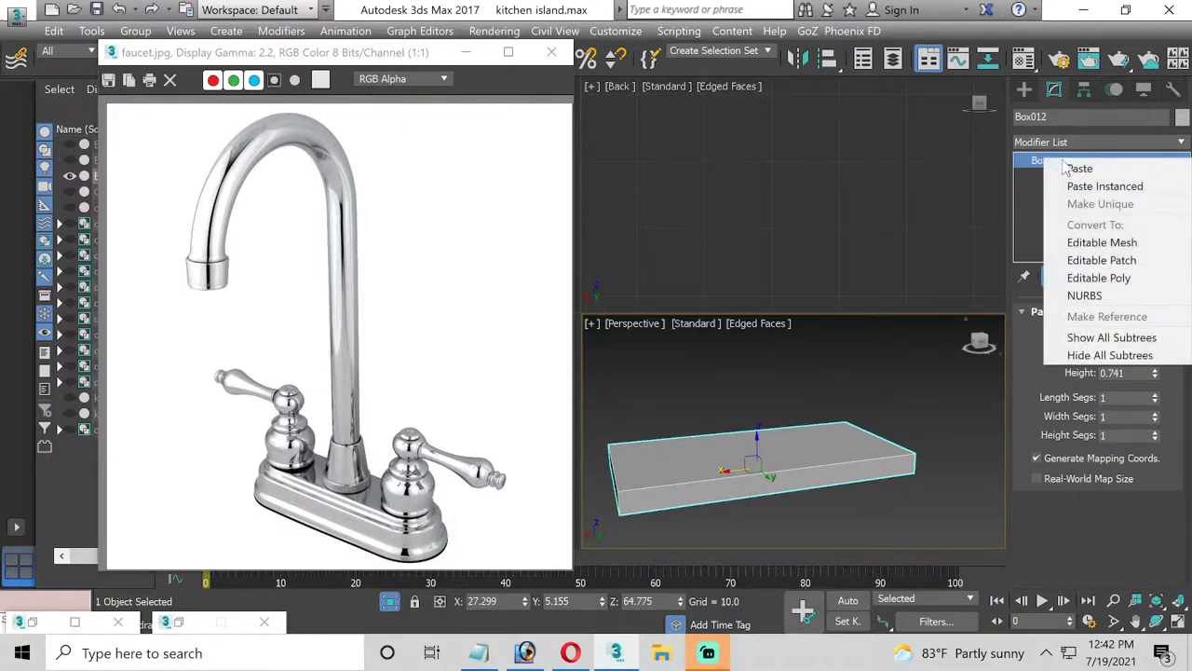
left_click(1080, 276)
left_click(1022, 162)
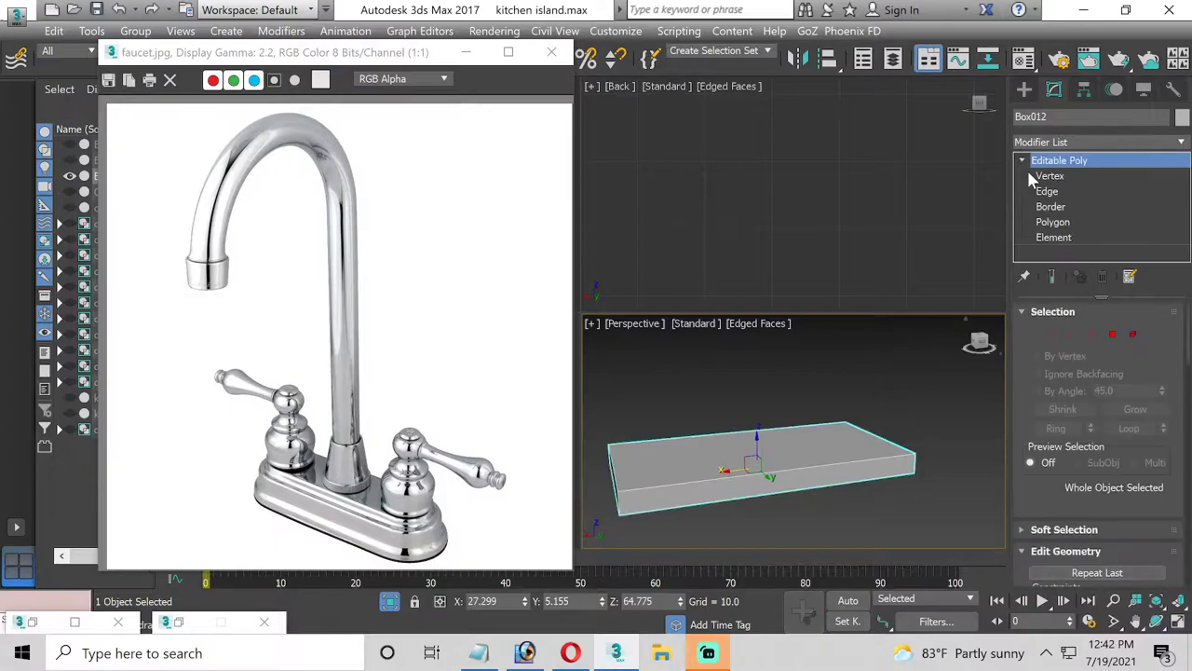
left_click(1052, 222)
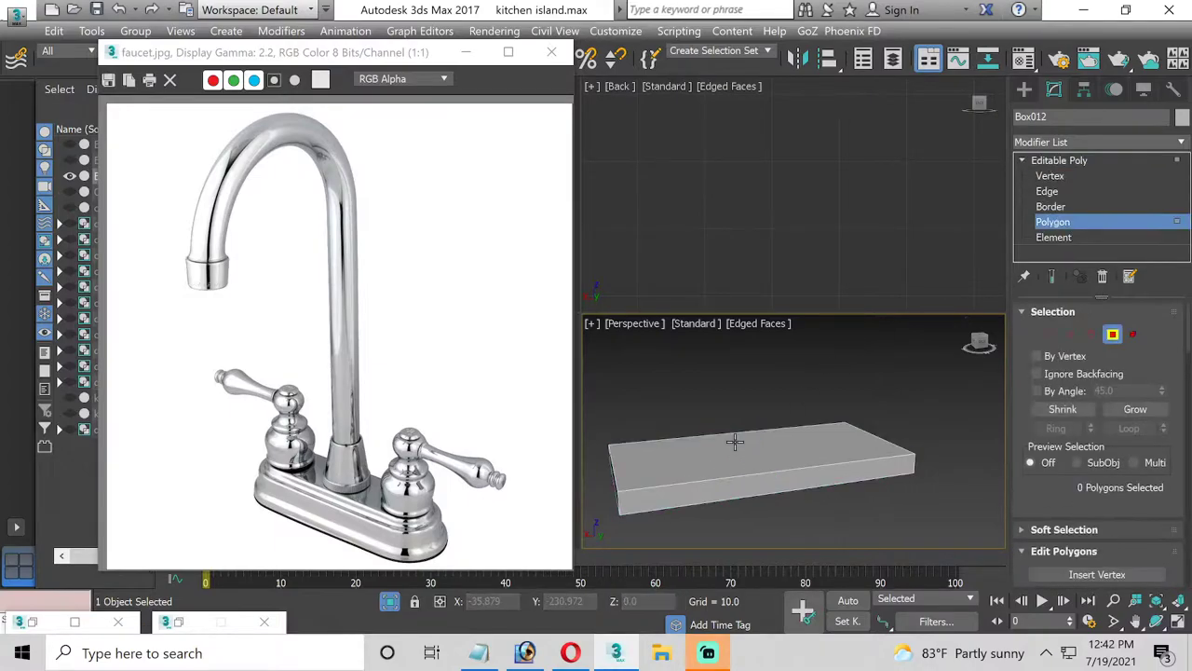
left_click(772, 431)
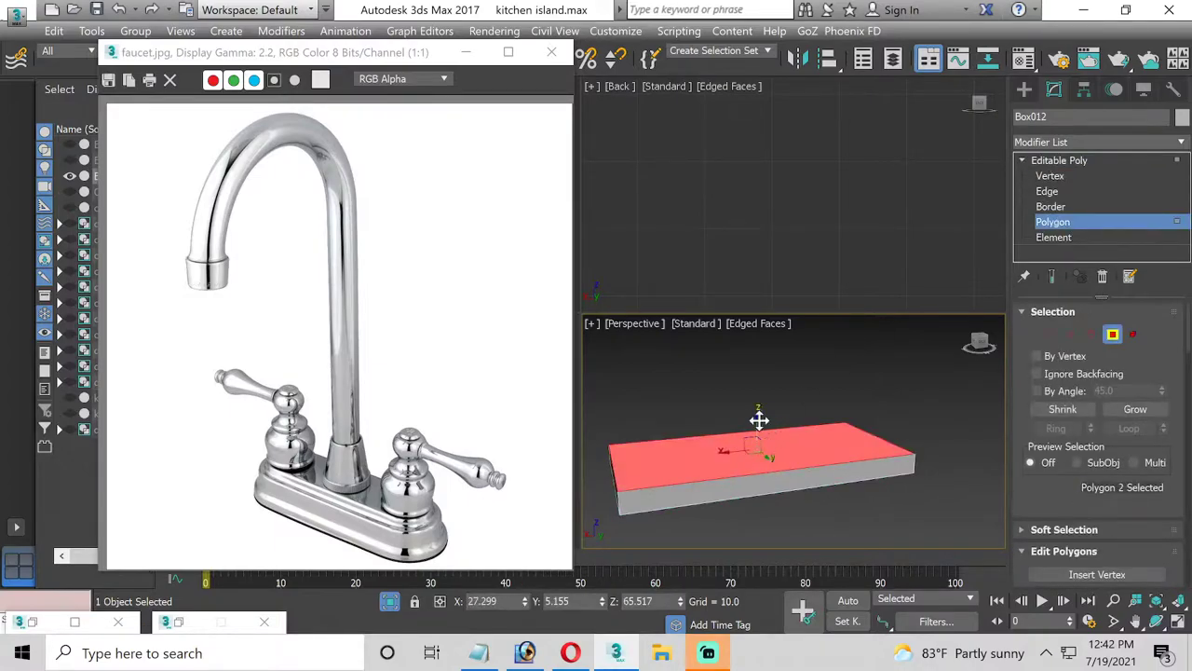
left_click_drag(759, 420, 759, 416)
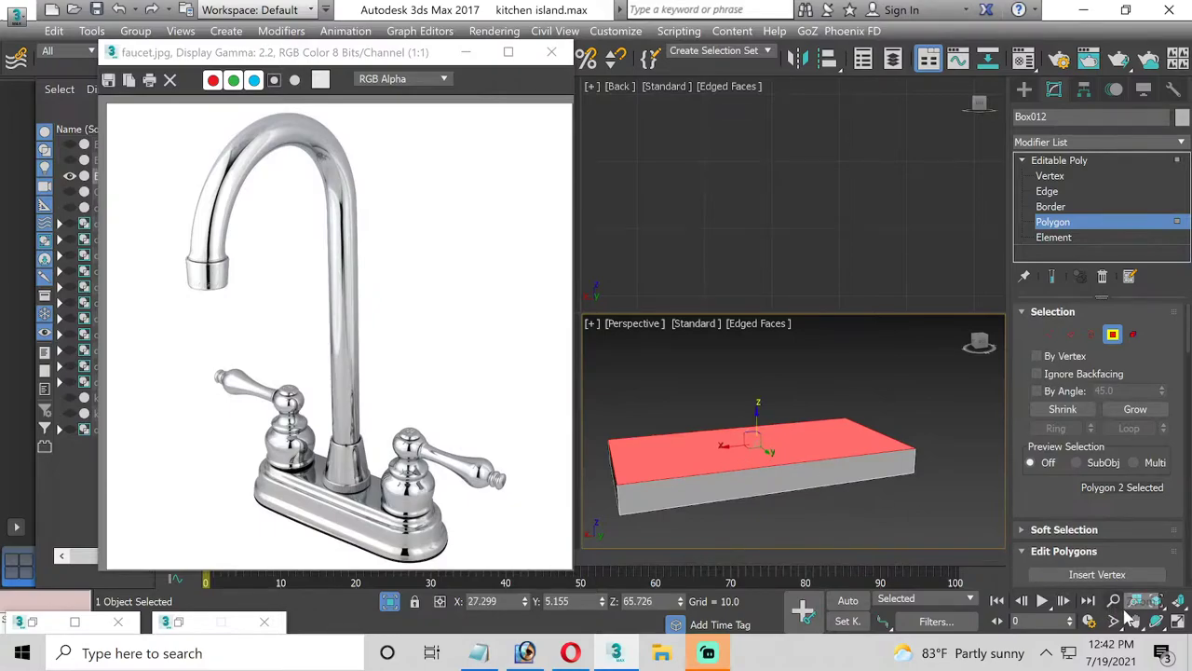
Ring-select the box's end edges, try a chamfer on them, then cancel it
left_click(1047, 192)
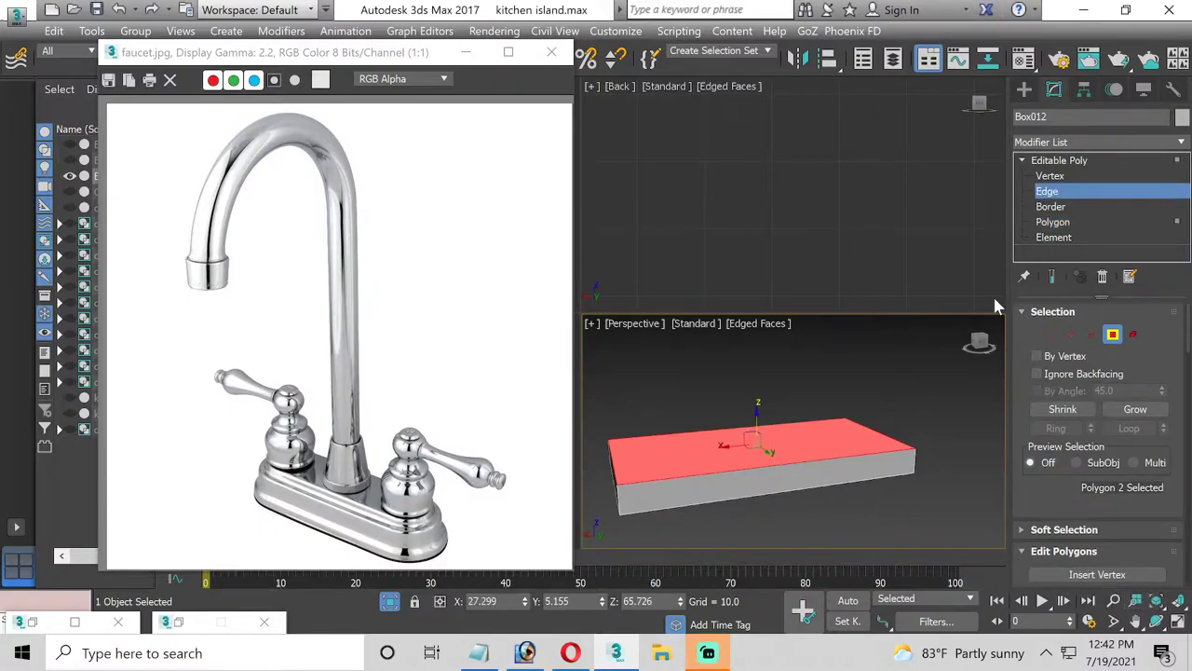
left_click(912, 456)
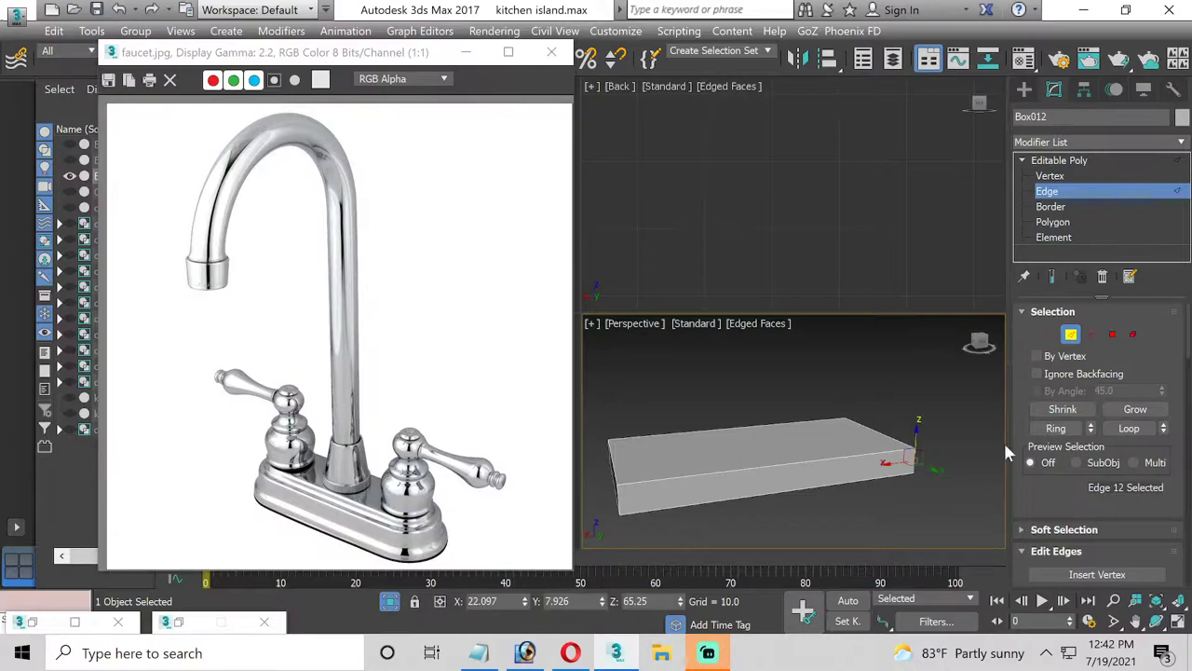
left_click(1055, 427)
scroll(1184, 533, "down", 1)
scroll(1185, 533, "down", 2)
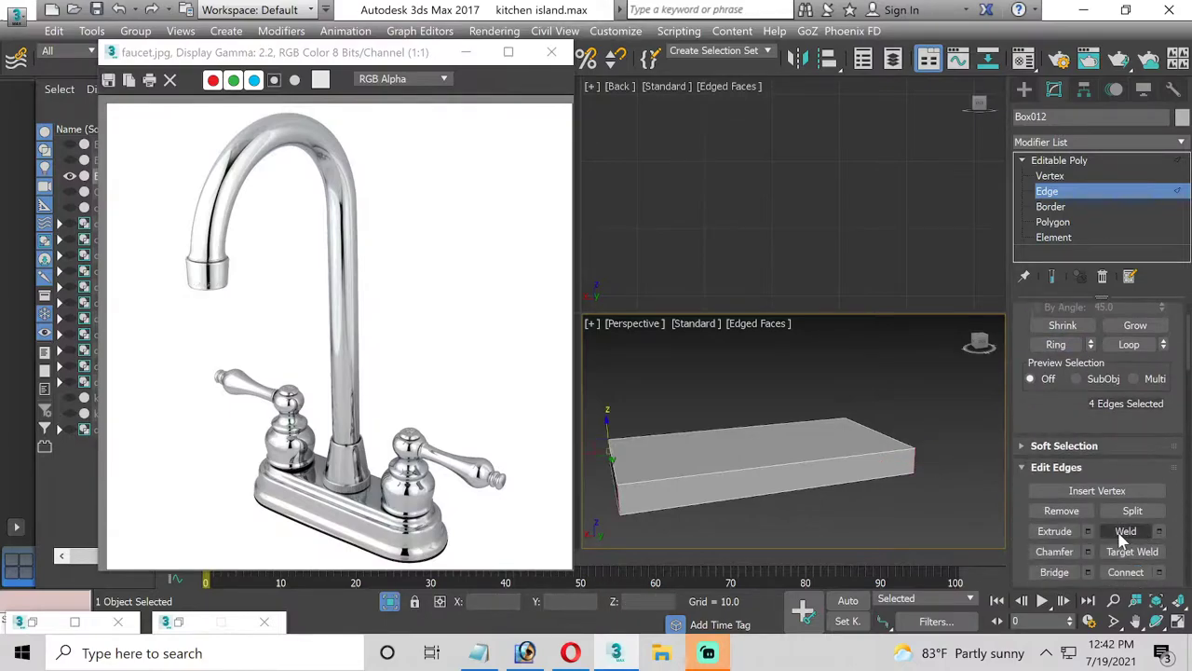
left_click(1086, 550)
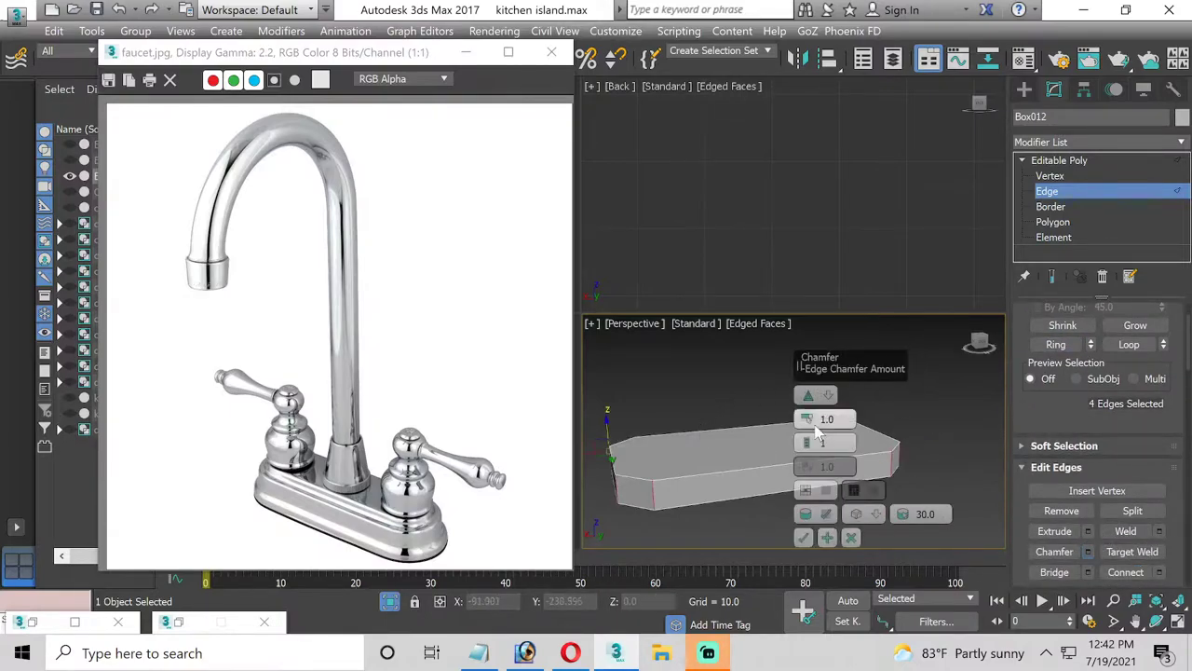
left_click_drag(804, 422, 808, 432)
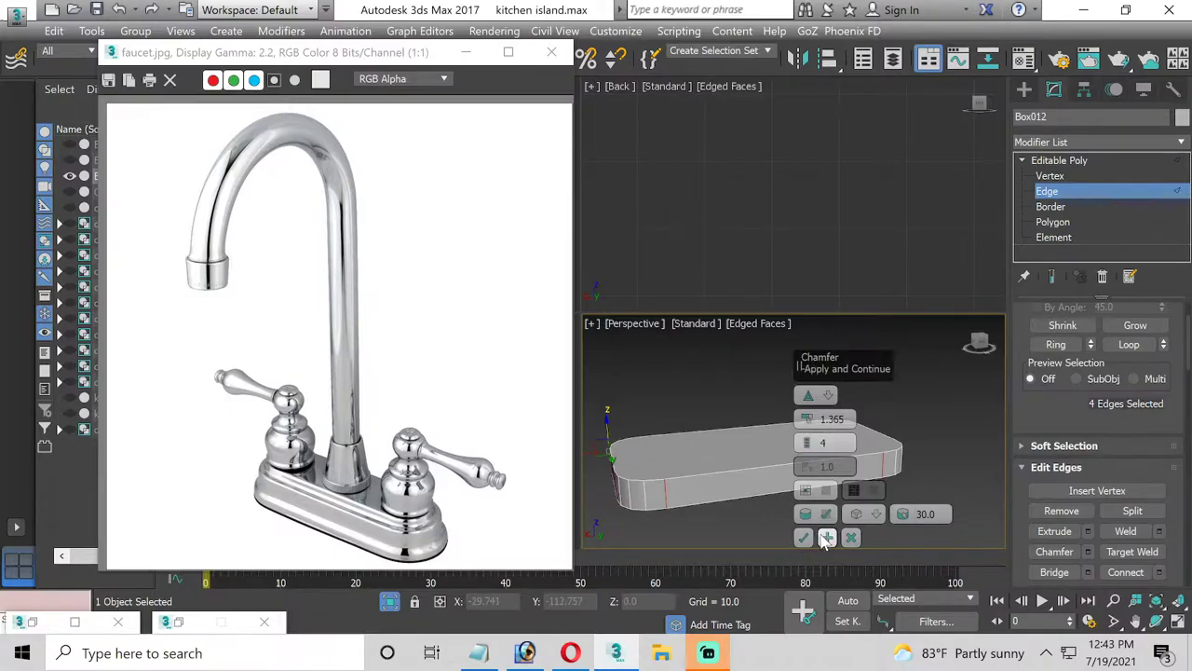
left_click(850, 536)
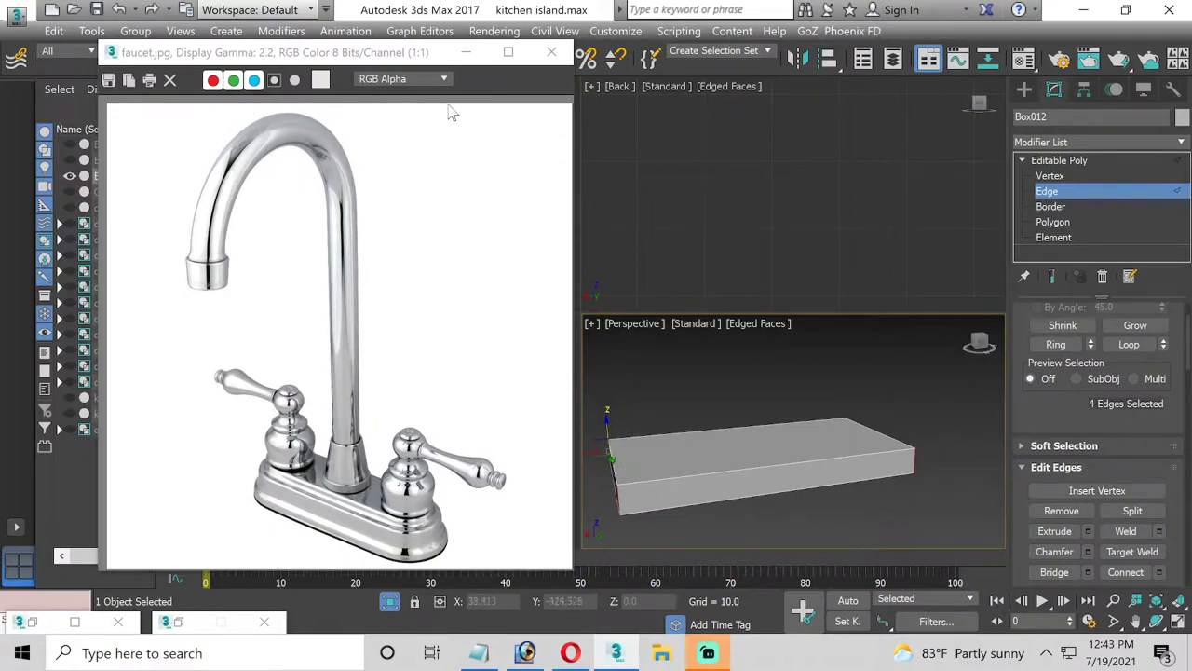
Maximize the top view, frame the box, and shrink the faucet reference window beside it
left_click_drag(457, 52, 417, 180)
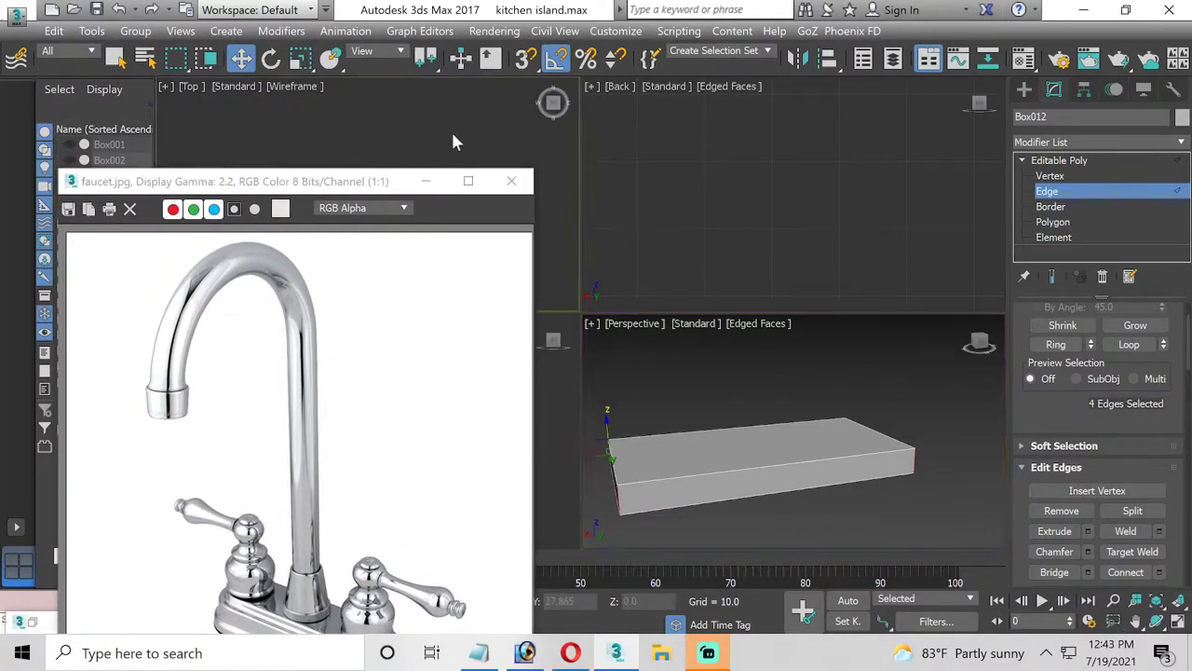
left_click(1176, 621)
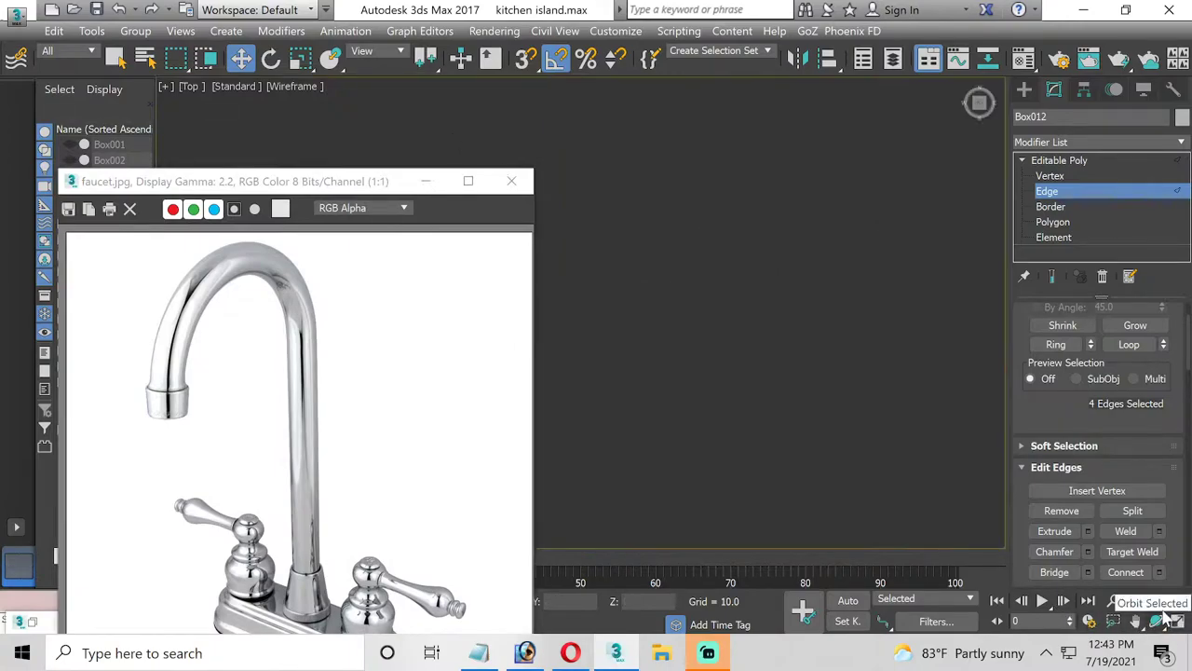
scroll(837, 368, "down", 2)
scroll(836, 368, "down", 2)
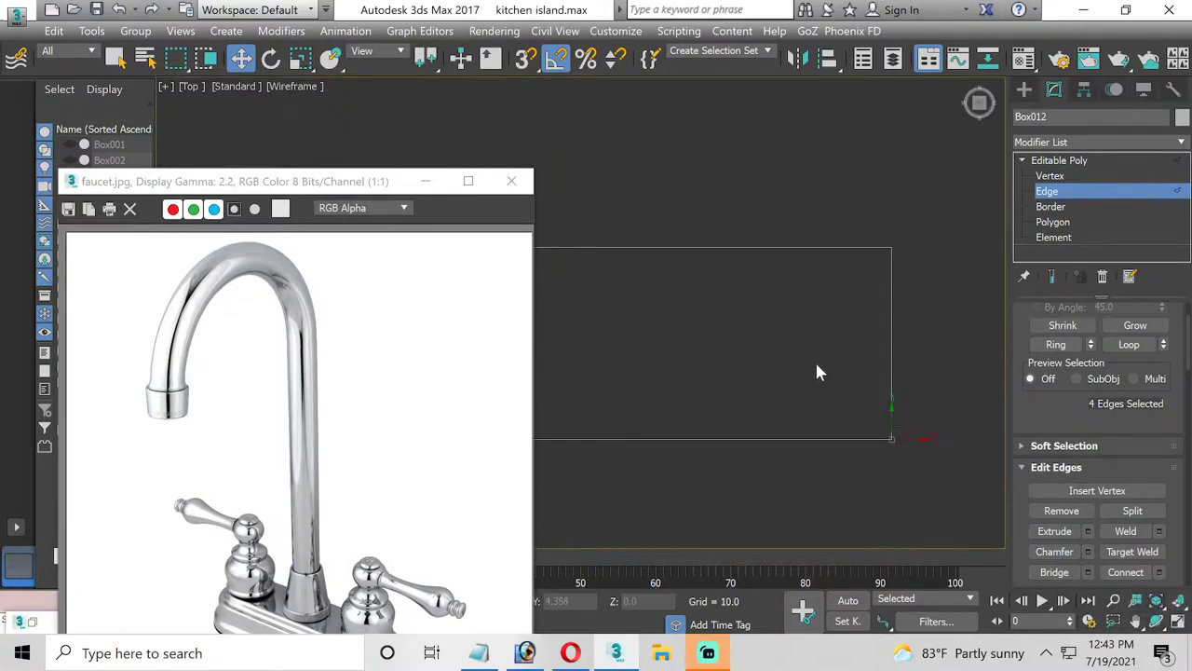
middle_click_drag(817, 366, 907, 364)
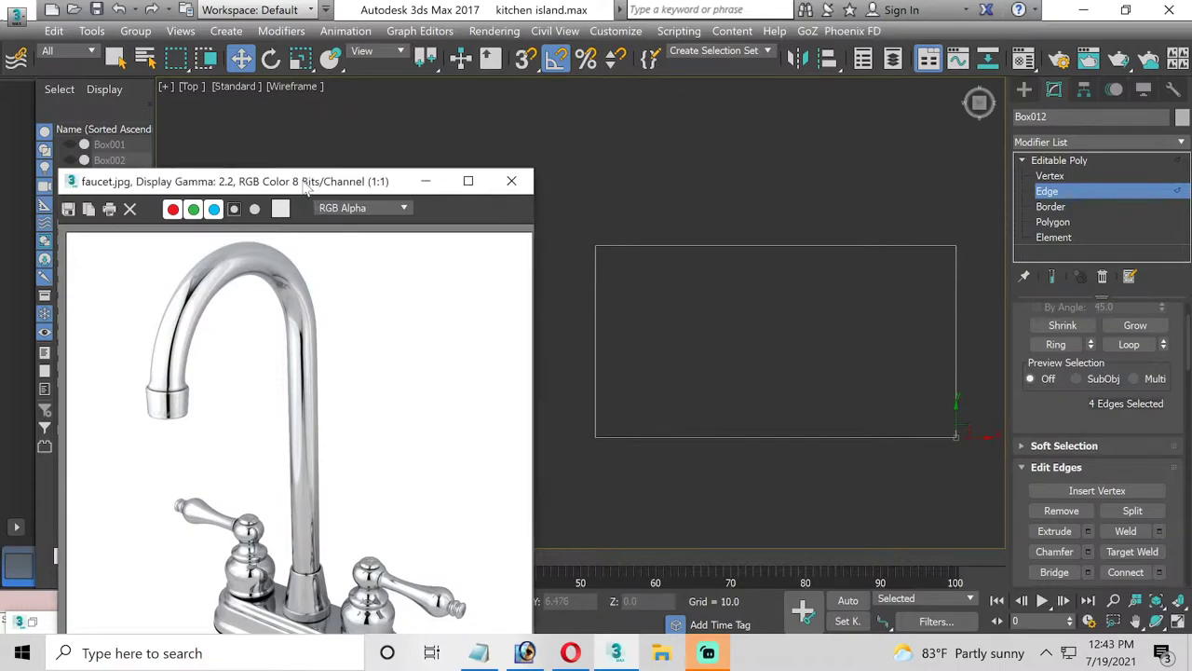
left_click_drag(308, 183, 289, 57)
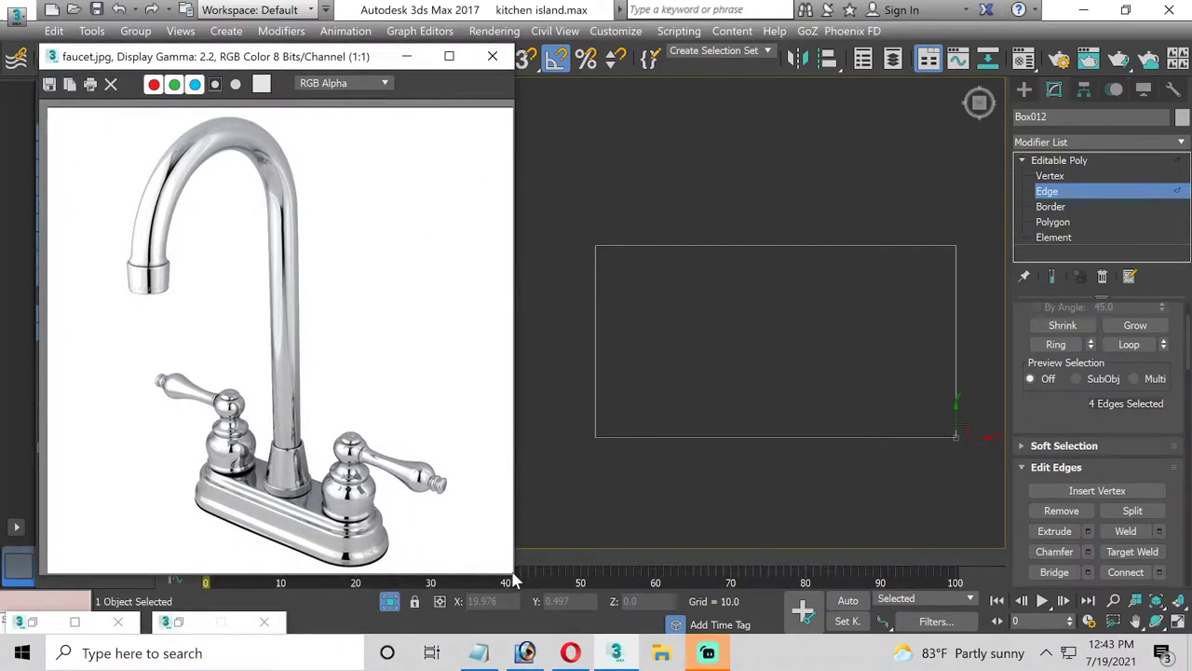
left_click_drag(515, 577, 350, 445)
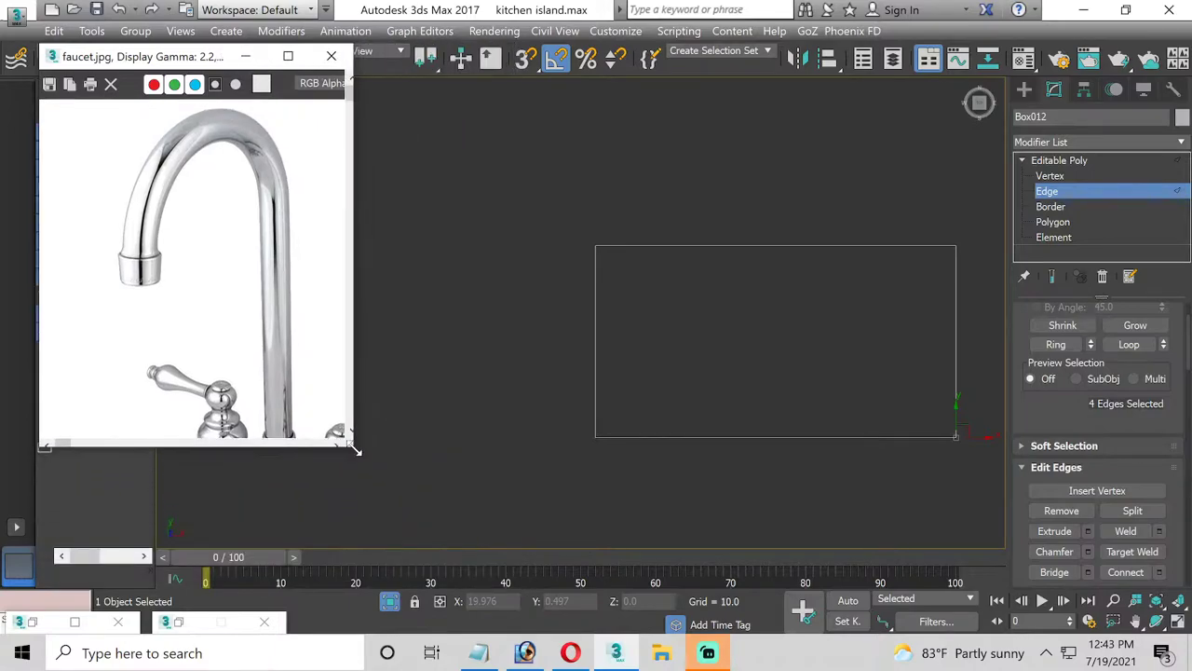
scroll(219, 398, "up", 3)
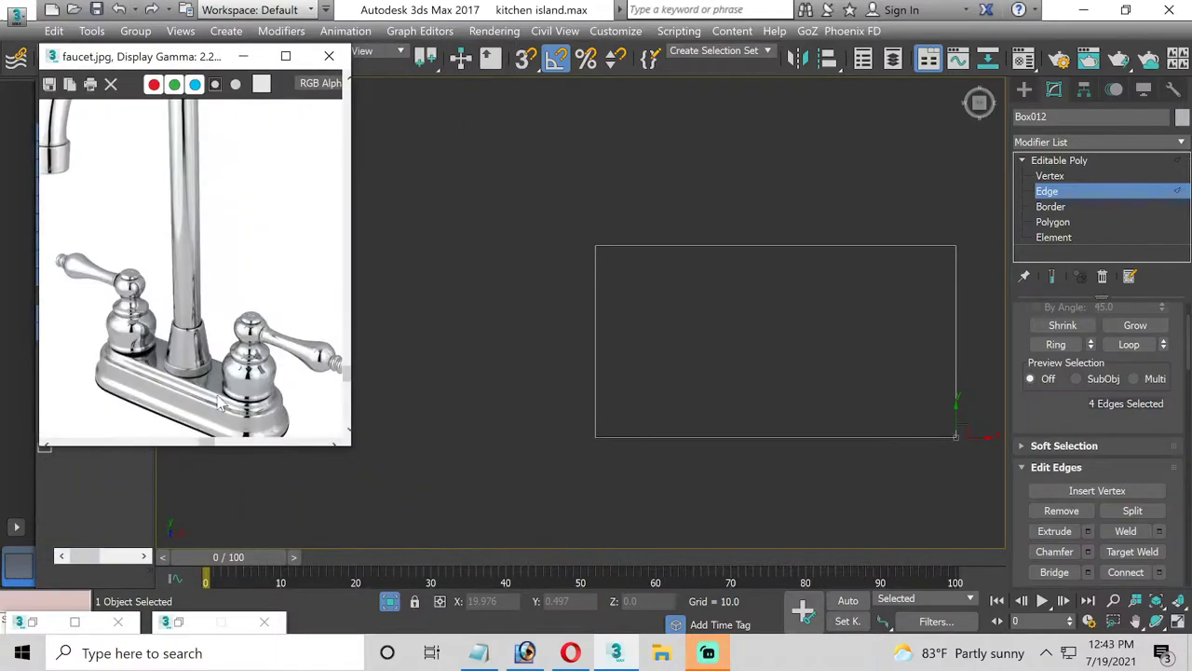
middle_click_drag(666, 354, 577, 371)
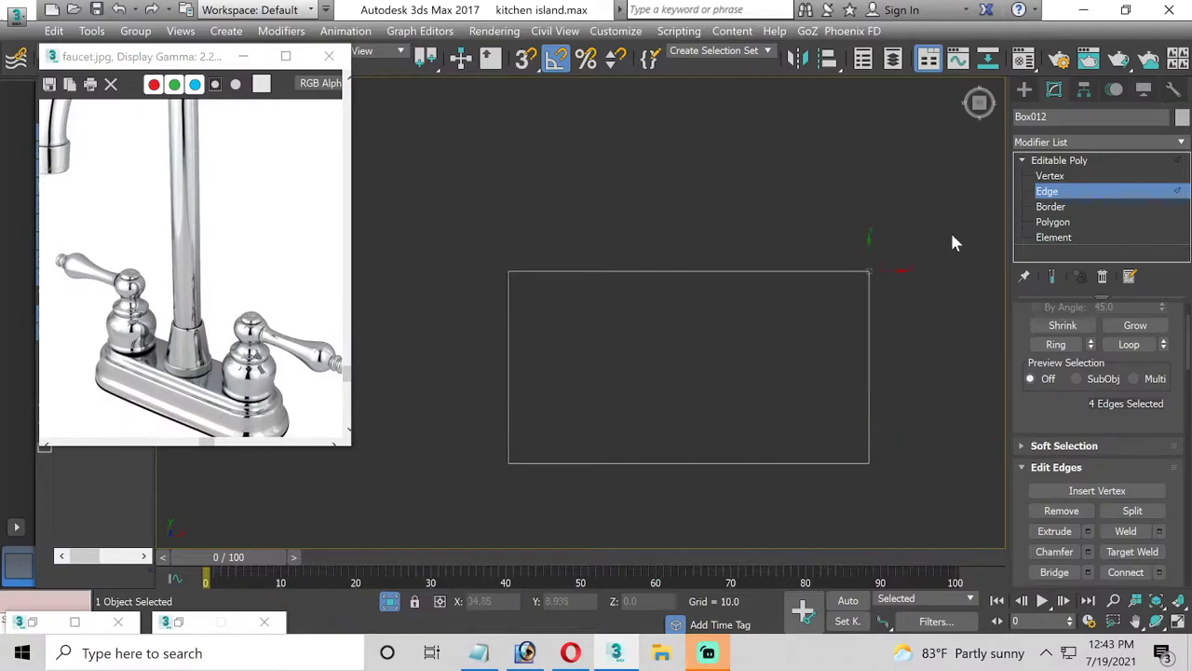
Connect the side edges with a centre edge and pull both end vertices outward into points
left_click_drag(943, 378, 942, 379)
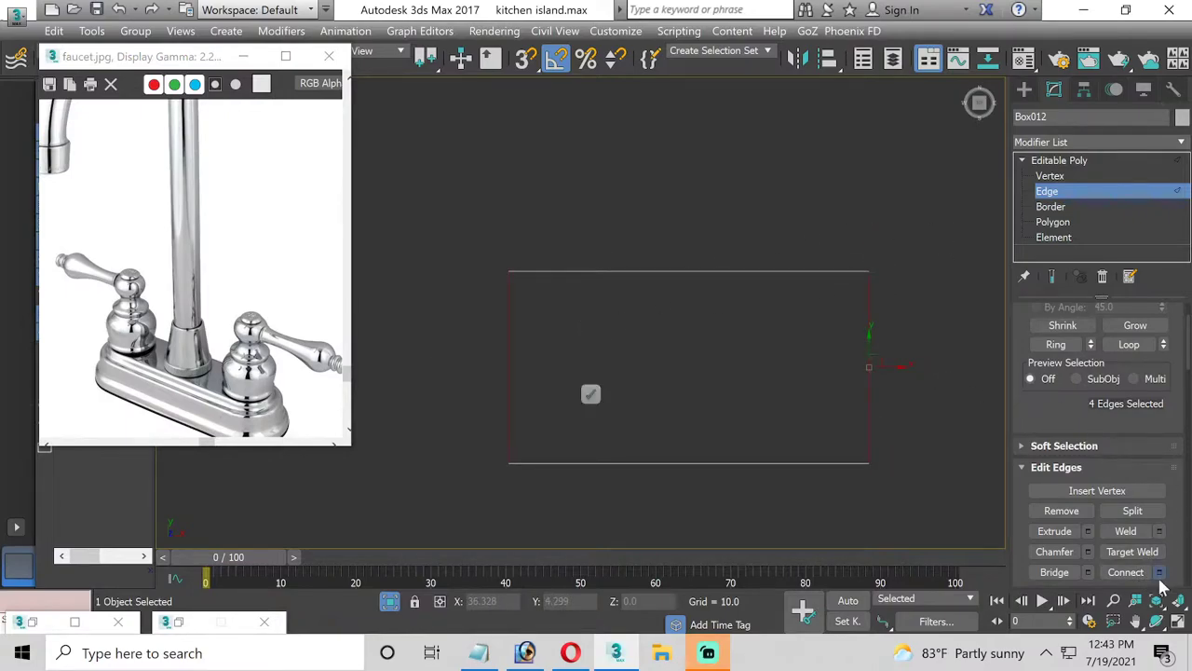
left_click(589, 394)
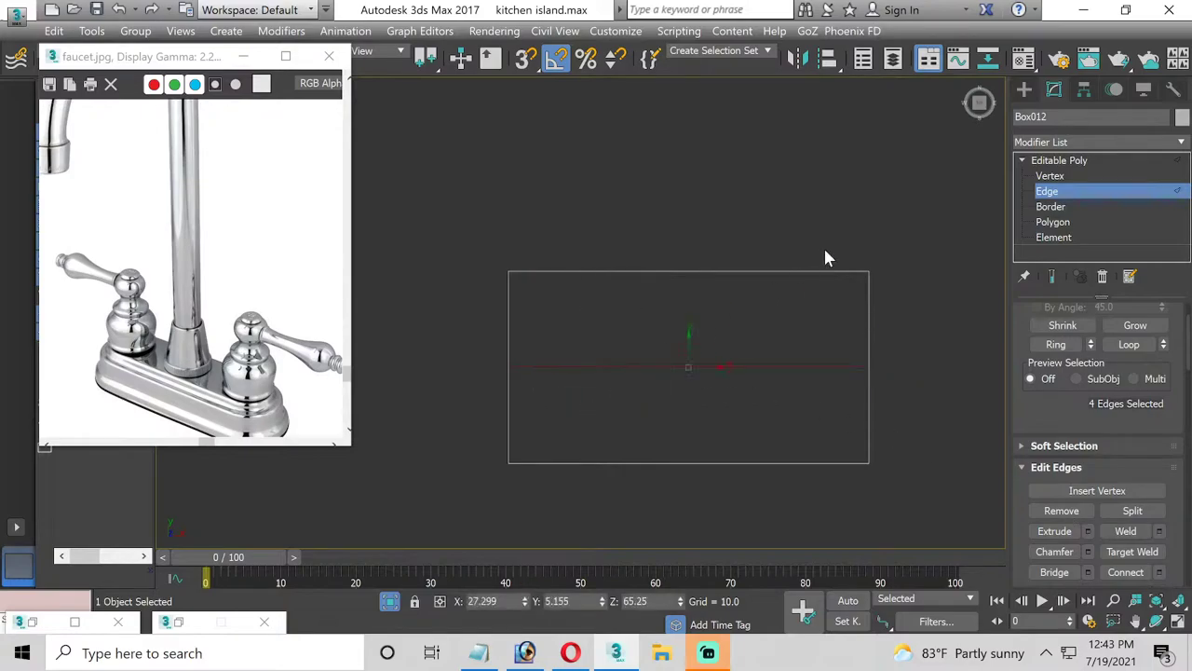
left_click(1049, 177)
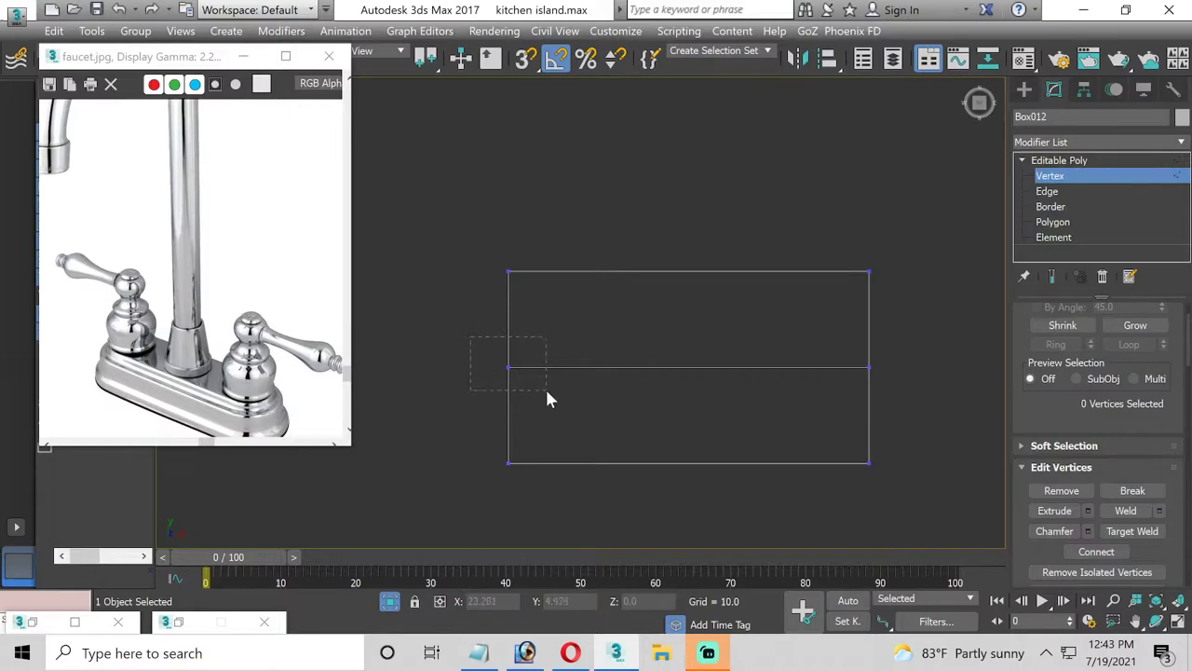
left_click_drag(547, 399, 483, 367)
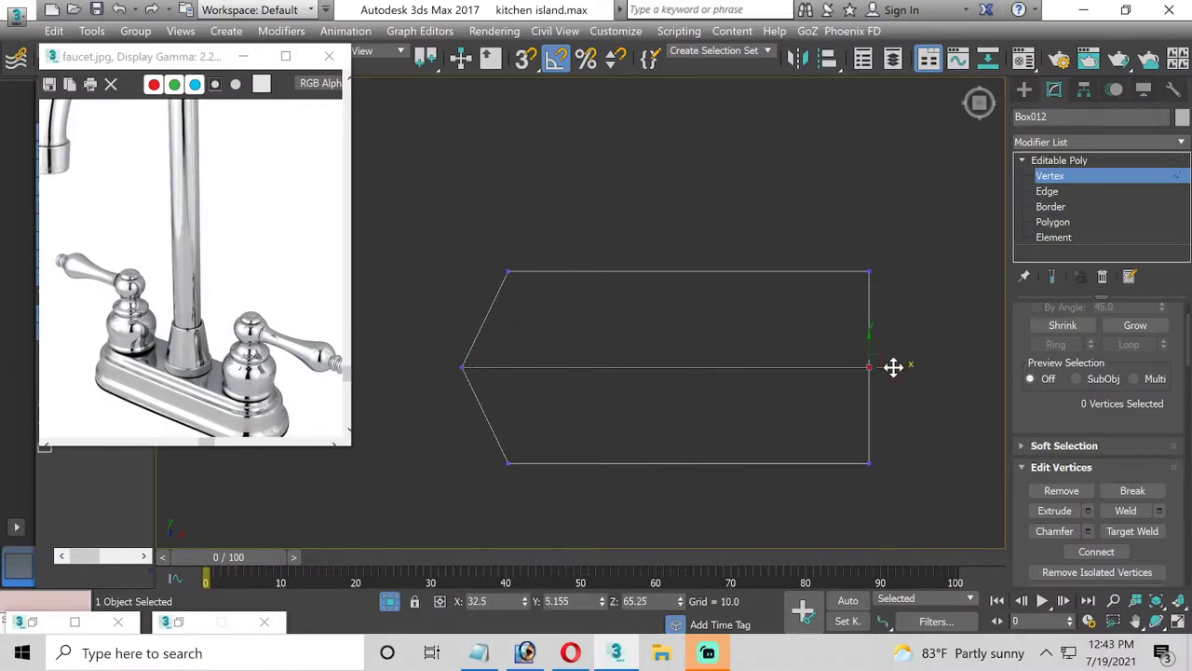
left_click_drag(893, 367, 945, 371)
left_click(1176, 624)
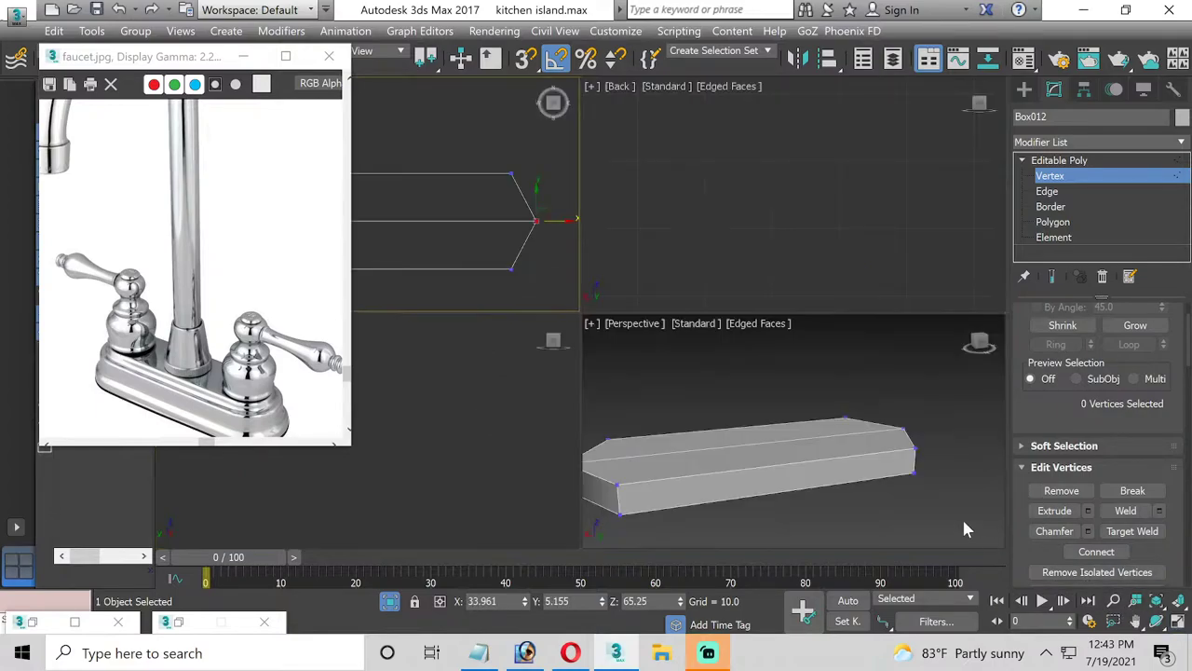
Maximize the Perspective view and select the ring of vertical corner edges at Edge level
left_click(1176, 624)
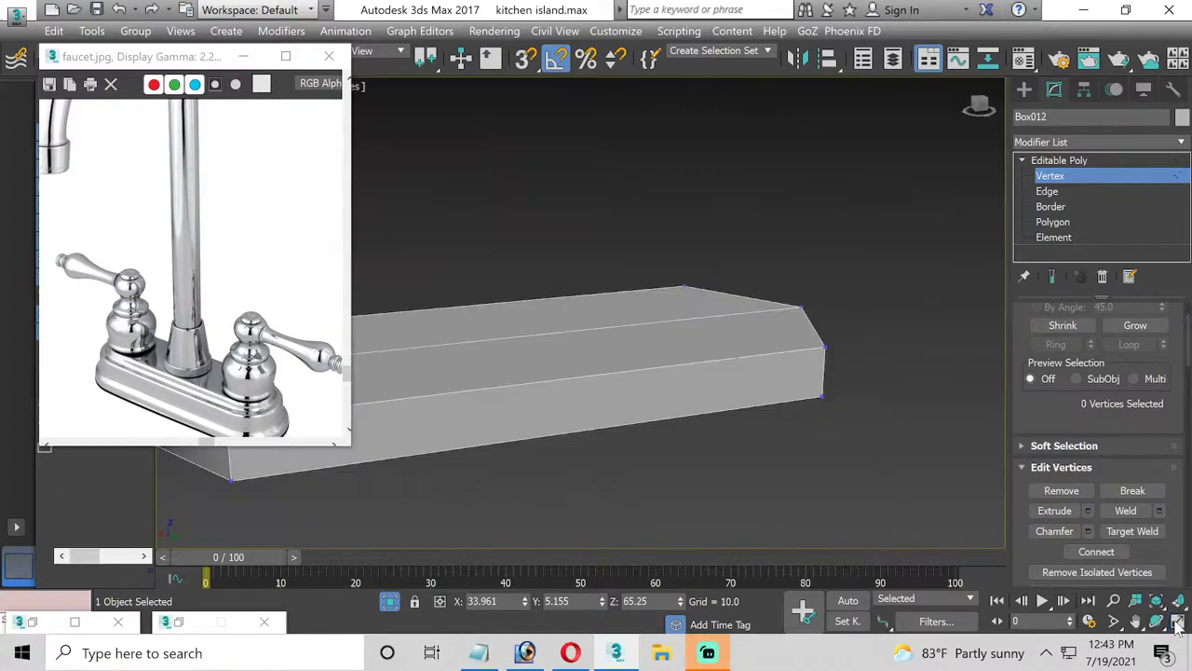
mouse_move(828, 508)
middle_mouse_down()
mouse_move(990, 521)
mouse_move(944, 510)
middle_mouse_up()
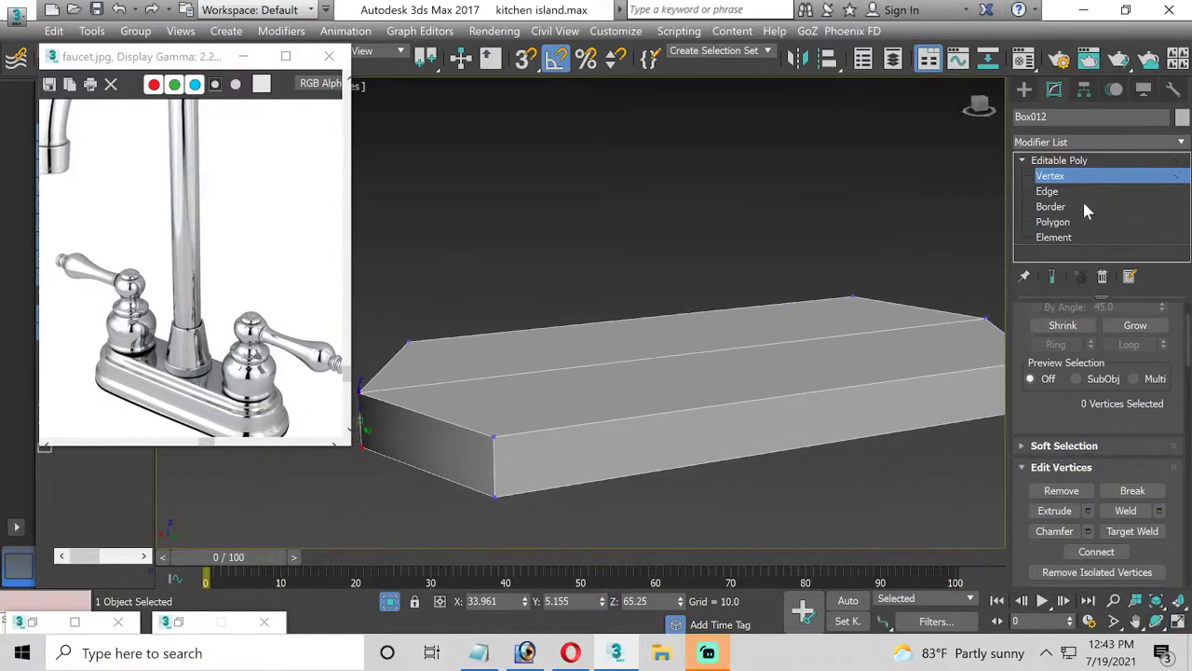
left_click(1047, 191)
double_click(746, 352)
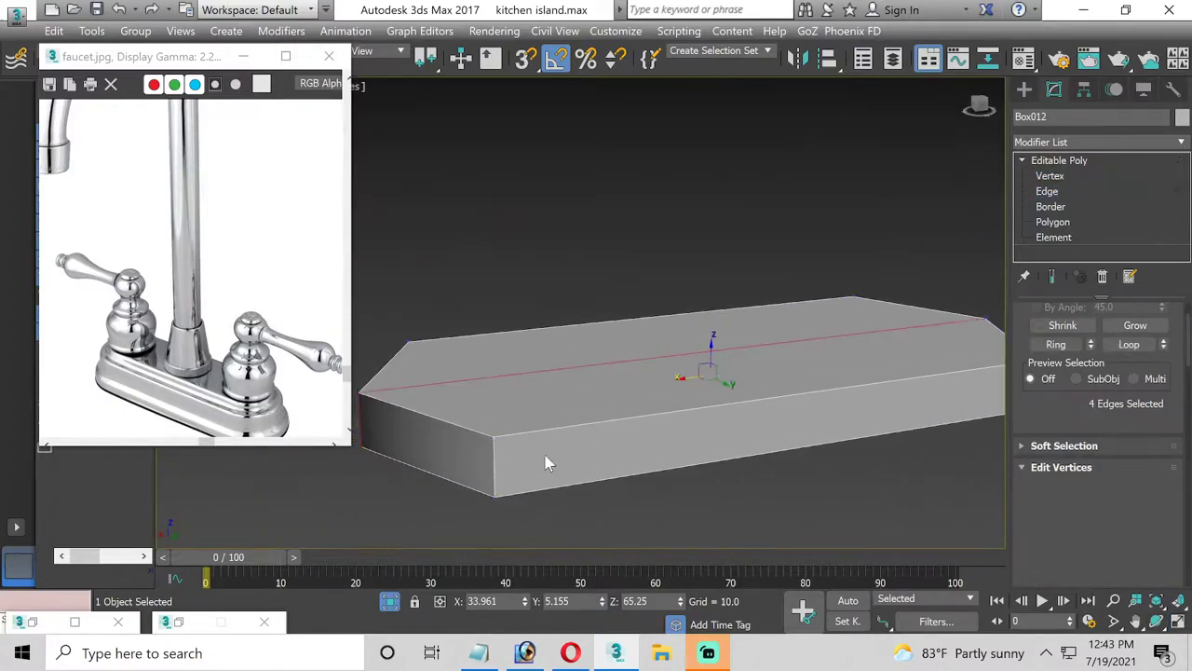
left_click(493, 466)
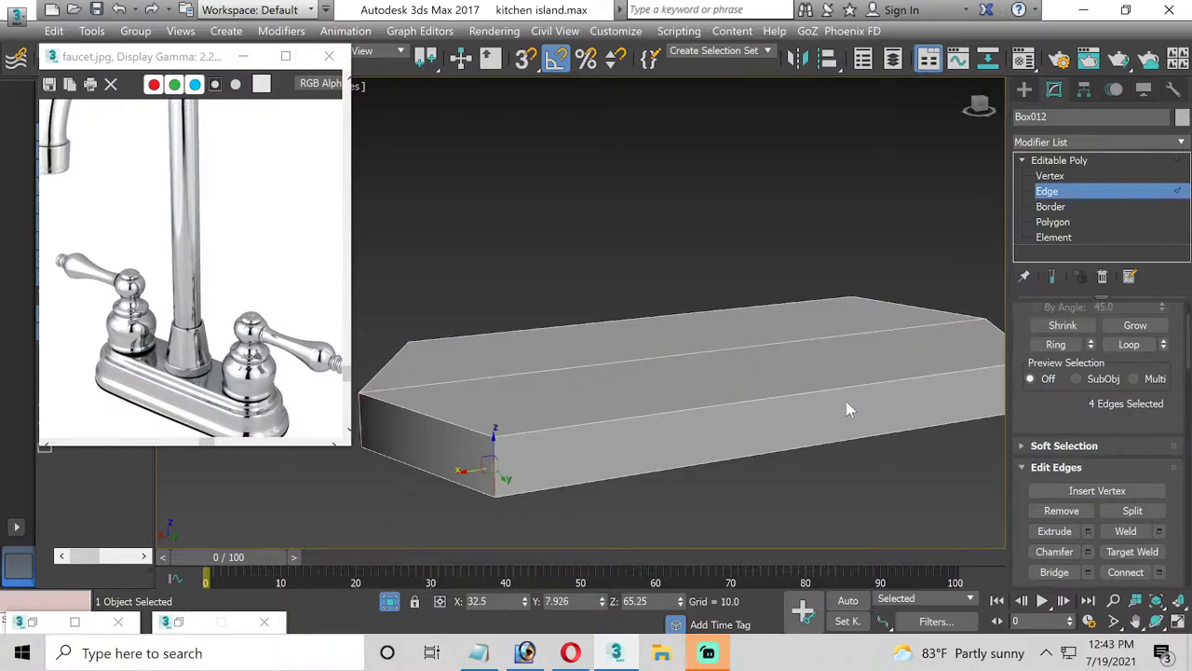
left_click(1056, 346)
Preview a chamfer on the ring of edges, then cancel it and deselect the edges
scroll(1080, 428, "down", 3)
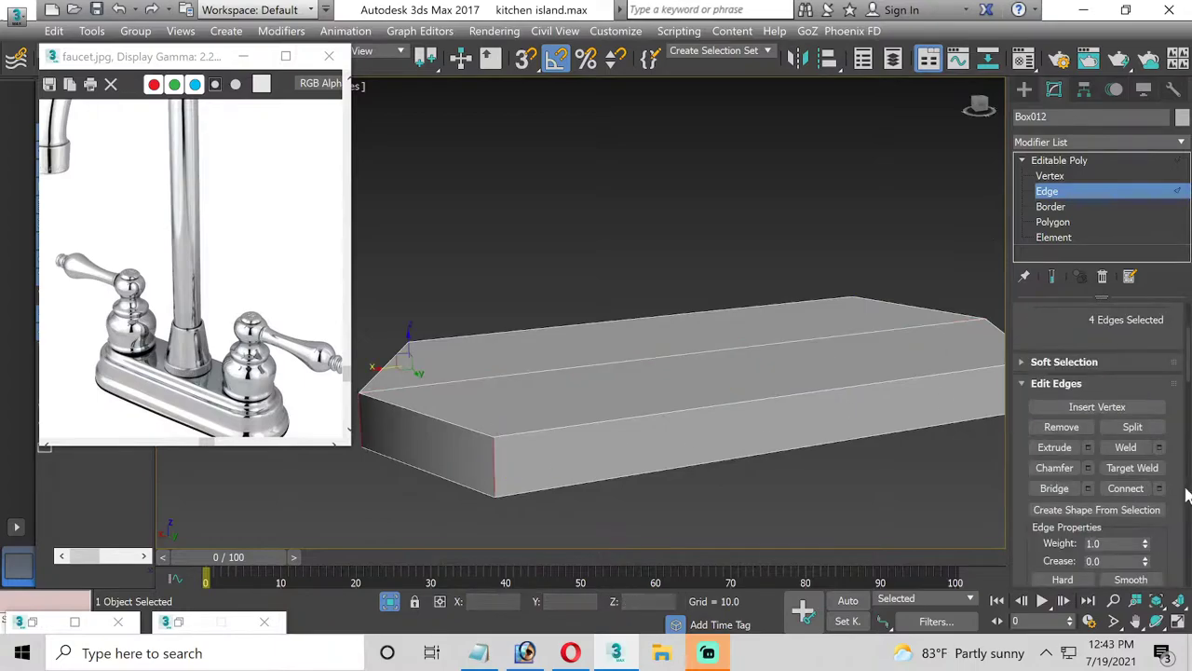
left_click(1088, 467)
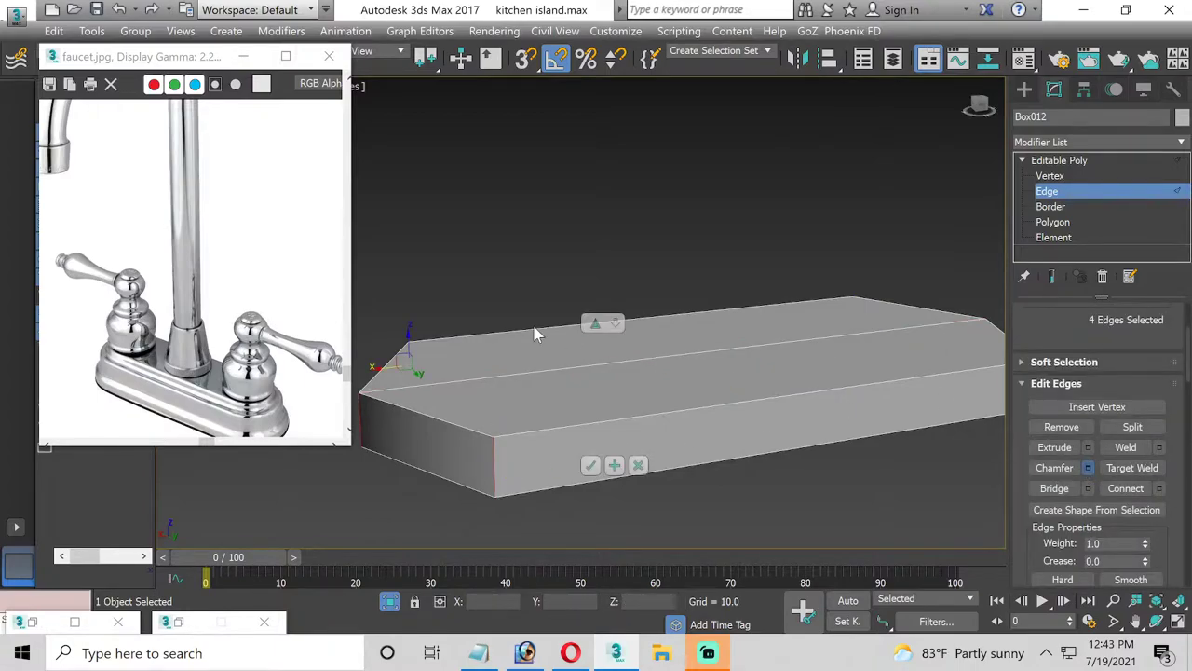
left_click(638, 466)
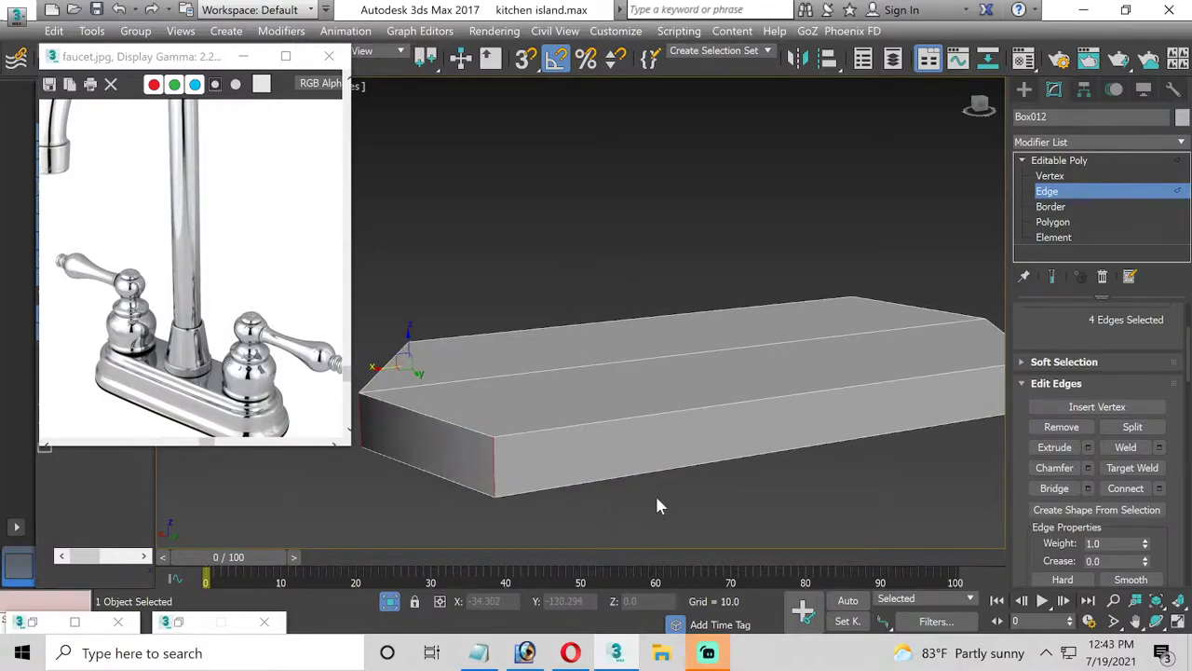
left_click(643, 511)
Set the Back view to Wireframe and box-select the slab's vertical corner edges
left_click(1177, 622)
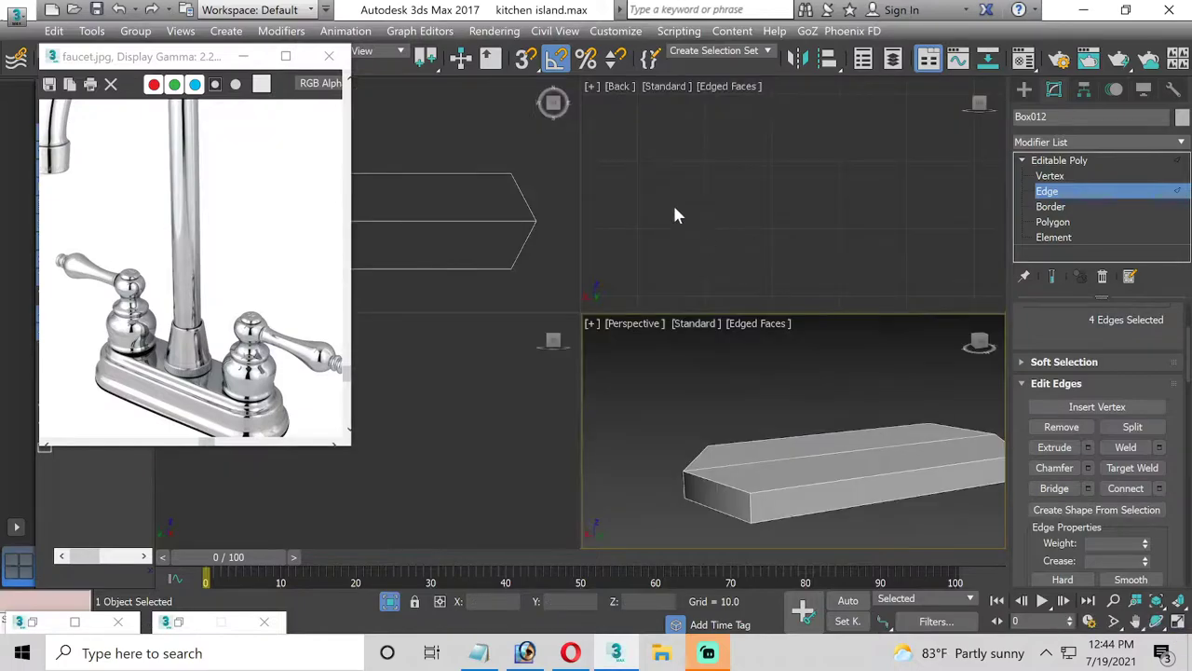
right_click(791, 224)
left_click(1157, 600)
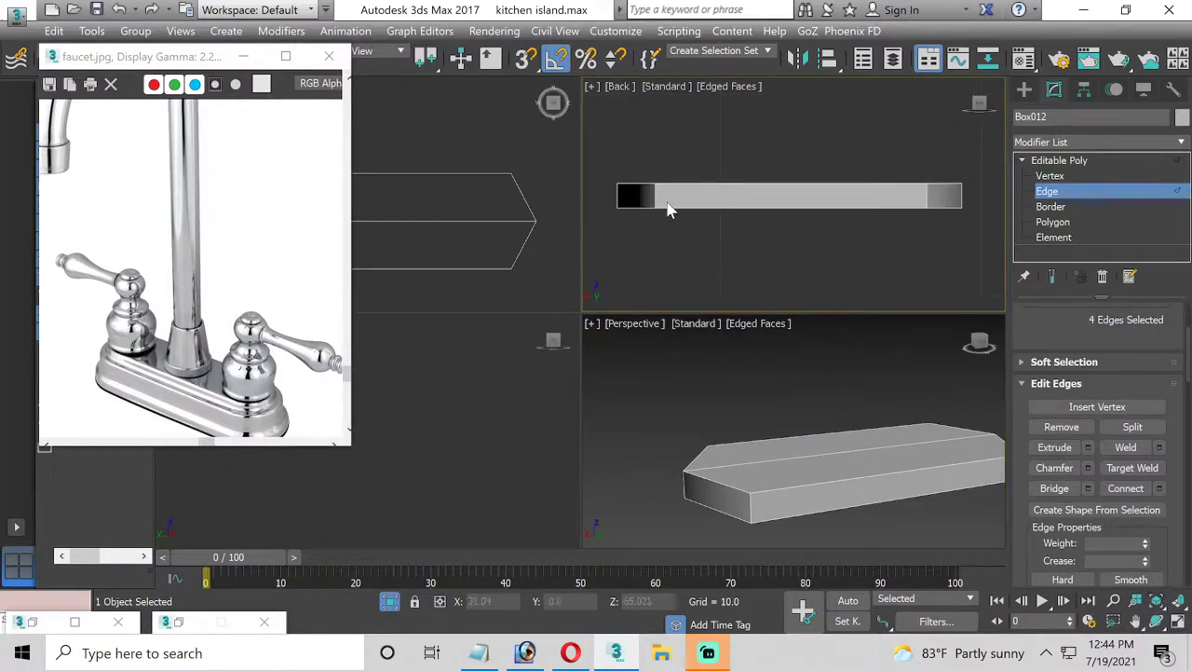
left_click(719, 88)
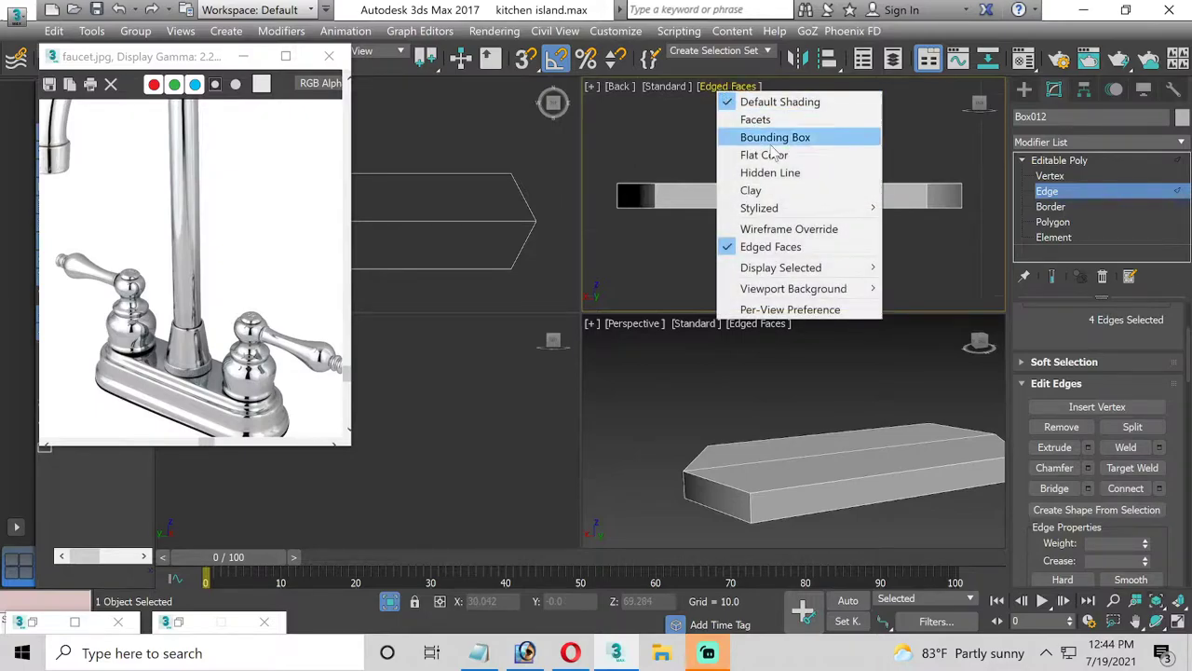
left_click(782, 229)
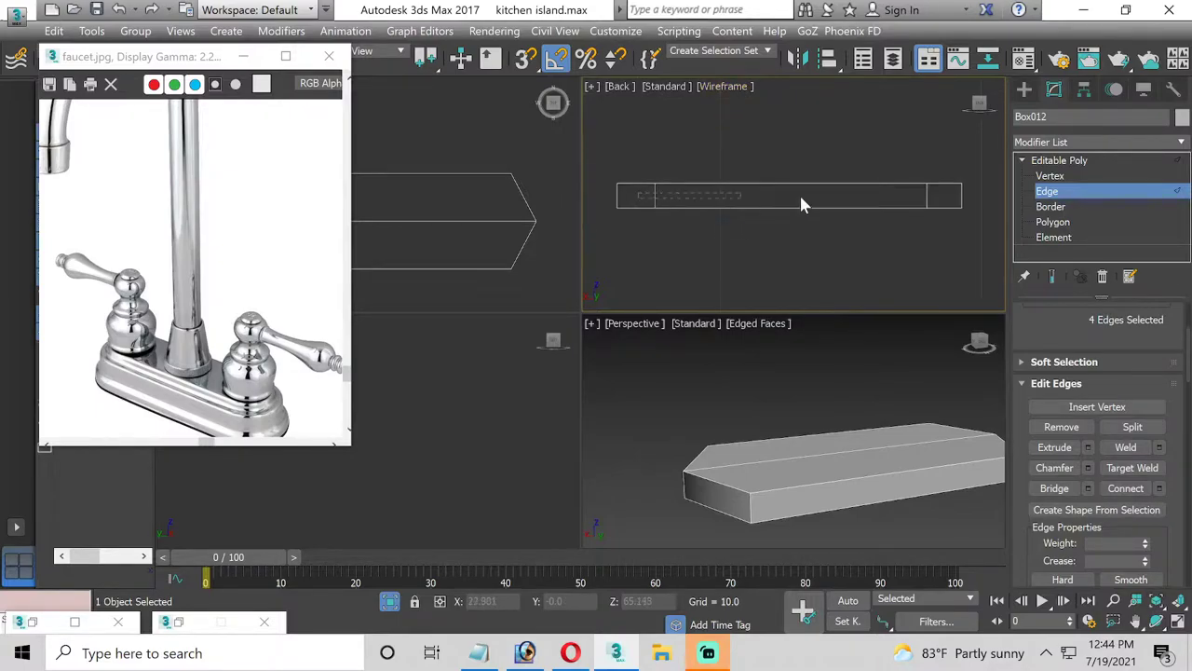
left_click_drag(801, 205, 928, 192)
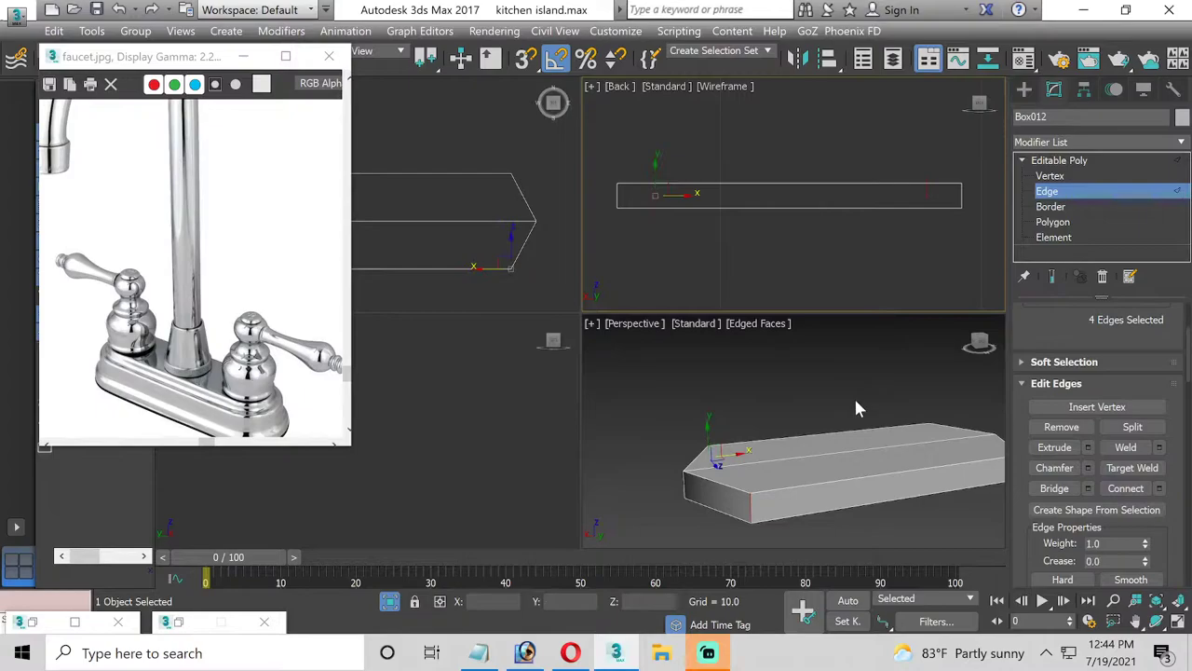
Chamfer the corner edges at 1.365 with 4 segments to round the slab ends
left_click(1178, 622)
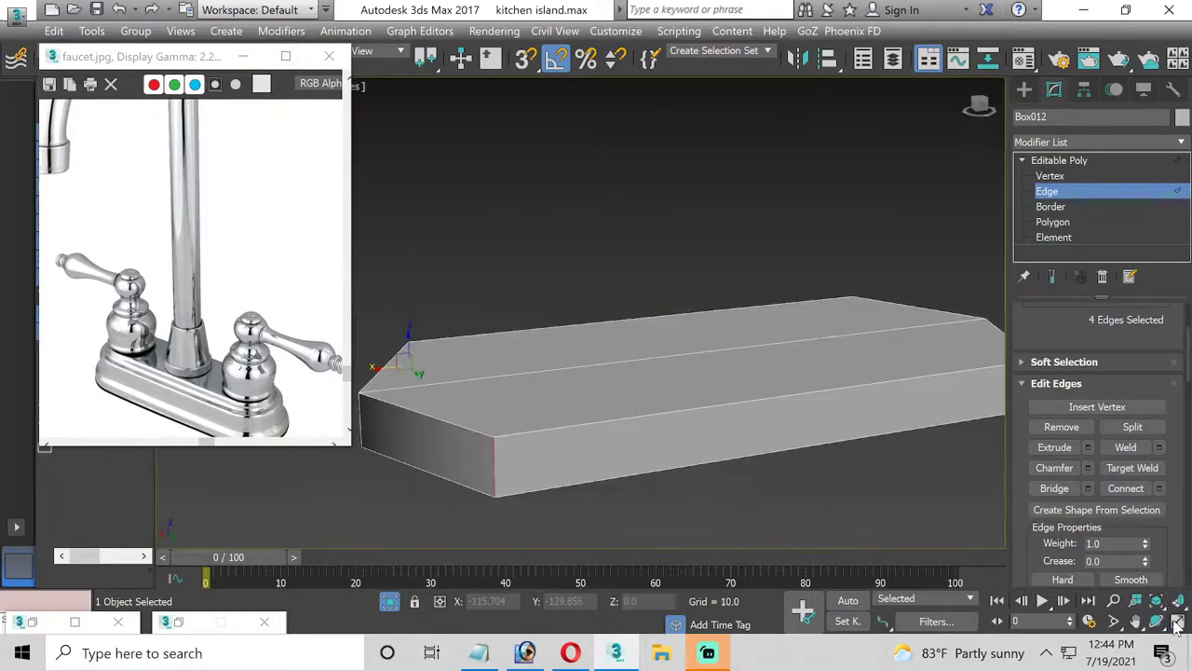
left_click(1088, 468)
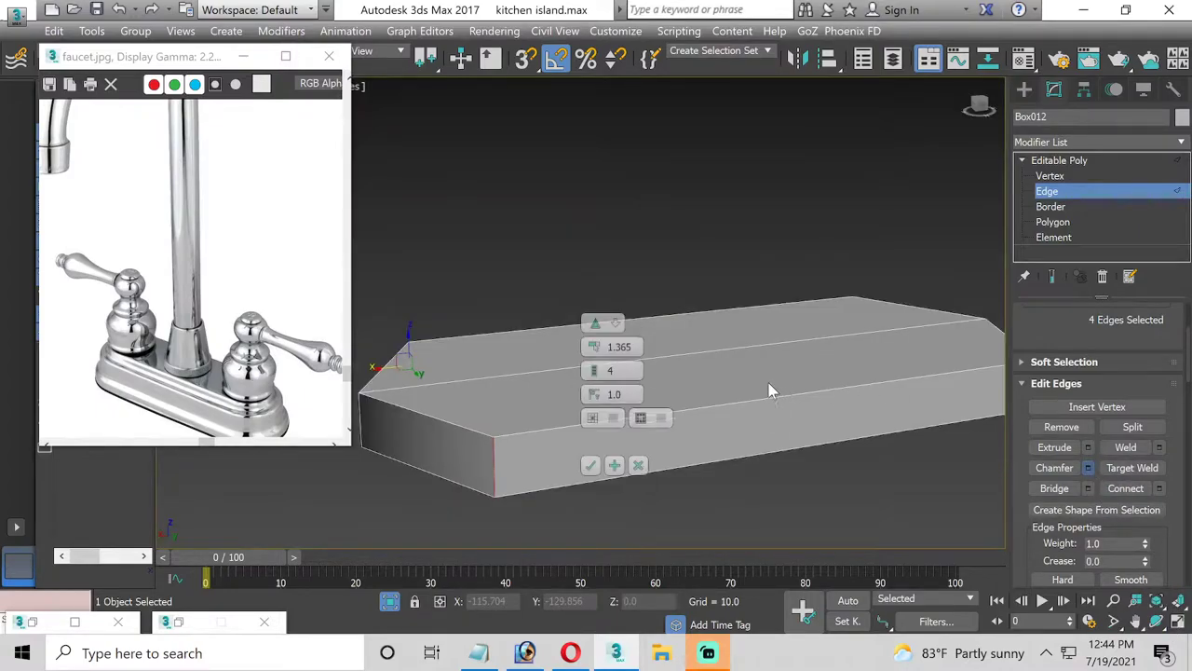
left_click(596, 438)
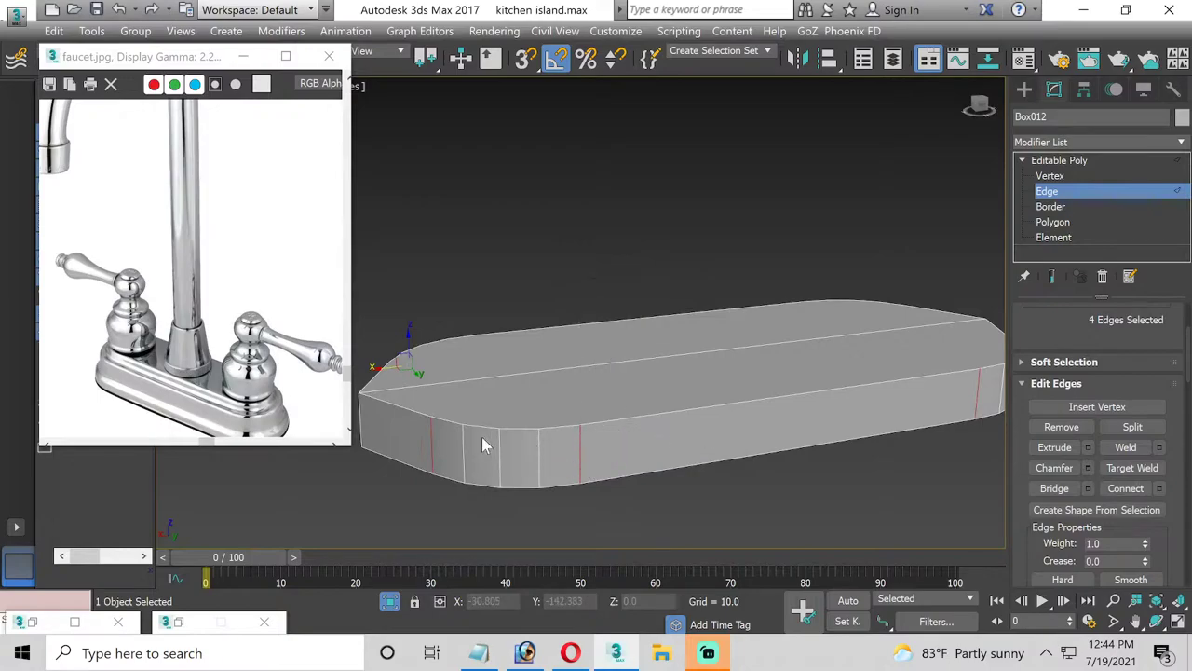
middle_click_drag(483, 445, 497, 444, "alt")
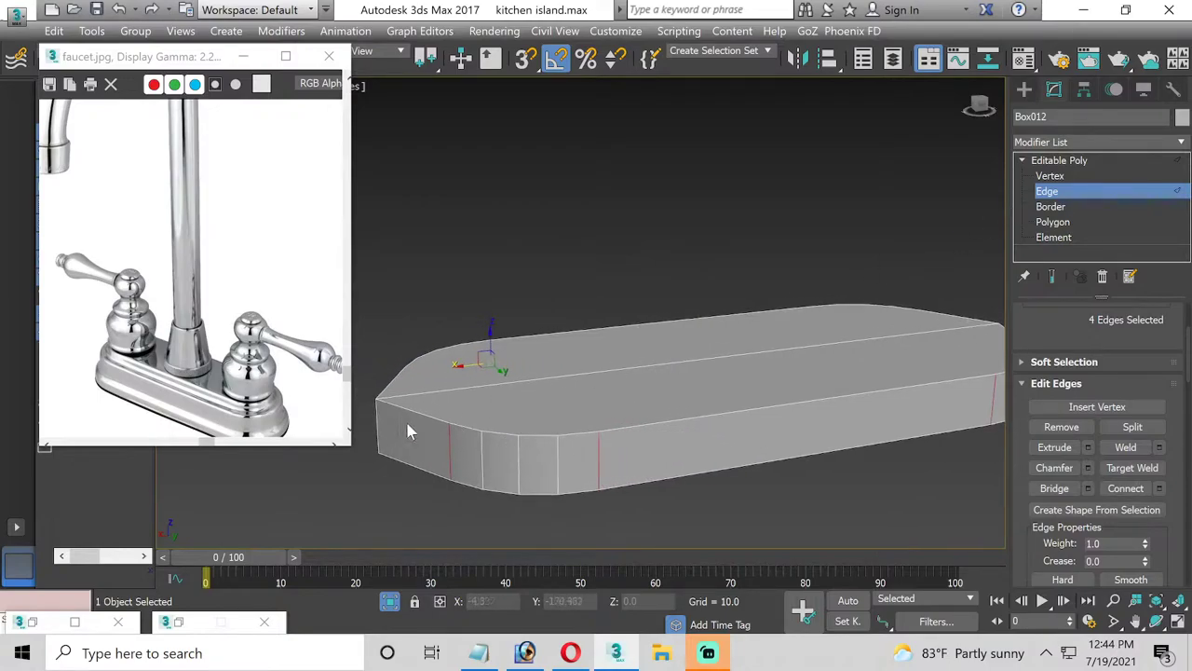
middle_click_drag(835, 408, 718, 406)
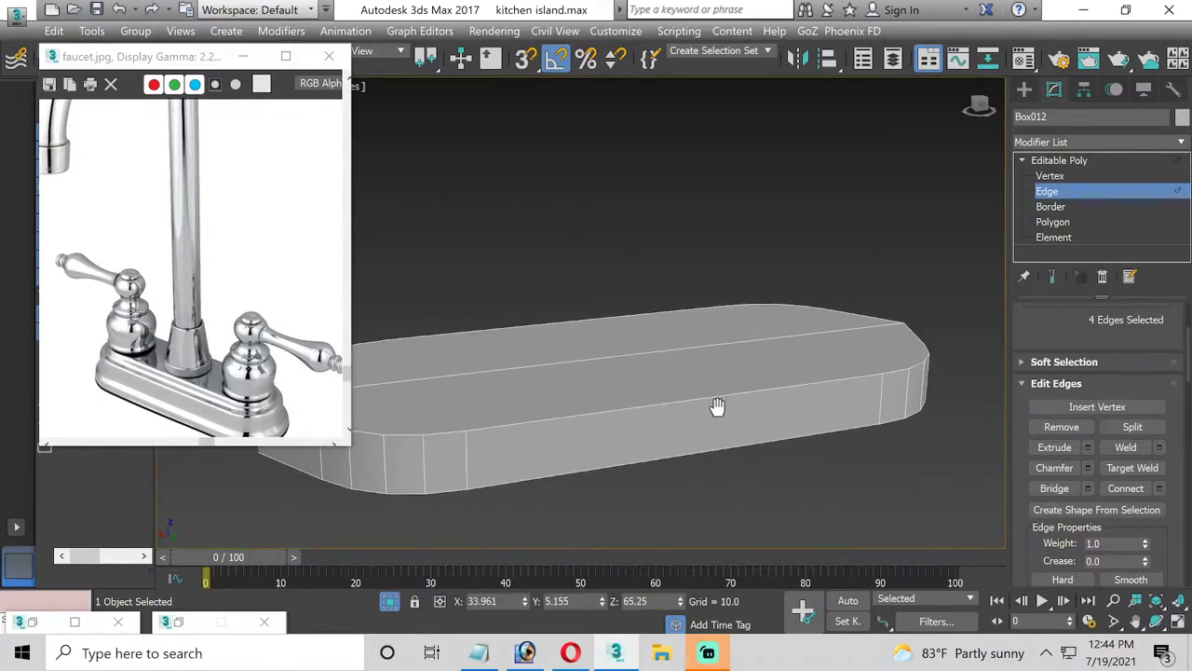
Move the reference image window down and select the long middle edge loop on top
left_click(1155, 621)
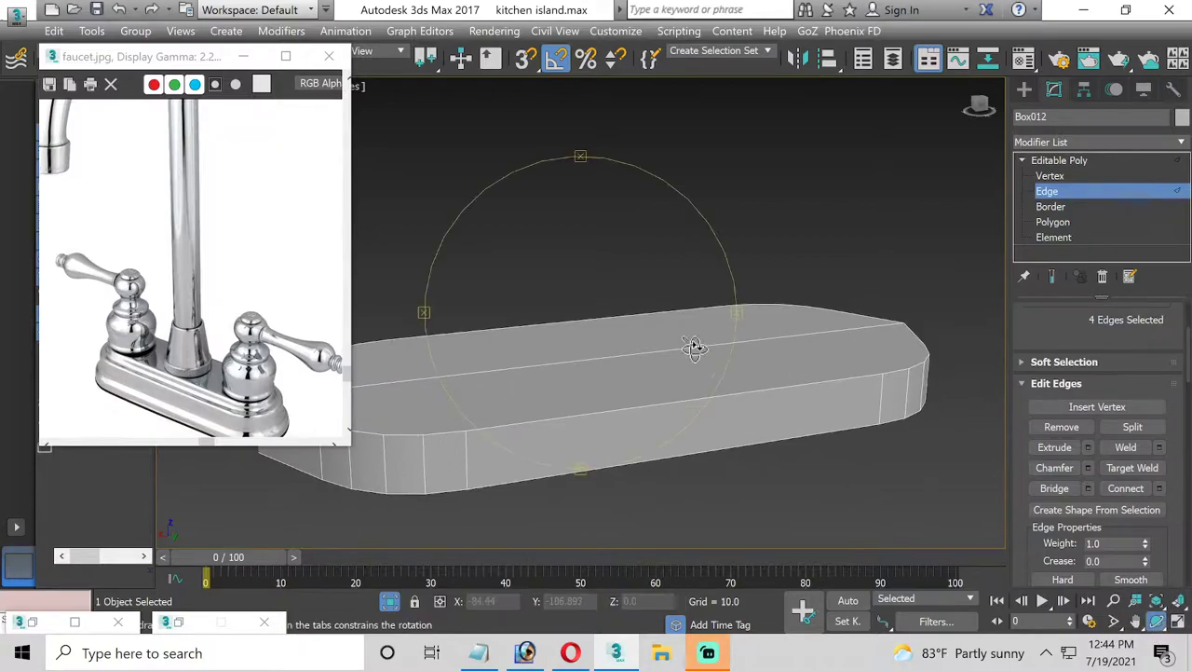
mouse_move(646, 340)
left_mouse_down()
mouse_move(598, 340)
mouse_move(689, 335)
mouse_move(671, 338)
left_mouse_up()
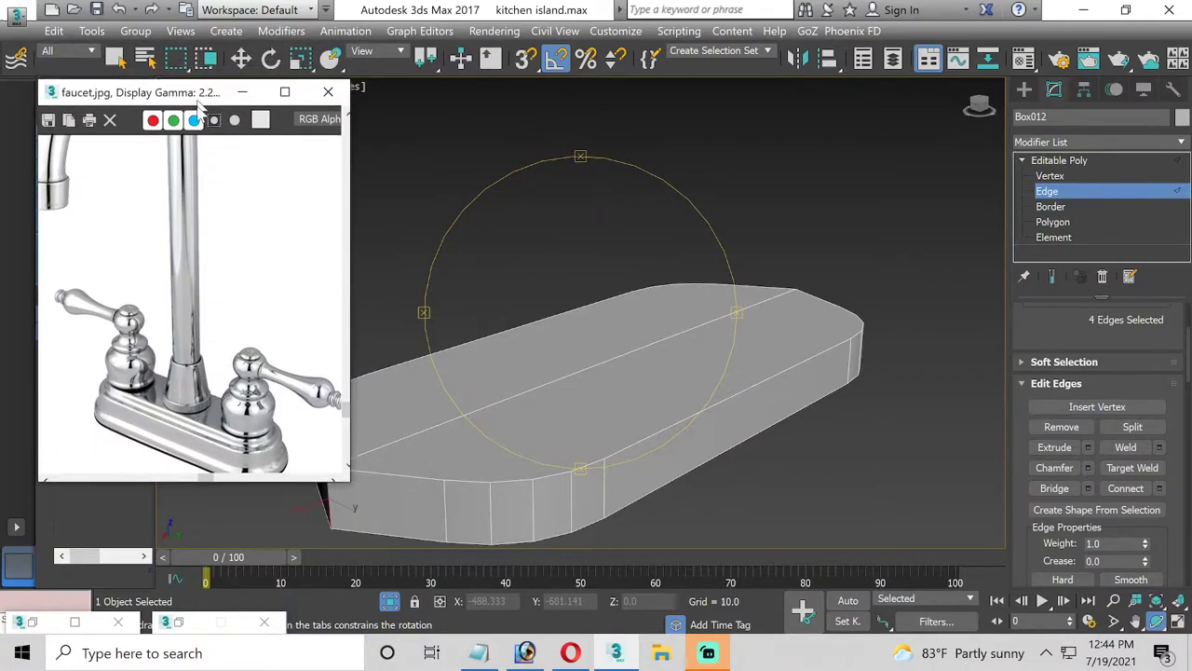
left_click_drag(222, 62, 220, 119)
left_click(234, 63)
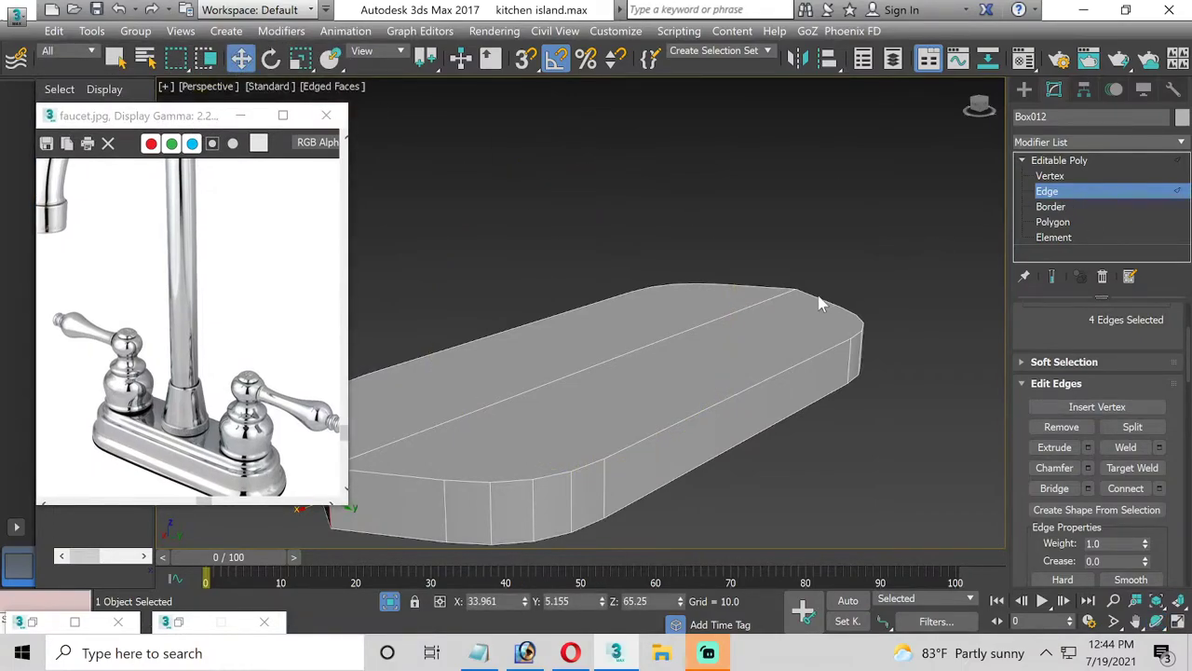
double_click(711, 322)
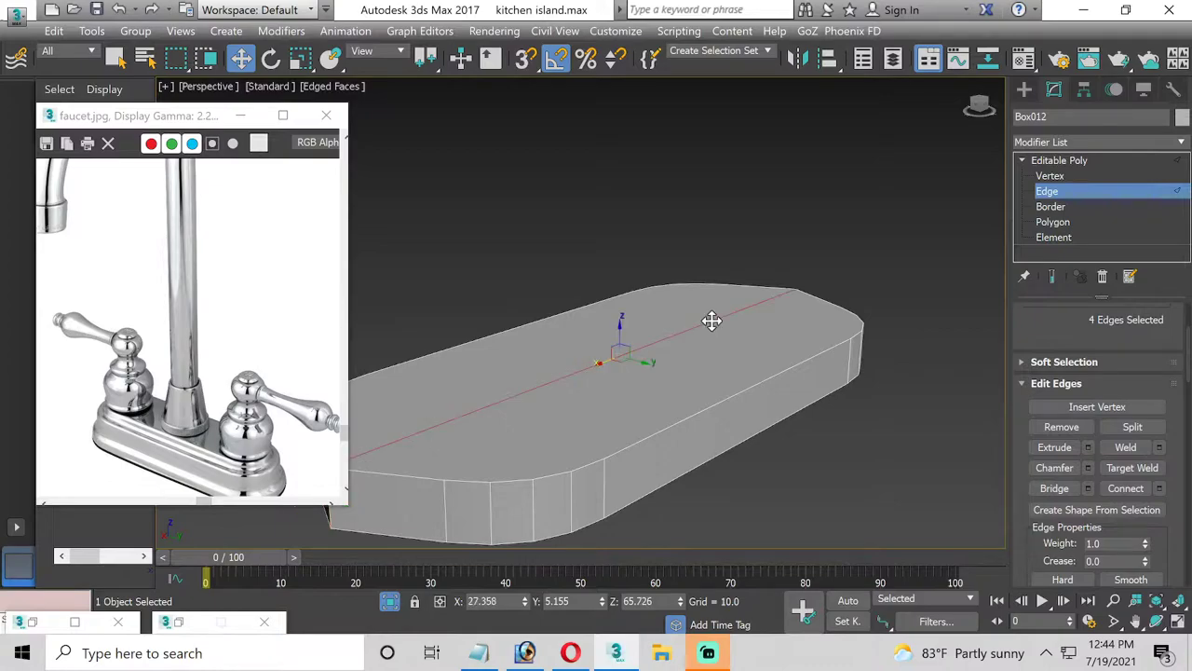
Remove the diagonal edge on the slab's underside and select the left-end edge
left_click(1155, 622)
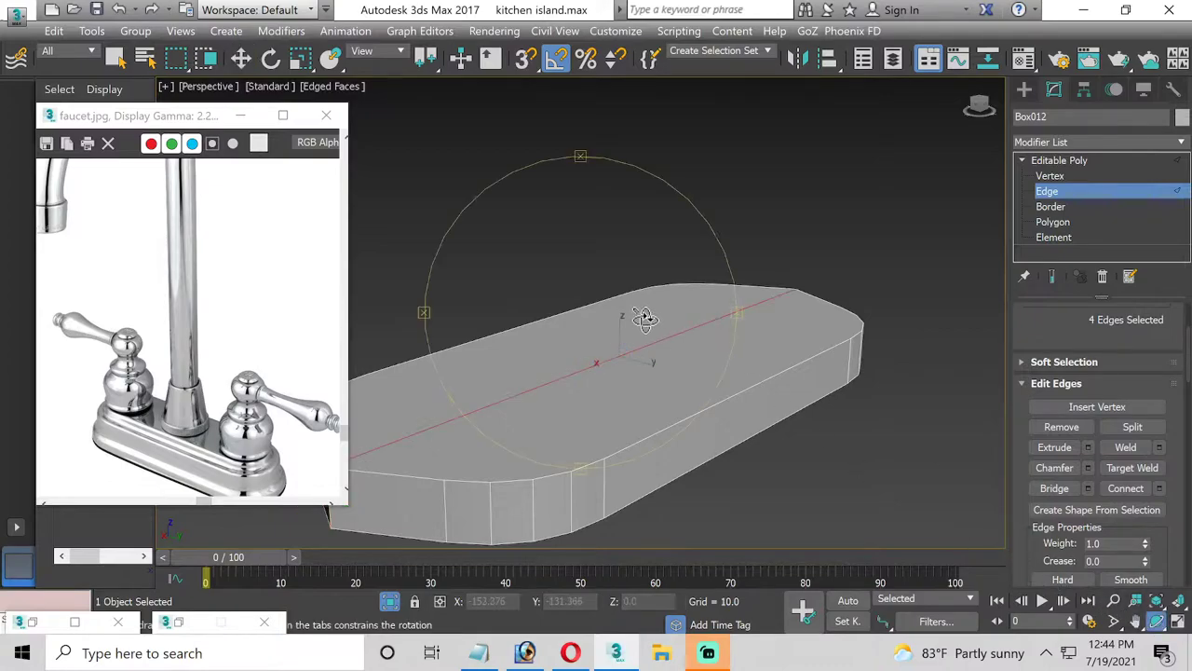
mouse_move(647, 314)
left_mouse_down()
mouse_move(647, 276)
mouse_move(410, 84)
left_mouse_up()
left_click(240, 58)
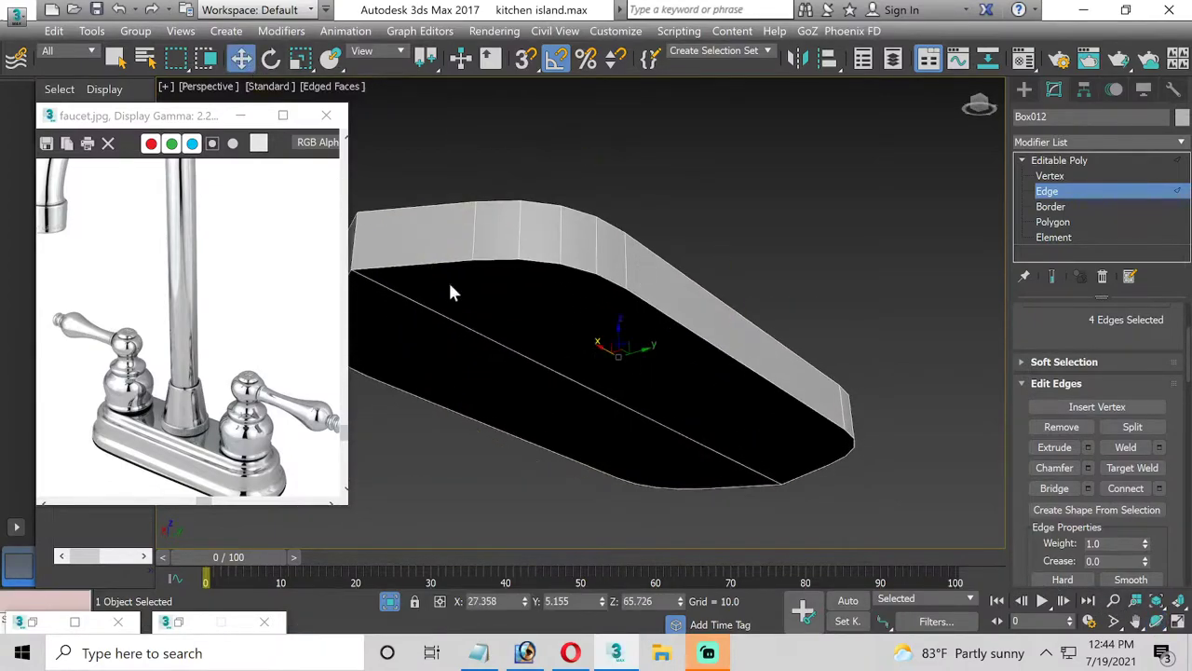
left_click(534, 360)
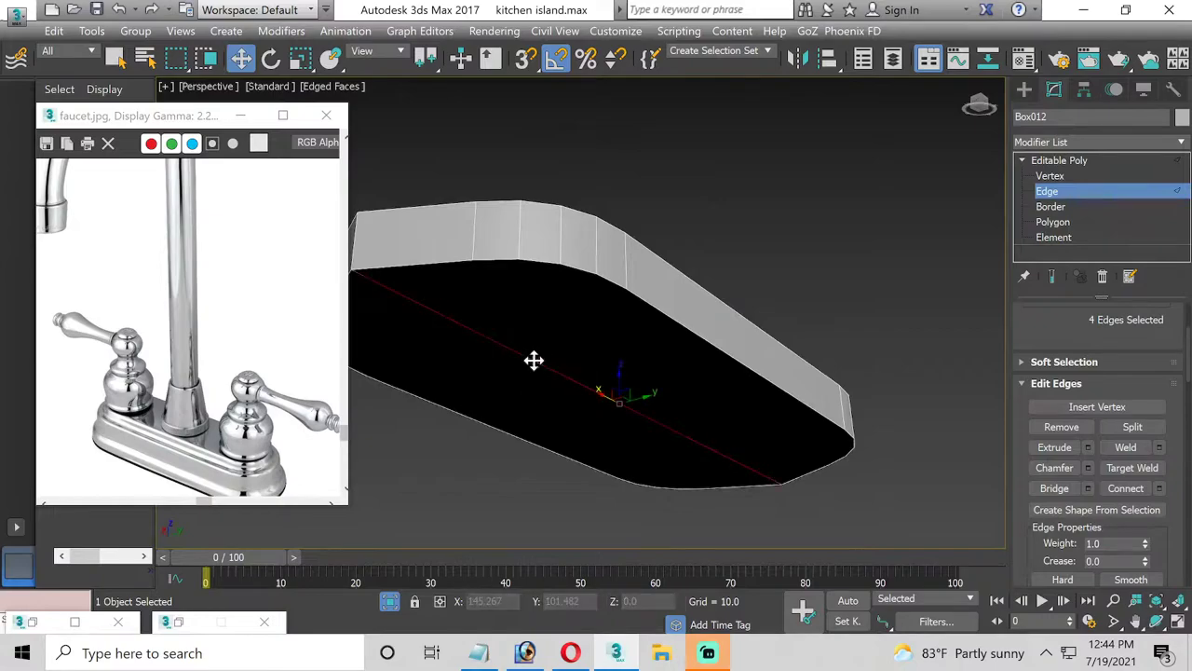
key("BackSpace")
left_click(354, 244)
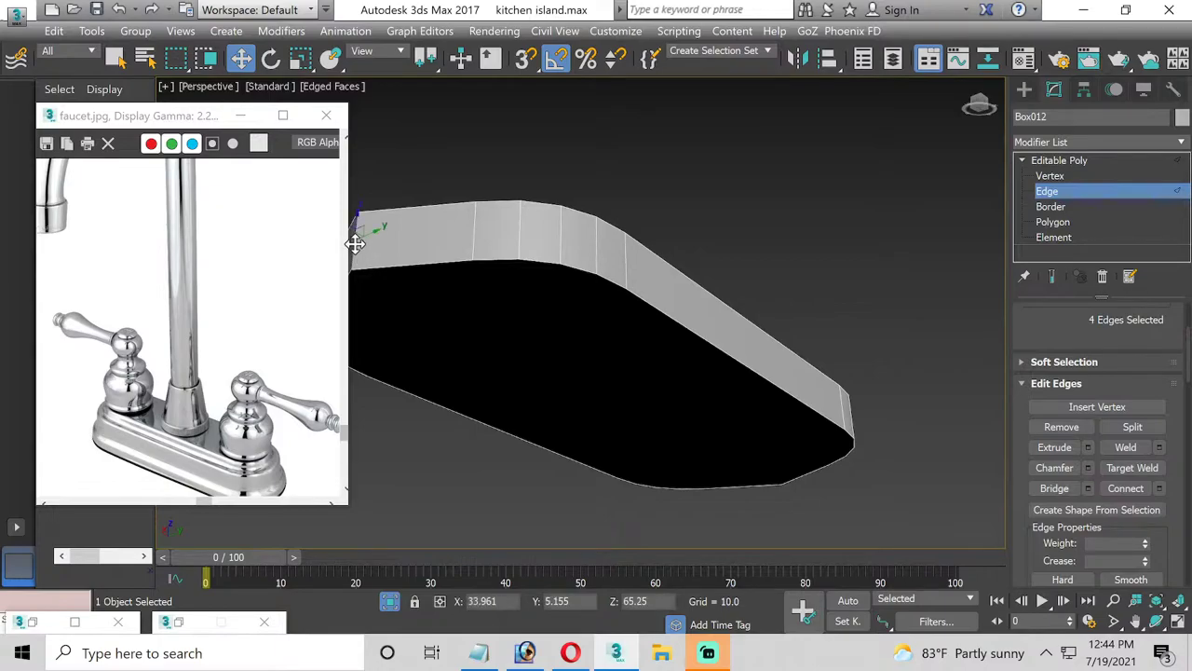
Commit a 1.365, four-segment chamfer on the four selected edges
left_click(1157, 621)
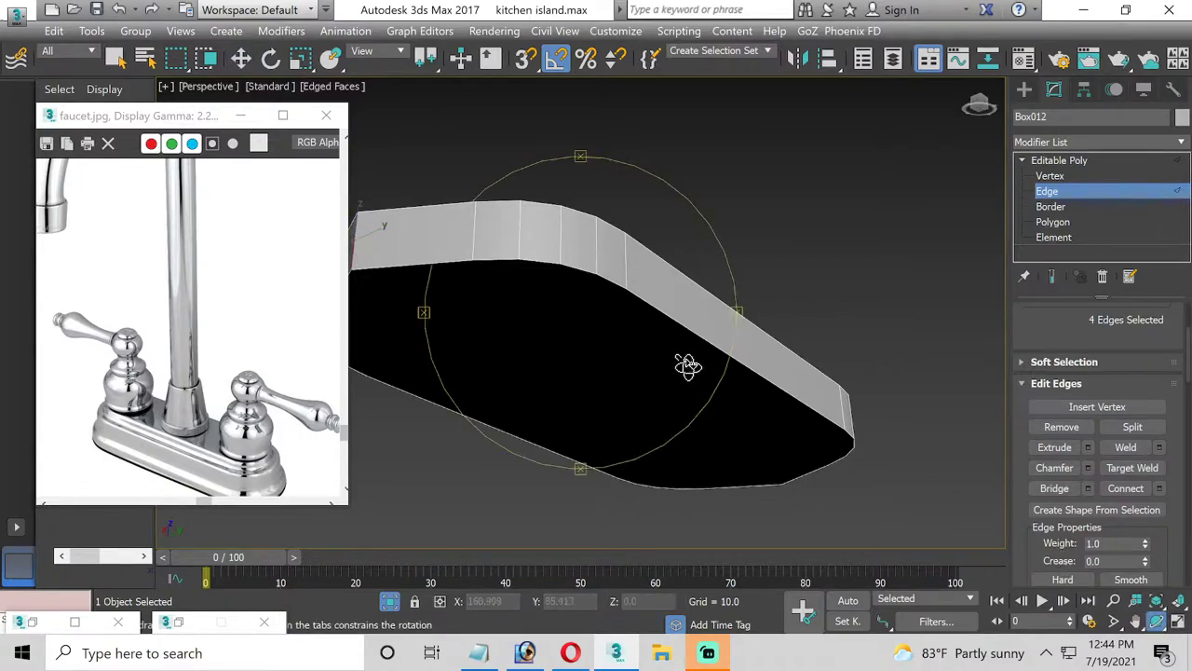
left_click_drag(689, 367, 598, 400)
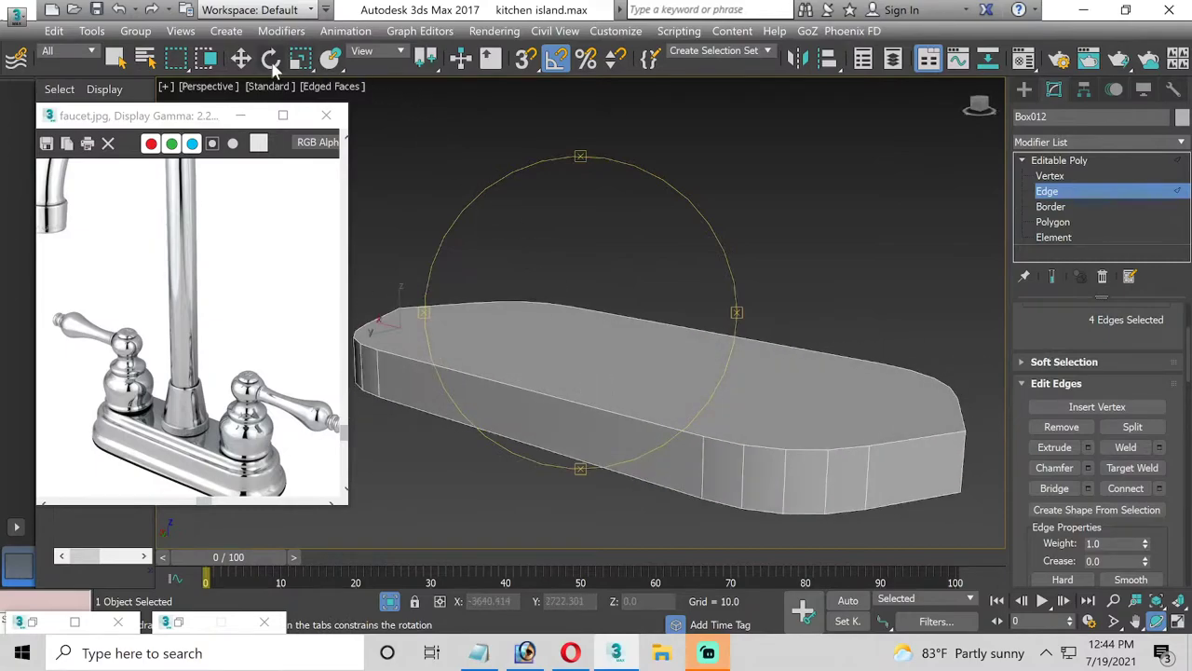
left_click(241, 58)
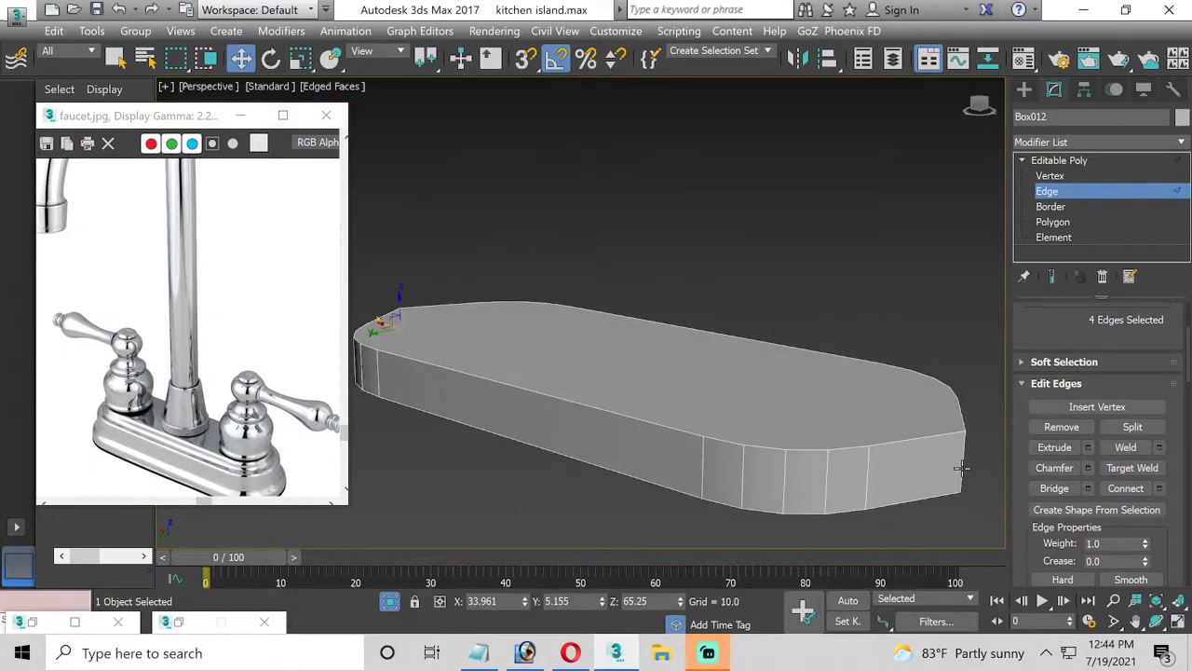
left_click(1089, 466)
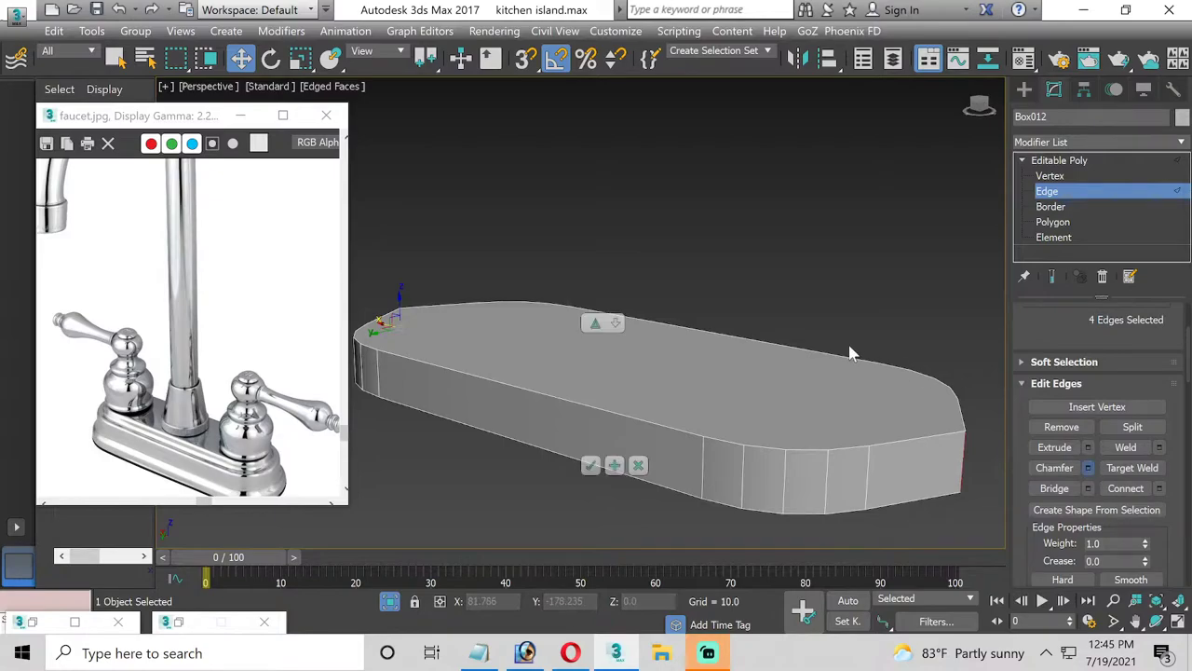
left_click(1156, 620)
mouse_move(487, 325)
left_mouse_down()
mouse_move(550, 341)
mouse_move(518, 361)
mouse_move(579, 346)
mouse_move(546, 341)
mouse_move(524, 355)
left_mouse_up()
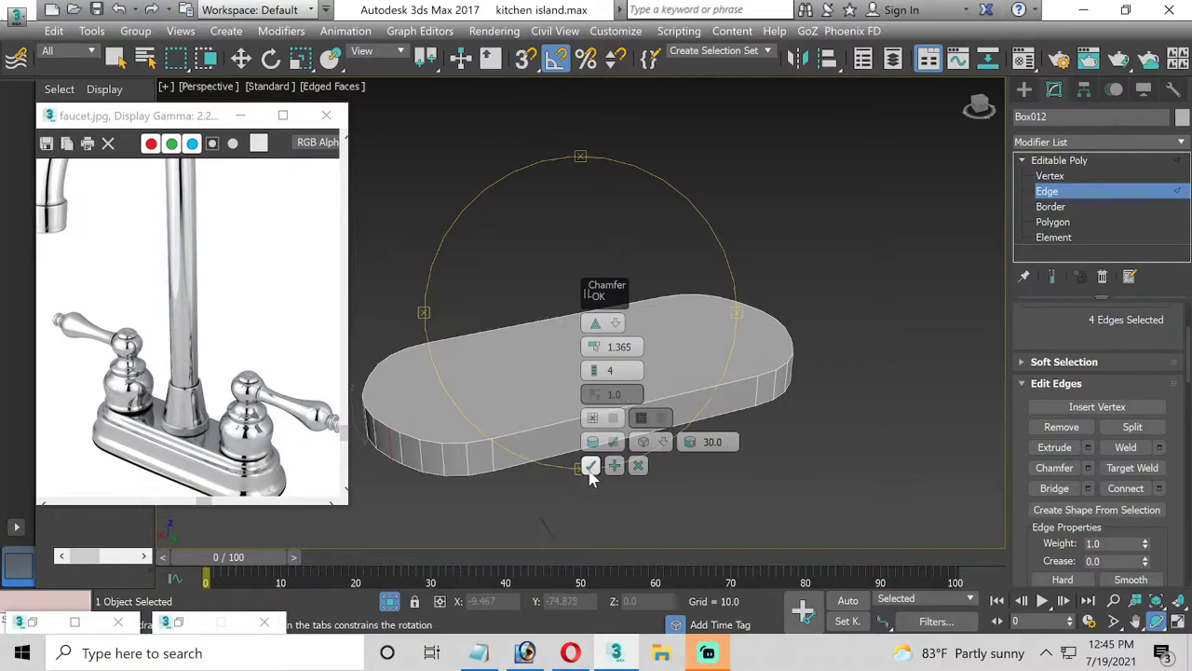
left_click(591, 465)
left_click(303, 61)
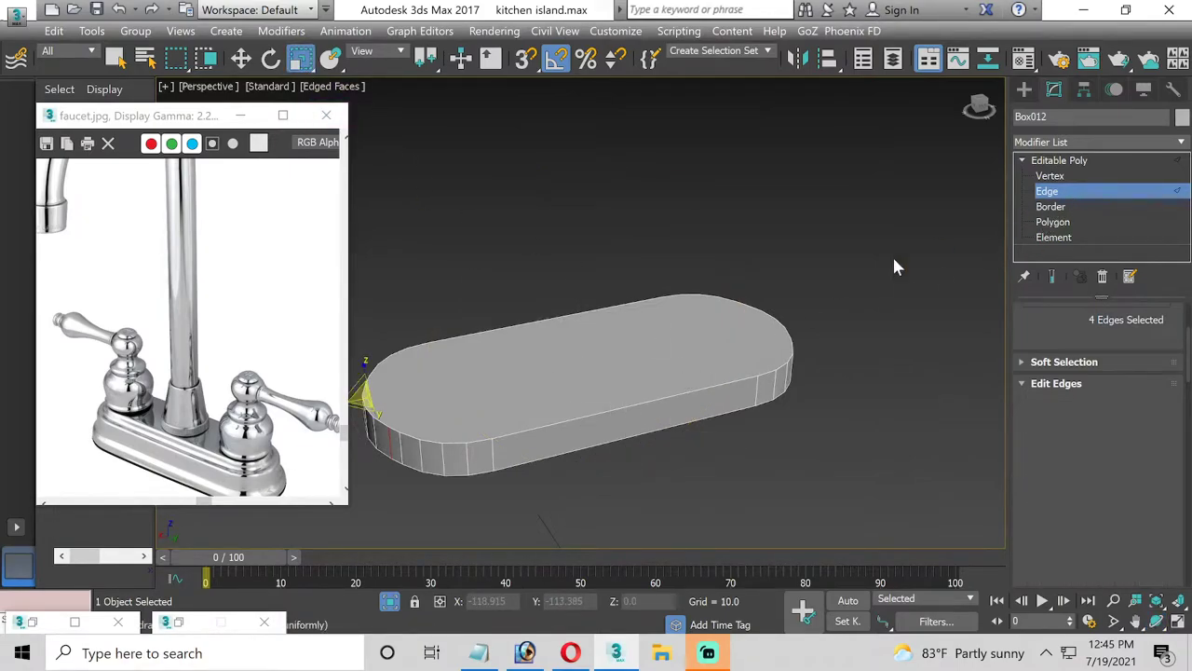
Scale the slab to 78% along Y and lower its top face about 0.49 units
key("2")
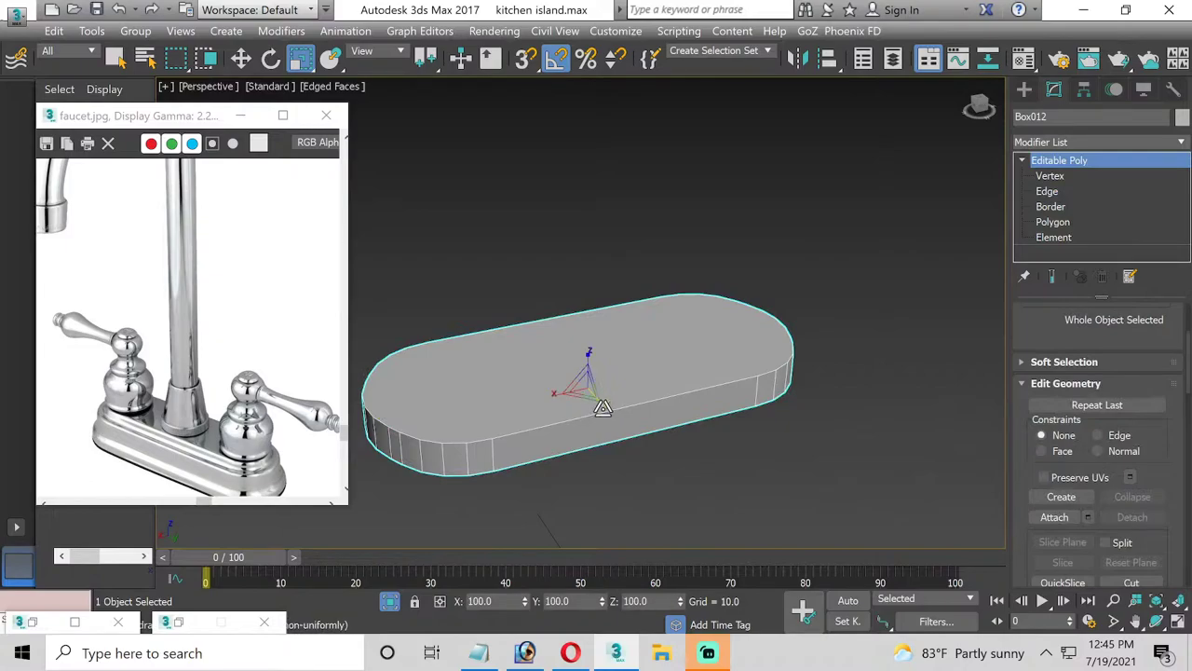
left_click_drag(602, 408, 603, 403)
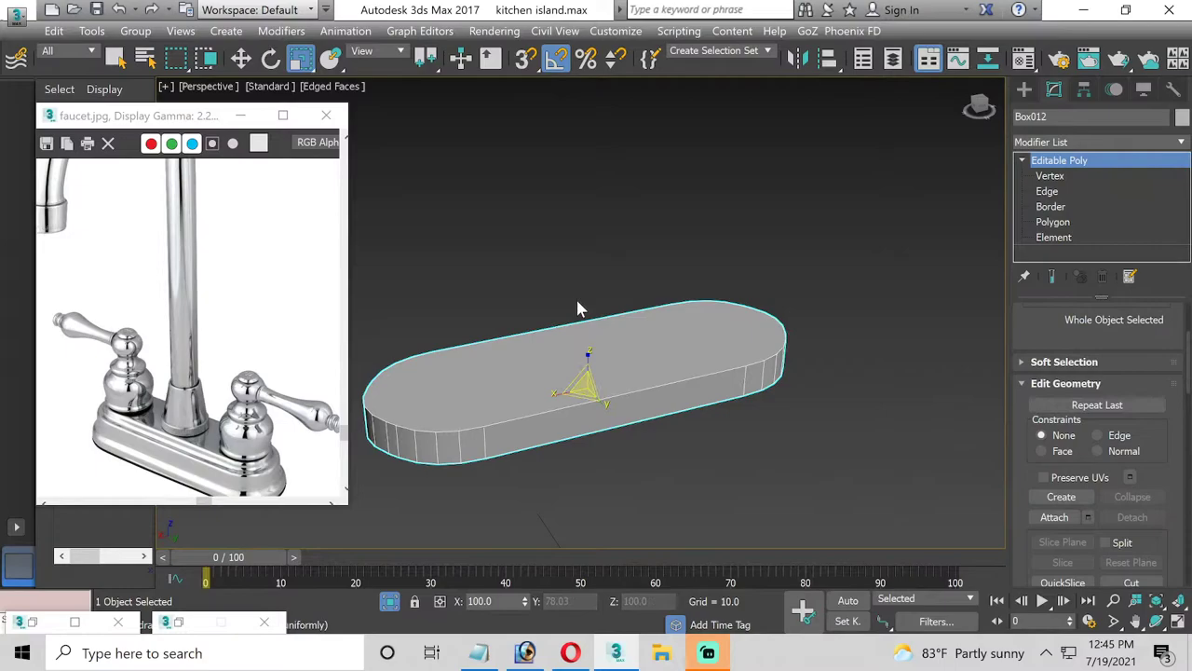
left_click(1053, 224)
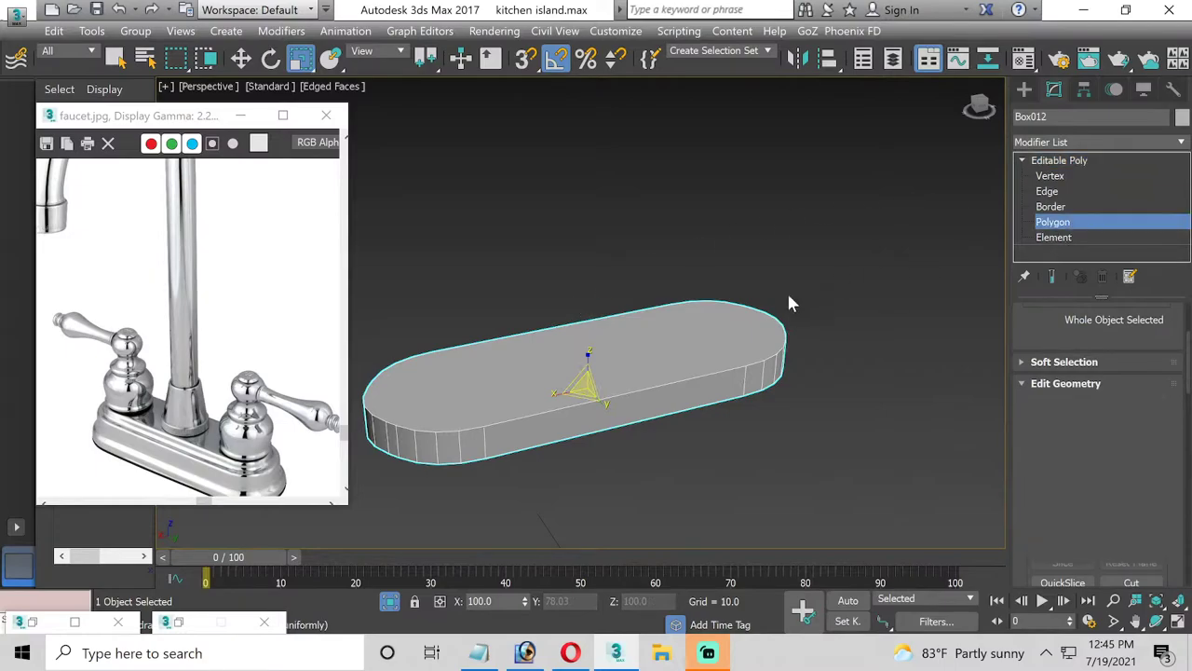
left_click(617, 335)
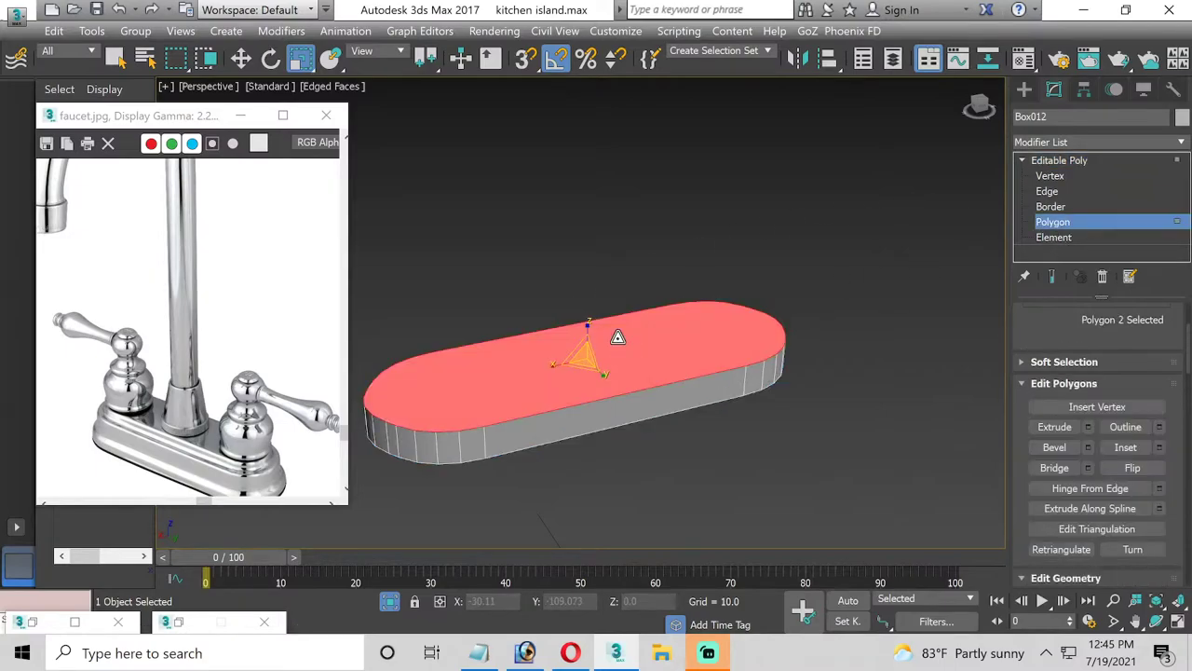
left_click(241, 58)
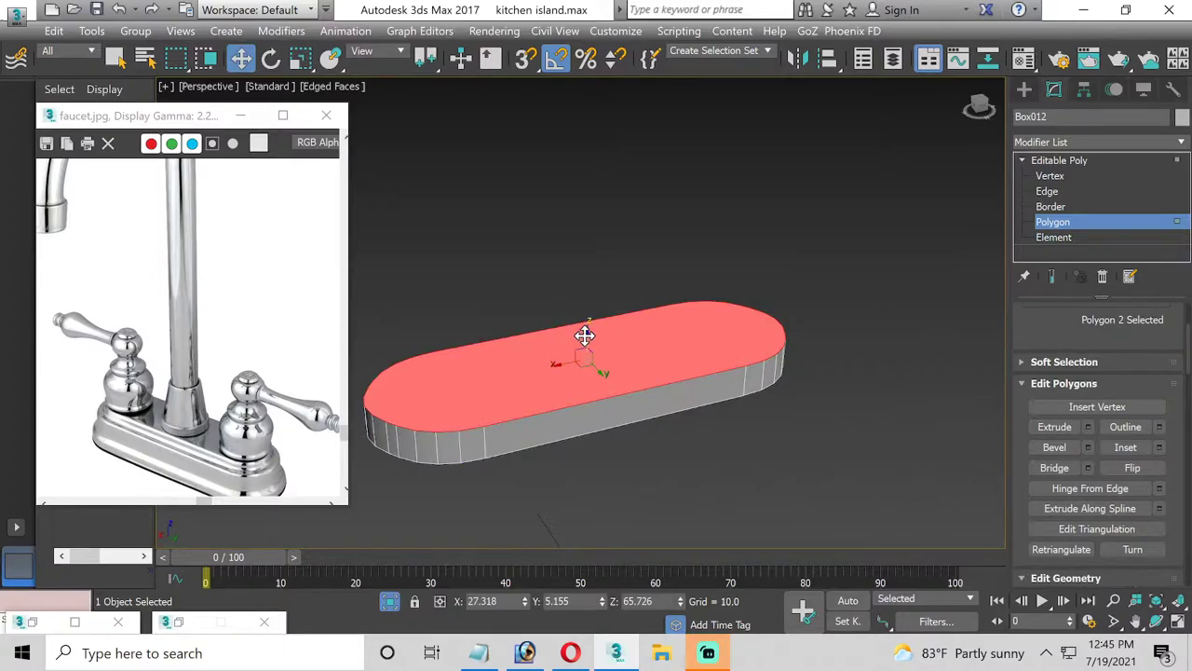
left_click_drag(584, 335, 595, 349)
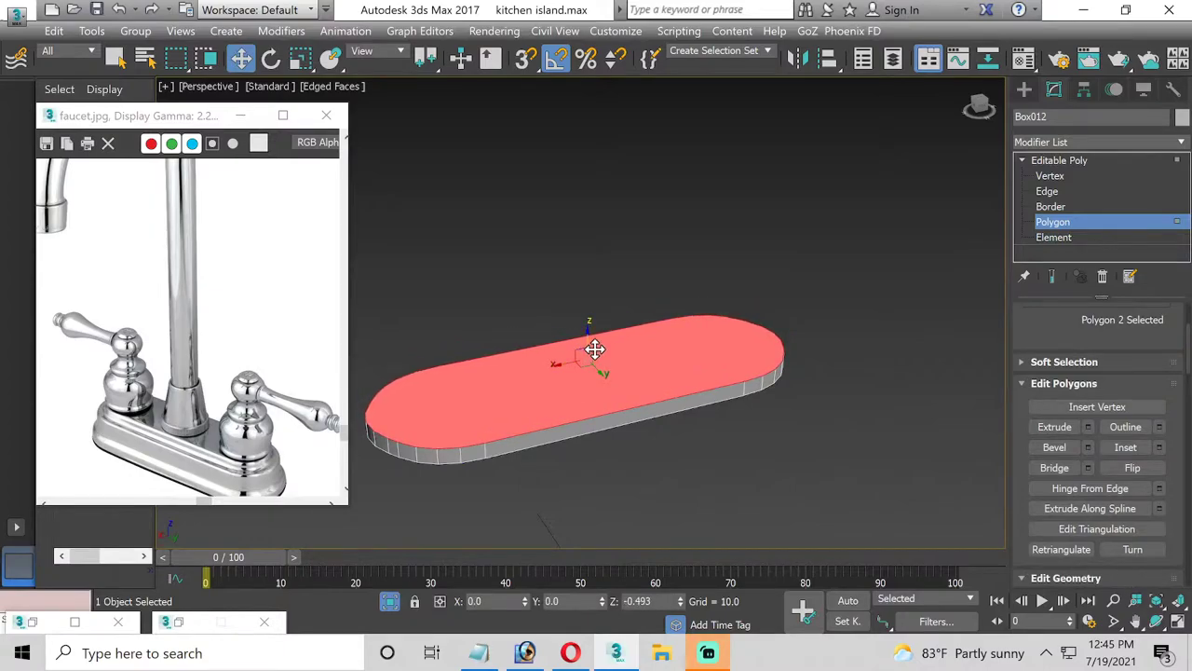
Inset the top face by 0.273, raise it, and extrude it 1.179
left_click(1160, 448)
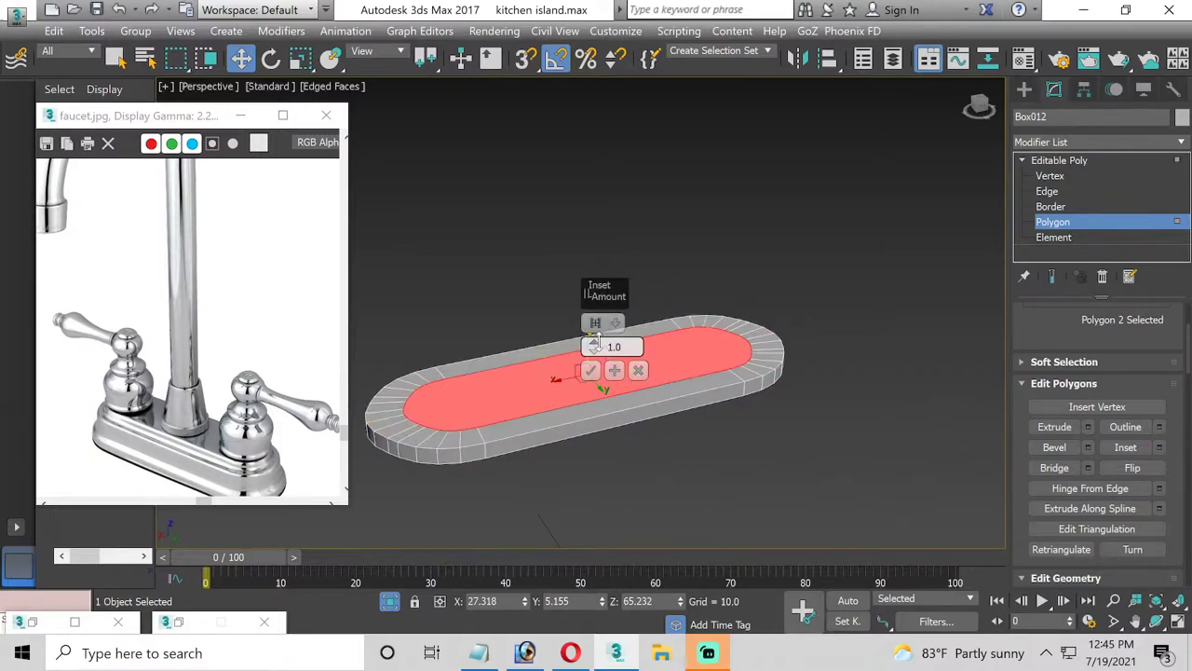
left_click_drag(595, 344, 594, 354)
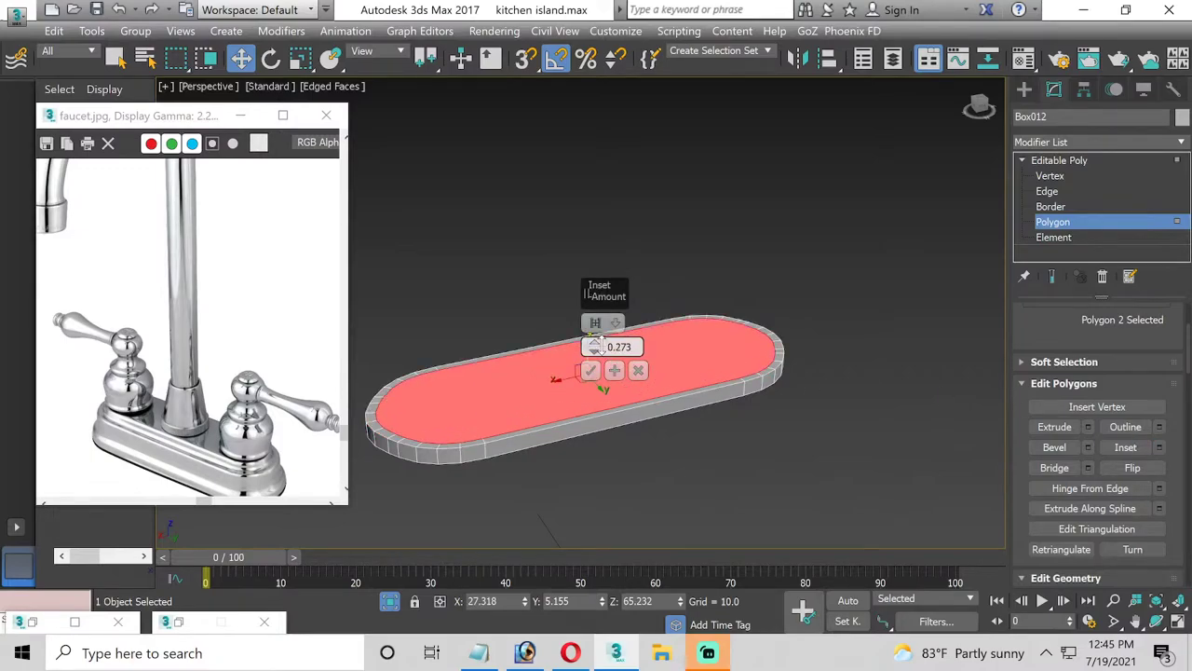
left_click(593, 372)
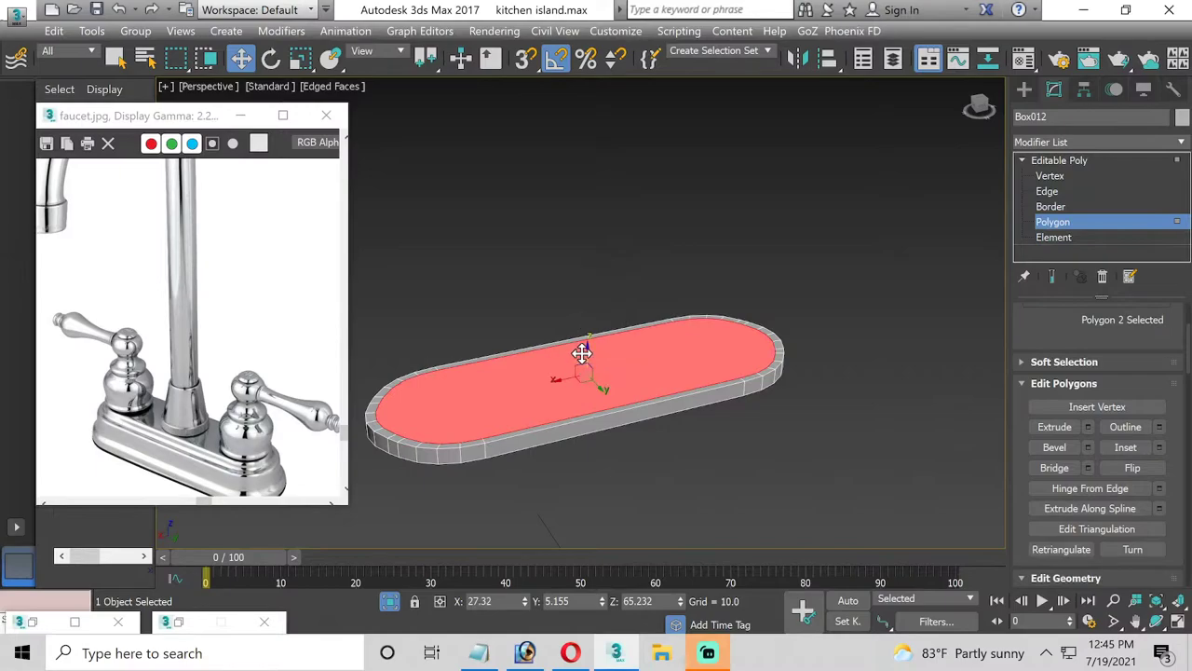
left_click_drag(590, 351, 589, 349)
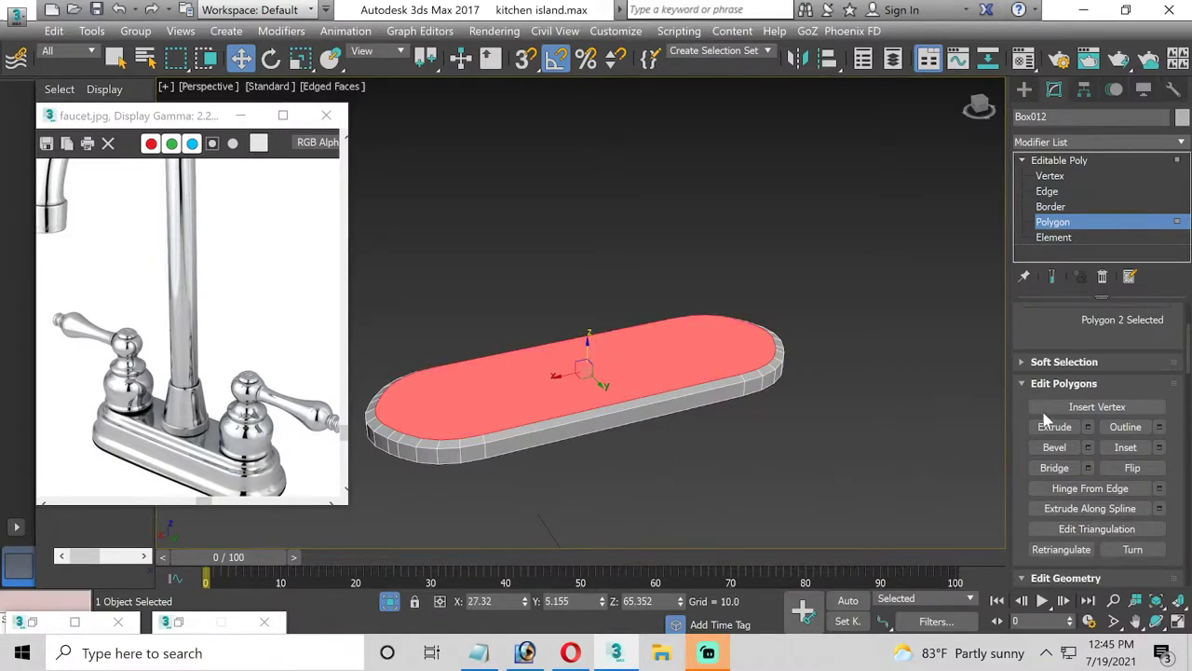
left_click(1088, 427)
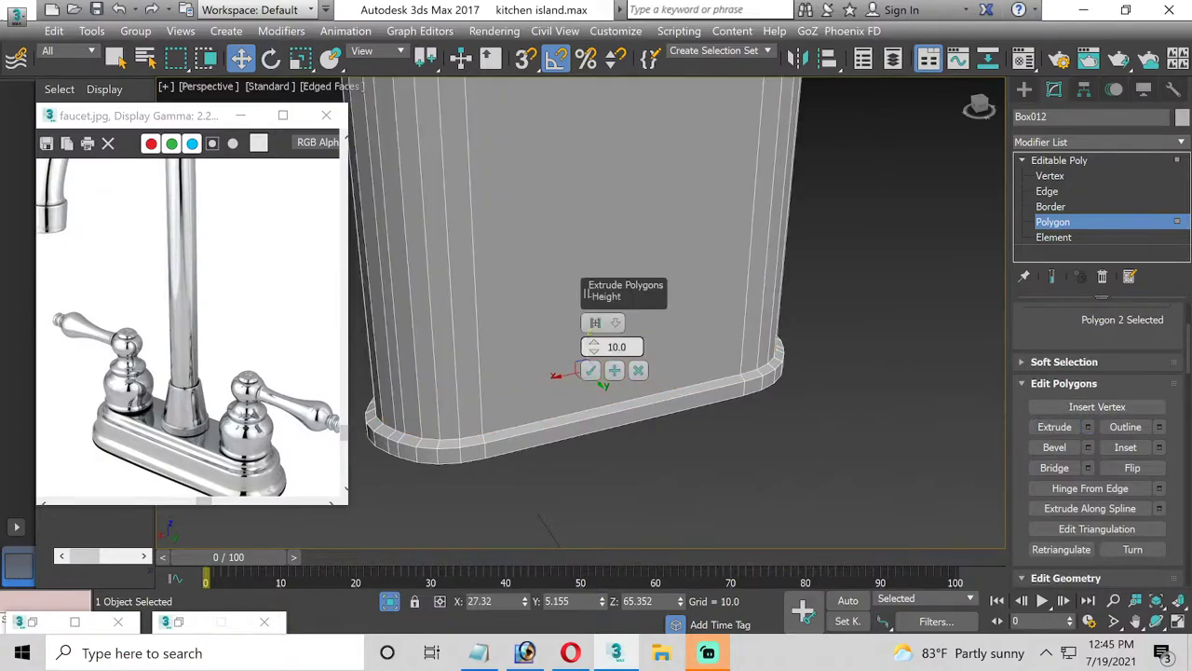
mouse_move(601, 351)
left_mouse_down()
mouse_move(607, 395)
mouse_move(607, 383)
left_mouse_up()
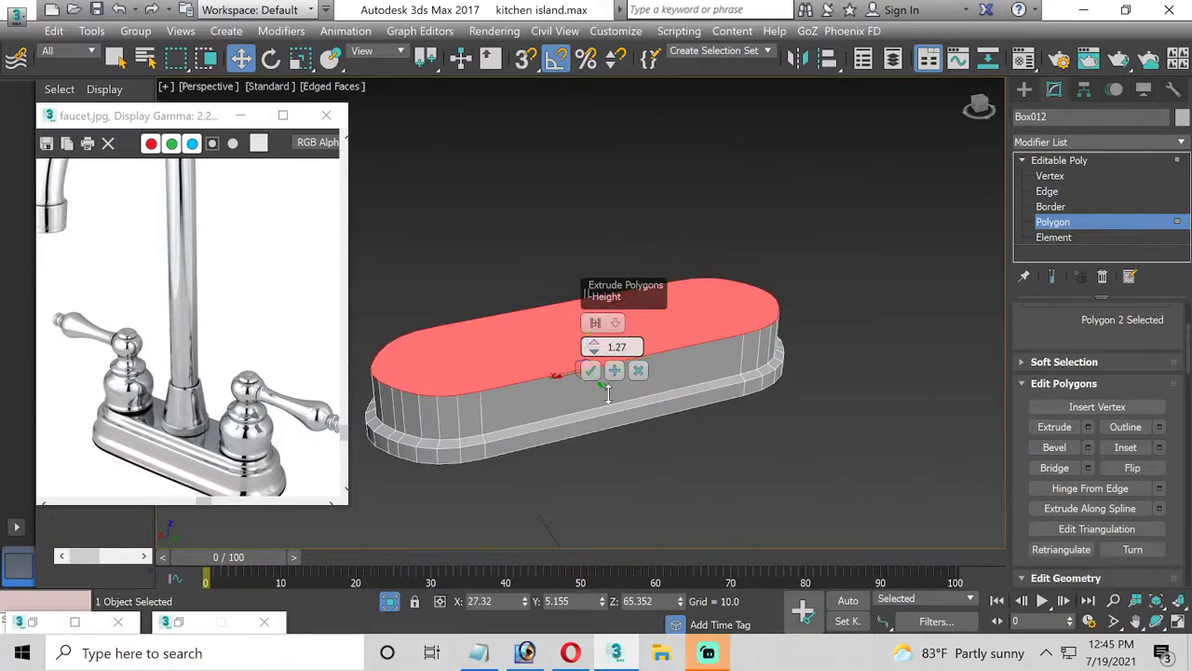
left_click(594, 378)
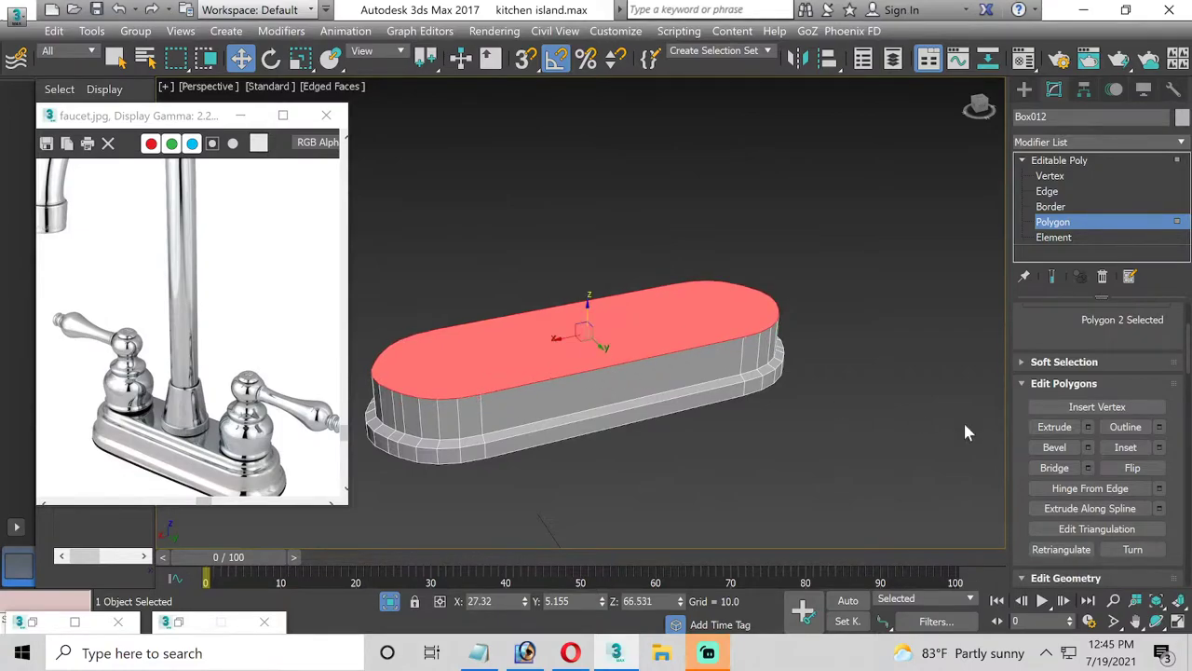
Inset the top face again by 0.273 and extrude it 0.179
left_click(1159, 447)
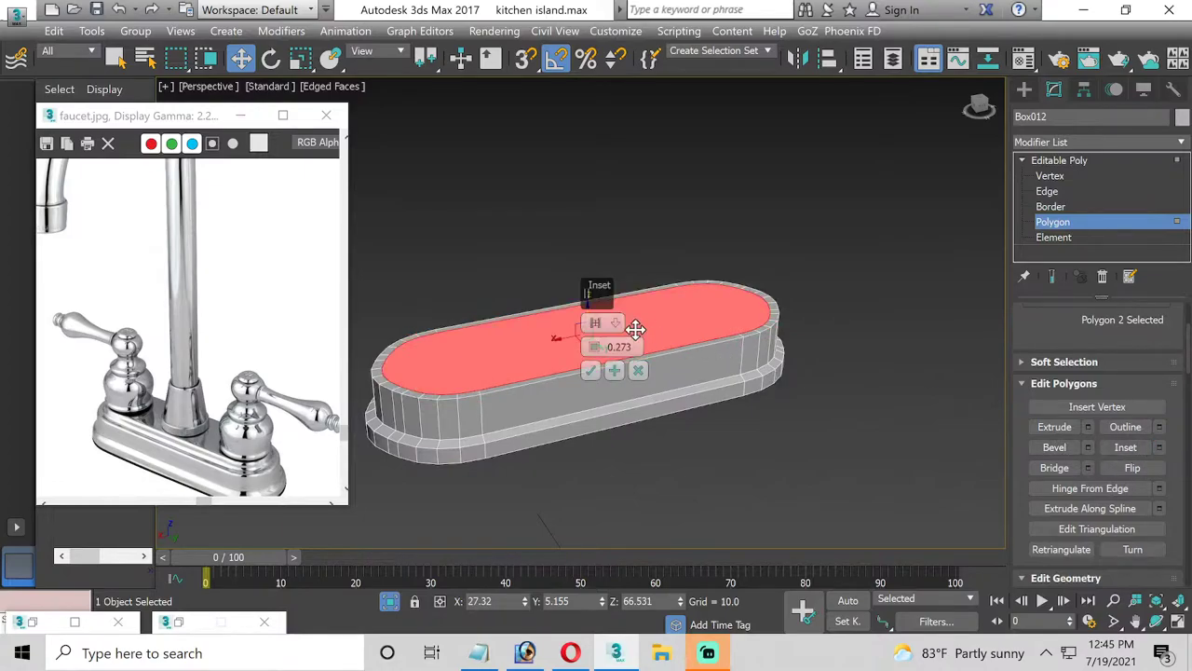
left_click(592, 371)
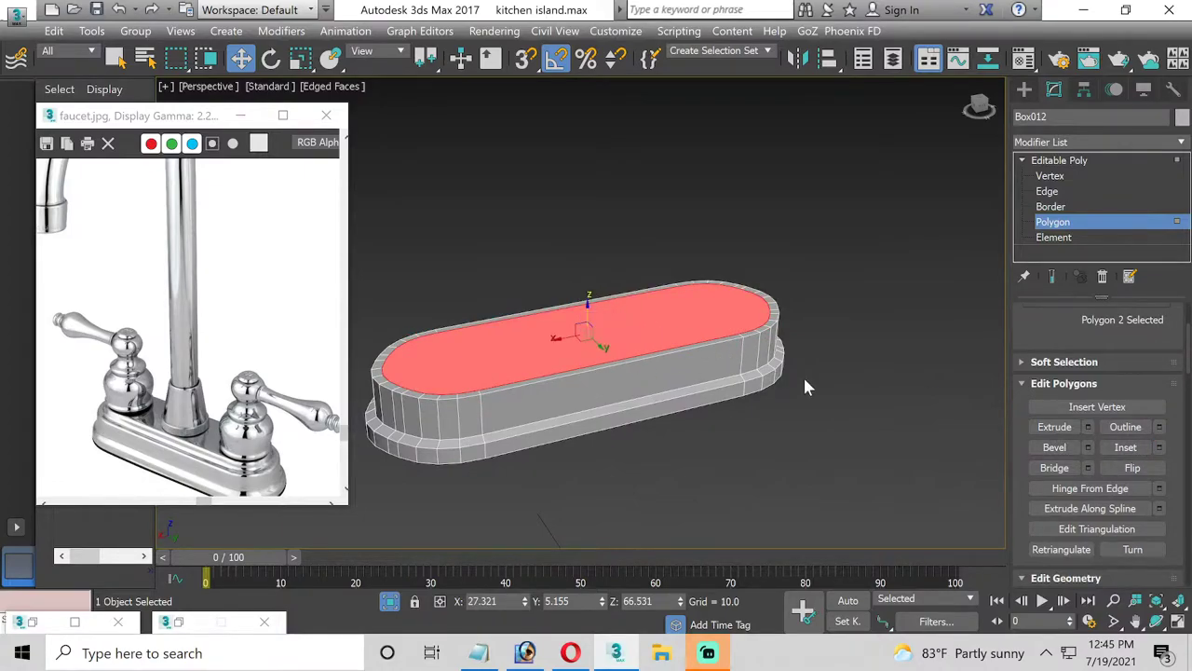
left_click(1087, 427)
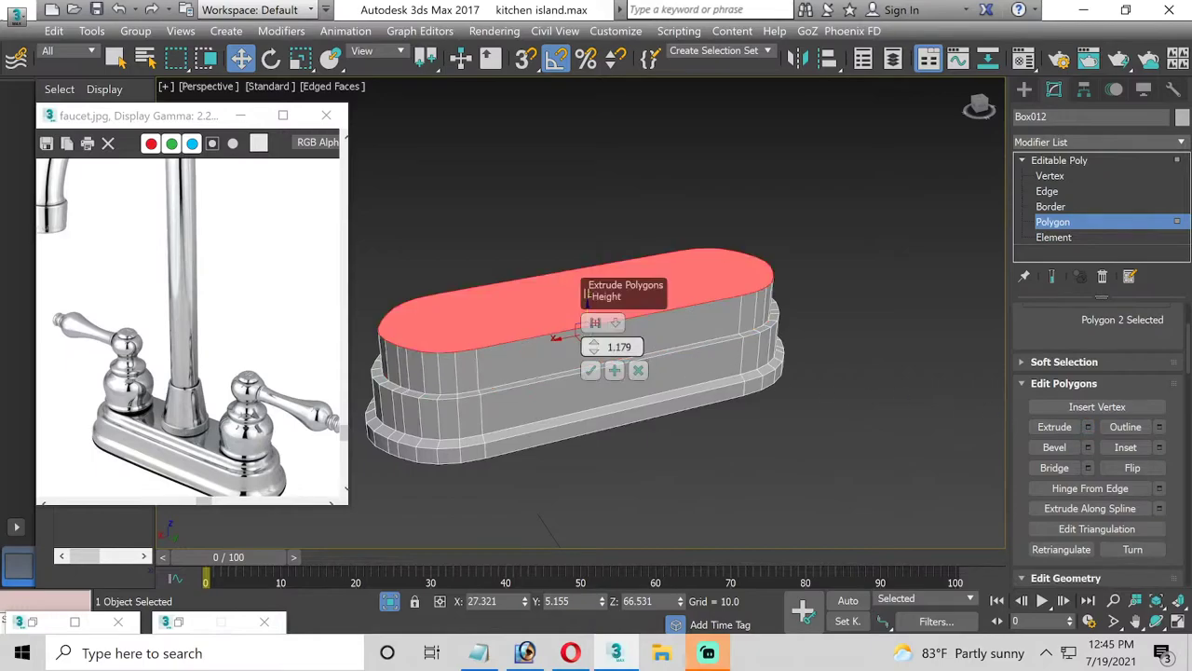
type("0")
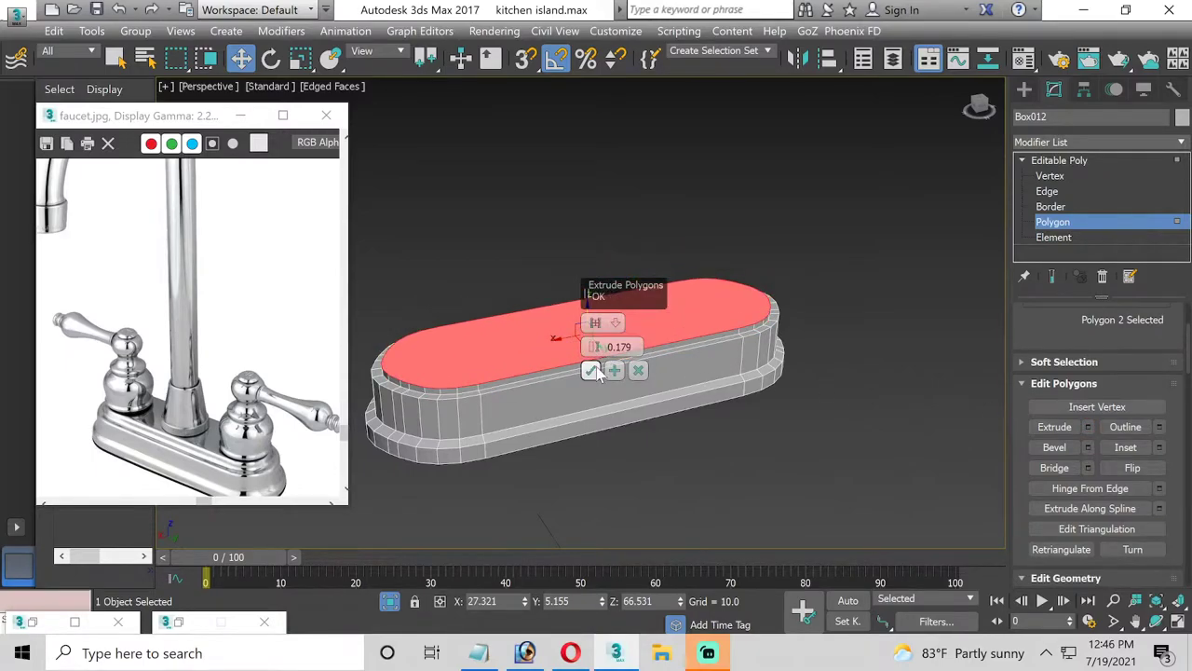
left_click(591, 370)
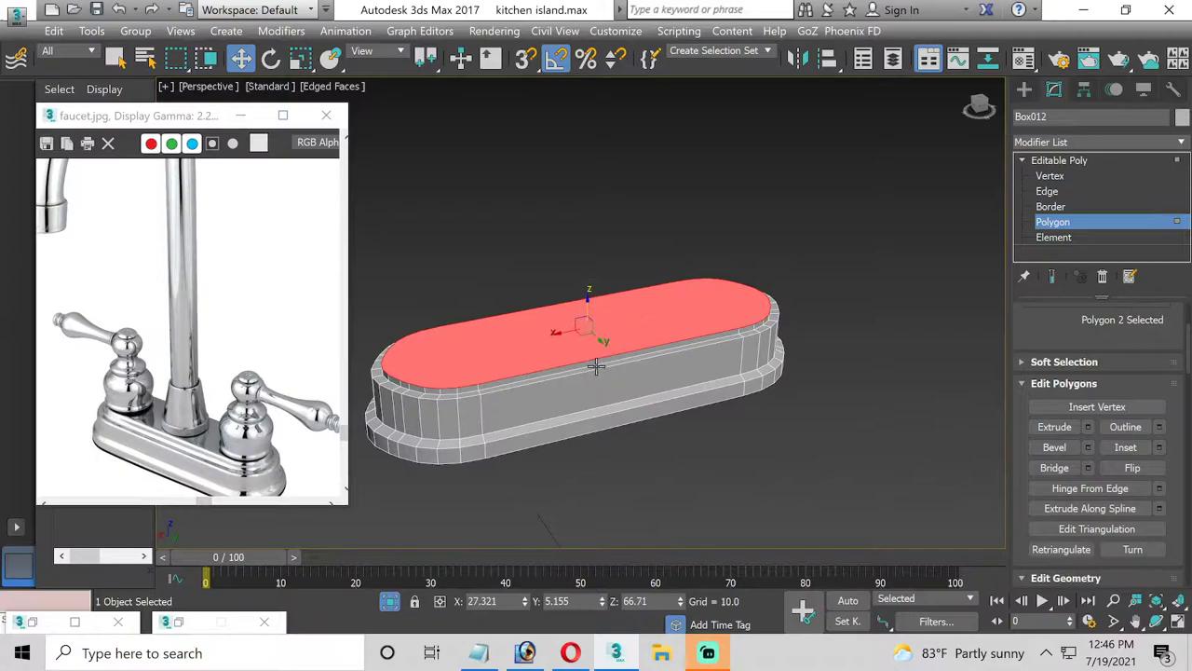
Inset the top face by 0.182 and extrude it another 0.179
left_click(1159, 448)
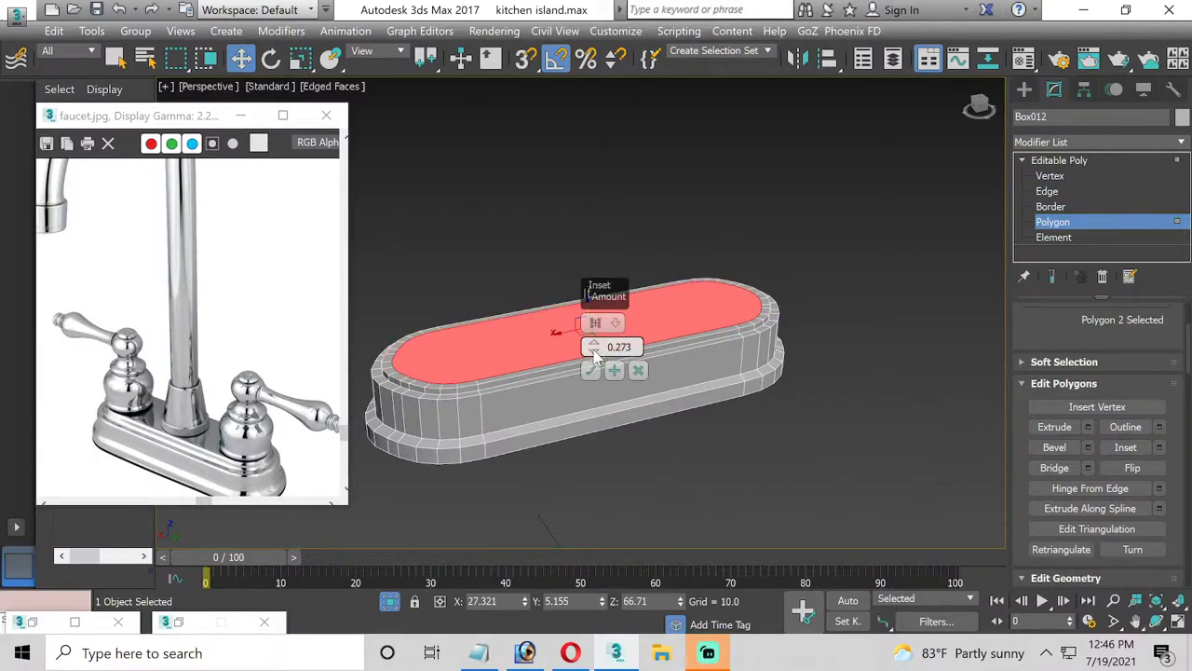
left_click_drag(593, 346, 594, 352)
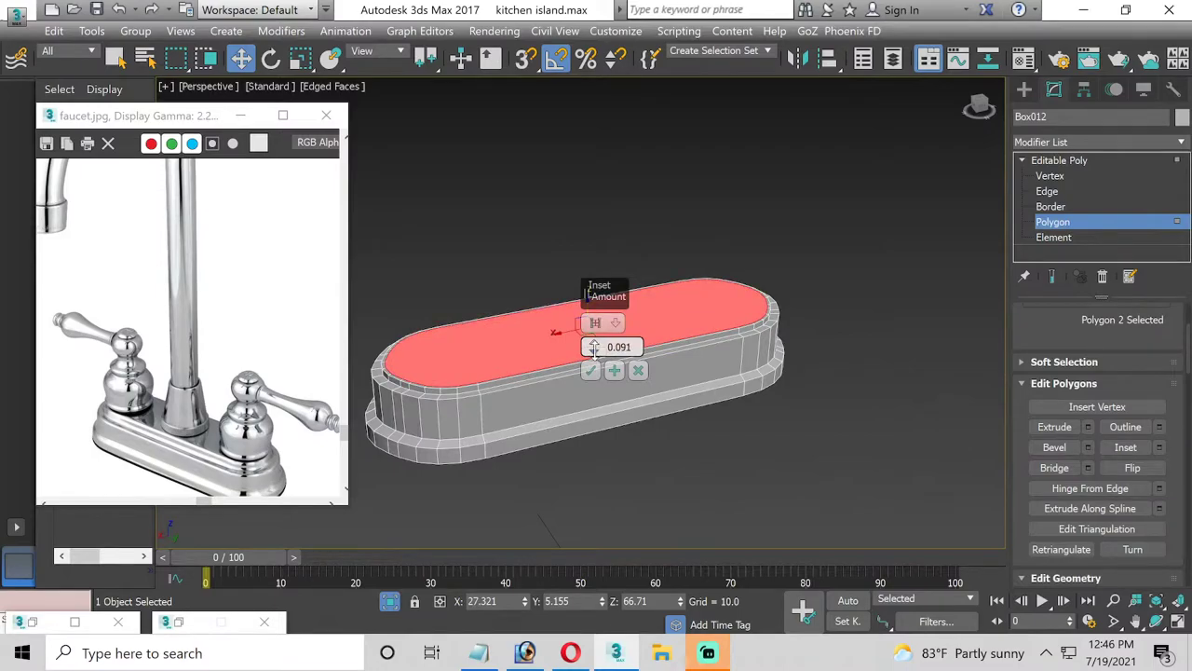
left_click(593, 345)
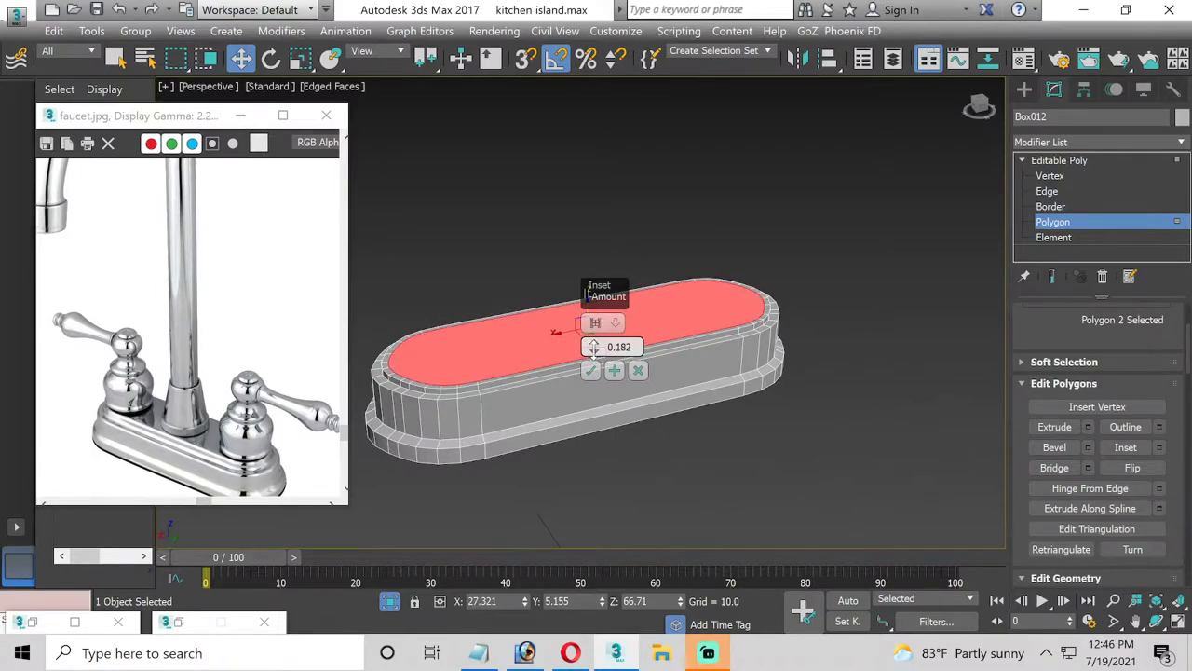
left_click(591, 371)
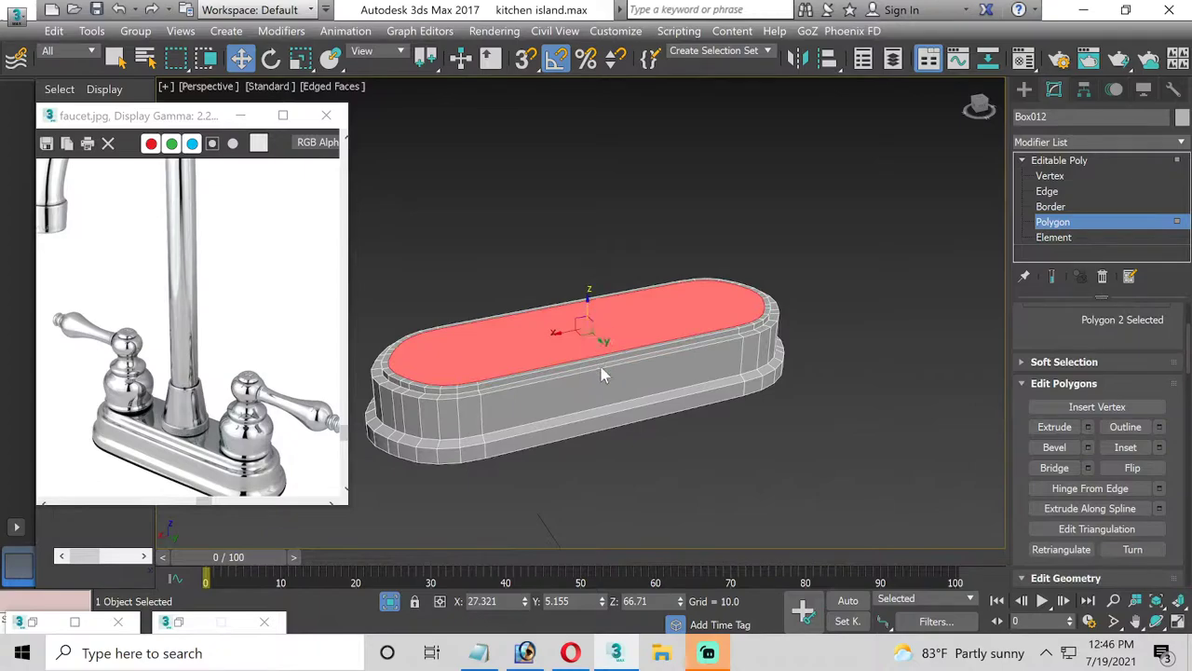
left_click(1087, 427)
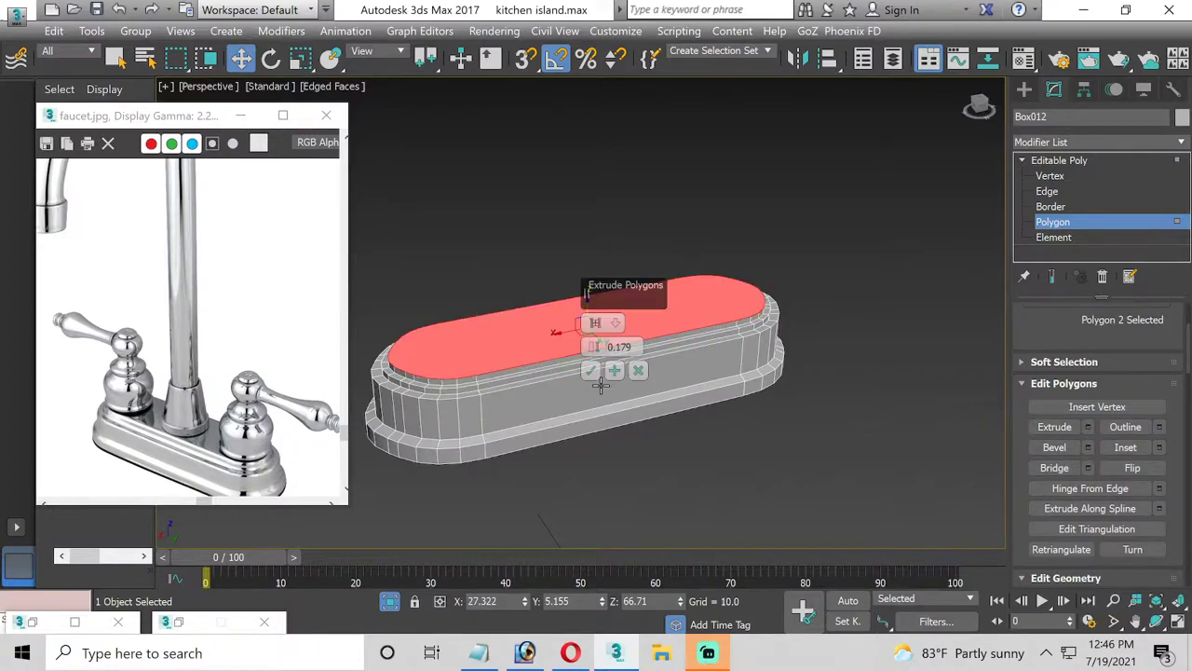
left_click(593, 371)
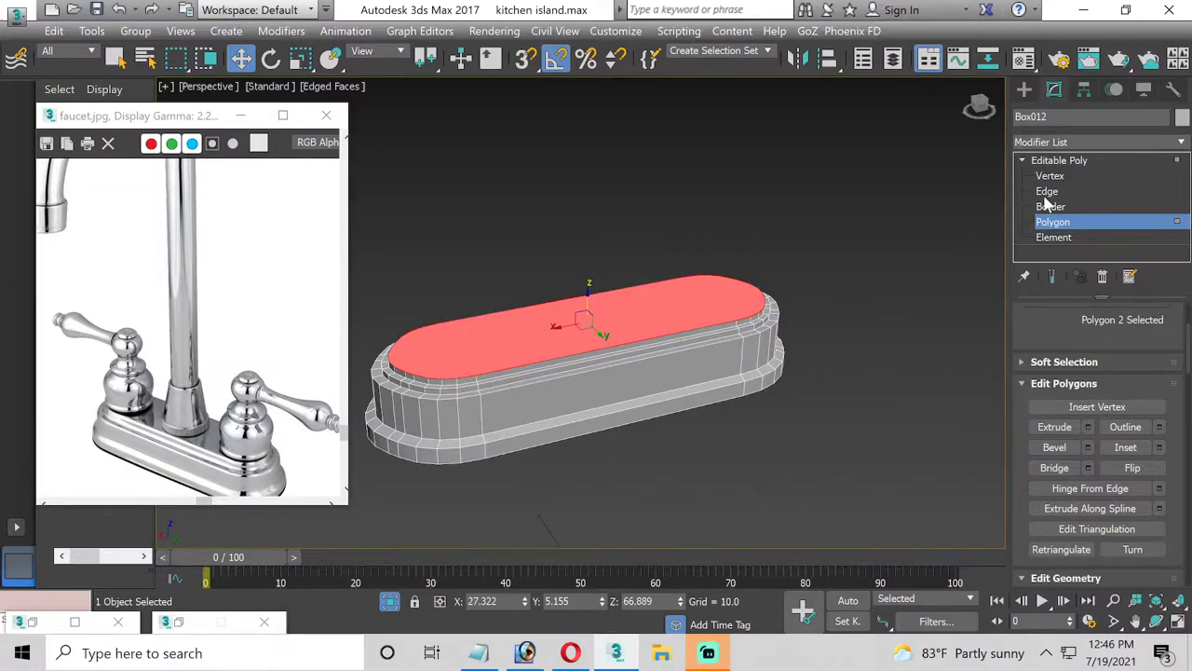
left_click(1047, 191)
Chamfer the base's bottom edge loop by about 0.202 with 3 segments
middle_click_drag(516, 399, 524, 422, "alt")
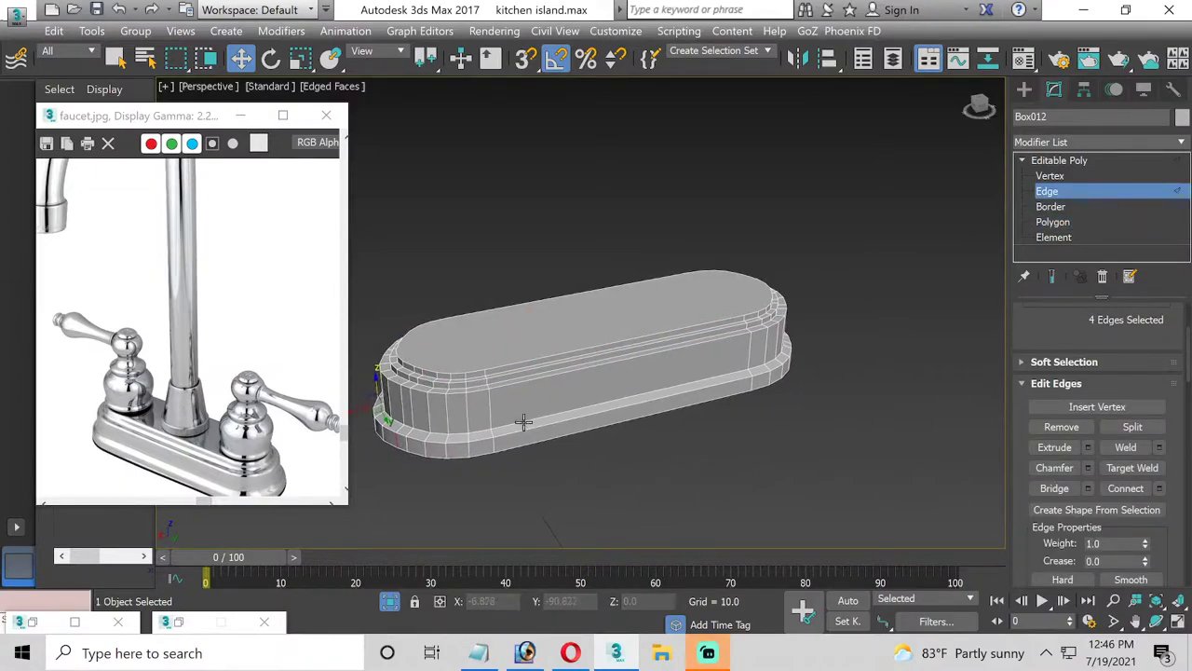
scroll(522, 421, "up", 2)
double_click(522, 421)
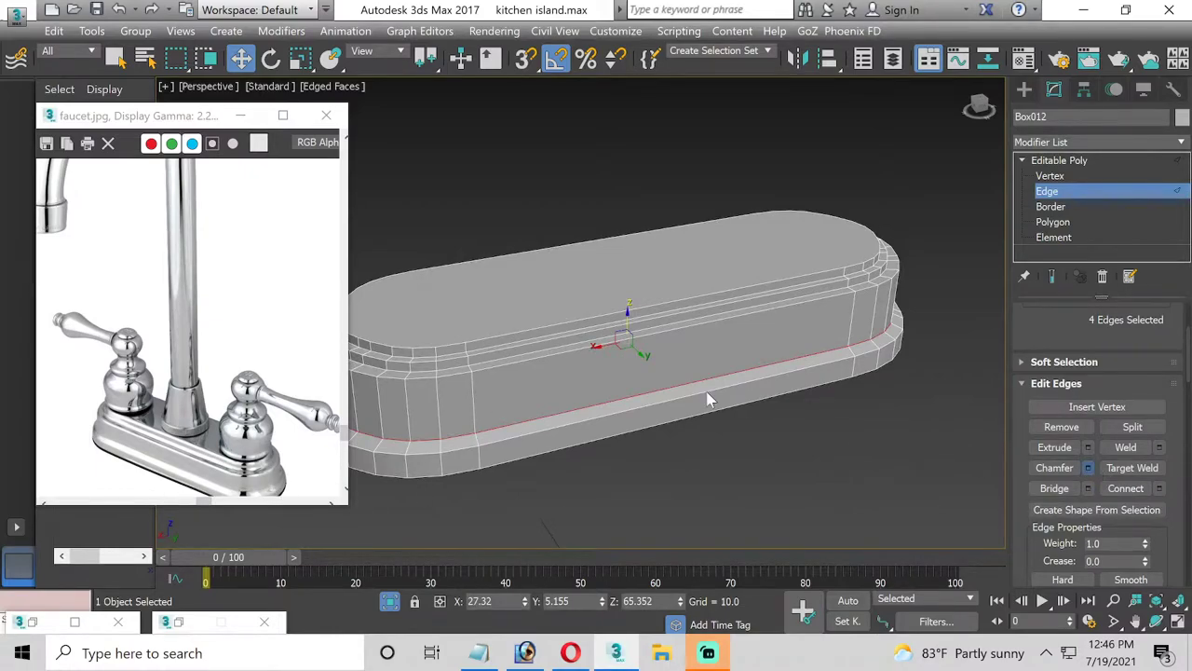
key("ctrl+shift+c")
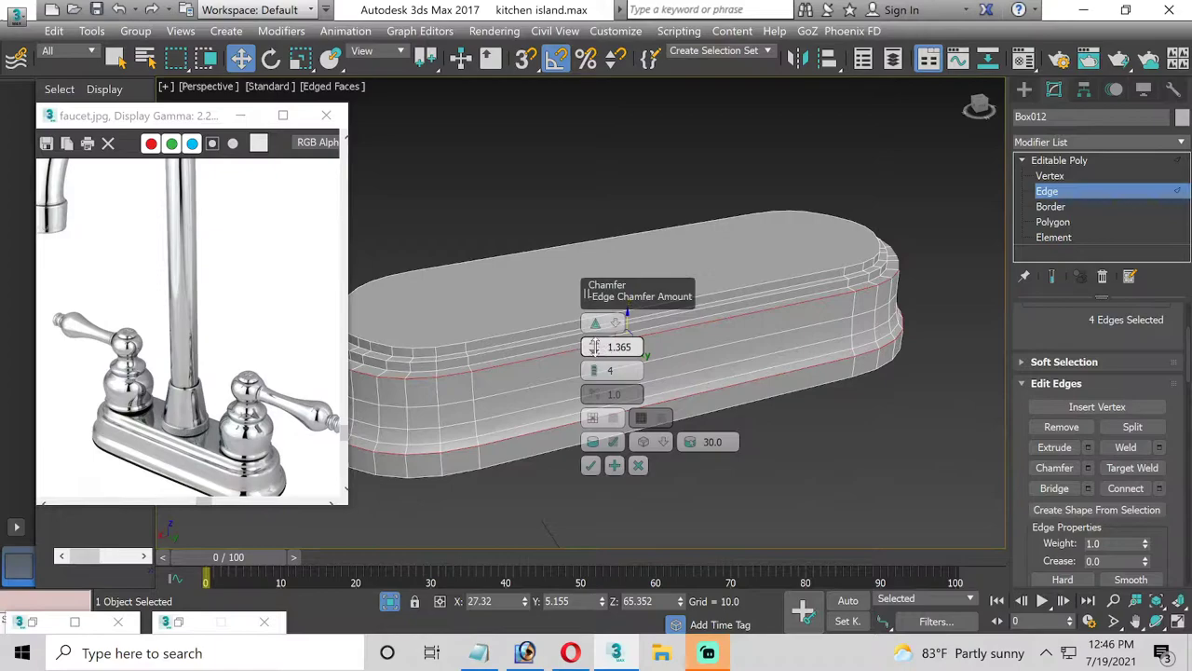
right_click(593, 347)
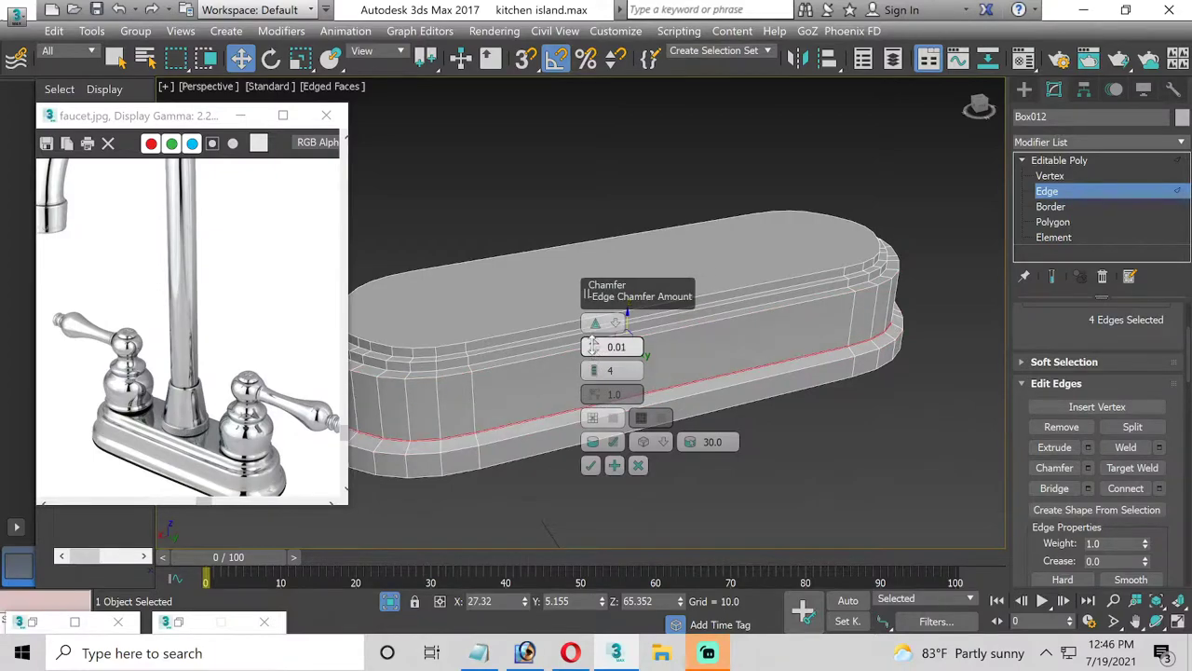
left_click(594, 343)
left_click_drag(593, 345, 592, 345)
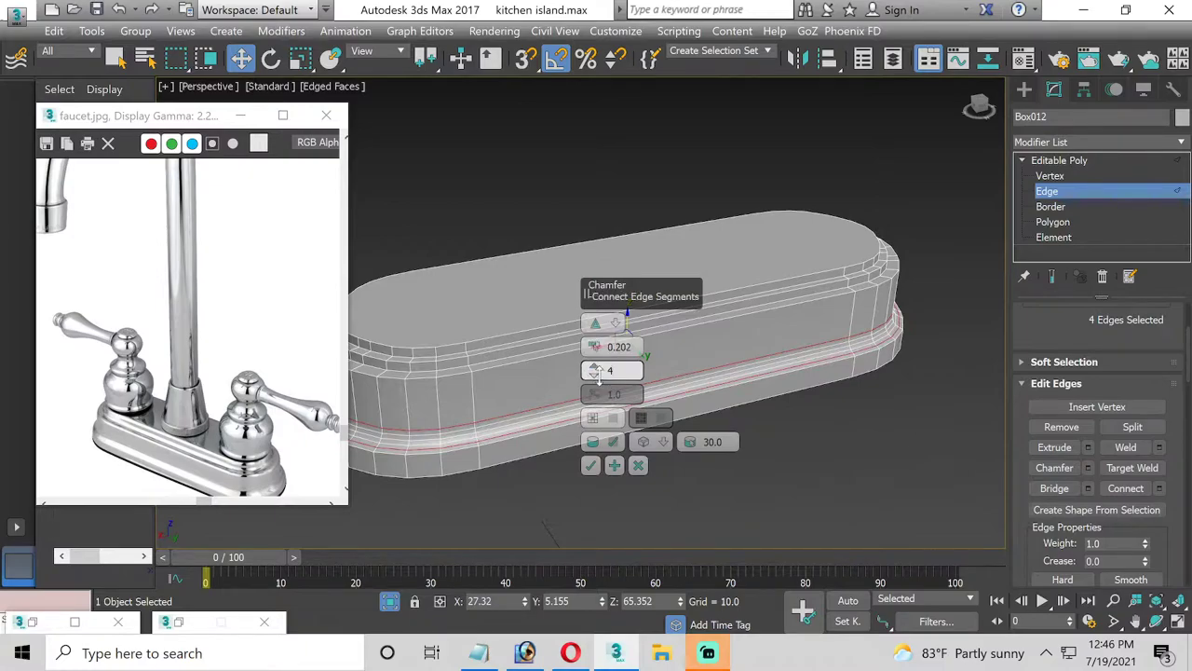
left_click(597, 375)
left_click(597, 375)
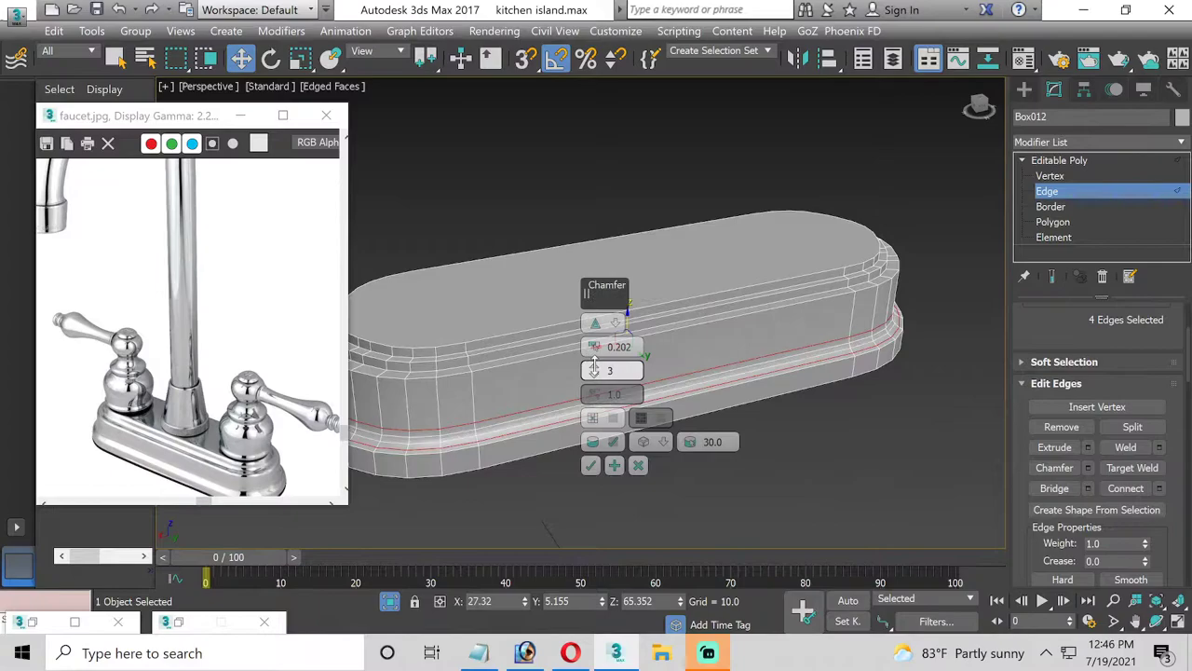
left_click(593, 464)
left_click(599, 472)
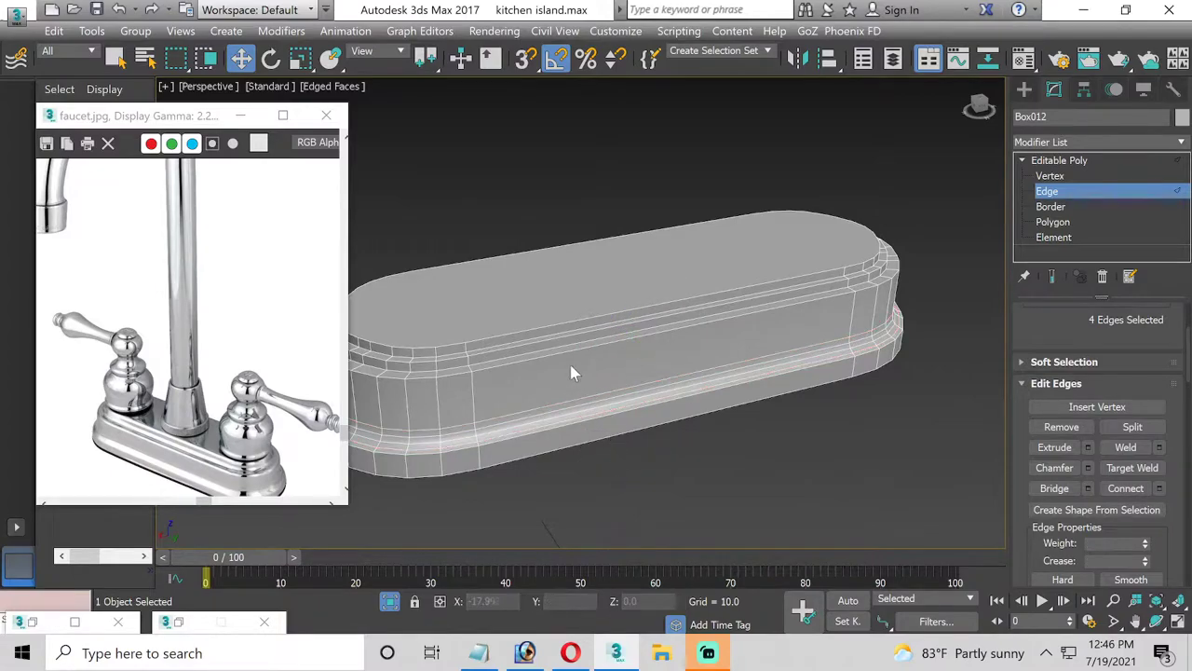
Cut grooves by chamfering two upper side edge loops at 0.091
double_click(506, 359)
double_click(509, 354)
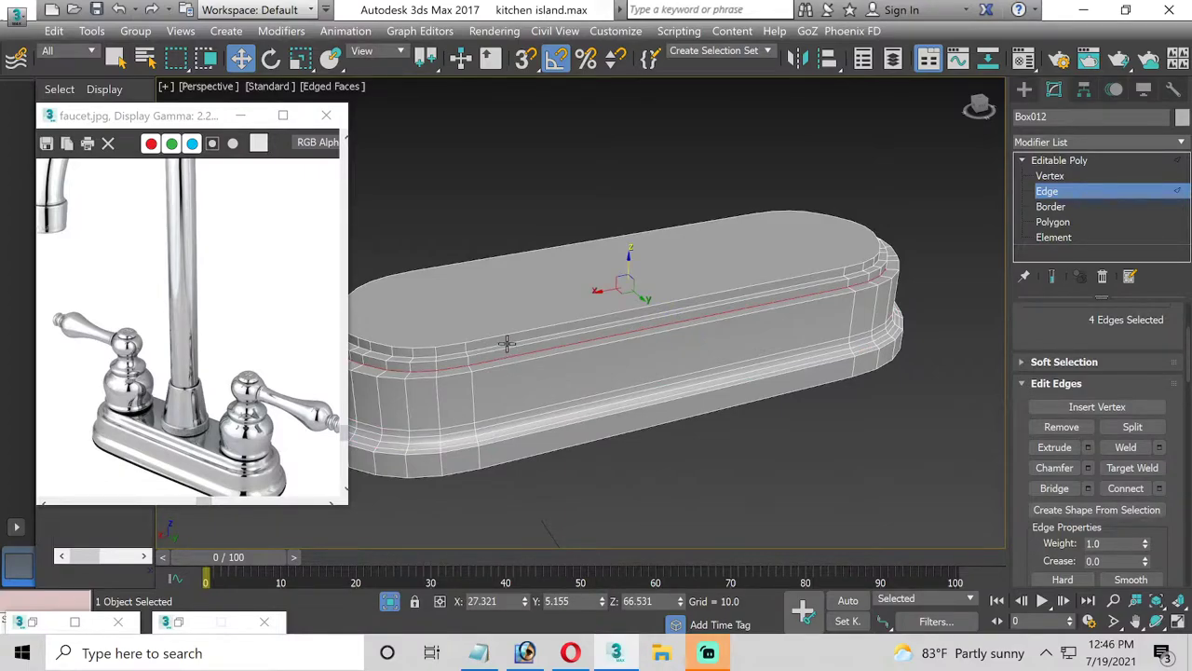
double_click(507, 342, "ctrl")
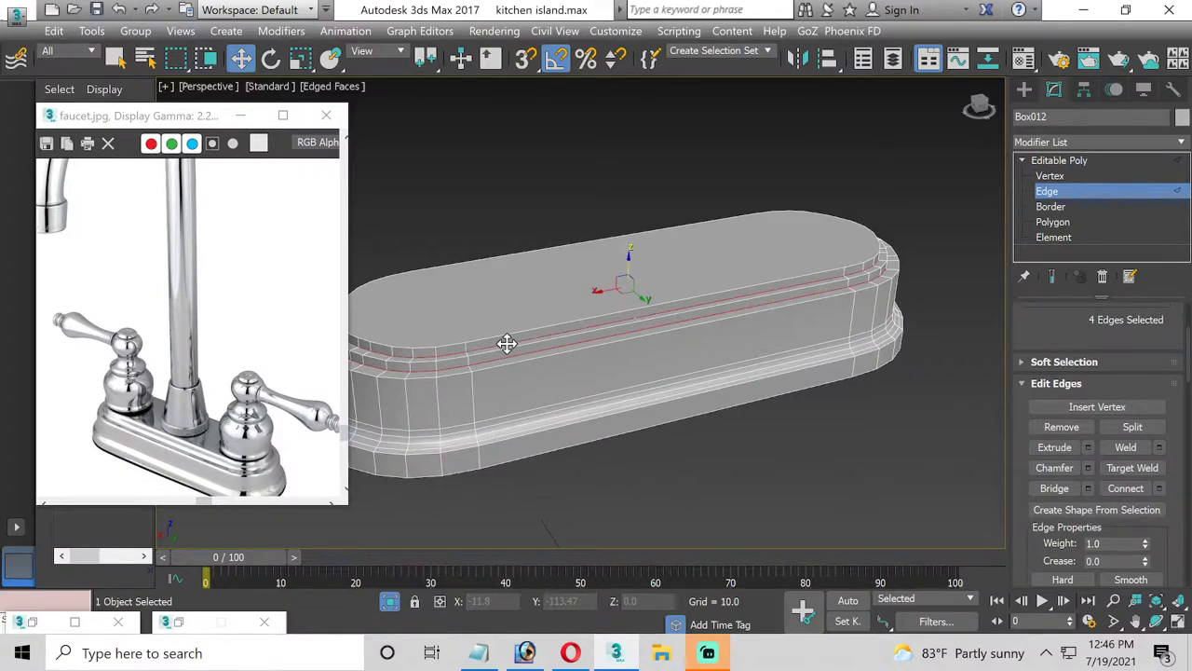
left_click(1082, 468)
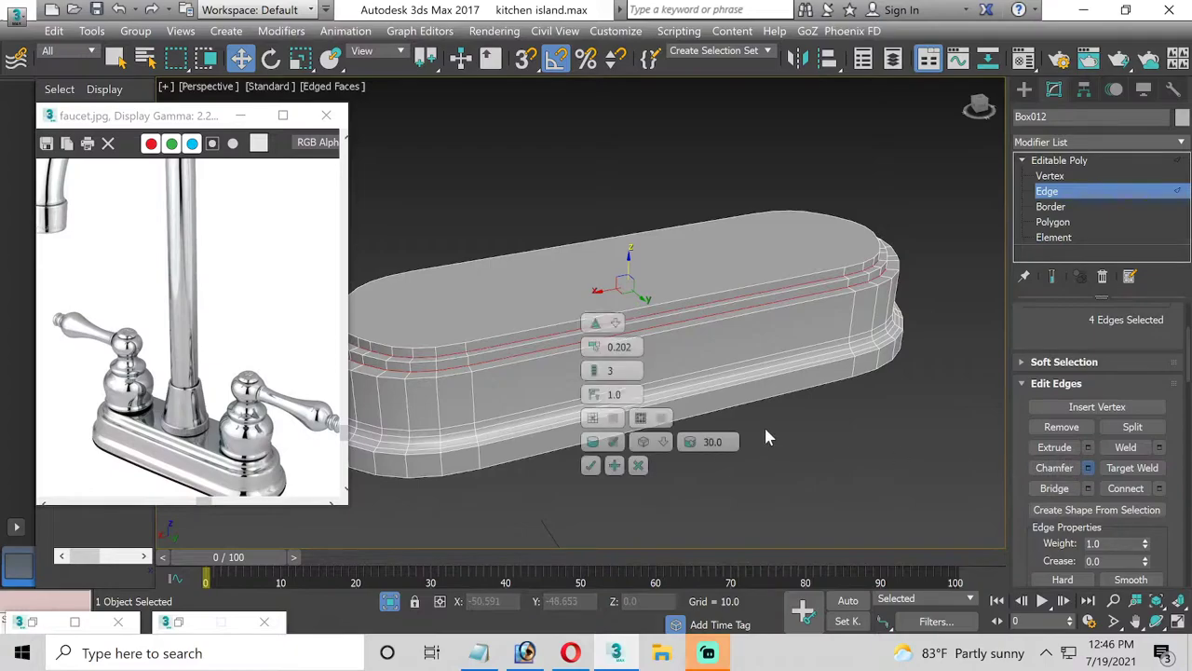
right_click(593, 346)
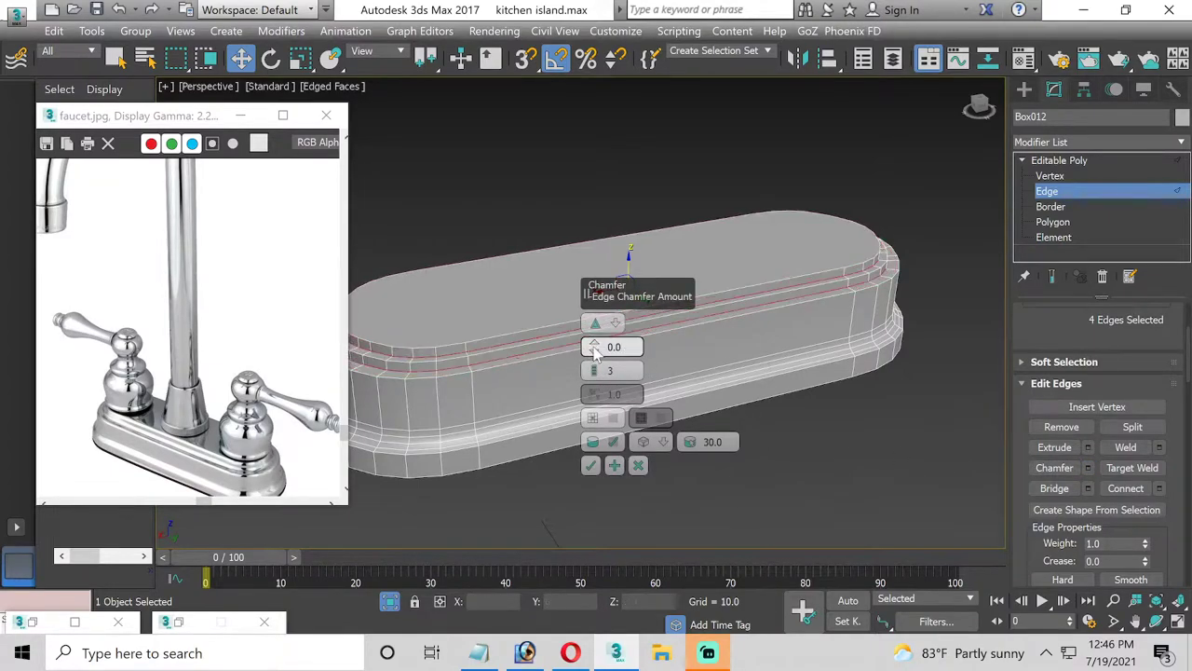
left_click_drag(594, 346, 593, 345)
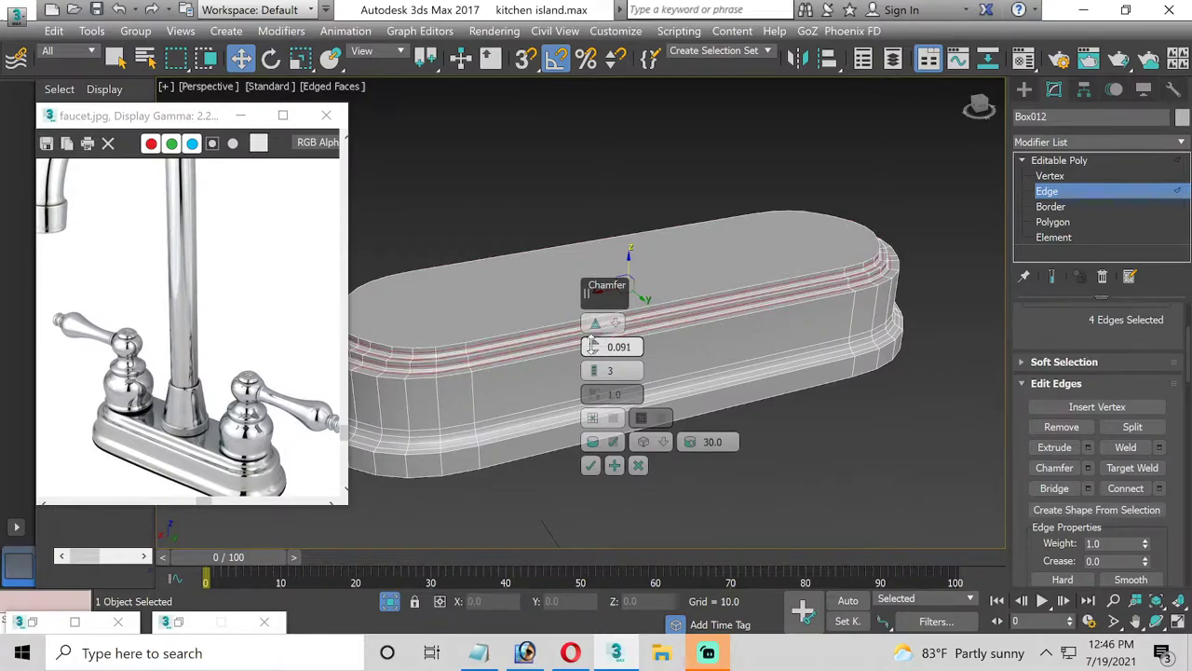
left_click(590, 465)
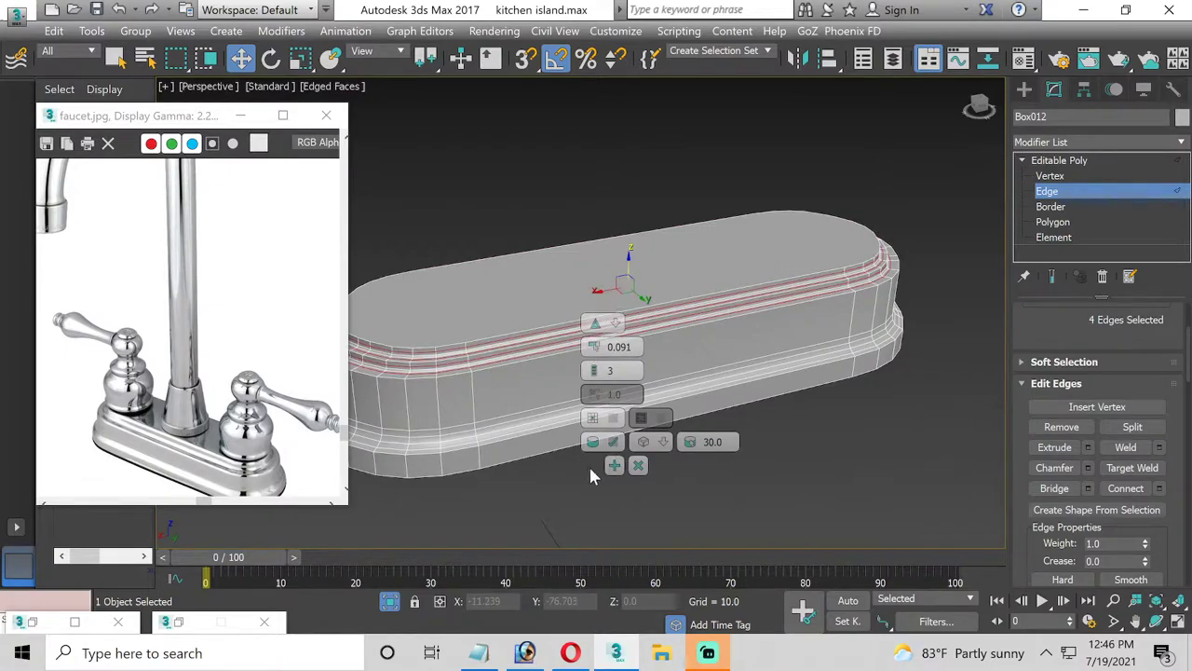
Chamfer the top rim edge loop with the same settings
middle_click_drag(626, 362, 672, 389, "alt")
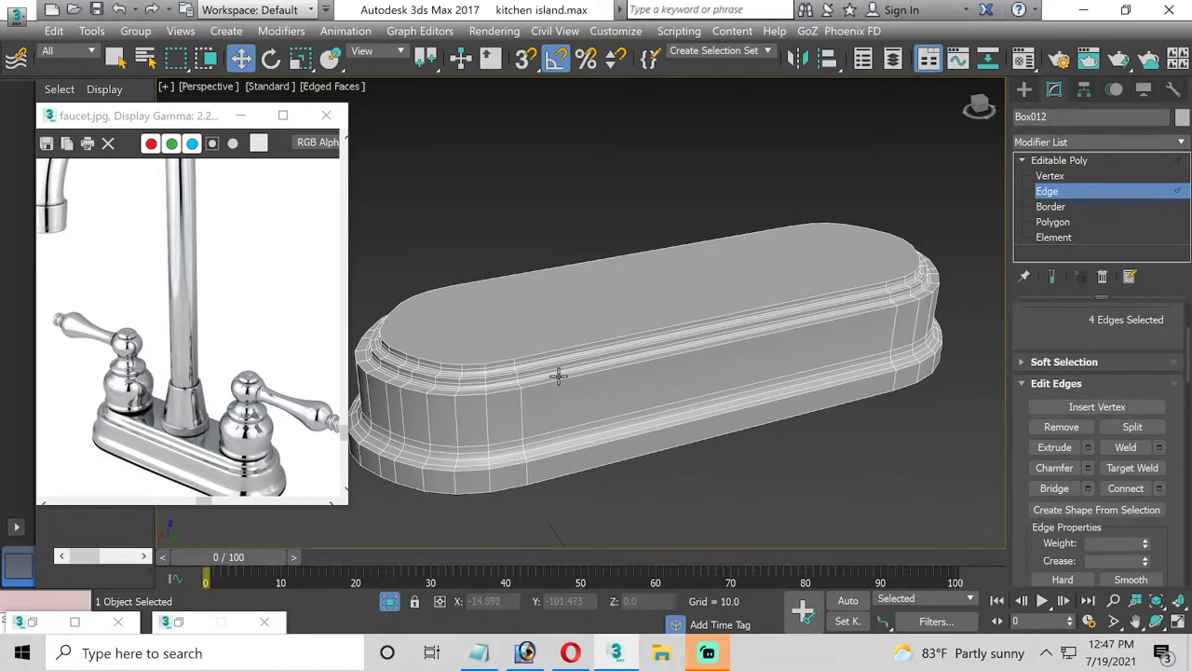
left_click(563, 386)
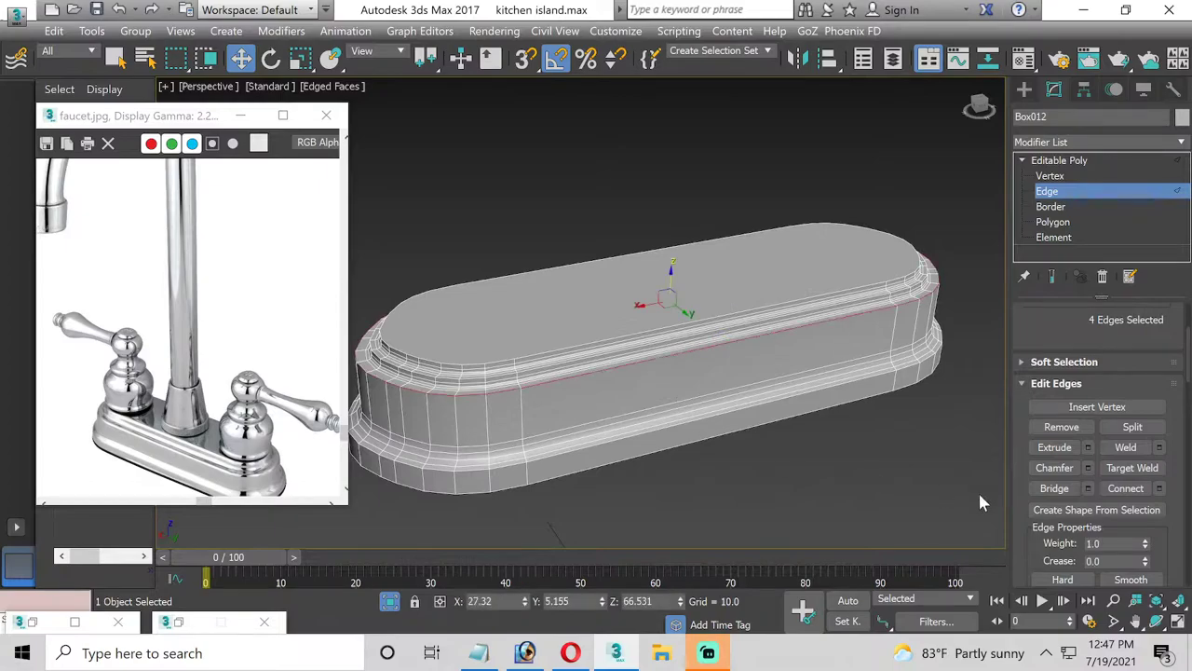
left_click(1087, 467)
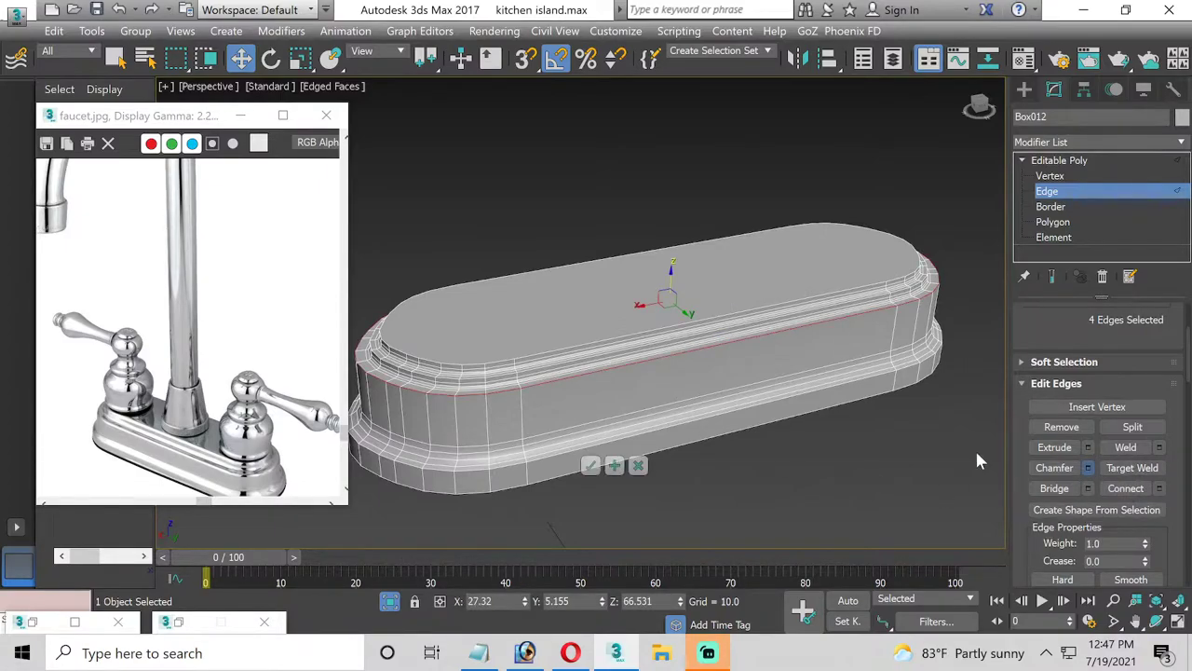
left_click(613, 441)
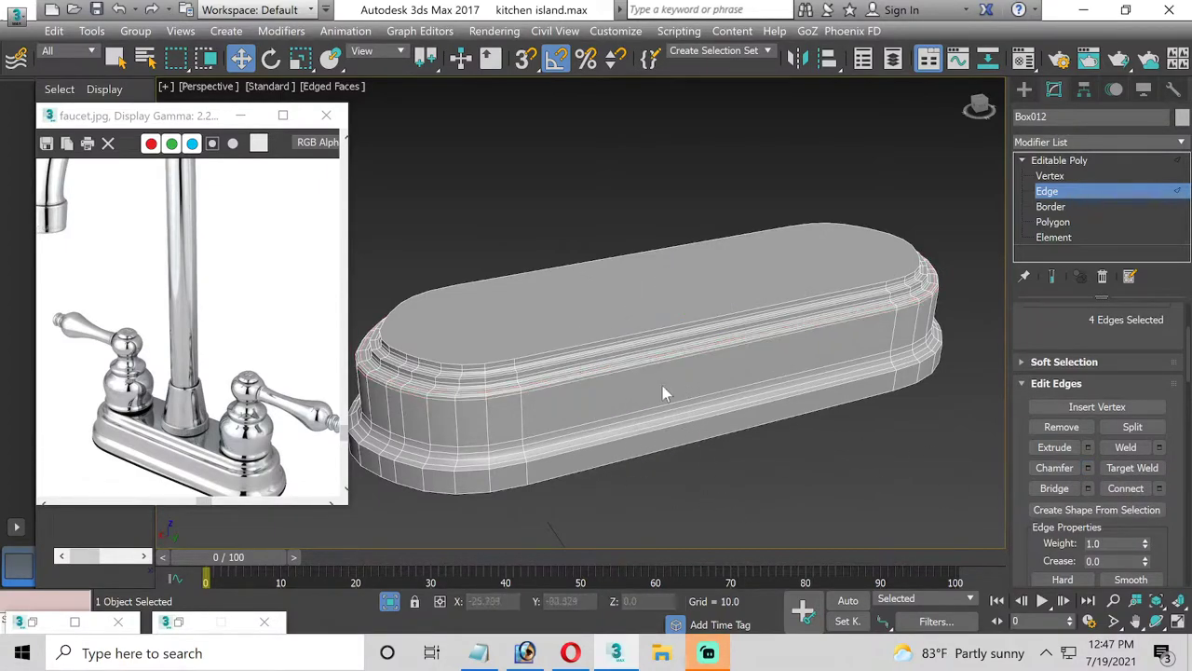
left_click(1088, 207)
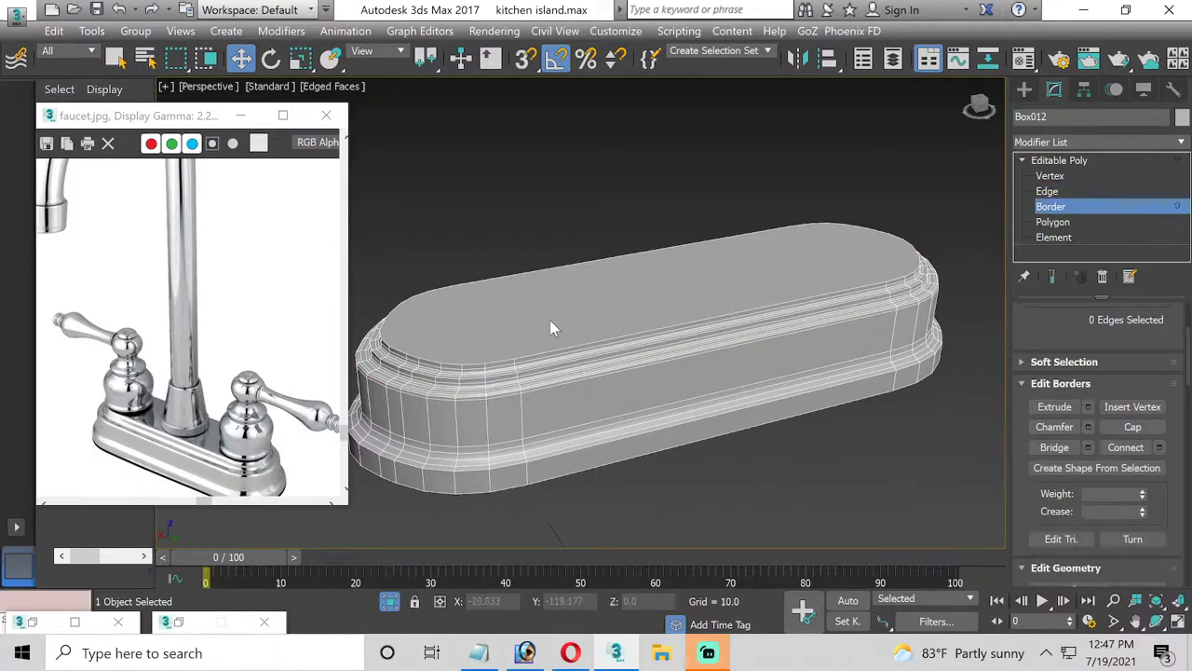
Inset the base's top face by 0.182
left_click(1053, 223)
left_click(696, 308)
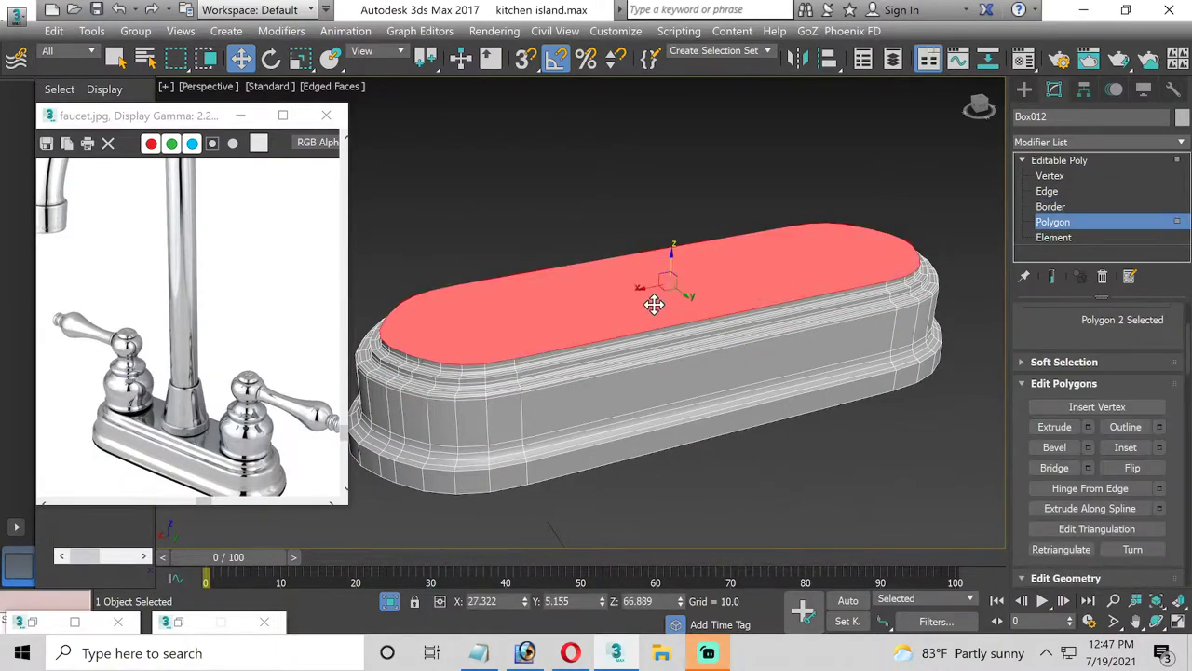
left_click(1159, 447)
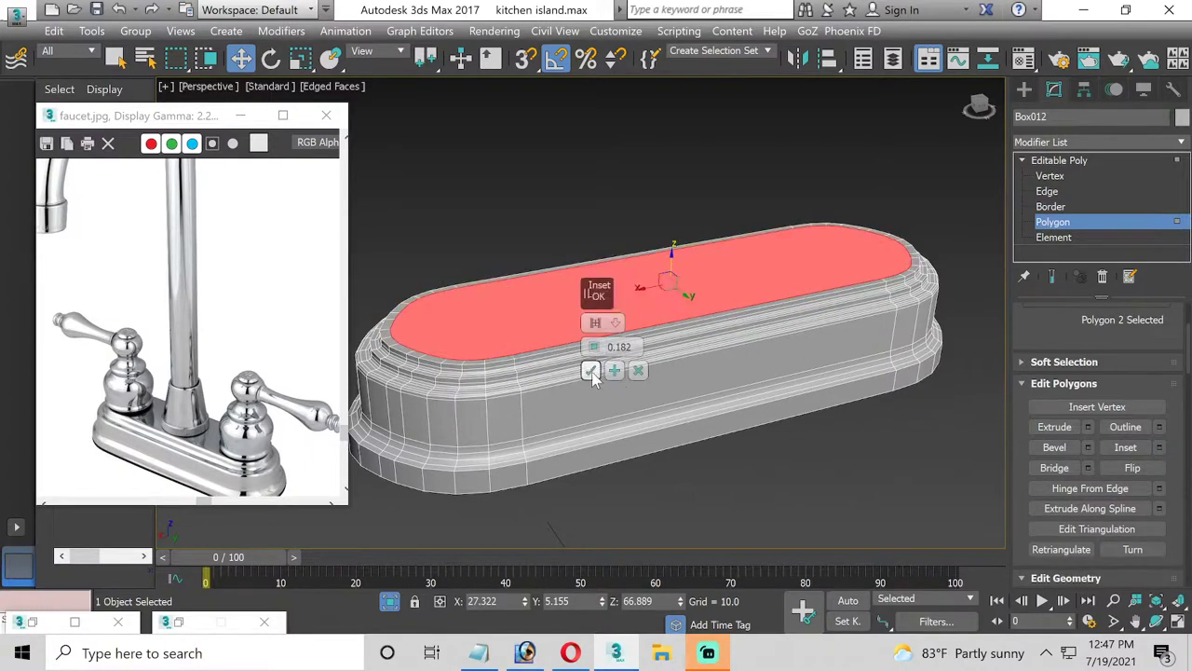
left_click(592, 371)
Chamfer the new inset rim edge loop around the top
left_click(1048, 192)
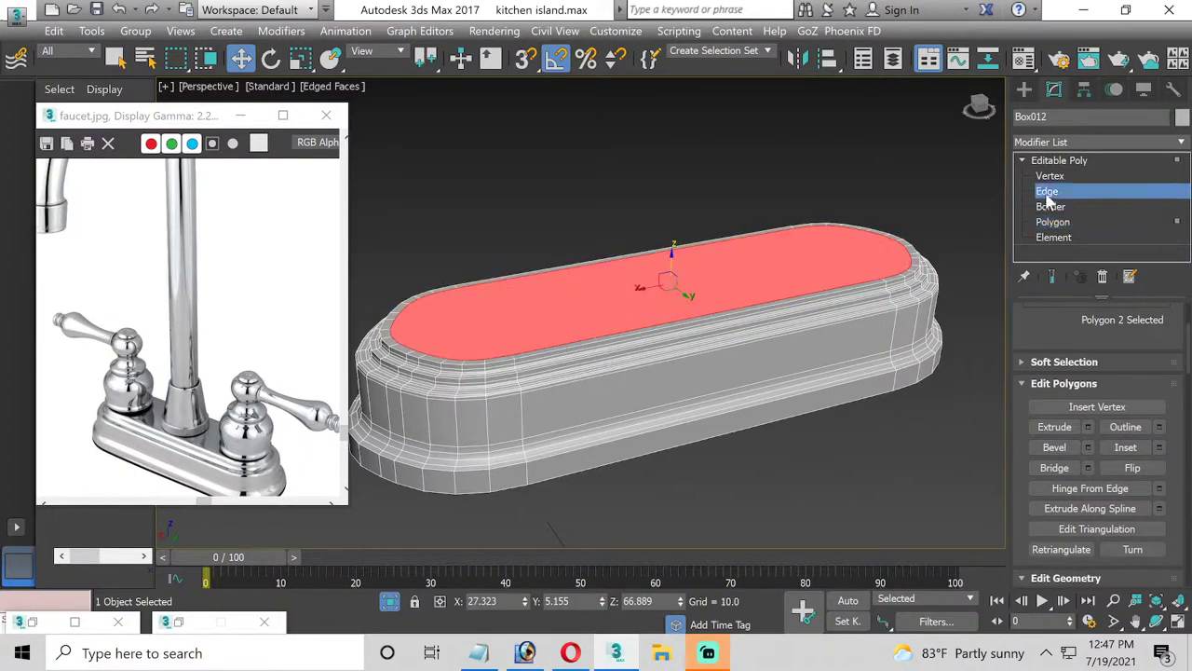
double_click(571, 348)
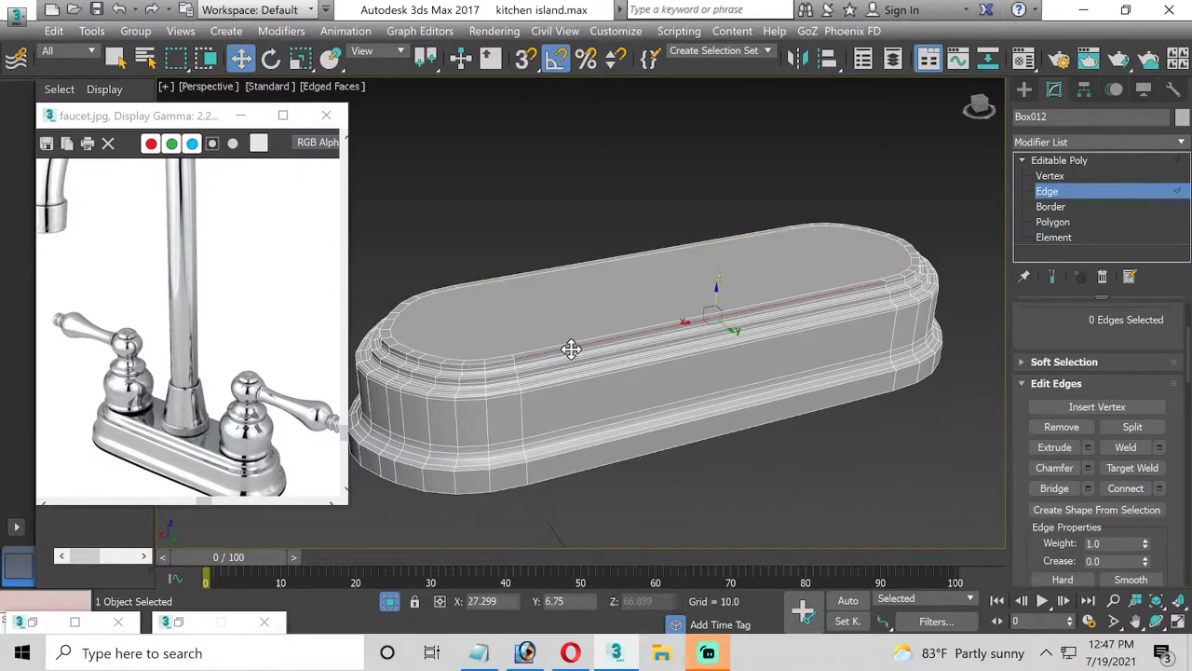
left_click(1086, 467)
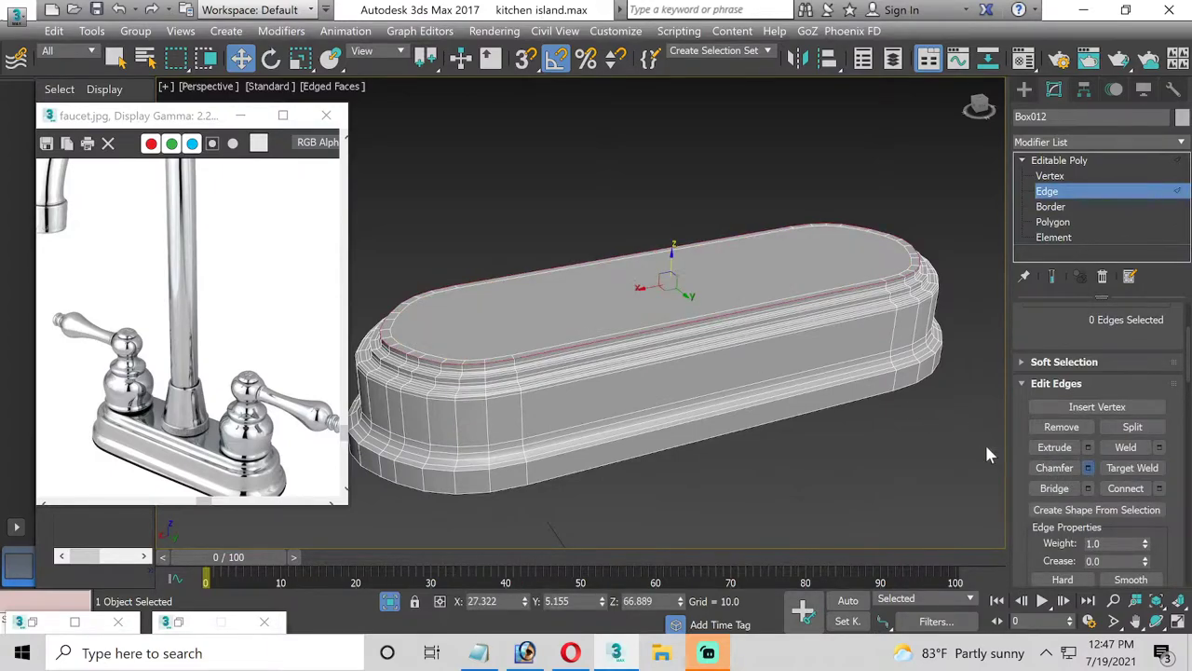
left_click(589, 465)
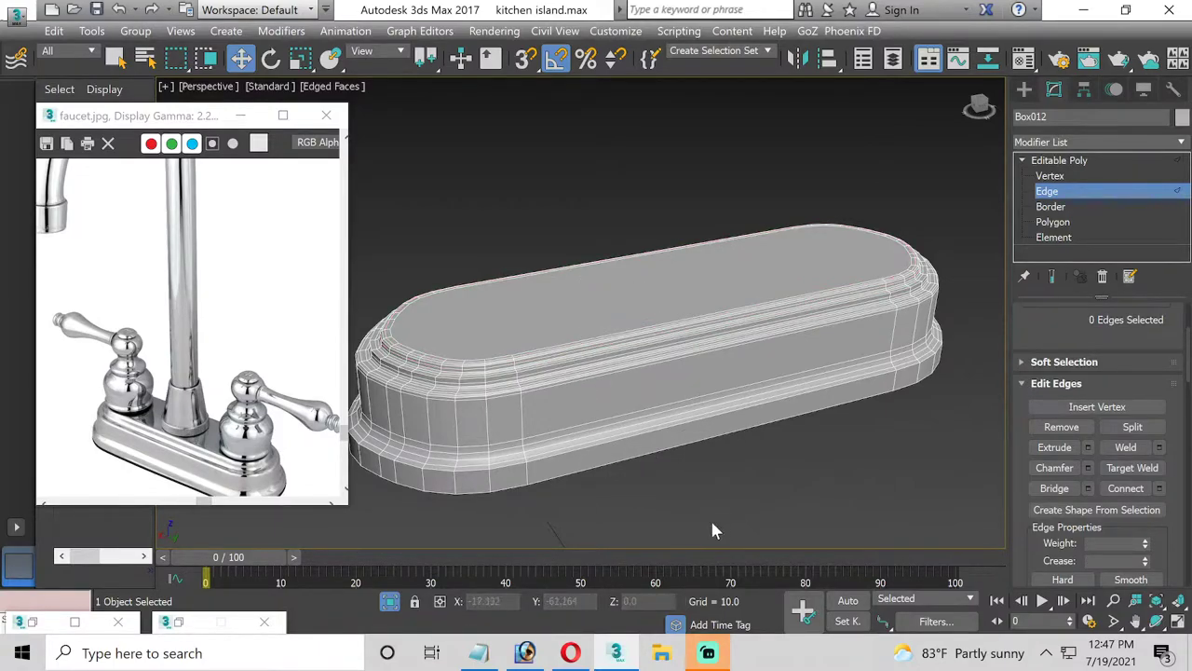
Inset the base's bottom face by 0.182
left_click(1053, 222)
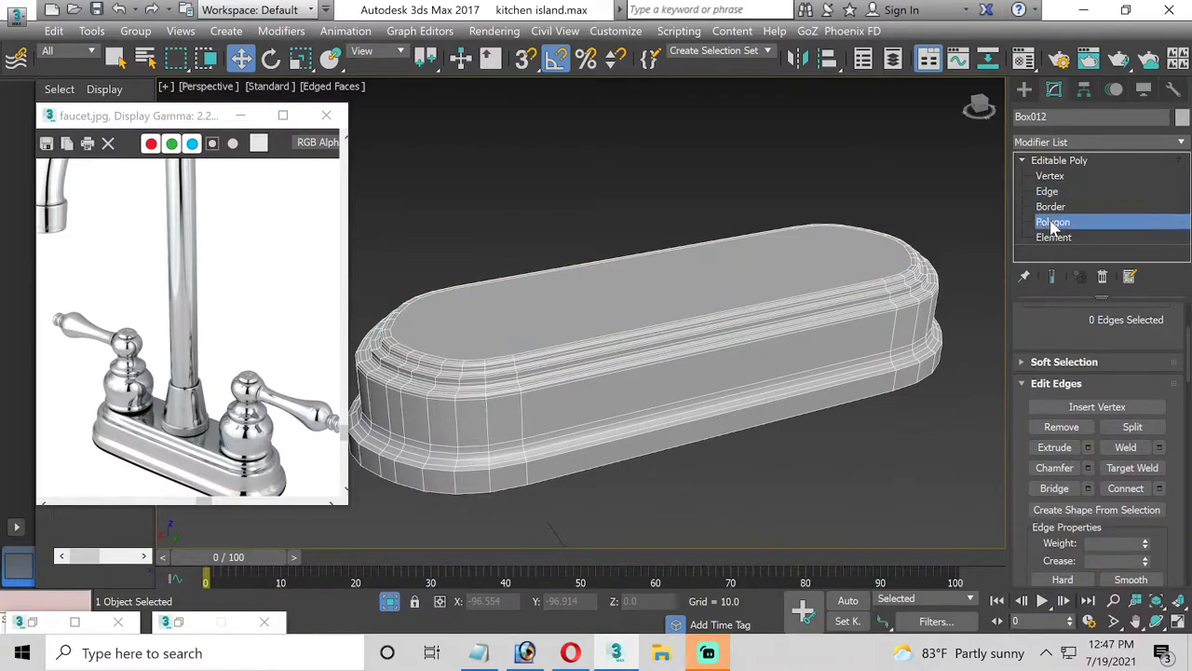
left_click(652, 284)
key("e")
mouse_move(561, 341)
middle_mouse_down("alt")
mouse_move(567, 292)
mouse_move(596, 271)
middle_mouse_up("alt")
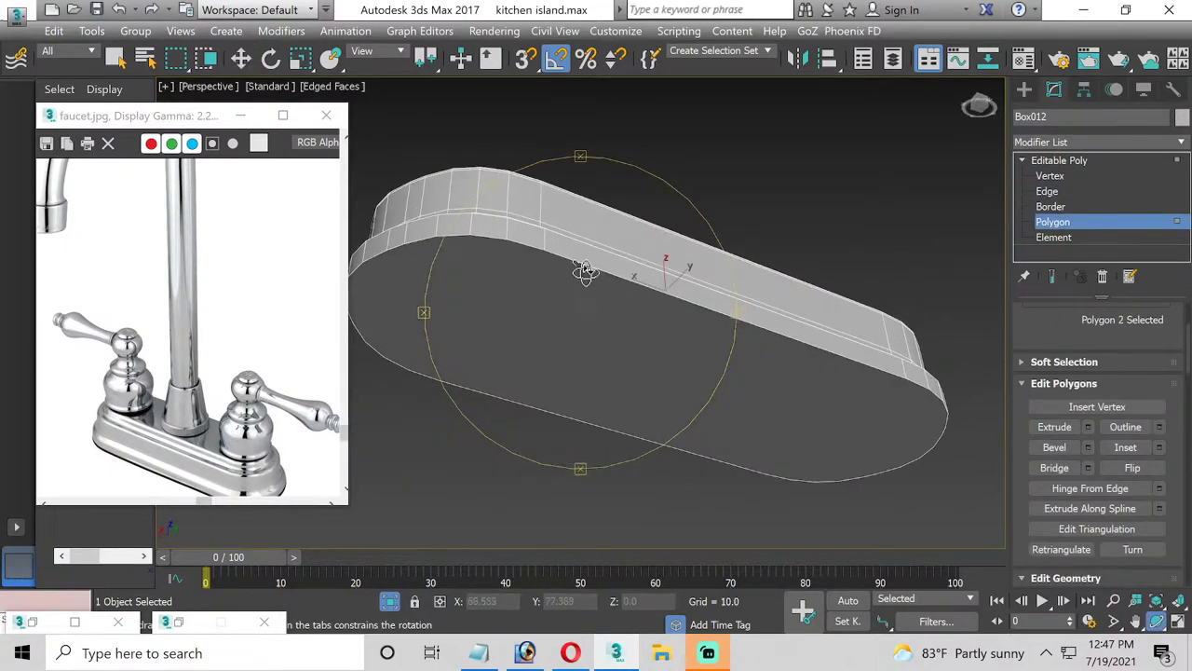
left_click(240, 58)
left_click(463, 280)
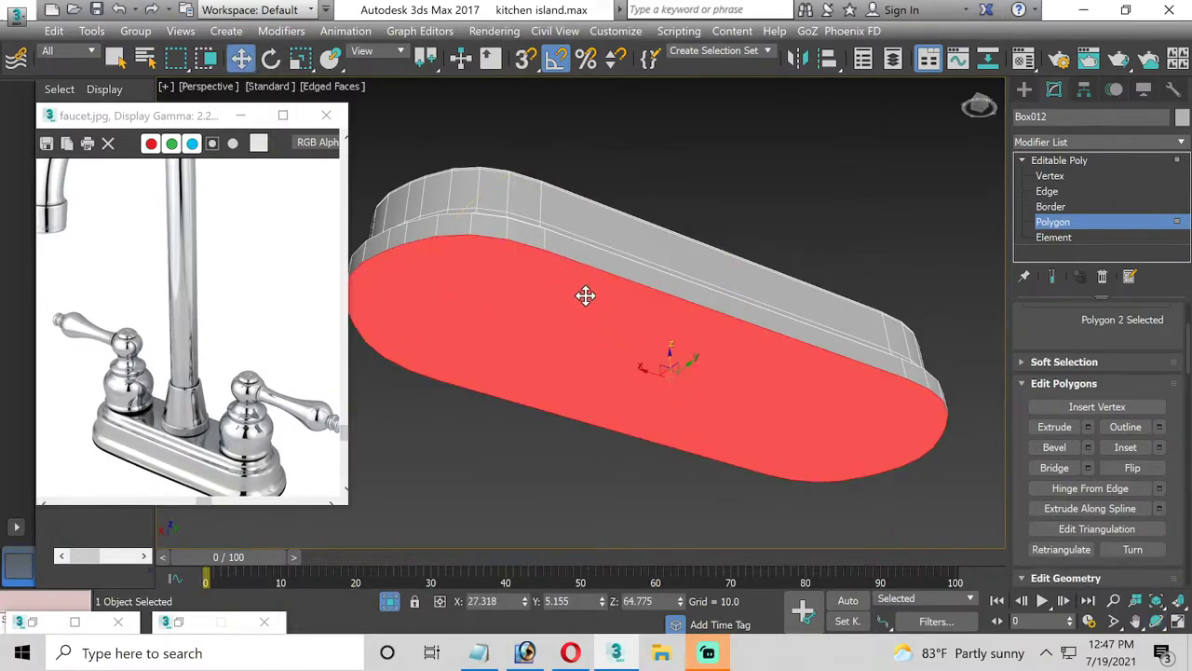
left_click(1160, 448)
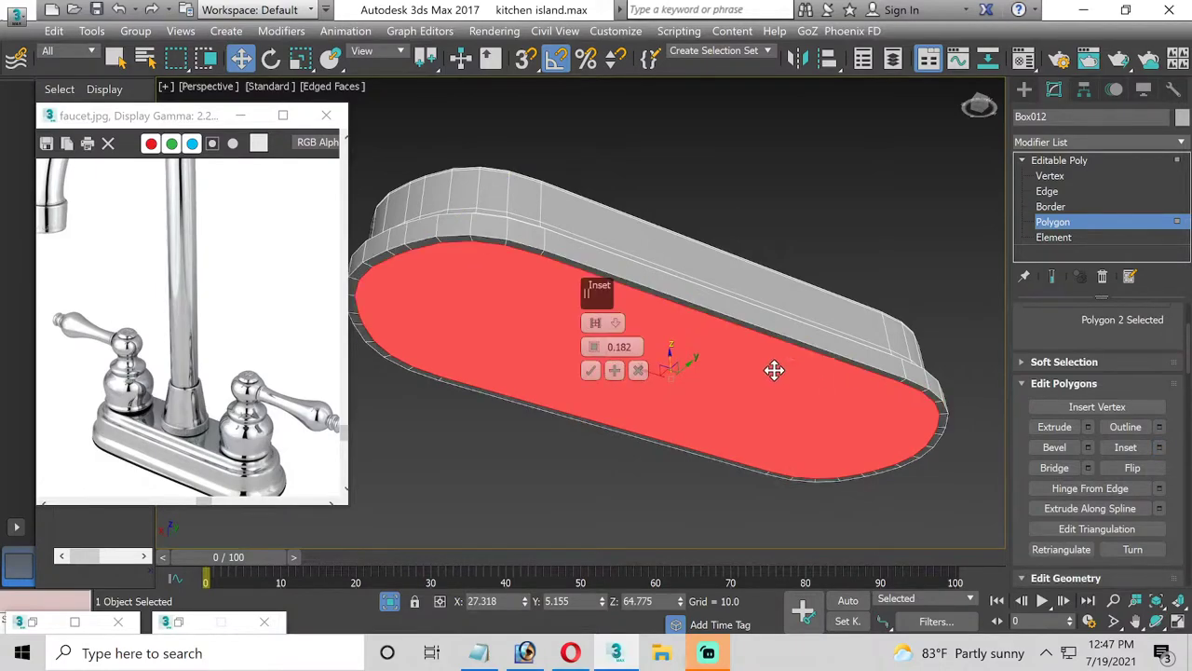
left_click(590, 371)
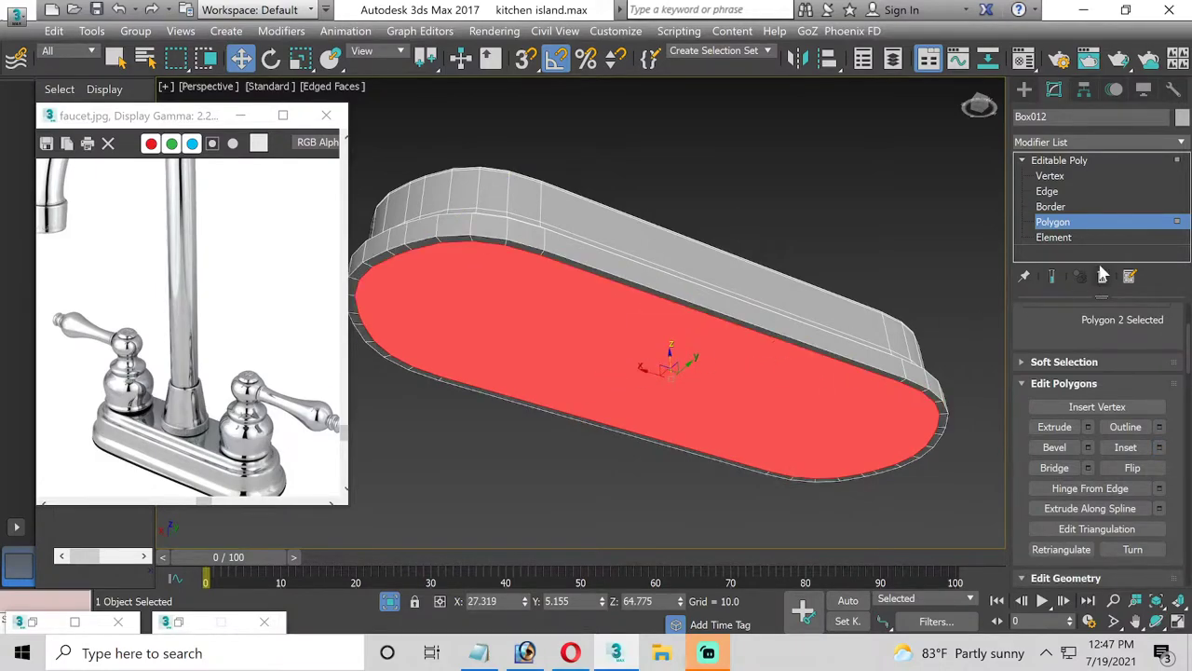
Chamfer the bottom rim edge loop at 0.091 with 3 segments, then view the top again
left_click(1047, 191)
double_click(694, 300)
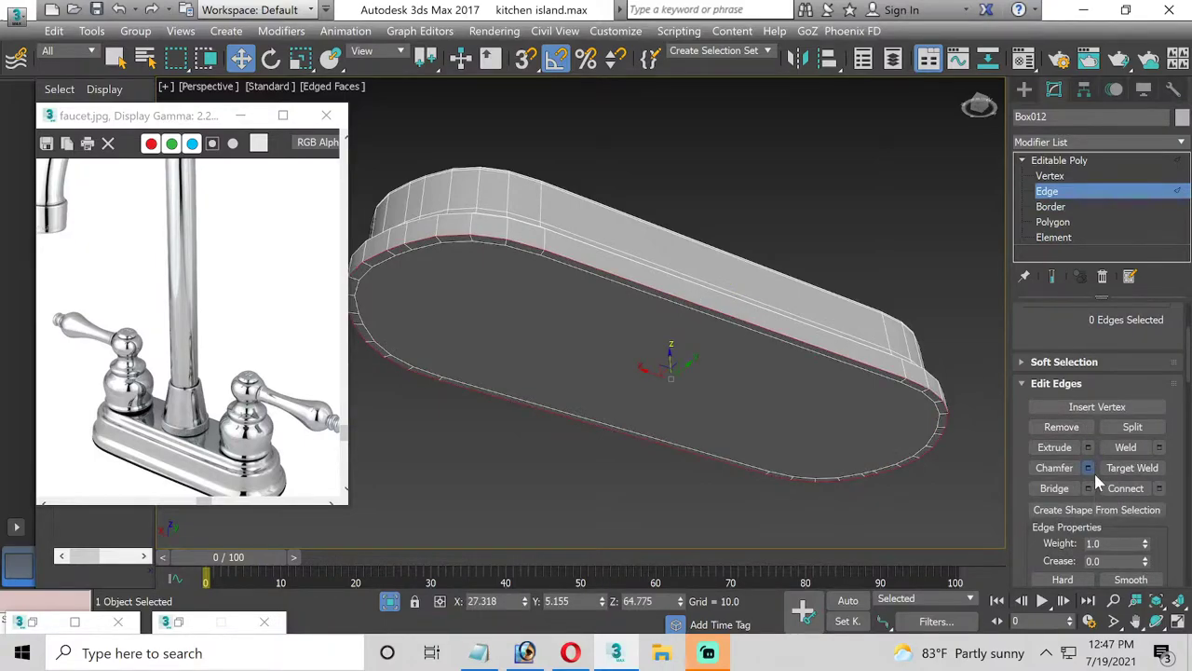
left_click(1087, 468)
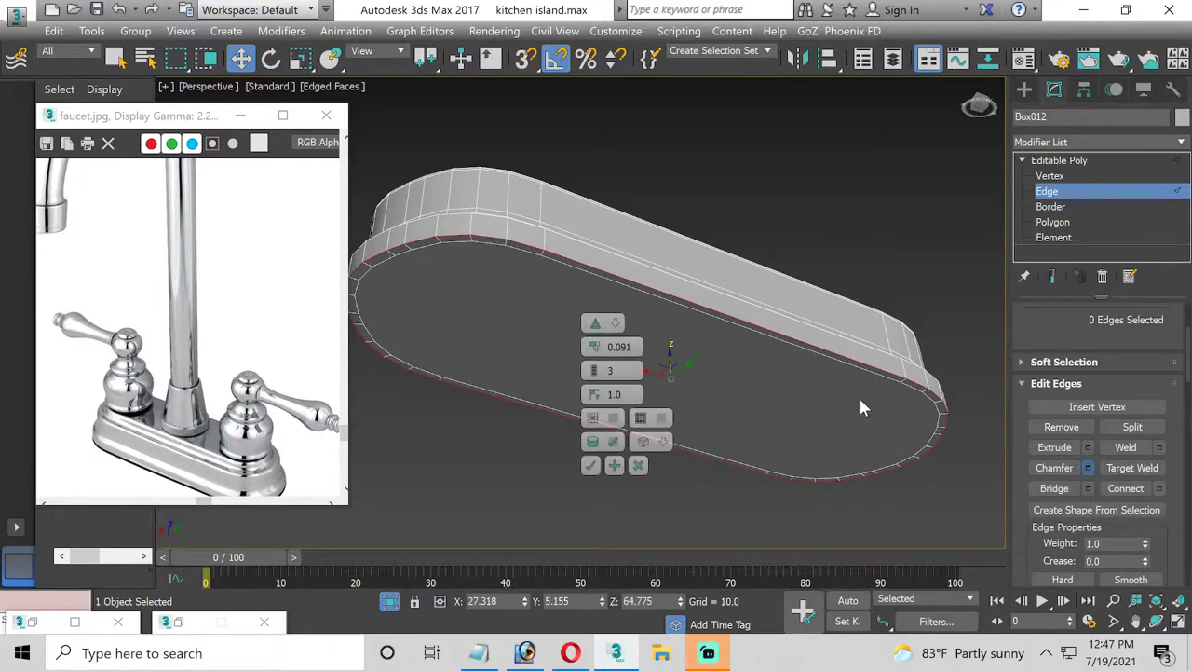
left_click(592, 464)
left_click(1156, 620)
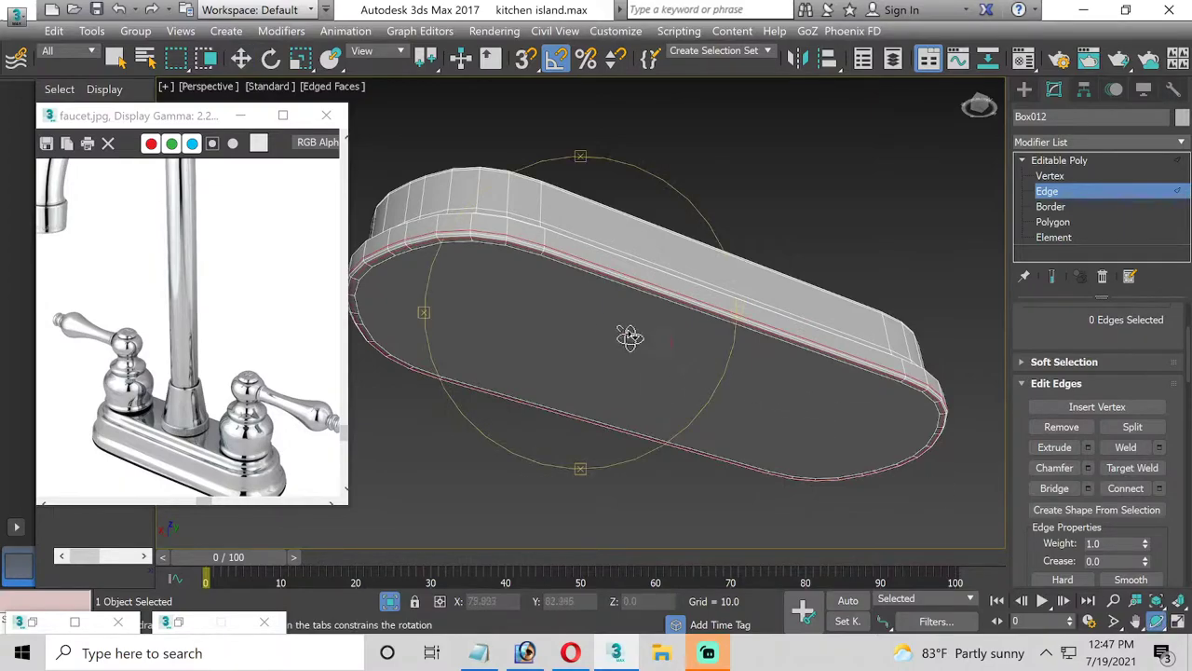
mouse_move(628, 338)
left_mouse_down()
mouse_move(578, 335)
mouse_move(577, 364)
left_mouse_up()
left_click(240, 58)
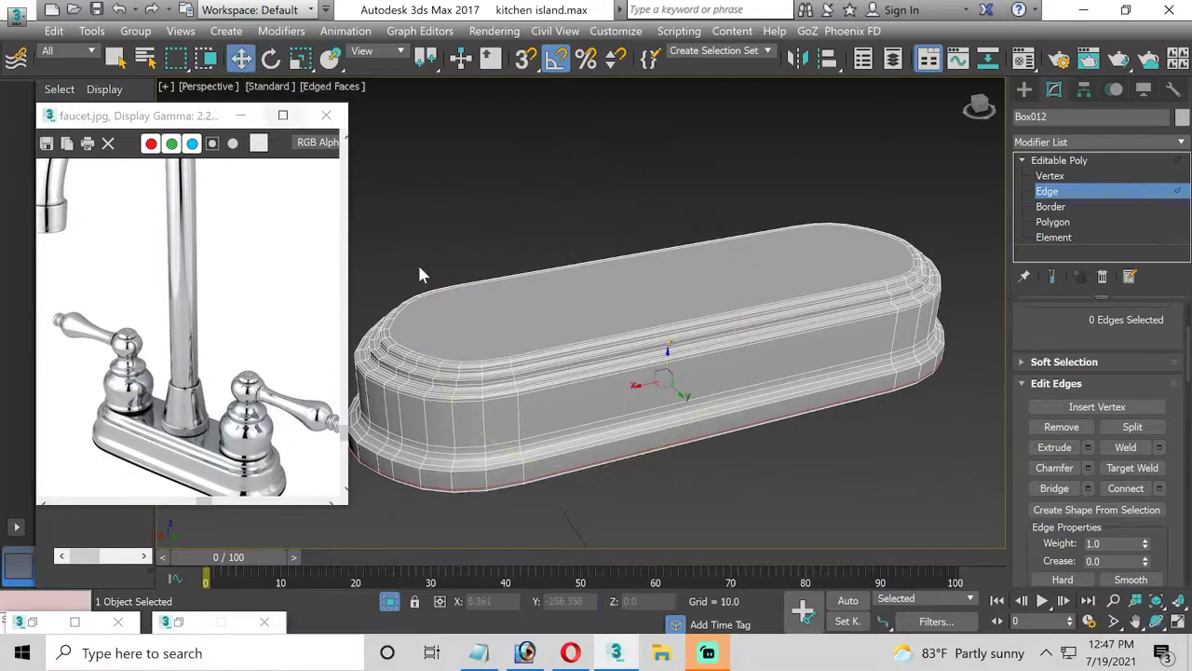
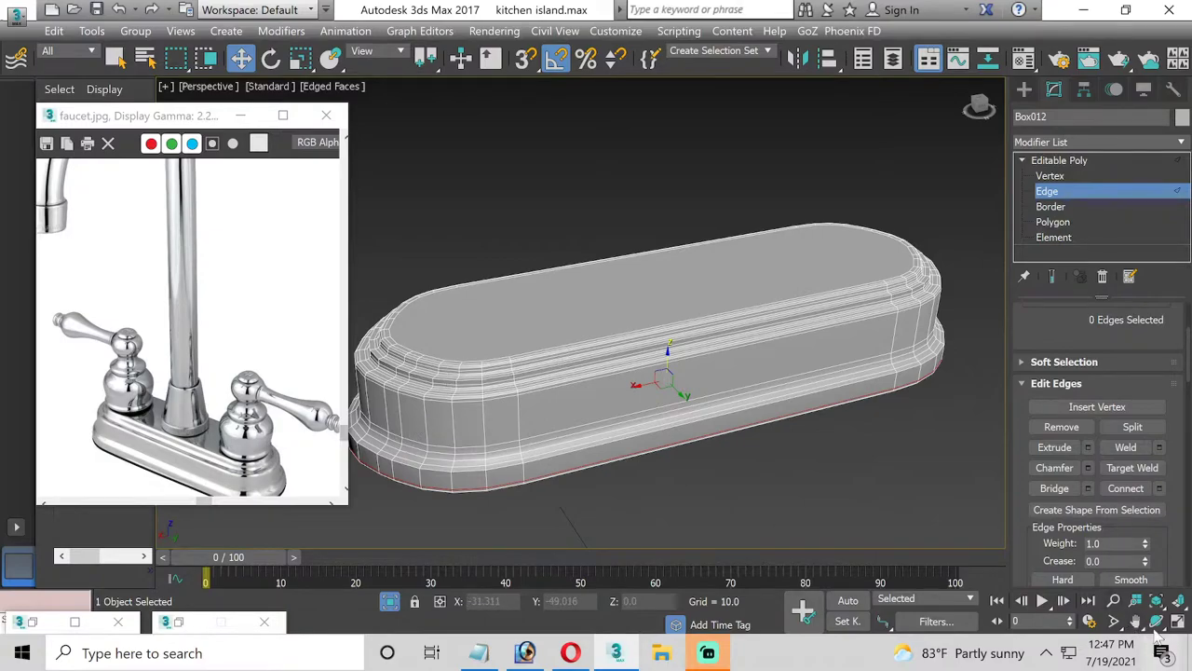
Orbit down onto the base, pick the Cylinder primitive and maximize the Top viewport
key("e")
mouse_move(658, 347)
middle_mouse_down("alt")
mouse_move(586, 372)
mouse_move(580, 394)
mouse_move(621, 362)
mouse_move(660, 289)
mouse_move(620, 307)
mouse_move(612, 335)
middle_mouse_up("alt")
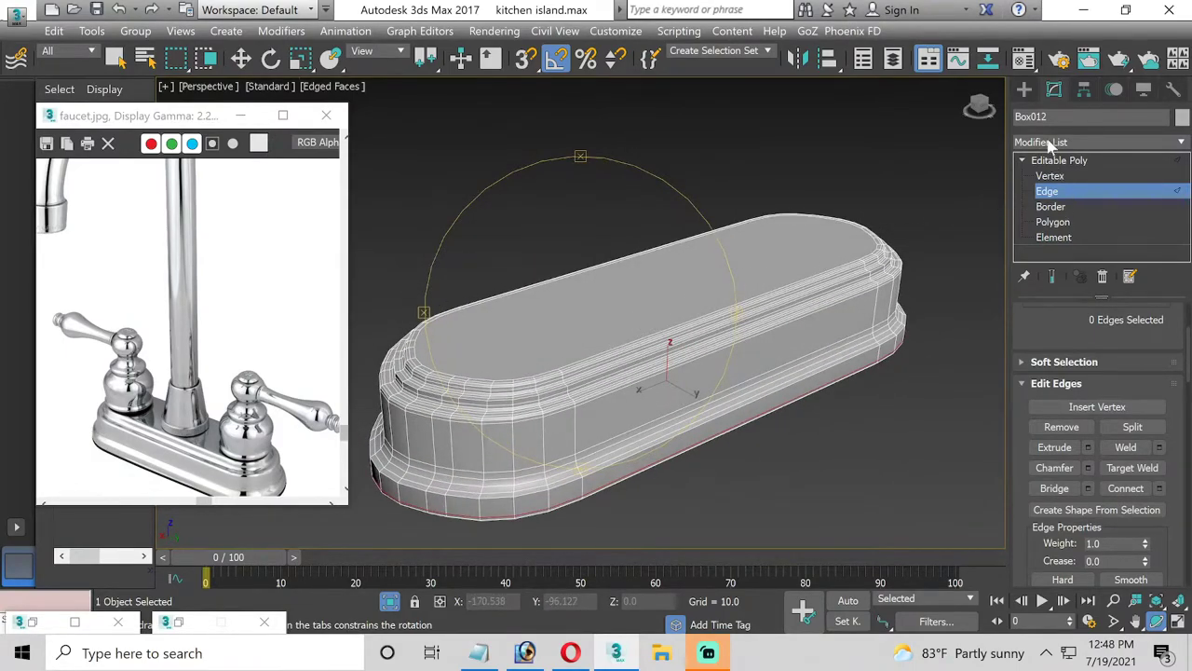
left_click(1025, 88)
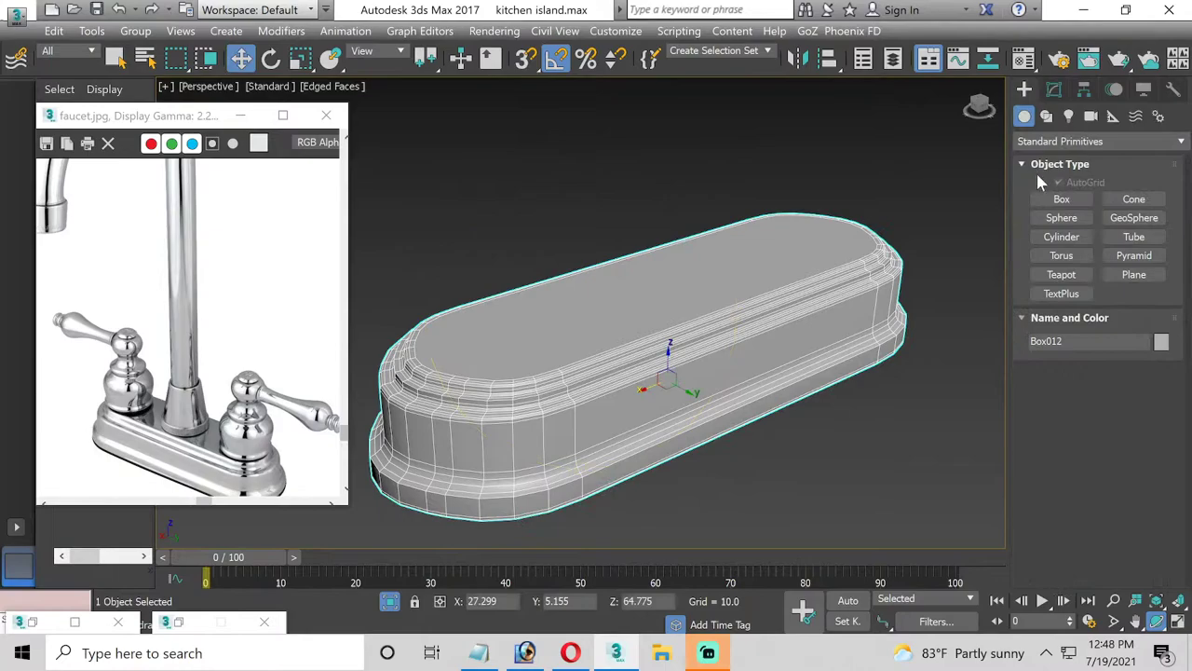
left_click(1060, 236)
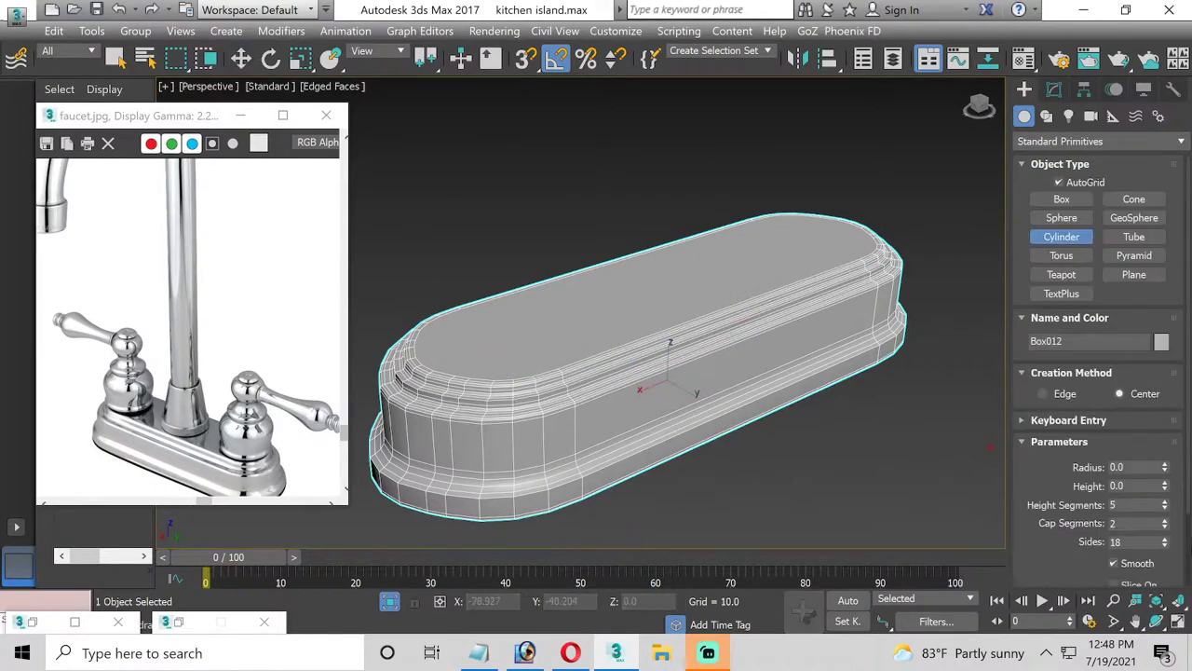
left_click(1177, 622)
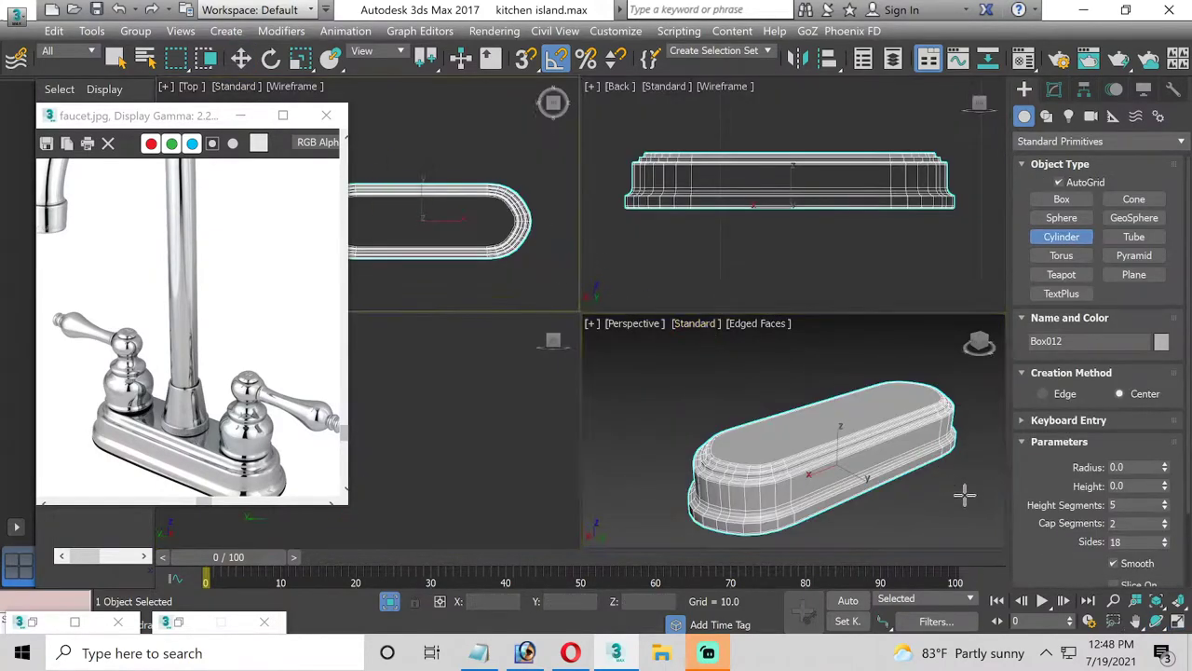
left_click(1177, 623)
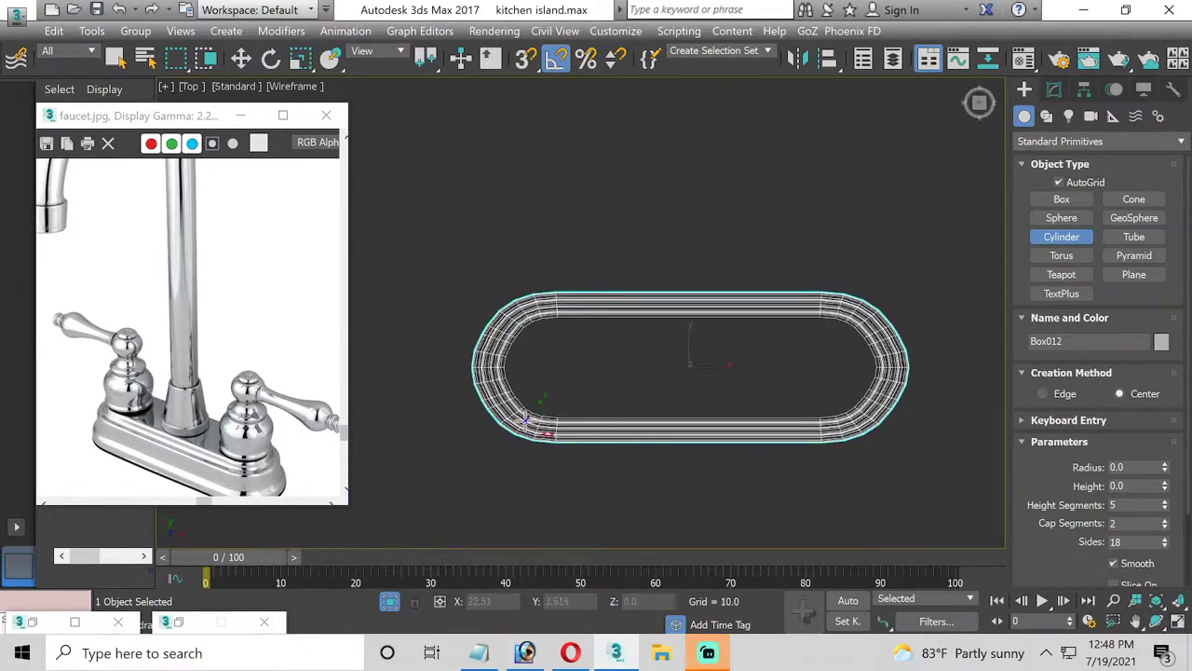
Draw Cylinder002 (radius 0.961, height 0.456) over the base's left rounded end
scroll(524, 419, "up", 1)
scroll(578, 405, "up", 2)
scroll(508, 399, "up", 1)
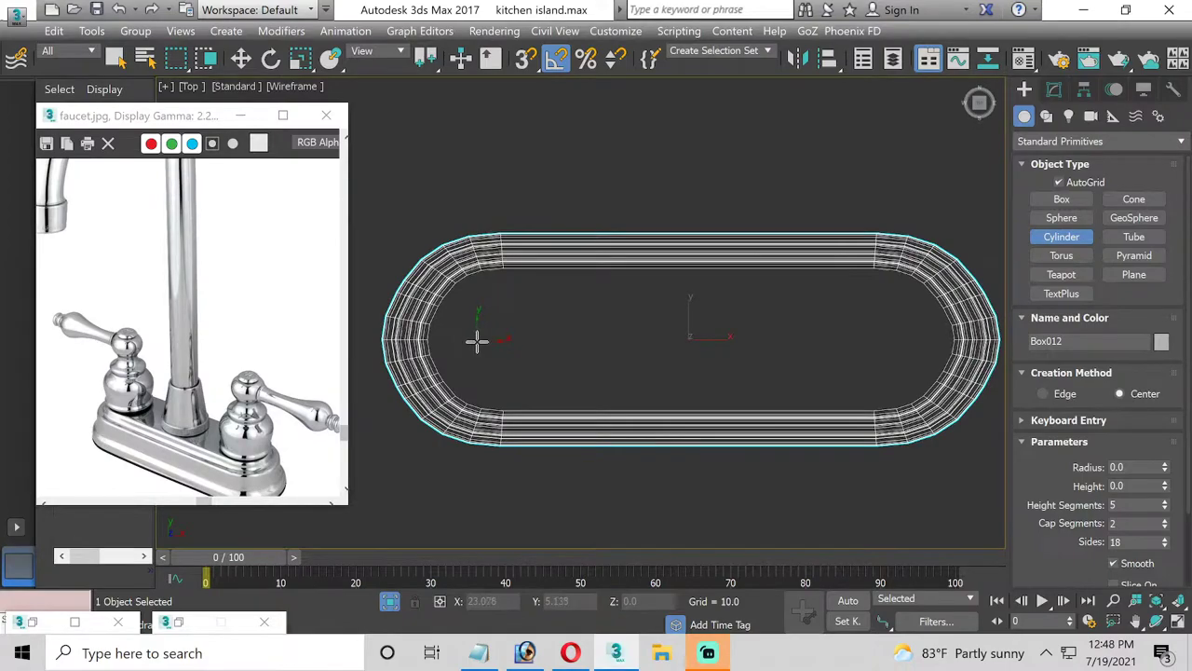
left_click(479, 340)
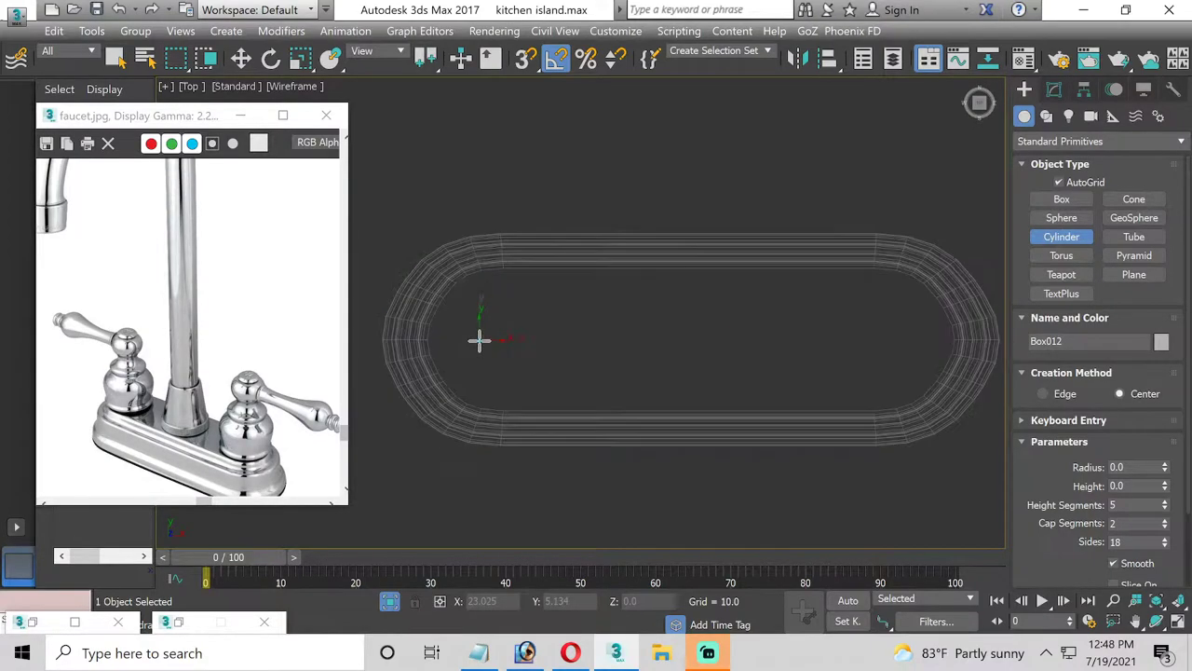
left_click_drag(479, 340, 495, 381)
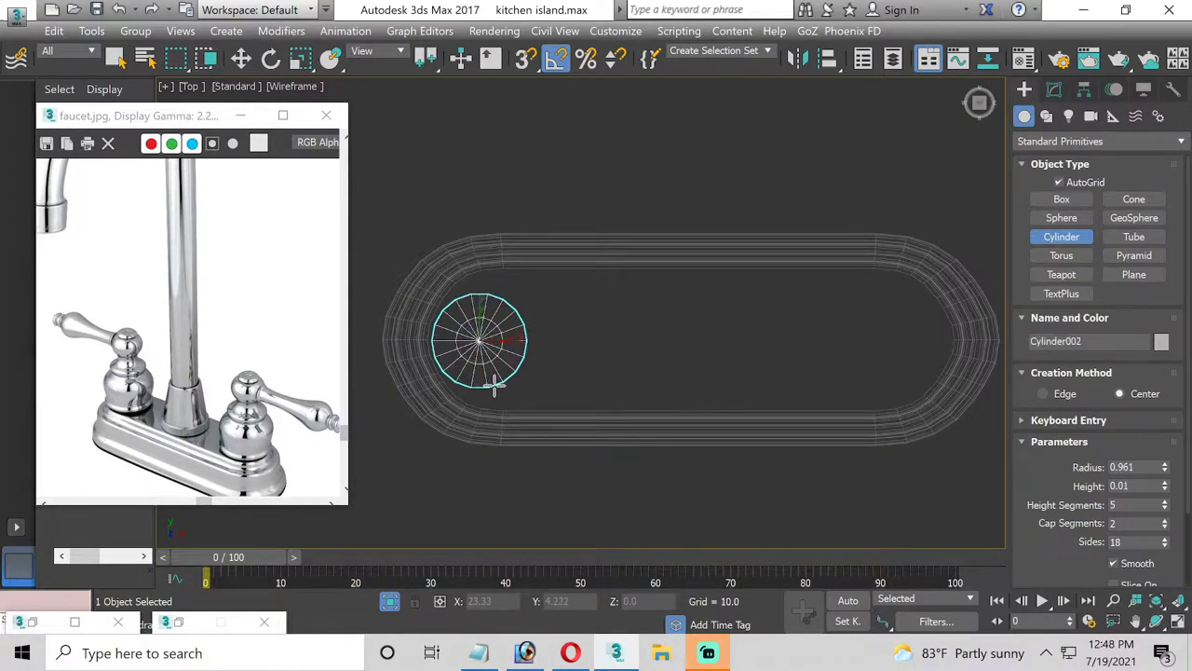
left_click(494, 387)
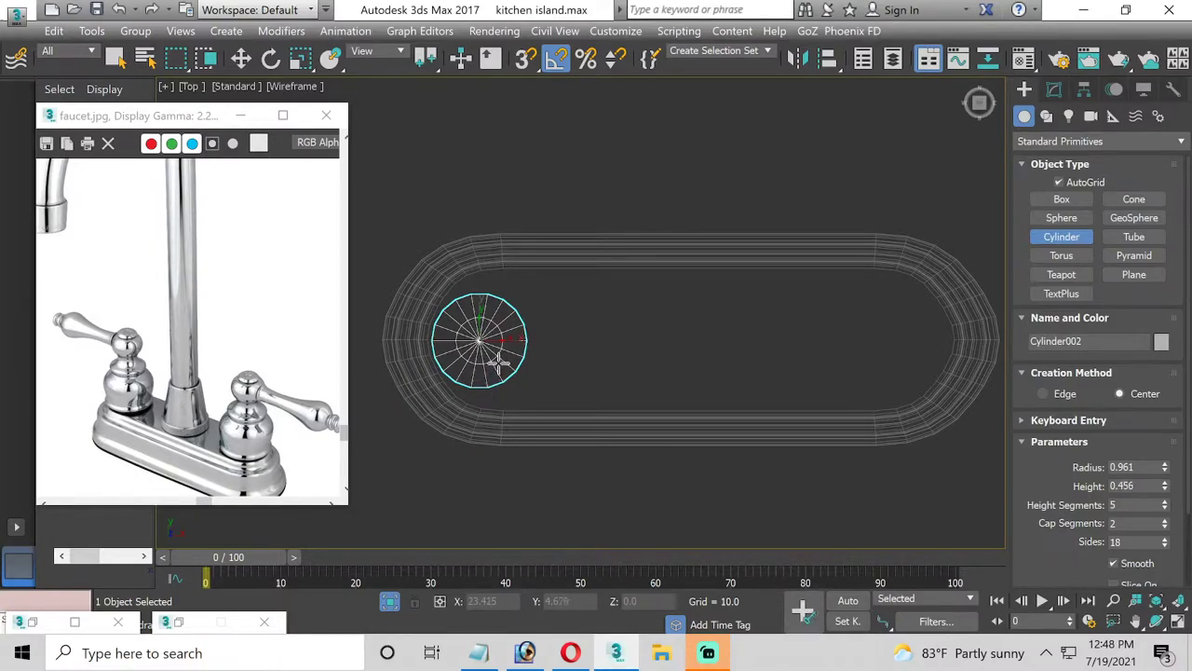
key("w")
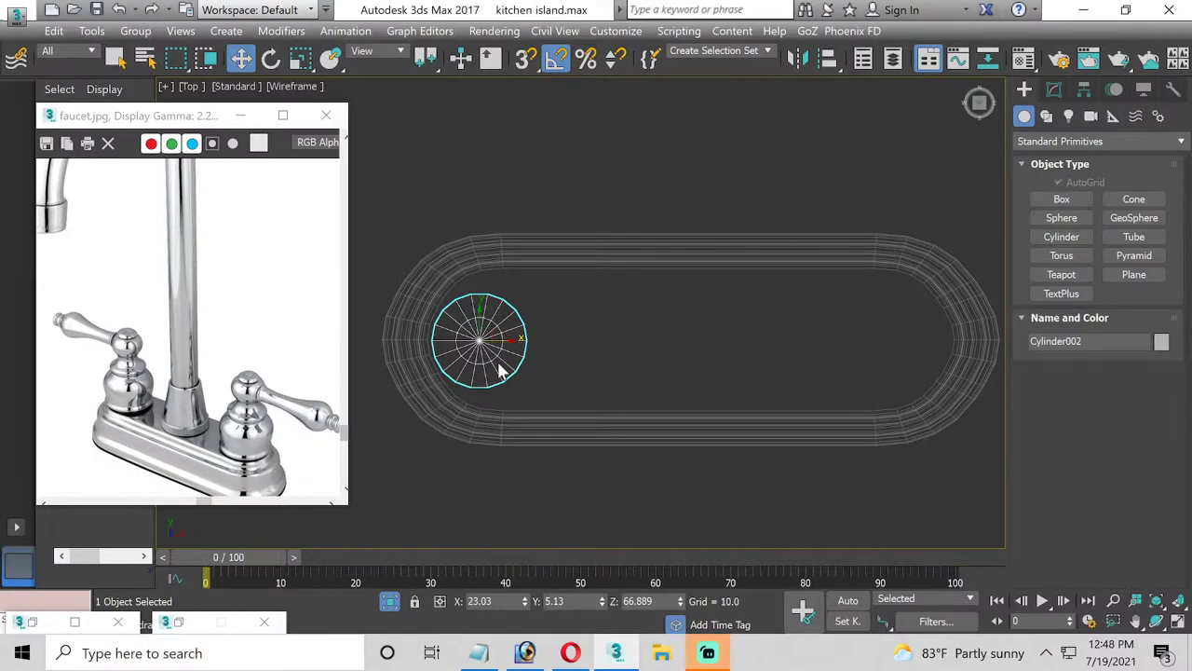
left_click(302, 59)
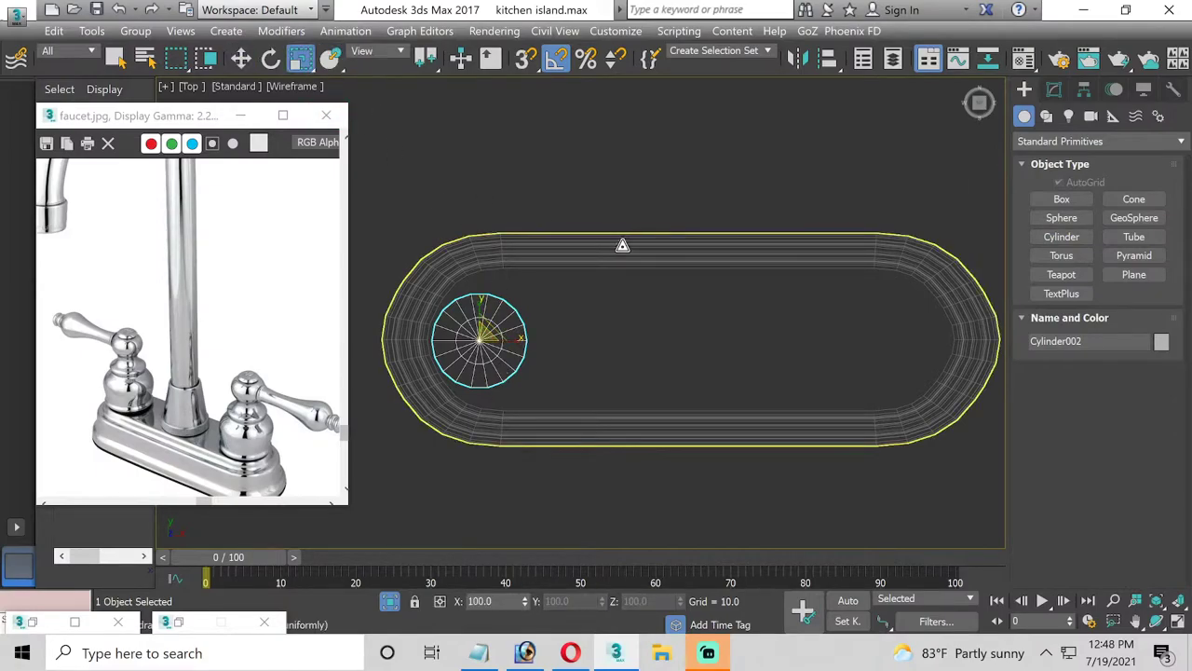
Squash the oval base along Y, then stretch it back
left_click(623, 245)
left_click_drag(687, 296, 687, 313)
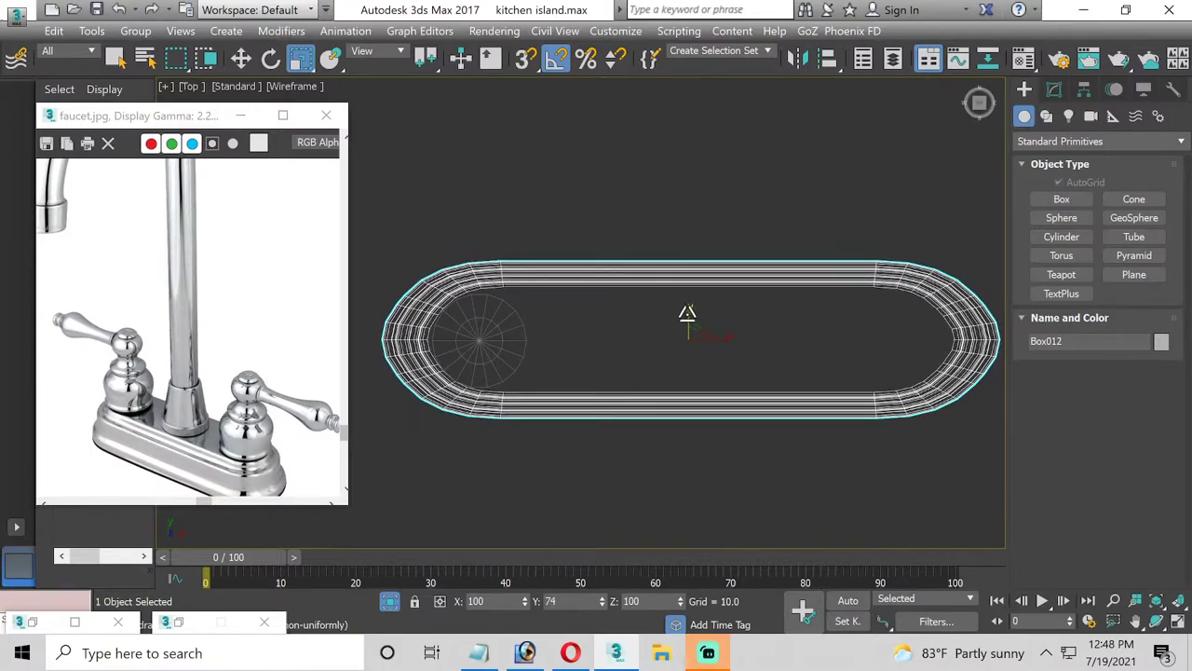
left_click_drag(688, 313, 667, 302)
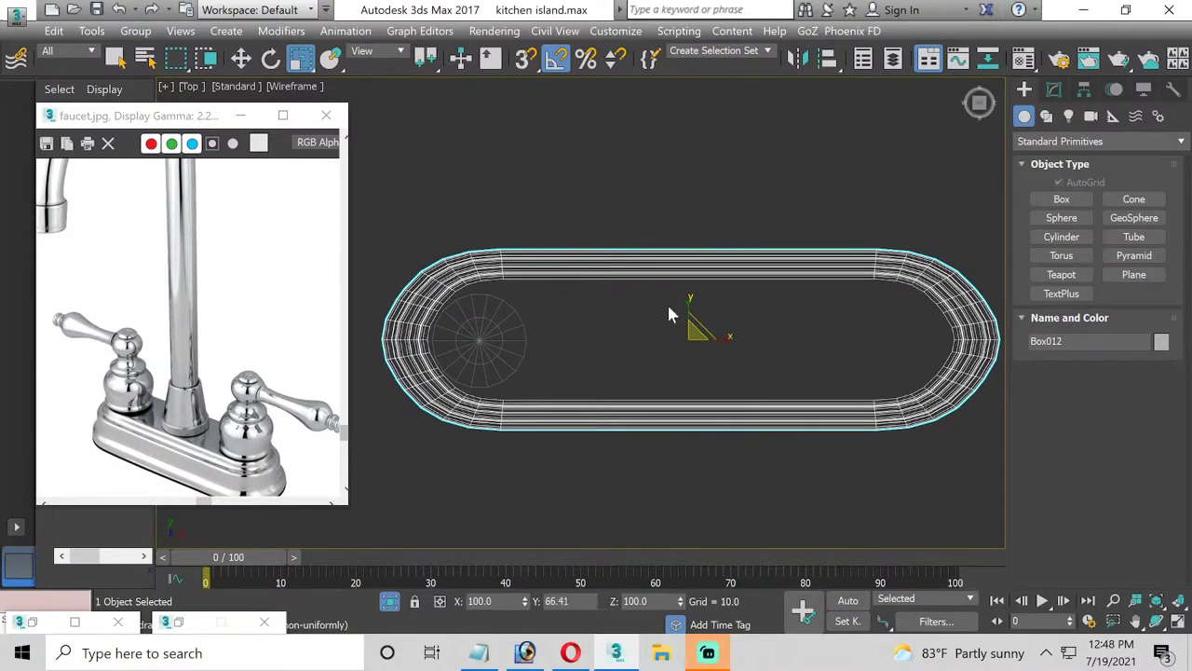
Uniformly scale the cylinder up to about 108% and nudge it slightly right
left_click(484, 328)
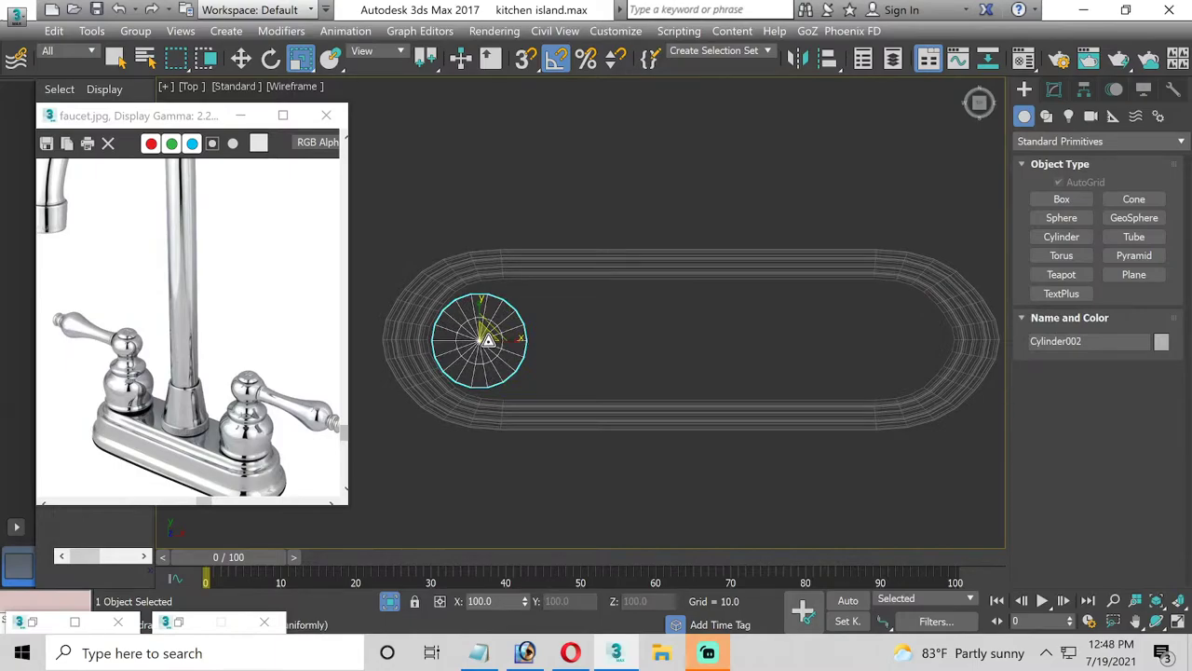
left_click_drag(486, 339, 486, 332)
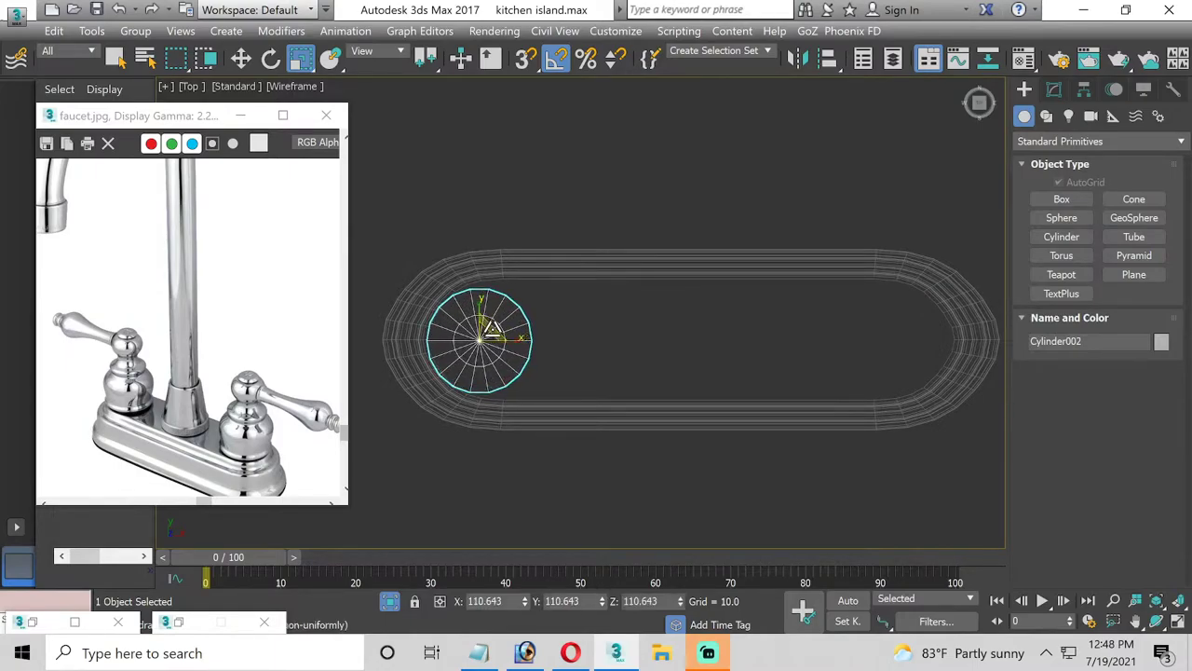
left_click(238, 57)
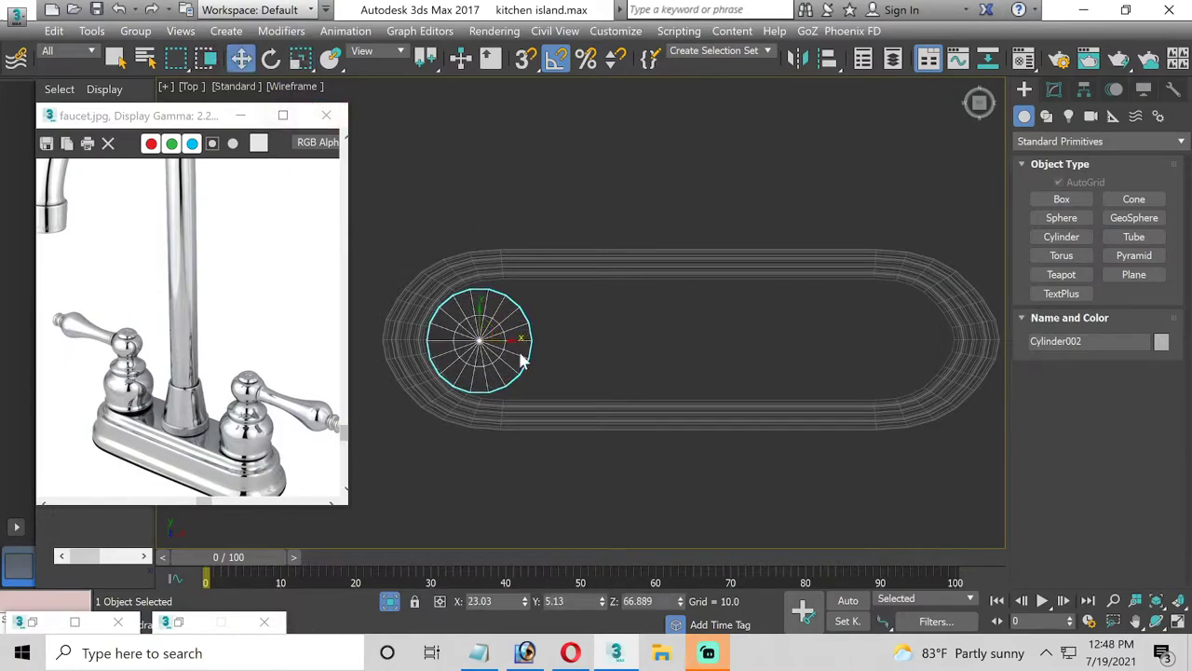
left_click_drag(506, 340, 510, 342)
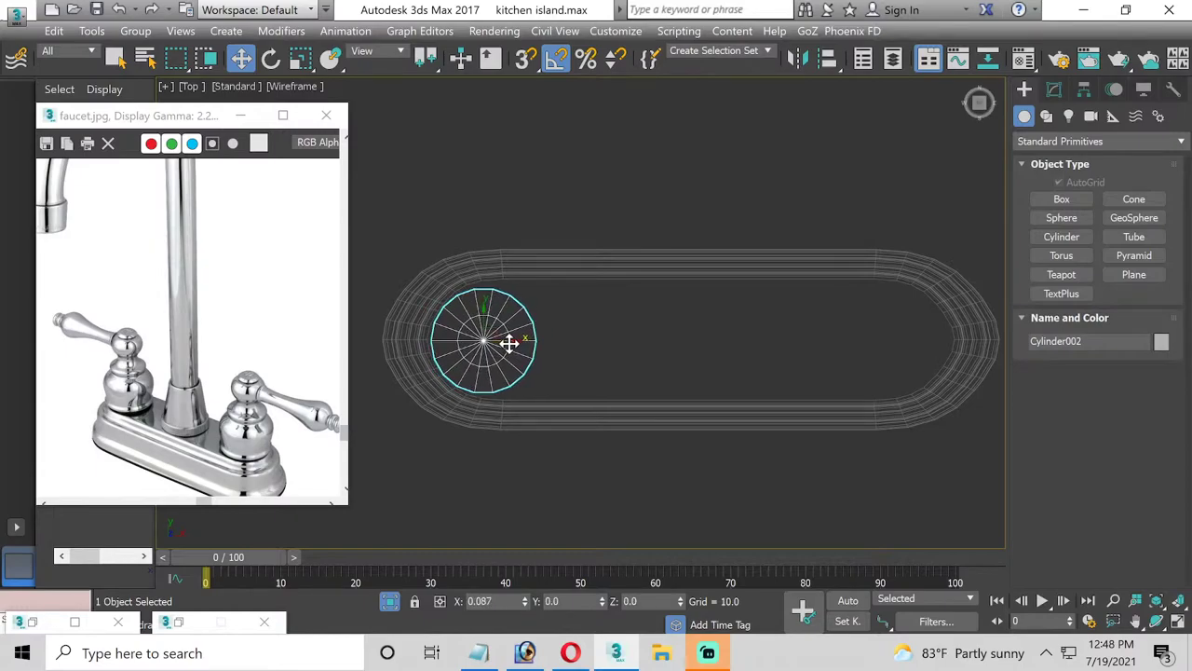
left_click(1055, 90)
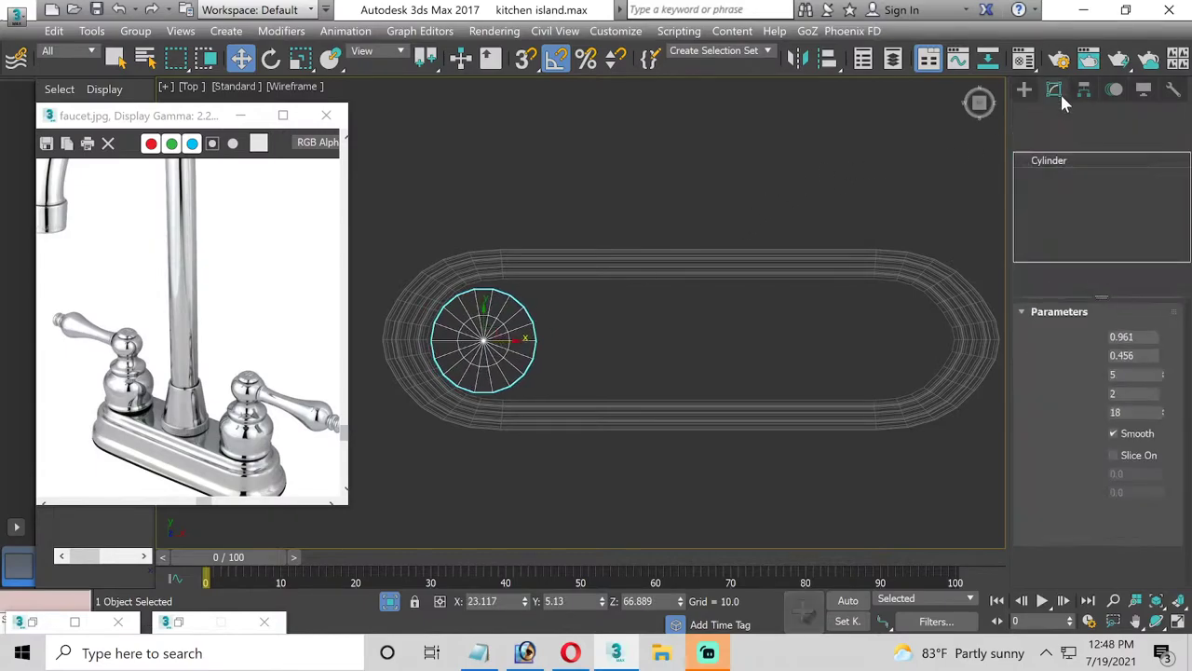
left_click(886, 265)
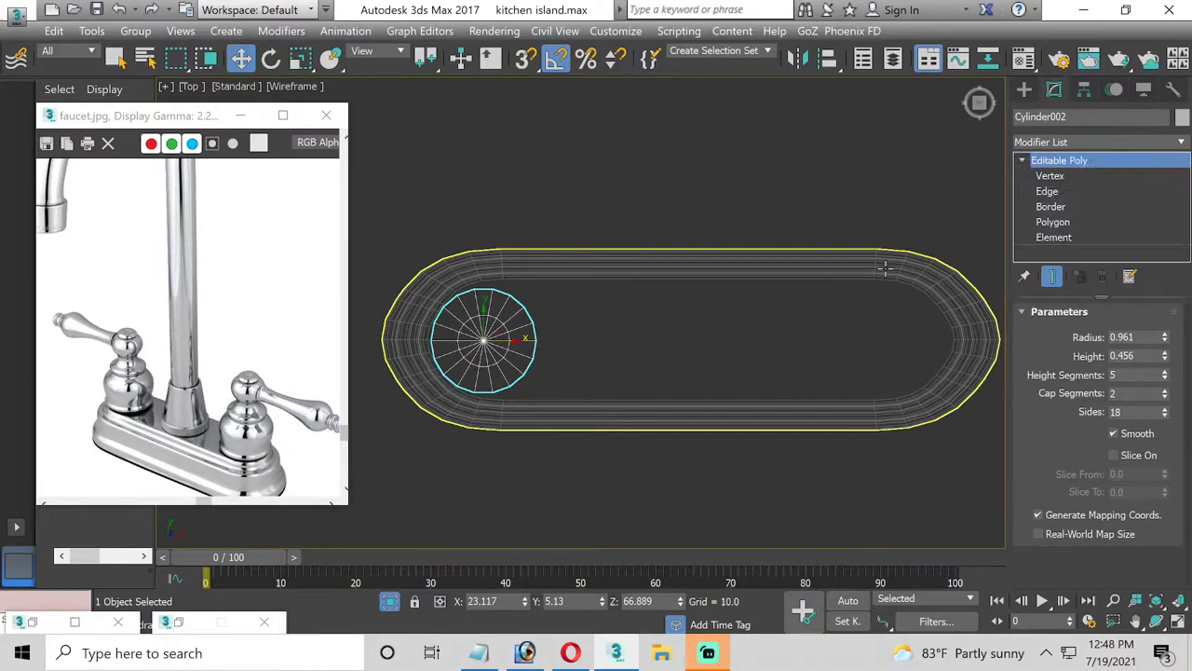
left_click(1050, 176)
scroll(473, 286, "up", 5)
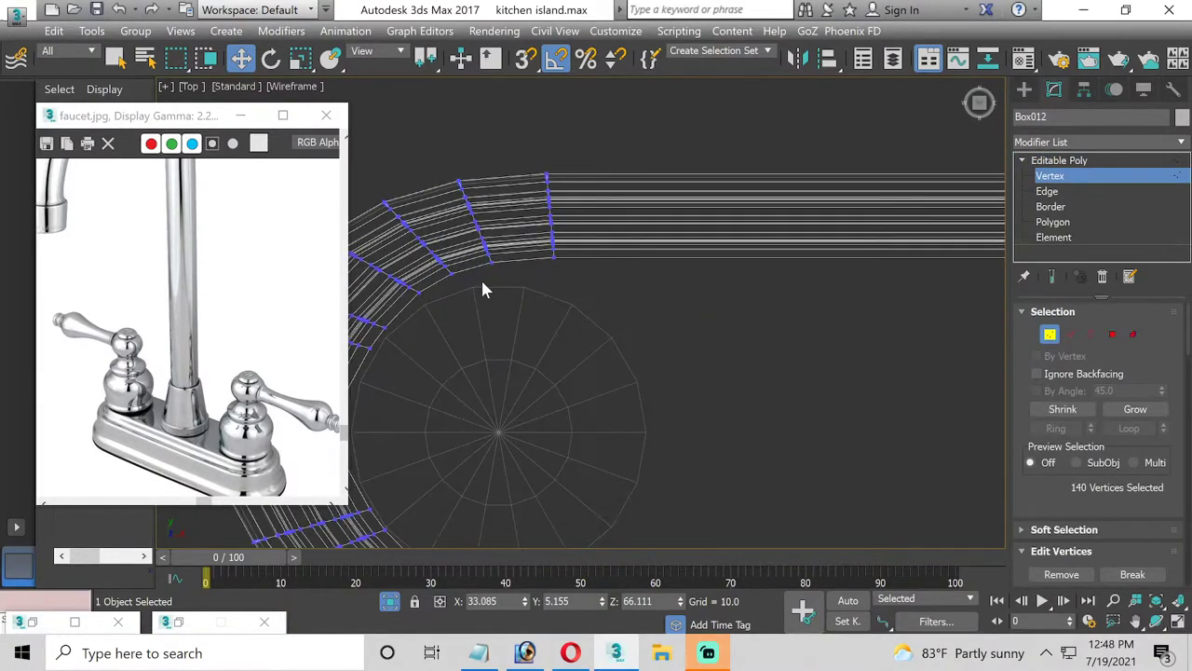
left_click_drag(620, 310, 620, 308)
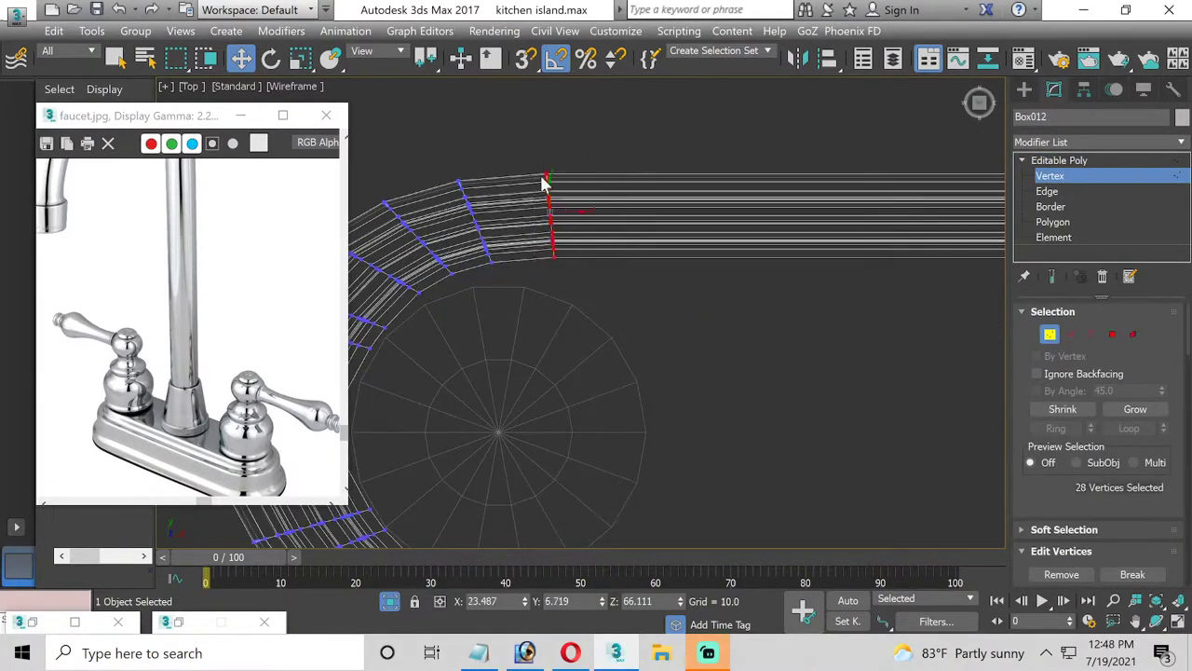
scroll(737, 301, "down", 2)
scroll(718, 349, "down", 2)
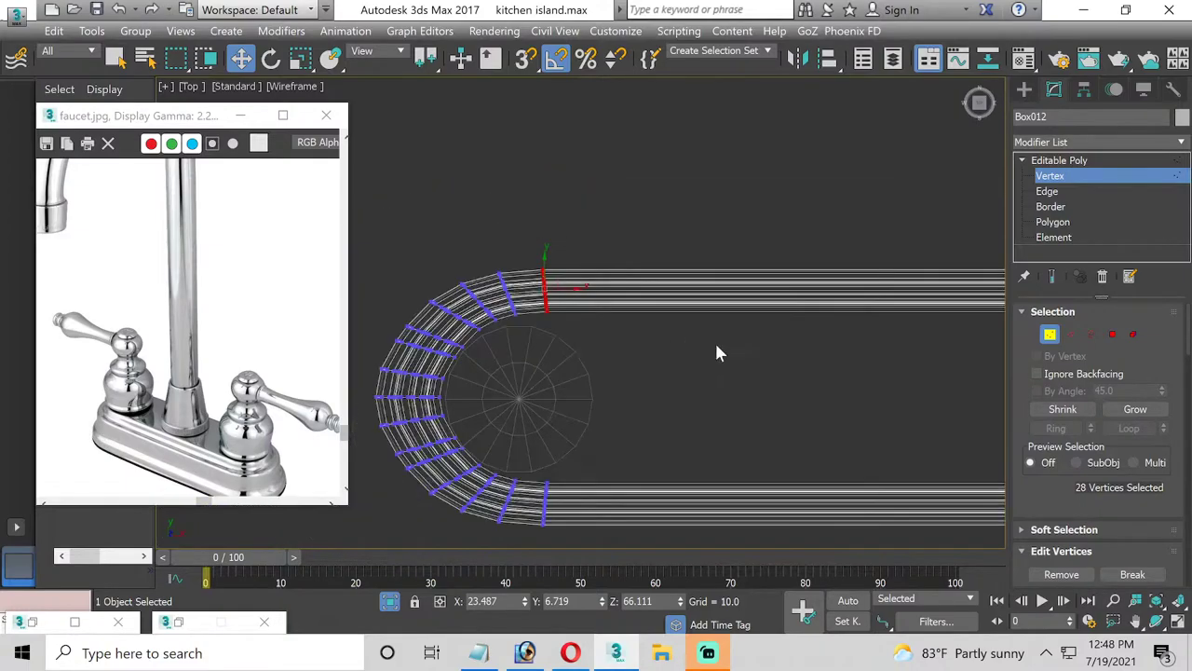
middle_click_drag(718, 348, 661, 356)
scroll(727, 354, "down", 2)
left_click_drag(894, 218, 924, 296, "ctrl")
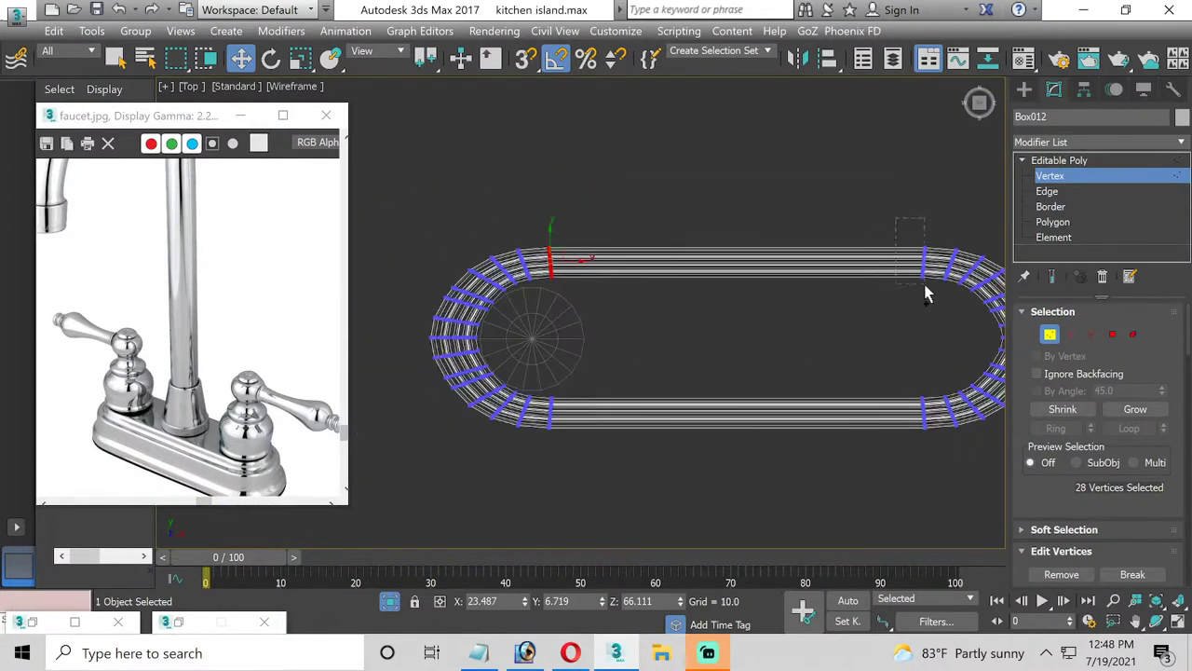
scroll(576, 275, "up", 2)
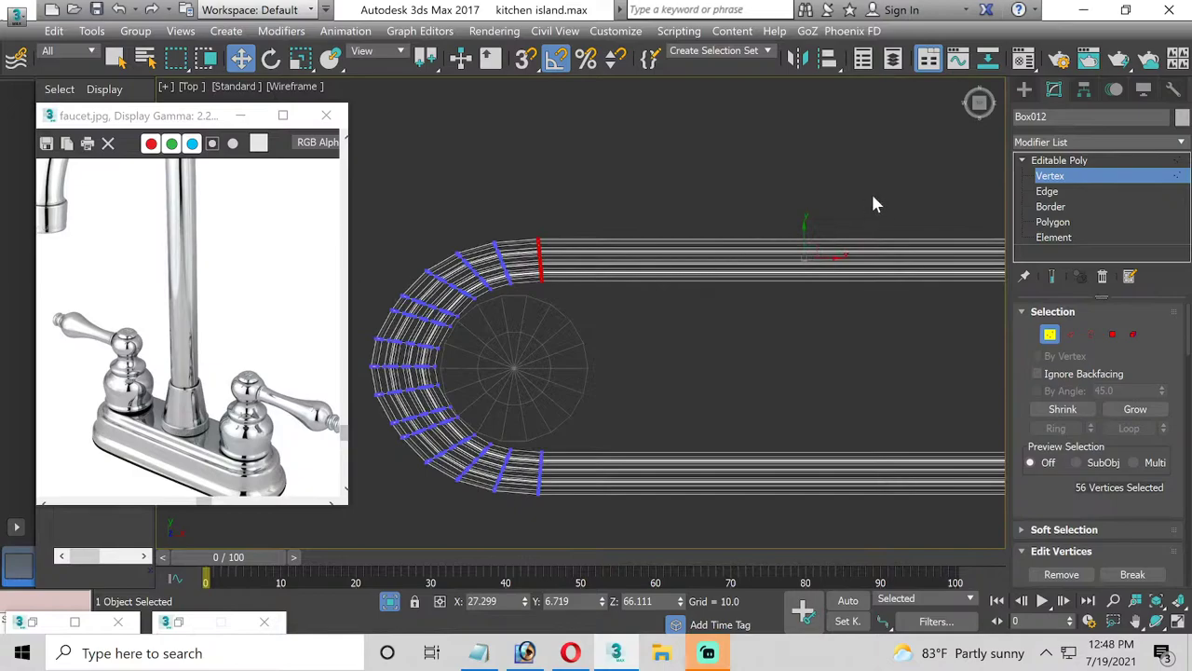
left_click_drag(804, 238, 806, 250)
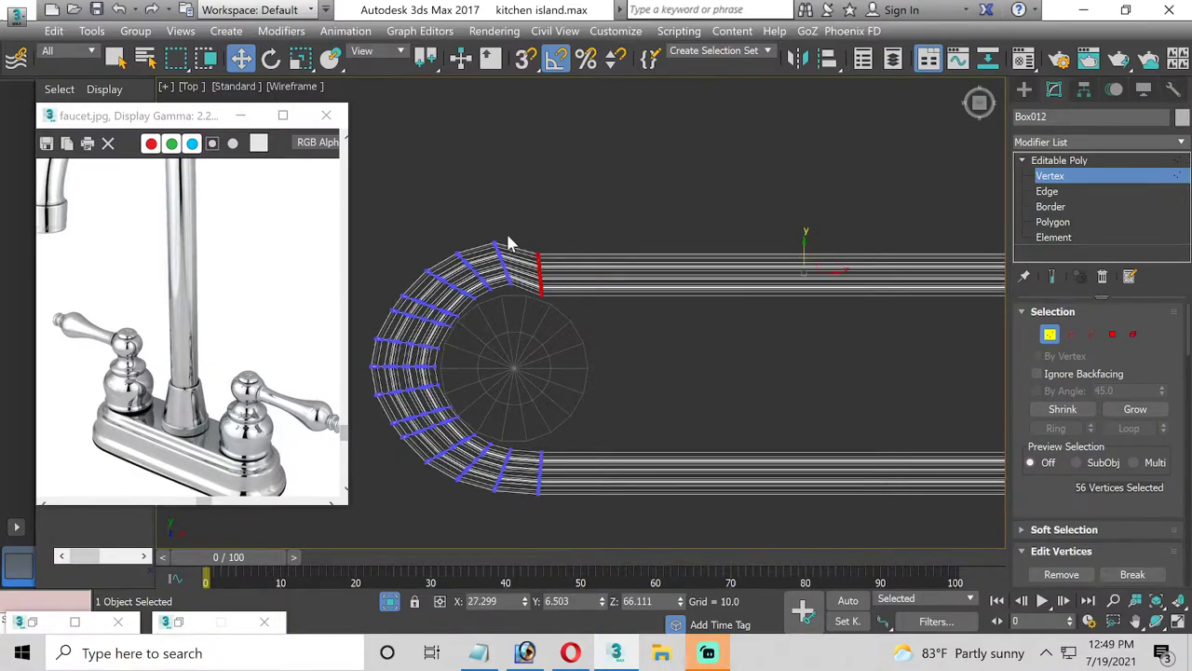
key("ctrl+z")
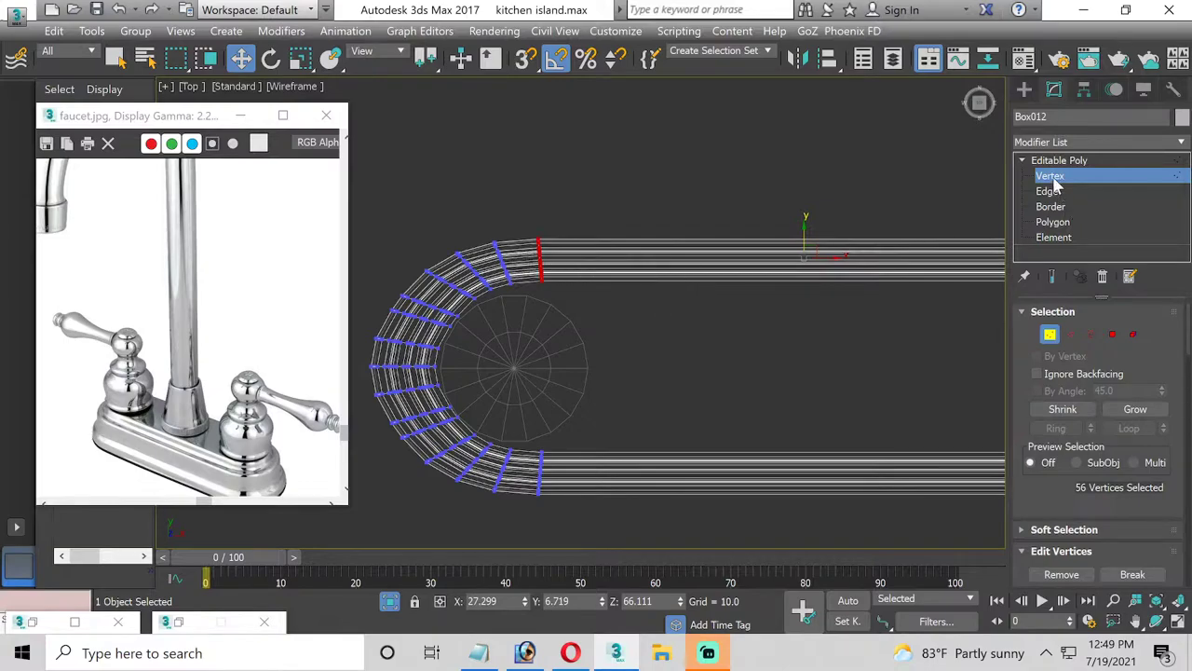
left_click(1050, 176)
left_click(572, 344)
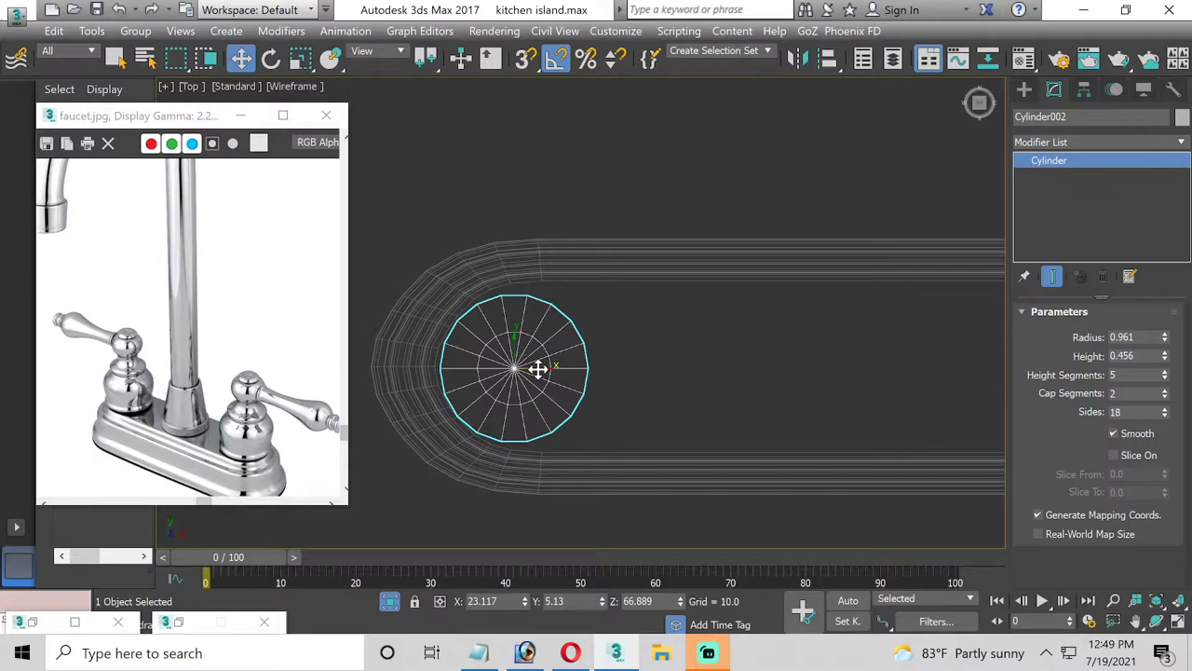
Set the cylinder's Height Segments to 1 and slide it along the base's length
left_click_drag(537, 369, 545, 369)
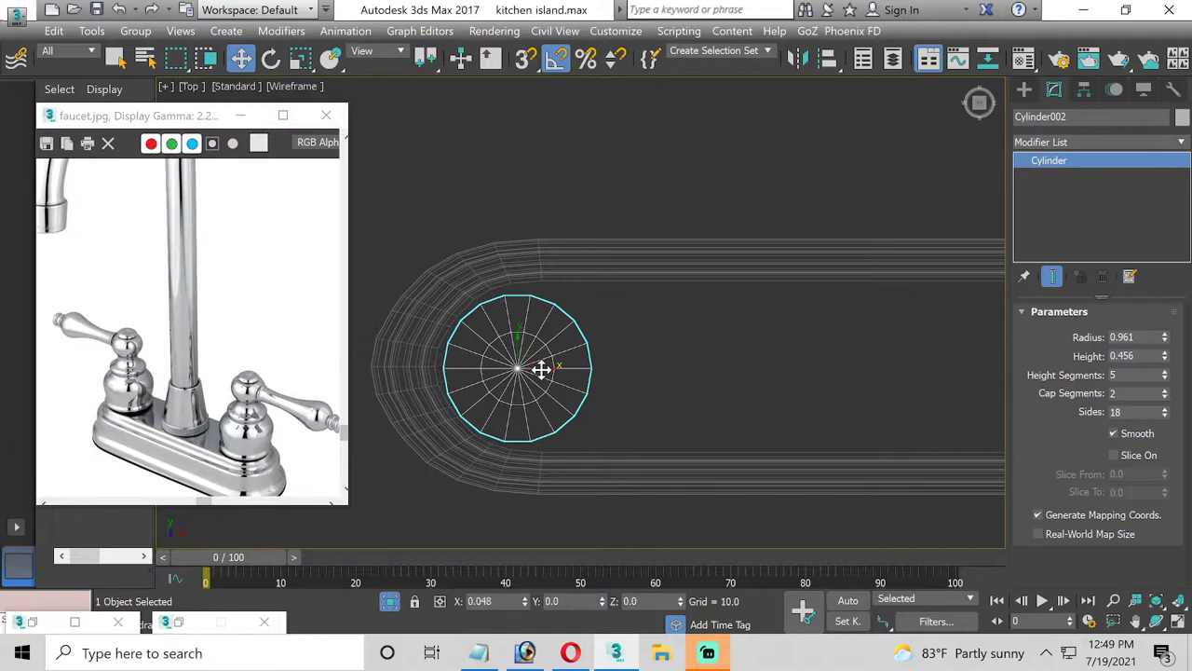
left_click(514, 274)
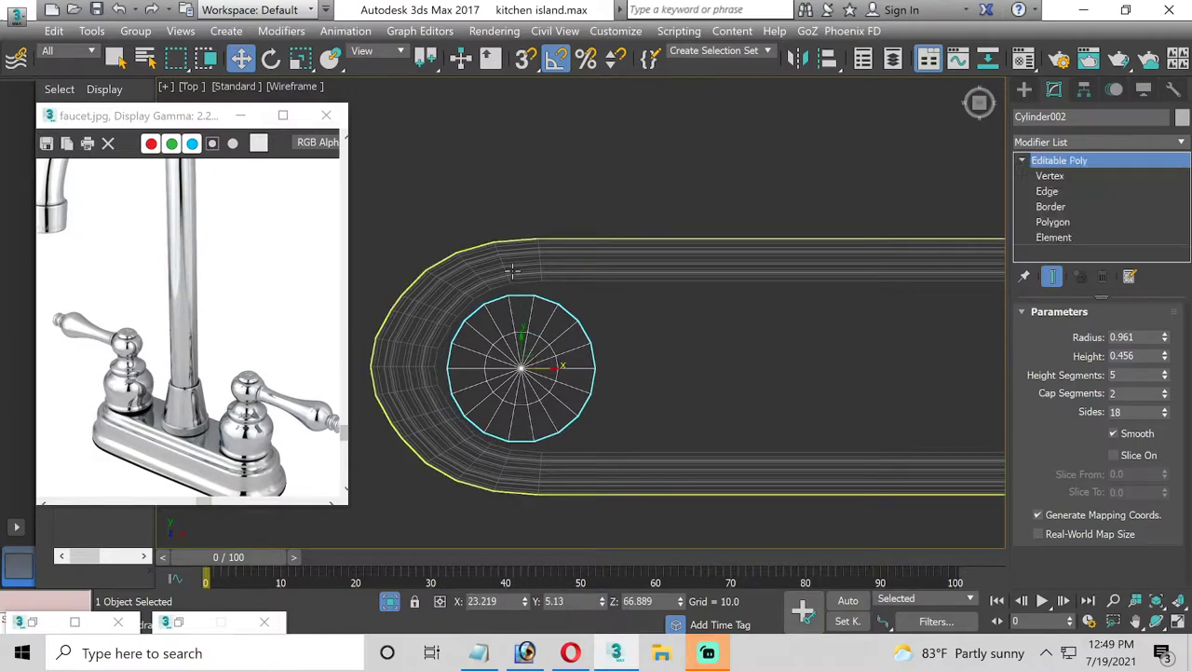
left_click(1176, 622)
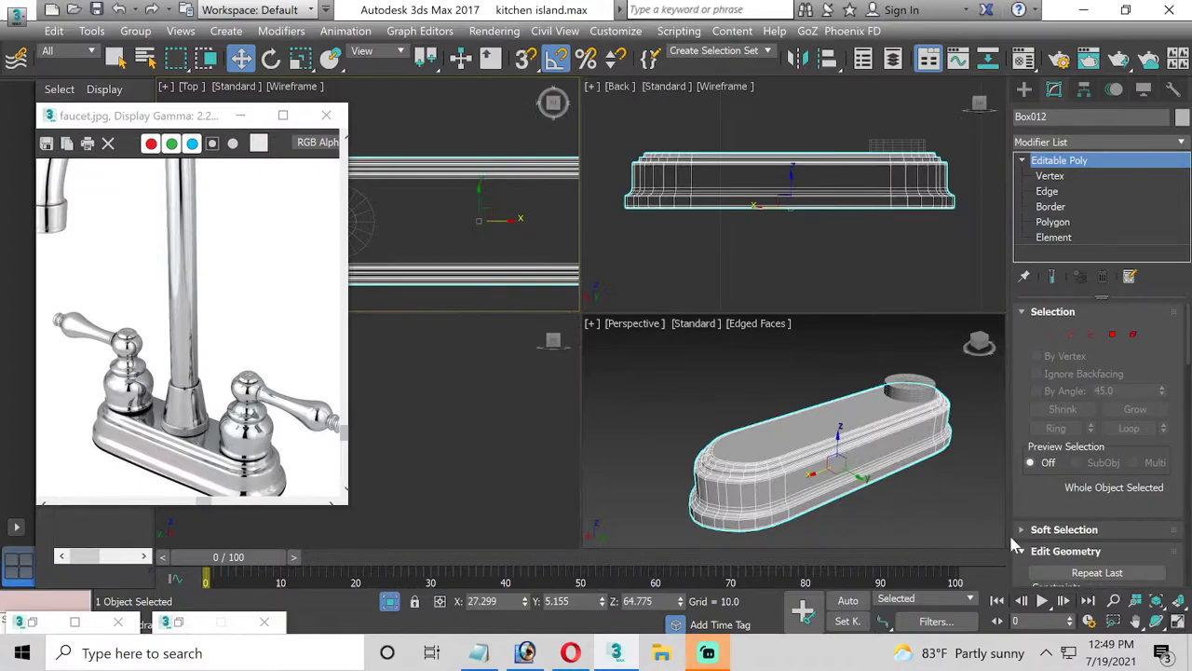
left_click(903, 387)
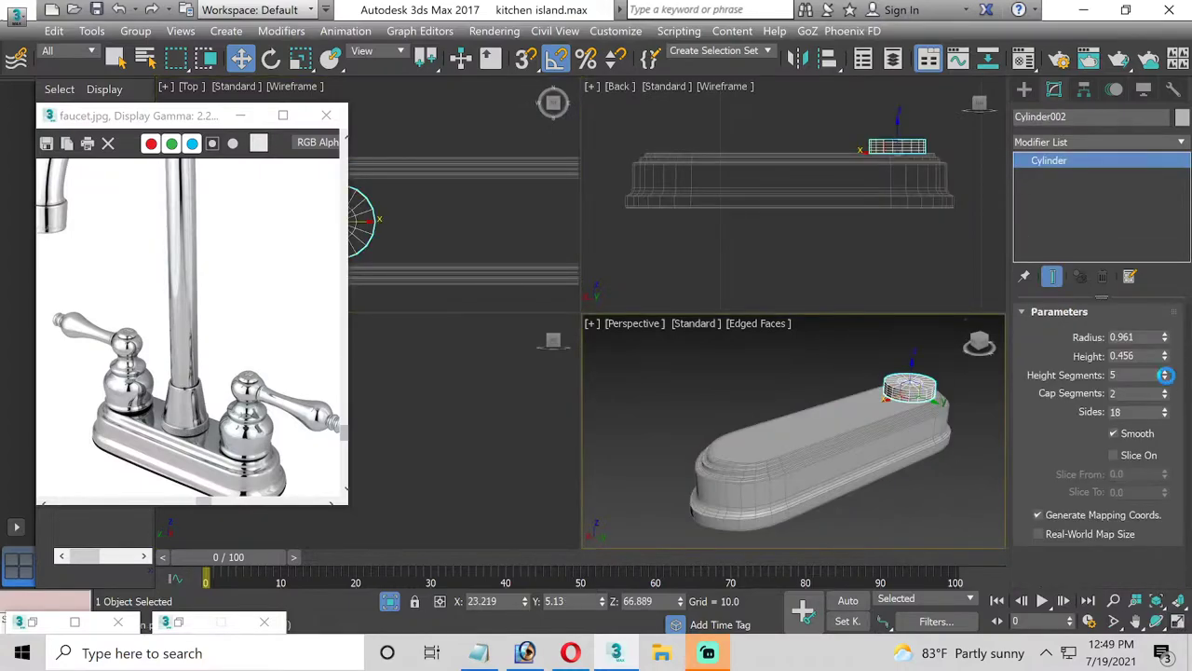
left_click_drag(1161, 375, 1171, 419)
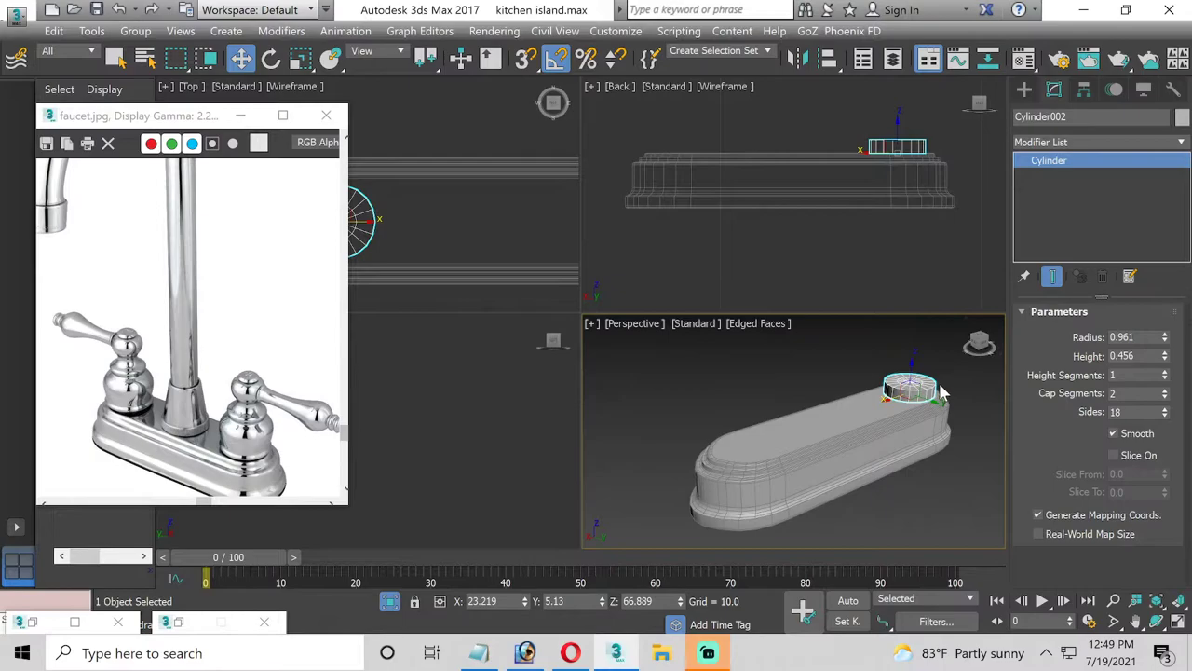
left_click_drag(917, 396, 735, 463)
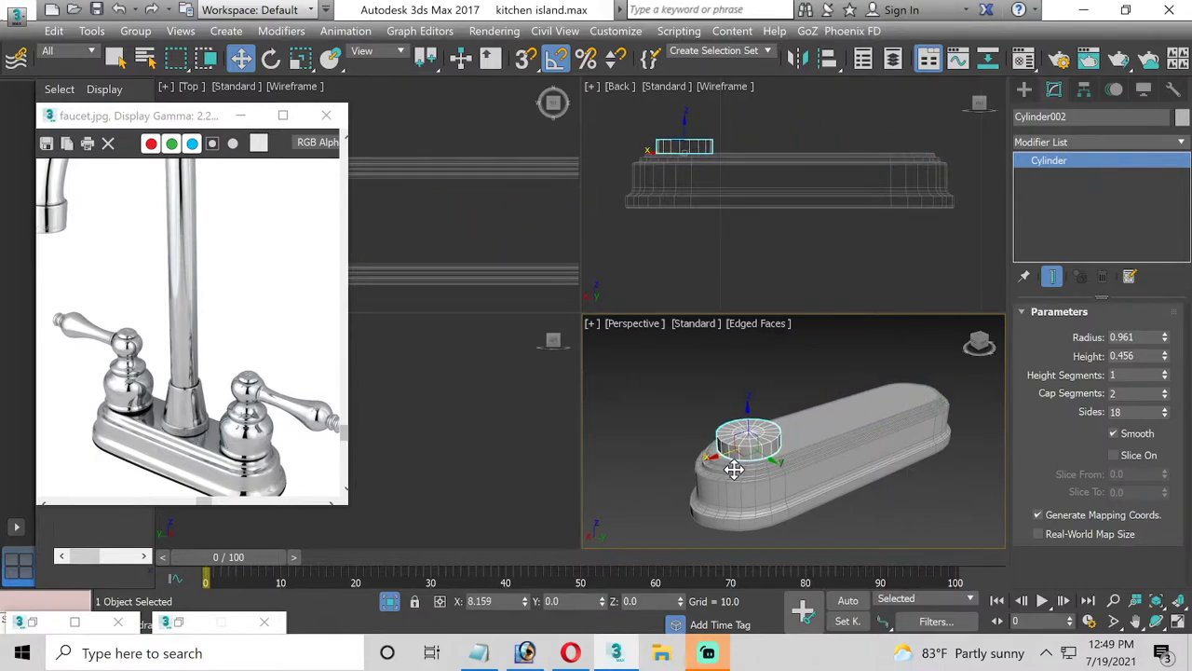
Seat the cylinder on the base's end in Perspective, then select the base Box012
left_click(1175, 630)
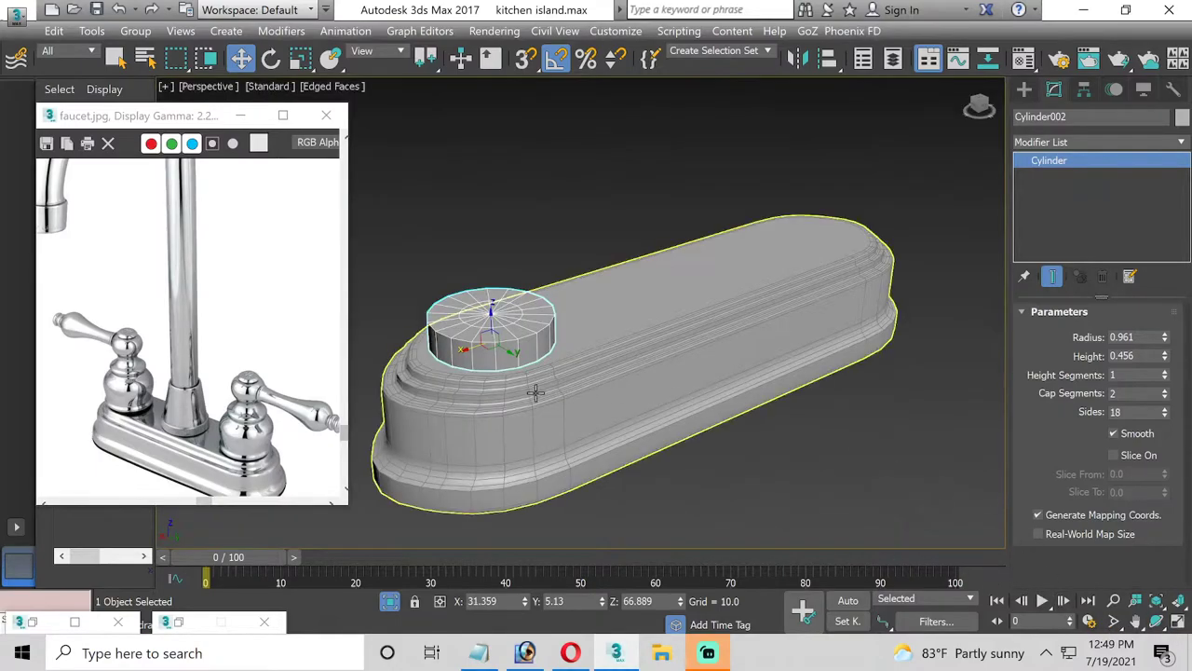
scroll(522, 391, "up", 3)
middle_click_drag(484, 391, 560, 414)
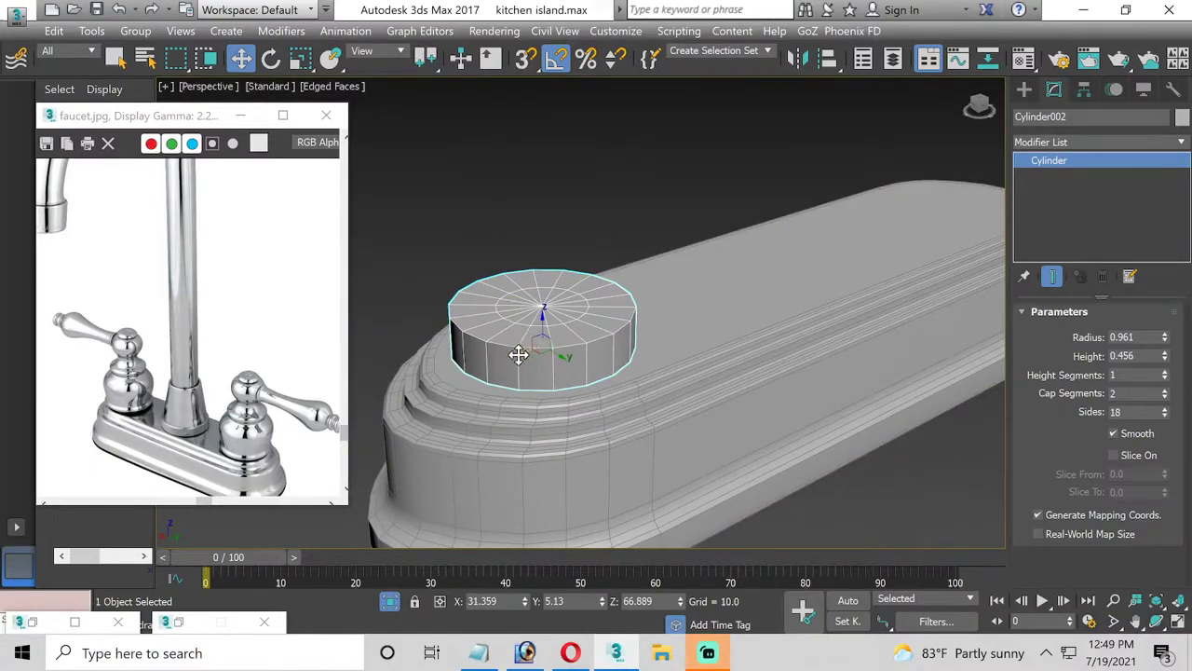
left_click_drag(512, 352, 508, 357)
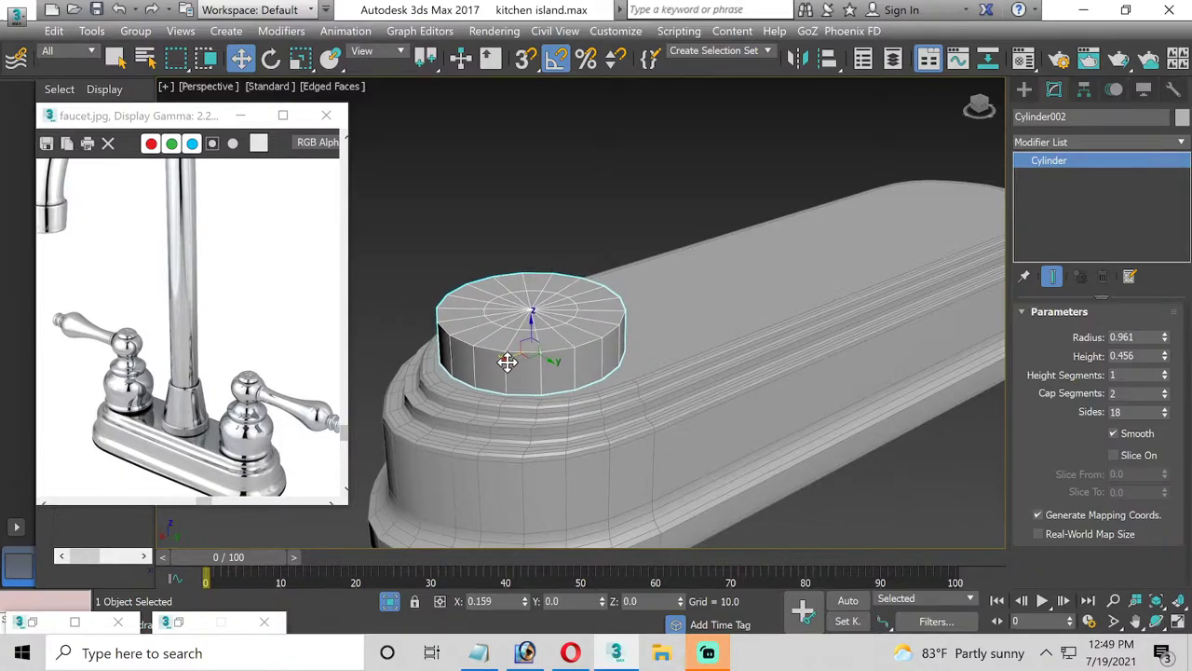
left_click(1177, 621)
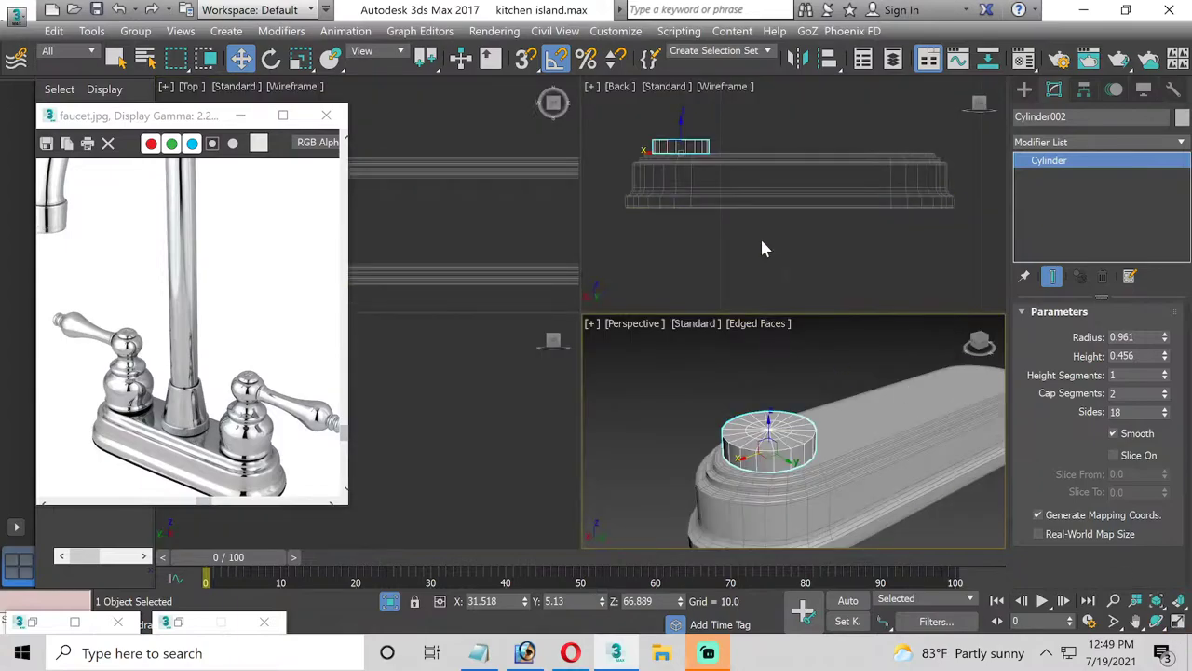
left_click(466, 170)
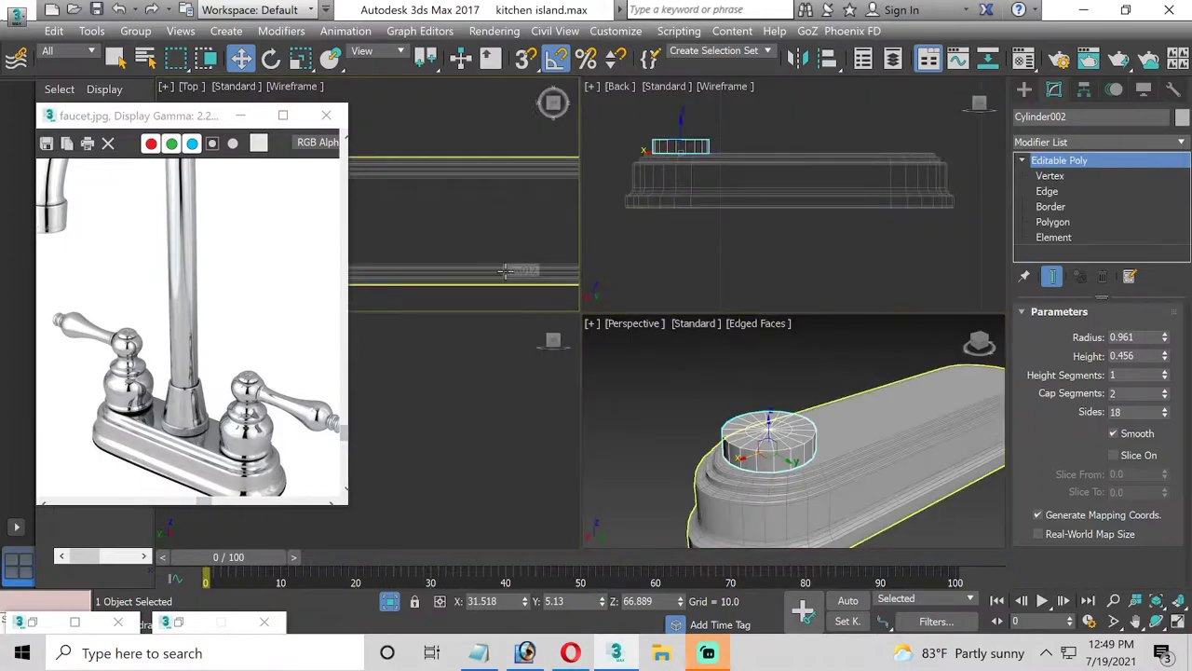
In the Top view, scale both end vertex groups of the base inward along X
left_click(1177, 624)
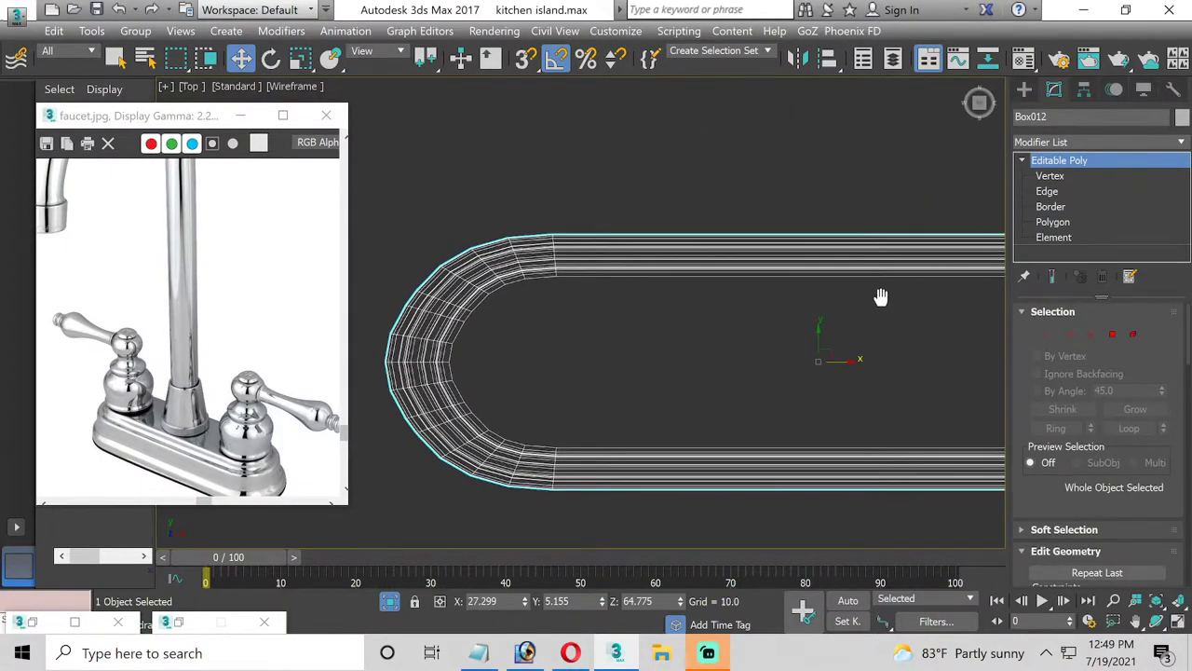
middle_click_drag(879, 298, 808, 309)
key("z")
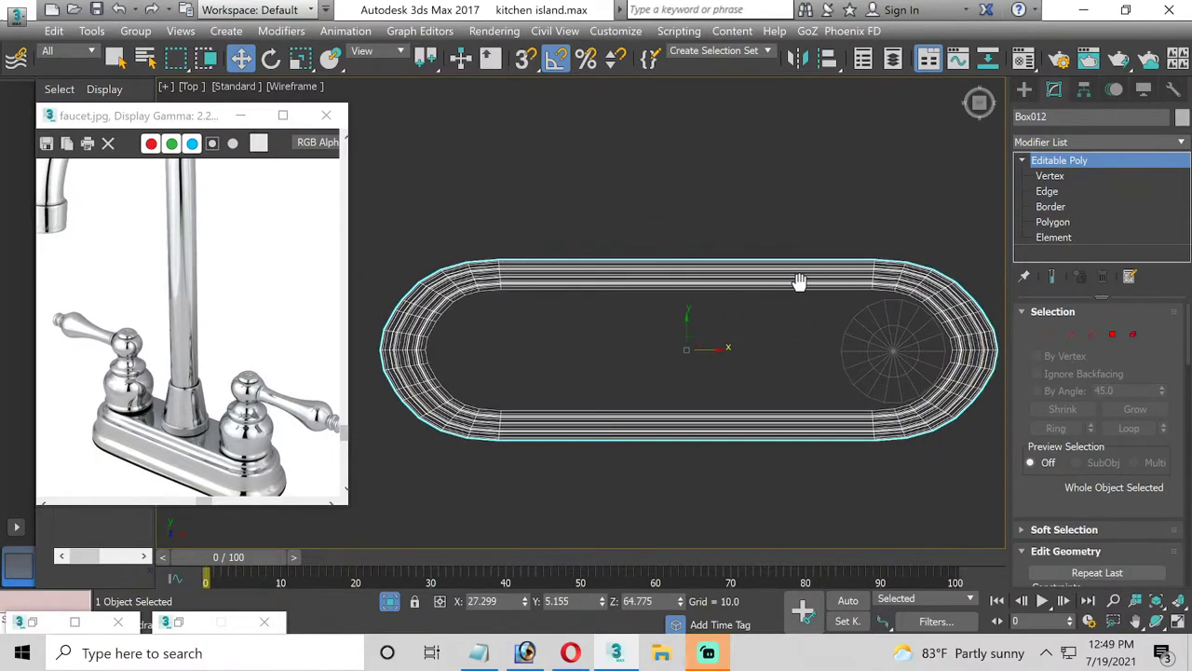
left_click(1050, 176)
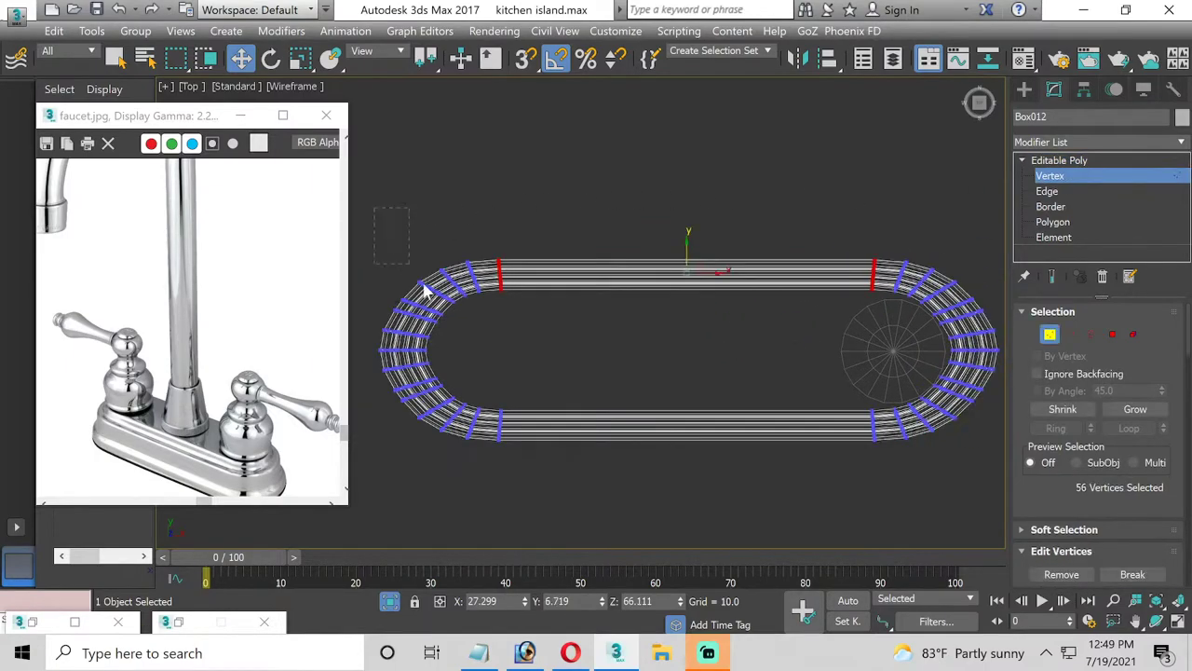
left_click_drag(552, 504, 552, 504)
left_click(307, 63)
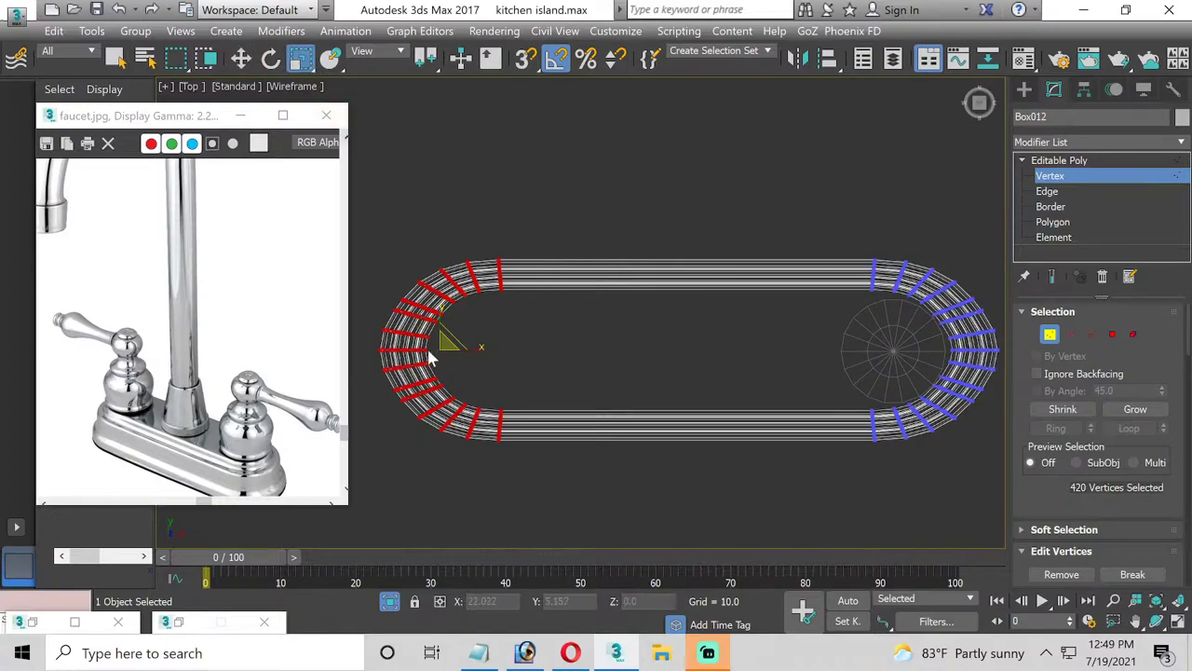
left_click_drag(481, 351, 471, 349)
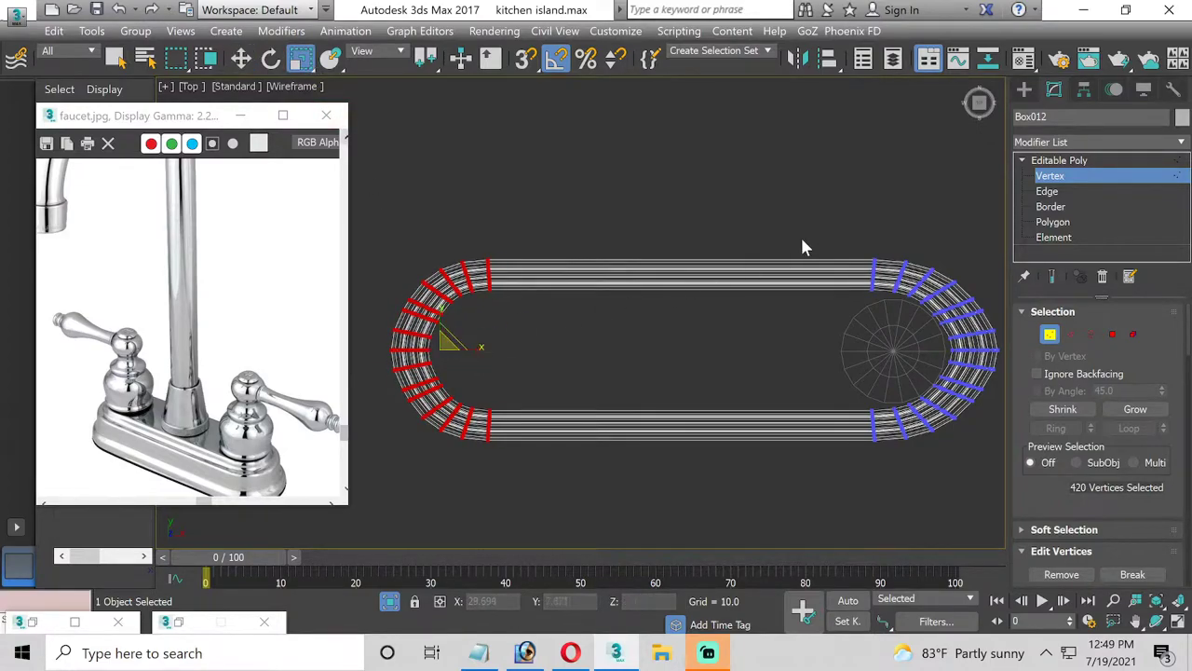
left_click_drag(1006, 504, 1006, 504)
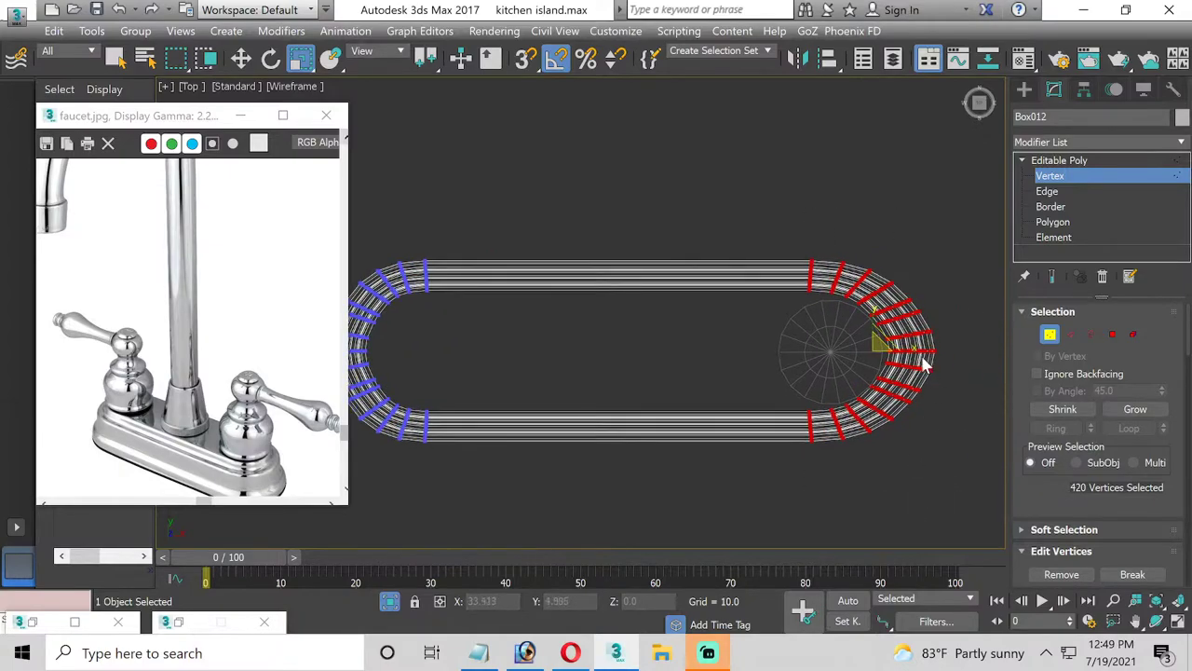
left_click_drag(913, 354, 903, 352)
left_click(1053, 181)
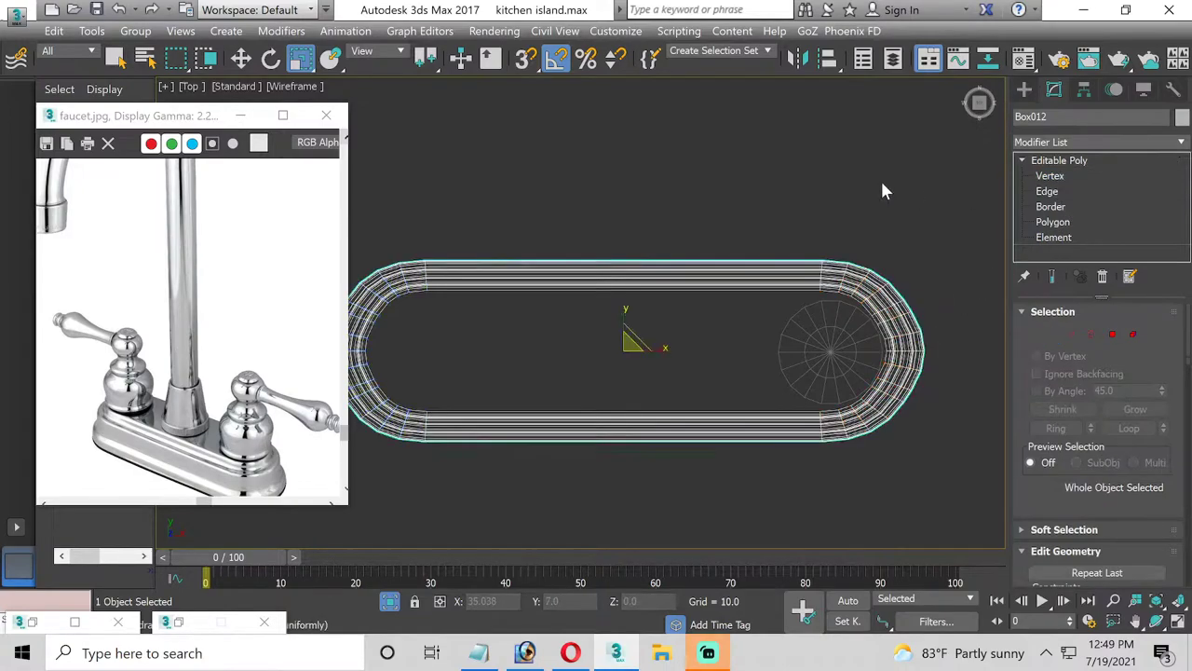
Scale the whole oval base narrower along Y and check the cylinder's fit
left_click(679, 233)
middle_click_drag(679, 234, 711, 232)
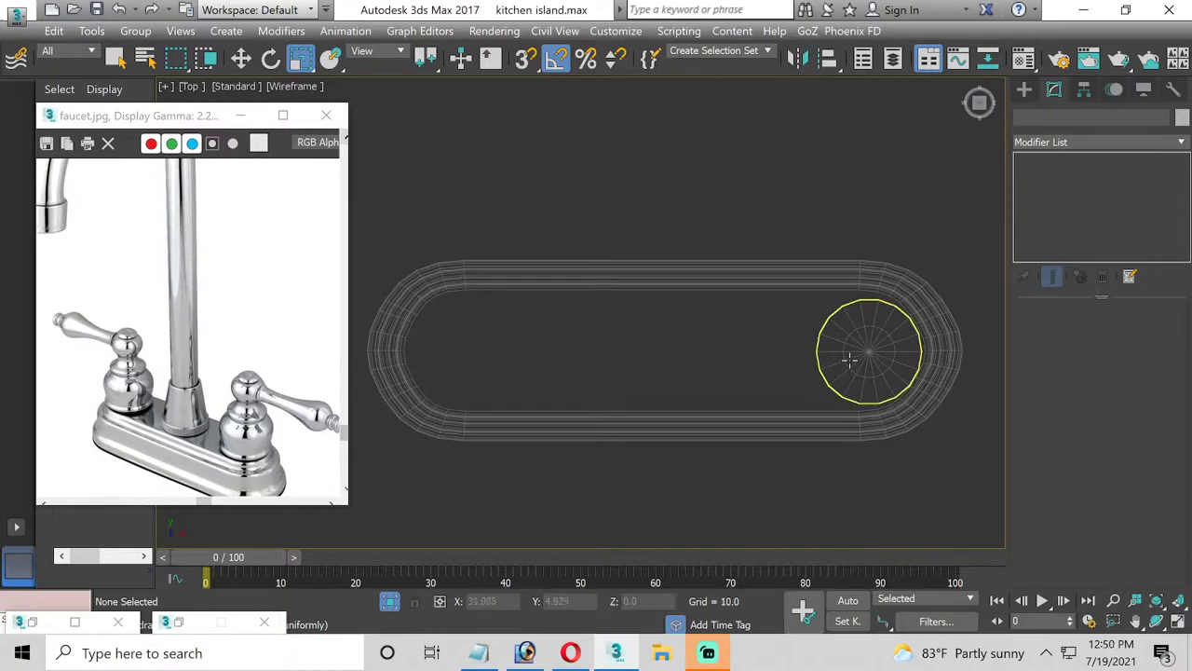
scroll(947, 352, "up", 3)
scroll(950, 352, "up", 3)
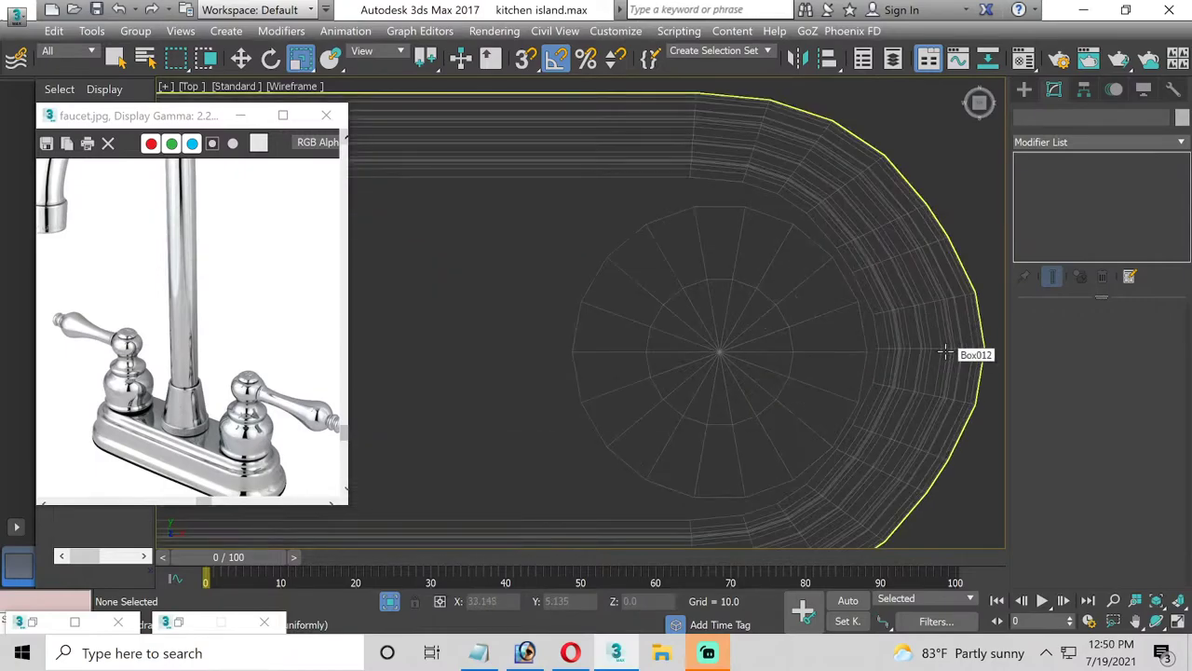
scroll(944, 348, "down", 2)
scroll(944, 347, "down", 2)
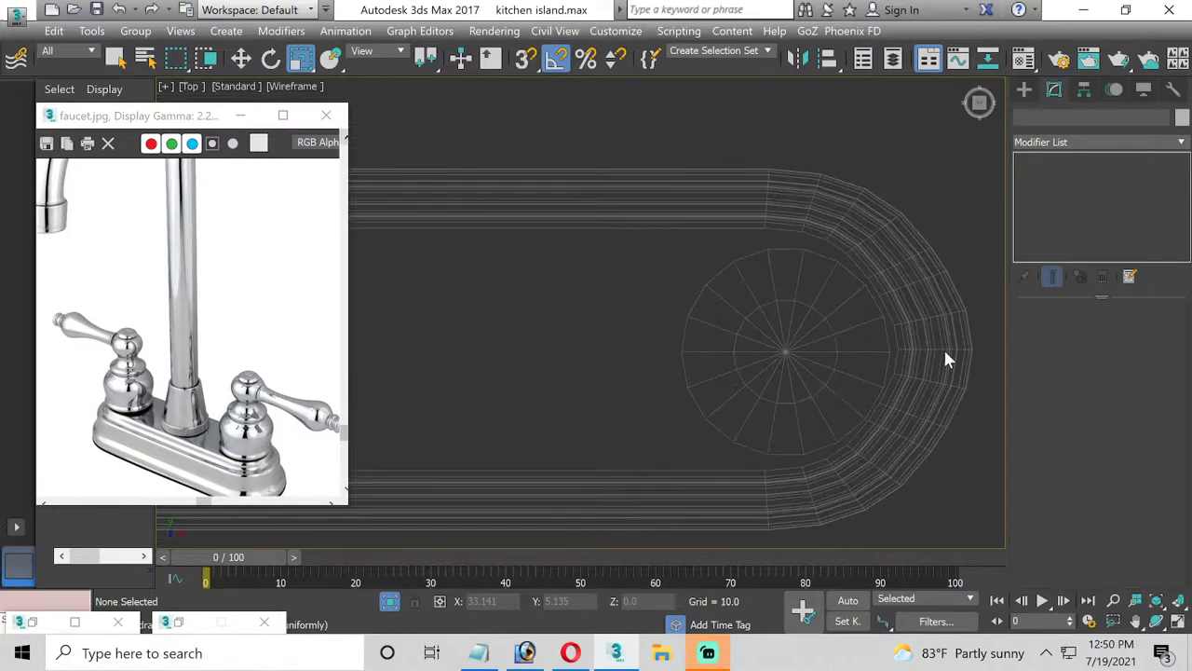
scroll(942, 347, "down", 1)
left_click(720, 256)
left_click(720, 255)
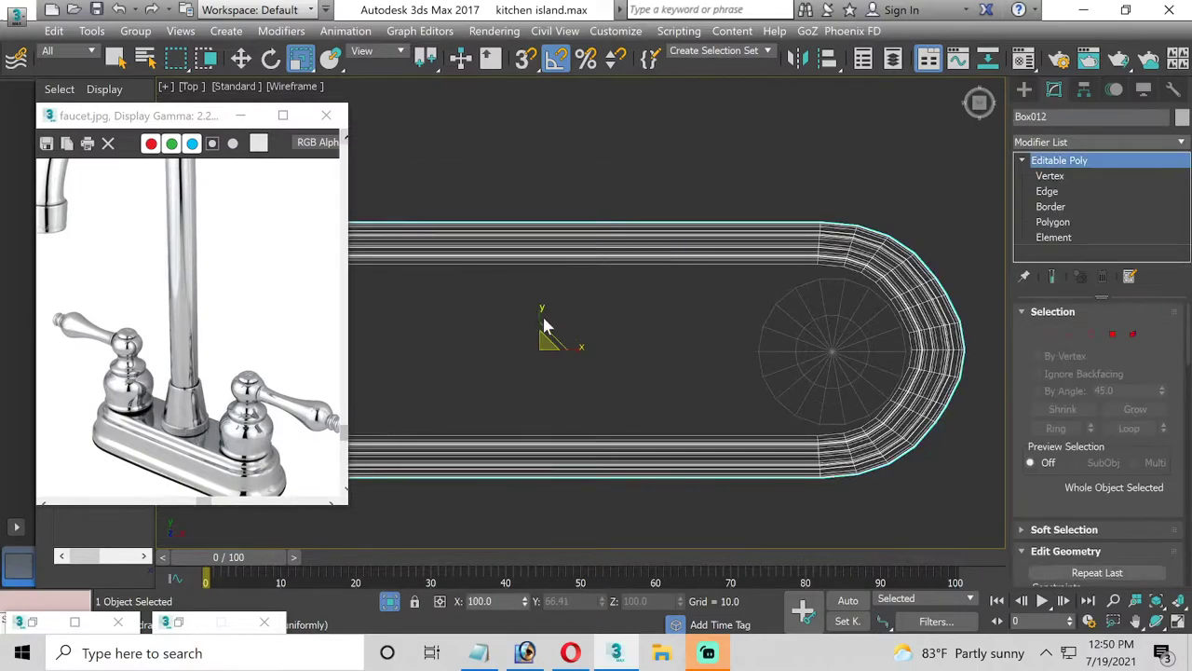
left_click_drag(541, 314, 531, 317)
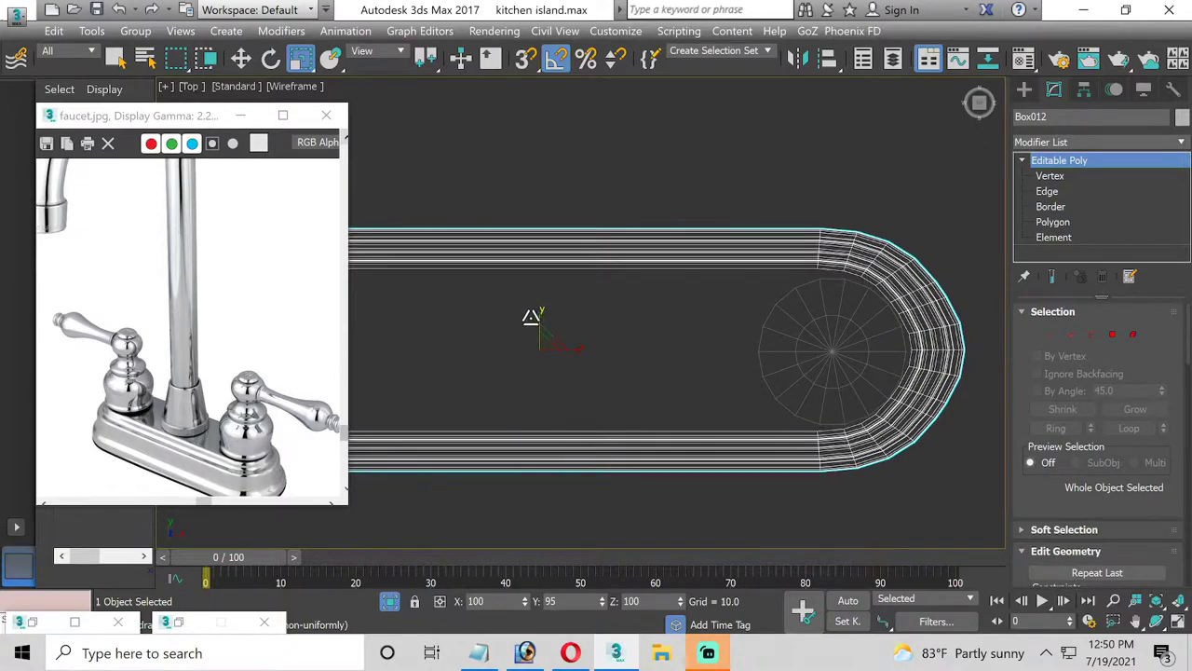
left_click(241, 59)
left_click(828, 305)
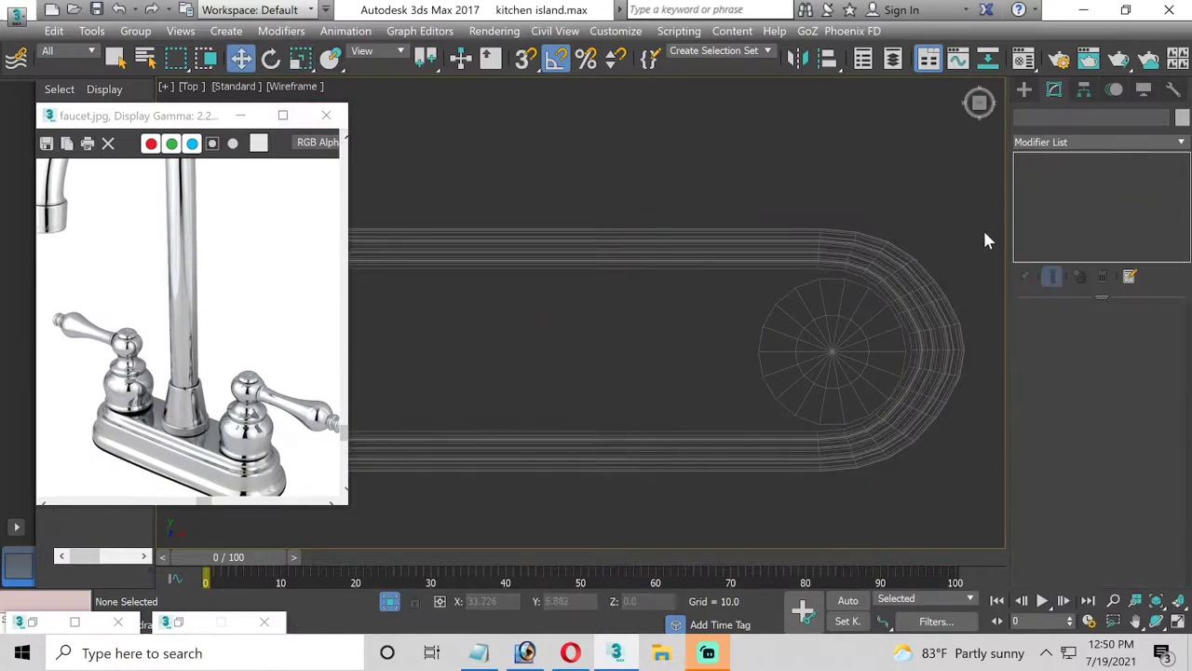
left_click(864, 323)
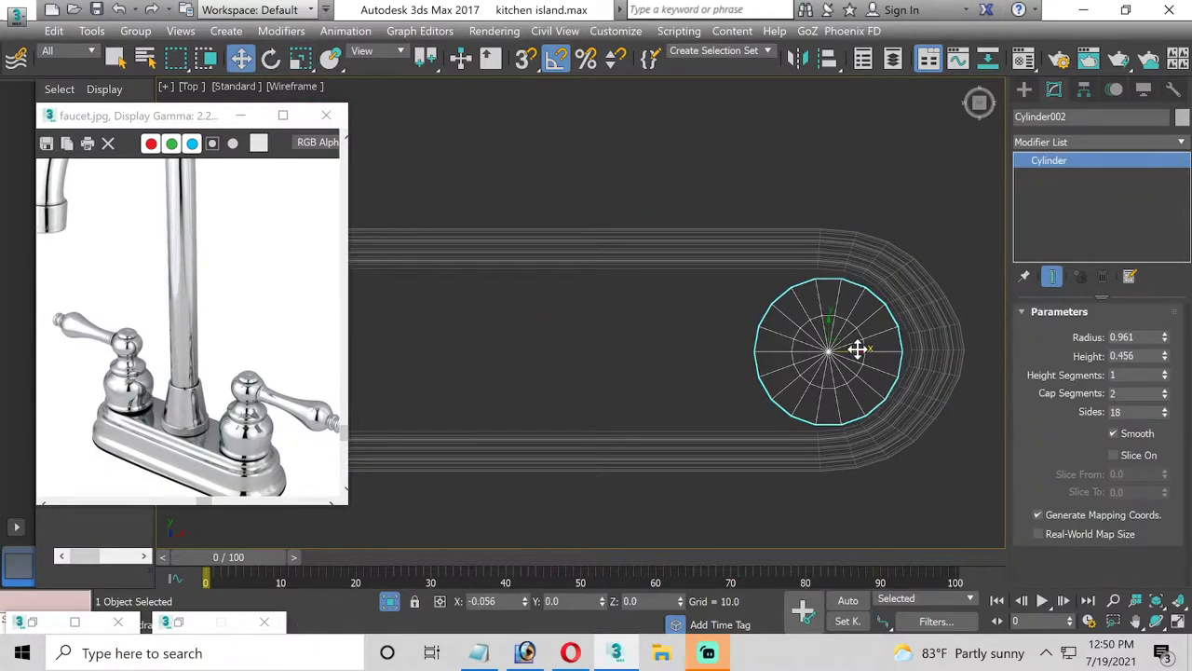
Scale the rounded-end vertices inward in X so the curve hugs the cylinder
left_click(917, 312)
left_click(1049, 175)
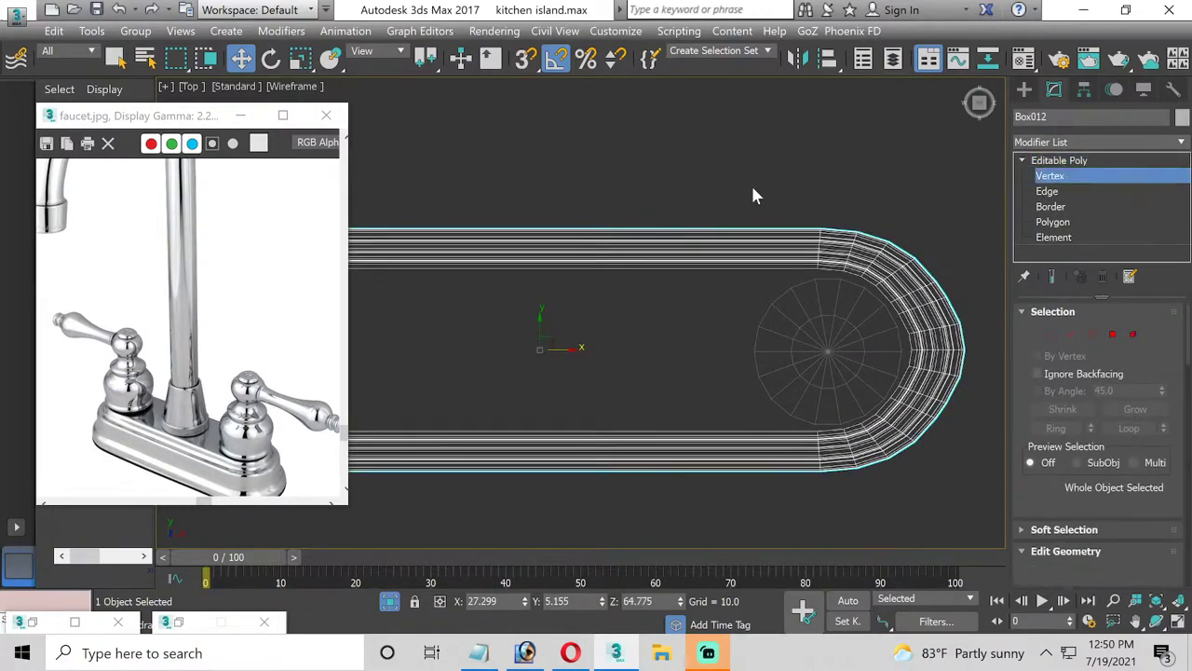
left_click_drag(745, 189, 891, 387)
scroll(899, 401, "up", 2)
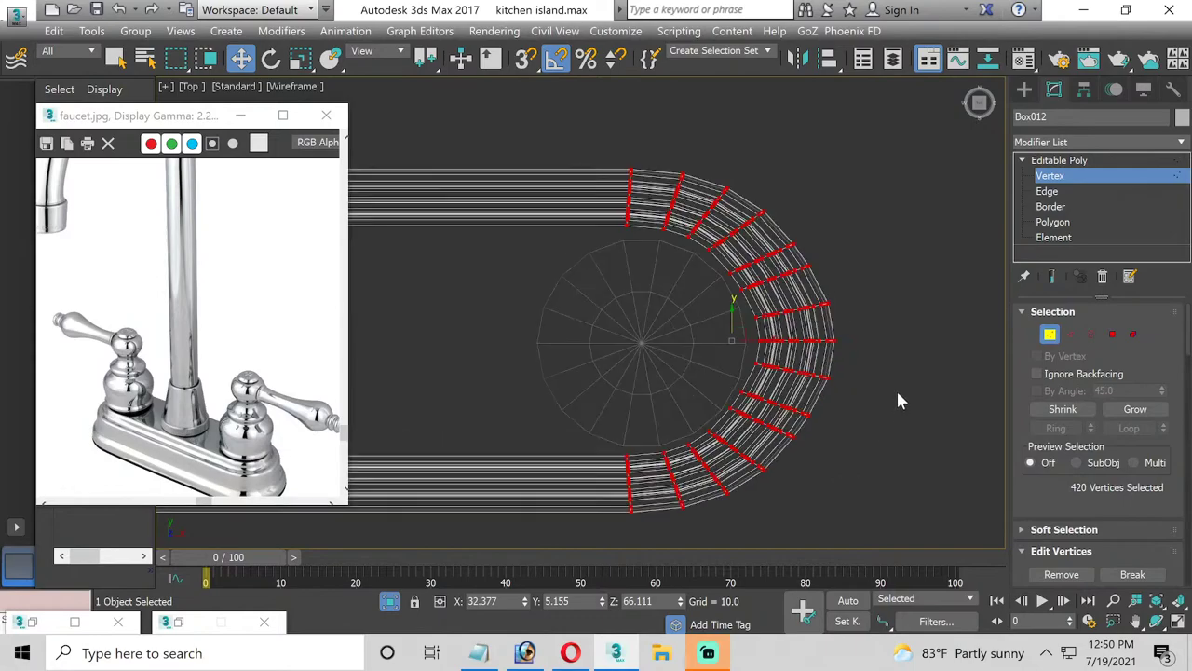
left_click(301, 60)
scroll(792, 345, "up", 2)
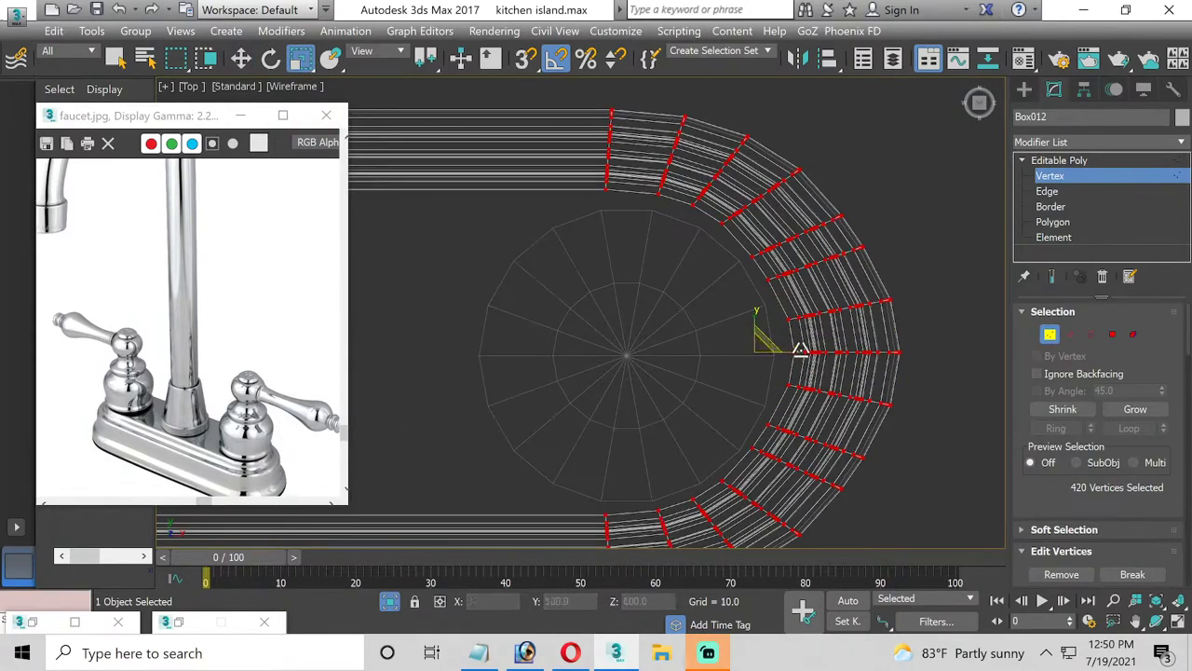
left_click_drag(790, 351, 789, 348)
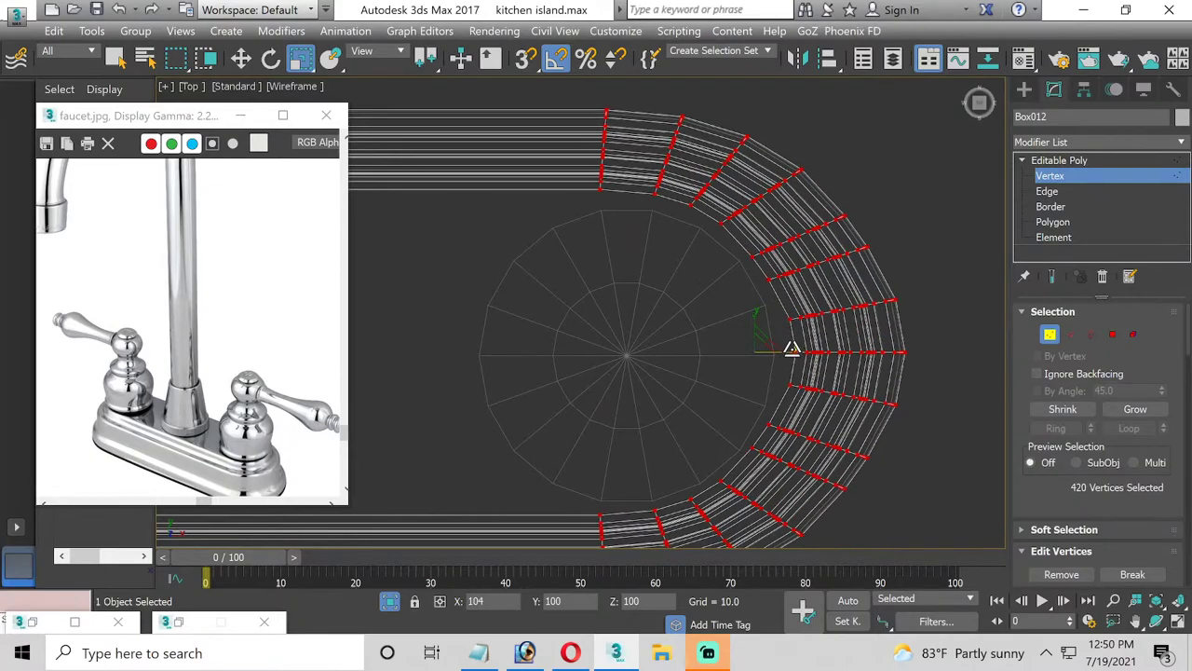
left_click_drag(789, 347, 787, 348)
left_click(1058, 160)
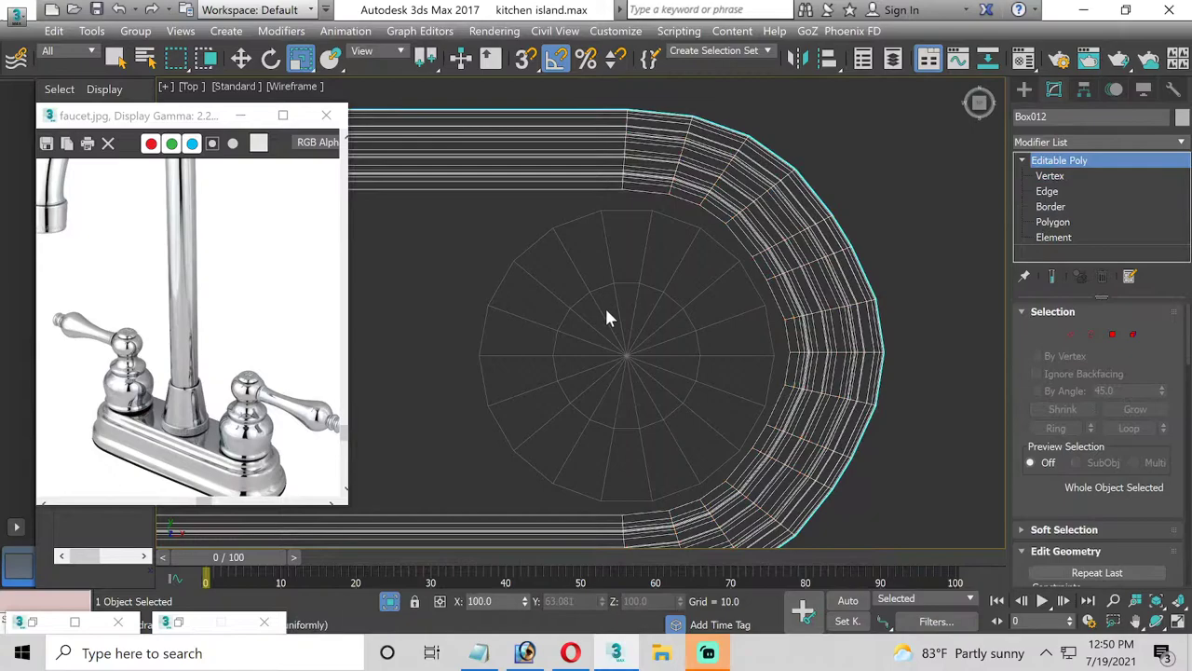
Select Cylinder002 in a maximized Perspective view
left_click(631, 318)
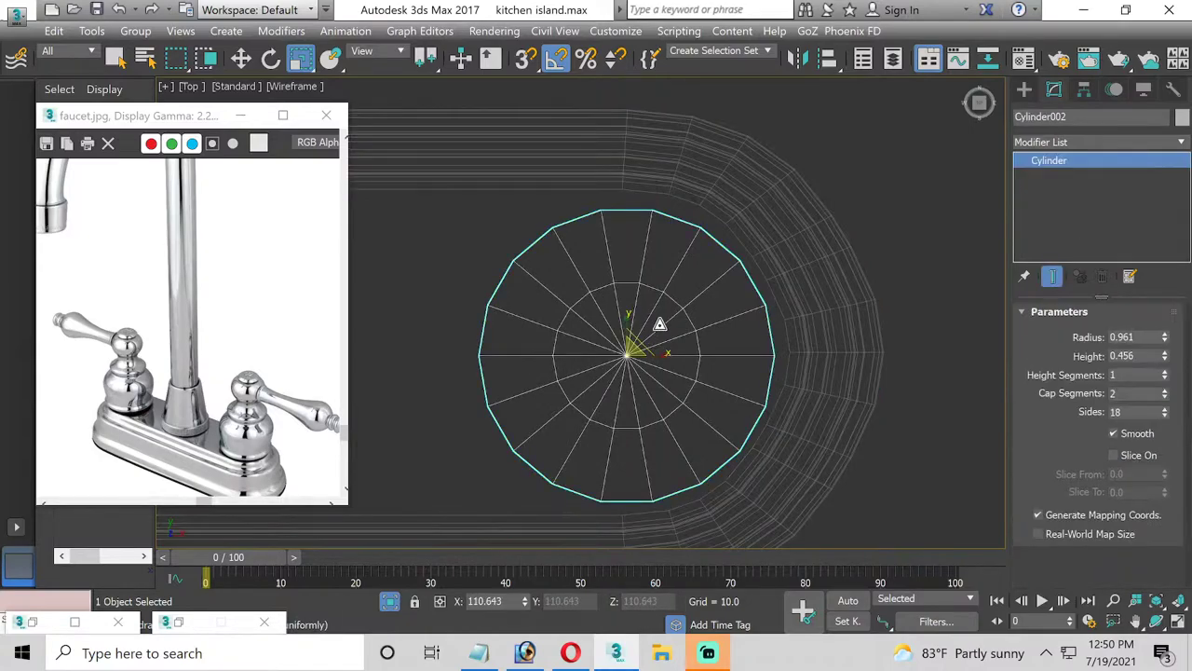
scroll(660, 312, "down", 2)
scroll(686, 340, "down", 1)
scroll(690, 341, "down", 1)
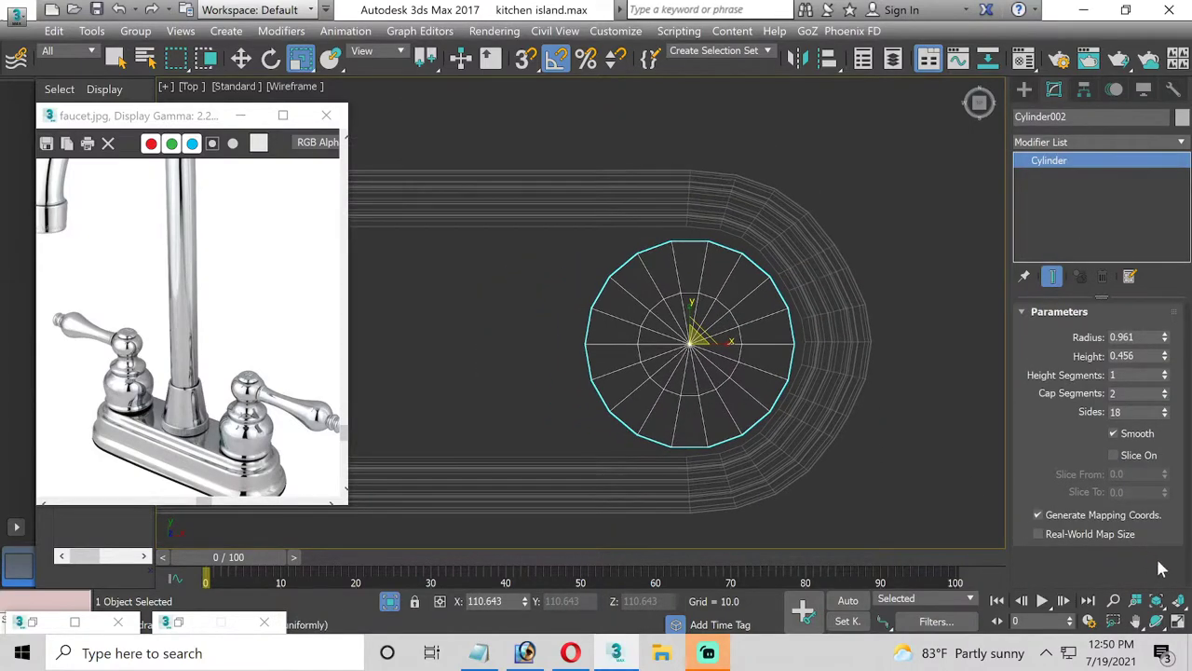
left_click(1177, 621)
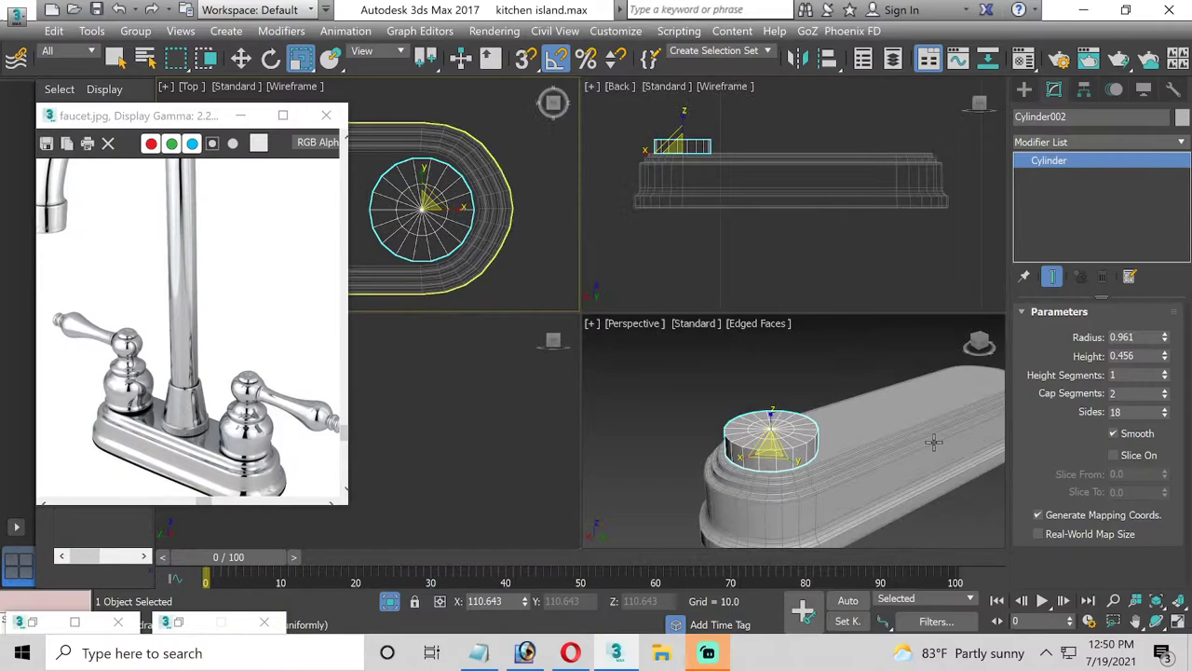
left_click(943, 513)
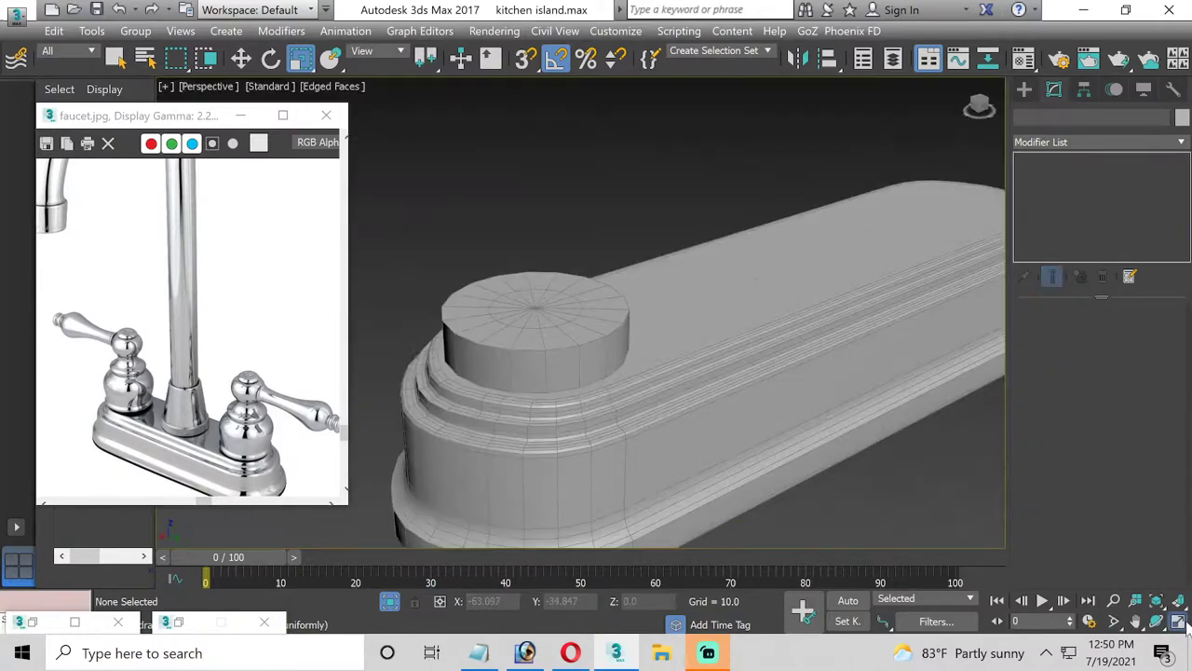
left_click(1177, 622)
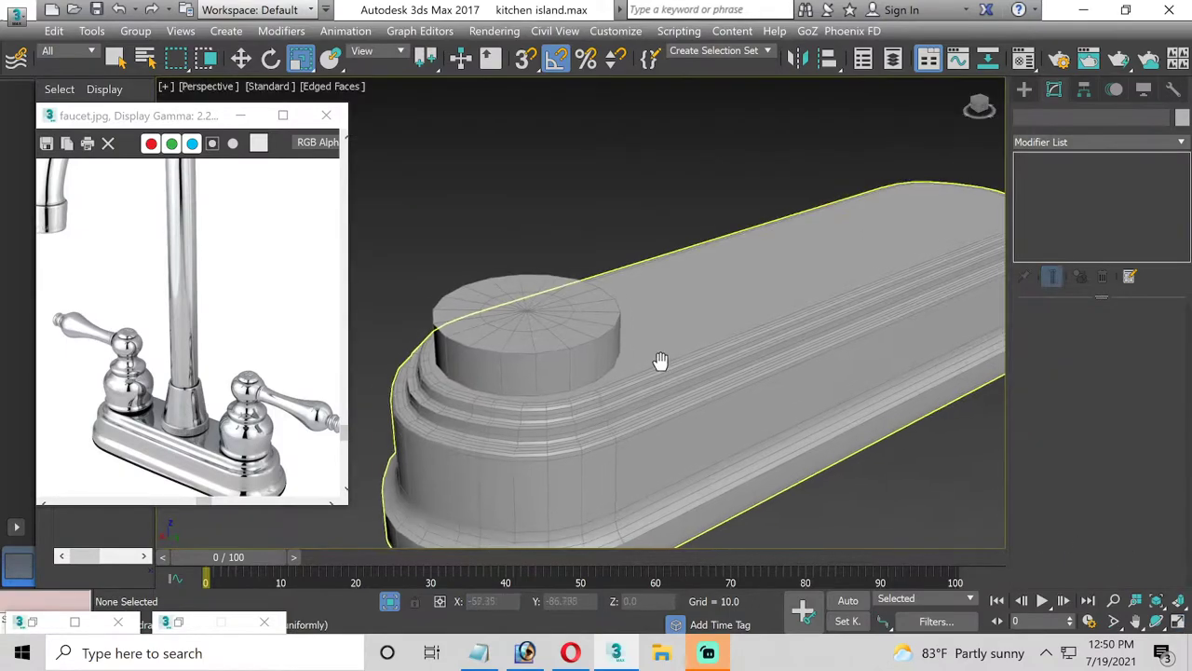
scroll(610, 373, "down", 2)
left_click(550, 335)
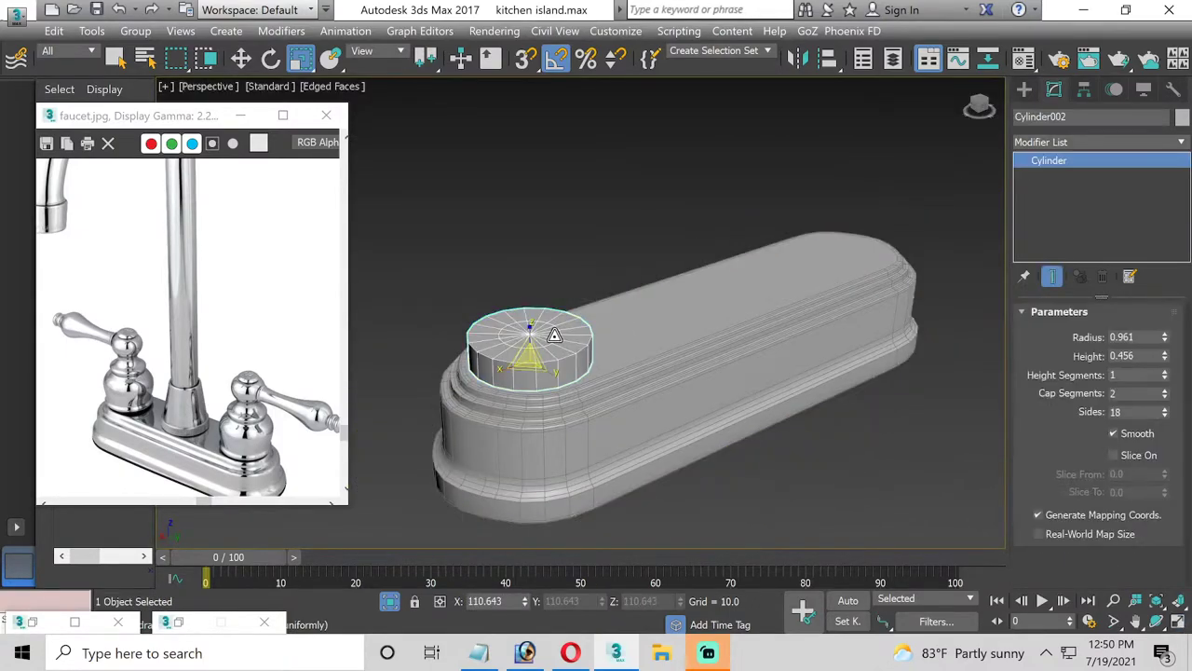
scroll(513, 345, "up", 2)
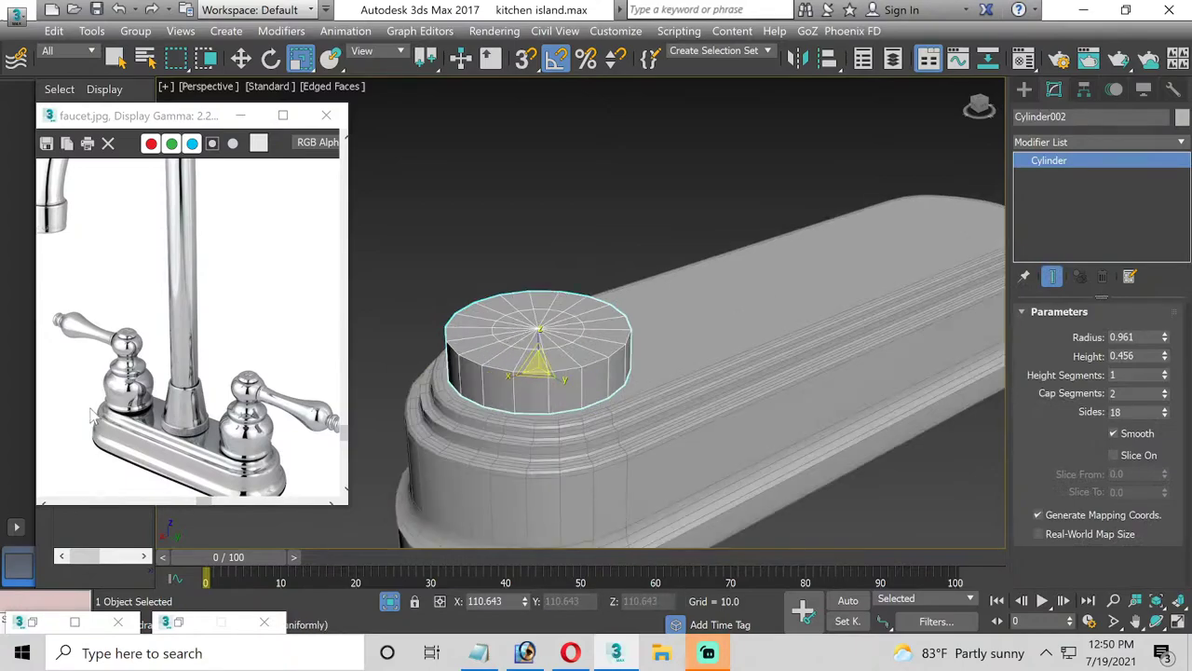
scroll(93, 414, "up", 2)
scroll(123, 419, "up", 2)
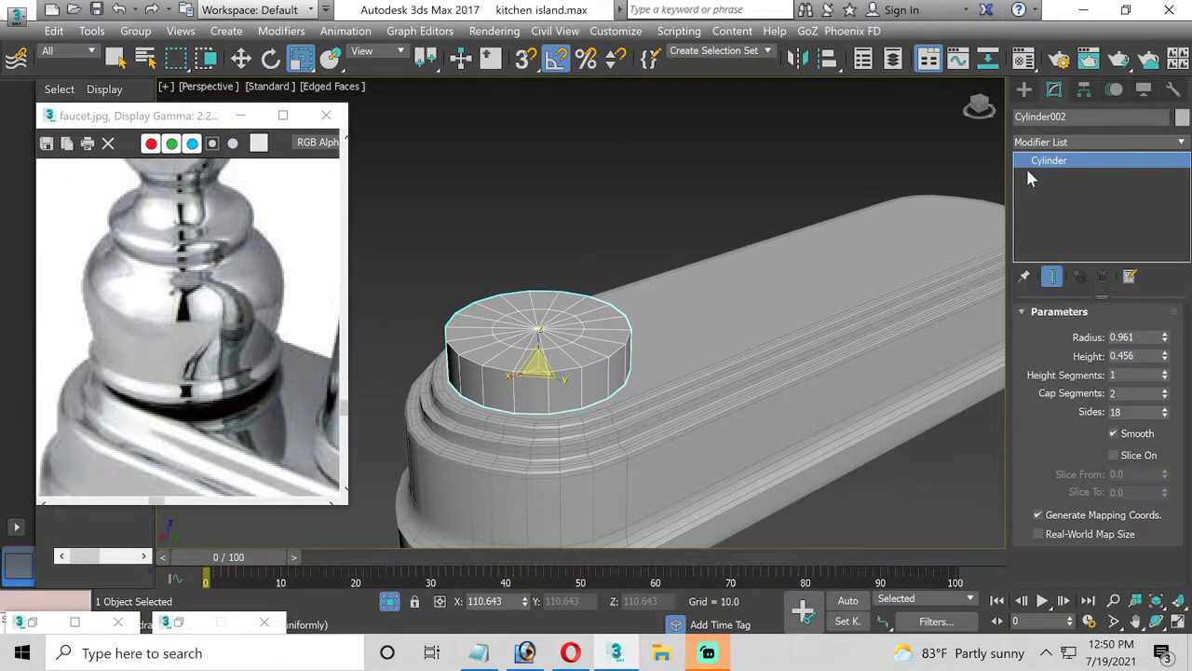
Set Cap Segments to 1 and convert Cylinder002 to an Editable Poly
right_click(1064, 166)
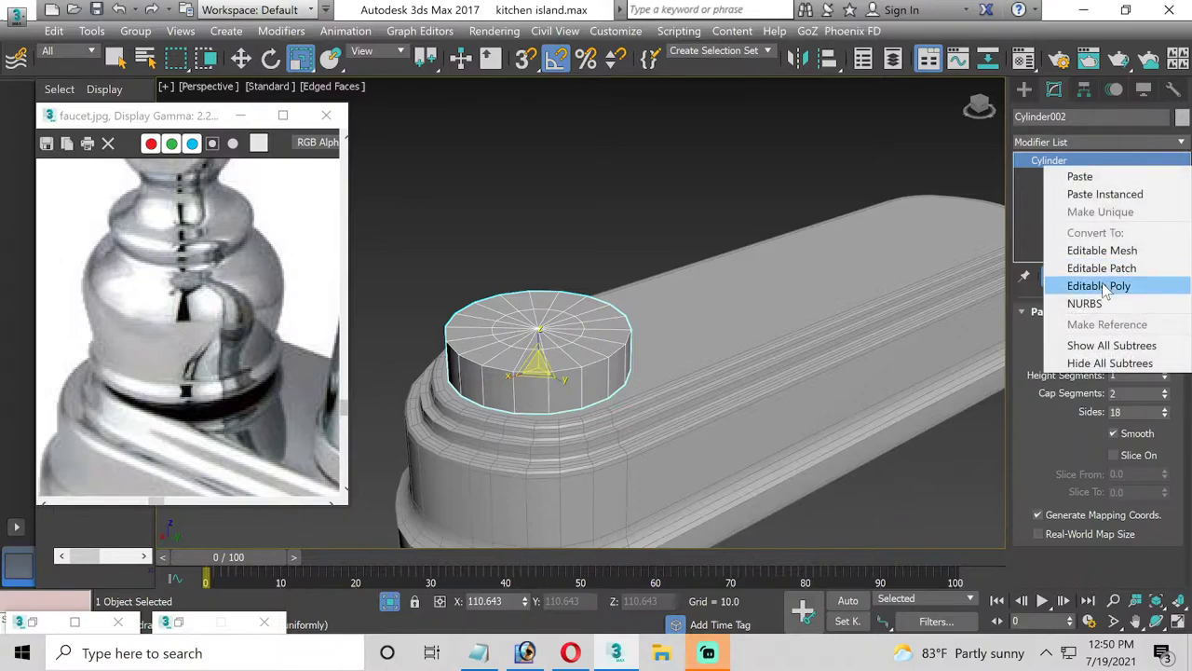
key("Escape")
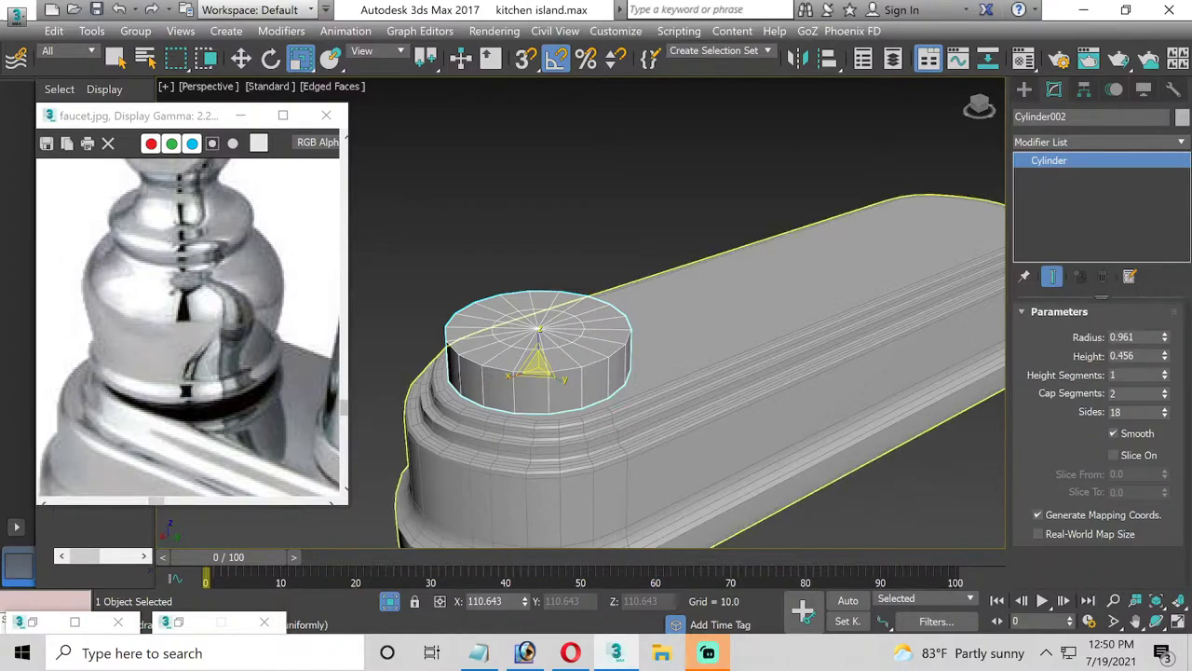
left_click(1165, 398)
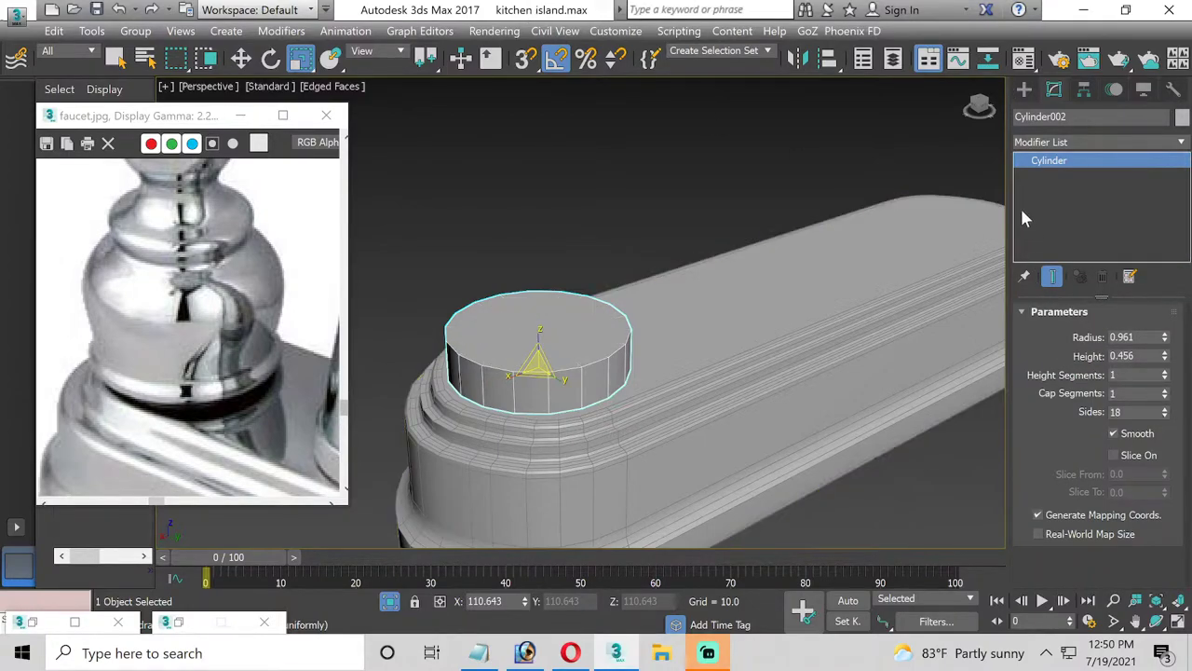
right_click(1059, 174)
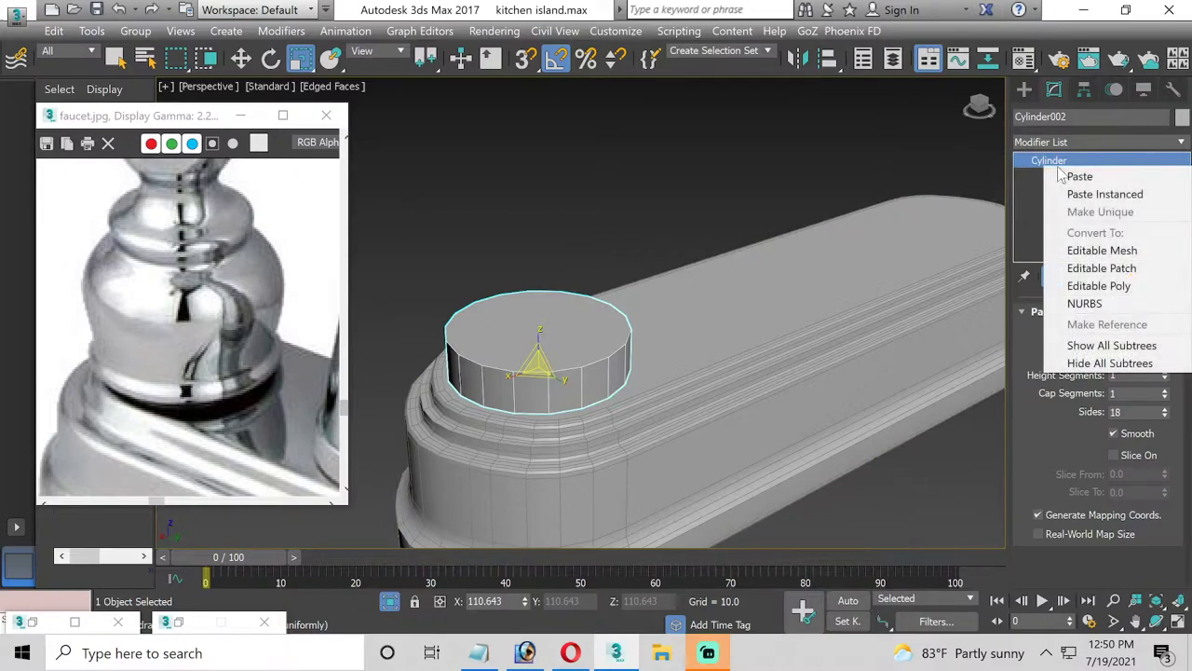
left_click(1106, 289)
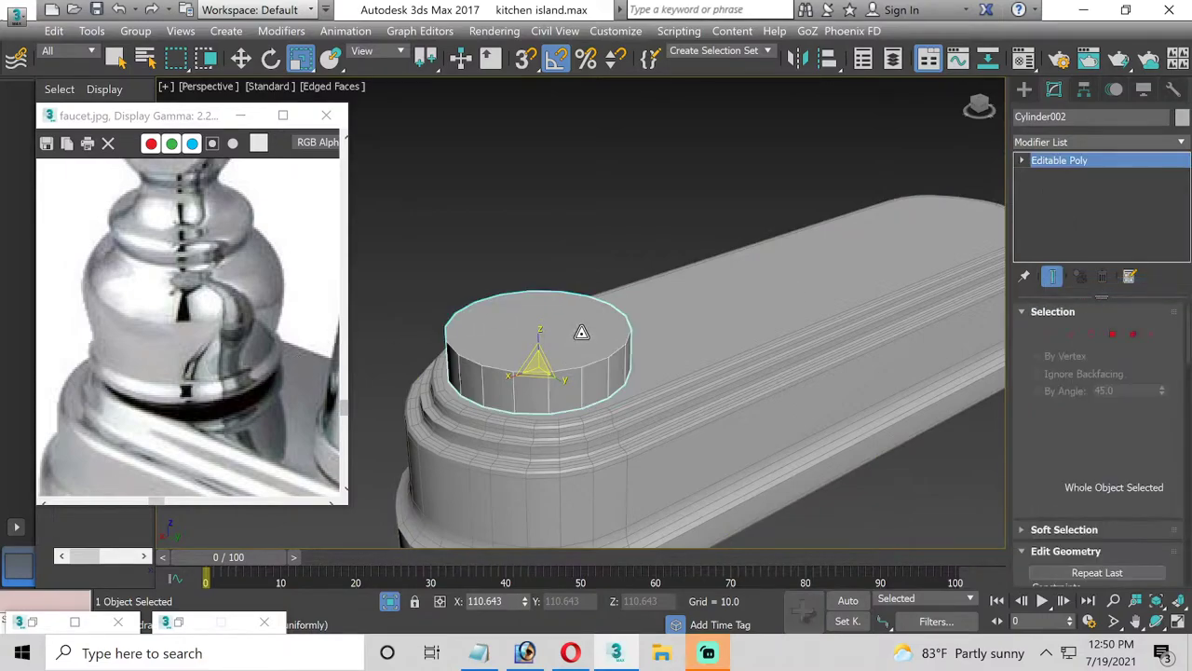
Select the cylinder's top face and lower it slightly into the cylinder
left_click(1113, 335)
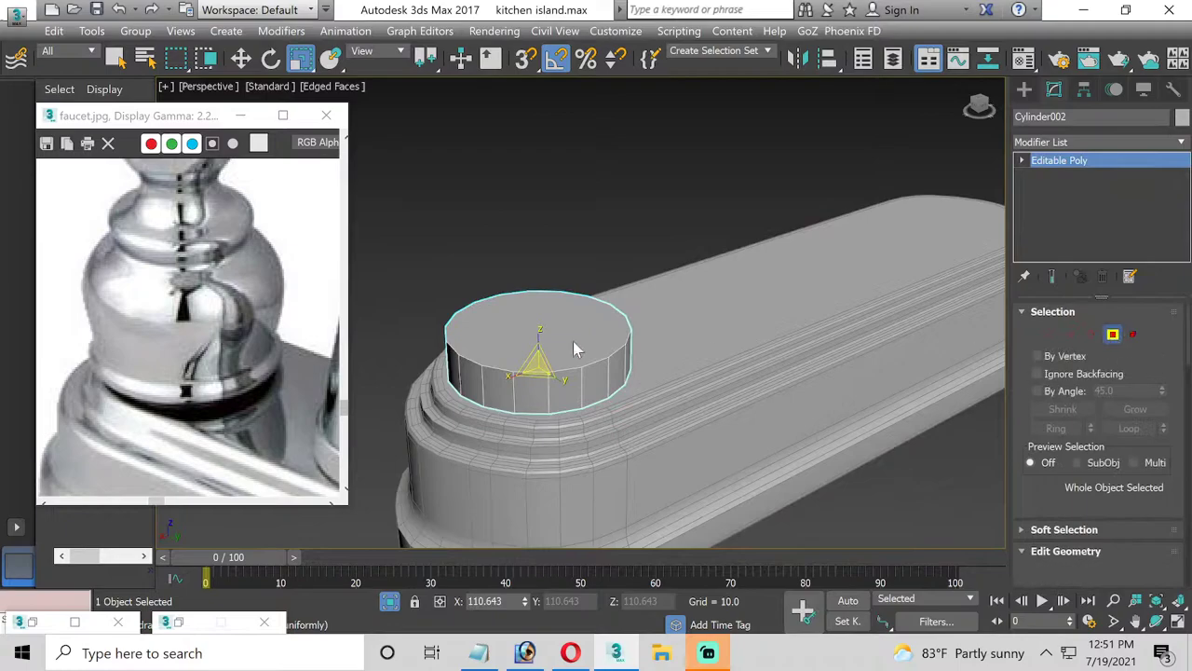
left_click(506, 345)
key("w")
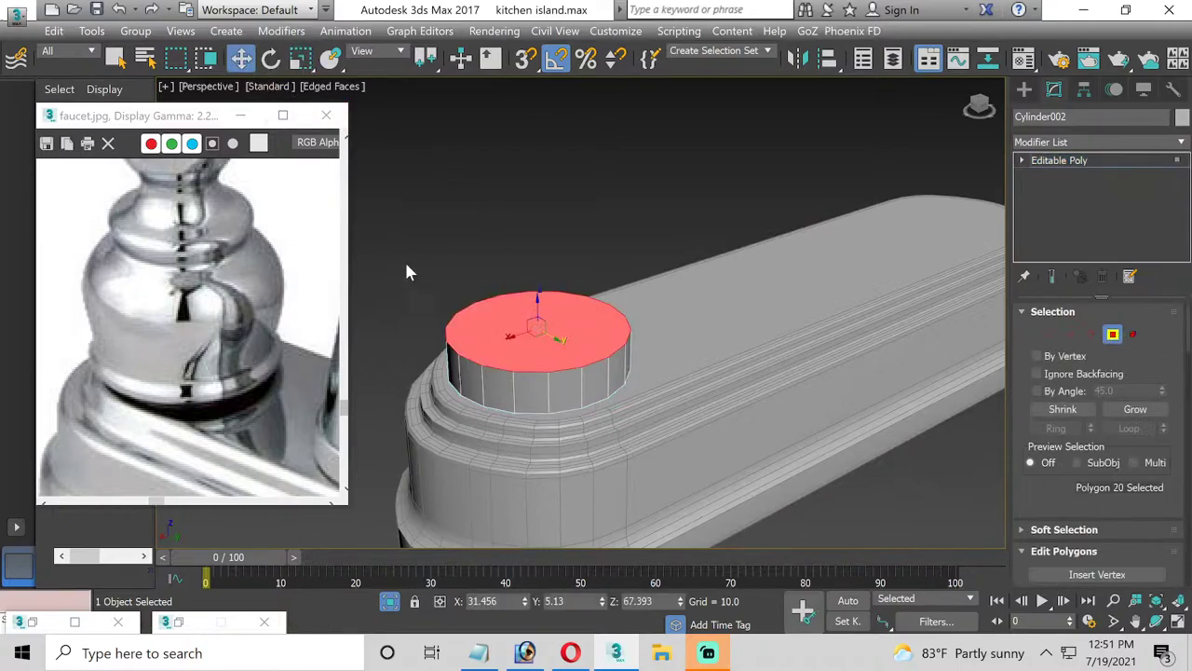
left_click_drag(537, 310, 544, 337)
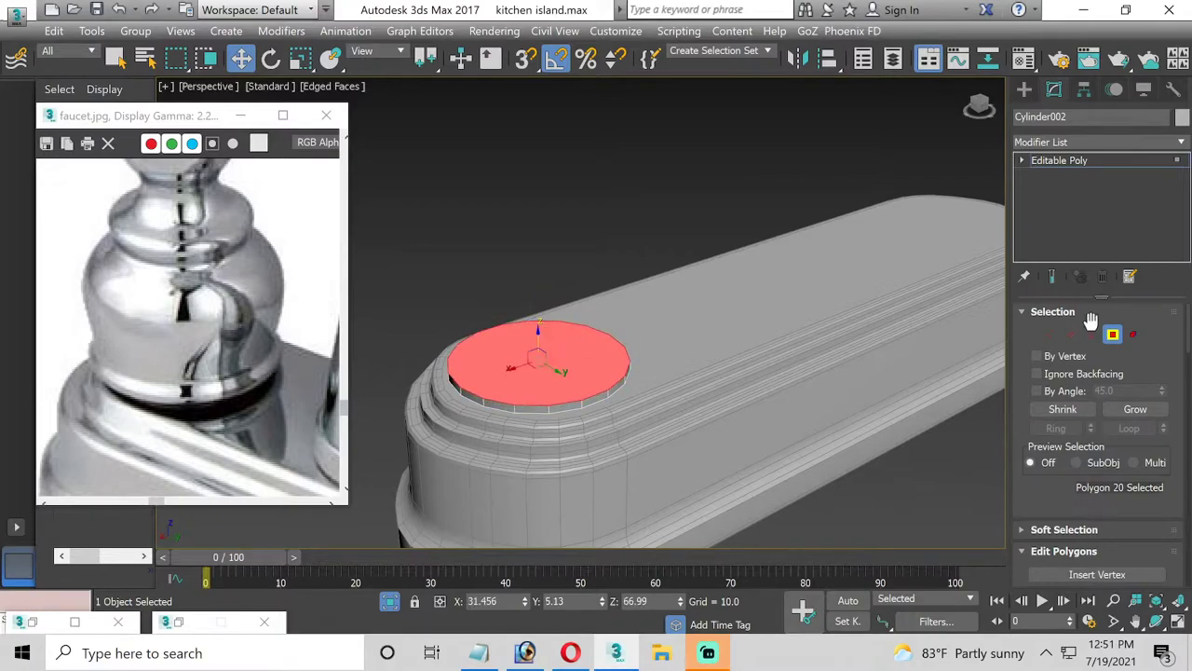
left_click(1113, 335)
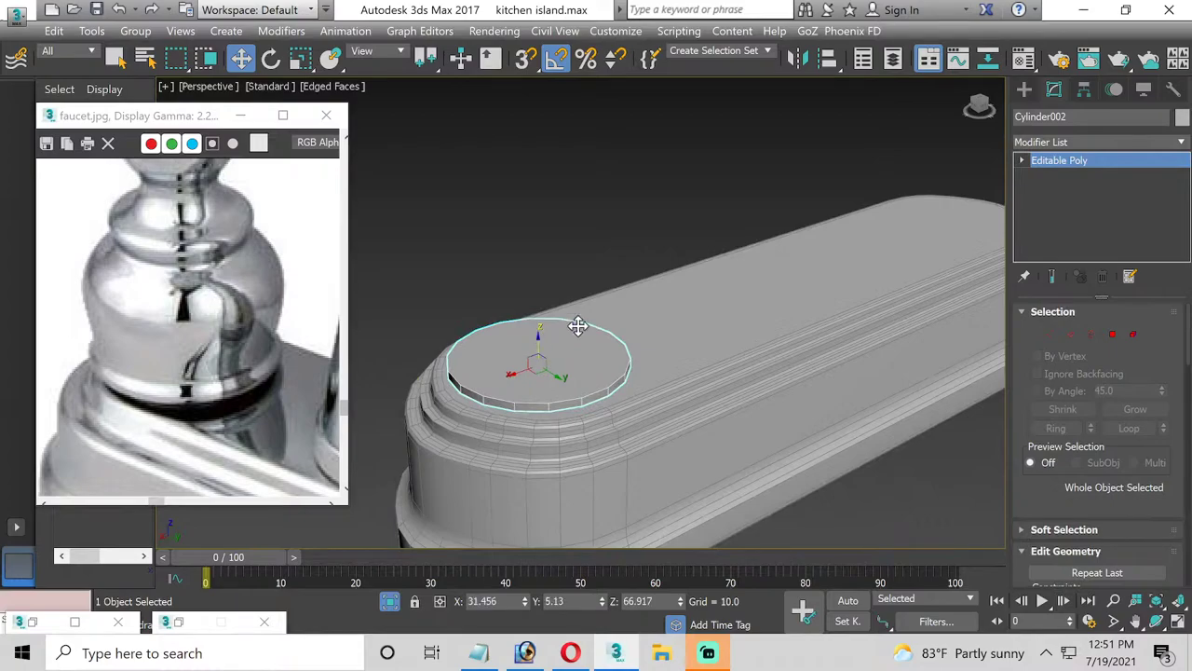
Extrude the top face upward with a height of about 0.815
left_click(1113, 333)
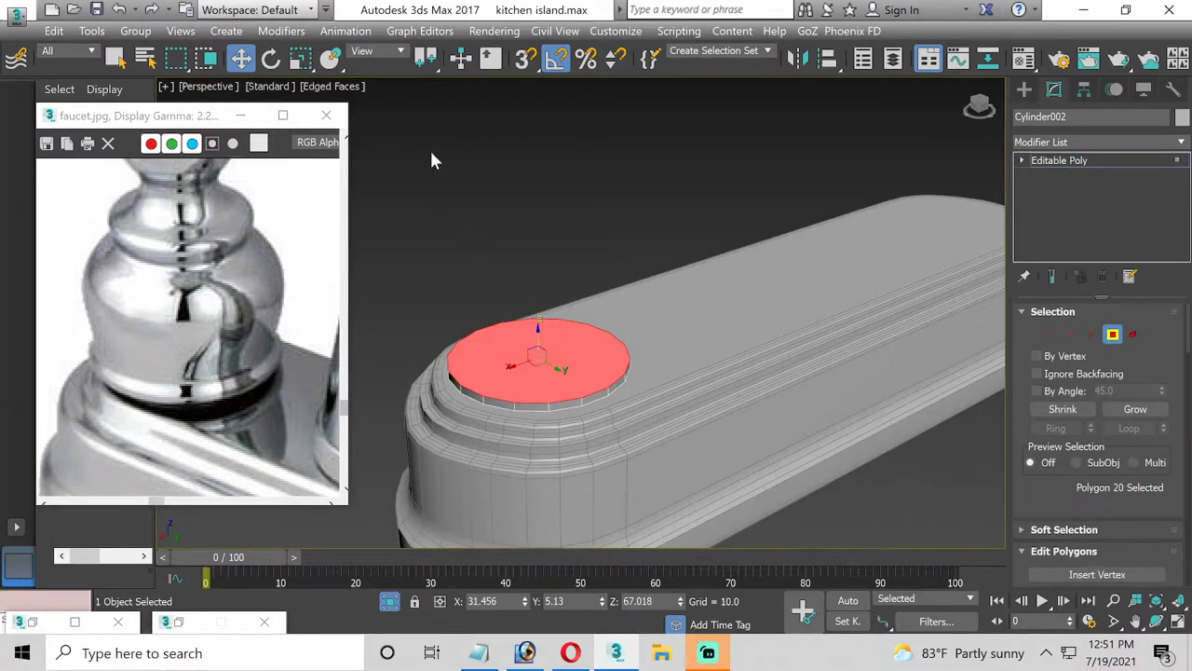
left_click(300, 61)
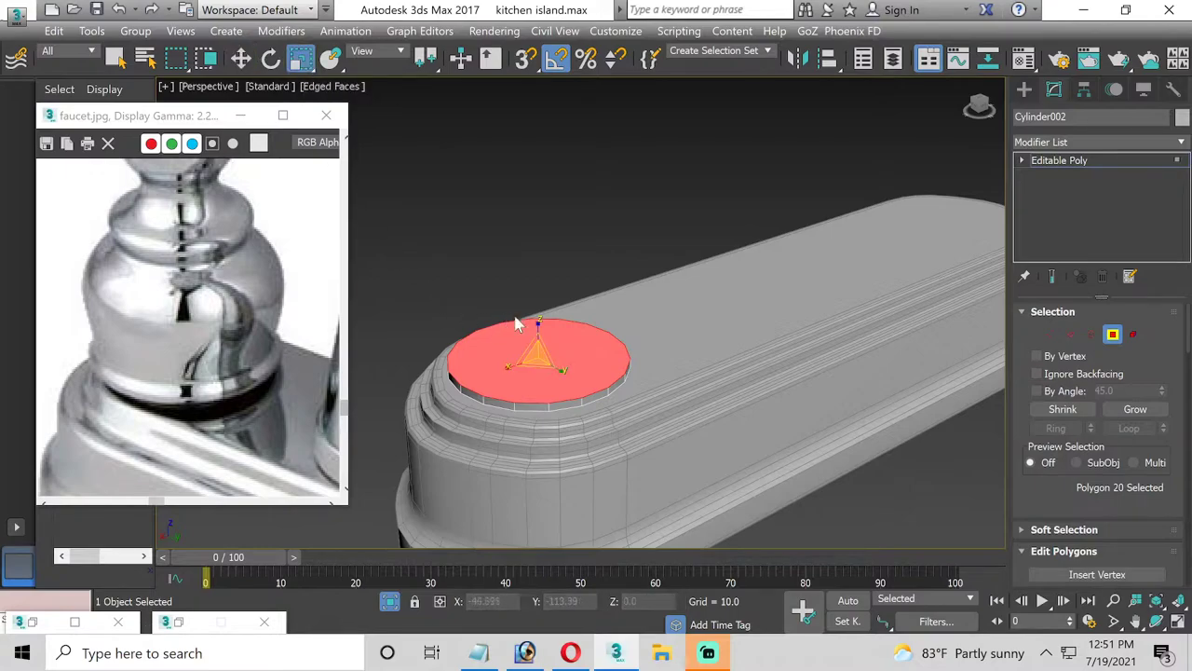
scroll(1099, 521, "down", 1)
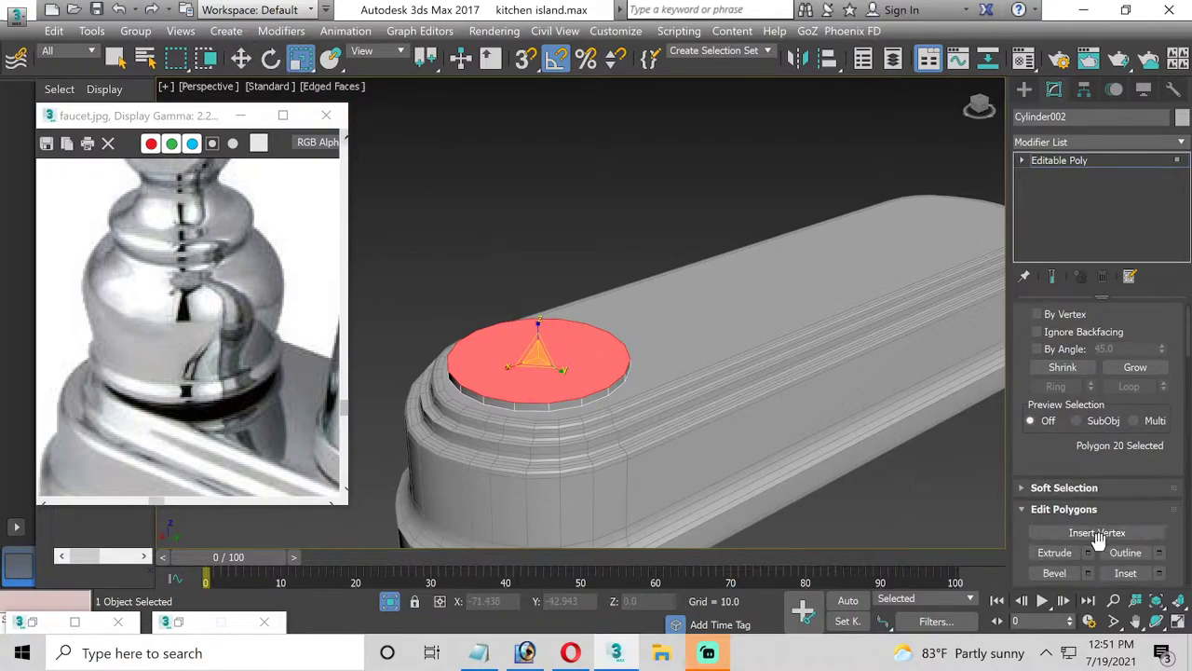
left_click(1088, 553)
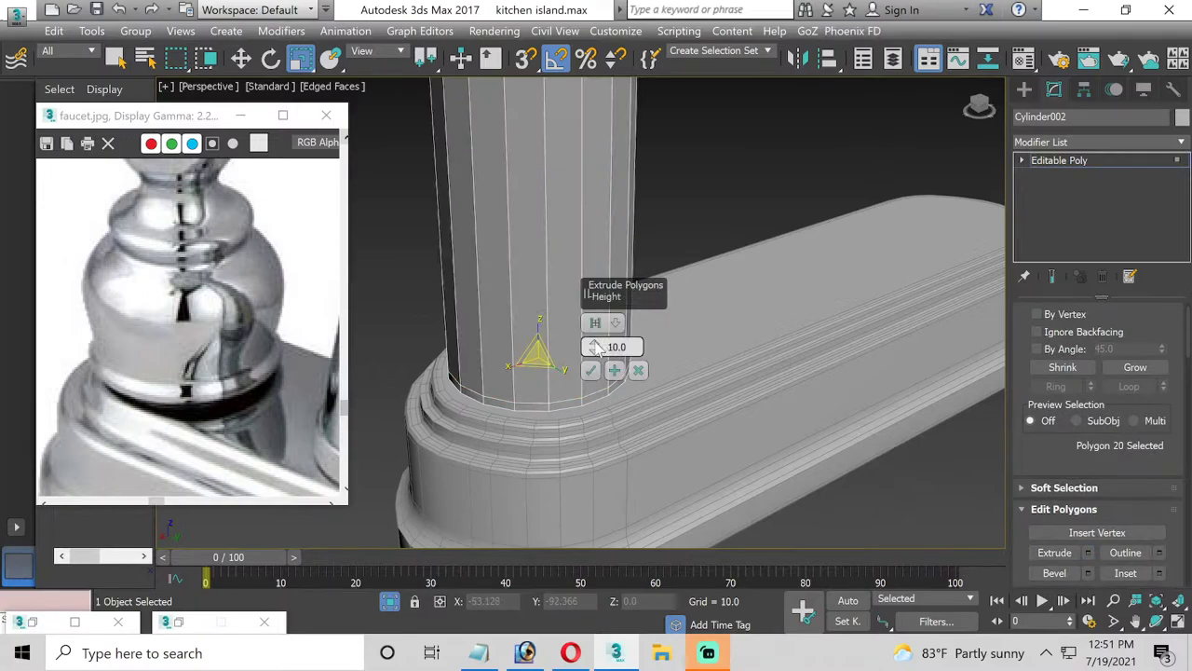
left_click_drag(601, 372, 585, 389)
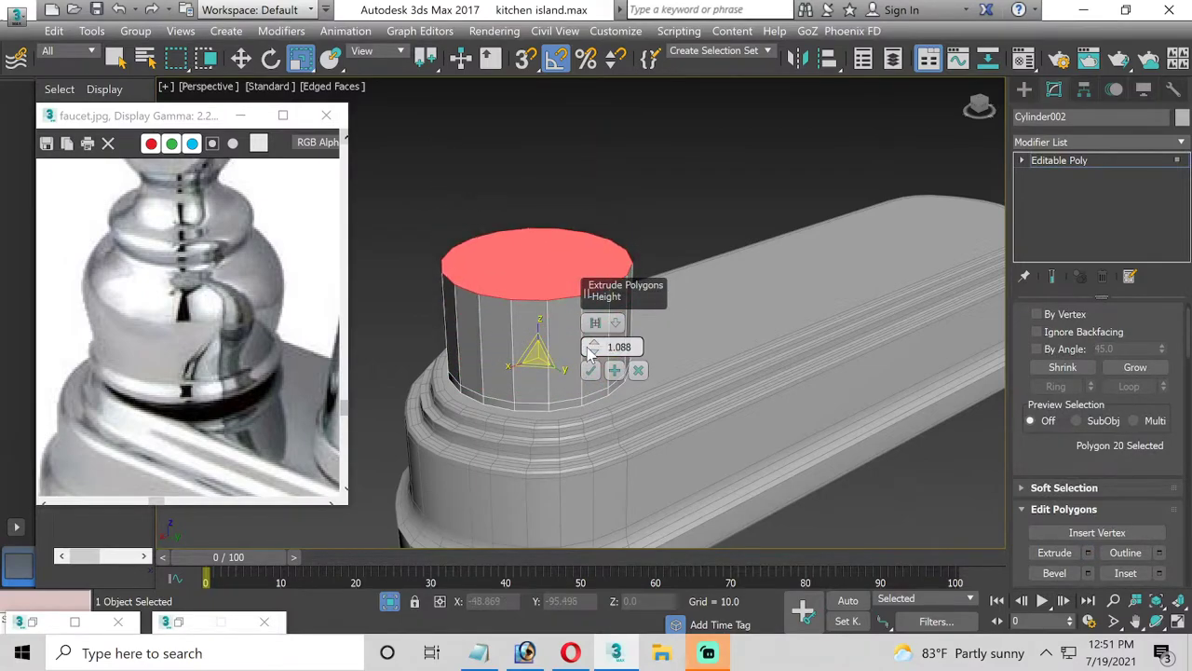
left_click_drag(593, 353, 584, 352)
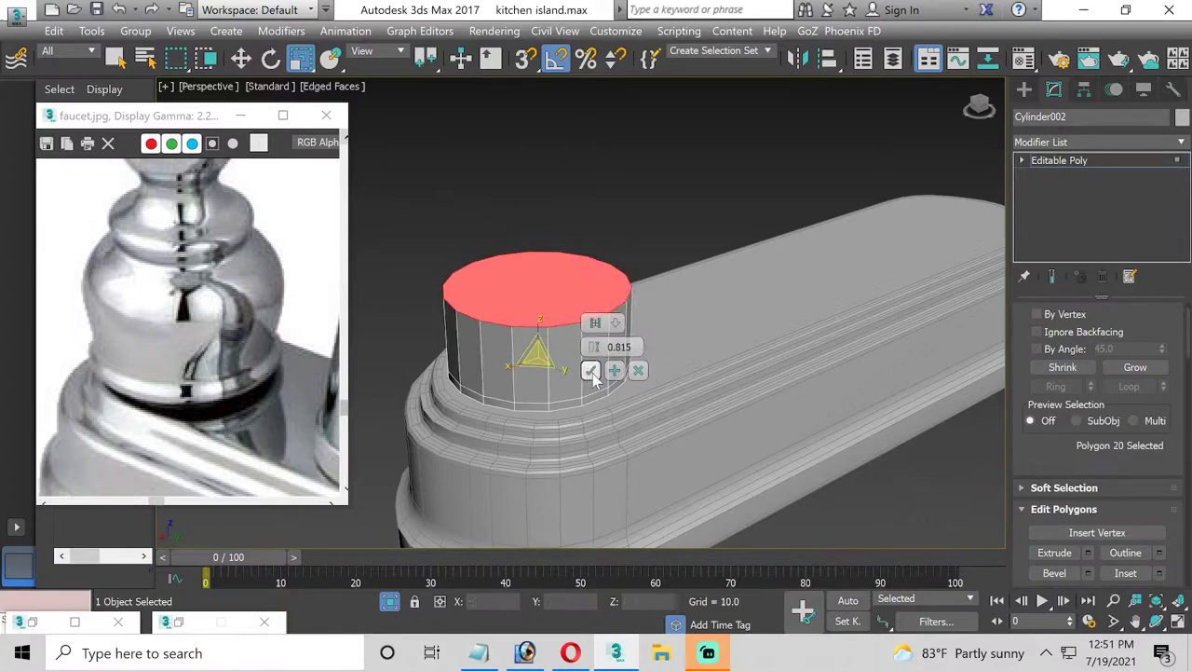
left_click(589, 369)
Select the column's bottom edge loop and nudge it slightly upward
left_click(1022, 161)
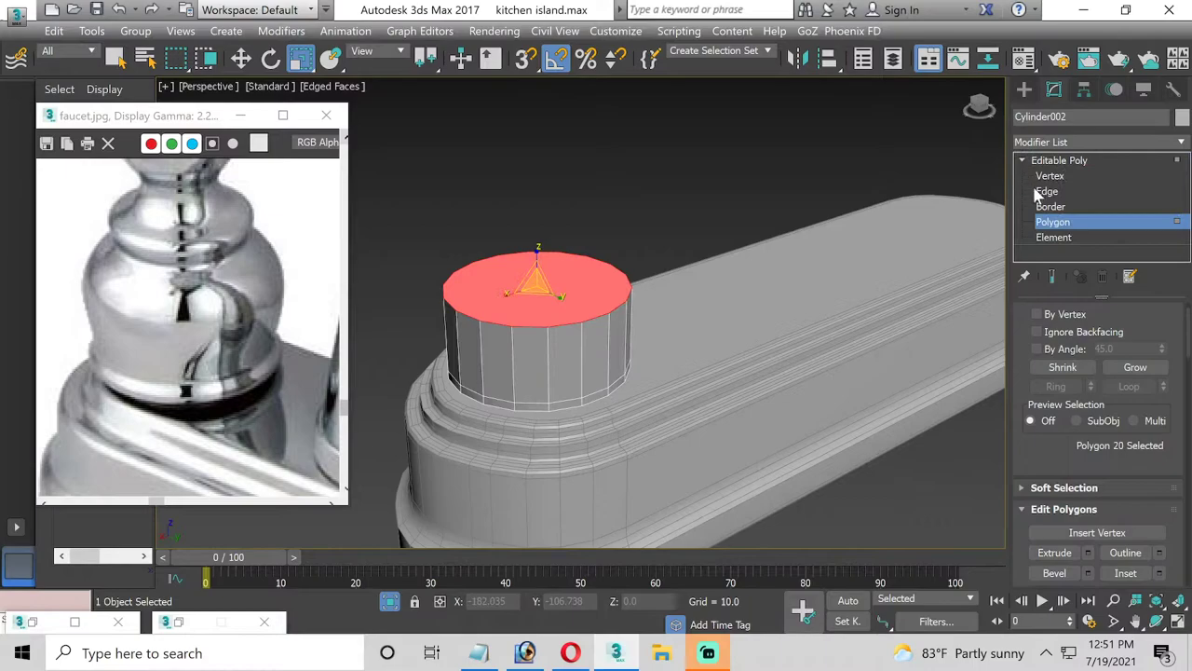
left_click(1047, 191)
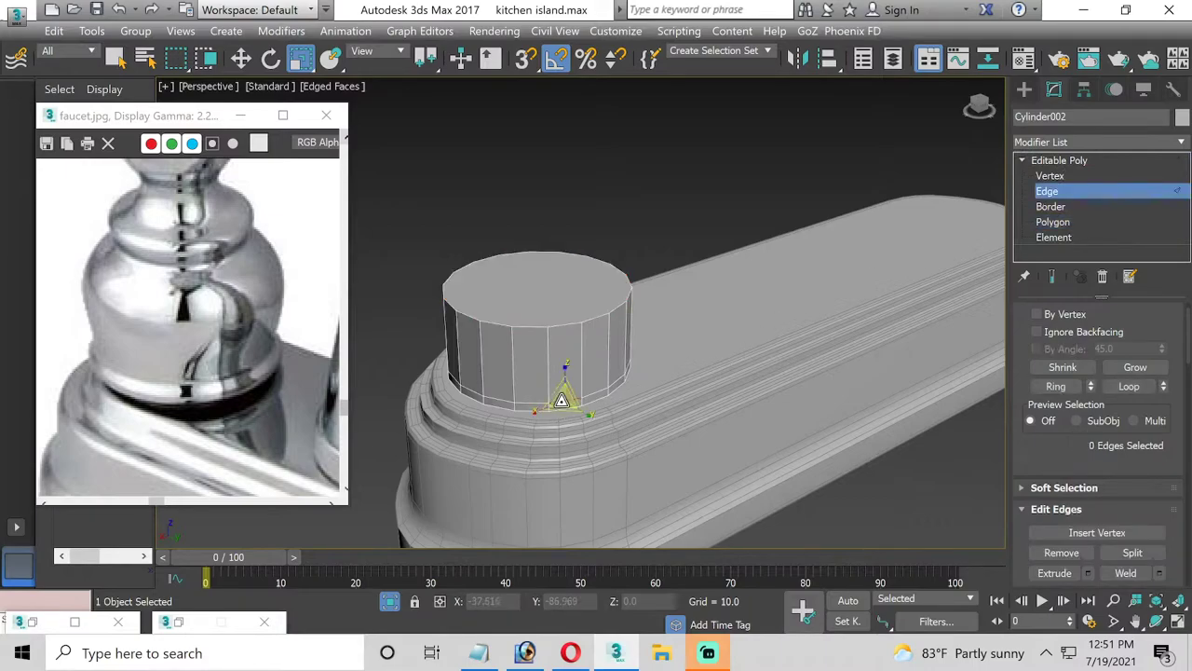
double_click(561, 402)
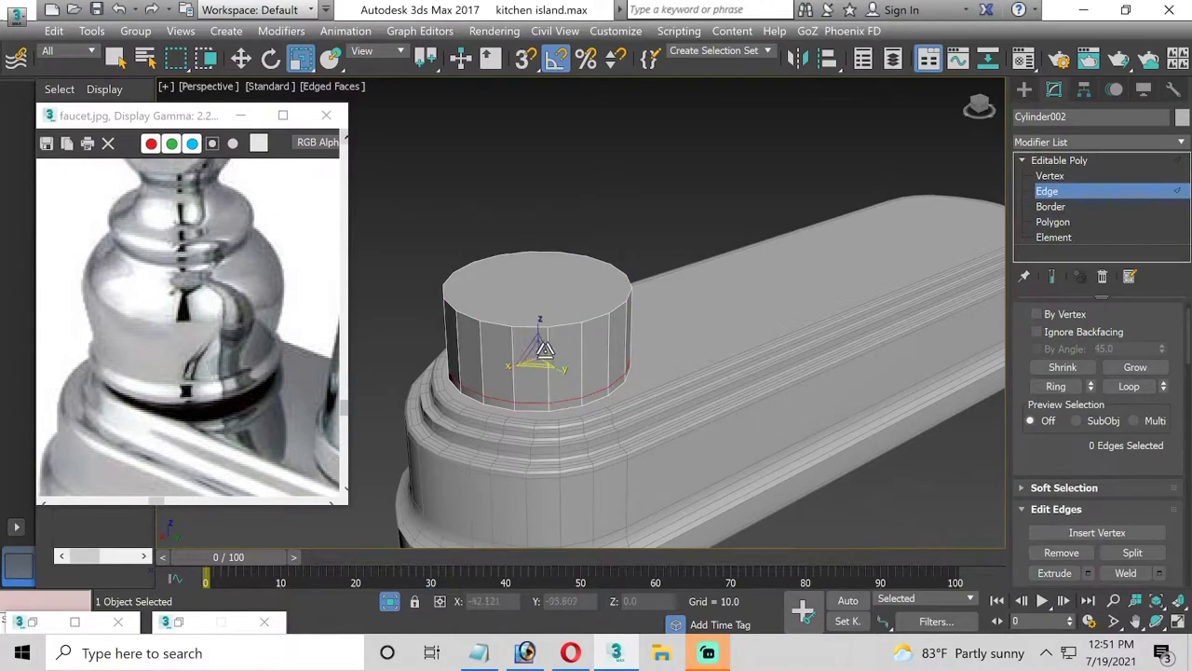
left_click(240, 59)
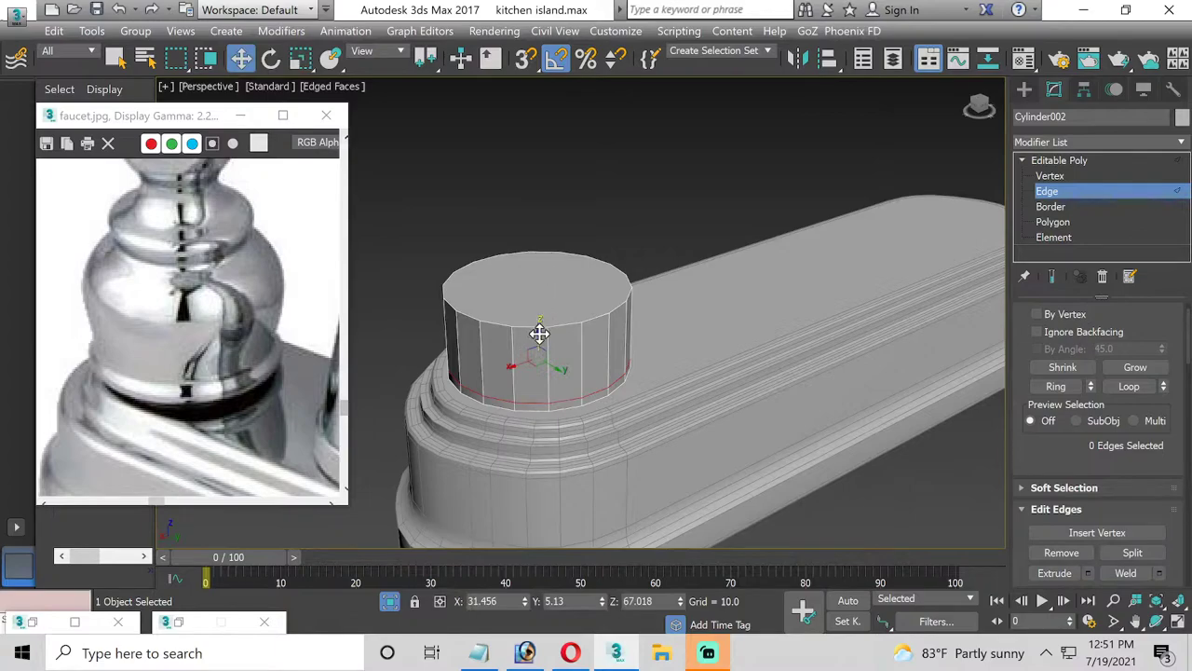
mouse_move(539, 324)
left_mouse_down()
mouse_move(532, 331)
mouse_move(612, 300)
left_mouse_up()
Select the ring of 18 polygons around the column's lower band
left_click(1055, 227)
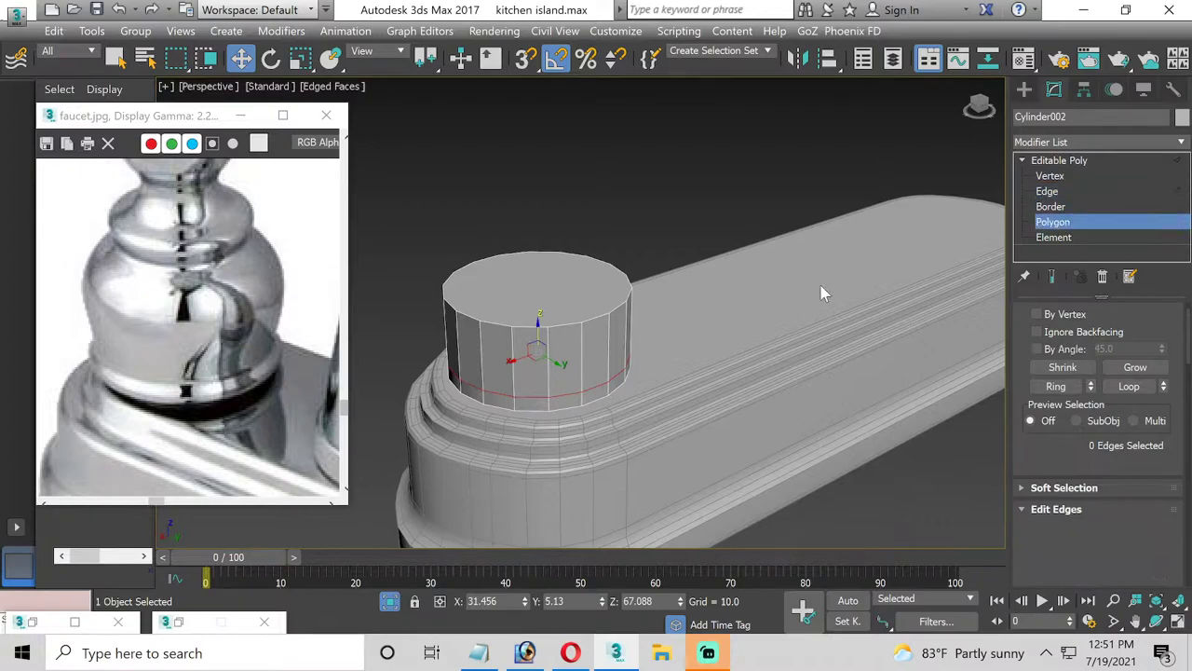
left_click(565, 399)
scroll(1084, 368, "up", 3)
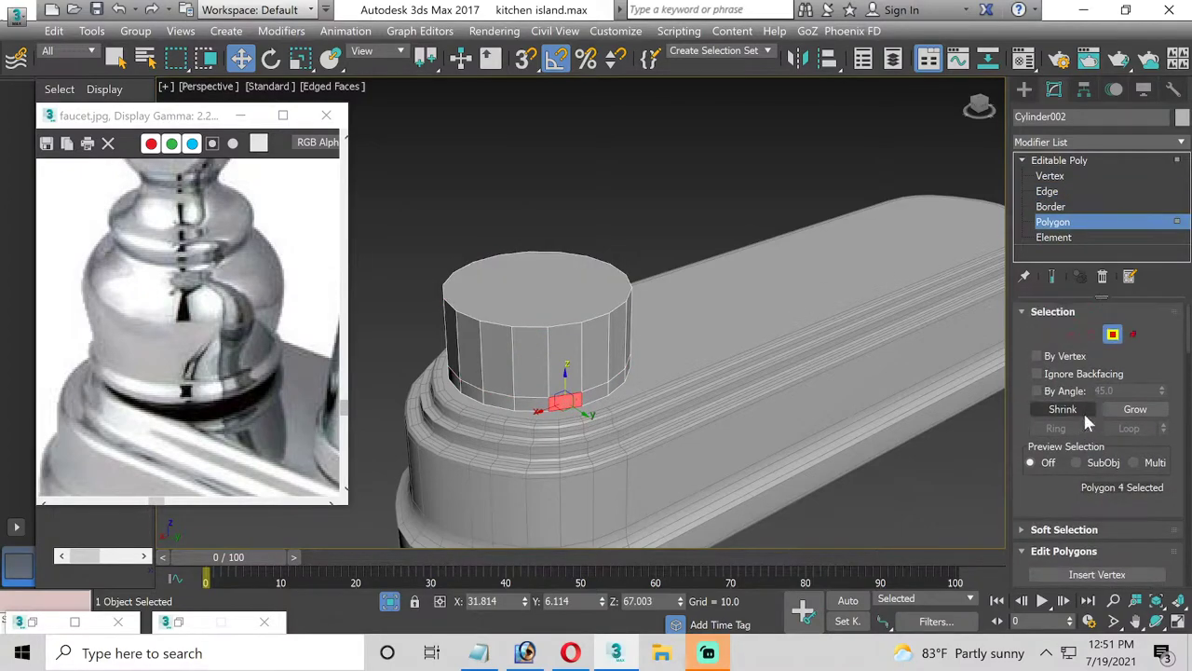
scroll(1108, 427, "down", 1)
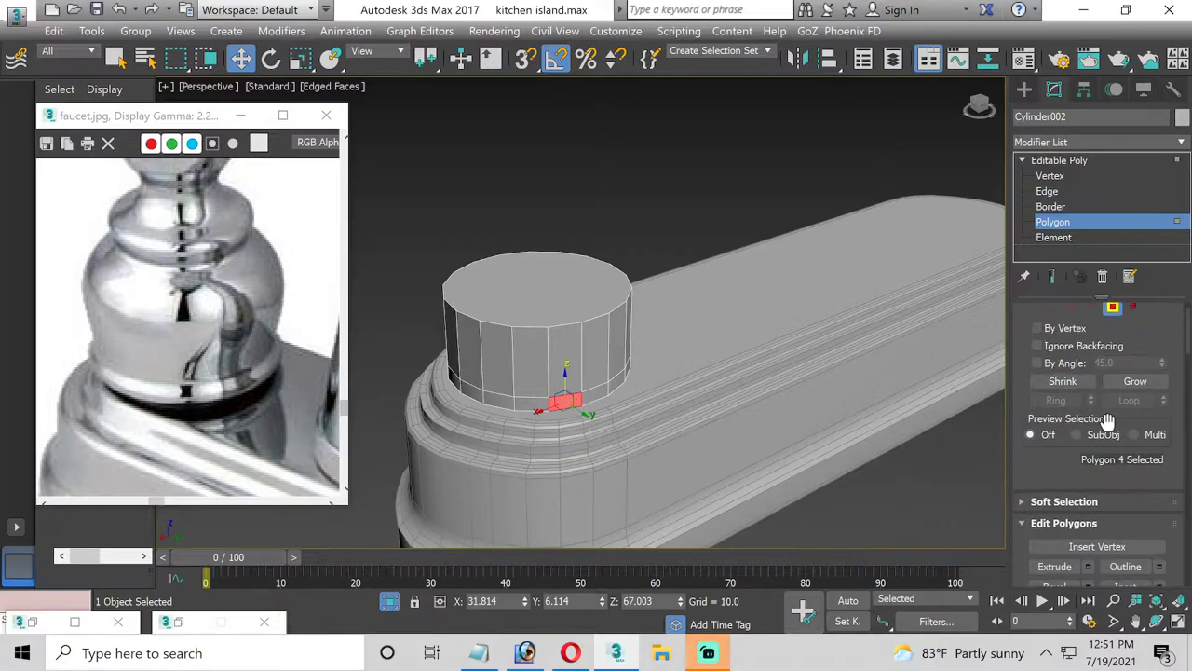
left_click(586, 394, "shift")
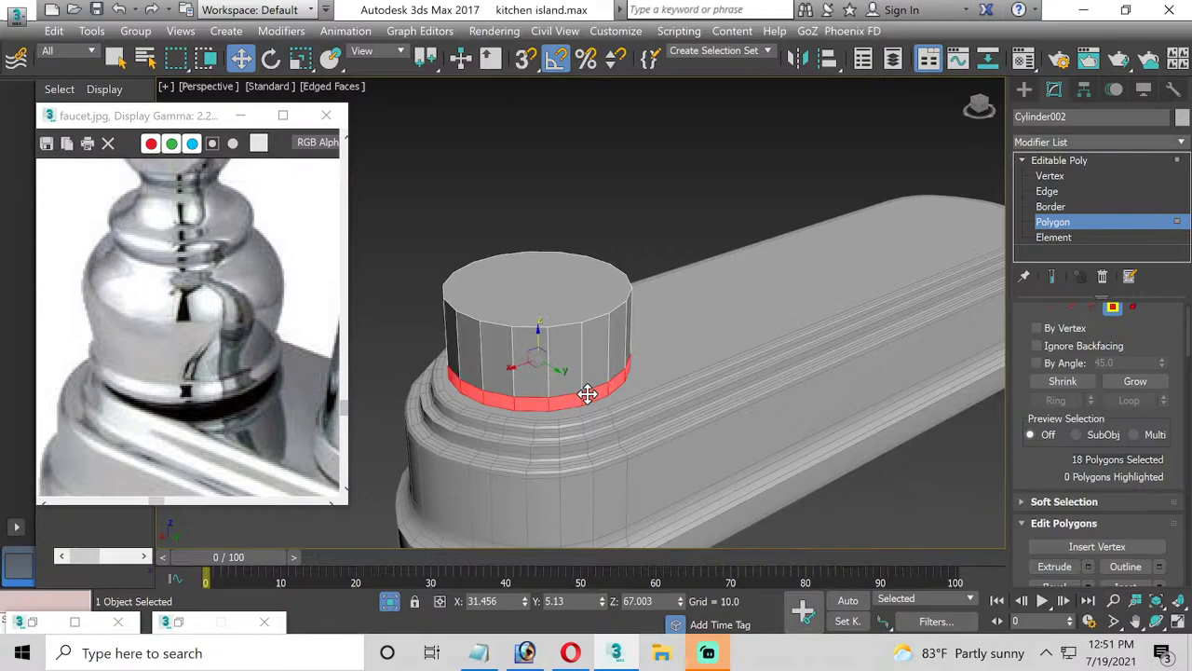
left_click(603, 398)
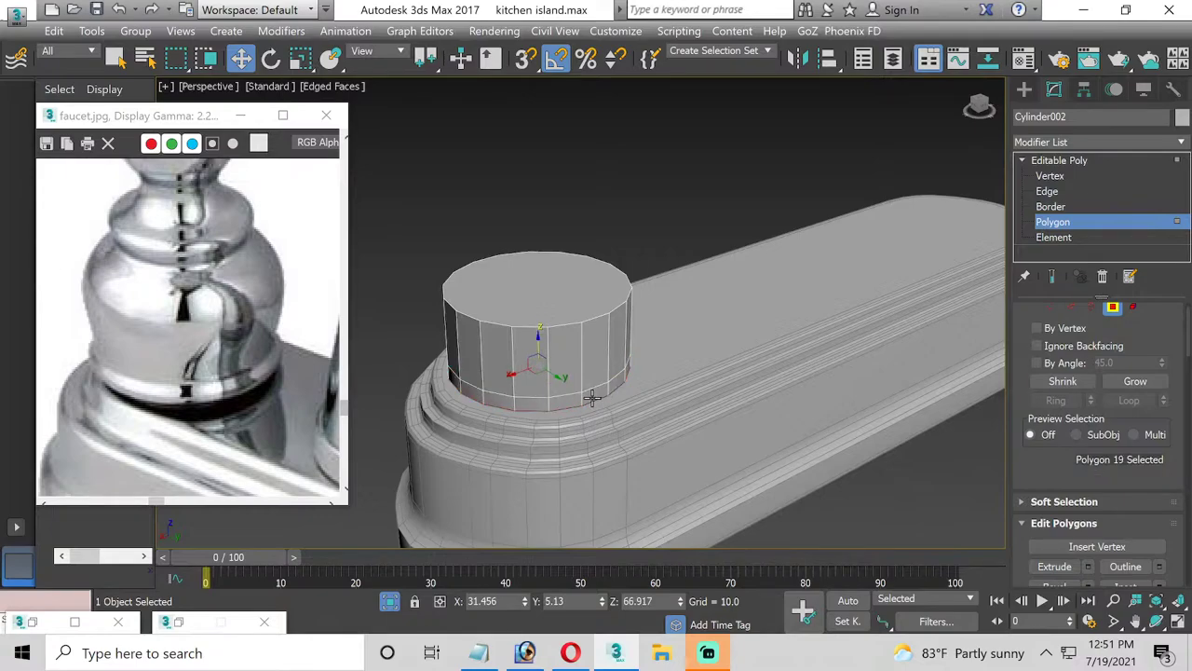
left_click(593, 397)
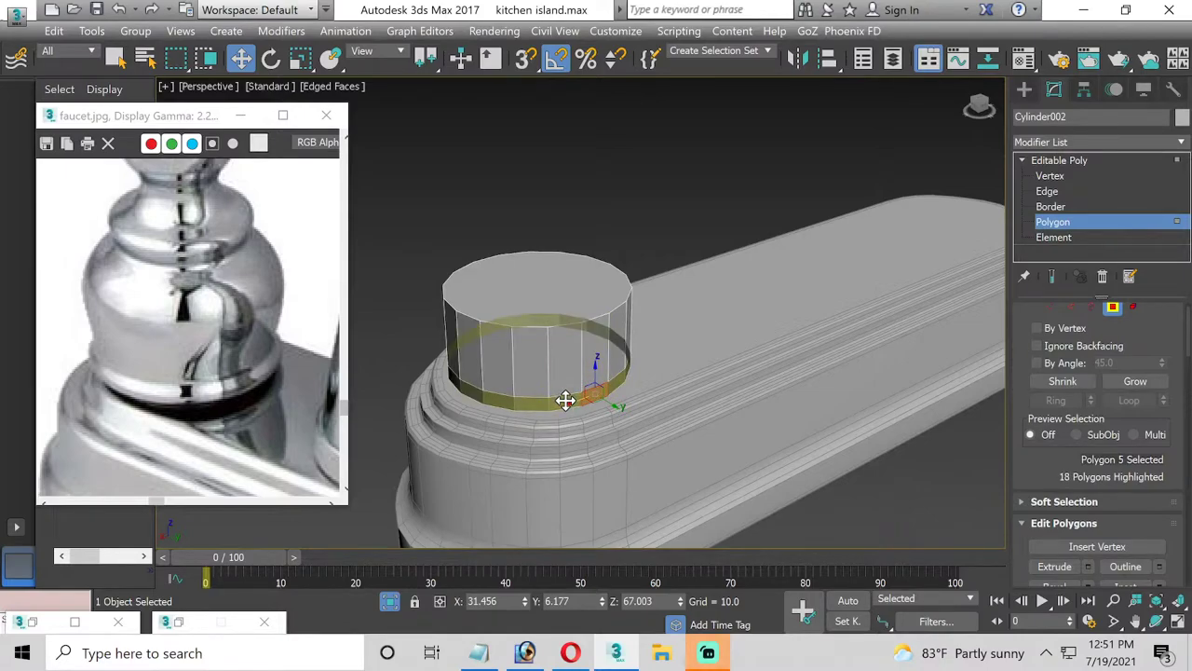
left_click(565, 400, "shift")
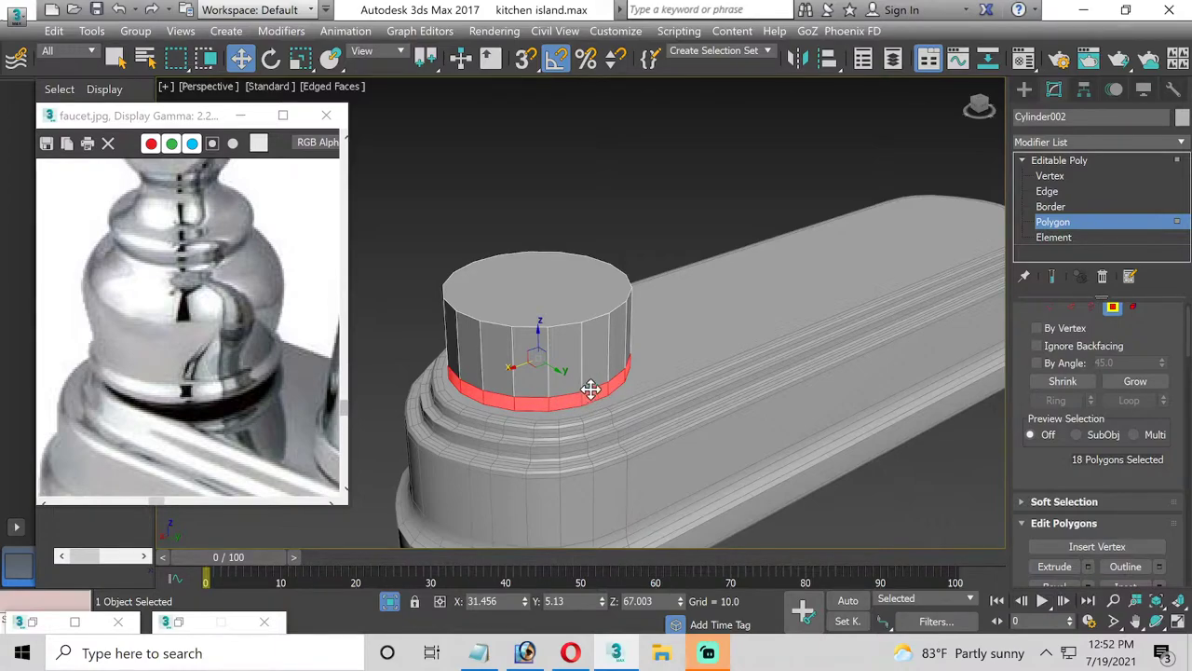
Extrude the lower band outward by 0.088 to form a thin lip
scroll(1181, 401, "down", 1)
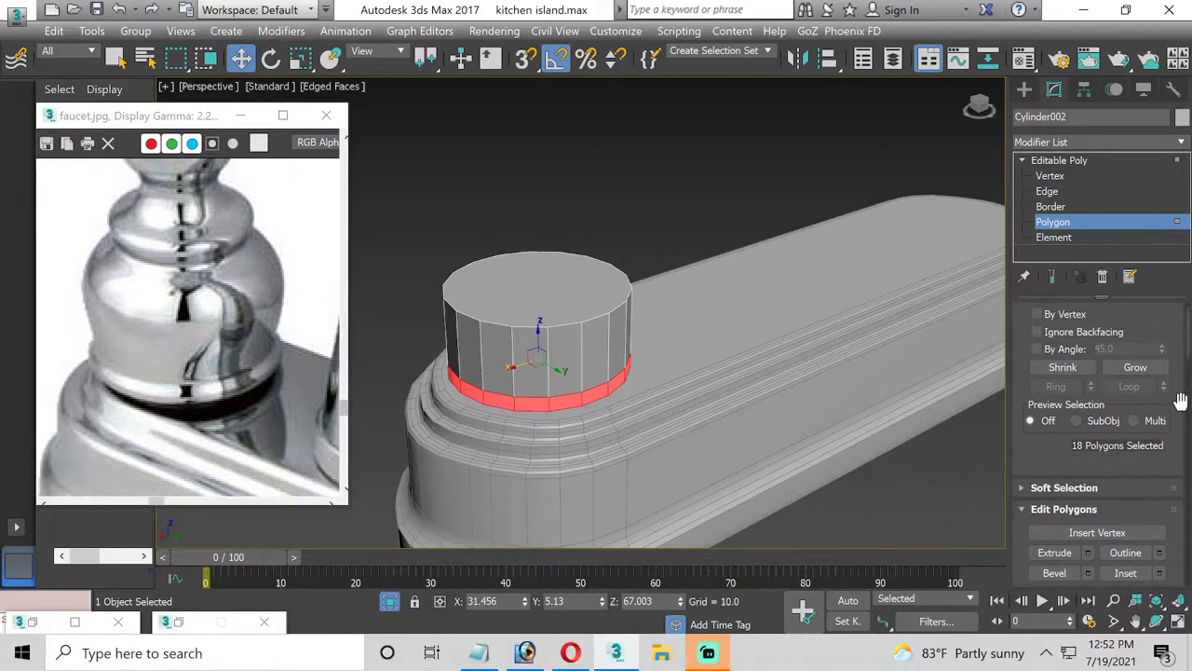
left_click(1088, 524)
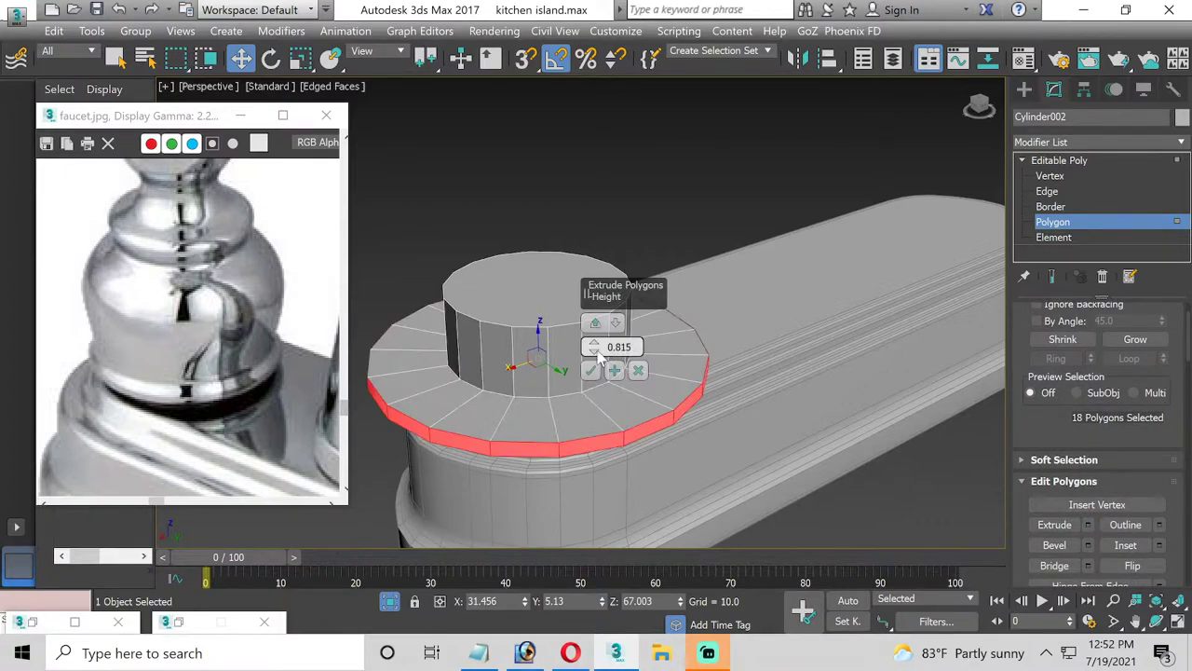
left_click_drag(593, 346, 590, 347)
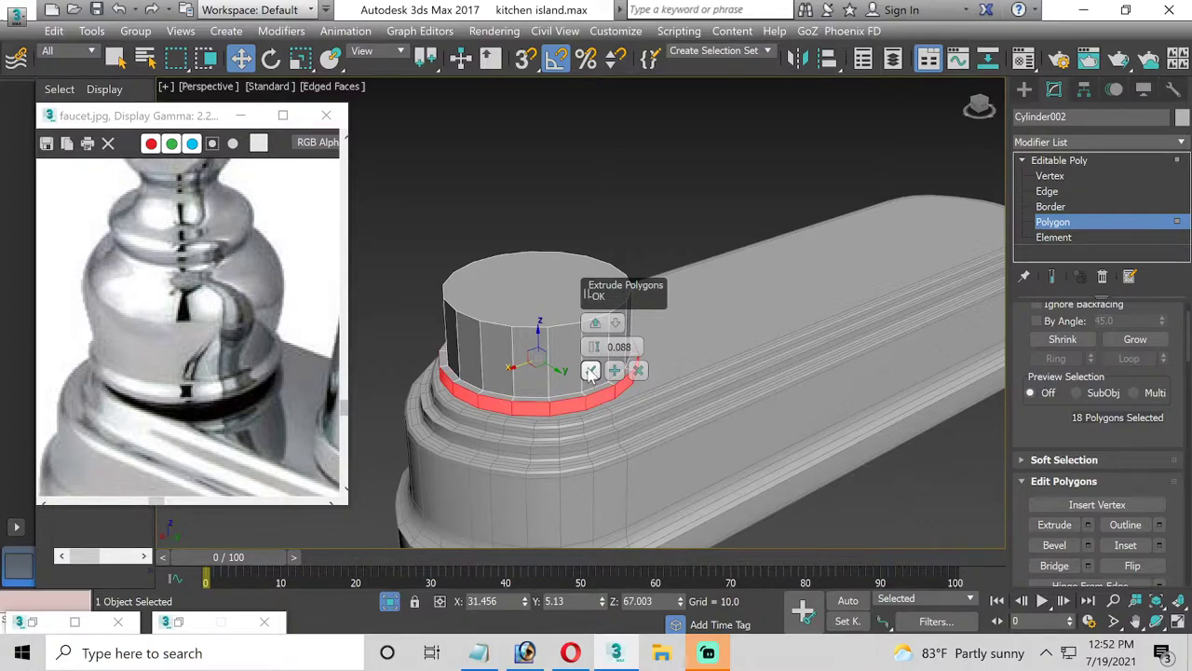
left_click(589, 371)
Select the edge loop at the lip's base for chamfering
left_click(1029, 192)
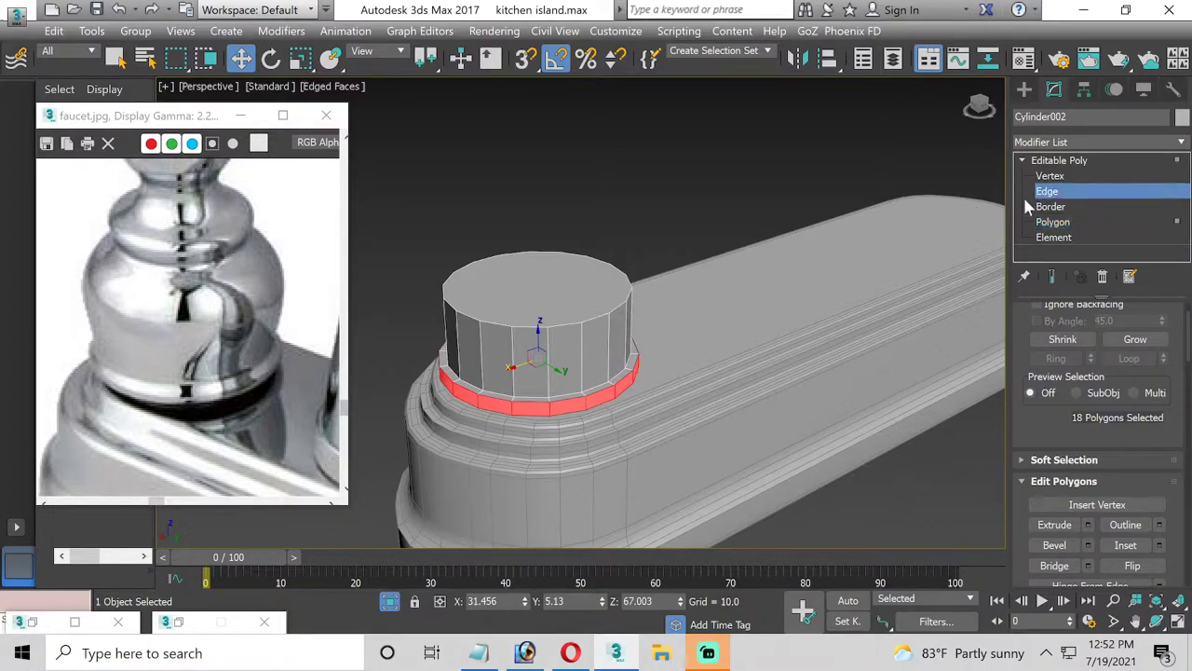
double_click(563, 411)
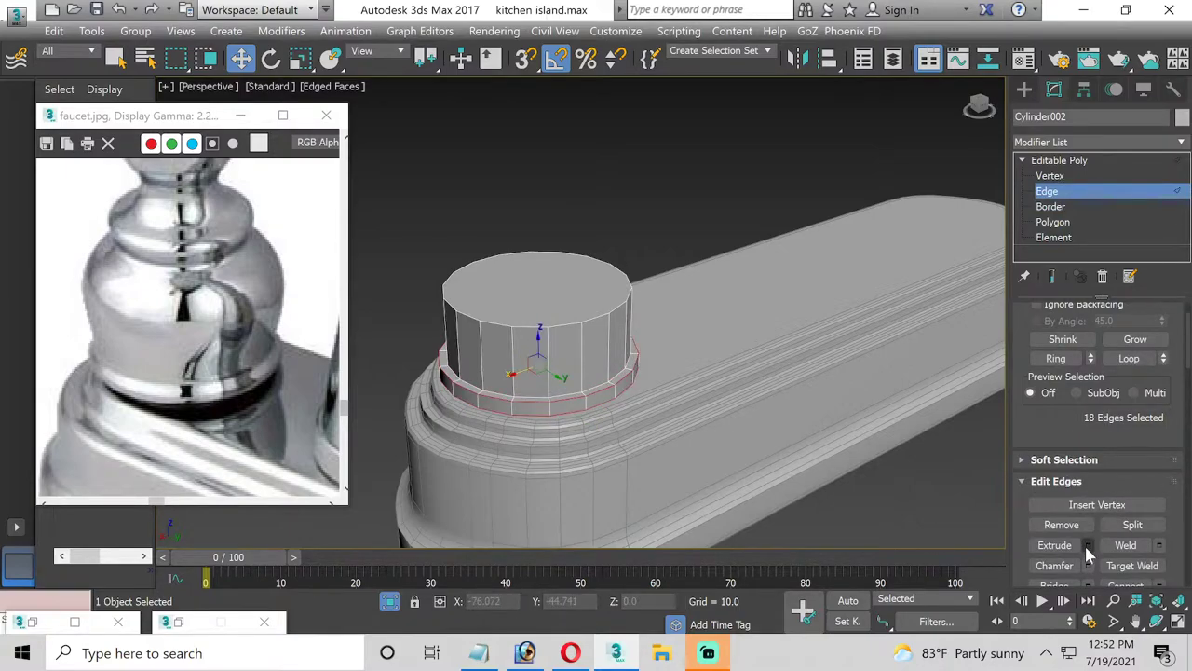
left_click(1088, 565)
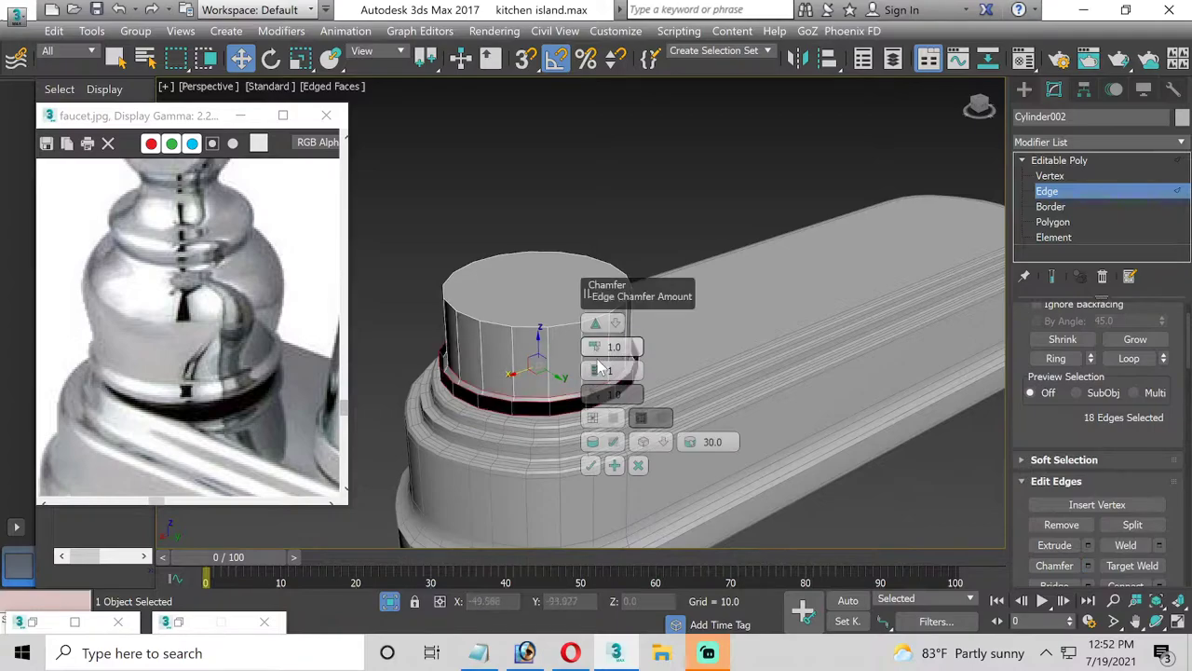
Chamfer the lip's lower edge loop by about 0.05
right_click(593, 352)
left_click_drag(593, 346, 594, 338)
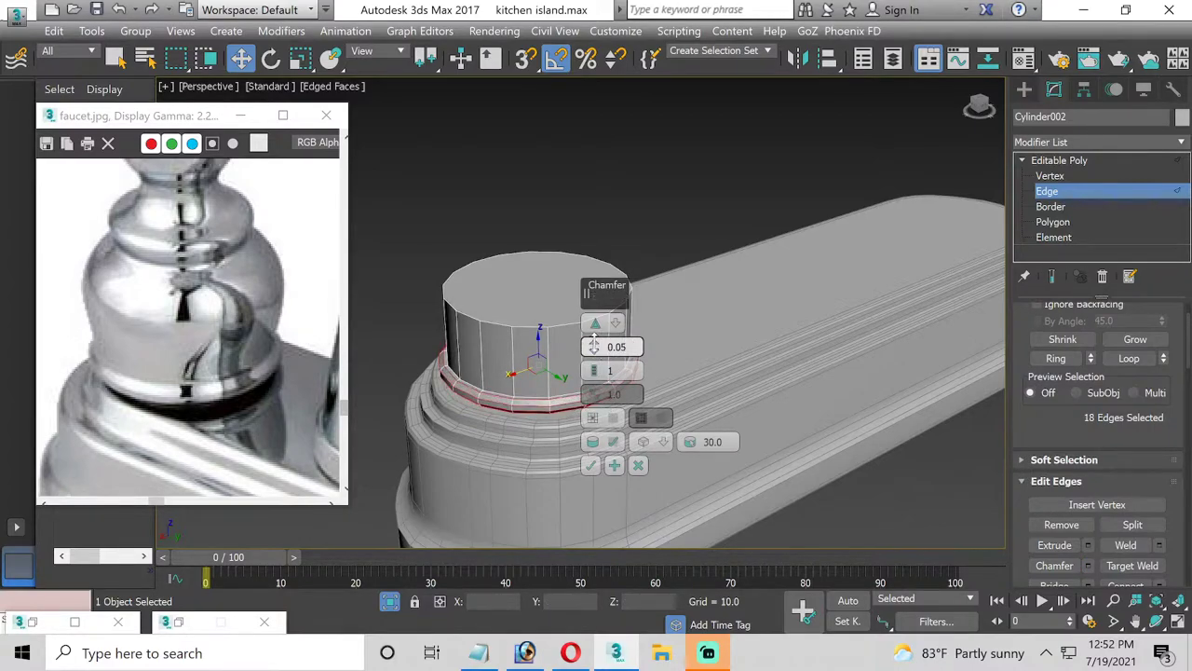
left_click(590, 465)
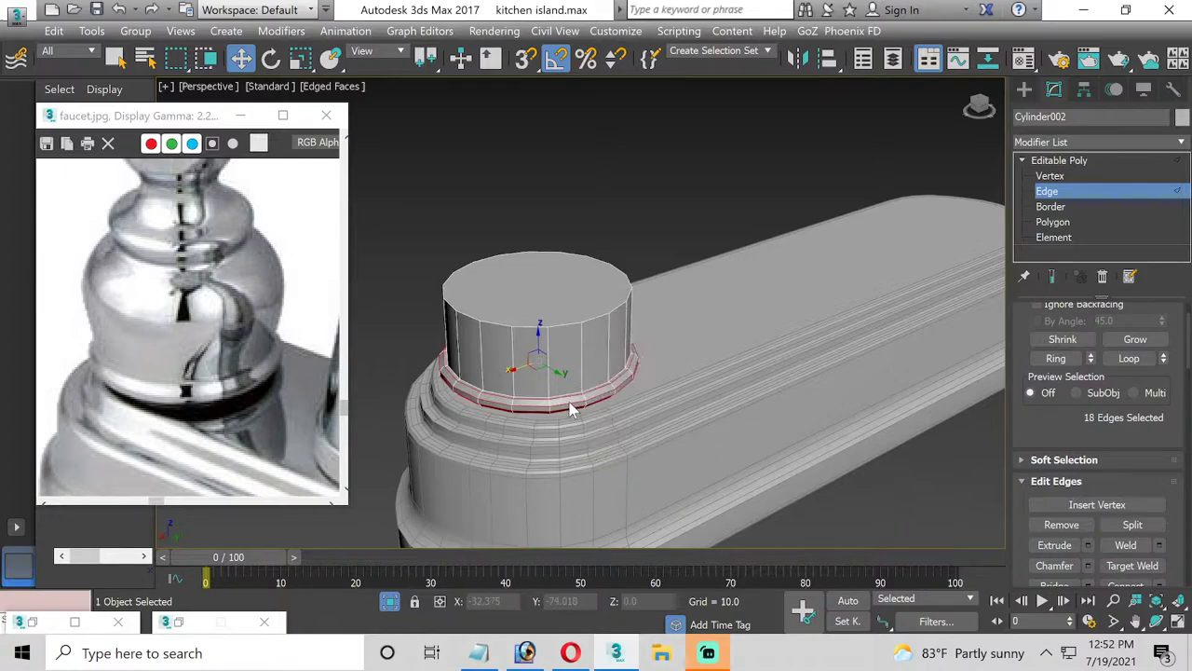
Raise the base edge loop slightly, then nudge the whole cylinder up into place
double_click(565, 395)
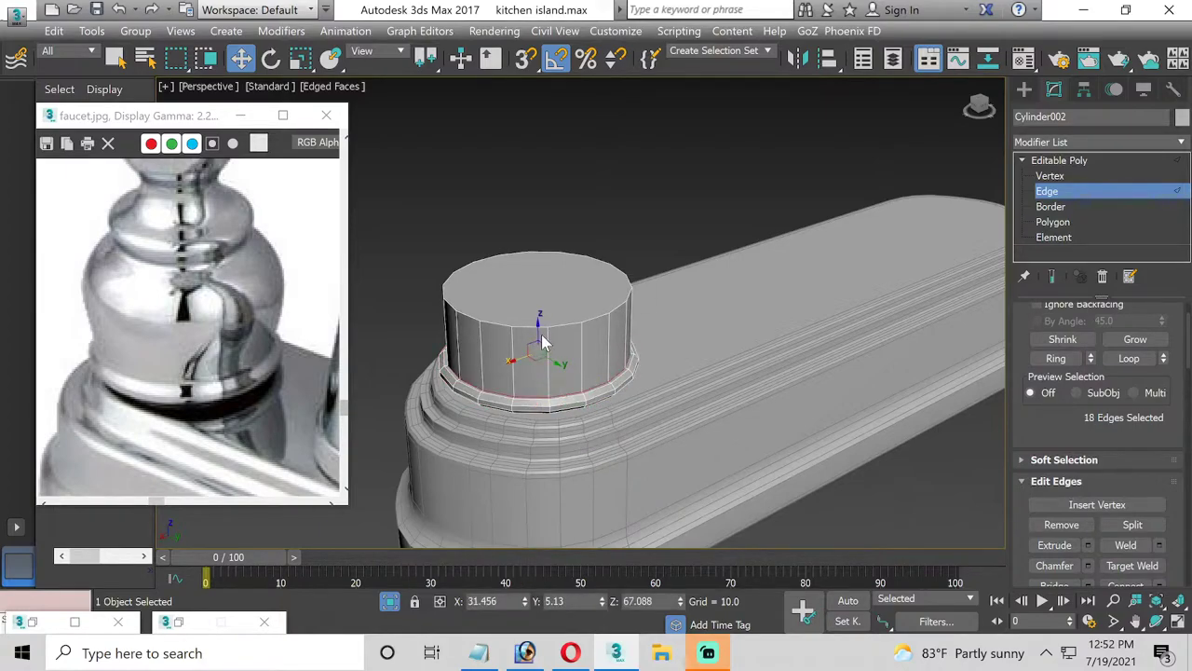
left_click_drag(537, 329, 535, 326)
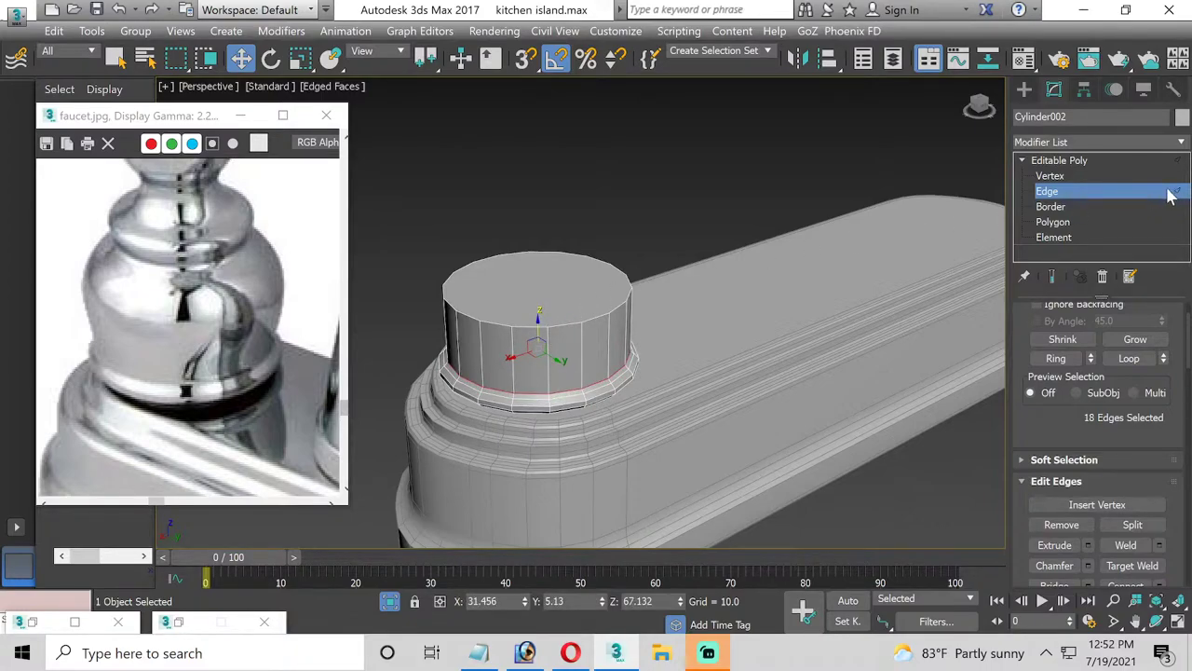
left_click(1133, 192)
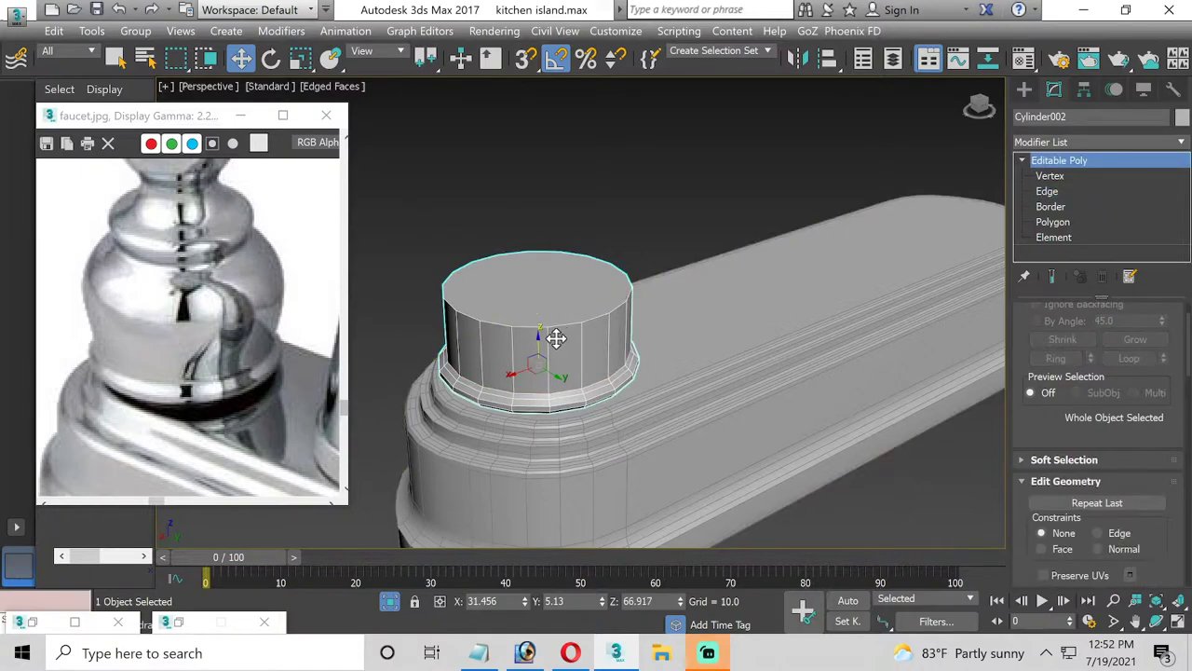
left_click_drag(518, 370, 523, 367)
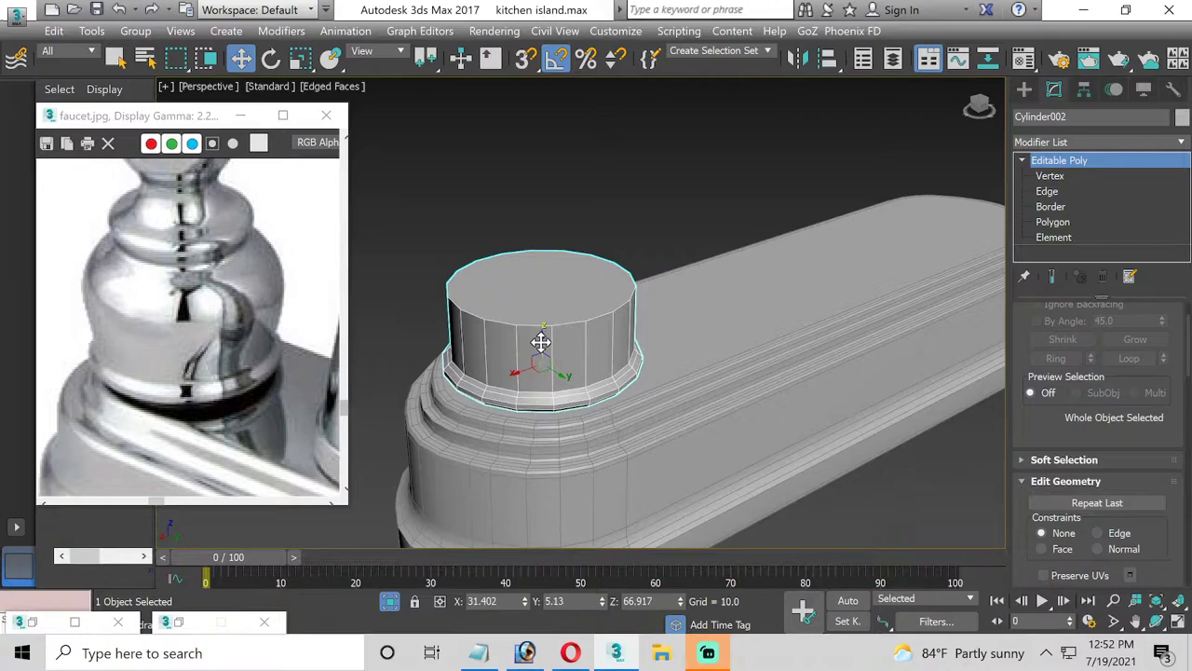
left_click_drag(540, 342, 542, 339)
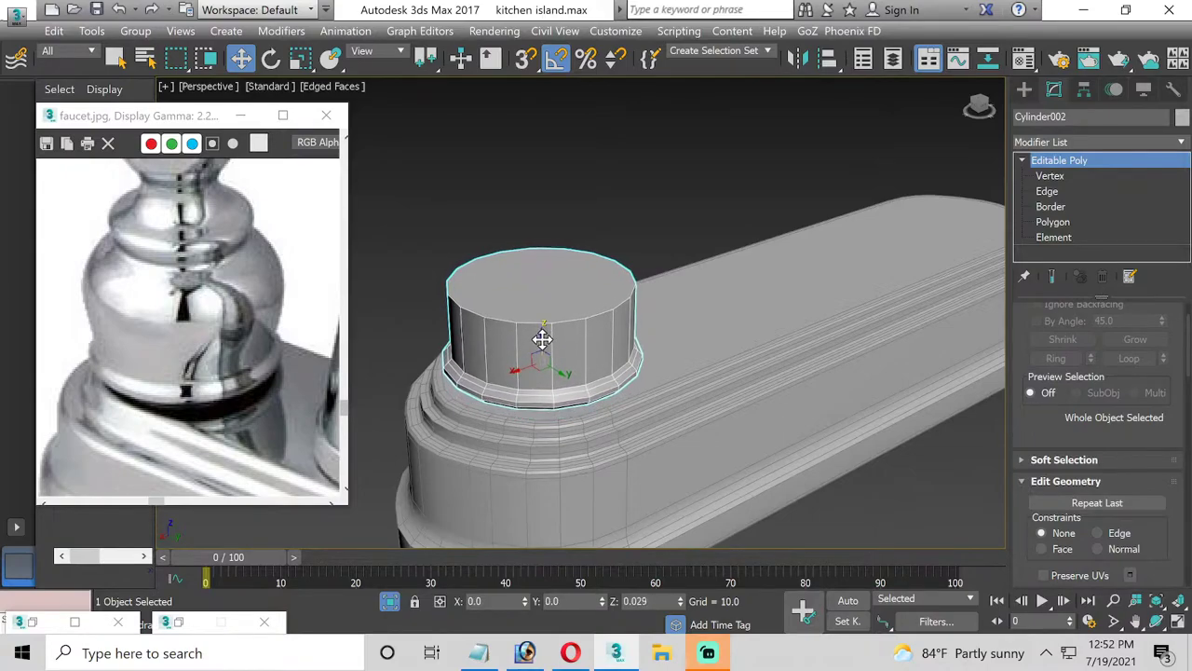
Raise the cylinder's top cap slightly and scale it up to 104%
left_click(1051, 206)
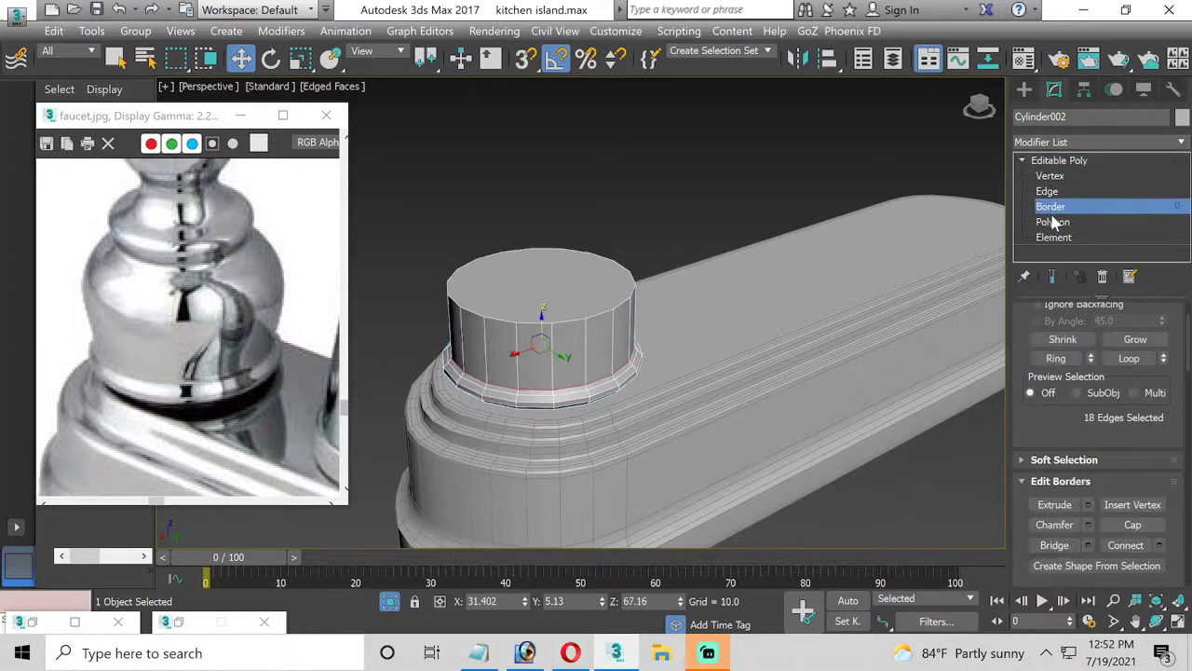
left_click(1051, 222)
left_click(574, 293)
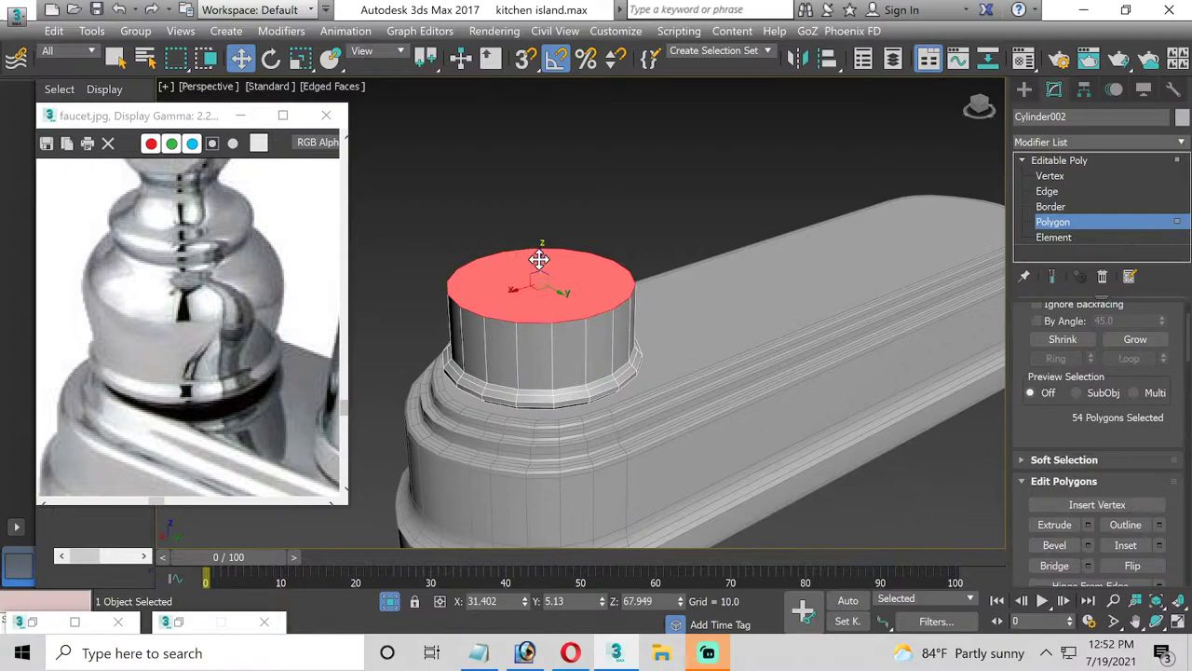
left_click_drag(540, 258, 537, 229)
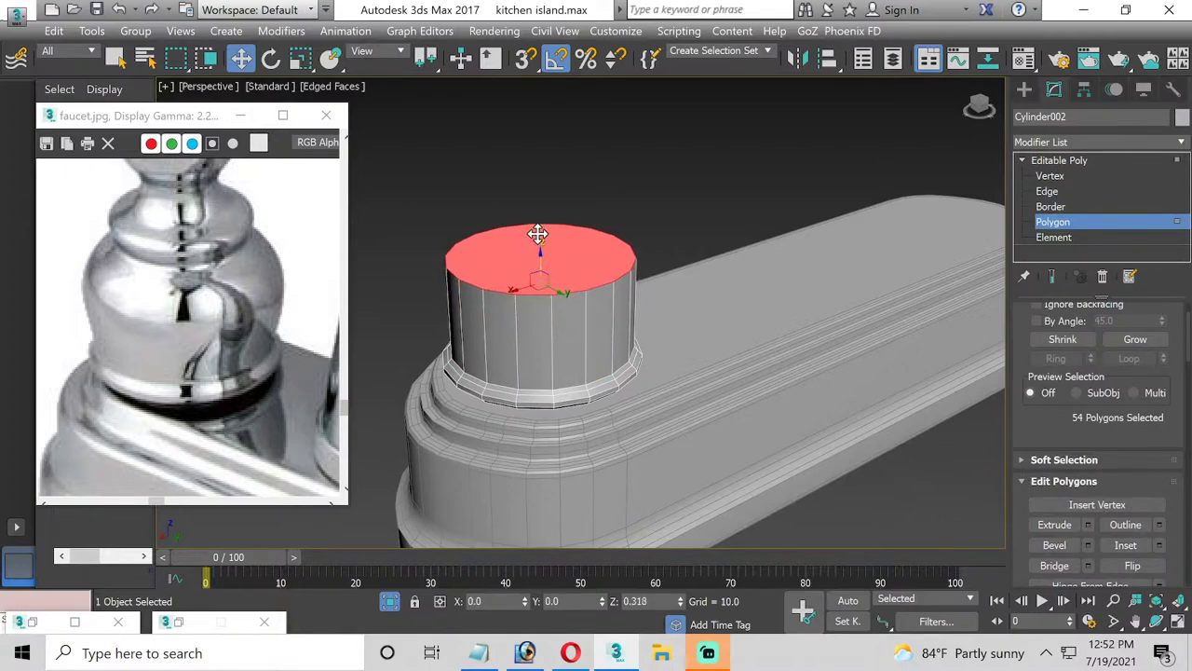
left_click(301, 60)
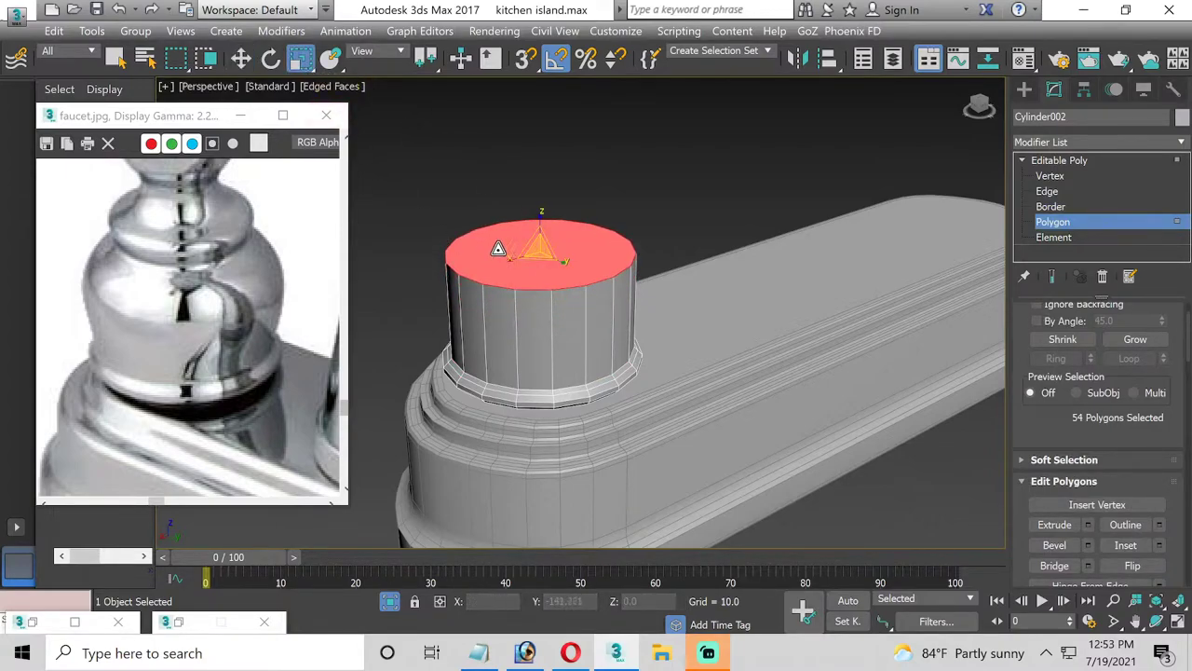
left_click_drag(536, 244, 532, 244)
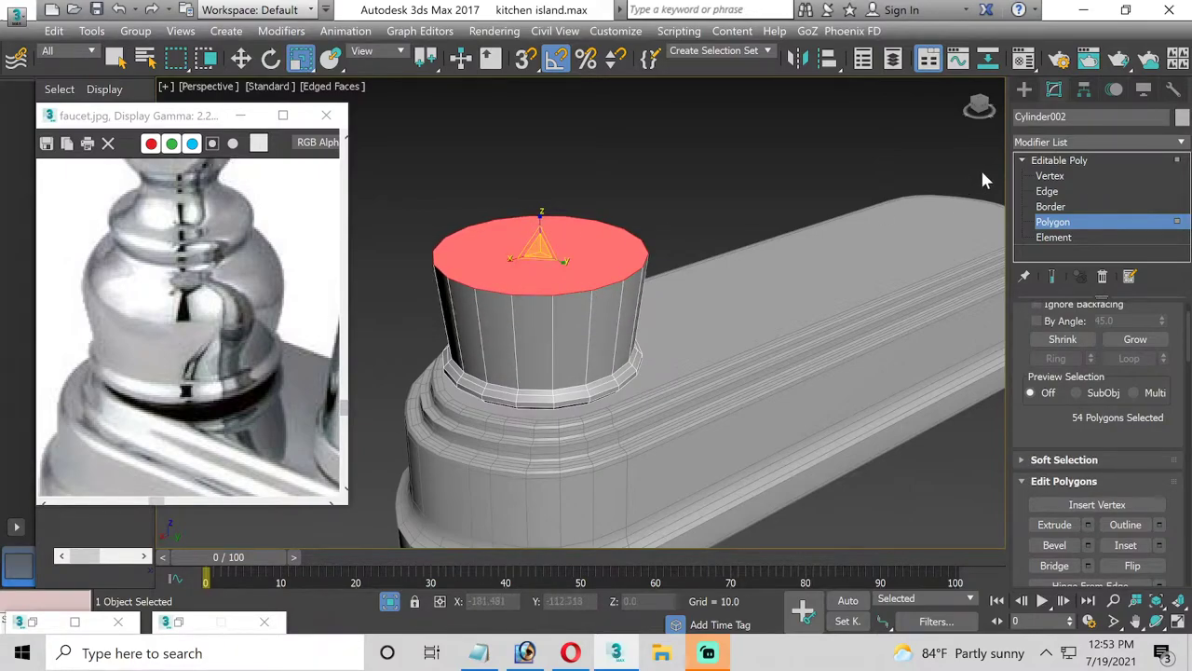
Connect the 18 vertical edges with a middle loop and scale it to 95%
left_click(1046, 191)
double_click(564, 342)
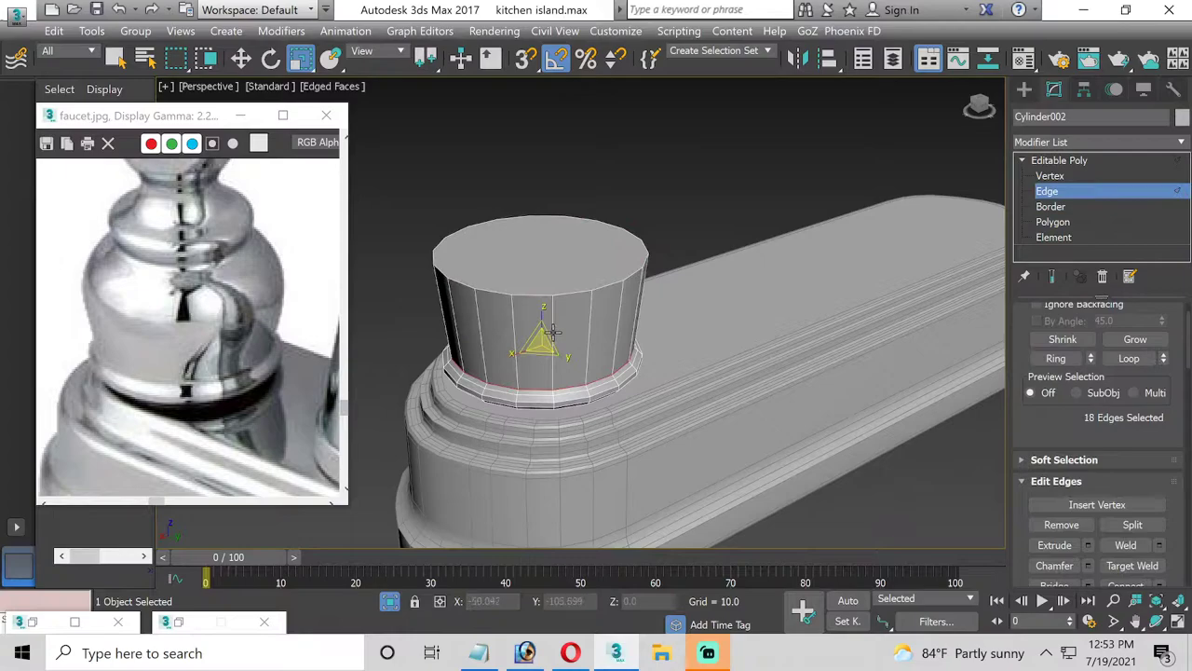
left_click(1057, 357)
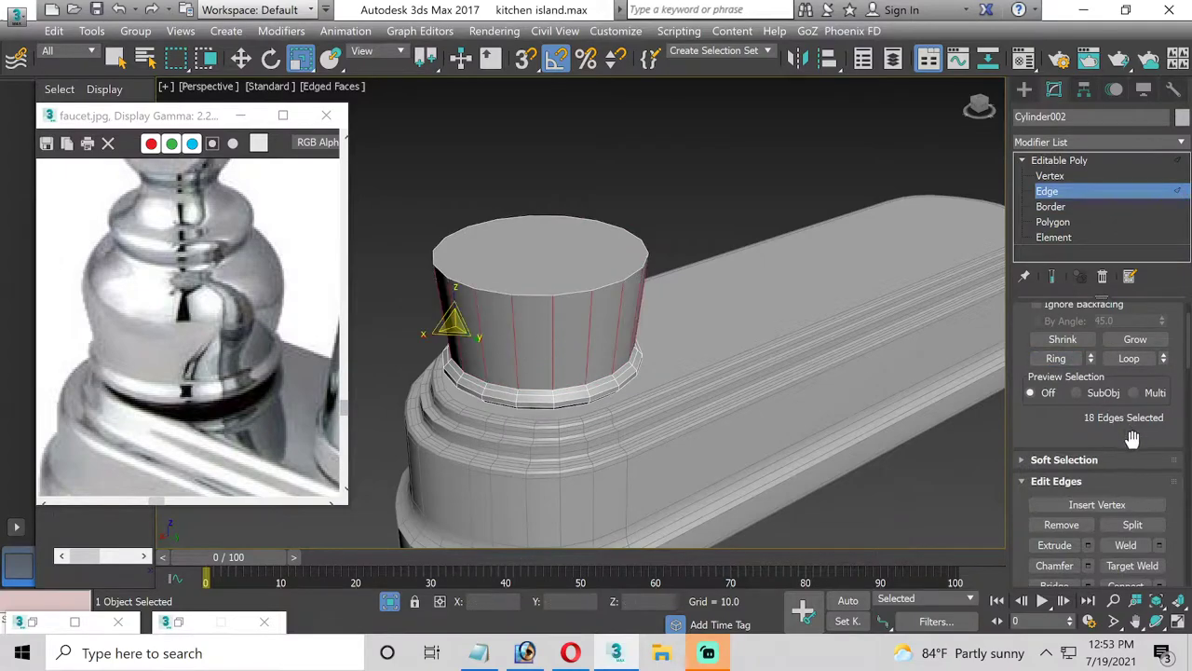
scroll(1131, 437, "down", 1)
left_click(1159, 544)
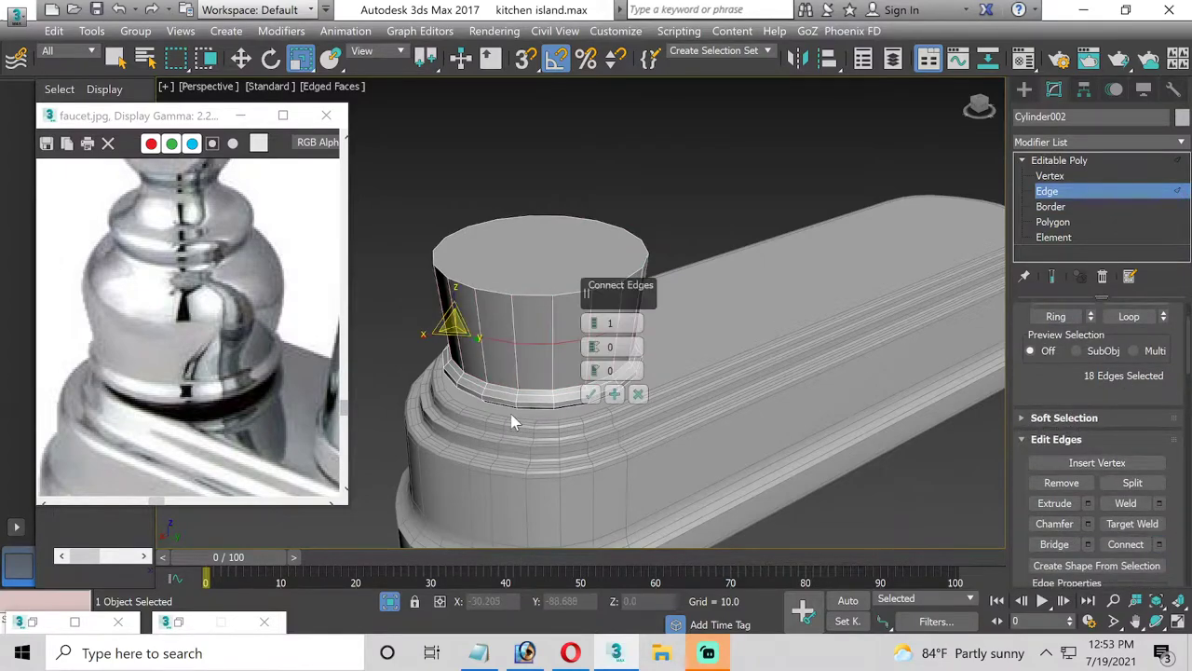
left_click(591, 393)
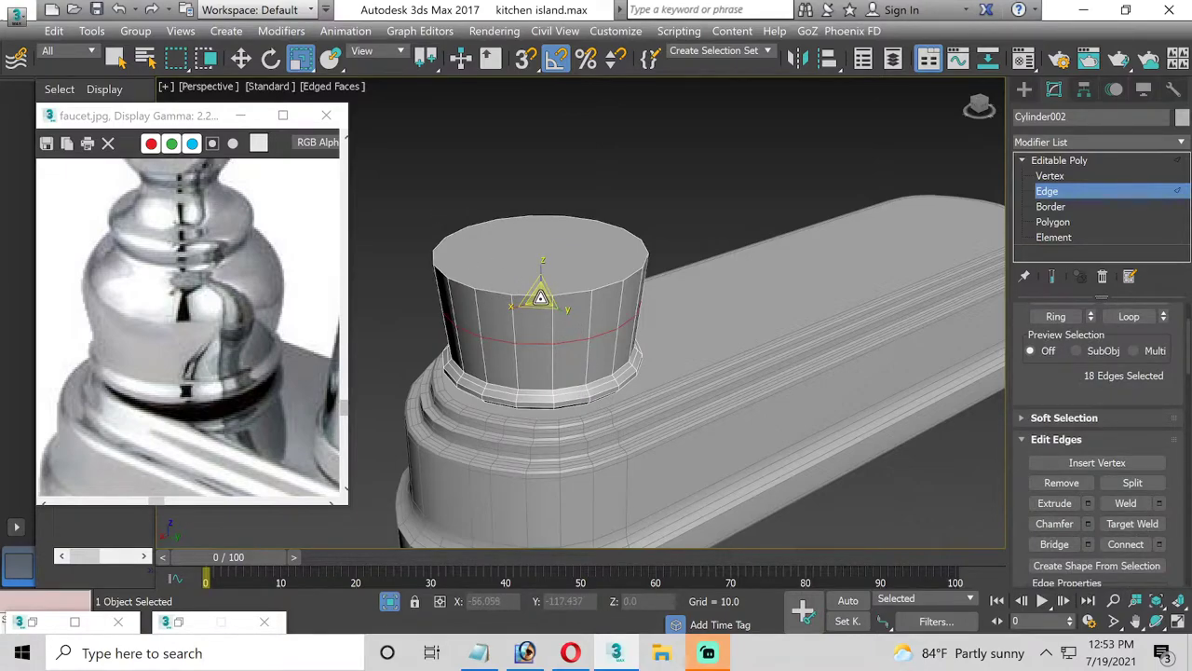
left_click_drag(540, 298, 541, 299)
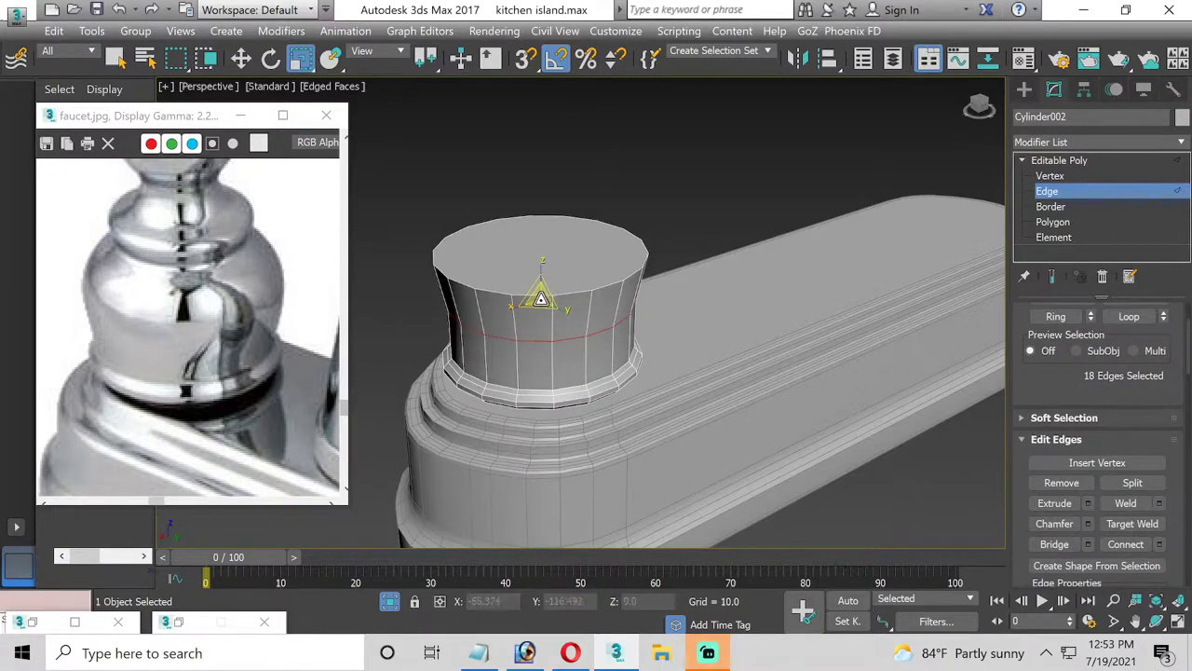
left_click(1043, 223)
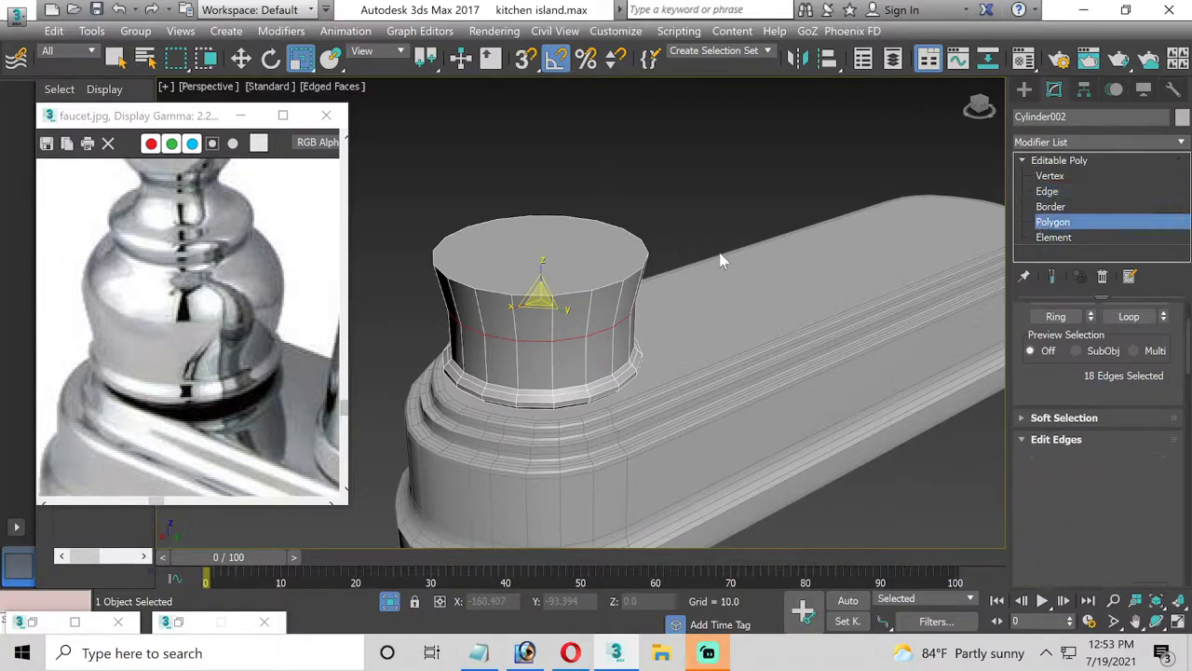
left_click(579, 259)
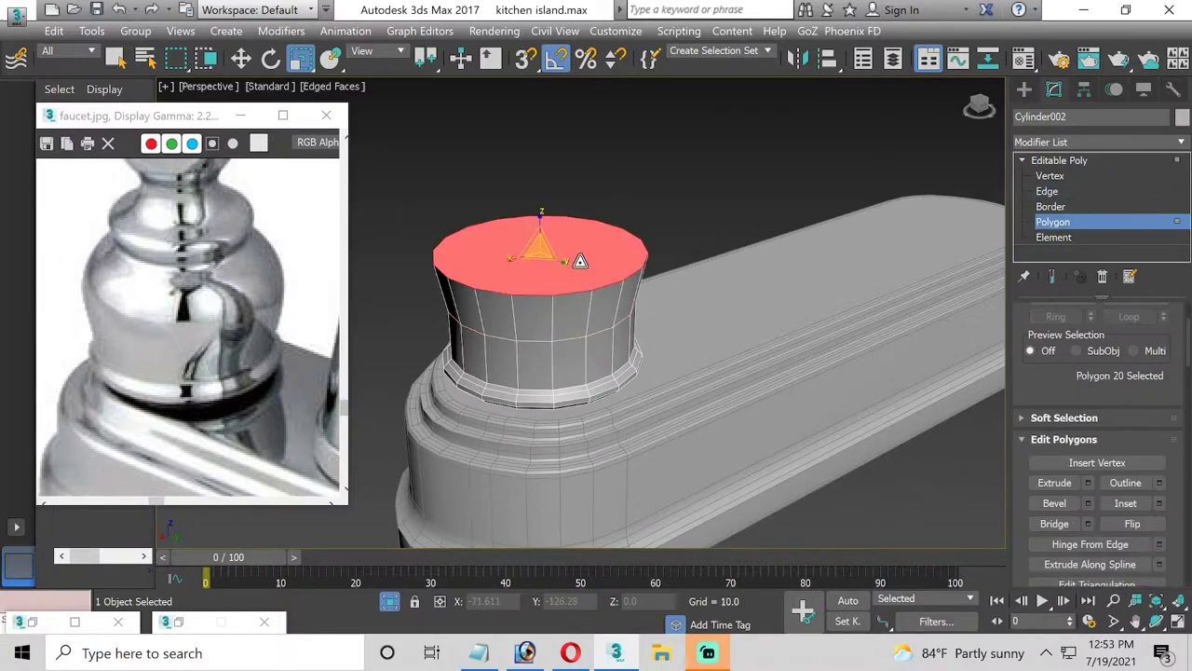
Extrude the body's top face upward and scale it down to about 80%, then narrower
left_click(1089, 482)
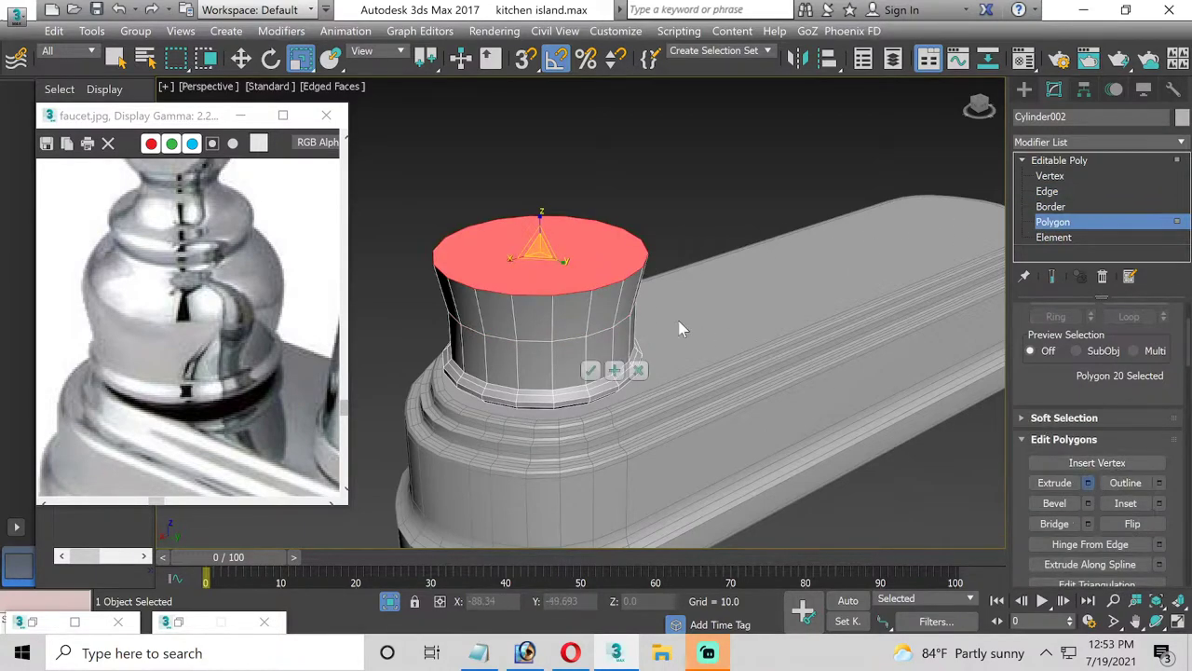
left_click_drag(594, 340, 593, 317)
left_click(591, 370)
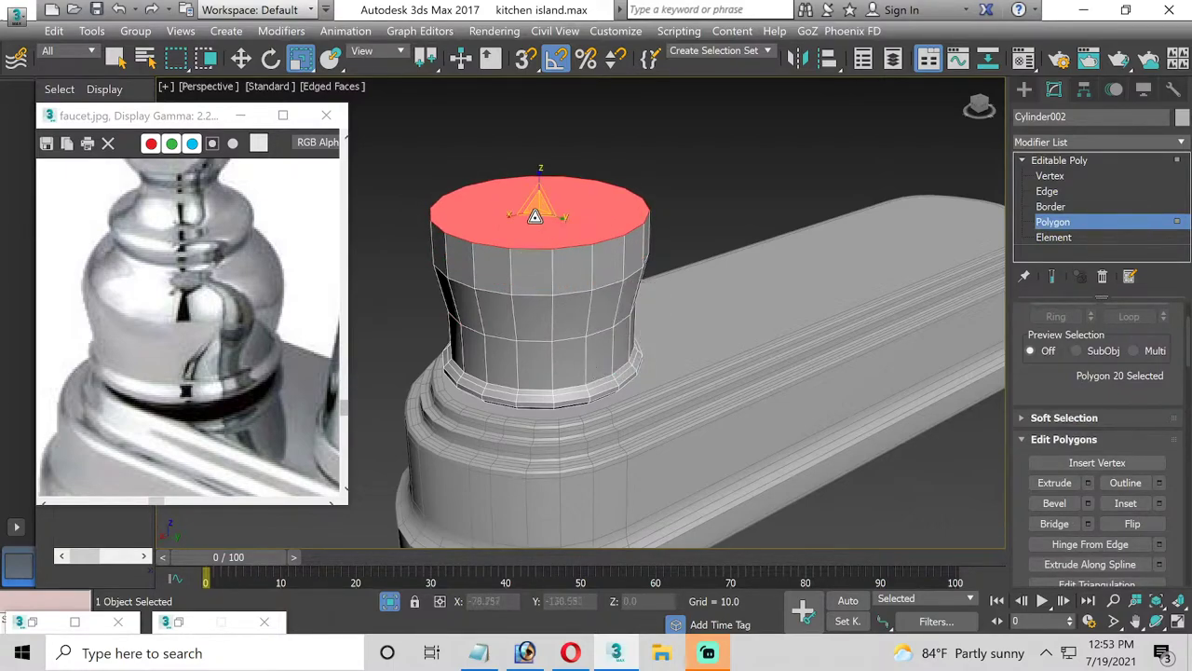
left_click_drag(538, 207, 535, 219)
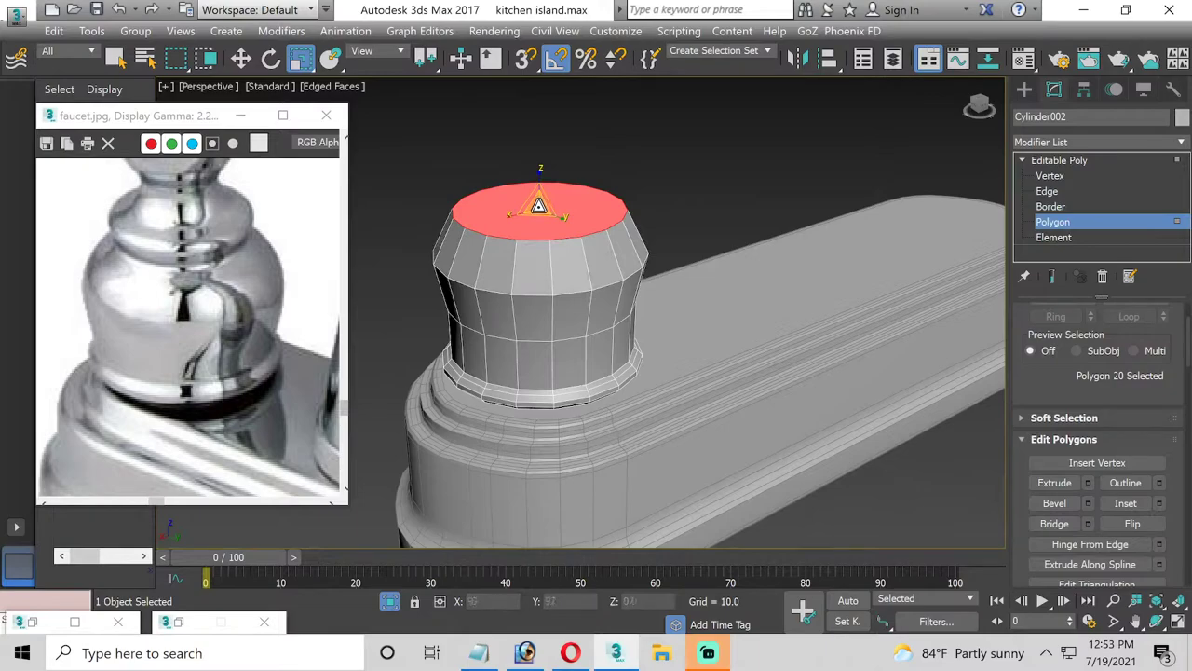
left_click_drag(538, 205, 537, 216)
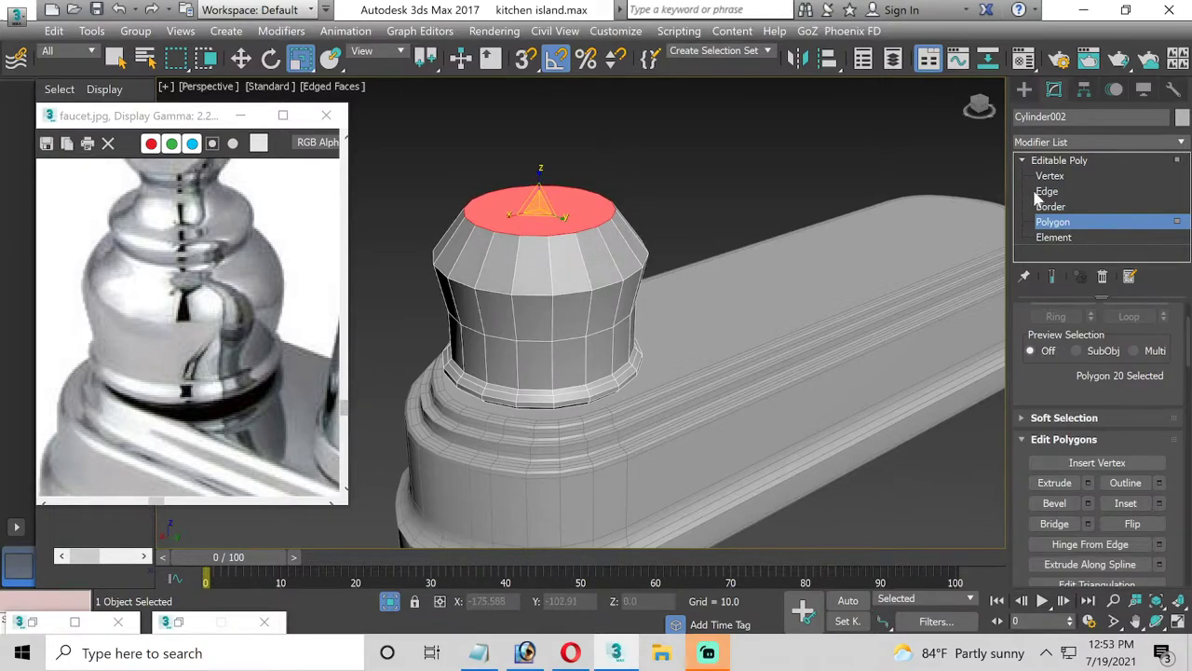
Chamfer the body's top rim edge loop with a wide amount of about 0.23
left_click(1046, 191)
double_click(577, 288)
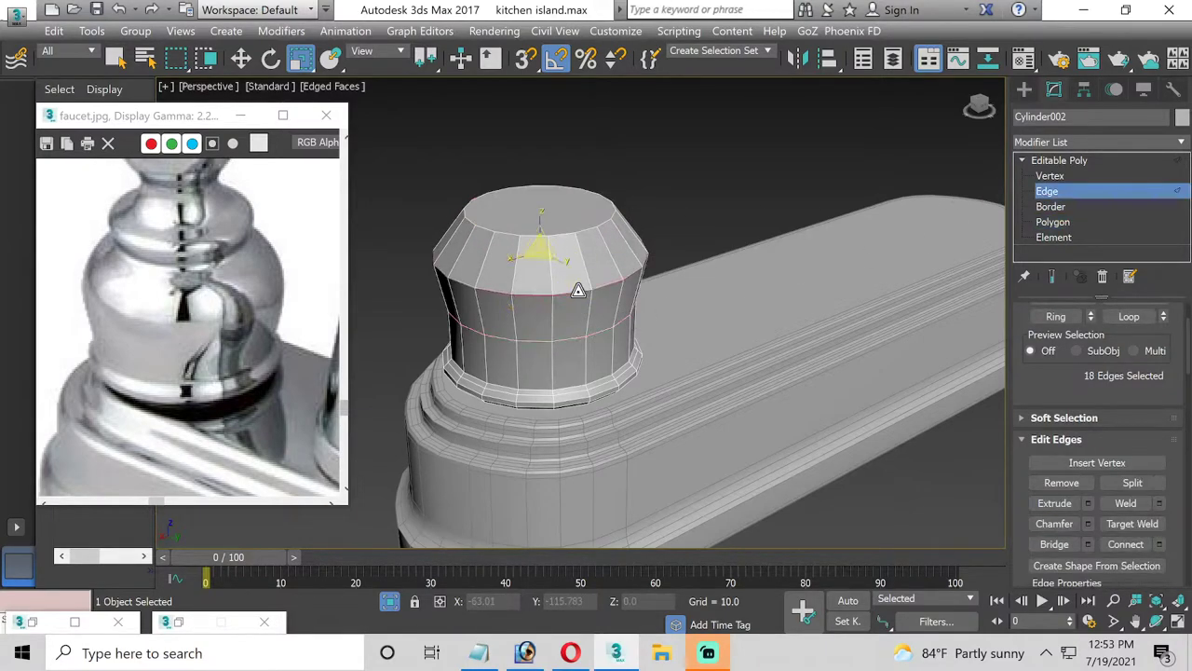
left_click(1092, 524)
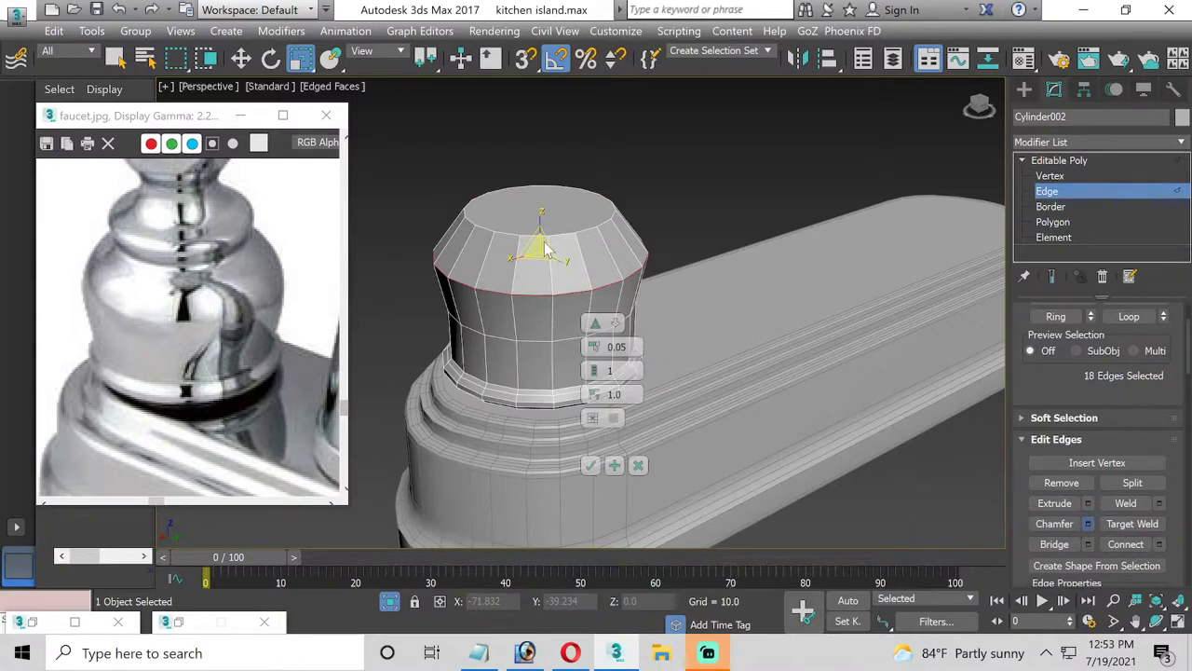
left_click_drag(596, 346, 590, 340)
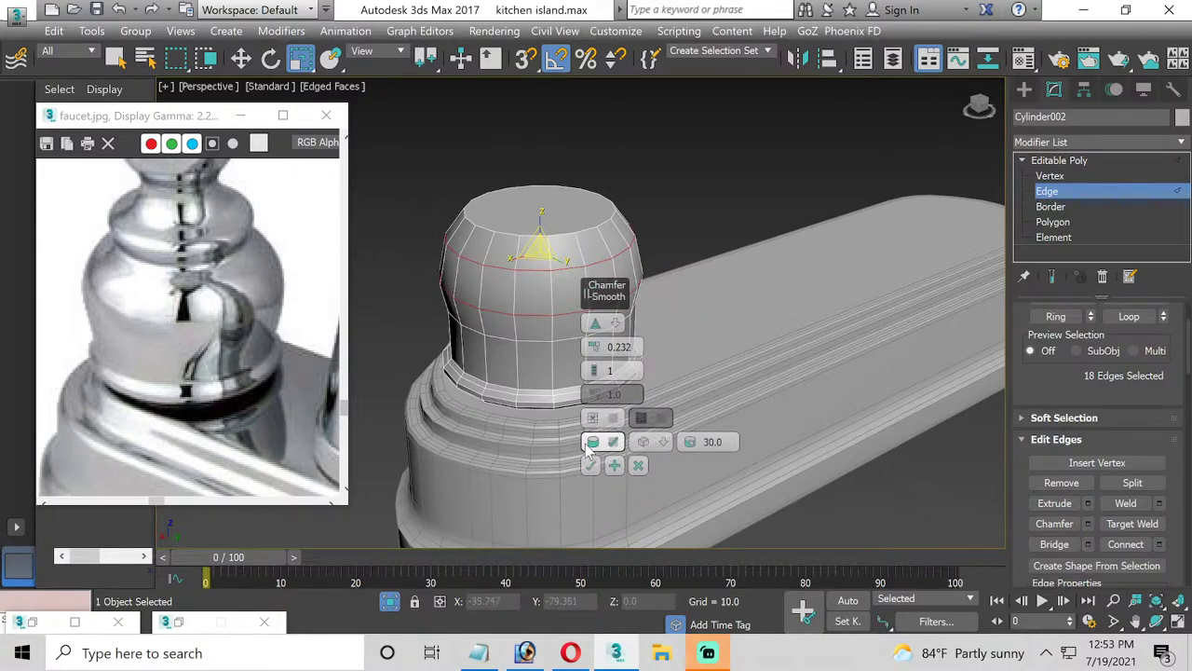
left_click(590, 465)
left_click(629, 179)
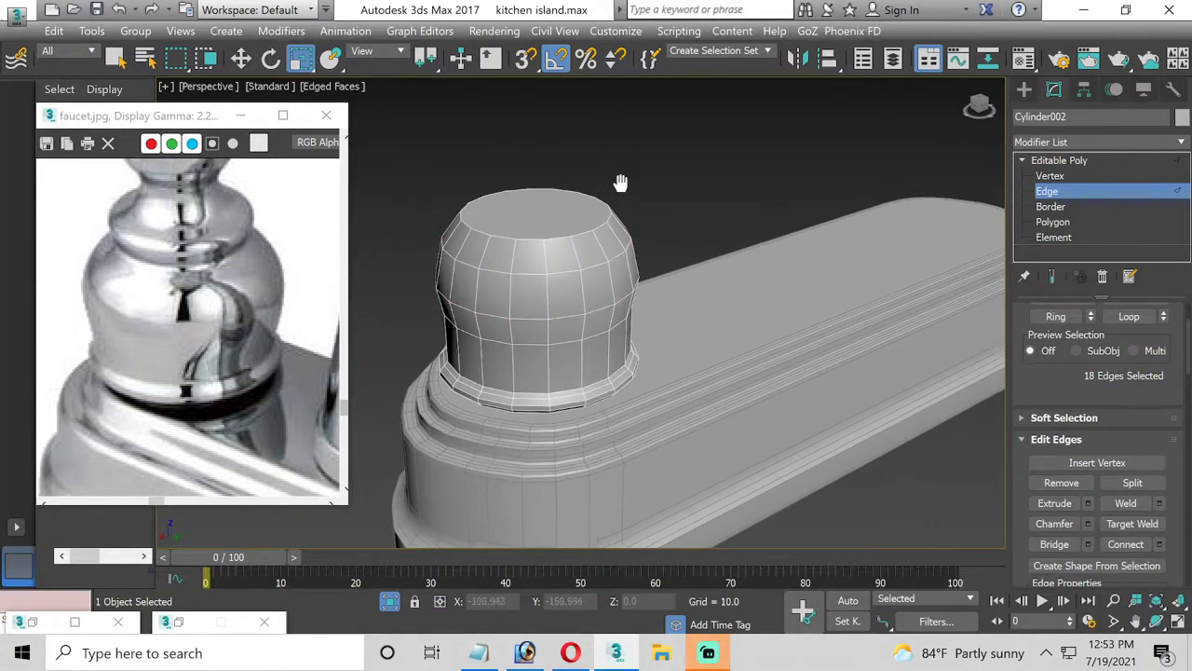
middle_click_drag(630, 180, 613, 203)
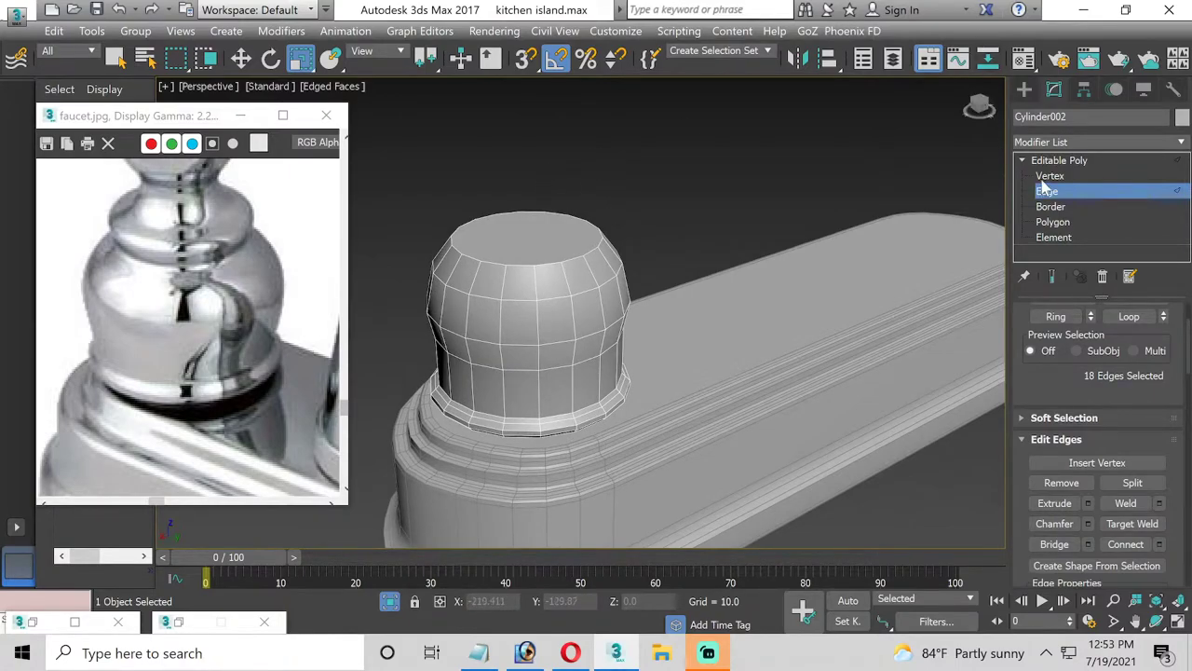
left_click(1052, 222)
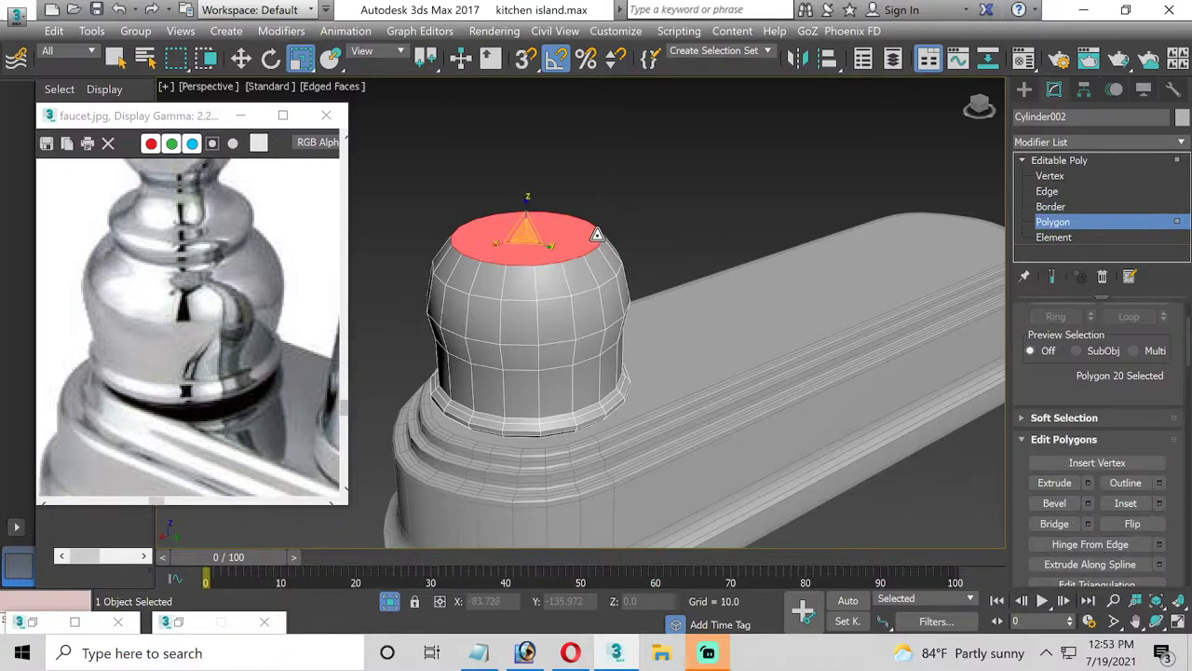
Extrude the top face 0.088 several times, scaling it out into a lip, then slightly in
left_click(1088, 482)
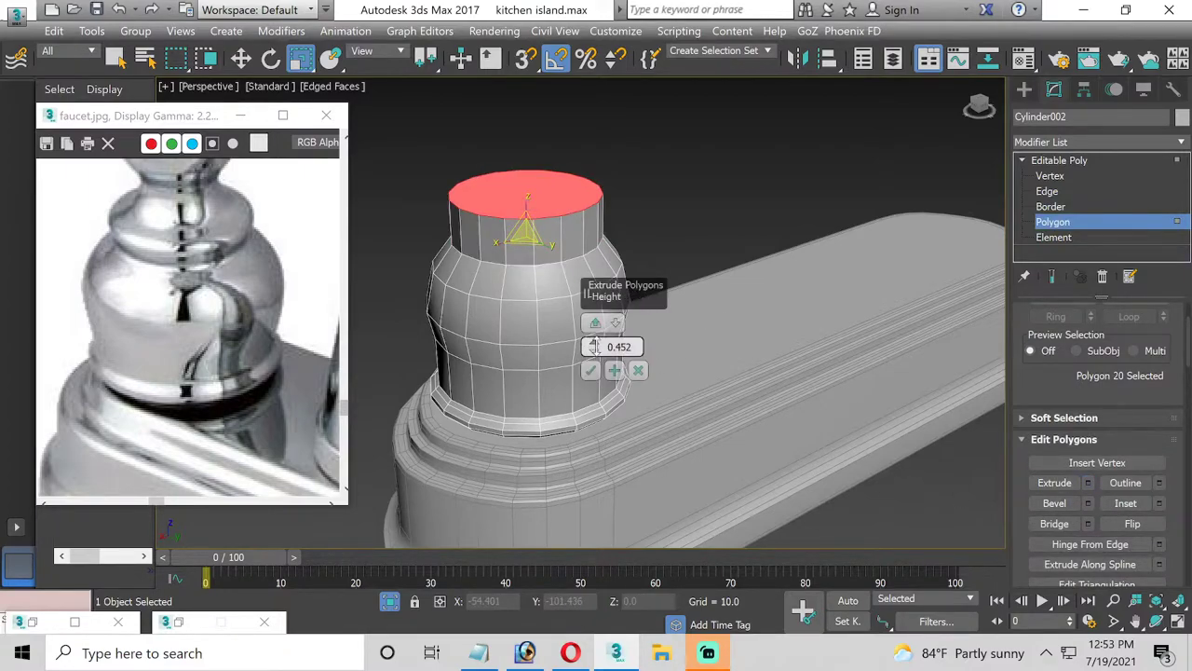
left_click_drag(593, 346, 593, 350)
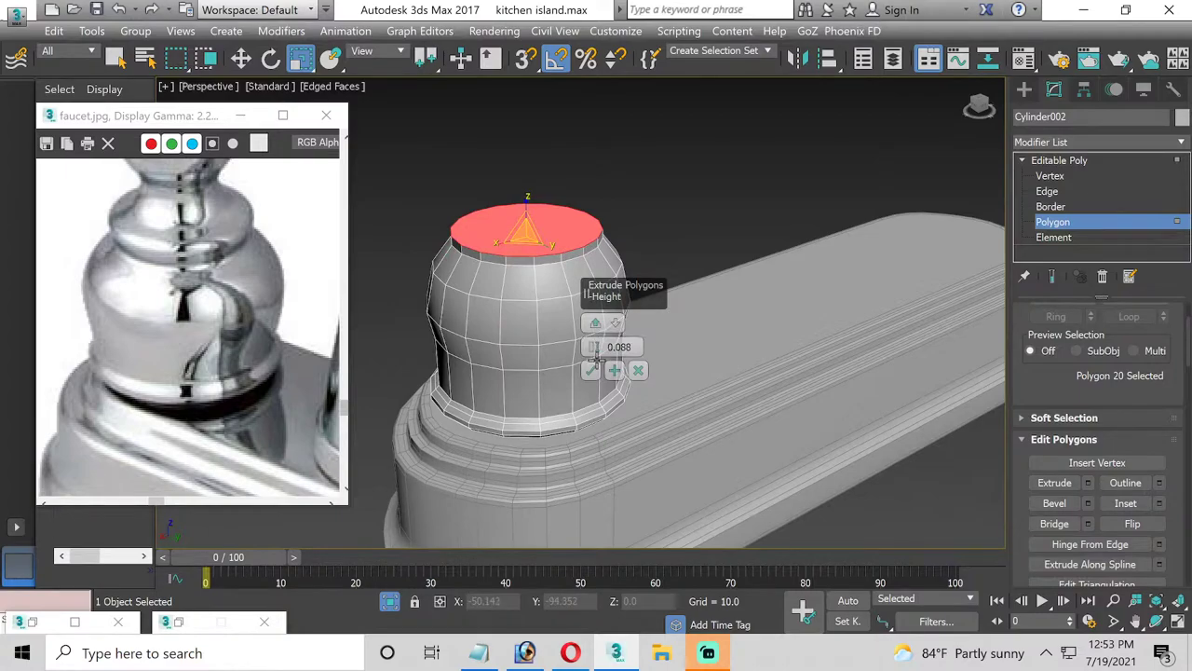
left_click(589, 370)
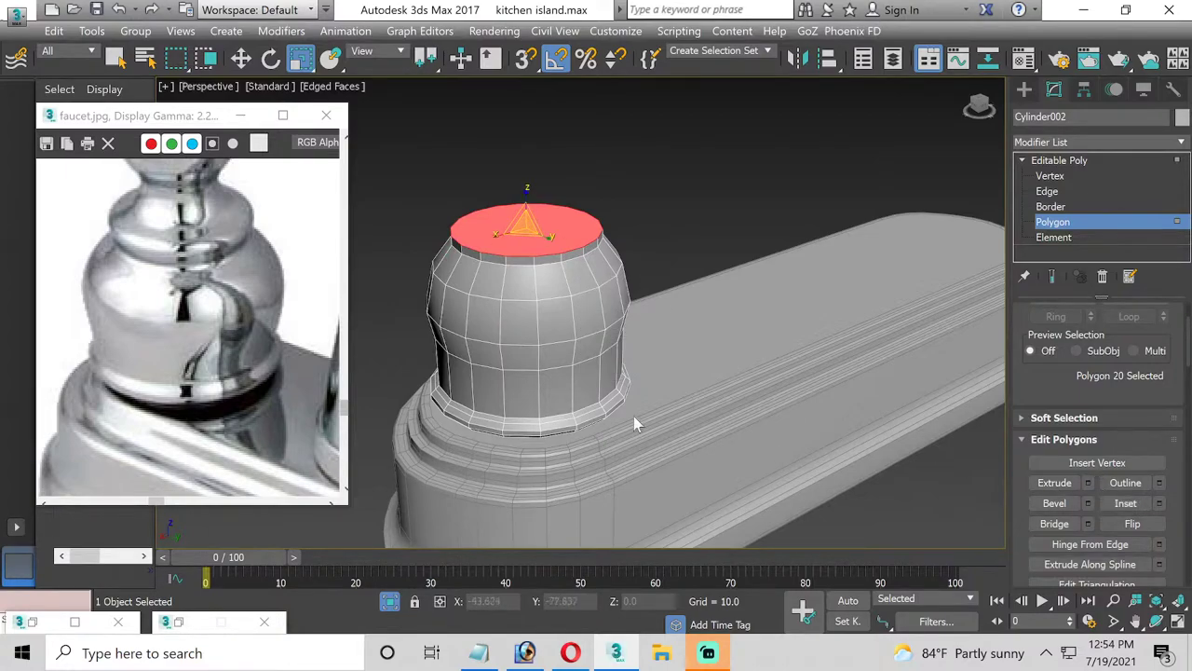
left_click(1088, 483)
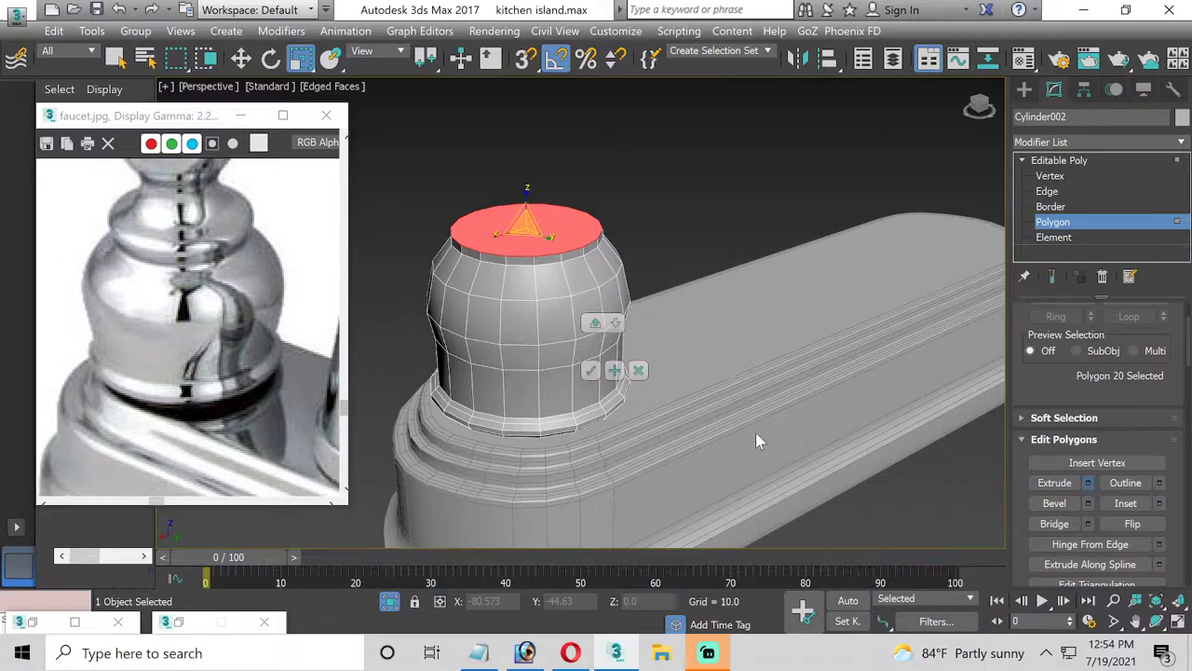
left_click(596, 371)
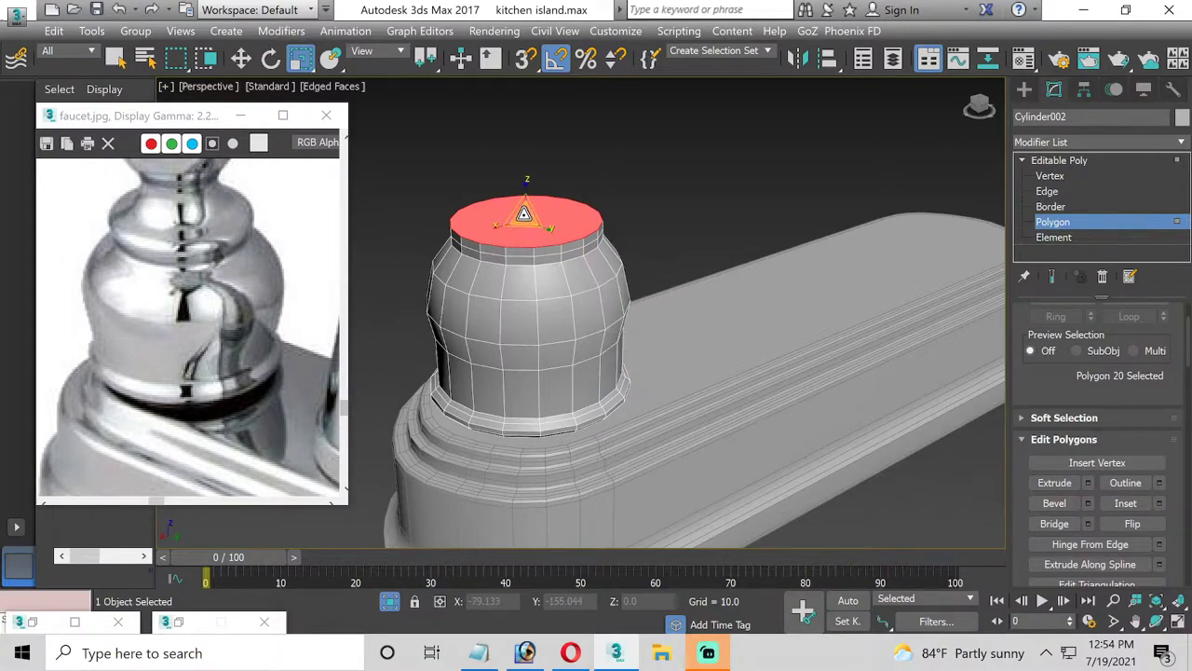
left_click_drag(523, 214, 518, 209)
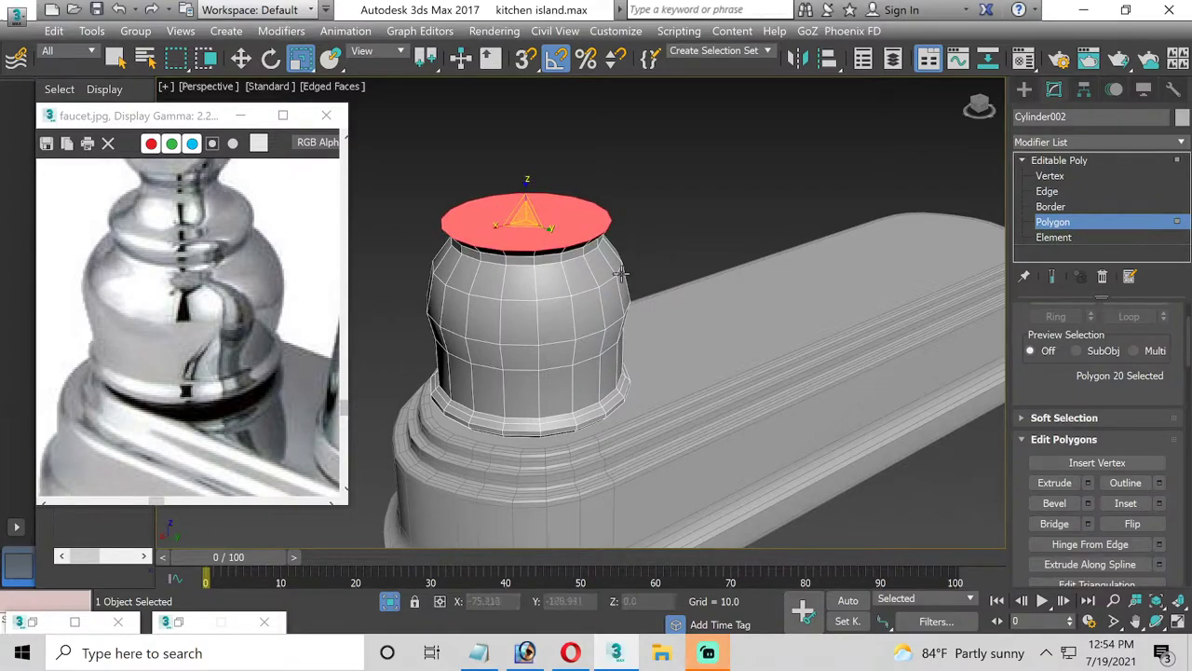
left_click(1087, 485)
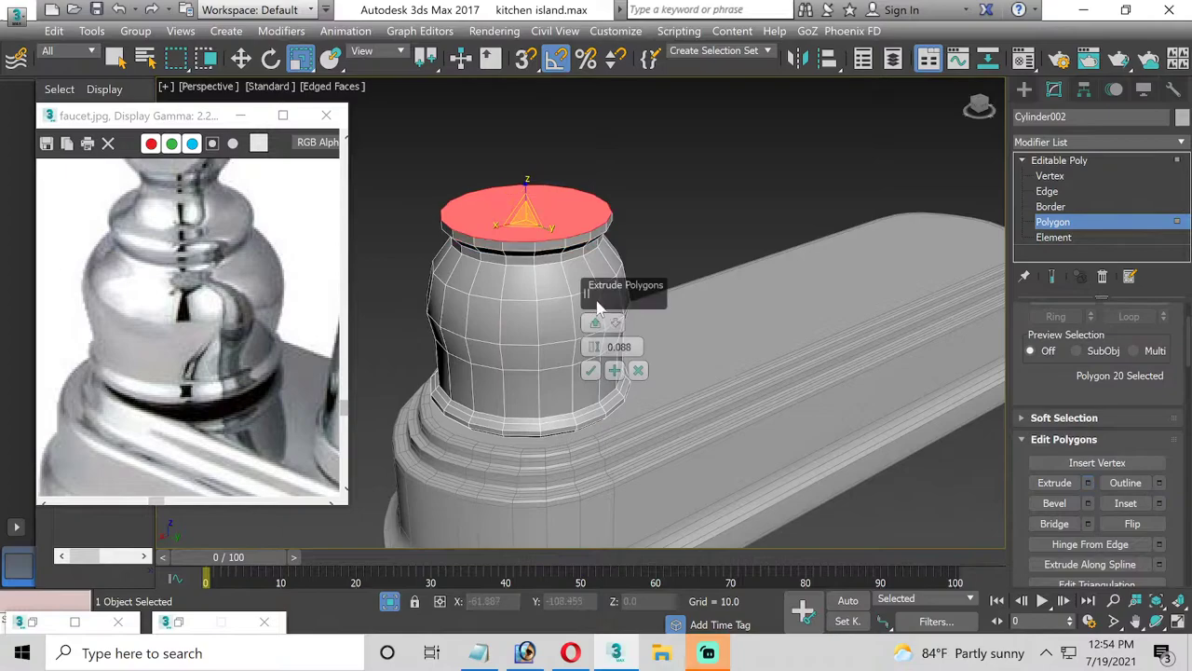
left_click(615, 370)
left_click(591, 371)
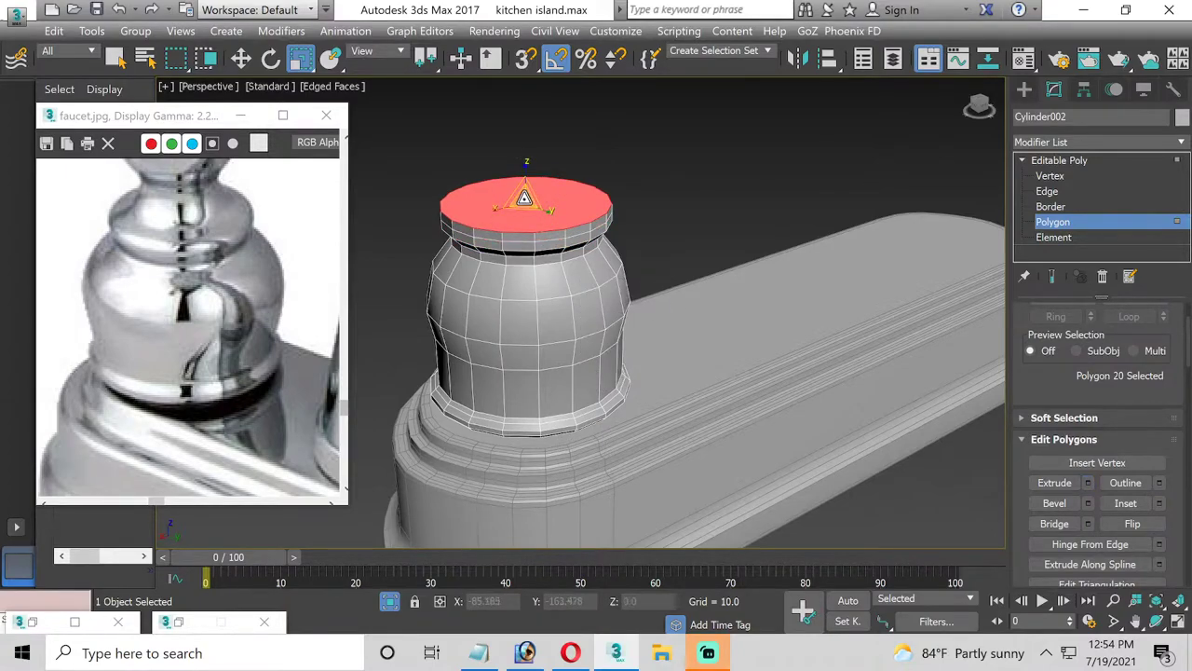
left_click_drag(524, 198, 532, 203)
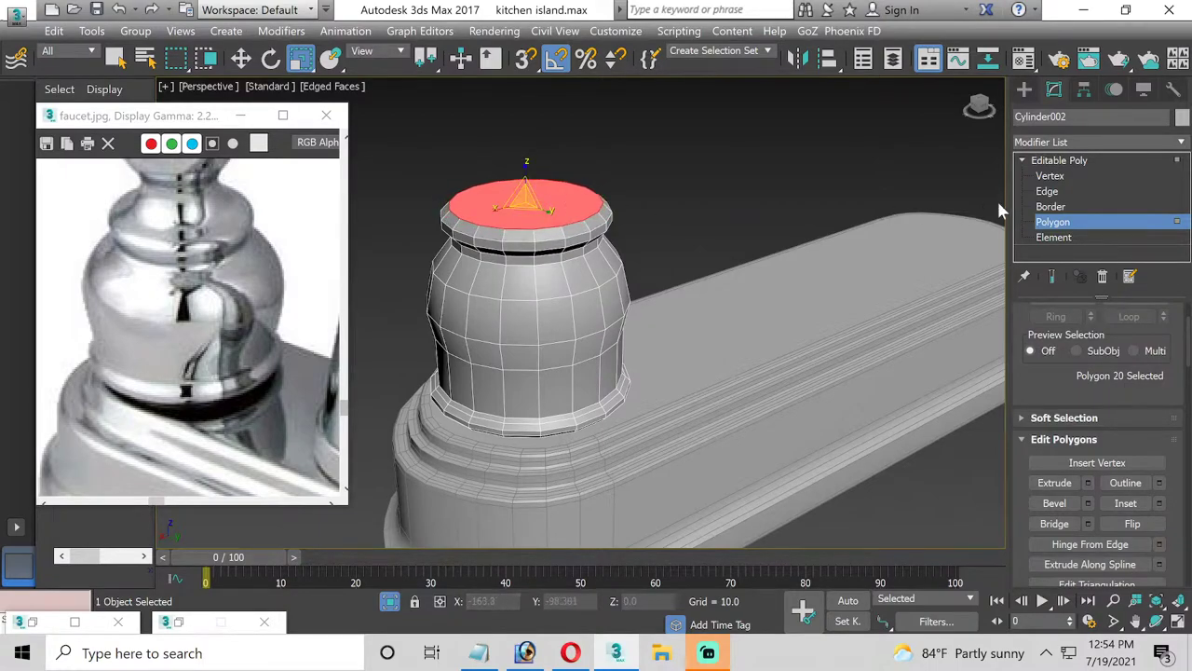
Chamfer the edge loop beneath the cap with a tiny amount
left_click(1067, 187)
scroll(527, 270, "up", 2)
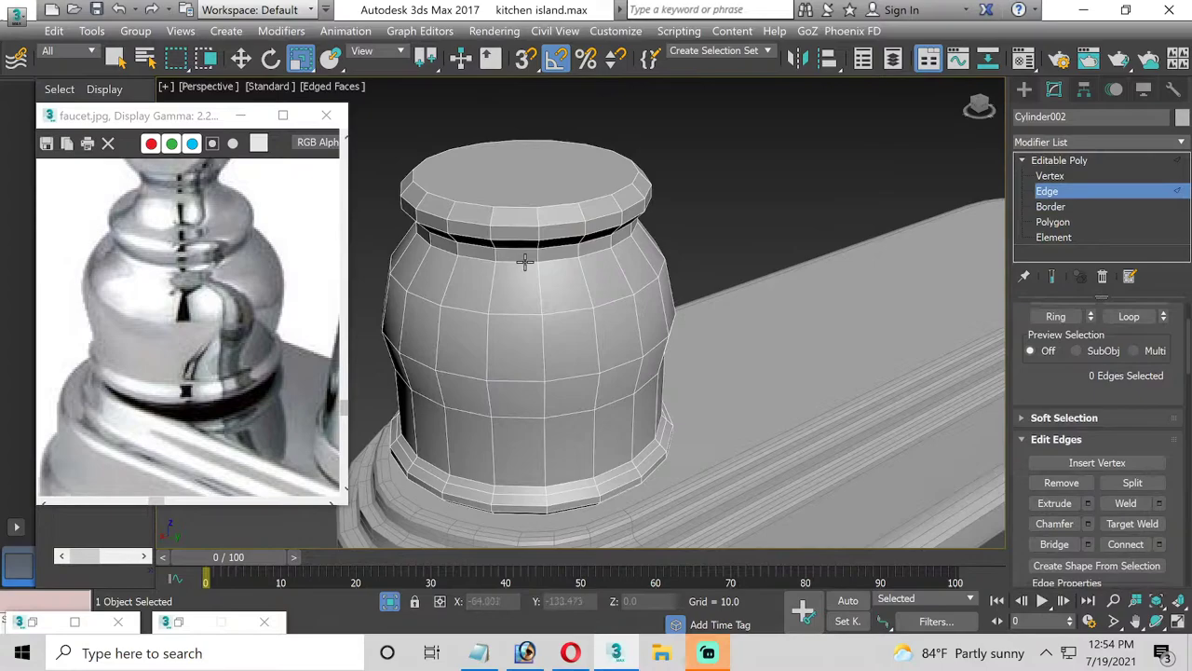
double_click(522, 253)
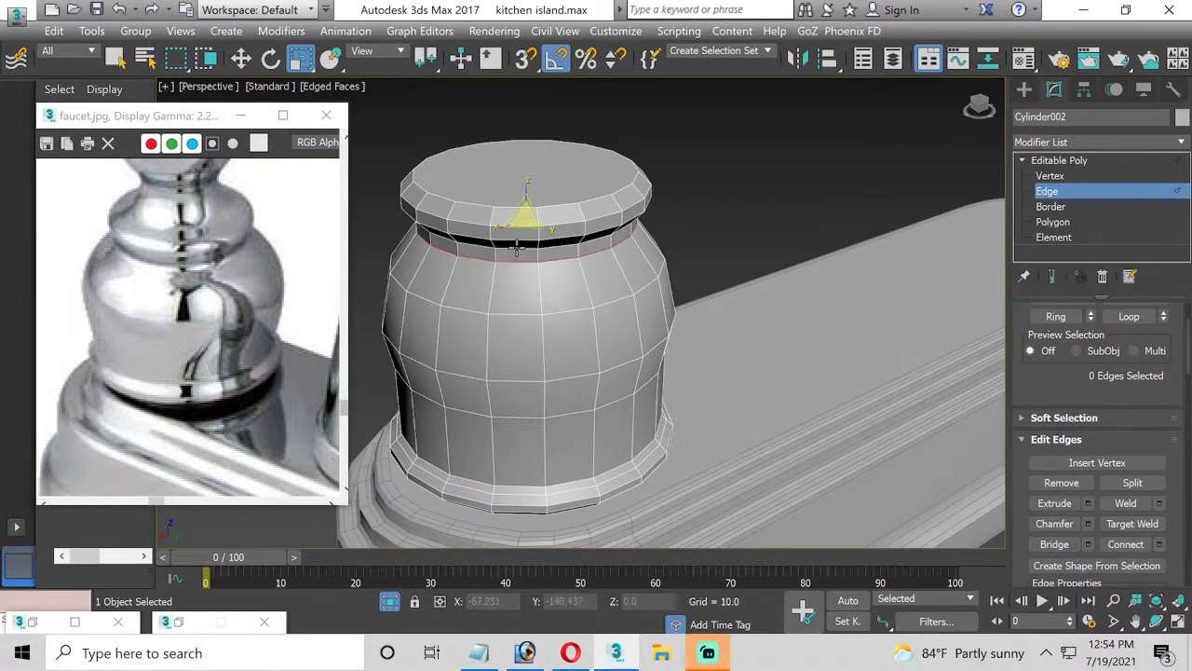
left_click(1088, 523)
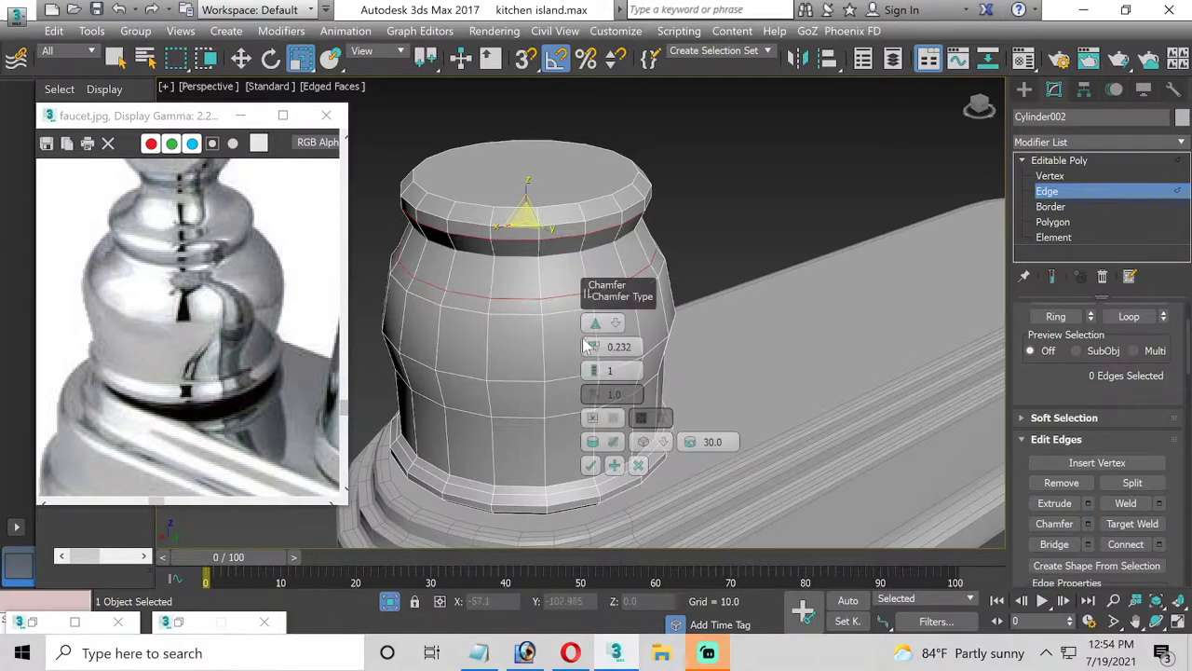
left_click_drag(593, 352, 593, 345)
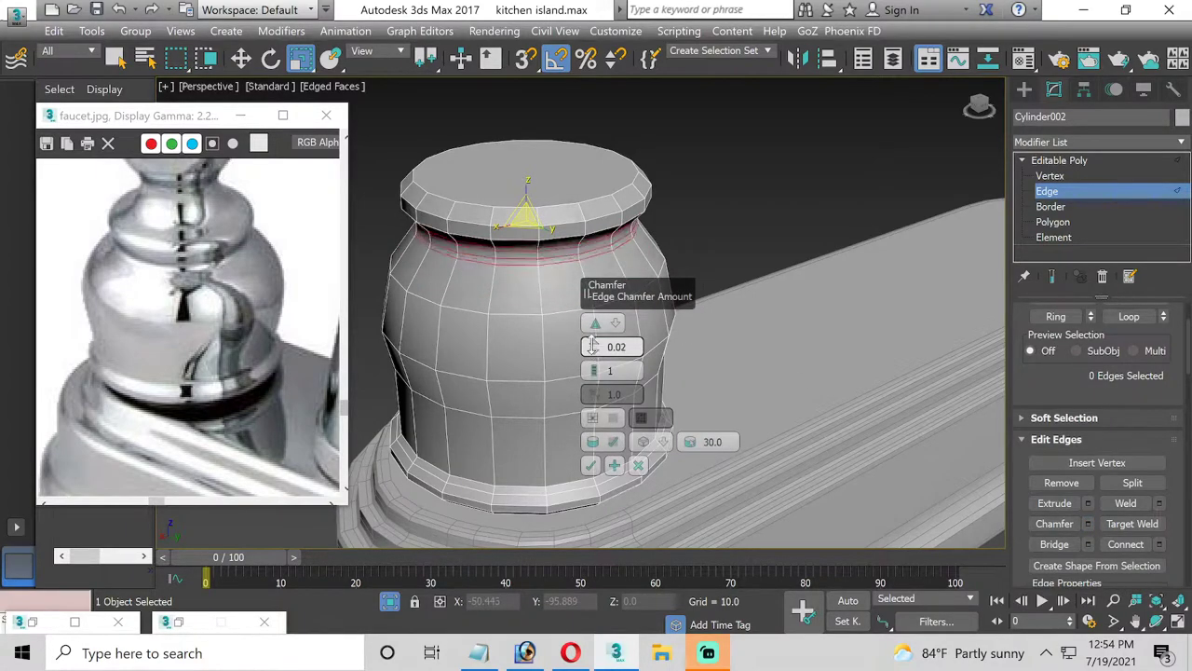
left_click(585, 463)
Chamfer both of the cap's rim edge loops at 0.02
middle_click_drag(570, 247, 585, 321)
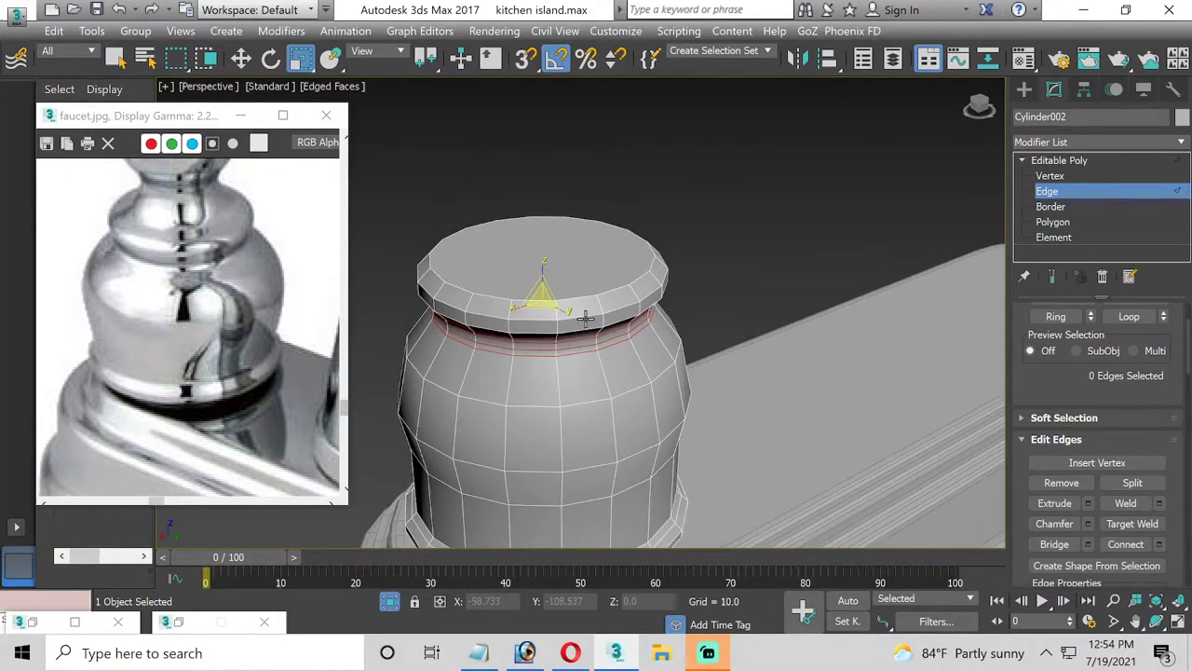
double_click(585, 318)
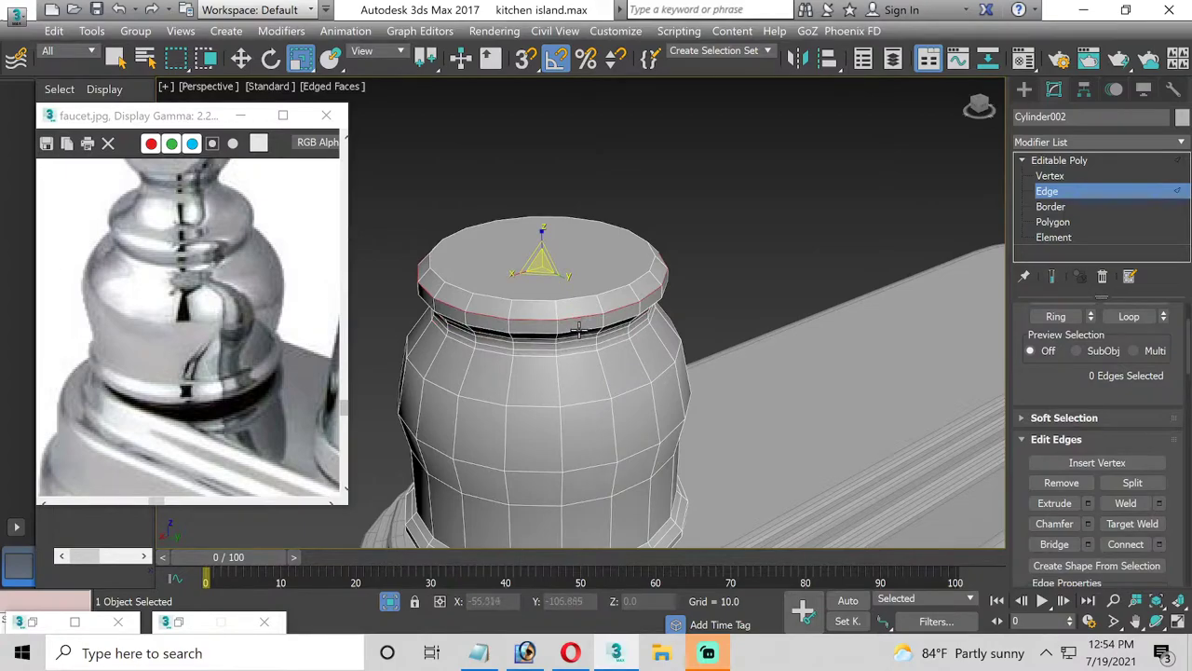
double_click(578, 328, "ctrl")
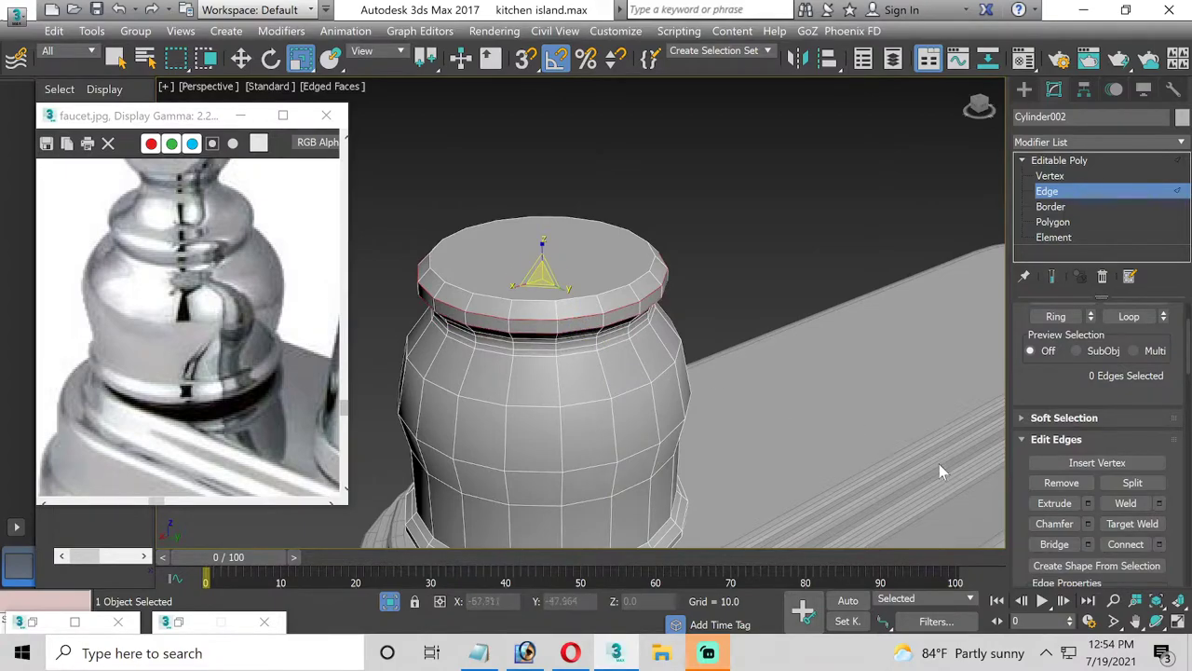
left_click(1087, 524)
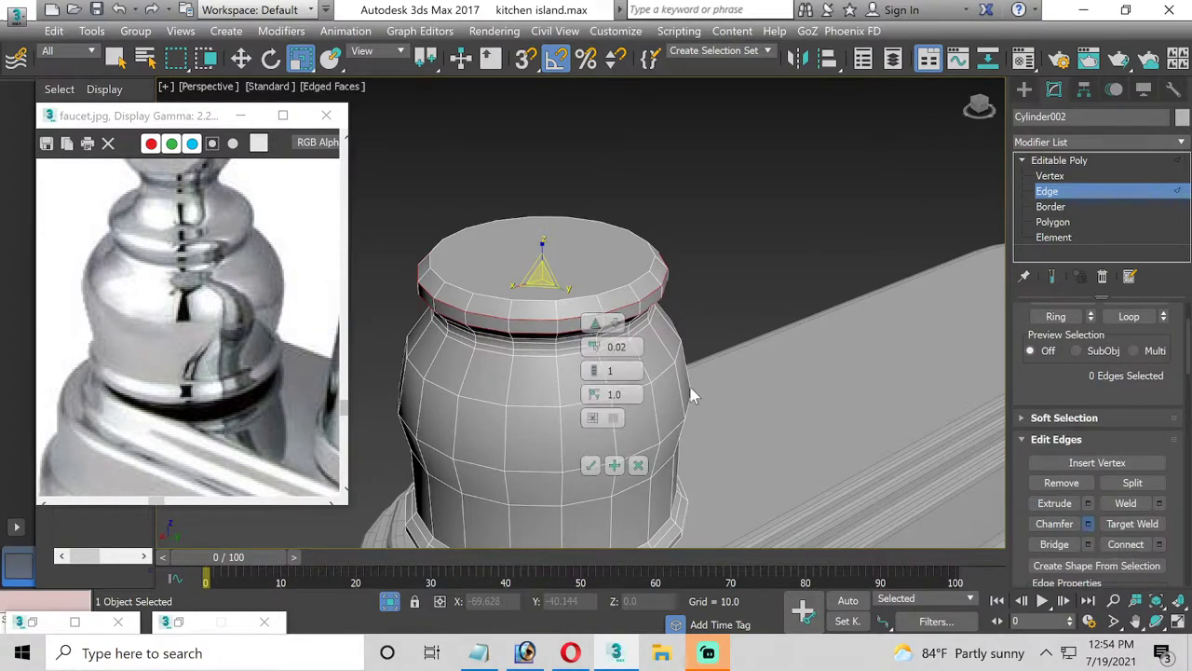
left_click(591, 465)
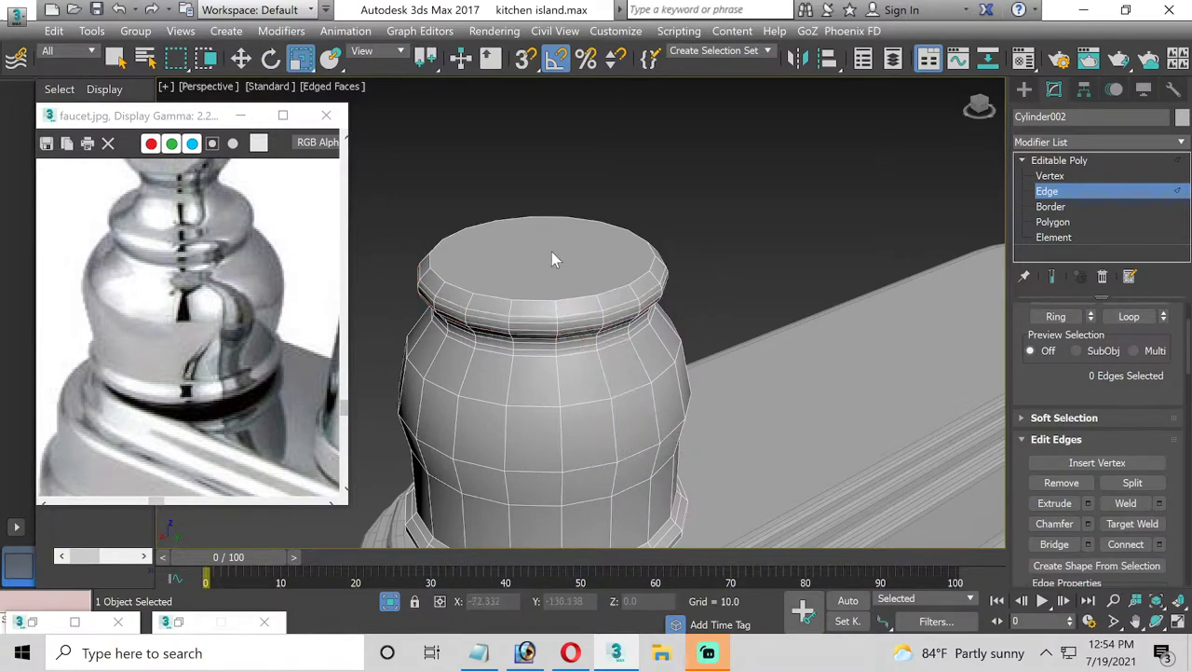
scroll(551, 251, "down", 2)
middle_click_drag(551, 252, 555, 292)
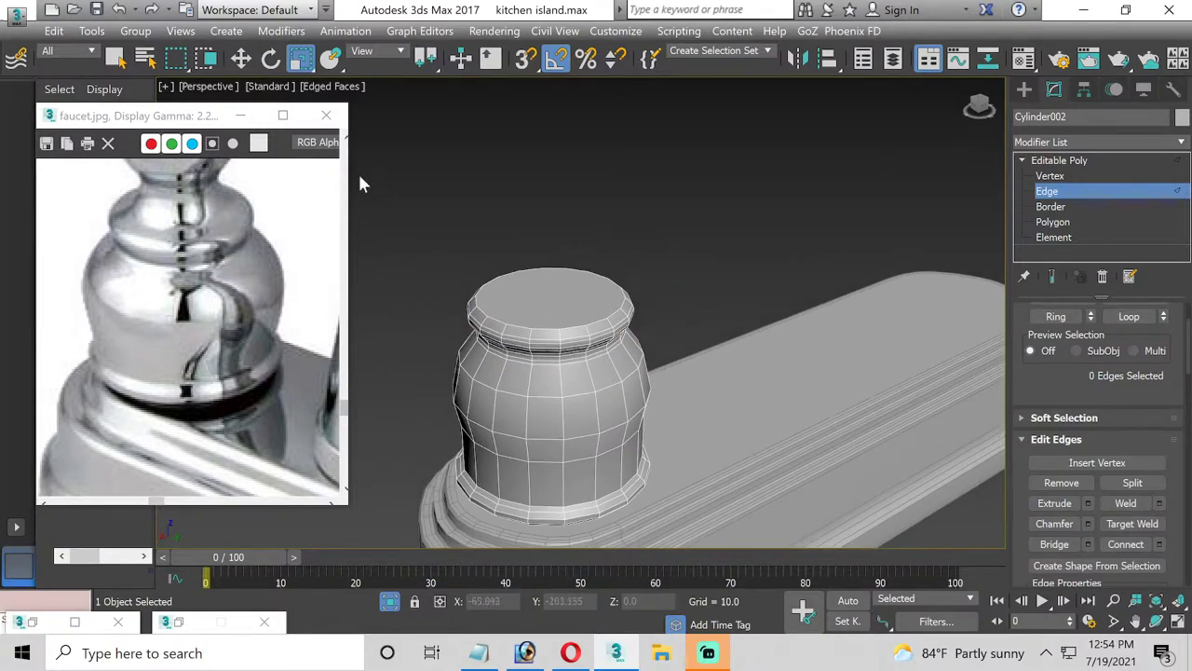
Inset the cap's top face by a small amount, about 0.2
scroll(346, 142, "up", 4)
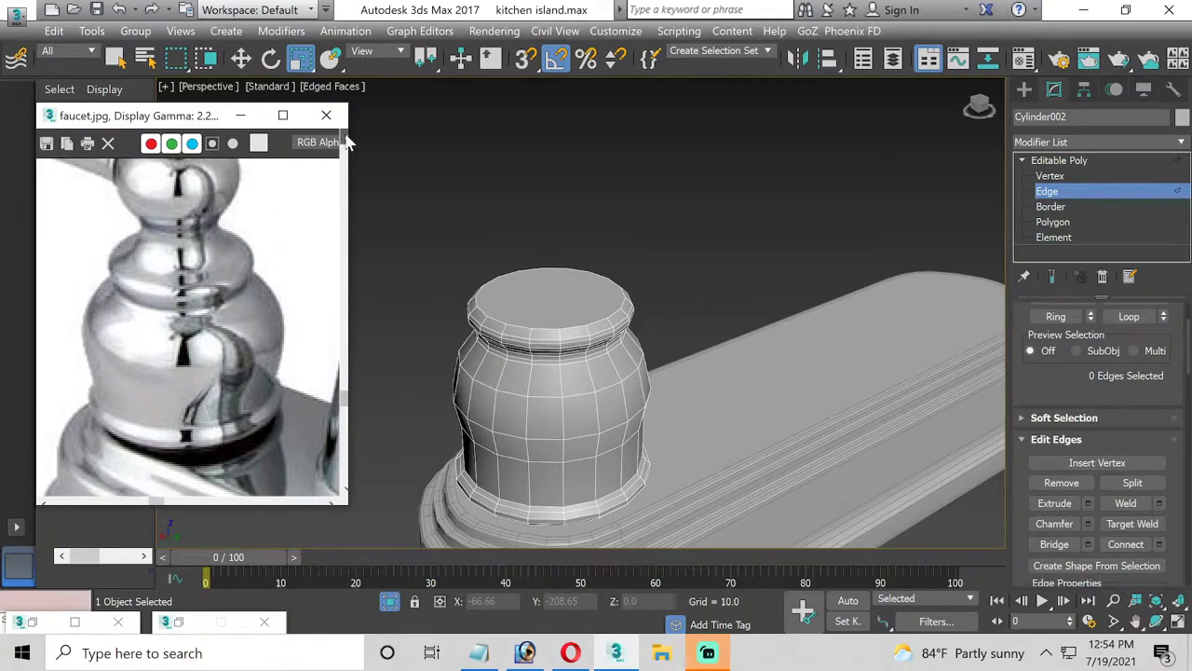
scroll(347, 142, "up", 1)
scroll(347, 142, "up", 1)
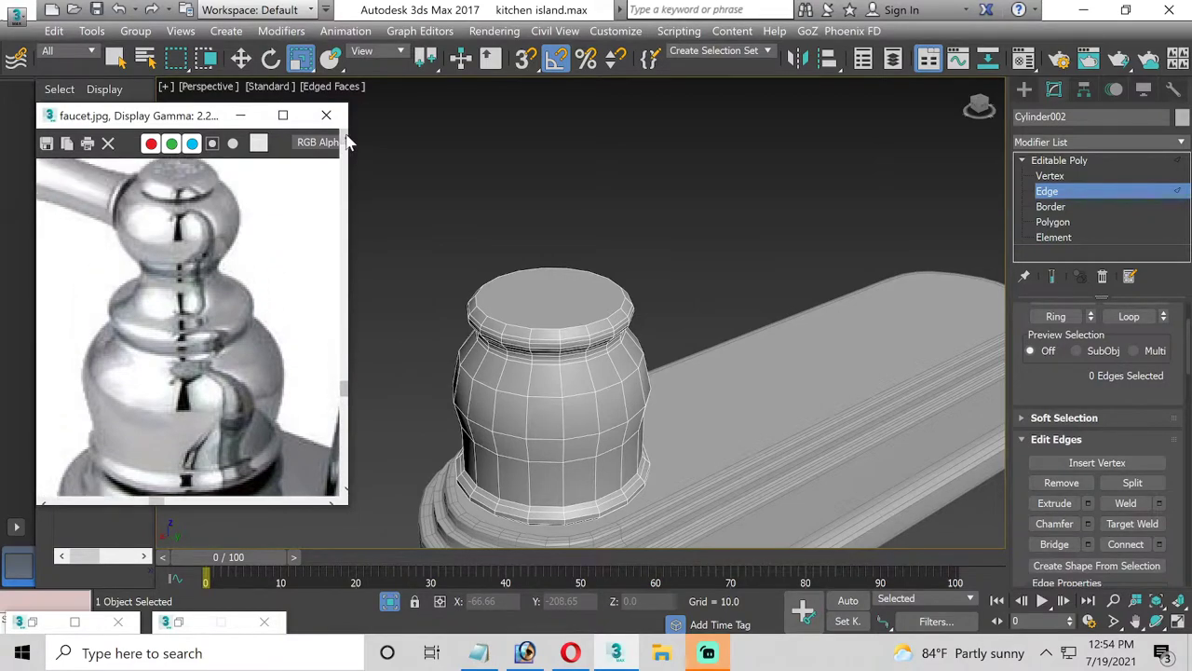
left_click(1054, 224)
left_click(557, 298)
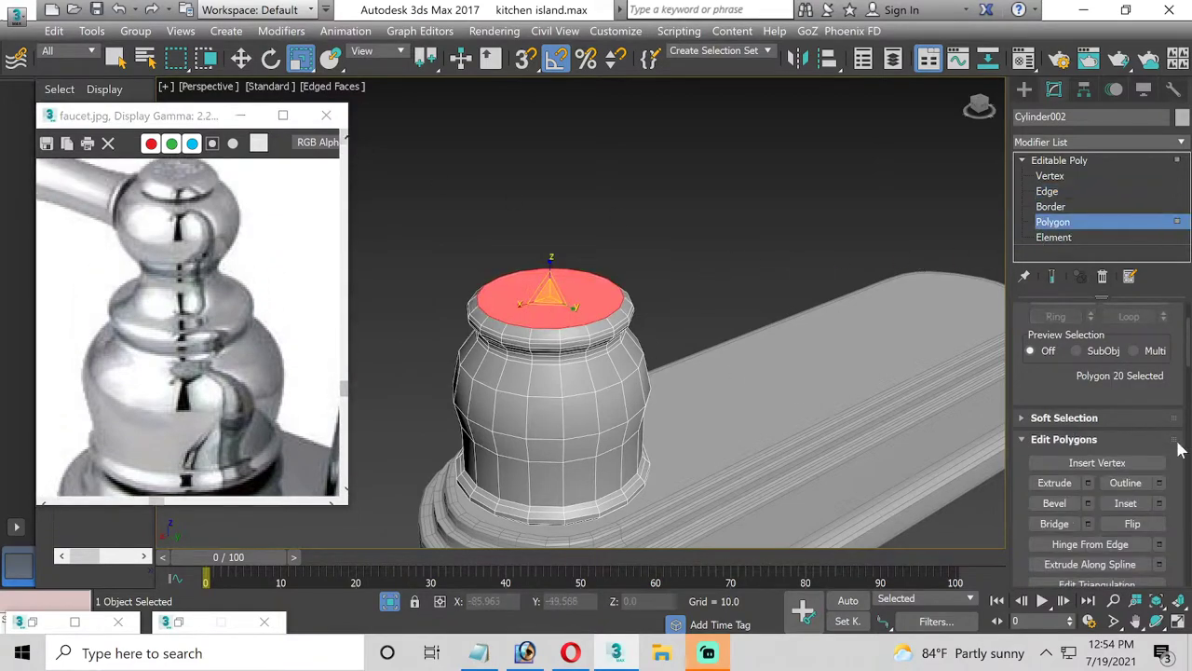
left_click(1158, 503)
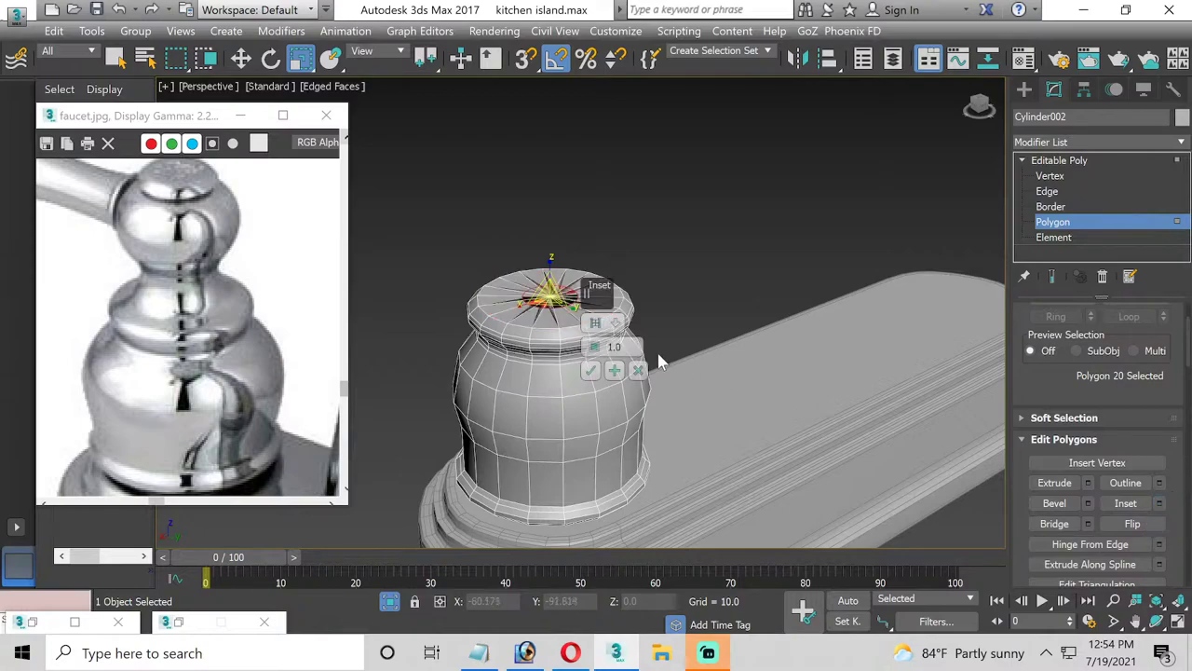
left_click(638, 370)
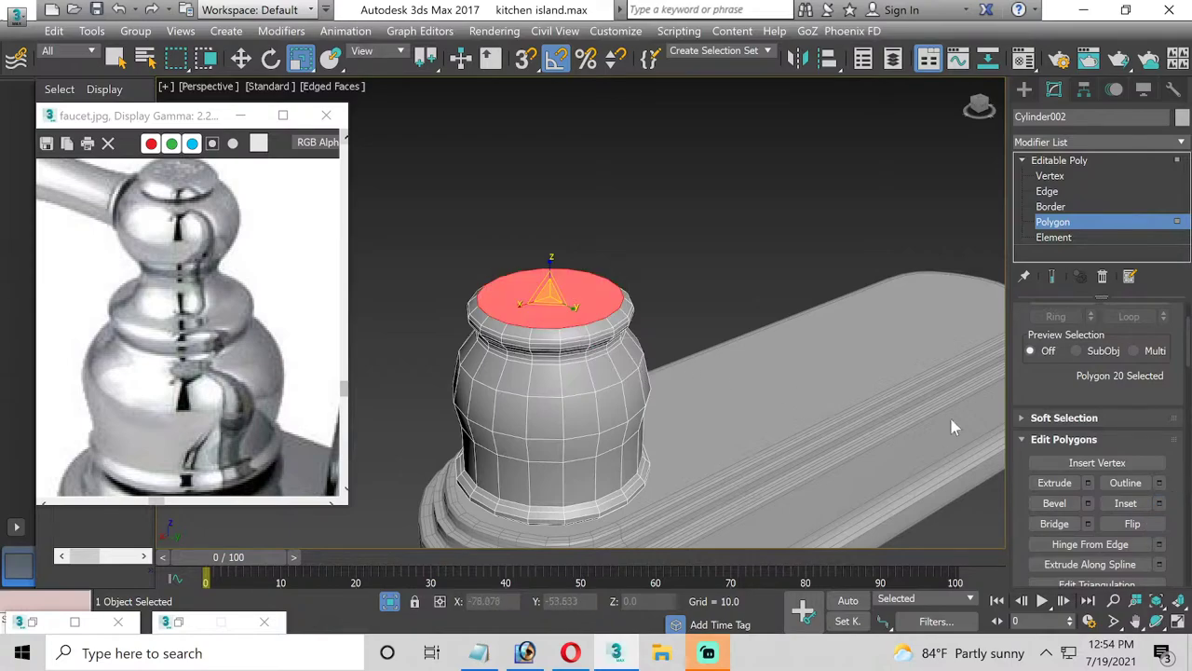
left_click(1158, 503)
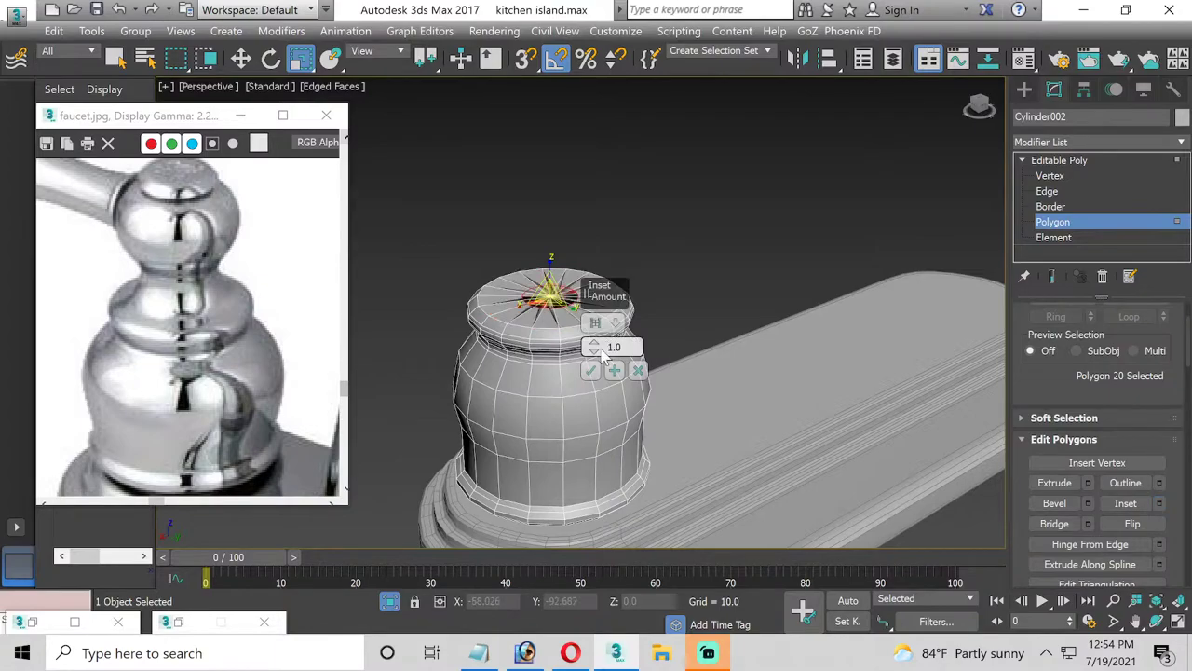
right_click(602, 353)
left_click_drag(594, 349, 594, 337)
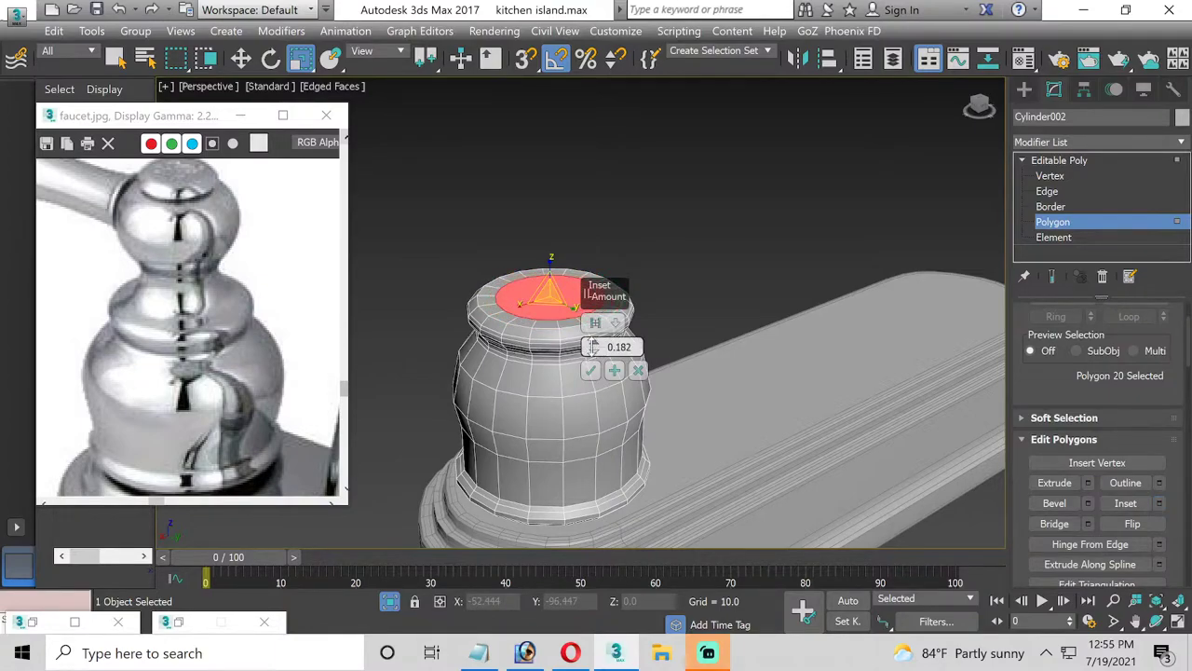
left_click(589, 369)
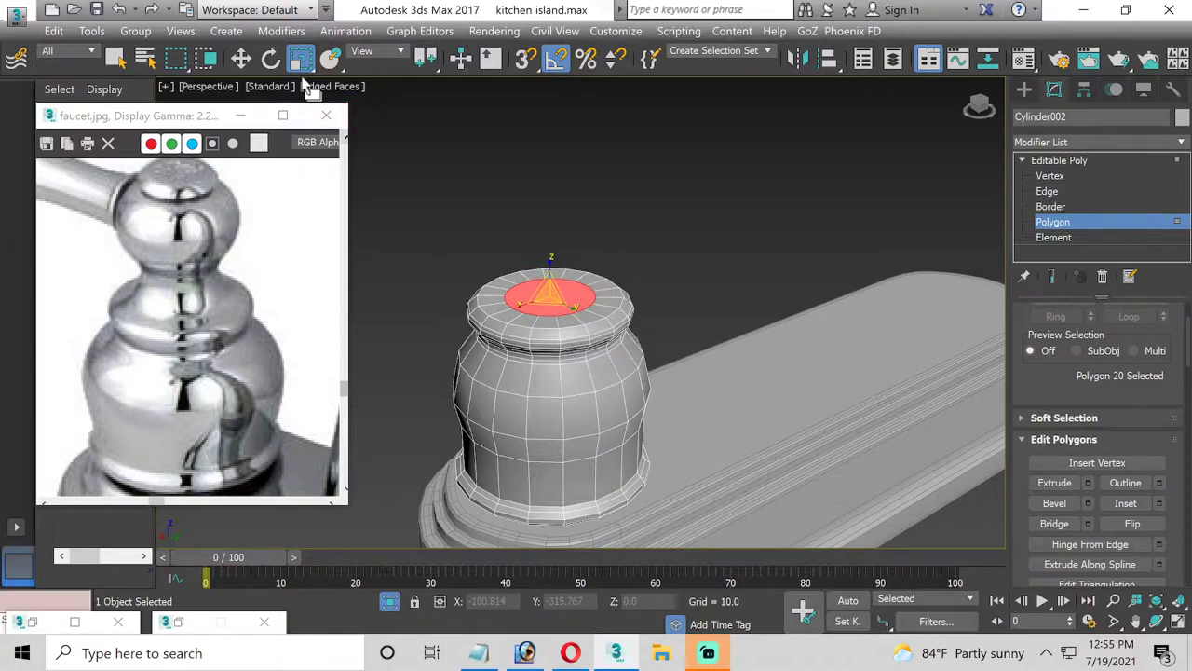
Raise the inset face slightly, then extrude it and pull it up into a short neck
left_click(240, 59)
left_click_drag(551, 281, 550, 266)
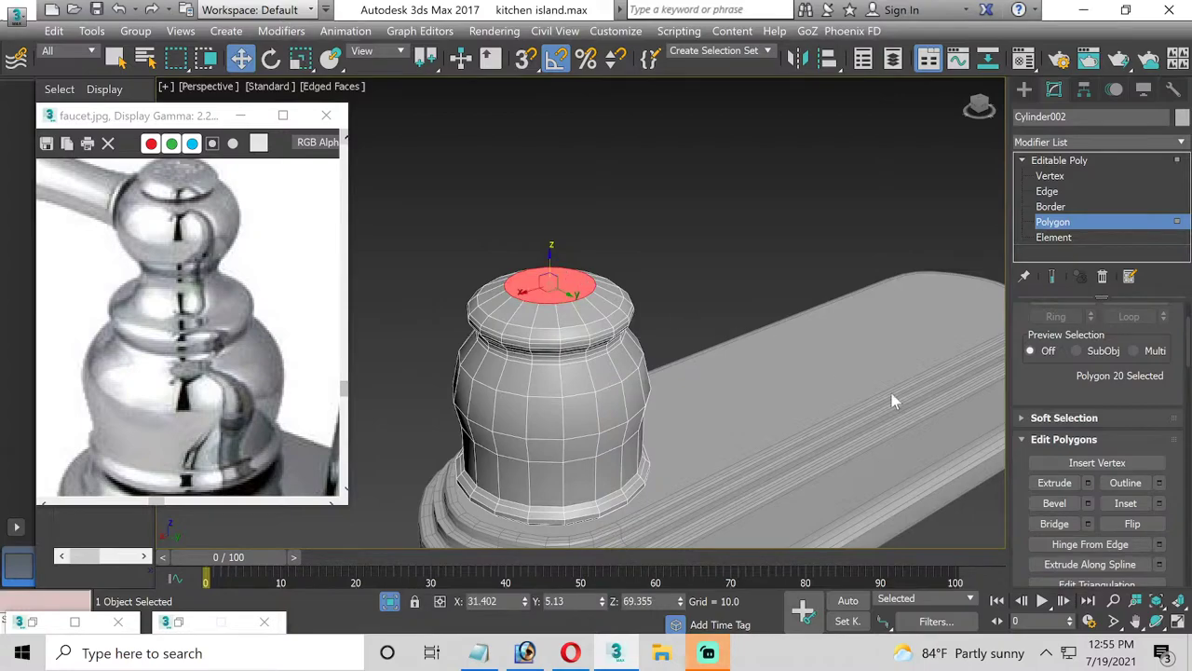
left_click(1087, 482)
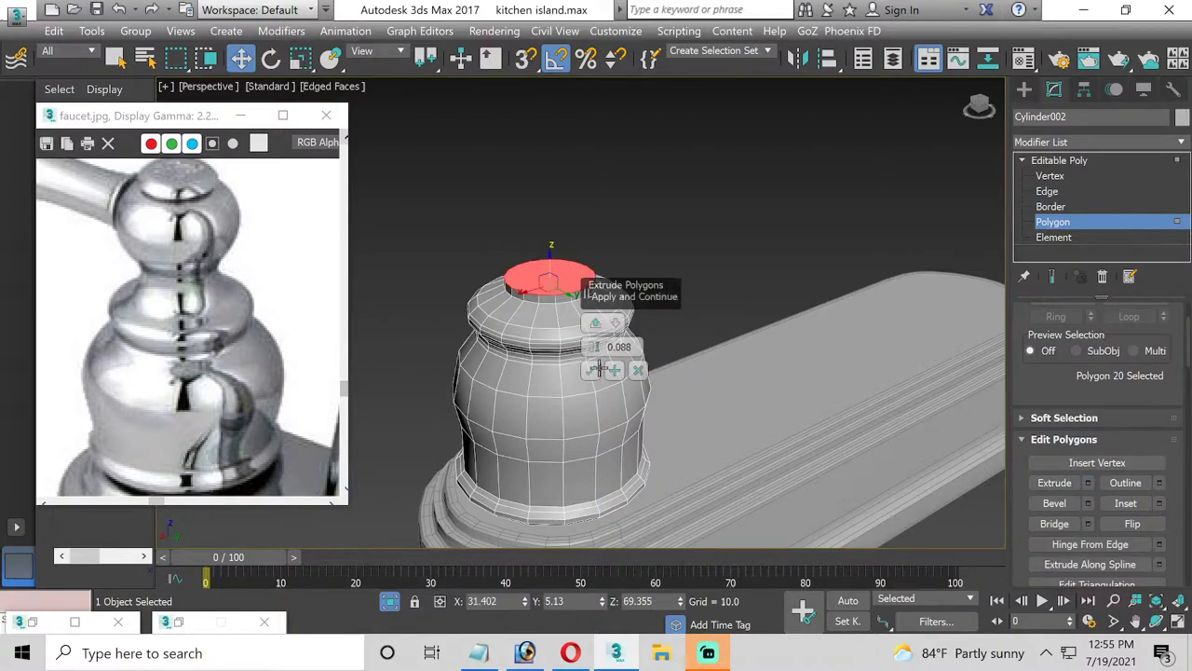
left_click(593, 370)
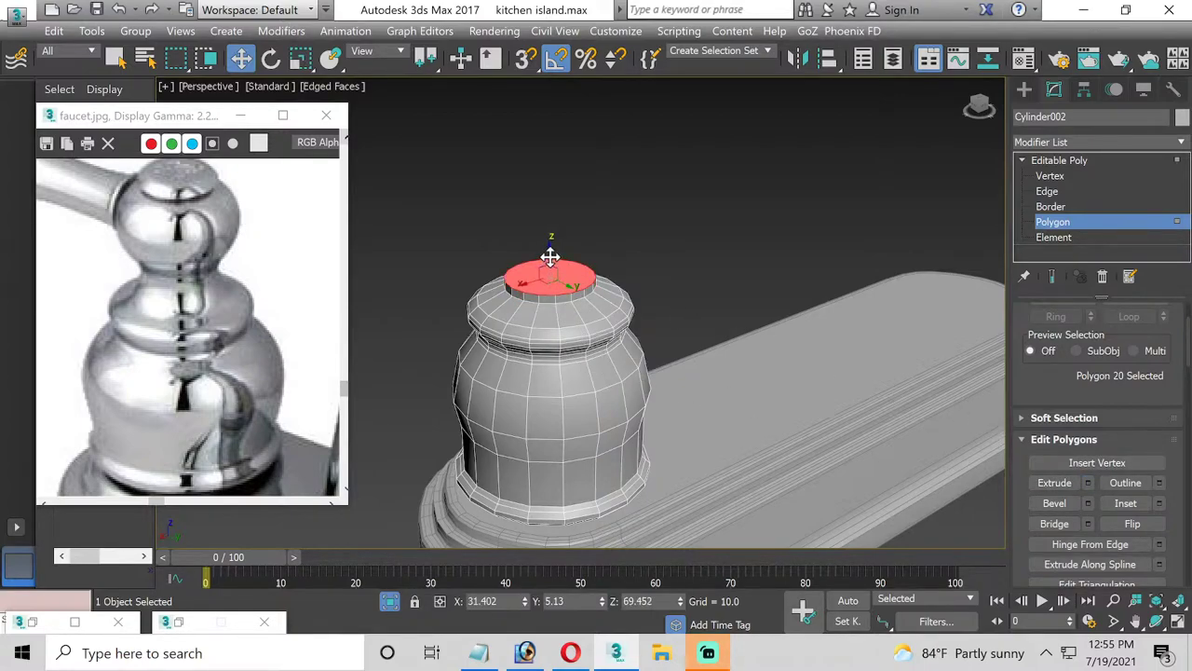
left_click_drag(550, 258, 547, 228)
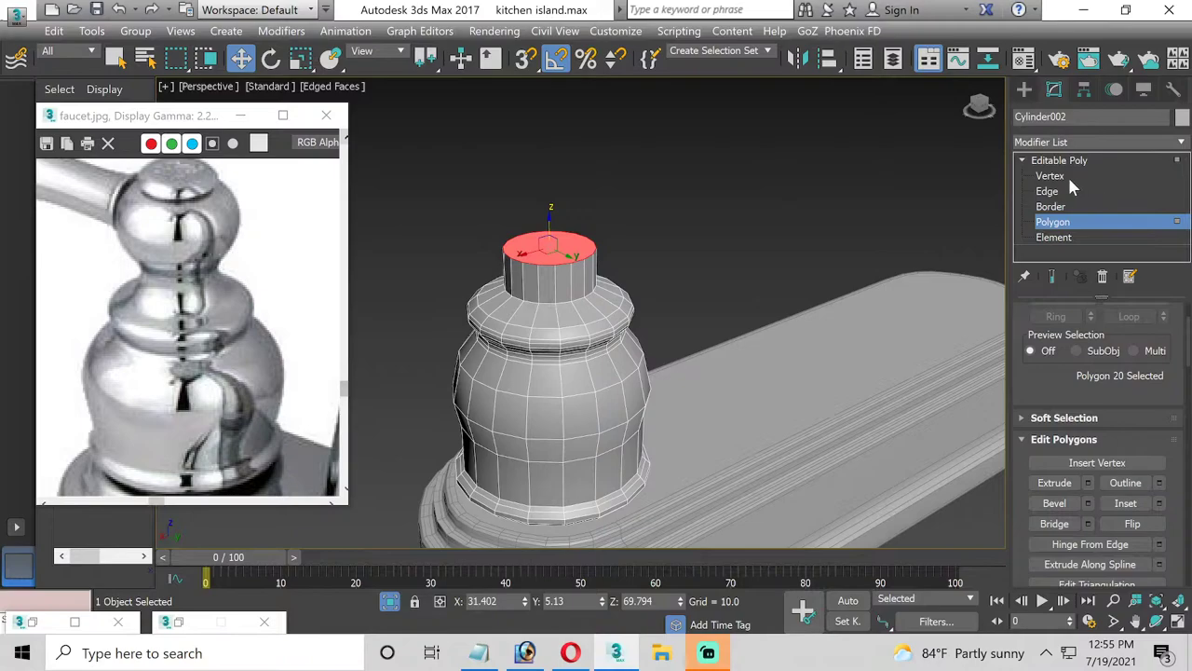
left_click(1049, 191)
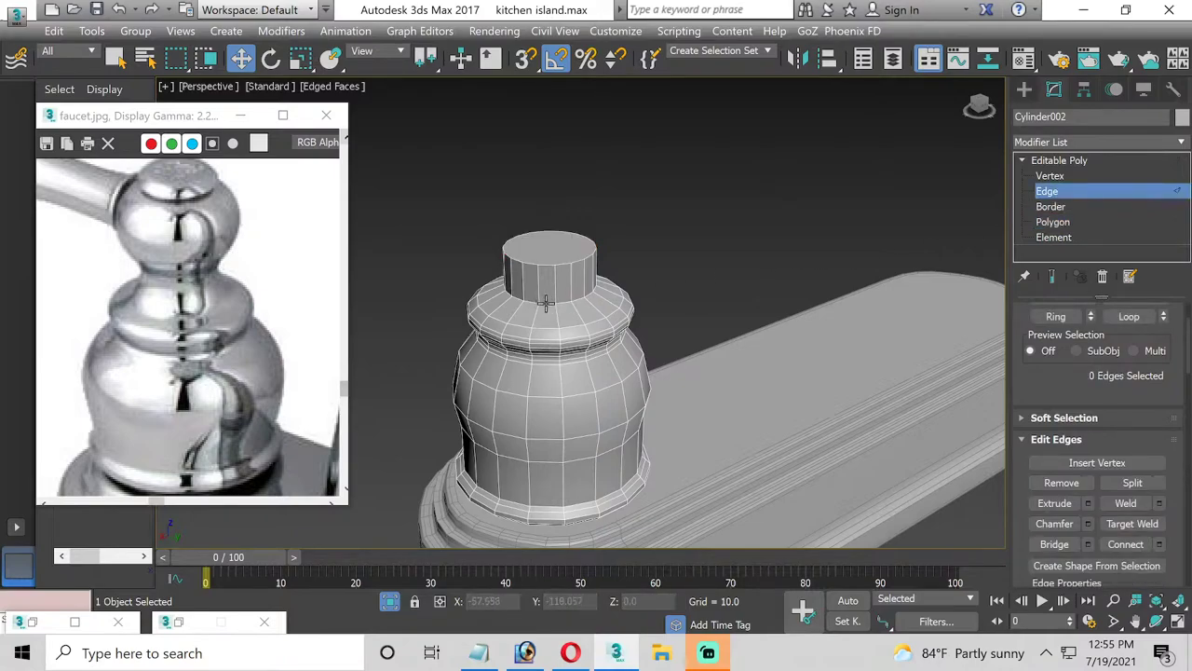
Chamfer the neck's base edge loop at 0.111 with 3 segments
double_click(546, 300)
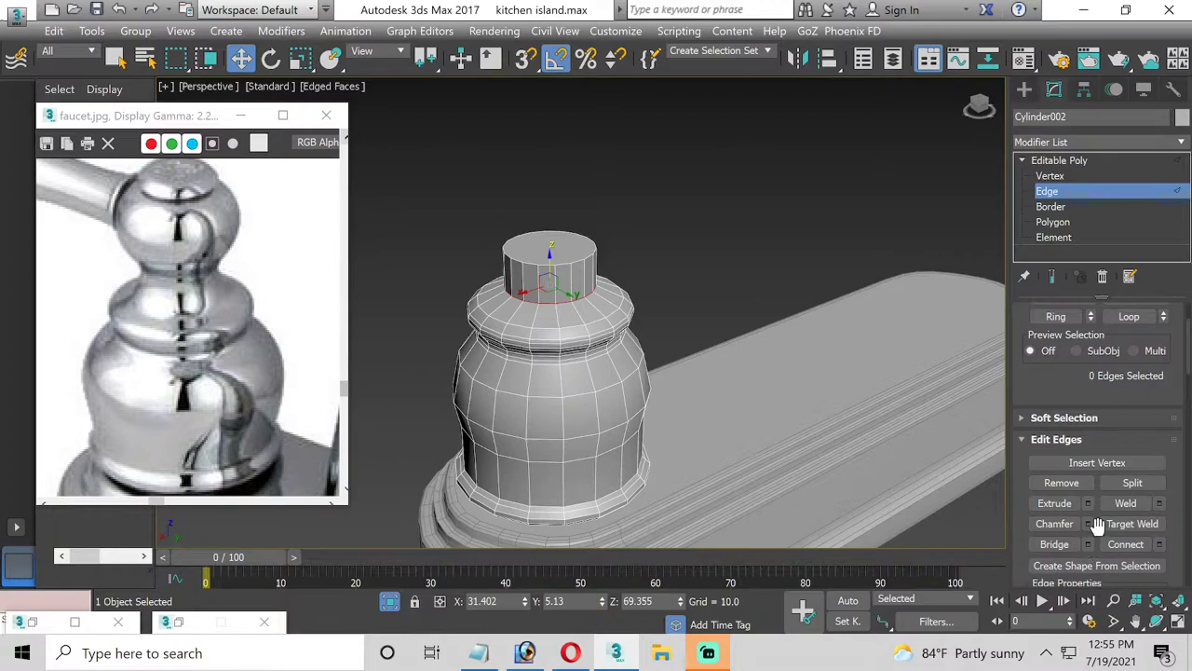
left_click(1086, 523)
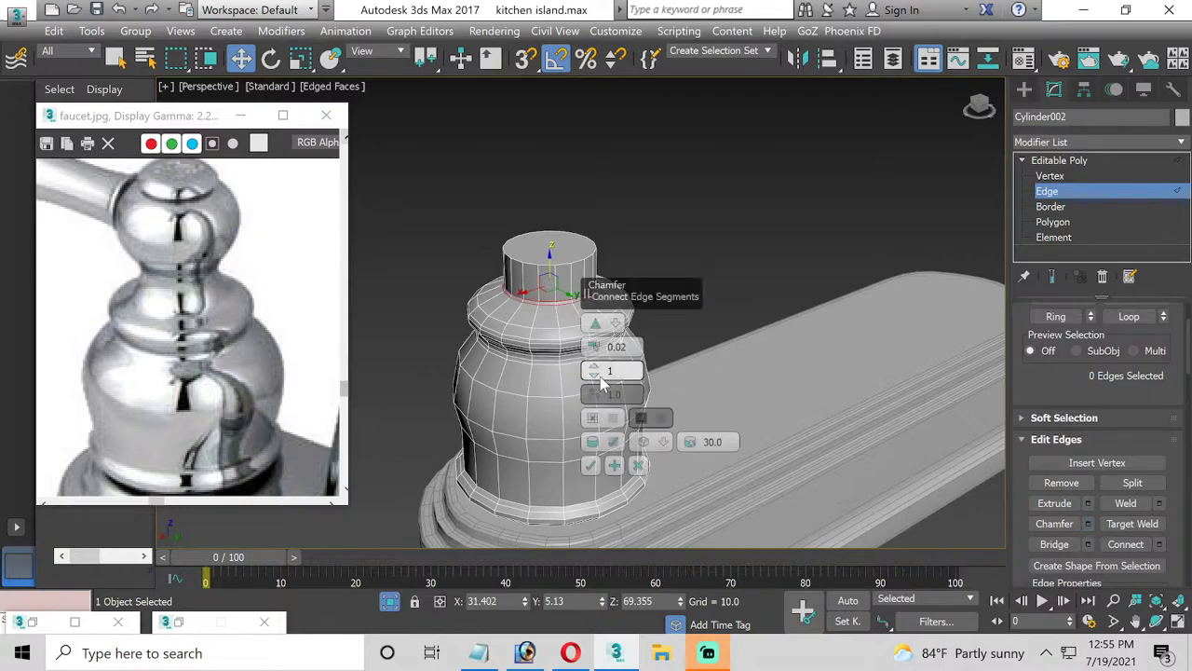
left_click_drag(593, 353, 594, 366)
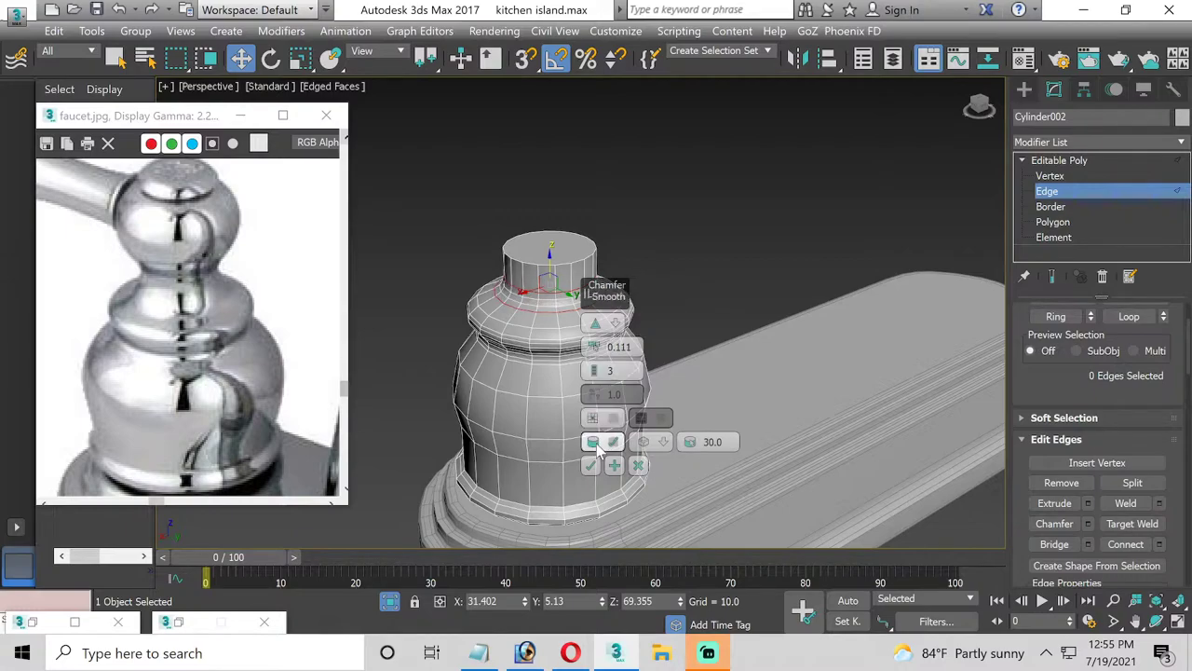
left_click(586, 475)
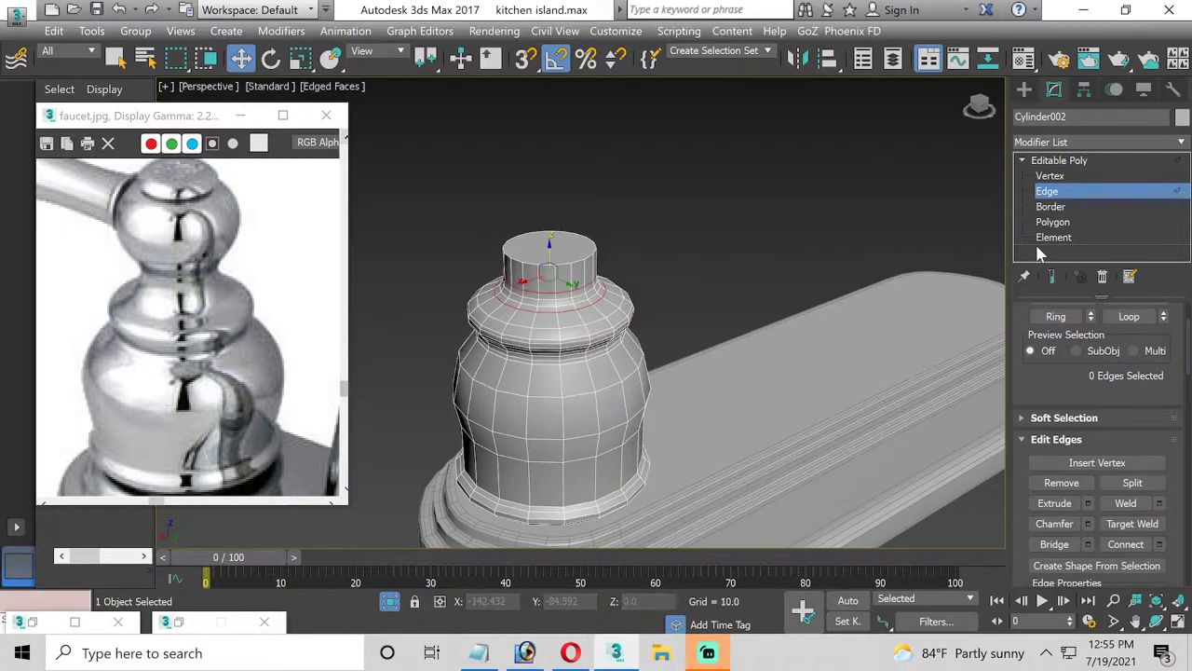
Extrude the neck's top face a further 0.088
left_click(1056, 223)
left_click(528, 243)
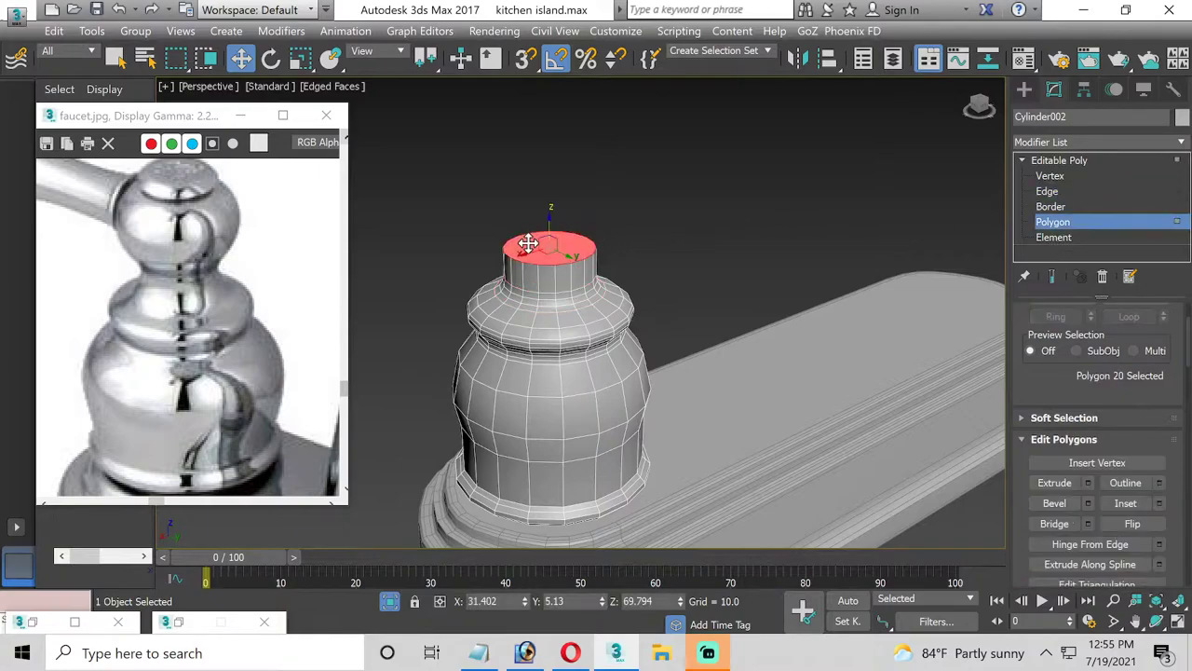
middle_click_drag(529, 244, 532, 253)
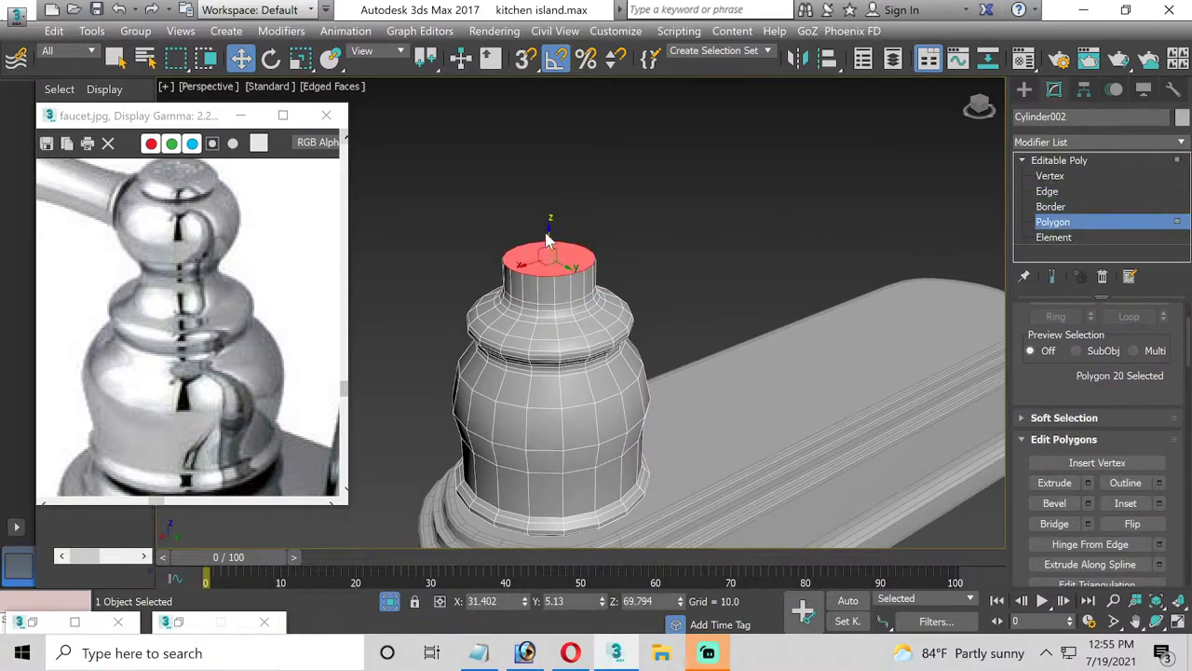
left_click(1087, 483)
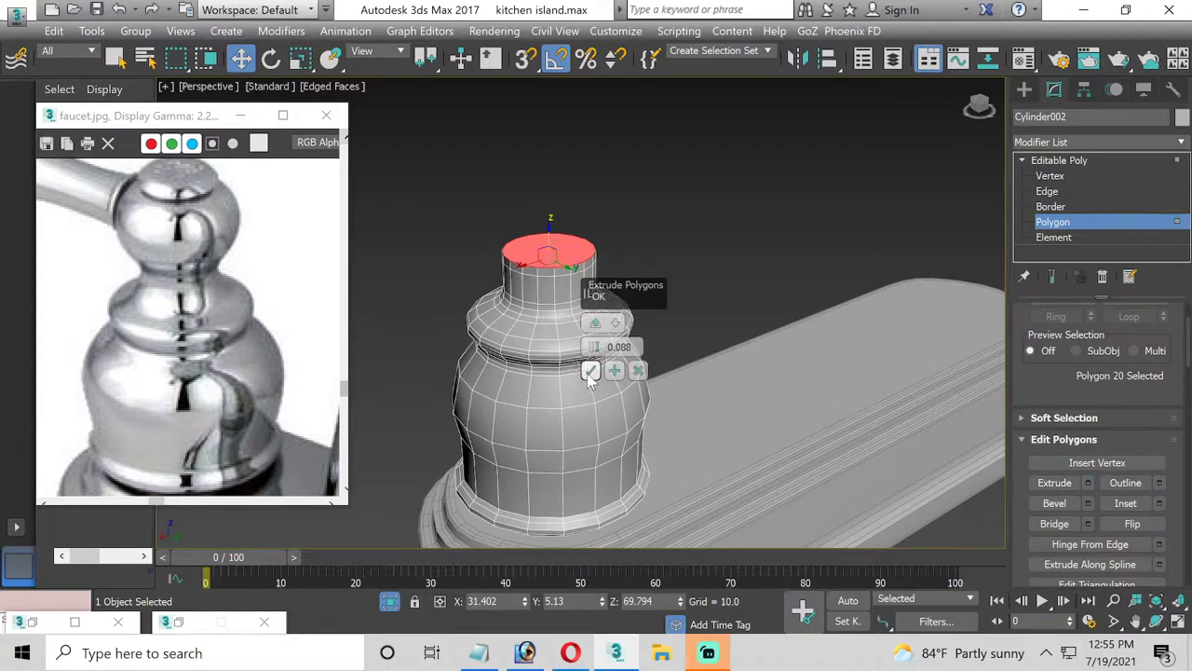
left_click(591, 369)
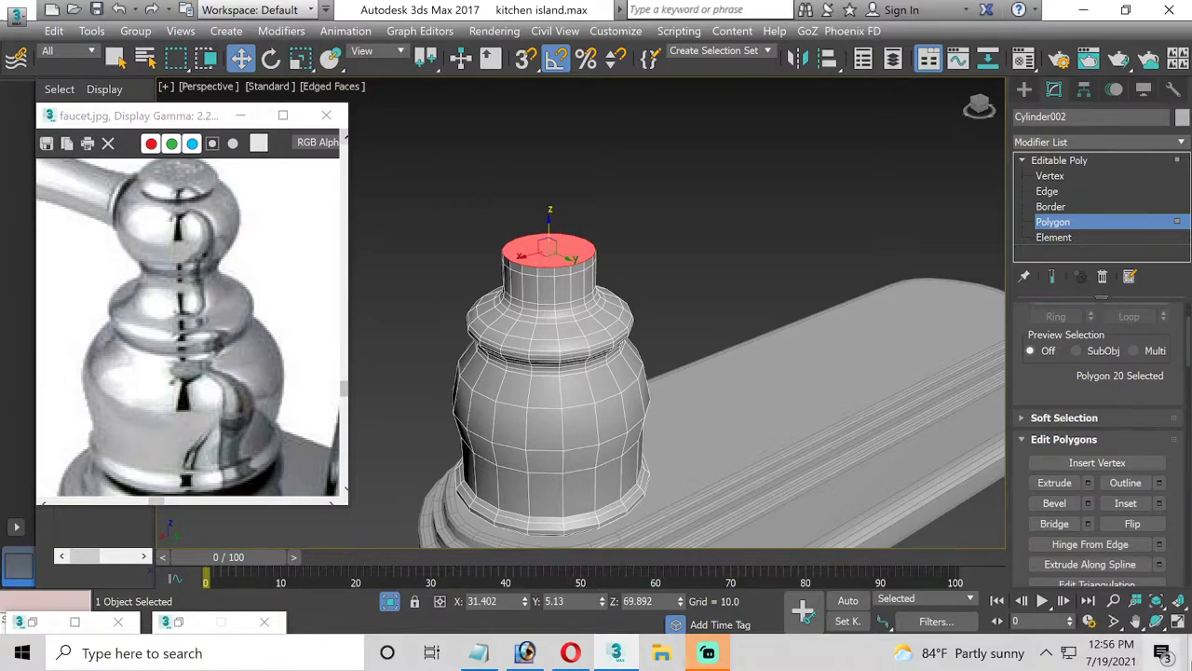
Frame the faucet body in a maximized Back view and create a sphere above the neck
left_click(1178, 622)
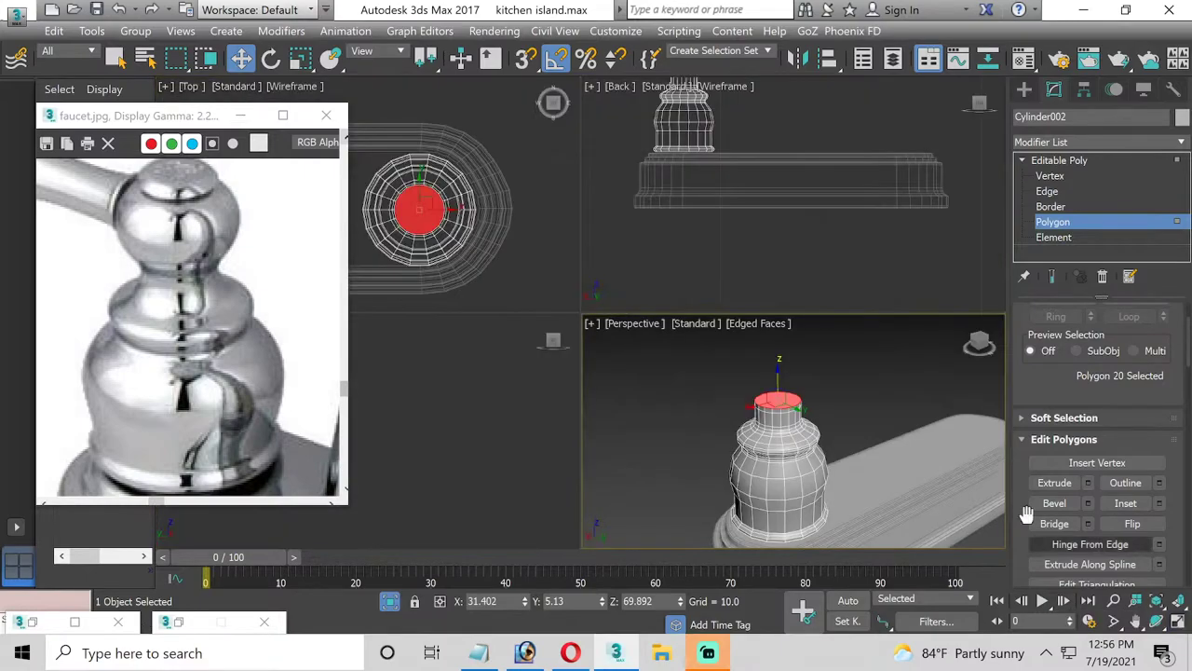
right_click(814, 270)
left_click(1177, 621)
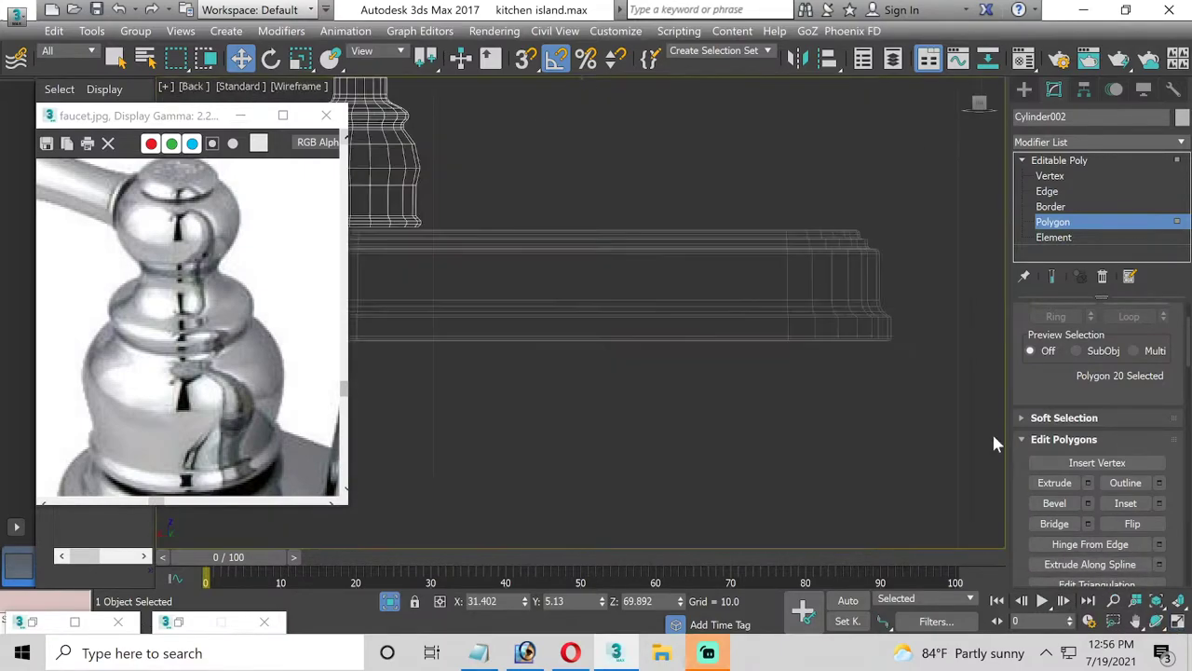
middle_click_drag(704, 311, 767, 348)
scroll(687, 416, "down", 3)
scroll(647, 372, "up", 2)
middle_click_drag(646, 372, 615, 251)
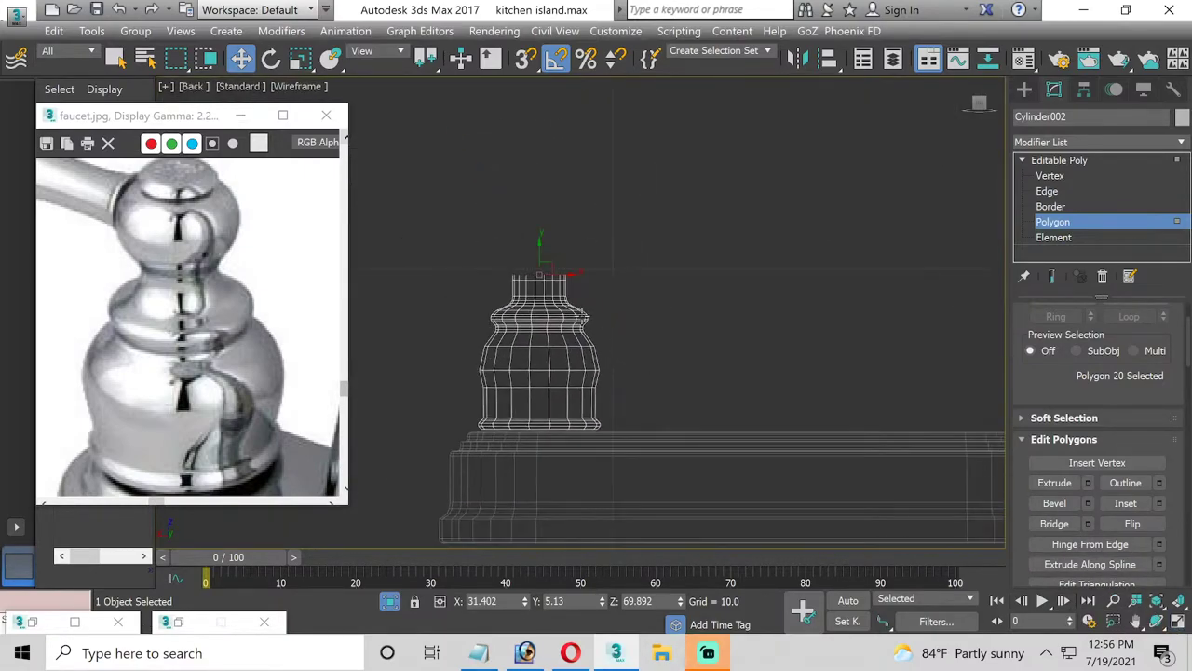
scroll(578, 310, "up", 1)
left_click_drag(577, 314, 602, 323)
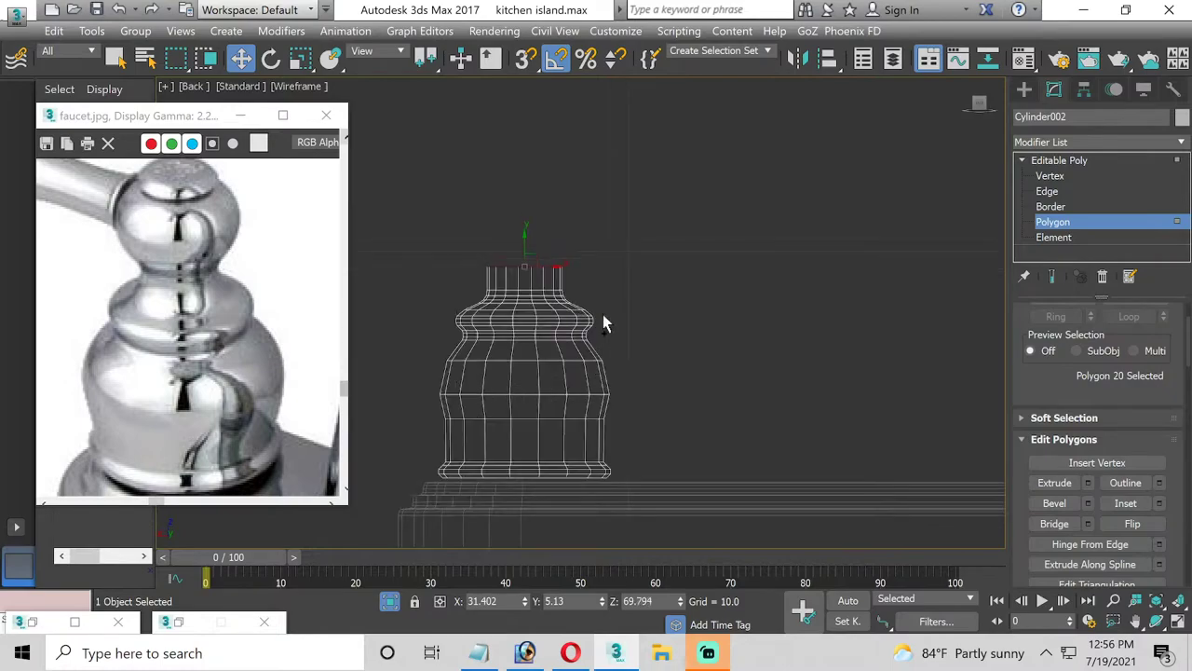
left_click(1024, 88)
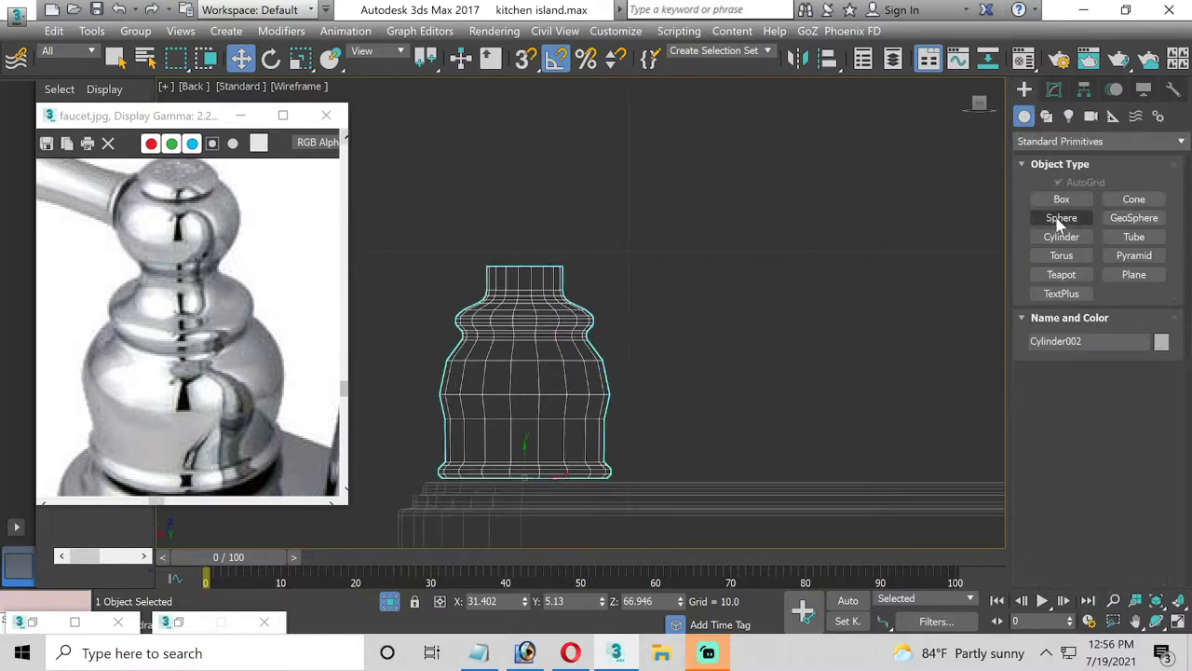
left_click(1060, 218)
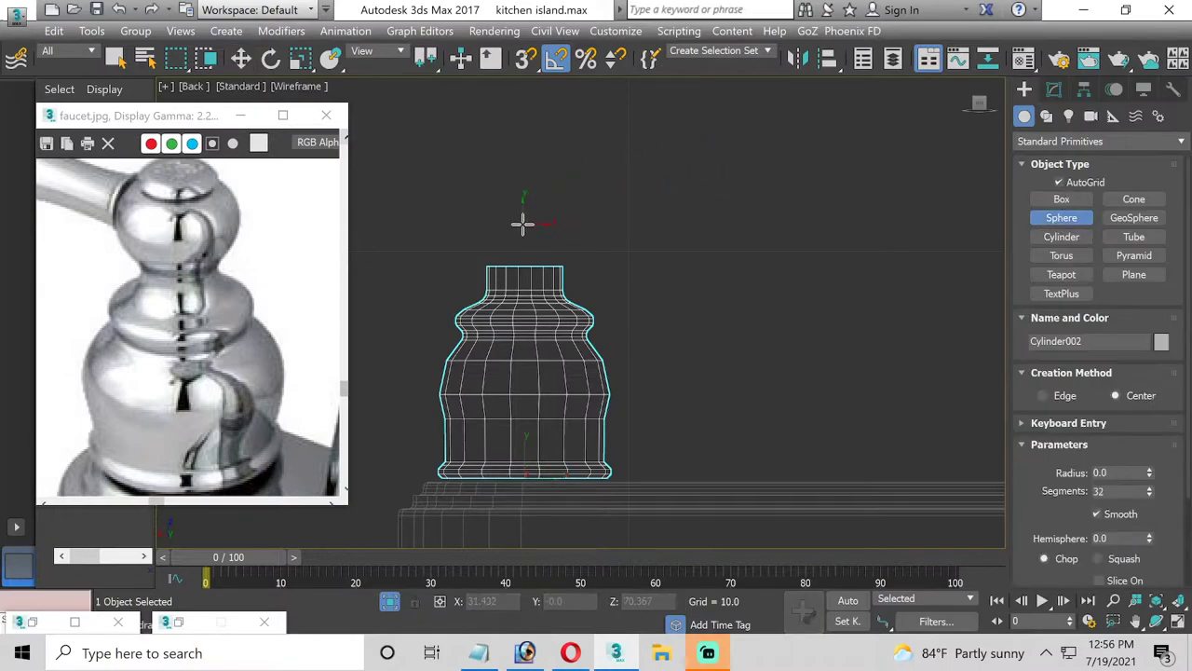
mouse_move(523, 223)
left_mouse_down()
mouse_move(532, 258)
mouse_move(558, 260)
left_mouse_up()
Rotate the sphere about its X axis and reduce it to 14 segments
key("w")
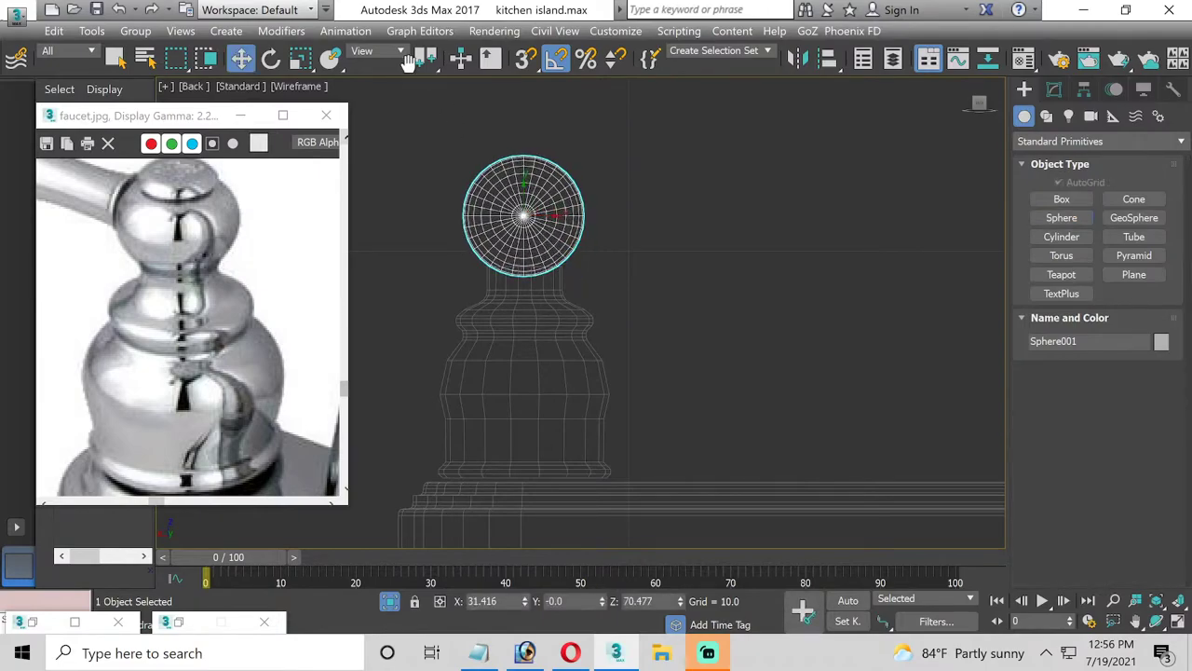
left_click(275, 65)
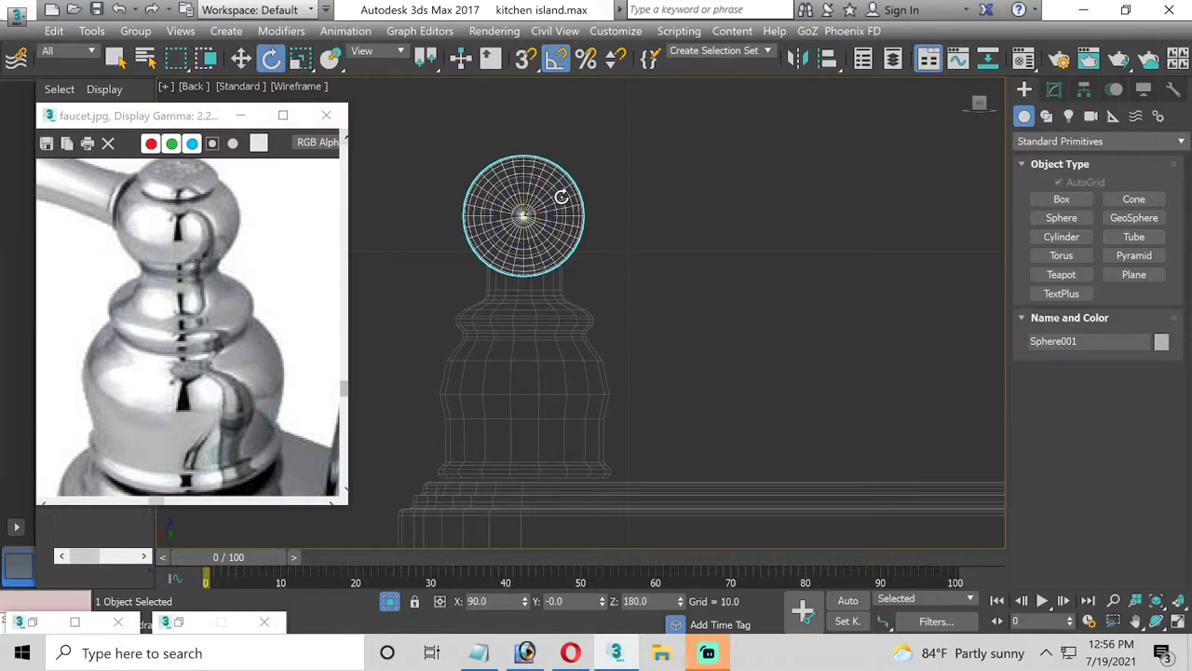
left_click_drag(531, 198, 530, 159)
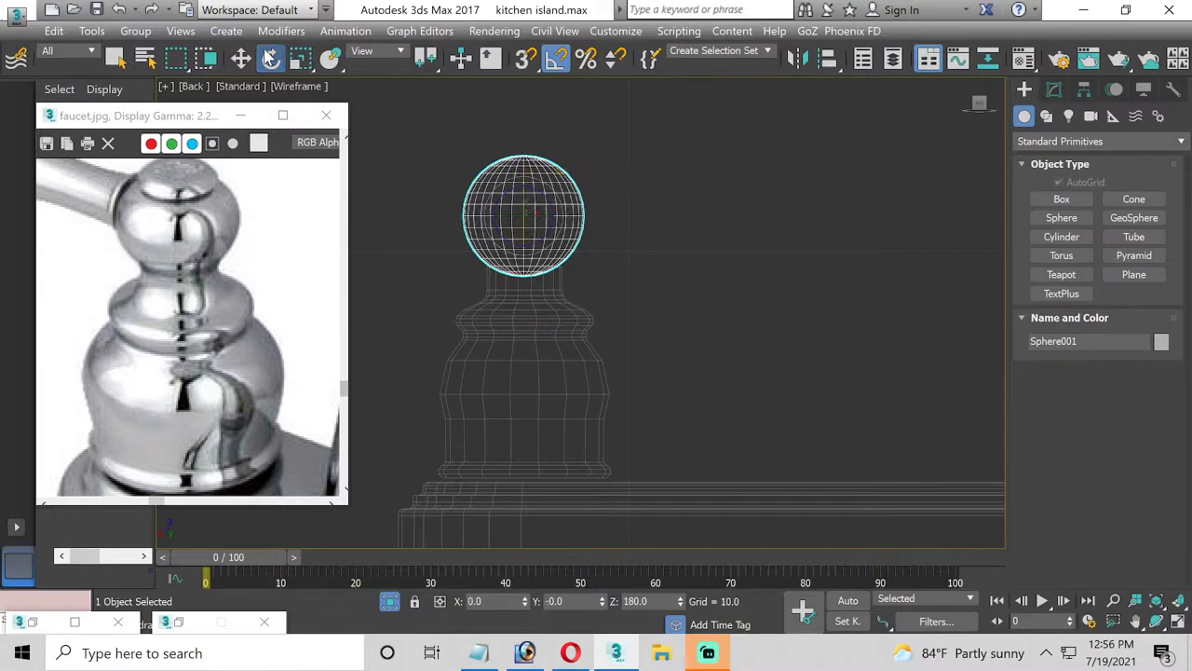
left_click(248, 58)
left_click(1056, 91)
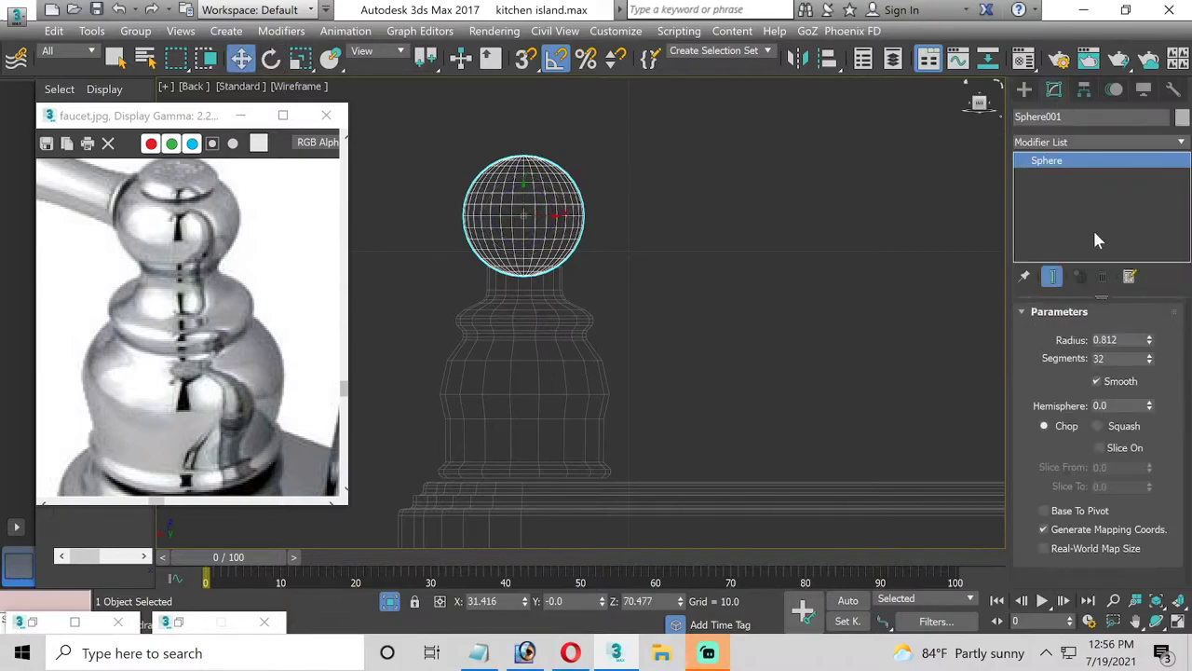
left_click(1150, 362)
left_click(1149, 362)
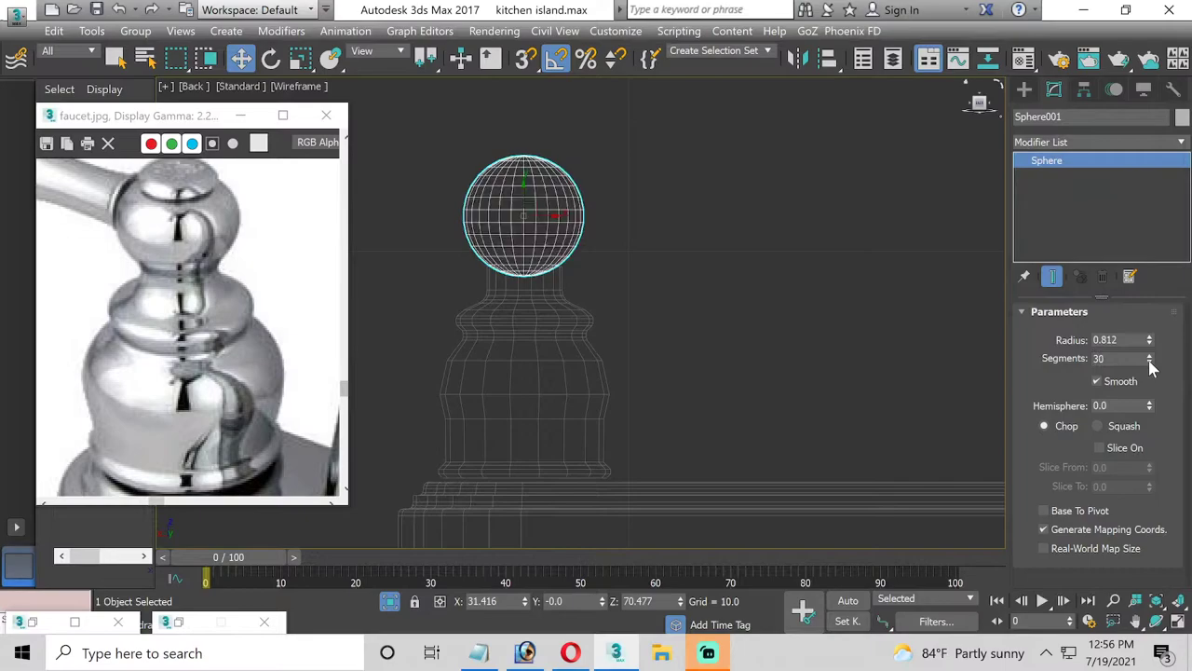
left_click(1150, 363)
left_click(1149, 363)
left_click_drag(1151, 367, 1152, 365)
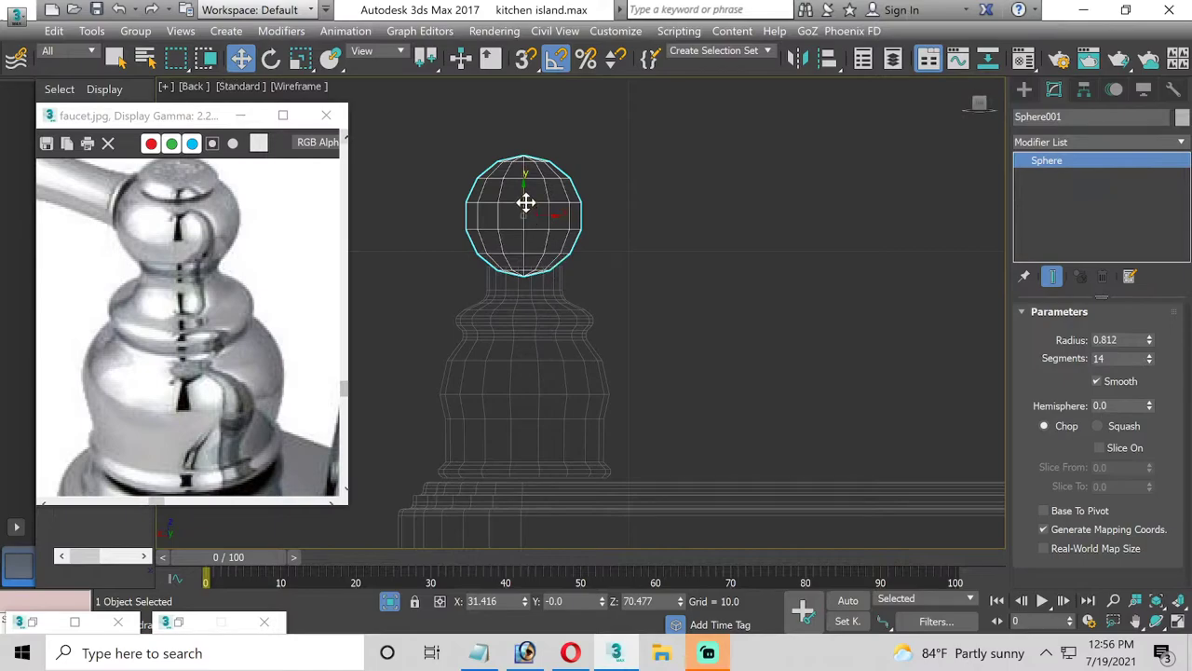
Move the 14-segment sphere so it sits just above the top of the neck
left_click_drag(527, 203, 528, 184)
left_click(508, 281)
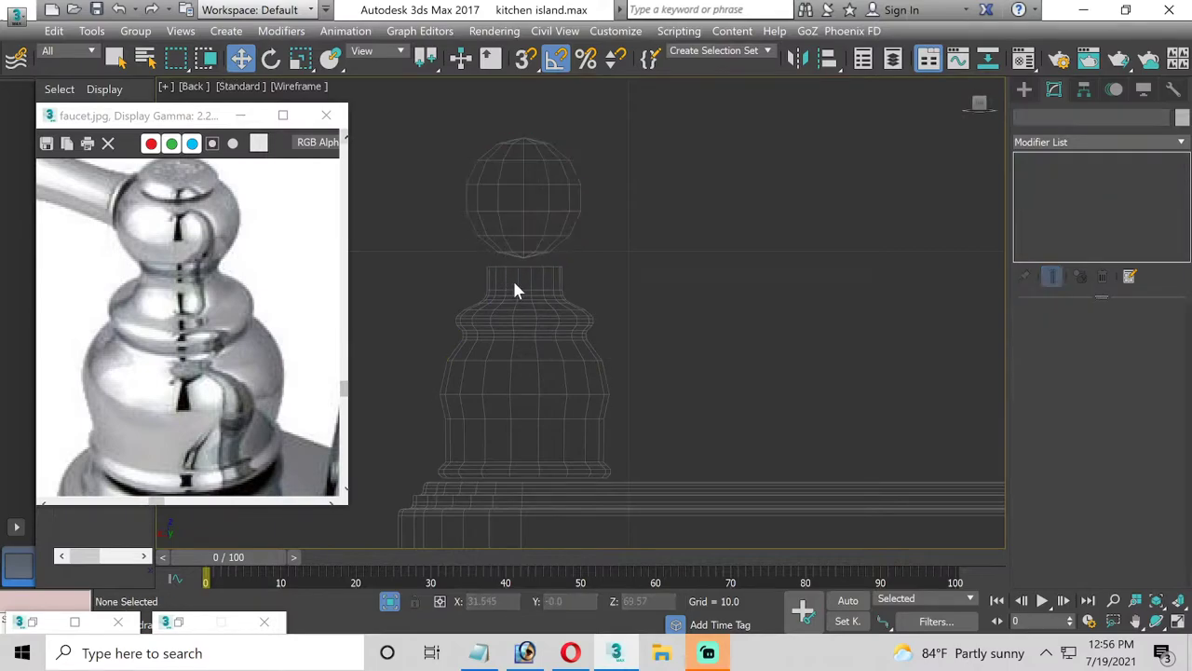
left_click(529, 187)
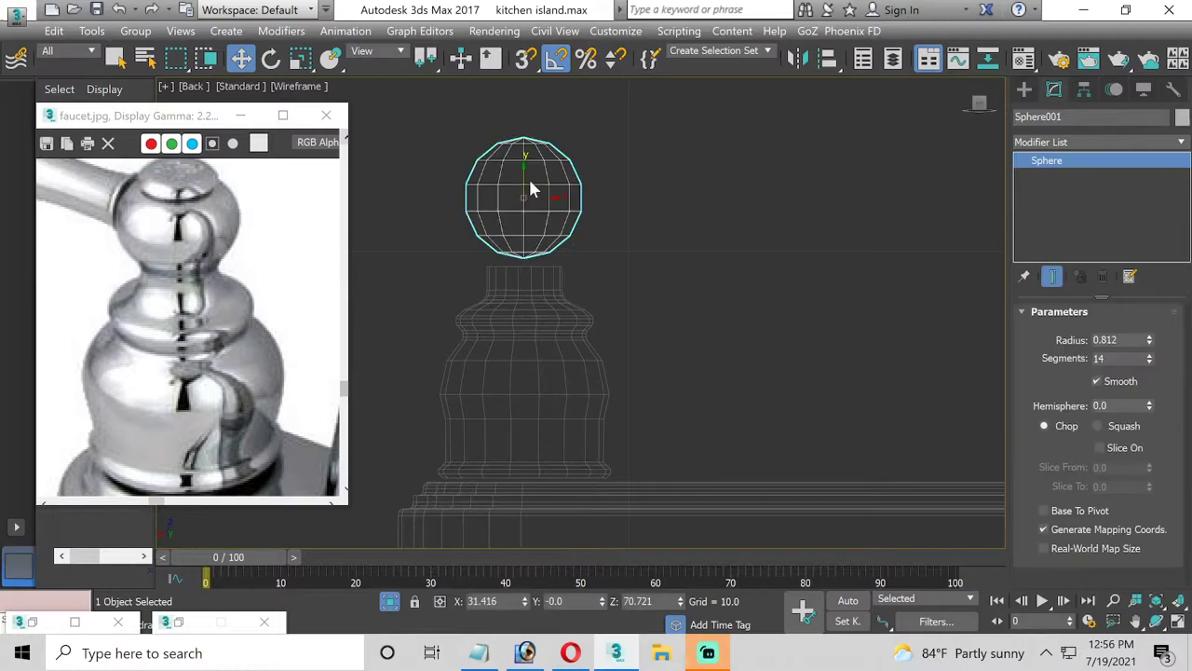
left_click_drag(524, 174, 541, 204)
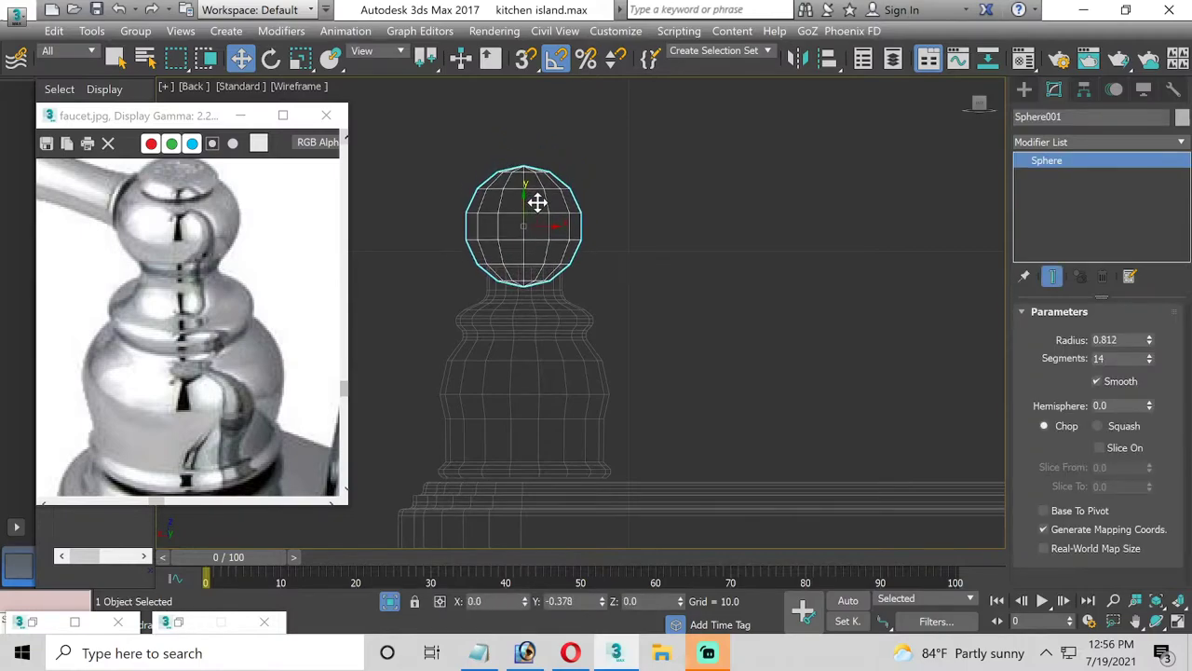
left_click(527, 301)
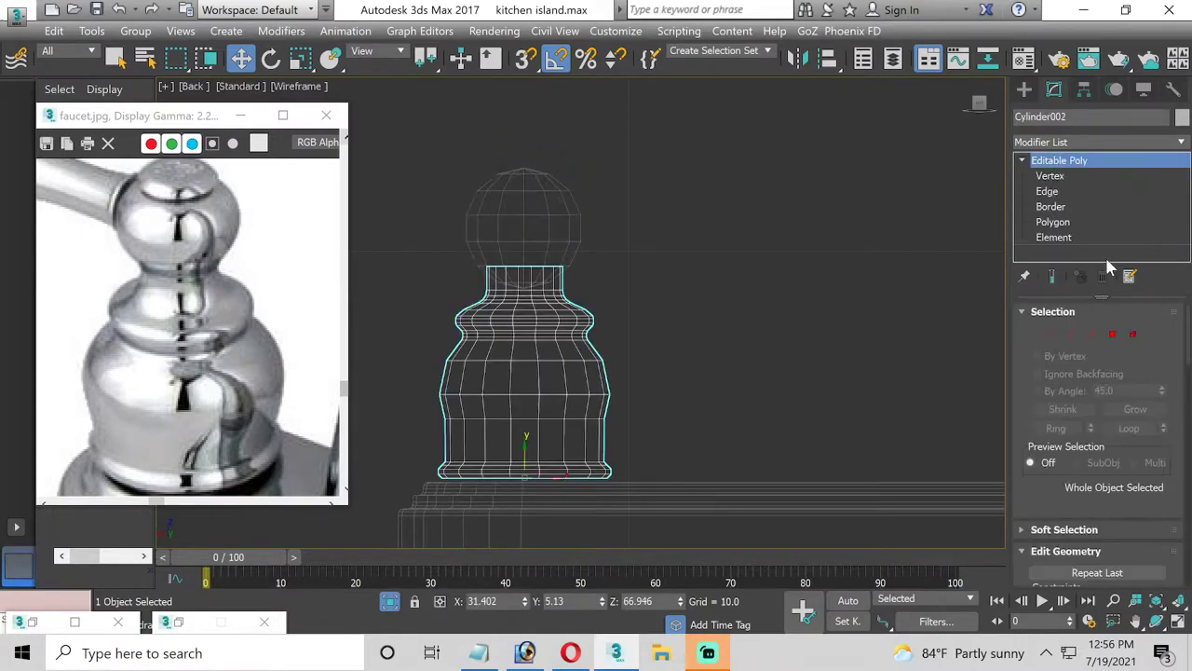
Lower the body's top faces slightly, widen them, and extrude them 0.088
left_click(1076, 223)
scroll(488, 228, "up", 2)
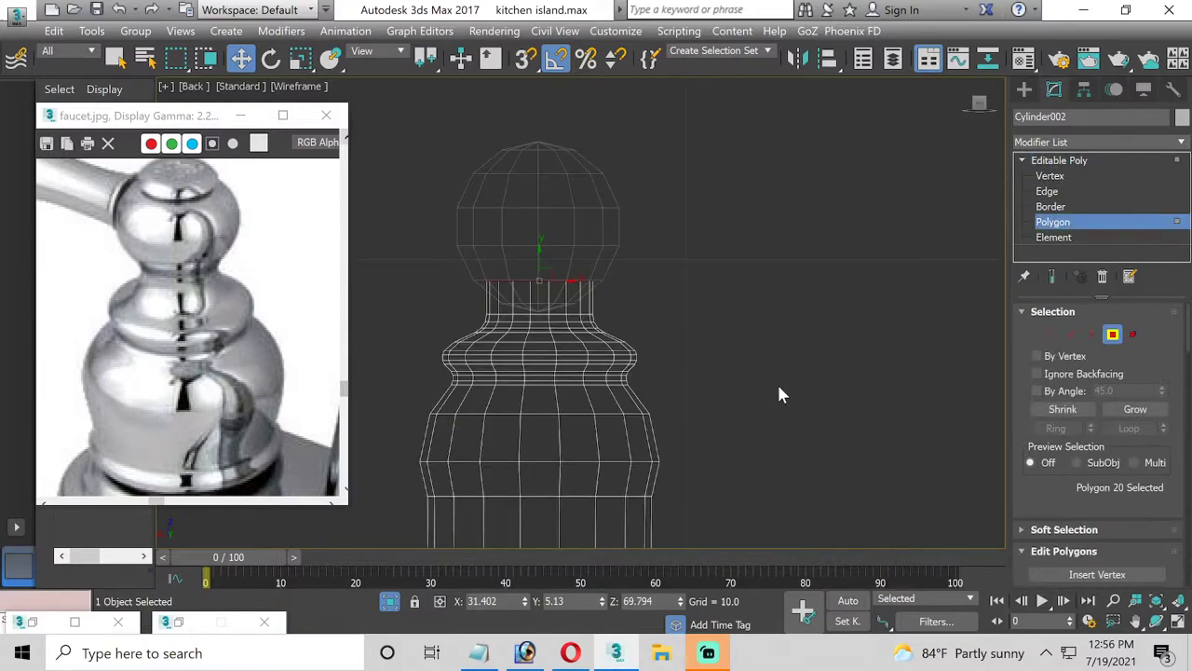
left_click(300, 58)
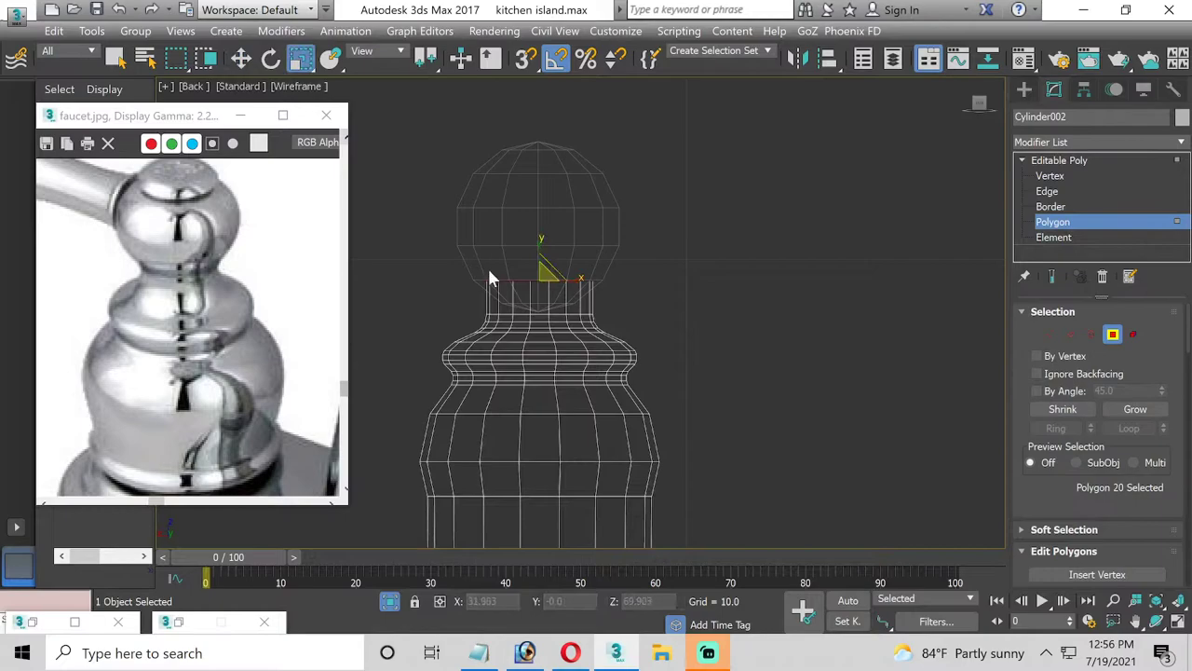
left_click(242, 59)
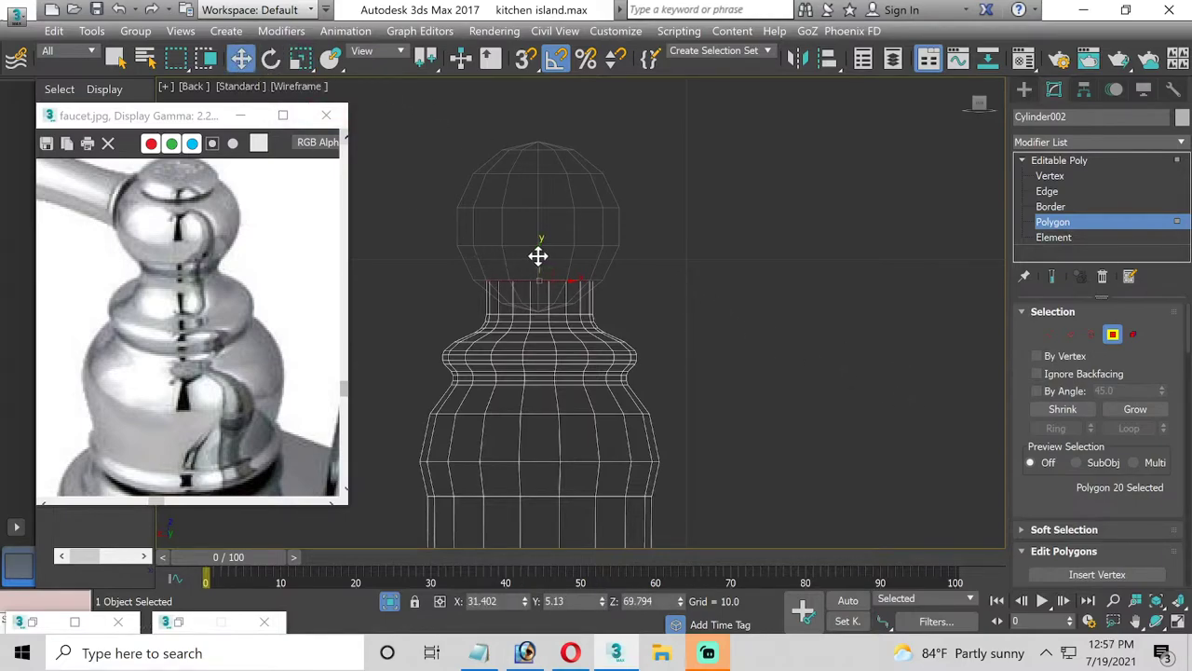
left_click_drag(538, 257, 542, 275)
scroll(1136, 562, "down", 1)
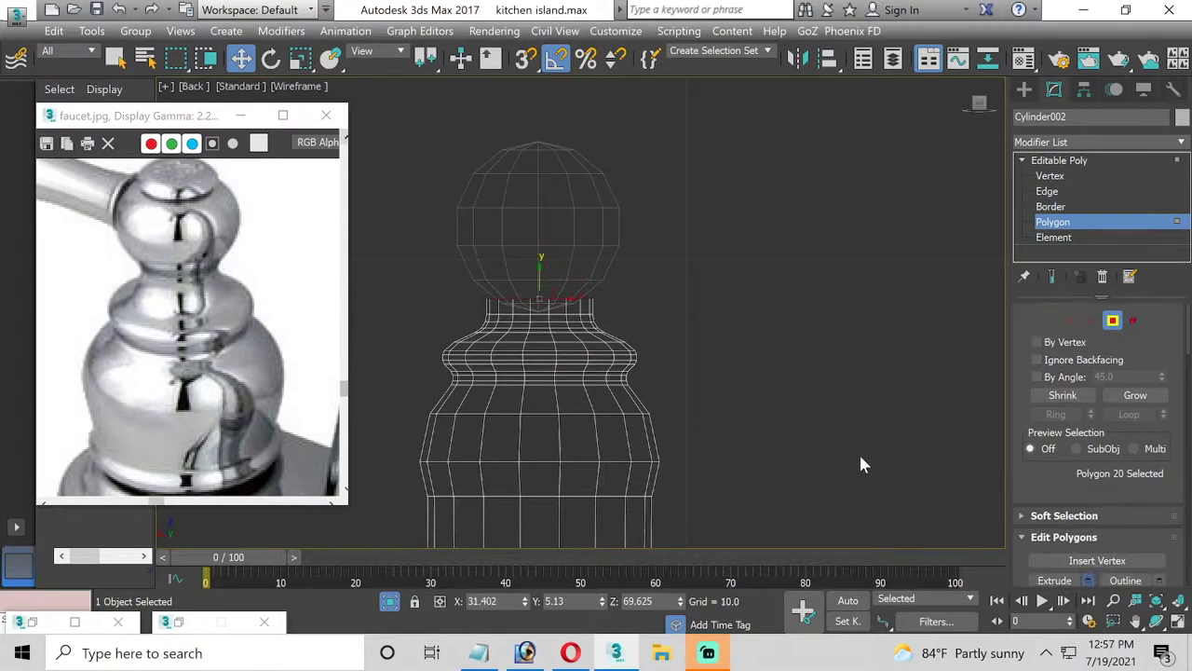
key("shift+e")
left_click(300, 58)
left_click_drag(542, 280, 534, 275)
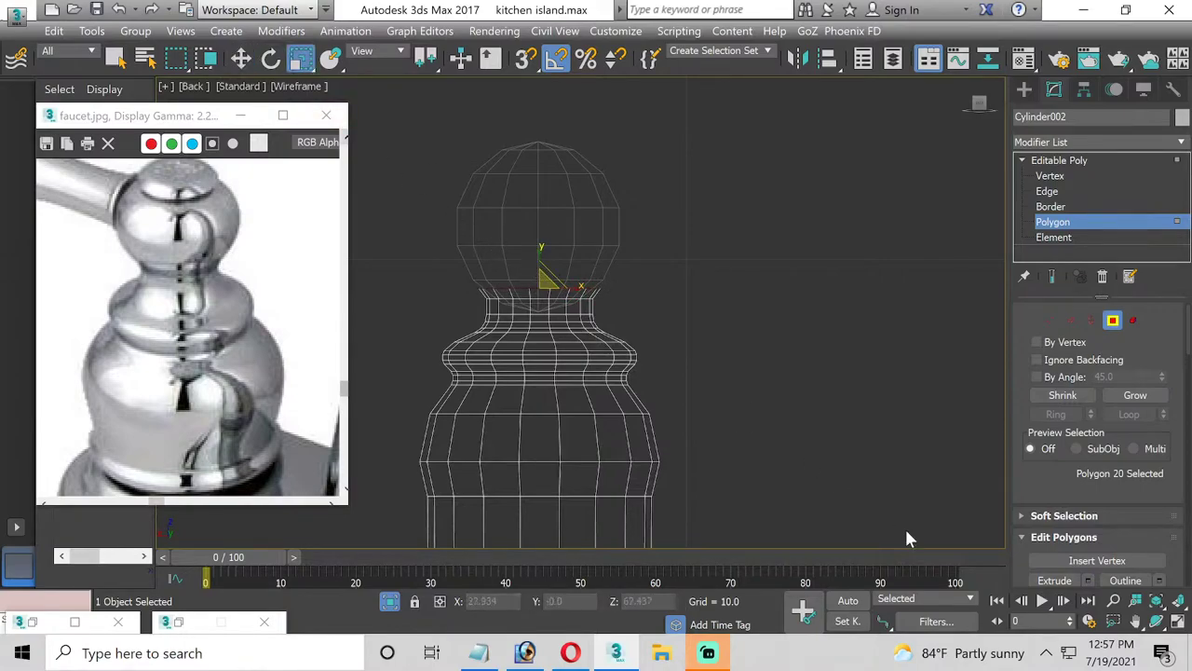
left_click(1088, 579)
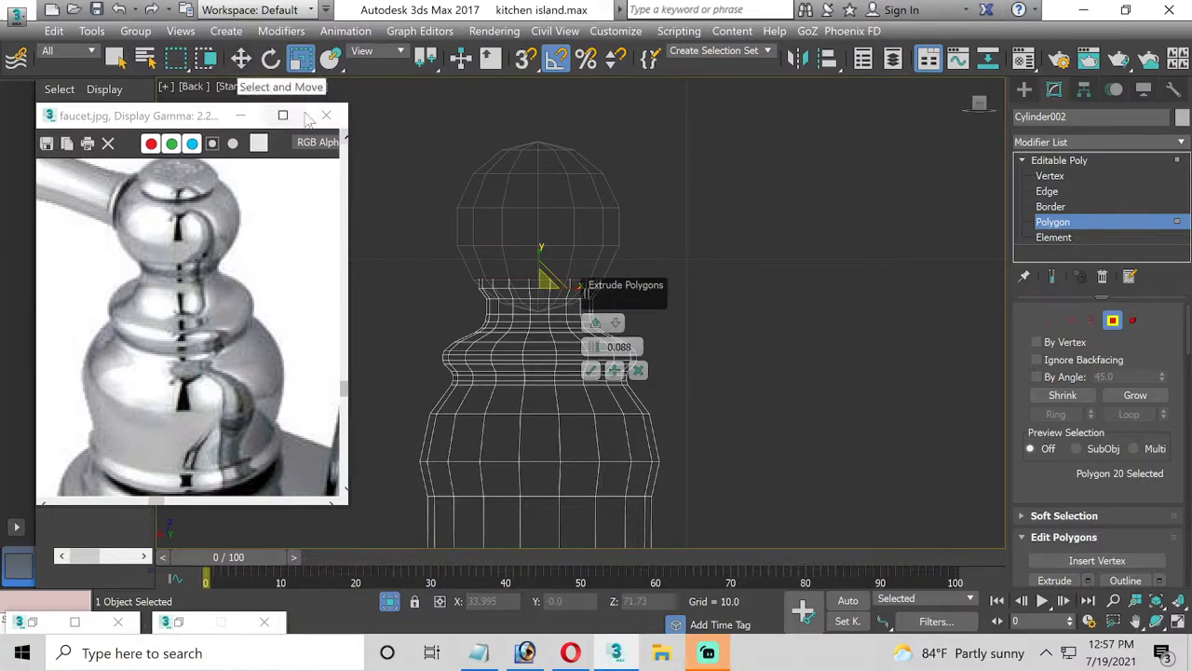
left_click(591, 370)
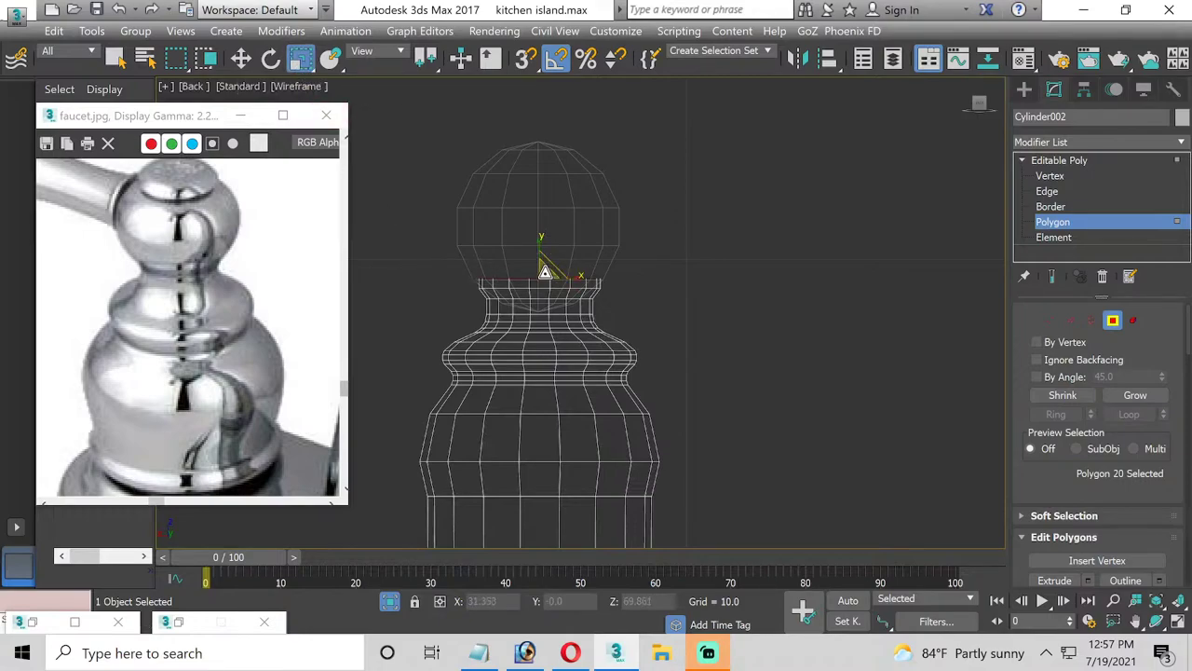
Add three more 0.088 extrusions, raising each new ring and widening it up to 103%
left_click_drag(545, 272, 540, 268)
left_click(1088, 580)
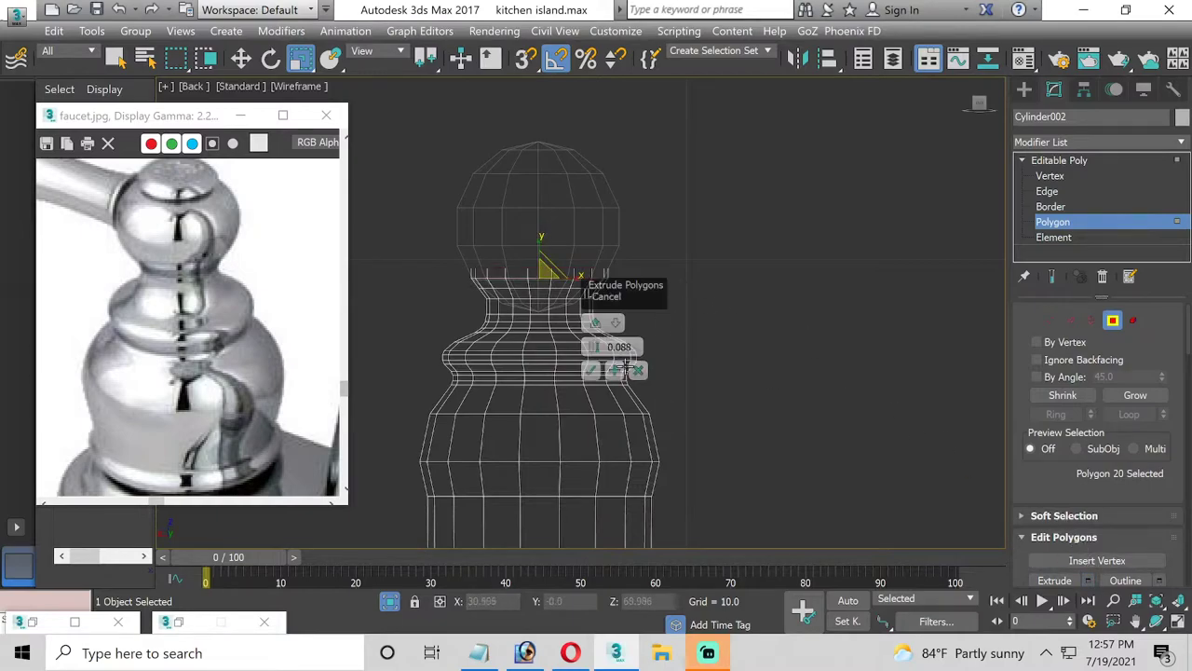
left_click(591, 370)
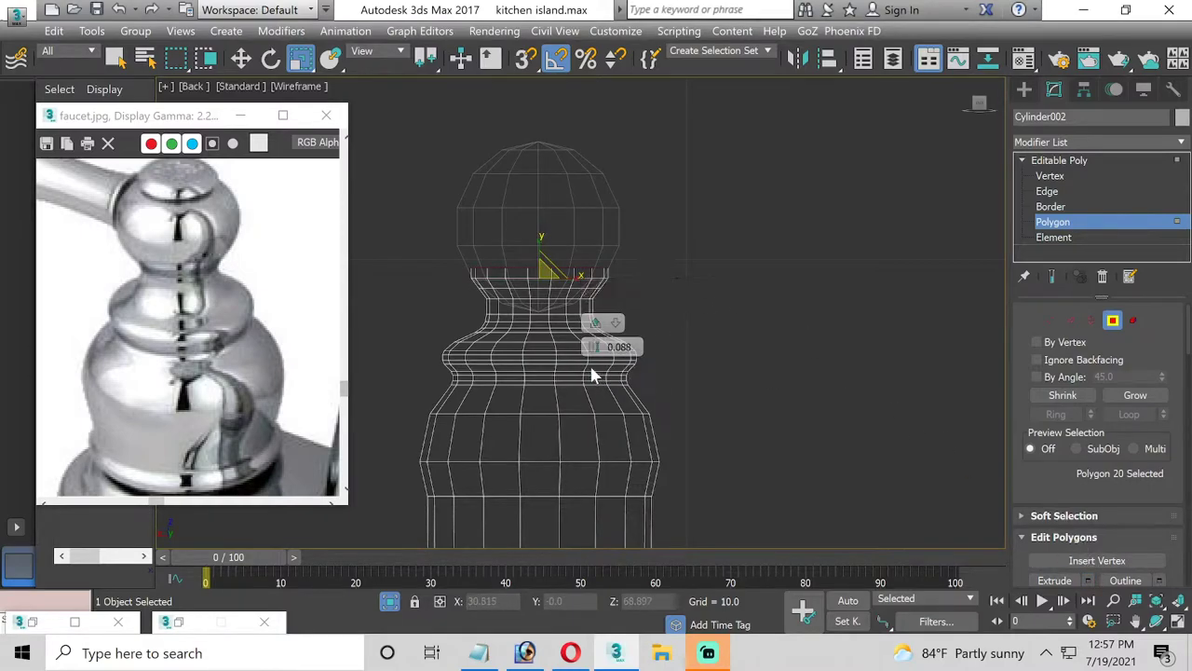
left_click(241, 57)
left_click_drag(539, 248, 531, 239)
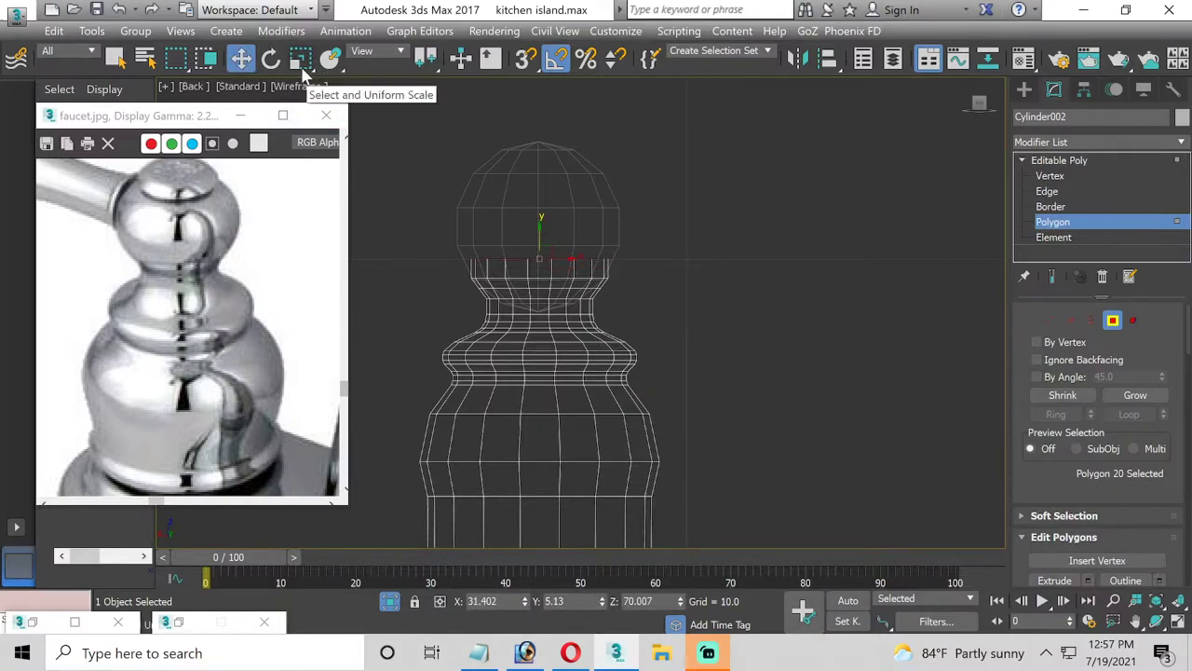
left_click(300, 58)
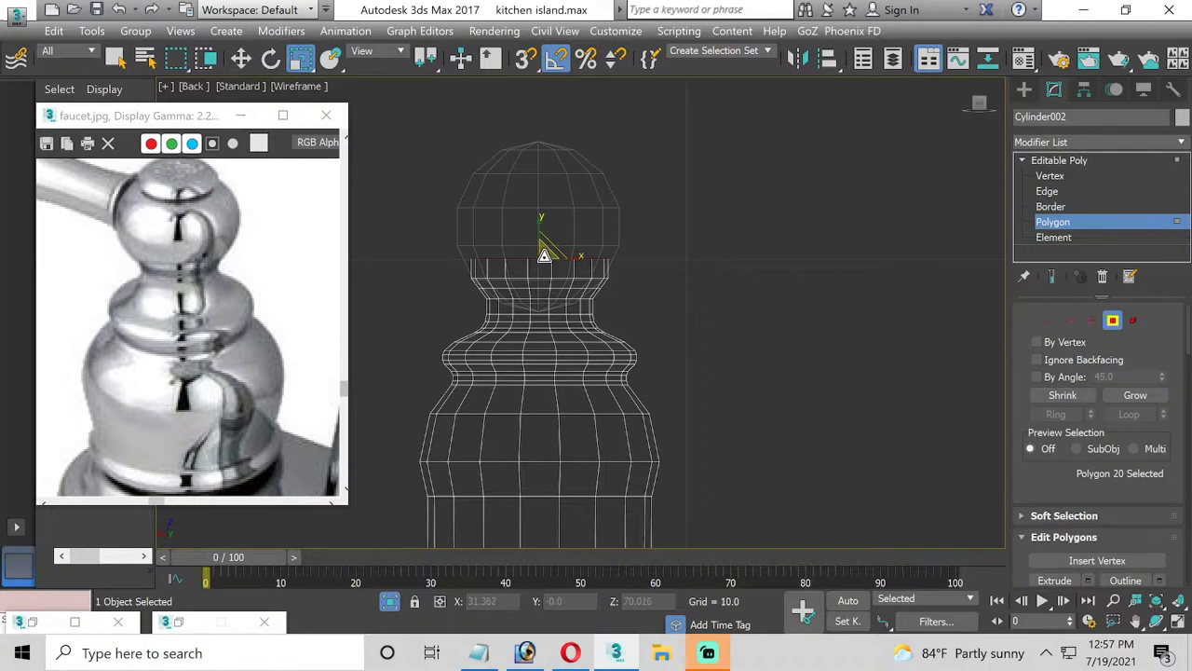
left_click_drag(544, 255, 539, 248)
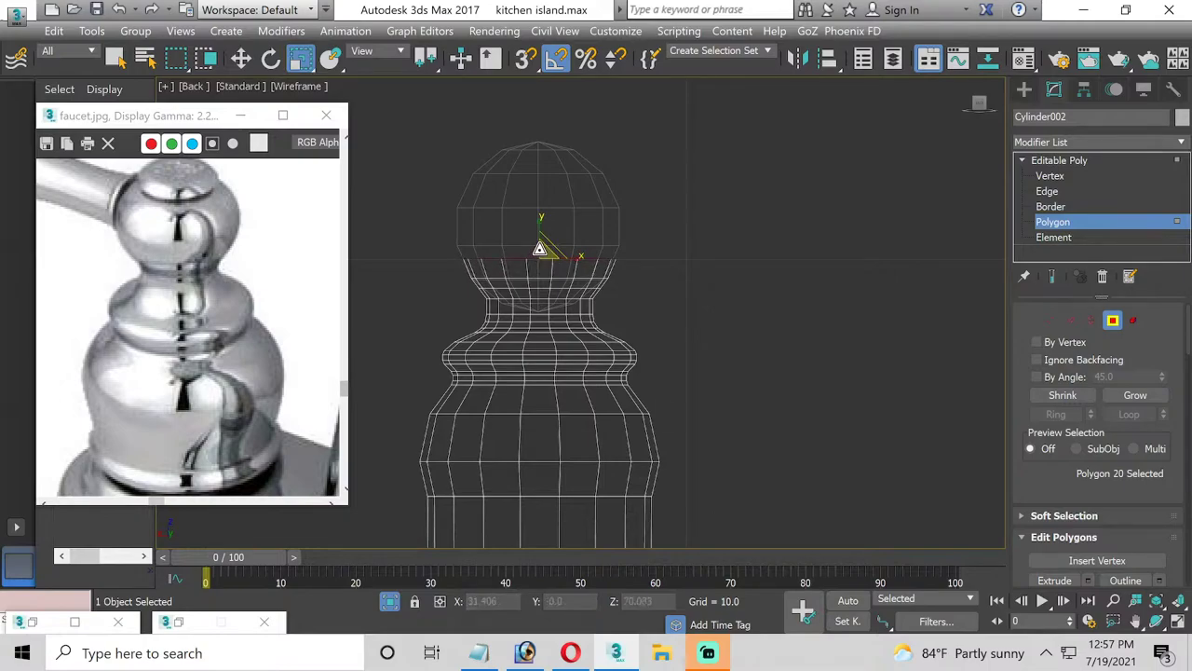
left_click(1088, 578)
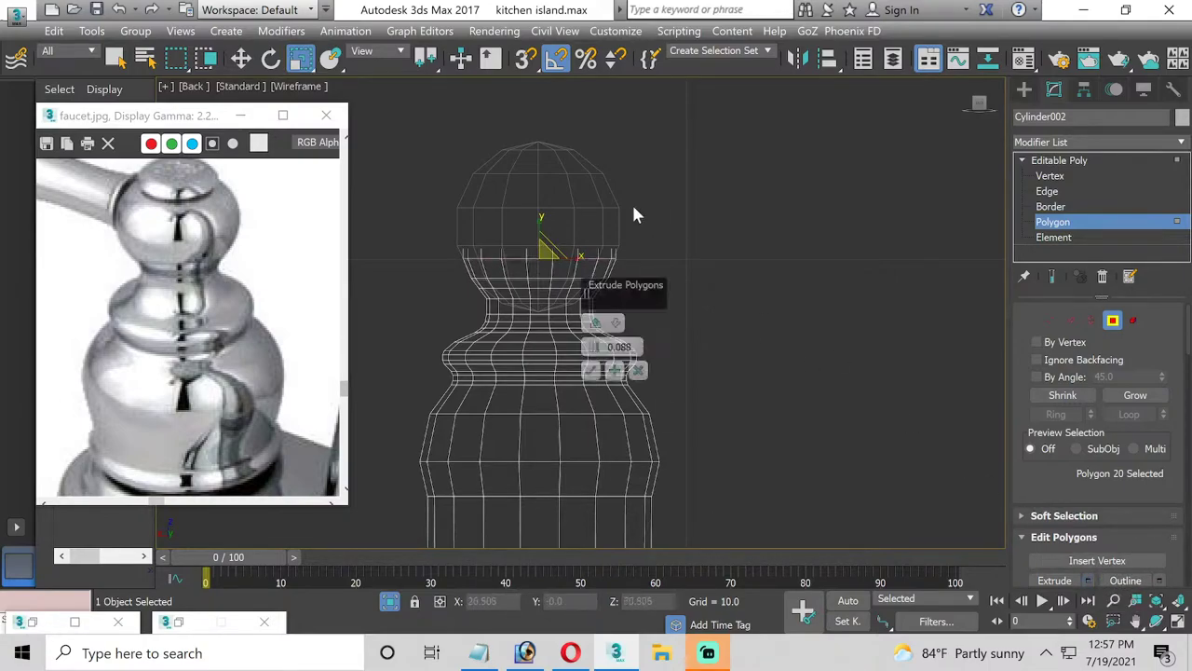
left_click(590, 371)
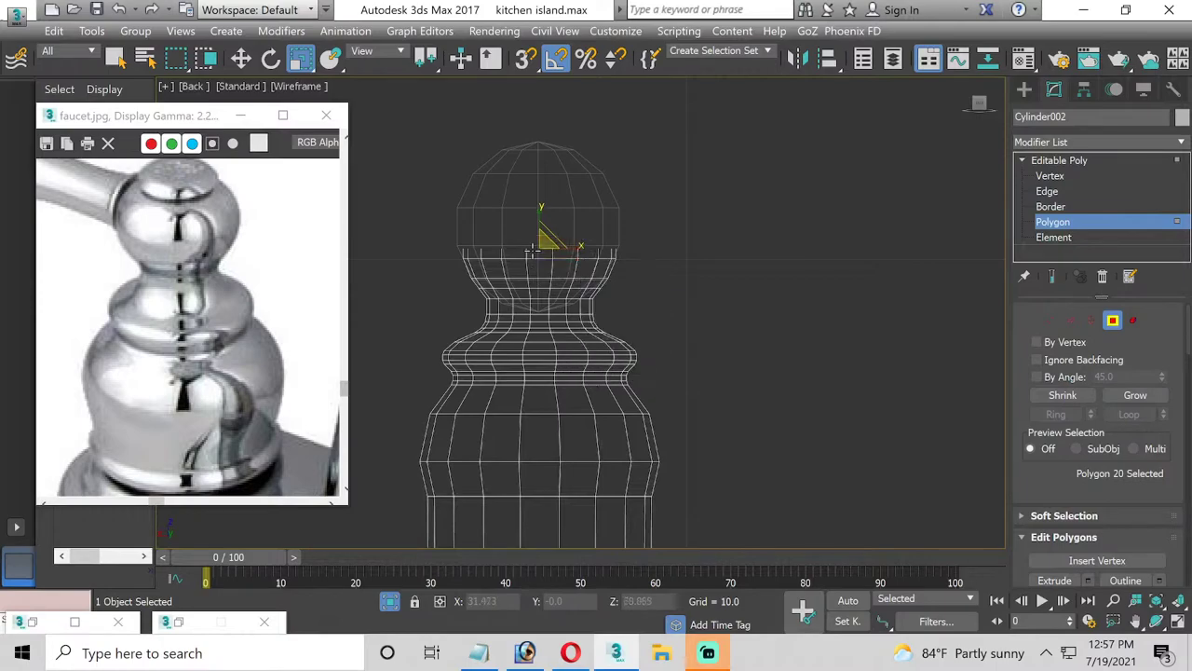
key("w")
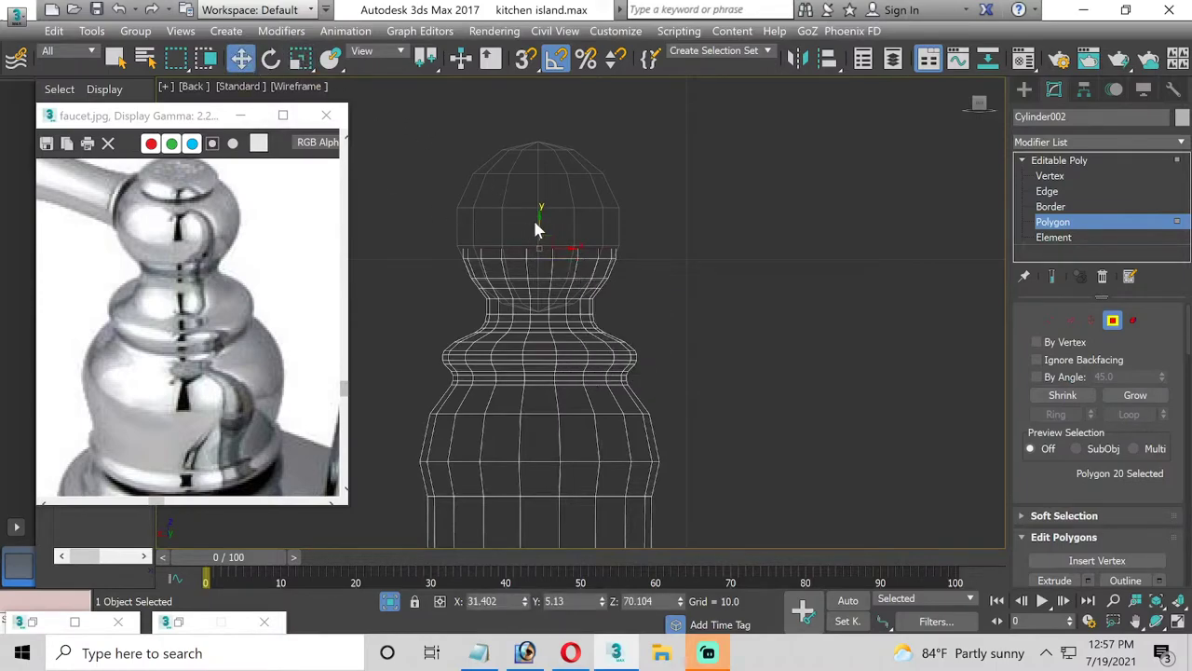
left_click_drag(538, 221, 531, 216)
left_click(300, 58)
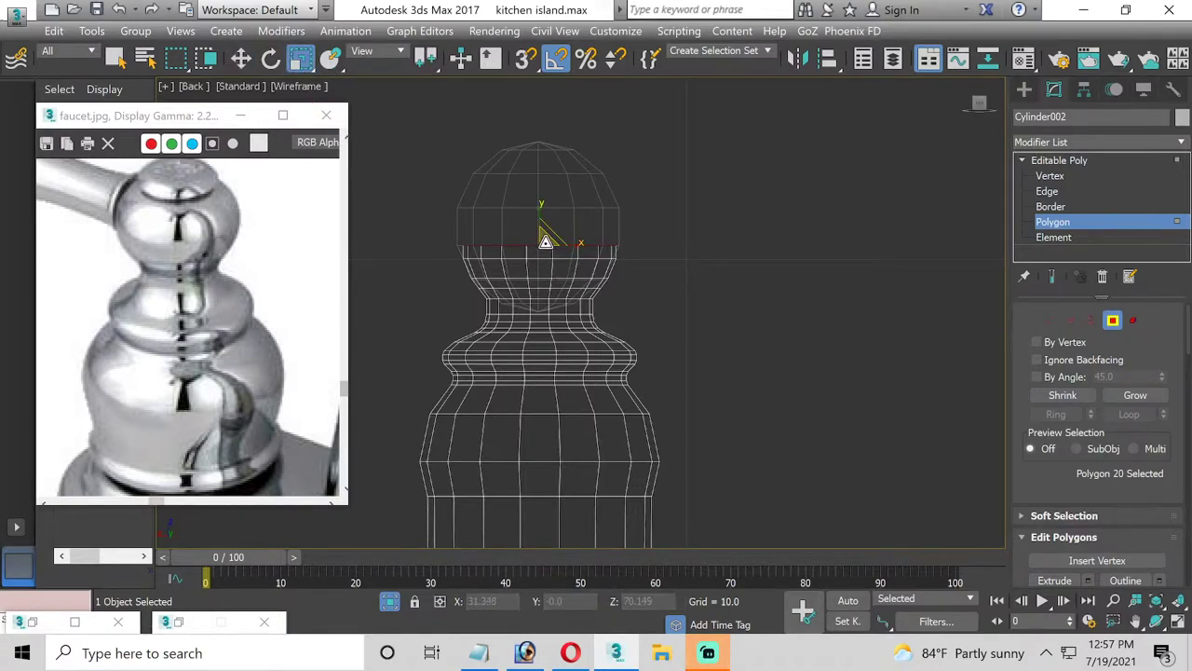
left_click_drag(546, 242, 545, 239)
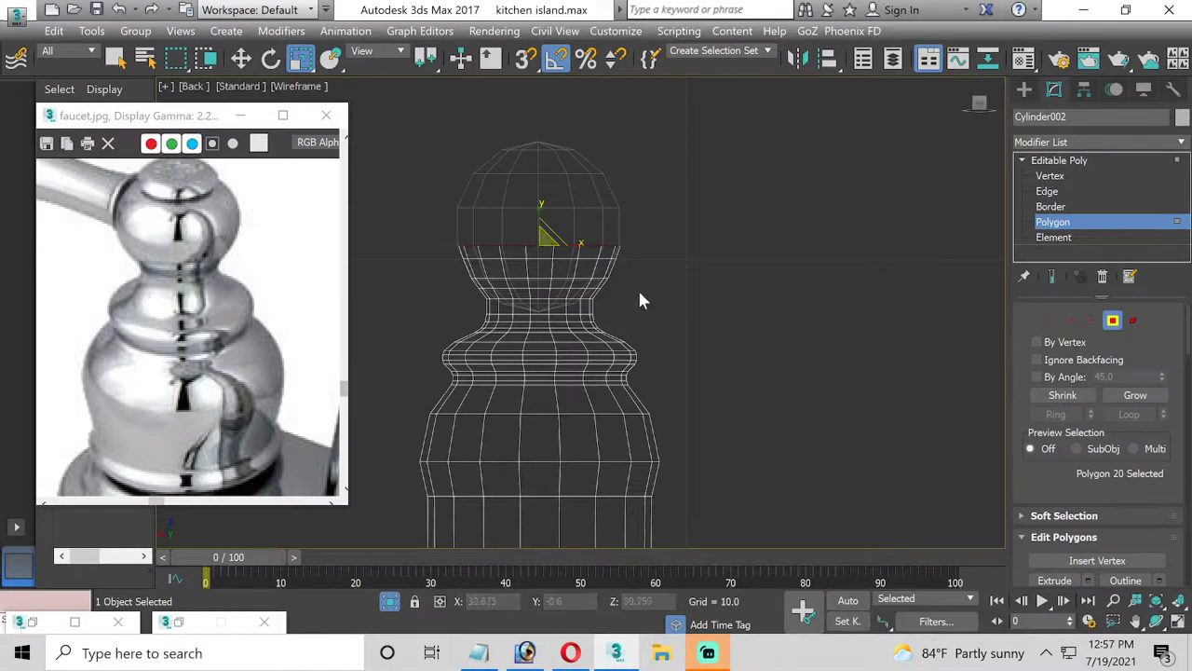
left_click(1087, 579)
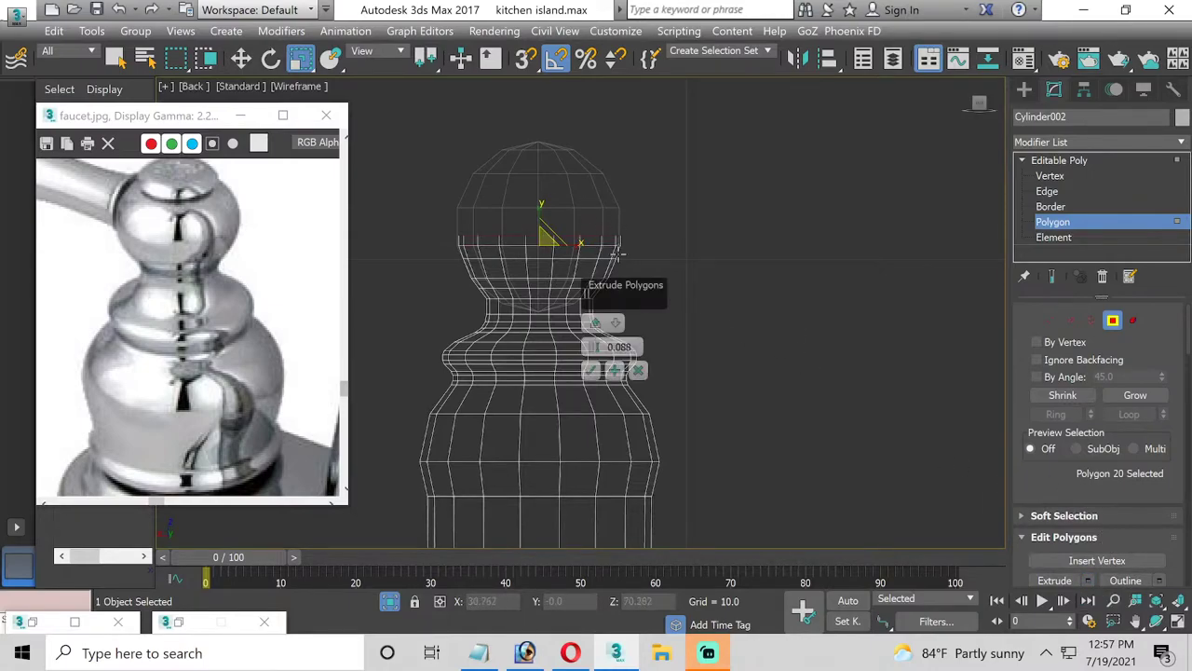
left_click(591, 370)
Extrude two more raised layers, shrinking the rings to 83% then 61% to form a dome
left_click(240, 57)
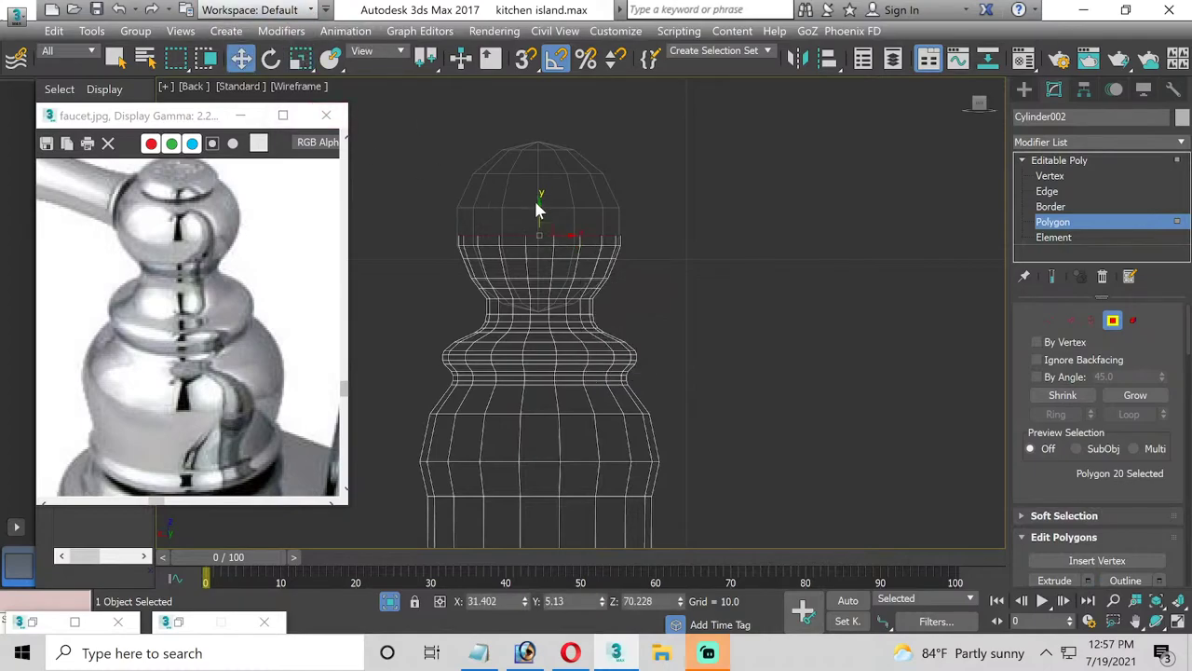
left_click_drag(537, 208, 528, 179)
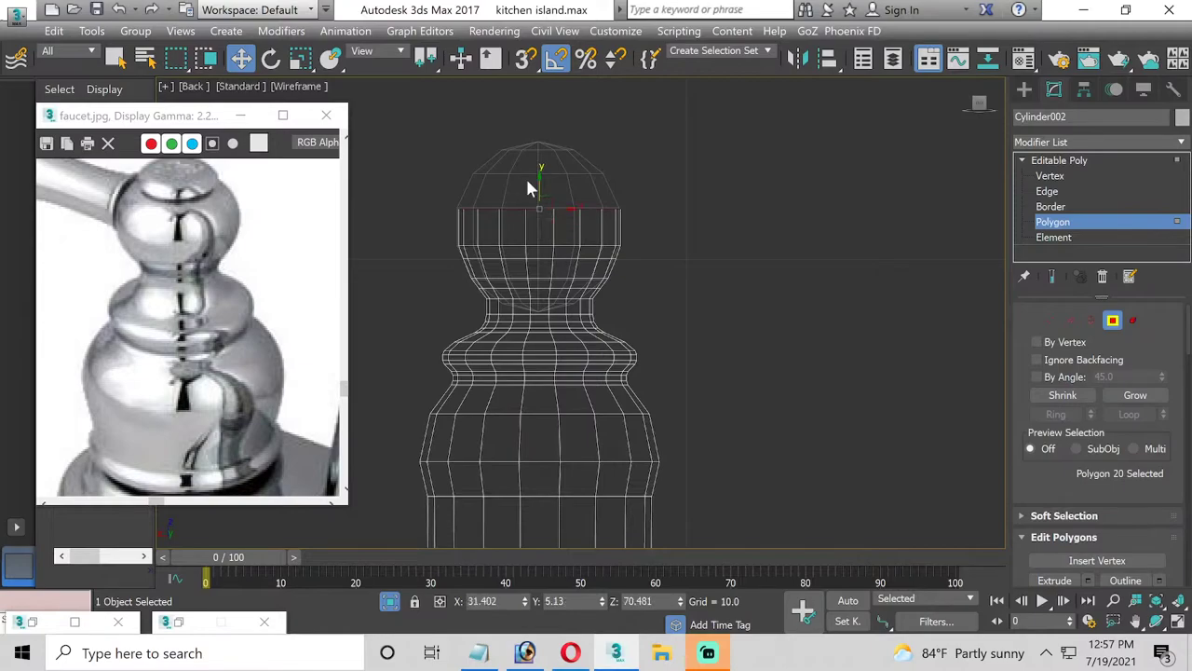
left_click(299, 58)
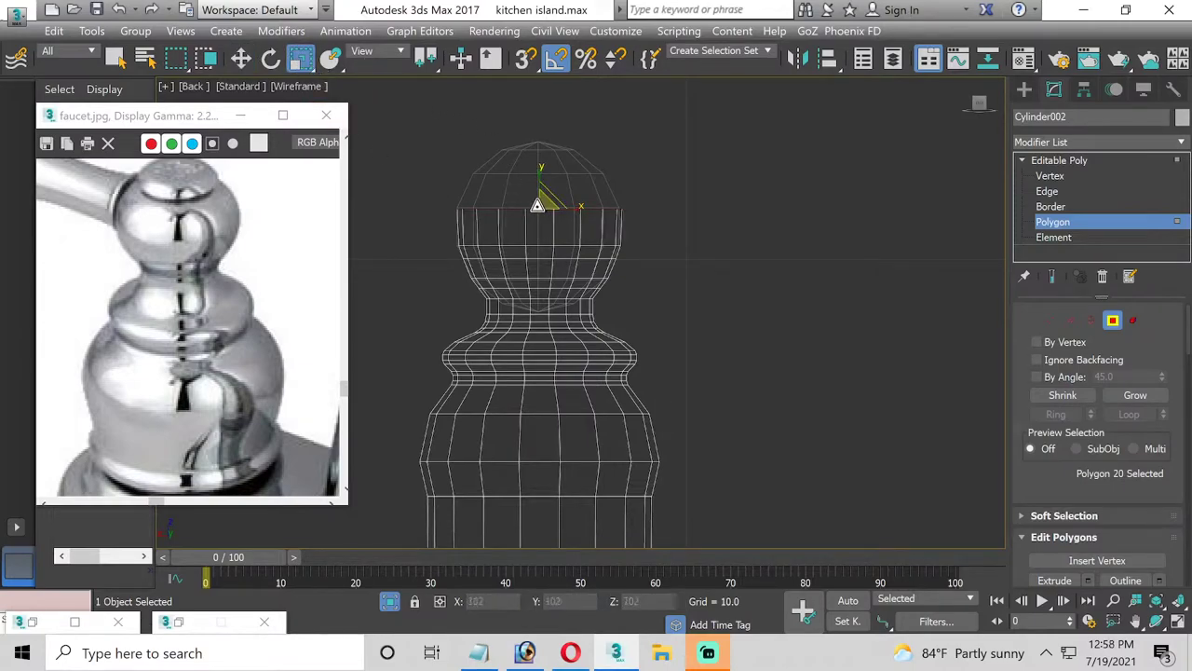
left_click(1081, 581)
left_click(591, 369)
key("w")
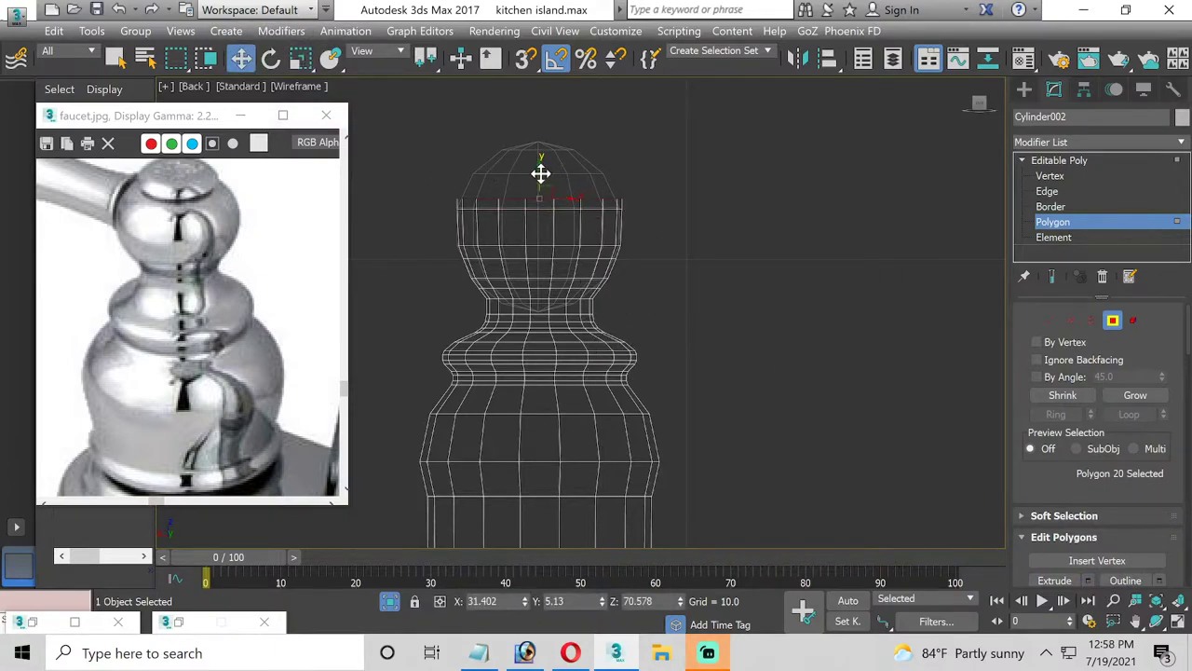
left_click_drag(540, 173, 540, 148)
left_click(301, 59)
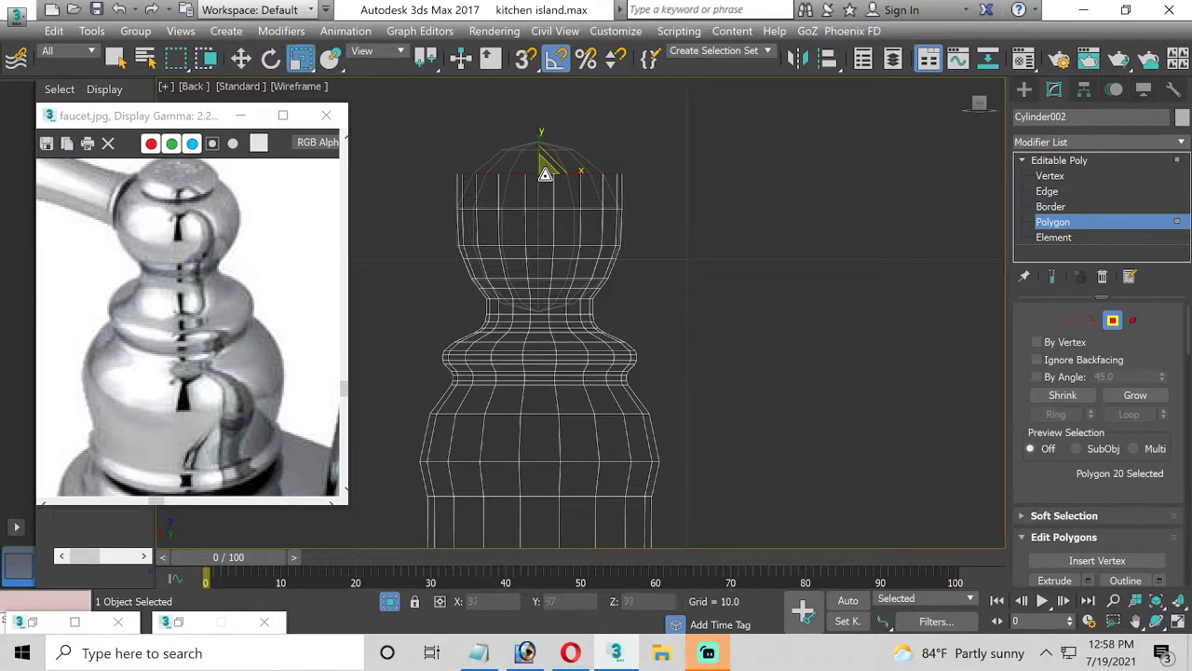
left_click_drag(542, 182, 548, 181)
left_click(1087, 581)
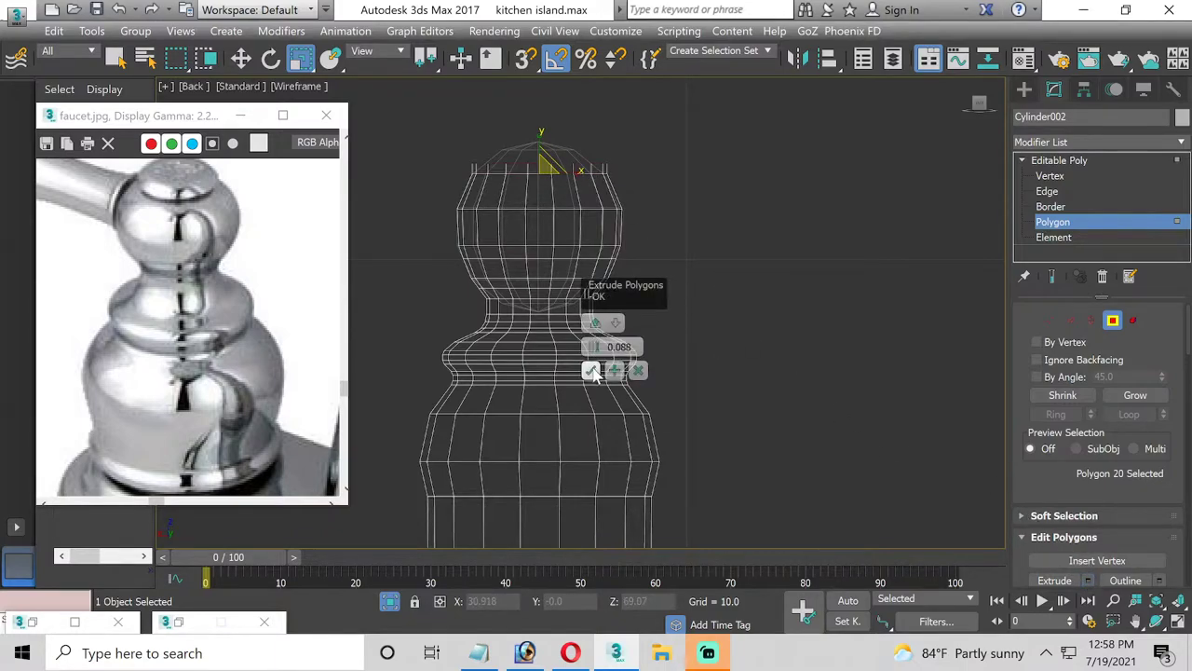
left_click(593, 371)
left_click(240, 58)
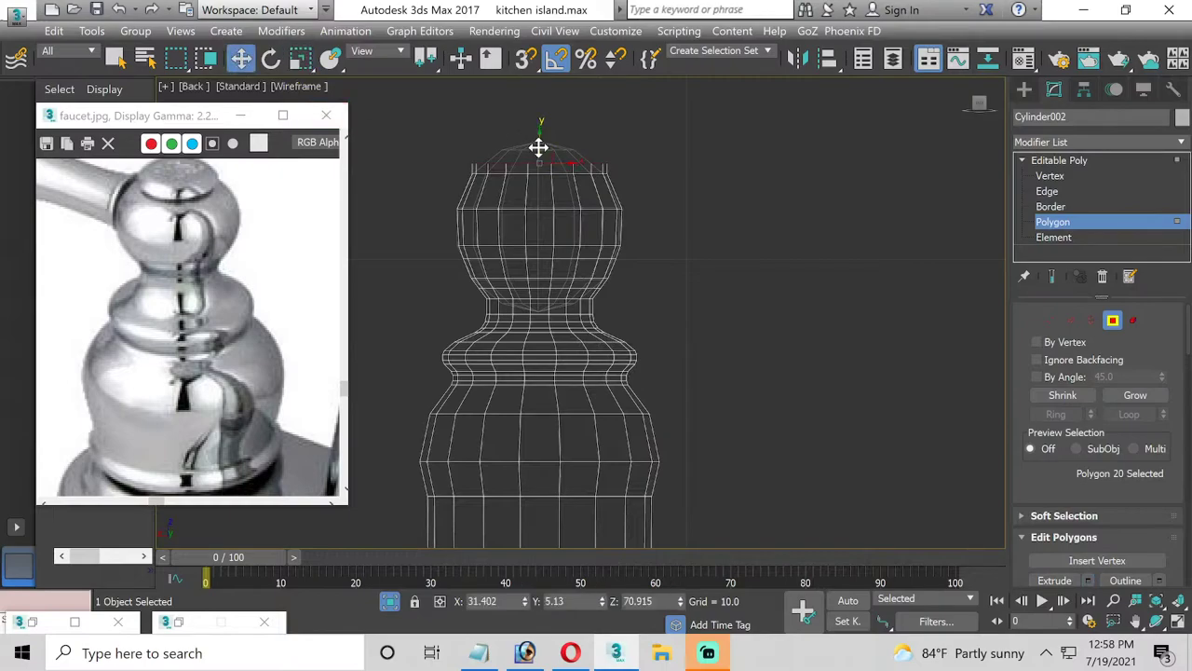
left_click_drag(539, 148, 531, 133)
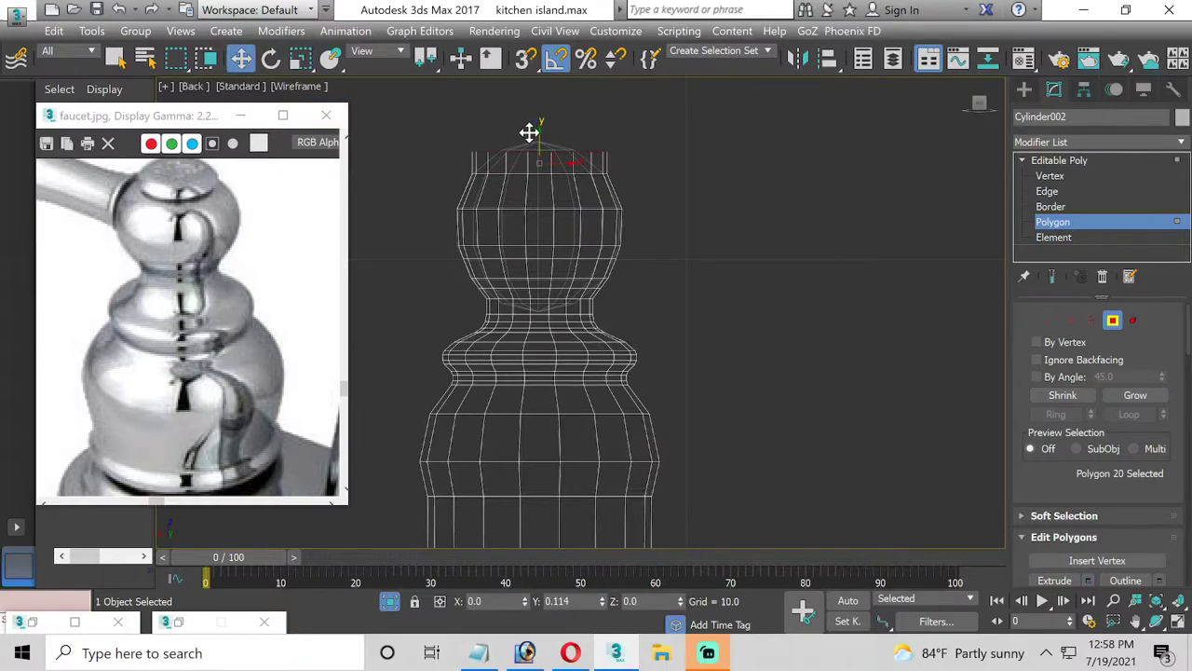
left_click(300, 57)
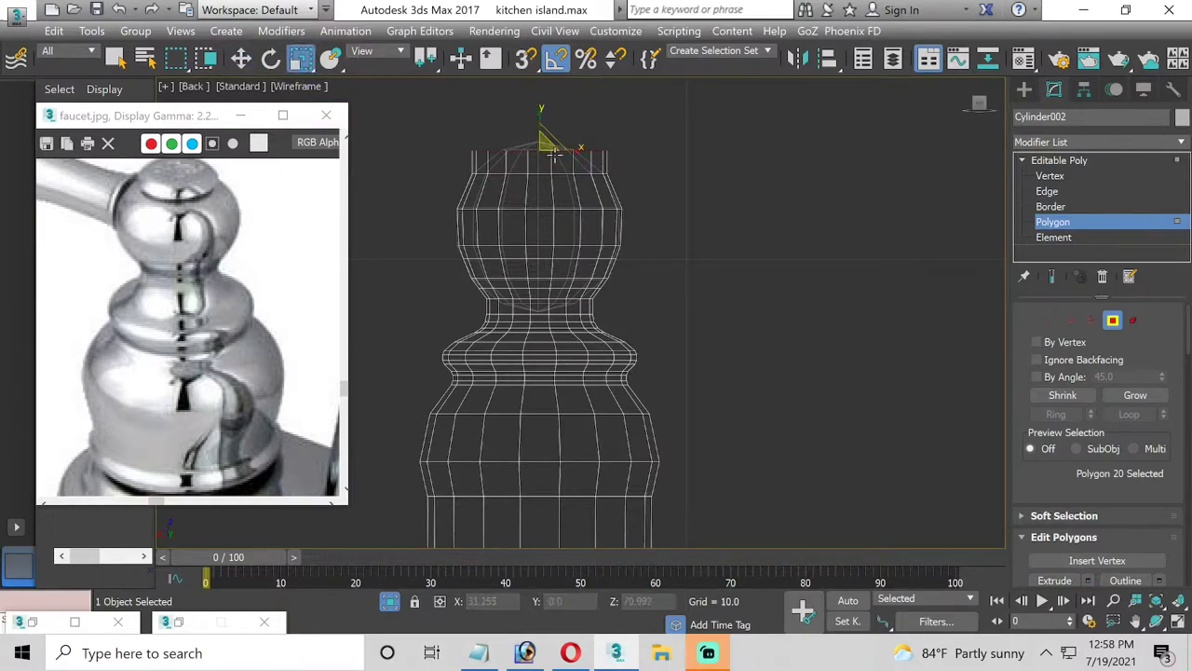
left_click_drag(554, 156, 552, 189)
Extrude the knob's selected top polygons slightly upward
scroll(567, 154, "up", 2)
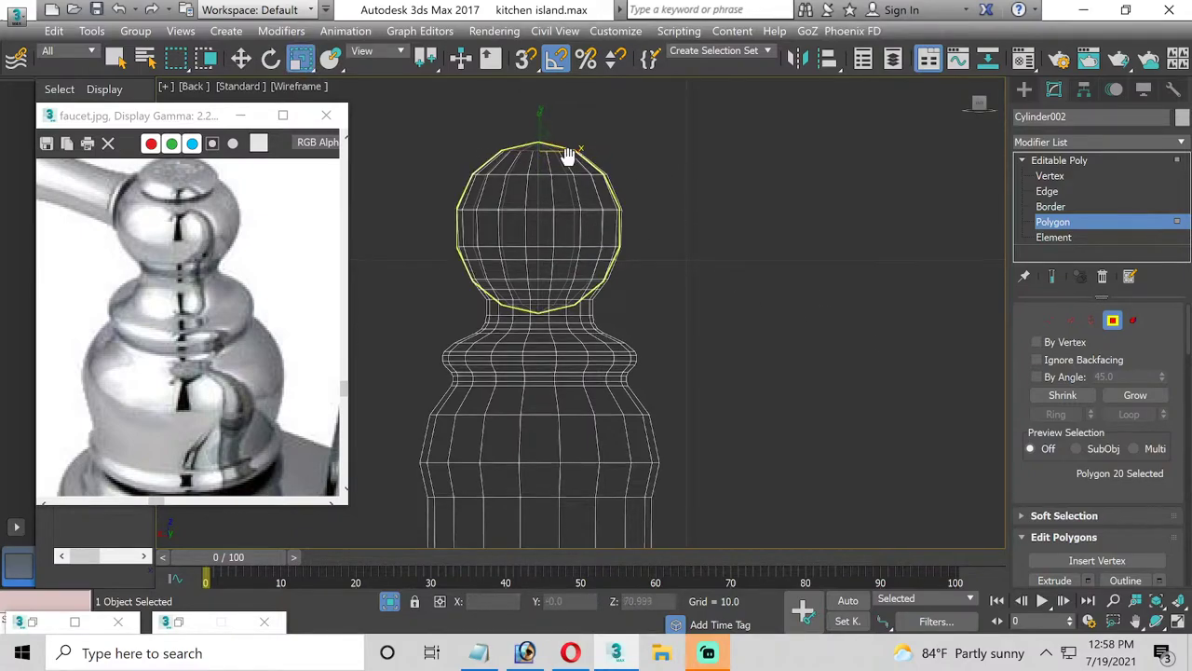
scroll(556, 239, "up", 2)
scroll(556, 240, "up", 2)
scroll(554, 240, "up", 1)
scroll(546, 232, "up", 1)
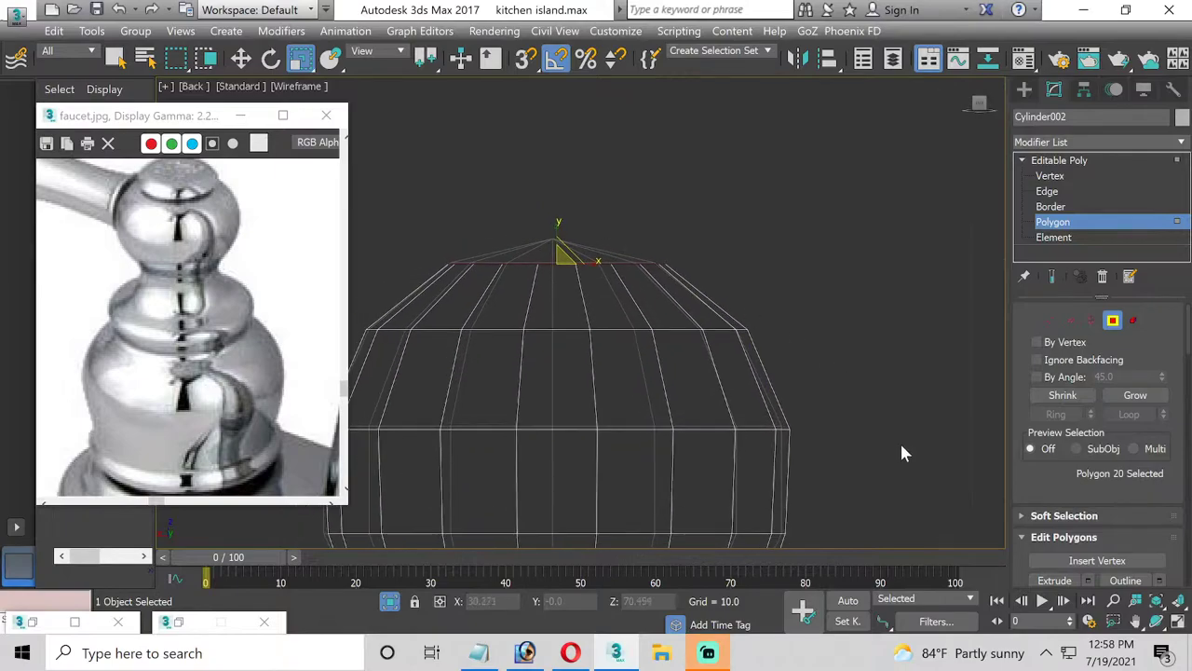
left_click(1086, 580)
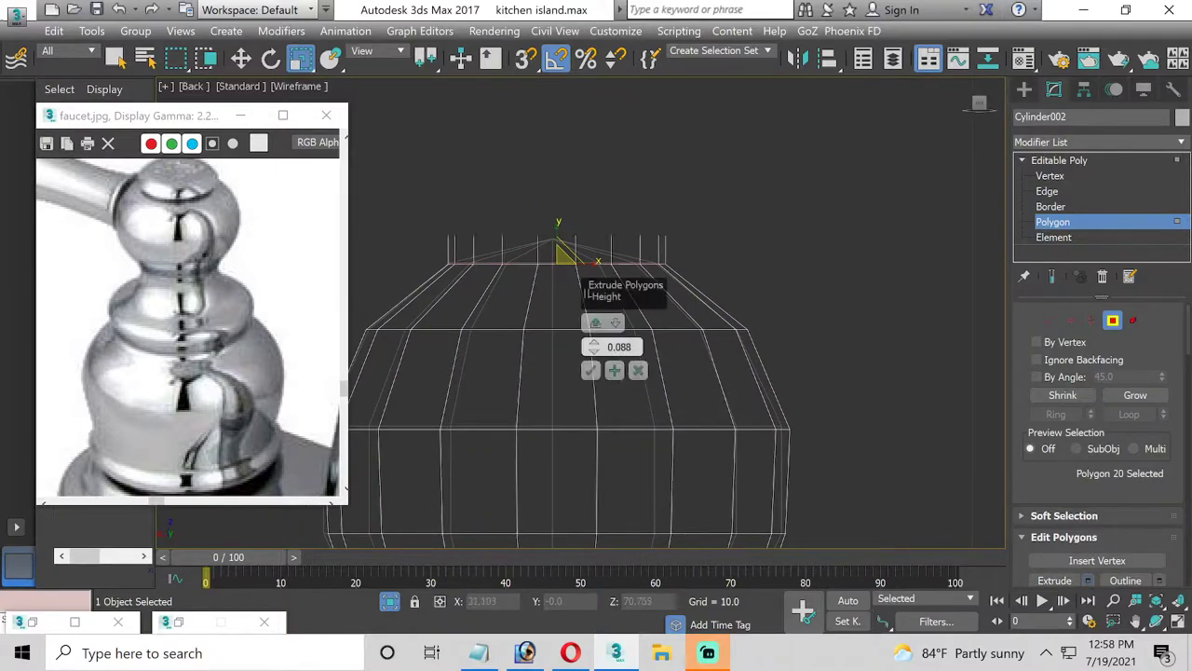
left_click(590, 367)
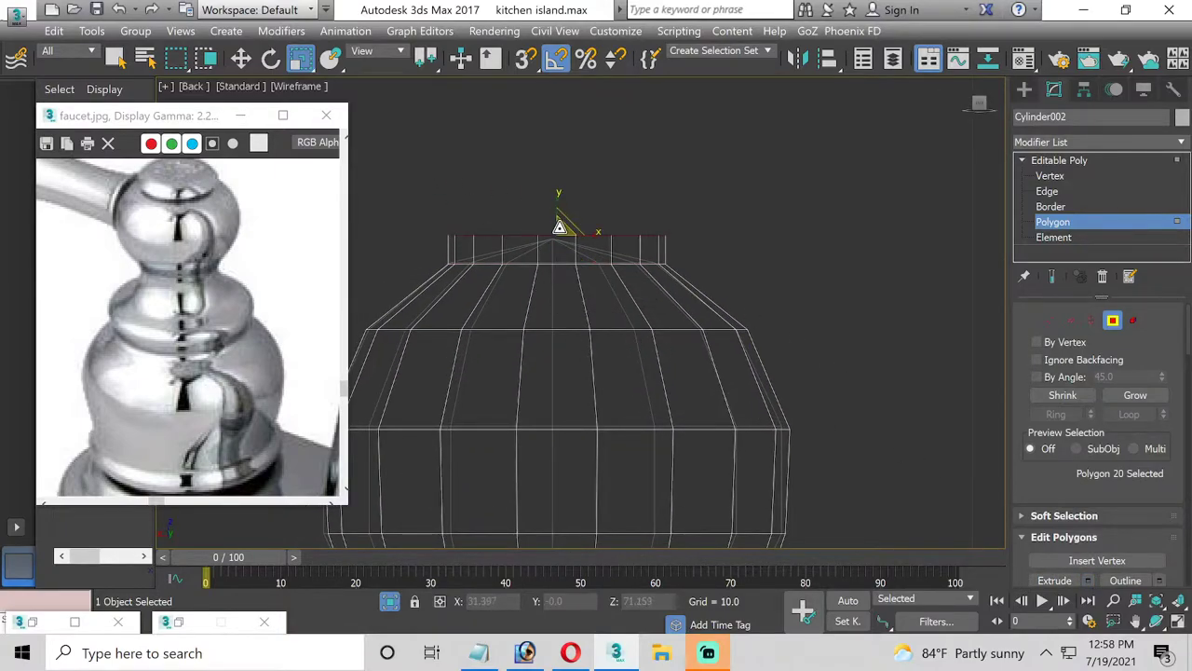
Scale the extruded top face down almost to a point and lower it slightly
left_click_drag(559, 229, 532, 408)
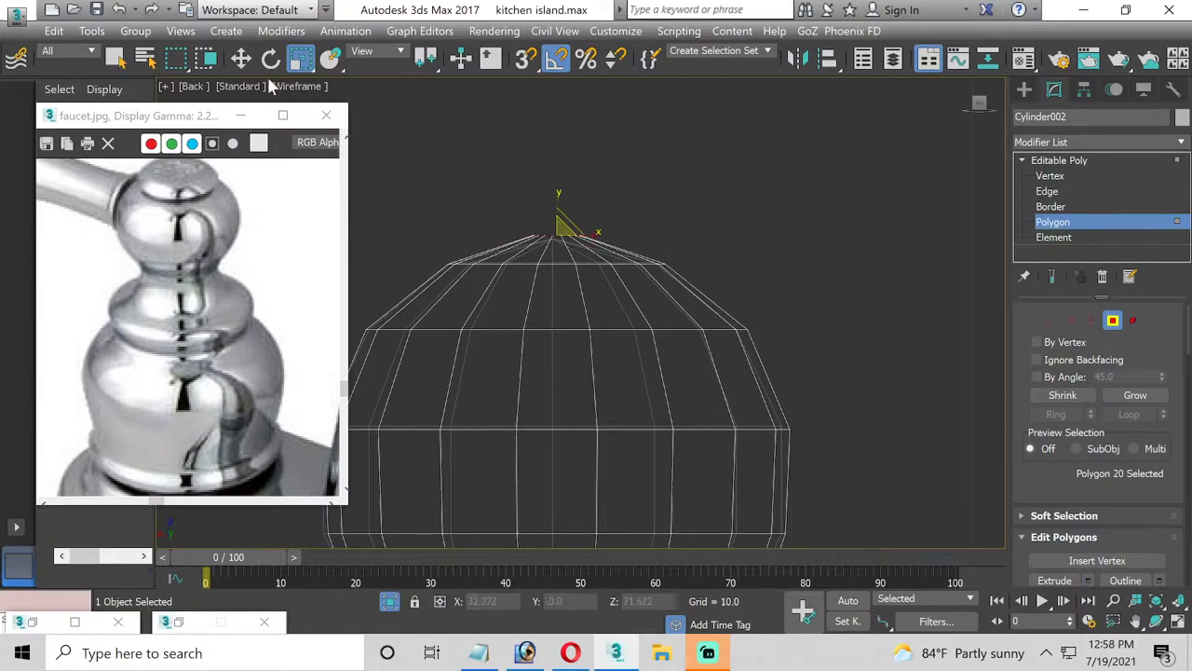
left_click(241, 57)
left_click_drag(554, 209, 556, 216)
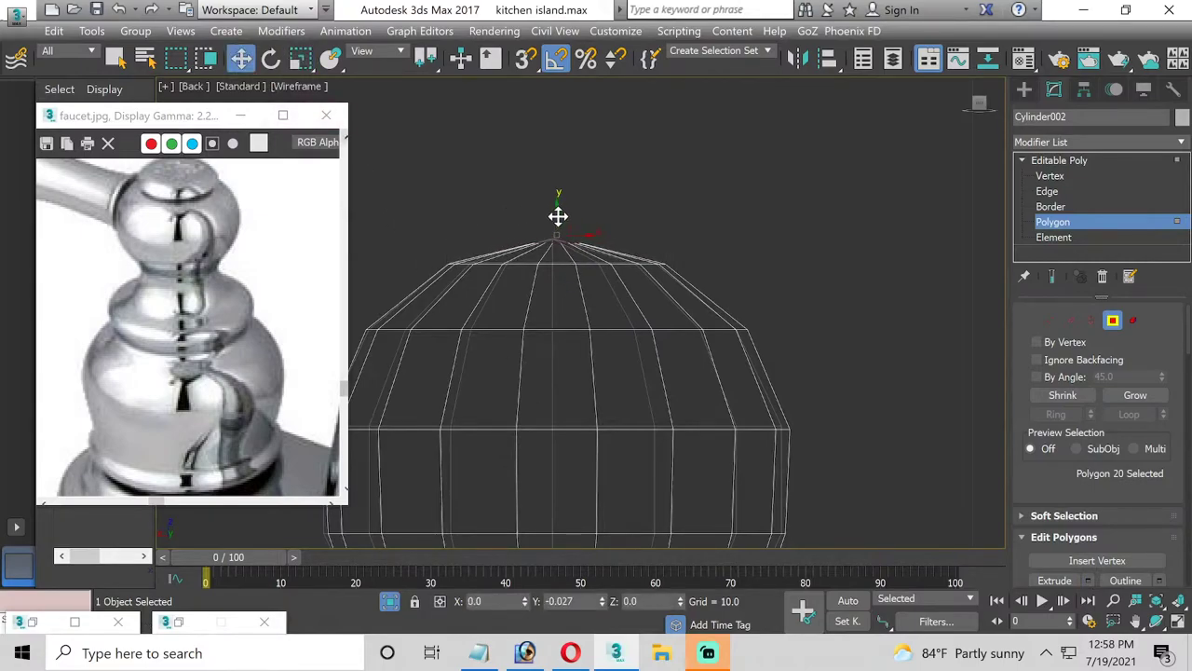
Select and inspect the vertices around the knob's crown, then return to Polygon level
left_click(1062, 173)
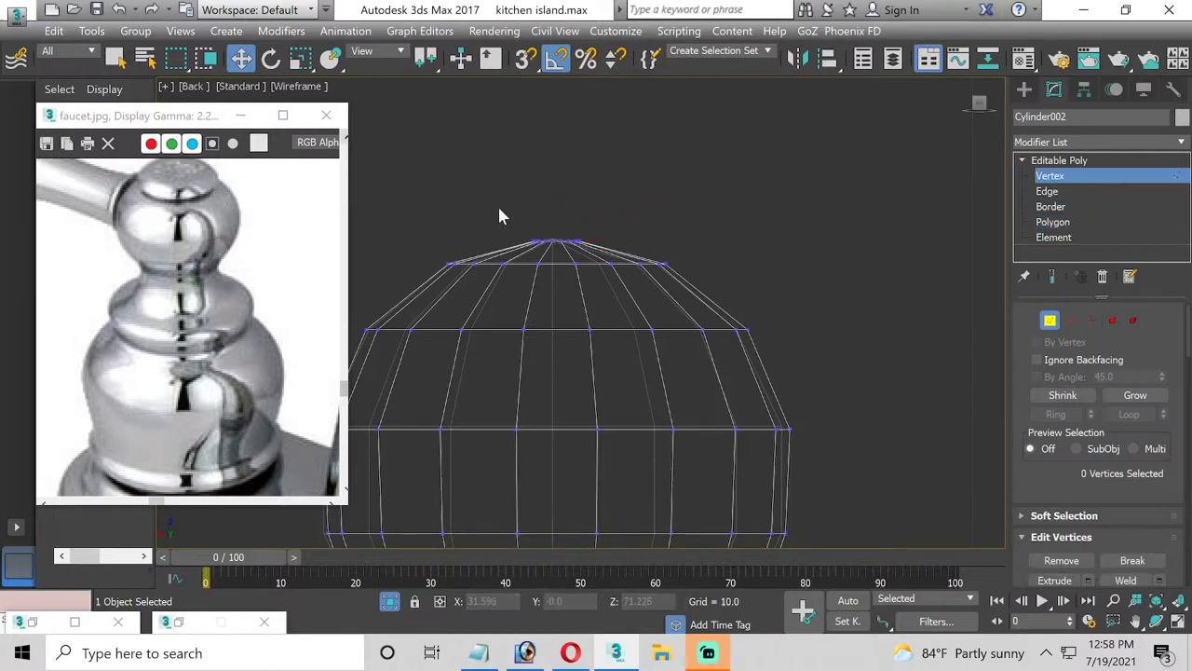
mouse_move(498, 207)
left_mouse_down()
mouse_move(585, 256)
mouse_move(601, 253)
left_mouse_up()
scroll(1091, 390, "down", 3)
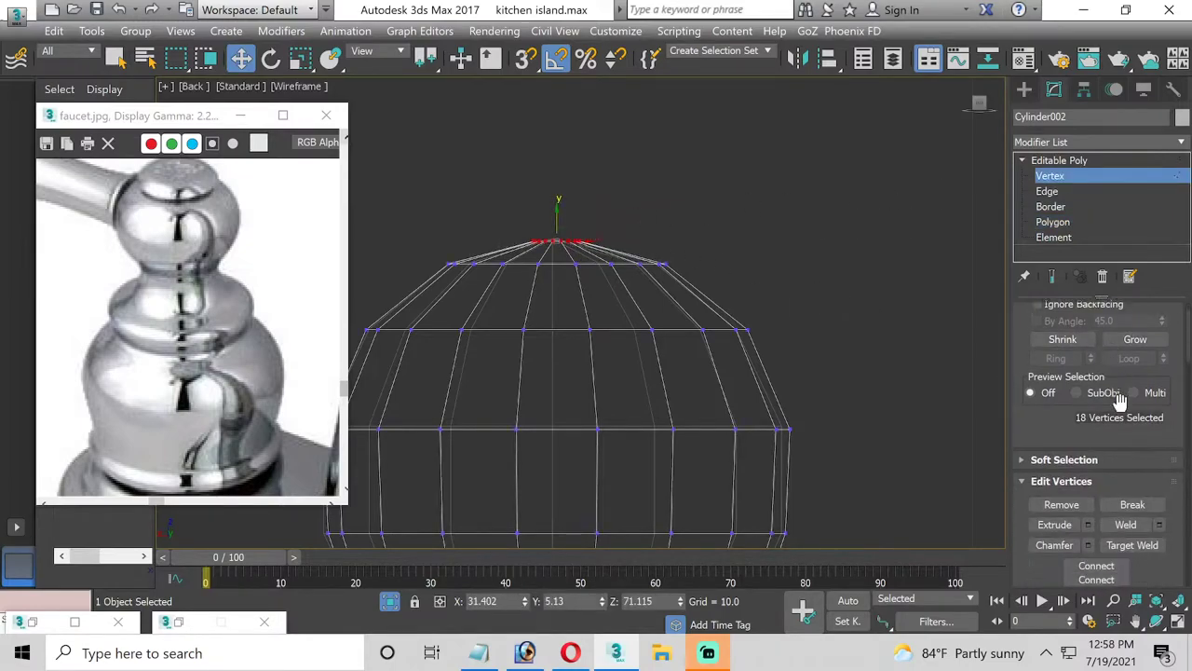
scroll(1127, 421, "down", 2)
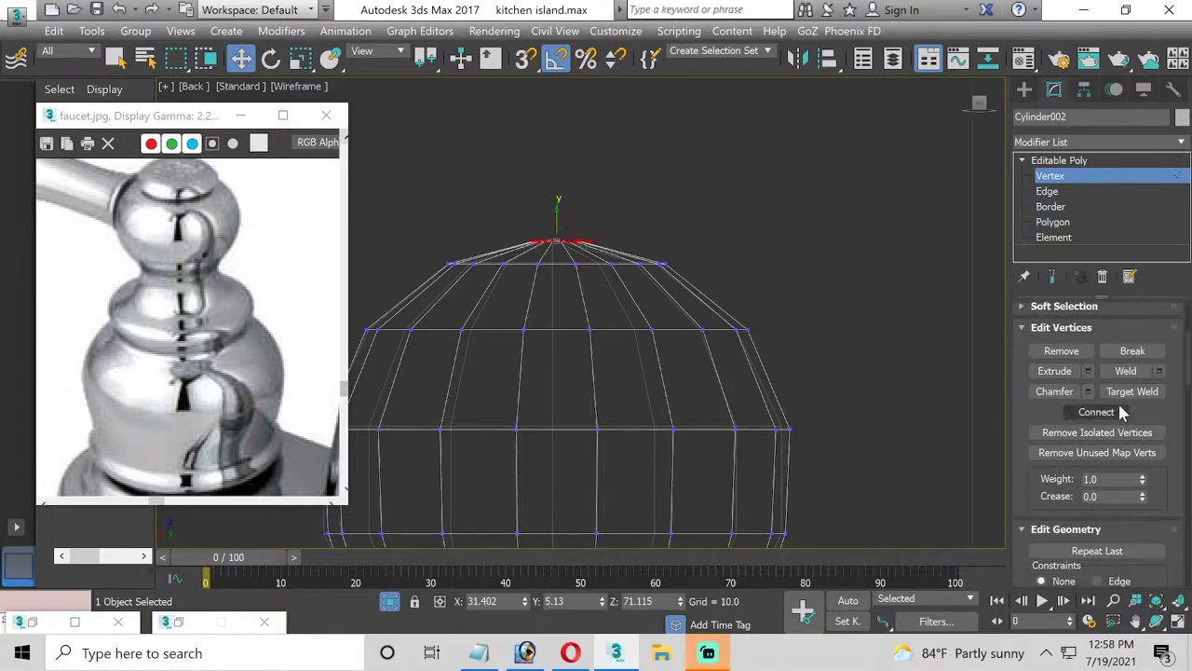
scroll(1081, 254, "up", 2)
left_click(1061, 222)
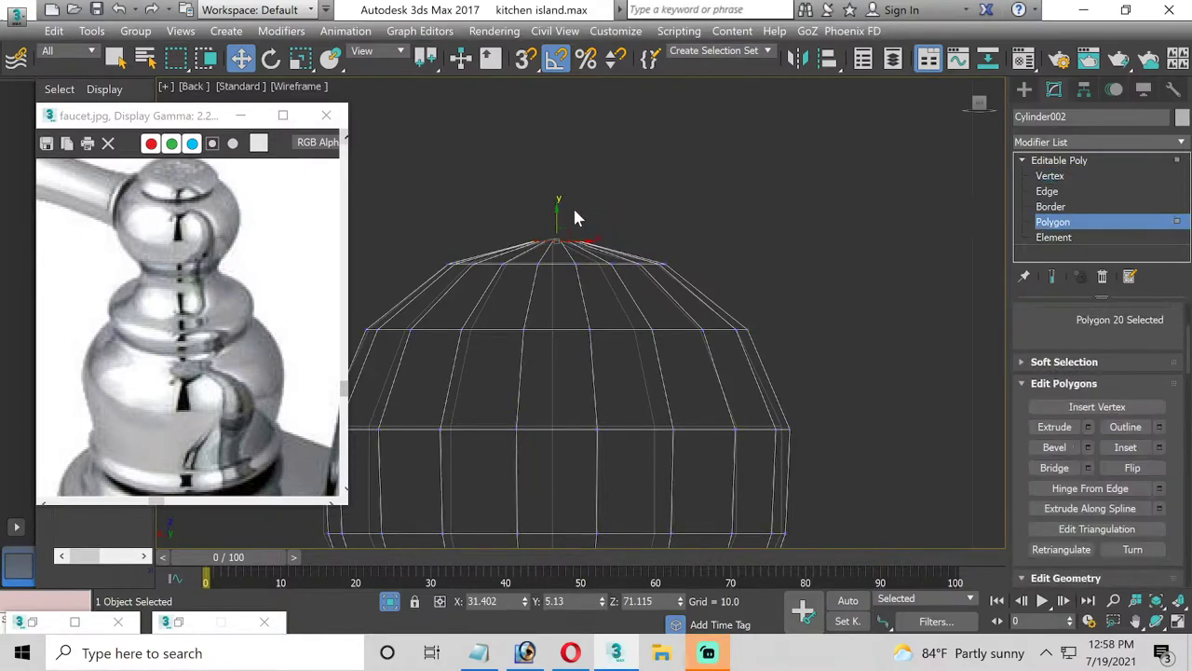
In a maximized Perspective view, widen the knob's top face into a small disk
key("alt+w")
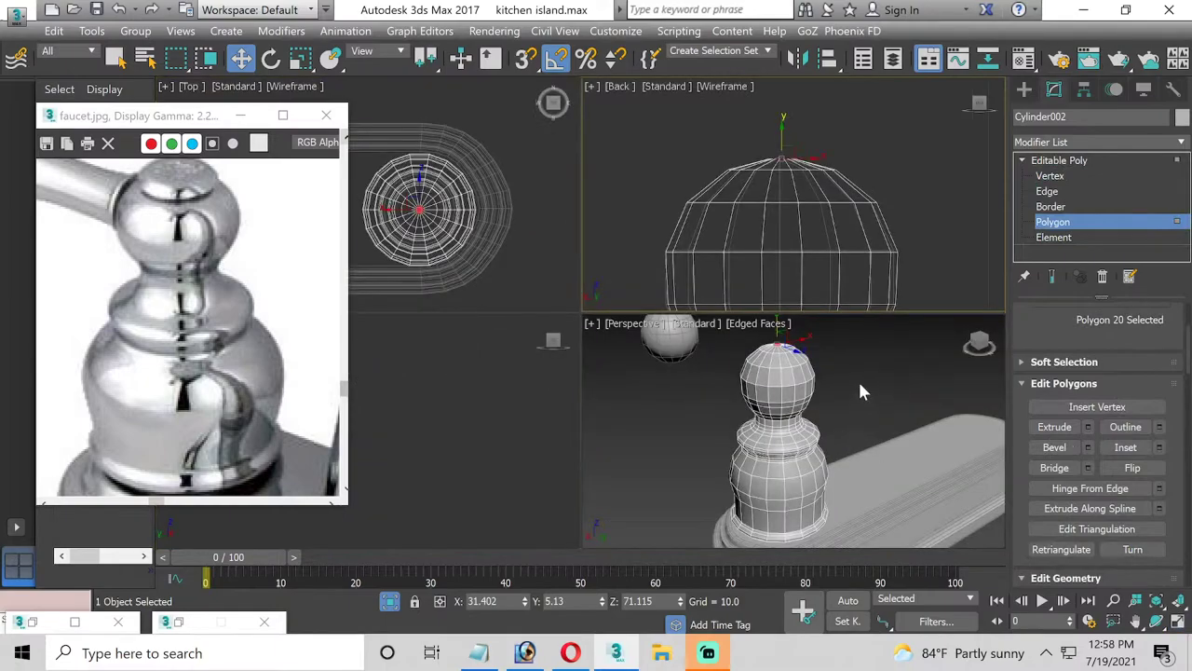
key("alt+w")
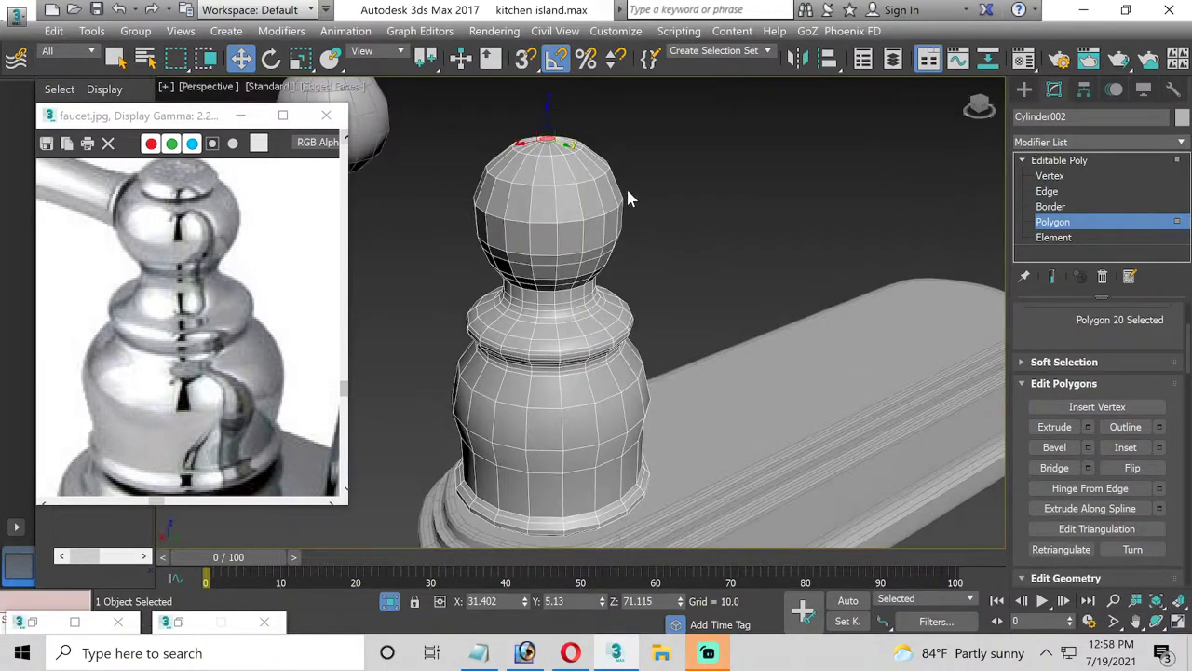
scroll(628, 197, "up", 2)
scroll(572, 296, "up", 1)
scroll(558, 279, "up", 1)
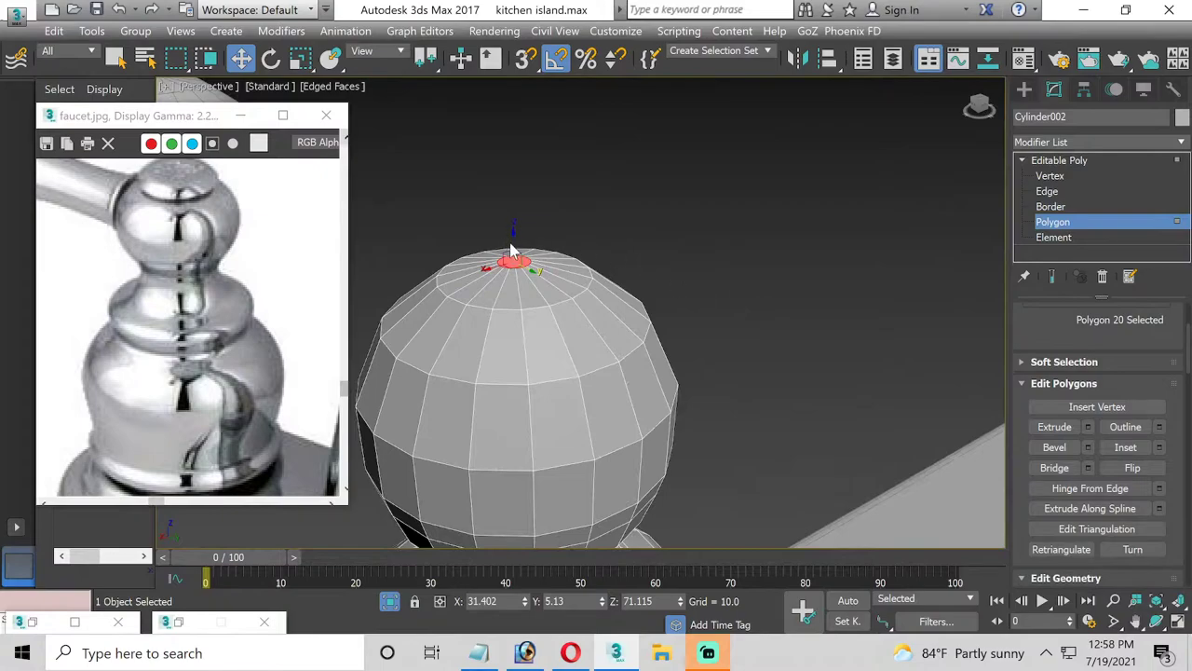
left_click_drag(511, 243, 512, 236)
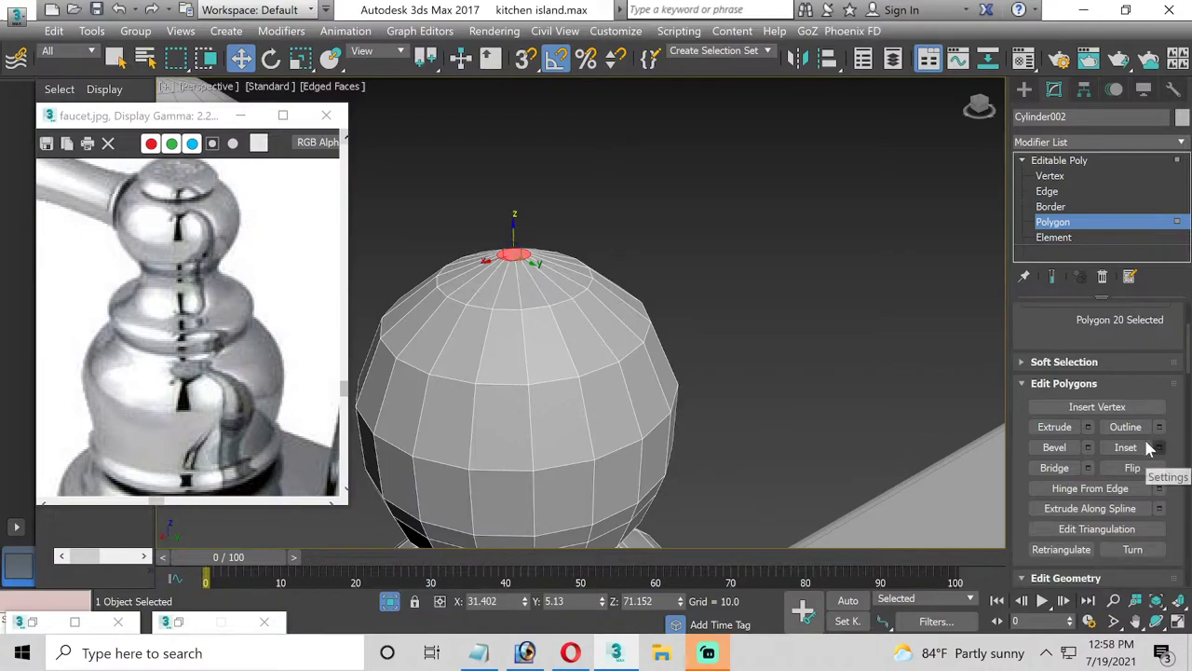
left_click(300, 58)
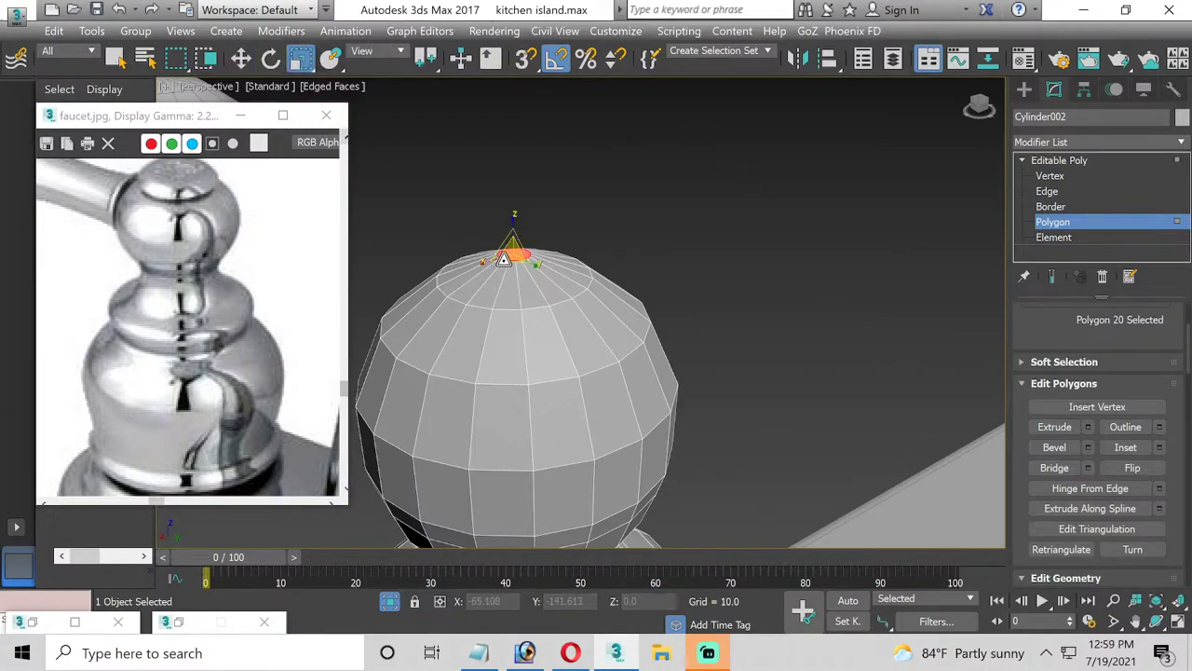
left_click_drag(512, 251, 514, 228)
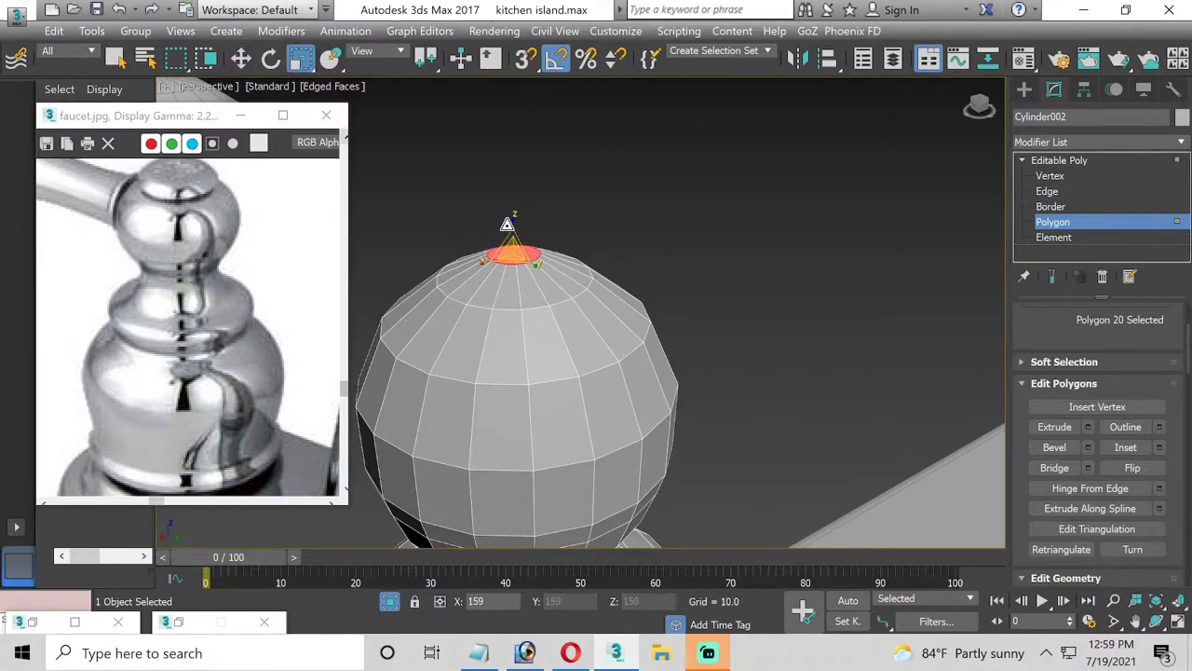
left_click(240, 58)
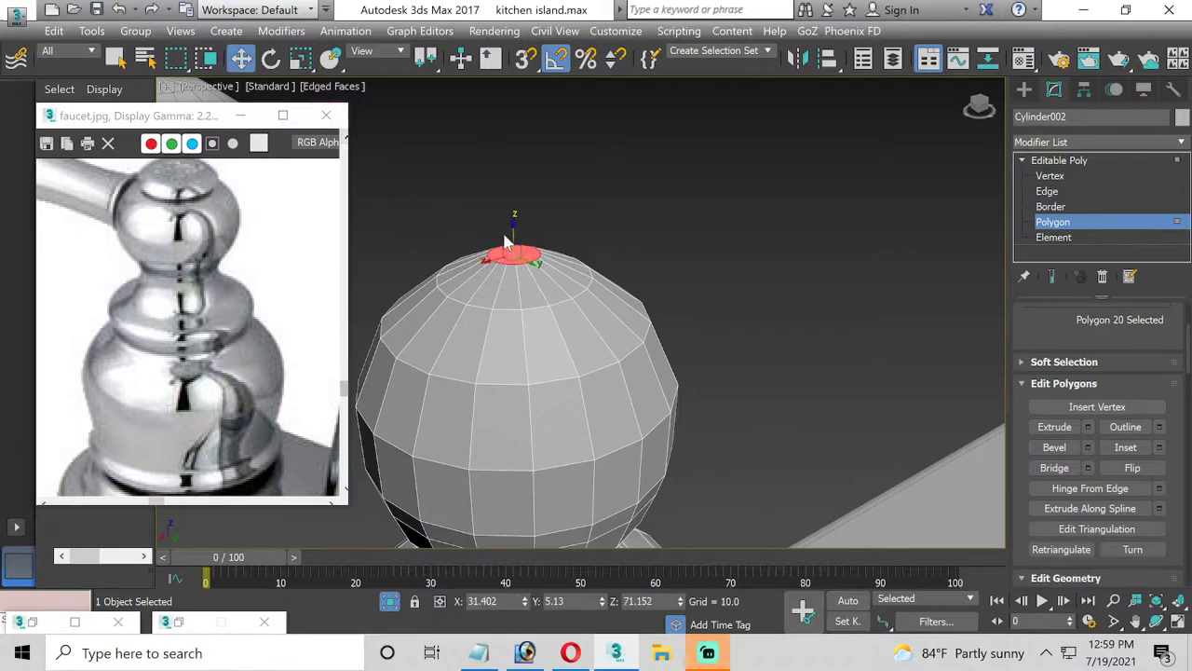
left_click_drag(515, 237, 513, 240)
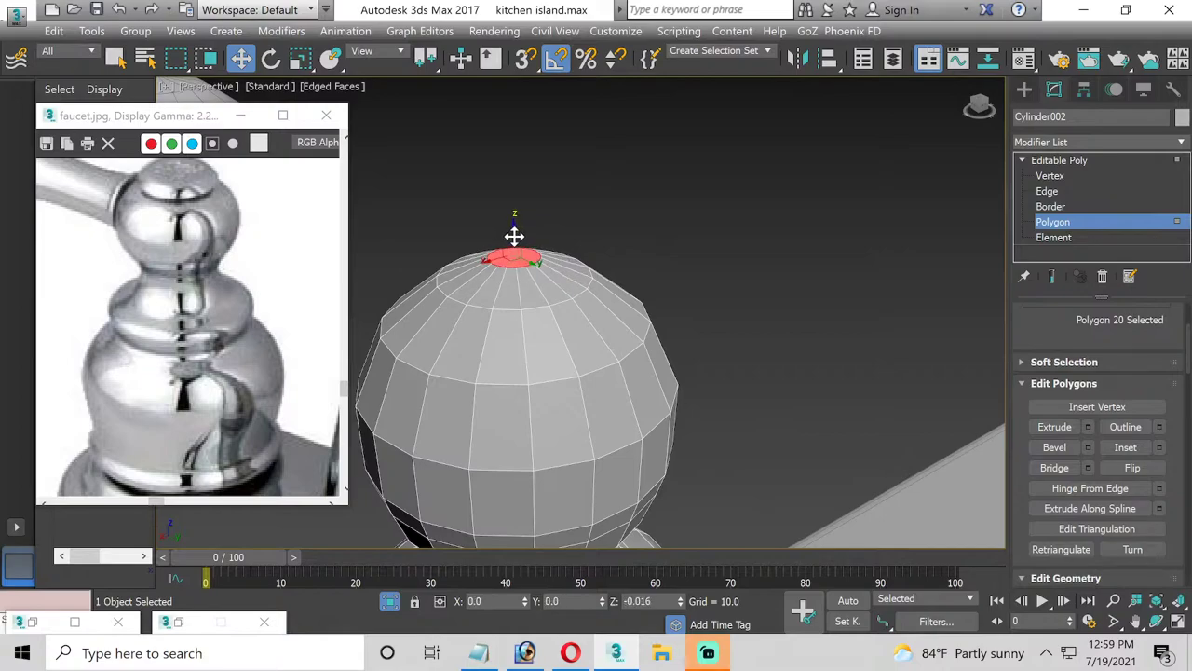
Inset the top face by about 0.03, lift it slightly, and deselect the knob
left_click(1159, 447)
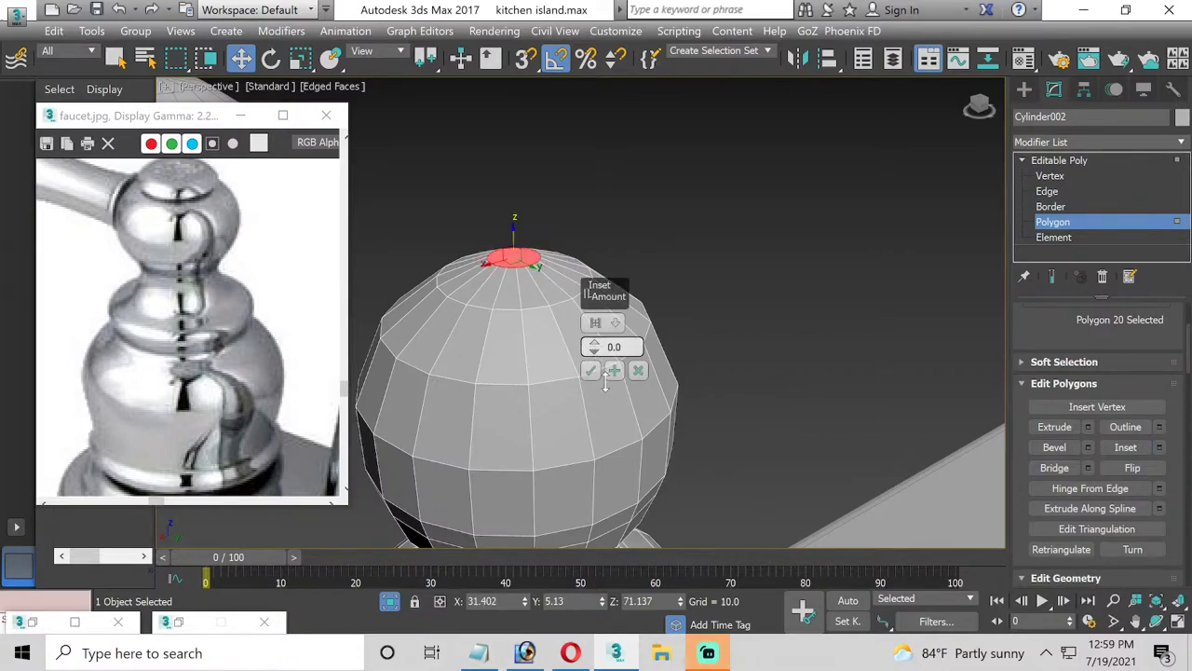
left_click_drag(593, 345, 596, 347)
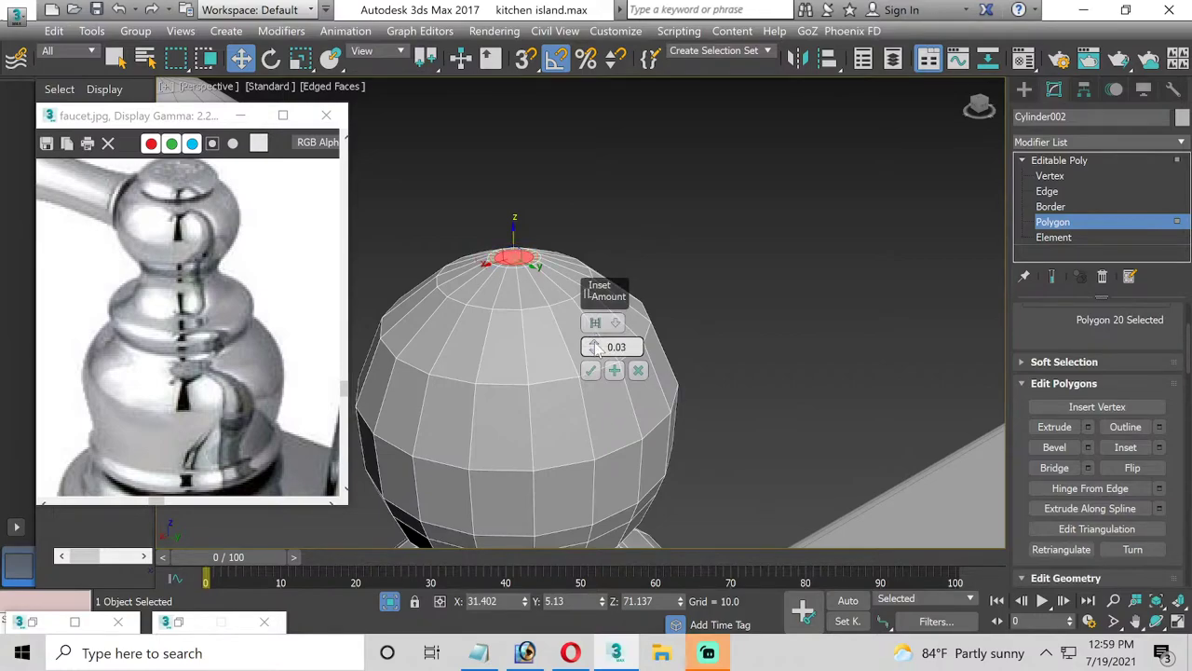
left_click(591, 369)
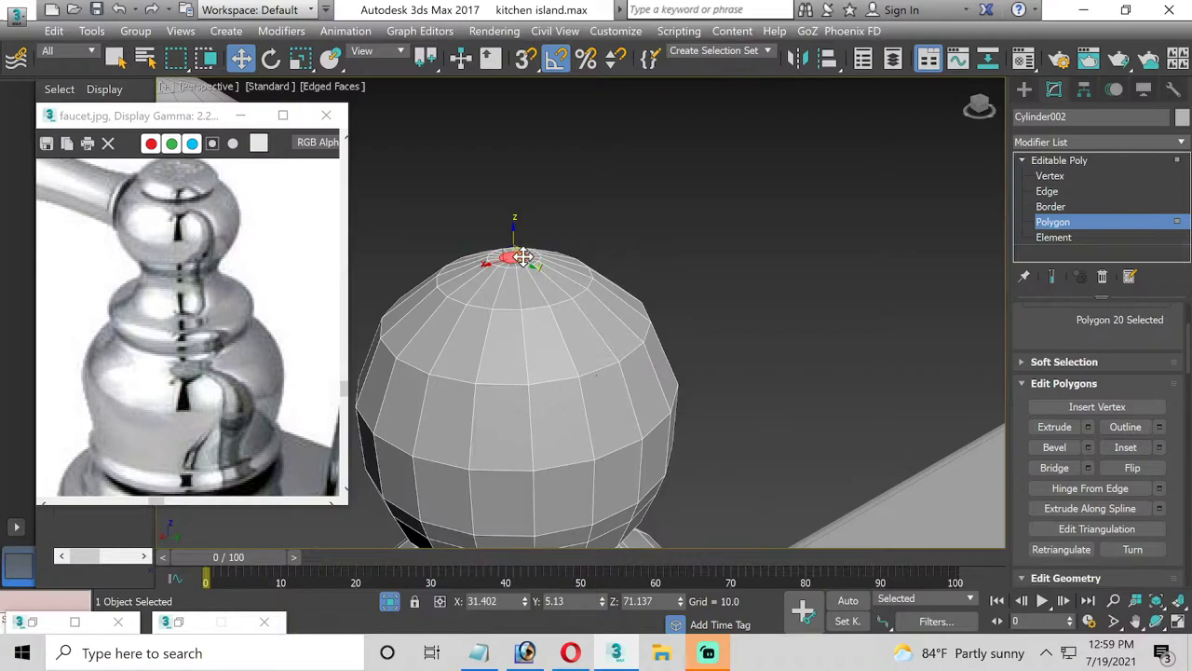
left_click_drag(511, 238, 506, 233)
left_click(810, 245)
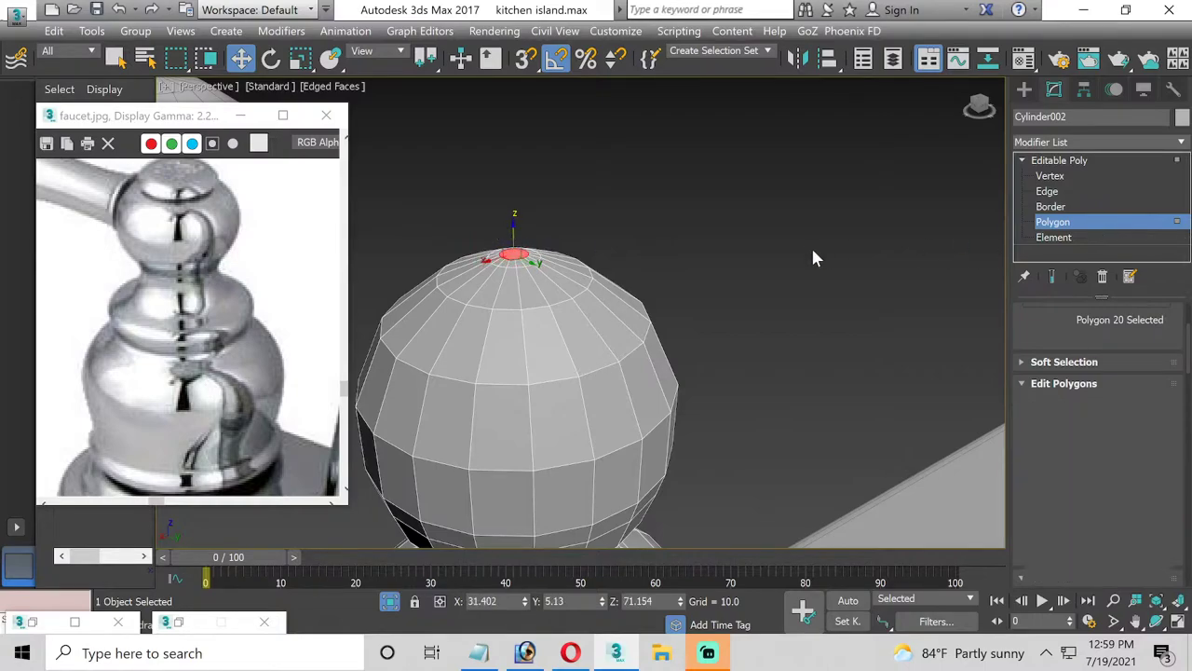
Zoom out to show the whole faucet mount and reframe the faucet.jpg reference window
scroll(779, 263, "down", 4)
scroll(736, 317, "down", 3)
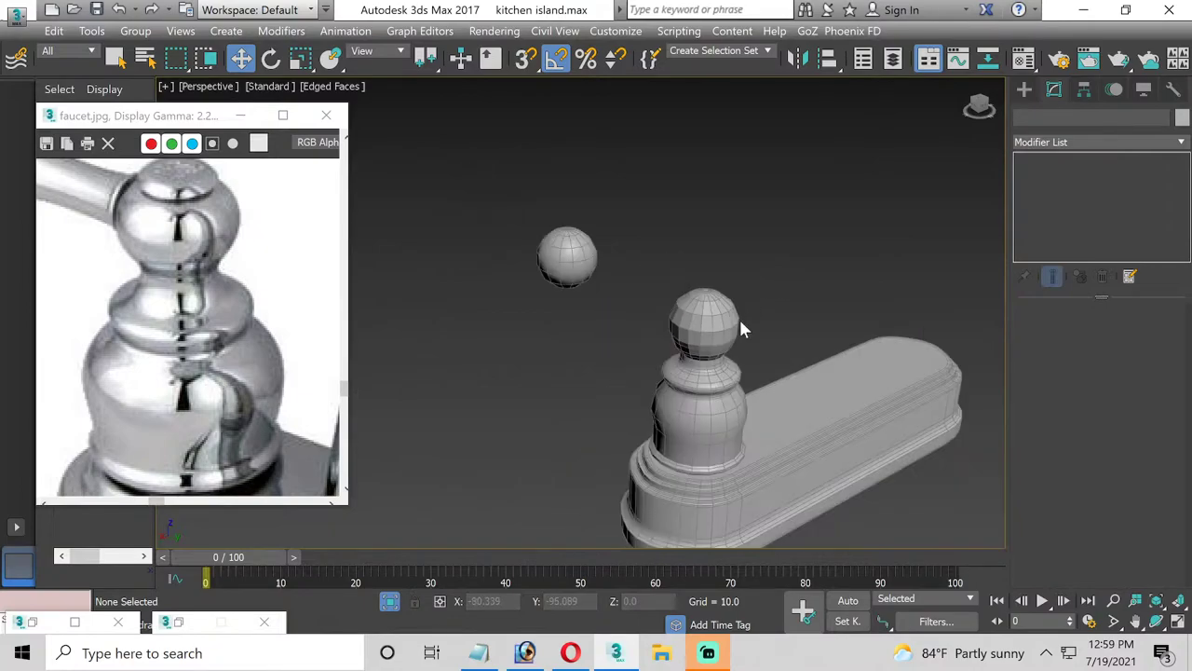
scroll(748, 317, "down", 2)
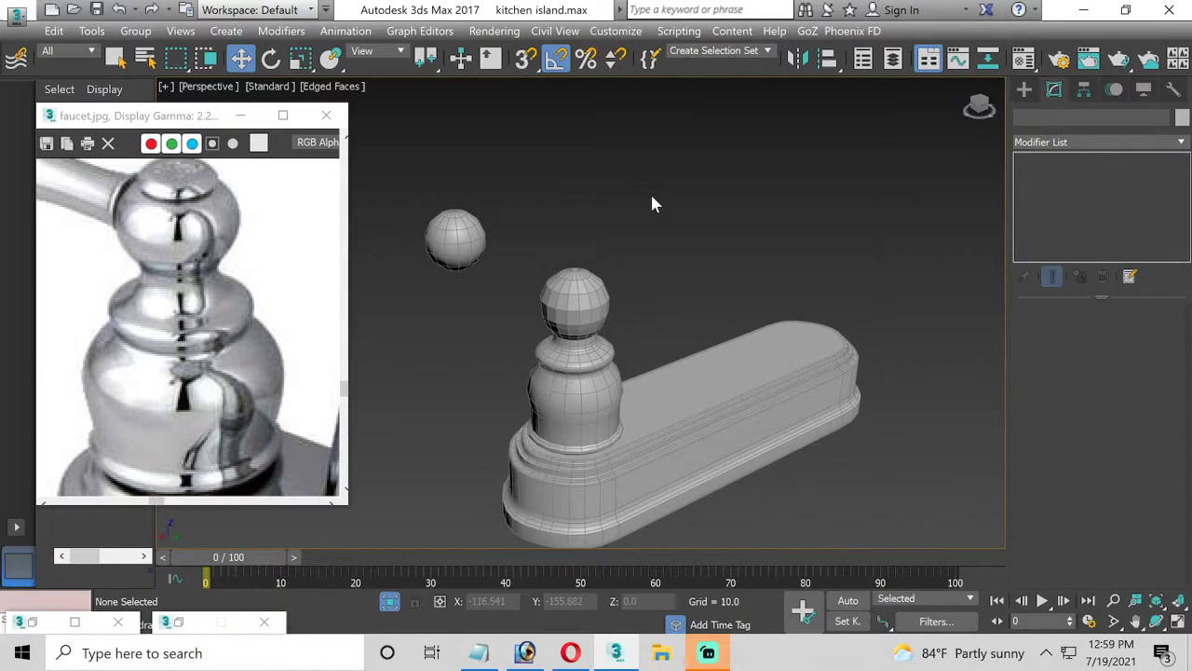
scroll(175, 231, "down", 2)
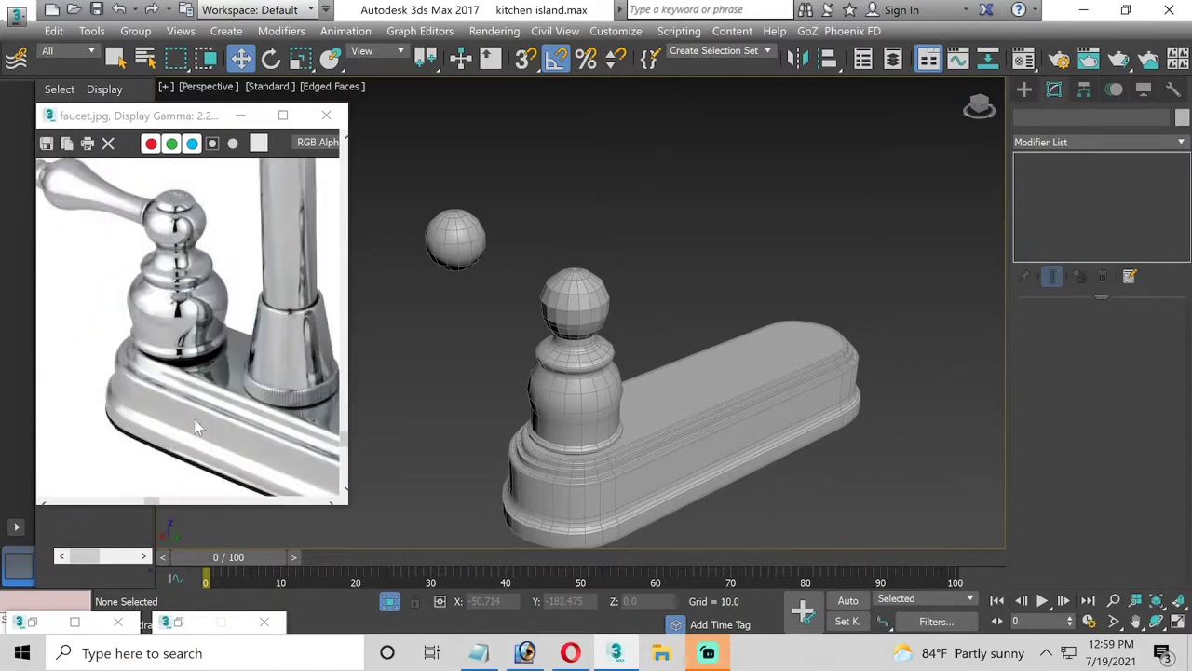
left_click(348, 142)
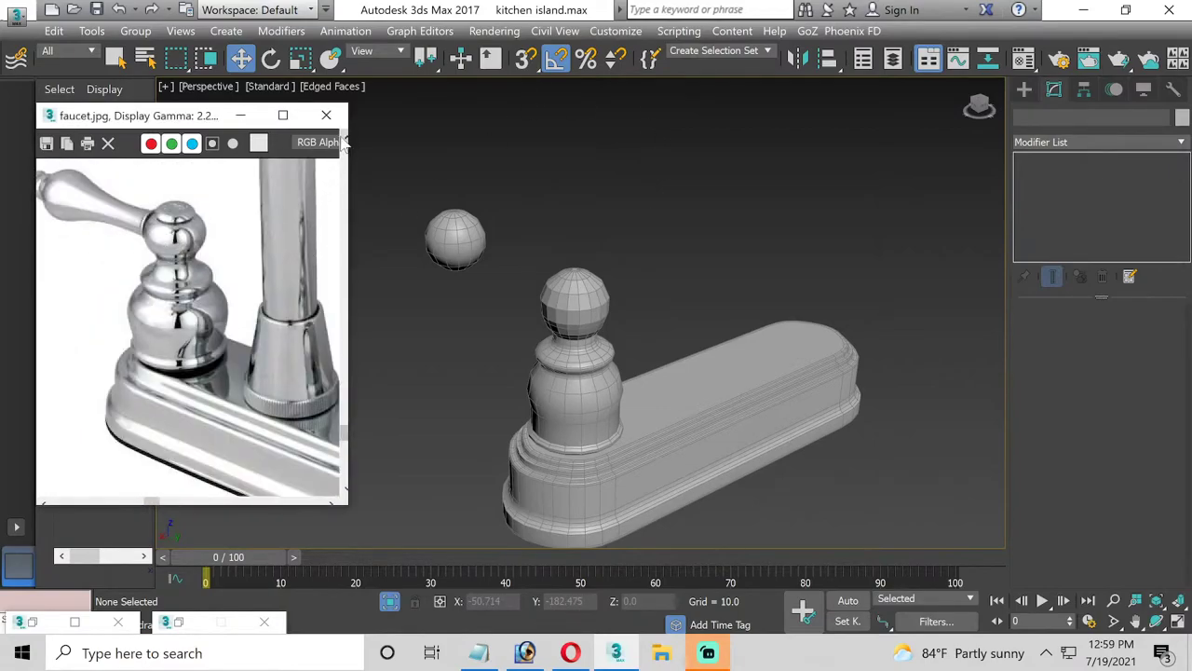
left_click(347, 141)
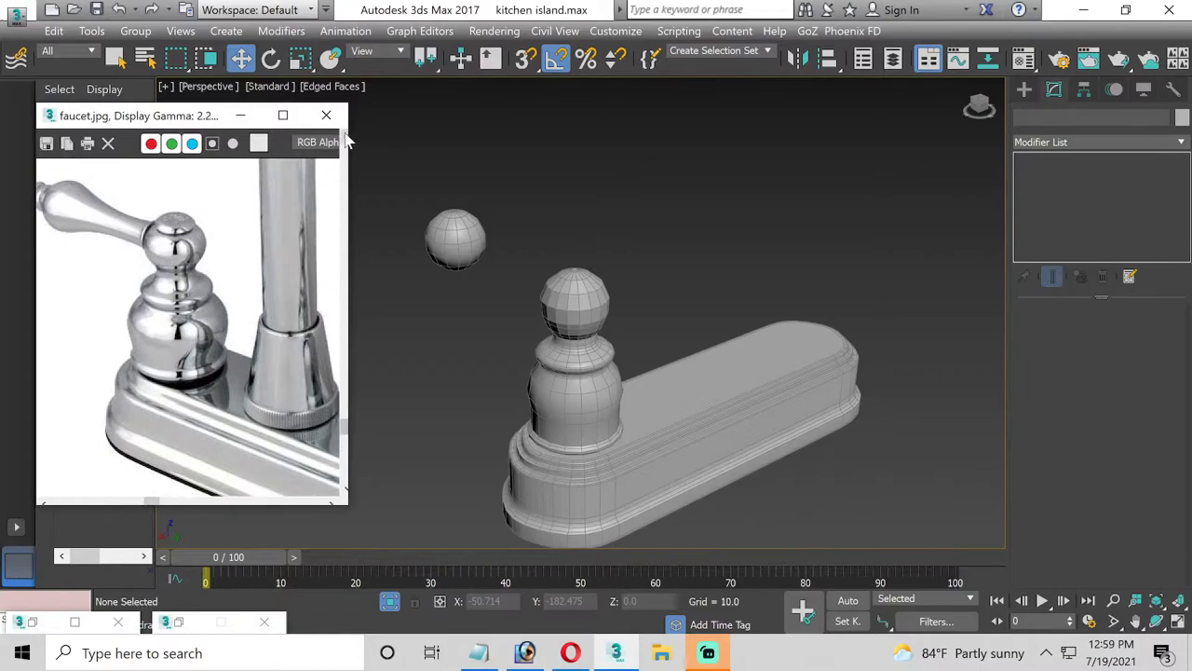
left_click(44, 501)
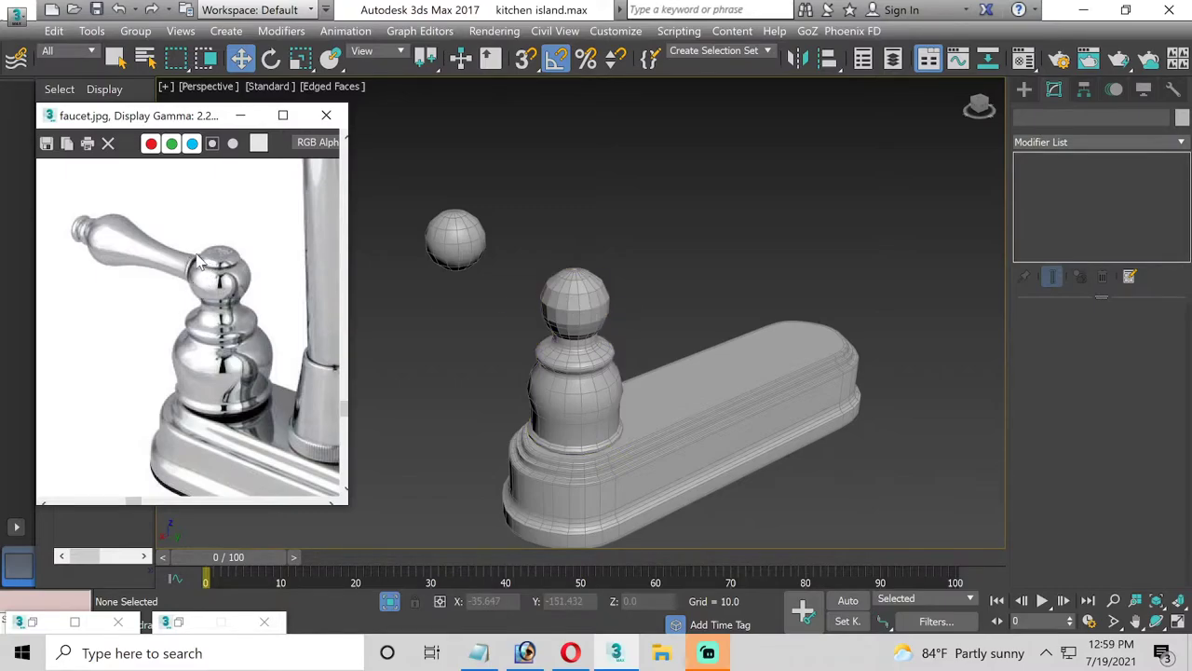
Rotate the small floating sphere to X -90 and Z 180 so its poles point sideways
left_click(436, 238)
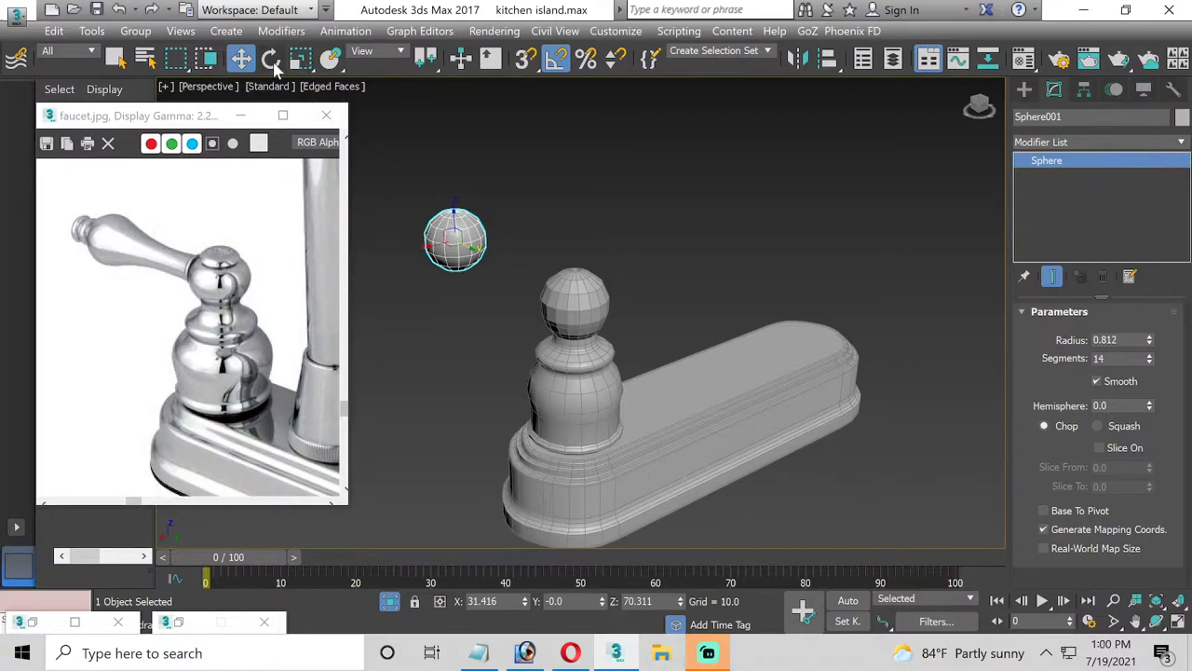
left_click(270, 59)
left_click_drag(474, 233, 460, 193)
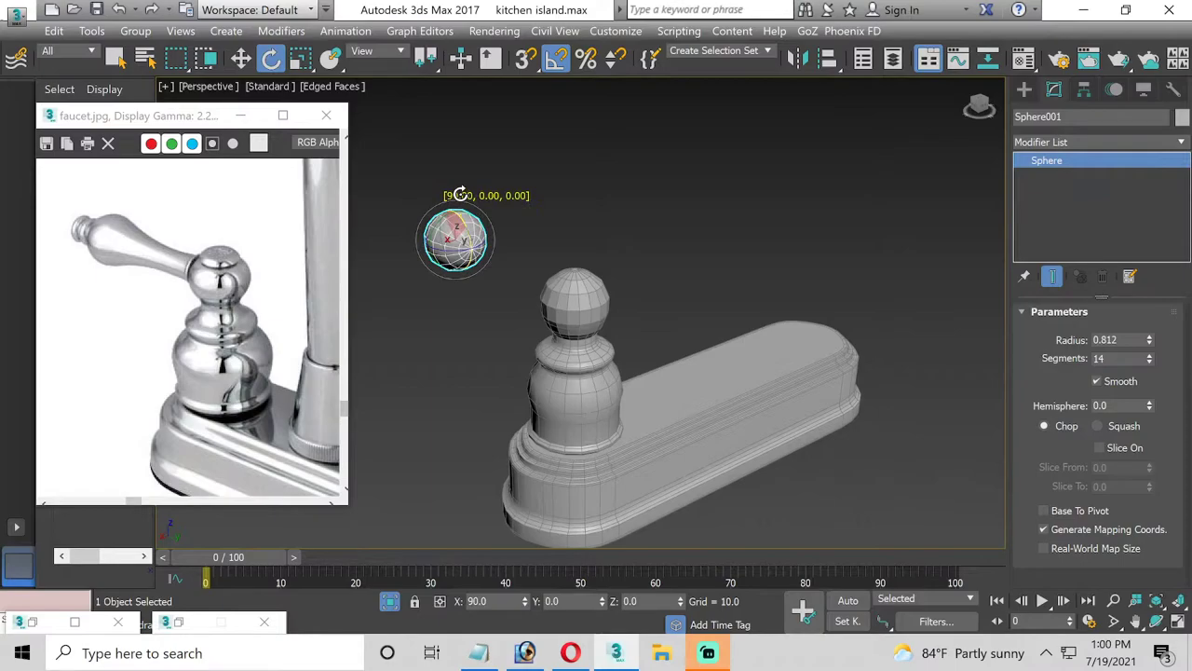
left_click_drag(460, 194, 460, 193)
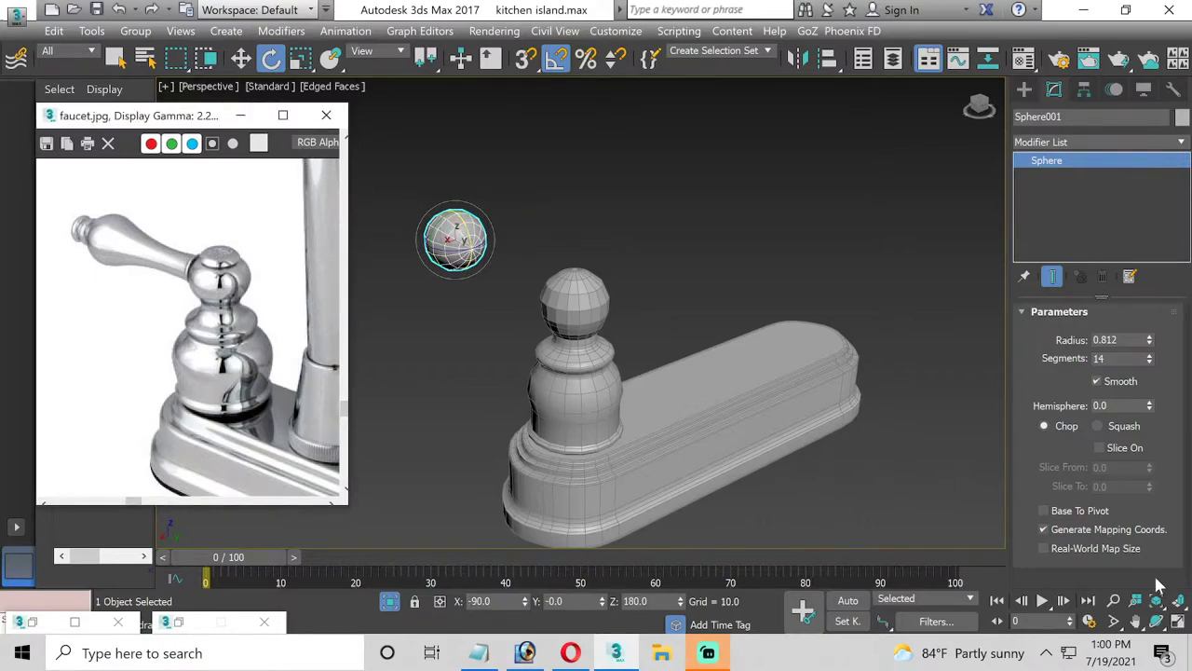
Maximize the Top viewport and pan and zoom to centre the sphere
left_click(1179, 621)
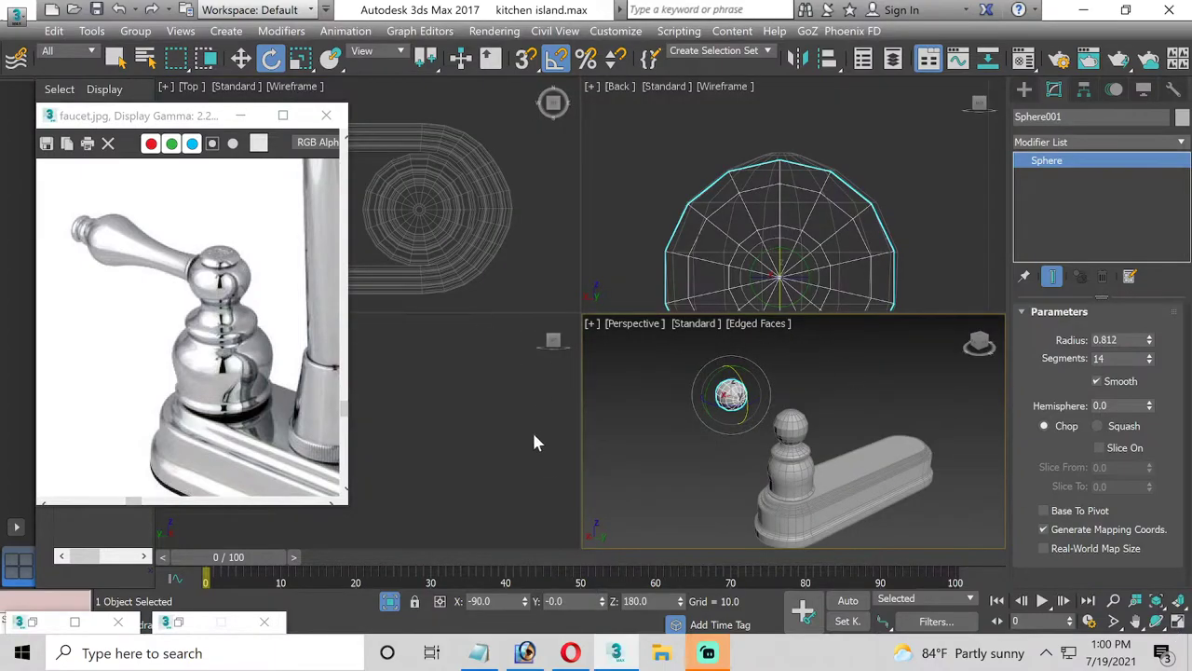
scroll(766, 280, "down", 3)
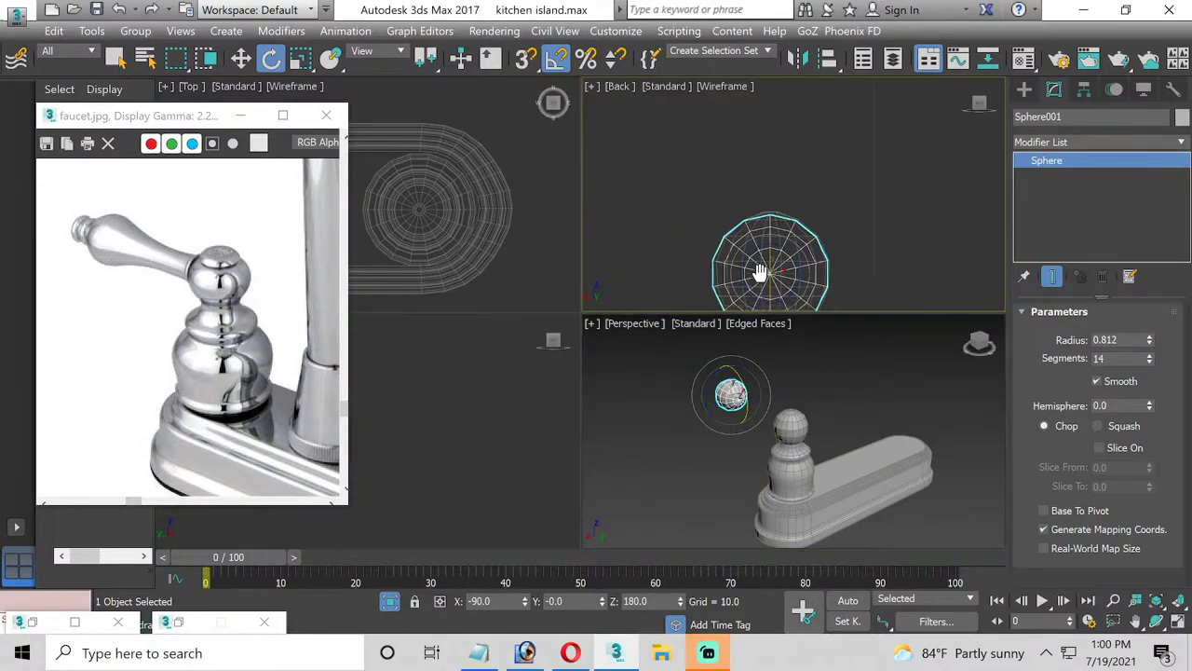
scroll(755, 270, "up", 2)
scroll(754, 186, "down", 1)
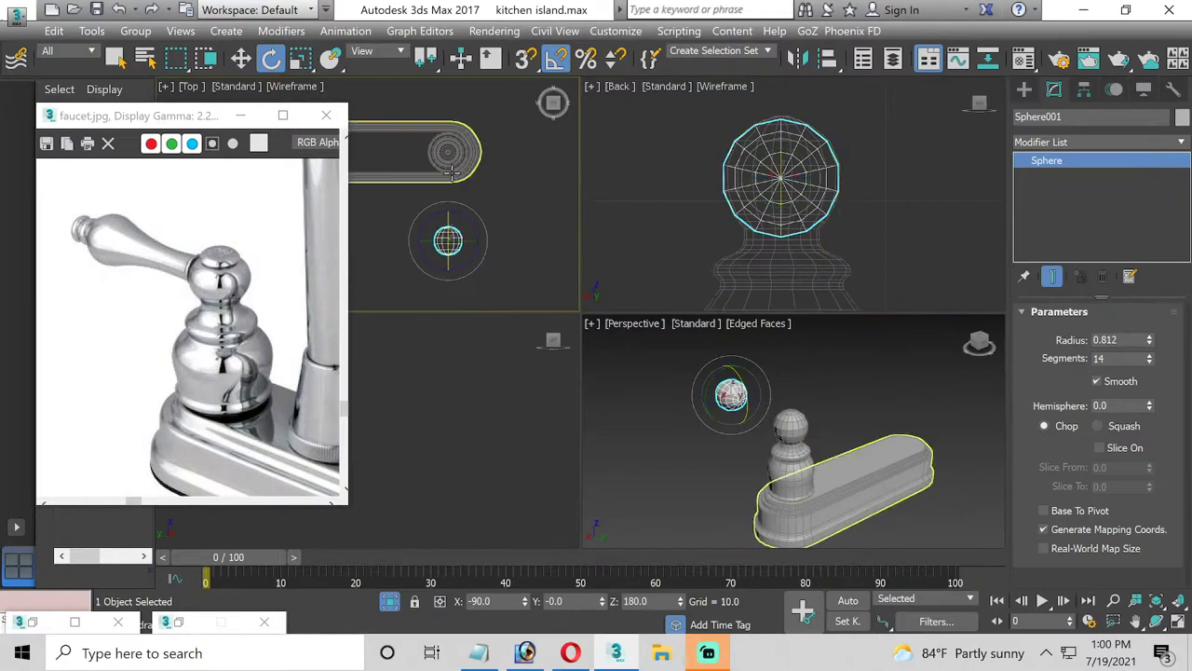
middle_click_drag(447, 224, 465, 121)
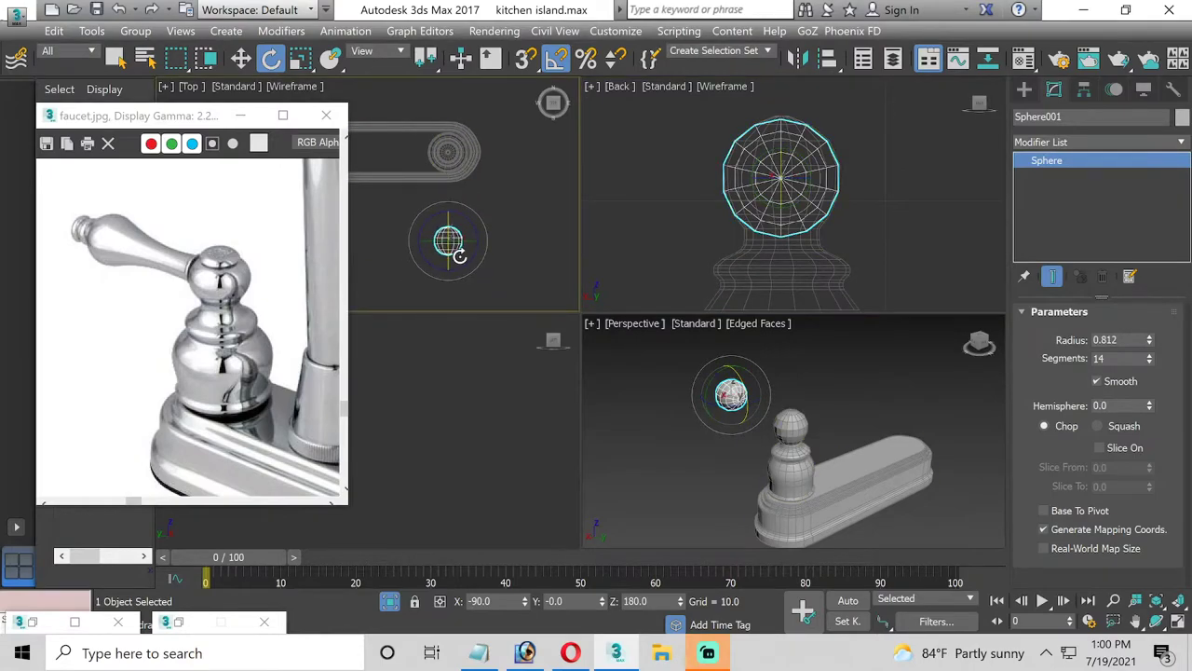
right_click(564, 270)
left_click(689, 320)
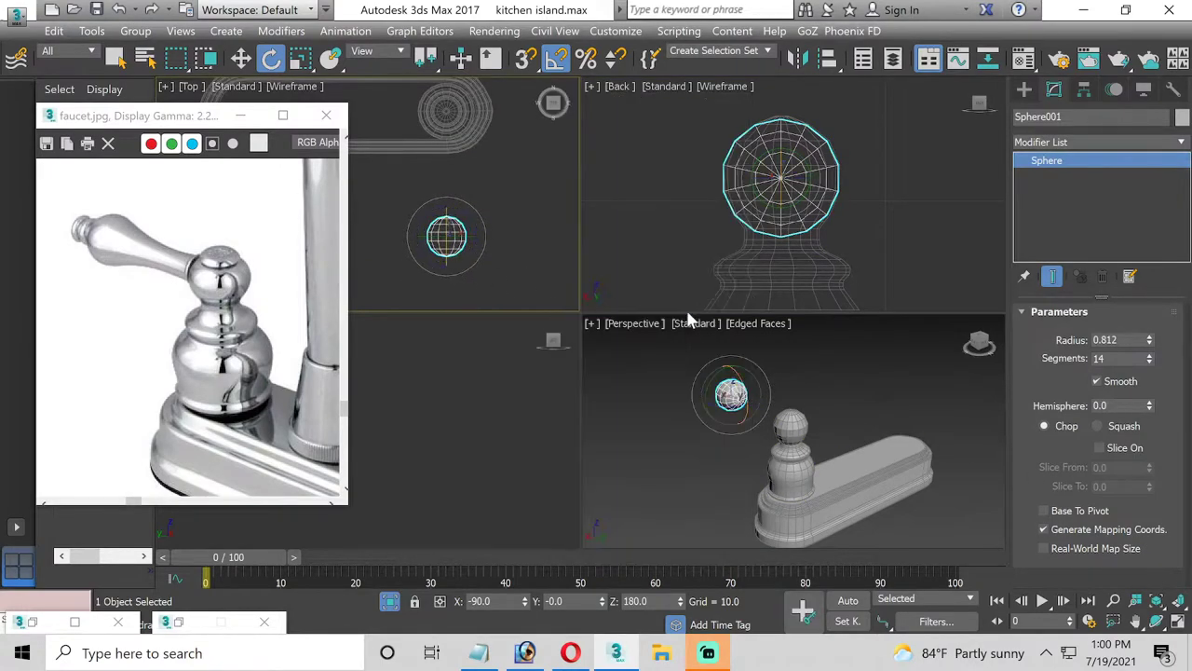
left_click(1178, 600)
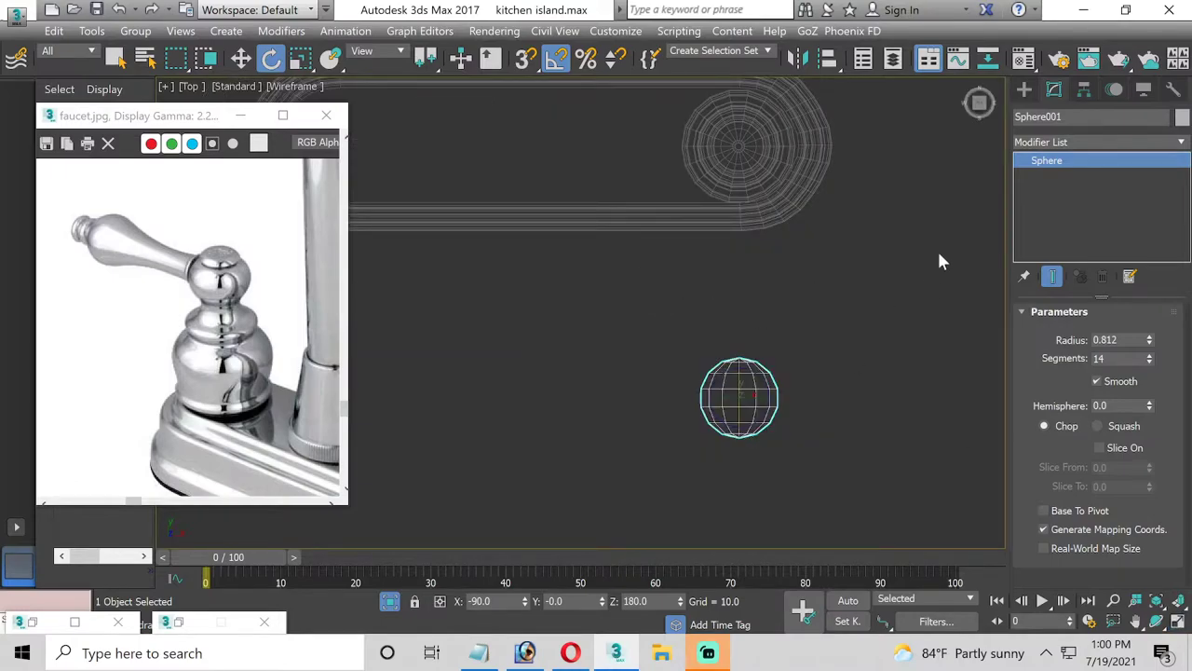
middle_click_drag(875, 357, 827, 333)
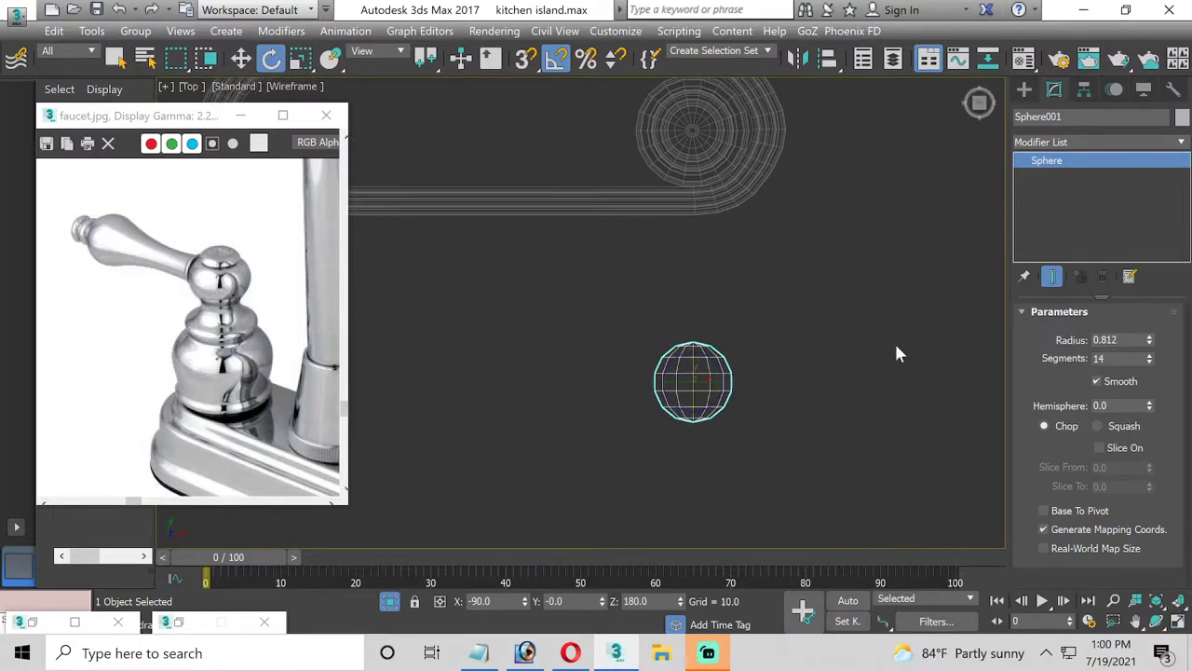
scroll(896, 352, "up", 2)
left_click(1024, 88)
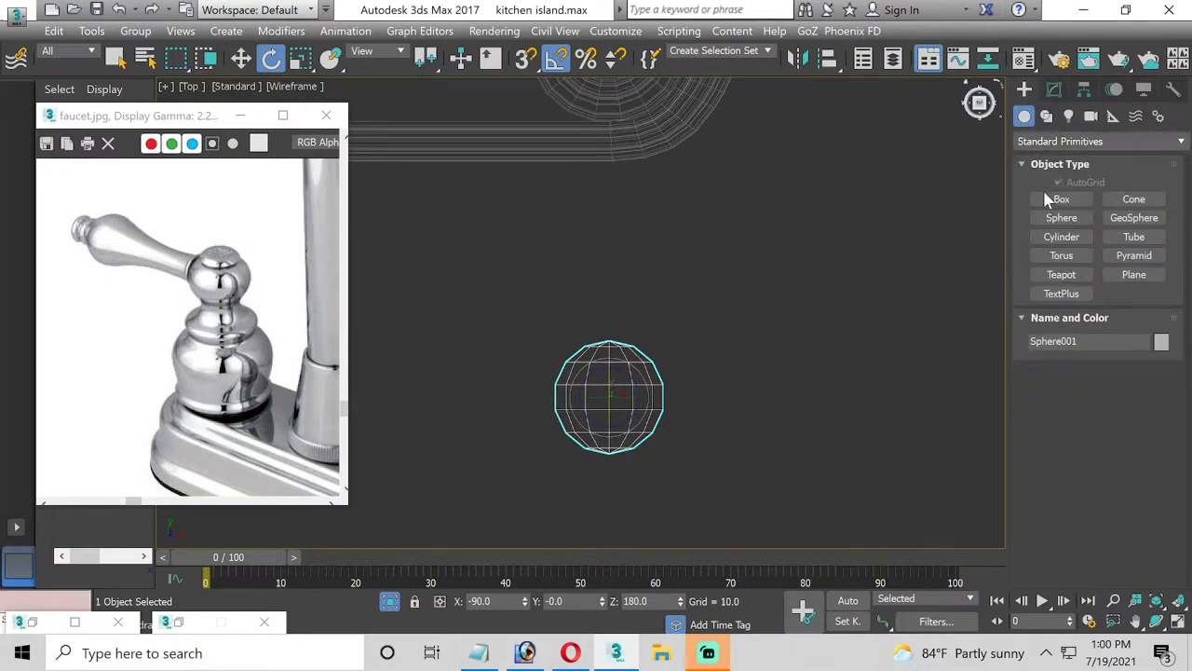
Convert the sphere to an editable poly
left_click(1046, 116)
left_click(1052, 90)
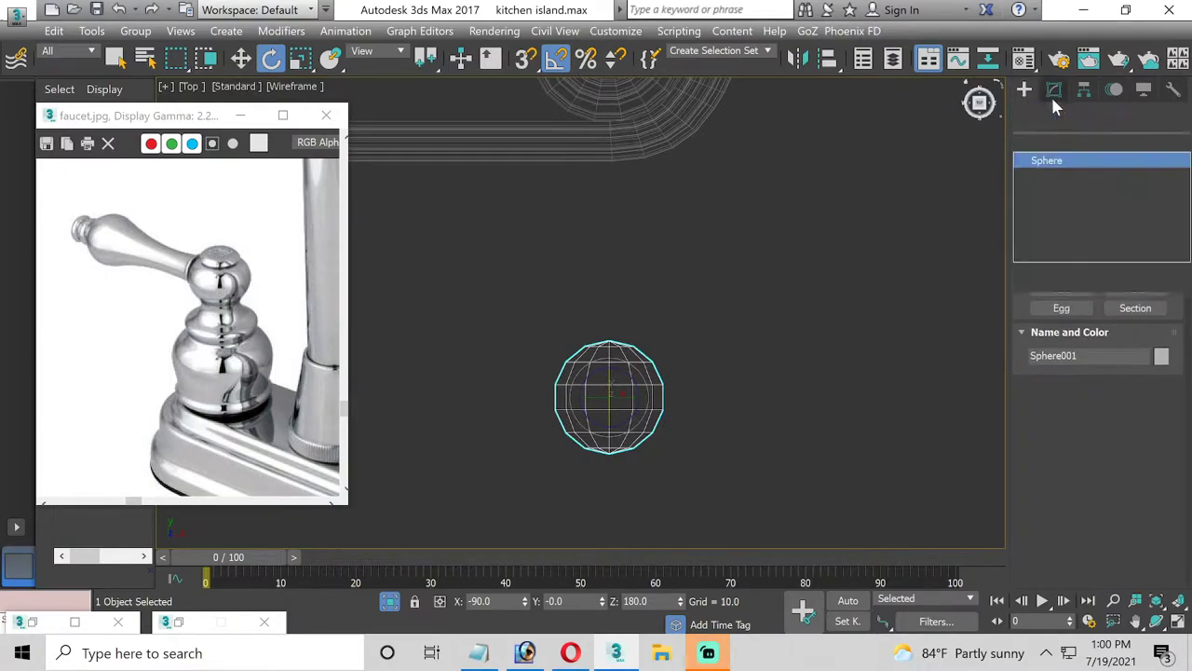
right_click(1073, 166)
left_click(1085, 279)
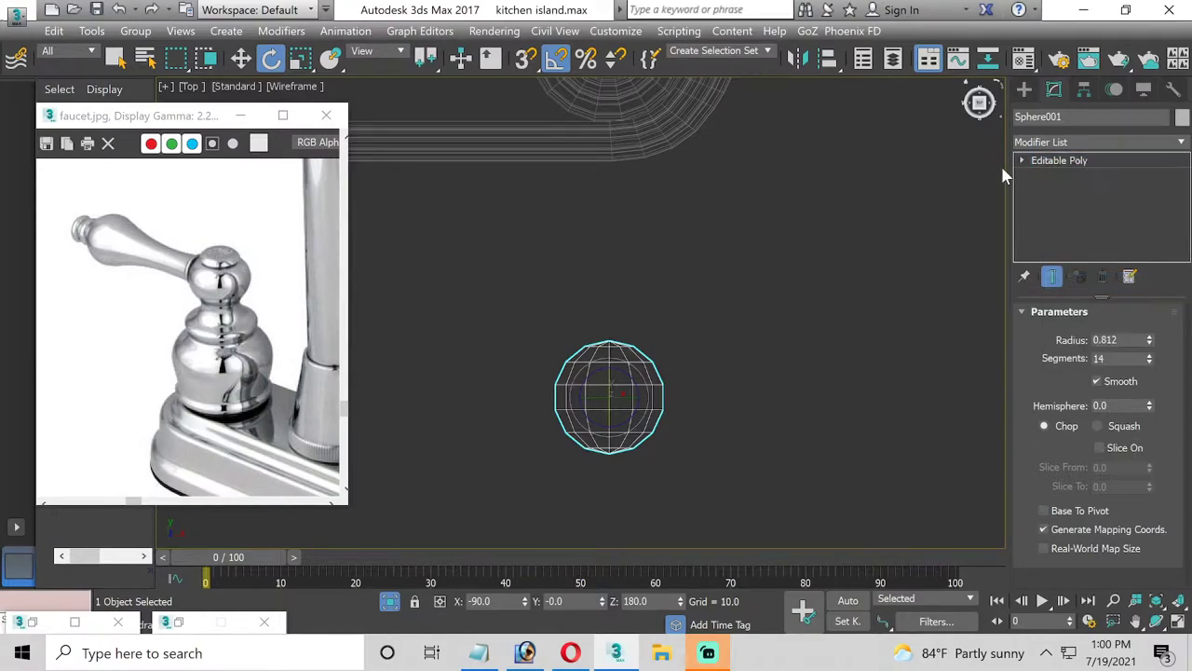
Delete the sphere's top and bottom cap polygons, leaving an open band
left_click(1110, 335)
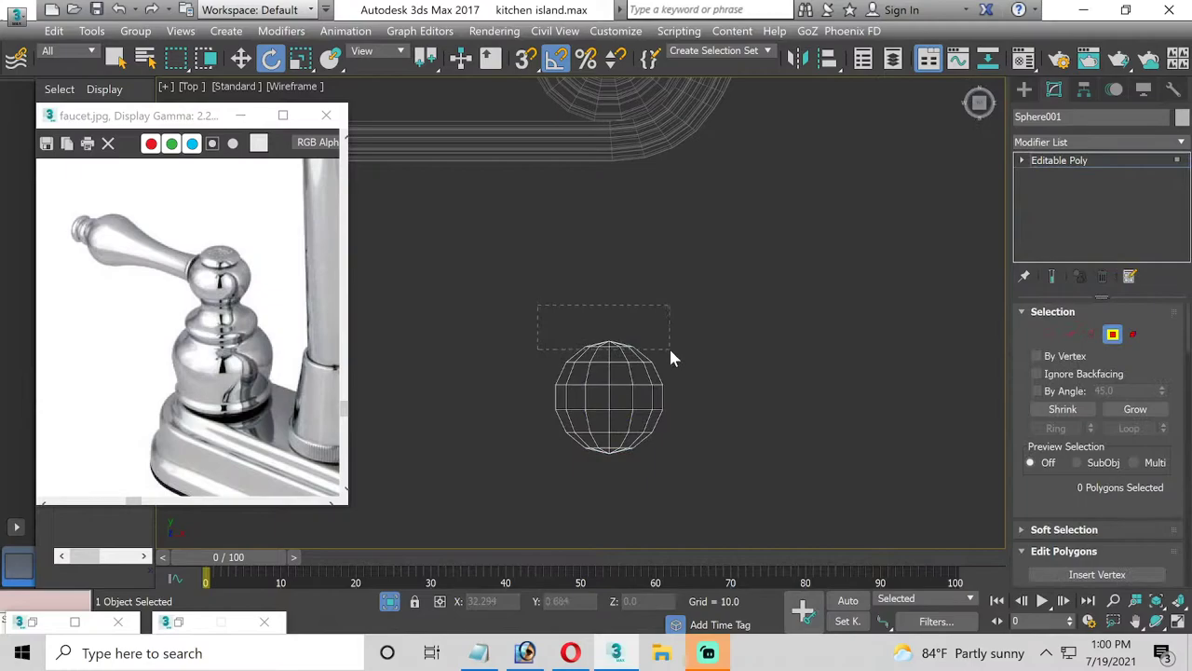
left_click_drag(669, 345, 669, 346)
key("Delete")
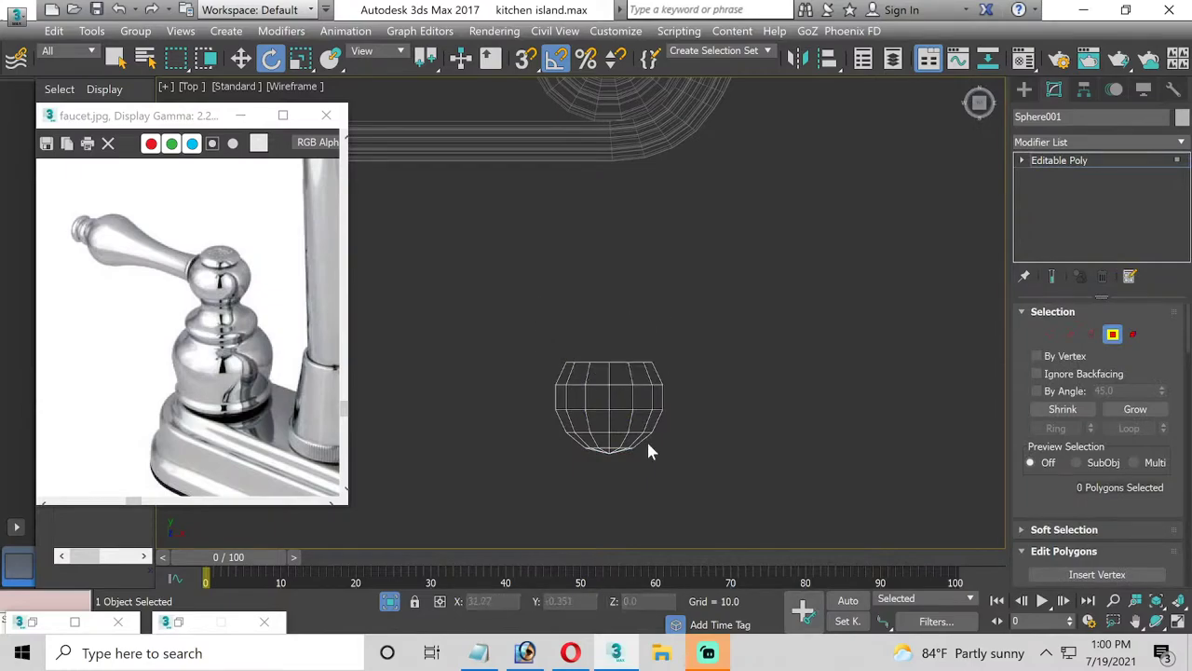
left_click_drag(572, 444, 557, 442)
key("Delete")
Select the open border edges and maximize the Perspective viewport
left_click(1092, 333)
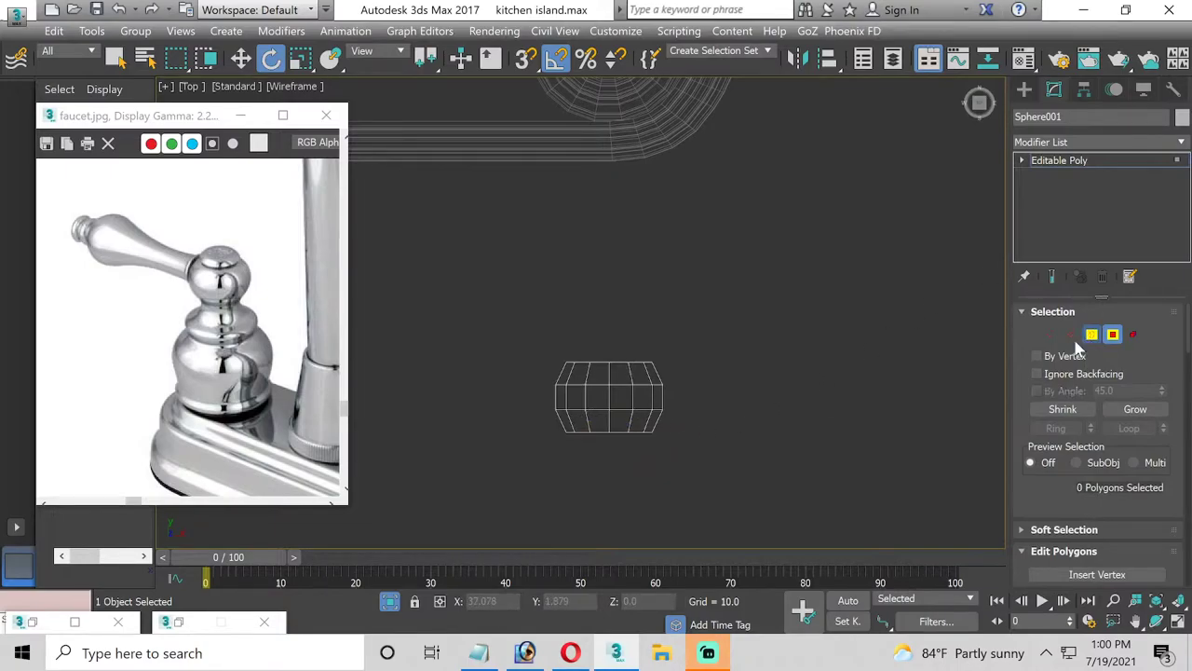
left_click(642, 437)
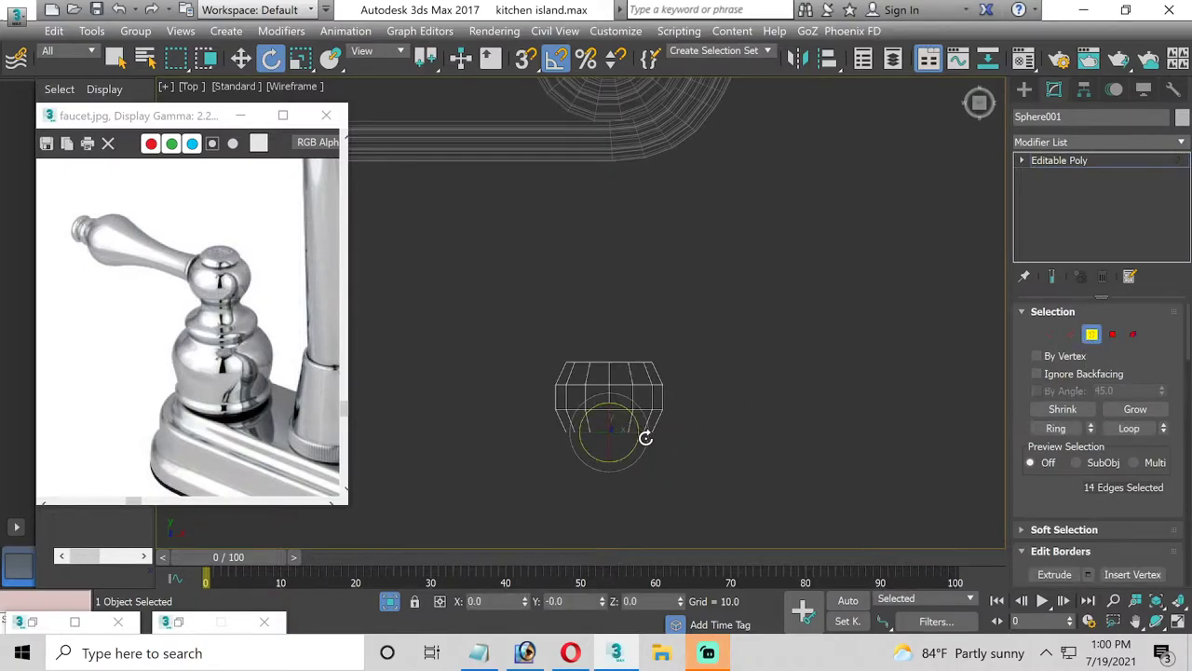
left_click(1178, 622)
right_click(881, 396)
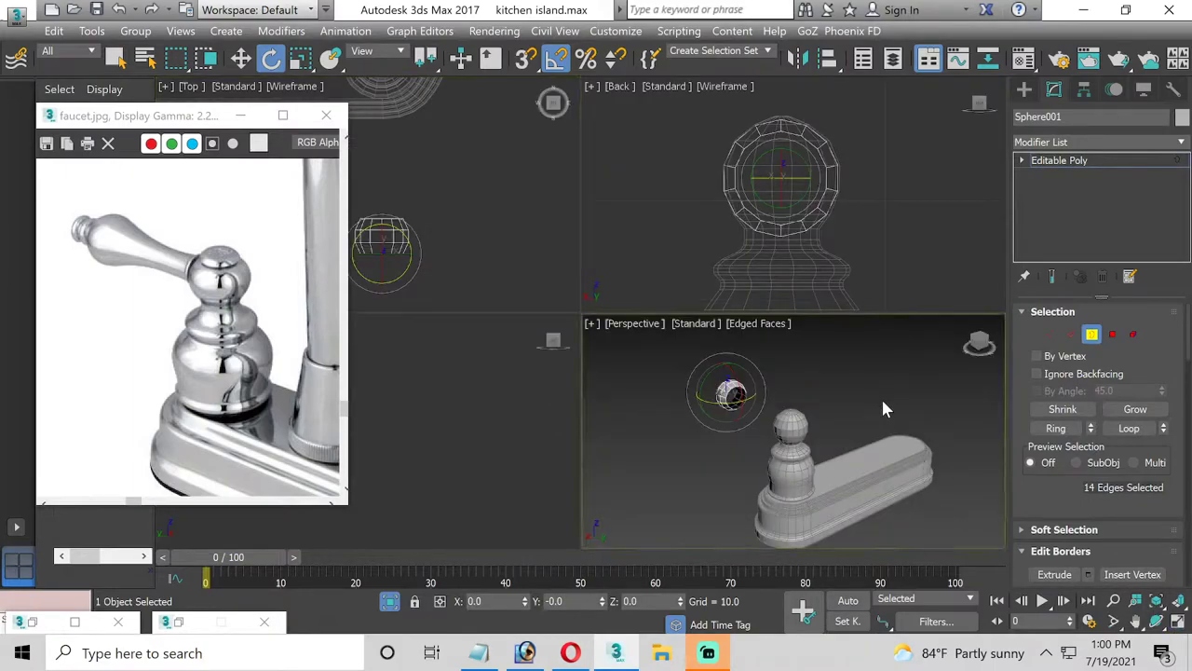
left_click(1179, 622)
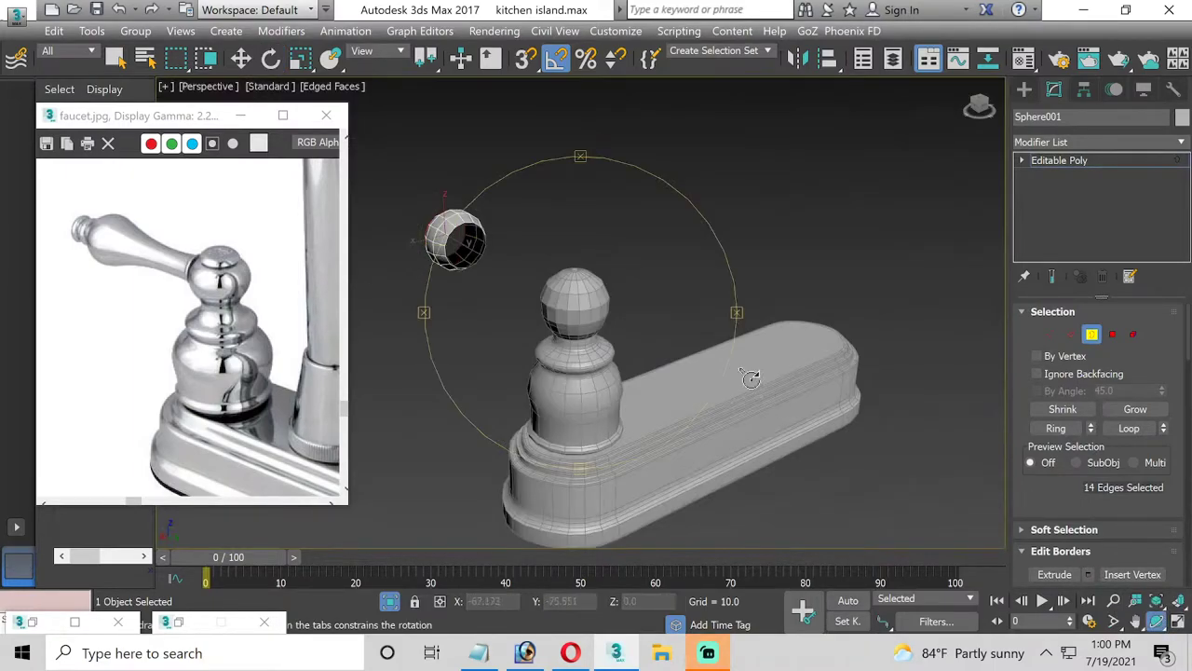
Orbit to the sphere's opening, nudge its border inward and scale it to 75%
left_click_drag(577, 306, 648, 299)
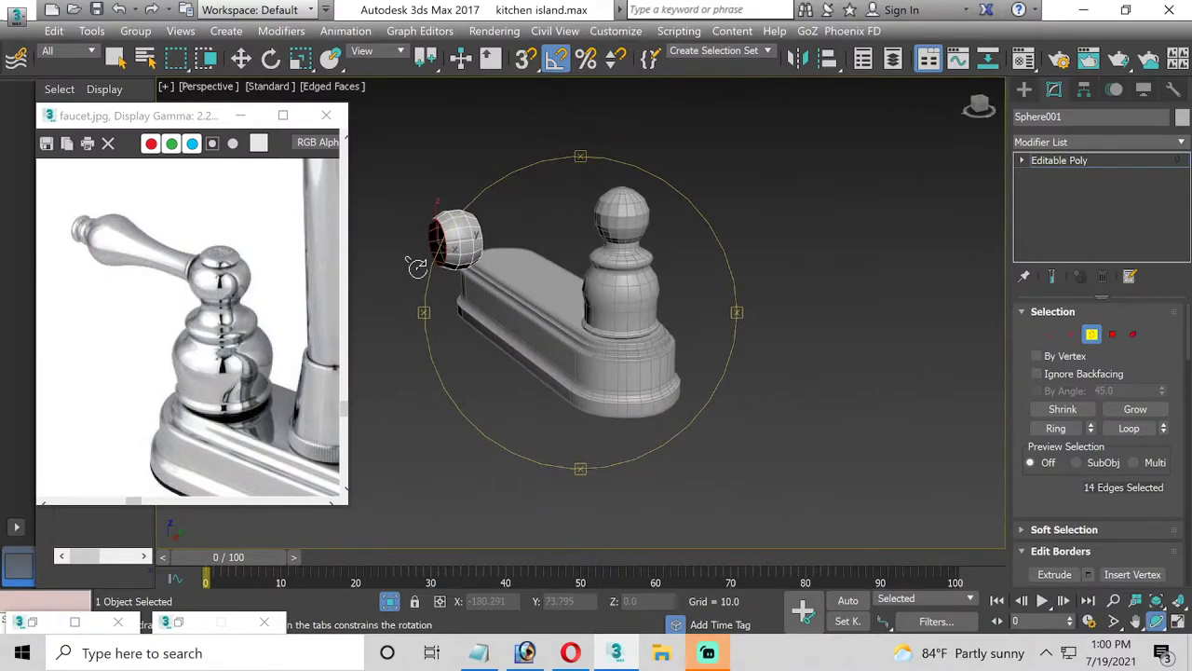
left_click_drag(407, 288, 490, 344)
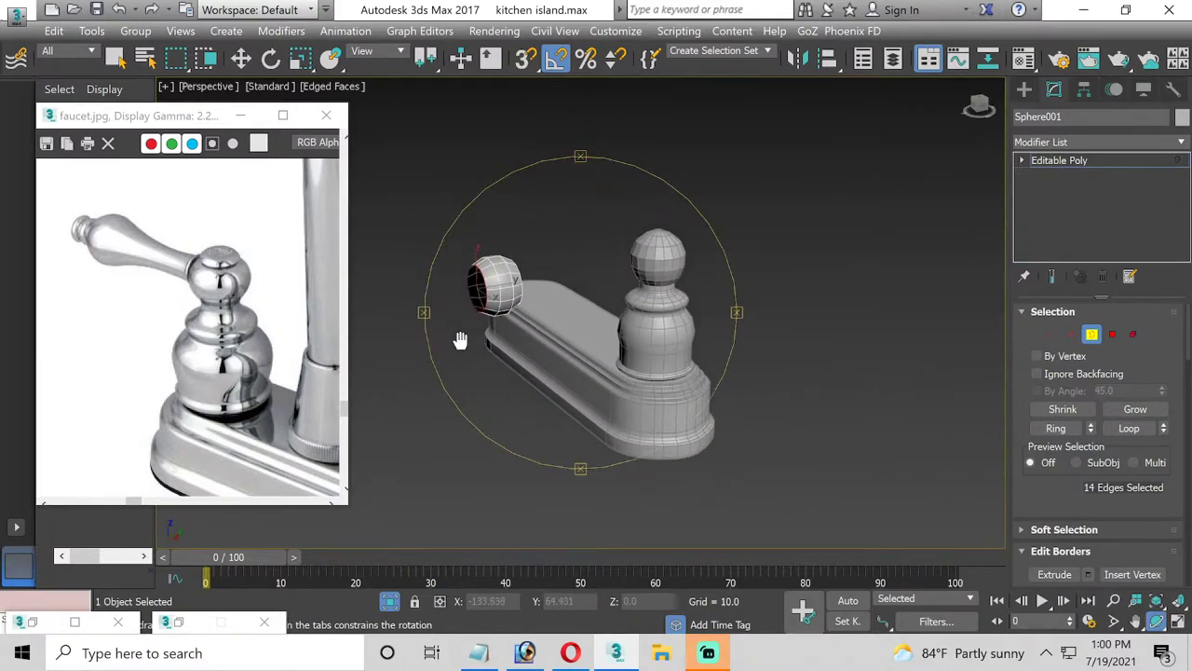
left_click(240, 58)
scroll(475, 281, "up", 2)
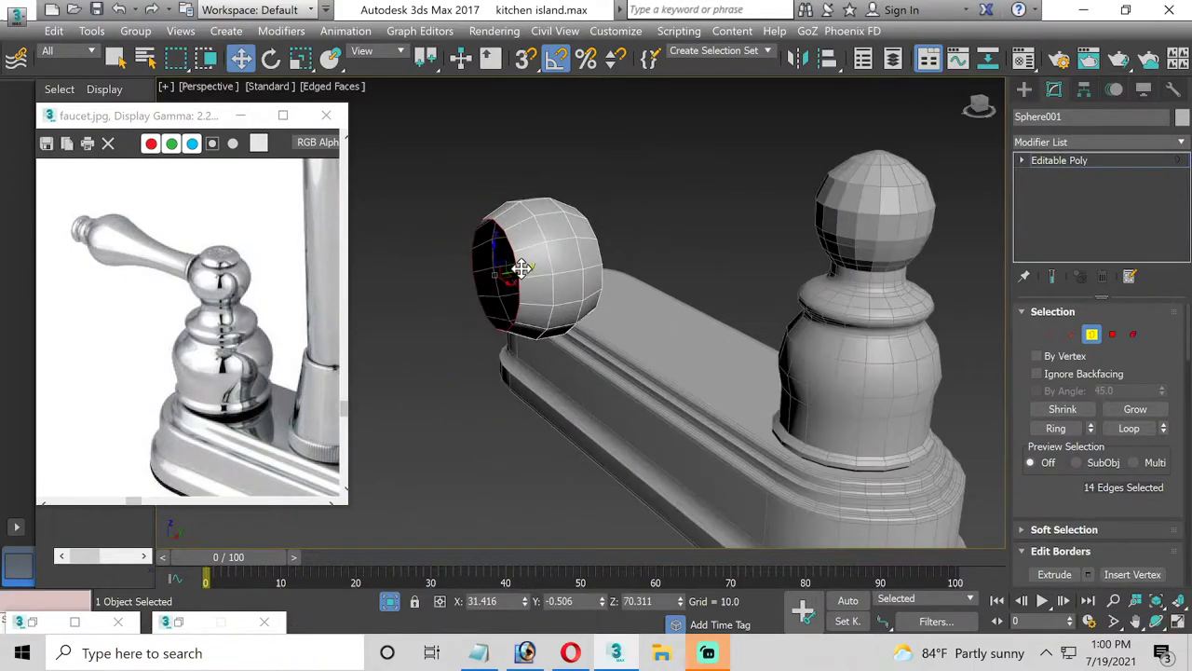
left_click_drag(519, 268, 508, 268)
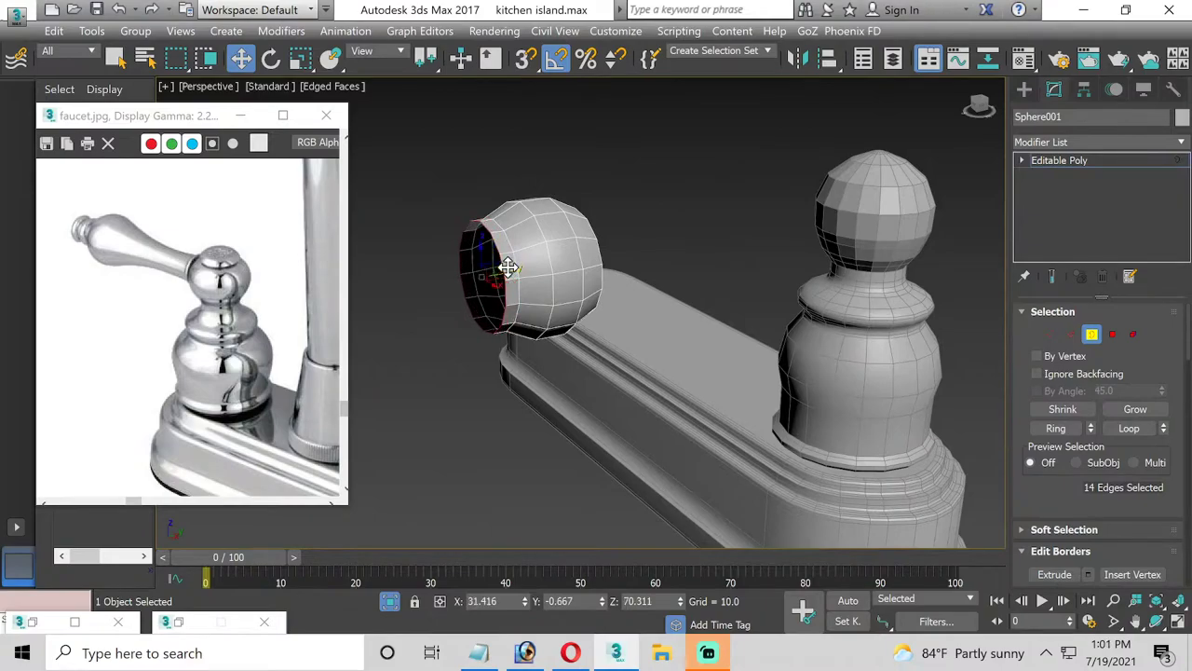
left_click(300, 58)
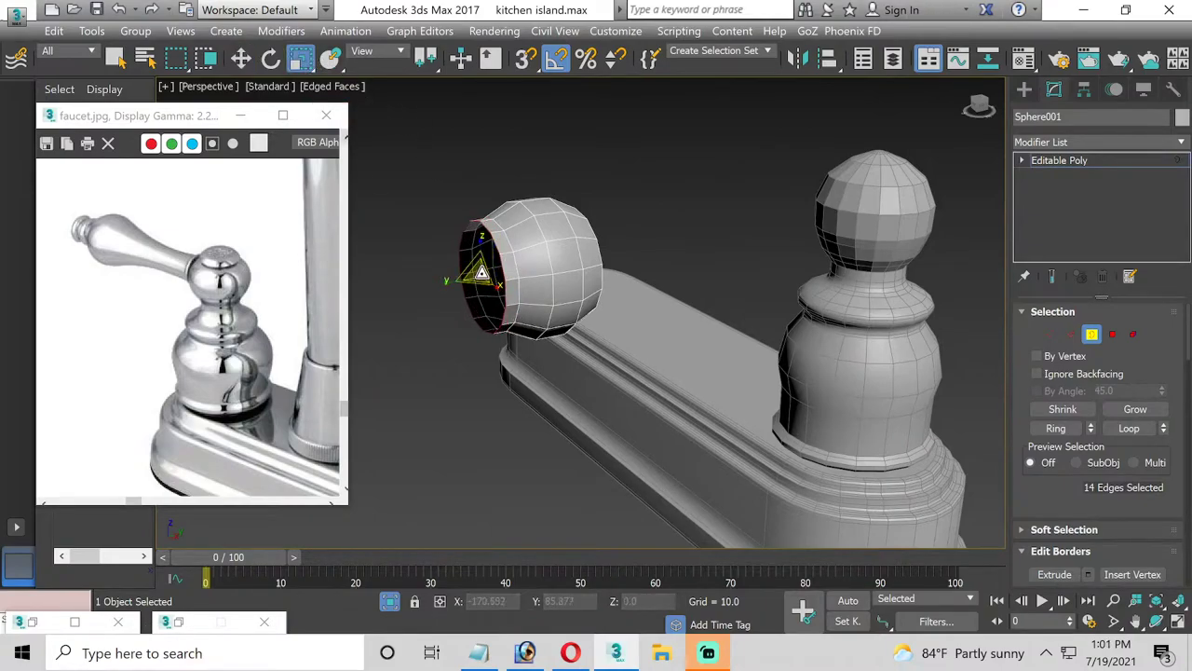
left_click_drag(475, 276, 475, 291)
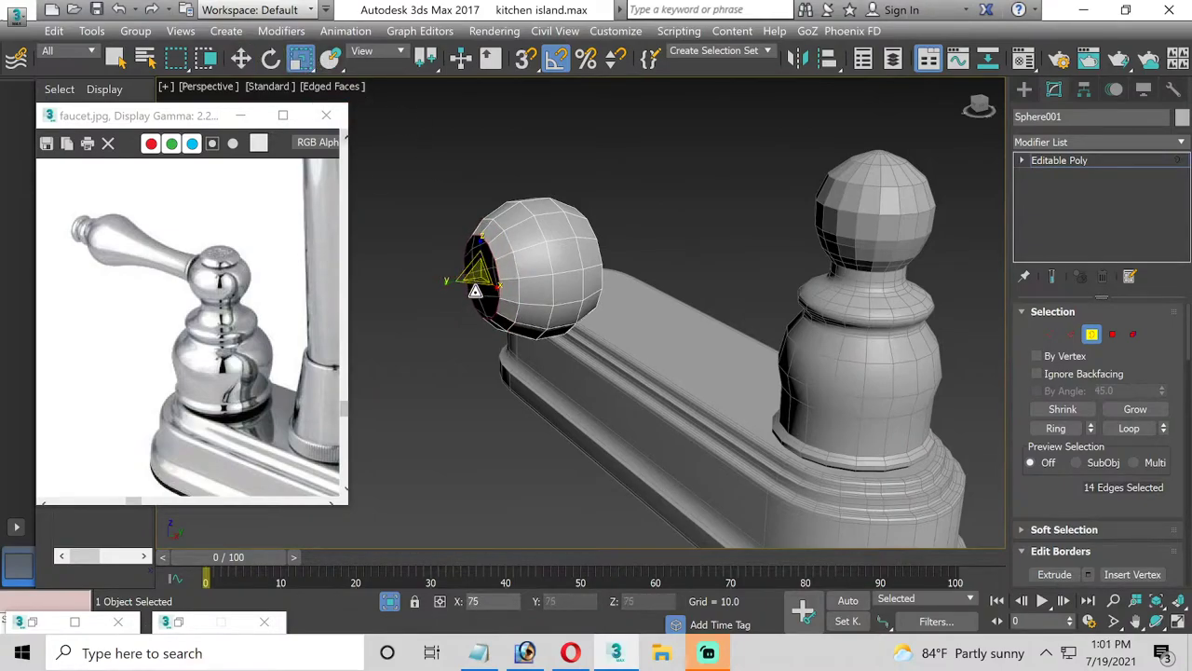
Scale the opening border further to 69% and pull it outward into a short neck
left_click(244, 59)
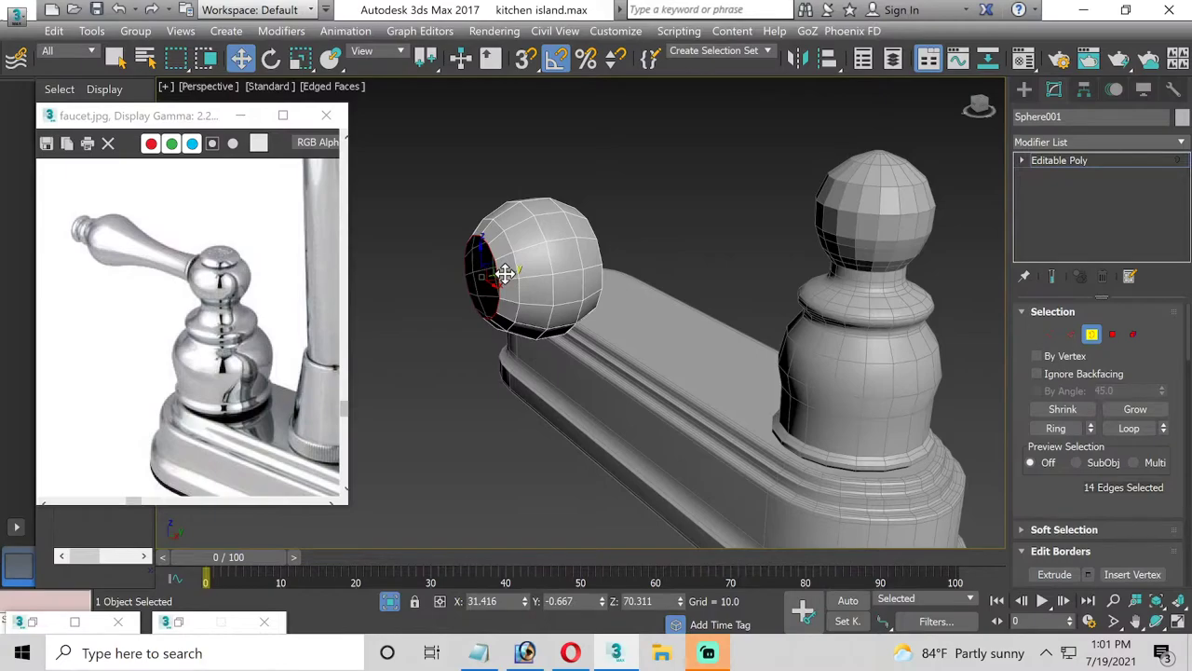
left_click_drag(504, 273, 507, 273)
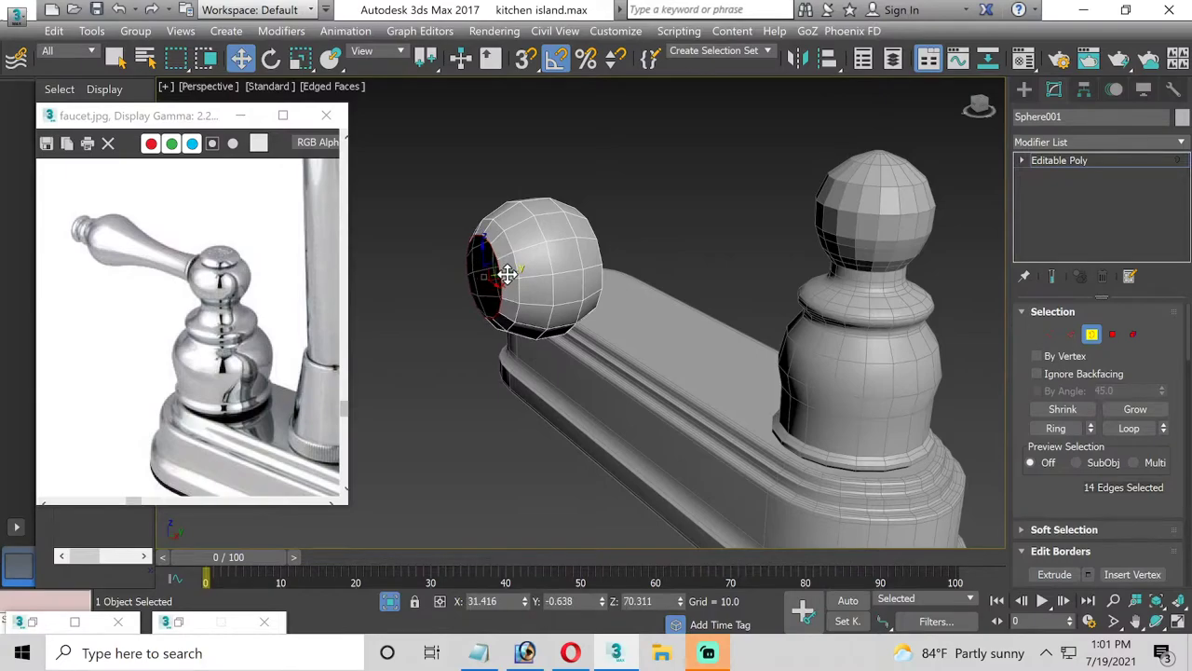
left_click(300, 59)
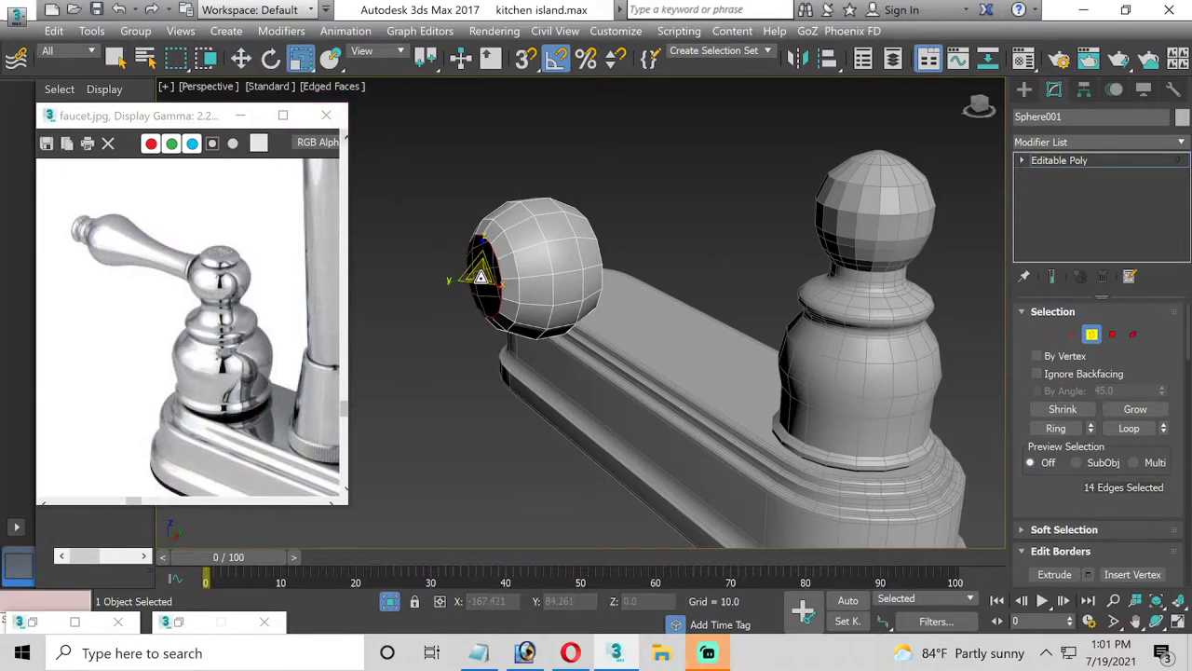
left_click_drag(481, 276, 482, 298)
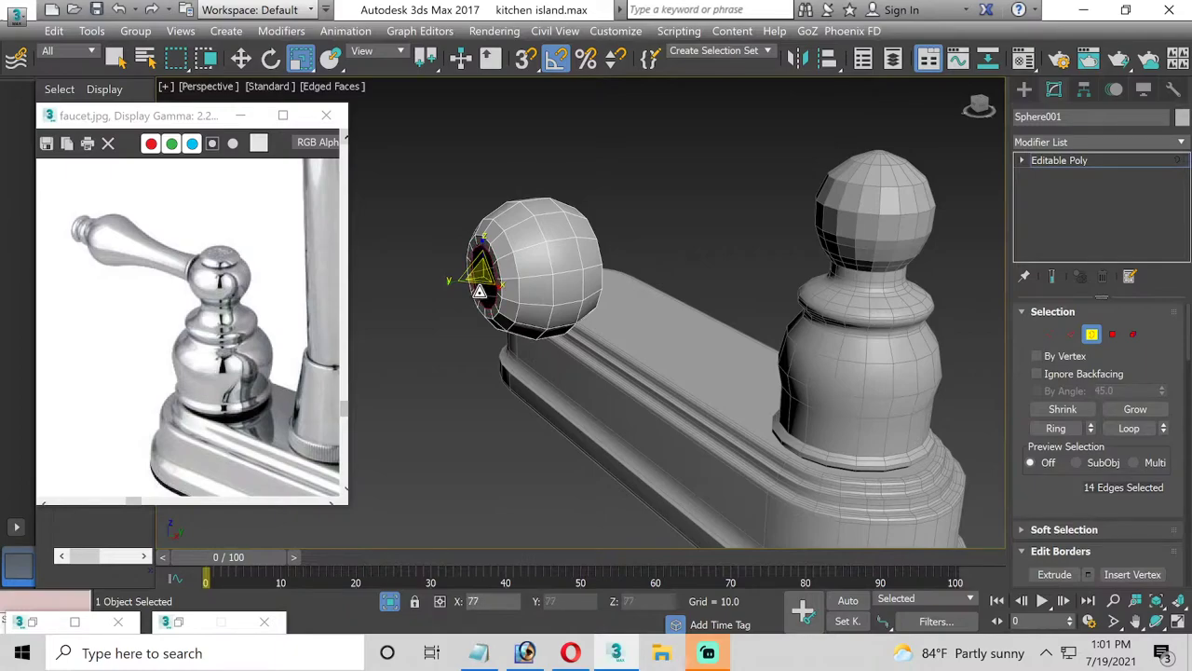
left_click(241, 59)
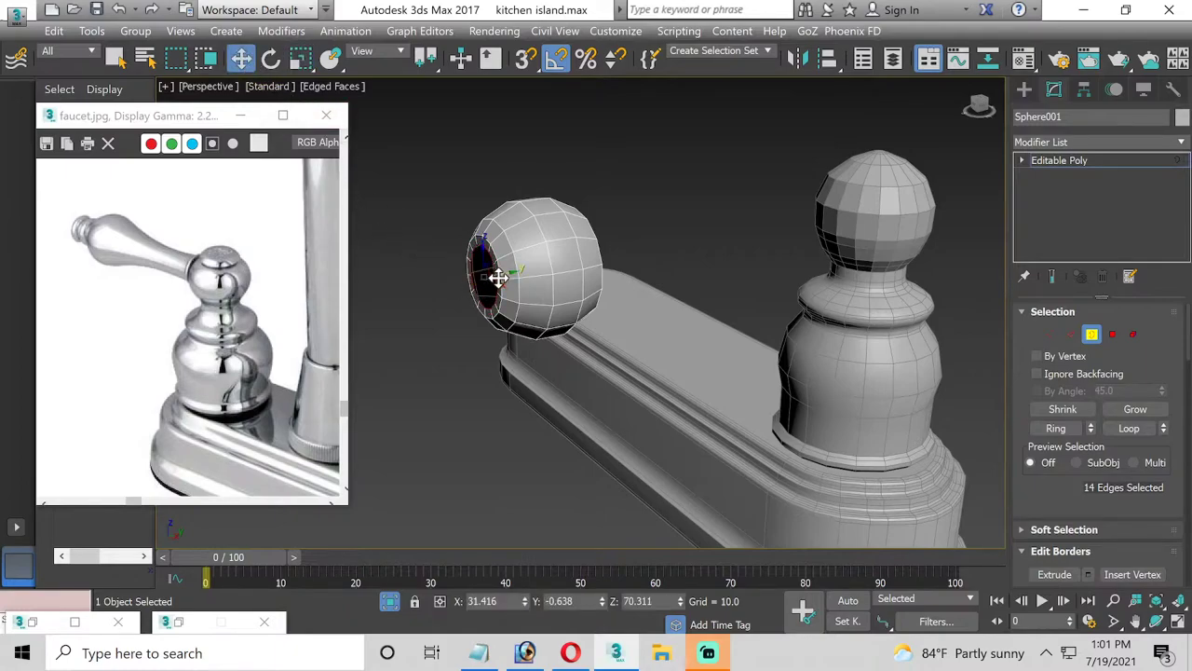
left_click_drag(500, 272, 481, 274)
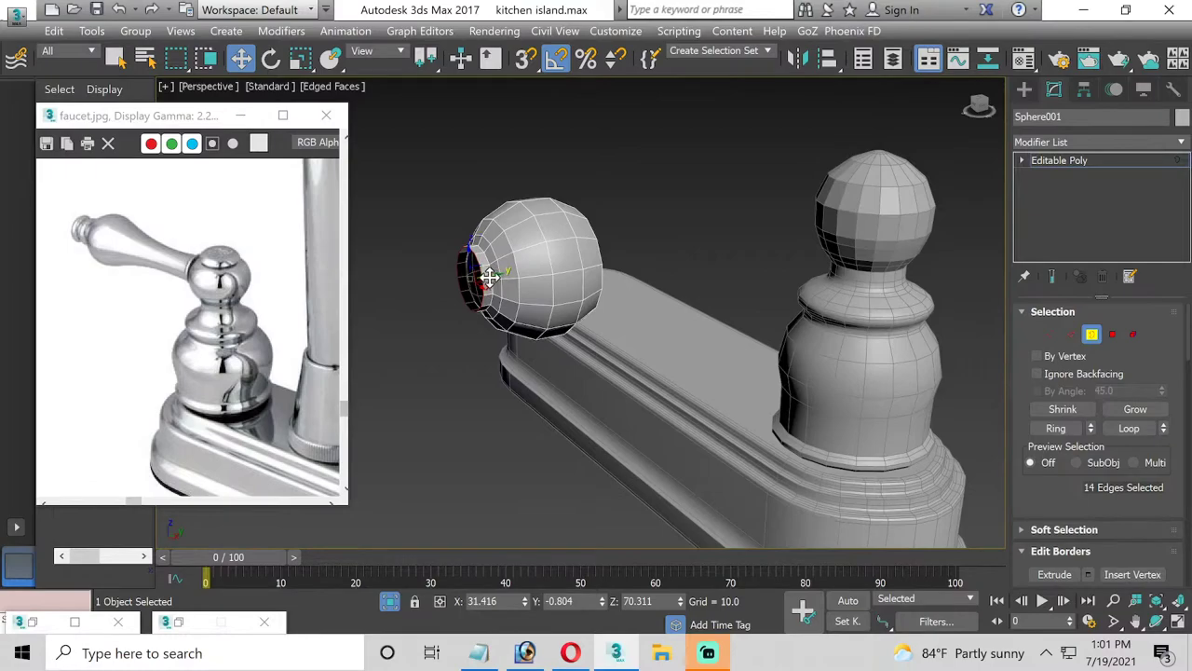
left_click_drag(490, 276, 486, 277)
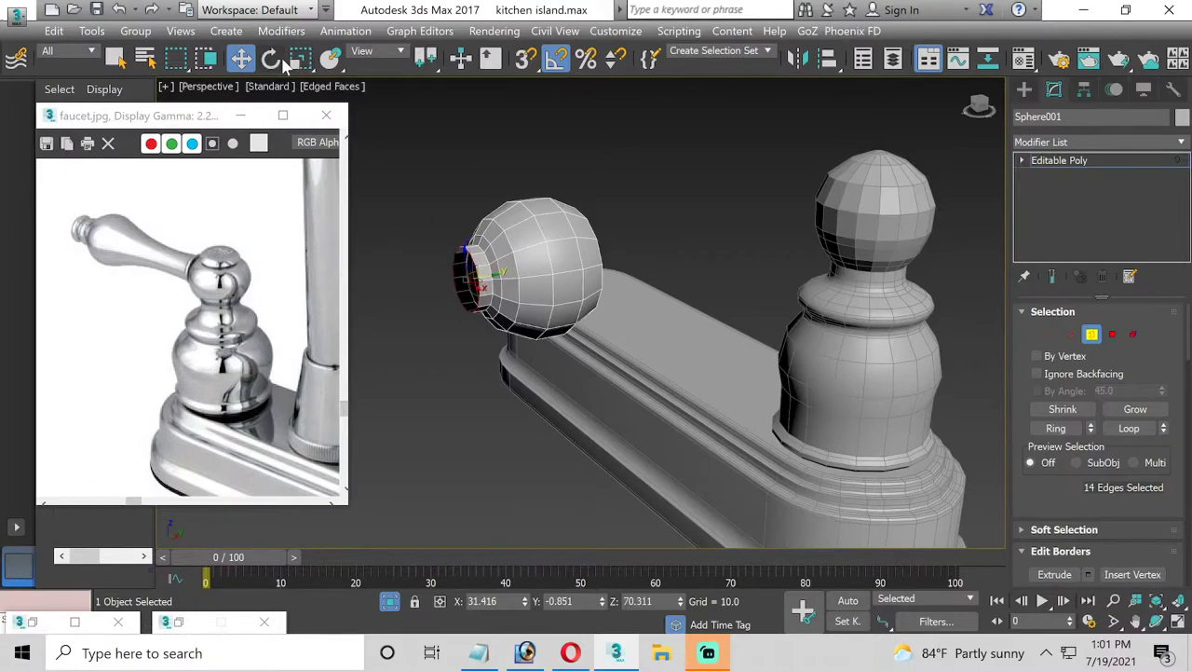
left_click_drag(487, 276, 470, 274)
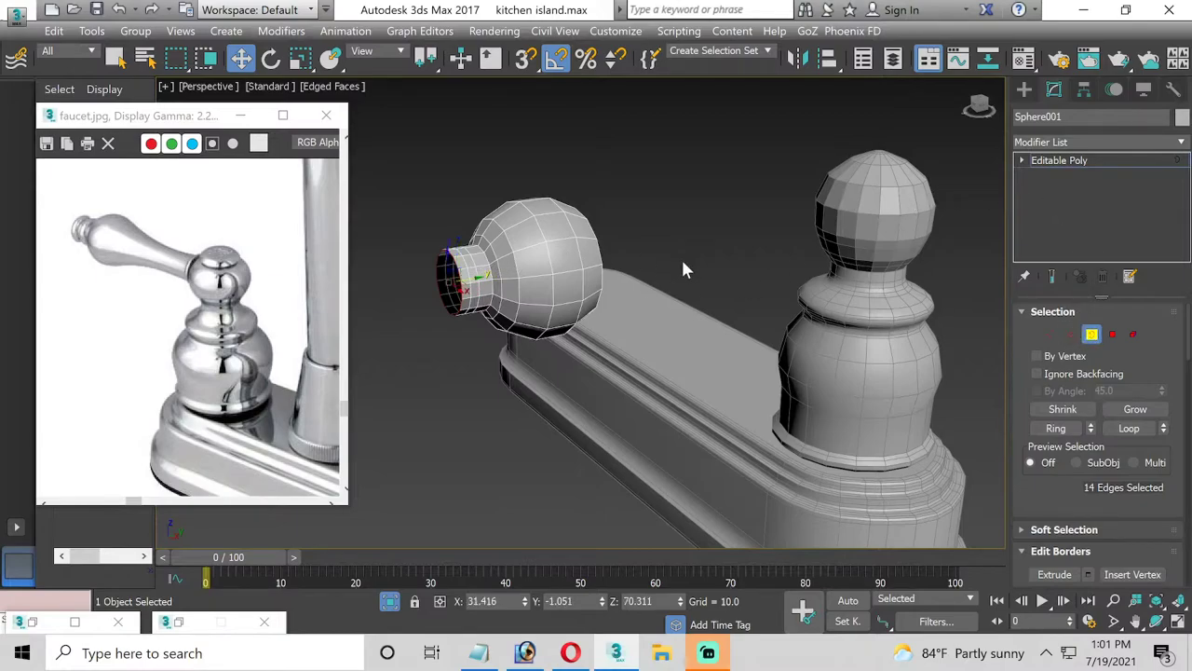
left_click(1112, 333)
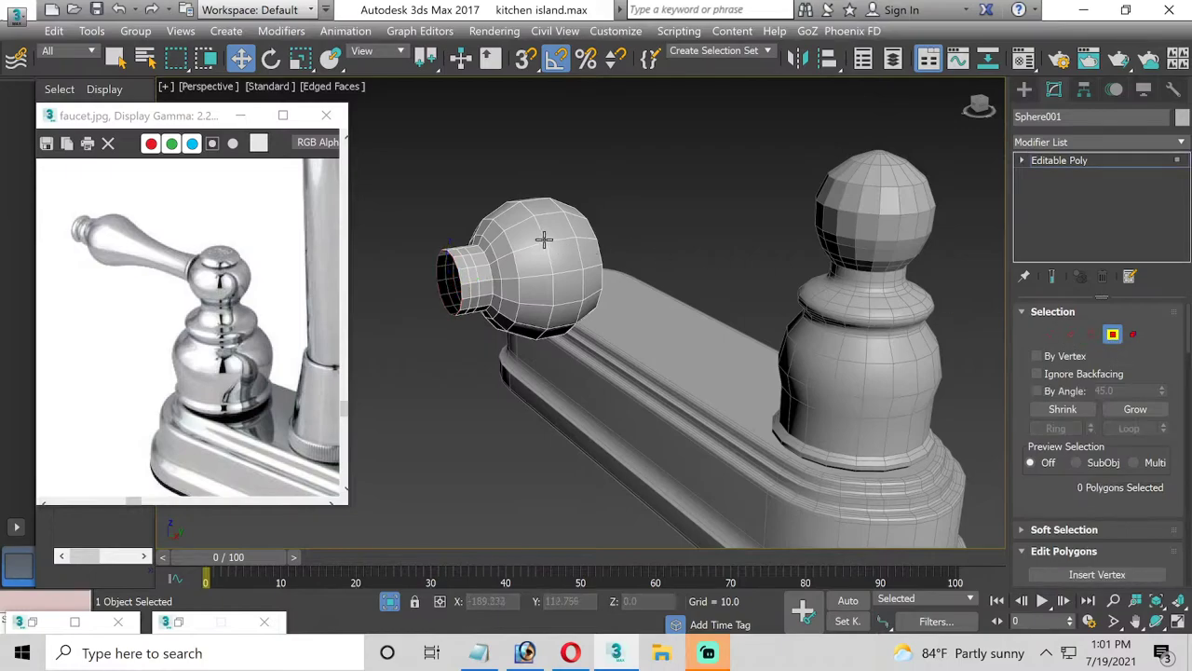
Extrude the neck polygon ring by local normal 0.088 to form a raised collar
left_click(469, 262)
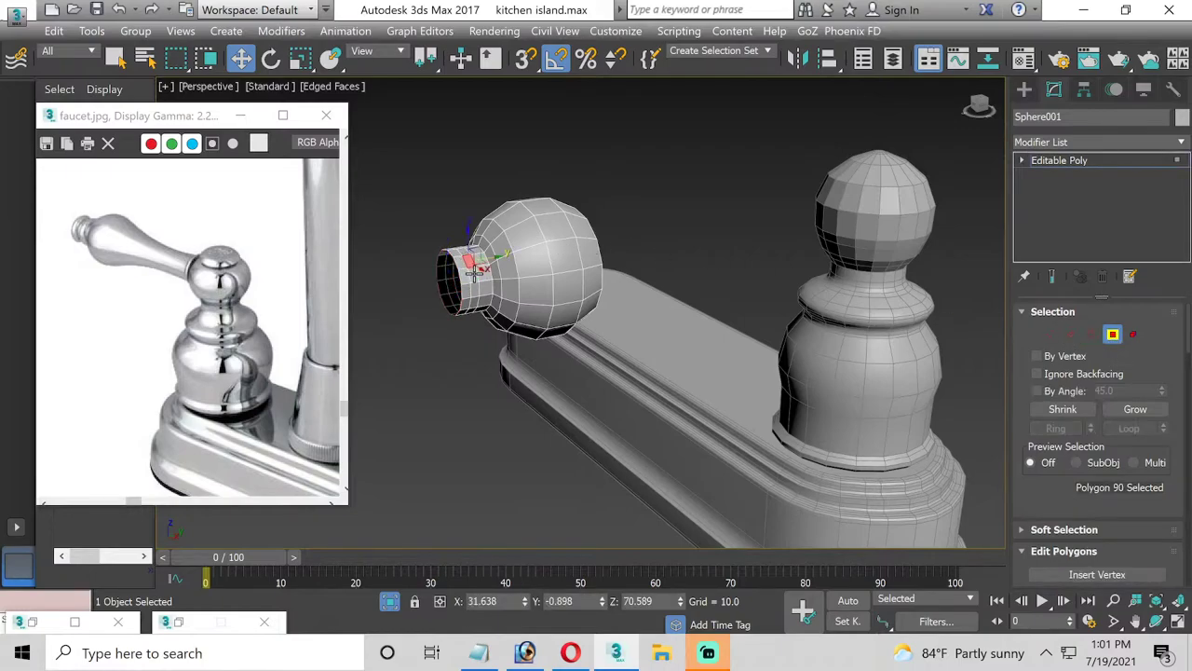
left_click(471, 278, "shift")
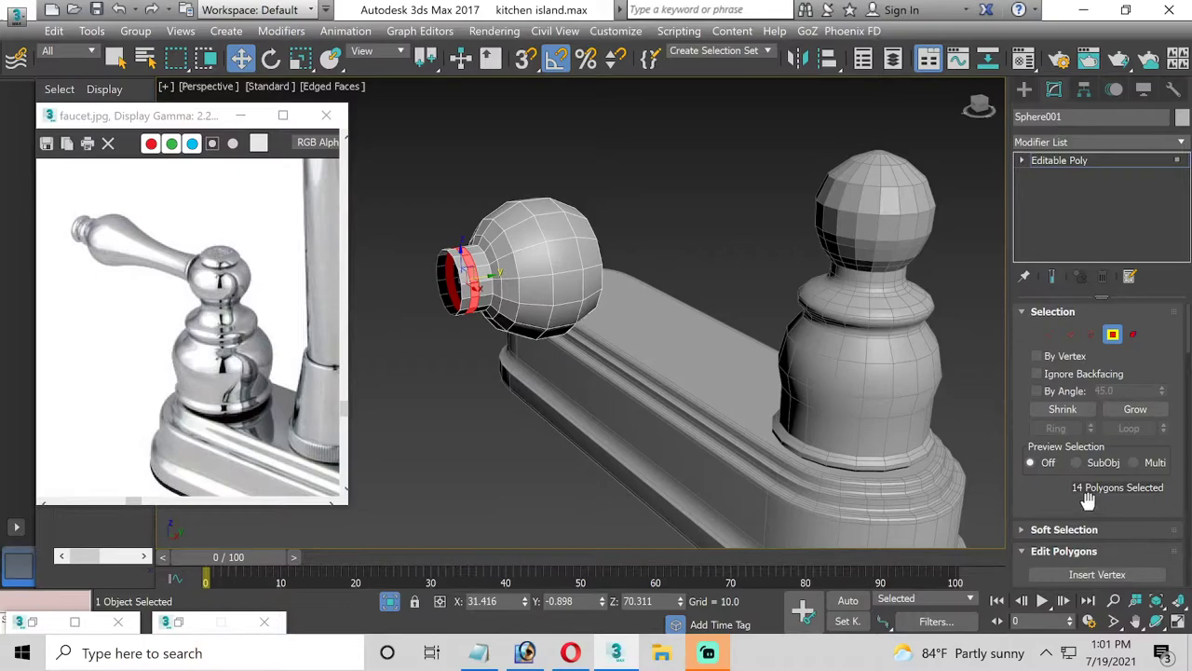
scroll(1024, 494, "down", 2)
scroll(1052, 507, "down", 1)
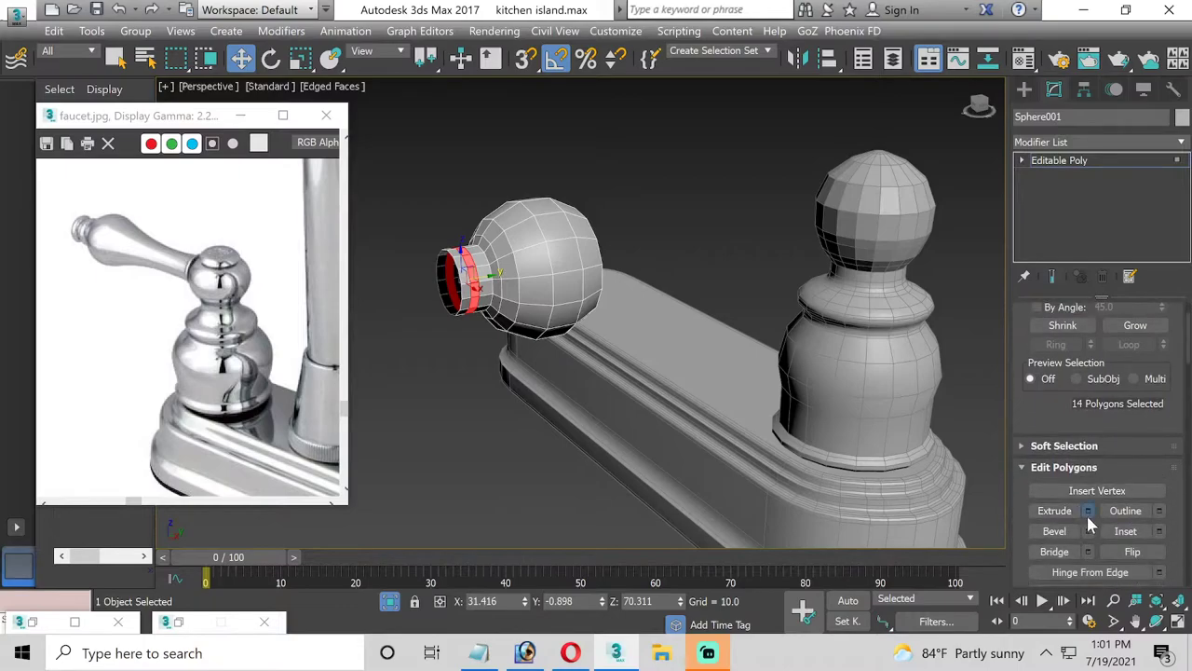
left_click(1088, 511)
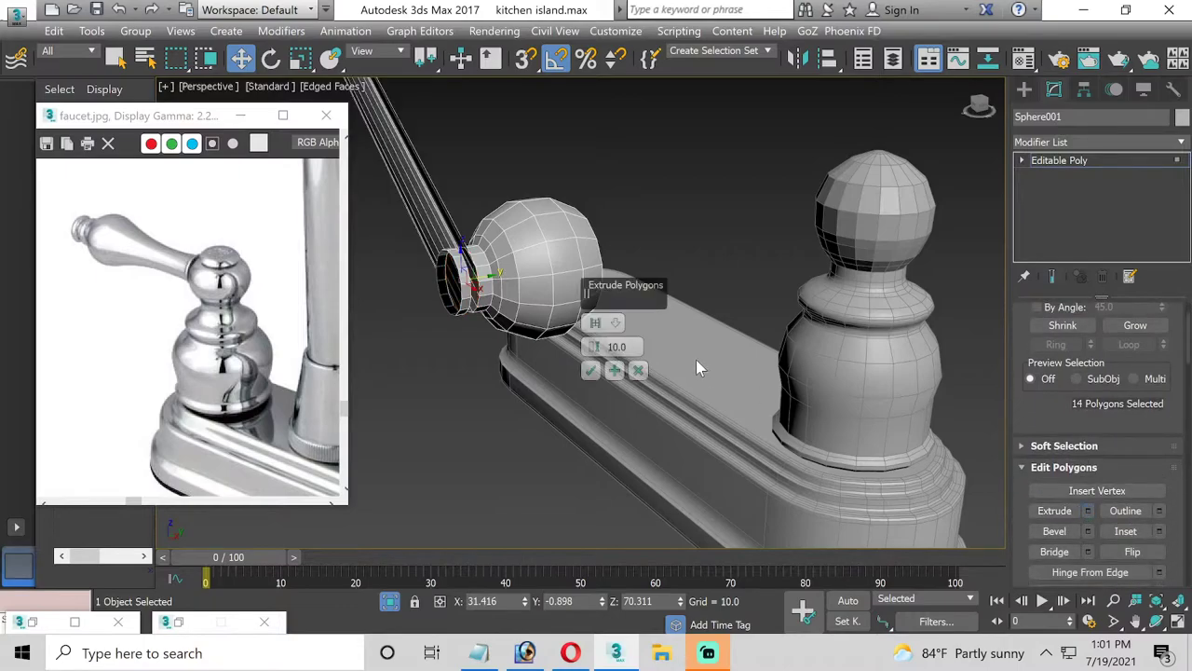
left_click(597, 324)
left_click_drag(593, 347, 594, 395)
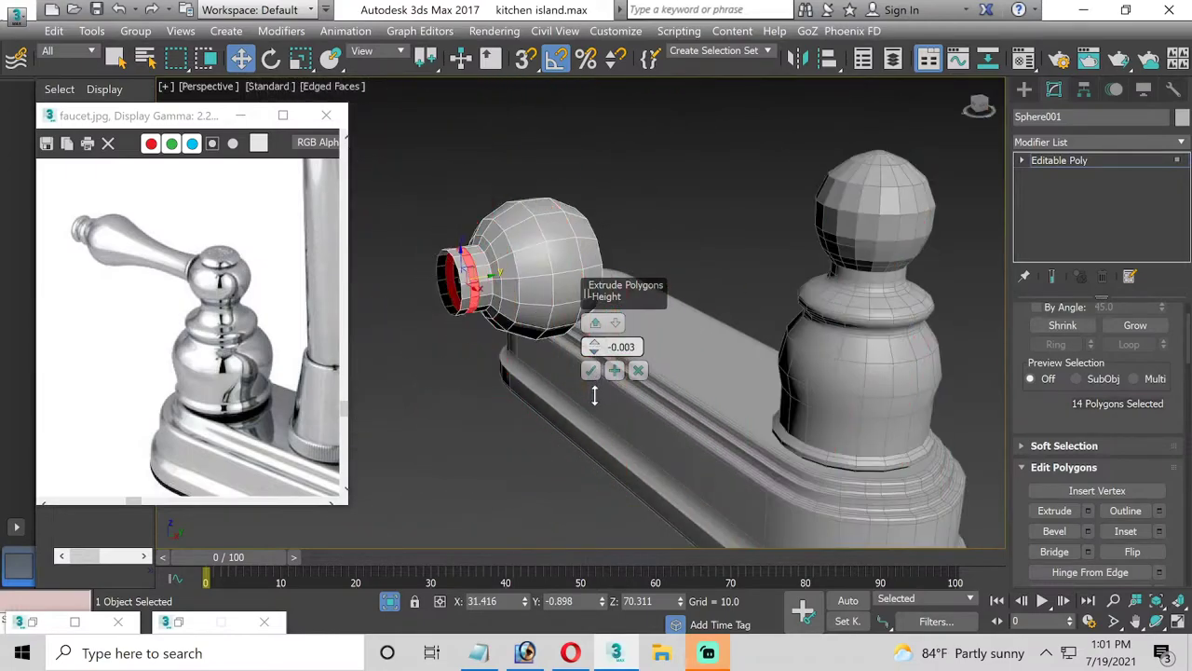
left_click_drag(593, 346, 594, 347)
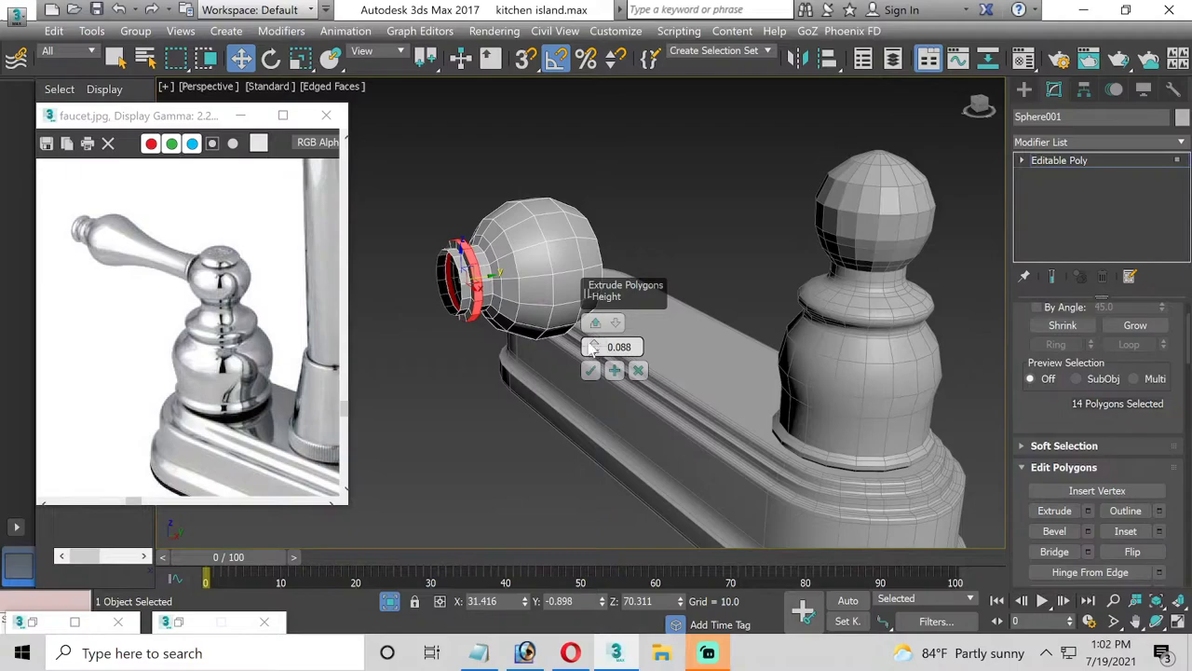
left_click(591, 370)
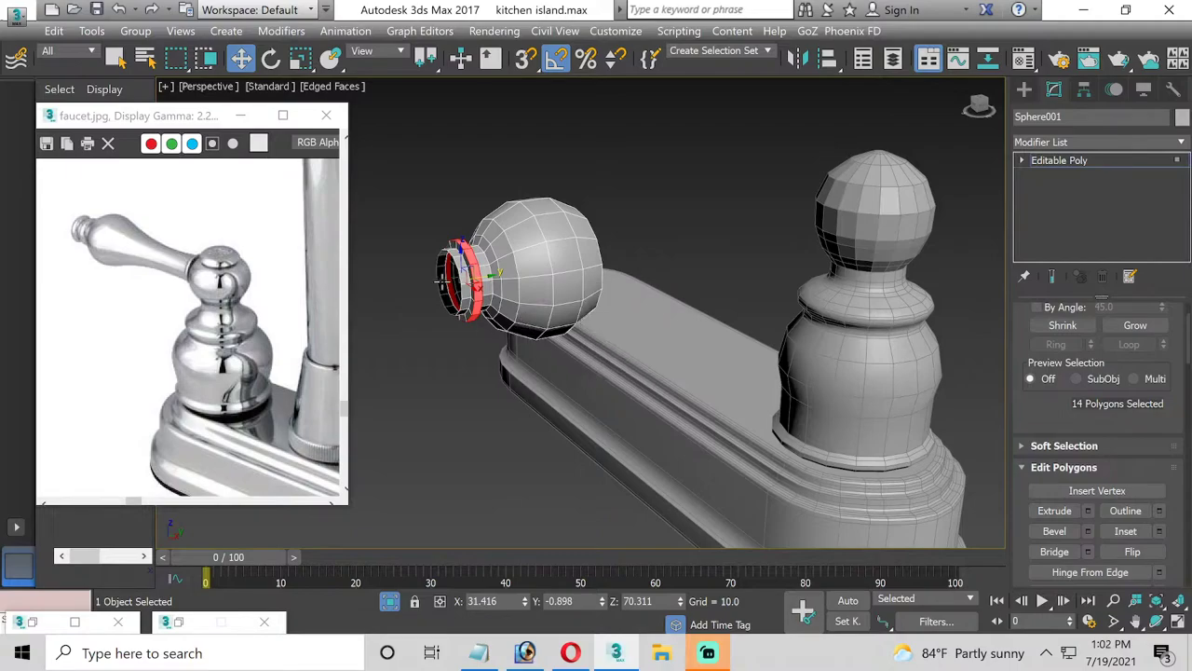
Extend the open border outward into a longer tube
scroll(441, 279, "up", 2)
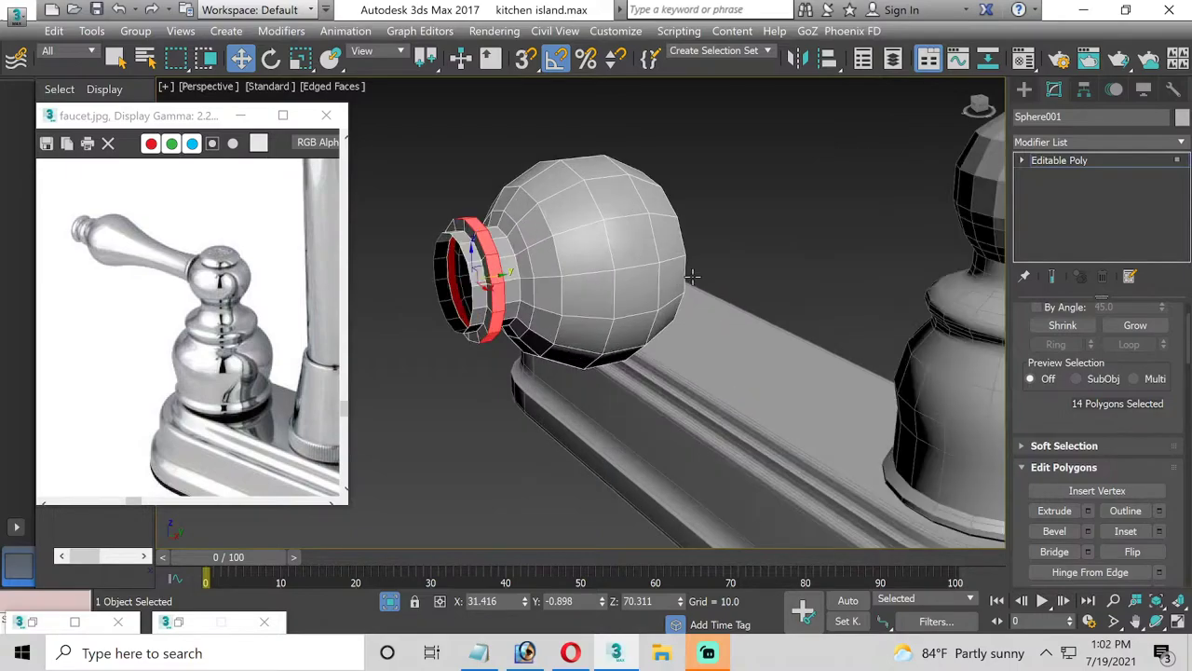
left_click(1020, 160)
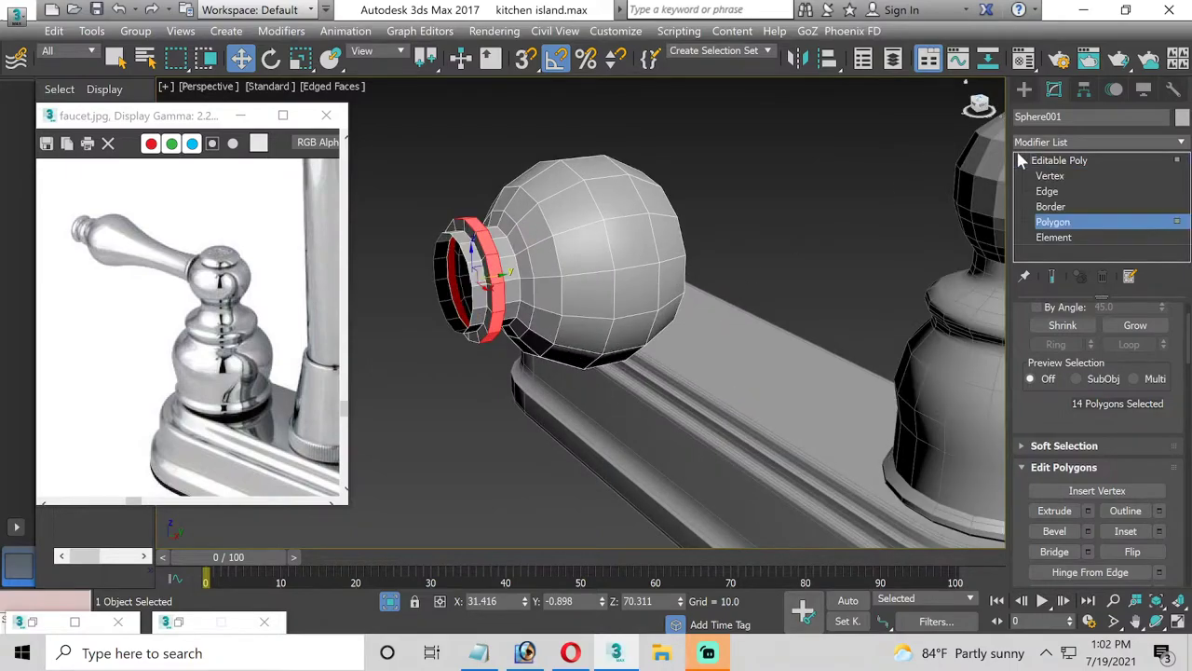
left_click(1049, 206)
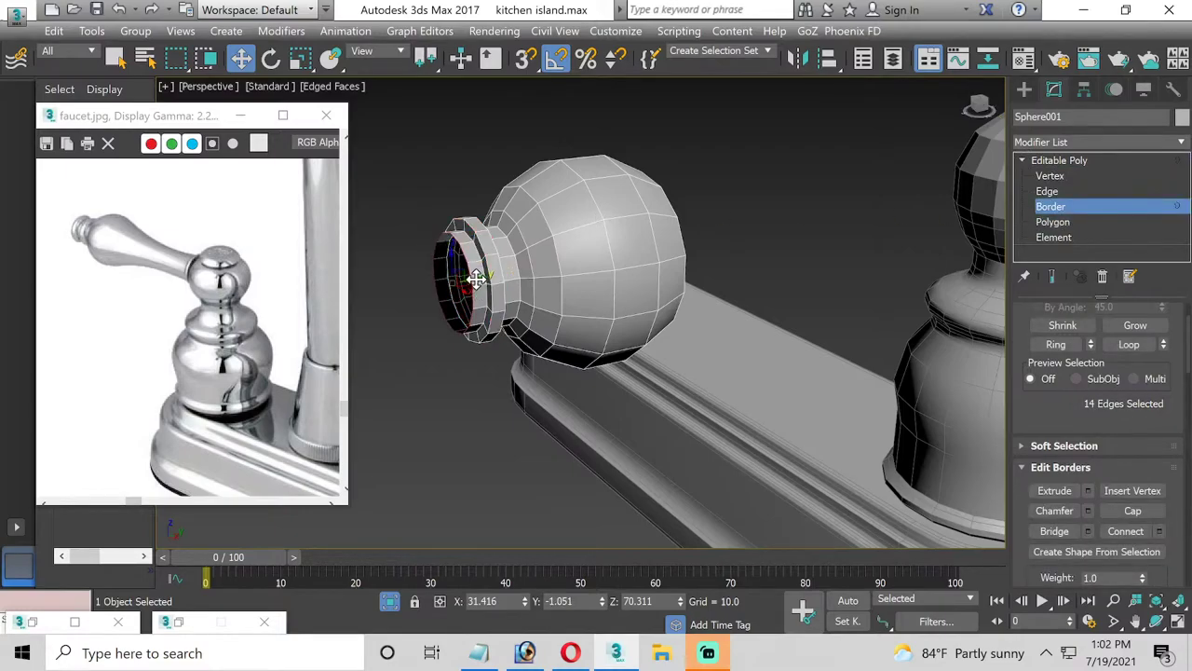
left_click_drag(476, 278, 461, 275, "shift")
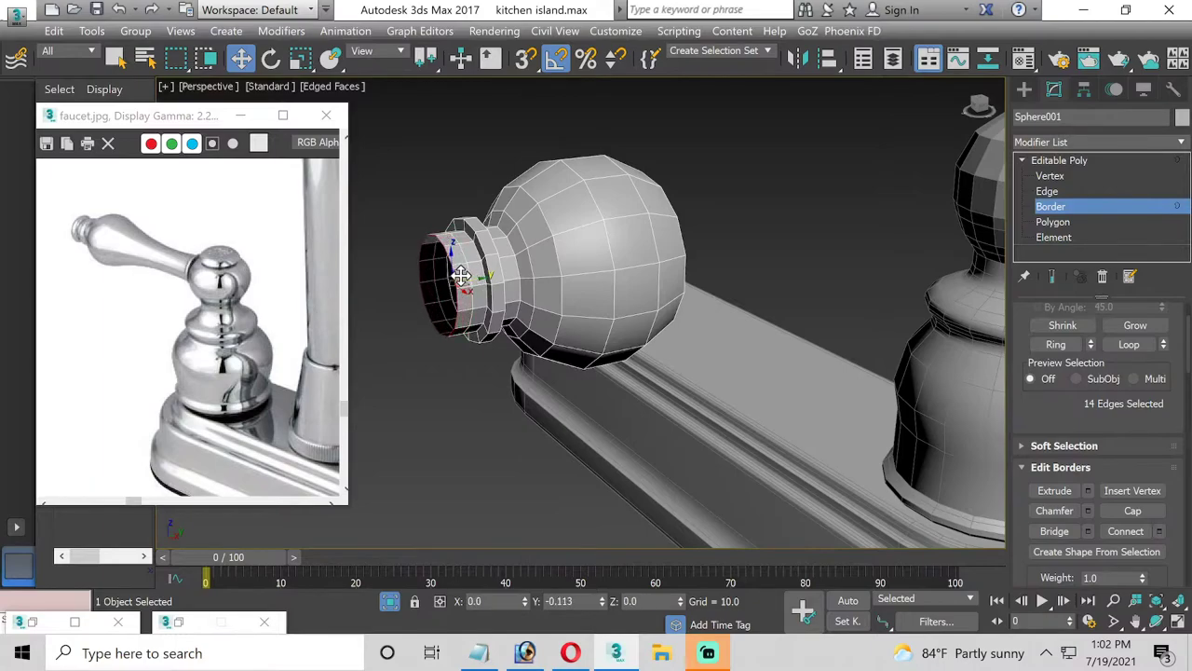
left_click_drag(461, 276, 432, 285, "shift")
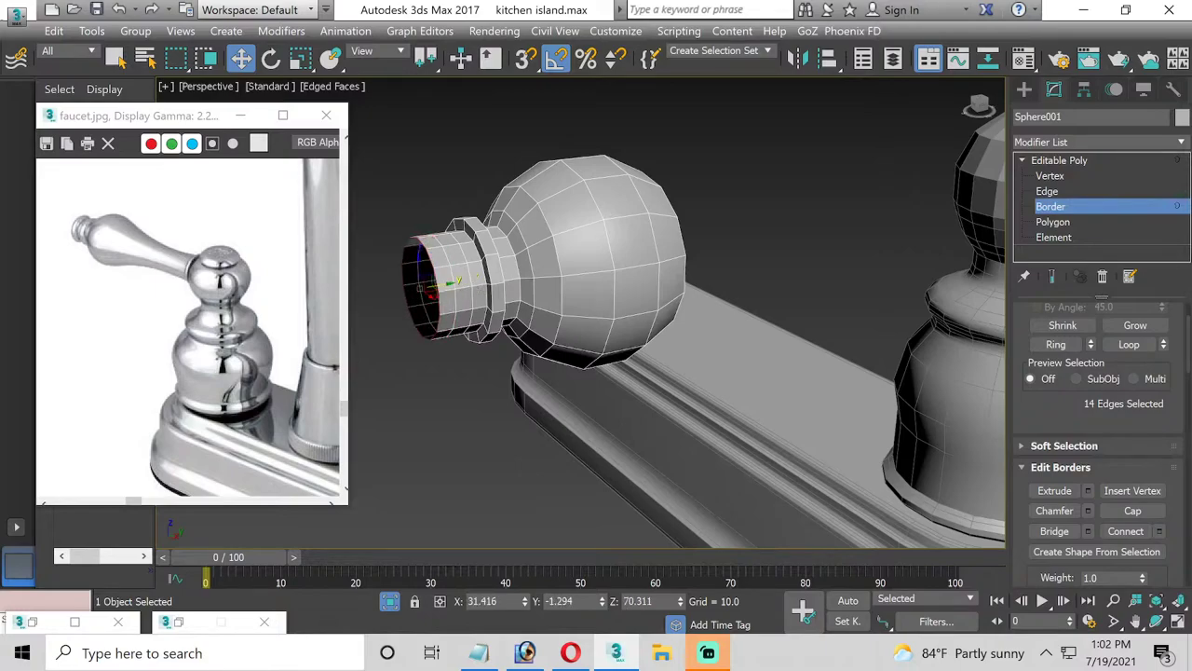
Select the polygon ring on the new tube and extrude it again
left_click(1043, 224)
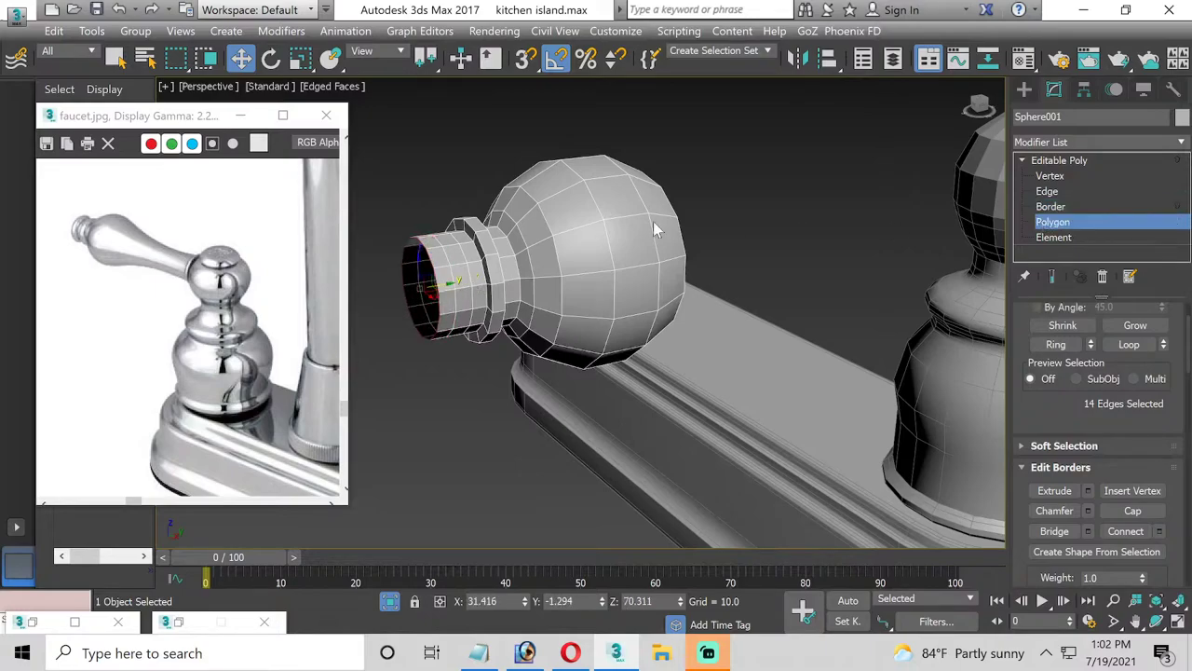
left_click(449, 265)
left_click(455, 280, "shift")
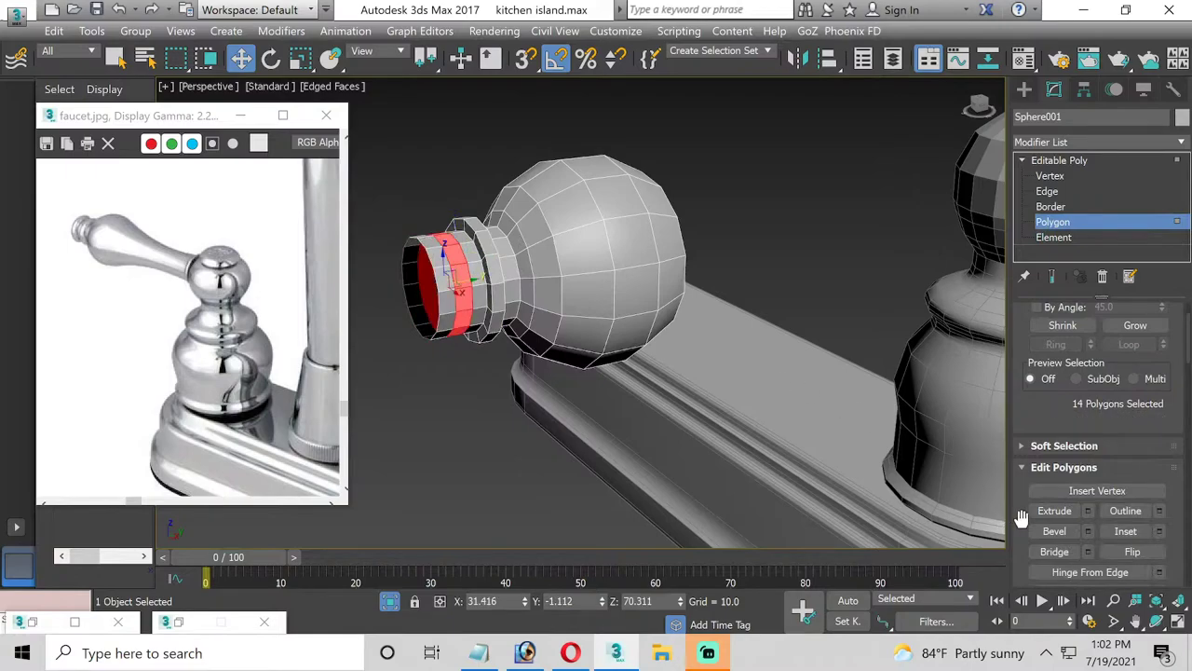
left_click(1054, 512)
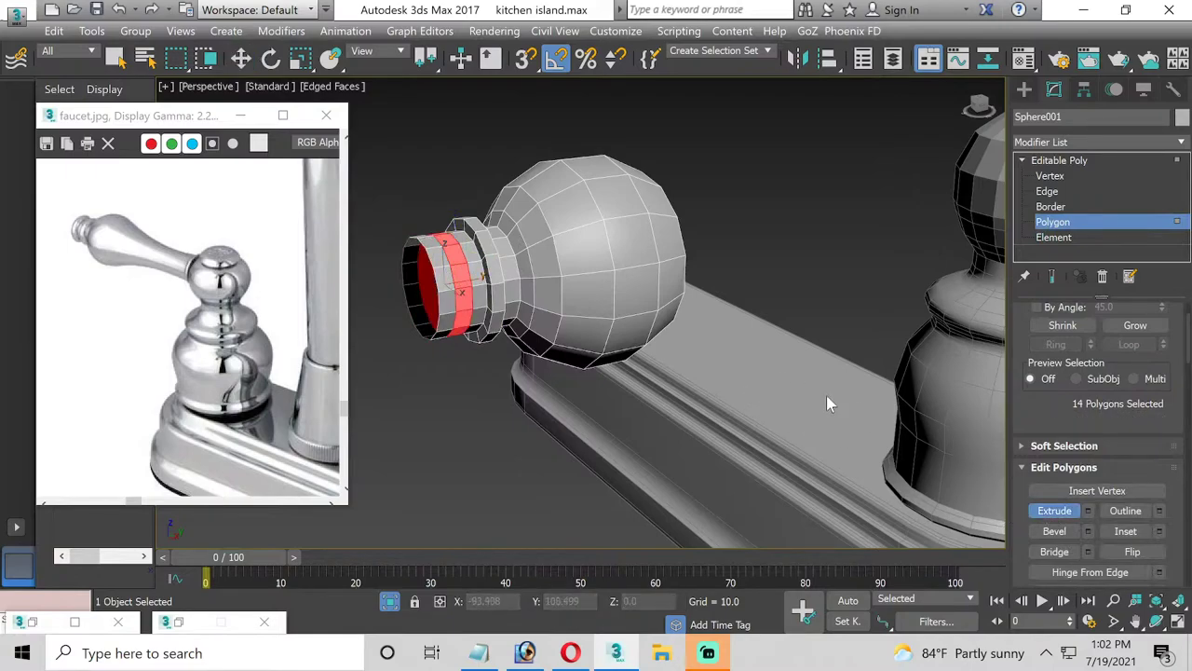
left_click(1088, 510)
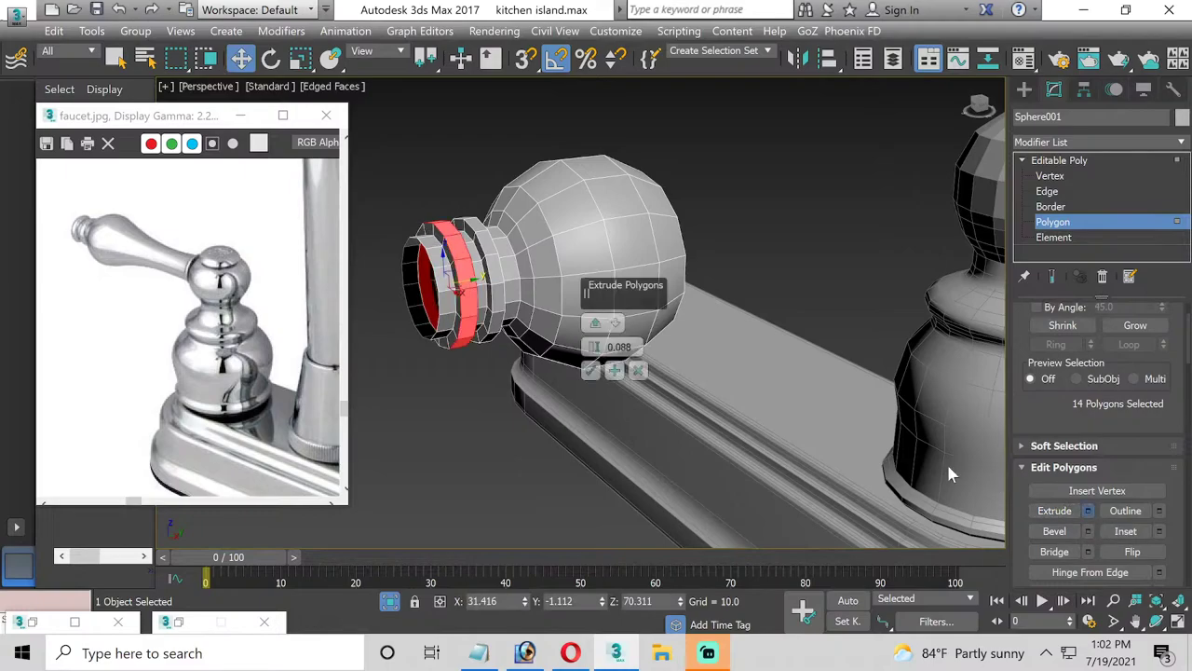
left_click(590, 371)
Squeeze the front lip ring slightly, then undo the extra ridges back to a shorter cylinder
left_click(300, 58)
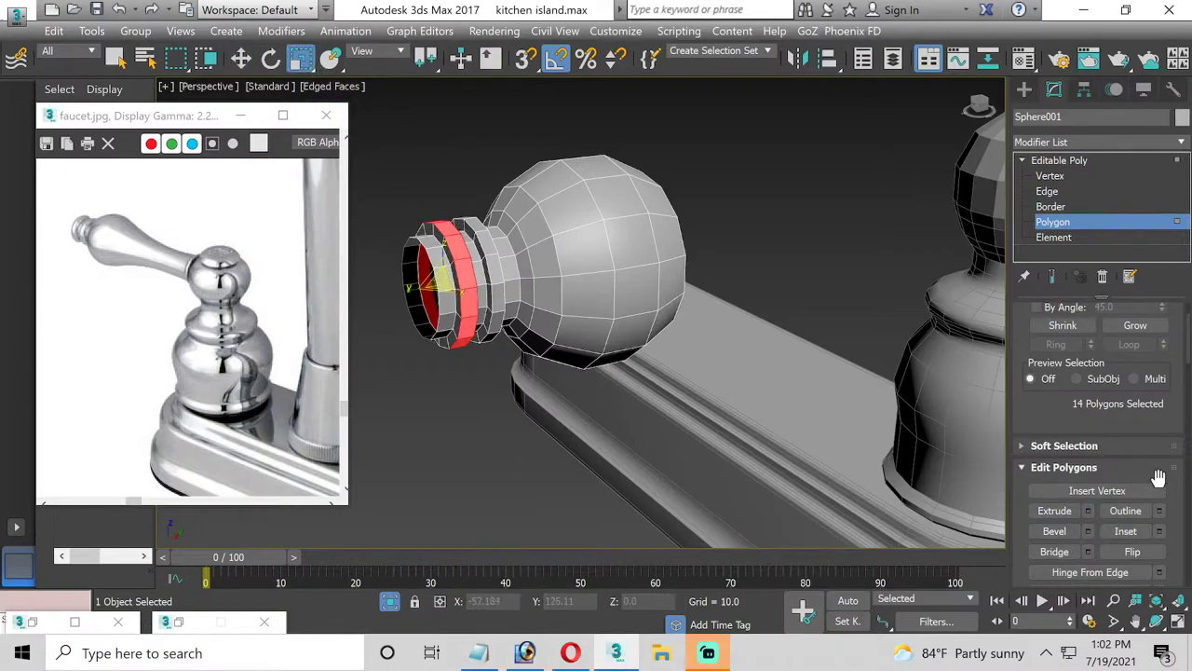
scroll(1128, 372, "up", 1)
left_click(1135, 356)
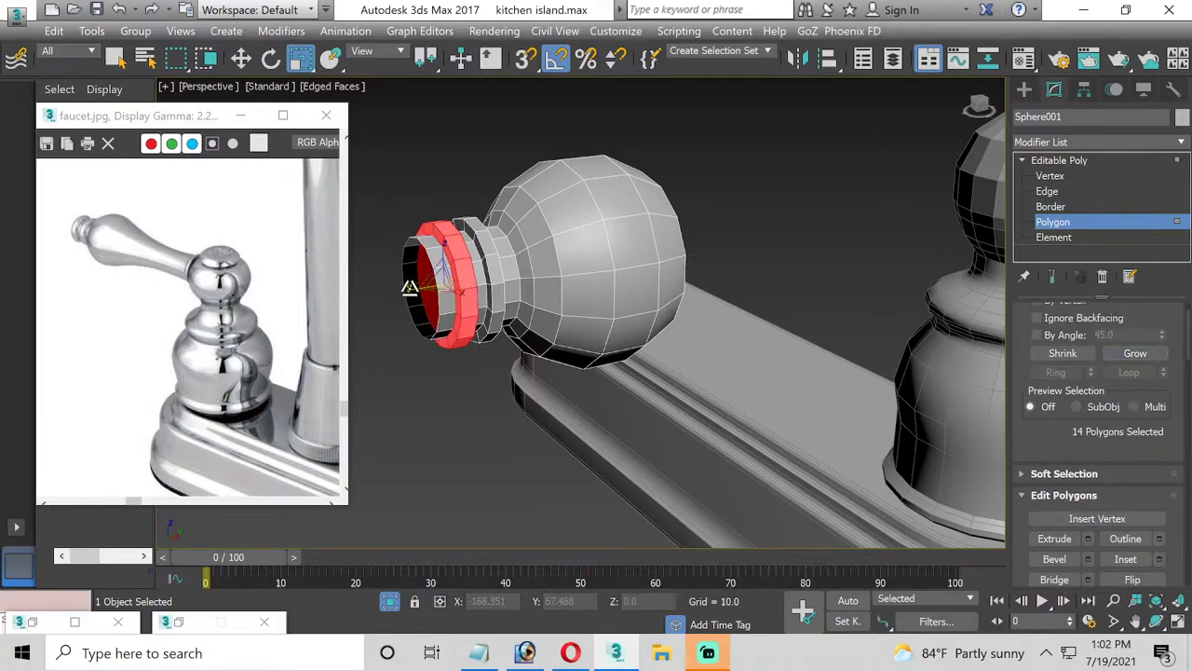
left_click_drag(410, 287, 412, 288)
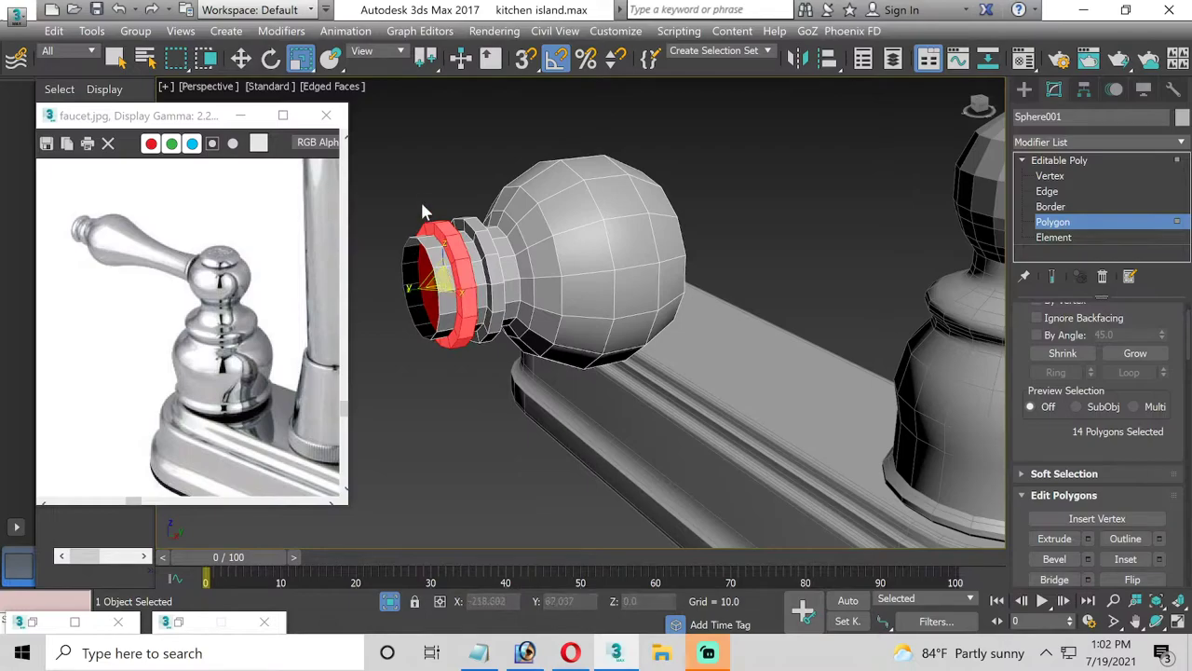
key("4")
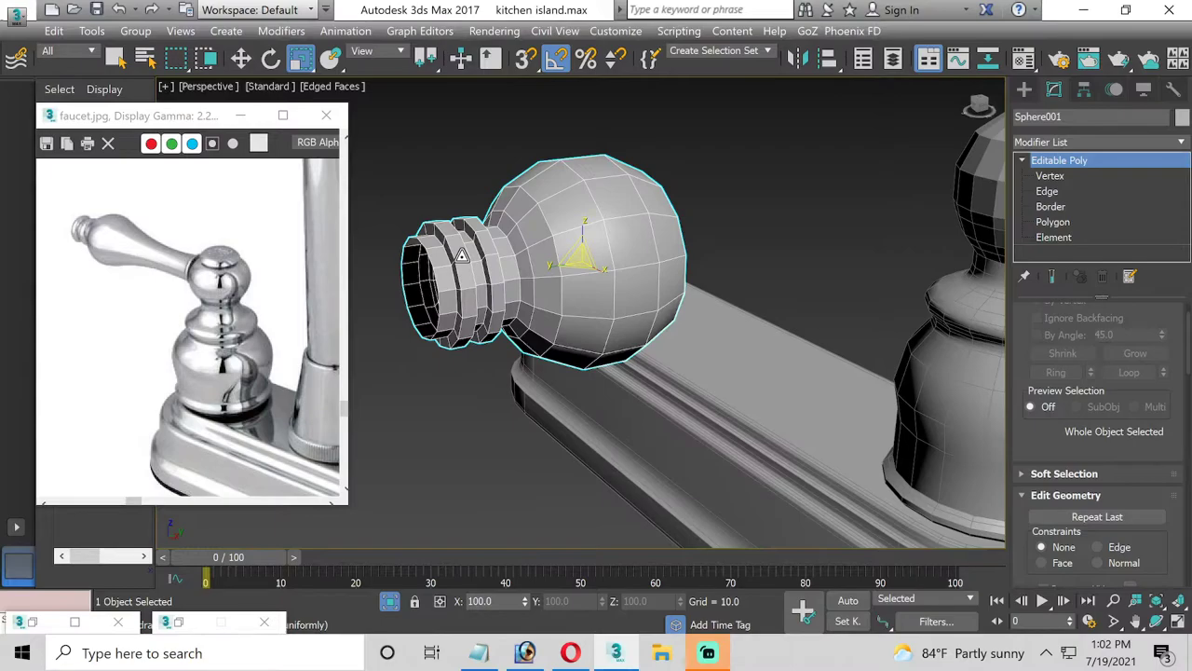
key("ctrl+z")
key("ctrl+z")
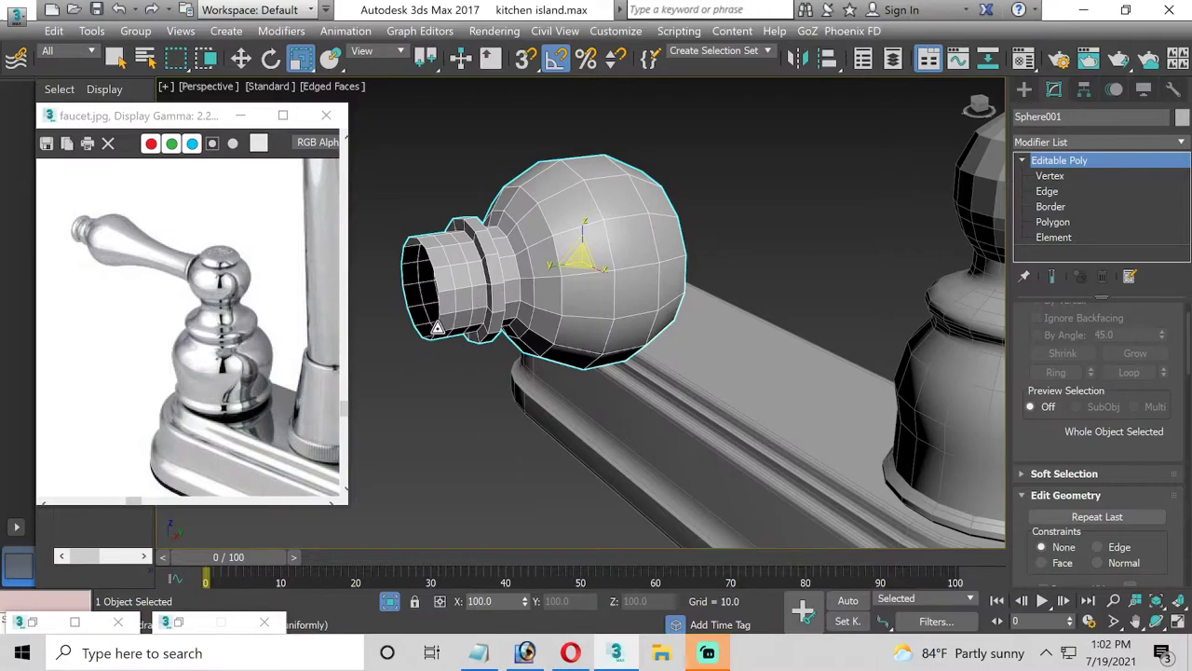
key("ctrl+z")
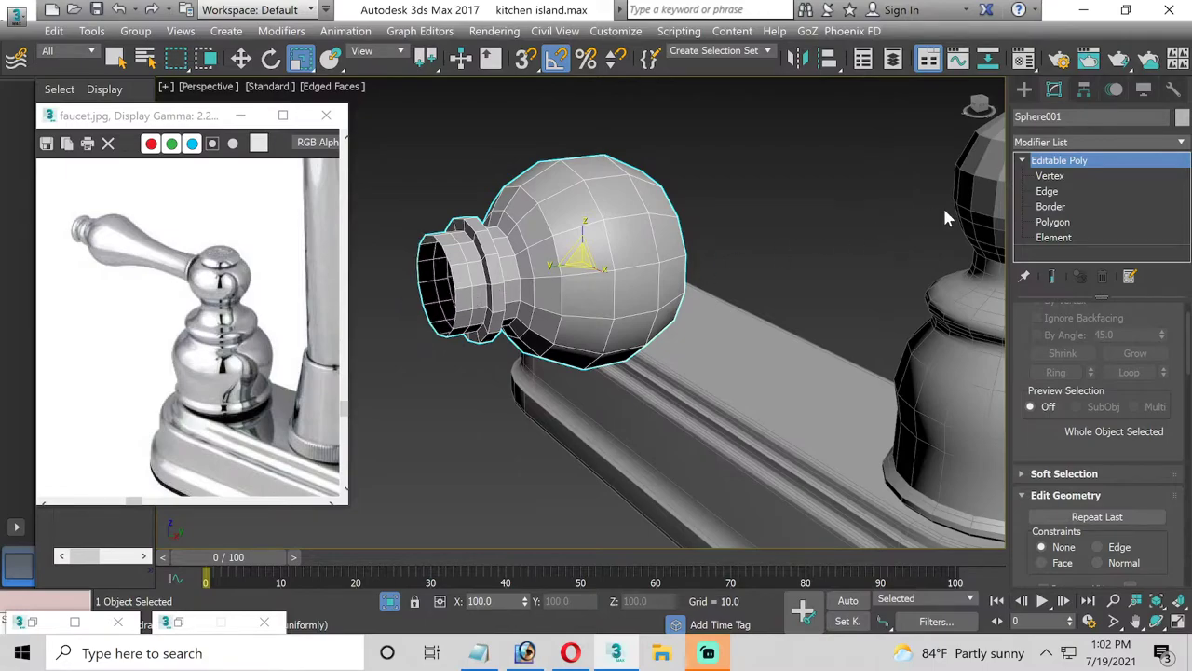
Select the end cylinder's polygon ring and extrude it outward by 0.088
left_click(1053, 221)
left_click(487, 268)
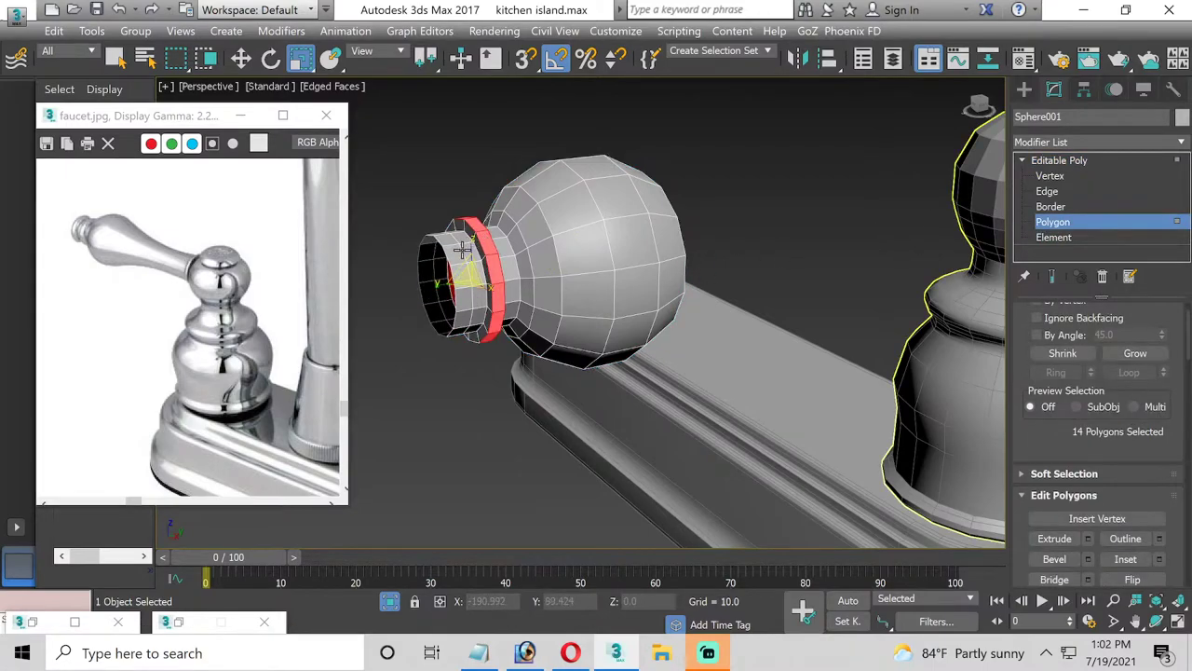
left_click(456, 254)
left_click(452, 279, "shift")
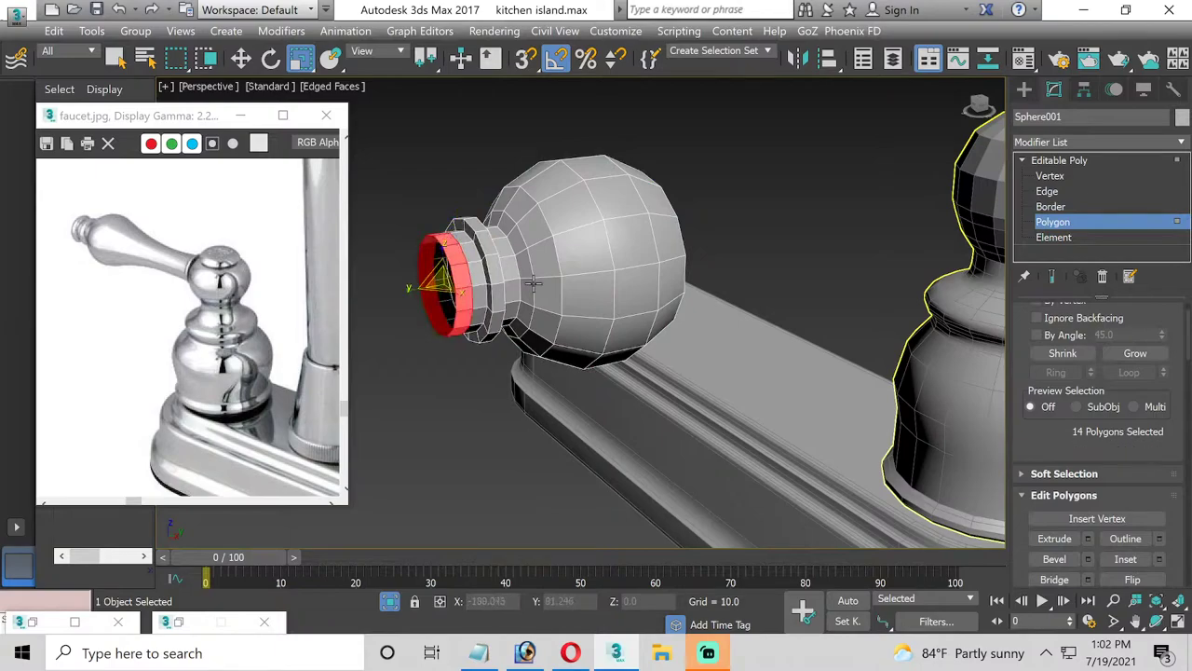
scroll(1073, 536, "down", 1)
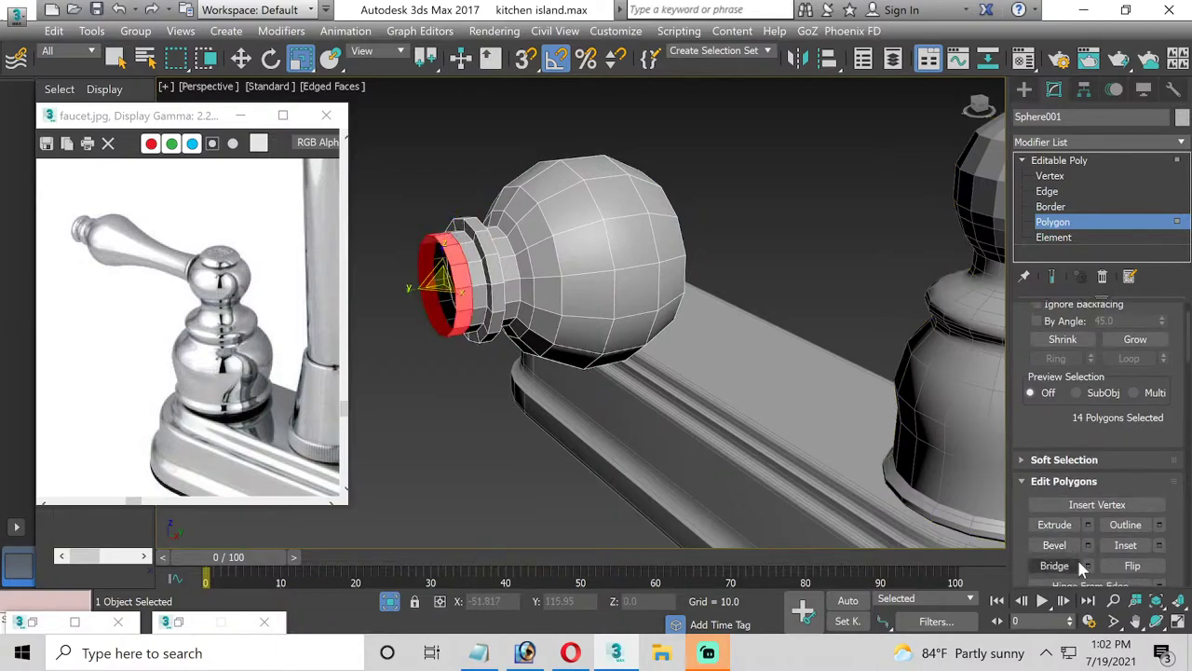
left_click(1089, 526)
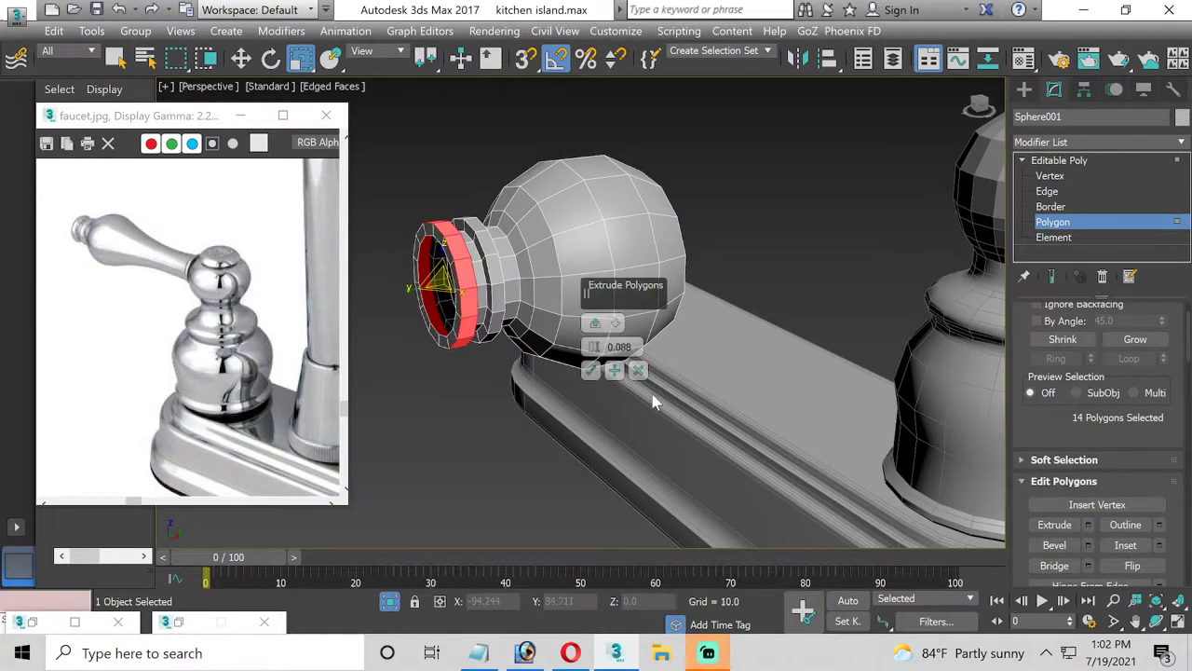
left_click(597, 377)
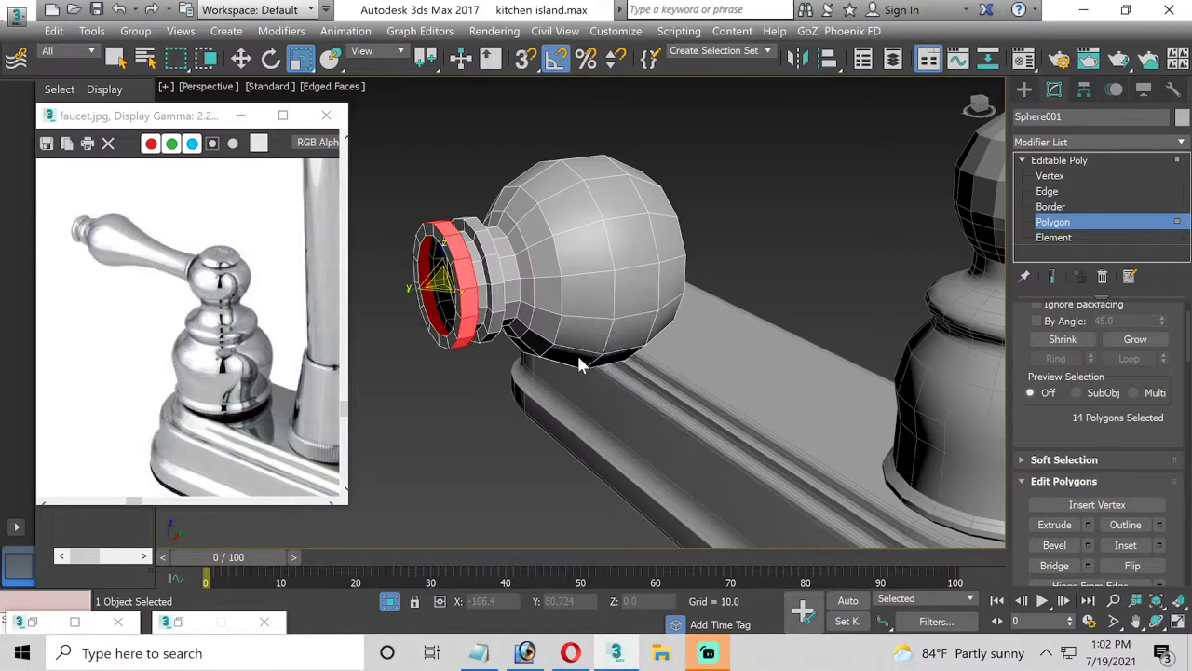
Slide the open front rim slightly inward and cap it with a face
left_click(1108, 339)
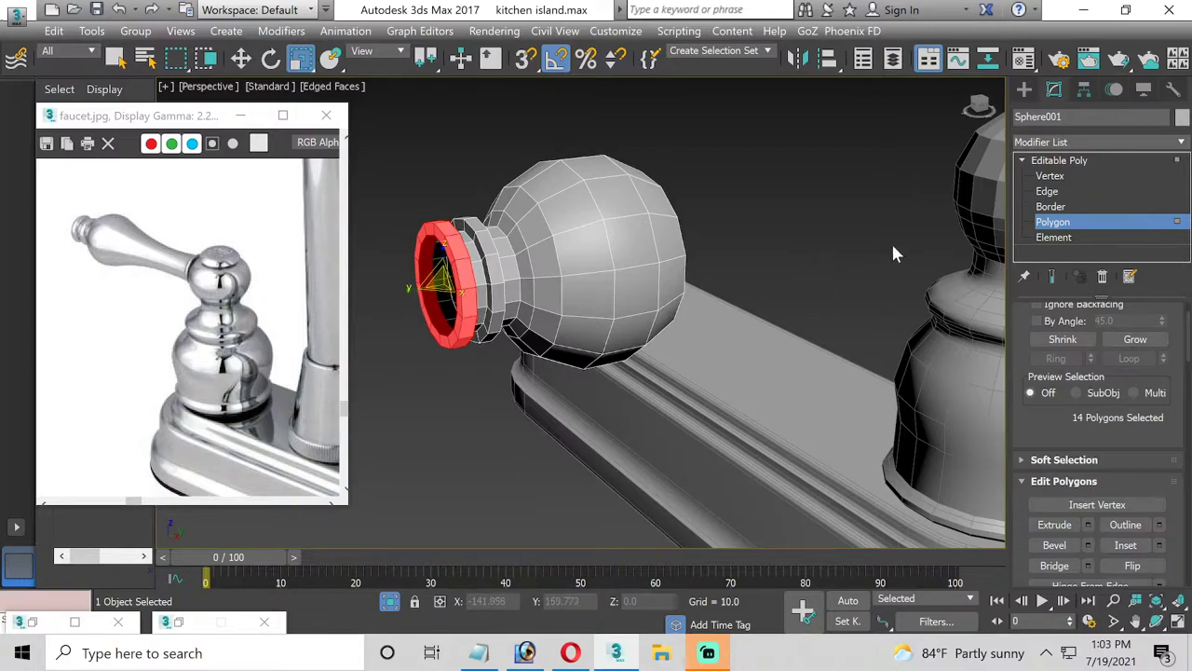
left_click(1050, 207)
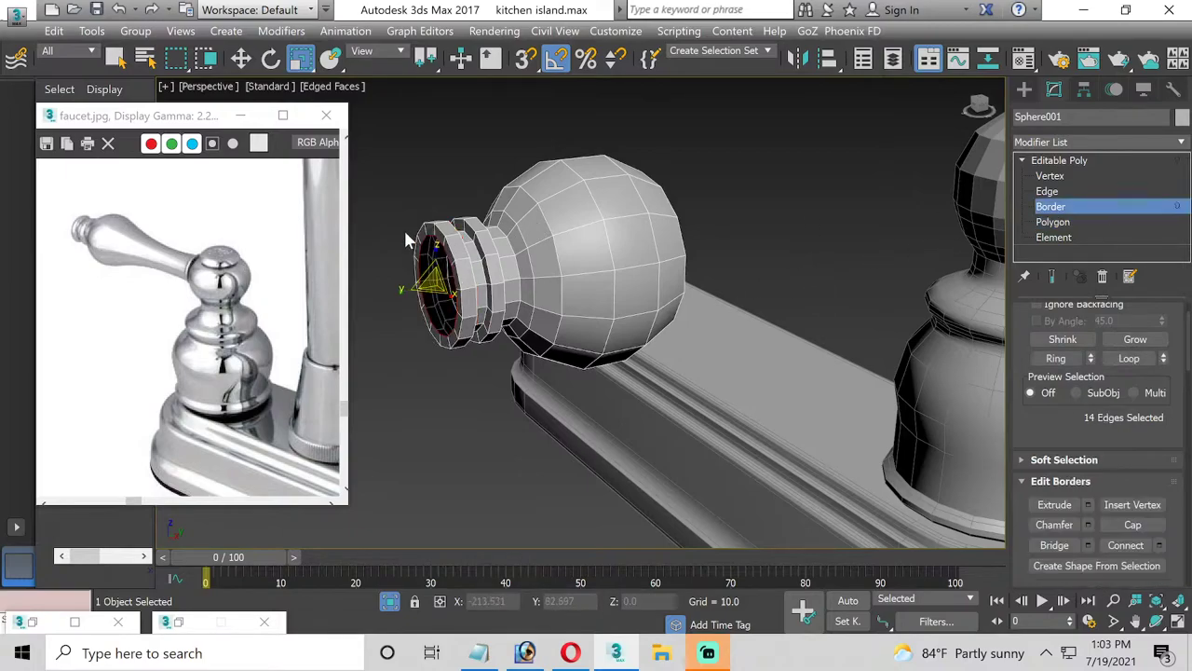
left_click(240, 58)
left_click_drag(461, 281, 456, 279)
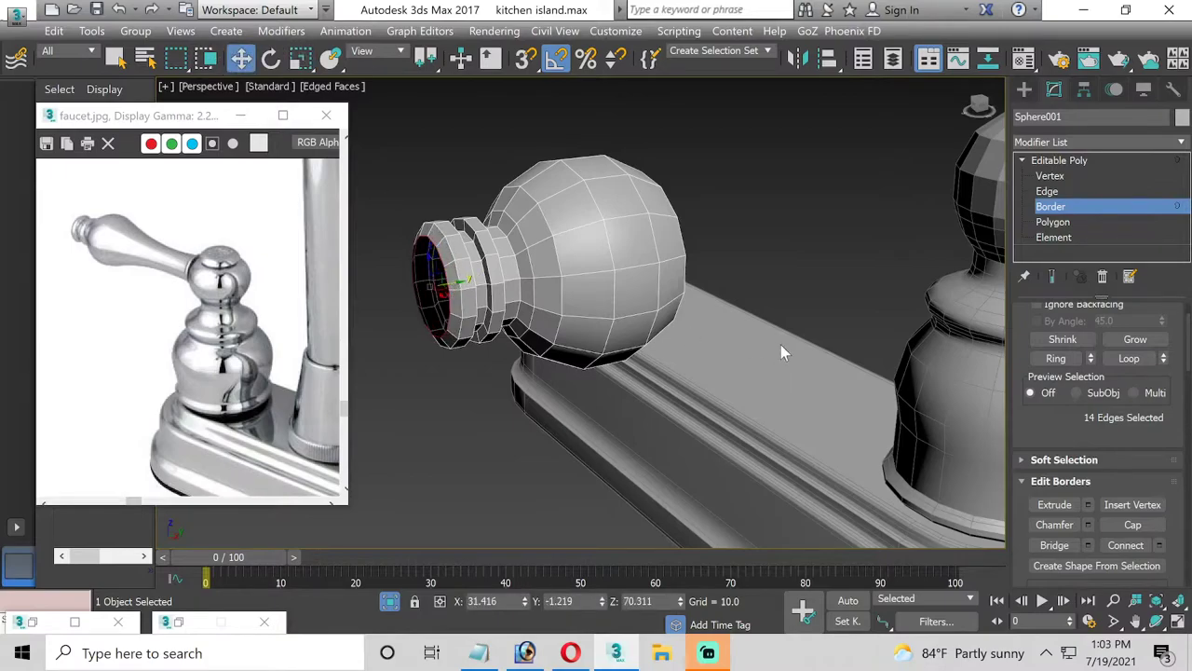
left_click(1133, 524)
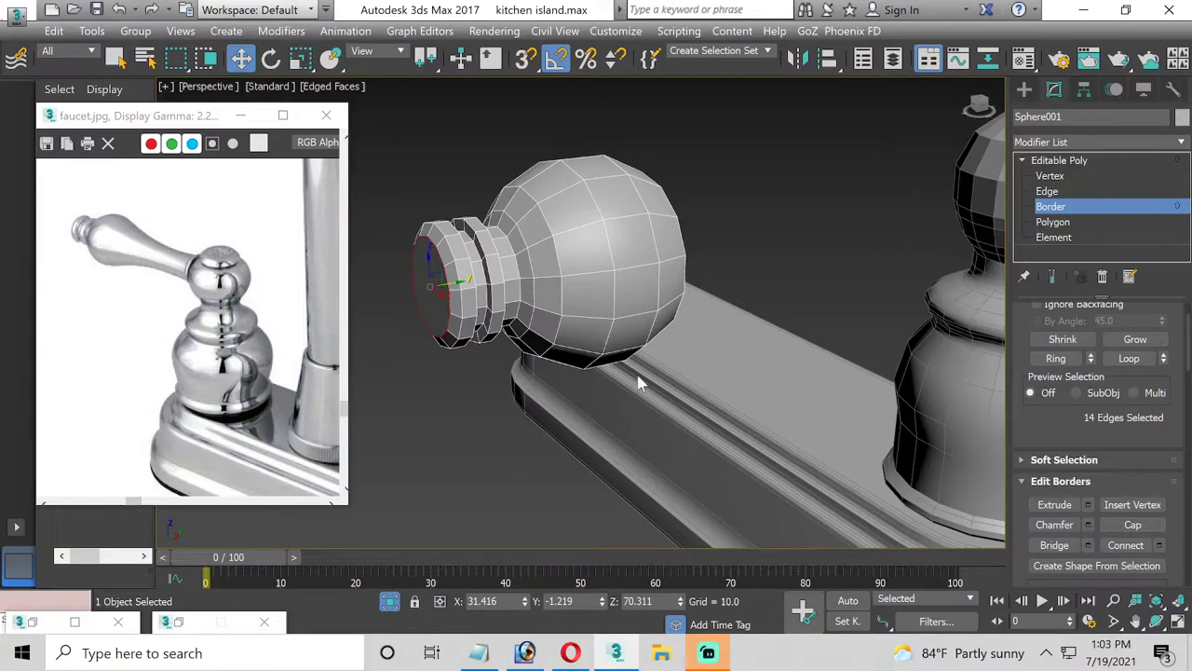
left_click(1052, 221)
Inset the knob's end cap face by about 0.09
left_click(440, 265)
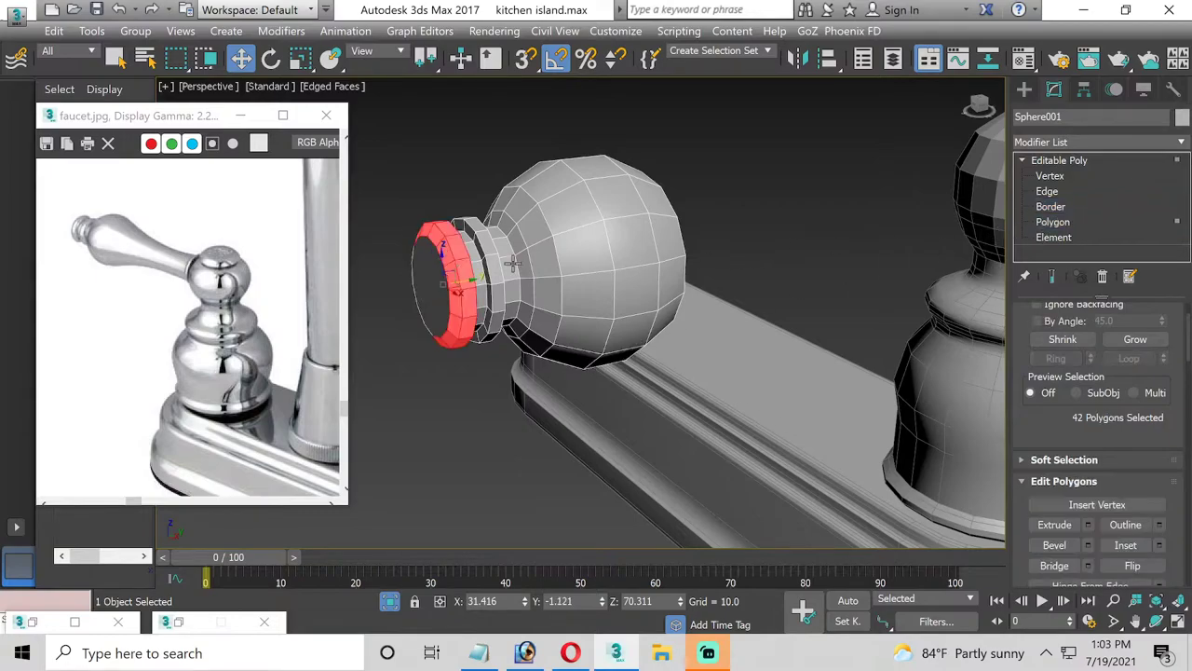
left_click(426, 269)
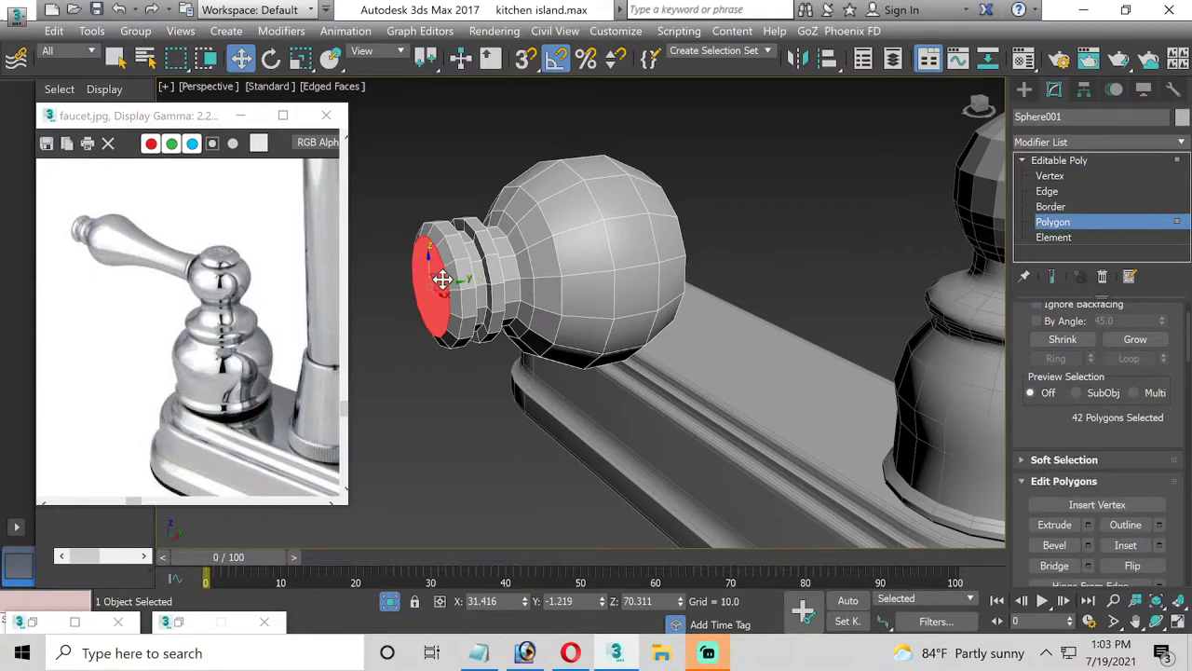
left_click(1159, 545)
left_click_drag(595, 350, 595, 346)
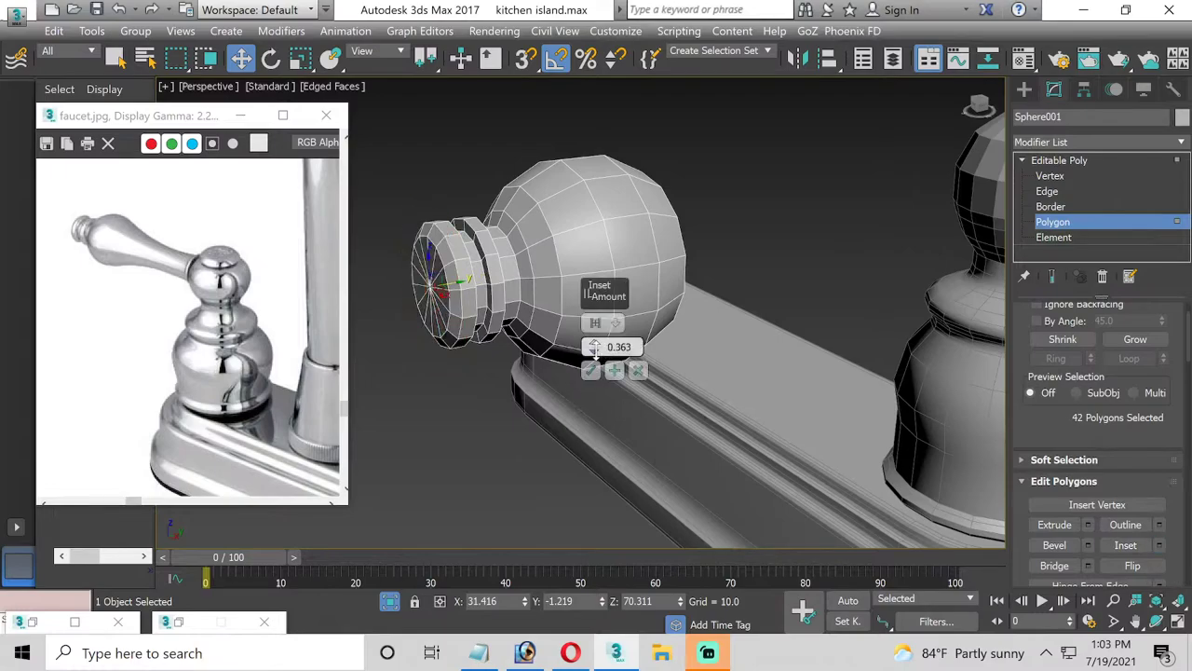
right_click(594, 349)
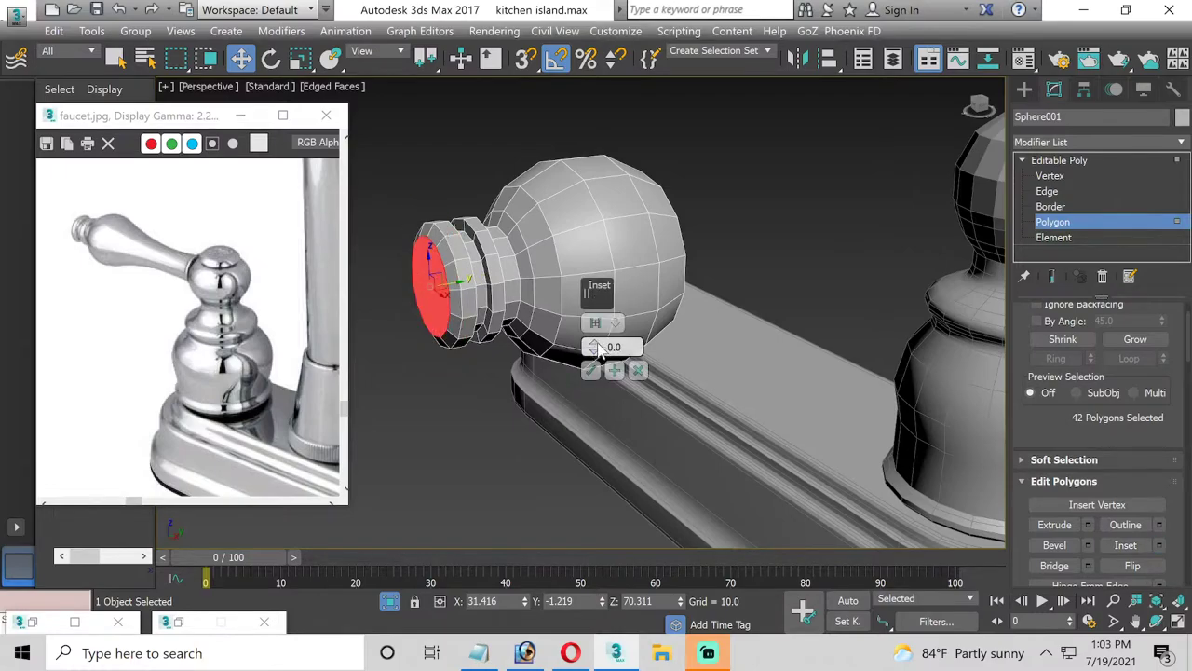
left_click_drag(597, 348, 594, 343)
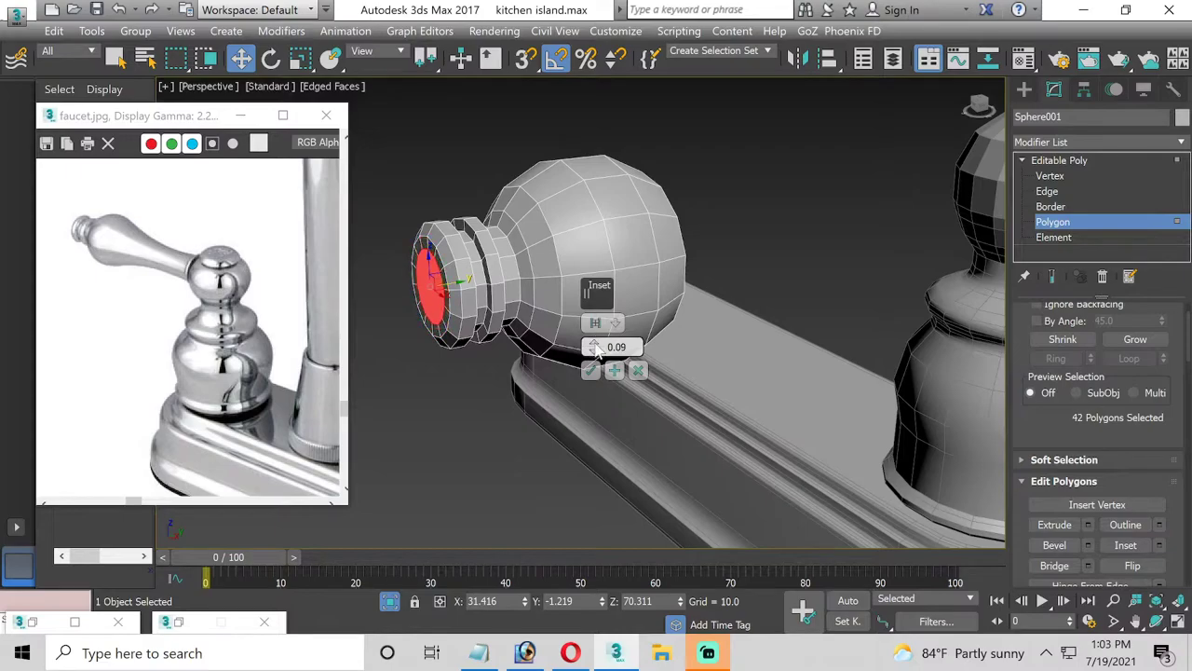
left_click(590, 370)
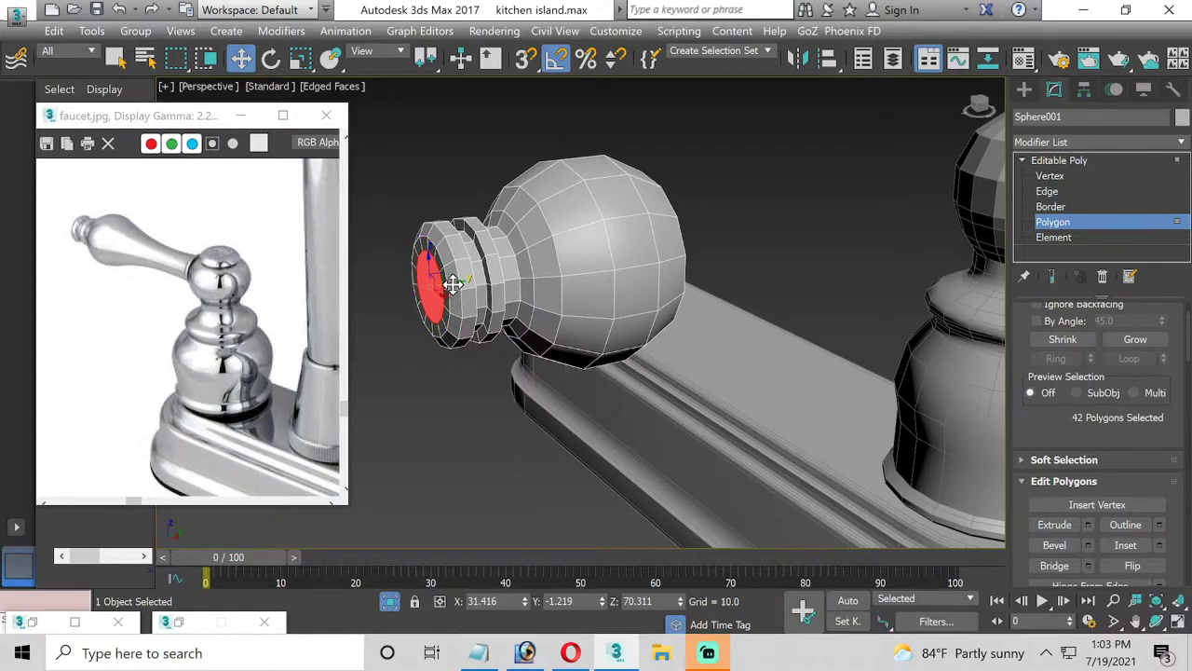
Push the inset face slightly into the knob and orbit to view the open back
left_click_drag(453, 284, 454, 284)
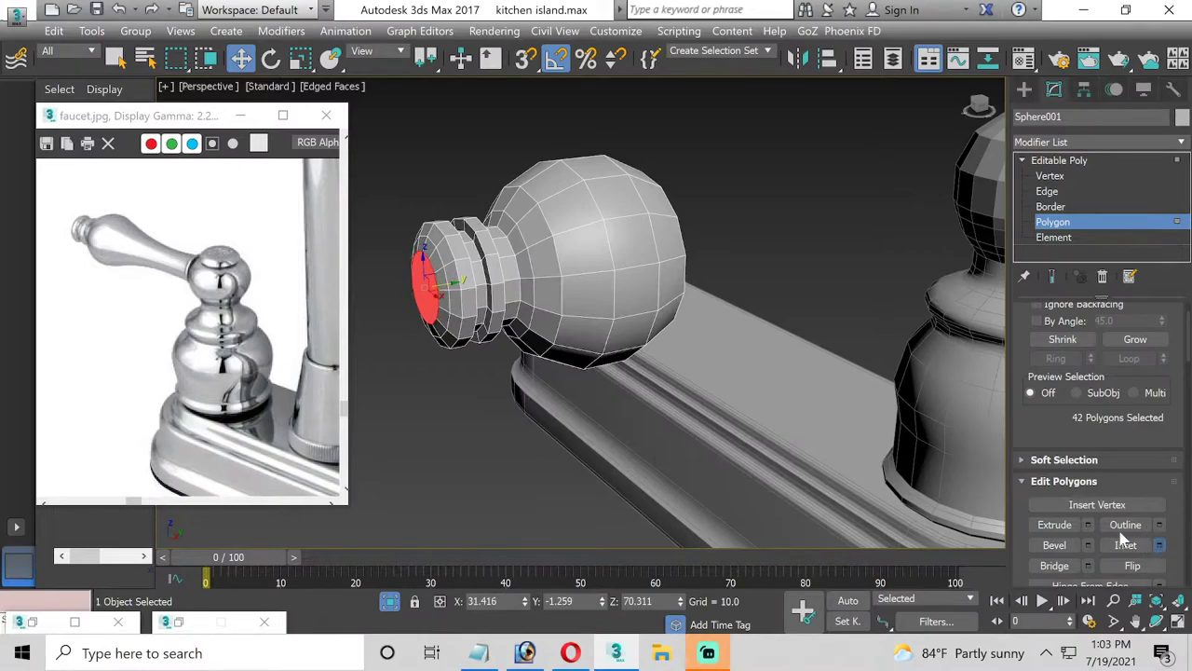
left_click(1160, 545)
left_click(591, 370)
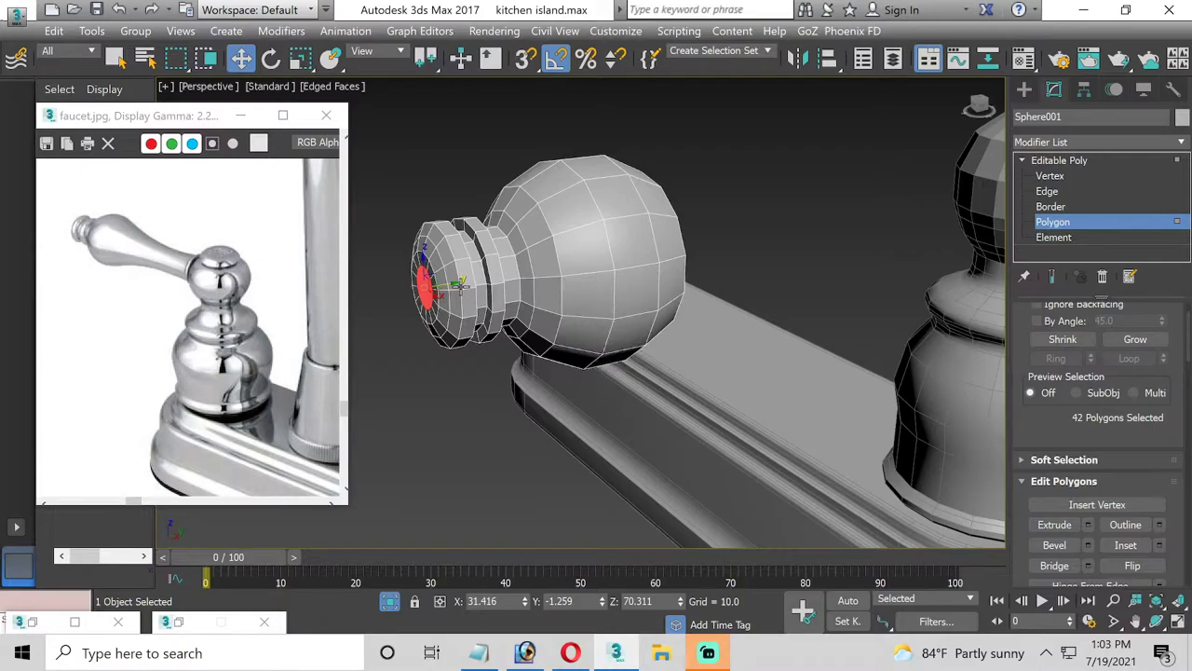
left_click_drag(449, 282, 444, 282)
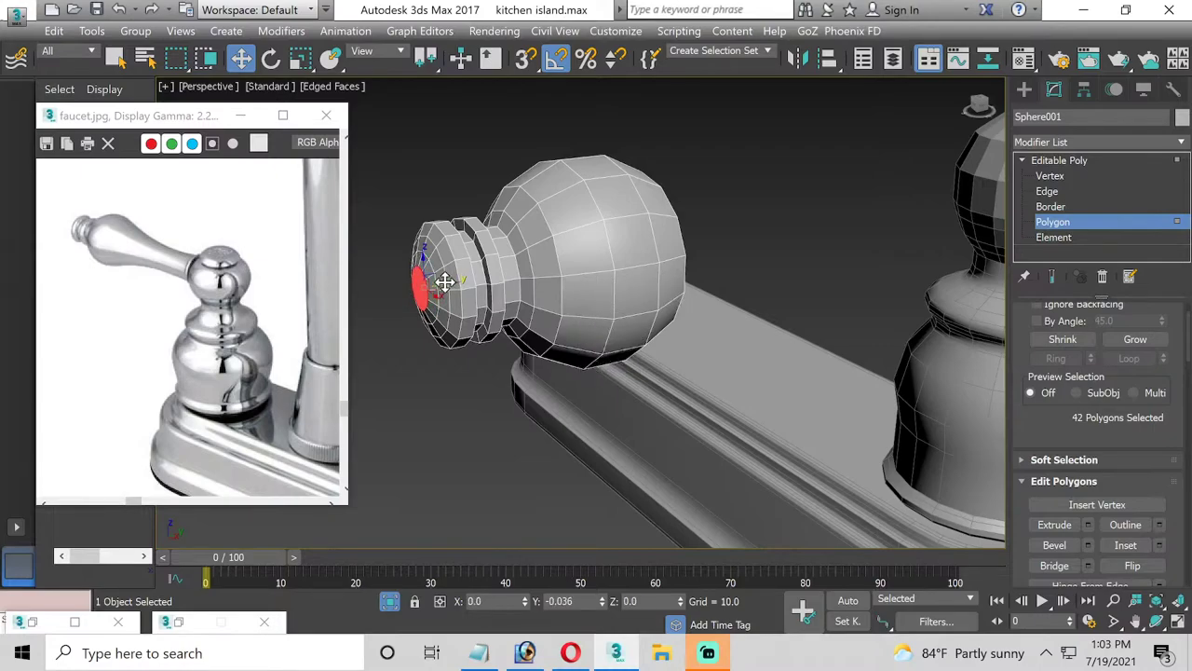
middle_click_drag(631, 255, 587, 295)
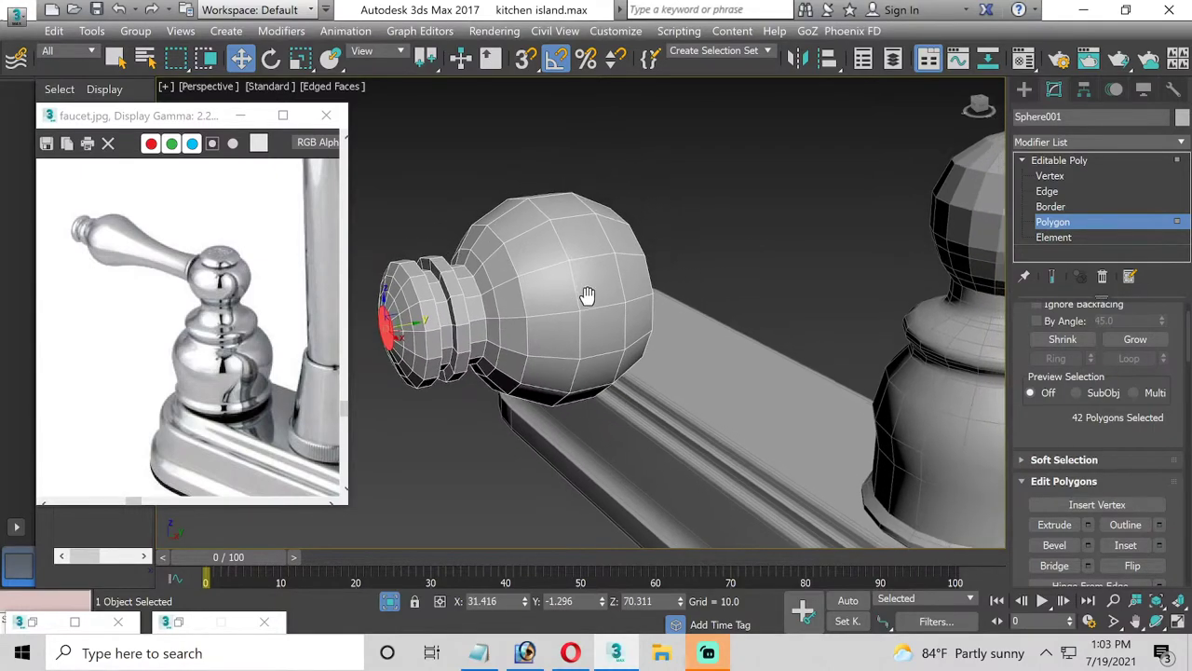
left_click(1156, 622)
left_click_drag(528, 307, 468, 296)
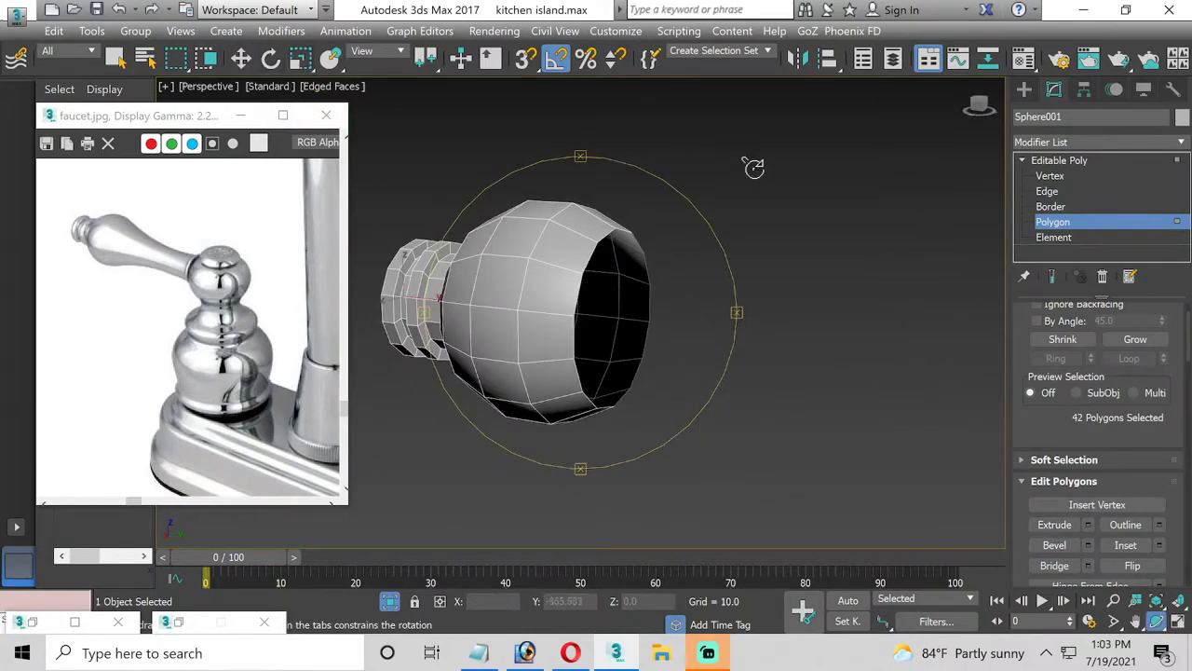
Select the knob's open back rim, pull it outward and scale it down slightly
left_click(1084, 207)
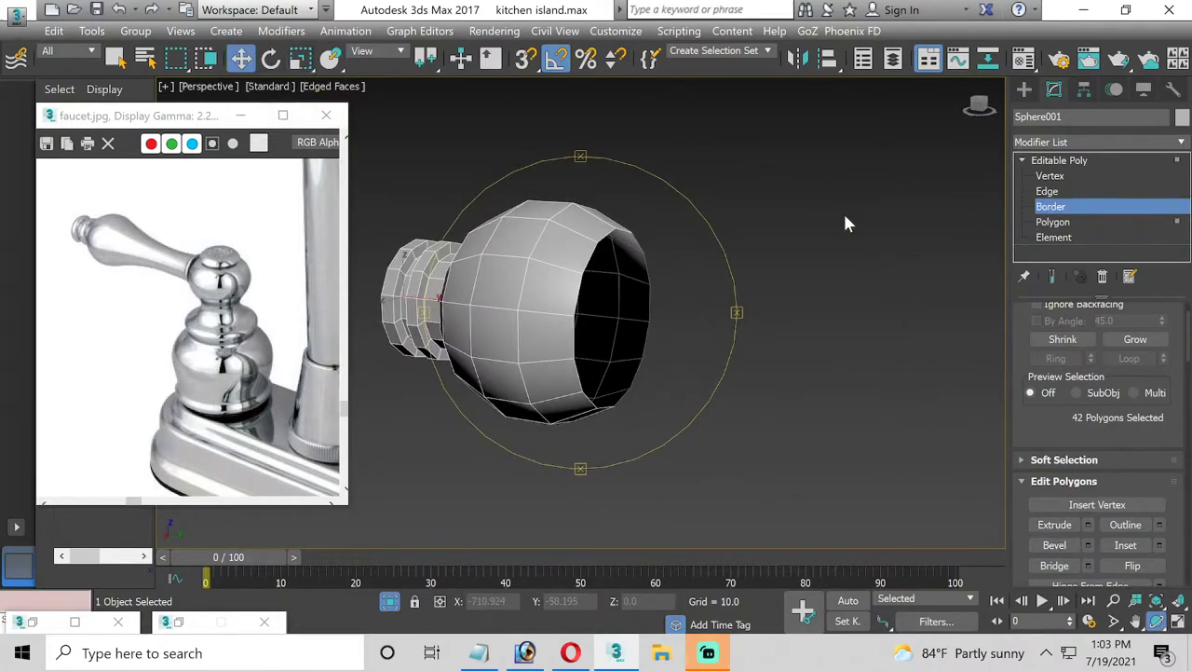
left_click(589, 257)
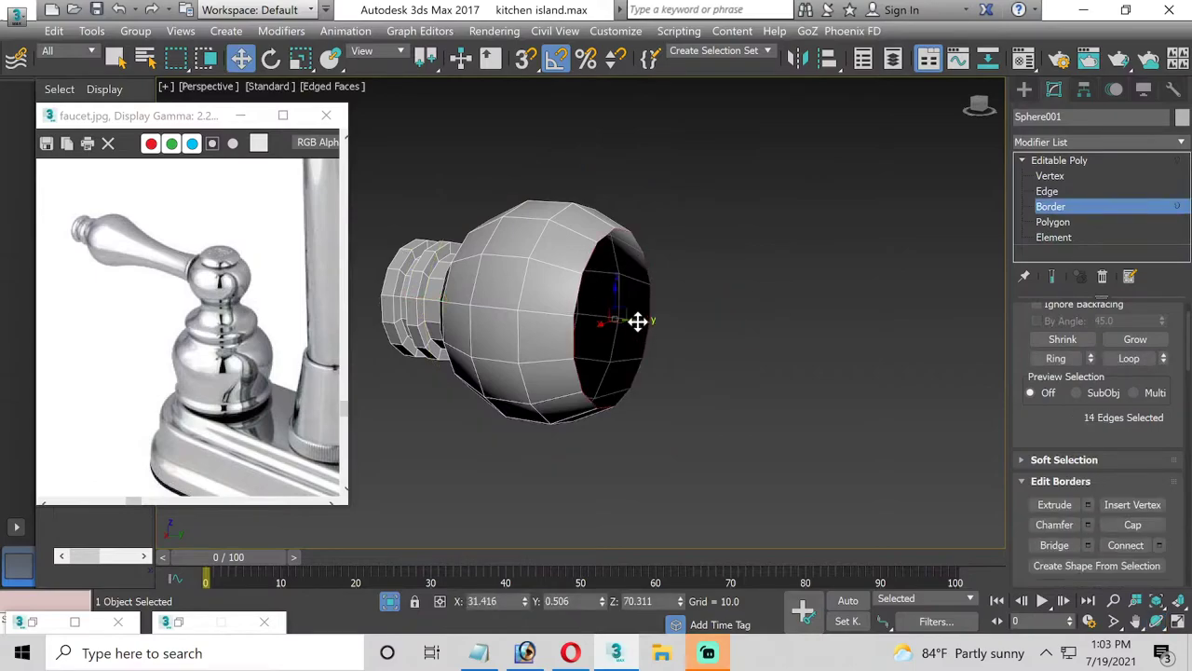
left_click_drag(638, 322, 648, 321)
left_click_drag(672, 324, 699, 327)
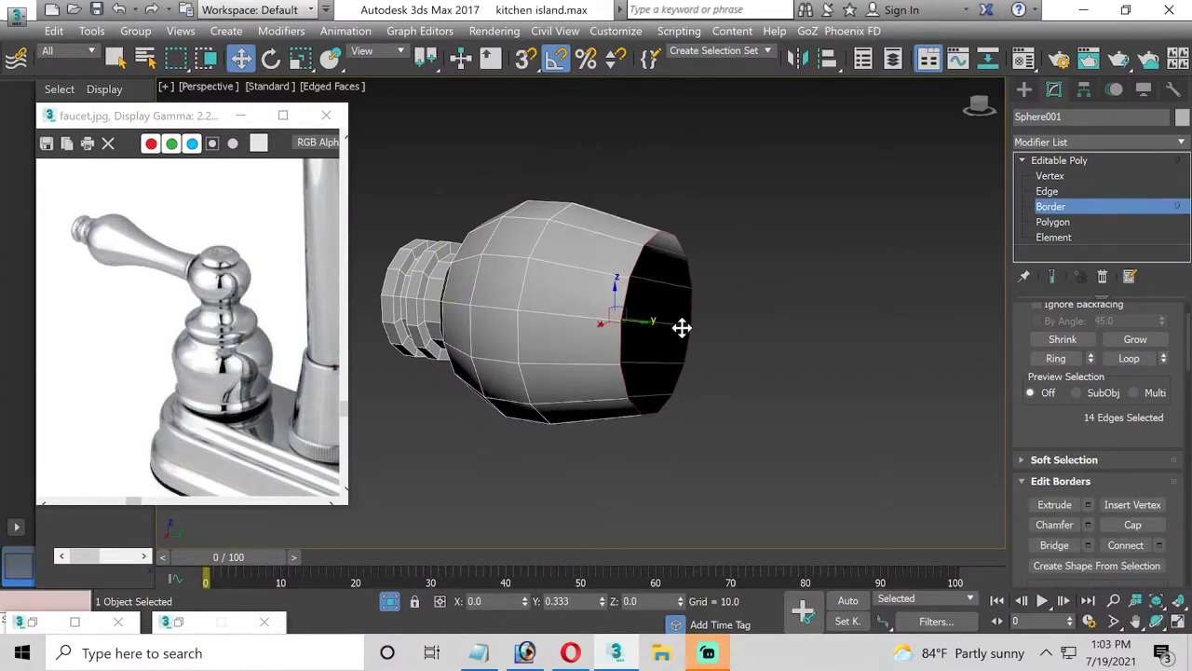
left_click(299, 59)
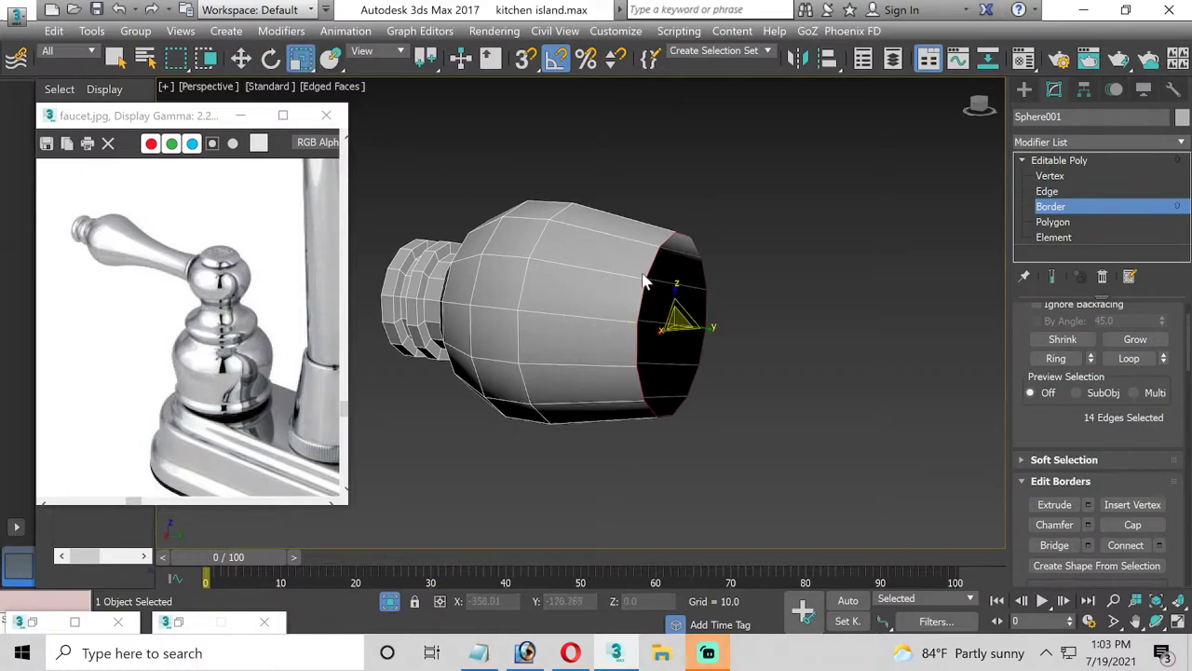
left_click_drag(679, 314, 678, 325)
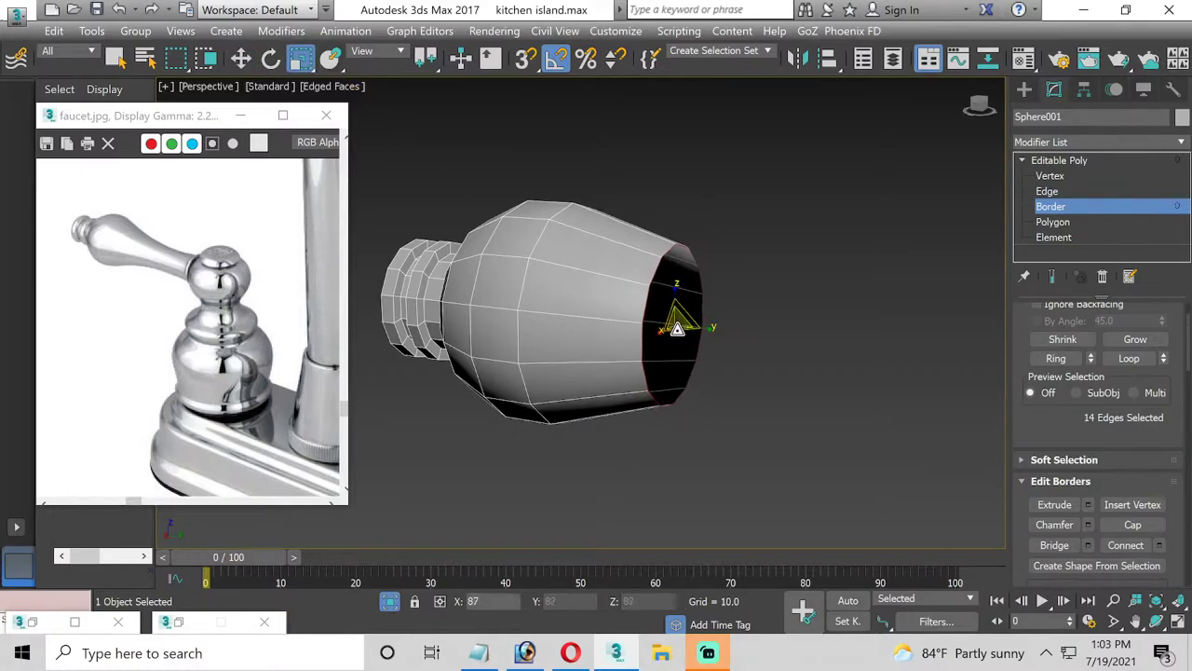
Shift-drag the rim outward to extrude a new, longer tube segment
middle_click_drag(766, 362, 651, 358, "alt")
key("w")
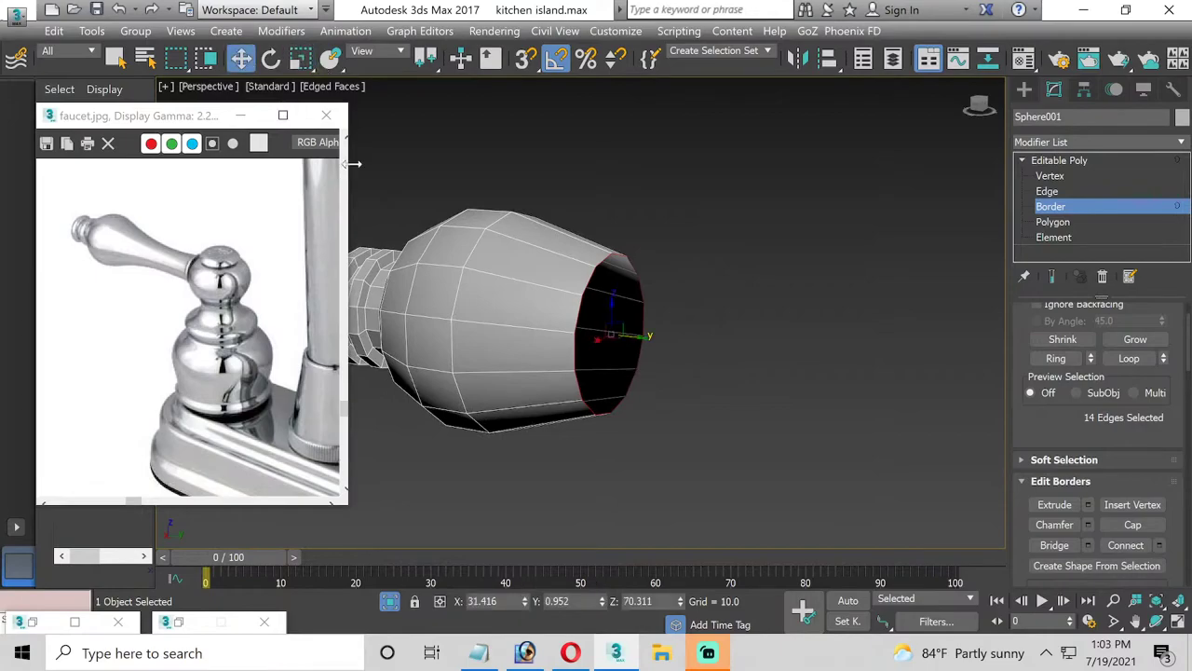
left_click_drag(644, 342, 712, 355)
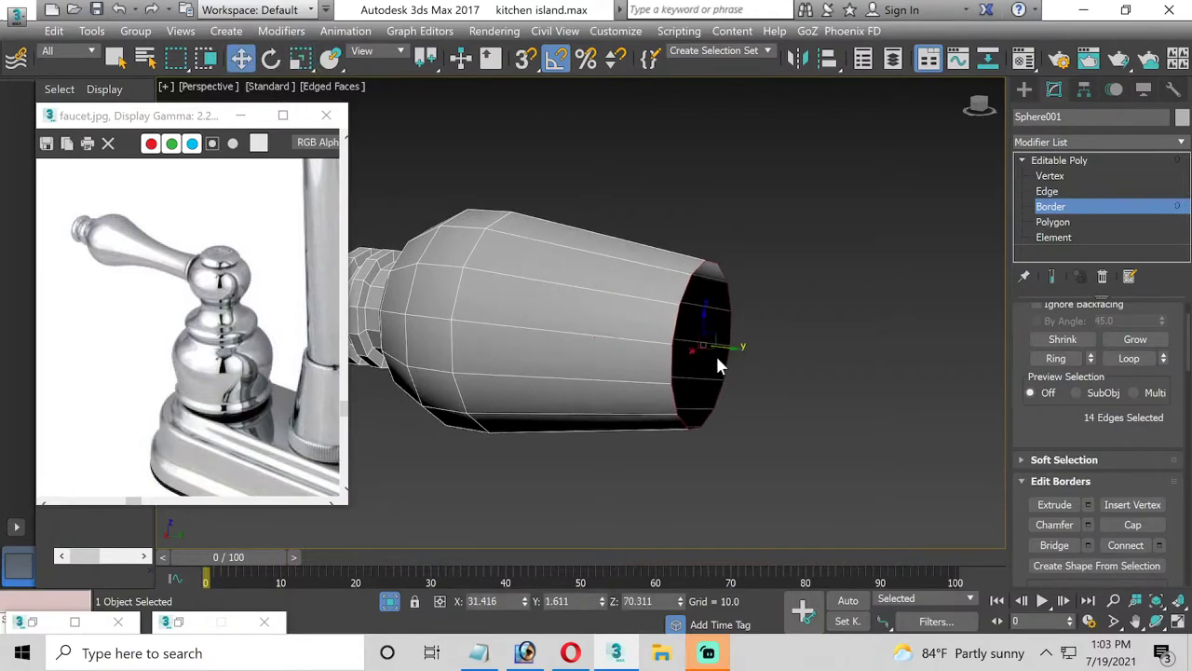
right_click(713, 355)
left_click_drag(641, 343, 817, 360, "shift")
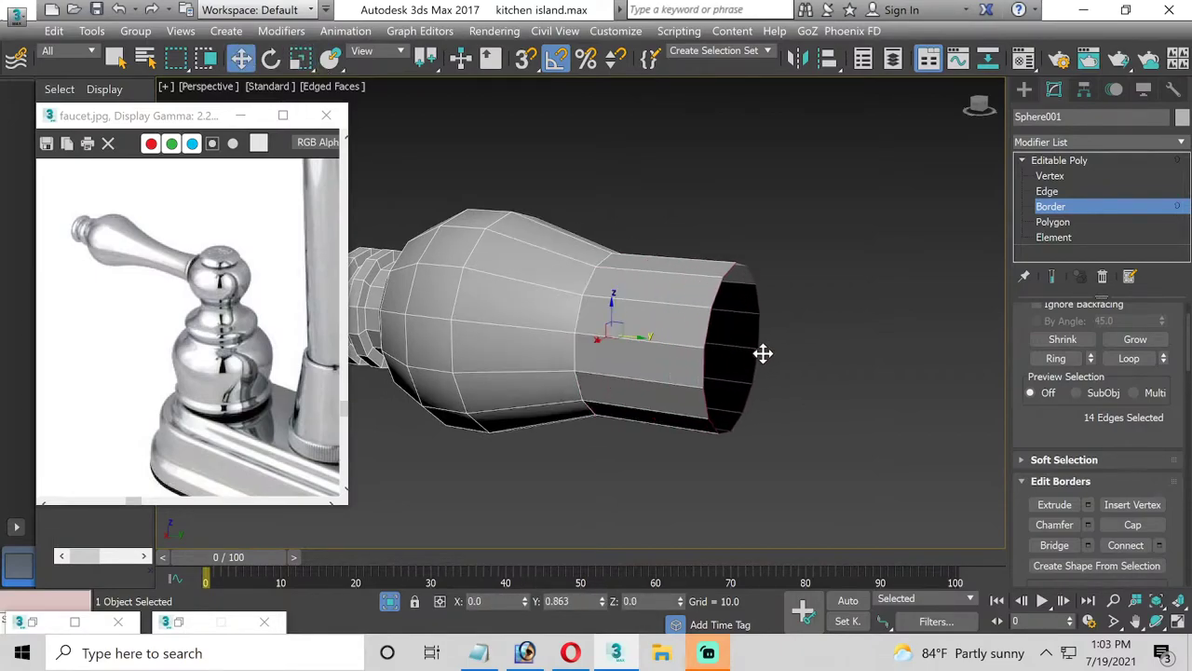
Connect a new edge loop around the neck and scale it to about 107%
left_click(1047, 191)
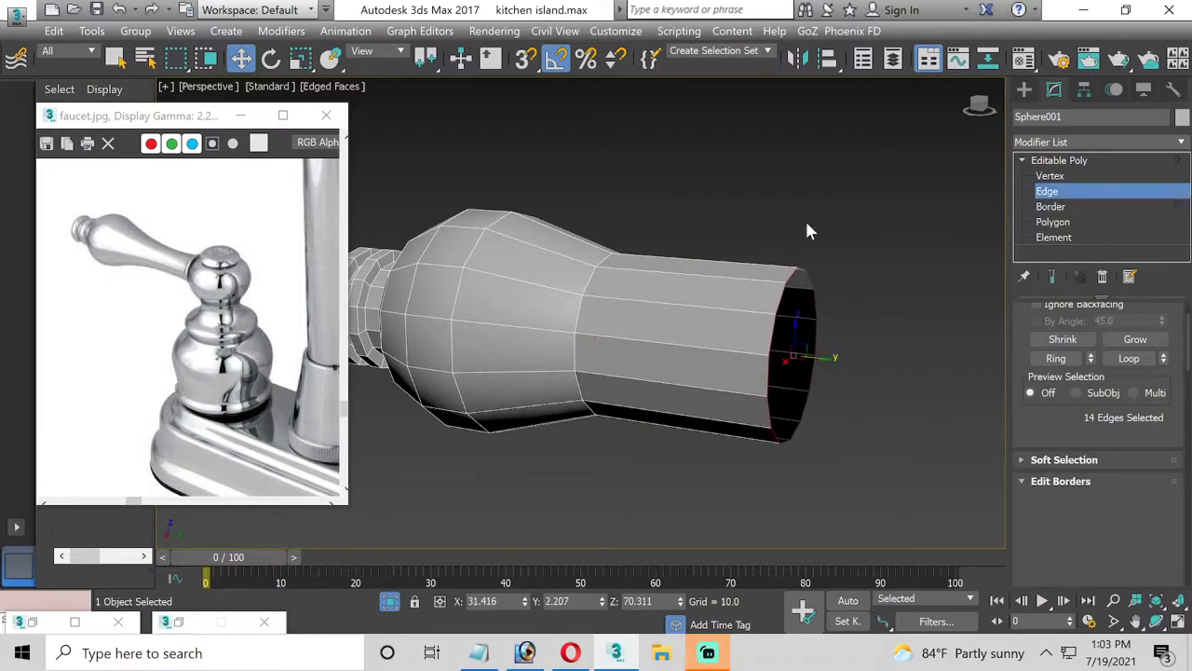
double_click(515, 282)
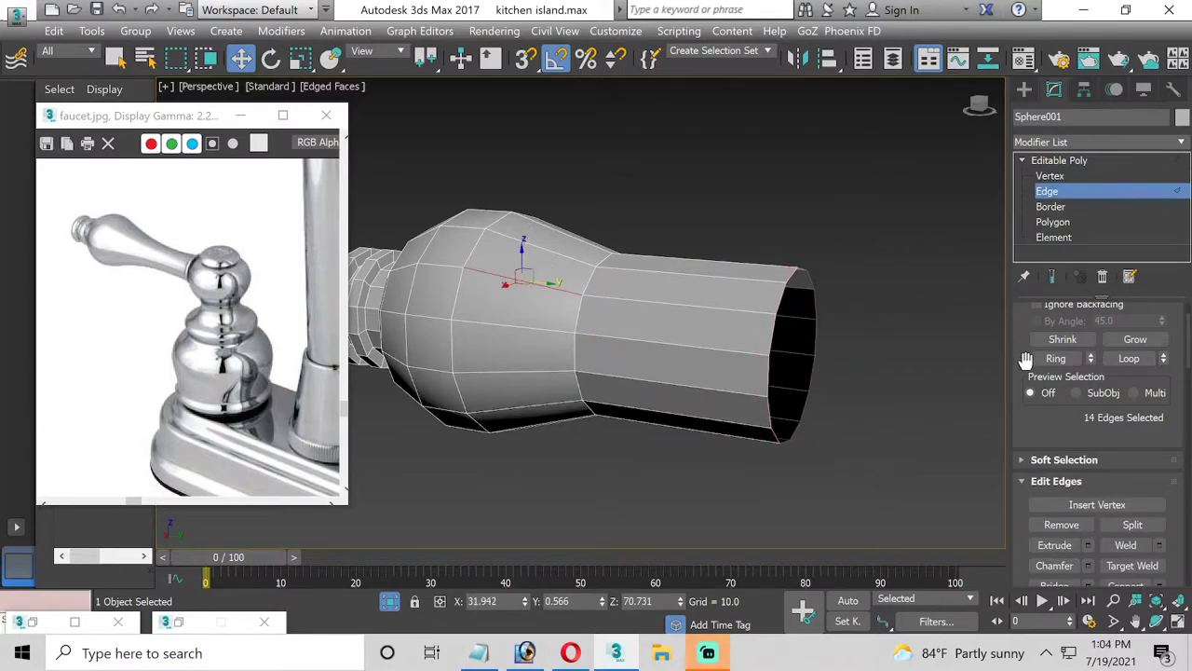
left_click(1055, 357)
scroll(1122, 443, "down", 3)
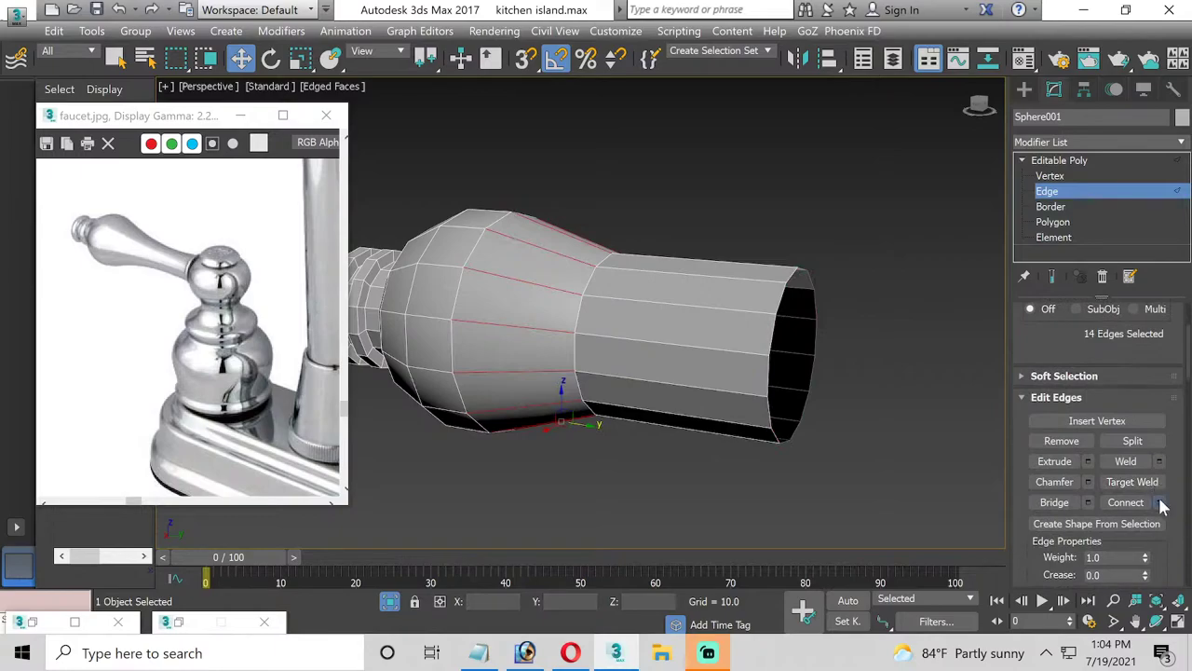
left_click(1161, 504)
left_click(590, 394)
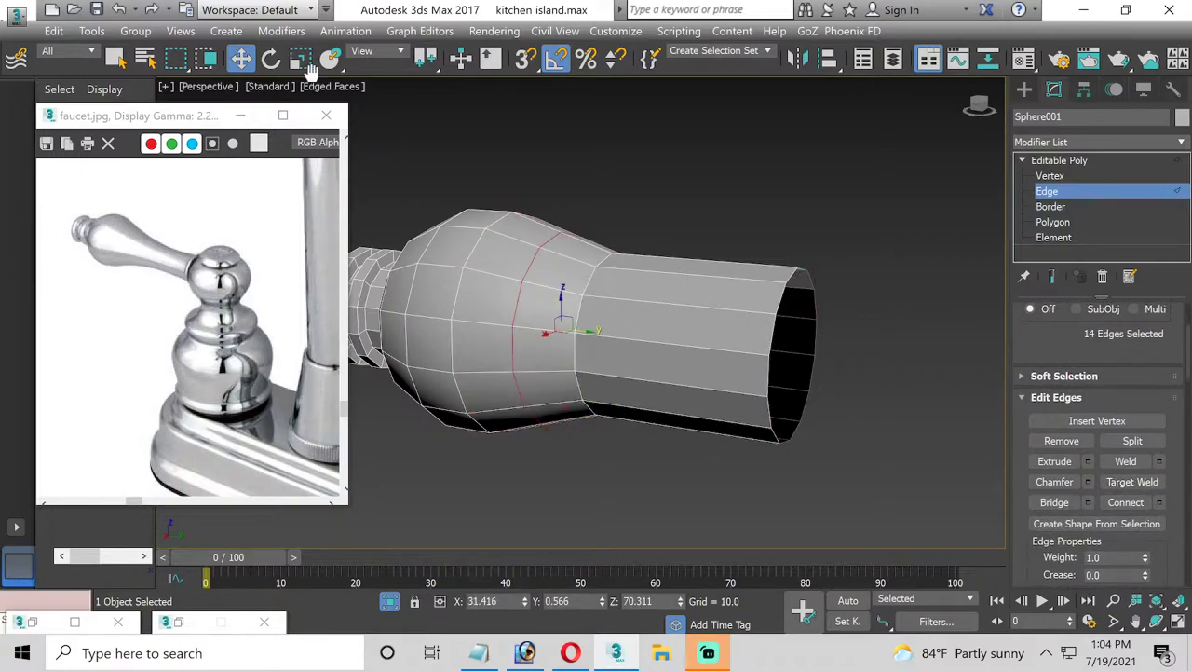
left_click(307, 63)
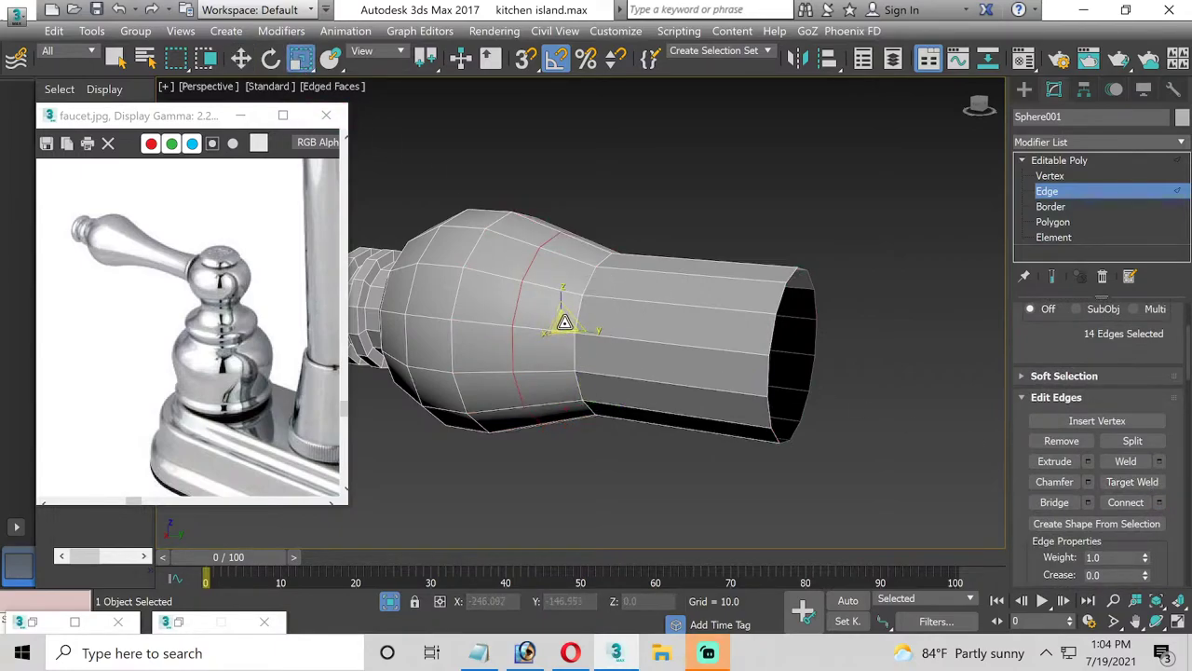
left_click_drag(565, 322, 562, 320)
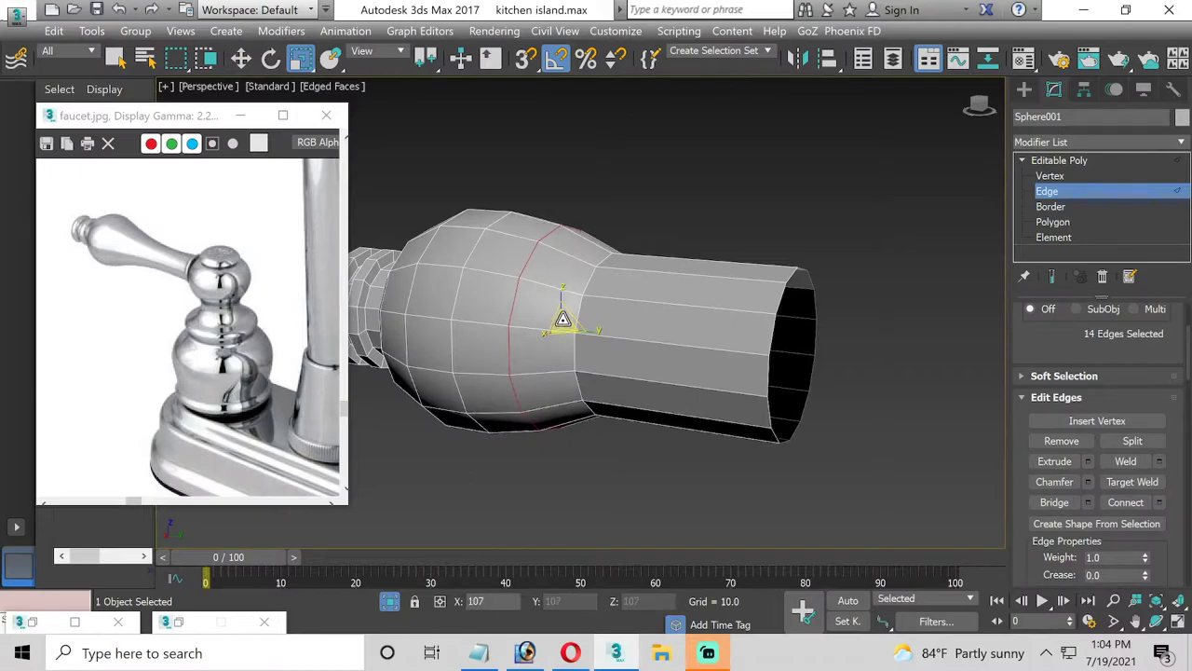
Chamfer the edge loop where the bulge meets the tube into two close loops
double_click(587, 282)
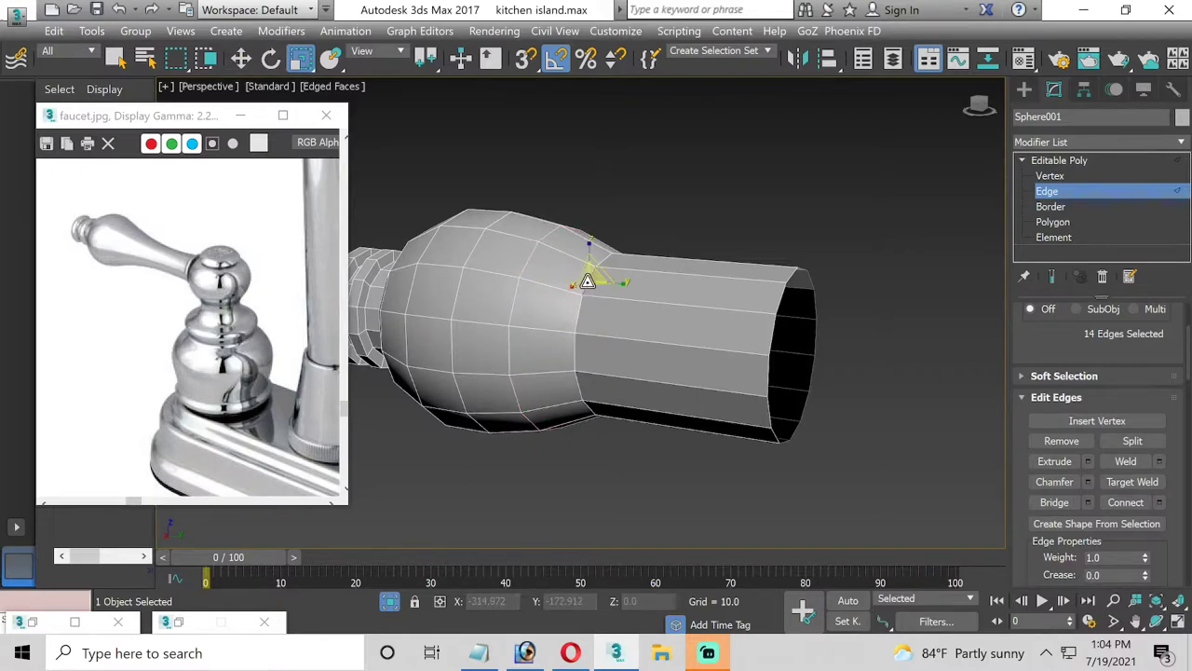
left_click(1085, 482)
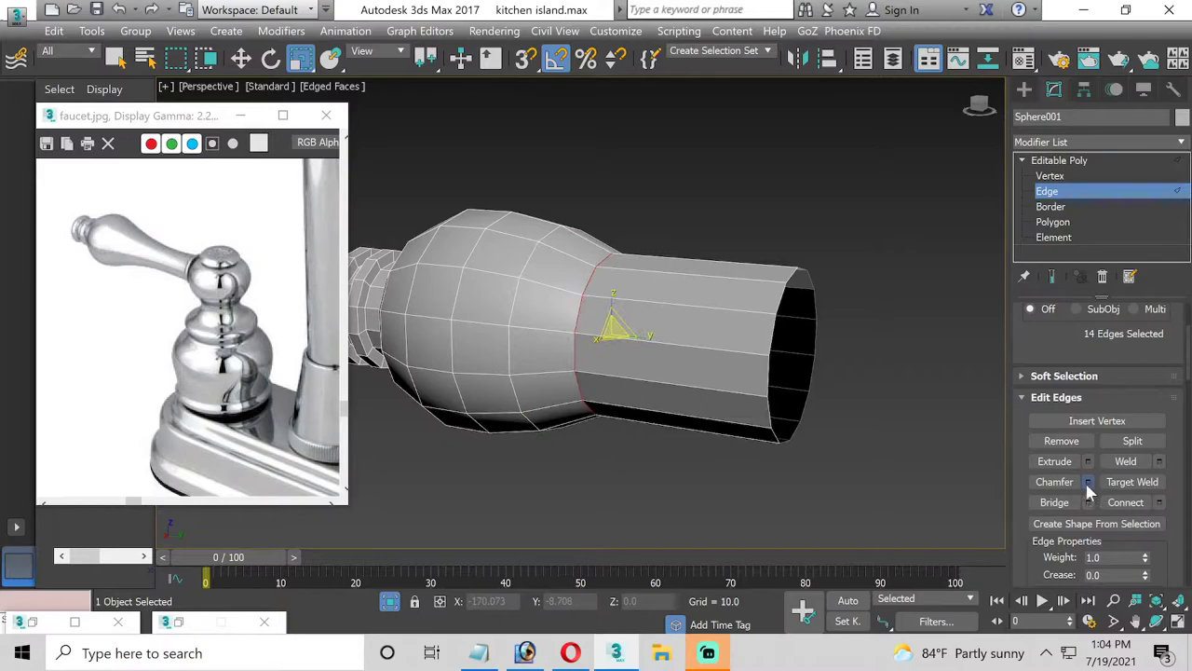
mouse_move(600, 359)
left_mouse_down()
mouse_move(599, 335)
mouse_move(599, 353)
left_mouse_up()
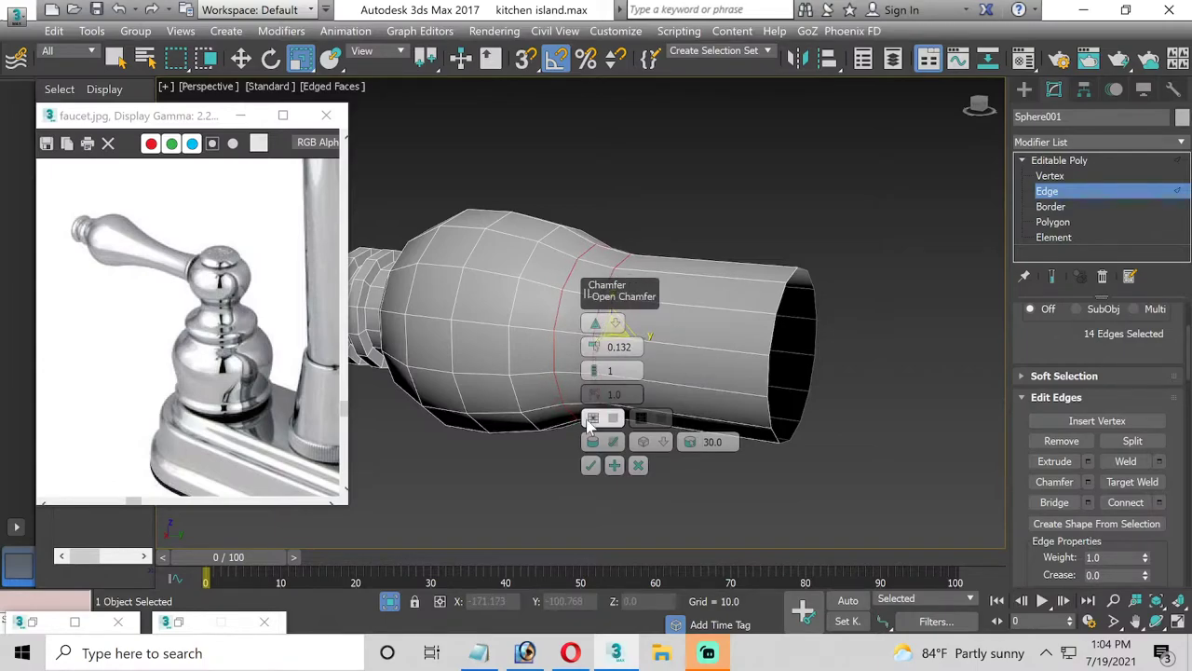
left_click(591, 464)
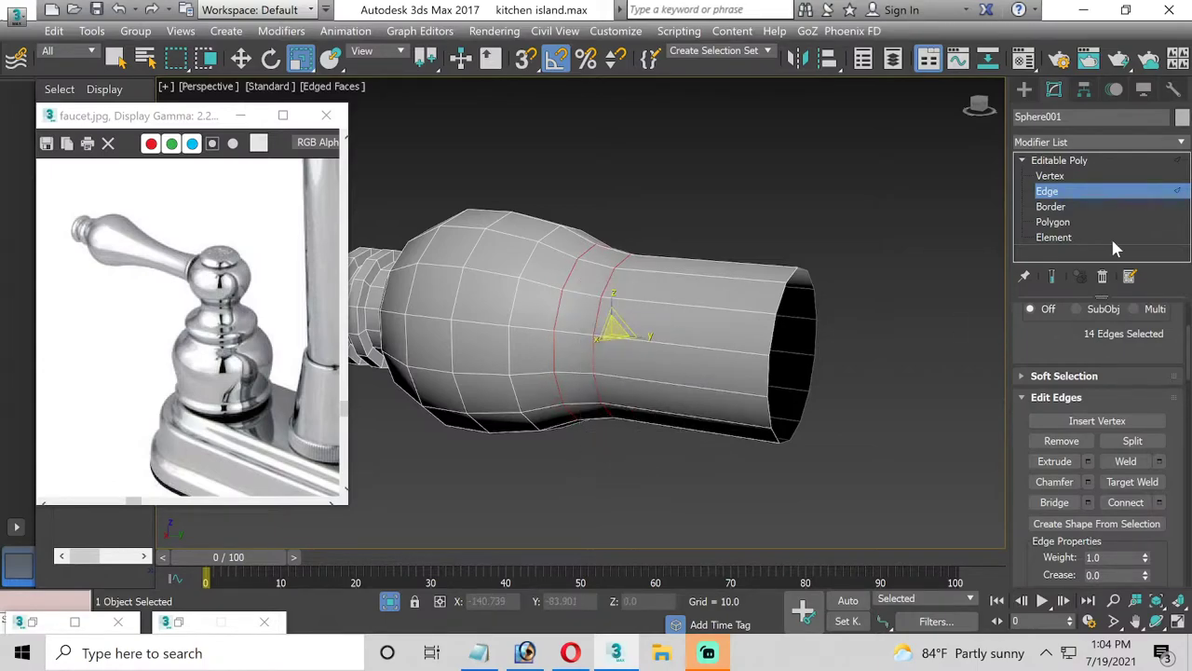
left_click(1051, 207)
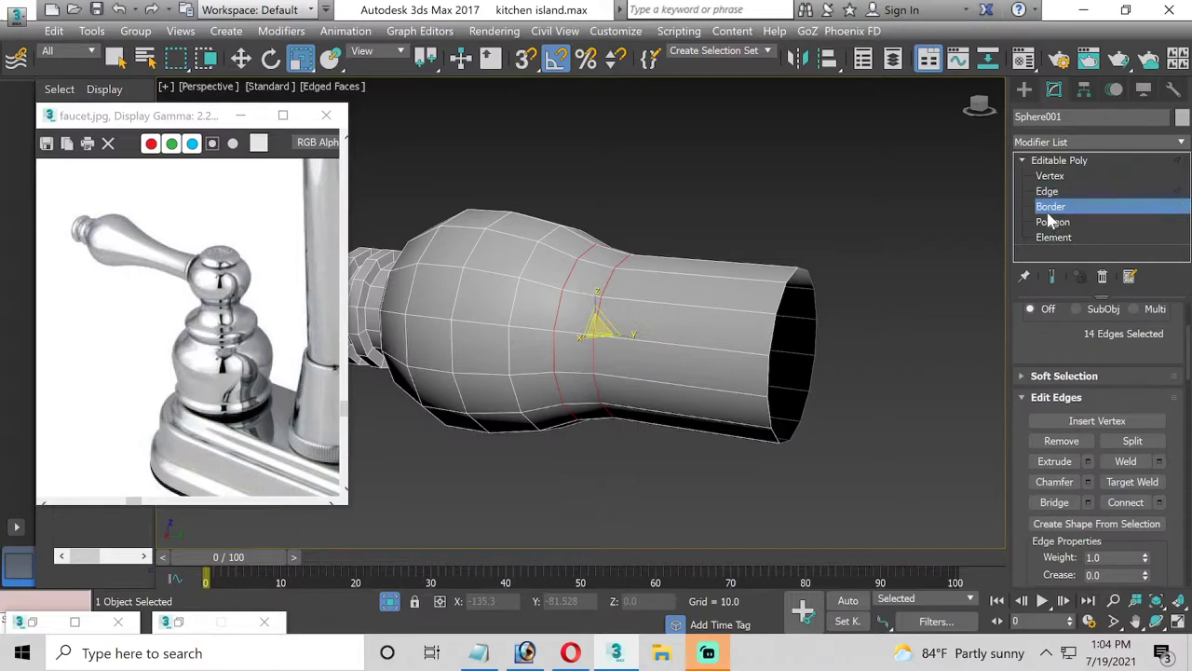
Scale the handle's open border to 74% and slide it inward to shorten the tube
left_click(774, 317)
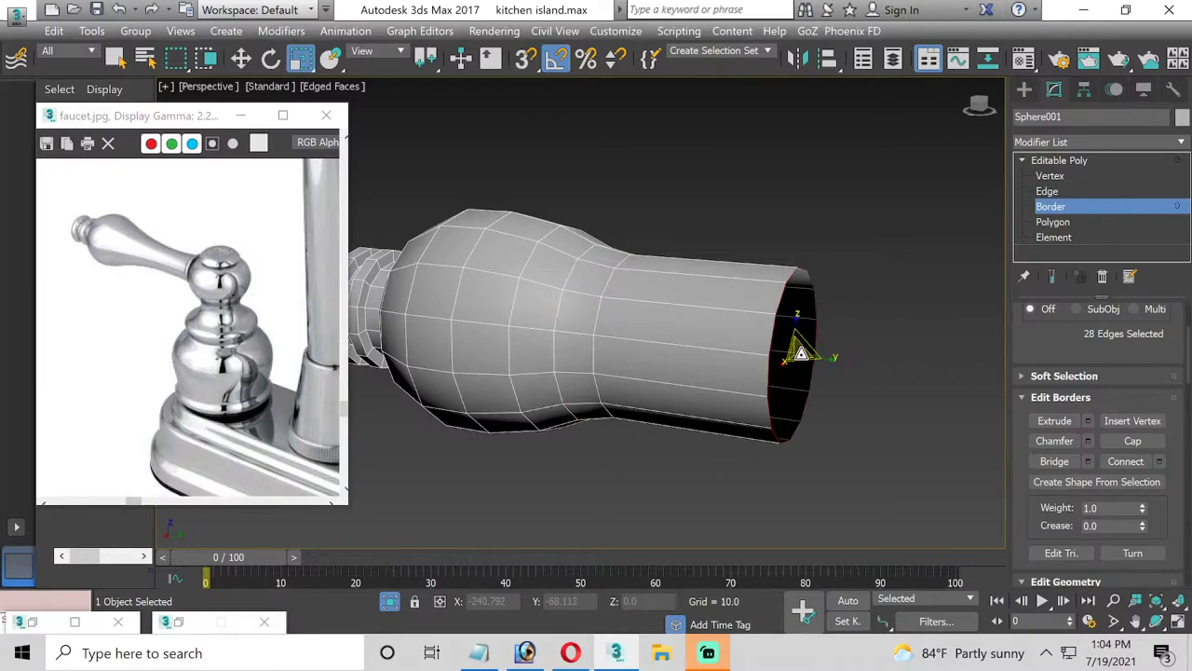
left_click_drag(800, 353, 800, 370)
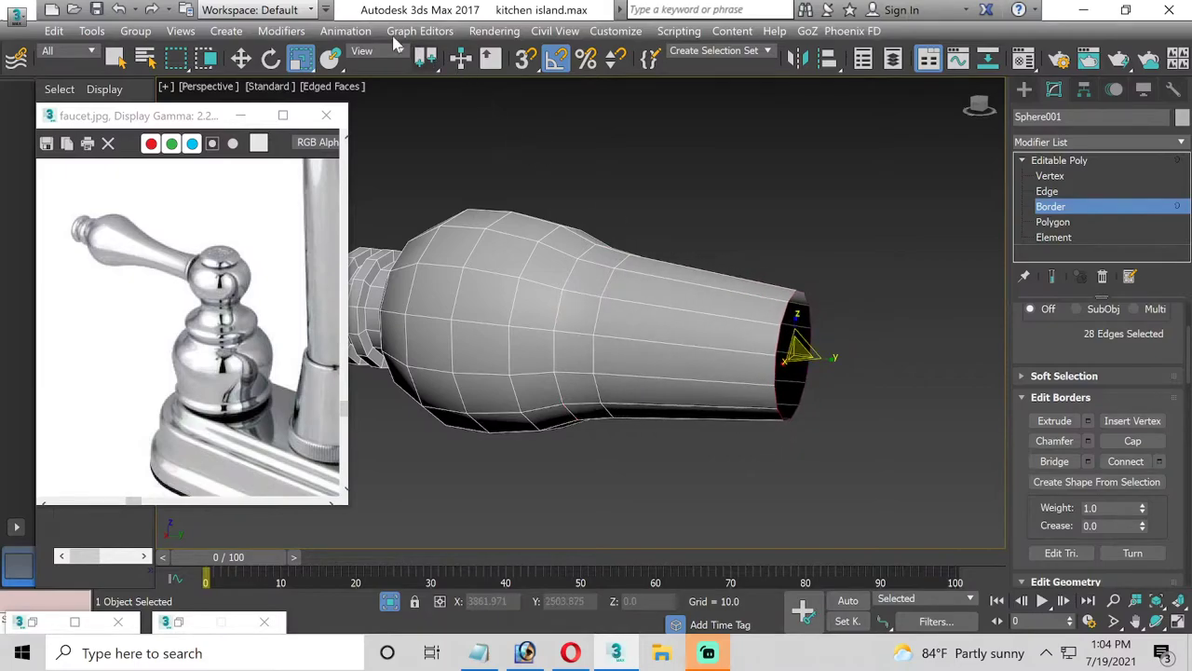
left_click(240, 58)
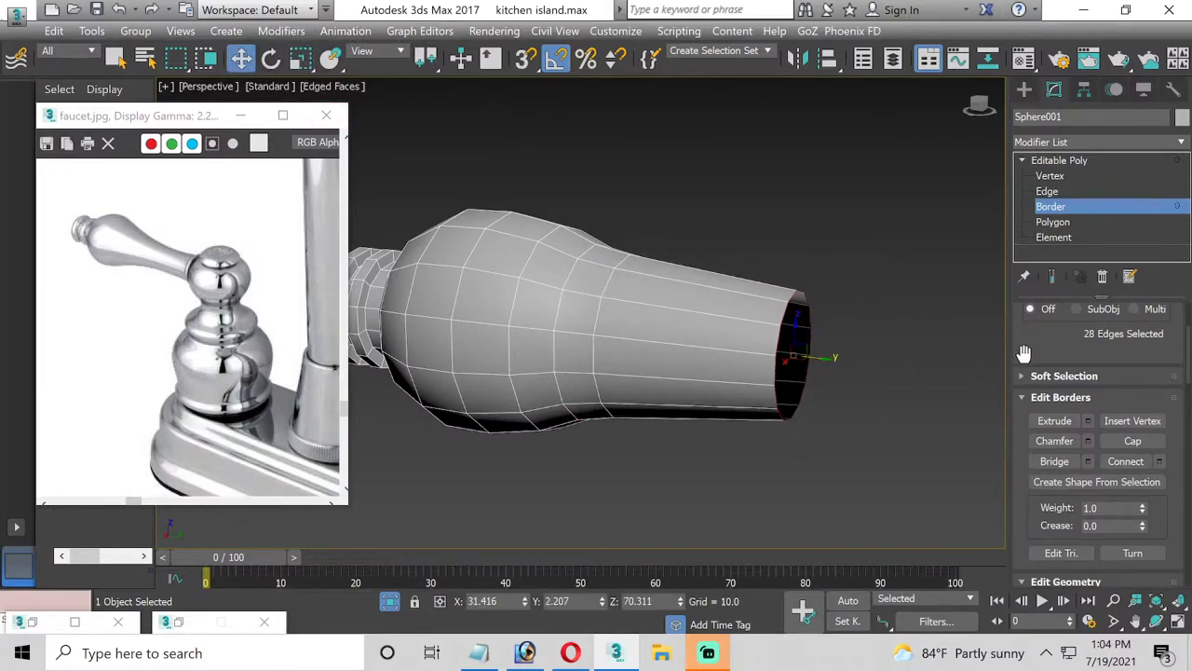
left_click(817, 352)
key("ctrl+z")
left_click_drag(823, 357, 741, 354)
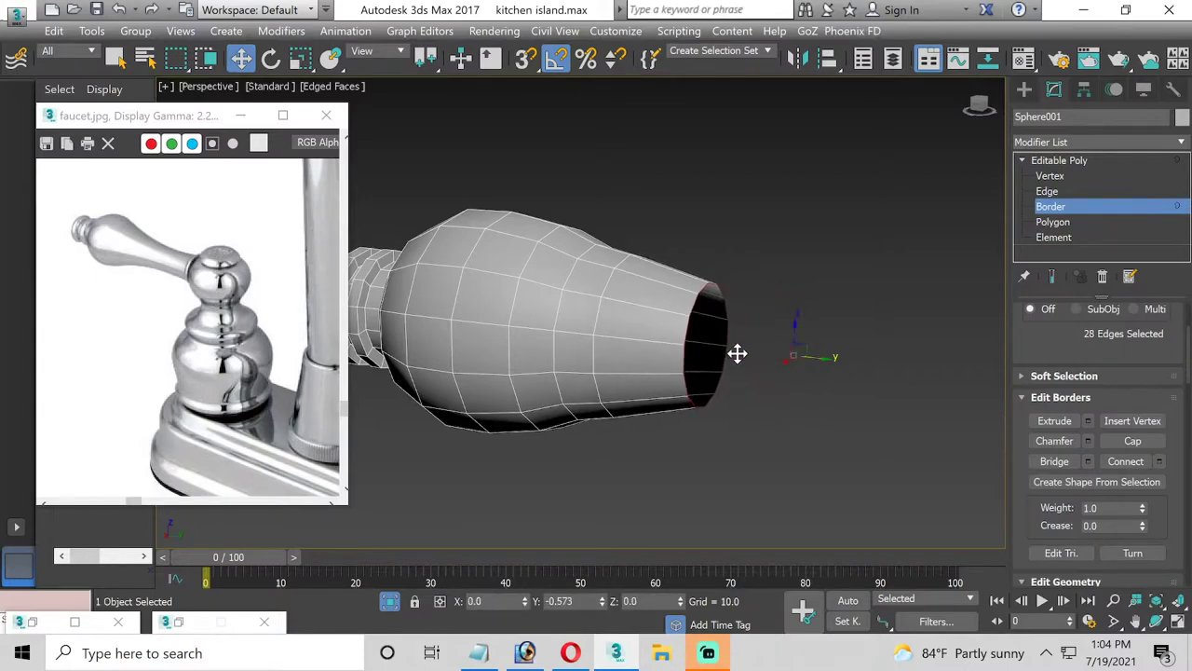
Taper the tube by scaling its neck and rim edge loops, then preview a 0.132 chamfer on the neck loop
left_click(1047, 191)
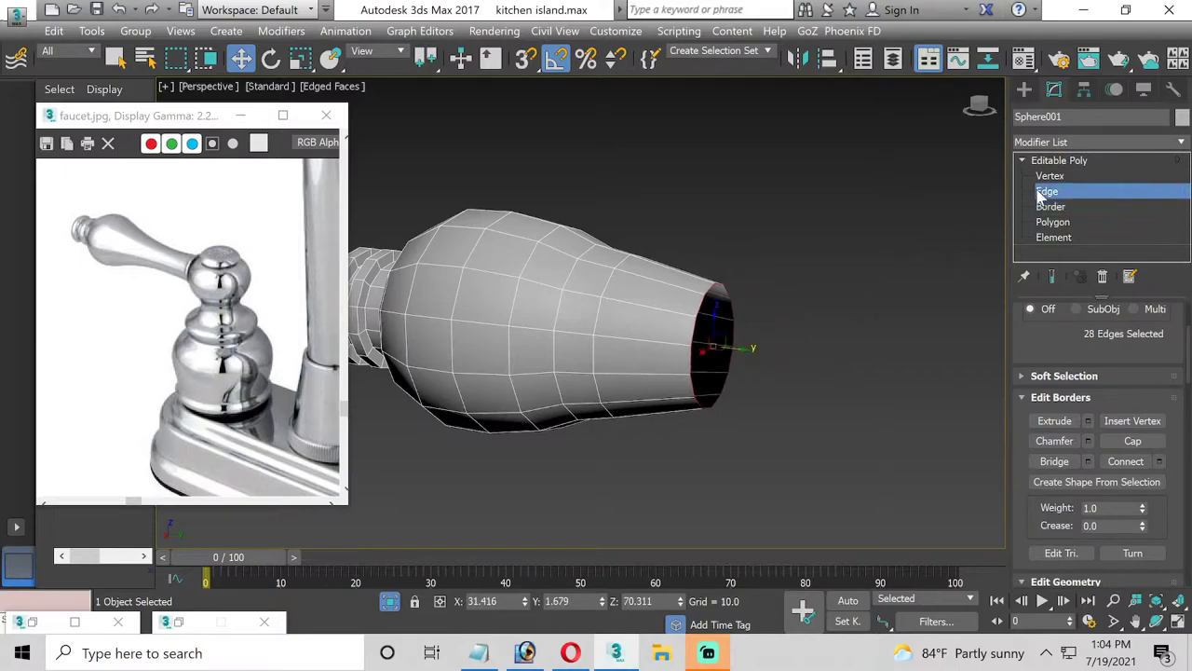
double_click(567, 276)
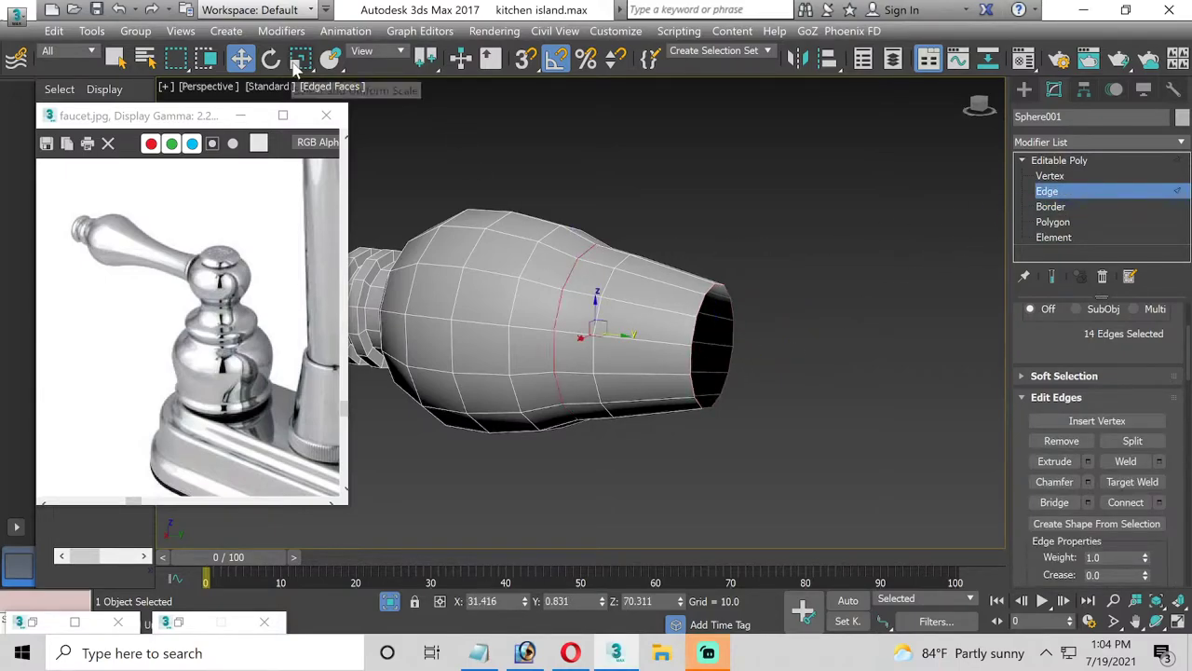
left_click(300, 58)
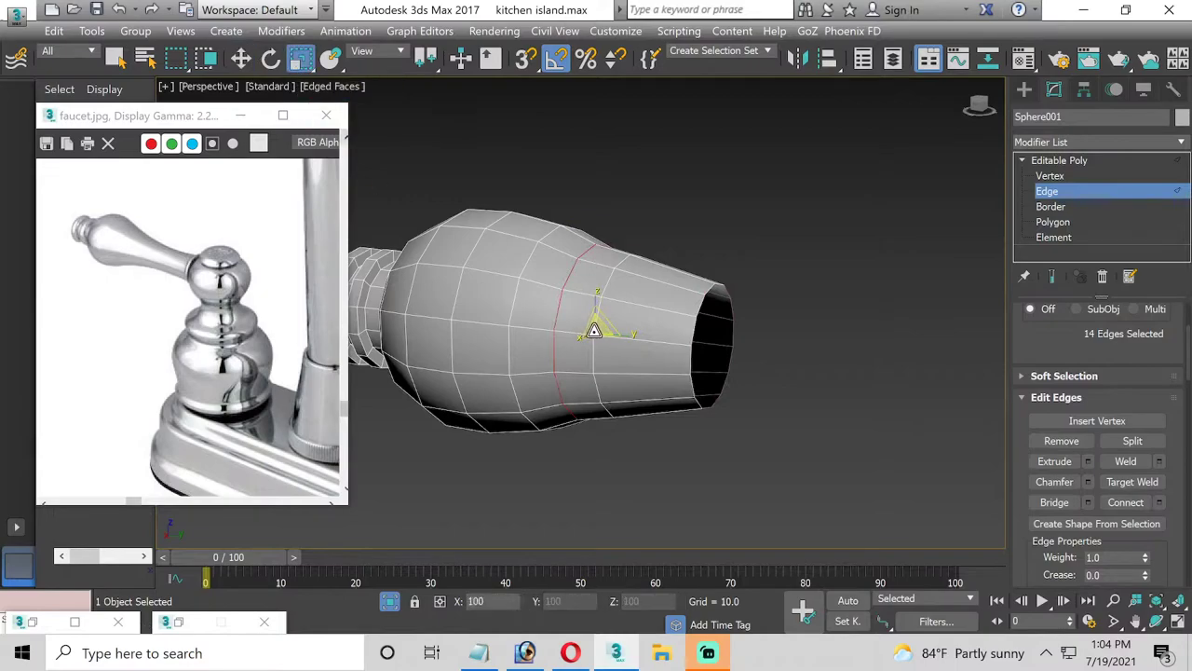
left_click_drag(593, 328, 587, 327)
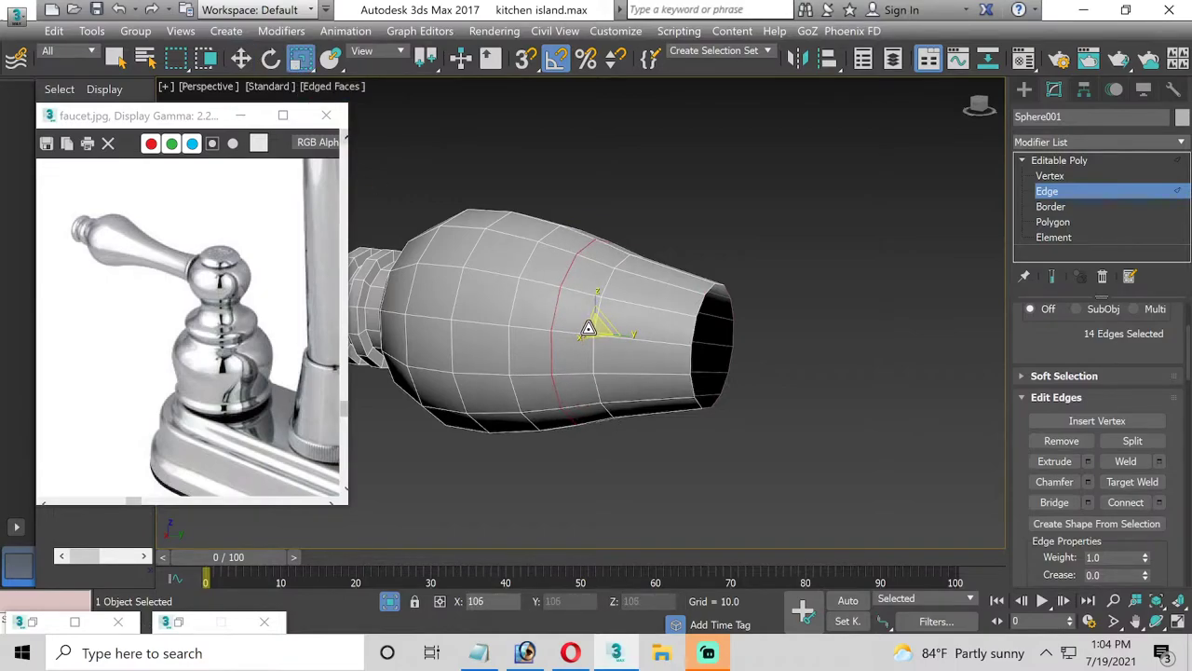
left_click(604, 298)
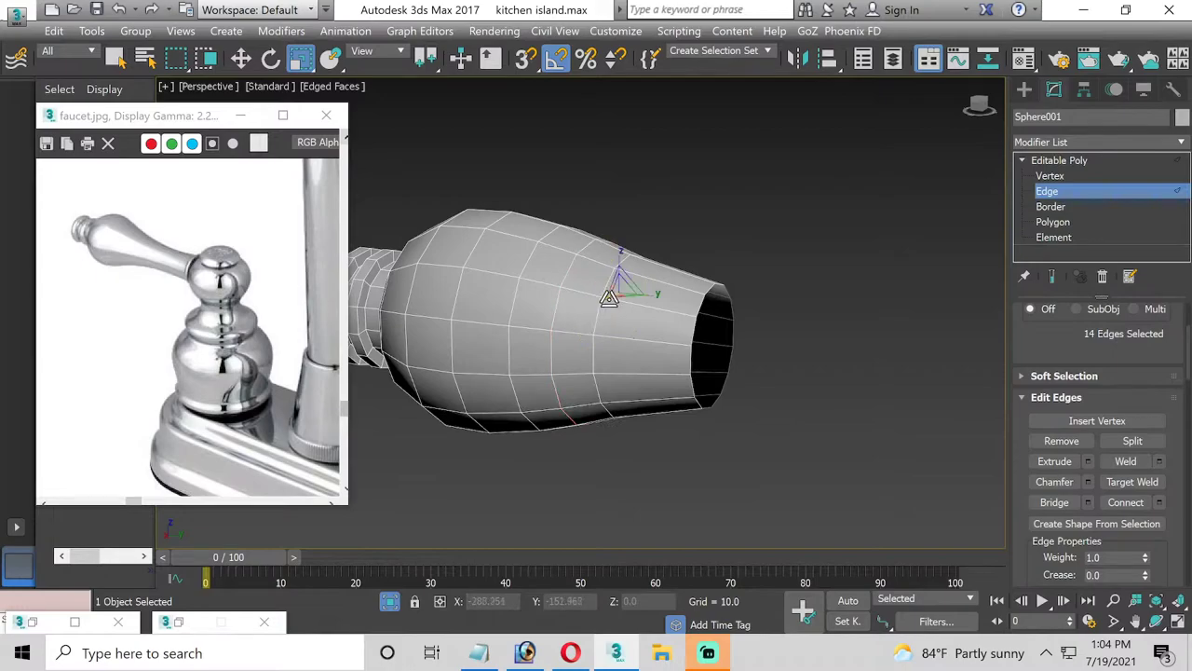
double_click(595, 318)
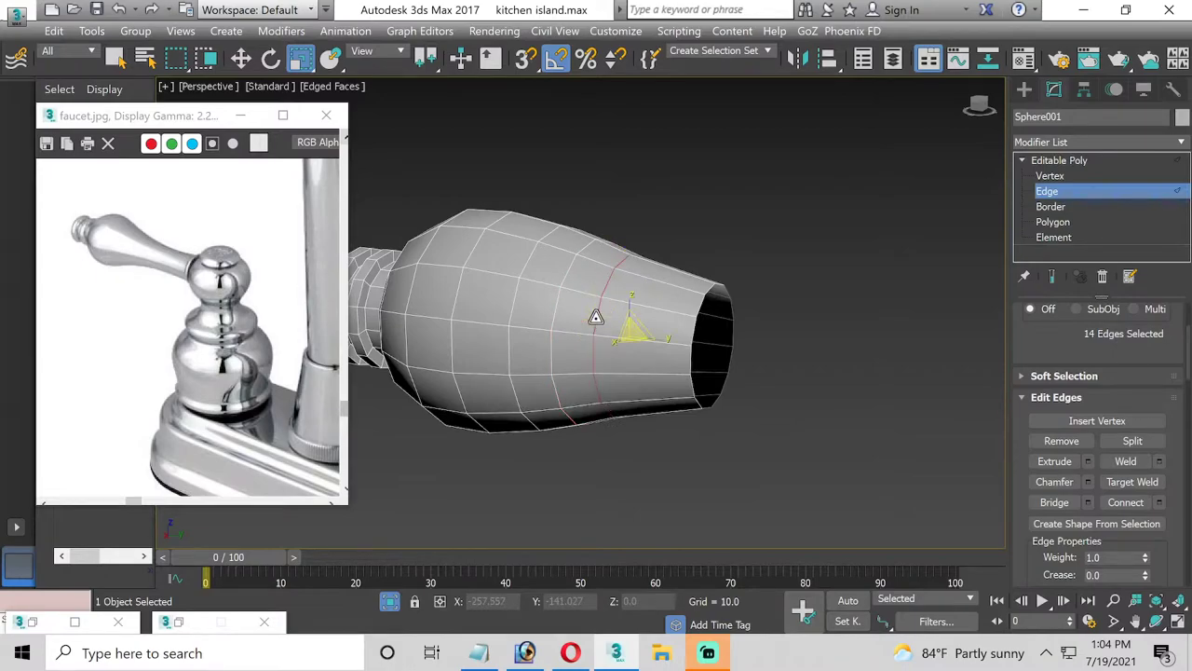
left_click_drag(632, 333, 633, 339)
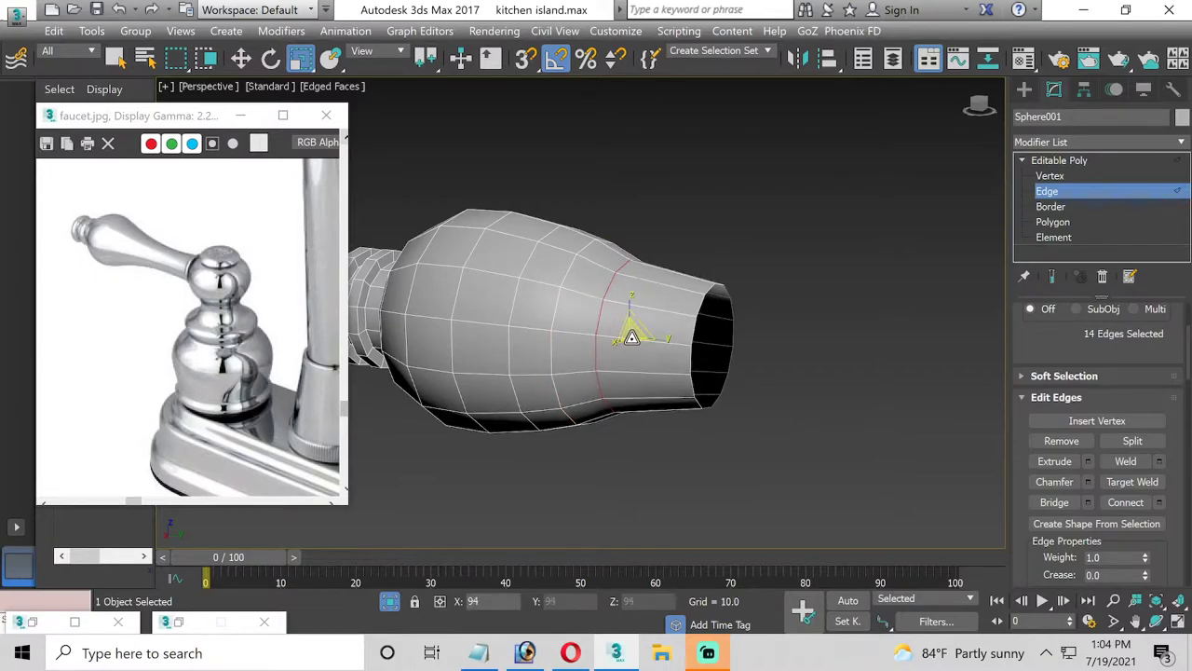
left_click(695, 330)
double_click(699, 341)
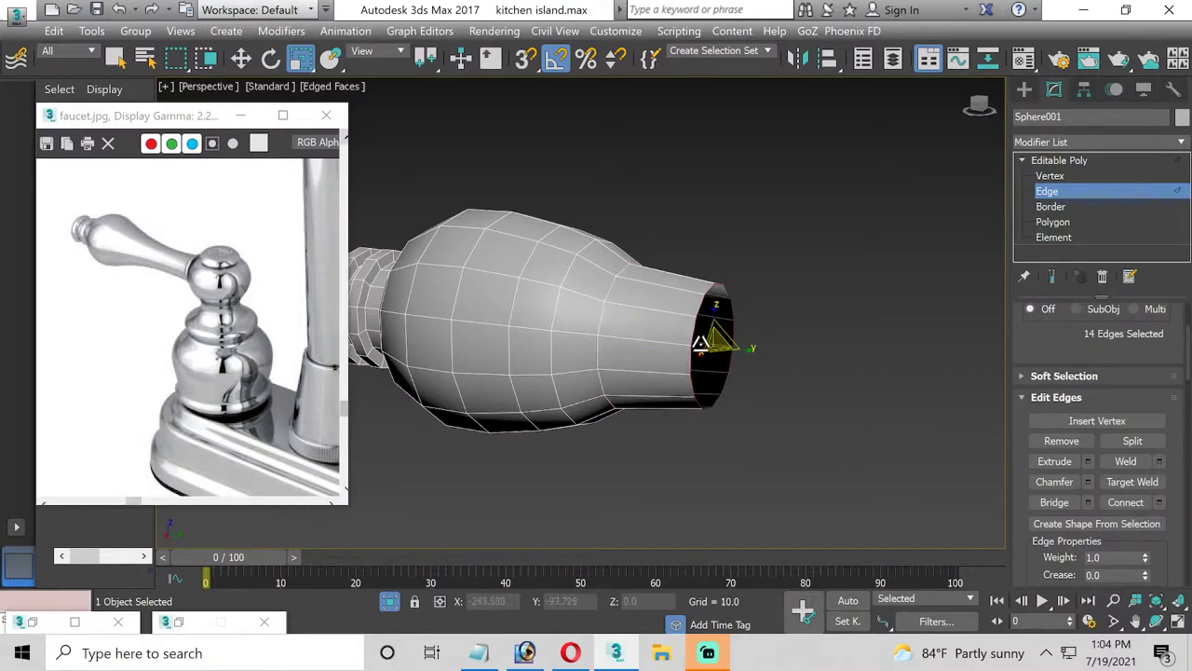
left_click_drag(715, 343, 717, 350)
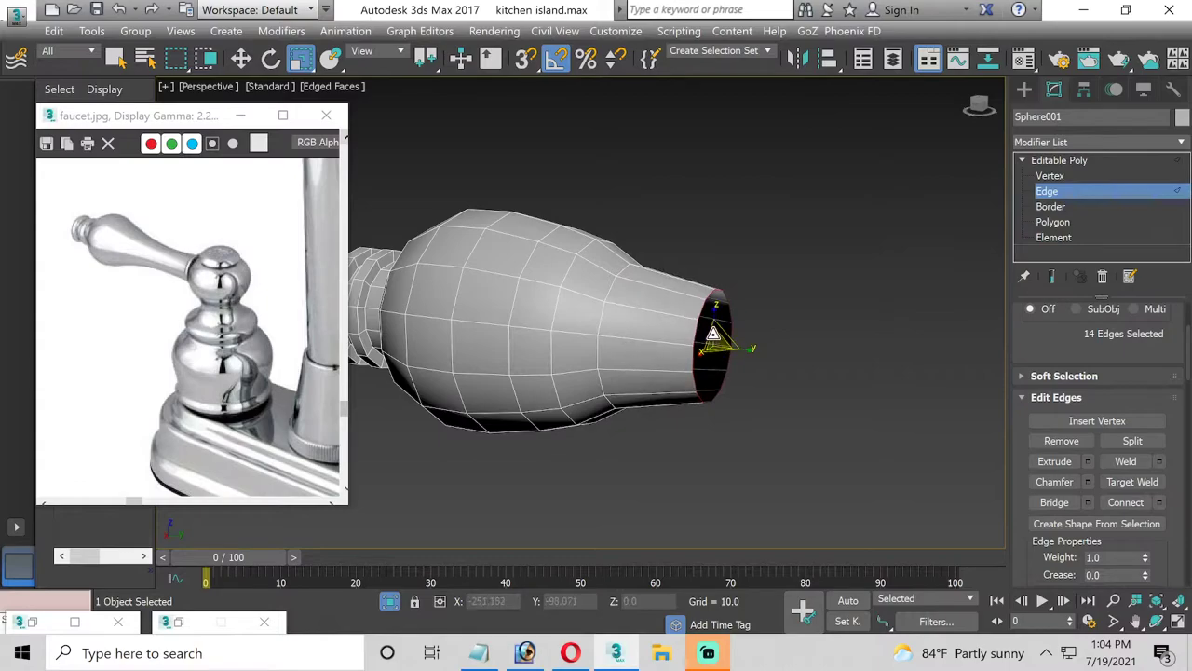
double_click(610, 287)
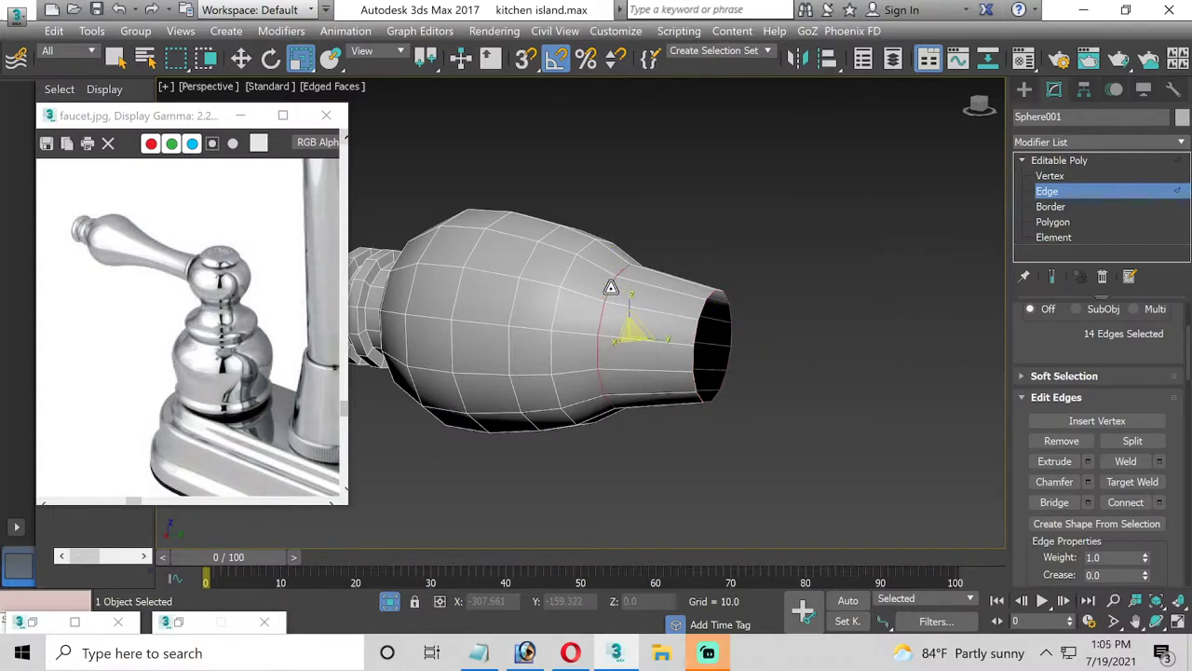
left_click(1088, 481)
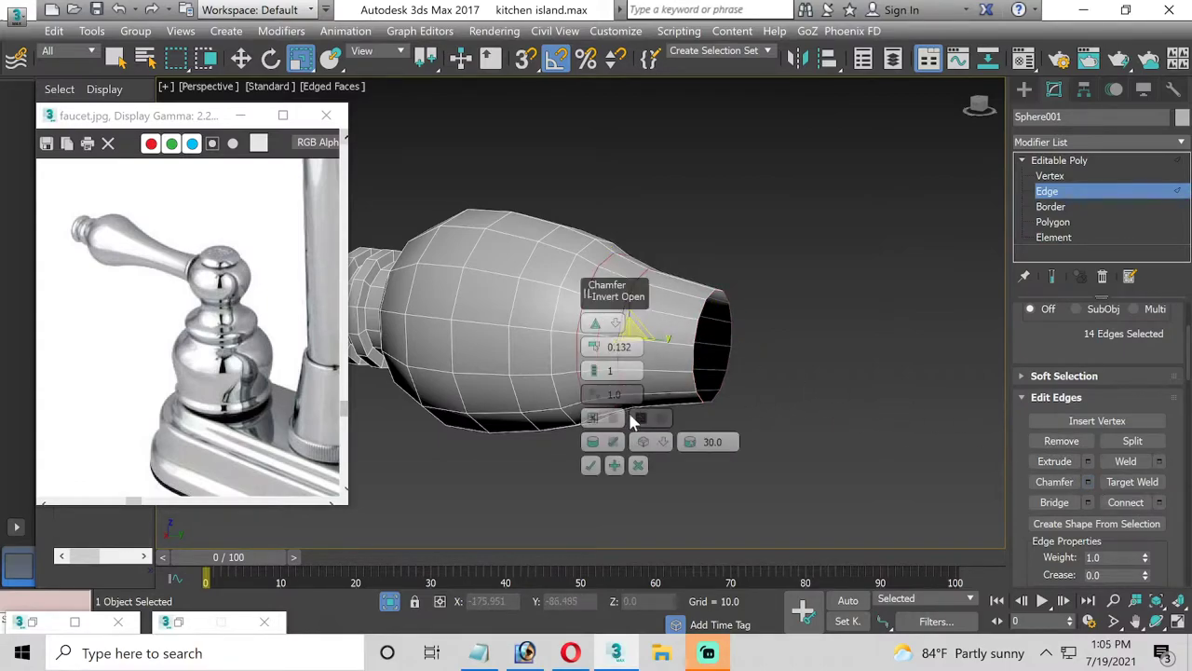
Commit the 0.132 neck-loop chamfer and view the handle side-on
left_click(591, 466)
scroll(714, 378, "down", 2)
scroll(718, 378, "down", 1)
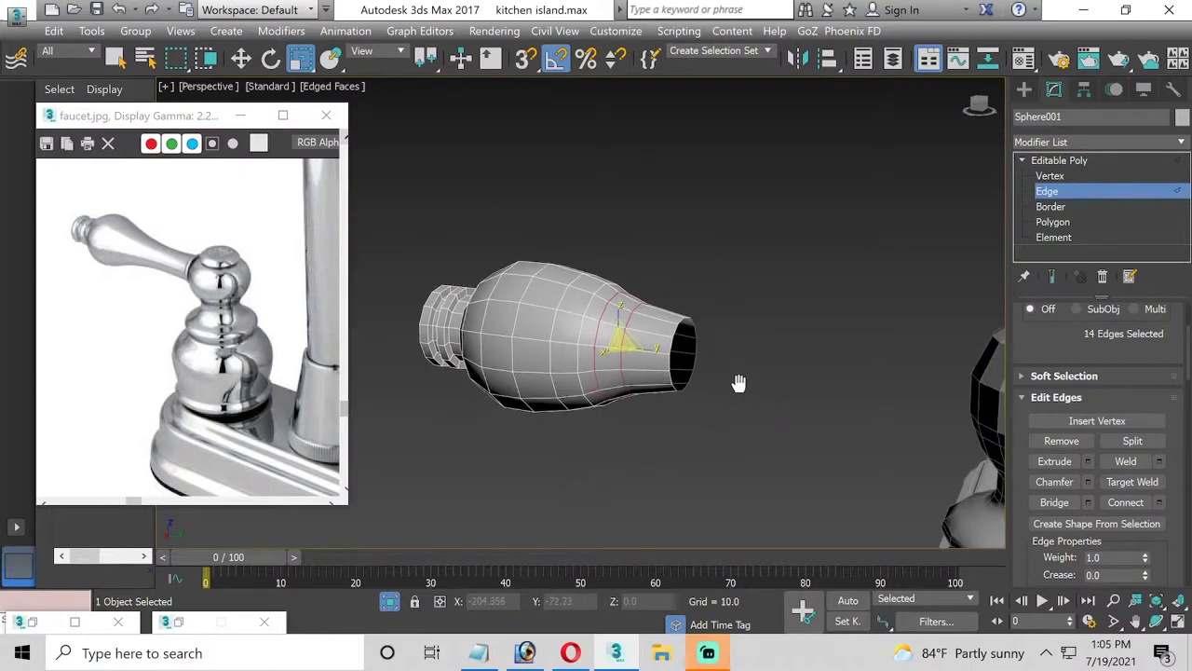
scroll(727, 382, "down", 1)
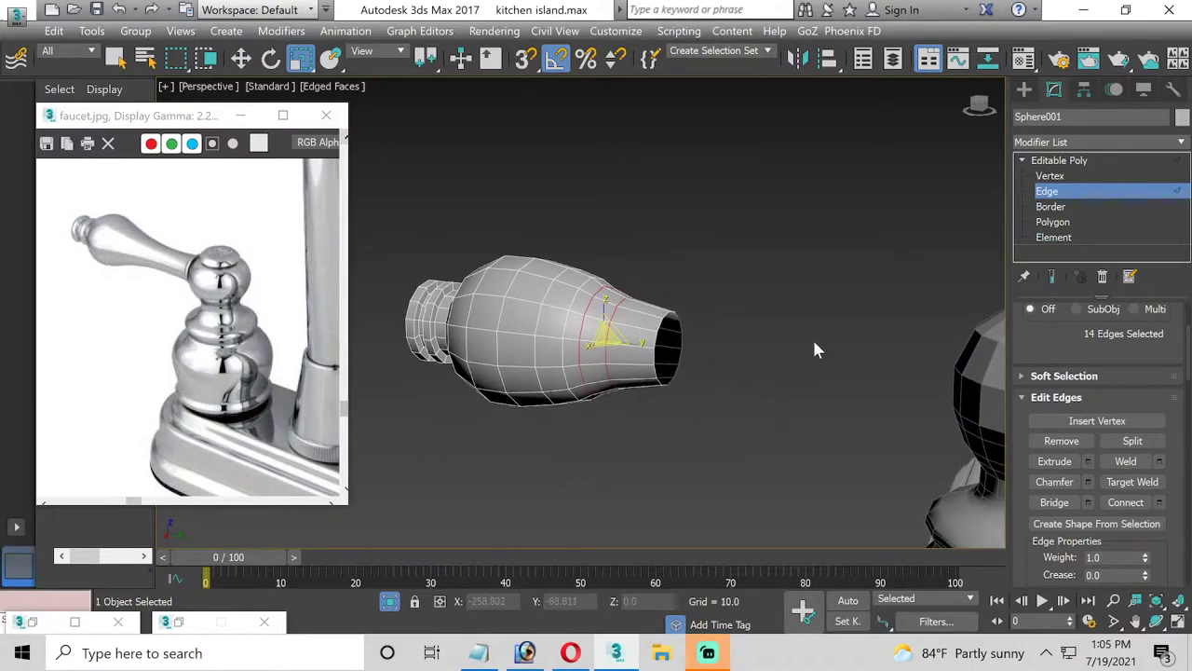
middle_click_drag(553, 295, 582, 316, "alt")
scroll(582, 316, "up", 1)
scroll(469, 319, "up", 2)
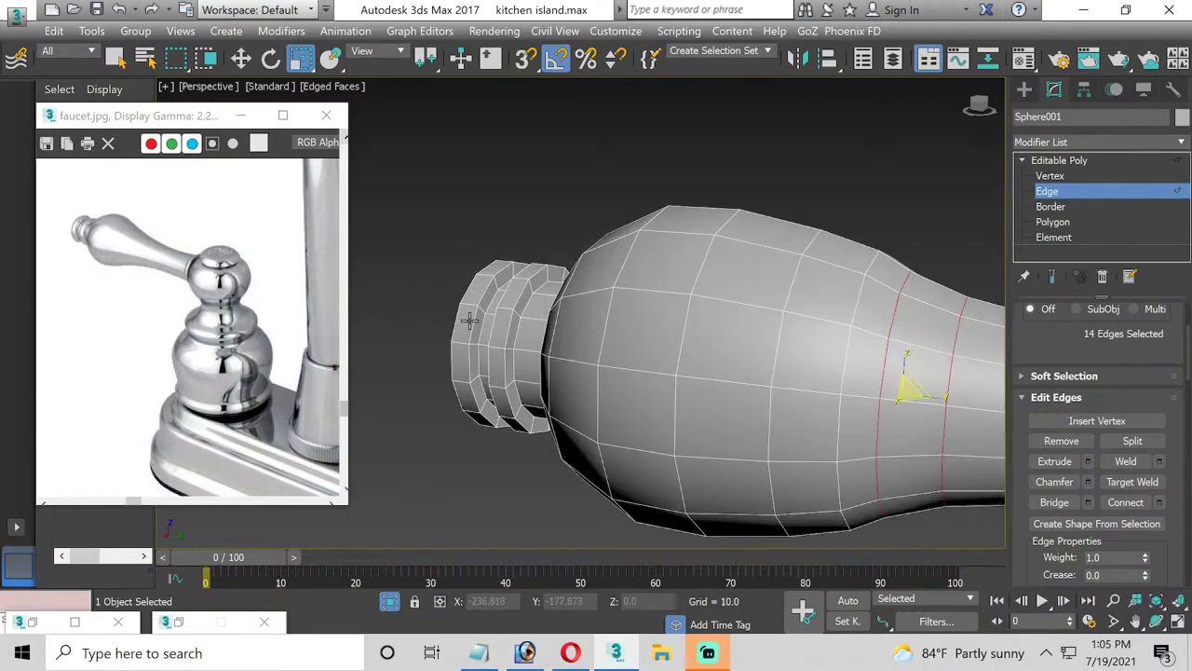
Round the collar cylinder's end rings with a small two-segment chamfer
double_click(508, 332)
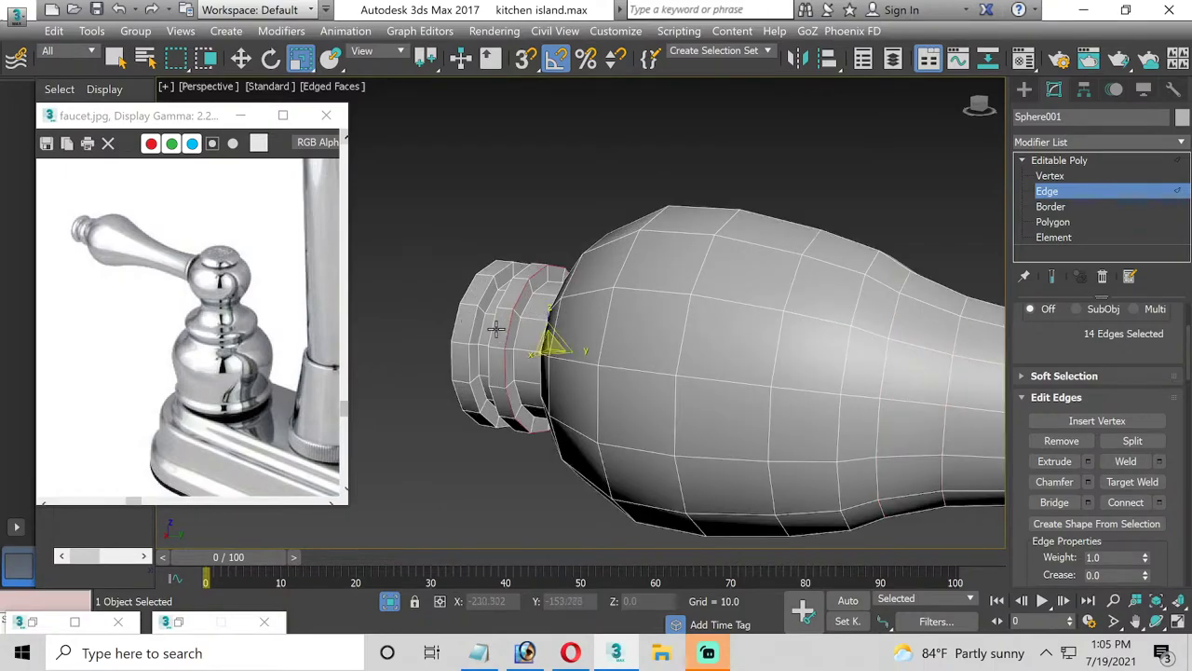
middle_click_drag(493, 328, 626, 351)
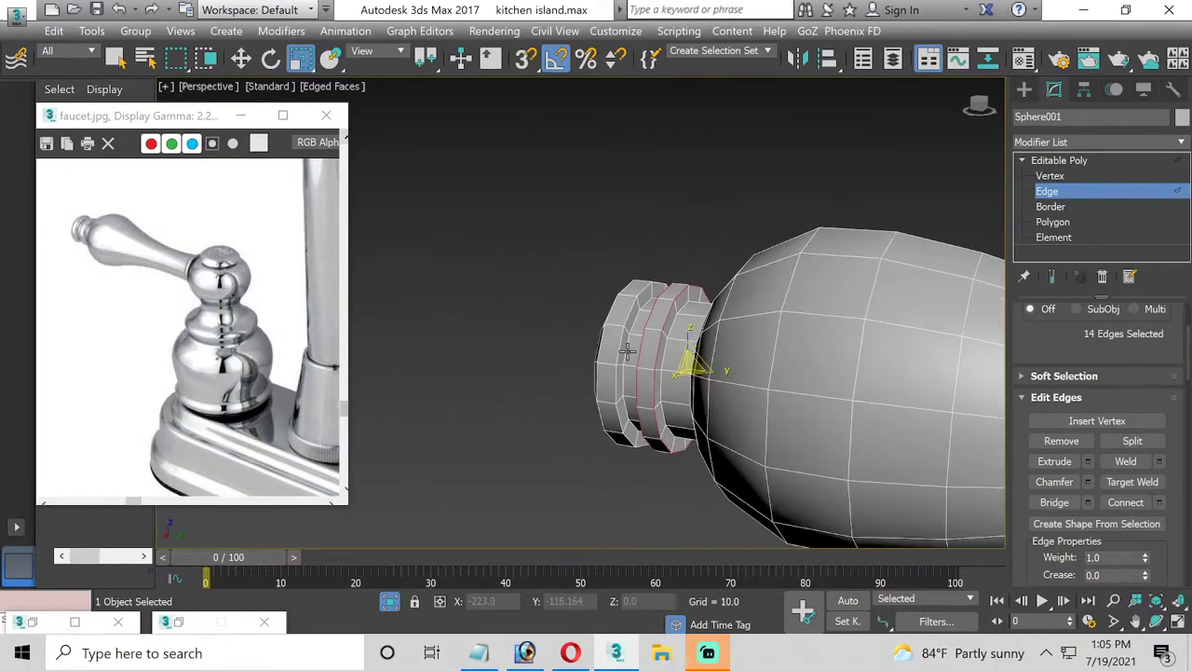
double_click(619, 346)
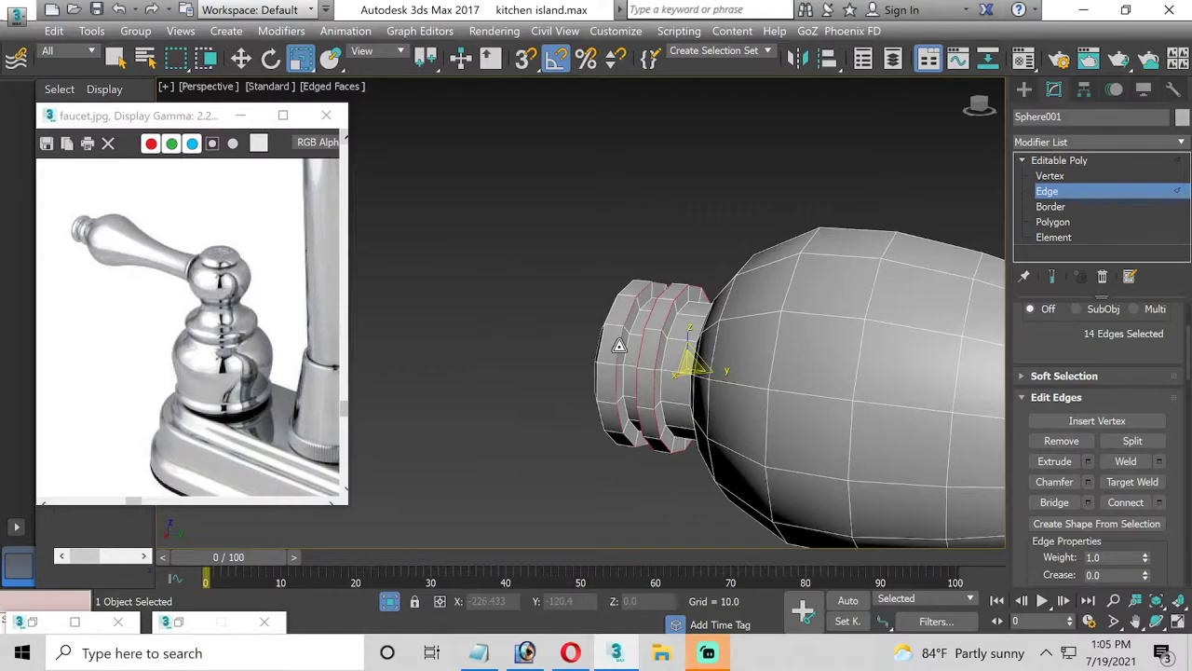
double_click(602, 348)
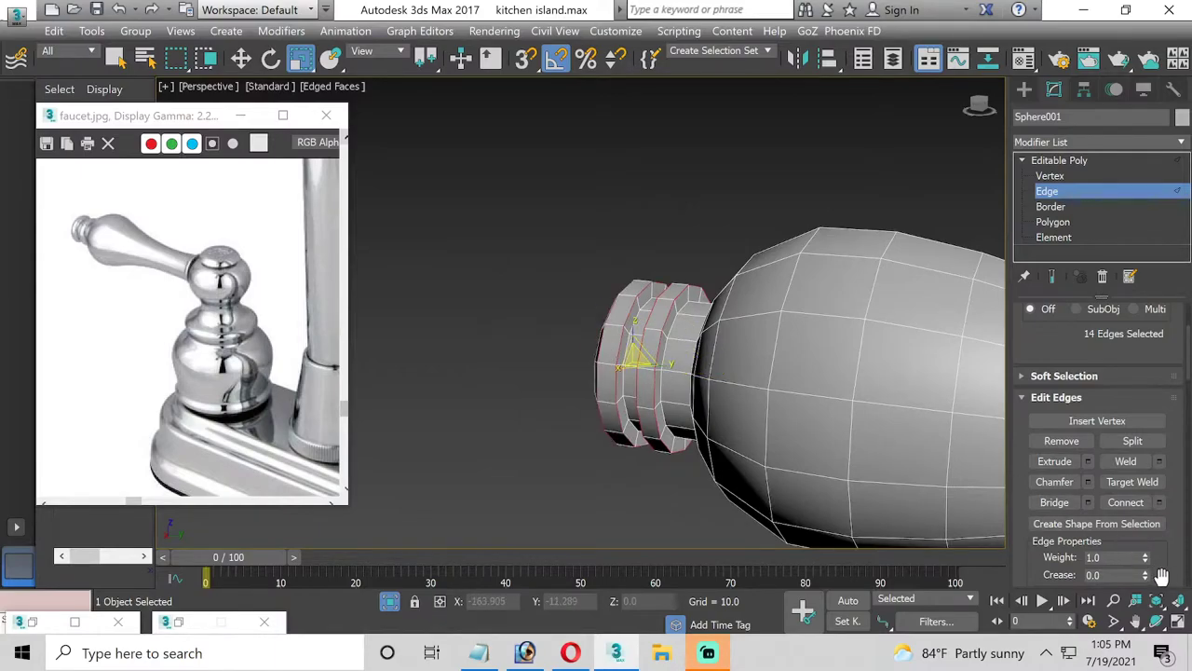
key("e")
middle_click_drag(566, 341, 618, 342, "alt")
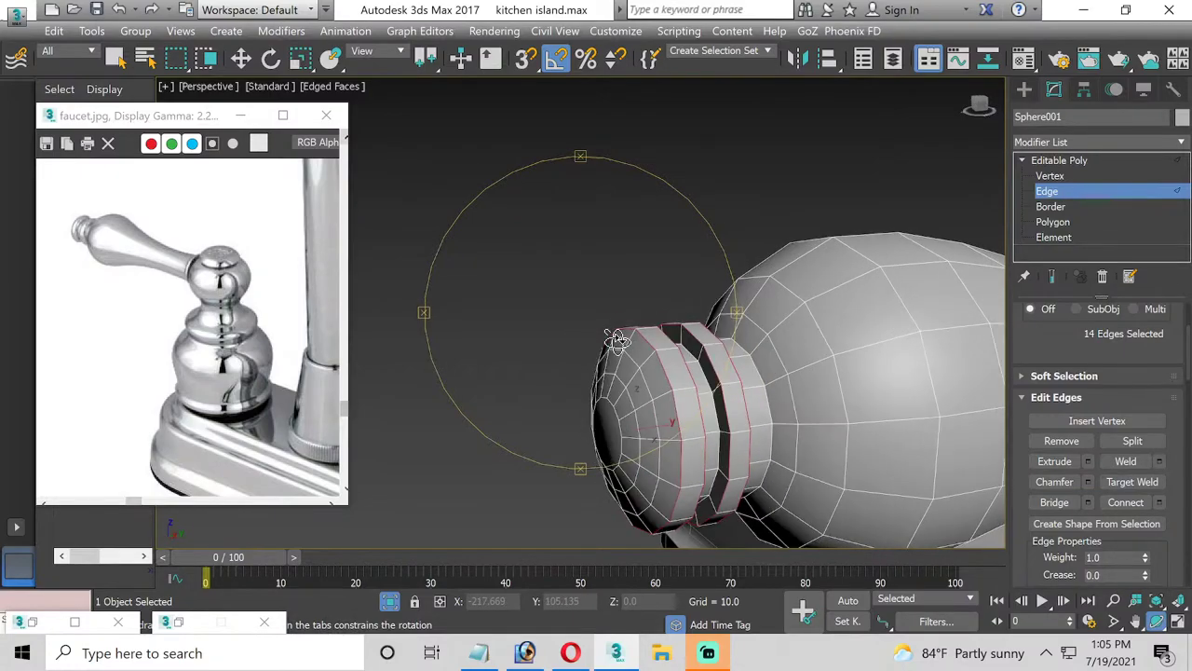
left_click(1087, 482)
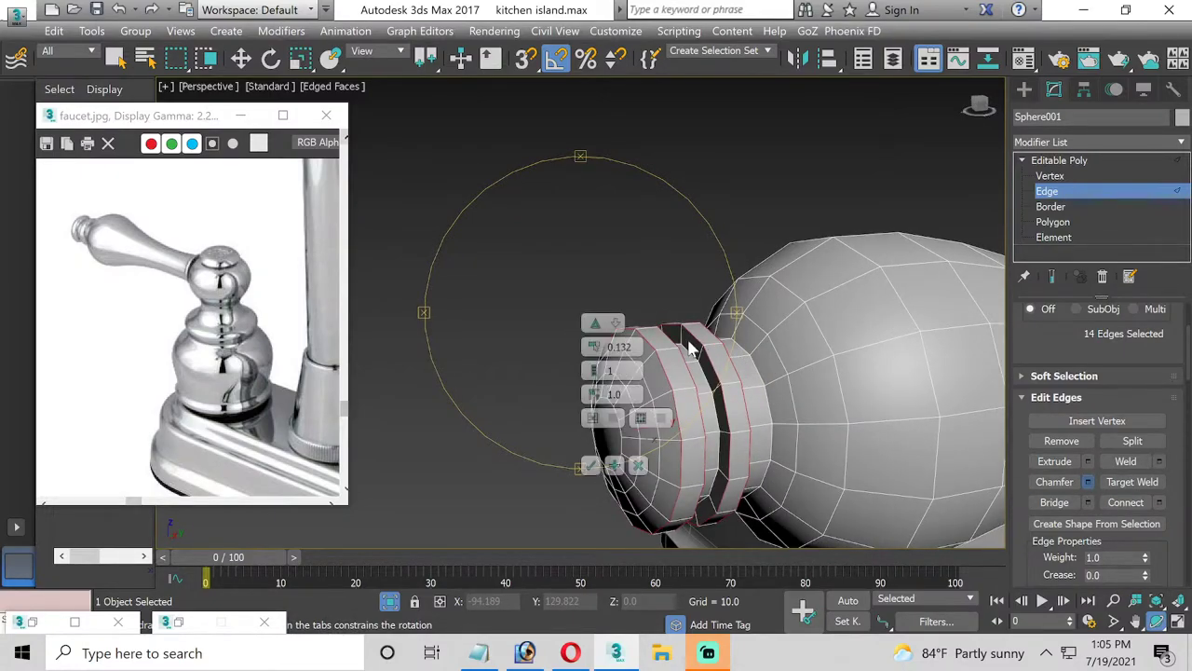
right_click(592, 348)
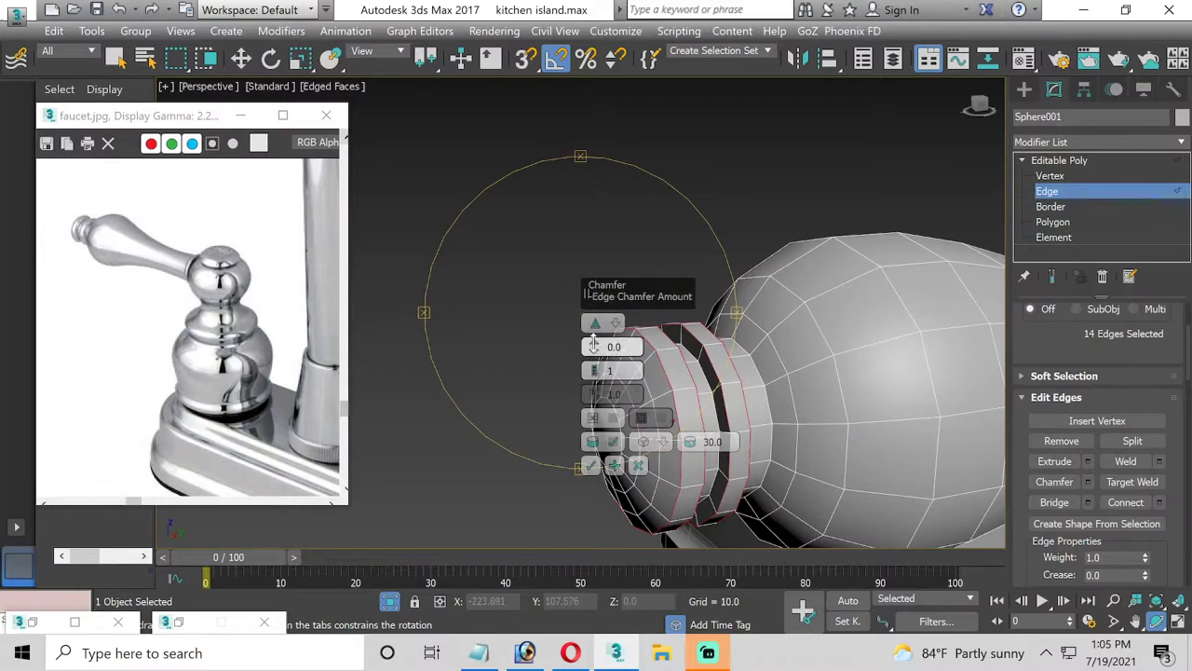
left_click_drag(593, 344, 594, 337)
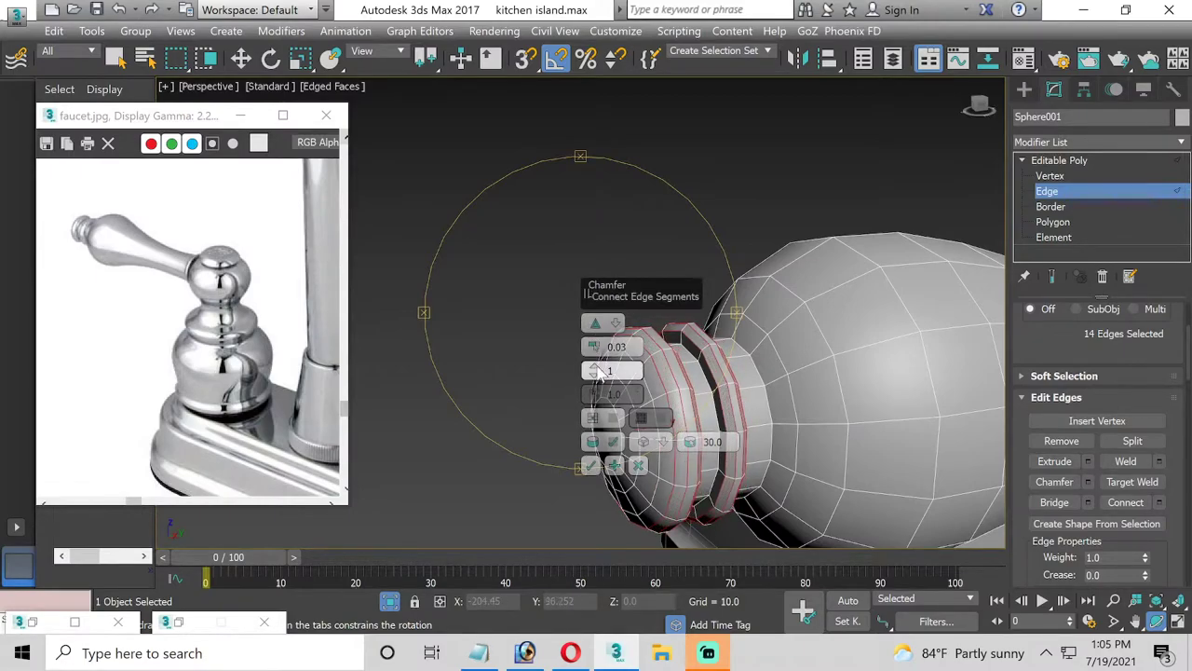
left_click(597, 371)
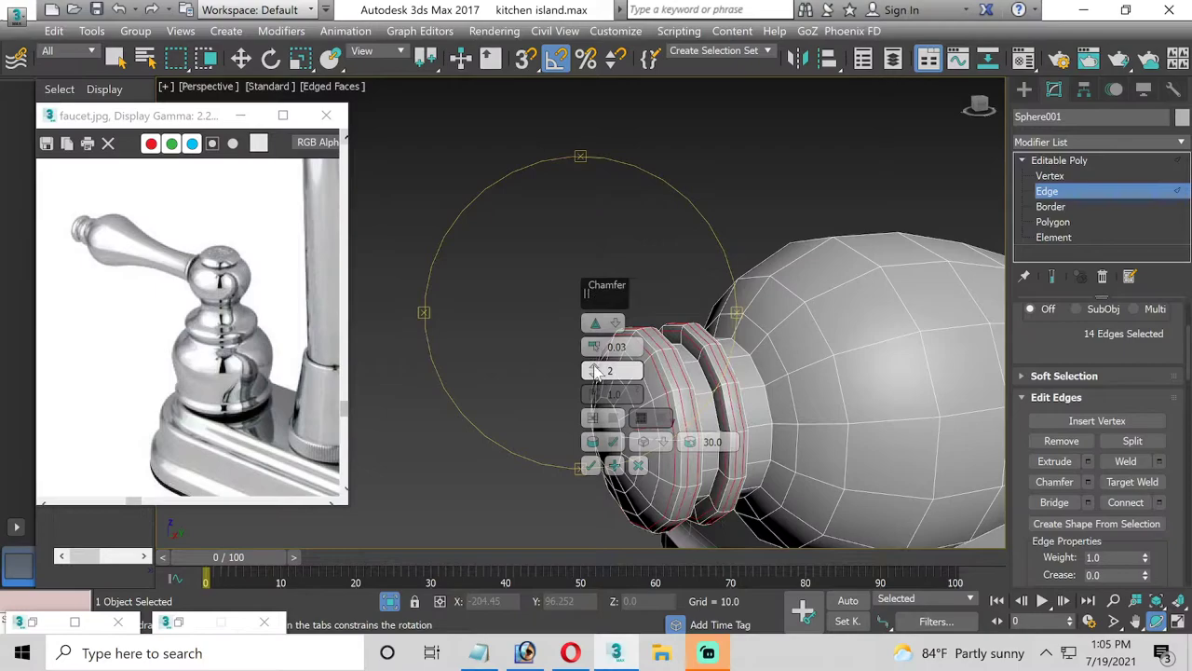
left_click(588, 466)
Chamfer both collar rings' edge loops with 0.02 amount and 2 segments
mouse_move(695, 394)
middle_mouse_down("alt")
mouse_move(676, 330)
mouse_move(578, 370)
middle_mouse_up("alt")
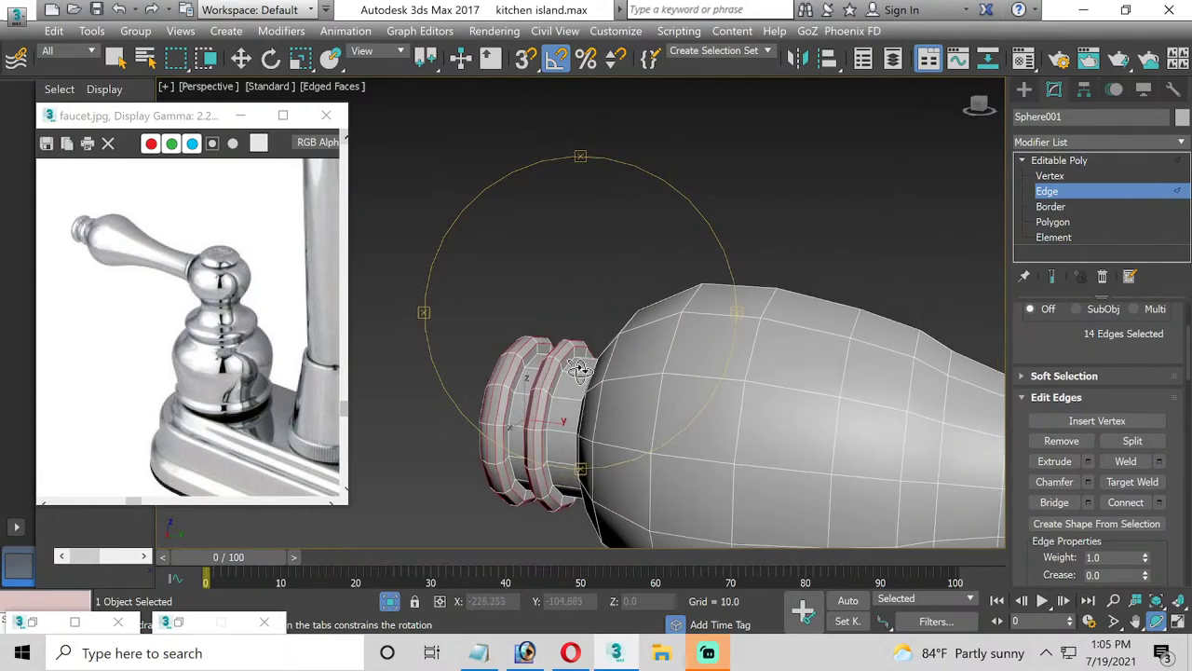
left_click(240, 58)
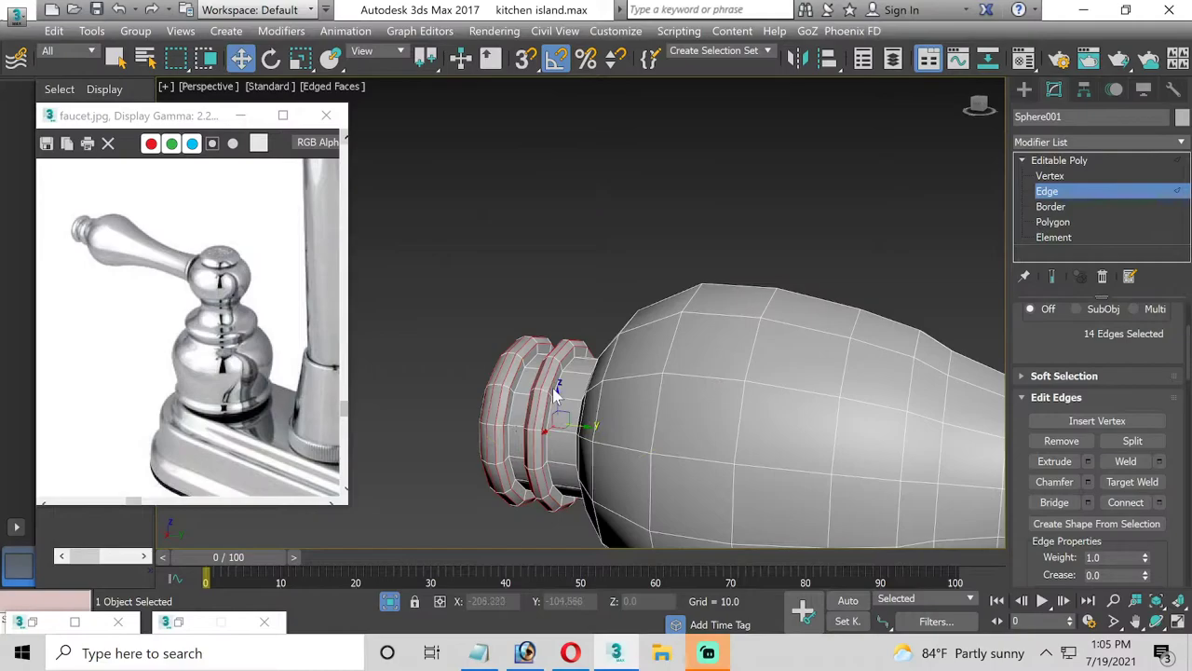
double_click(556, 387)
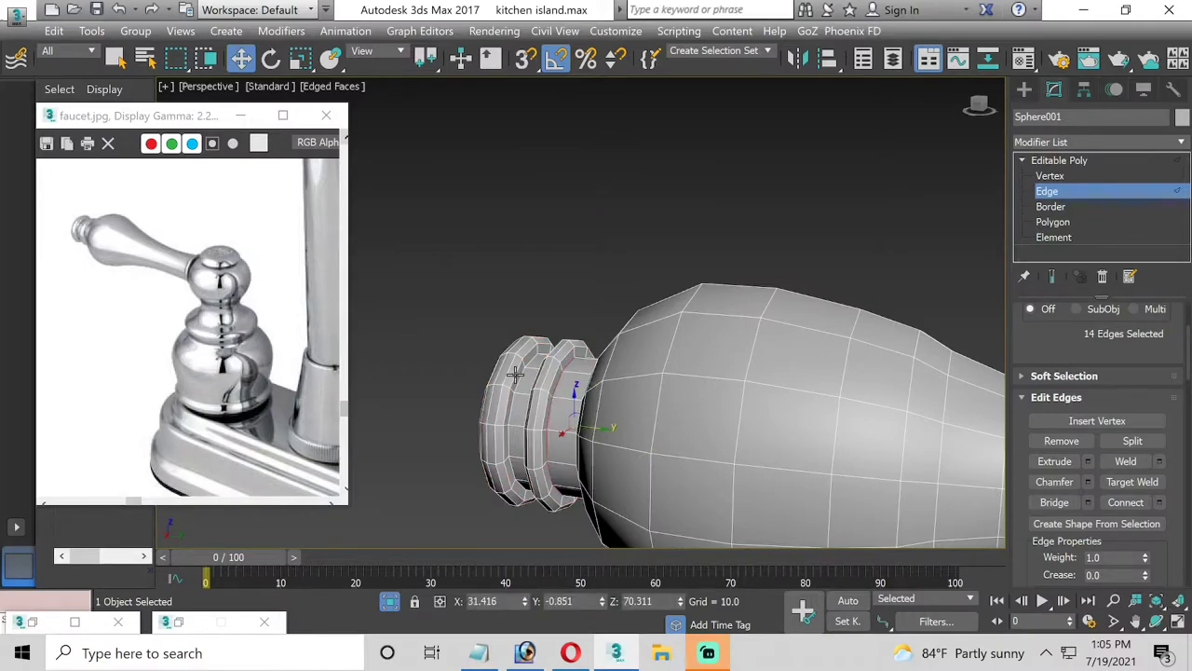
double_click(520, 380, "ctrl")
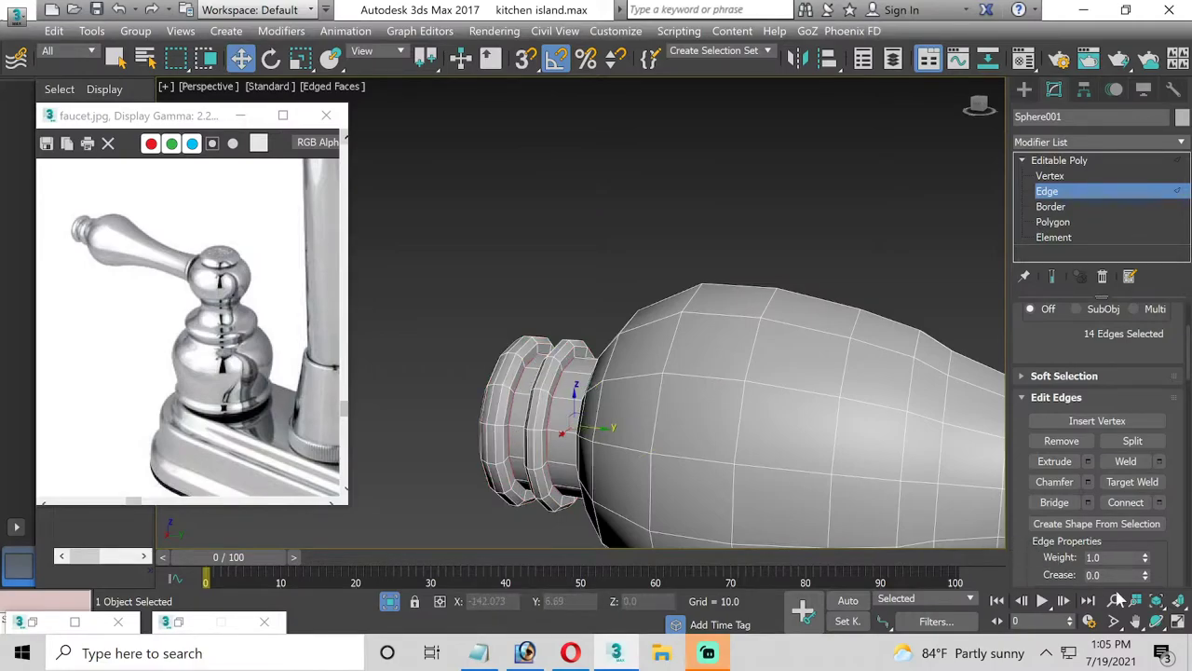
left_click(1157, 622)
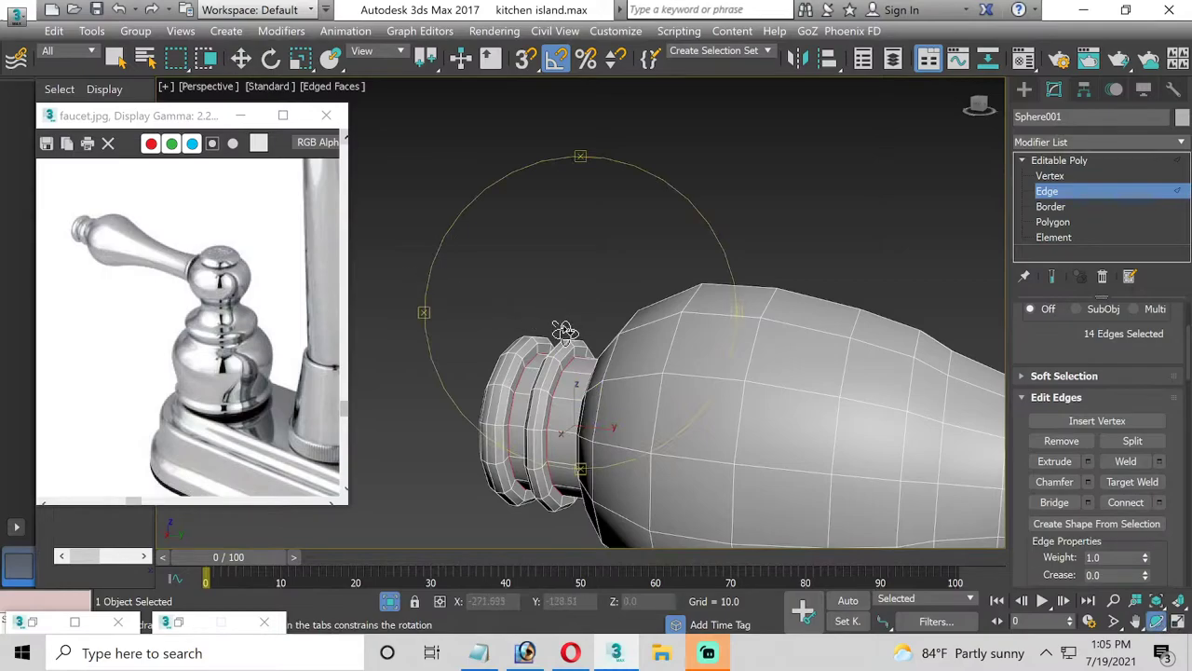
left_click_drag(542, 345, 590, 346)
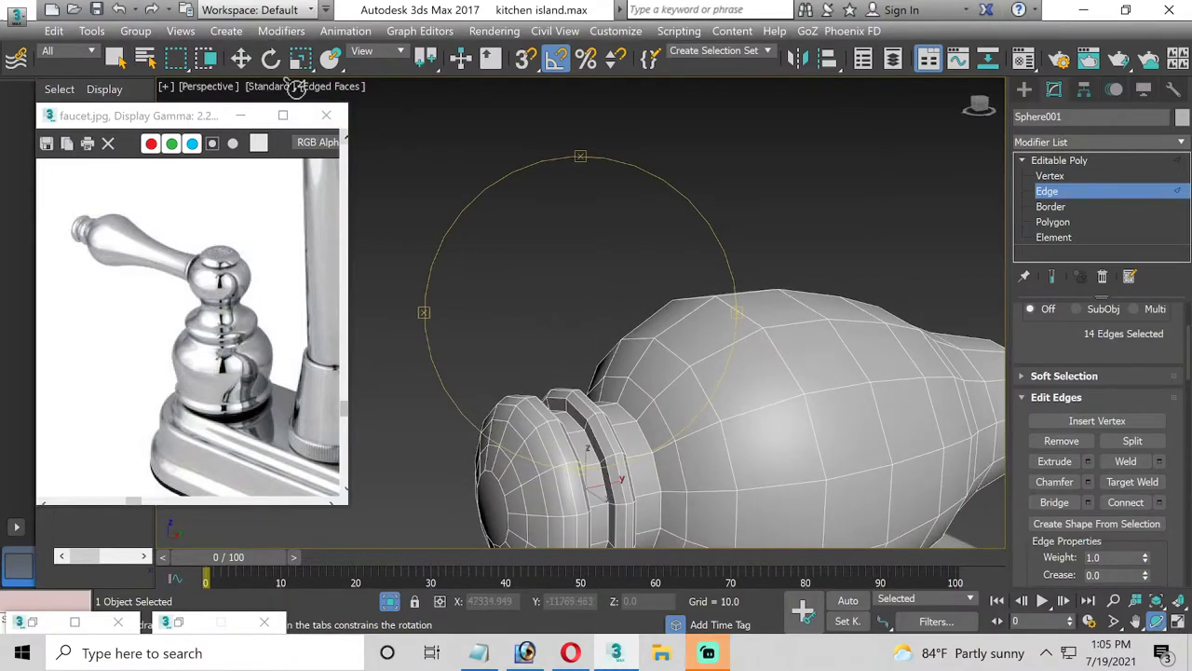
left_click(242, 59)
middle_click_drag(536, 407, 534, 319)
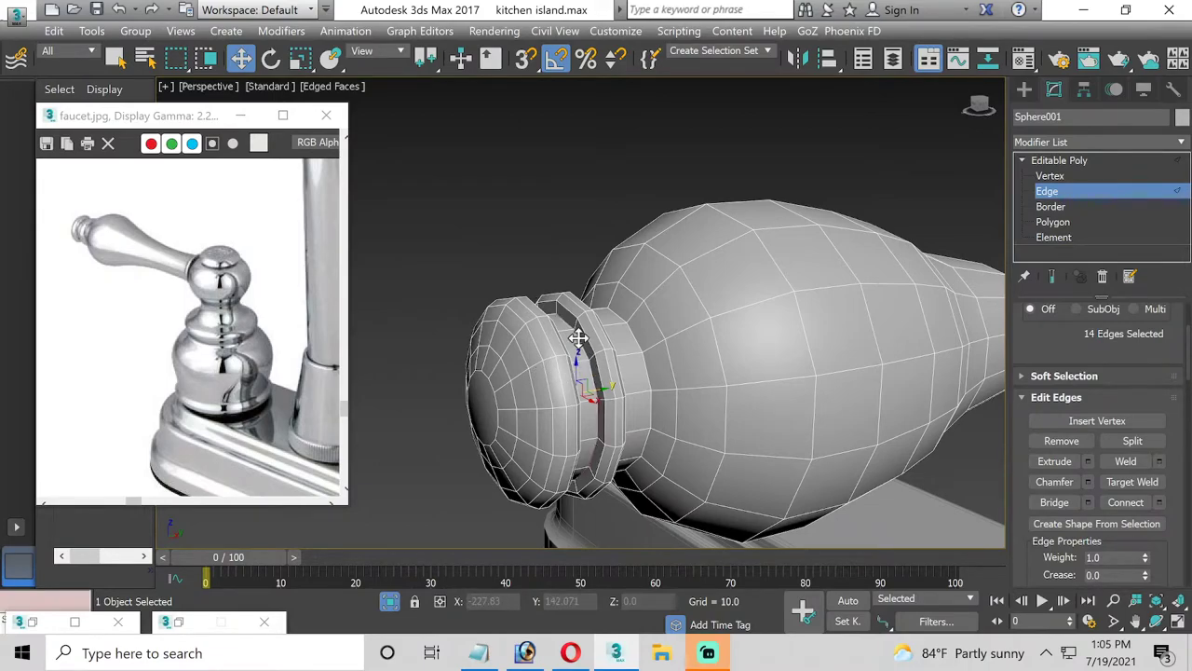
left_click(1088, 482)
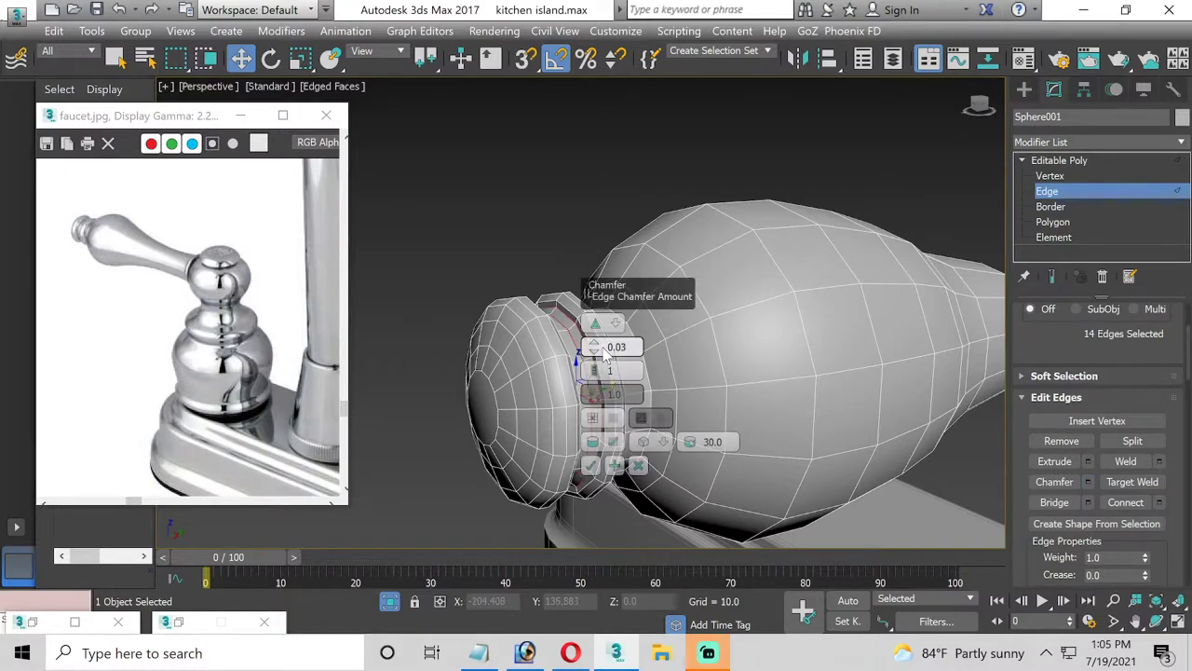
left_click_drag(594, 346, 595, 352)
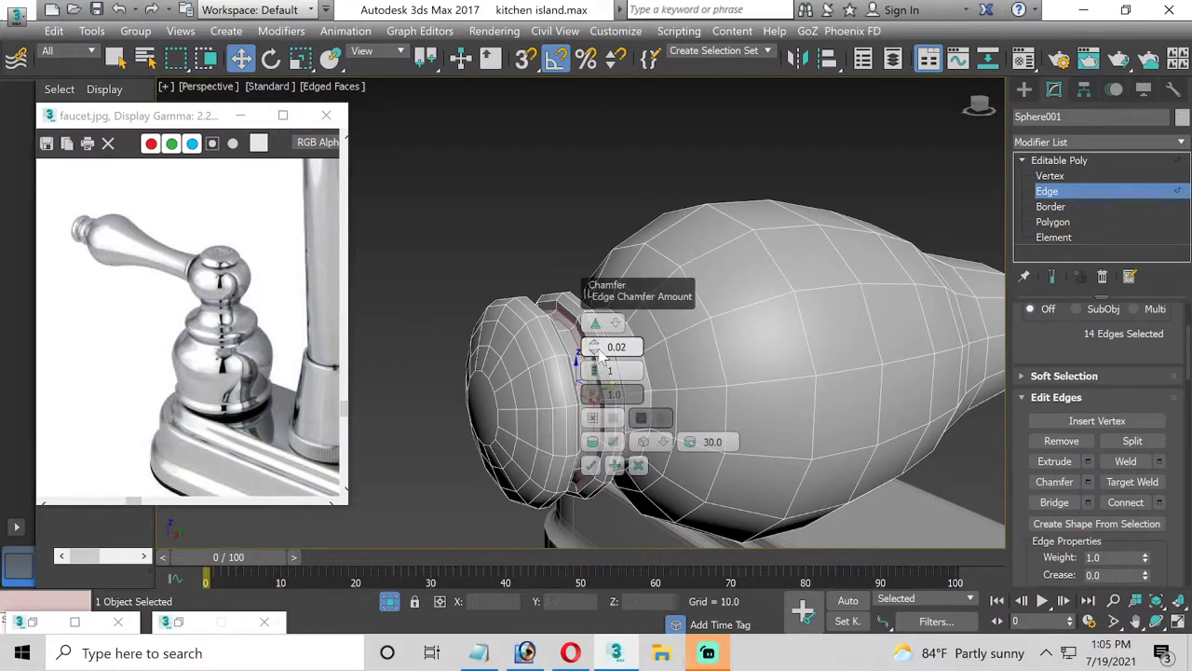
left_click(597, 367)
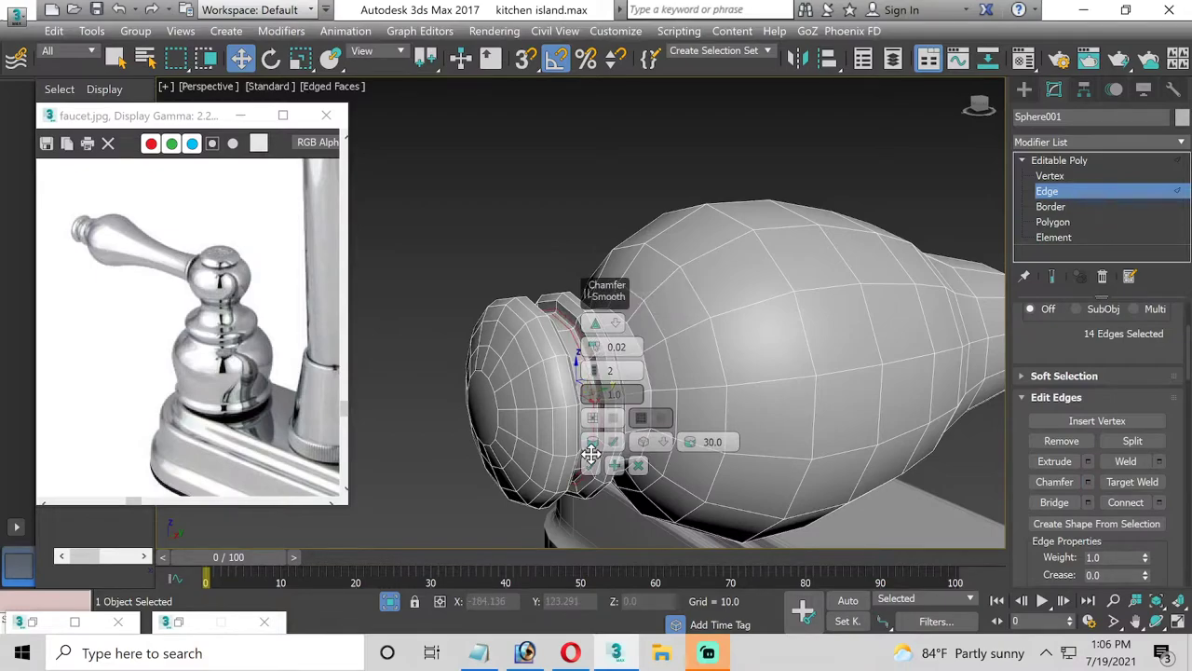
left_click(588, 464)
left_click(1158, 625)
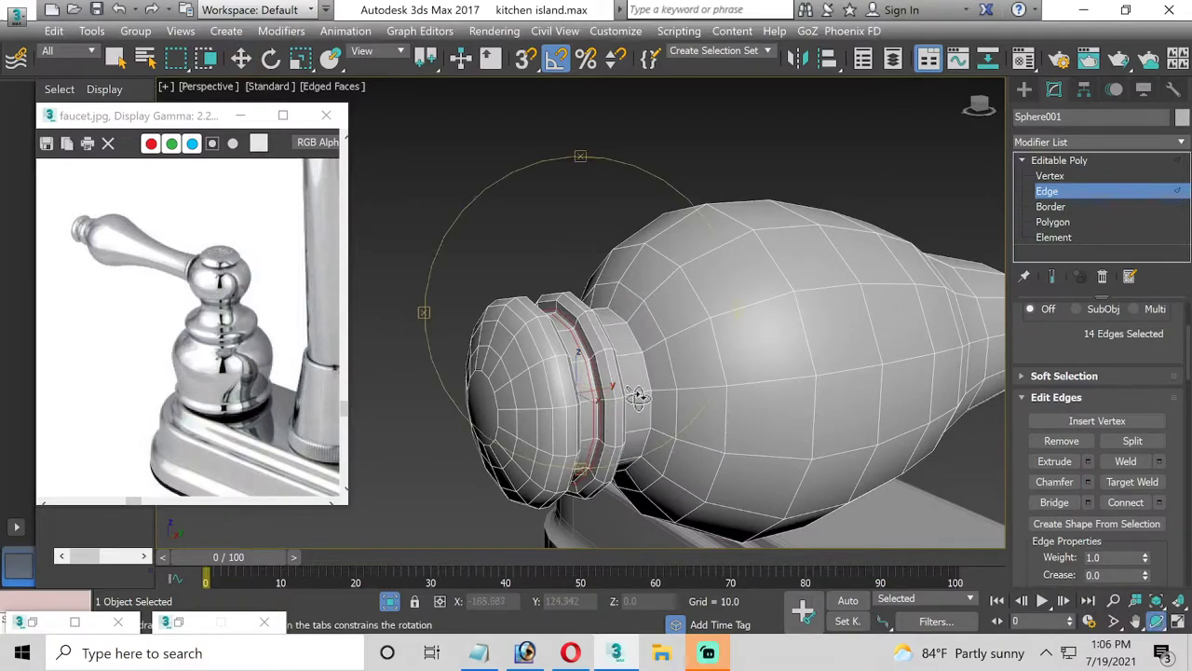
Select the lever's open end border and extrude a new tube section from it
left_click_drag(640, 398, 592, 368)
scroll(686, 367, "down", 4)
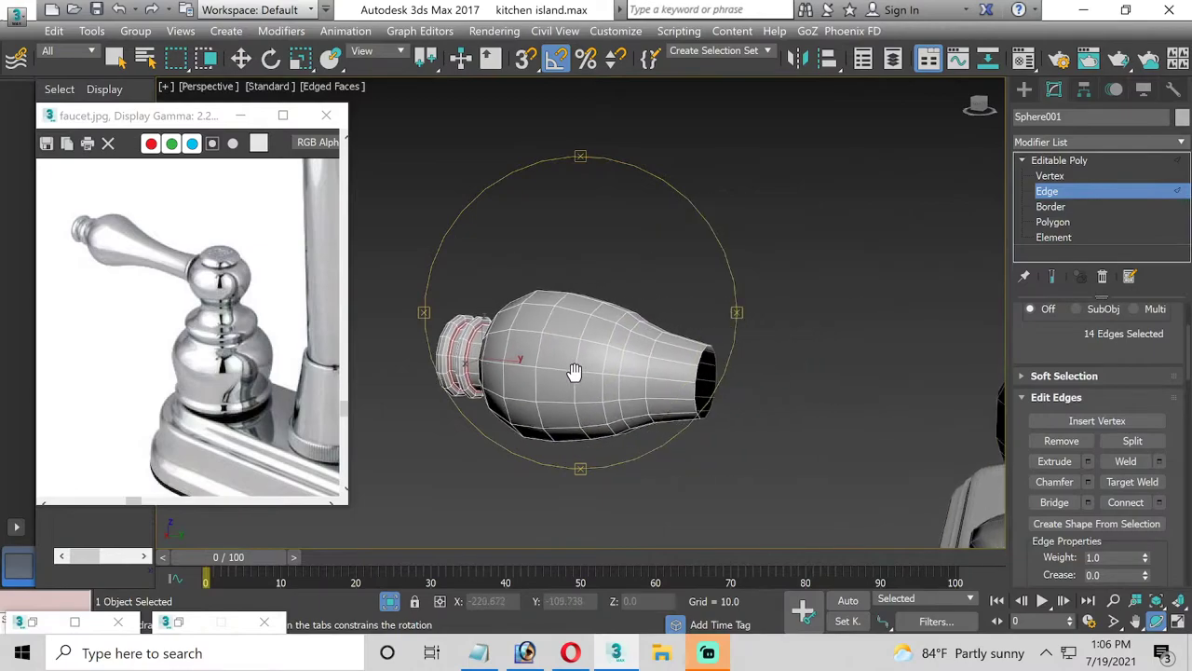
mouse_move(686, 367)
middle_mouse_down()
mouse_move(545, 380)
mouse_move(578, 361)
middle_mouse_up()
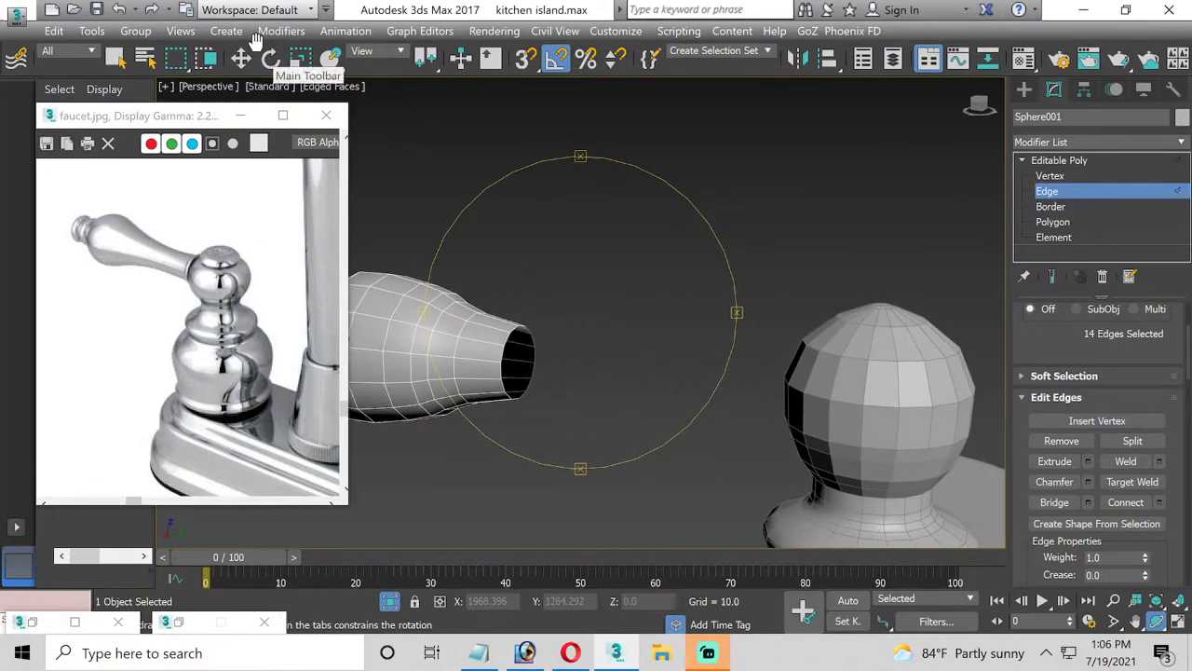
left_click(242, 58)
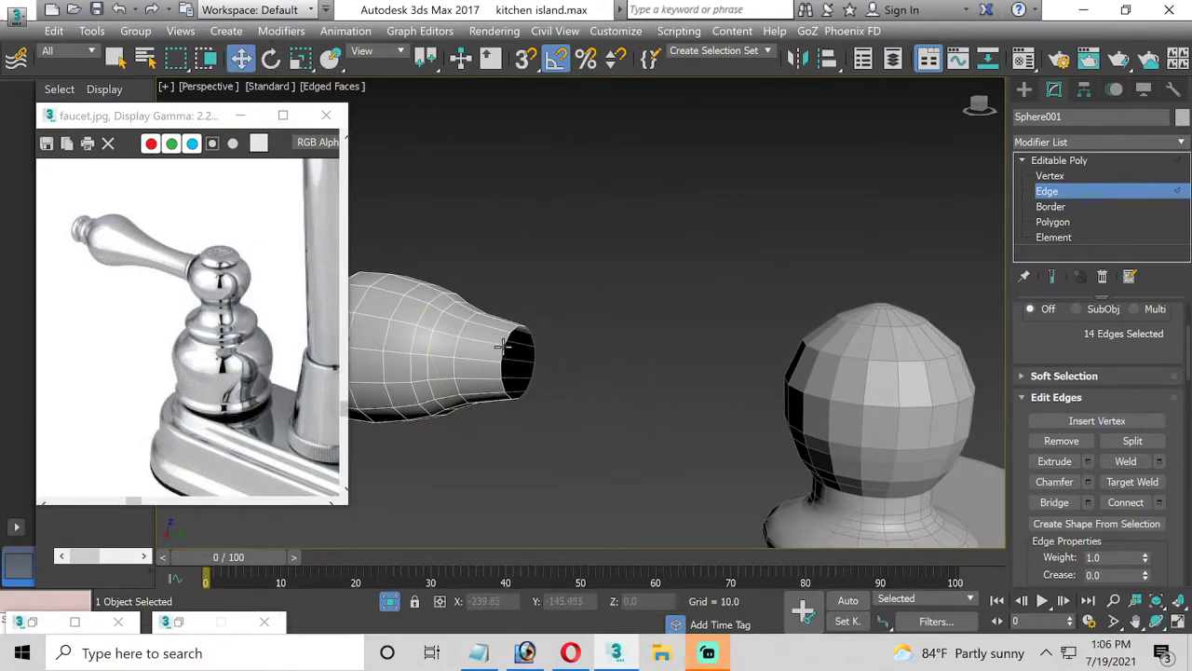
left_click(1045, 207)
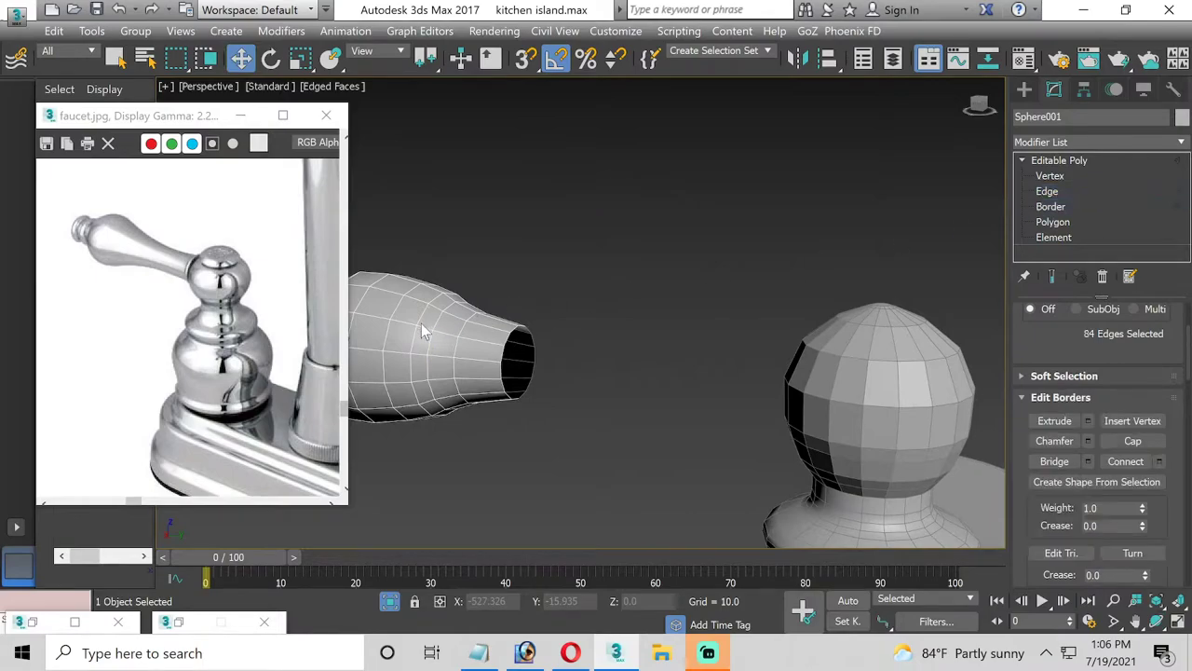
left_click(506, 341)
left_click_drag(537, 364, 608, 375, "shift")
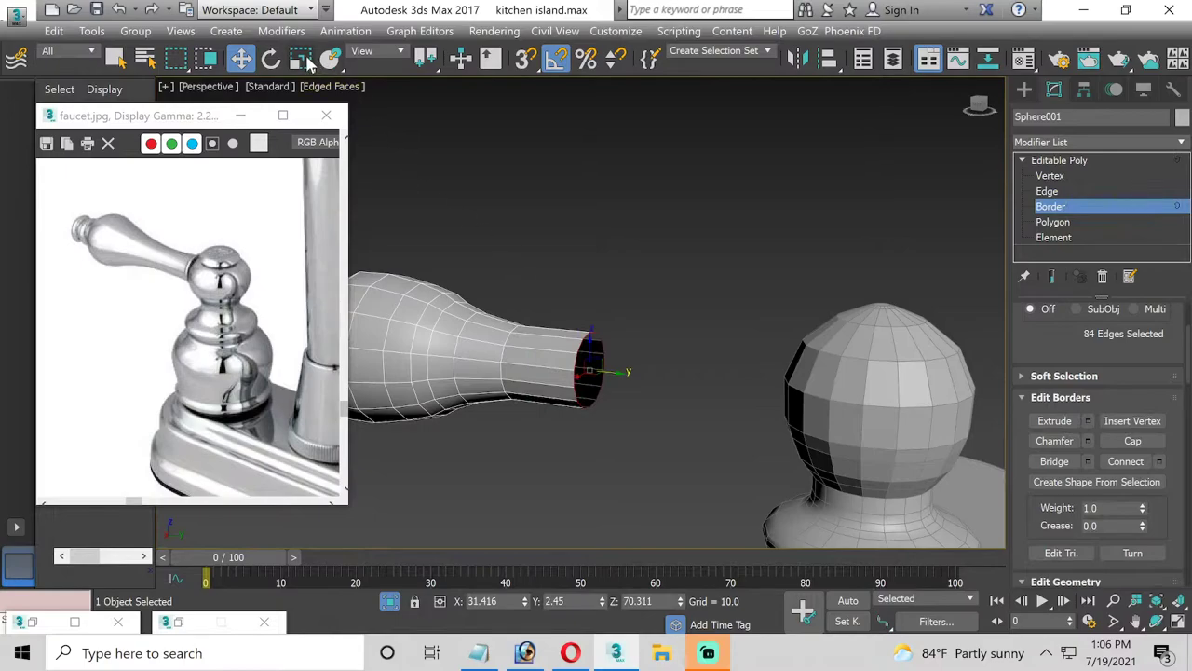
Scale the end down to taper it, then extrude two more sections to lengthen the tube
left_click(304, 59)
left_click_drag(594, 364, 595, 382)
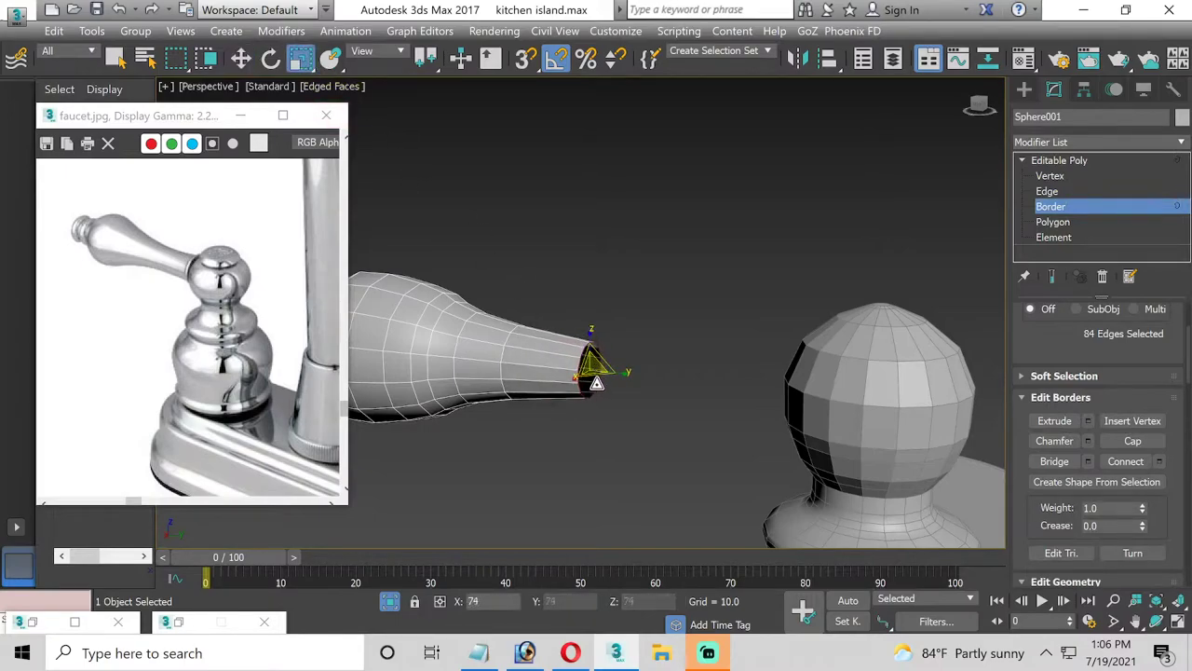
left_click(240, 59)
left_click_drag(596, 358, 674, 385, "shift")
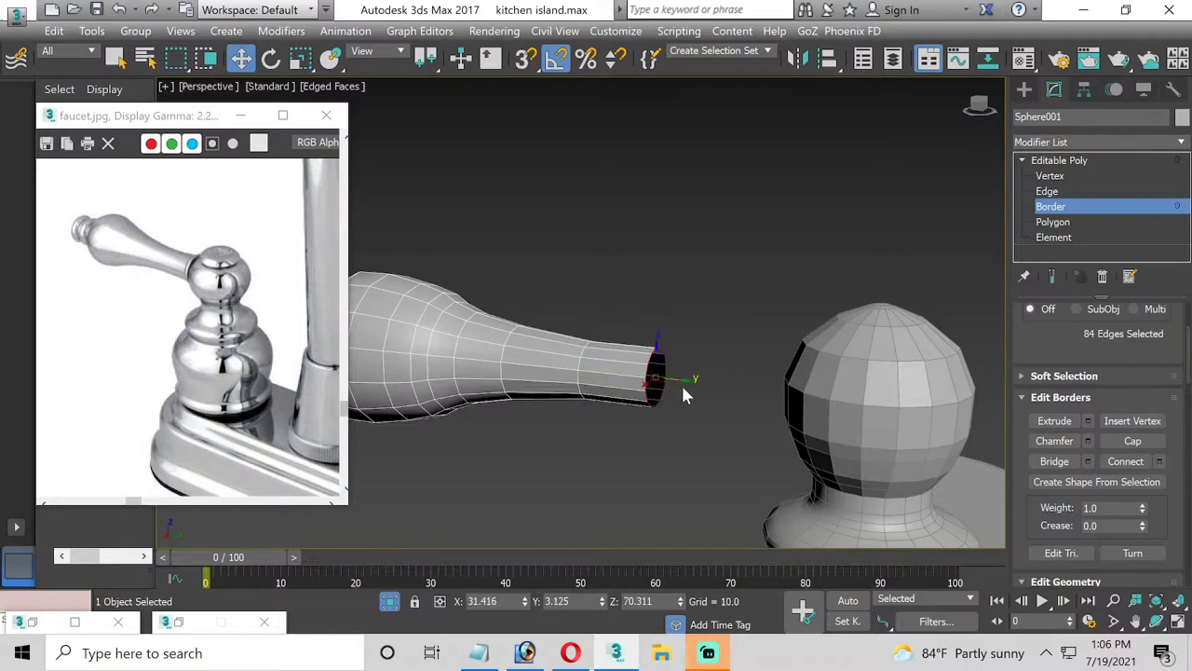
left_click_drag(680, 381, 725, 390, "shift")
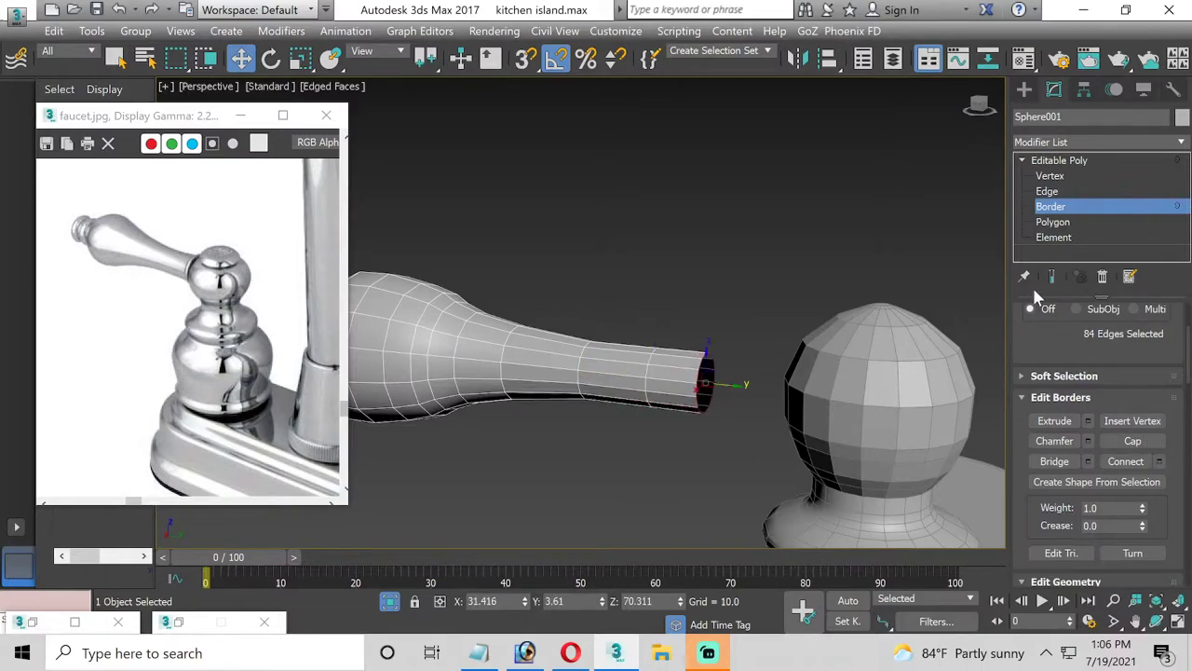
left_click(1048, 192)
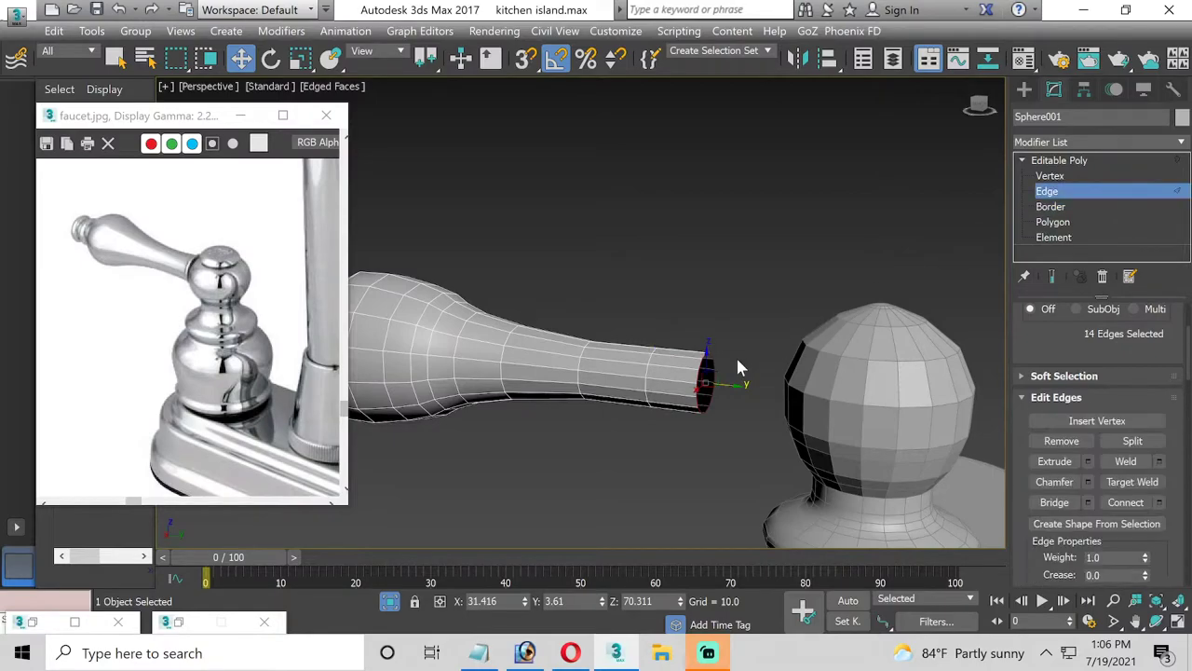
Add a connecting edge loop on the tube, slid close to its open end
scroll(682, 368, "up", 3)
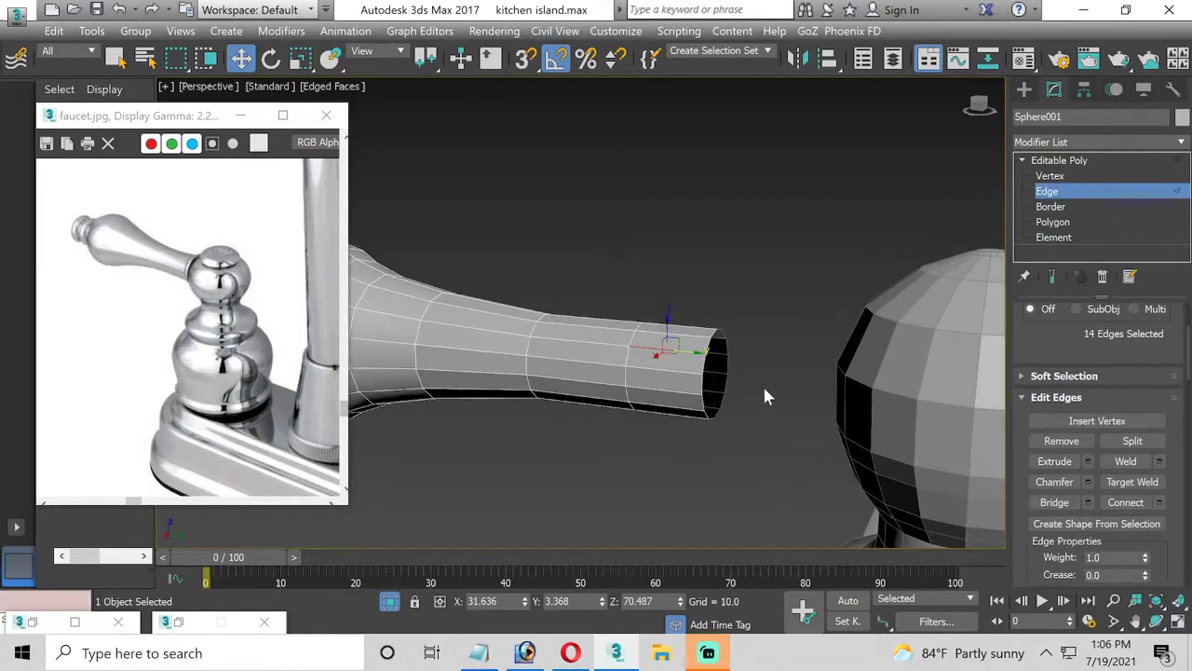
scroll(1081, 363, "up", 2)
left_click(1061, 339)
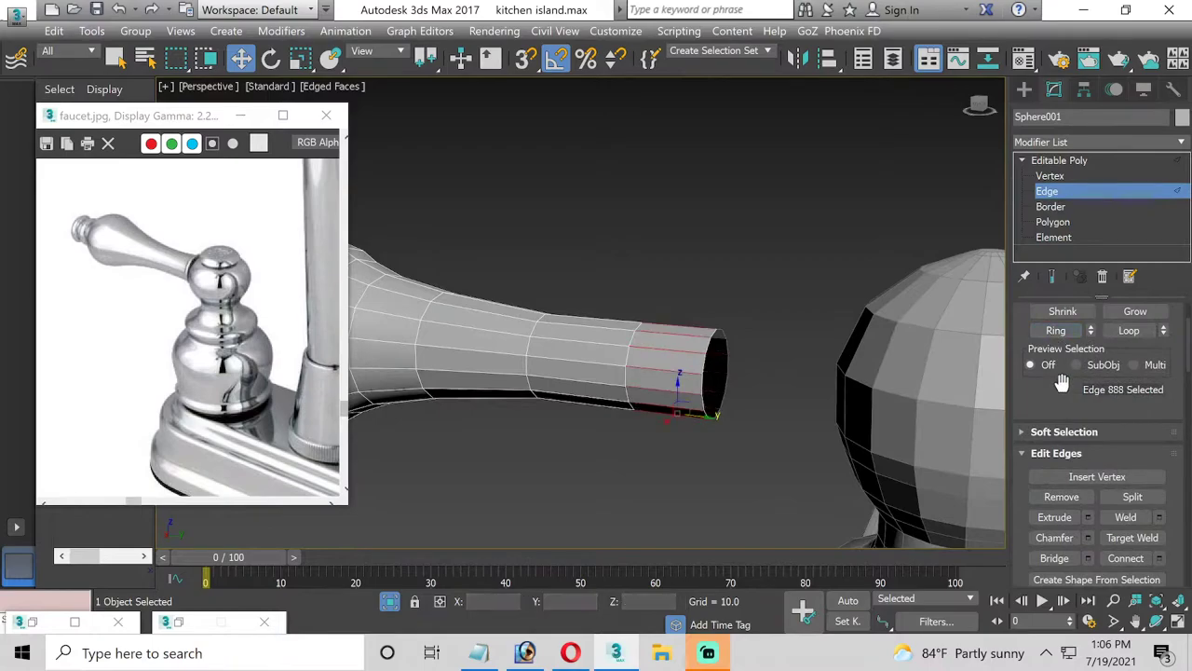
scroll(1071, 372, "down", 3)
left_click(1127, 475, "shift")
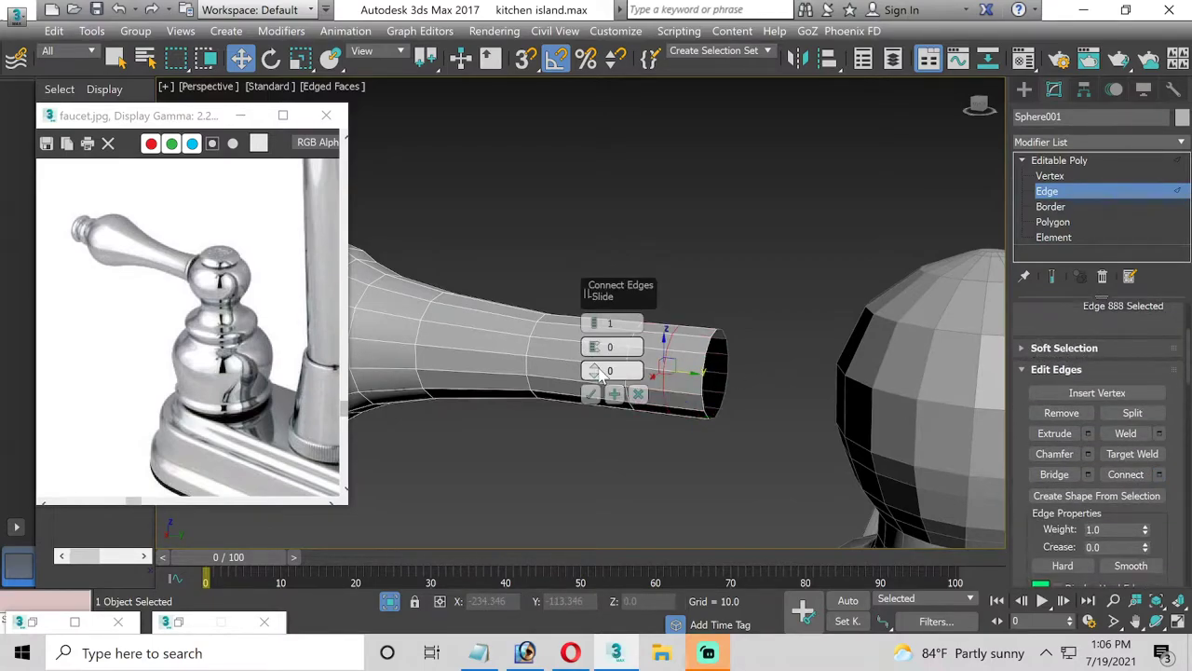
left_click_drag(597, 371, 599, 213)
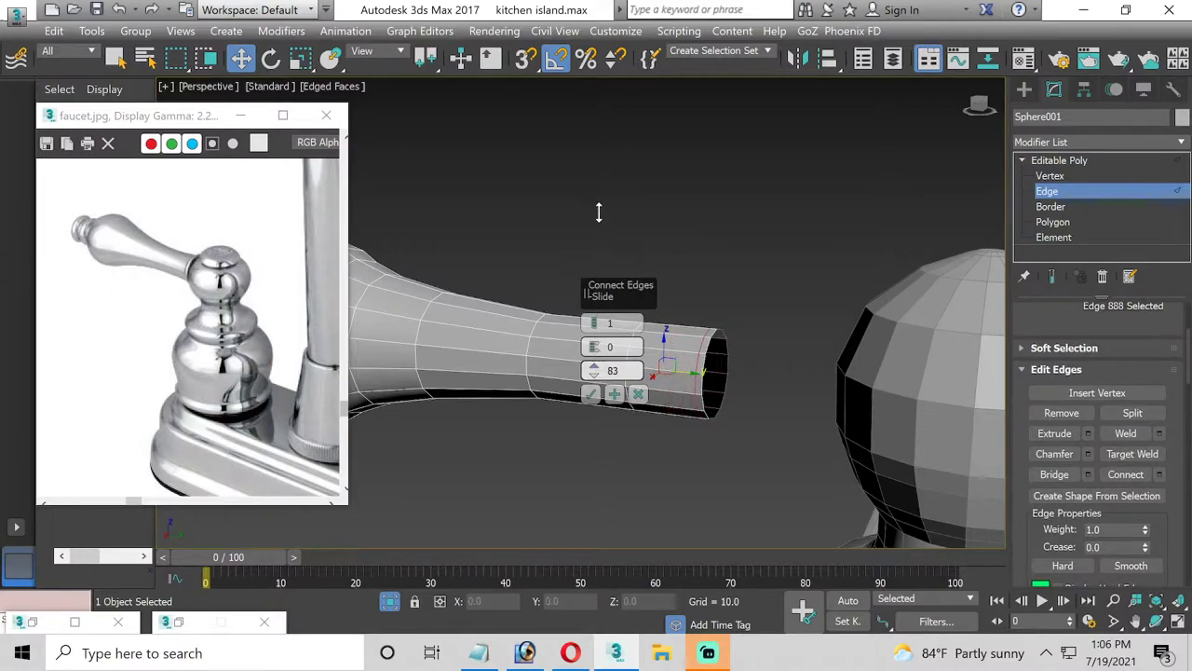
left_click(591, 393)
Extrude the end rim polygons outward about 0.031 to form a slim lip
left_click(1053, 222)
scroll(690, 361, "up", 2)
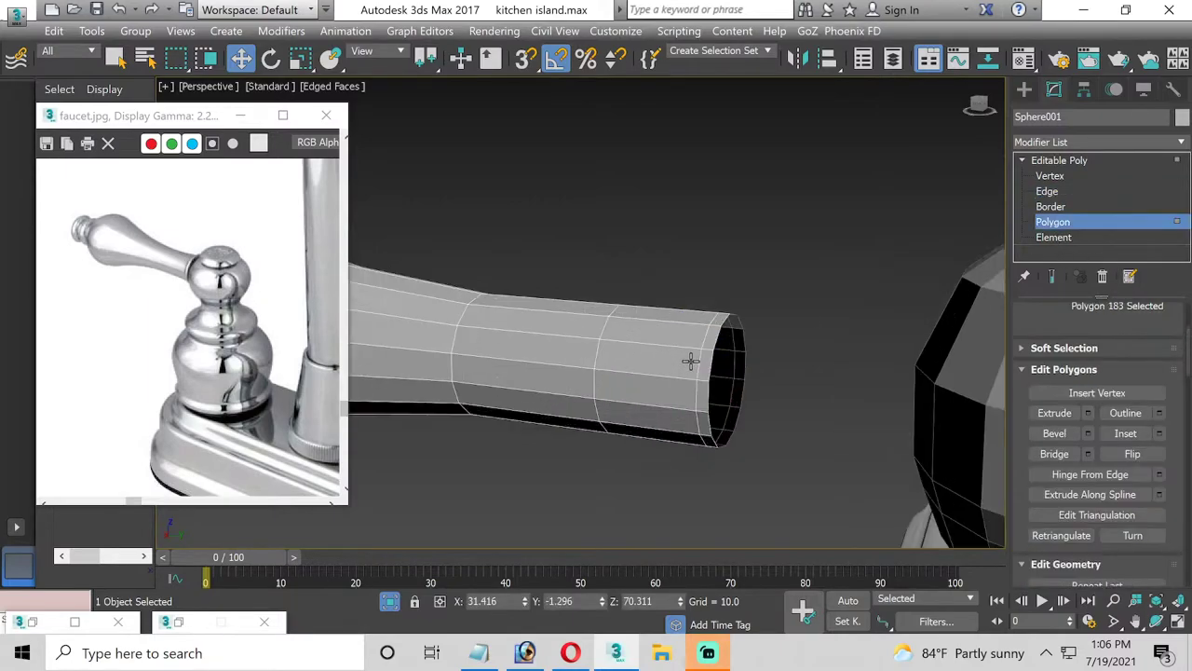
left_click(701, 391)
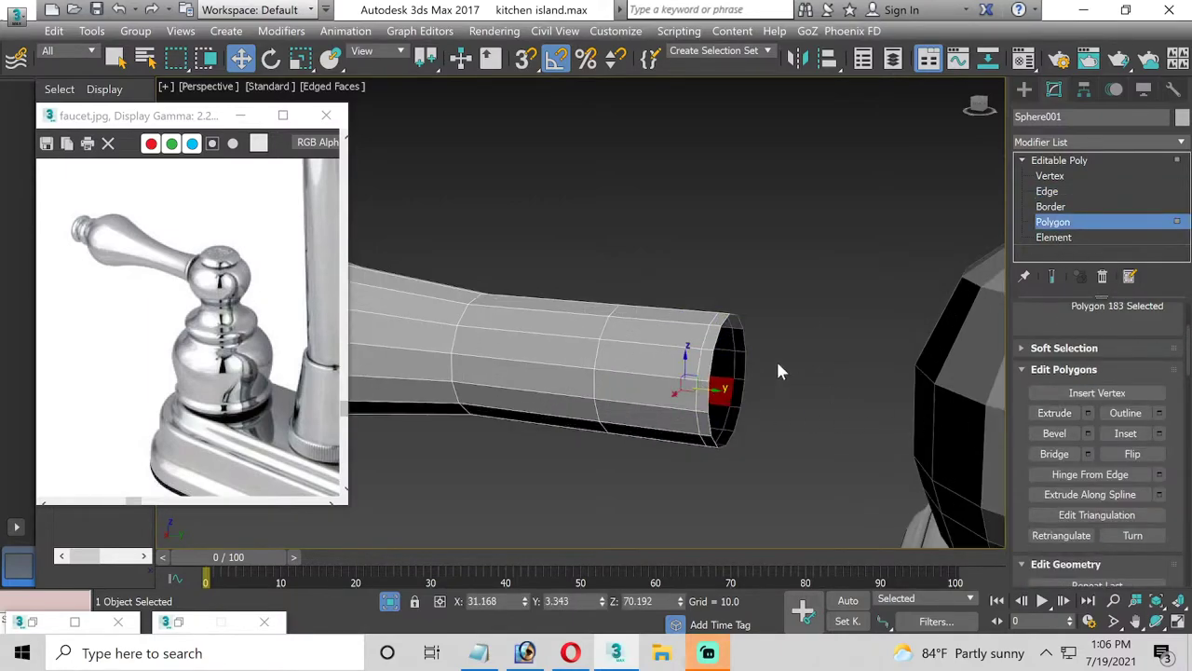
left_click(713, 340)
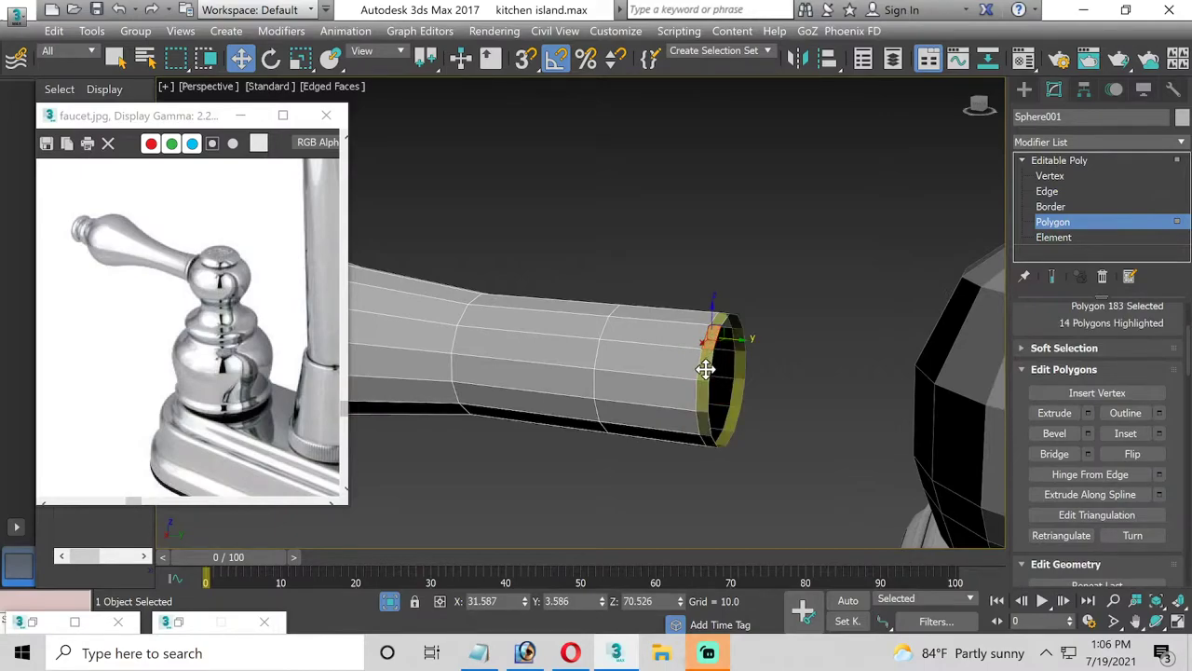
left_click(705, 365, "shift")
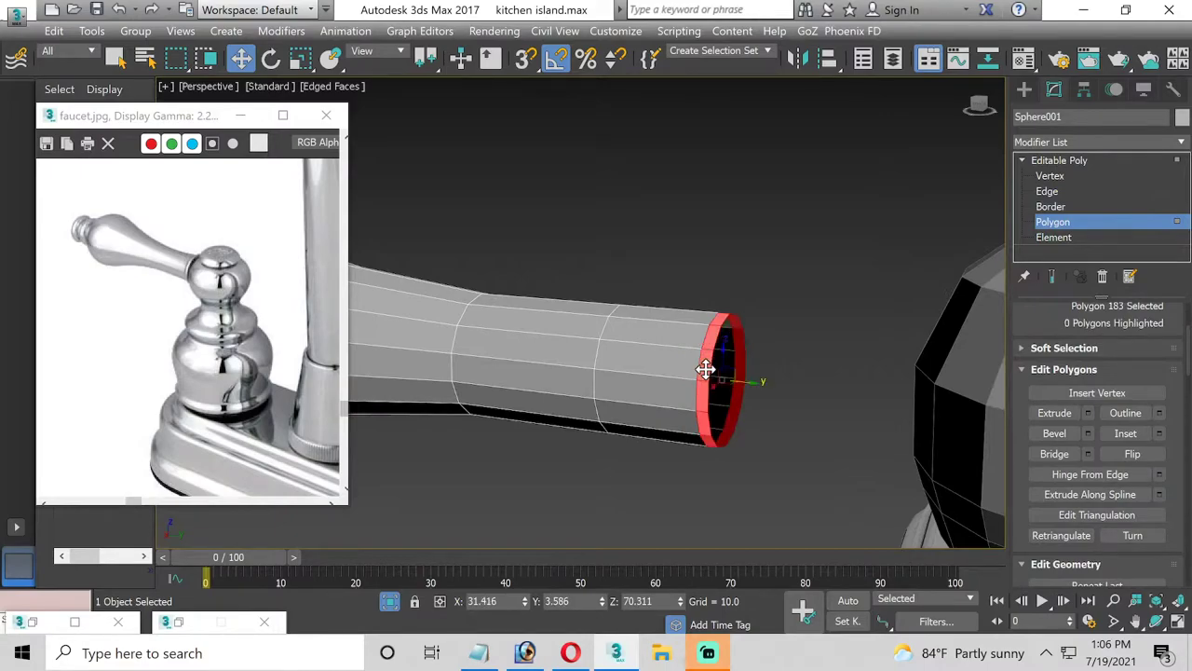
left_click(1088, 413)
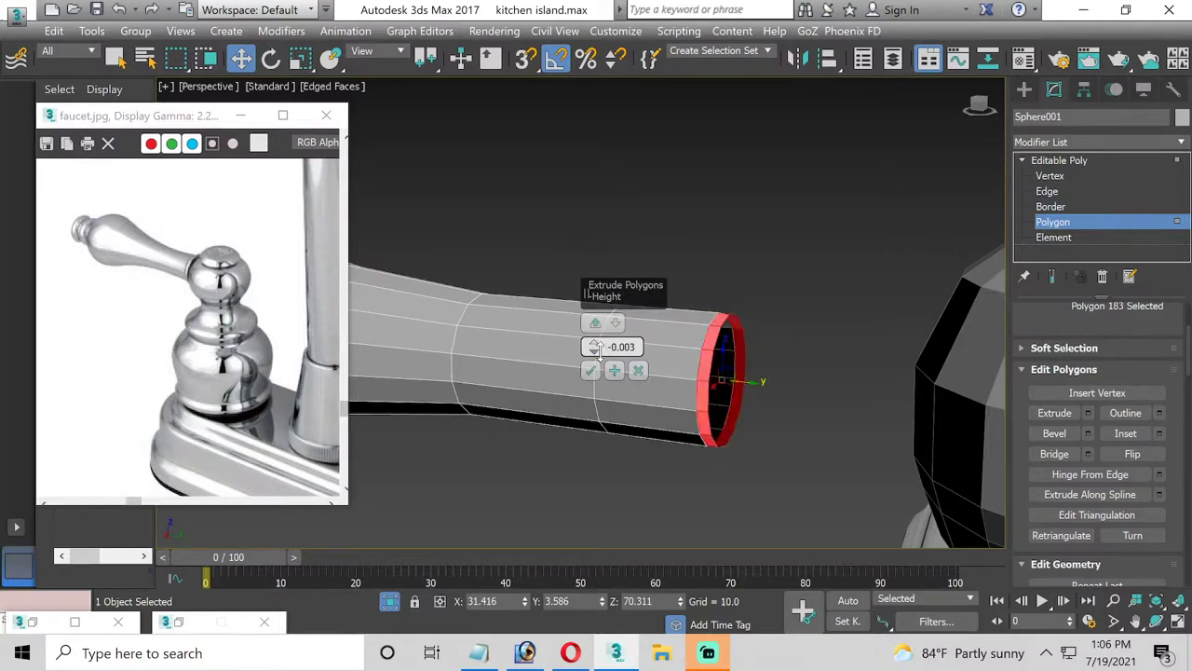
left_click_drag(595, 347, 599, 358)
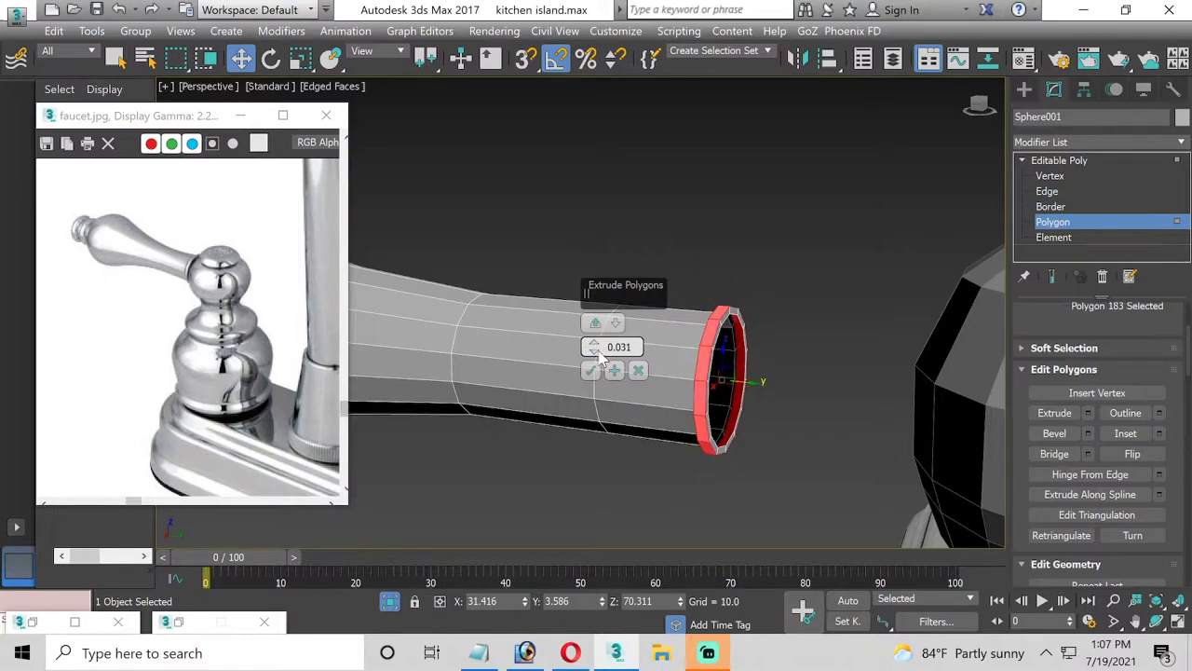
left_click(591, 370)
left_click(1155, 621)
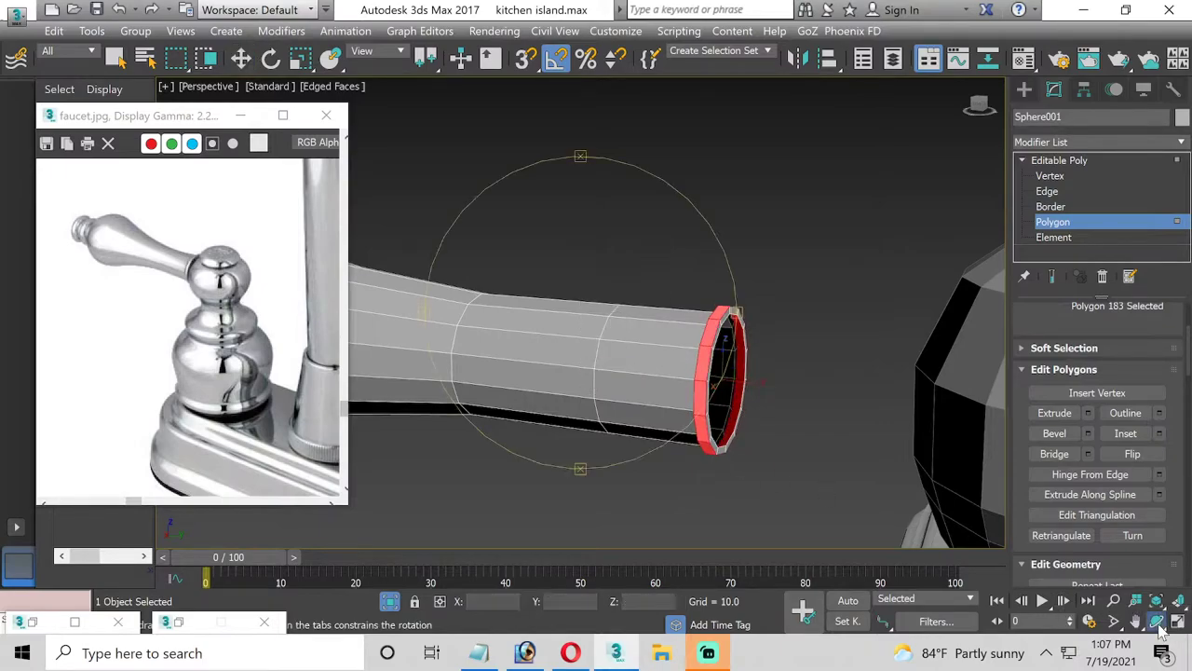
mouse_move(623, 373)
left_mouse_down()
mouse_move(665, 285)
mouse_move(713, 341)
left_mouse_up()
Chamfer the outer edge loop at the tube's end with 0.02 and 2 segments
left_click(1055, 192)
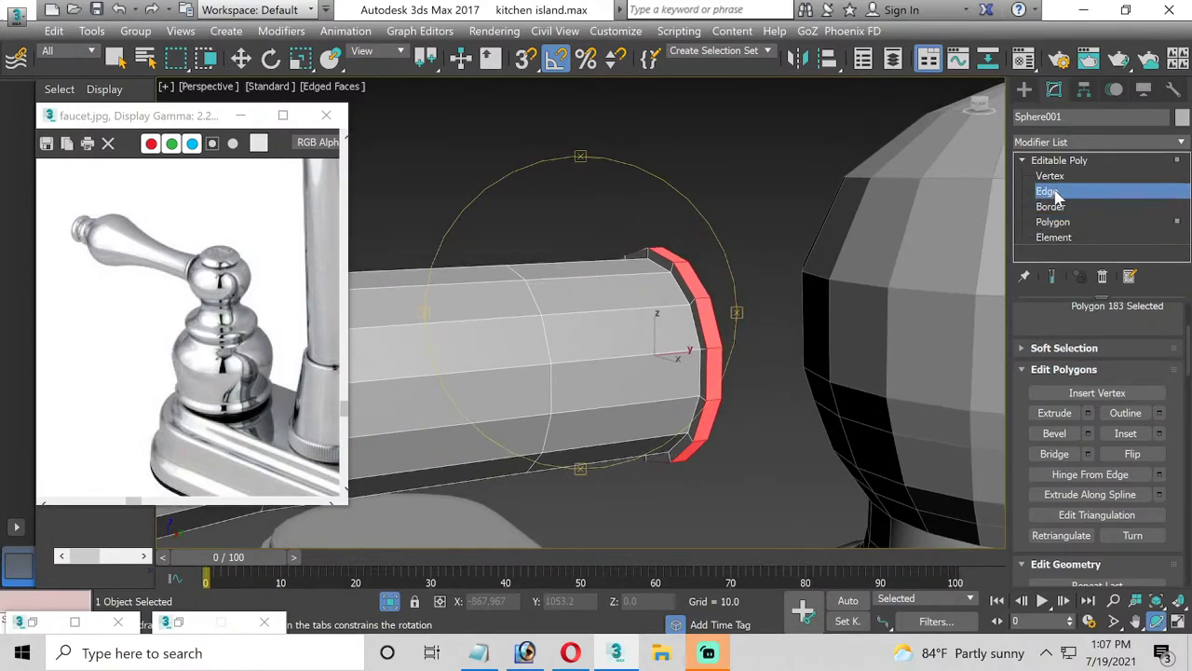
key("w")
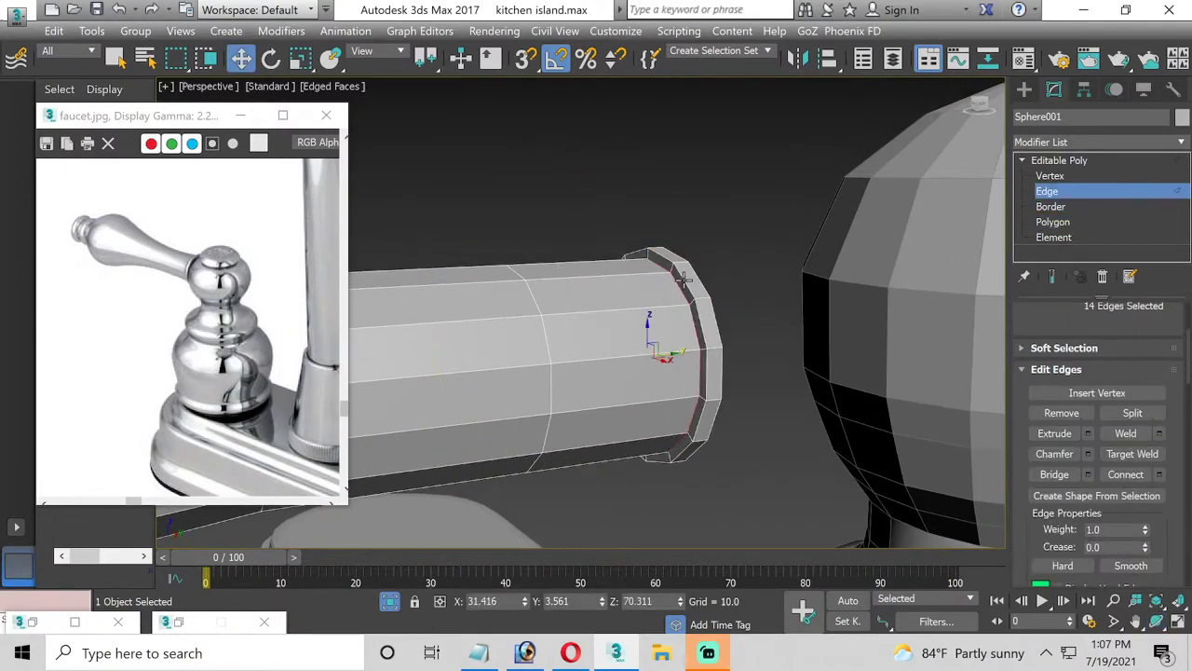
double_click(684, 280)
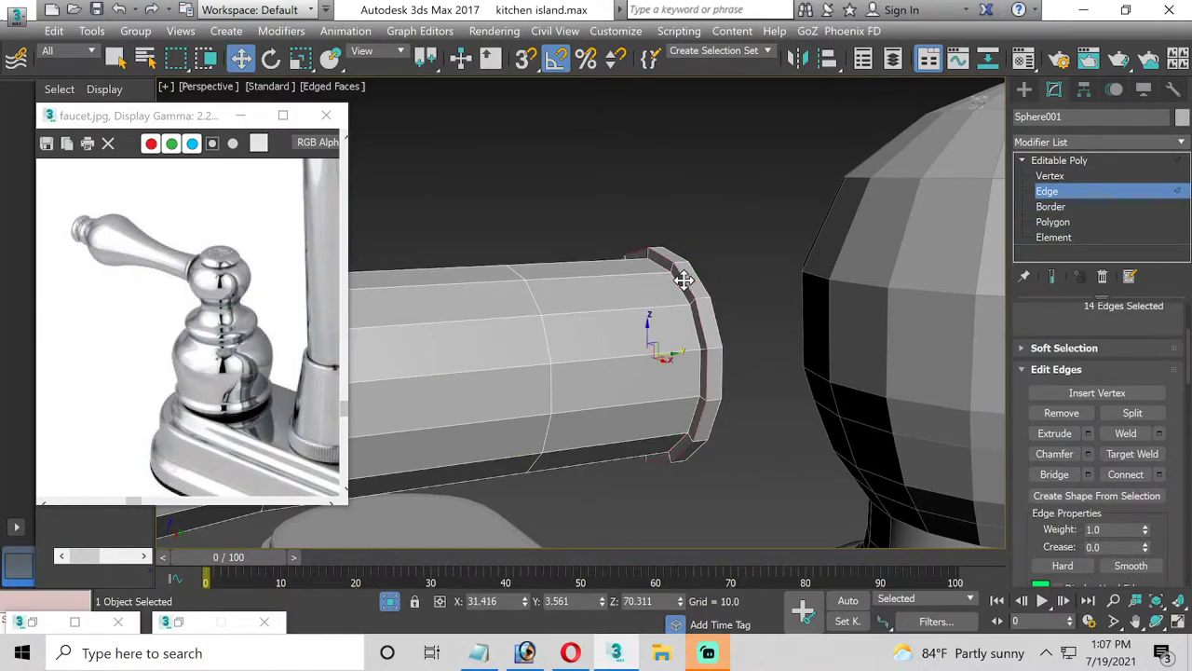
left_click(1088, 454)
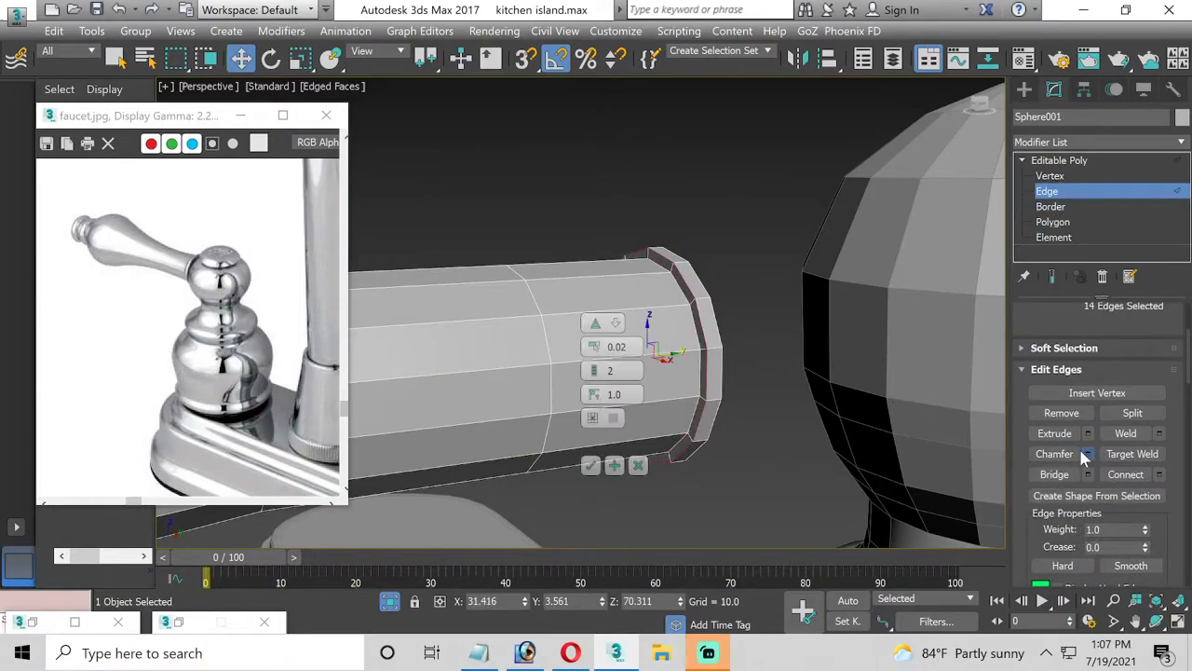
left_click(592, 464)
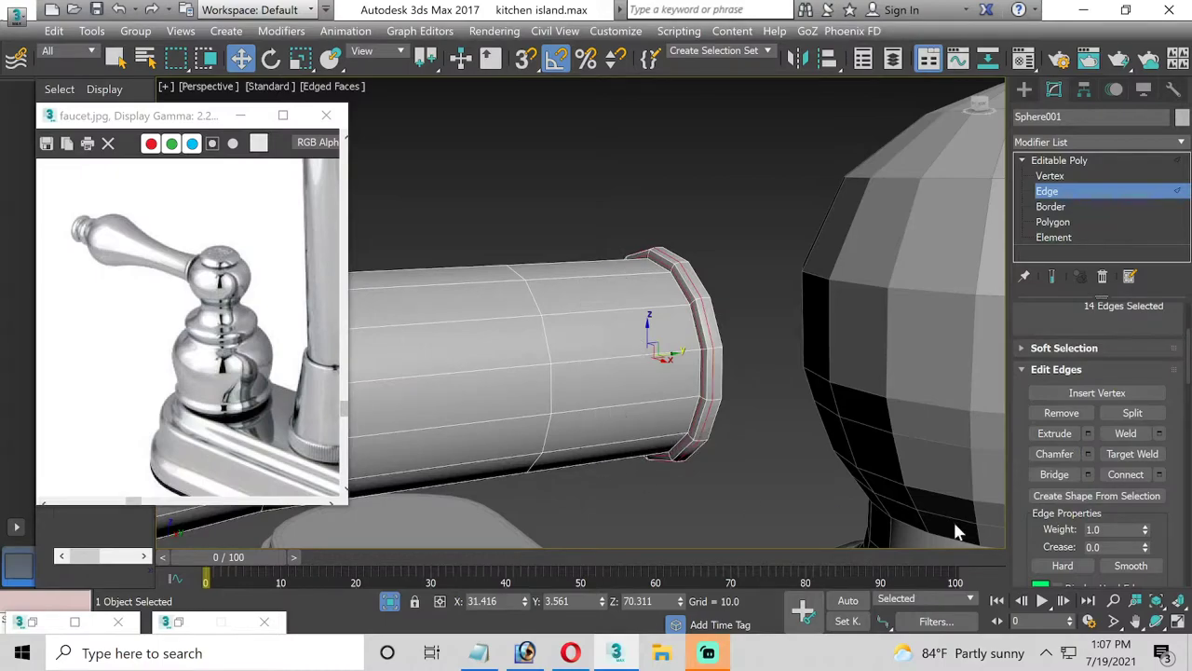
Zoom in on the tube end and enable viewport clipping to cut away blocking geometry
left_click(1155, 621)
mouse_move(633, 382)
left_mouse_down()
mouse_move(583, 361)
mouse_move(581, 380)
left_mouse_up()
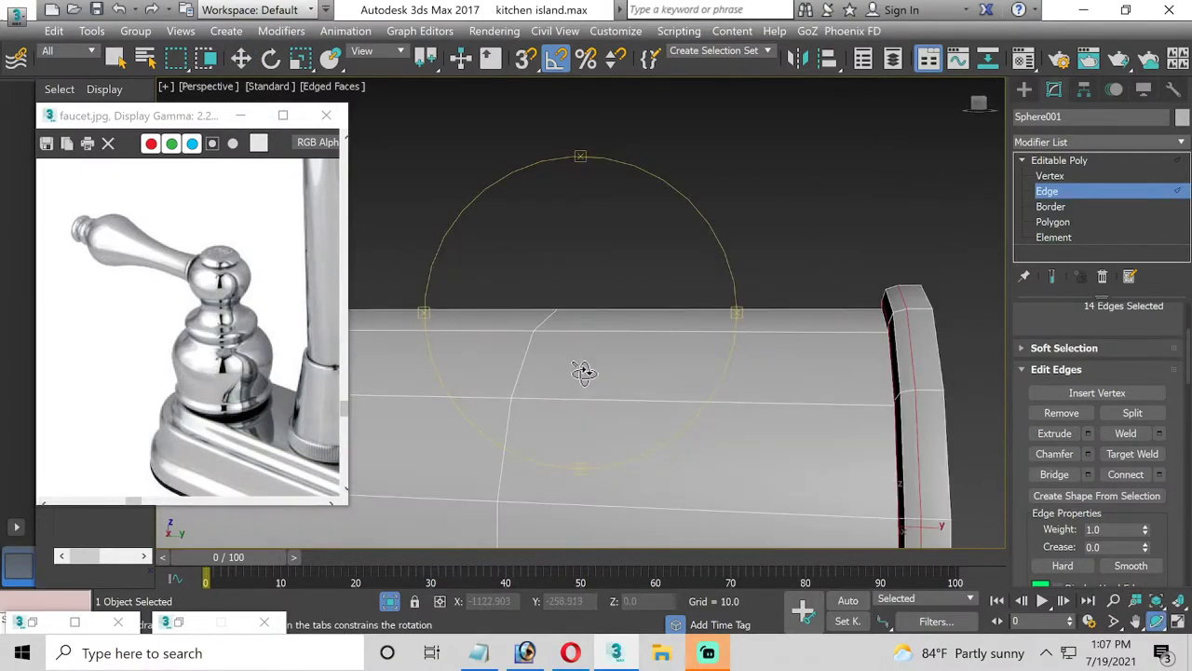
scroll(581, 380, "up", 2)
scroll(561, 376, "up", 2)
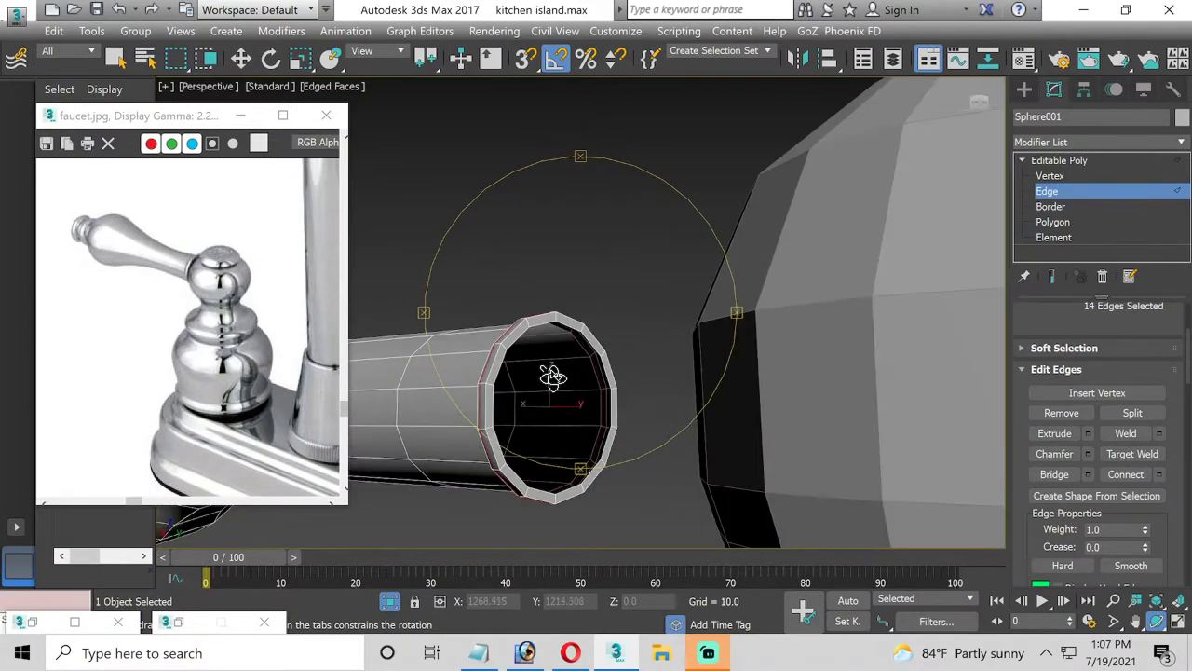
scroll(551, 380, "up", 2)
scroll(546, 380, "up", 2)
scroll(543, 379, "up", 2)
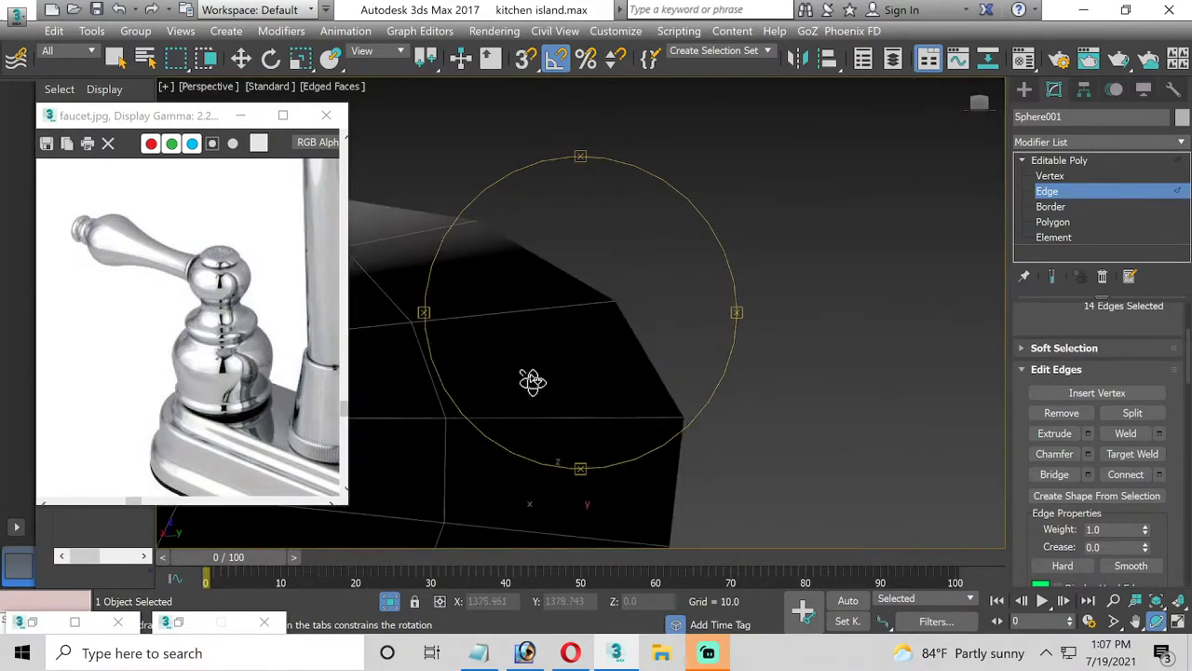
scroll(531, 378, "up", 2)
scroll(535, 383, "up", 2)
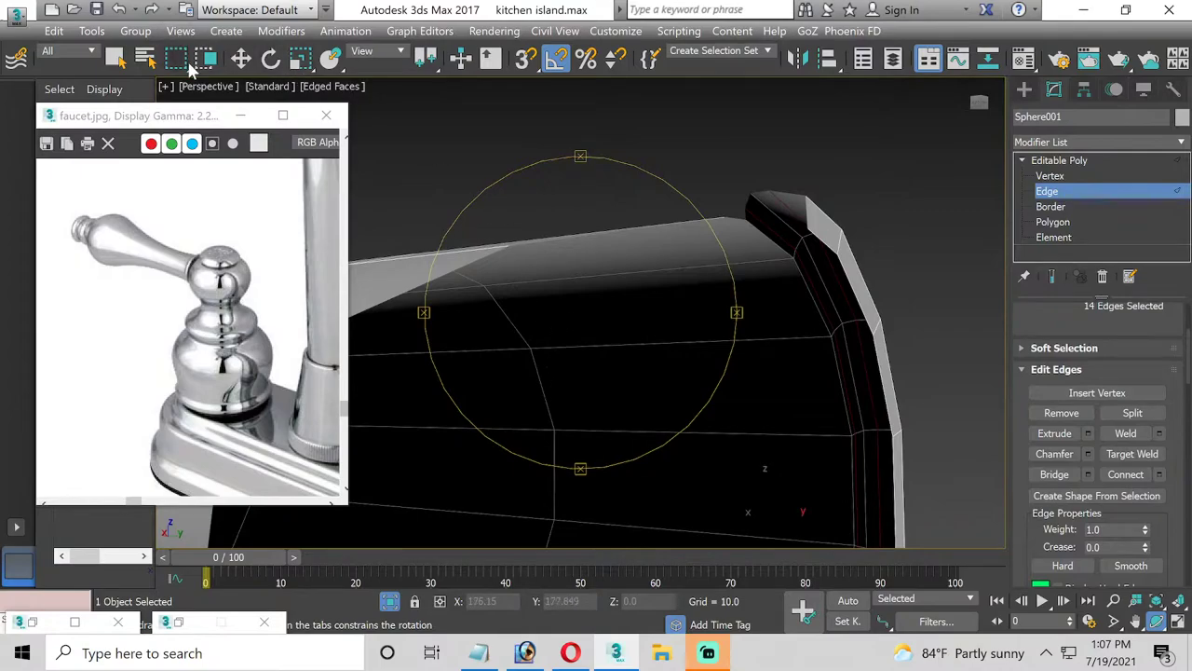
left_click(207, 88)
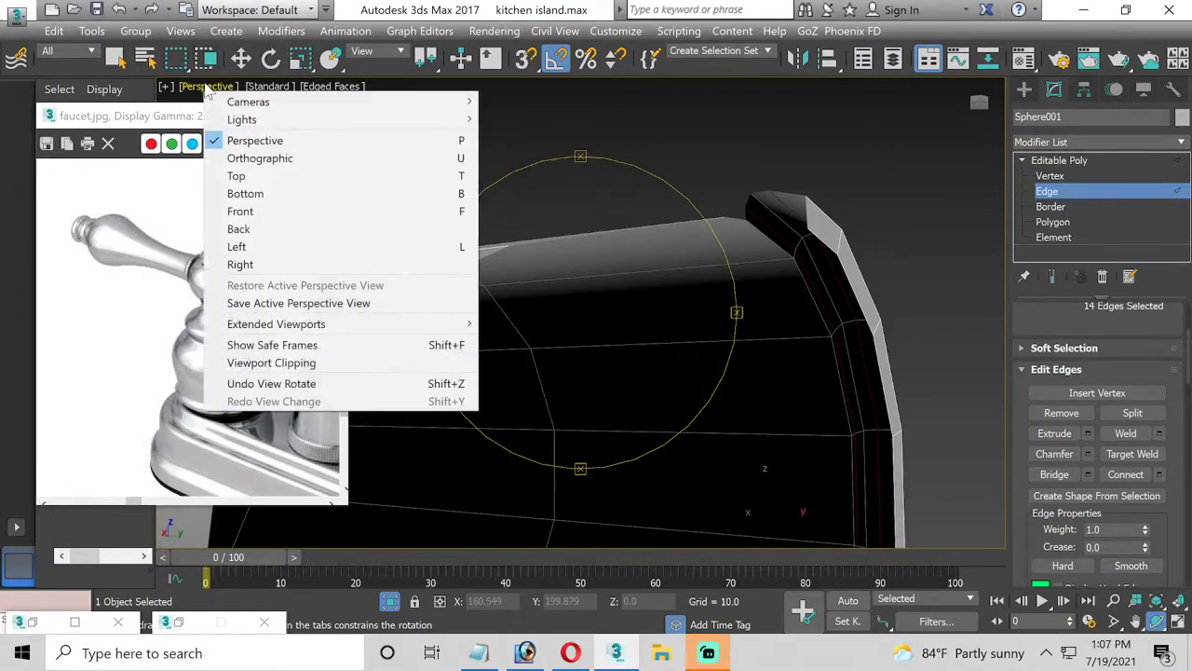
left_click(289, 363)
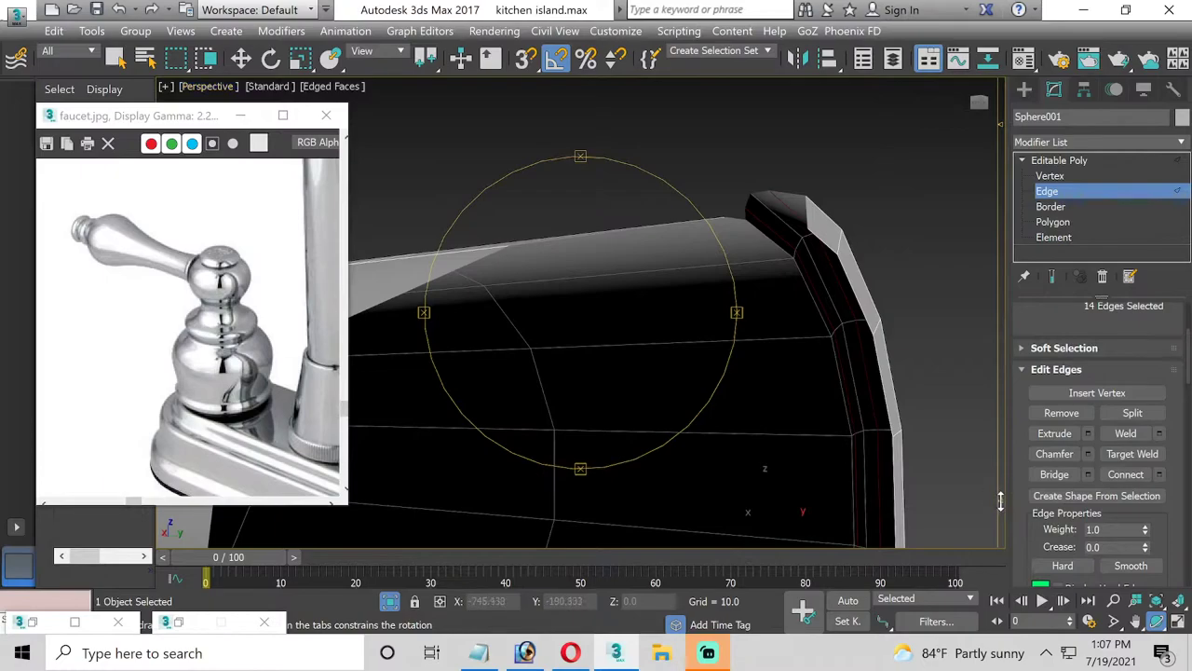
left_click_drag(1001, 500, 1001, 503)
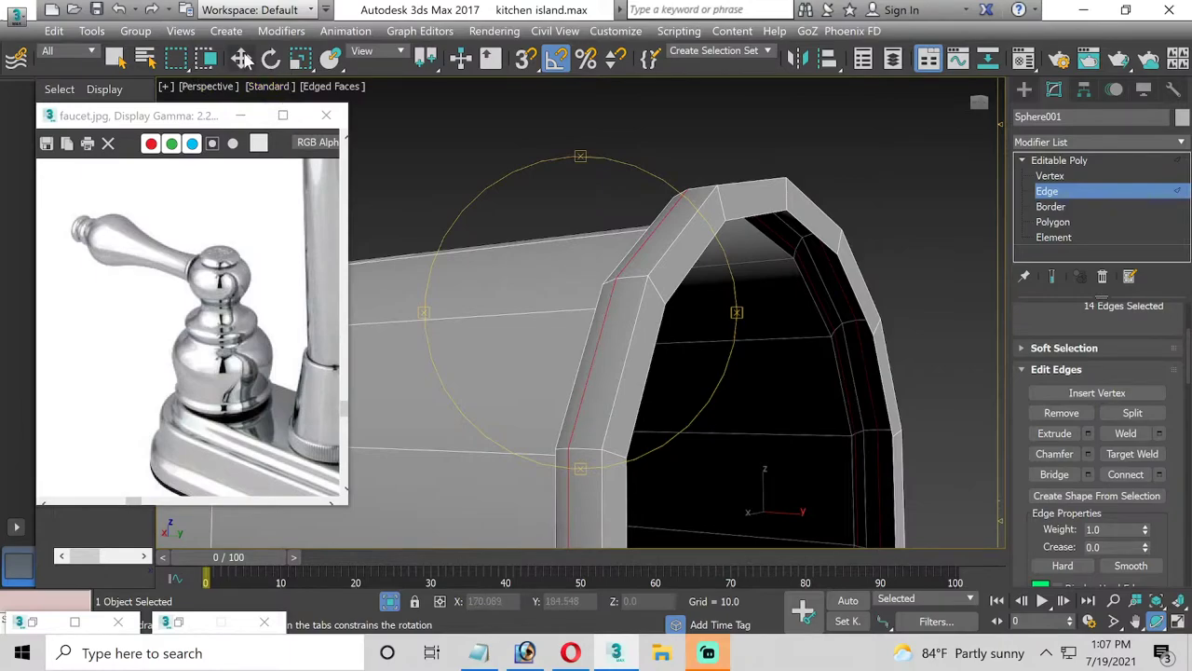
Chamfer the front rim edge loop with the same 0.02, two-segment settings
left_click(240, 59)
scroll(572, 360, "down", 1)
scroll(599, 369, "down", 1)
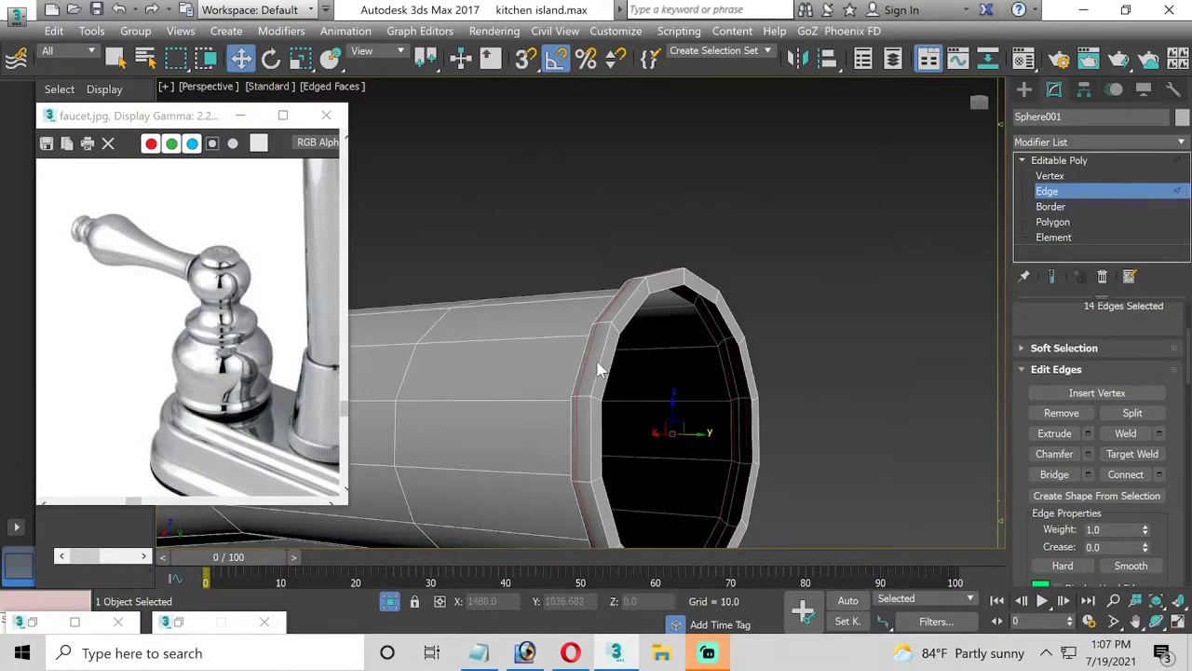
double_click(599, 360)
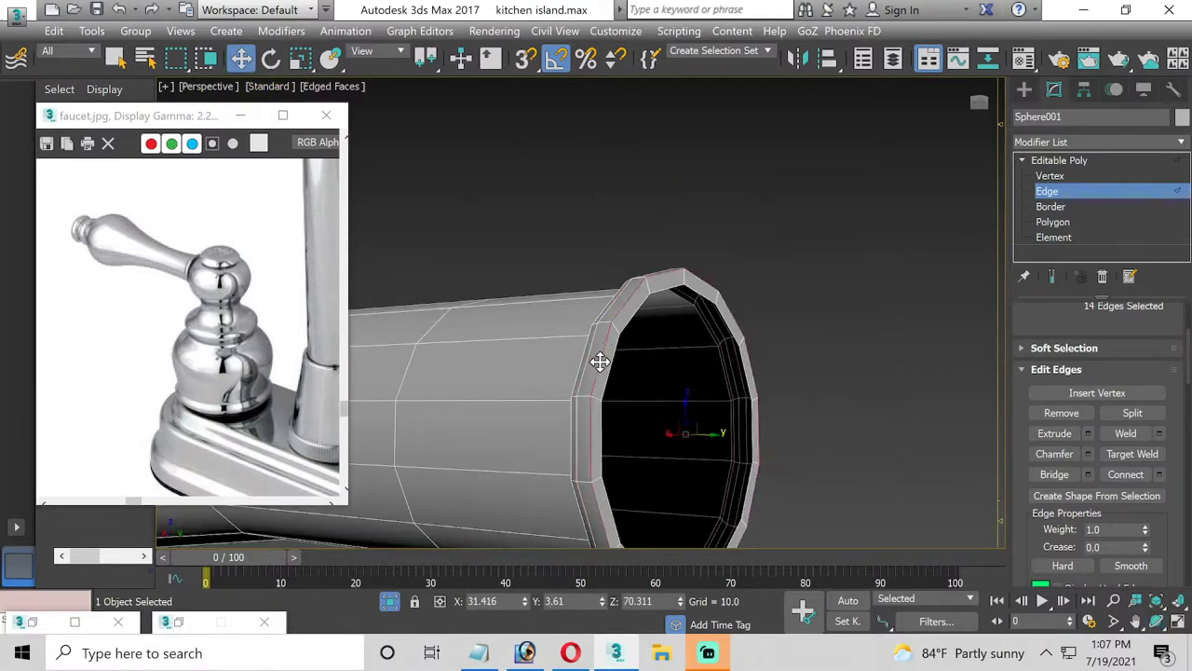
left_click(1088, 454)
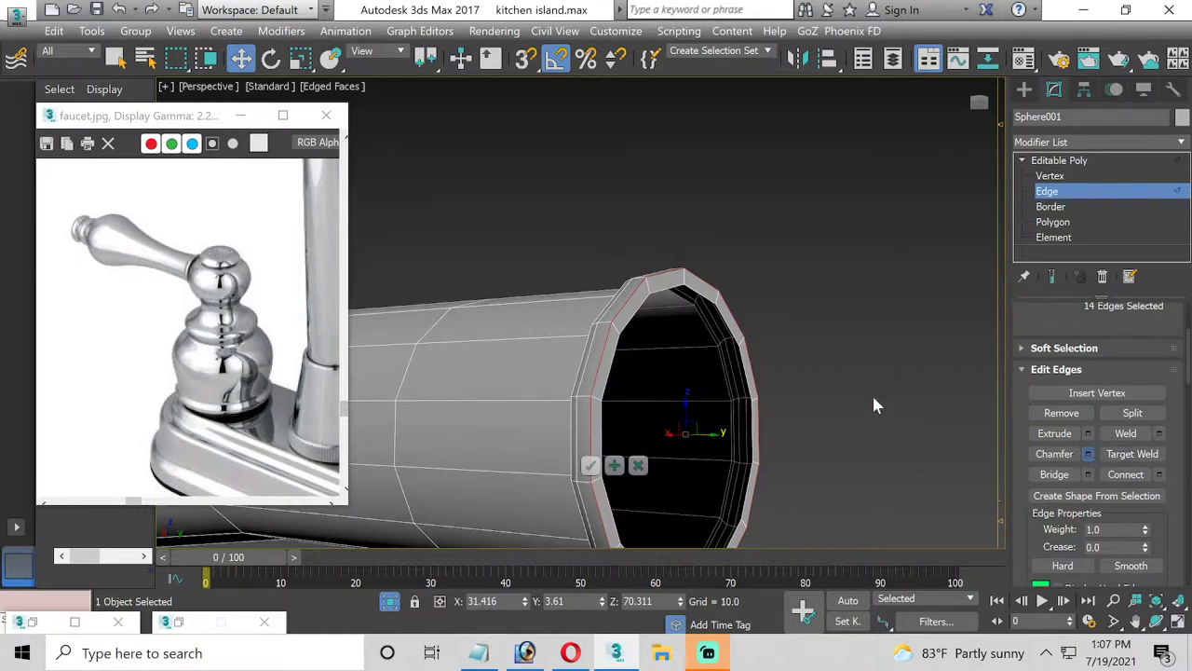
left_click(590, 464)
Push the opening's inner border deeper along Y to give the lip an inner wall
left_click(1061, 198)
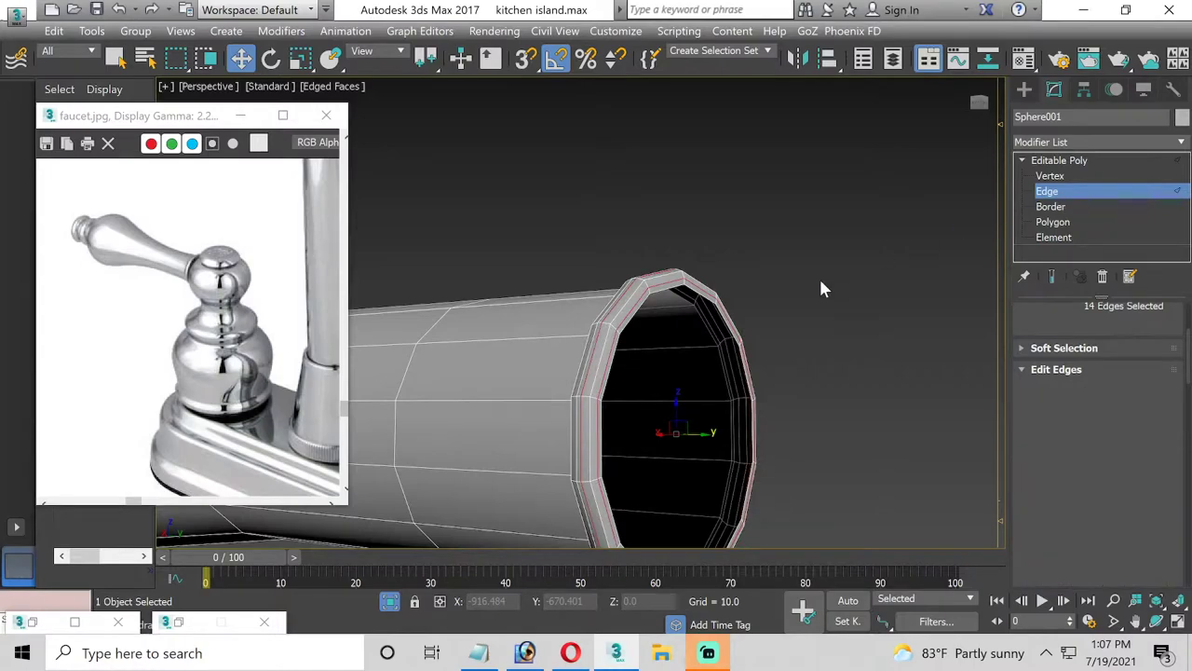
left_click(1051, 207)
left_click(676, 287)
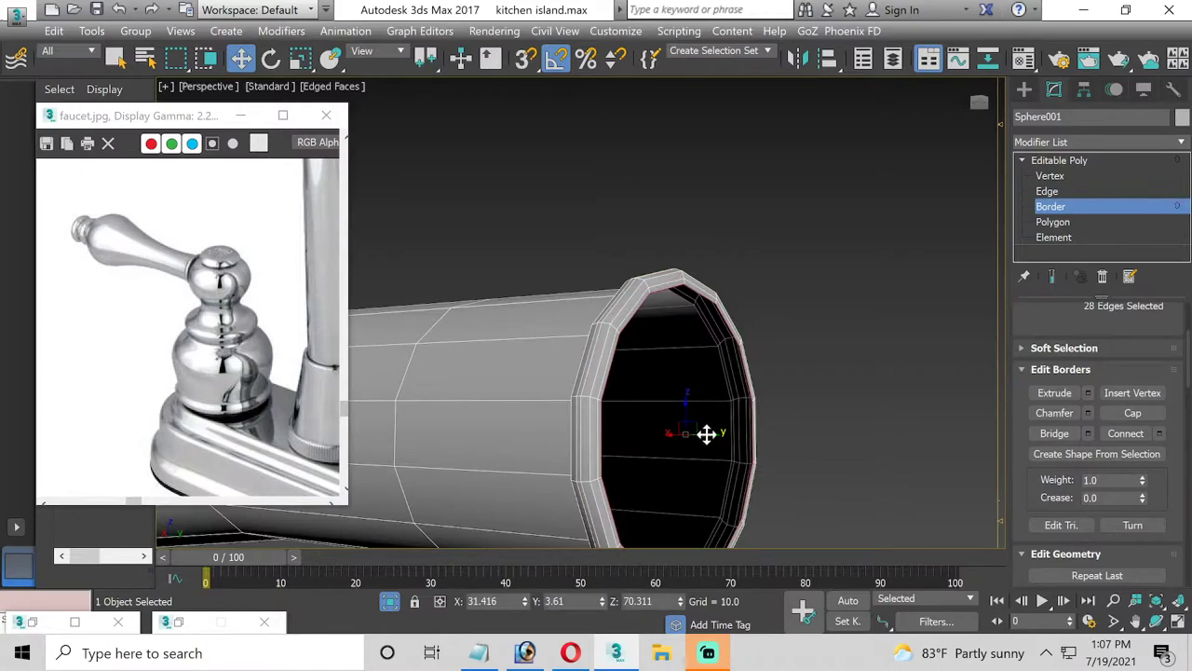
left_click_drag(706, 433, 719, 435, "shift")
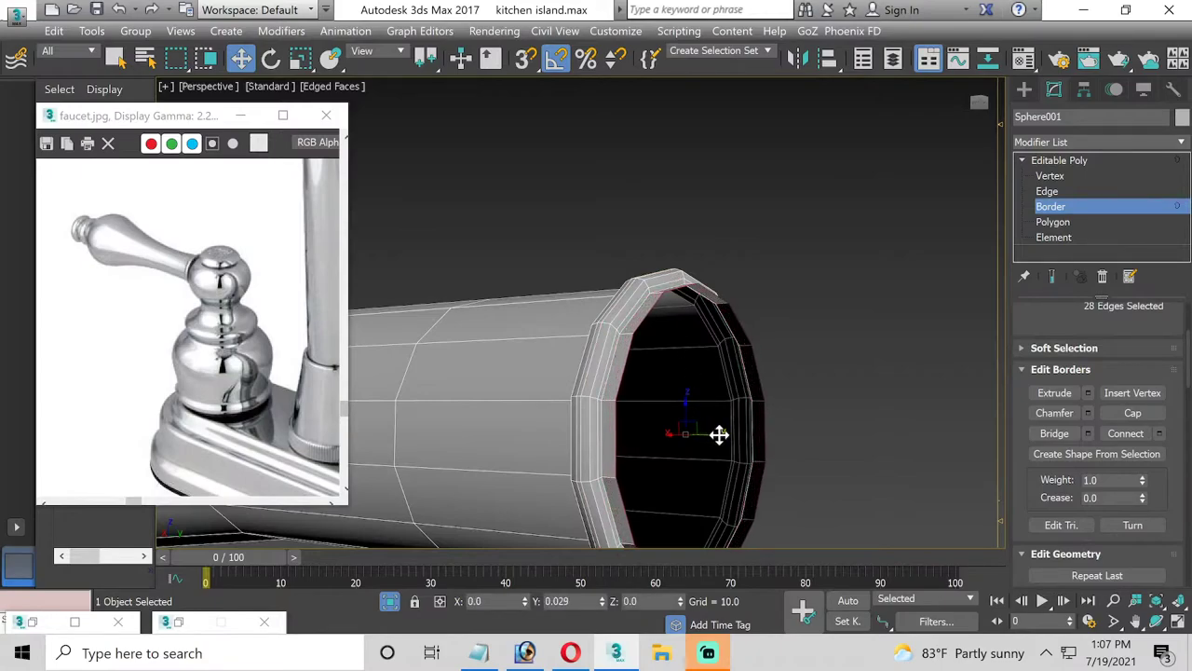
left_click(1060, 211)
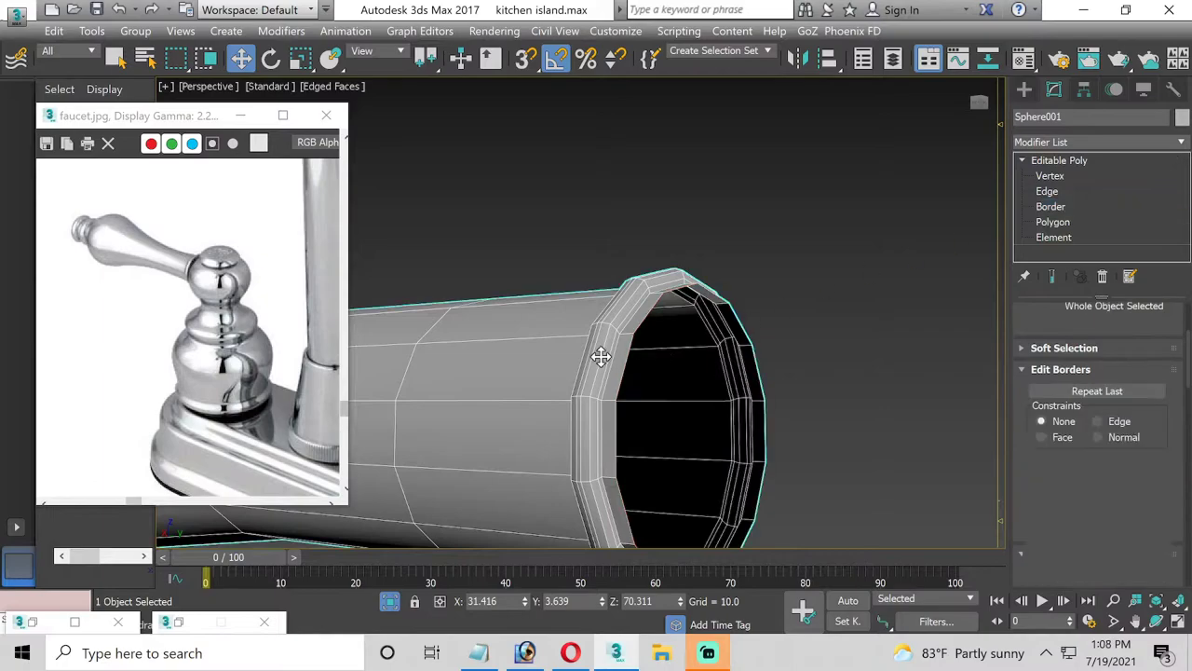
scroll(596, 364, "down", 3)
scroll(640, 396, "down", 2)
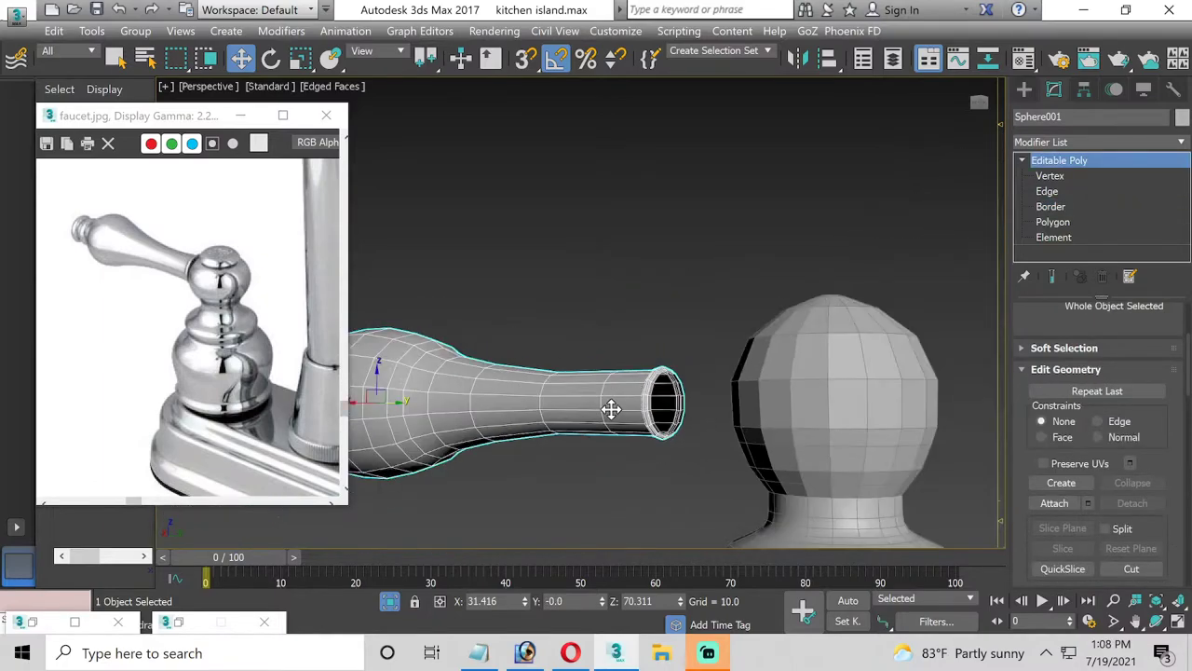
Maximize the Top view and frame the lever's open end
left_click(1176, 621)
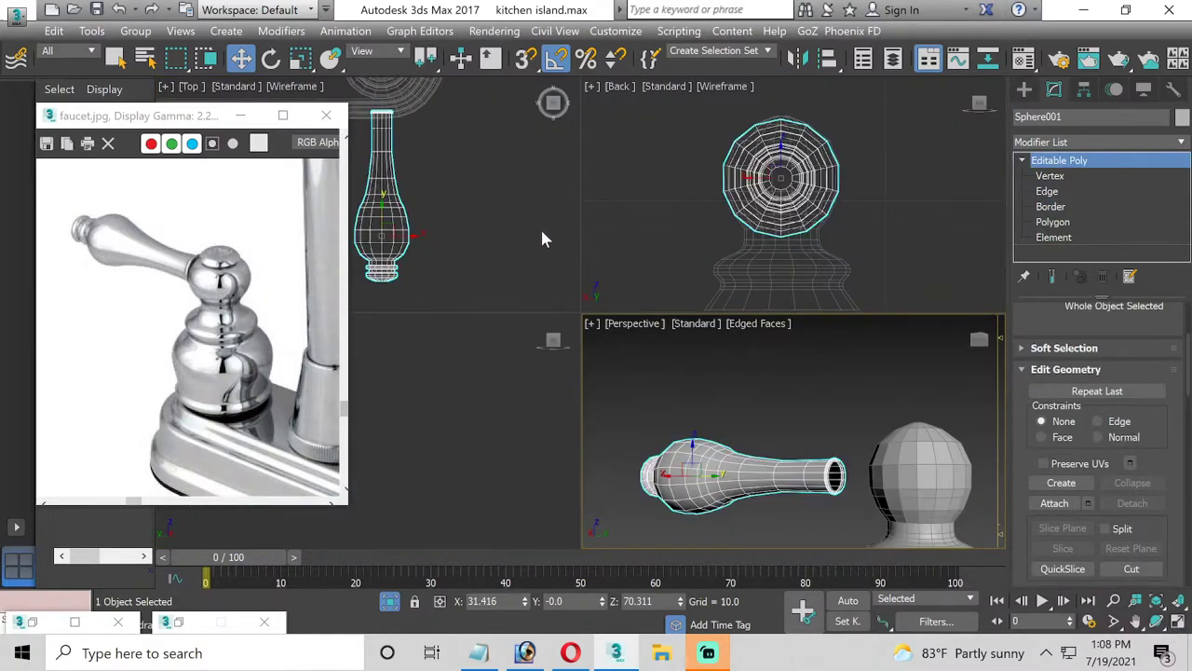
left_click(1176, 622)
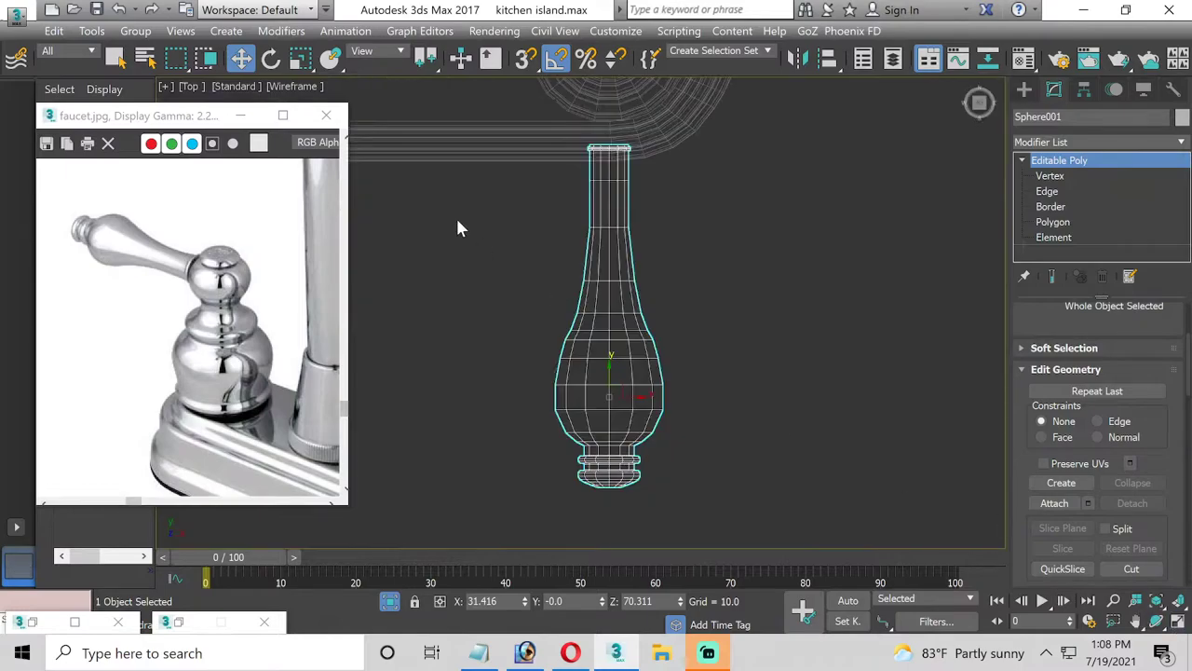
middle_click_drag(456, 215, 457, 285)
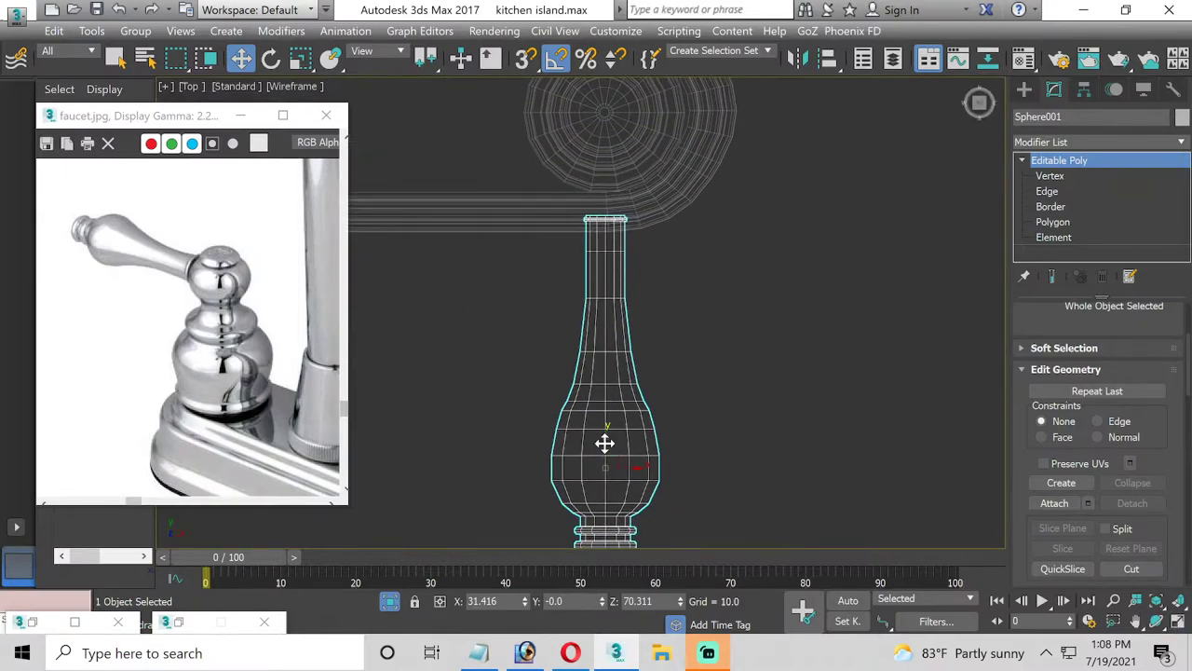
scroll(562, 172, "up", 3)
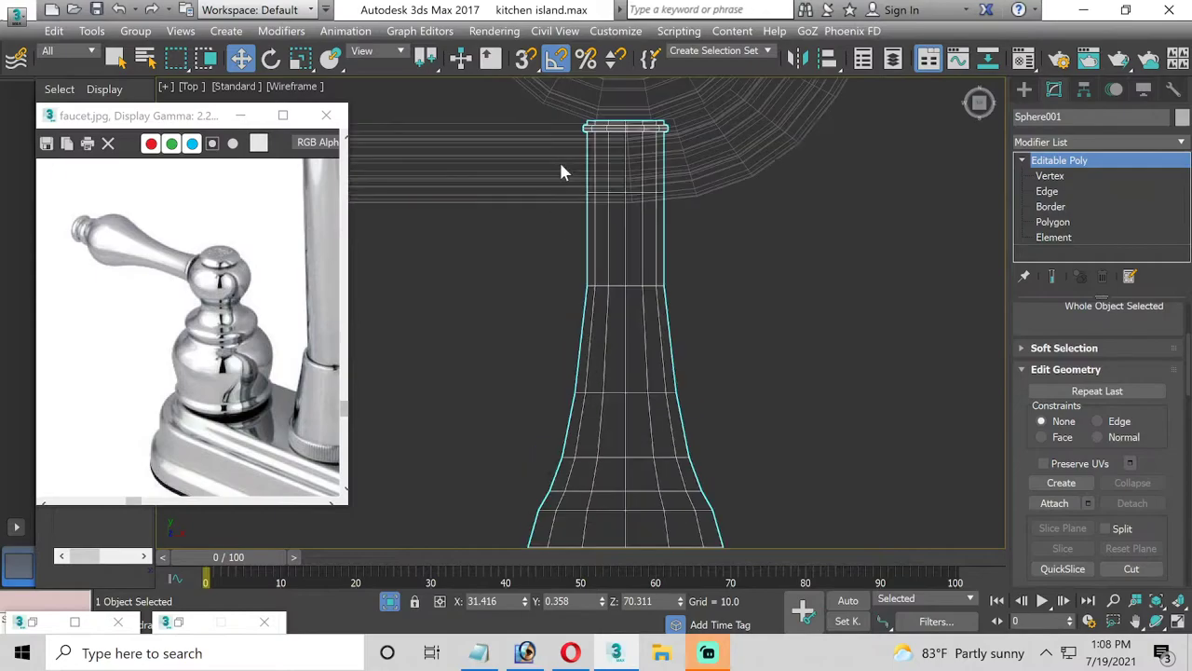
scroll(561, 171, "up", 2)
middle_click_drag(660, 141, 616, 285)
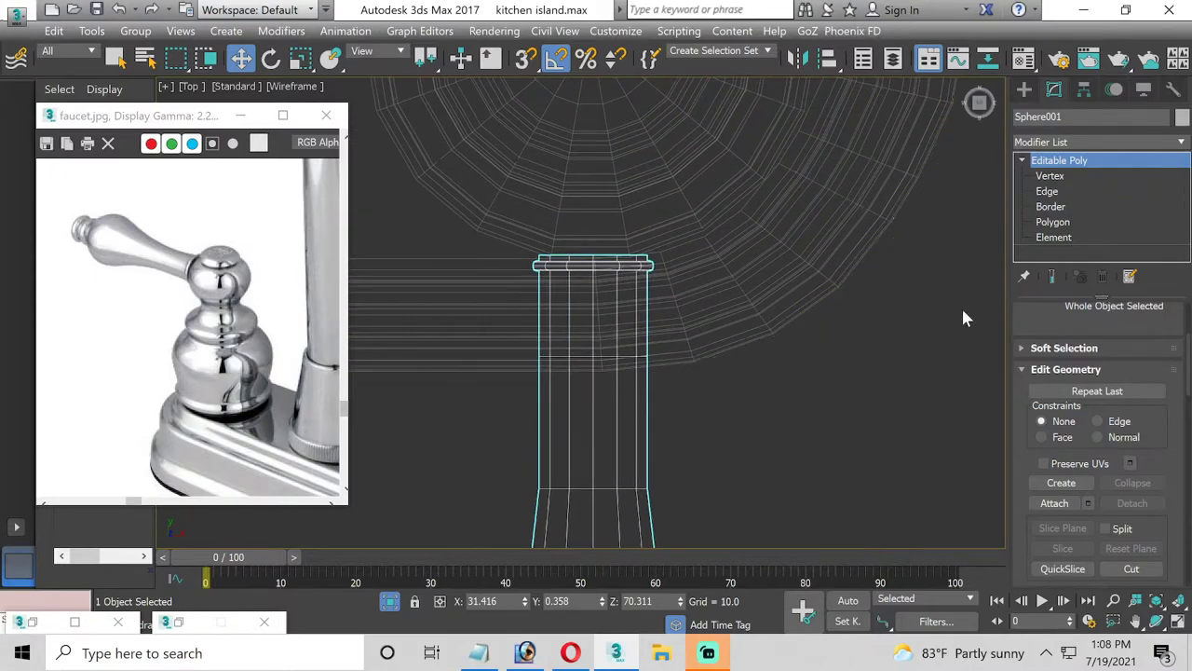
Move the lever's end border ring slightly further out along the tube axis
left_click(1051, 206)
scroll(580, 259, "up", 1)
left_click(580, 258)
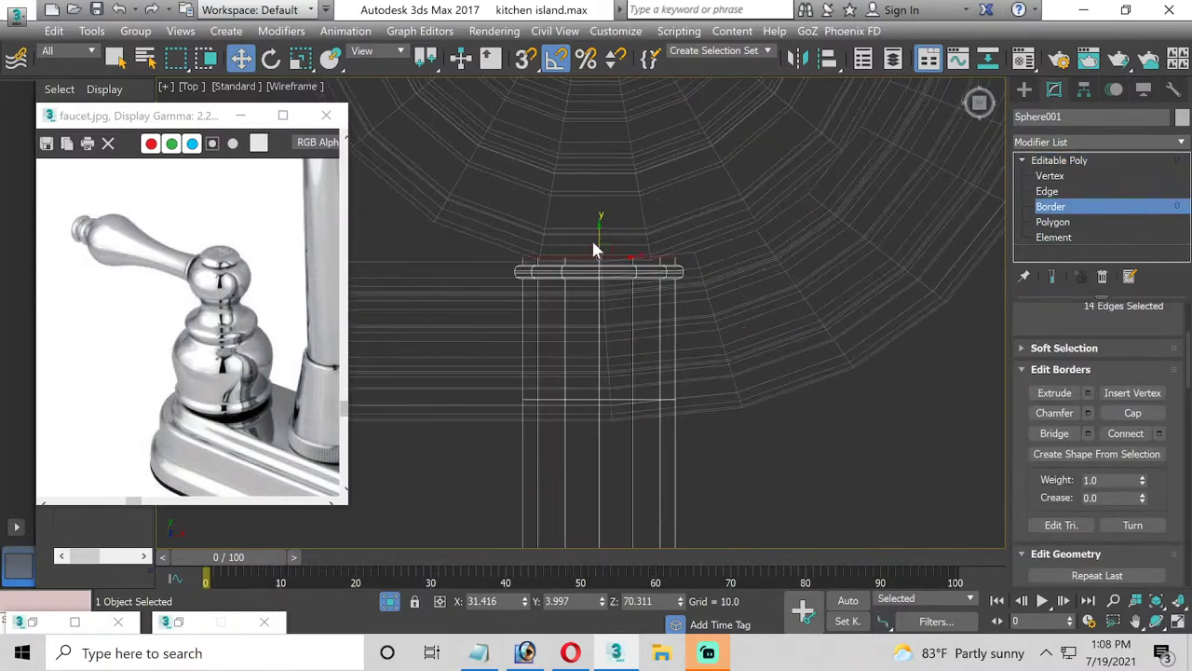
left_click_drag(601, 235, 605, 197)
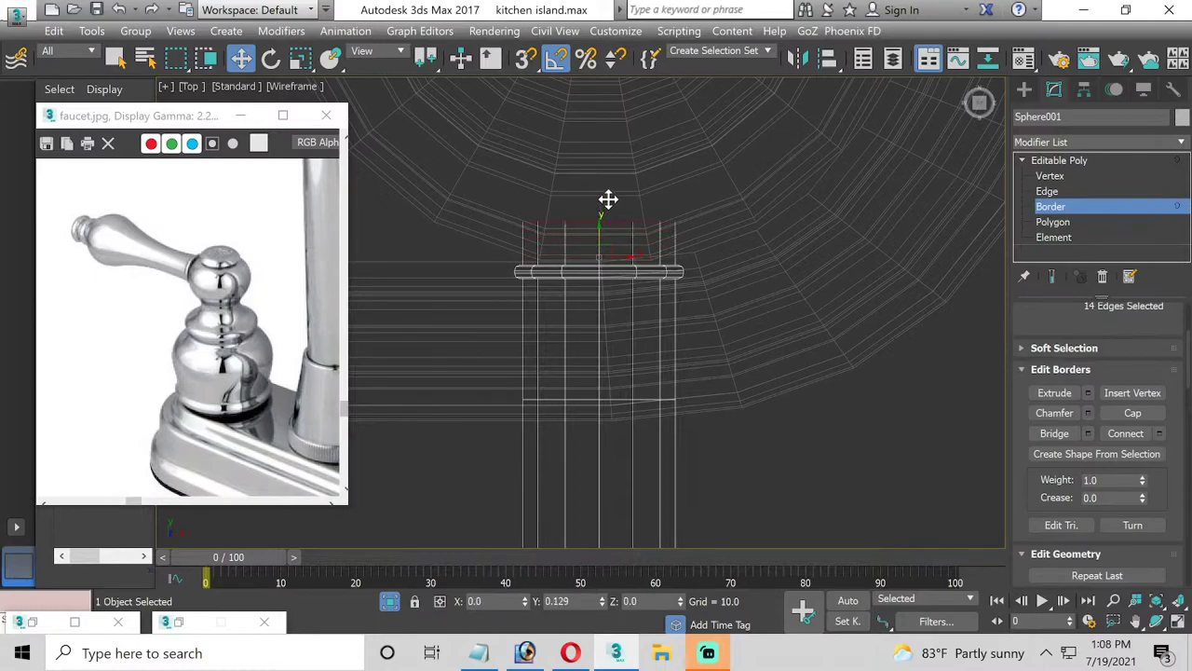
left_click(1061, 209)
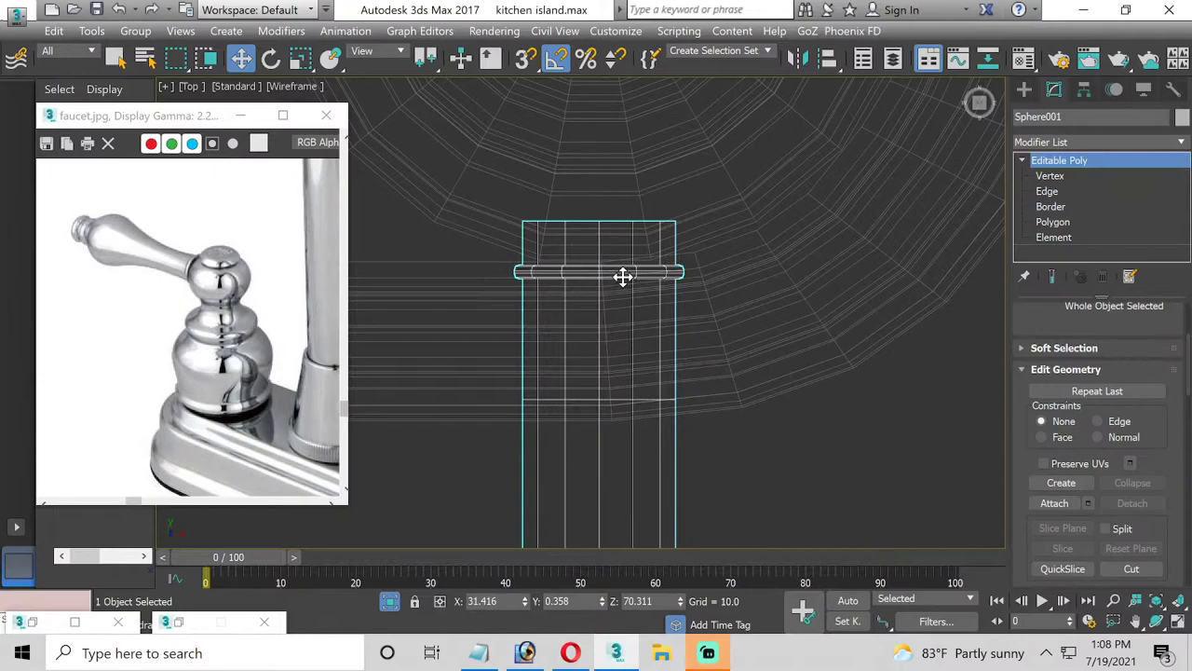
scroll(606, 447, "down", 2)
scroll(587, 400, "down", 1)
scroll(583, 391, "down", 1)
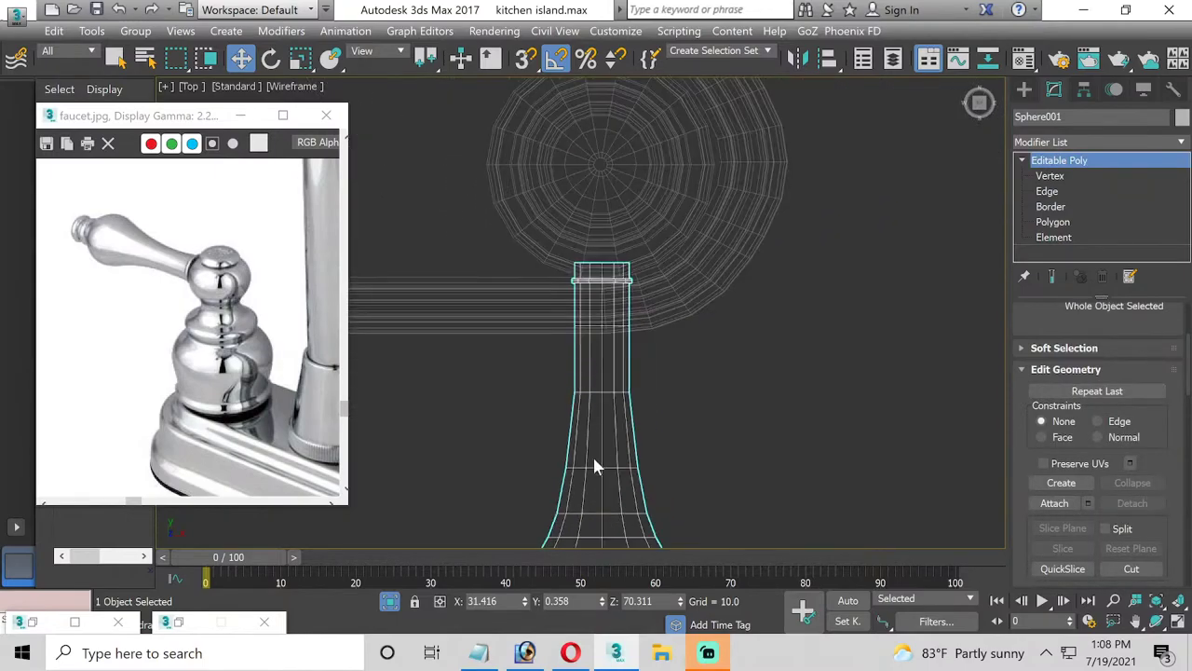
Move Sphere001's pivot to the handle's narrow top end using Affect Pivot Only
left_click(1083, 90)
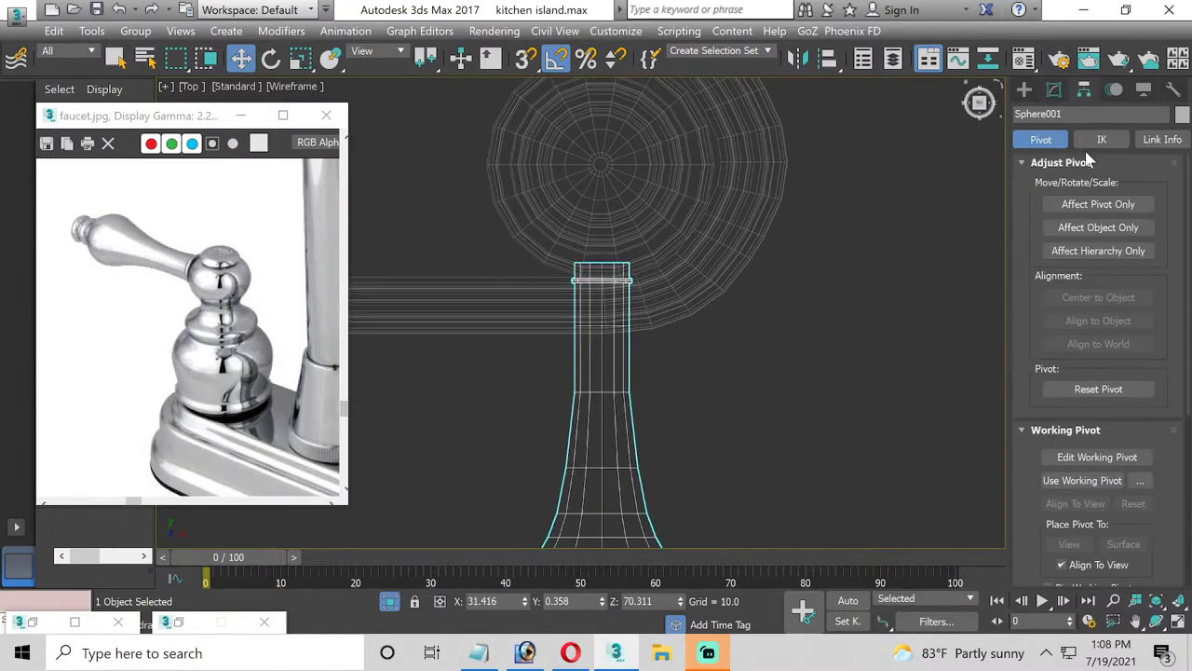
left_click(1098, 204)
middle_click_drag(600, 497, 626, 331)
scroll(626, 331, "down", 2)
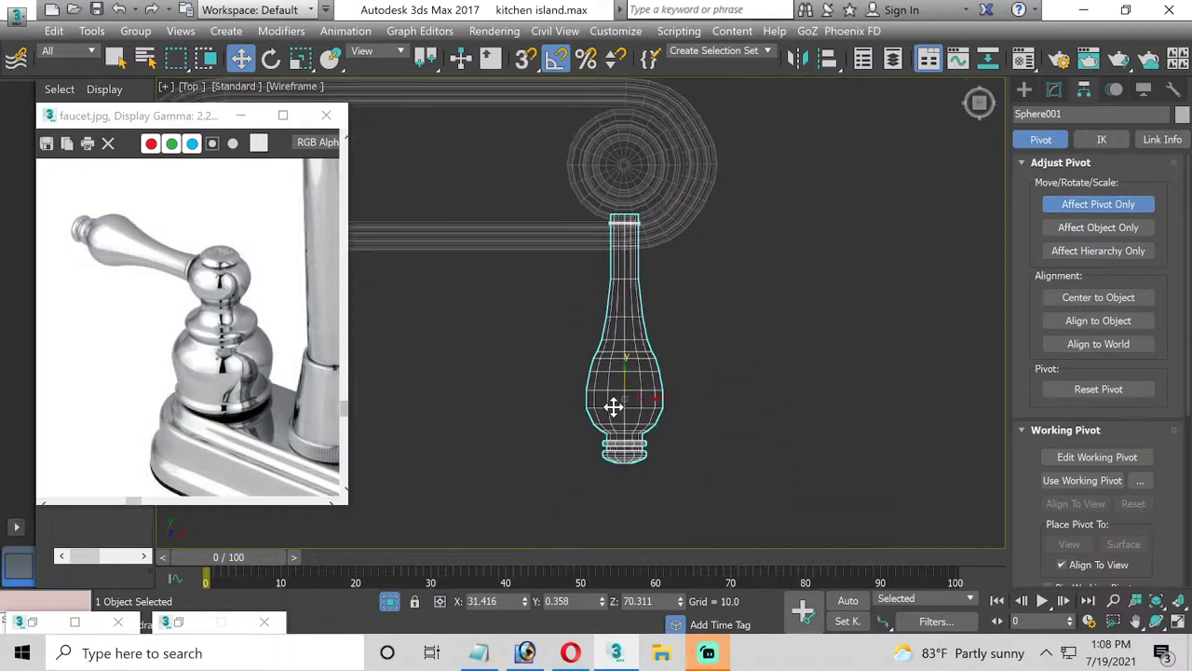
left_click_drag(625, 375, 620, 233)
scroll(621, 233, "up", 5)
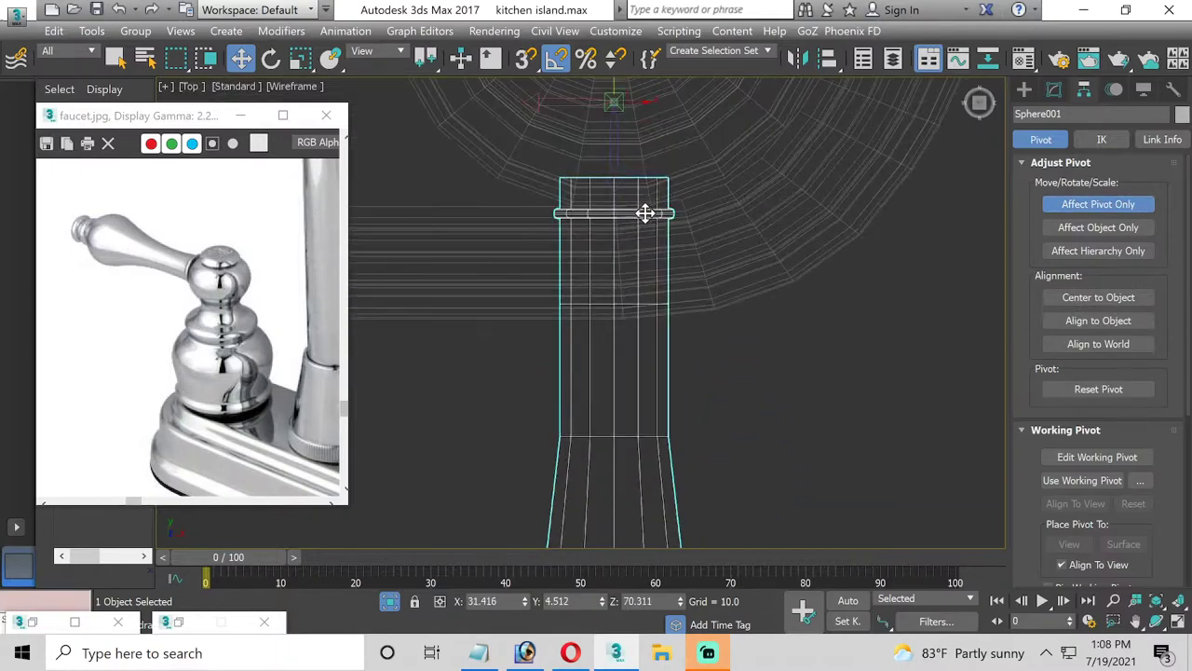
middle_click_drag(618, 102, 614, 200)
left_click_drag(614, 200, 625, 308)
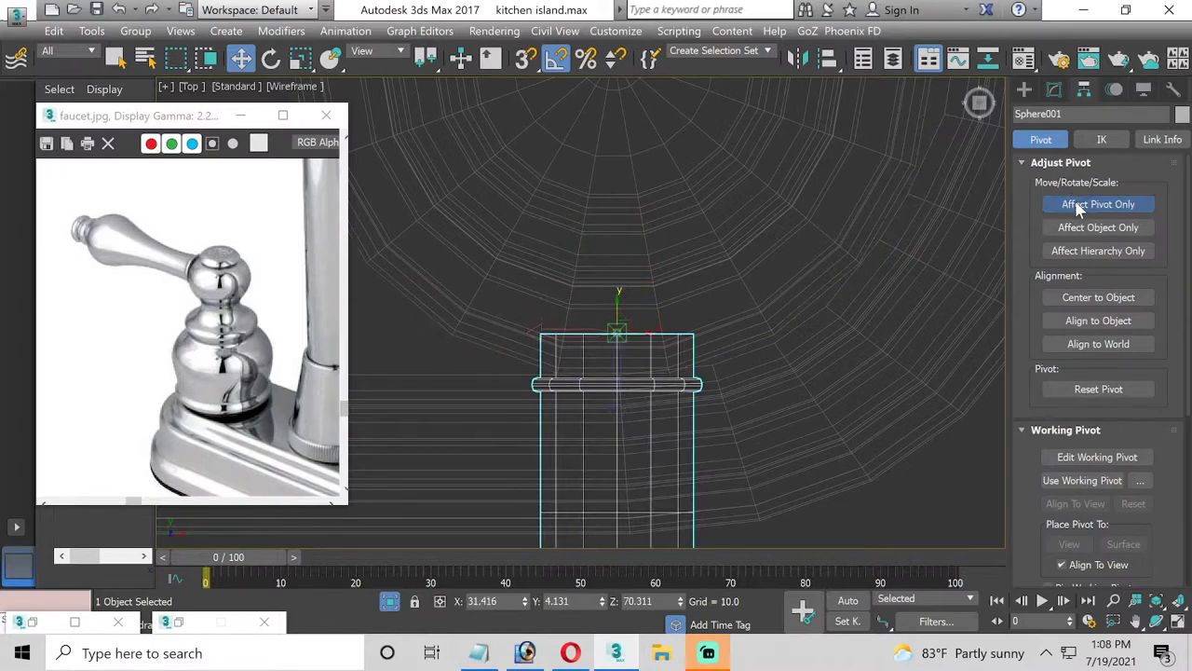
left_click(1077, 207)
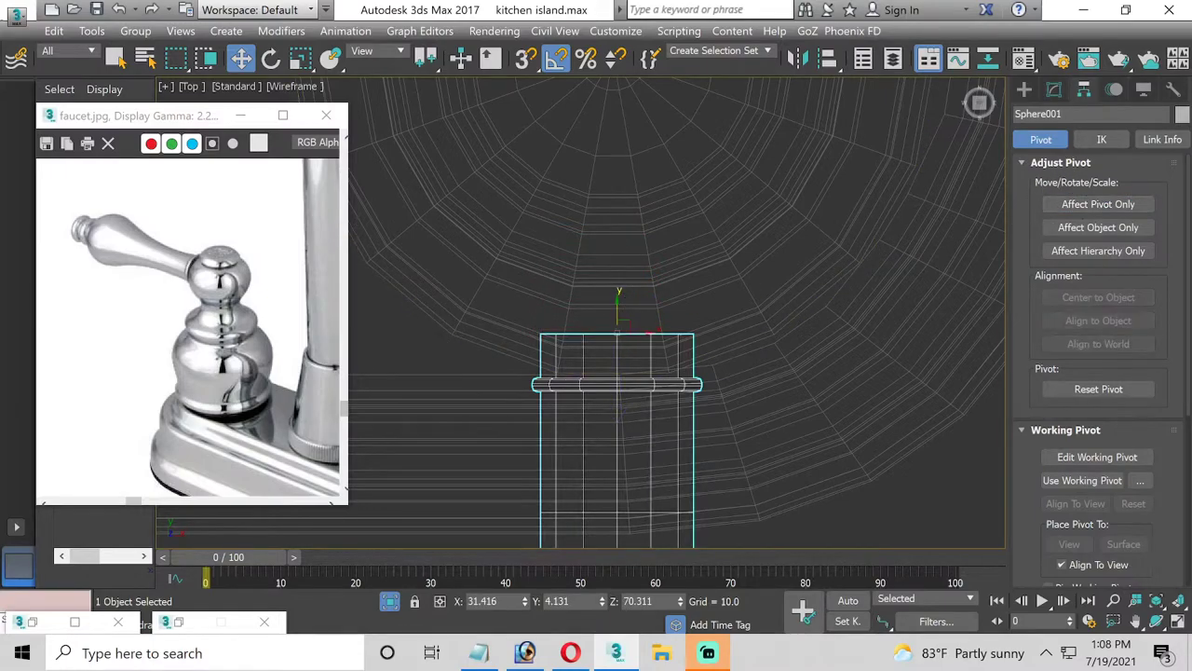
left_click(1053, 90)
Slide the lever handle in the Top view until it touches the side of the knob
scroll(629, 383, "up", 5)
middle_click_drag(521, 328, 649, 329)
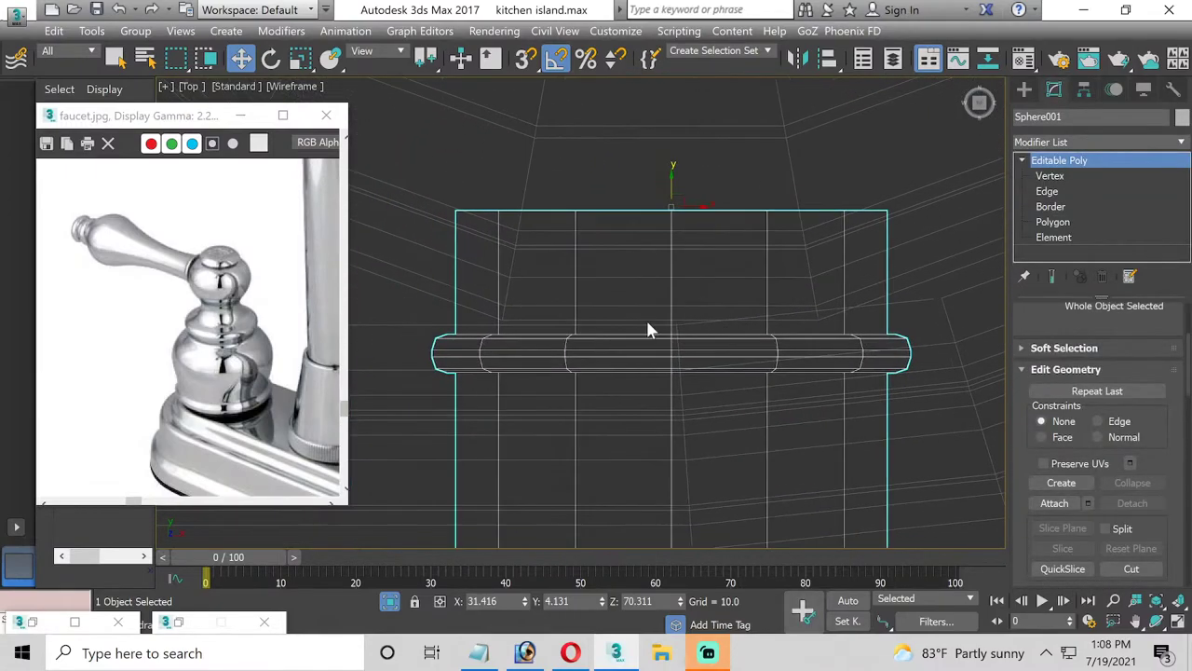
left_click_drag(673, 177, 664, 177)
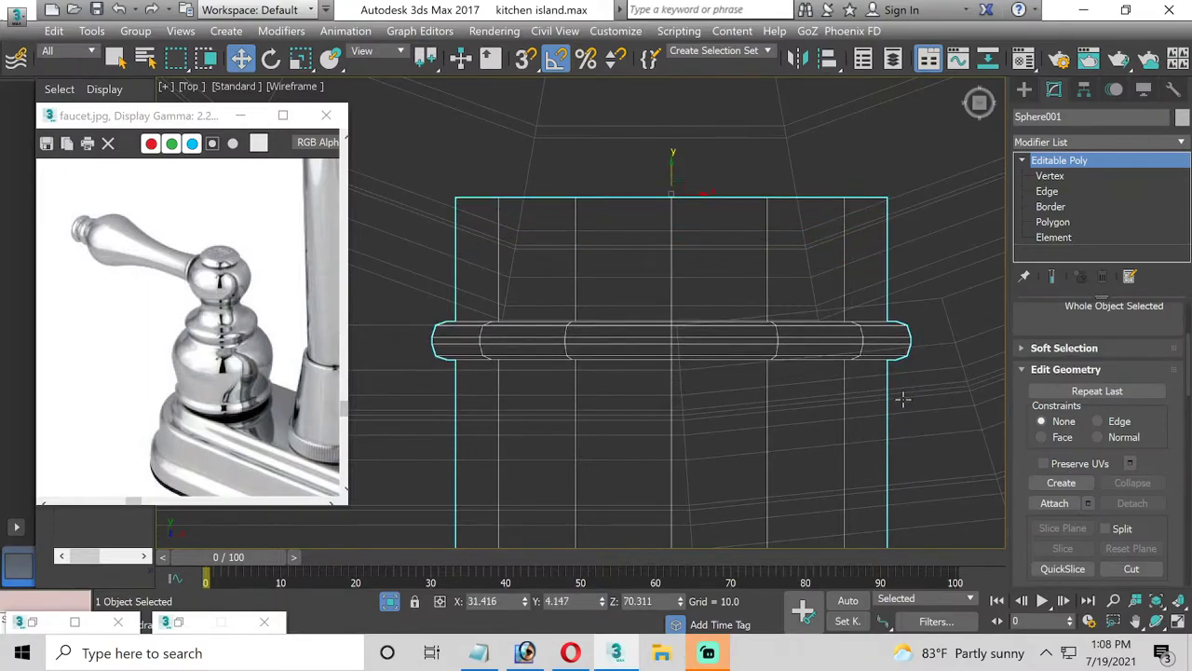
left_click(1178, 622)
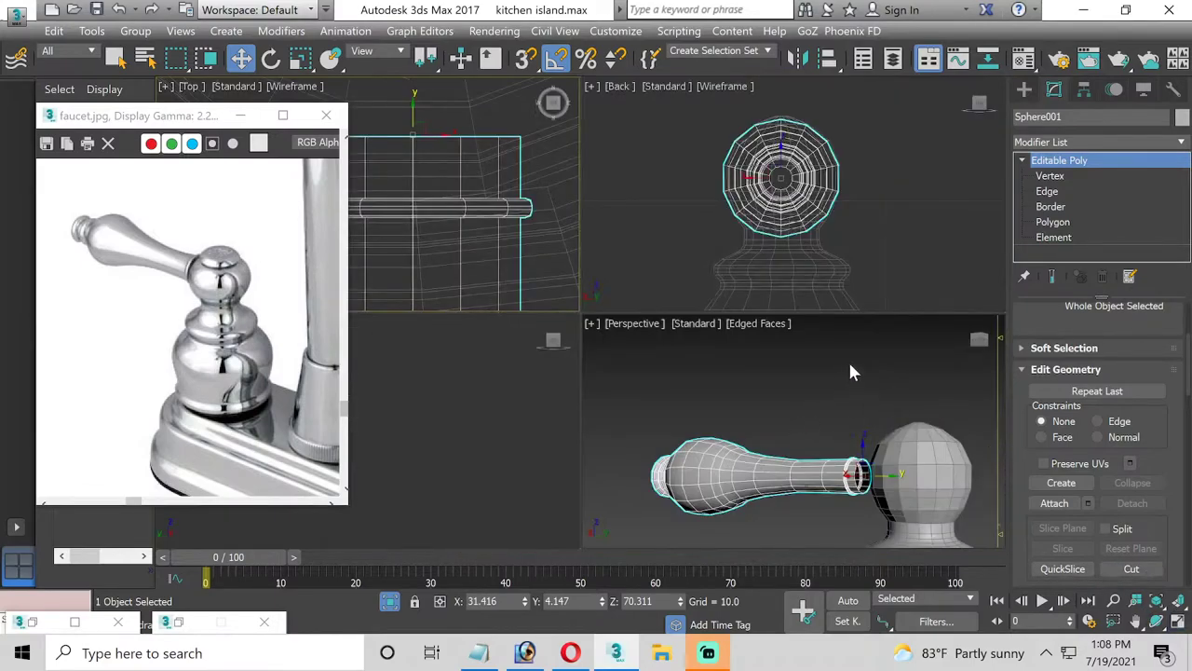
scroll(447, 214, "down", 3)
middle_click_drag(438, 134, 445, 223)
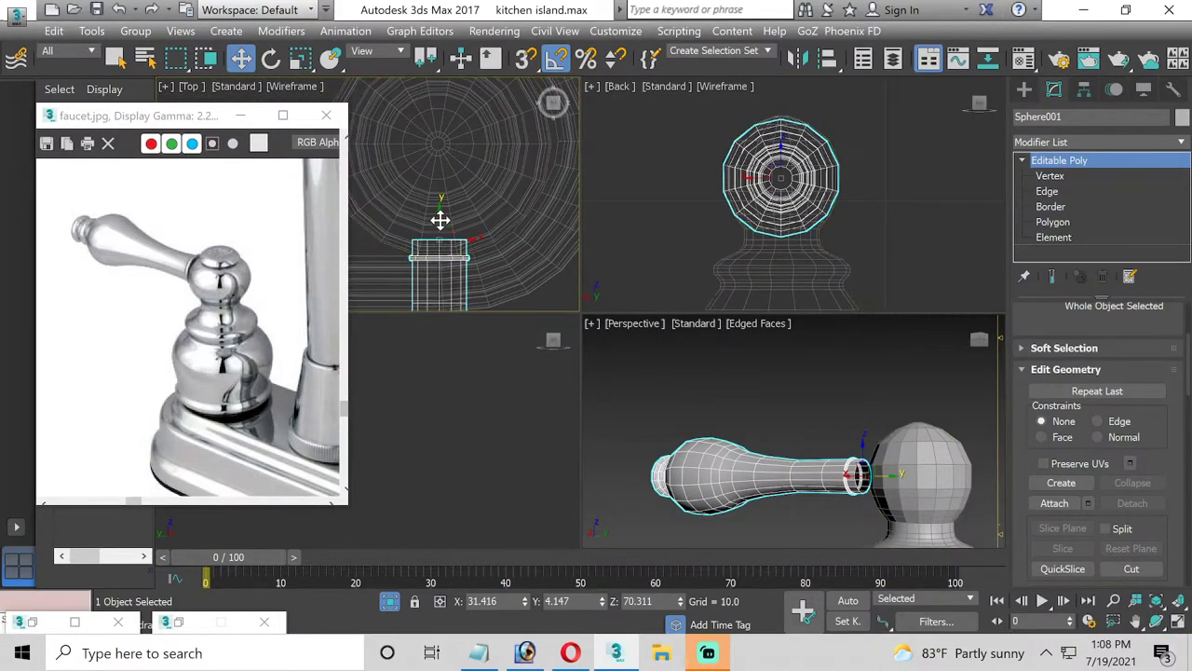
left_click_drag(439, 217, 443, 181)
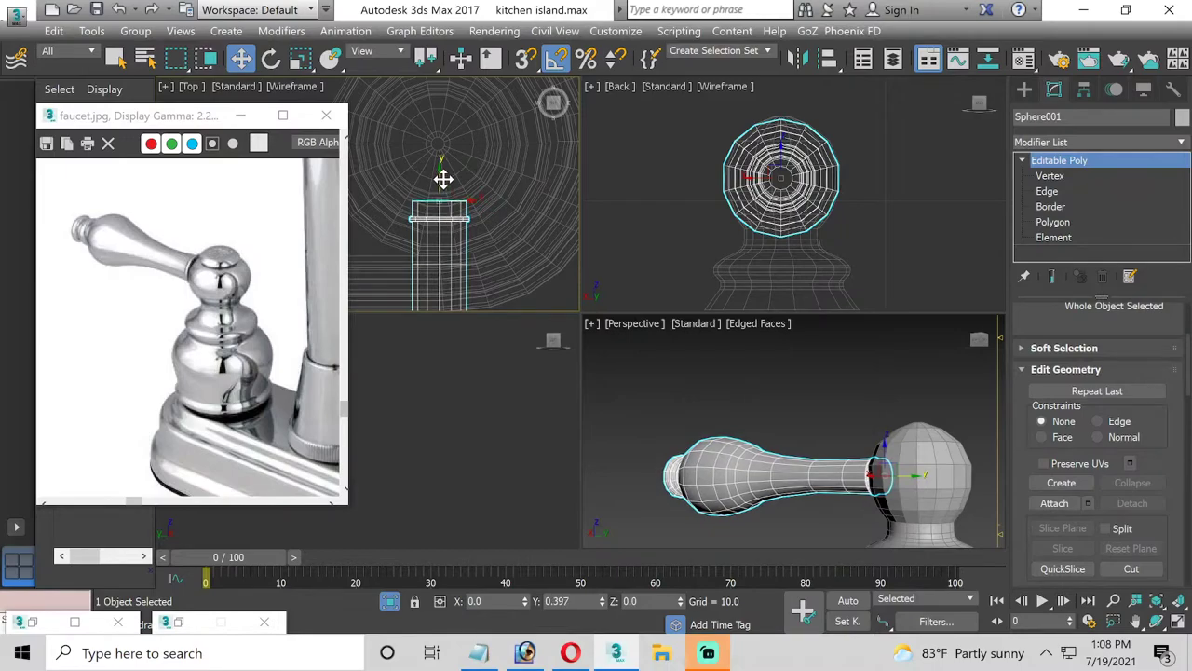
Select the knob and orbit around it in a maximized Perspective view to check the fit
left_click(860, 419)
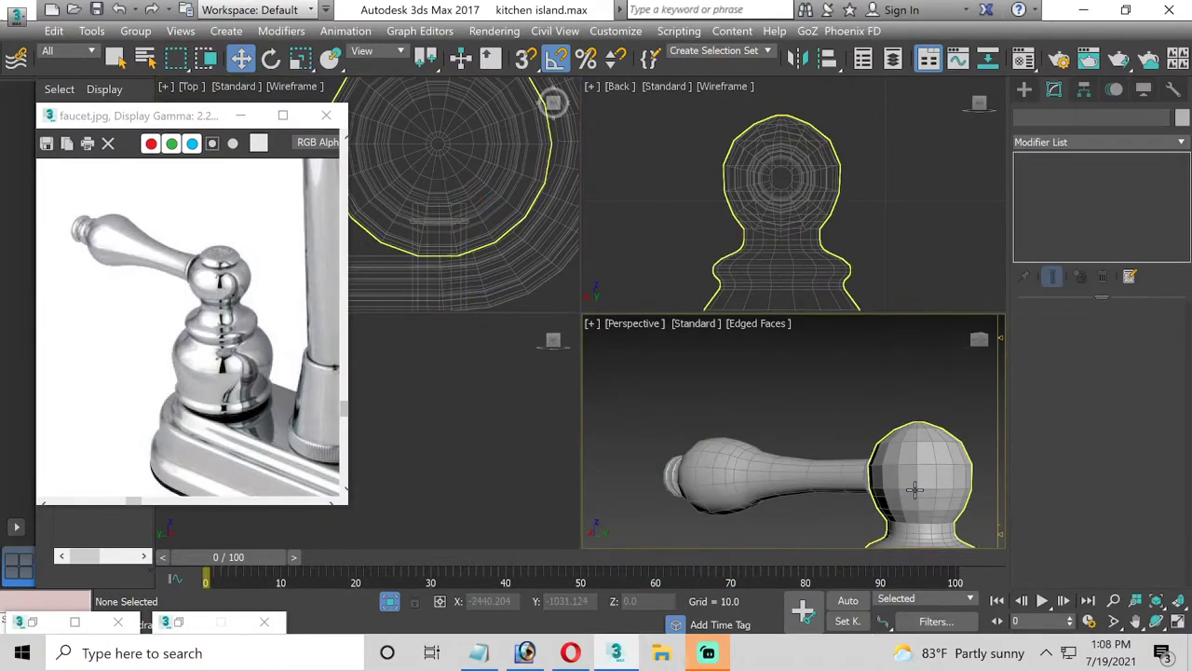
left_click(1178, 621)
left_click(1160, 622)
mouse_move(631, 354)
left_mouse_down()
mouse_move(665, 356)
mouse_move(624, 358)
left_mouse_up()
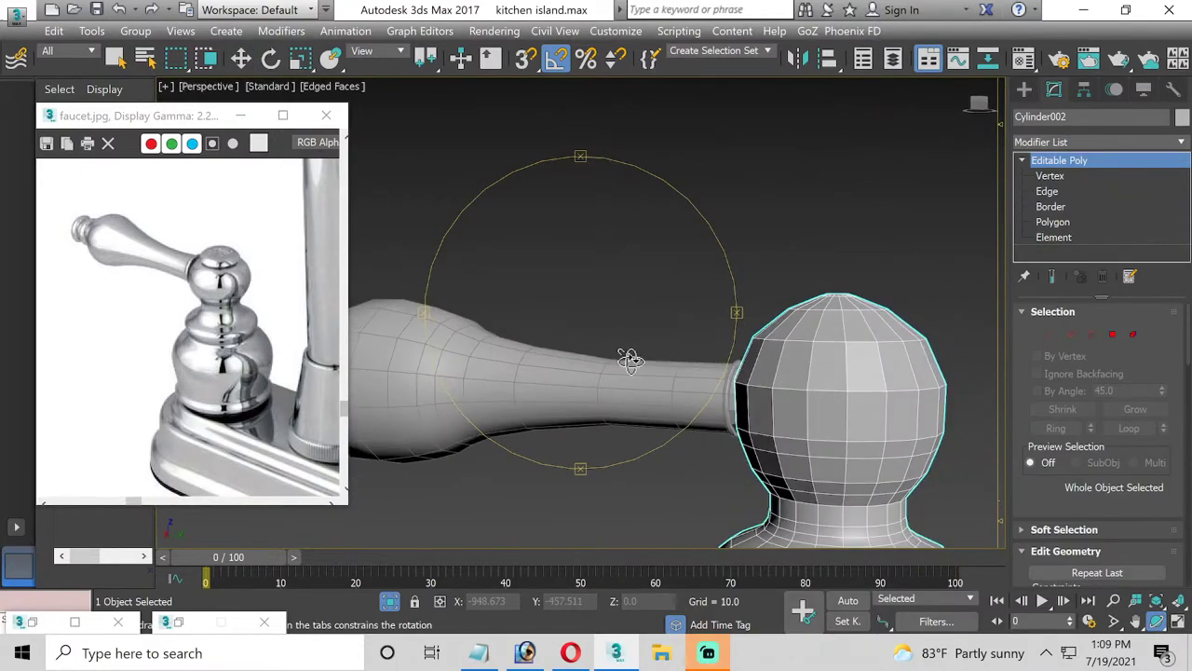
scroll(624, 358, "down", 2)
scroll(625, 356, "down", 2)
scroll(627, 368, "down", 3)
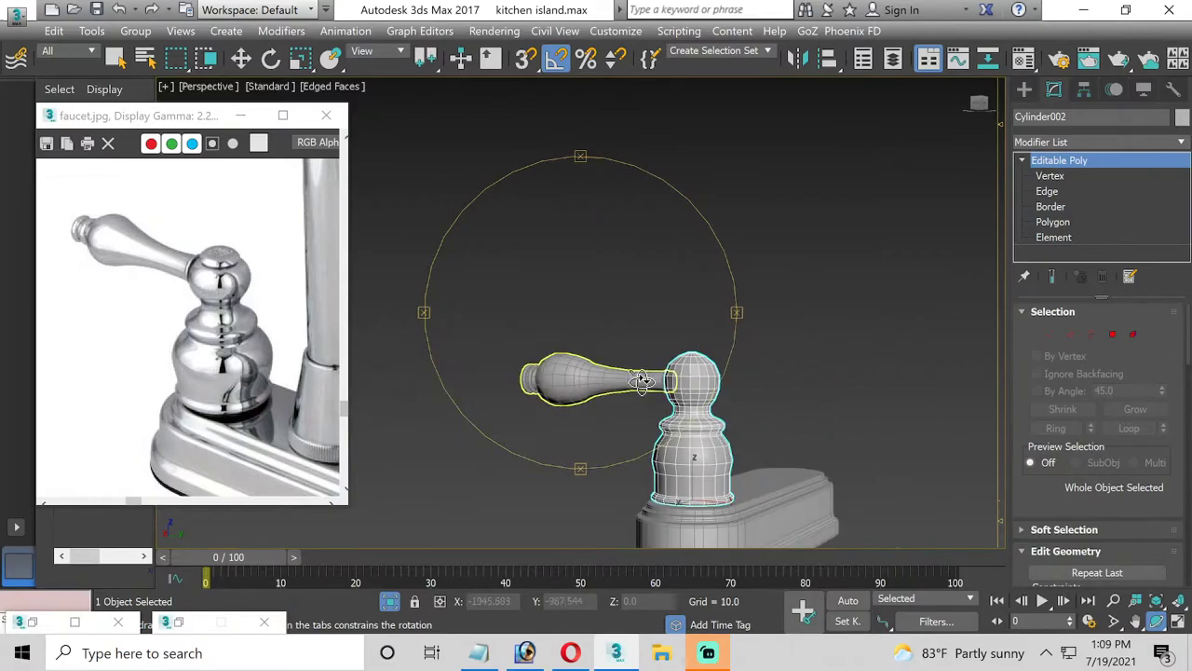
mouse_move(628, 373)
middle_mouse_down()
mouse_move(625, 383)
mouse_move(544, 373)
middle_mouse_up()
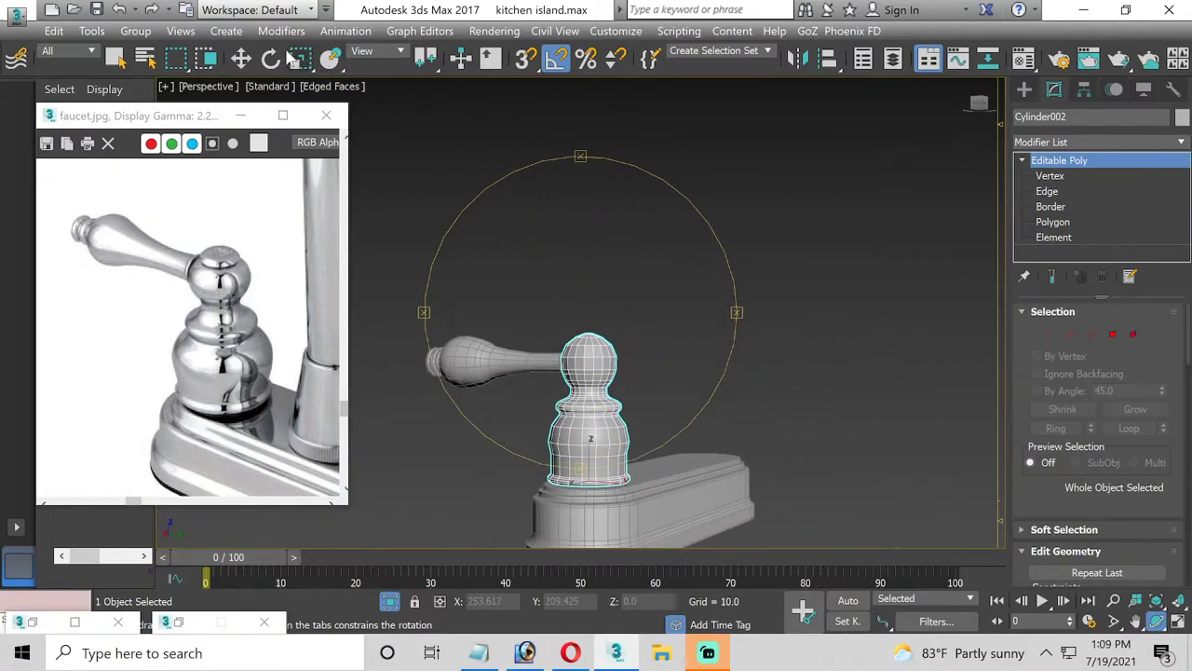
left_click(242, 57)
scroll(268, 313, "down", 2)
scroll(257, 370, "down", 2)
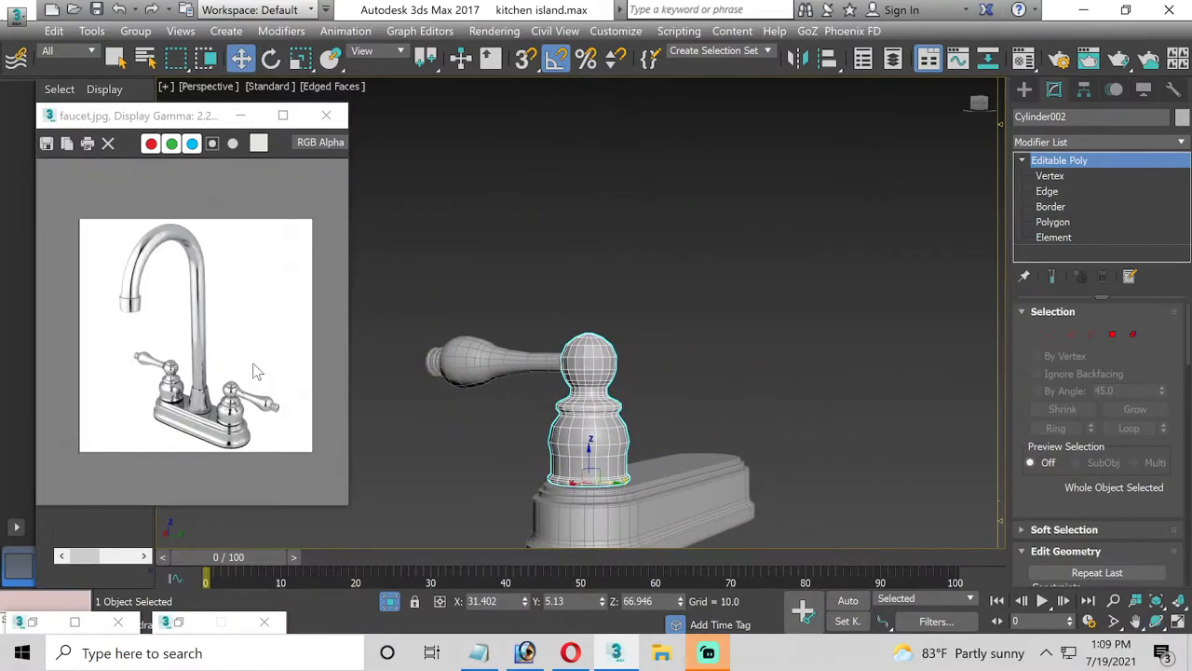
Group the knob and lever handle together as 'faucet knob_01'
left_click(494, 358, "ctrl")
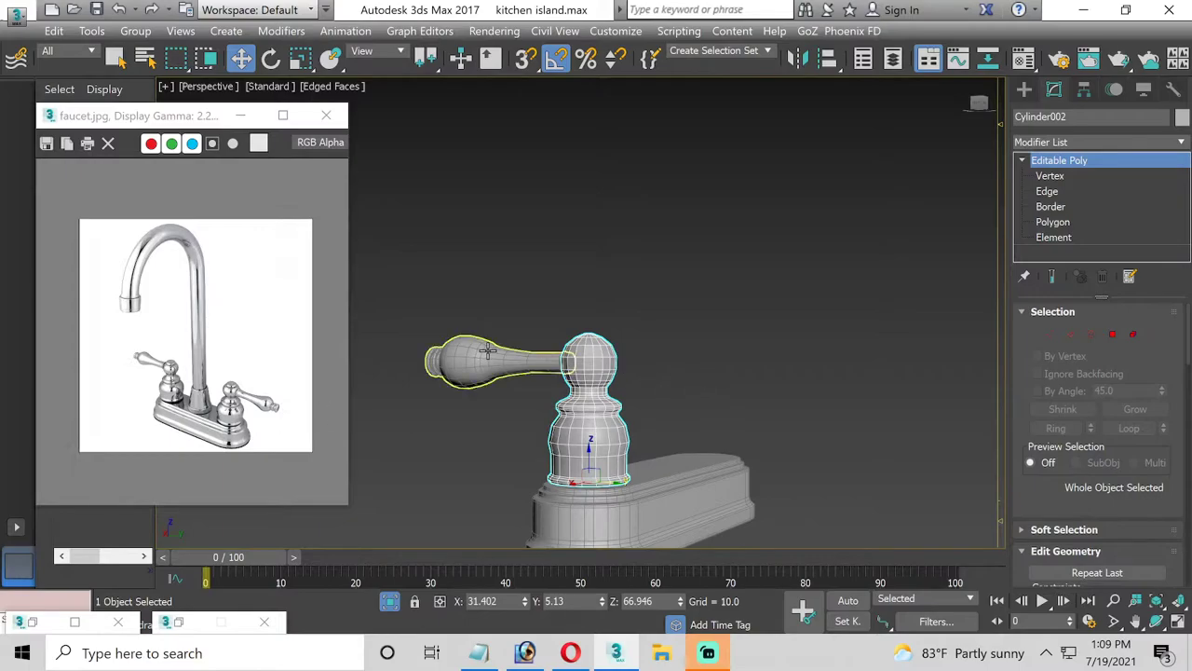
left_click(135, 31)
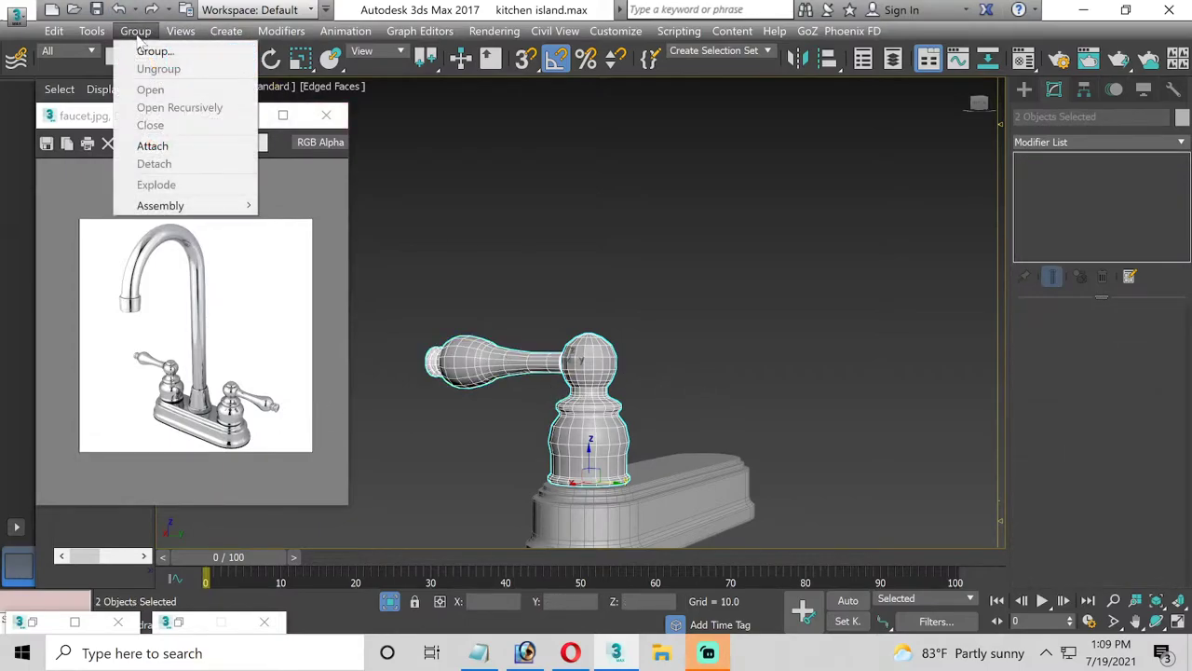
left_click(154, 52)
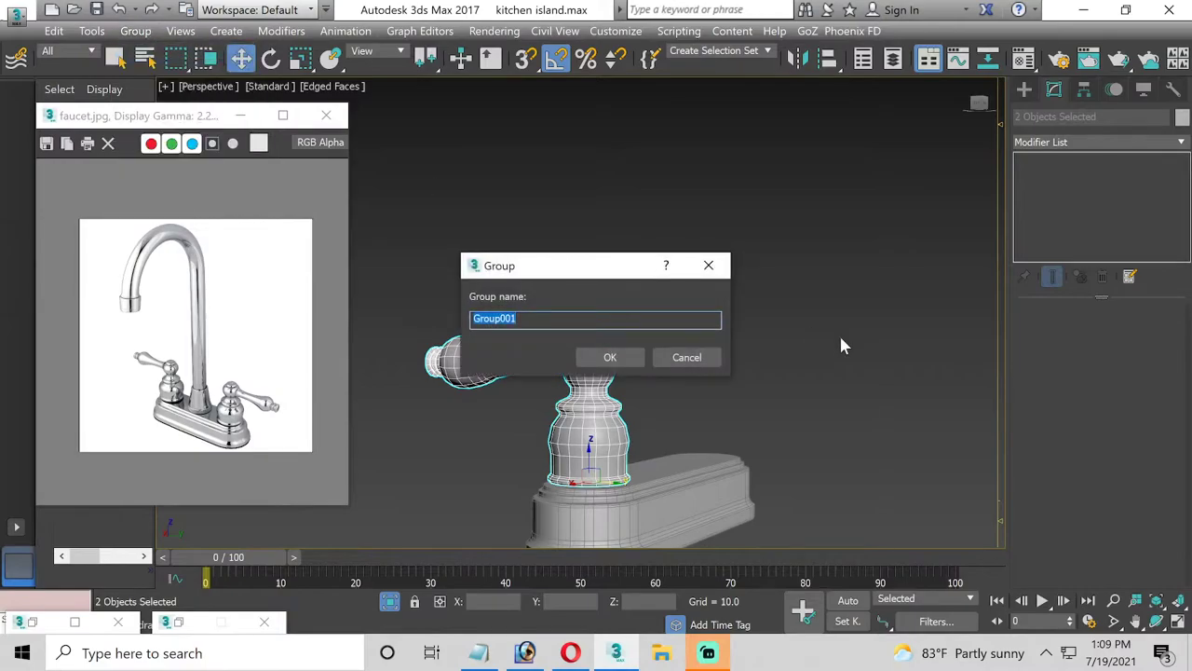
key("BackSpace")
key("Return")
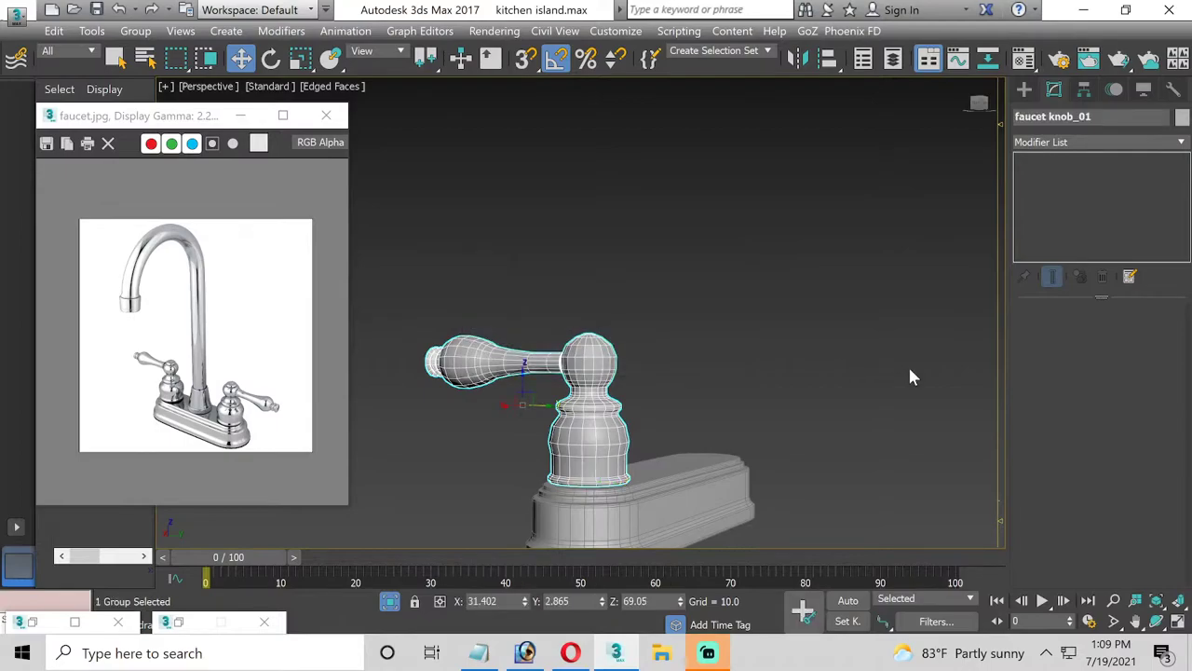
Test-rotate the knob group, then frame it in a maximized Top view
left_click(270, 57)
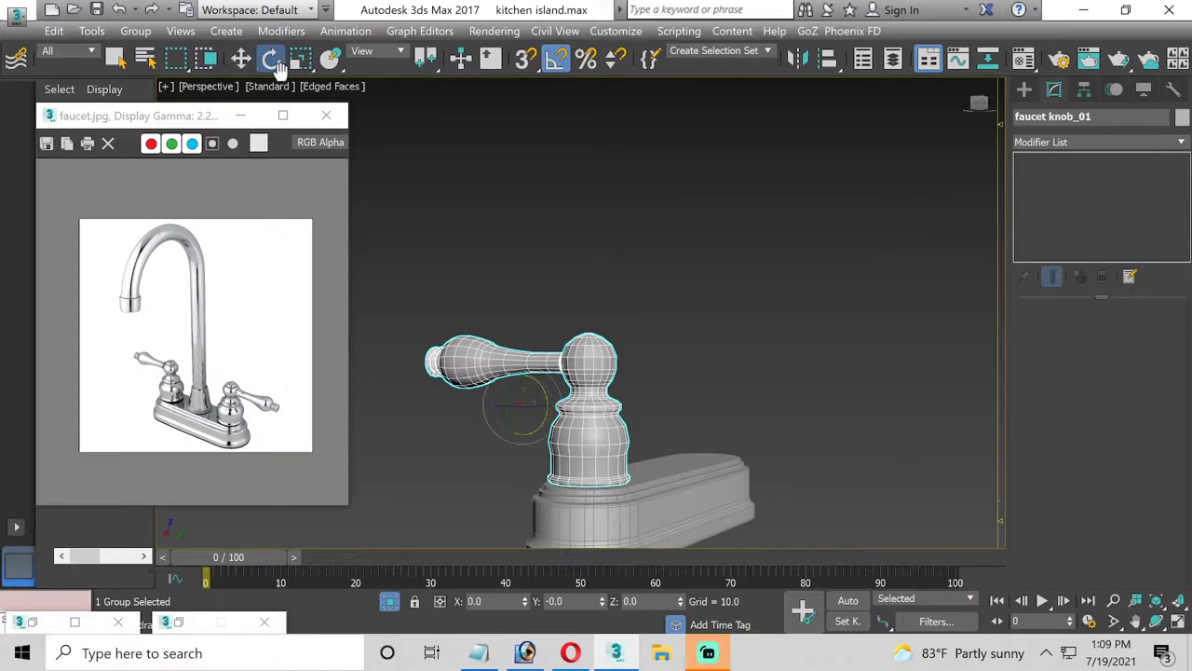
left_click_drag(525, 411, 531, 413)
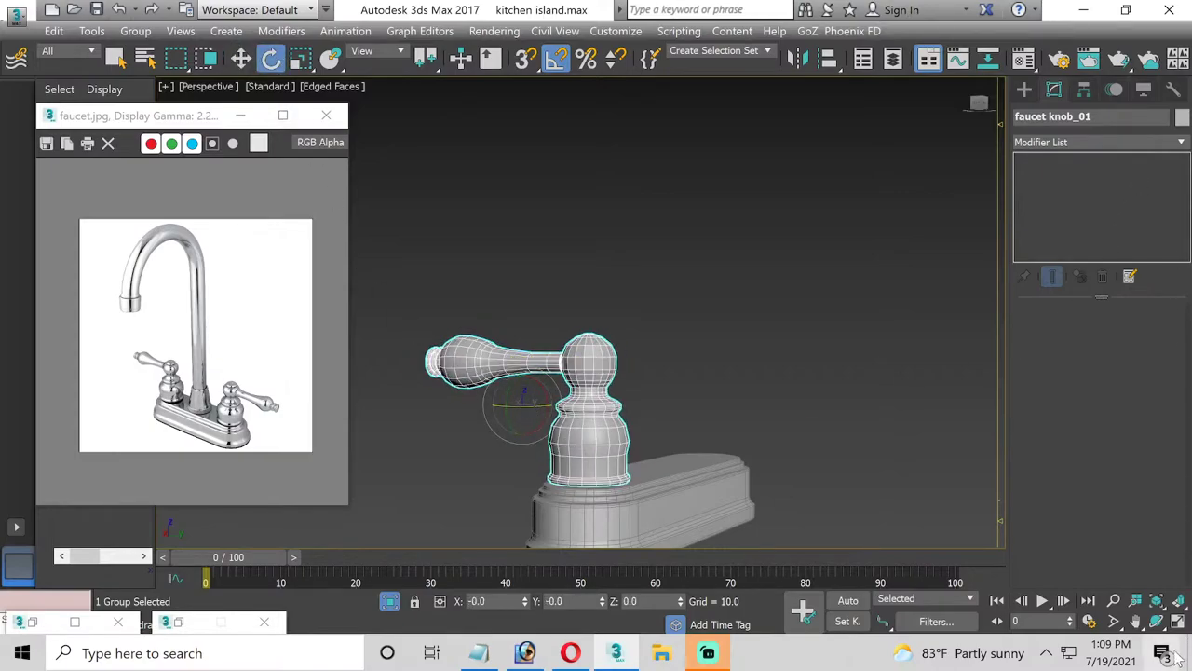
left_click(1178, 622)
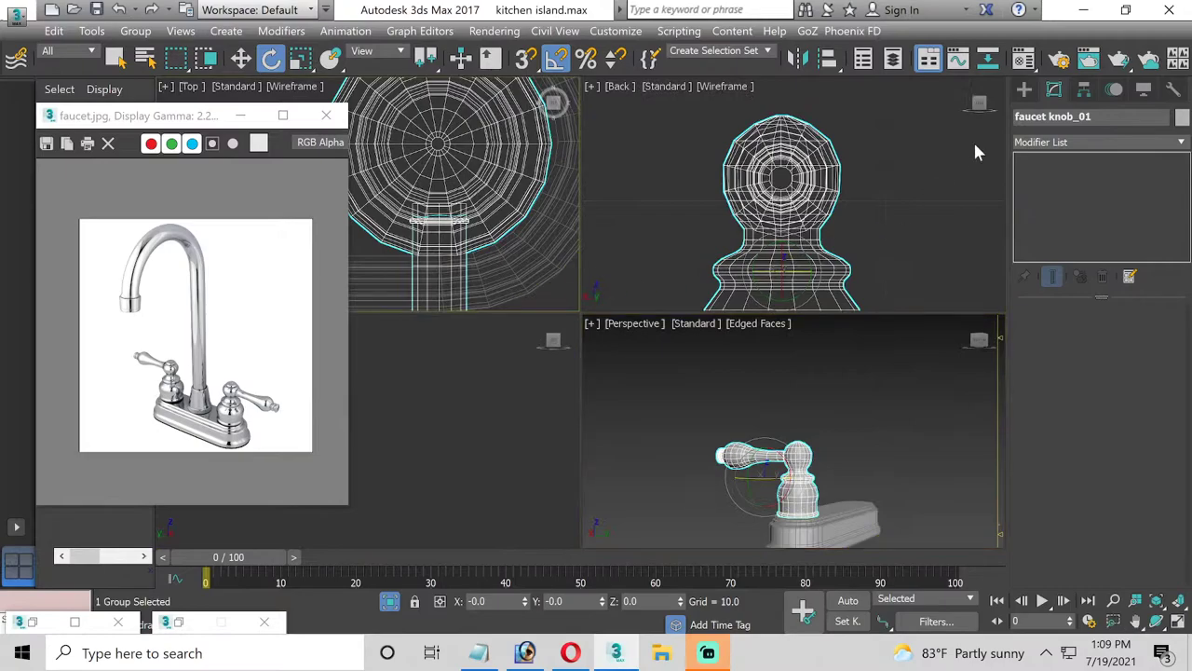
left_click(1178, 621)
left_click(1034, 89)
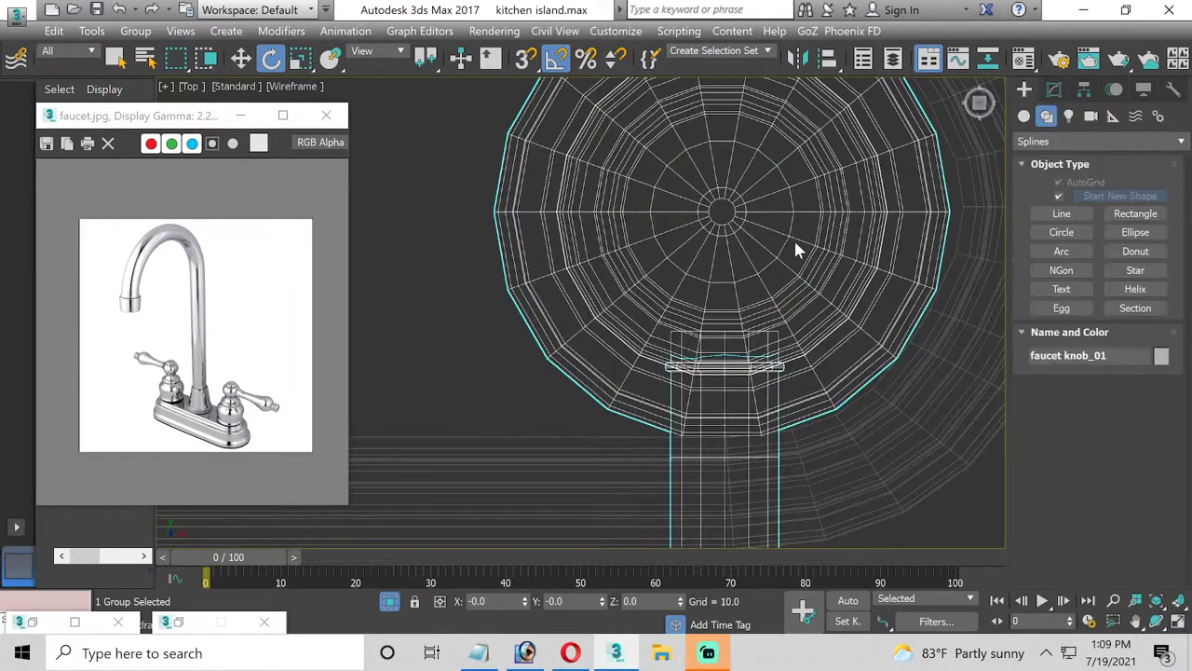
middle_click_drag(793, 238, 693, 312)
Move the group's pivot to the knob's centre with Affect Pivot Only
left_click(1084, 88)
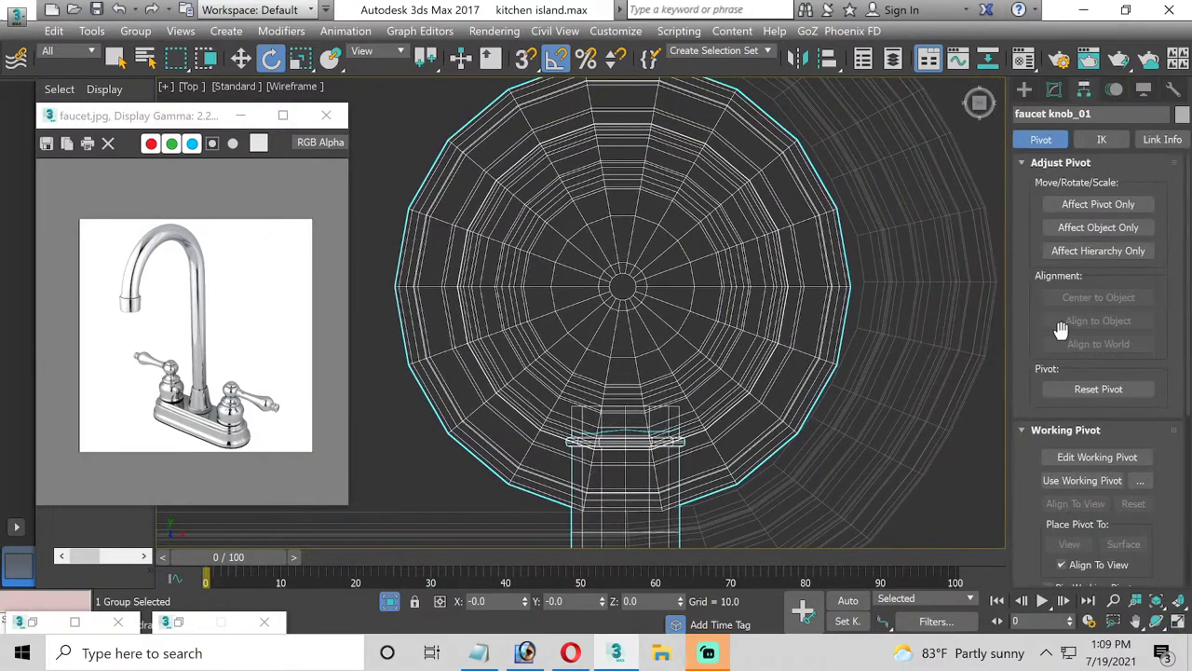
left_click(1098, 204)
left_click(241, 58)
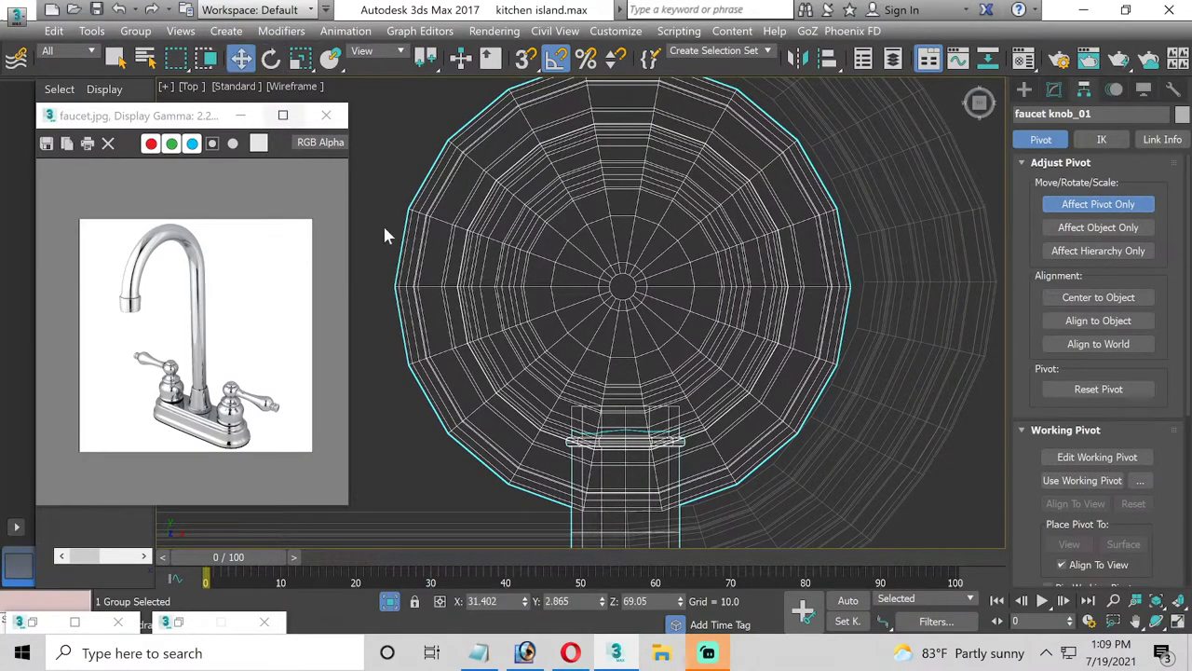
scroll(624, 477, "down", 2)
scroll(624, 477, "down", 1)
scroll(624, 477, "down", 1)
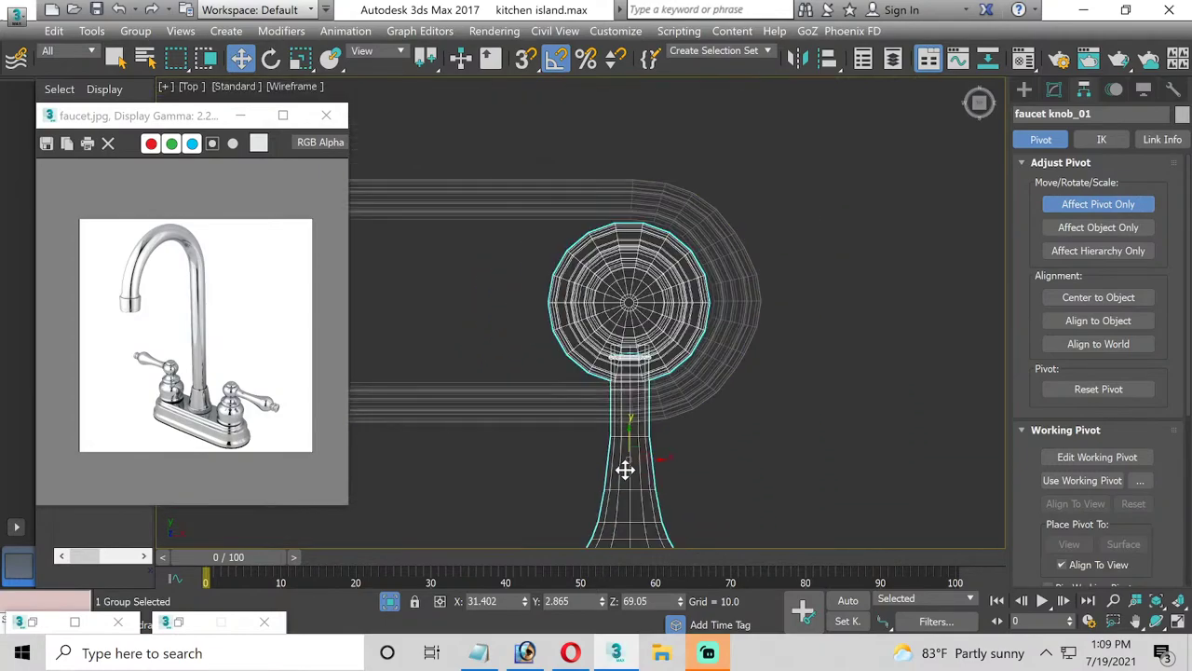
left_click_drag(625, 438, 629, 321)
scroll(629, 309, "up", 2)
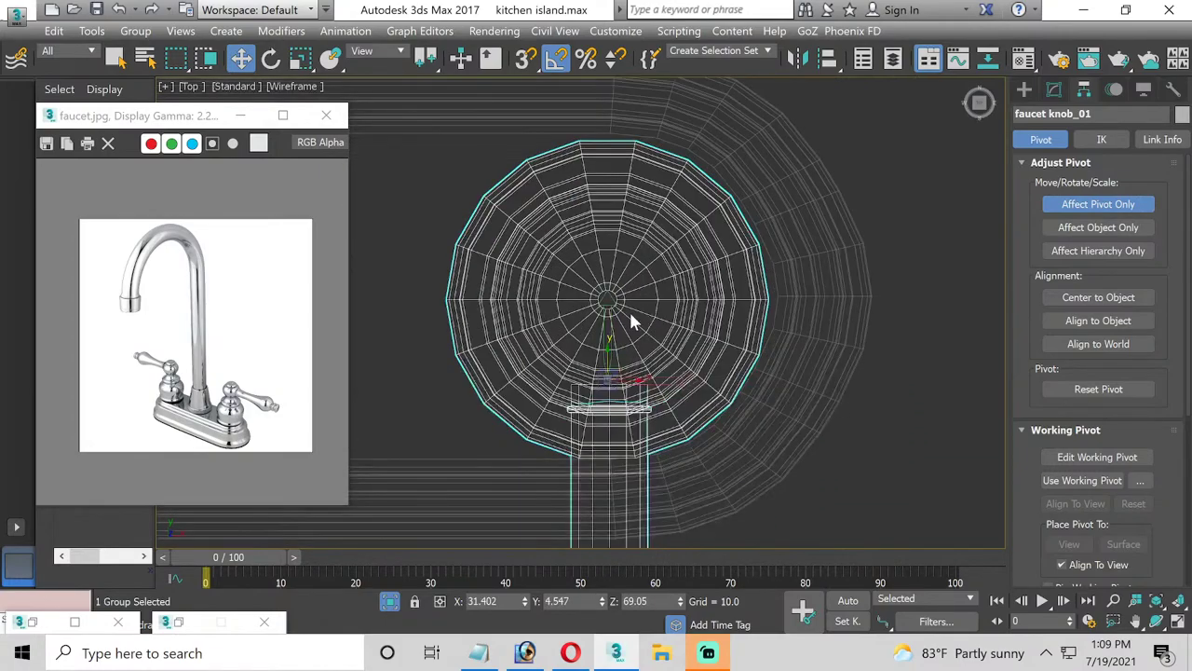
scroll(594, 372, "up", 2)
left_click_drag(591, 407, 595, 268)
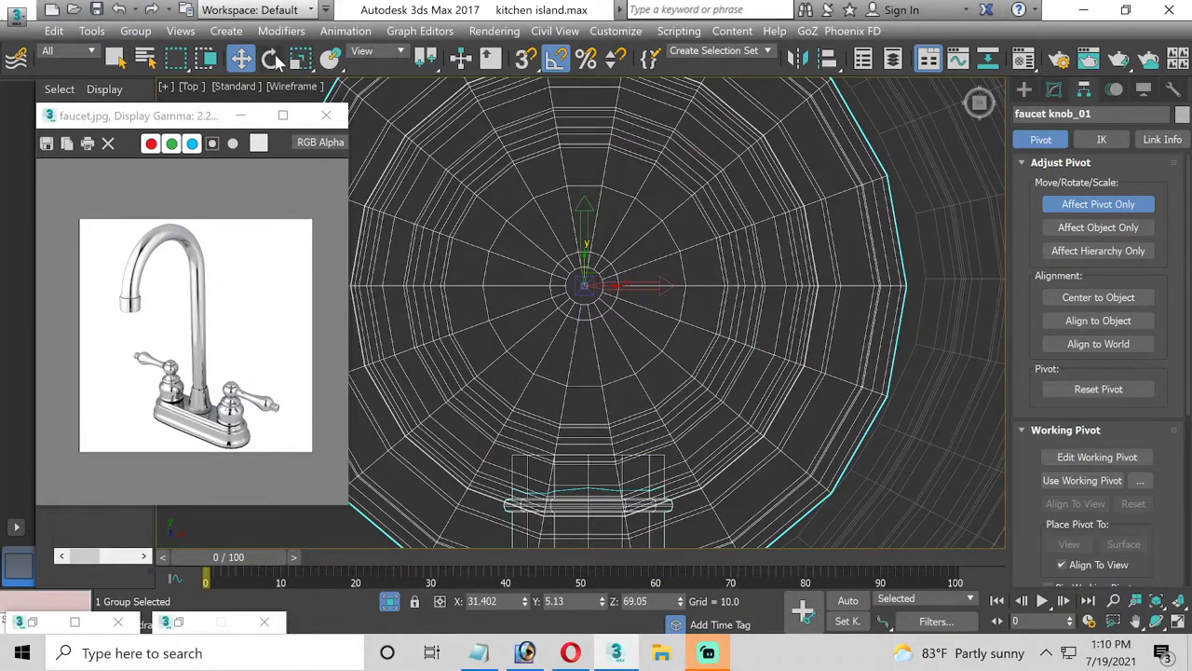
Rotate faucet knob_01 90° about Z and zoom out to frame the whole base
left_click(270, 58)
left_click(1053, 88)
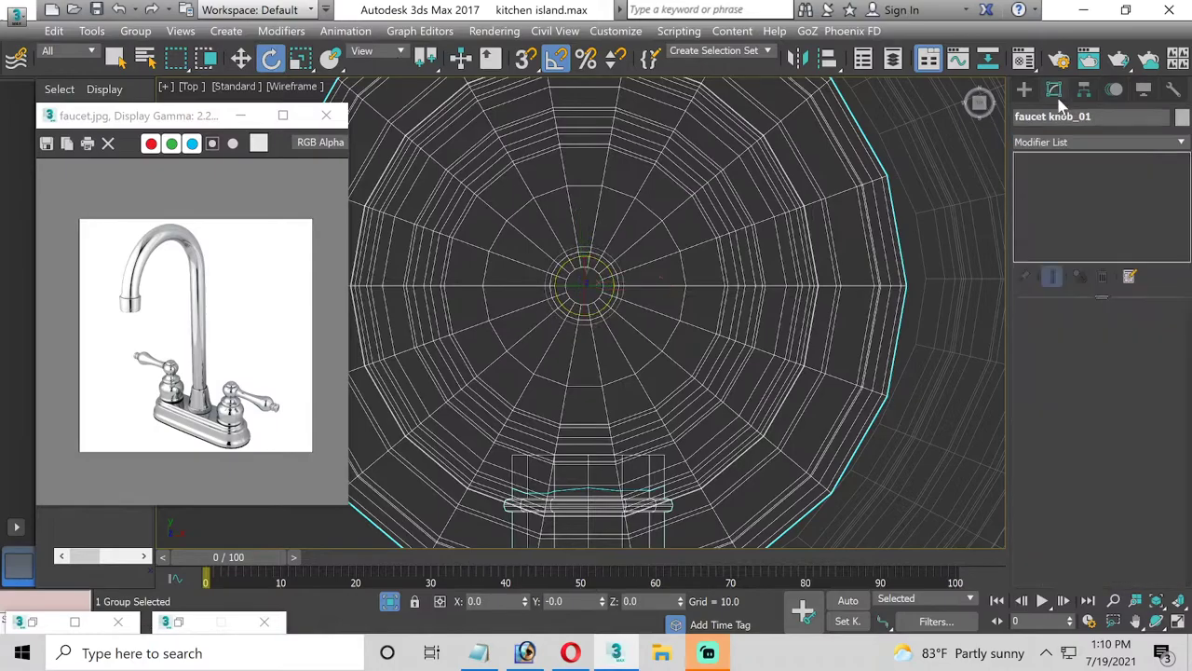
scroll(526, 310, "down", 2)
left_click_drag(593, 272, 581, 219)
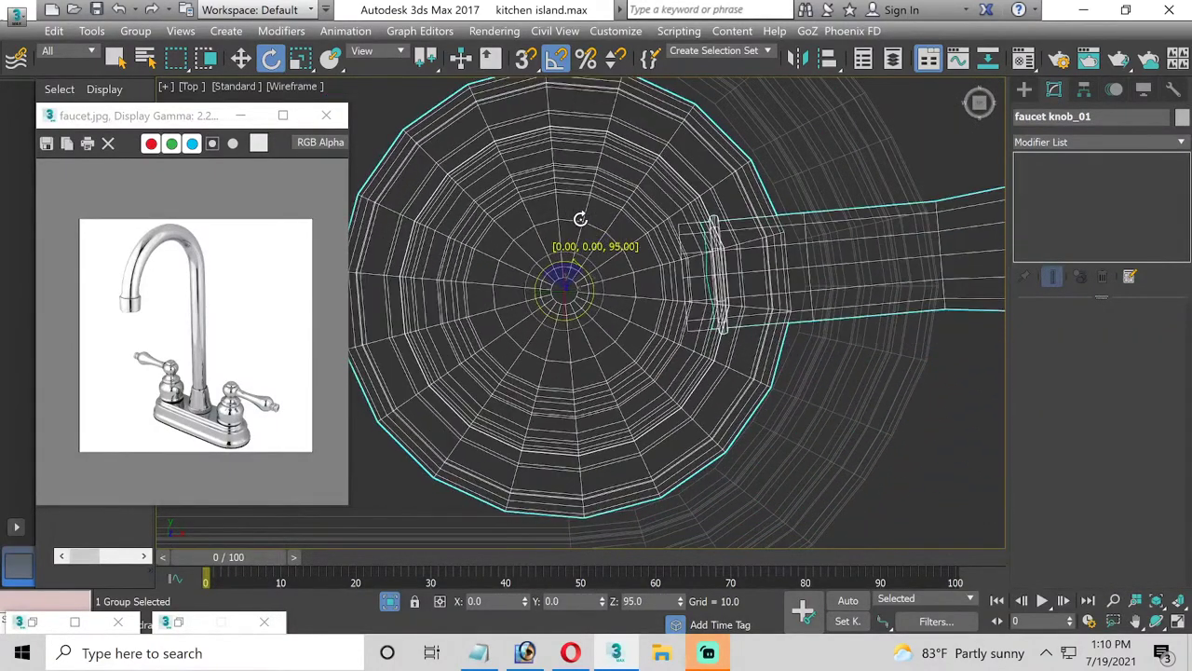
scroll(581, 223, "down", 2)
scroll(596, 354, "down", 1)
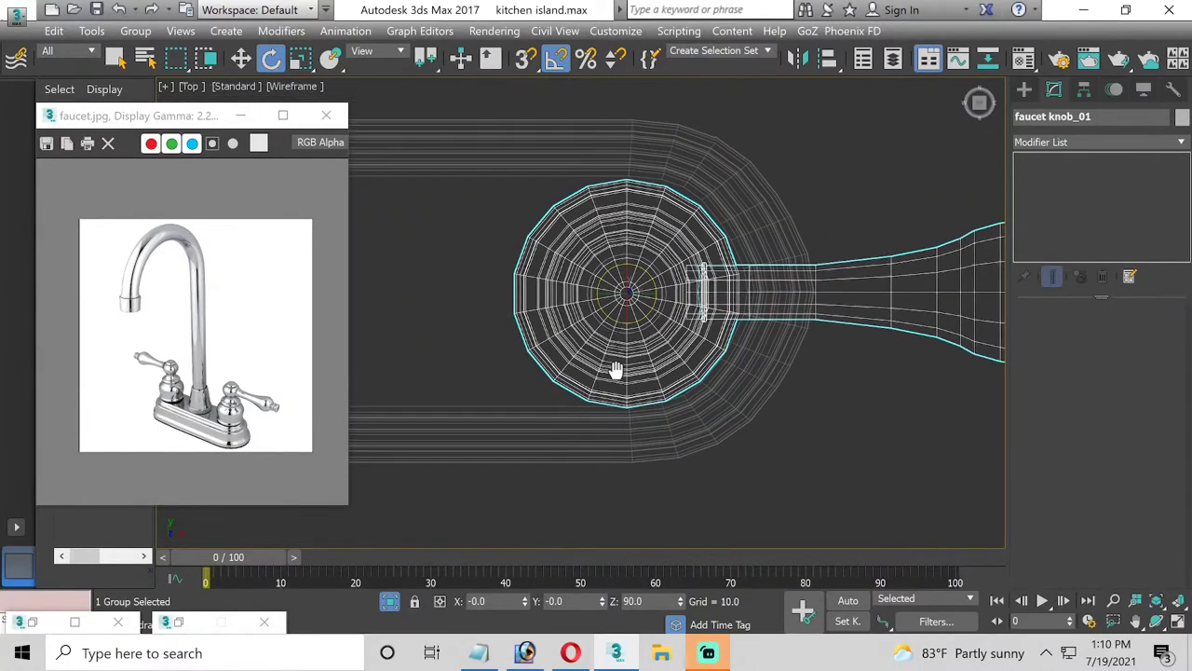
scroll(586, 382, "down", 1)
scroll(568, 395, "down", 1)
mouse_move(559, 405)
middle_mouse_down()
mouse_move(796, 389)
mouse_move(708, 398)
middle_mouse_up()
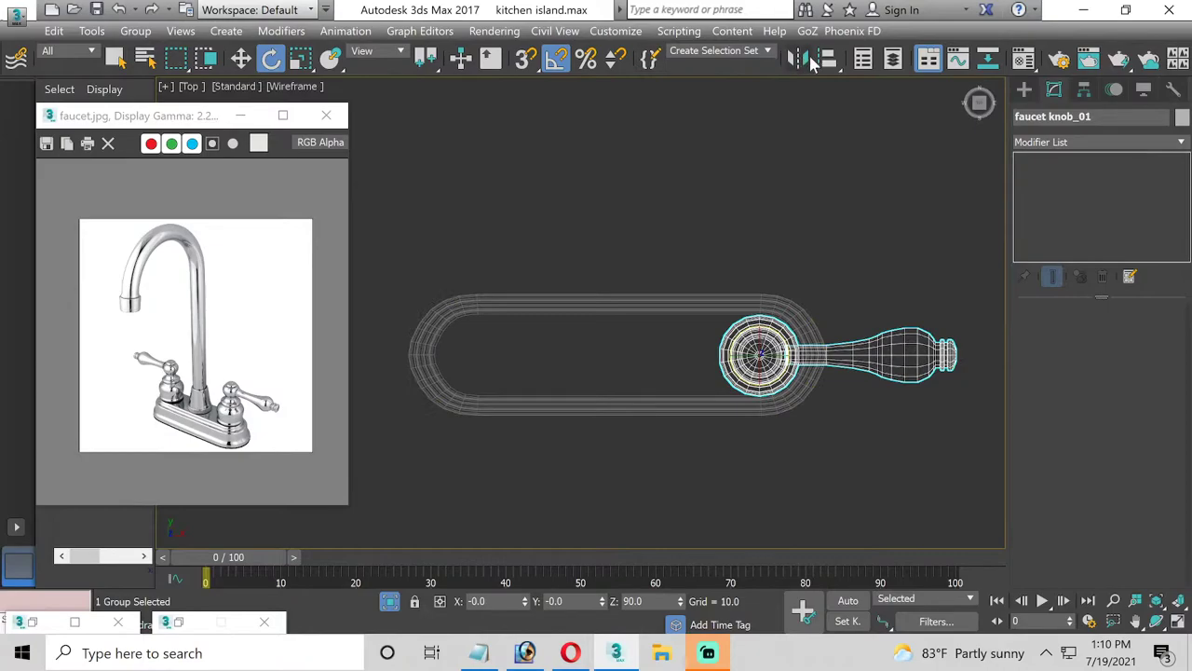
Create a mirrored copy of the faucet knob across the X axis
left_click(810, 59)
left_click(550, 464)
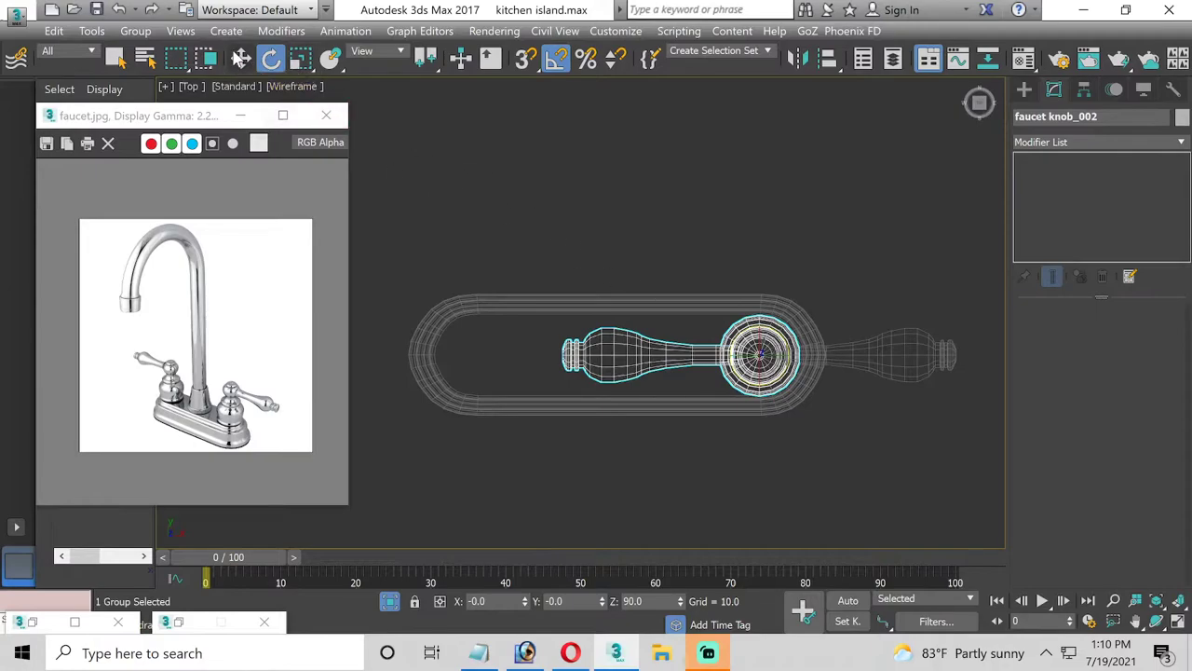
key("ctrl+z")
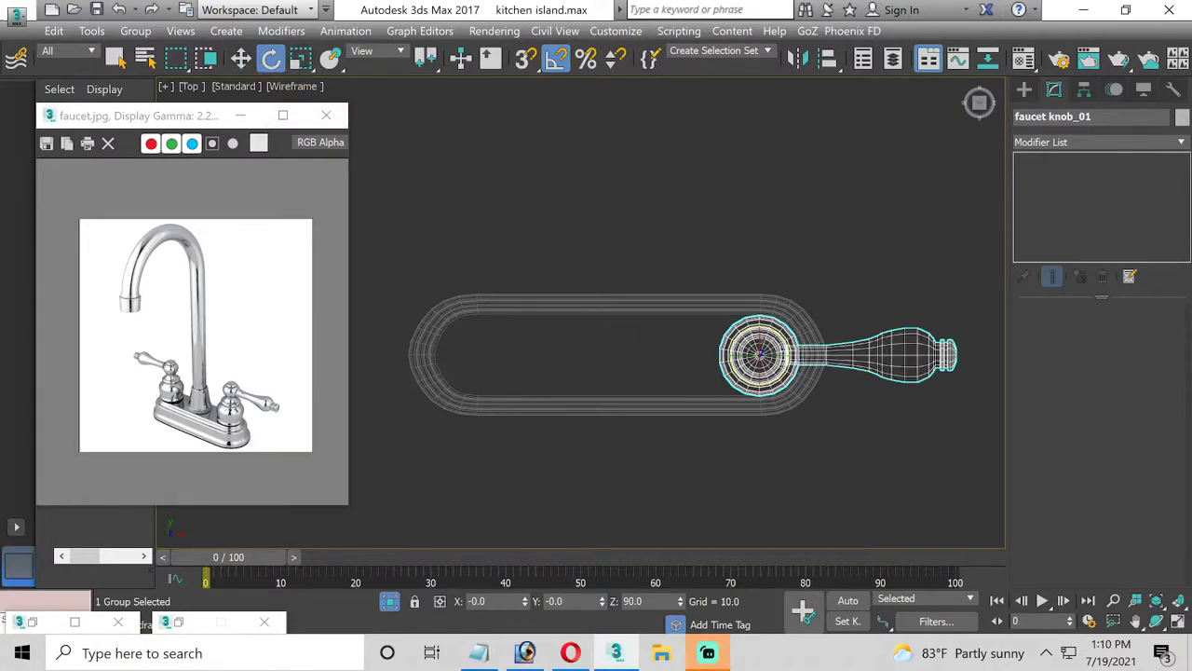
left_click(797, 58)
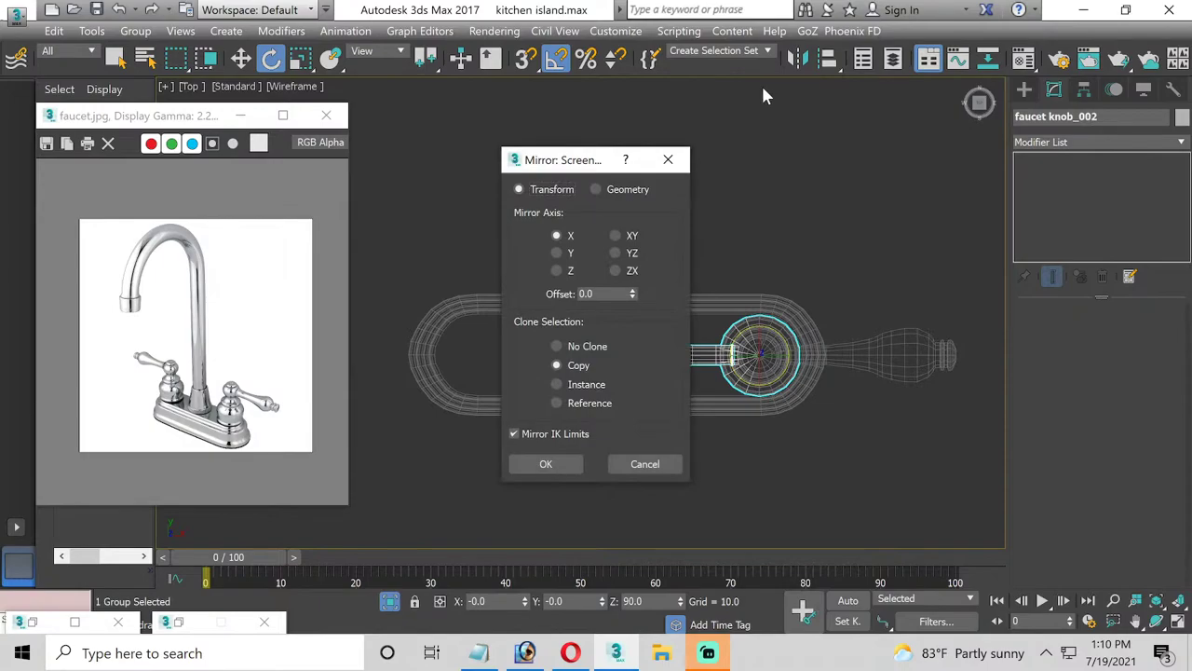
left_click(527, 469)
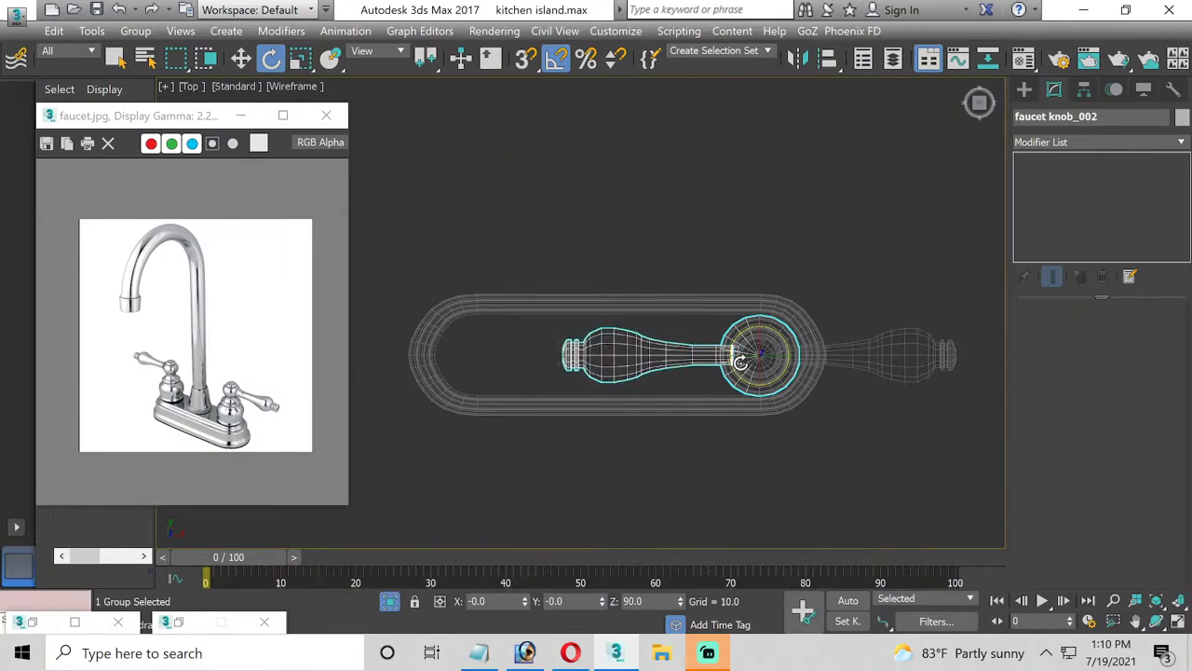
Move the copy, faucet knob_002, to the base's left end and restore four viewports
left_click(242, 59)
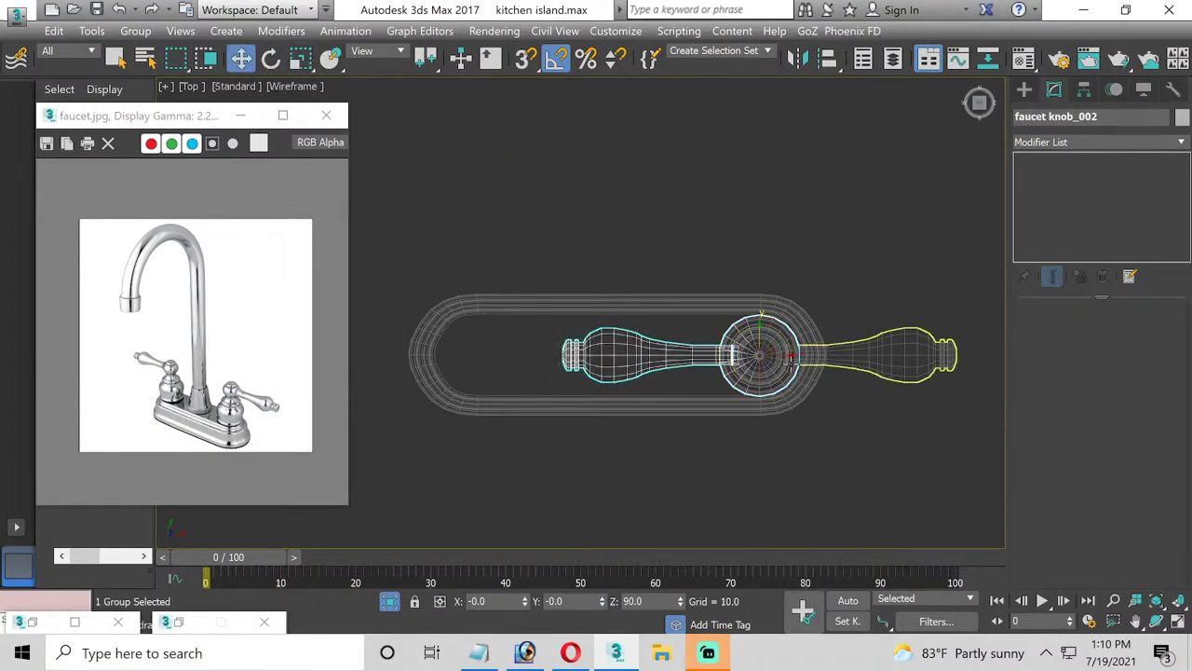
left_click_drag(780, 357, 498, 330)
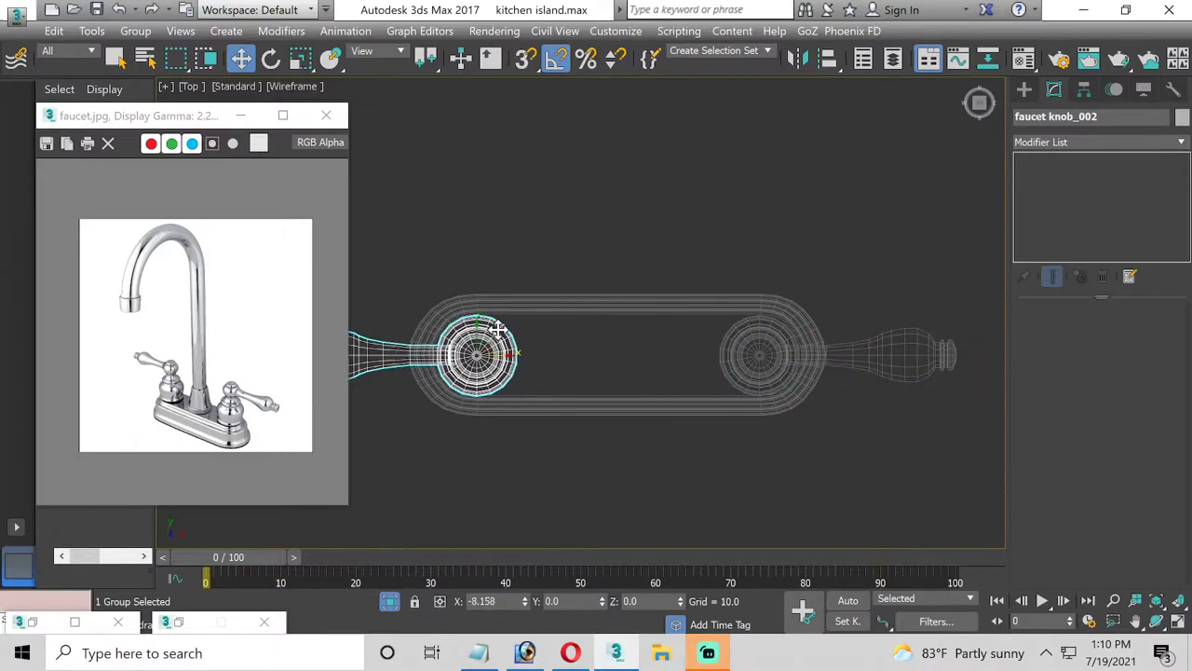
left_click_drag(499, 330, 491, 330)
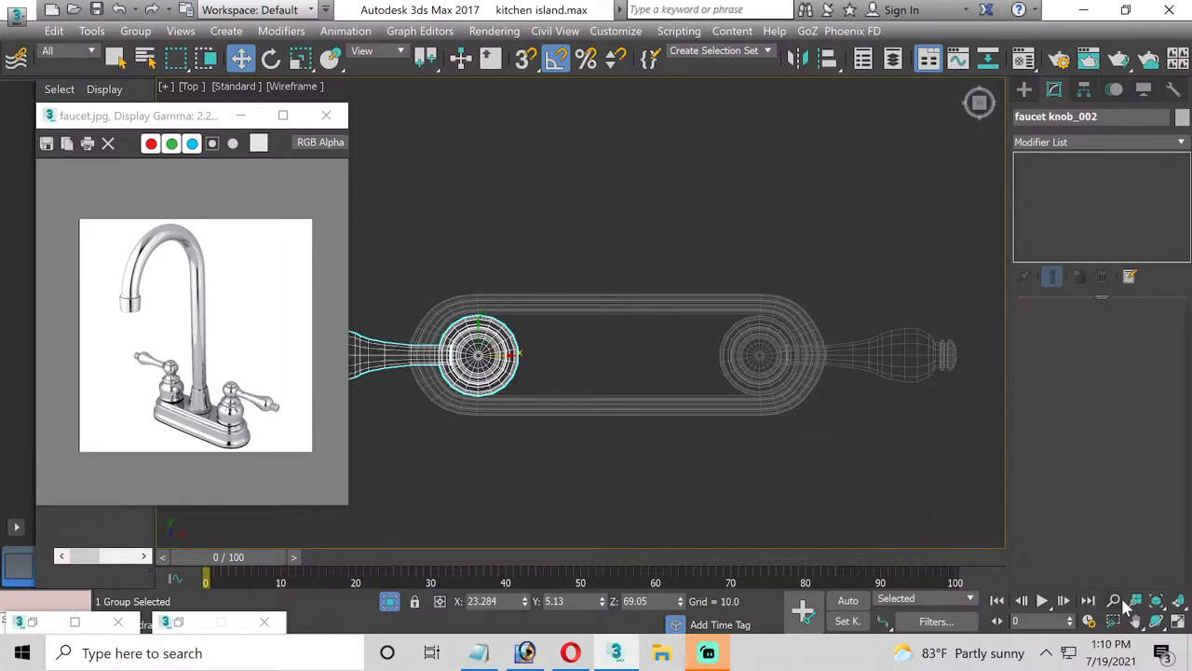
left_click(1178, 621)
right_click(897, 411)
Orbit the maximized Perspective view closer to the faucet and select the left knob
left_click(897, 410)
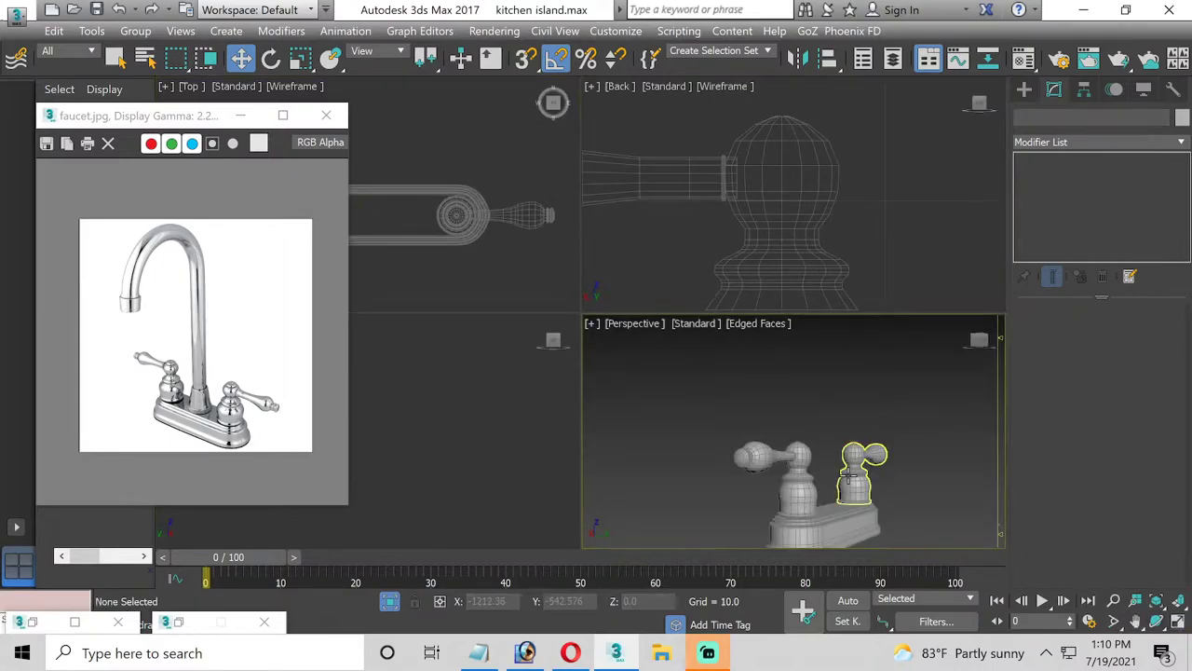
middle_click_drag(897, 411, 867, 447, "alt")
left_click(1178, 622)
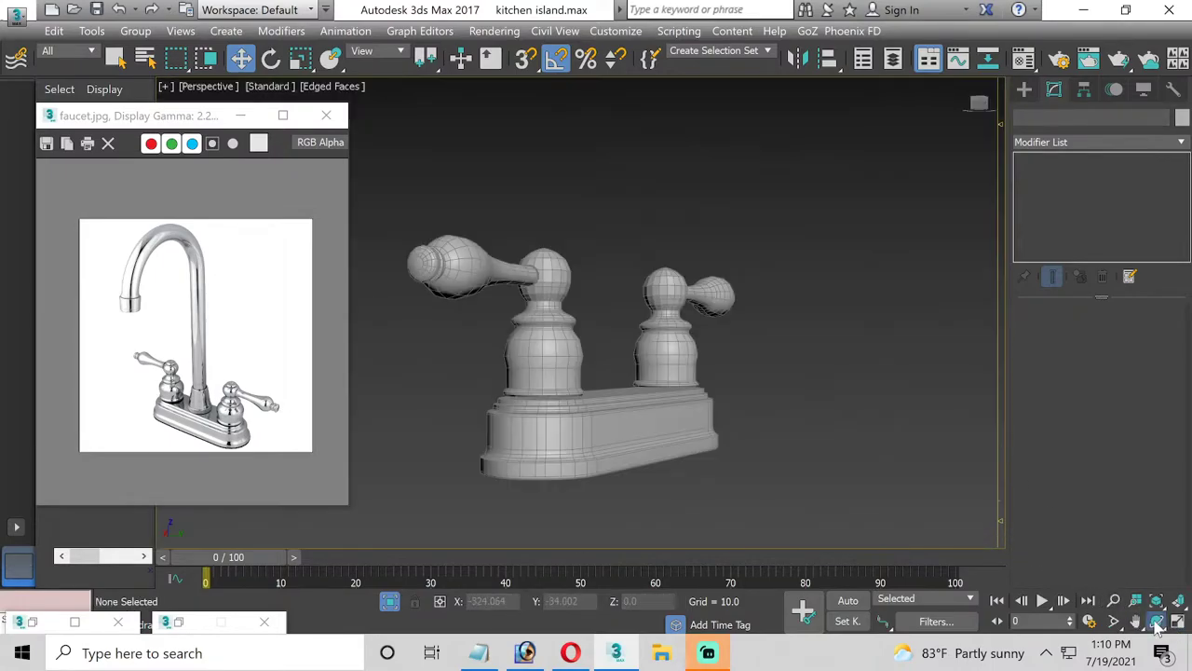
left_click(1155, 621)
left_click_drag(549, 342, 518, 365)
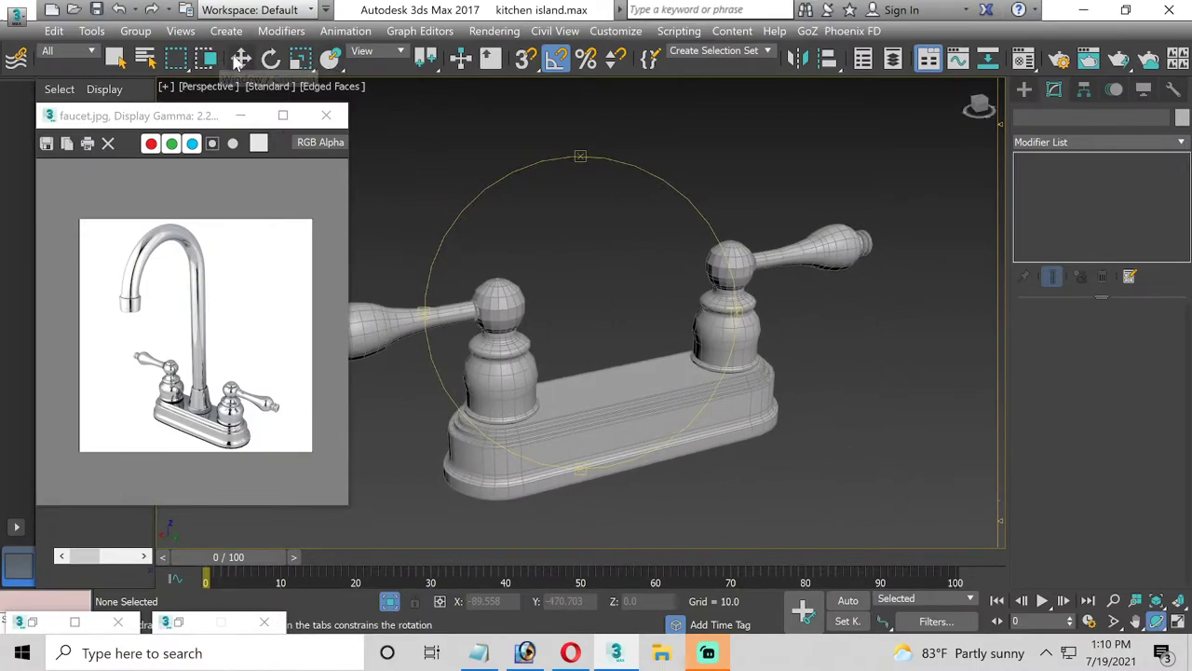
left_click(241, 58)
left_click(504, 321)
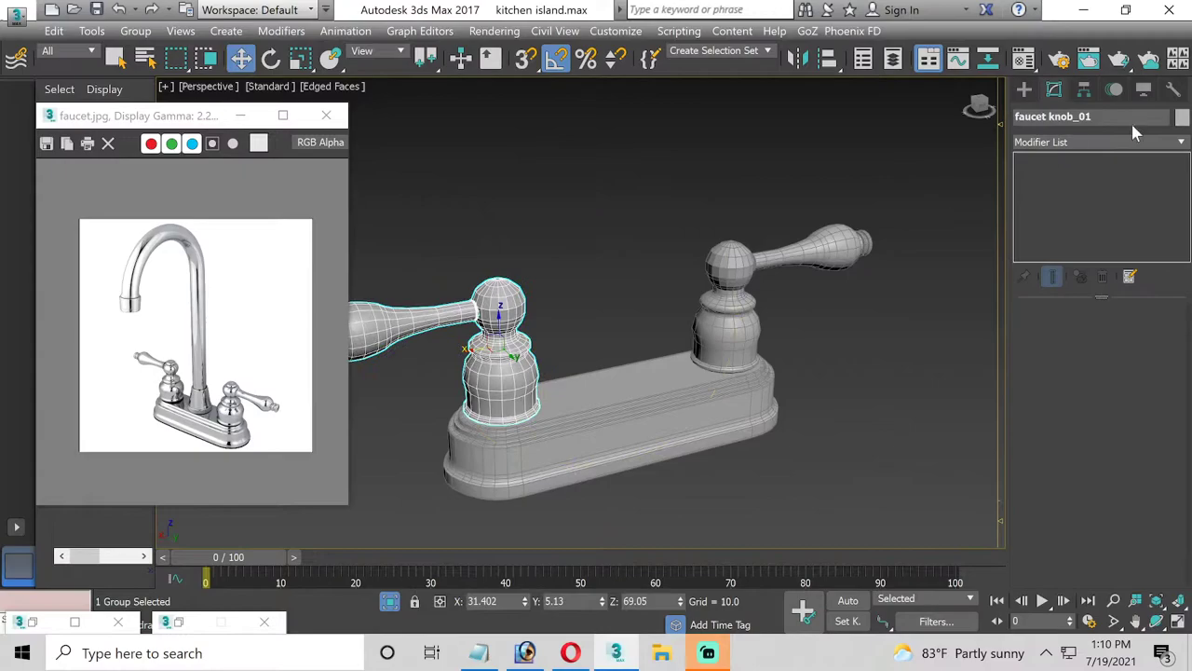
Open the left knob group and add an OpenSubdiv modifier to its post
left_click(1181, 142)
scroll(1155, 166, "up", 2)
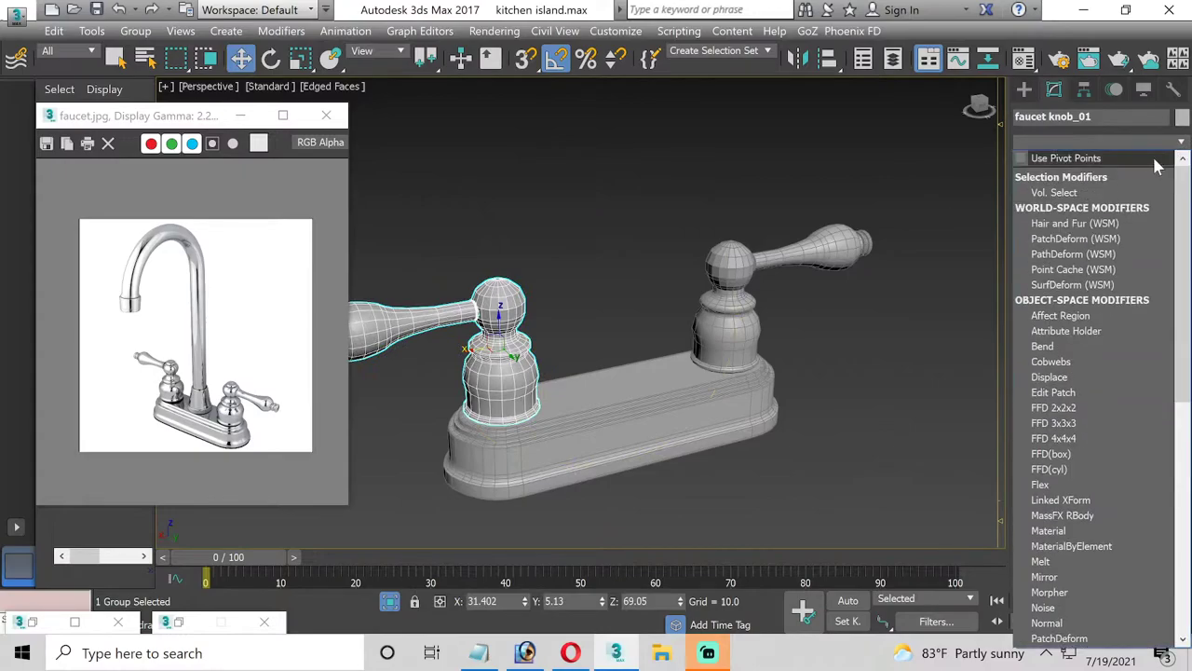
left_click(633, 249)
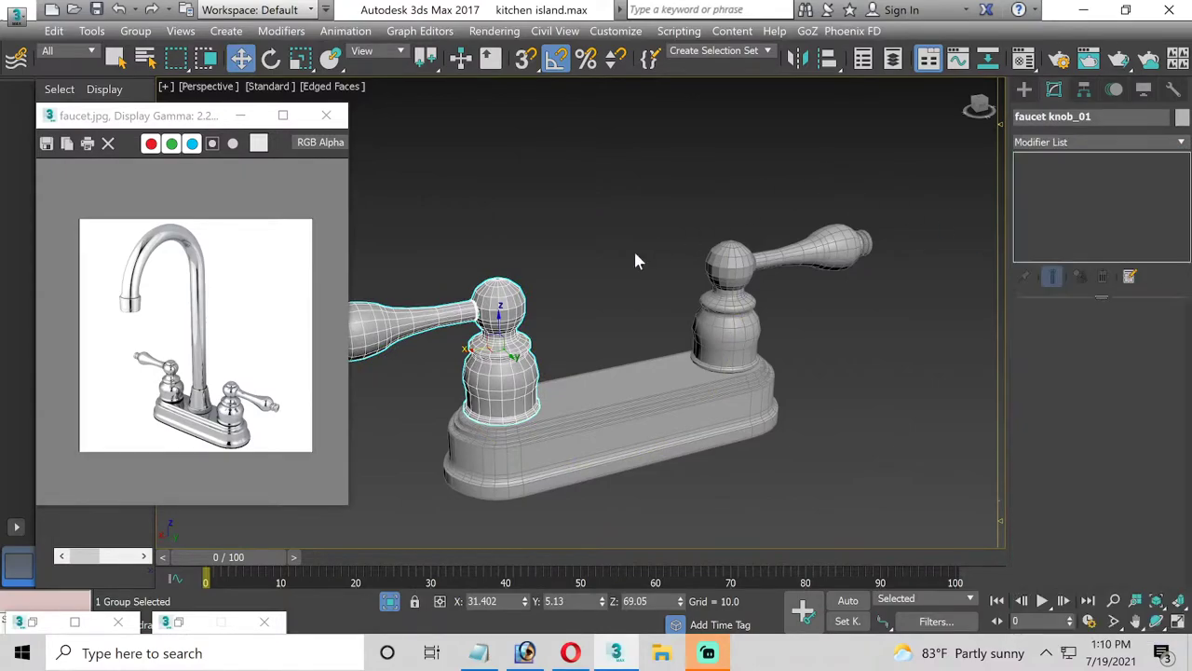
left_click(135, 31)
left_click(163, 85)
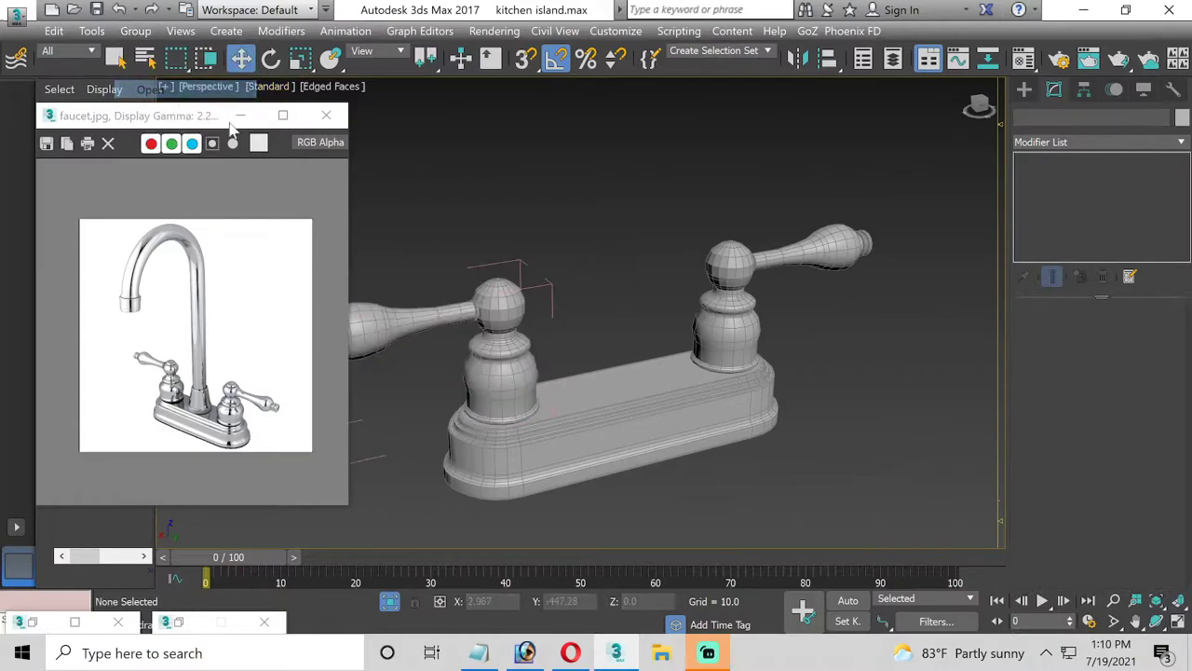
left_click(498, 321)
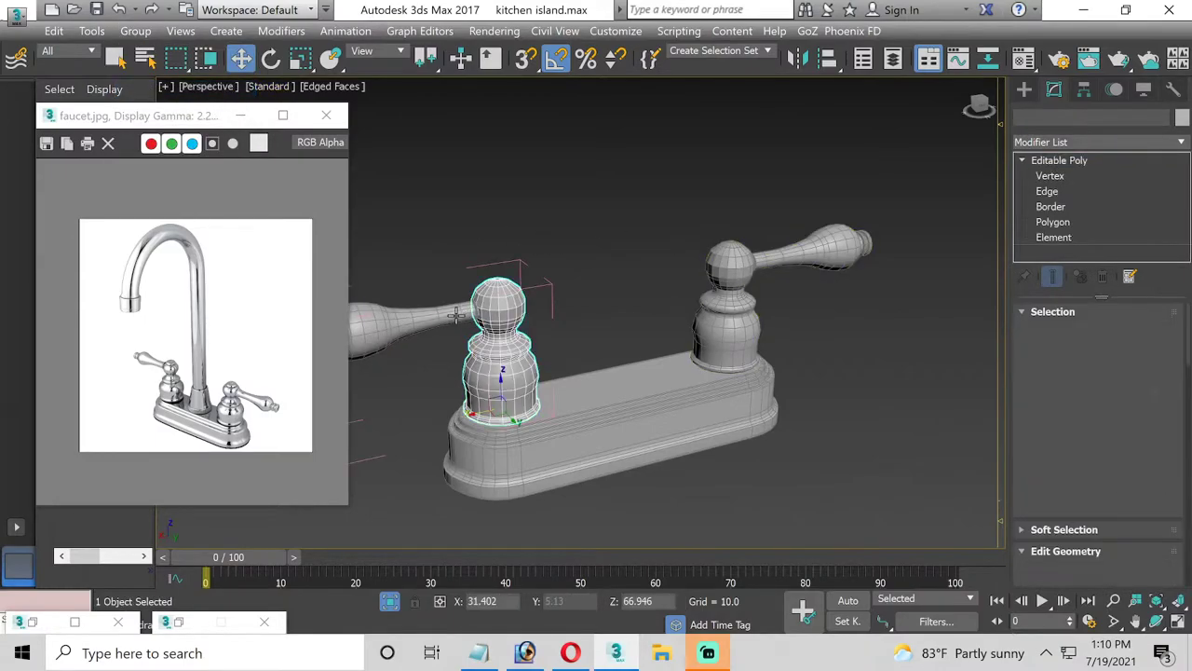
left_click(1181, 142)
key("o")
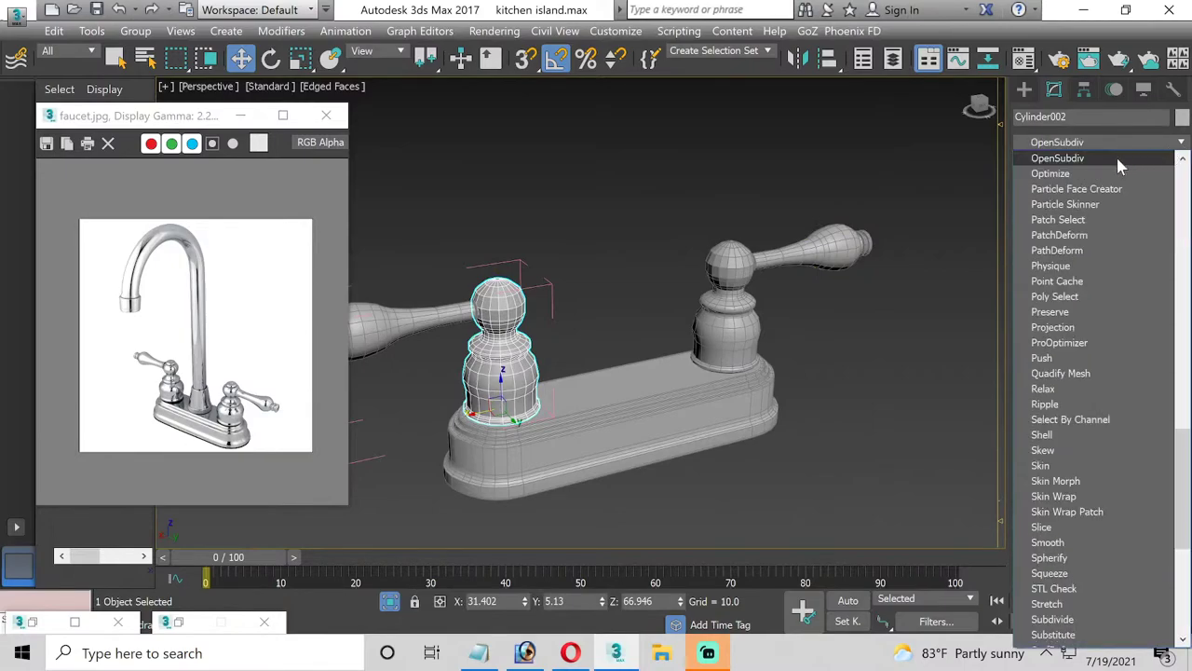
key("Return")
left_click(642, 183)
Add OpenSubdiv to the left knob's lever, Sphere001, at 1 iteration
left_click(459, 321)
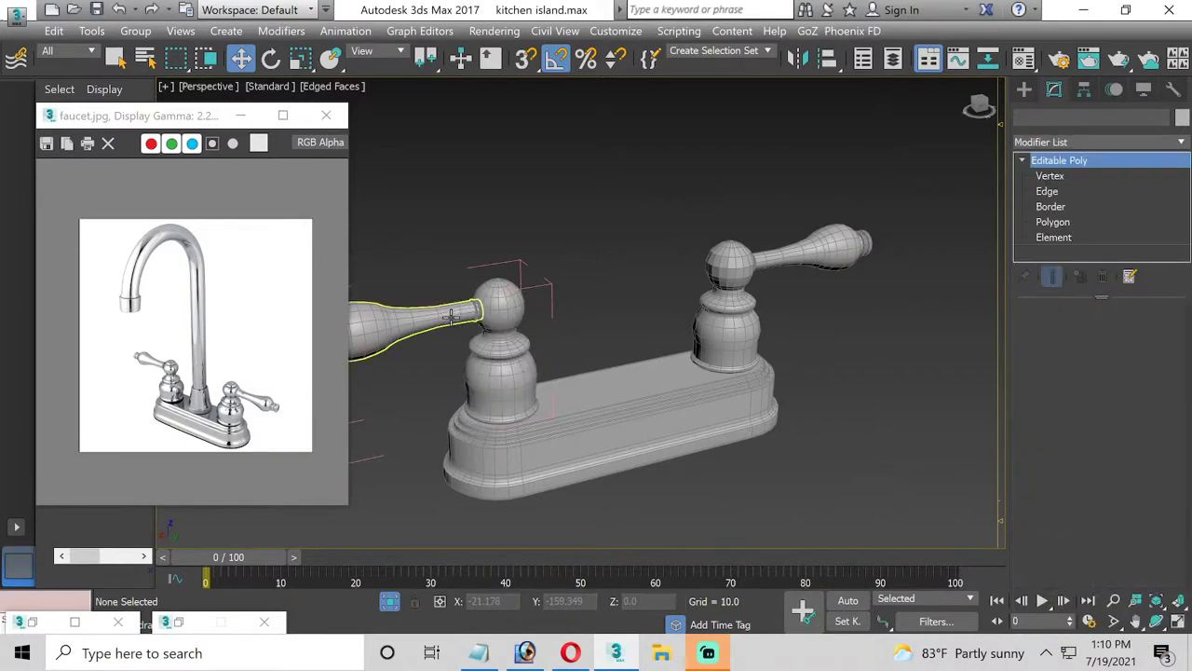
left_click(1181, 143)
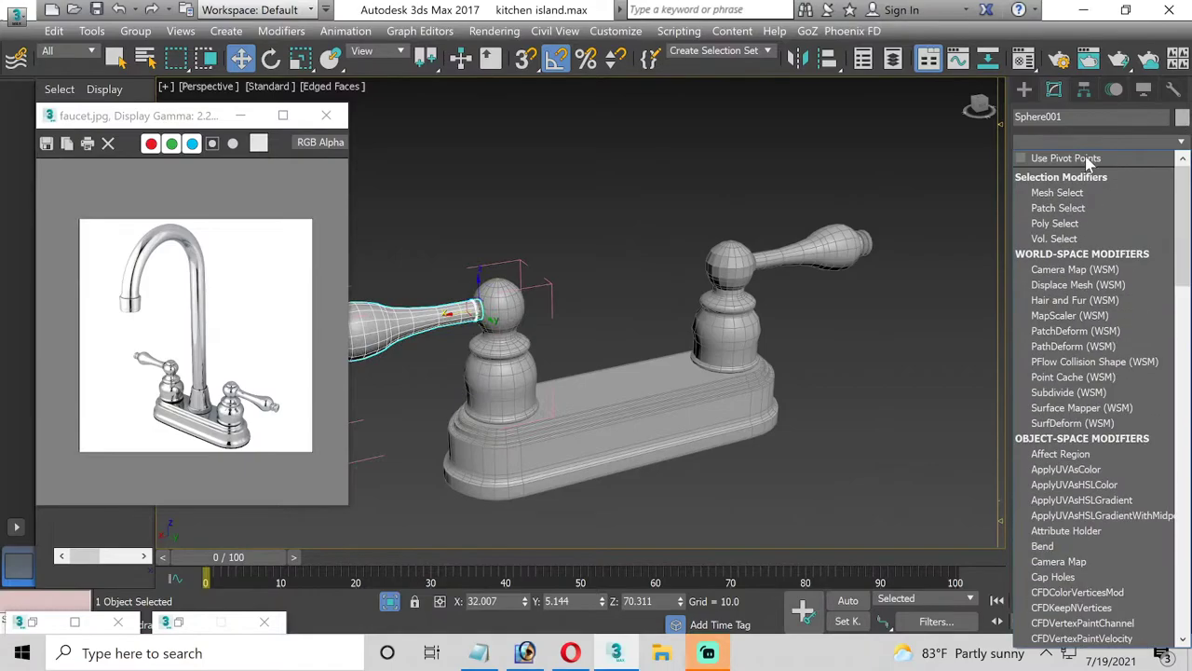
key("o")
left_click(1061, 162)
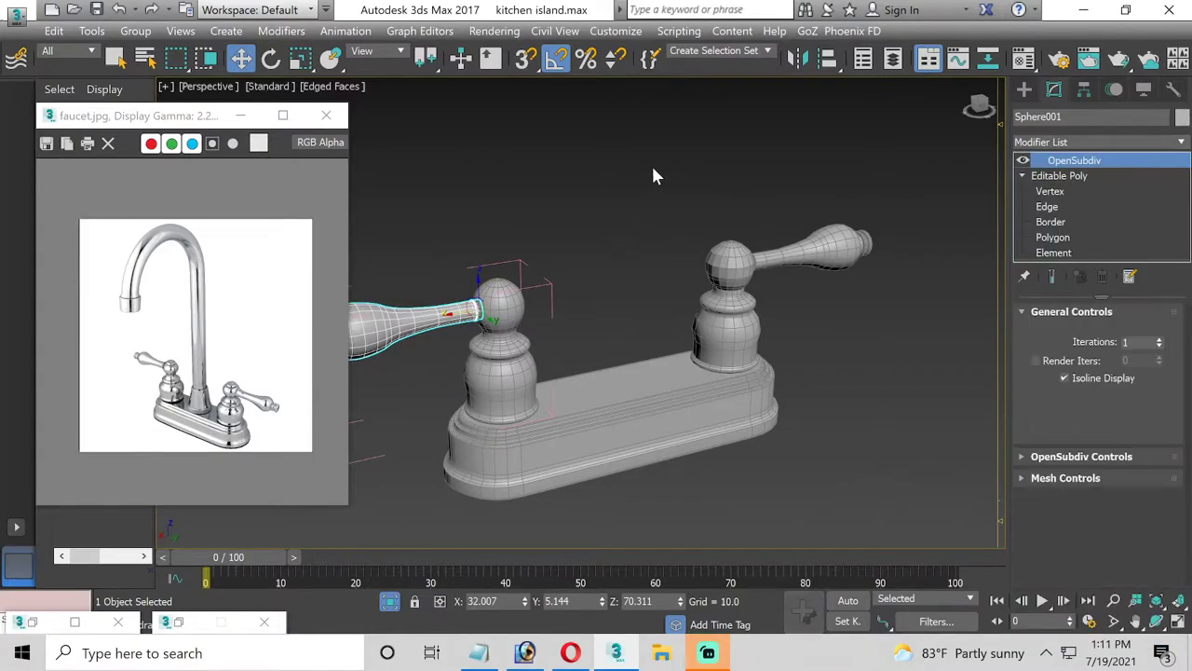
left_click(627, 162)
left_click(792, 258)
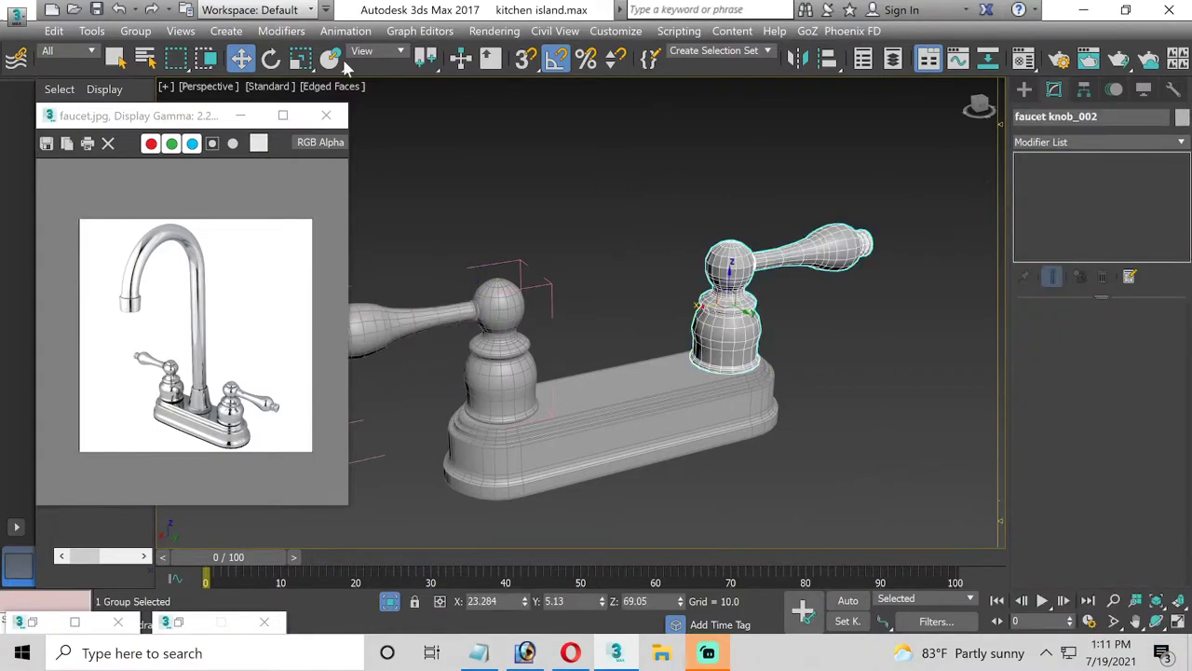
Open the right knob group and add OpenSubdiv to its post Cylinder003 and lever Sphere002
left_click(135, 31)
left_click(147, 86)
left_click(740, 244)
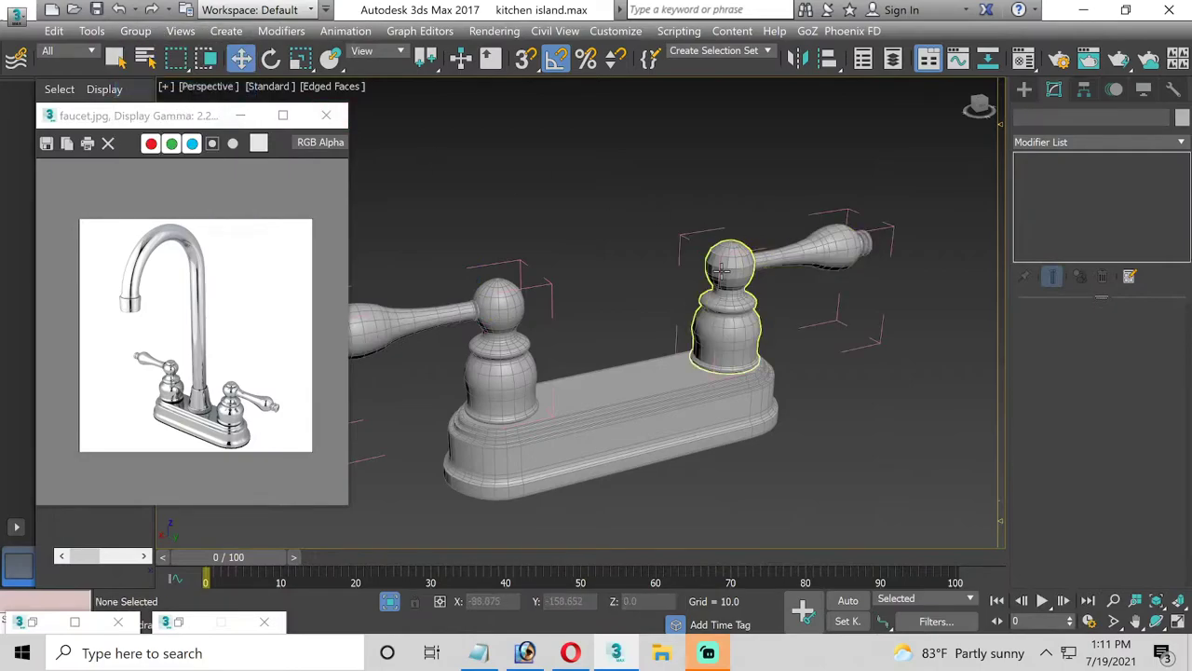
left_click(1181, 144)
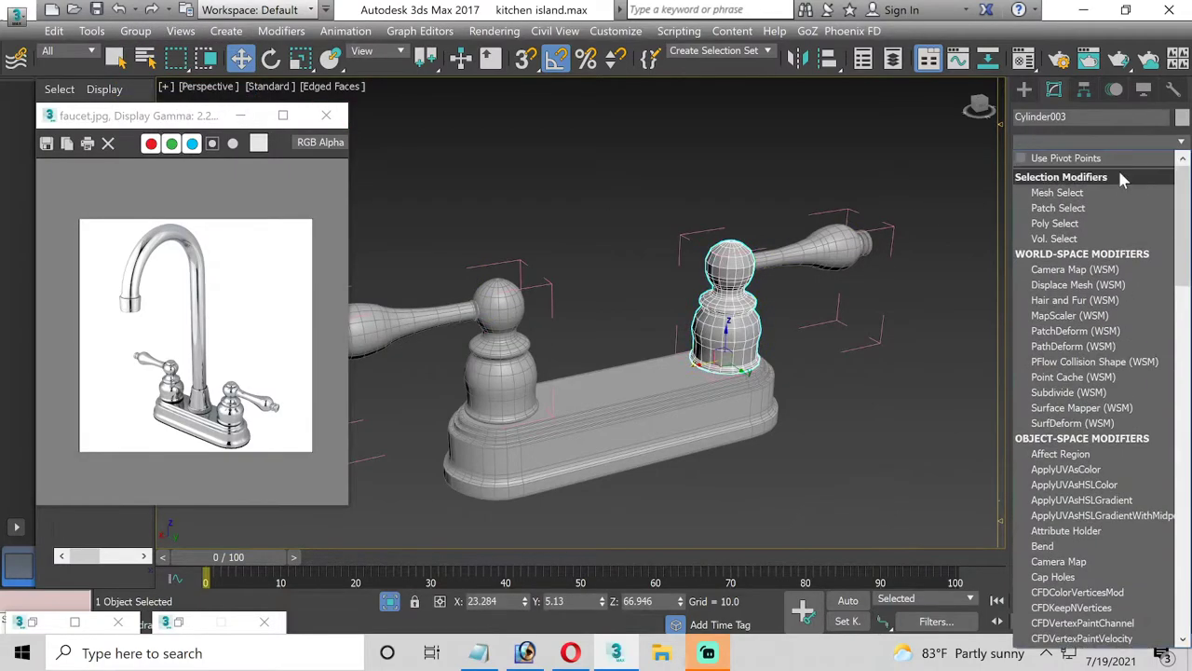
key("o")
key("Return")
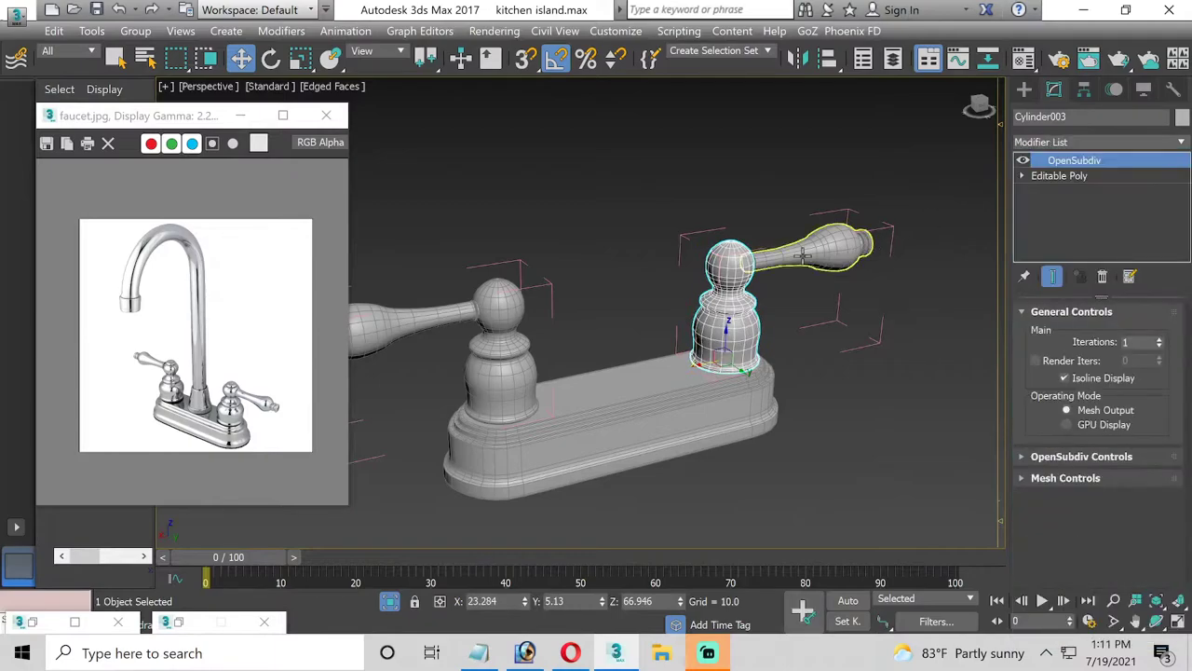
left_click(805, 247)
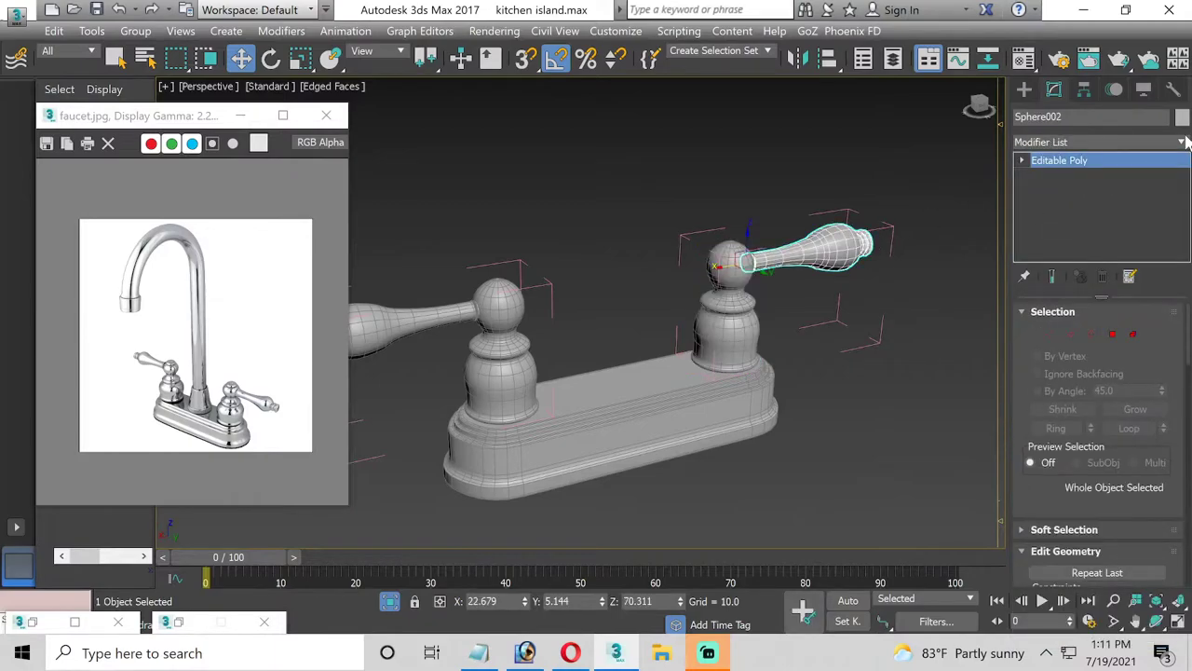
left_click(1181, 141)
key("o")
left_click(1086, 160)
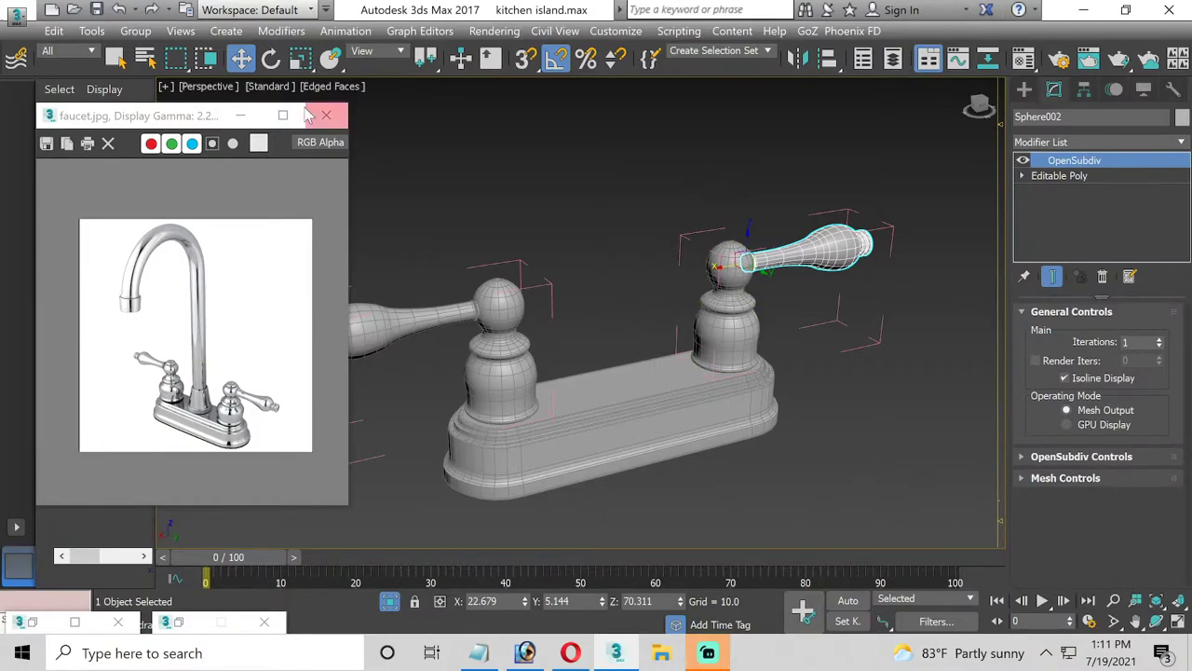
Close both opened knob groups again
left_click(135, 30)
left_click(145, 125)
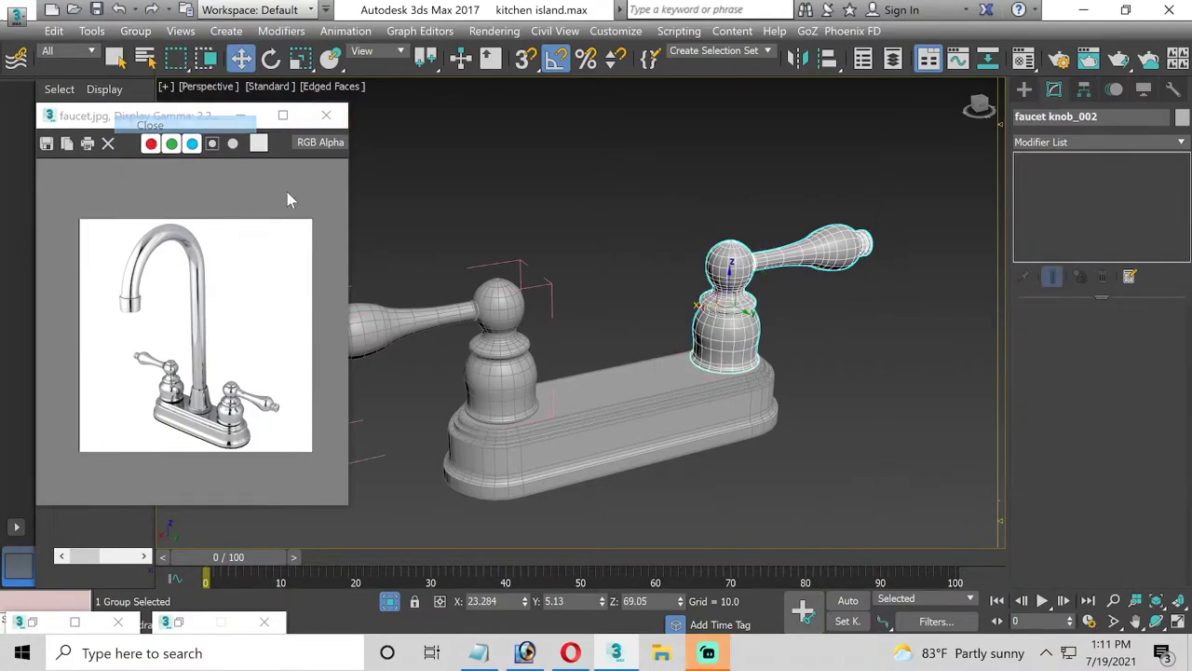
left_click(501, 344)
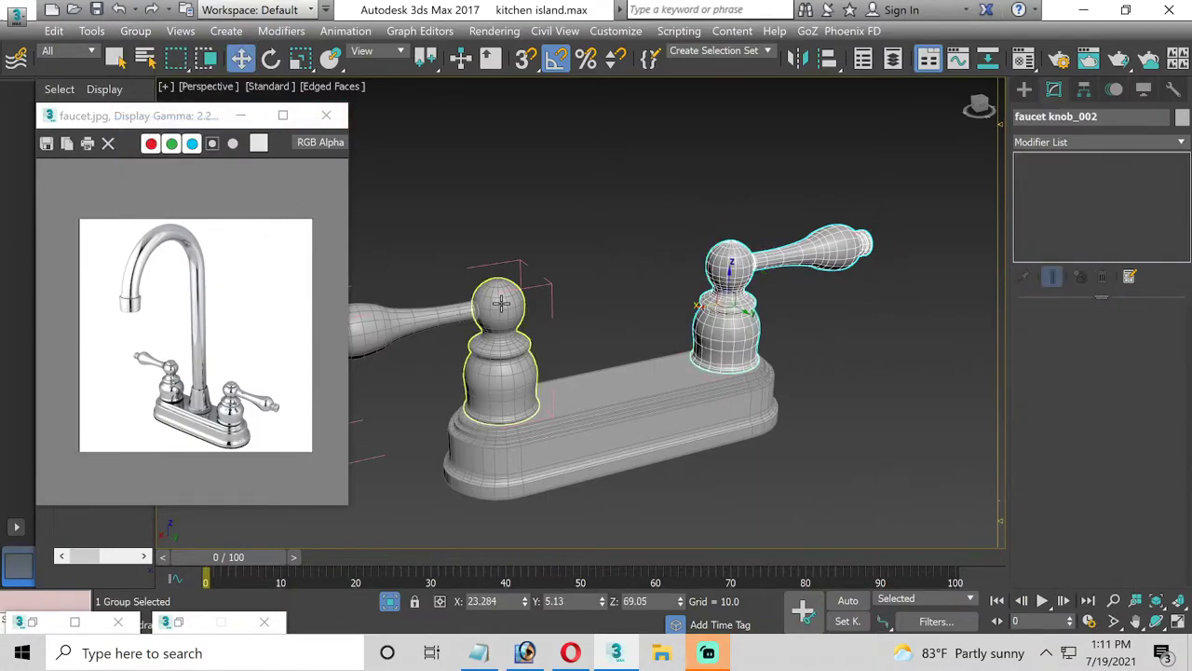
left_click(135, 31)
left_click(176, 119)
Orbit around the faucet base and return to the four-viewport layout
left_click(548, 187)
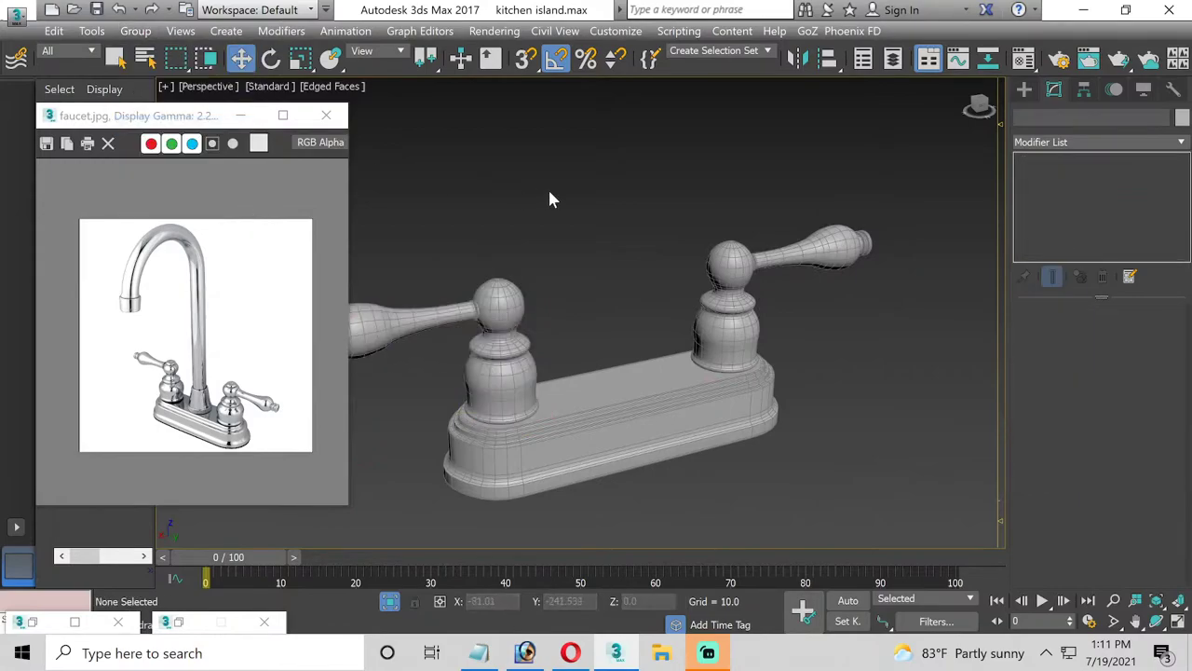
middle_click_drag(548, 187, 580, 219, "alt")
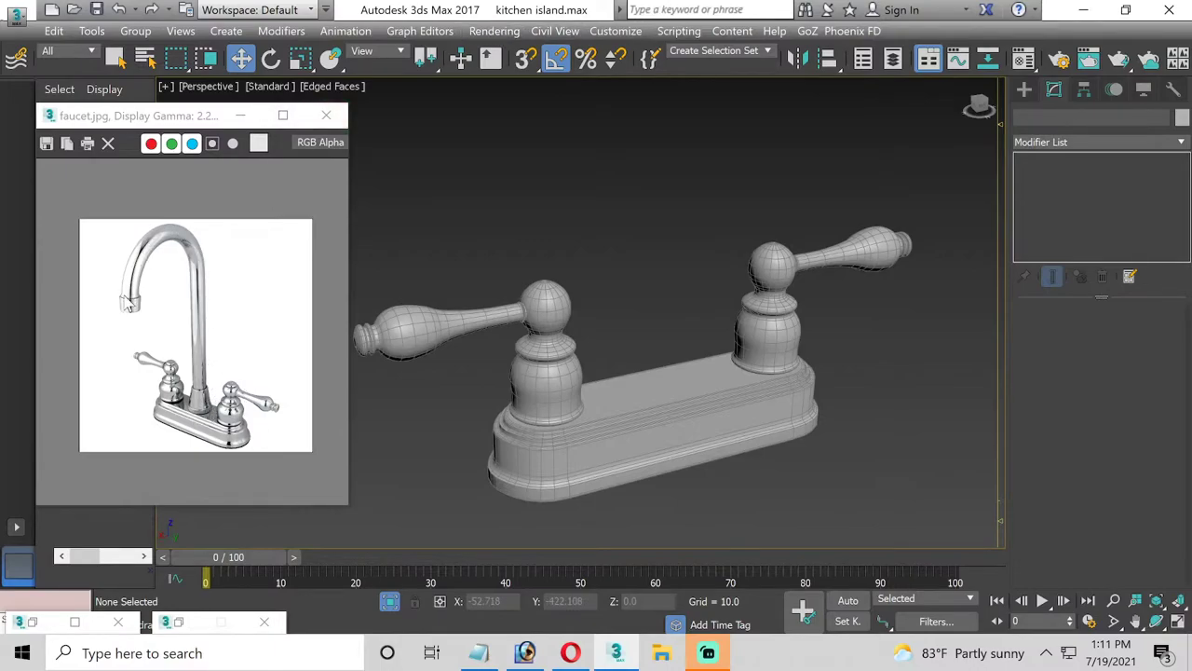
left_click(1178, 622)
left_click(762, 261)
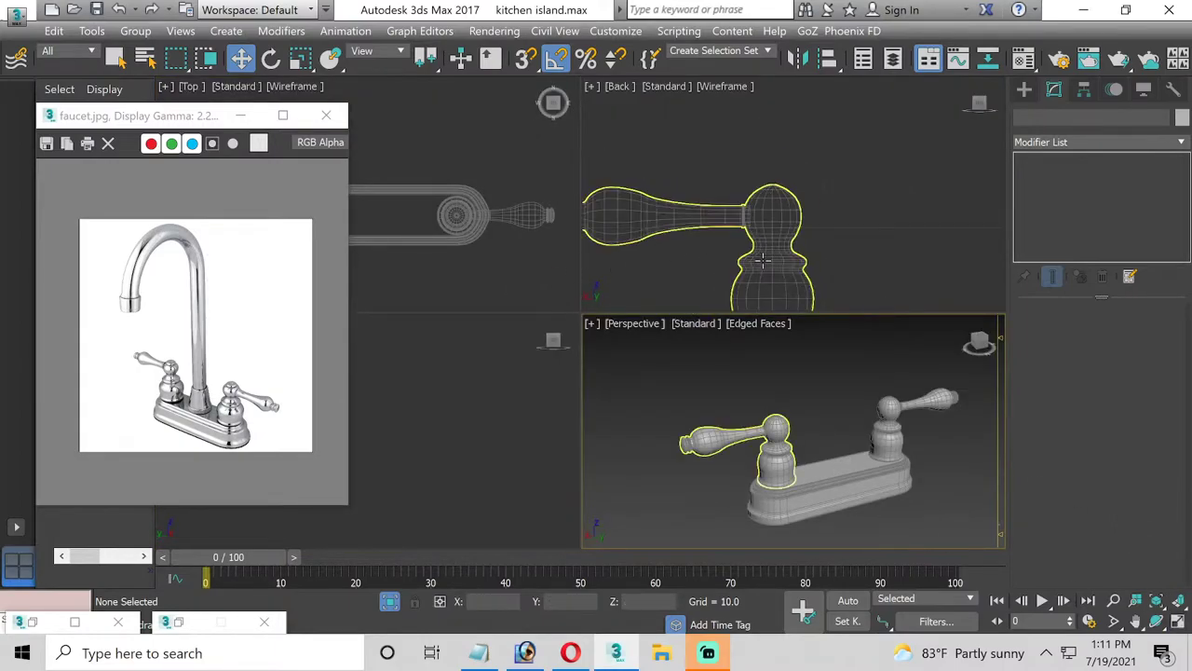
left_click(804, 181)
scroll(810, 215, "down", 3)
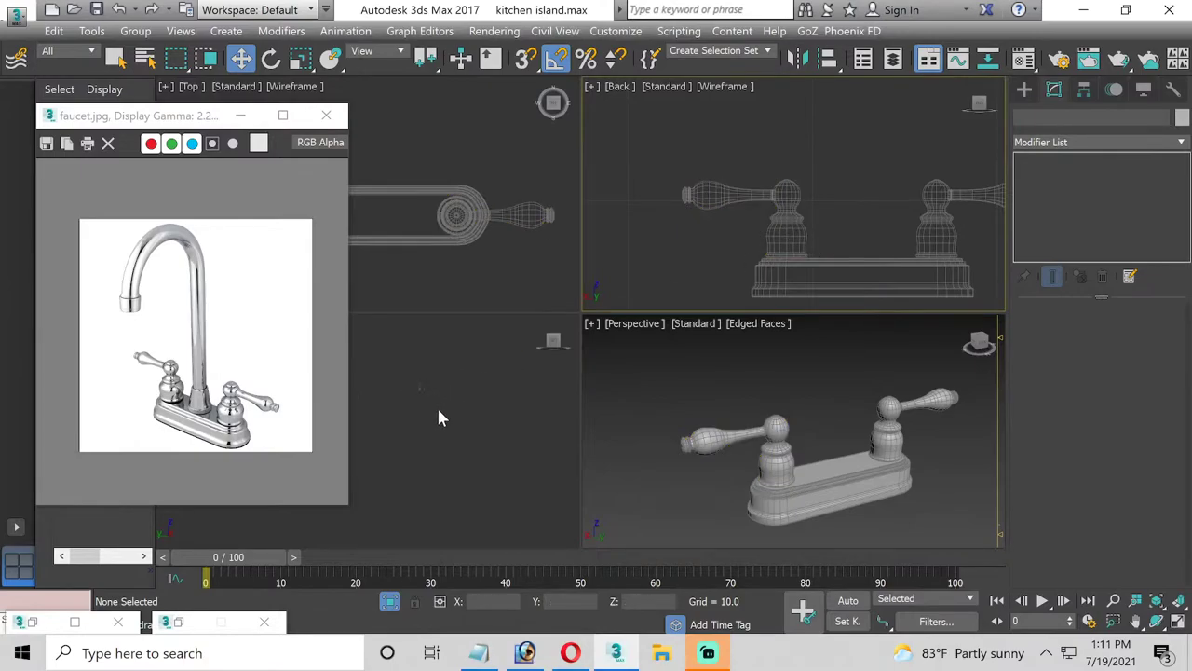
Maximize the Left side view and box-select both upper handle groups
left_click(421, 452)
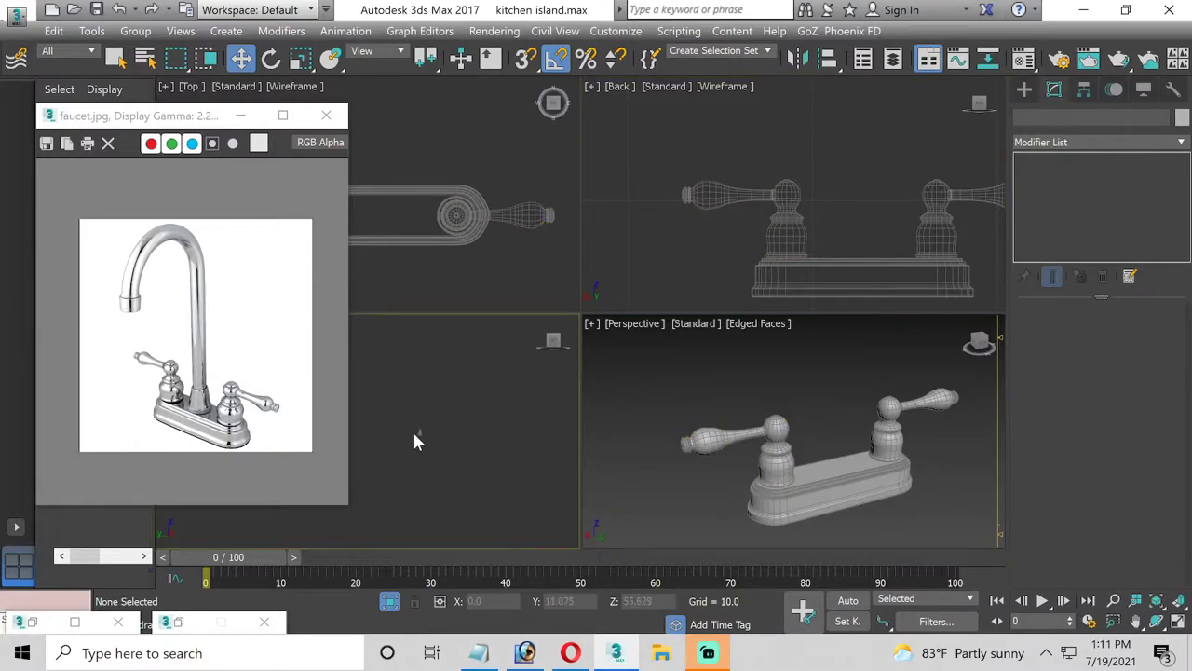
scroll(421, 434, "up", 2)
scroll(430, 447, "up", 2)
scroll(436, 465, "up", 2)
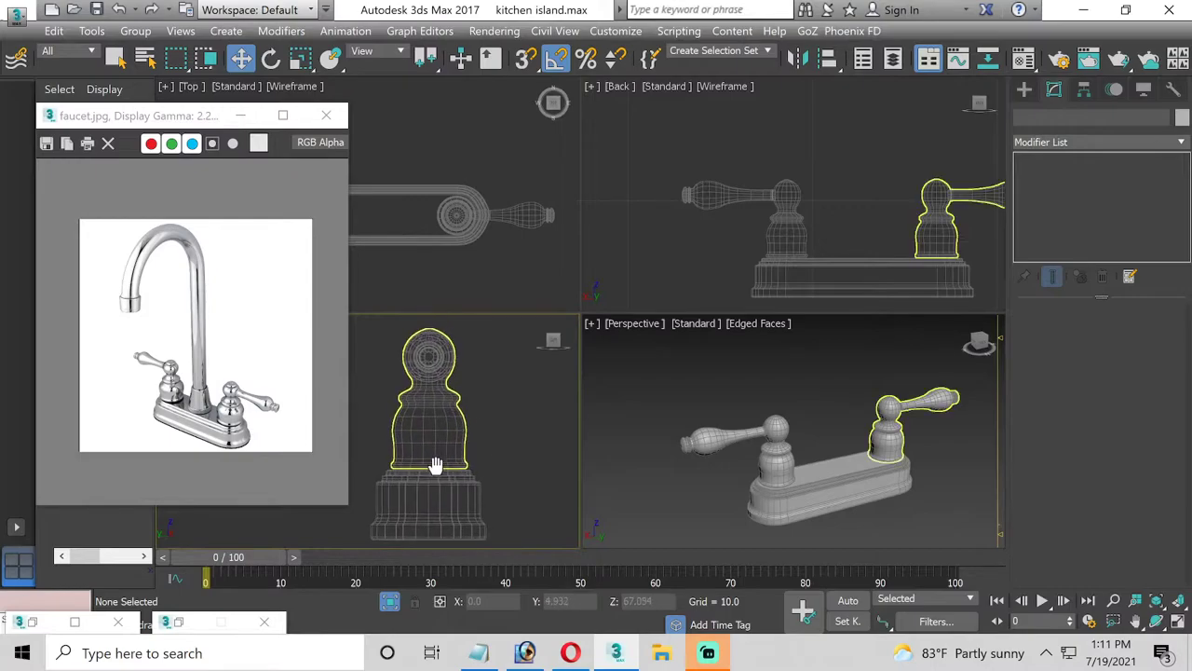
left_click(1178, 622)
scroll(801, 345, "down", 2)
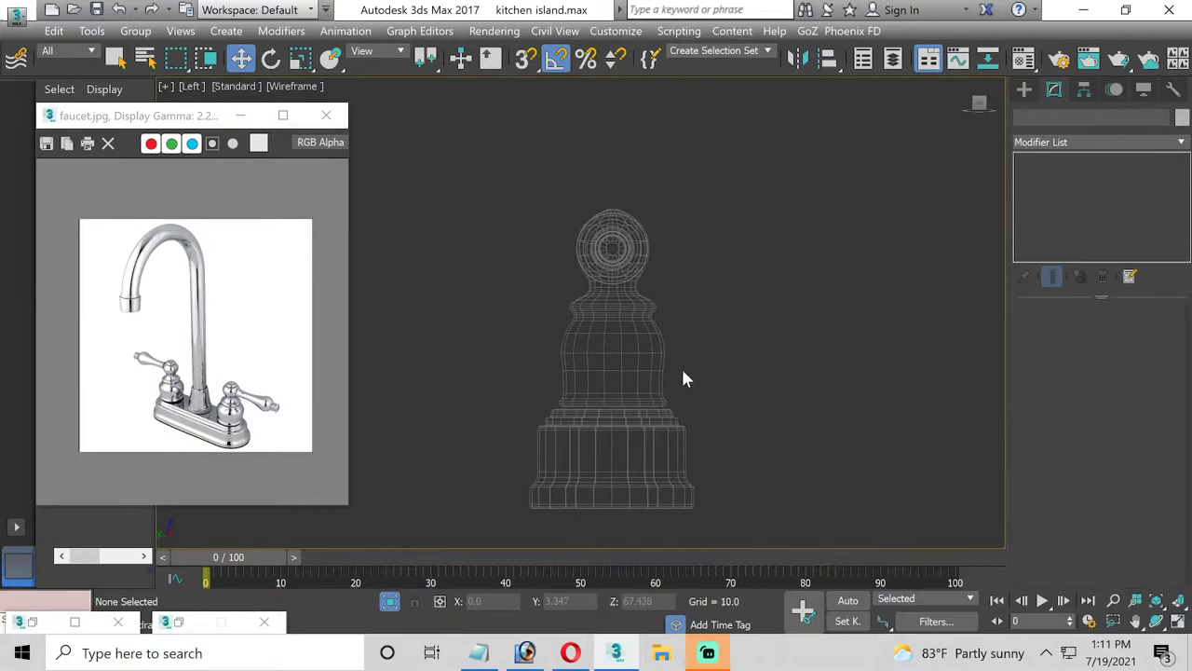
left_click_drag(555, 208, 697, 372)
Hide the selected handle groups and frame the faucet base for spline drawing
right_click(627, 328)
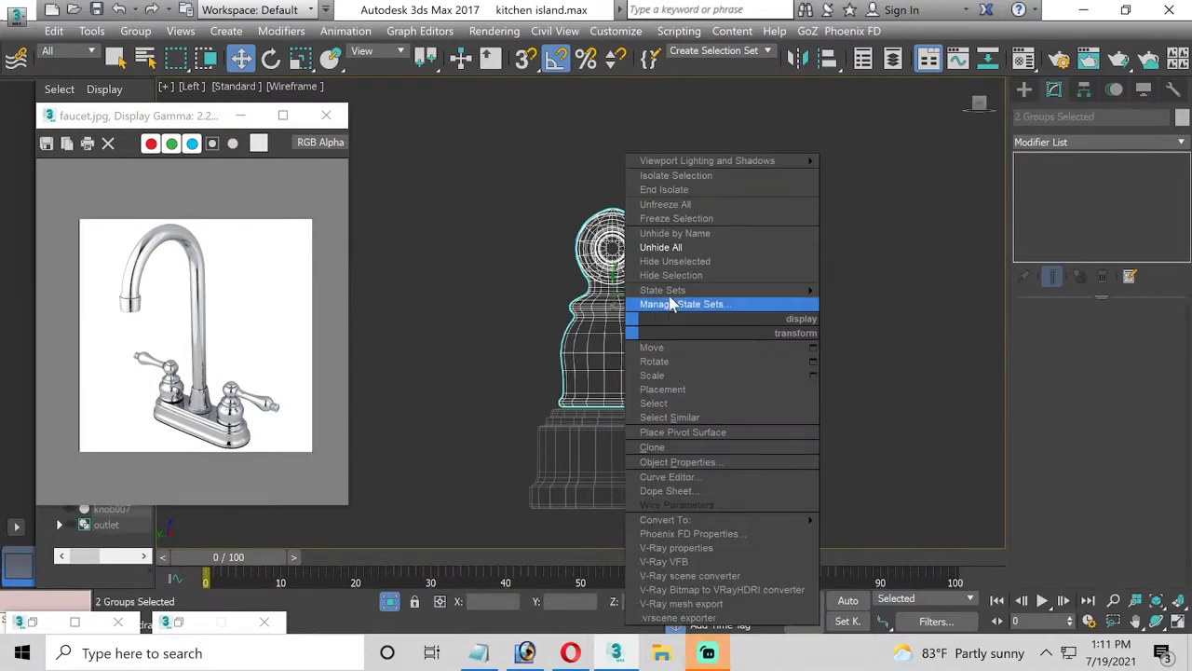
left_click(673, 276)
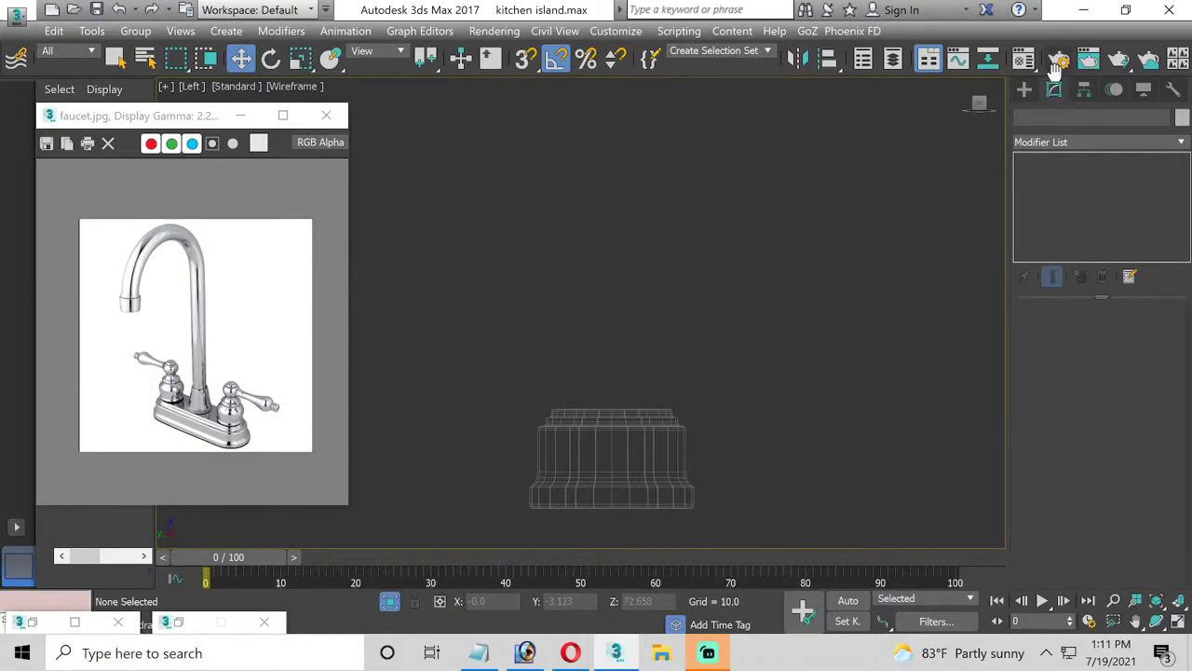
left_click(1029, 86)
middle_click_drag(762, 273, 738, 272)
scroll(750, 261, "down", 2)
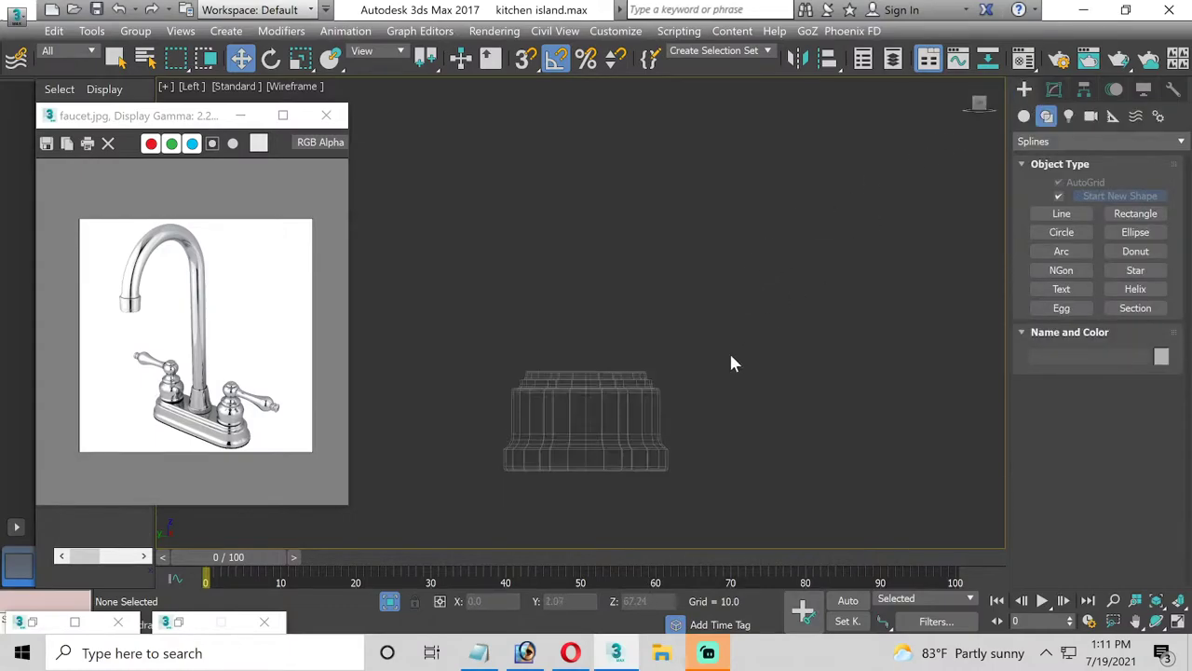
scroll(729, 350, "up", 2)
middle_click_drag(705, 391, 715, 416)
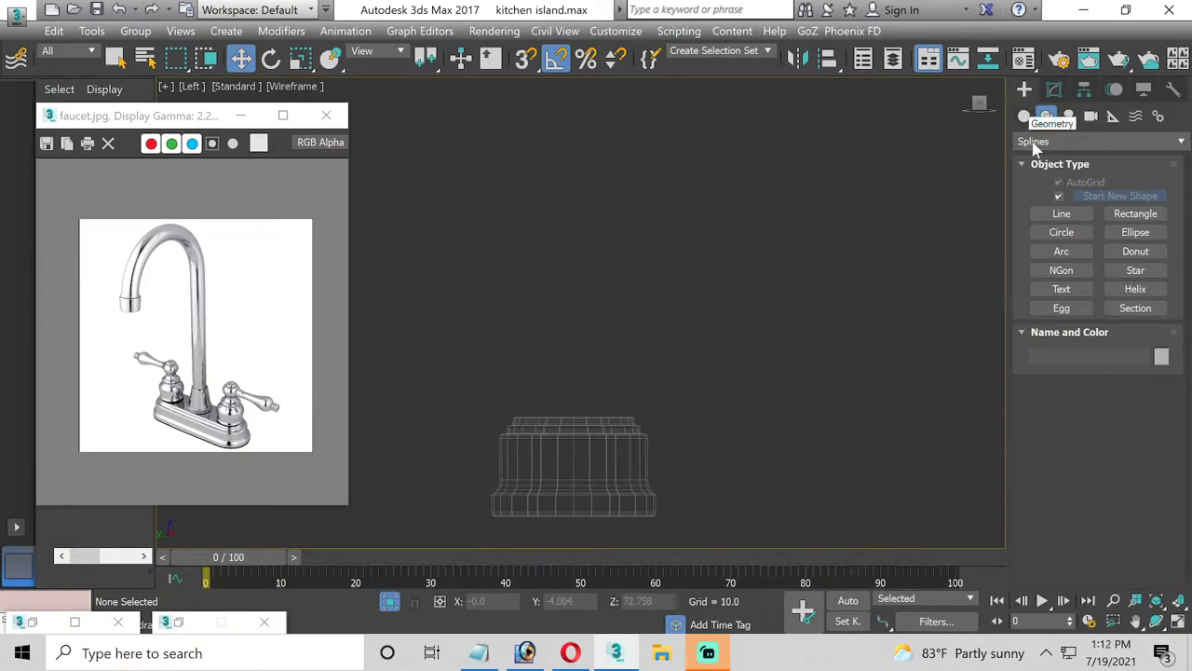
Draw Line001 with four points rising from the base, across, and down
left_click(1058, 213)
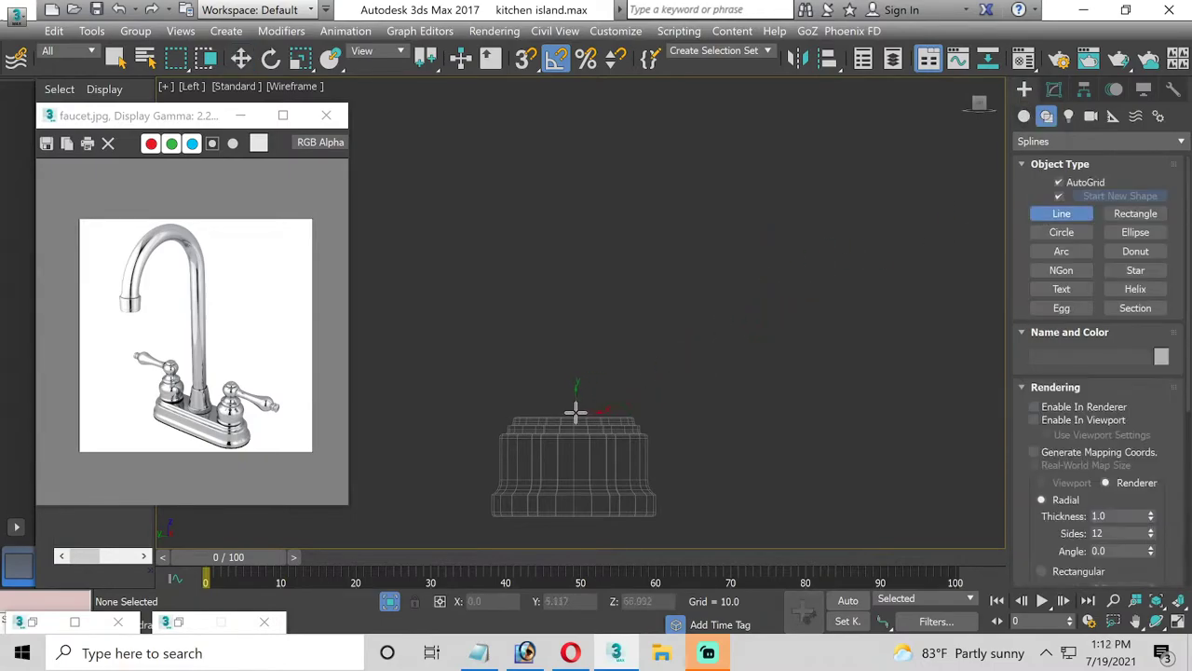
left_click(574, 414)
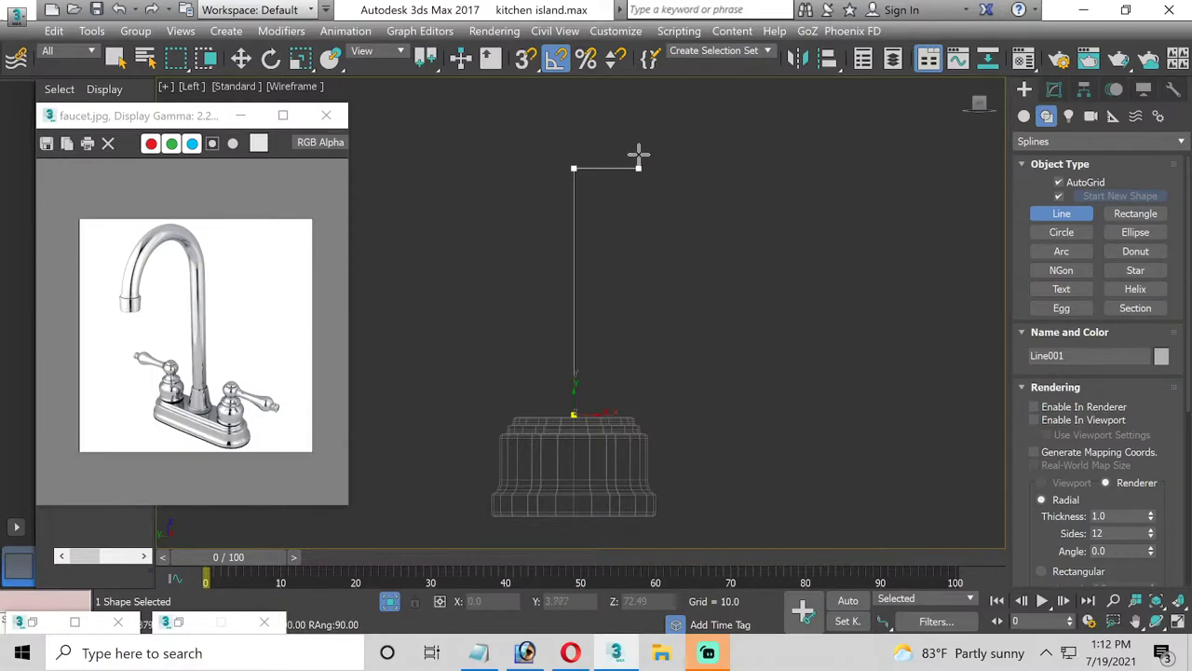
left_click(641, 168)
left_click(742, 168)
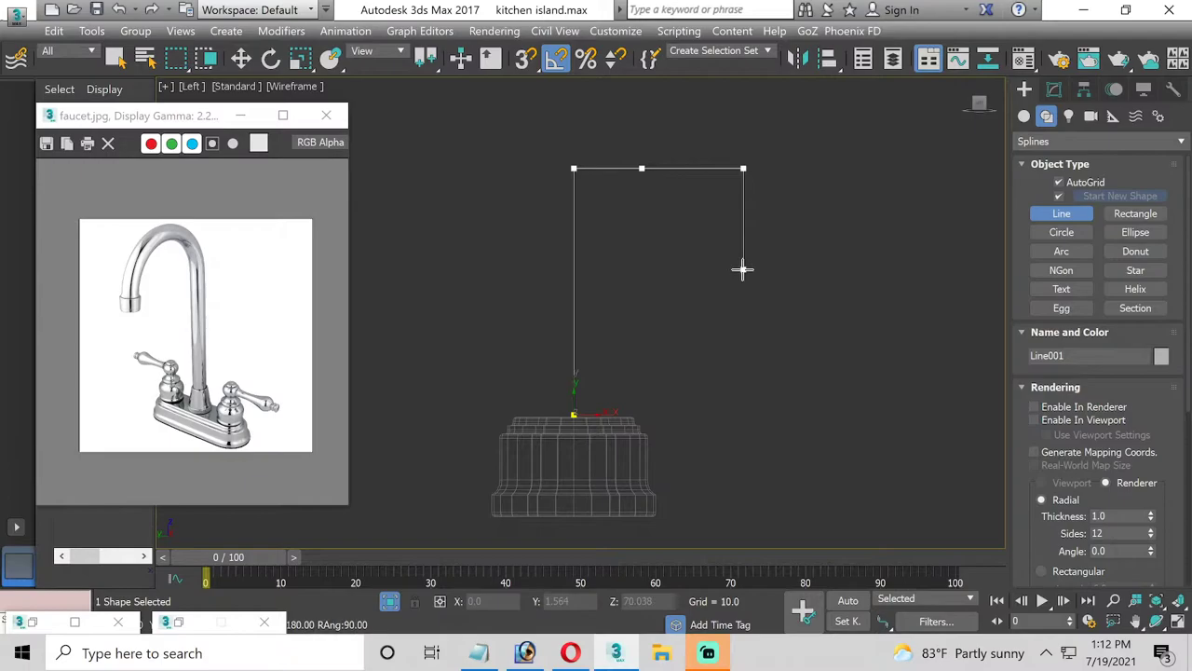
left_click(742, 270)
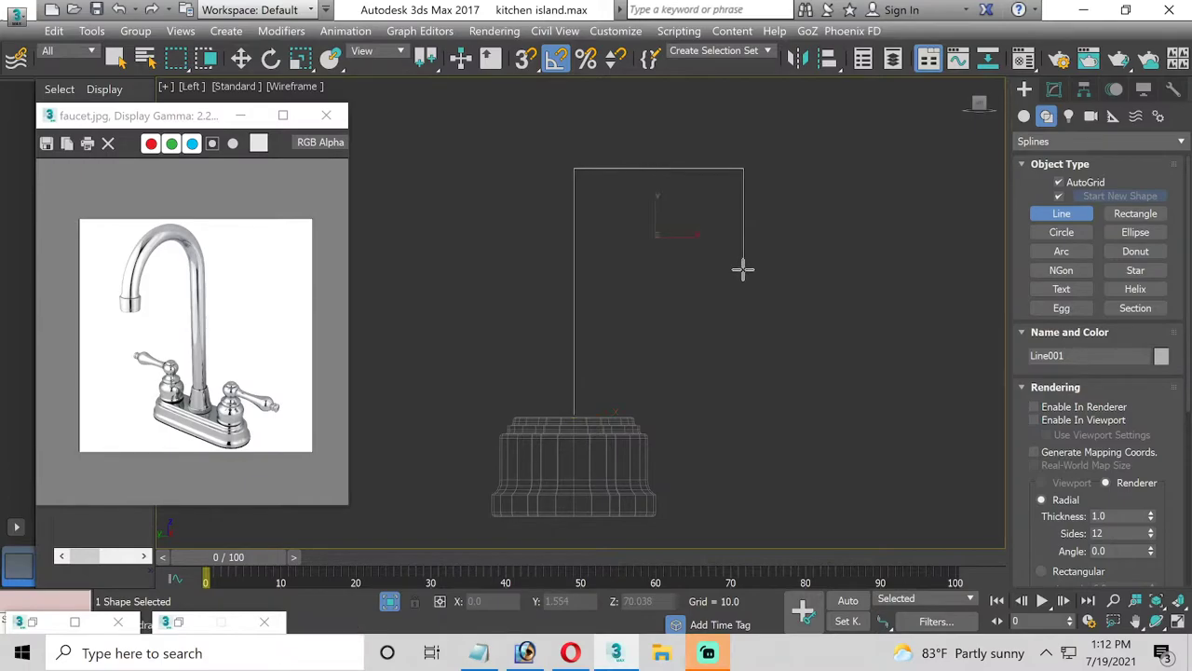
right_click(743, 269)
left_click(1054, 89)
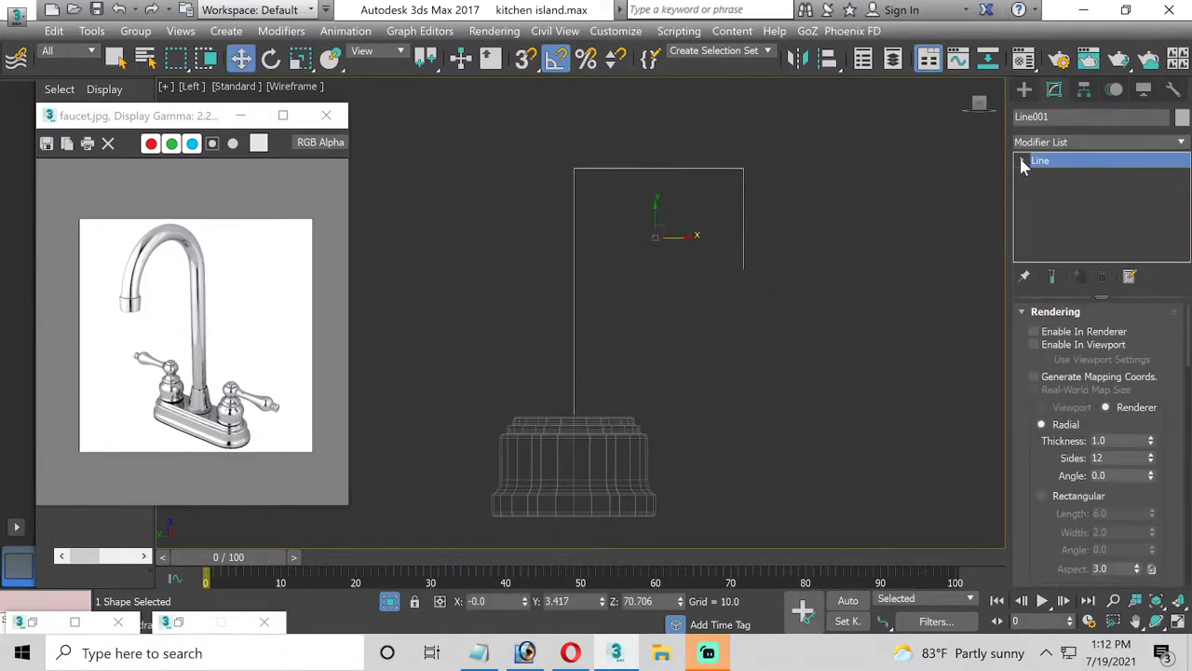
Enter Vertex level on Line001 and undo an accidental move of the right-side vertices
left_click(1021, 161)
left_click(1043, 176)
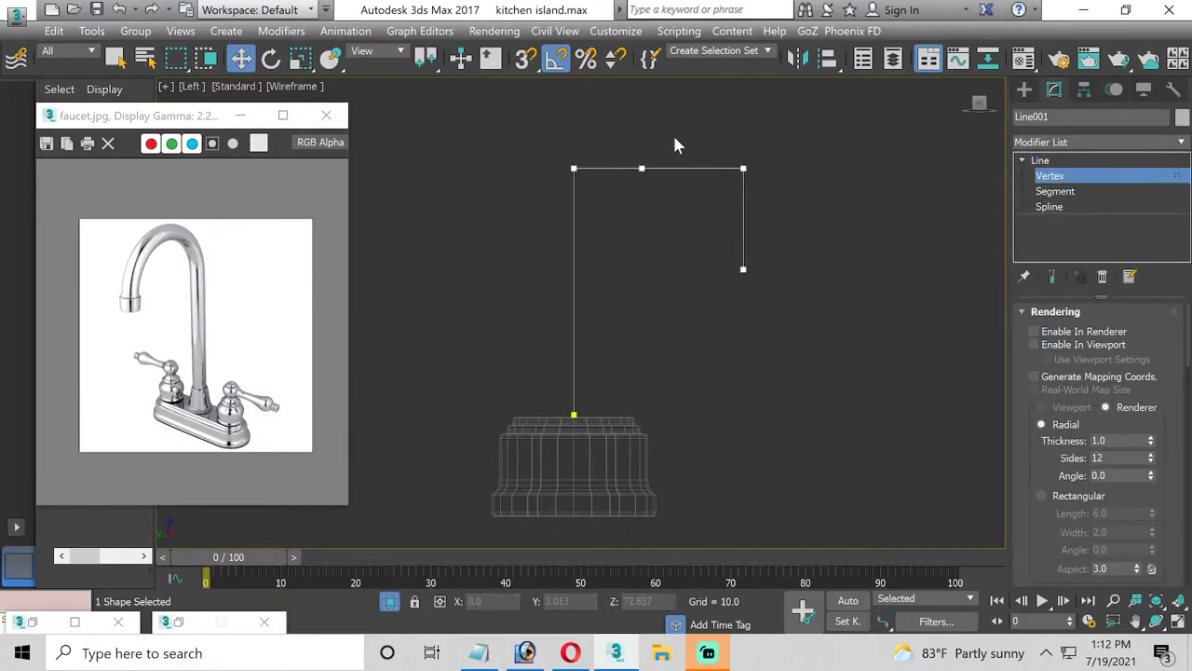
mouse_move(630, 133)
left_mouse_down()
mouse_move(675, 177)
mouse_move(704, 162)
left_mouse_up()
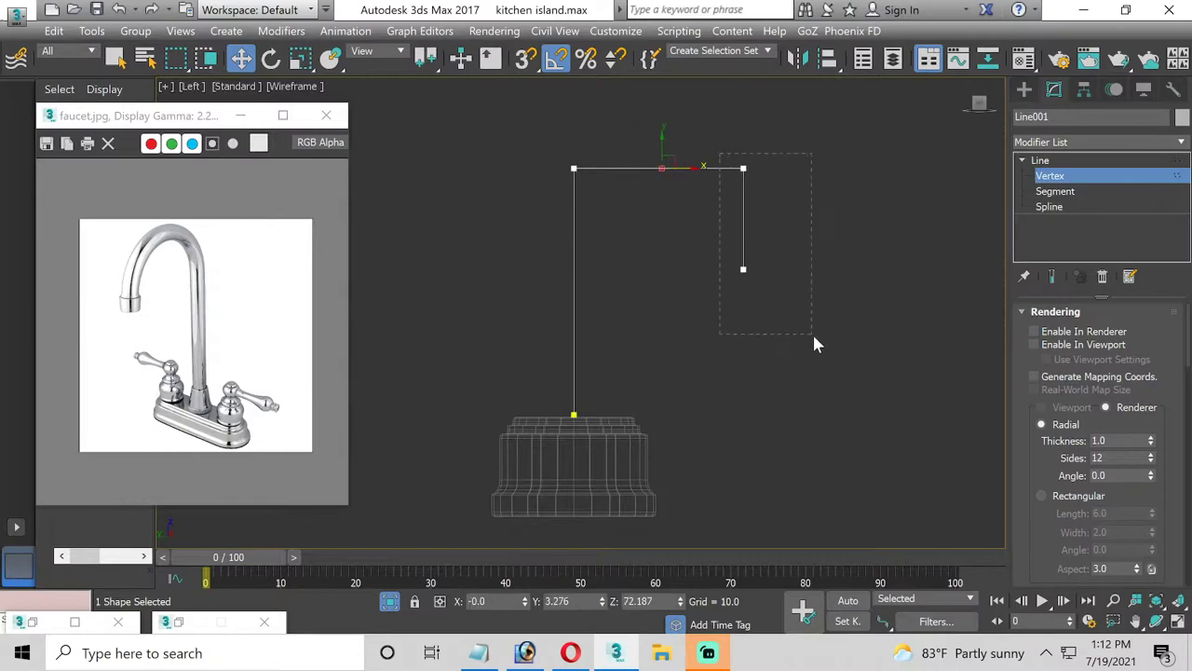
left_click_drag(814, 336, 813, 337)
left_click_drag(770, 175, 788, 168)
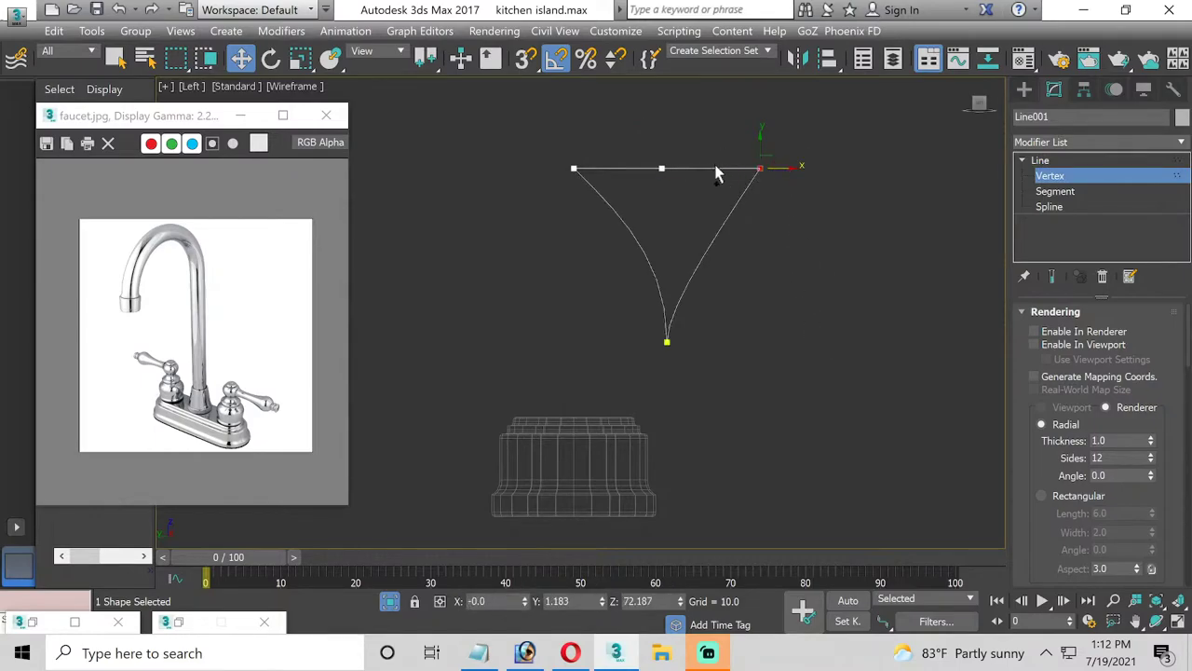
key("ctrl+z")
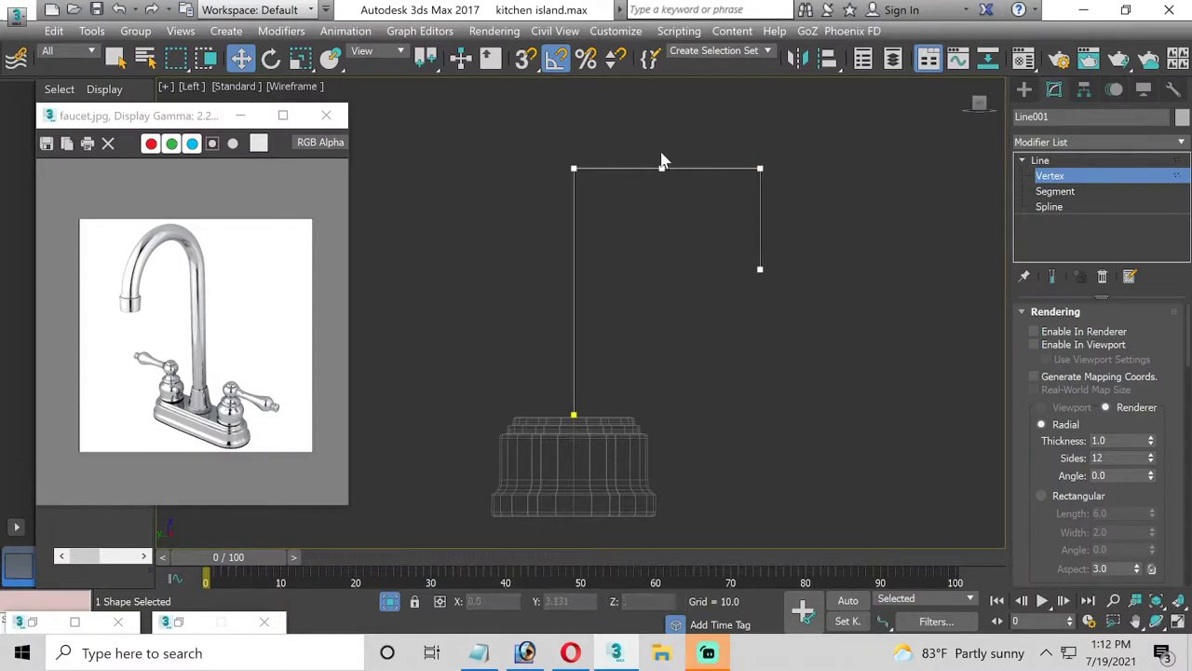
Select the top vertex and round it with a first Fillet adjustment
left_click(666, 168)
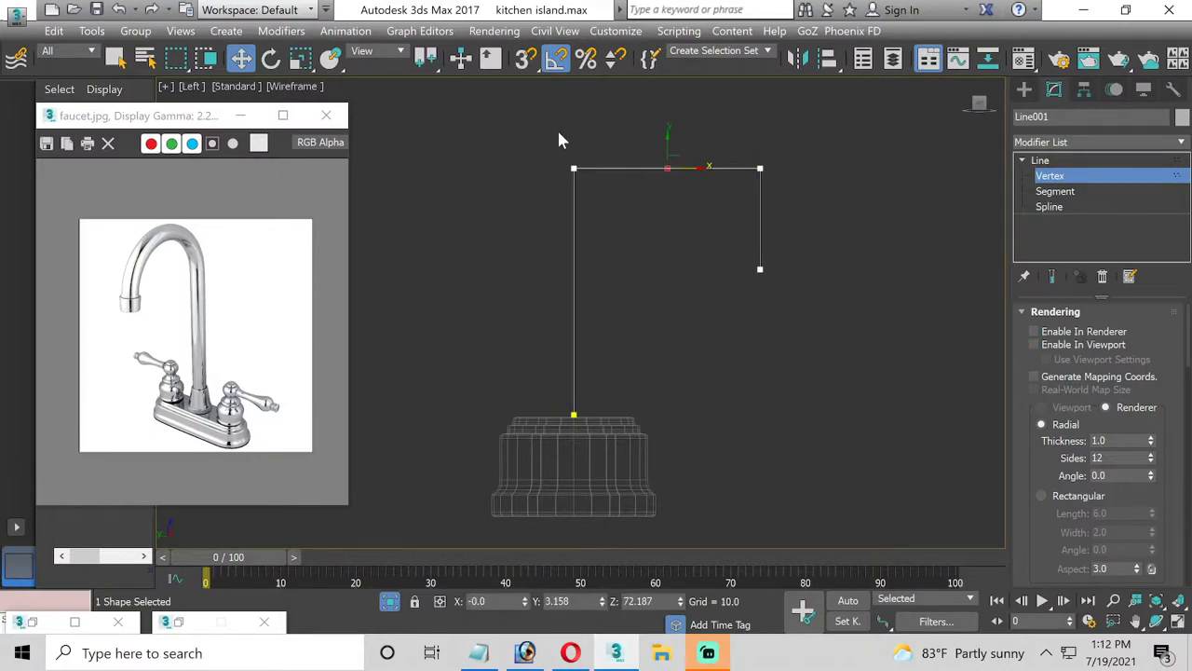
left_click_drag(783, 199, 784, 201)
scroll(1173, 403, "down", 3)
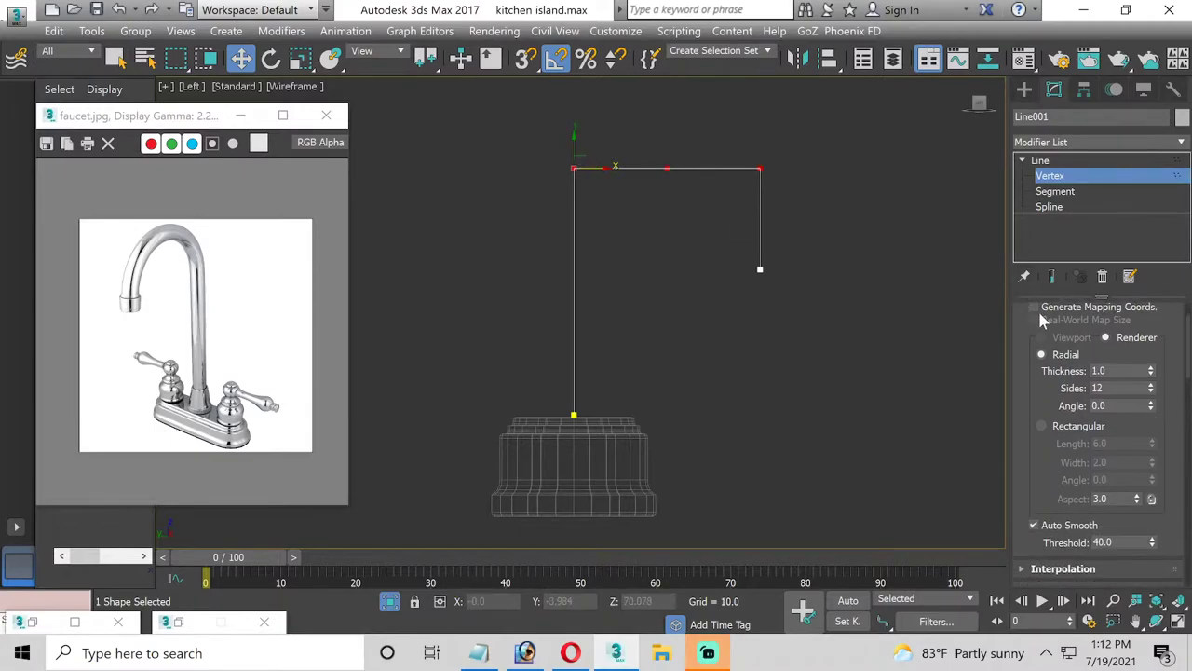
scroll(1176, 383, "down", 3)
scroll(1175, 384, "down", 2)
scroll(1175, 384, "down", 2)
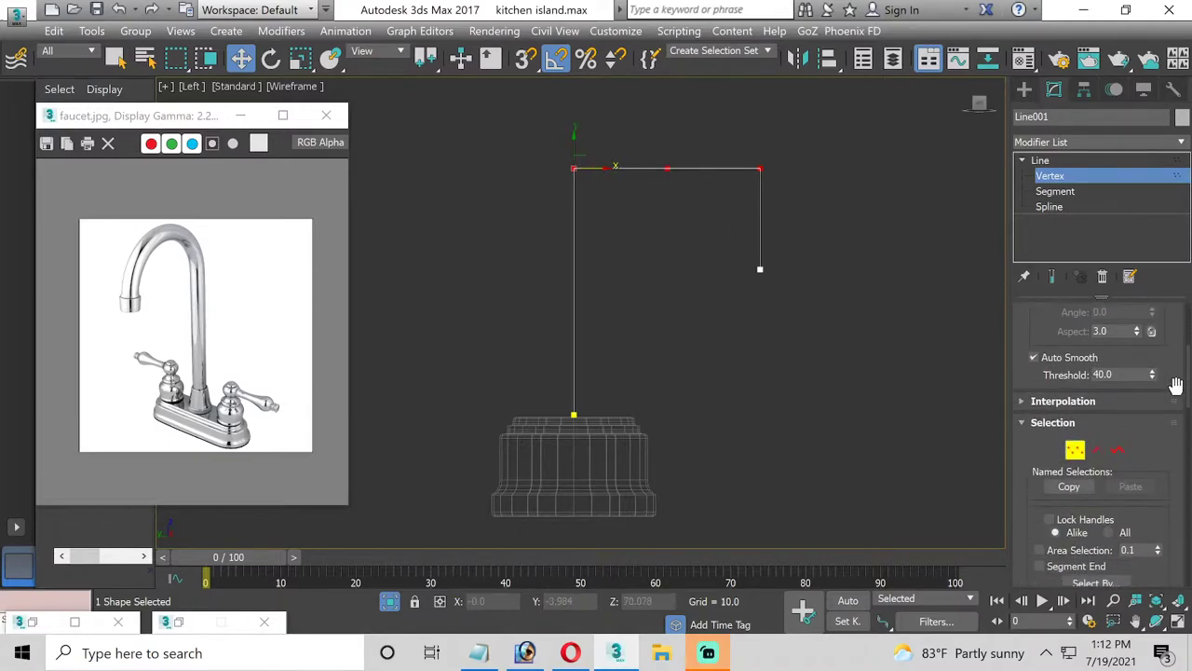
scroll(1175, 391, "down", 2)
scroll(1175, 406, "down", 2)
scroll(1176, 417, "down", 2)
scroll(1174, 419, "down", 2)
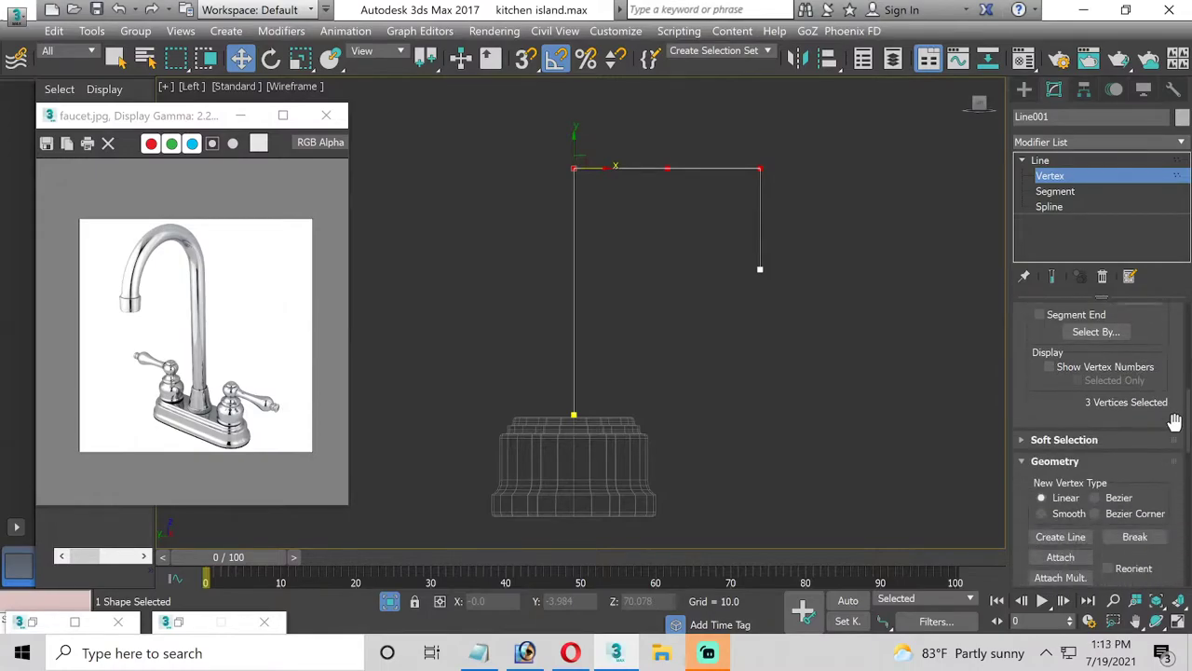
scroll(1173, 423, "down", 1)
scroll(1173, 429, "down", 2)
scroll(1171, 436, "down", 2)
scroll(1171, 436, "down", 1)
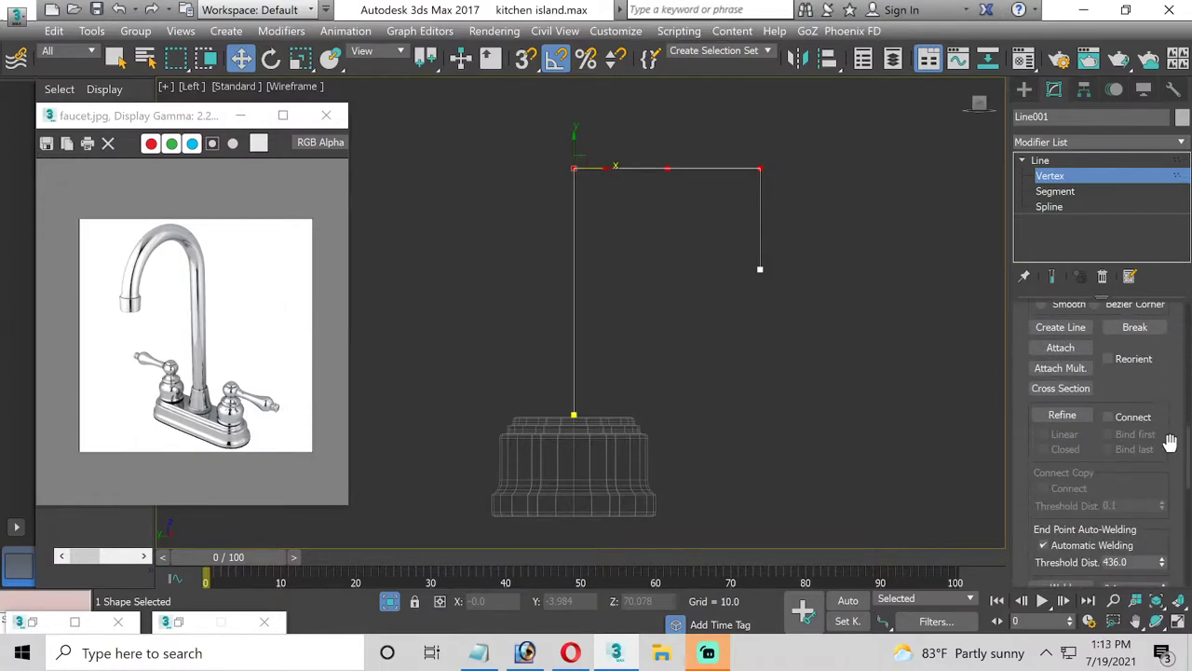
scroll(1166, 439, "down", 2)
scroll(1164, 440, "down", 2)
scroll(1155, 457, "down", 2)
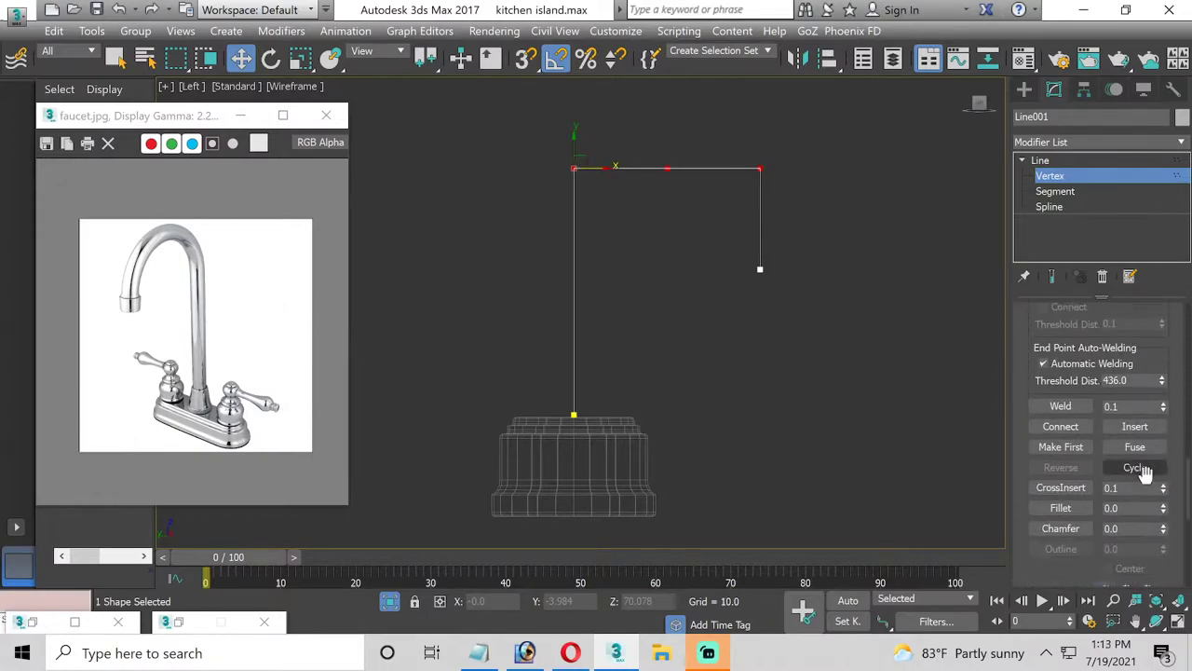
left_click(1061, 508)
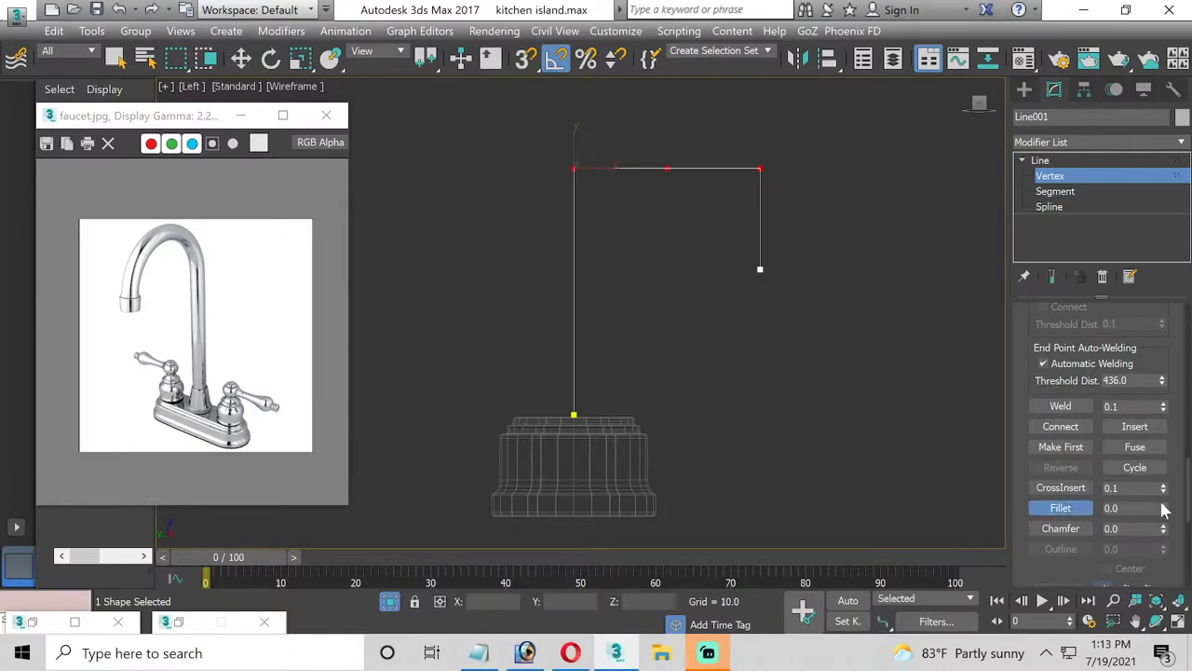
left_click(1163, 504)
left_click_drag(1165, 508, 1163, 504)
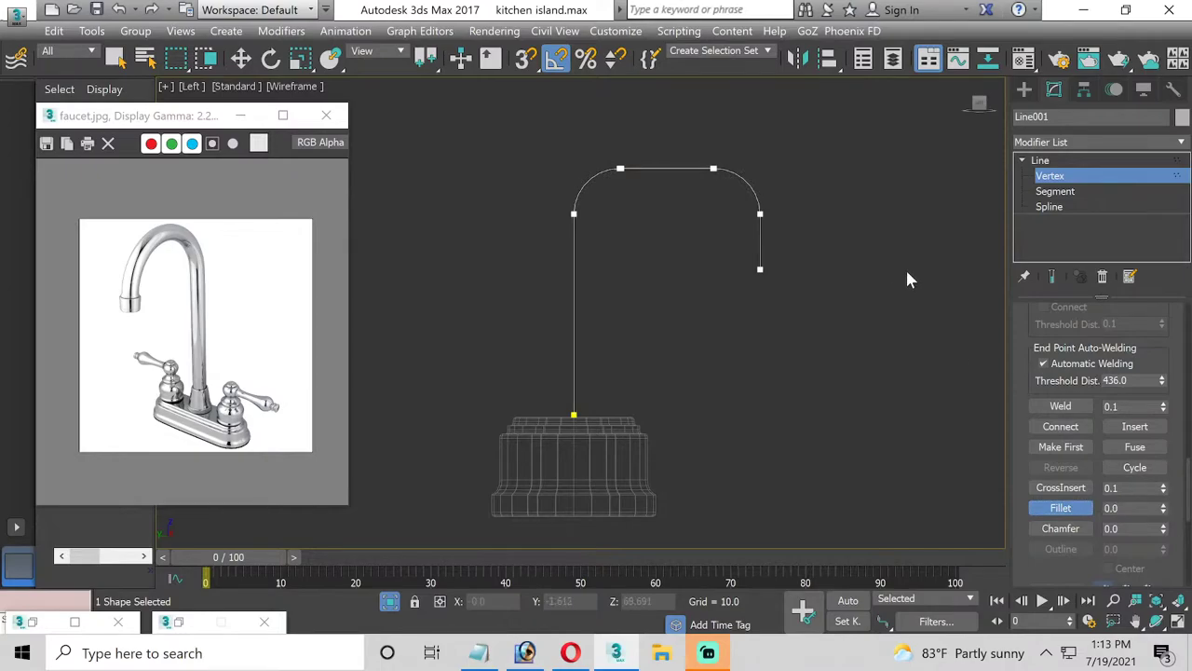
left_click(1042, 176)
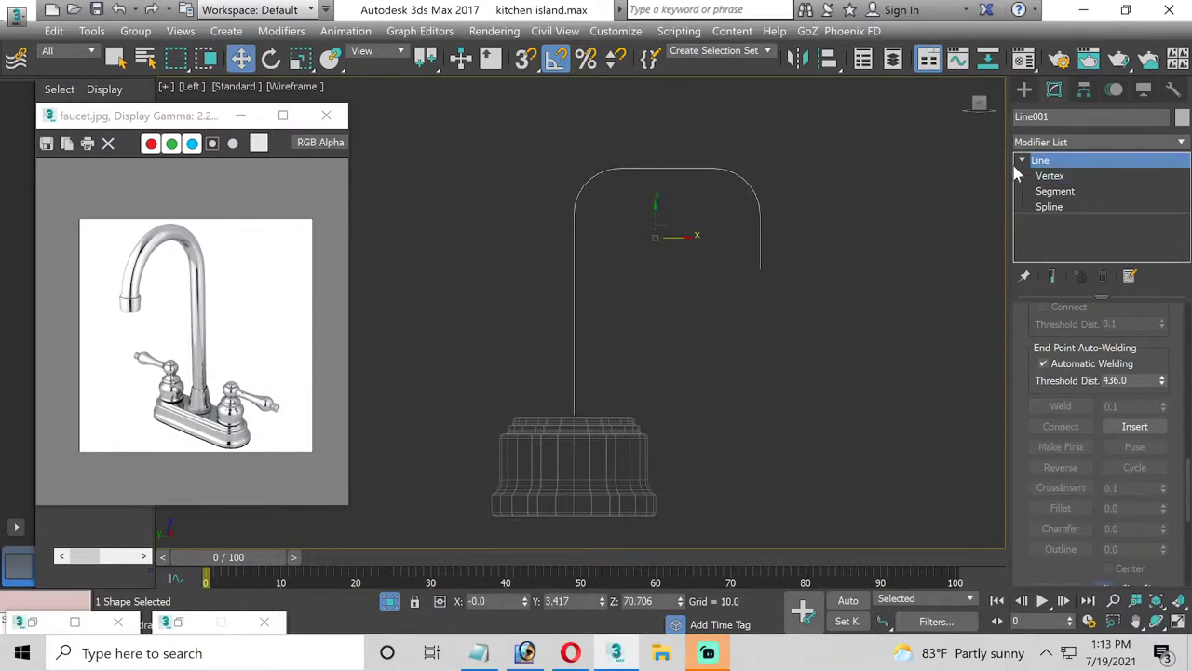
Try sliding the top arc vertices, then undo those edits and clear the vertex selection
left_click(1050, 176)
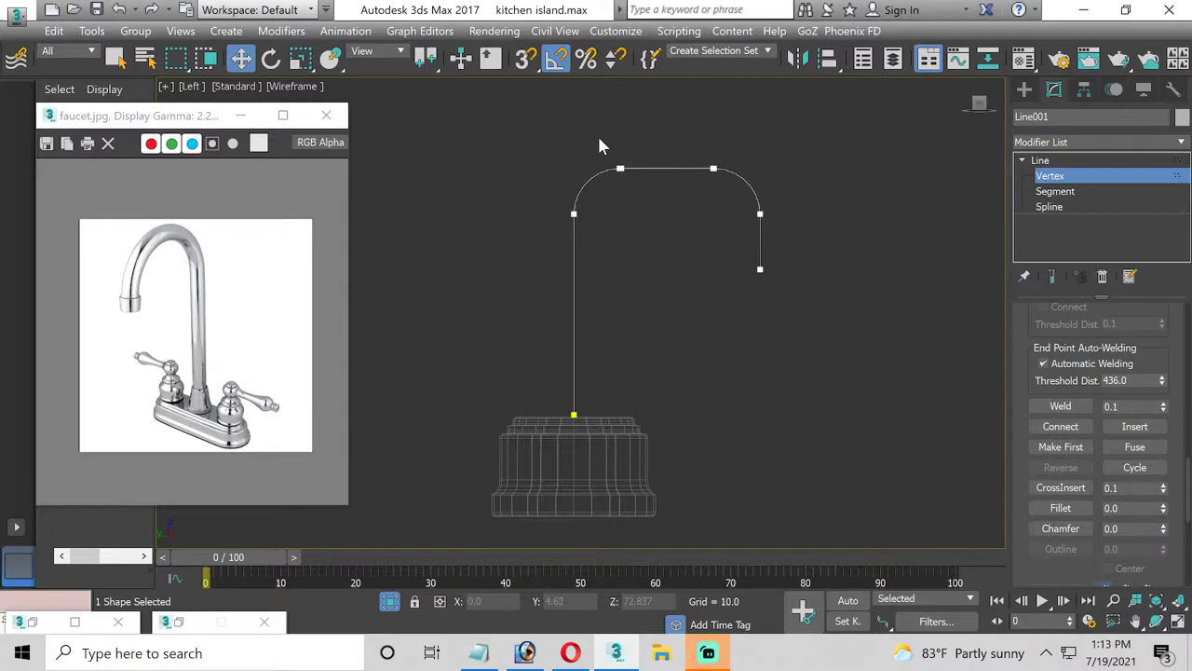
mouse_move(644, 168)
left_mouse_down()
mouse_move(712, 167)
mouse_move(655, 126)
mouse_move(709, 126)
left_mouse_up()
left_click(712, 169)
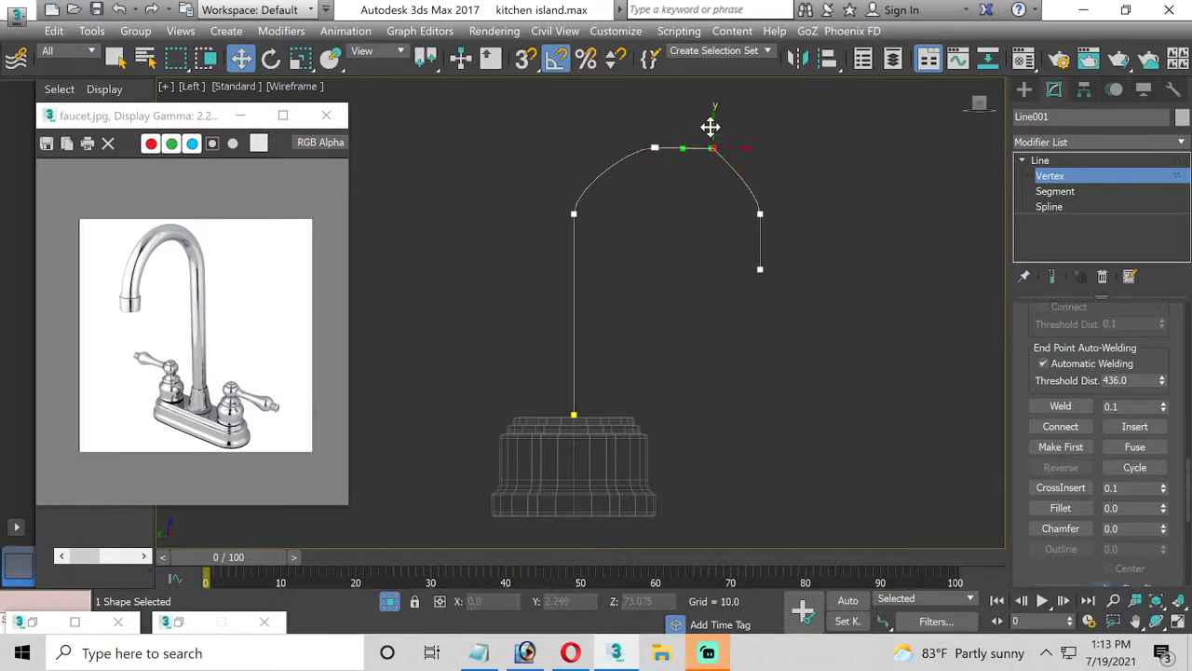
key("ctrl+z")
key("ctrl+z")
key("ctrl+z")
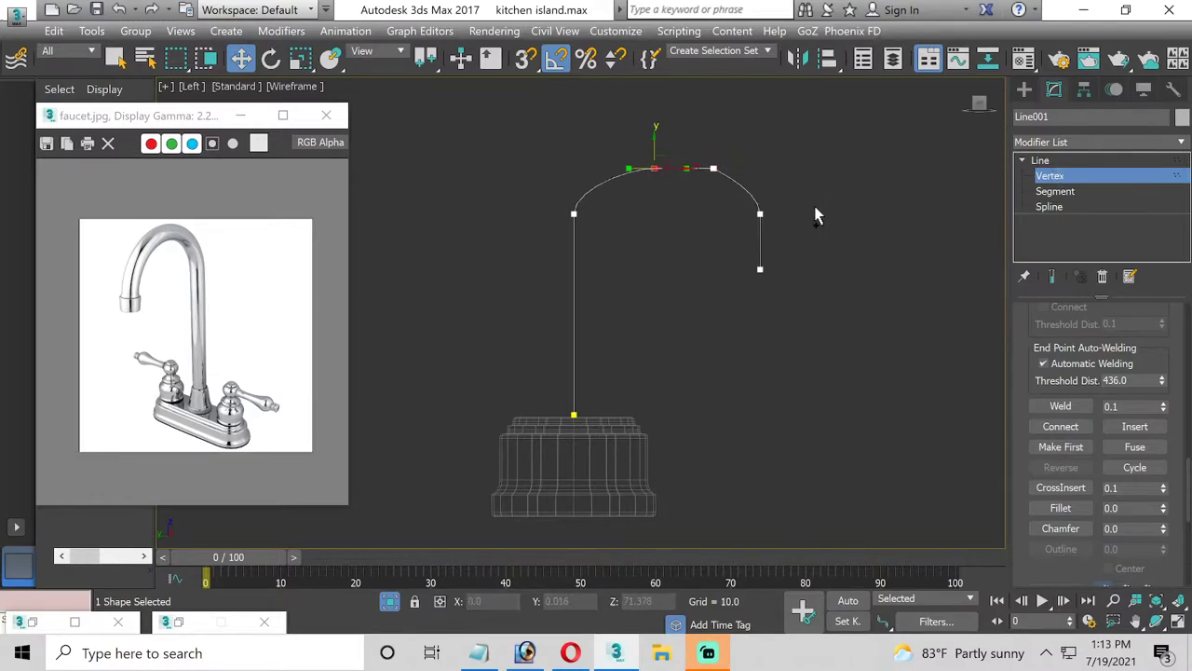
key("ctrl+z")
key("ctrl+z")
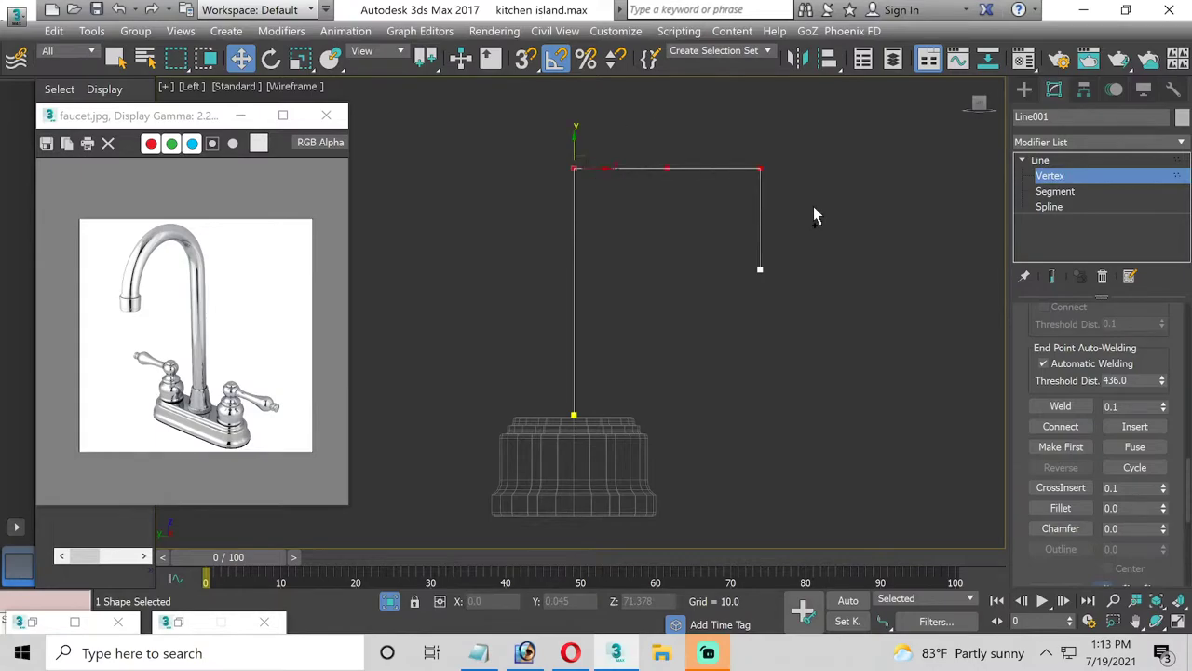
left_click(820, 213)
left_click(668, 168)
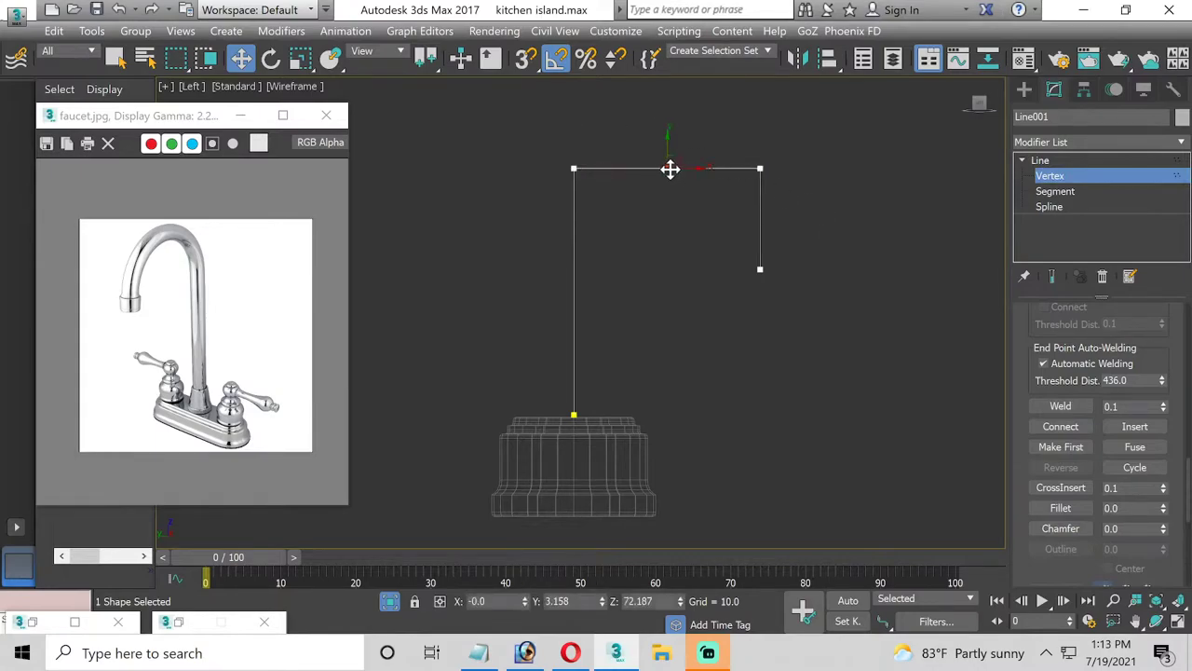
left_click_drag(669, 167, 669, 169)
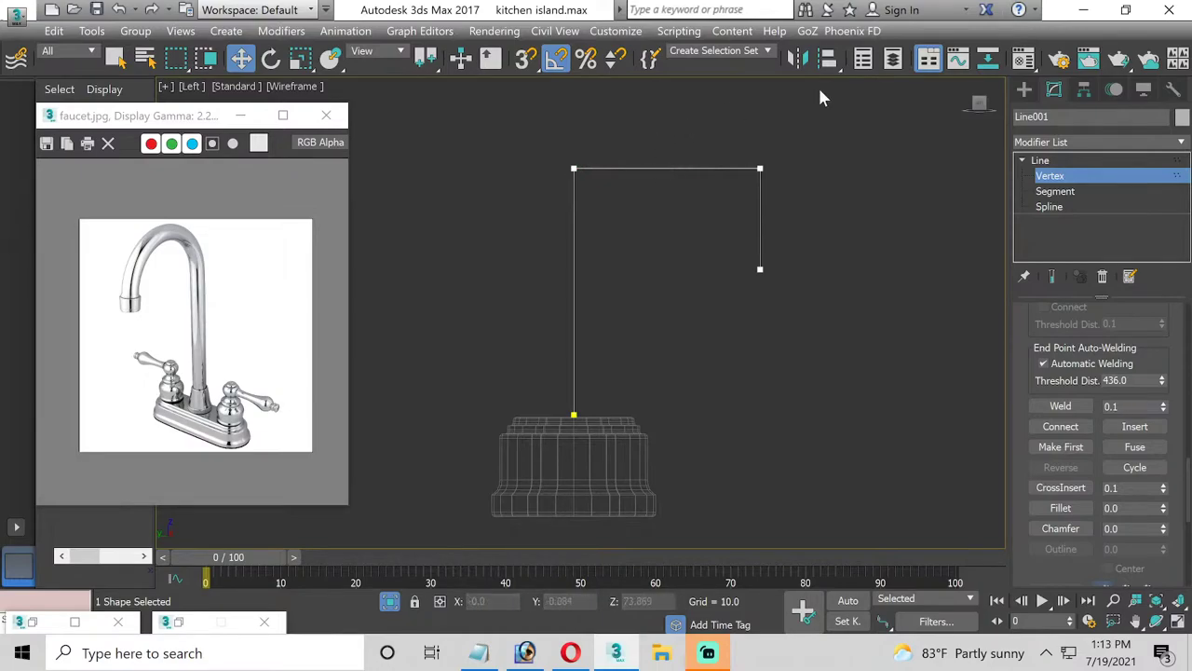
Fillet both top corner vertices into one even arch, then return to Line level
left_click_drag(750, 170, 766, 174)
scroll(1160, 417, "down", 1)
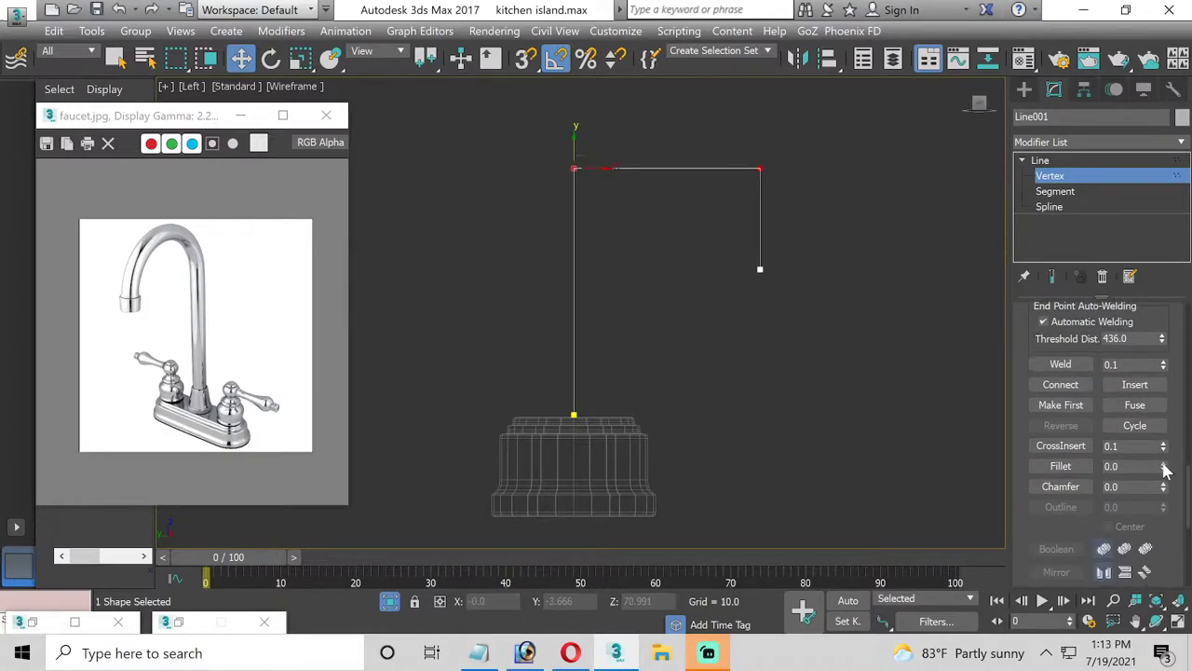
left_click_drag(1163, 466, 1163, 461)
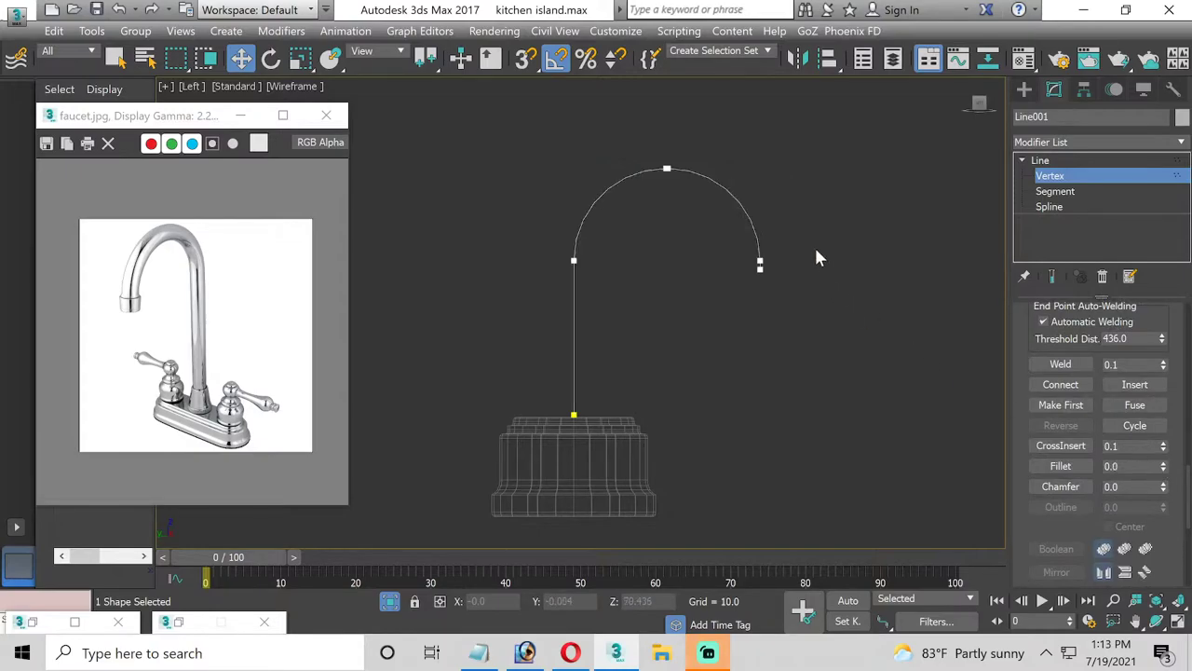
left_click(1041, 160)
left_click(846, 226)
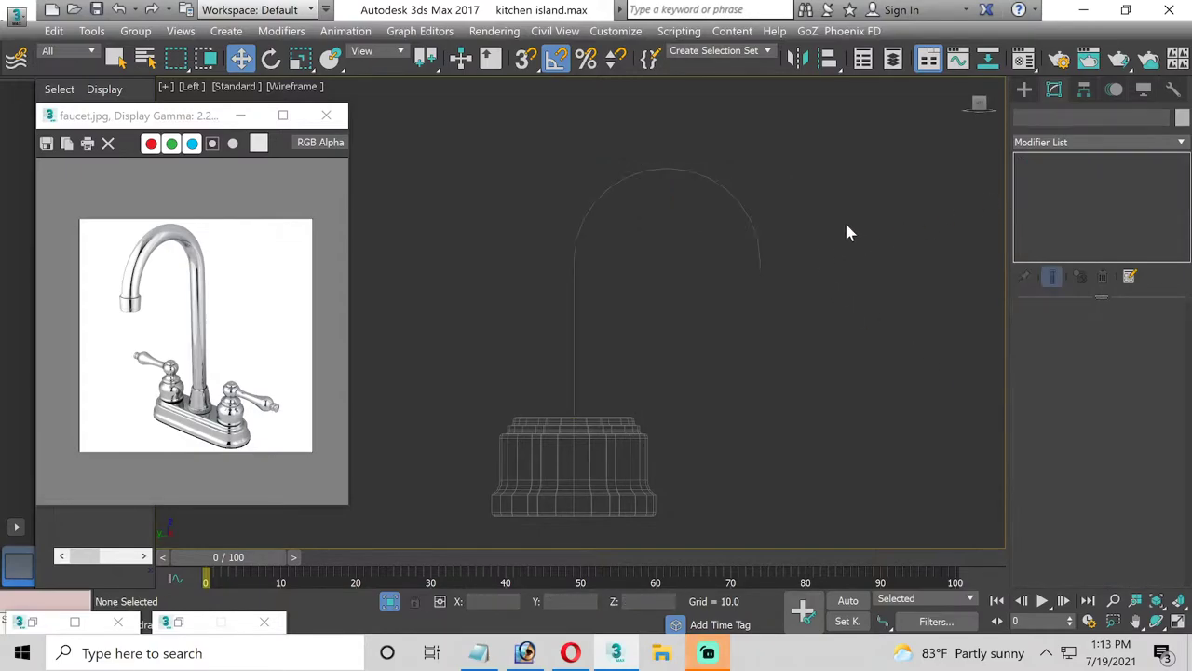
left_click(724, 189)
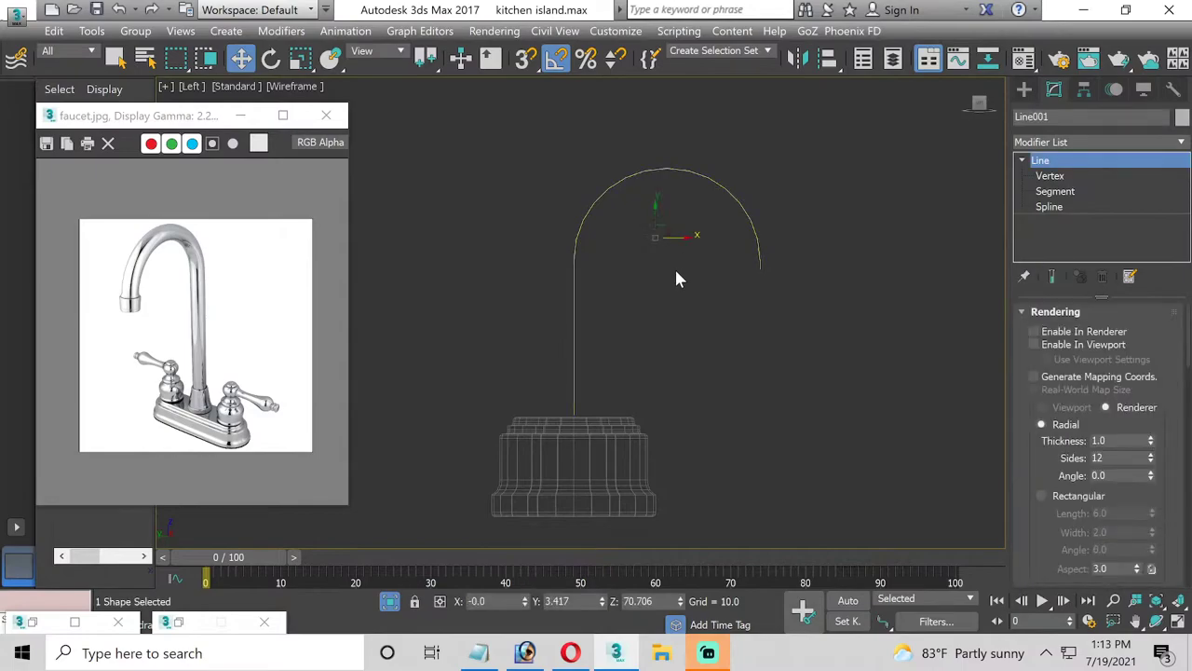
Restore four viewports, align the line with the base in Top view, and scale it up uniformly in Back view
left_click(1176, 622)
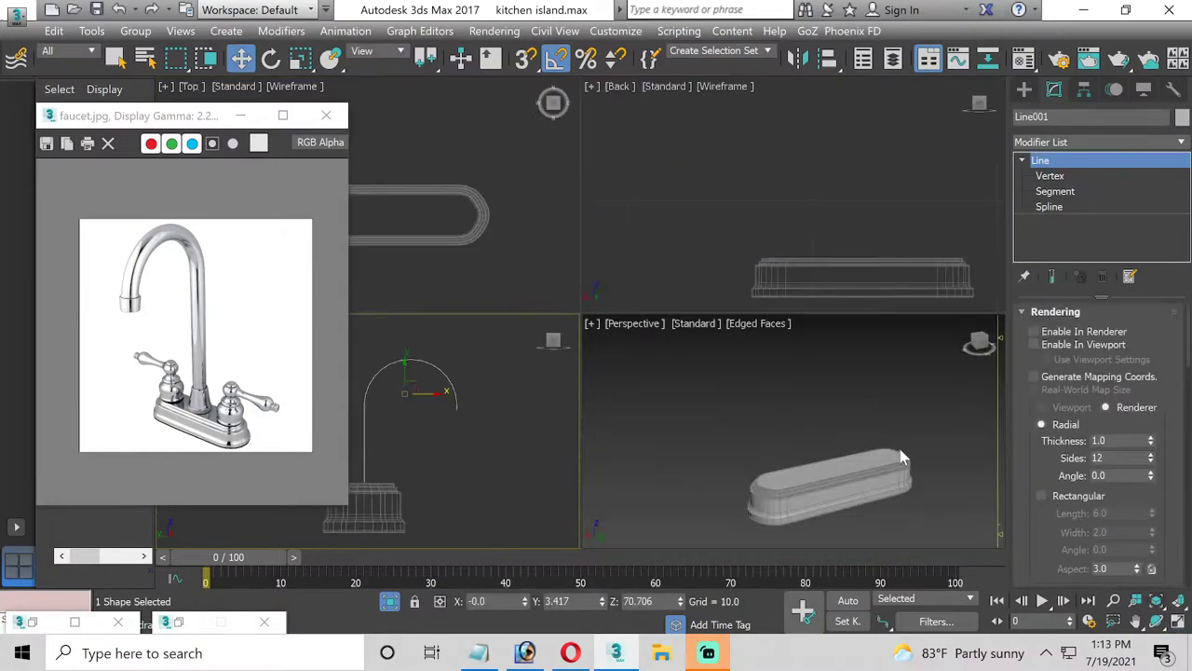
left_click(417, 234)
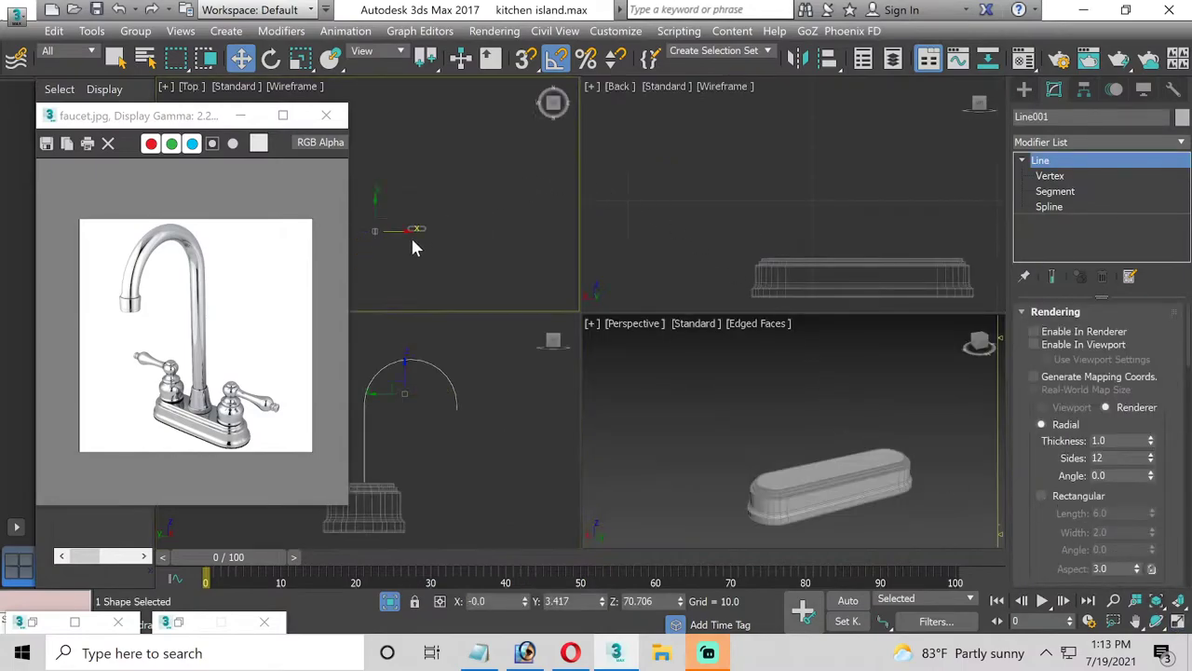
left_click_drag(406, 232, 445, 227)
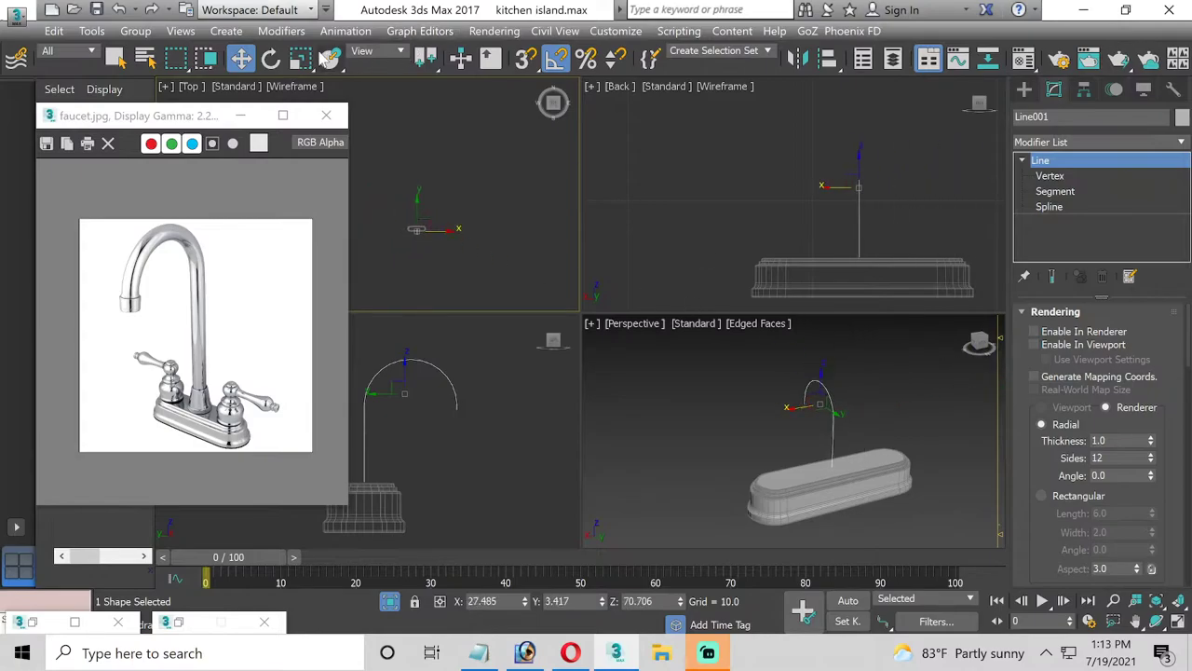
left_click(309, 56)
left_click(846, 189)
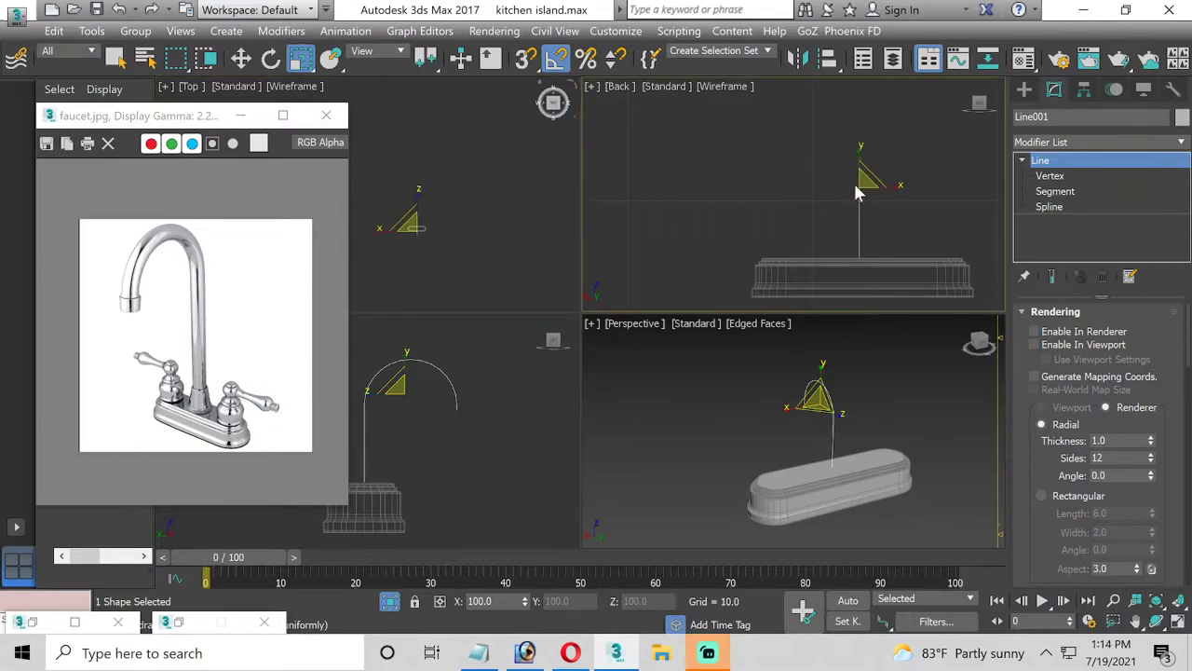
left_click_drag(868, 184, 860, 139)
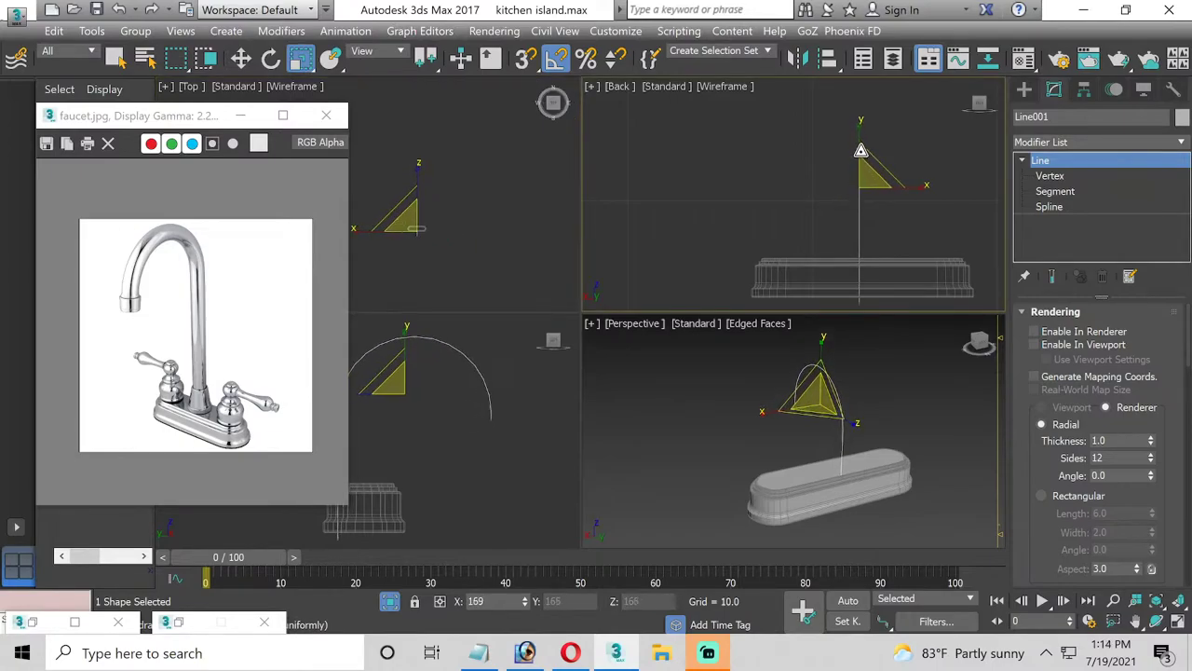
Stretch the spout arch taller along Y in Left view and raise it above the base
scroll(466, 426, "down", 2)
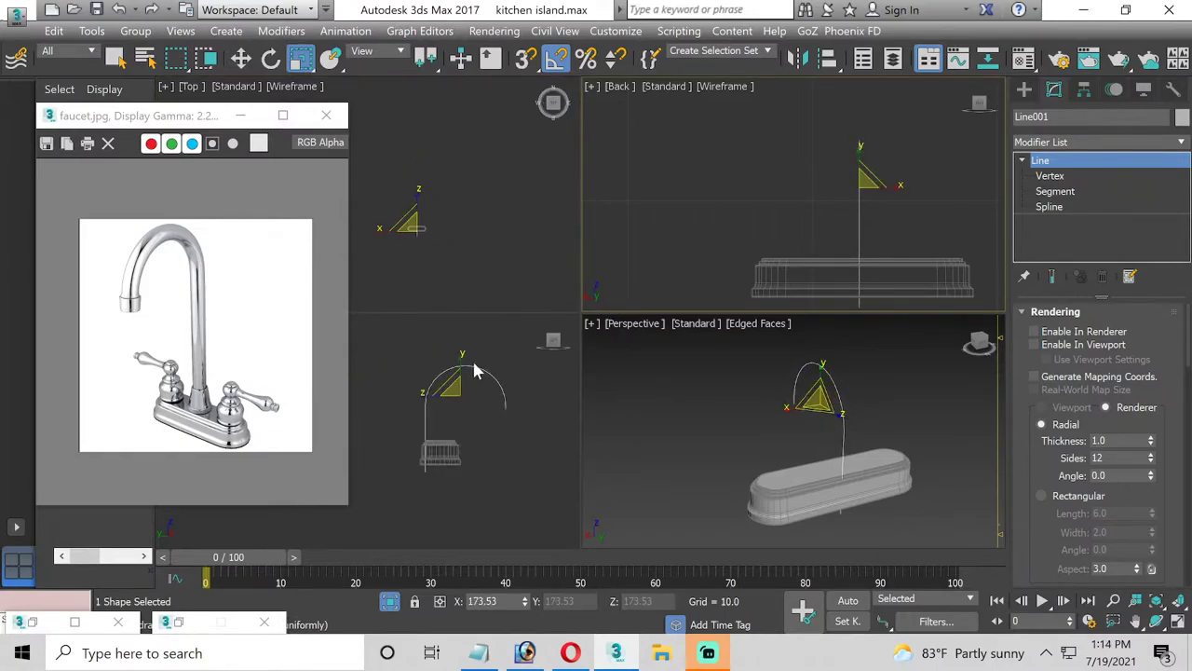
left_click(463, 368)
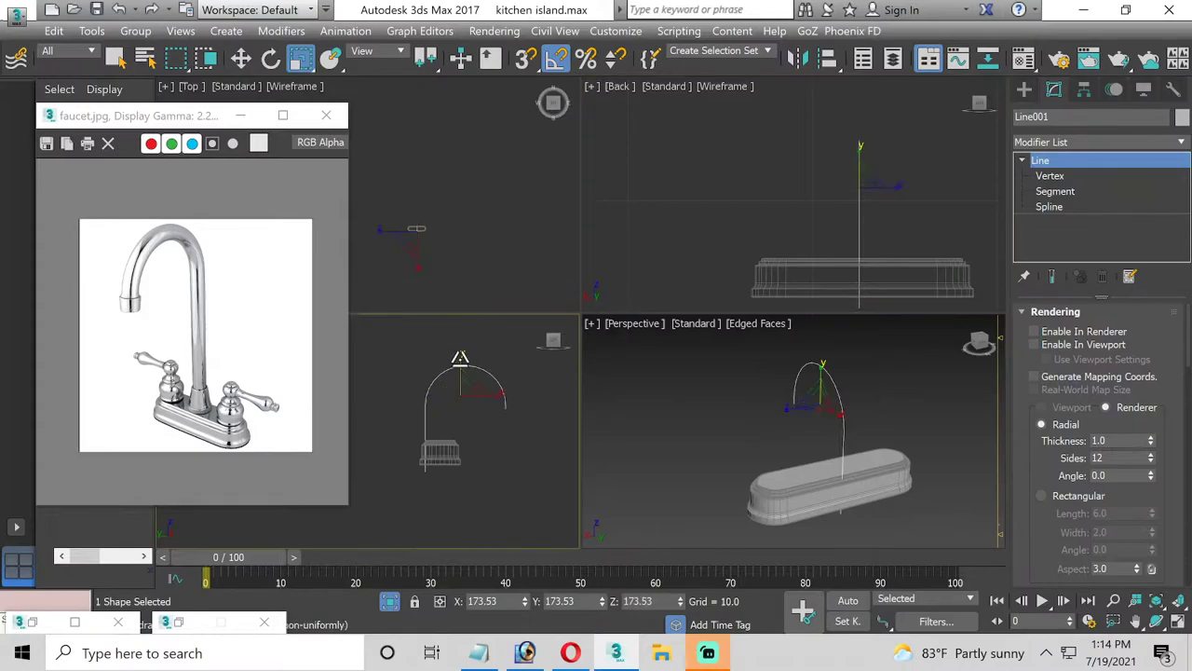
left_click_drag(462, 360, 463, 342)
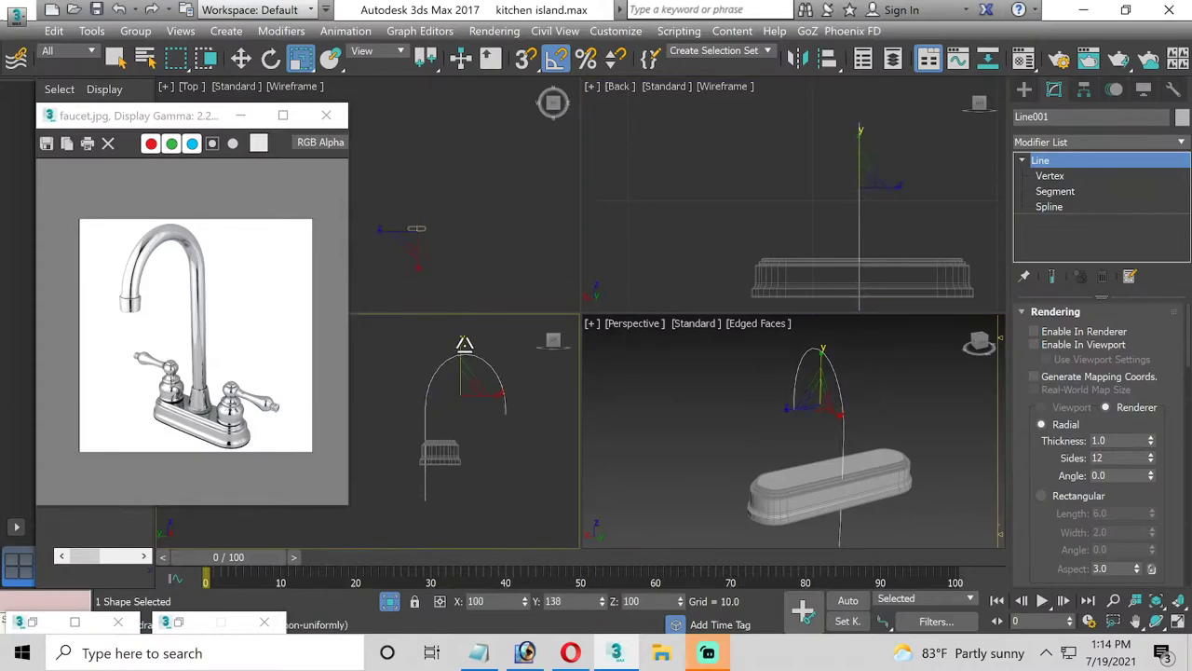
left_click(240, 58)
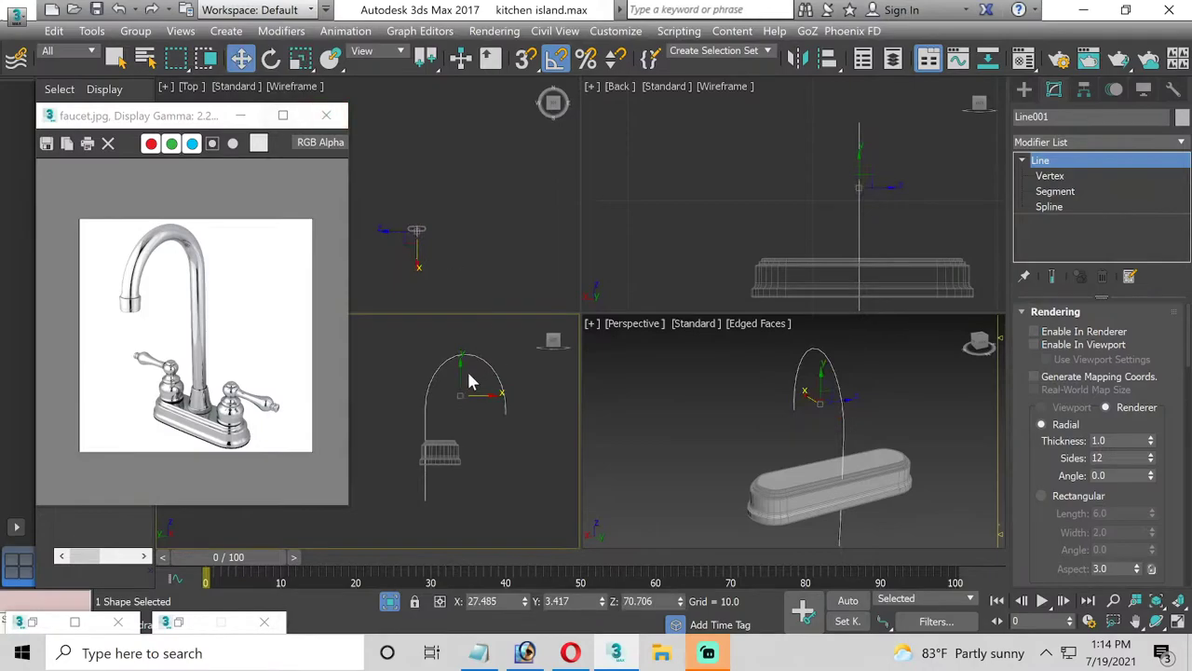
mouse_move(463, 370)
left_mouse_down()
mouse_move(472, 319)
mouse_move(507, 346)
left_mouse_up()
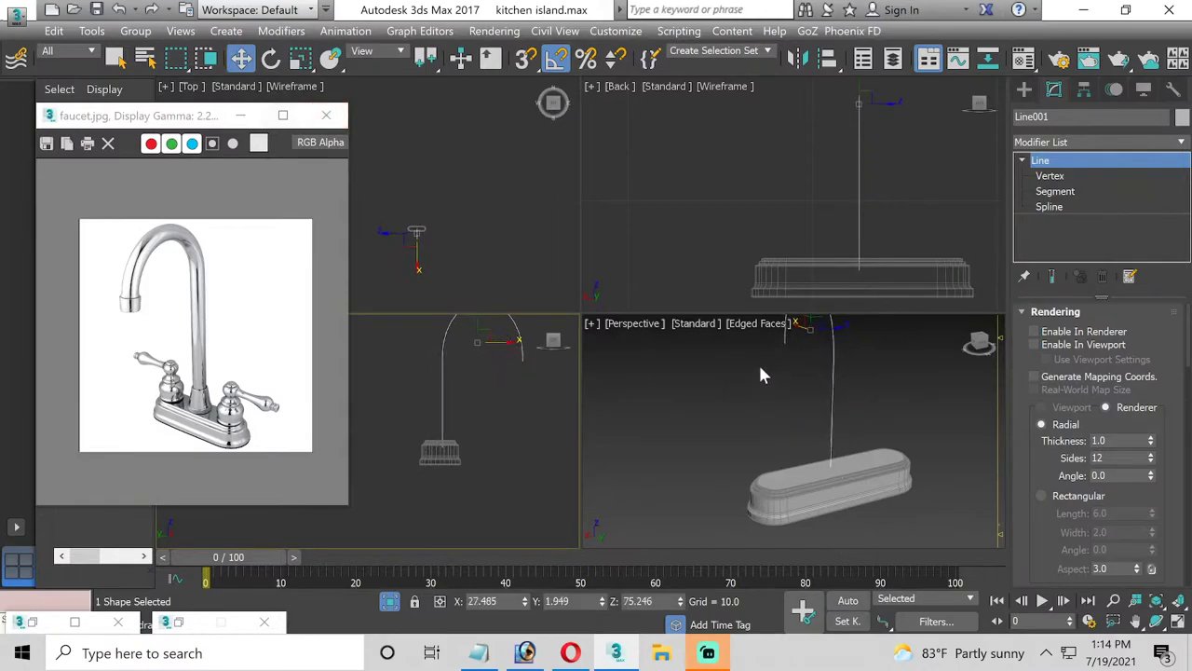
middle_click_drag(758, 362, 778, 416, "alt")
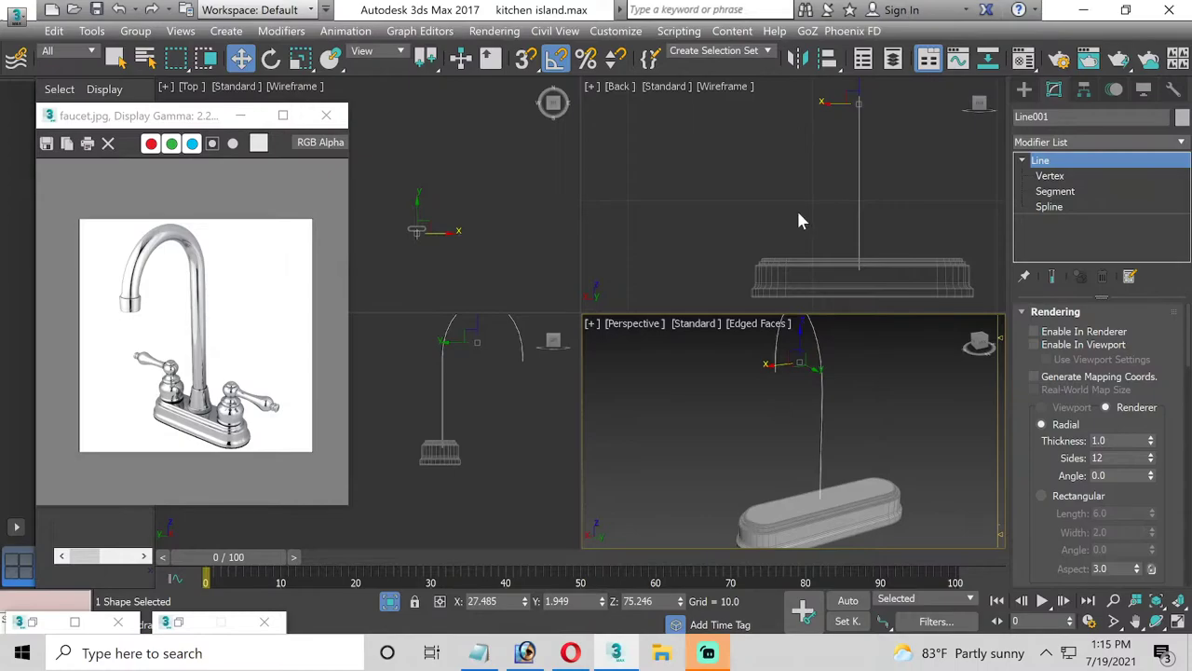
Raise Line001 above the base in the Left view, then try moving its upper arch vertices and cancel
middle_click_drag(475, 382, 474, 431)
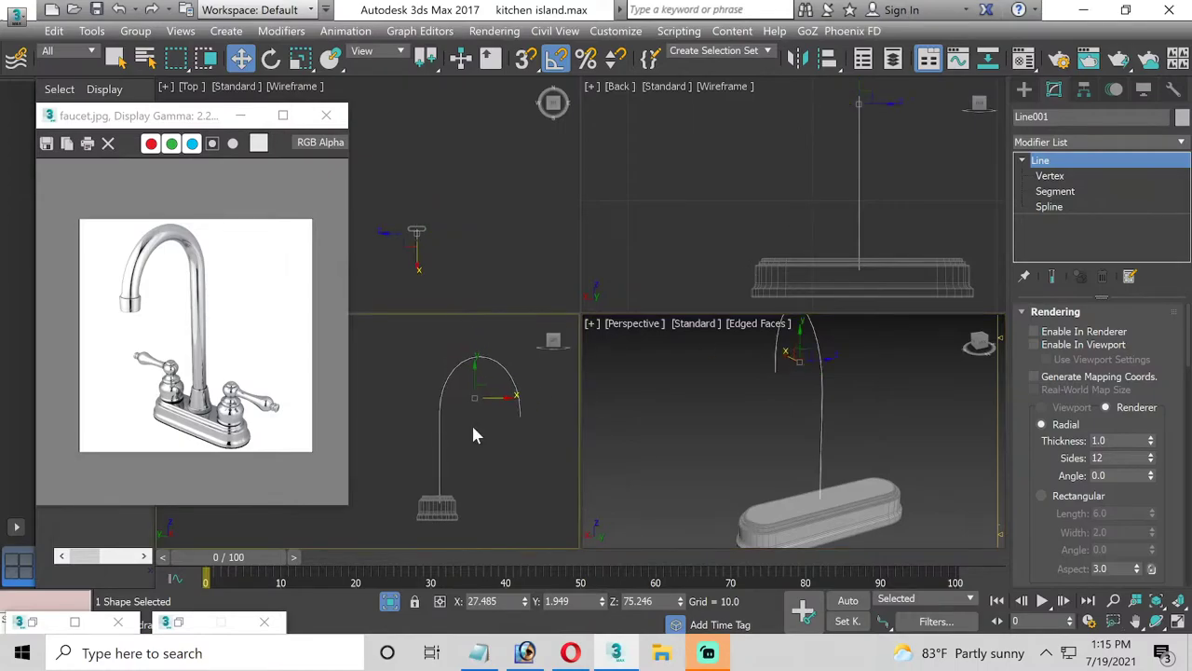
left_click_drag(475, 369, 476, 346)
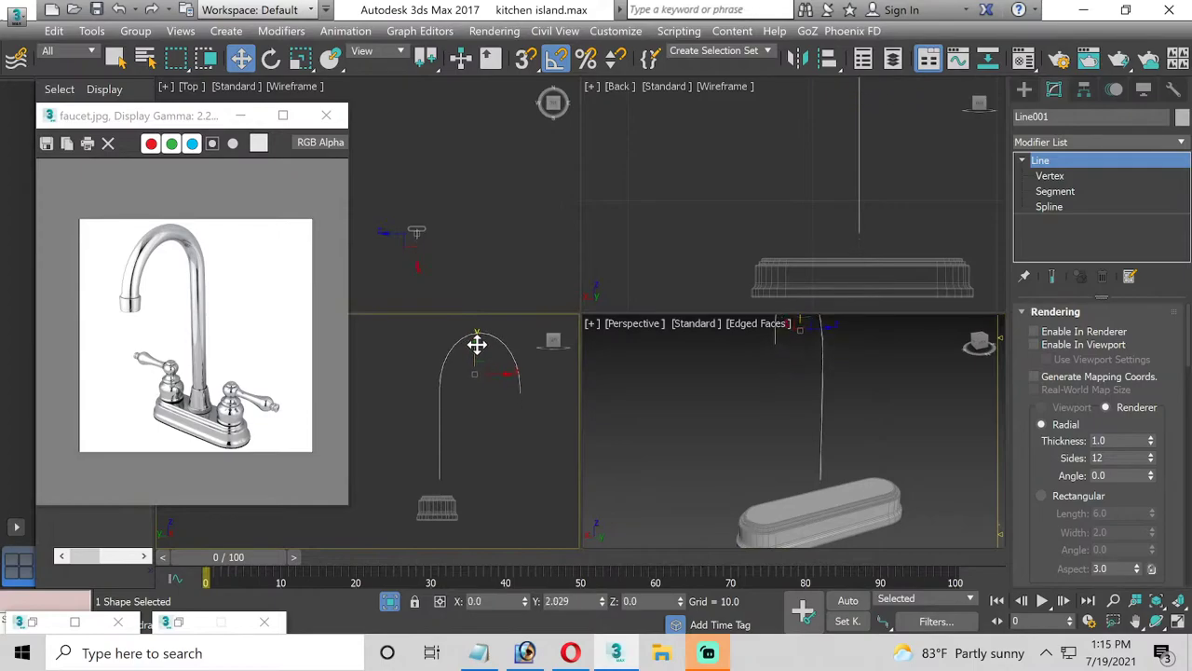
left_click(1051, 176)
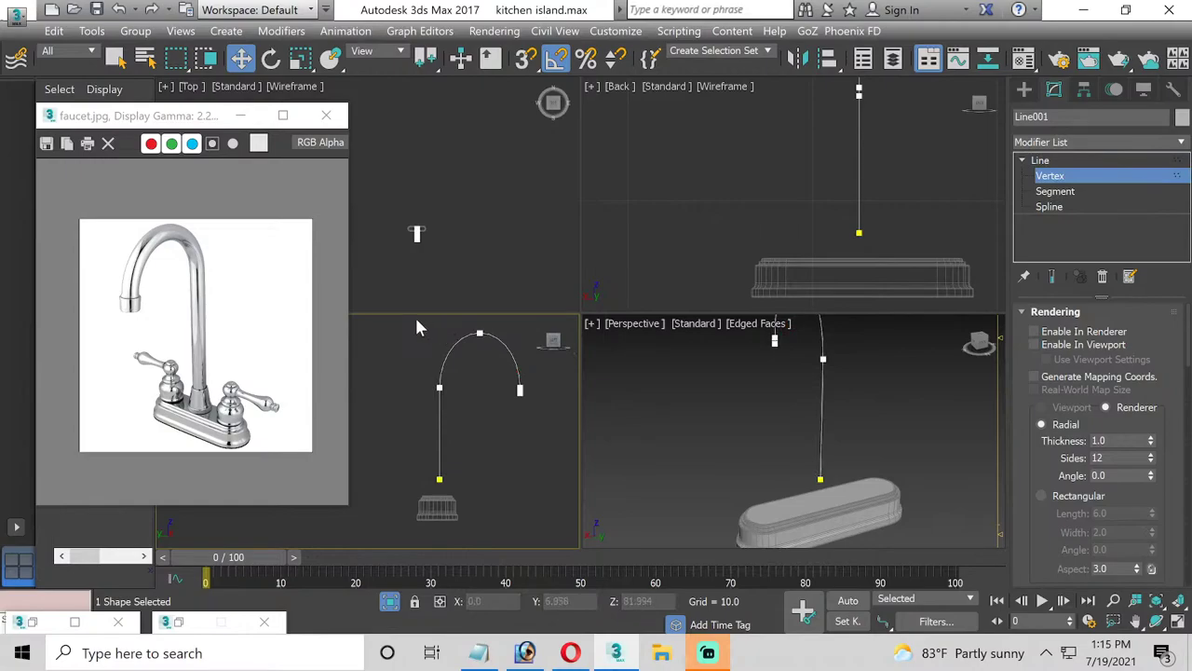
left_click_drag(415, 317, 546, 406)
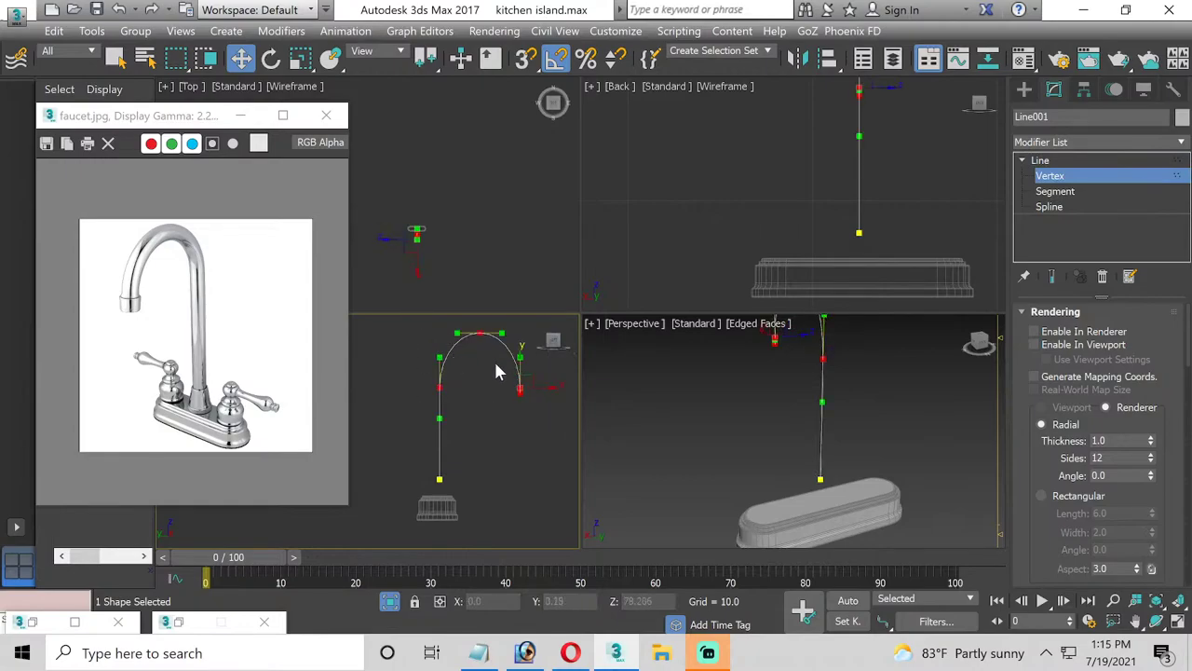
left_click_drag(523, 363, 609, 394)
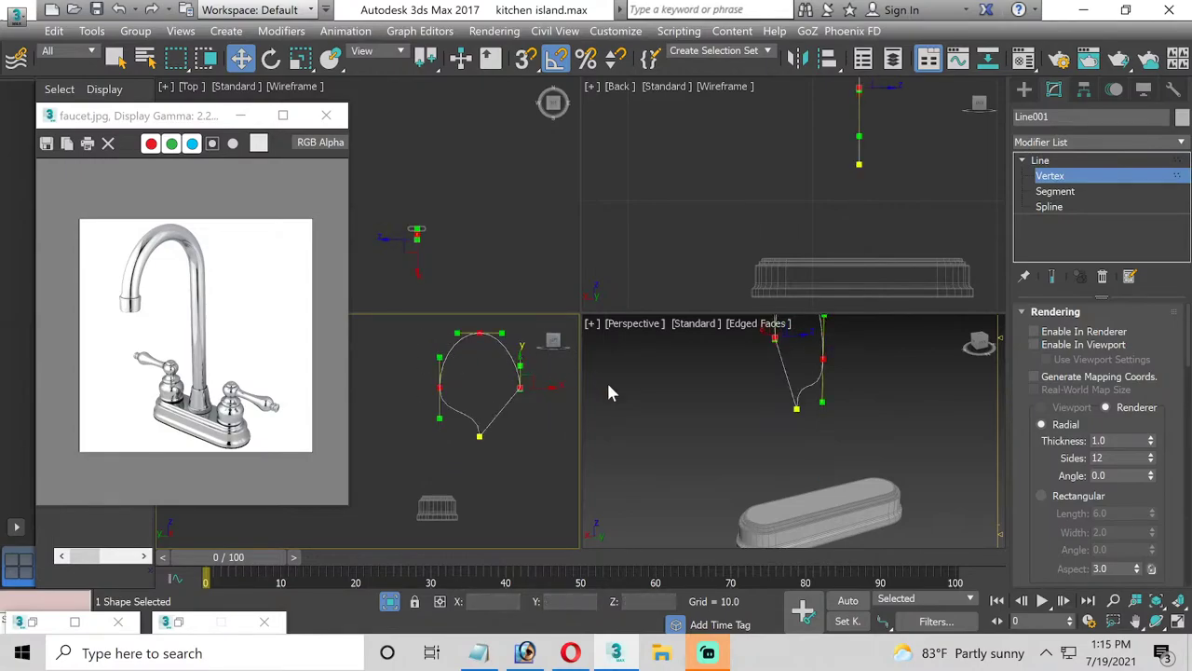
right_click(531, 453)
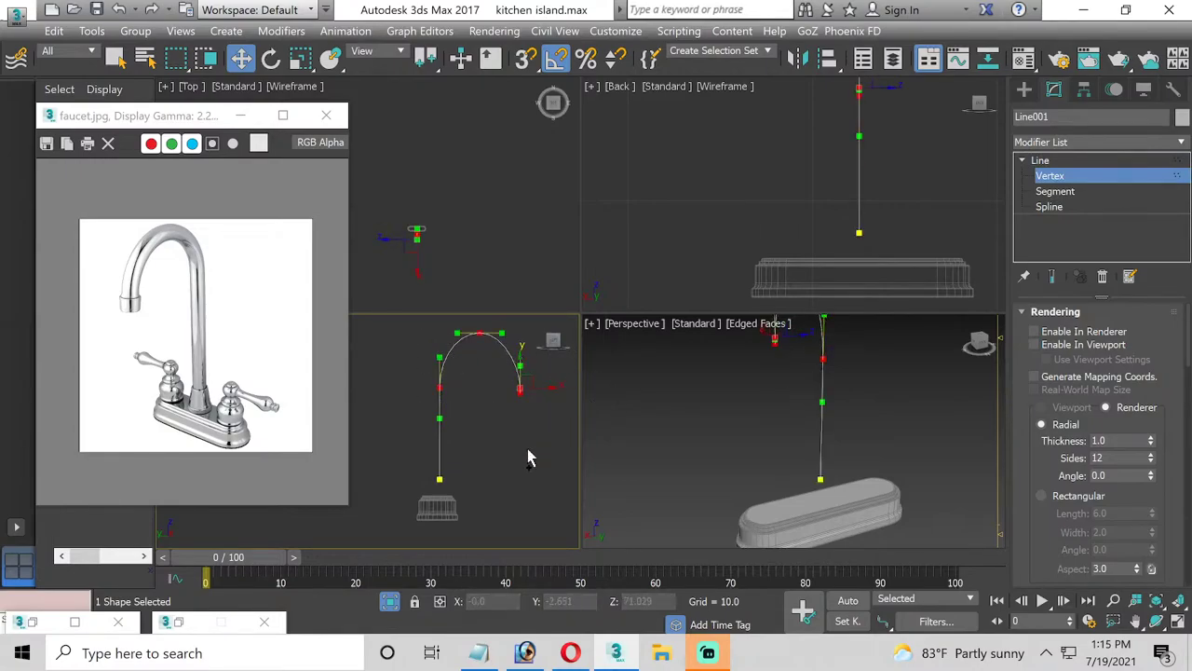
Return to Line level, dismiss the conversion menu, and test a vertex tangent tweak before undoing it
left_click(1069, 166)
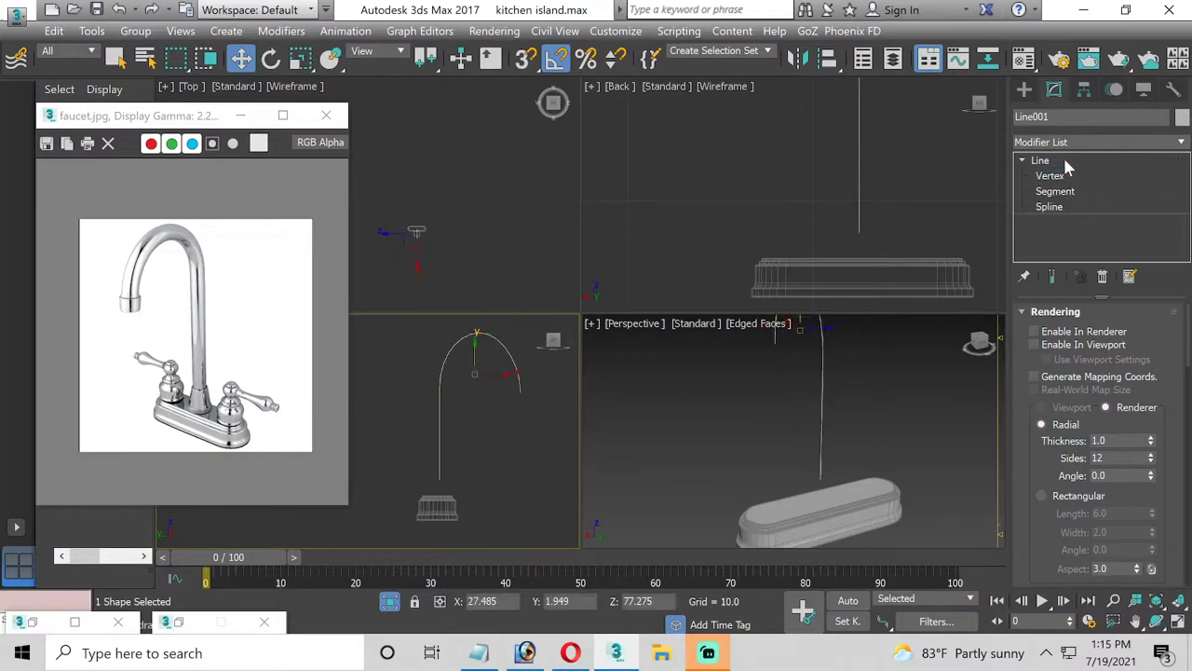
right_click(1066, 164)
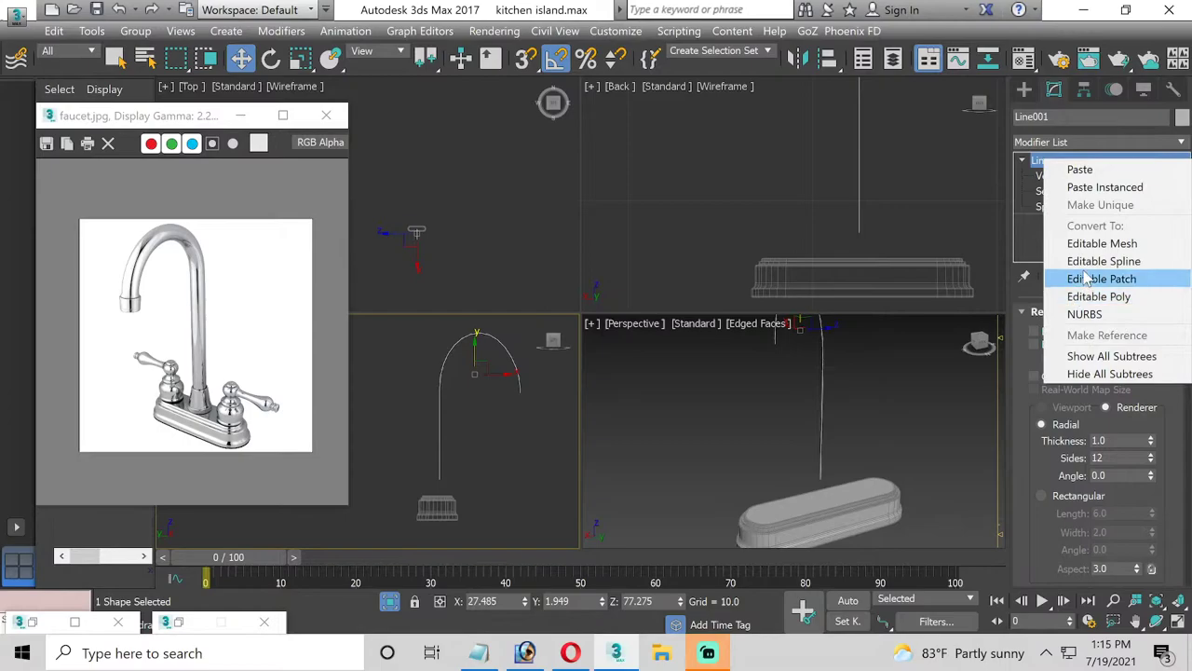
left_click(1025, 161)
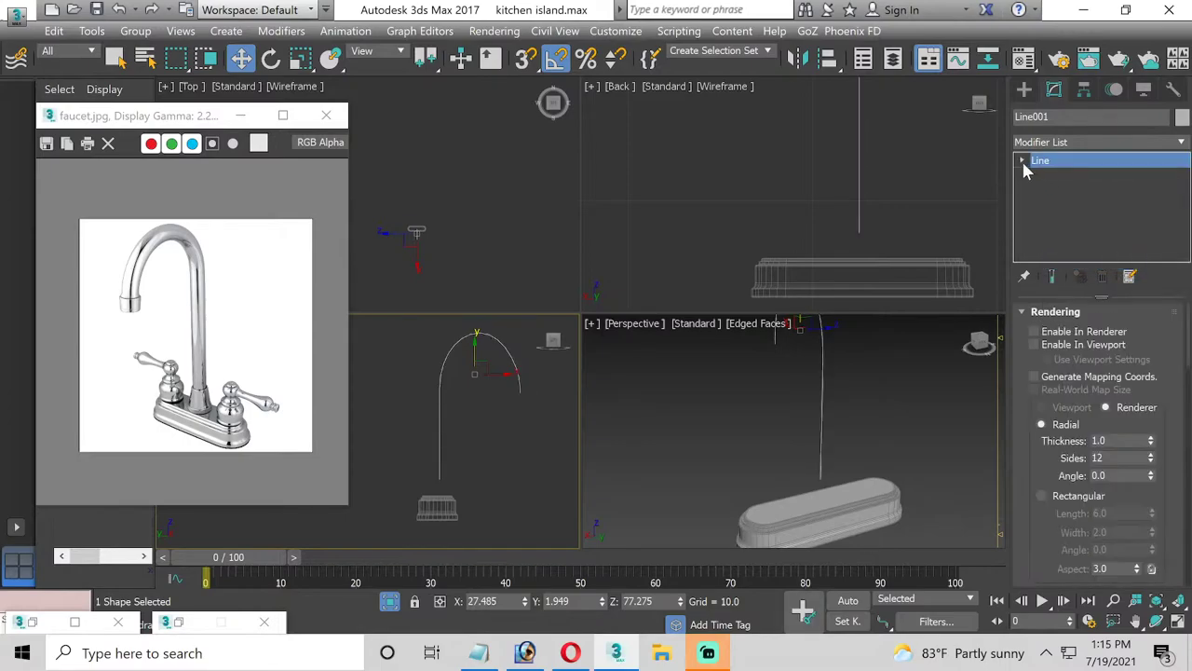
left_click(1022, 160)
left_click(1050, 175)
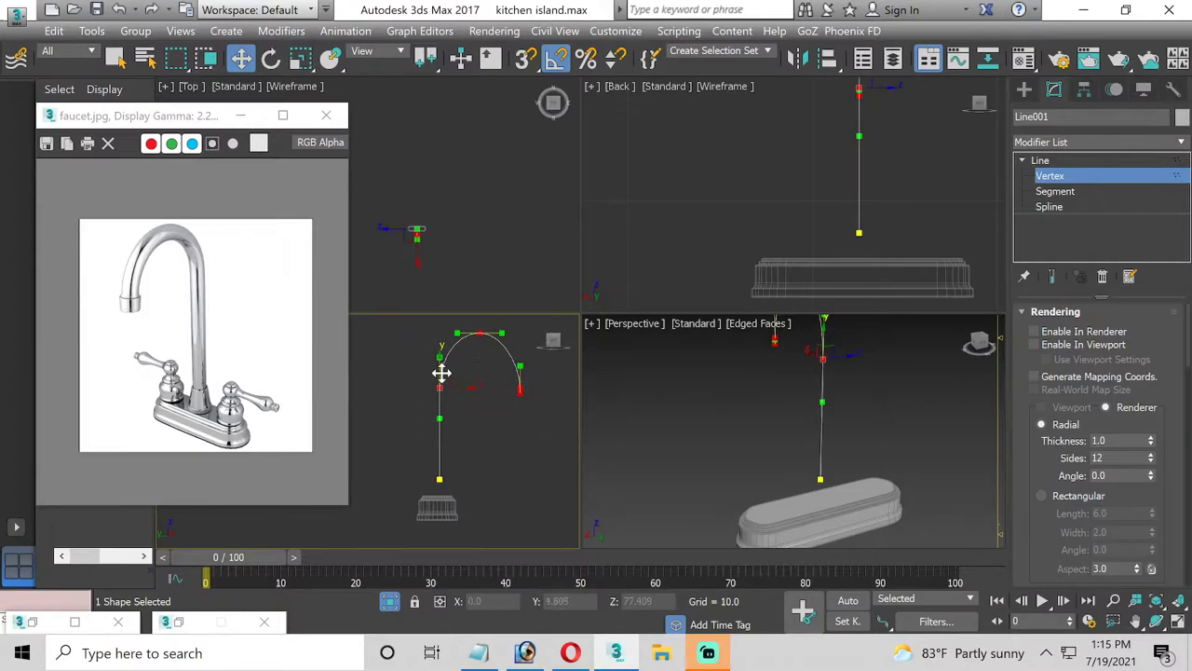
mouse_move(440, 358)
left_mouse_down()
mouse_move(438, 369)
mouse_move(443, 357)
left_mouse_up()
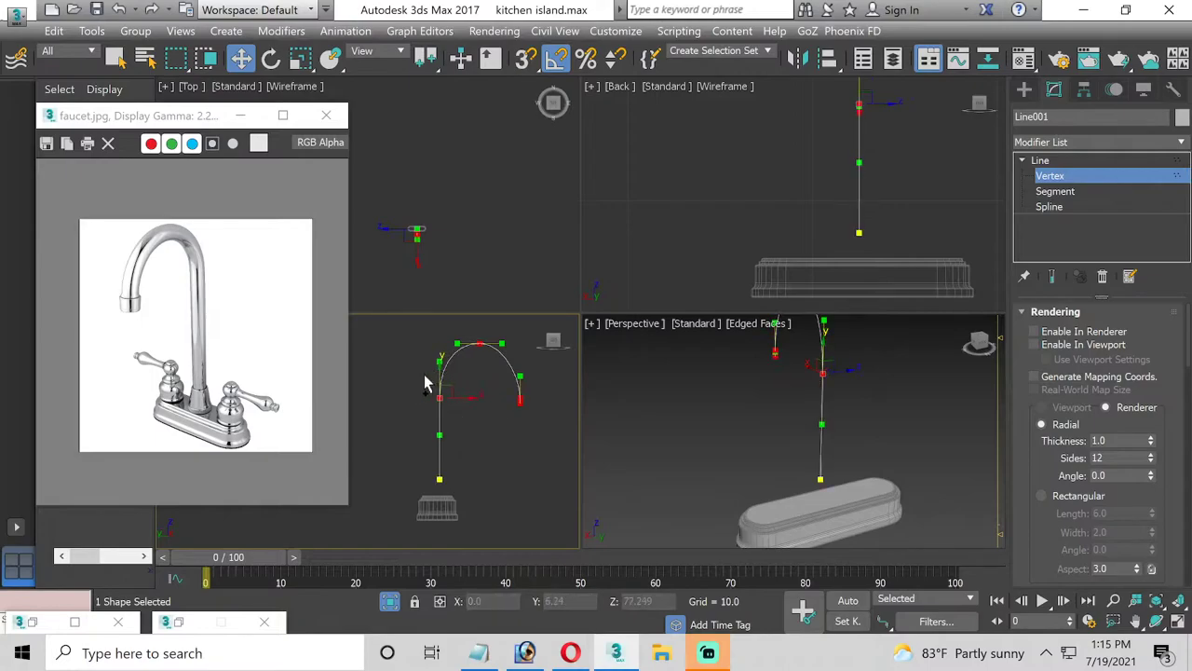
key("ctrl+z")
Try lifting the spout's bottom vertex, undo the move, and return to Line level
left_click(426, 357)
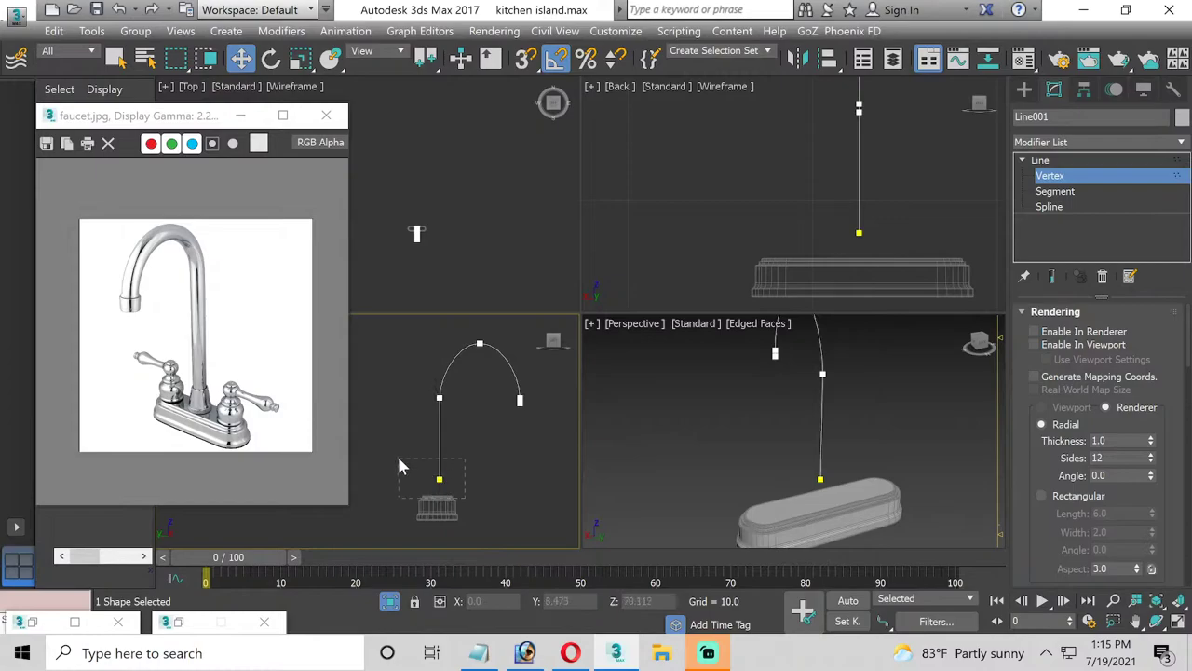
left_click(440, 477)
left_click_drag(449, 472, 442, 436)
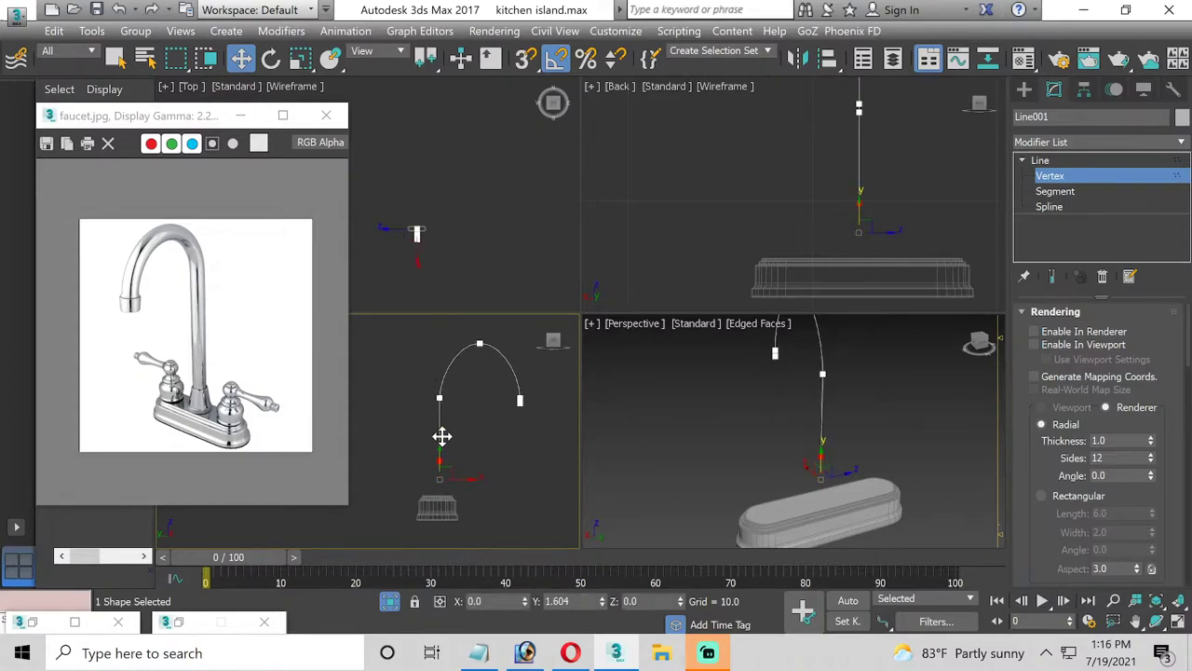
left_click_drag(441, 436, 480, 430)
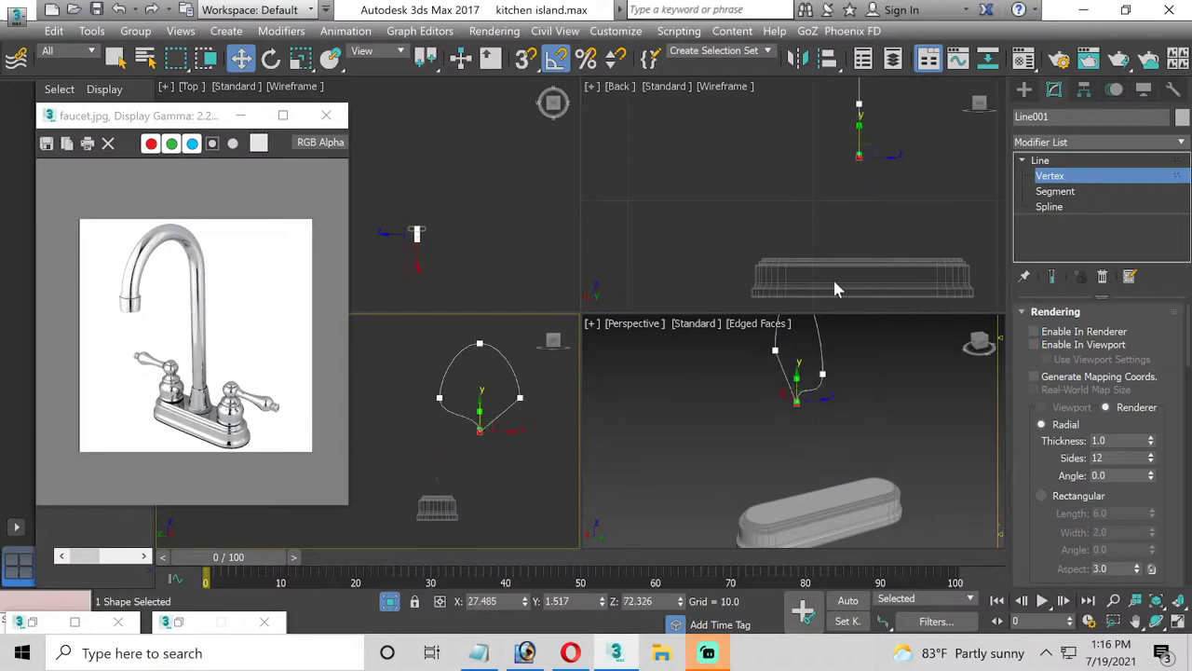
key("ctrl+z")
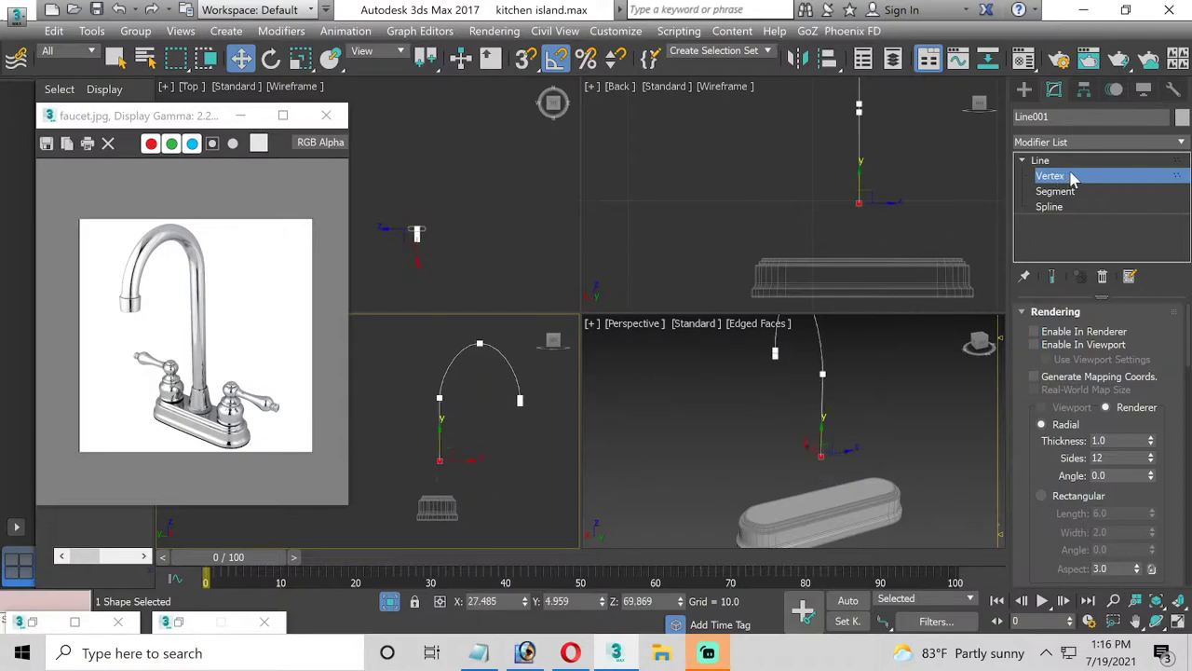
left_click(1051, 177)
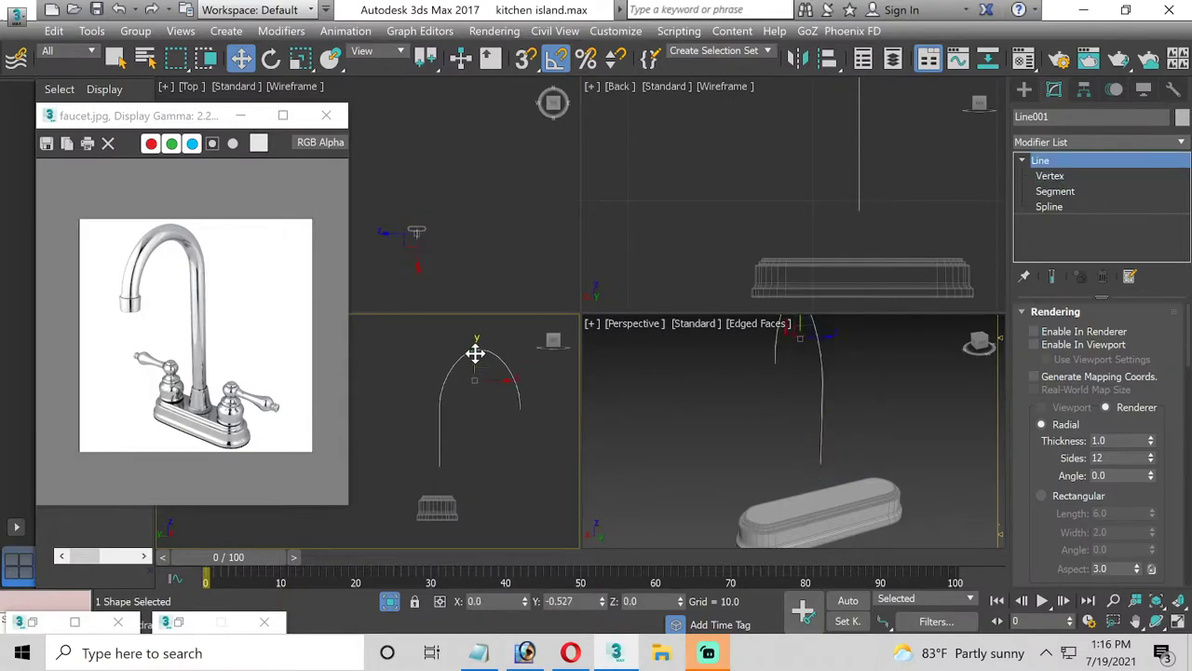
Fine-tune Line001's height, nudging it down slightly and then back up
mouse_move(477, 346)
left_mouse_down()
mouse_move(477, 373)
mouse_move(493, 352)
mouse_move(476, 343)
left_mouse_up()
scroll(471, 458, "up", 3)
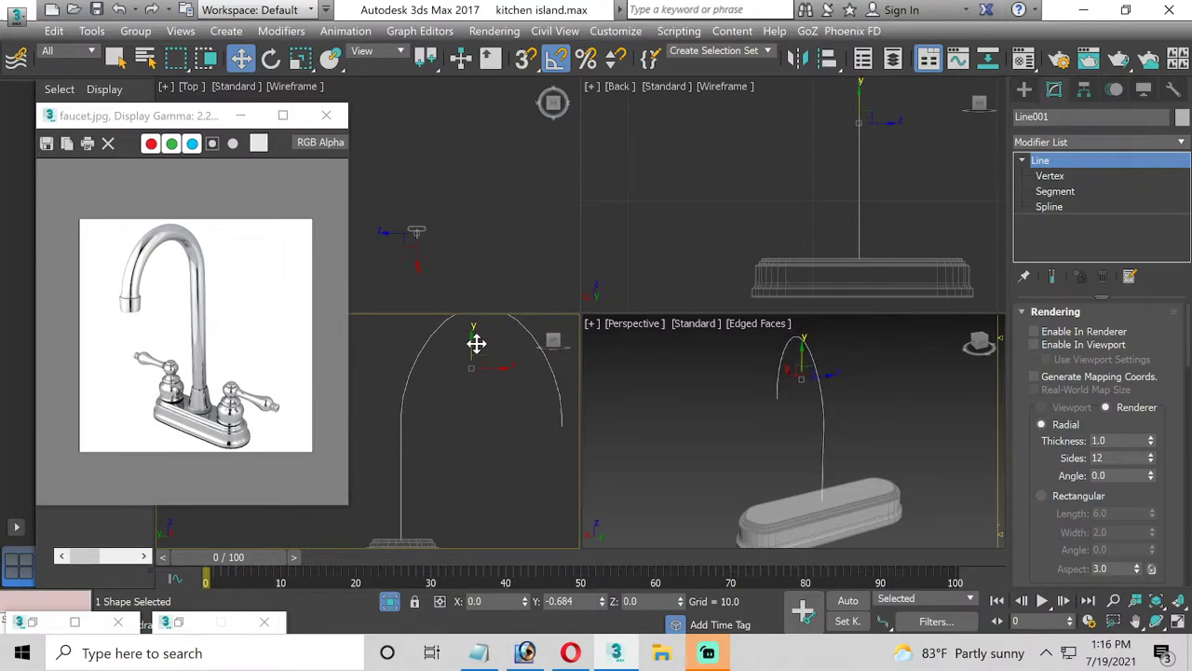
left_click_drag(476, 343, 480, 326)
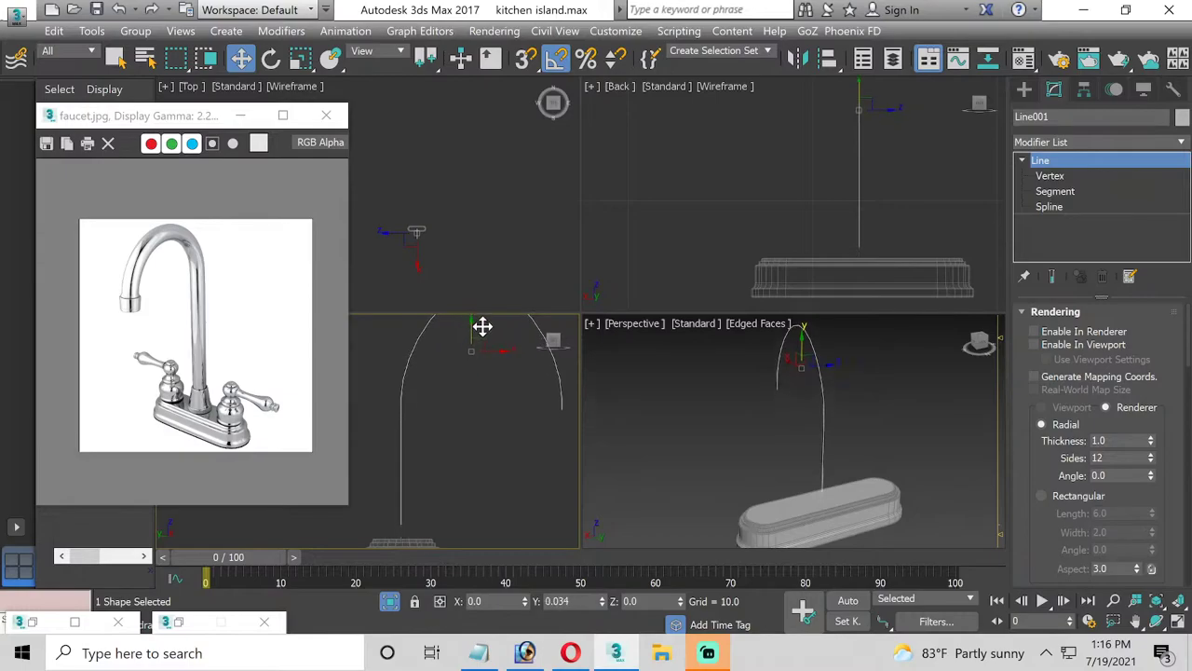
Select Box012, maximize the Perspective view with Alt+W, and zoom in on the base
left_click(812, 503)
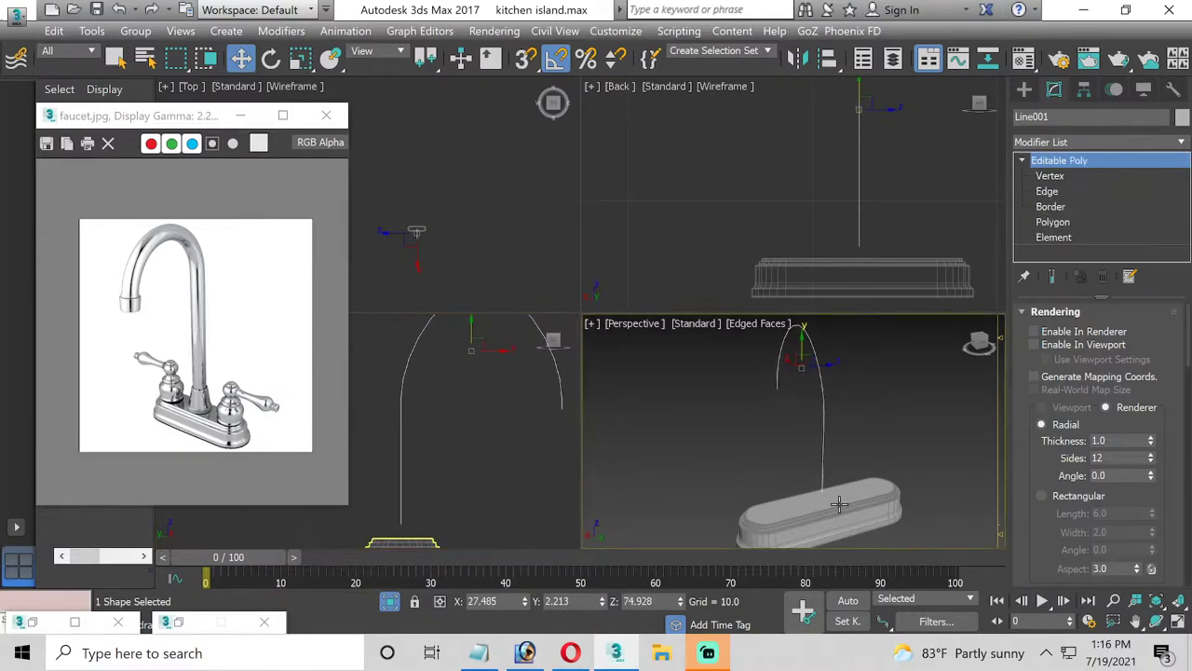
left_click(1178, 626)
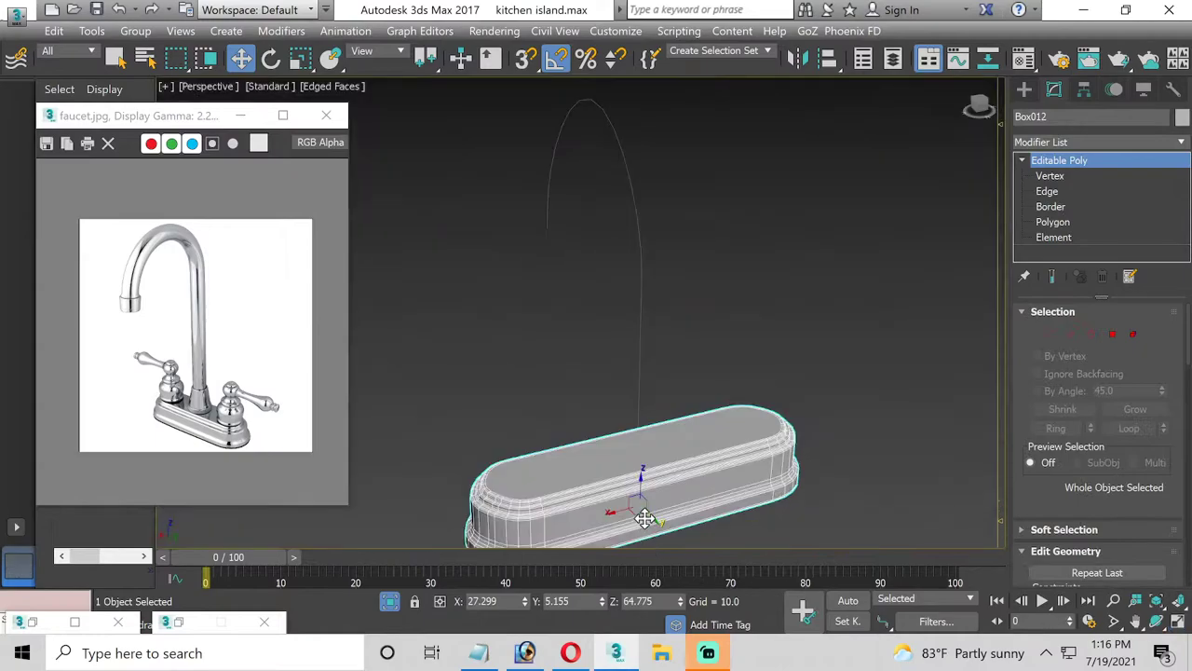
scroll(650, 463, "up", 3)
scroll(650, 463, "up", 2)
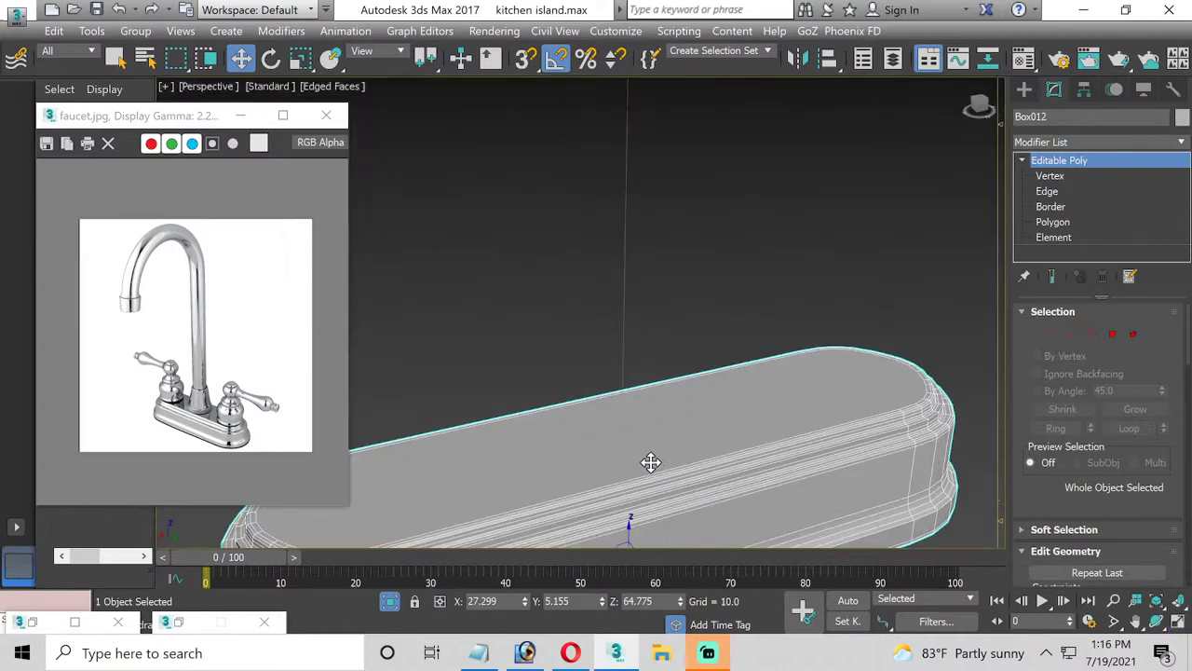
left_click(712, 652)
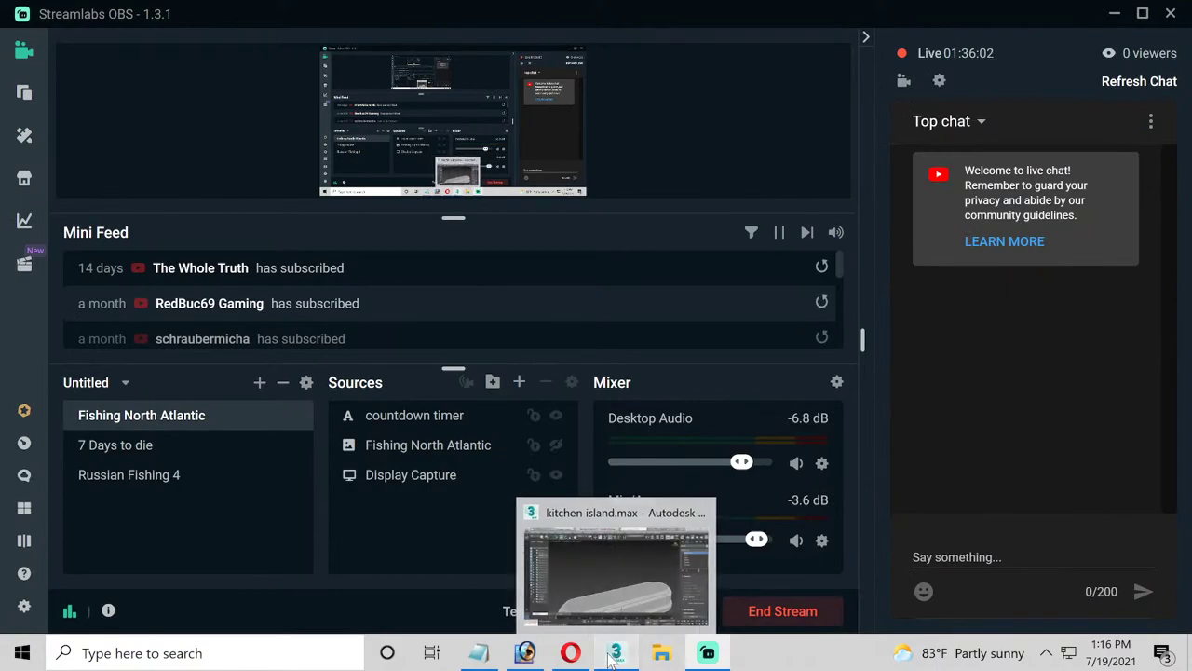
Switch from Streamlabs OBS back to the 3ds Max kitchen island scene
left_click(614, 655)
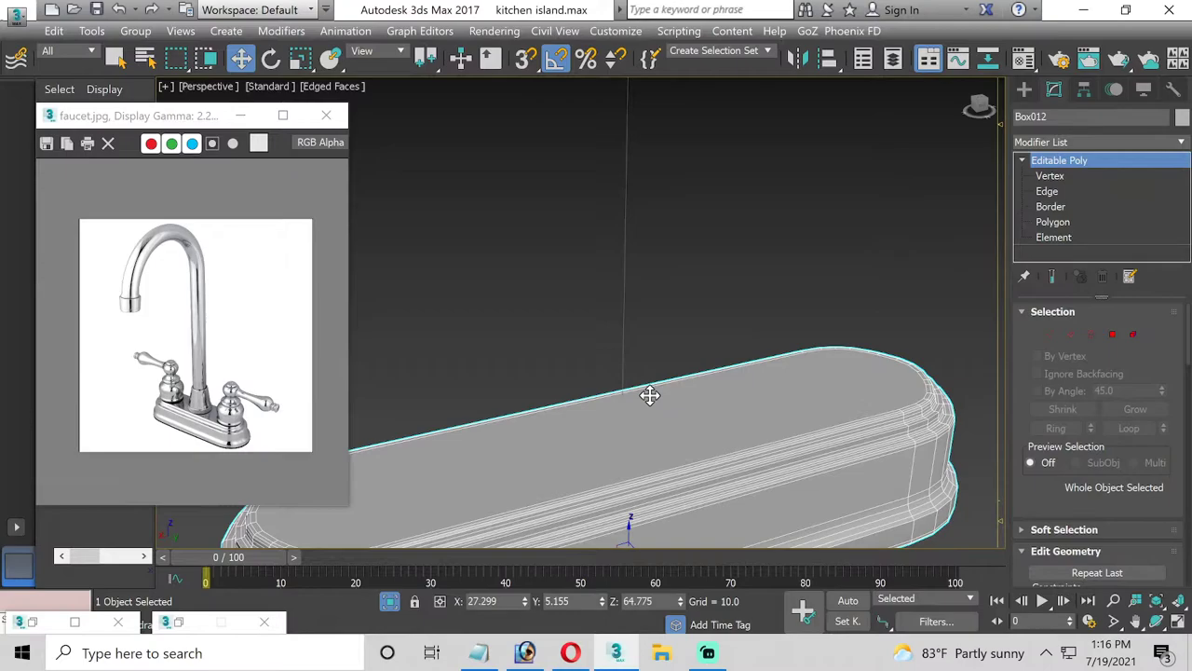
Frame the base, start a small cylinder on its top, undo it, and return to the Modify panel
middle_click_drag(758, 468, 778, 367)
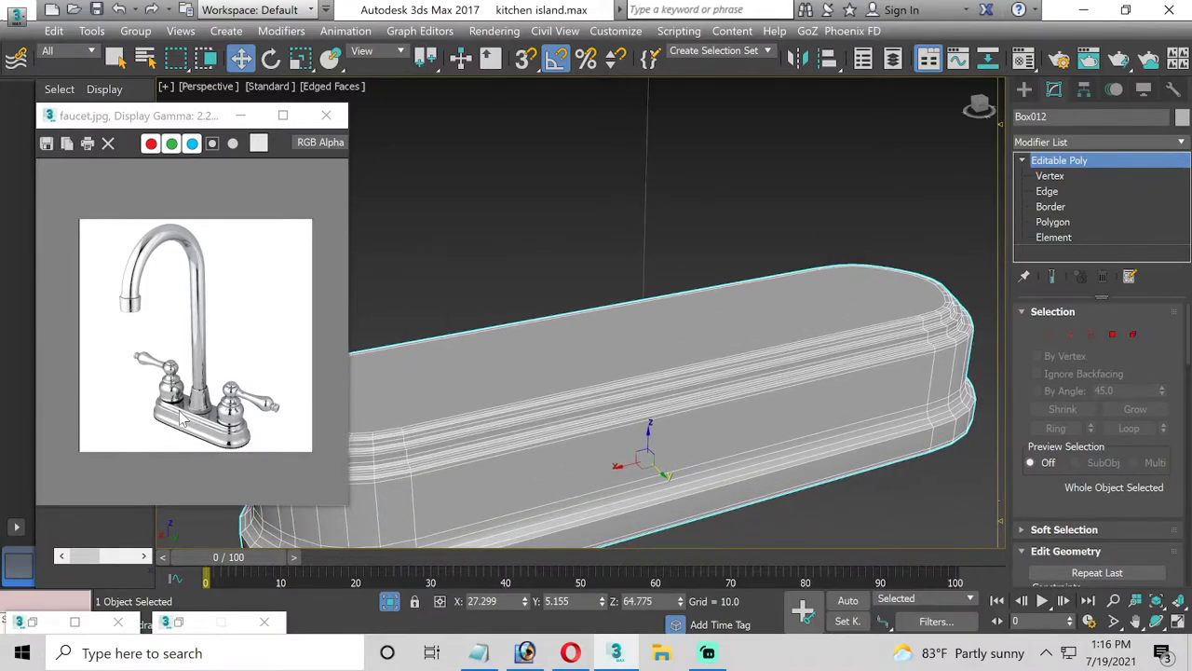
scroll(181, 419, "up", 1)
scroll(224, 410, "up", 1)
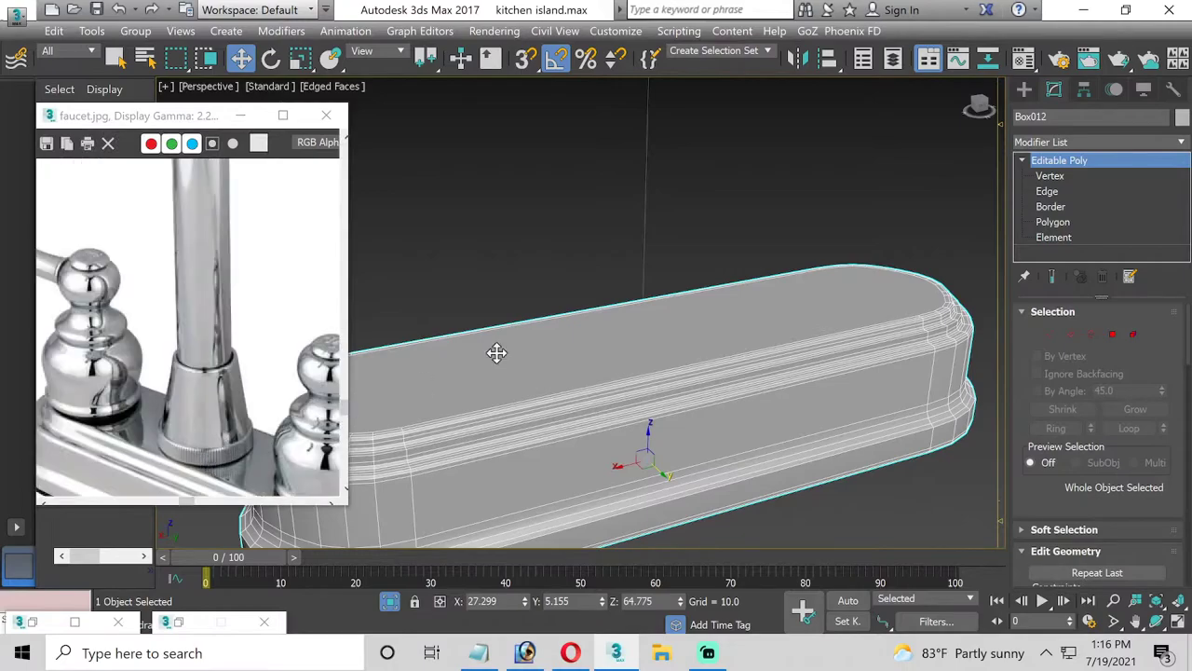
left_click(1025, 88)
left_click(1046, 115)
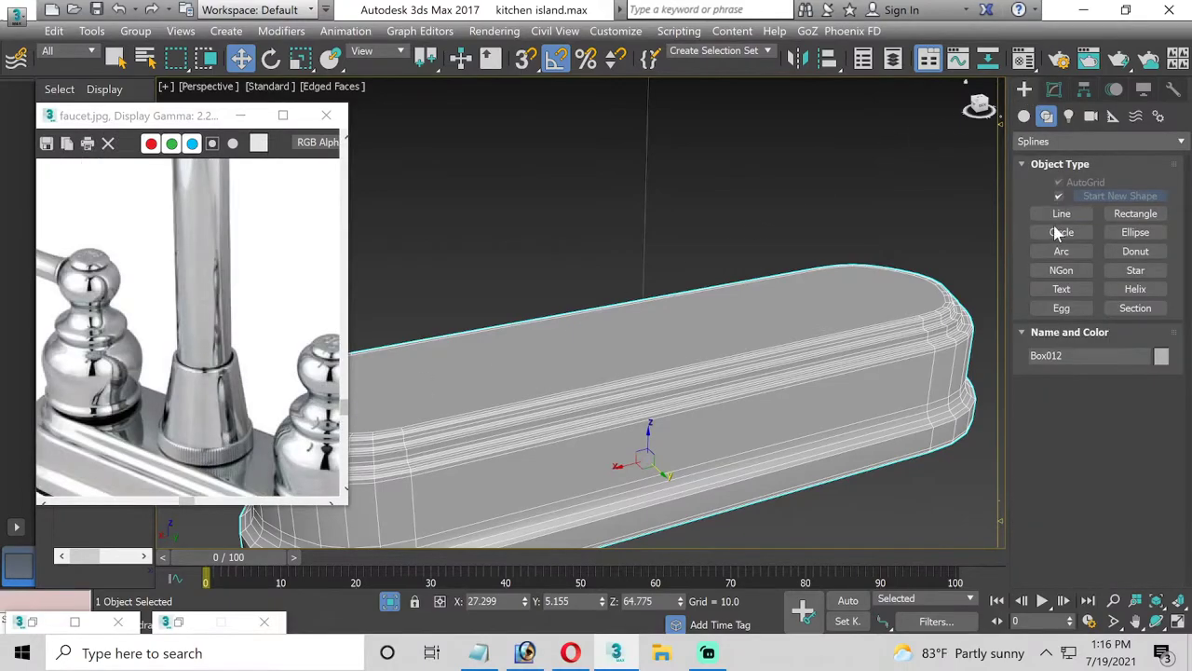
left_click(1025, 115)
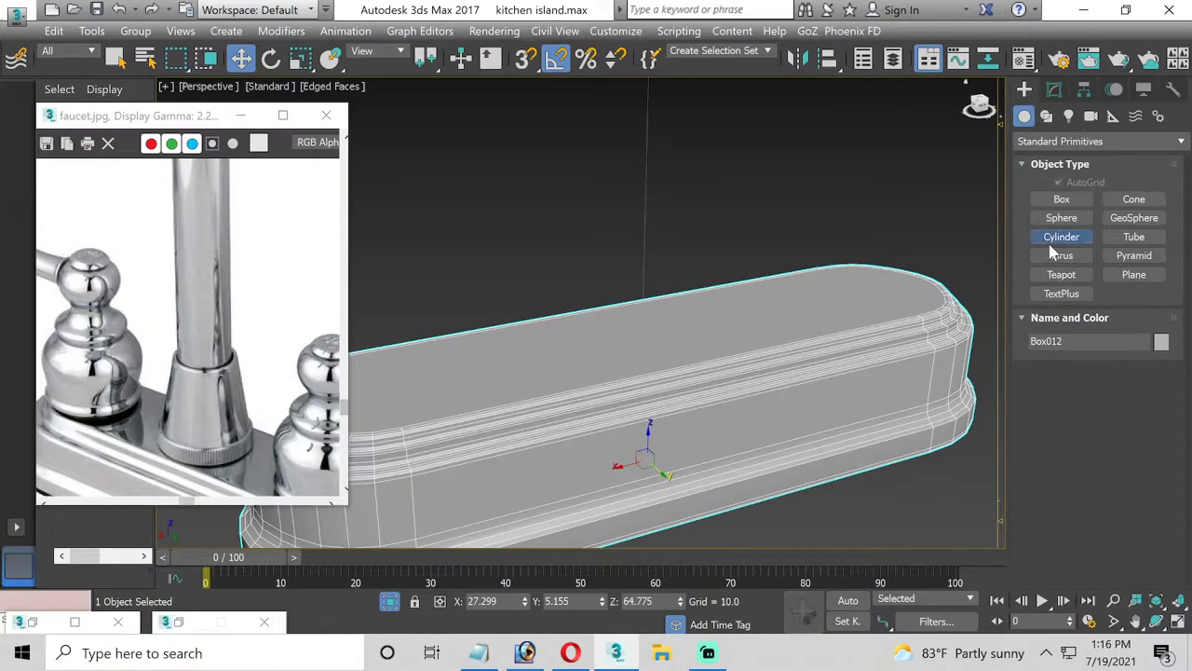
left_click(1052, 240)
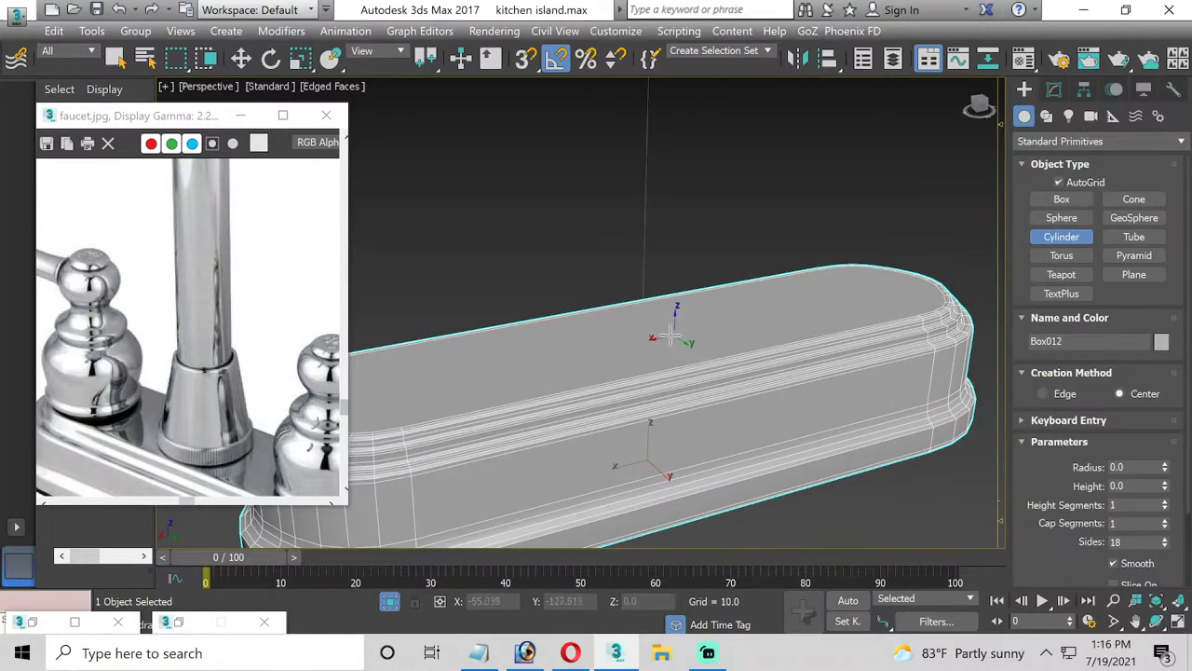
left_click_drag(641, 330, 644, 338)
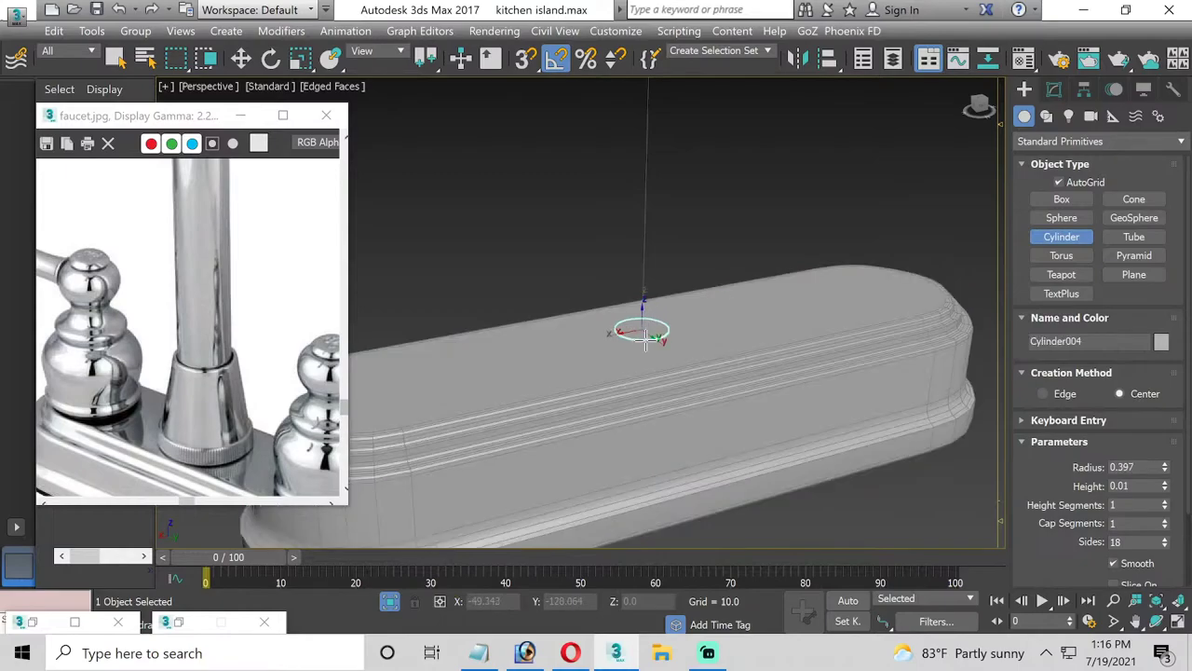
key("ctrl+z")
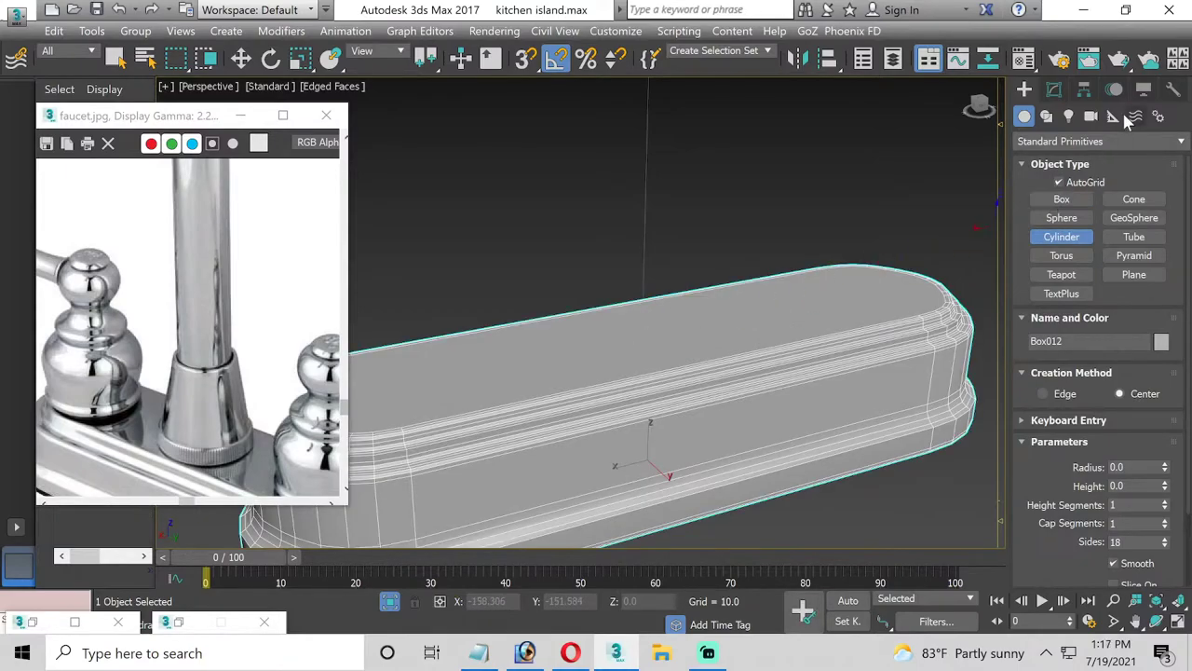
left_click(1053, 90)
Select Box012's lengthwise edges and Connect them to add a new middle edge loop
left_click(1047, 191)
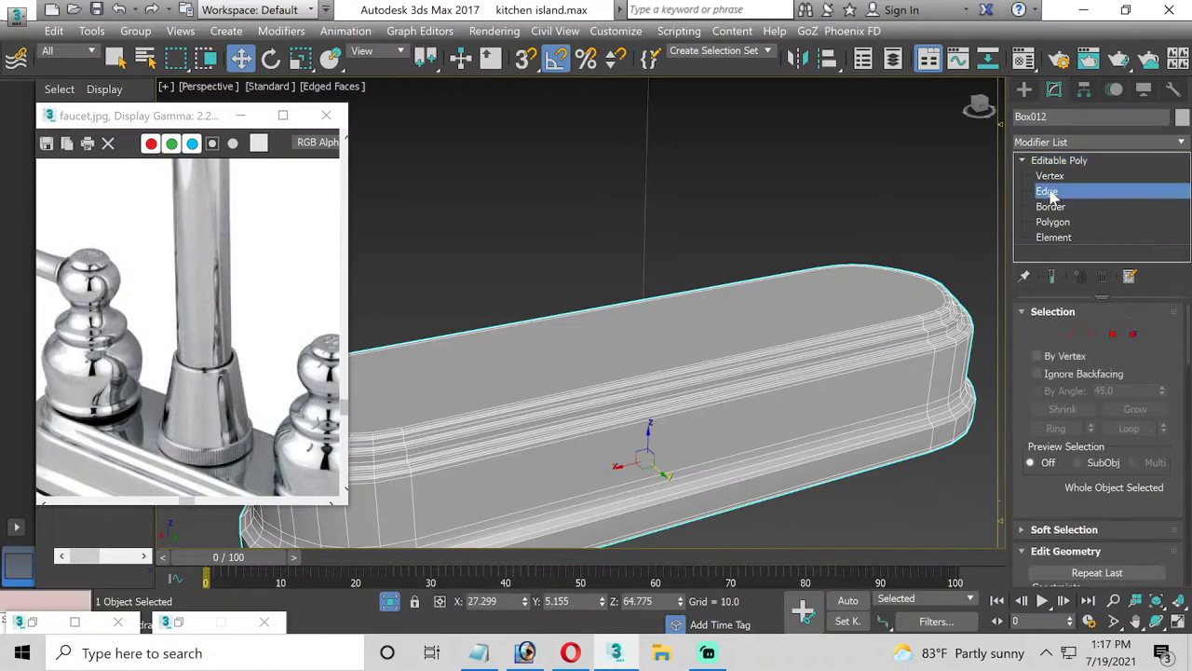
left_click_drag(652, 236, 733, 585)
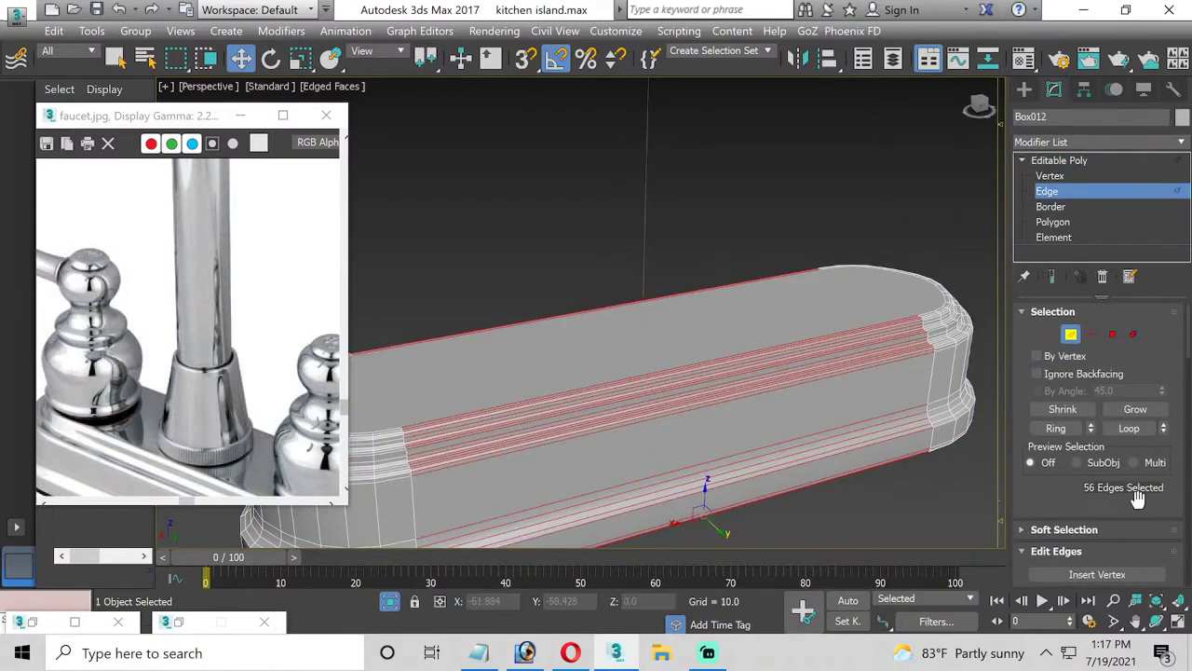
scroll(1138, 499, "down", 3)
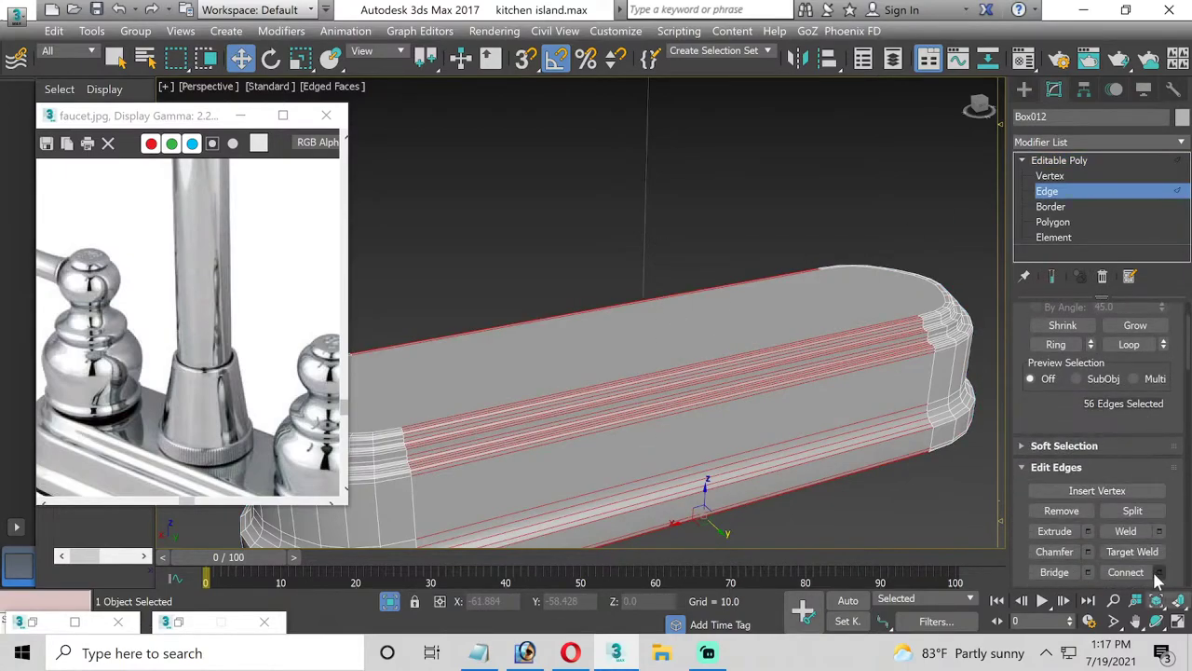
left_click(1158, 570)
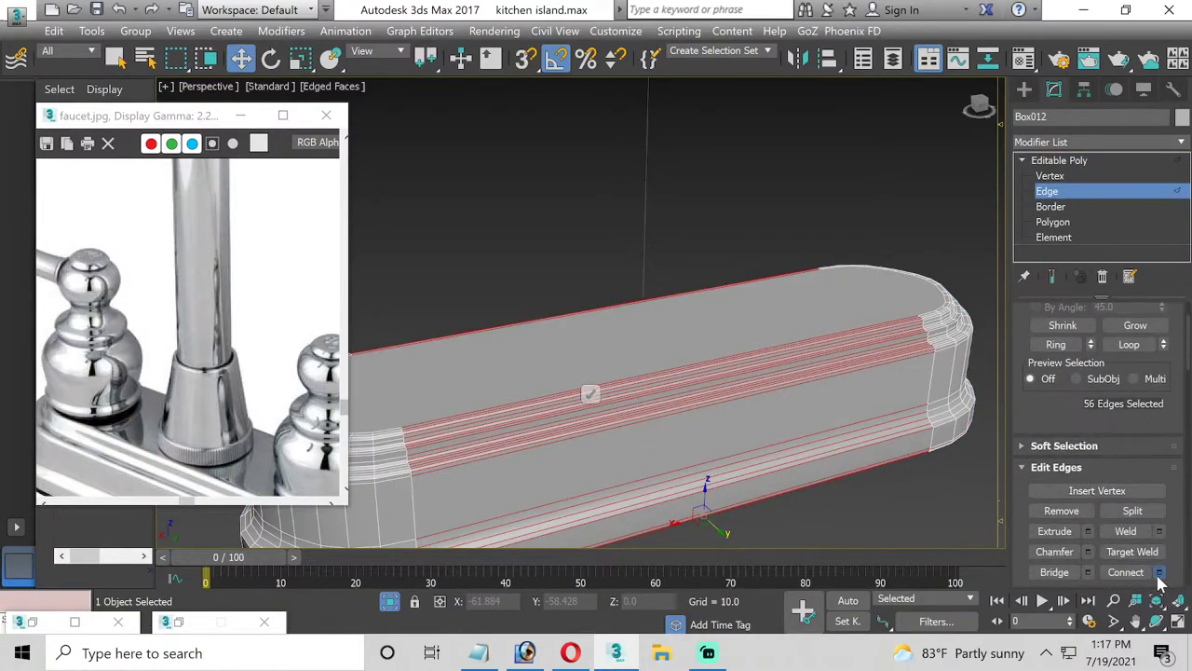
left_click(591, 394)
Maximize the Top view, frame and recentre the base, and clear the vertex selection
left_click(1177, 621)
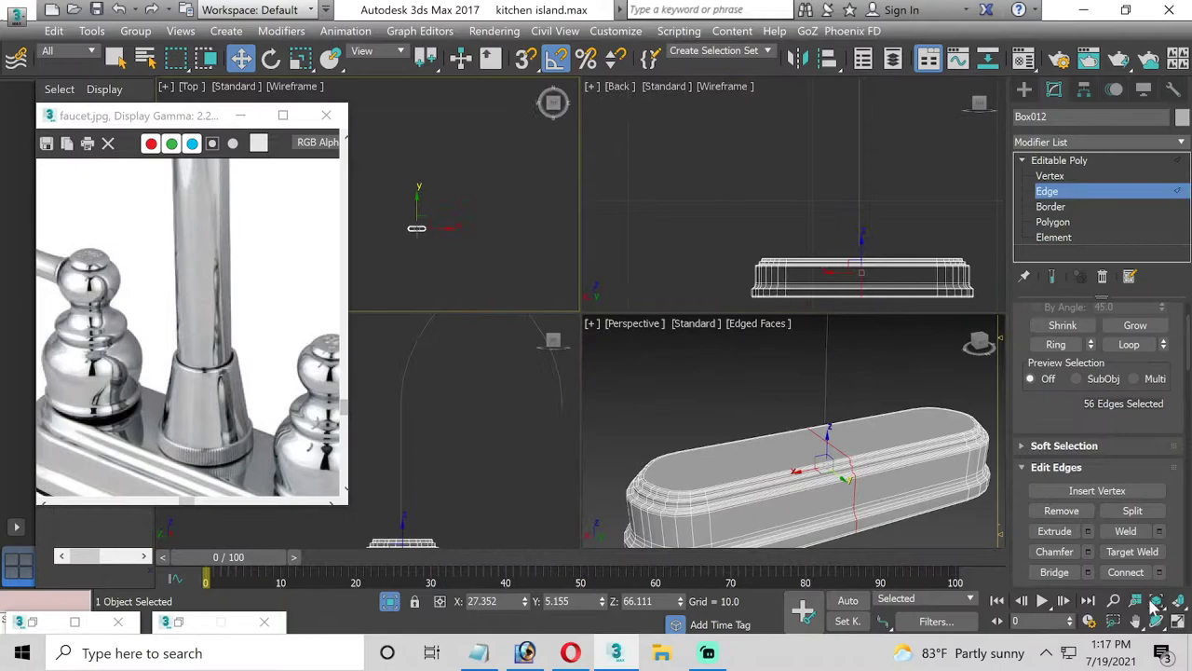
left_click(1177, 621)
key("z")
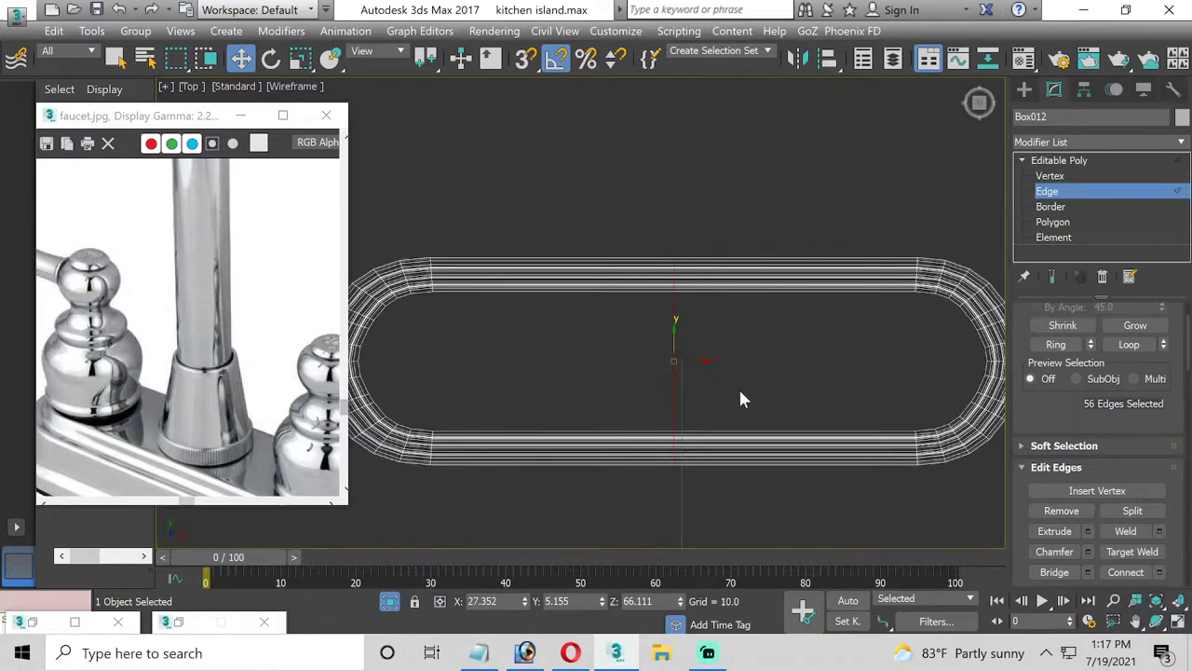
middle_click_drag(738, 396, 722, 398)
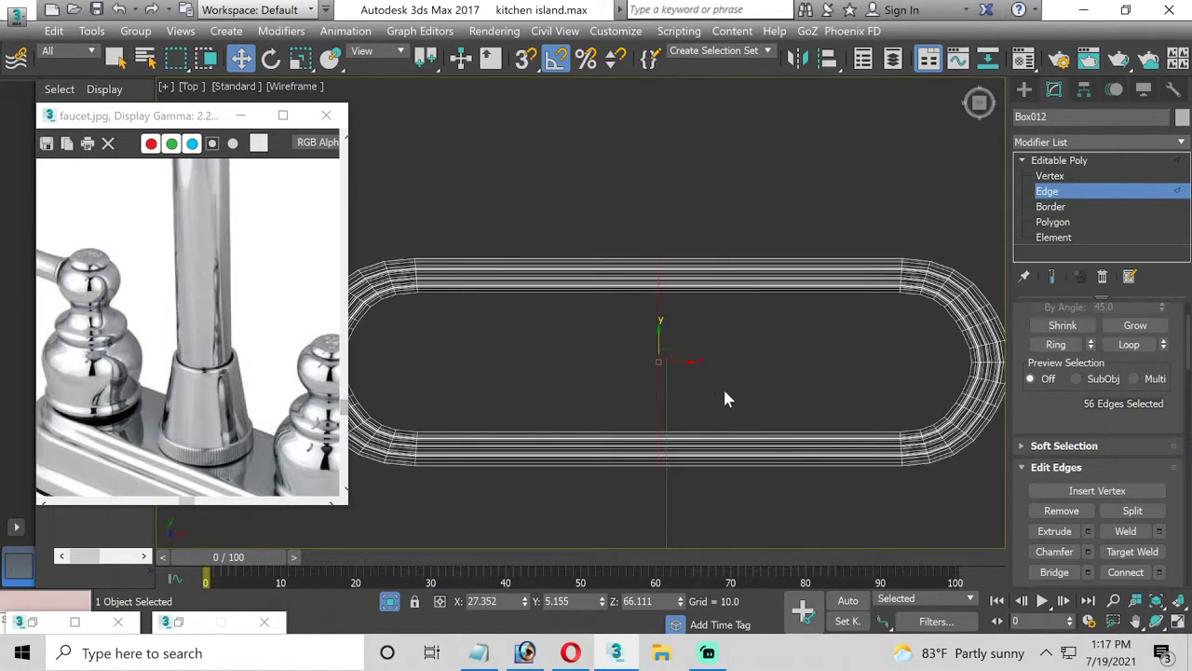
left_click(1050, 175)
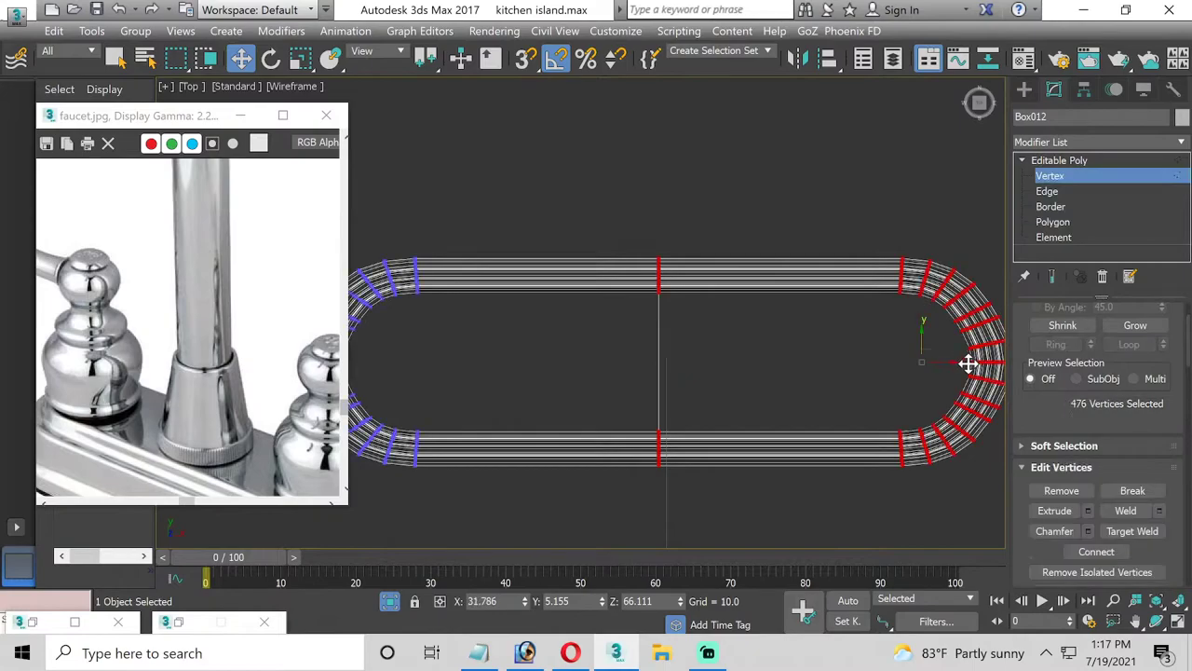
left_click(866, 391)
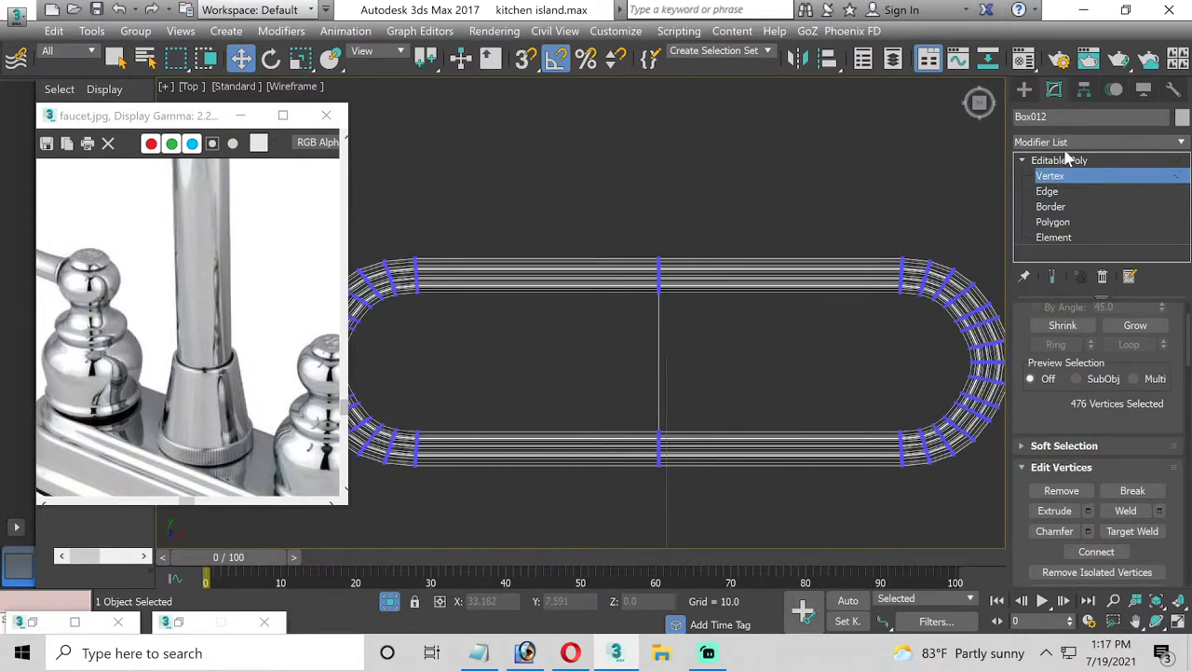
left_click(1032, 89)
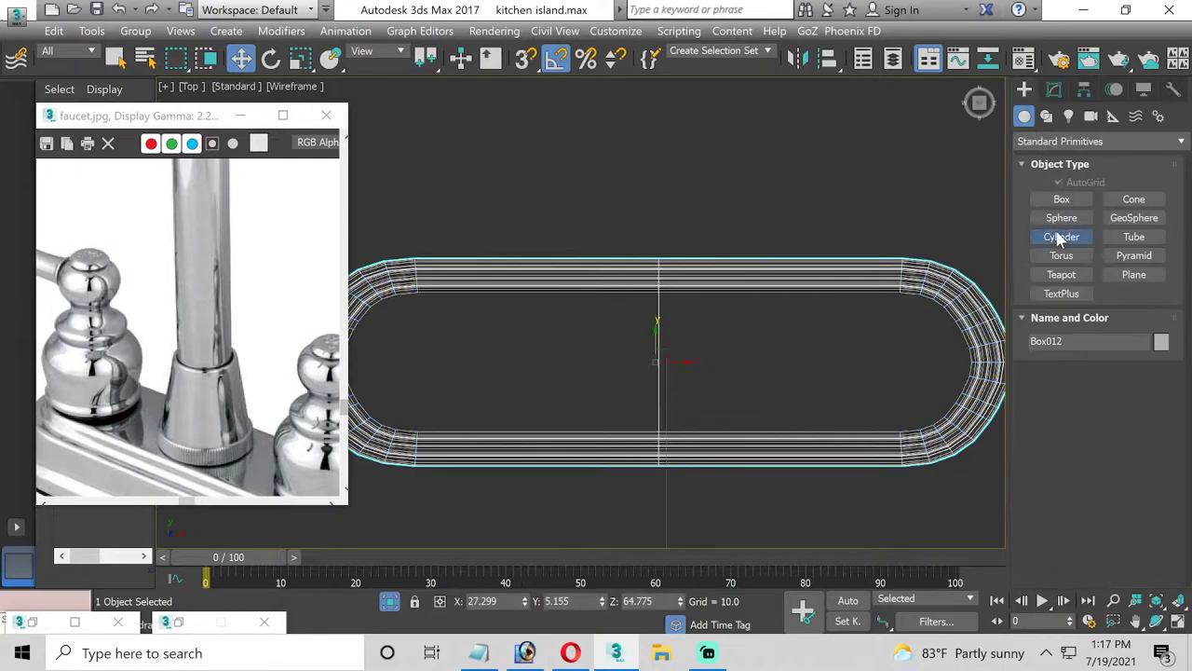
Draw a cylinder of radius 1.11 and height 0.338 at the base's centre in the Top view
left_click(1061, 235)
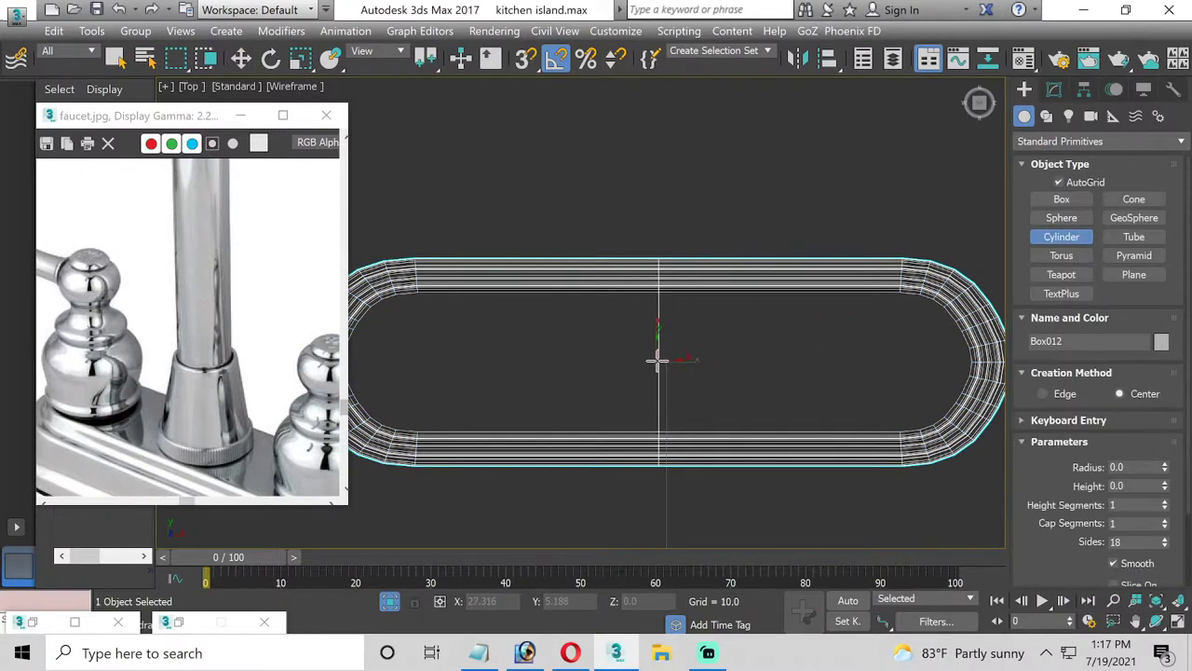
left_click_drag(659, 360, 664, 380)
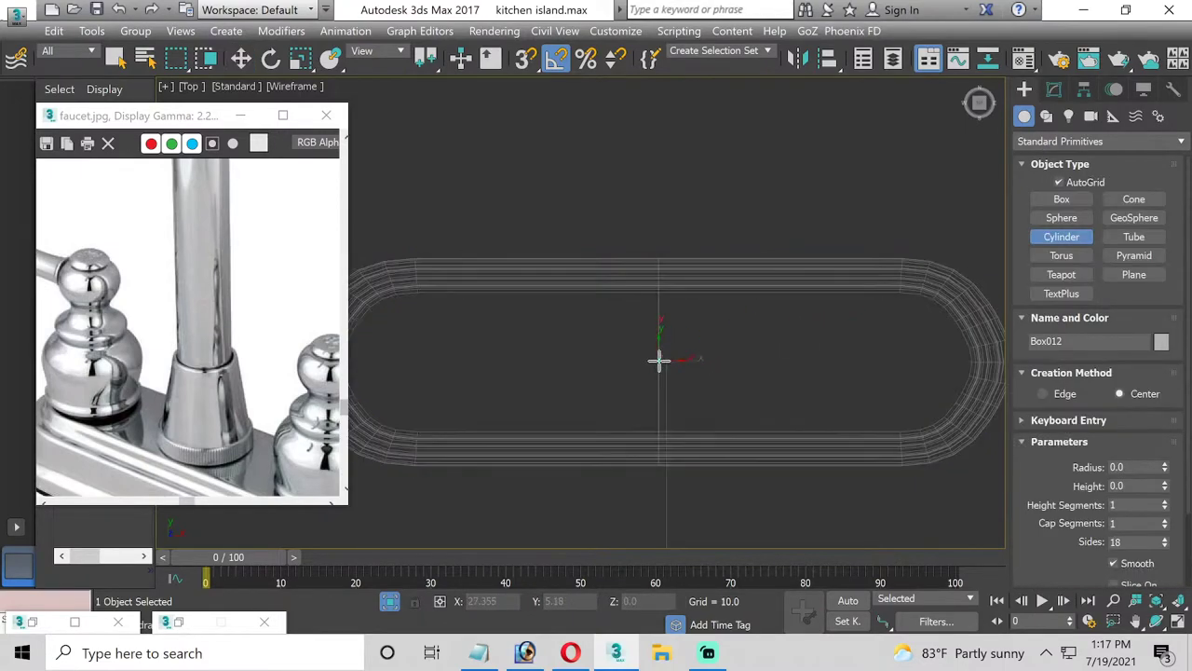
left_click_drag(664, 380, 667, 423)
left_click(669, 406)
key("w")
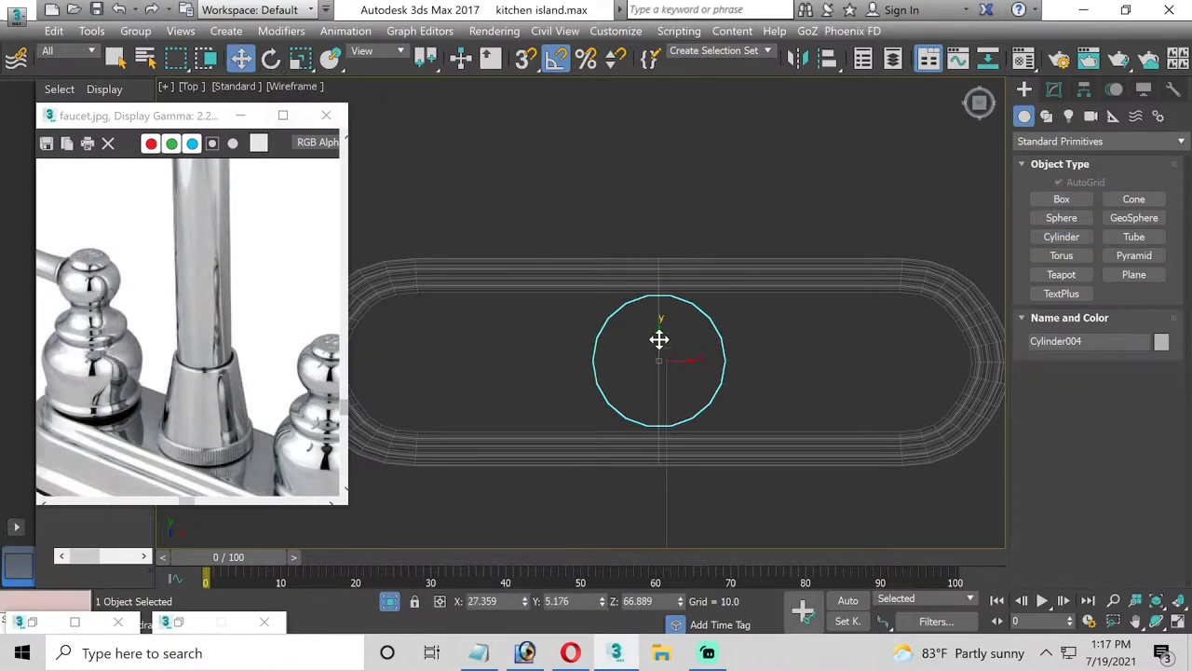
left_click_drag(660, 339, 659, 341)
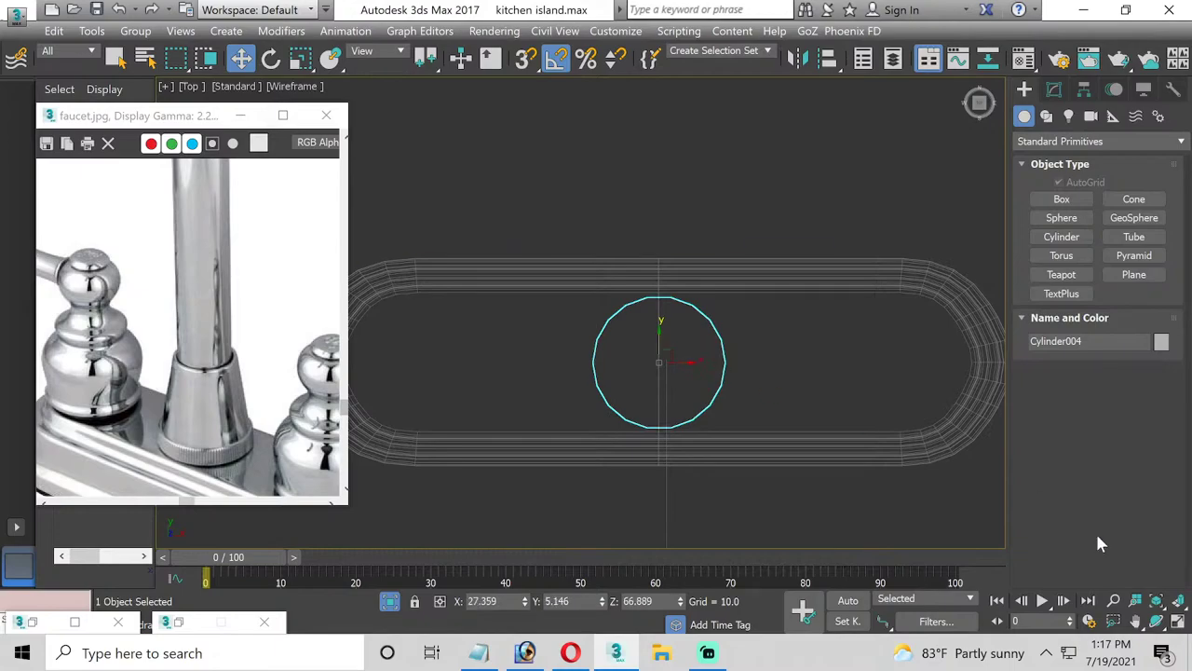
Maximize the Perspective view and zoom in on the new Cylinder004
left_click(1179, 623)
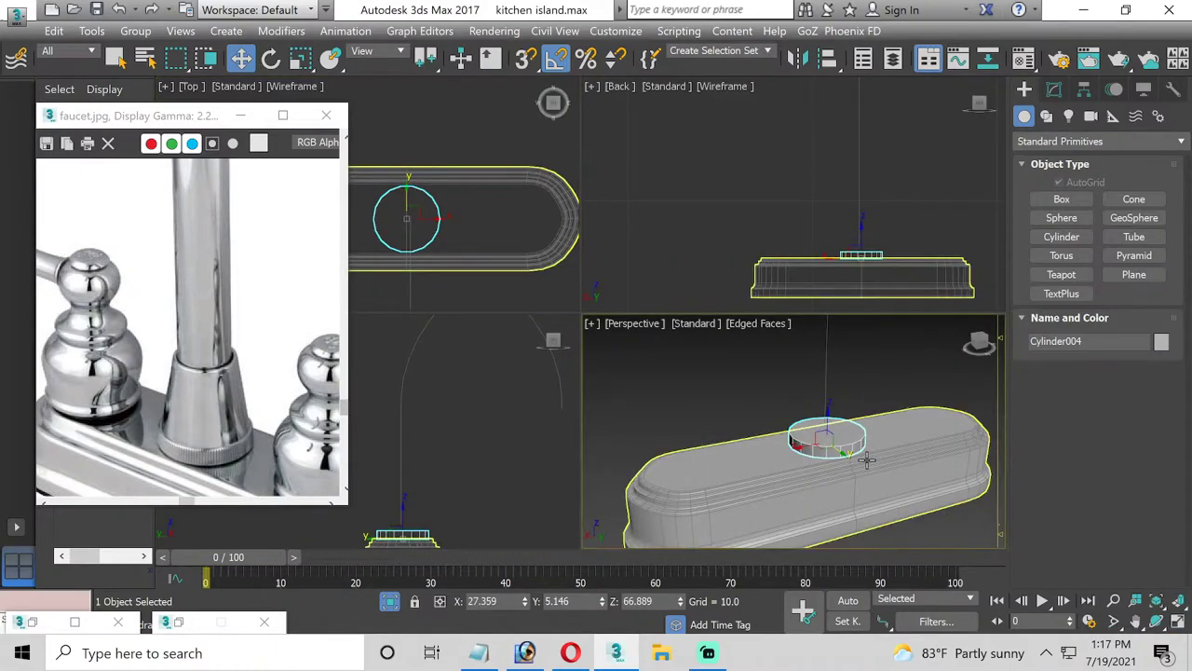
left_click(1179, 623)
scroll(787, 379, "up", 3)
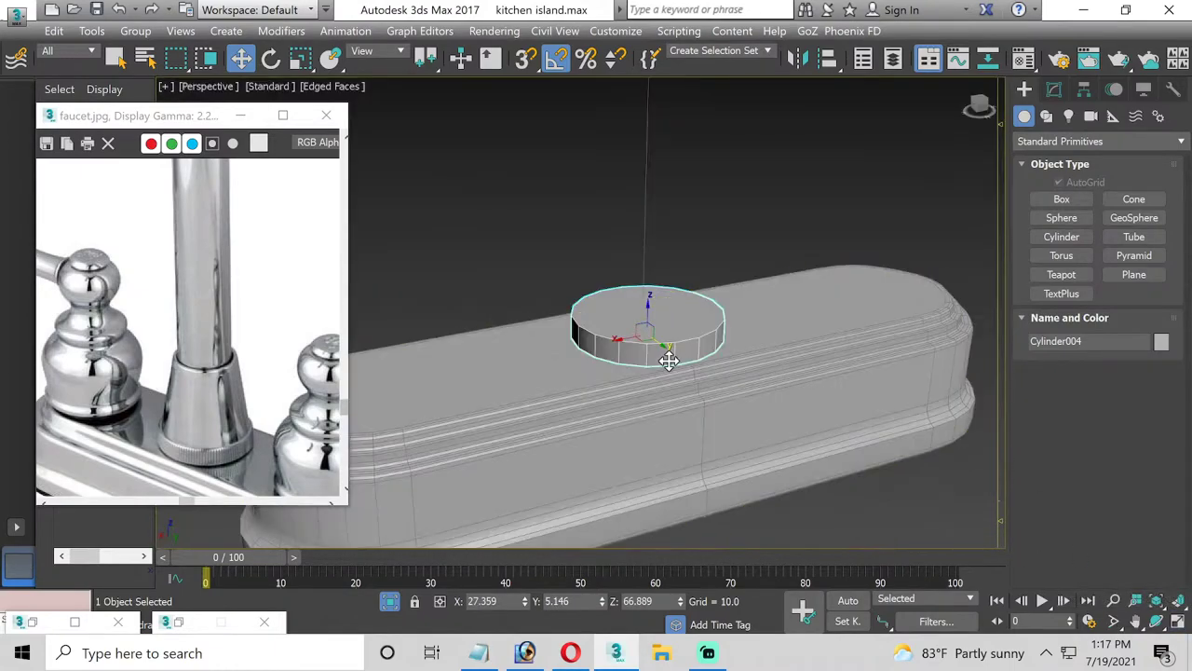
scroll(676, 362, "up", 2)
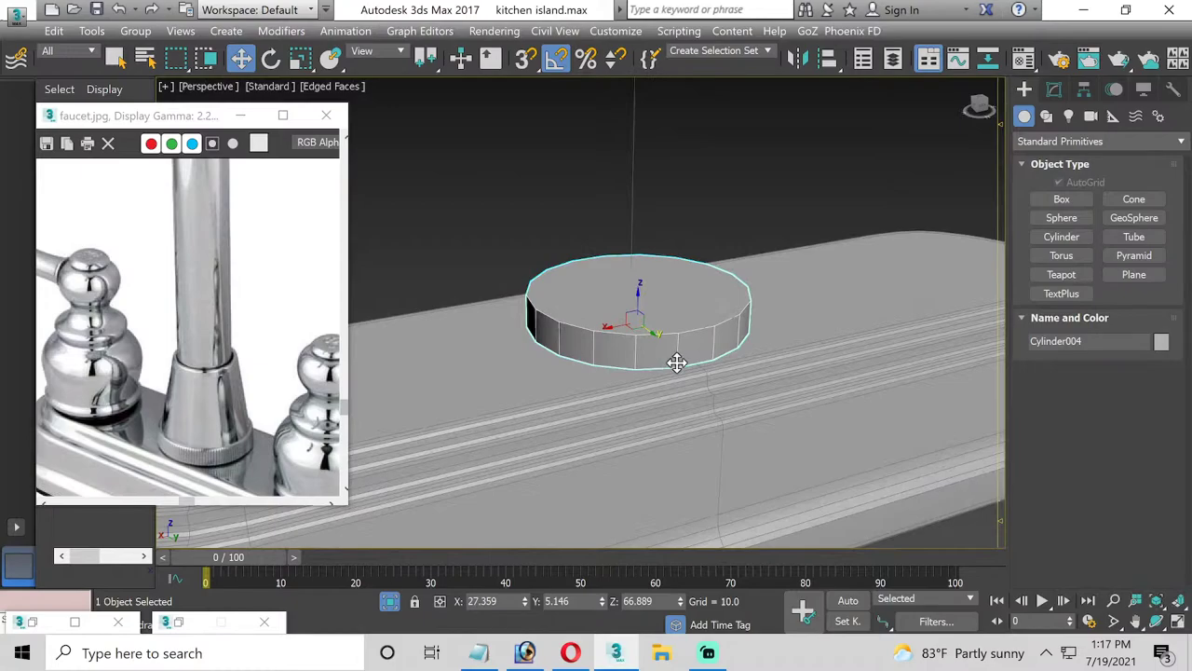
left_click(1053, 89)
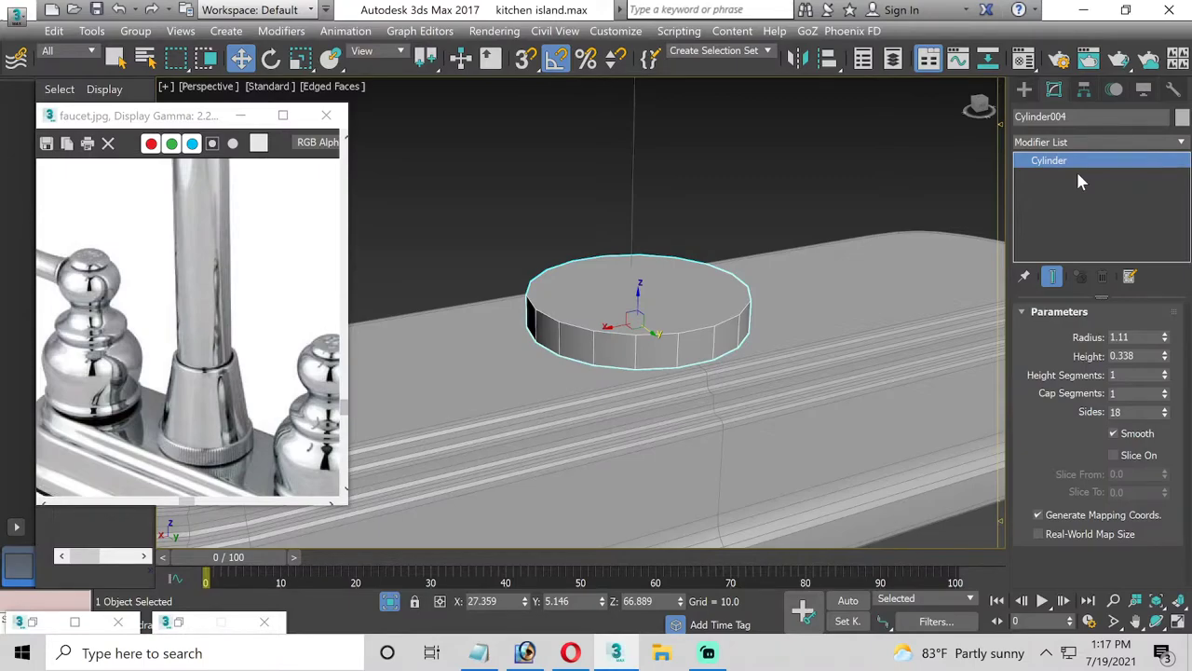
Convert Cylinder004 to an Editable Poly and select all its side polygons
right_click(1039, 160)
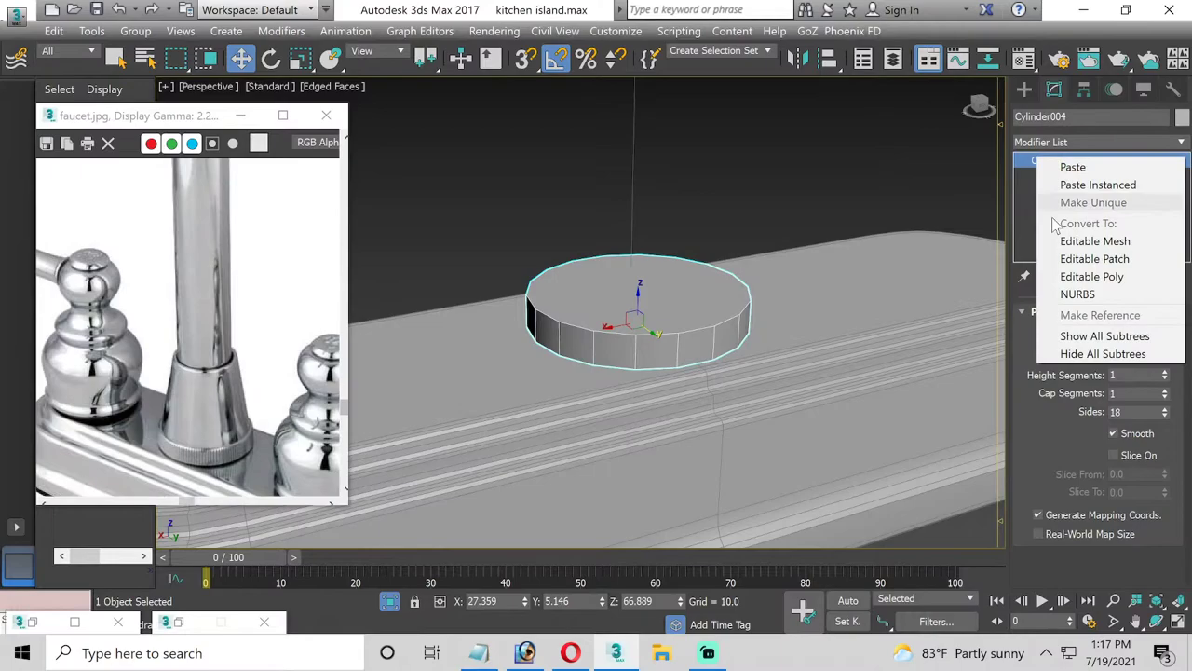
left_click(1068, 276)
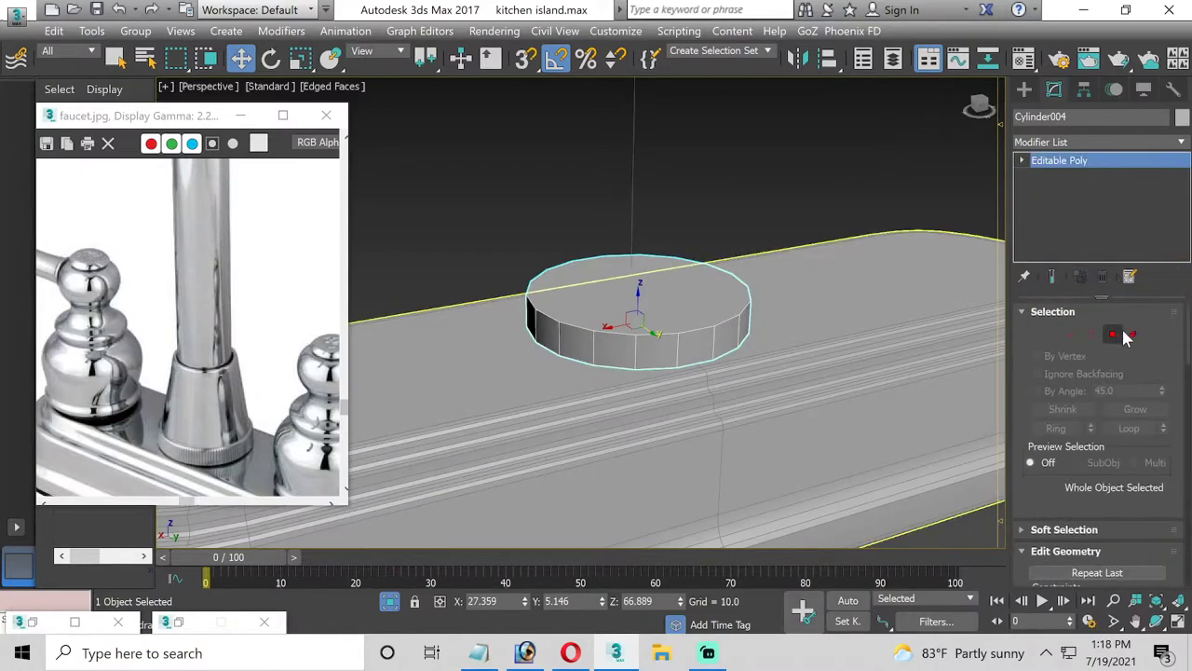
left_click(1112, 333)
left_click(704, 343)
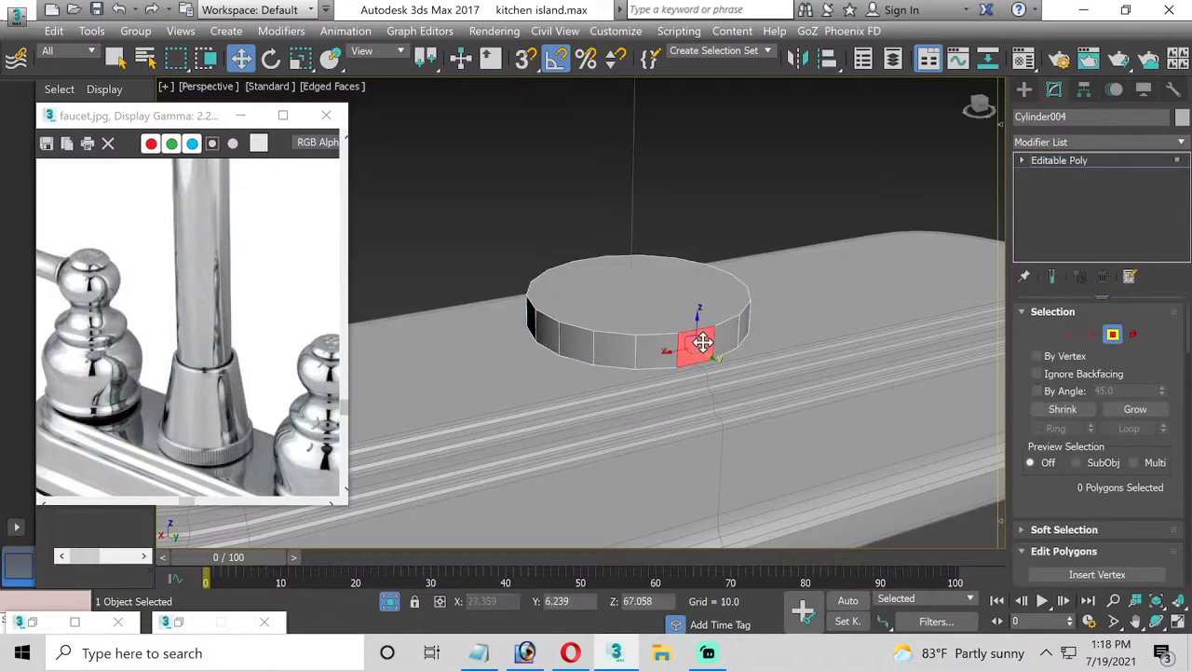
left_click(646, 345, "shift")
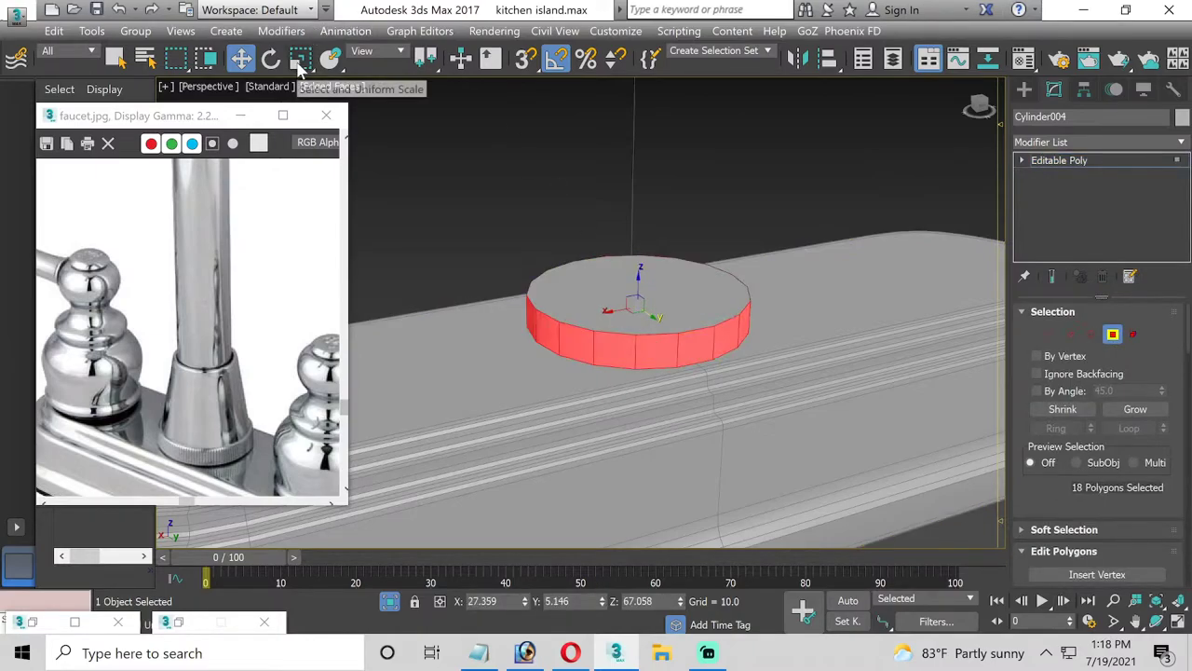
Shift-drag the side faces upward, clone them to Object001, and select the new ring
left_click_drag(640, 283, 643, 240, "shift")
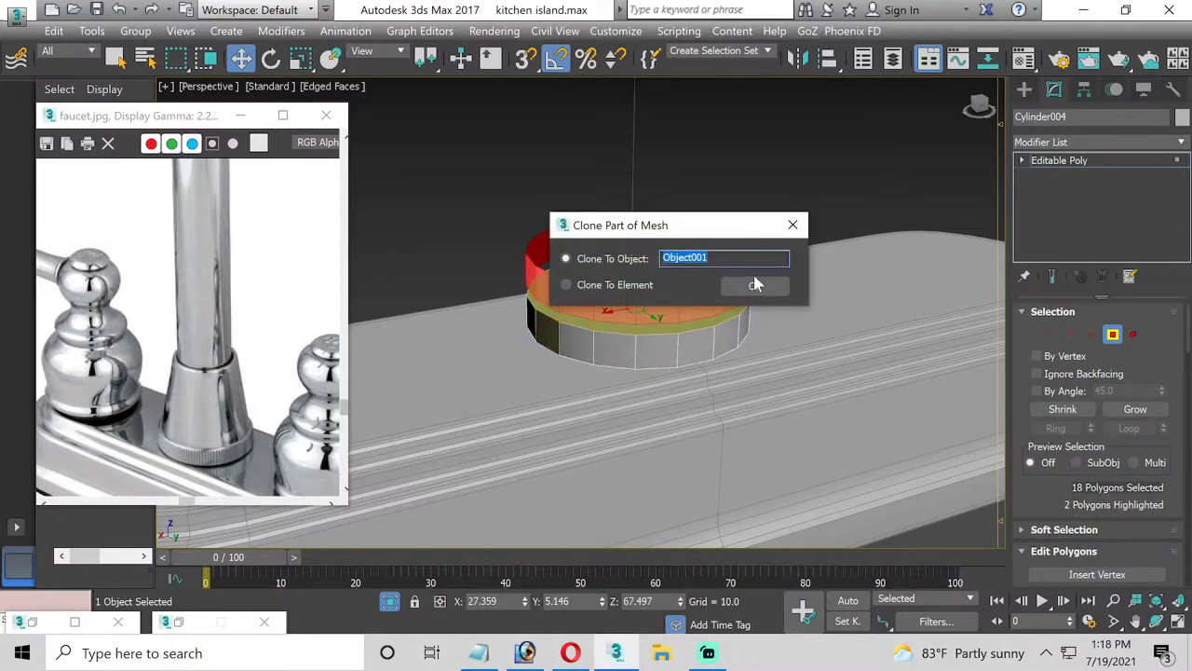
left_click(752, 285)
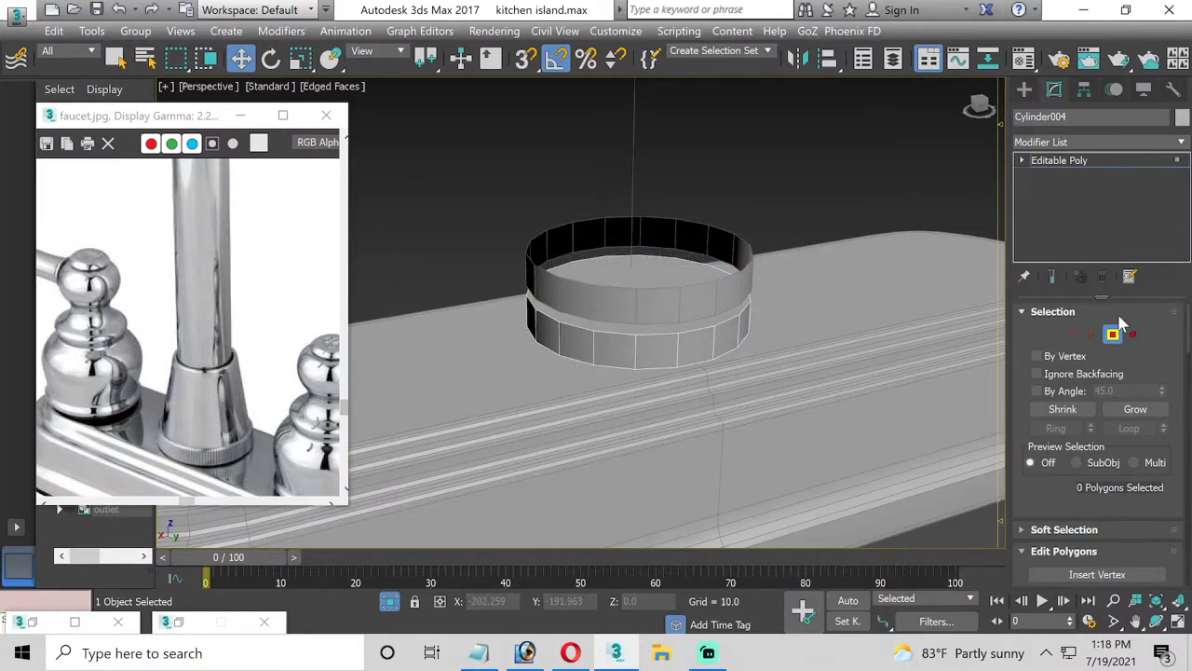
left_click(1113, 333)
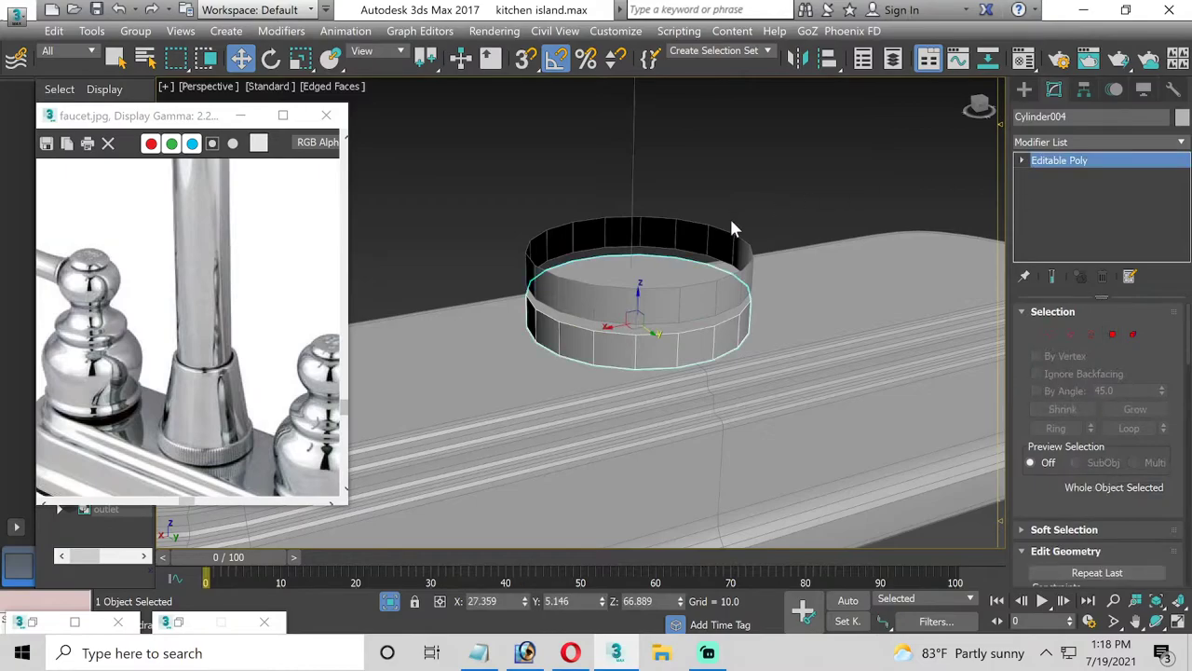
left_click(701, 238)
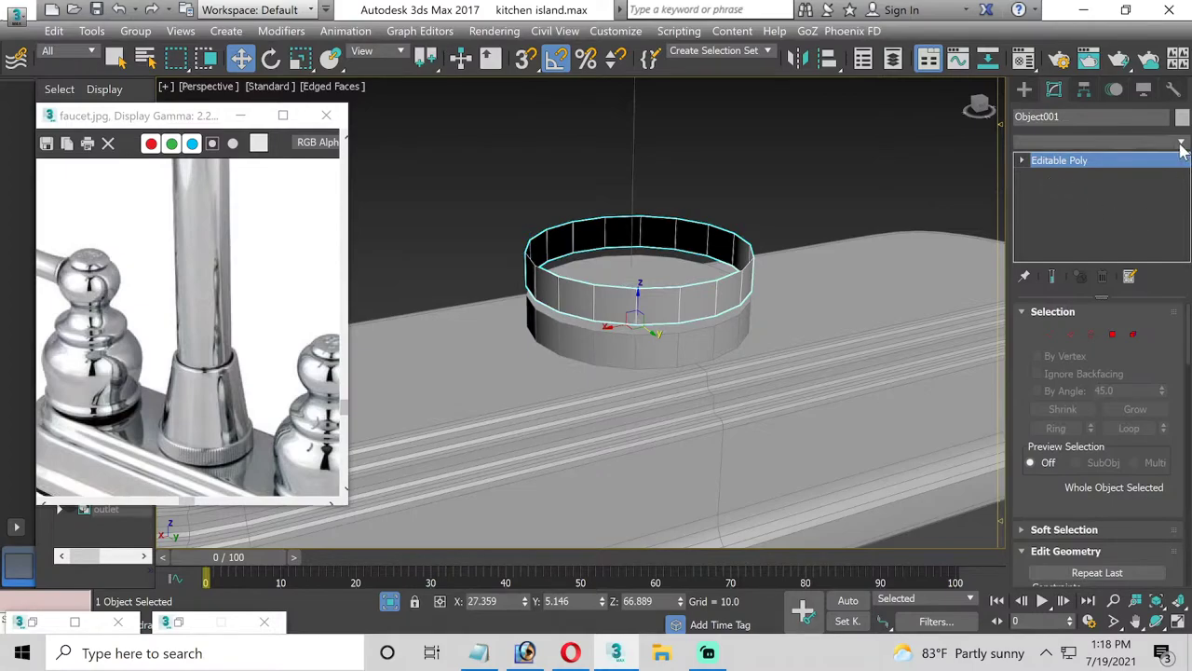
Center Object001's pivot on the object using Affect Pivot Only
left_click(1181, 142)
left_click(1109, 101)
left_click(1083, 89)
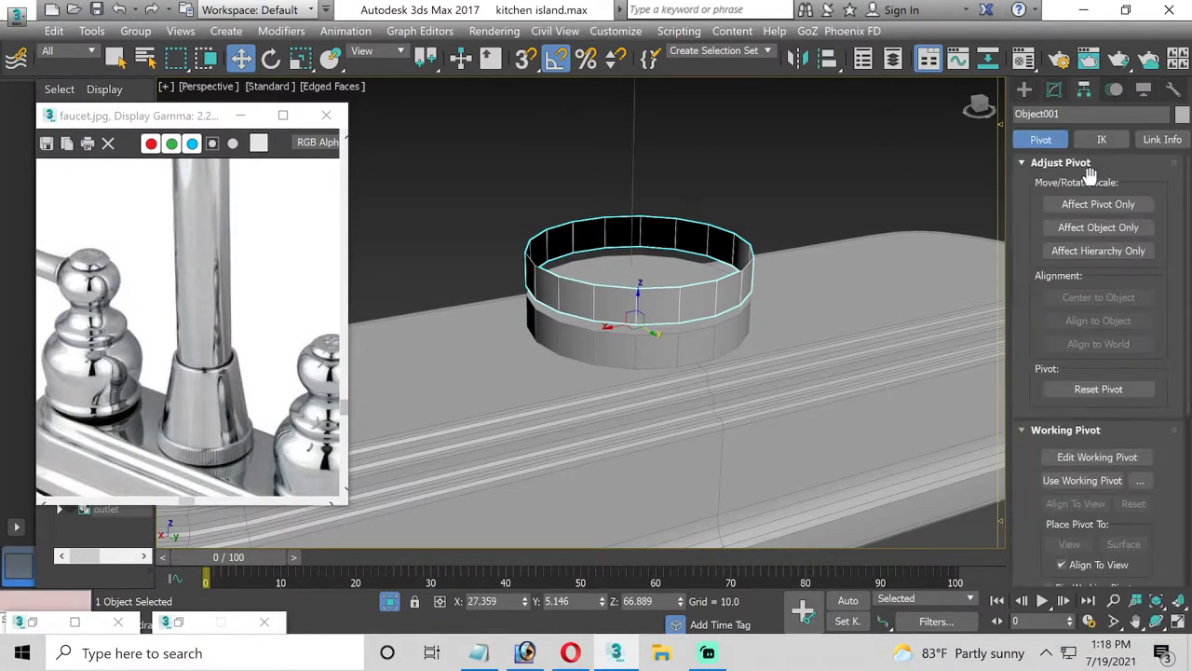
left_click(1098, 203)
left_click(1067, 300)
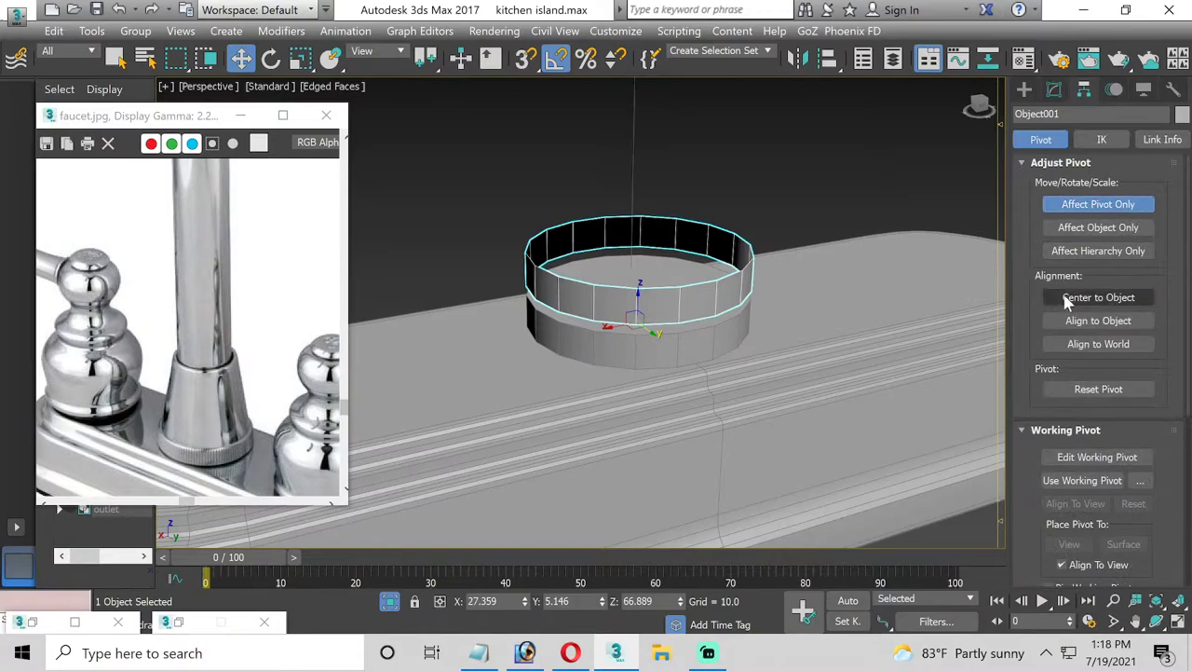
left_click(1058, 91)
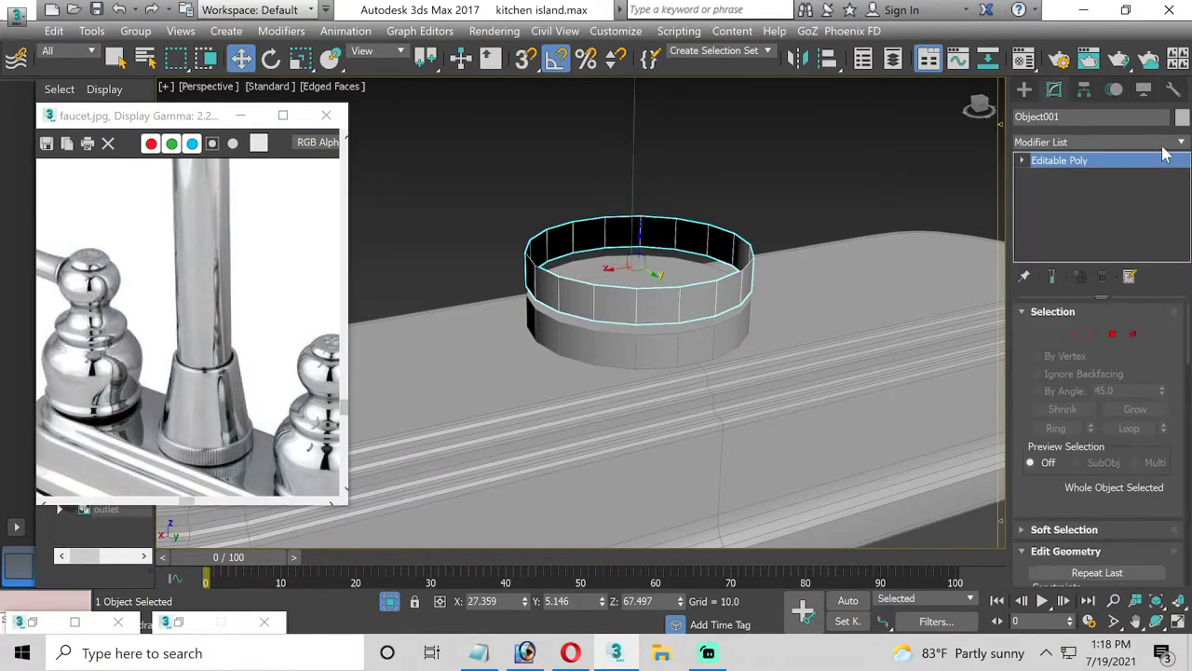
Add a Shell modifier to the ring with an Outer Amount of 0.03
left_click(1184, 143)
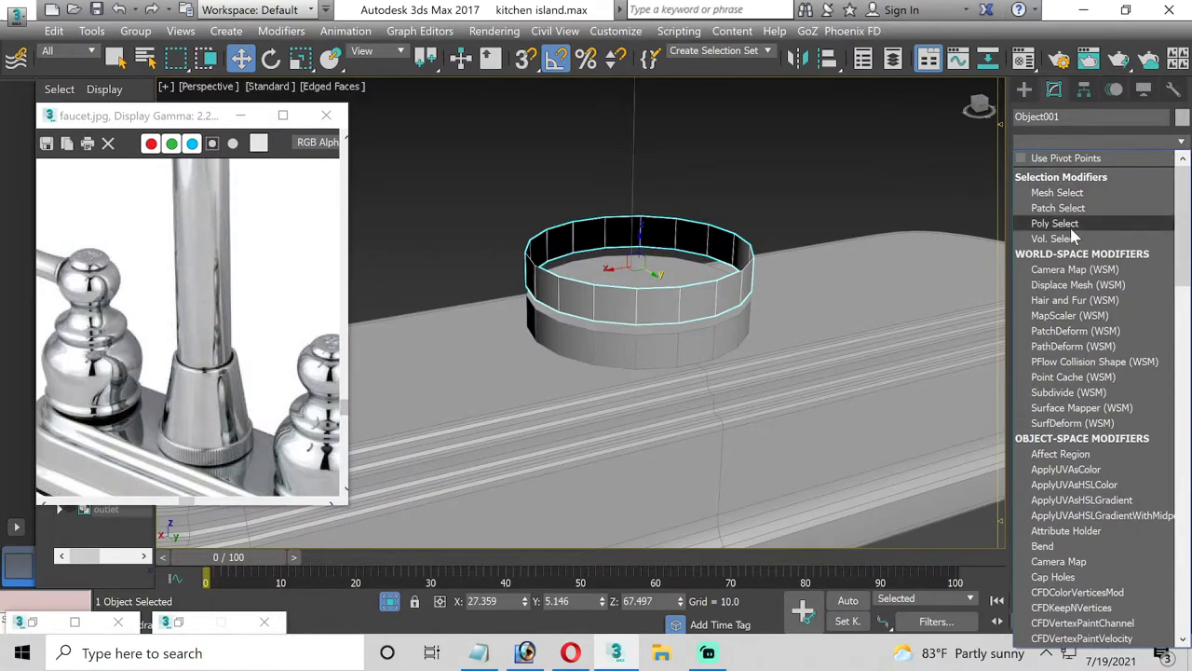
key("s")
left_click(1065, 175)
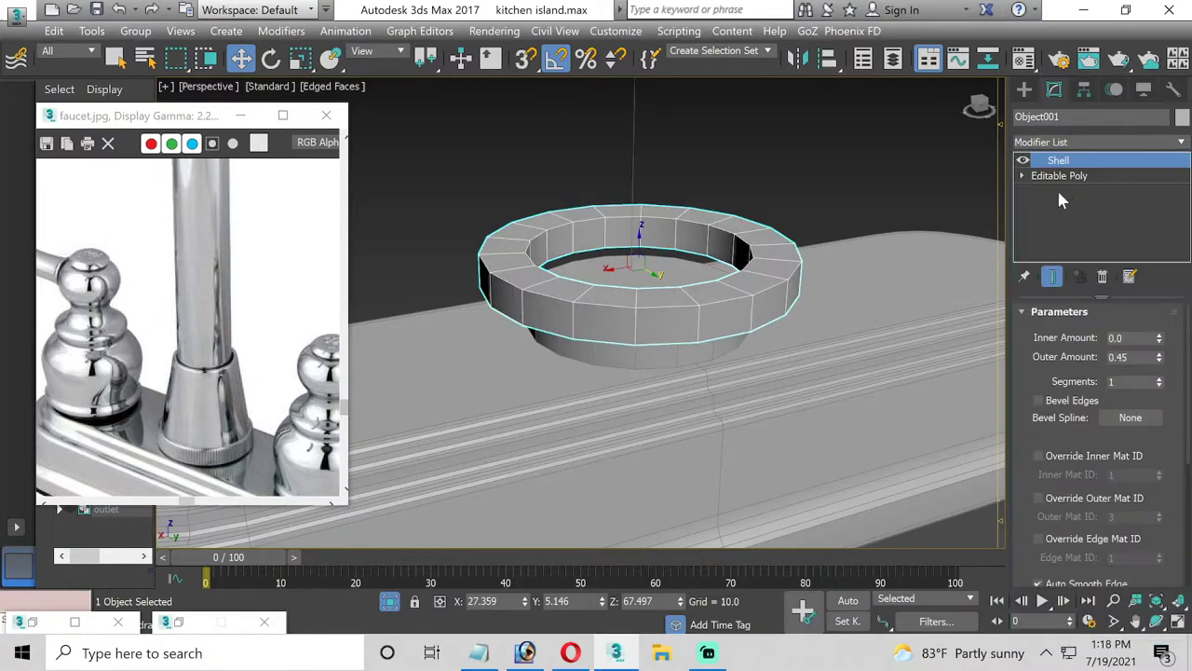
left_click(1127, 357)
key("BackSpace")
key("Return")
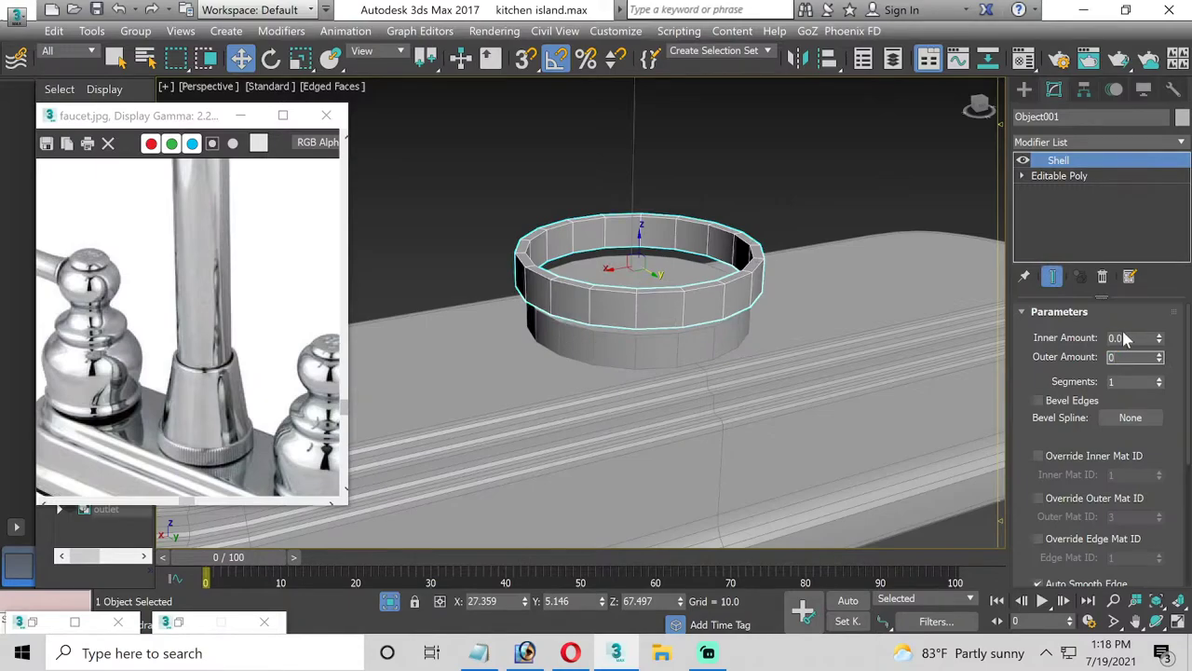
type("1")
key("BackSpace")
type(".01")
key("Return")
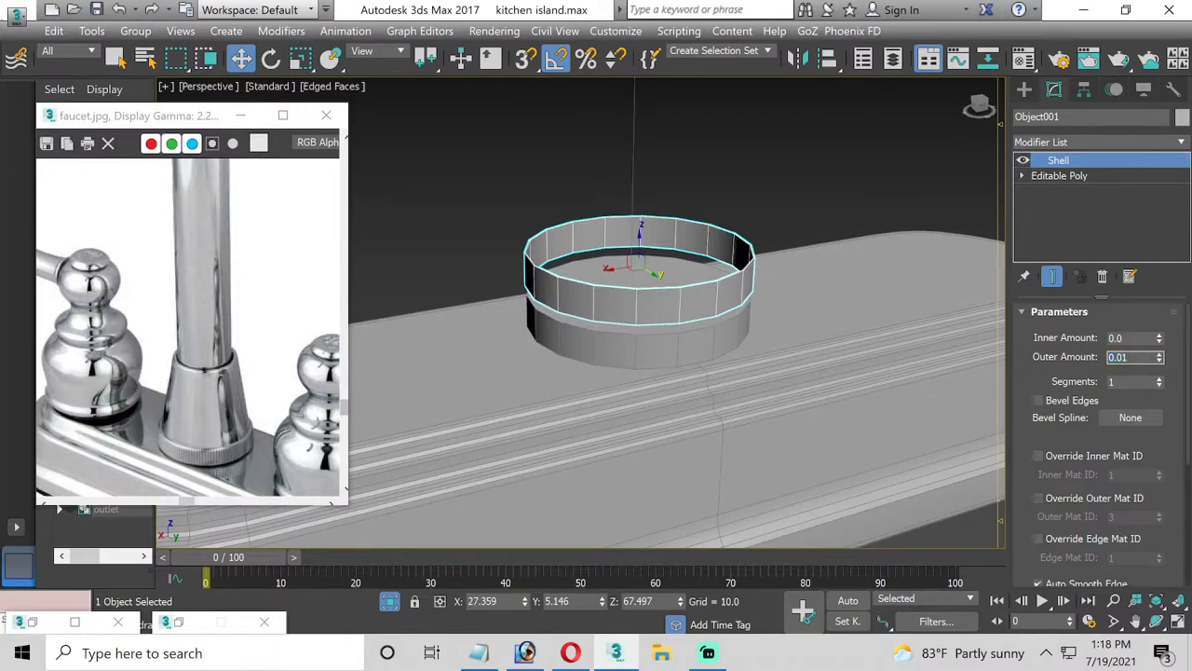
type("0.03")
key("Return")
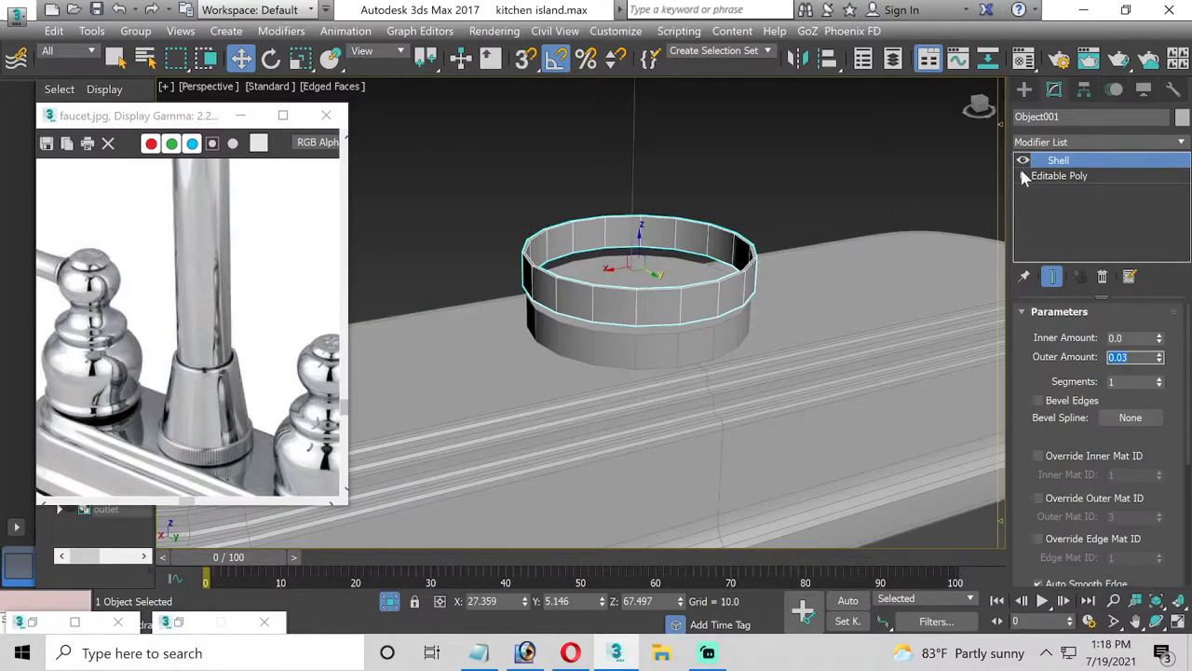
Collapse the ring's modifier stack and convert it to an Editable Poly
right_click(1071, 163)
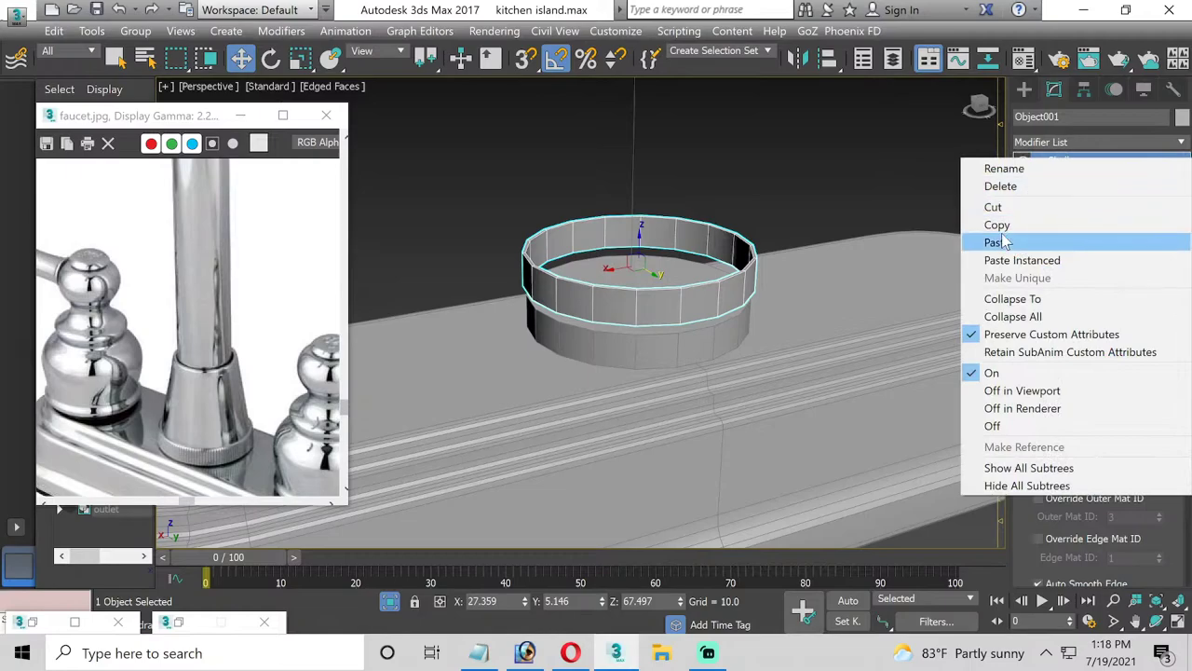
left_click(1010, 317)
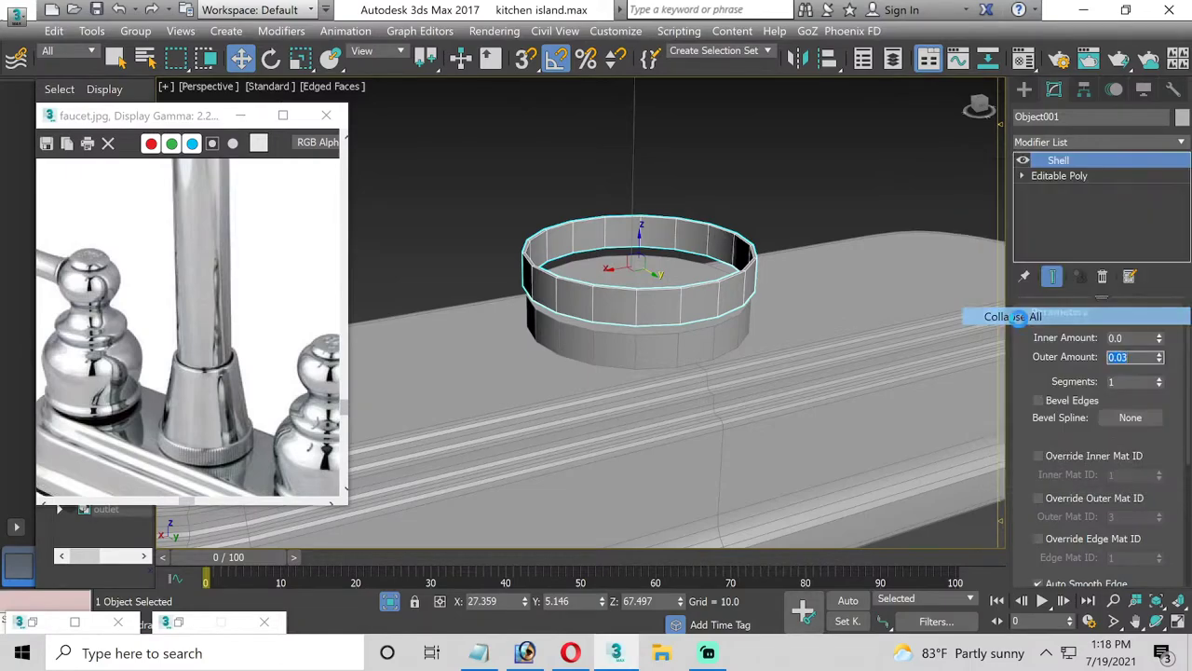
left_click(682, 377)
left_click(1022, 160)
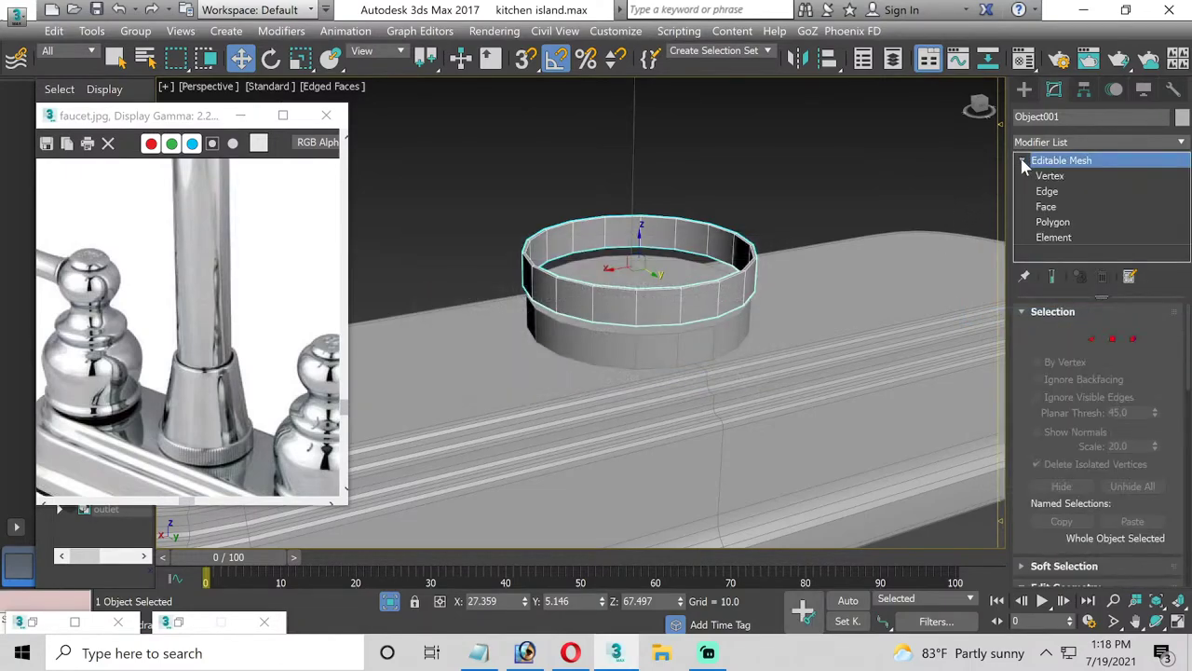
right_click(1039, 161)
left_click(1066, 284)
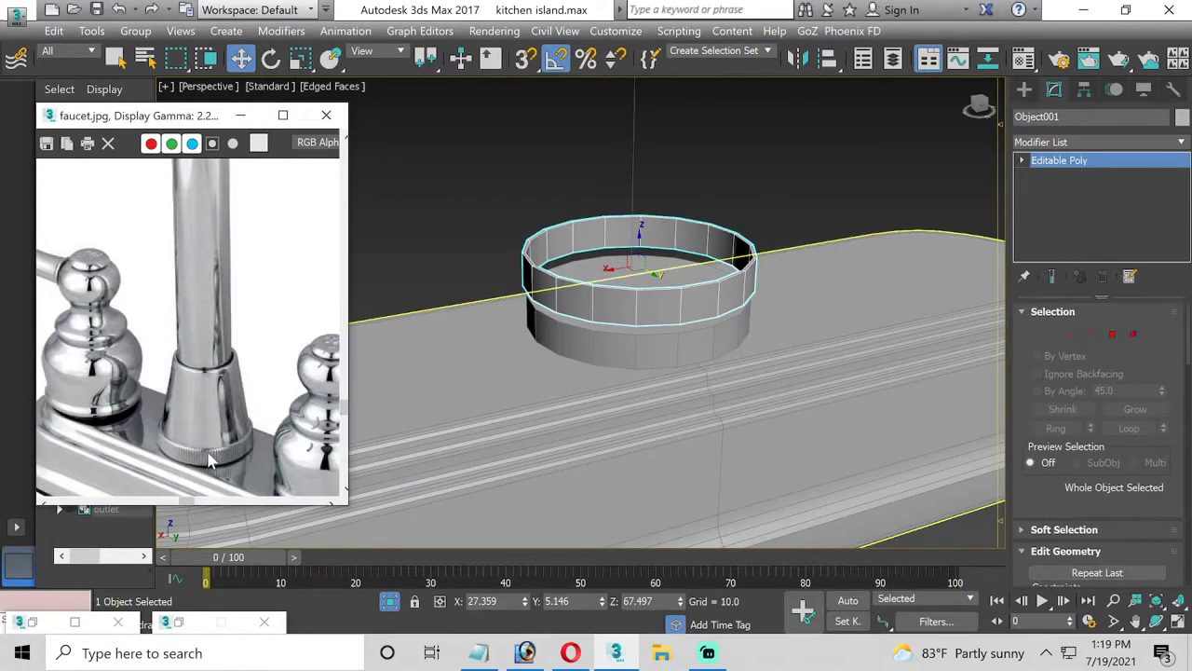
scroll(208, 454, "up", 3)
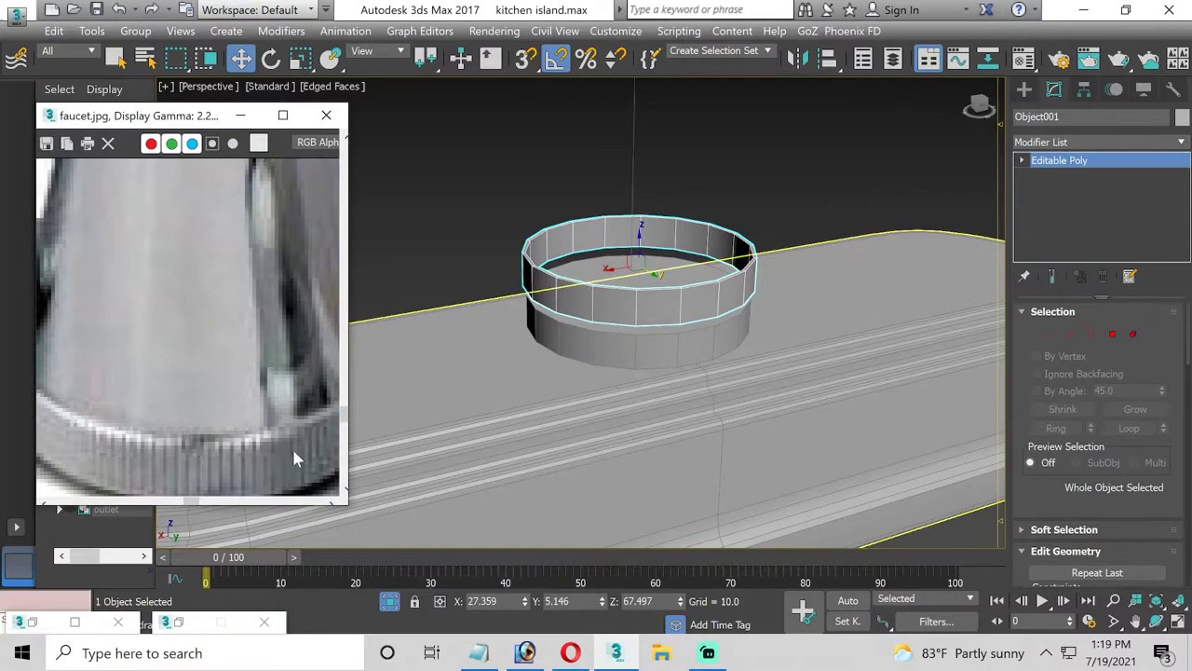
scroll(270, 461, "down", 2)
scroll(191, 472, "down", 2)
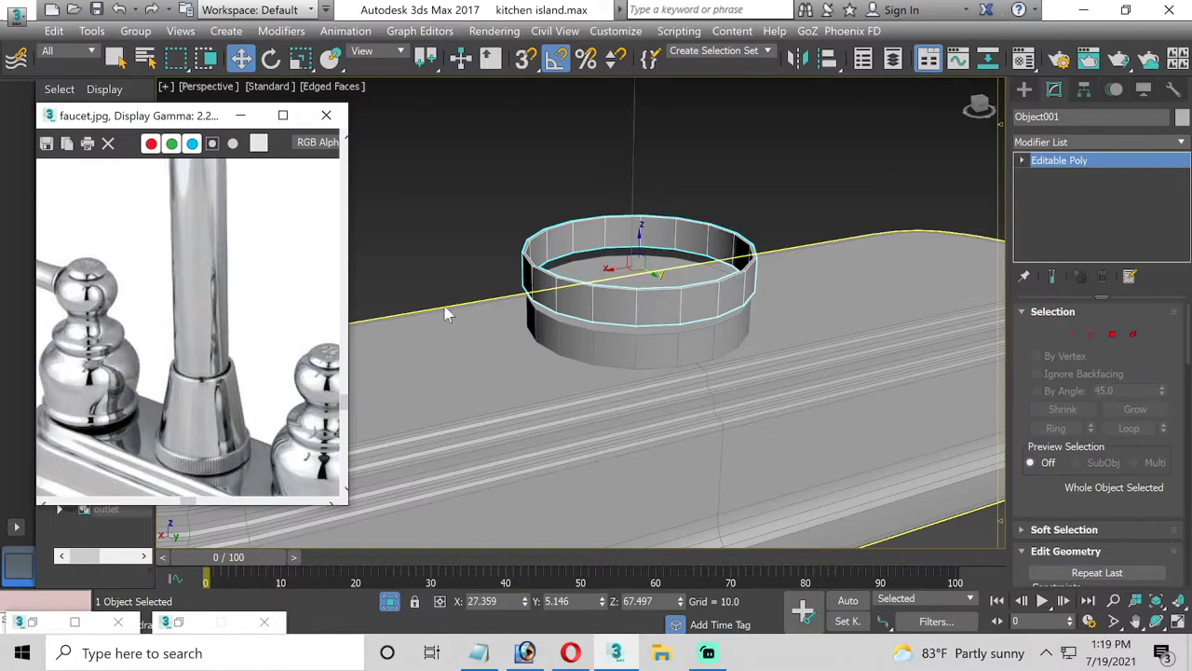
left_click(1021, 160)
Ring-select Object001's vertical edges and open Chamfer settings, then cancel without chamfering
left_click(1047, 191)
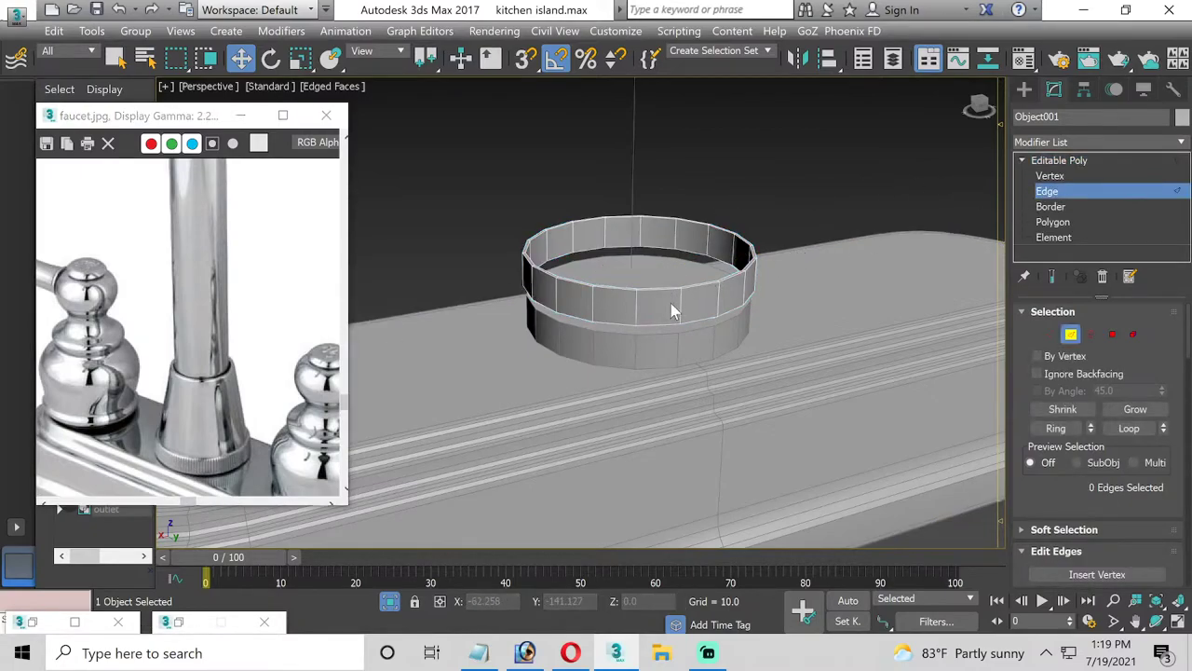
left_click(694, 312)
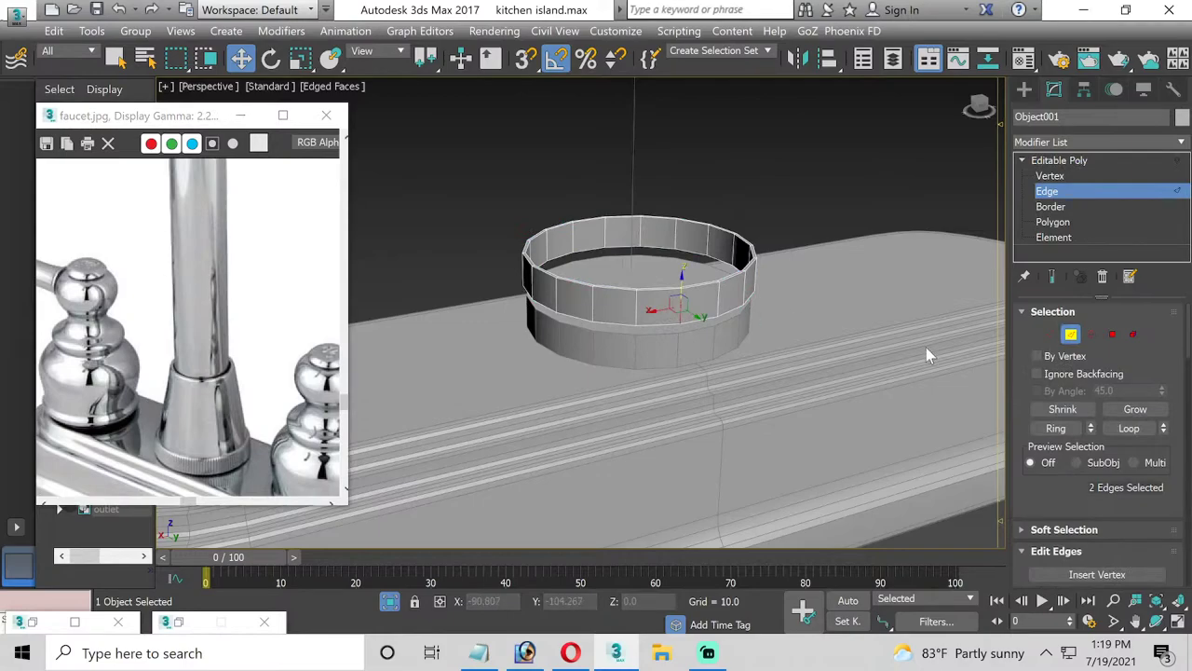
left_click(1055, 428)
scroll(1091, 522, "down", 3)
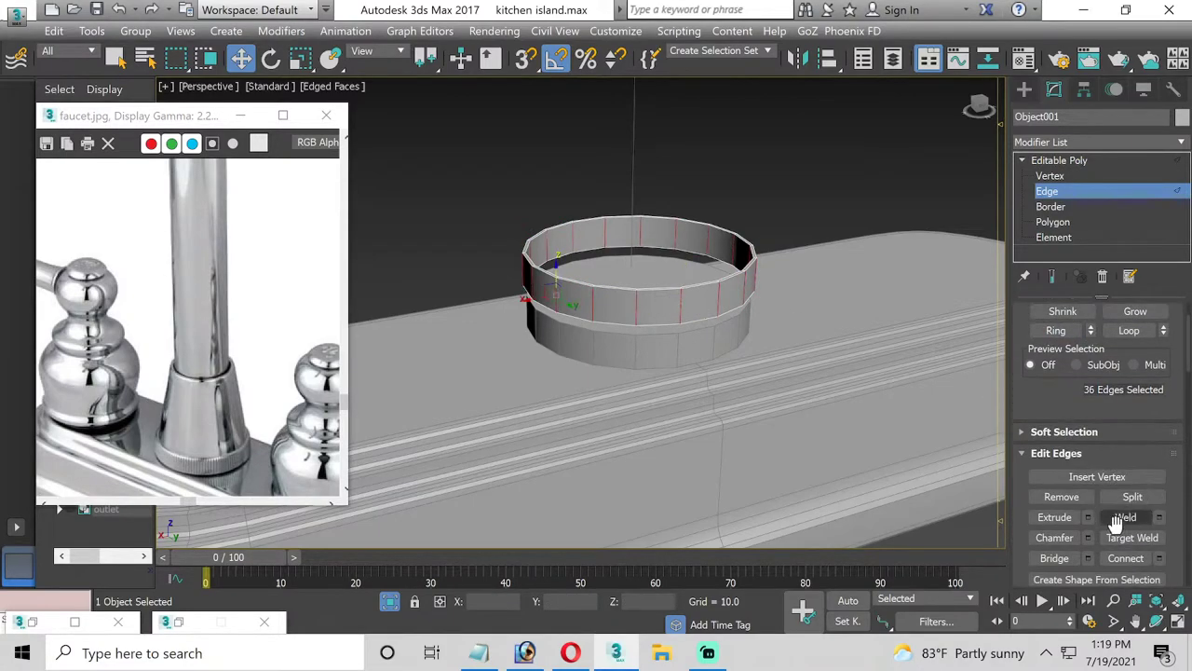
left_click(1090, 538)
scroll(646, 290, "up", 2)
scroll(639, 372, "up", 3)
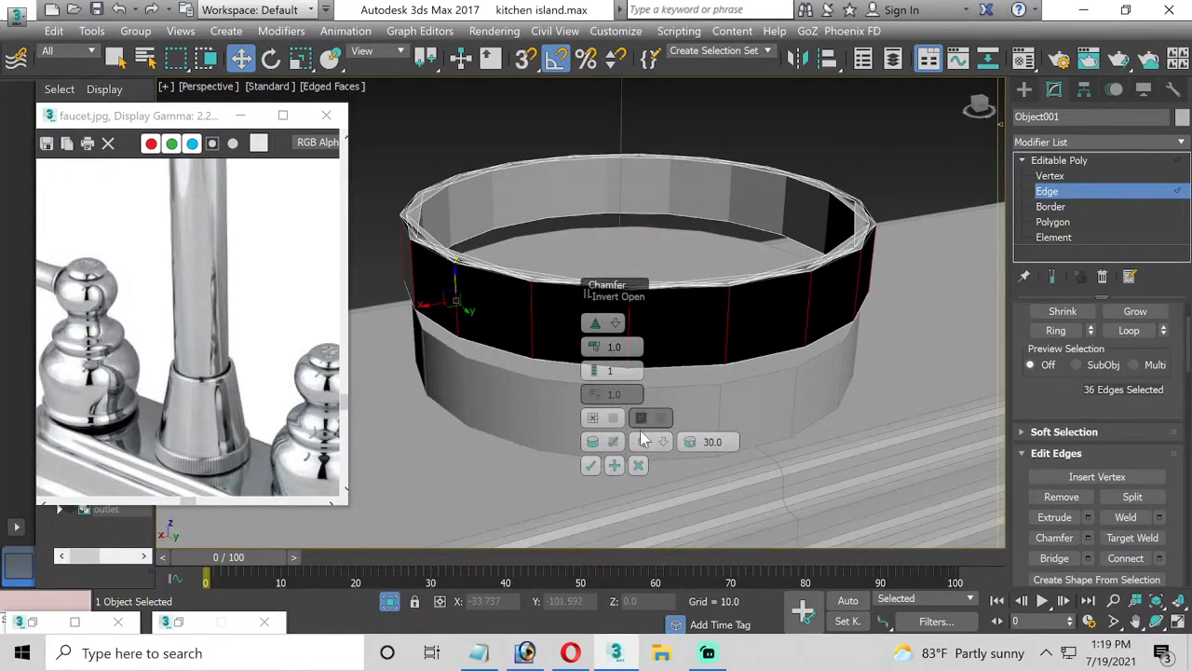
left_click(637, 466)
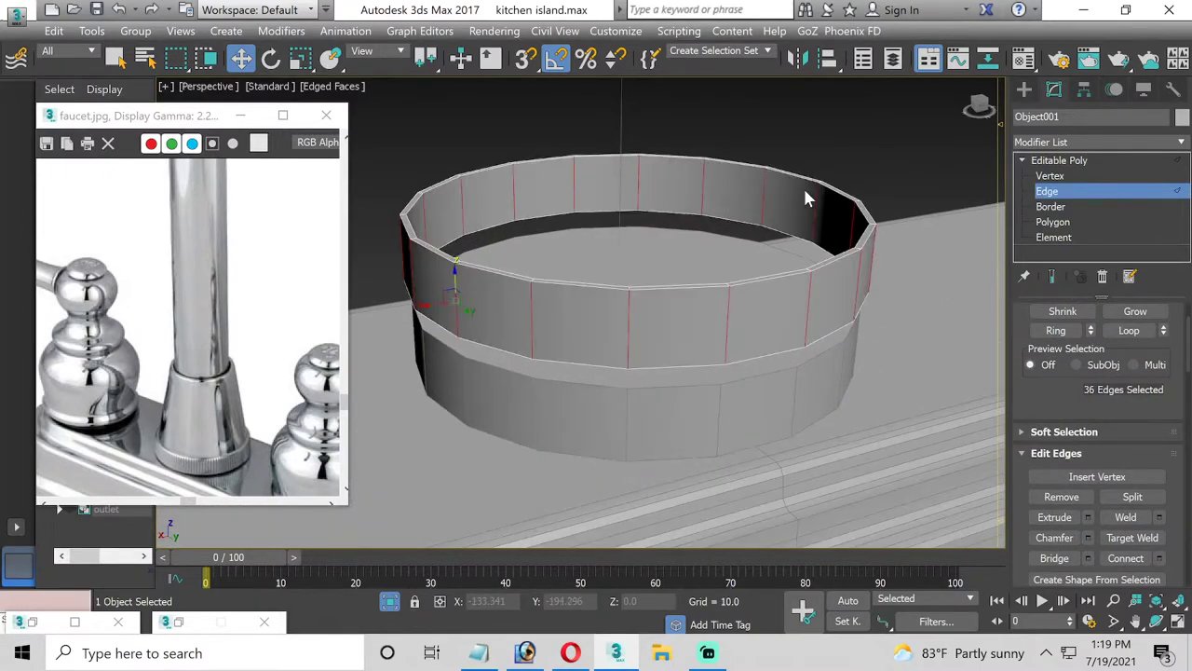
Undo back and delete the Shell modifier from the ring's stack
key("ctrl+z")
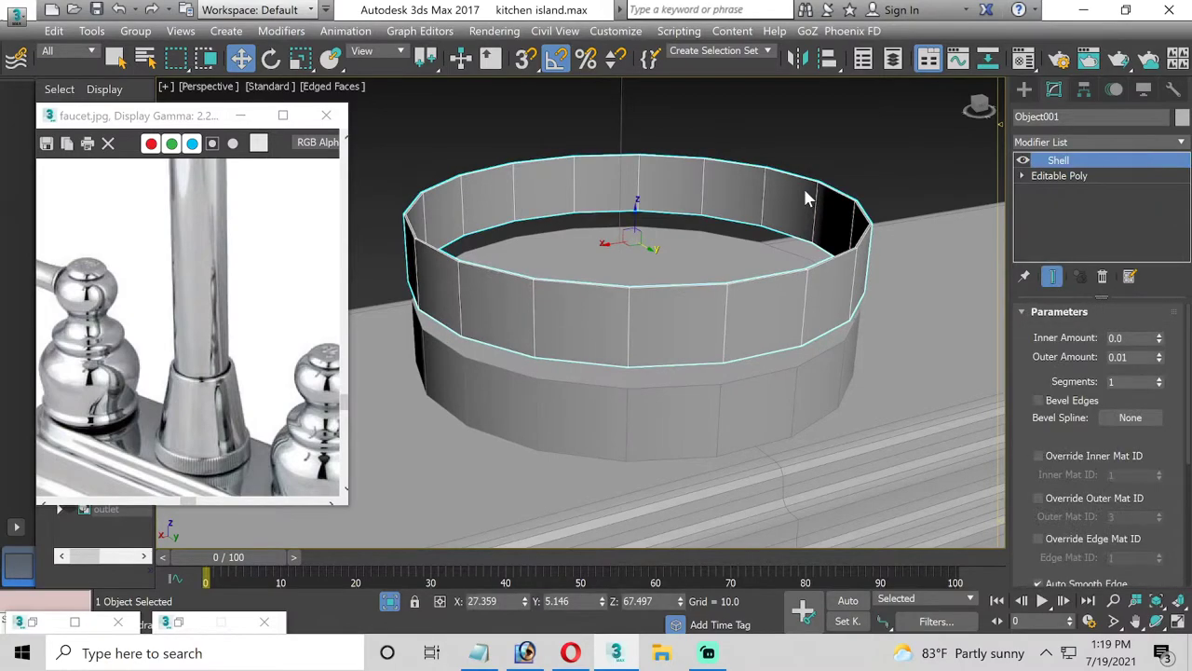
right_click(1062, 164)
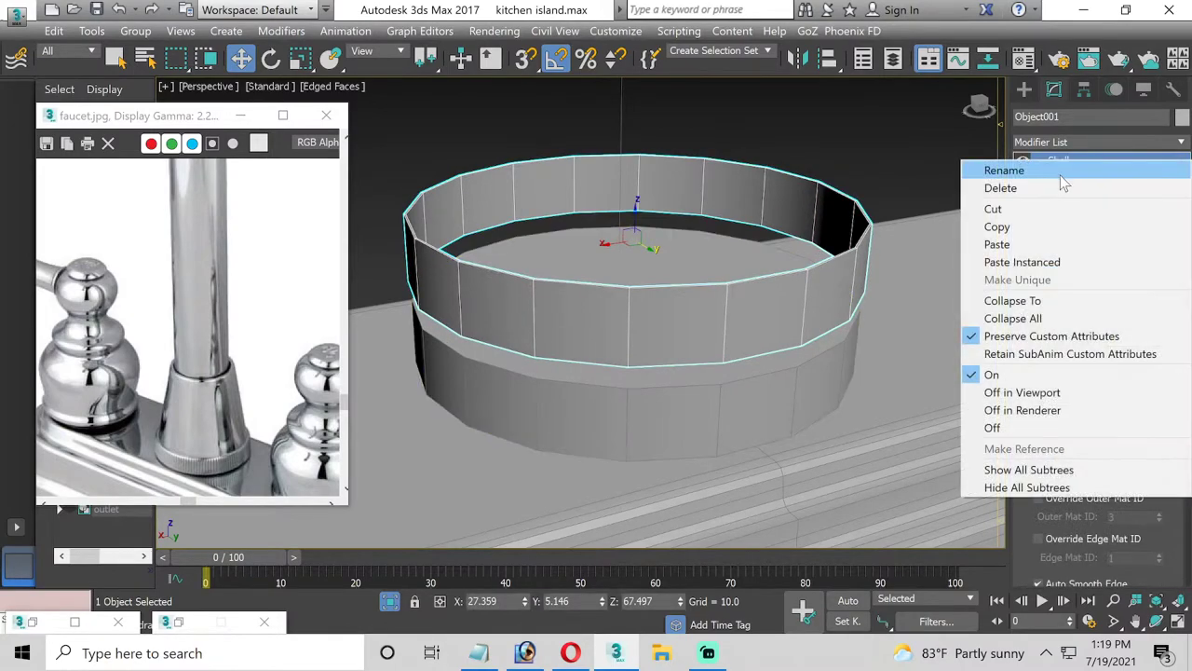
left_click(1062, 186)
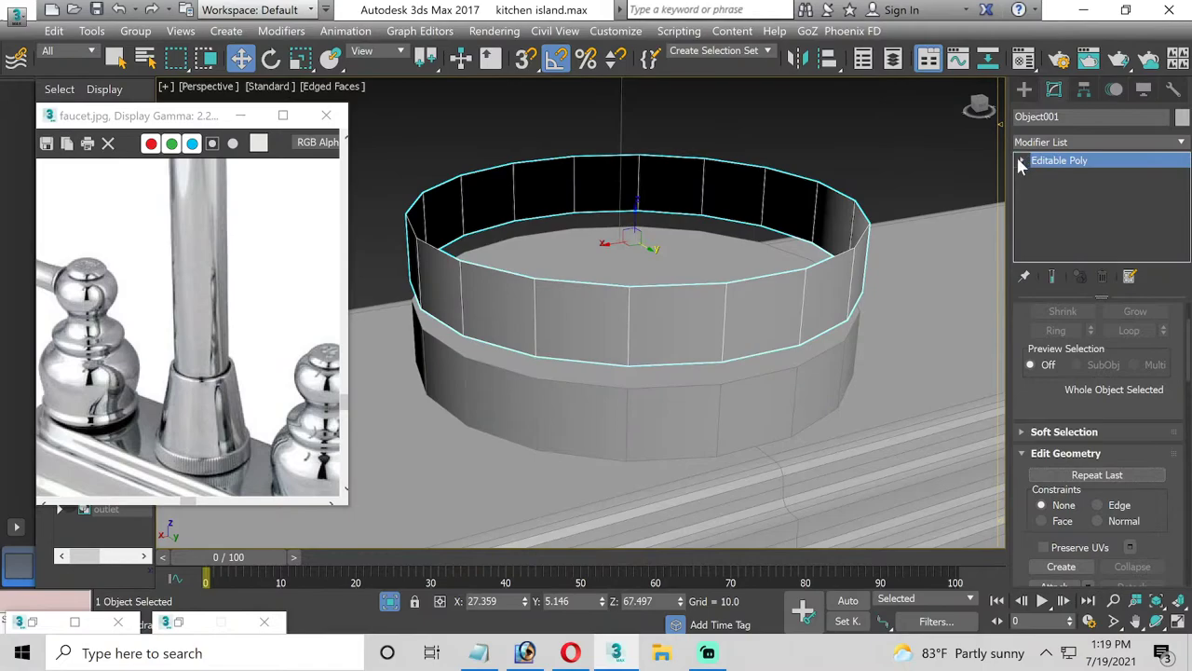
Ring-select the vertical edges again, cancel the Chamfer, and exit Edge level
left_click(1022, 160)
left_click(1045, 191)
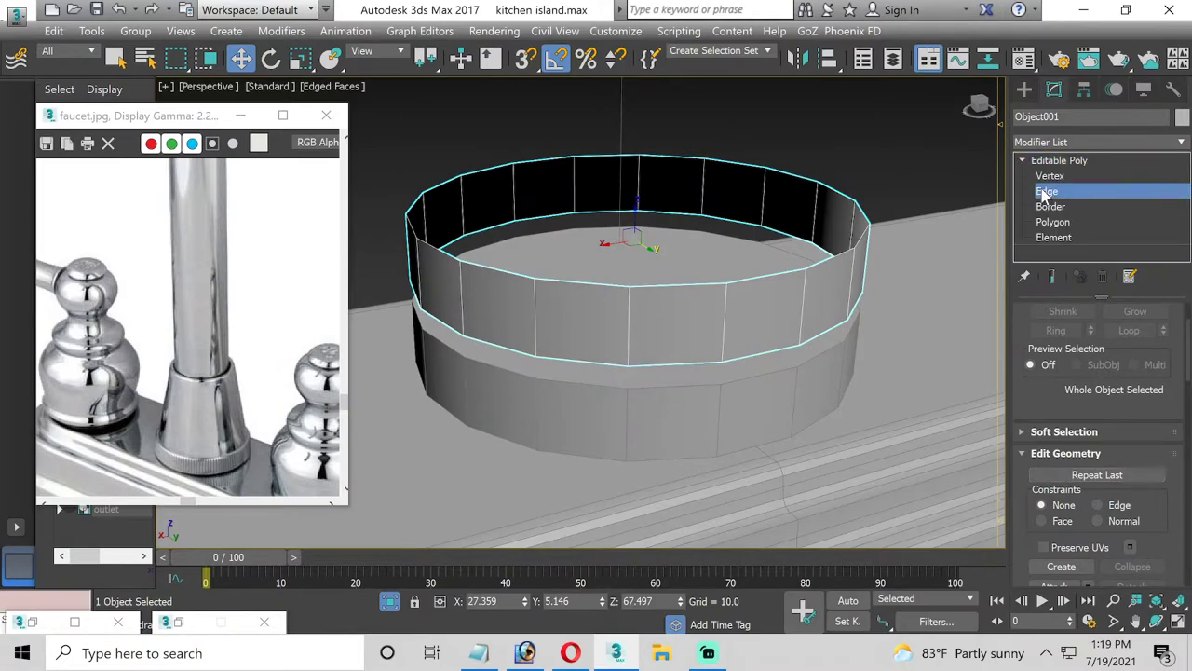
left_click(630, 321)
left_click(1055, 330)
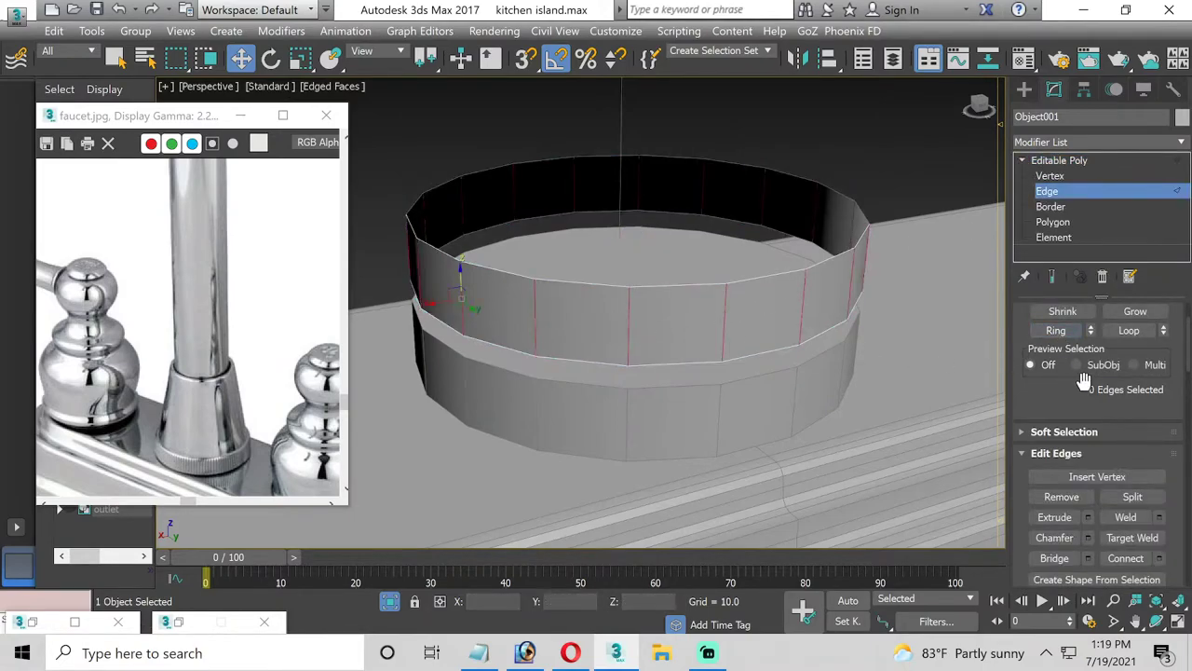
scroll(1120, 477, "down", 2)
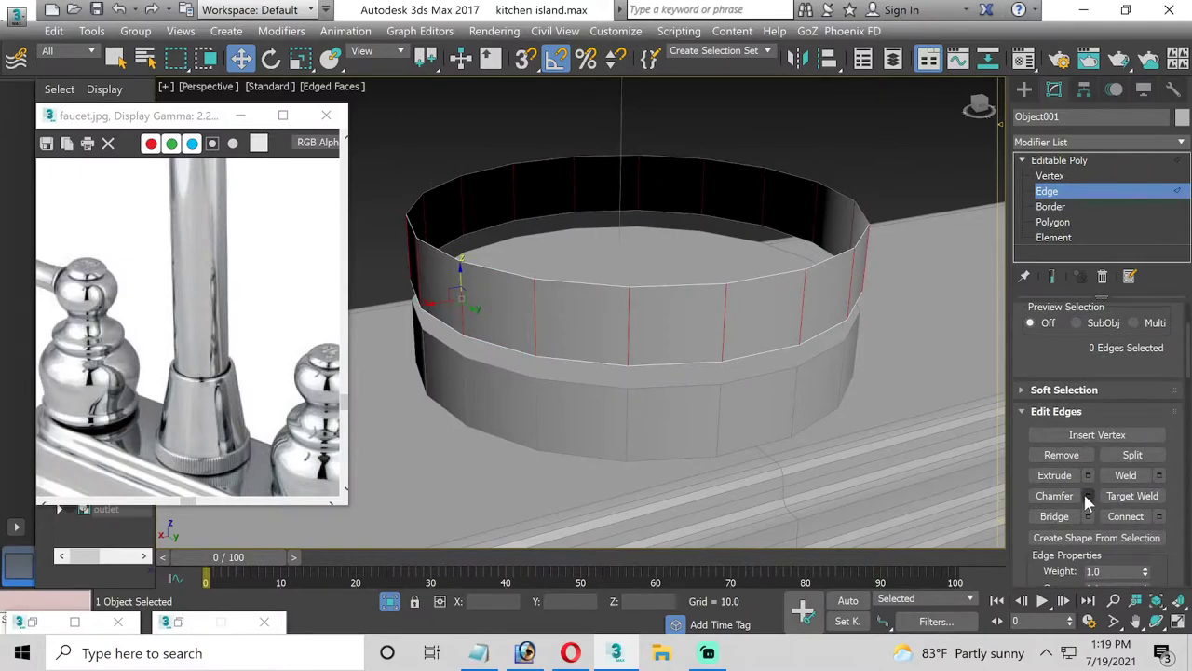
left_click(1088, 496)
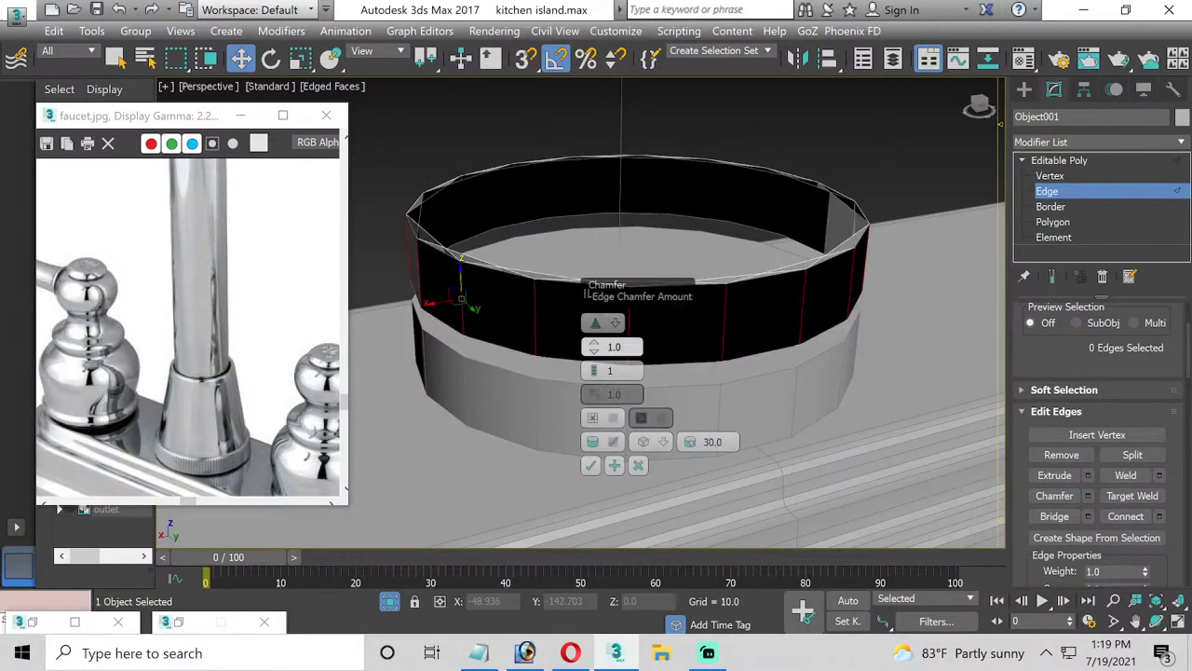
left_click(638, 464)
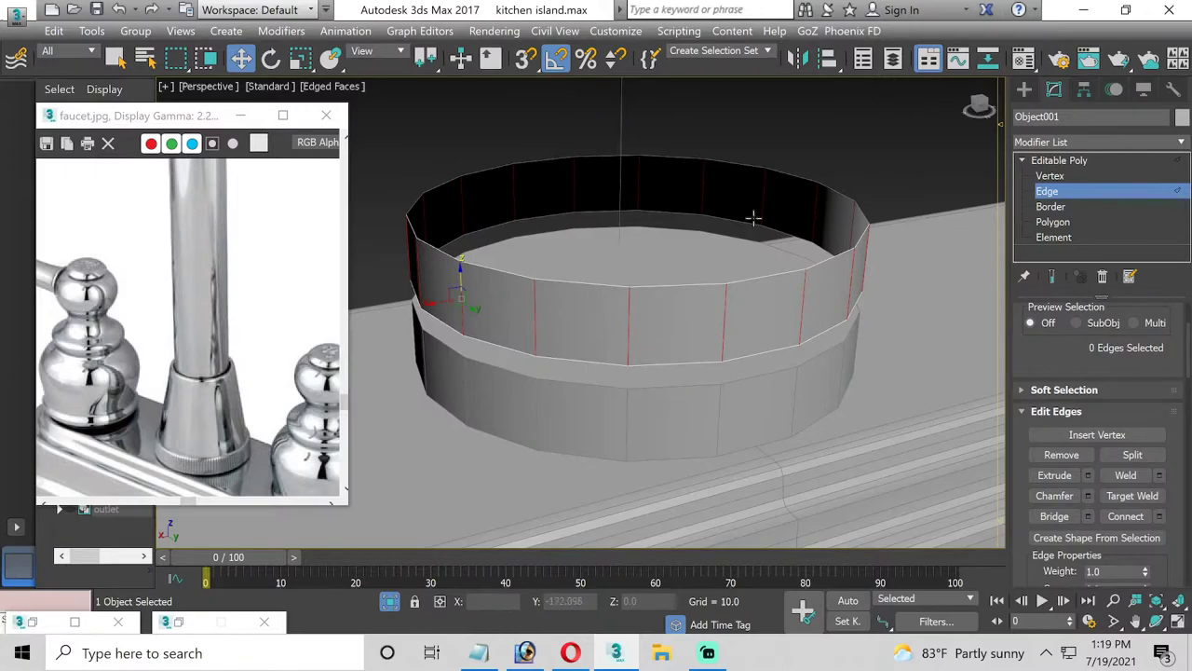
left_click(1056, 193)
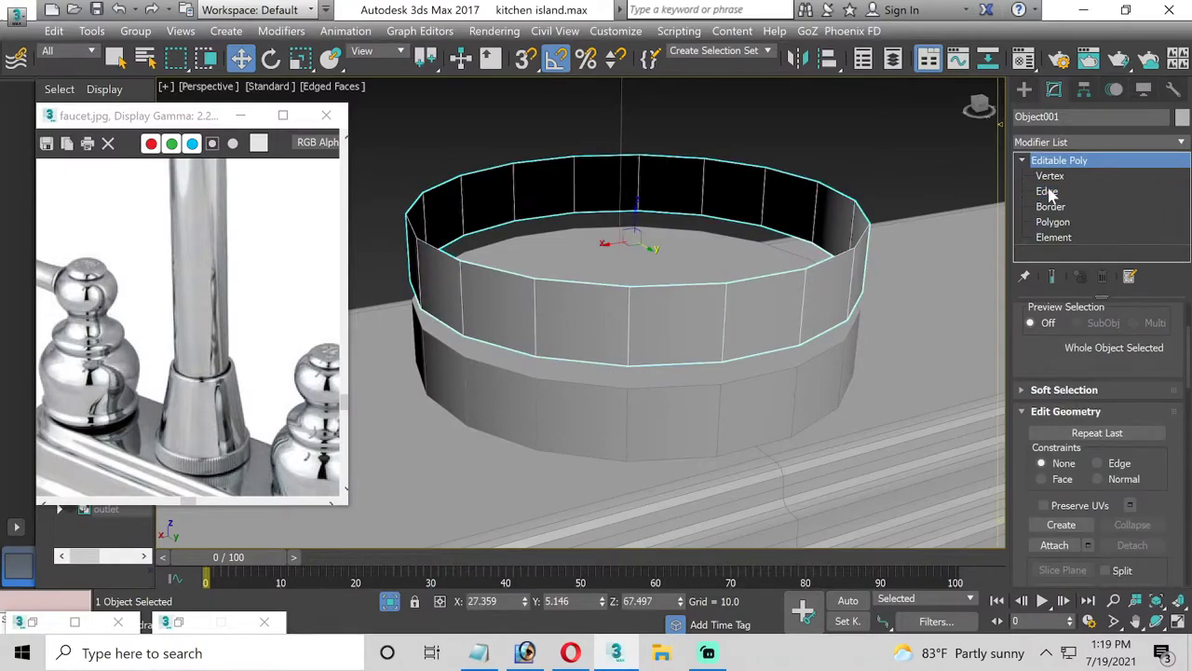
Undo the recent ring changes and set the foot cylinder's Sides to 50
key("s")
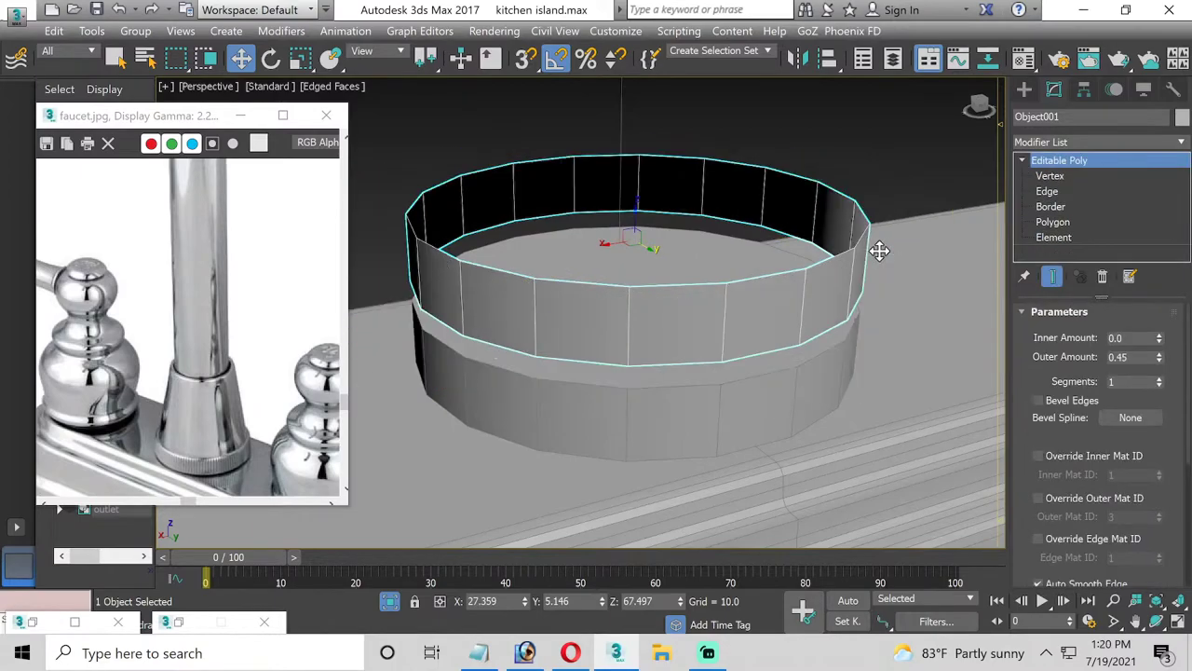
key("ctrl+z")
key("ctrl+z")
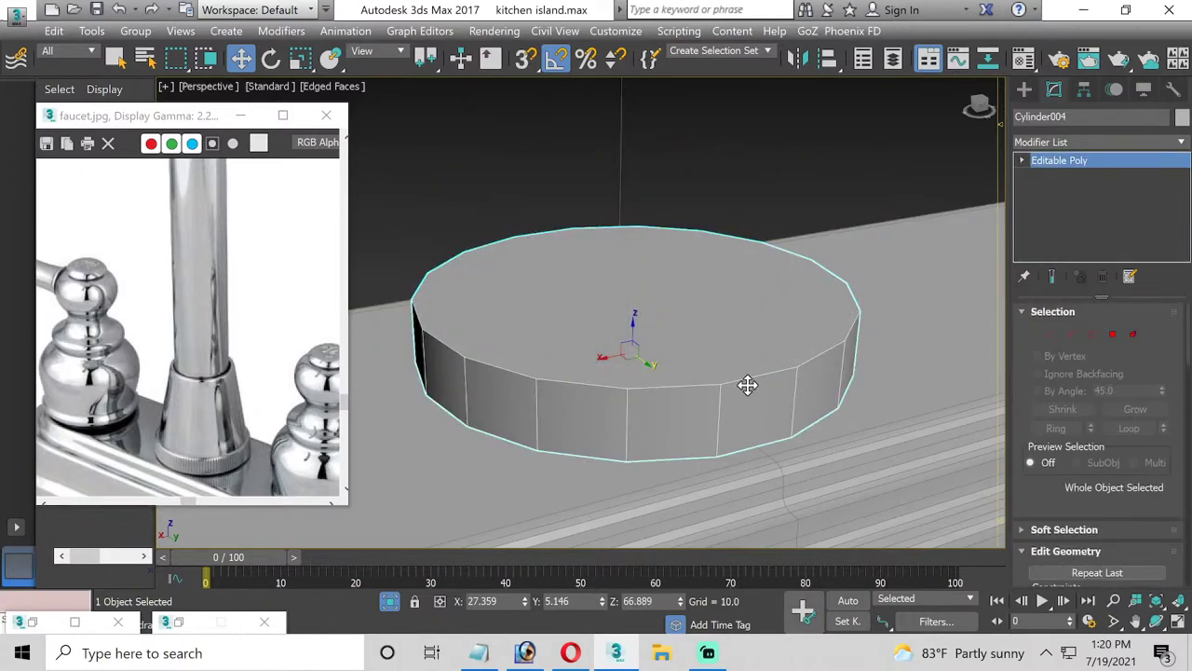
key("ctrl+z")
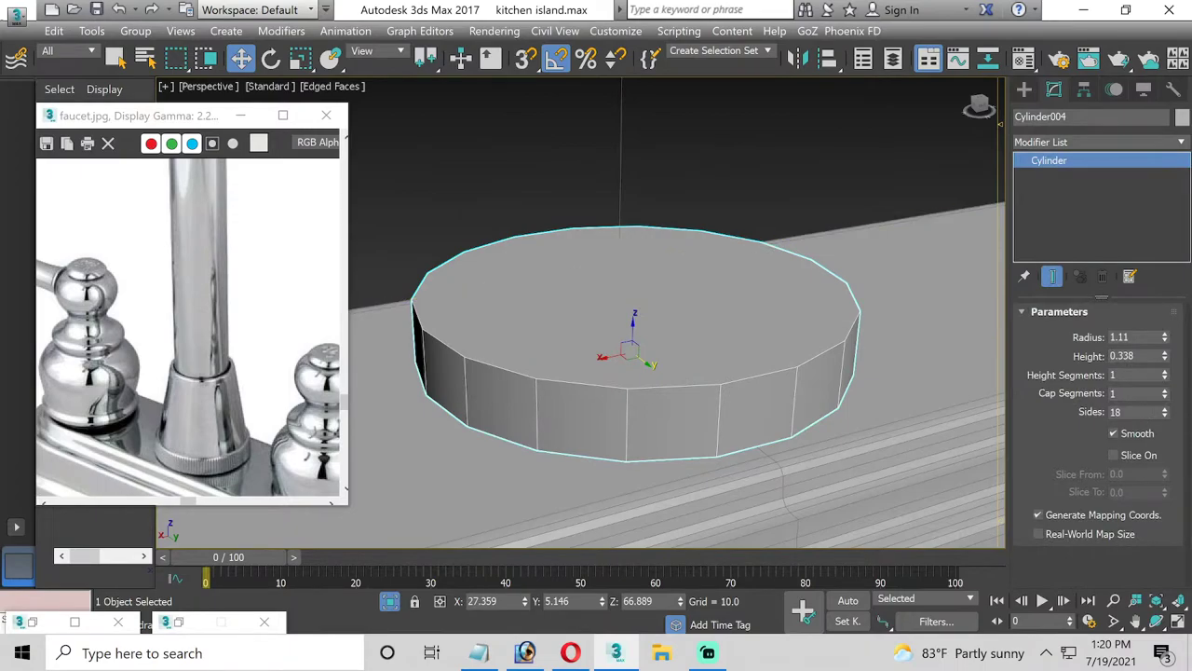
left_click(1131, 412)
left_click_drag(1164, 413, 1165, 413)
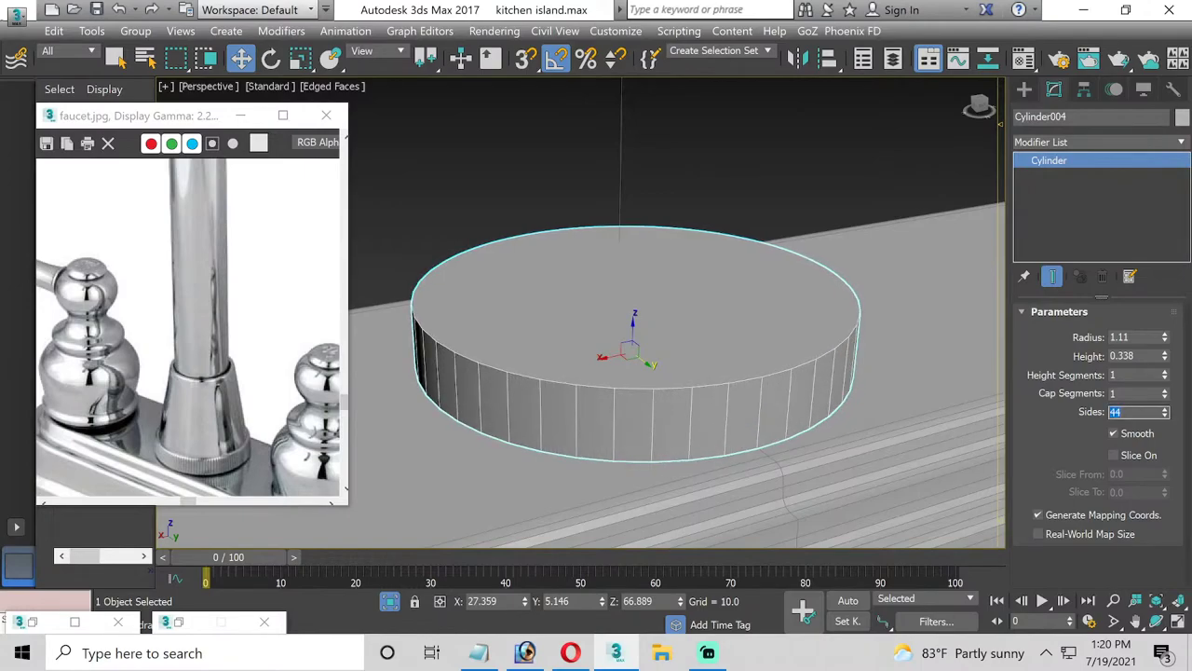
type("50")
key("Return")
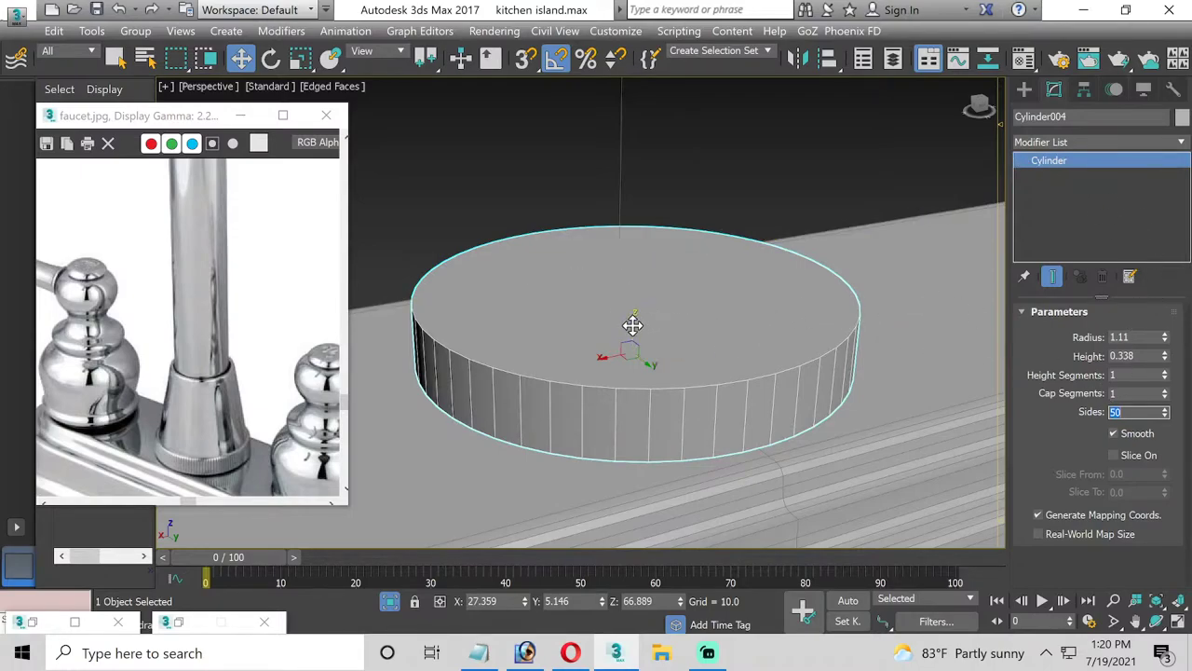
Shift-drag a Copy of the cylinder upward, stacking Cylinder005 above the original
left_click_drag(633, 319, 647, 264, "shift")
left_click_drag(649, 252, 649, 253, "shift")
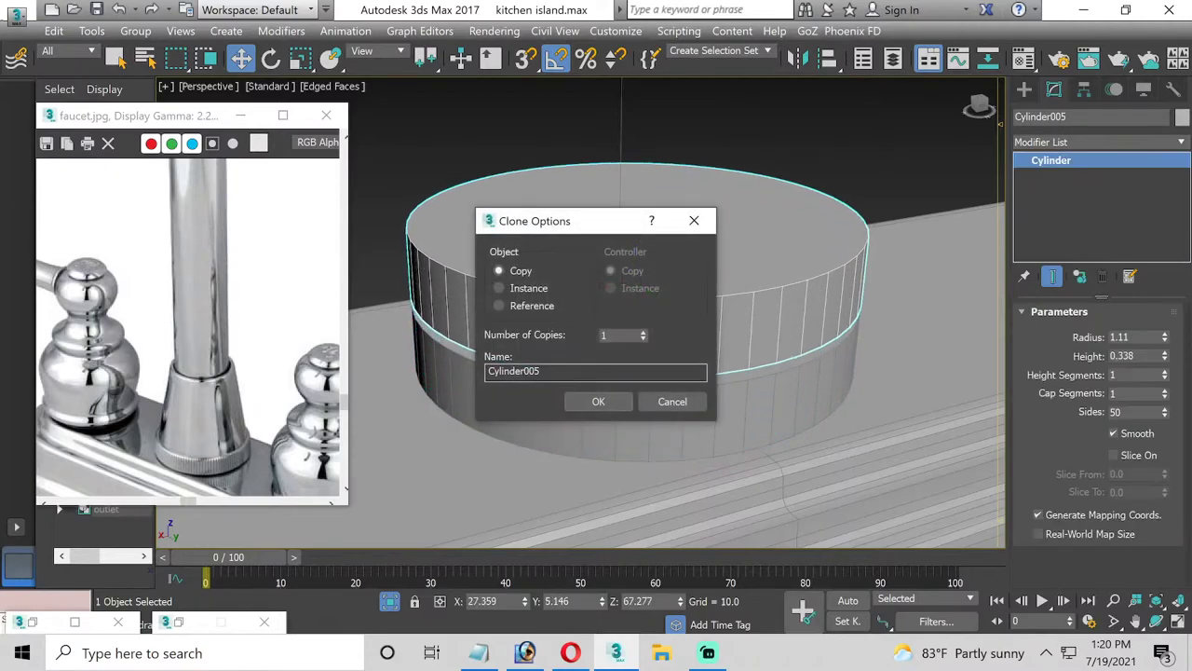
left_click(619, 399)
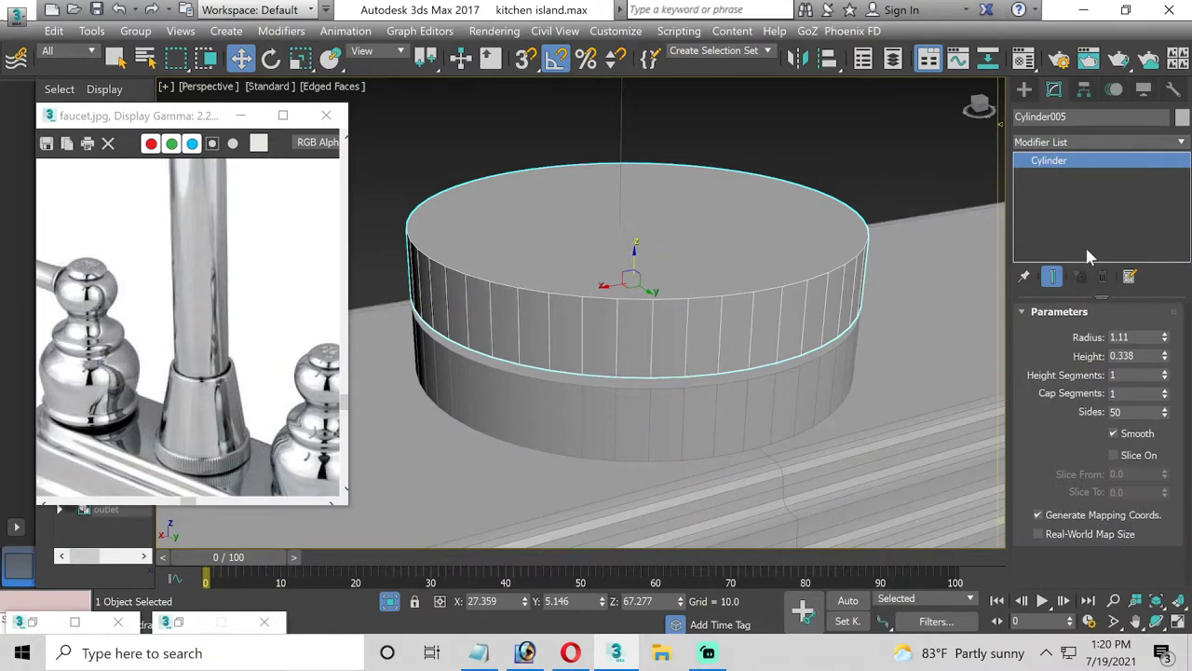
right_click(1057, 160)
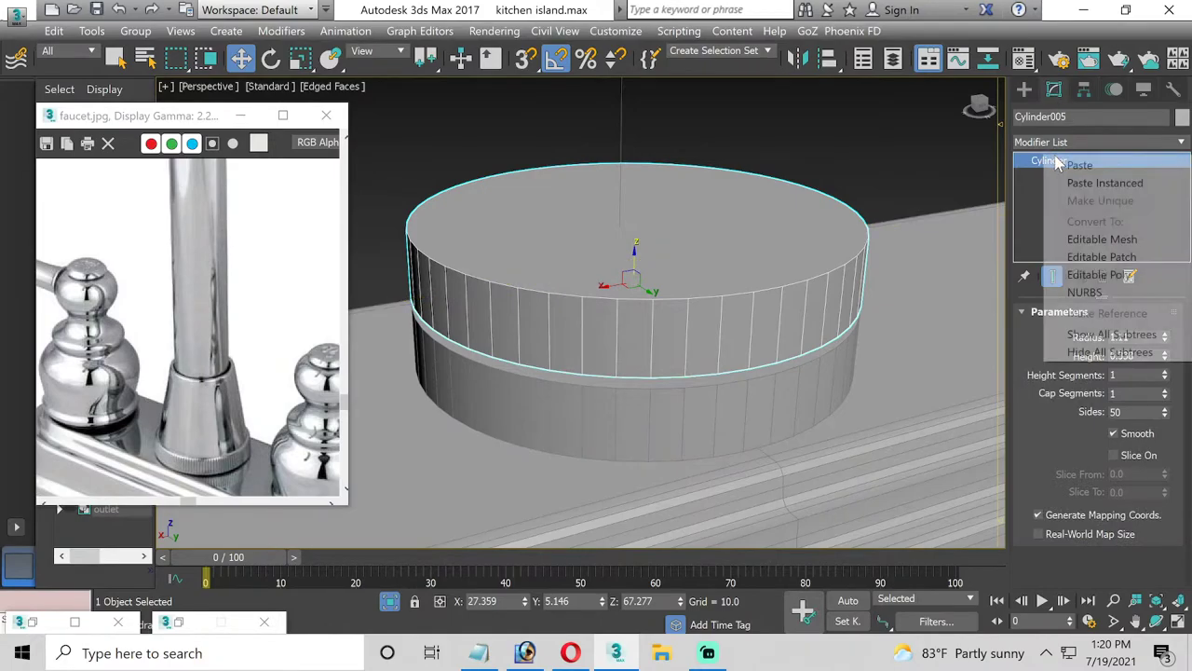
Convert the upper cylinder copy to an editable poly and delete its top face
left_click(1089, 274)
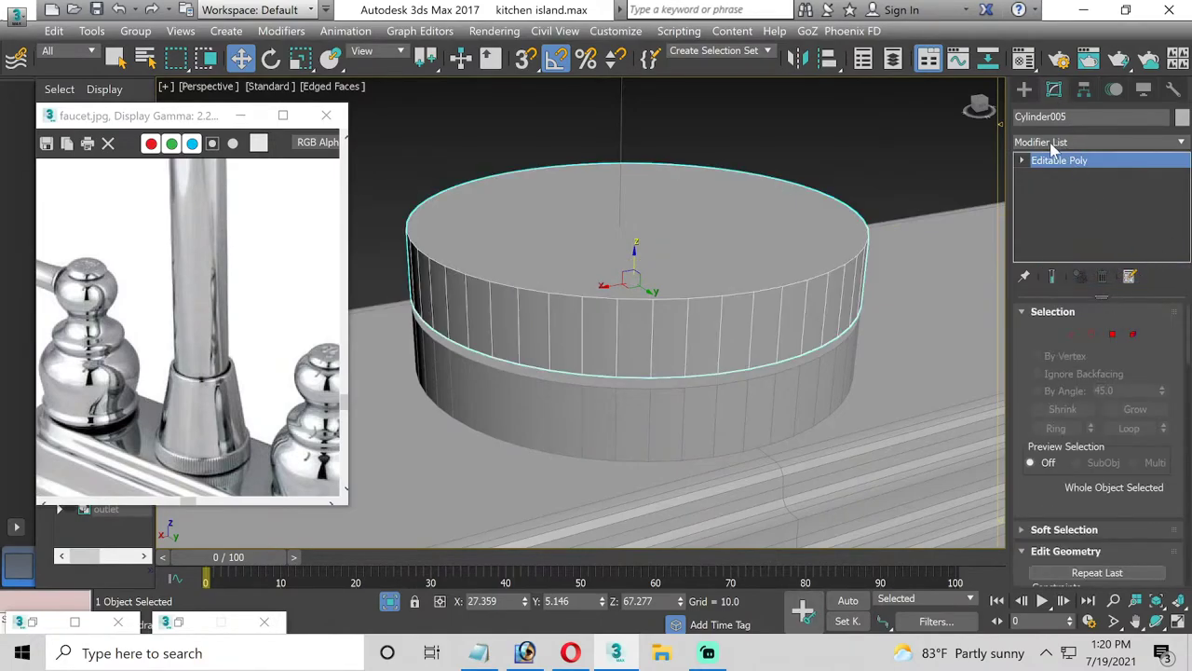
left_click(1112, 335)
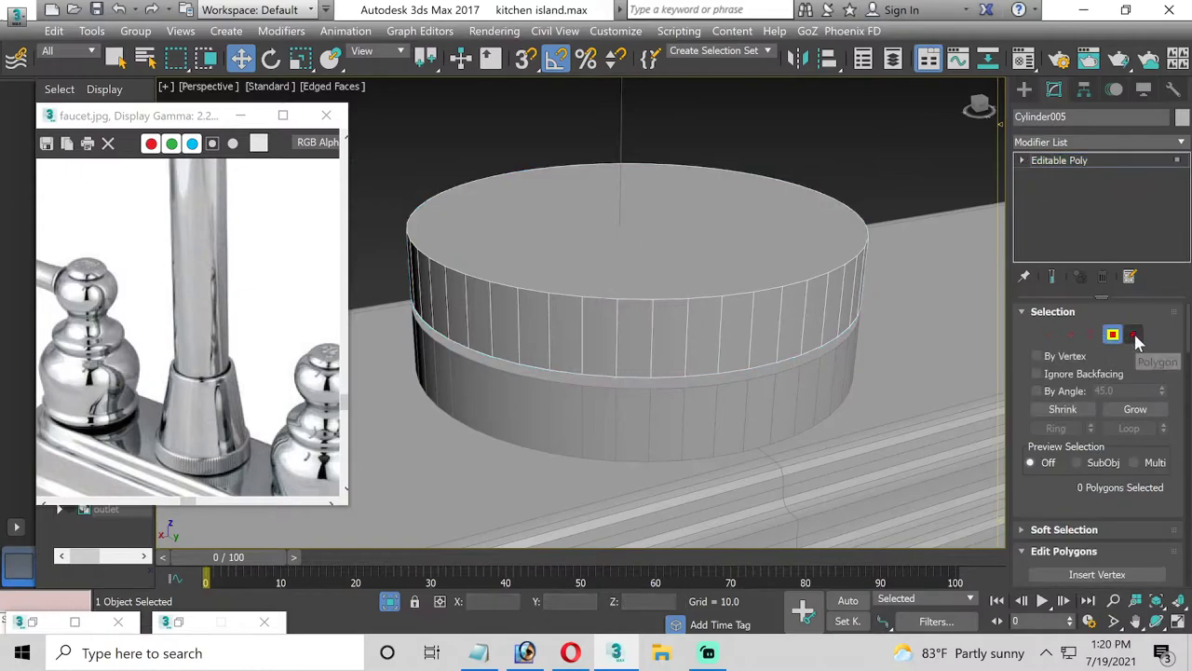
left_click(780, 253)
key("Delete")
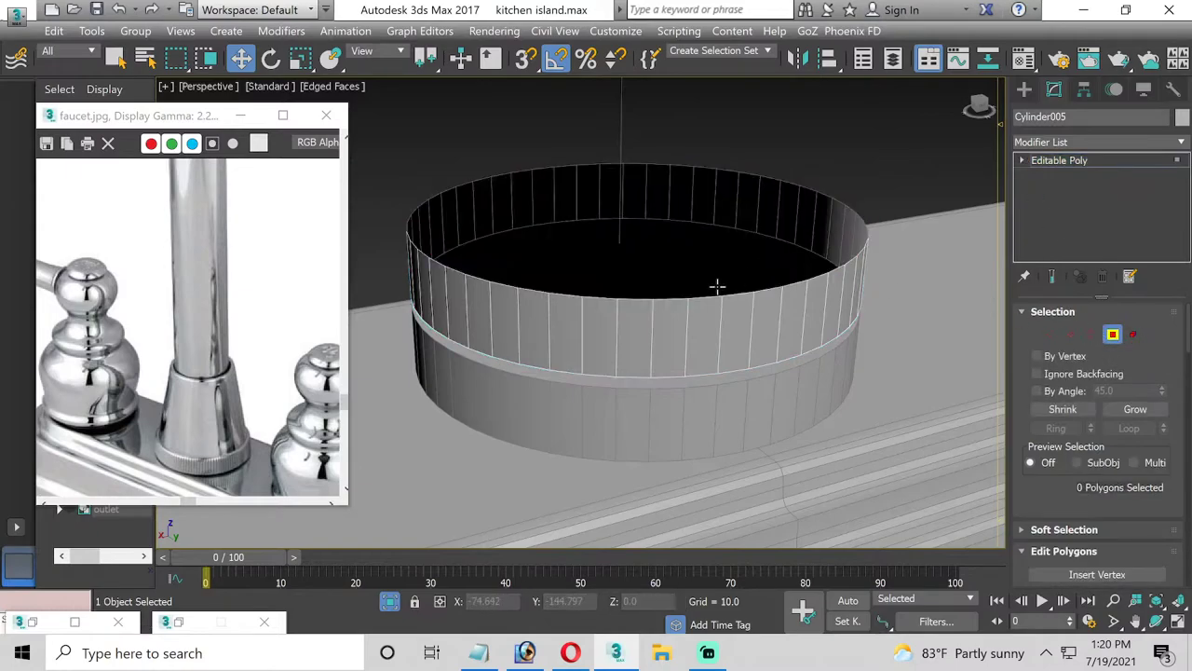
left_click(1113, 334)
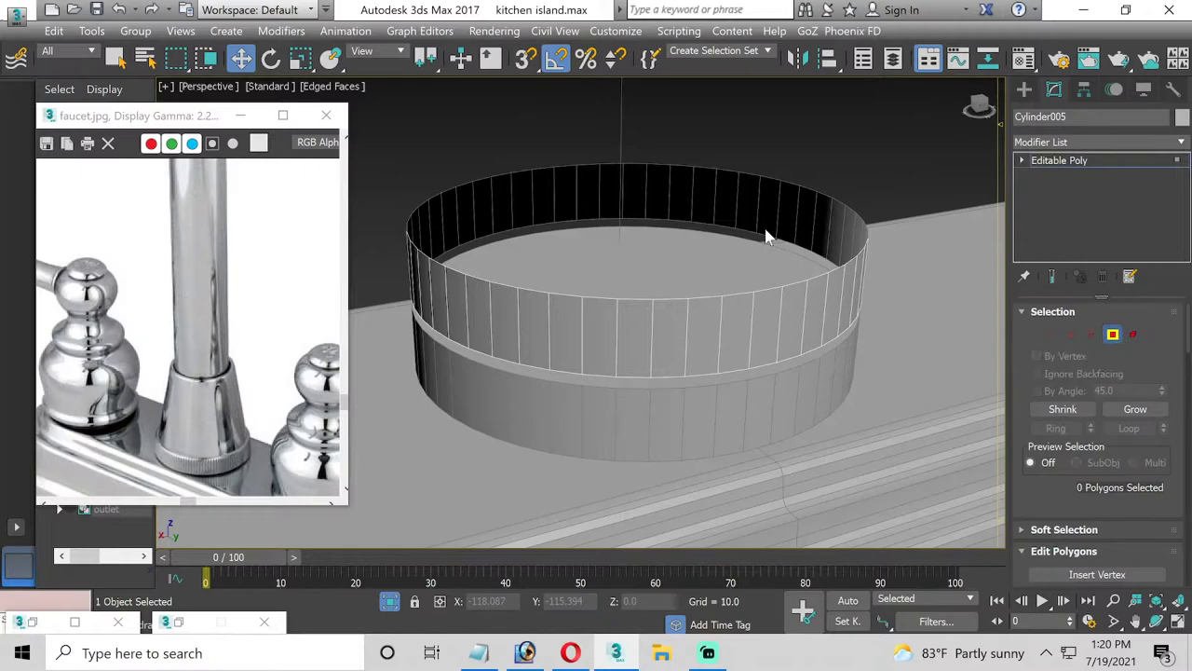
Pick one vertical edge and extend it with Ring to all 50 side edges
left_click(1021, 161)
left_click(1045, 191)
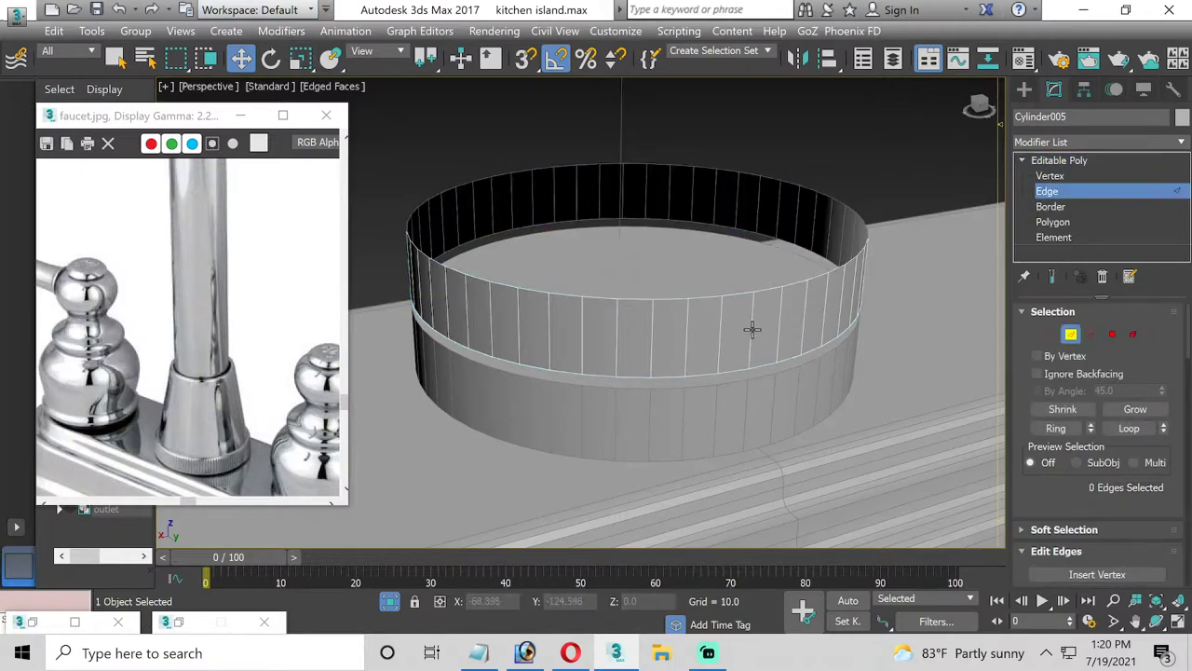
left_click(752, 329)
left_click(1055, 429)
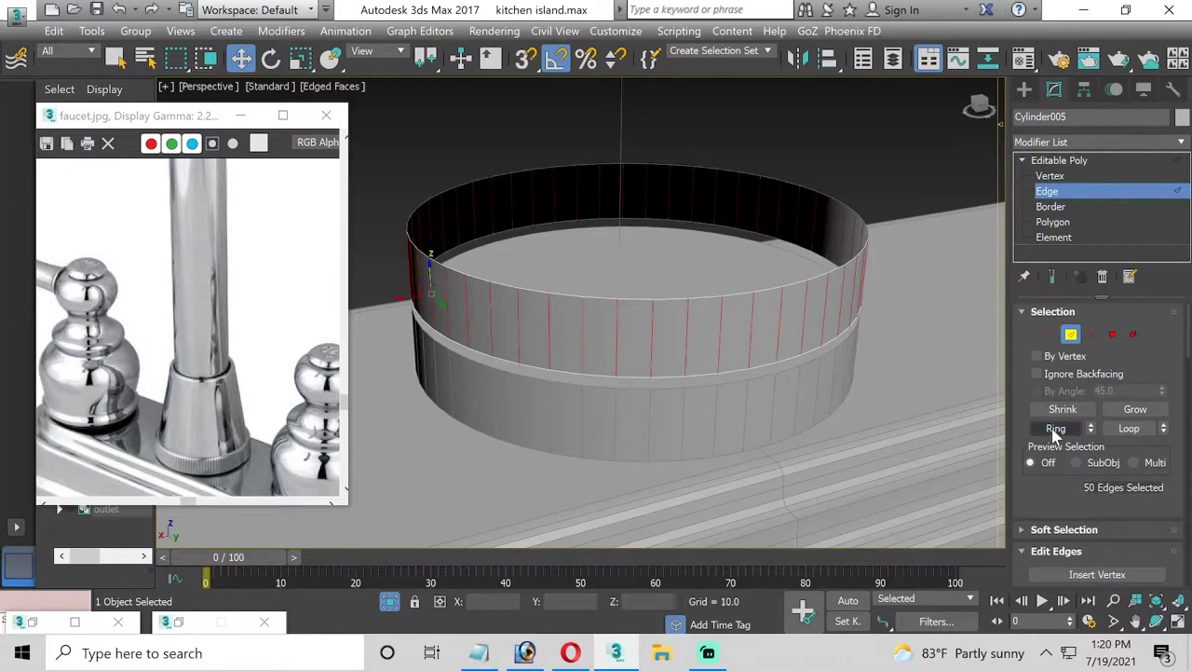
scroll(1054, 392, "down", 1)
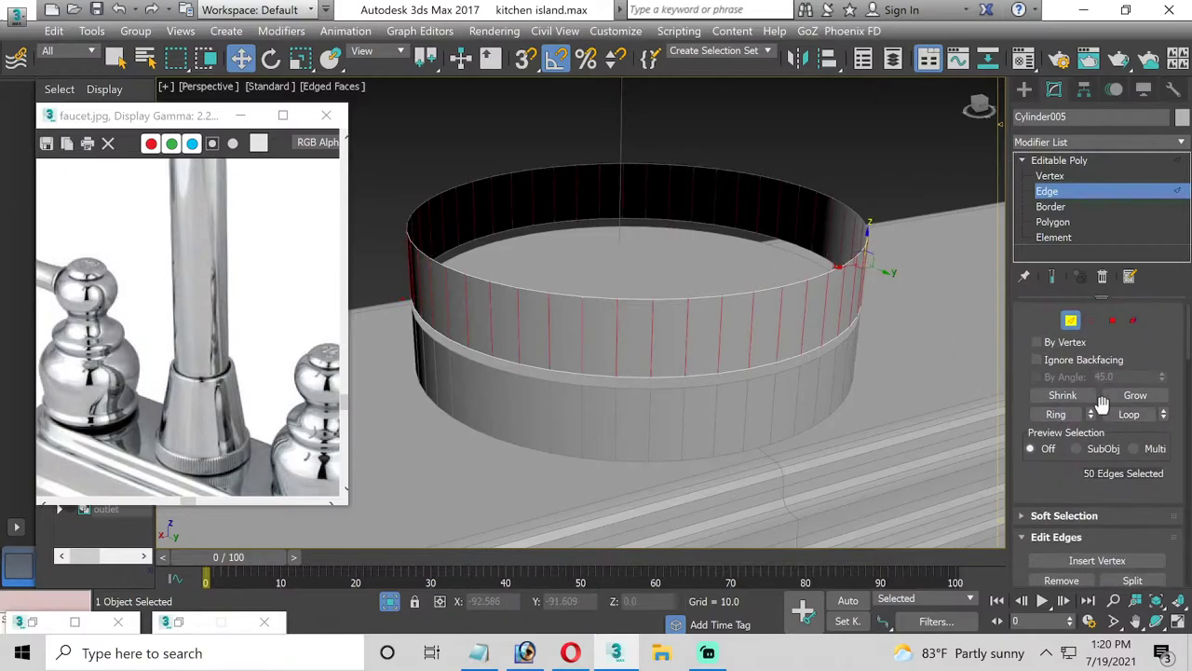
scroll(1101, 403, "down", 2)
scroll(1071, 447, "down", 1)
scroll(1056, 487, "down", 2)
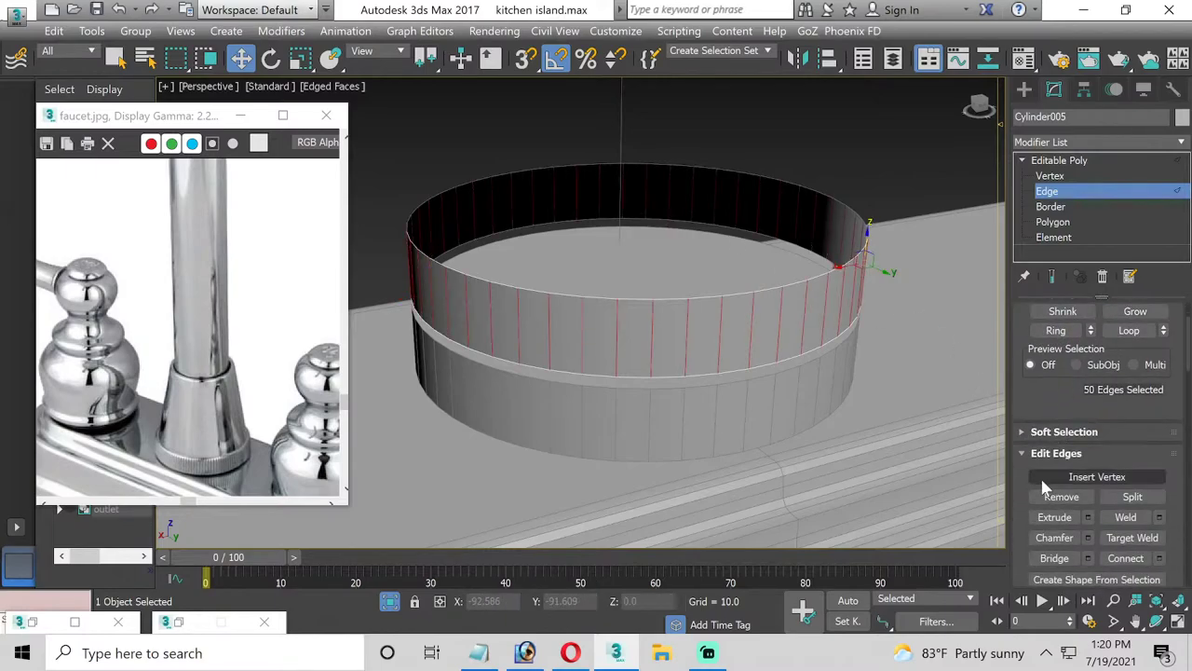
Extrude the 50 selected vertical edges into small fins
left_click(1087, 517)
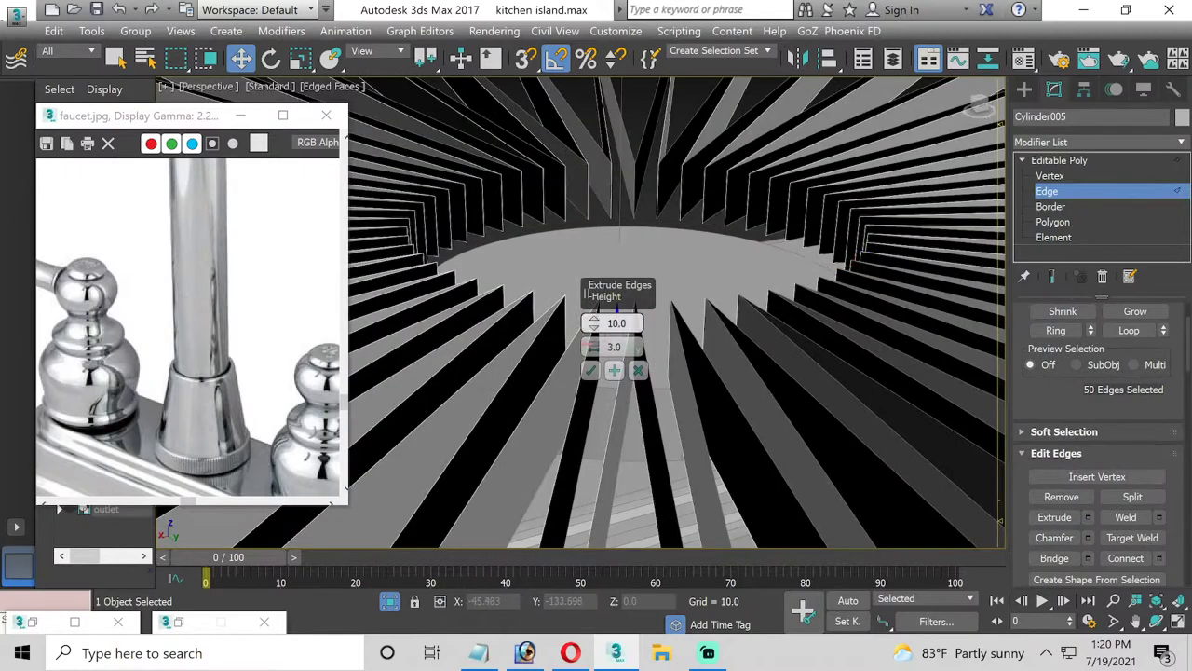
mouse_move(594, 322)
left_mouse_down()
mouse_move(599, 370)
mouse_move(605, 343)
mouse_move(590, 368)
mouse_move(592, 343)
left_mouse_up()
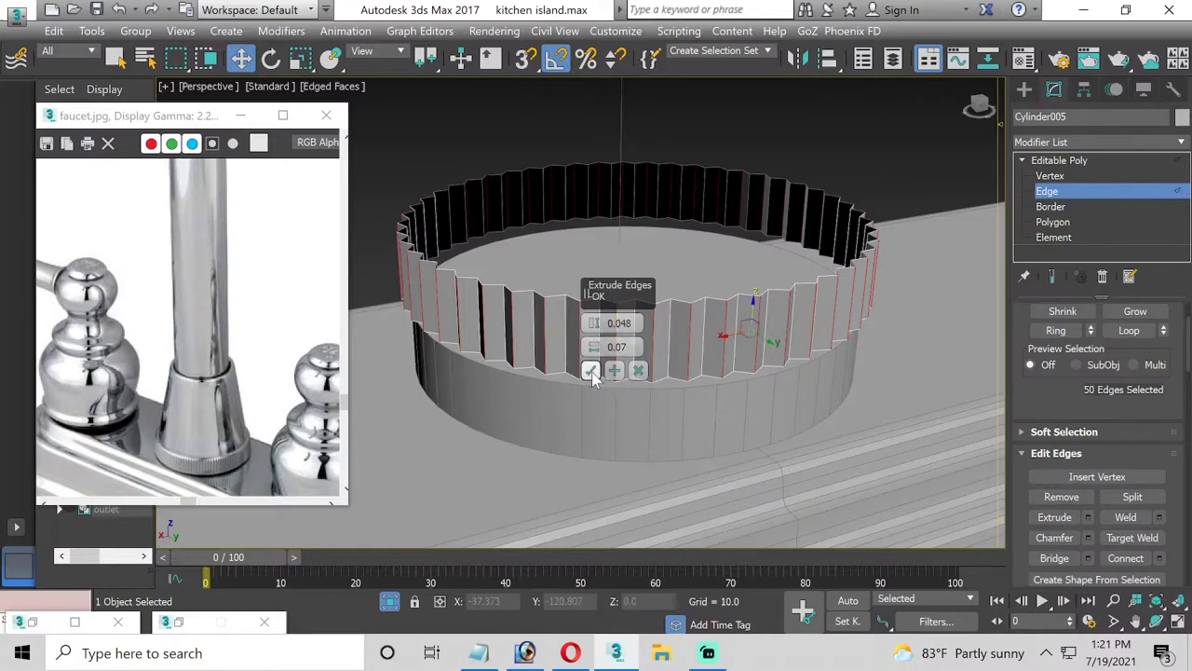
left_click(591, 370)
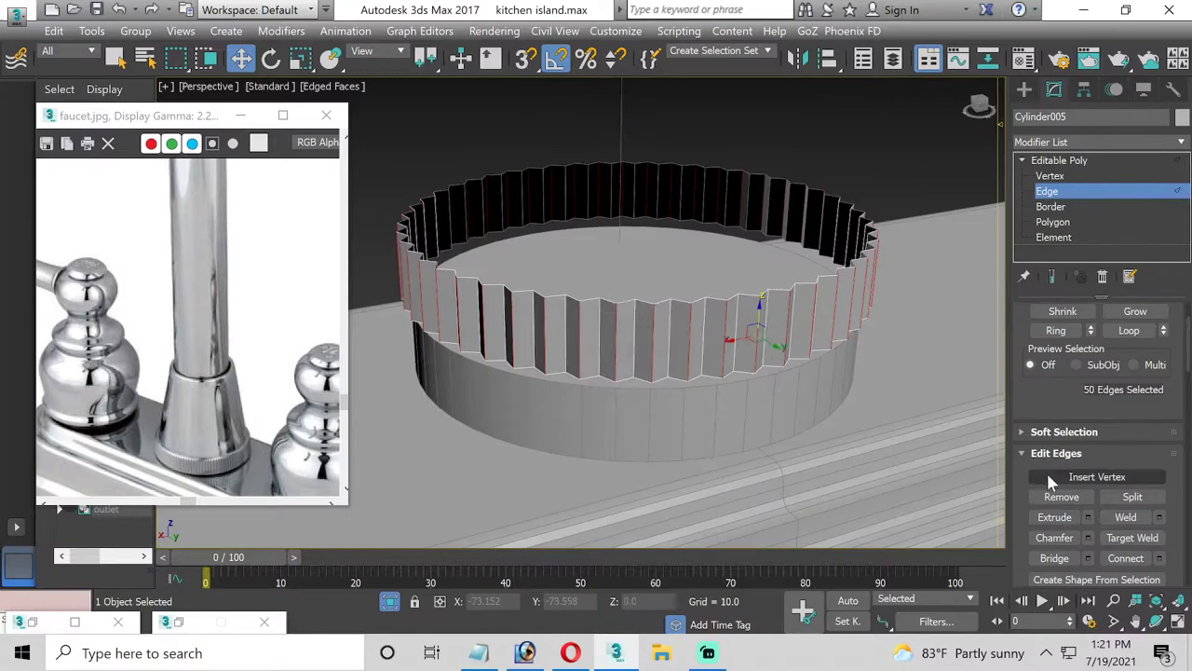
Chamfer the fin edges at 0.04 with 3 segments to round the ridges
left_click(1088, 537)
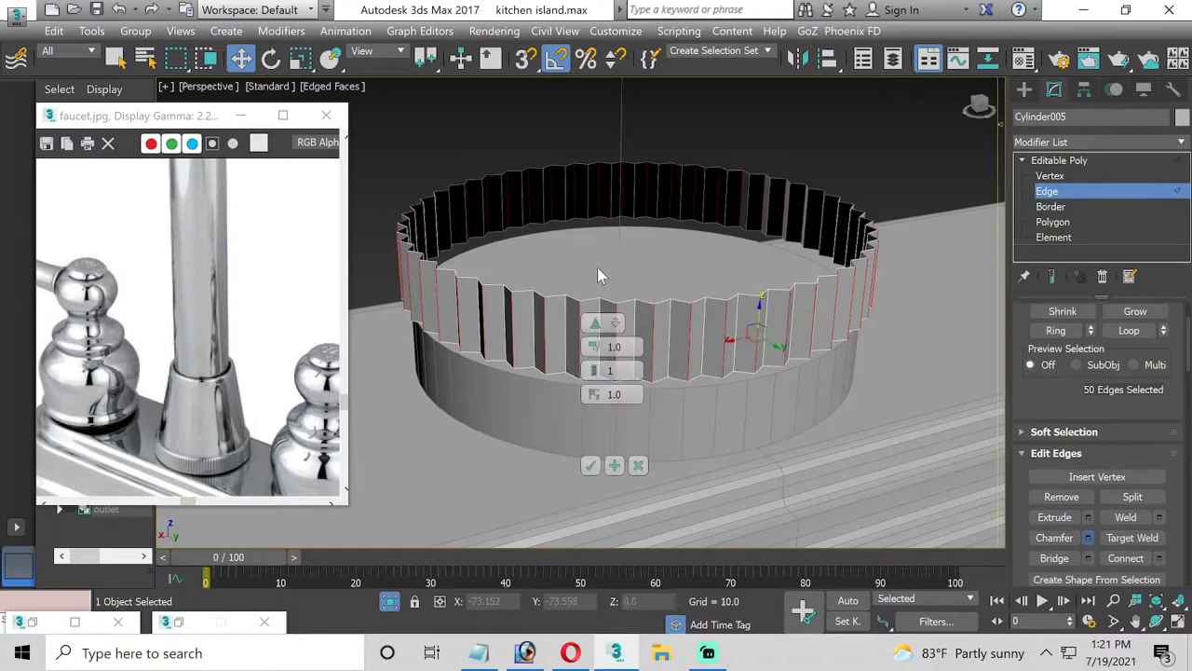
right_click(594, 347)
left_click_drag(594, 347, 592, 344)
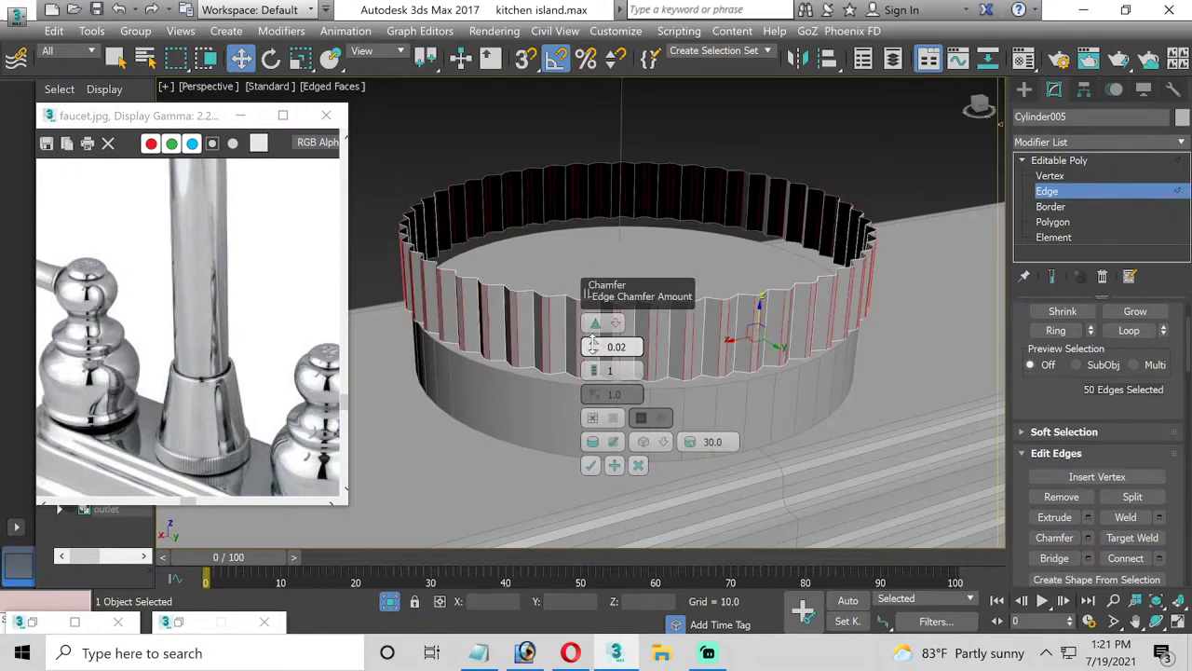
right_click(592, 347)
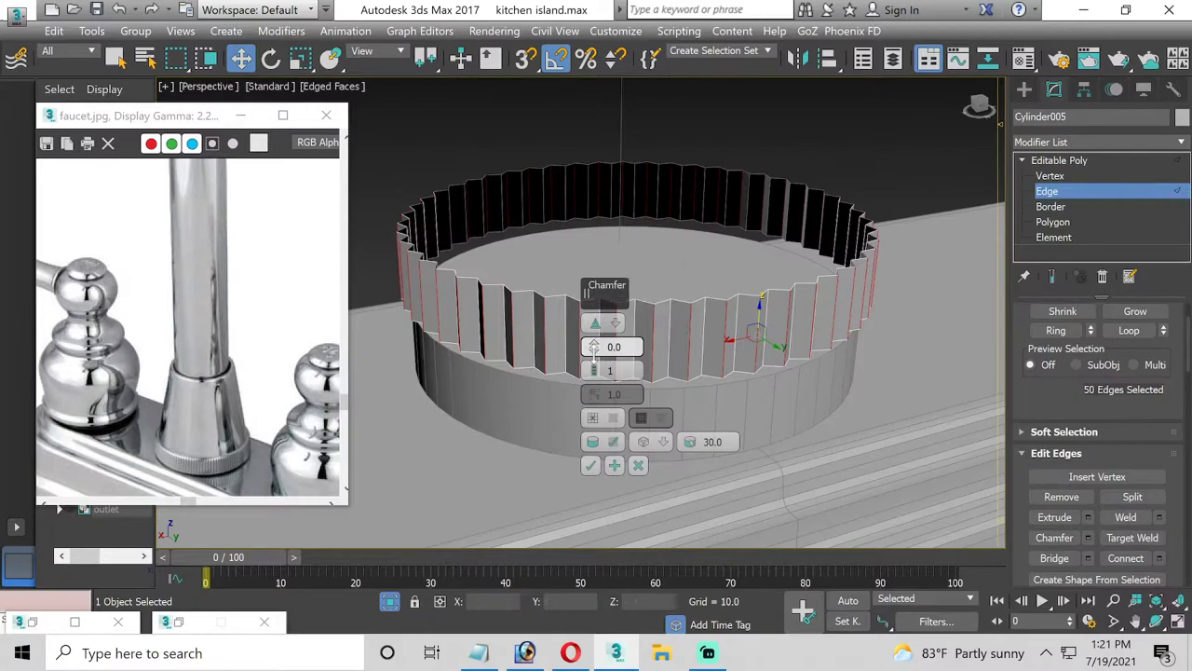
left_click_drag(593, 346, 592, 344)
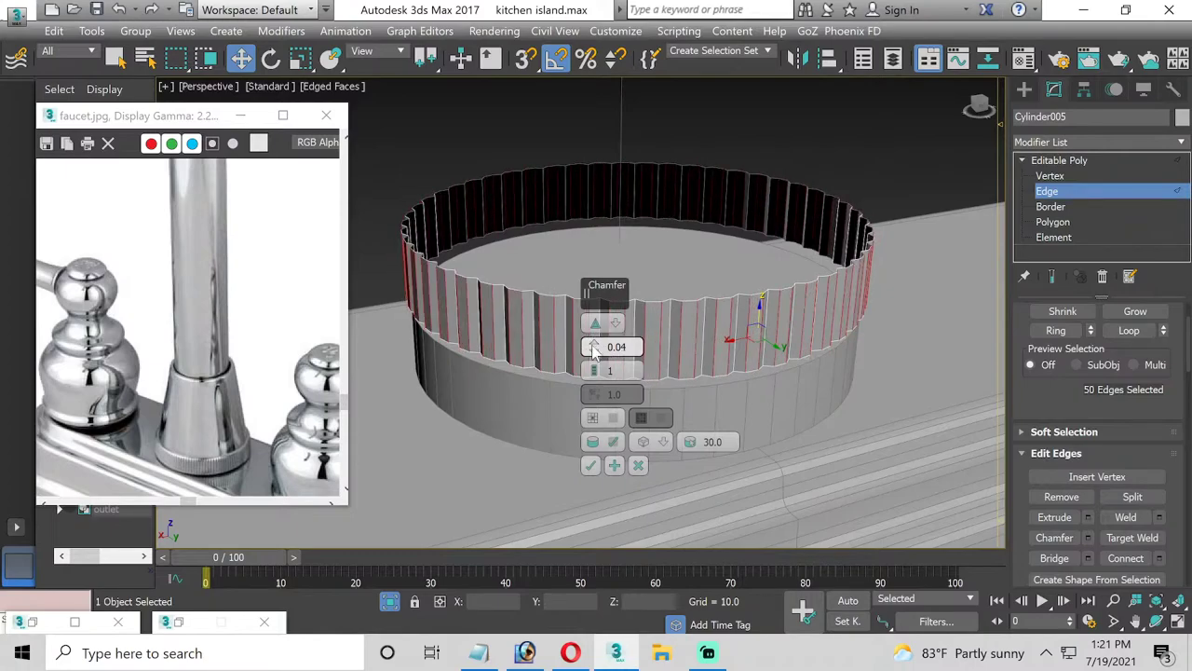
left_click(596, 370)
left_click(596, 369)
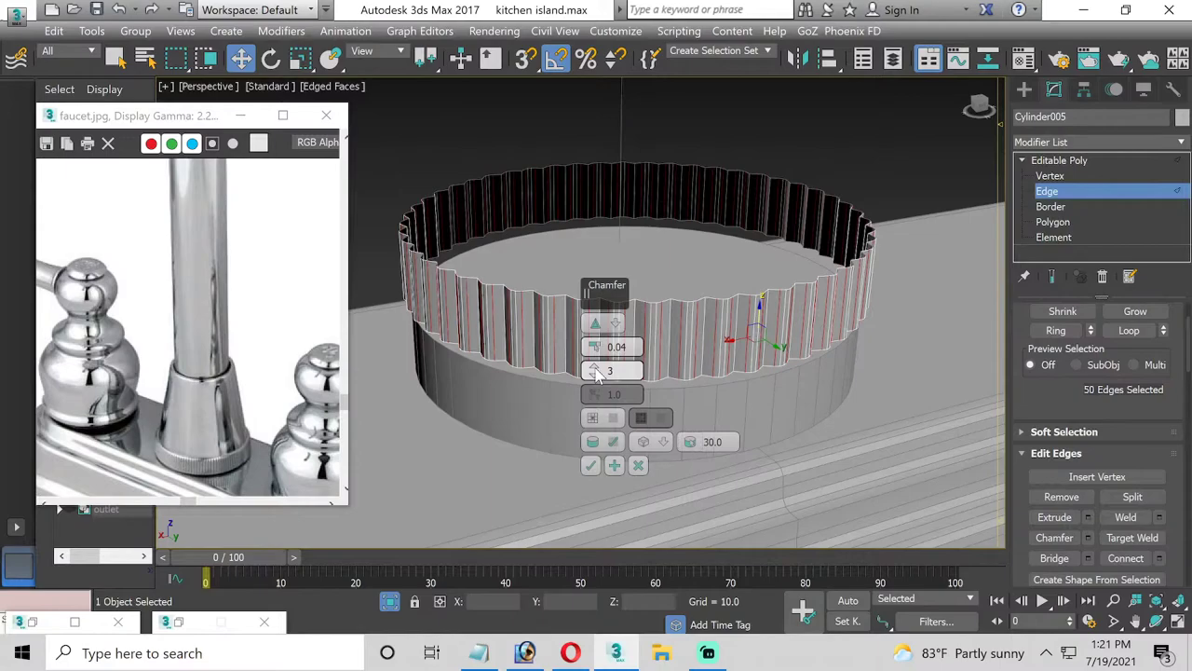
left_click(592, 466)
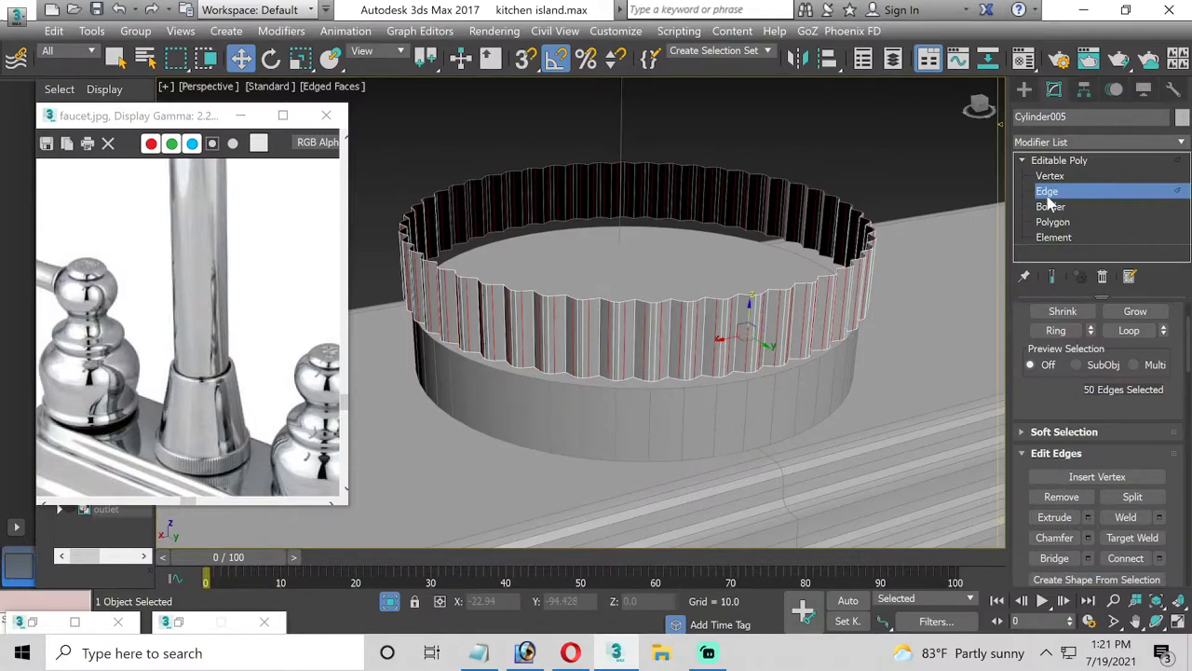
key("2")
middle_click_drag(632, 263, 630, 329, "alt")
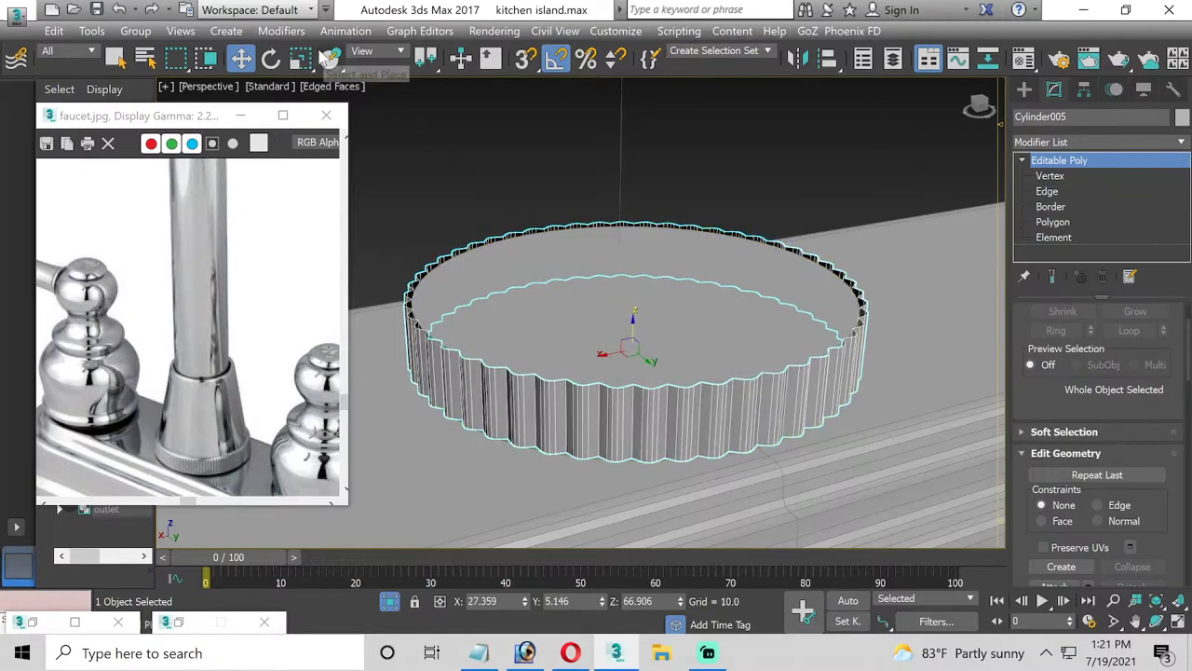
Scale the fluted ring to about 95 percent, then select the base Cylinder004
left_click(300, 58)
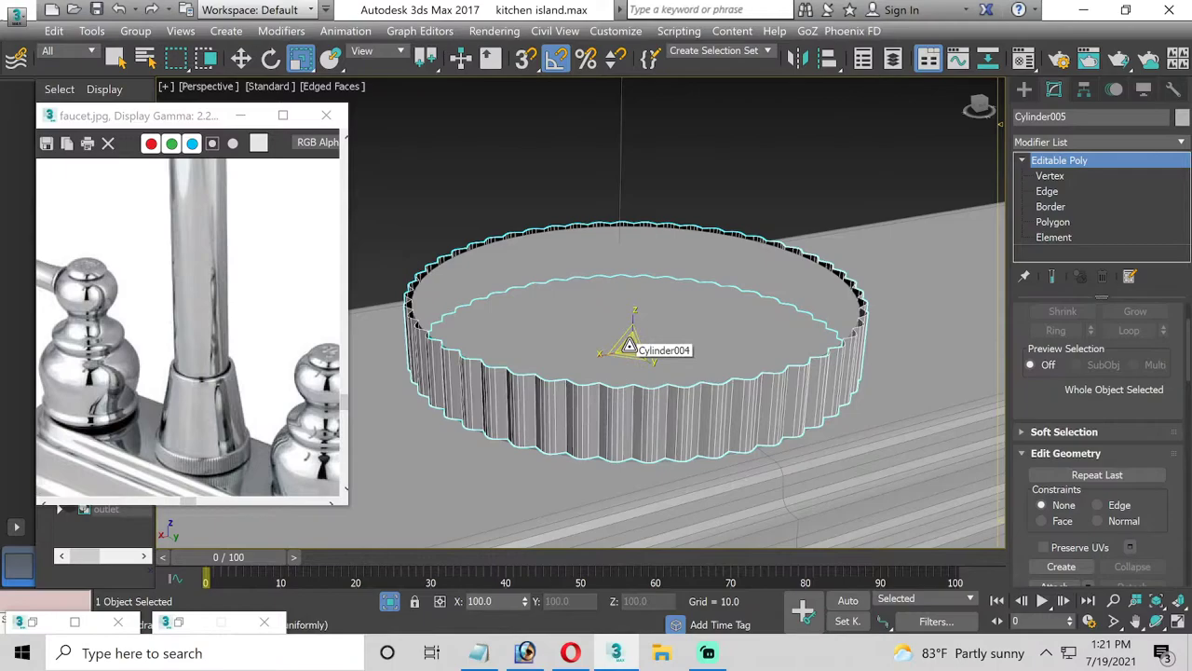
left_click_drag(630, 347, 623, 346)
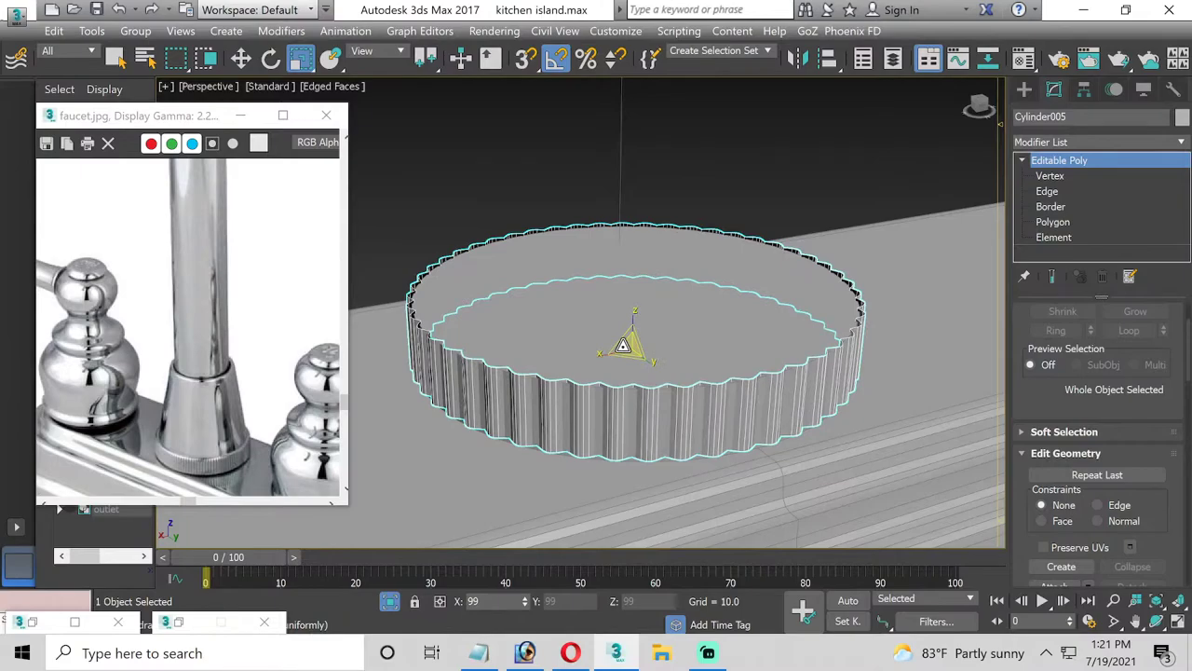
left_click(708, 171)
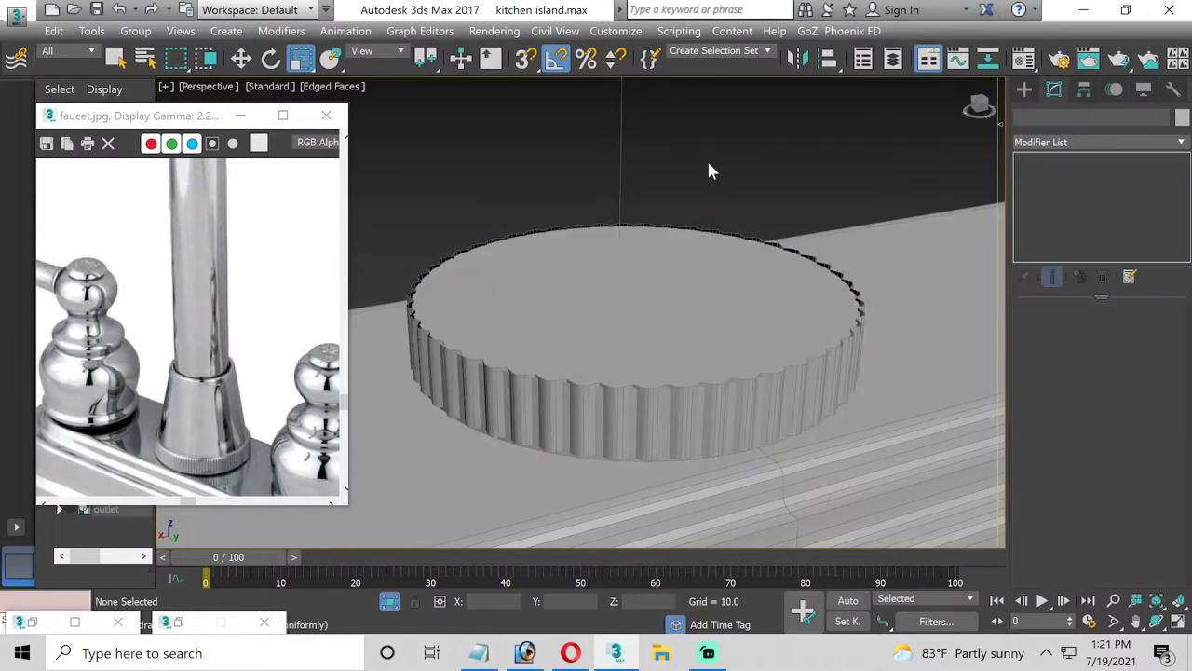
key("ctrl+z")
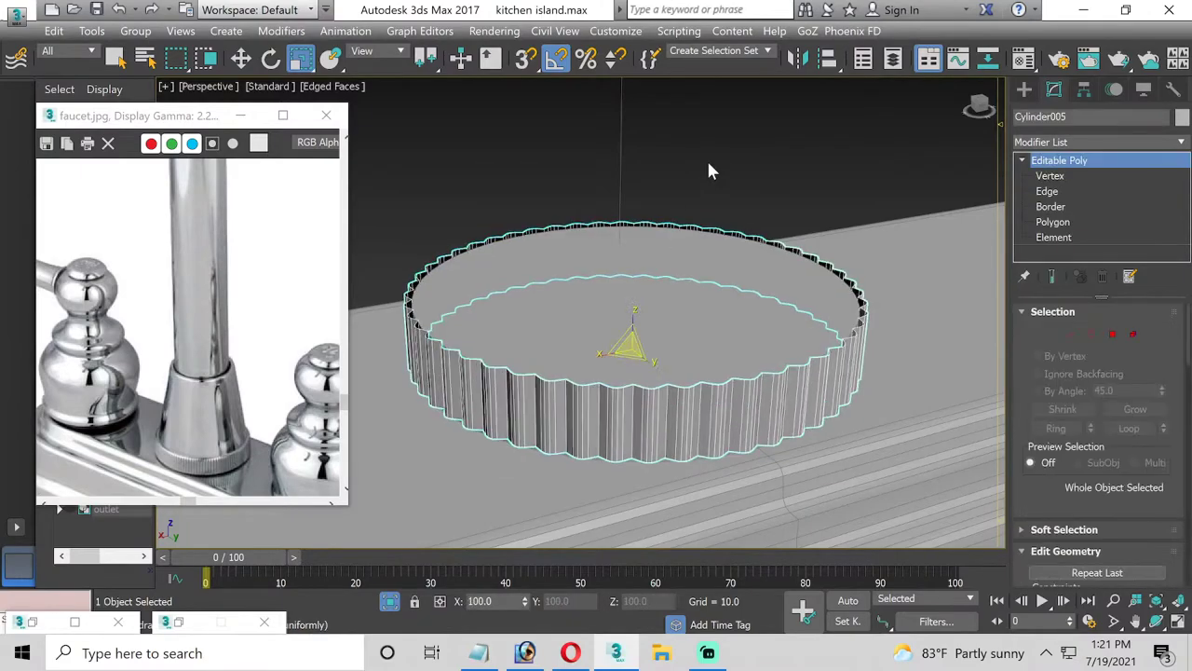
left_click(736, 271)
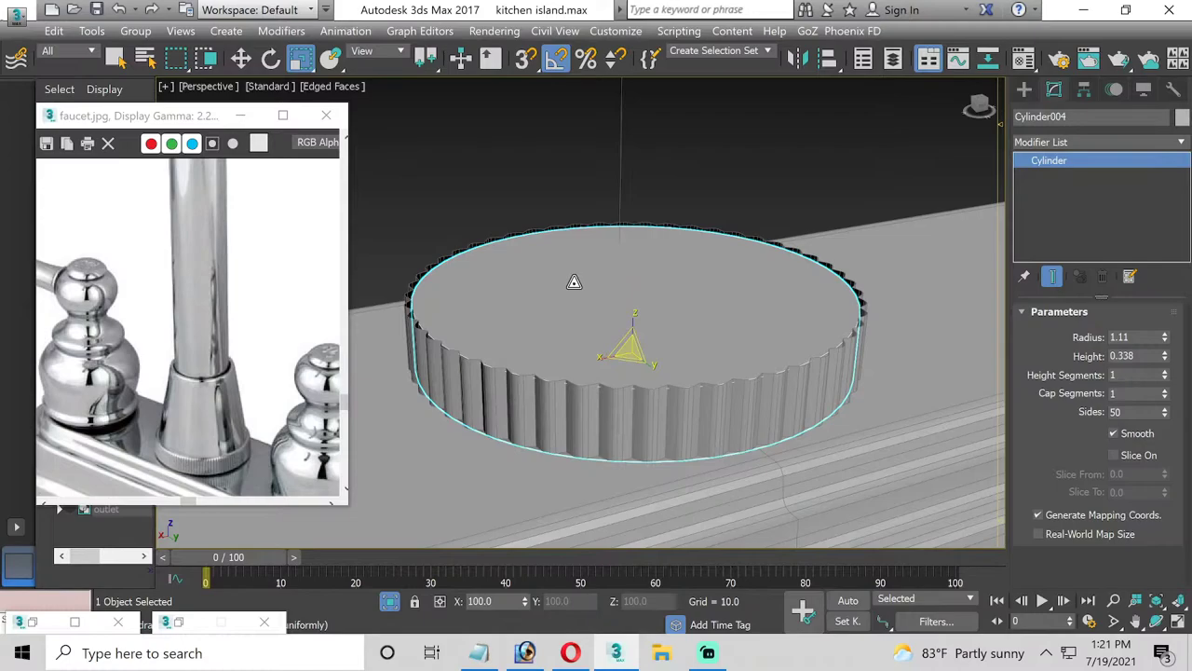
scroll(699, 282, "down", 2)
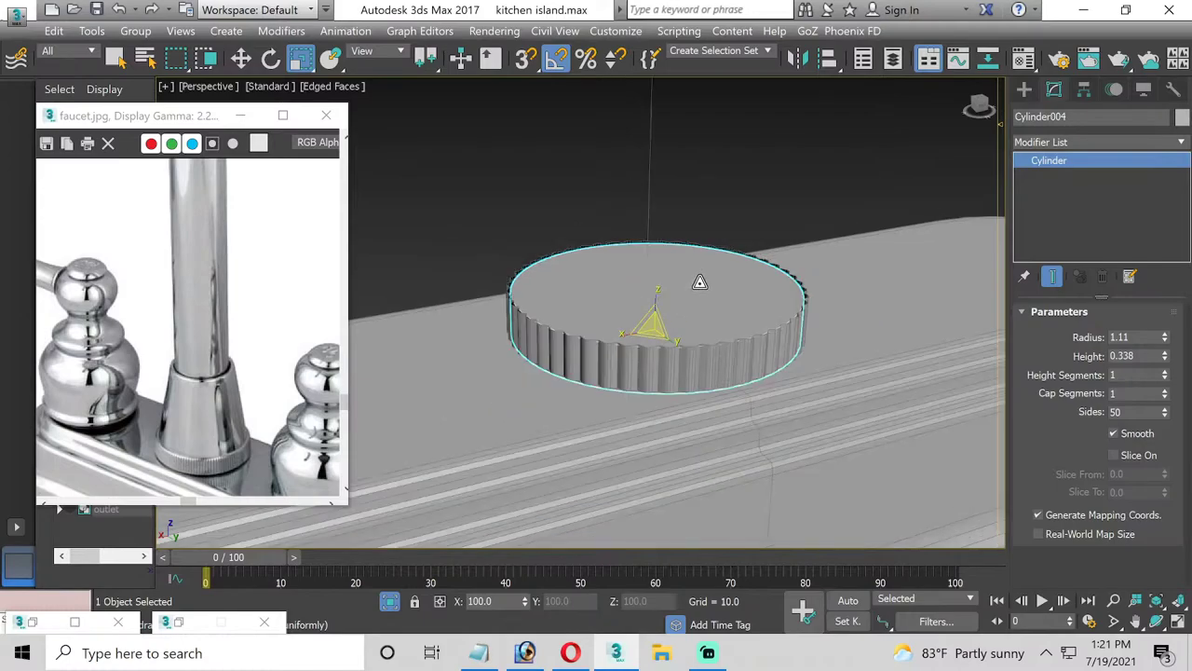
scroll(700, 281, "up", 2)
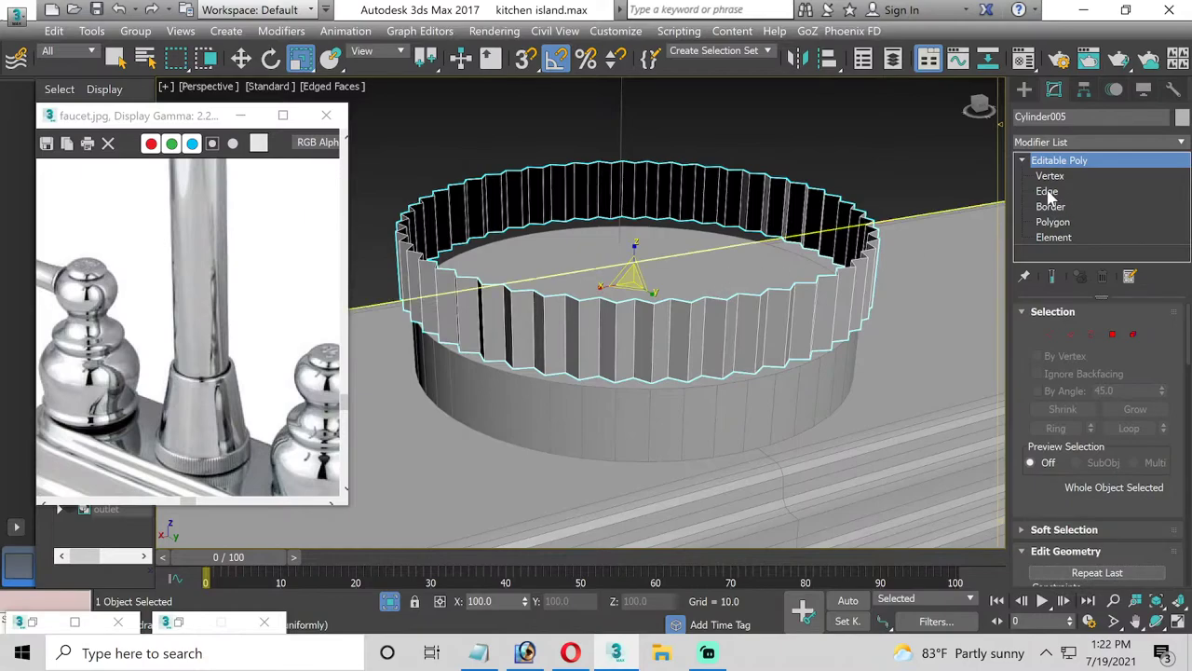
Undo the star-shaped wall and chamfer the 50 vertical edges by 0.03
key("ctrl+z")
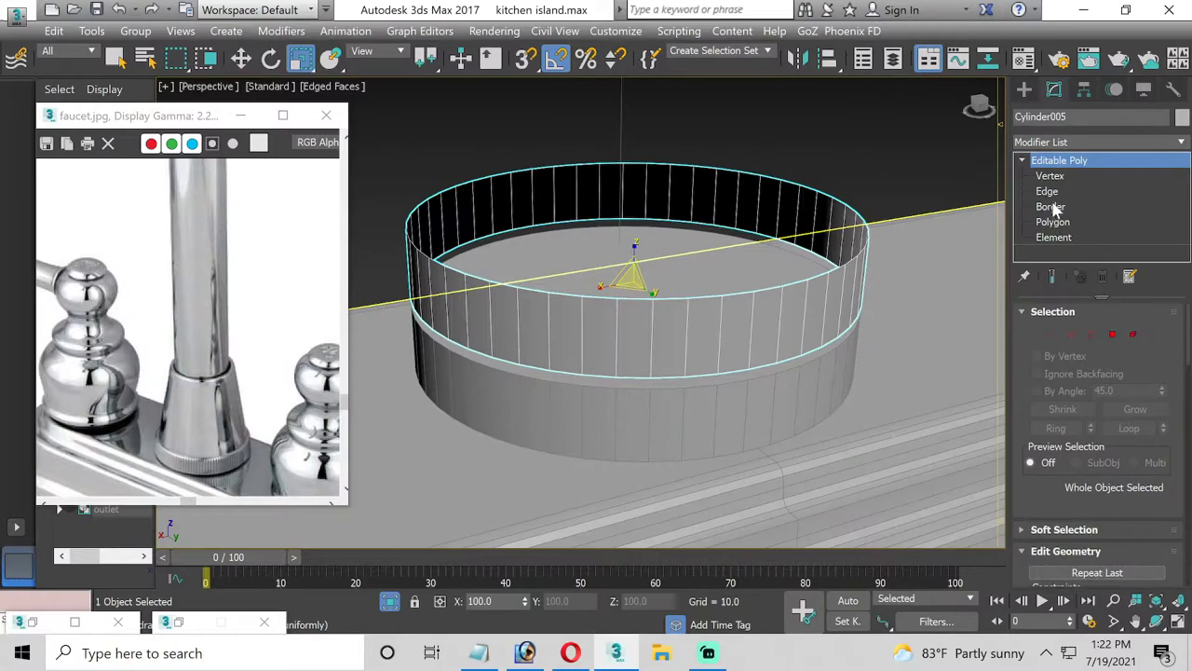
left_click(1049, 191)
scroll(1108, 494, "down", 2)
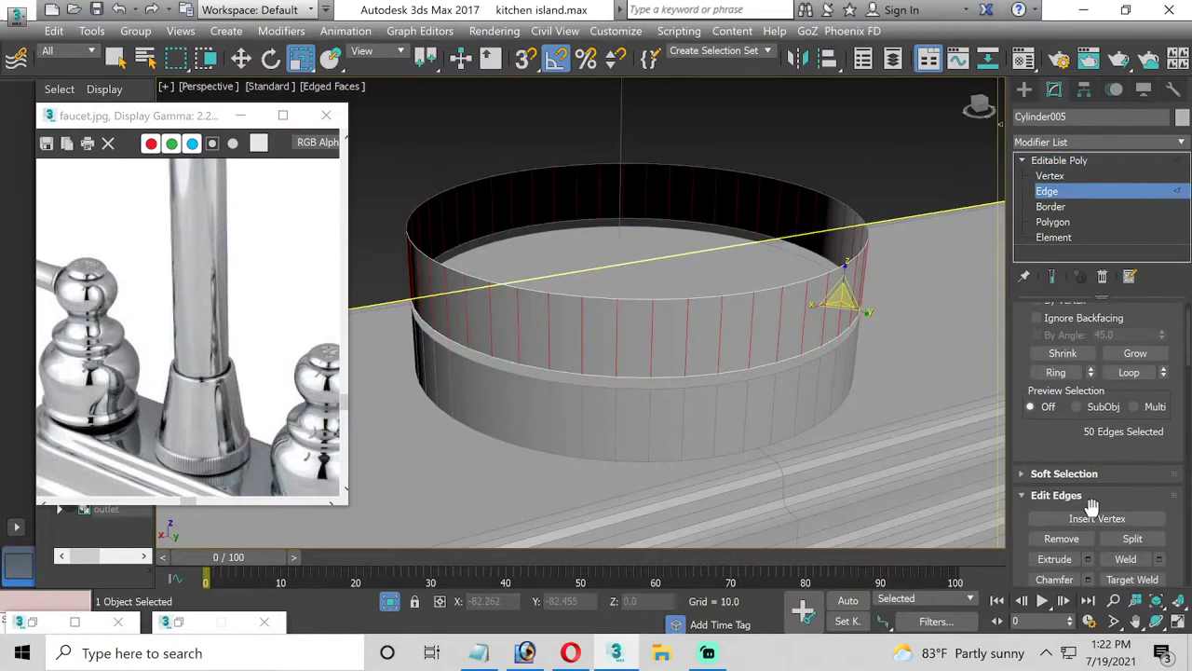
scroll(1086, 527, "down", 1)
left_click(1088, 537)
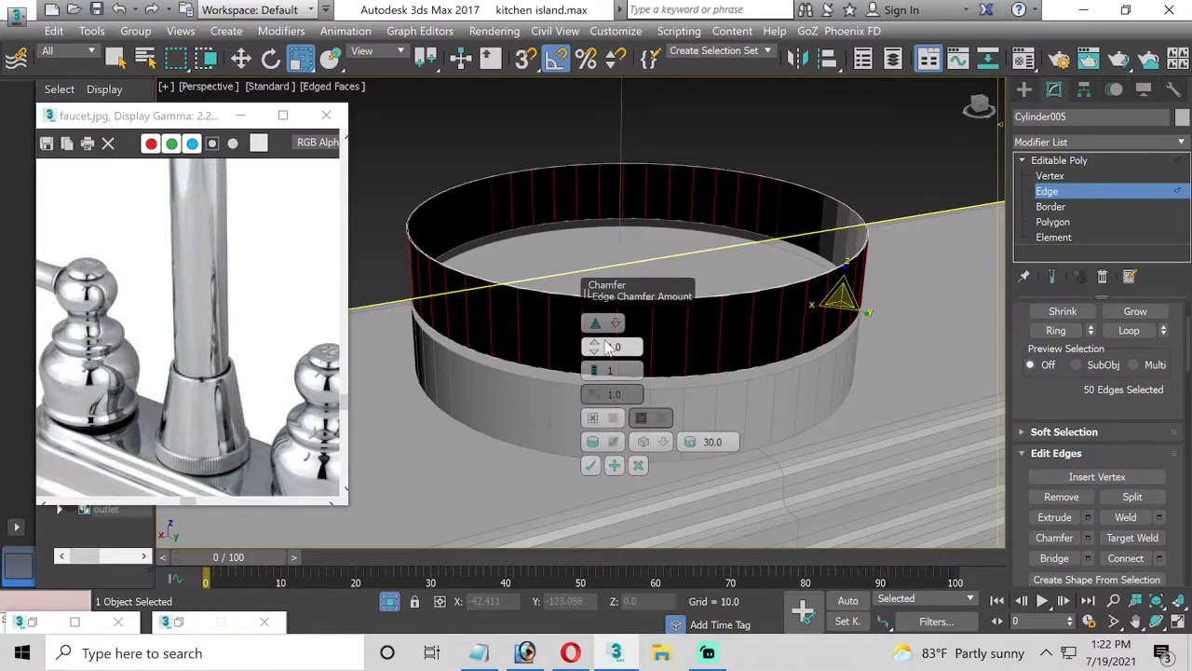
right_click(596, 346)
left_click_drag(596, 347, 594, 345)
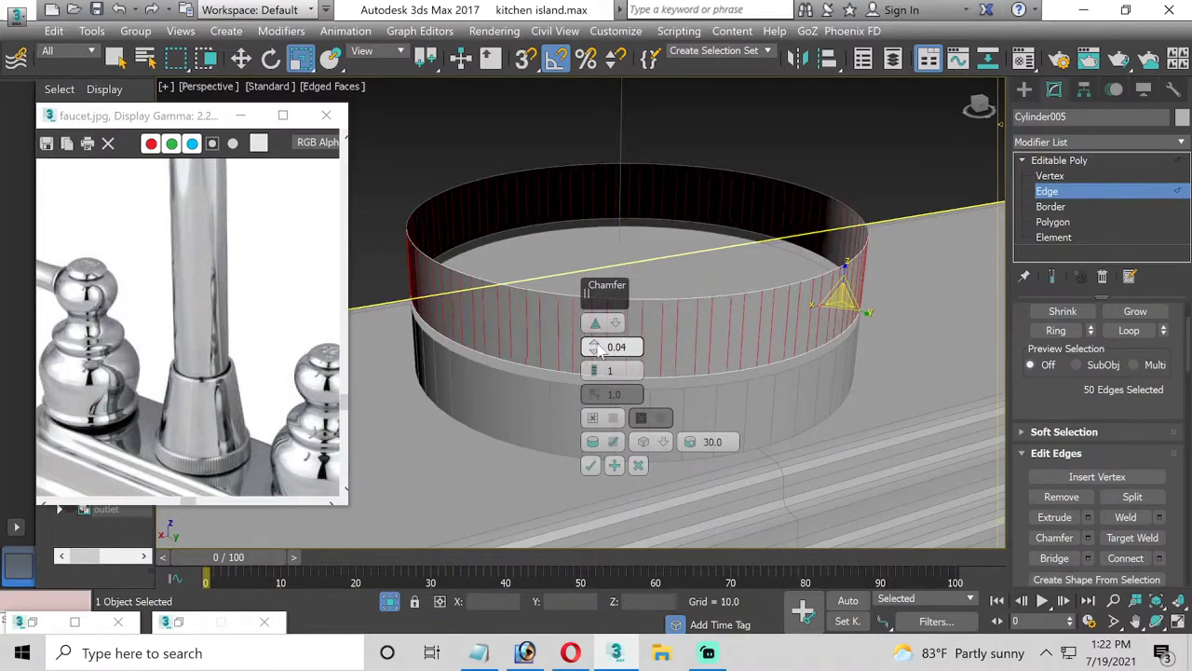
left_click(590, 465)
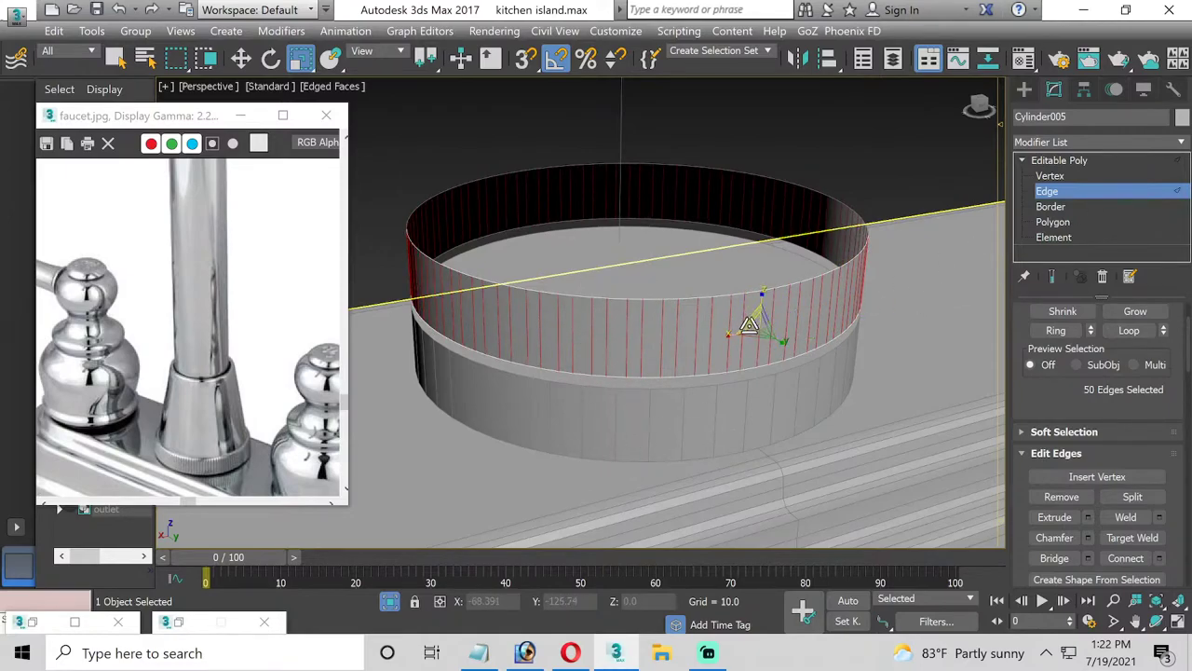
Extrude the edges into fins with width 0.03
left_click(1087, 518)
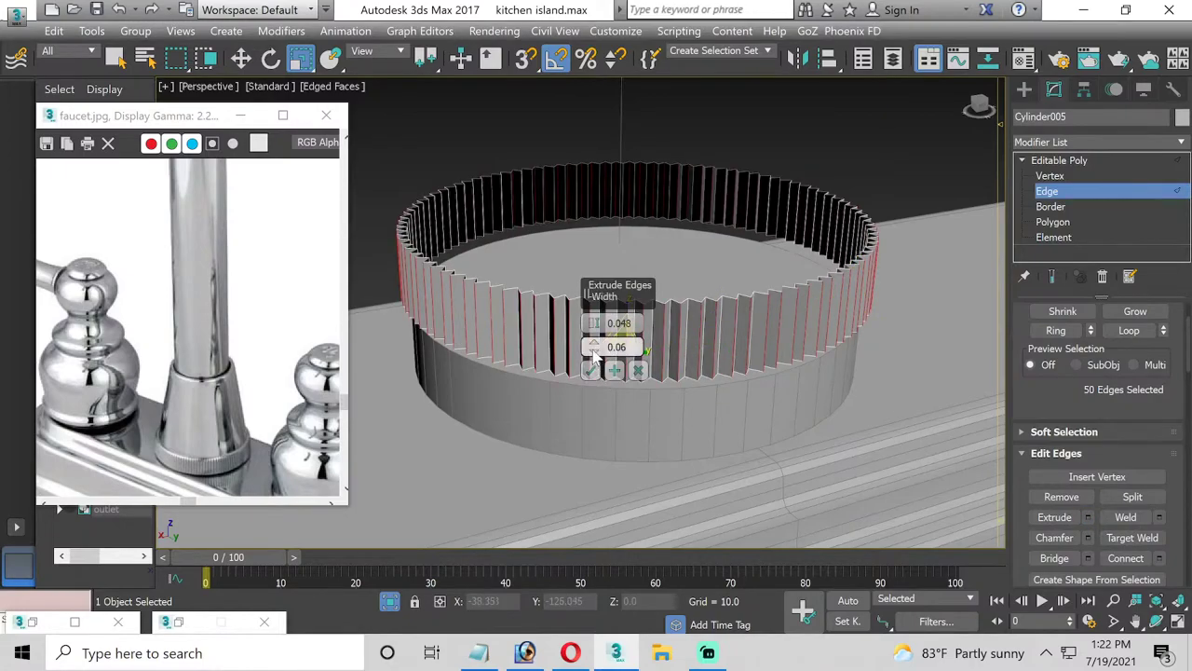
right_click(594, 355)
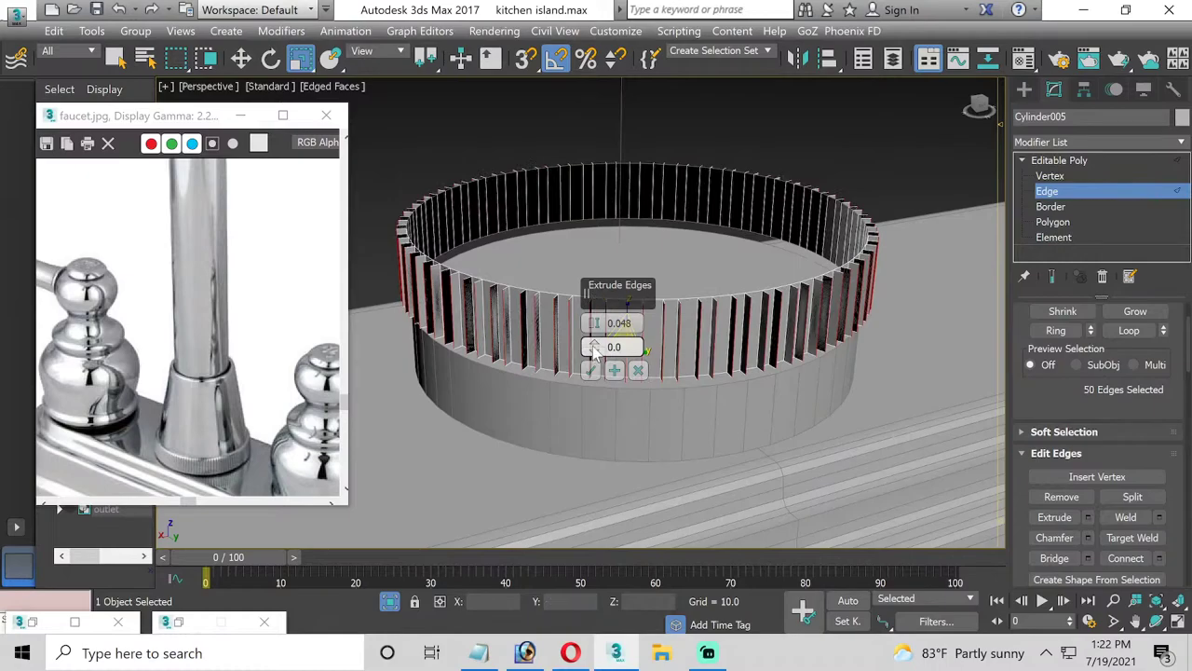
left_click_drag(593, 347, 593, 352)
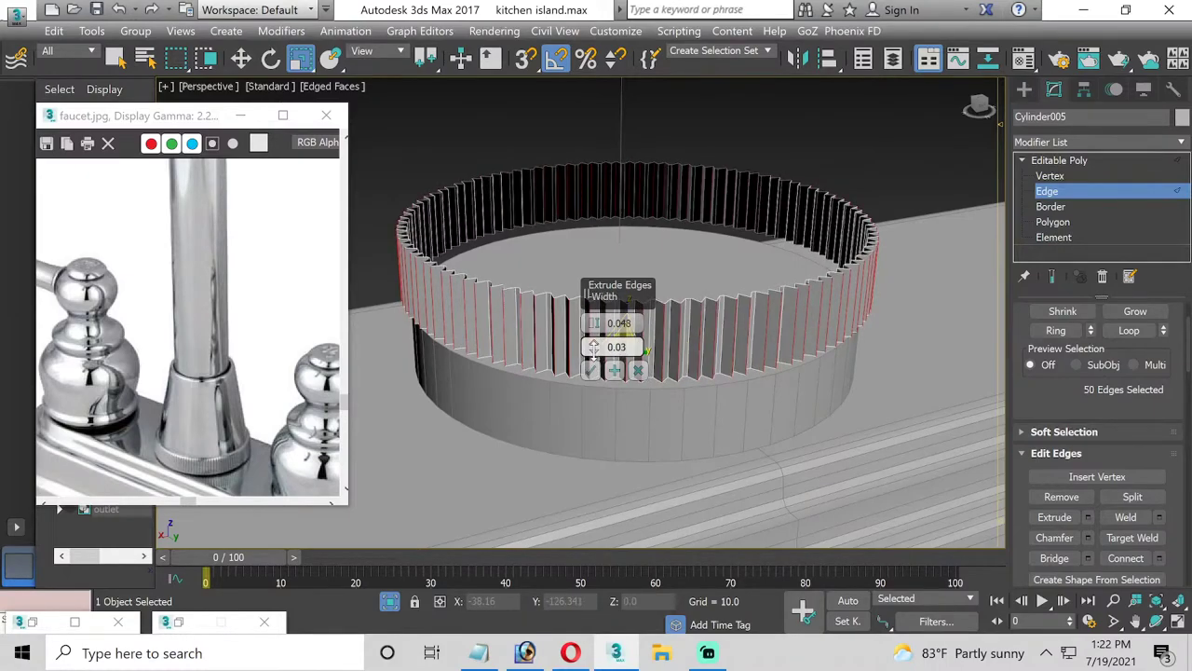
left_click_drag(593, 354, 589, 376)
key("Return")
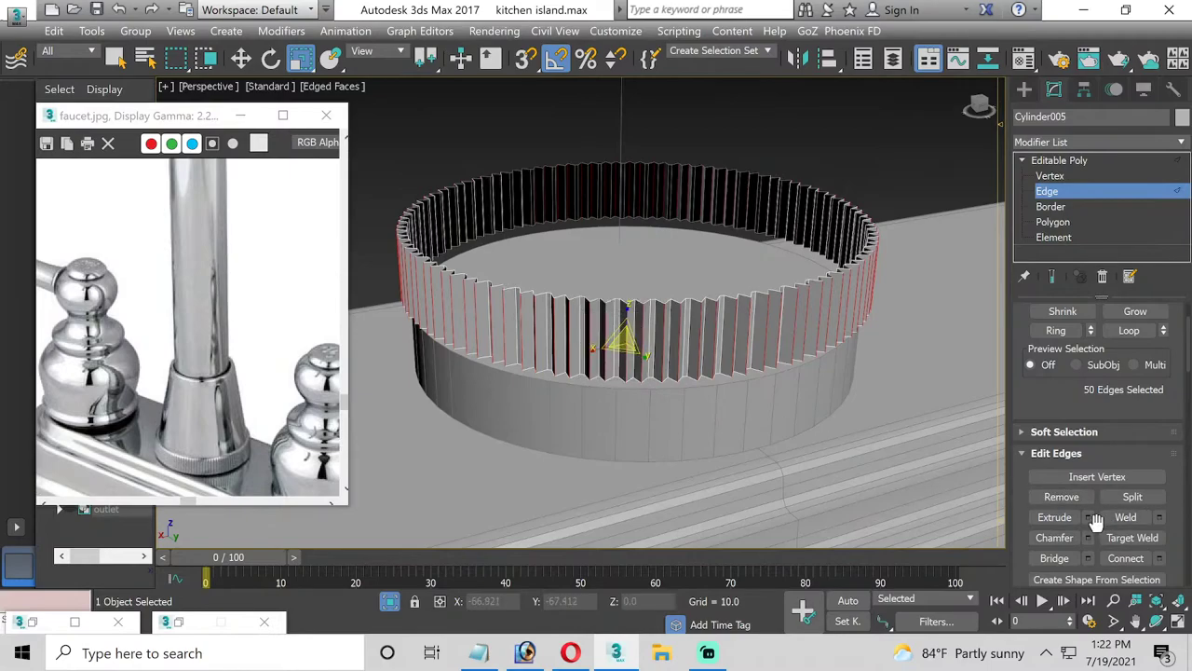
Chamfer the fin edges again at 0.03 and exit sub-object editing
left_click(1088, 537)
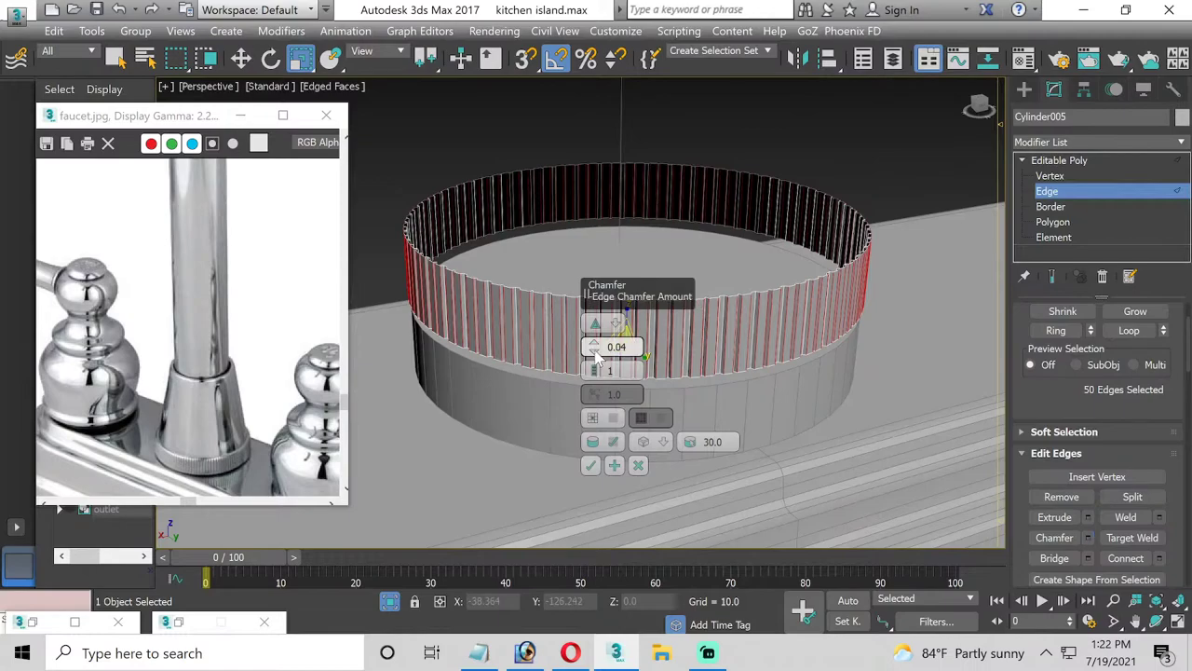
left_click(596, 354)
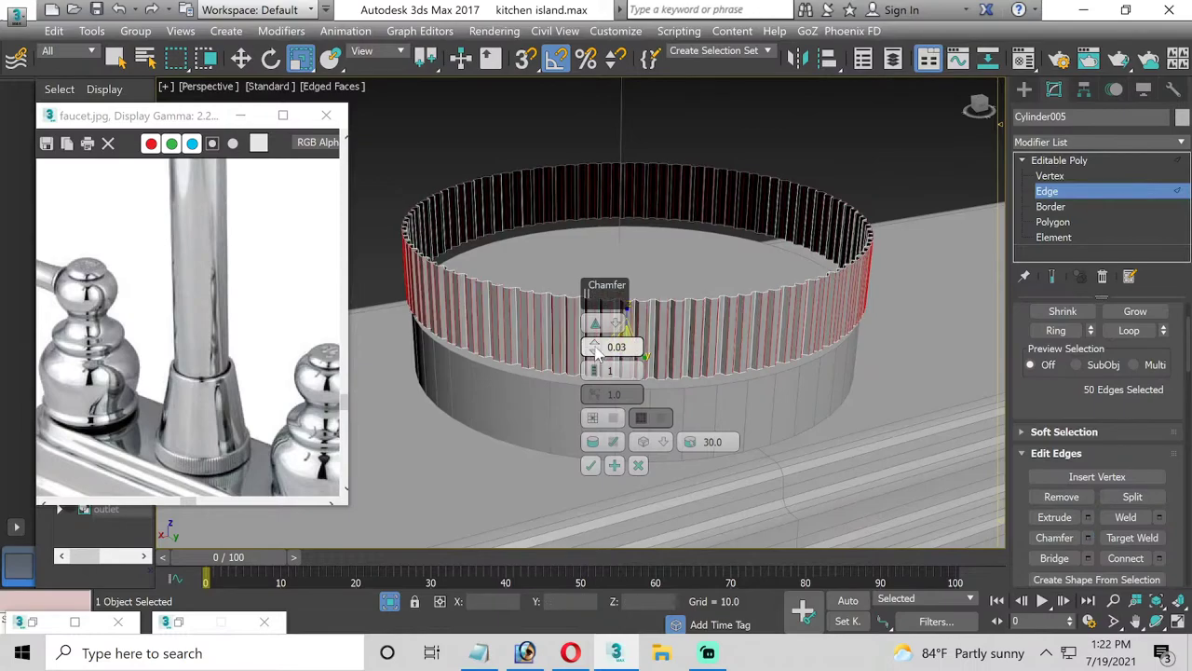
left_click(595, 343)
left_click(595, 343)
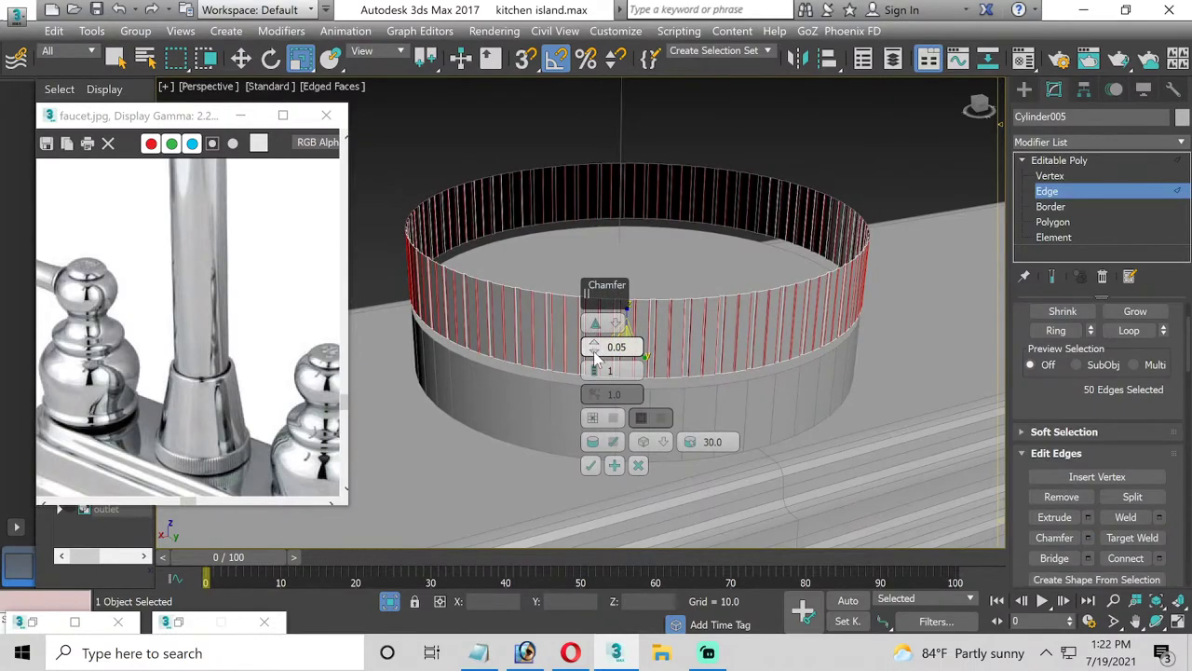
left_click(595, 352)
left_click(595, 352)
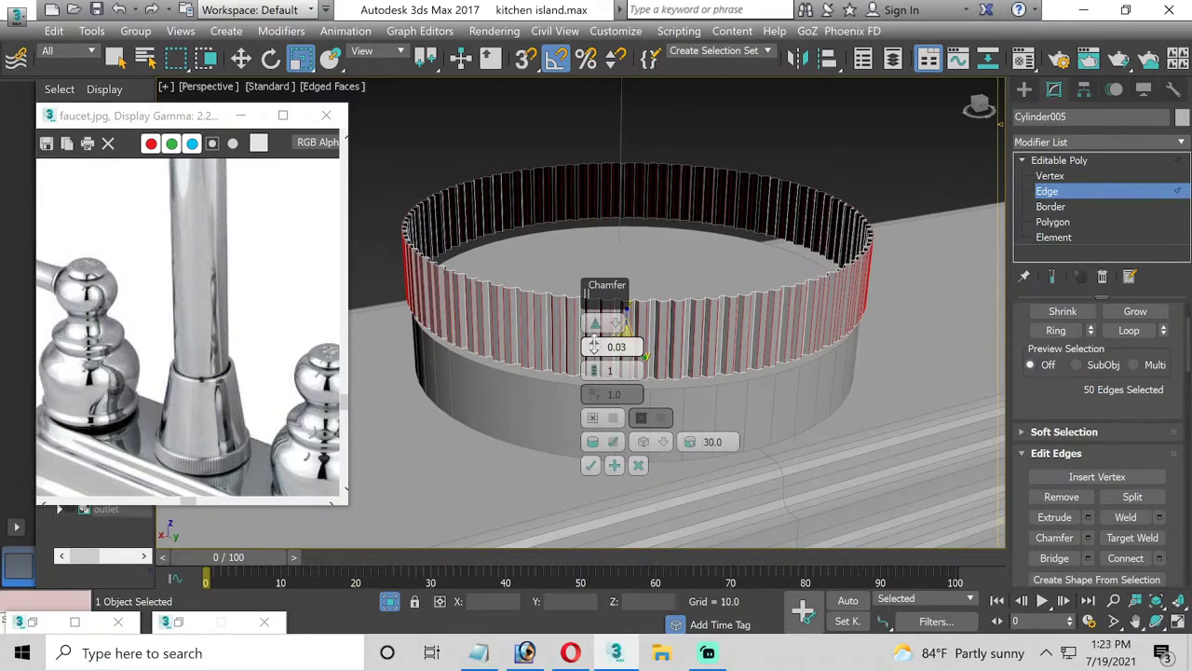
left_click(591, 465)
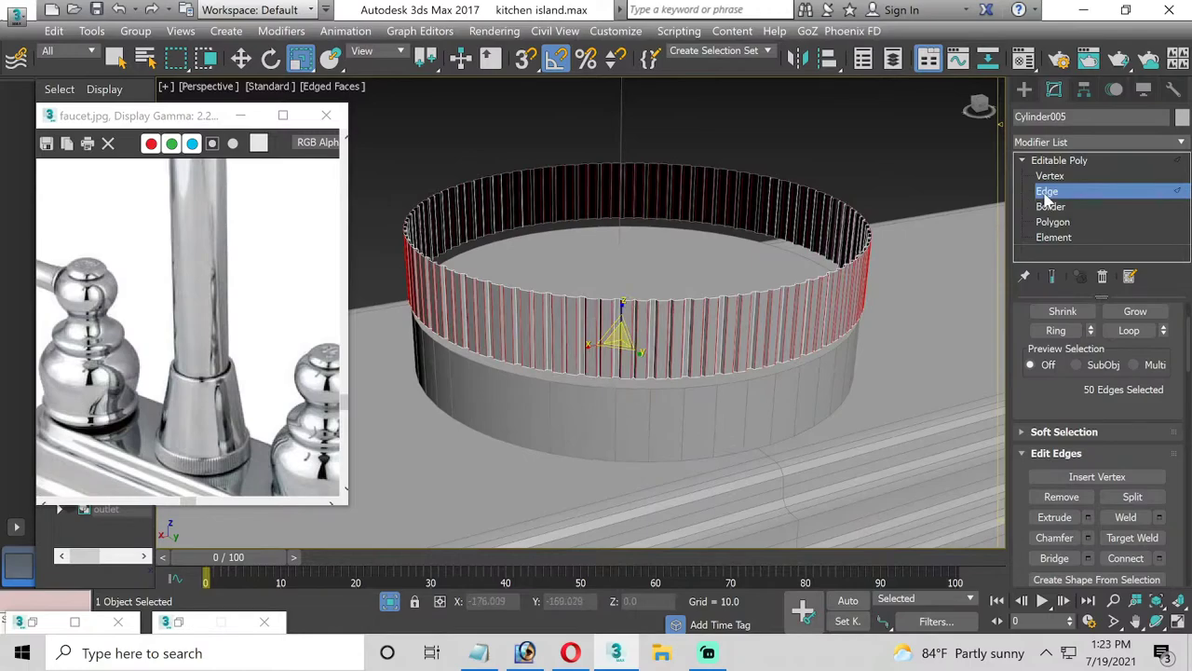
left_click(1058, 160)
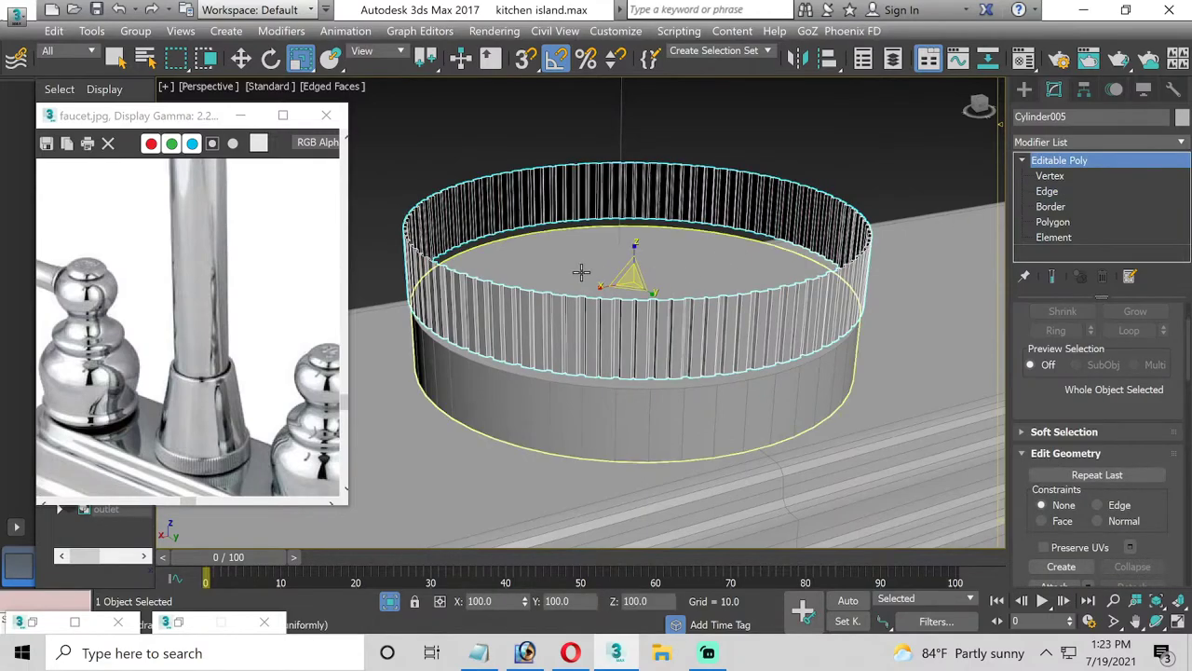
Lower the fluted Cylinder005 onto the countertop and check its open borders
left_click(242, 61)
left_click_drag(633, 259, 630, 329)
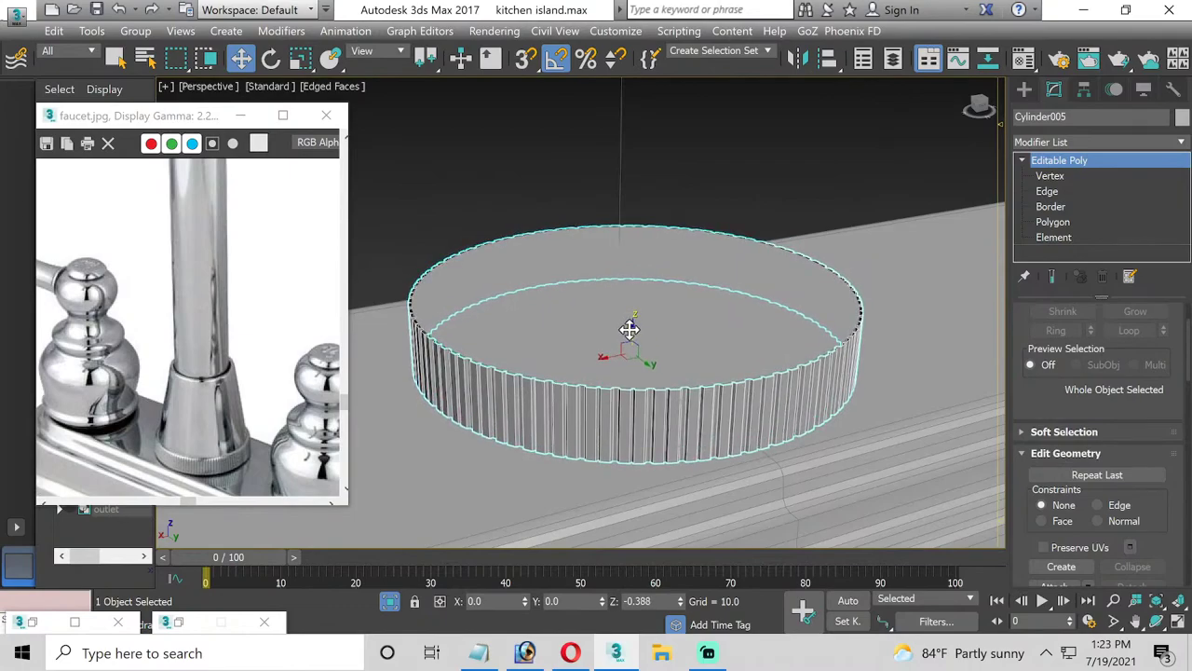
left_click(724, 177)
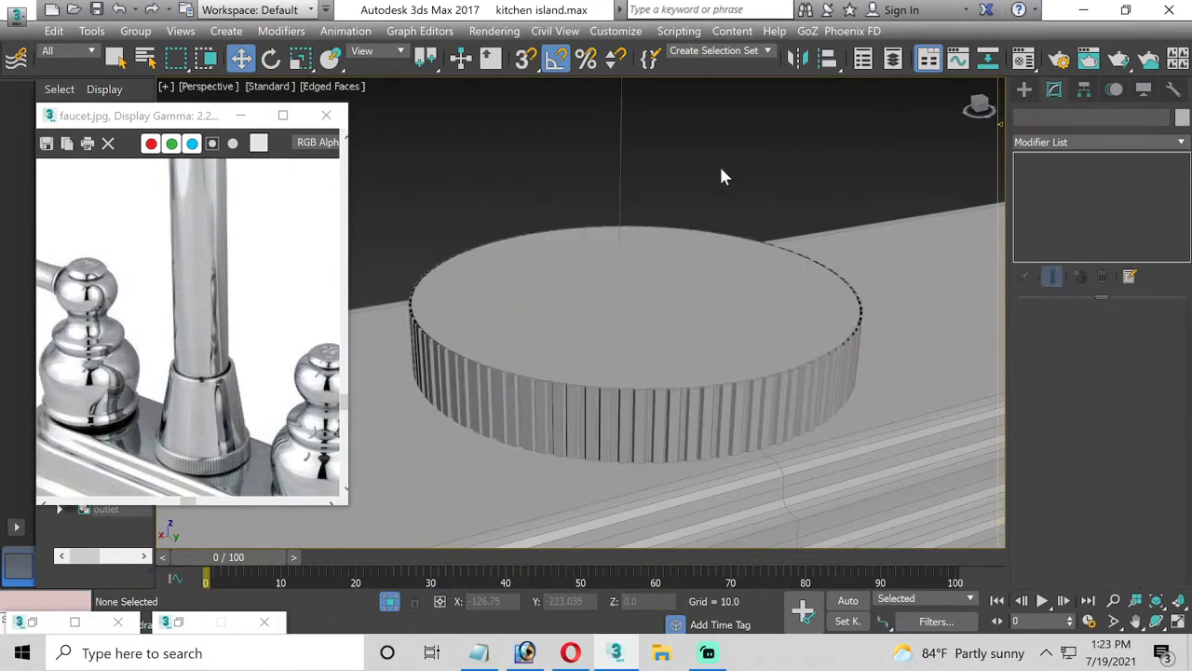
left_click(597, 443)
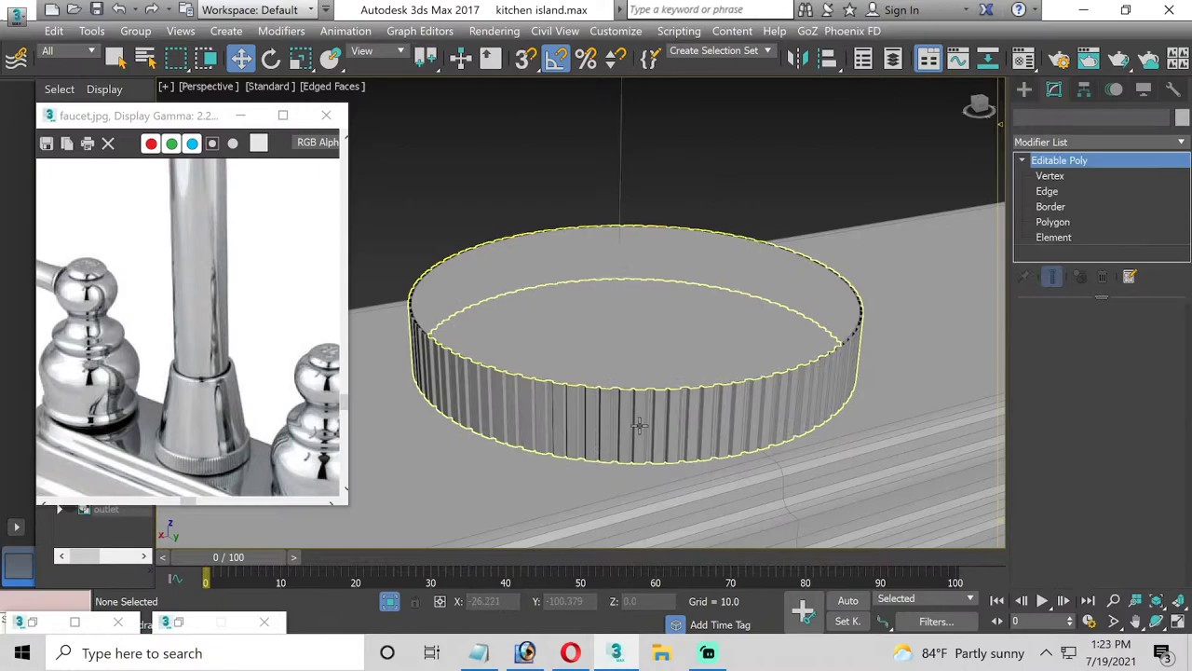
left_click(1052, 207)
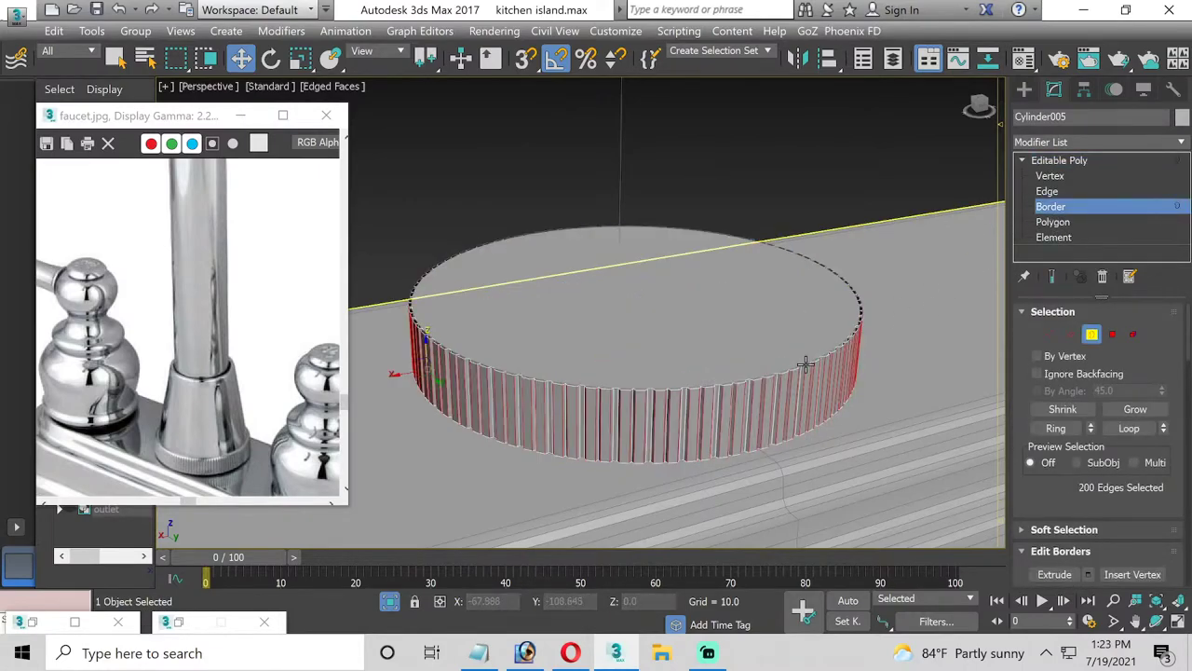
key("ctrl+a")
scroll(1118, 428, "down", 3)
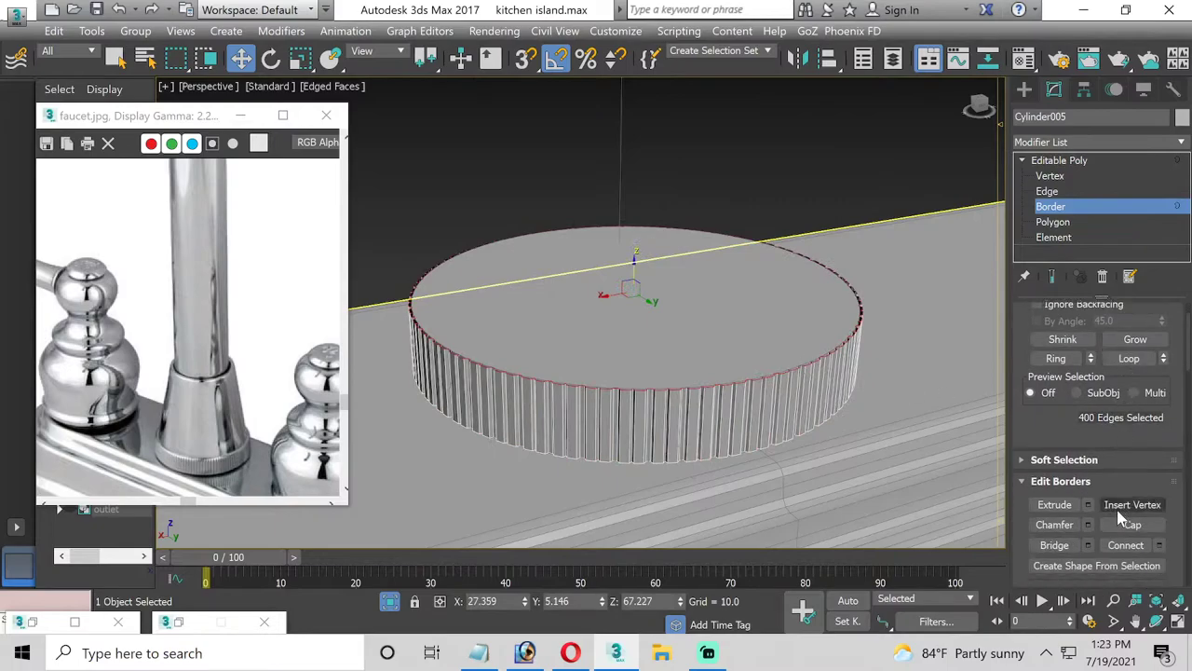
left_click(1051, 207)
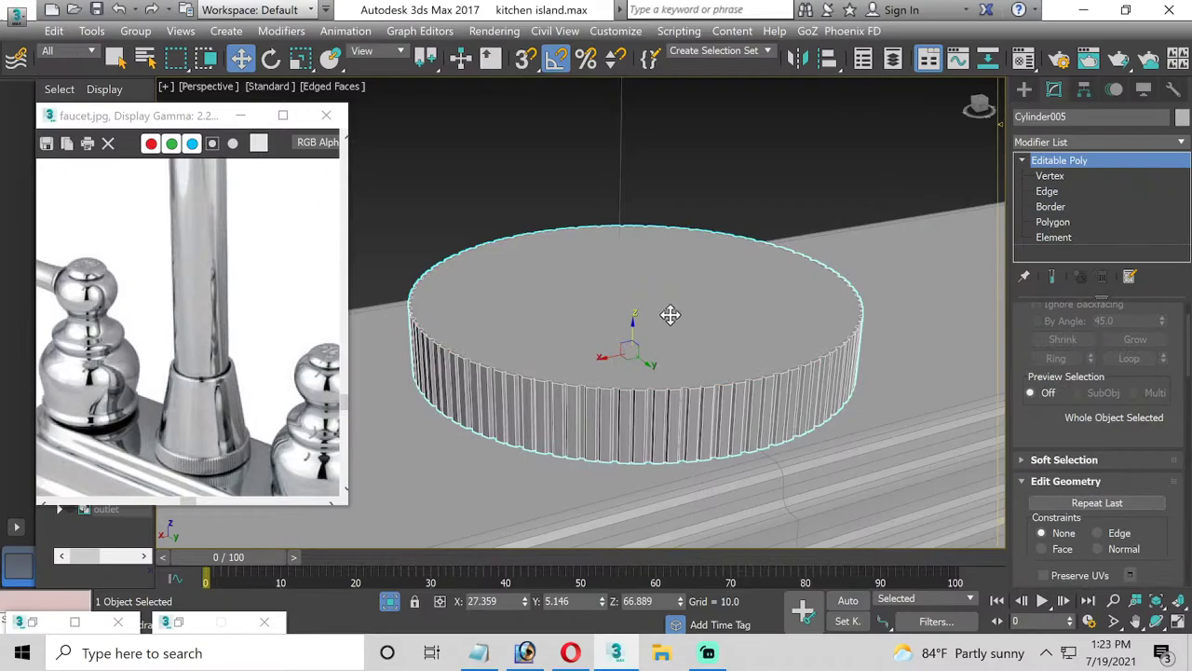
Lift the plain Cylinder004 along Z above the fluted ring
left_click_drag(634, 330, 672, 204, "shift")
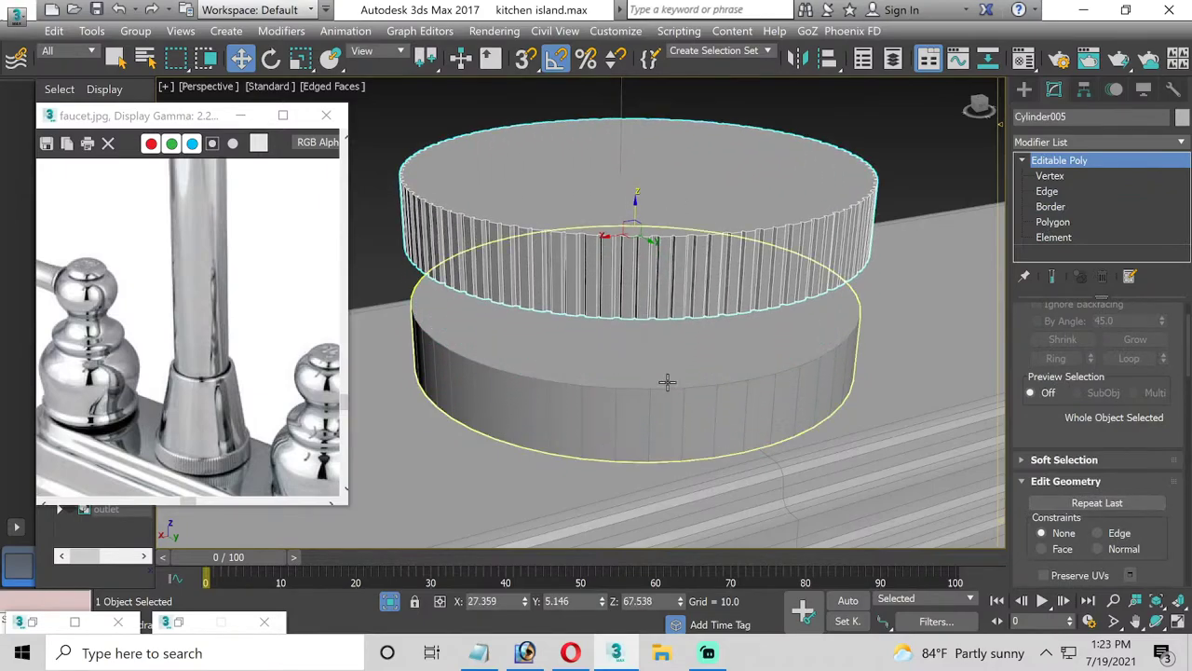
key("ctrl+z")
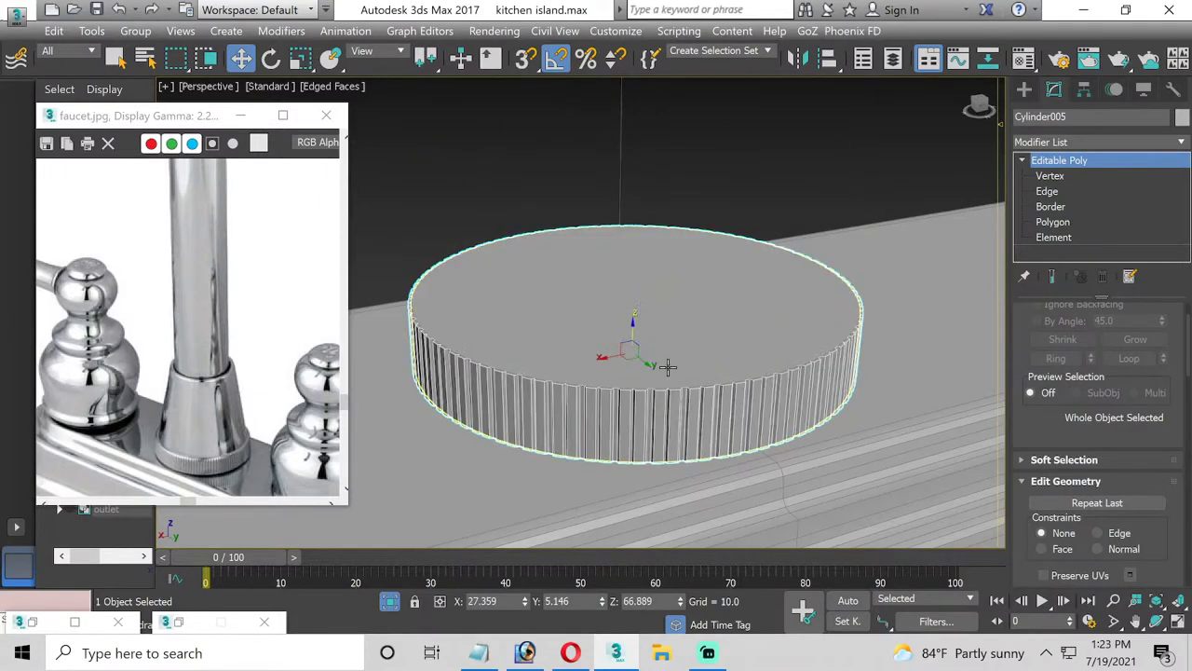
left_click(670, 425)
left_click_drag(630, 330, 652, 159)
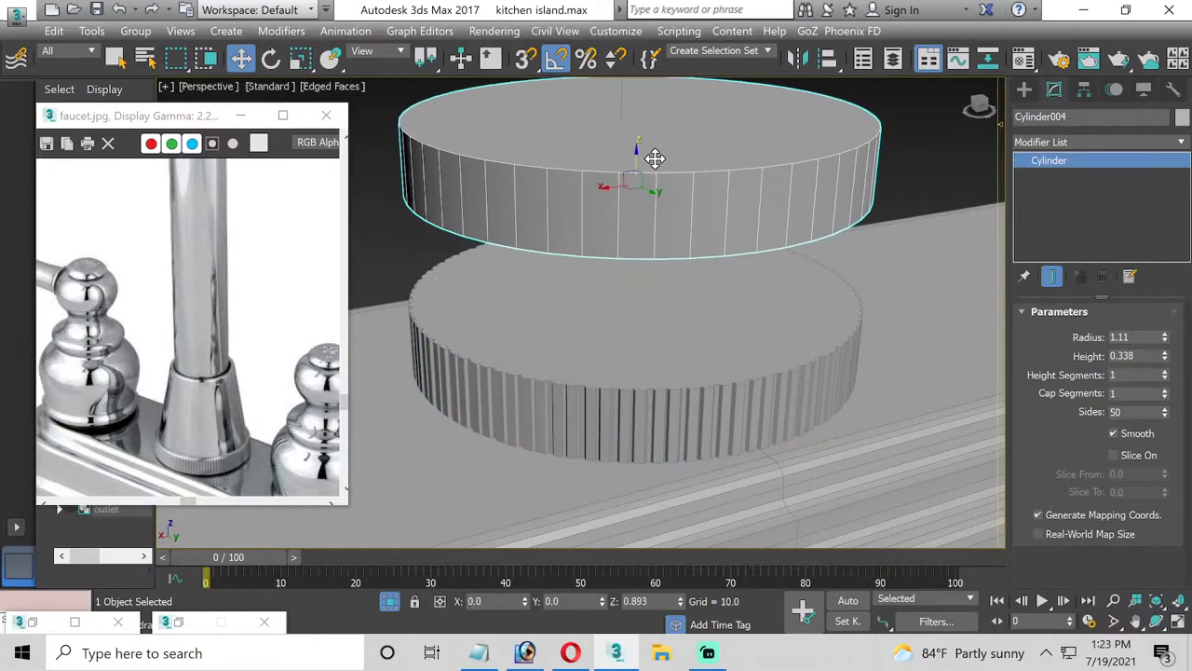
left_click(634, 360)
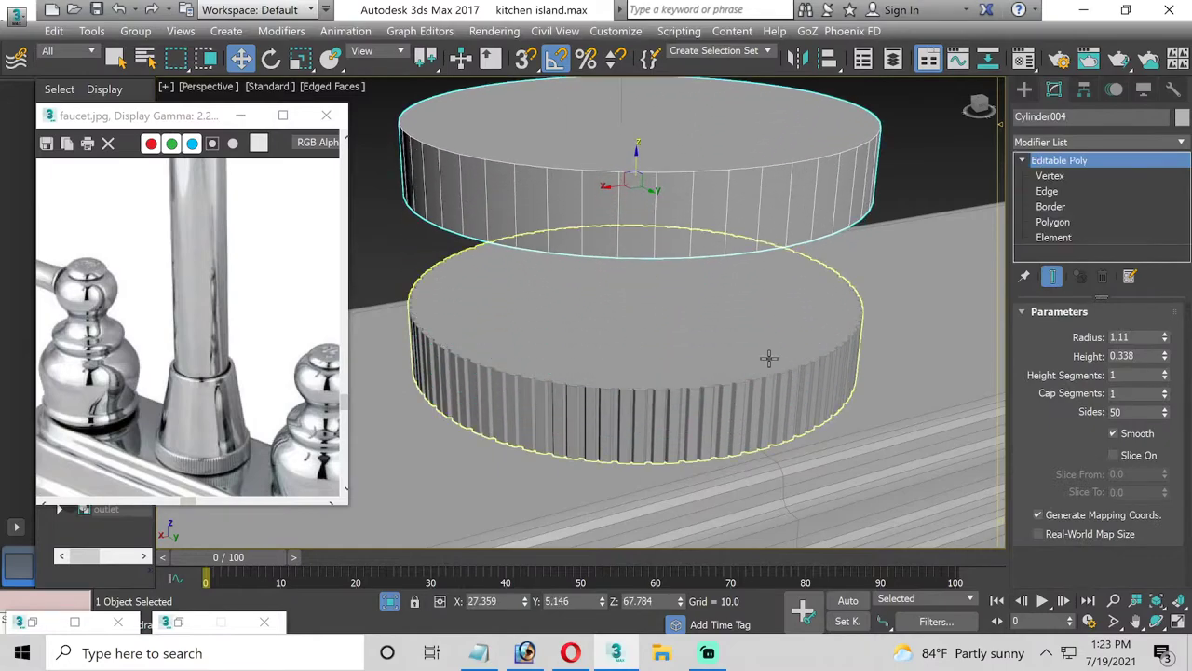
Extrude the fluted cylinder's top face by about 0.179 instead of insetting it
left_click(1065, 223)
left_click(553, 338)
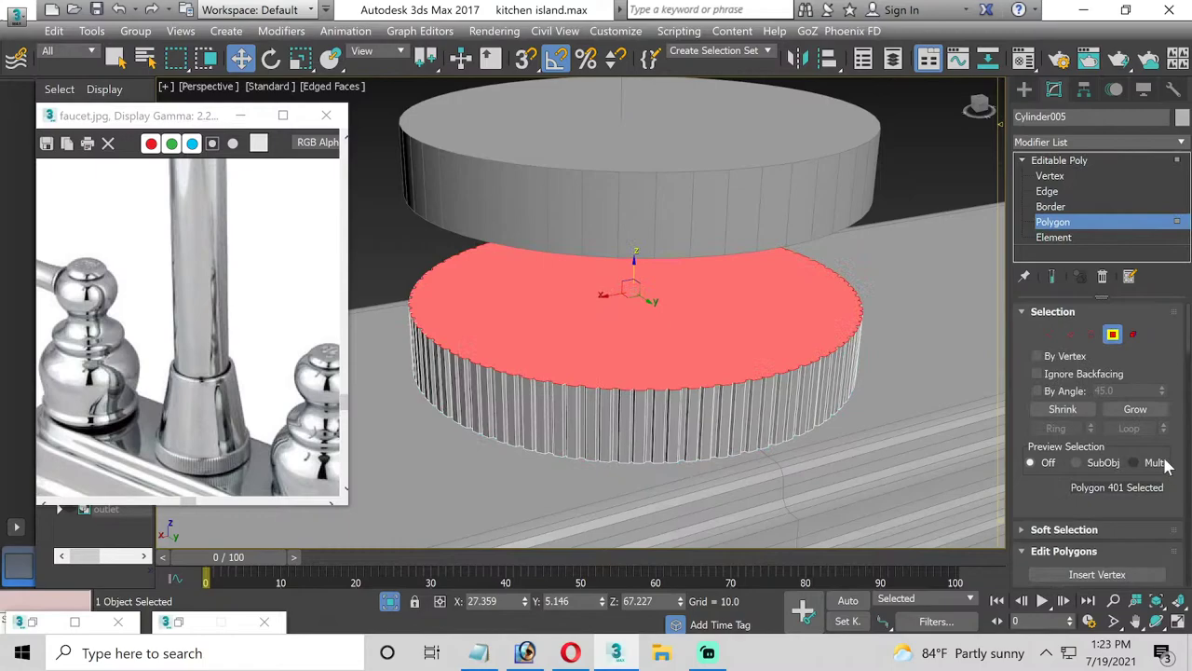
scroll(1157, 466, "down", 2)
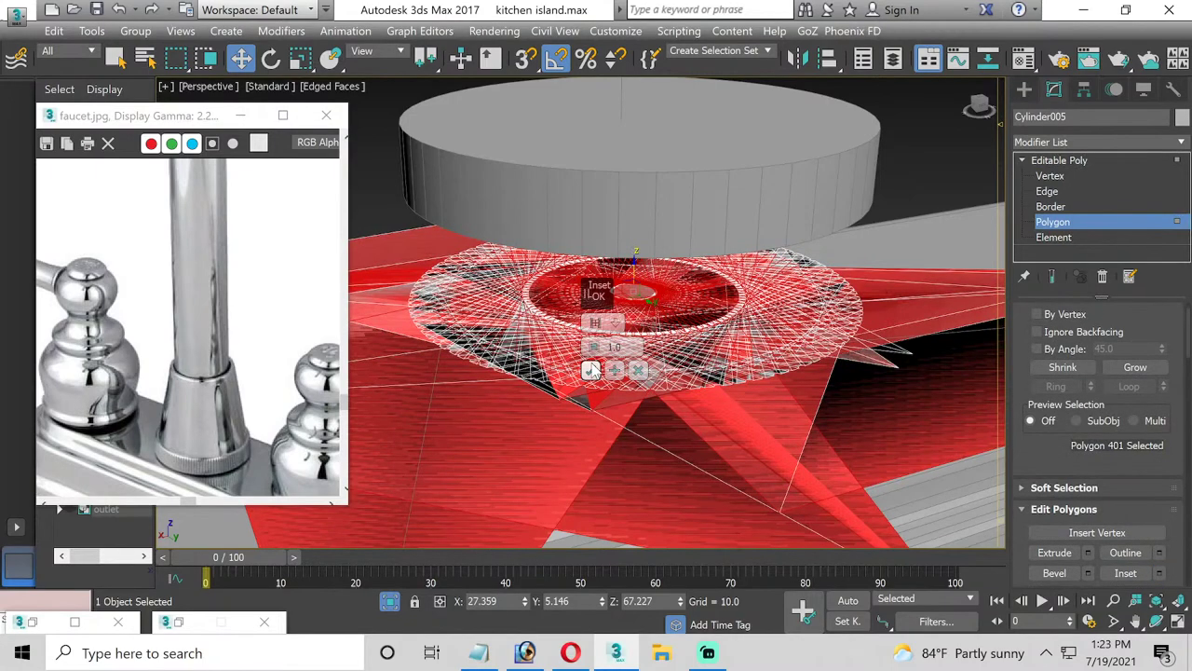
right_click(592, 347)
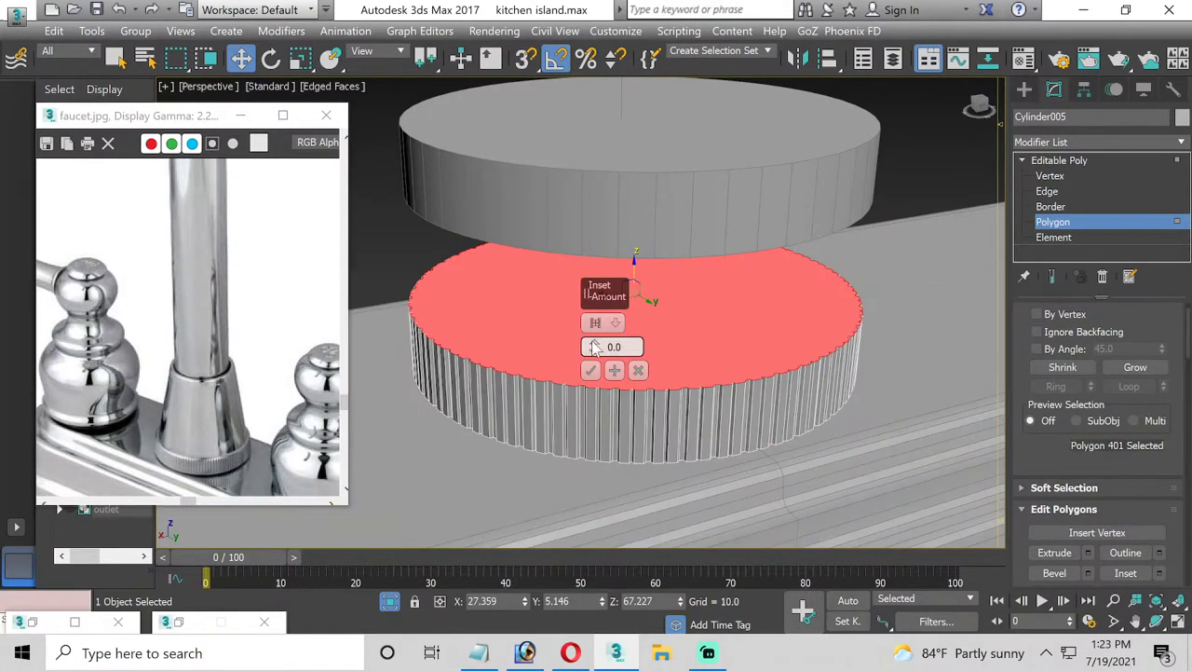
left_click_drag(592, 346, 592, 341)
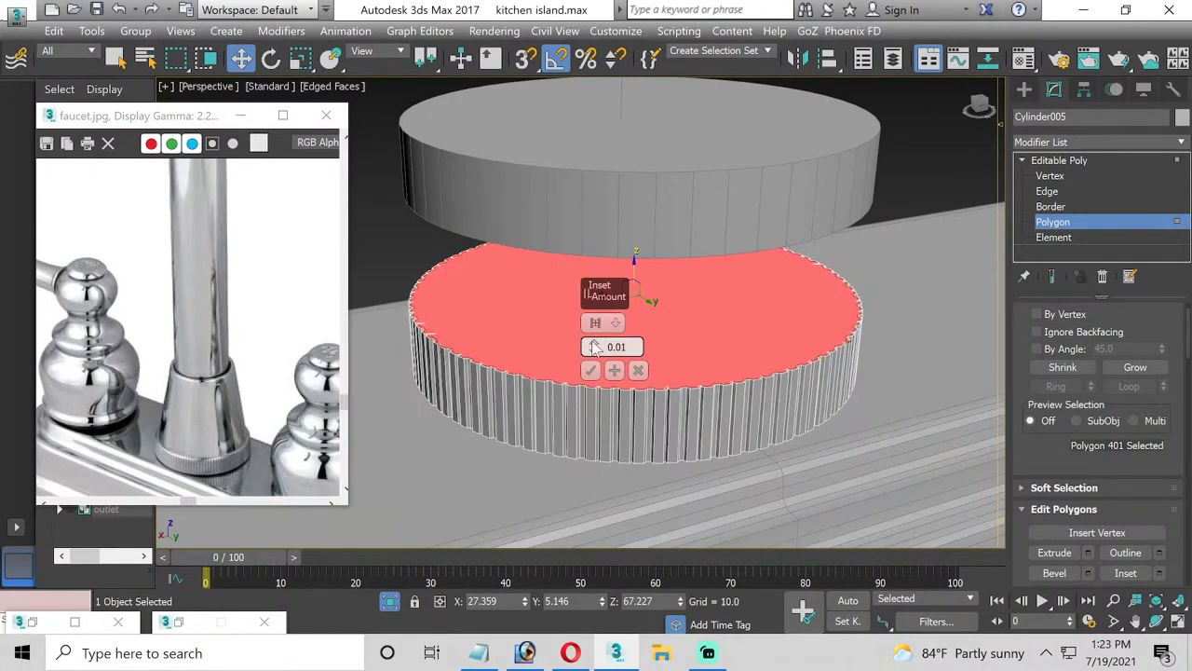
left_click(639, 371)
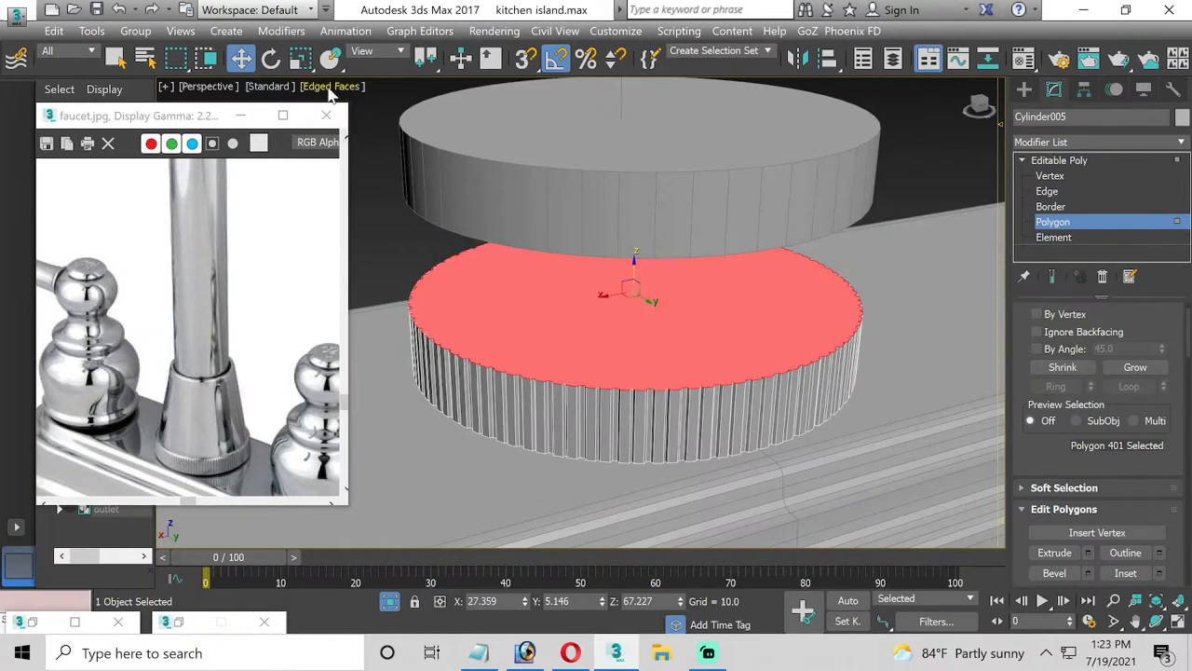
left_click(1088, 551)
left_click_drag(602, 346, 597, 402)
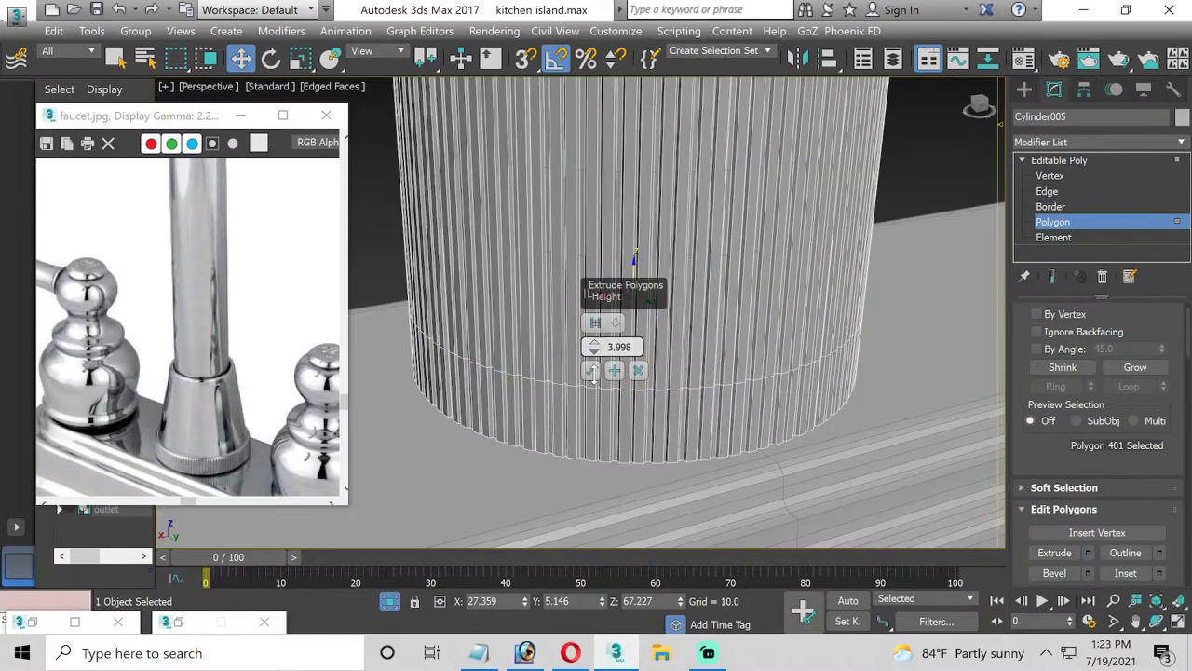
left_click_drag(592, 392, 595, 393)
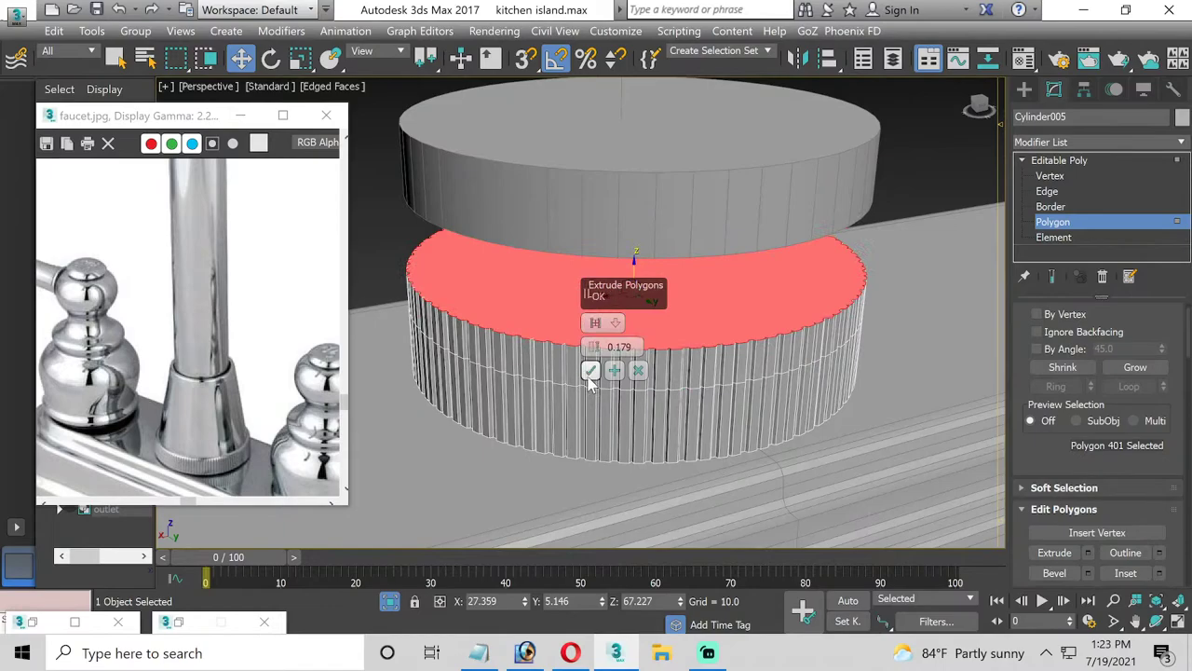
left_click(590, 370)
Scale the extruded top face inward and lower it slightly to taper the ribs
left_click(299, 59)
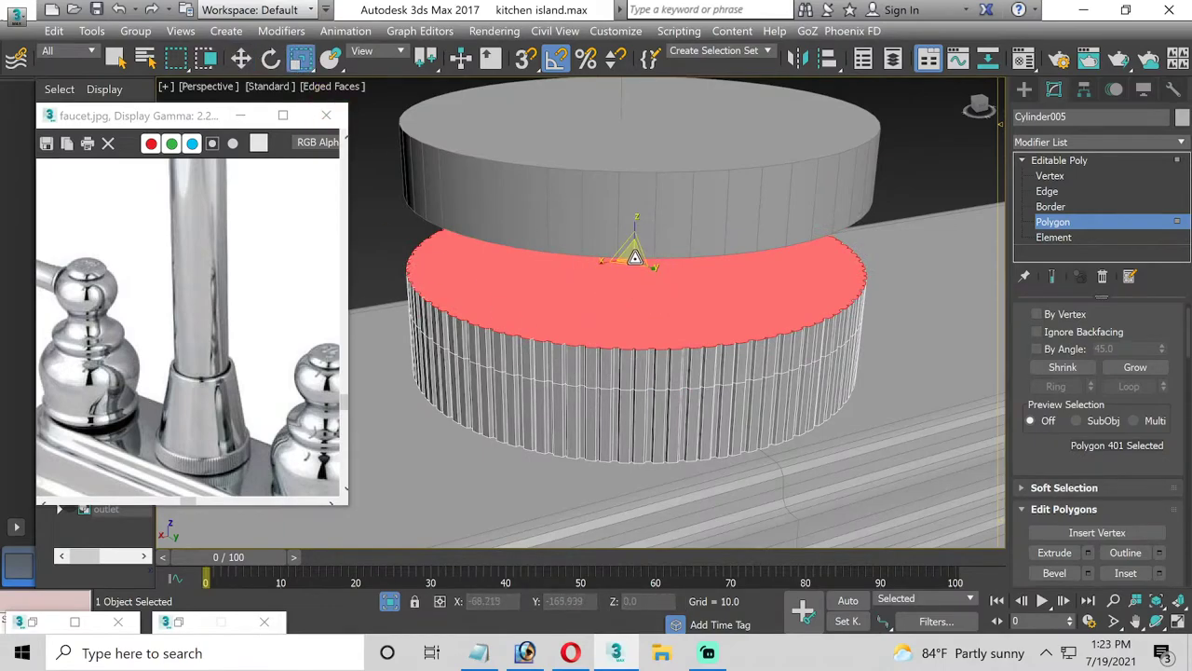
left_click_drag(630, 254, 624, 270)
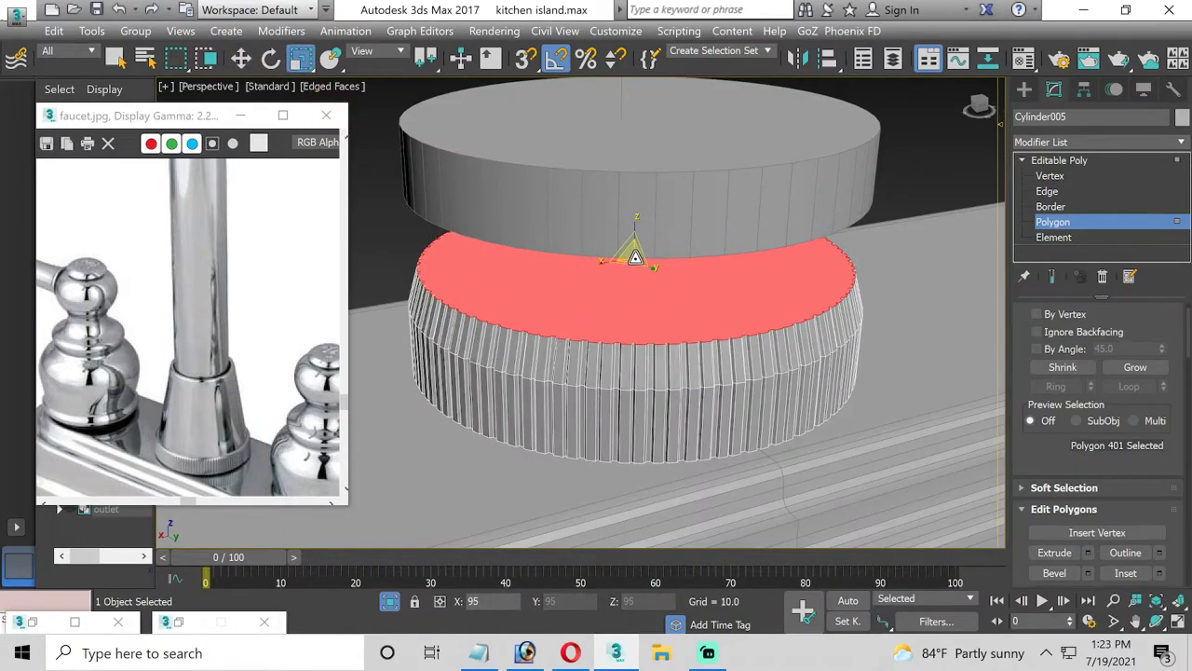
left_click(240, 59)
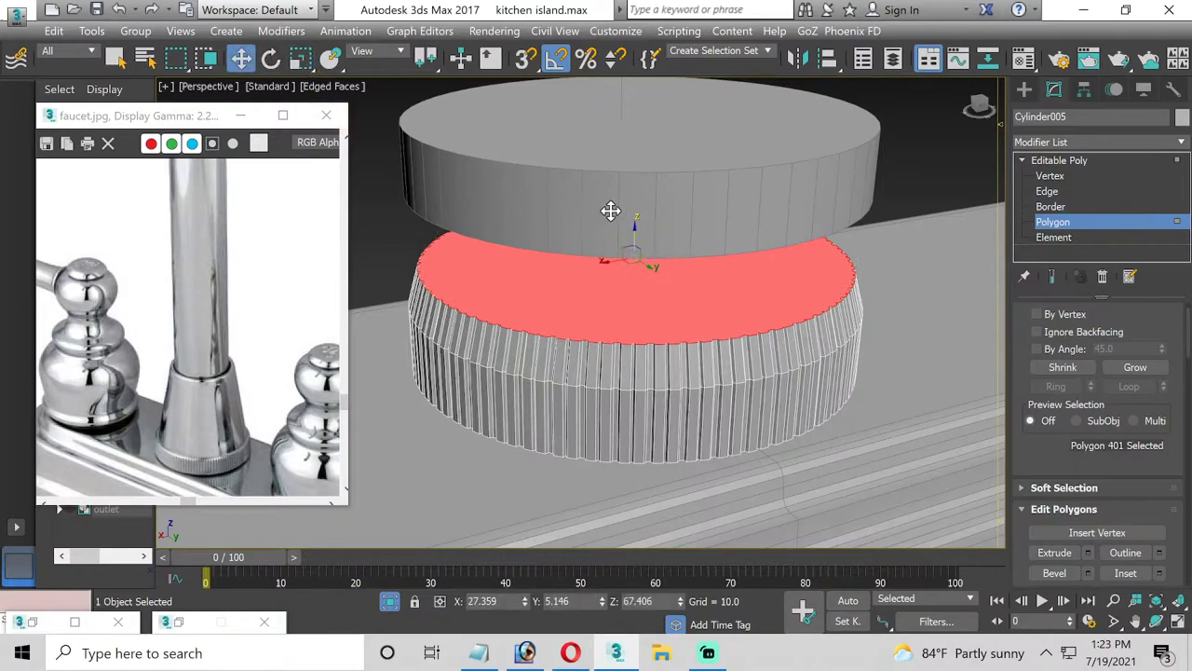
left_click_drag(634, 231, 648, 262)
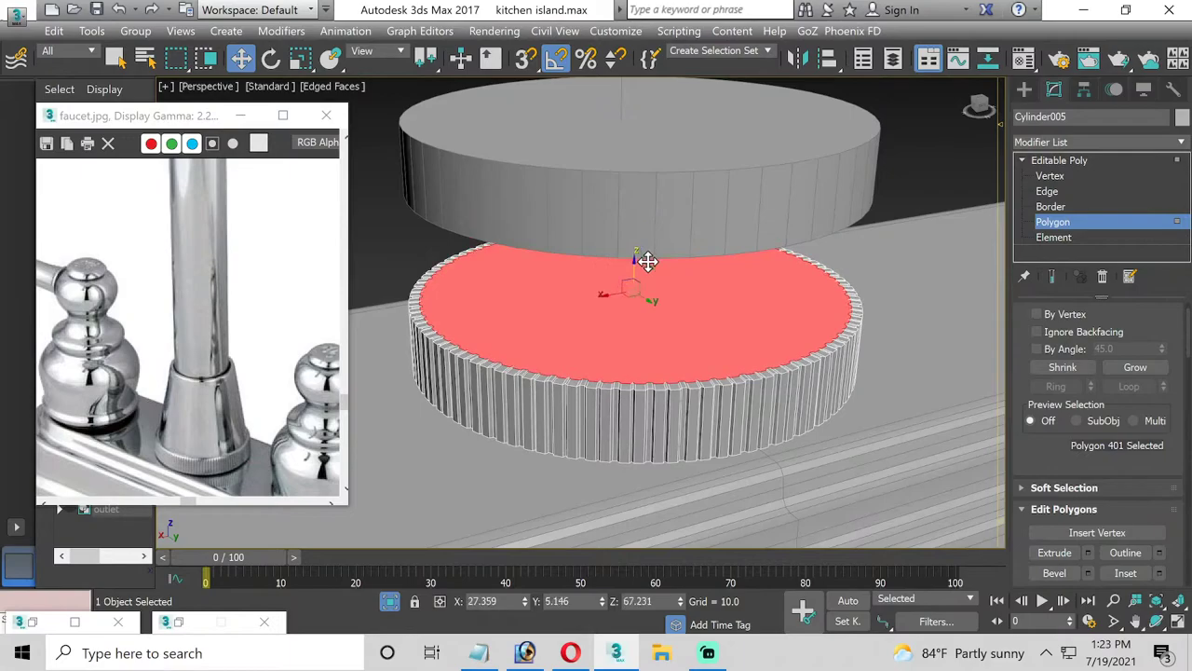
left_click(1050, 176)
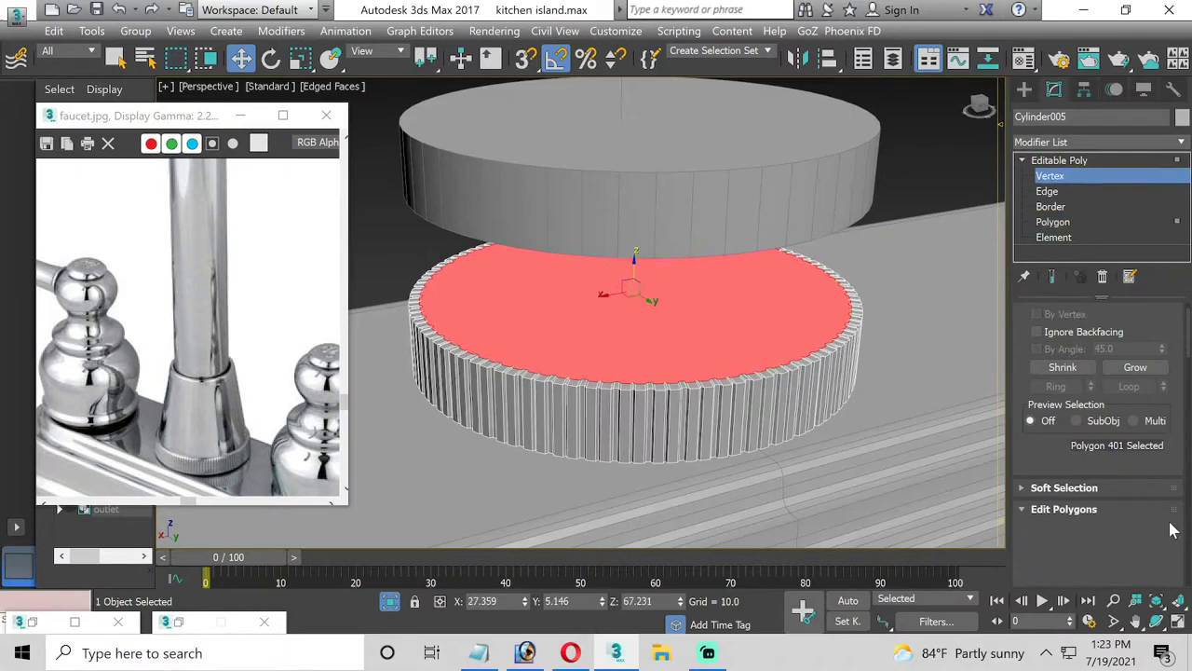
left_click(1178, 623)
scroll(848, 247, "up", 1)
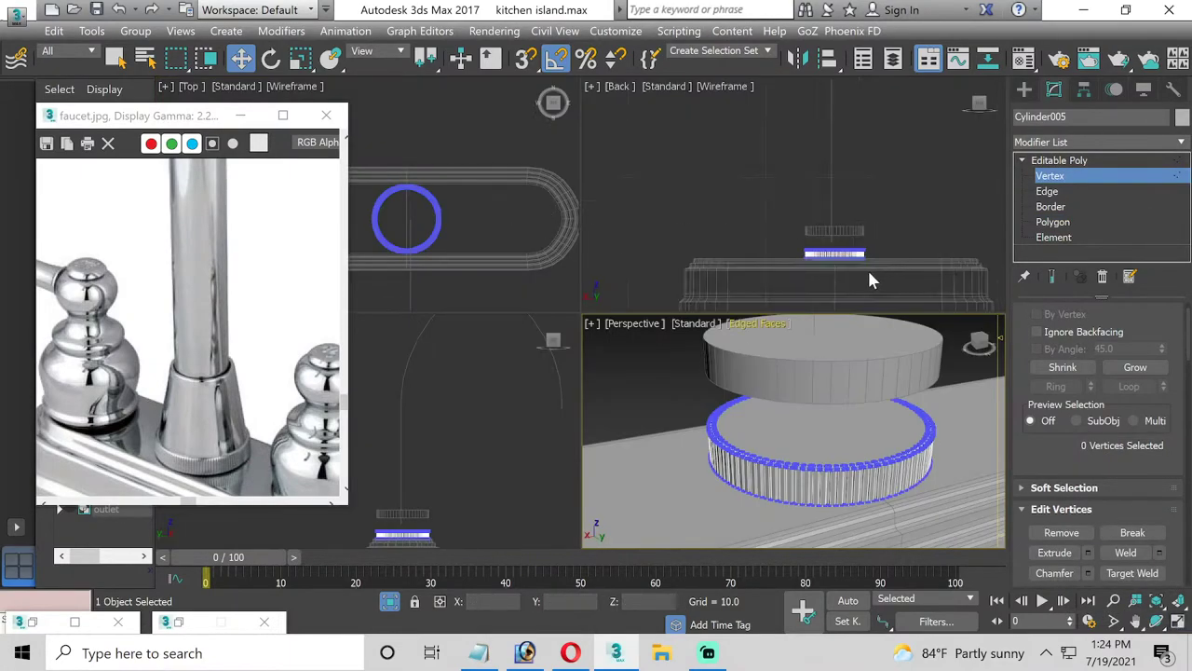
scroll(867, 267, "up", 3)
mouse_move(681, 221)
middle_mouse_down()
mouse_move(691, 244)
mouse_move(780, 233)
middle_mouse_up()
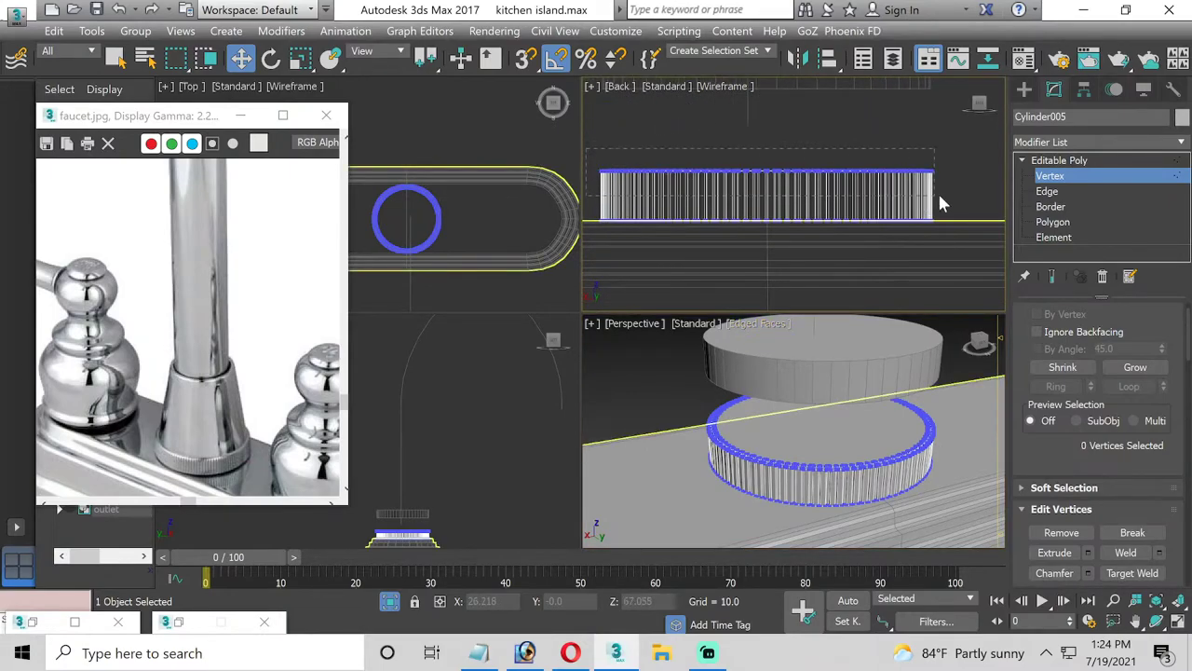
left_click_drag(939, 203, 952, 186)
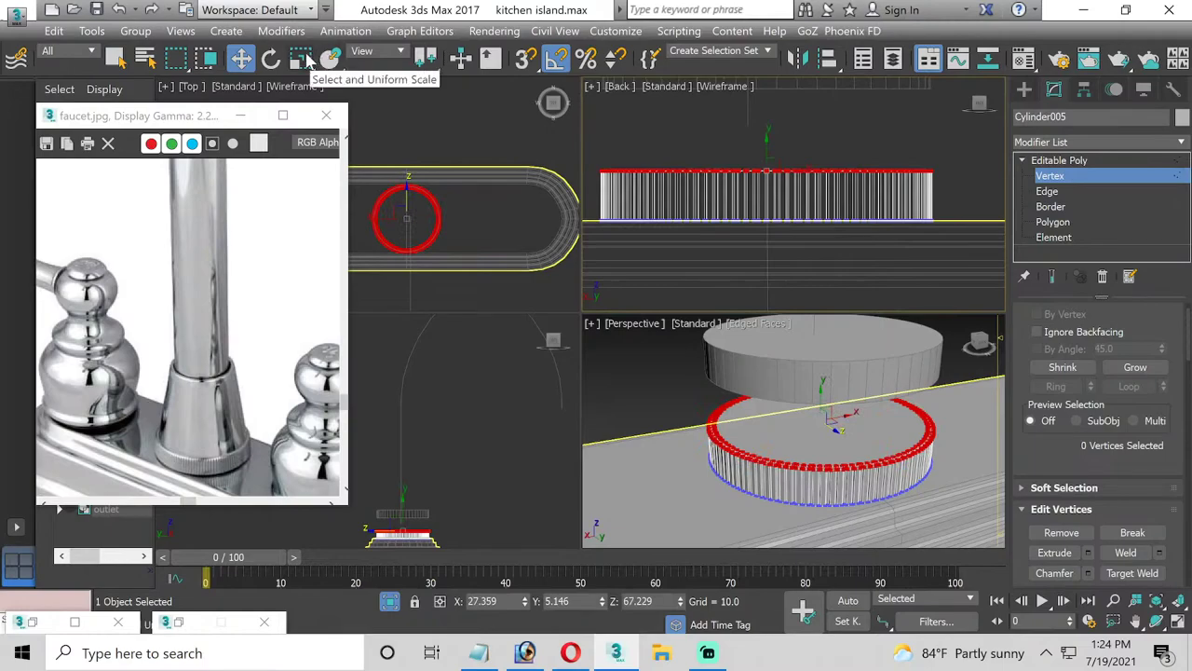
left_click(304, 59)
right_click(671, 240)
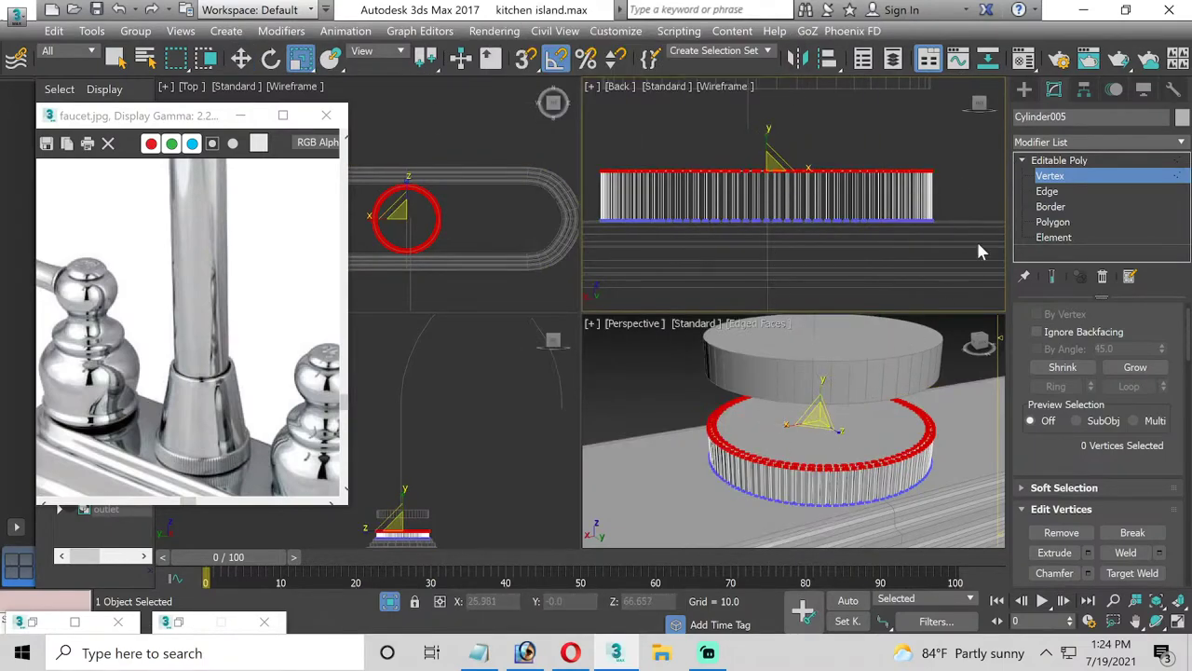
key("1")
left_click(943, 318)
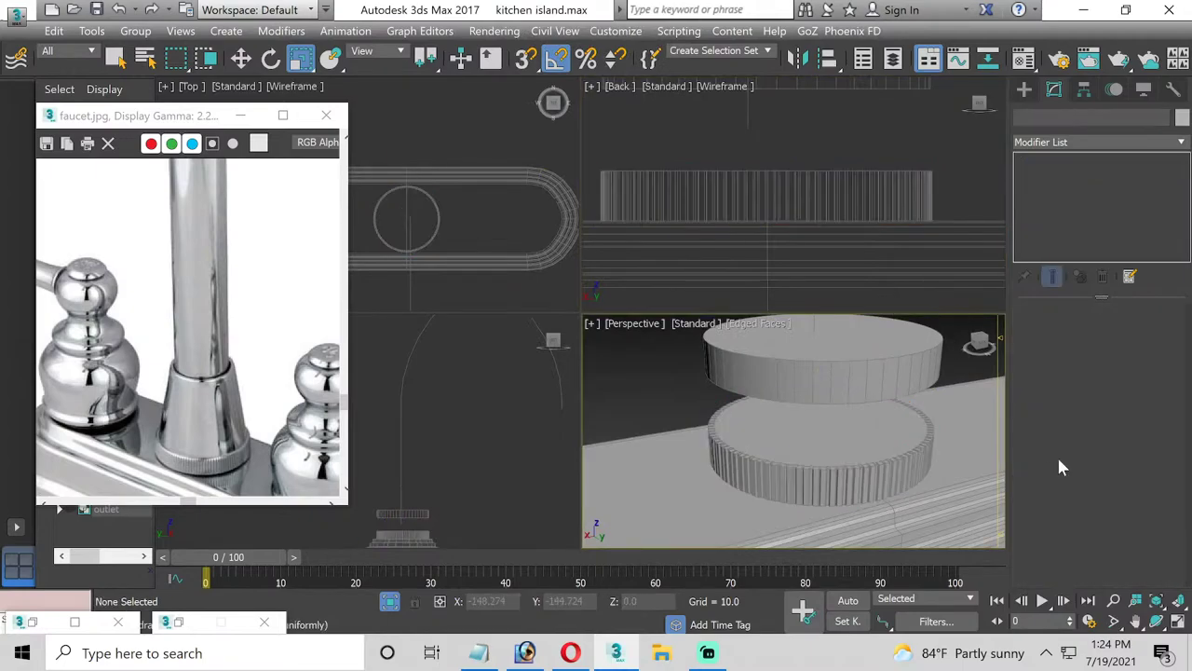
left_click(1179, 624)
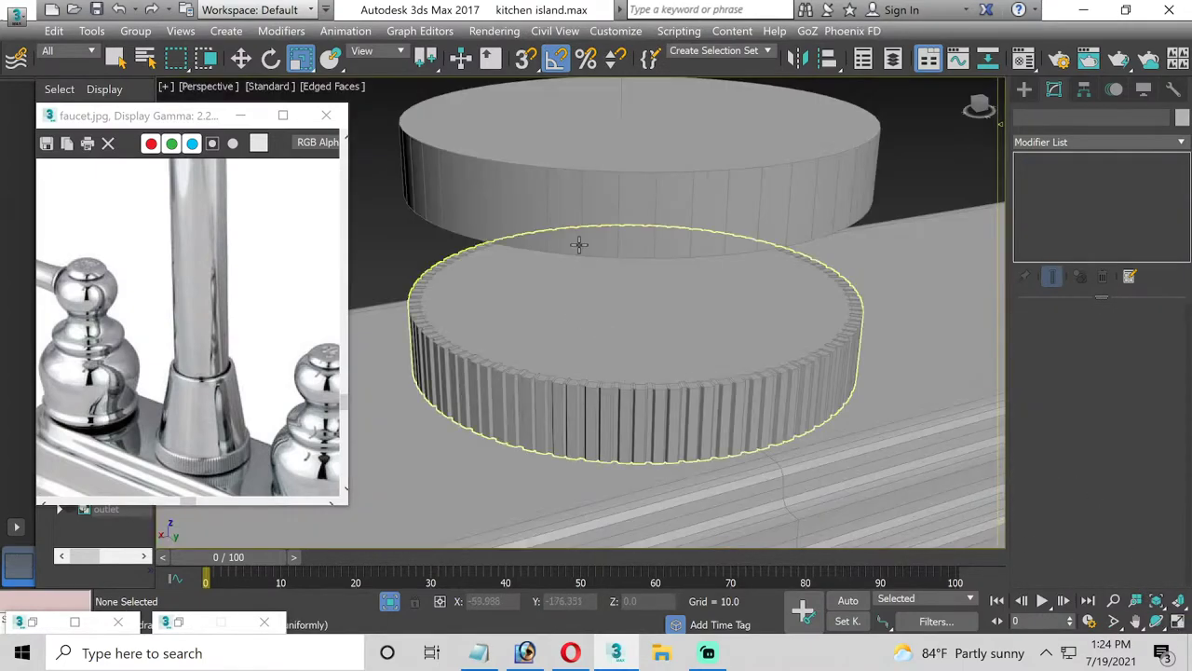
Move Cylinder004 down along Z to sit on the fluted Cylinder005 and check the fit
left_click(594, 196)
left_click(241, 58)
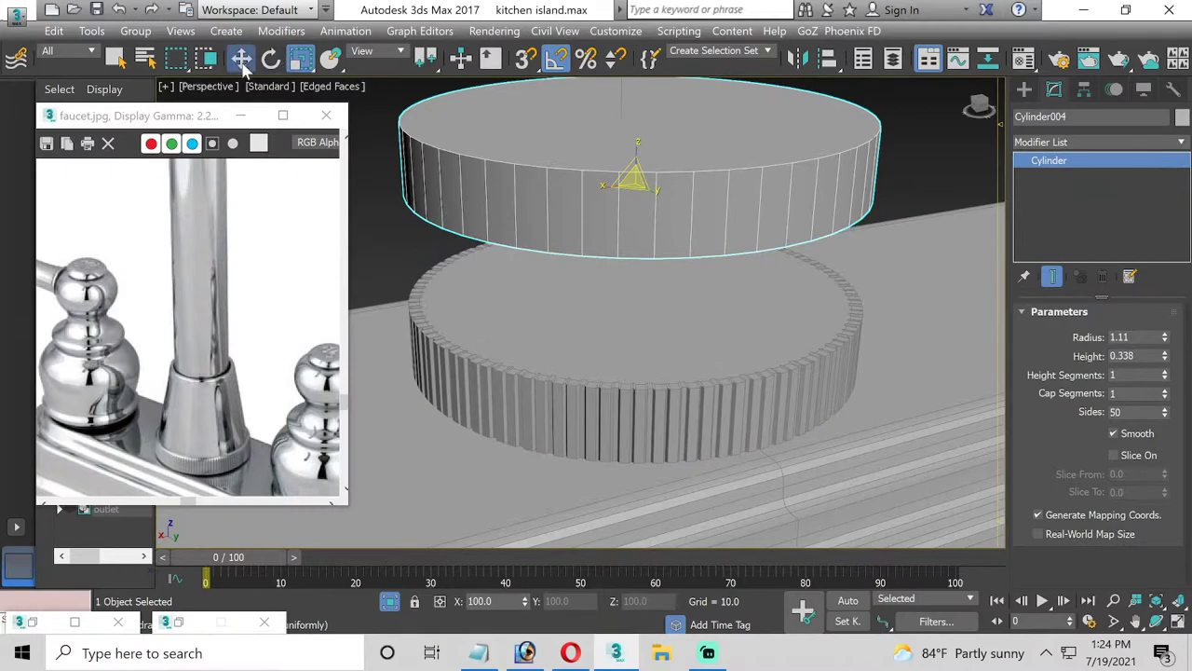
left_click_drag(636, 156, 654, 290)
left_click(692, 190)
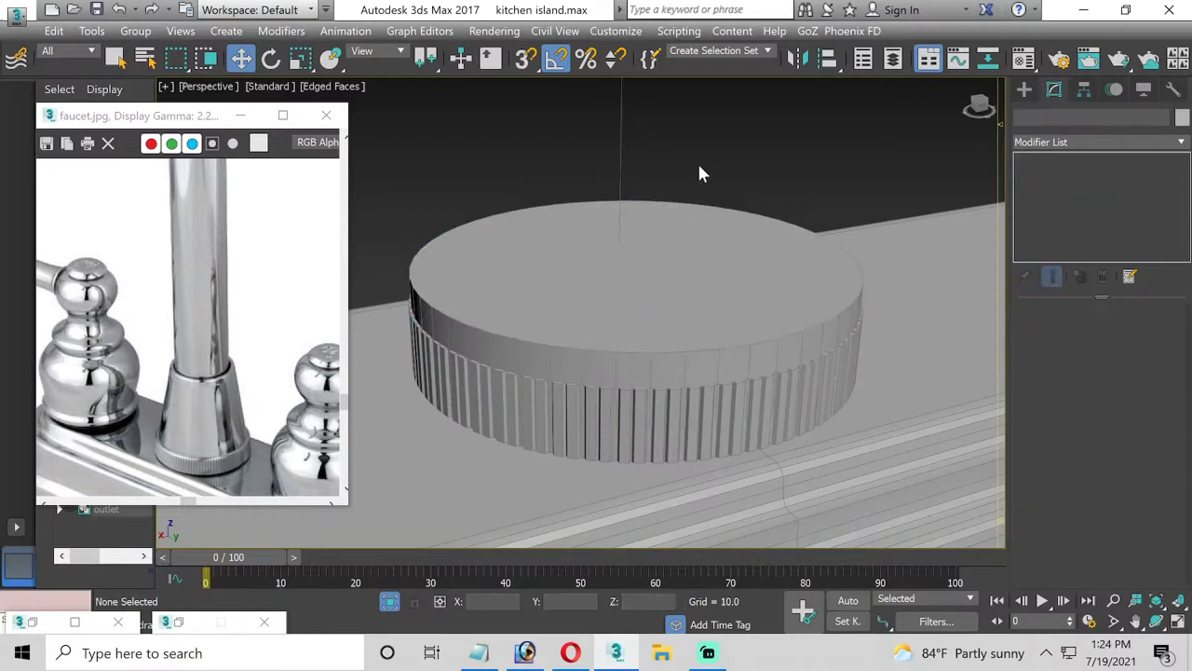
left_click(624, 295)
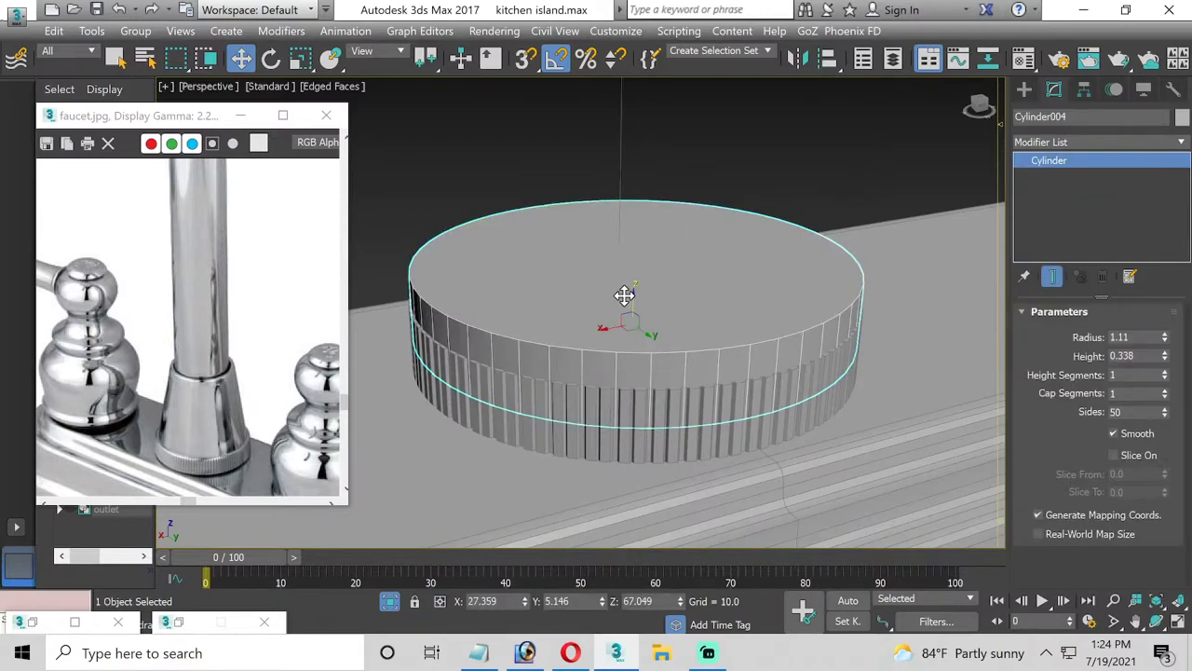
scroll(614, 303, "down", 5)
left_click(705, 216)
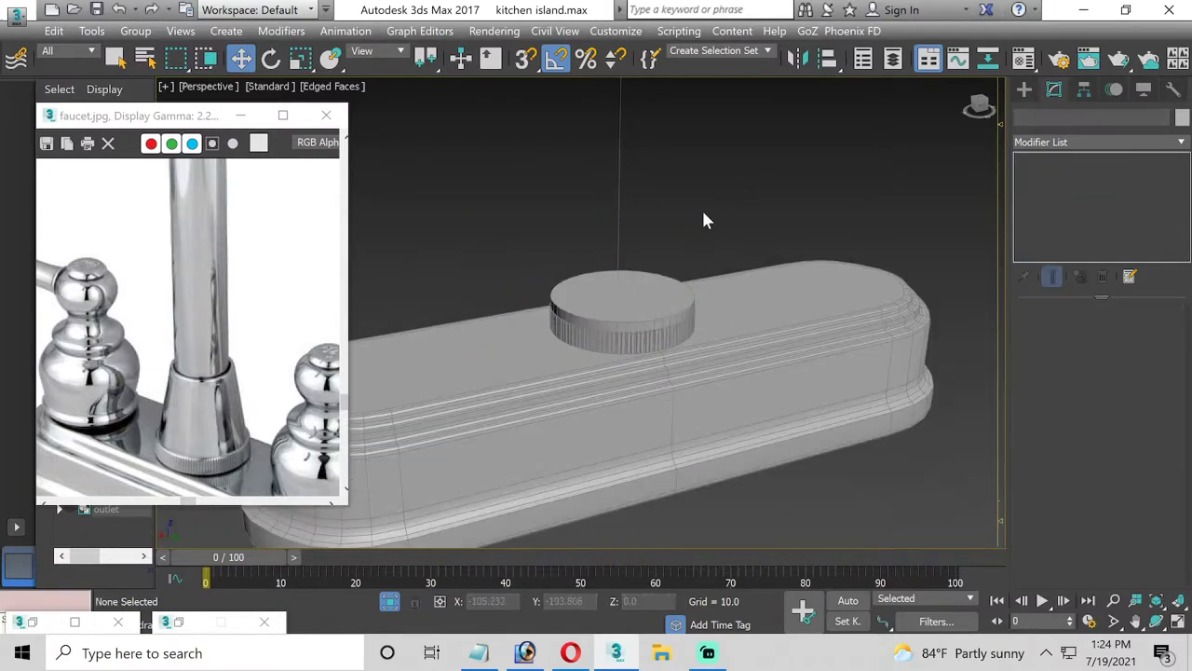
scroll(601, 279, "up", 3)
left_click(599, 283)
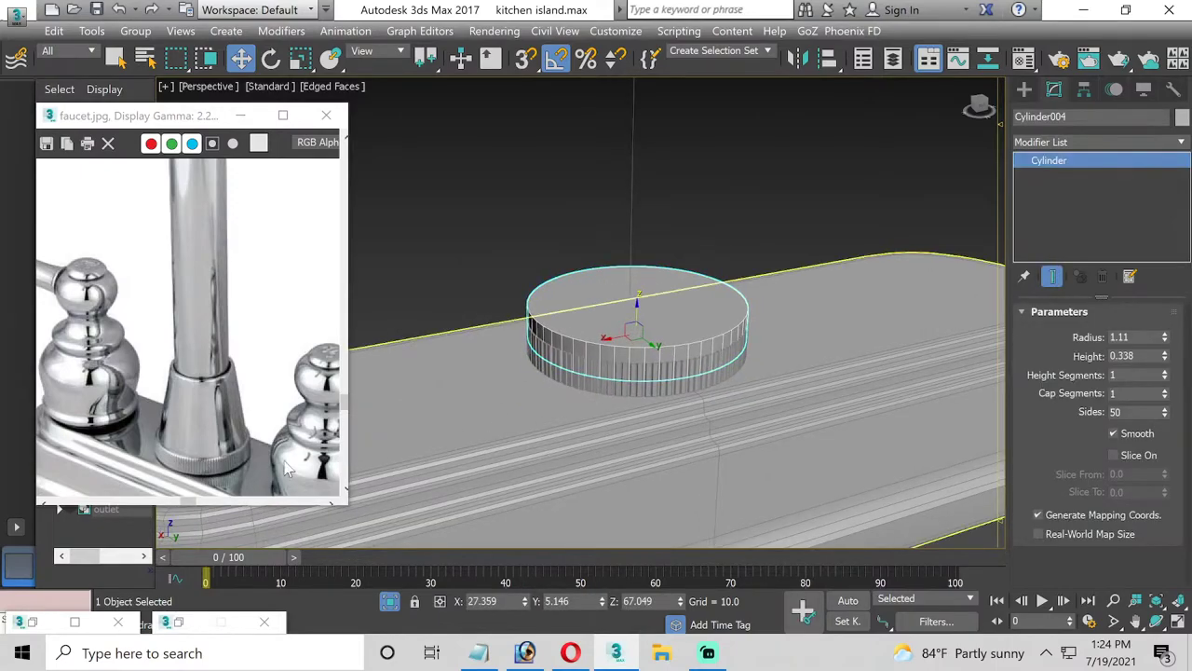
scroll(622, 279, "up", 3)
middle_click_drag(625, 298, 611, 327)
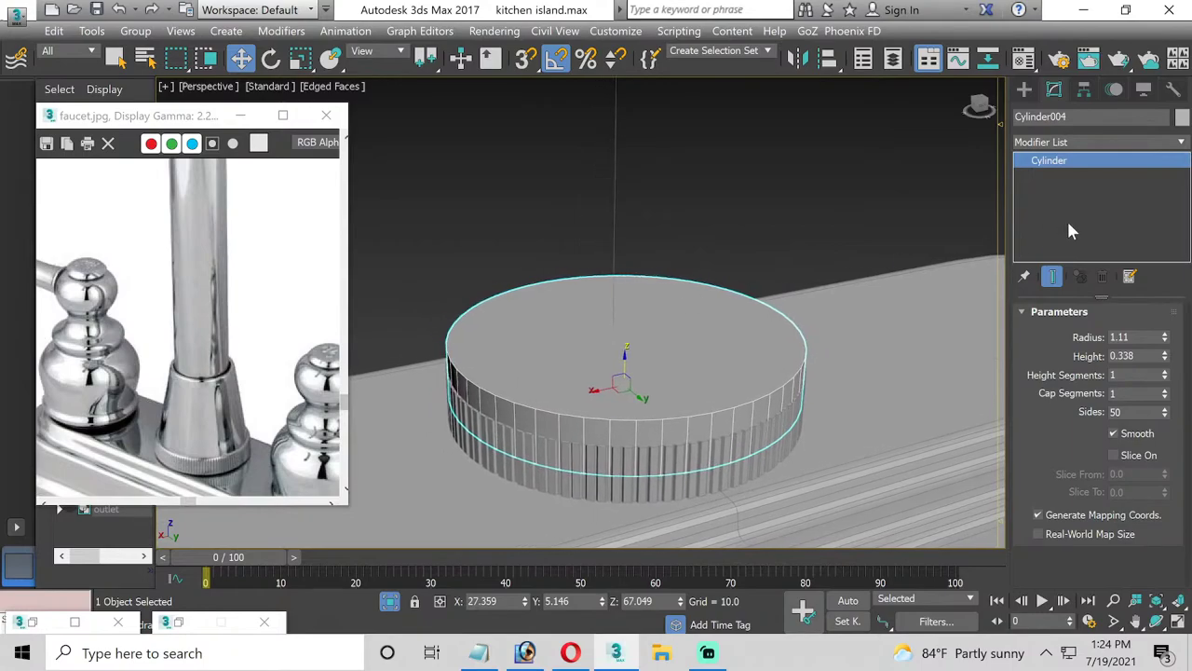
Convert Cylinder004 to editable poly and reshape its top face by moving and scaling it
right_click(1051, 165)
left_click(1062, 428)
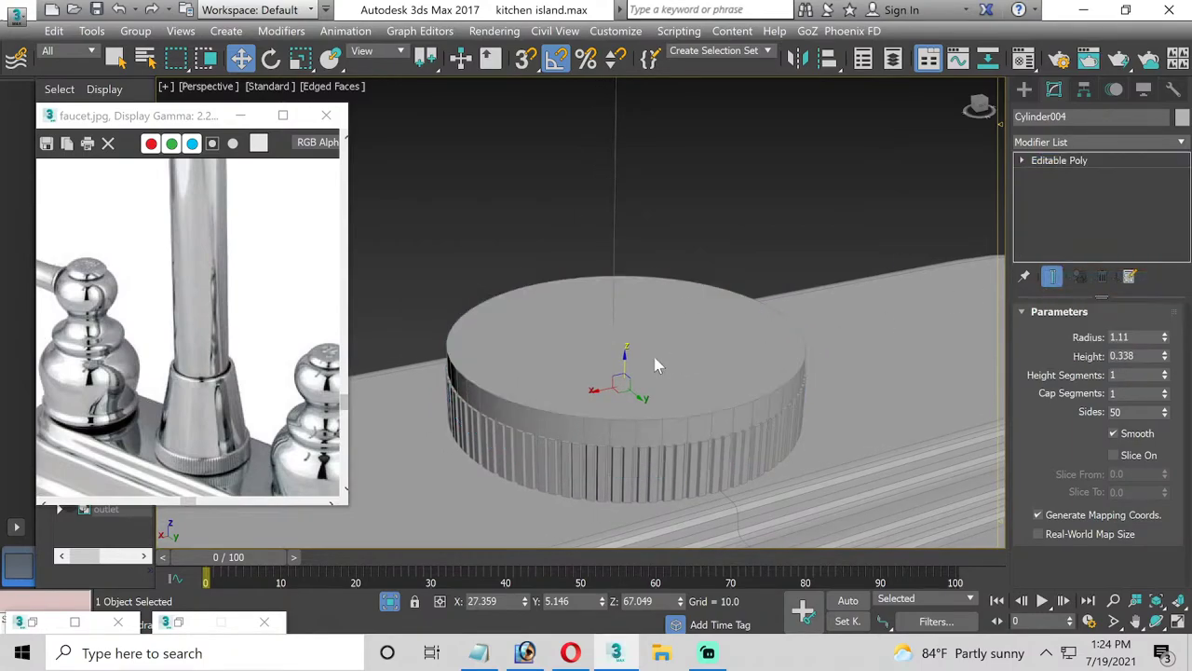
left_click(1020, 163)
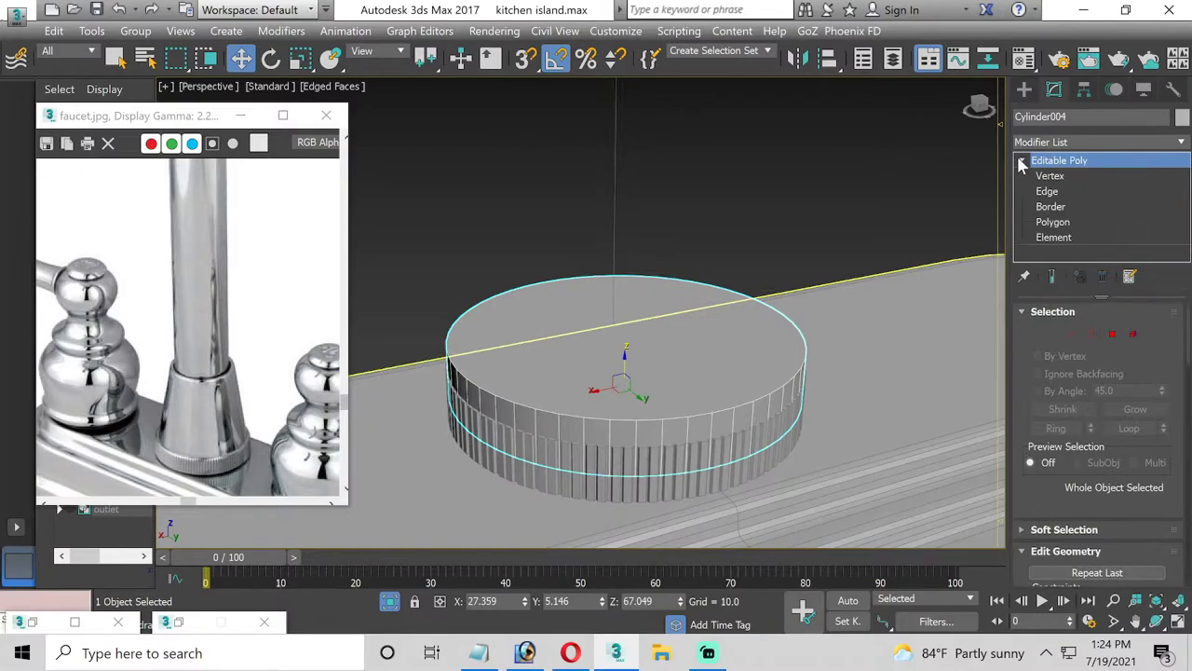
left_click(1052, 222)
left_click(717, 352)
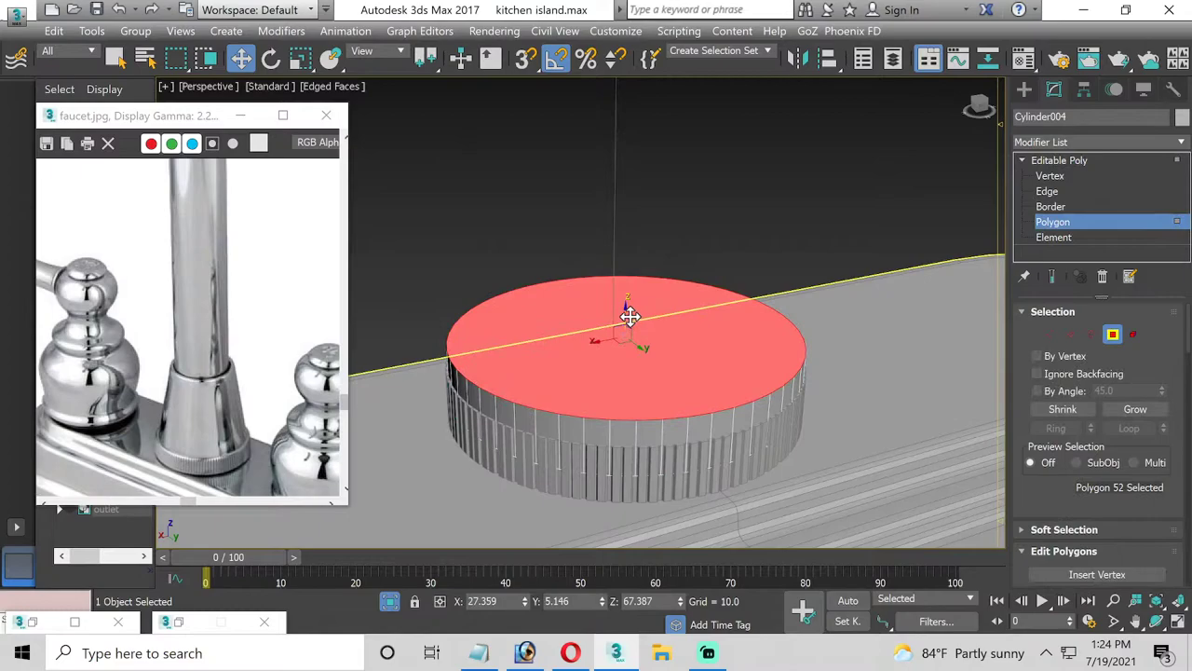
left_click_drag(624, 313, 650, 239)
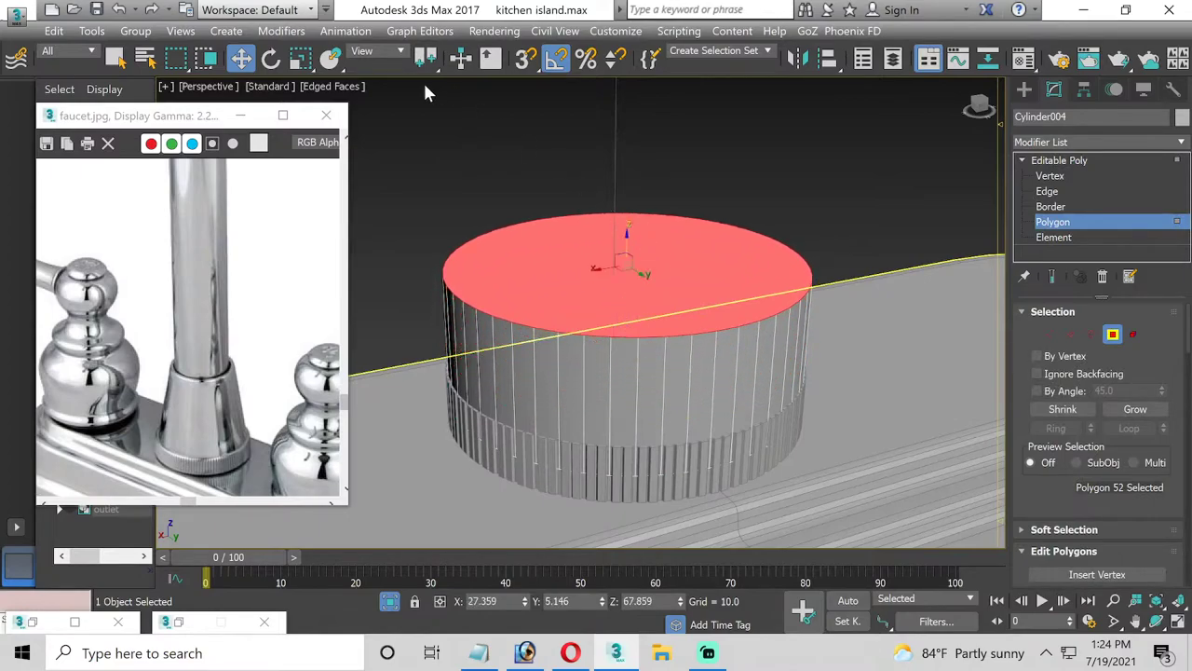
left_click(299, 58)
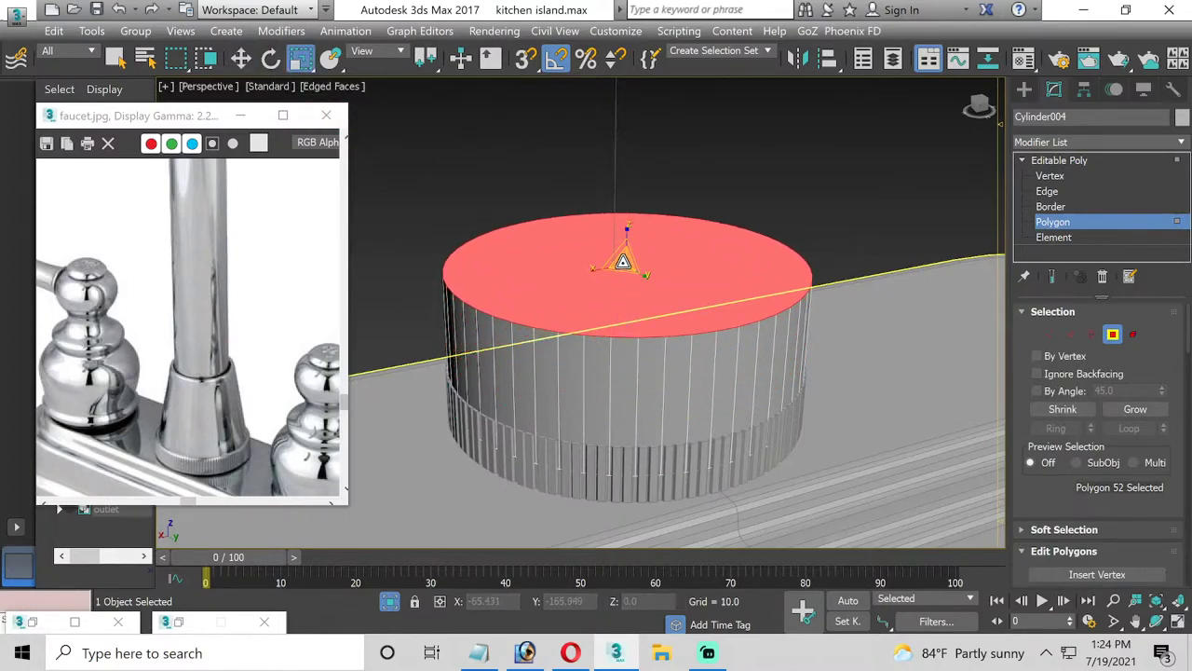
left_click_drag(621, 262, 609, 265)
left_click(241, 58)
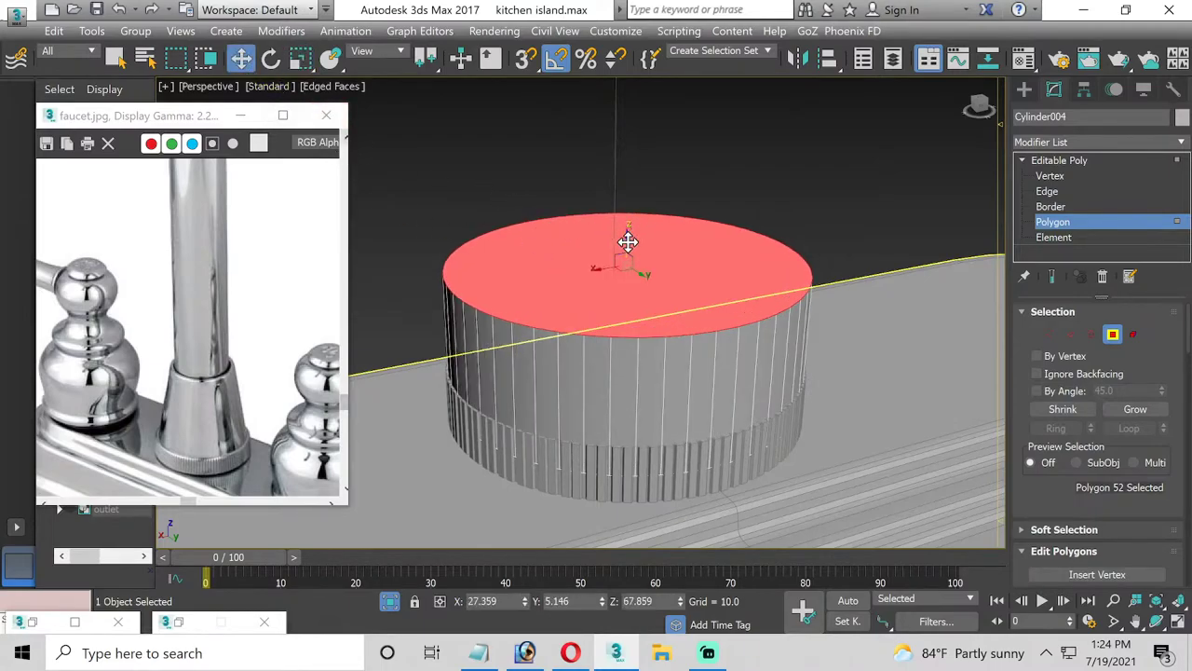
left_click_drag(627, 242, 640, 332)
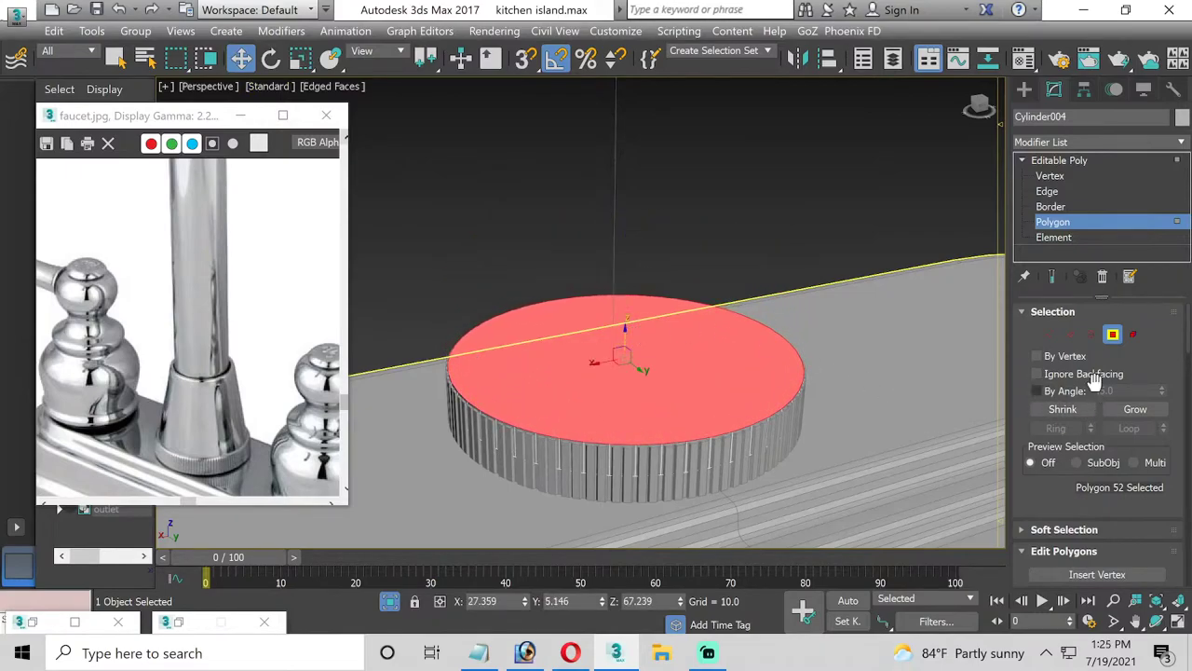
Extrude Cylinder004's top face 0.179 to add a thin plain layer
scroll(1101, 540, "down", 1)
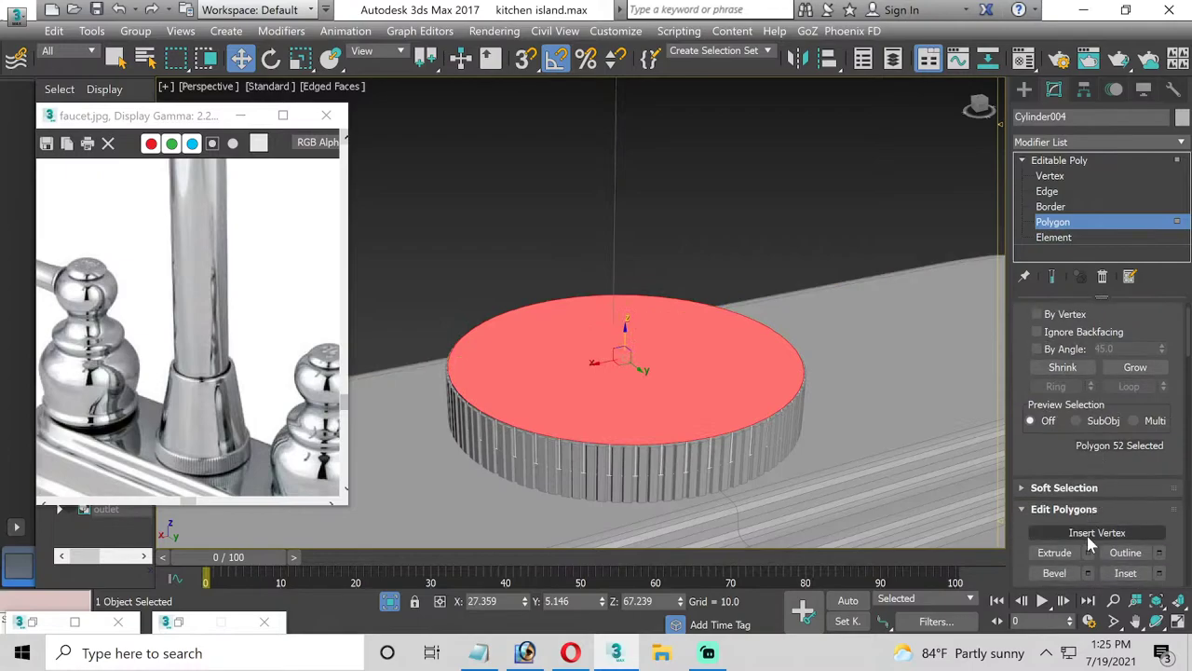
left_click(1087, 551)
mouse_move(612, 347)
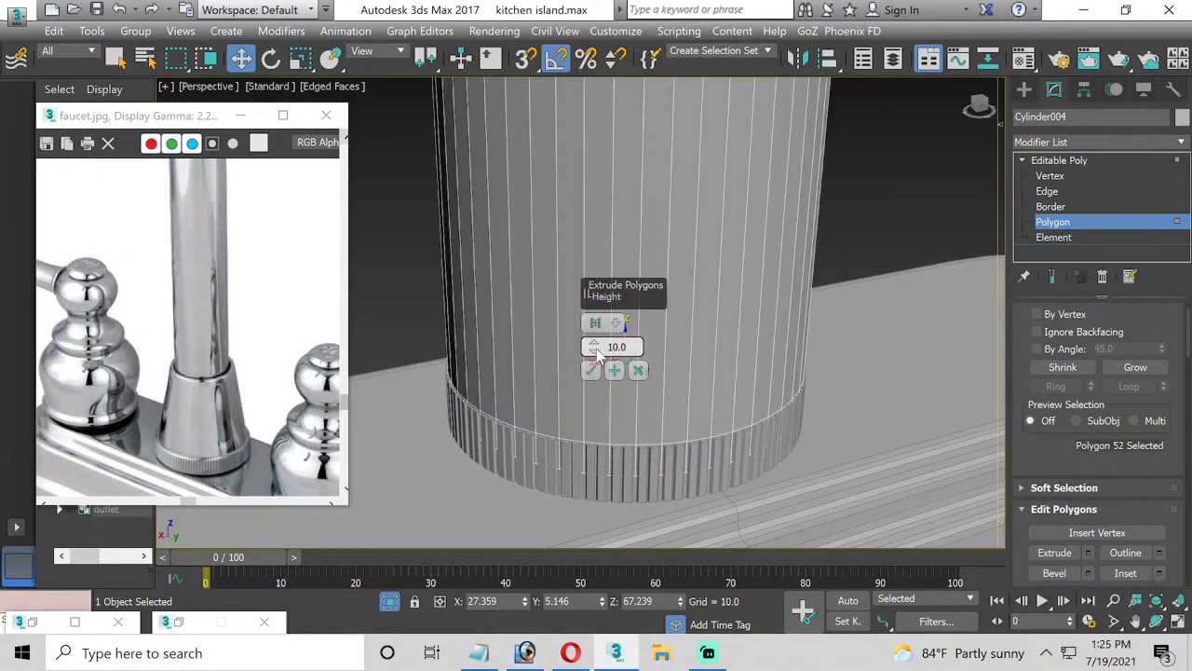
left_click_drag(603, 372, 596, 376)
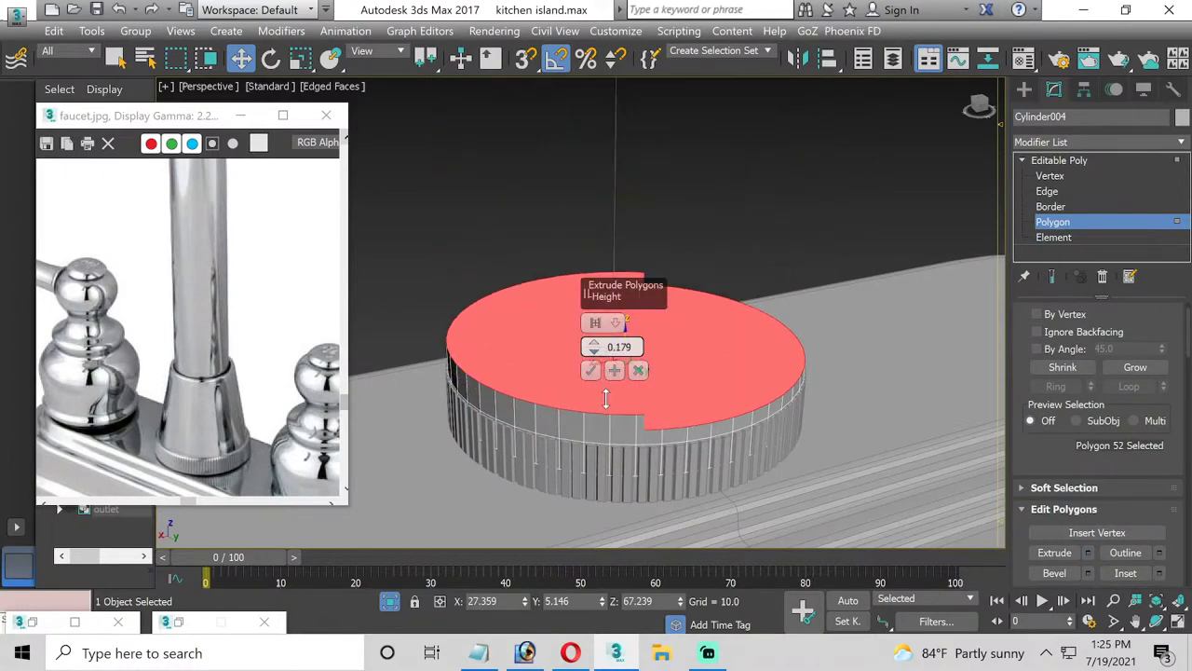
left_click(590, 372)
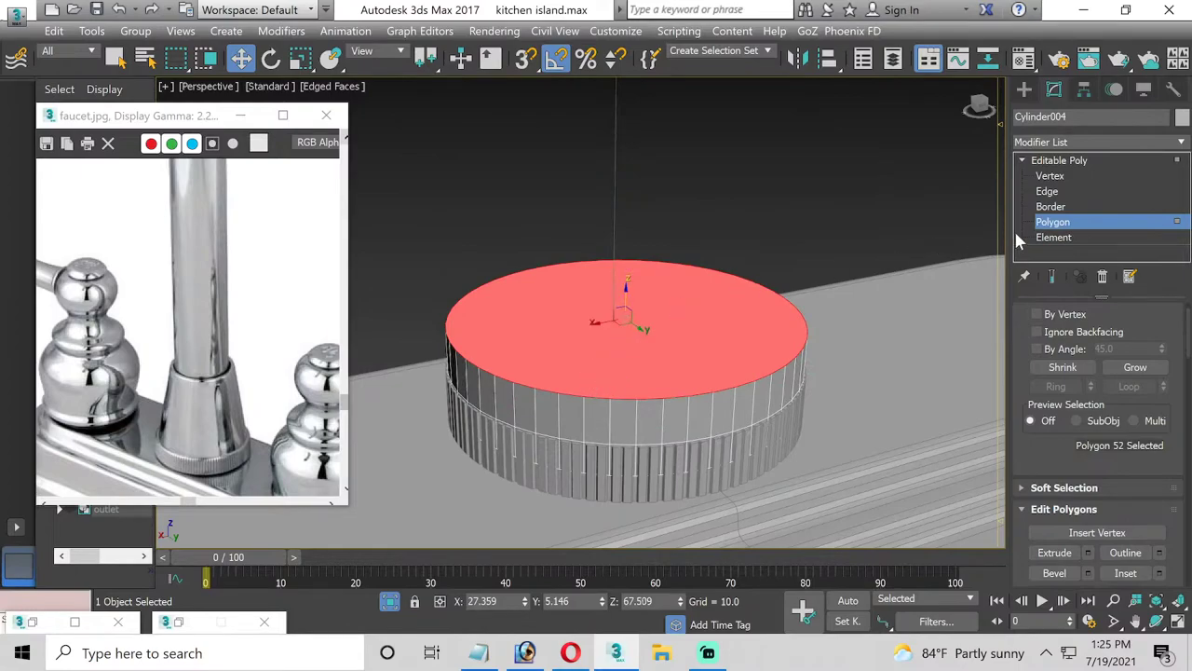
left_click(1050, 223)
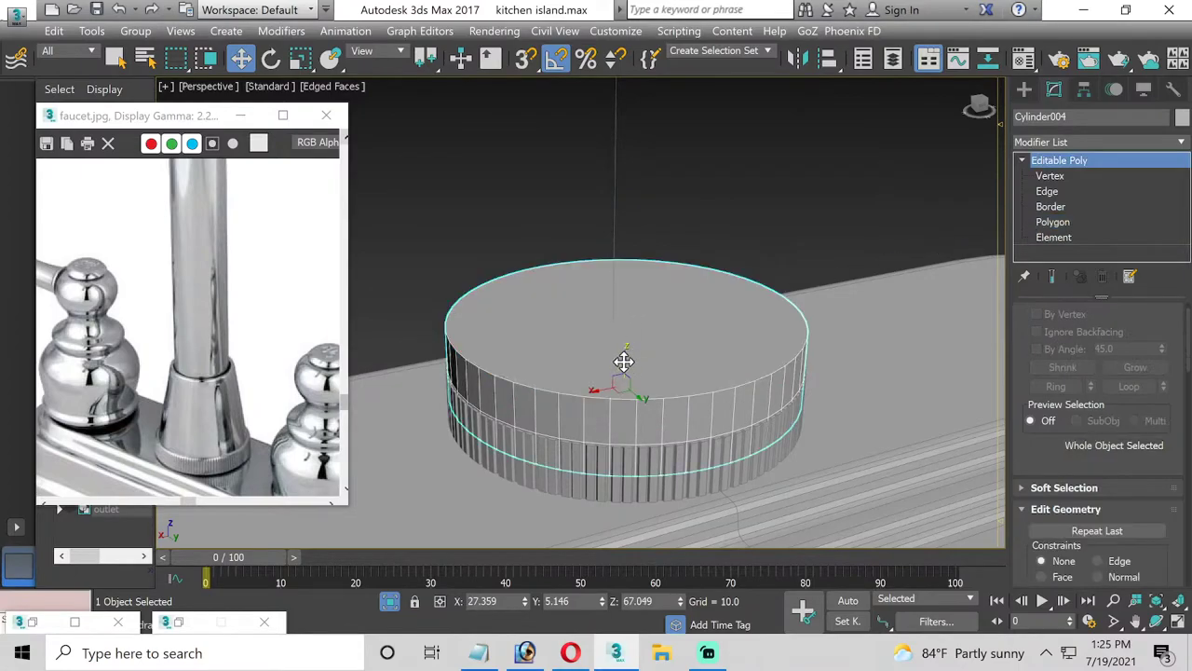
Raise Cylinder004 above the fluted ring and drag its bottom face ring down to meet it
left_click_drag(623, 364, 626, 387)
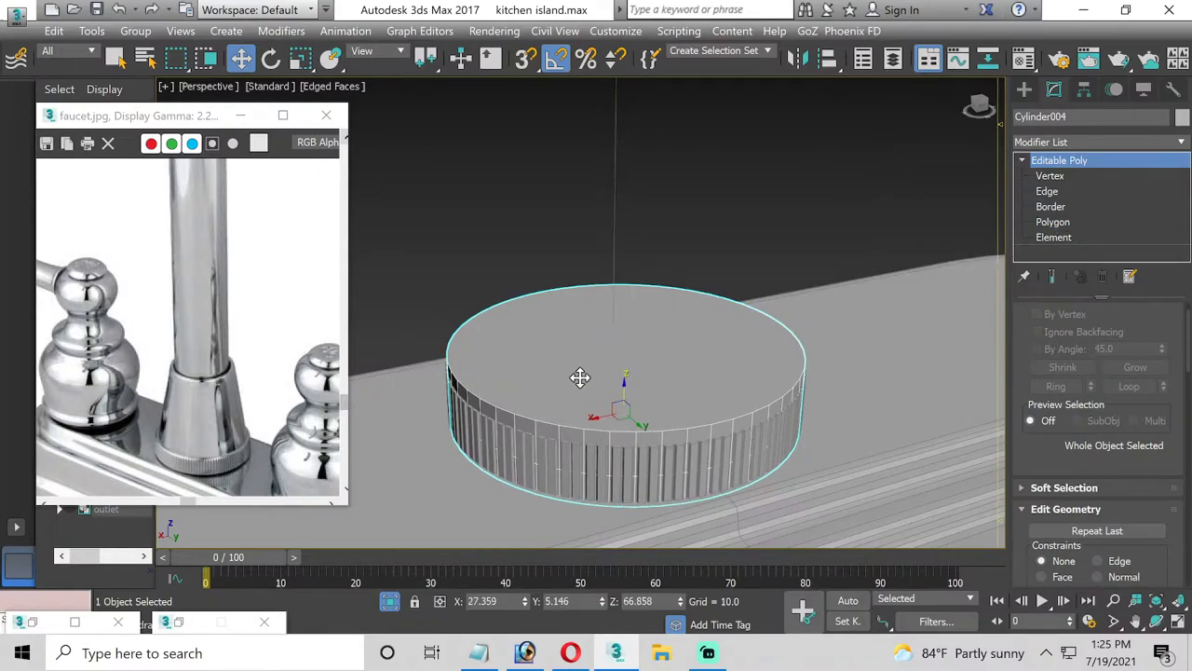
left_click_drag(624, 392, 643, 319)
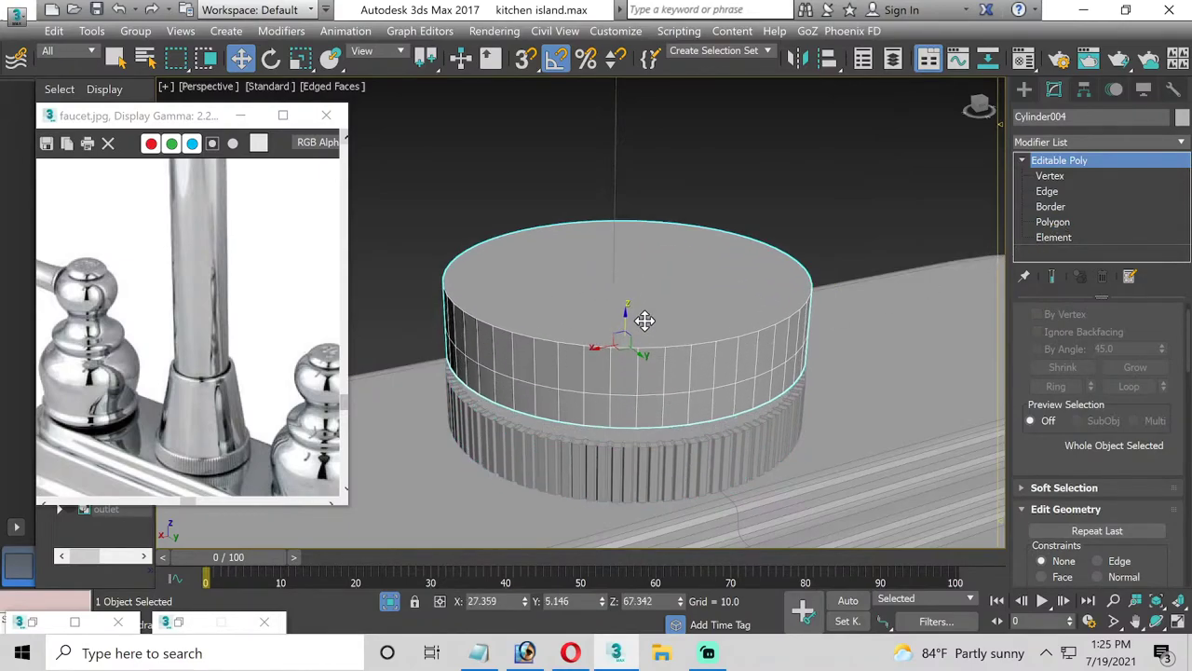
left_click(1157, 622)
left_click_drag(519, 305, 525, 269)
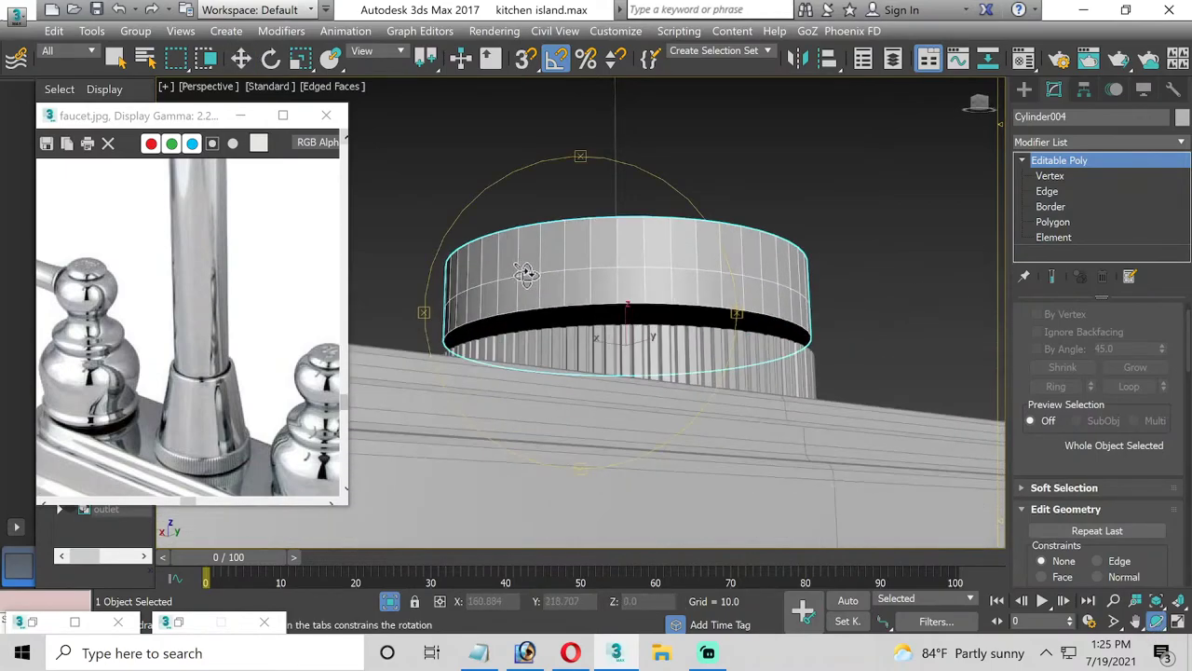
left_click(1045, 224)
key("w")
double_click(562, 316)
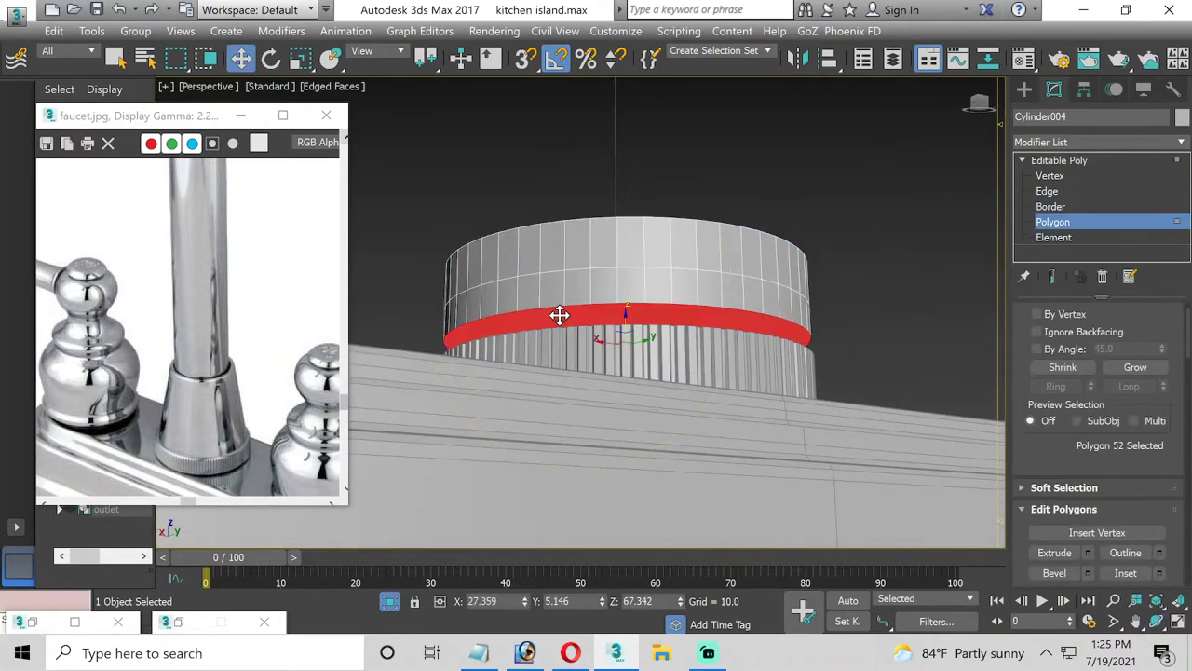
left_click_drag(623, 321, 623, 404)
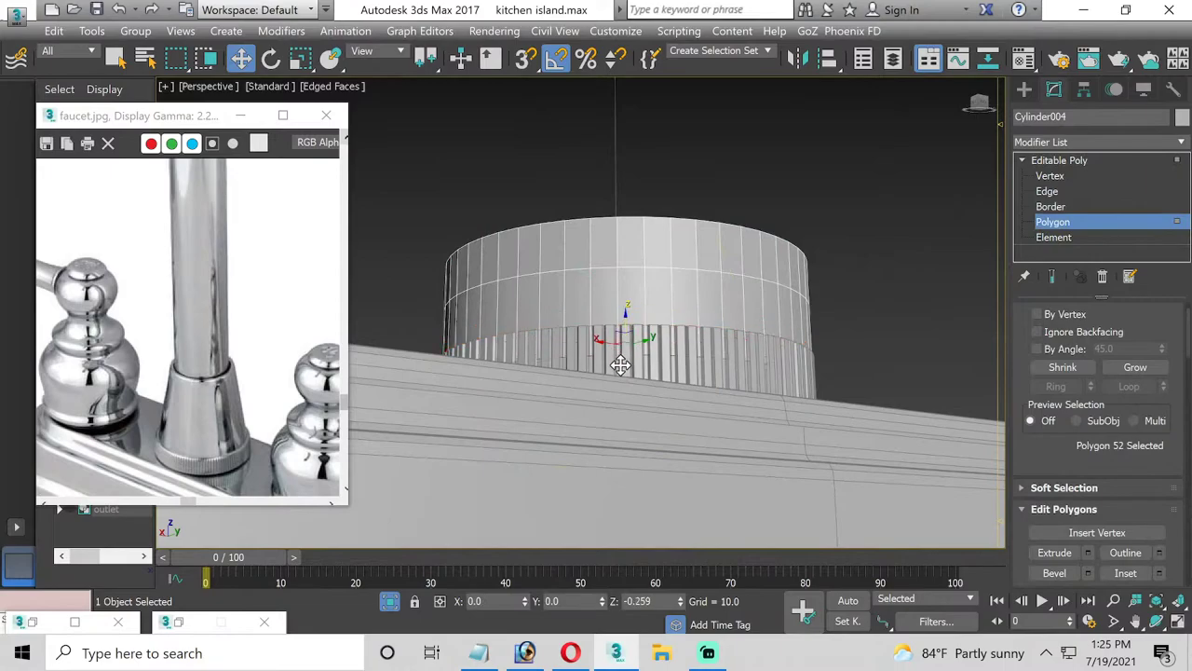
left_click(1156, 622)
left_click_drag(512, 265, 503, 303)
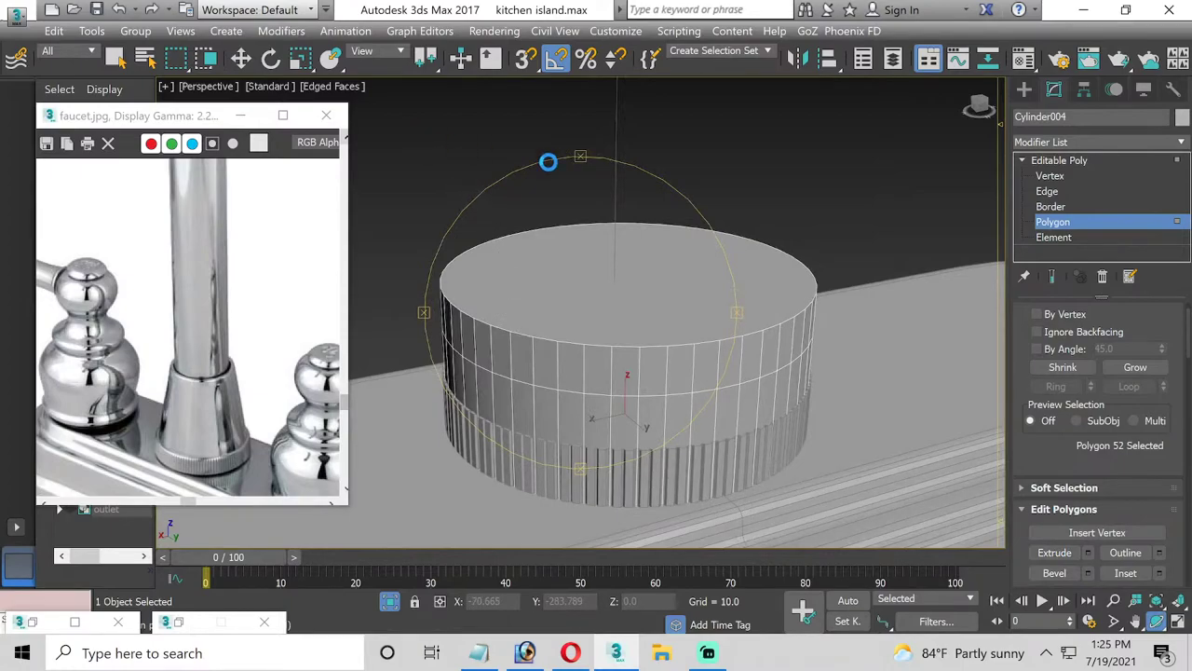
Slide the cylinder's wall edge loop downward
left_click(241, 59)
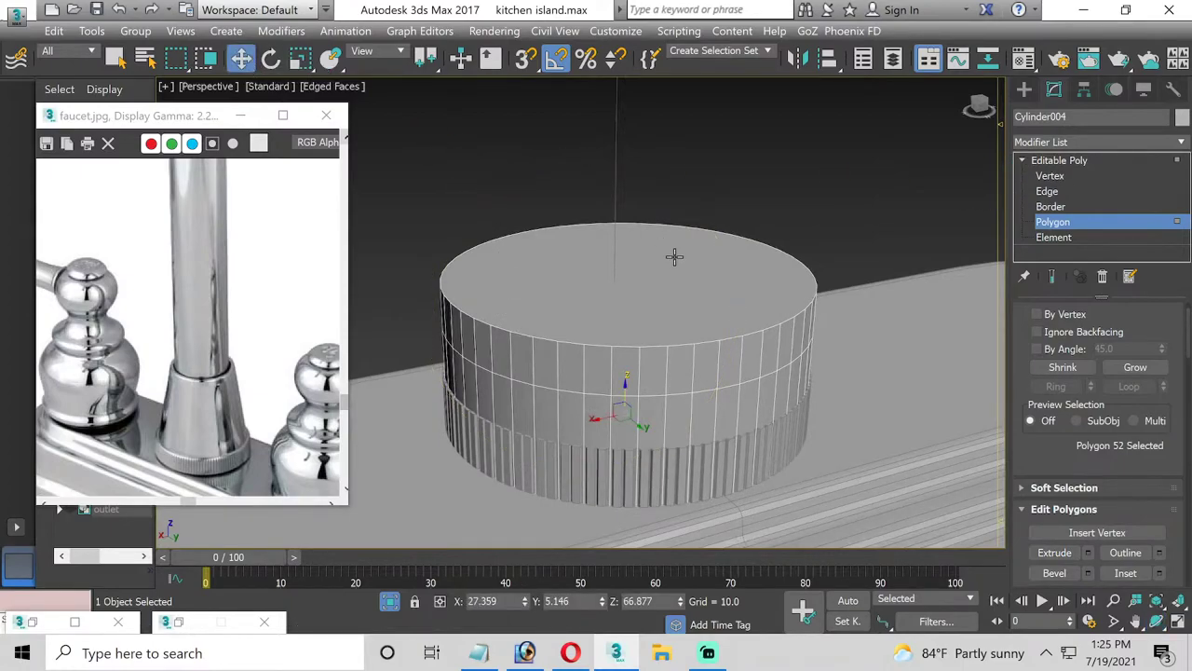
left_click(674, 257)
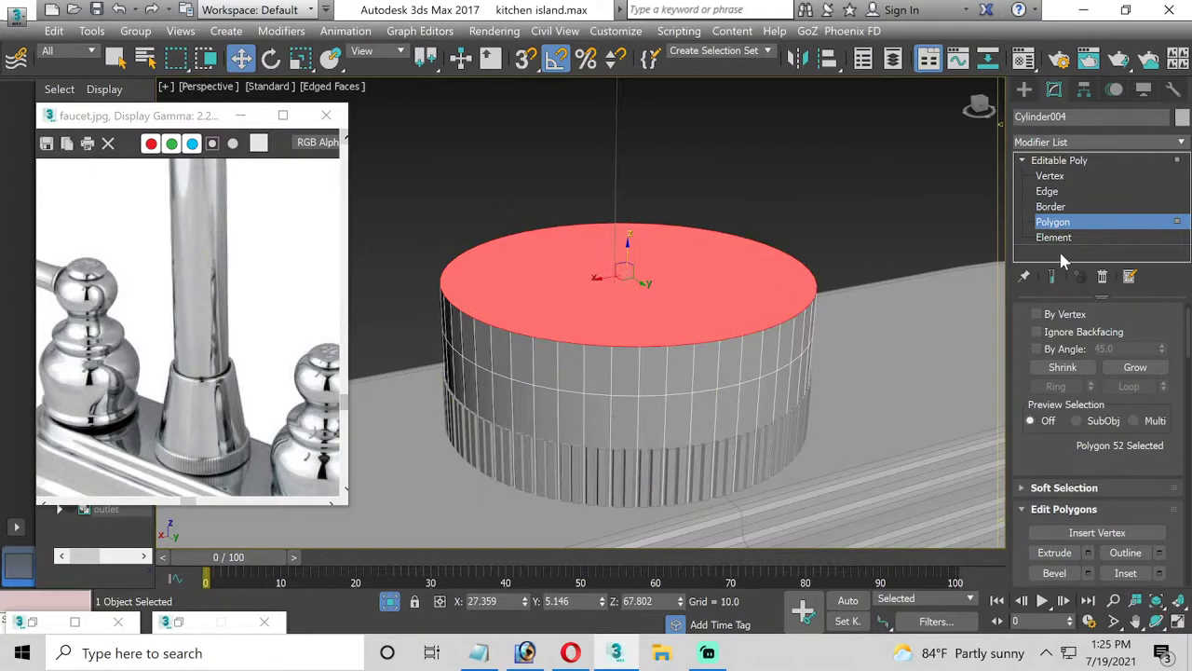
left_click(1066, 191)
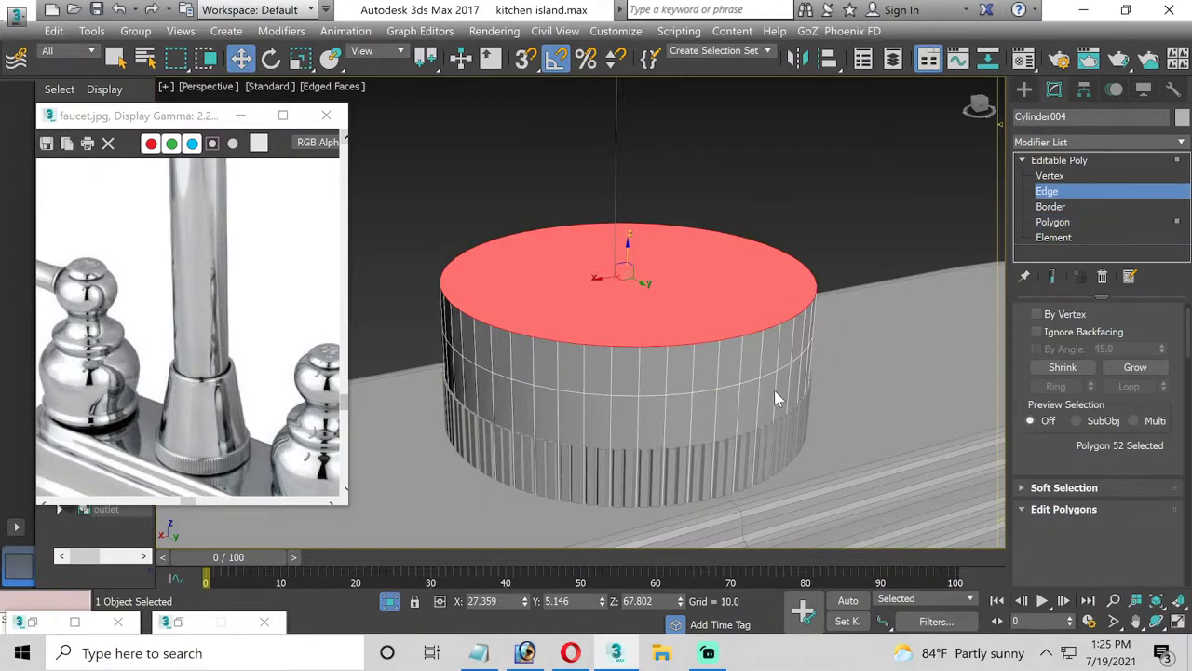
double_click(708, 392)
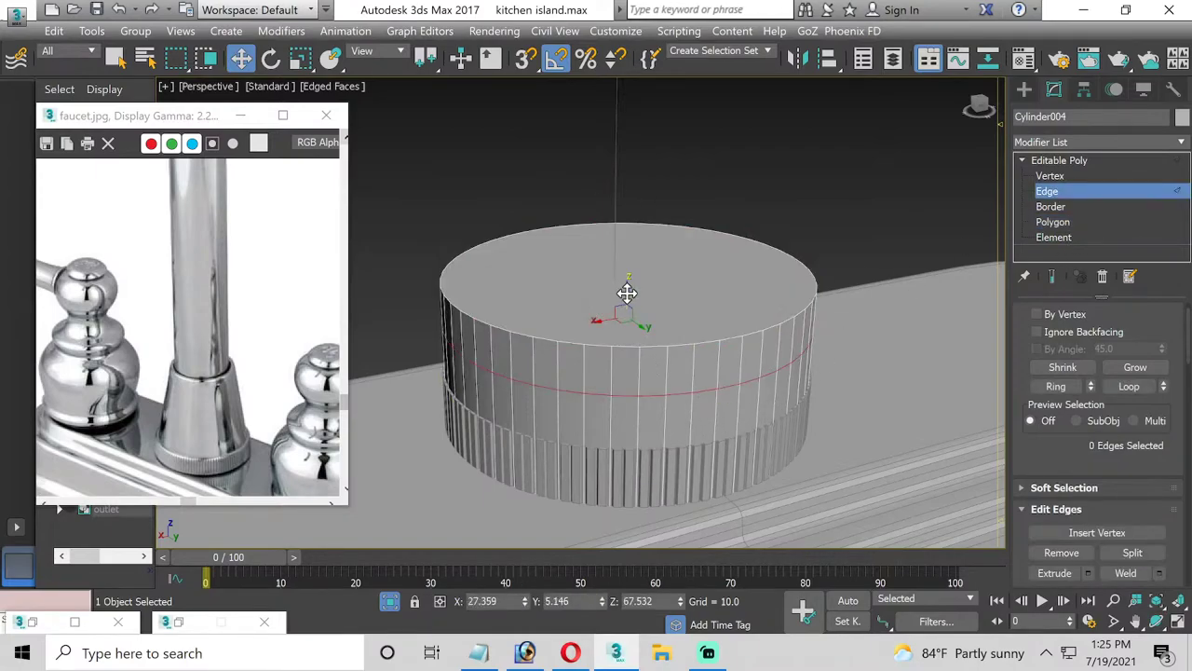
left_click_drag(627, 293, 630, 333)
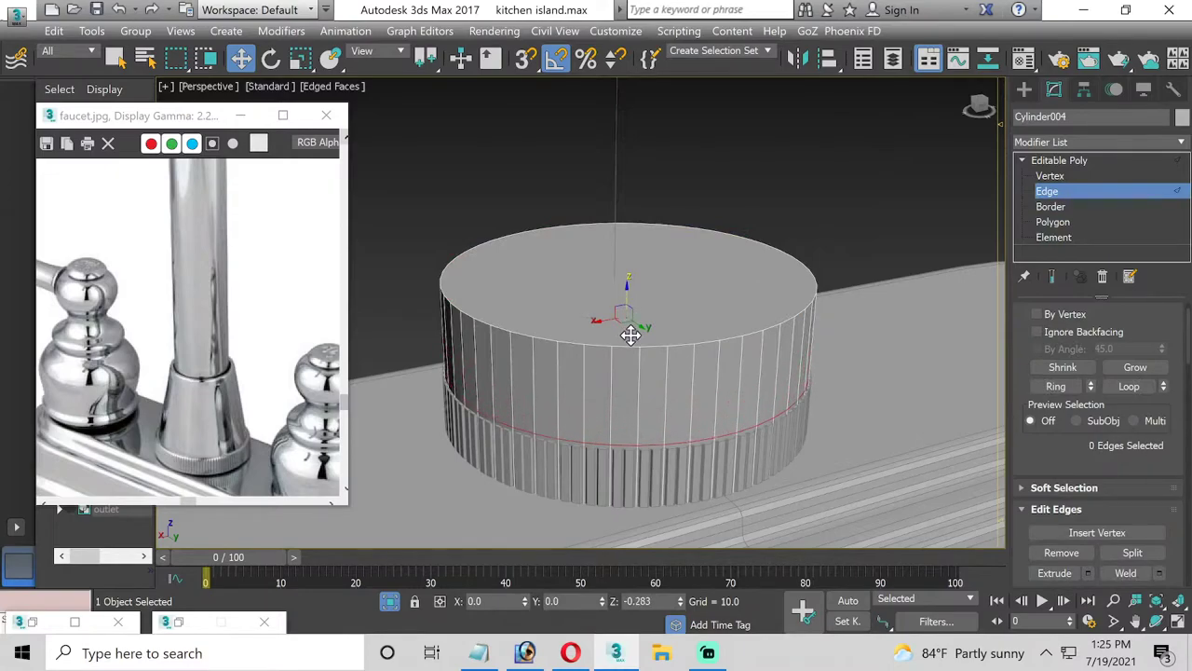
Shrink the top face to about 86 percent and raise it to heighten the collar
left_click(1052, 221)
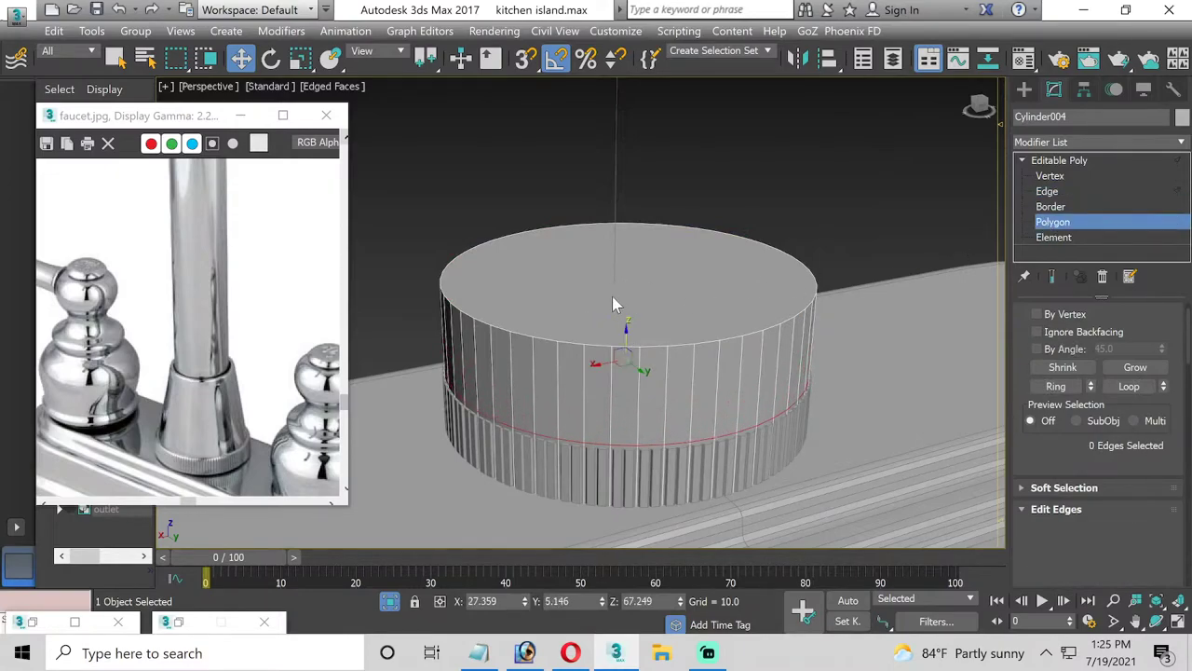
left_click(612, 296)
left_click(299, 59)
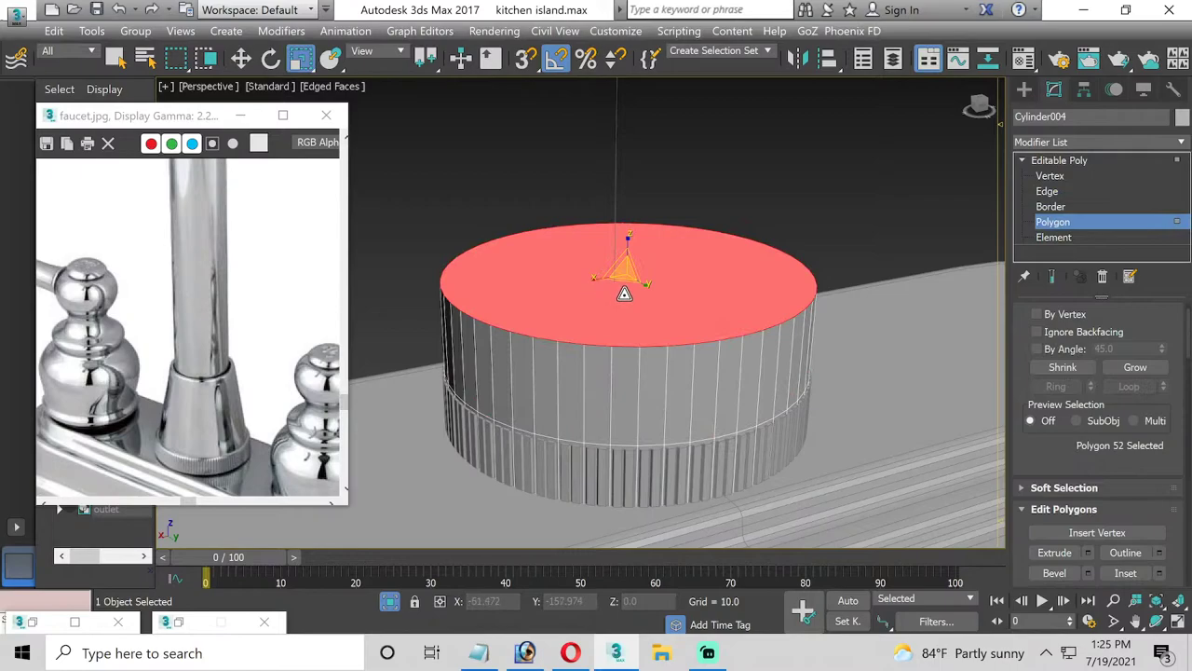
left_click_drag(627, 269, 627, 277)
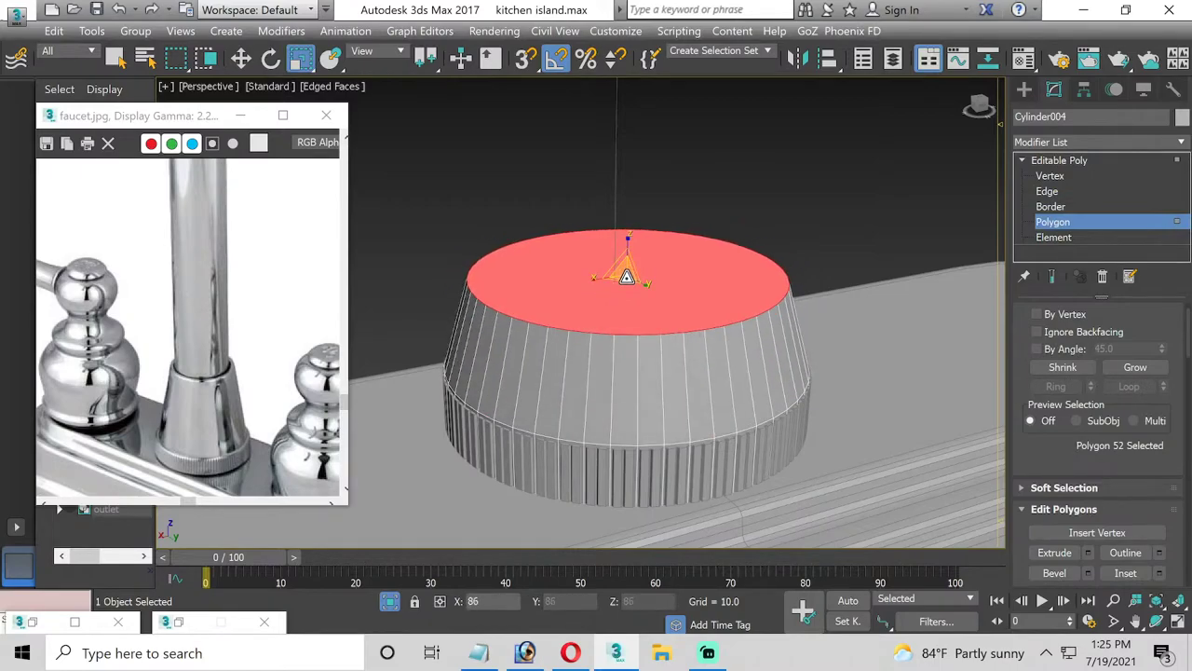
left_click(240, 59)
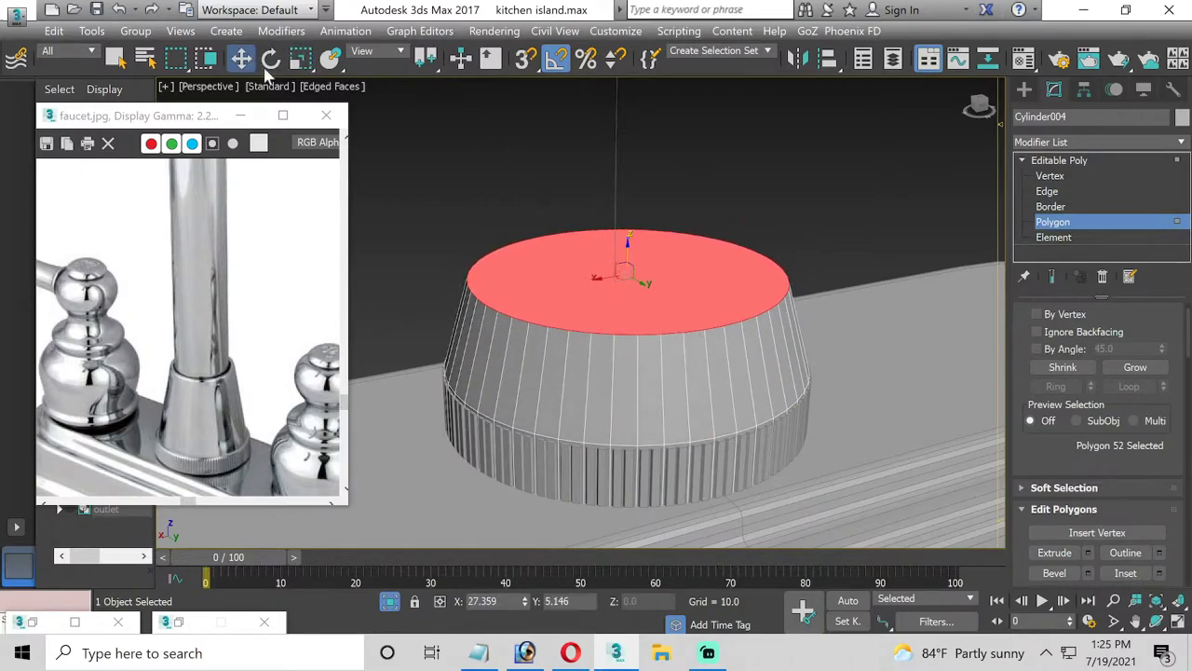
mouse_move(631, 252)
left_mouse_down()
mouse_move(638, 114)
mouse_move(631, 143)
left_mouse_up()
Raise the top face further to Z 69.165 for a taller tapered collar
key("r")
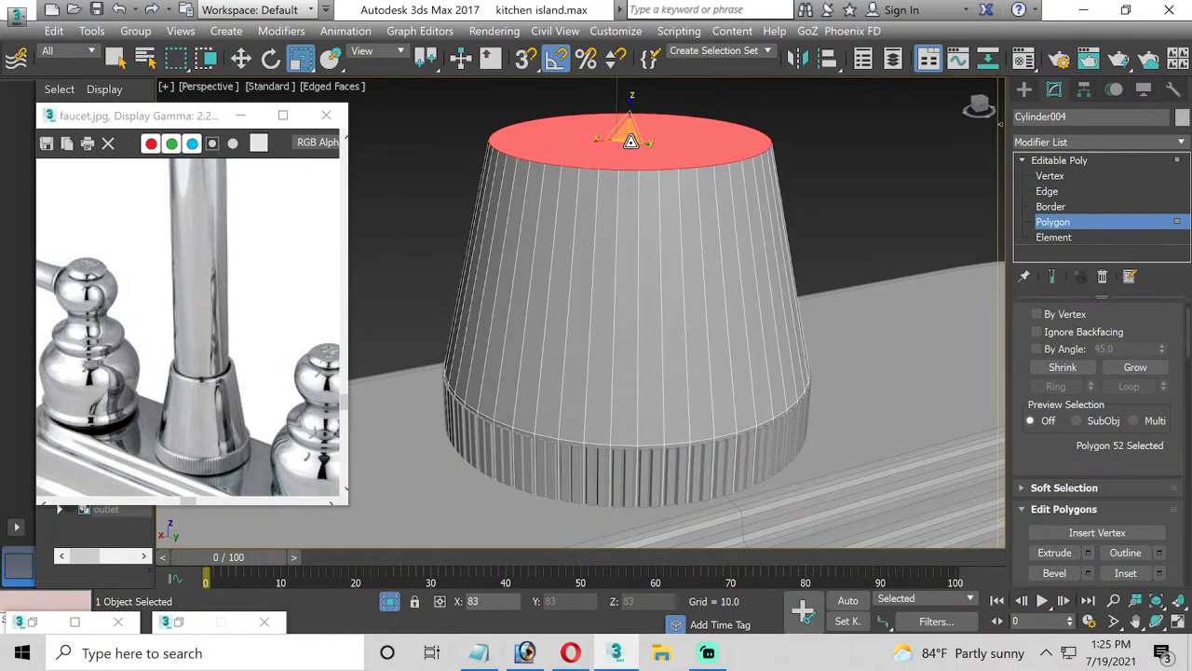
scroll(576, 214, "down", 2)
middle_click_drag(575, 214, 585, 264)
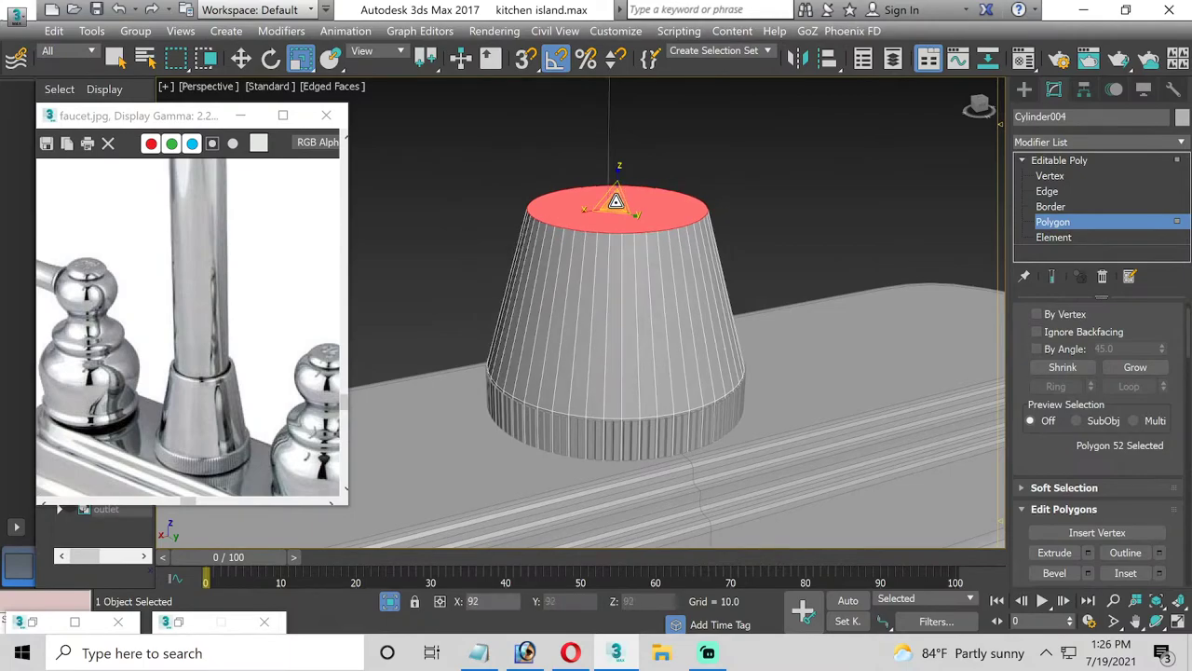
scroll(562, 252, "down", 2)
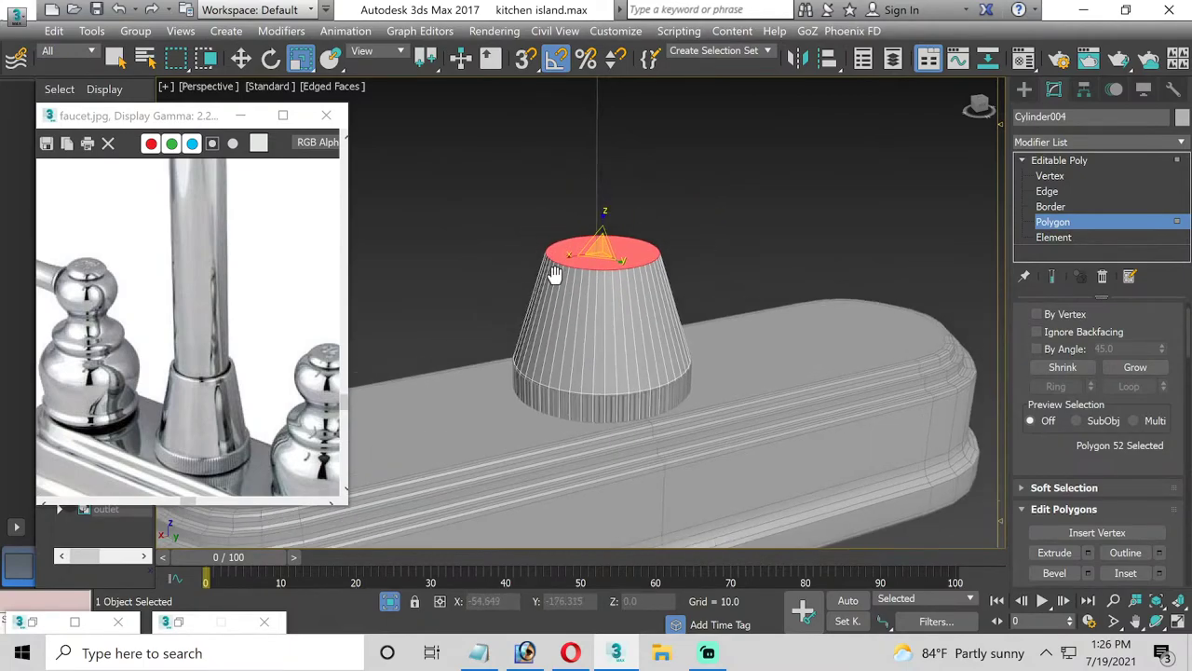
middle_click_drag(559, 261, 562, 288)
left_click(241, 58)
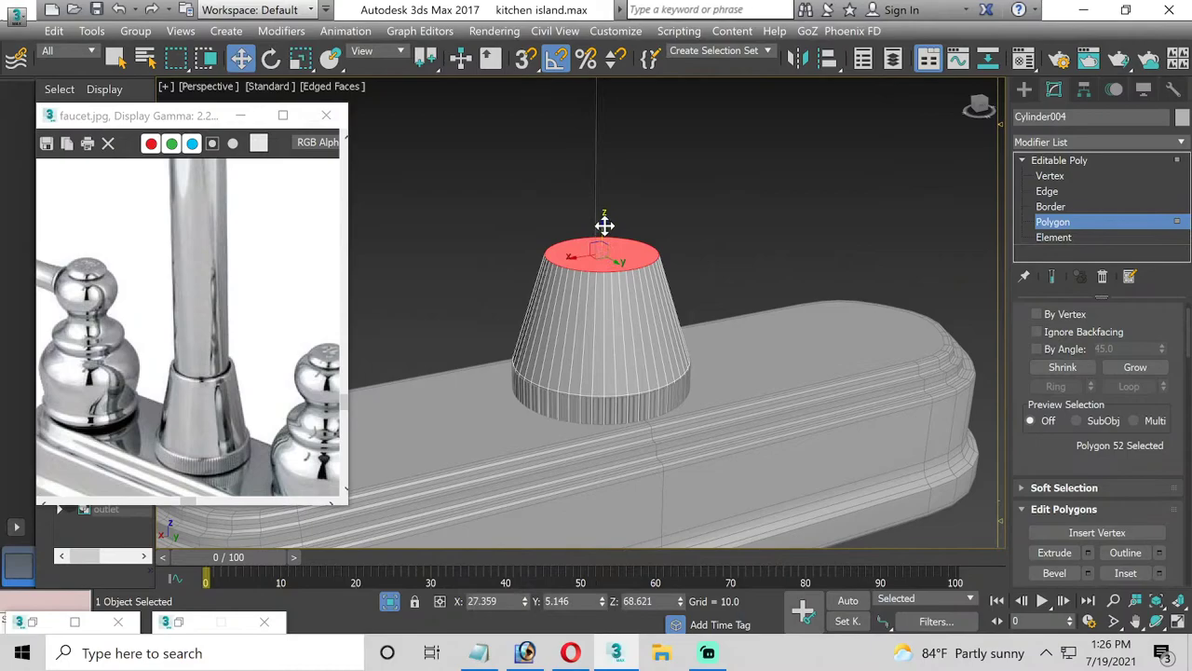
left_click_drag(605, 225, 609, 181)
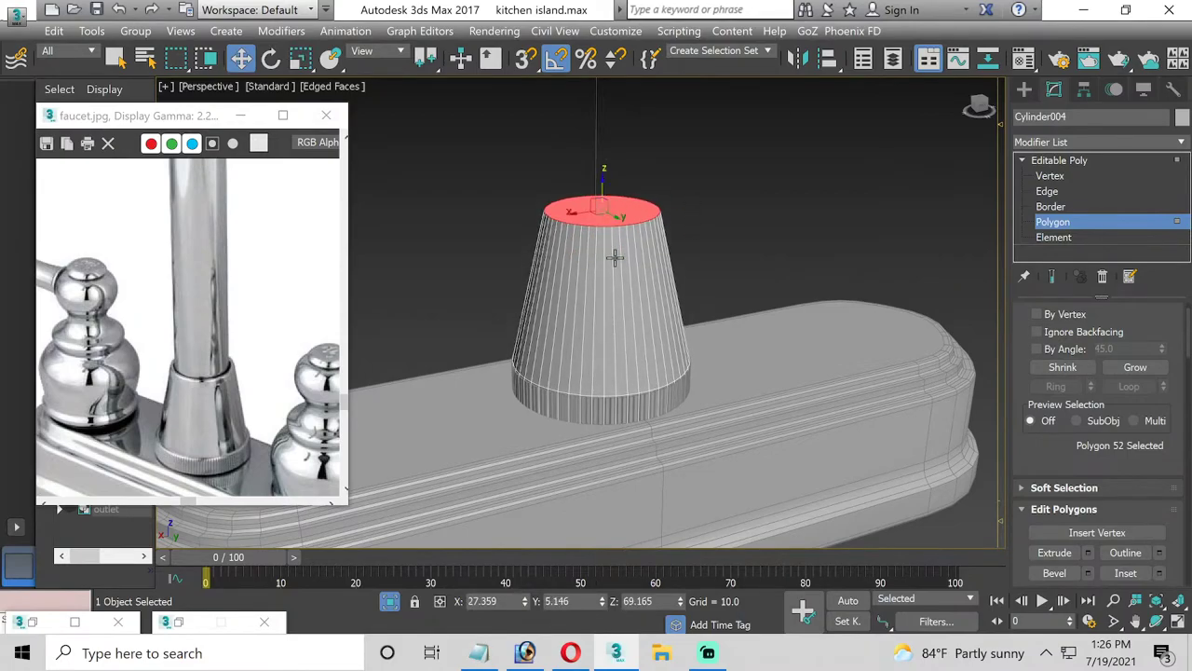
scroll(1160, 385, "down", 1)
scroll(1159, 386, "down", 1)
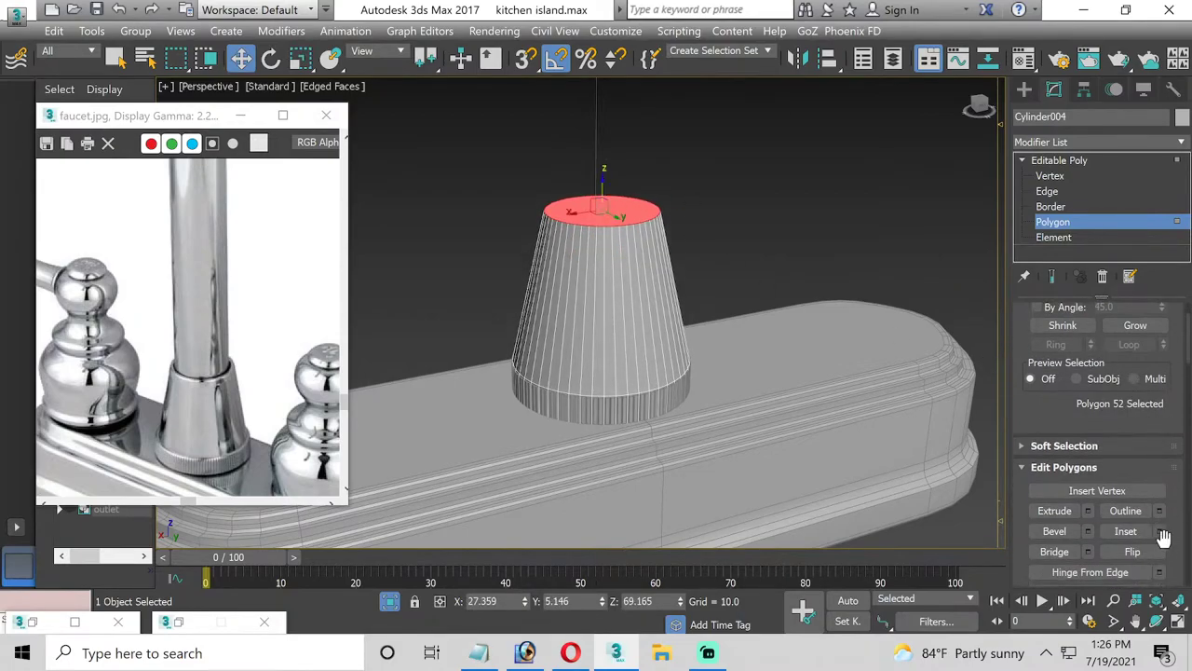
Inset the collar's top face by a small amount
left_click(1160, 533)
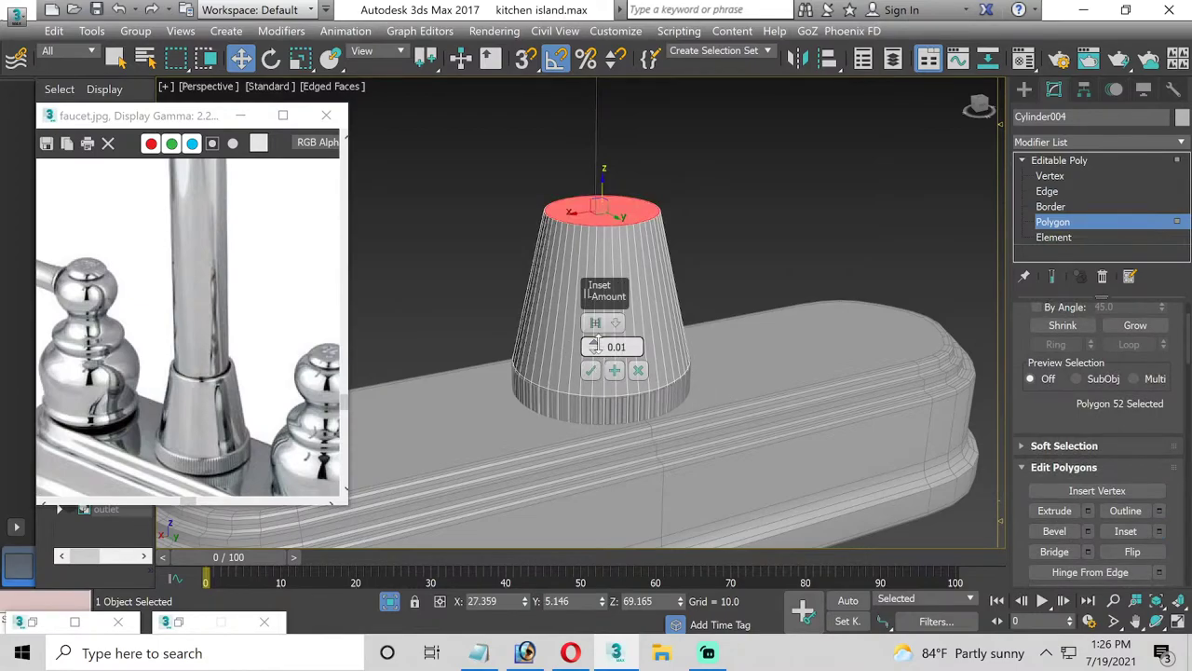
left_click_drag(599, 345, 595, 346)
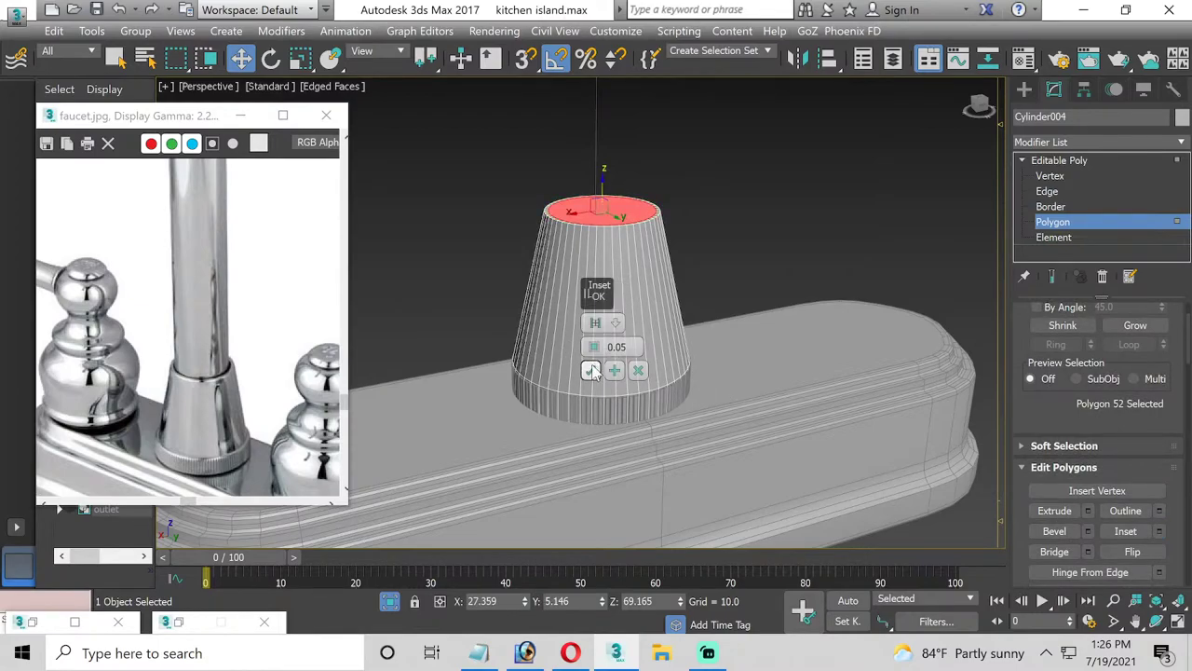
left_click(638, 369)
scroll(568, 228, "up", 2)
scroll(572, 245, "up", 1)
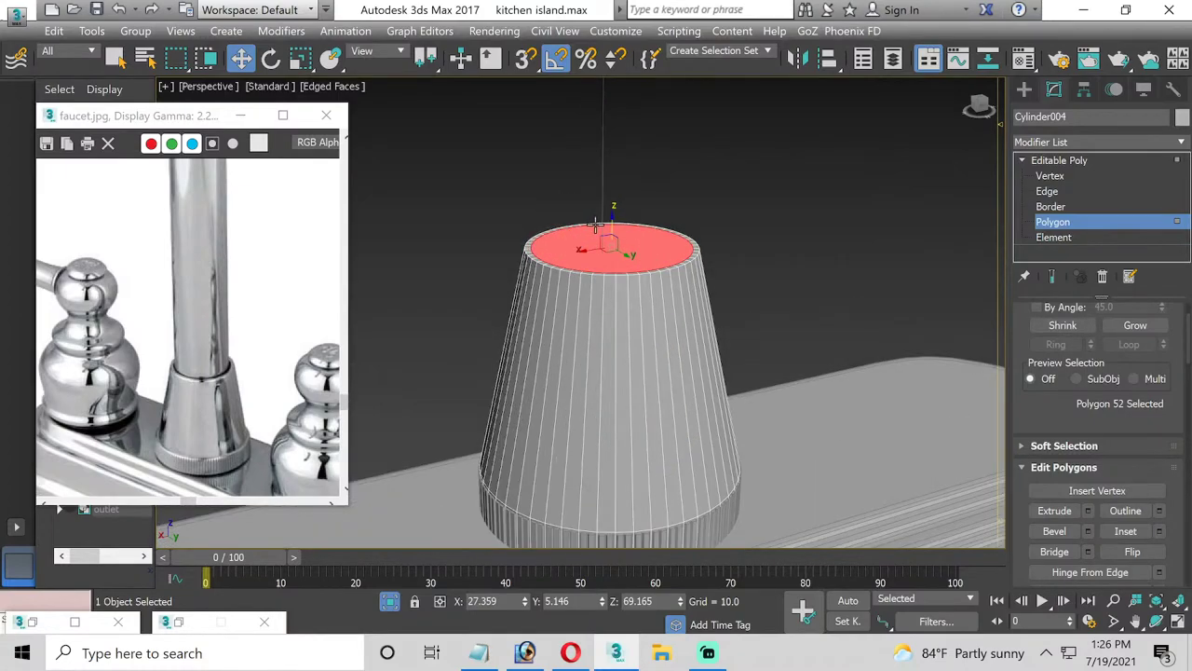
middle_click_drag(596, 225, 578, 229)
scroll(655, 282, "up", 2)
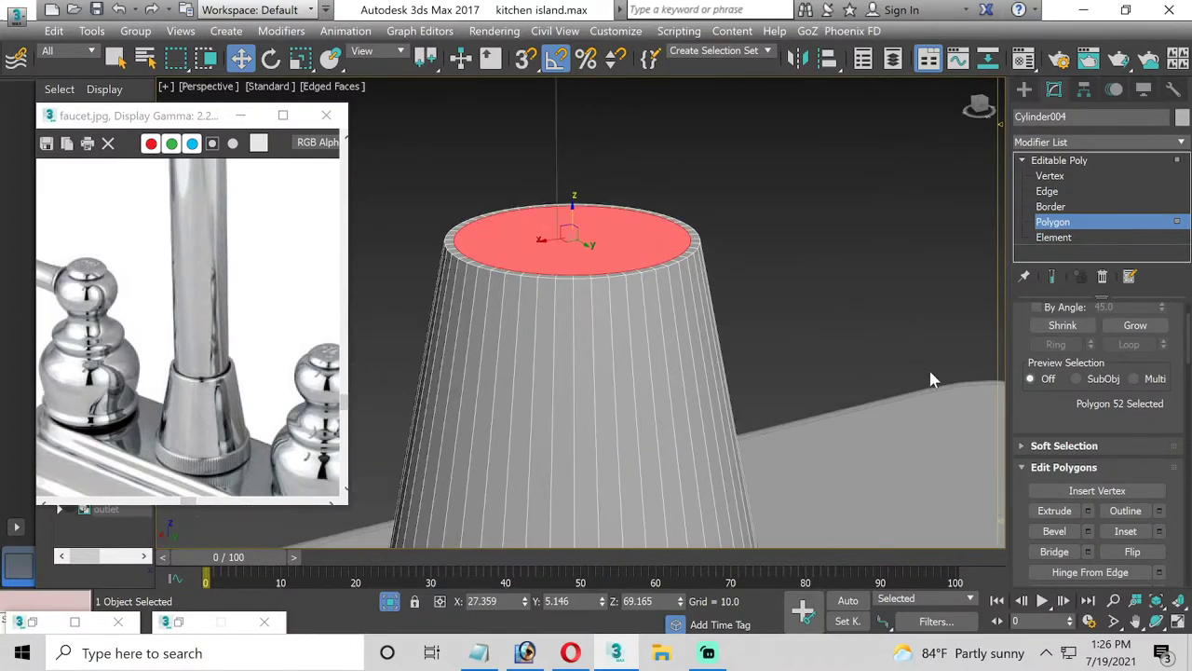
Extrude the top face down by -0.457 to sink it into the collar
left_click(1087, 510)
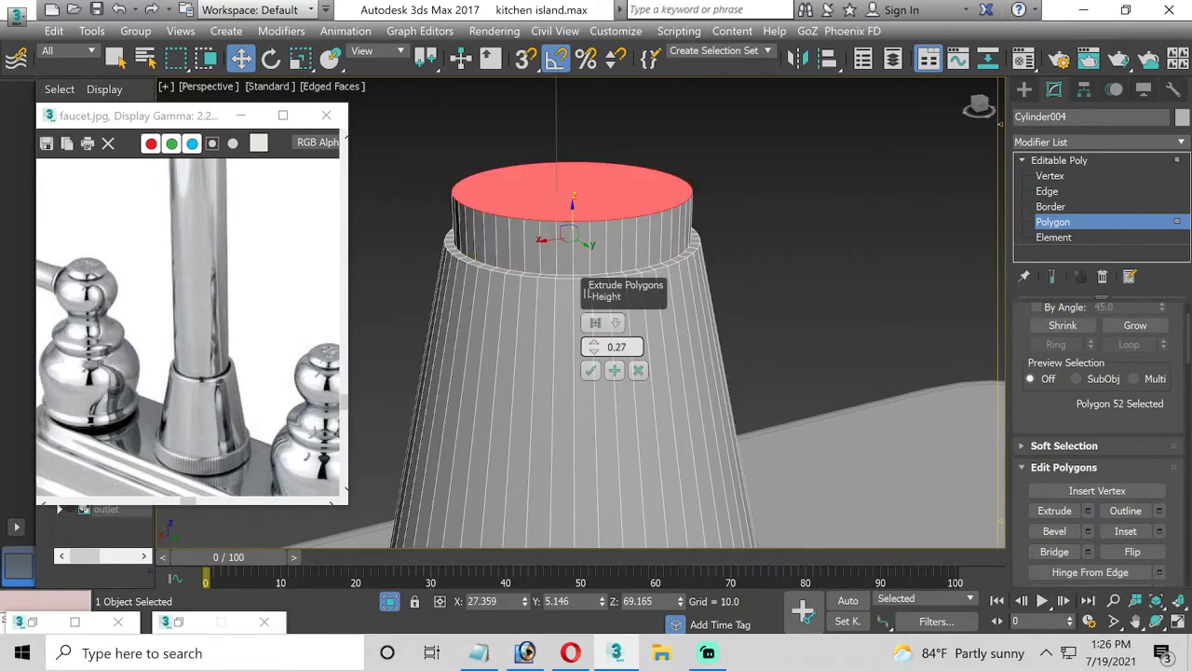
left_click_drag(597, 348, 591, 354)
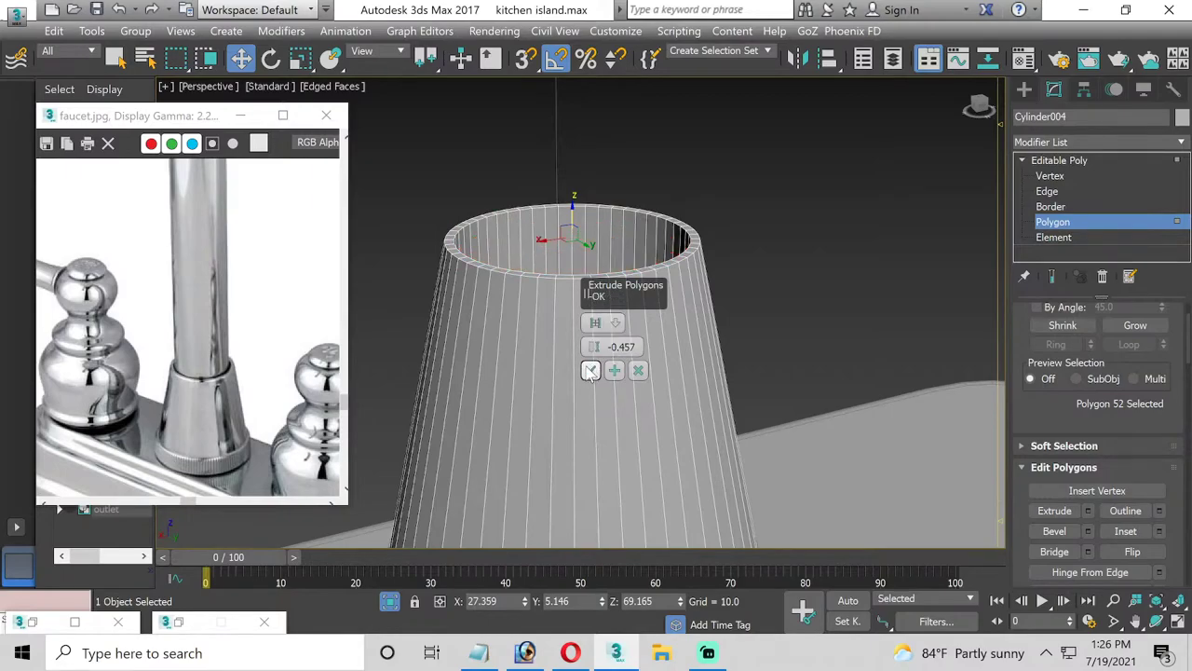
left_click(591, 372)
middle_click_drag(508, 301, 586, 428)
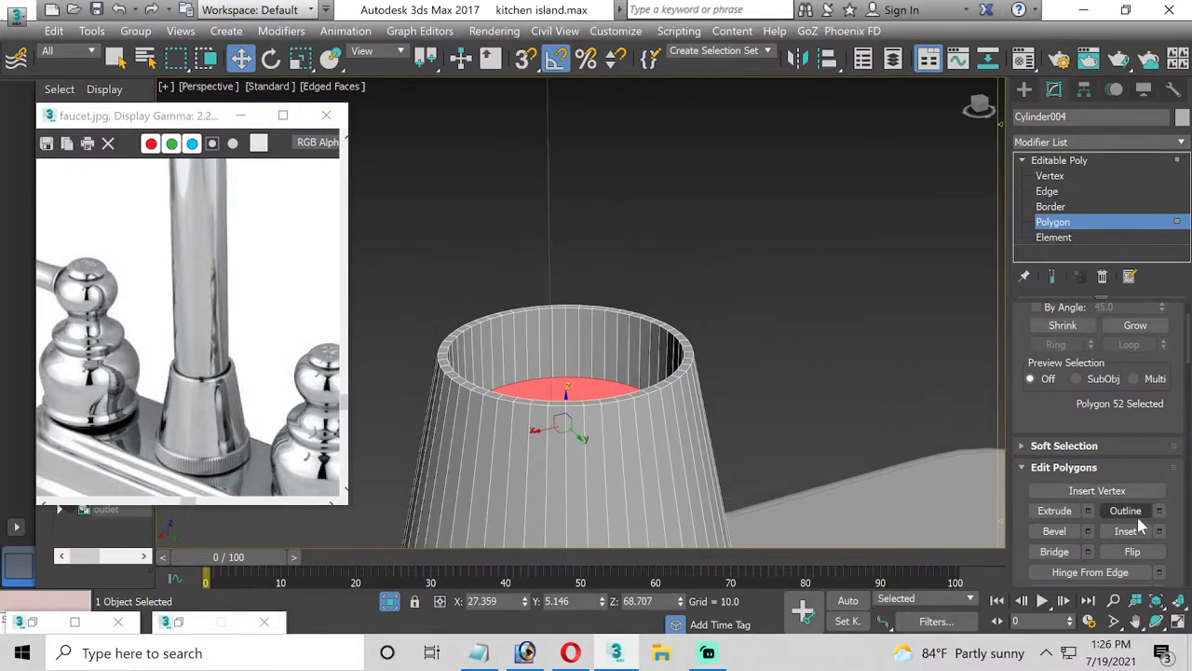
Inset the sunken top face by 0.02
left_click(1158, 531)
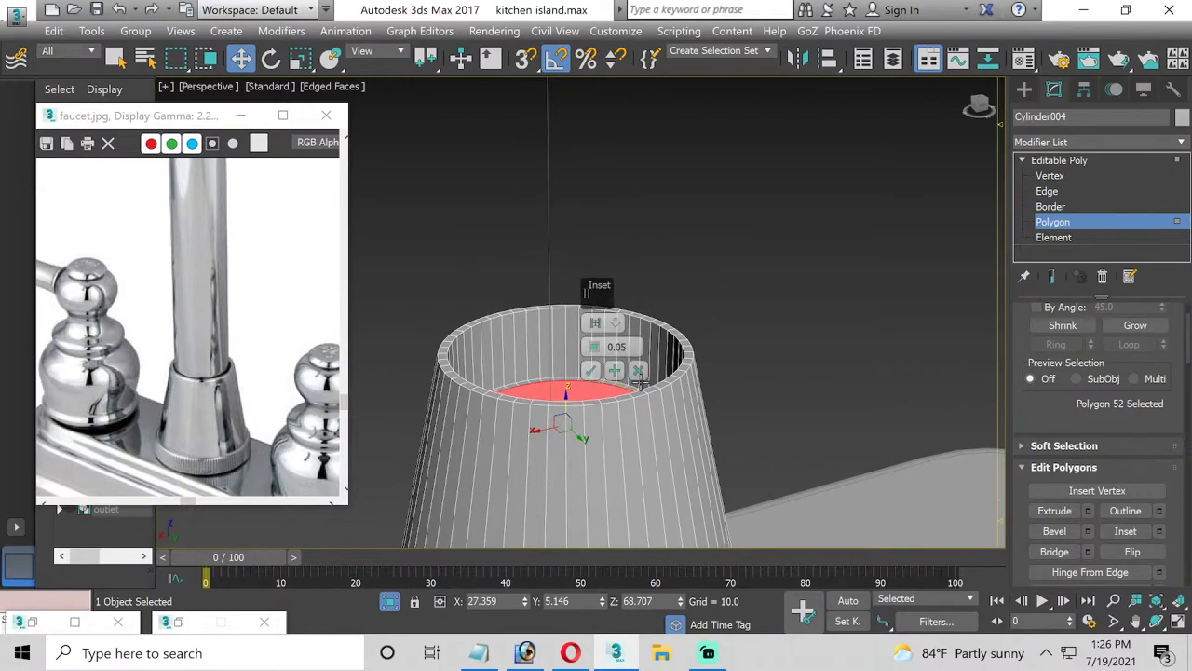
left_click(593, 353)
left_click(593, 371)
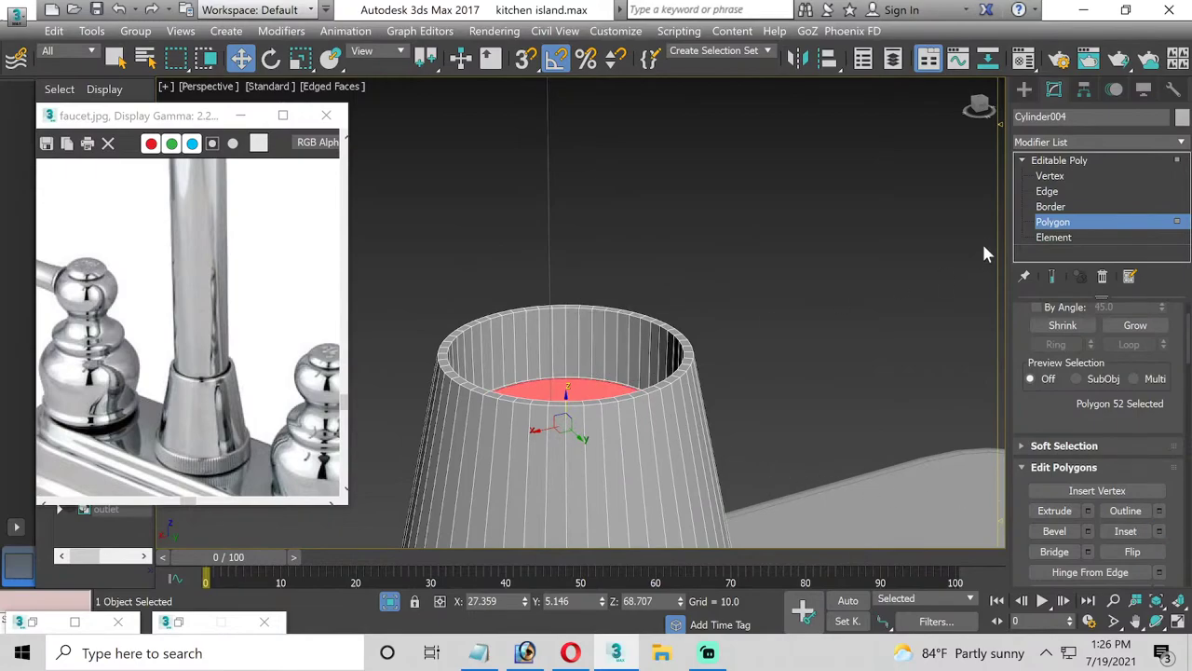
At Edge level, select the collar's inner and outer rim edge loops
left_click(1047, 192)
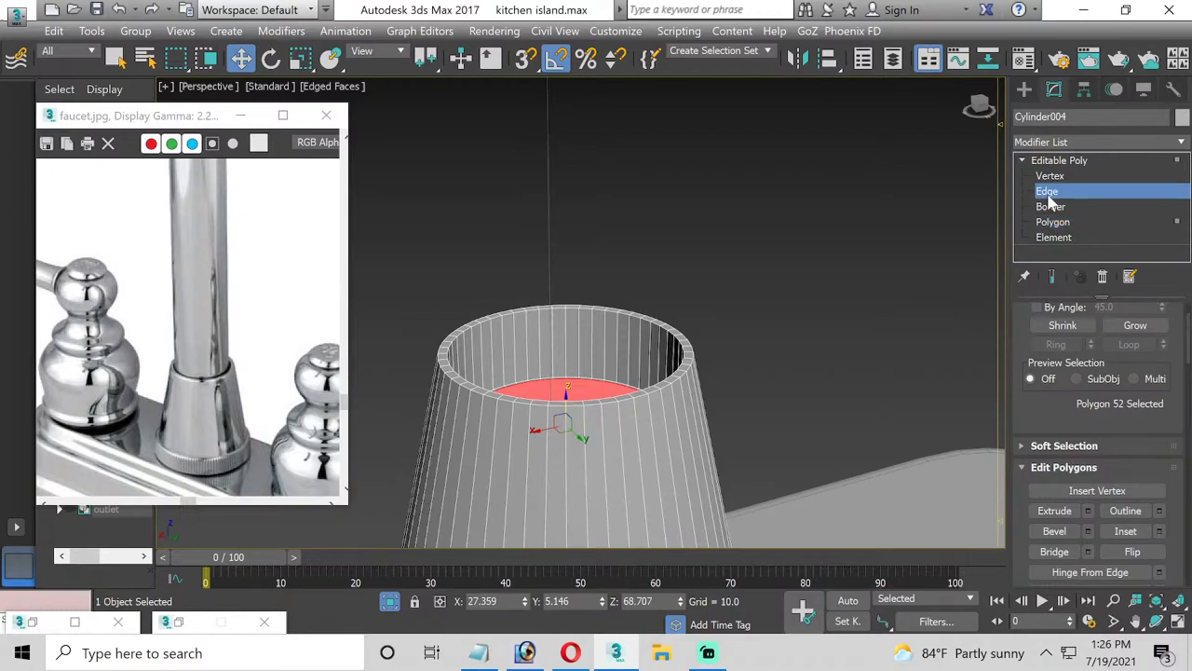
scroll(459, 338, "up", 4)
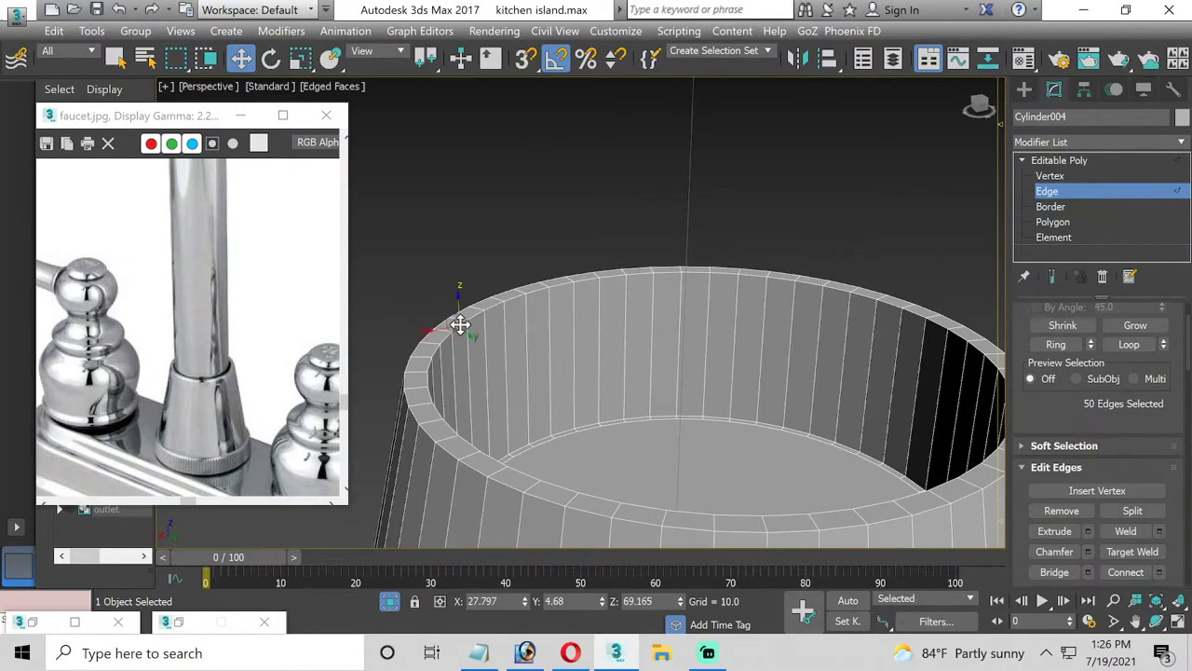
double_click(444, 324)
double_click(443, 324, "ctrl")
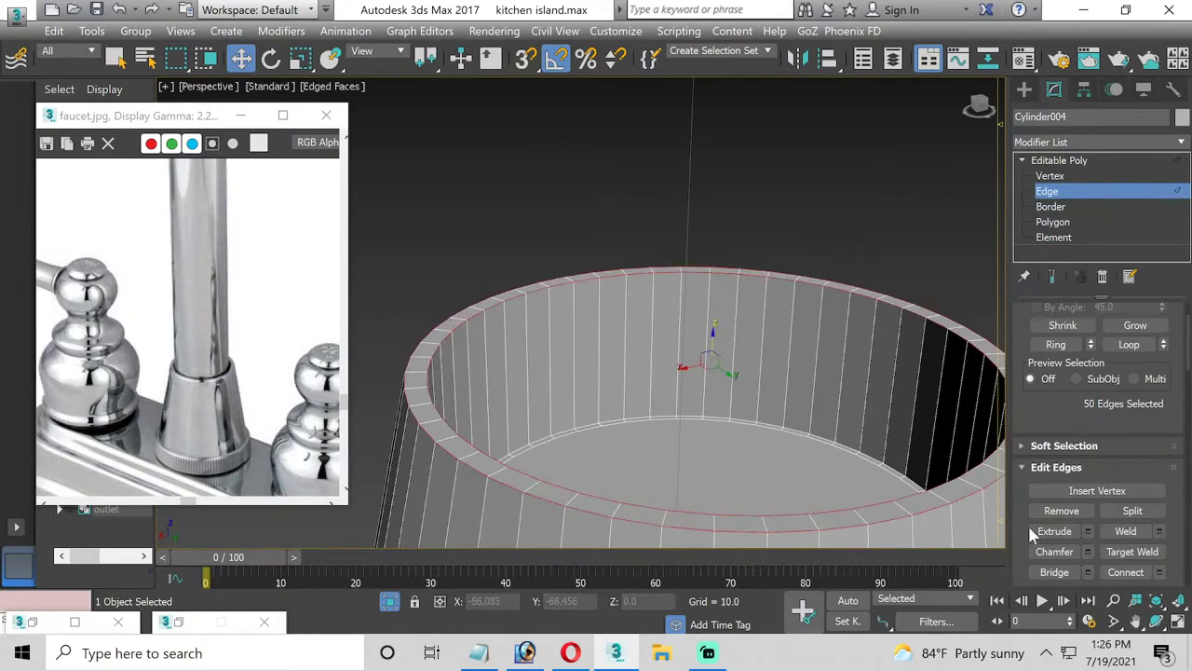
Chamfer the selected rim edges by 0.01, then deselect the collar
left_click(1088, 552)
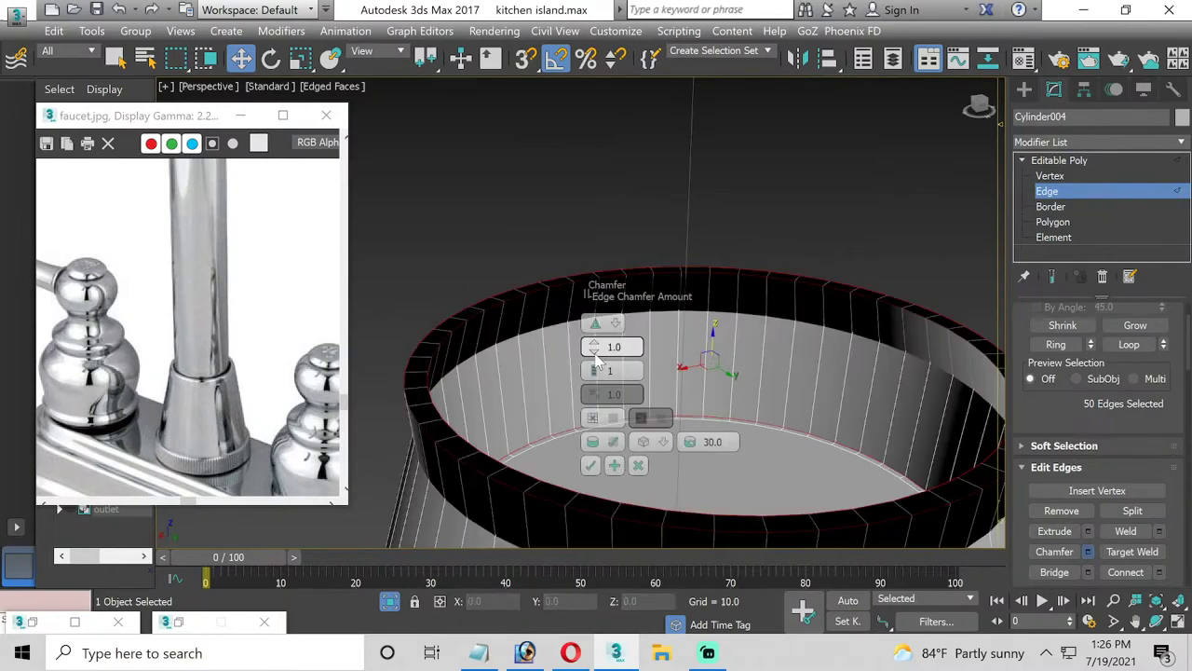
right_click(594, 347)
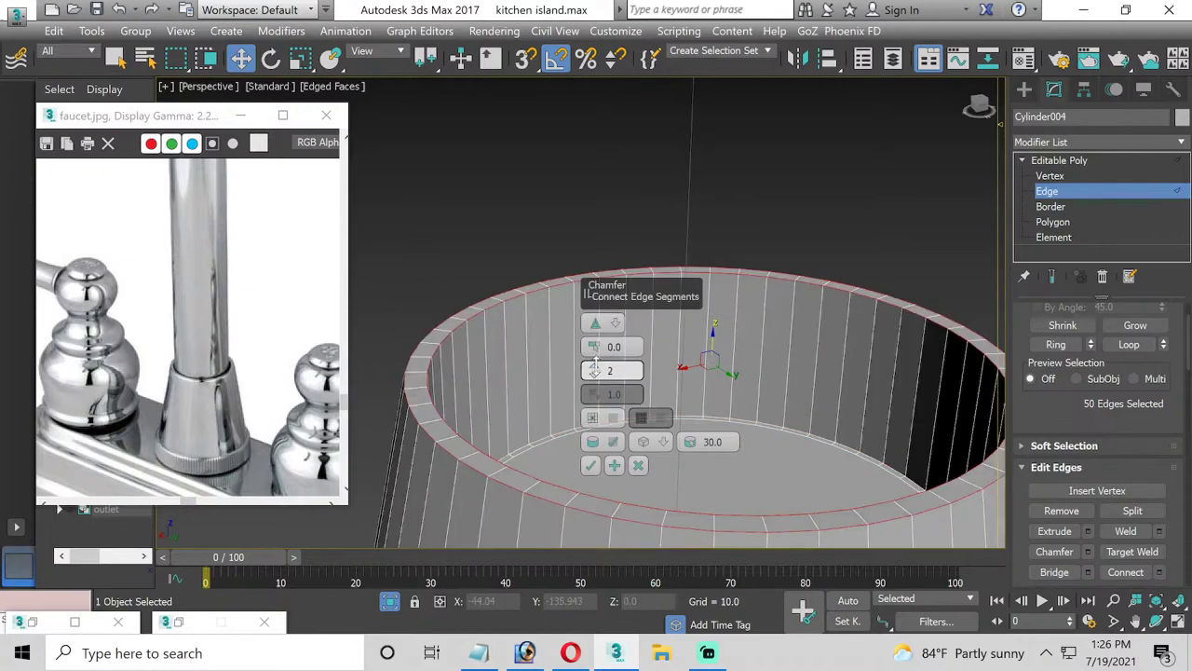
left_click(594, 376)
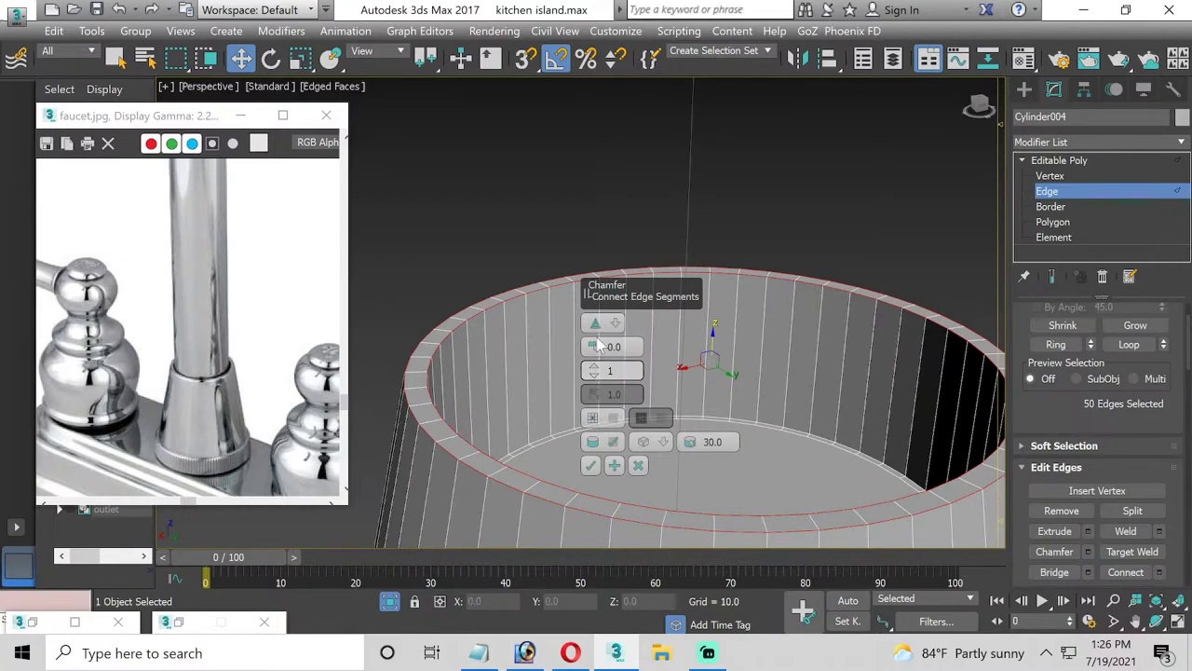
left_click(595, 342)
left_click(595, 341)
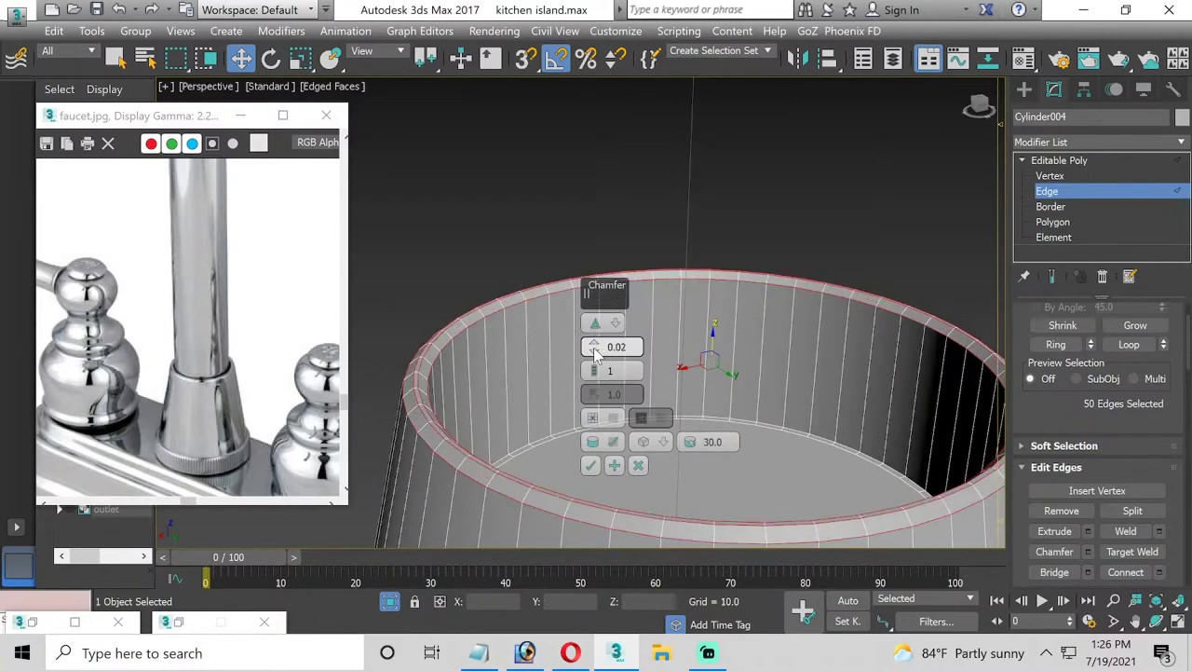
left_click(595, 351)
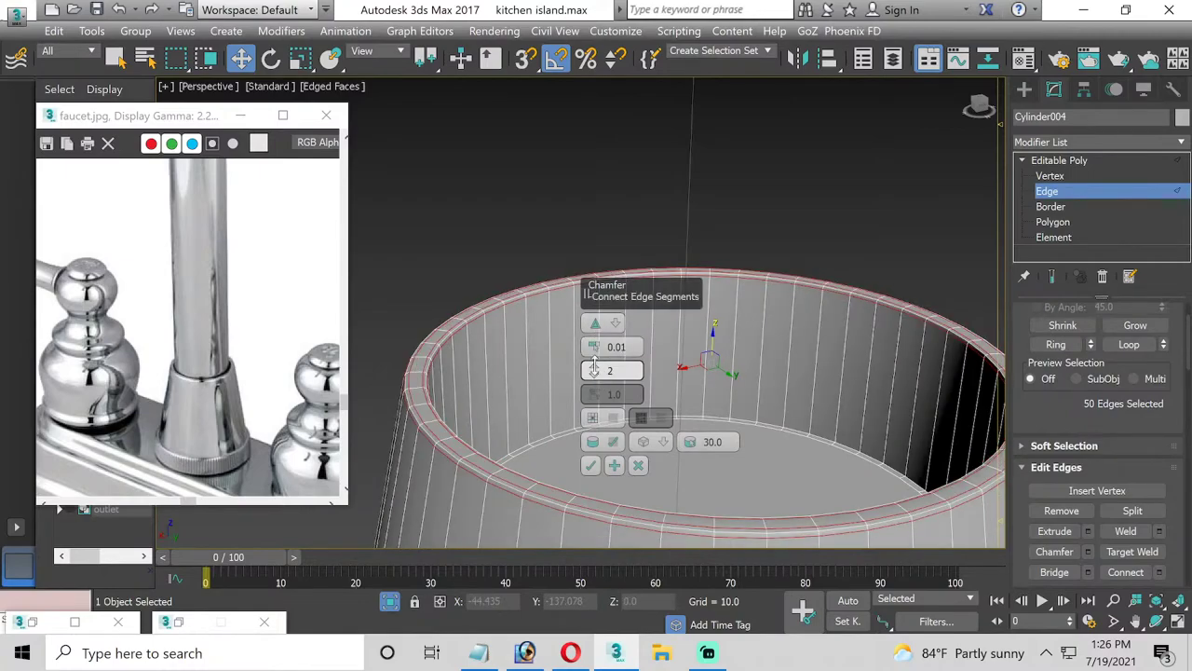
left_click(594, 464)
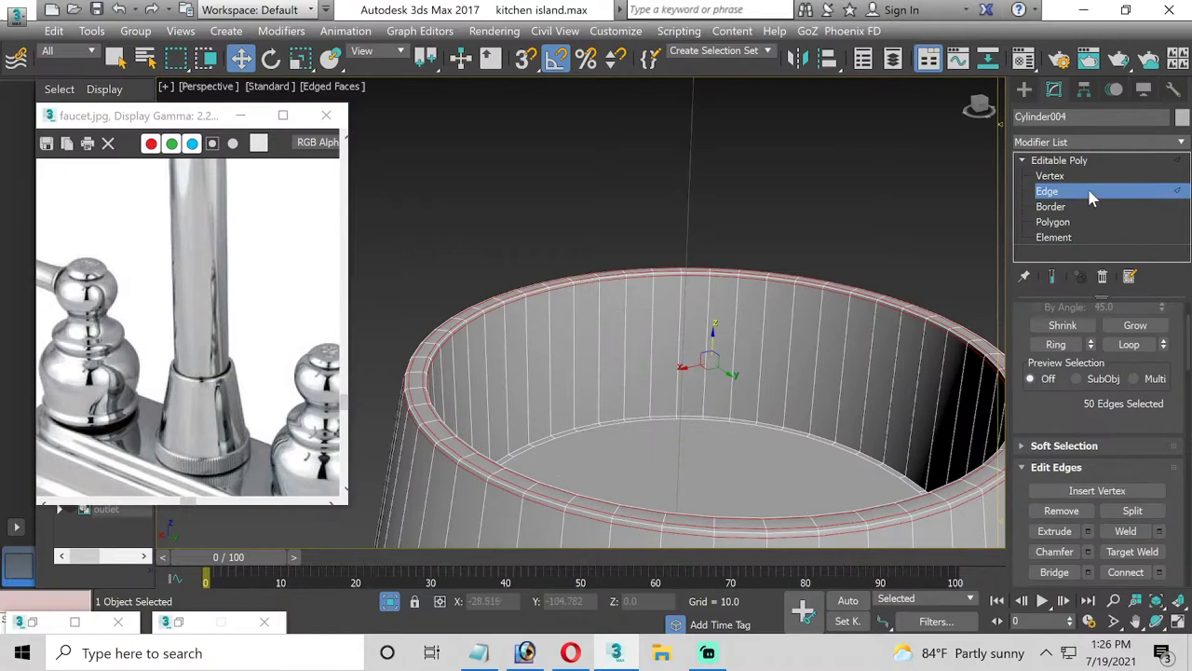
left_click(876, 199)
mouse_move(877, 207)
middle_mouse_down()
mouse_move(810, 343)
mouse_move(728, 452)
middle_mouse_up()
Reselect Cylinder004 at Polygon level and maximize the Left viewport
left_click(716, 431)
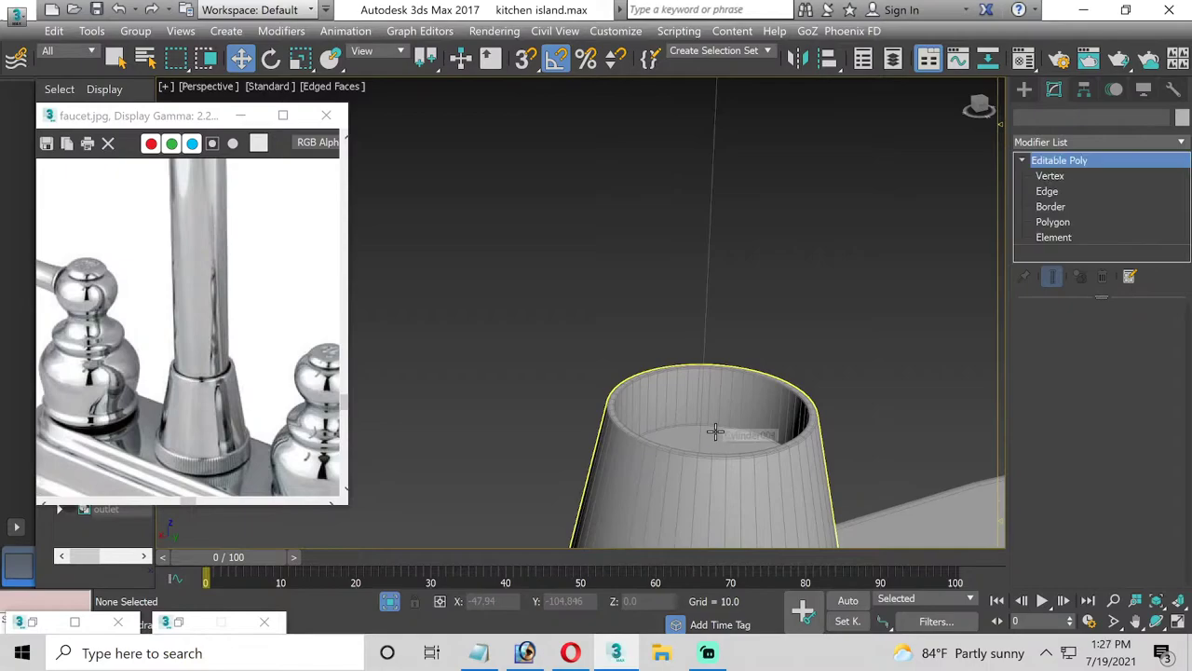
left_click(1057, 223)
left_click(745, 428)
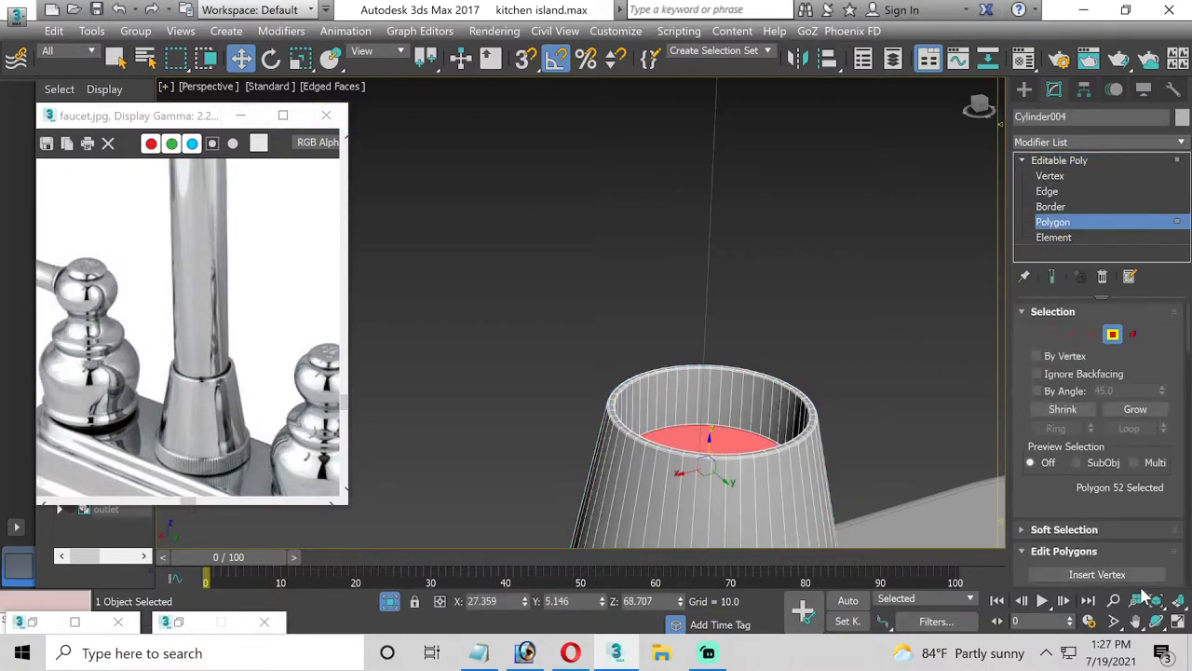
left_click(1178, 622)
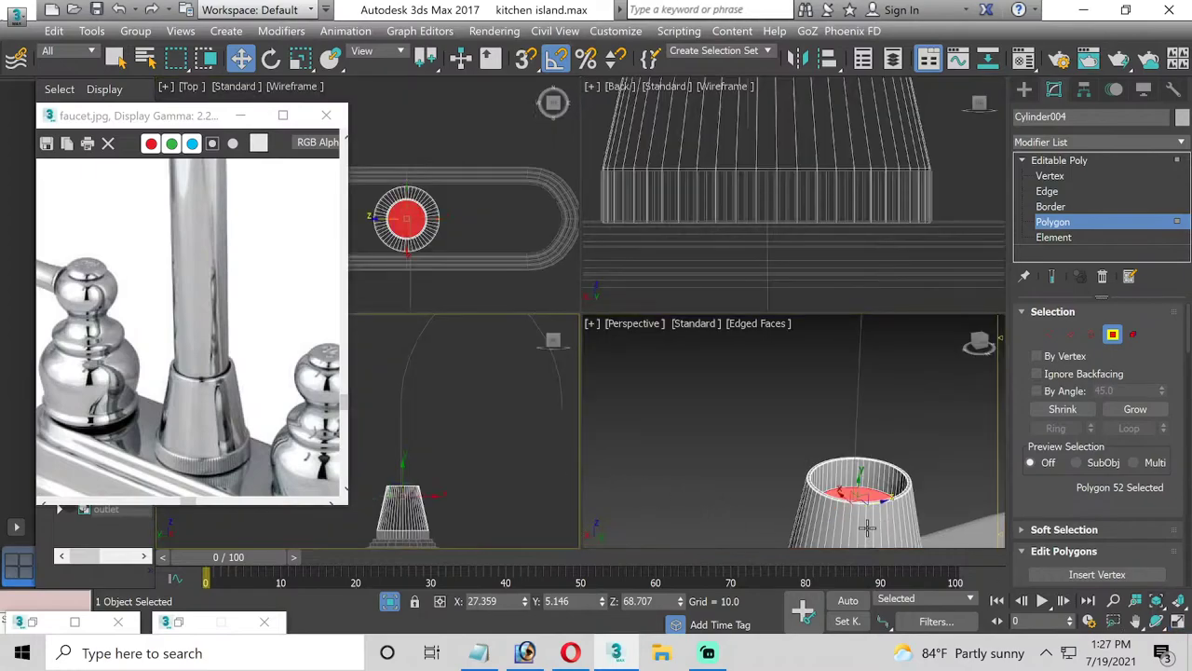
left_click(1178, 622)
middle_click_drag(648, 345, 652, 373)
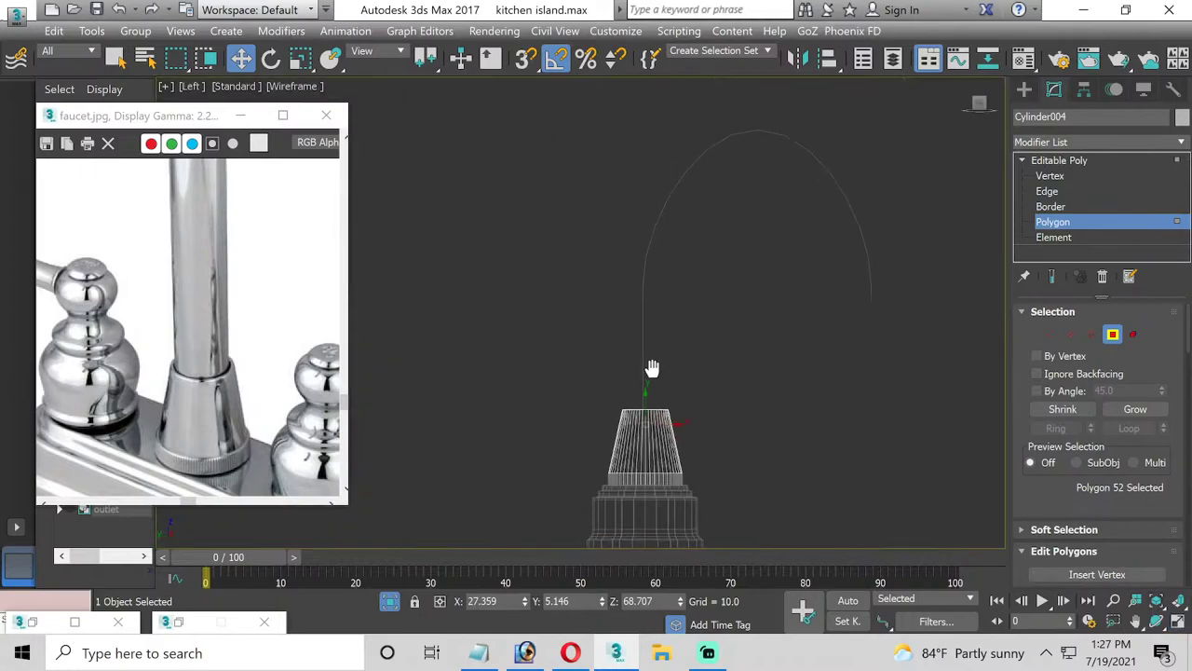
Move Line001 up on Y, then reselect Cylinder004 at Polygon level
left_click(1067, 226)
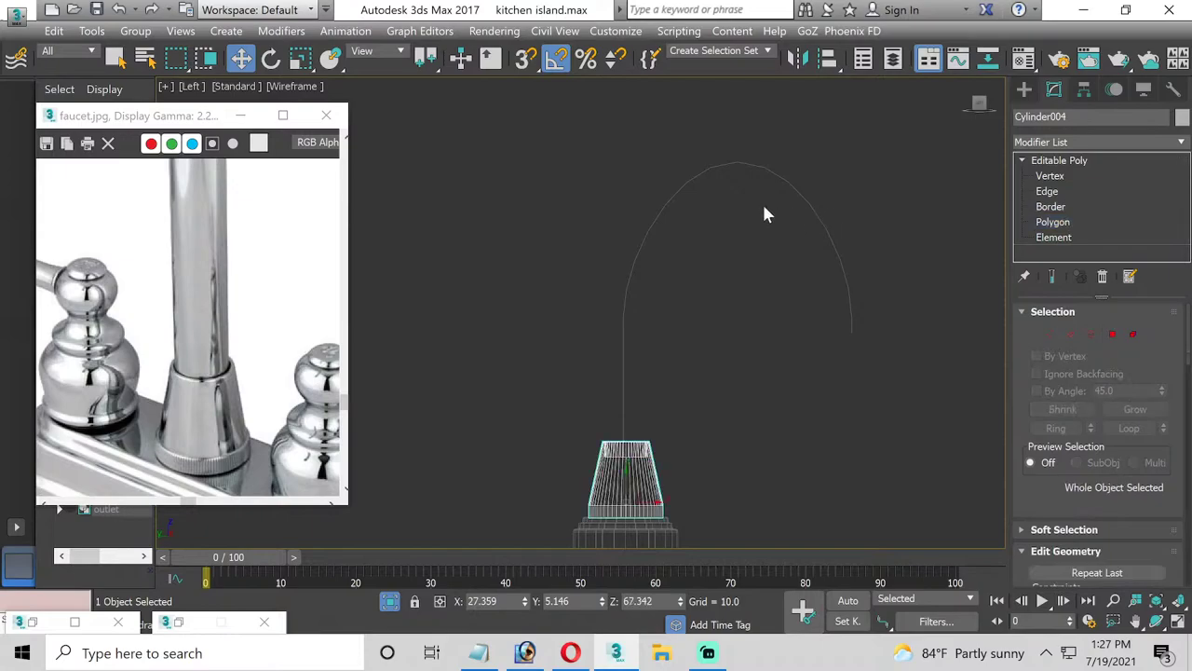
left_click(706, 170)
left_click(677, 276)
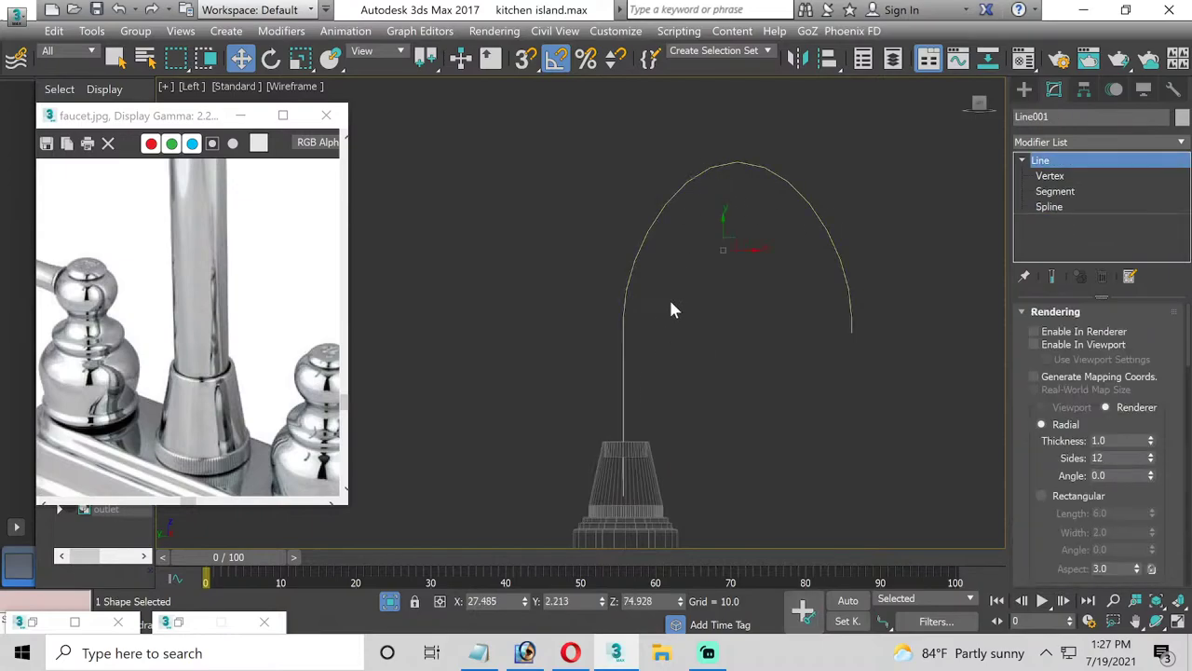
left_click_drag(723, 222, 733, 186)
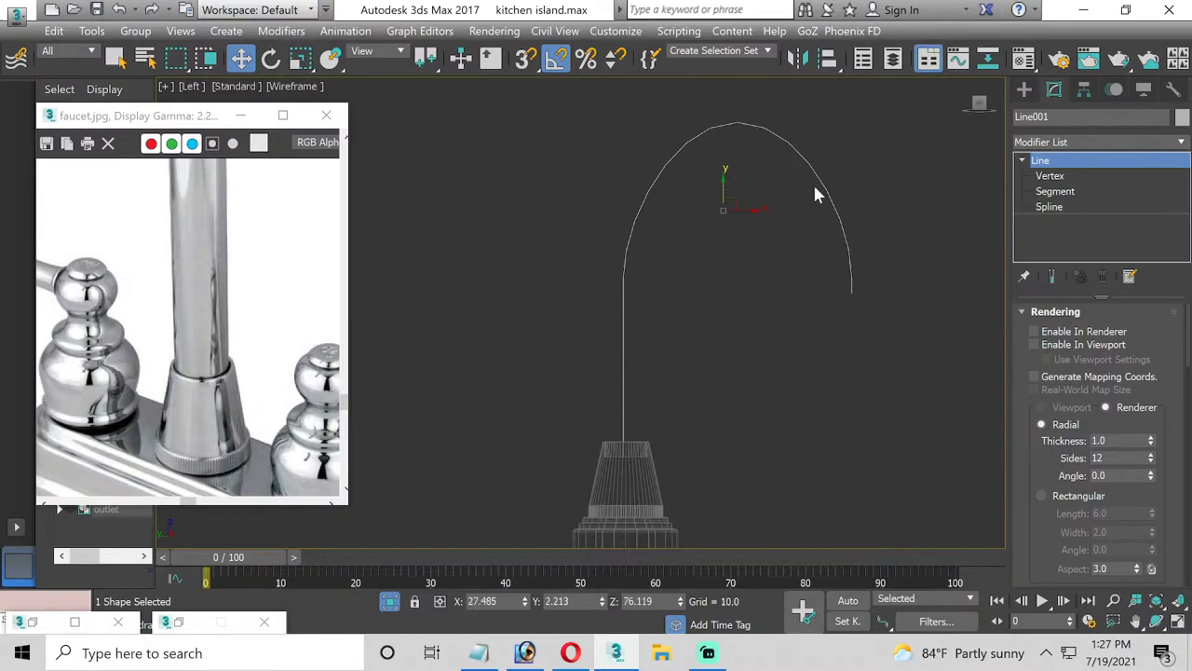
left_click(664, 477)
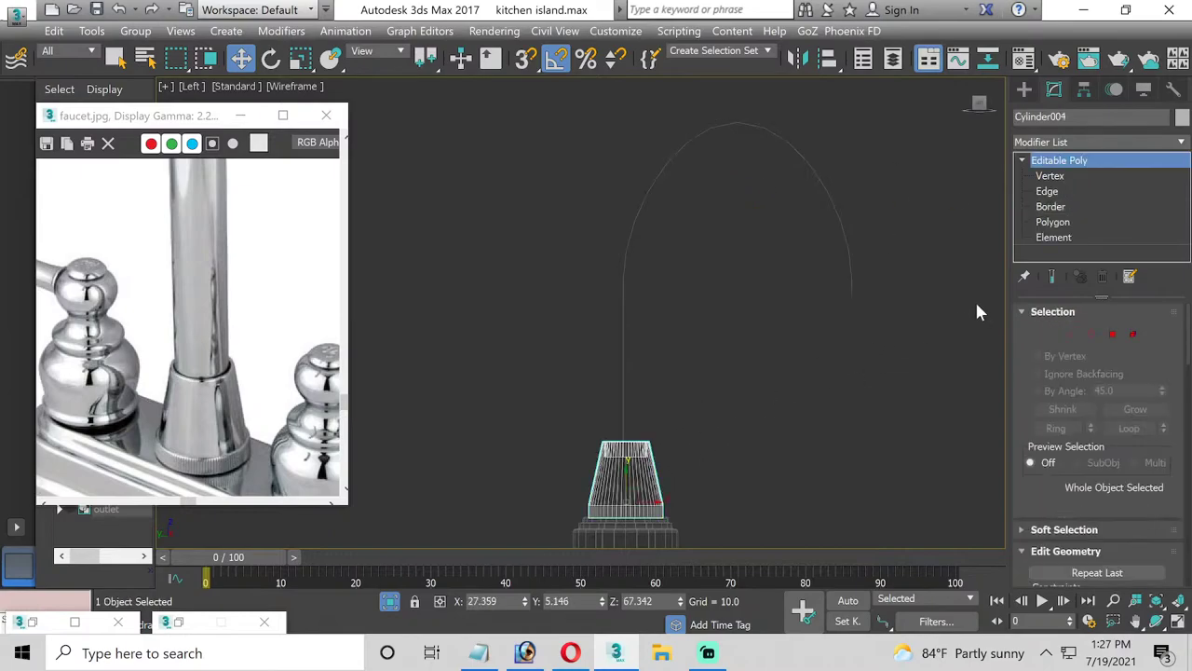
left_click(1062, 223)
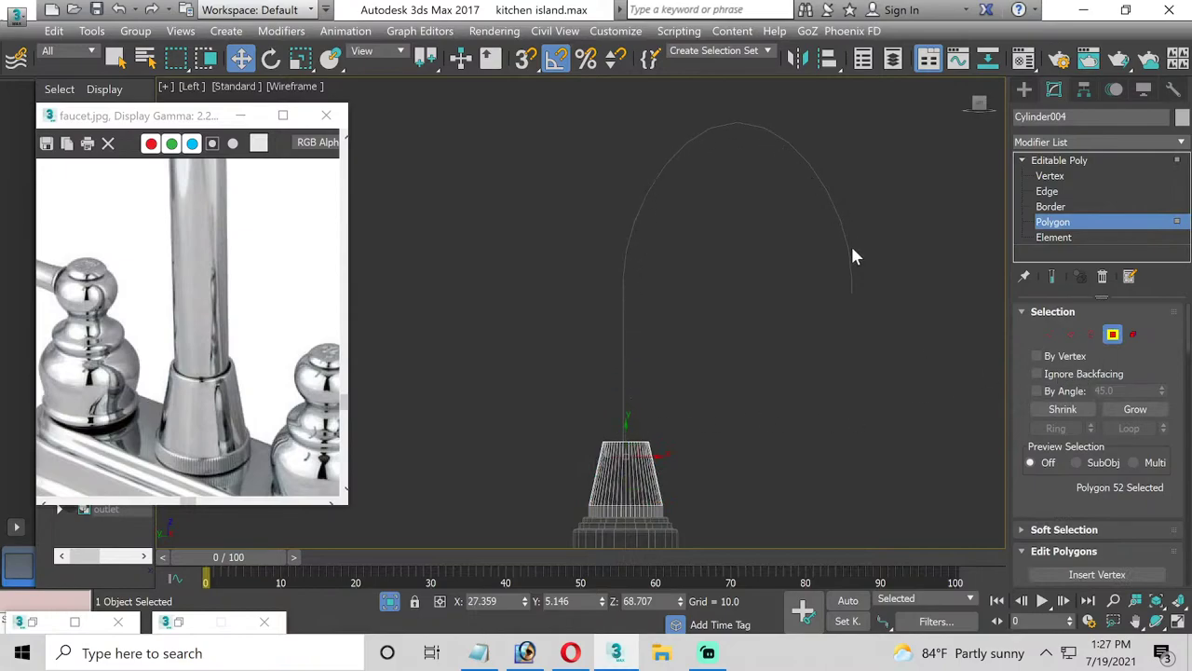
Extrude the faucet base's top polygons along the arched spline with 35 segments
middle_click_drag(841, 351, 819, 356)
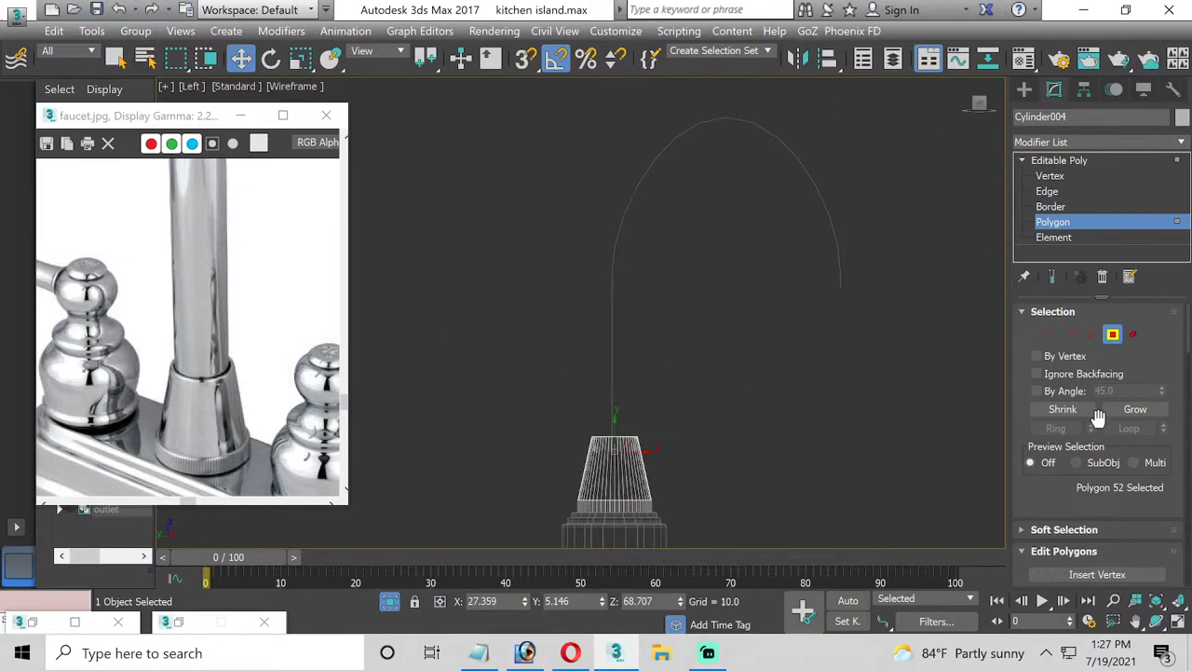
scroll(1116, 479, "down", 1)
scroll(1116, 478, "down", 2)
scroll(1146, 512, "down", 2)
scroll(1146, 511, "down", 1)
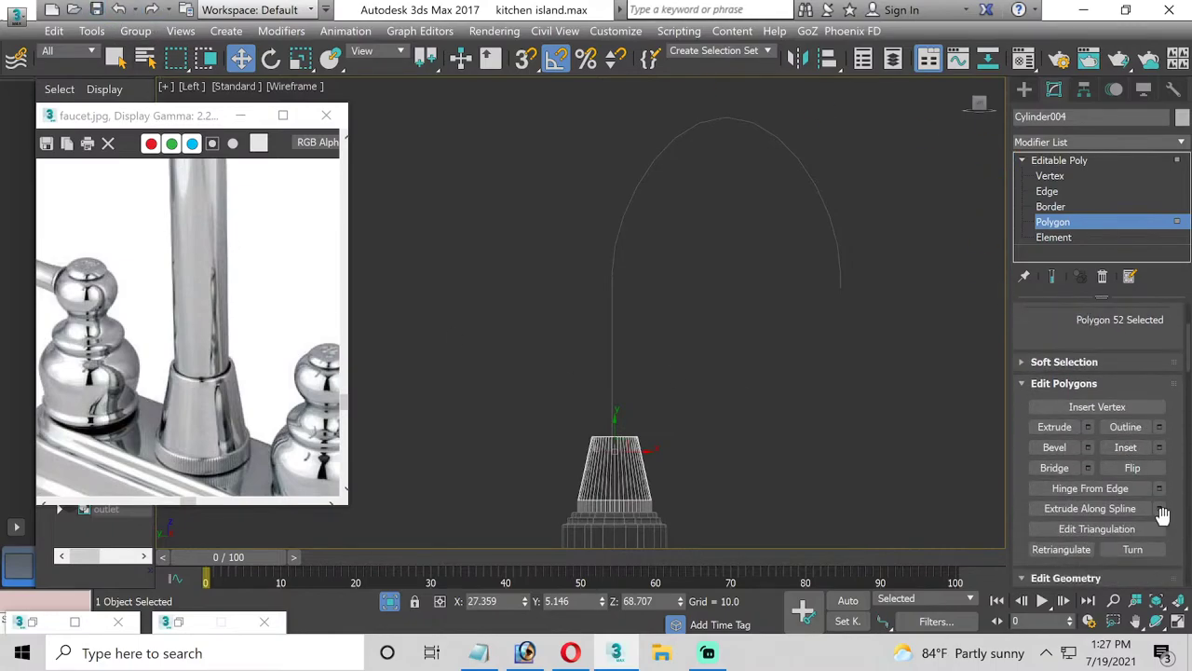
left_click(1159, 509)
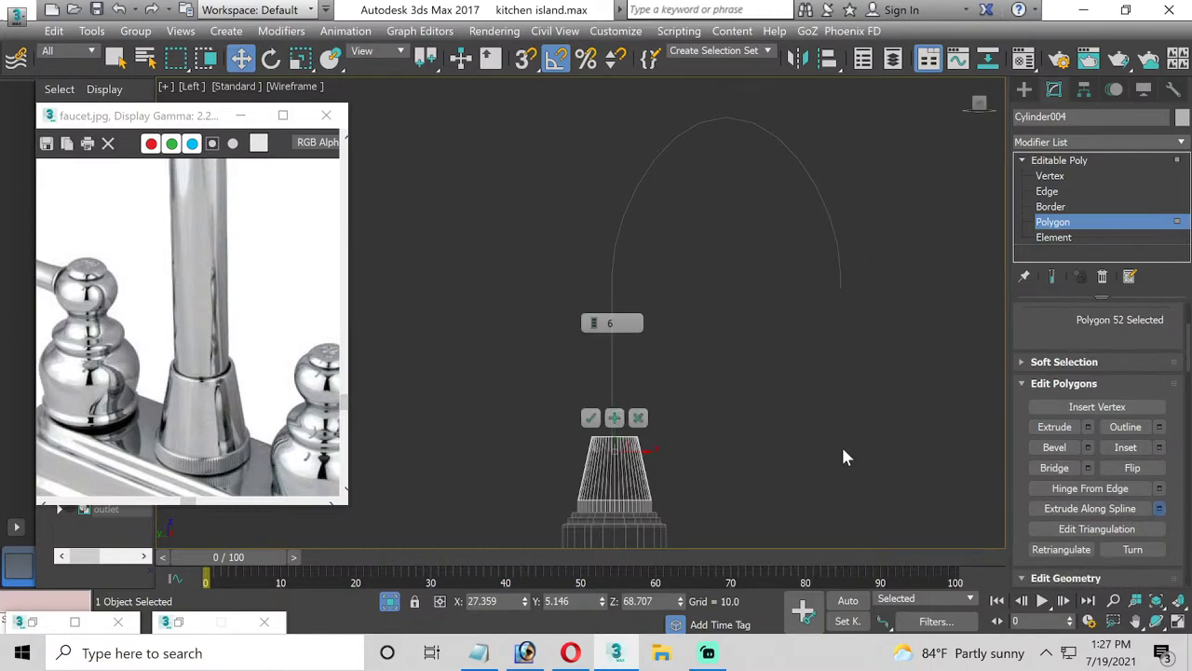
left_click_drag(585, 291, 434, 195)
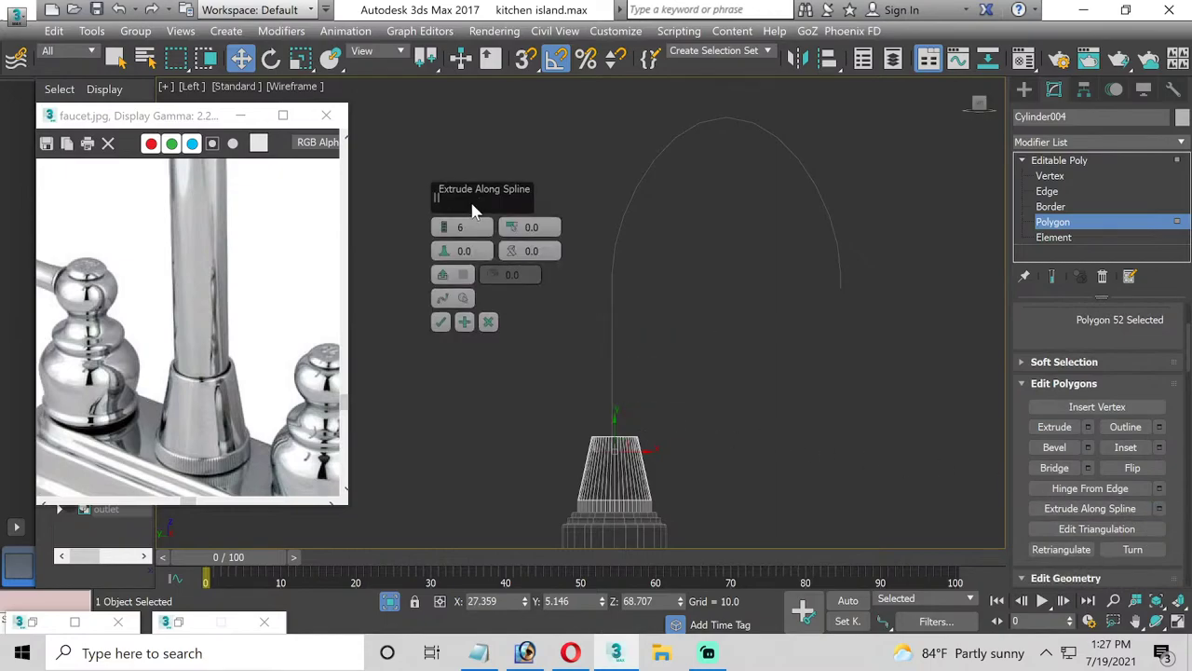
left_click(442, 298)
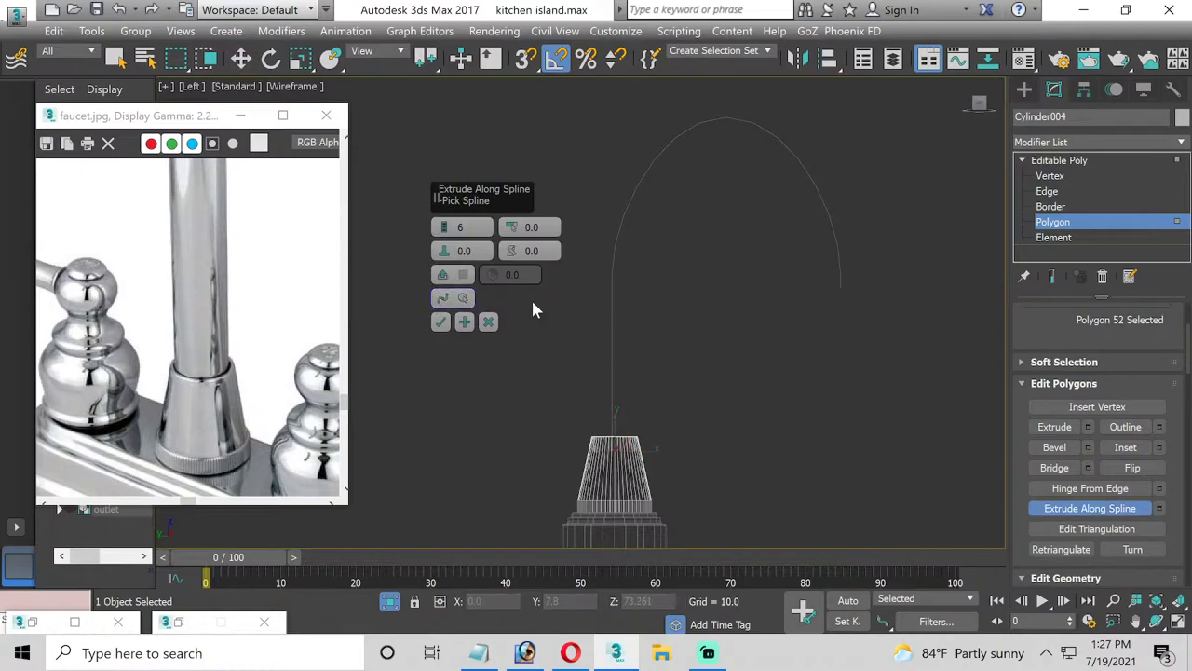
left_click(610, 308)
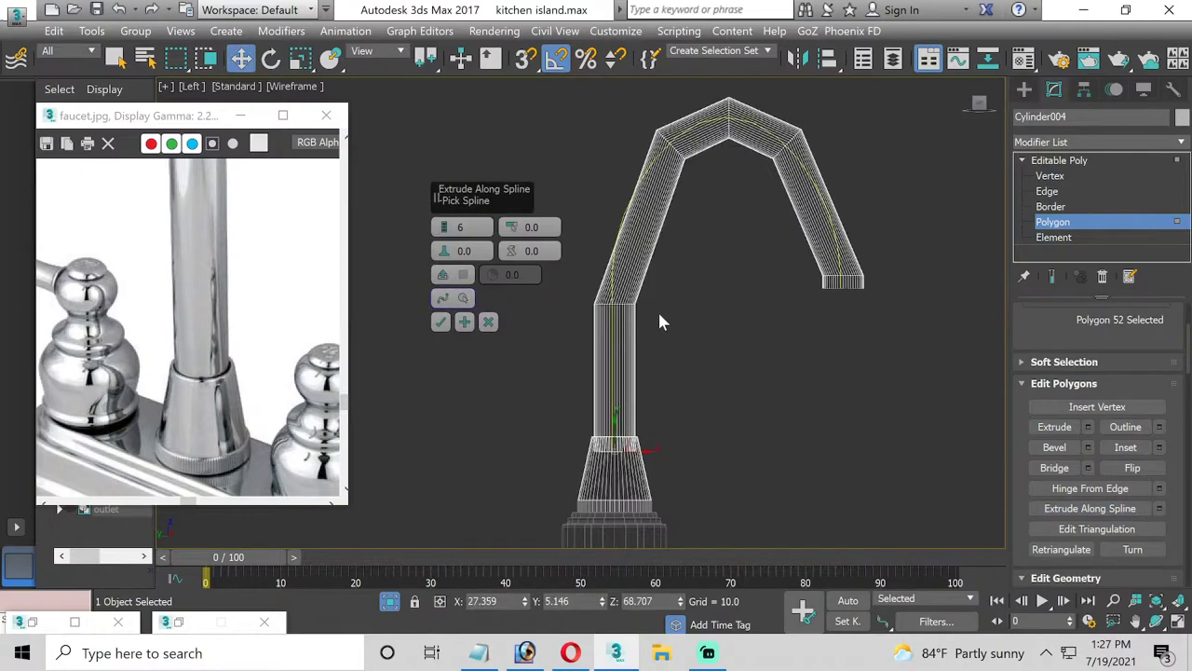
scroll(1085, 393, "up", 2)
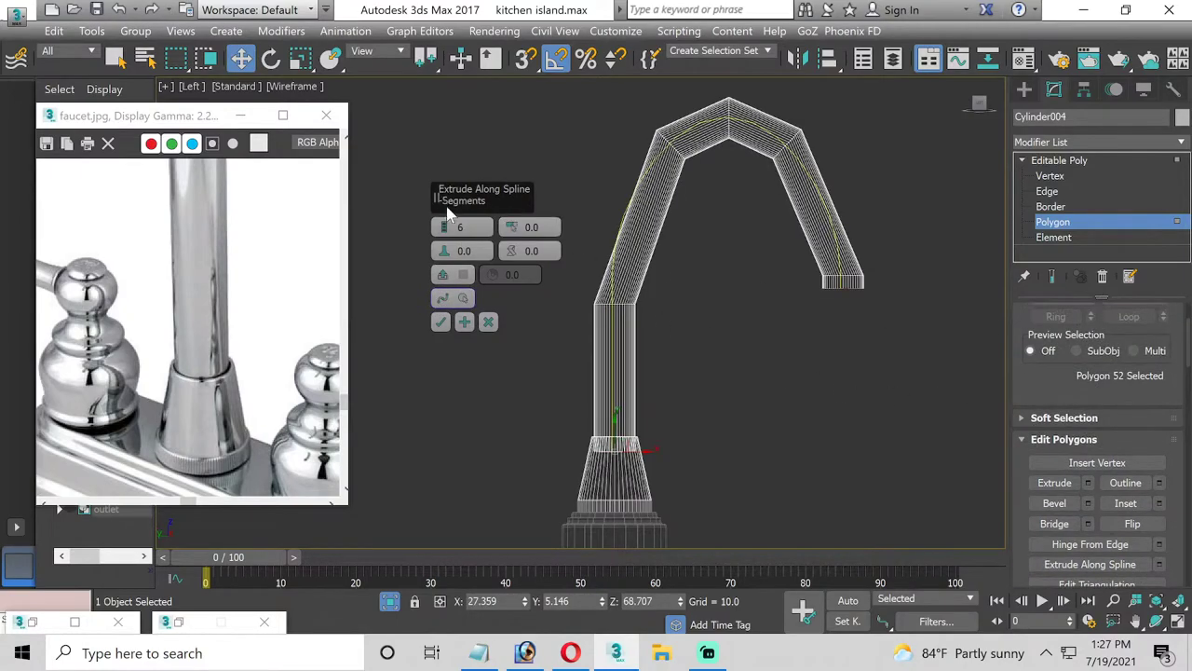
left_click_drag(444, 226, 446, 235)
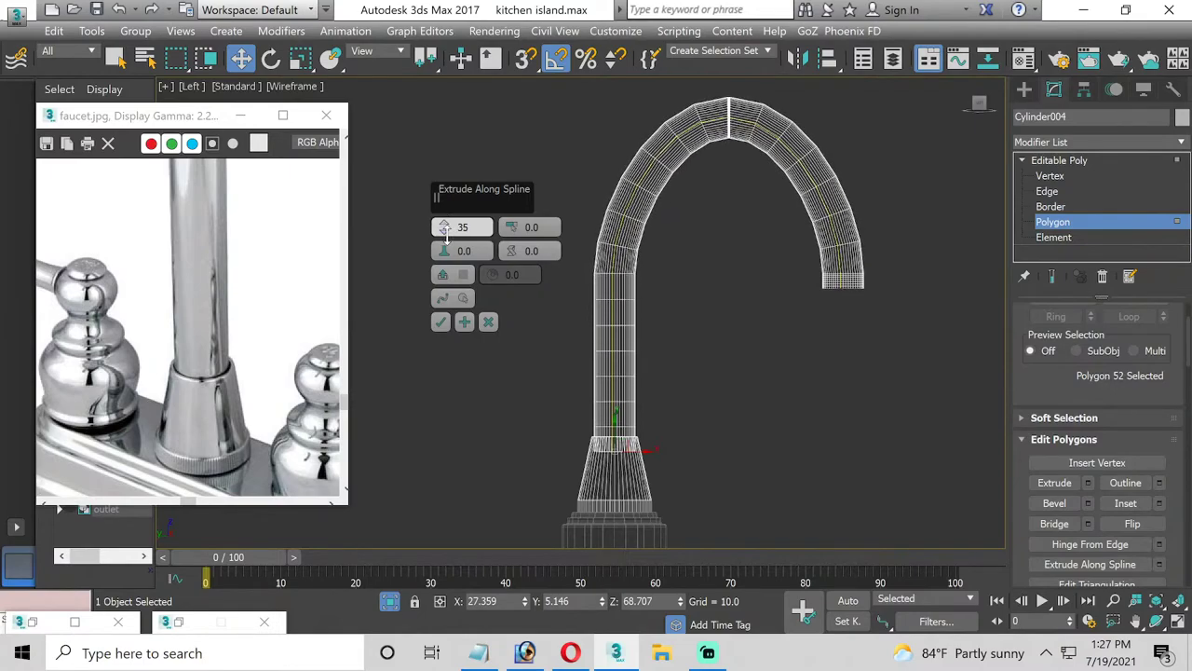
left_click(441, 321)
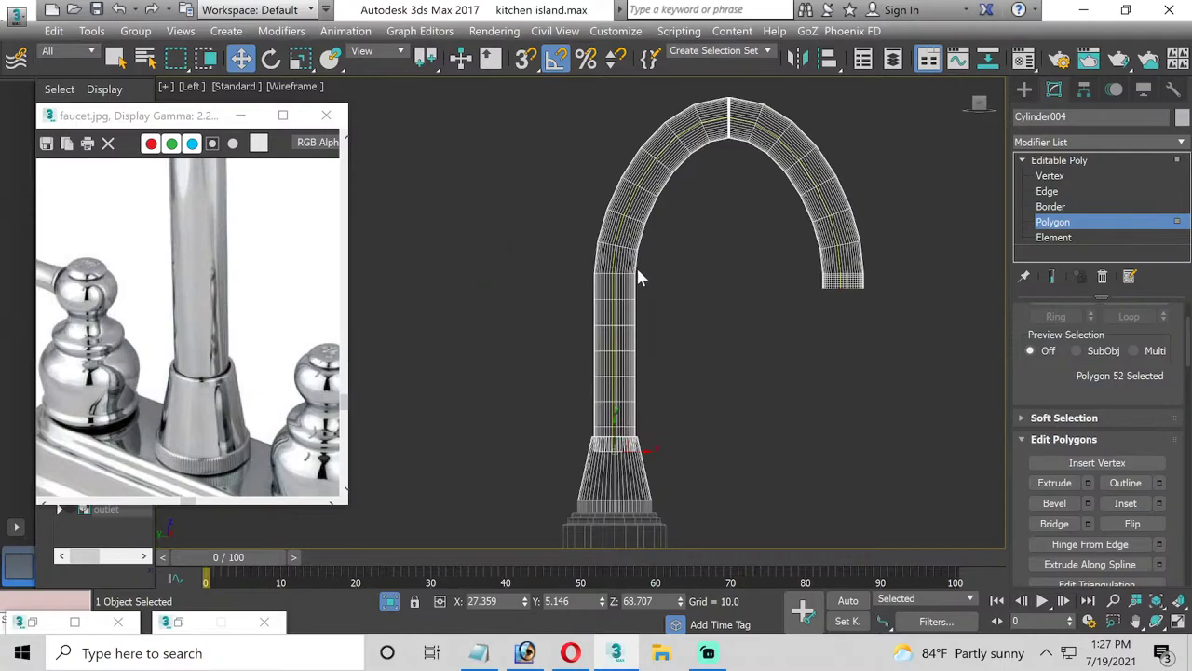
left_click(1044, 227)
left_click(801, 391)
left_click(606, 372)
left_click(606, 371)
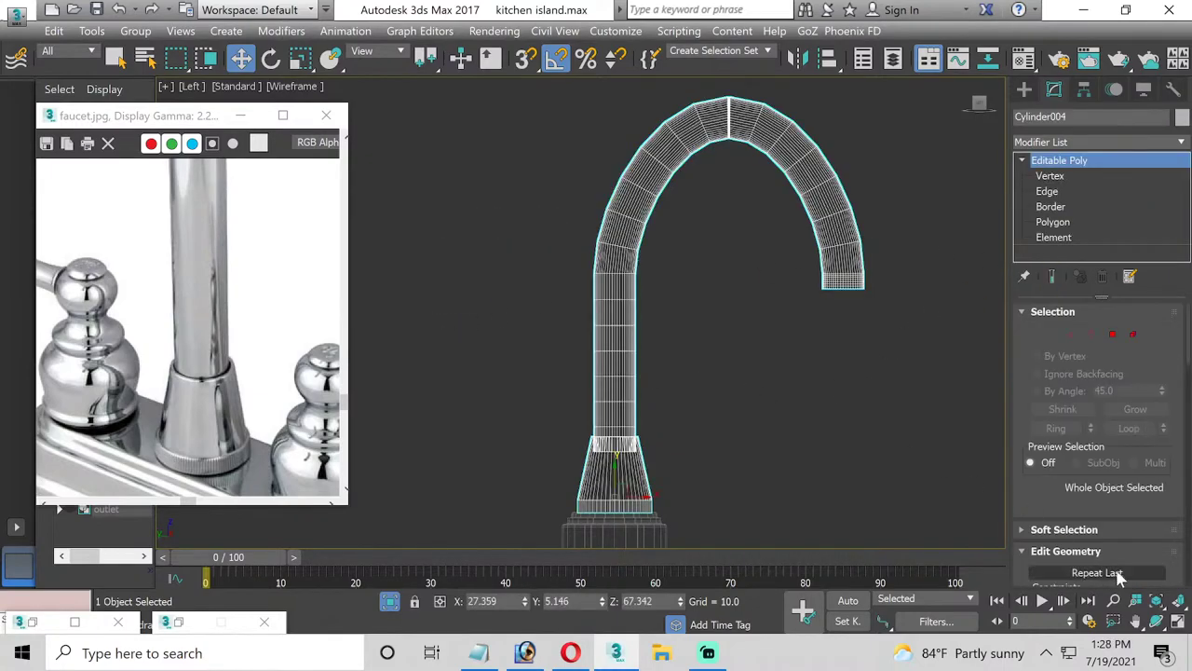
left_click(1177, 621)
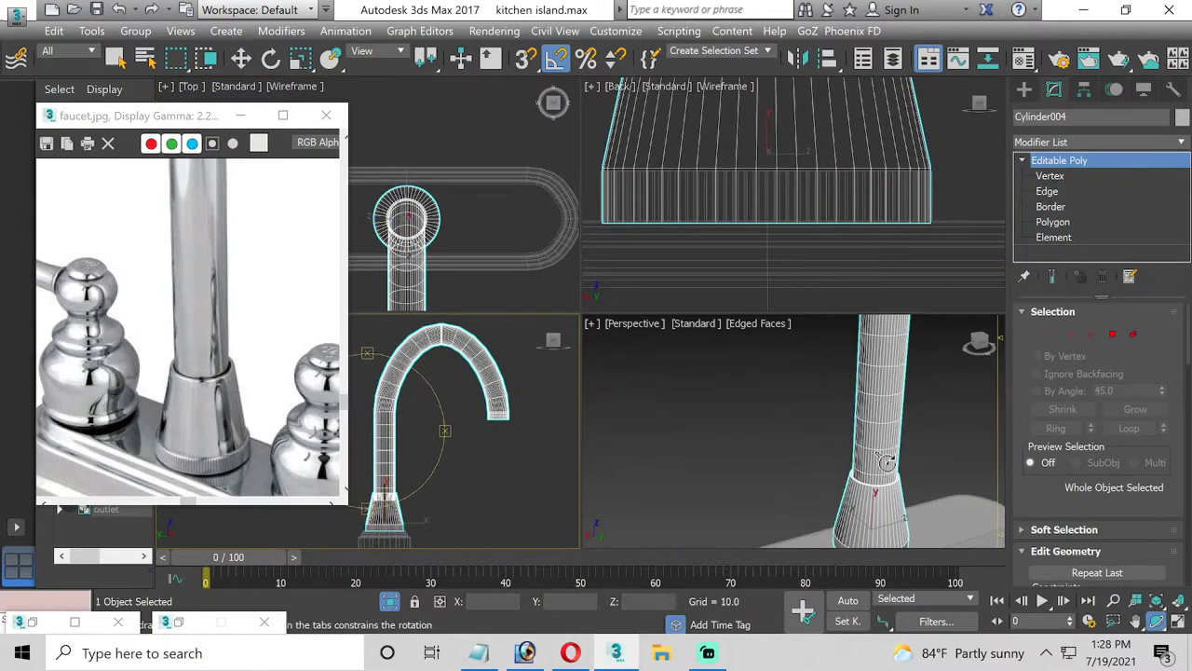
scroll(885, 461, "down", 2)
scroll(890, 433, "down", 1)
scroll(866, 470, "down", 1)
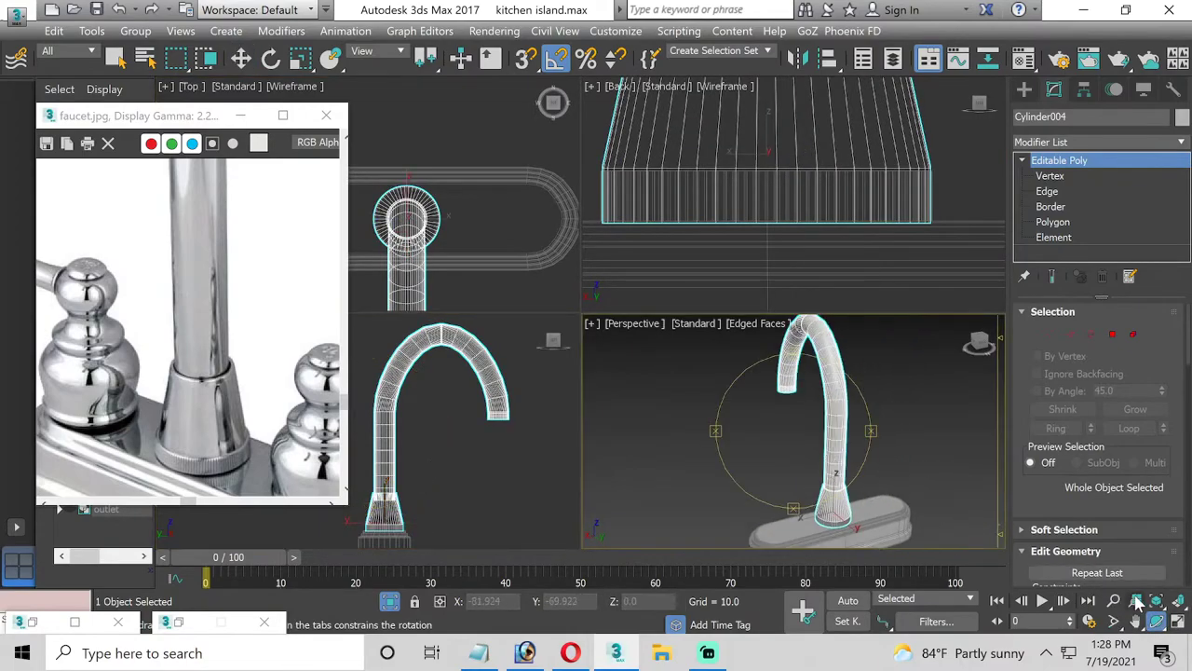
left_click(1175, 623)
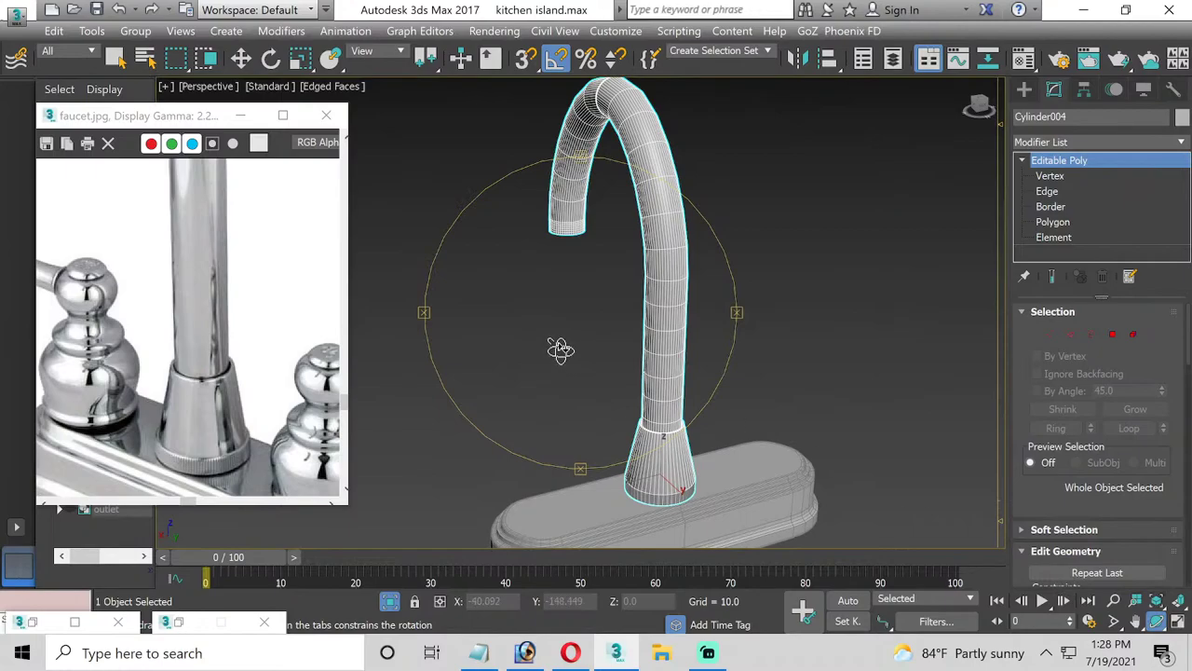
left_click_drag(559, 346, 752, 338)
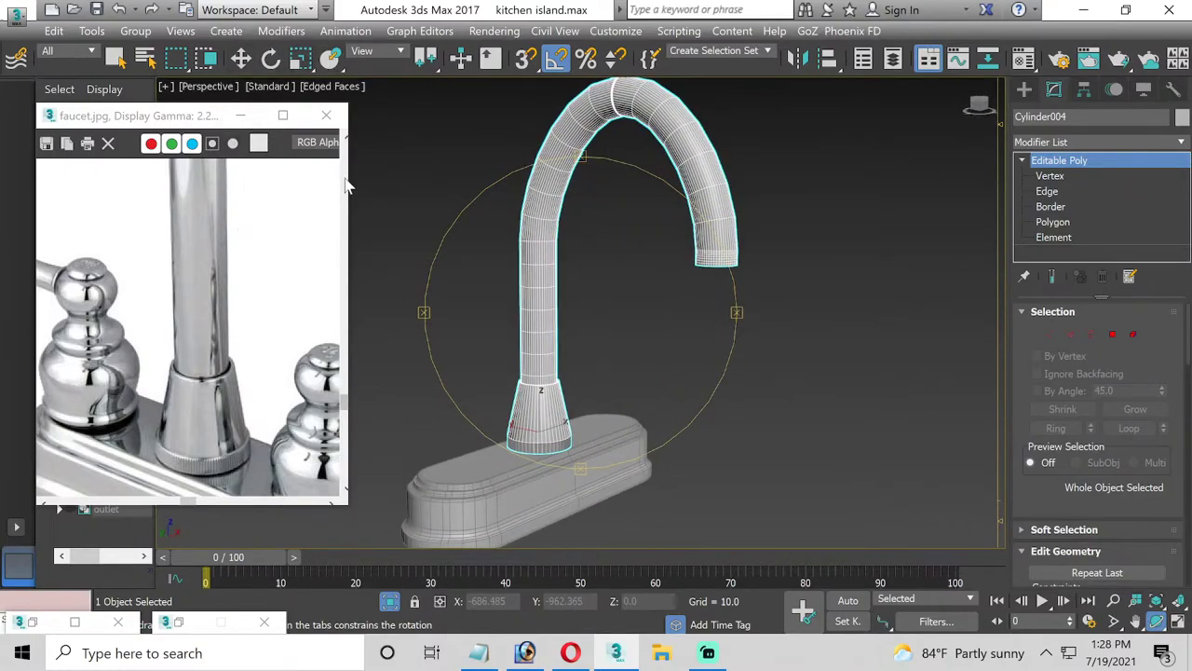
left_click(346, 138)
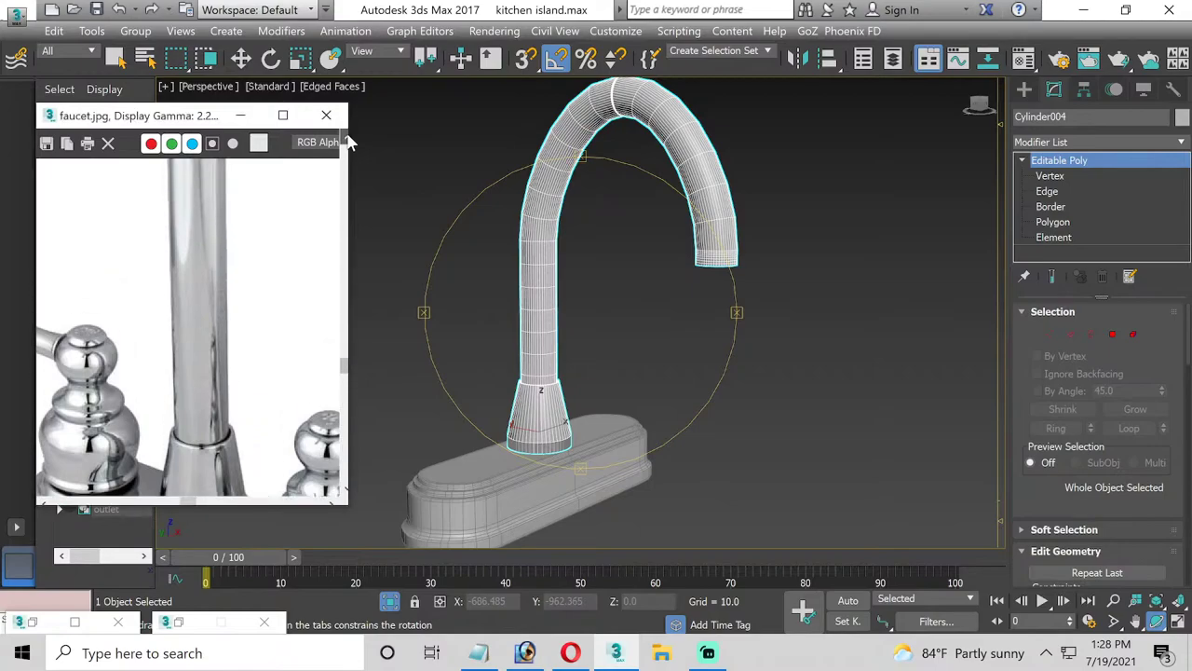
left_click(345, 138)
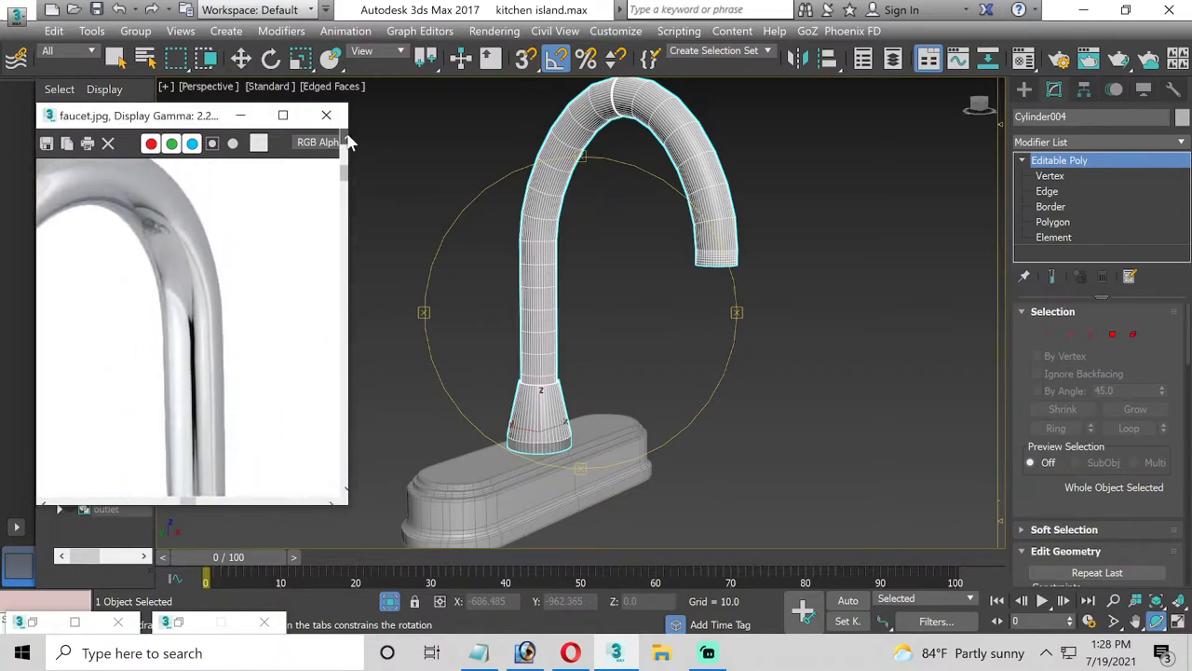
middle_click_drag(105, 484, 335, 398)
scroll(694, 259, "up", 2)
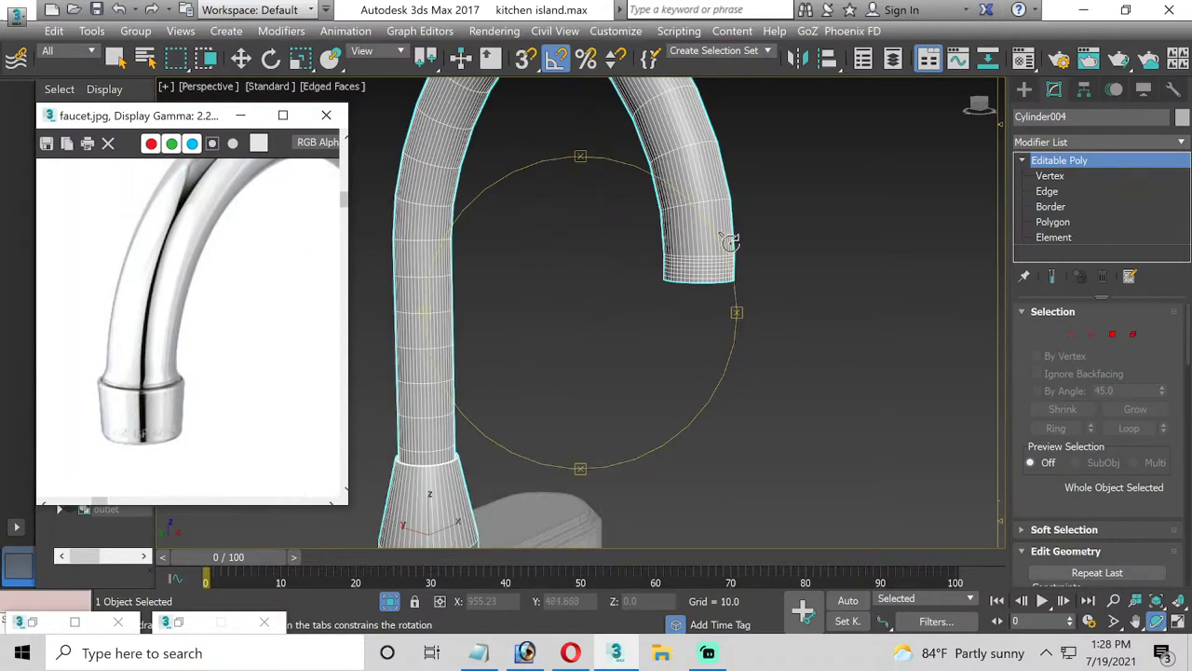
scroll(711, 242, "up", 3)
left_click(1047, 191)
Select the six tightly packed edge loops near the spout tip and remove them
key("w")
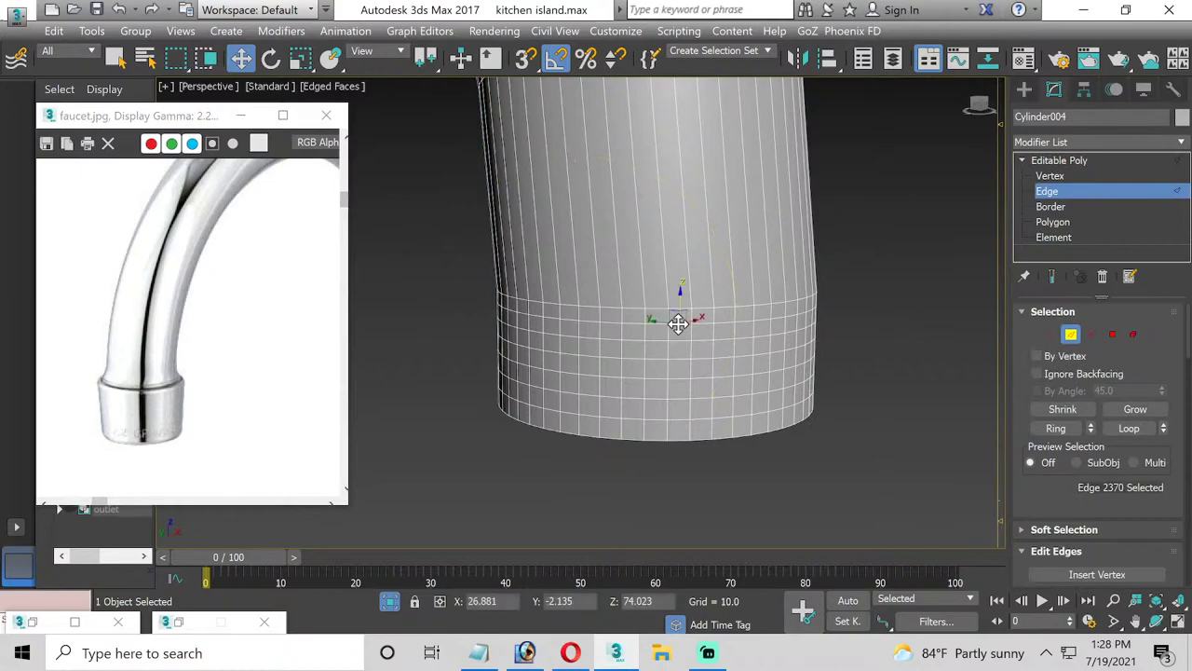
double_click(678, 324)
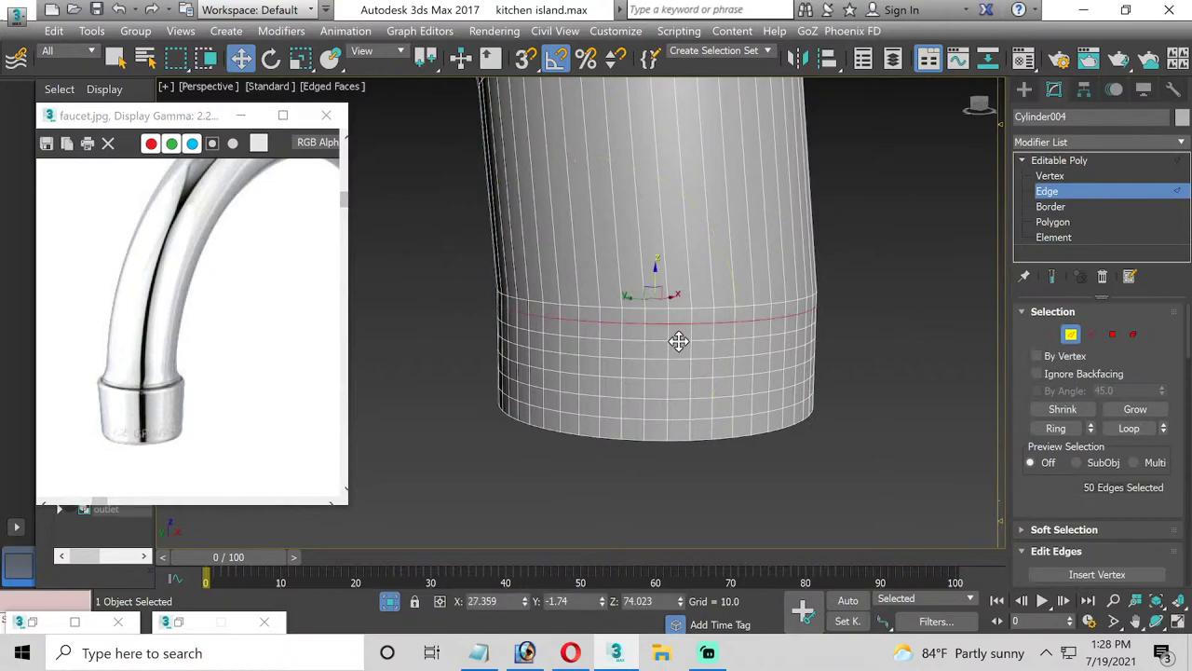
double_click(680, 356, "ctrl")
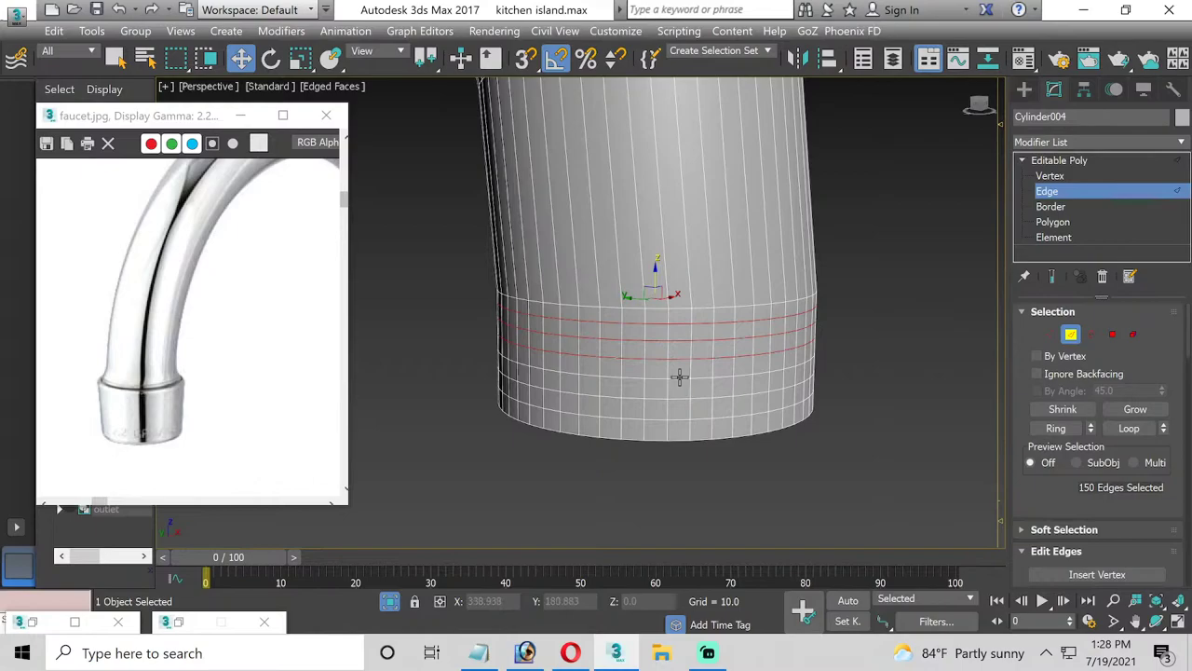
double_click(678, 375, "ctrl")
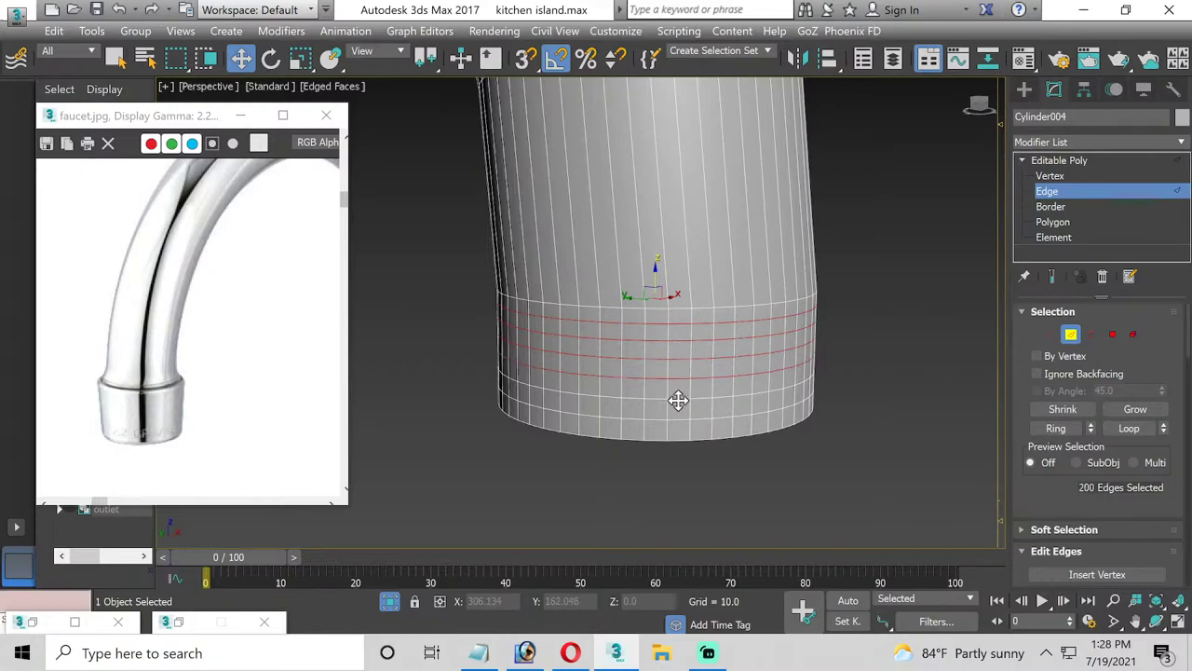
double_click(679, 397, "ctrl")
double_click(677, 418, "ctrl")
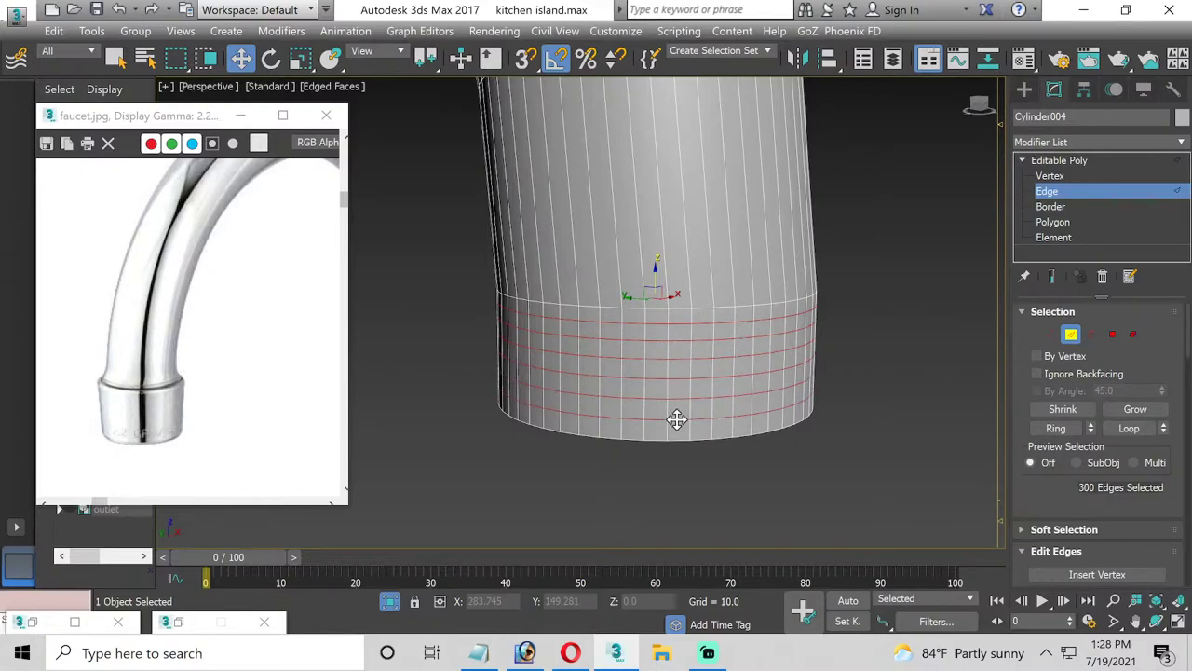
double_click(683, 306, "ctrl")
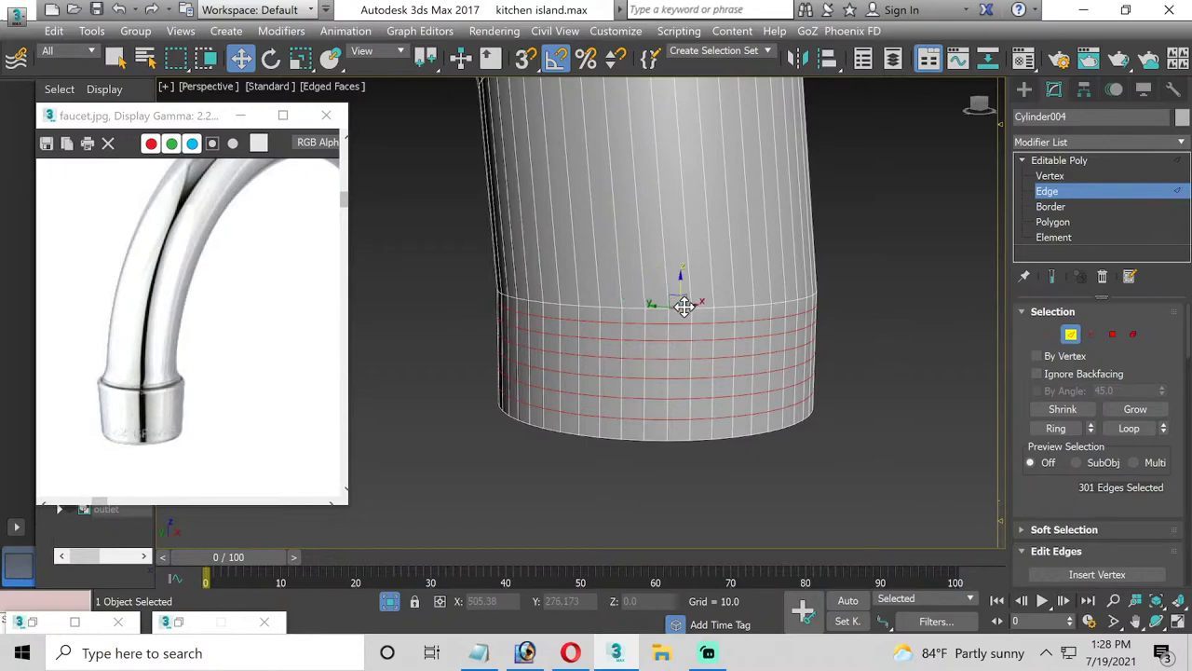
key("ctrl+d")
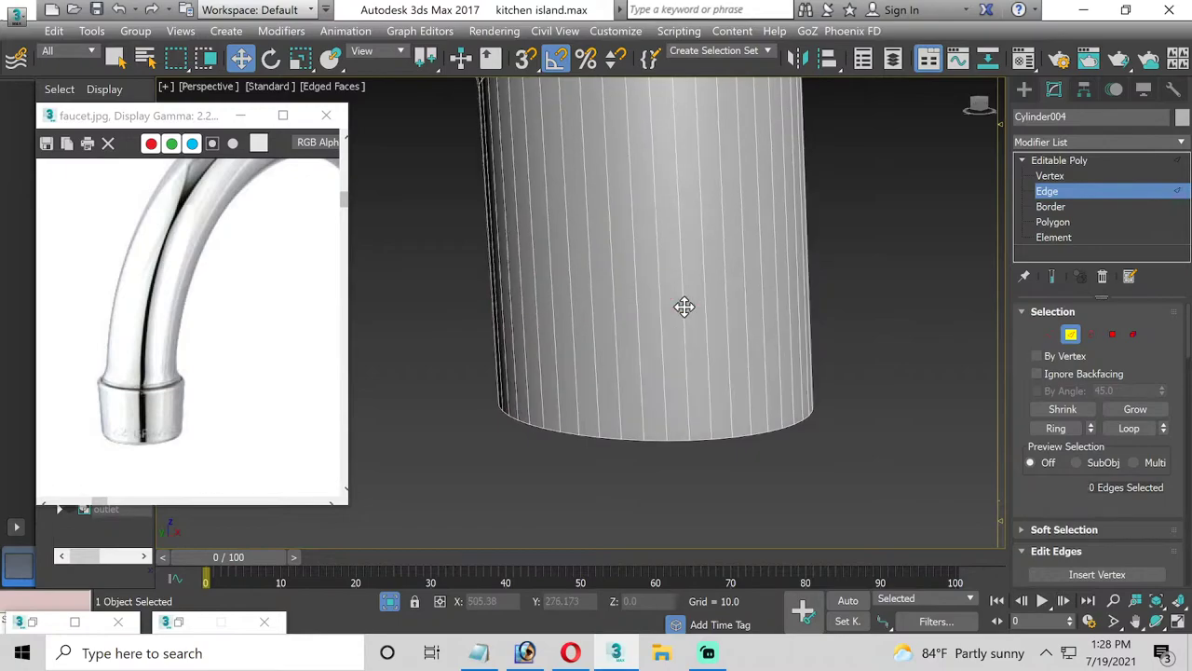
scroll(684, 306, "down", 2)
scroll(686, 293, "down", 4)
scroll(686, 291, "up", 2)
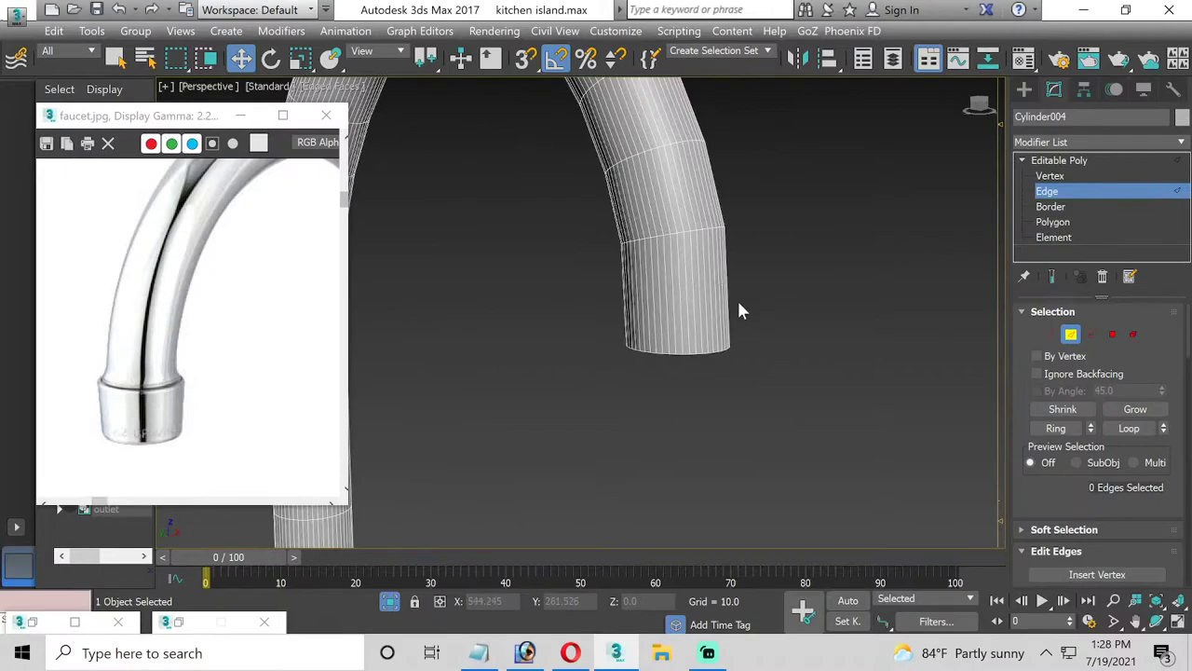
scroll(686, 331, "up", 2)
Add an edge loop around the spout tip, nudge it down, then undo the move
left_click(689, 333)
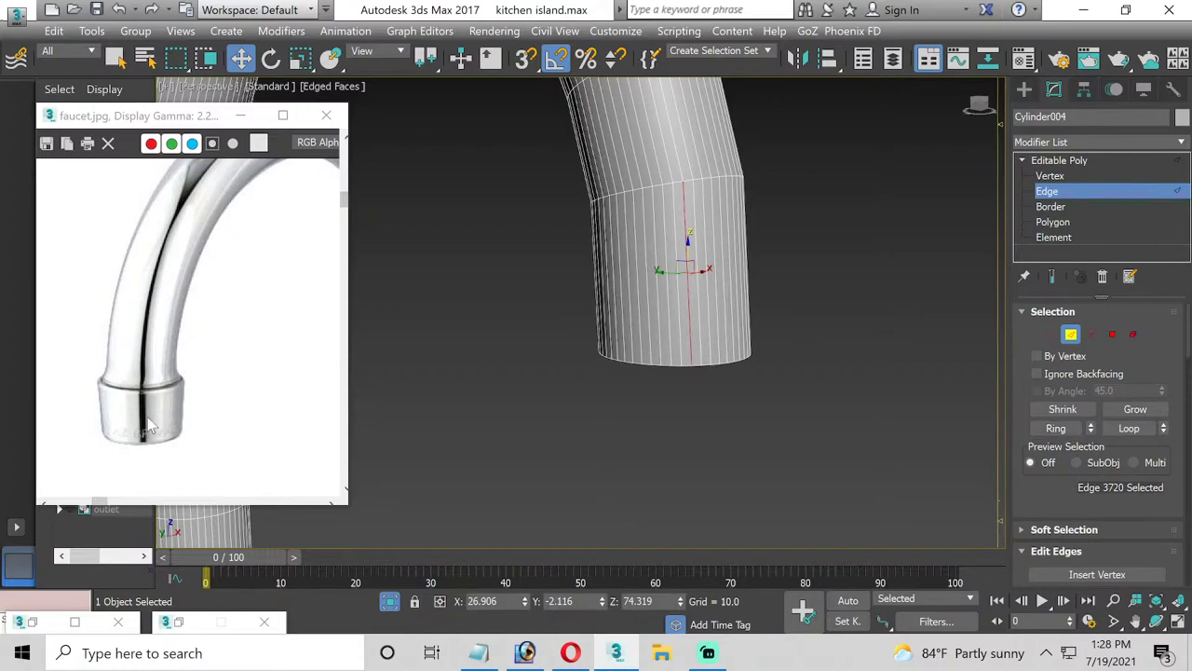
left_click(1055, 428)
scroll(1146, 494, "down", 3)
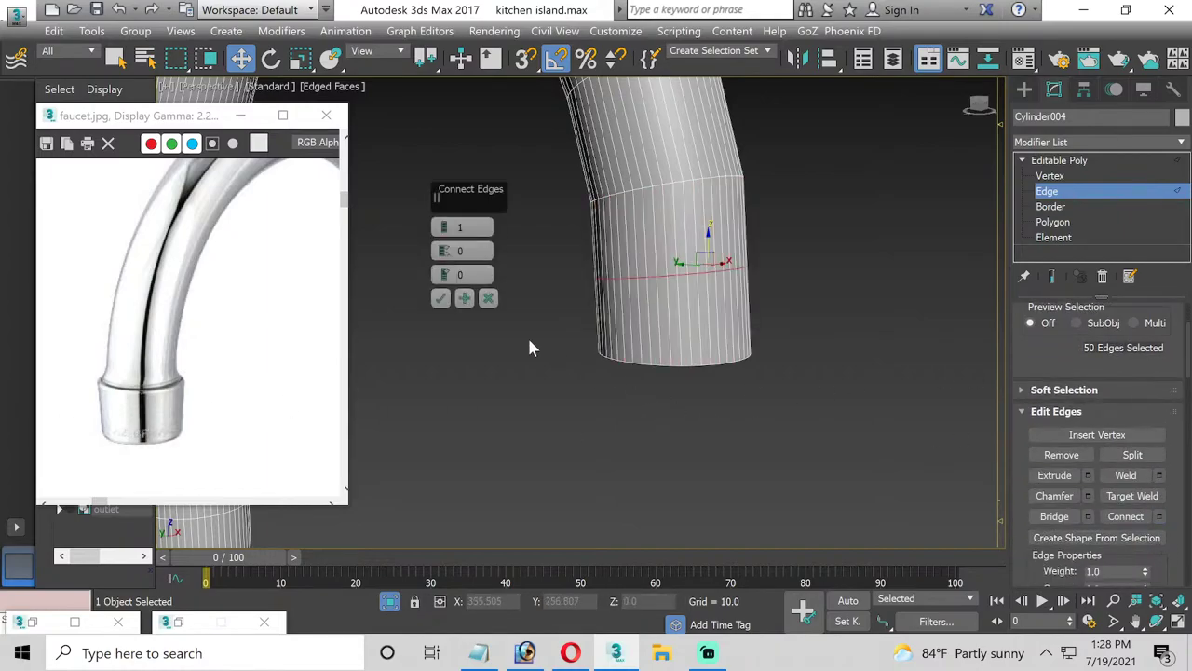
left_click(440, 298)
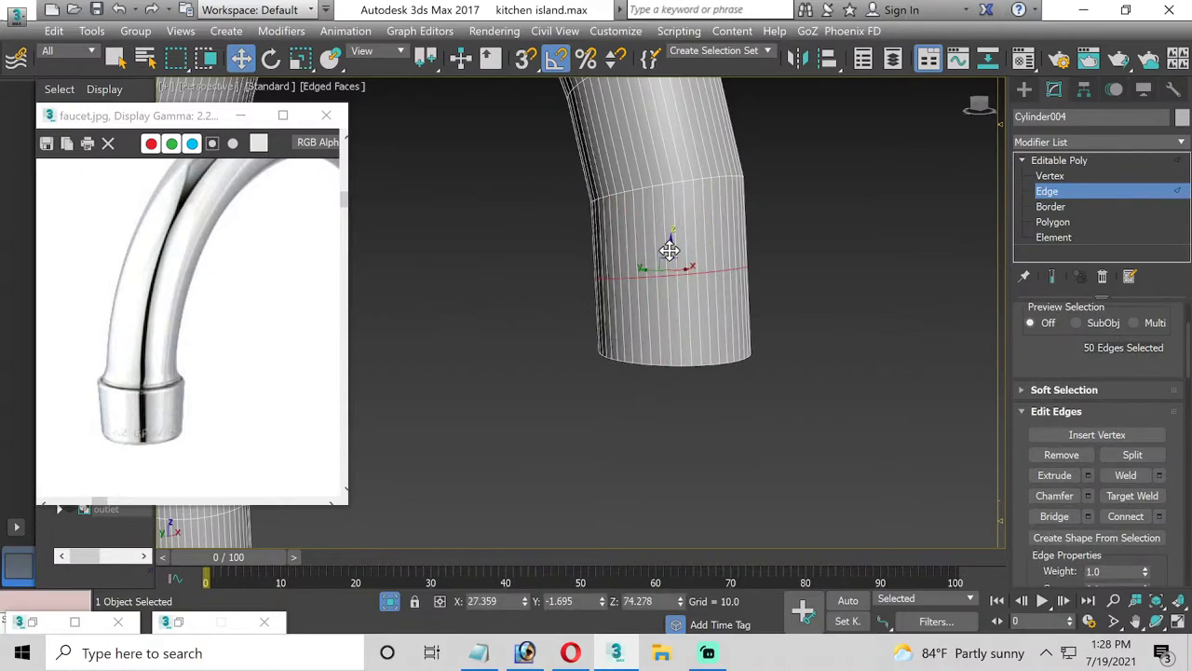
left_click_drag(669, 250, 670, 282)
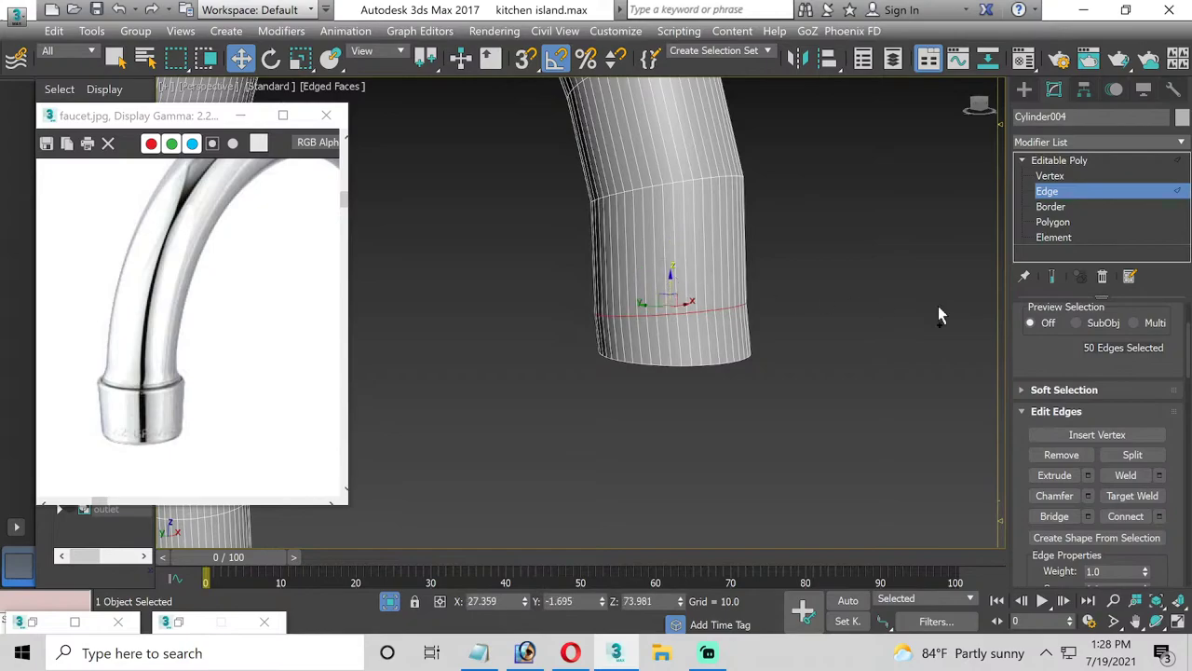
key("ctrl+z")
Switch to Polygon level and reorient the view to see the spout cap edge-on
left_click(1054, 222, "ctrl")
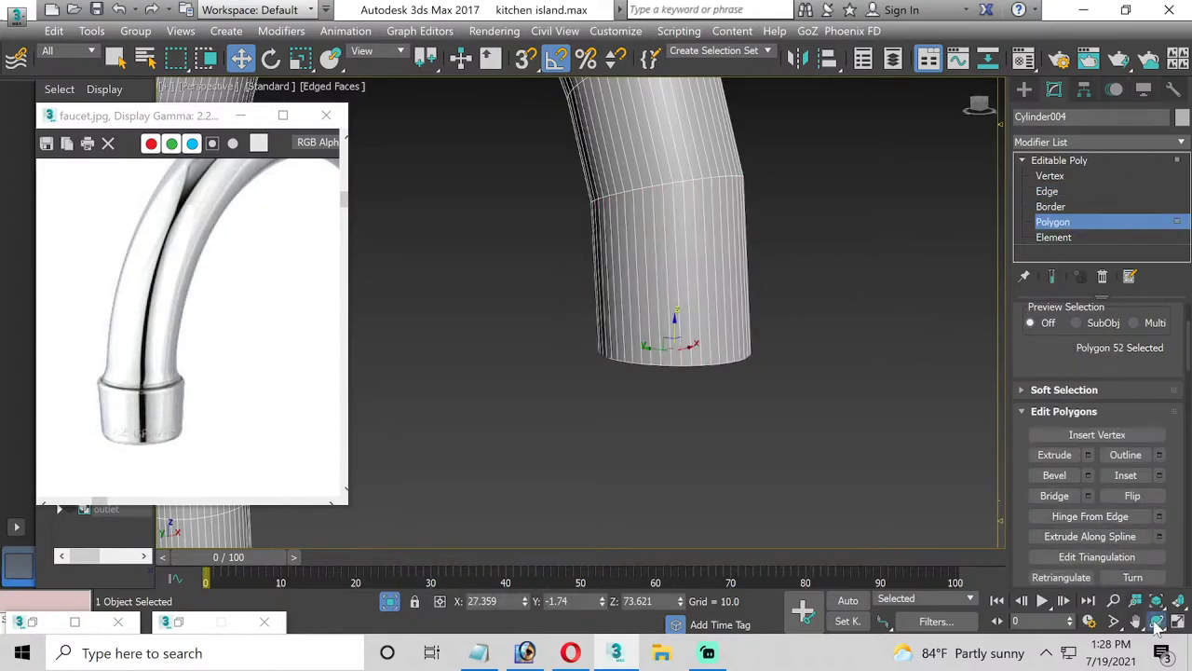
key("e")
middle_click_drag(675, 335, 675, 298, "alt")
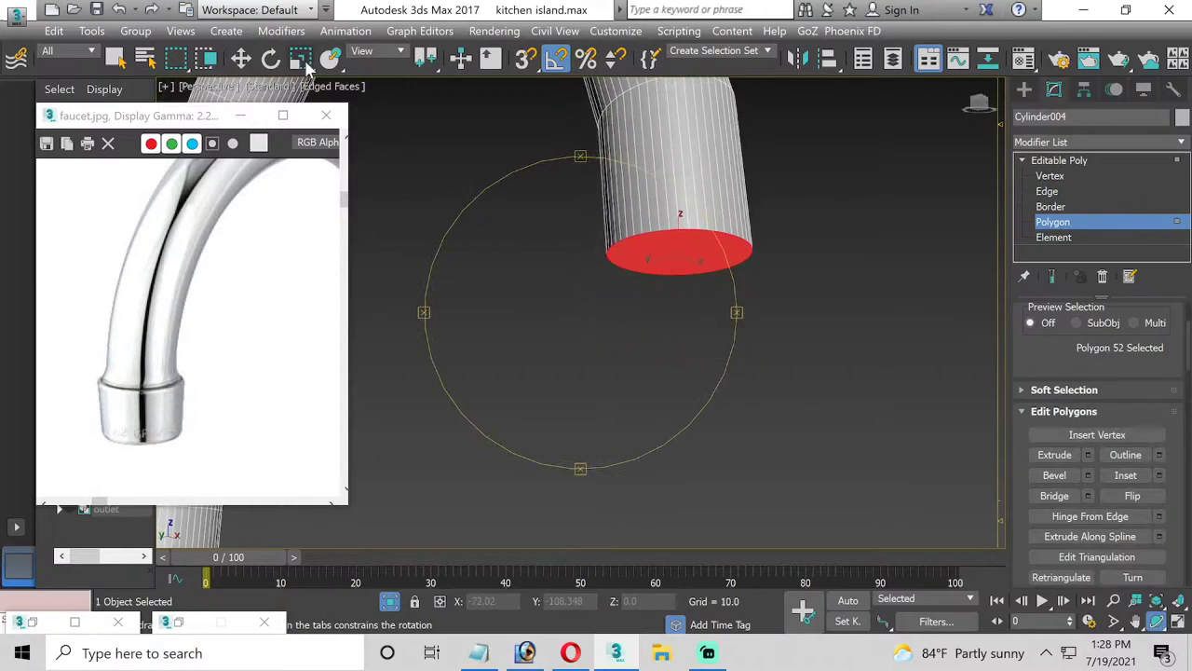
left_click(300, 58)
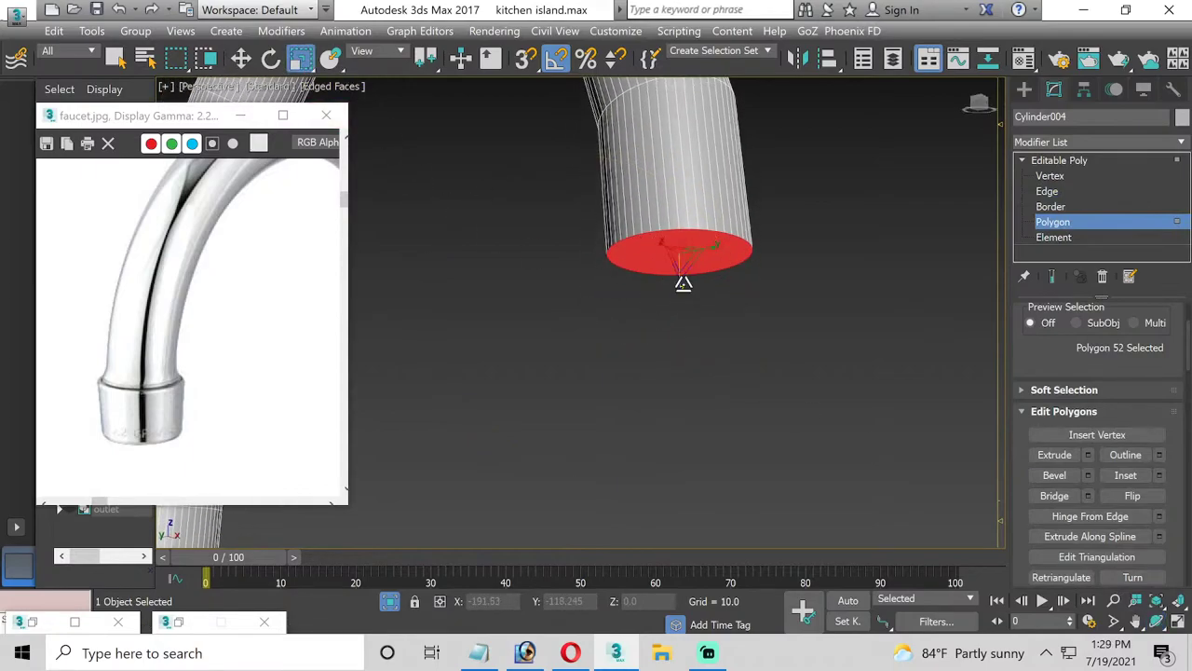
middle_click_drag(692, 180, 655, 378)
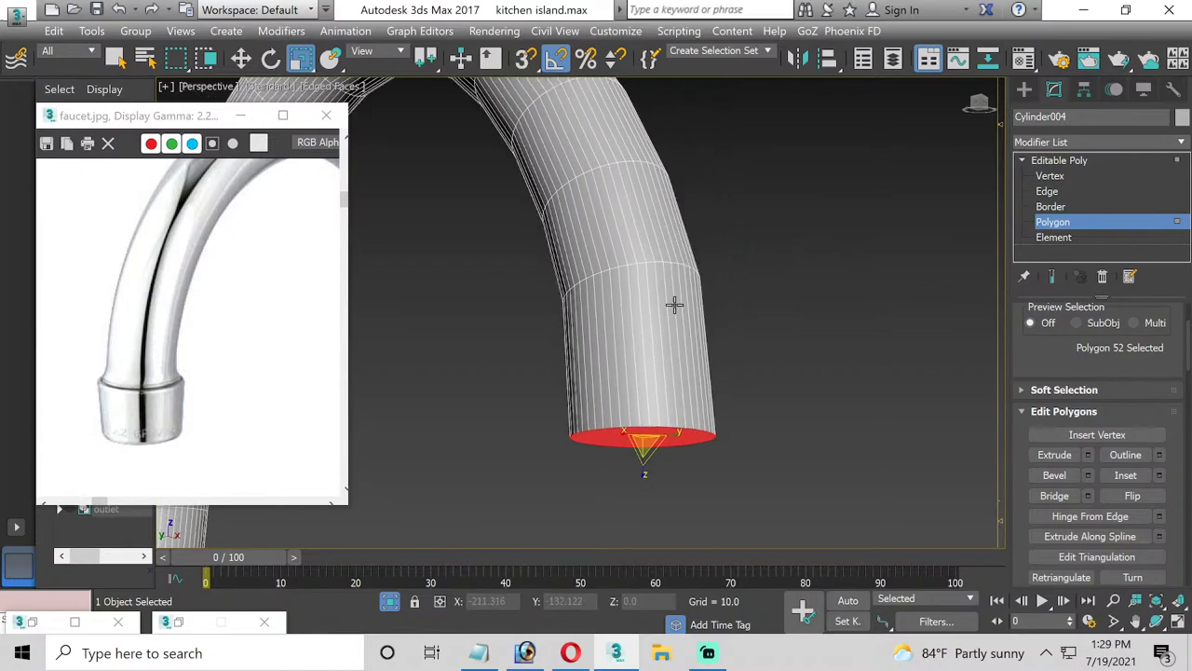
left_click(1156, 621)
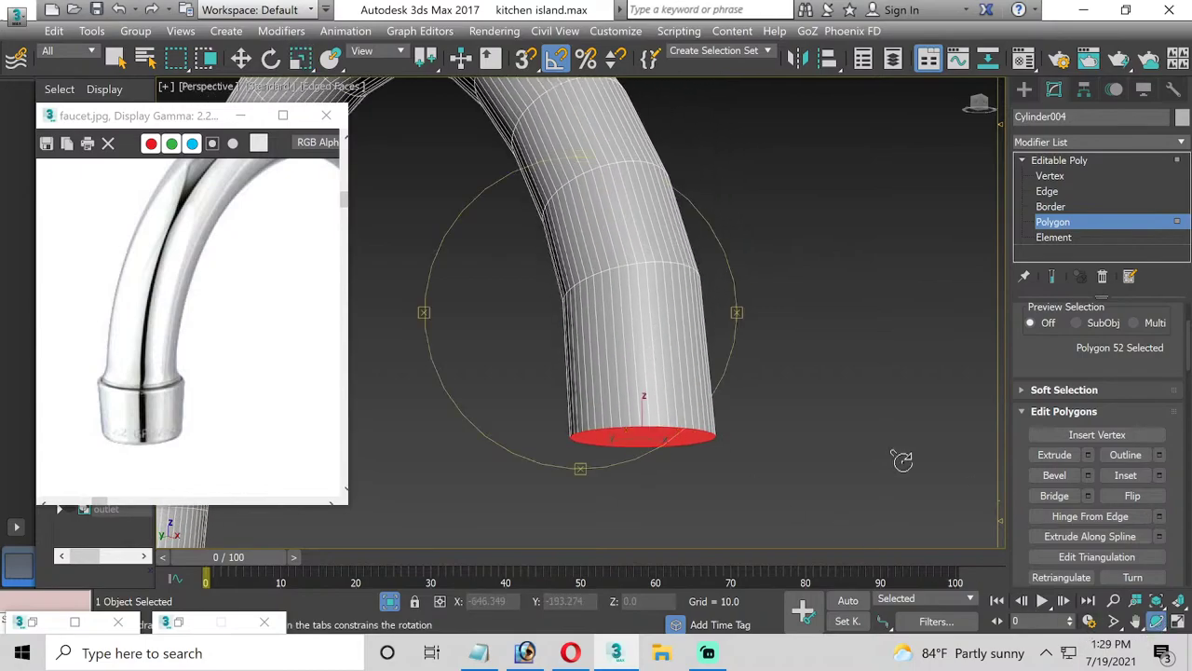
left_click_drag(618, 362, 596, 322)
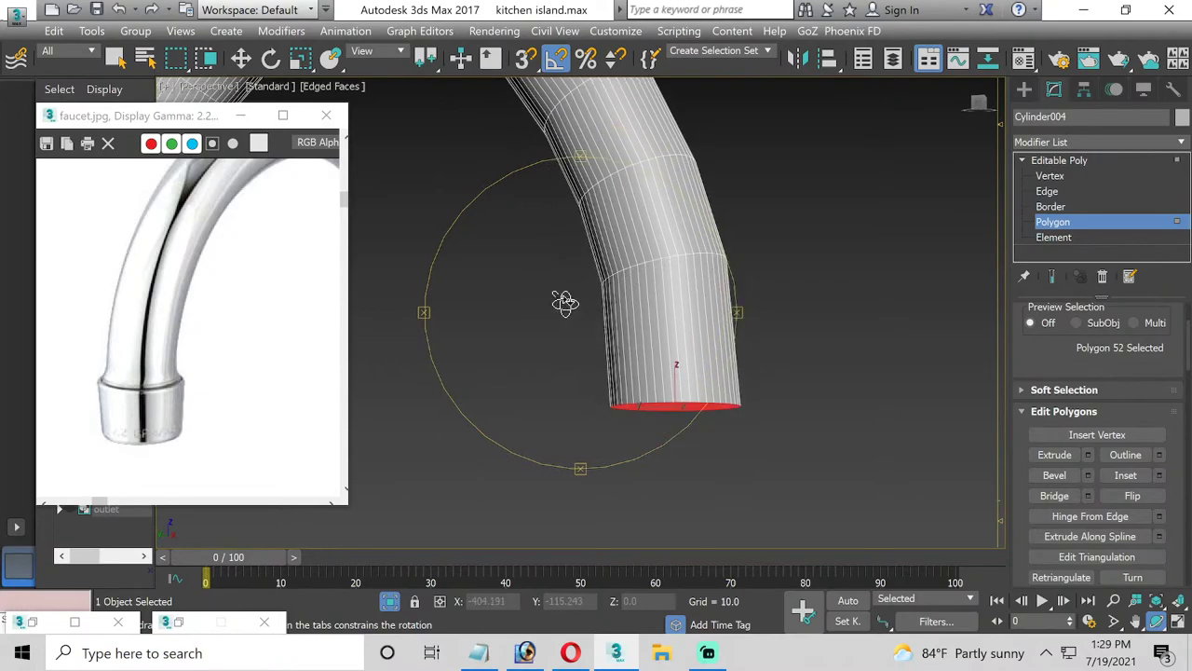
left_click(270, 58)
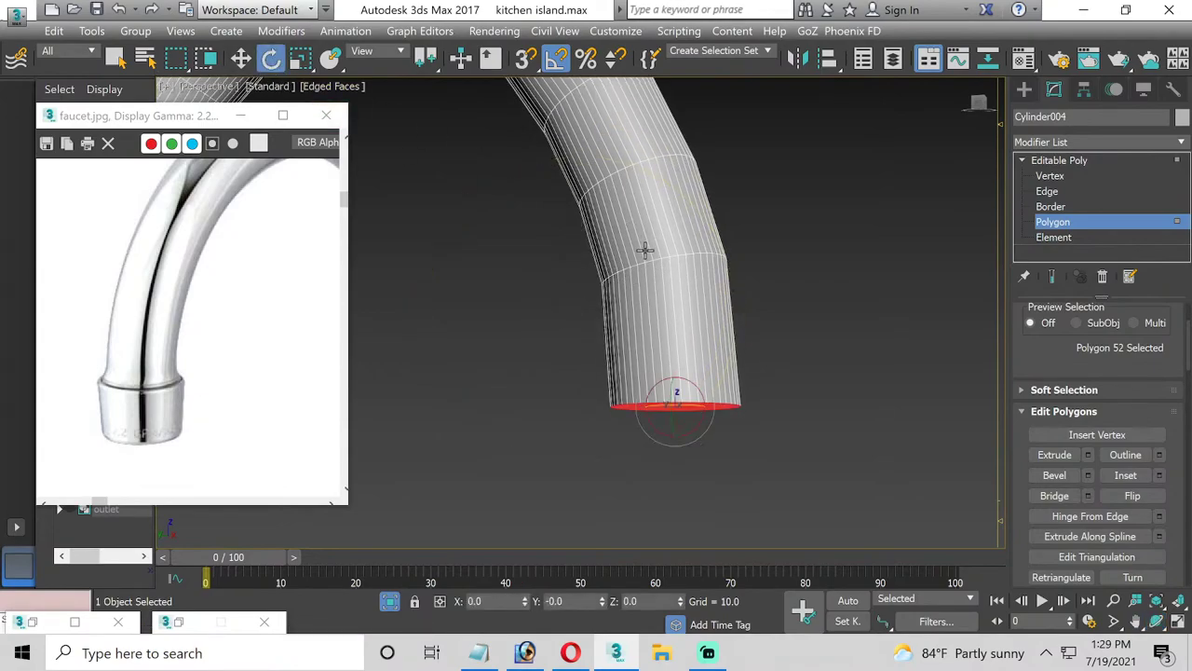
scroll(674, 259, "up", 2)
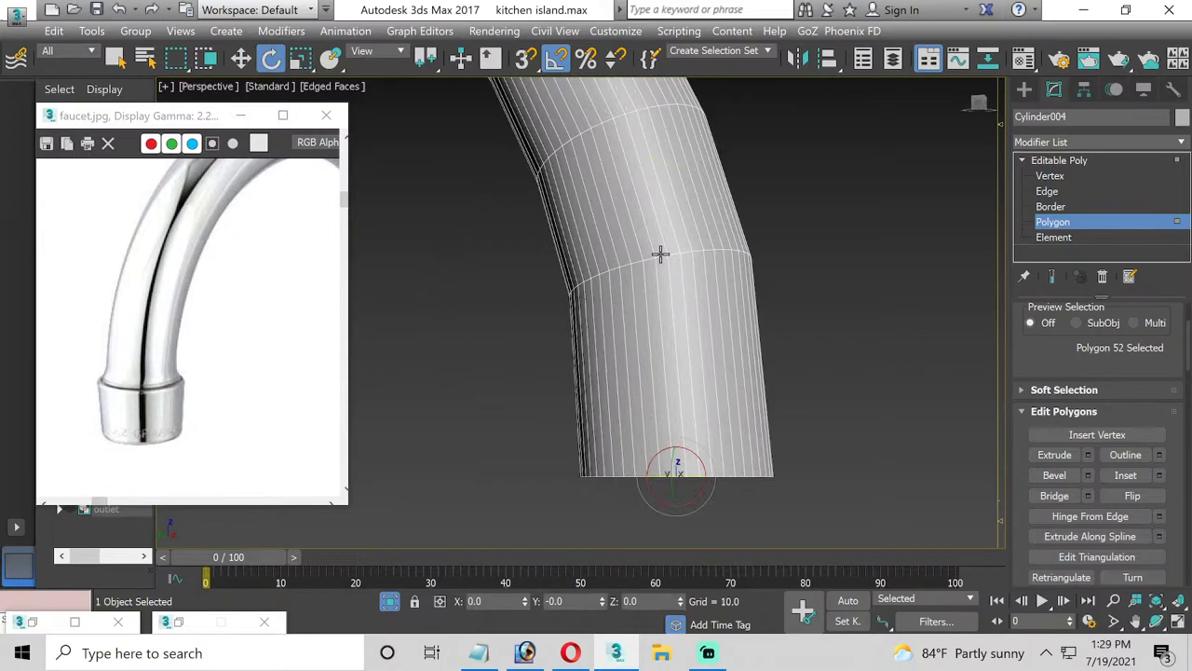
Select the spout joint's edge loop and scale it on Z to flatten it
left_click(1045, 190)
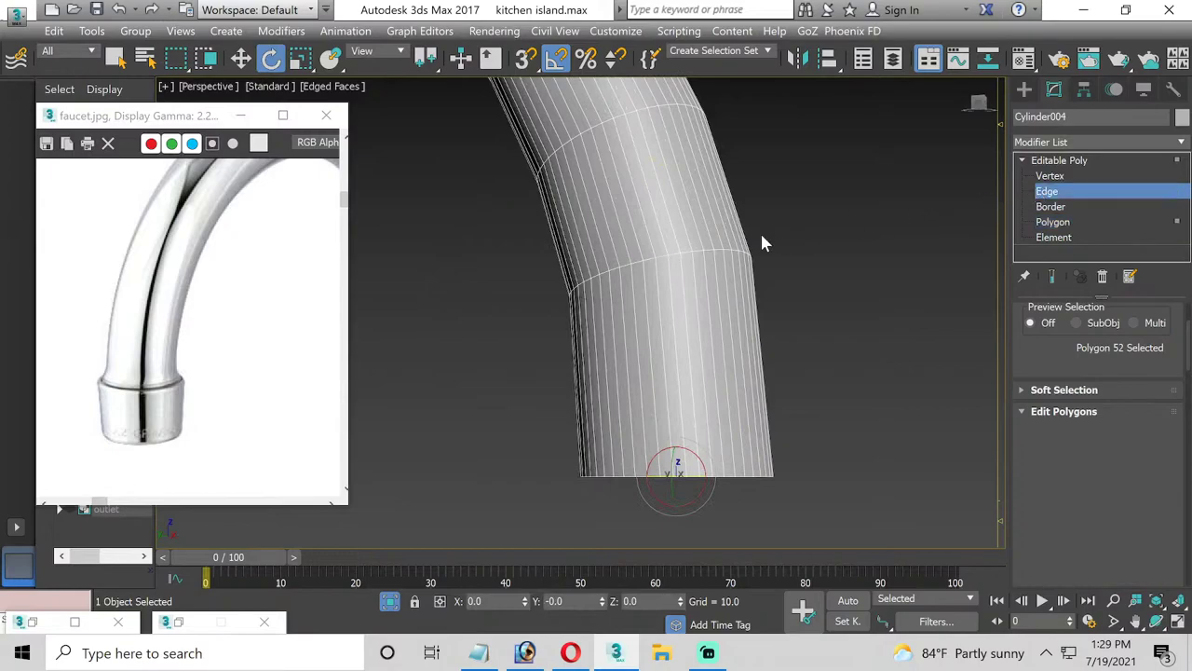
left_click(675, 250)
double_click(676, 254)
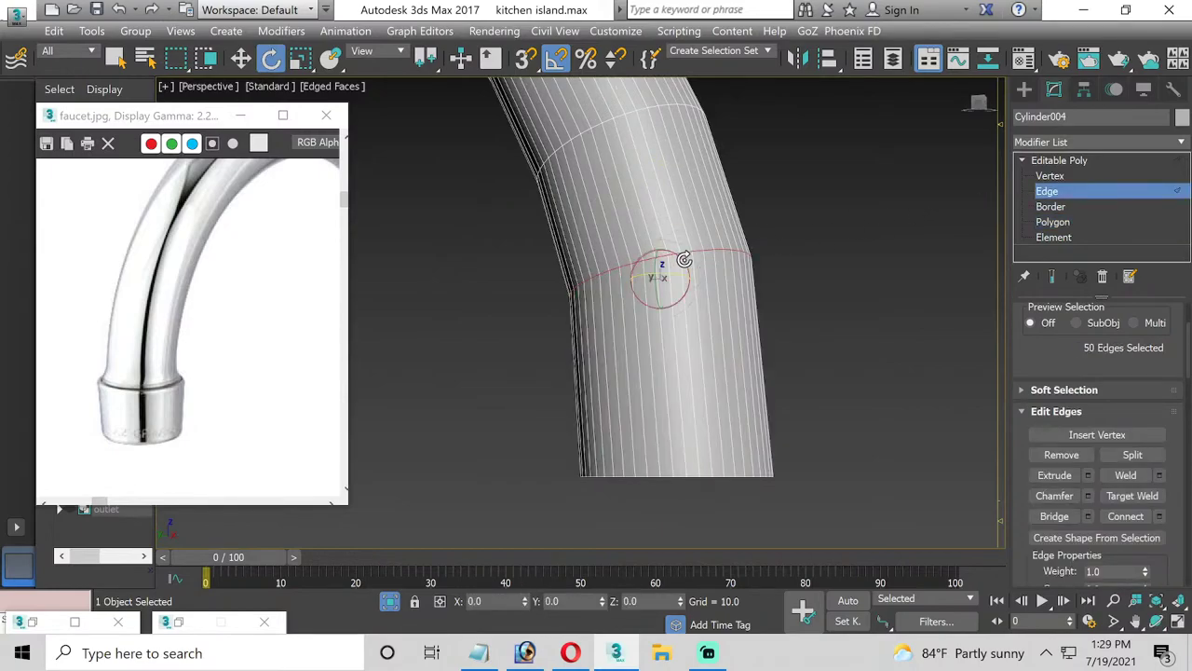
key("r")
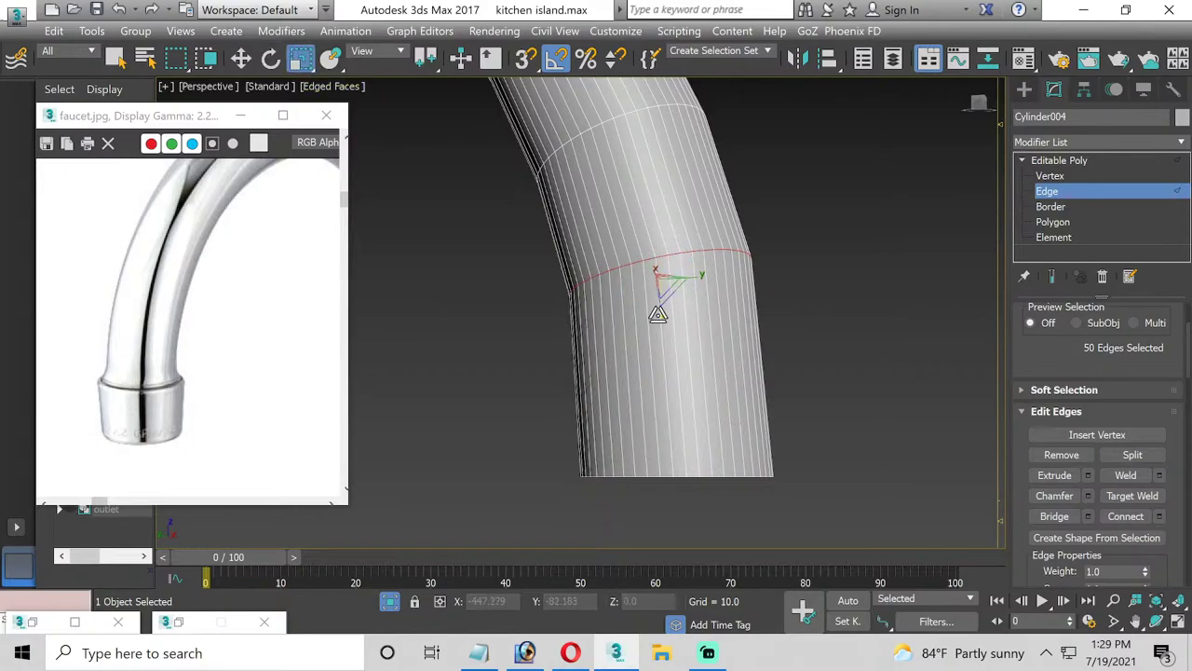
left_click_drag(664, 307, 663, 322)
left_click_drag(667, 271, 677, 133)
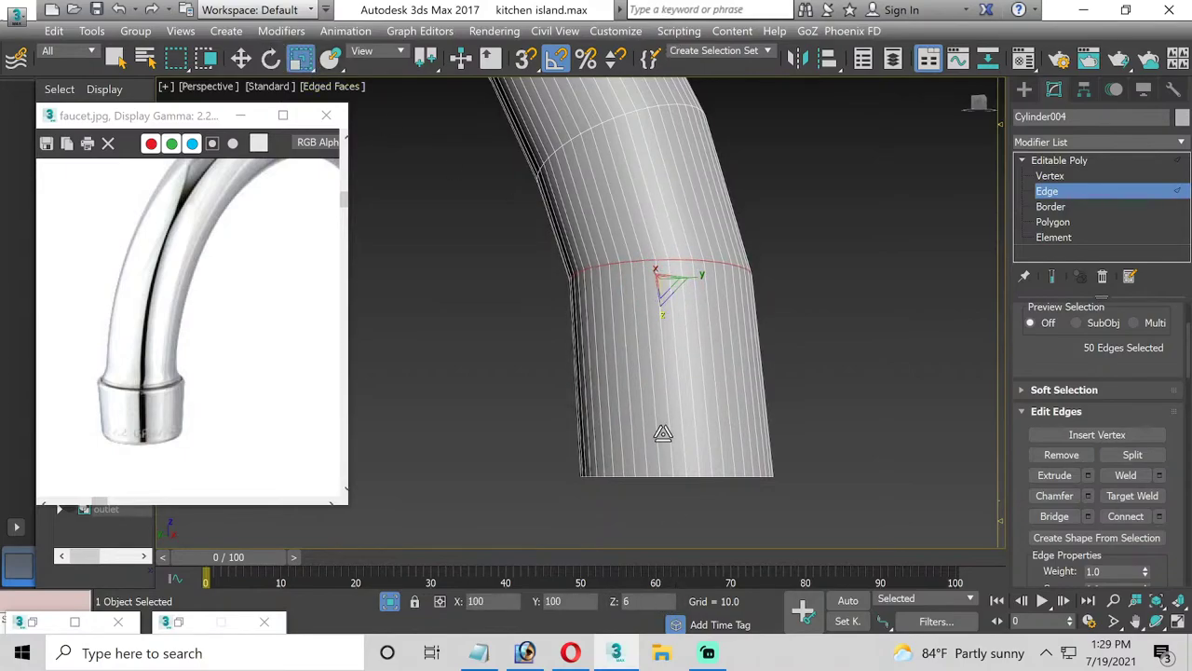
scroll(652, 296, "down", 3)
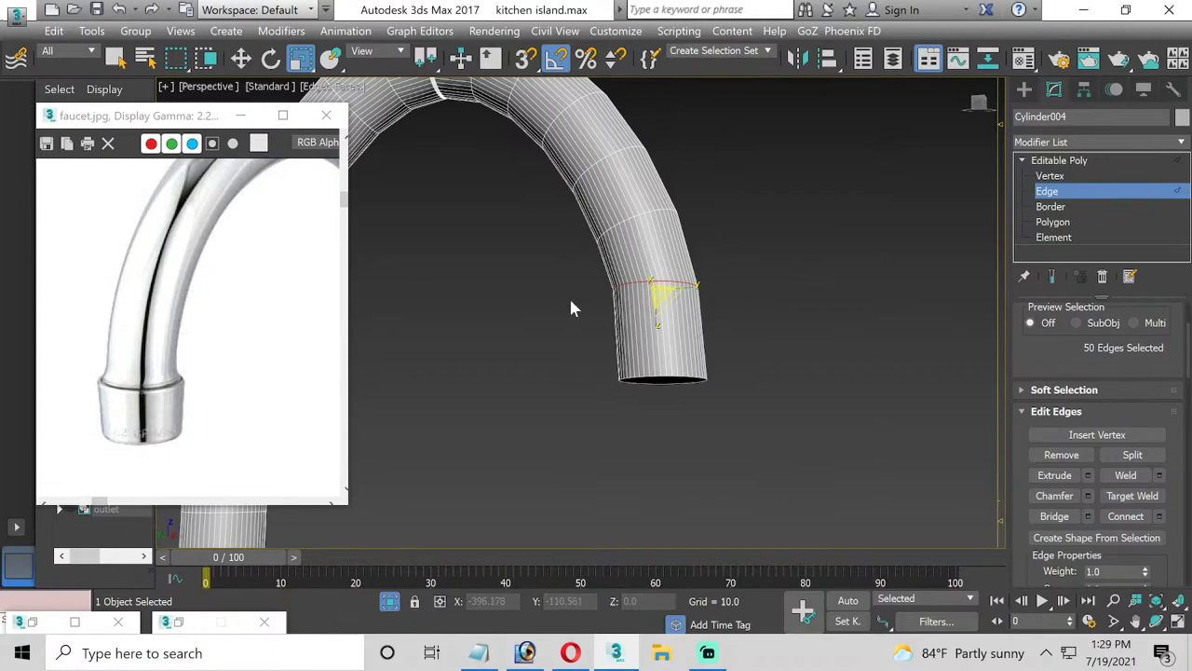
middle_click_drag(626, 319, 641, 329, "alt")
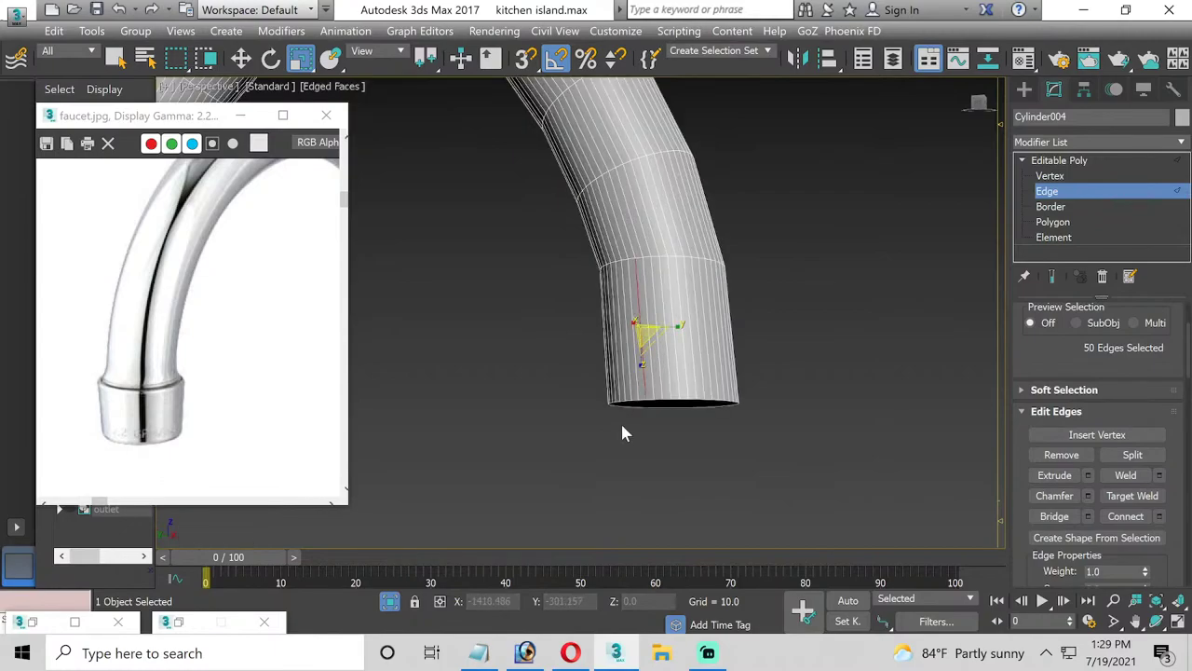
Maximize the Left viewport and zoom in on the spout's end
left_click(1178, 622)
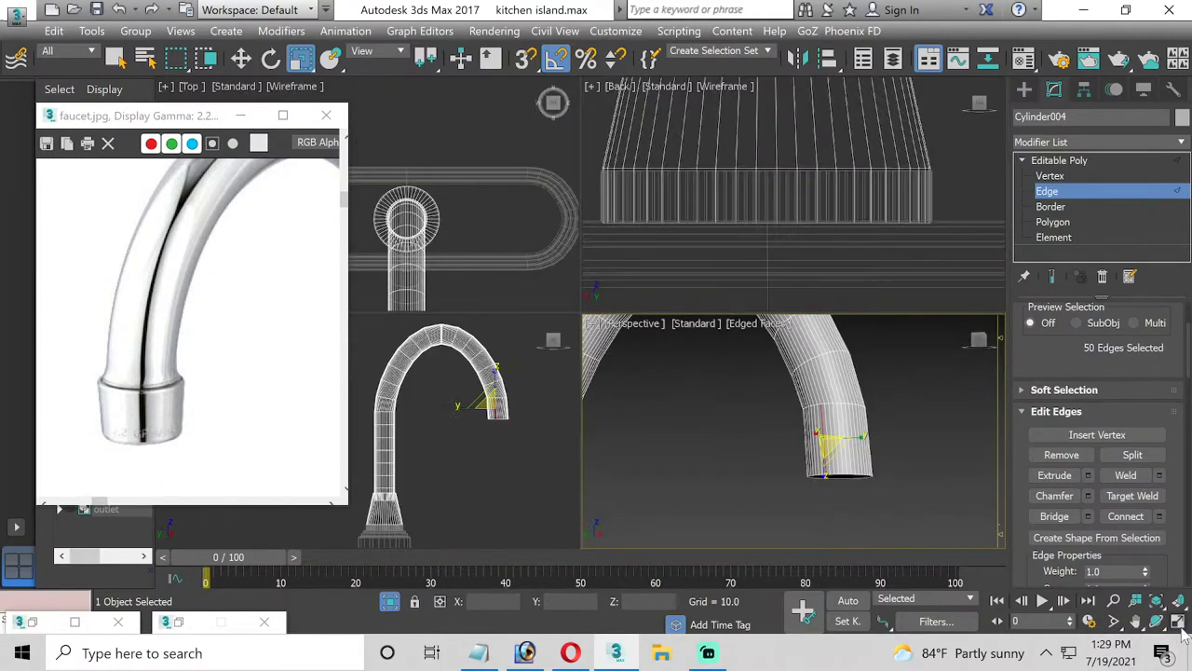
right_click(772, 280)
right_click(480, 527)
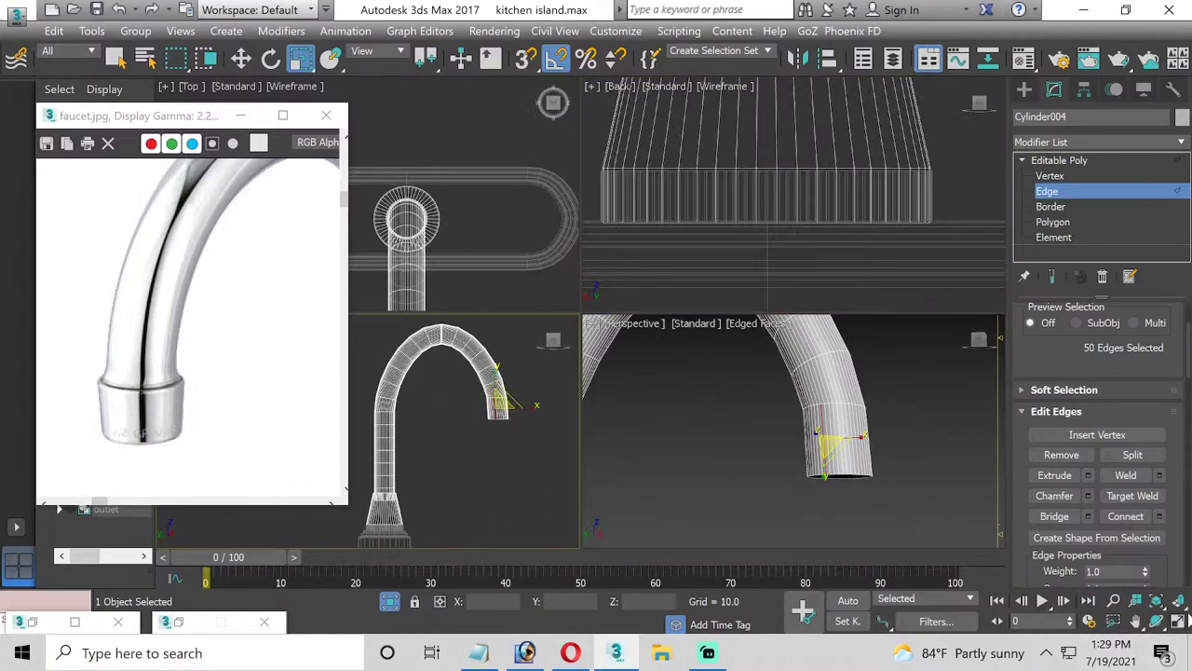
left_click(1178, 622)
scroll(891, 343, "up", 2)
middle_click_drag(770, 400, 732, 438)
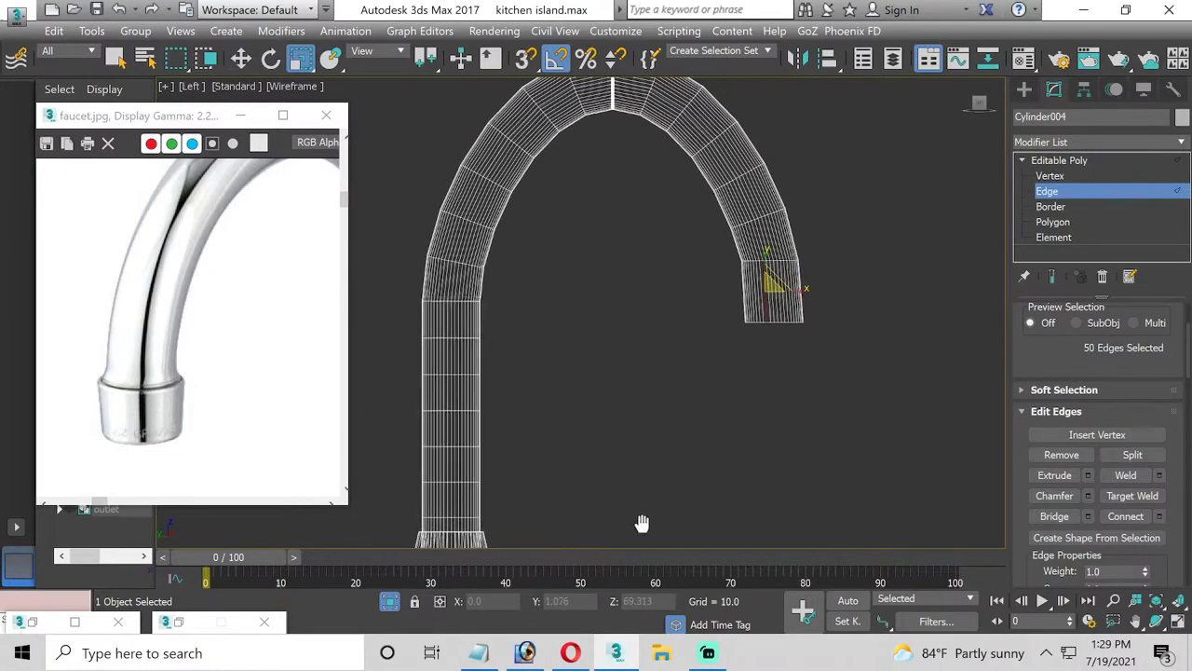
scroll(732, 439, "up", 2)
scroll(689, 421, "up", 2)
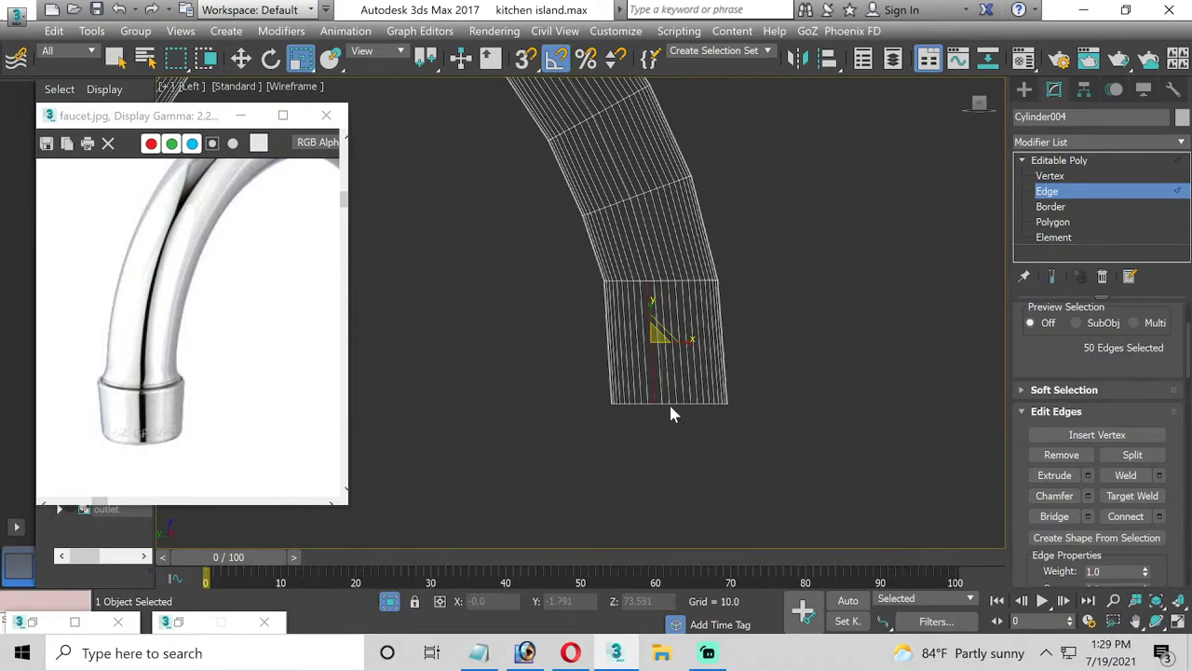
Select the spout's bottom vertex ring and slide it left to straighten the lower section
left_click(1050, 175)
left_click_drag(581, 246, 774, 315)
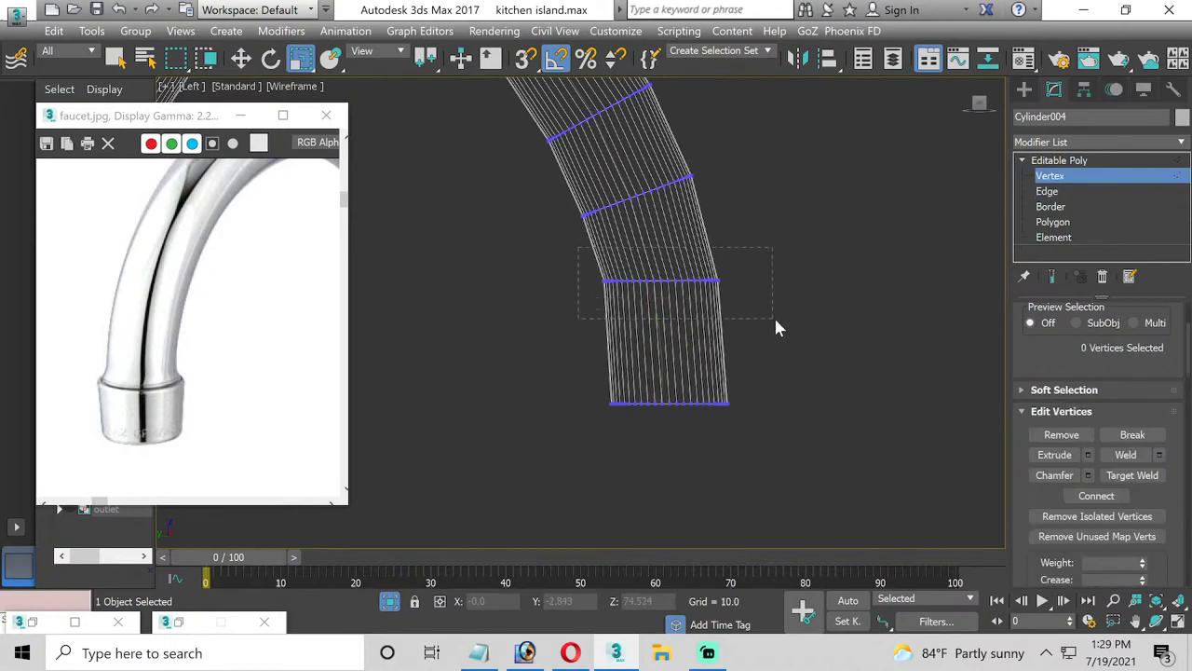
key("w")
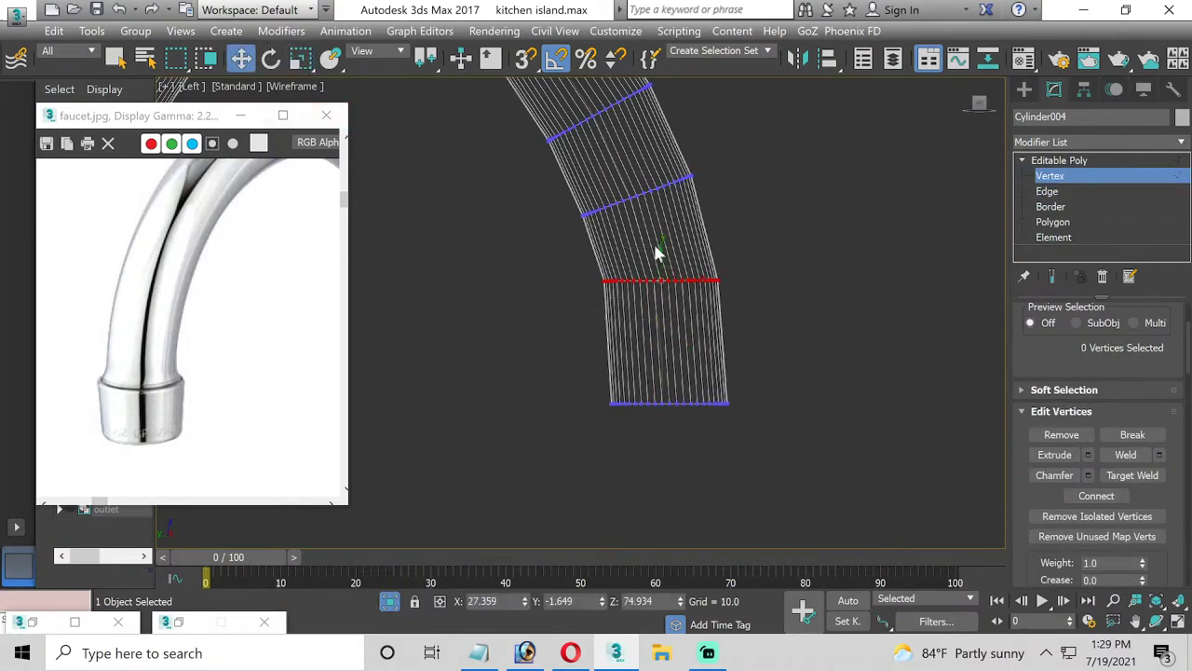
left_click(302, 59)
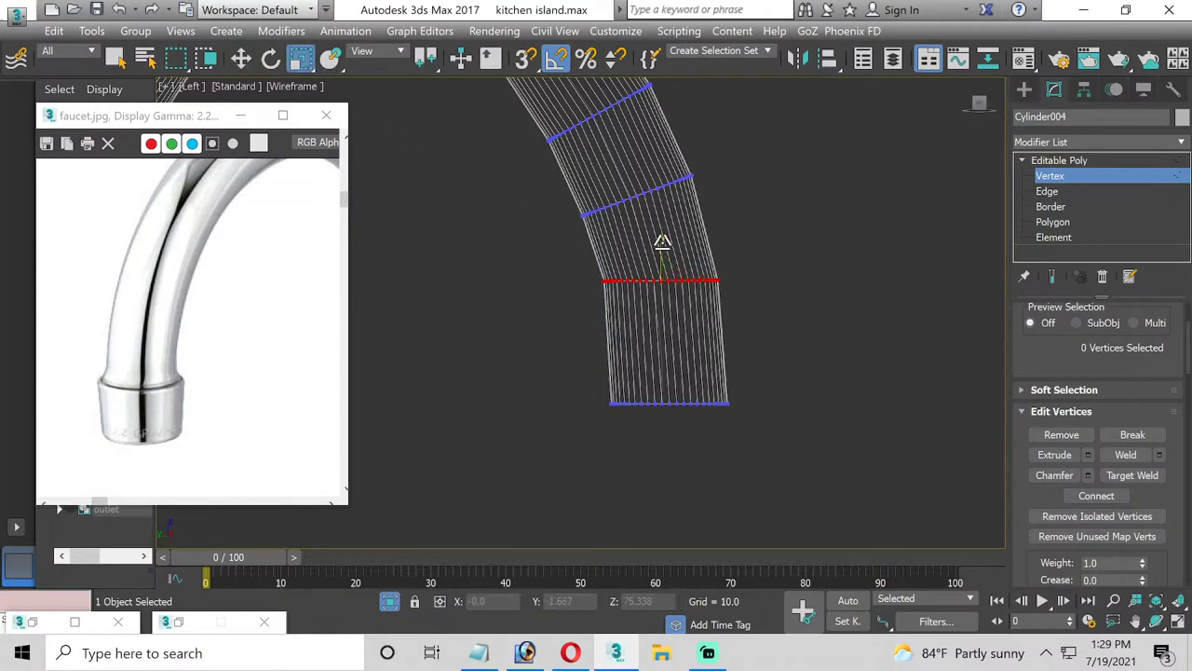
left_click_drag(580, 381, 740, 423)
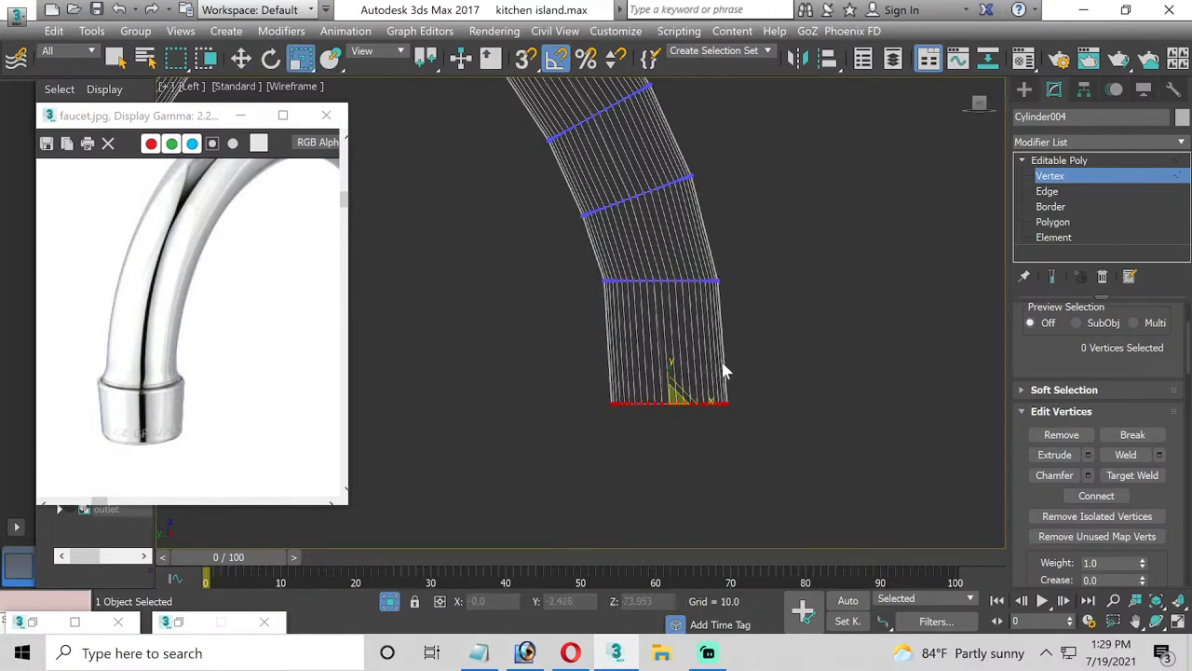
left_click(240, 58)
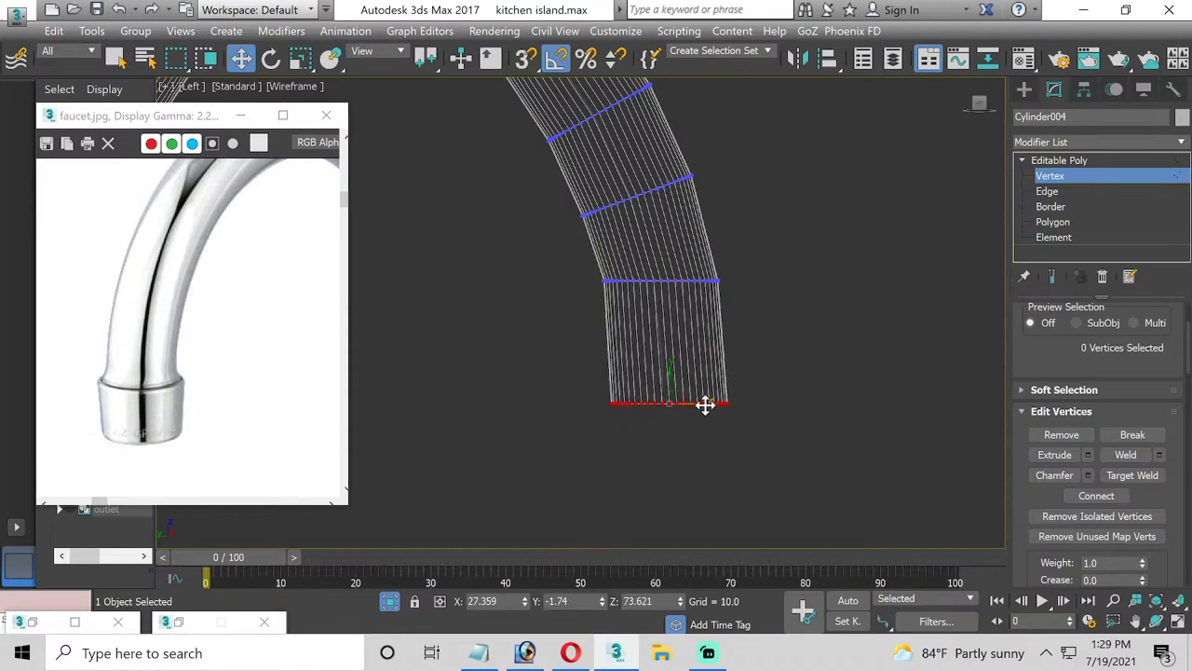
left_click_drag(705, 403, 696, 399)
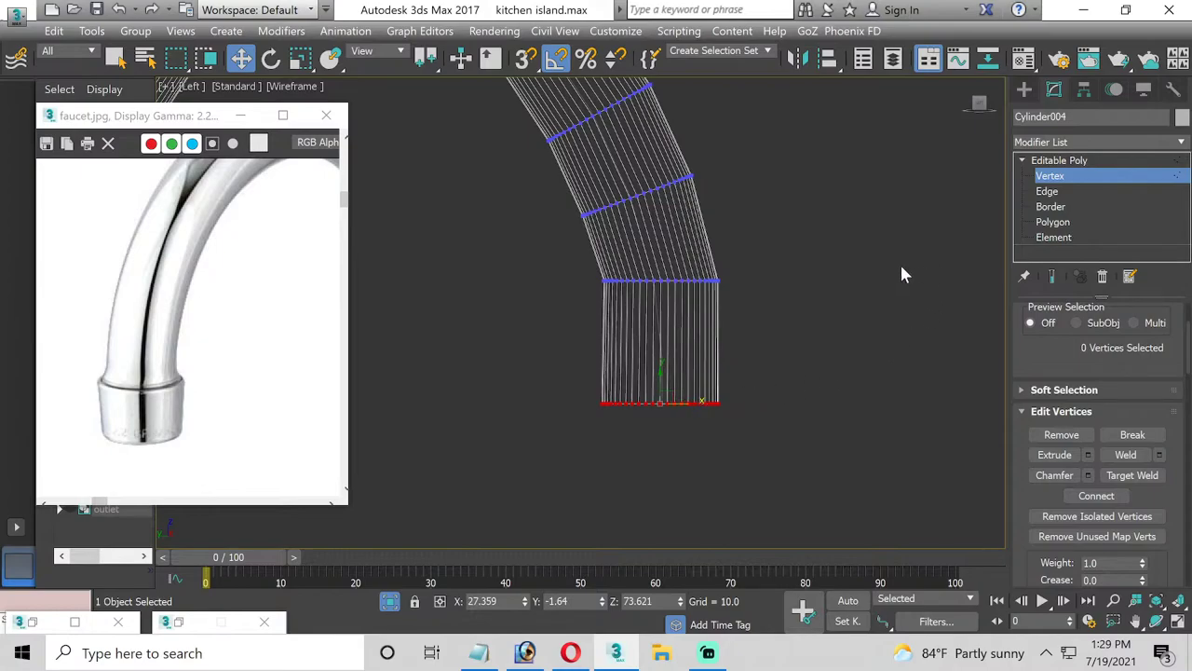
left_click(1047, 191)
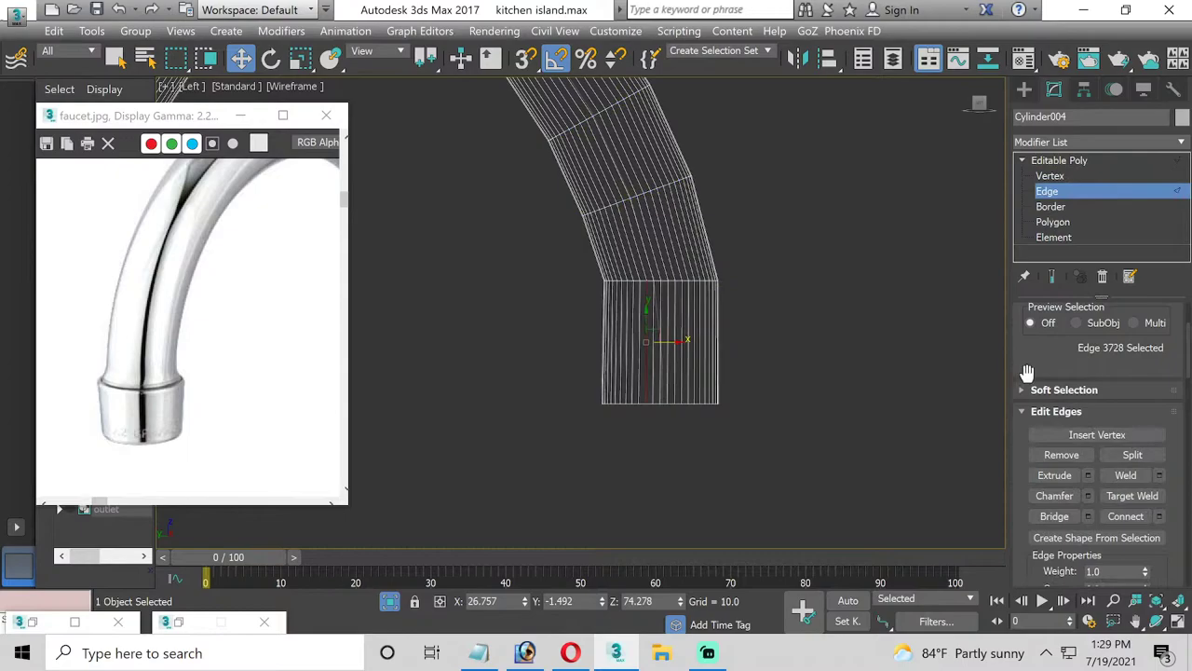
Clear the edge selection and delete the leftover Line001 spline from the Scene Explorer
scroll(1026, 372, "up", 2)
left_click(1055, 358)
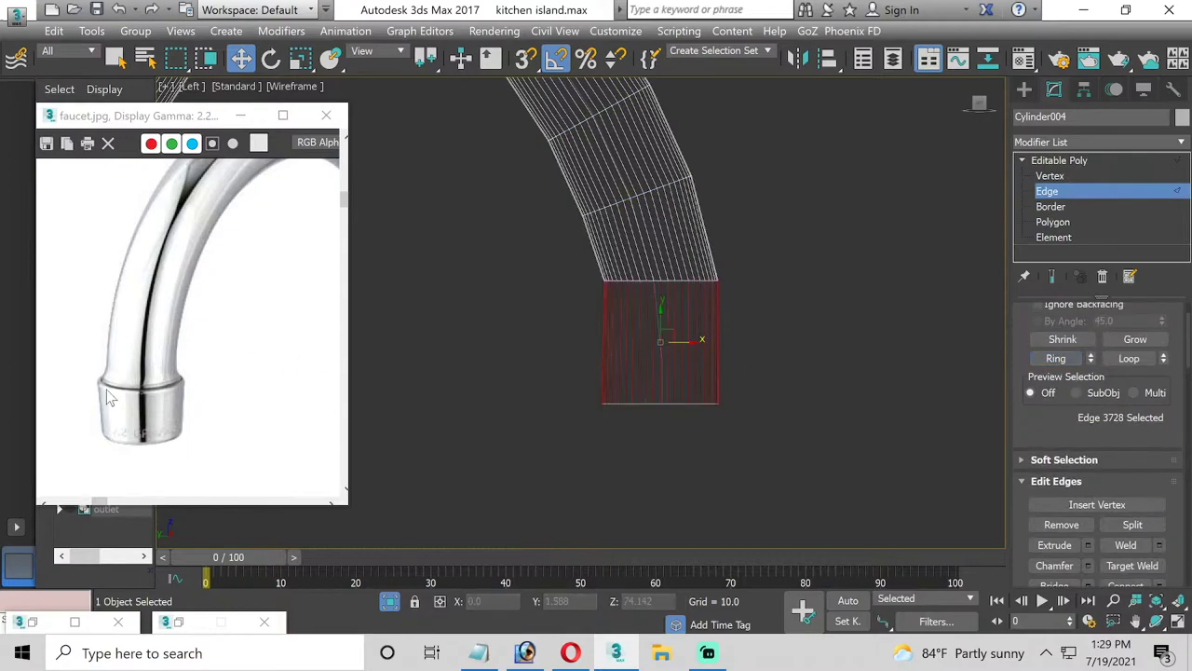
left_click(843, 363)
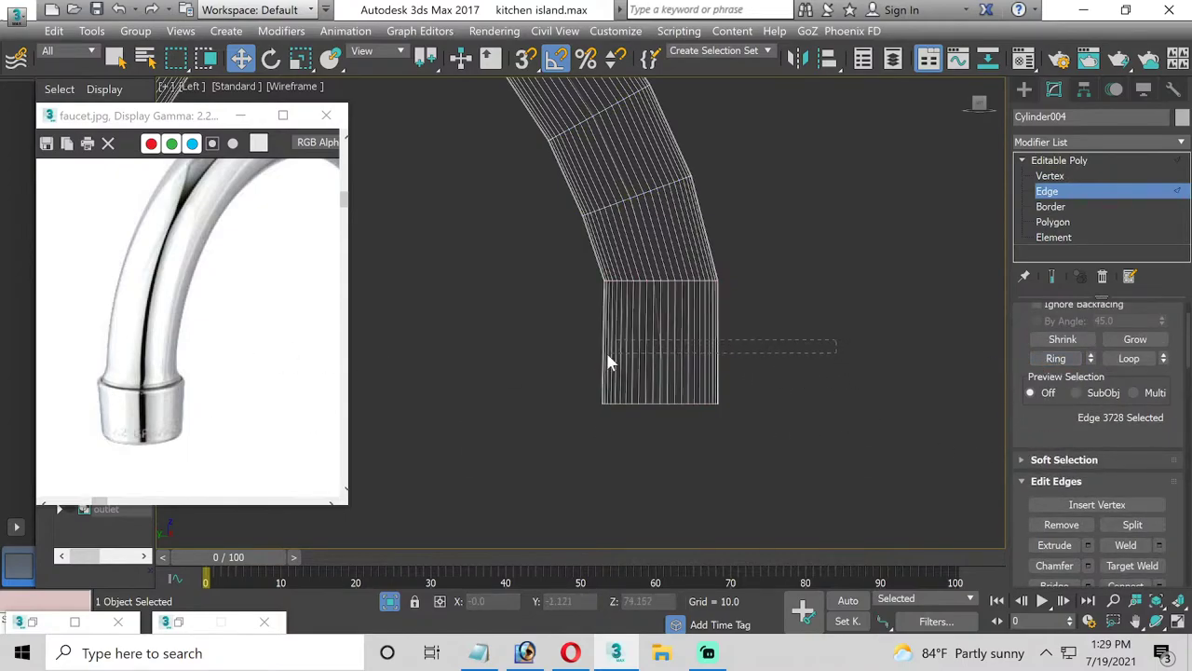
left_click_drag(607, 354, 606, 352)
left_click(873, 287)
left_click_drag(102, 125, 337, 138)
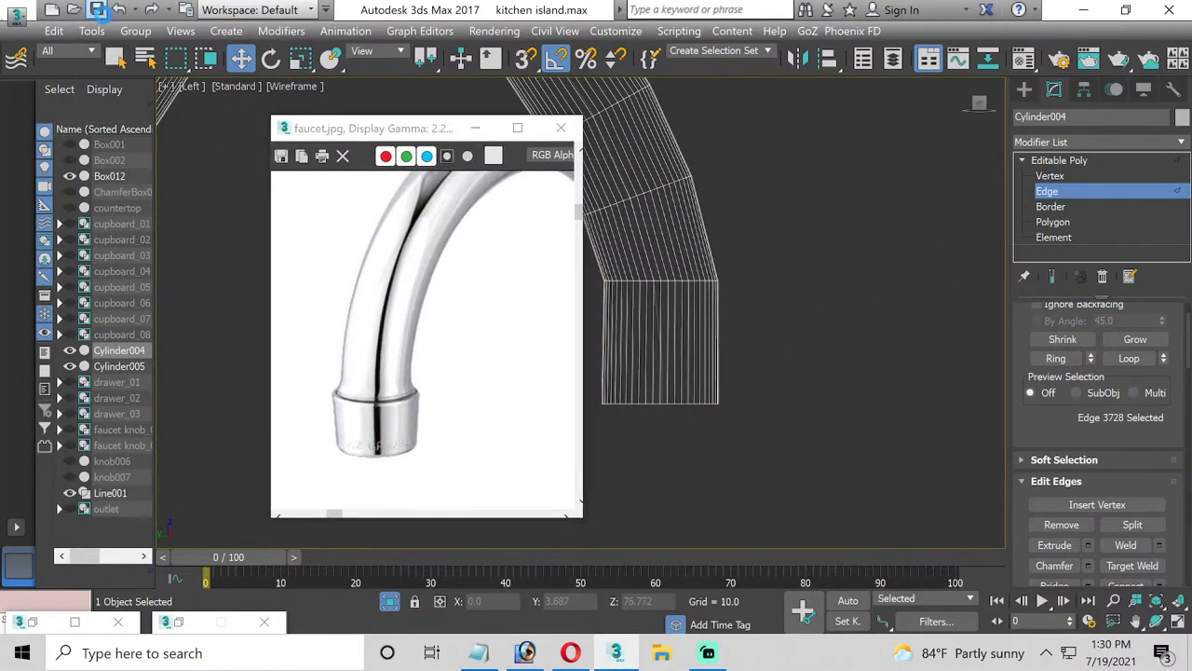
left_click(110, 493)
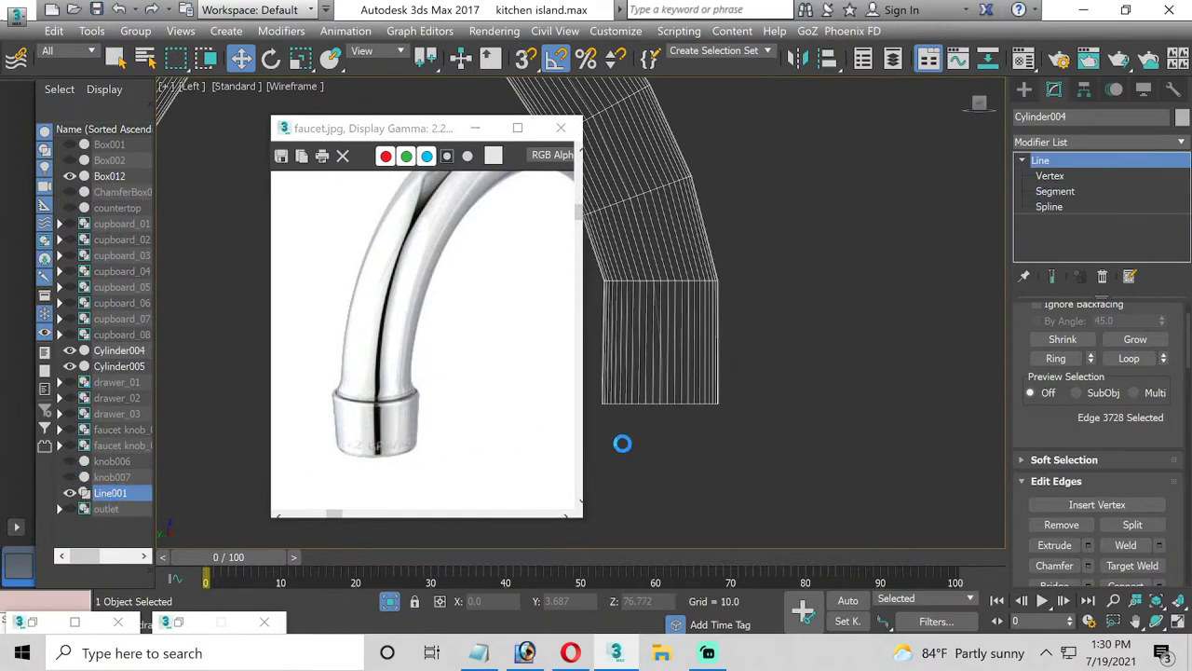
key("Delete")
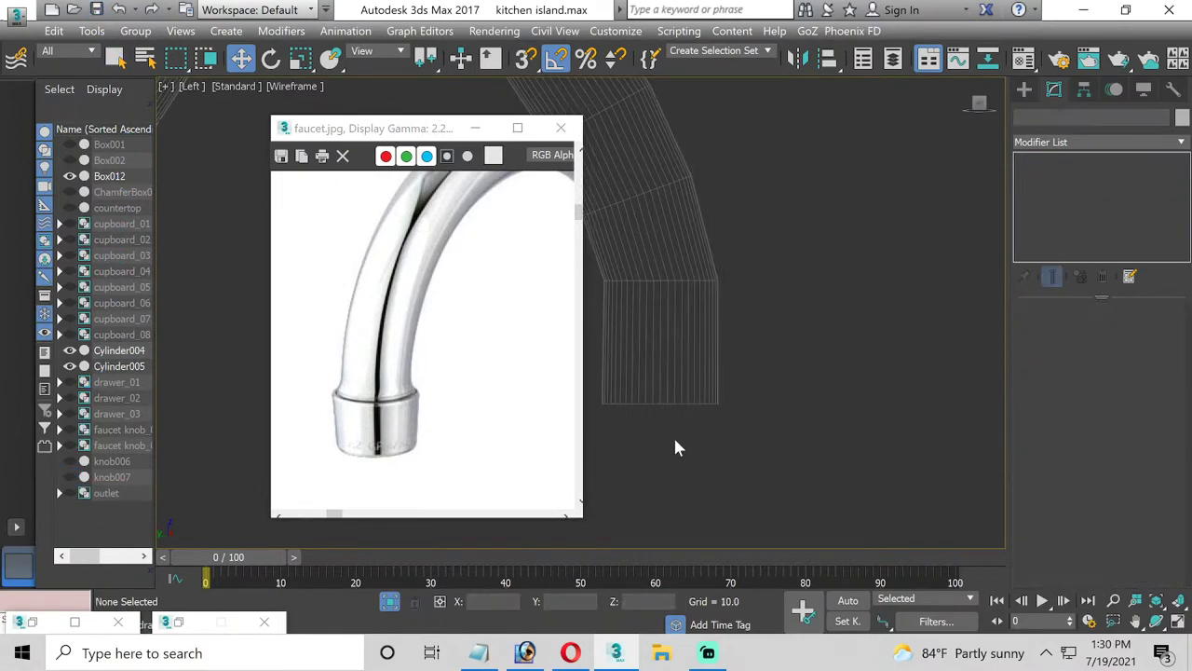
Select Cylinder004's bottom vertical edges and connect them with one new edge loop
left_click(666, 380)
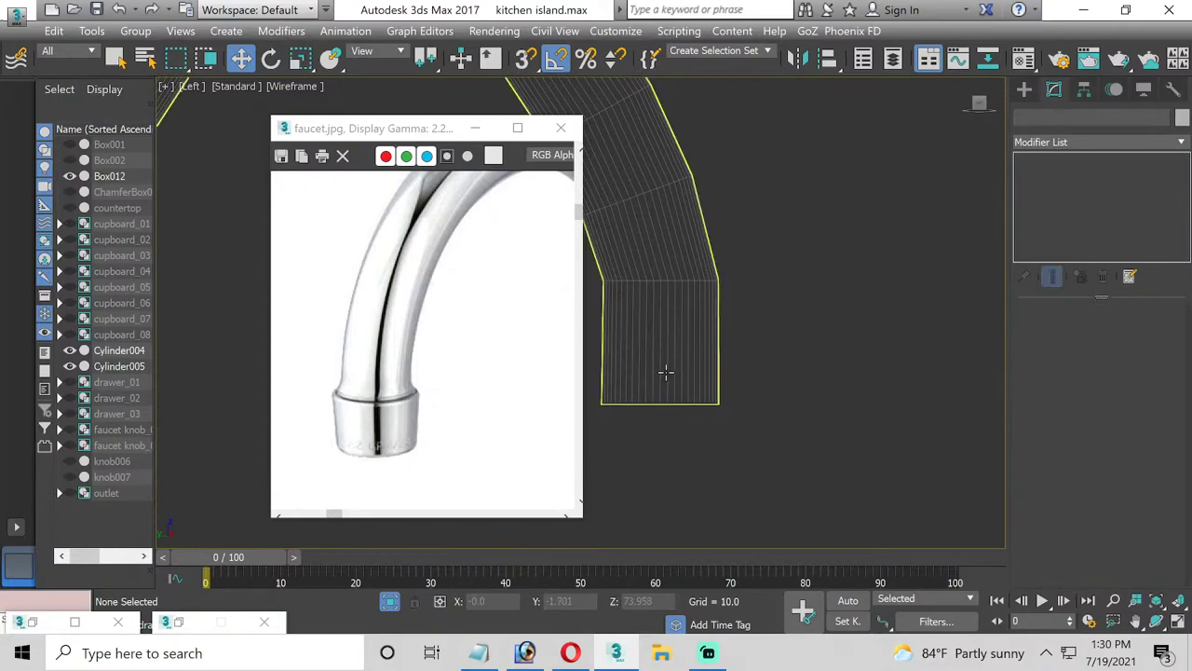
key("2")
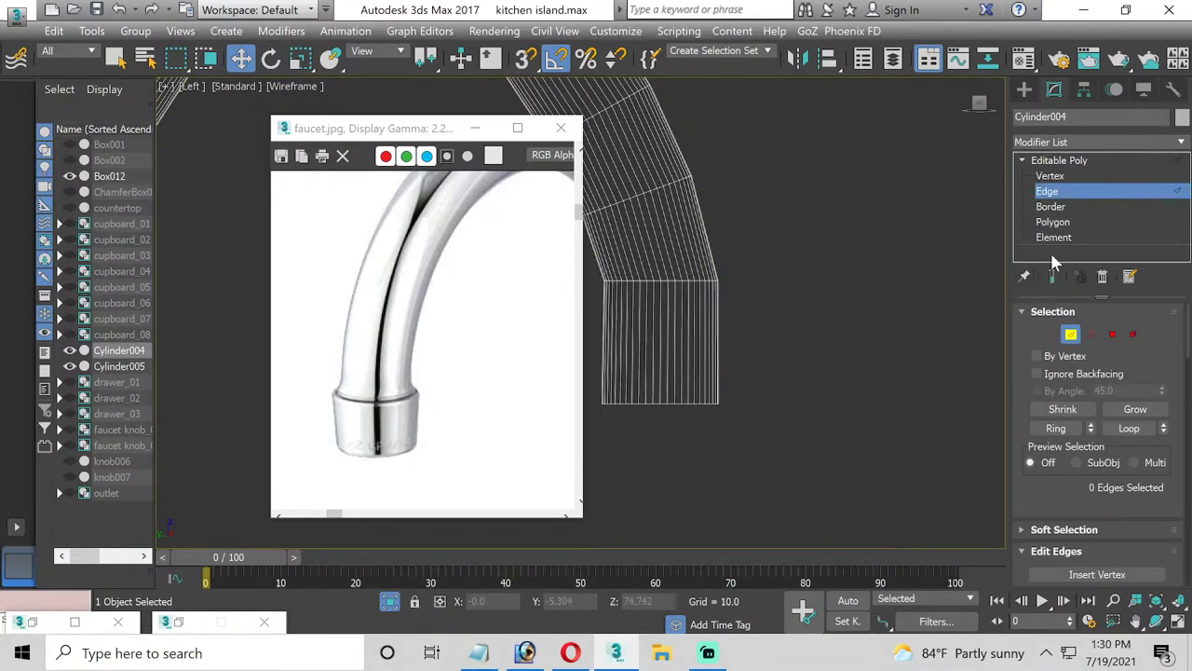
left_click_drag(767, 317, 558, 340)
scroll(1175, 484, "down", 2)
scroll(1175, 503, "down", 2)
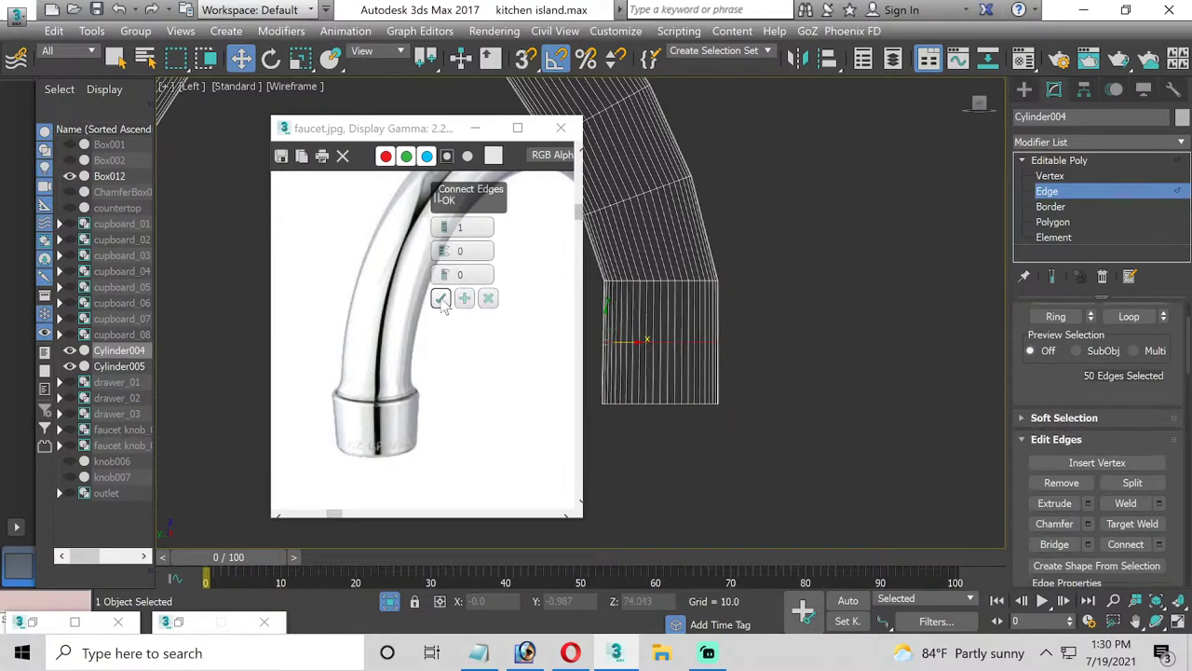
left_click(440, 298)
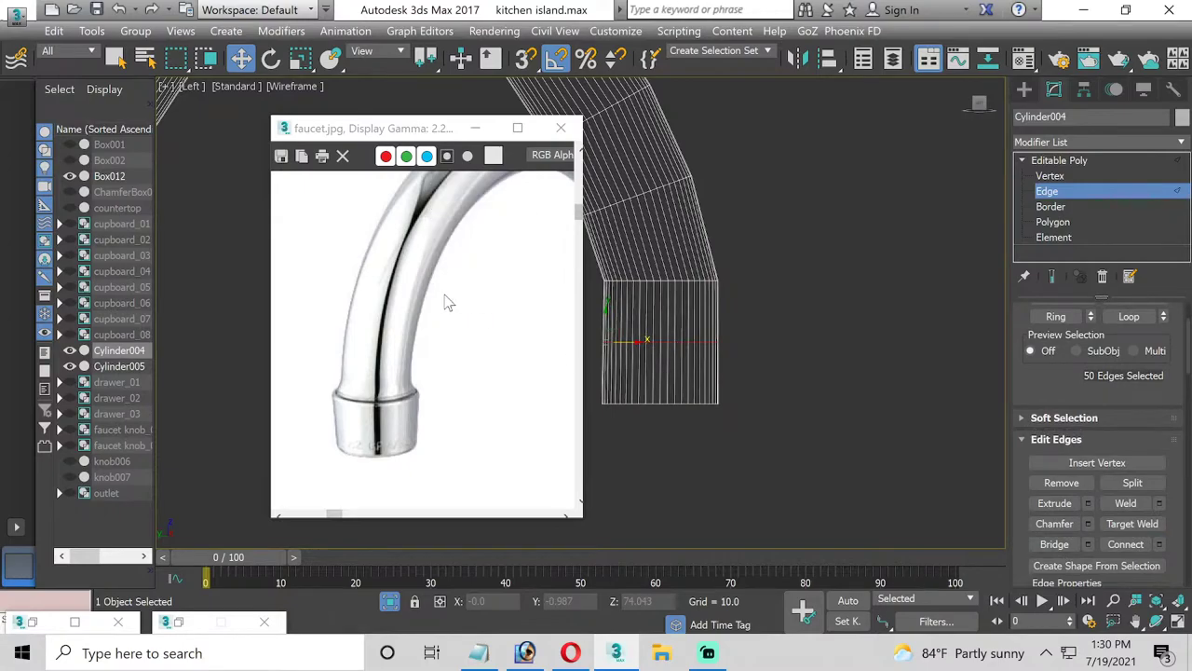
left_click(1034, 224)
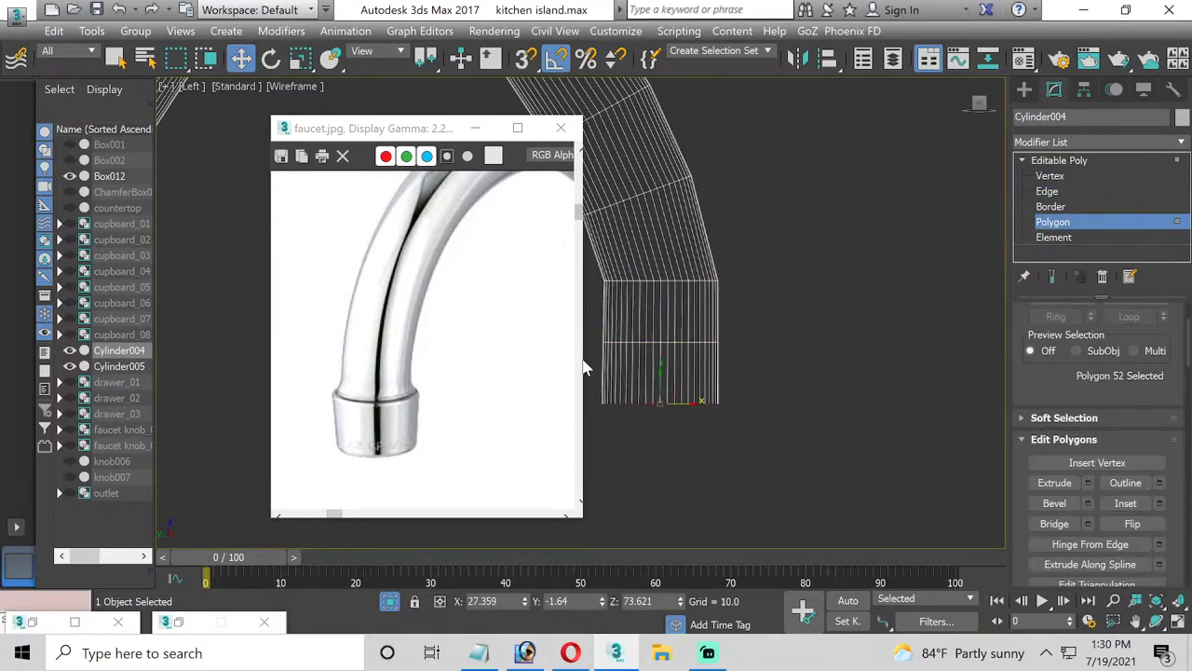
Select the spout's bottom polygon band and preview an extrude of -0.149, then cancel
left_click_drag(729, 381, 773, 381)
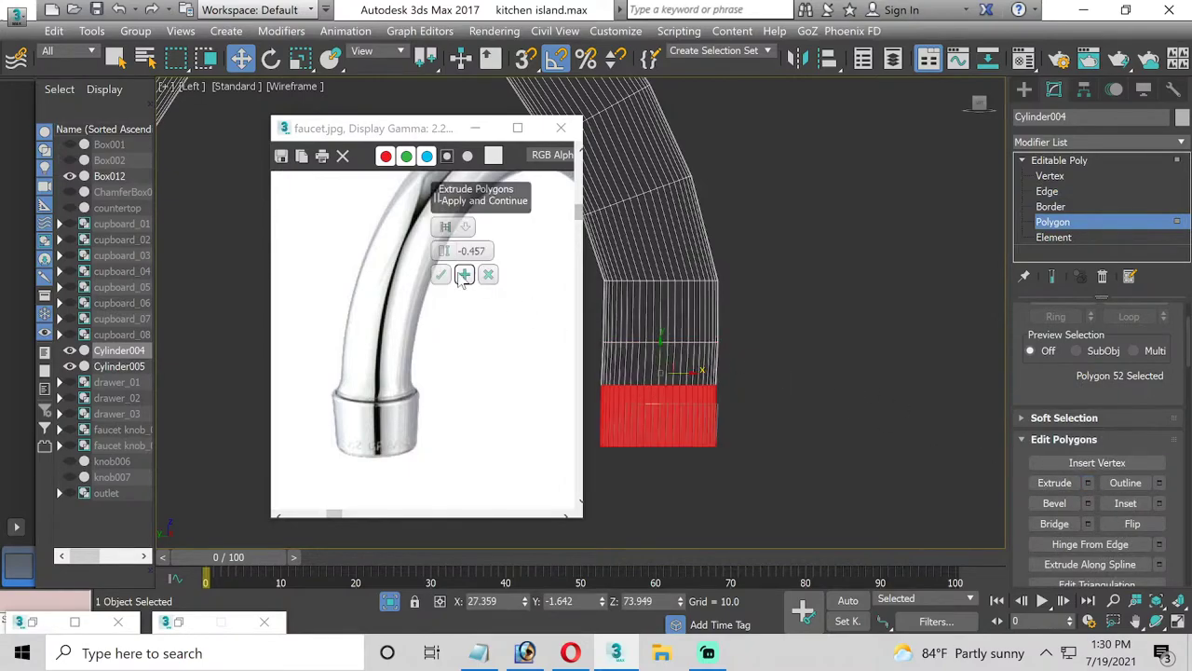
left_click(445, 226)
left_click(449, 241)
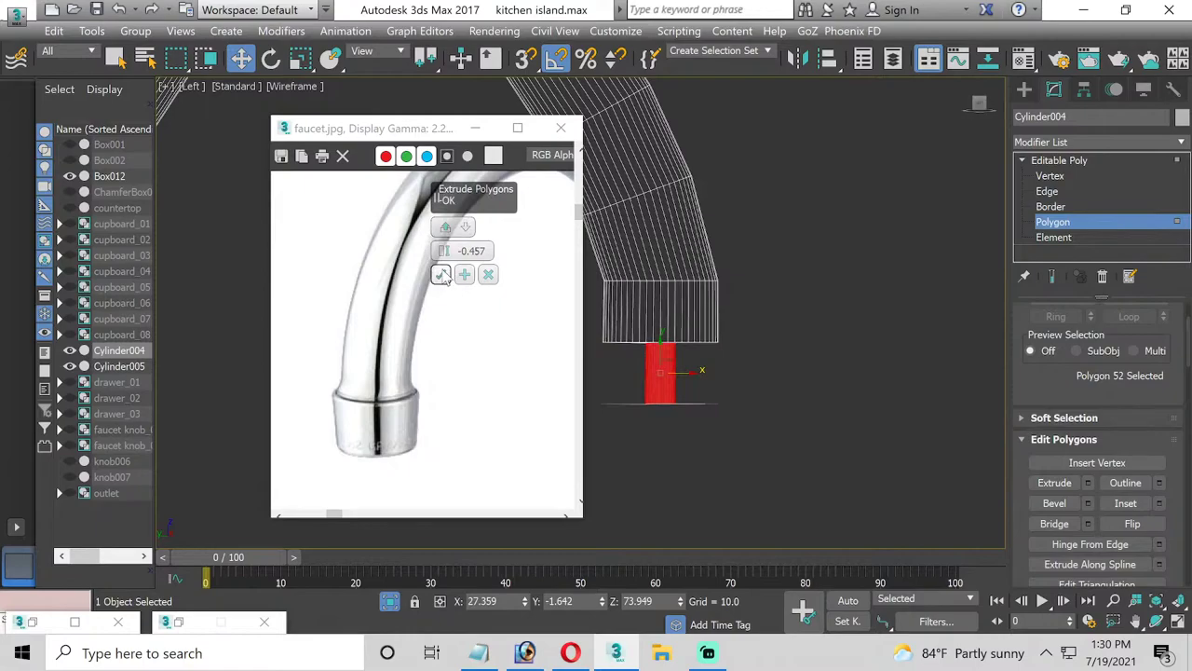
mouse_move(462, 250)
left_click_drag(443, 256, 460, 249)
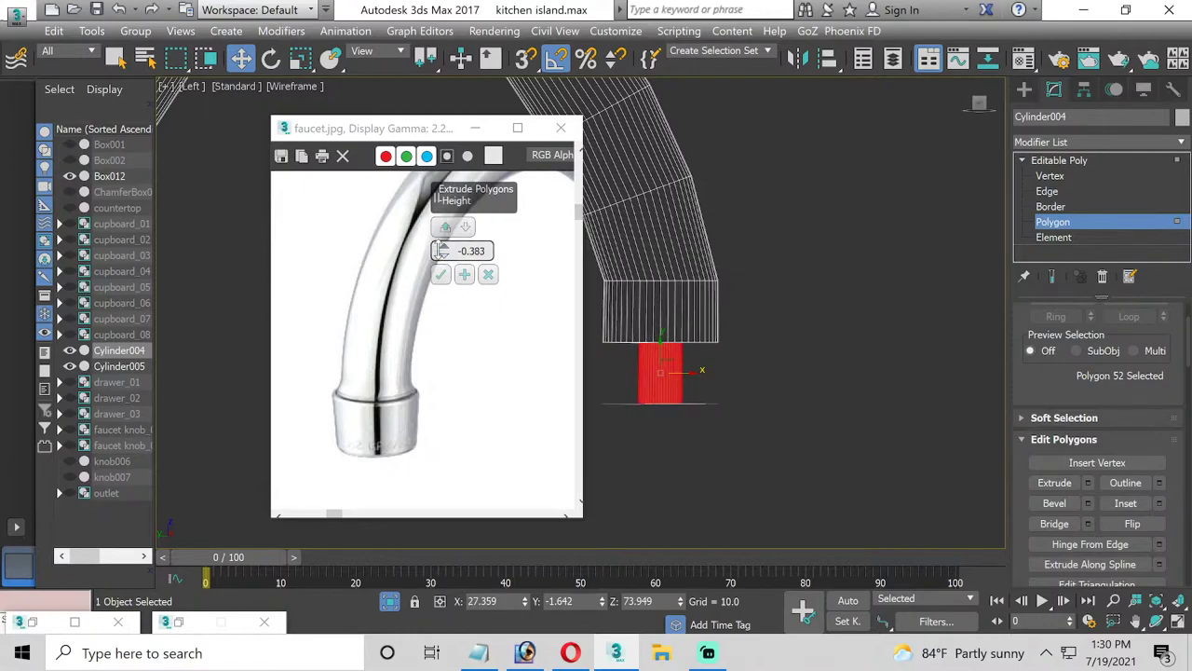
left_click(487, 274)
Reselect the bottom polygon row, then deselect it and restore the four-viewport layout
left_click(756, 436)
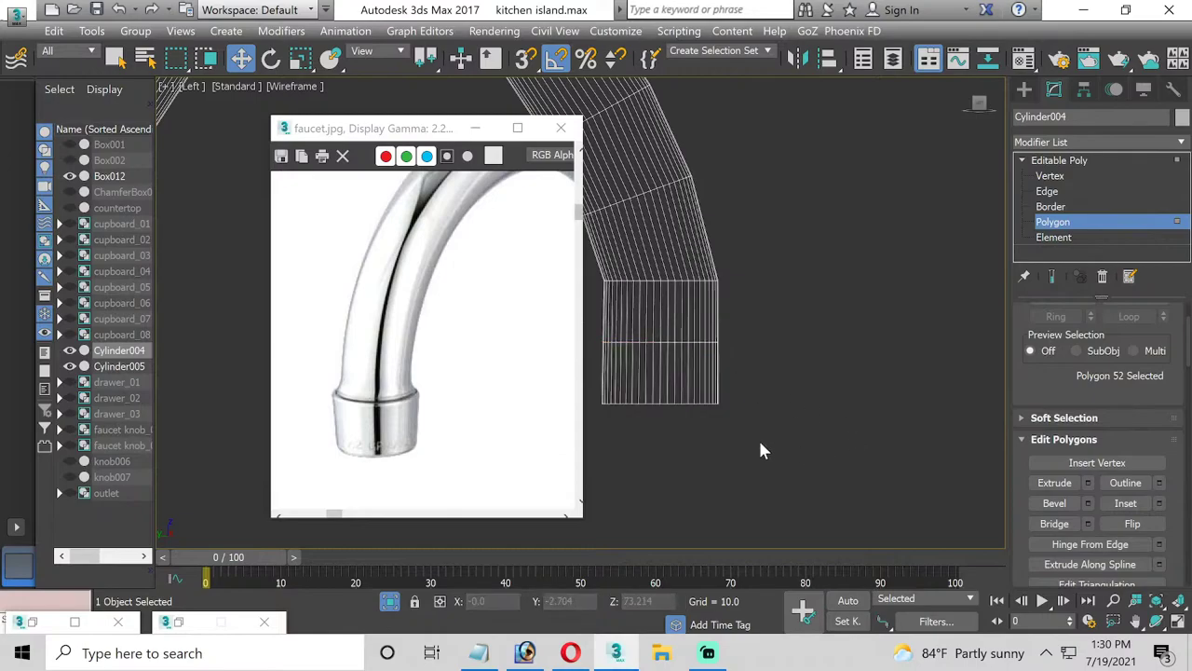
mouse_move(759, 441)
left_mouse_down()
mouse_move(593, 363)
mouse_move(710, 384)
left_mouse_up()
left_click_drag(754, 433, 594, 358)
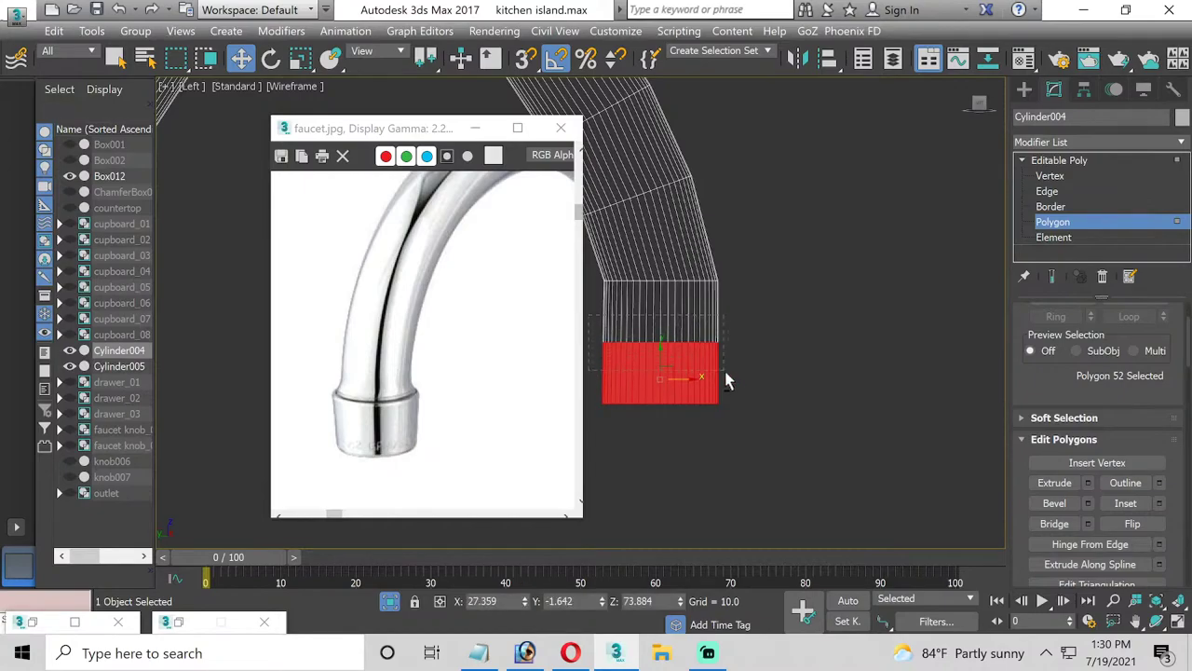
left_click(757, 385)
left_click(756, 385)
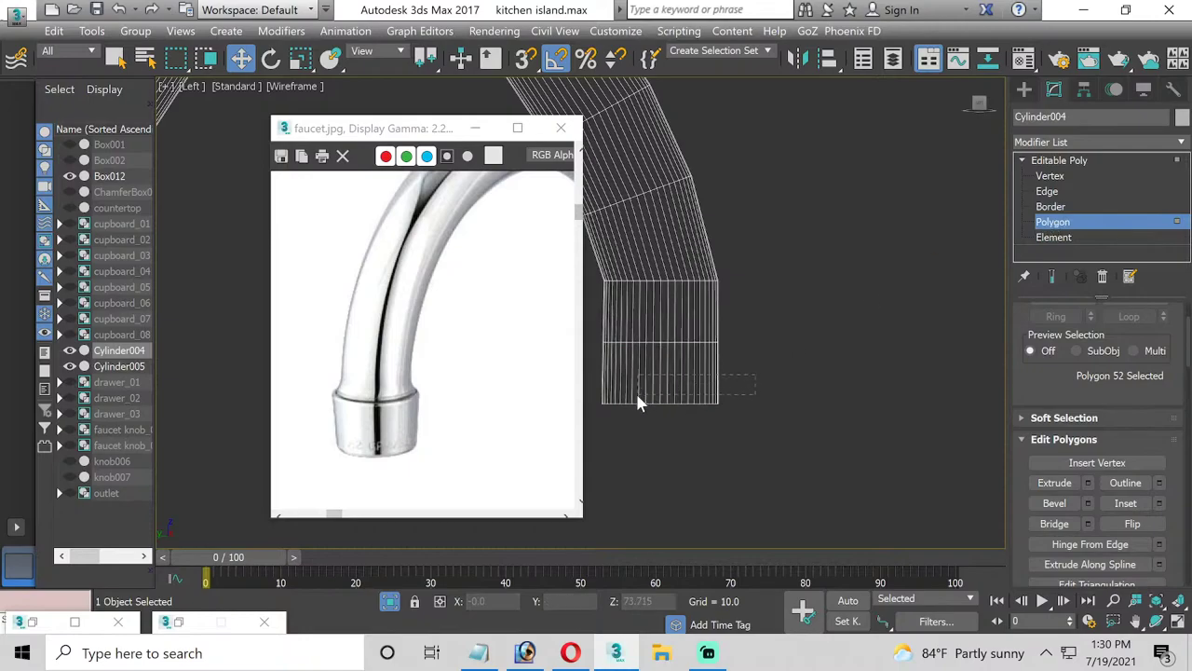
left_click_drag(638, 403, 728, 399)
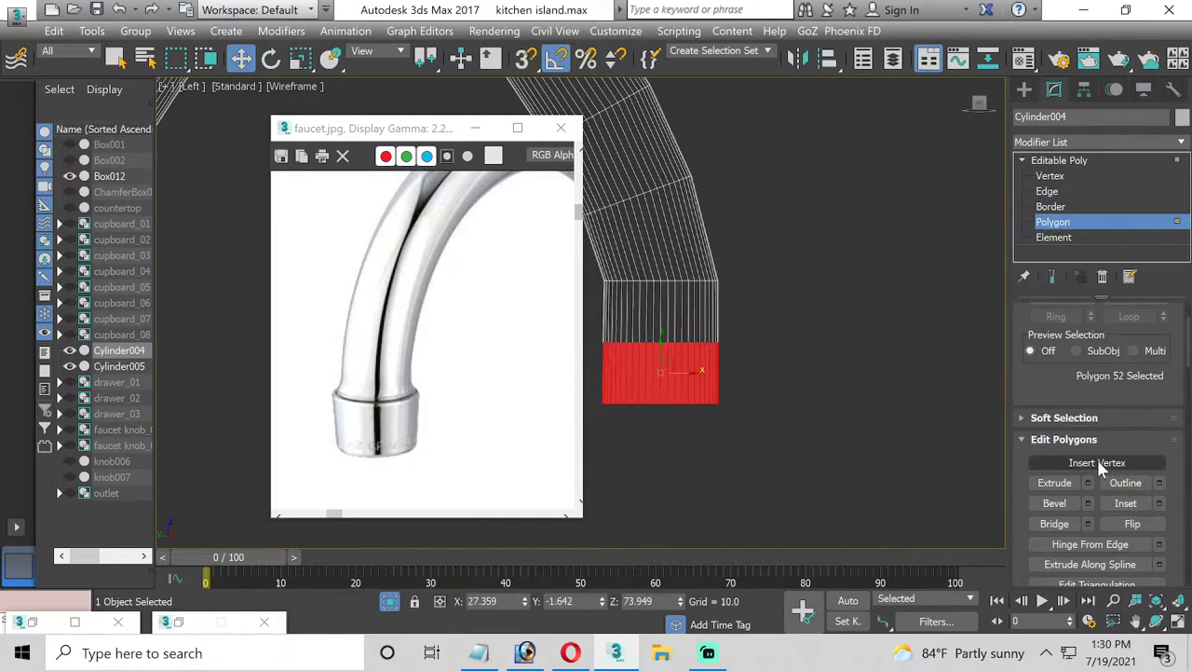
left_click(1087, 482)
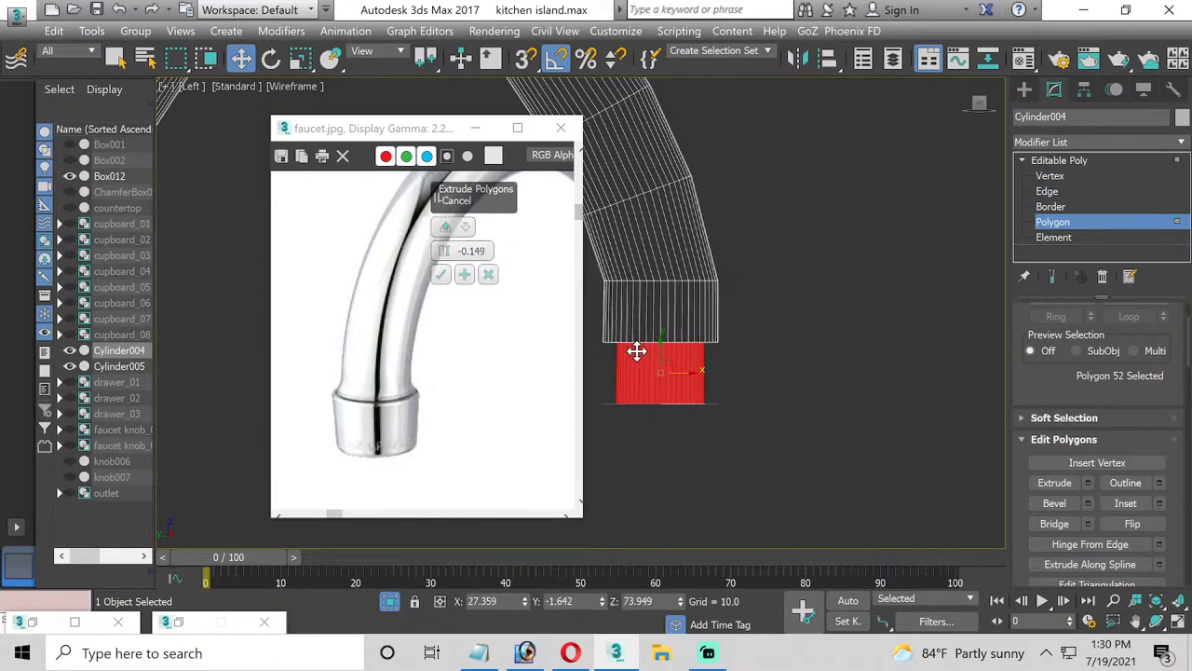
left_click(777, 460)
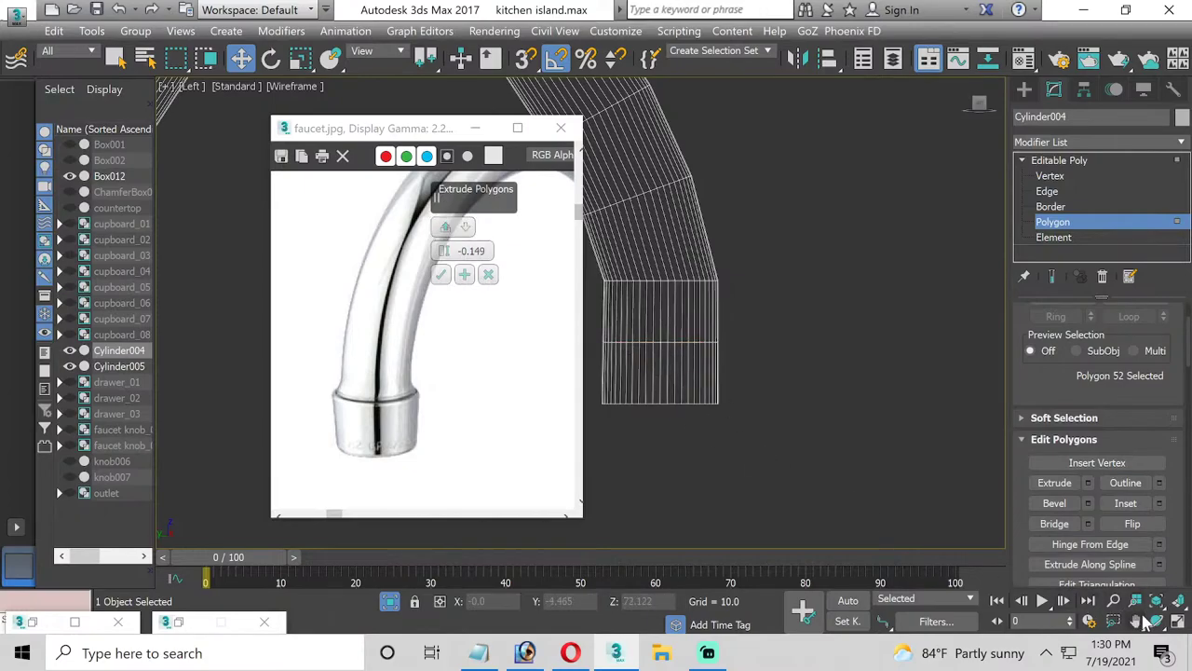
left_click(1175, 622)
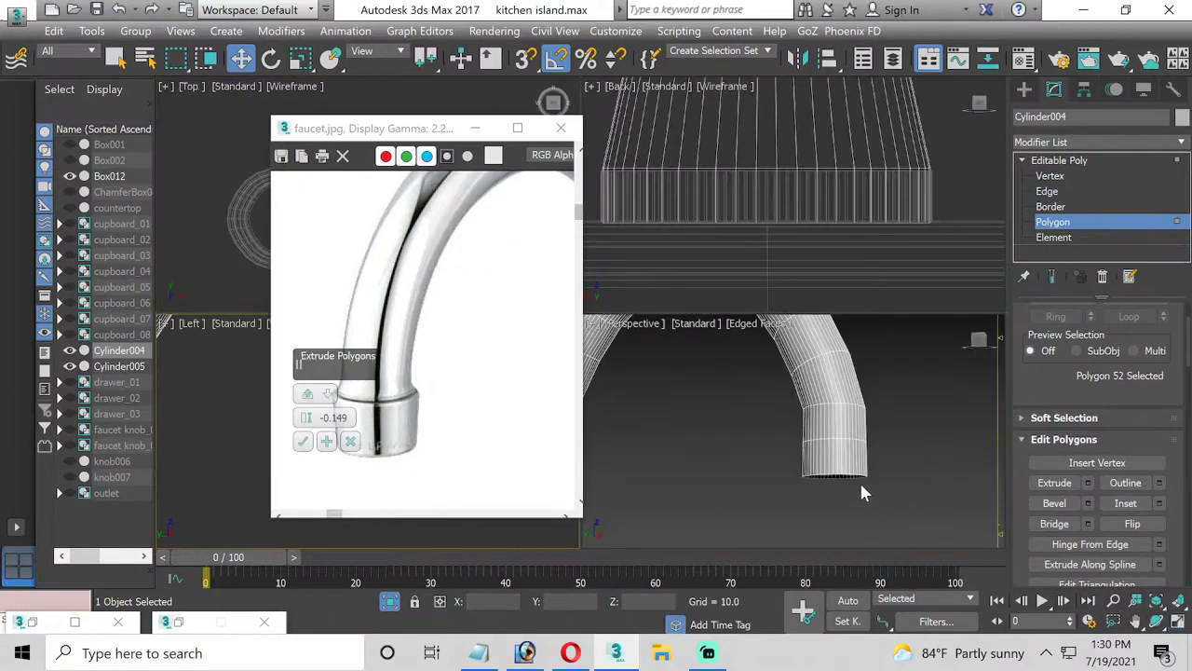
scroll(862, 492, "up", 3)
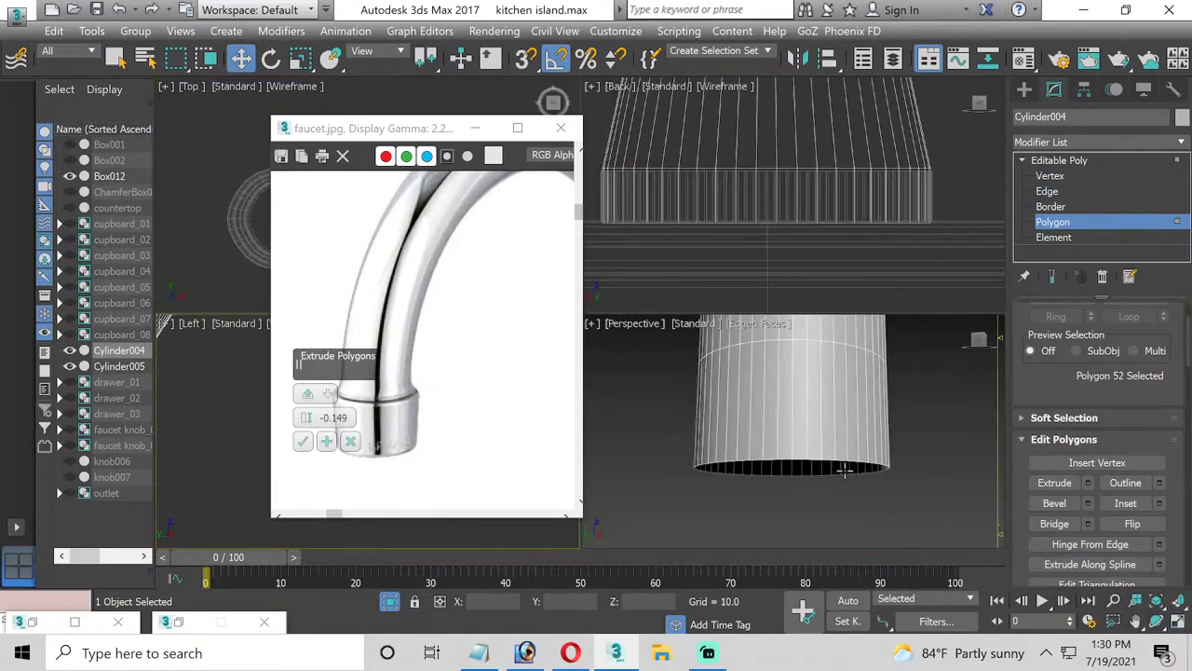
left_click(1176, 624)
left_click(1155, 620)
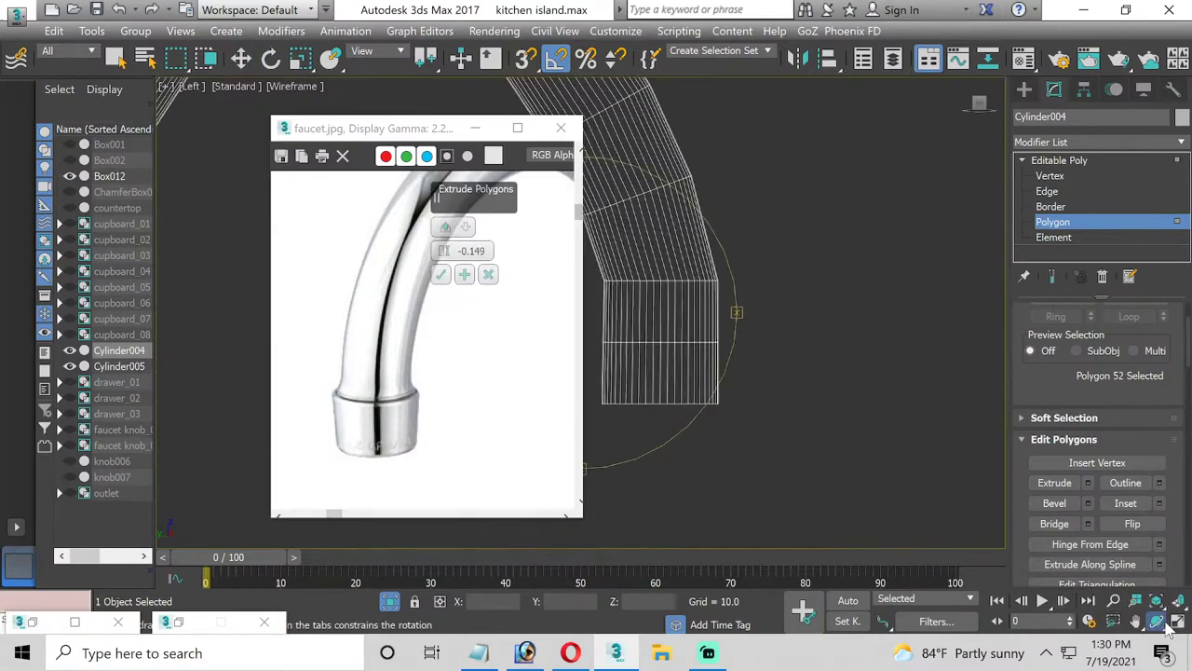
left_click(1175, 622)
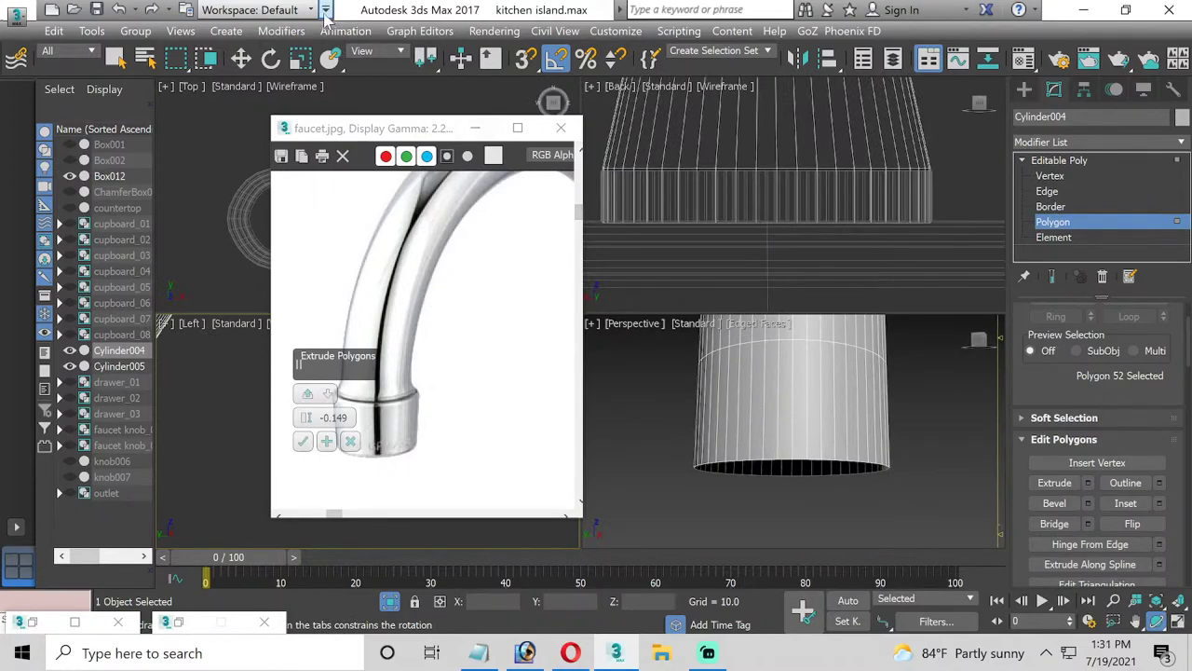
left_click(243, 58)
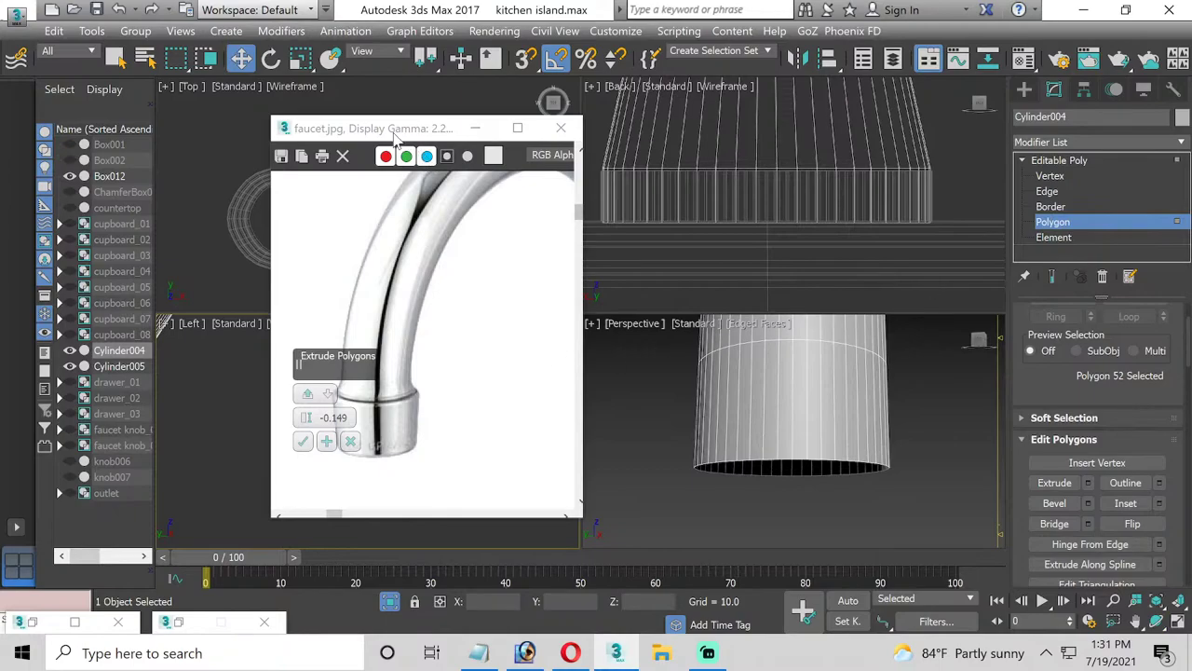
left_click_drag(396, 137, 683, 125)
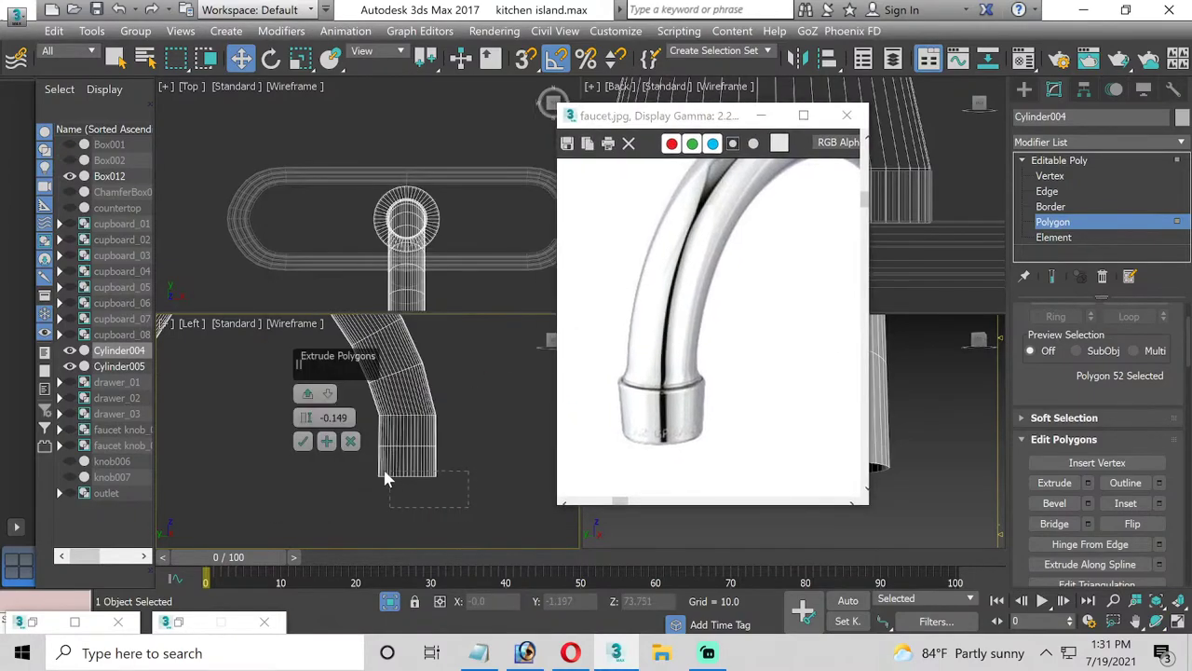
left_click_drag(388, 479, 359, 458)
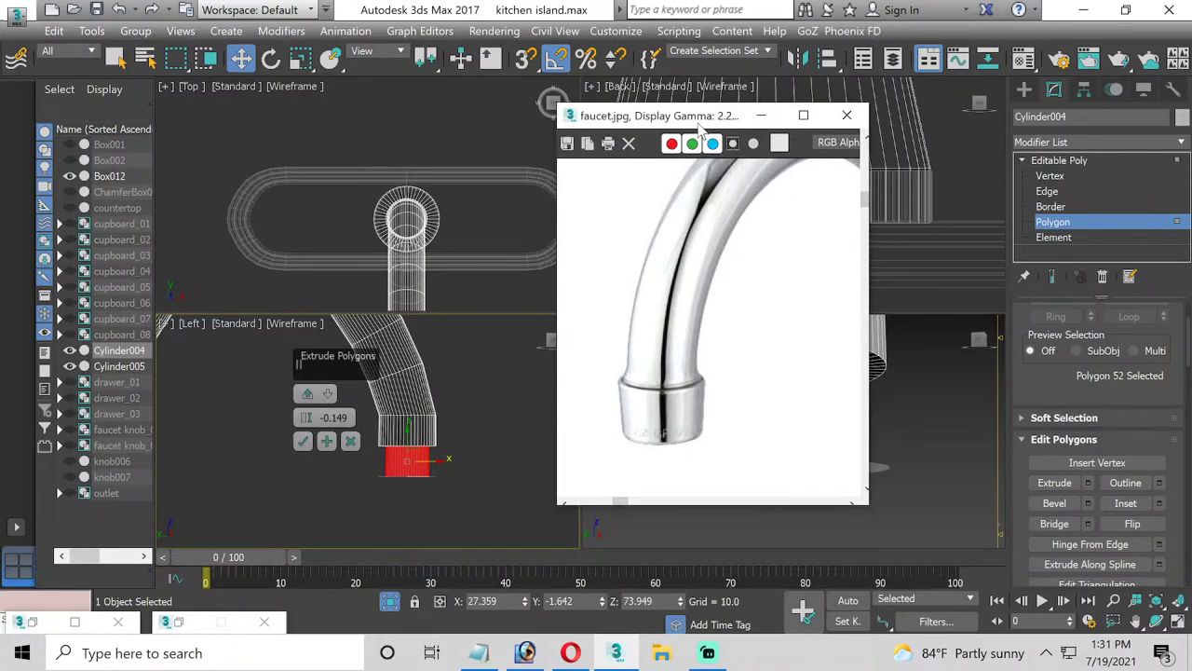
left_click_drag(671, 116, 414, 98)
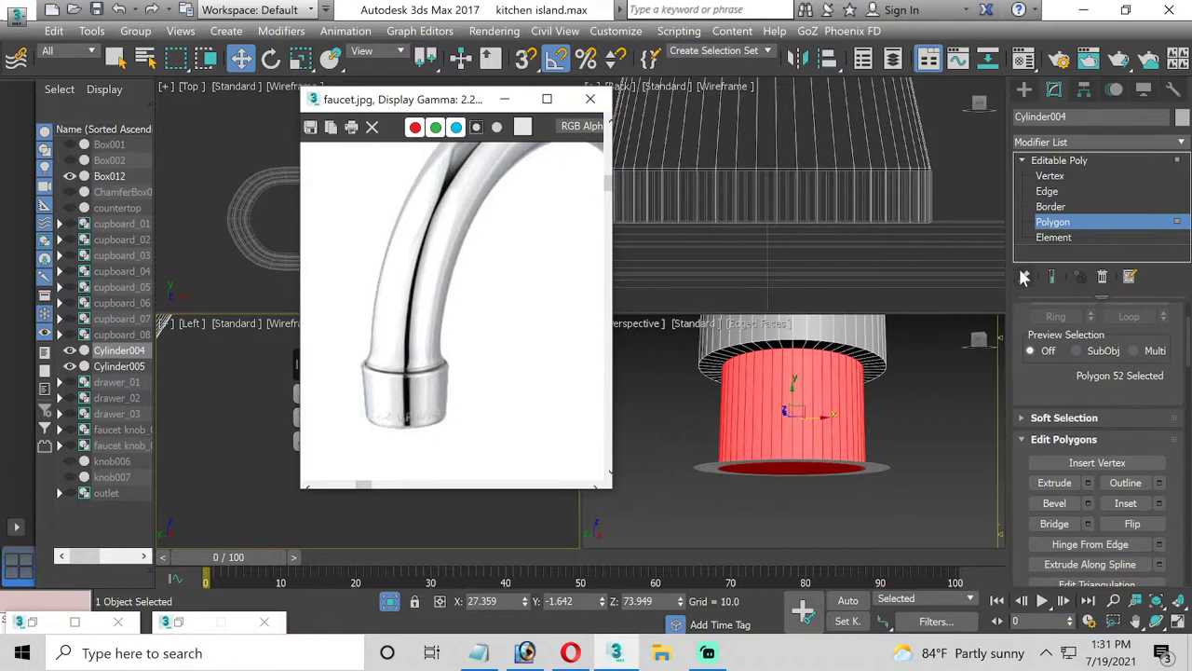
left_click(1062, 223)
left_click(942, 477)
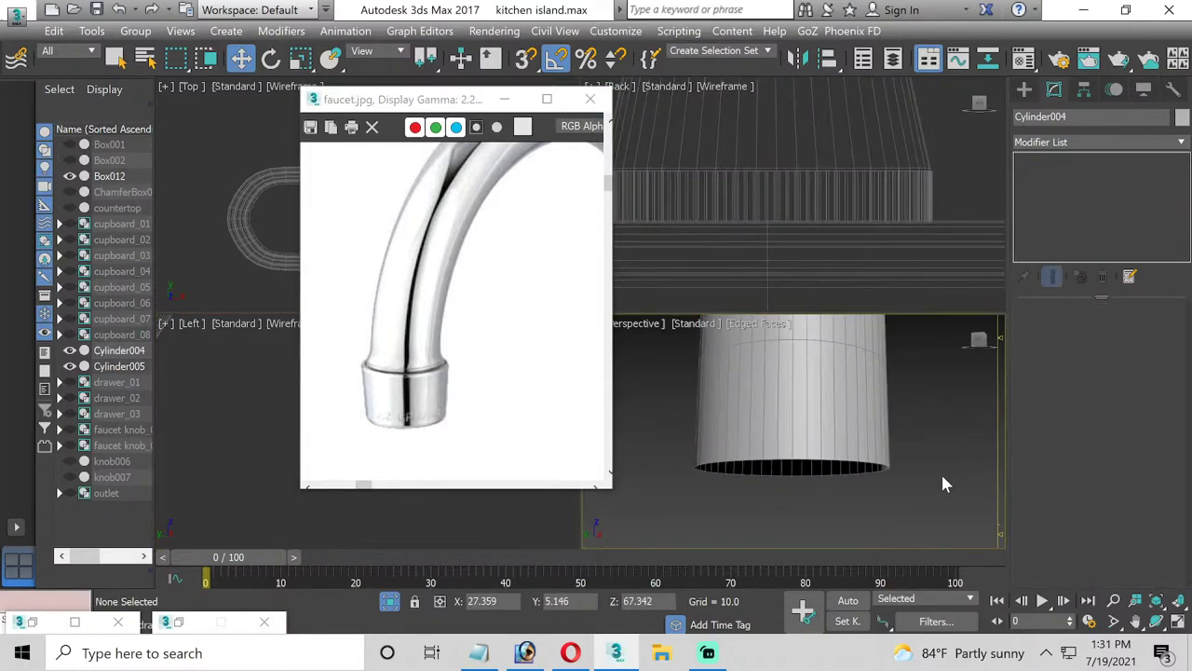
left_click(864, 410)
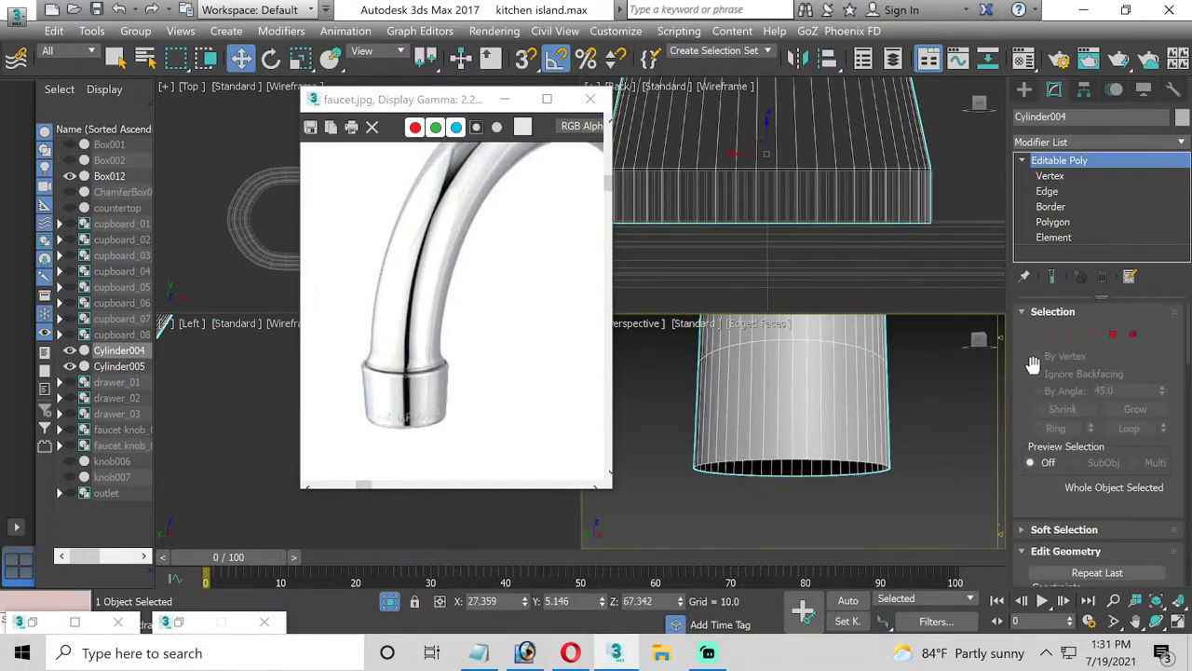
left_click(1056, 222)
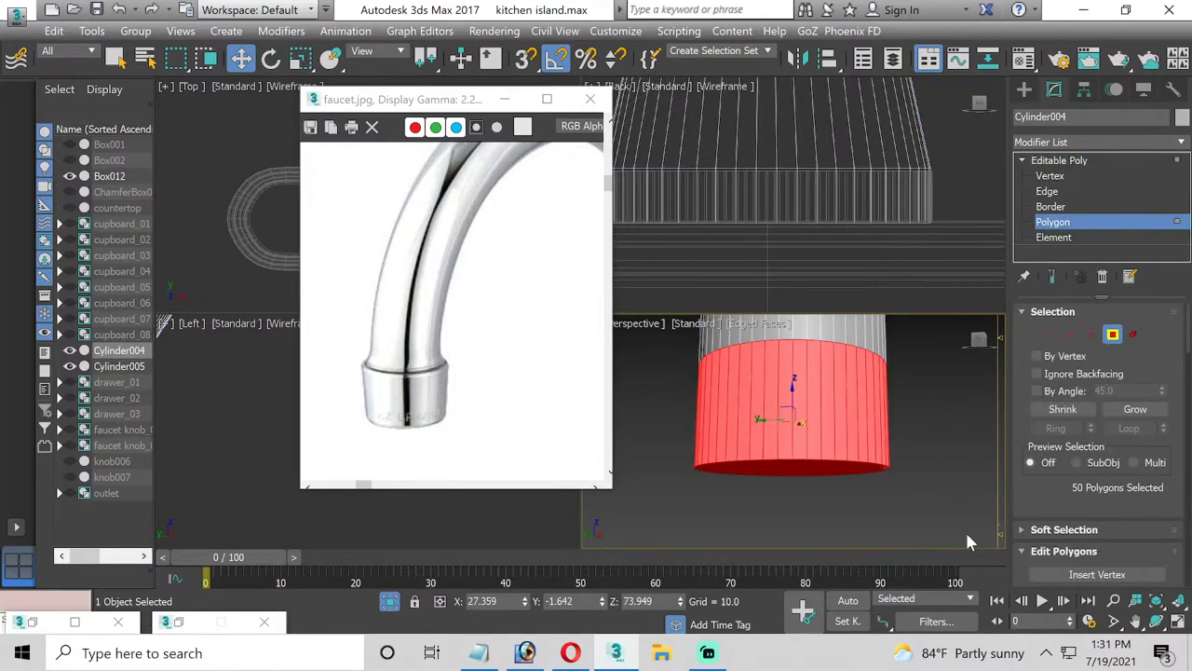
key("e")
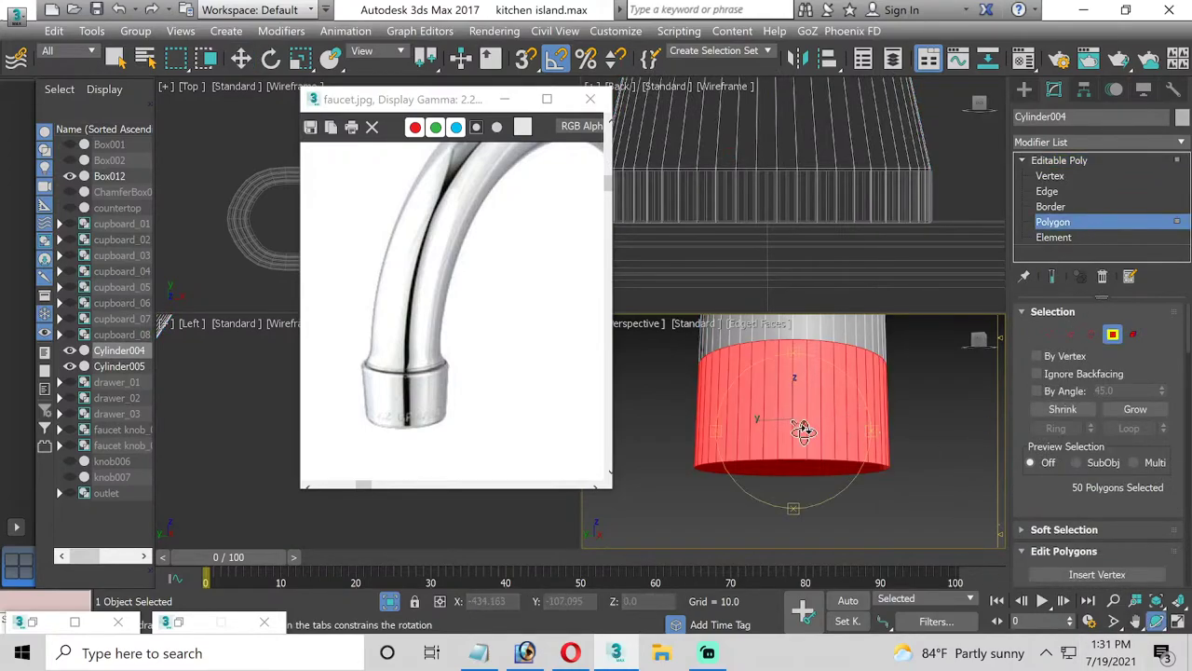
mouse_move(804, 430)
middle_mouse_down("alt")
mouse_move(804, 390)
mouse_move(803, 439)
middle_mouse_up("alt")
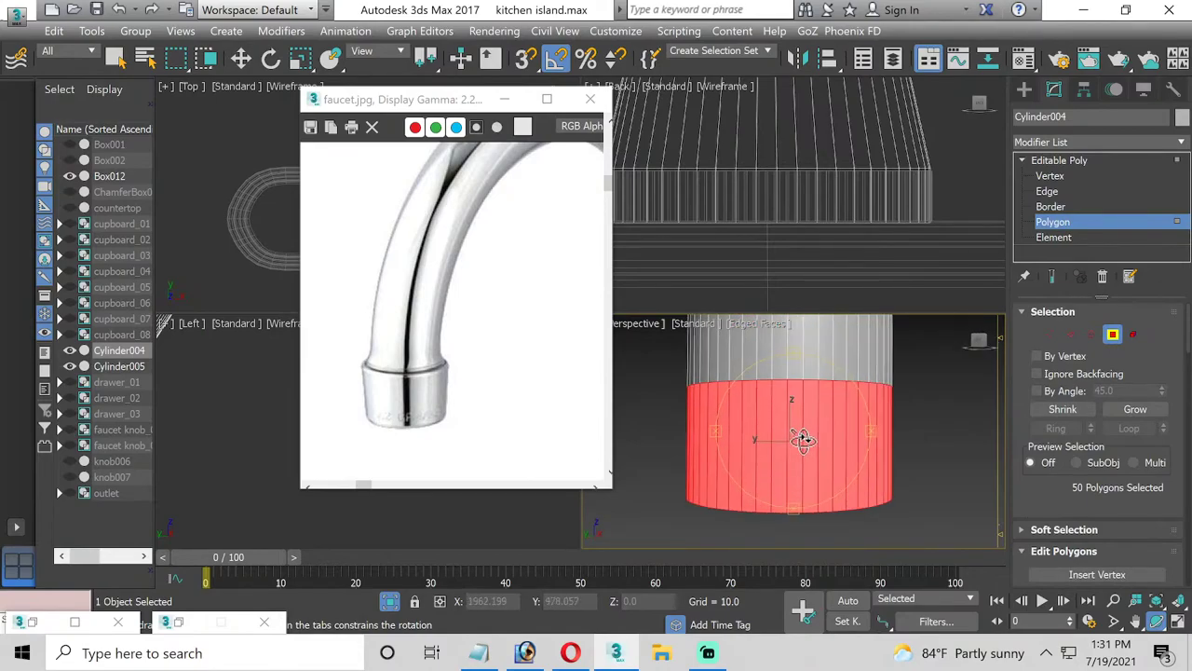
Extrude the spout's 50 lower-band polygons outward with a height of 0.044
scroll(1086, 437, "down", 2)
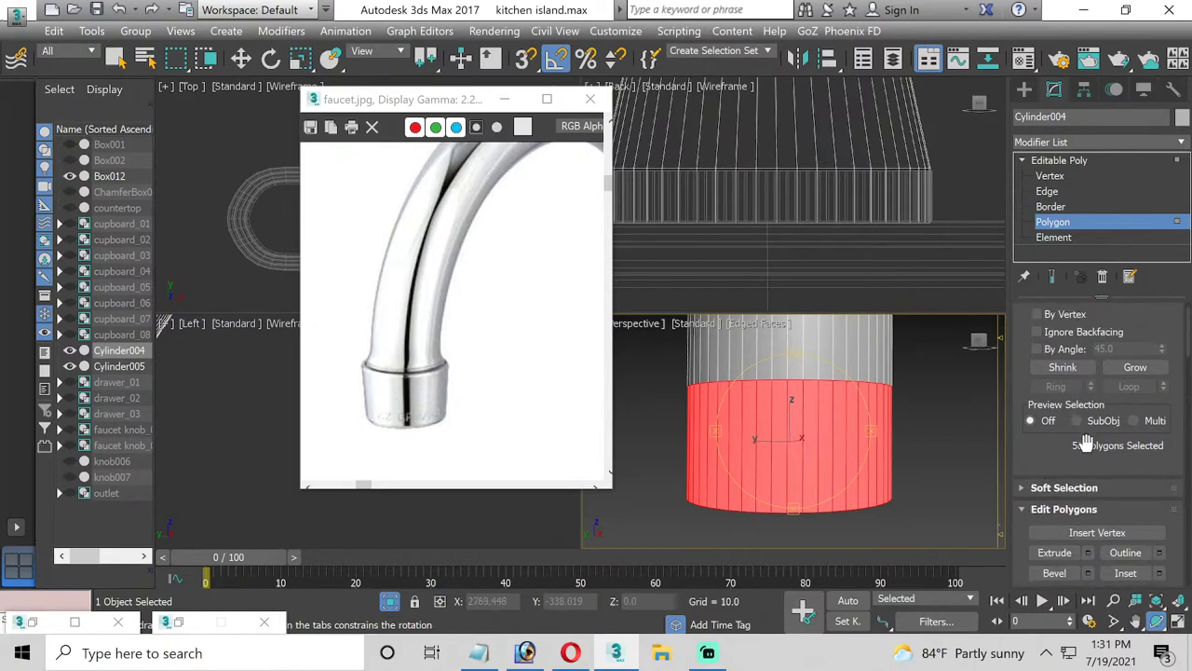
left_click(1089, 553)
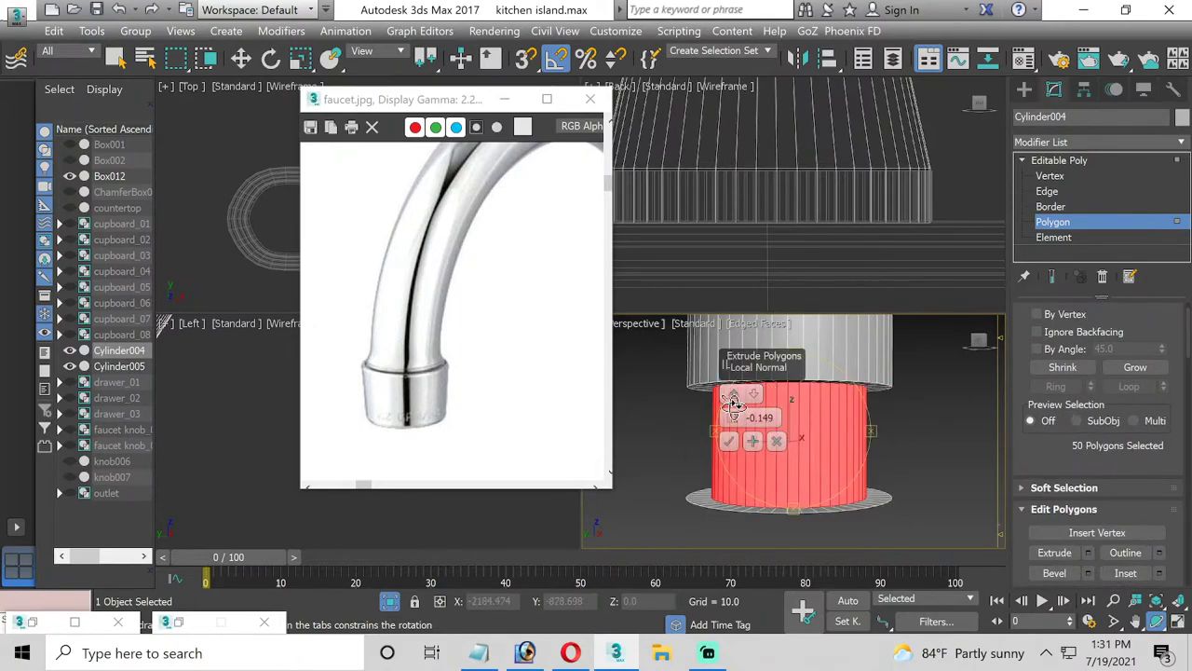
left_click_drag(732, 419, 732, 409)
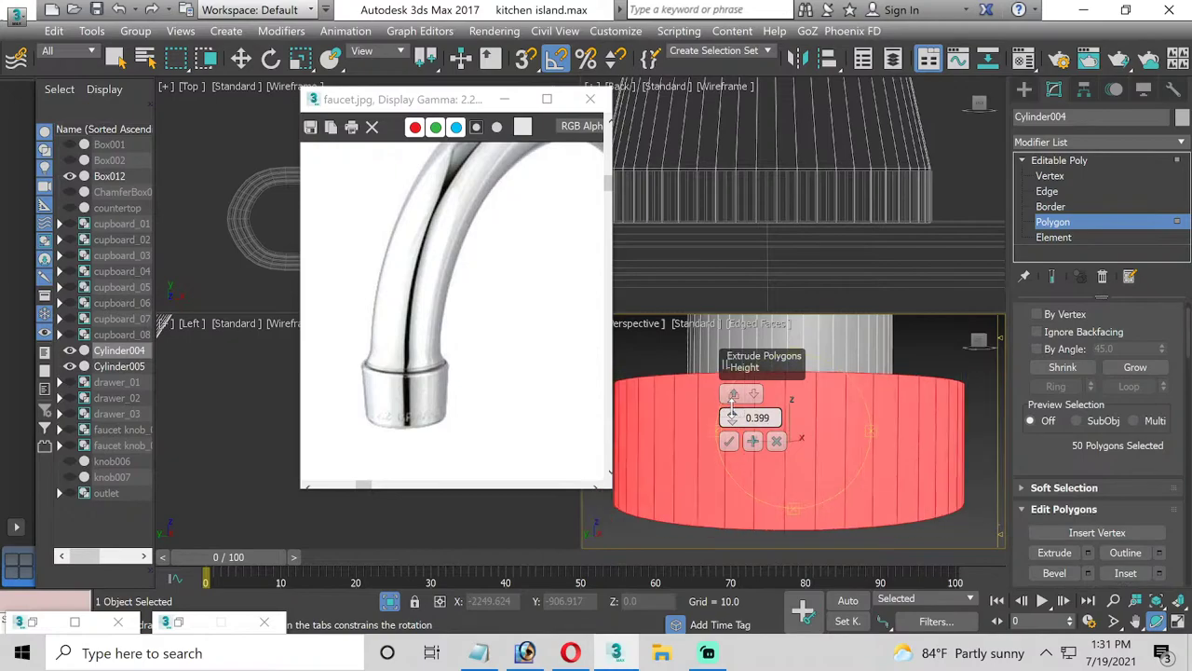
left_click_drag(732, 409, 732, 421)
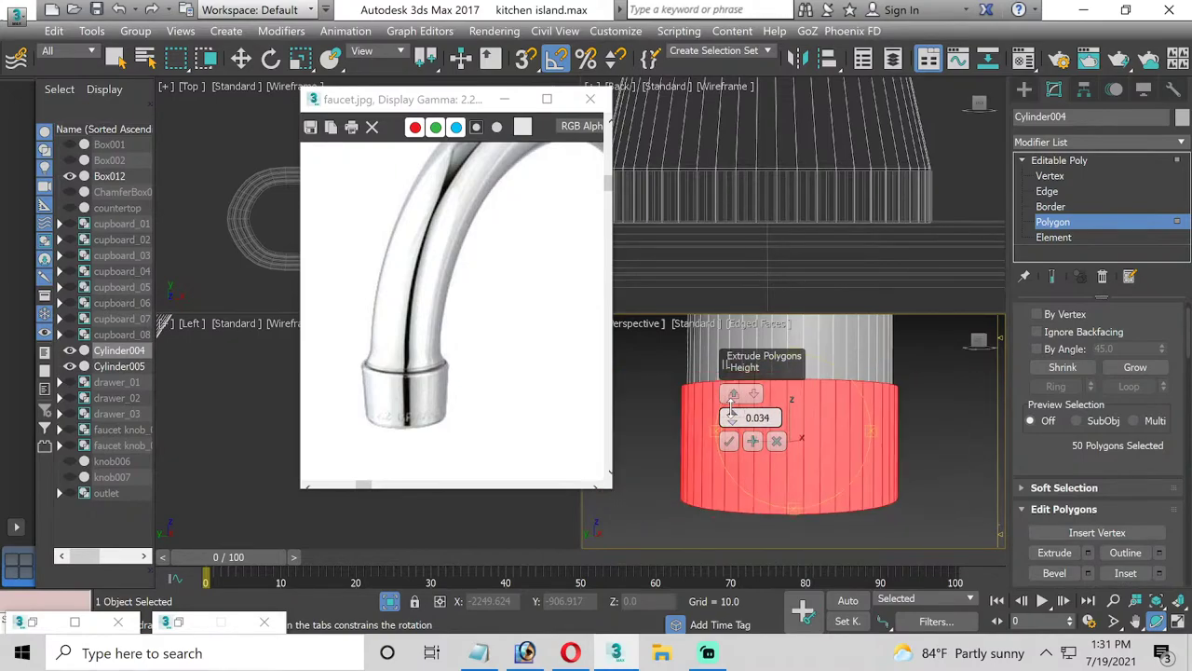
left_click_drag(419, 102, 569, 134)
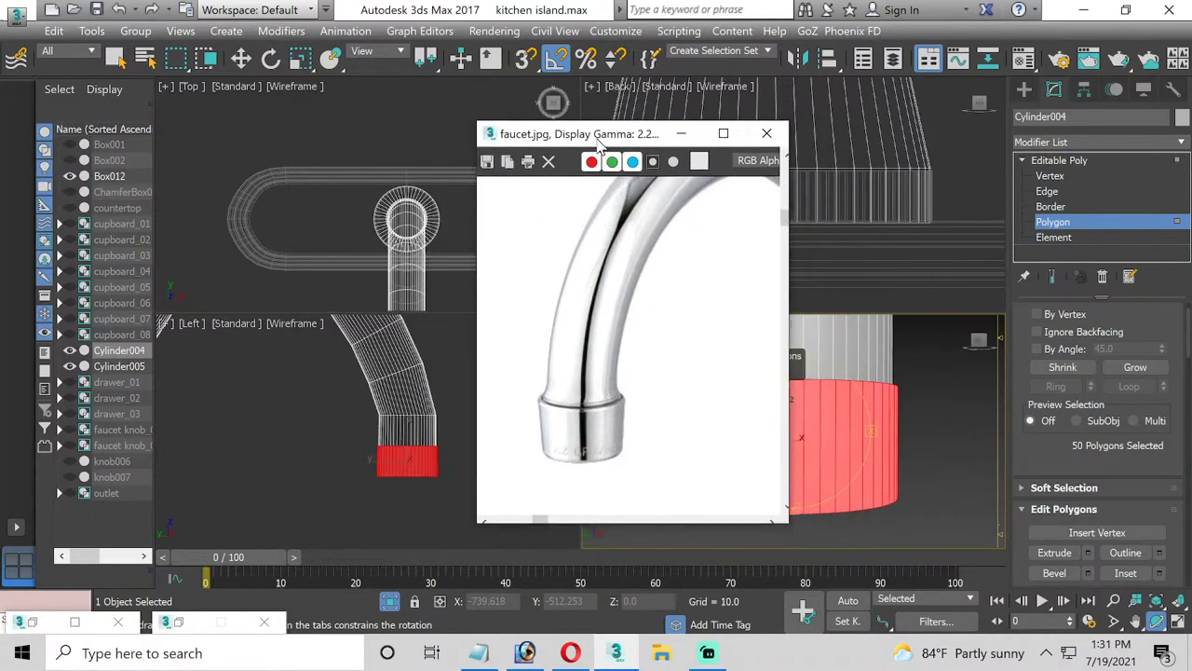
scroll(401, 454, "up", 2)
scroll(394, 447, "up", 2)
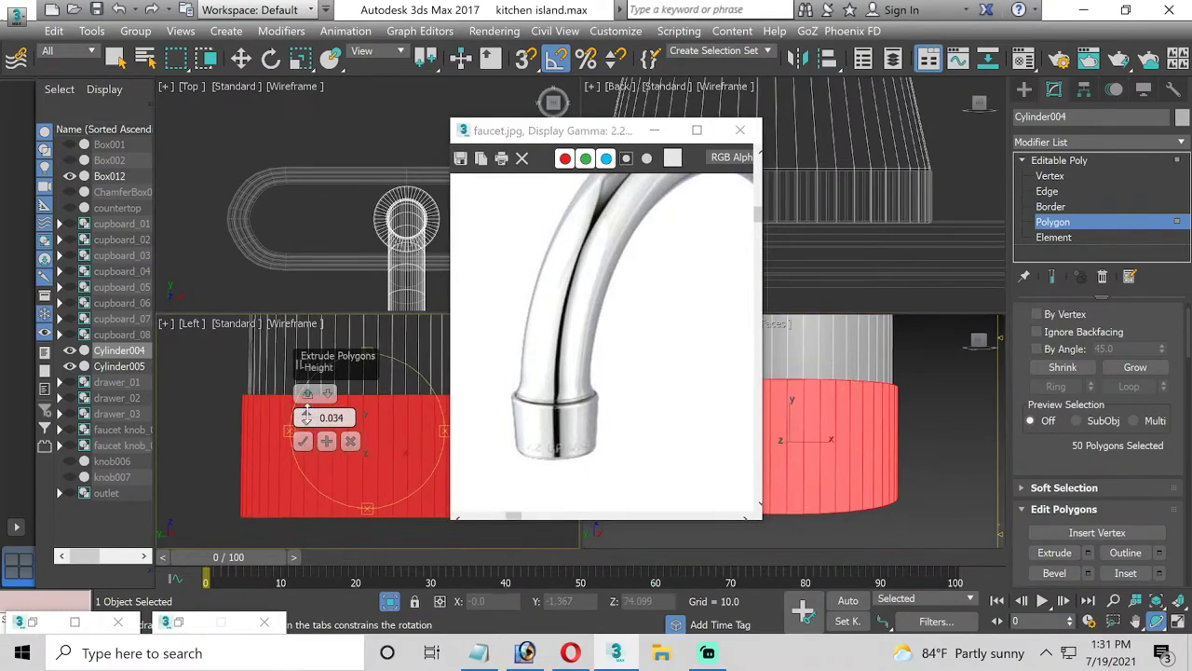
left_click_drag(307, 416, 307, 421)
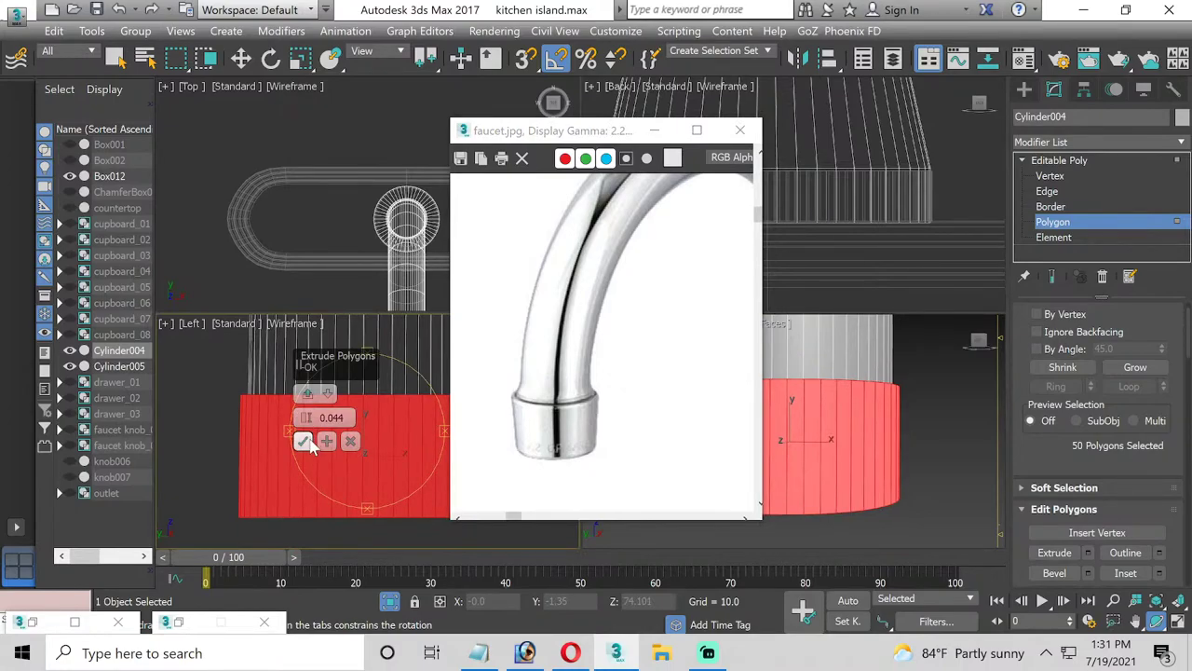
left_click(303, 442)
left_click_drag(629, 135, 418, 106)
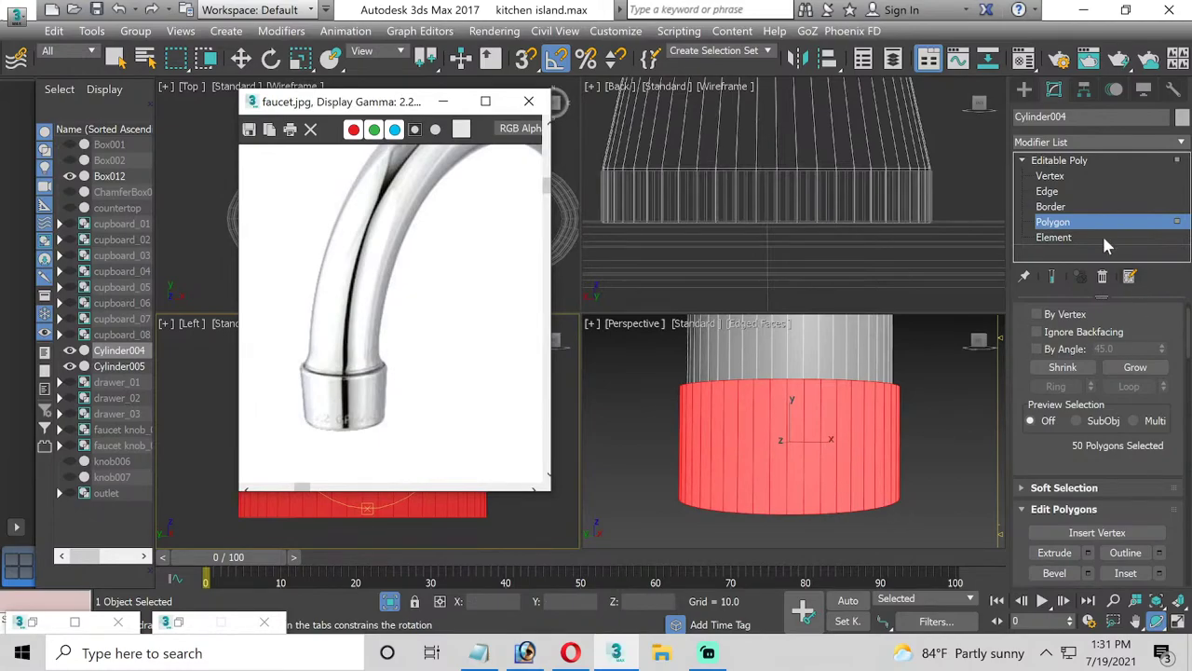
Select the collar's top edge loop and scale it outward
left_click(1047, 191)
key("w")
scroll(780, 386, "up", 2)
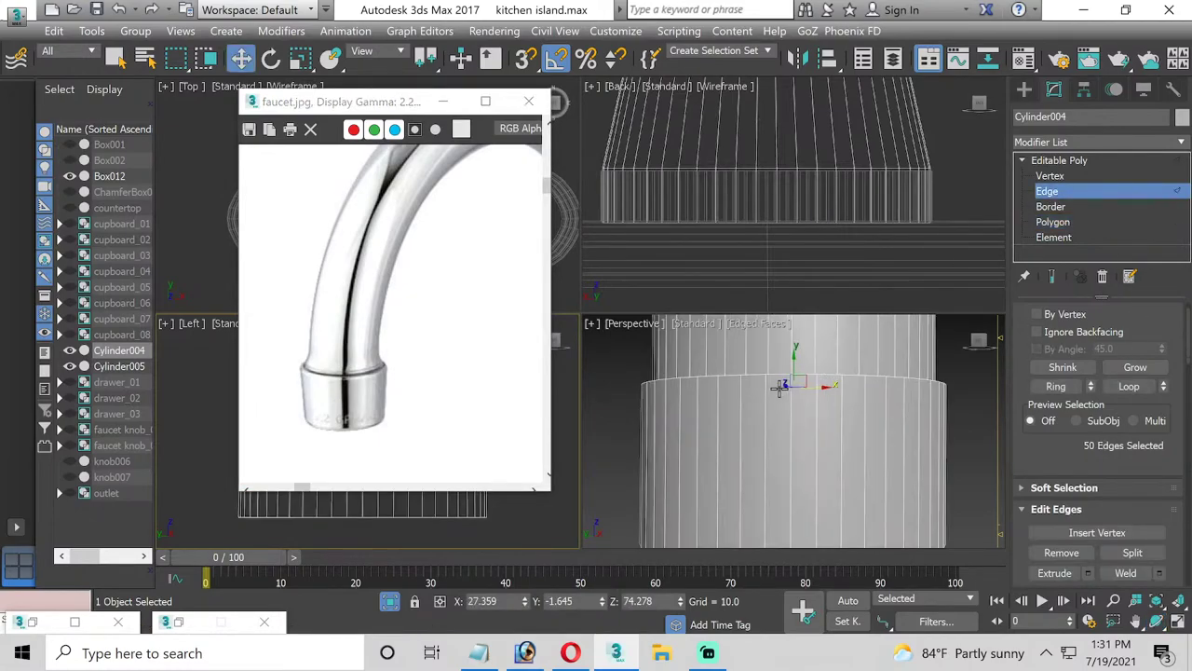
double_click(755, 377)
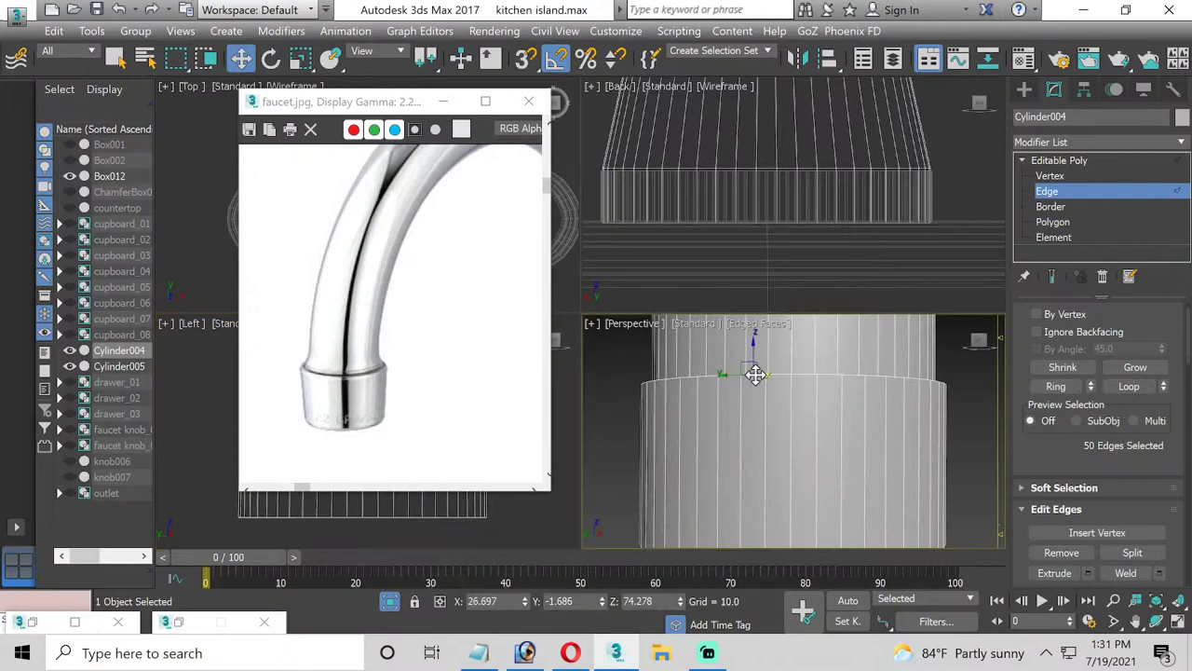
left_click(304, 57)
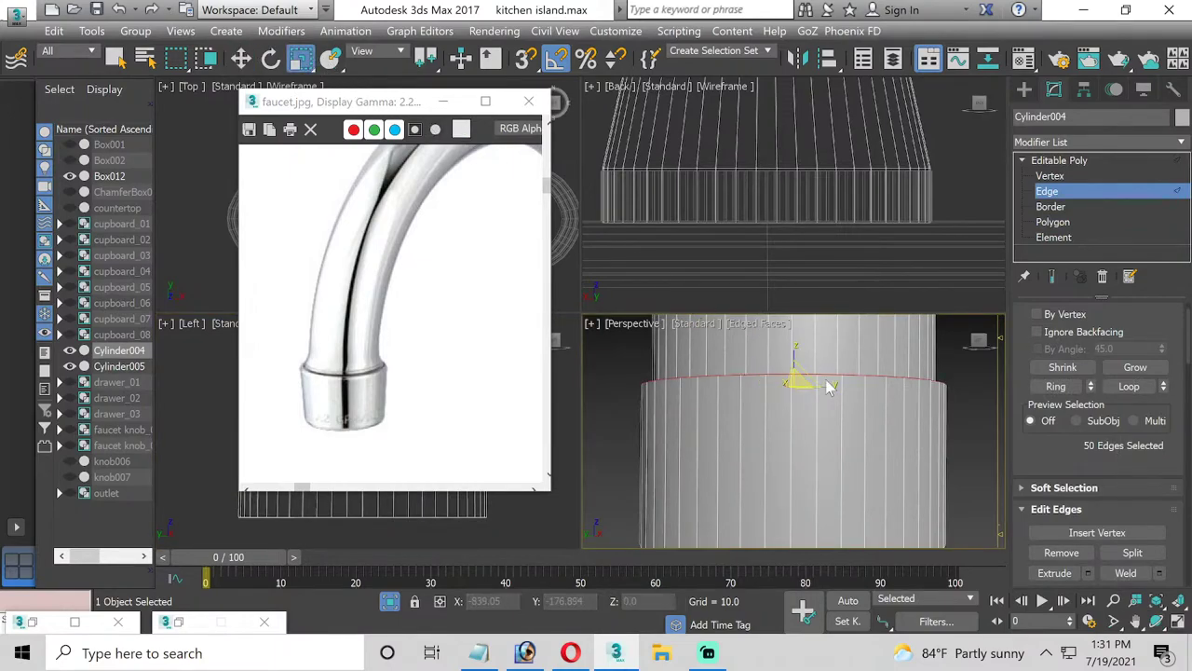
left_click_drag(793, 379, 794, 377)
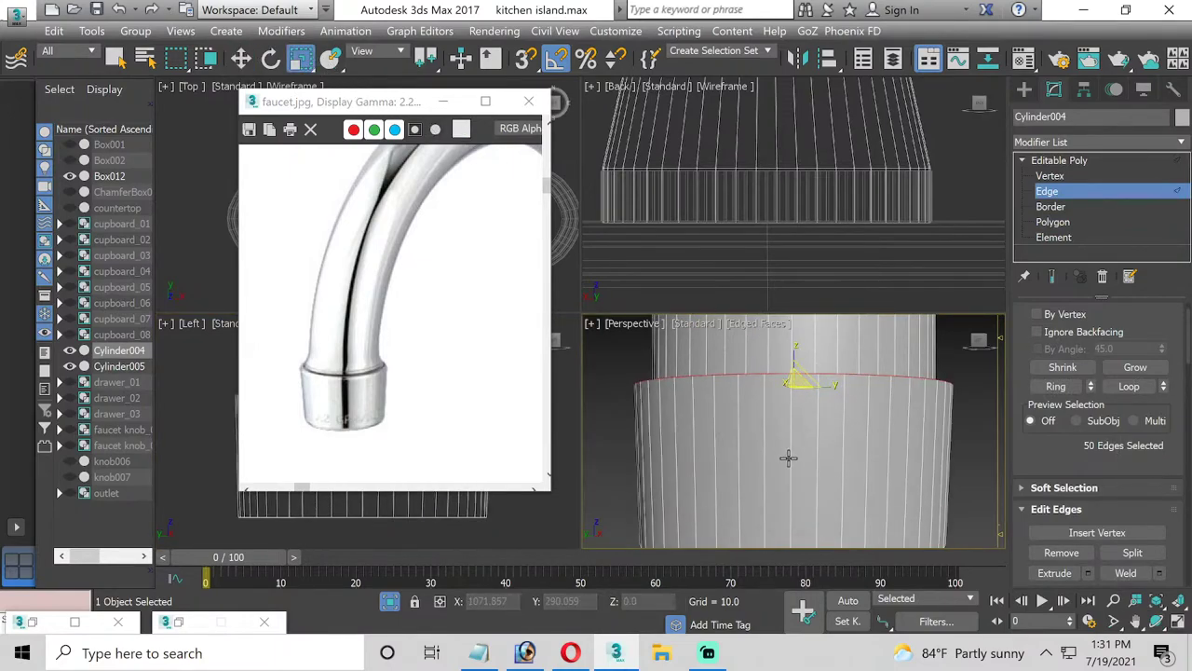
middle_click_drag(848, 458, 843, 413)
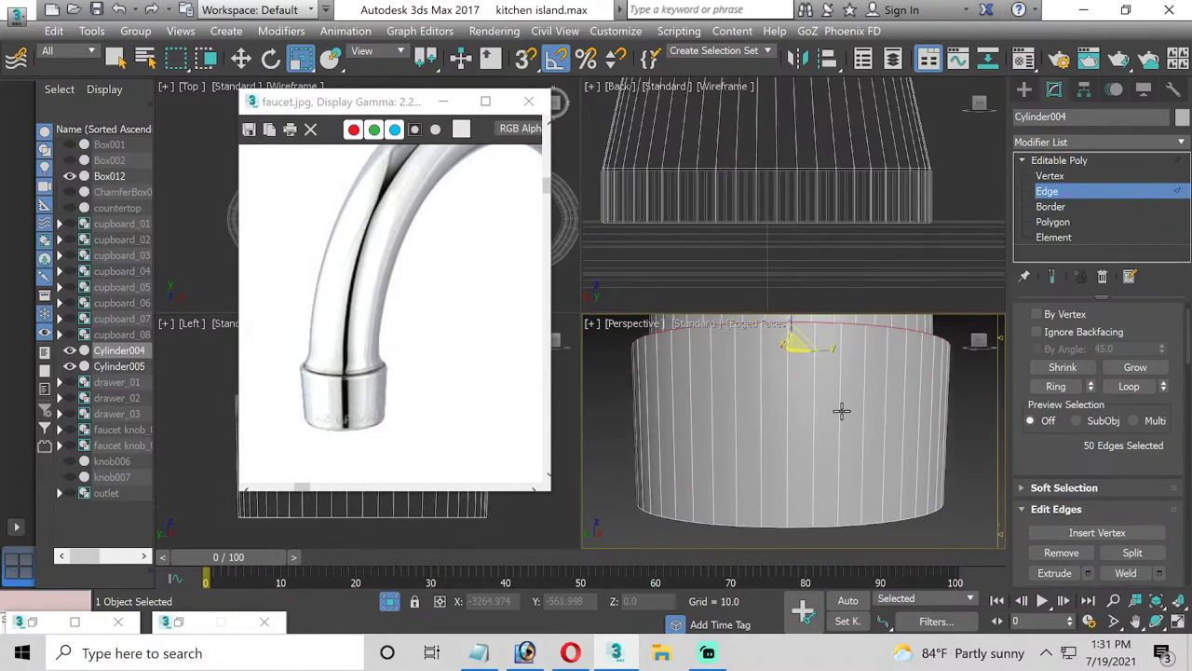
scroll(843, 414, "down", 2)
Select the collar's vertex rings in the Left view and nudge them slightly
left_click(1049, 177)
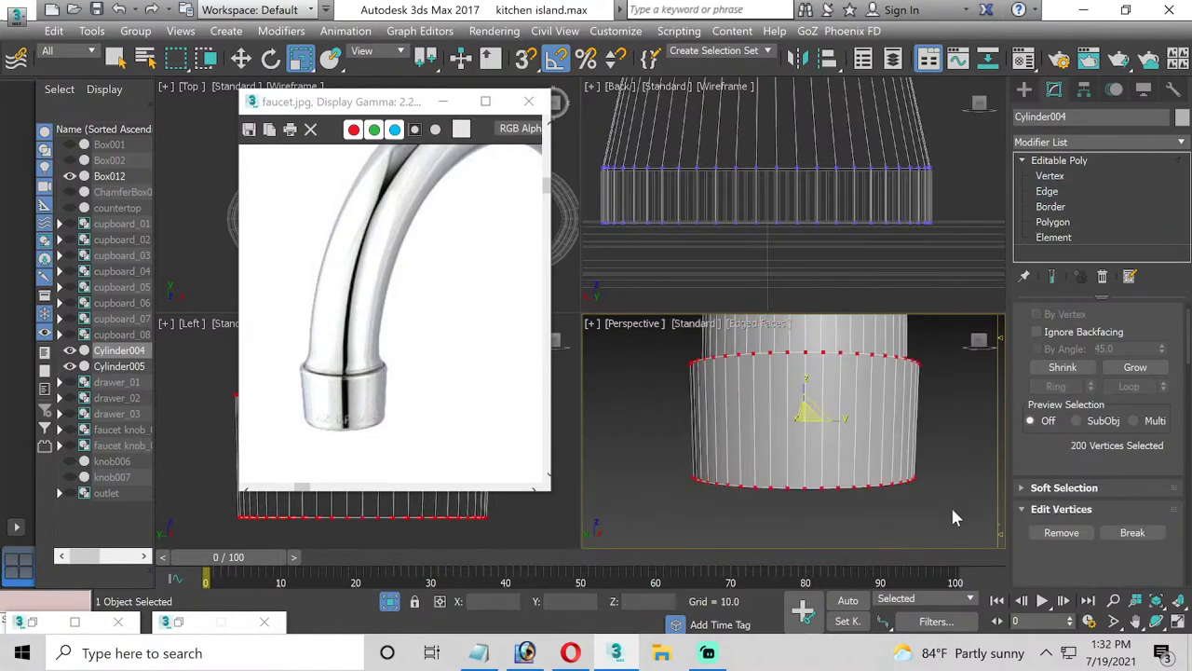
left_click_drag(950, 508, 669, 401)
right_click(535, 534)
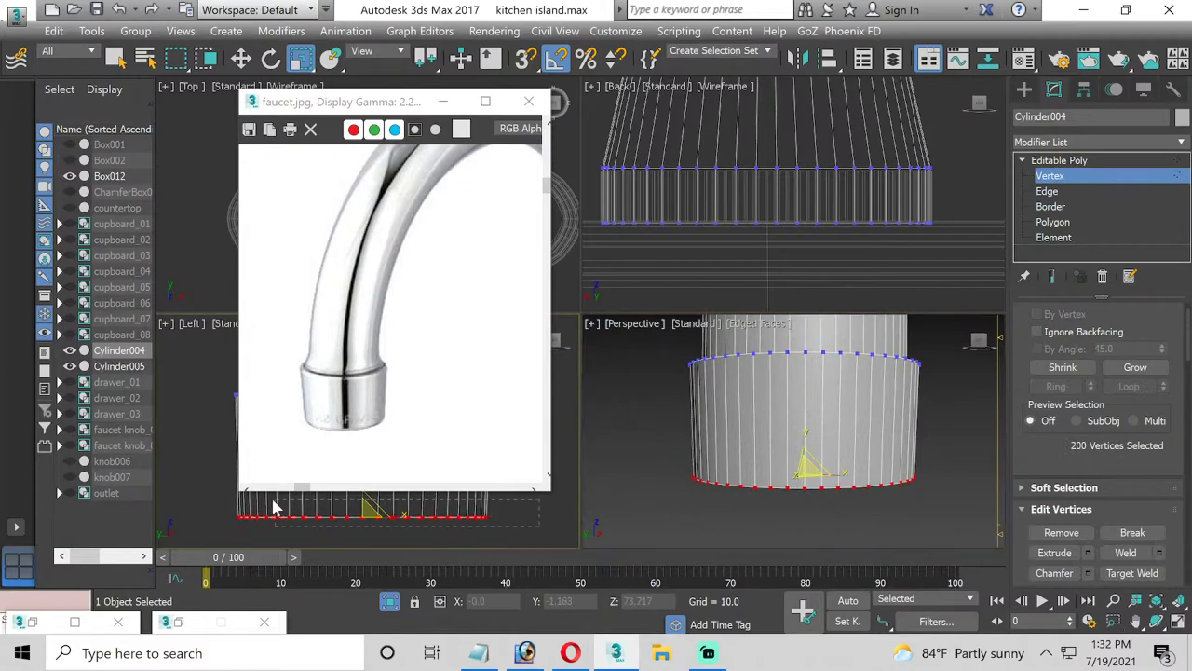
left_click_drag(371, 509, 360, 514)
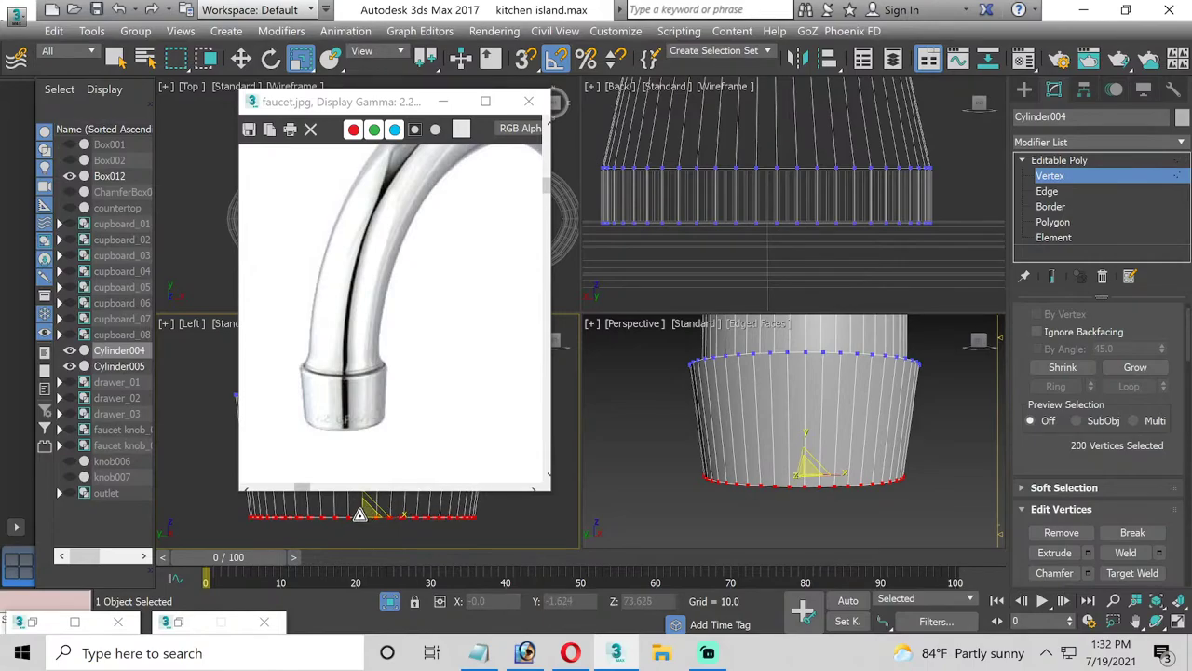
middle_click_drag(745, 517, 747, 559)
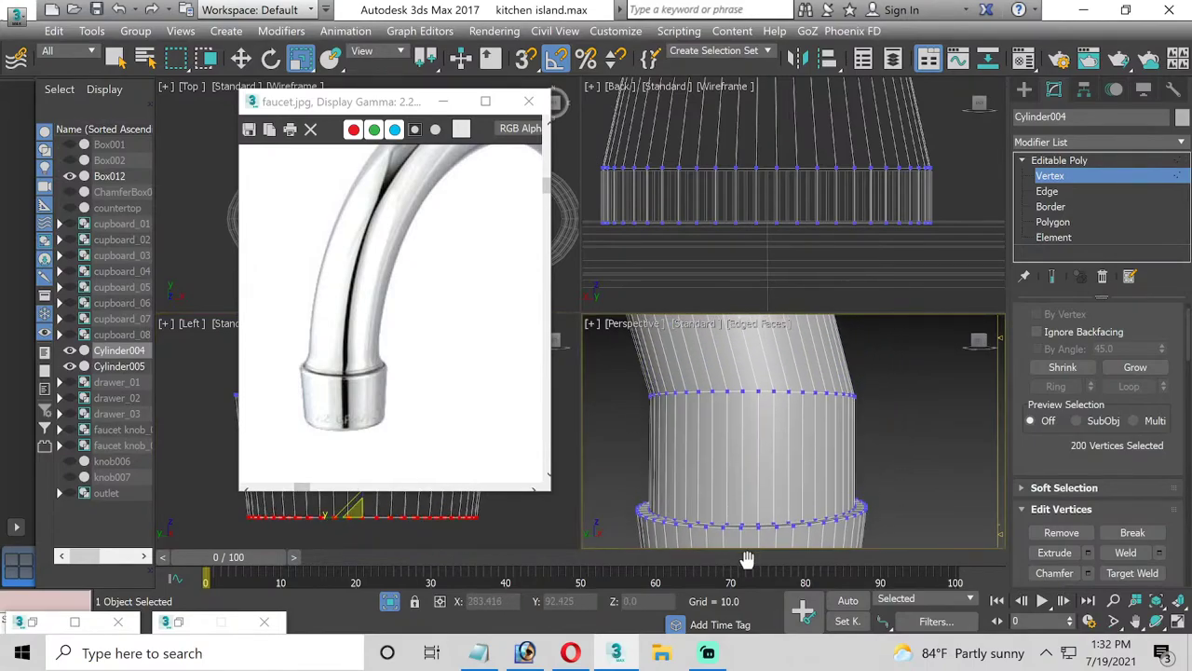
left_click(1047, 191)
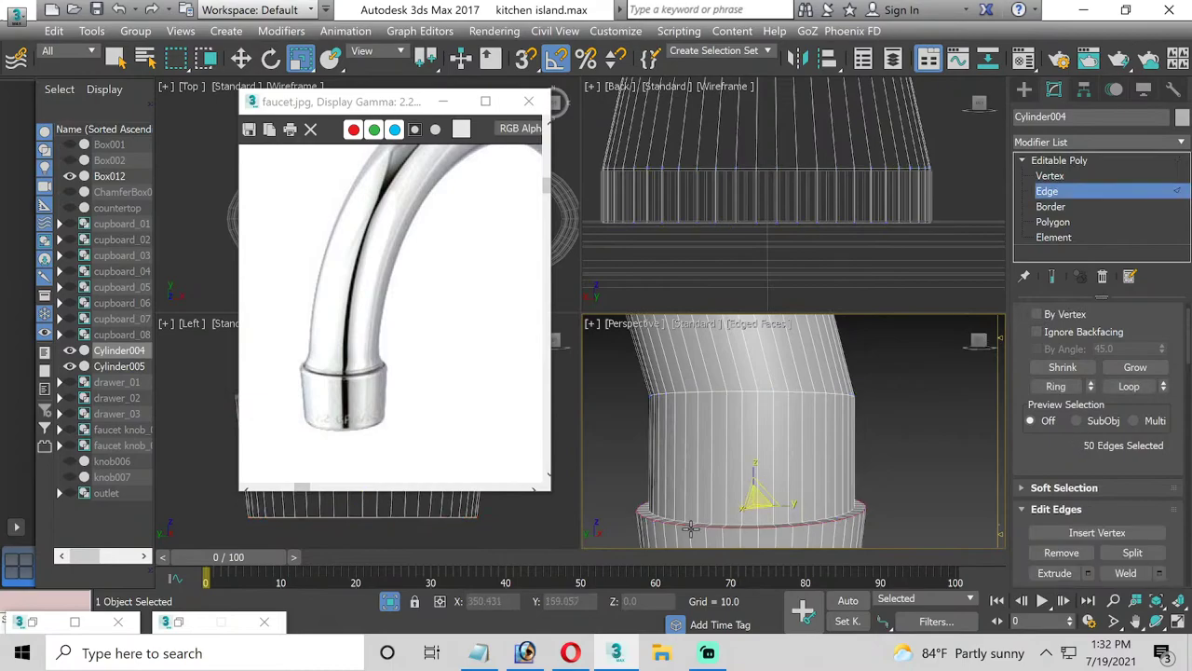
scroll(690, 528, "up", 2)
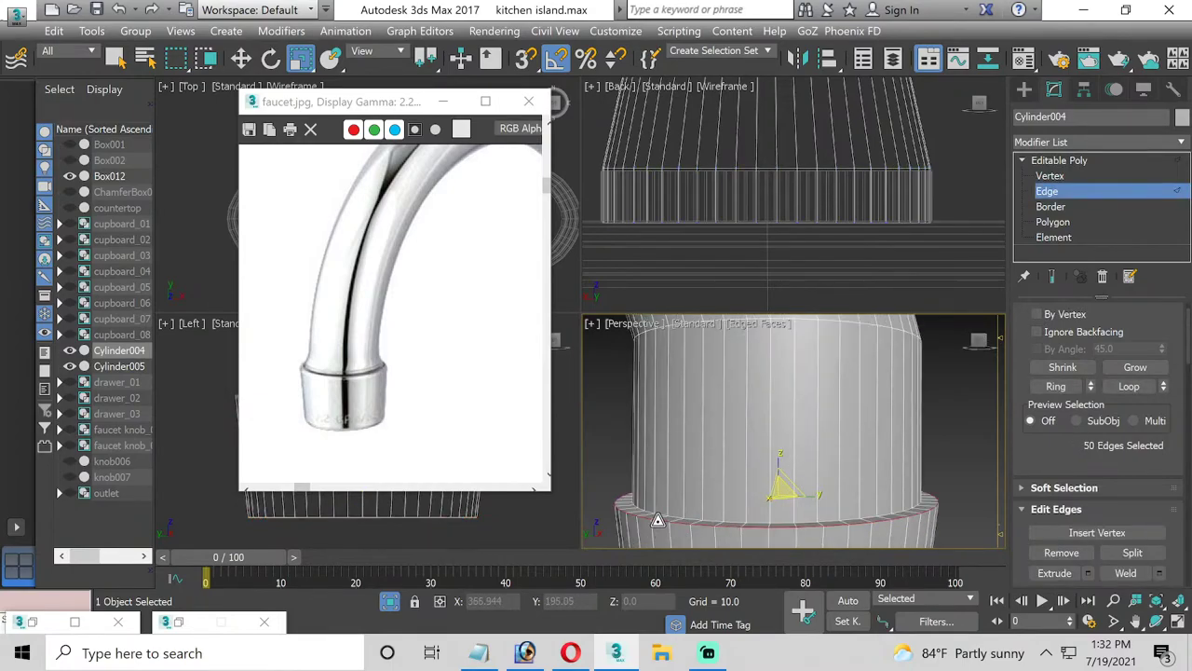
scroll(1095, 465, "down", 2)
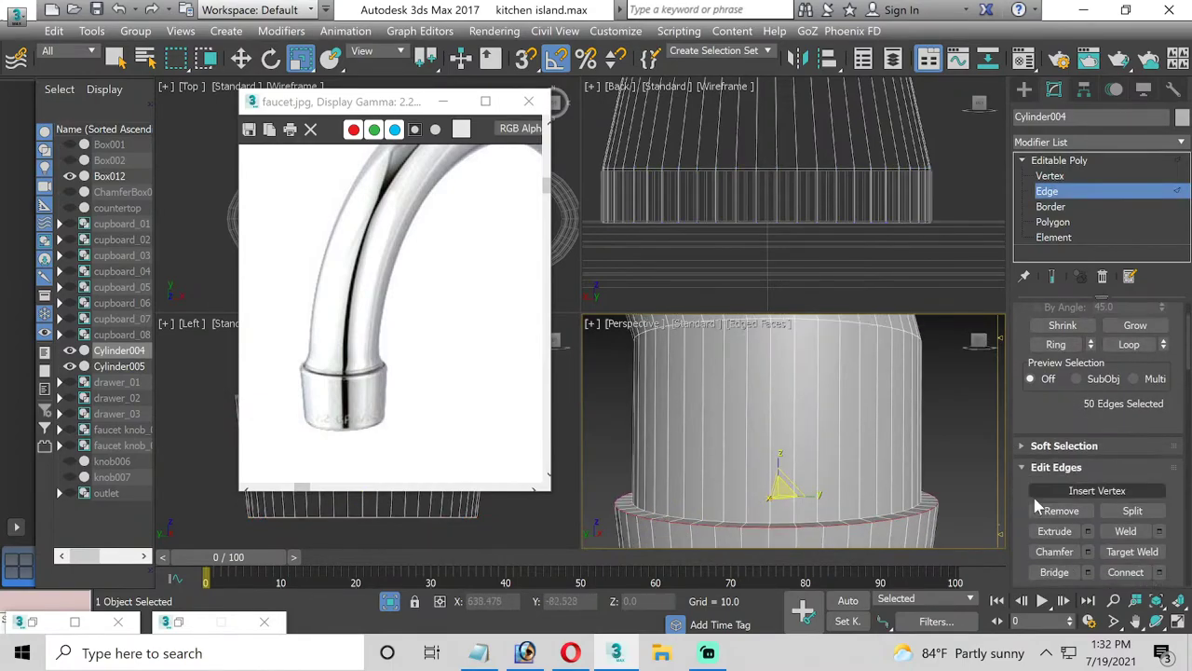
Chamfer the selected spout edge ring at 0.03, then again at 0.01
left_click(1088, 550)
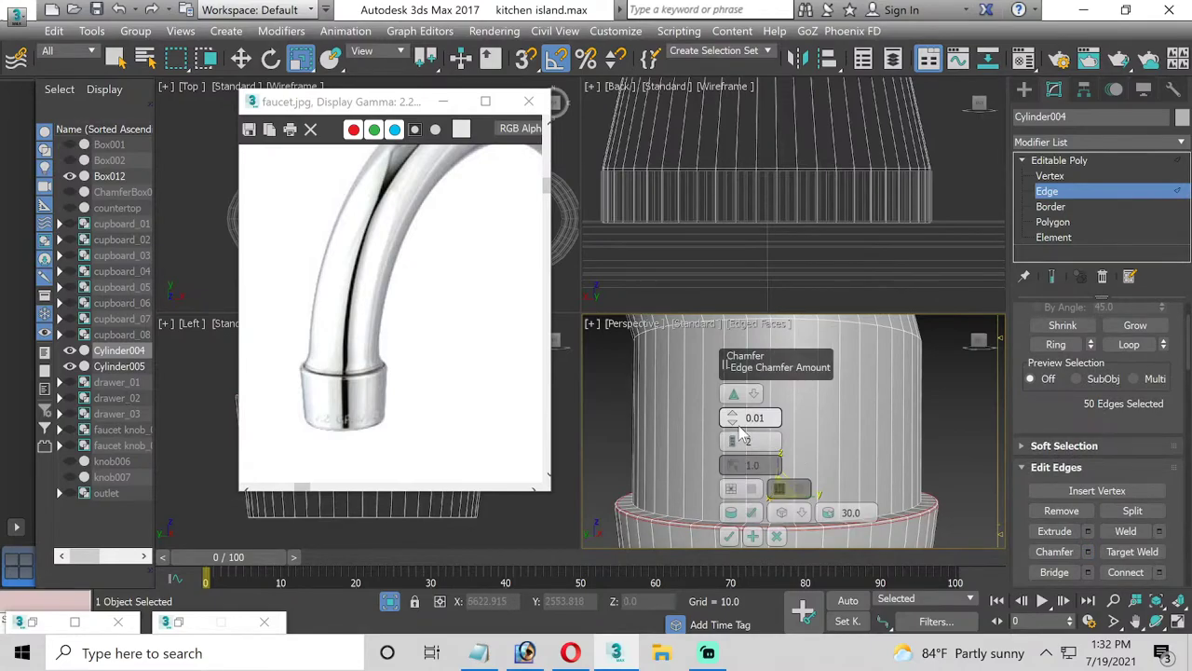
left_click(732, 417)
left_click(732, 418)
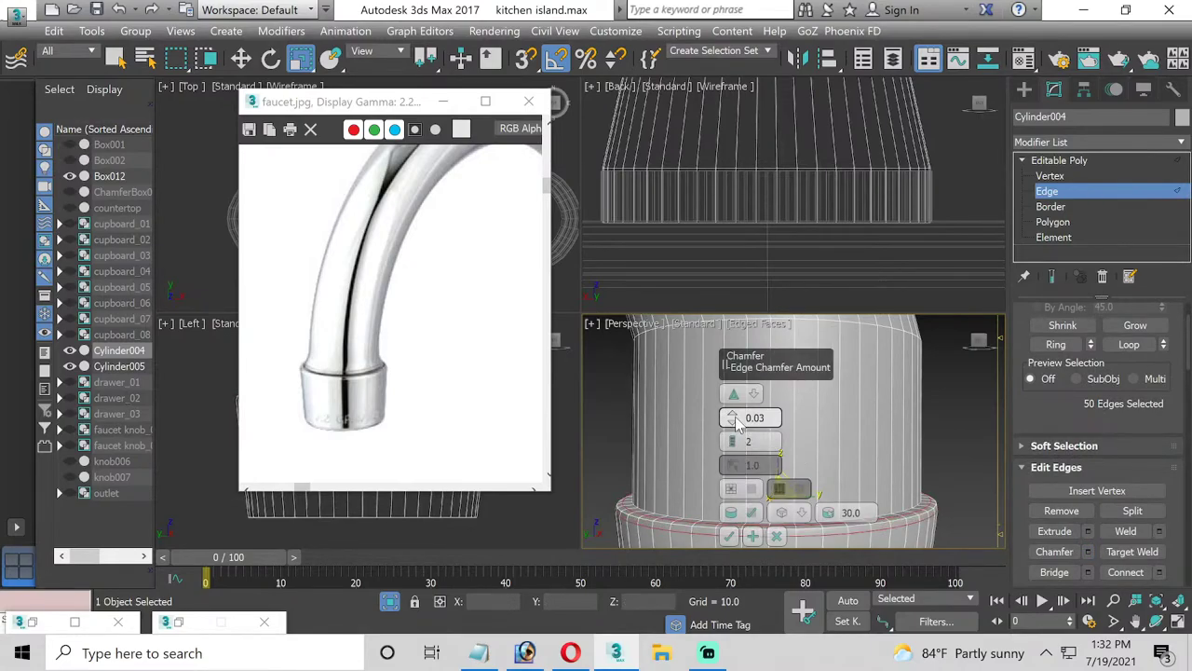
left_click(729, 535)
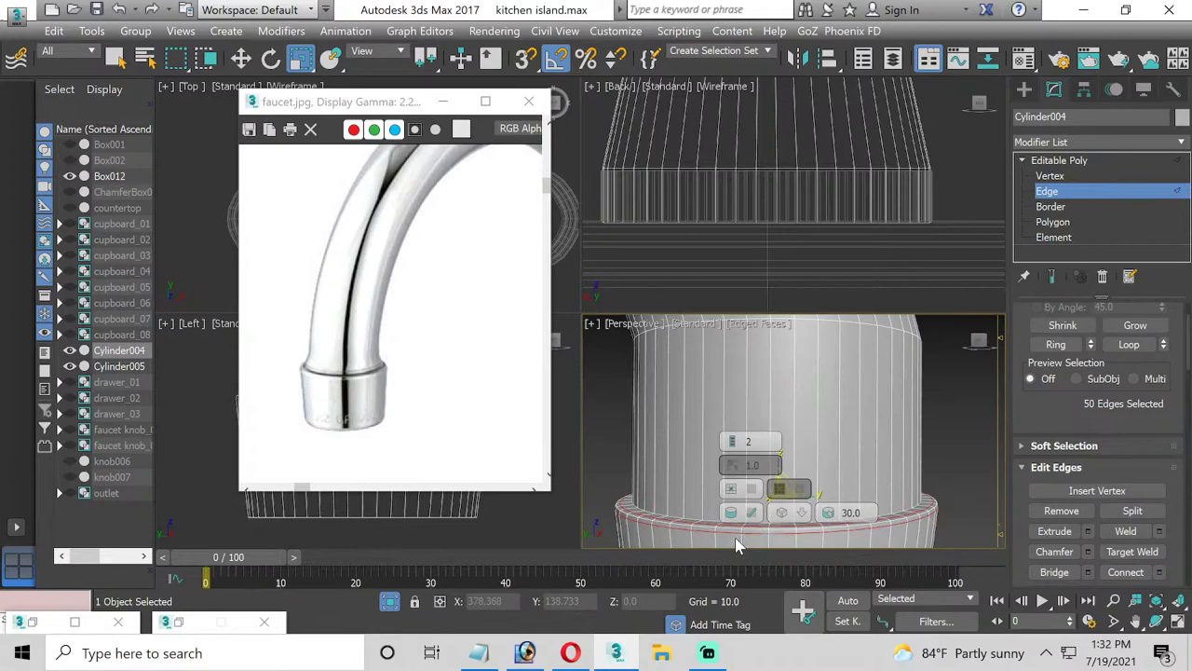
middle_click_drag(770, 485, 771, 475)
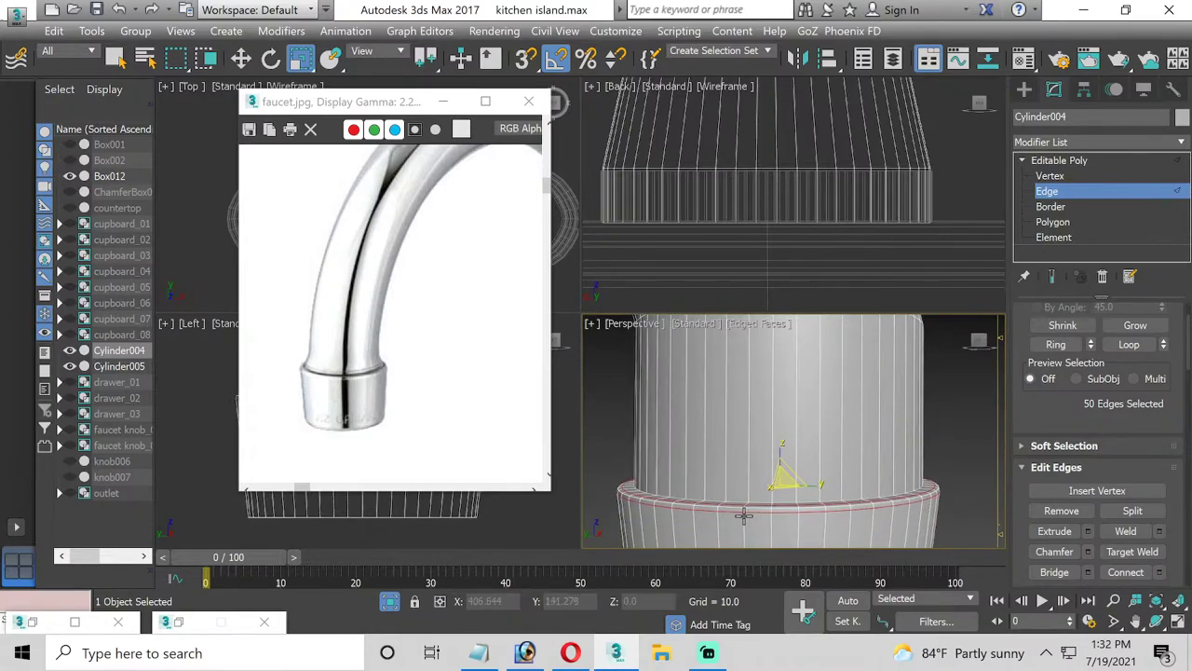
scroll(724, 492, "up", 2)
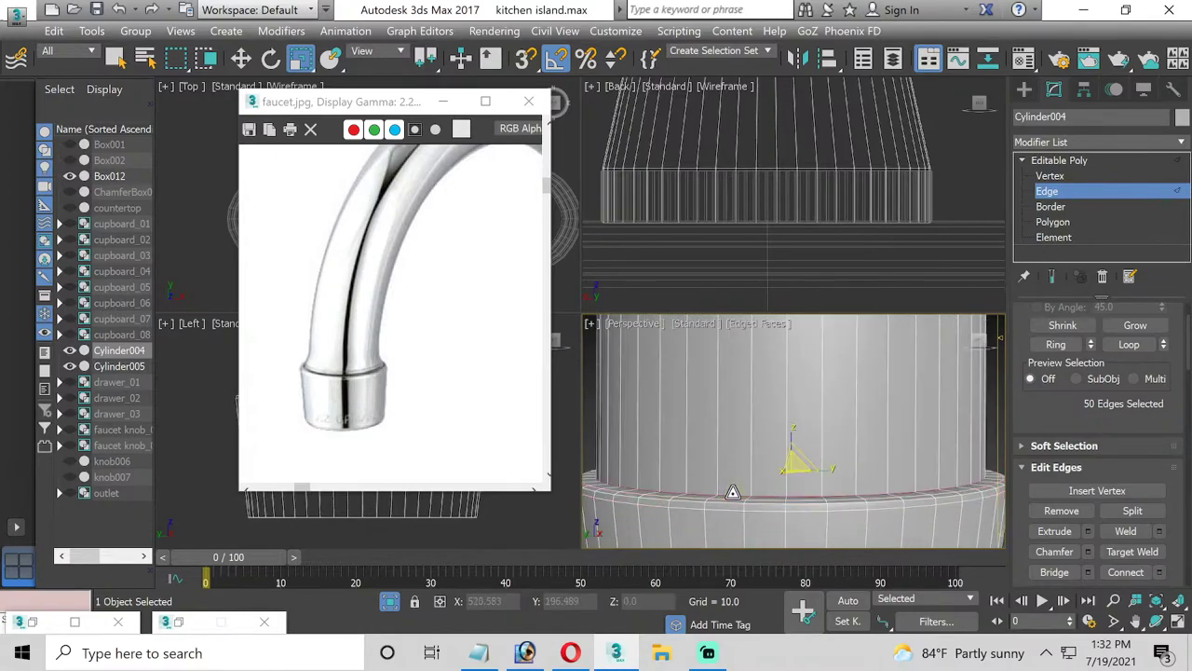
left_click(240, 58)
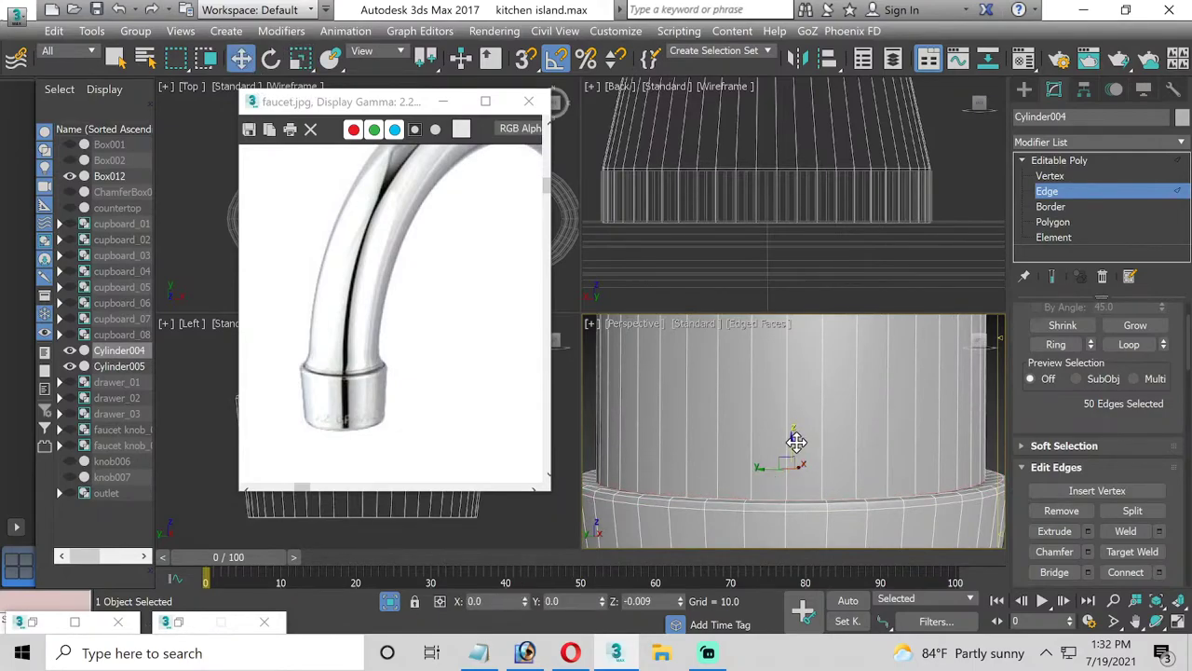
left_click(1088, 550)
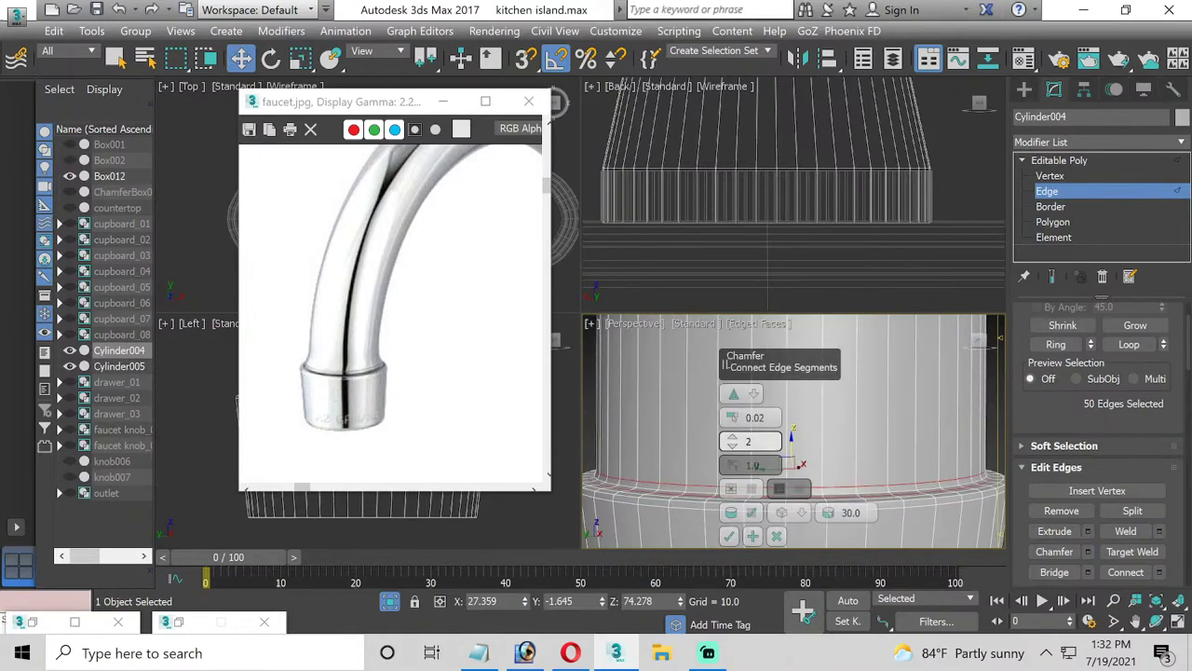
left_click(734, 424)
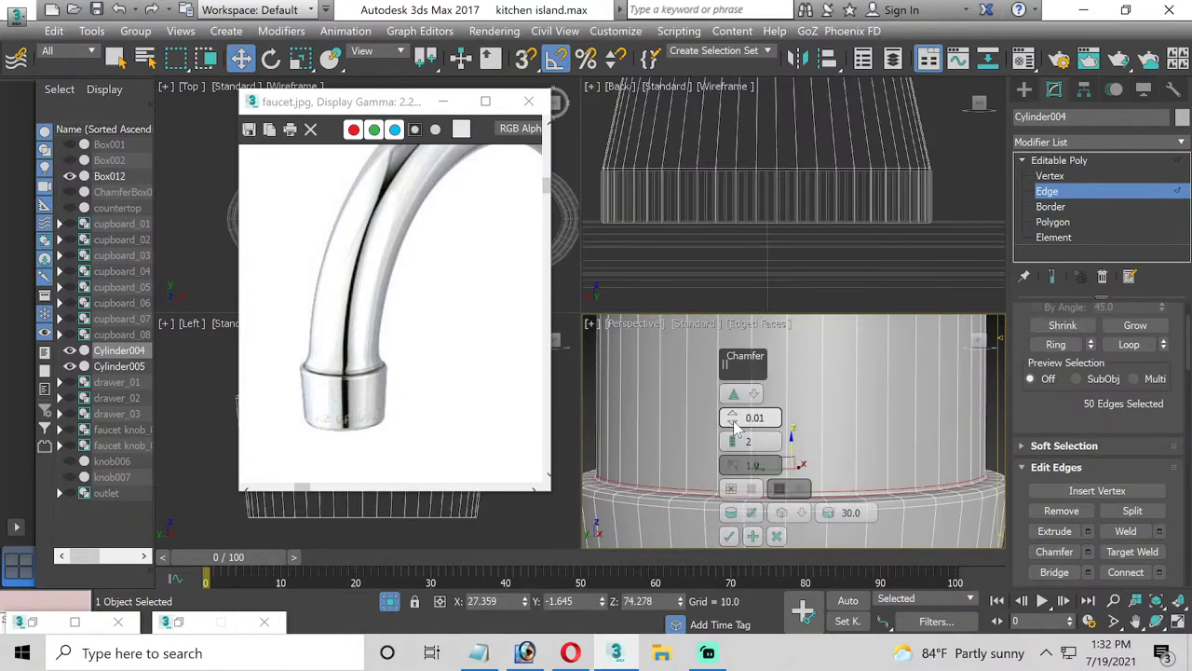
left_click(730, 512)
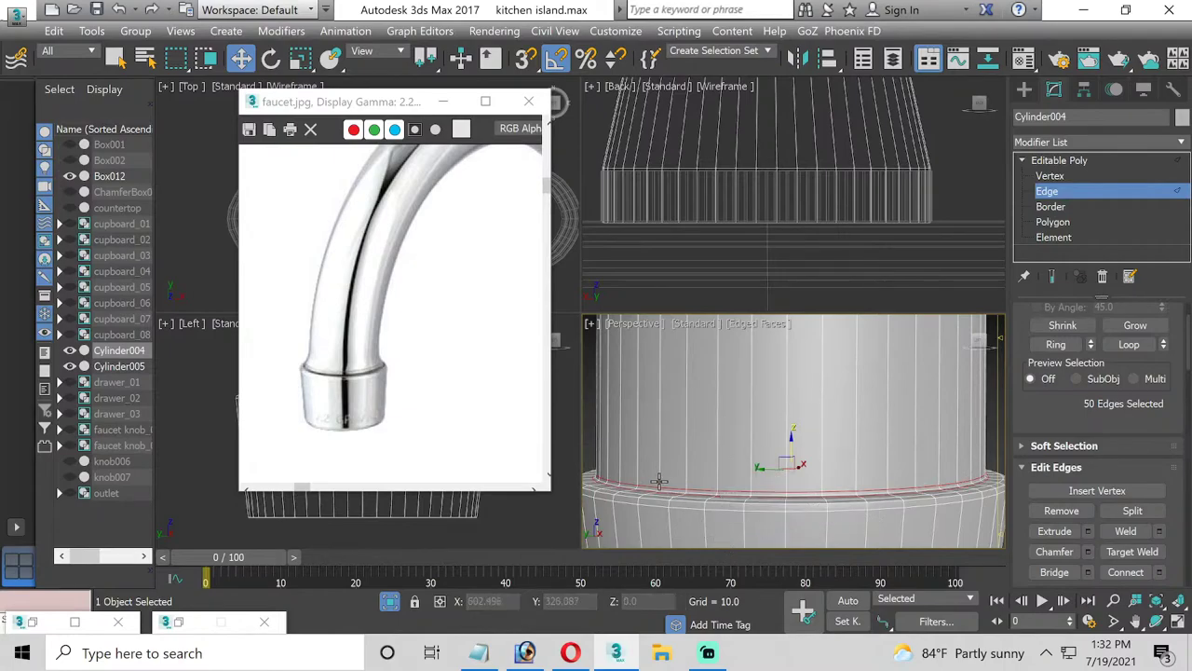
Move the tip's edge ring slightly lower on the spout
scroll(657, 486, "up", 3)
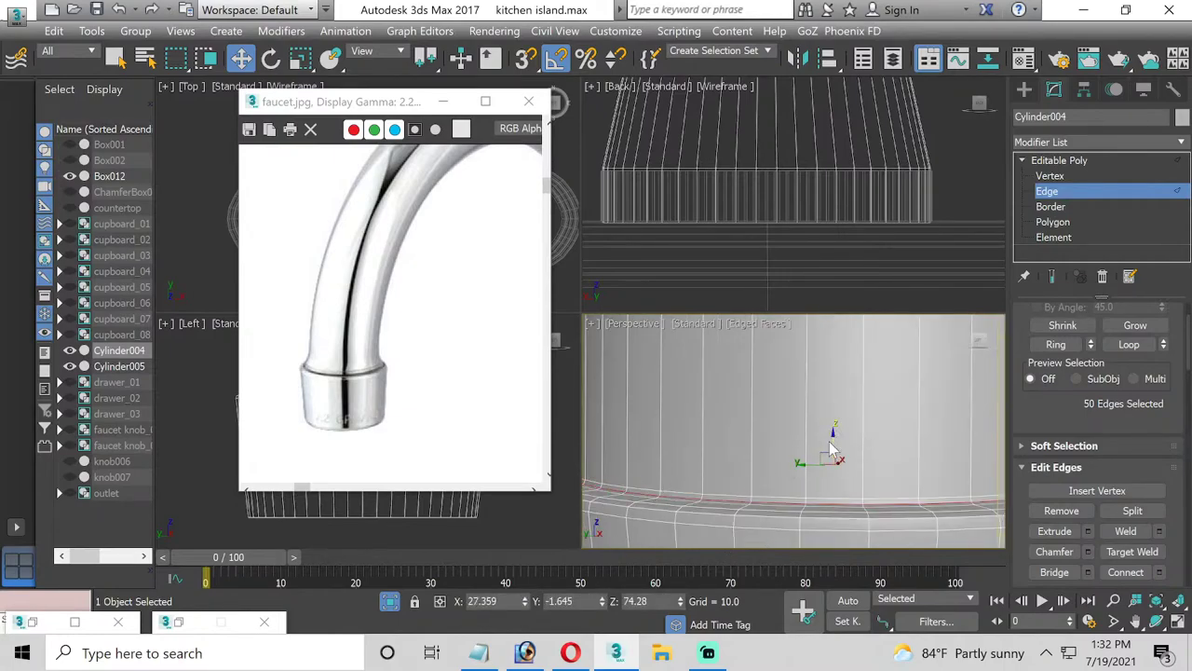
left_click_drag(832, 442, 834, 446)
scroll(834, 446, "down", 3)
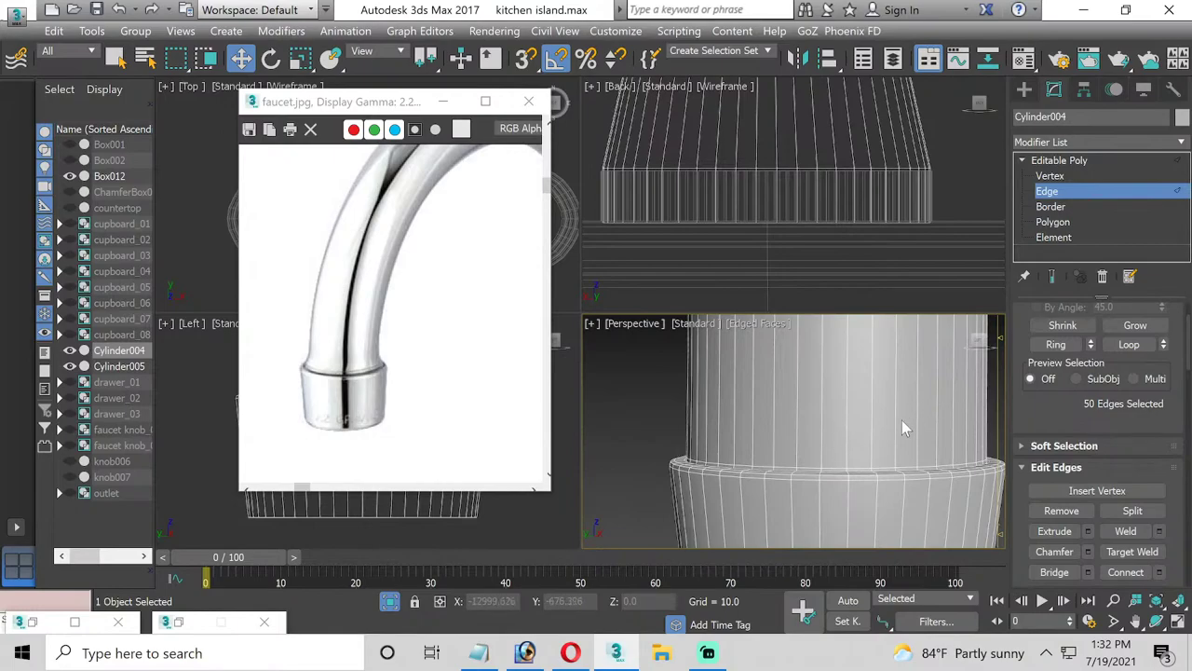
scroll(857, 438, "down", 3)
scroll(858, 438, "down", 2)
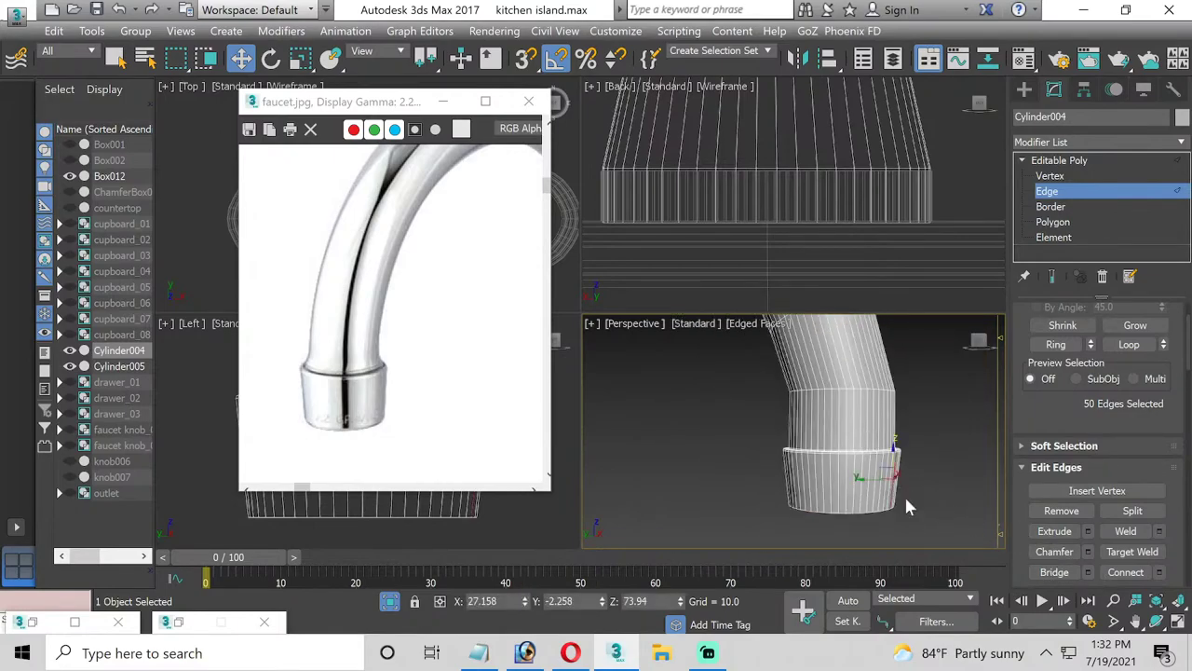
Maximize the Perspective view, orbit to face the spout's open end, and select its border
left_click(1168, 622)
key("e")
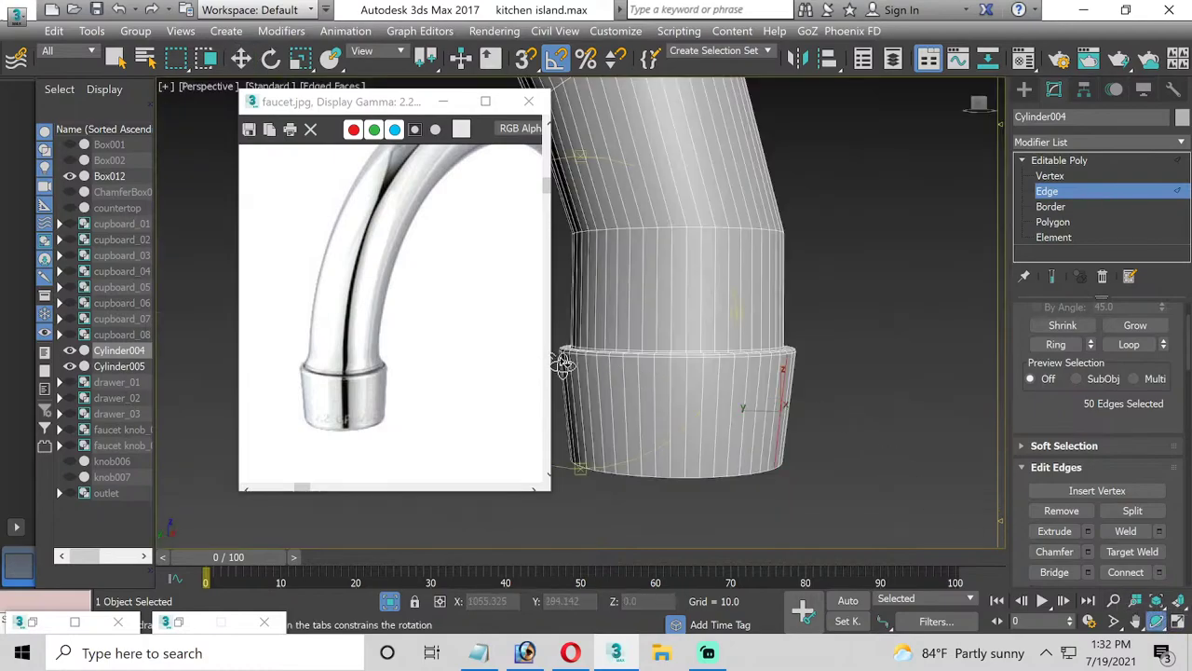
mouse_move(562, 362)
middle_mouse_down("alt")
mouse_move(570, 305)
mouse_move(993, 211)
middle_mouse_up("alt")
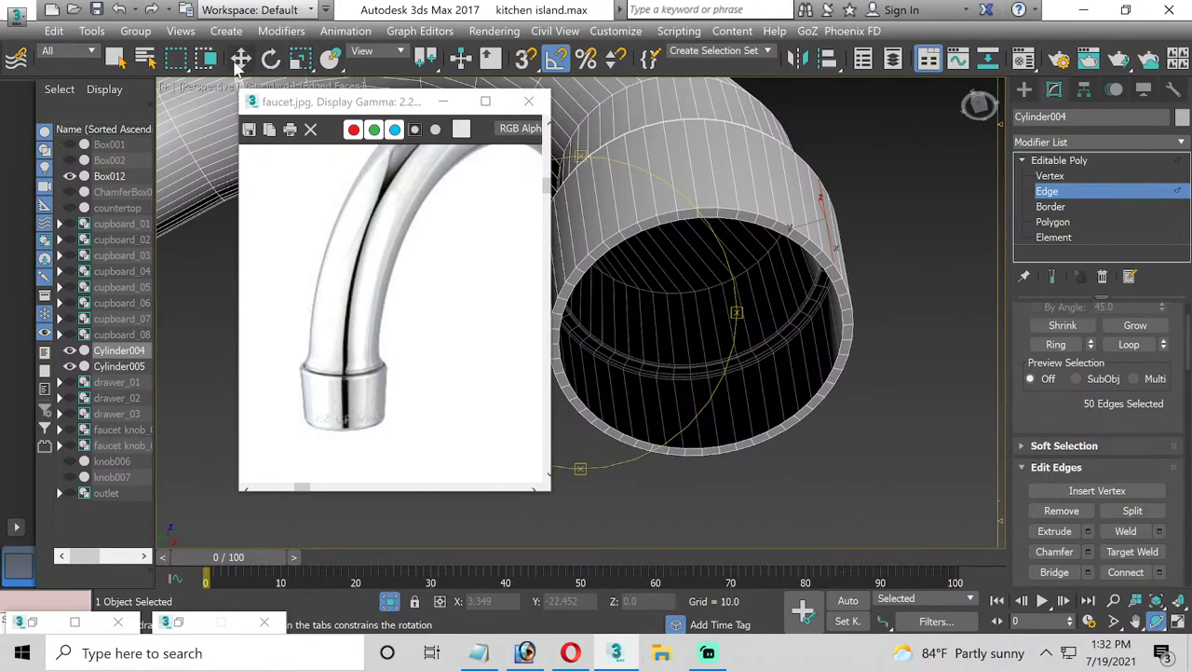
left_click(241, 59)
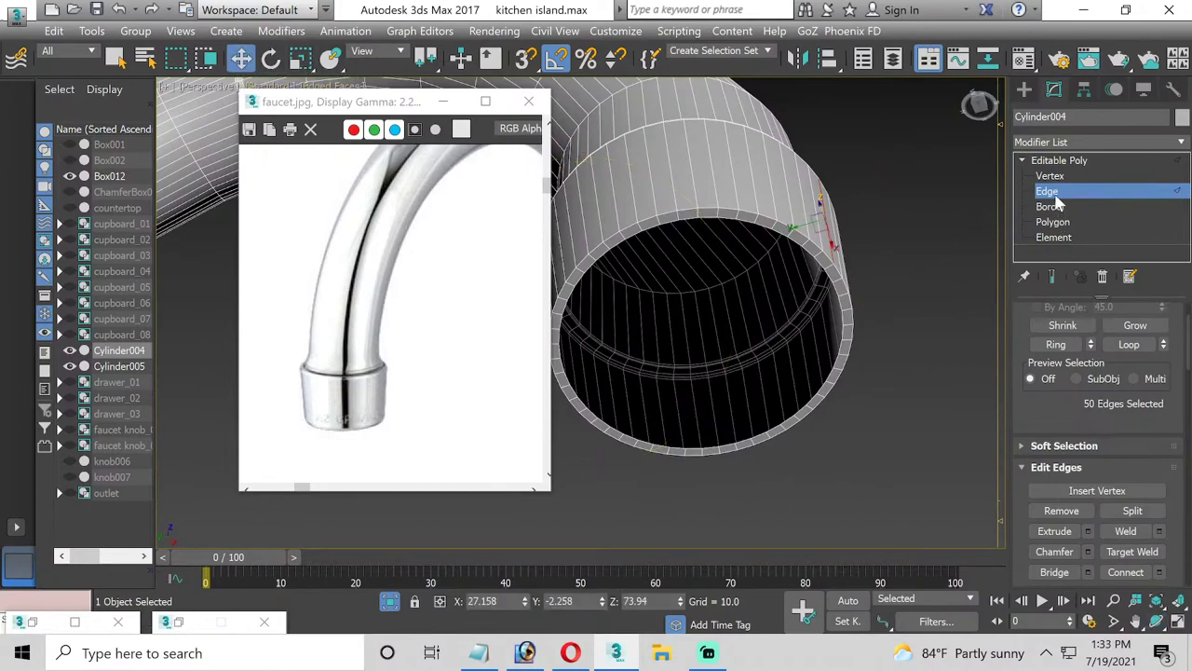
left_click(1053, 206)
left_click(742, 221)
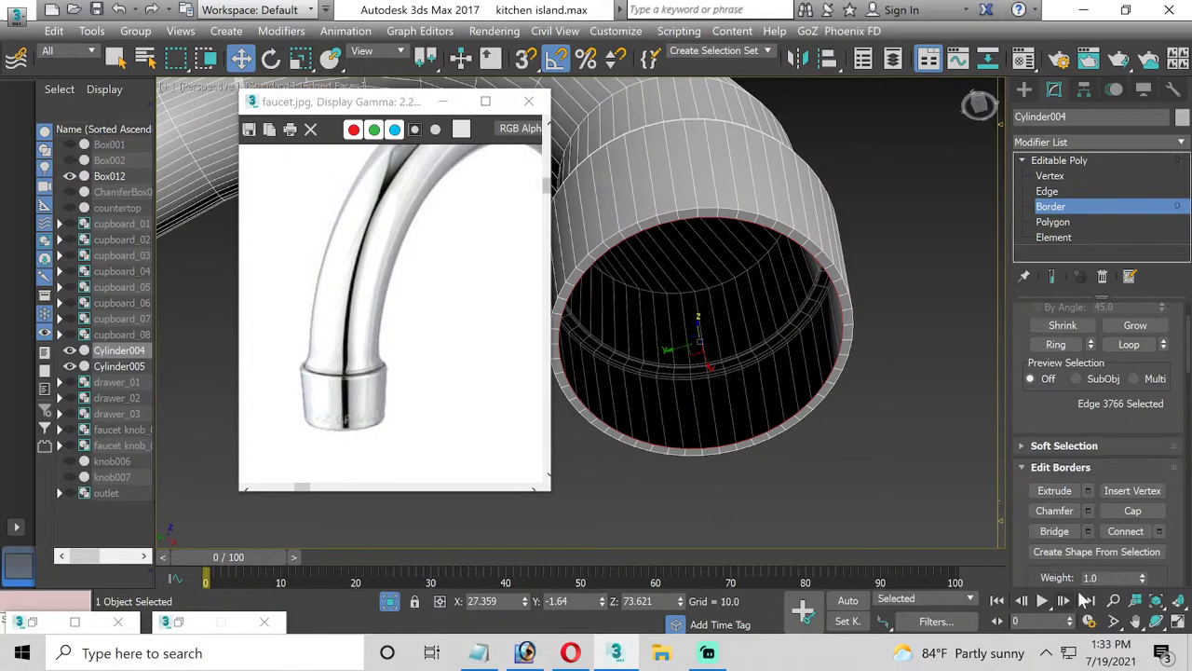
Scale the spout's open rim down to 85% in the Left view
left_click(1177, 624)
middle_click(509, 532)
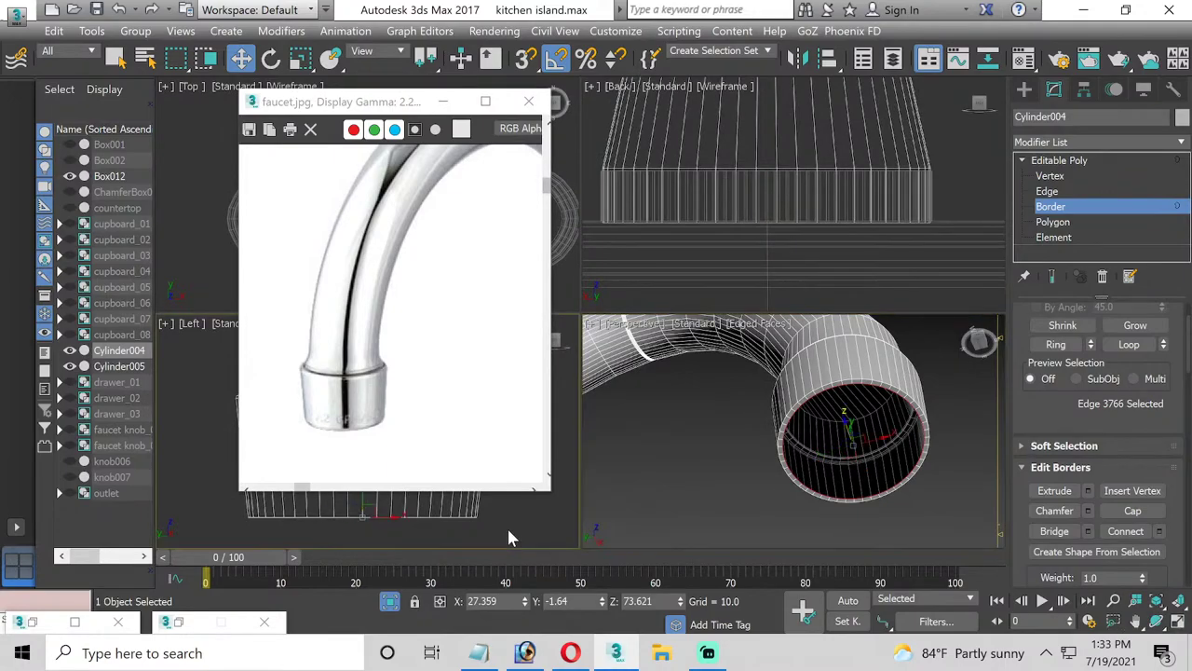
left_click(300, 59)
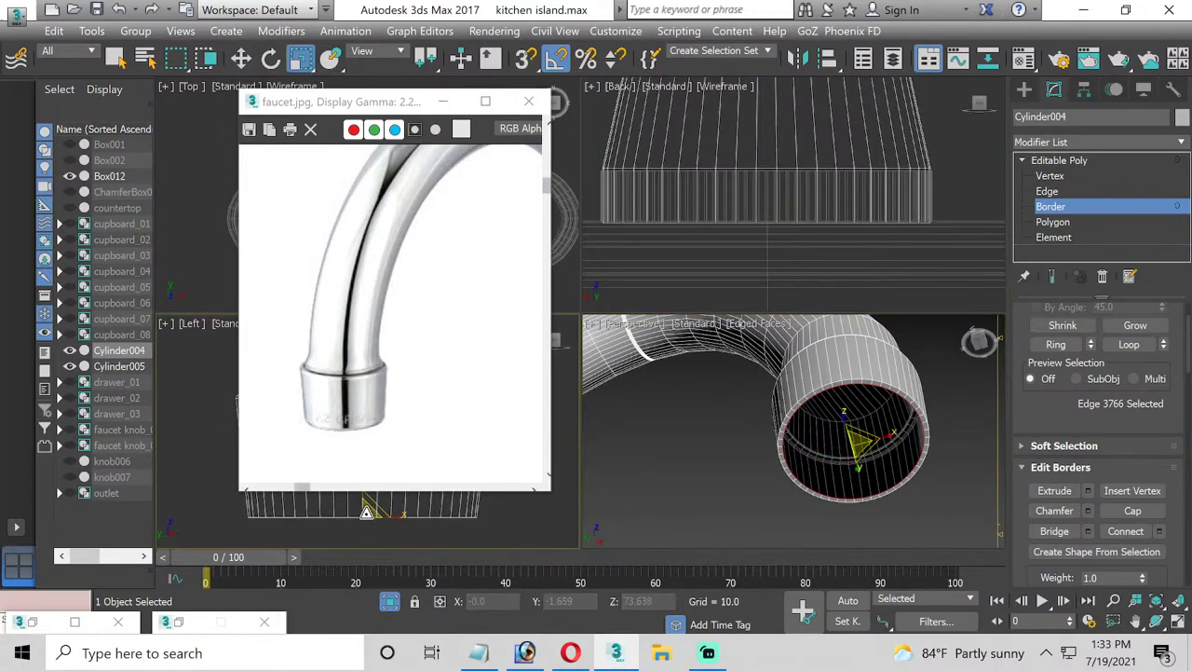
left_click_drag(367, 512, 368, 520)
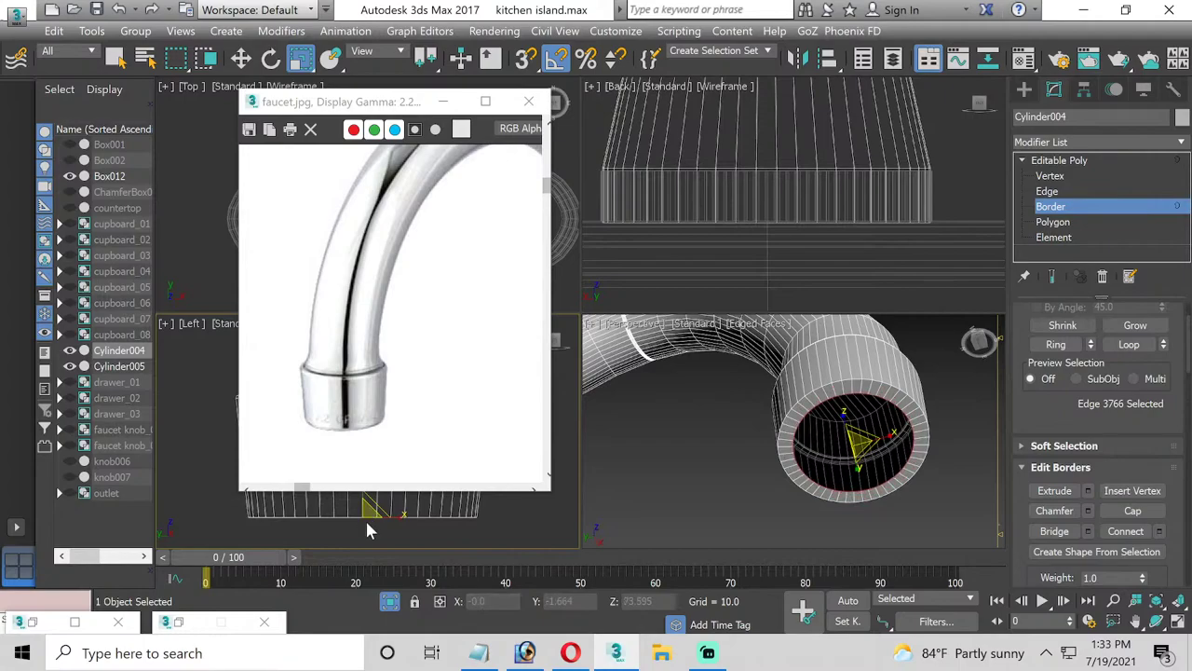
Move the shrunken rim up inside the tube in the maximized Left view
left_click(321, 119)
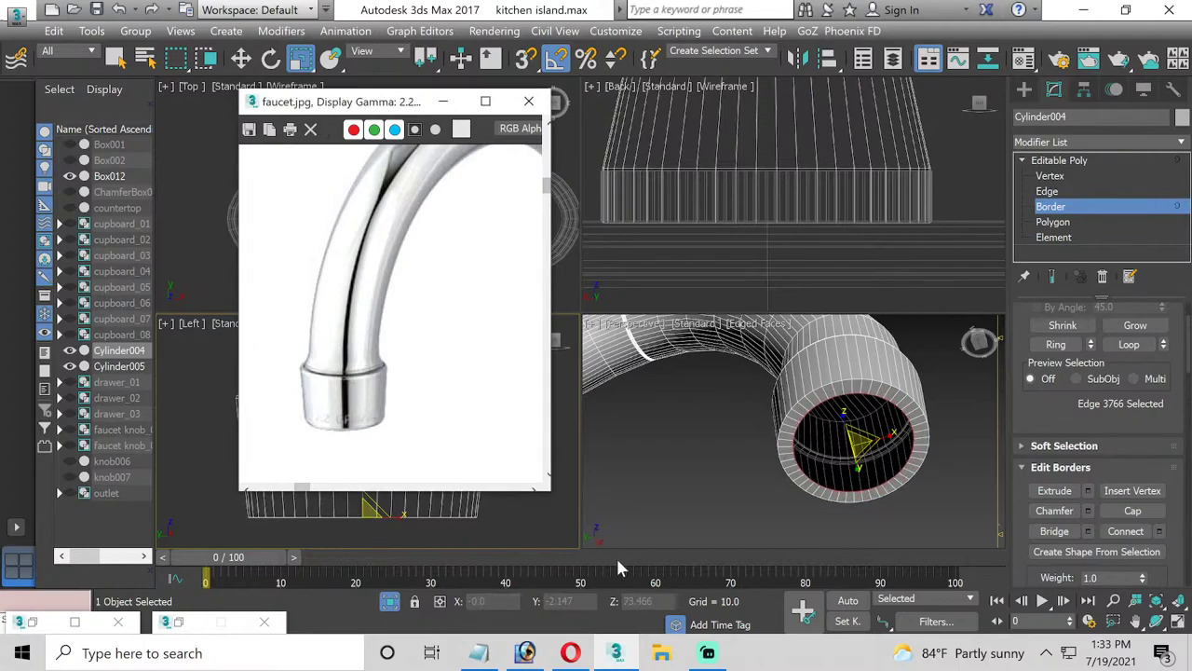
left_click(1179, 626)
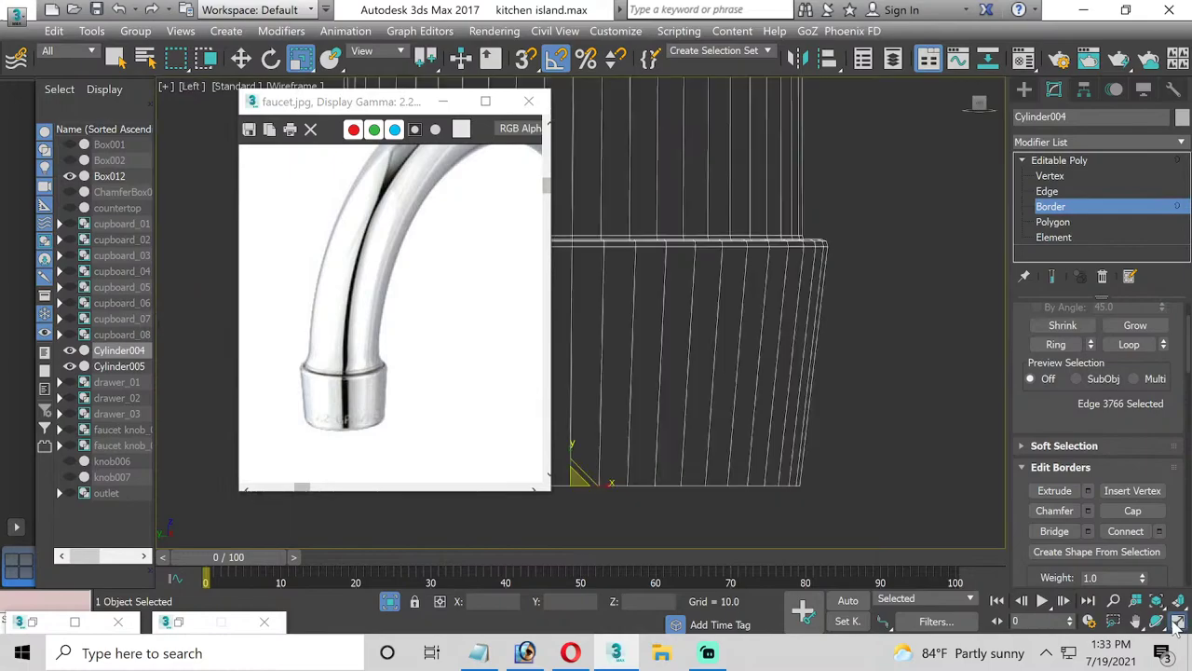
left_click(245, 62)
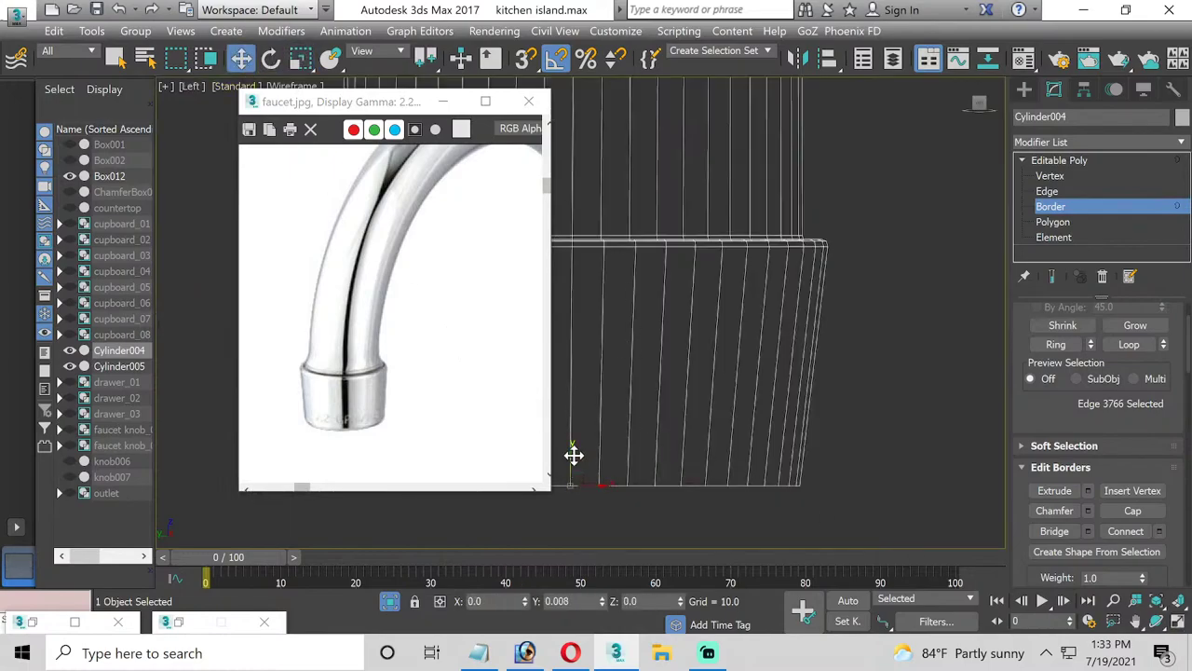
left_click_drag(573, 455, 583, 385)
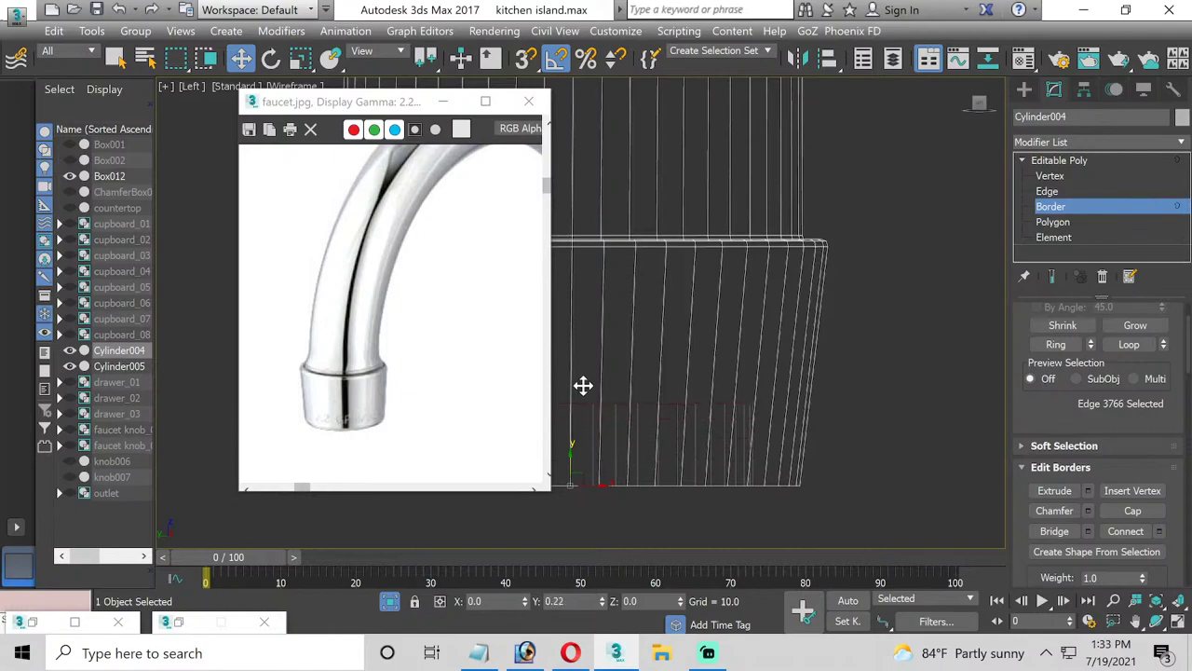
left_click_drag(583, 384, 613, 230)
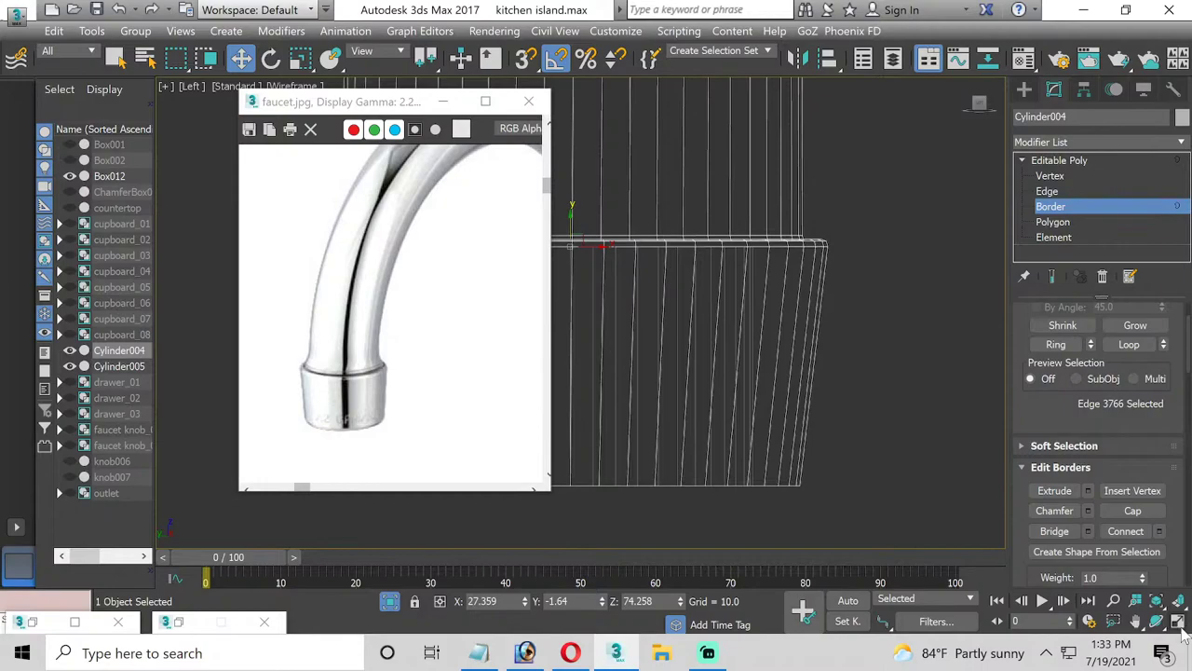
Close the faucet.jpg reference image window
left_click(1178, 624)
left_click(965, 438)
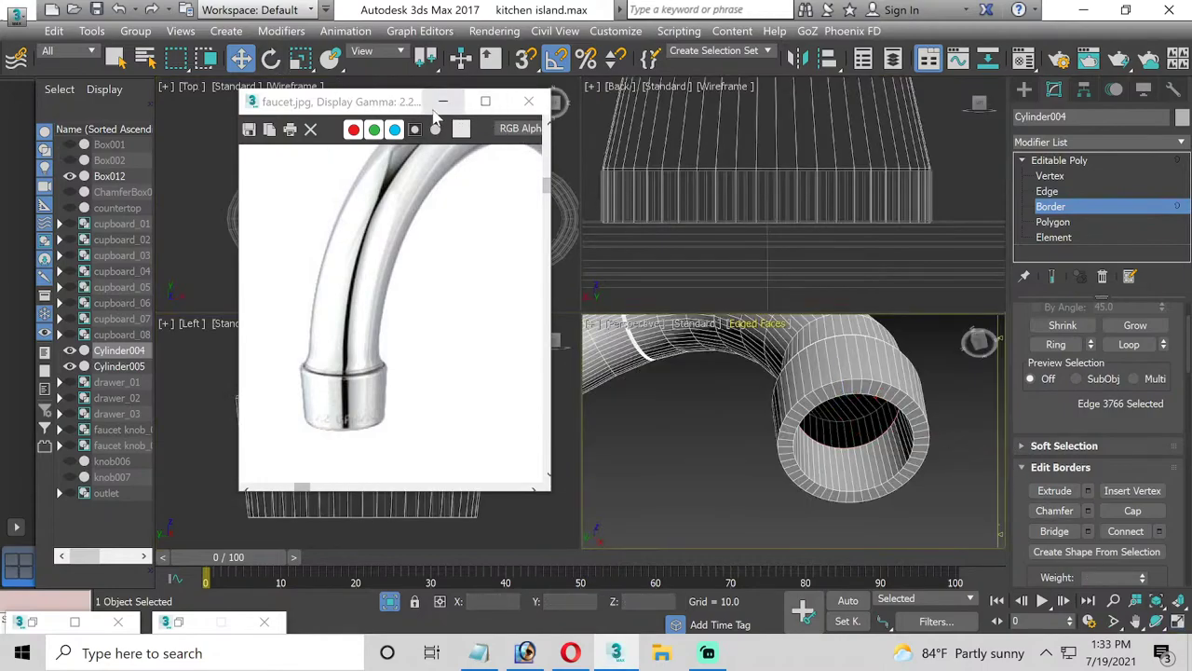
left_click(444, 100)
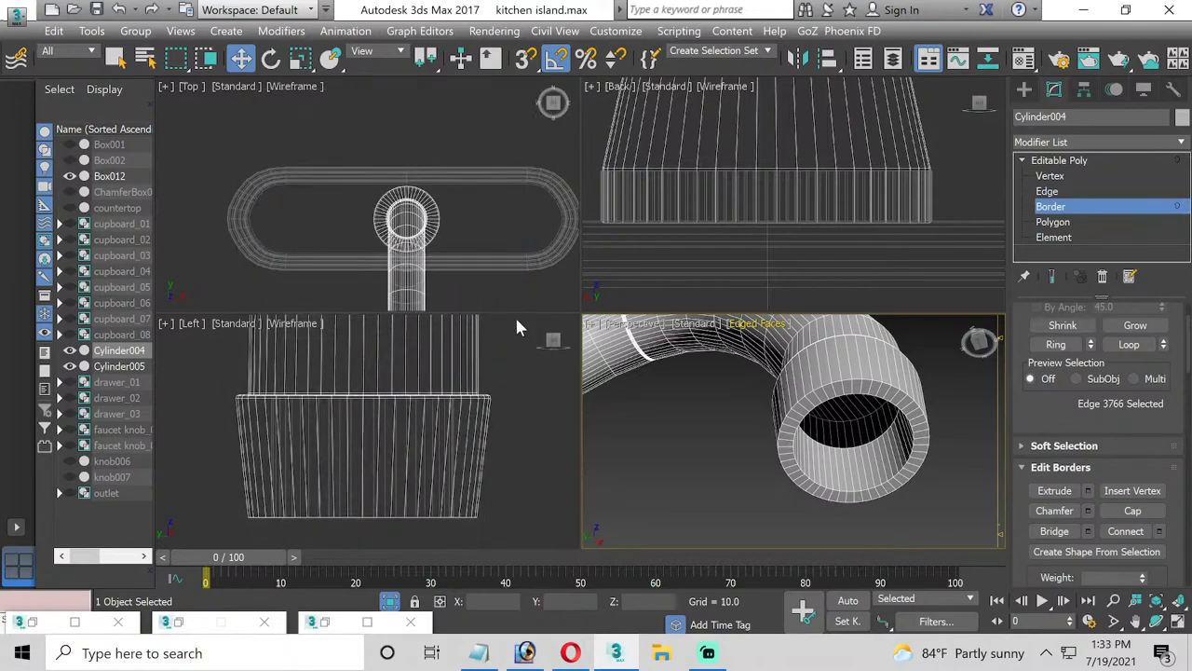
middle_click_drag(421, 382, 377, 522, "alt")
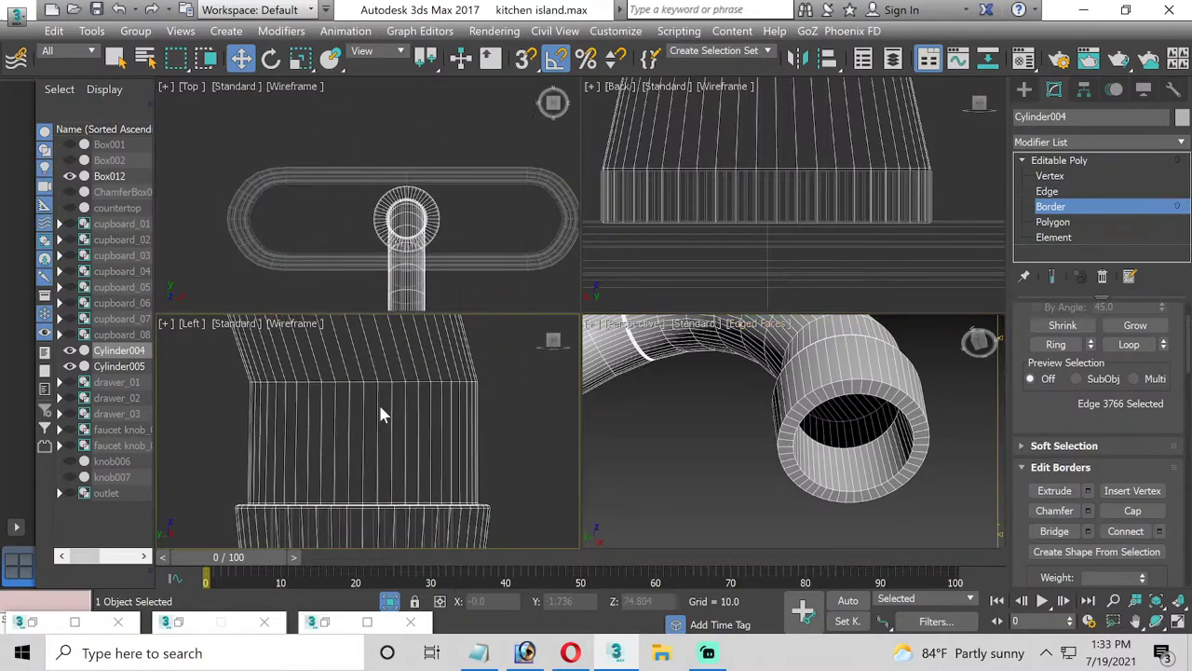
Set the inner rim loop at the bend, tilt it 20°, and nudge it into place
left_click(834, 383)
mouse_move(366, 472)
middle_mouse_down("alt")
mouse_move(333, 484)
mouse_move(346, 418)
mouse_move(366, 478)
middle_mouse_up("alt")
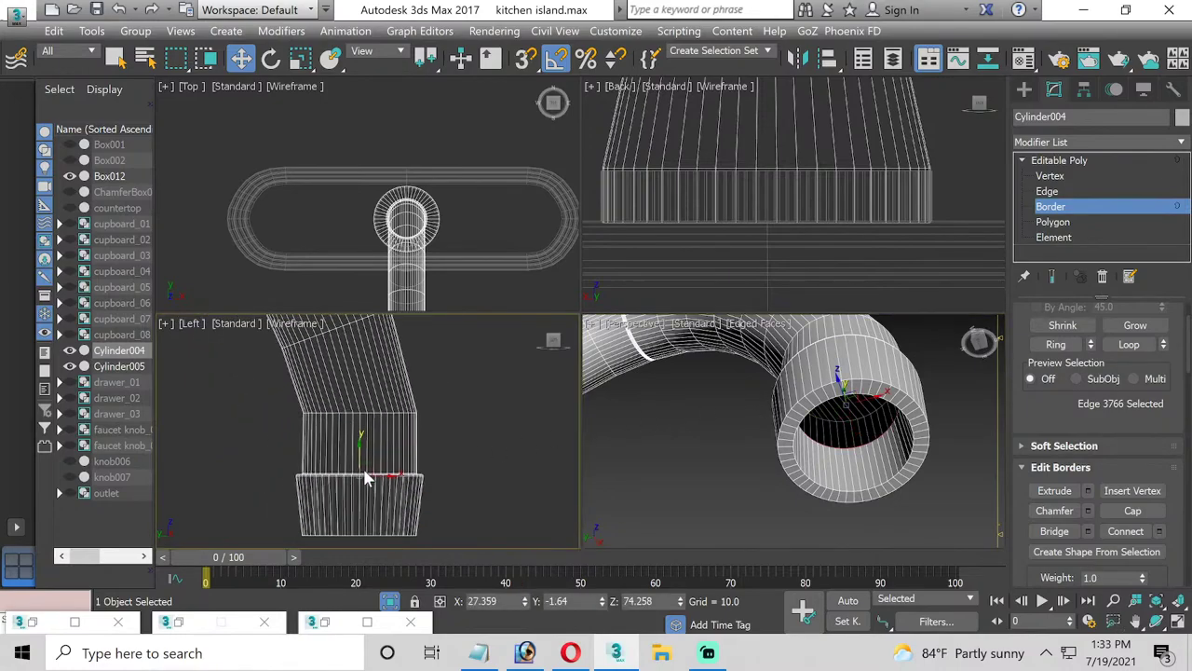
left_click_drag(359, 453, 371, 391)
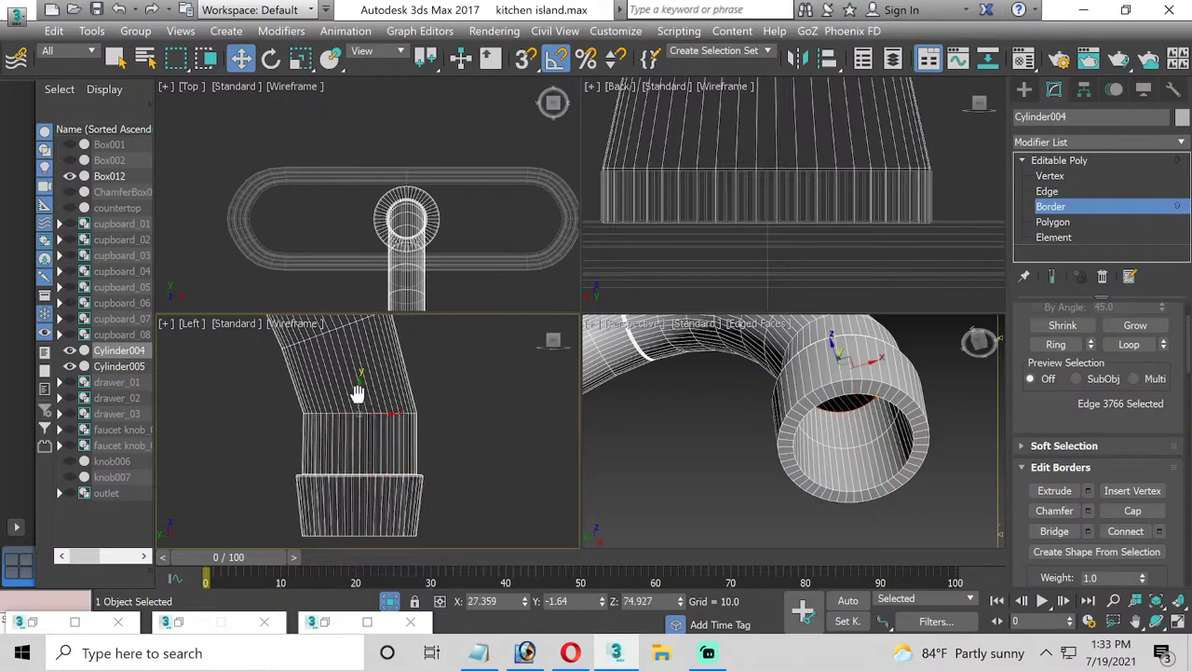
mouse_move(358, 394)
left_mouse_down()
mouse_move(355, 461)
mouse_move(342, 402)
left_mouse_up()
left_click(275, 61)
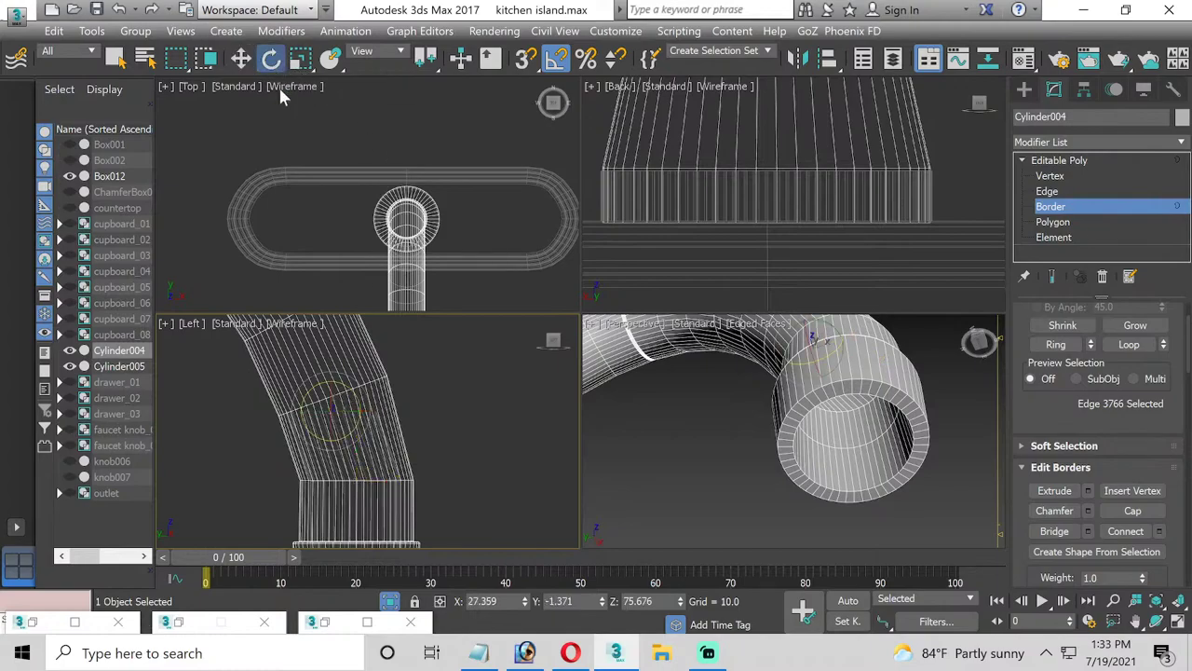
left_click_drag(356, 392, 353, 377)
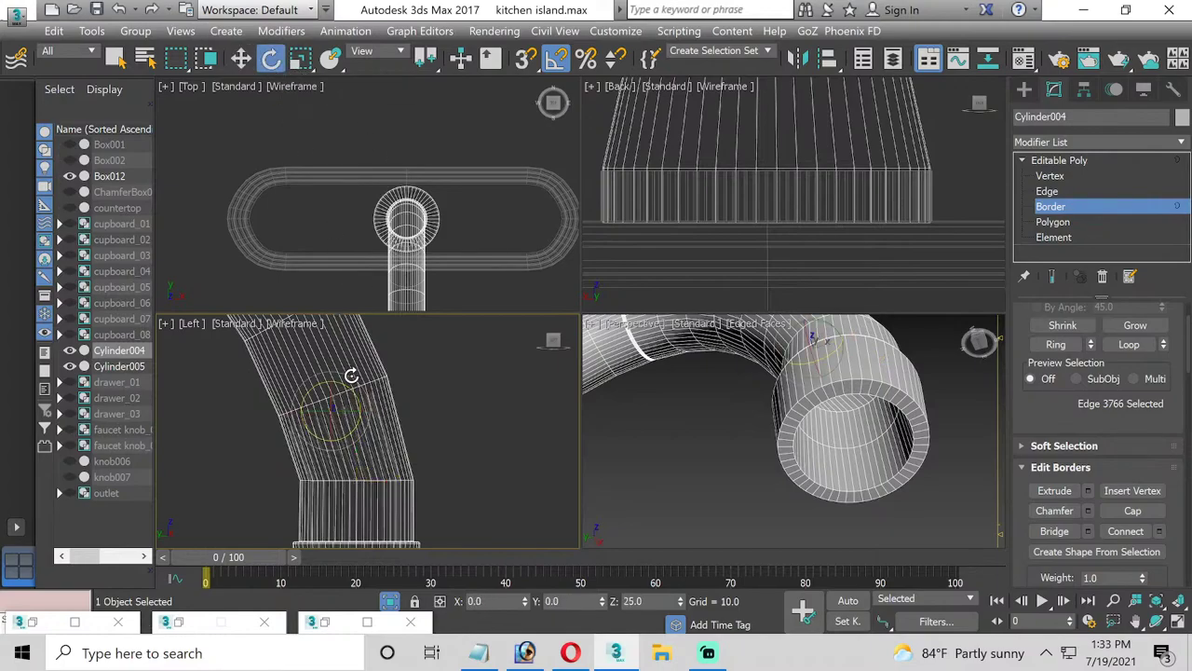
left_click(240, 57)
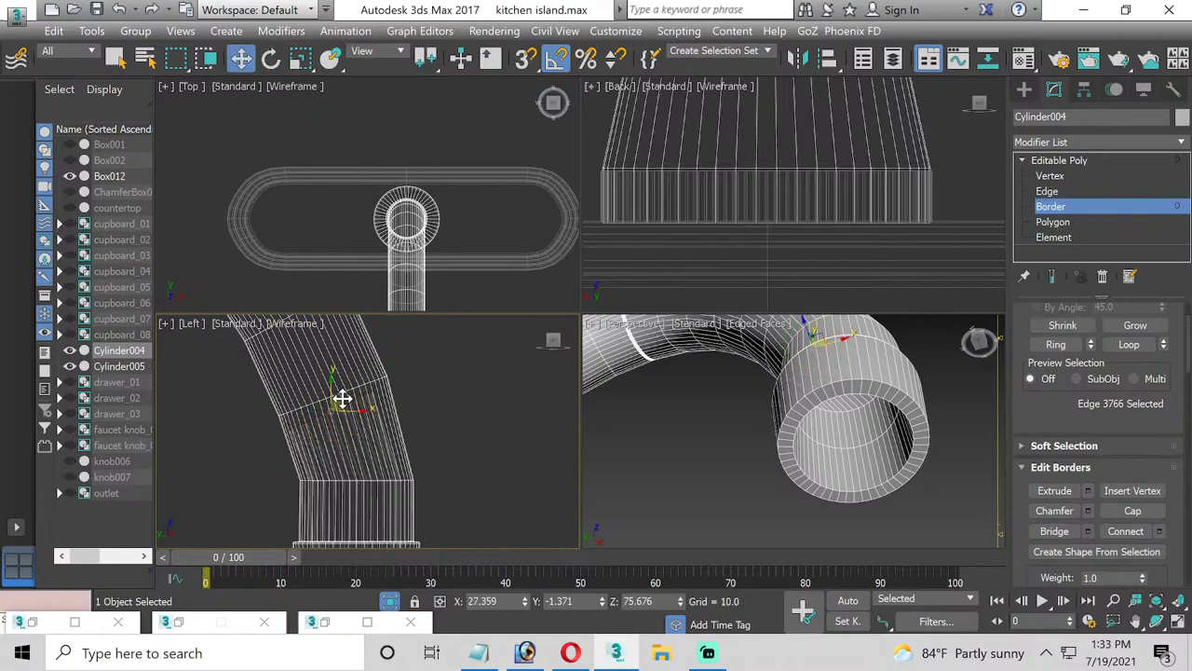
left_click_drag(343, 399, 342, 381)
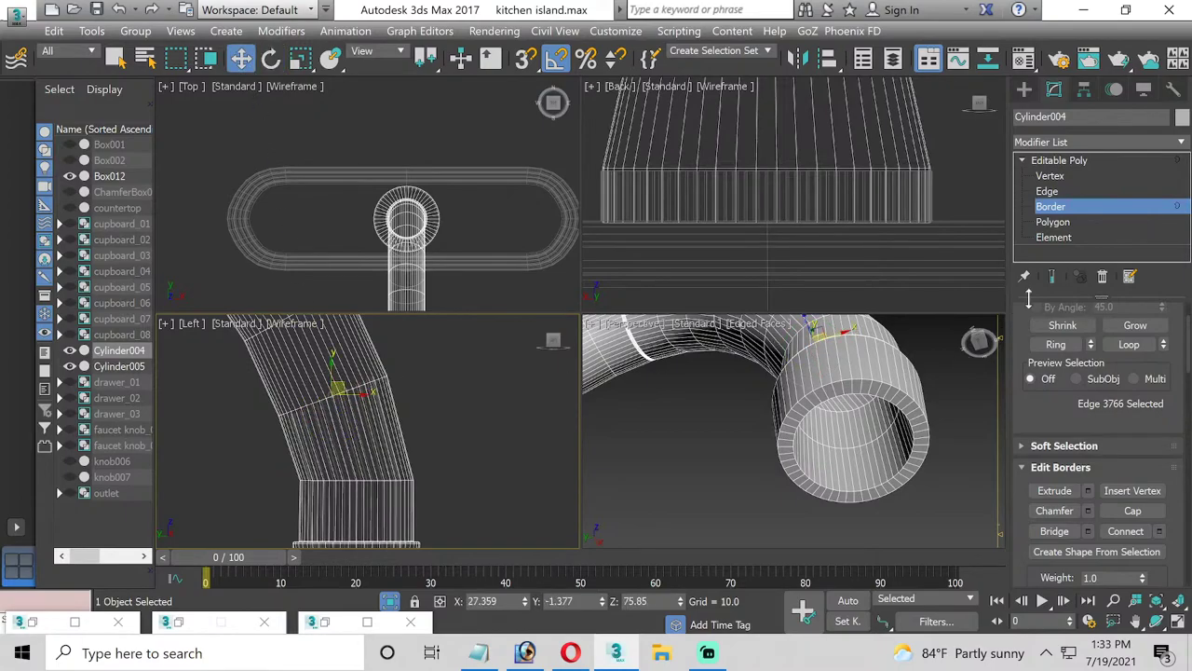
Select the outer and inner rim edge loops at the mouth of spout Cylinder004
key("3")
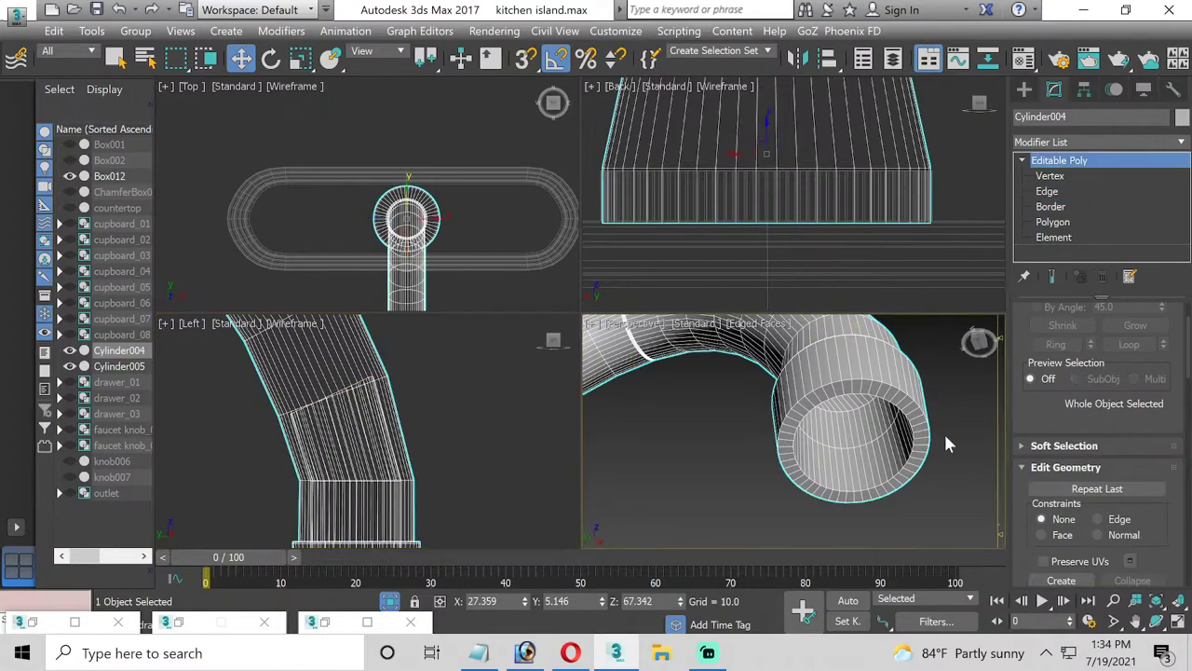
left_click(944, 431)
left_click(838, 408)
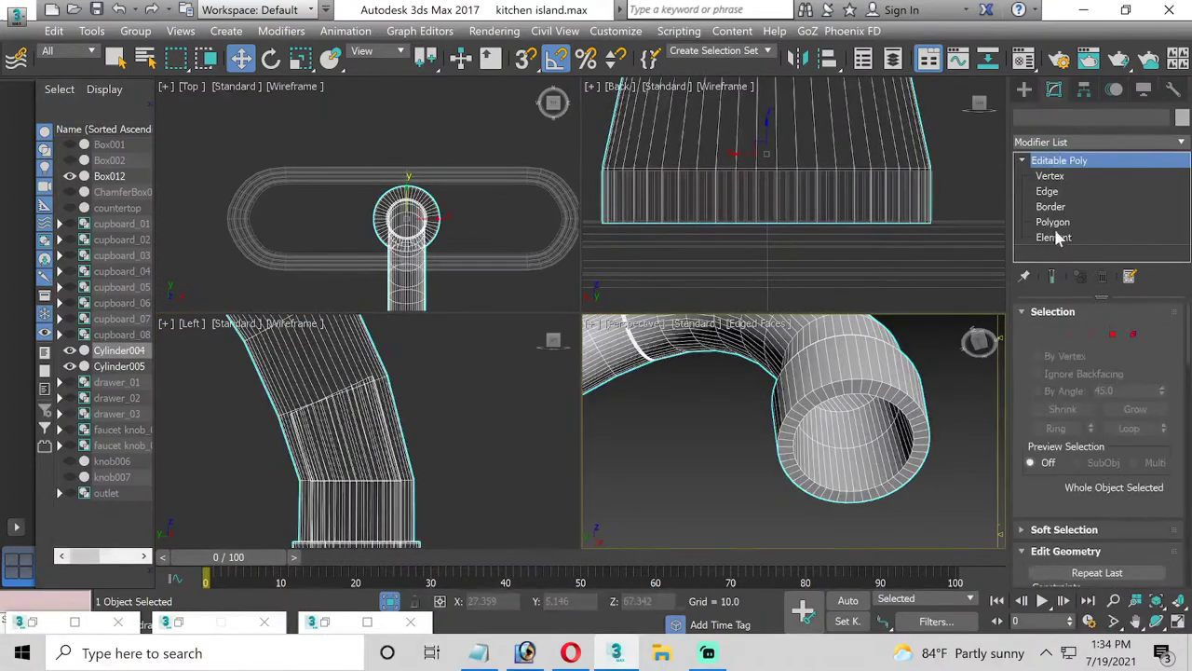
key("2")
double_click(838, 408)
scroll(837, 379, "up", 2)
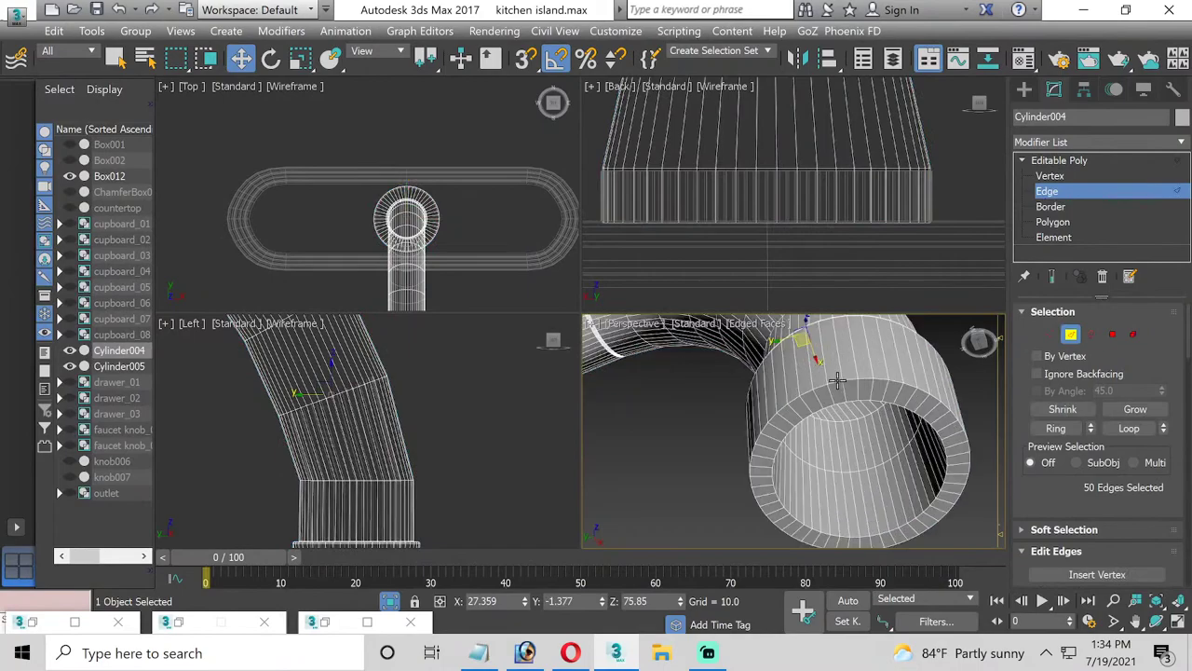
double_click(838, 388)
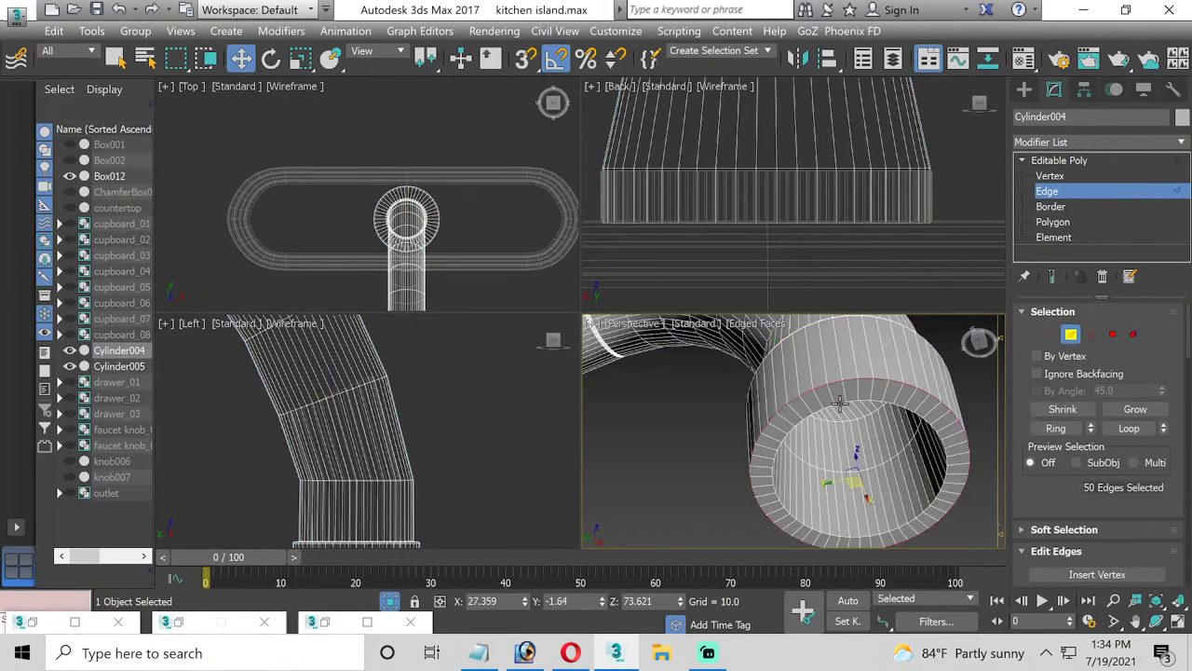
double_click(839, 401, "ctrl")
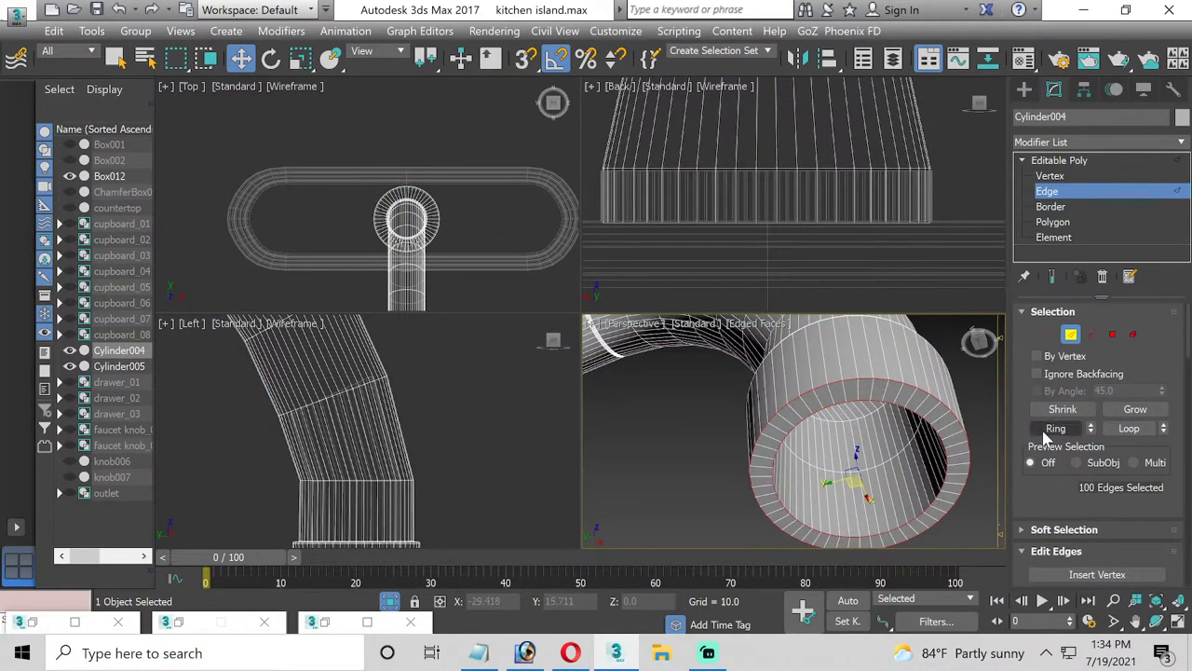
scroll(1071, 504, "down", 2)
scroll(1088, 551, "down", 1)
Chamfer the rim edges by 0.04 with 2 segments and commit
left_click(1087, 566)
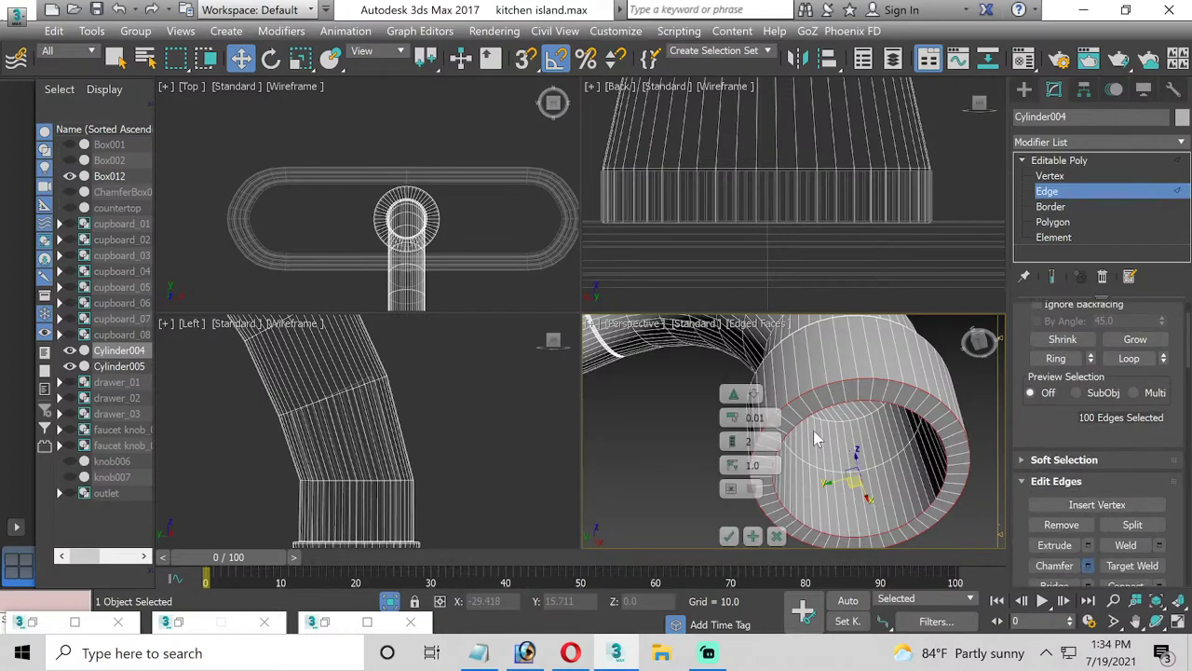
left_click_drag(732, 418, 730, 416)
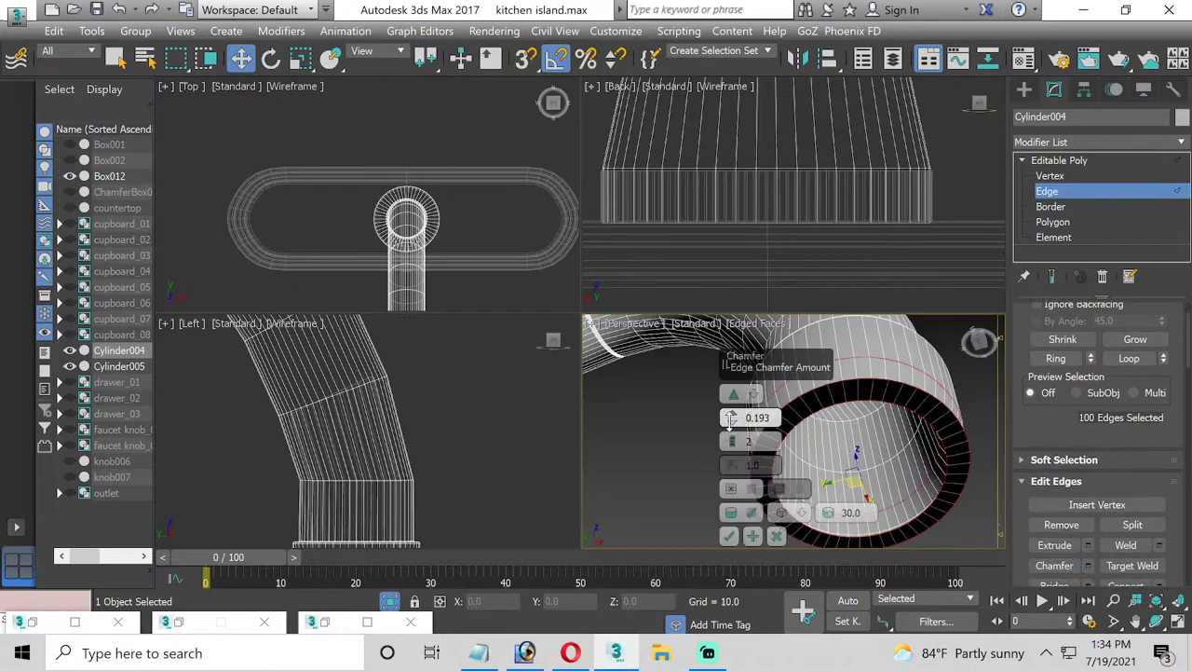
right_click(731, 418)
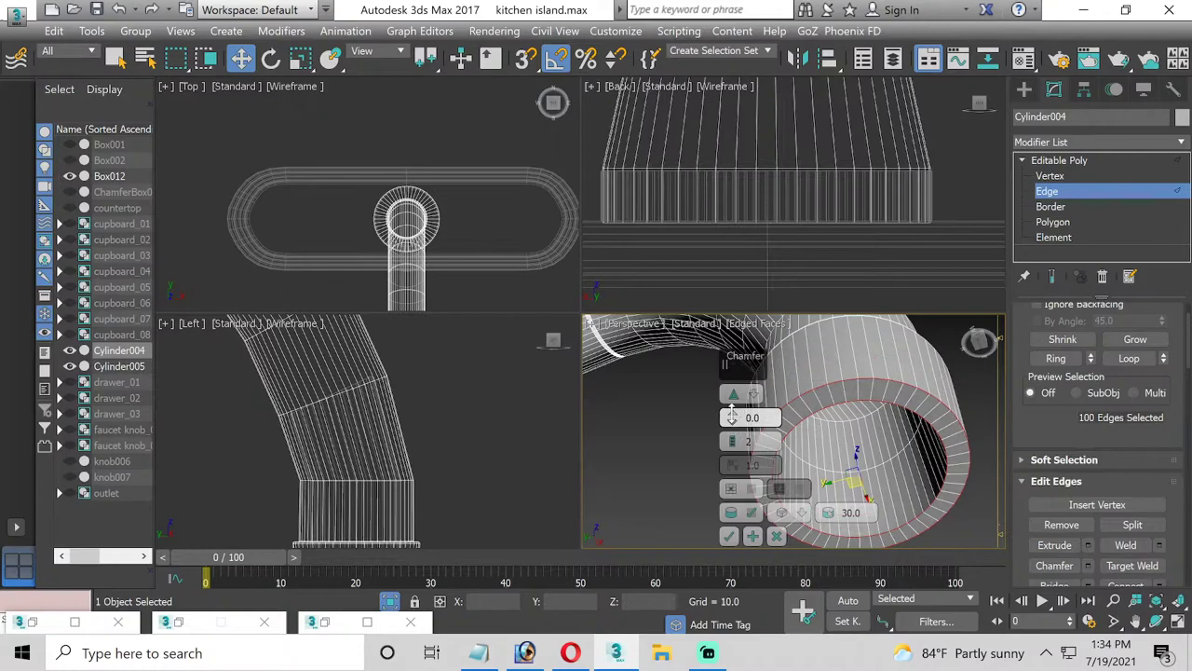
left_click_drag(731, 418, 731, 415)
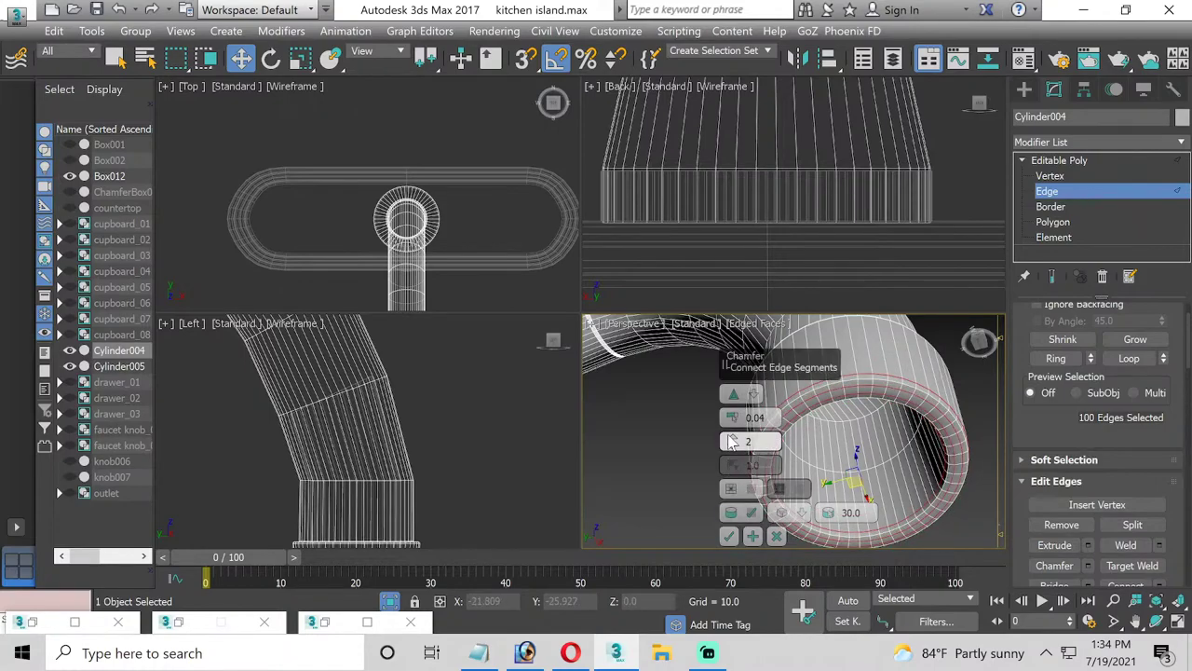
left_click(730, 535)
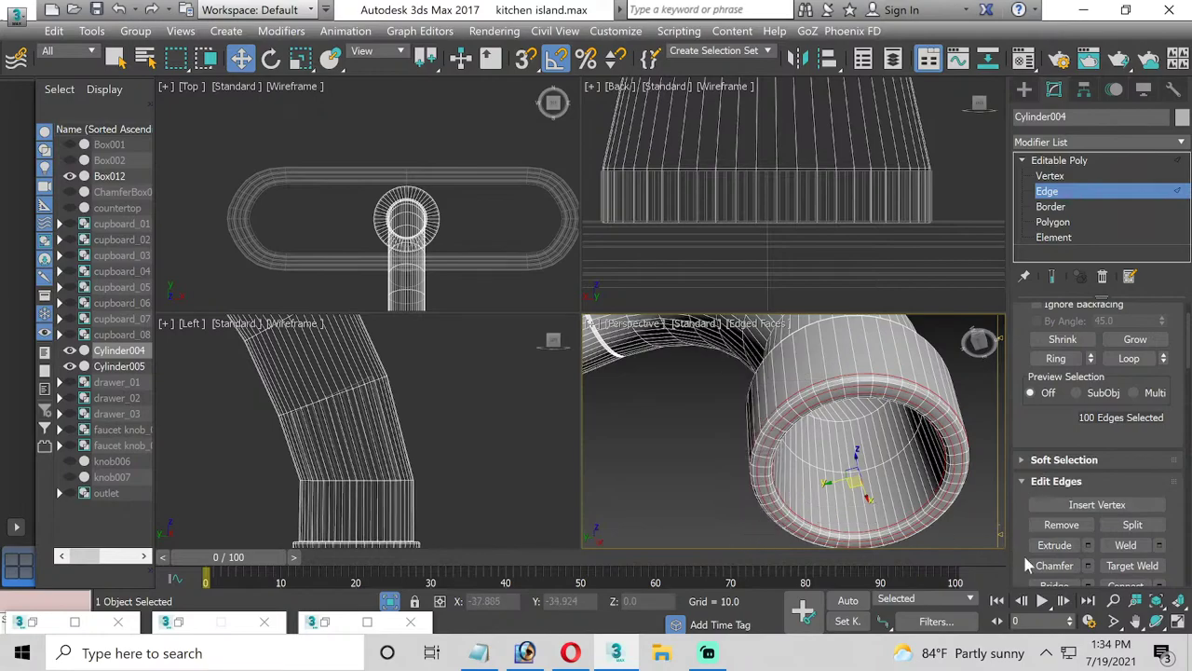
left_click(1155, 621)
Frame the arching spout in a maximized perspective view and select Cylinder004
left_click_drag(911, 452, 790, 431)
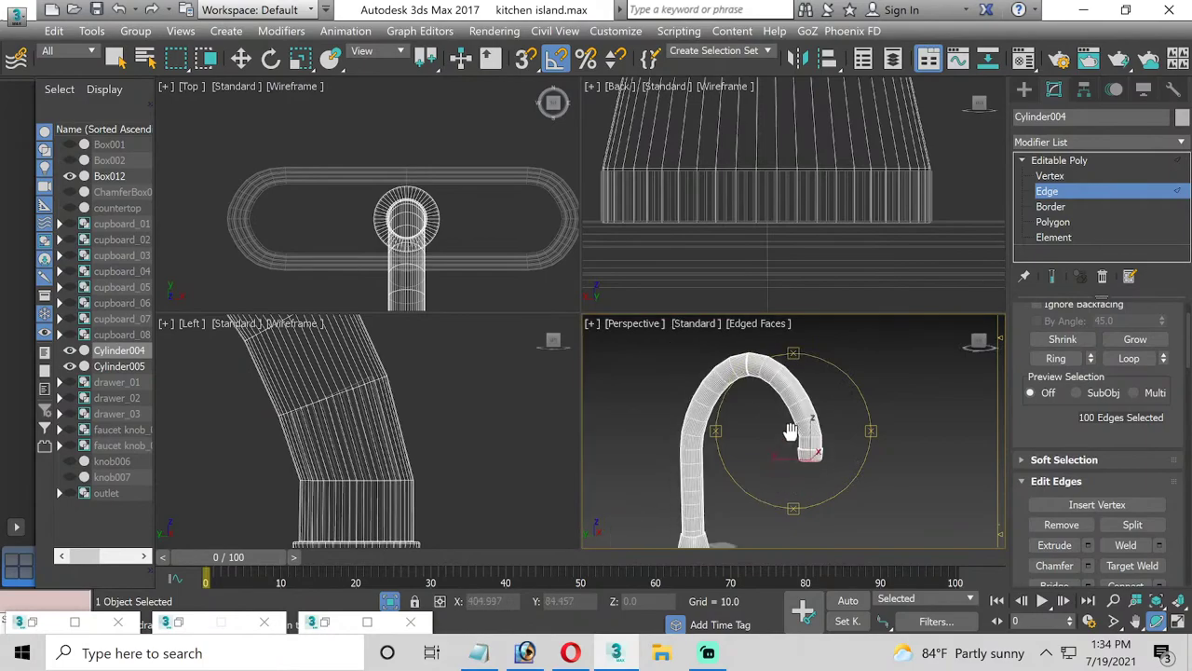
middle_click_drag(789, 431, 799, 390)
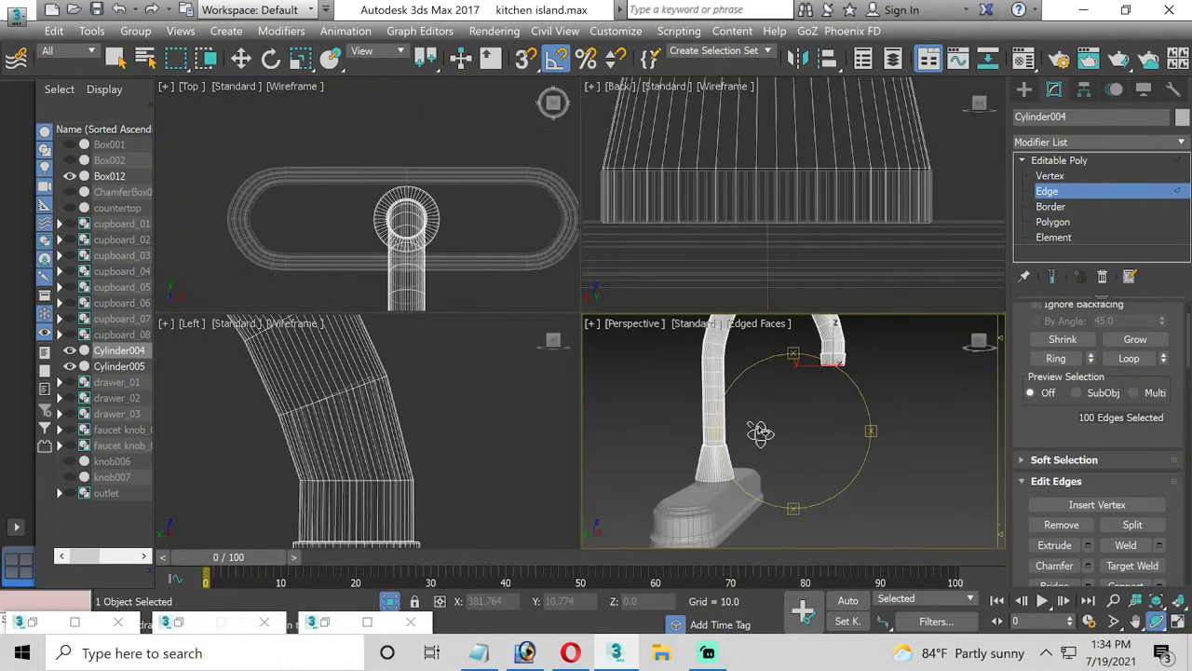
left_click(1177, 621)
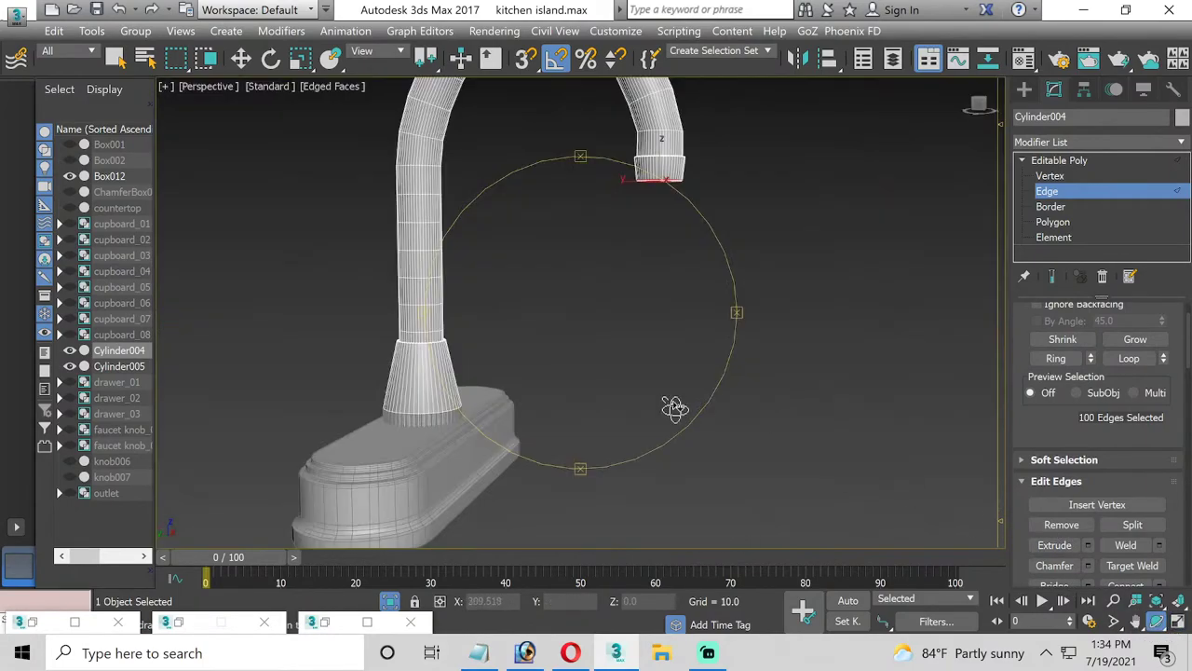
mouse_move(674, 407)
left_mouse_down()
mouse_move(559, 338)
mouse_move(537, 341)
mouse_move(532, 394)
left_mouse_up()
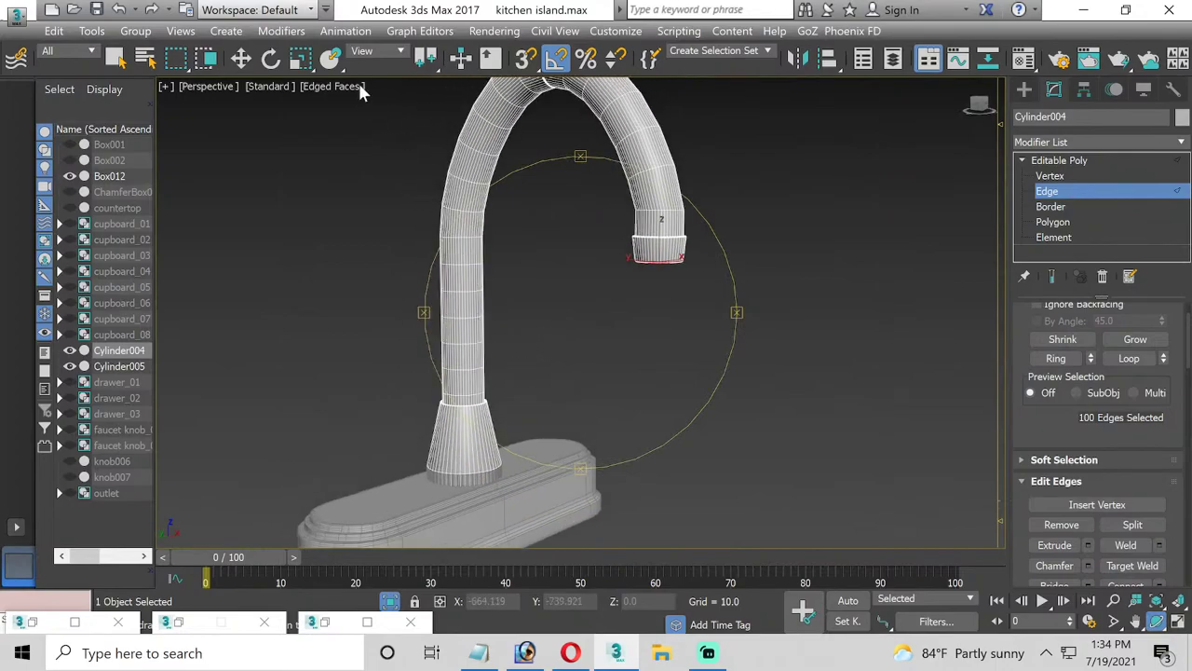
left_click(241, 59)
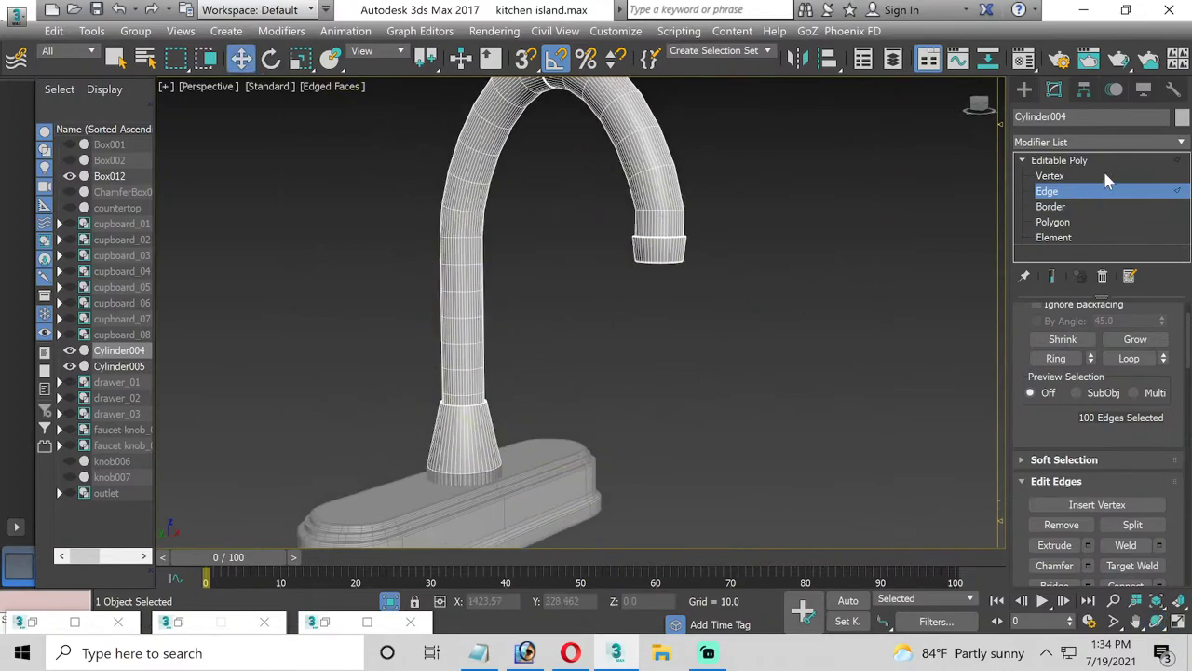
left_click(668, 356)
mouse_move(412, 436)
middle_mouse_down()
mouse_move(453, 404)
mouse_move(449, 441)
middle_mouse_up()
scroll(530, 298, "down", 3)
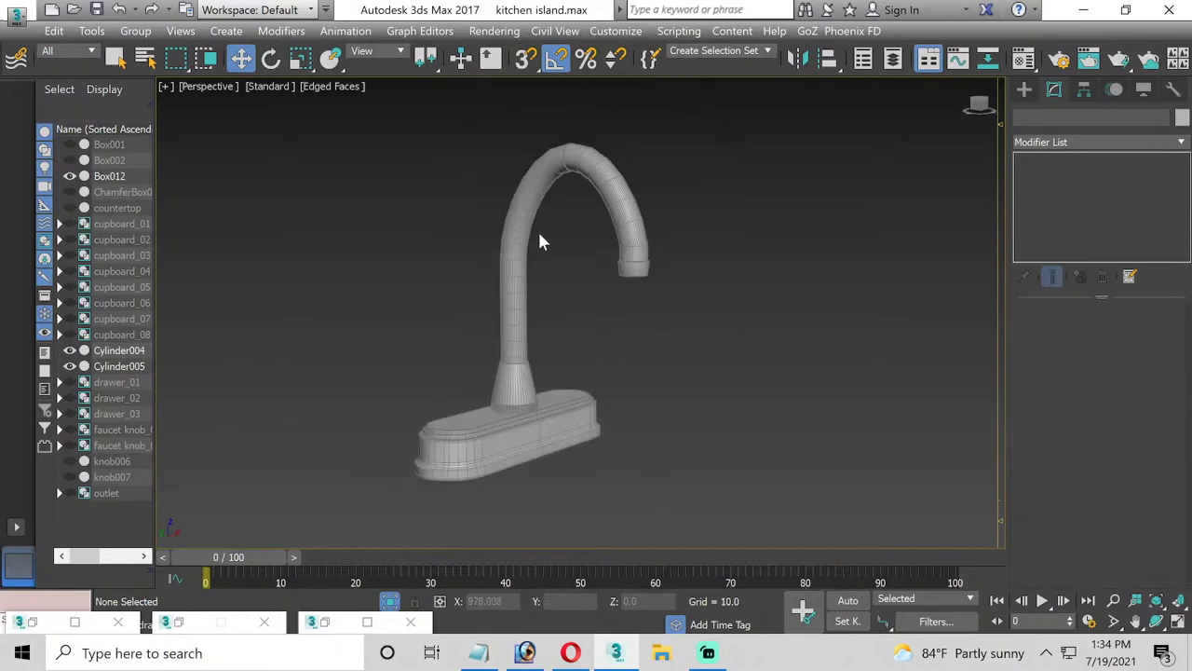
left_click(563, 160)
left_click(564, 160)
scroll(563, 160, "up", 3)
scroll(564, 164, "up", 2)
scroll(564, 165, "up", 1)
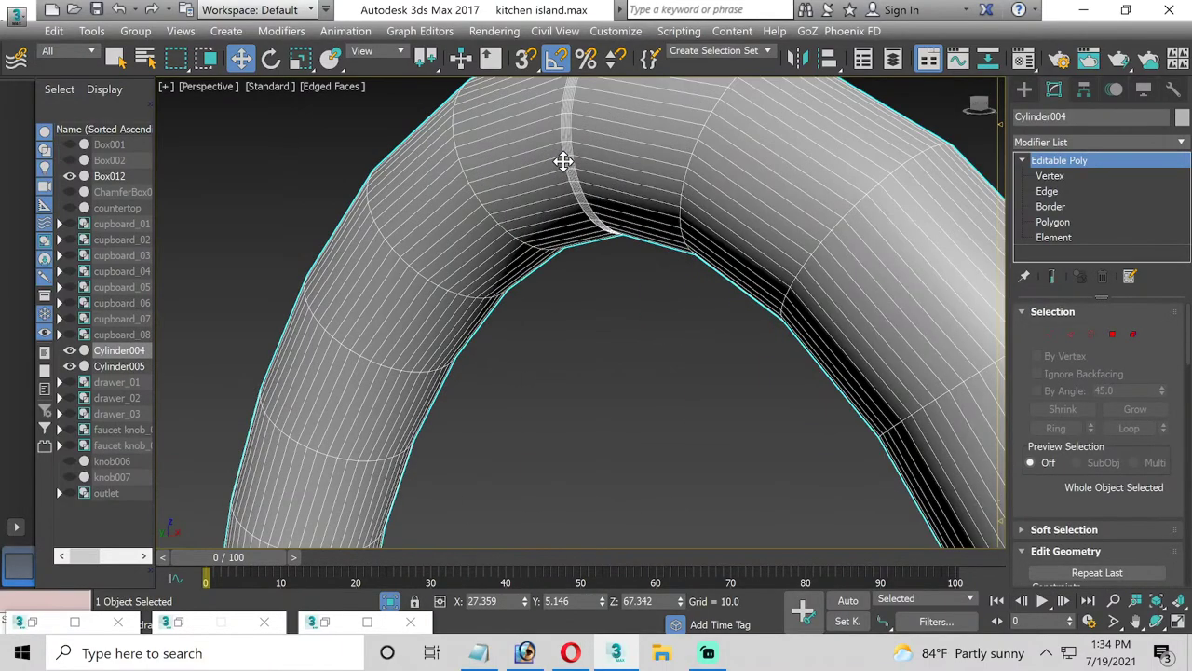
scroll(564, 165, "up", 1)
scroll(568, 303, "up", 2)
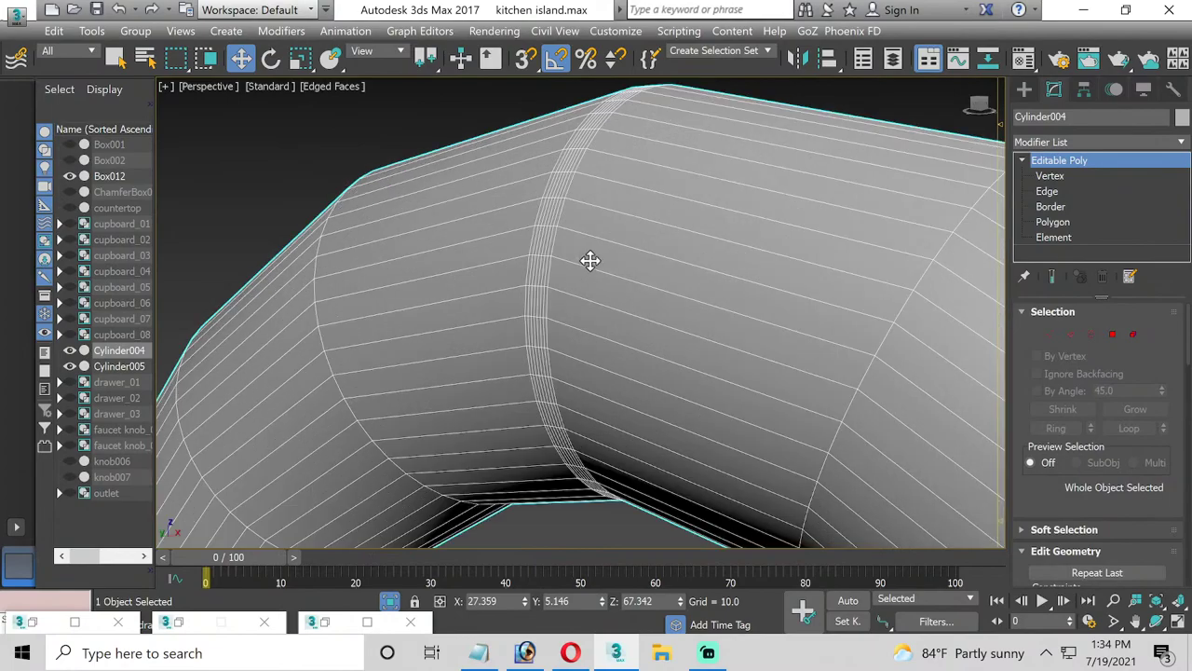
Select the clustered edge loops at the arc top and remove them with Ctrl+Backspace
left_click(1049, 191)
scroll(527, 283, "up", 2)
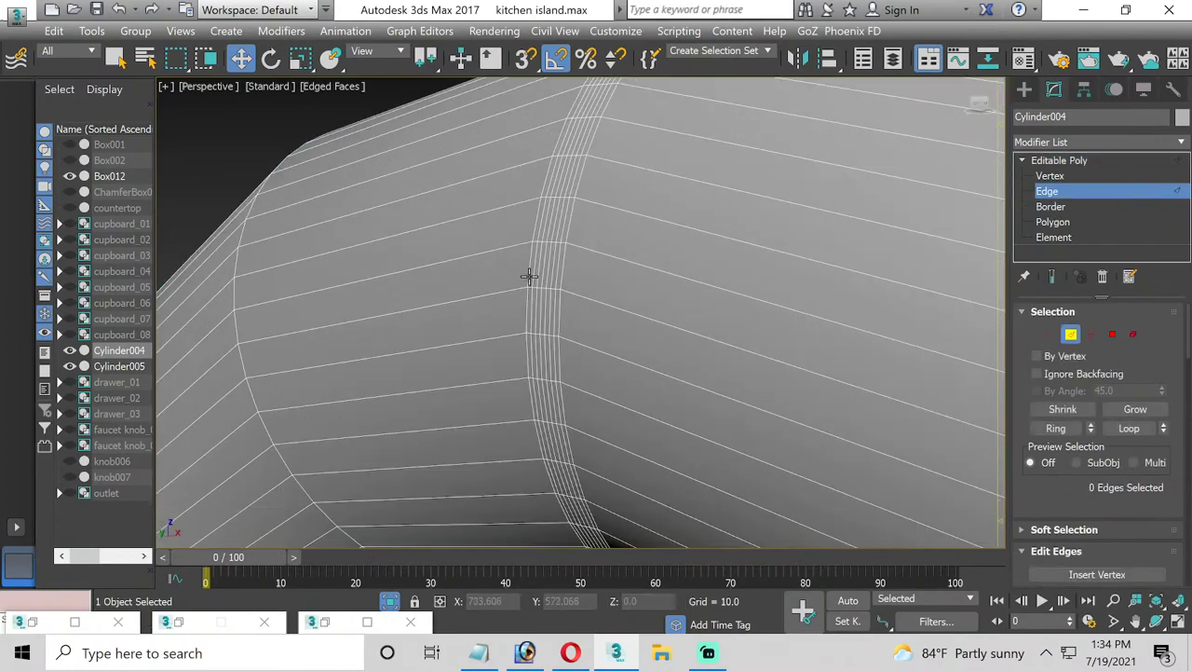
double_click(528, 275)
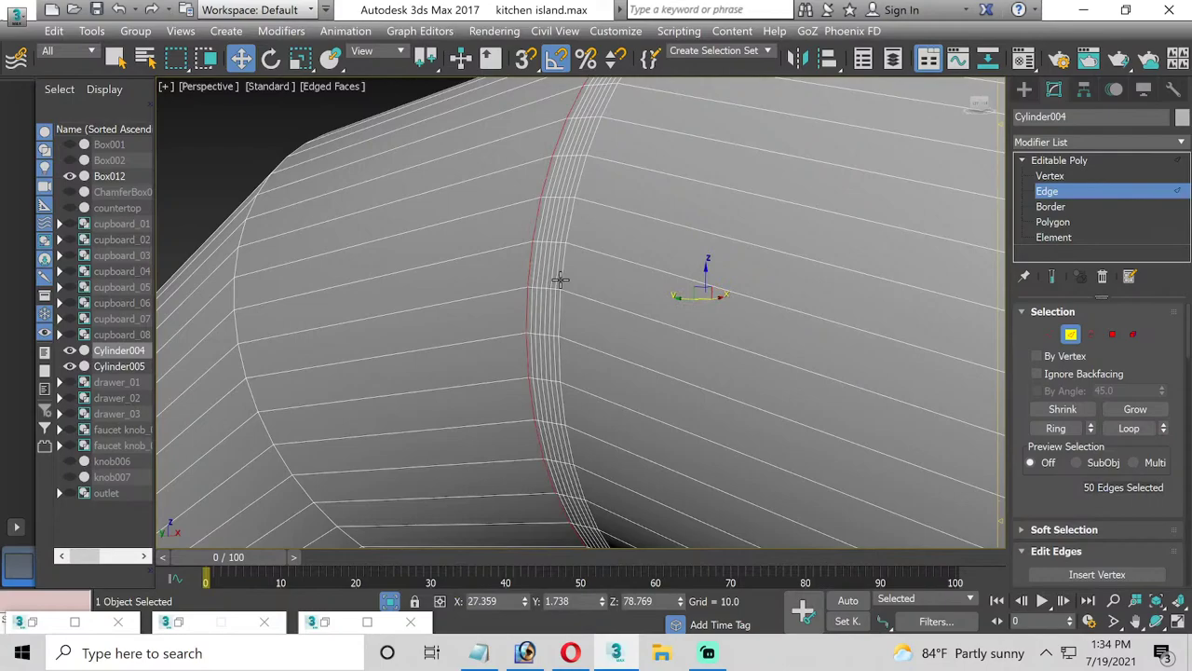
double_click(559, 278, "ctrl")
double_click(539, 274, "ctrl")
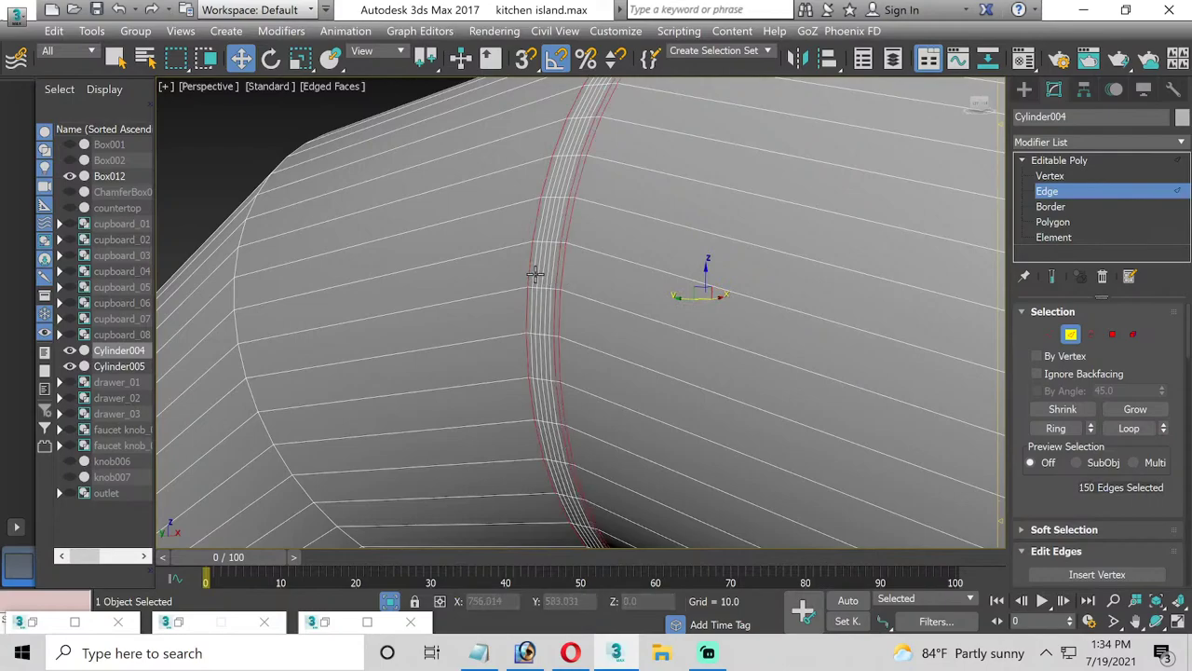
double_click(536, 274, "ctrl")
double_click(541, 274, "ctrl")
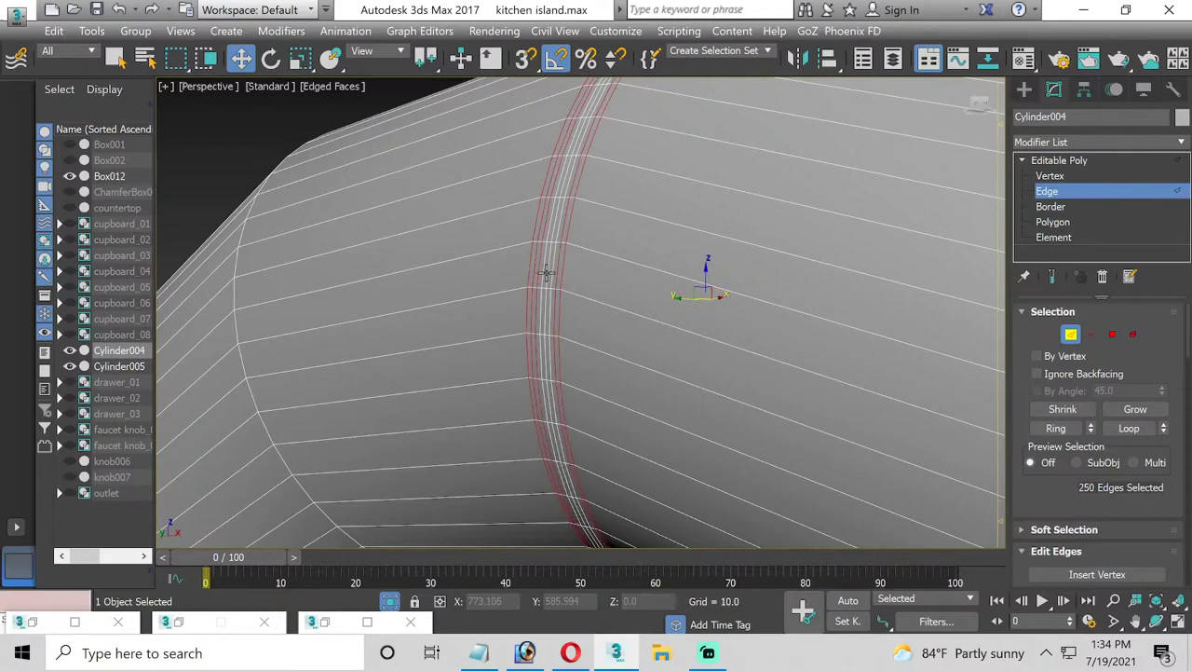
double_click(544, 275, "ctrl")
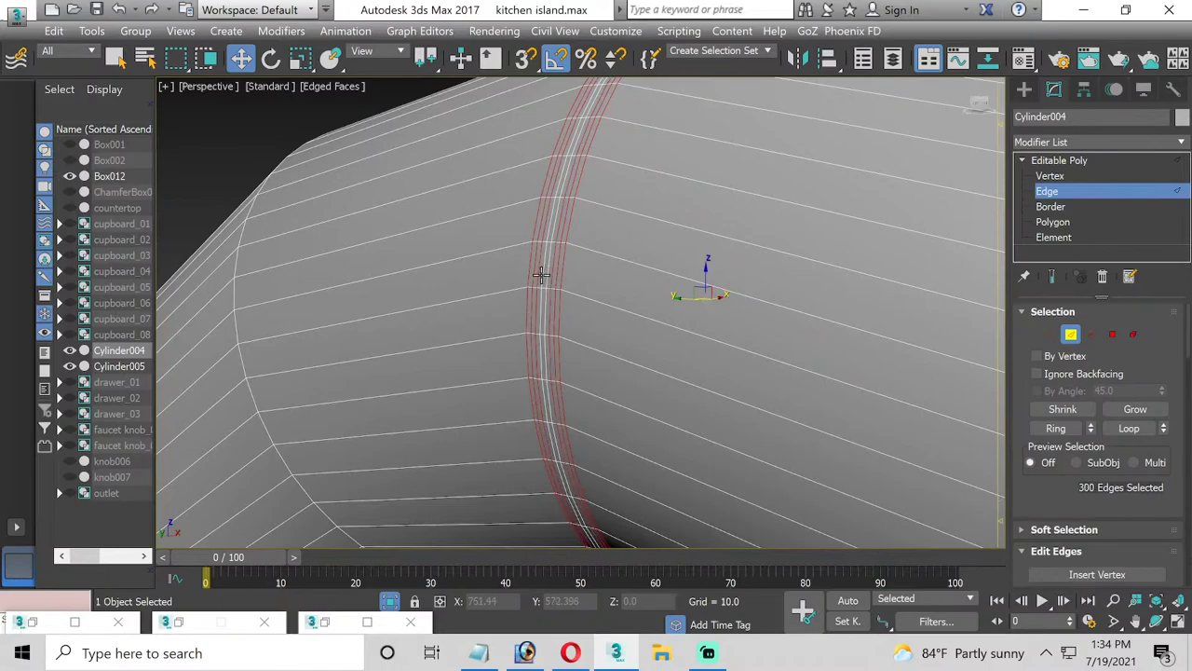
double_click(542, 274, "ctrl")
key("ctrl+BackSpace")
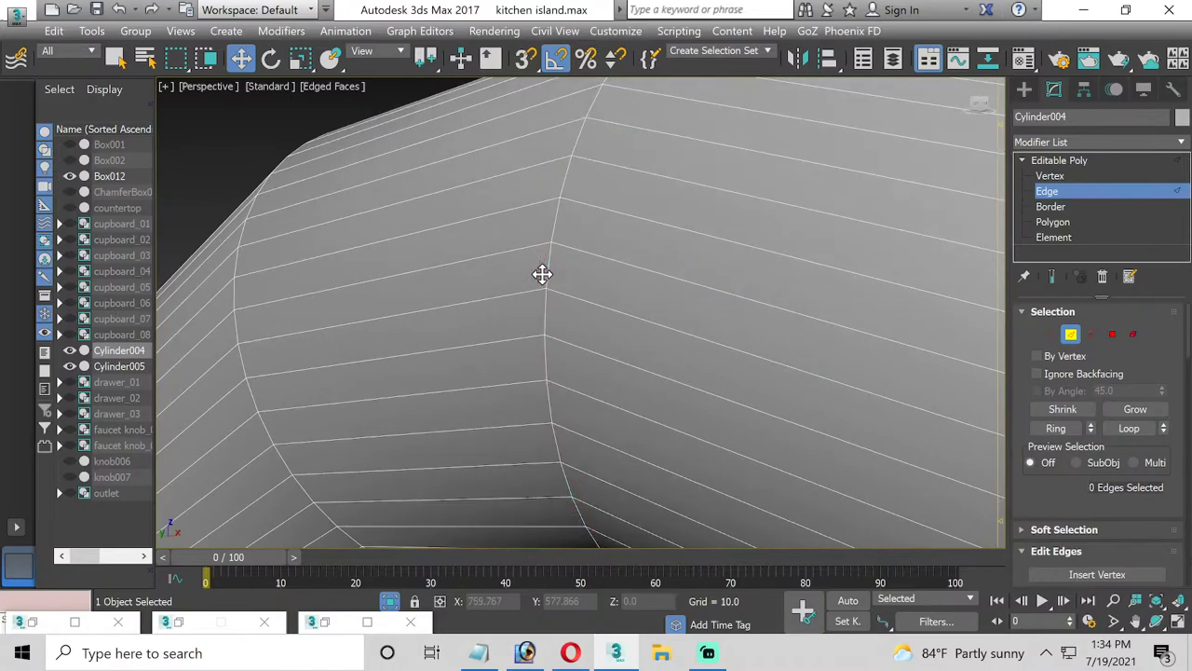
Reframe the whole spout arc and select the nozzle's end ring at vertex level
scroll(559, 307, "down", 5)
scroll(553, 466, "down", 2)
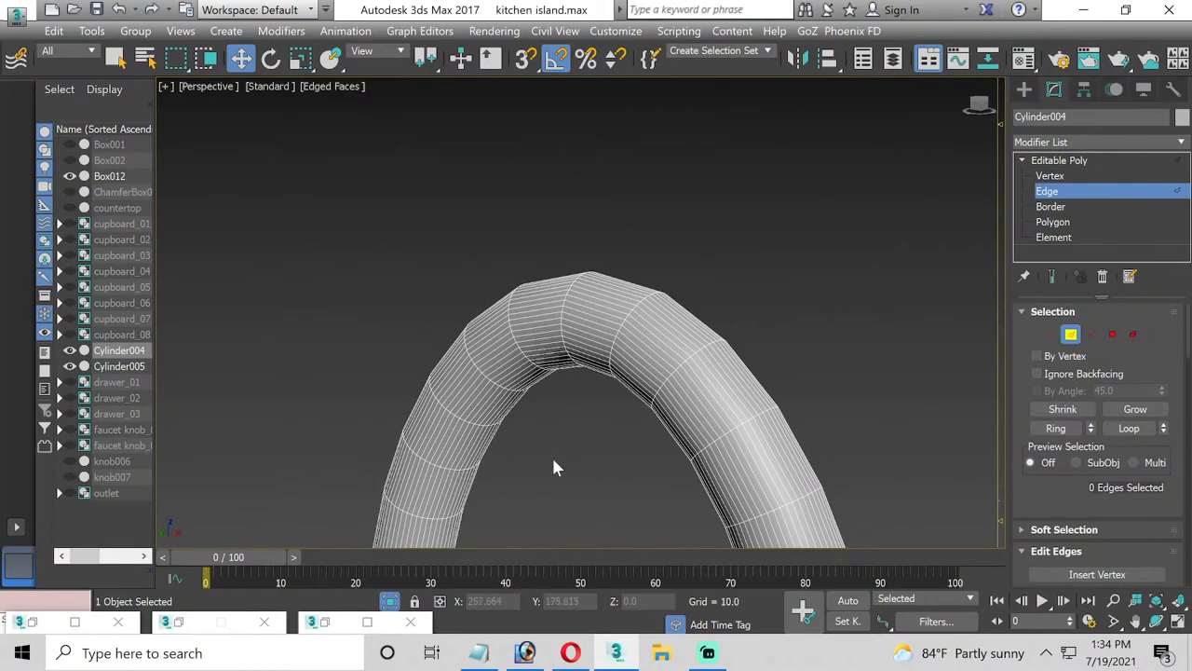
mouse_move(553, 466)
middle_mouse_down()
mouse_move(565, 247)
mouse_move(494, 368)
middle_mouse_up()
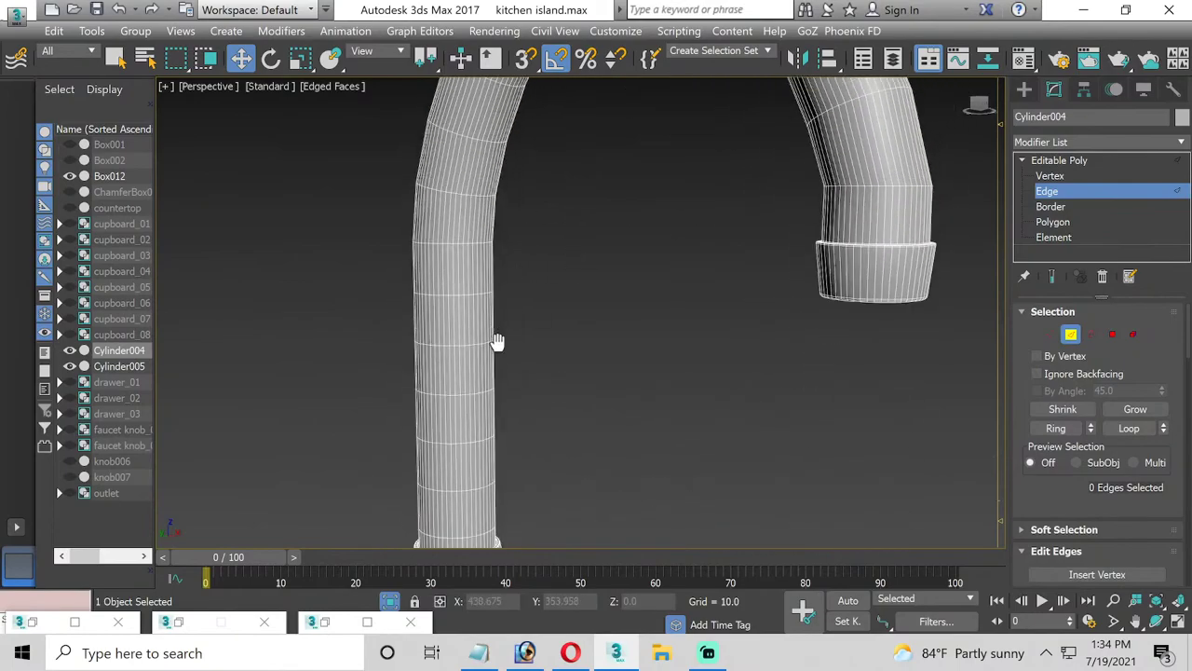
scroll(494, 360, "down", 2)
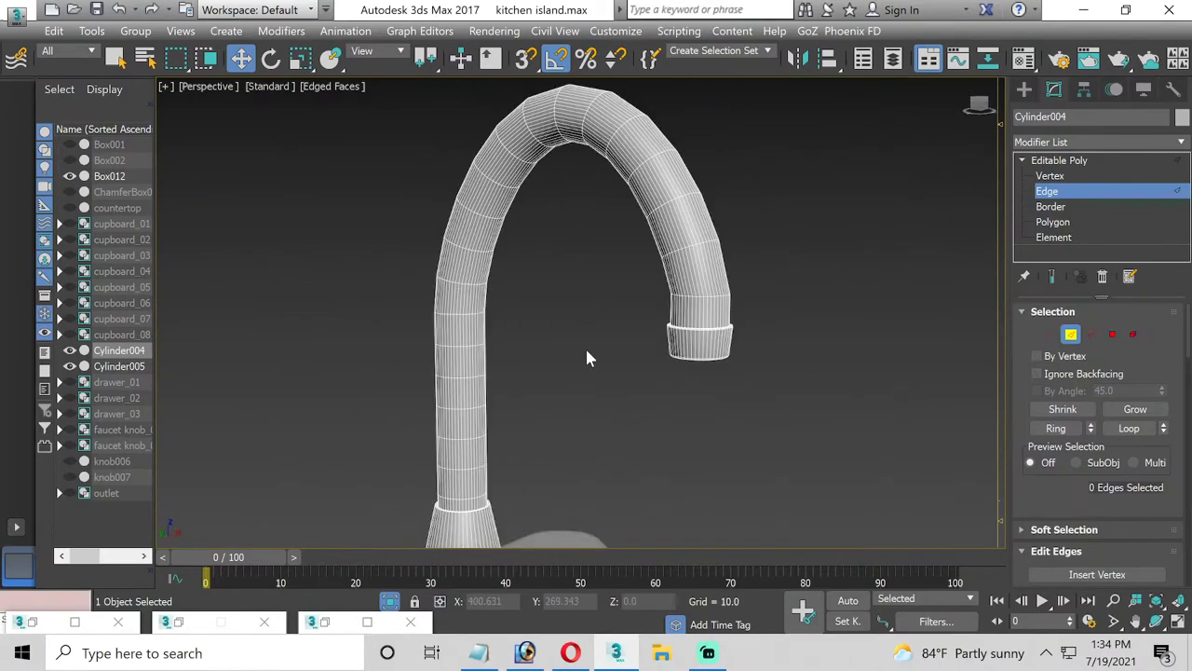
left_click(676, 335)
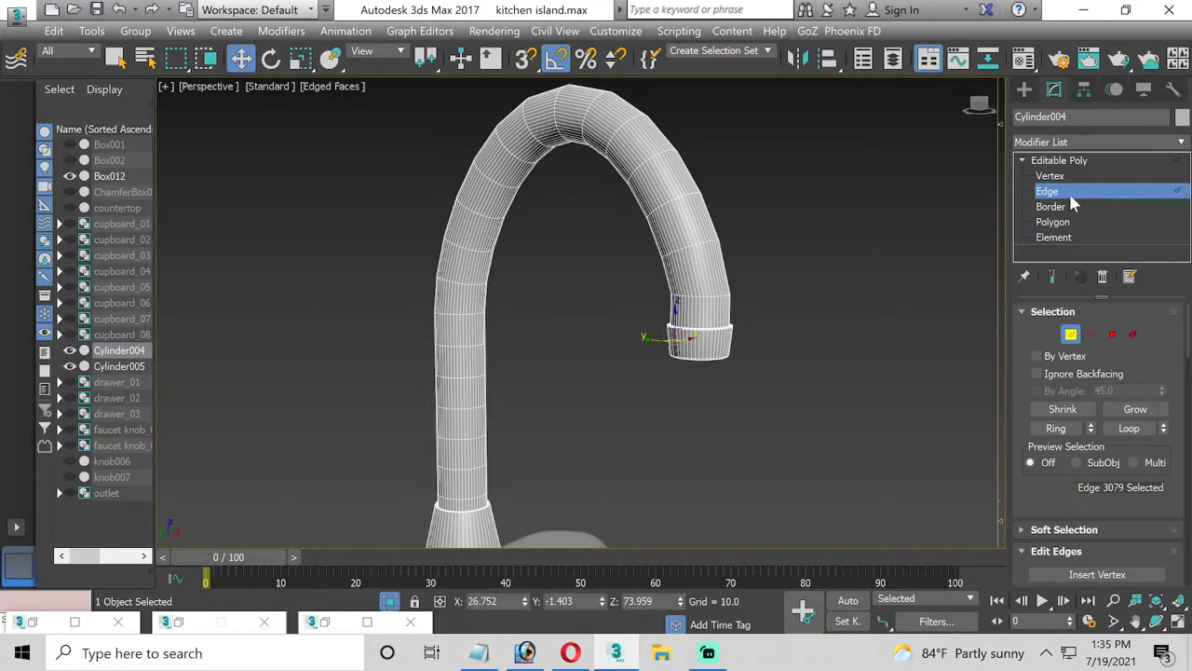
left_click(1050, 175)
Lower the nozzle's end vertex ring in the Left view to lengthen the tip
left_click(1179, 621)
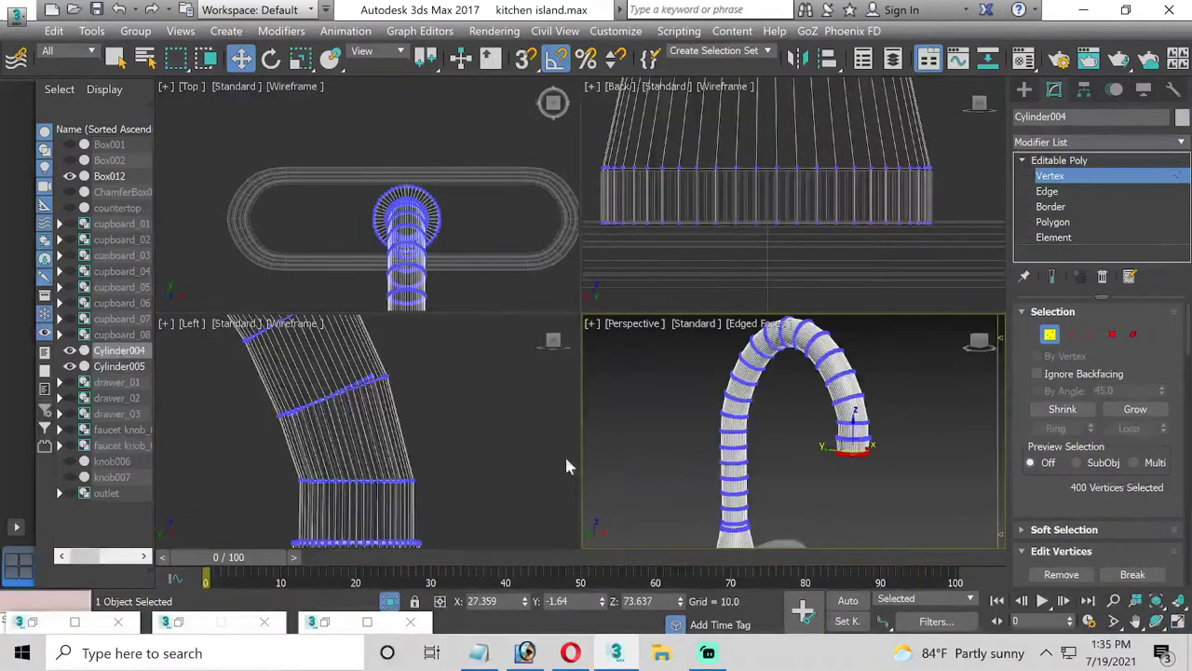
key("z")
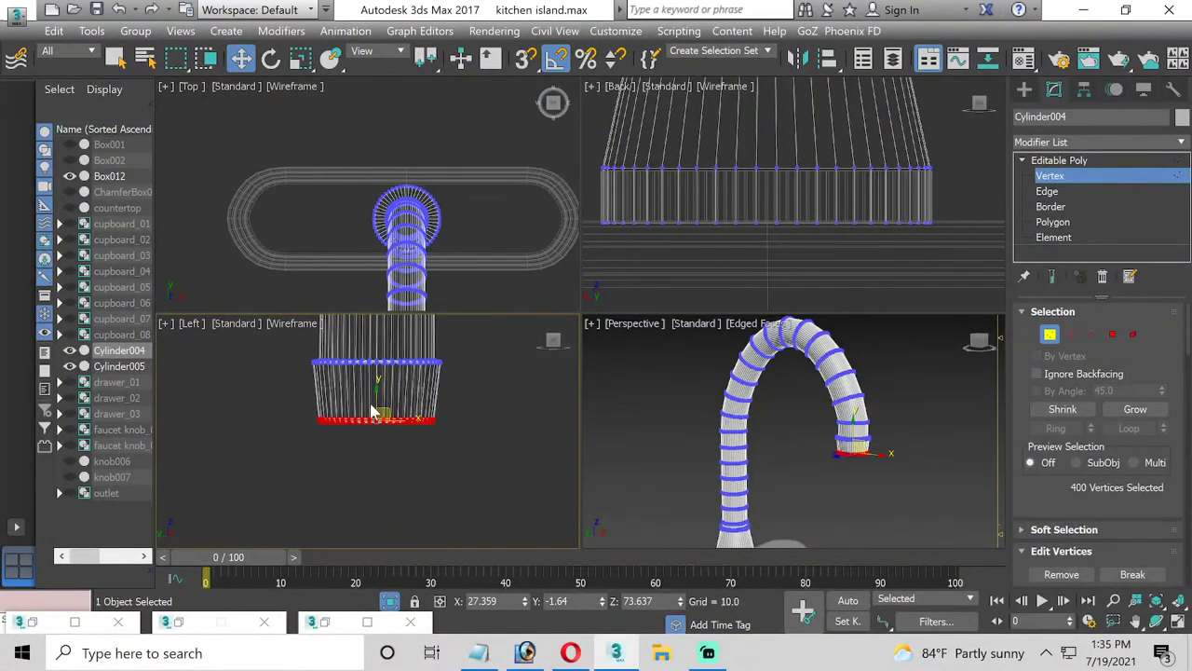
left_click_drag(375, 401, 377, 411)
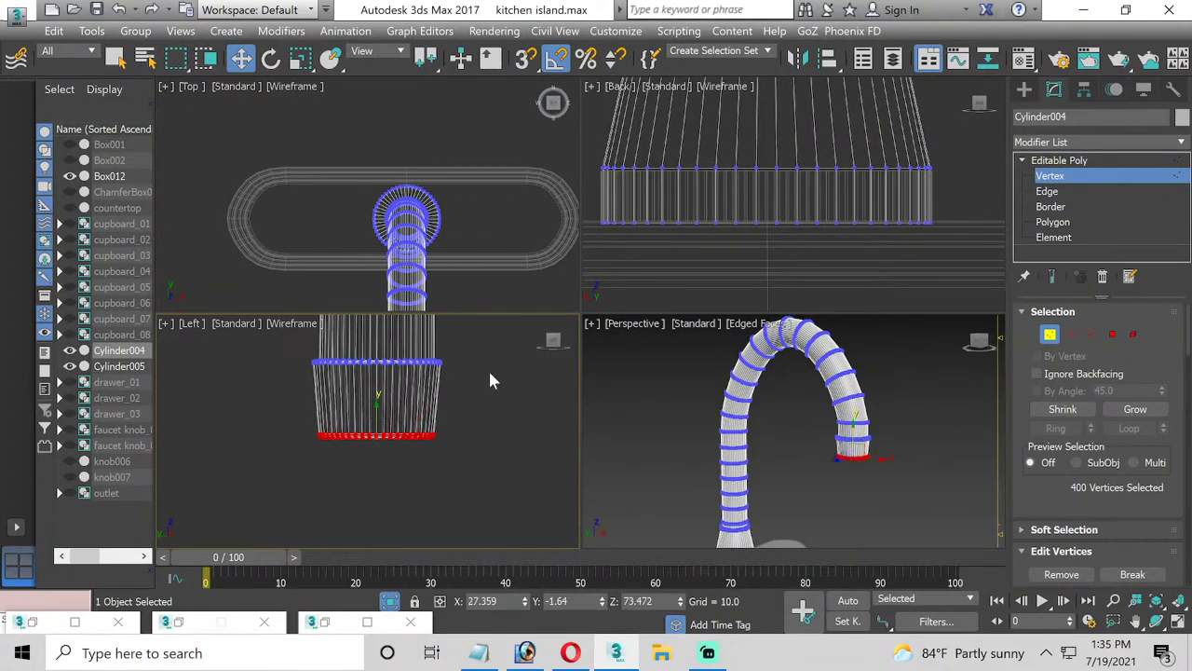
Exit vertex editing, deselect the faucet, and expand the first knob group in Scene Explorer
key("1")
left_click(906, 407)
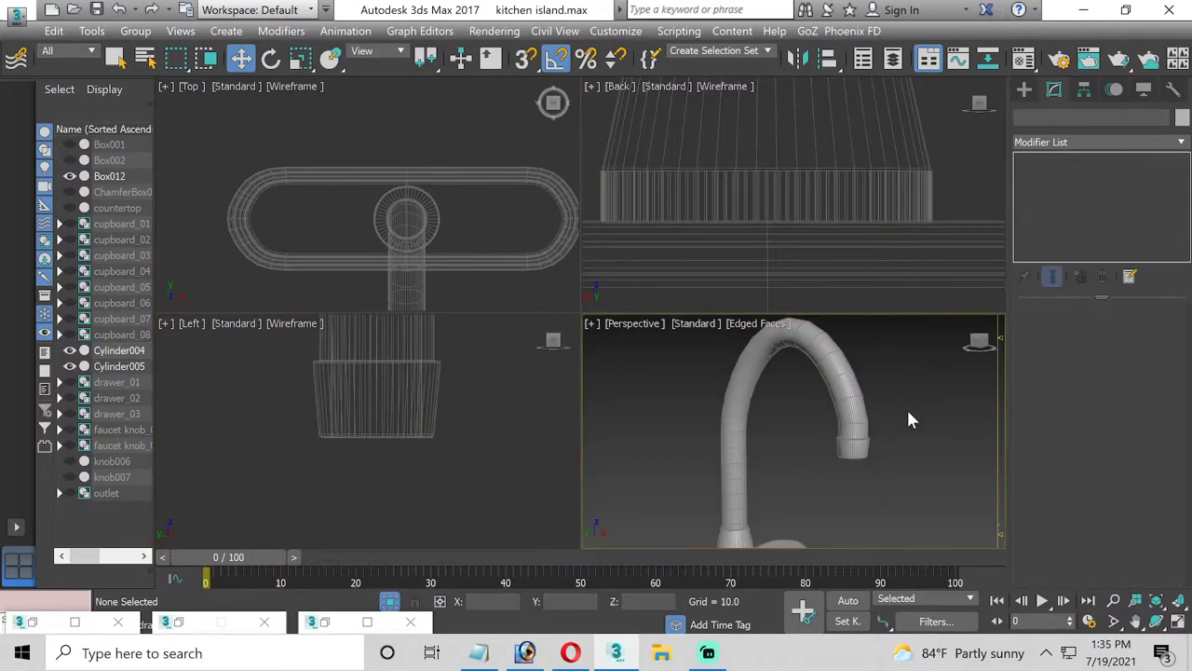
scroll(907, 407, "down", 2)
middle_click_drag(935, 455, 921, 451)
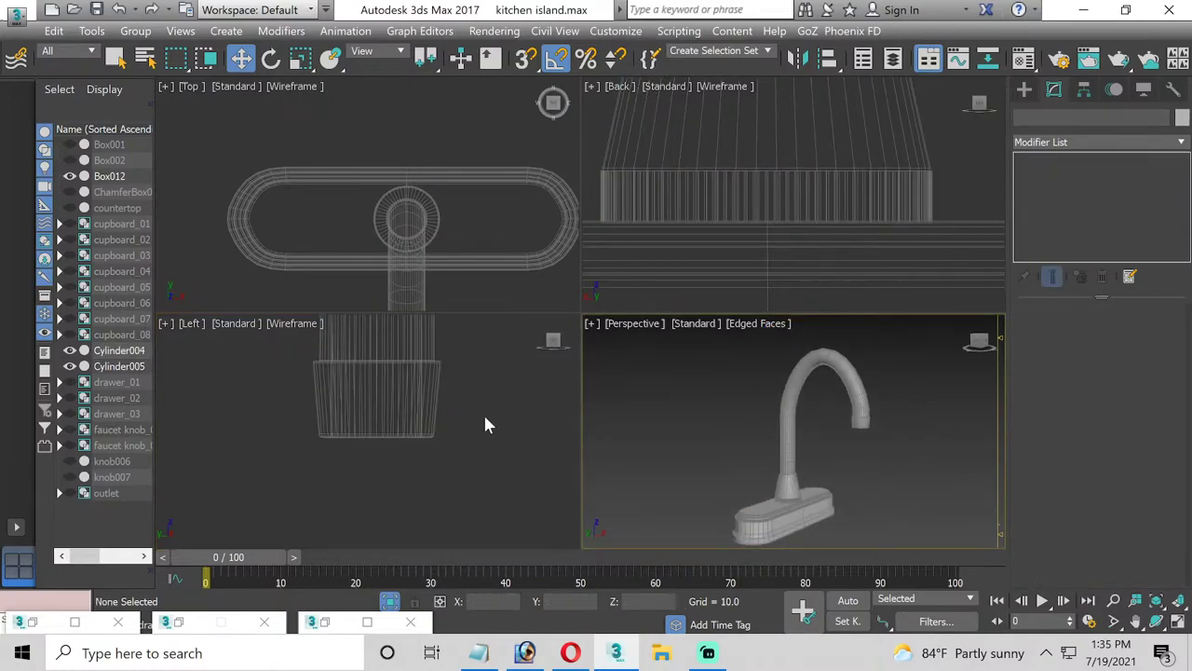
left_click(58, 430)
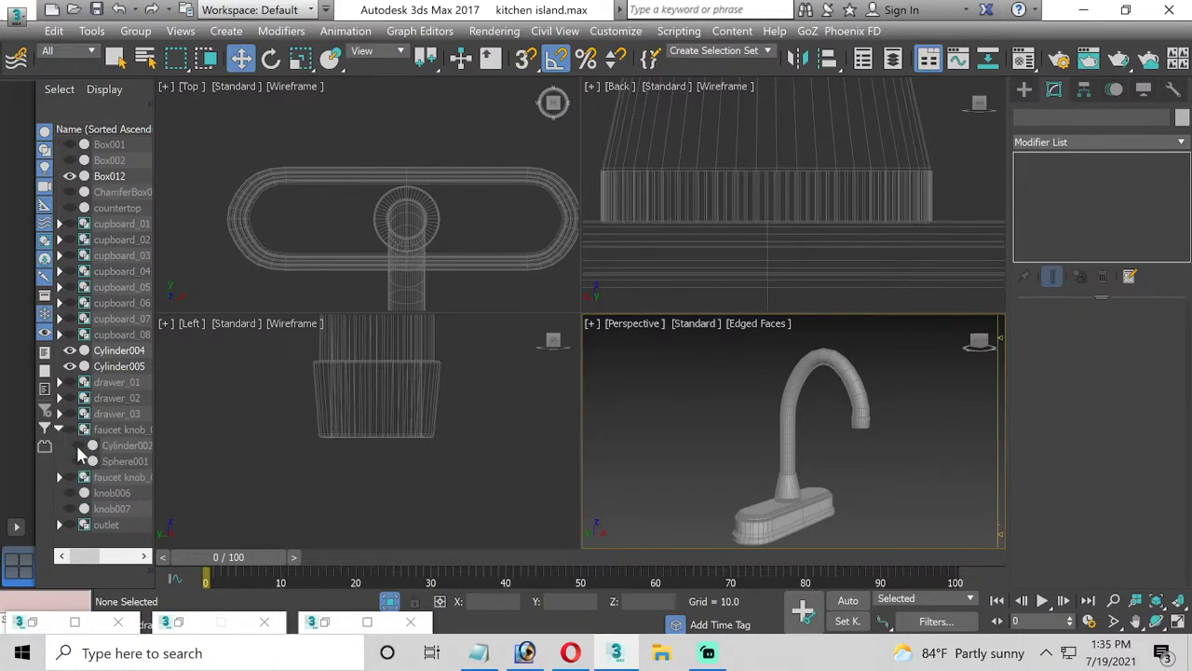
Unhide the Cylinder and Sphere parts of both faucet knob groups
left_click(78, 446)
left_click(78, 461)
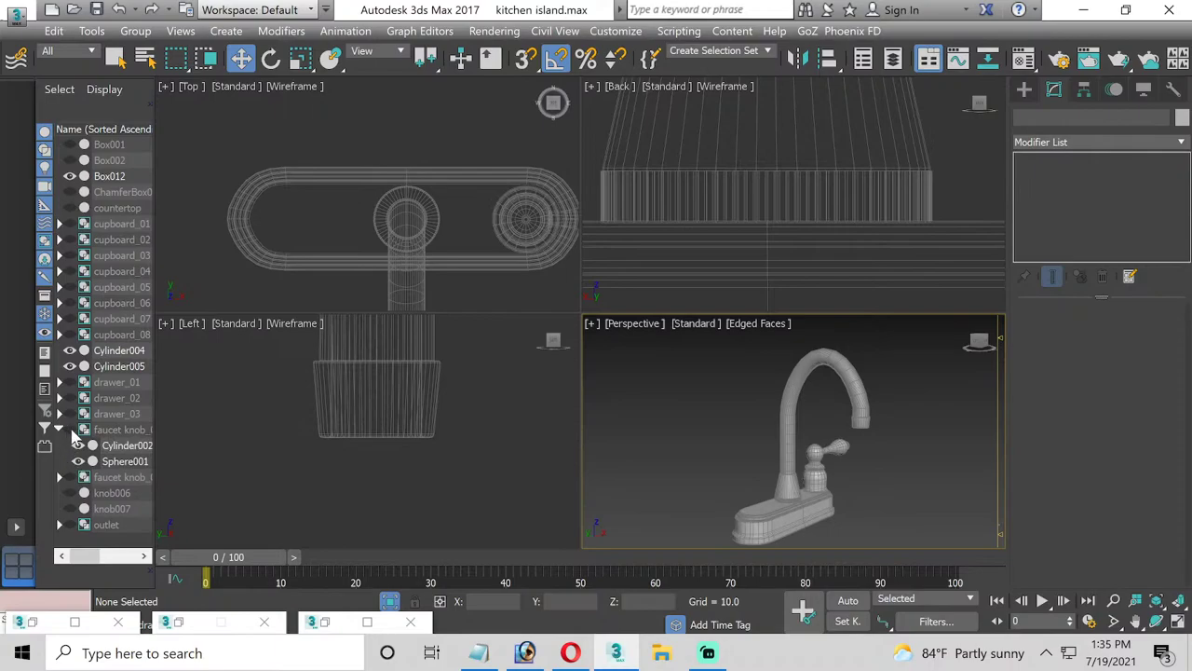
left_click(59, 477)
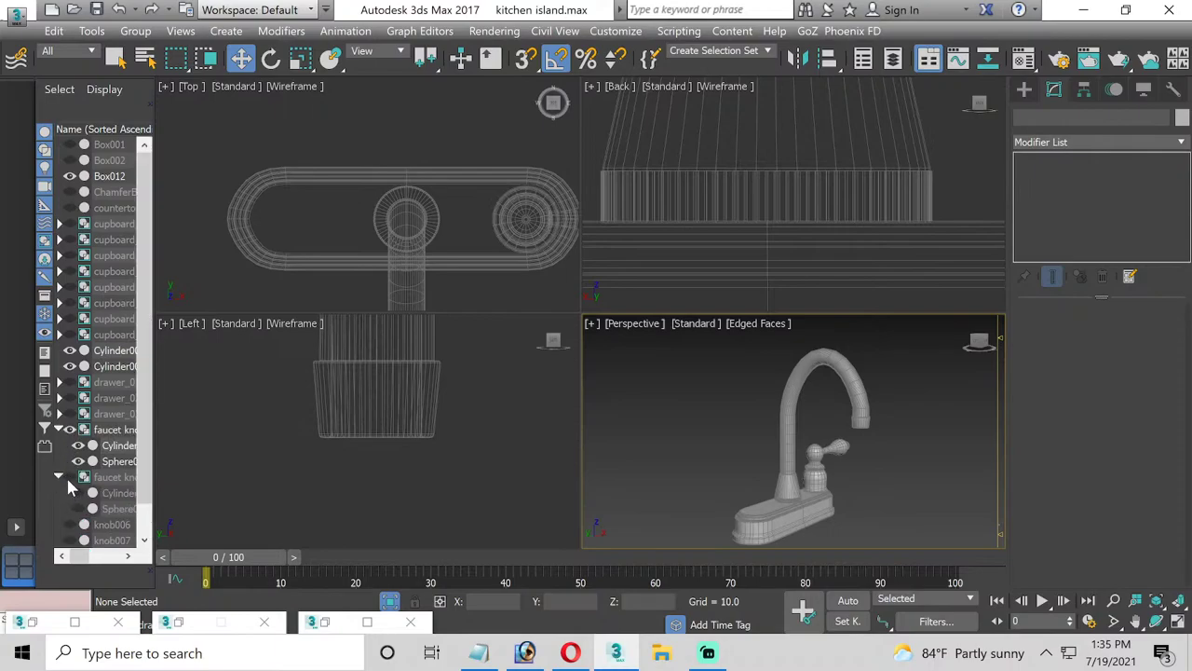
left_click(78, 492)
left_click(80, 509)
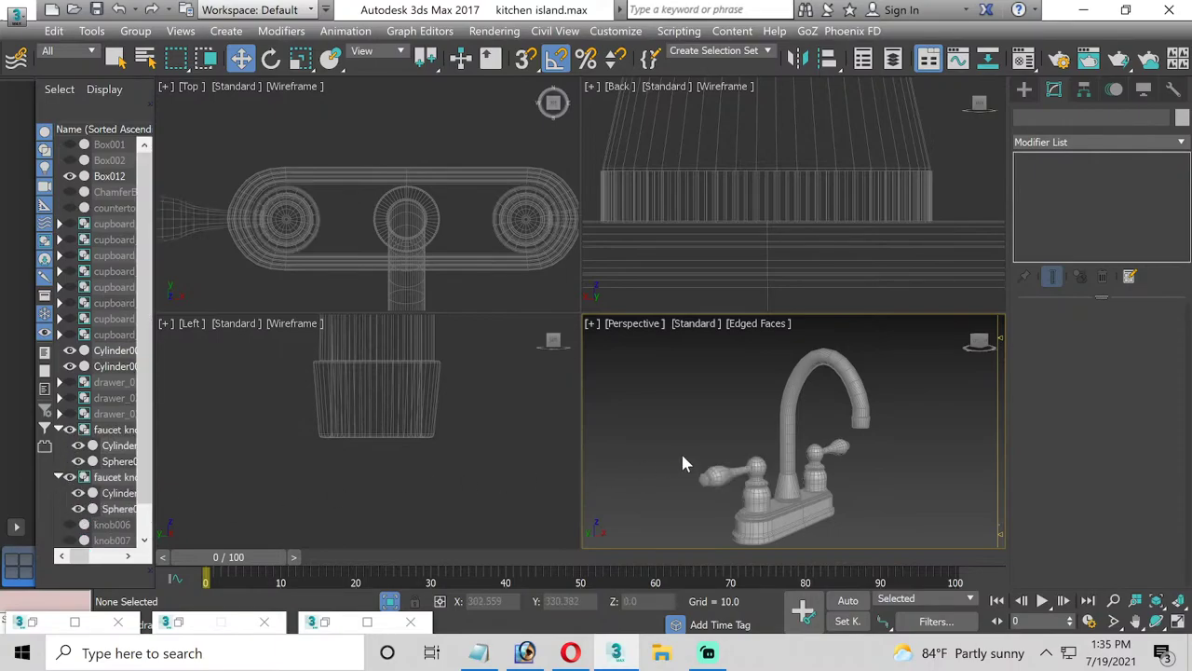
Select the base, both knobs, spout and lower block, then open the Group menu
middle_click_drag(685, 447, 684, 450)
left_click(790, 519)
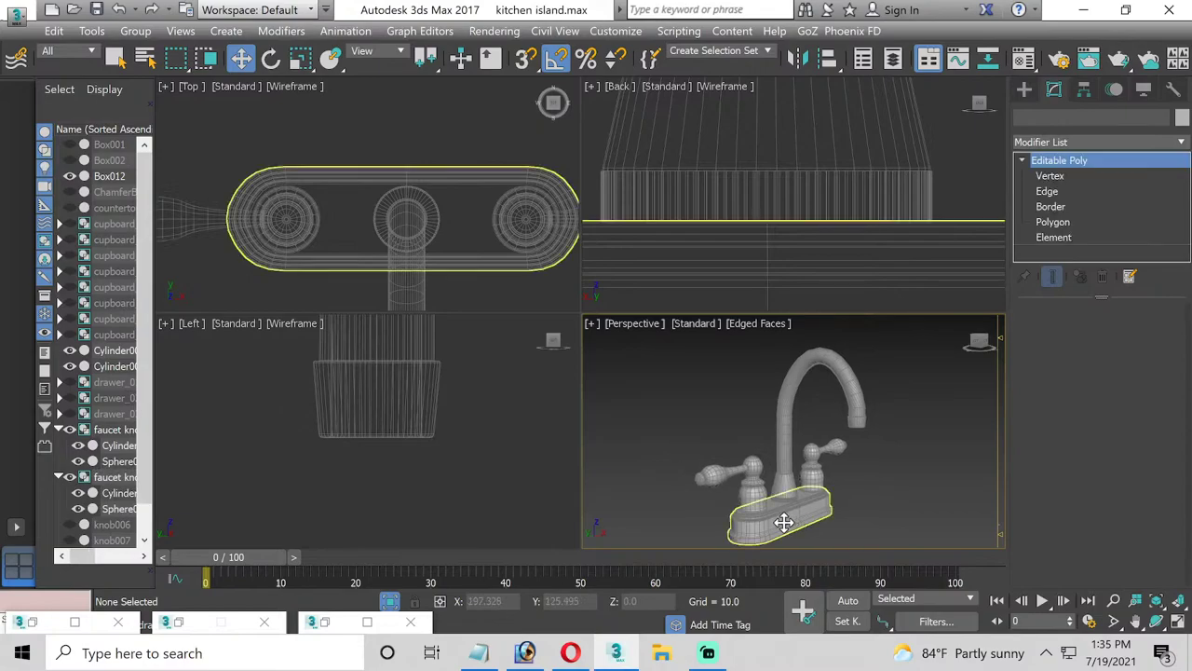
left_click(759, 501, "ctrl")
left_click(813, 454, "ctrl")
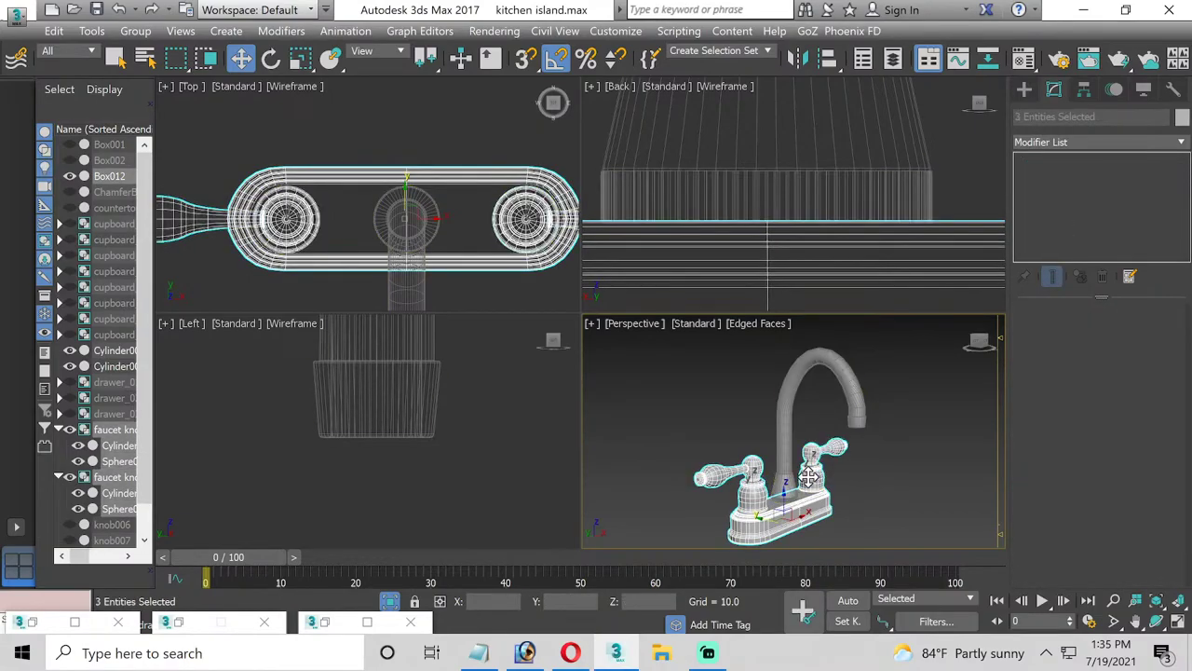
left_click(787, 461, "ctrl")
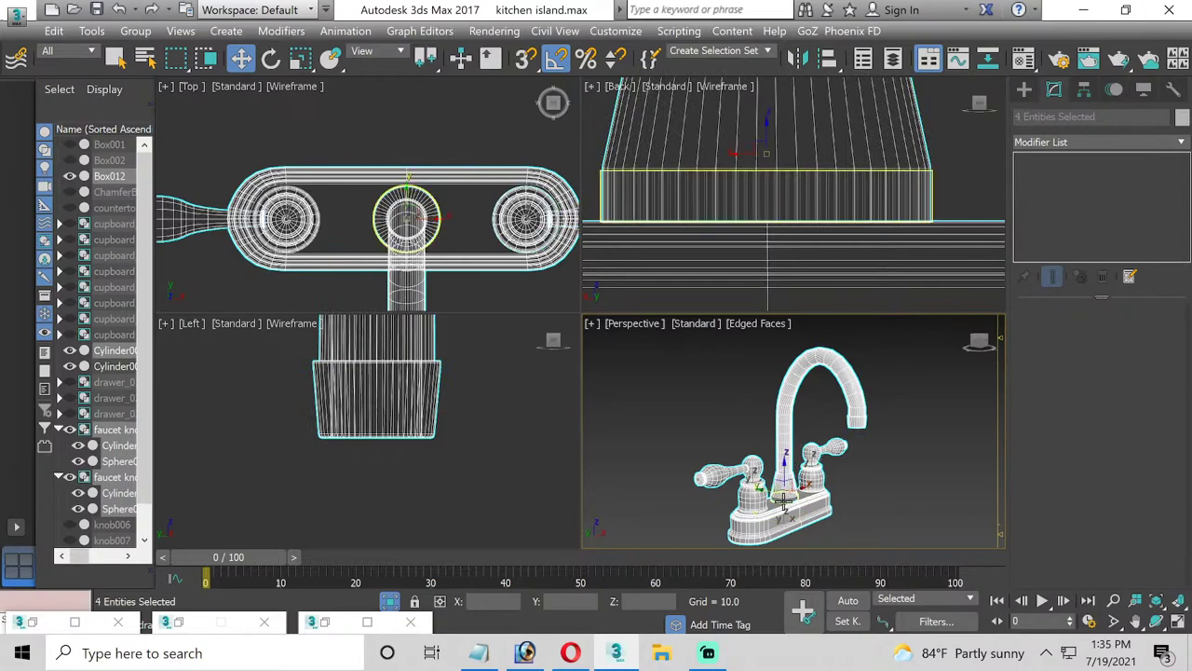
left_click(829, 501, "ctrl")
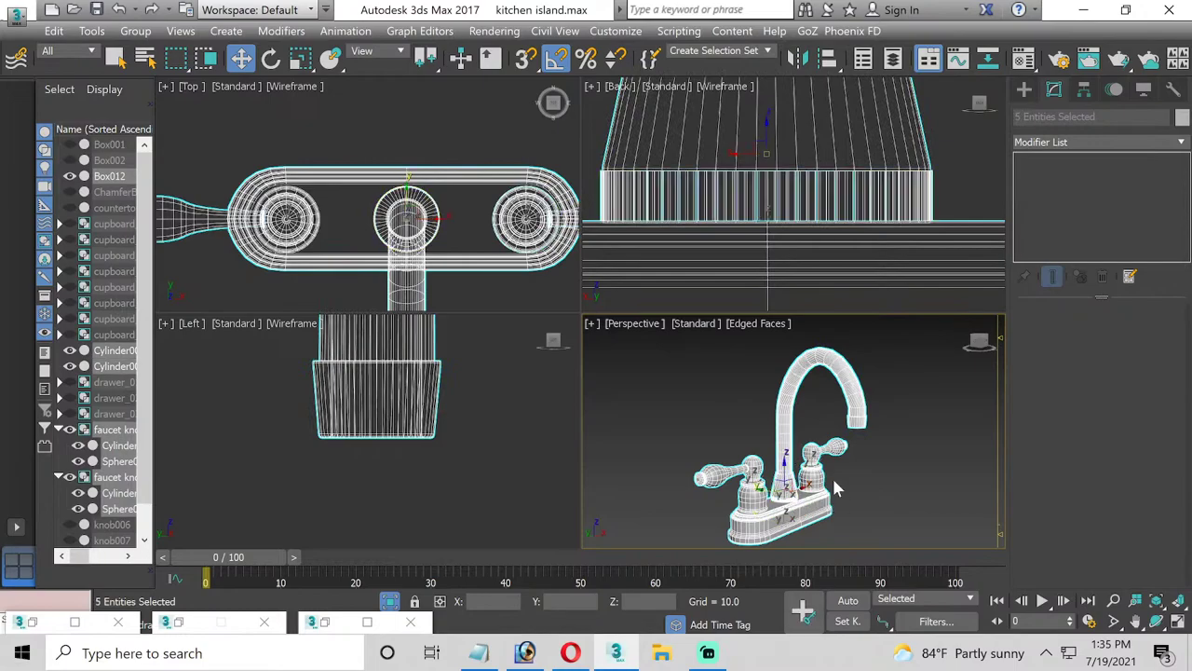
left_click(136, 30)
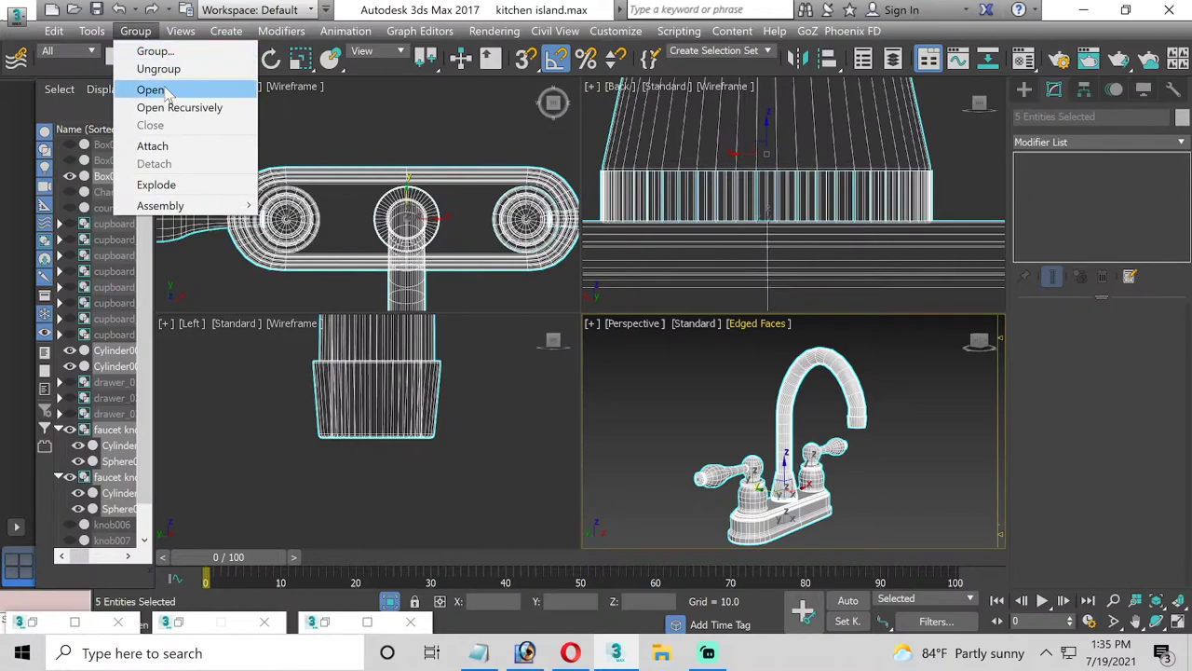
Cancel the grouping and undo the accidental ungroup of the knob groups
left_click(164, 71)
left_click(139, 31)
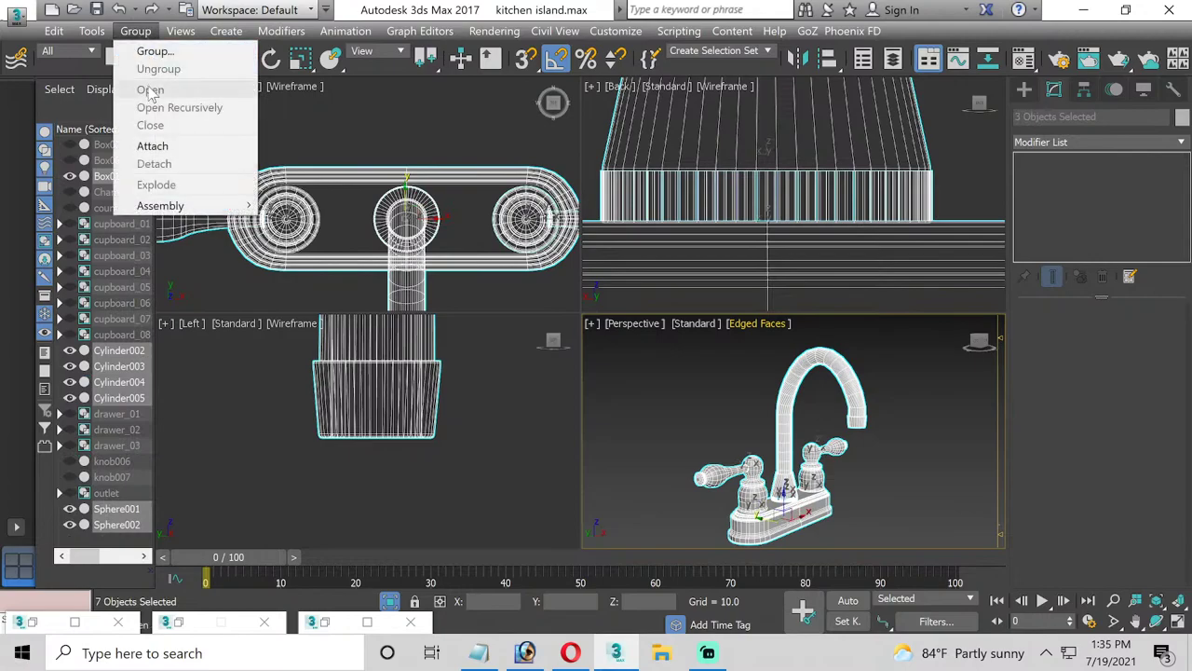
left_click(155, 51)
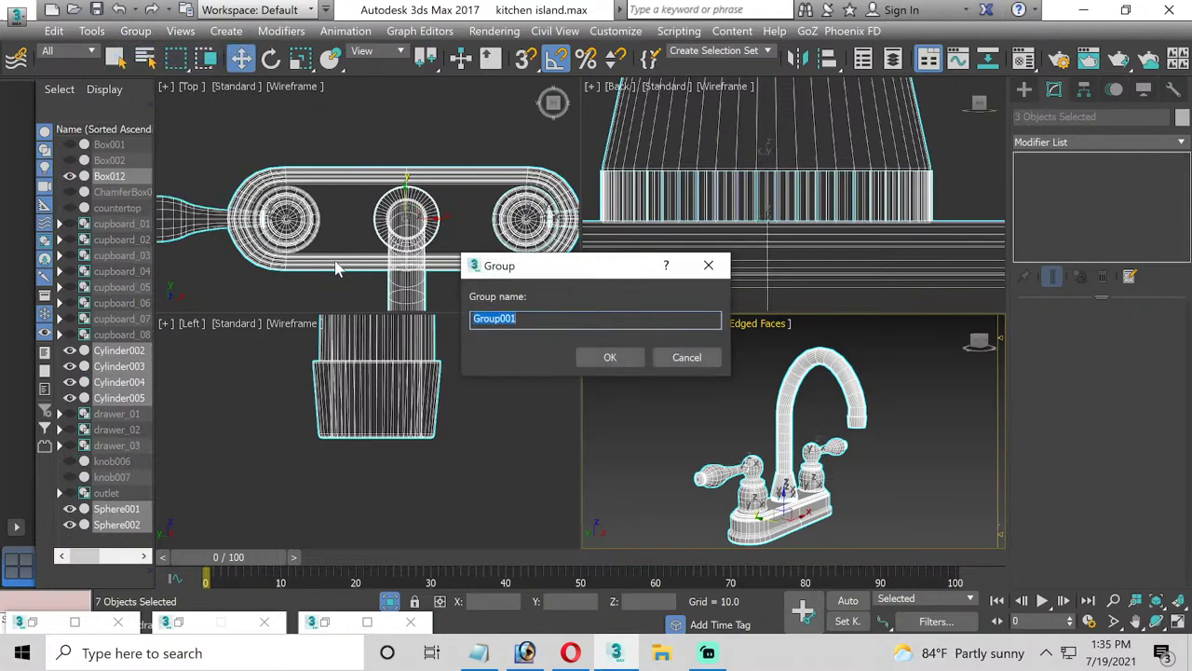
left_click(688, 360)
key("ctrl+z")
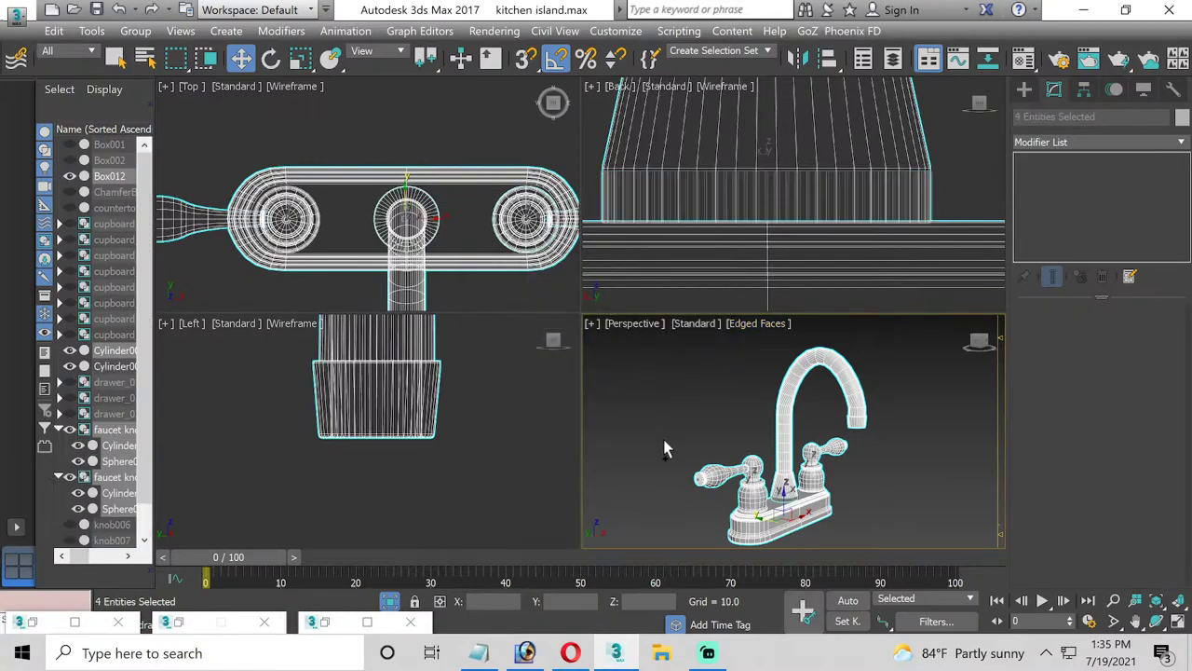
Reselect the five faucet parts and group them as 'faacuet'
left_click(723, 476)
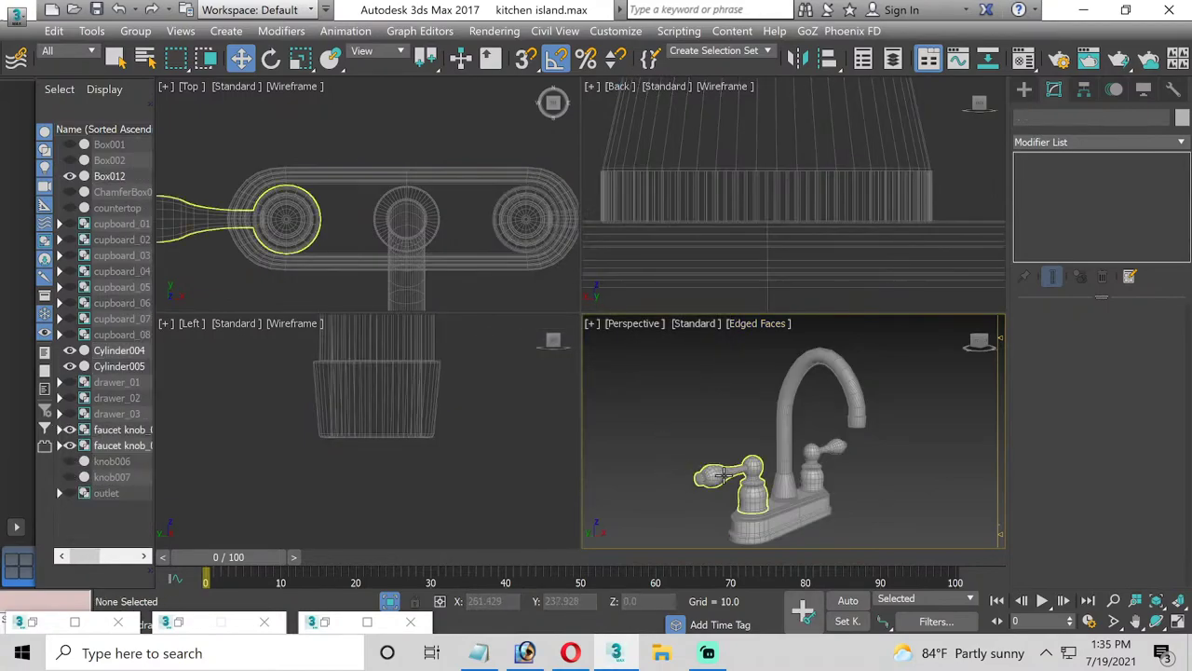
left_click(787, 496, "ctrl")
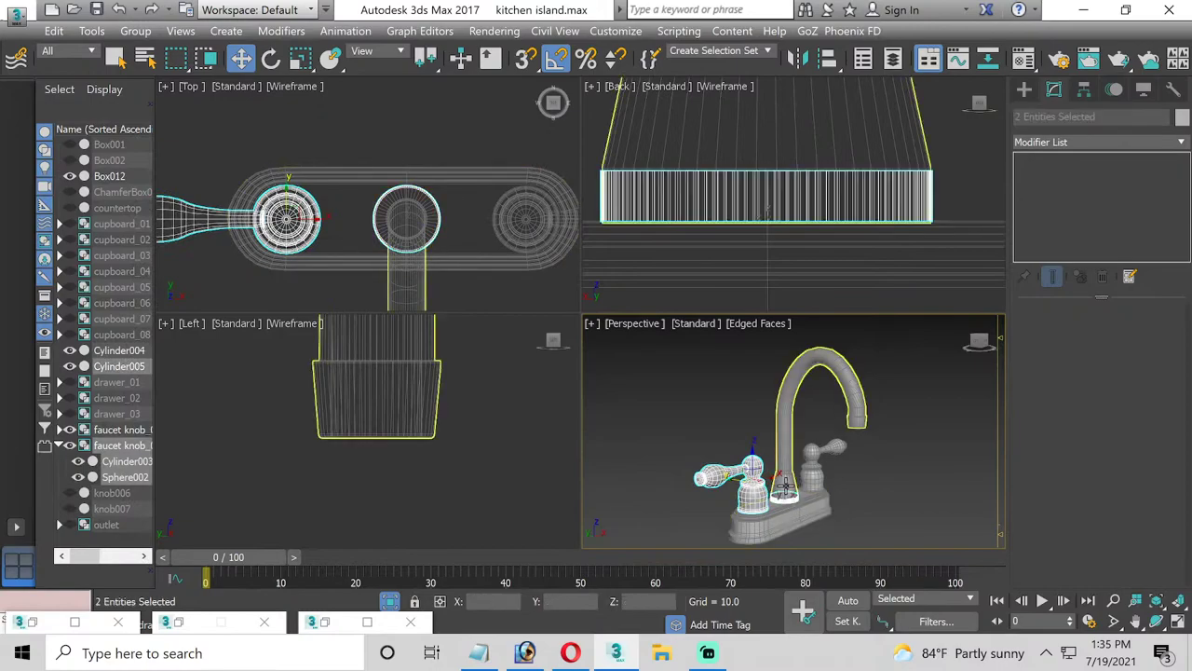
left_click(785, 482, "ctrl")
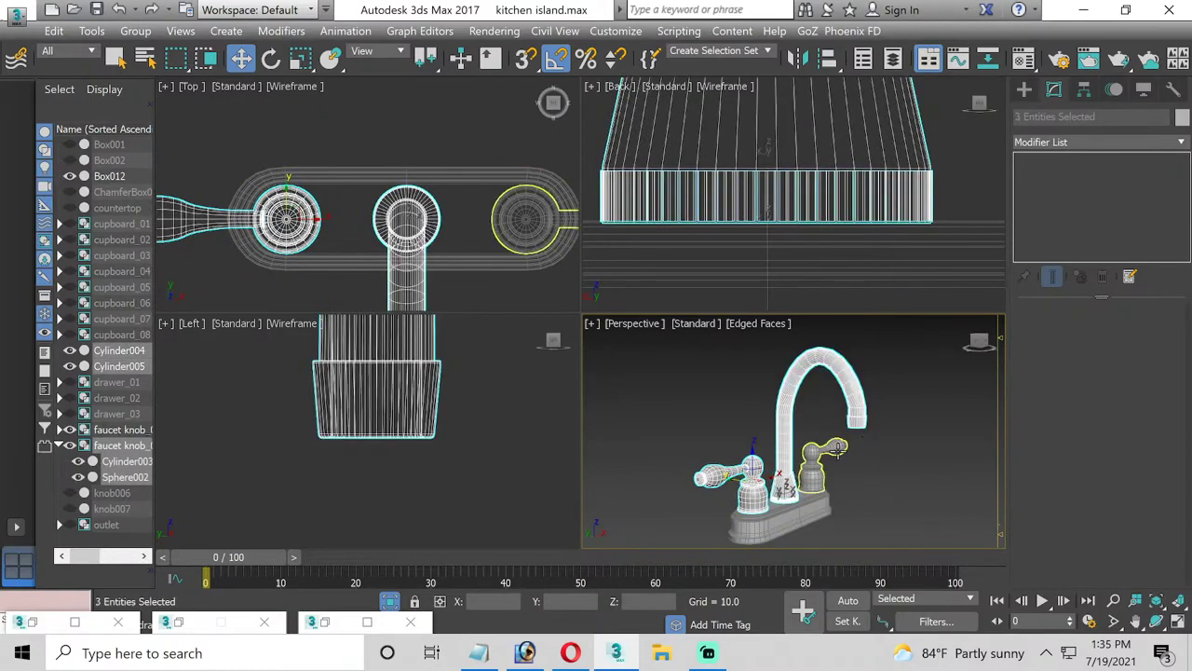
left_click(822, 454, "ctrl")
left_click(813, 503, "ctrl")
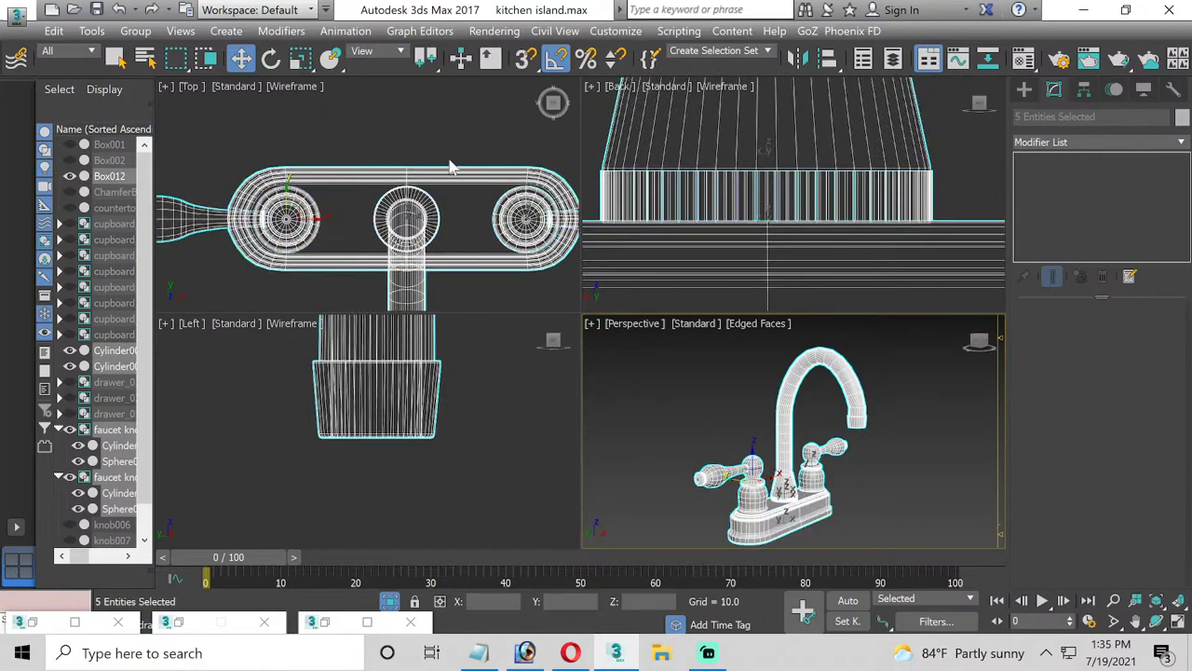
left_click(135, 30)
left_click(157, 51)
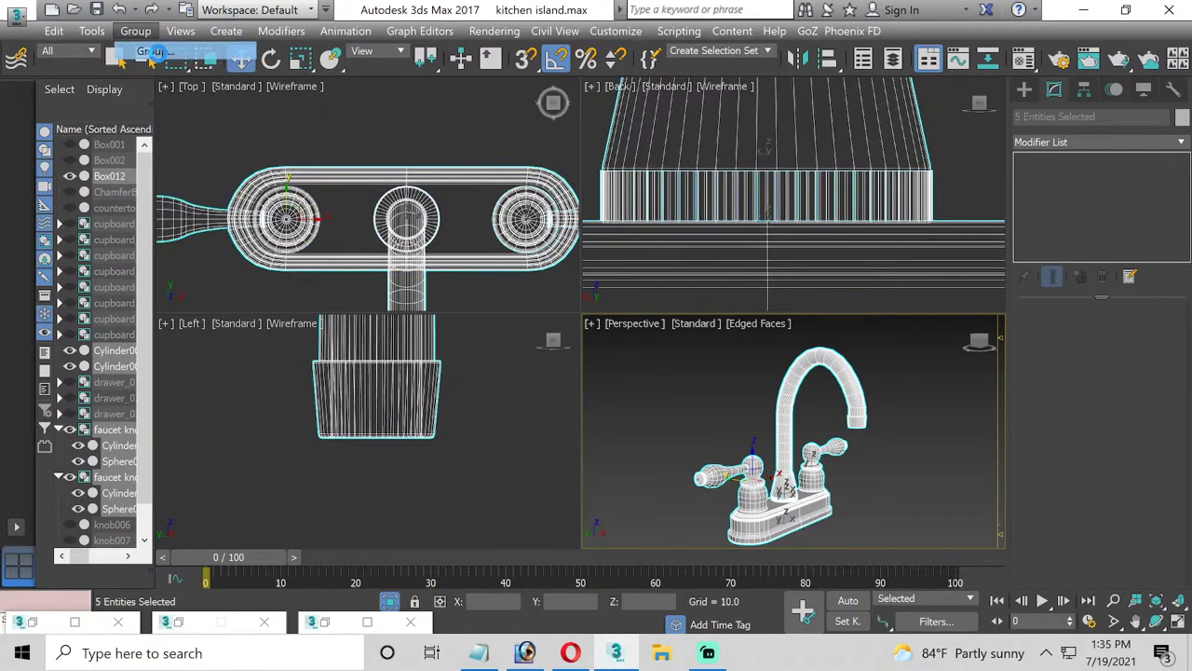
type("faacuet")
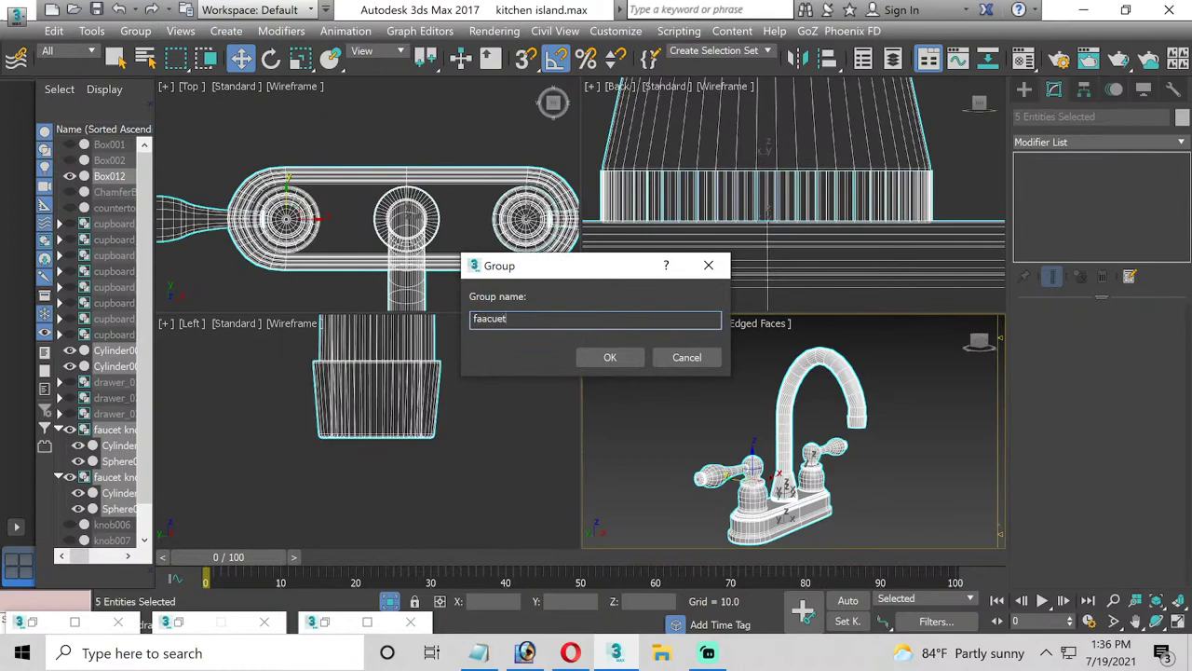
key("Return")
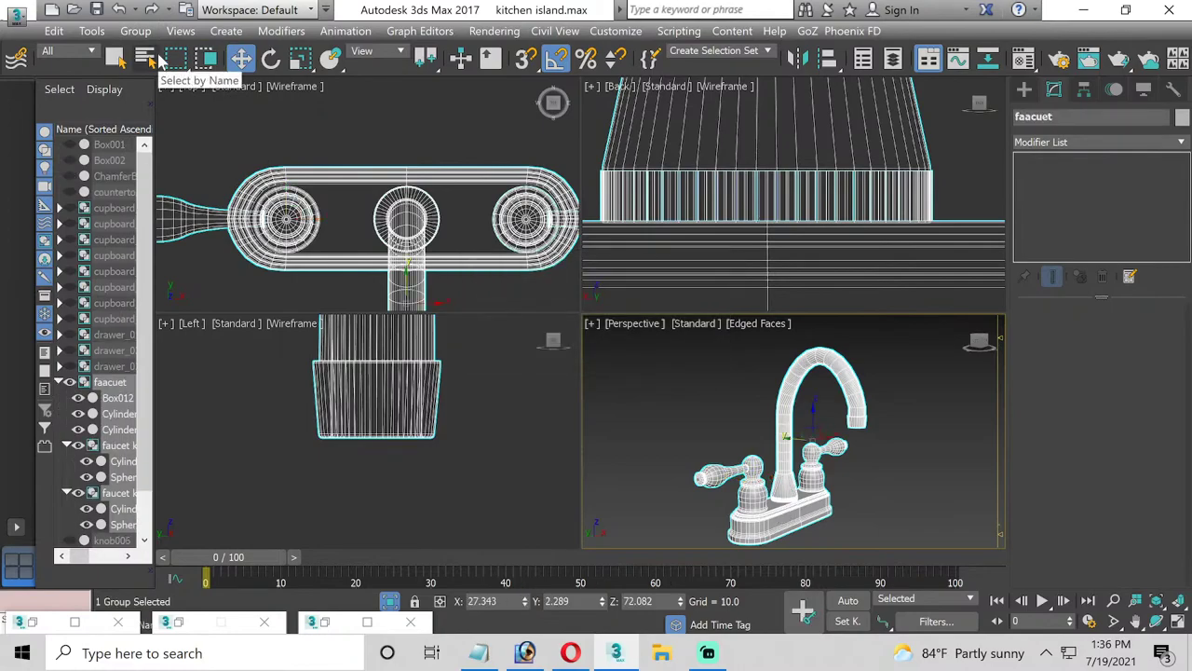
Reselect the faucet group and pan the Top view to show the sink
left_click(677, 416)
left_click(753, 528)
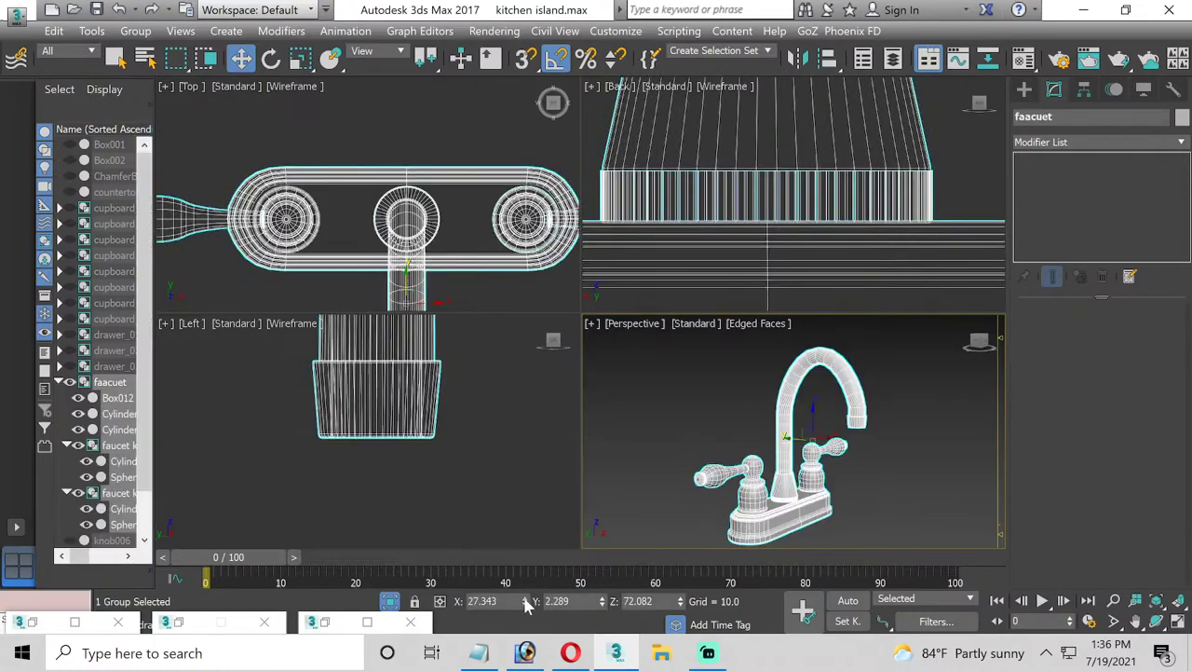
left_click(389, 601)
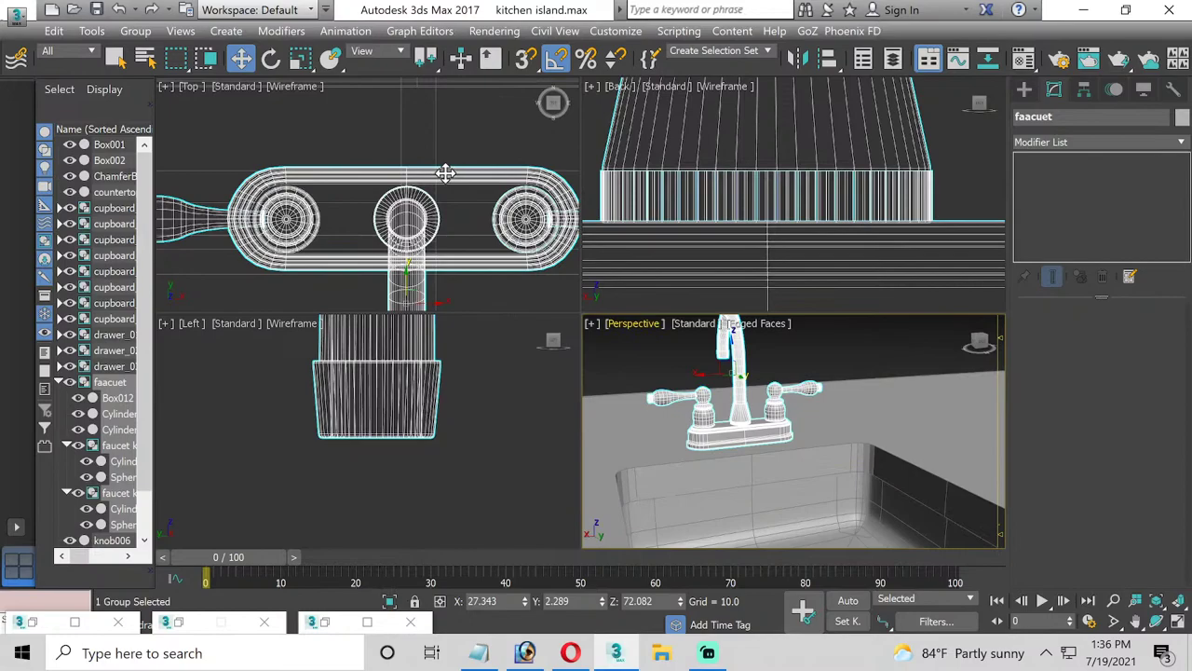
scroll(445, 177, "down", 4)
middle_click_drag(444, 196, 375, 277)
scroll(377, 270, "up", 2)
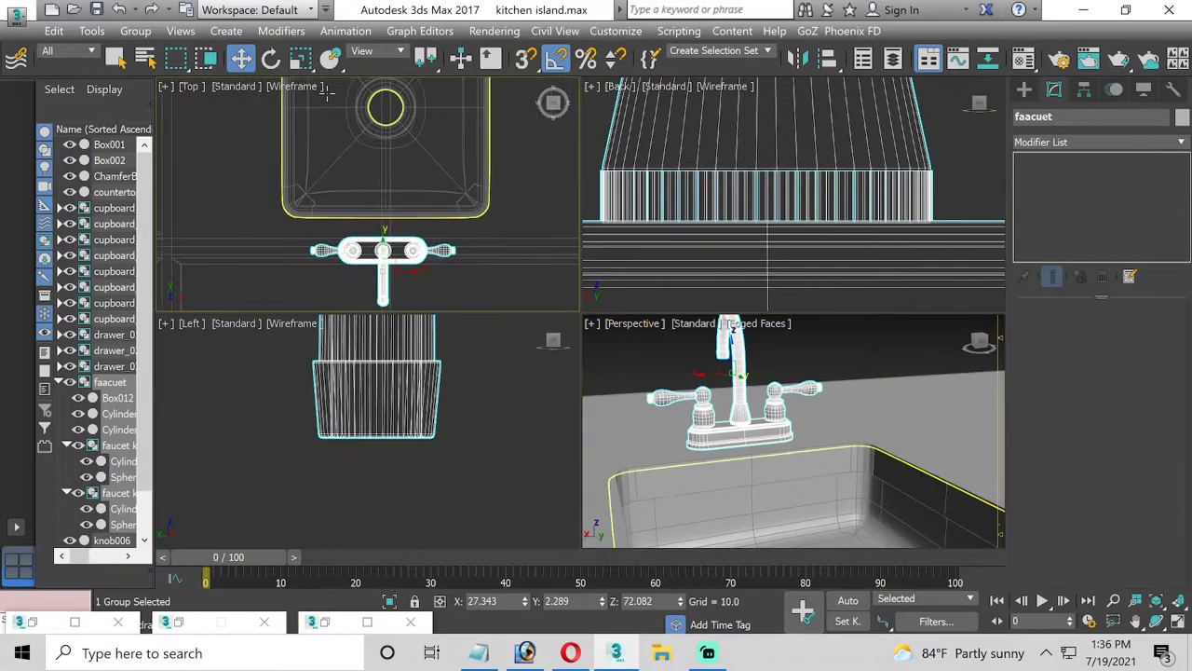
Rotate the faucet about 175° and move it to the sink's back edge
key("e")
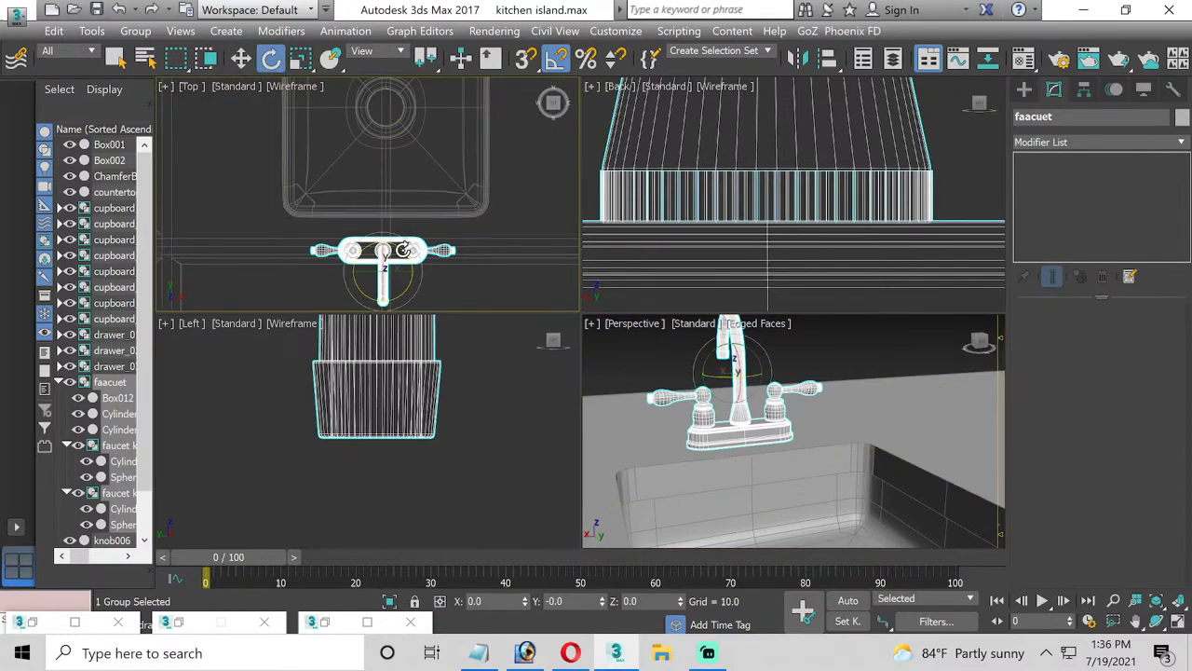
left_click_drag(403, 250, 482, 276)
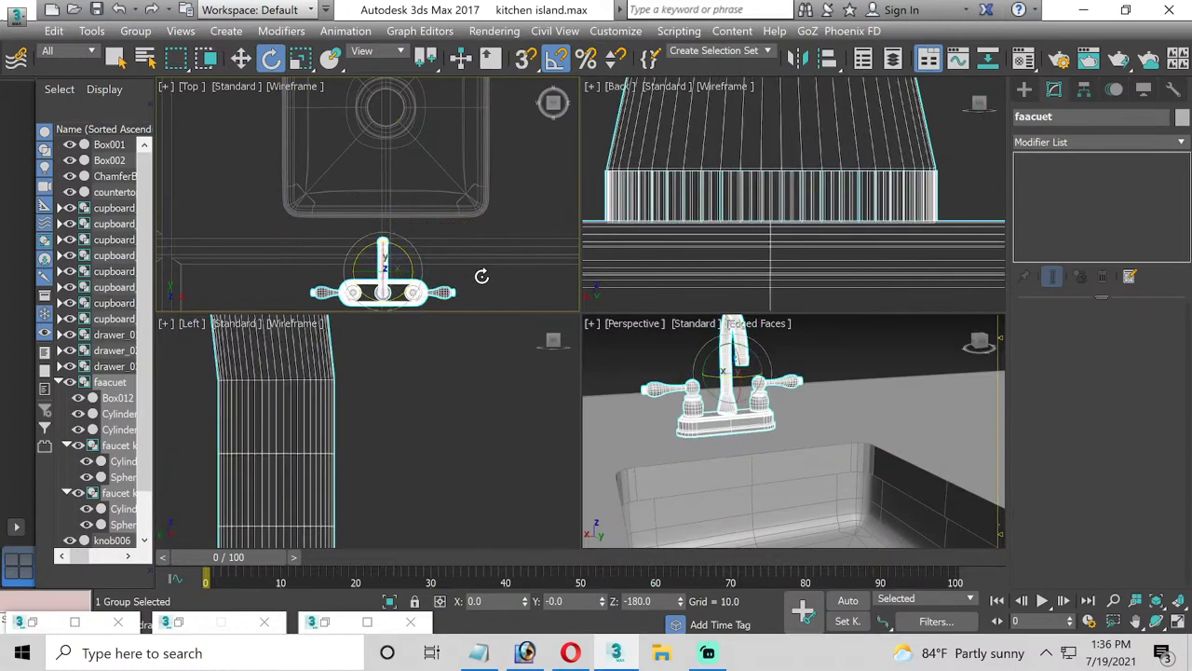
left_click(241, 58)
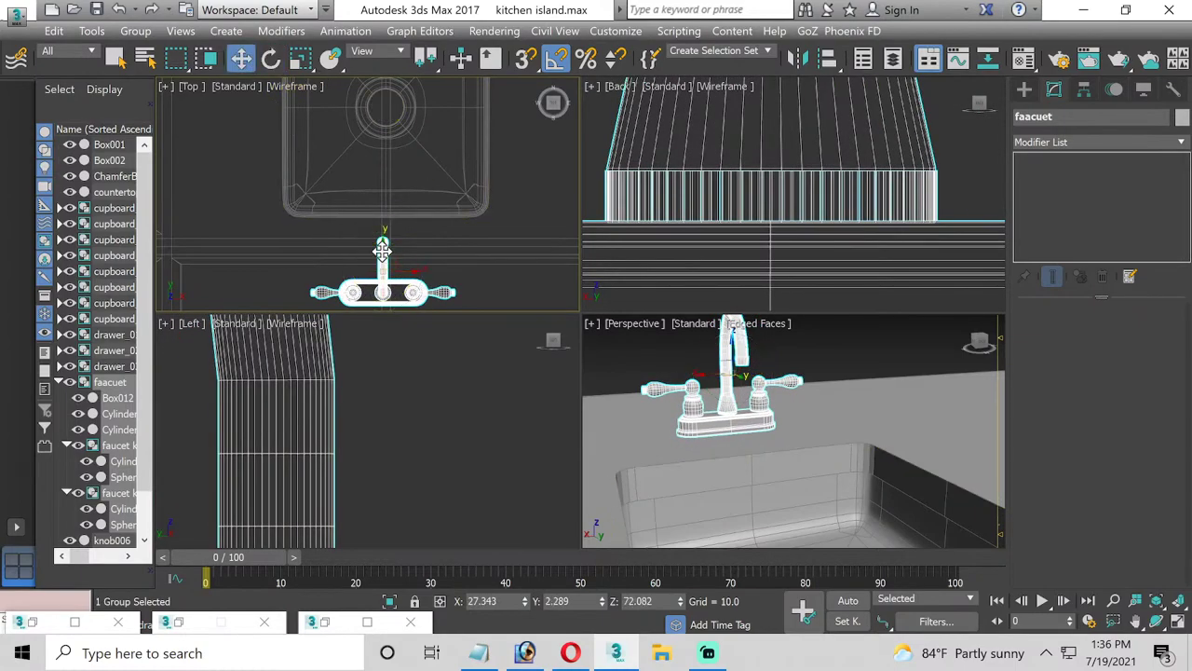
left_click_drag(382, 249, 416, 224)
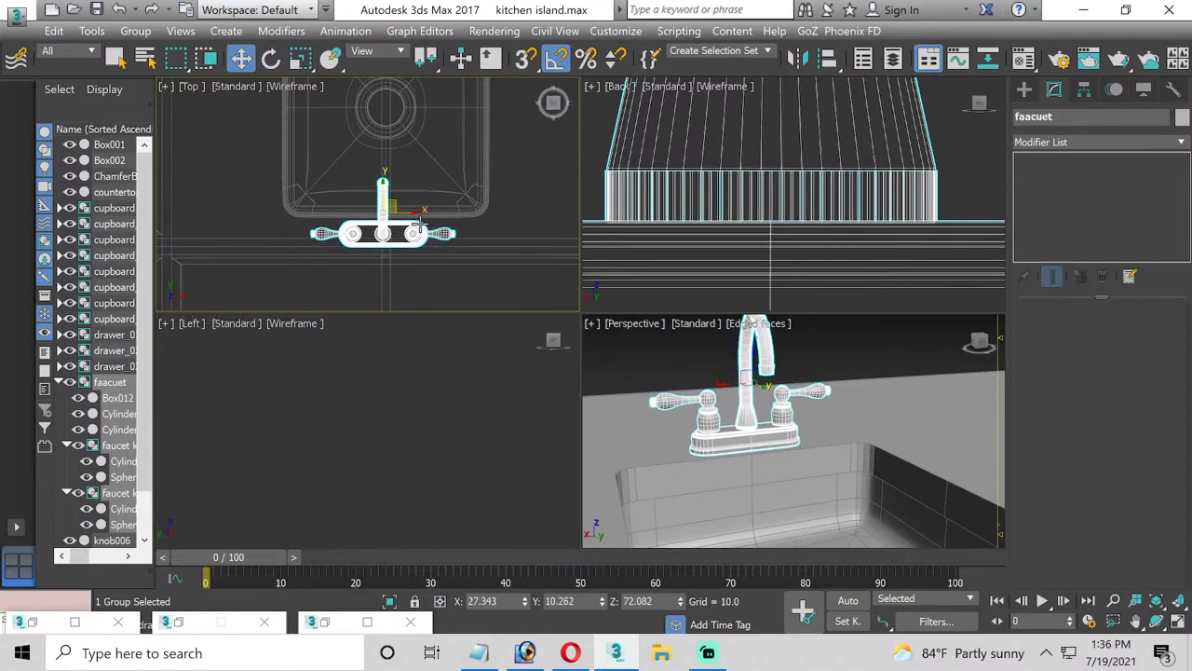
Scale the faucet up to about 124% and nudge it in the Top view
middle_click_drag(840, 346, 779, 390, "alt")
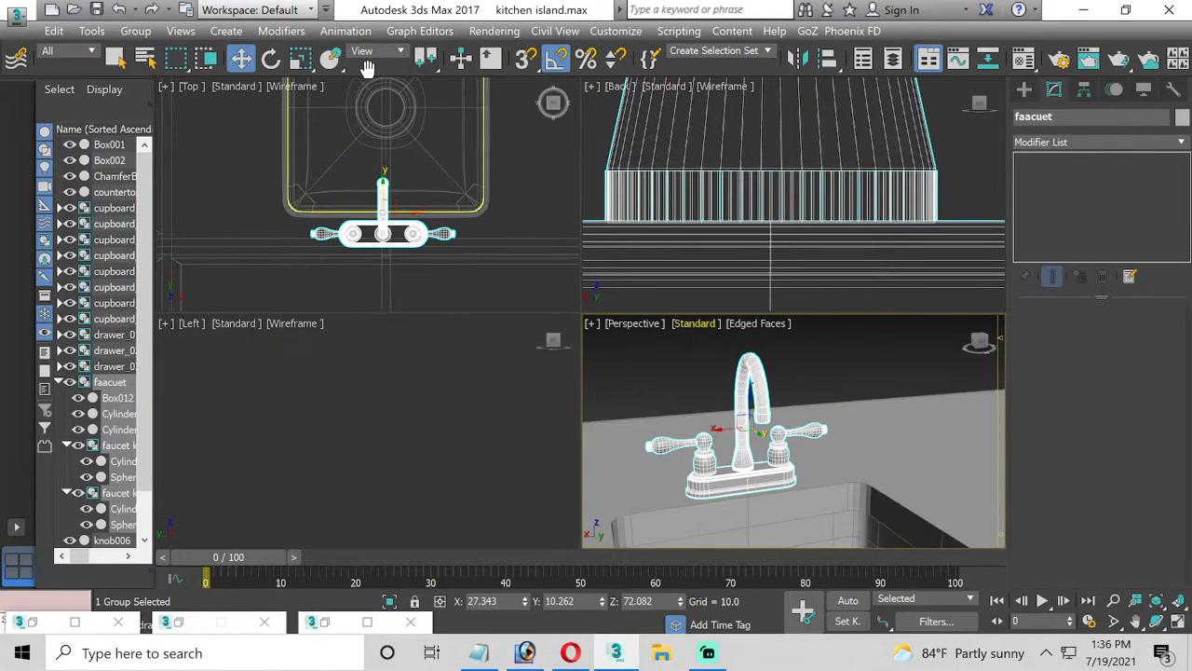
left_click(301, 60)
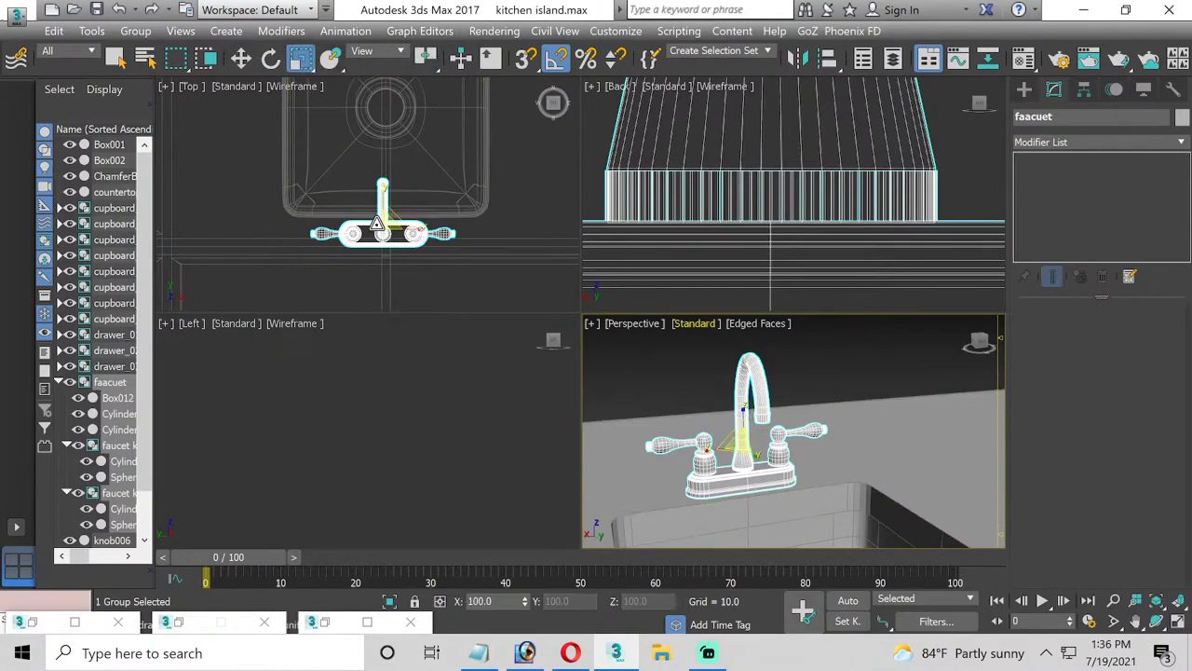
left_click_drag(386, 232, 382, 217)
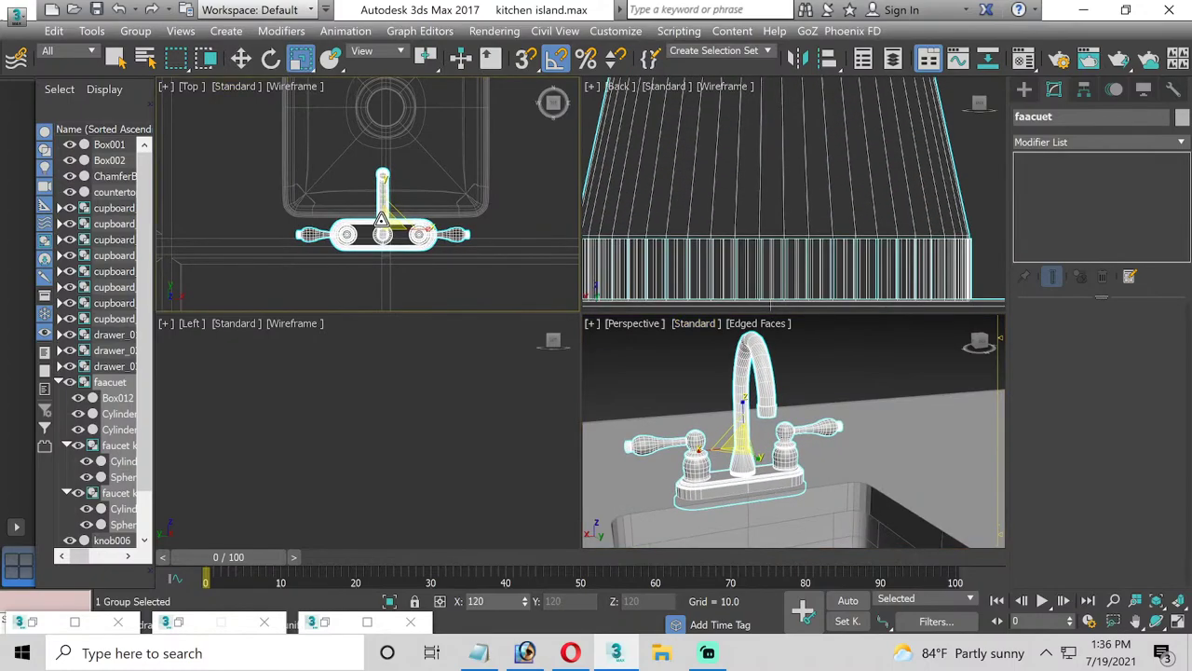
left_click(241, 59)
left_click_drag(382, 183, 383, 194)
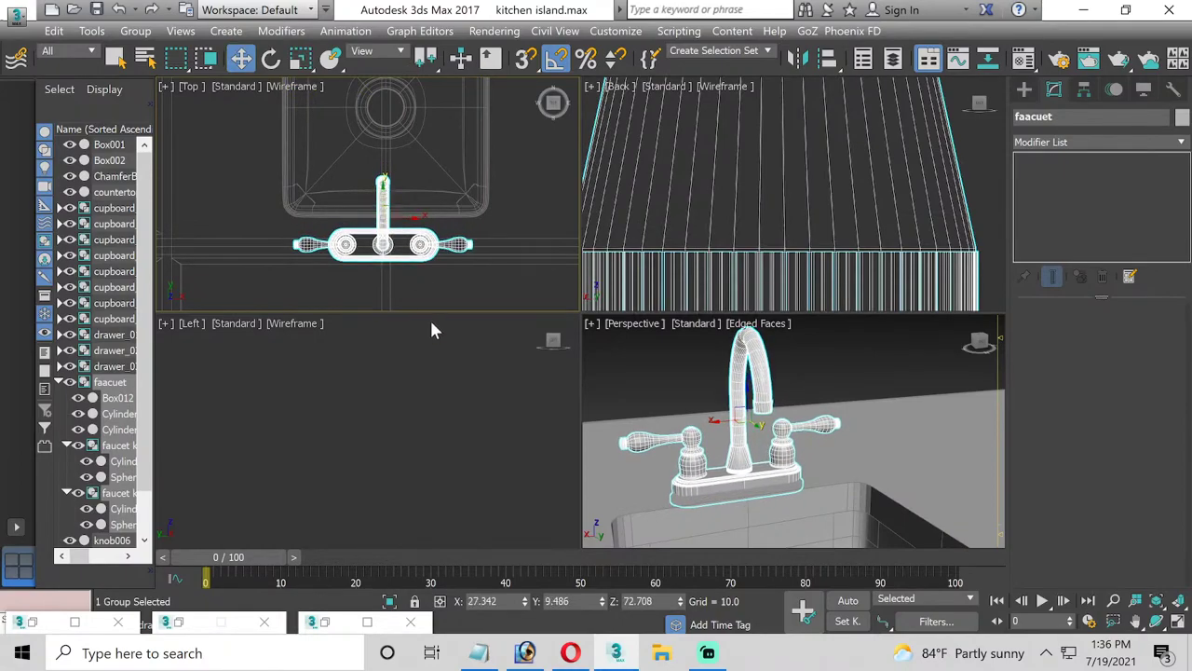
Raise the faucet onto the countertop, then select it in a maximized Perspective view
scroll(793, 142, "down", 5)
scroll(793, 143, "down", 3)
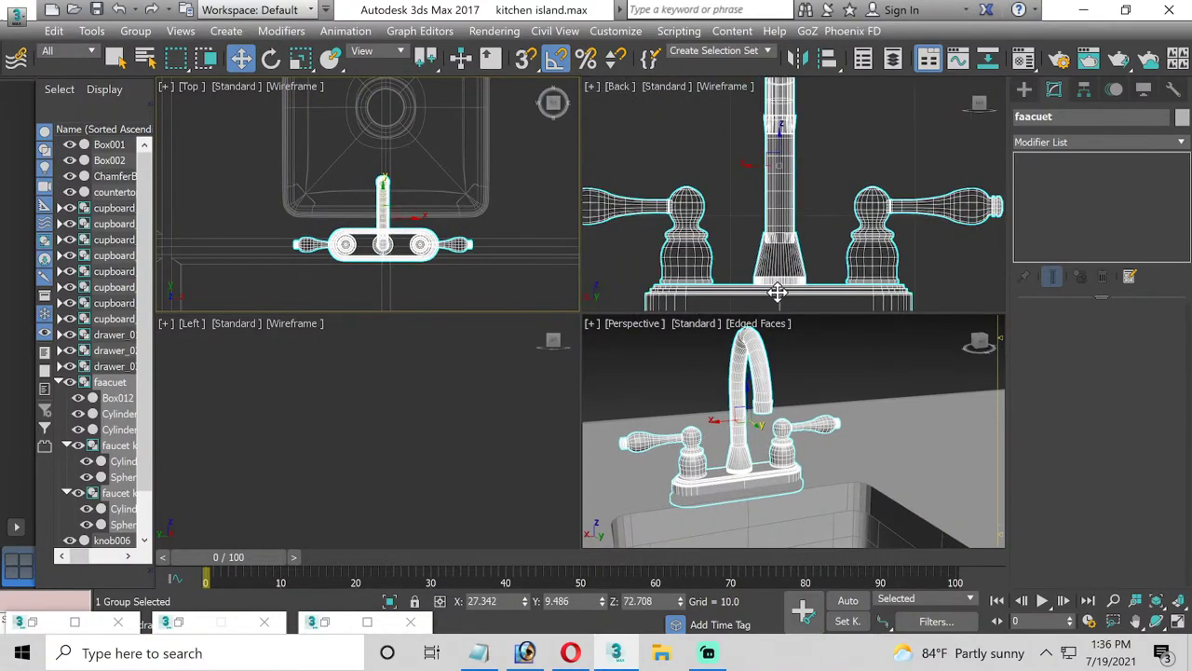
scroll(793, 142, "down", 2)
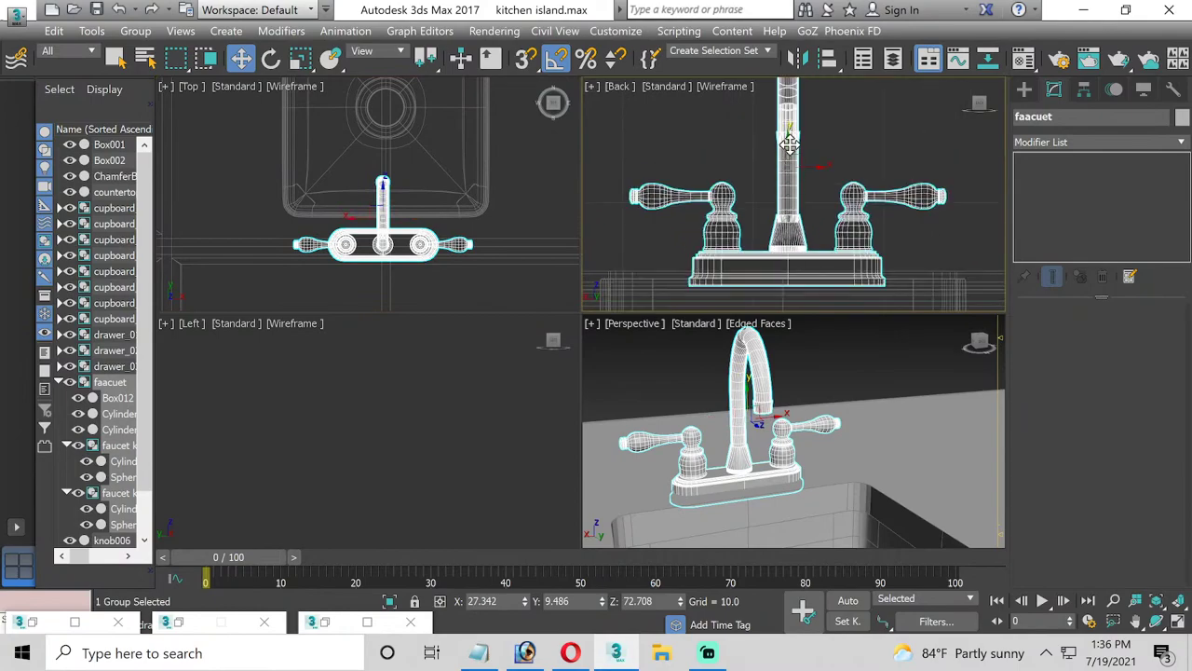
left_click_drag(793, 143, 780, 129)
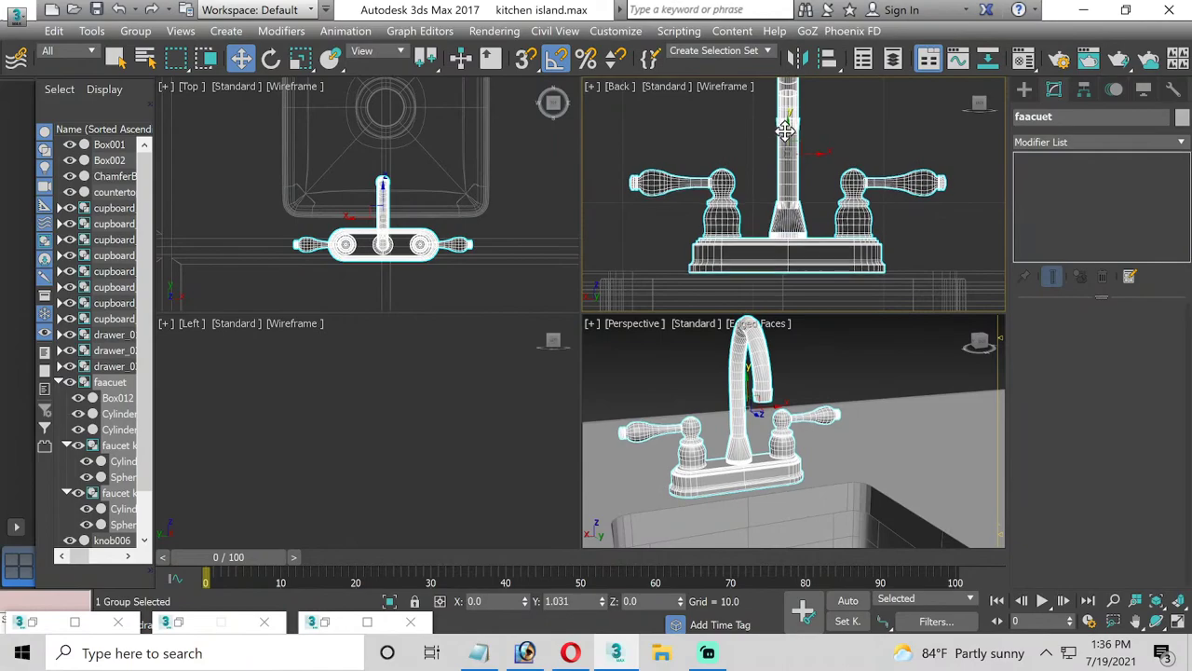
left_click(814, 382)
left_click(756, 368)
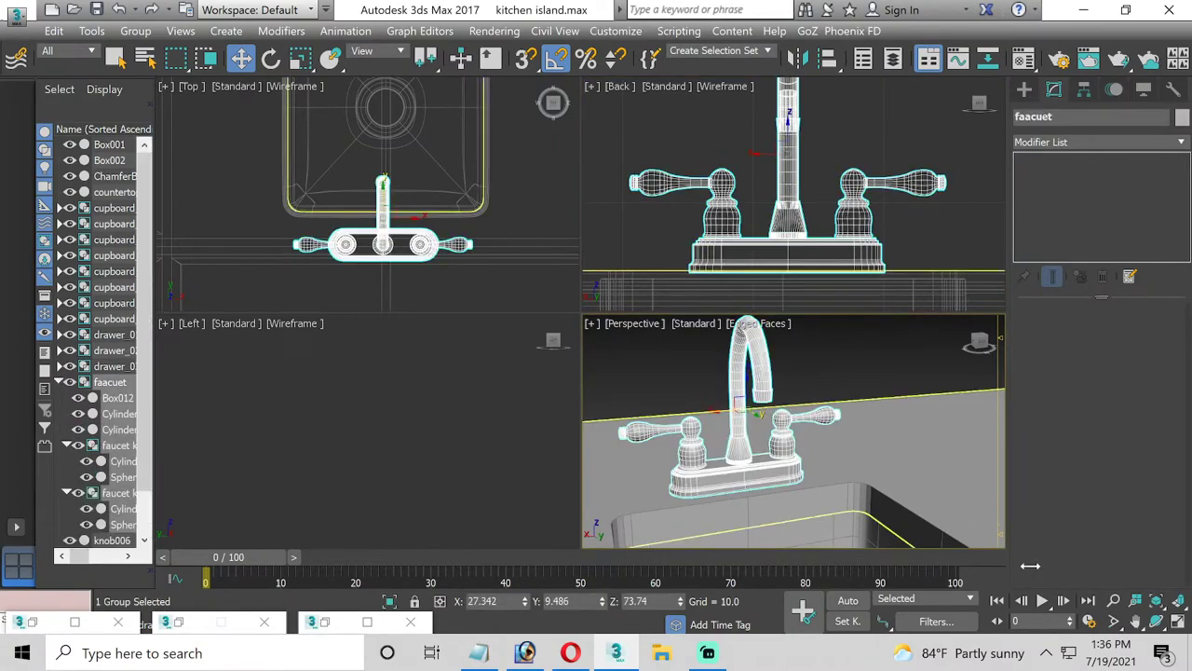
left_click(1177, 621)
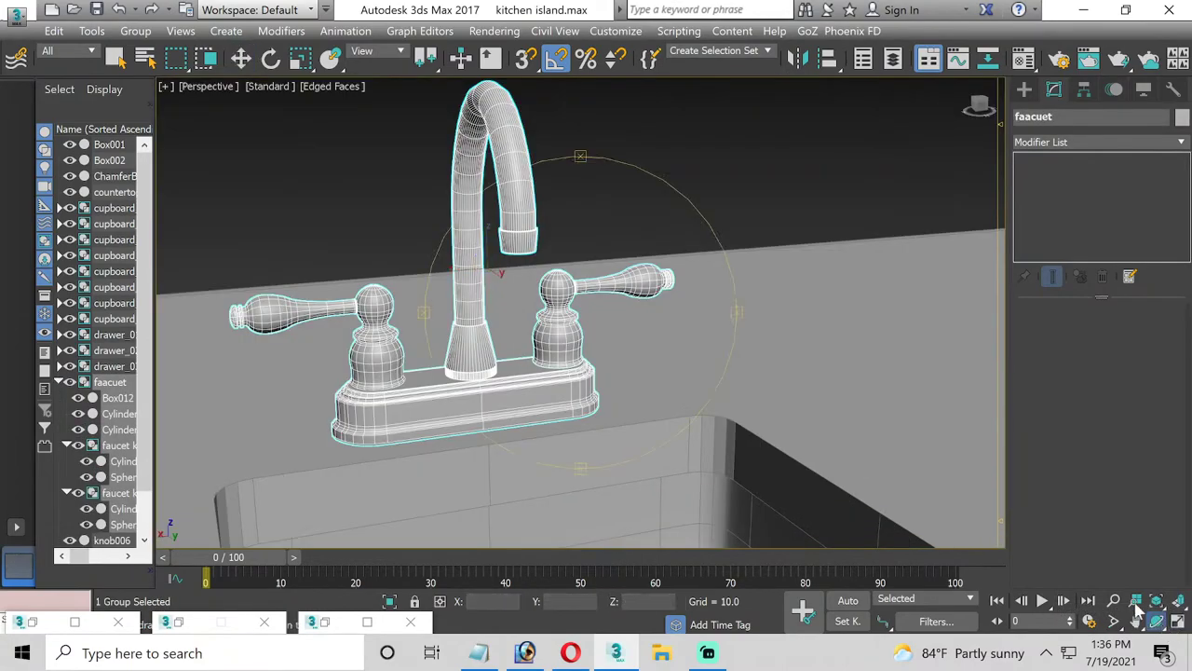
Orbit and pan out to view the whole island with the faucet, then deselect it
left_click(1156, 620)
scroll(578, 409, "up", 2)
mouse_move(578, 410)
left_mouse_down()
mouse_move(761, 405)
mouse_move(750, 404)
left_mouse_up()
scroll(558, 410, "down", 3)
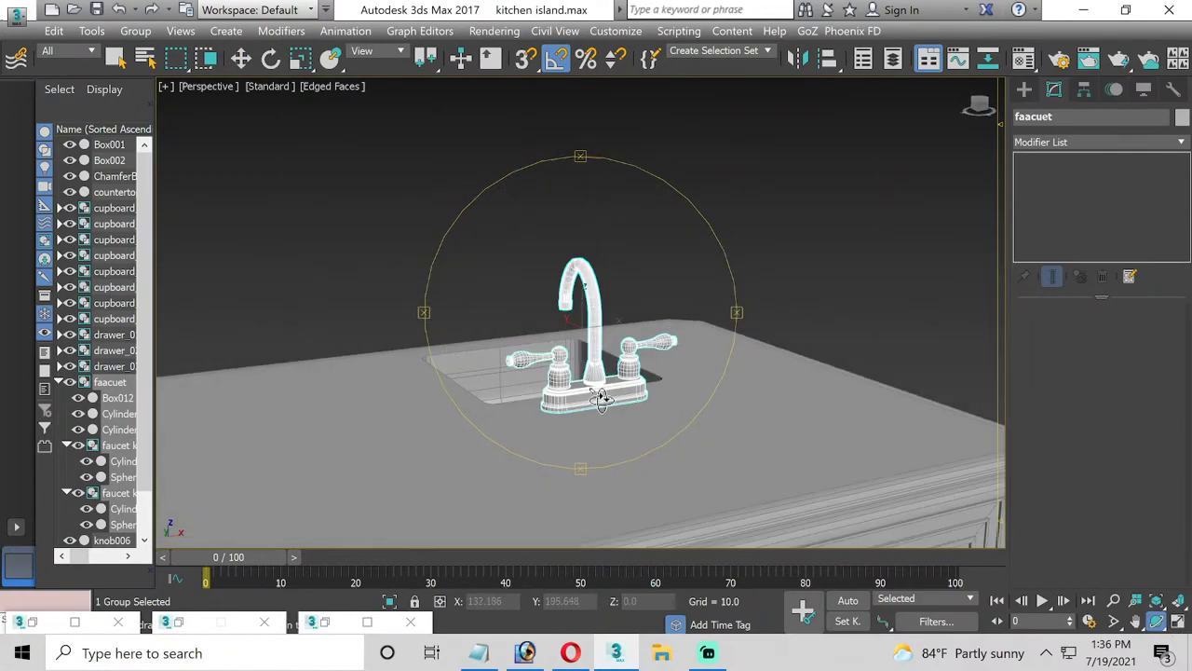
mouse_move(532, 444)
middle_mouse_down()
mouse_move(628, 331)
mouse_move(588, 311)
middle_mouse_up()
mouse_move(587, 311)
left_mouse_down()
mouse_move(504, 354)
mouse_move(541, 319)
mouse_move(538, 260)
left_mouse_up()
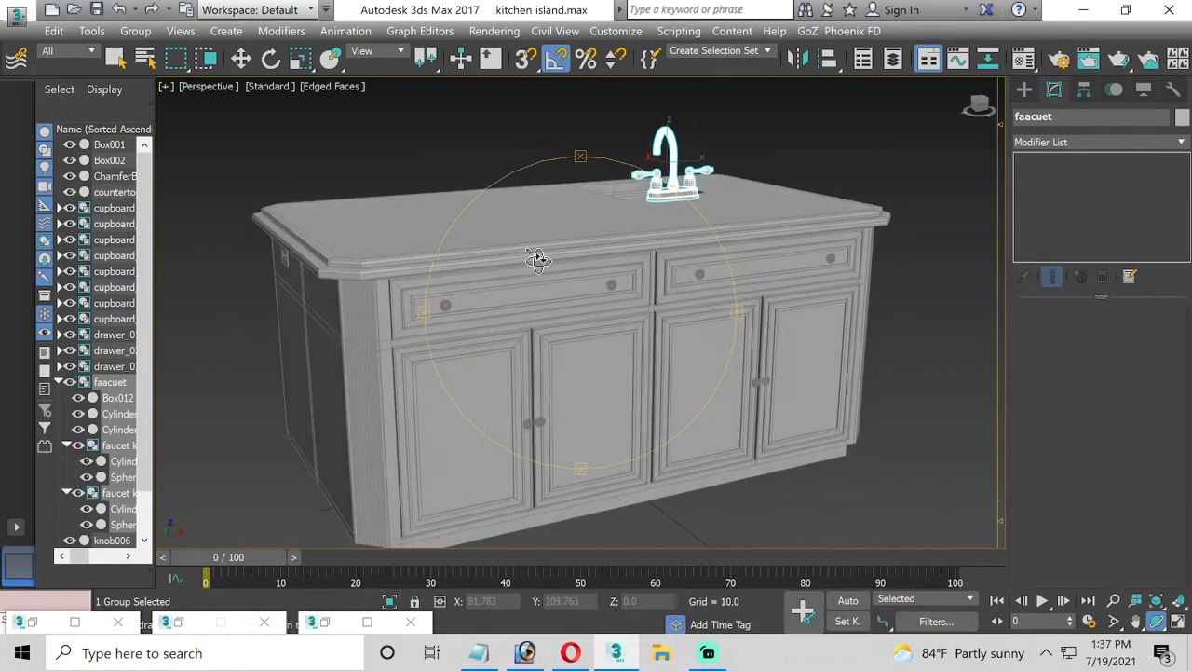
middle_click_drag(538, 257, 523, 191, "alt")
left_click(240, 58)
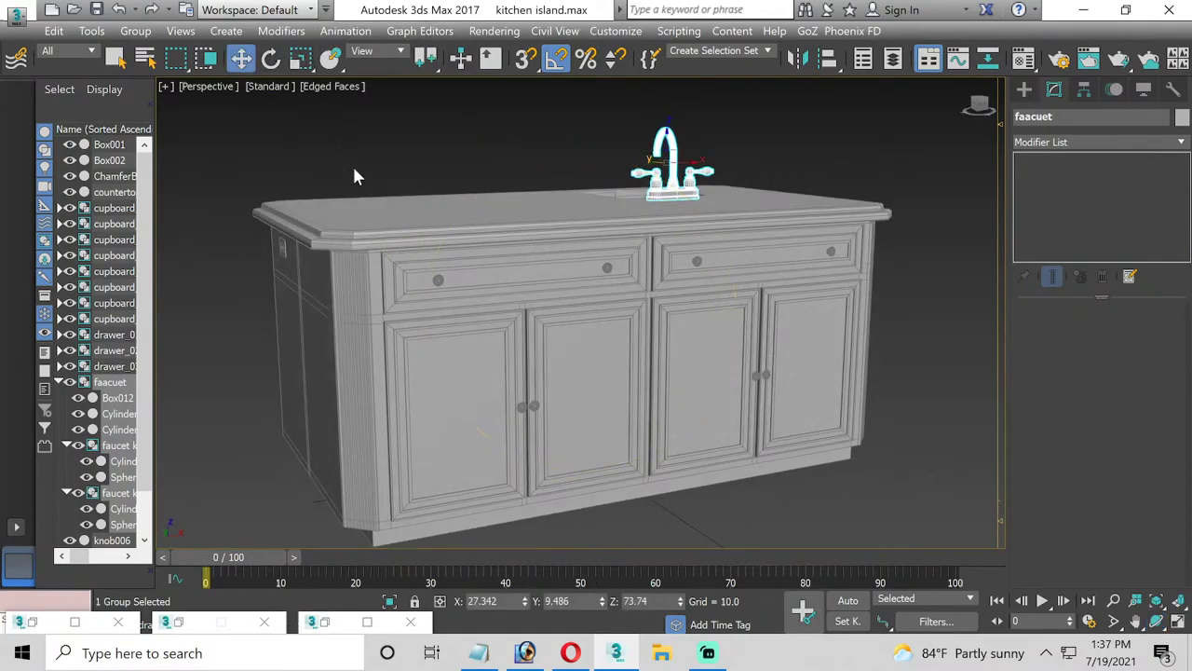
left_click(386, 153)
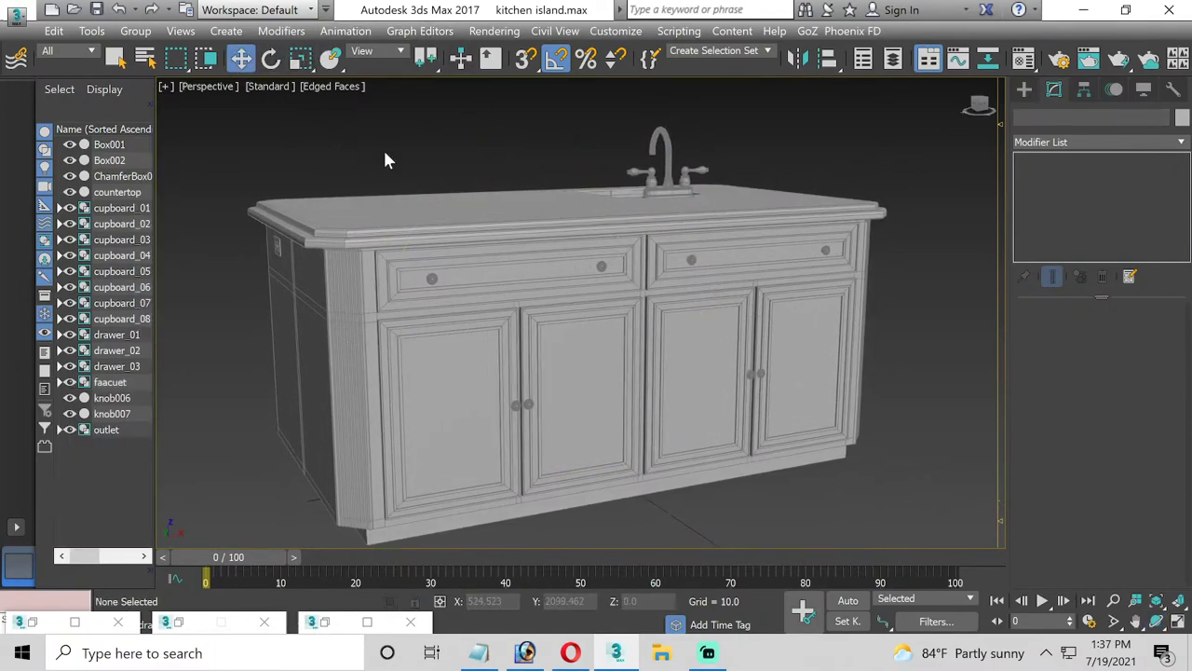
Close the faucet.jpg reference picture, briefly opening and closing the Material Editor
left_click(324, 624)
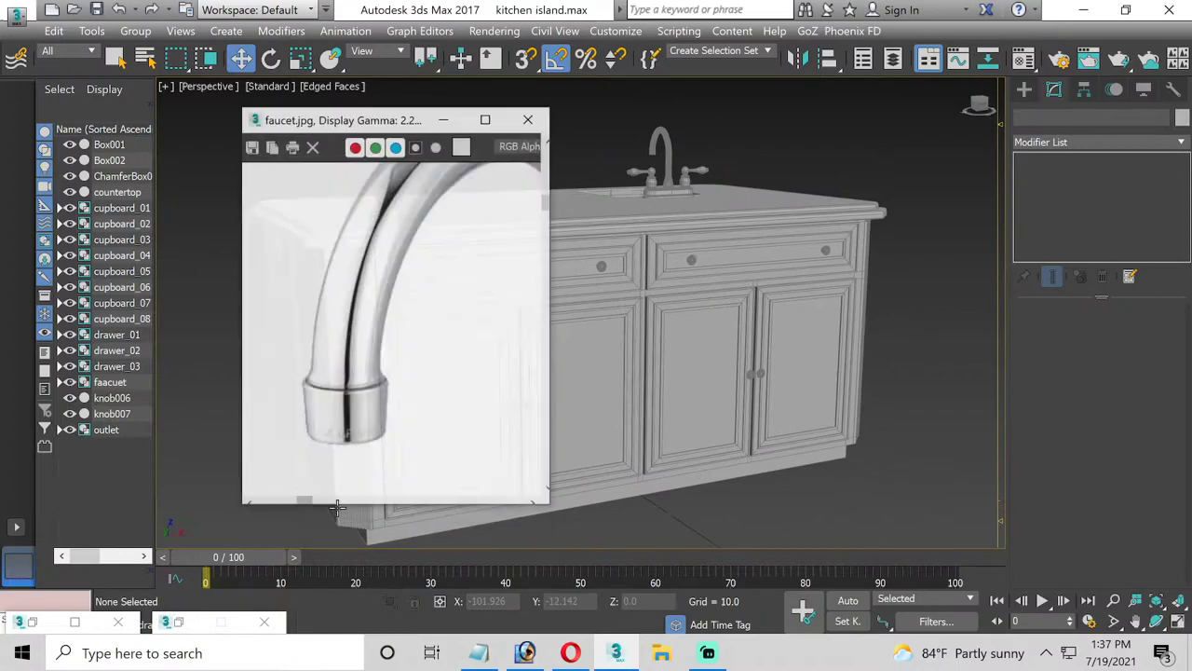
left_click(526, 97)
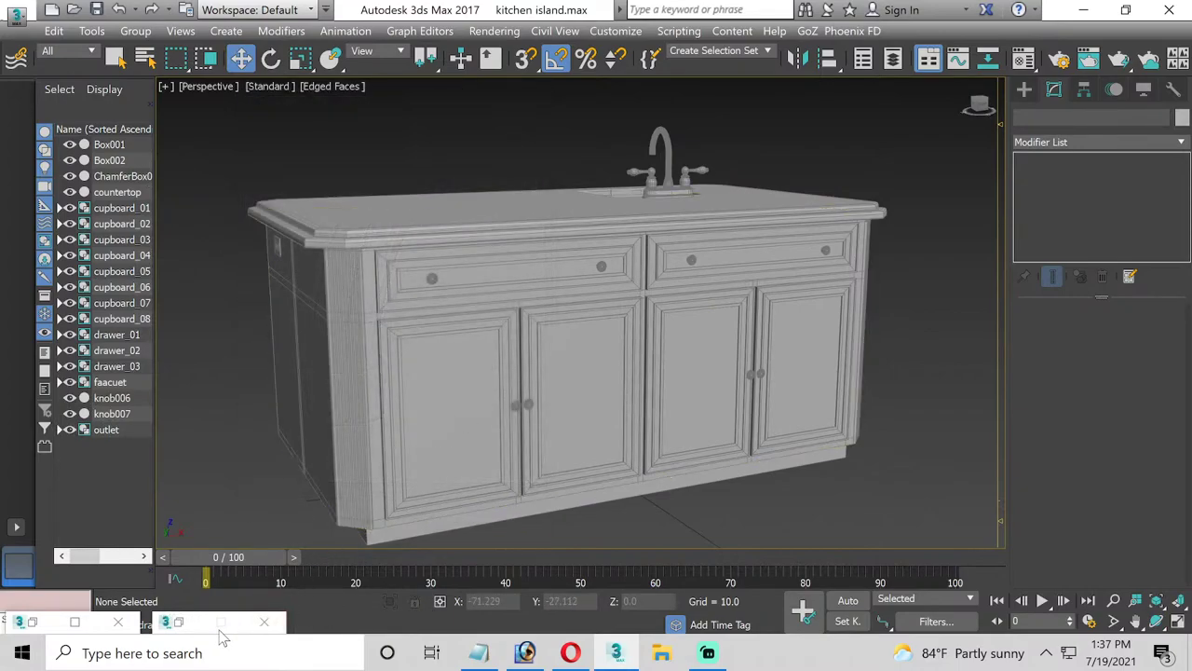
left_click(177, 622)
left_click(382, 39)
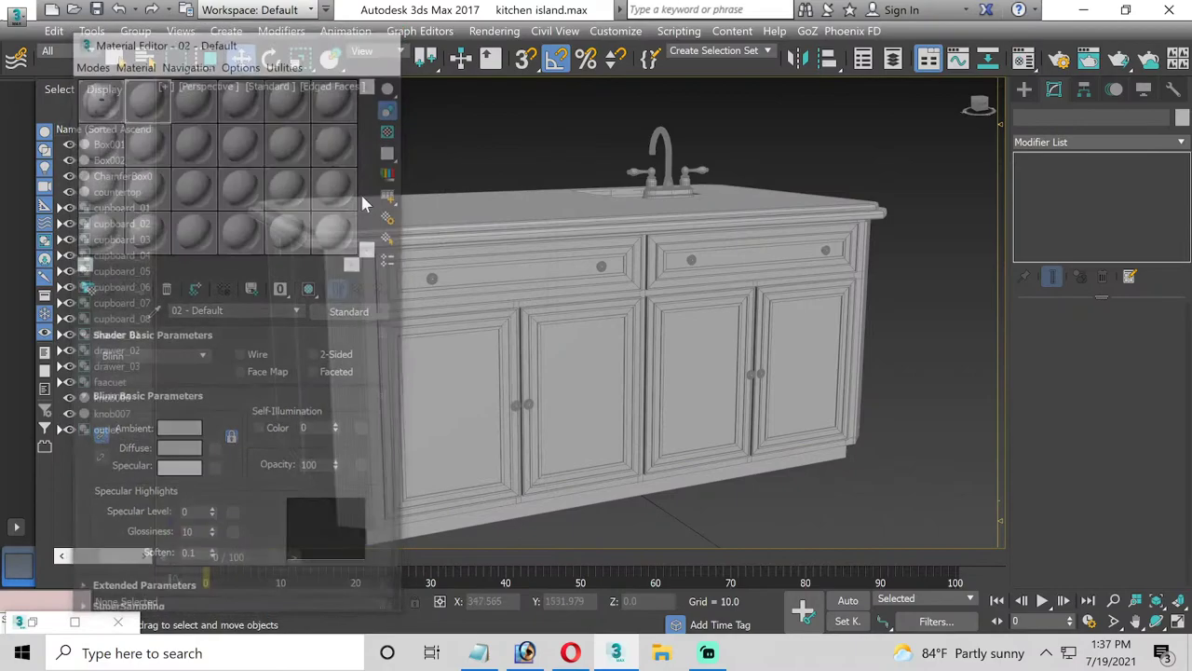
Restore the kitchen island.jpg photo, select the faucet group, and zoom the view out
left_click(34, 622)
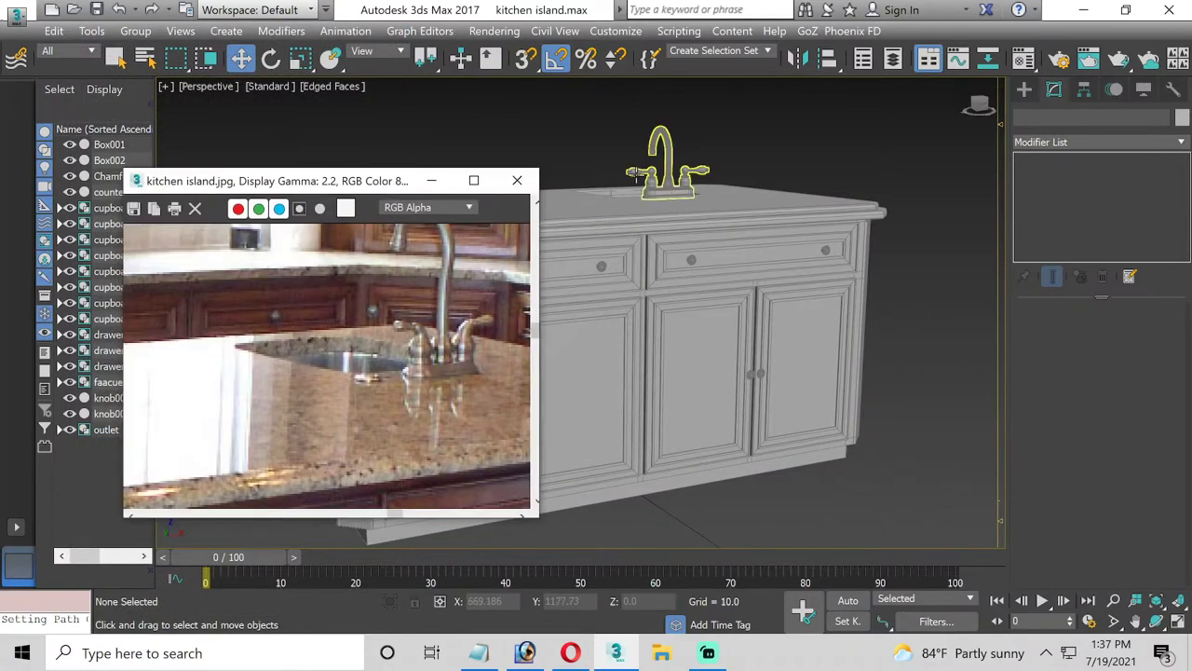
middle_click_drag(596, 242, 652, 214, "alt")
left_click(663, 201)
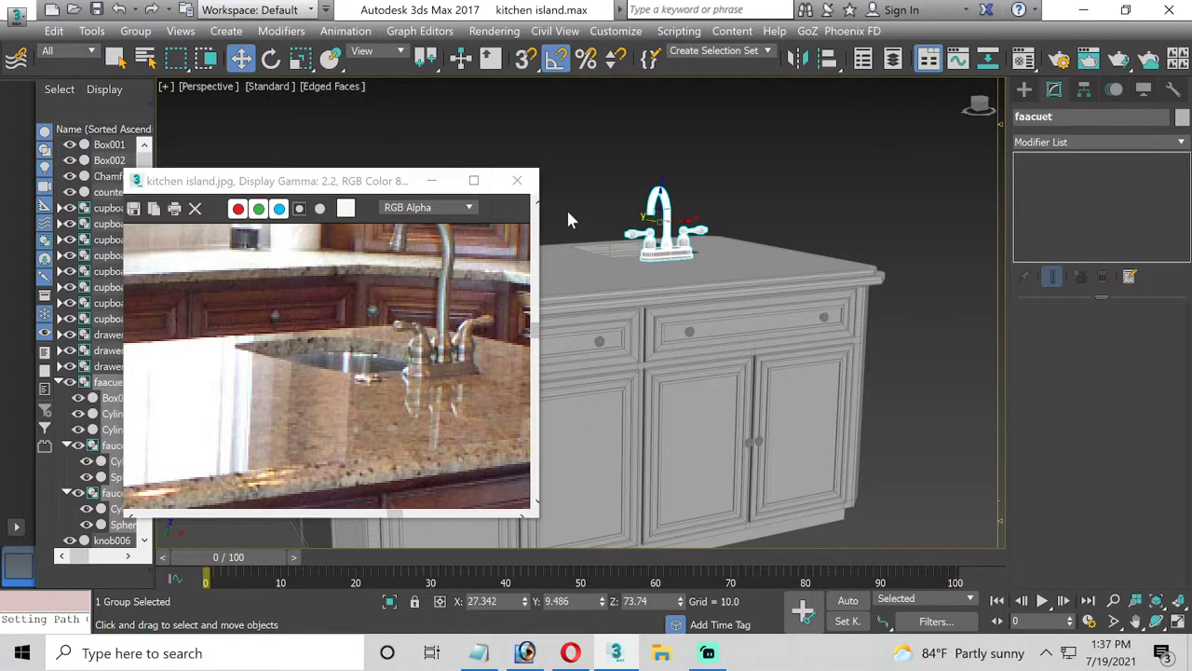
middle_click_drag(579, 251, 587, 326)
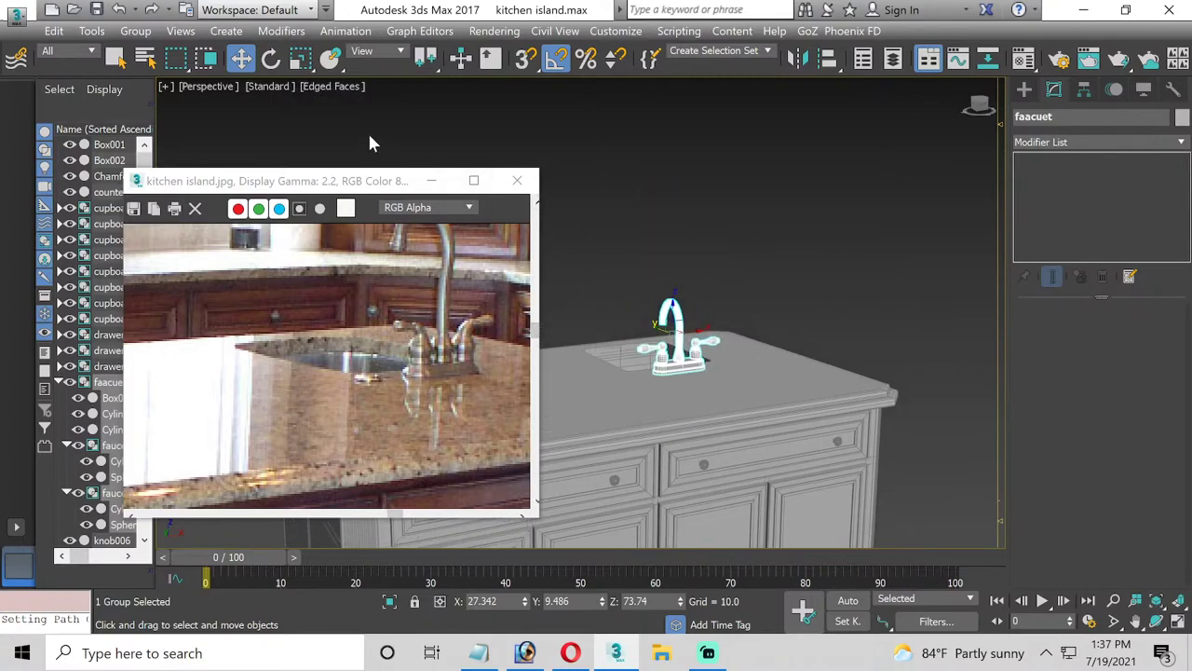
scroll(402, 369, "down", 3)
scroll(402, 371, "down", 2)
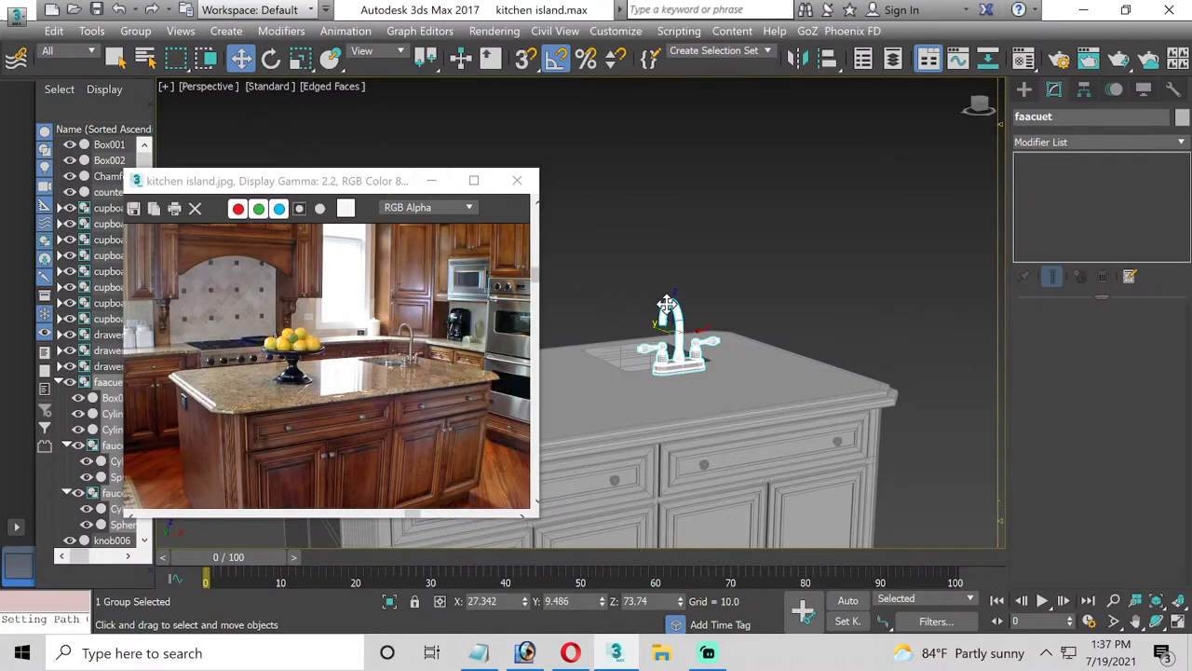
Open the faucet group, select the spout Cylinder004, and frame it in a maximized Back view
left_click(135, 31)
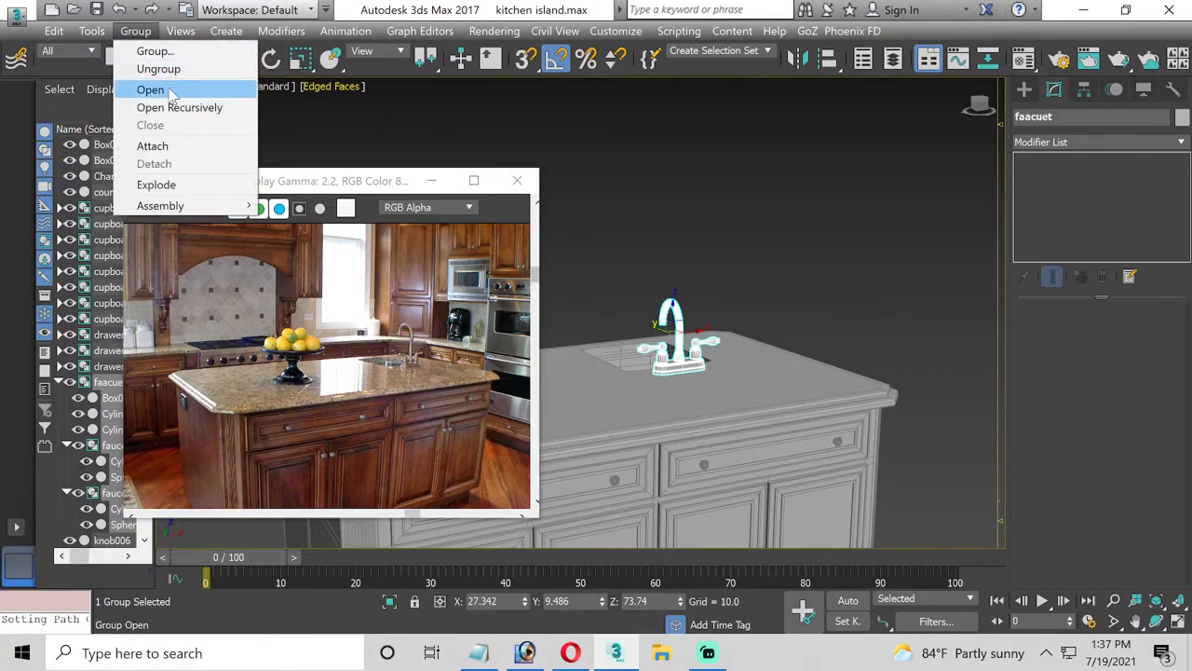
left_click(170, 91)
left_click(689, 321)
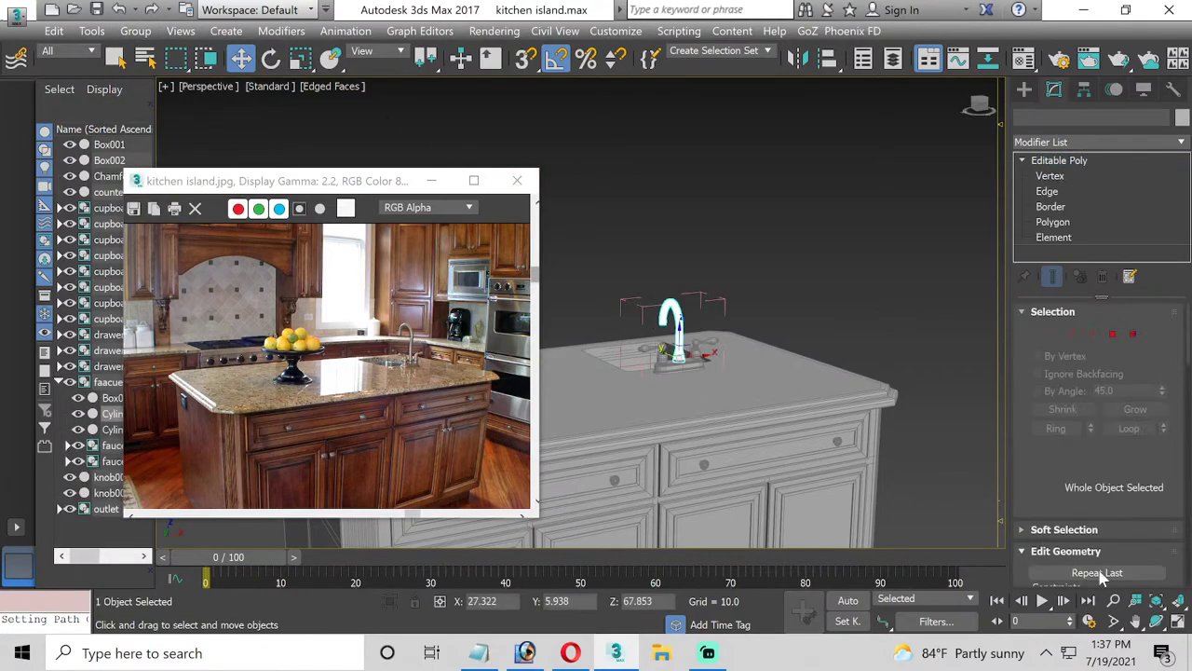
left_click(1178, 622)
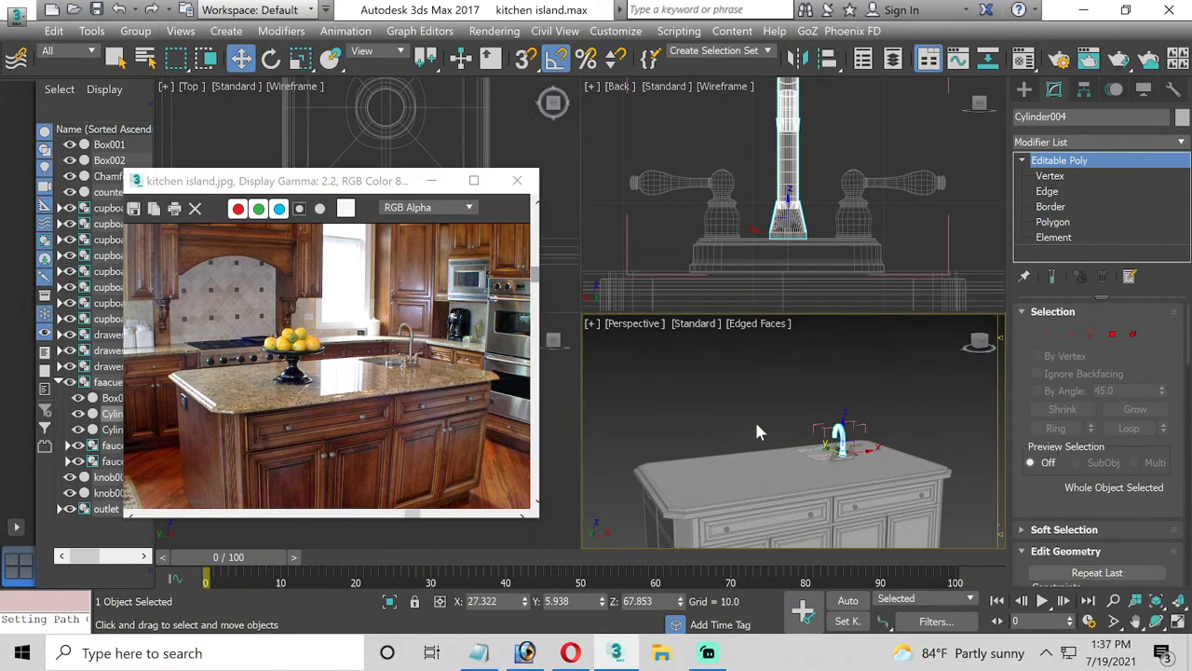
left_click(780, 233)
left_click(1176, 622)
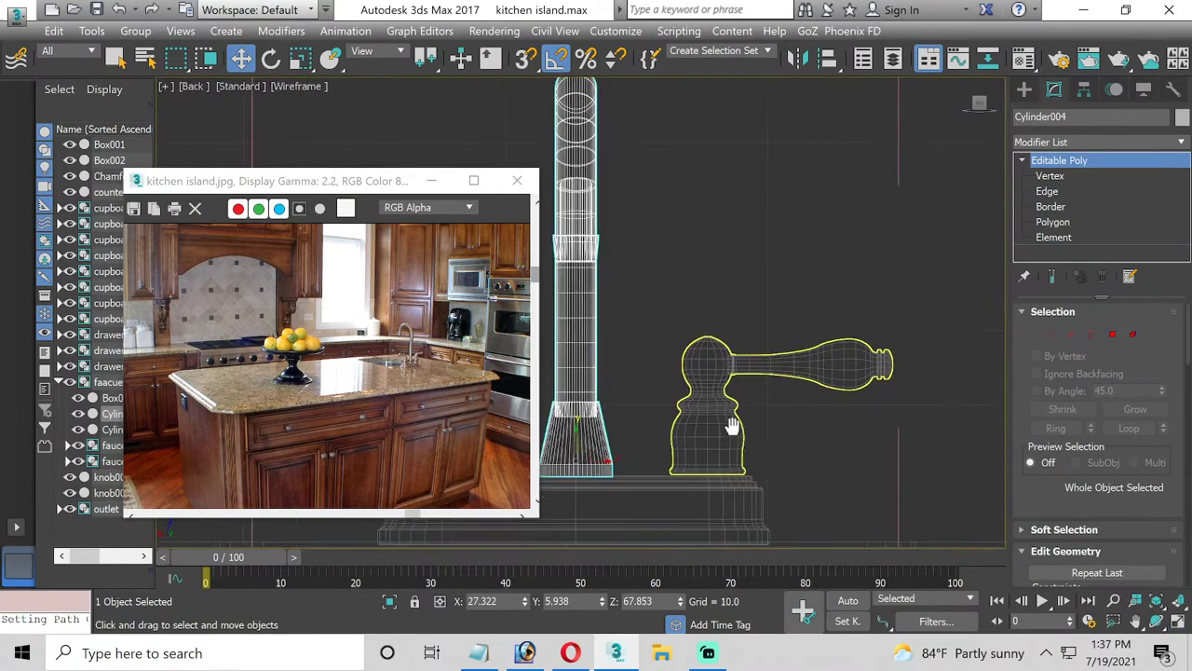
key("z")
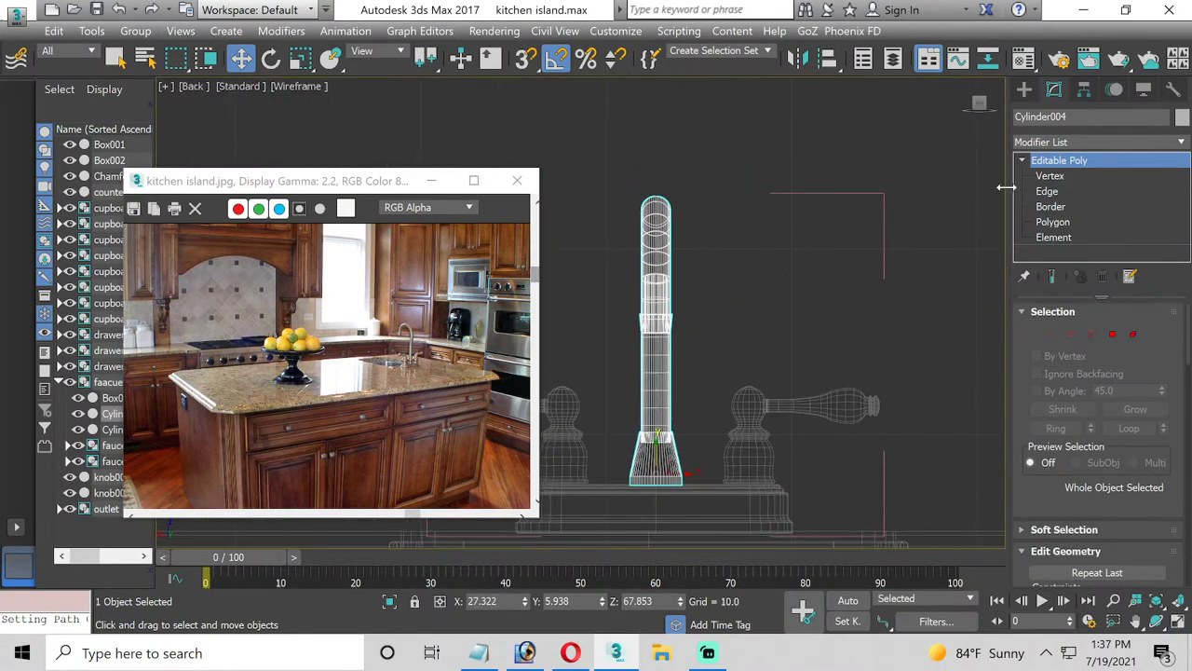
Move the spout's upper vertices up along Z to lengthen it, then deselect and maximize Perspective
left_click(1048, 176)
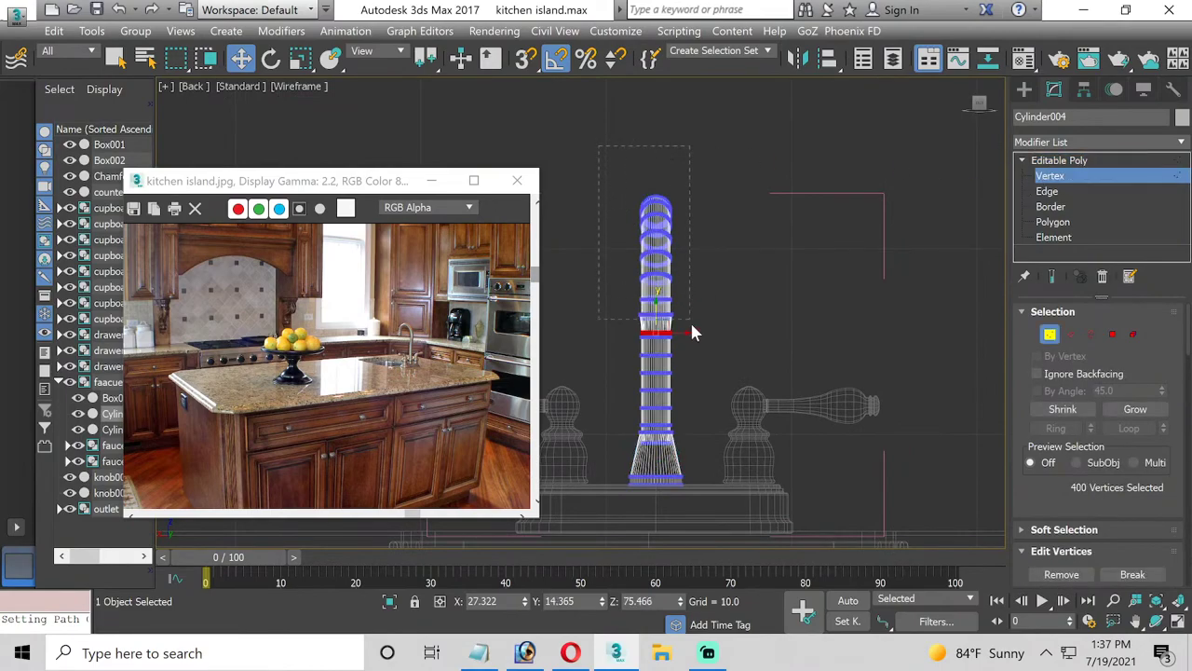
left_click_drag(710, 363, 719, 381)
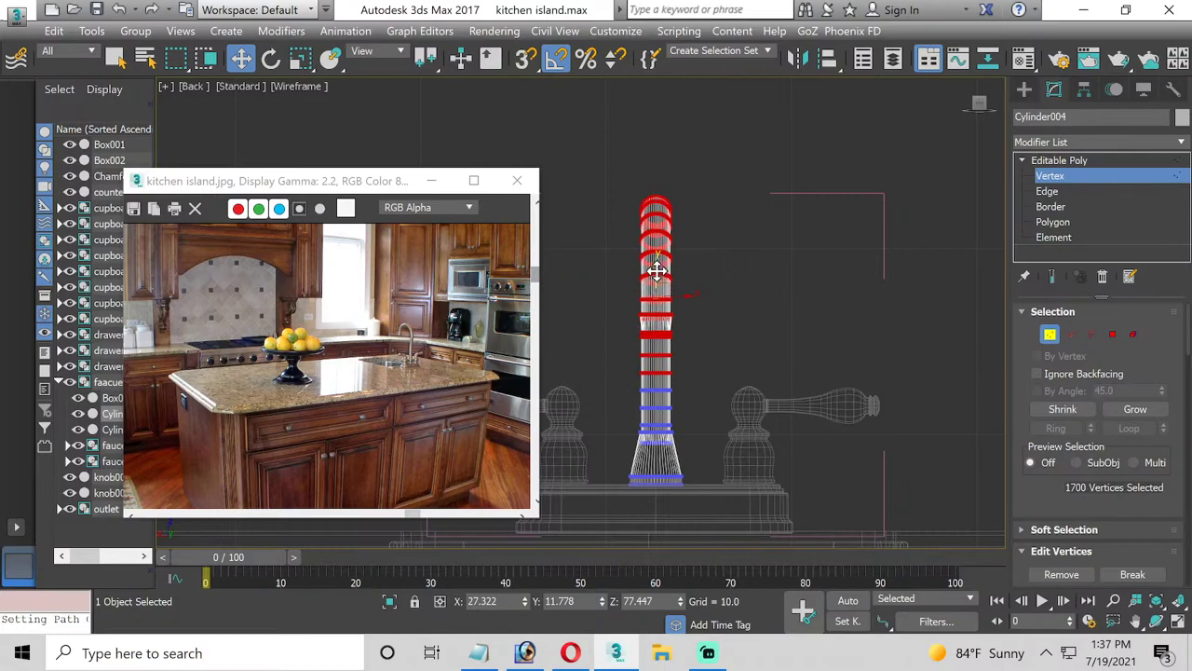
left_click_drag(658, 261, 658, 223)
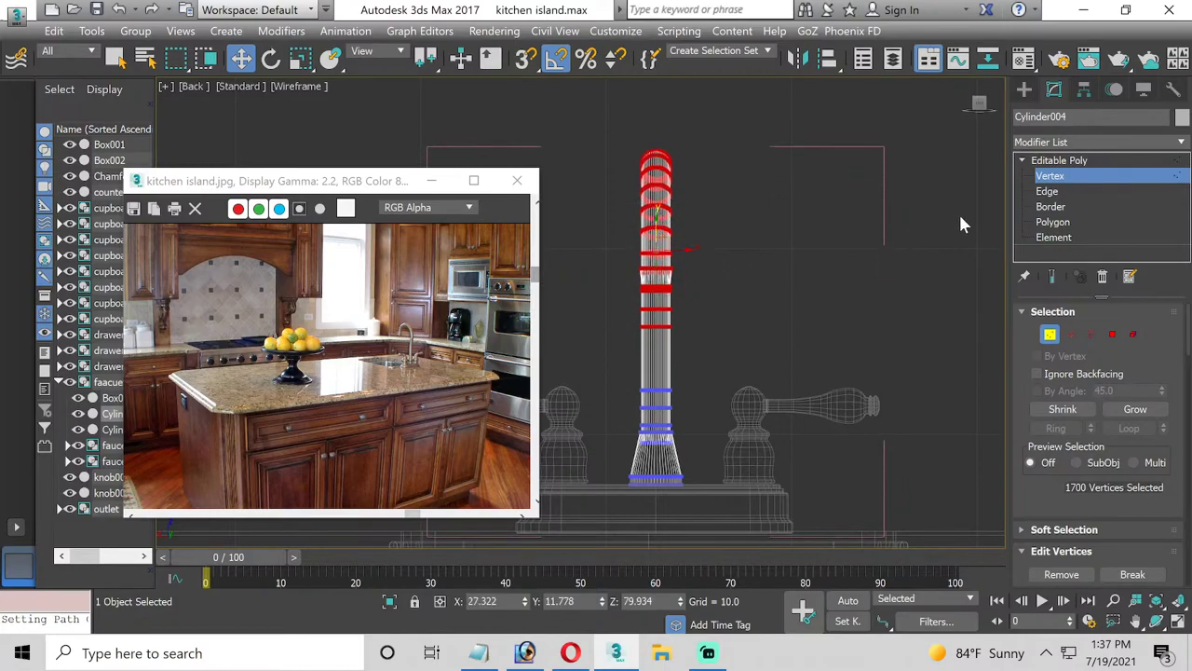
left_click(1102, 176)
left_click(1176, 620)
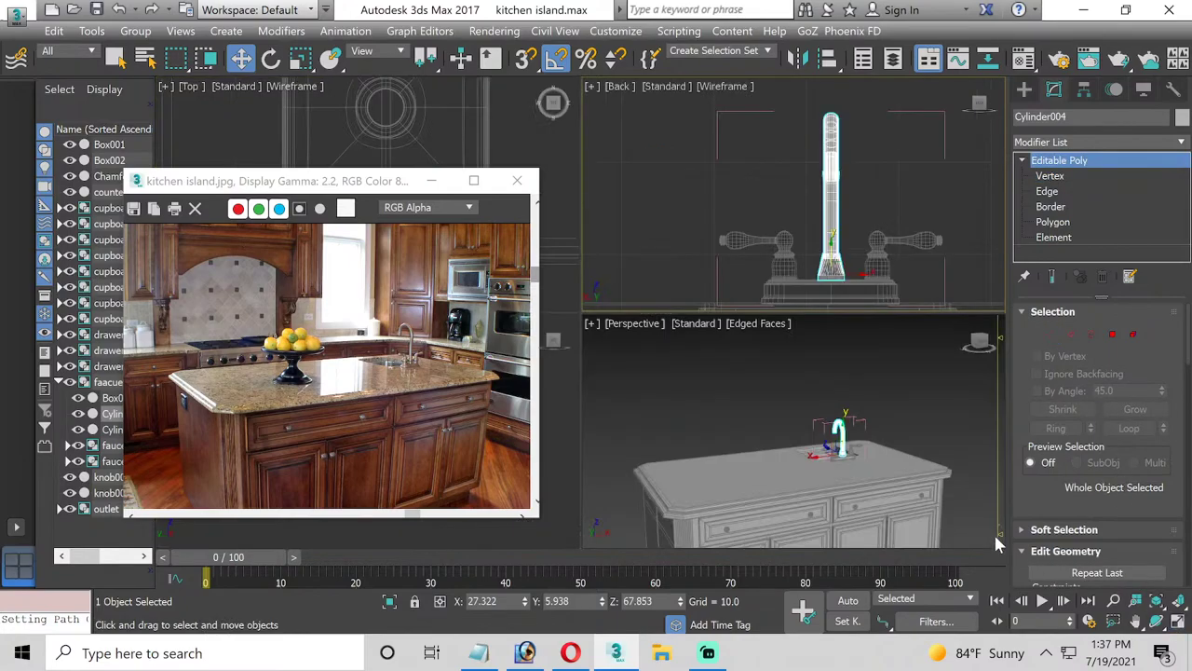
left_click(973, 442)
left_click(1178, 621)
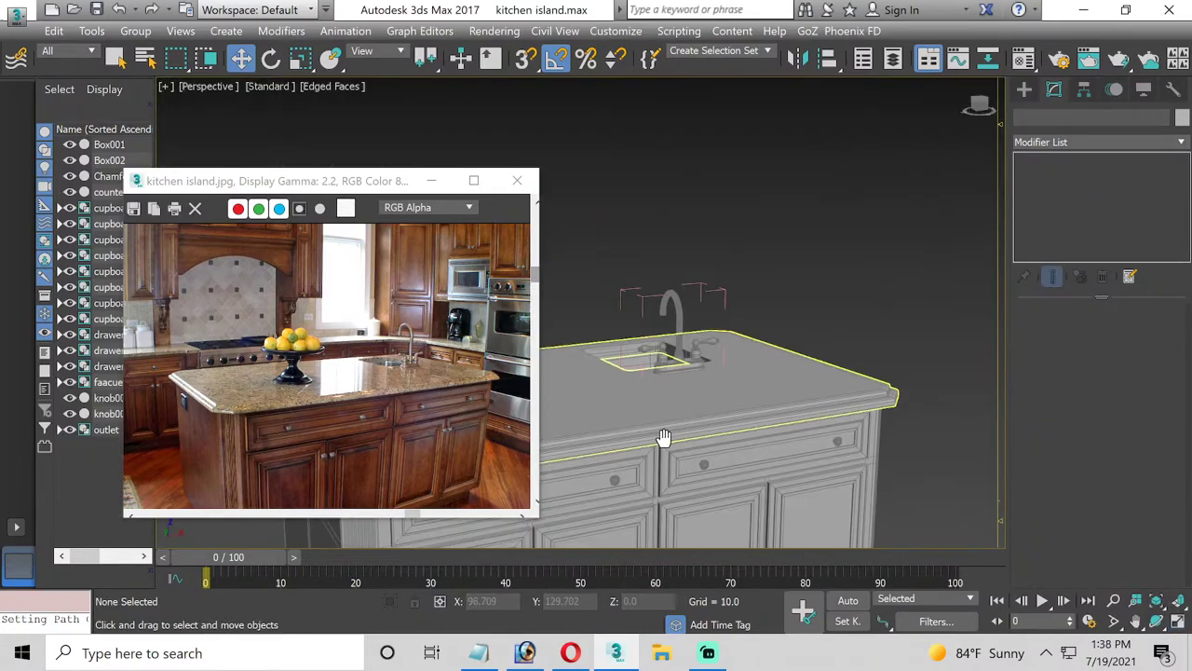
Hide the kitchen island reference photo and frame the island, looking down onto the countertop
mouse_move(665, 439)
middle_mouse_down()
mouse_move(723, 274)
mouse_move(700, 271)
middle_mouse_up()
scroll(715, 267, "up", 3)
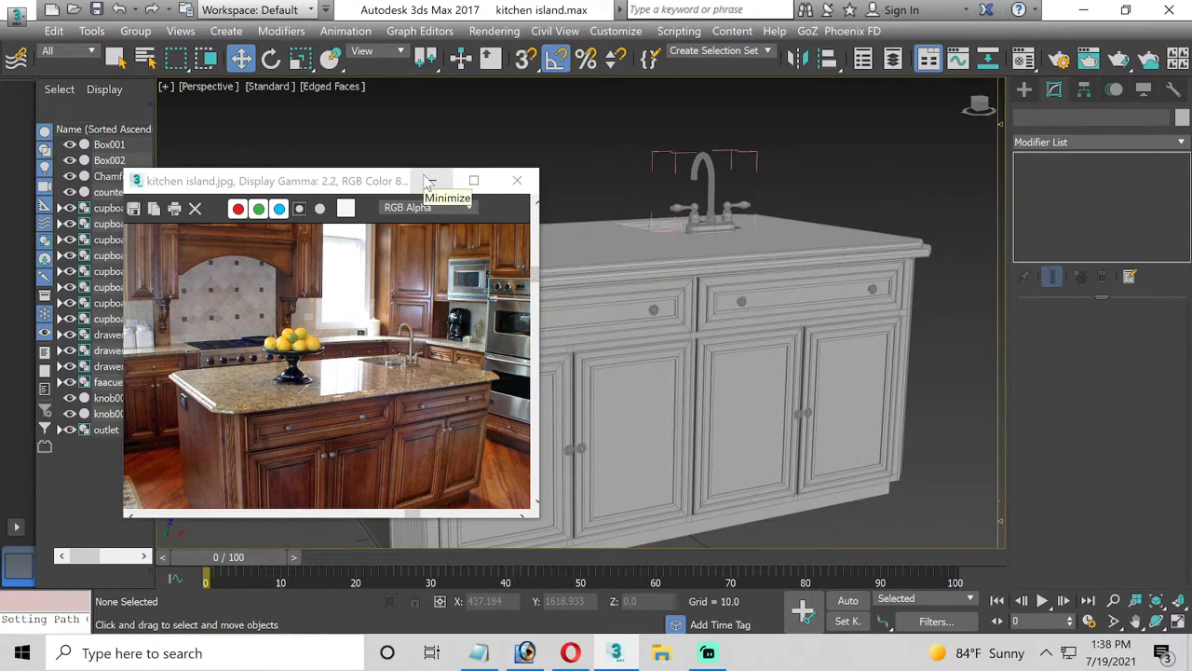
left_click(429, 180)
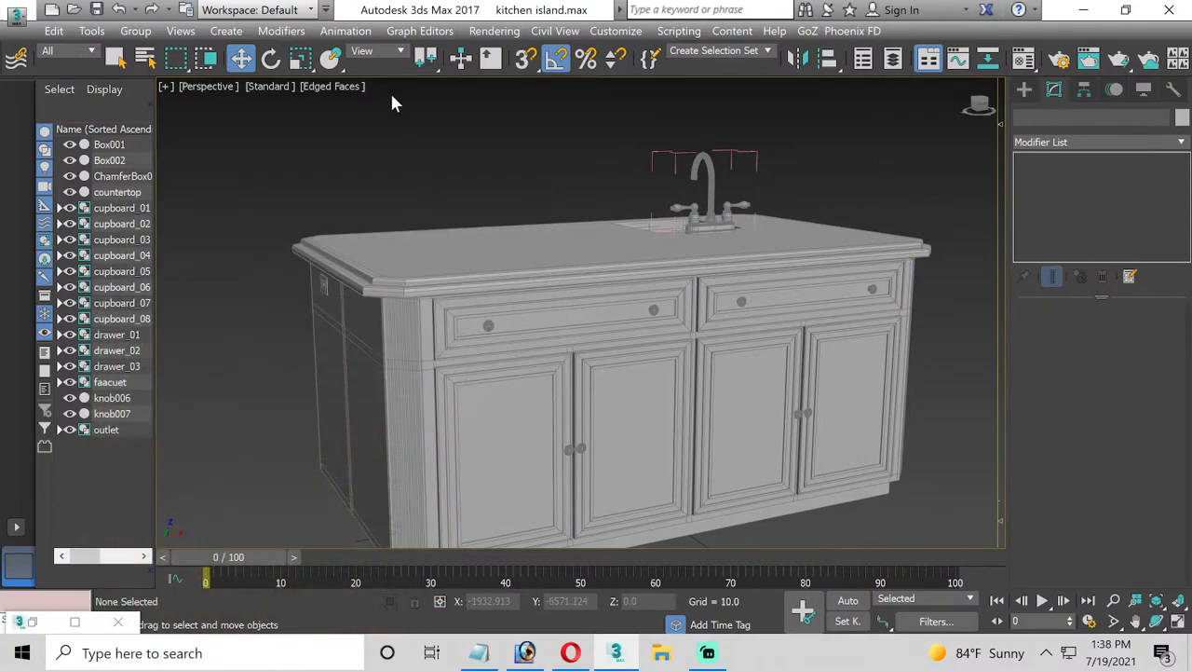
middle_click_drag(472, 292, 456, 234)
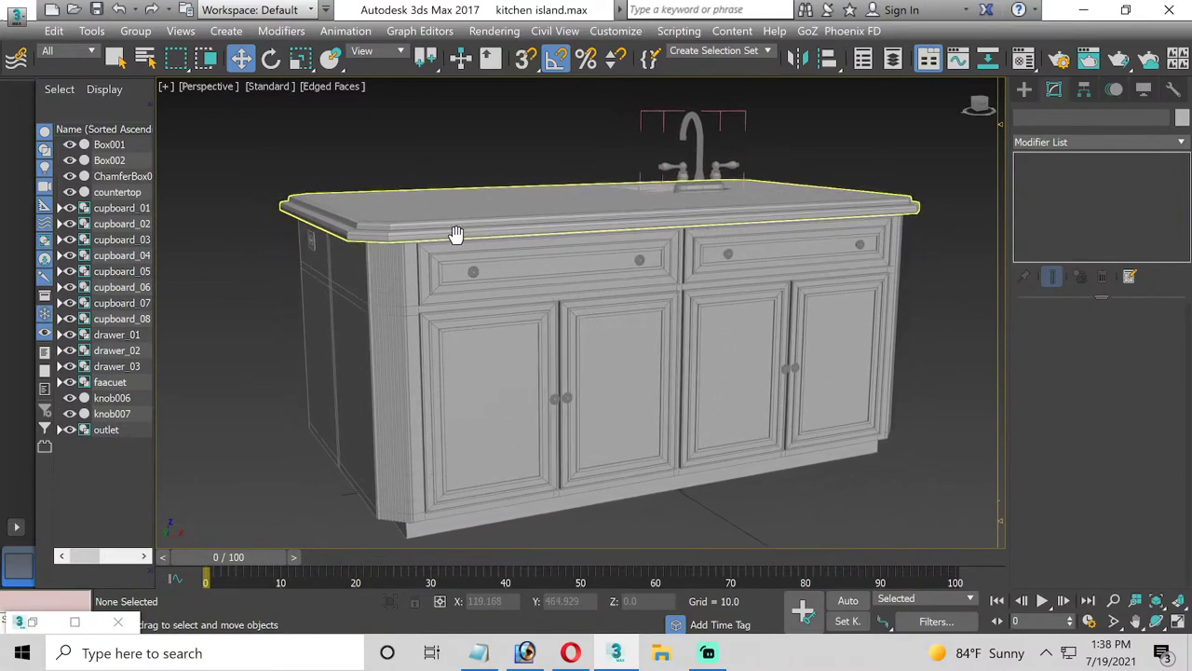
left_click(465, 224)
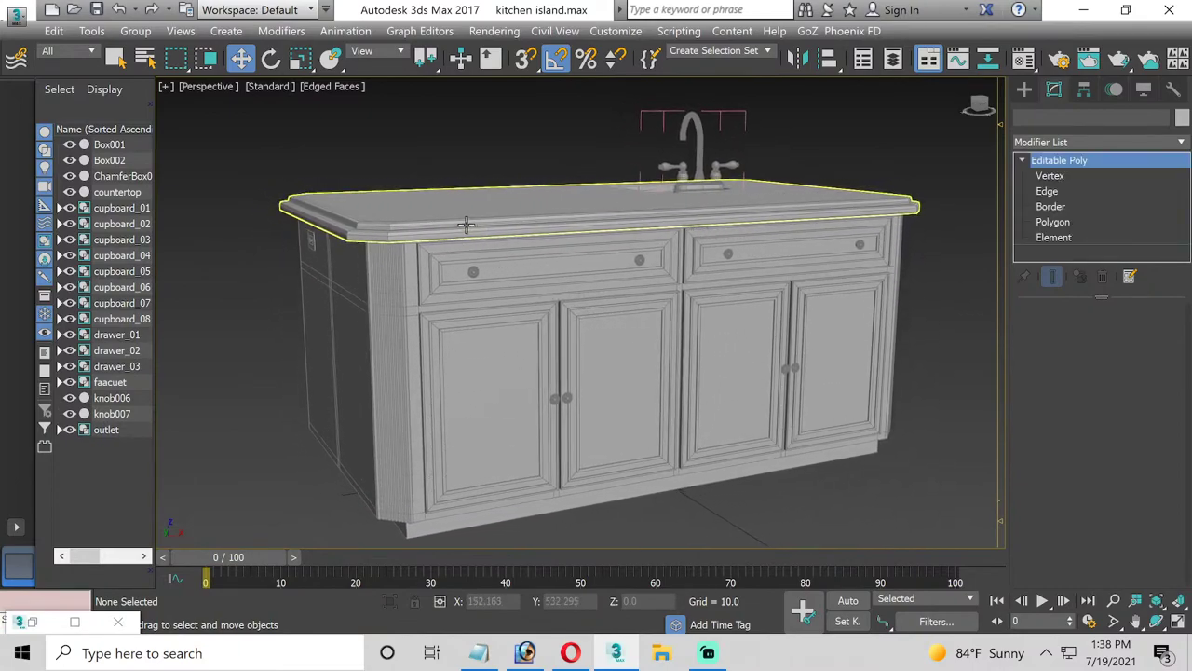
left_click(1156, 622)
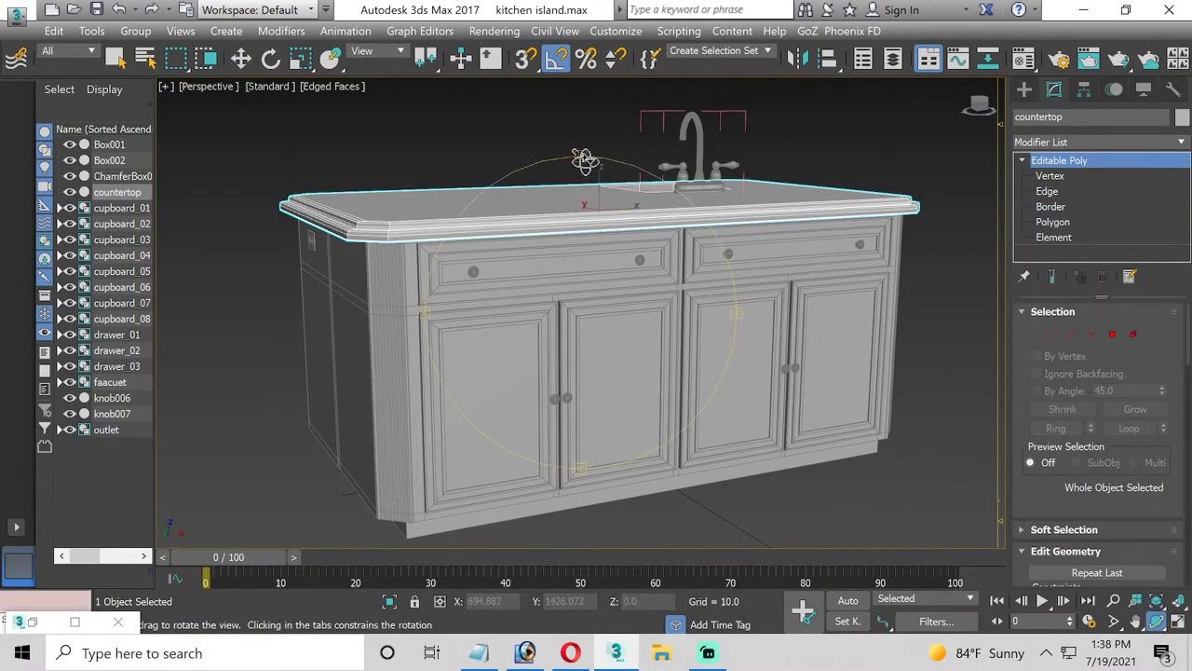
left_click_drag(580, 153, 580, 164)
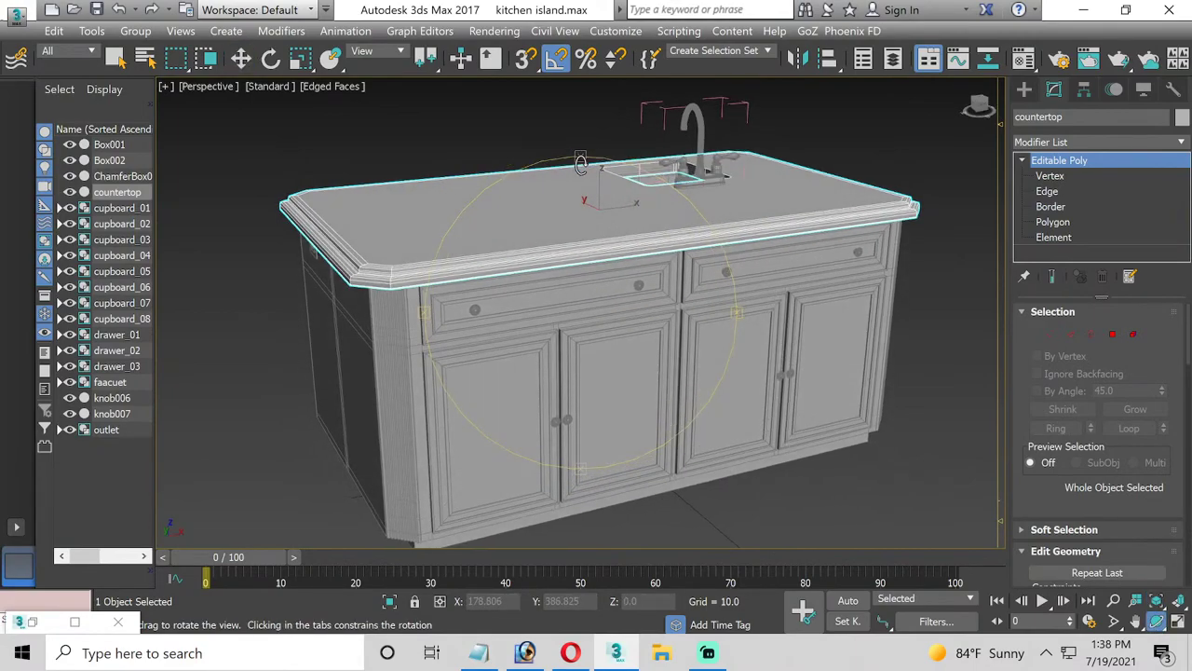
mouse_move(601, 288)
middle_mouse_down()
mouse_move(571, 286)
mouse_move(581, 286)
middle_mouse_up()
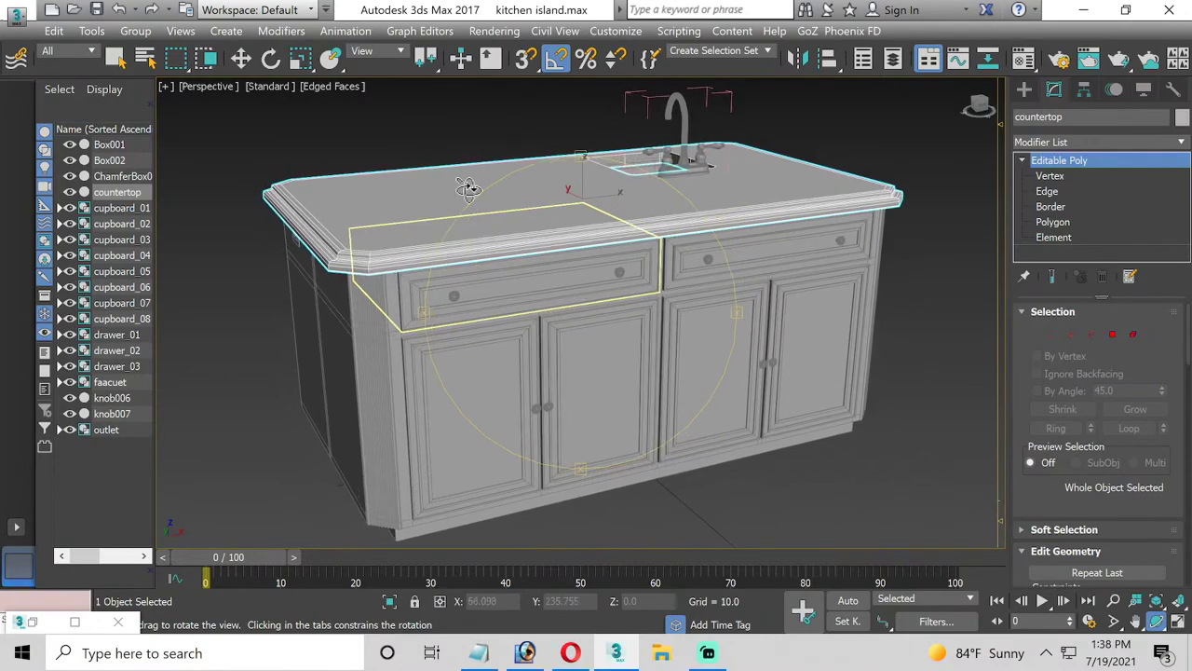
Deselect the countertop with Select and Move, then zoom into the cabinet corner and back out
left_click(240, 58)
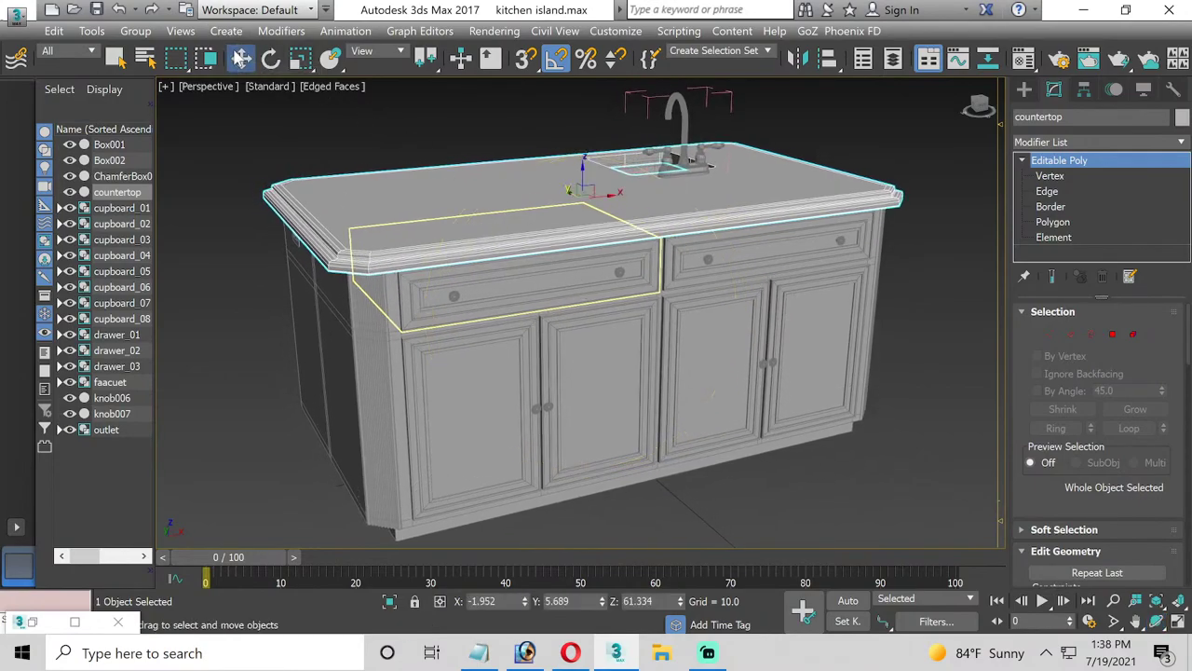
left_click(277, 128)
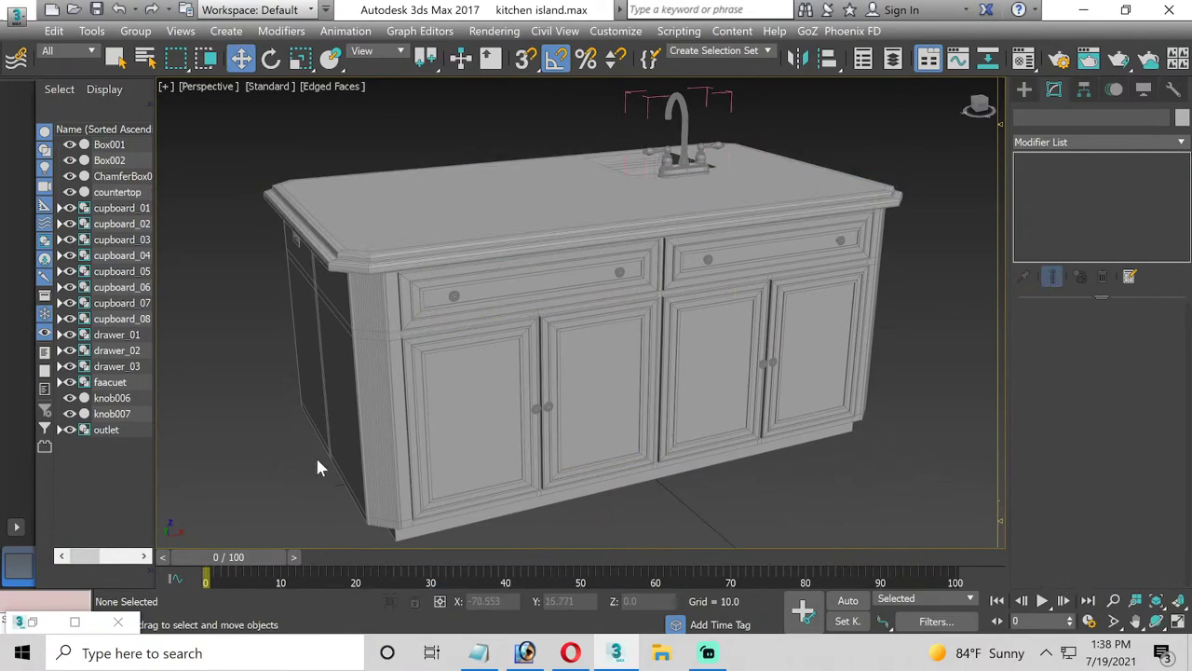
scroll(322, 464, "up", 5)
scroll(327, 463, "up", 5)
scroll(326, 463, "down", 5)
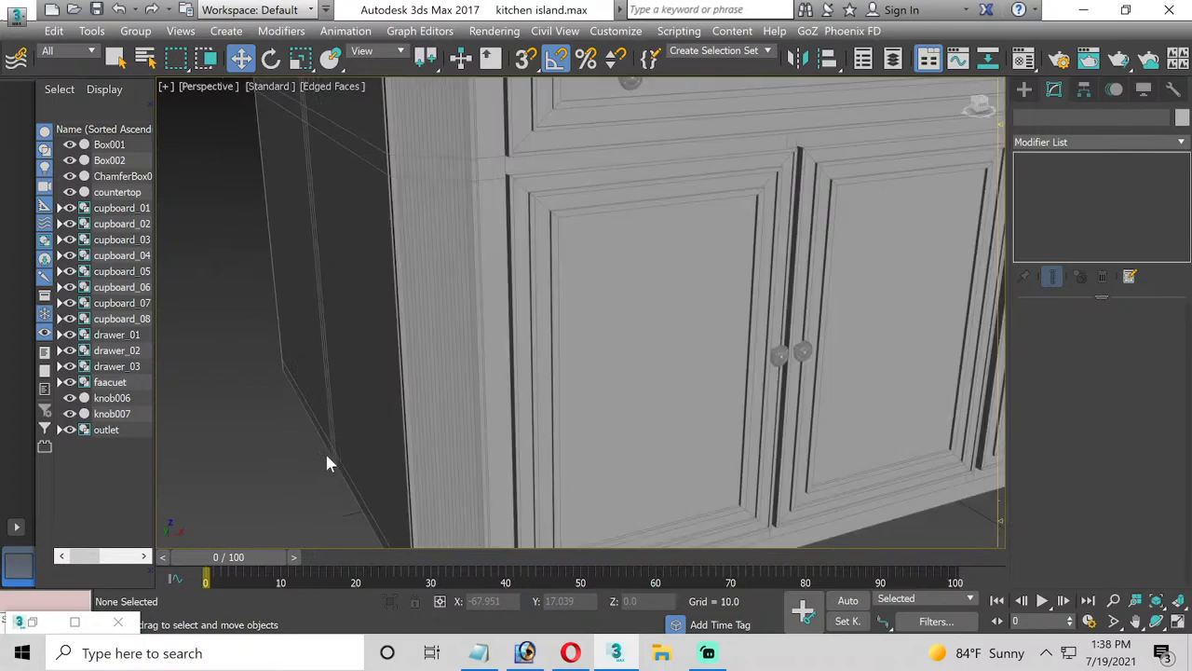
scroll(326, 462, "down", 5)
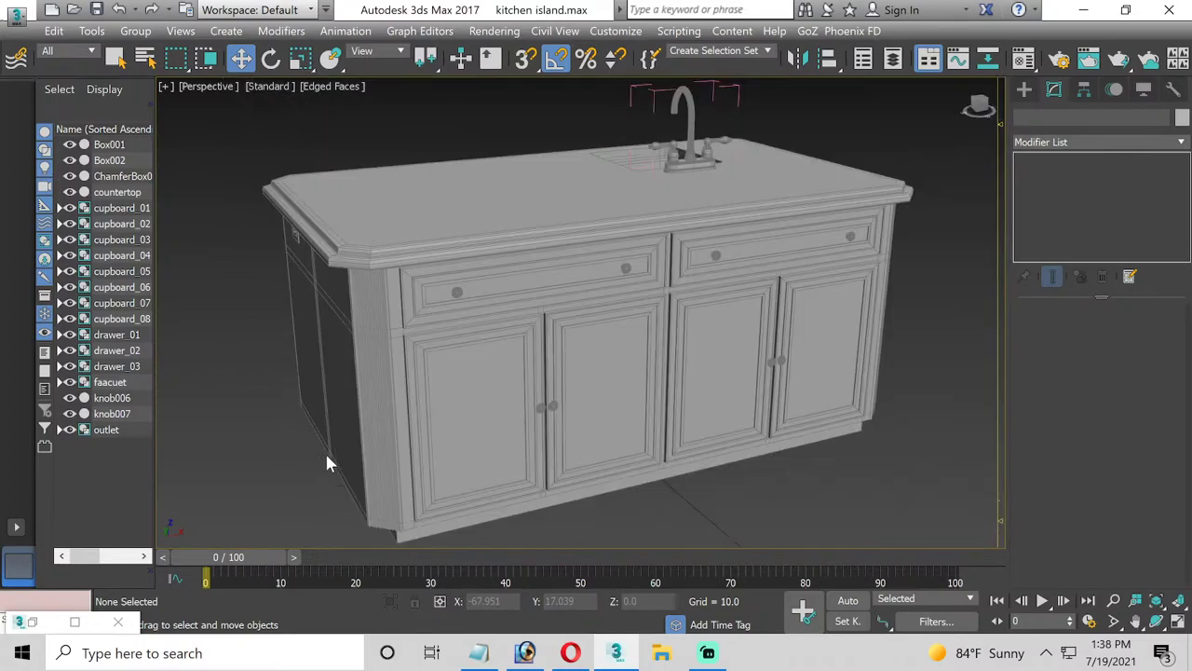
Select Box002's whole left side panel at Polygon level using By Angle set to 25
left_click(372, 389)
left_click(1078, 225)
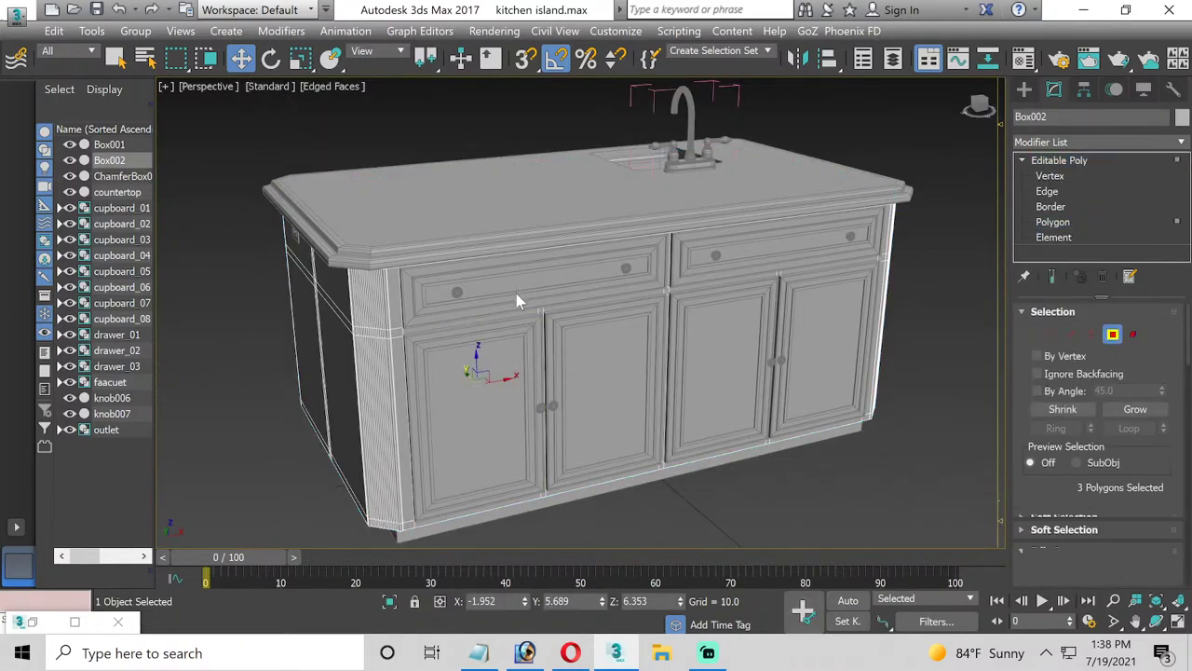
left_click(337, 365)
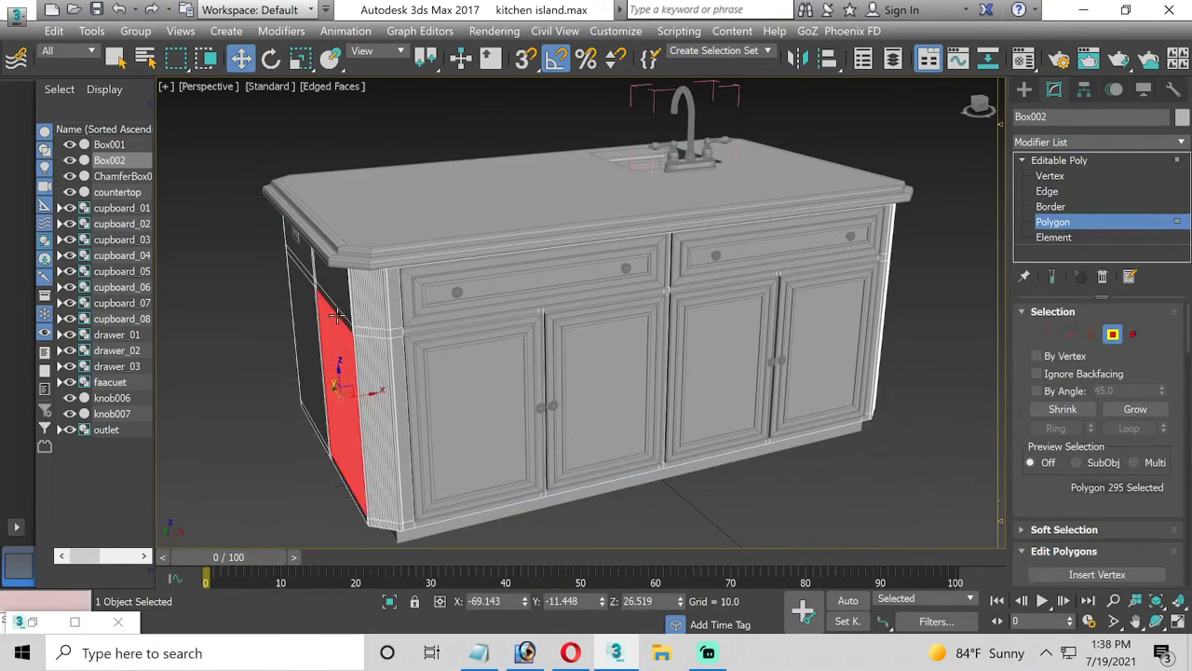
key("ctrl+z")
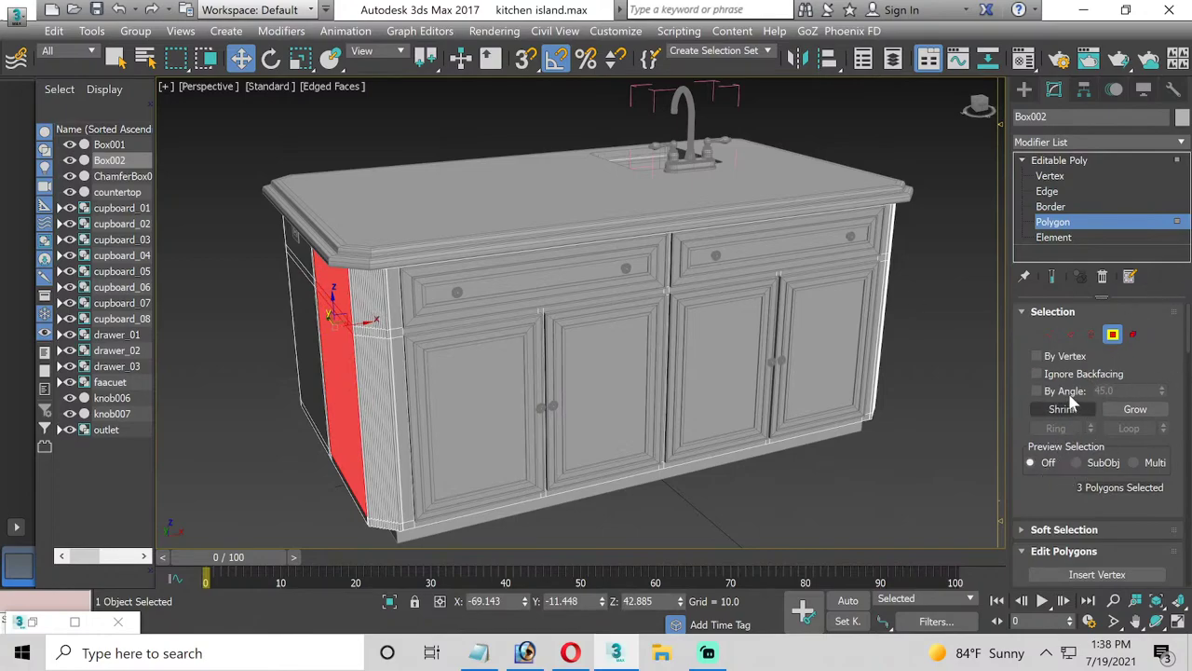
left_click(1037, 391)
left_click(1108, 391)
type("25")
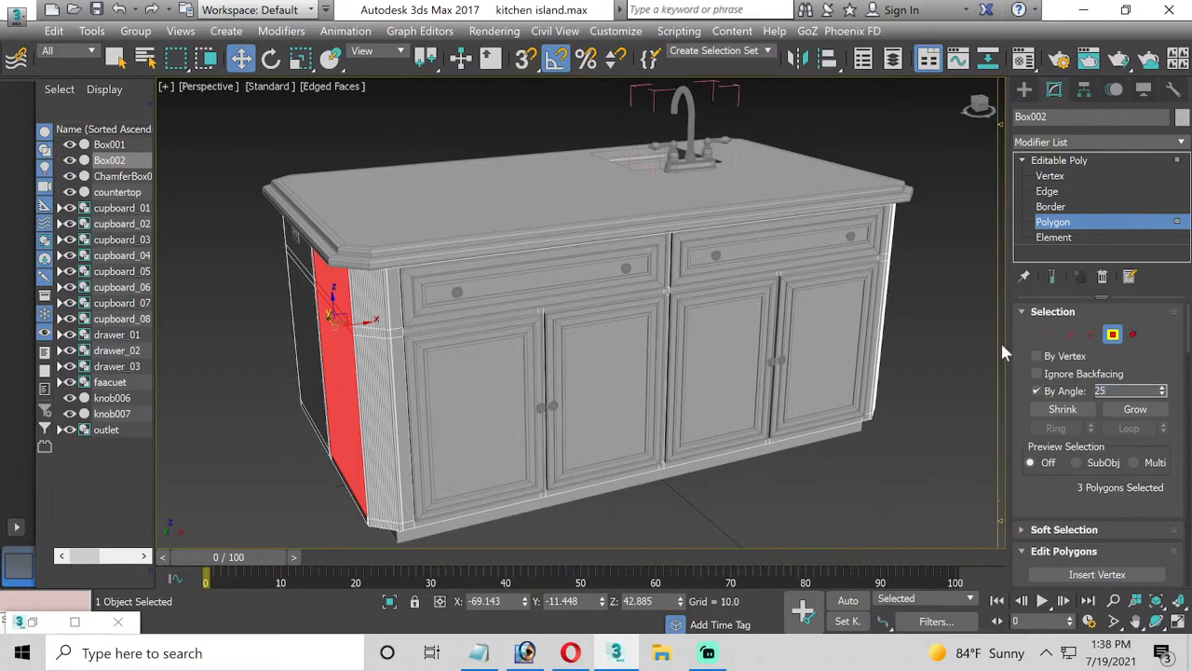
left_click(251, 388)
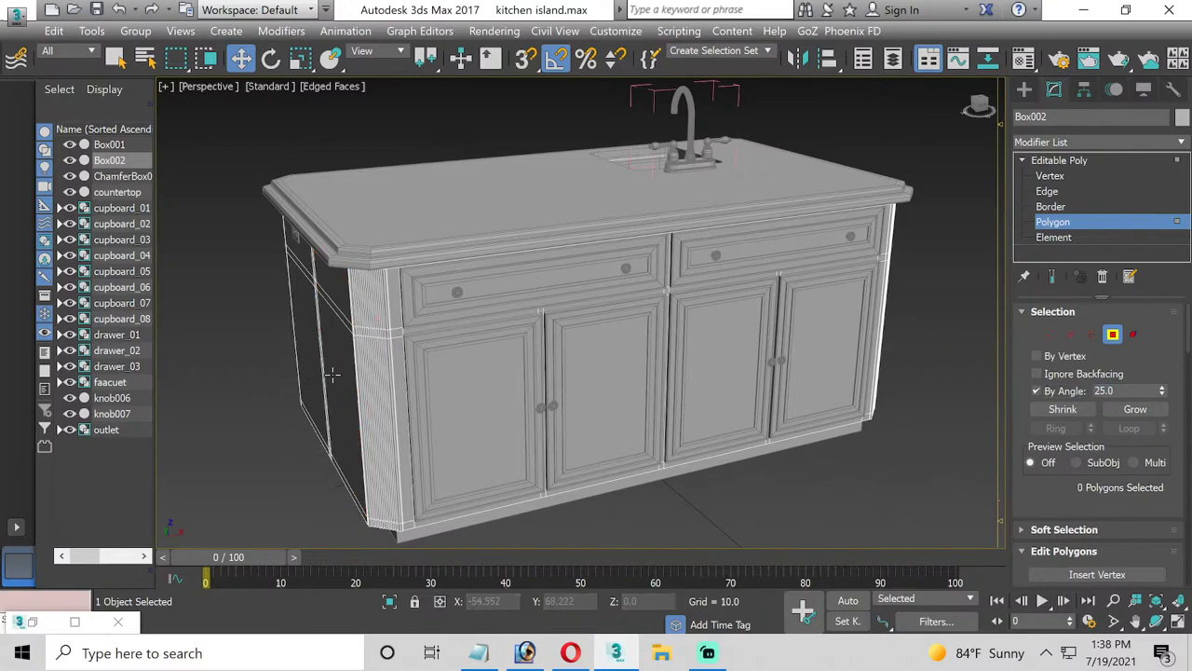
left_click(331, 373)
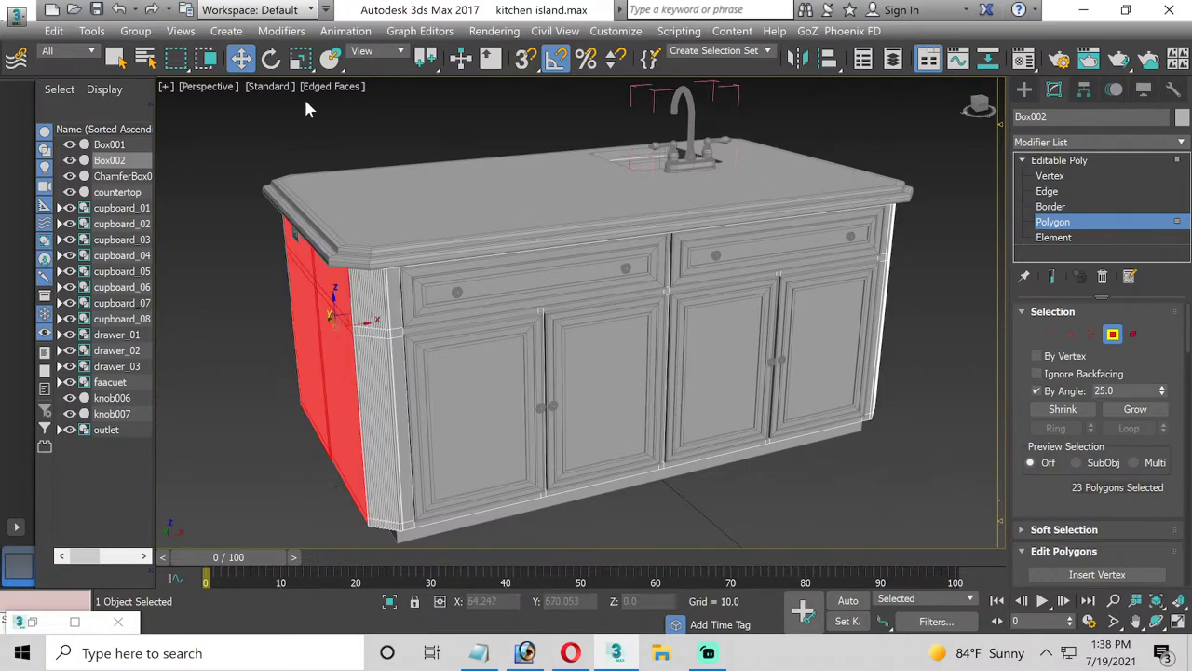
Switch to Select and Uniform Scale, then orbit and zoom around the island to inspect the side panel
left_click(300, 58)
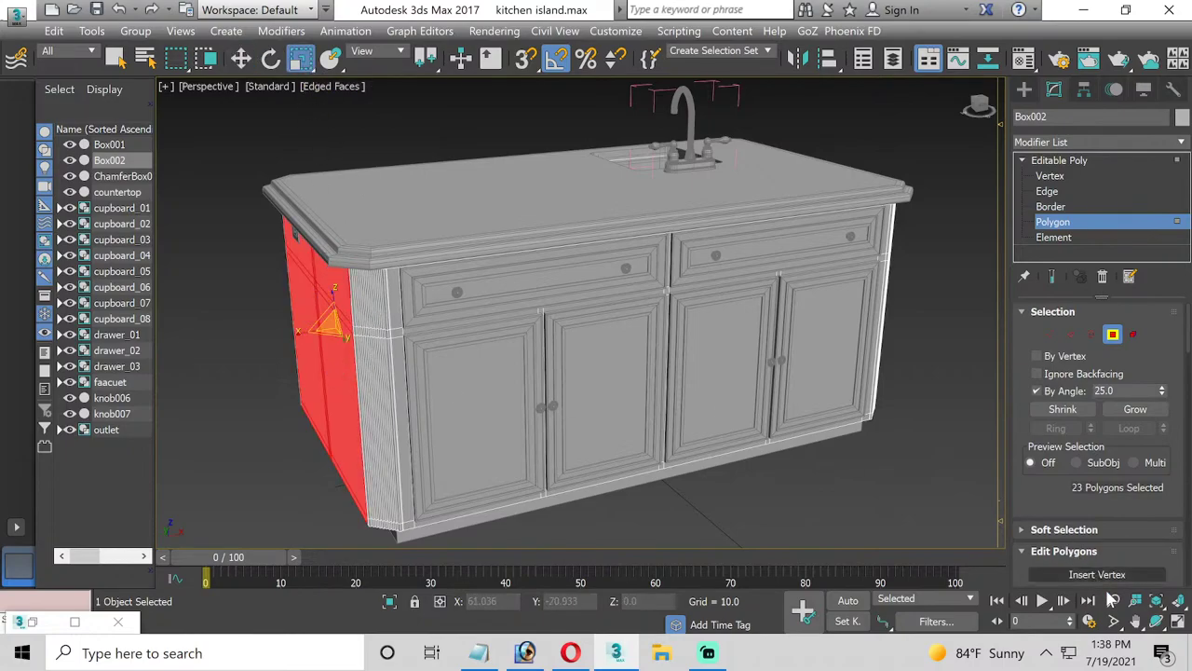
left_click(1155, 620)
mouse_move(607, 380)
left_mouse_down()
mouse_move(705, 373)
mouse_move(670, 334)
left_mouse_up()
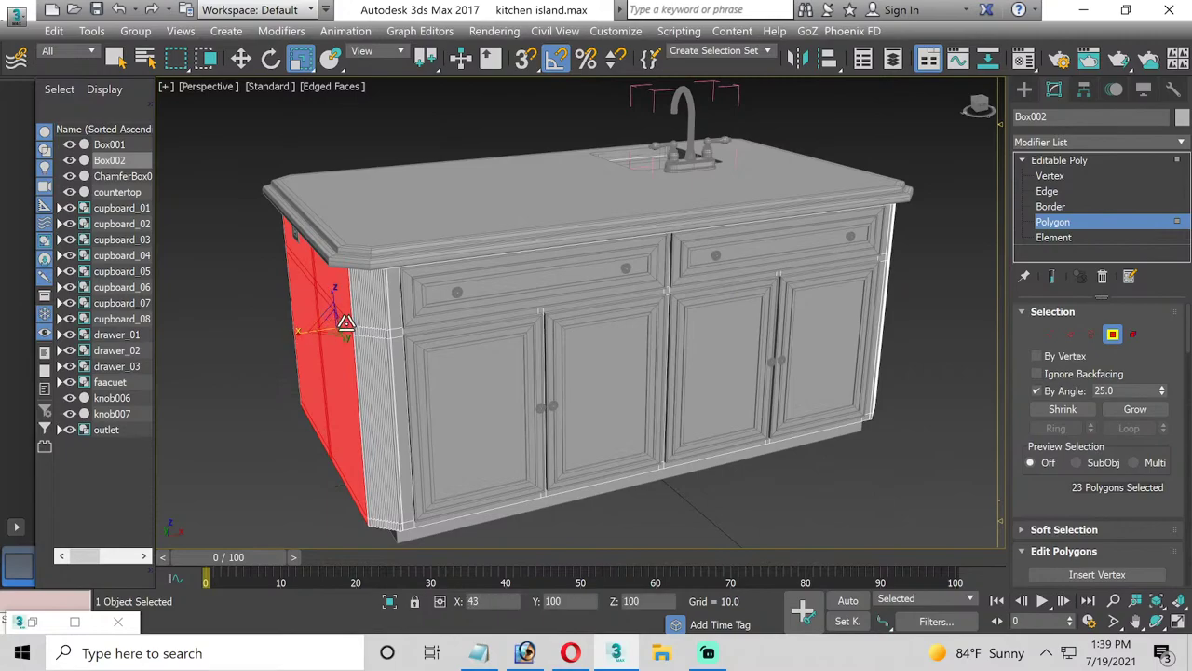
left_click(936, 290)
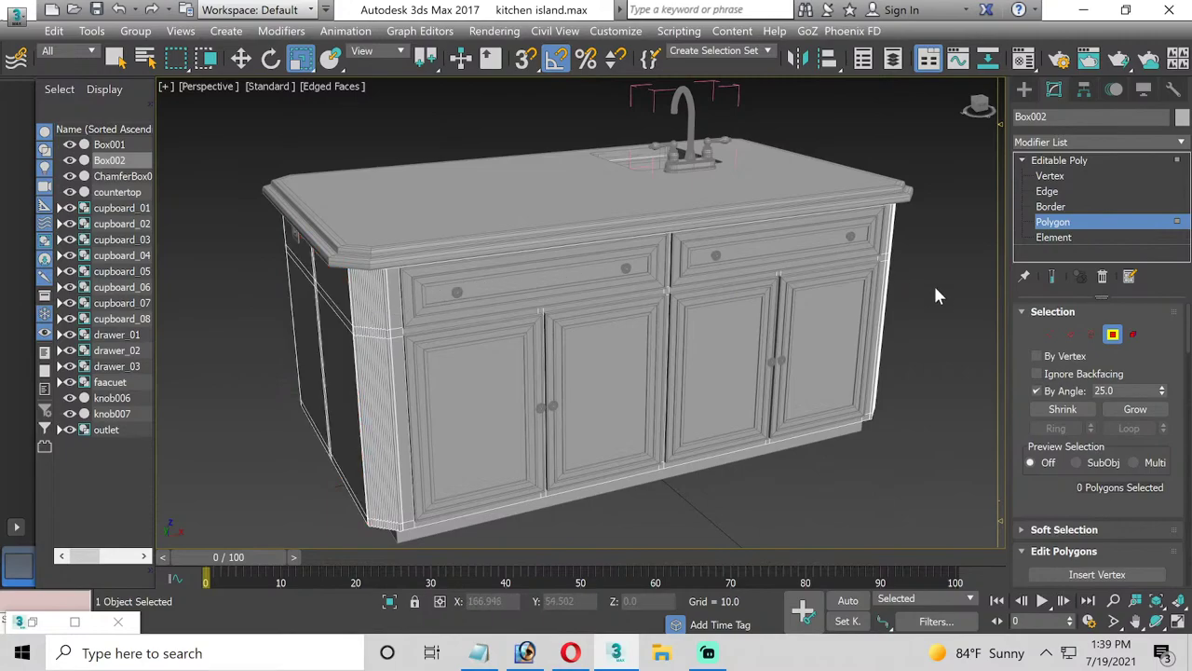
key("ctrl+z")
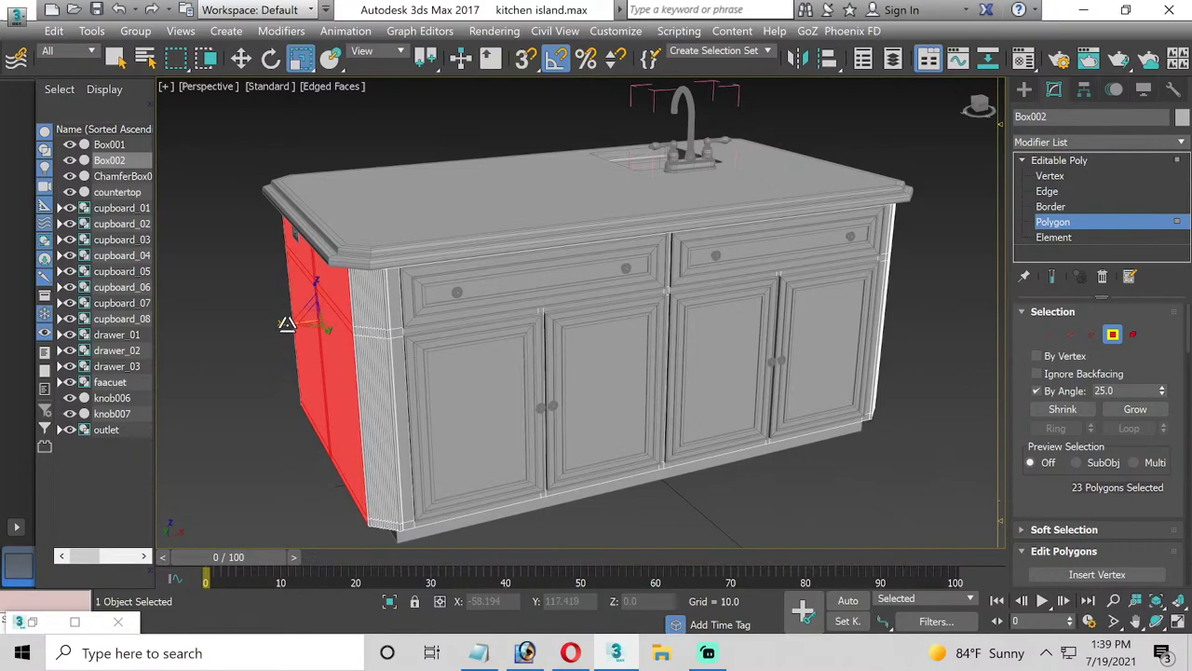
left_click(924, 304)
mouse_move(415, 410)
middle_mouse_down("alt")
mouse_move(421, 389)
mouse_move(394, 394)
mouse_move(409, 396)
middle_mouse_up("alt")
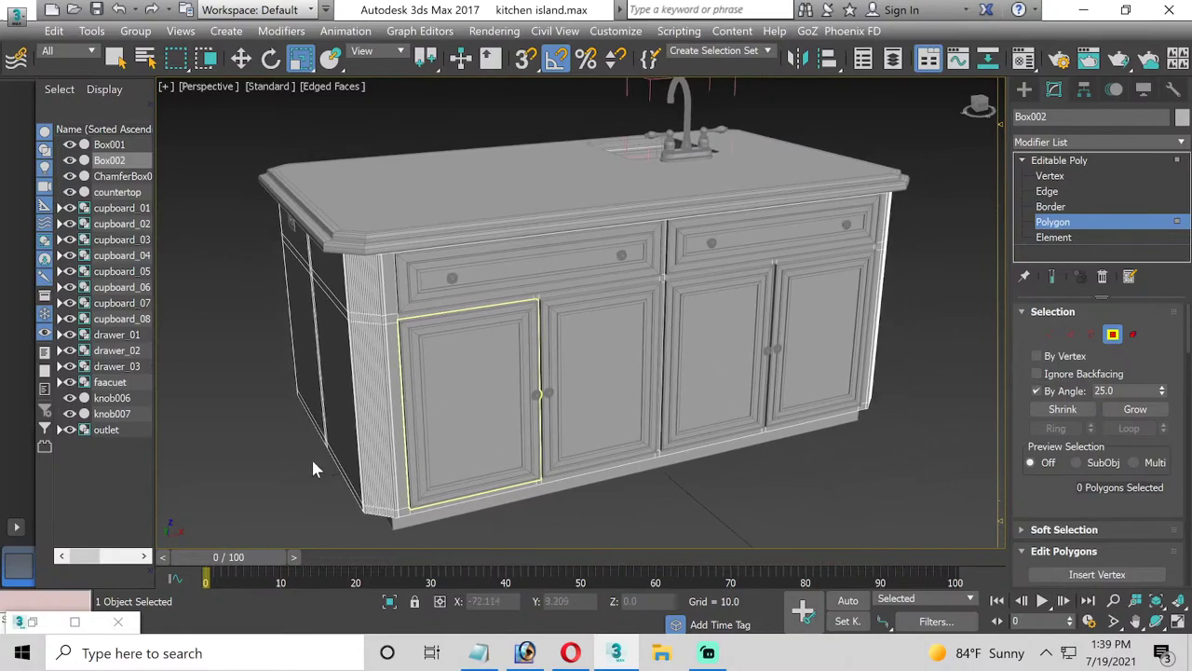
scroll(314, 463, "up", 5)
scroll(319, 456, "up", 3)
scroll(318, 463, "down", 3)
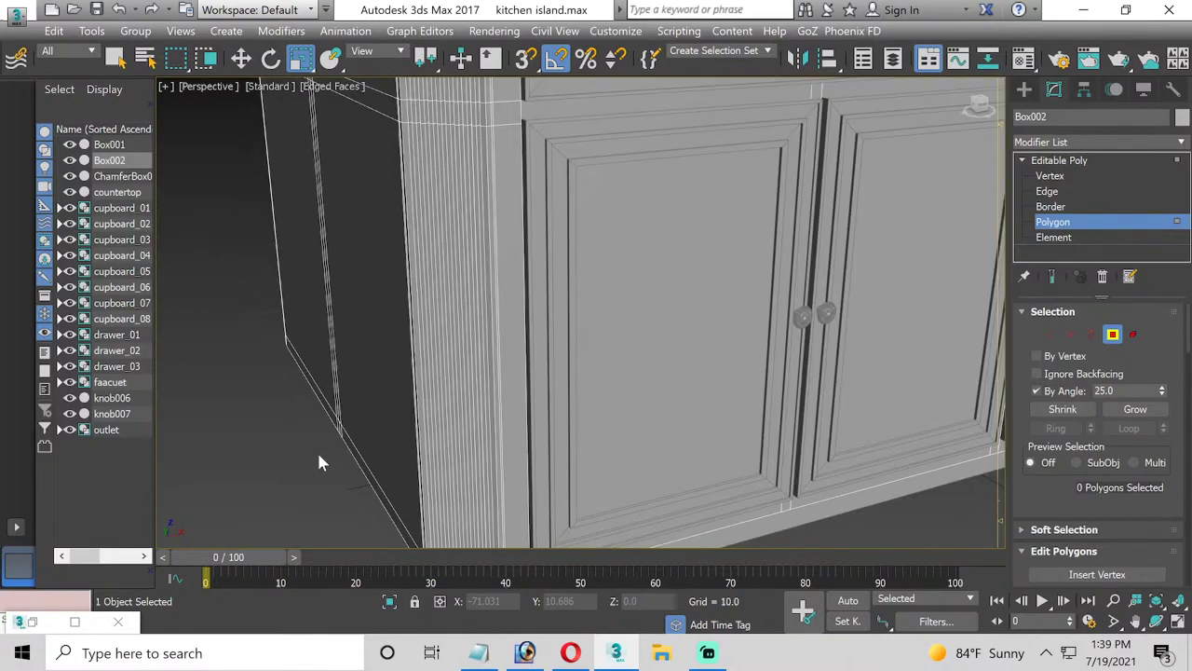
scroll(318, 463, "down", 5)
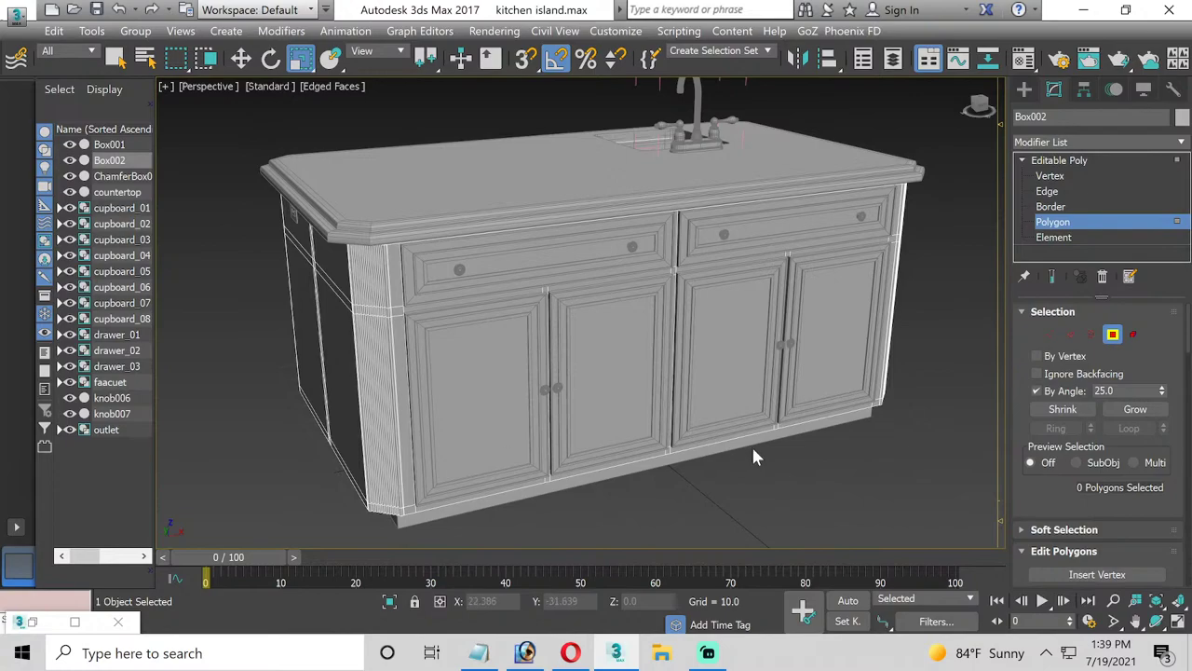
middle_click_drag(755, 456, 743, 451)
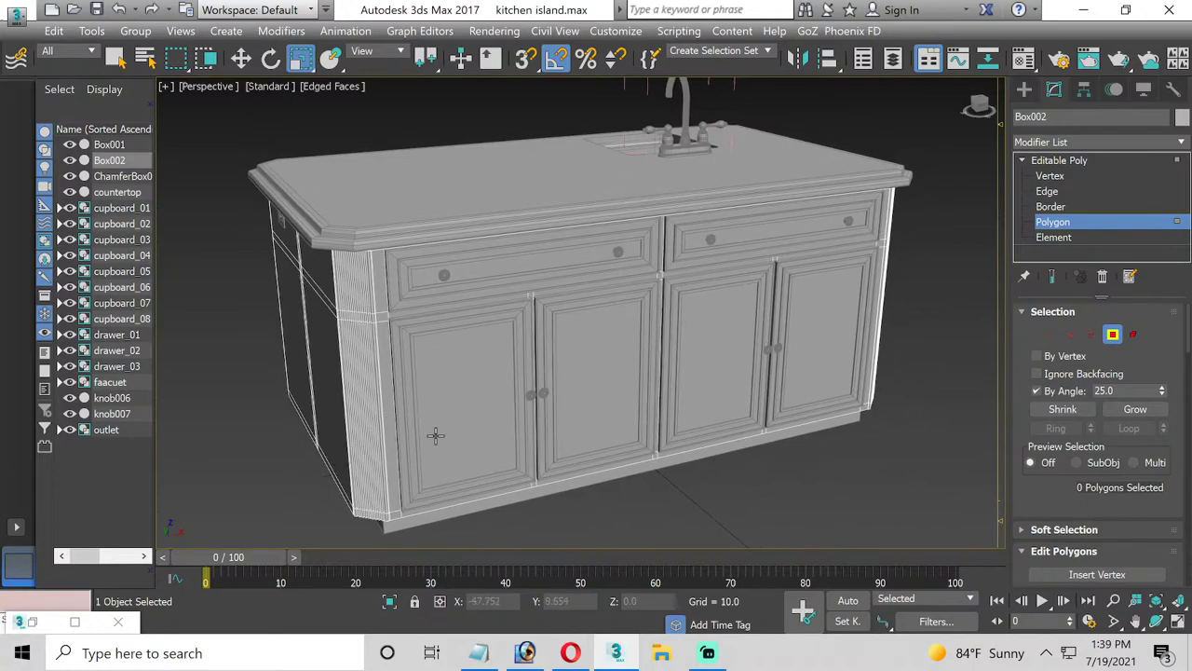
left_click(1136, 620)
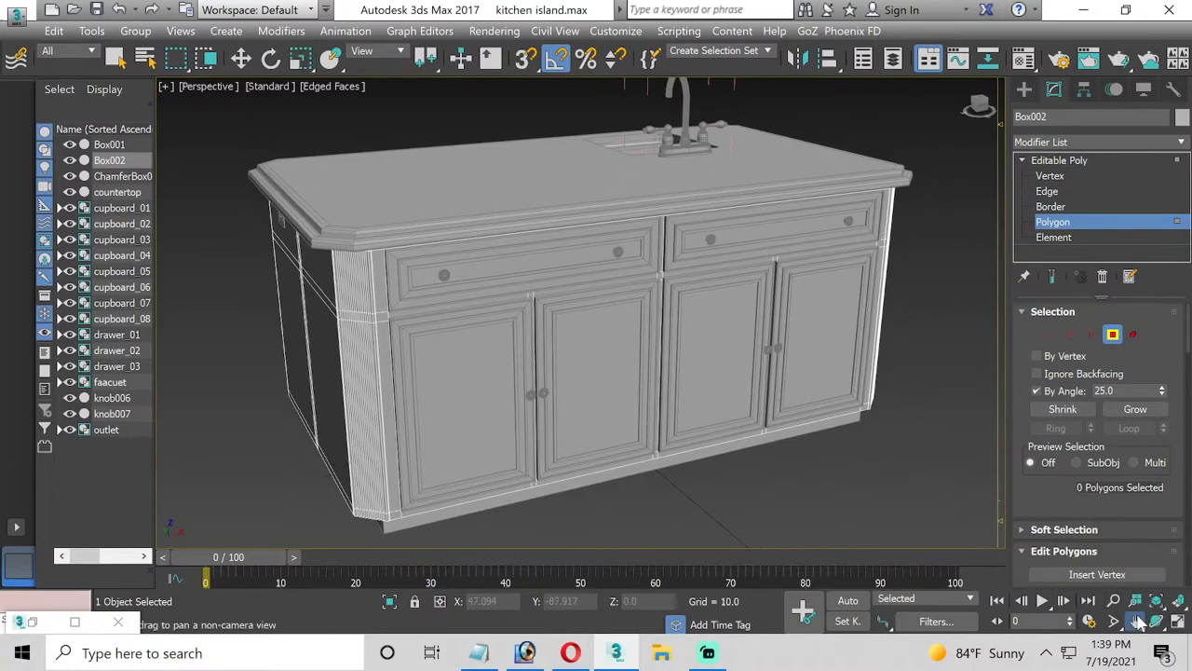
Orbit to the island's far end and check its end panel faces with the Scale tool
left_click(1155, 621)
mouse_move(672, 341)
left_mouse_down()
mouse_move(572, 332)
mouse_move(606, 330)
left_mouse_up()
left_click(241, 59)
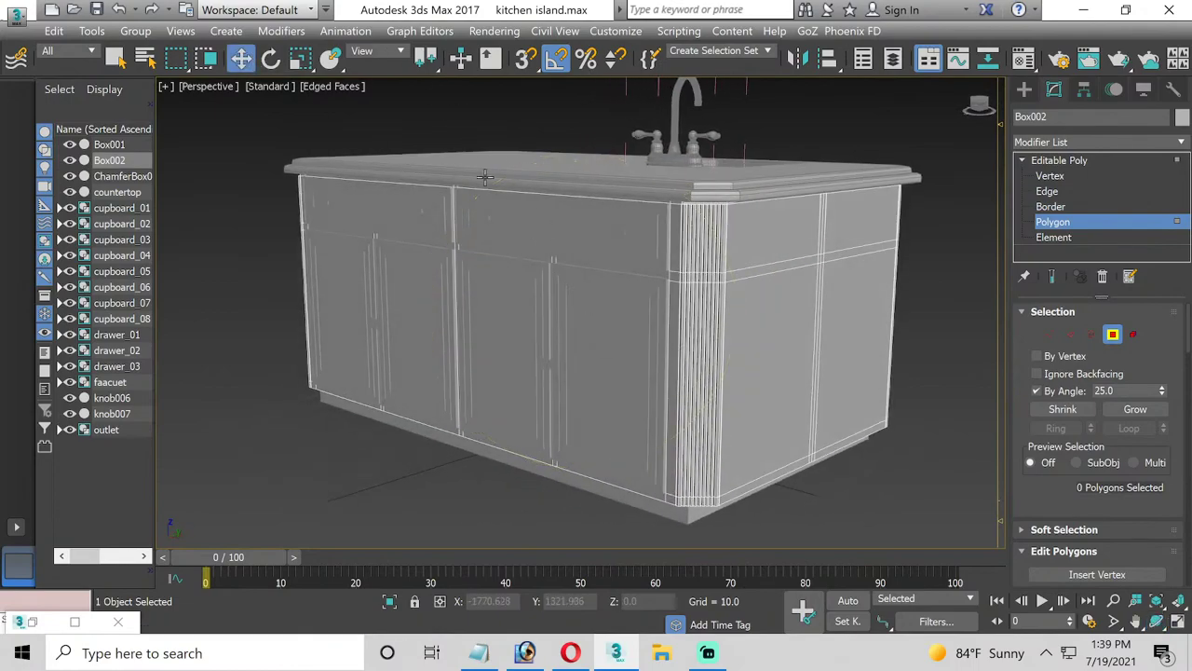
left_click(770, 232)
left_click(300, 59)
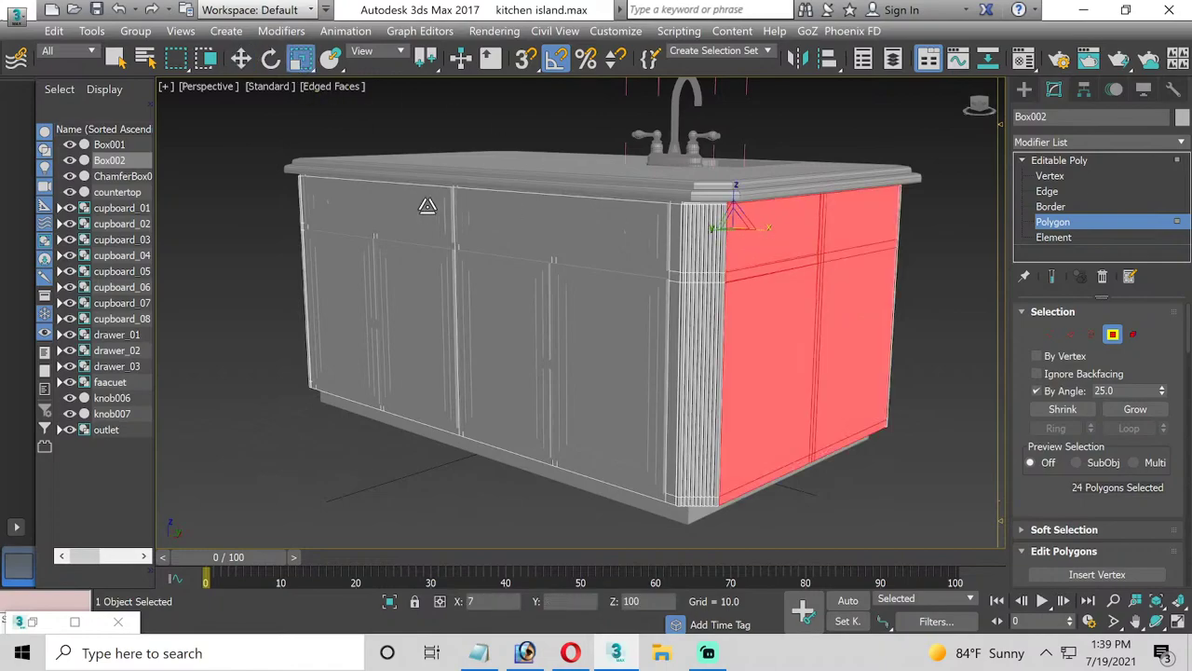
left_click(470, 139)
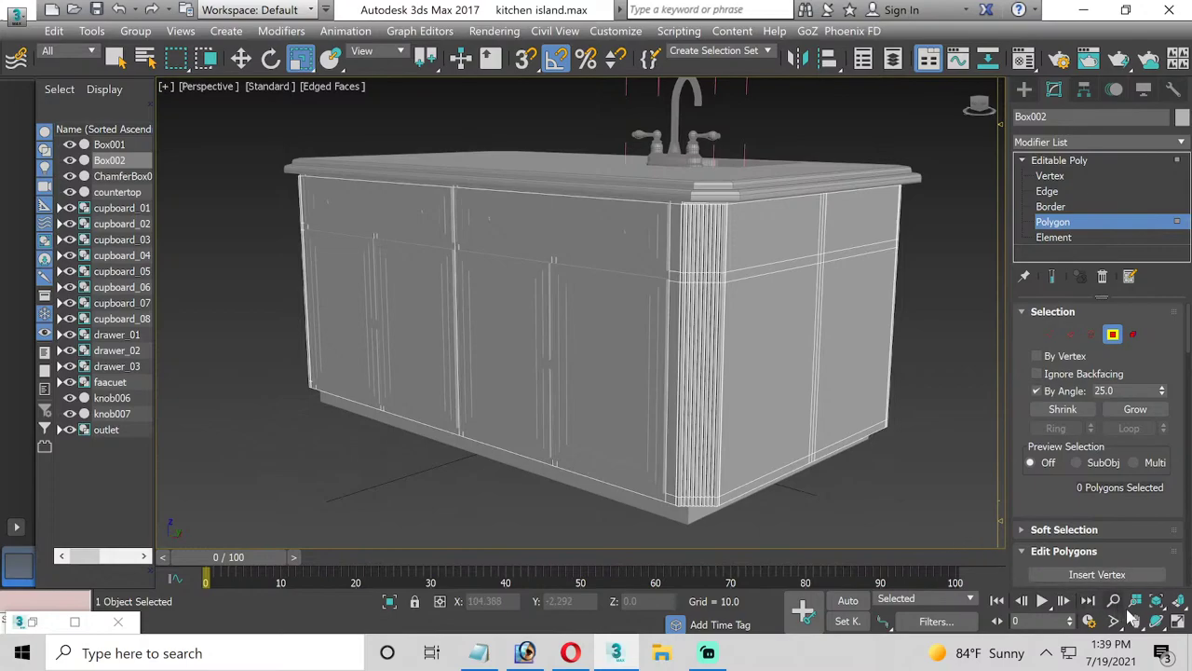
Orbit back to the island's front with its drawers and save kitchen island.max
left_click(1156, 619)
mouse_move(621, 356)
left_mouse_down()
mouse_move(553, 319)
mouse_move(610, 326)
left_mouse_up()
middle_click_drag(609, 325, 612, 346)
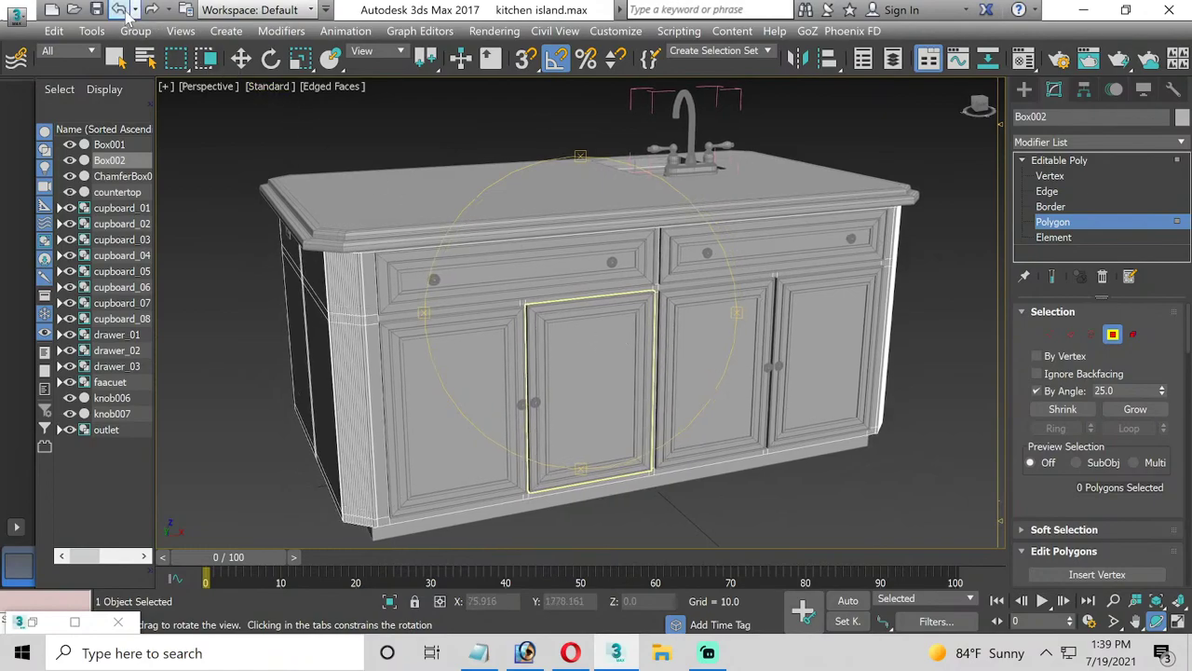
left_click(97, 9)
left_click(242, 58)
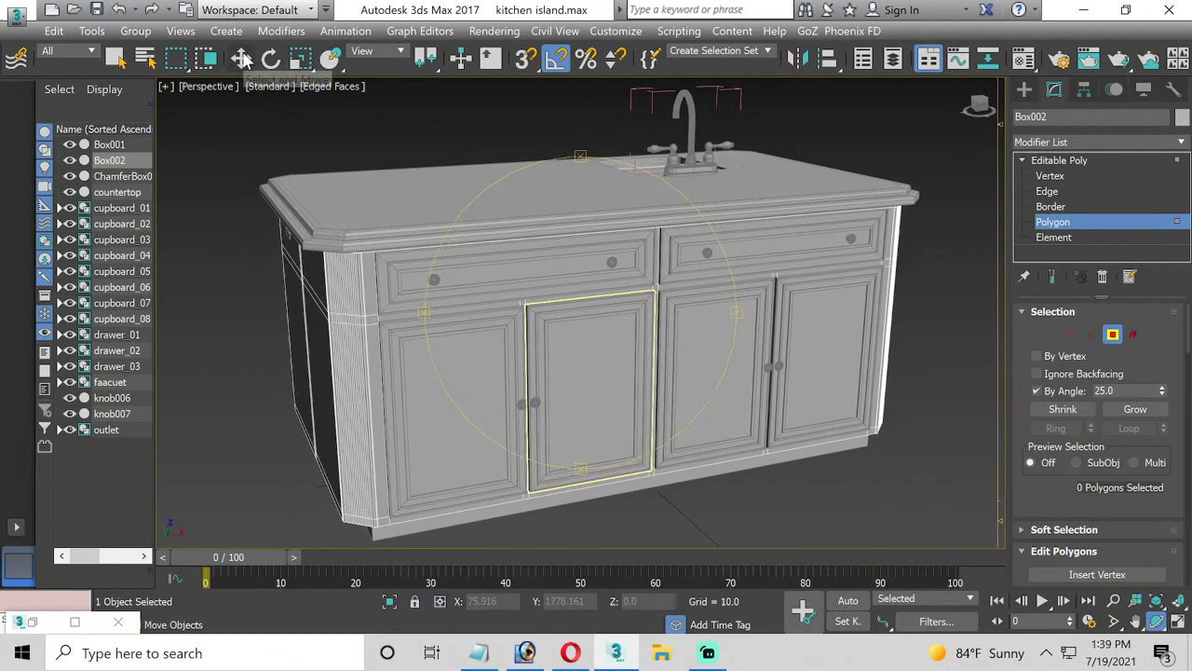